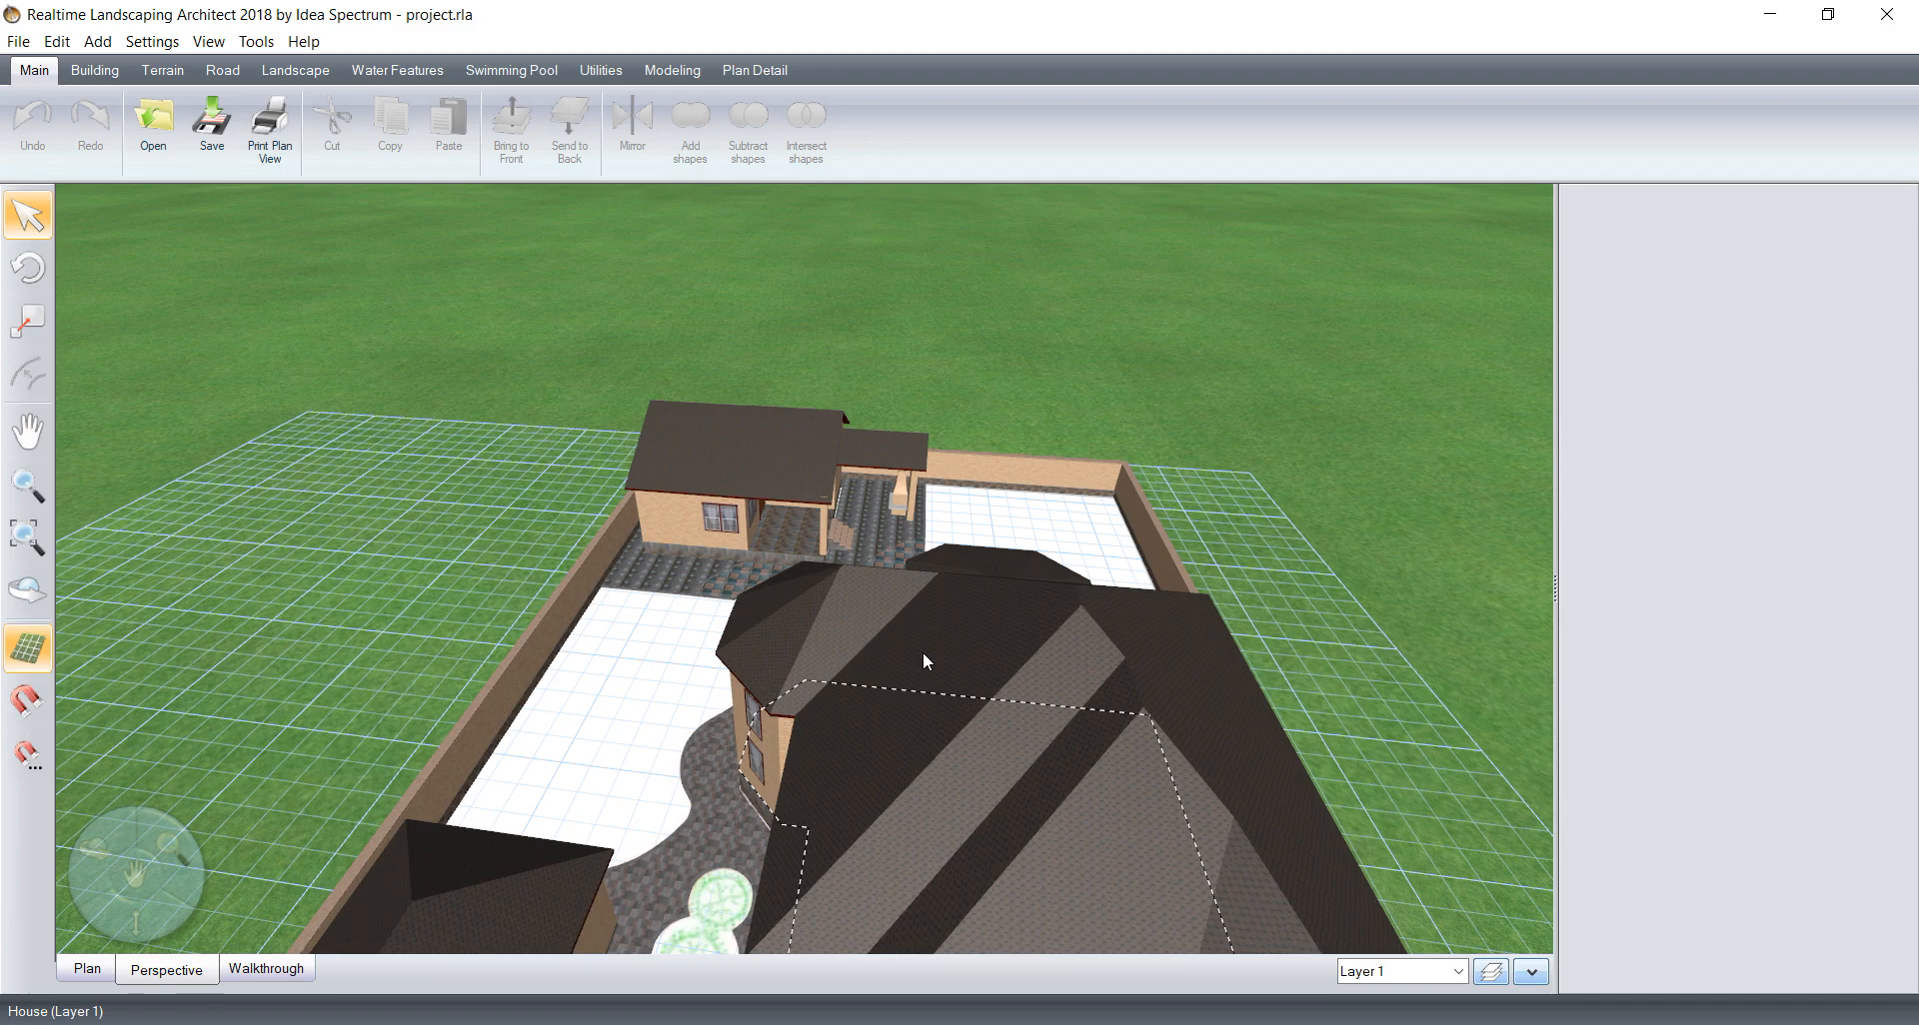
middle_drag(1151, 593, 667, 637)
right_drag(769, 742, 369, 792)
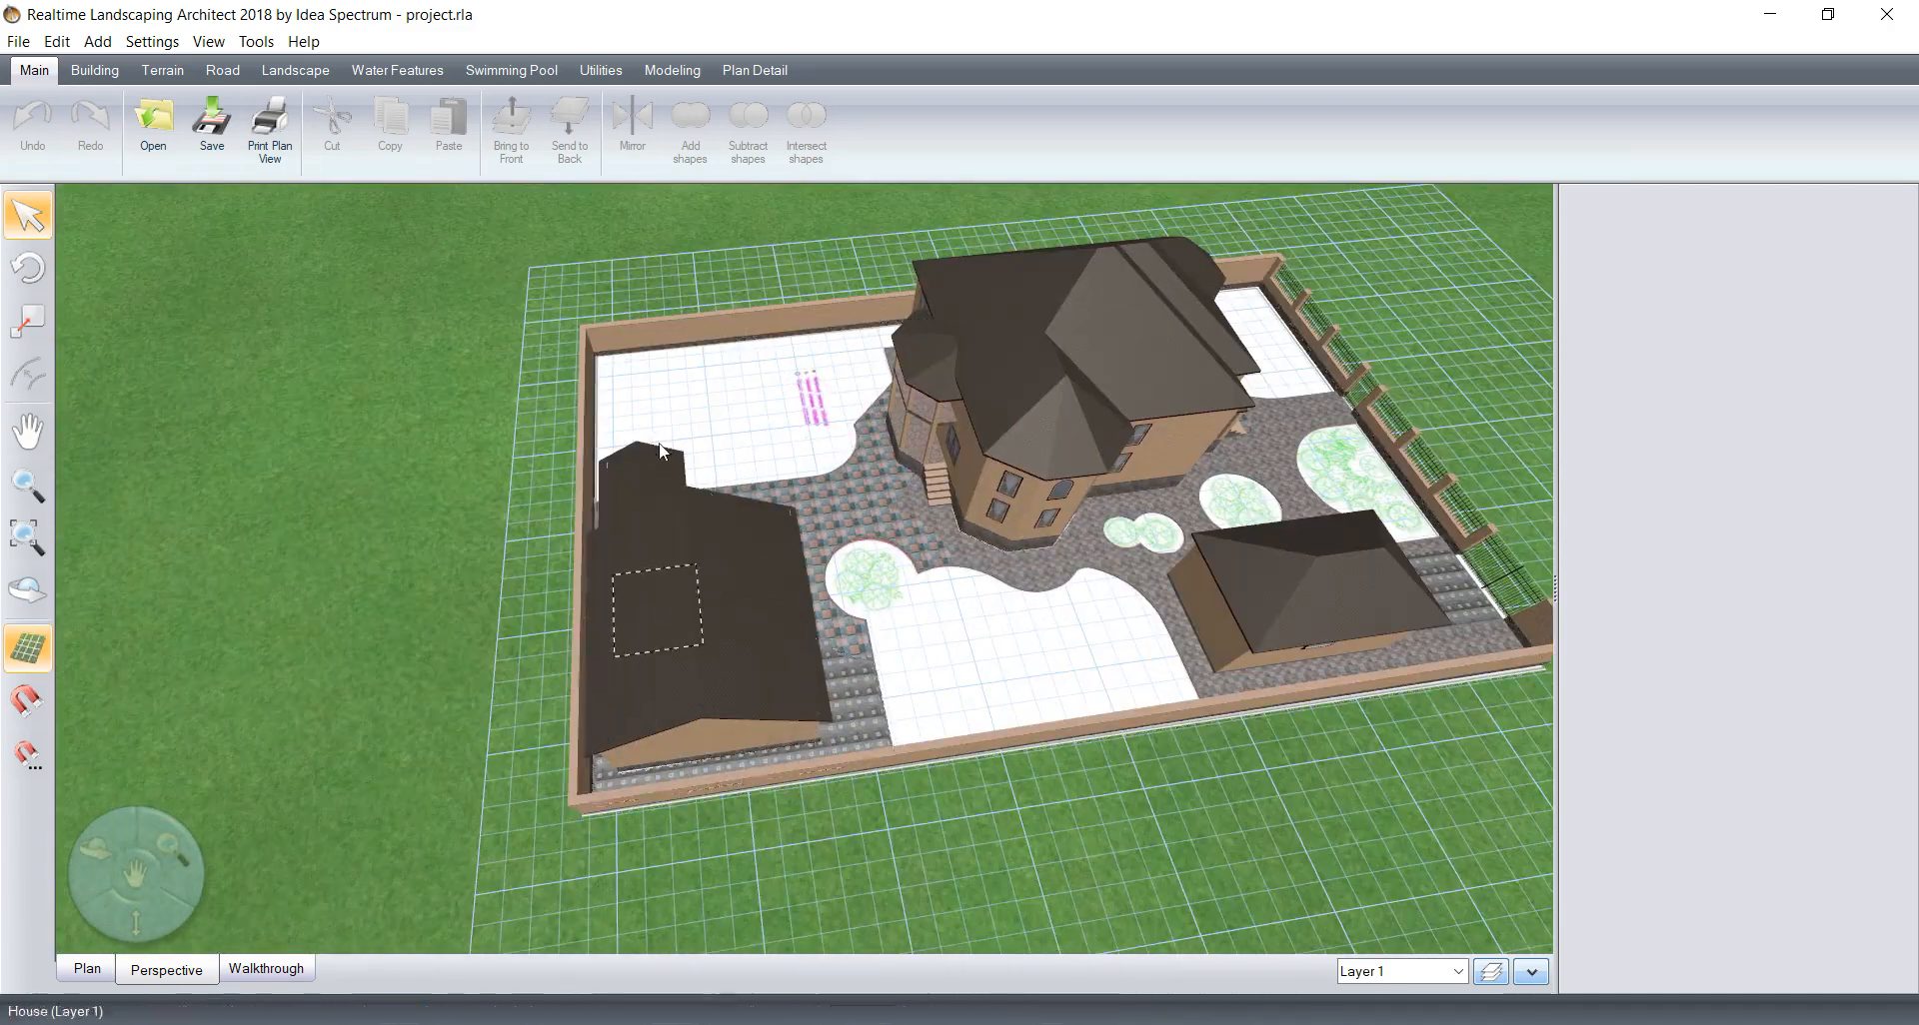
scroll(690, 450, up, 4)
middle_drag(689, 439, 1040, 925)
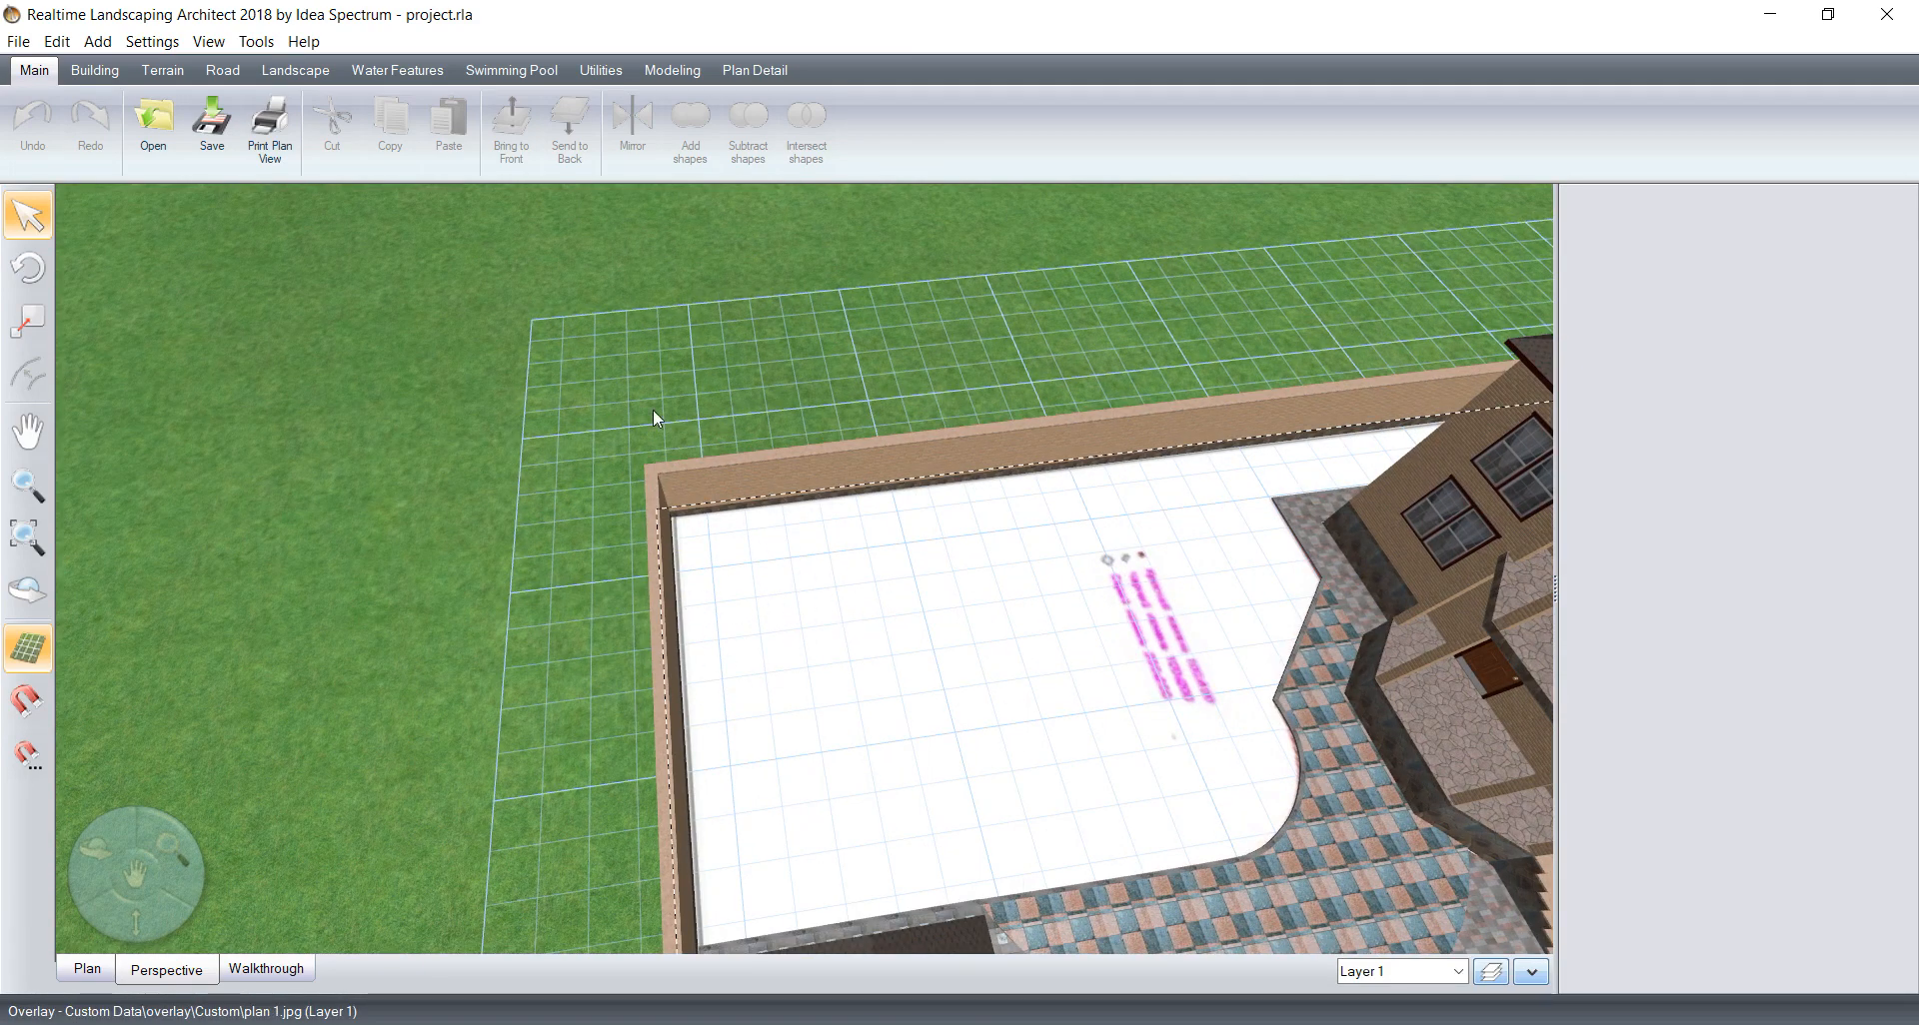
right_drag(939, 452, 963, 591)
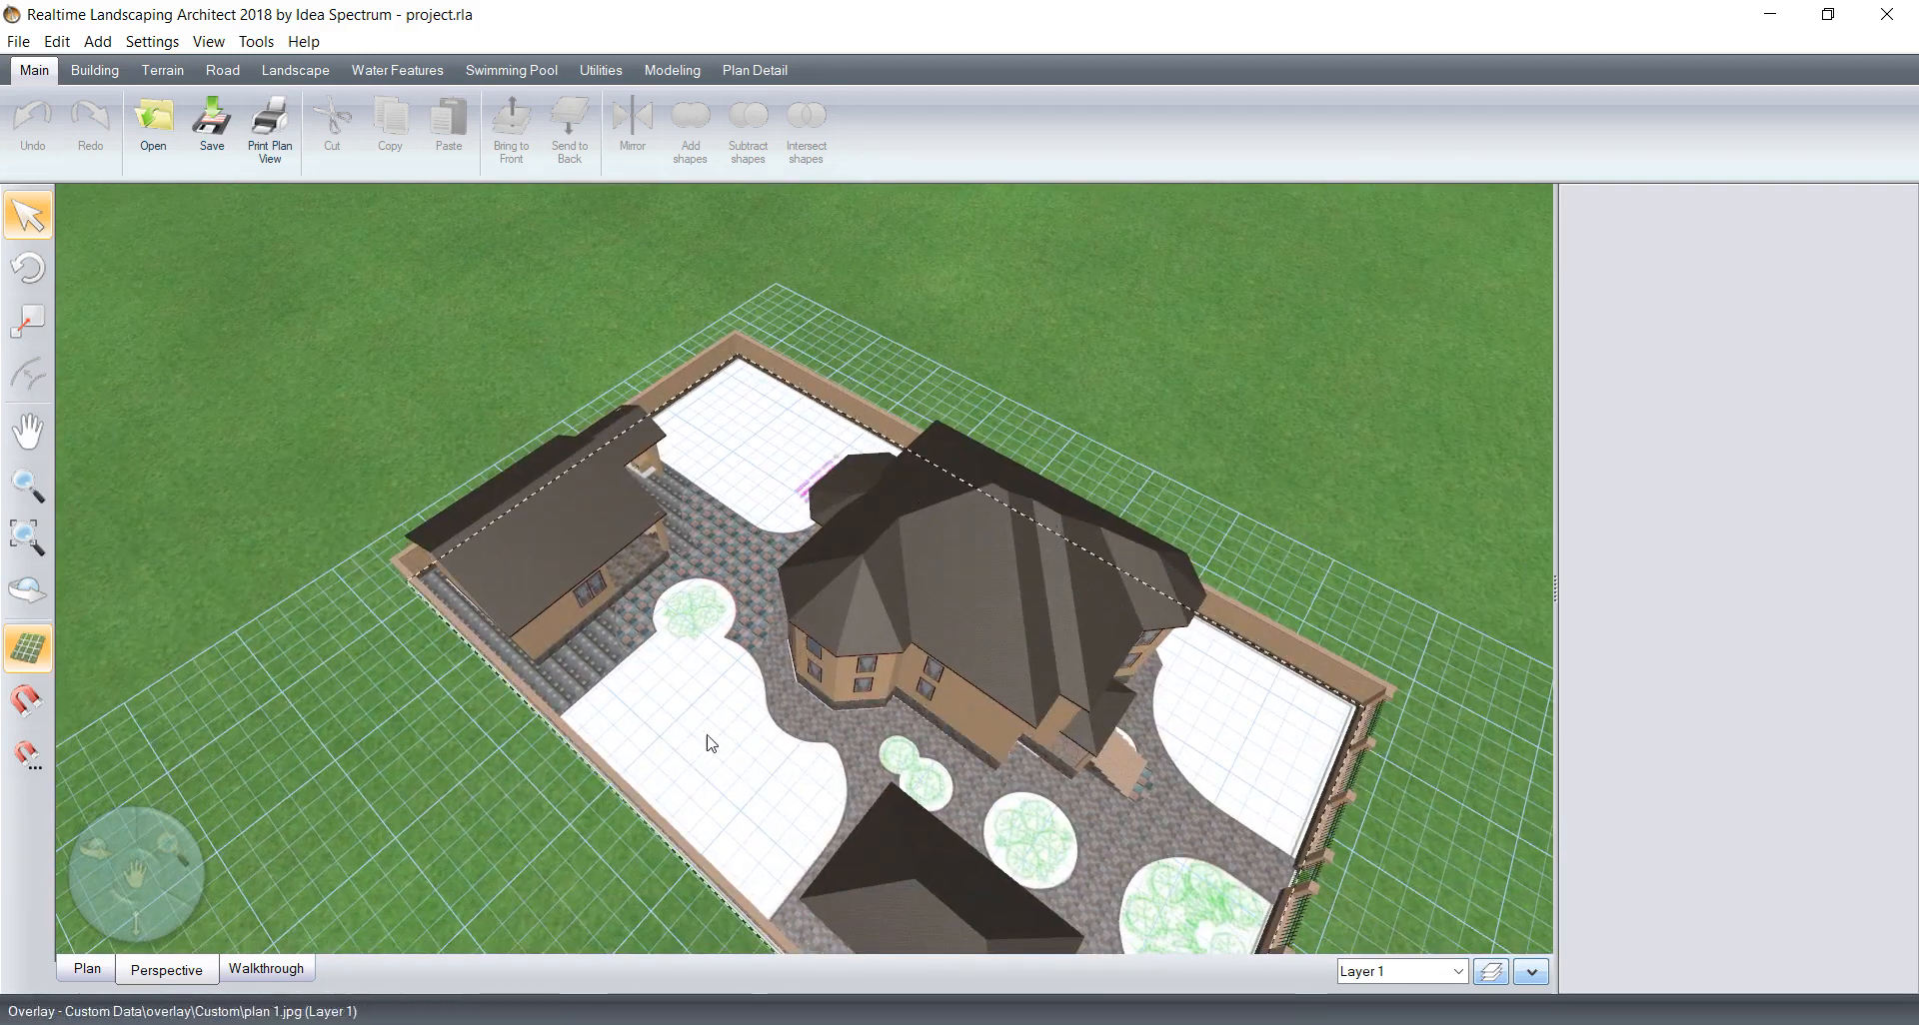
Step: Select the site-plan overlay image and add a new hidden layer named Plan
click(1315, 719)
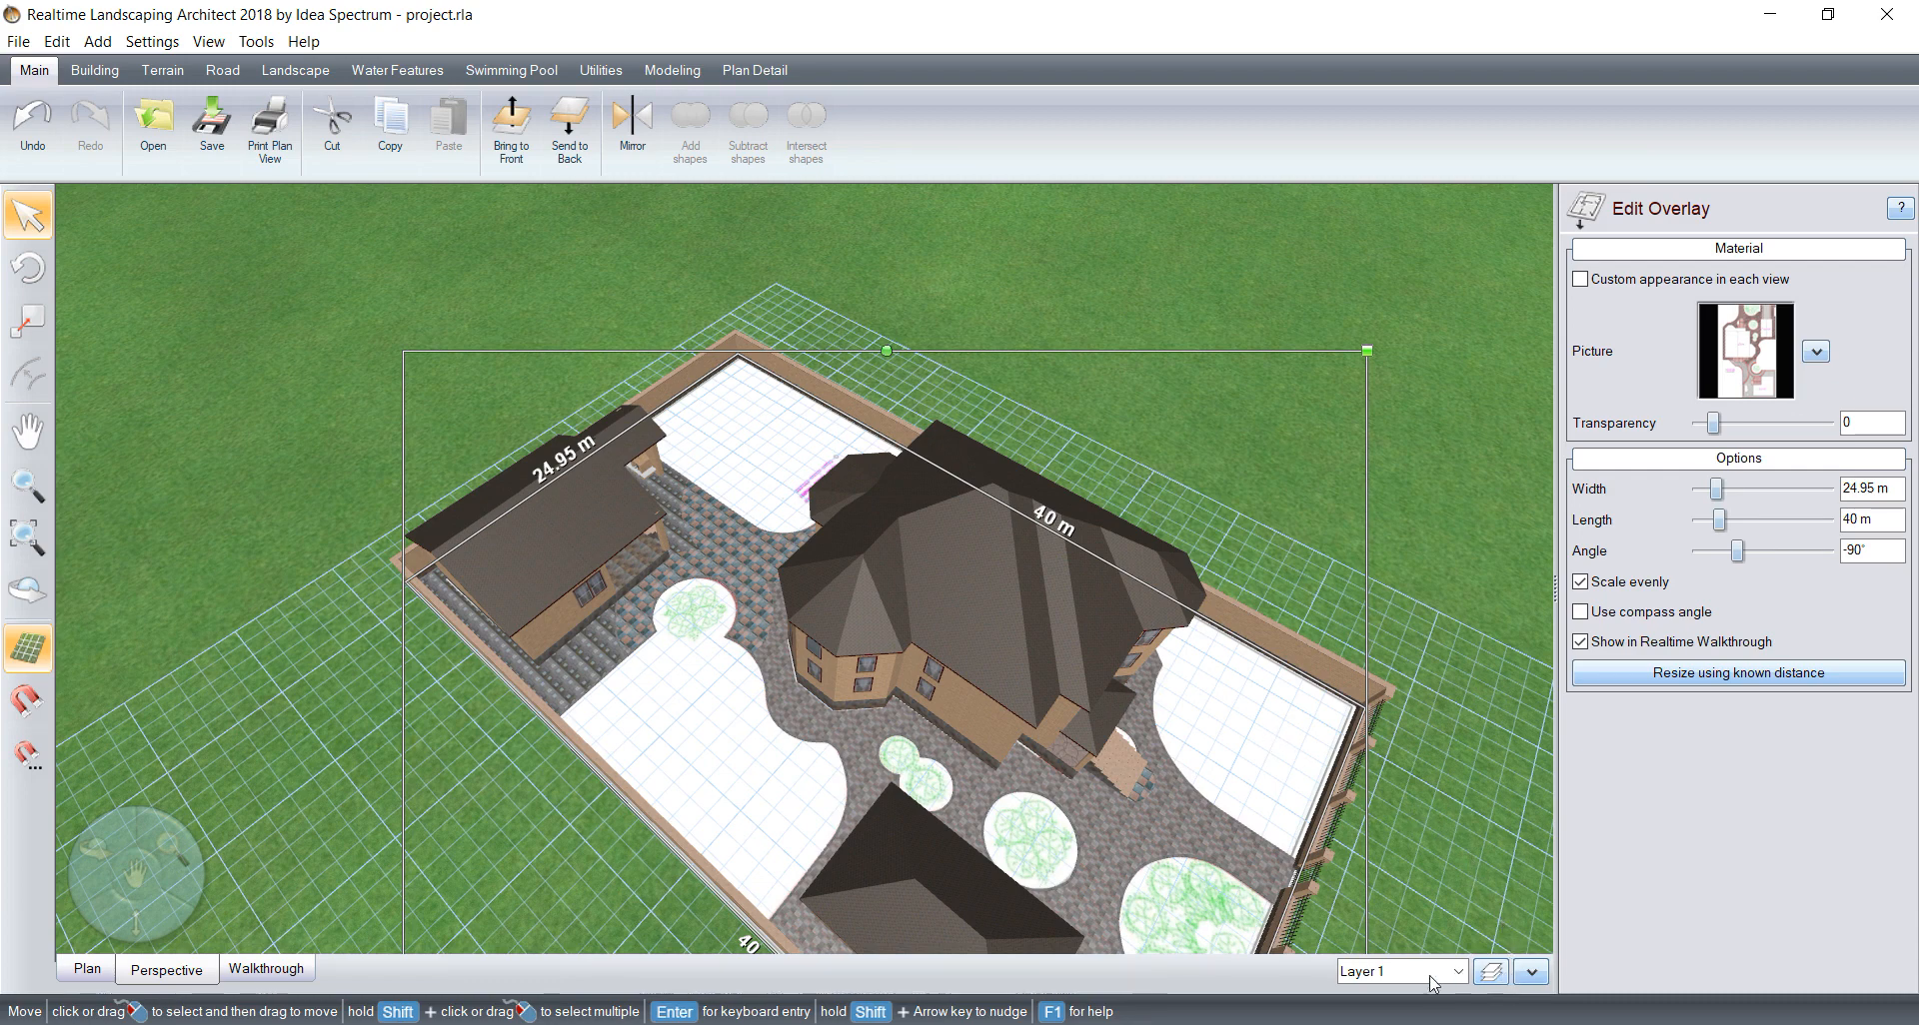
click(1492, 972)
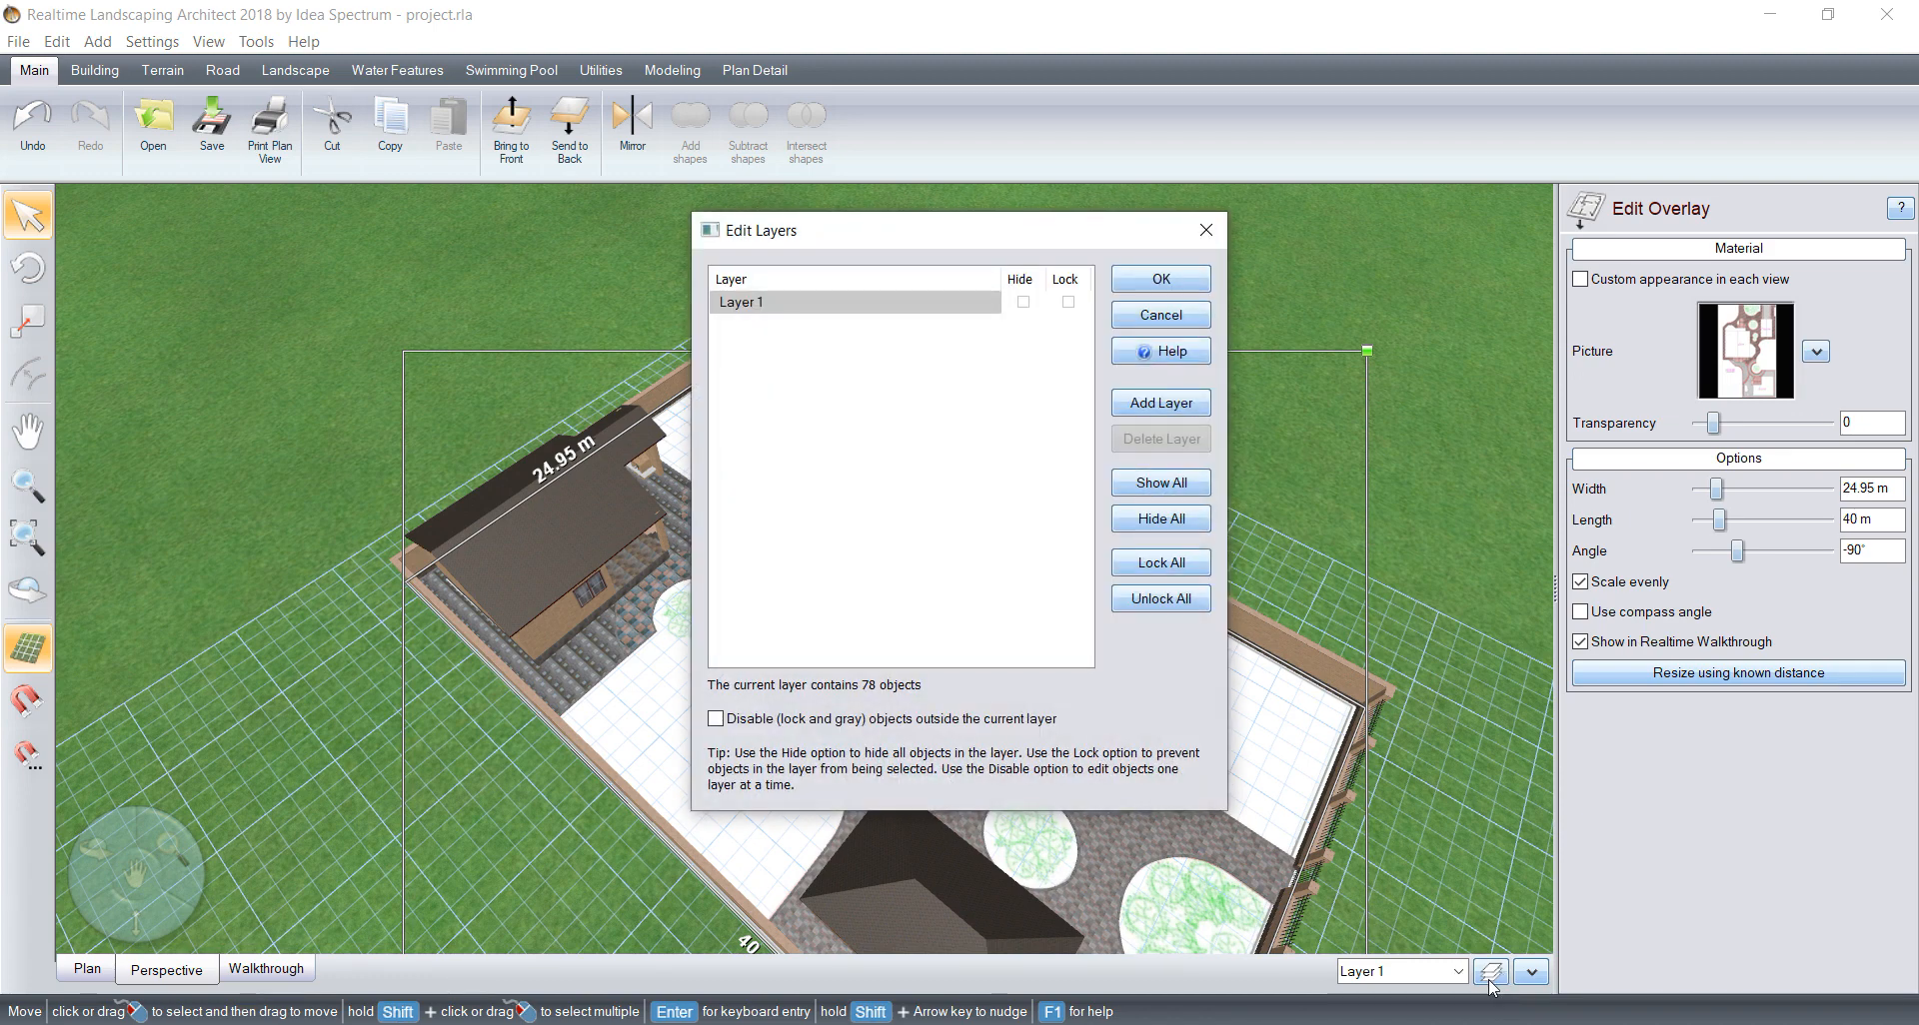
click(1187, 409)
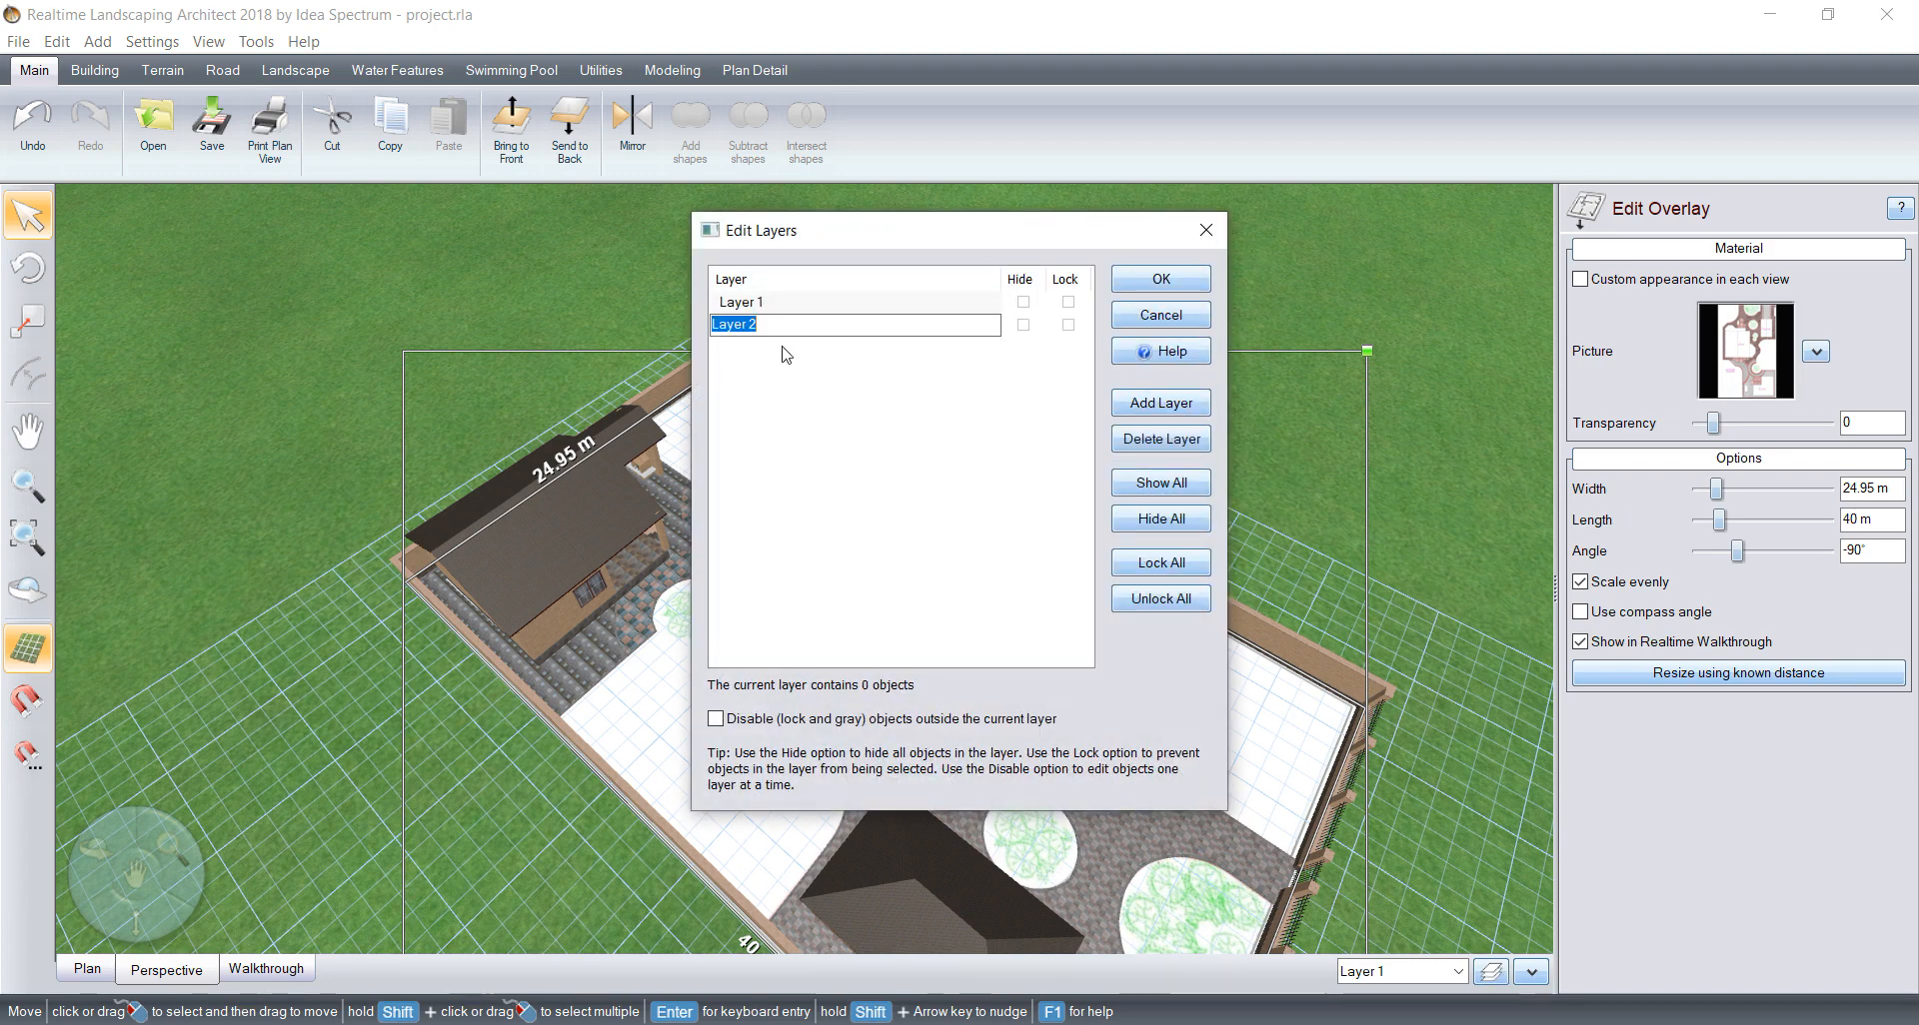
text(Plan)
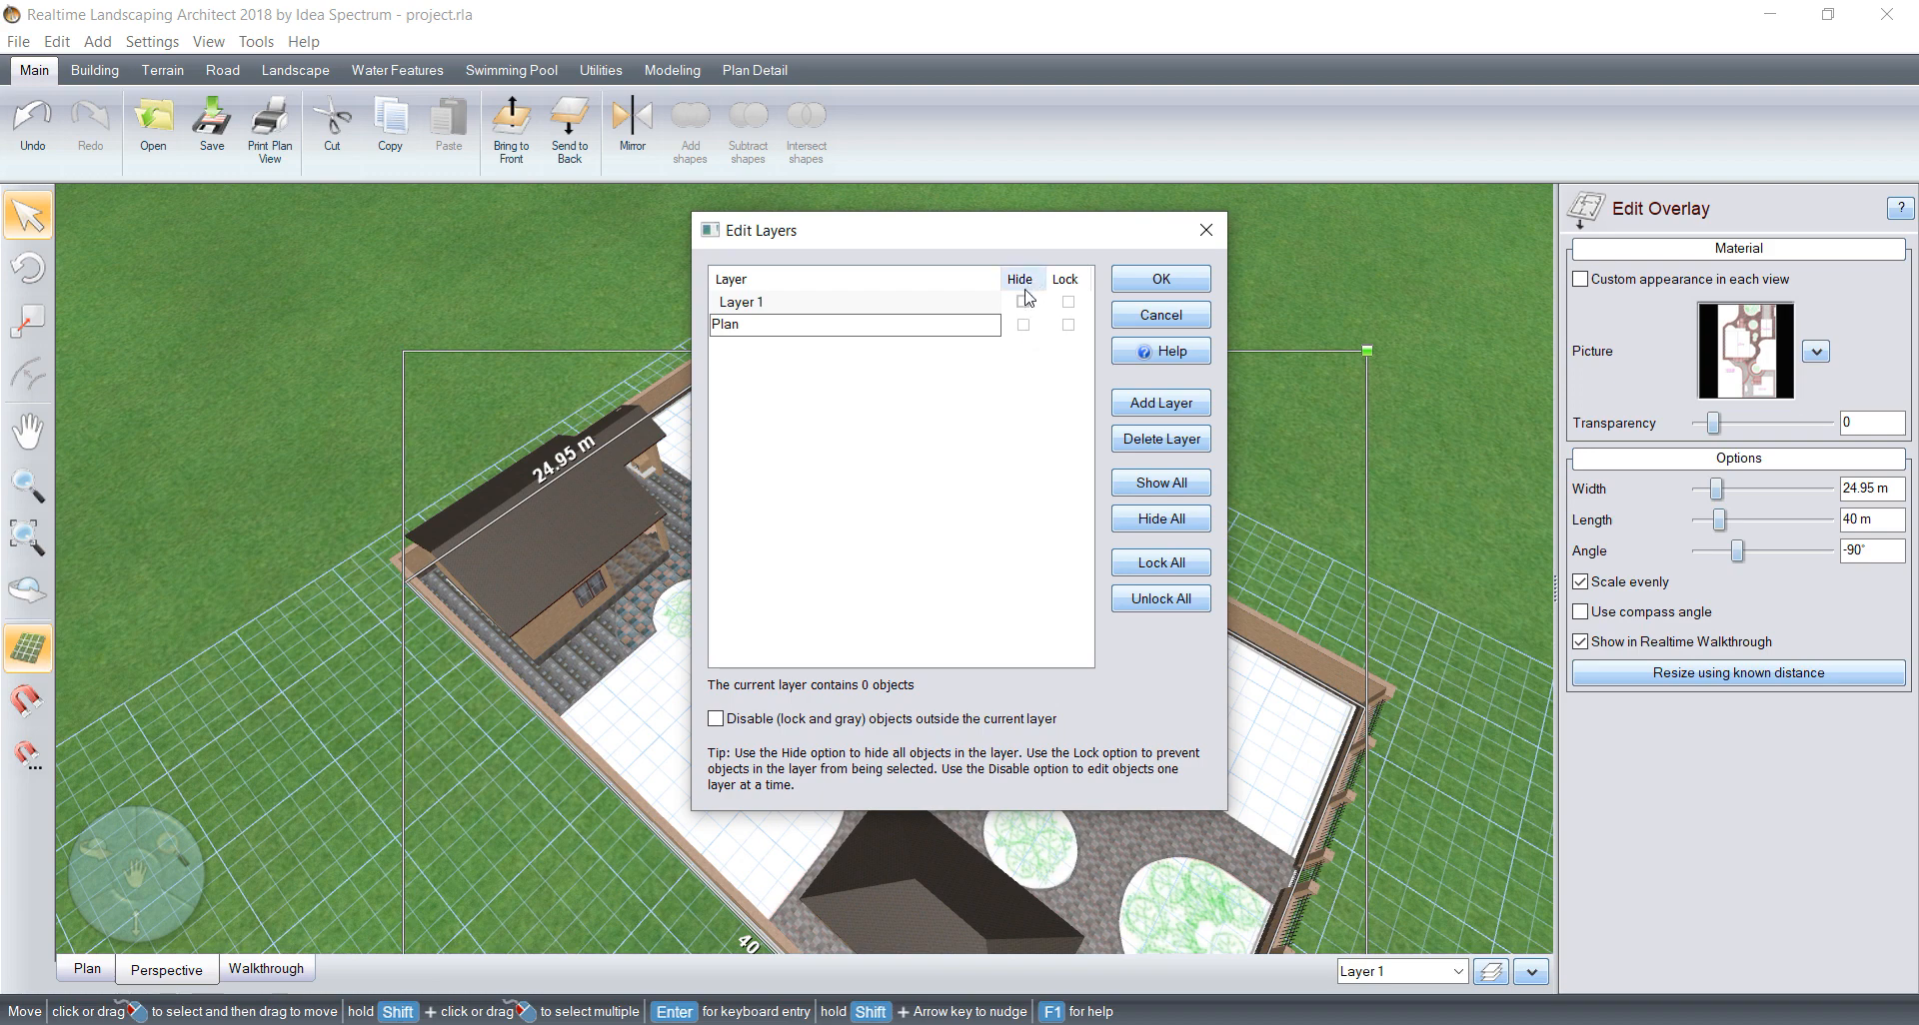
click(1024, 325)
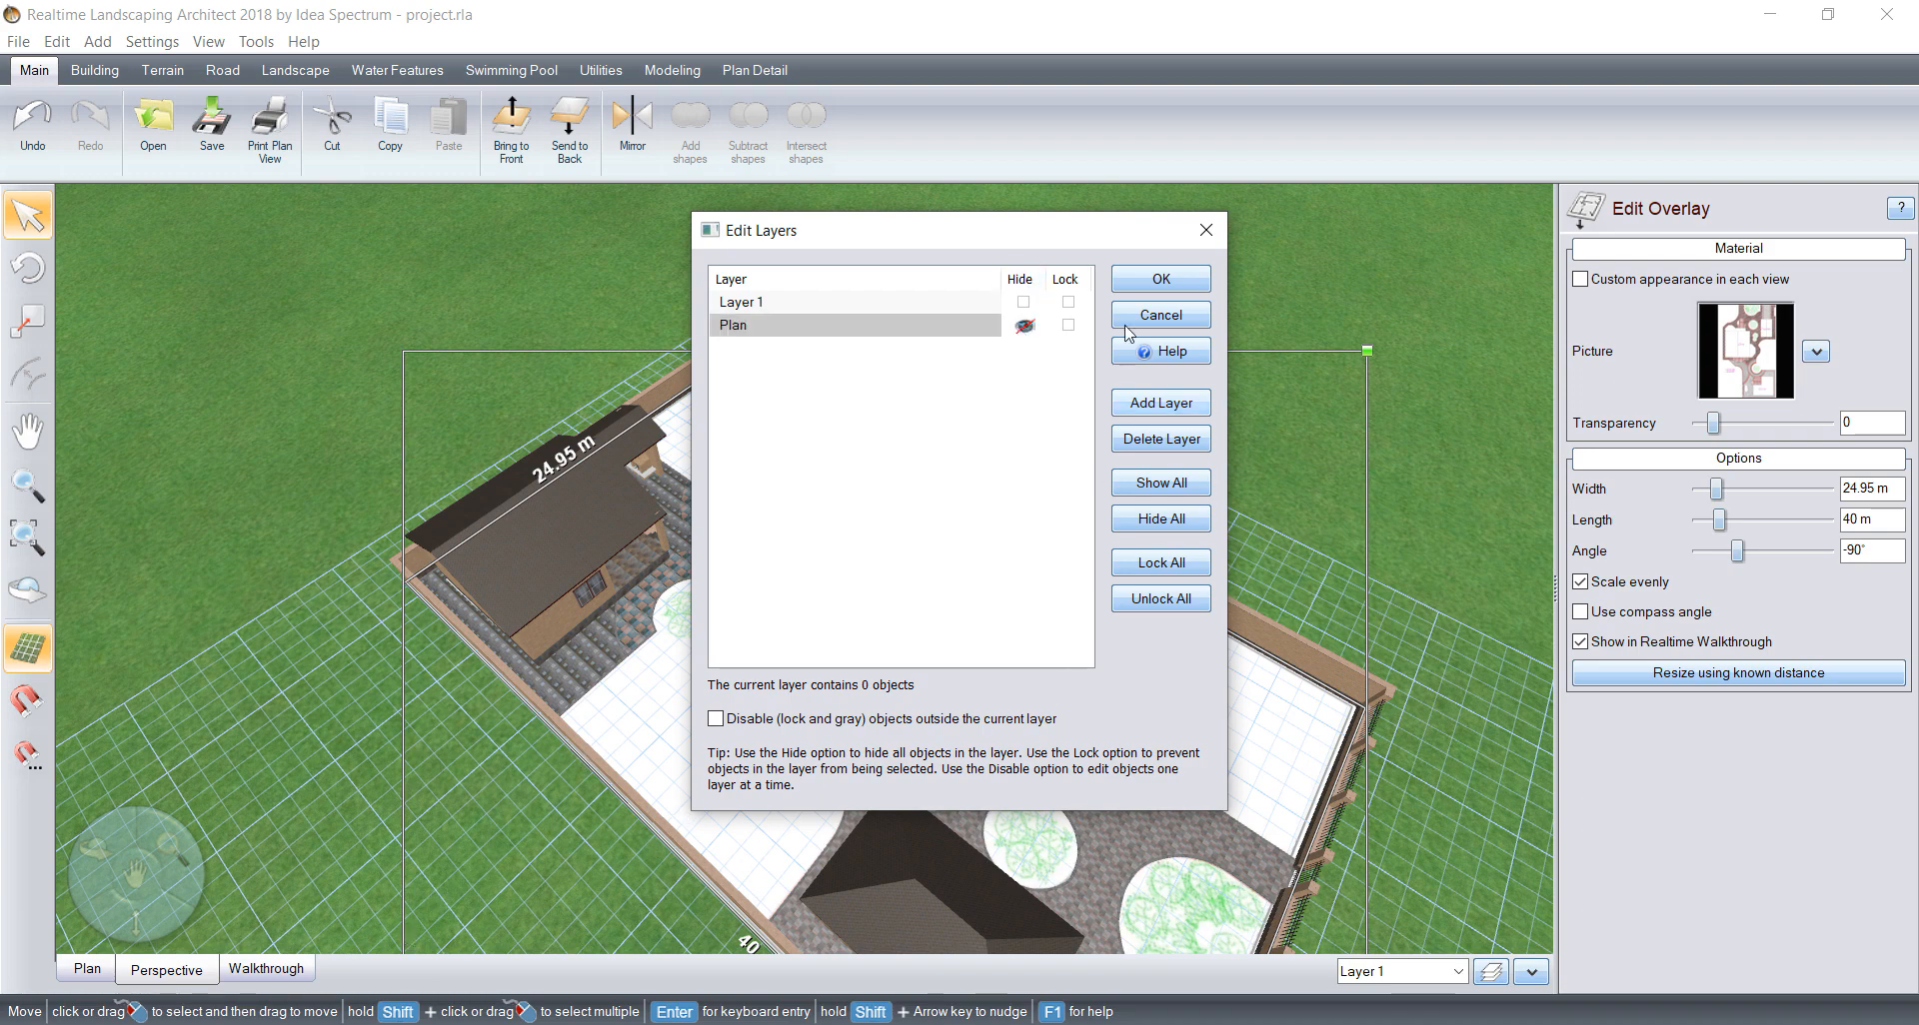
click(1165, 280)
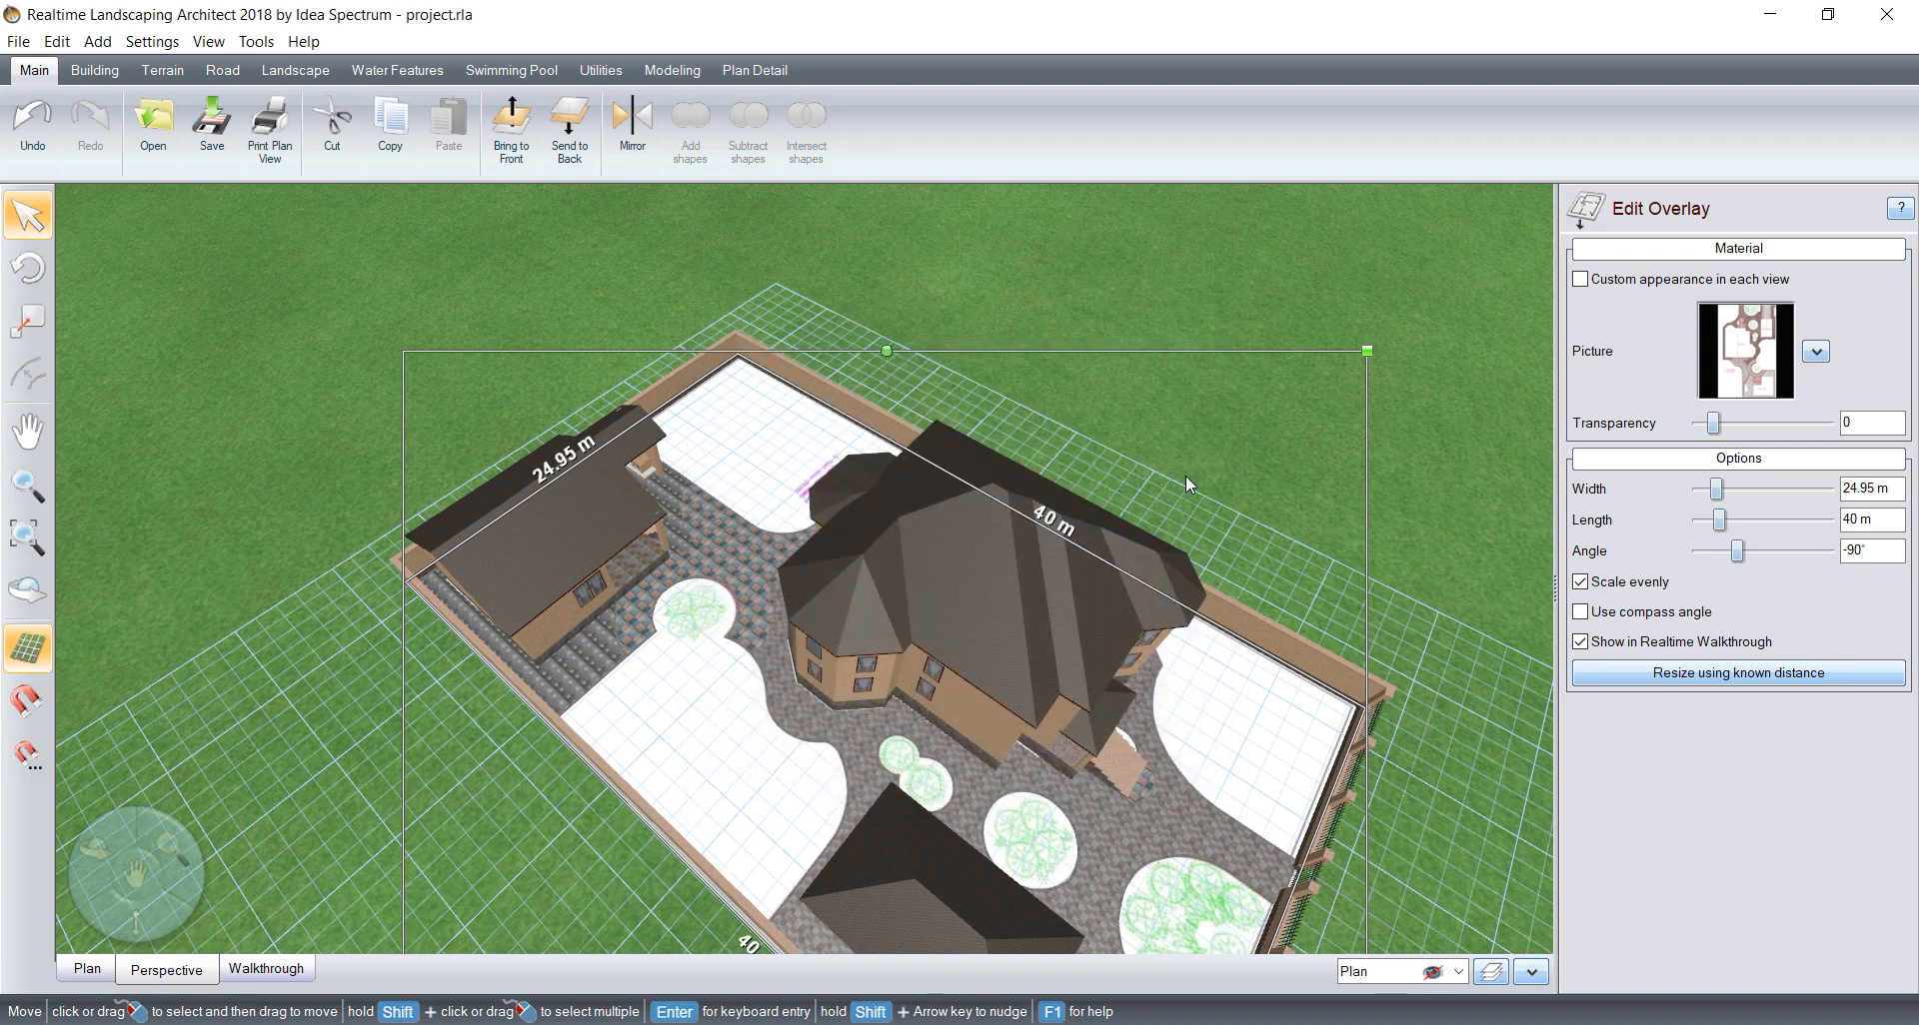
Step: Make Layer 1 the current layer and move the selected overlay image to the Plan layer
click(1399, 973)
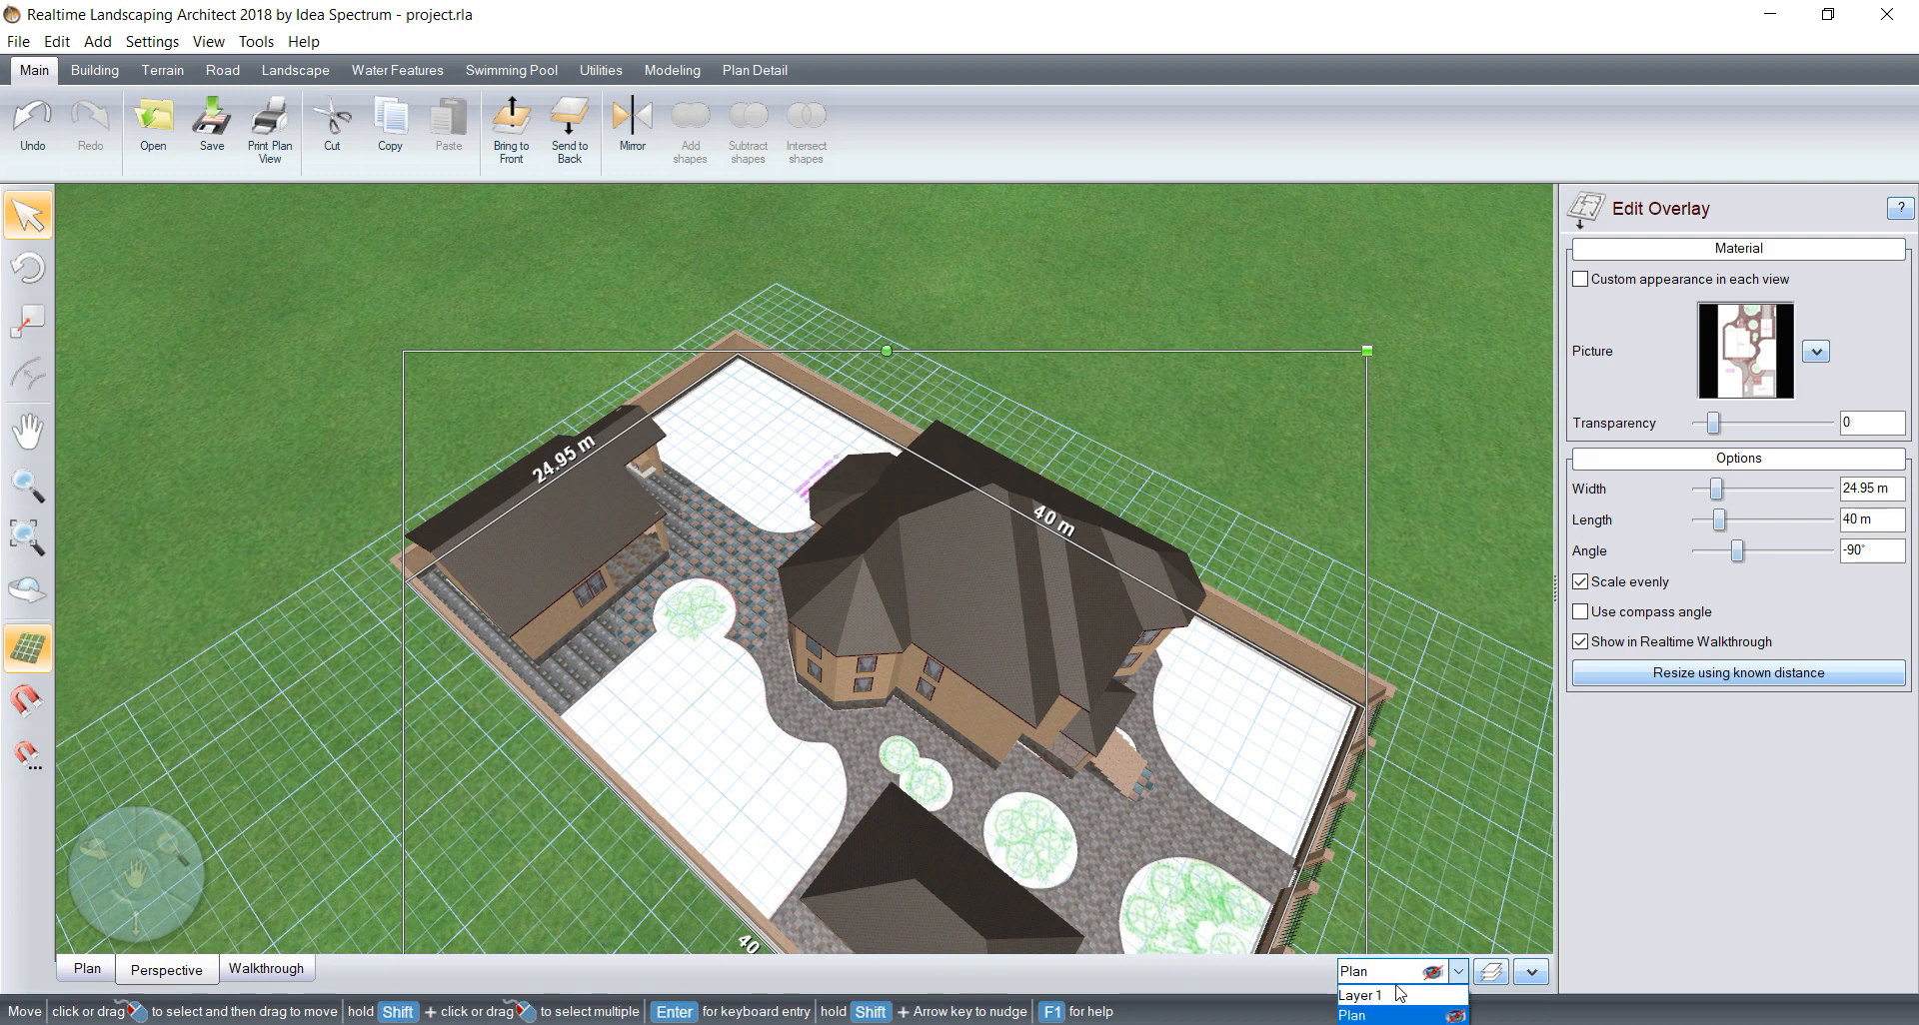
click(1399, 995)
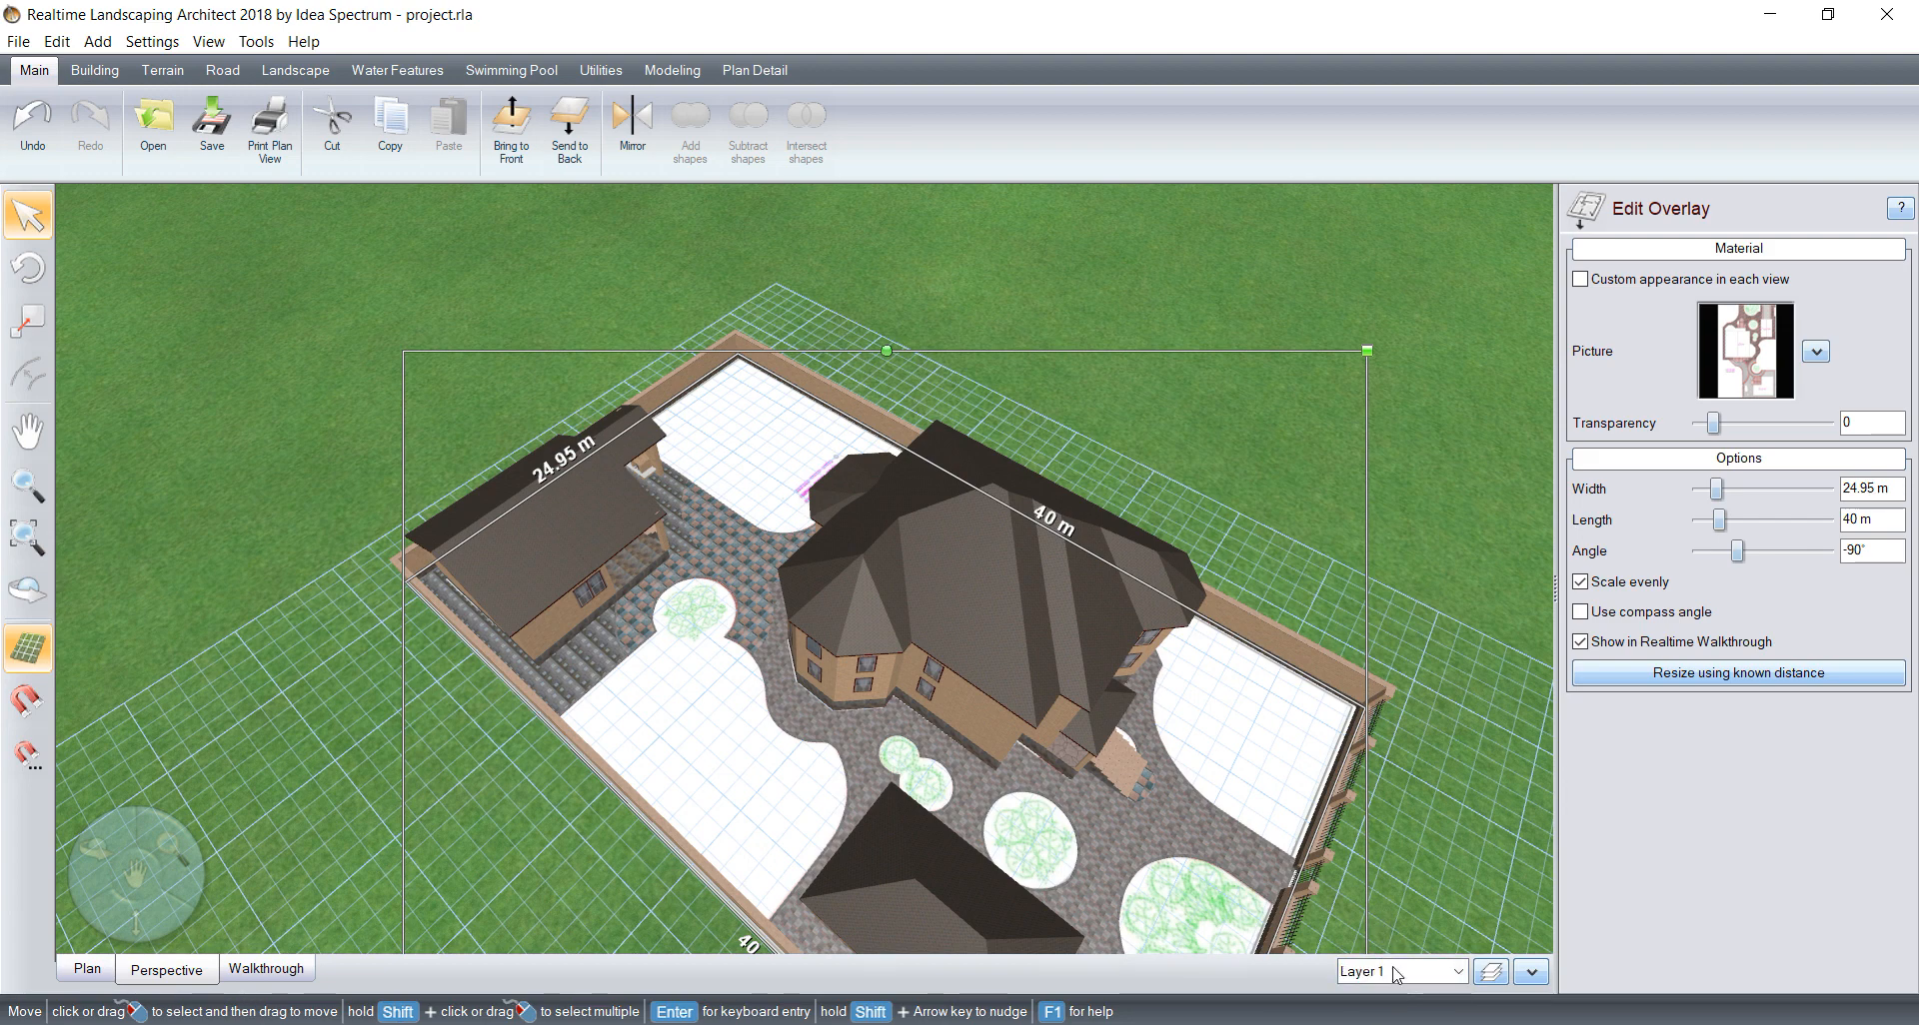
right_click(1242, 700)
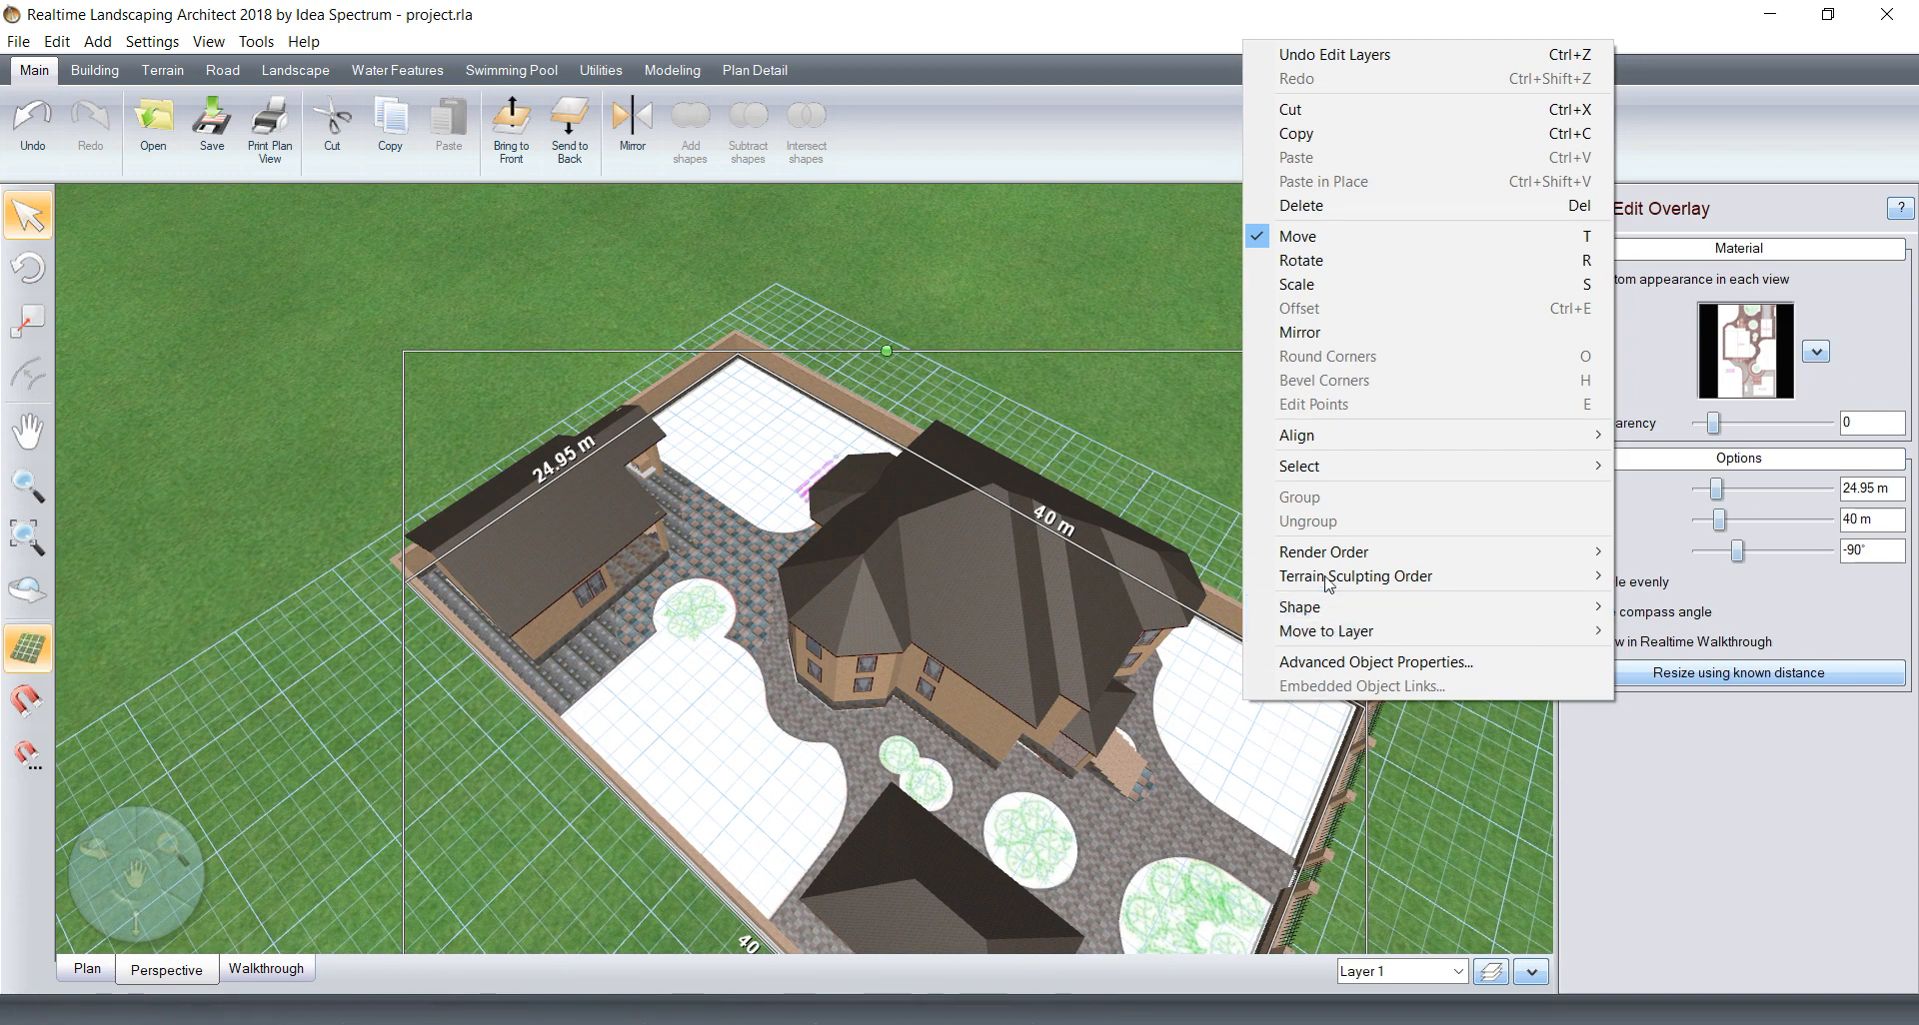
mouse_move(1327, 635)
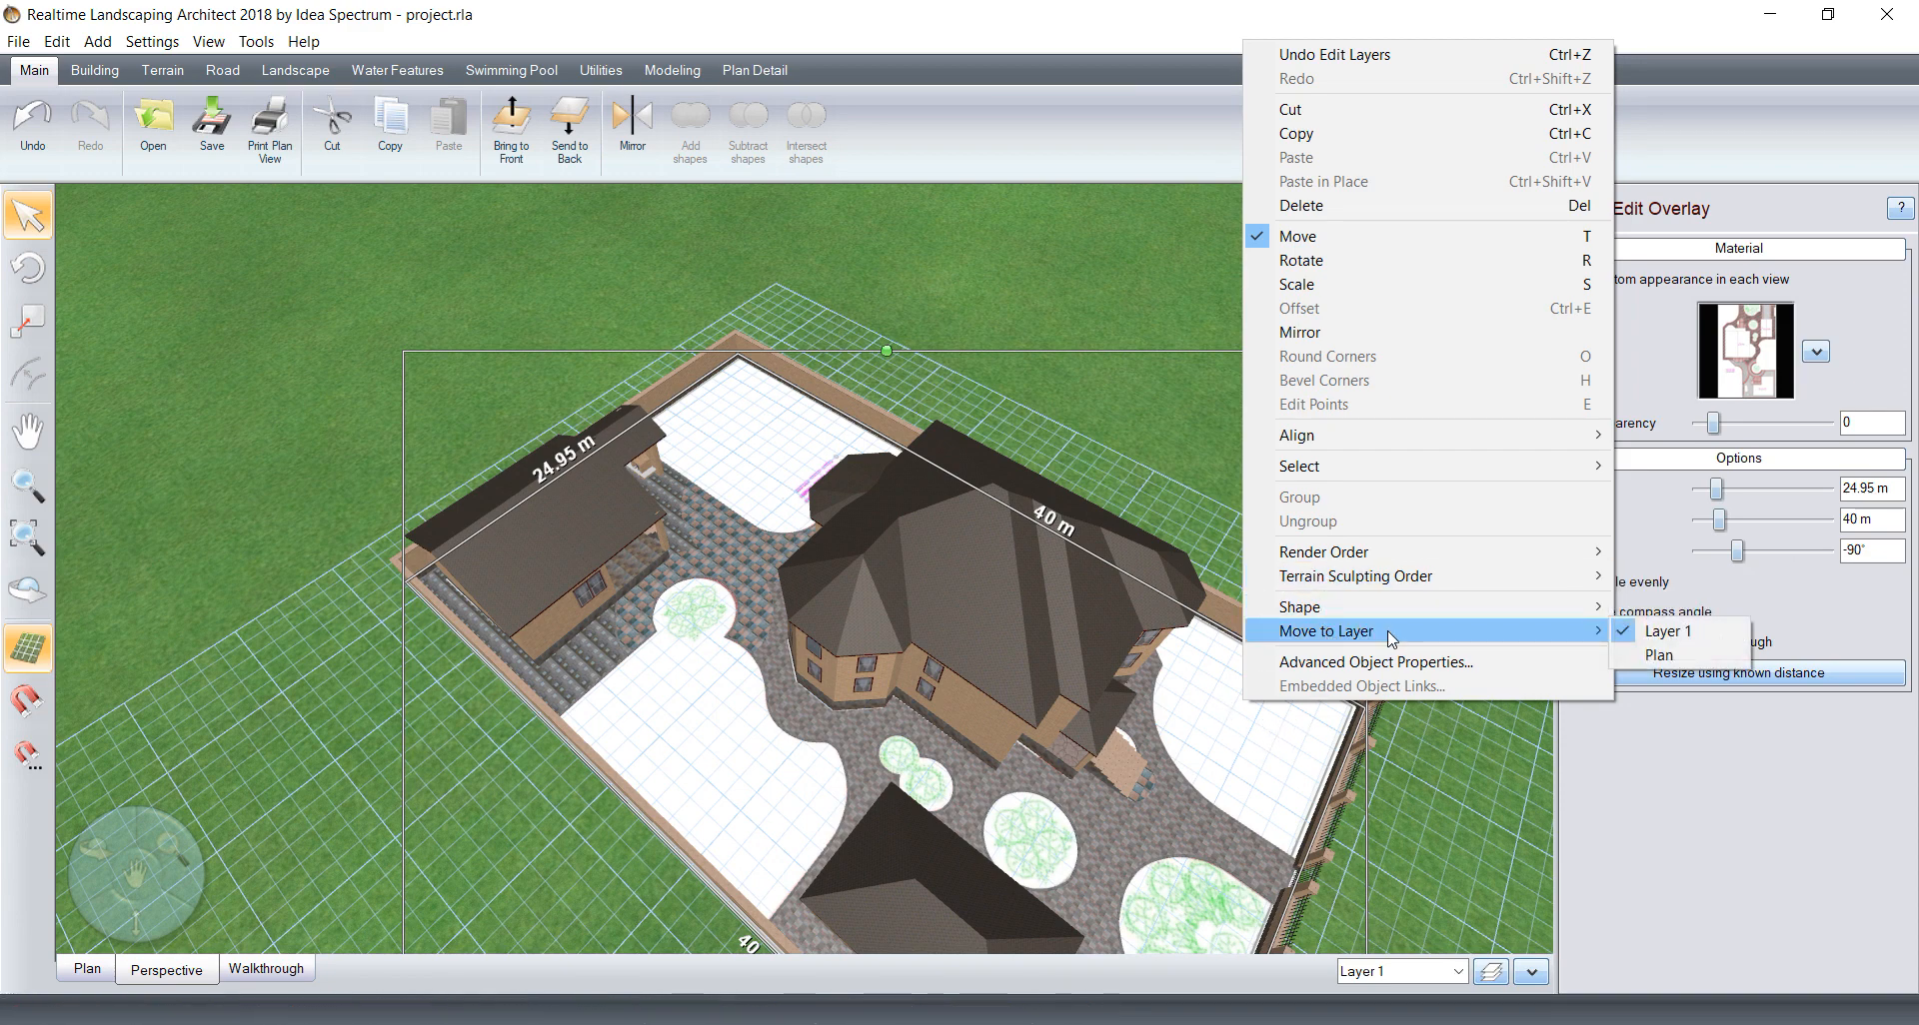
click(1651, 655)
Step: Unhide the Plan layer to check the overlay image on the site and hide it again
middle_drag(757, 599, 1101, 573)
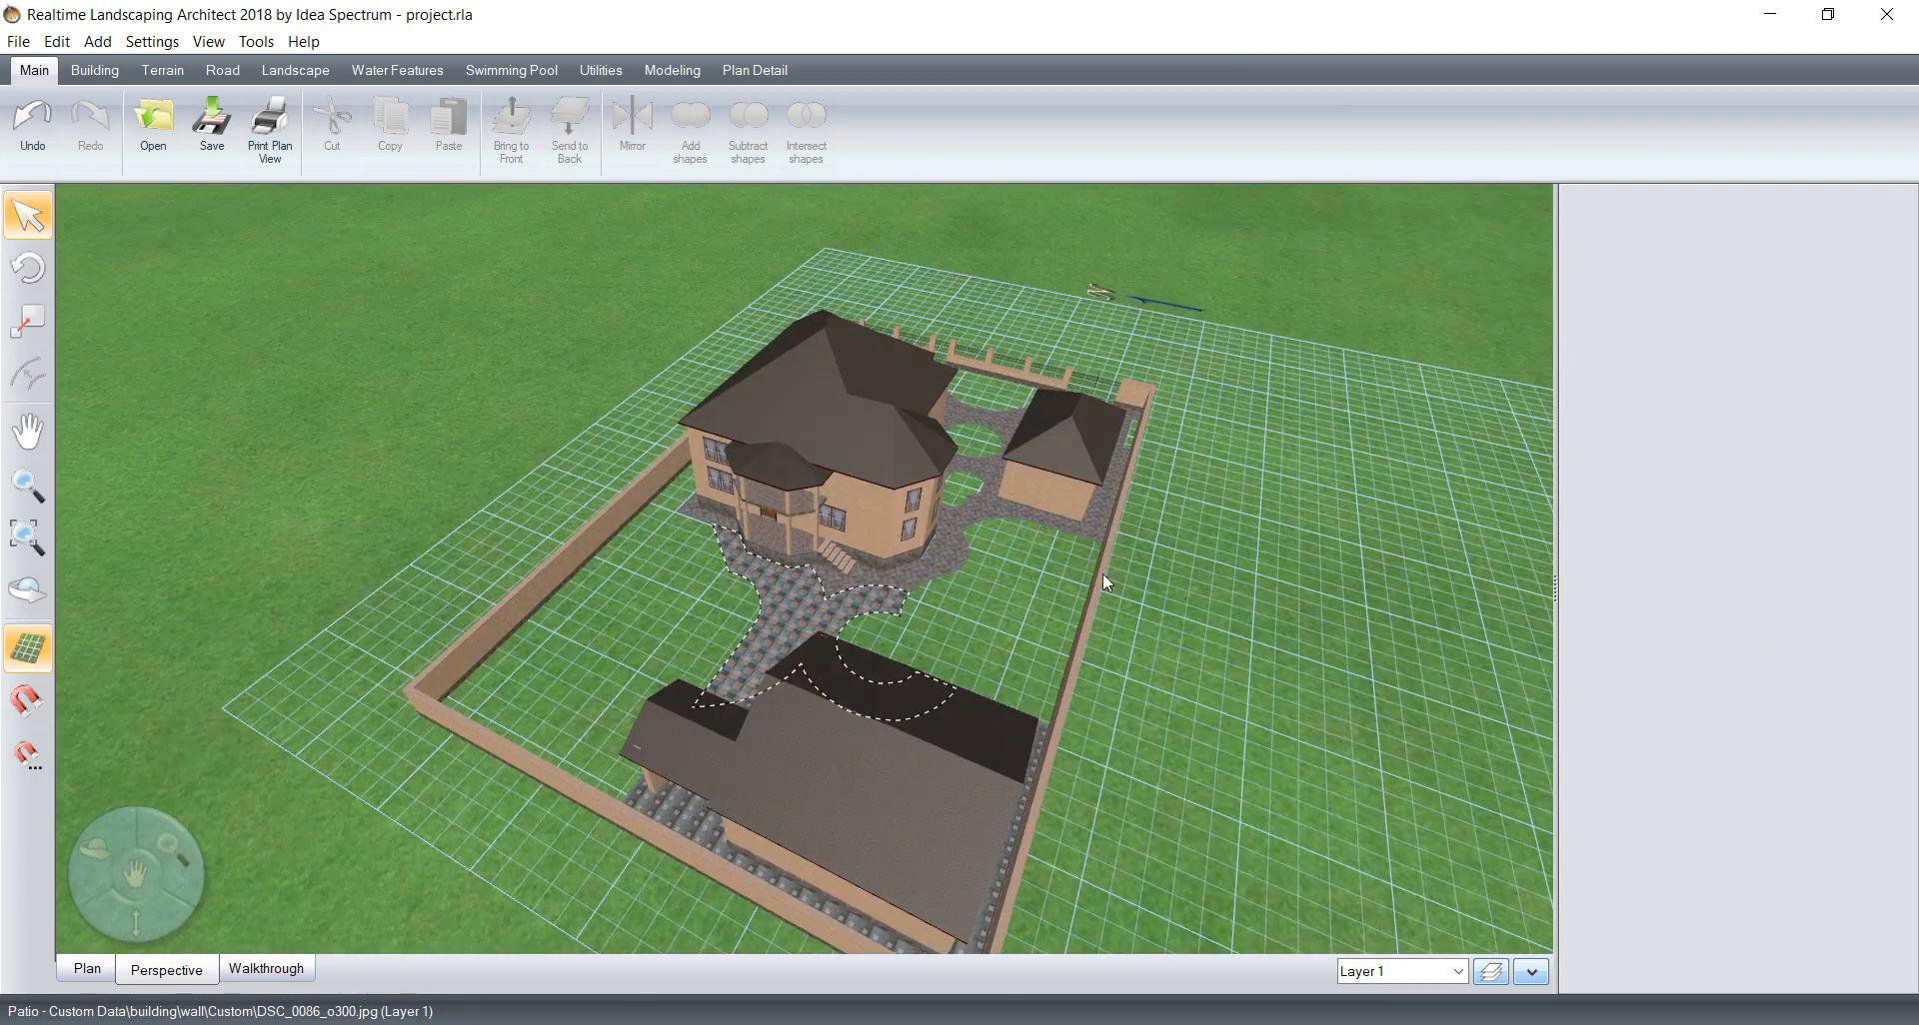
scroll(730, 522, up, 4)
middle_drag(1195, 616, 929, 590)
scroll(1021, 601, down, 5)
middle_drag(1074, 602, 1206, 774)
click(1502, 983)
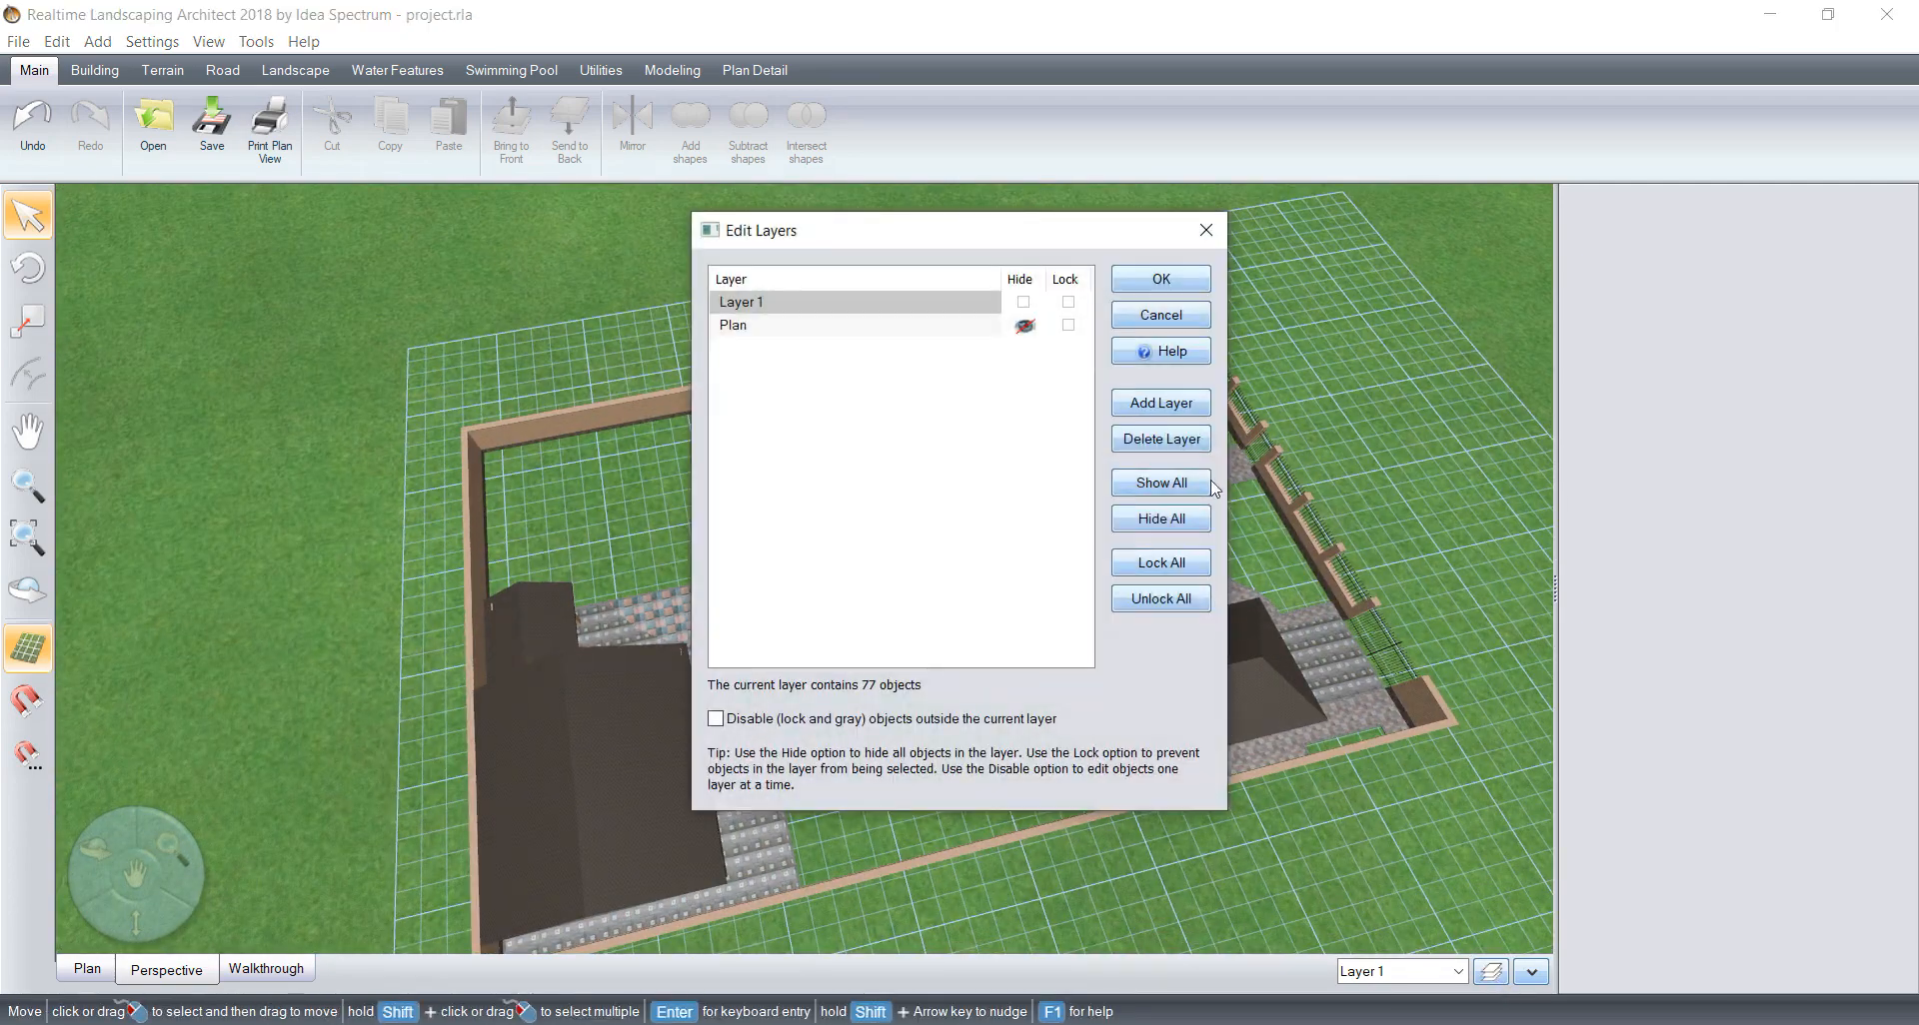
click(1056, 324)
click(1155, 282)
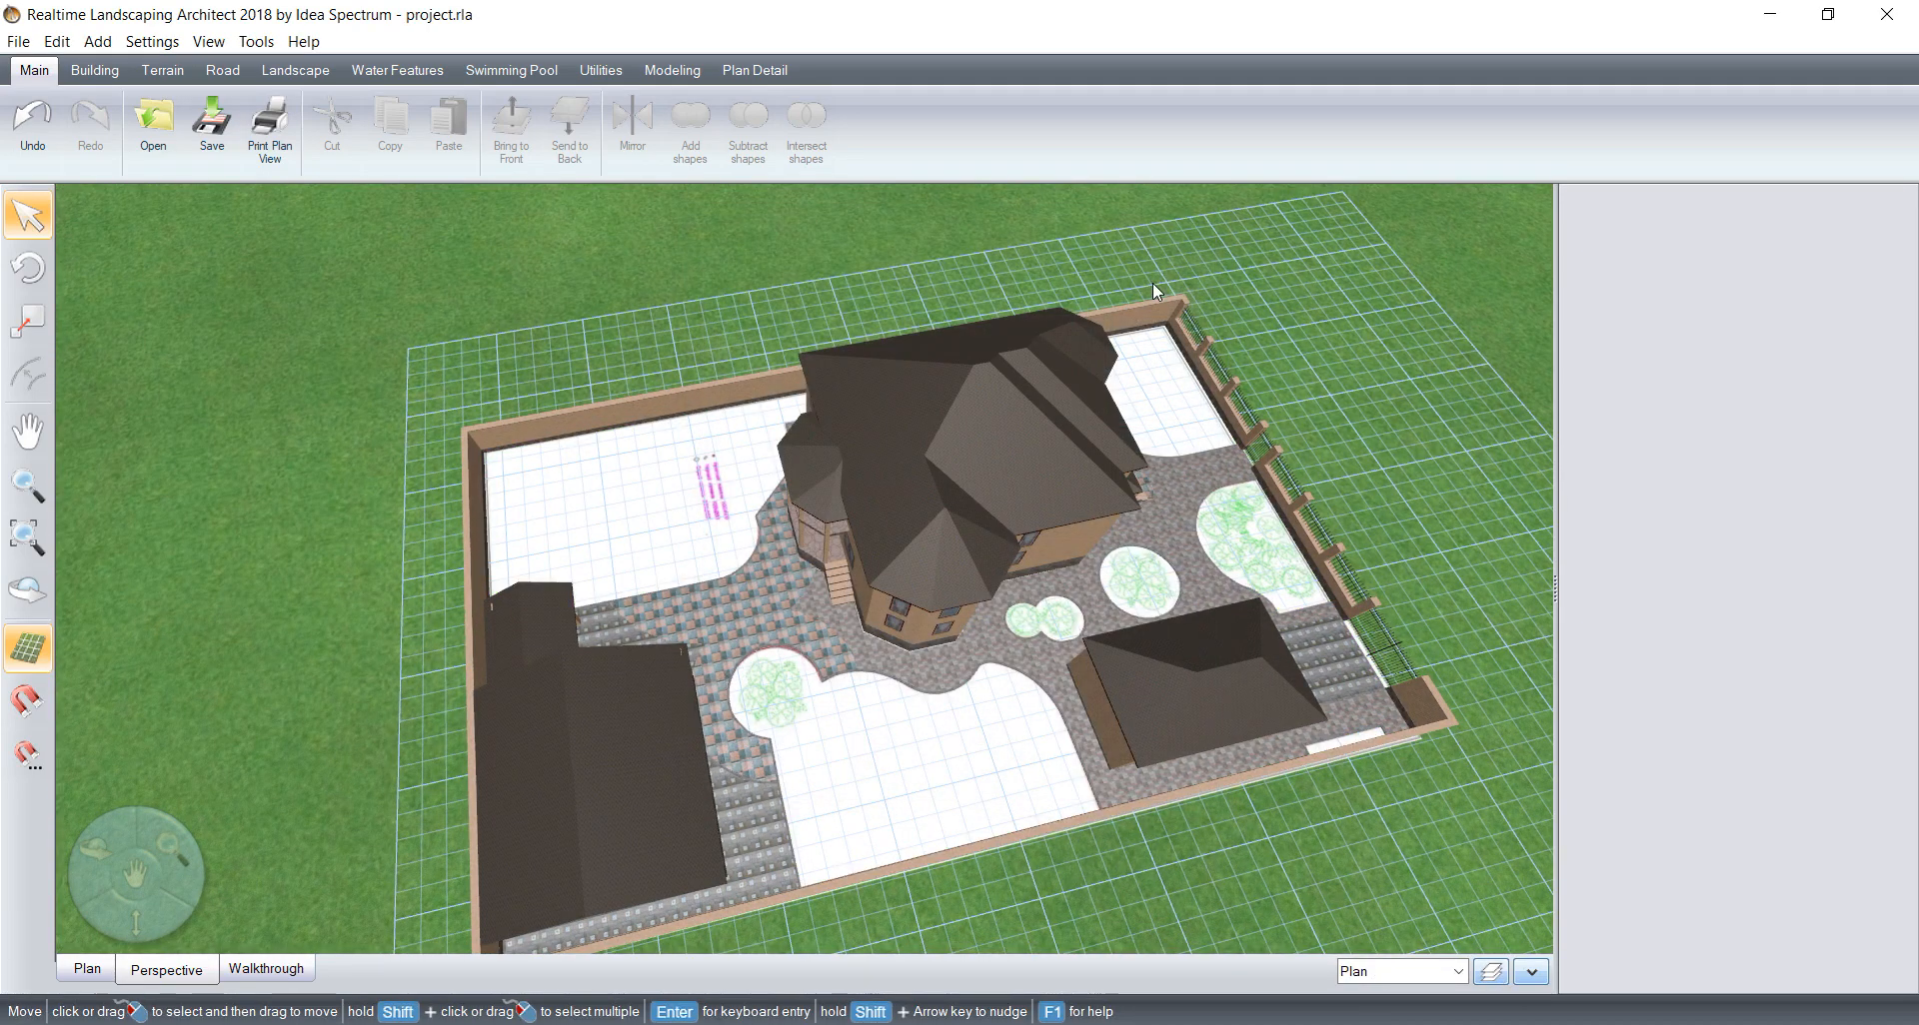
click(1493, 972)
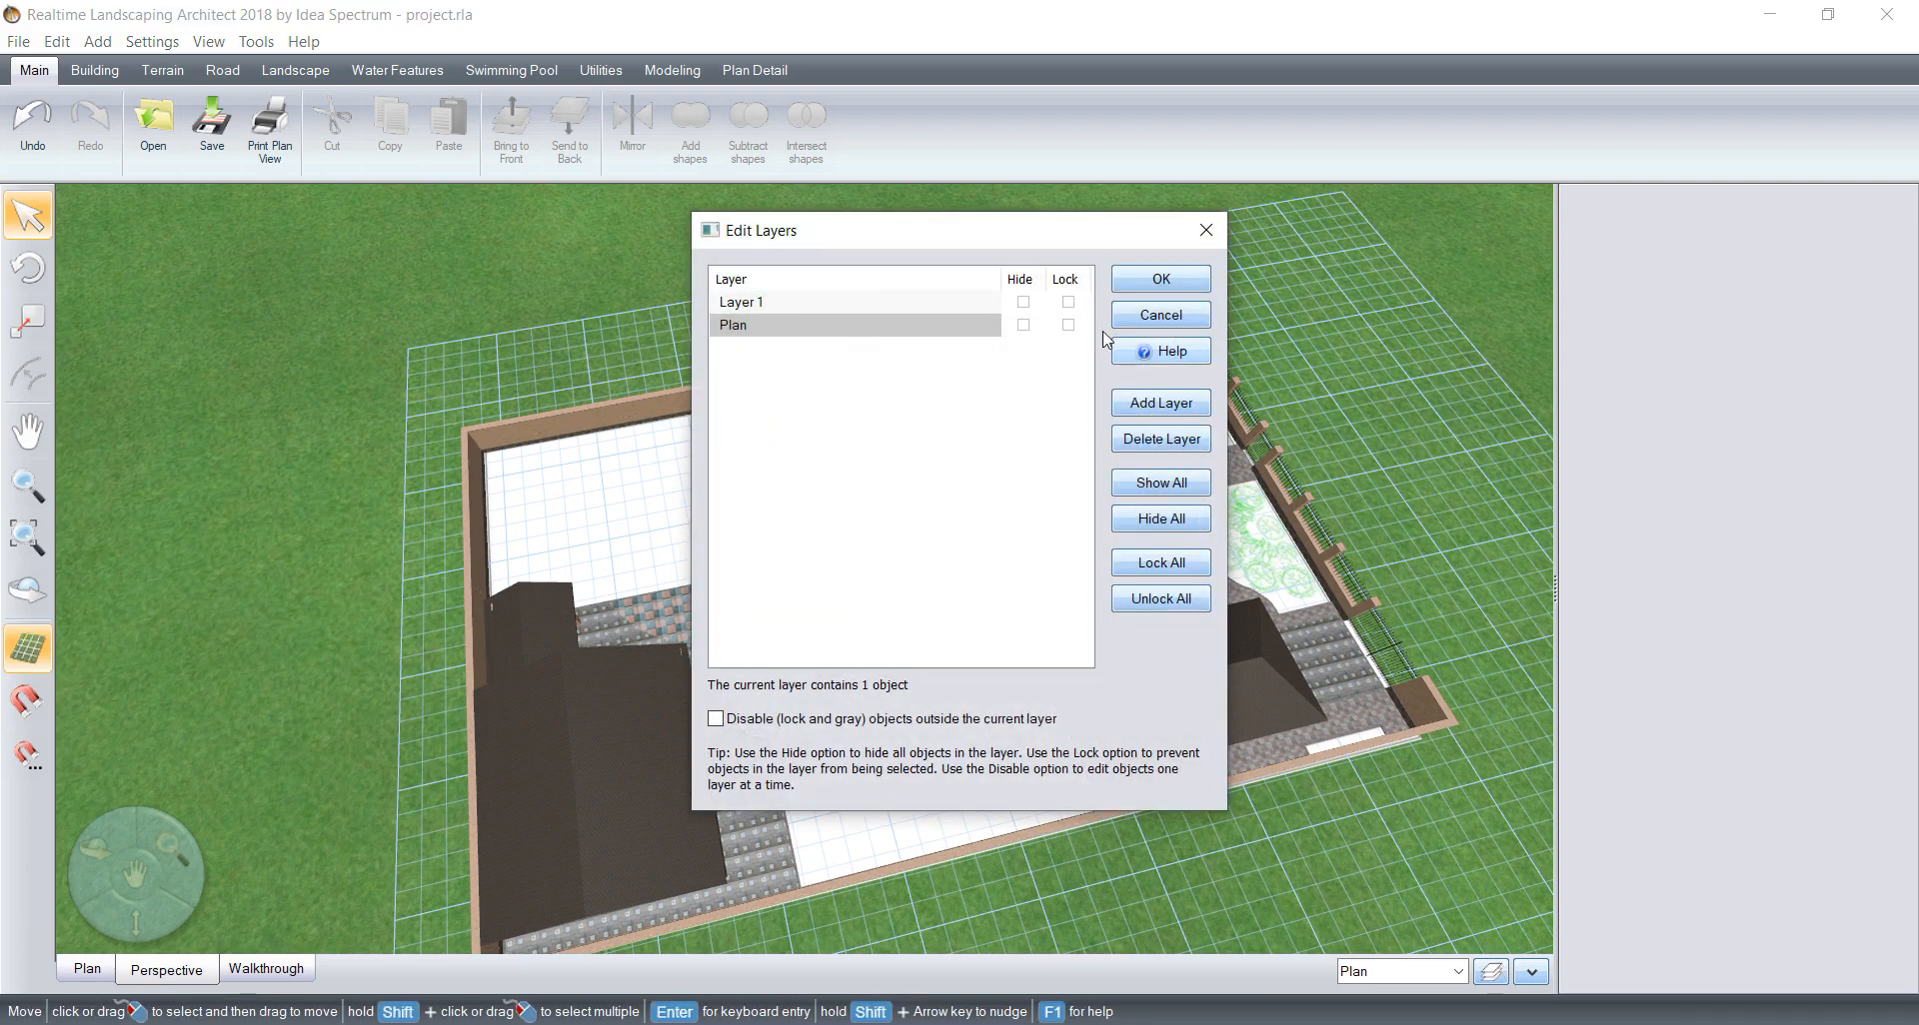
click(1023, 325)
click(1137, 287)
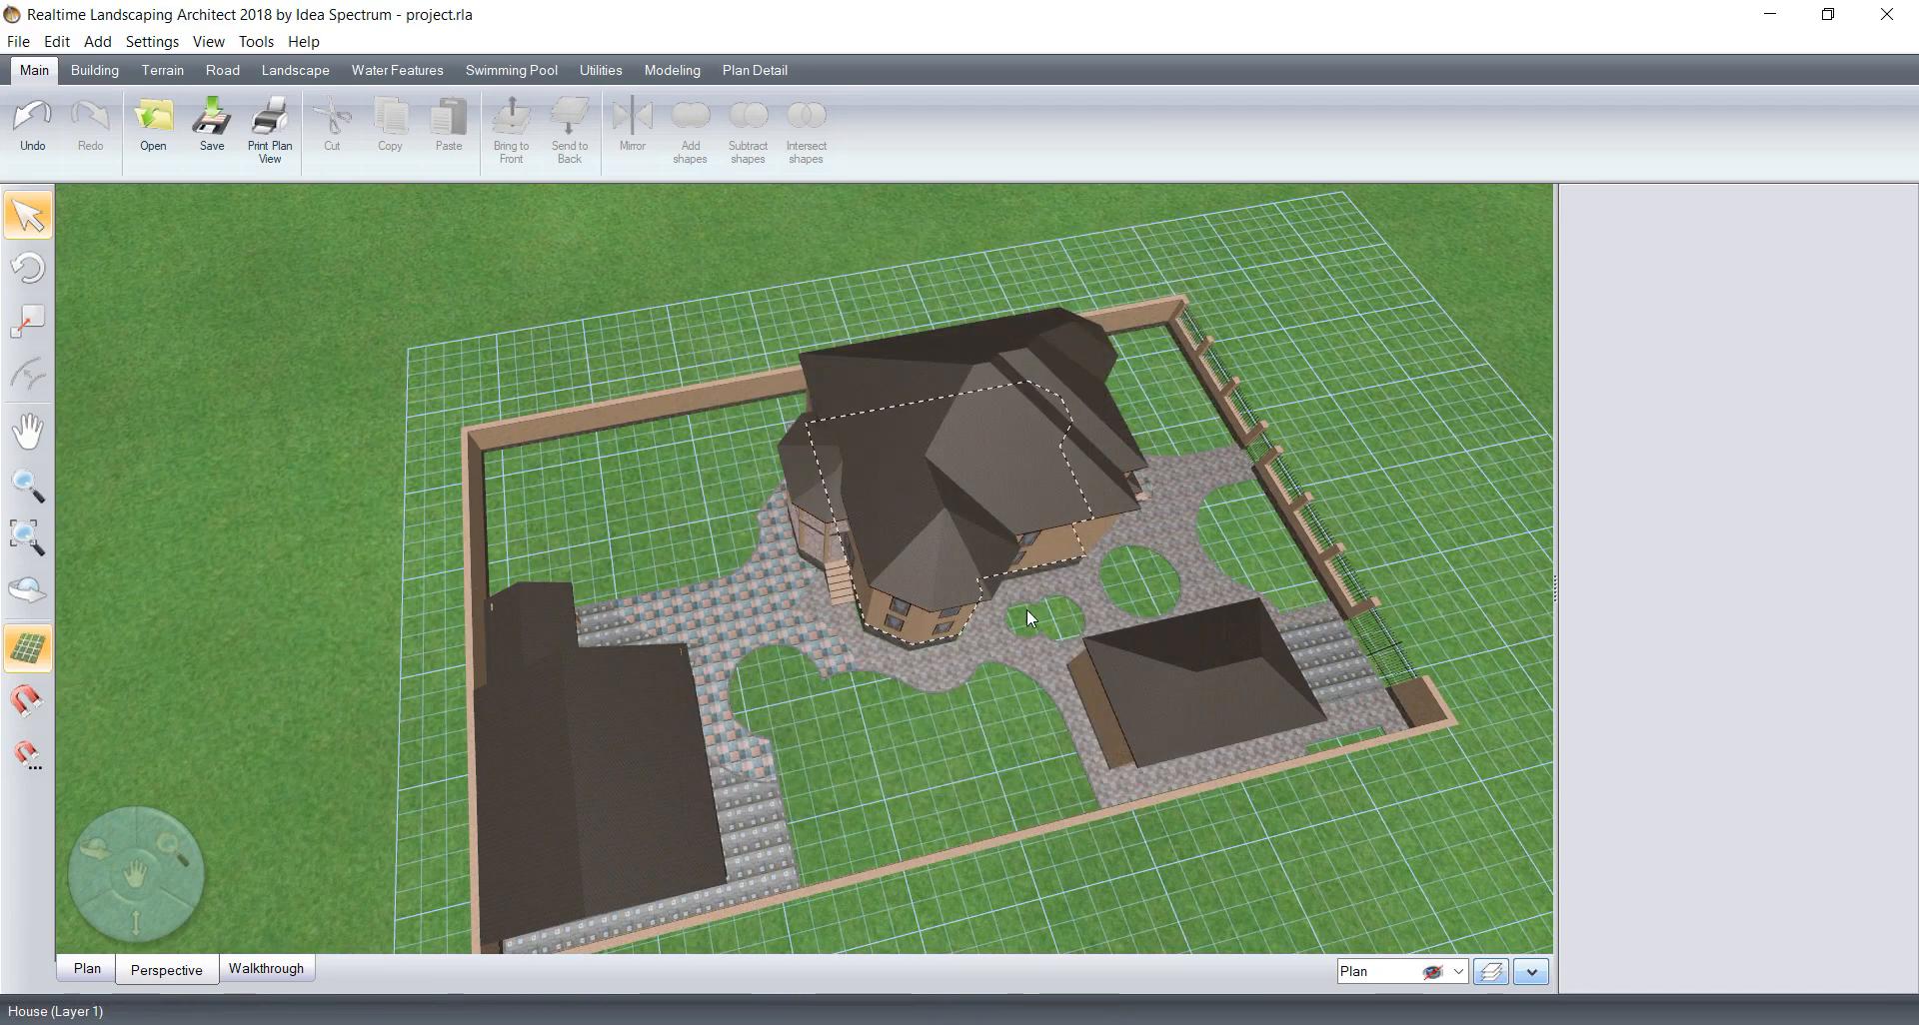
Step: Try to add a landscape accessory in the empty walled corner of the yard
right_drag(1027, 609, 793, 591)
middle_drag(655, 320, 738, 745)
scroll(753, 762, up, 3)
right_drag(754, 761, 777, 640)
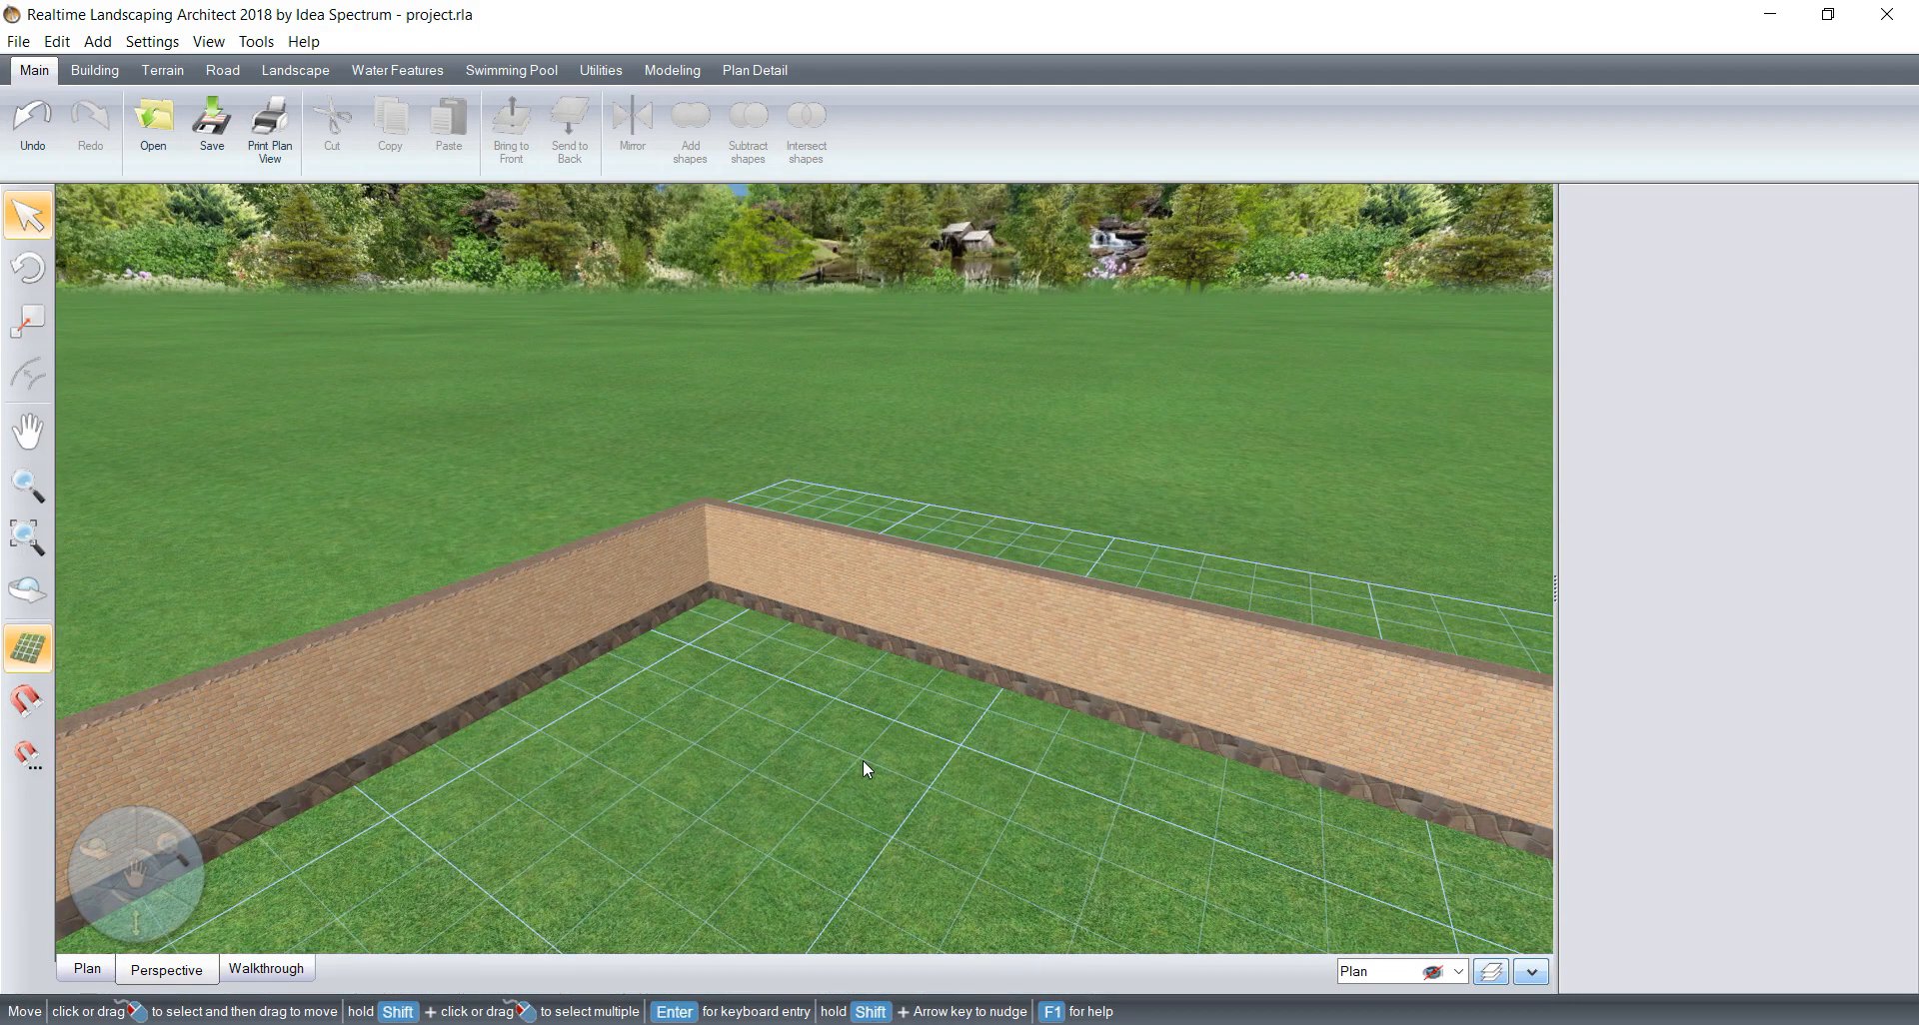
click(297, 74)
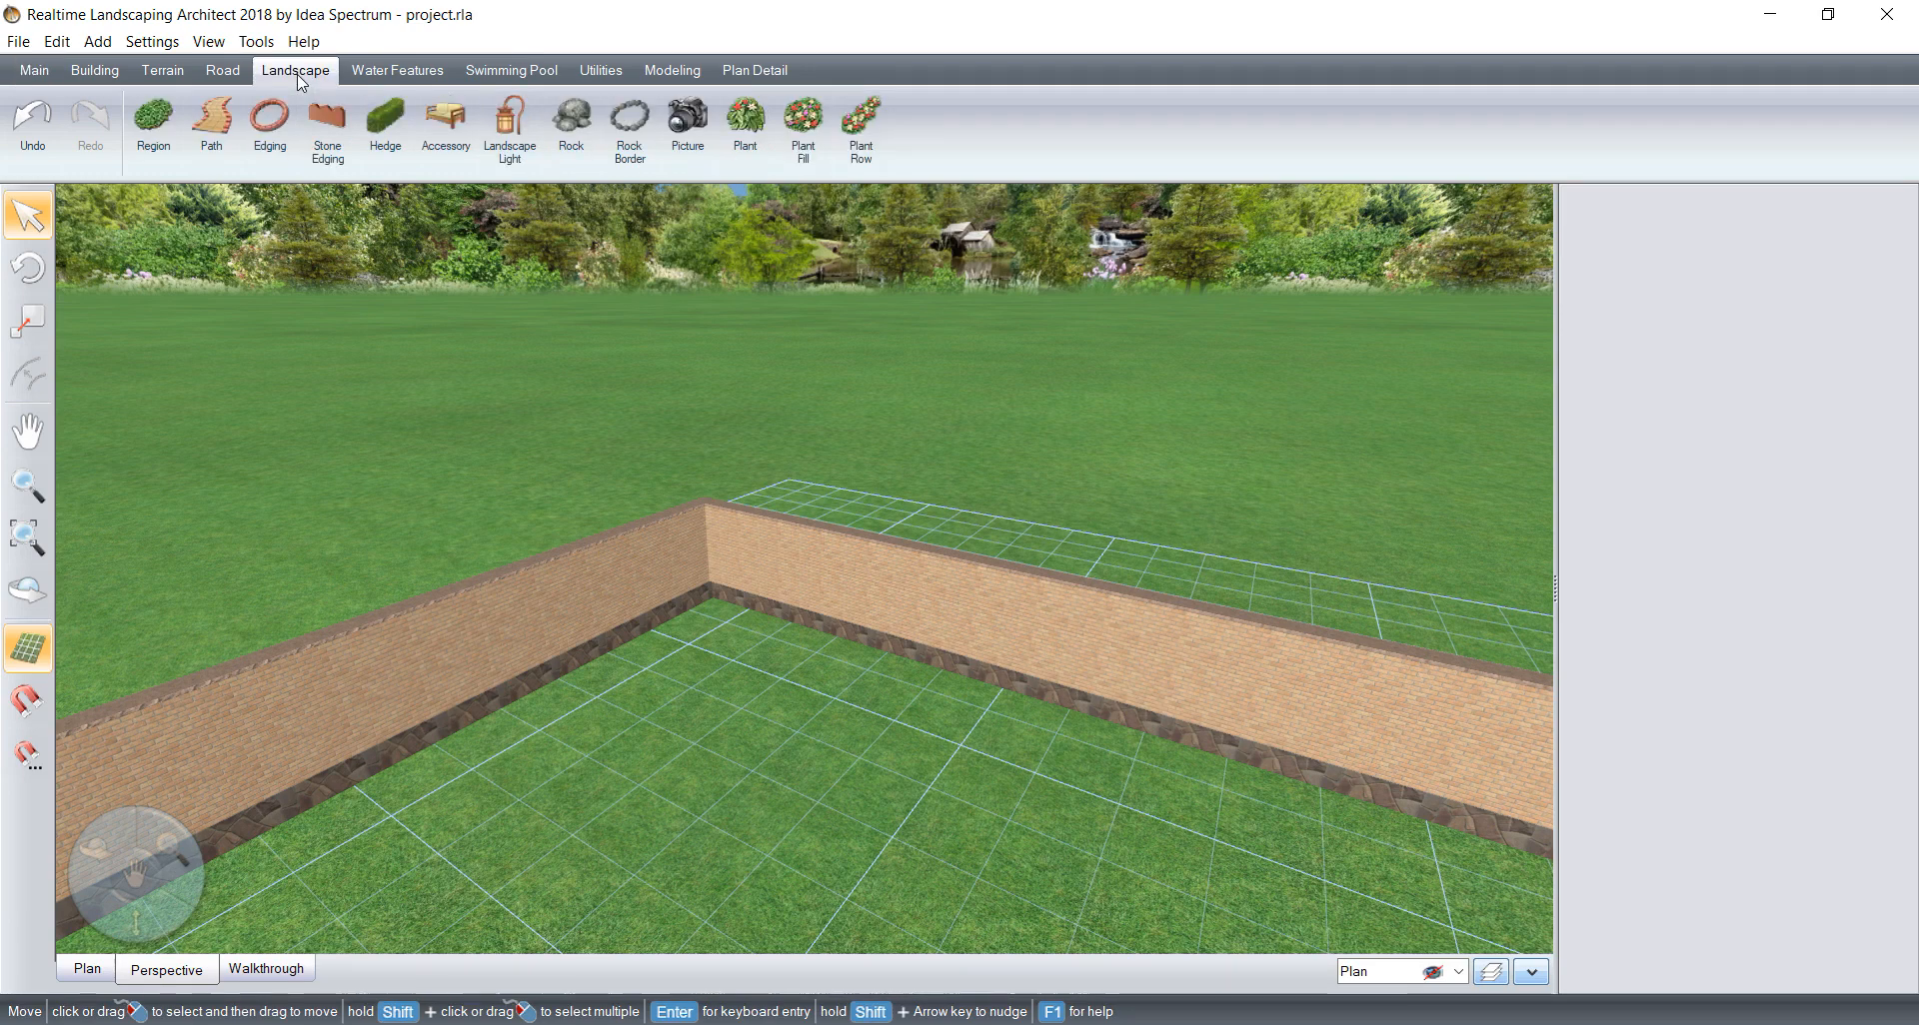
click(445, 122)
click(1154, 579)
Step: Make Layer 1 the current layer and open the artwork library for a new landscape accessory
click(1461, 973)
click(1374, 1013)
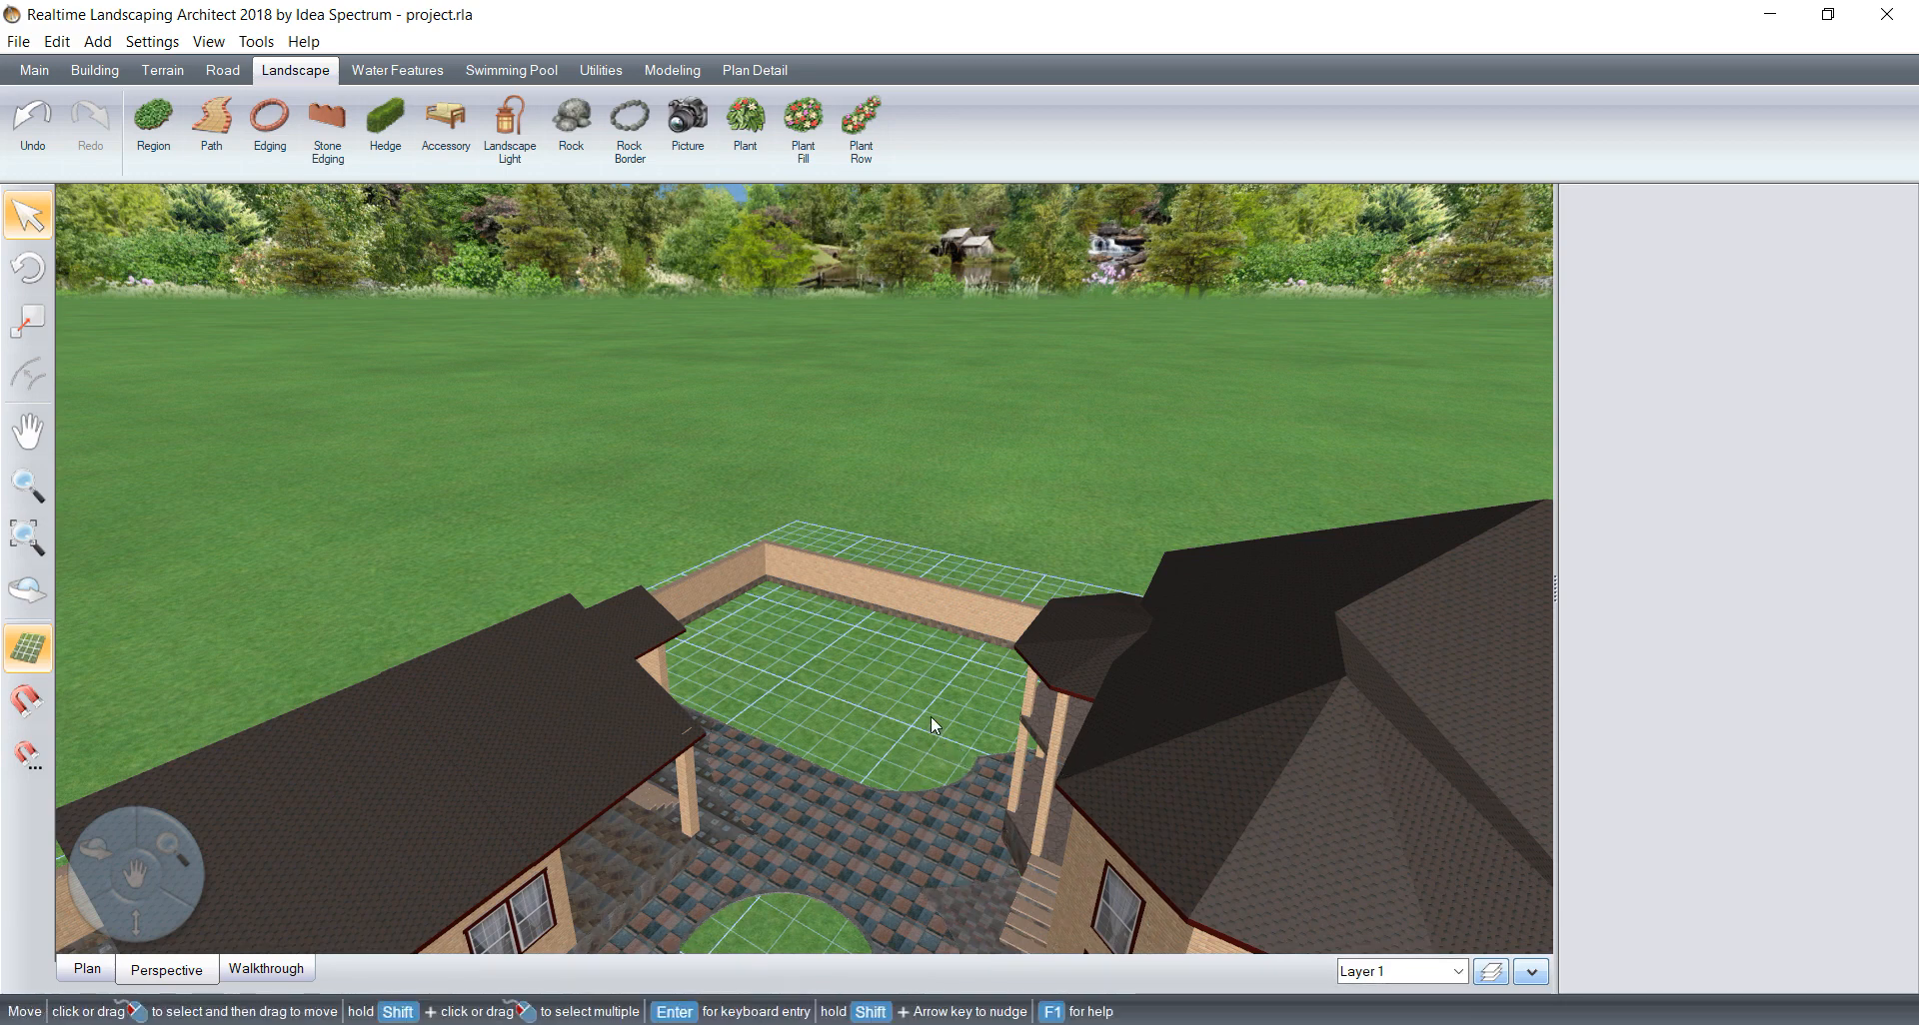
click(438, 116)
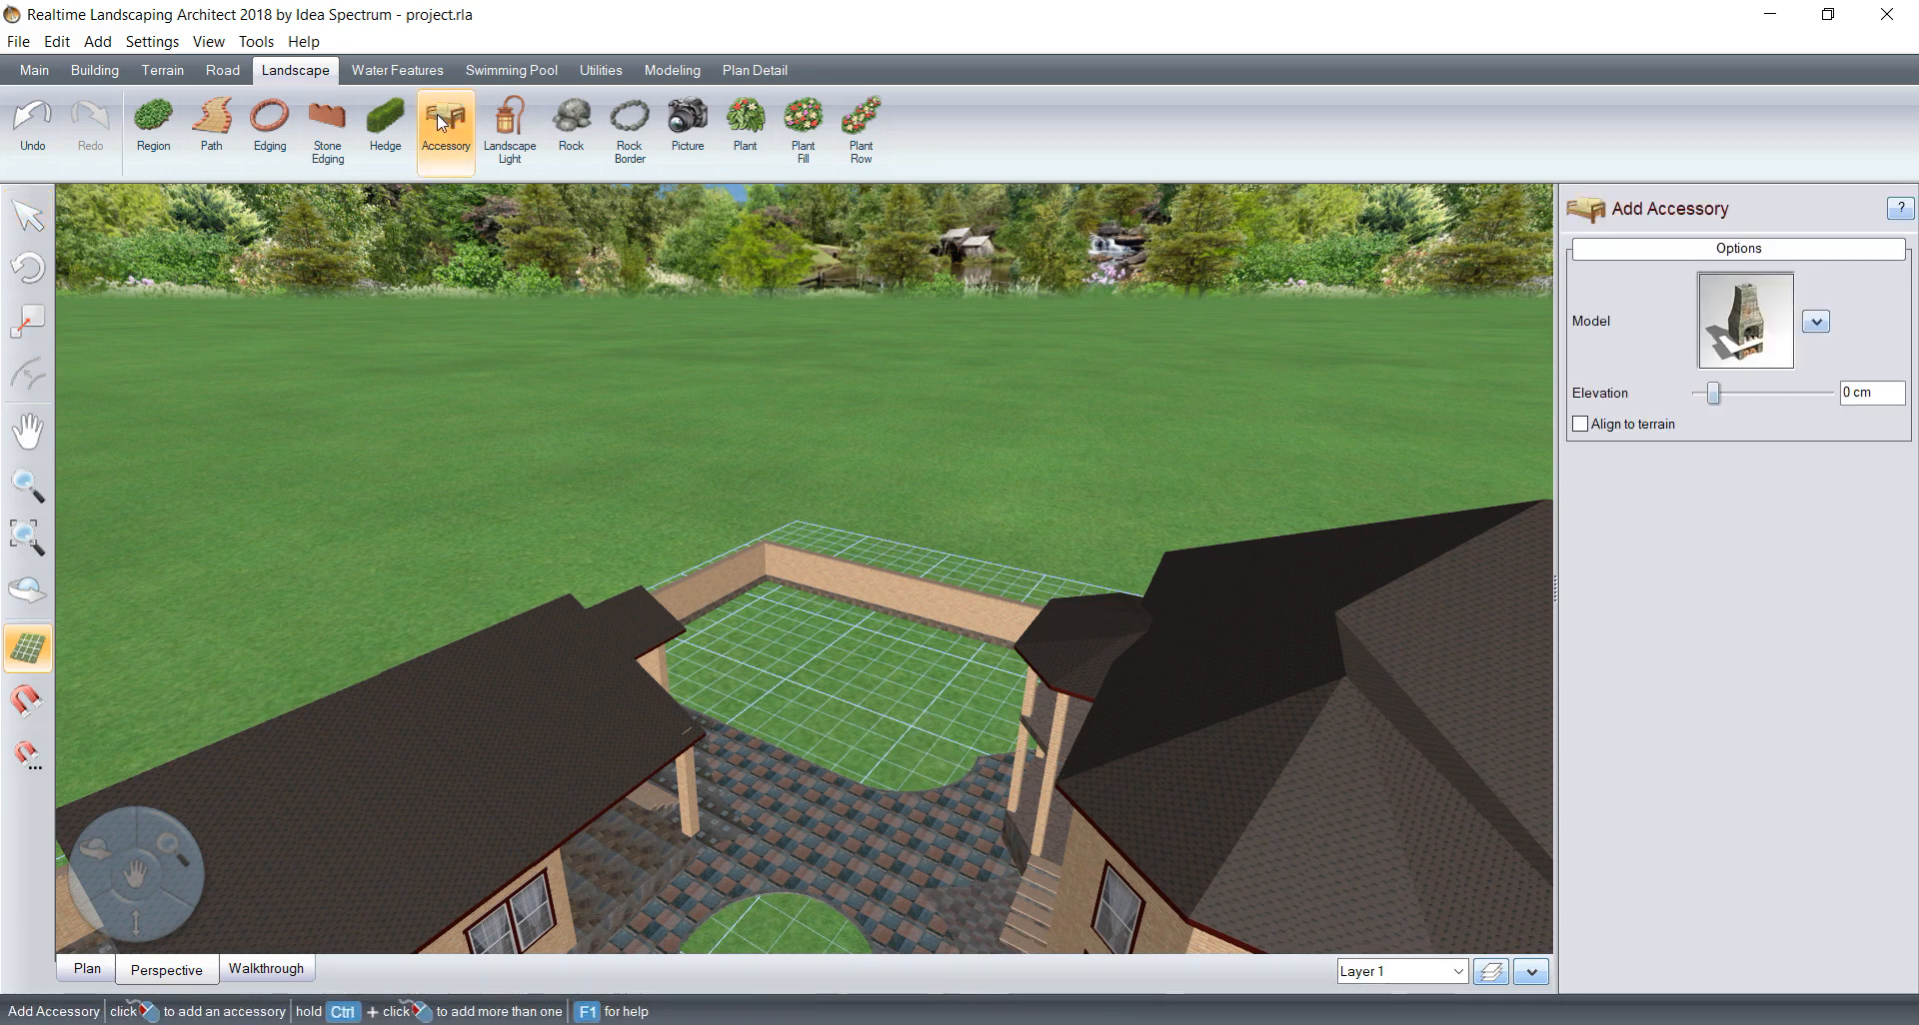
click(1705, 316)
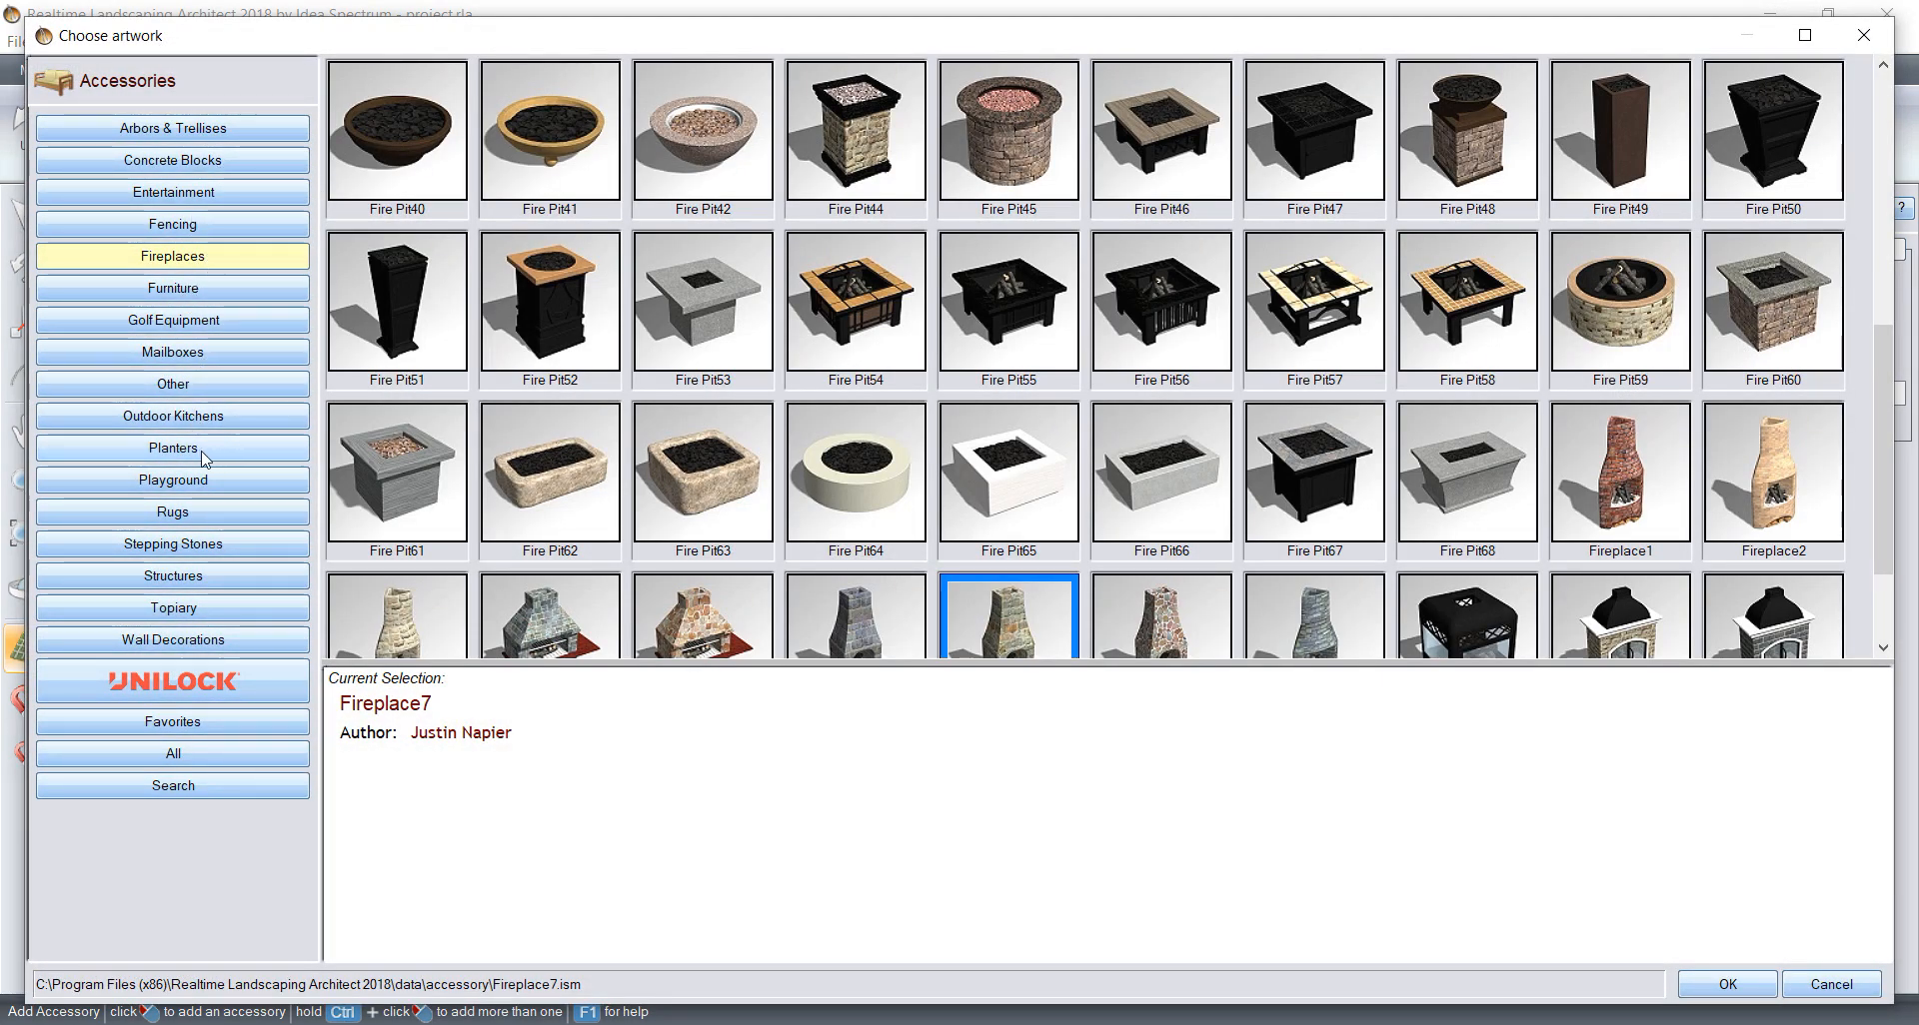
Step: Browse the accessory library's Arbors & Trellises, Concrete Blocks, Entertainment, Fencing, Fireplaces, Furniture and Mailboxes categories
scroll(617, 464, down, 2)
scroll(617, 465, up, 5)
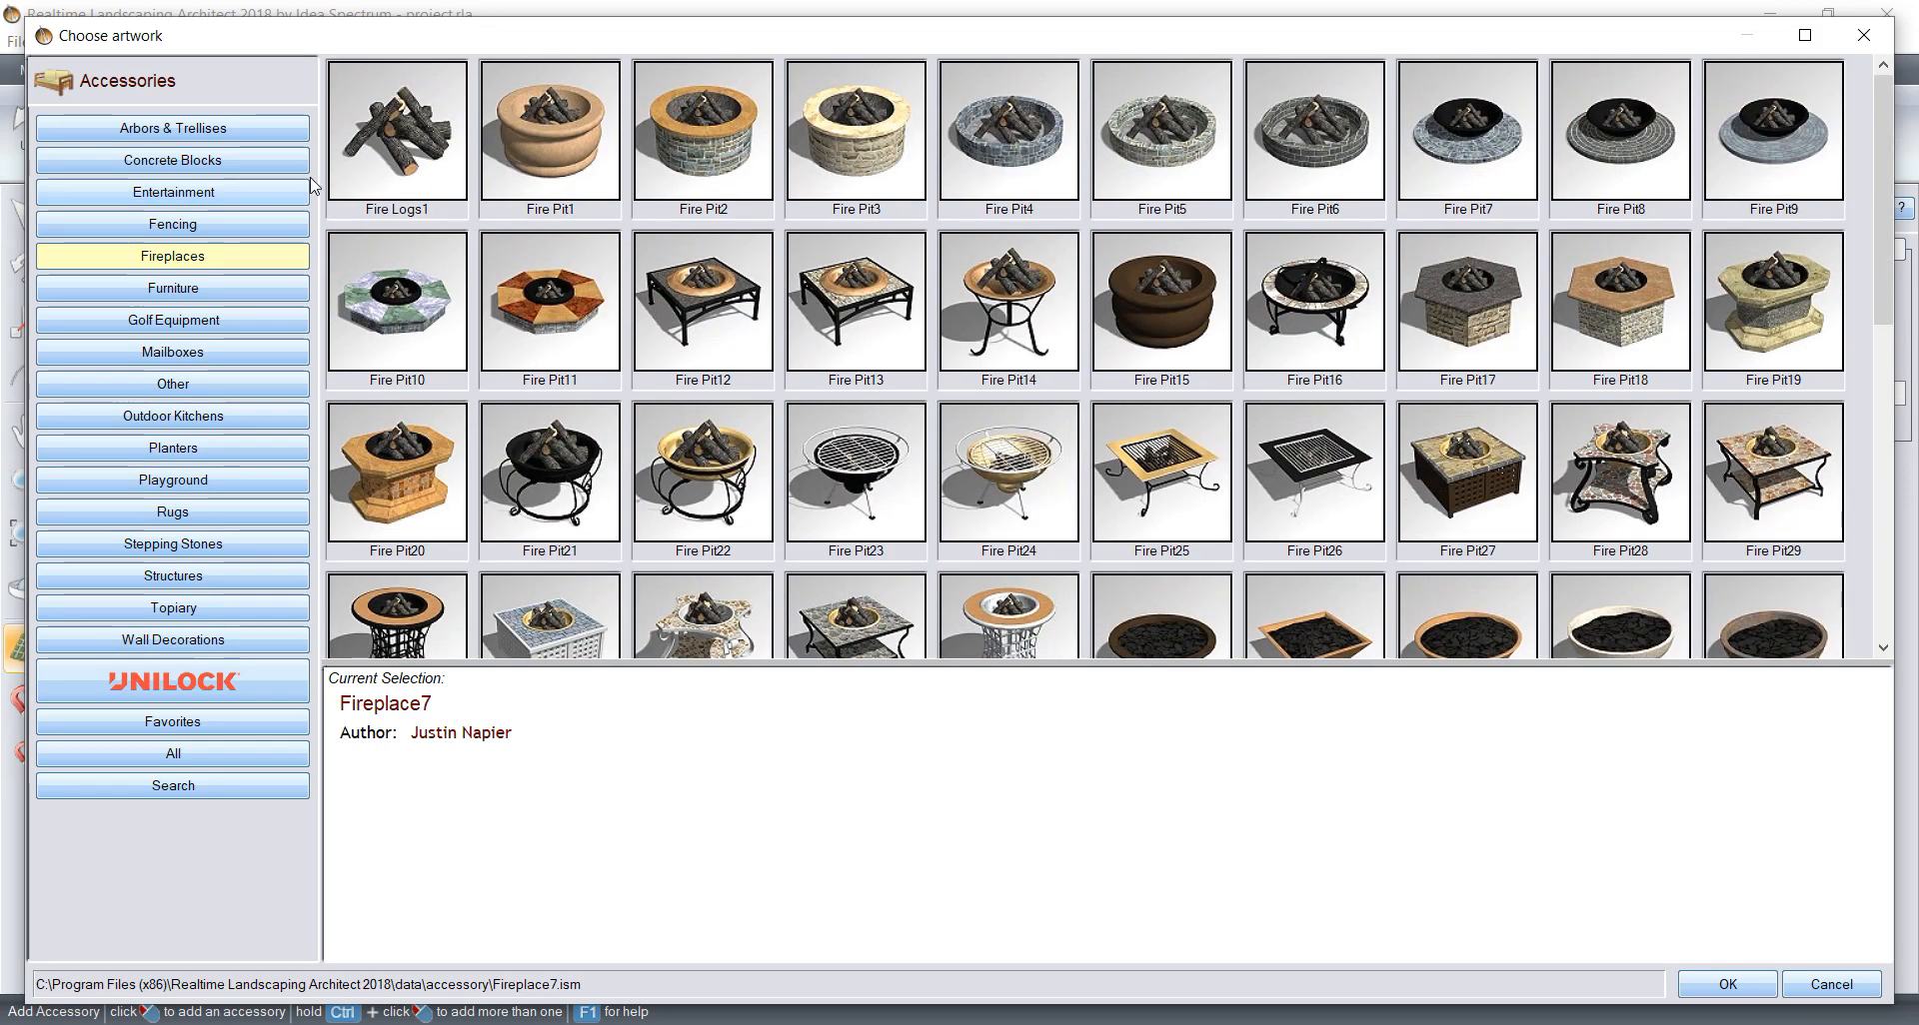
click(270, 128)
click(248, 163)
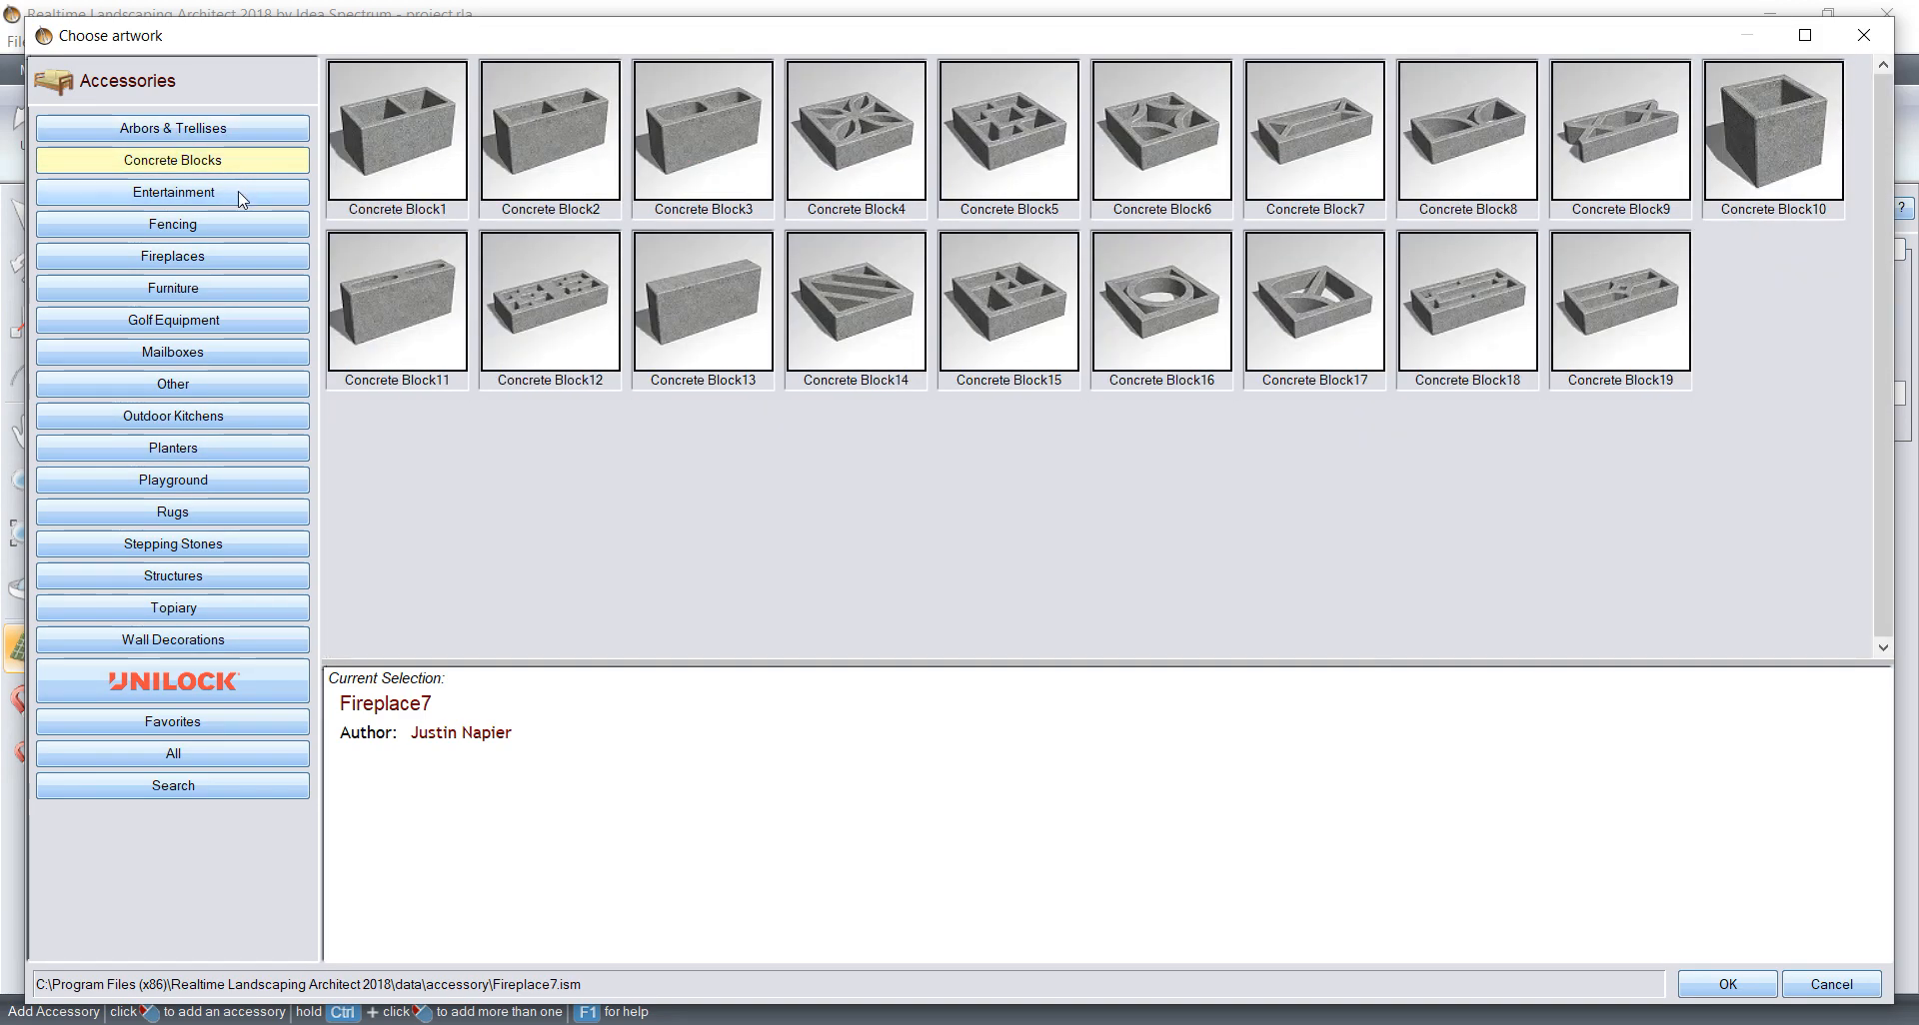
click(244, 192)
click(240, 226)
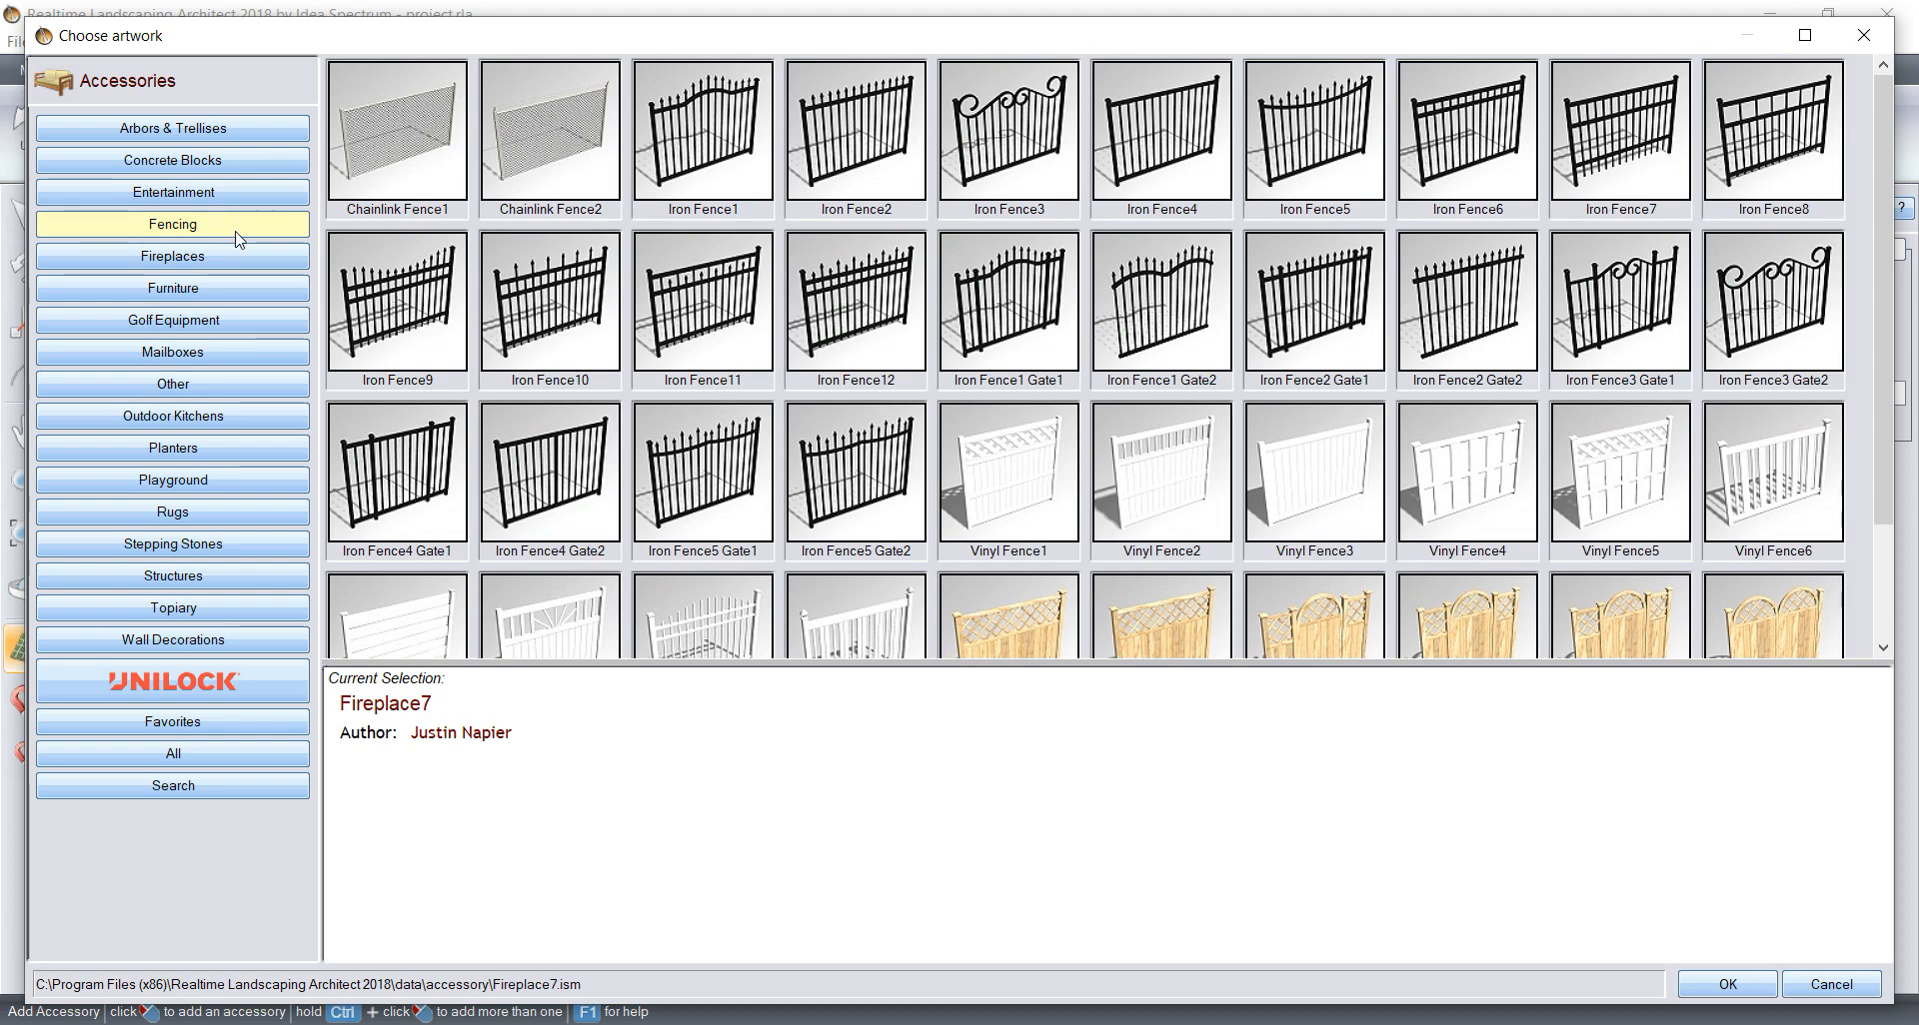
click(233, 257)
scroll(633, 384, down, 2)
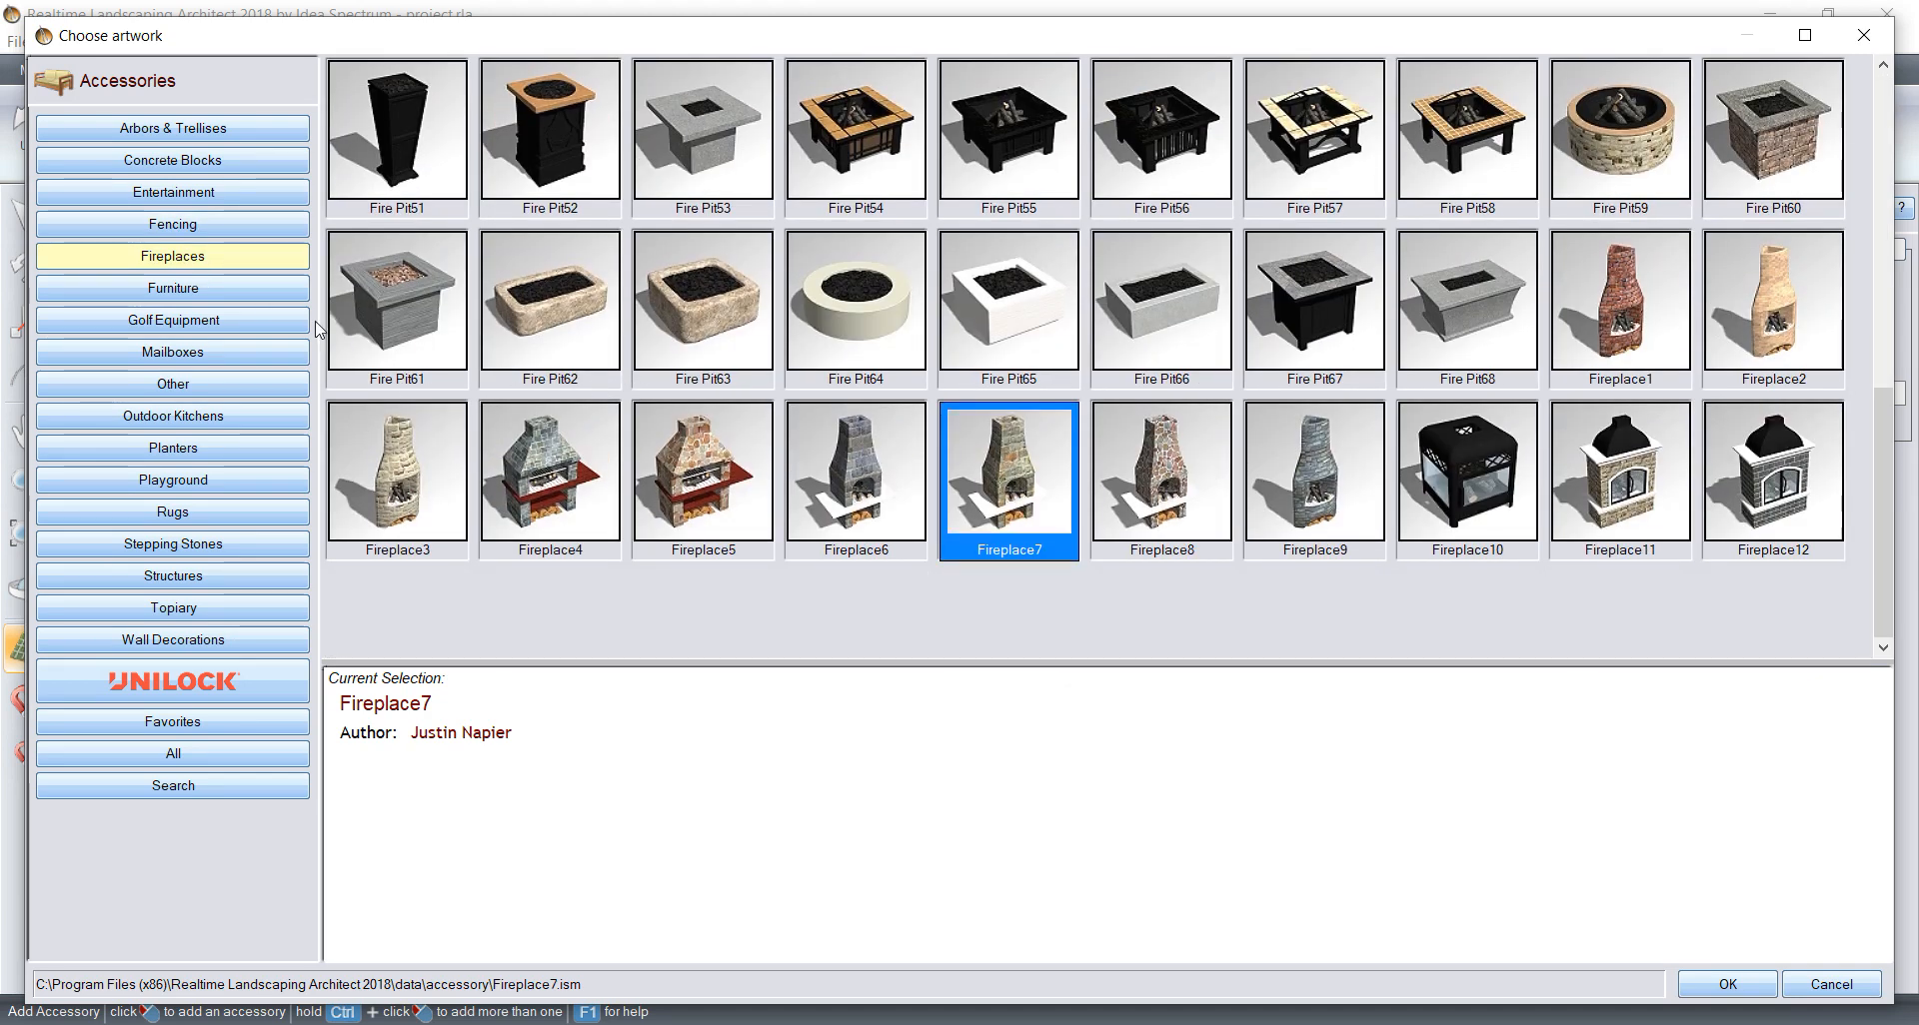
click(230, 288)
click(225, 355)
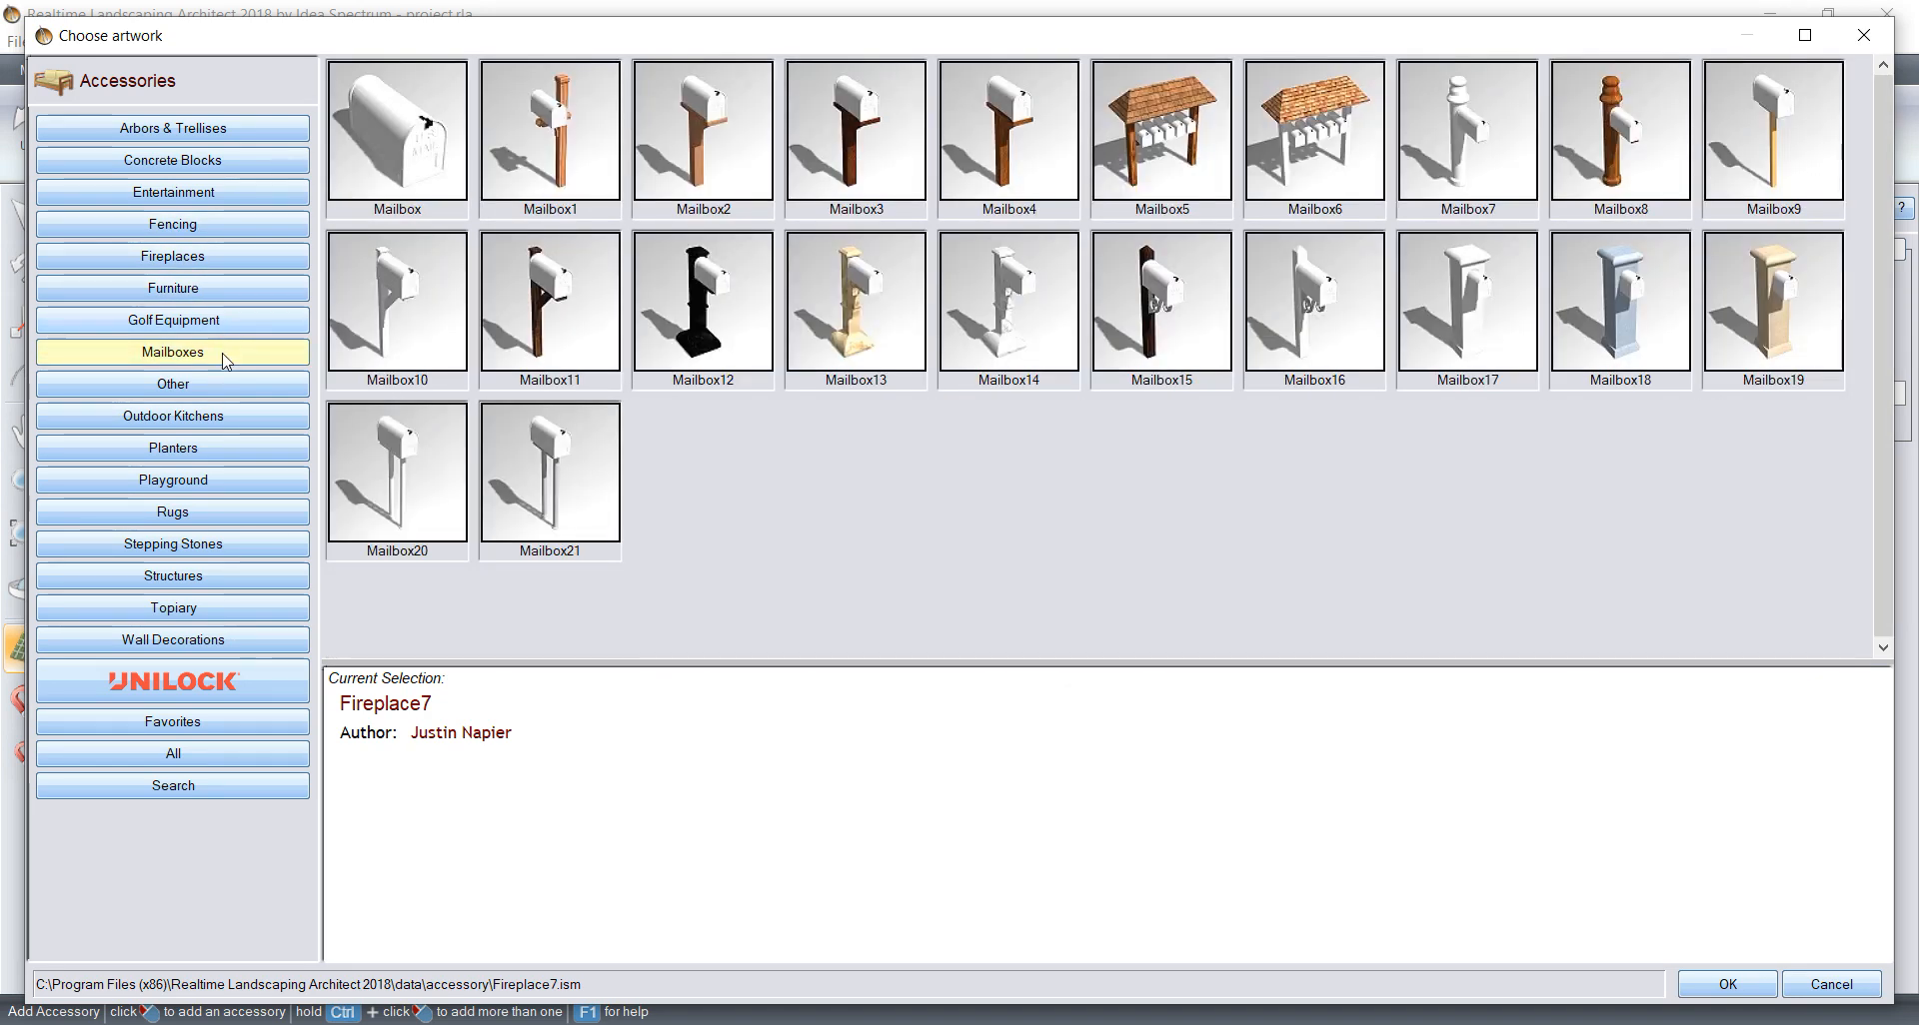
Step: Look through the Other, Outdoor Kitchens, Planters, Playground and Rugs categories of the accessory library
click(214, 383)
scroll(1054, 424, down, 3)
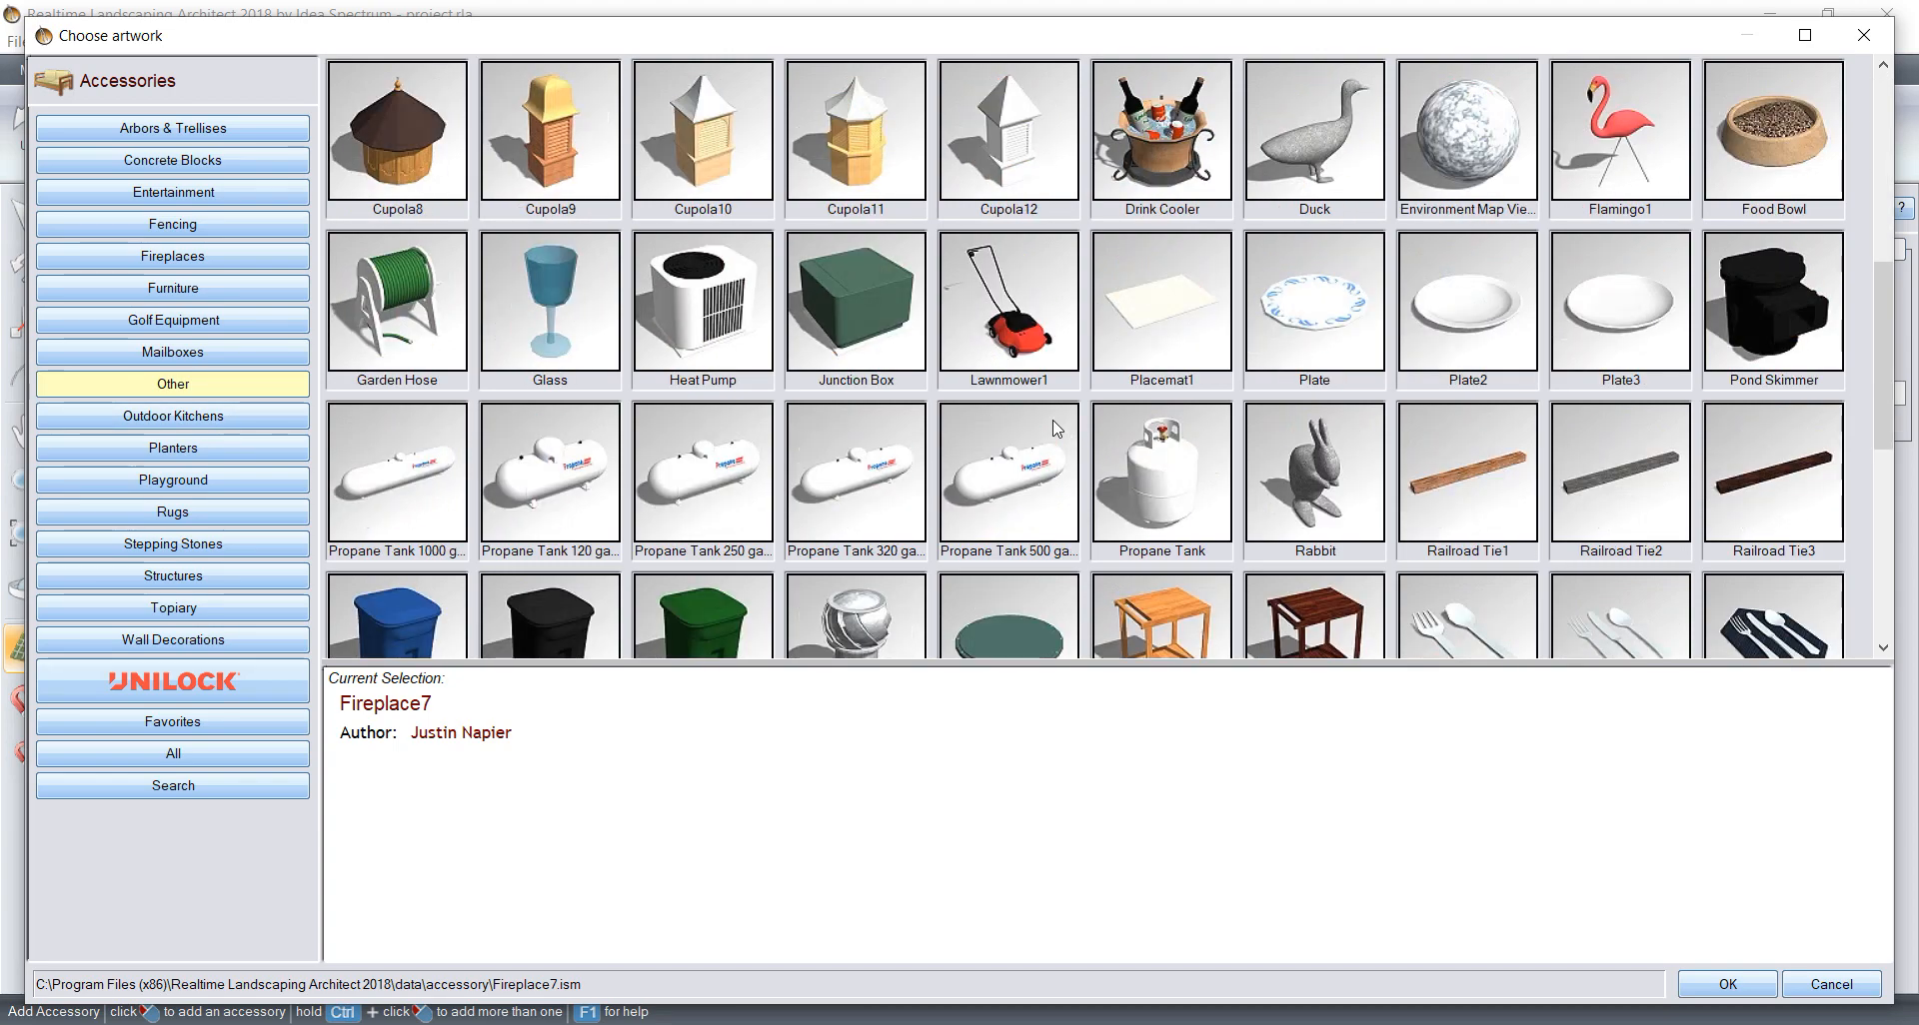
scroll(1056, 428, down, 5)
scroll(1056, 428, up, 10)
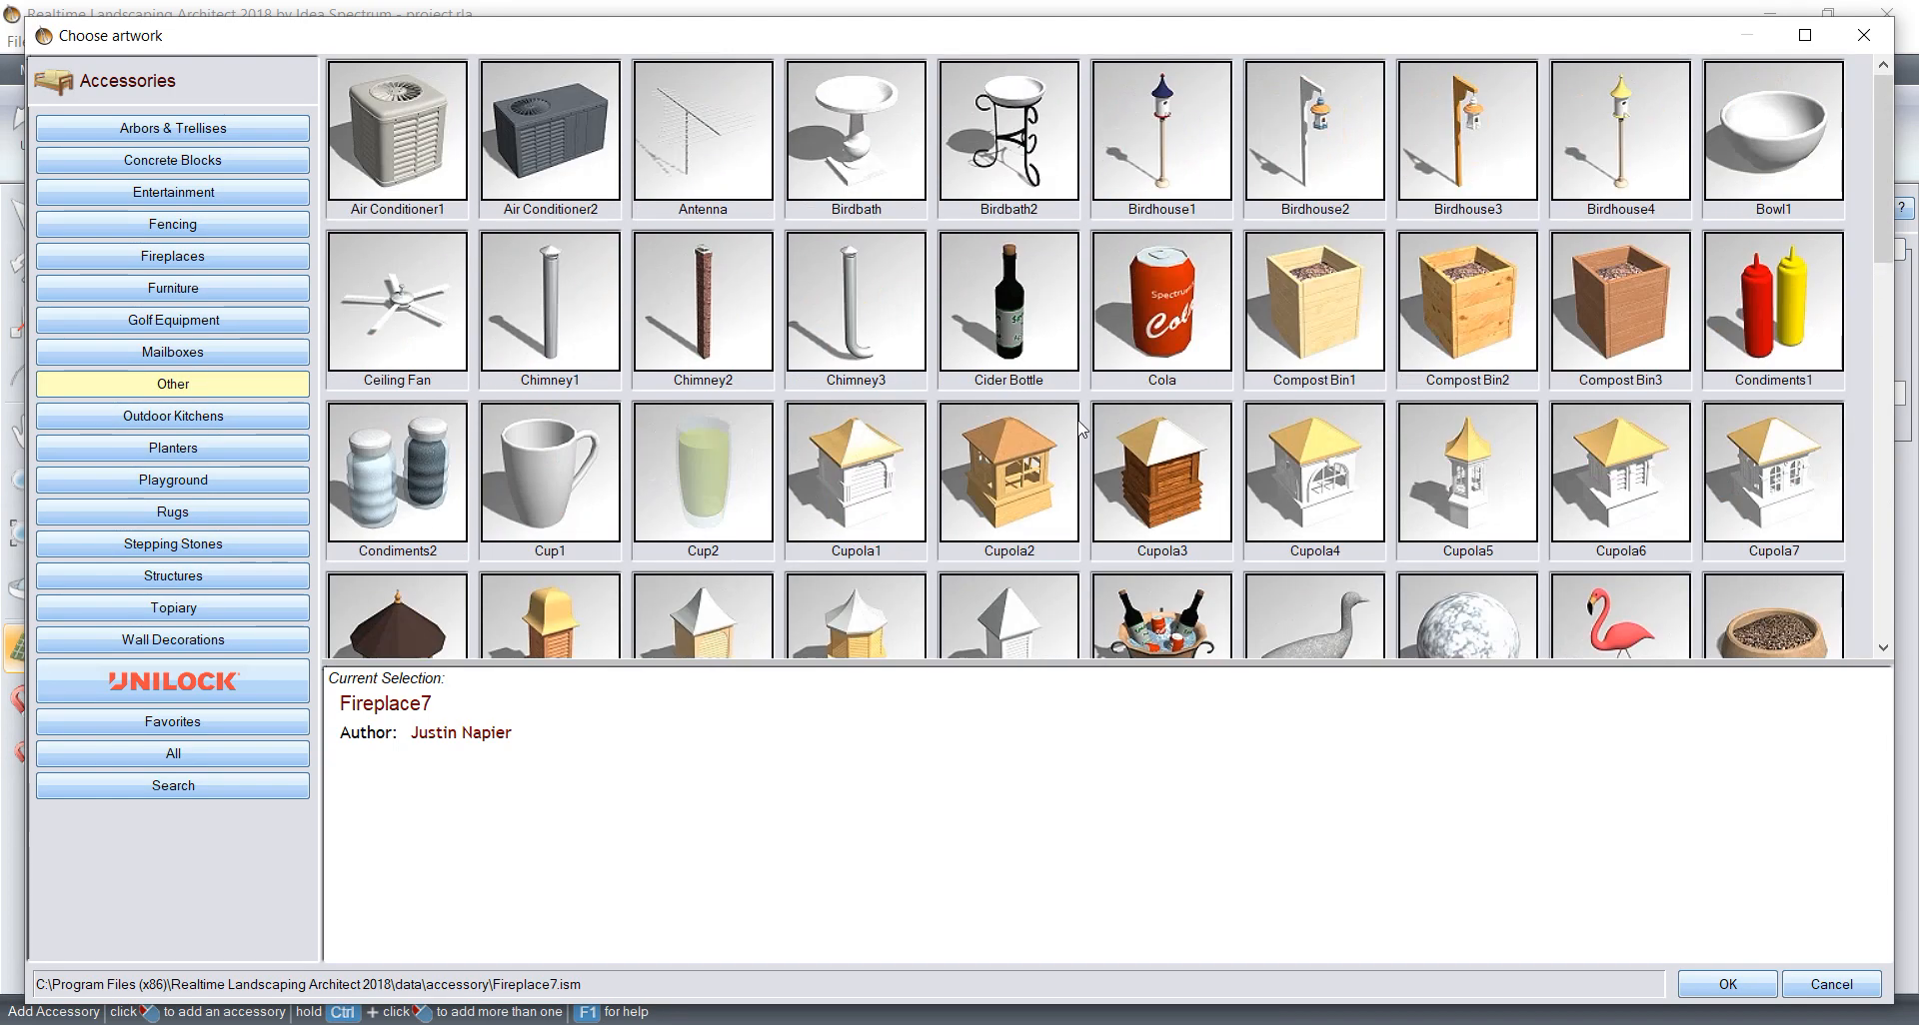
click(190, 417)
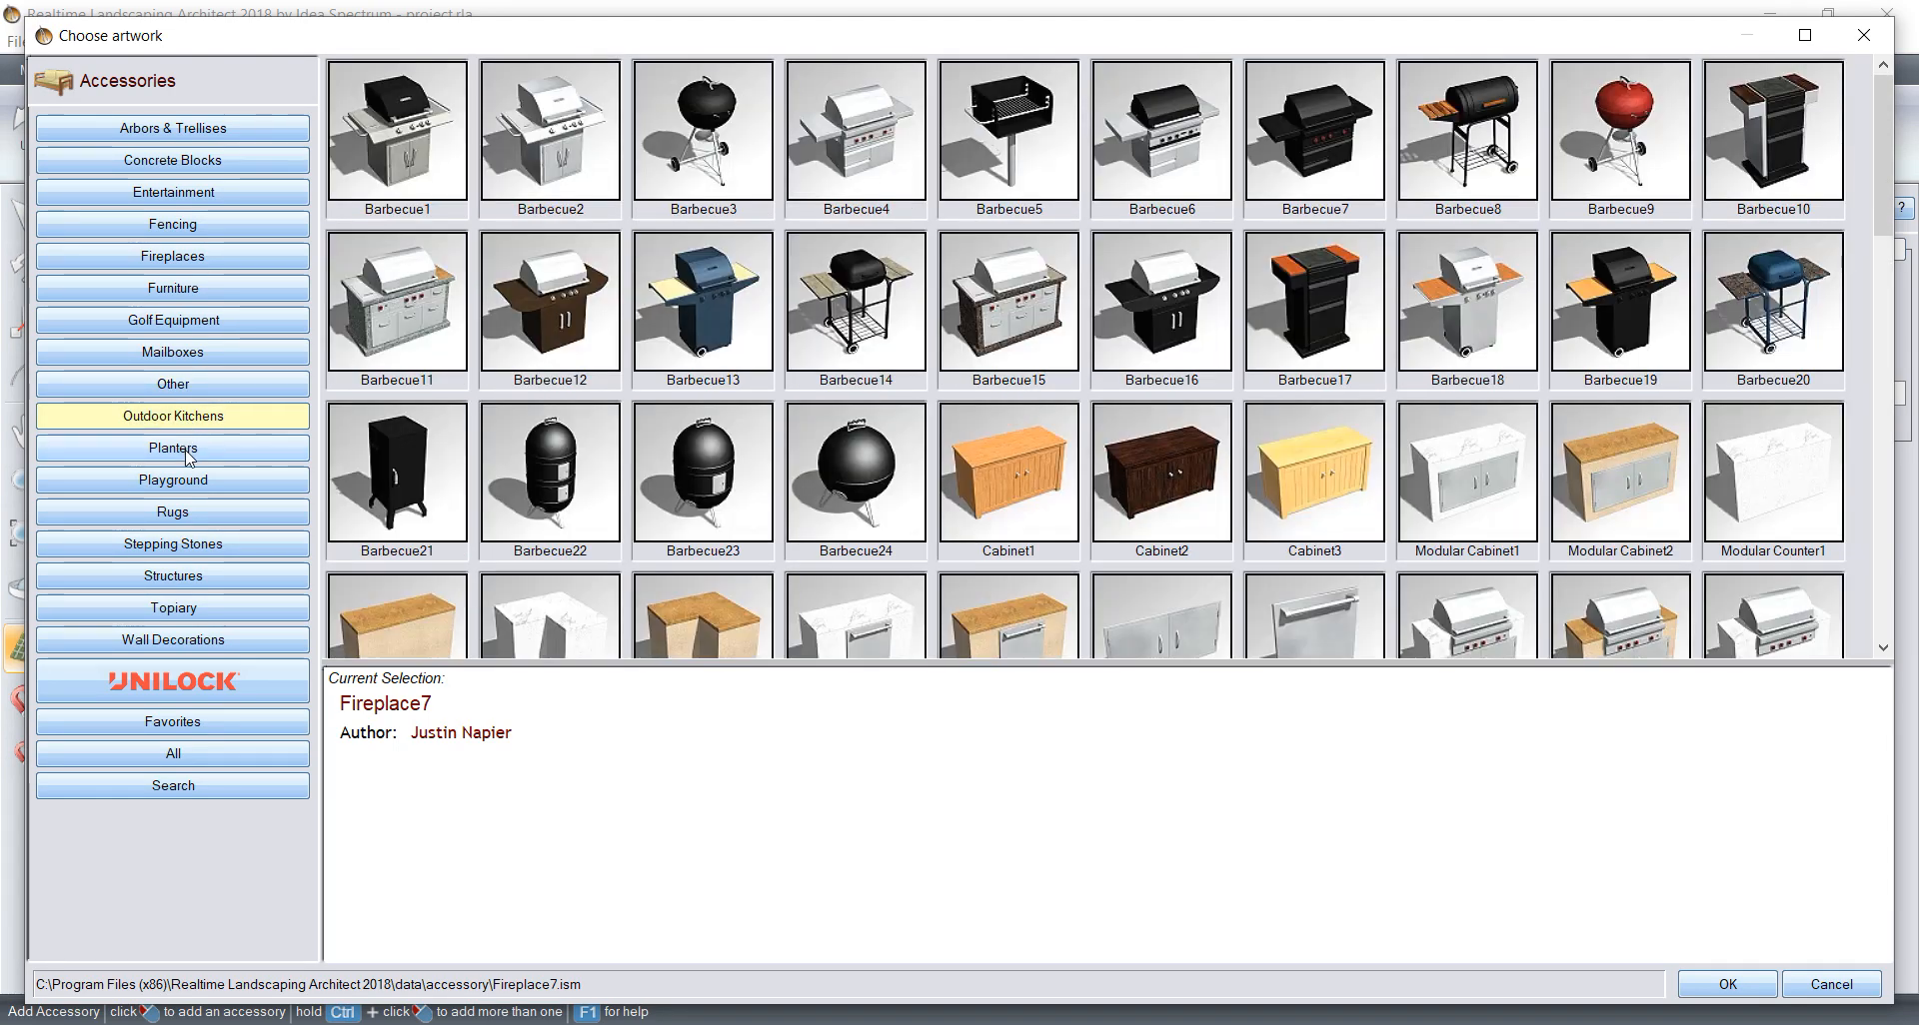
click(190, 448)
click(196, 480)
click(204, 509)
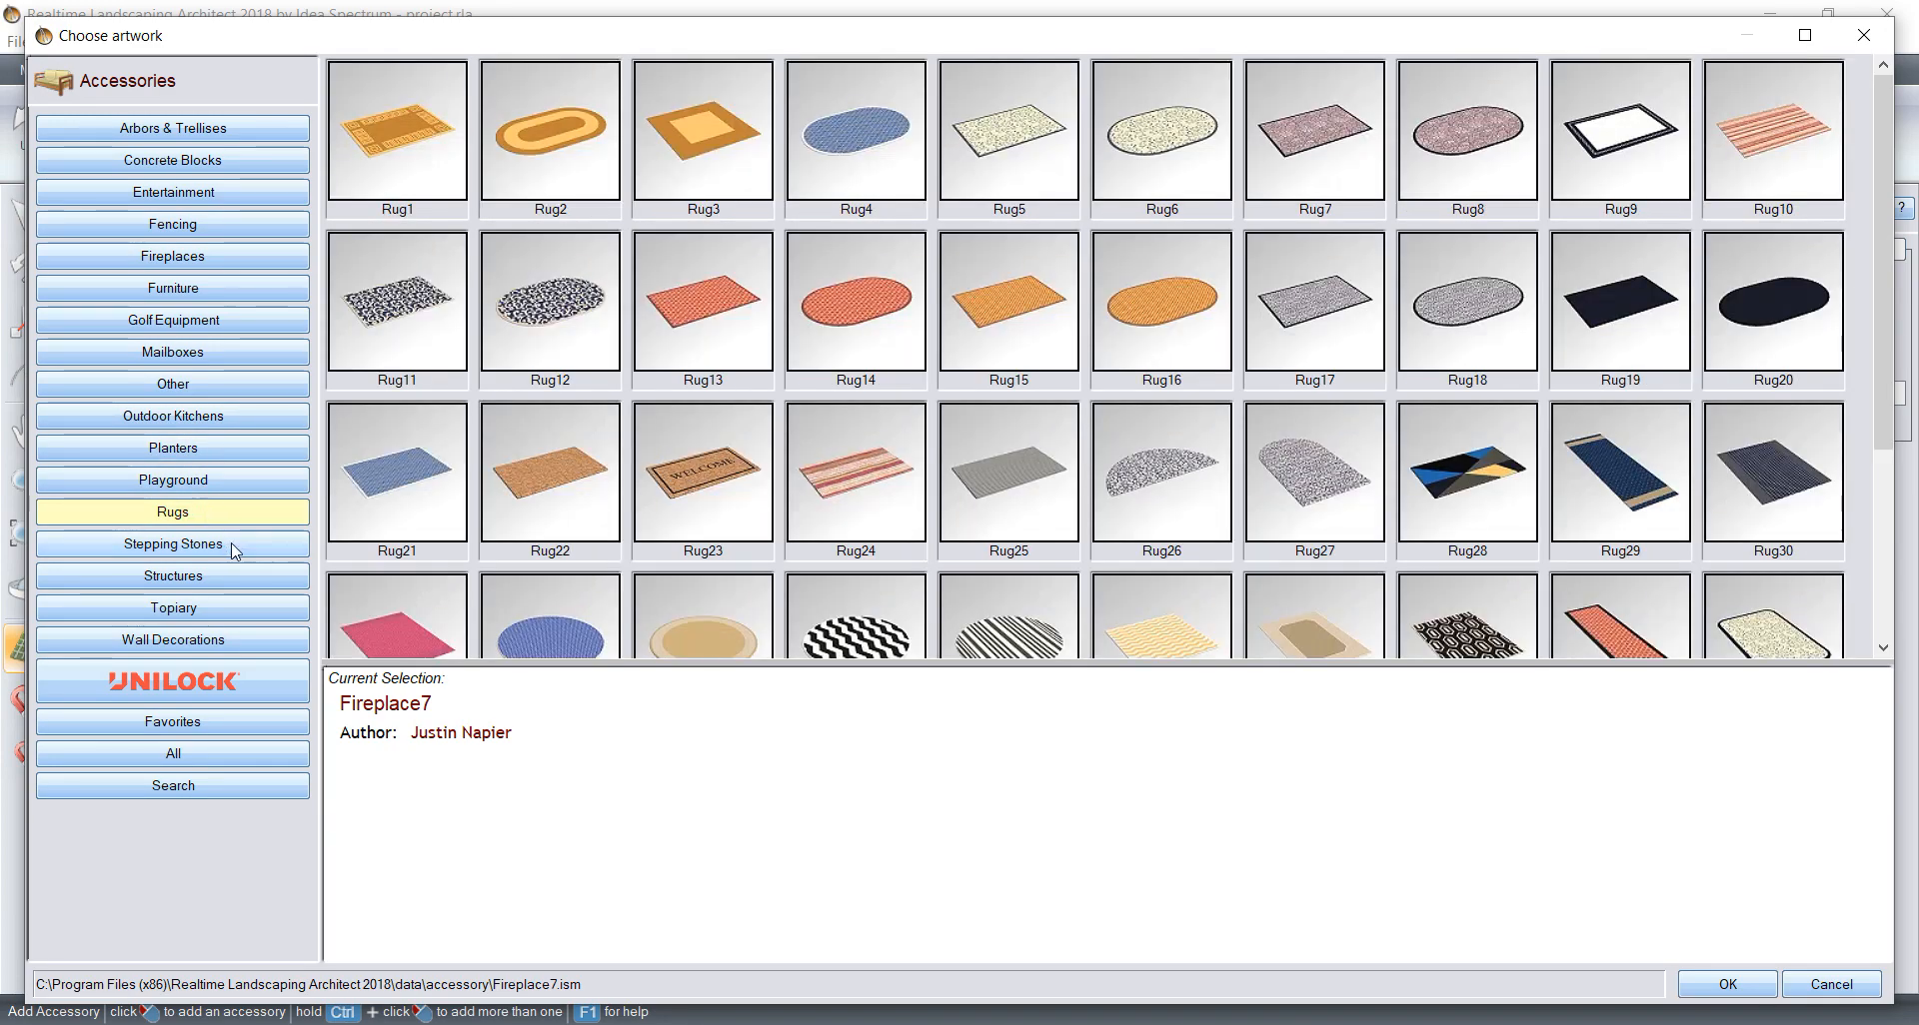
Step: Choose the Well3 model from the Structures category of the accessory library
click(230, 545)
click(228, 578)
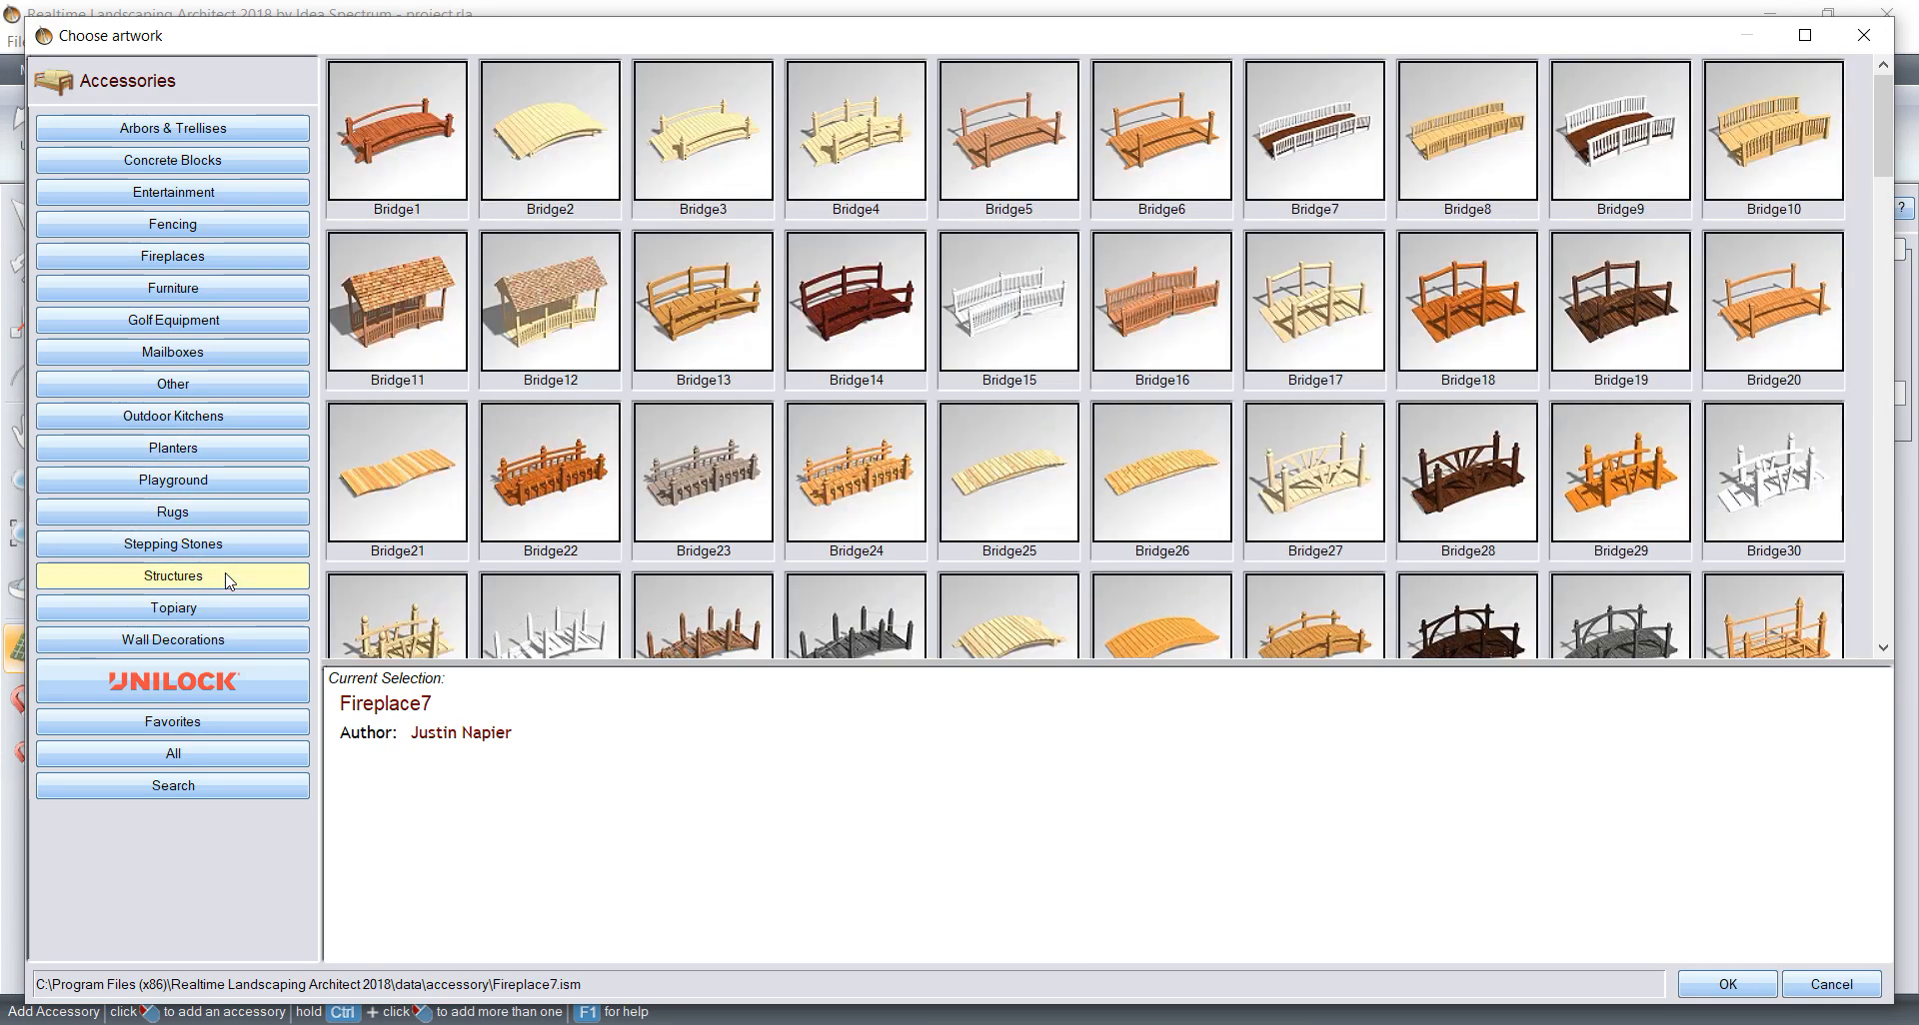
scroll(951, 412, down, 5)
scroll(951, 410, down, 10)
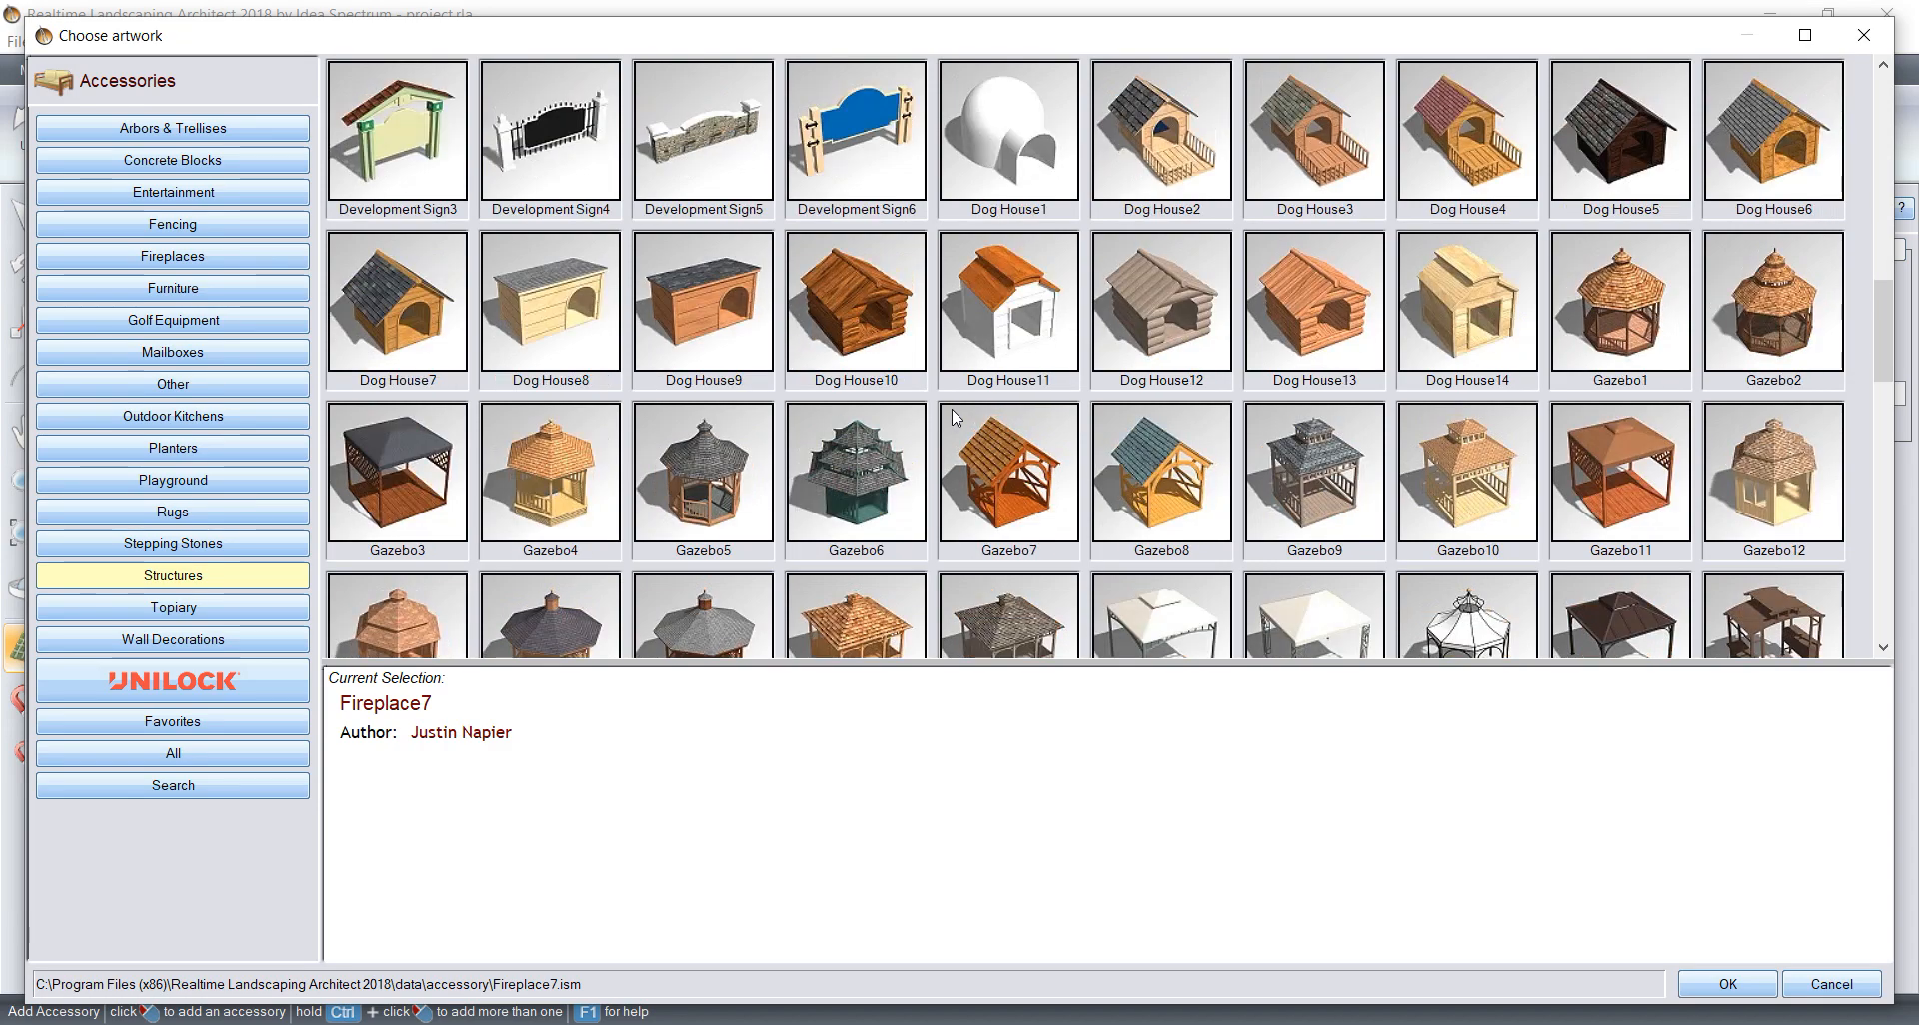
scroll(952, 410, down, 5)
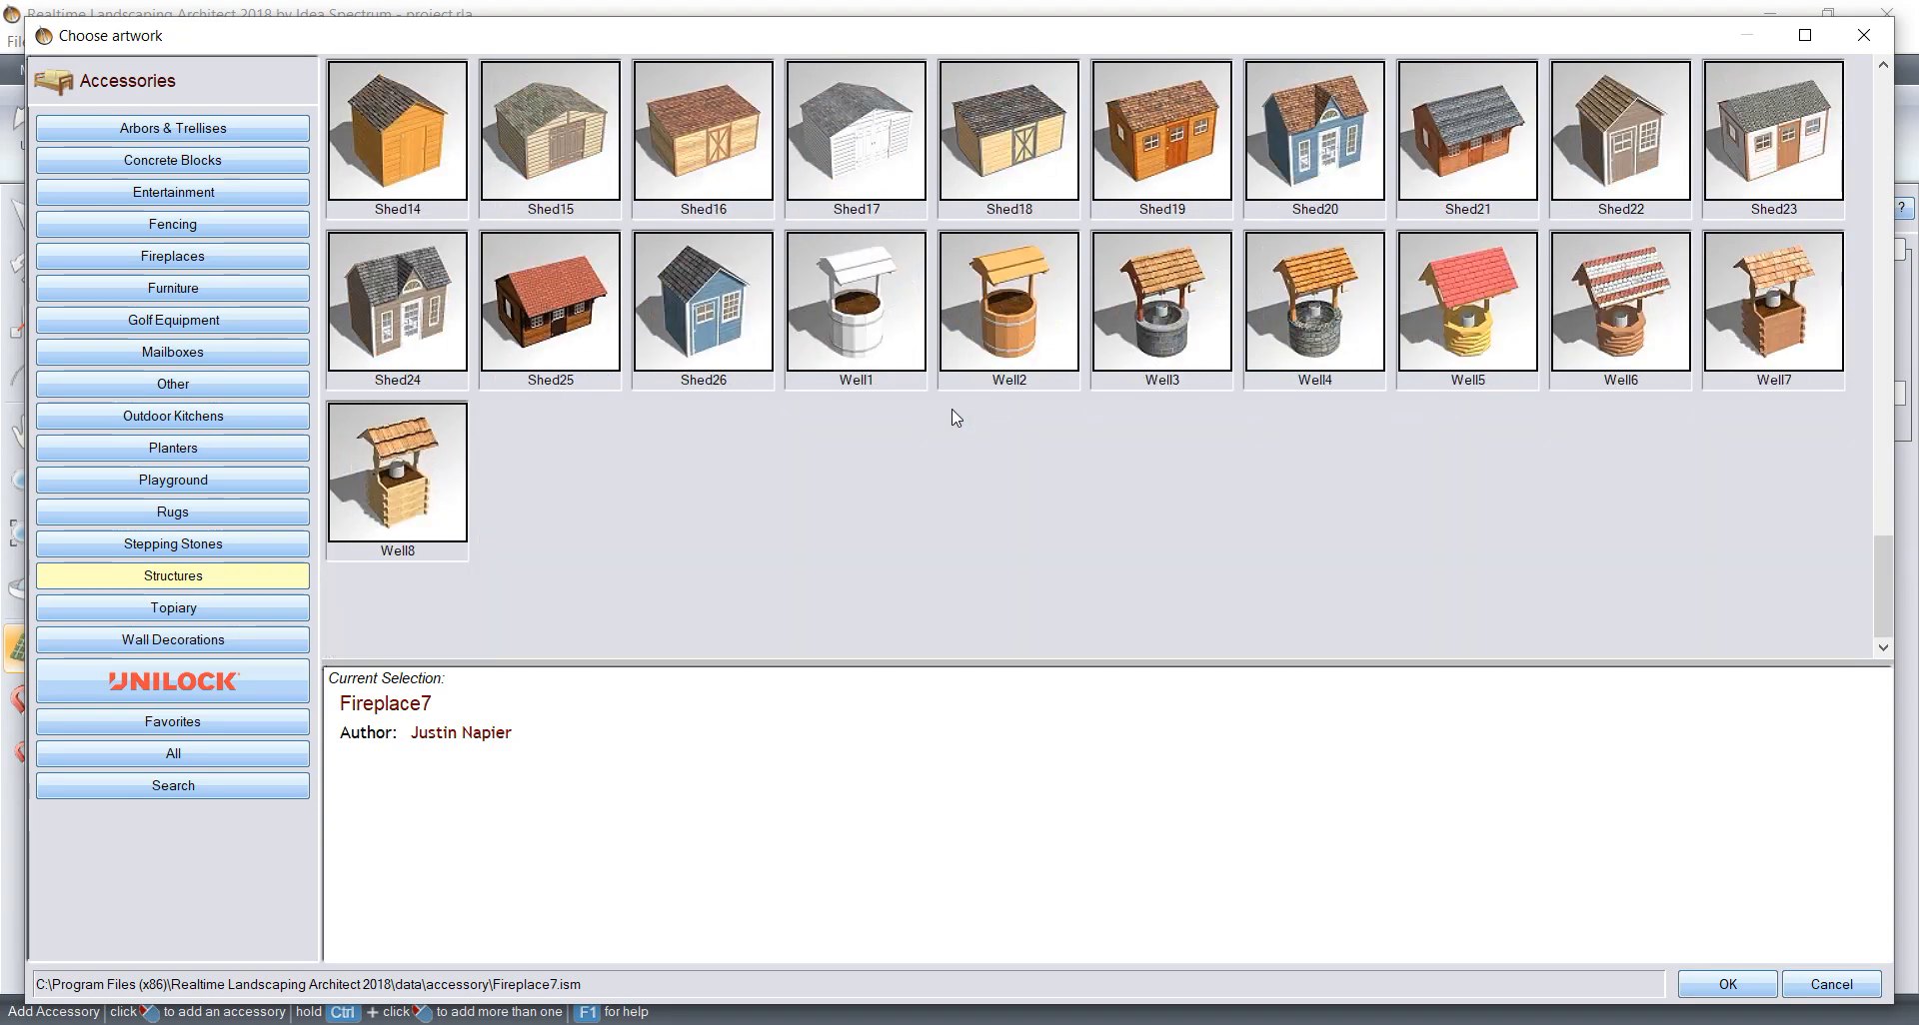
click(1119, 340)
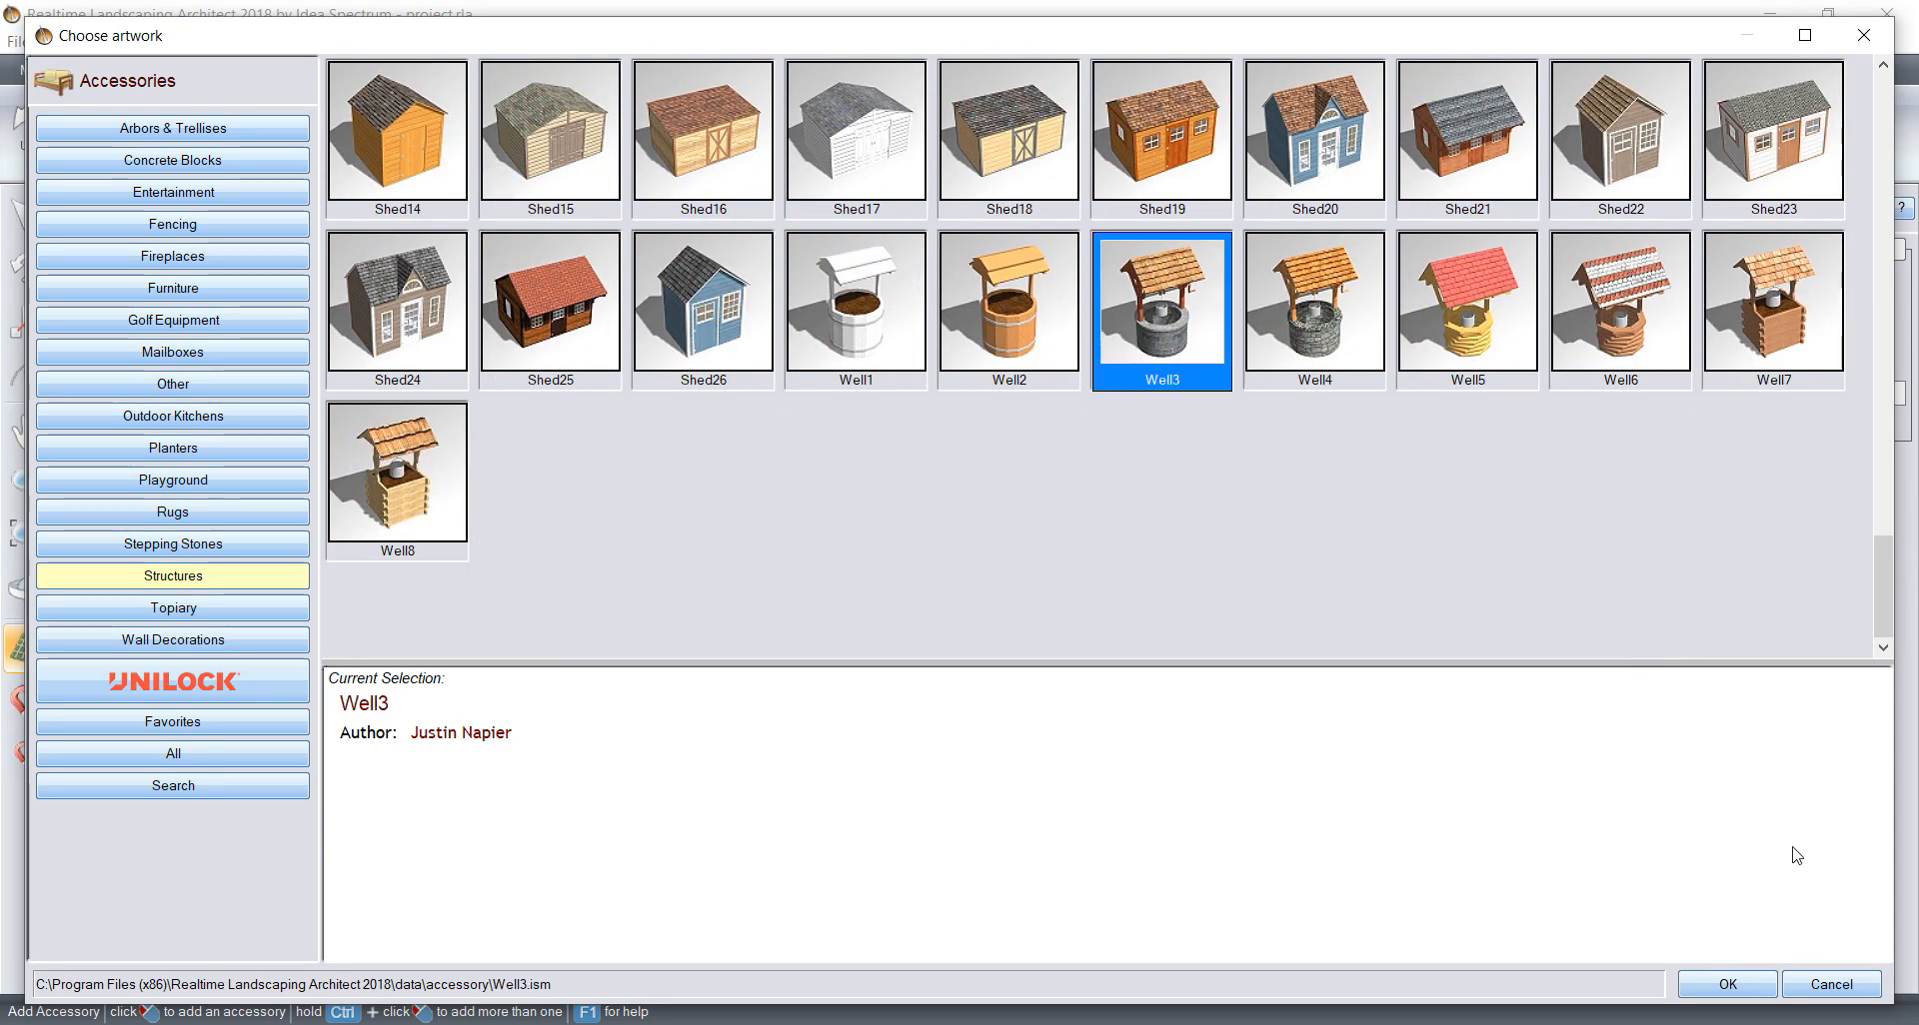
click(1728, 984)
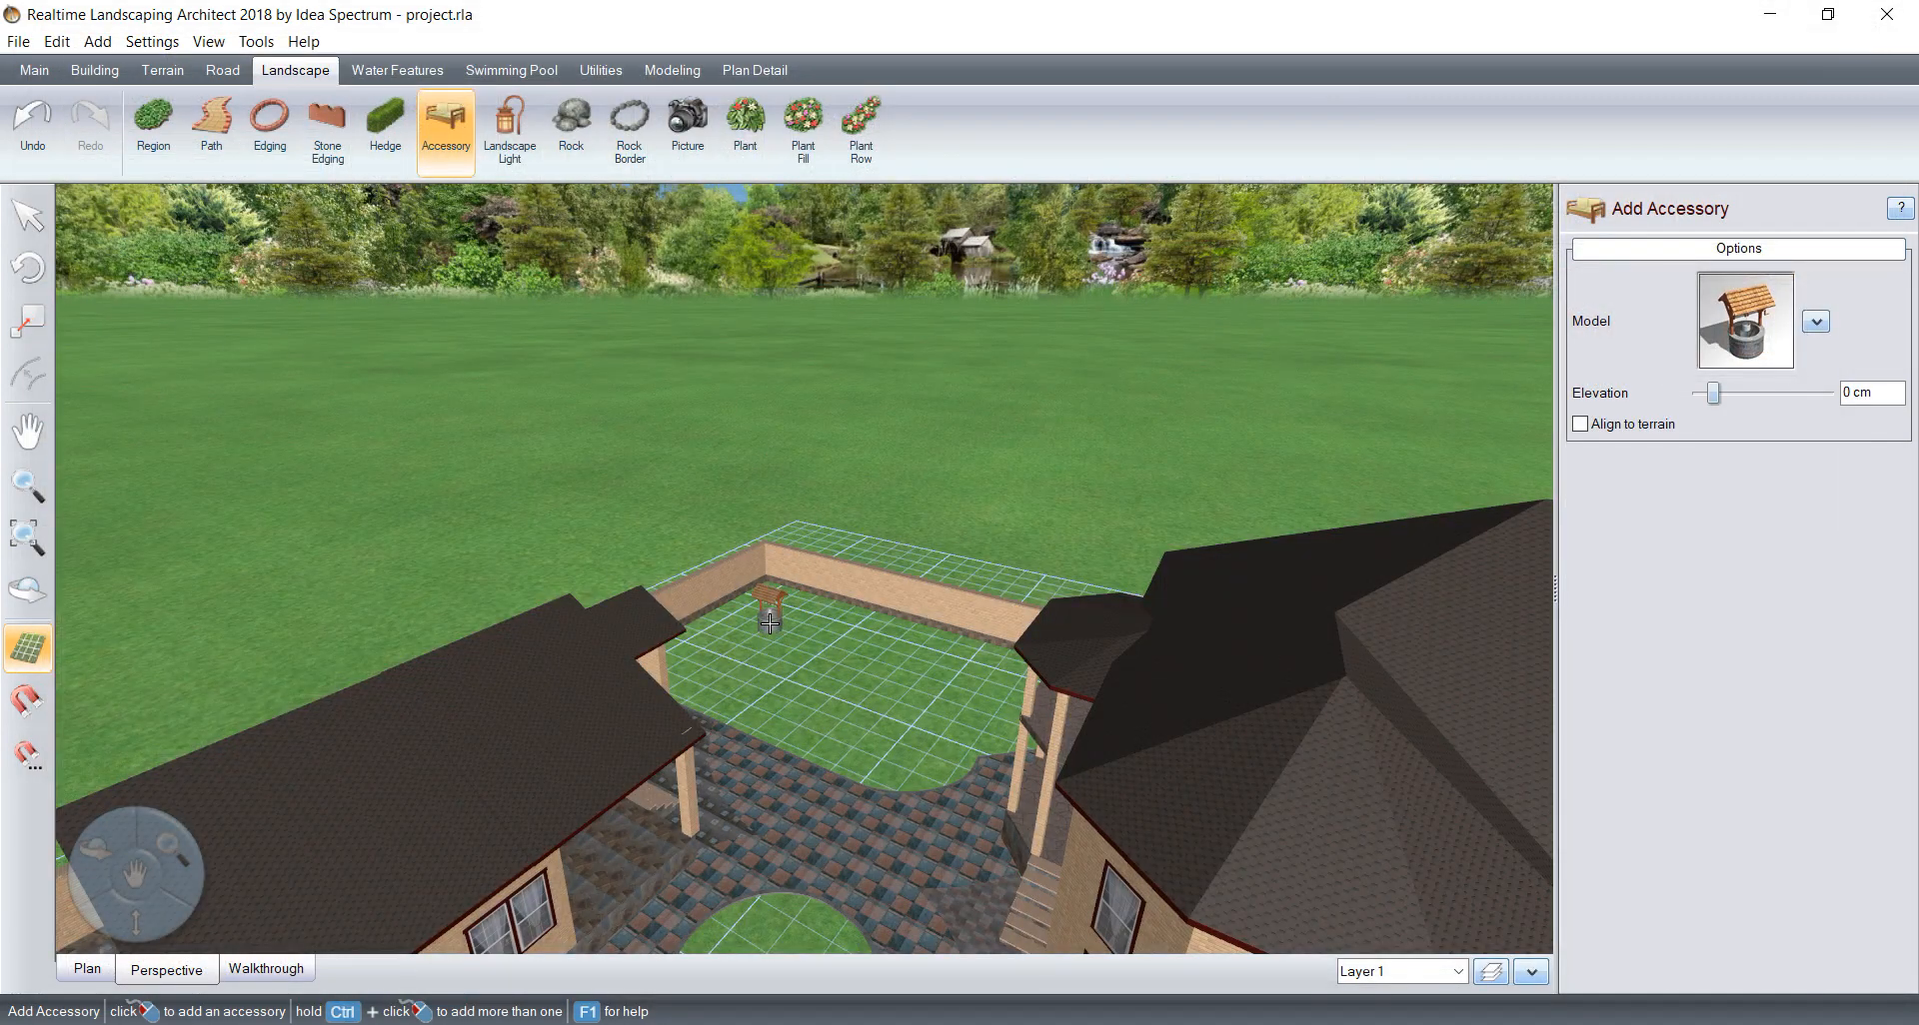
Step: Place the well in the empty walled corner of the yard, enlarged to about 1.62 m wide and turned 90° about Y
click(770, 605)
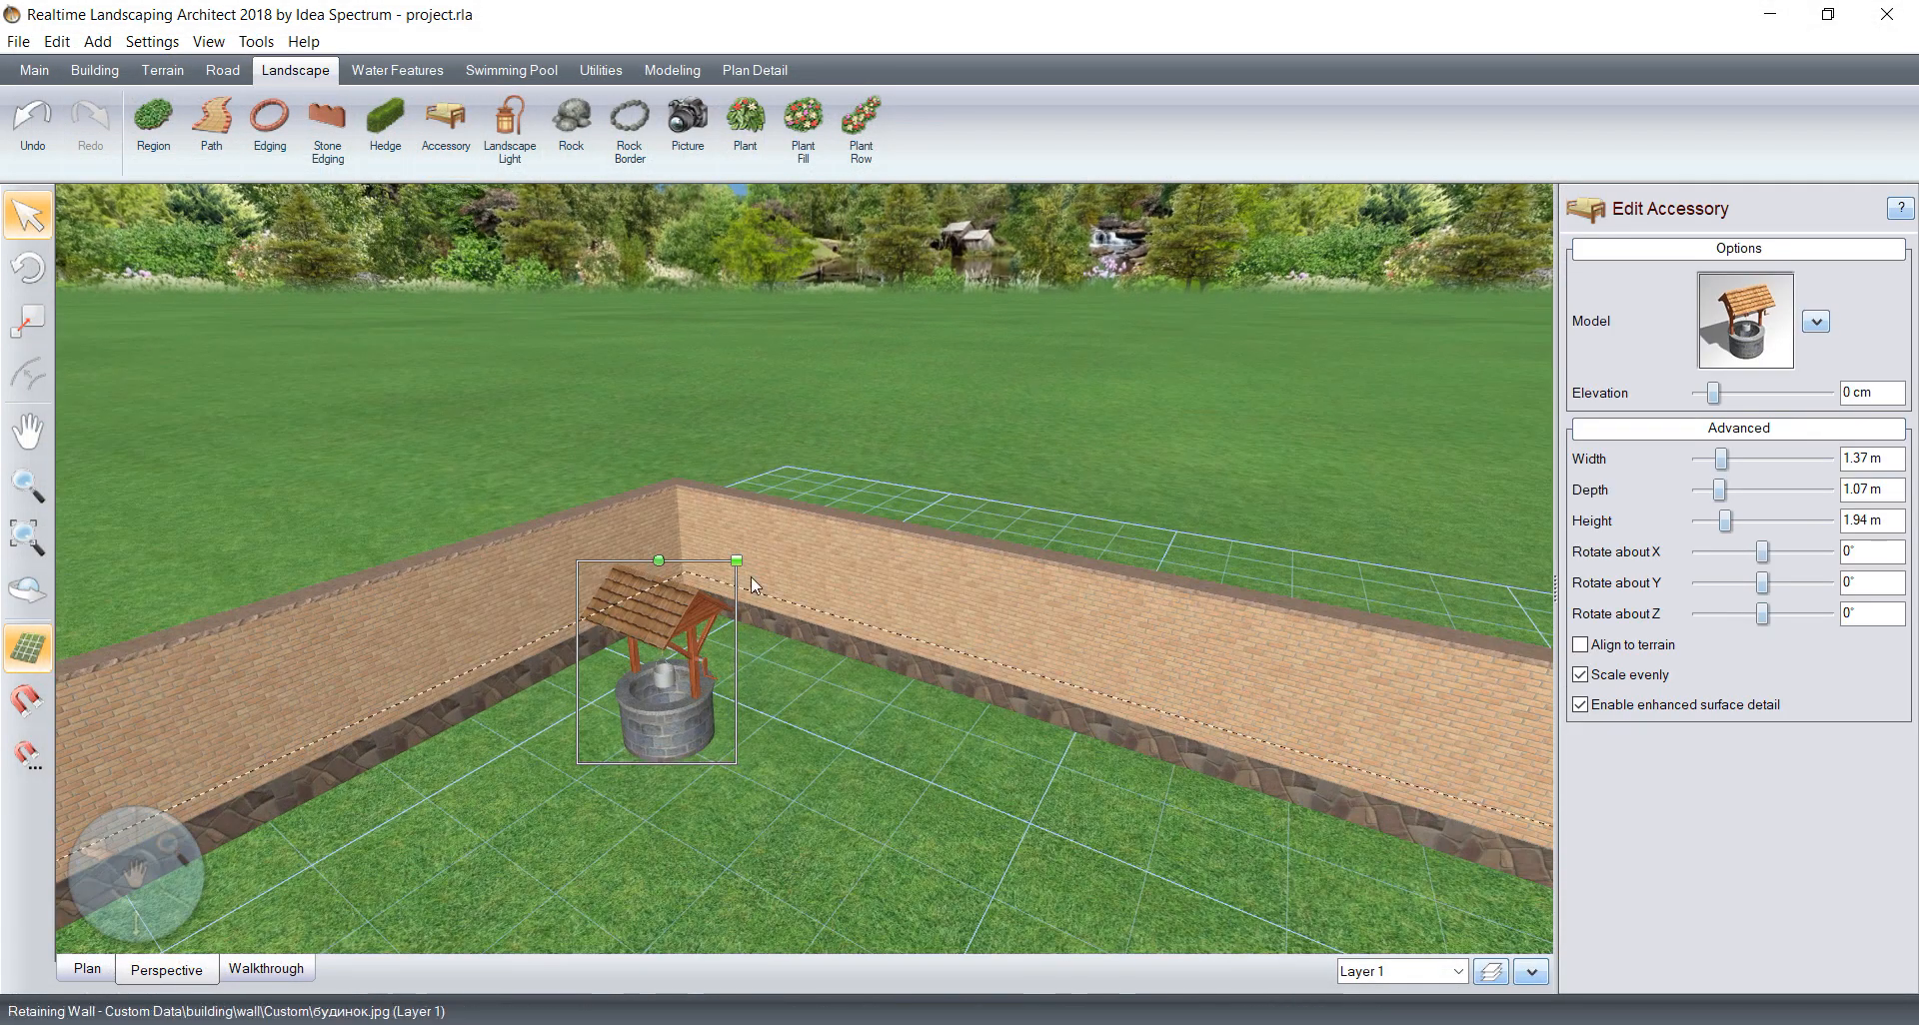
drag(736, 560, 534, 752)
click(1766, 309)
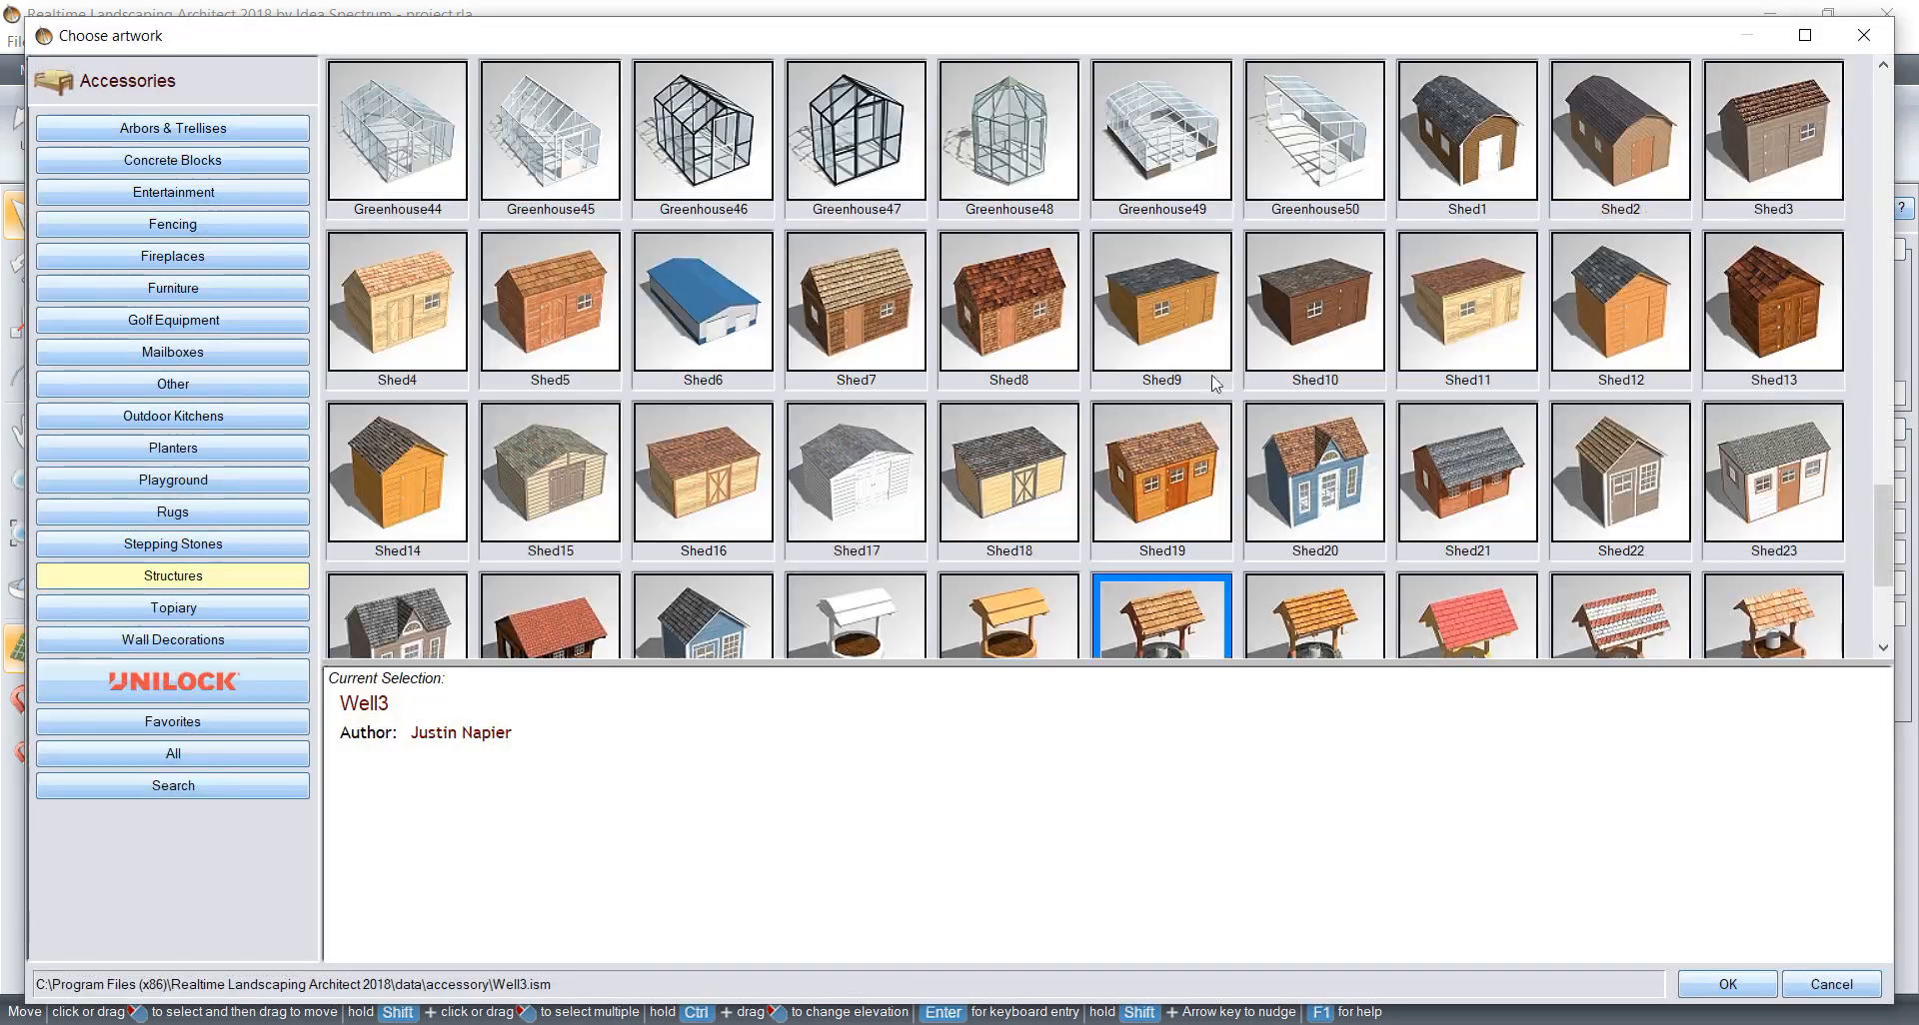
scroll(1219, 428, down, 3)
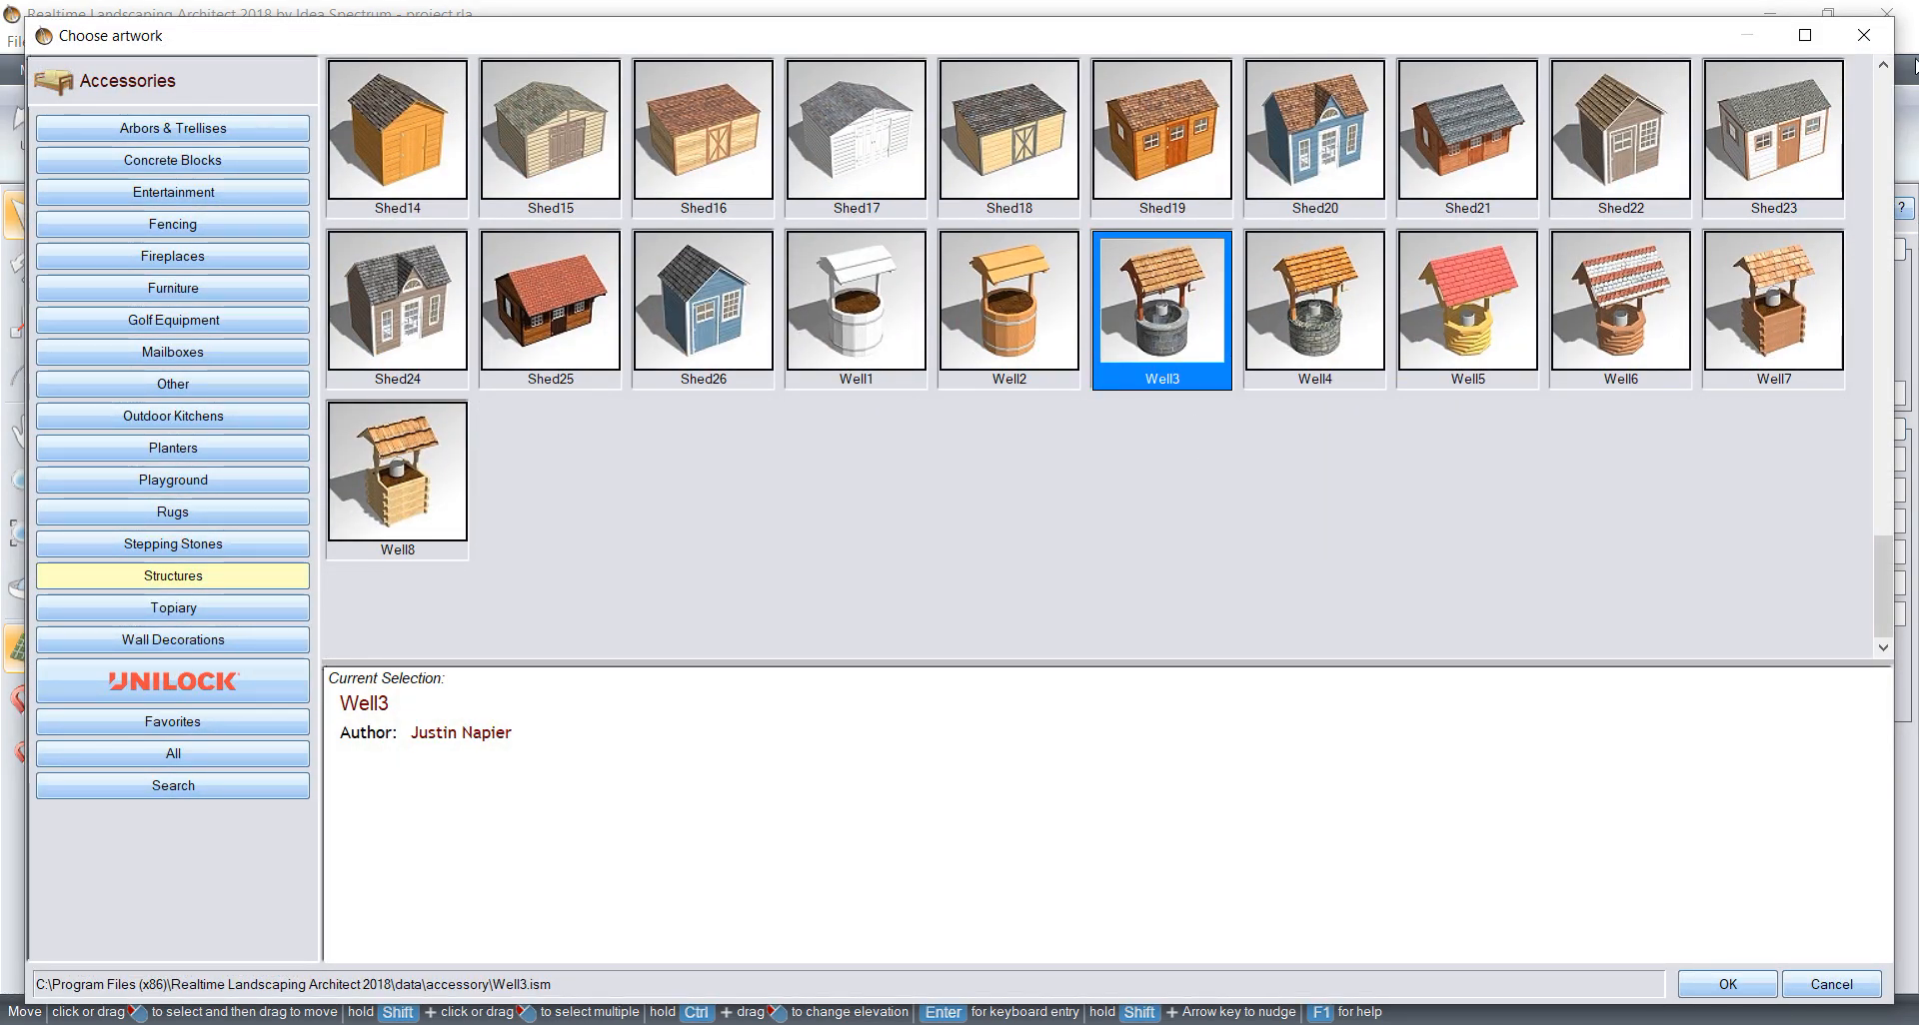
click(1863, 35)
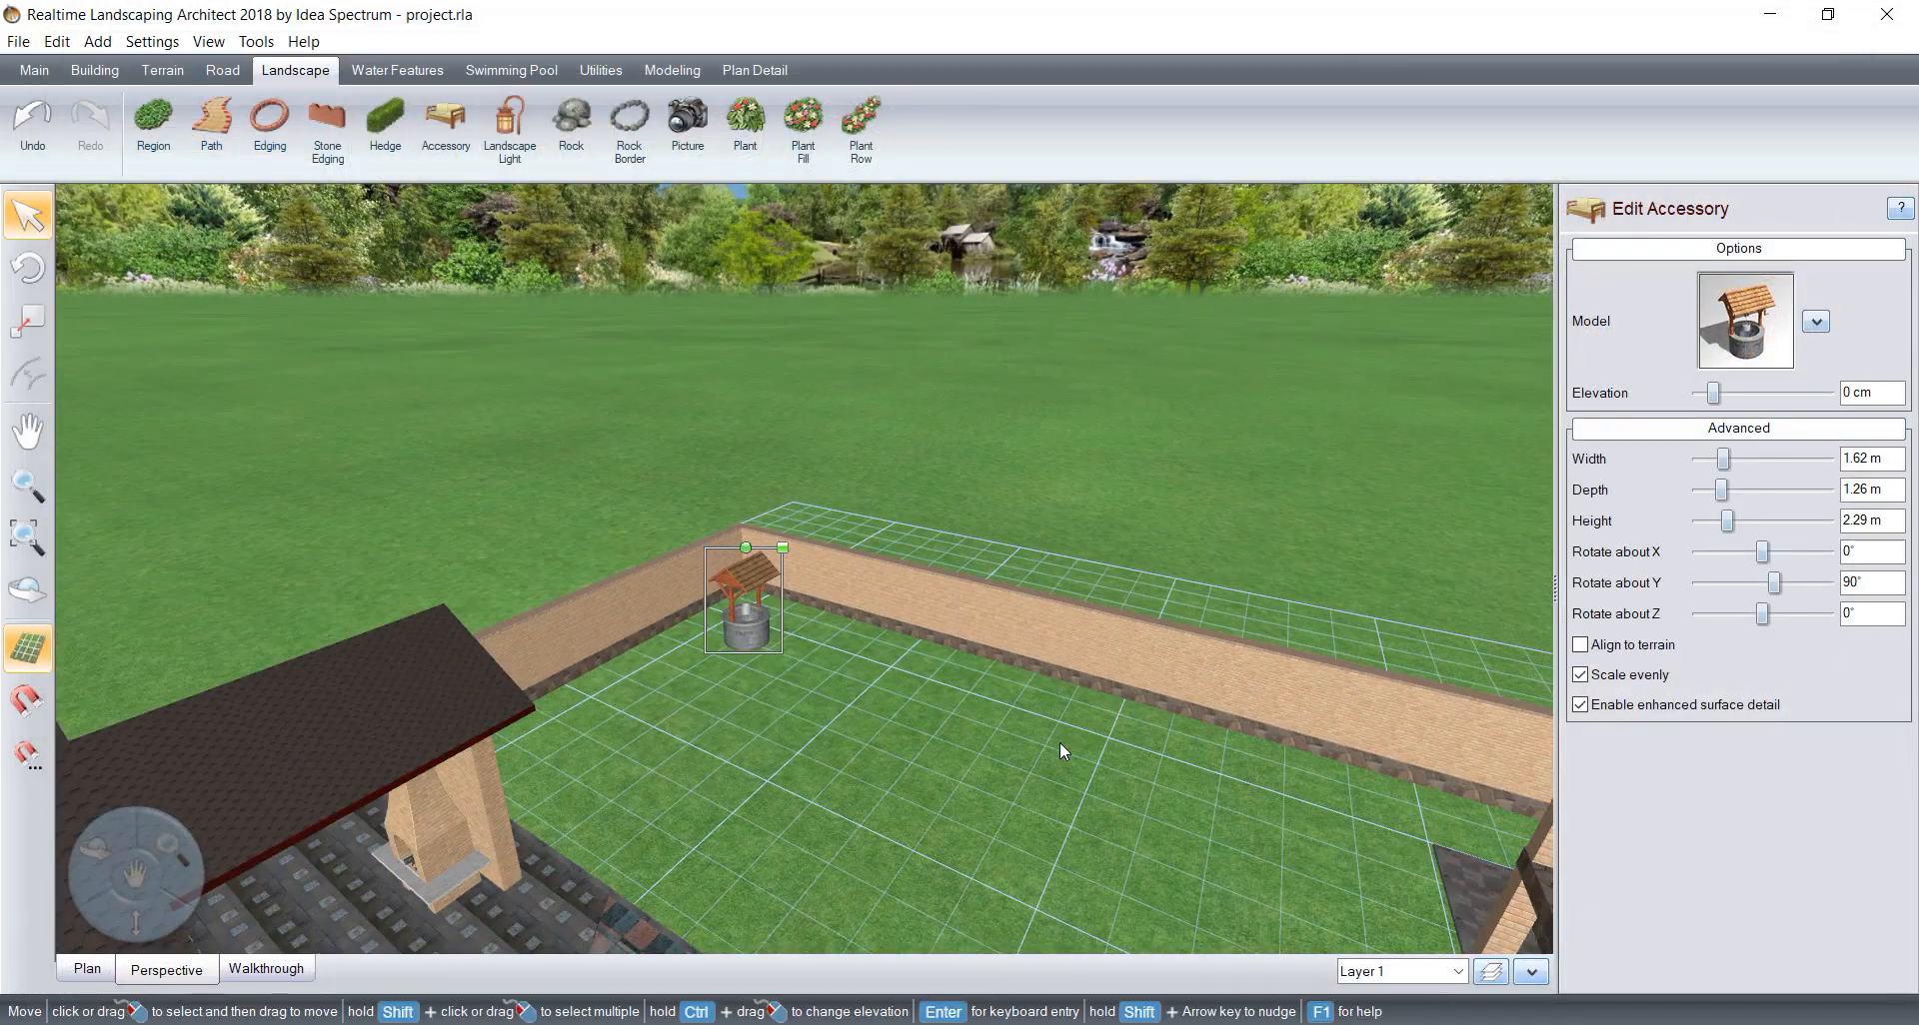
Step: Inspect the empty lawn corner beside the house where the brick wall meets the iron-railed fence
middle_drag(1059, 742, 459, 574)
middle_drag(920, 711, 470, 480)
middle_drag(939, 757, 533, 300)
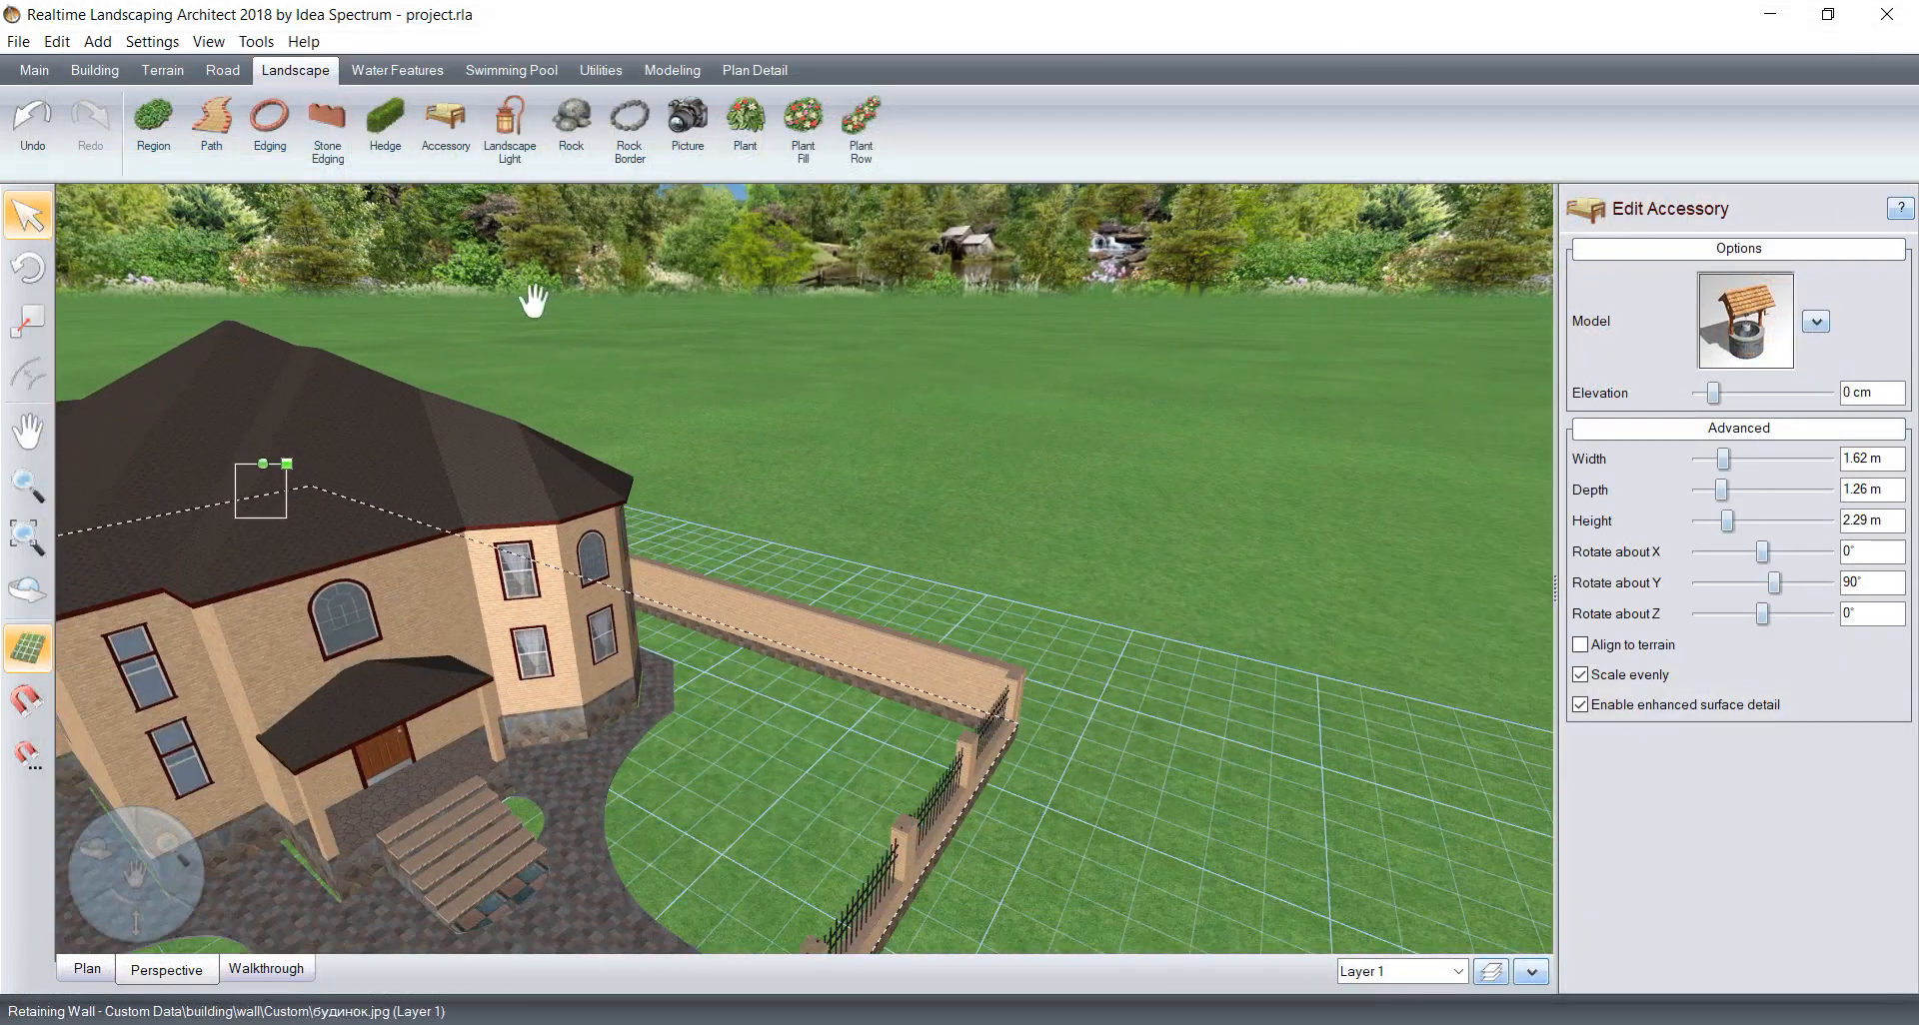
right_drag(780, 647, 980, 679)
middle_drag(981, 672, 800, 600)
scroll(861, 654, up, 3)
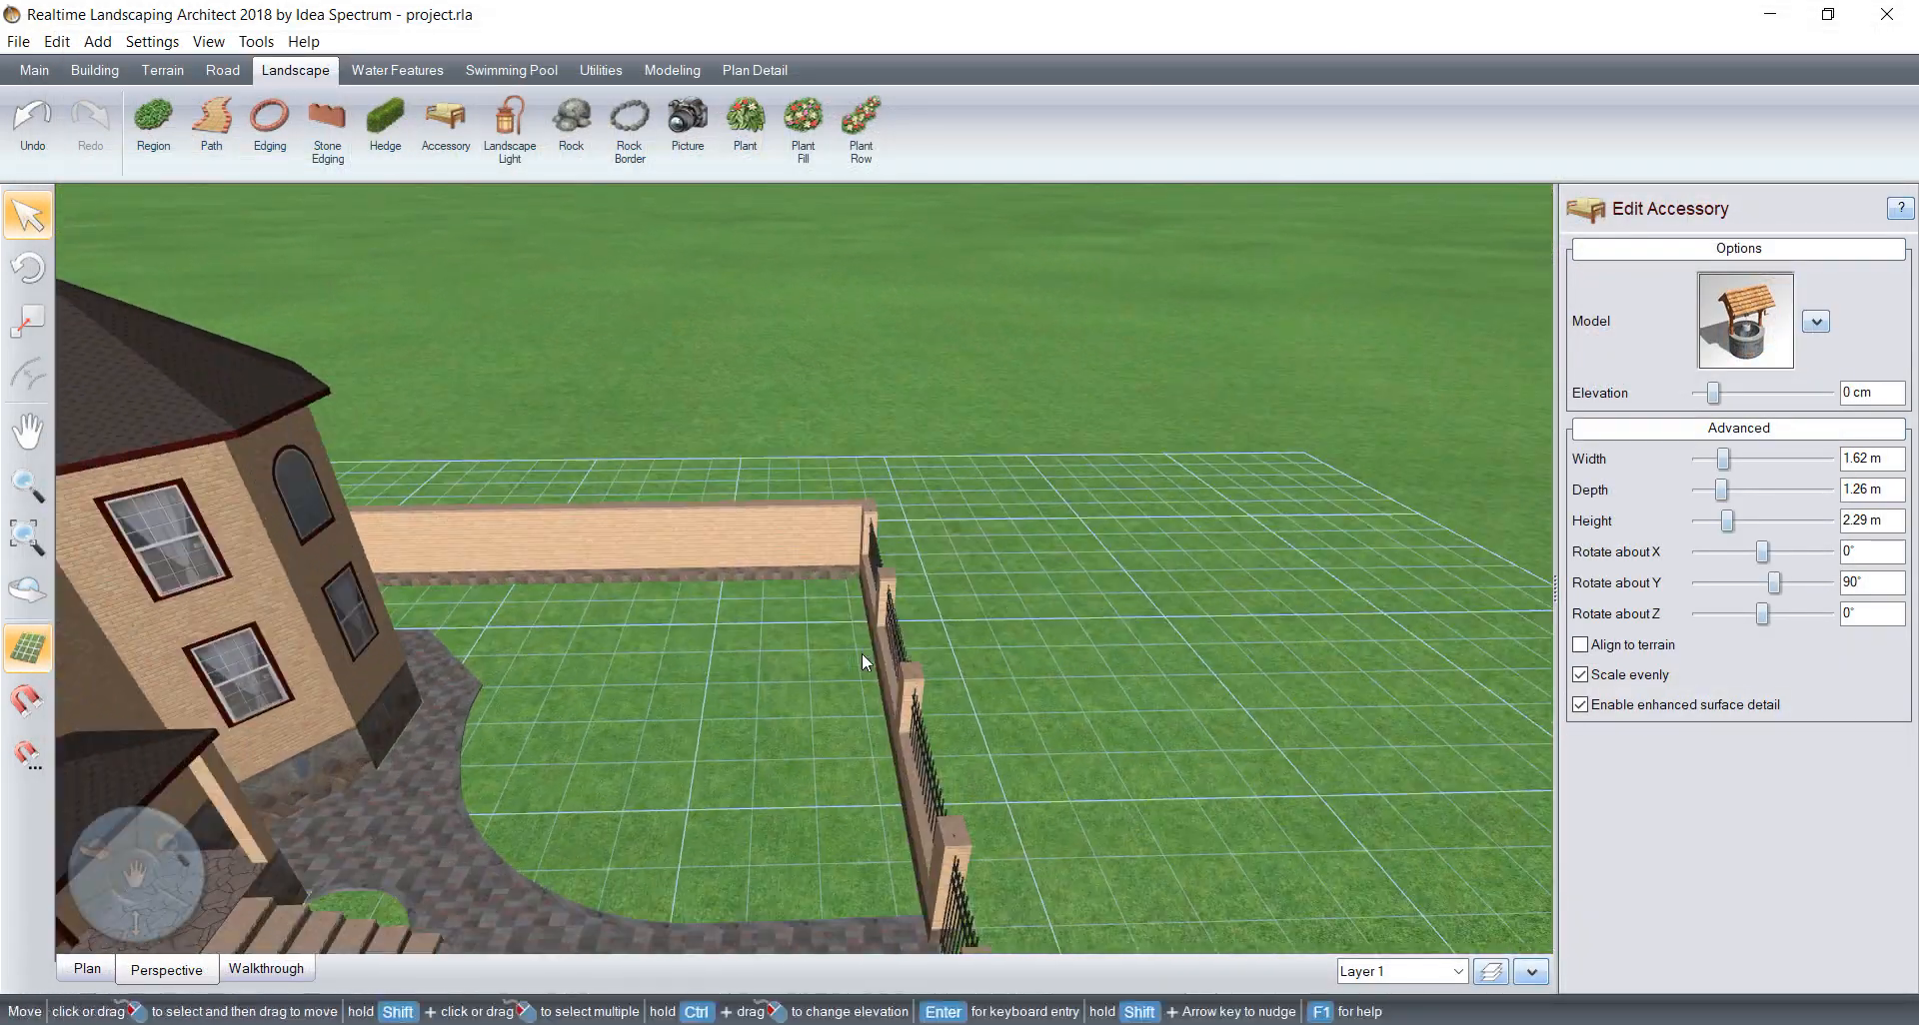
scroll(861, 655, up, 5)
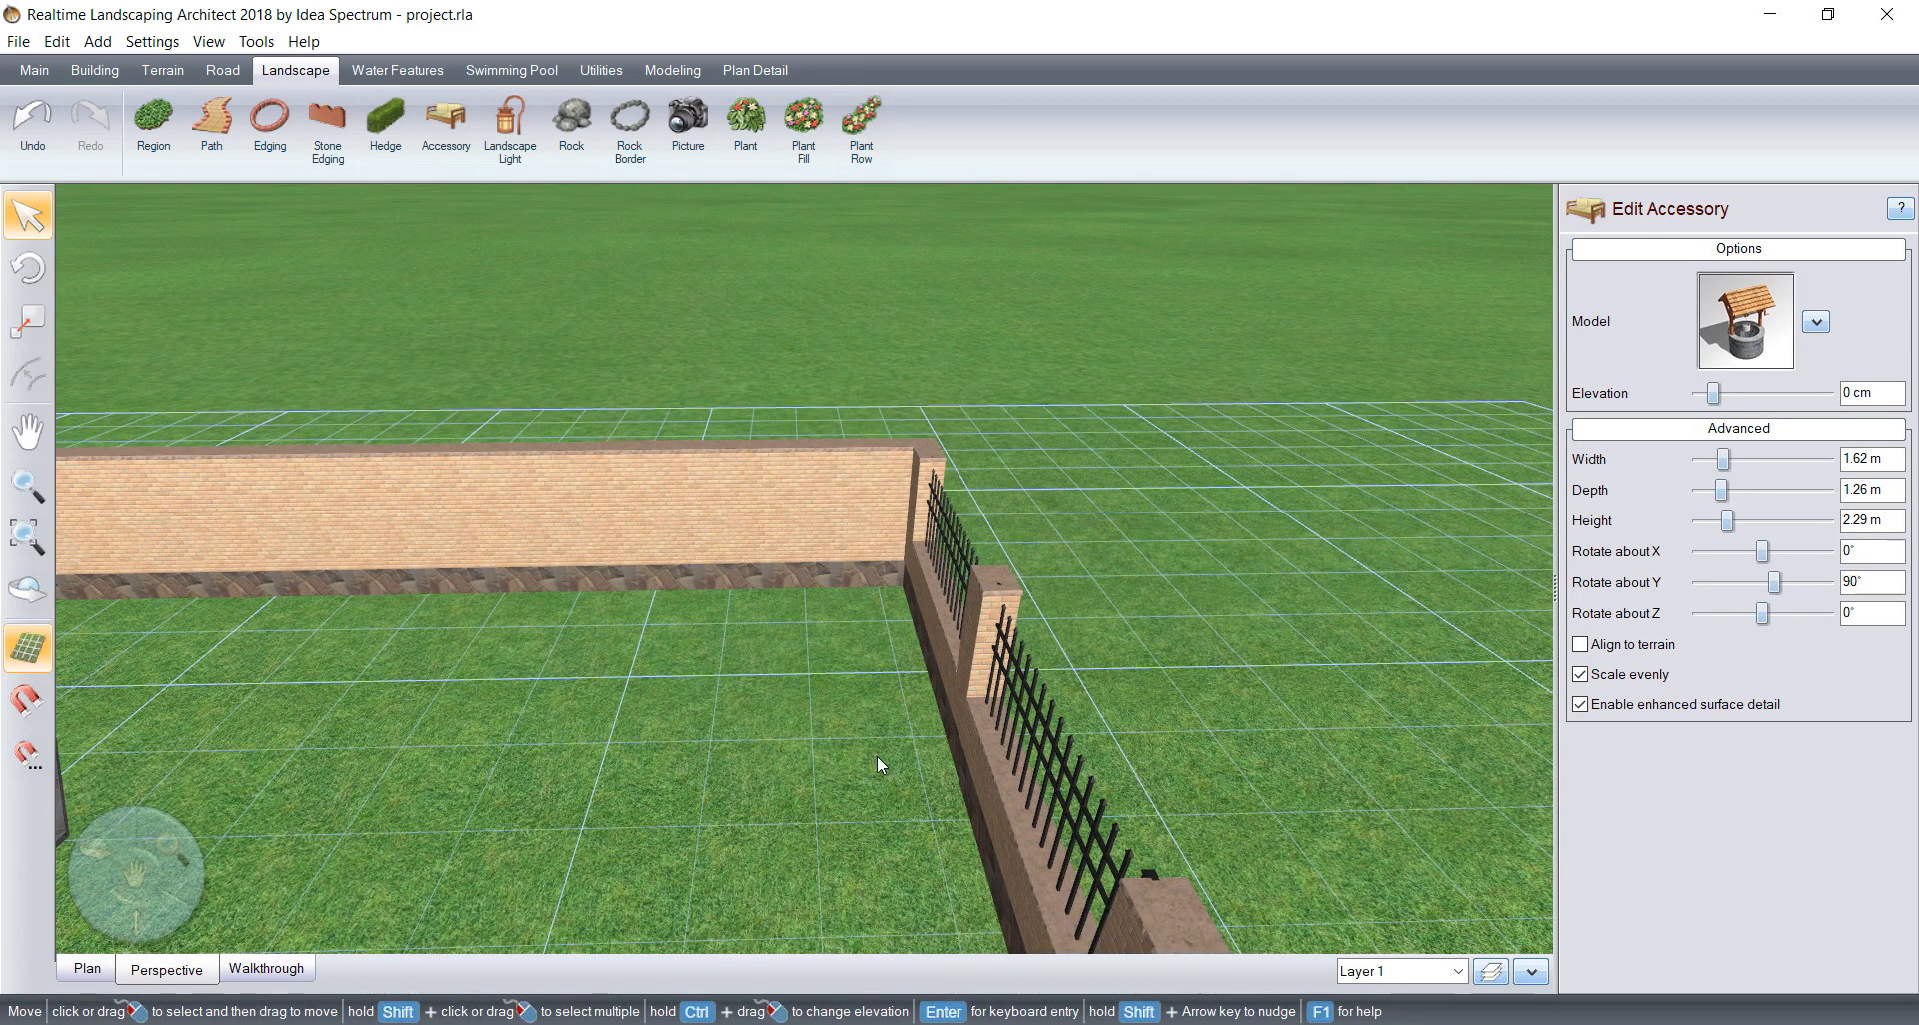
scroll(605, 699, down, 4)
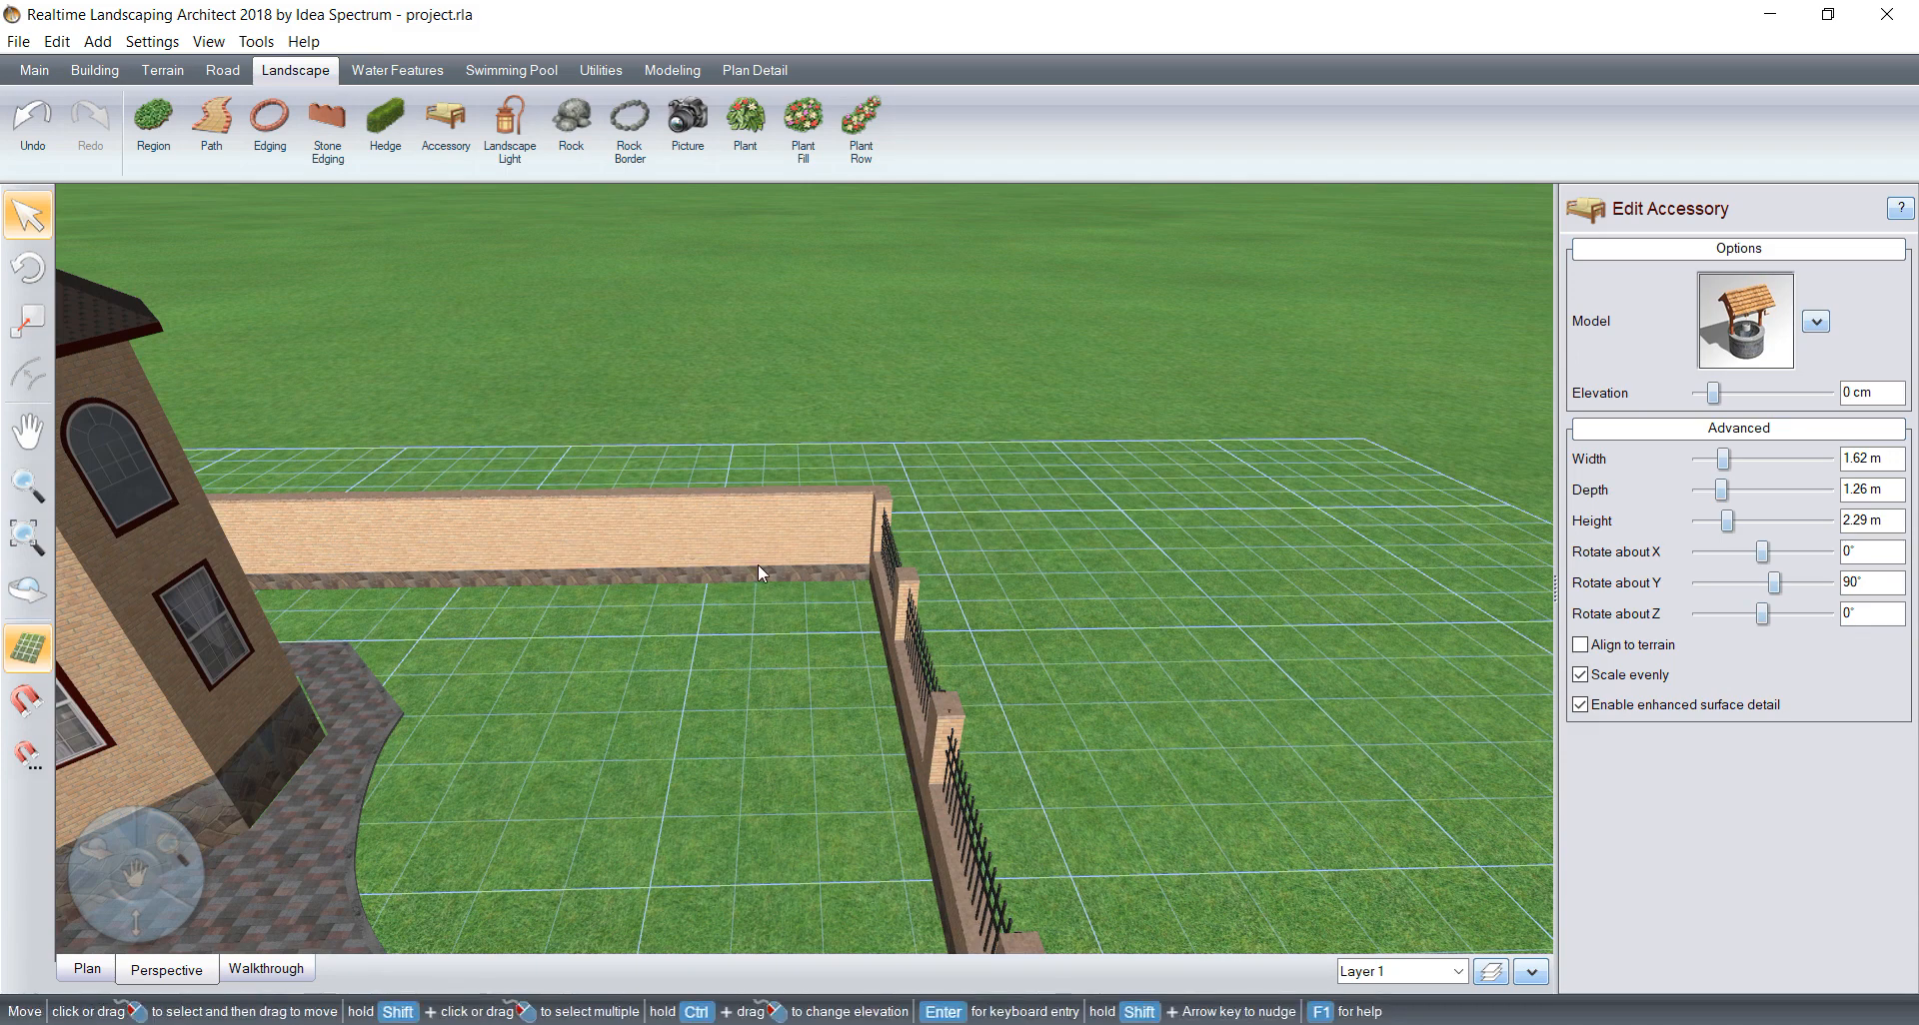
scroll(842, 764, down, 3)
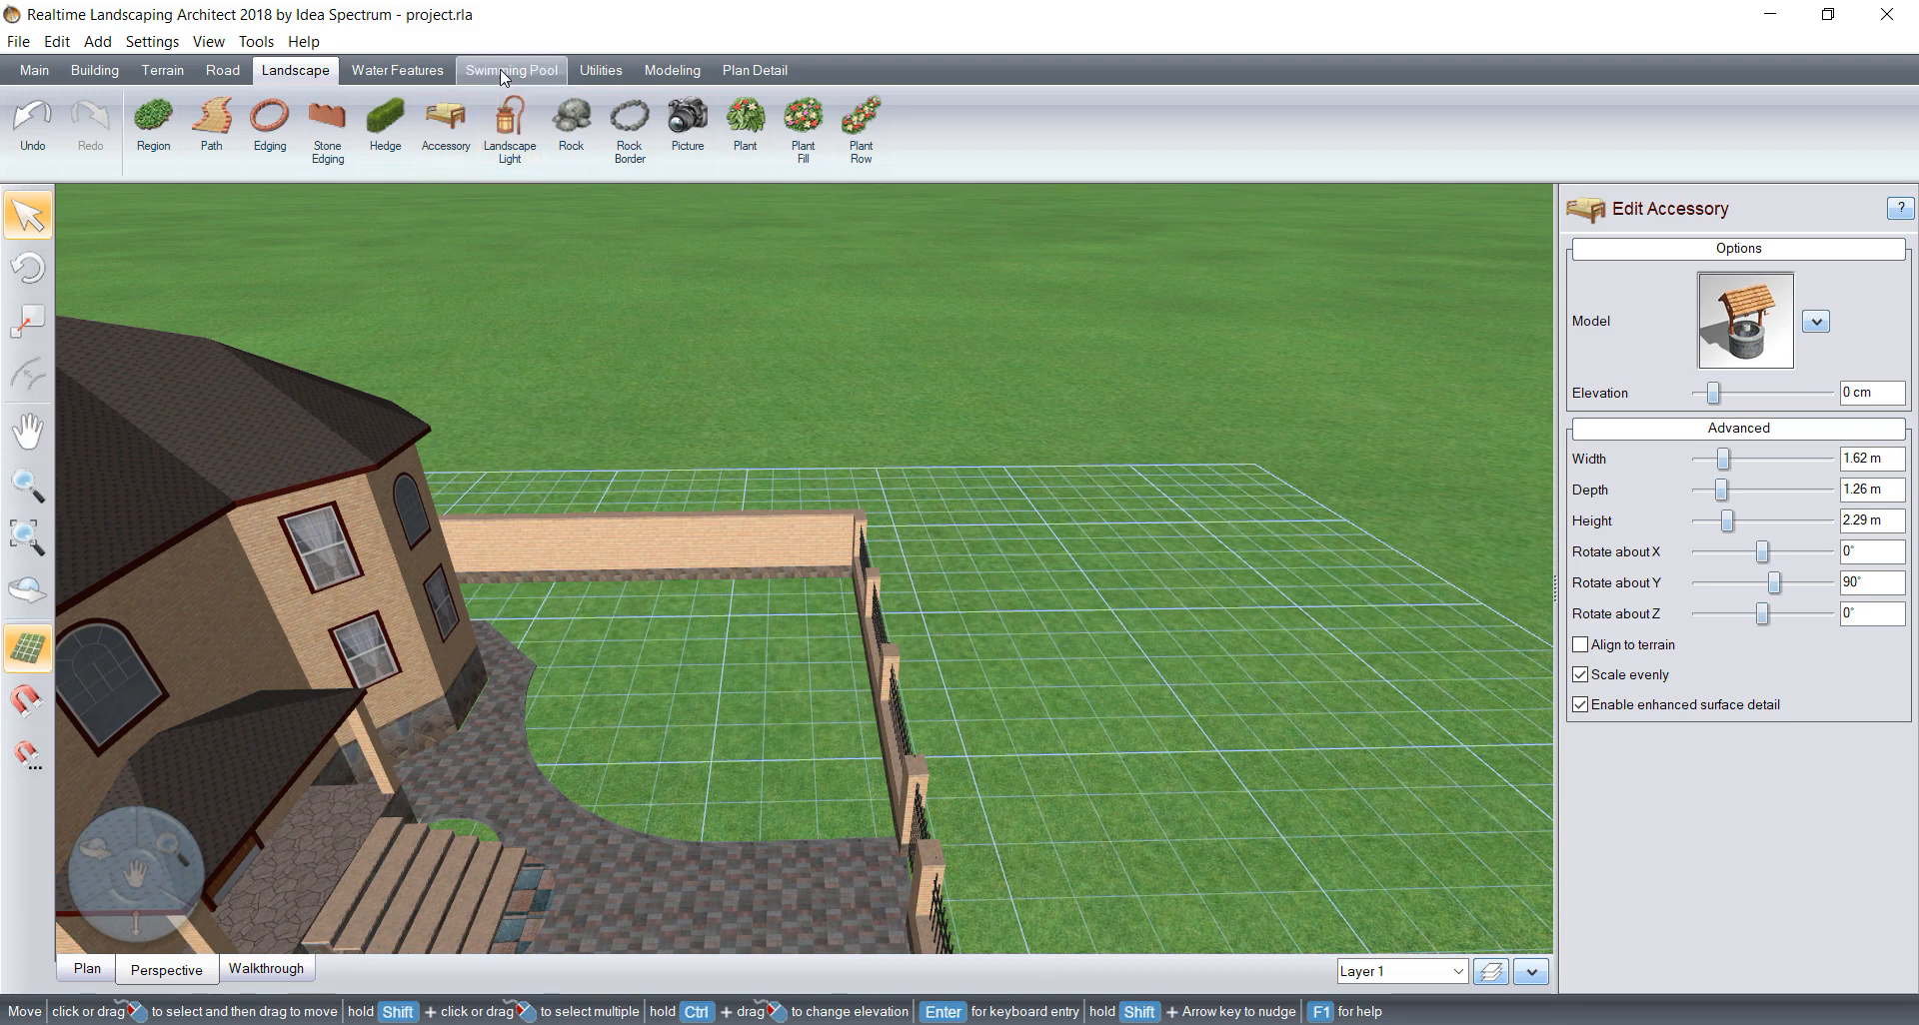
Step: Start a new waterfall and choose the RicoRock Waterfall64 model for it
click(402, 76)
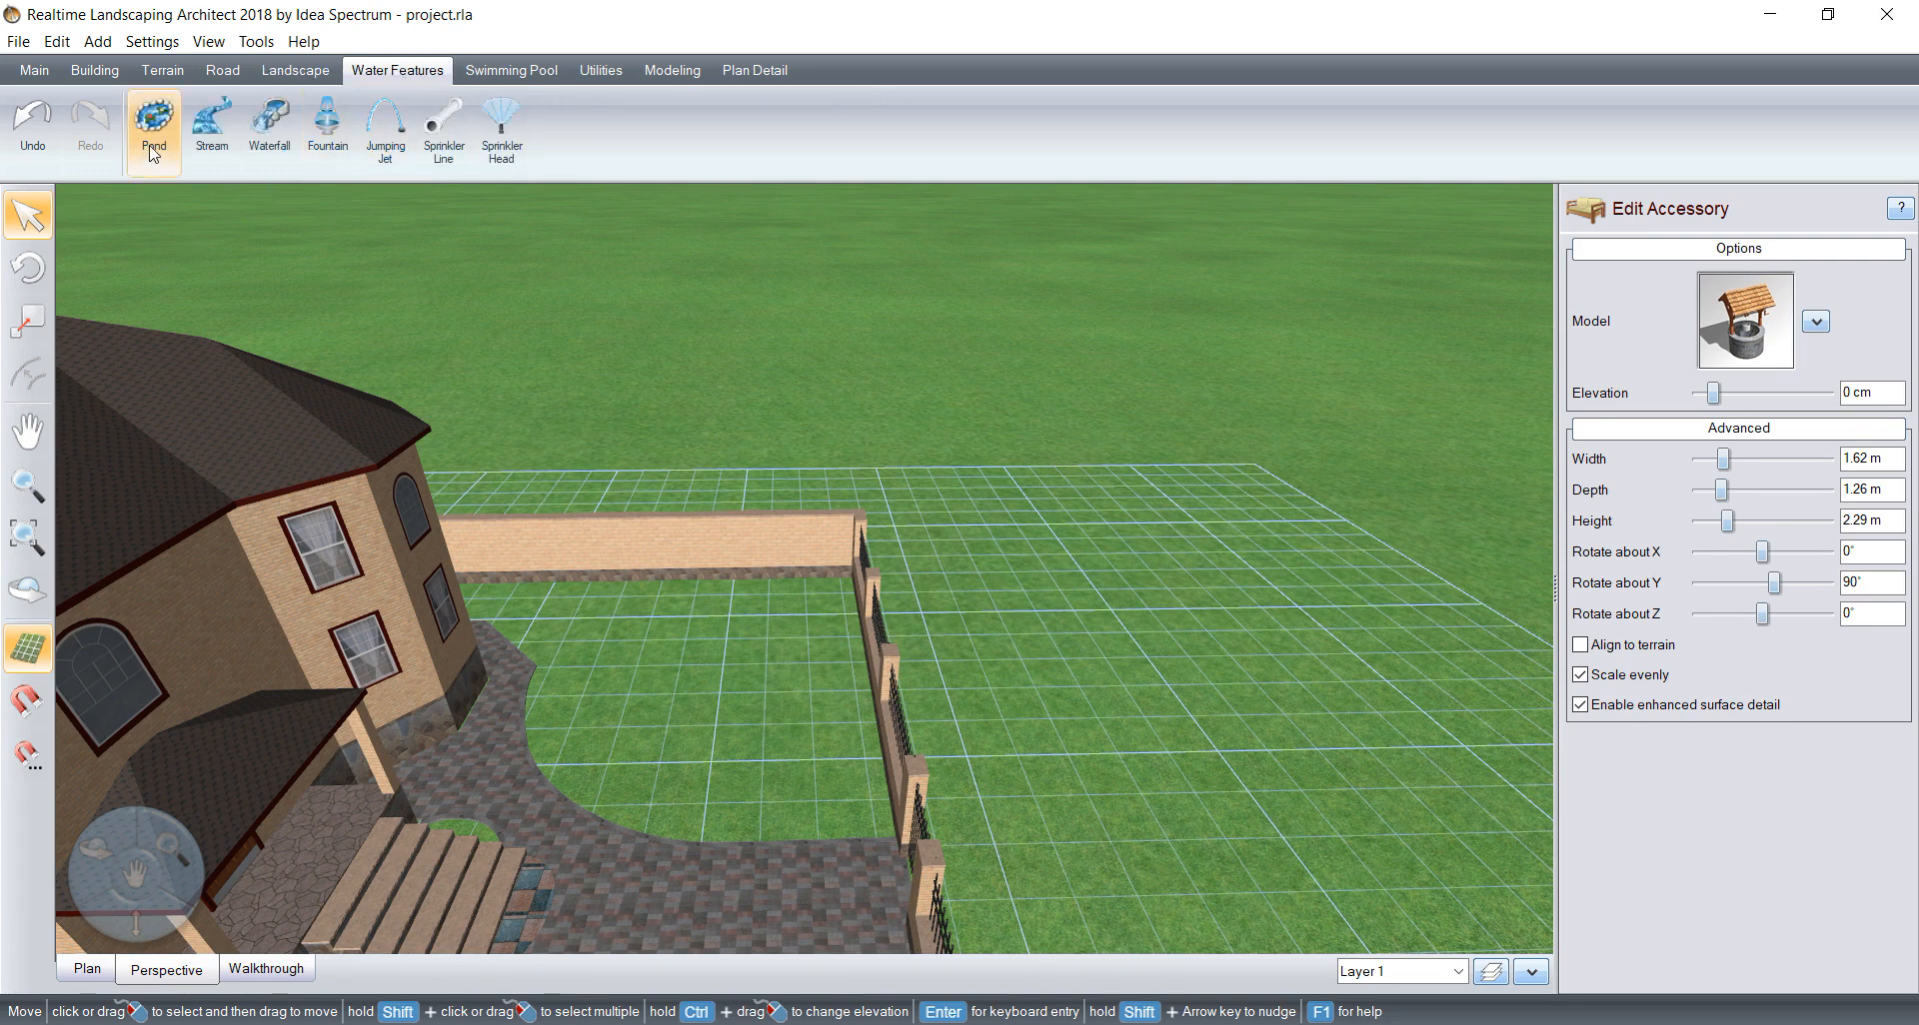
click(282, 138)
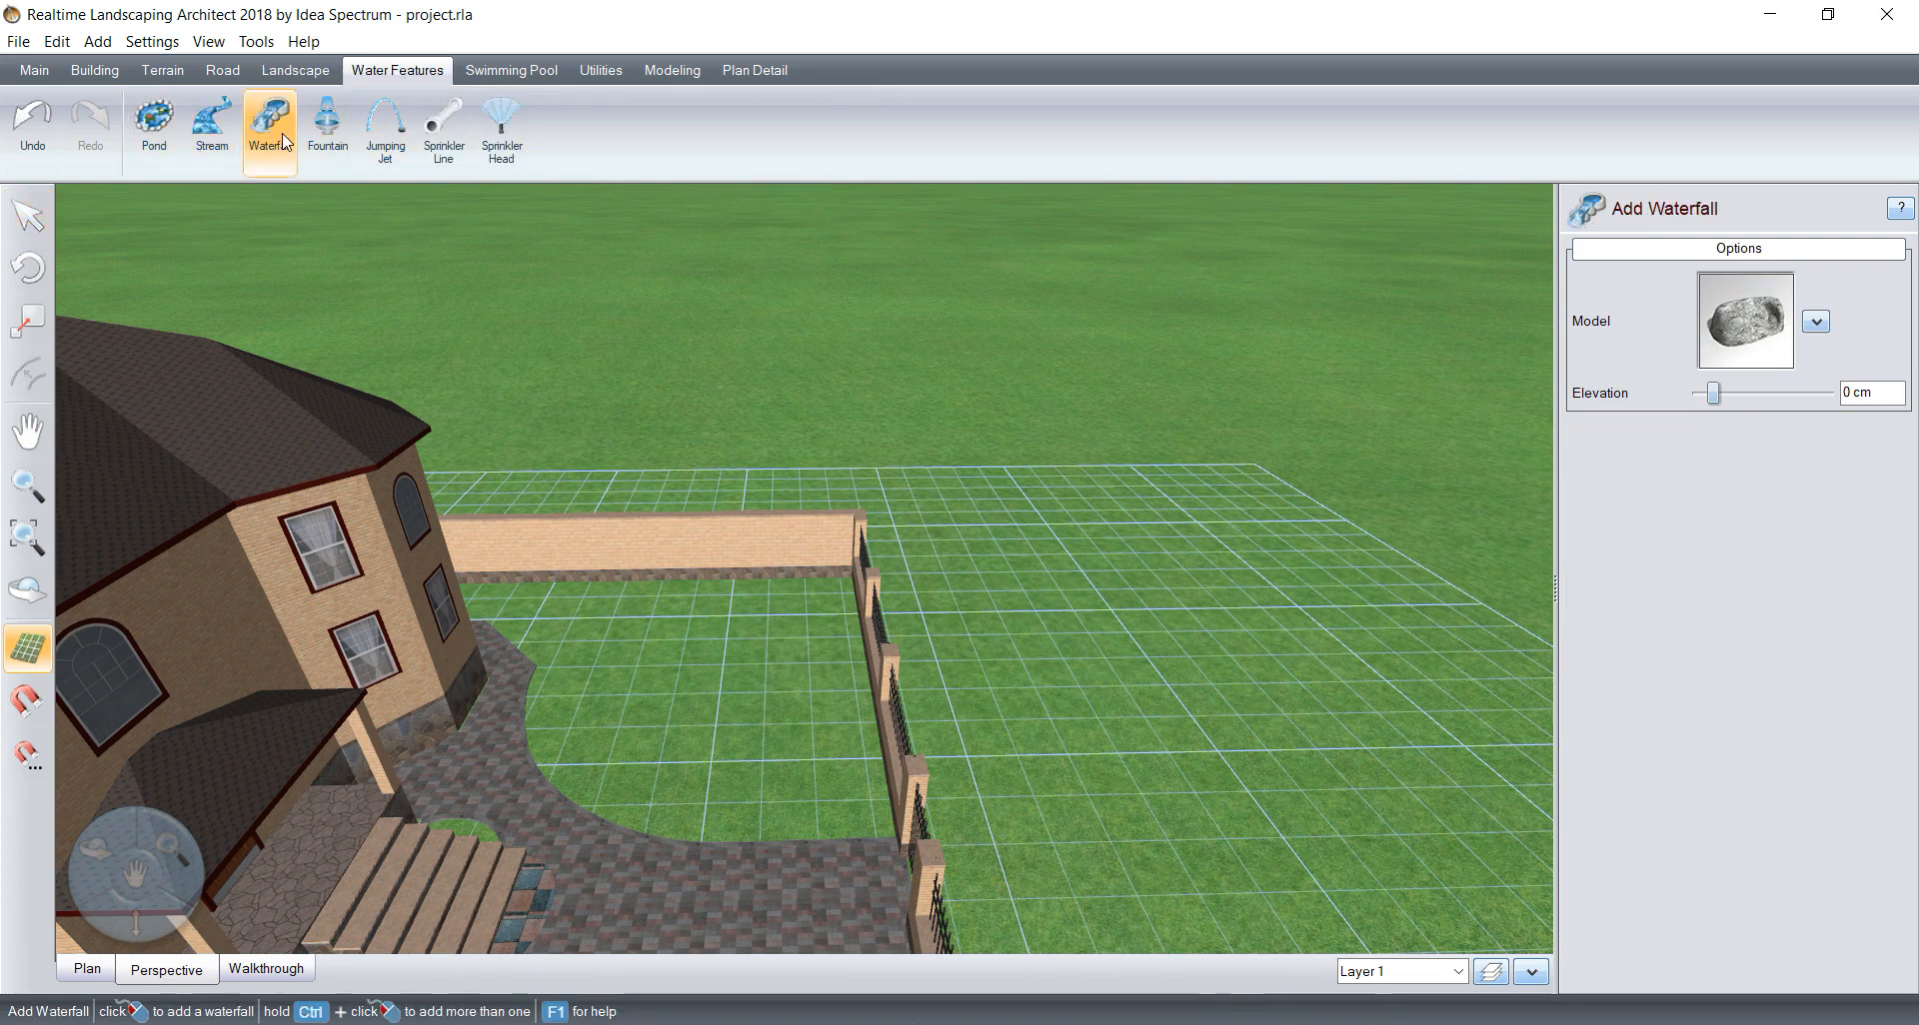
click(1744, 333)
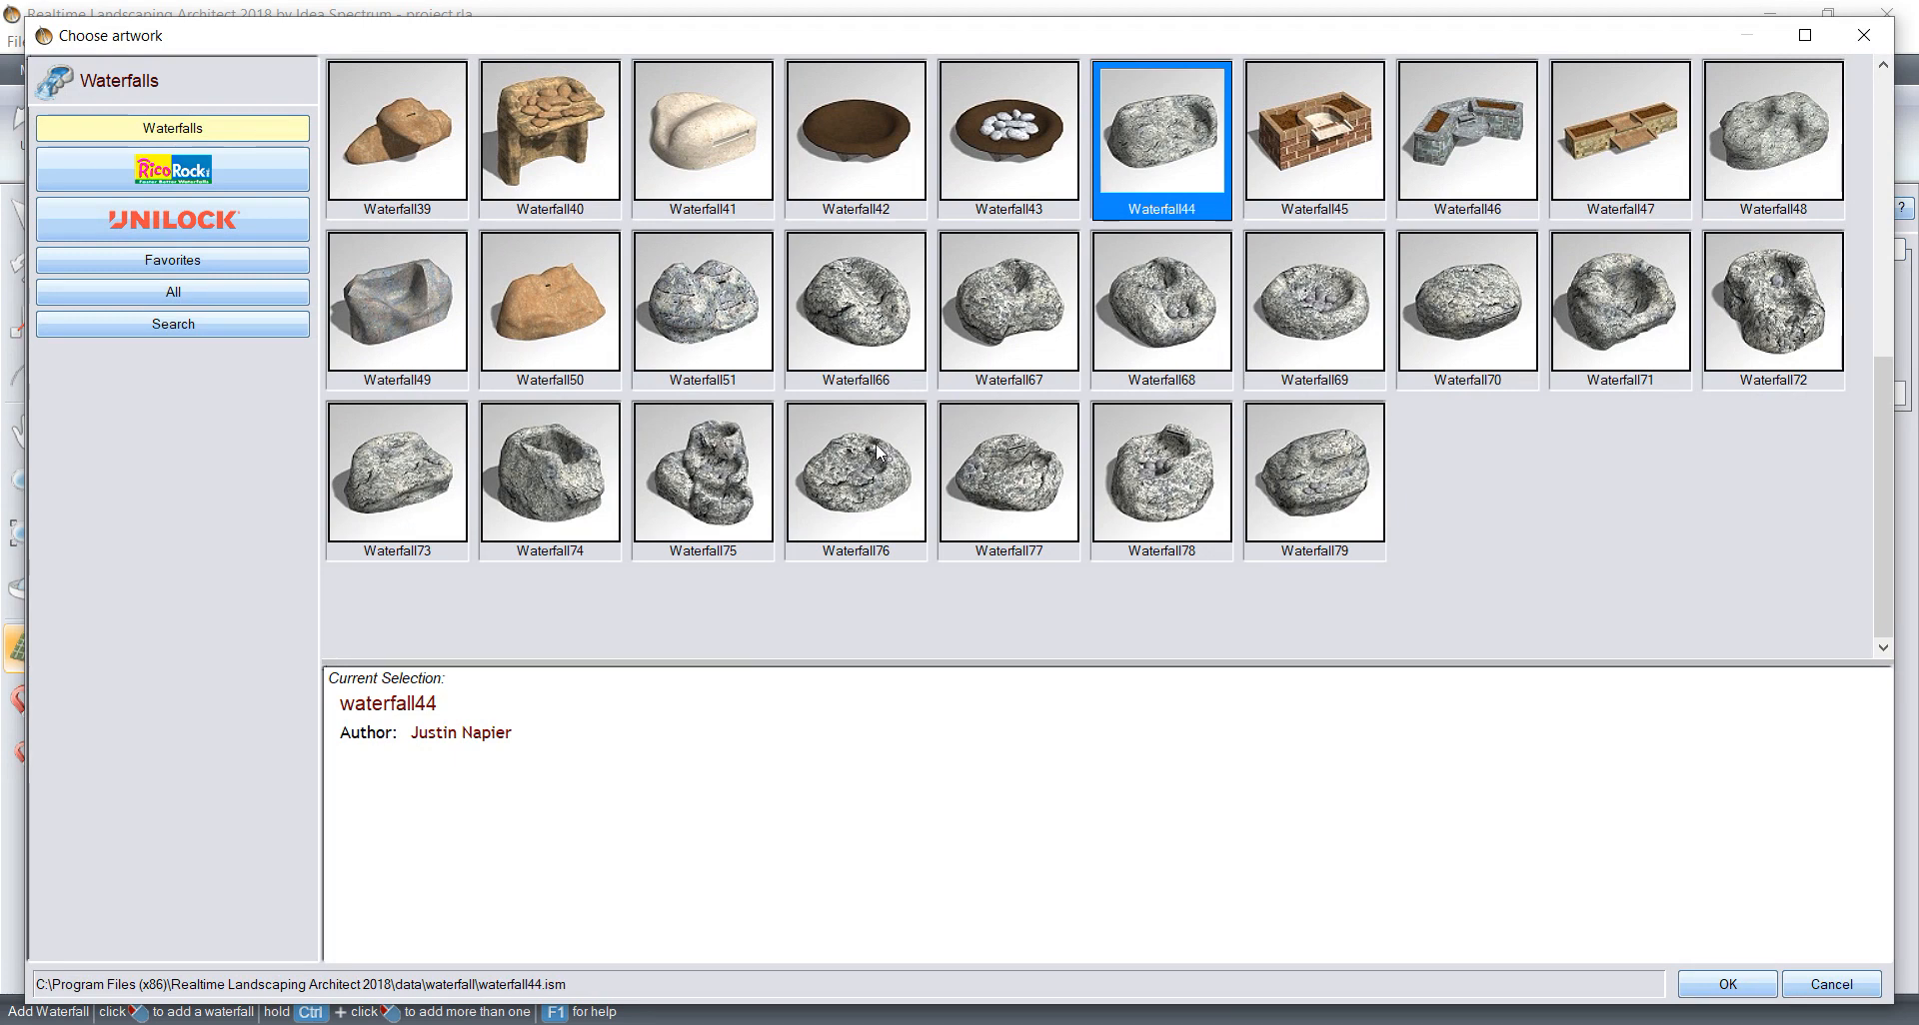
click(240, 172)
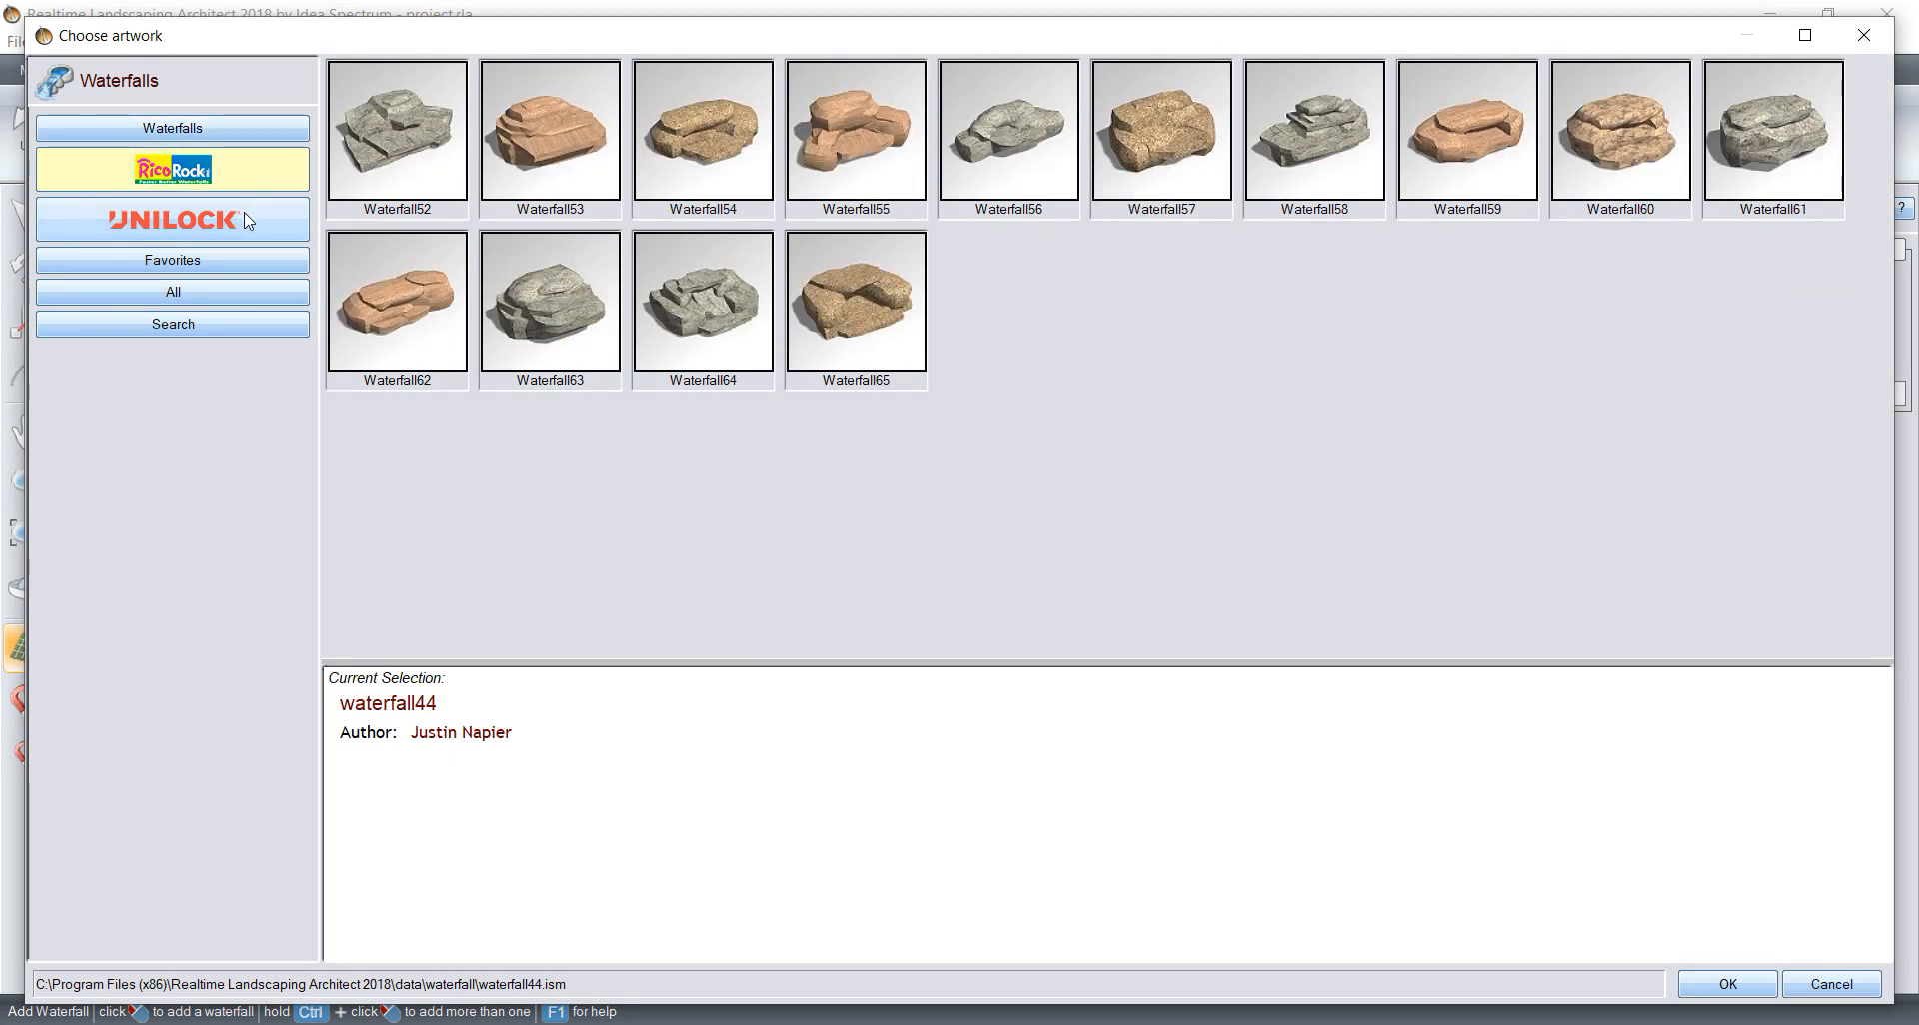
click(250, 223)
click(255, 185)
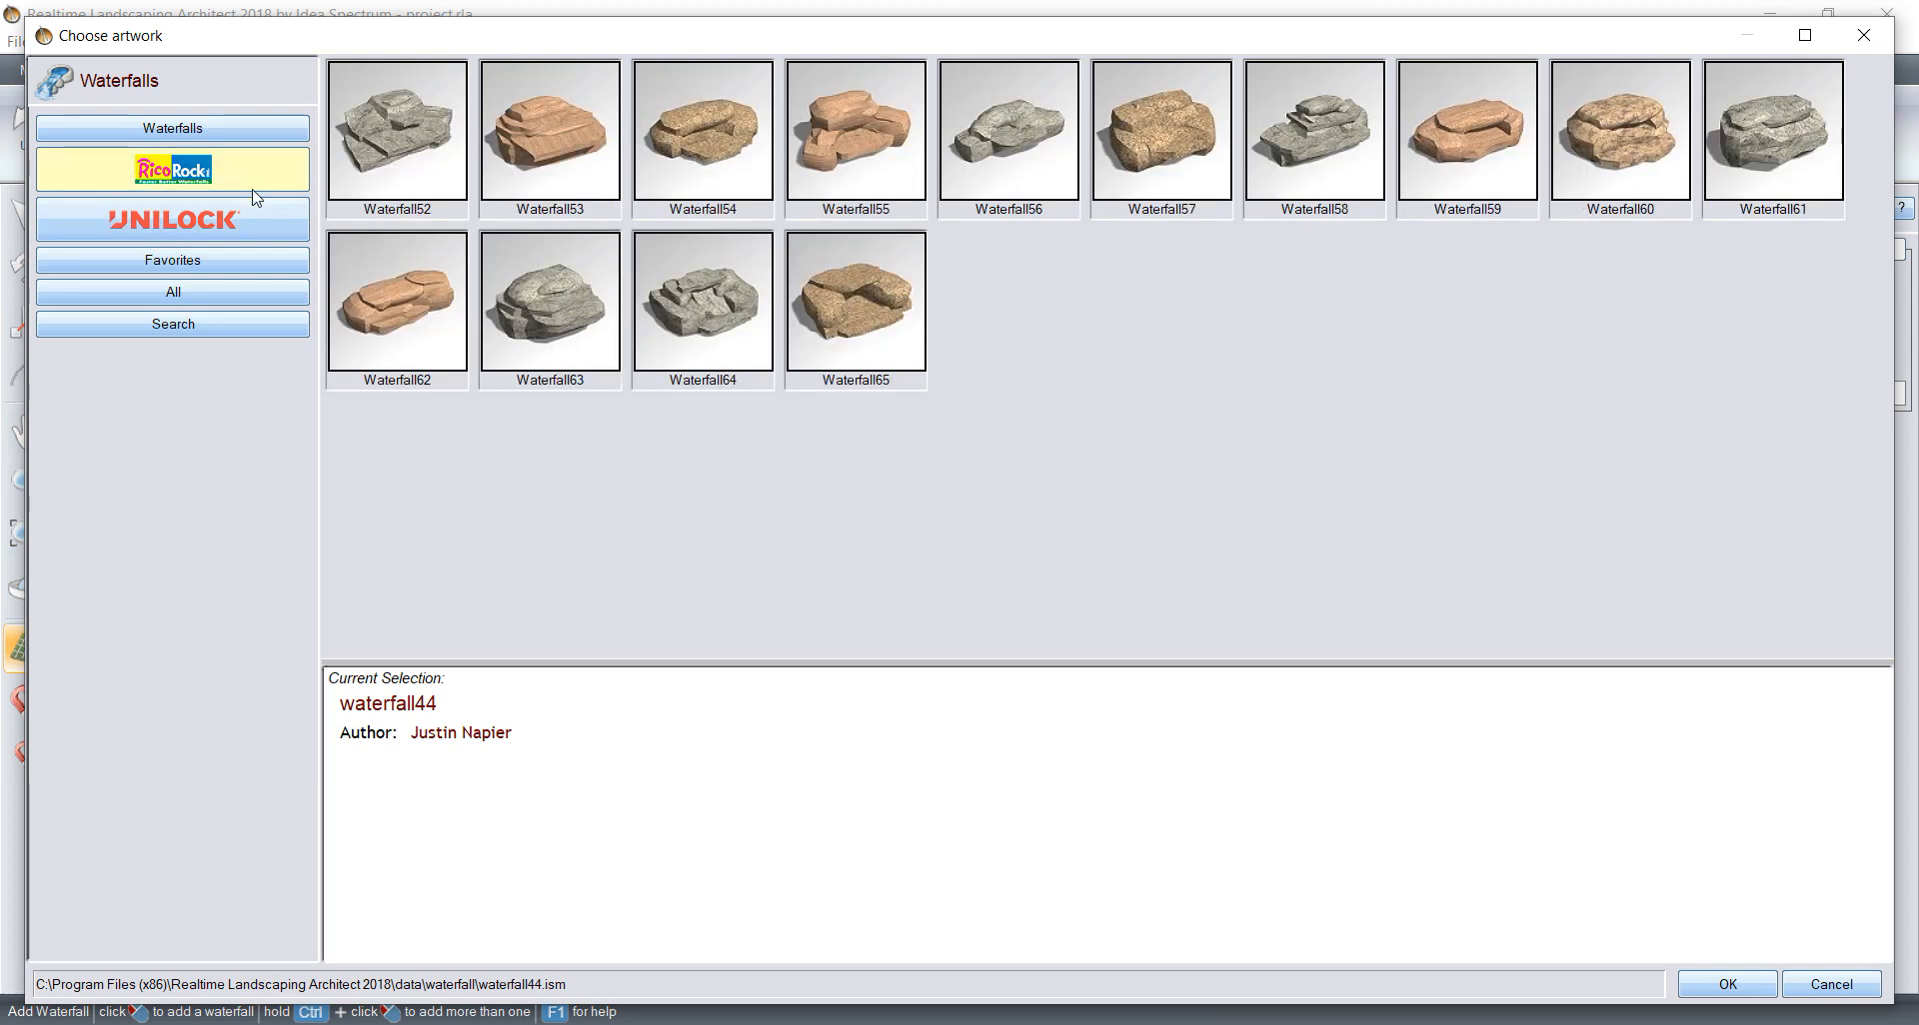
click(736, 333)
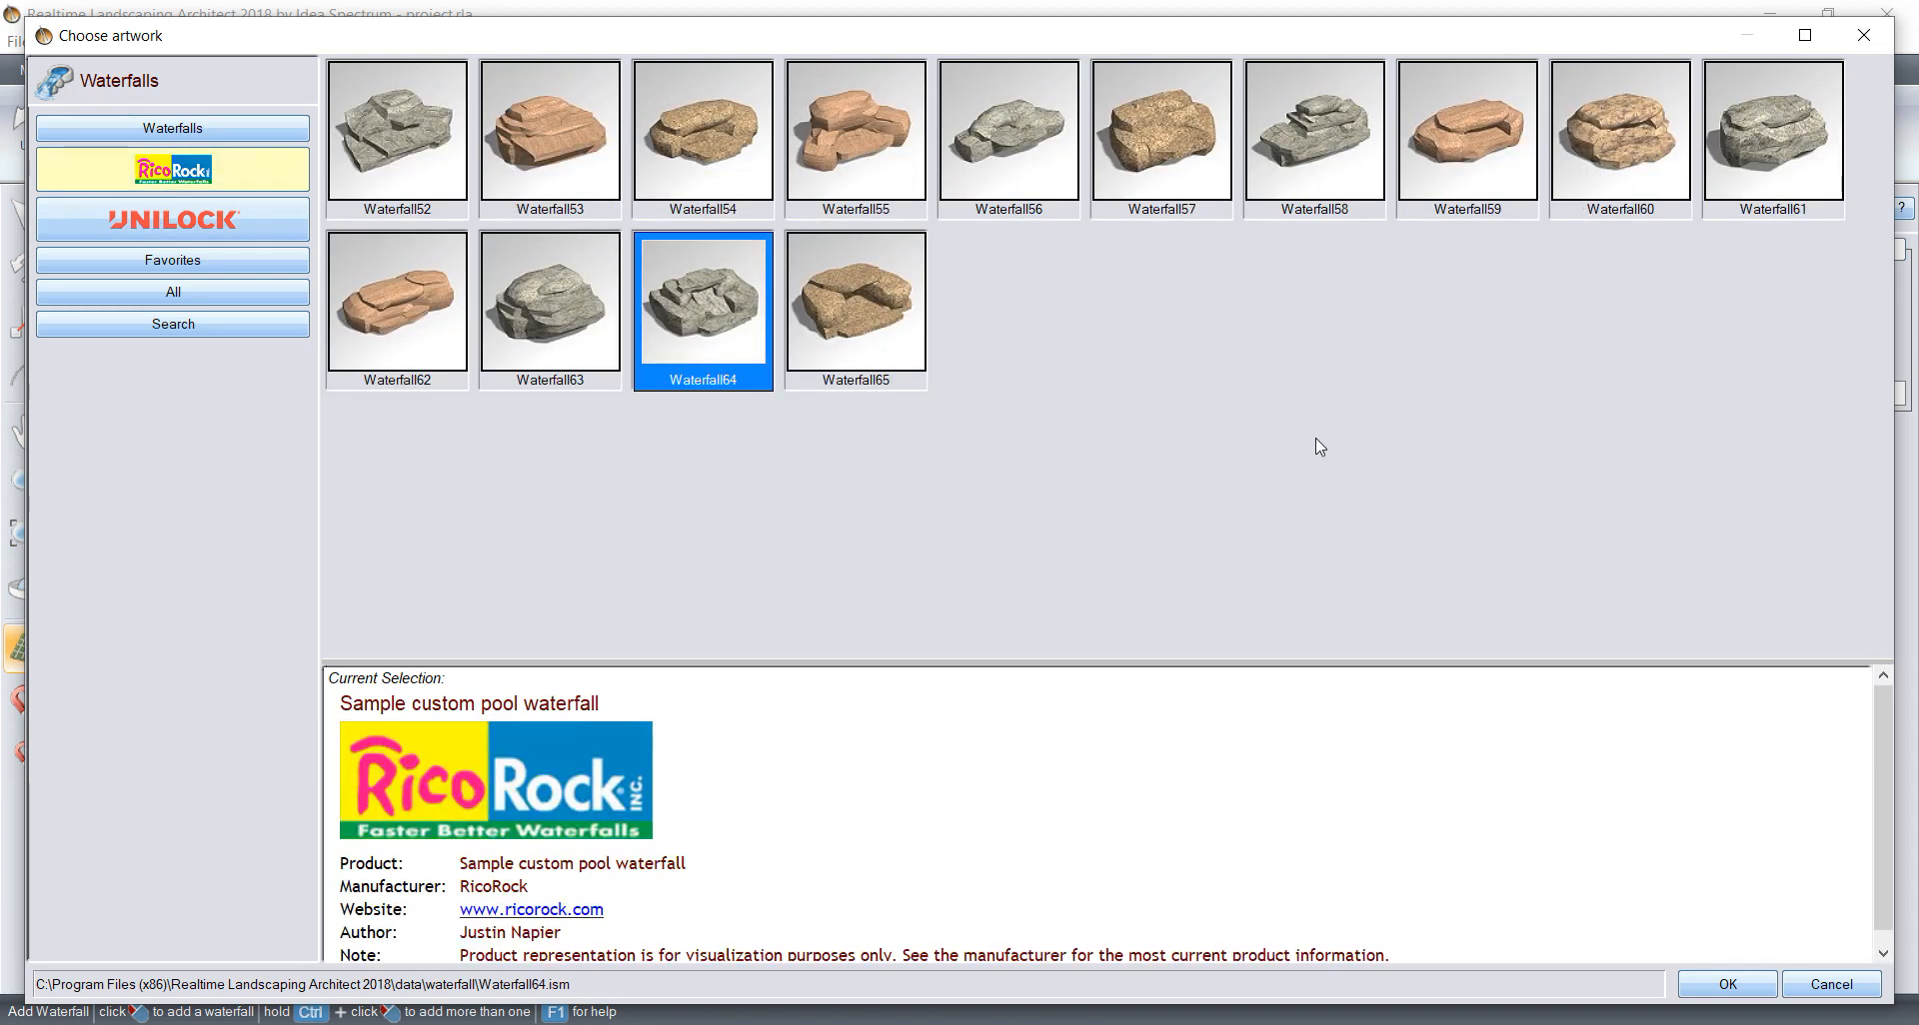
click(1761, 988)
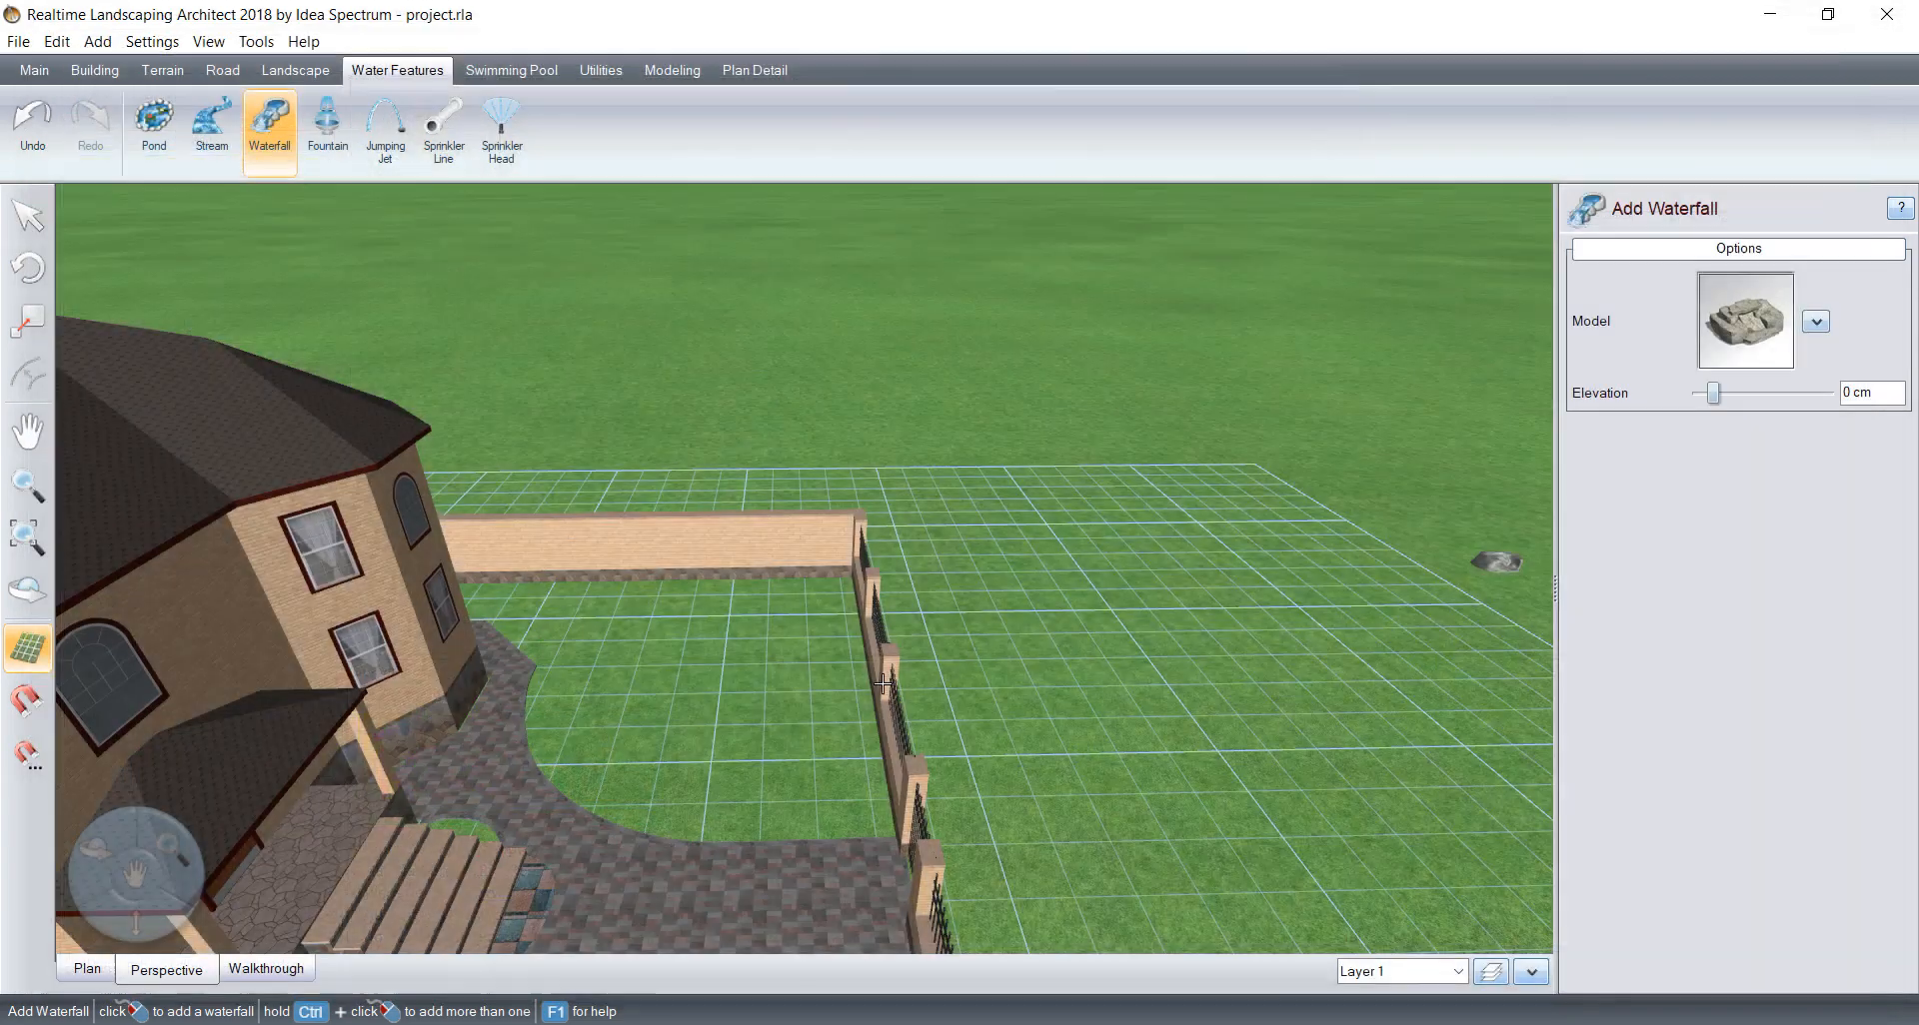
Step: Place the waterfall against the brick wall near the iron-railed fence and adjust its position in the corner
click(853, 682)
scroll(853, 680, up, 3)
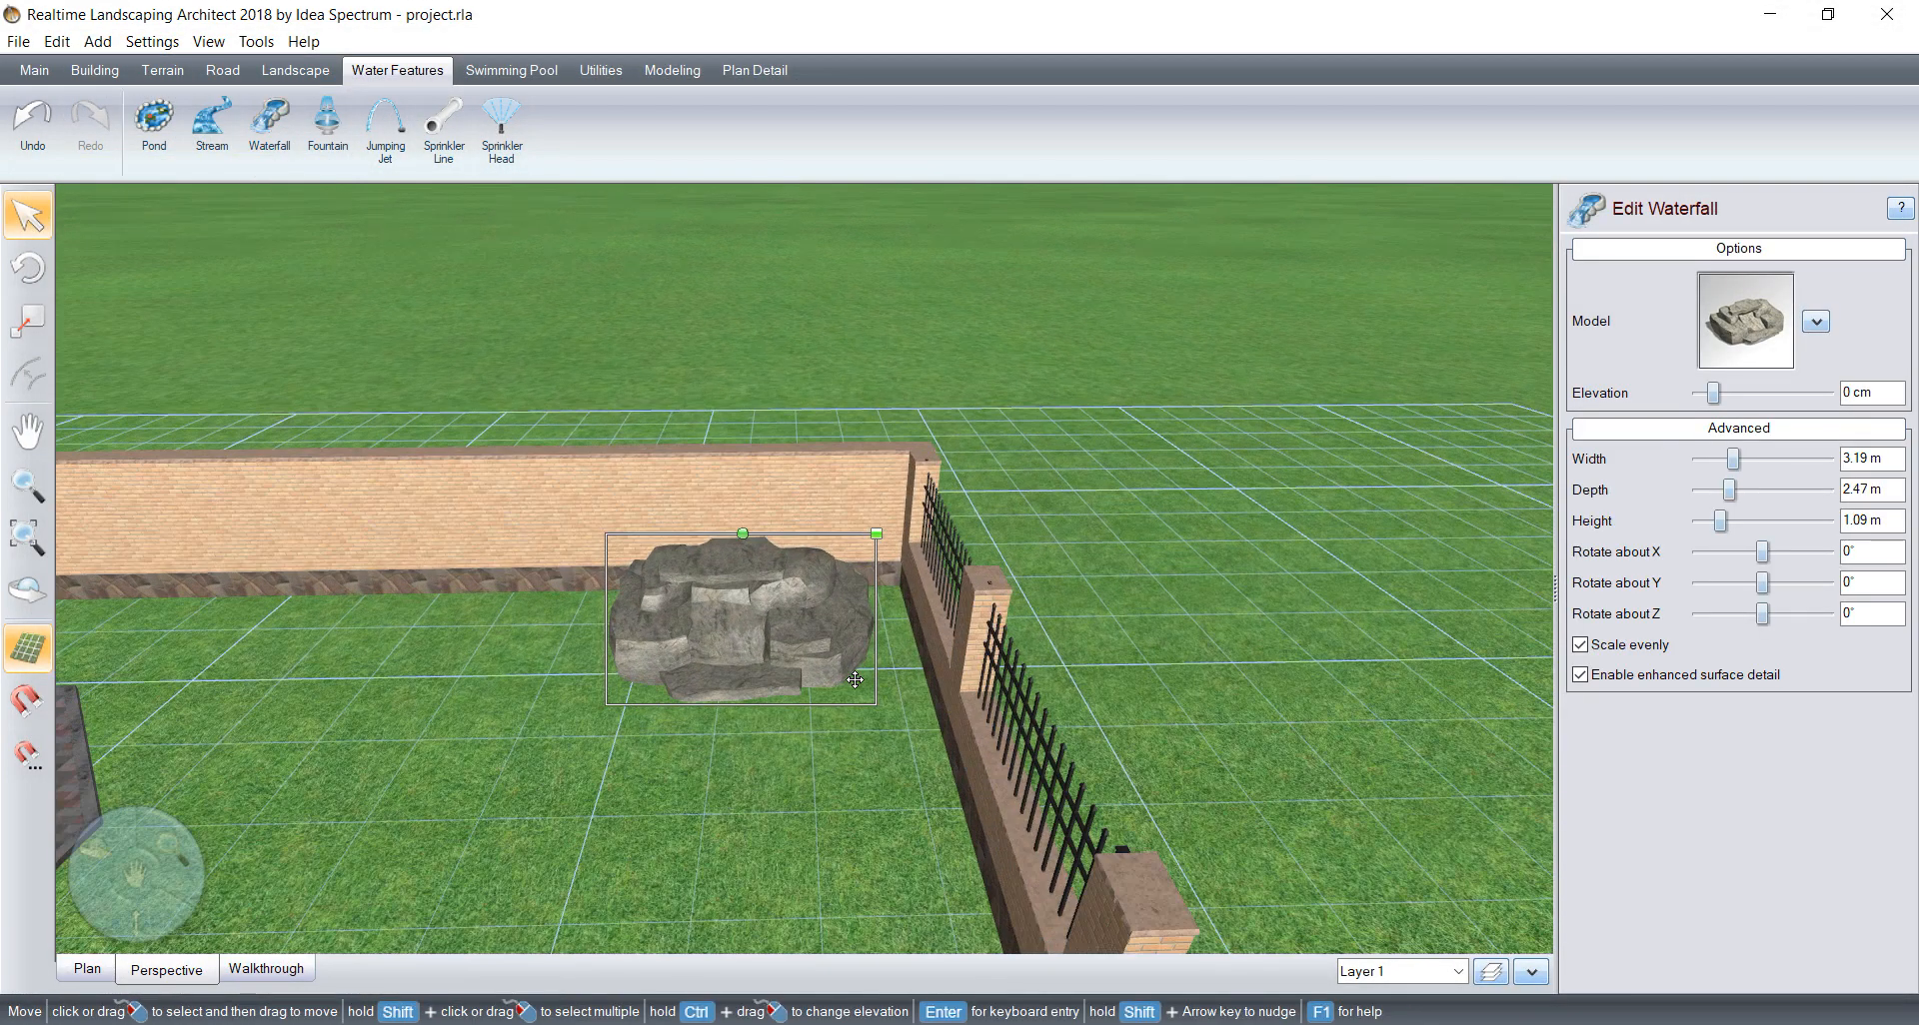
drag(805, 645, 758, 645)
middle_drag(716, 701, 806, 669)
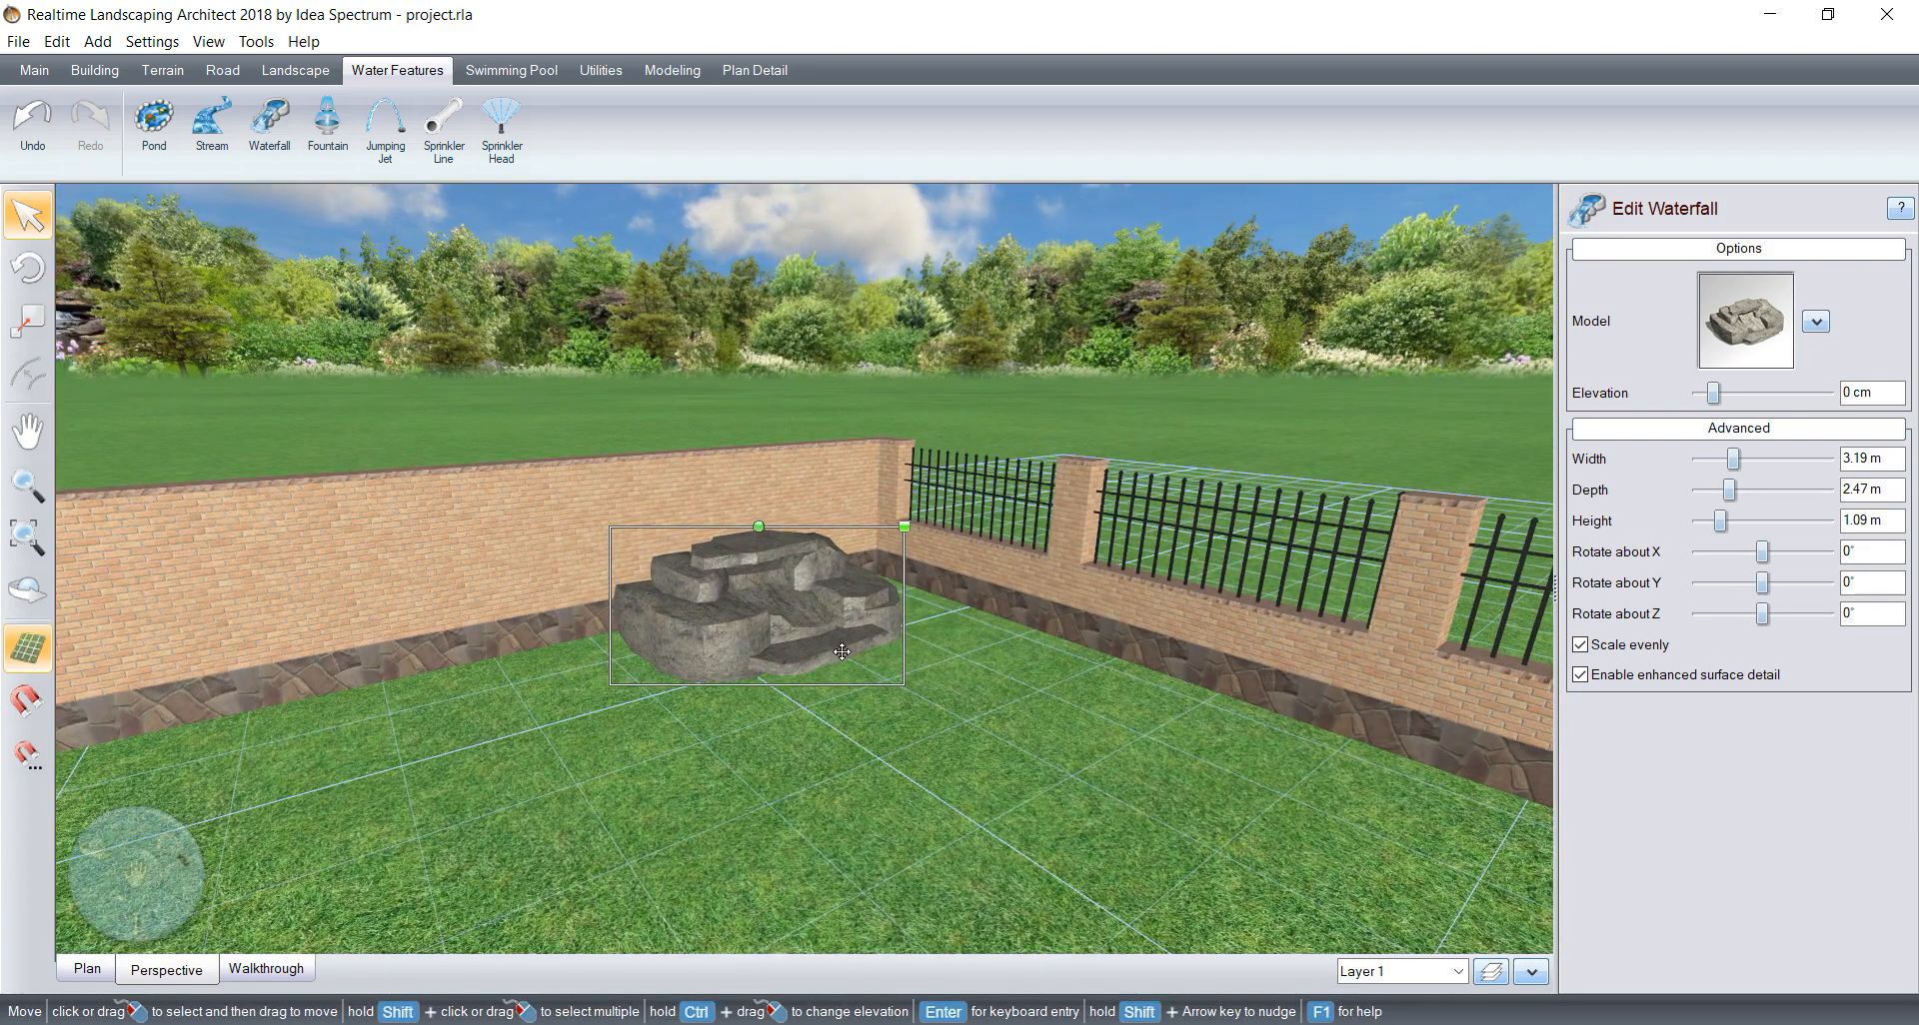
middle_drag(858, 865, 885, 713)
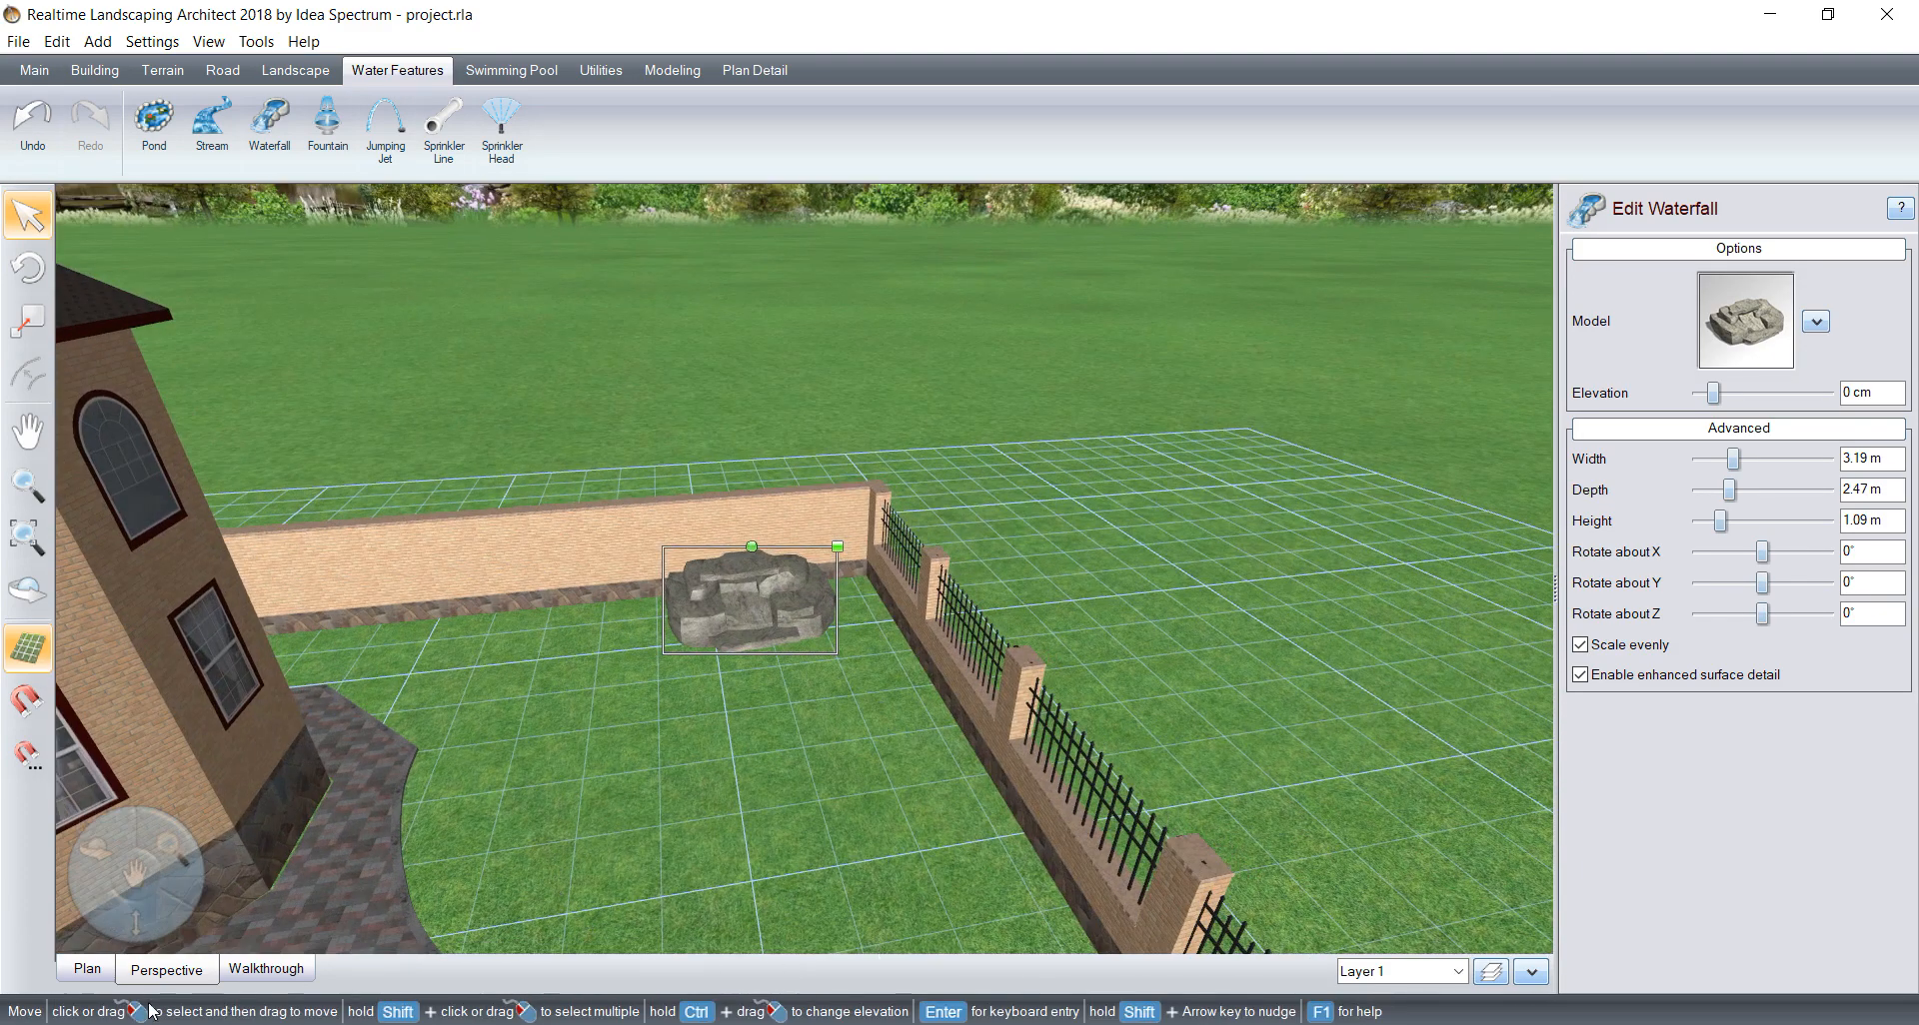
Step: Show the fenced yard corner containing the waterfall in the plan view
click(92, 970)
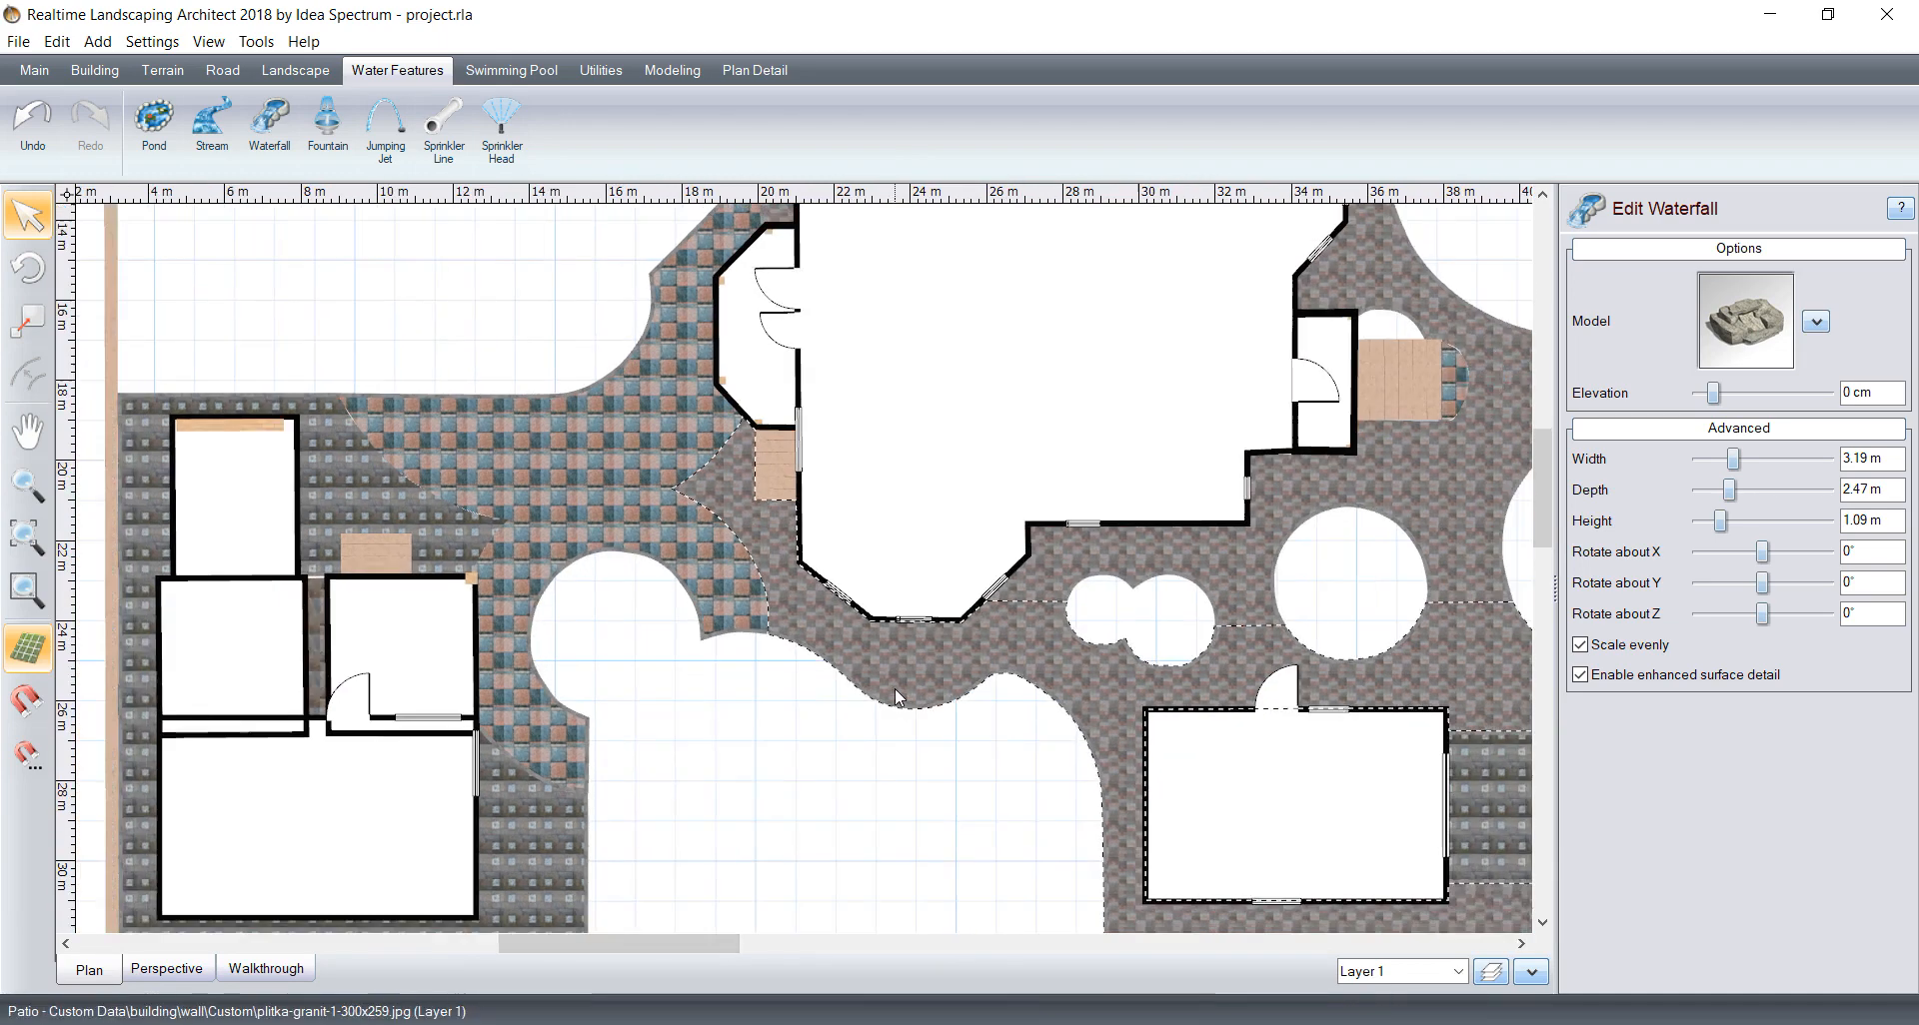
middle_drag(947, 692, 603, 567)
middle_drag(975, 384, 799, 657)
scroll(799, 657, down, 1)
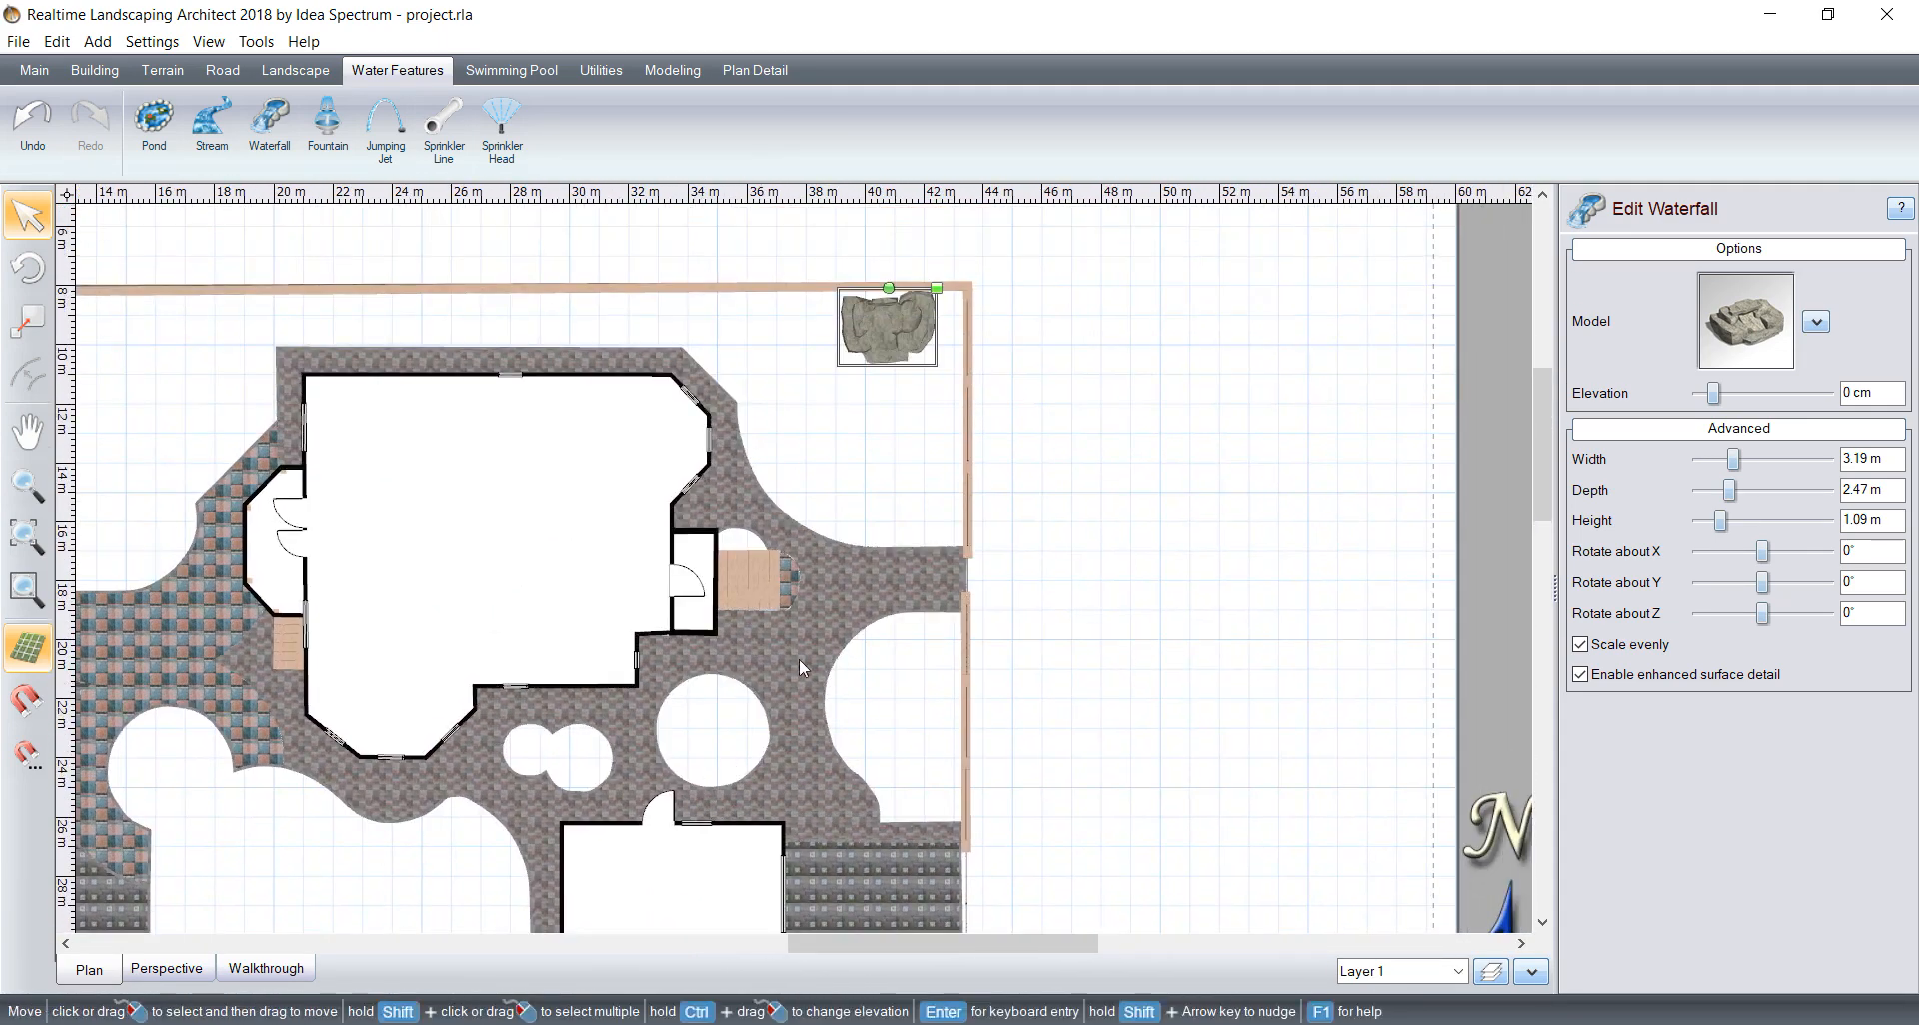
scroll(849, 482, up, 4)
scroll(848, 480, up, 2)
middle_drag(773, 510, 606, 737)
scroll(746, 603, up, 4)
middle_drag(797, 589, 930, 605)
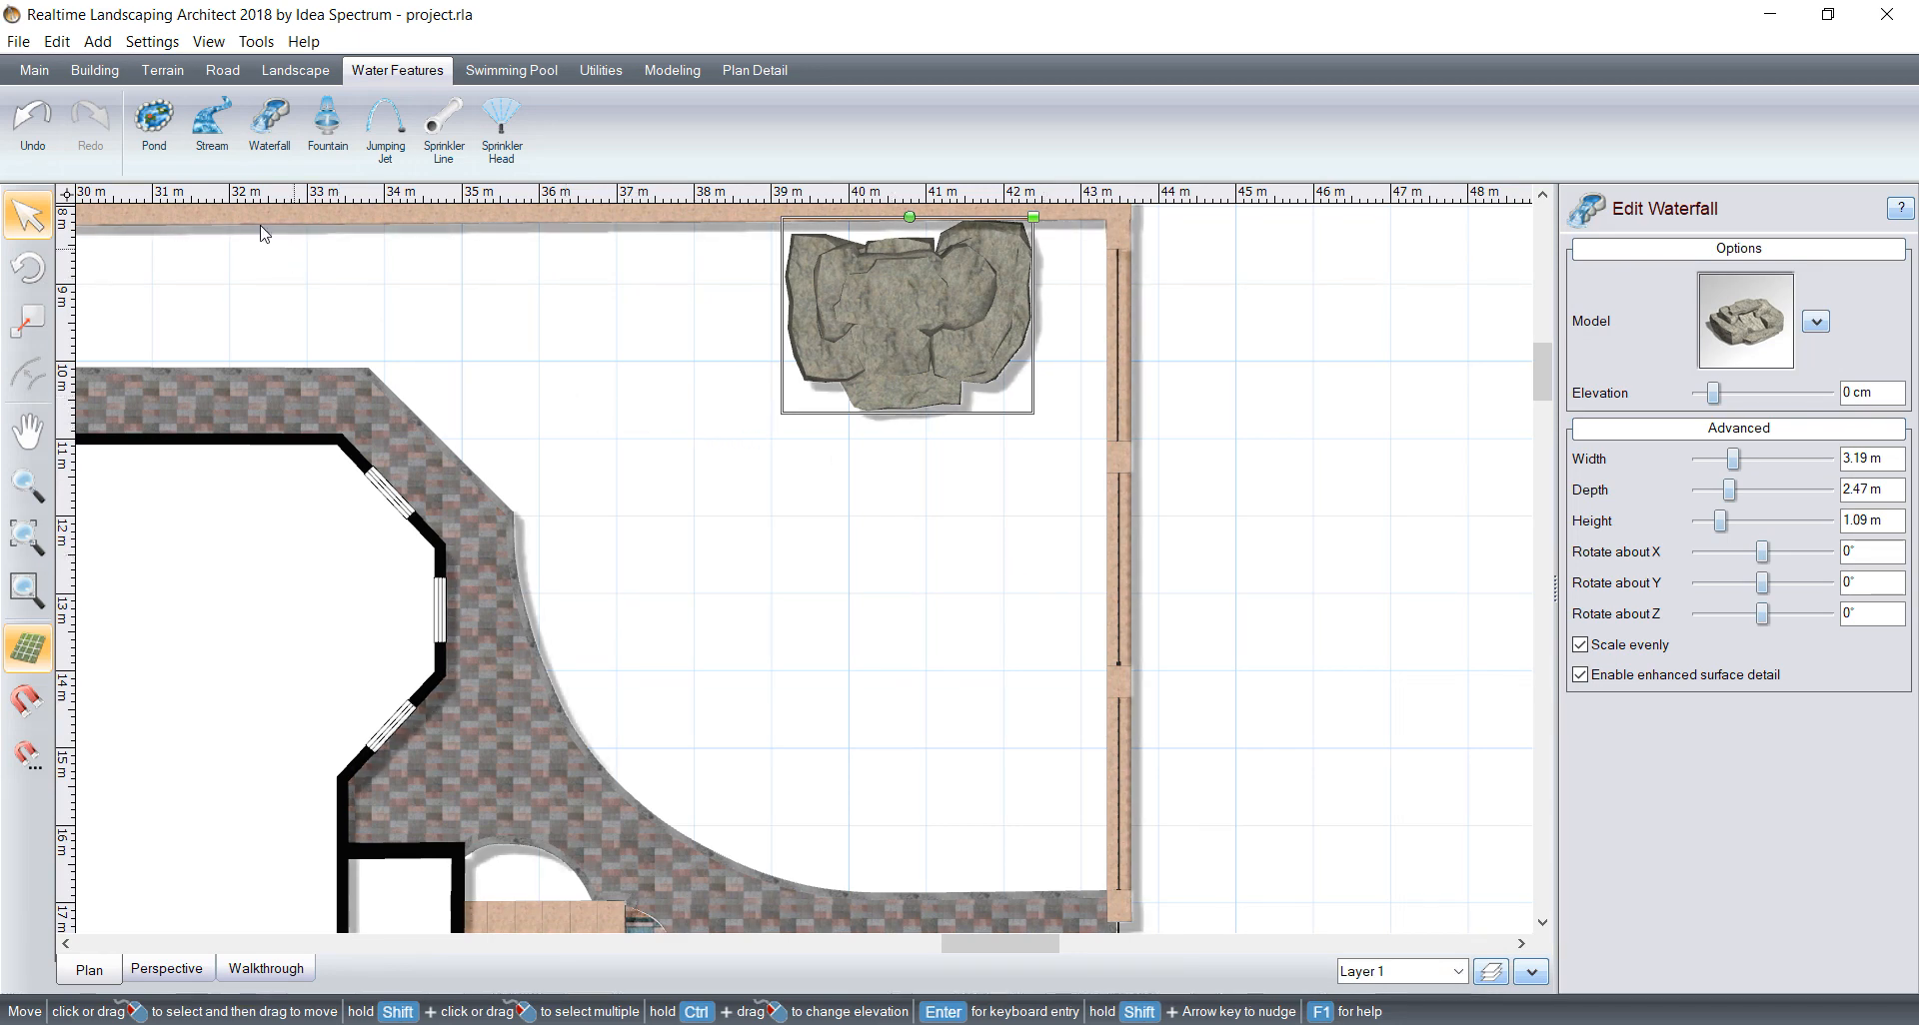
Step: Draw a curved, kidney-shaped pond about 5.3 m by 4.7 m on the lawn in front of the waterfall, its inner curve facing the fence corner
click(150, 140)
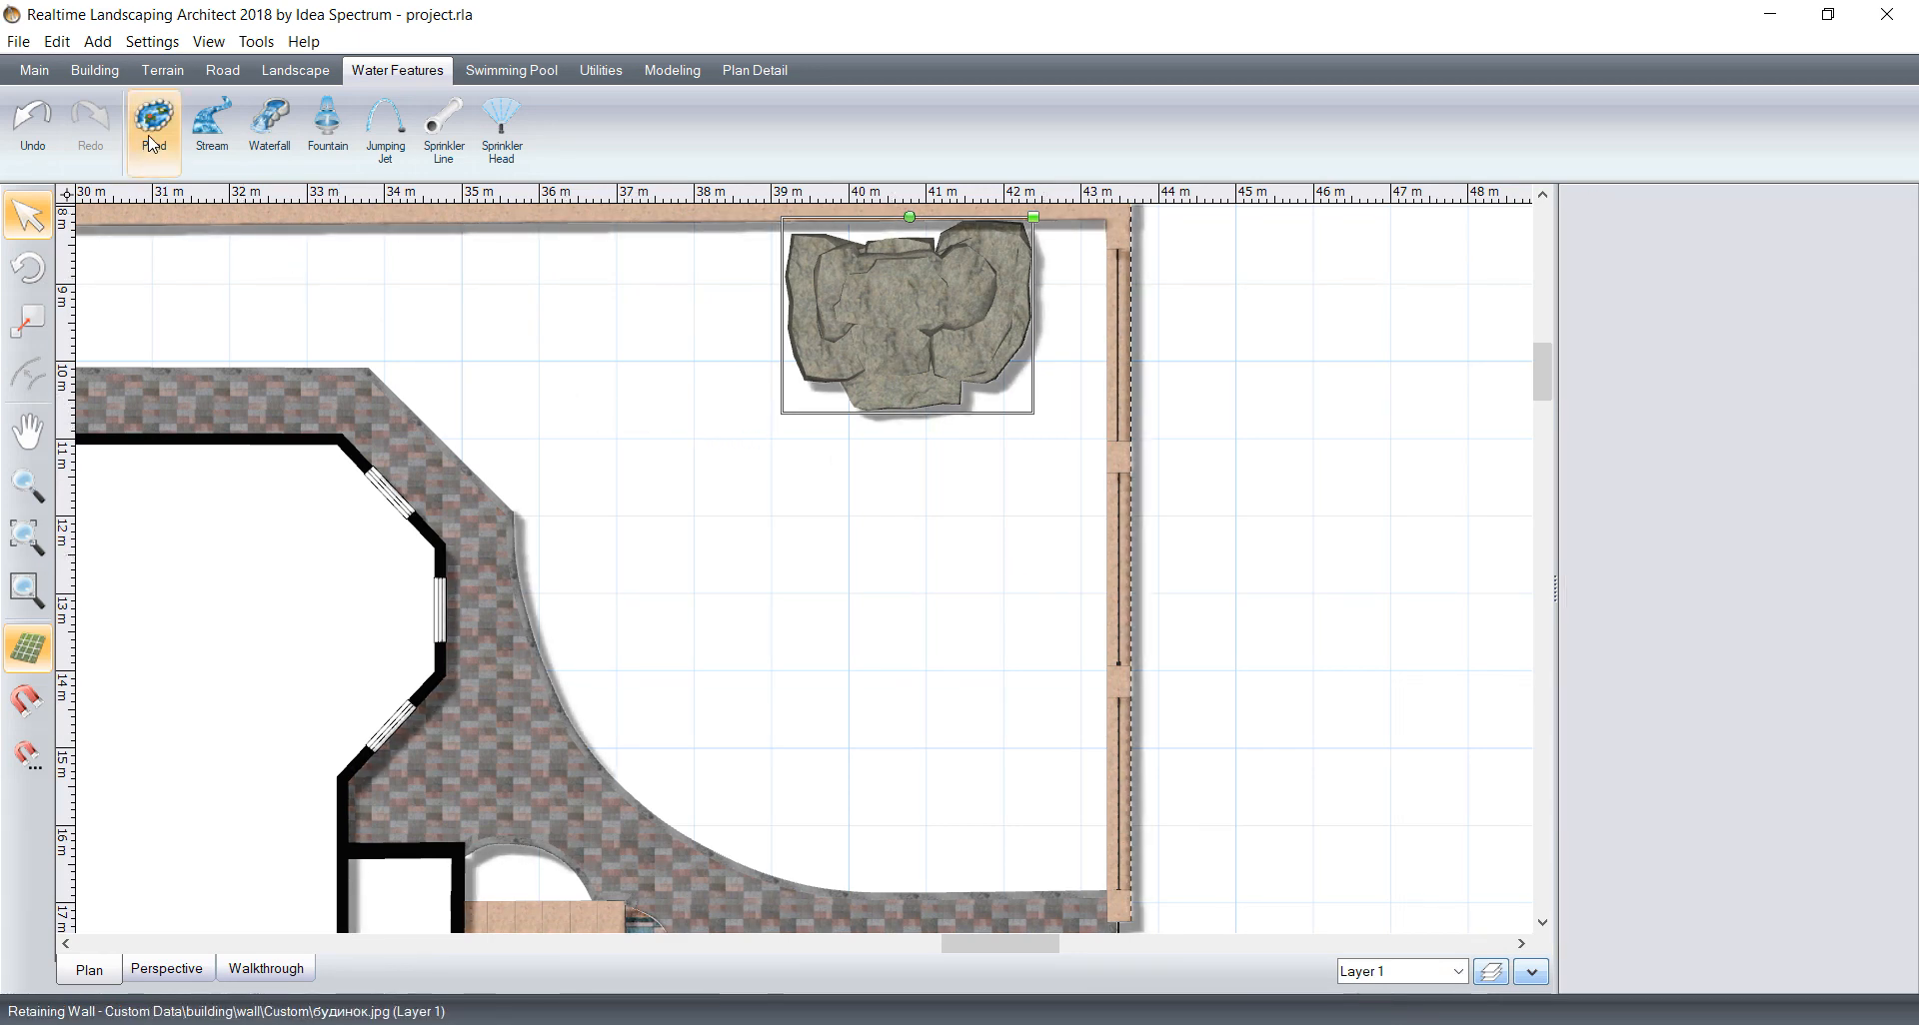
click(637, 527)
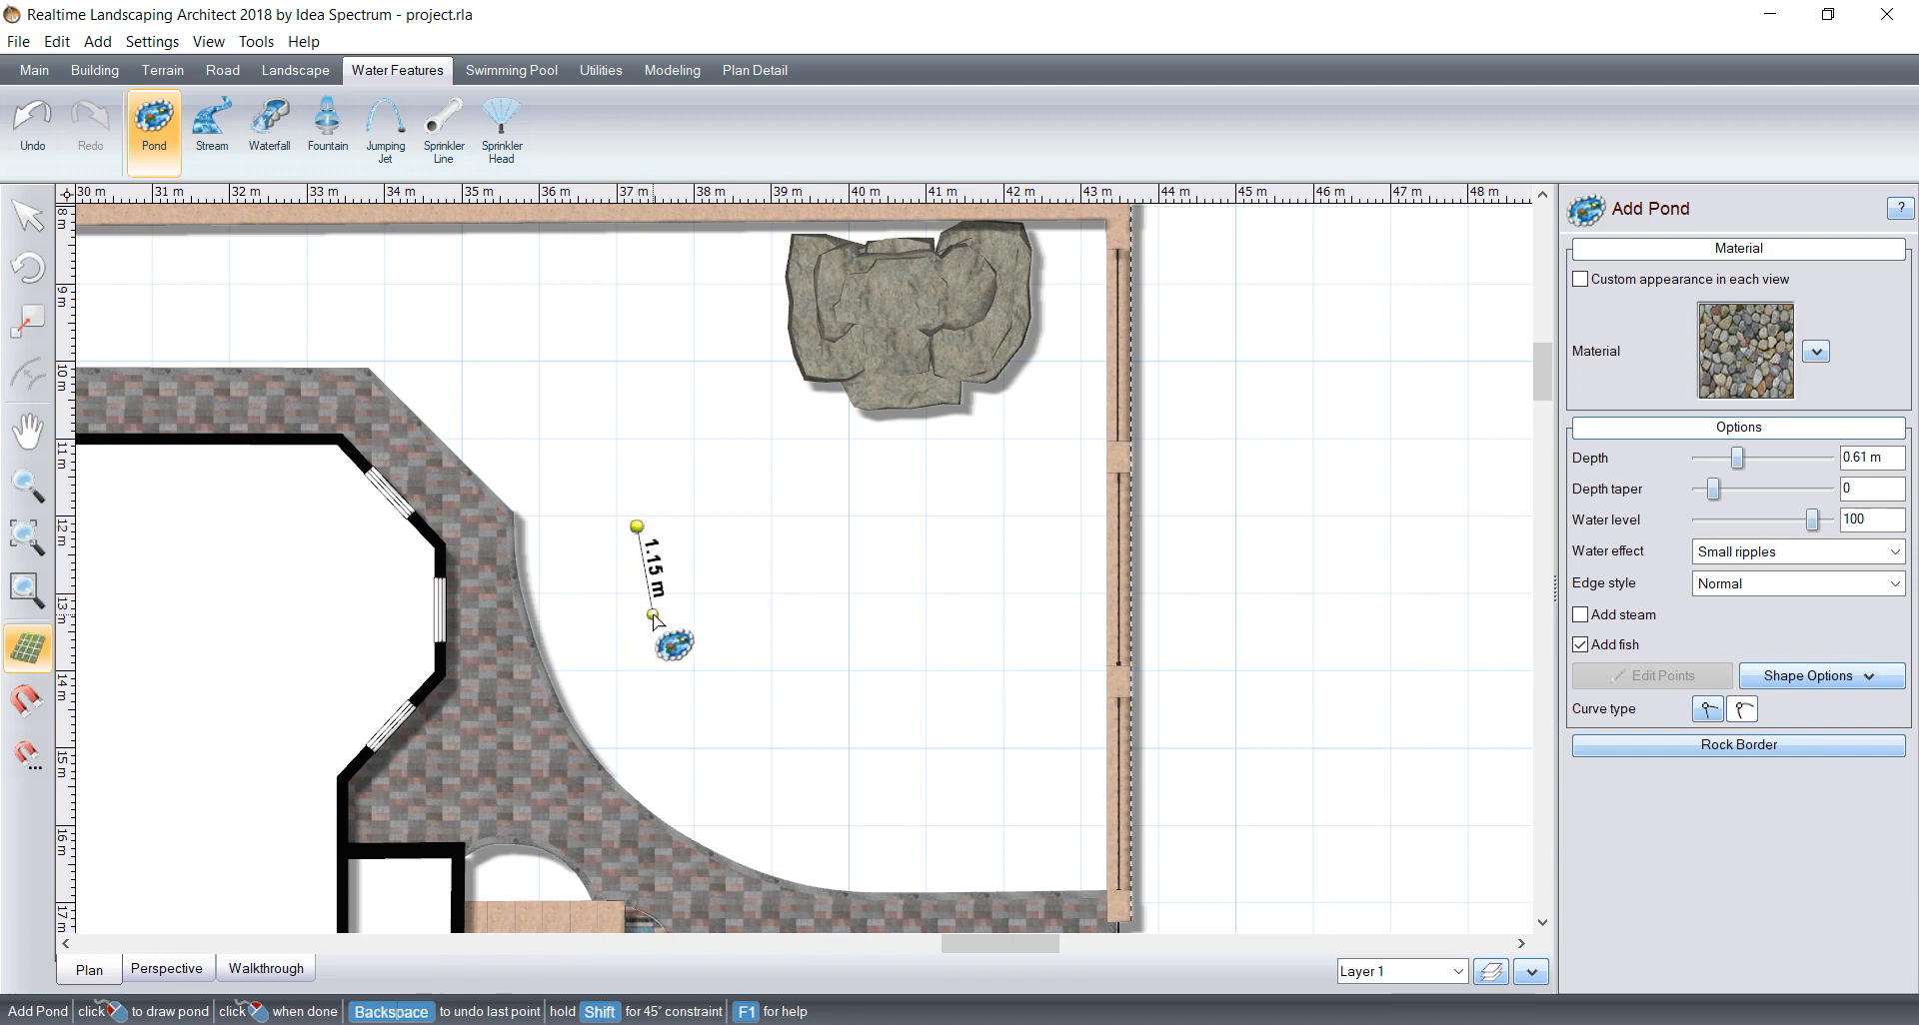
click(653, 614)
click(713, 703)
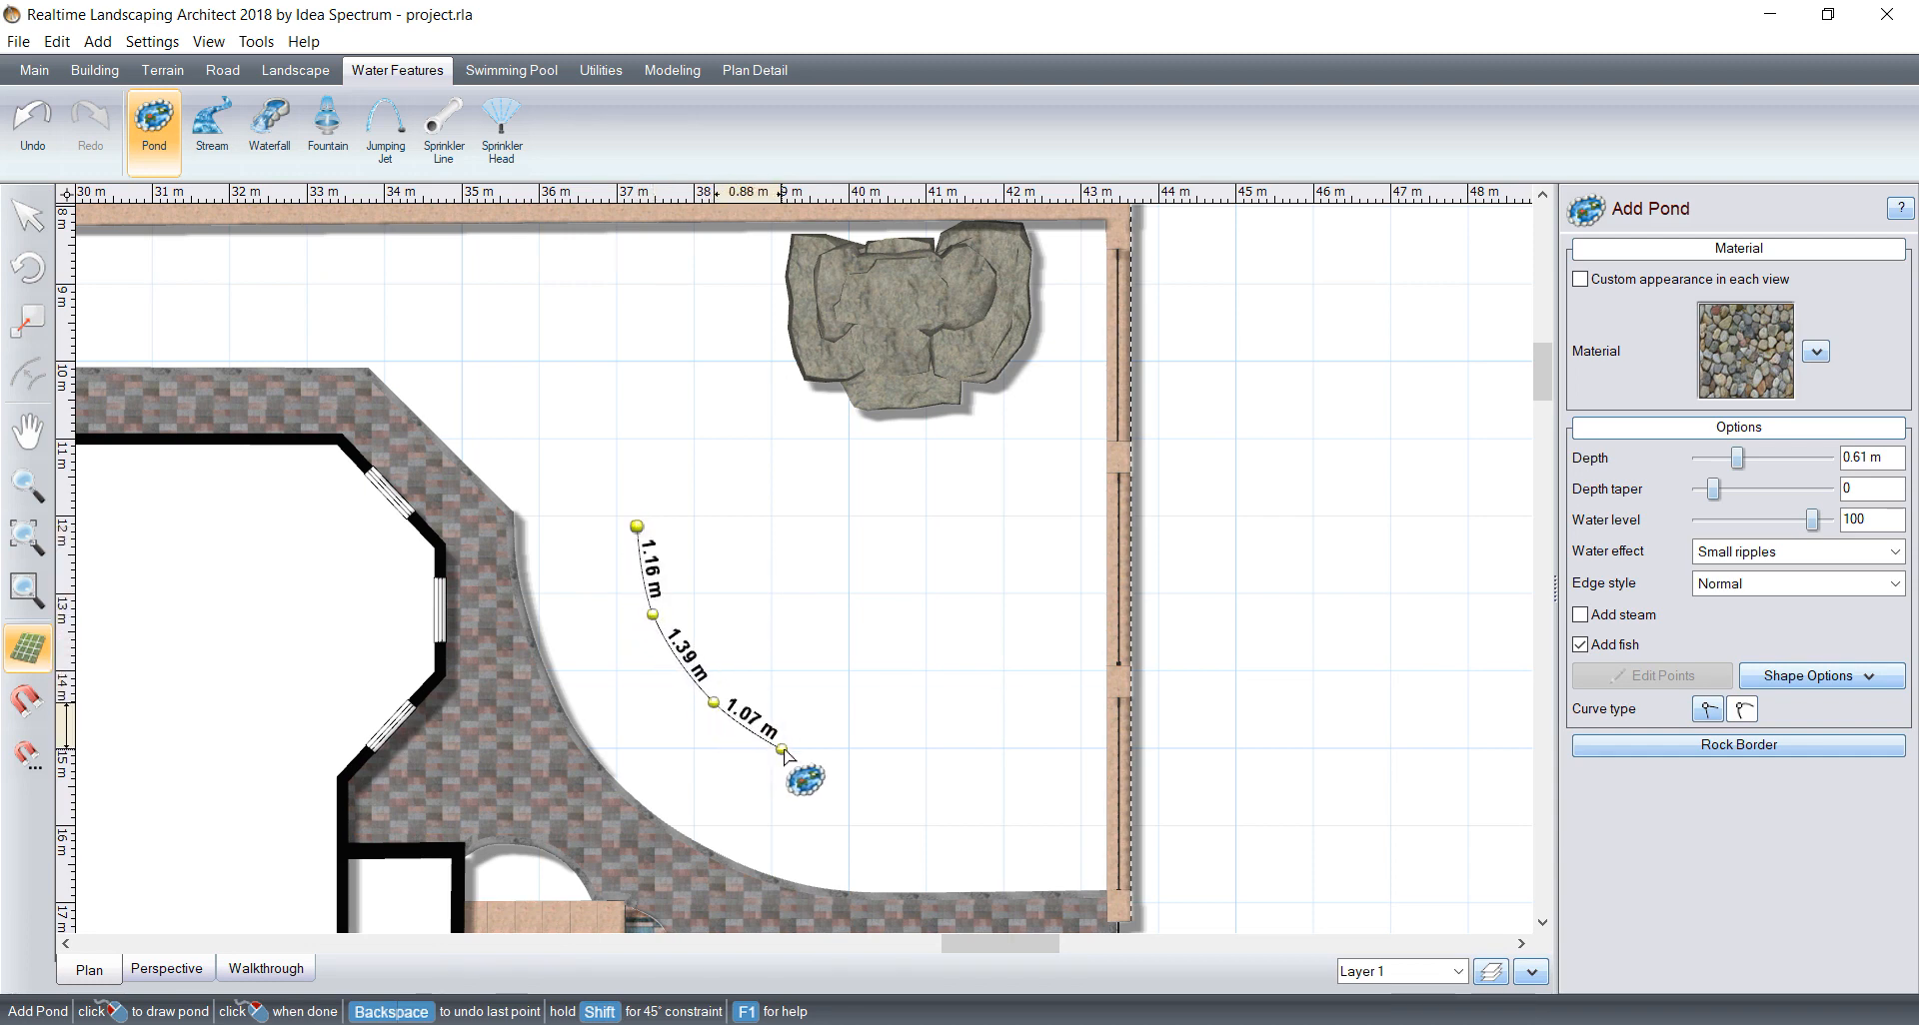
click(787, 751)
click(897, 770)
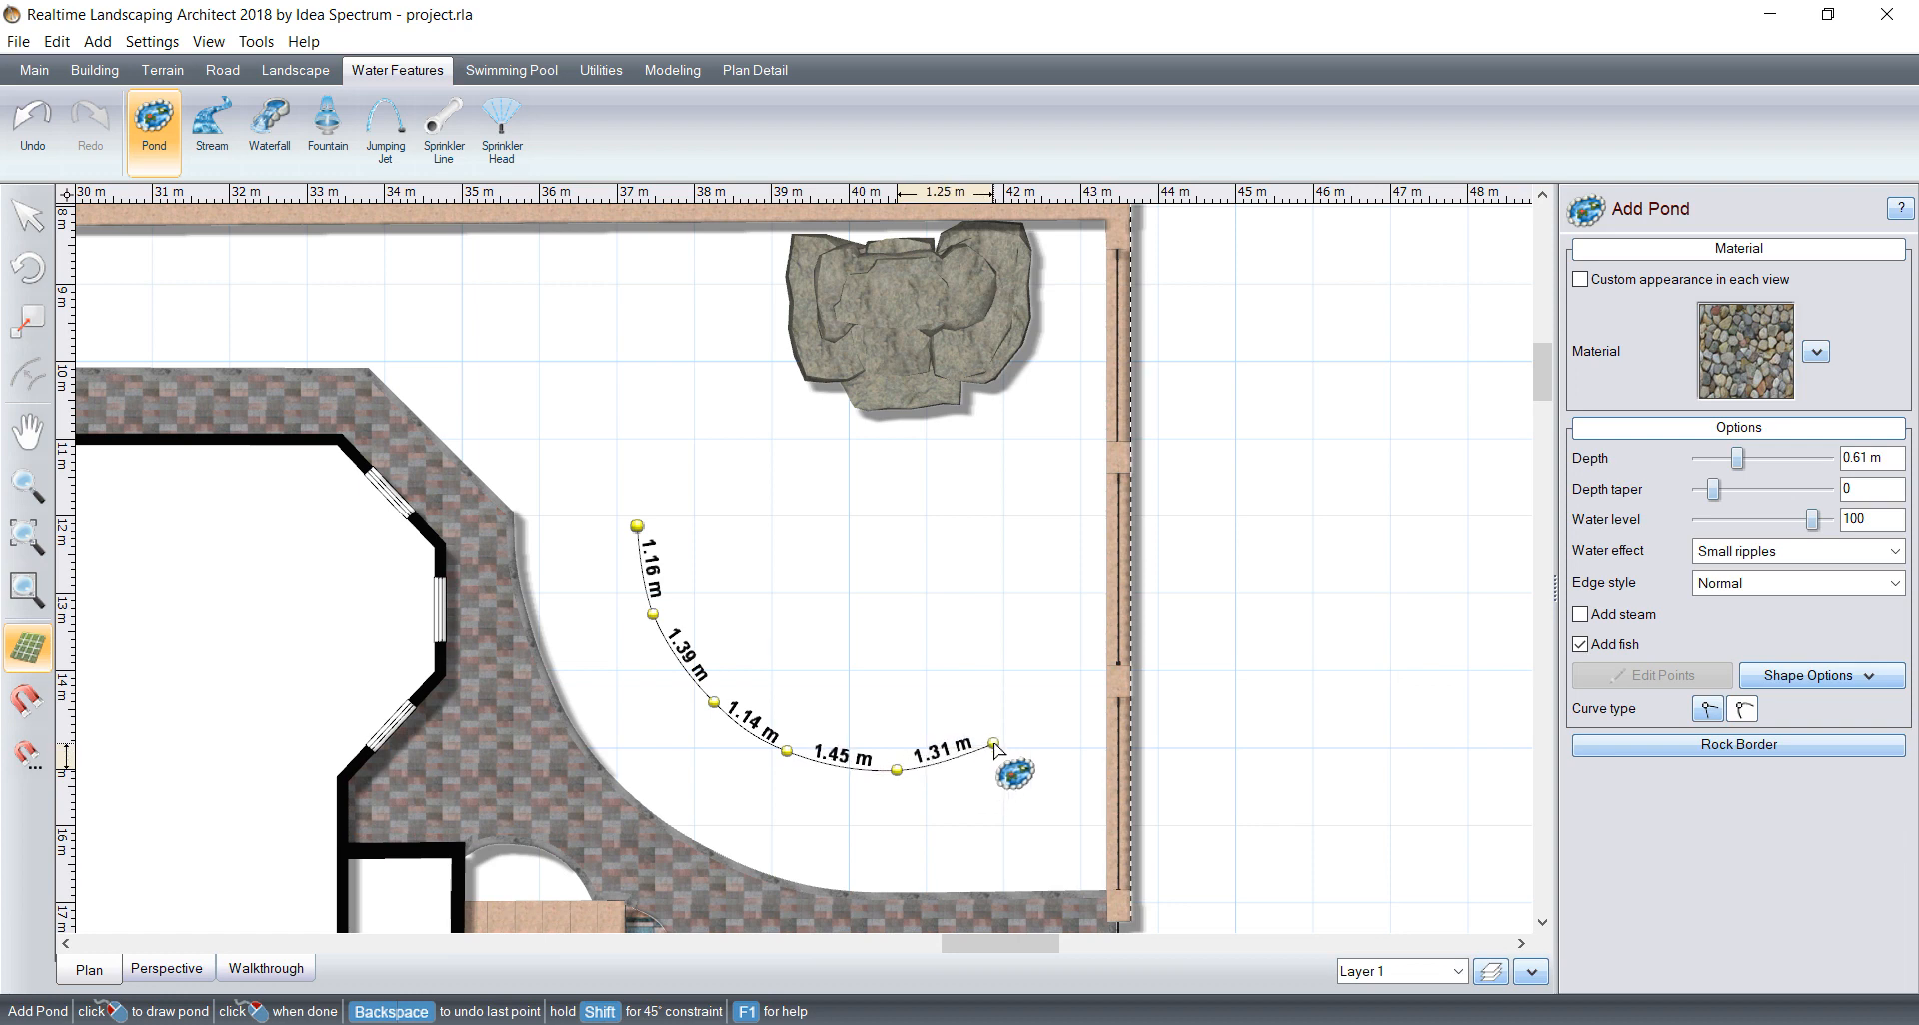
click(993, 743)
click(1032, 678)
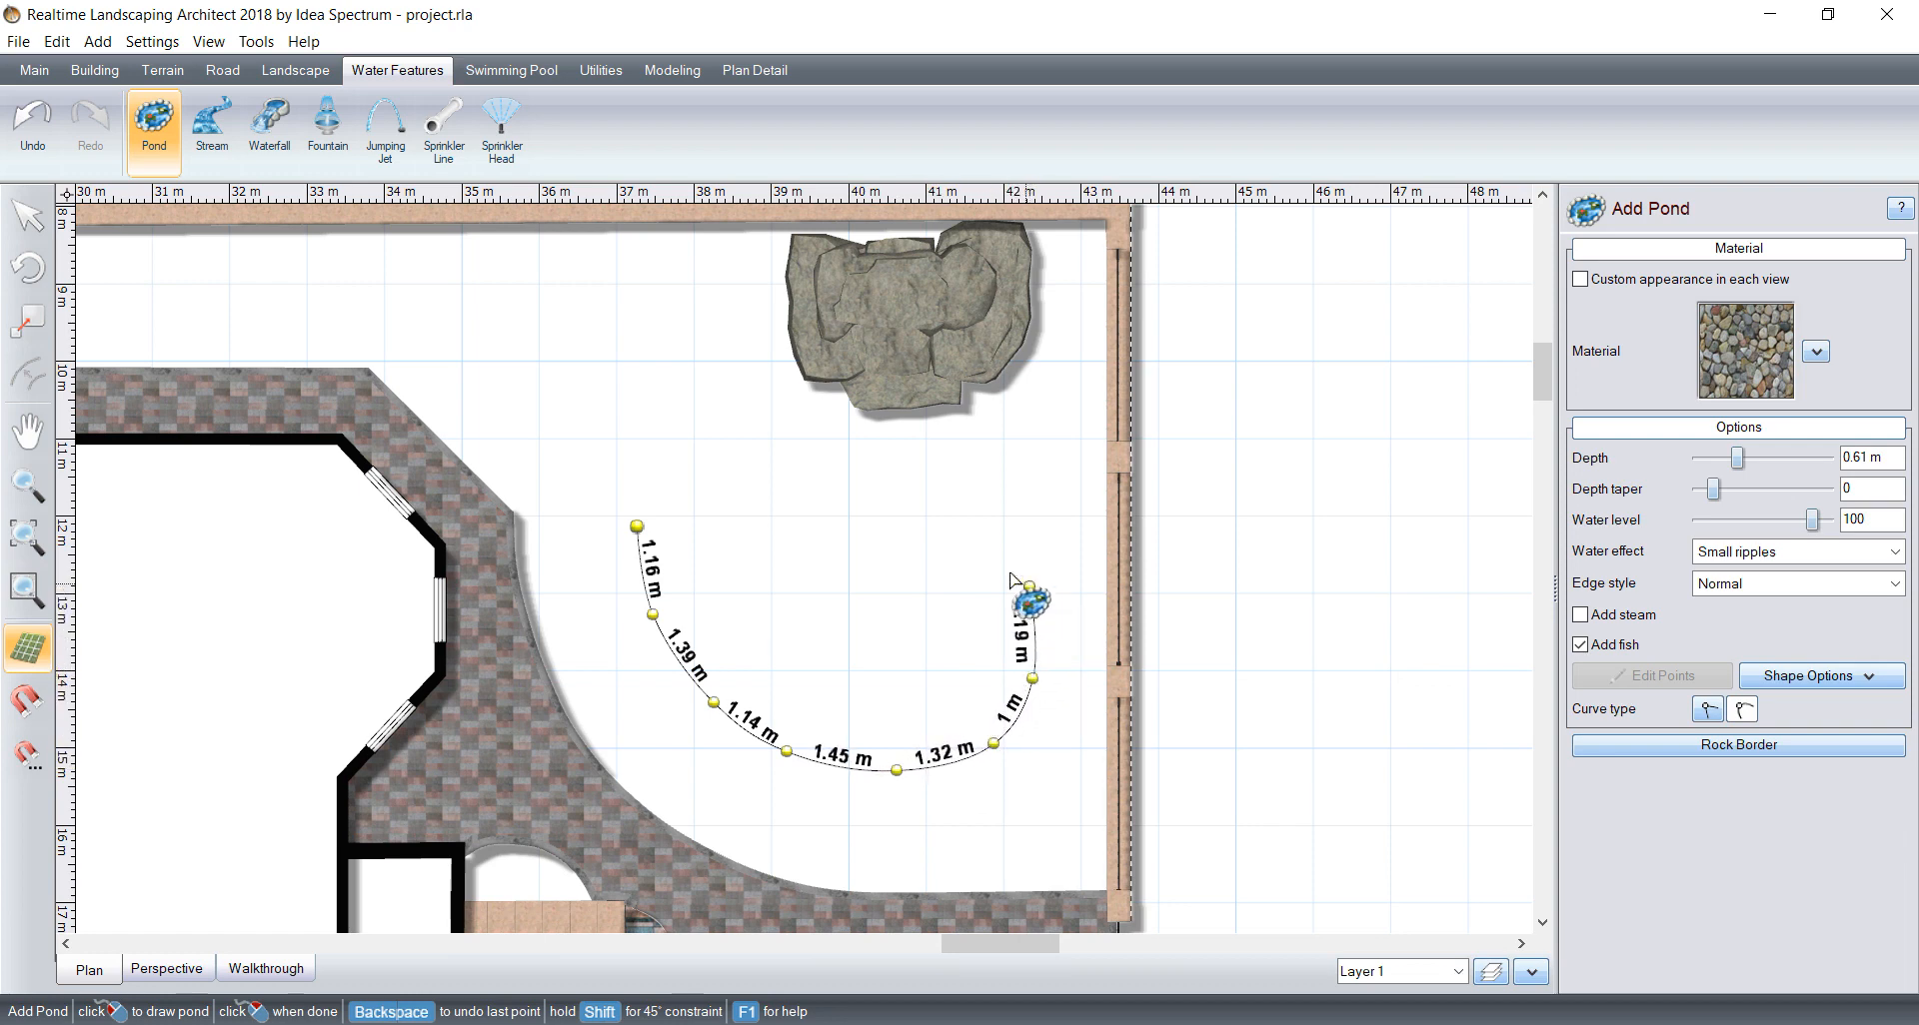
click(1030, 585)
click(941, 570)
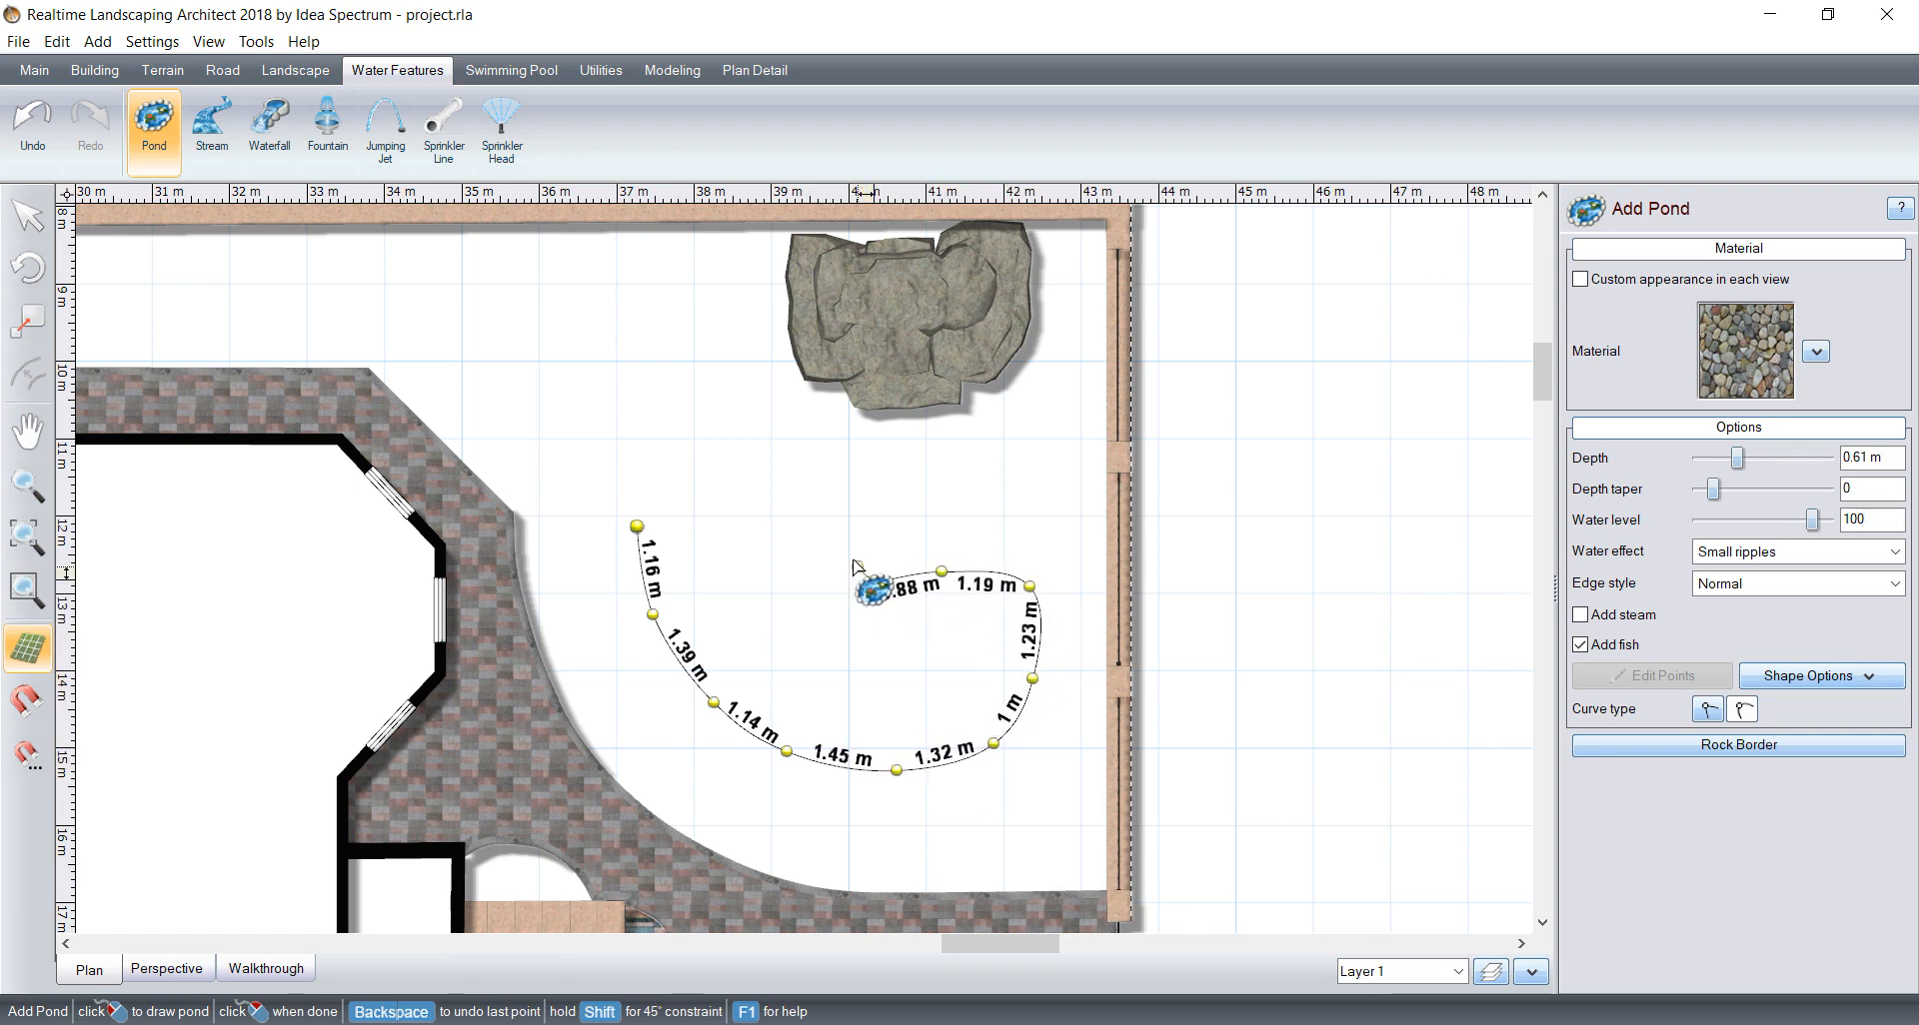
click(874, 579)
click(826, 545)
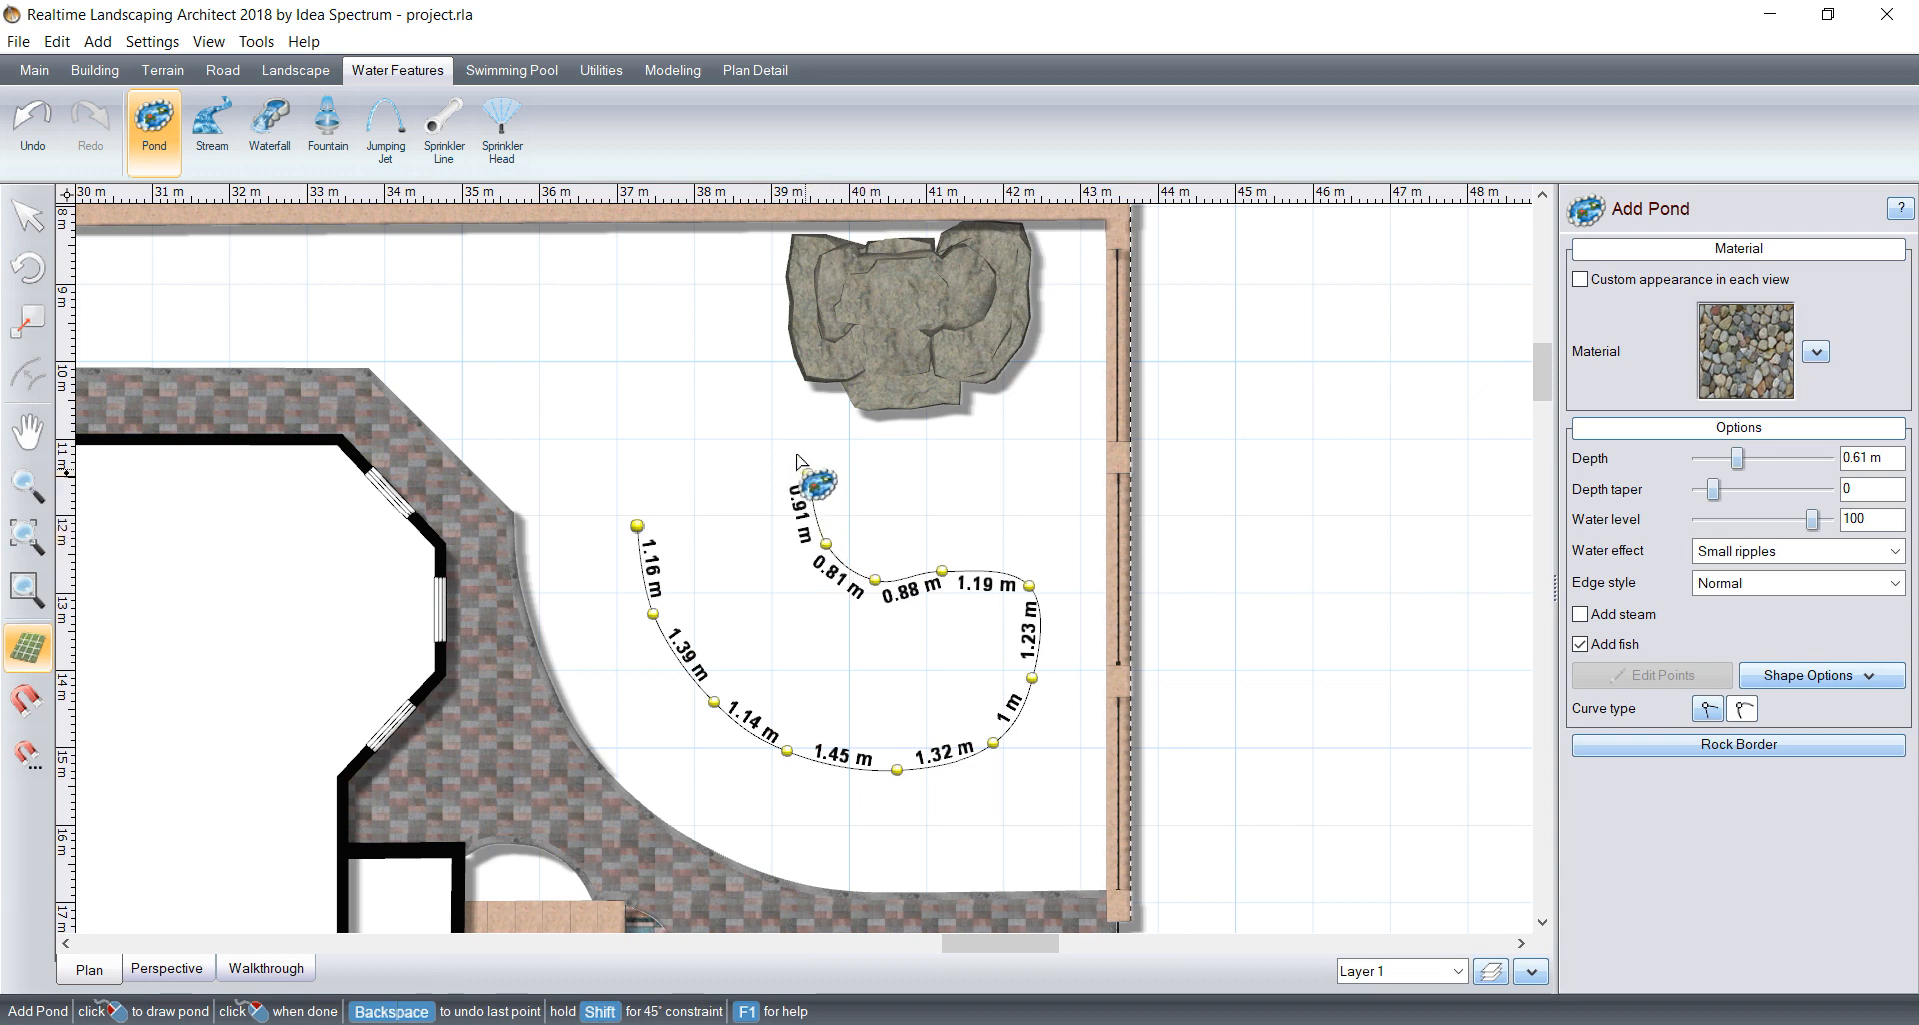
click(808, 477)
click(771, 423)
click(682, 427)
click(625, 509)
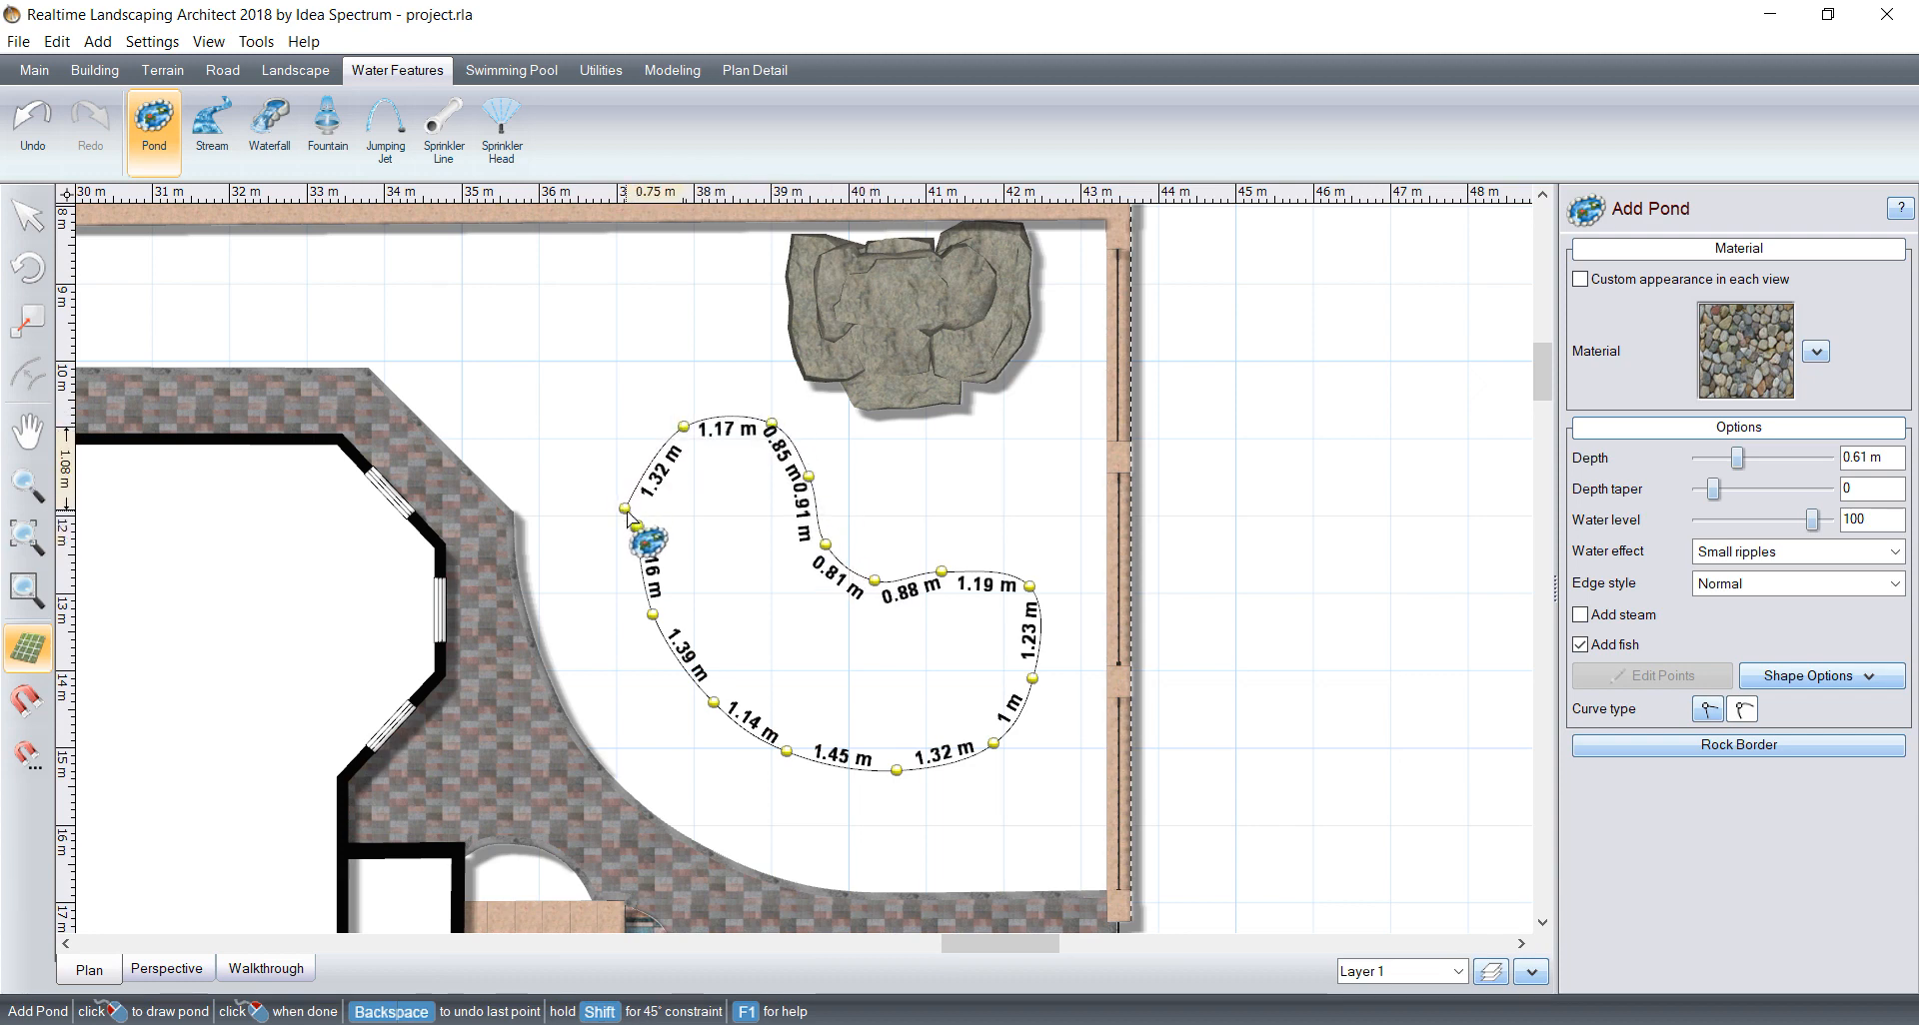
right_click(629, 514)
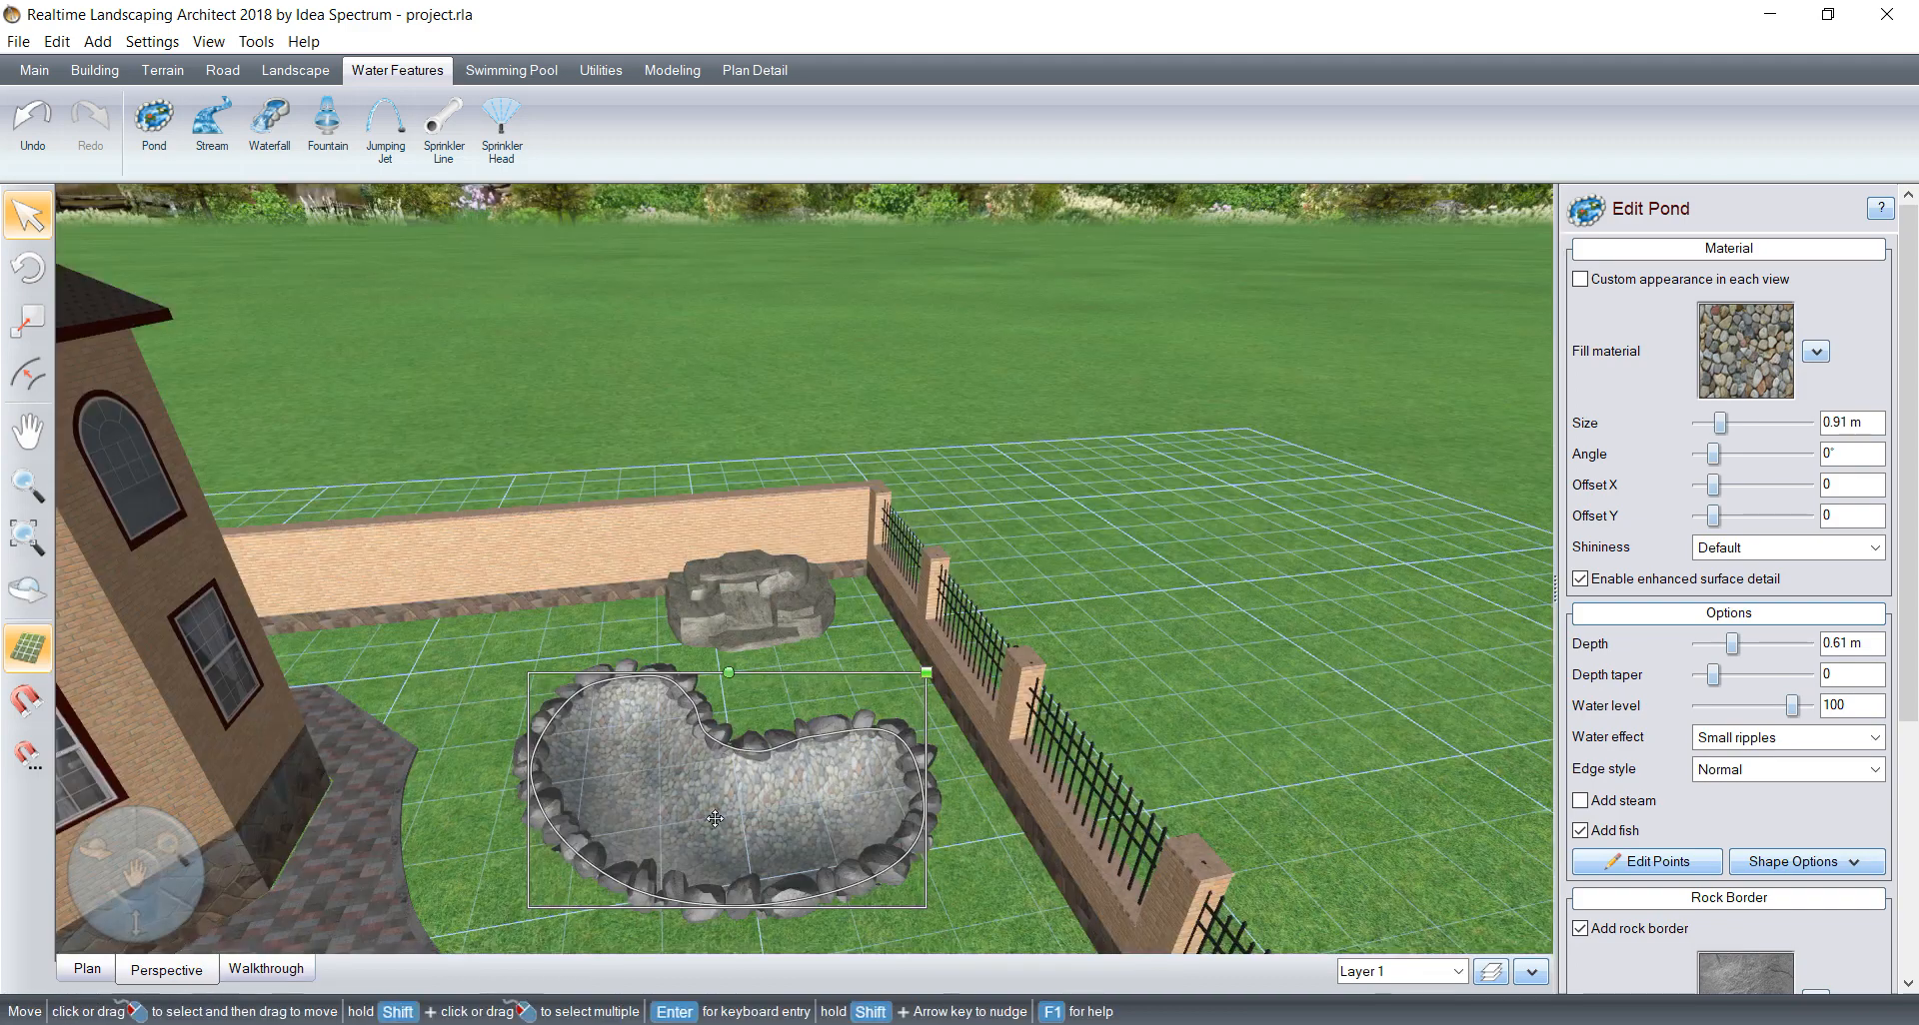
Step: Show the pond in the perspective view and change its fill material to Stone235
click(165, 969)
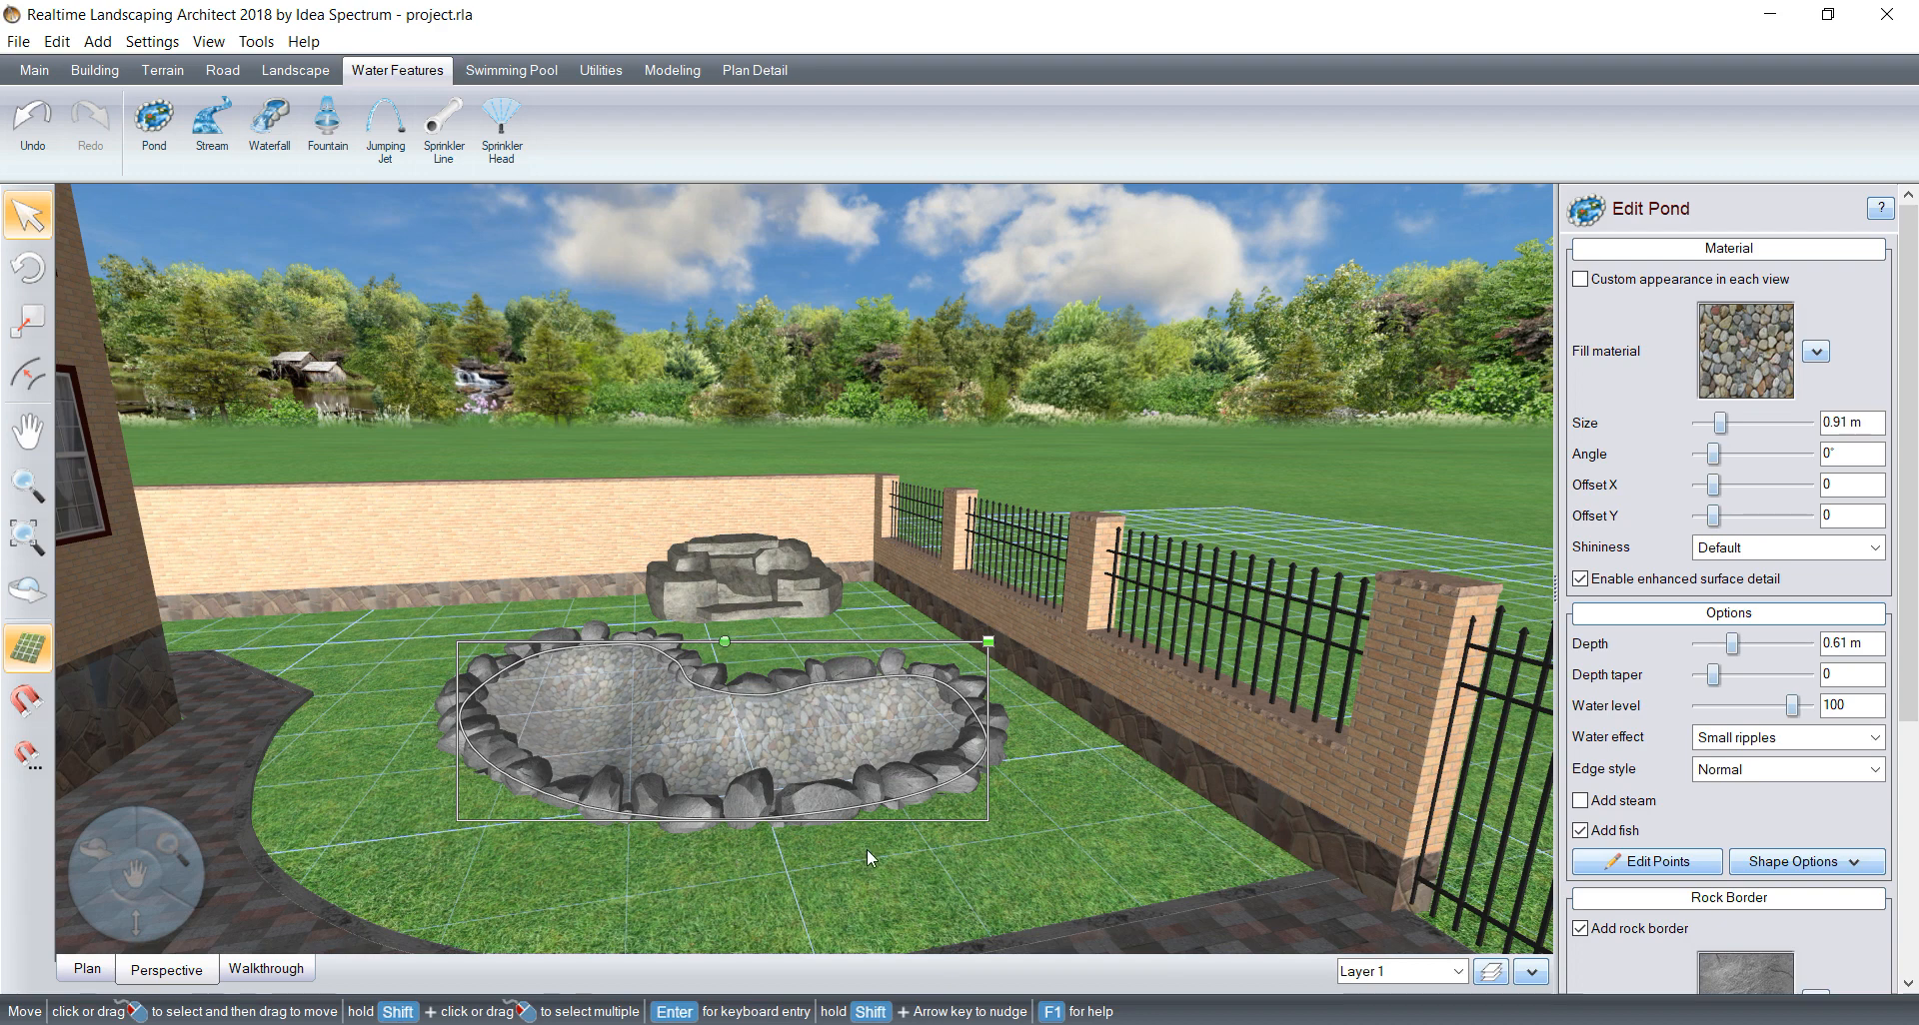
right_drag(914, 770, 886, 781)
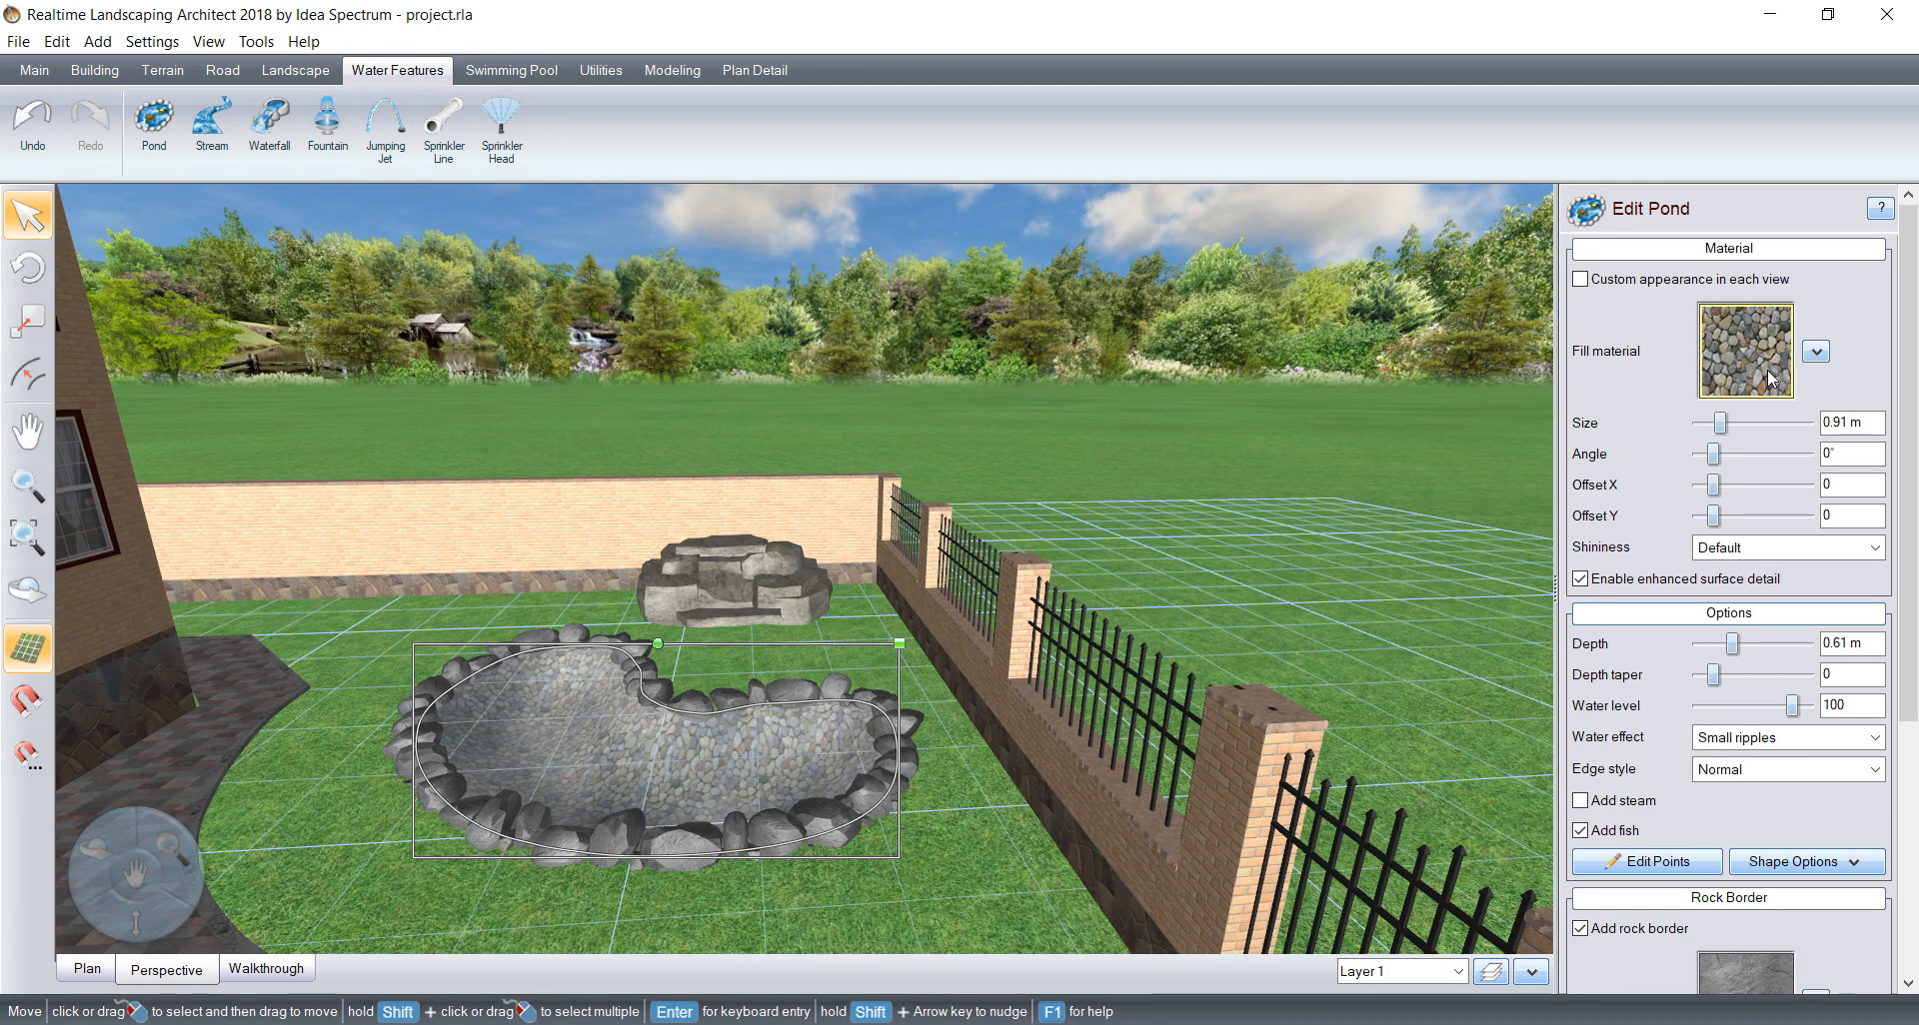
click(1717, 354)
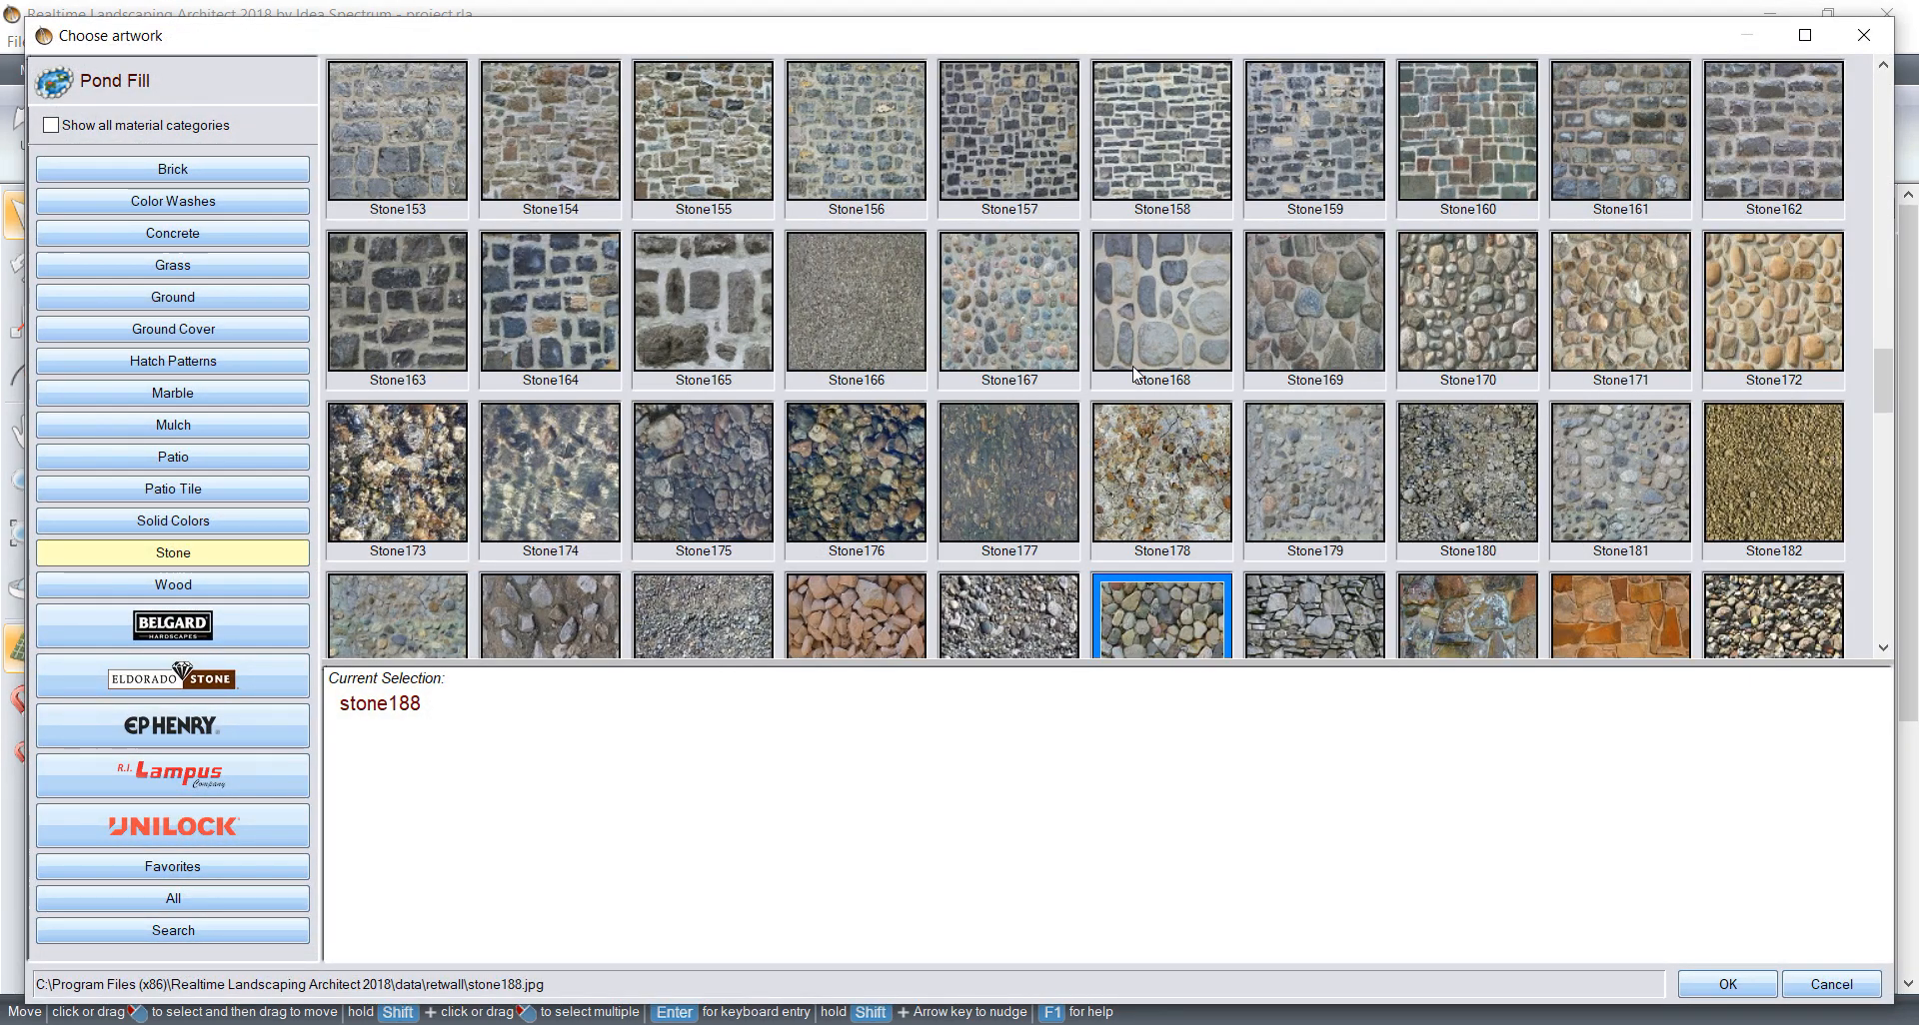
scroll(1139, 340, down, 1)
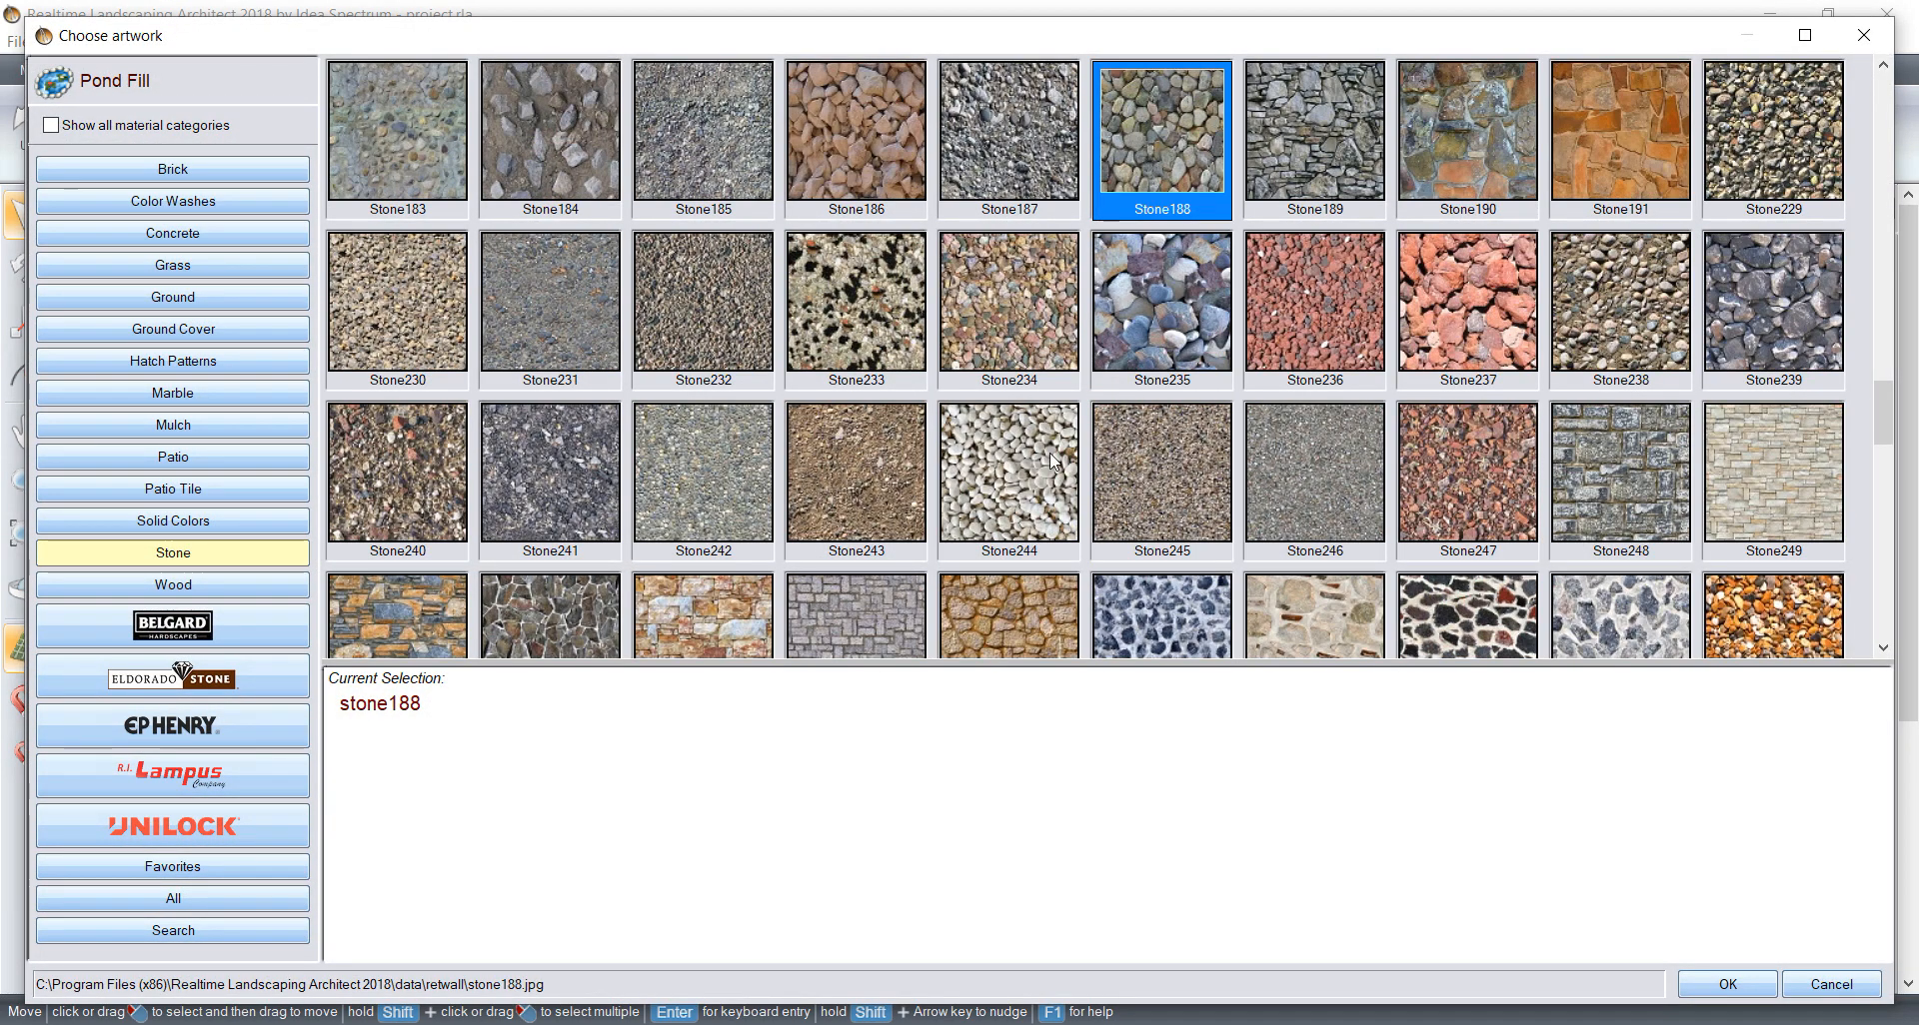
click(1177, 303)
click(1727, 985)
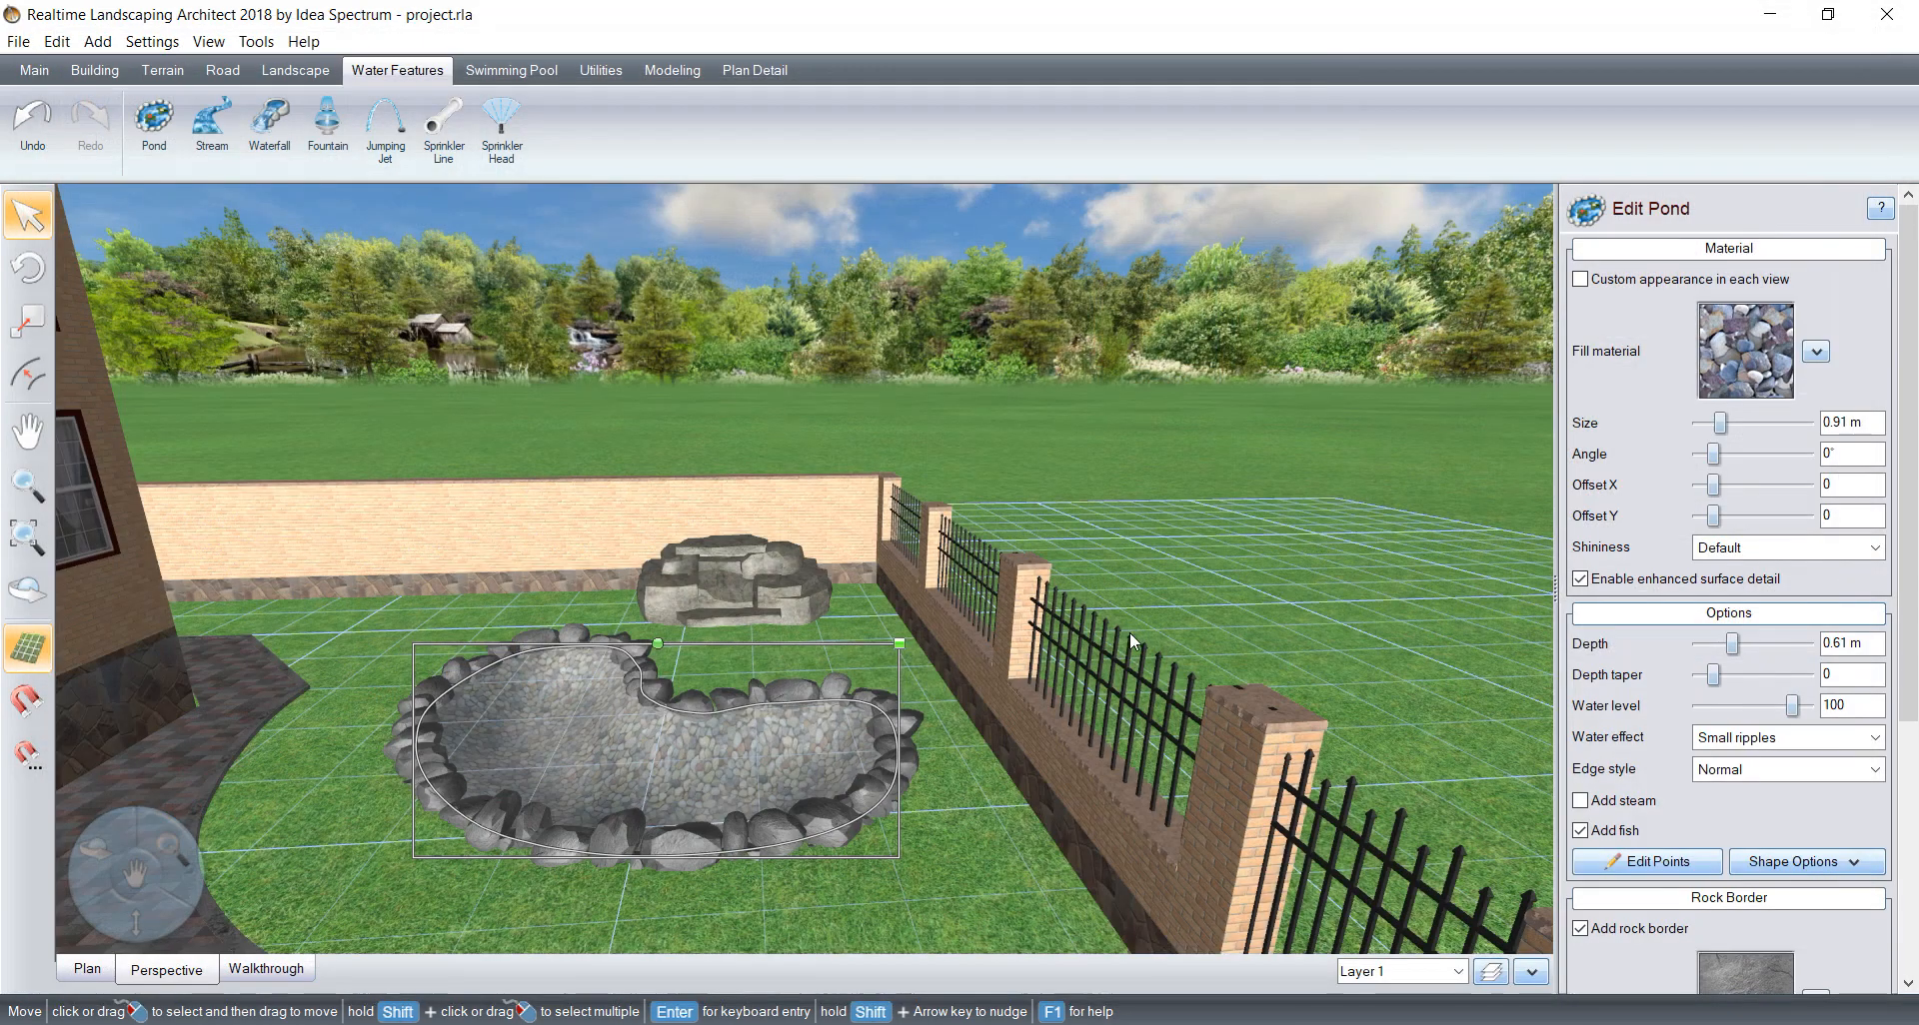
Step: Reduce the texture size of the pond's fill material to 0.61 m
click(1698, 422)
click(1698, 423)
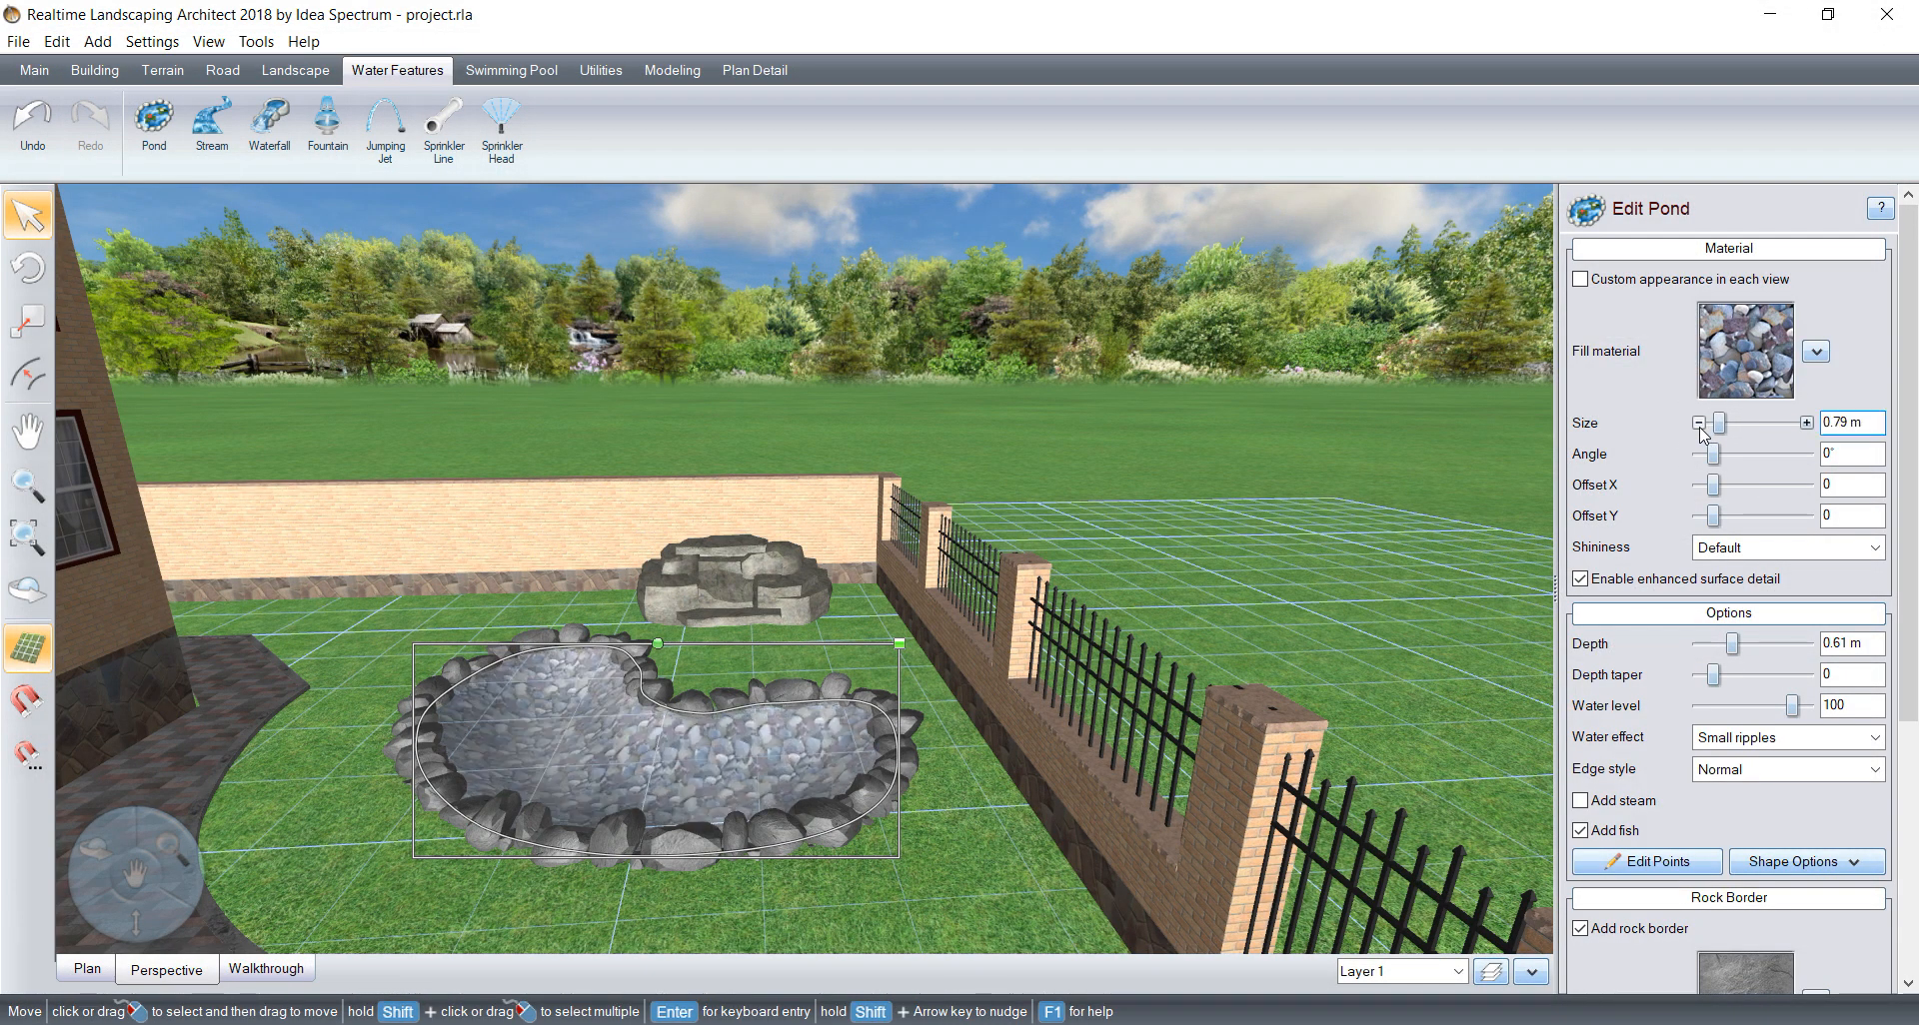
click(1698, 423)
click(1698, 423)
click(1698, 423)
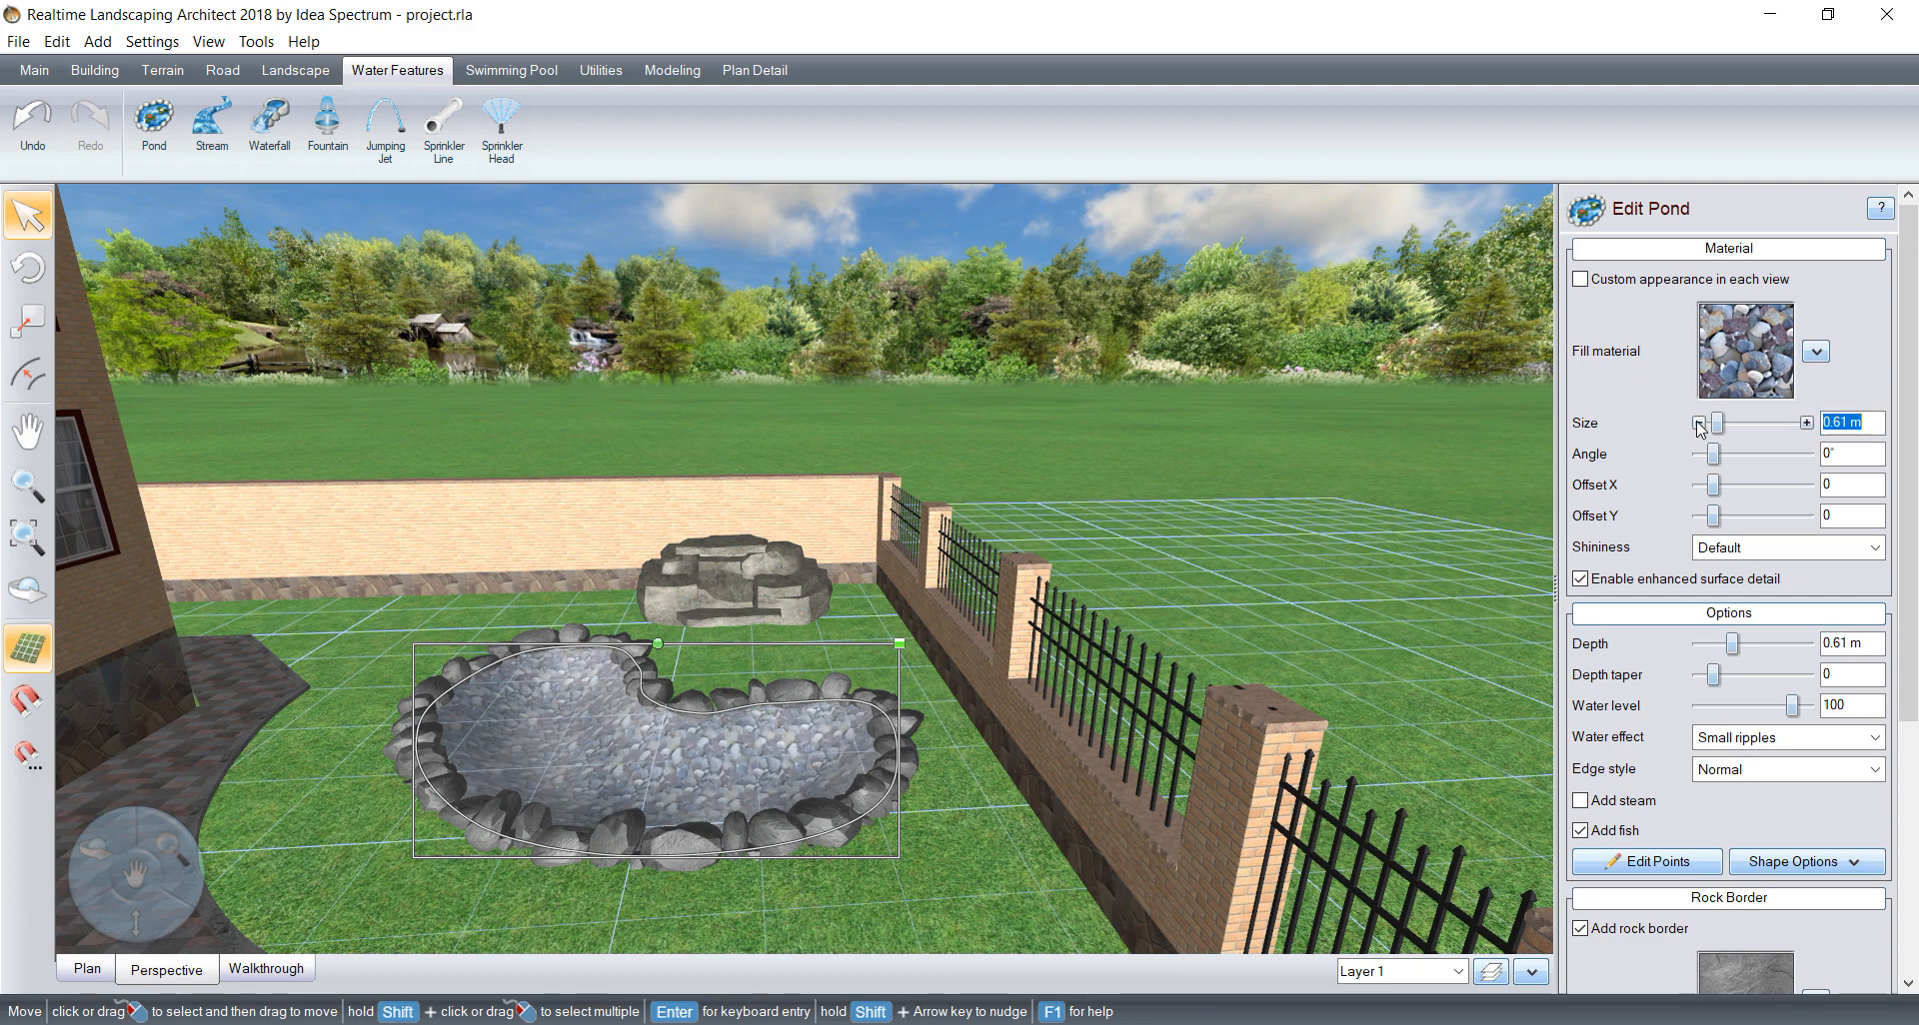
click(1698, 423)
Step: Change the rock material of the pond's rock border to Rock1
scroll(1739, 599, down, 3)
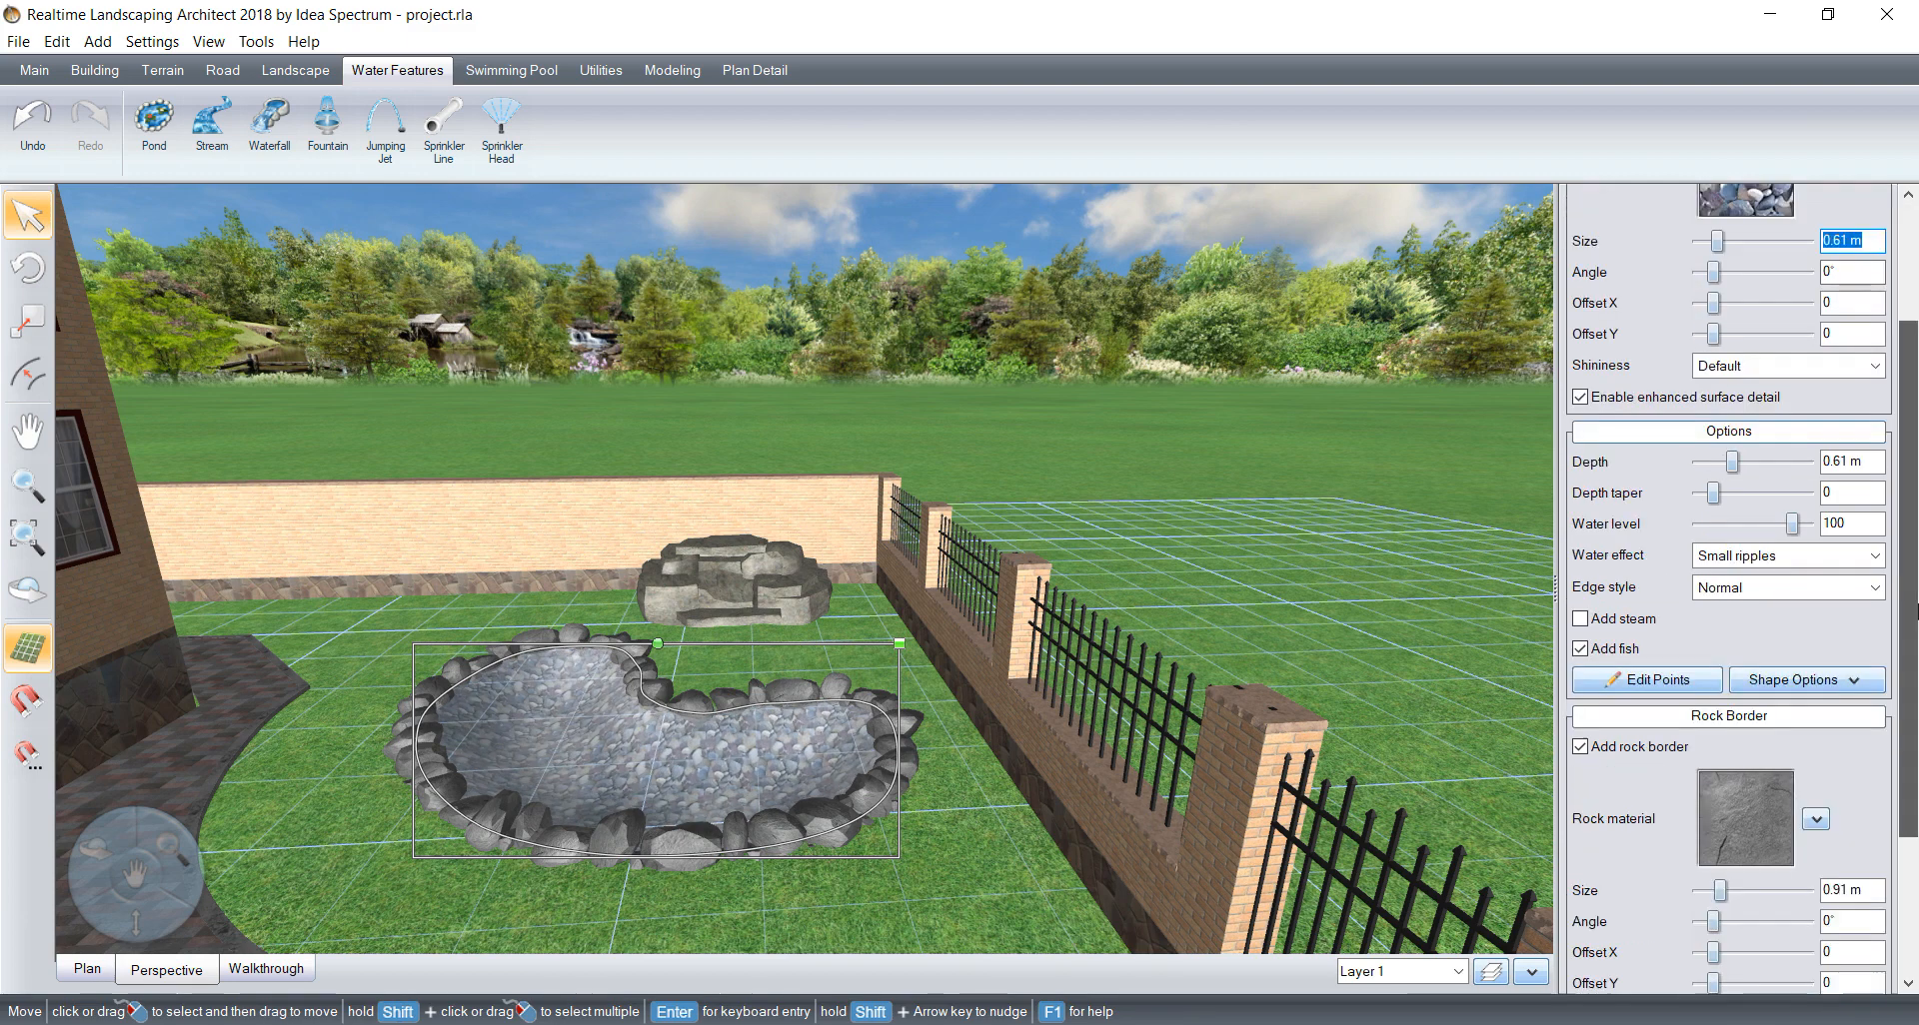
click(1749, 676)
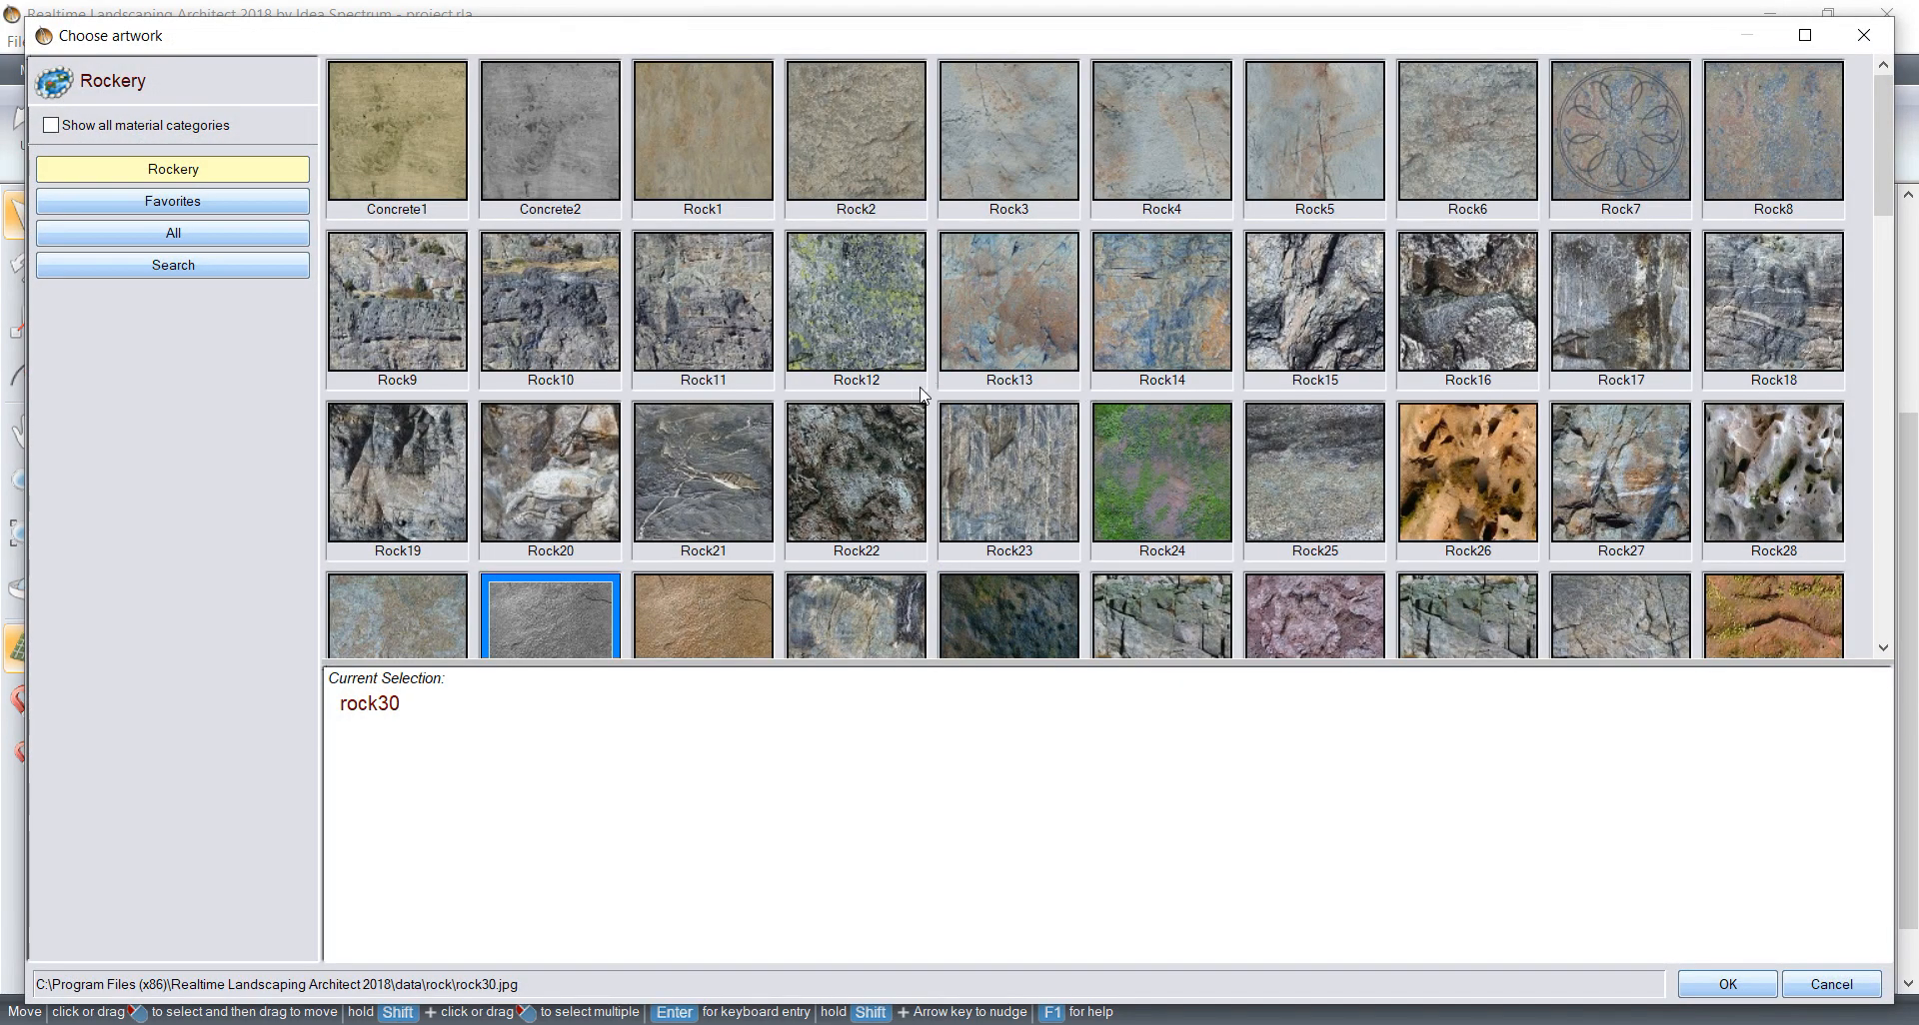
click(649, 118)
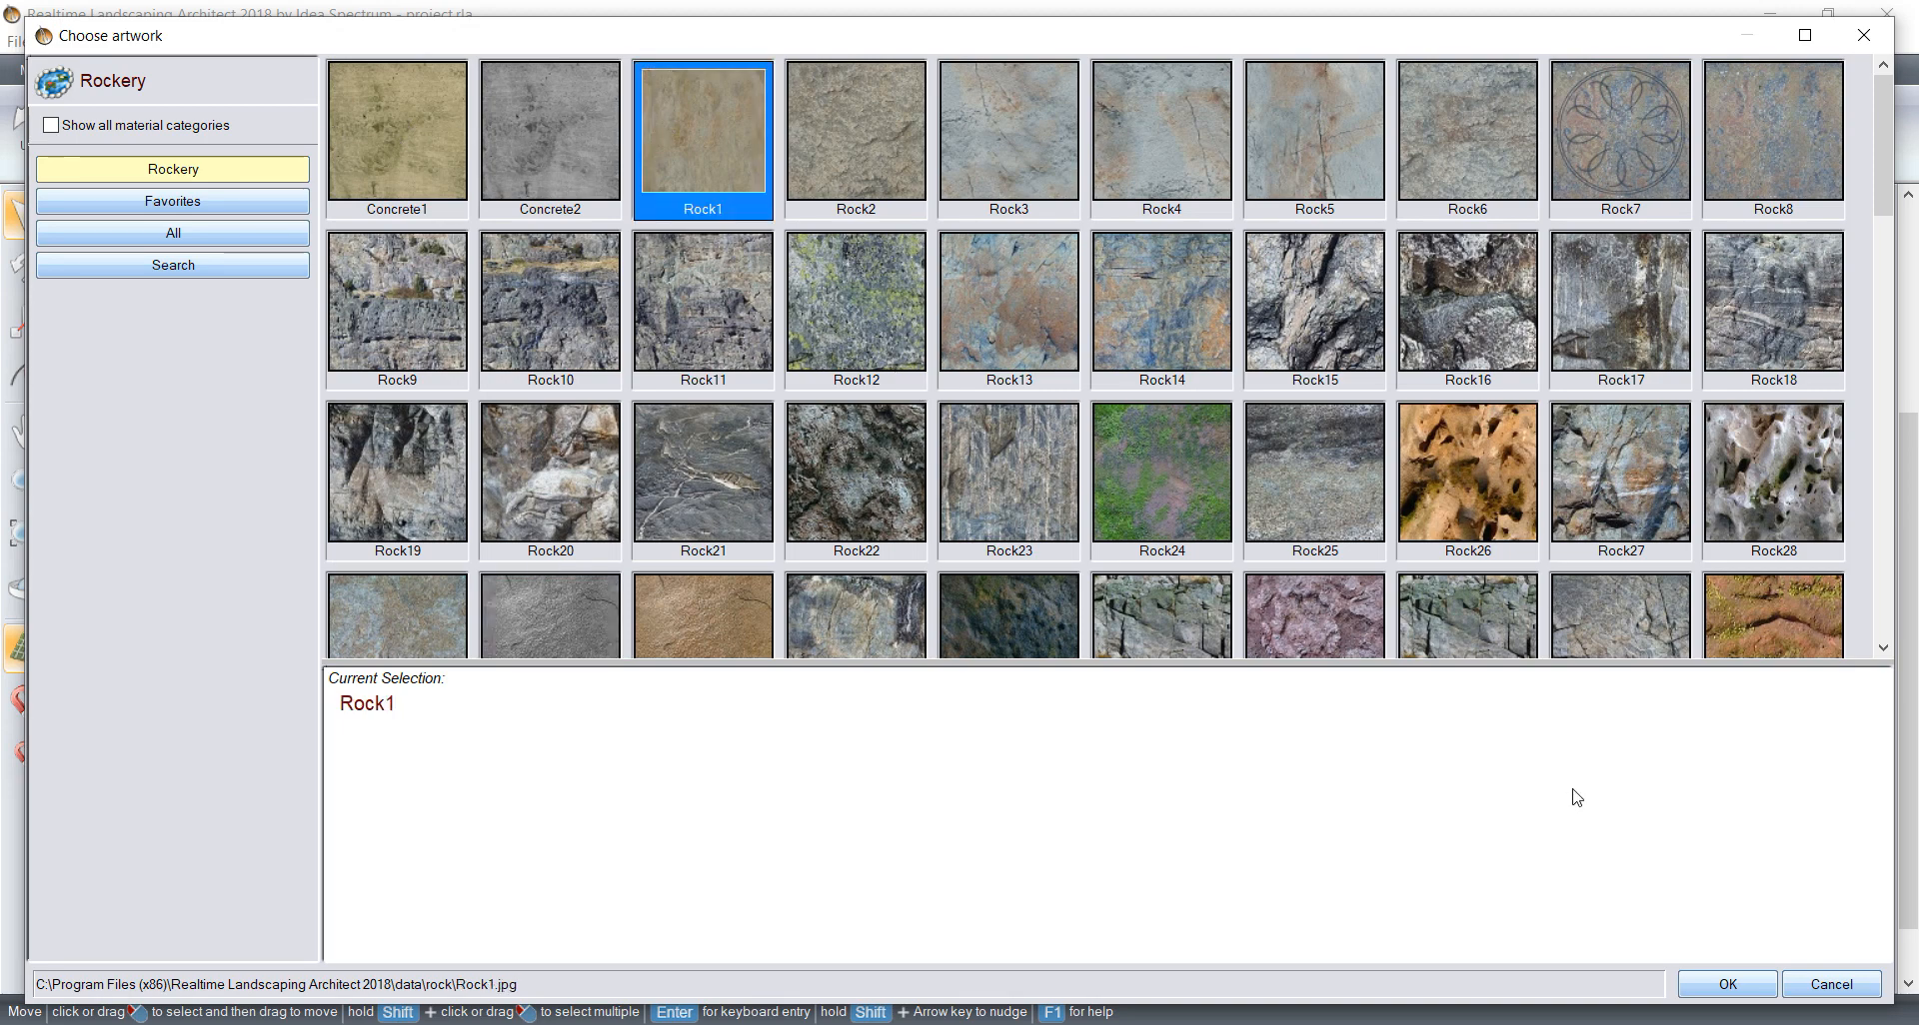
click(1702, 985)
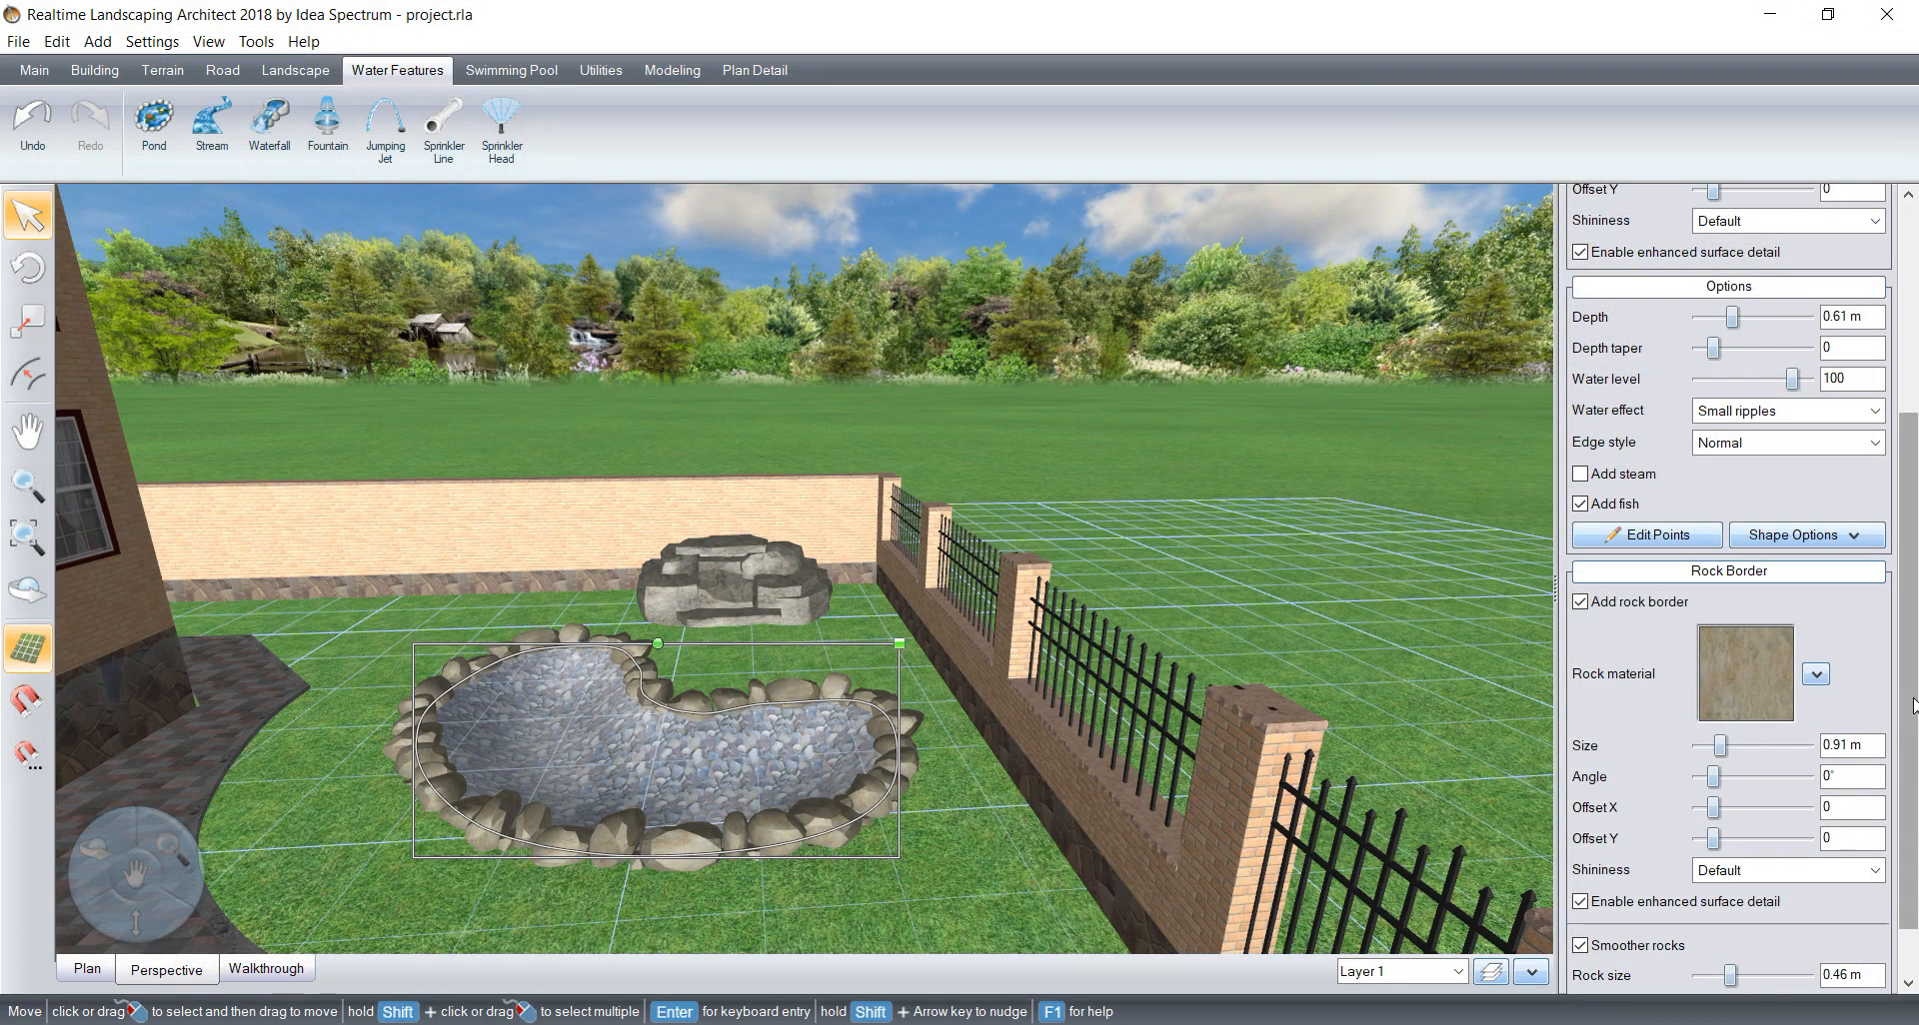
Step: Reduce the rock size of the pond's border to 0.3 m
scroll(1904, 752, down, 1)
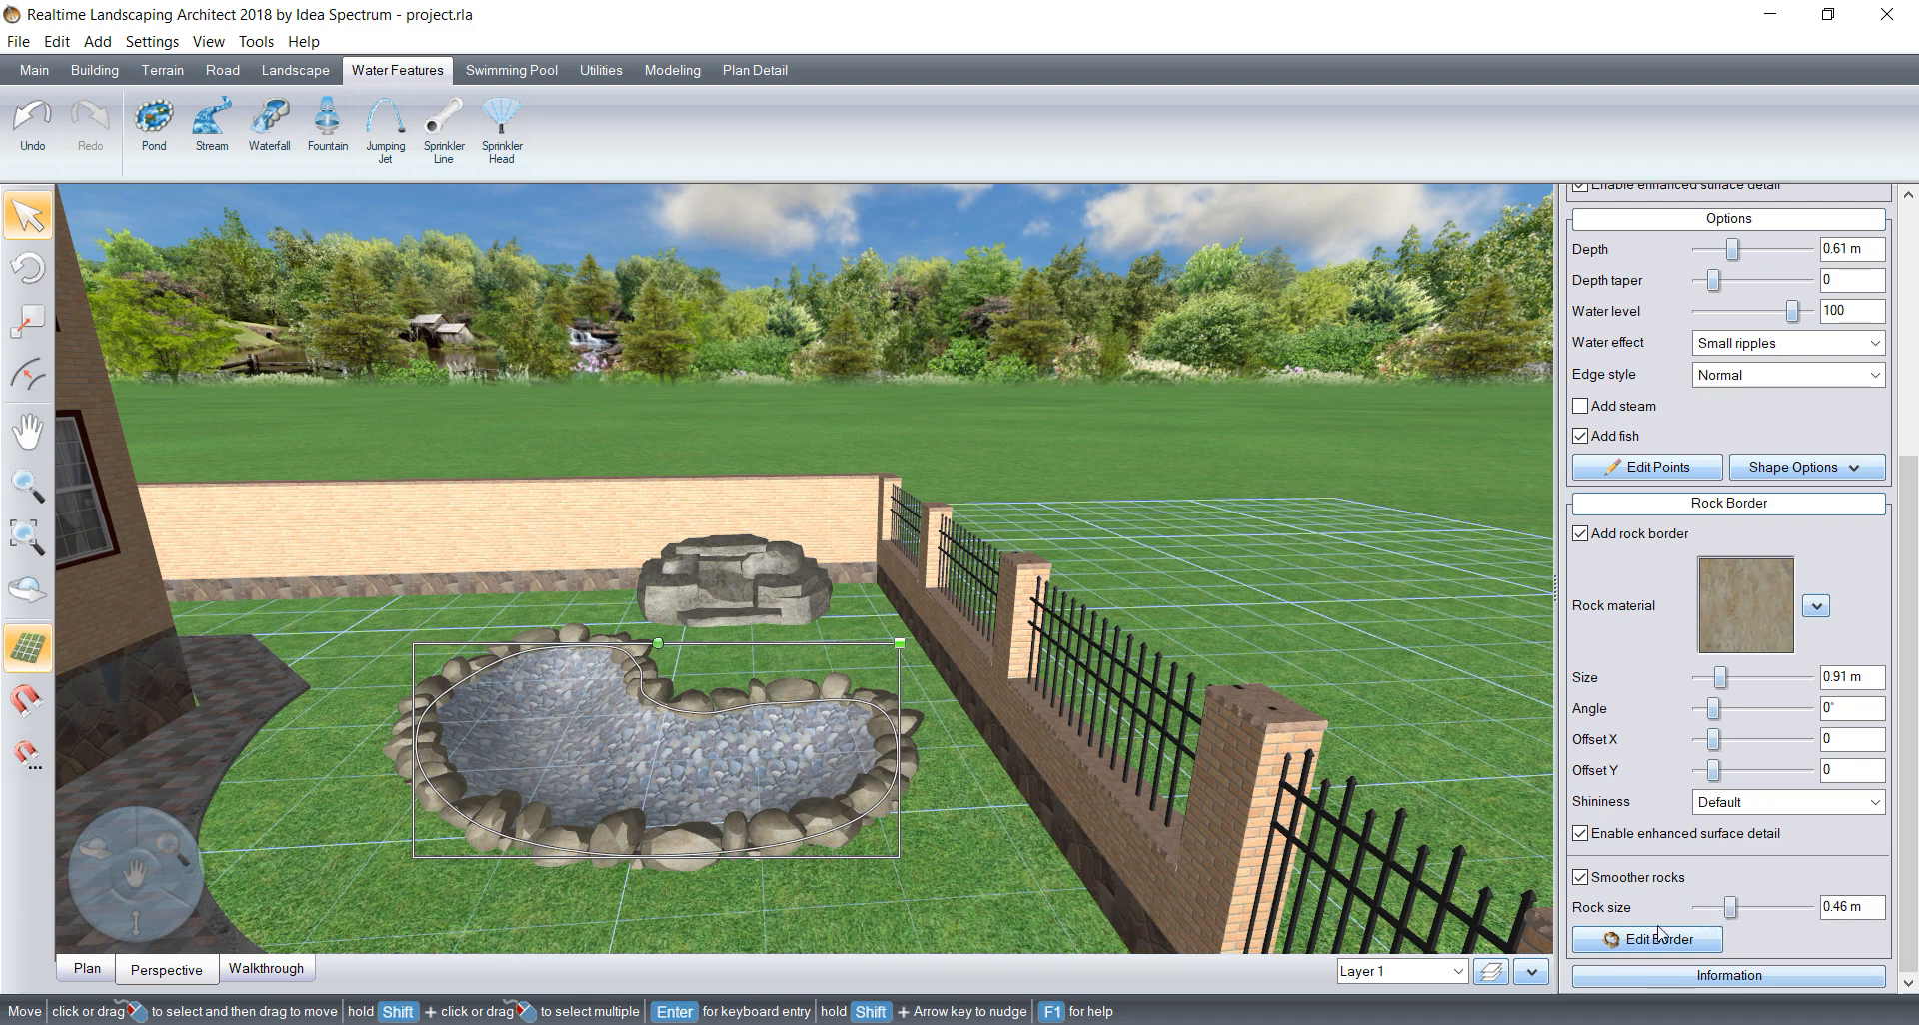
click(1699, 908)
click(1699, 907)
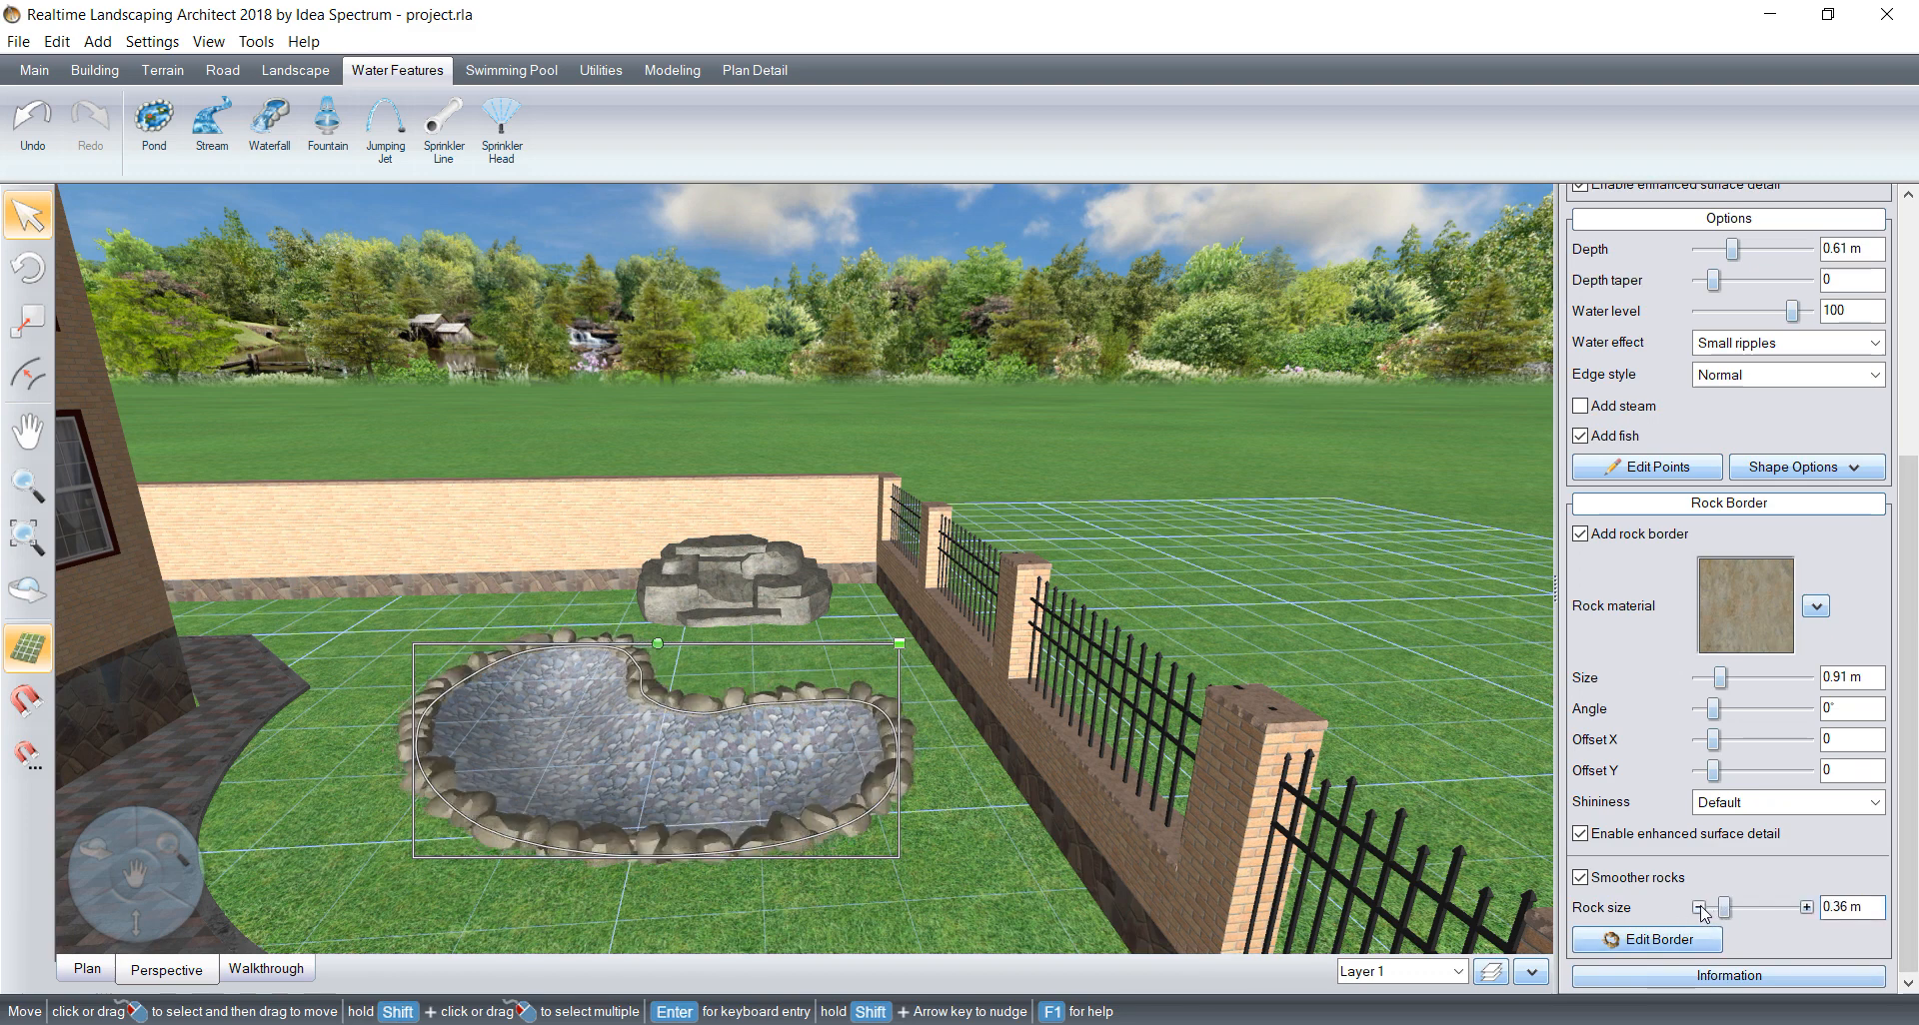
click(1699, 908)
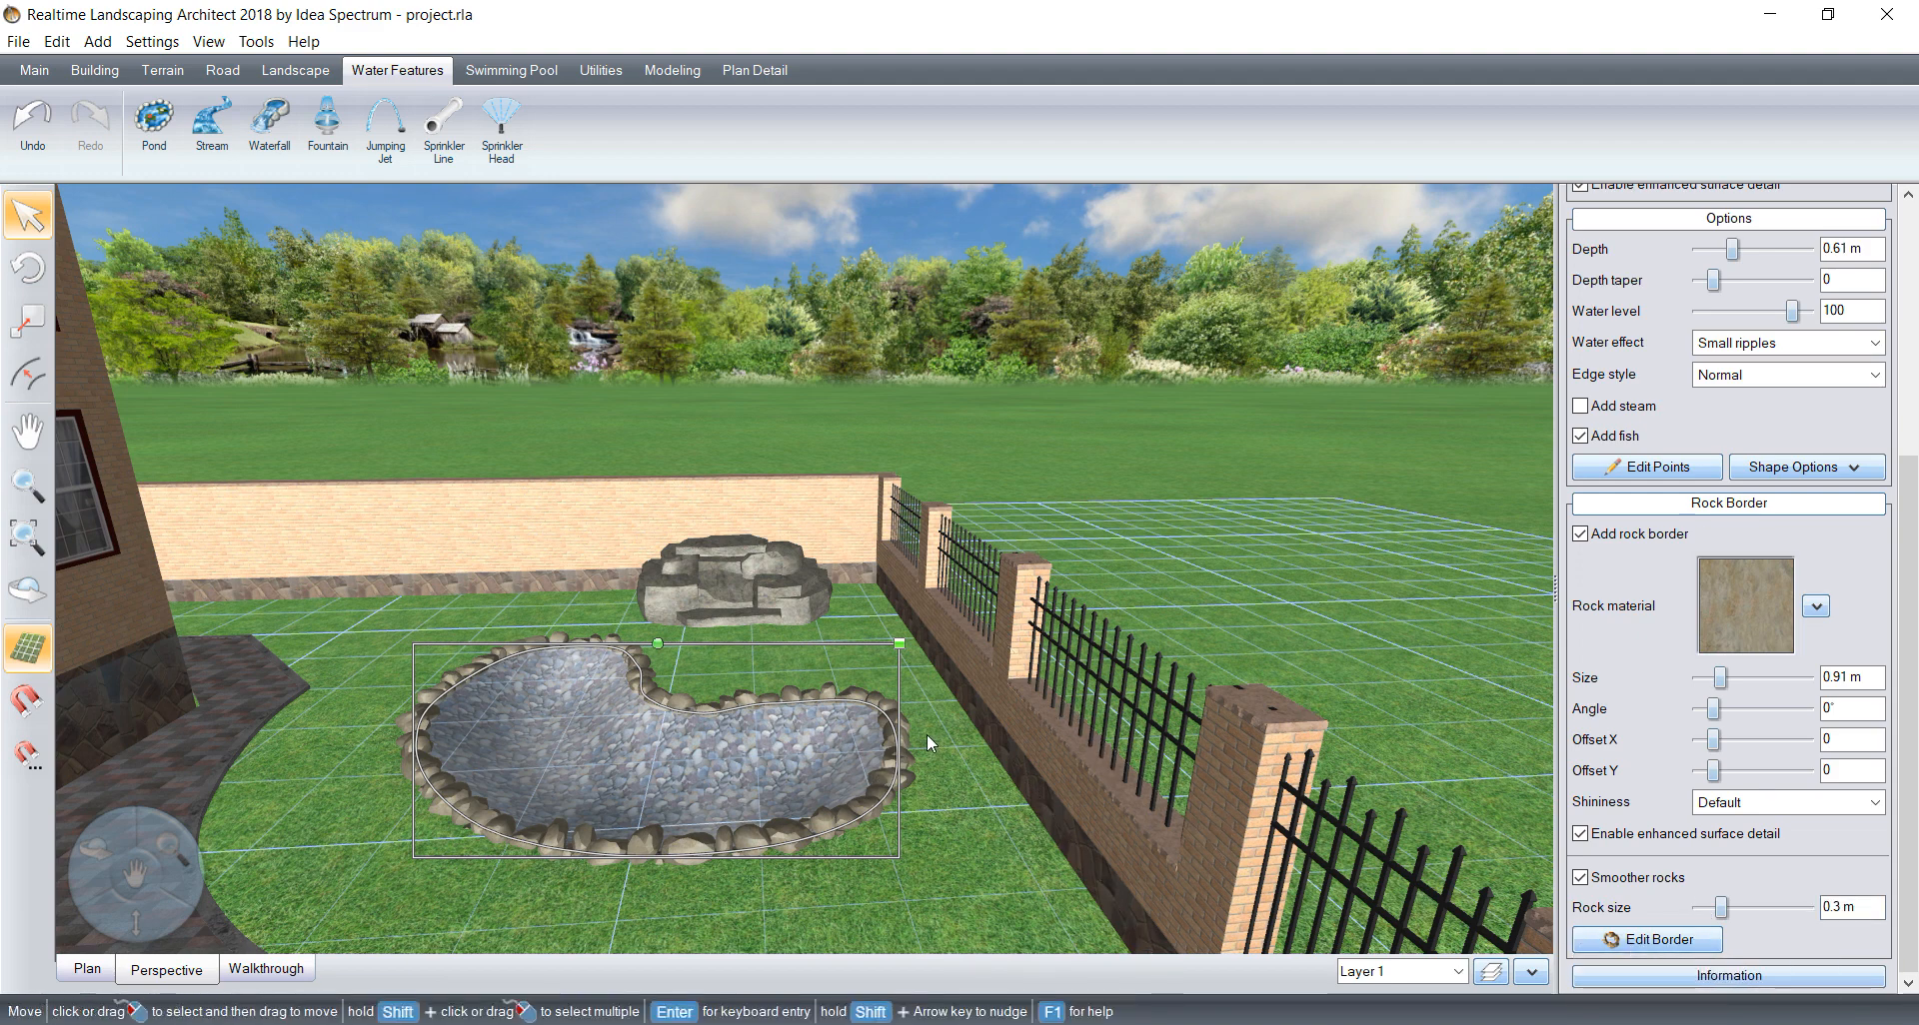
Step: Draw a gently curved stream about 2.8 m long in the plan view, from the waterfall's base into the pond's inner curve
middle_drag(856, 685, 792, 717)
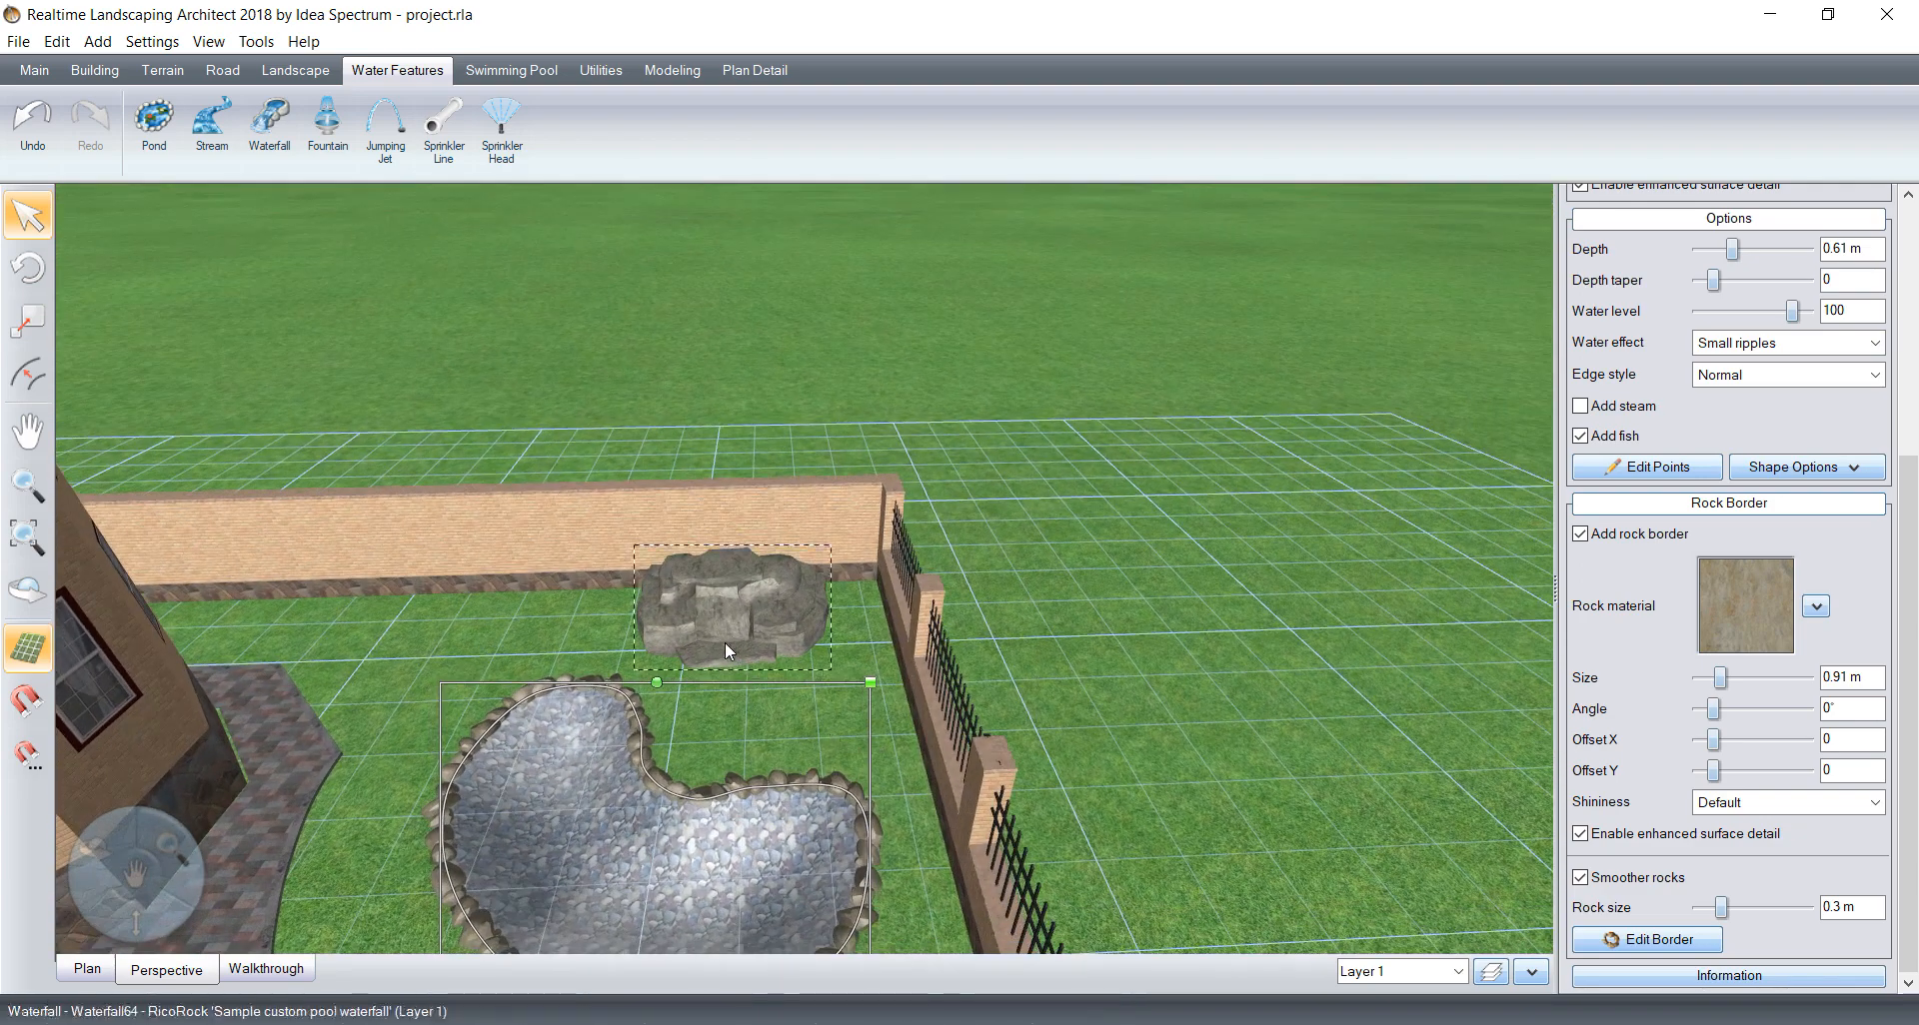
click(86, 969)
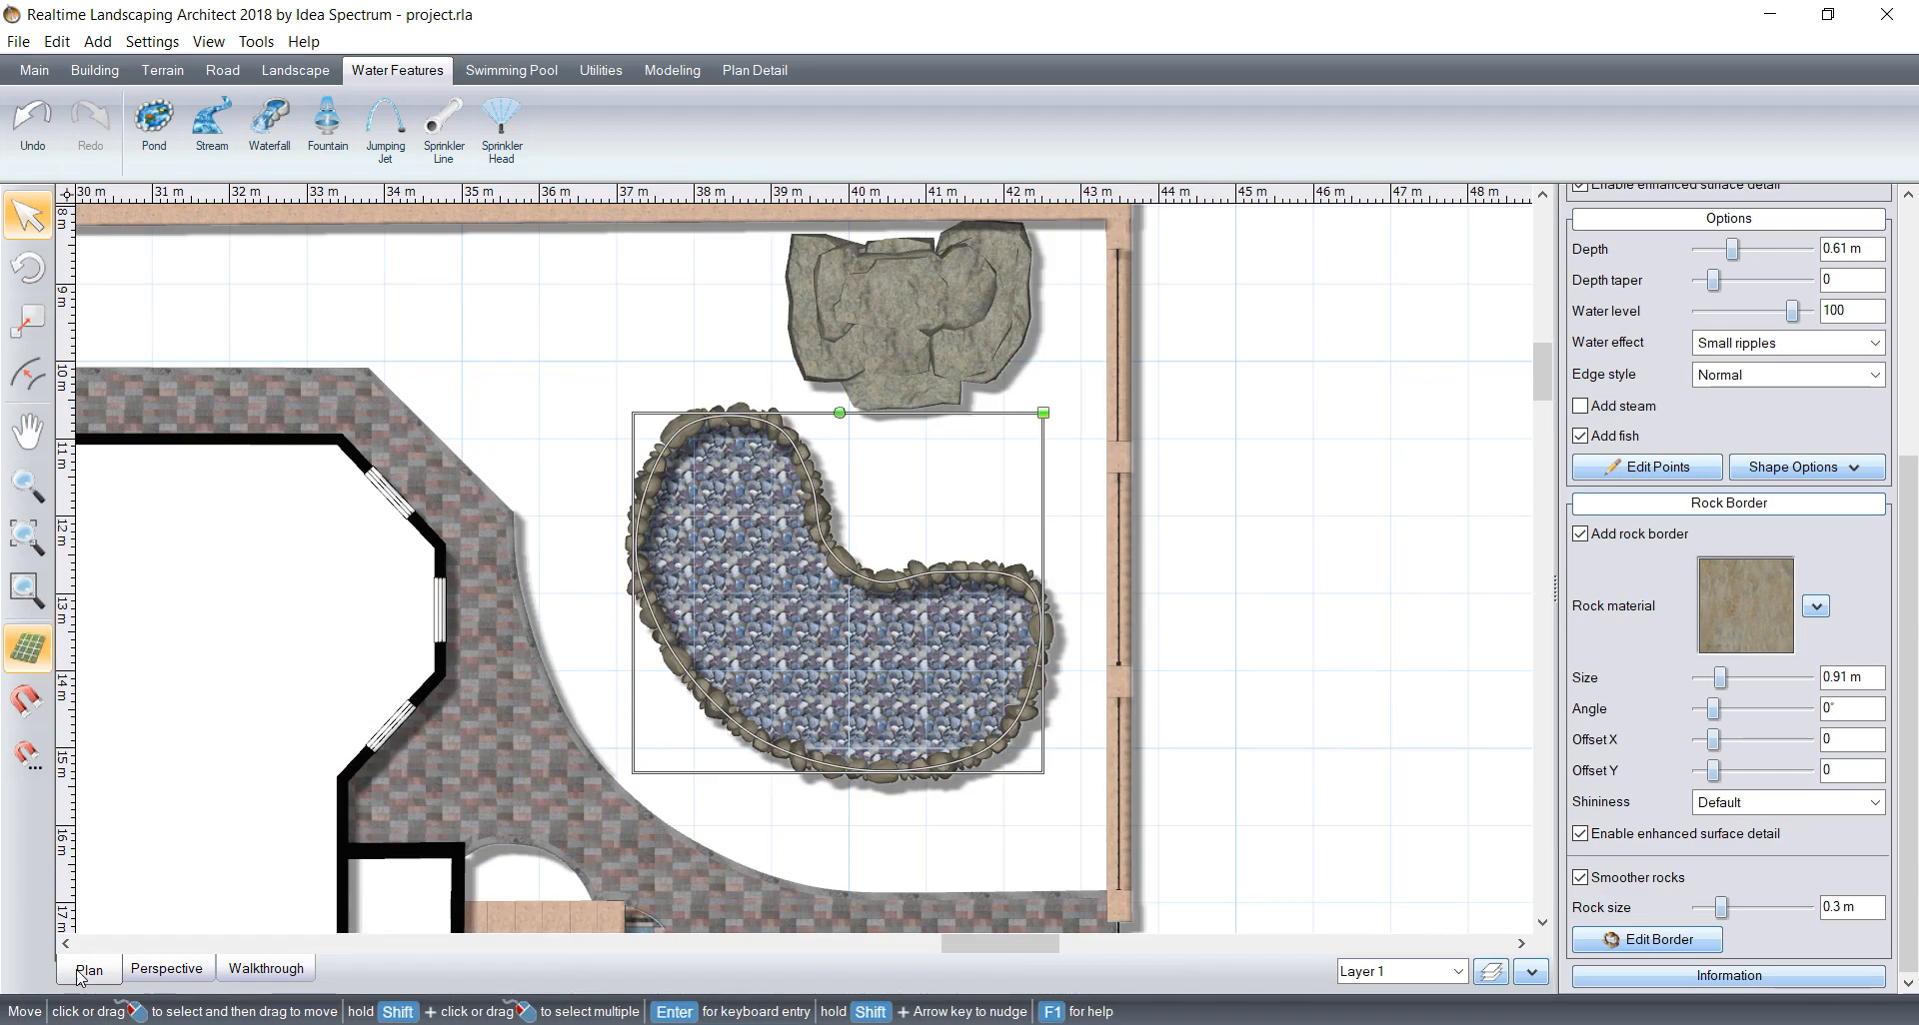
click(211, 125)
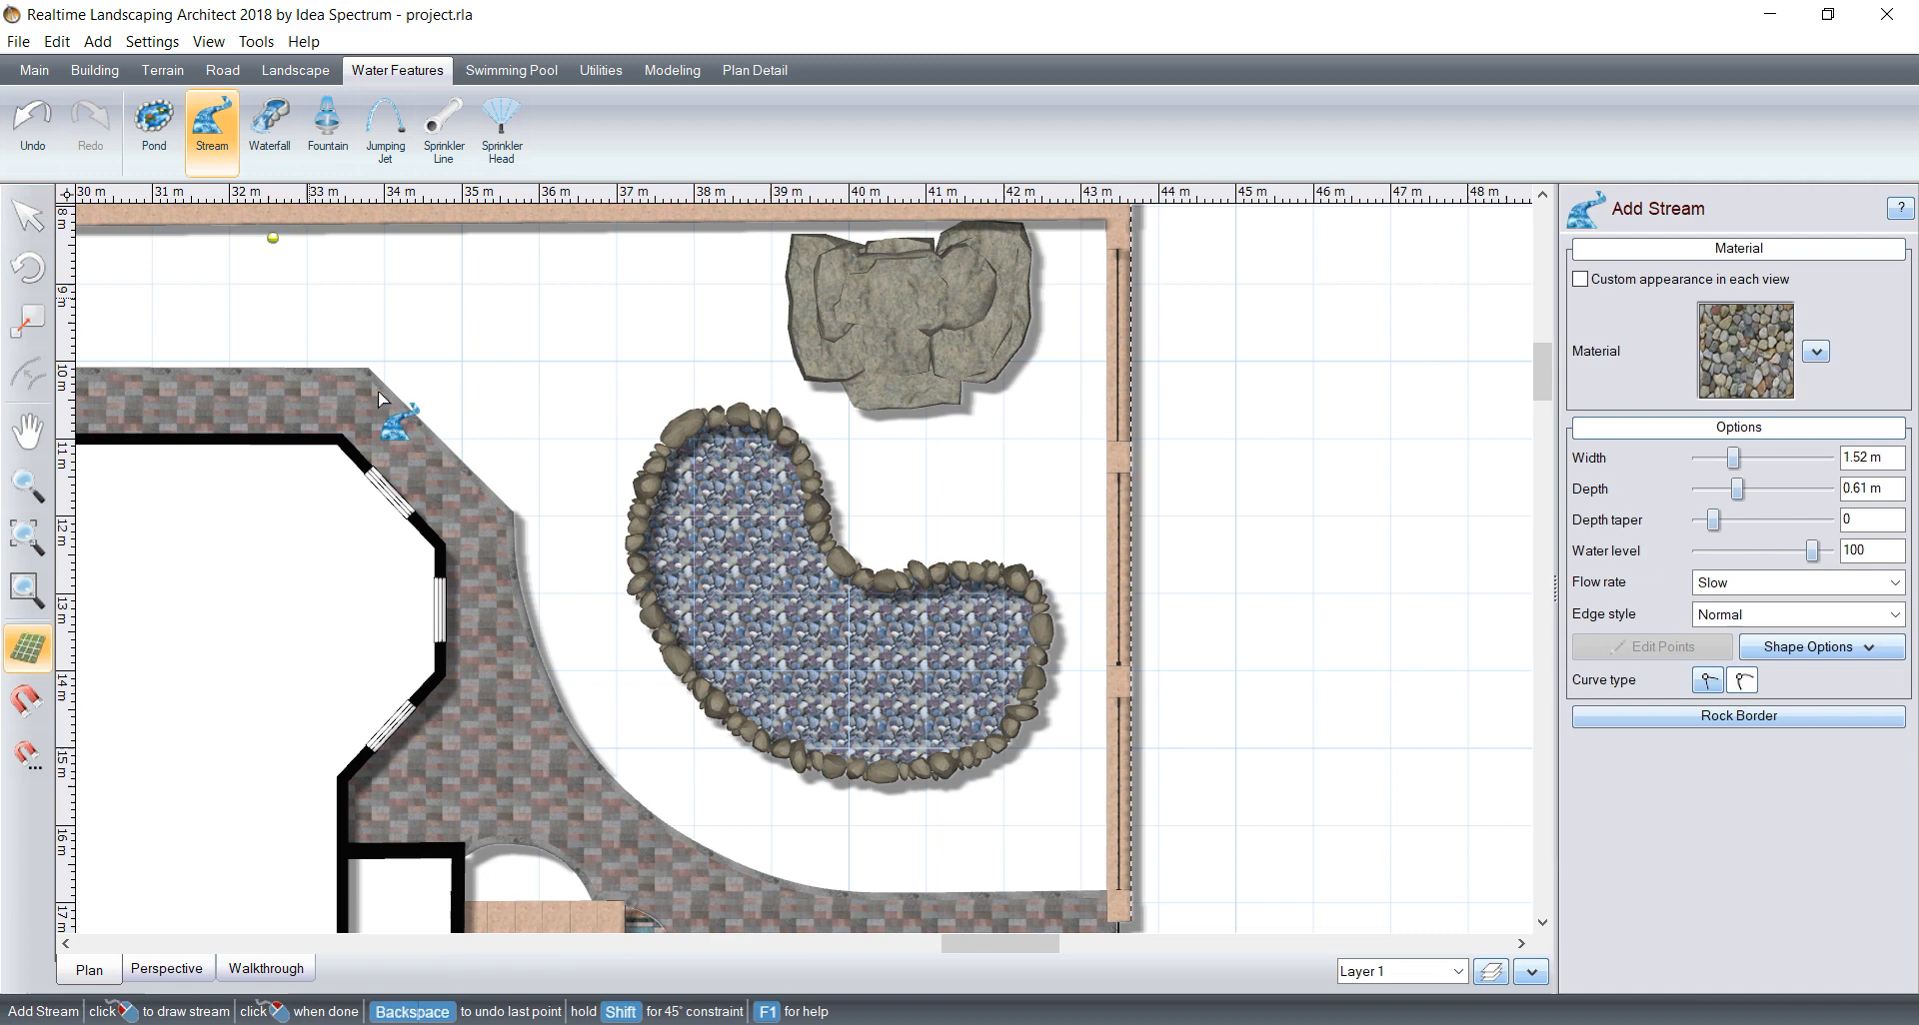
click(917, 392)
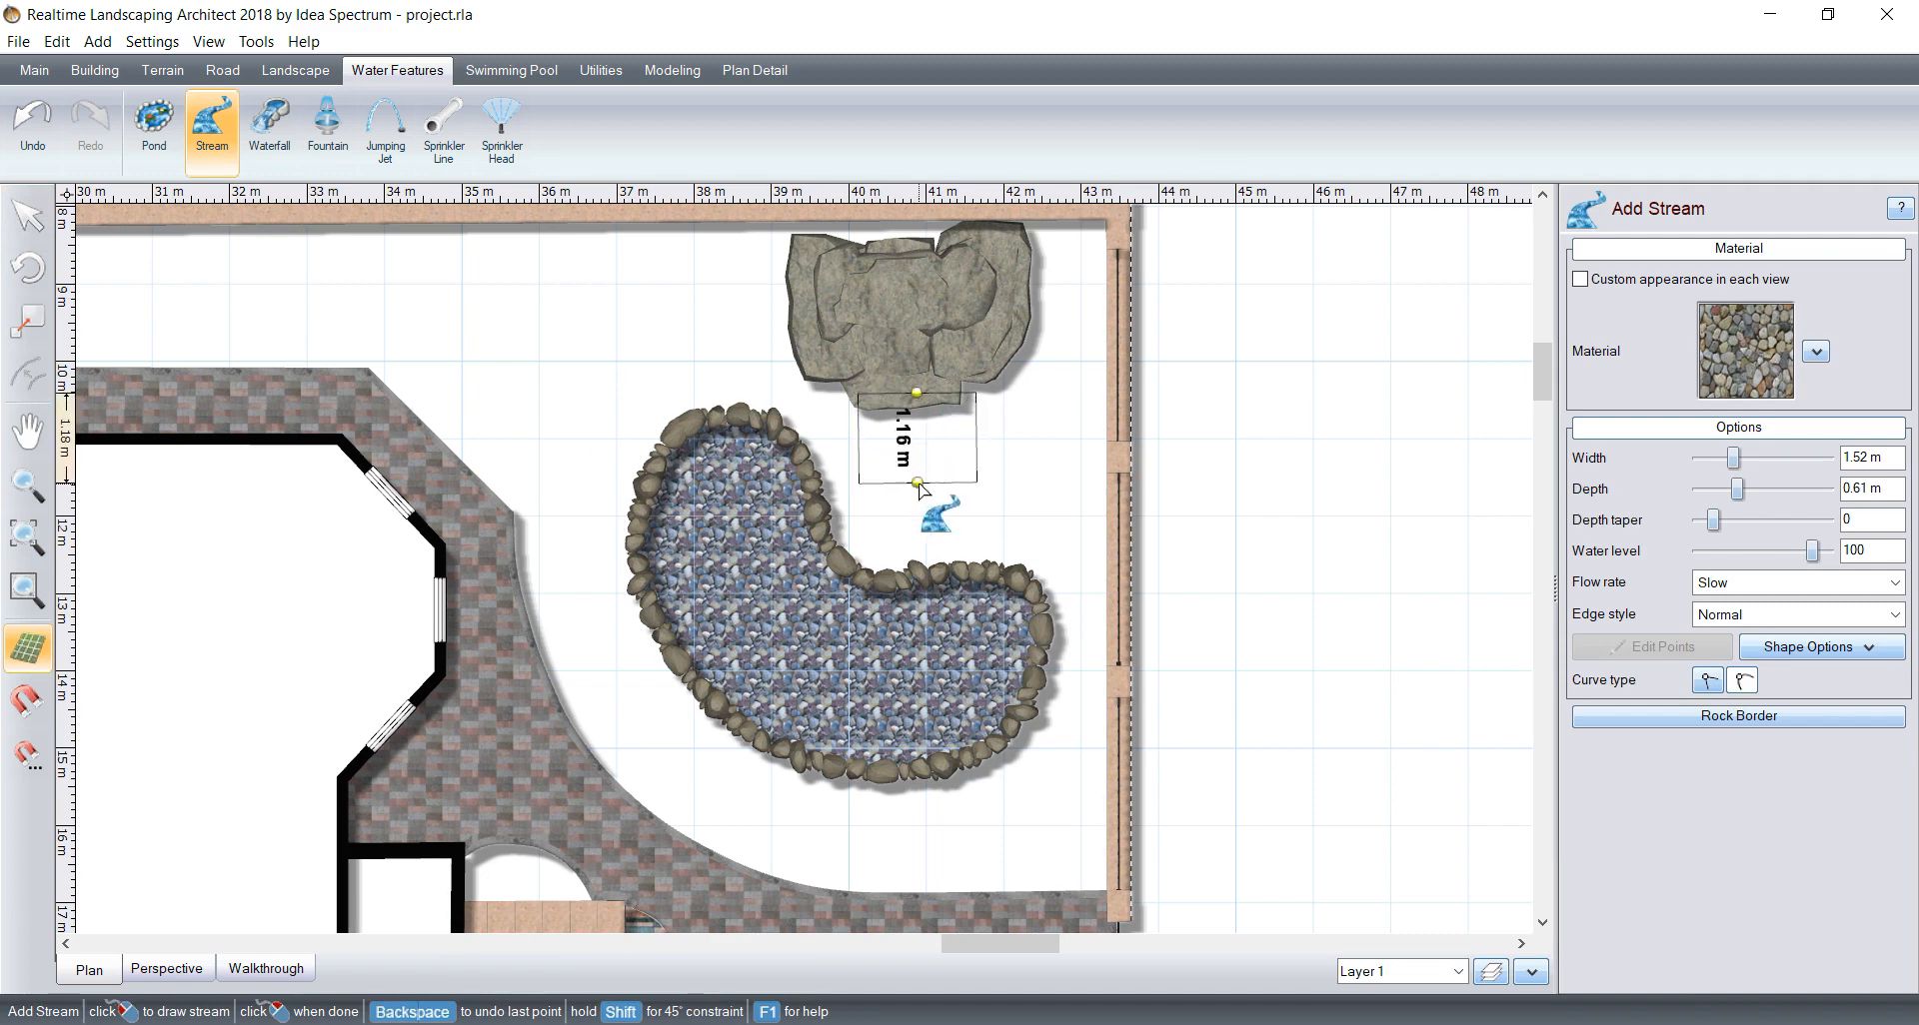
click(912, 480)
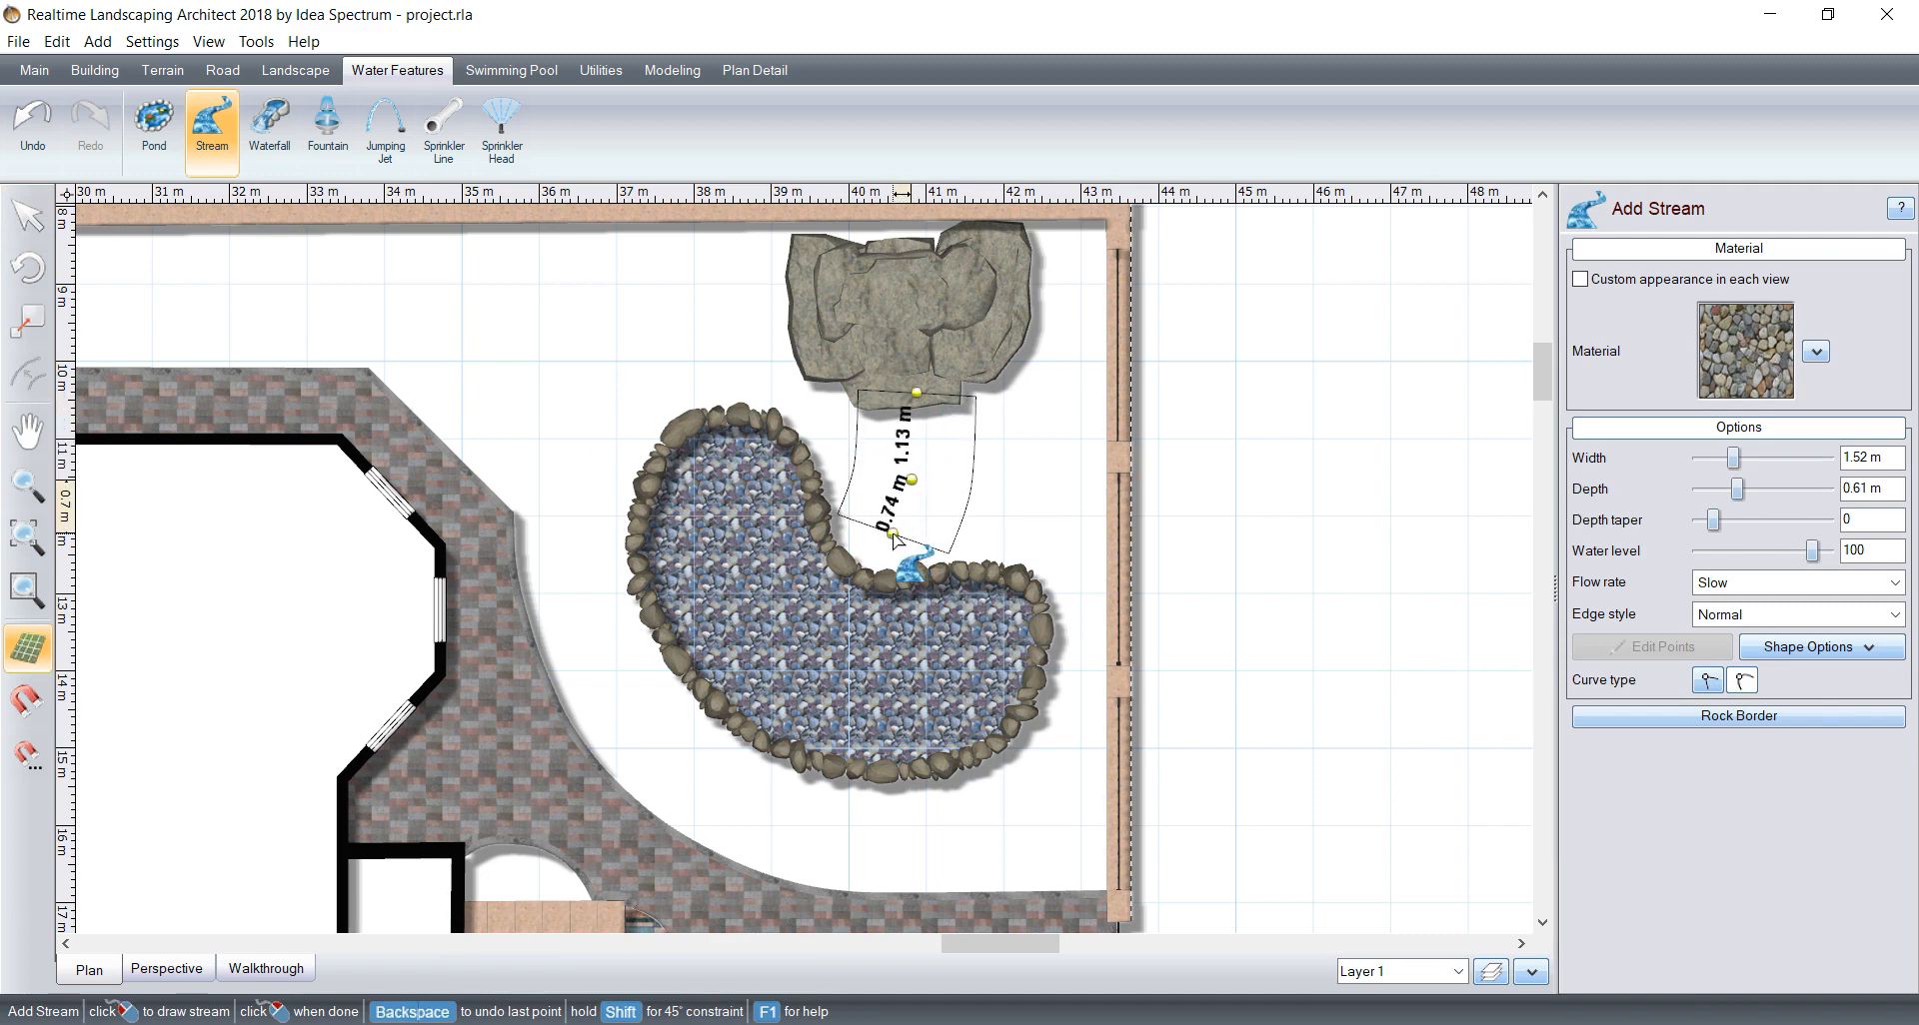
click(893, 533)
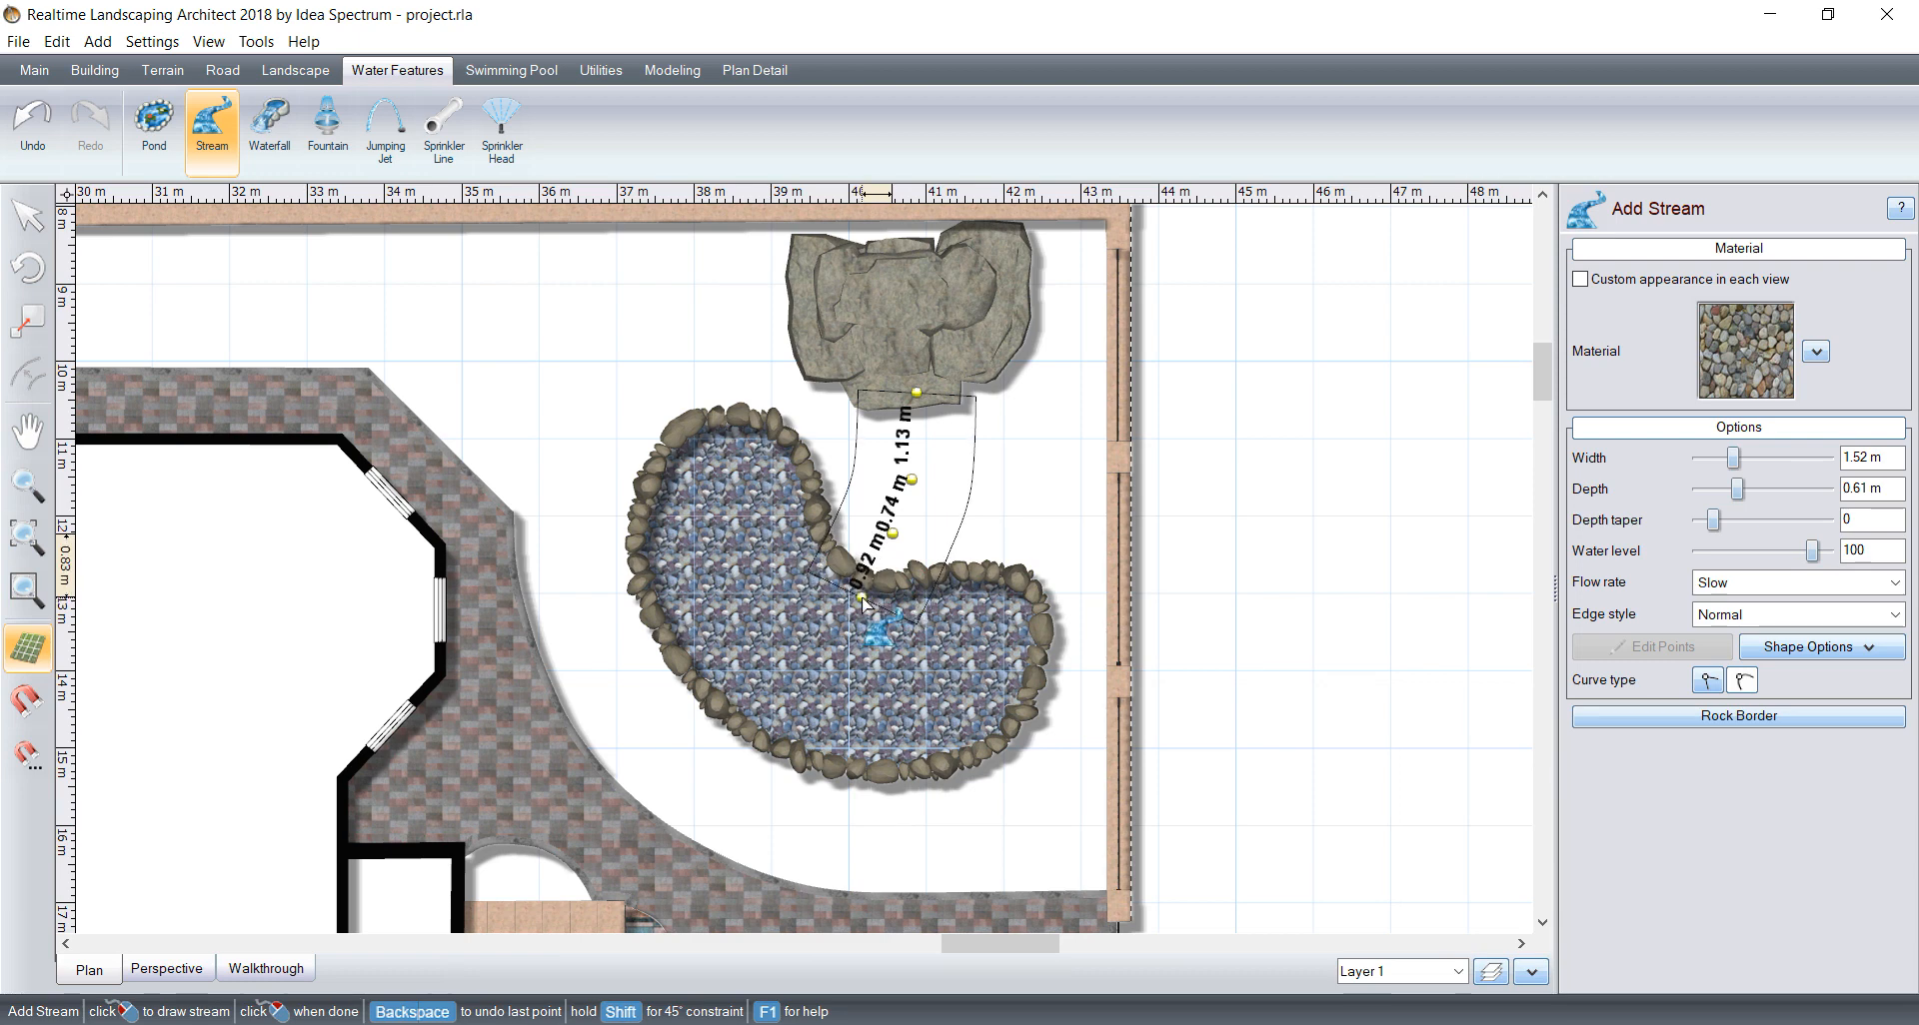
right_click(862, 598)
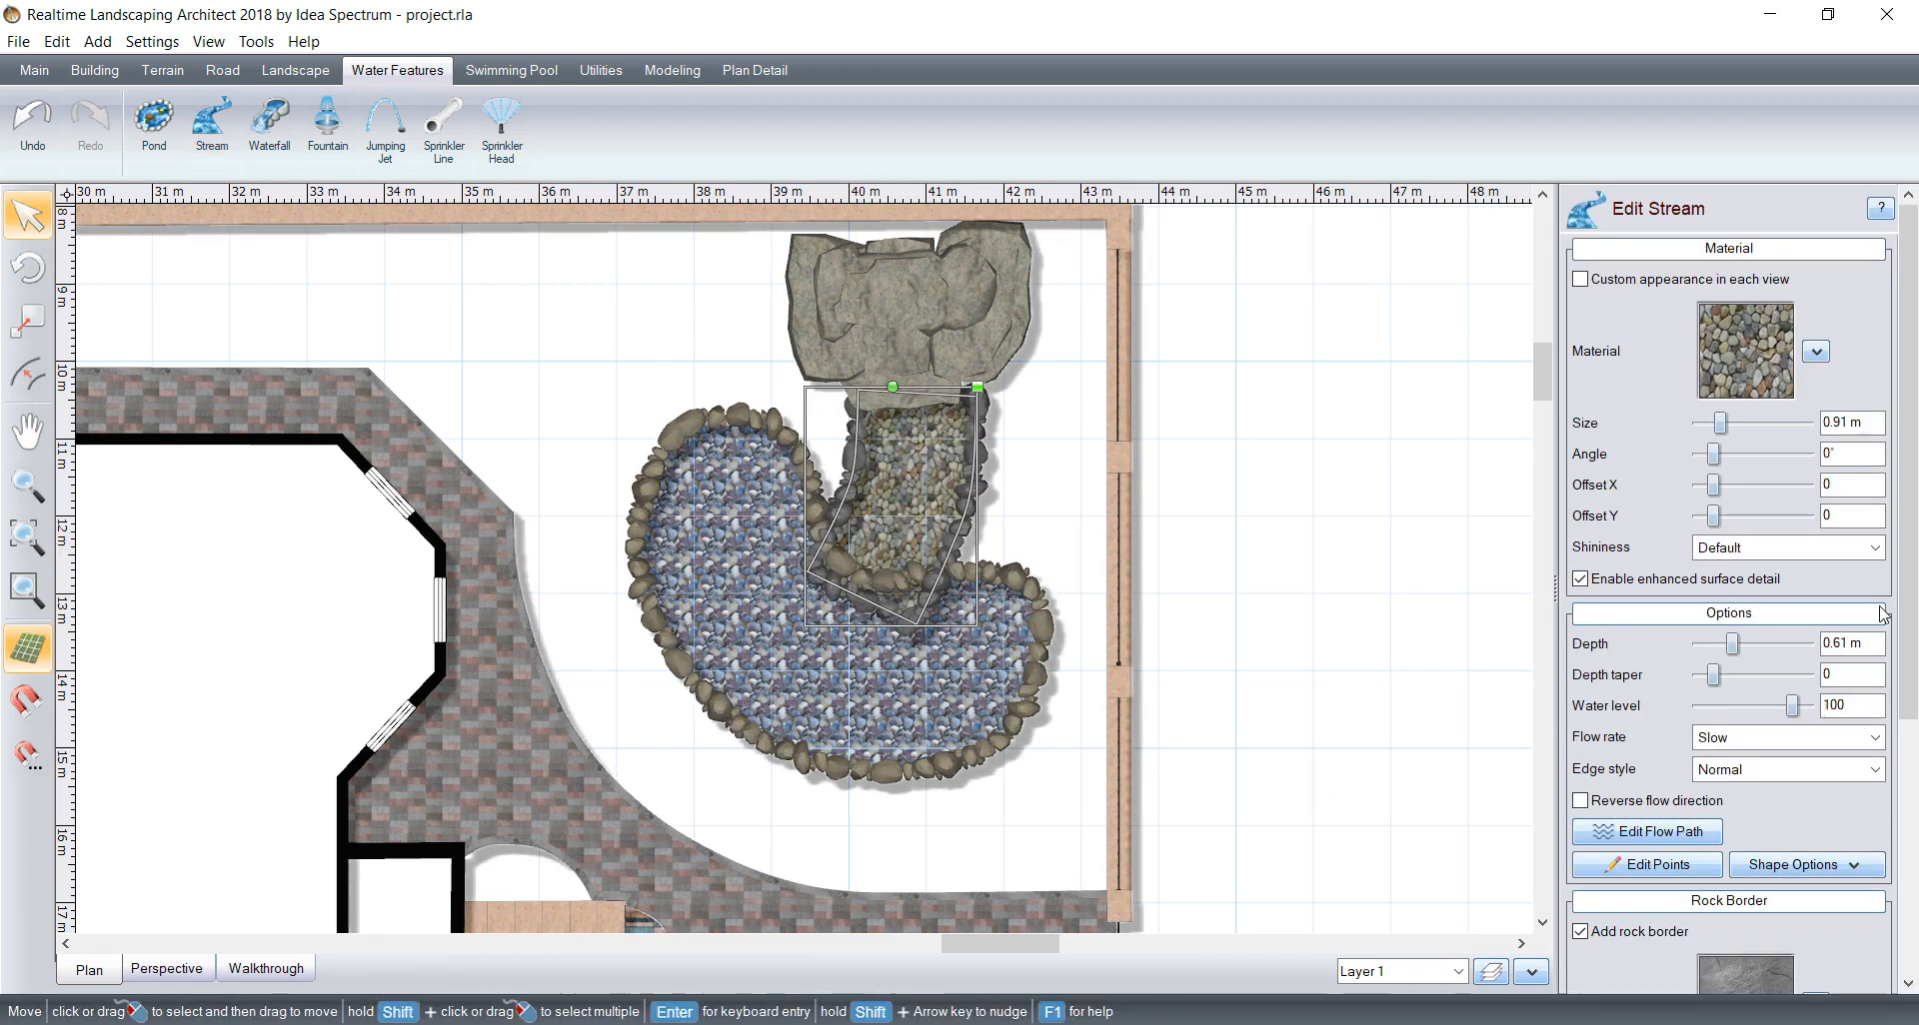
Step: Change the stream's fill material to Stone235 to match the pond
click(1744, 348)
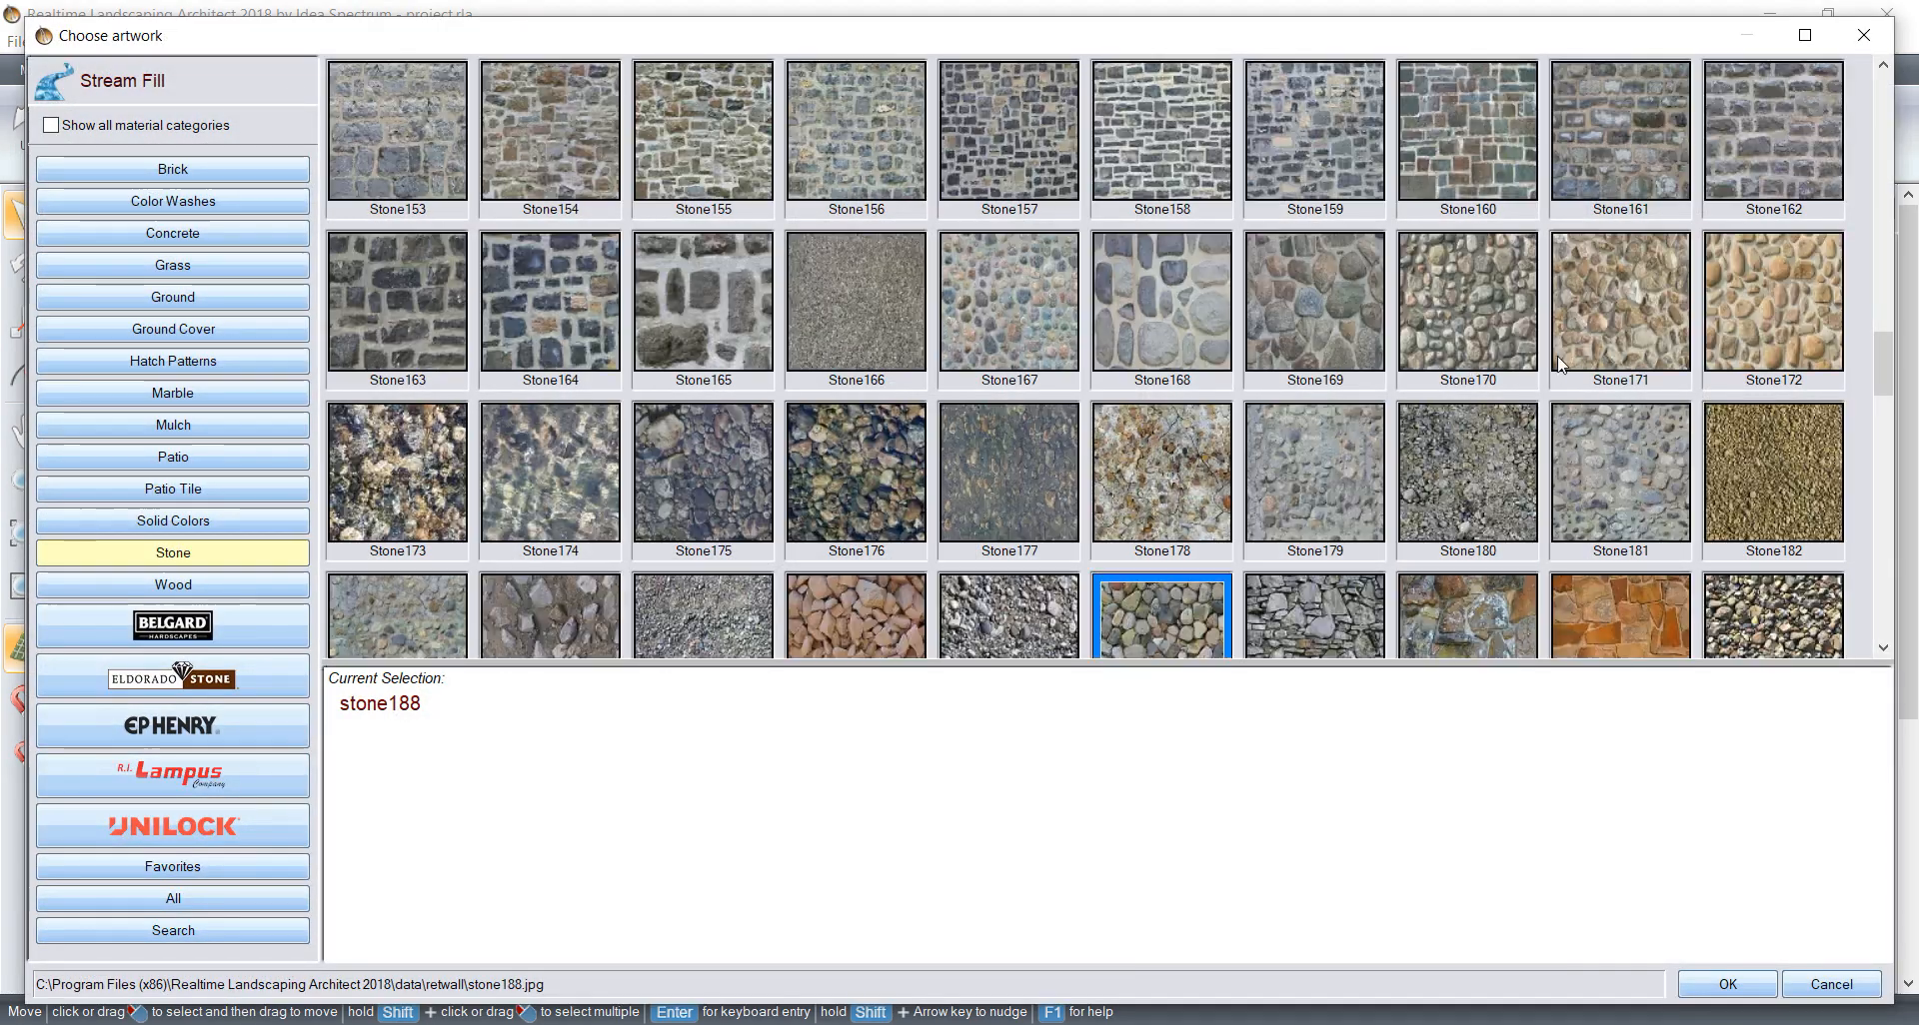
scroll(1219, 500, down, 3)
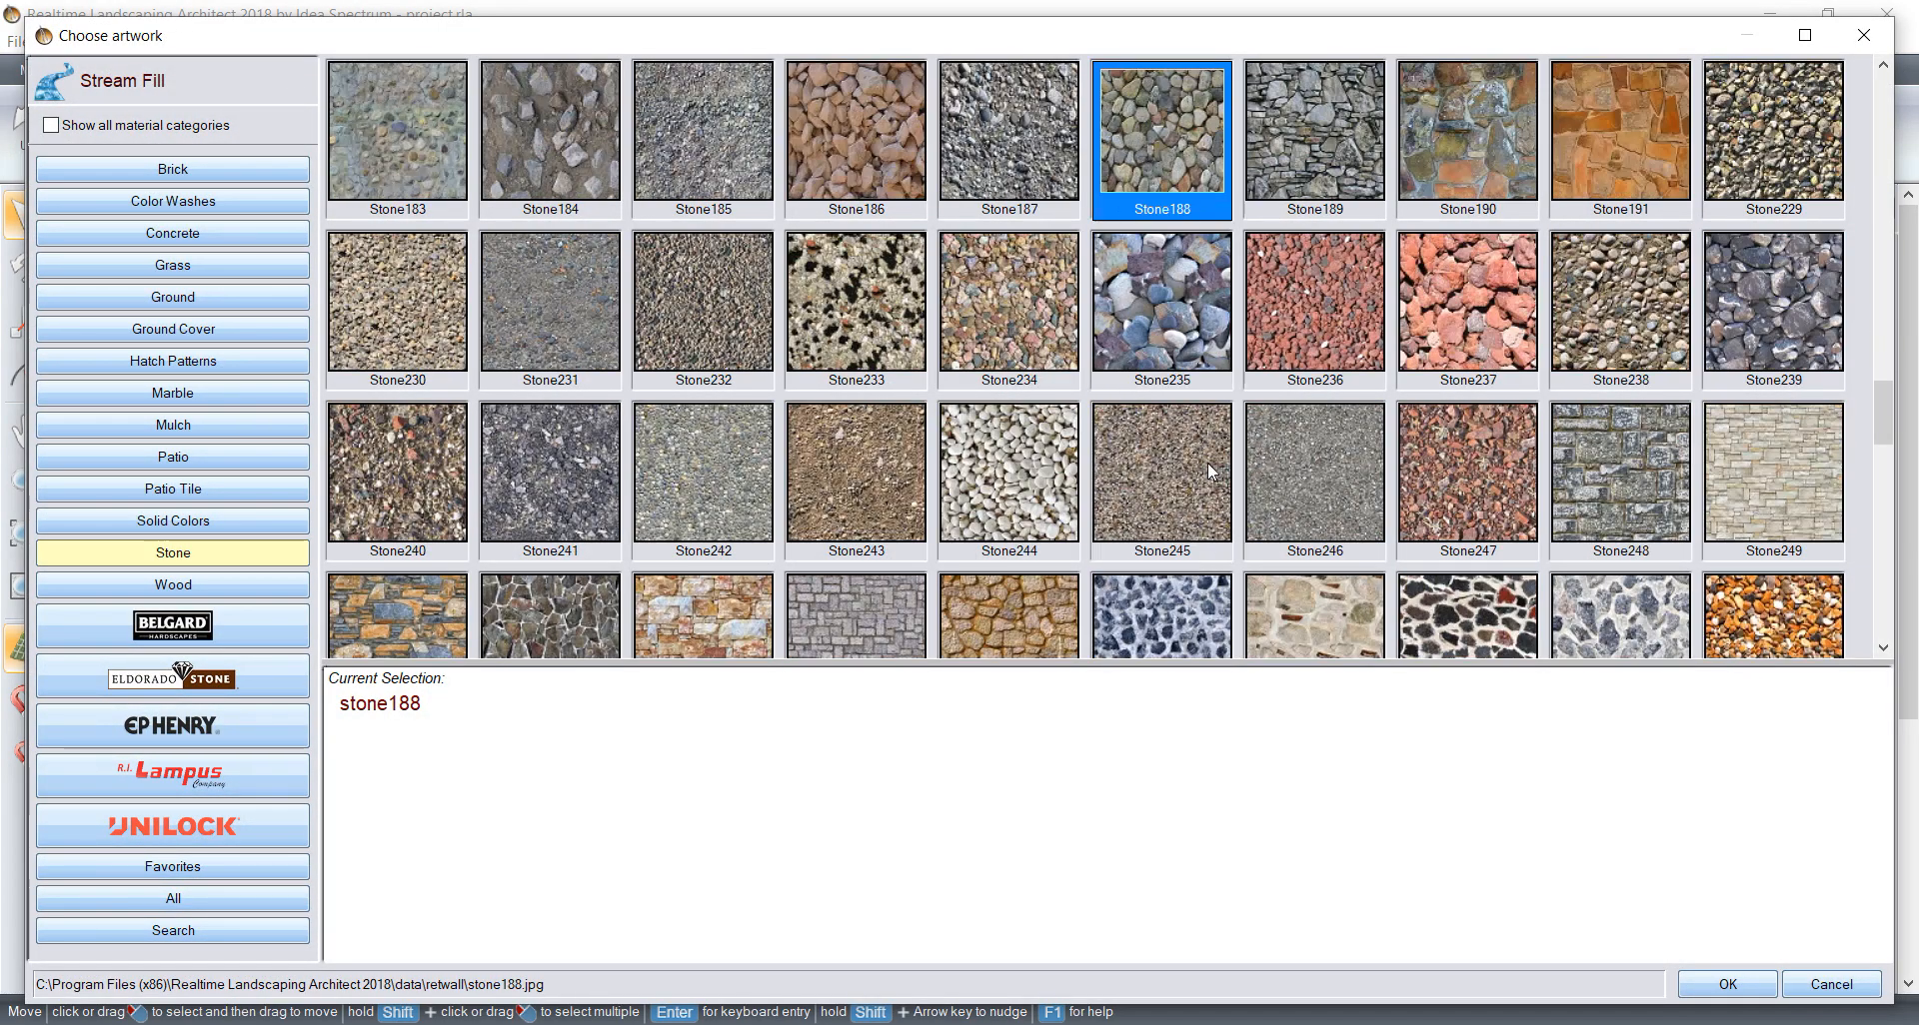
click(1171, 351)
click(1729, 985)
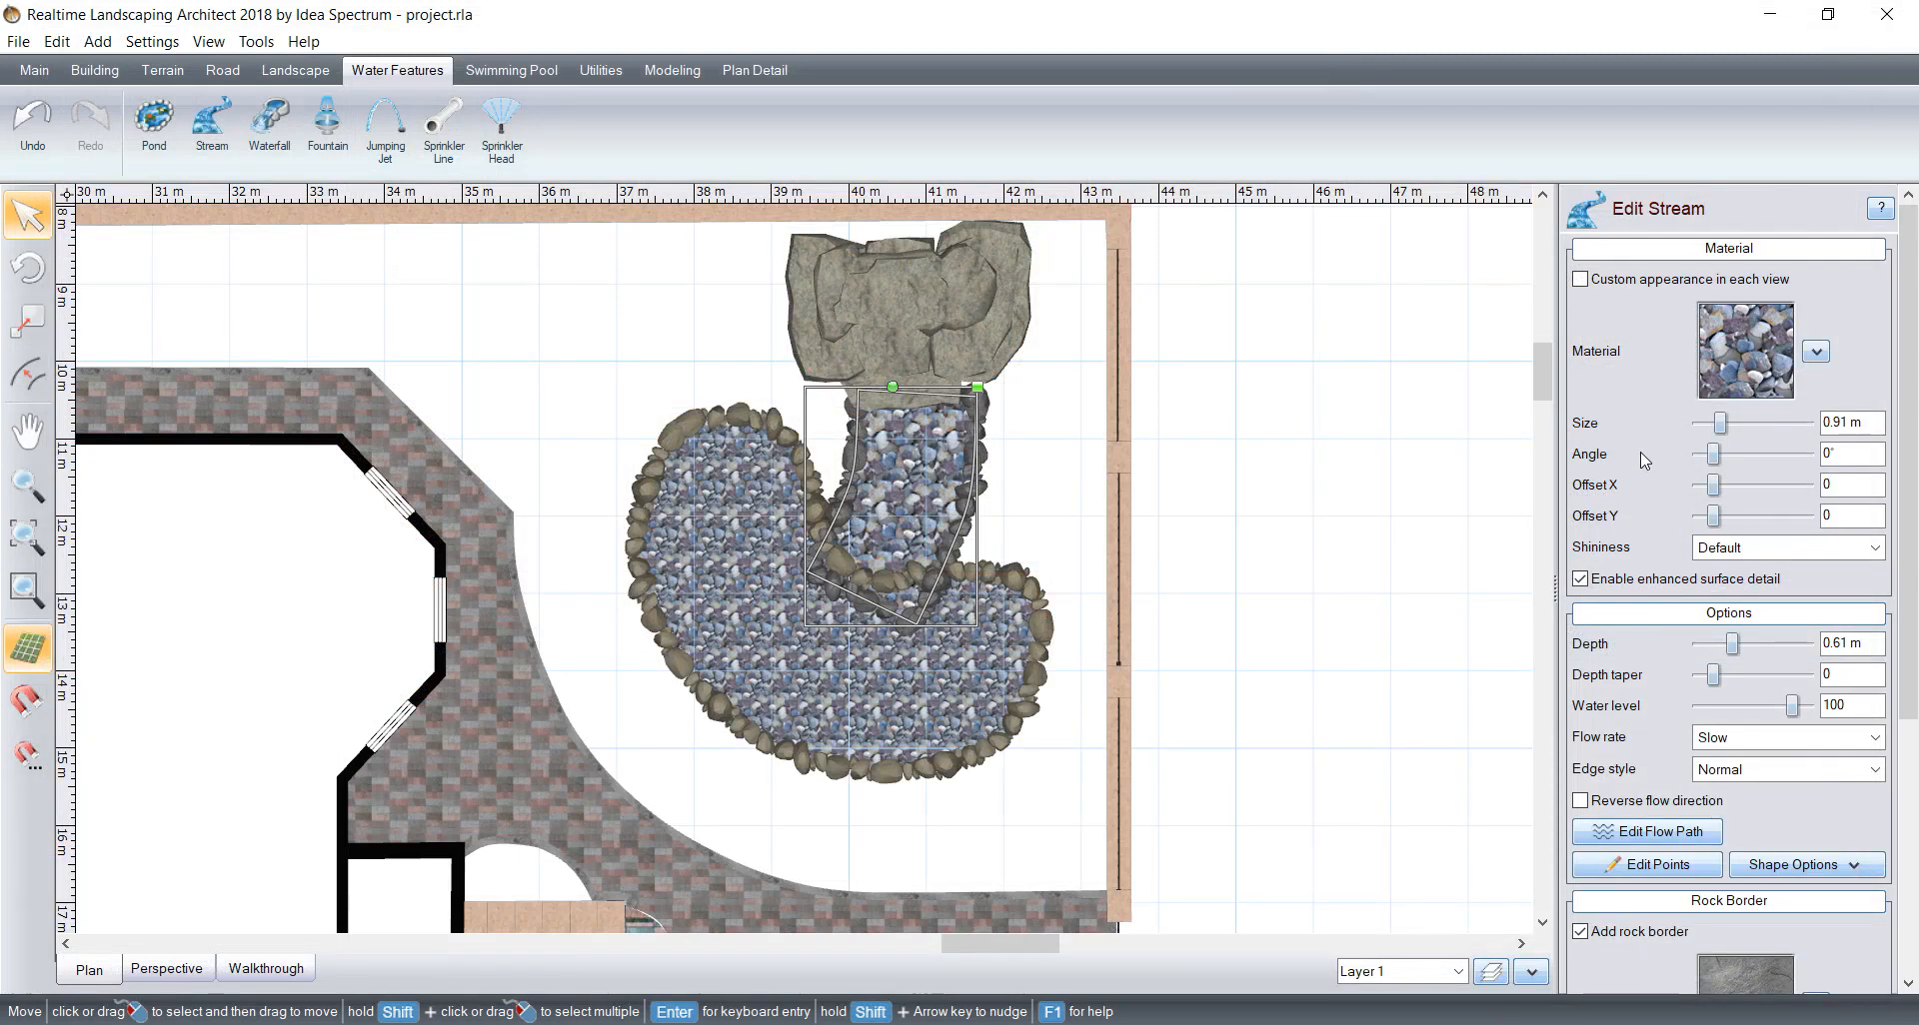
Step: Reduce the texture size of the stream's fill material to 0.74 m
click(1699, 423)
click(1699, 424)
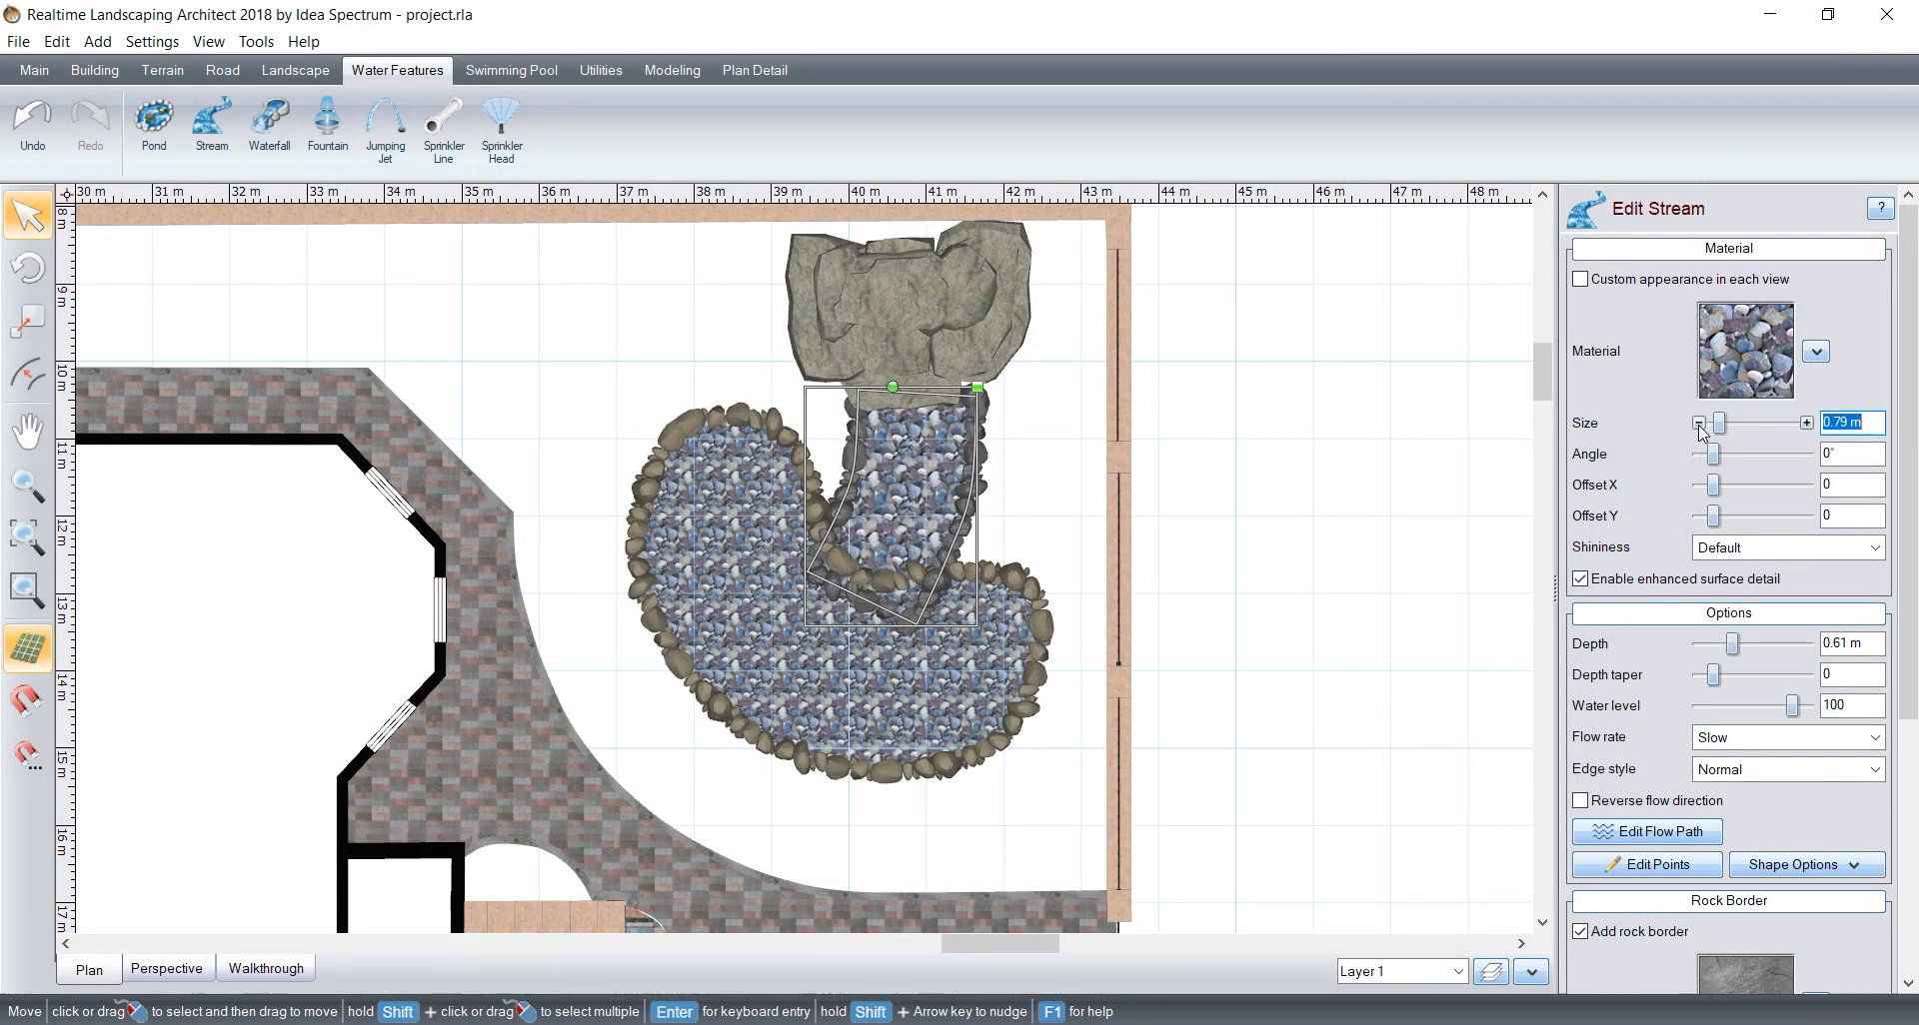
click(1699, 424)
scroll(1799, 600, down, 4)
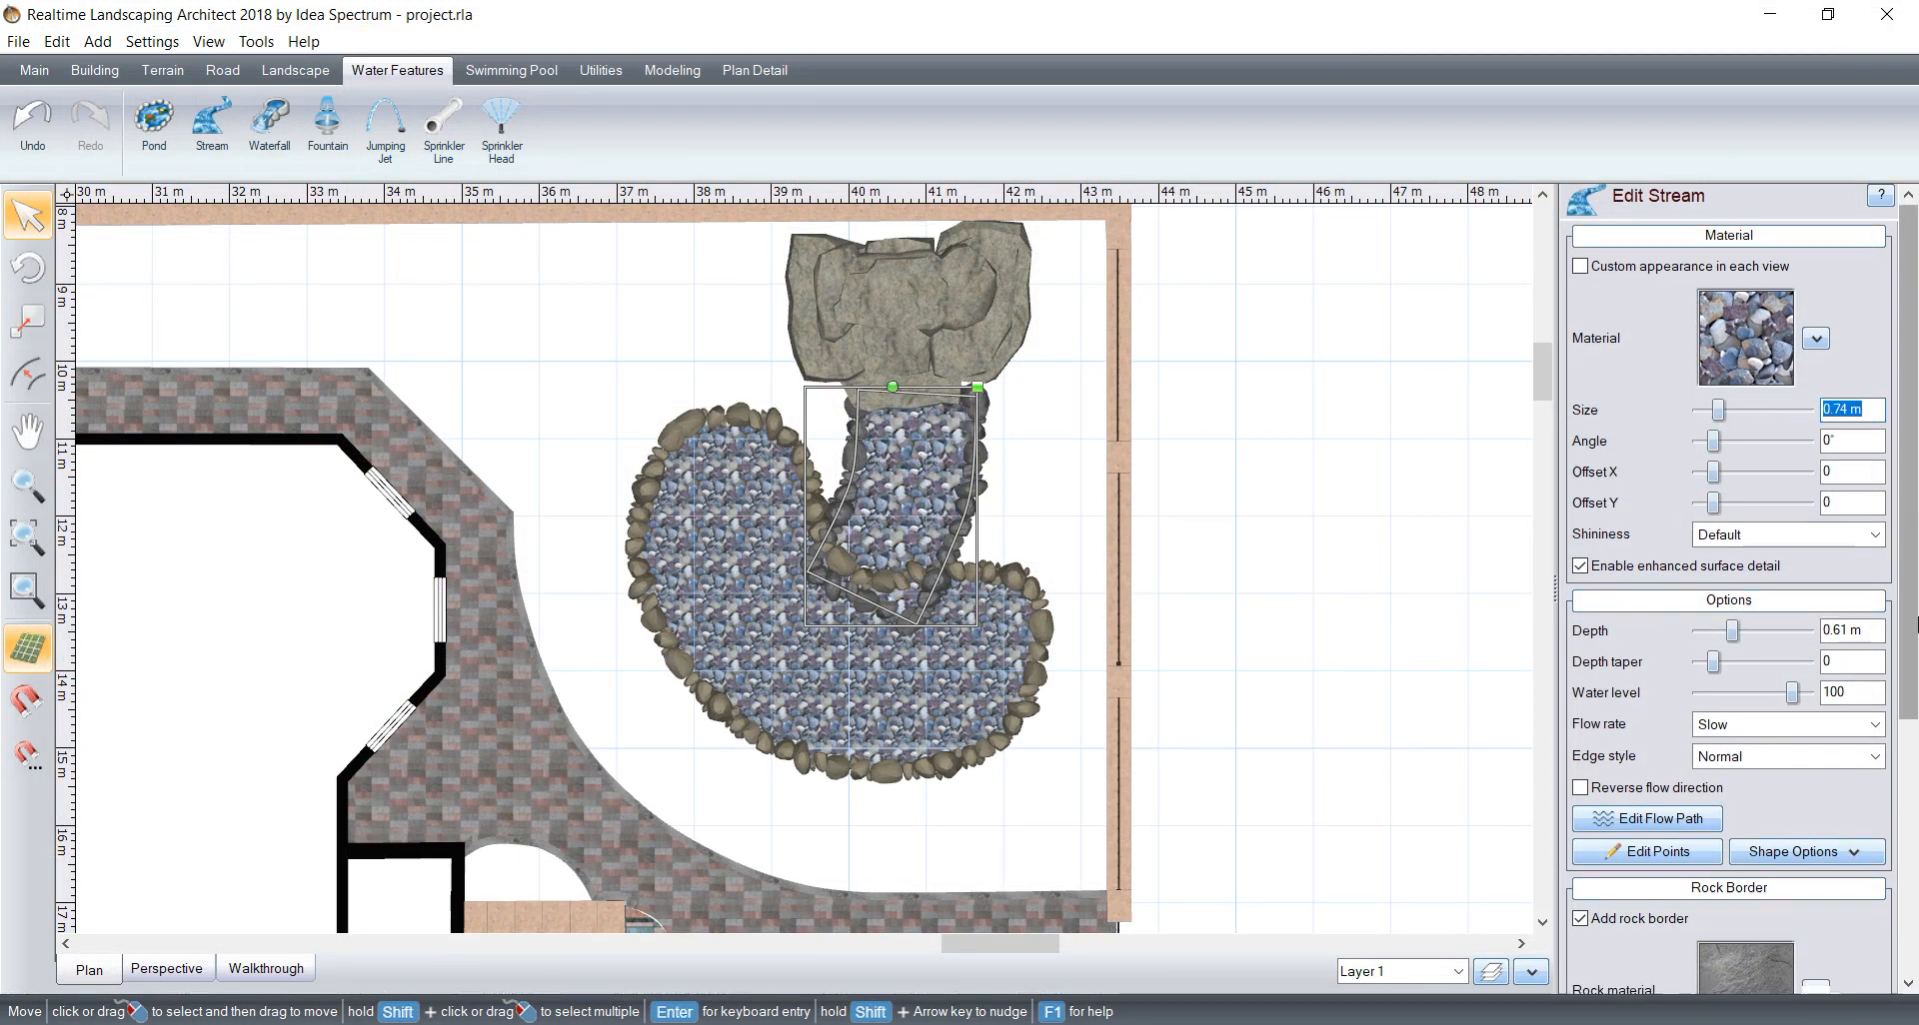
Step: Change the stream border's rock material to Rock1 and reduce its rock size to 0.15 m
click(1814, 608)
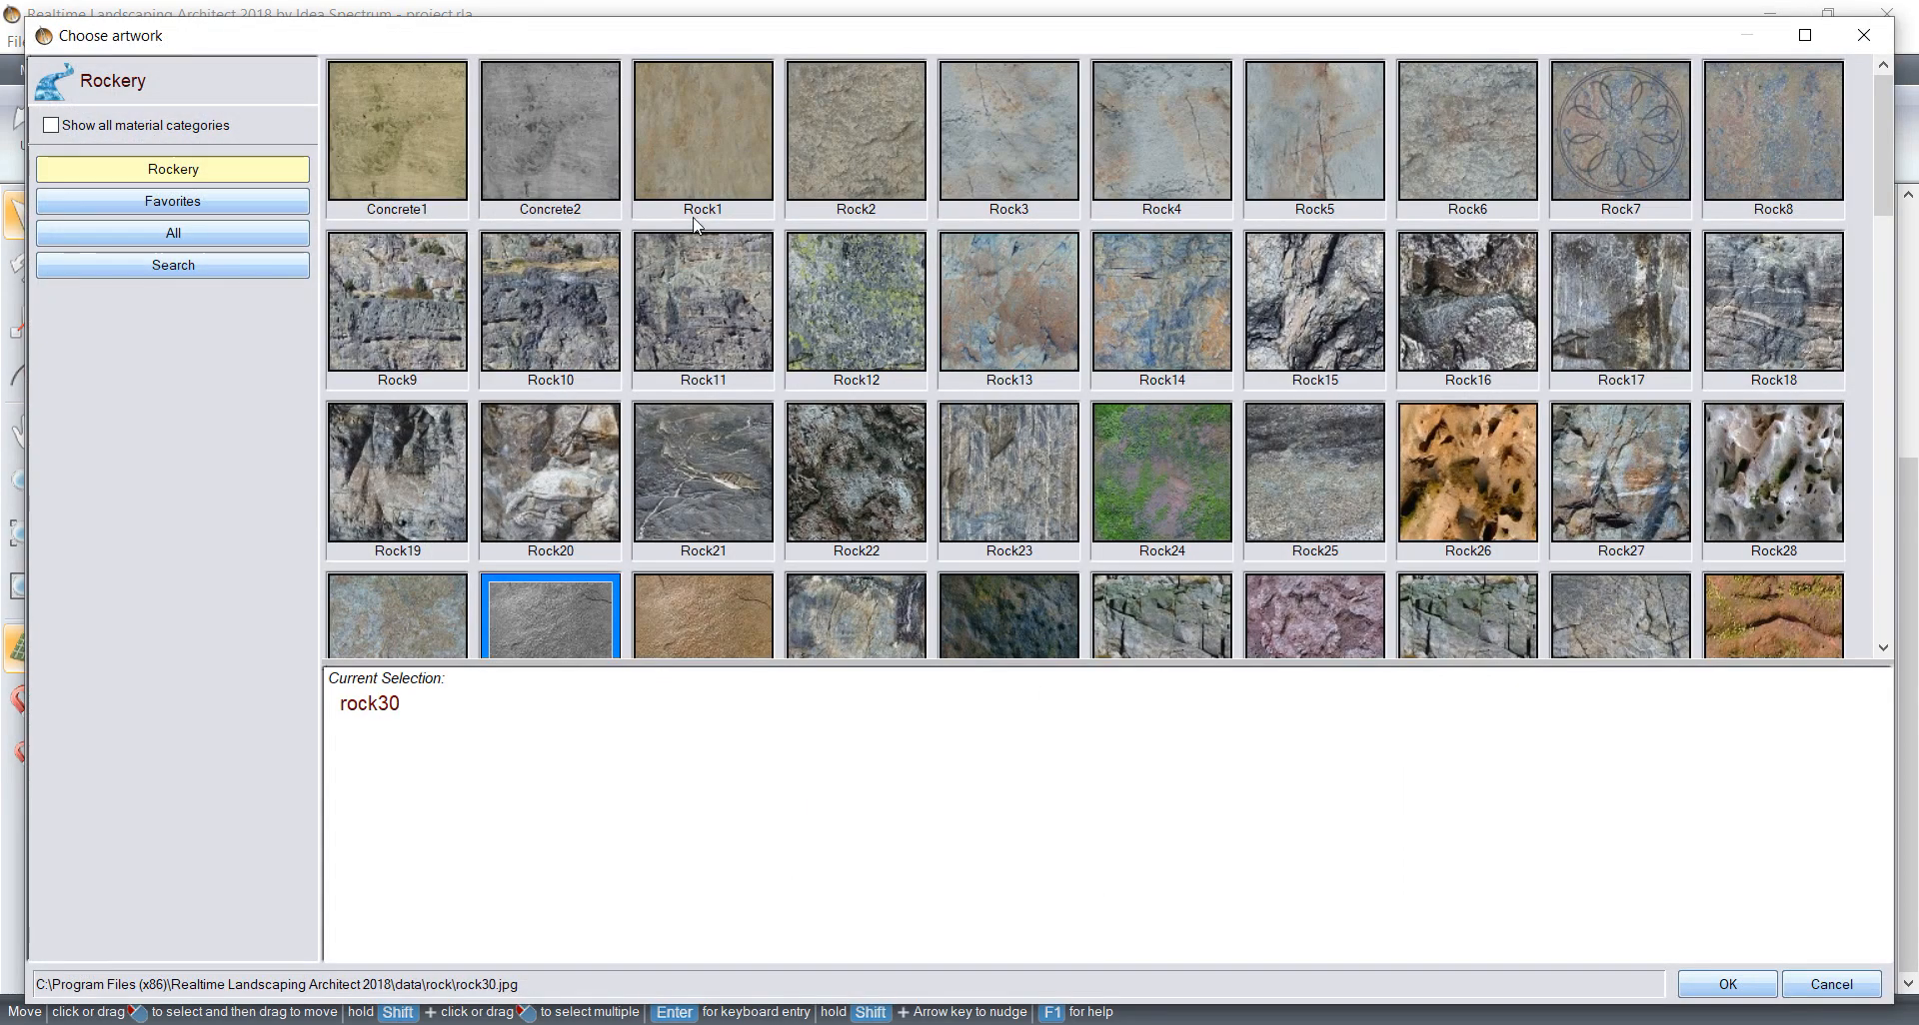
click(702, 140)
click(1727, 984)
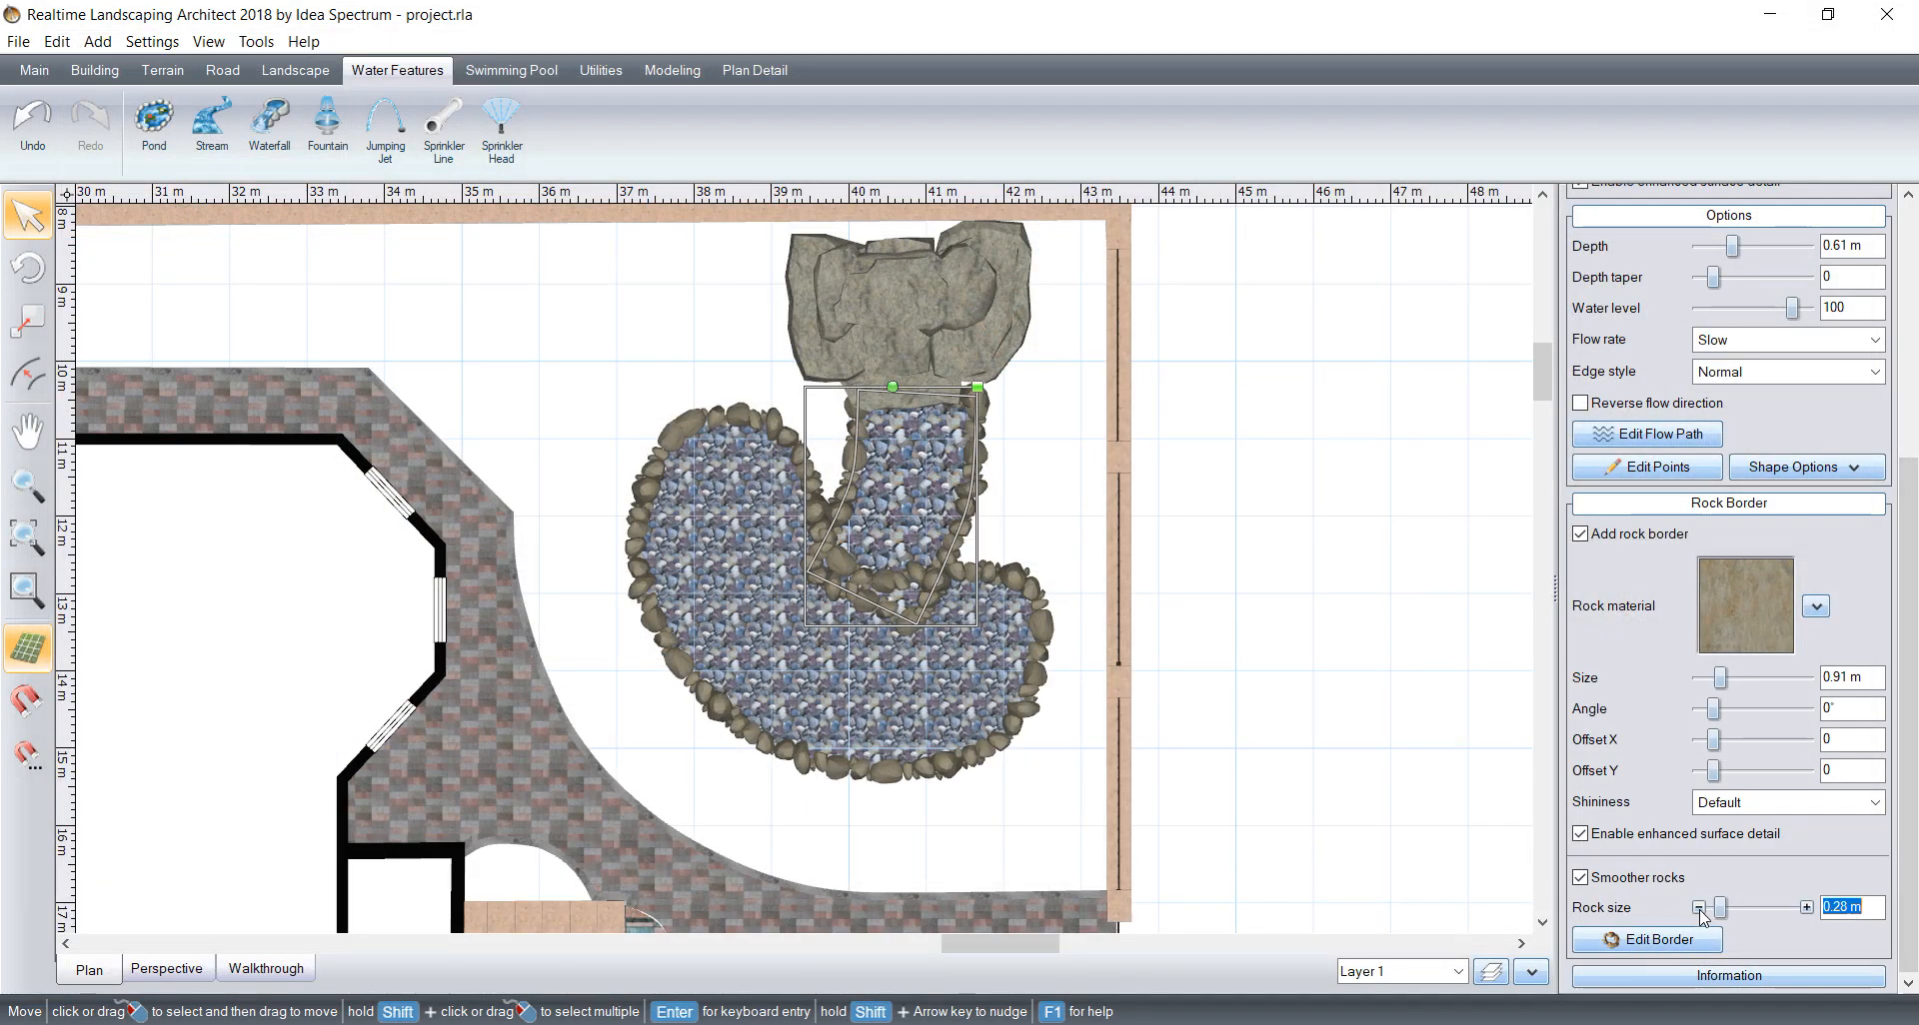
click(1699, 908)
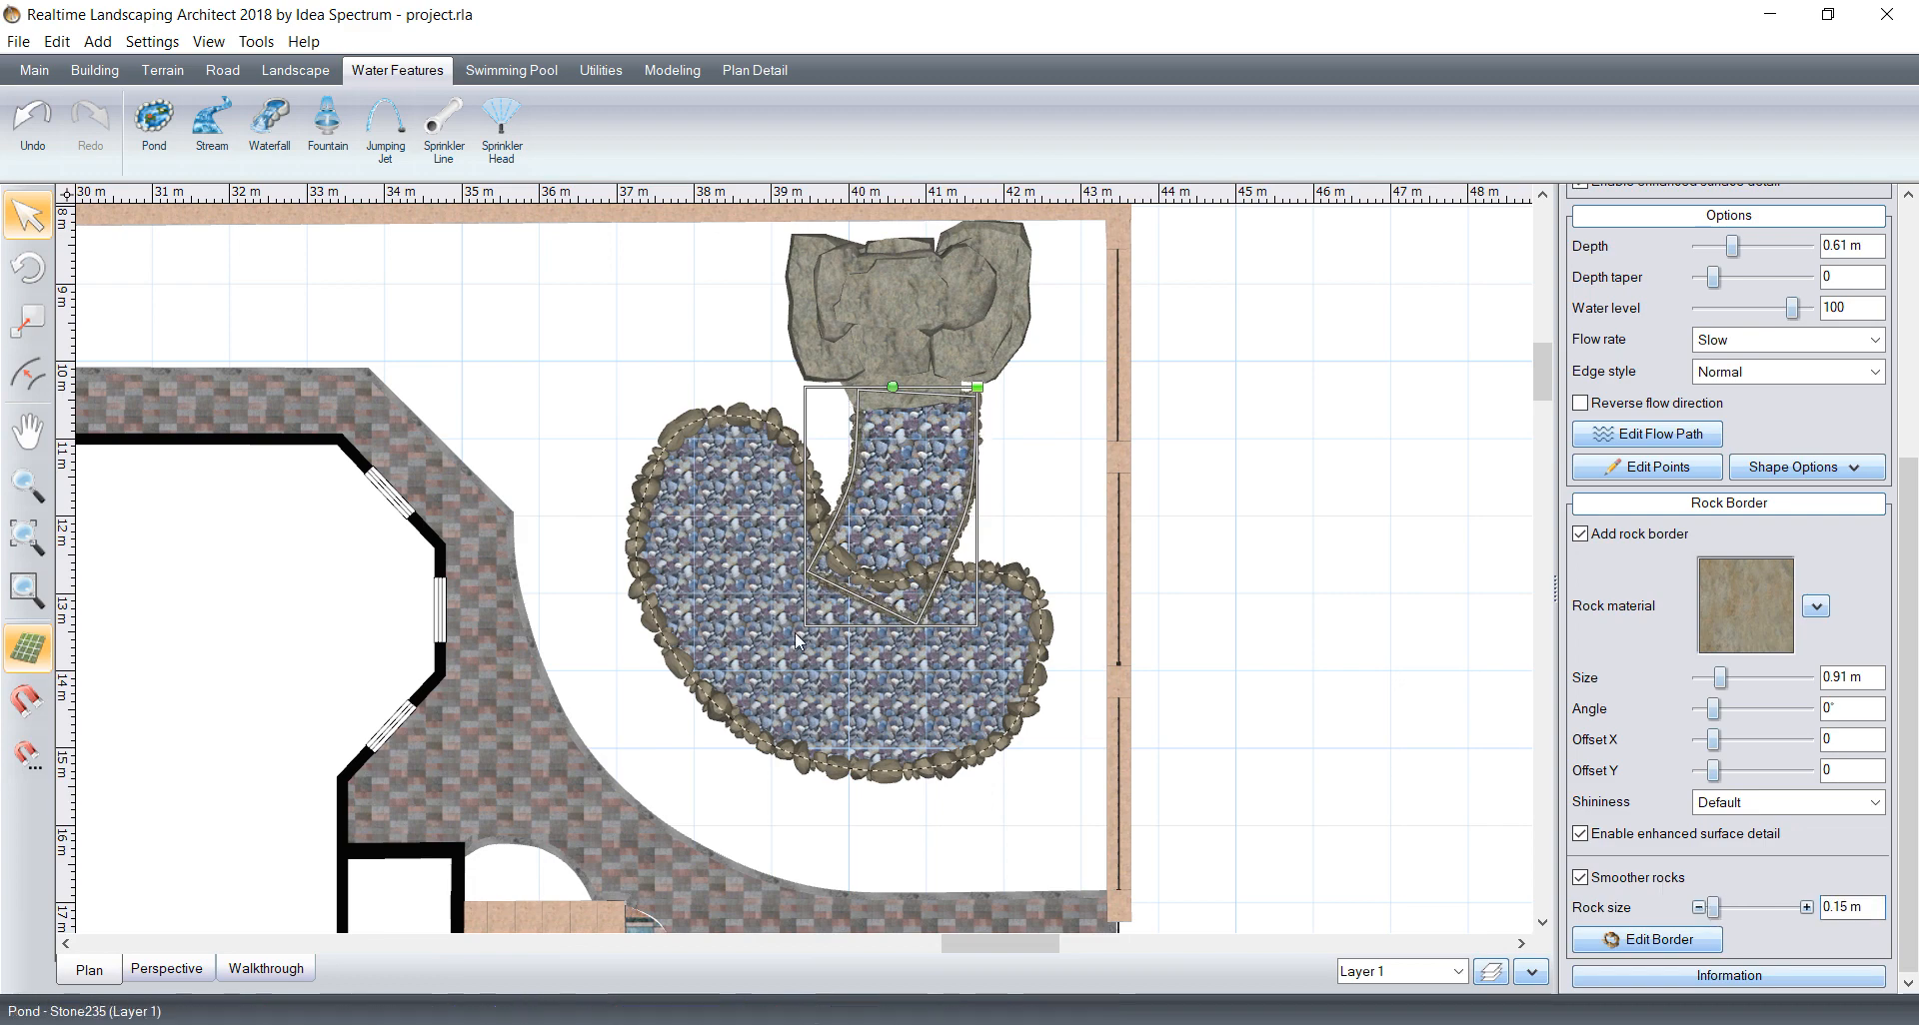
Step: Reshape the stream's lower end to follow the pond's edge by moving both corner points and inserting a curved point between them
scroll(868, 649, up, 5)
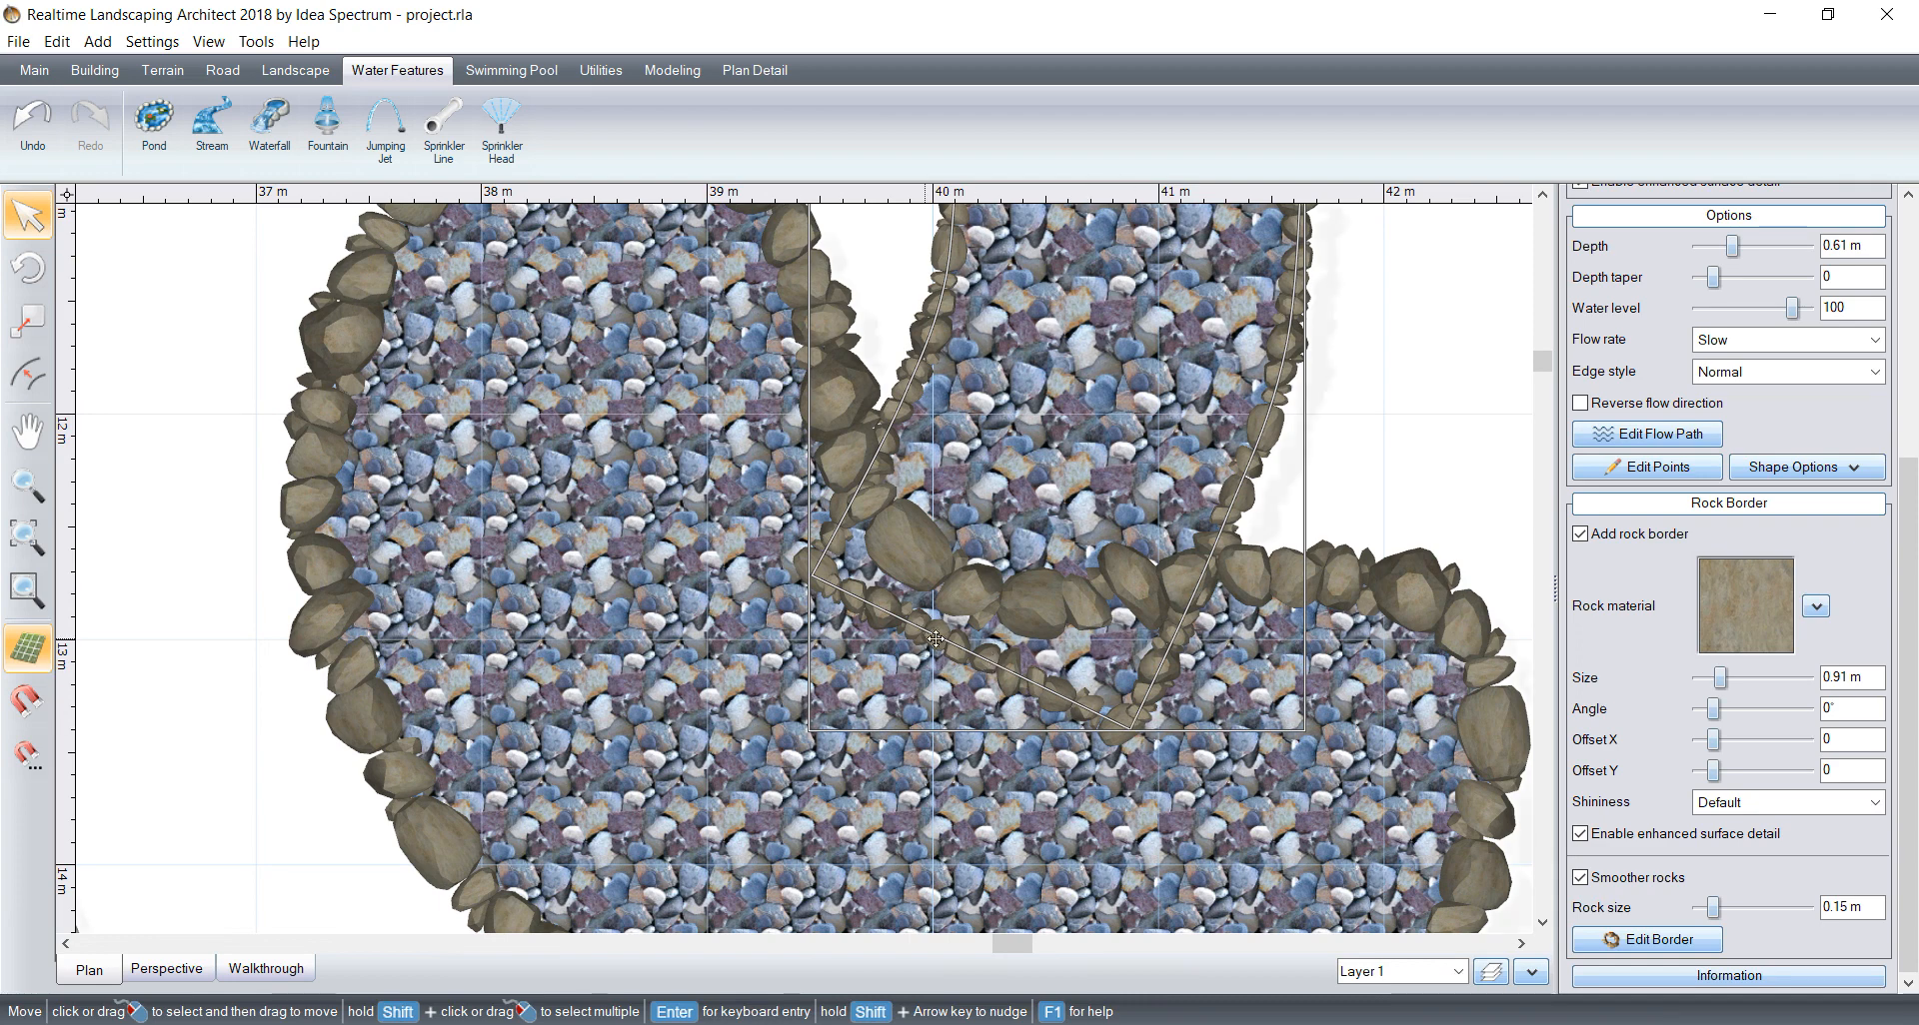
click(1659, 467)
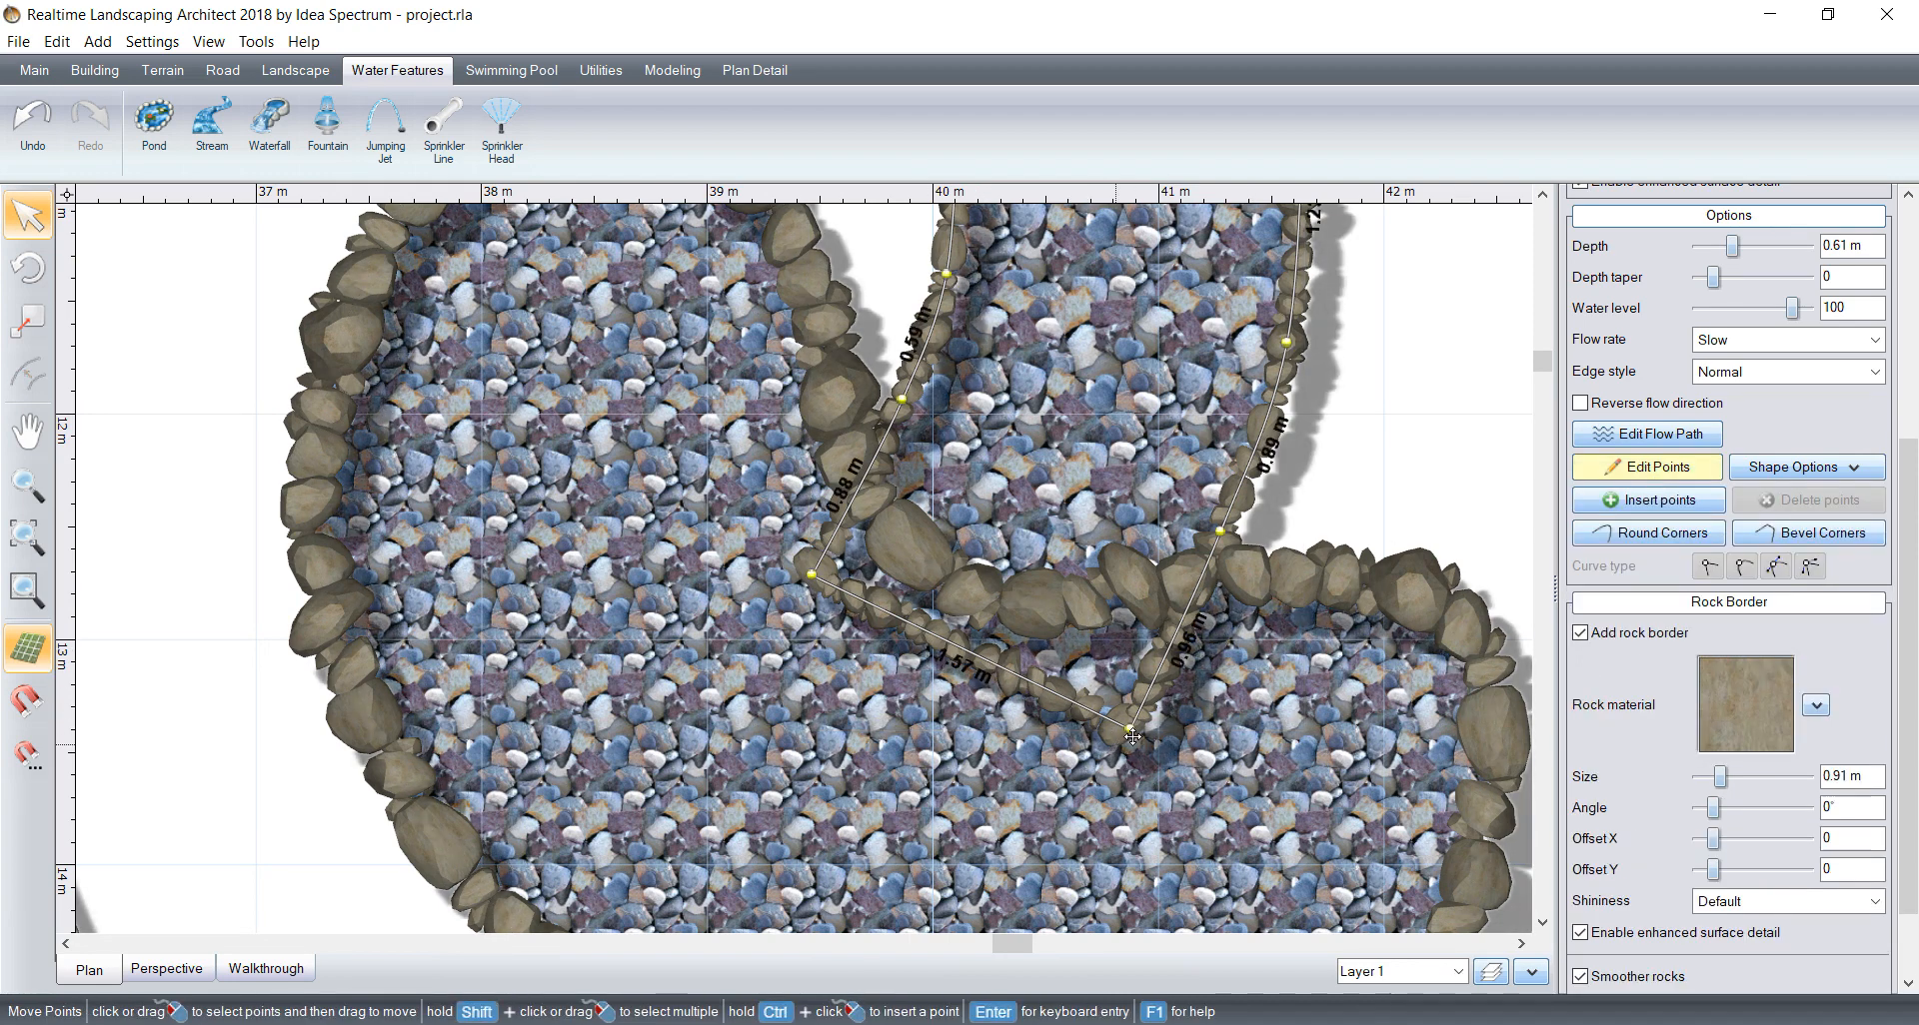
drag(1191, 610, 1204, 578)
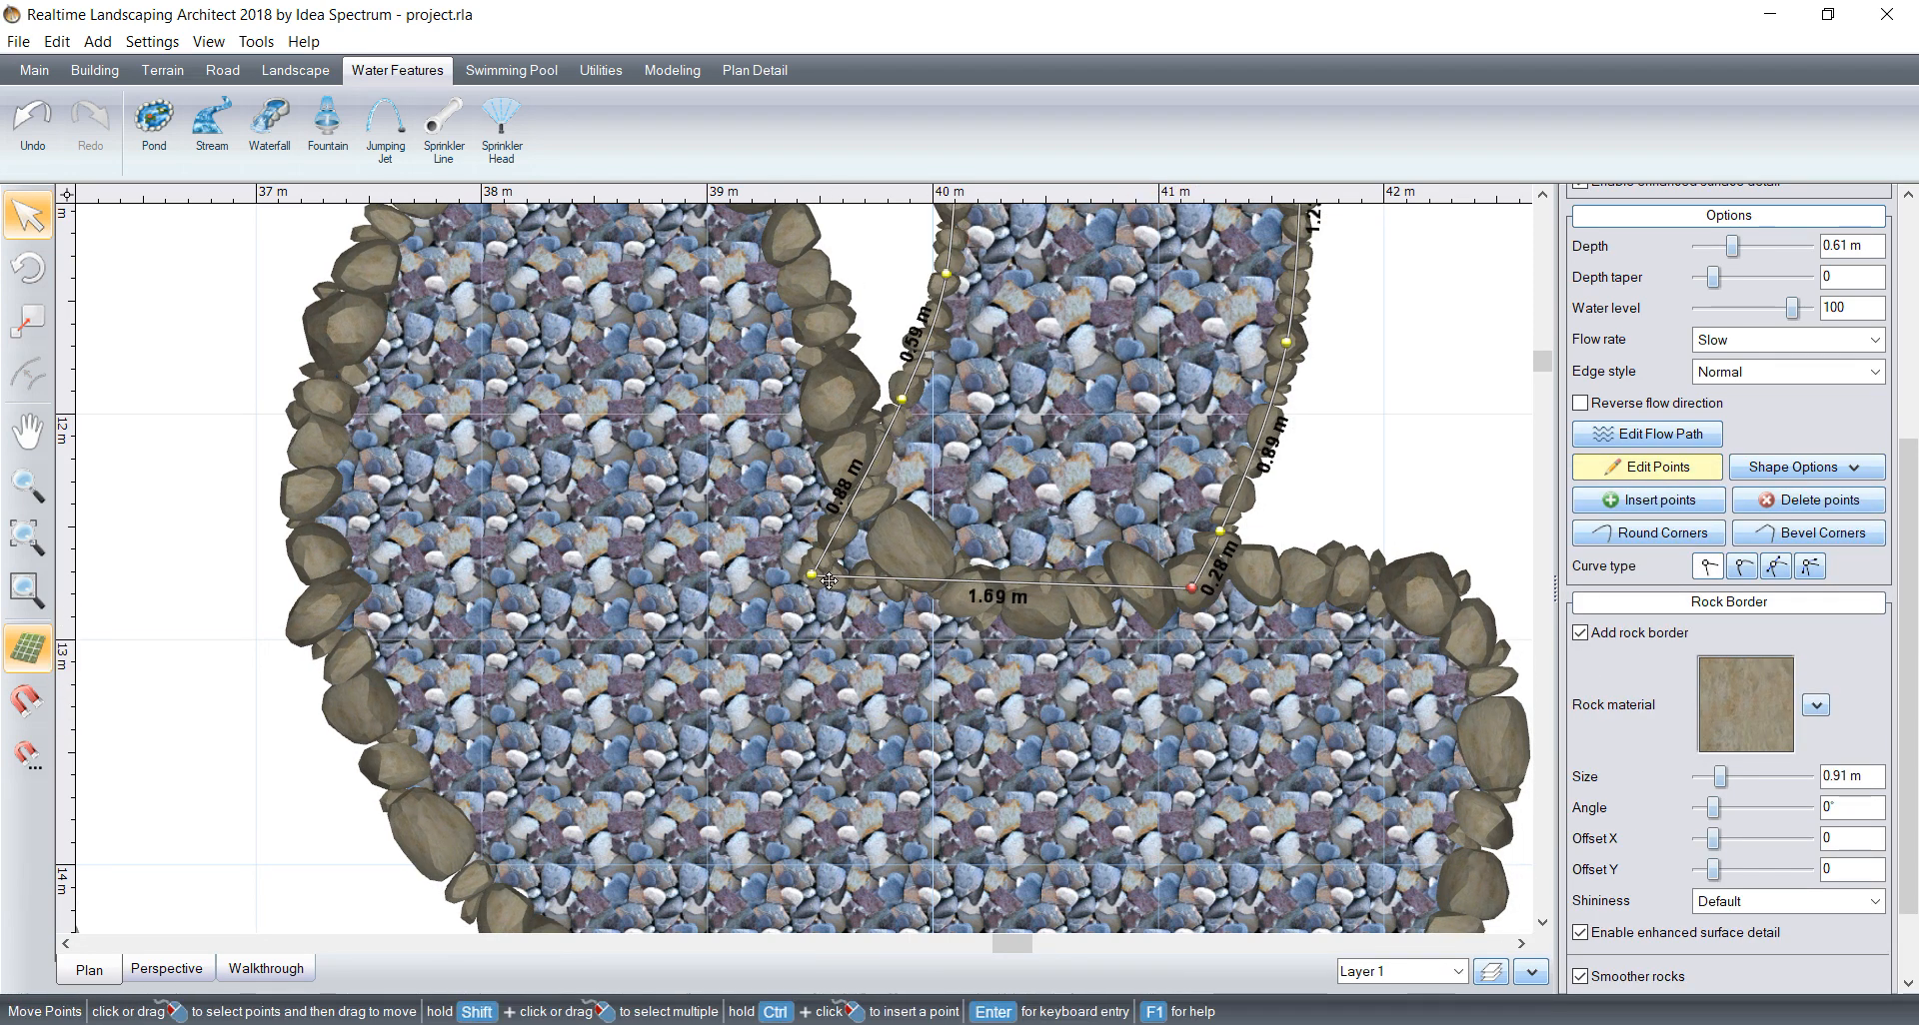
drag(828, 579, 883, 497)
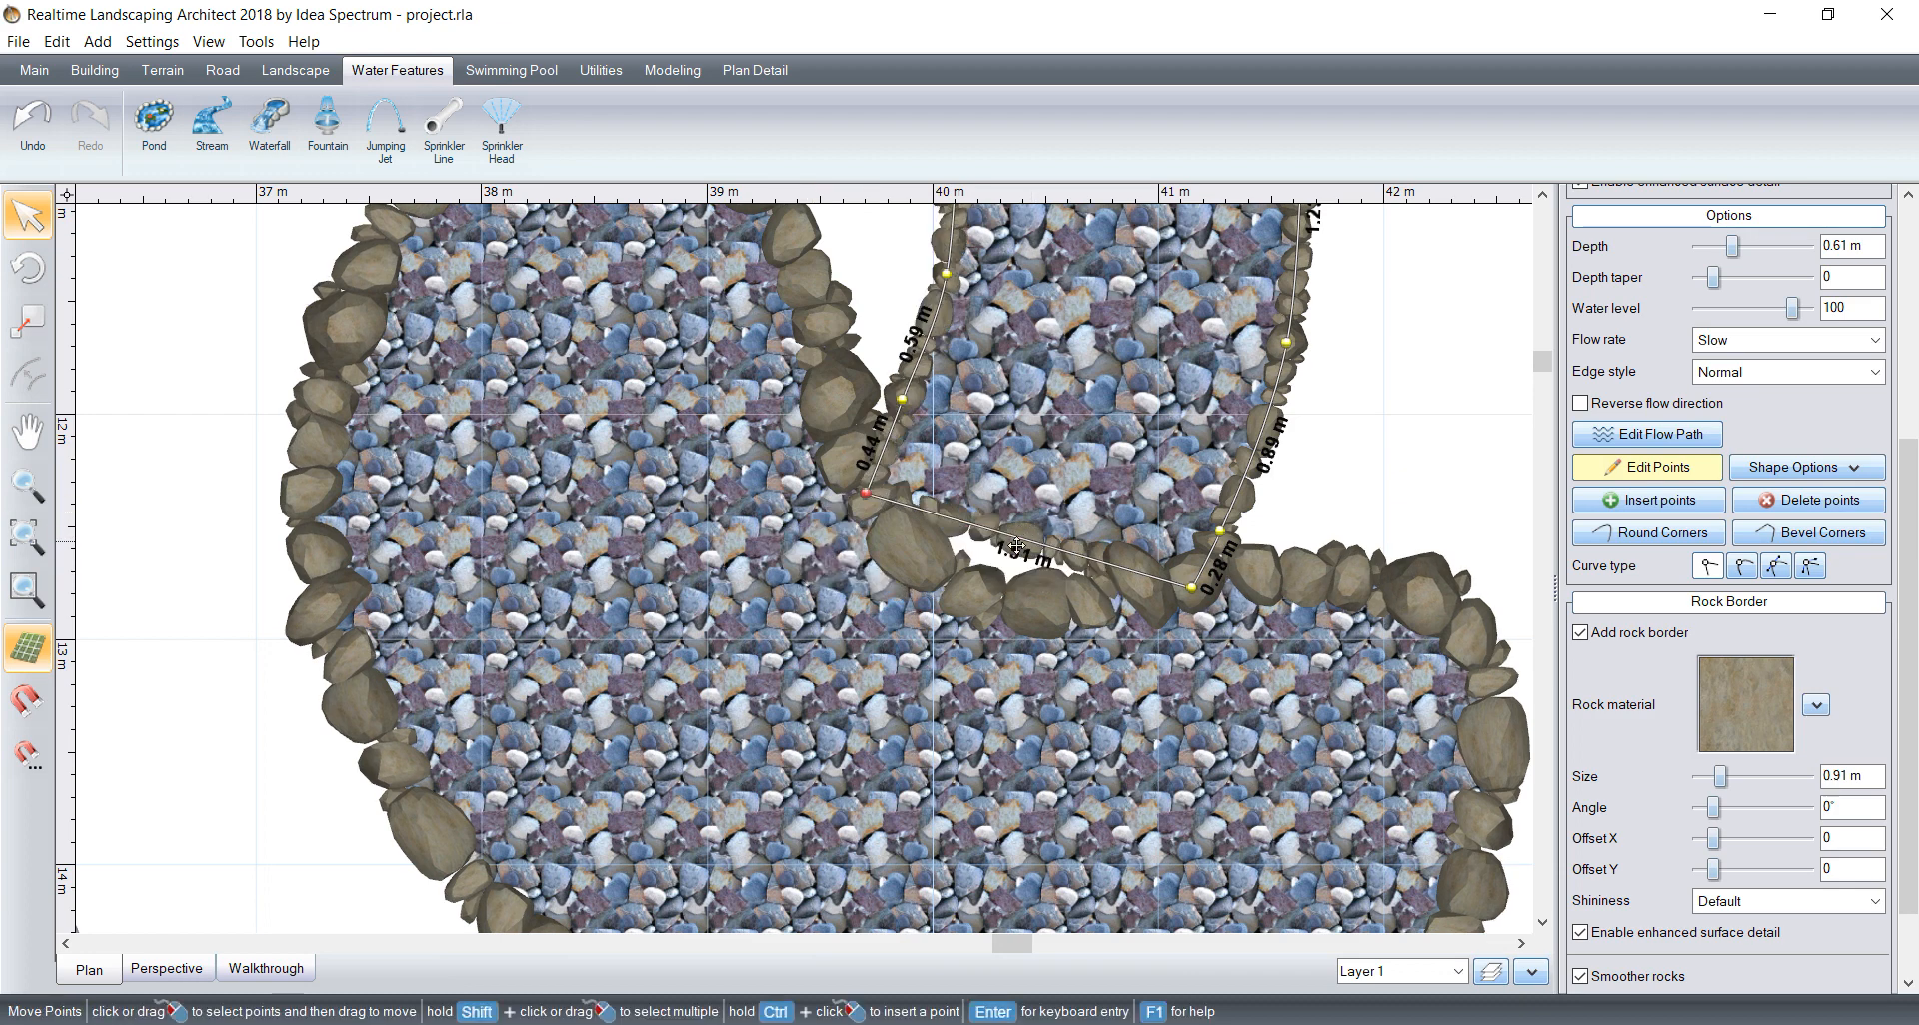
click(1633, 504)
drag(1019, 562, 981, 628)
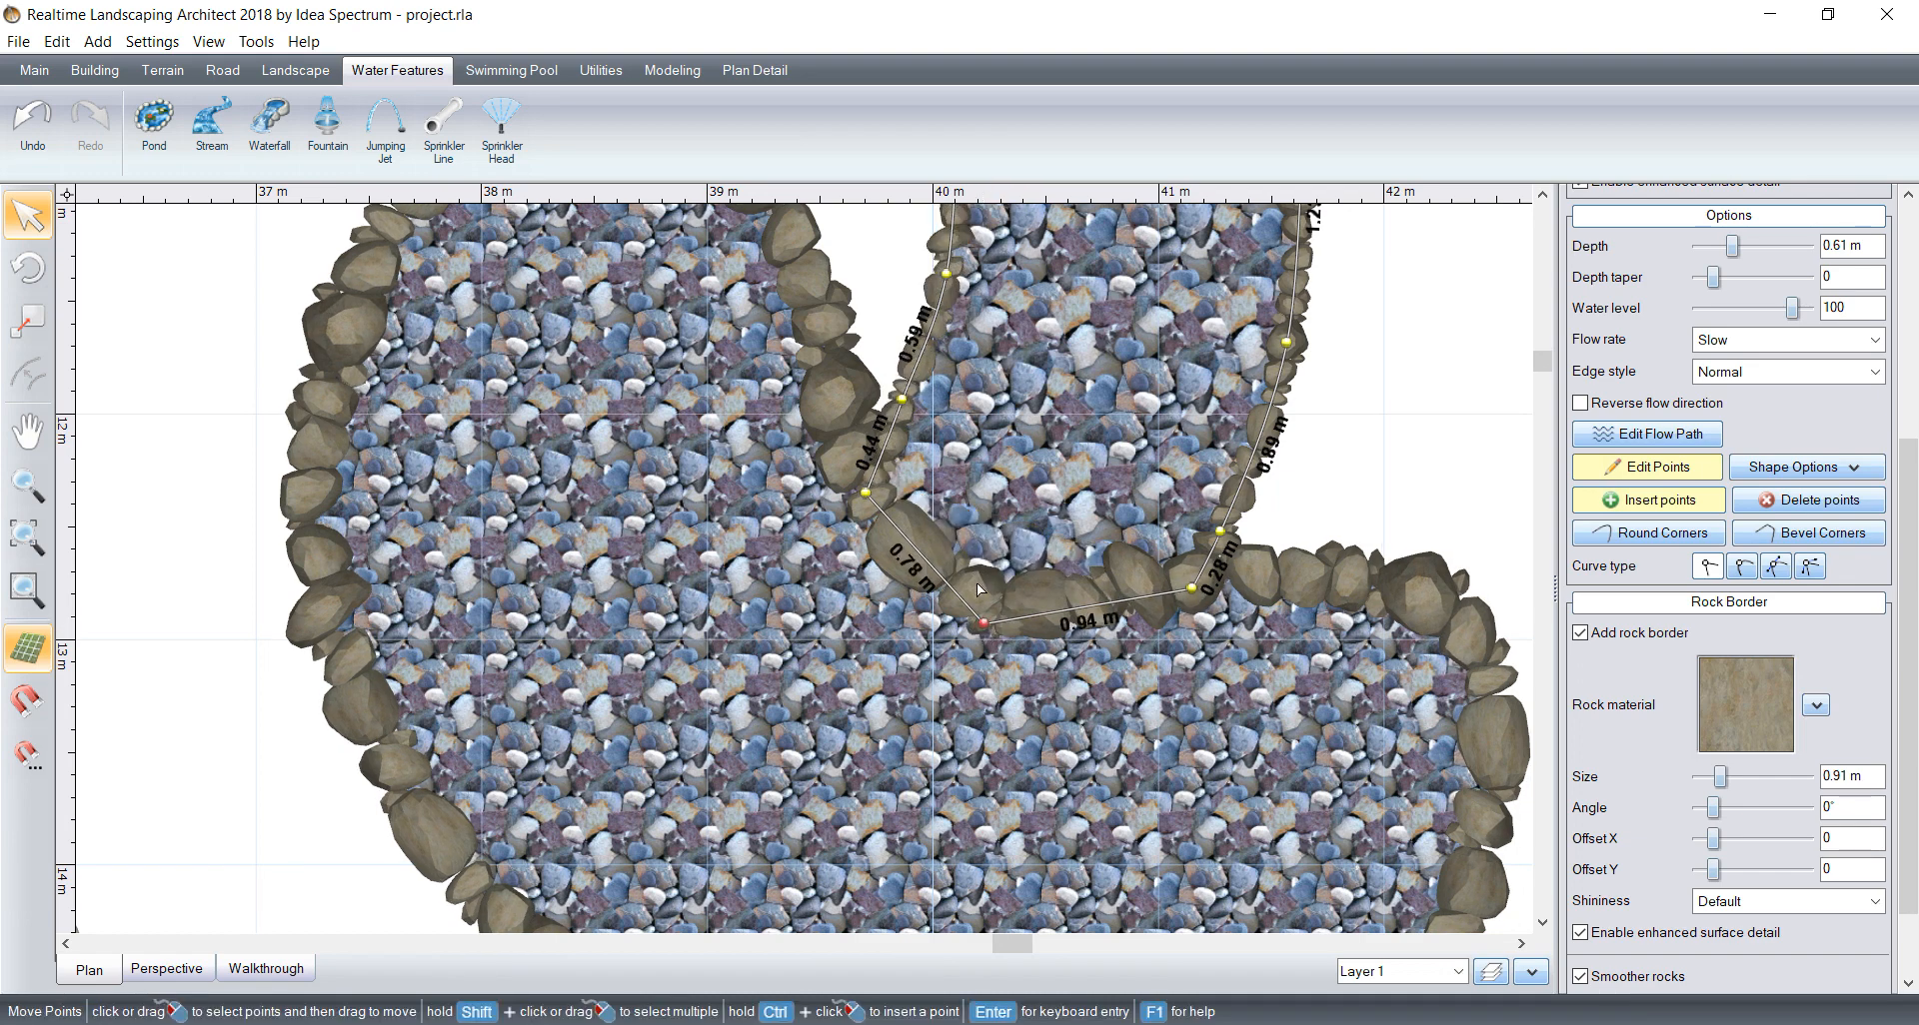
click(1740, 570)
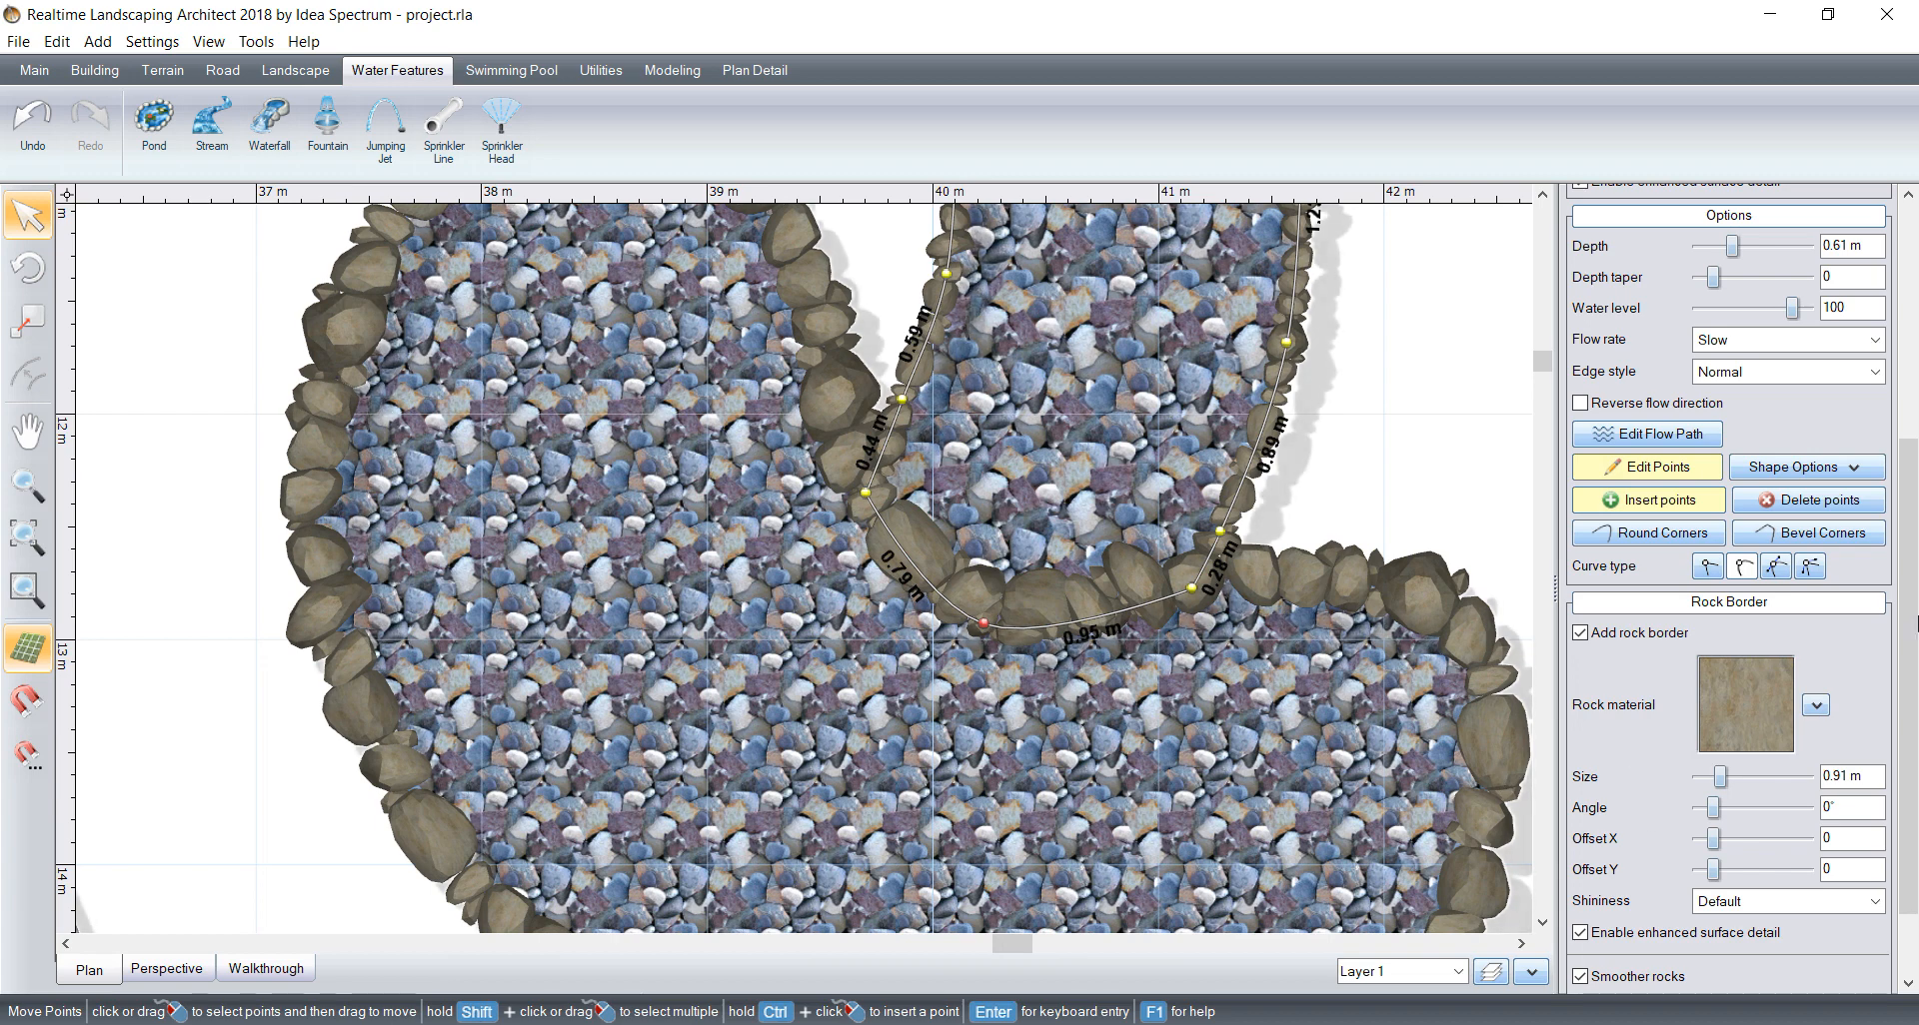
Step: Remove the stream's rock border along its curved lower end where it meets the pond
scroll(1654, 899, down, 2)
click(1649, 939)
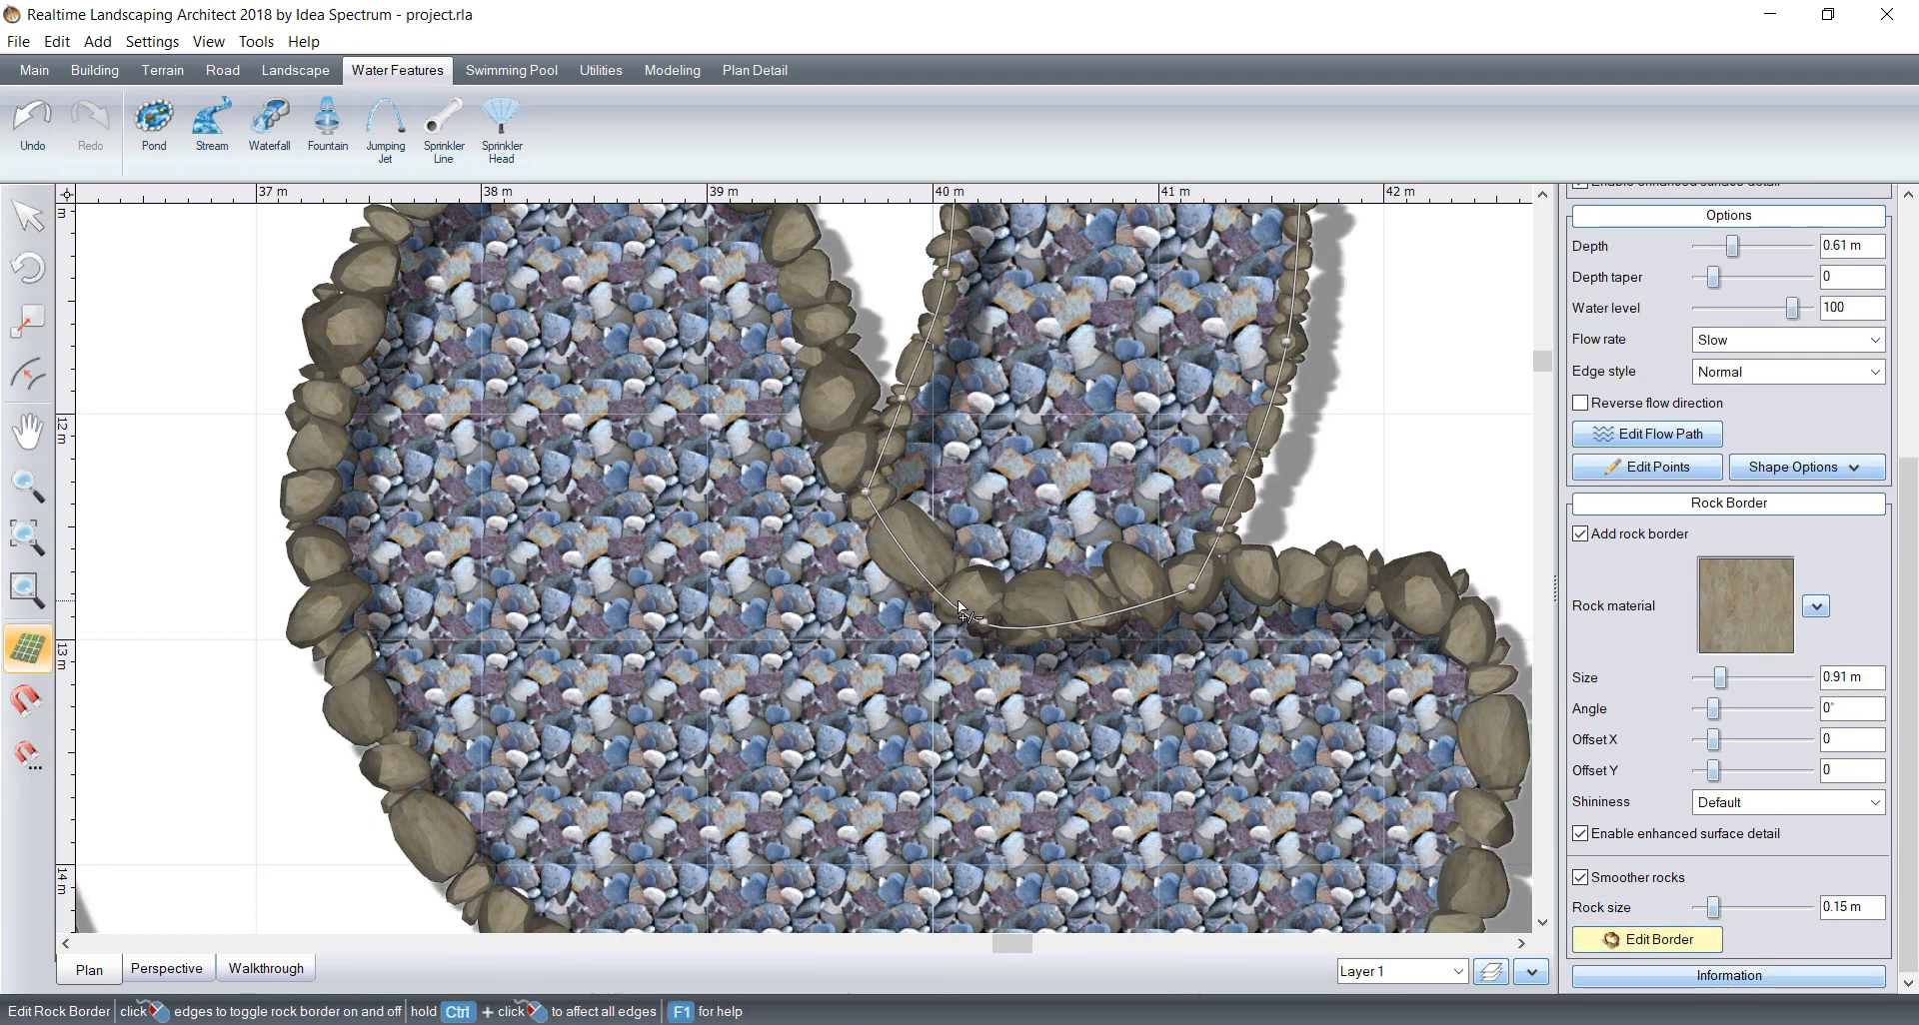
click(1002, 632)
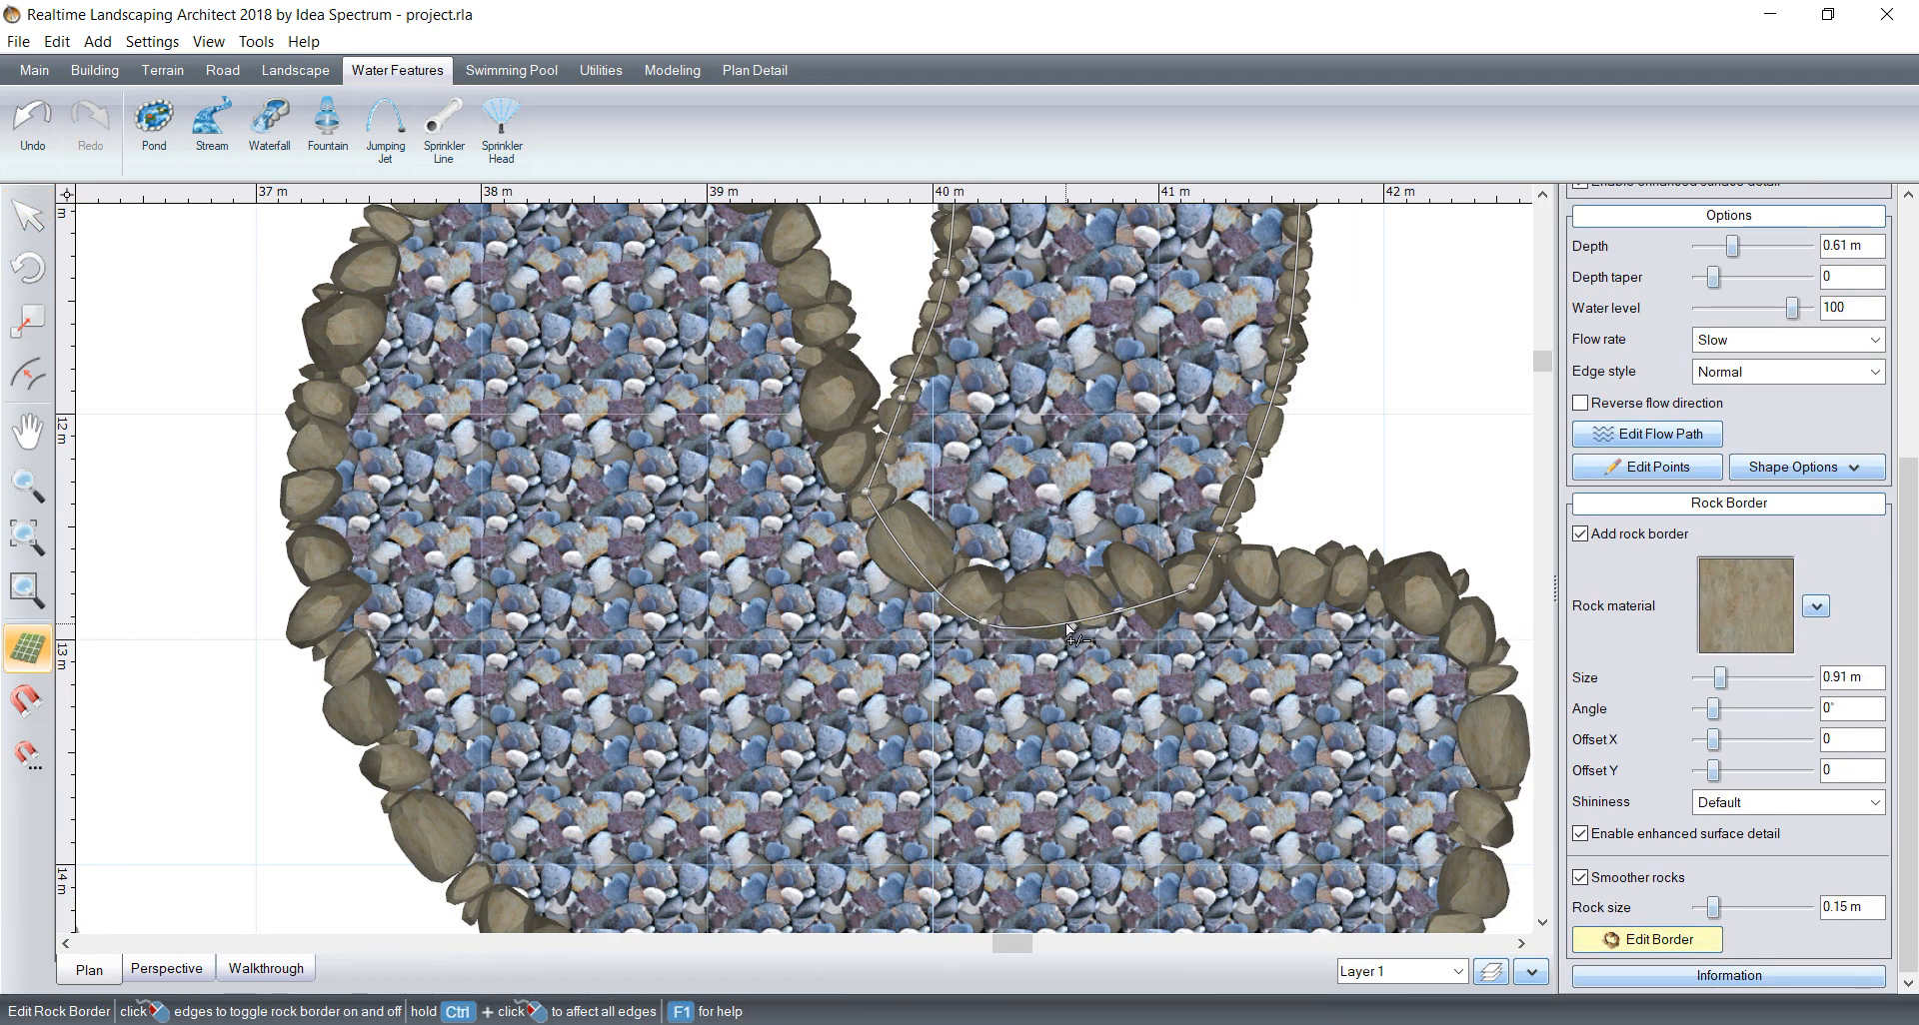
click(1631, 942)
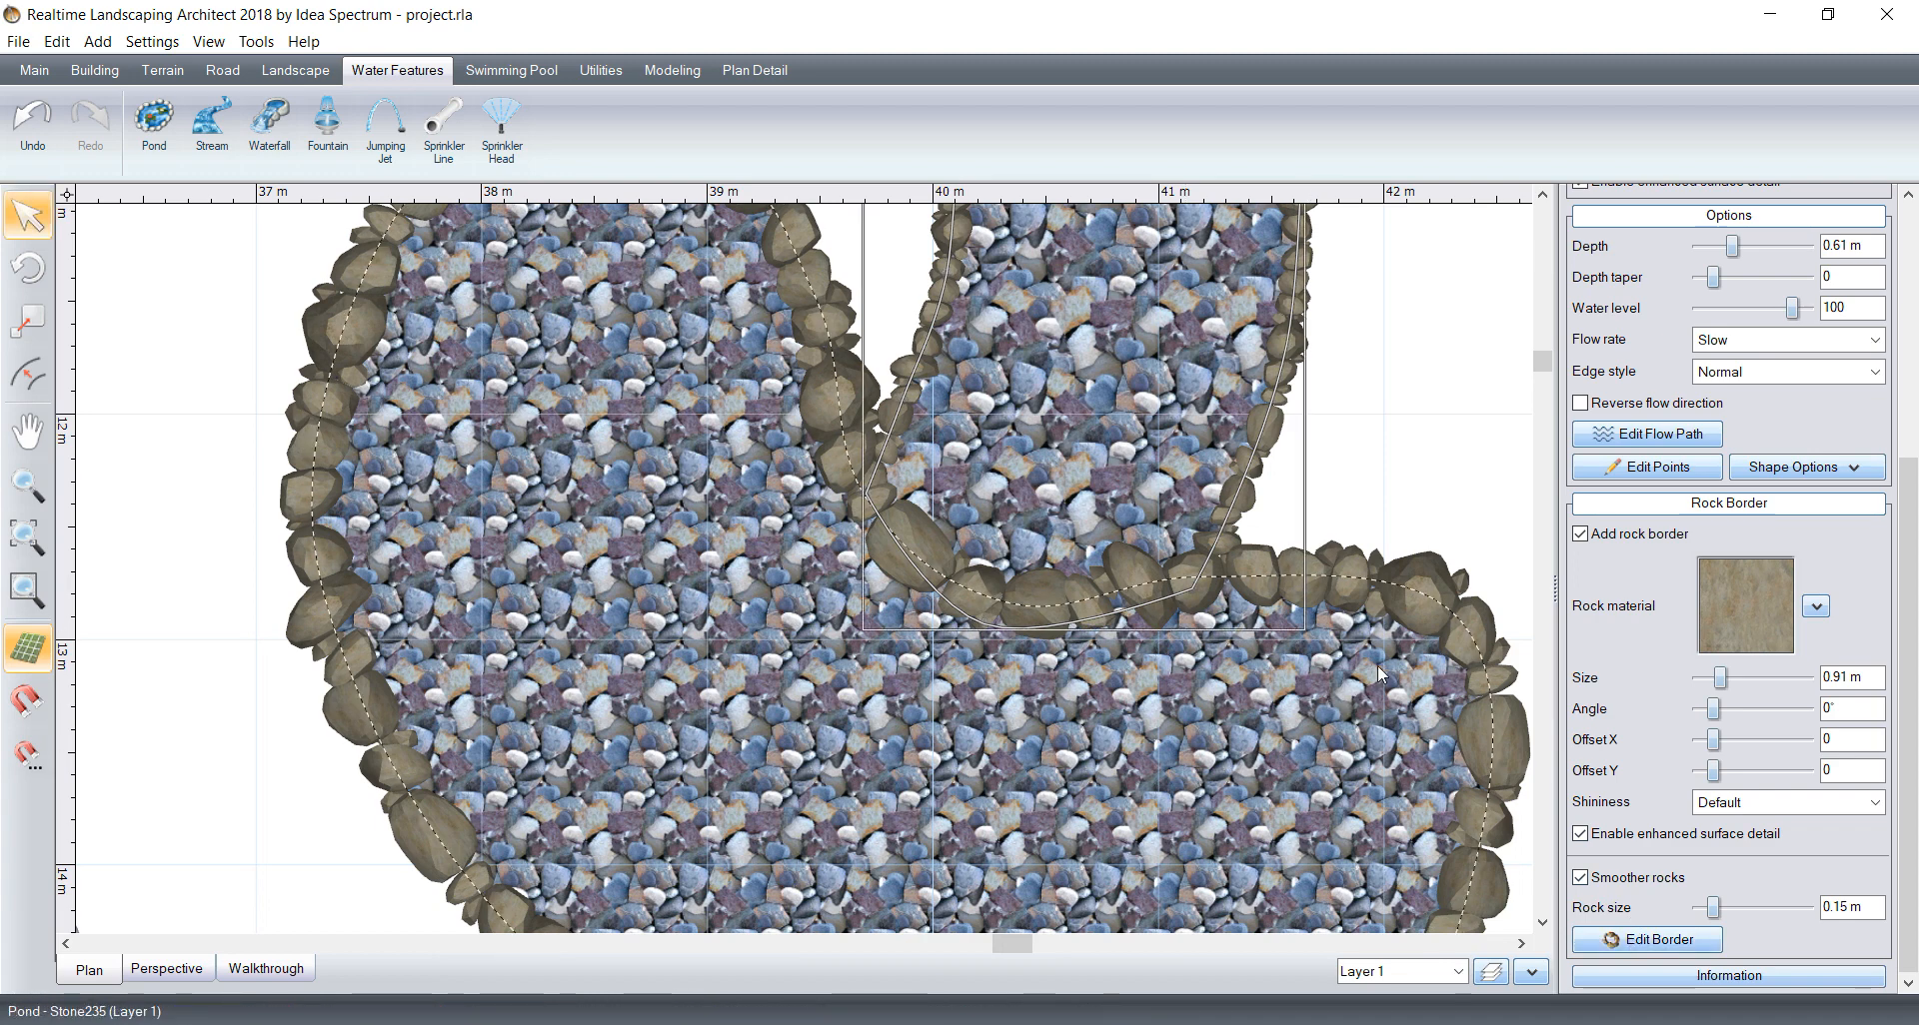
Step: Remove the pond's rock border from the edges where the stream flows in
click(1401, 613)
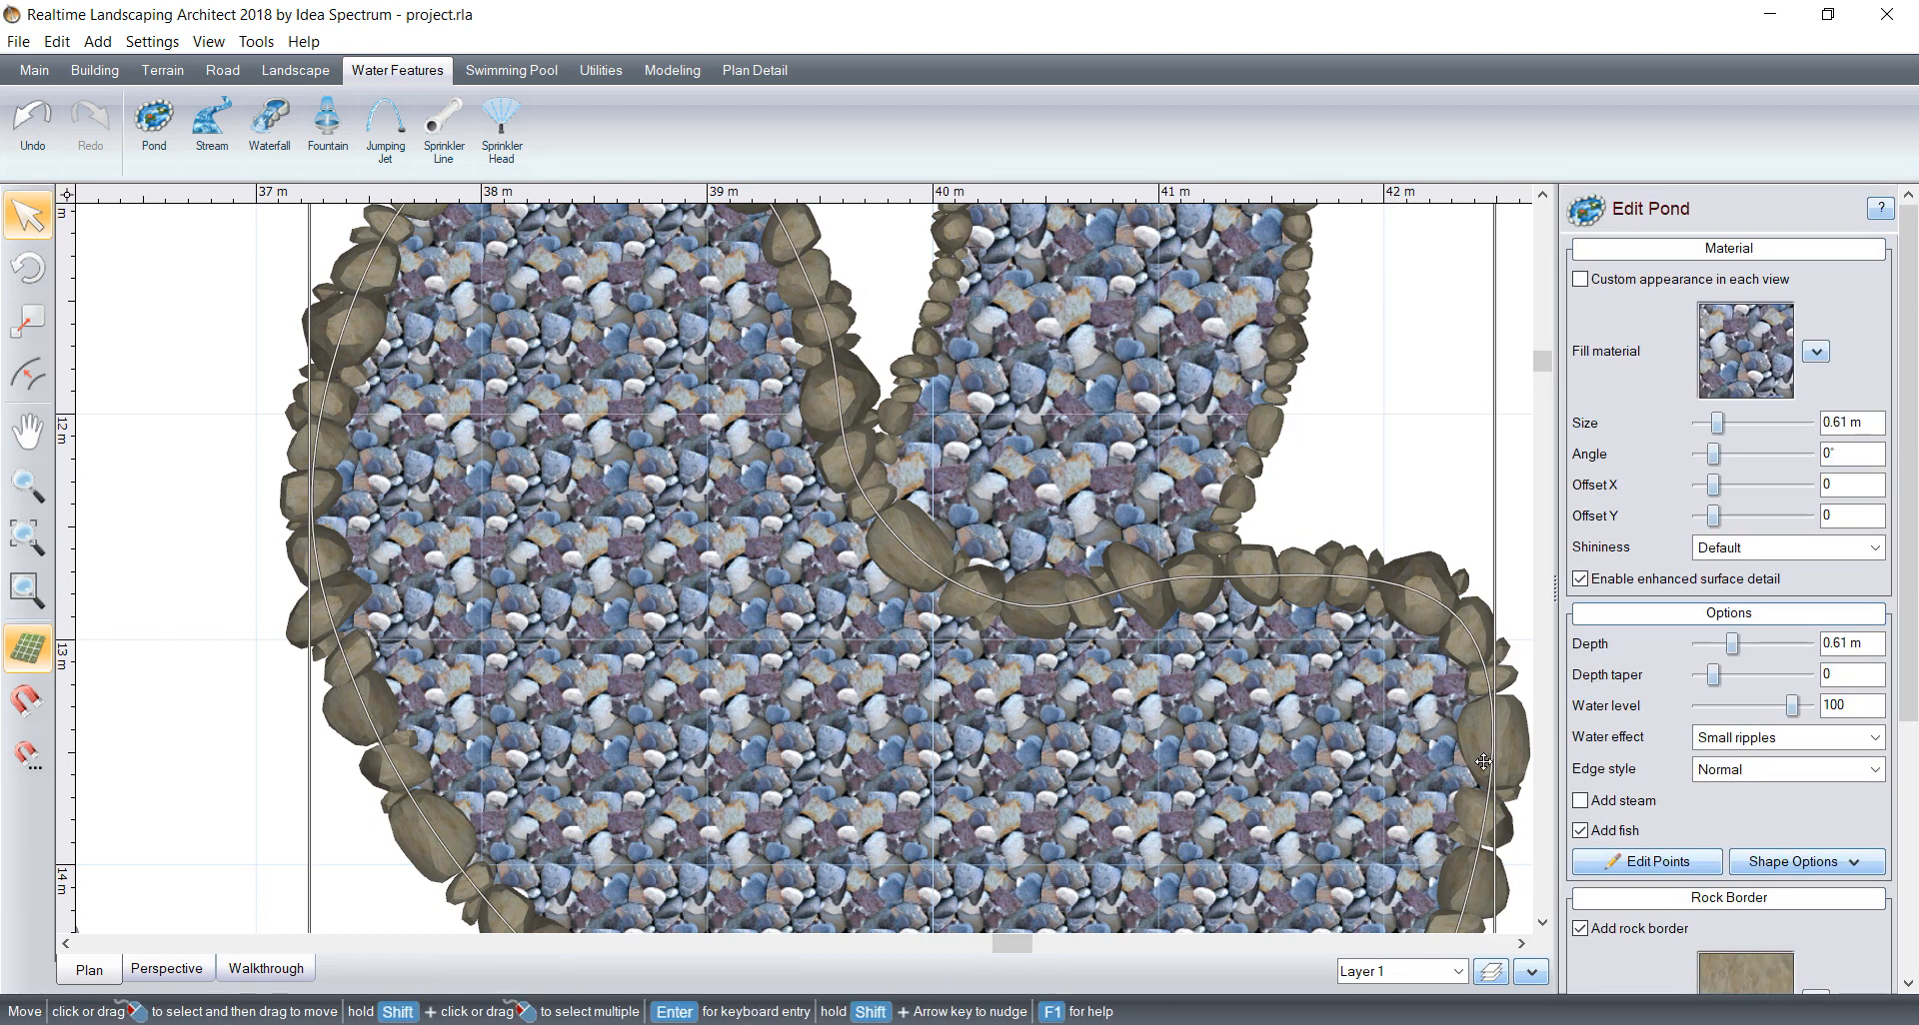
click(1909, 740)
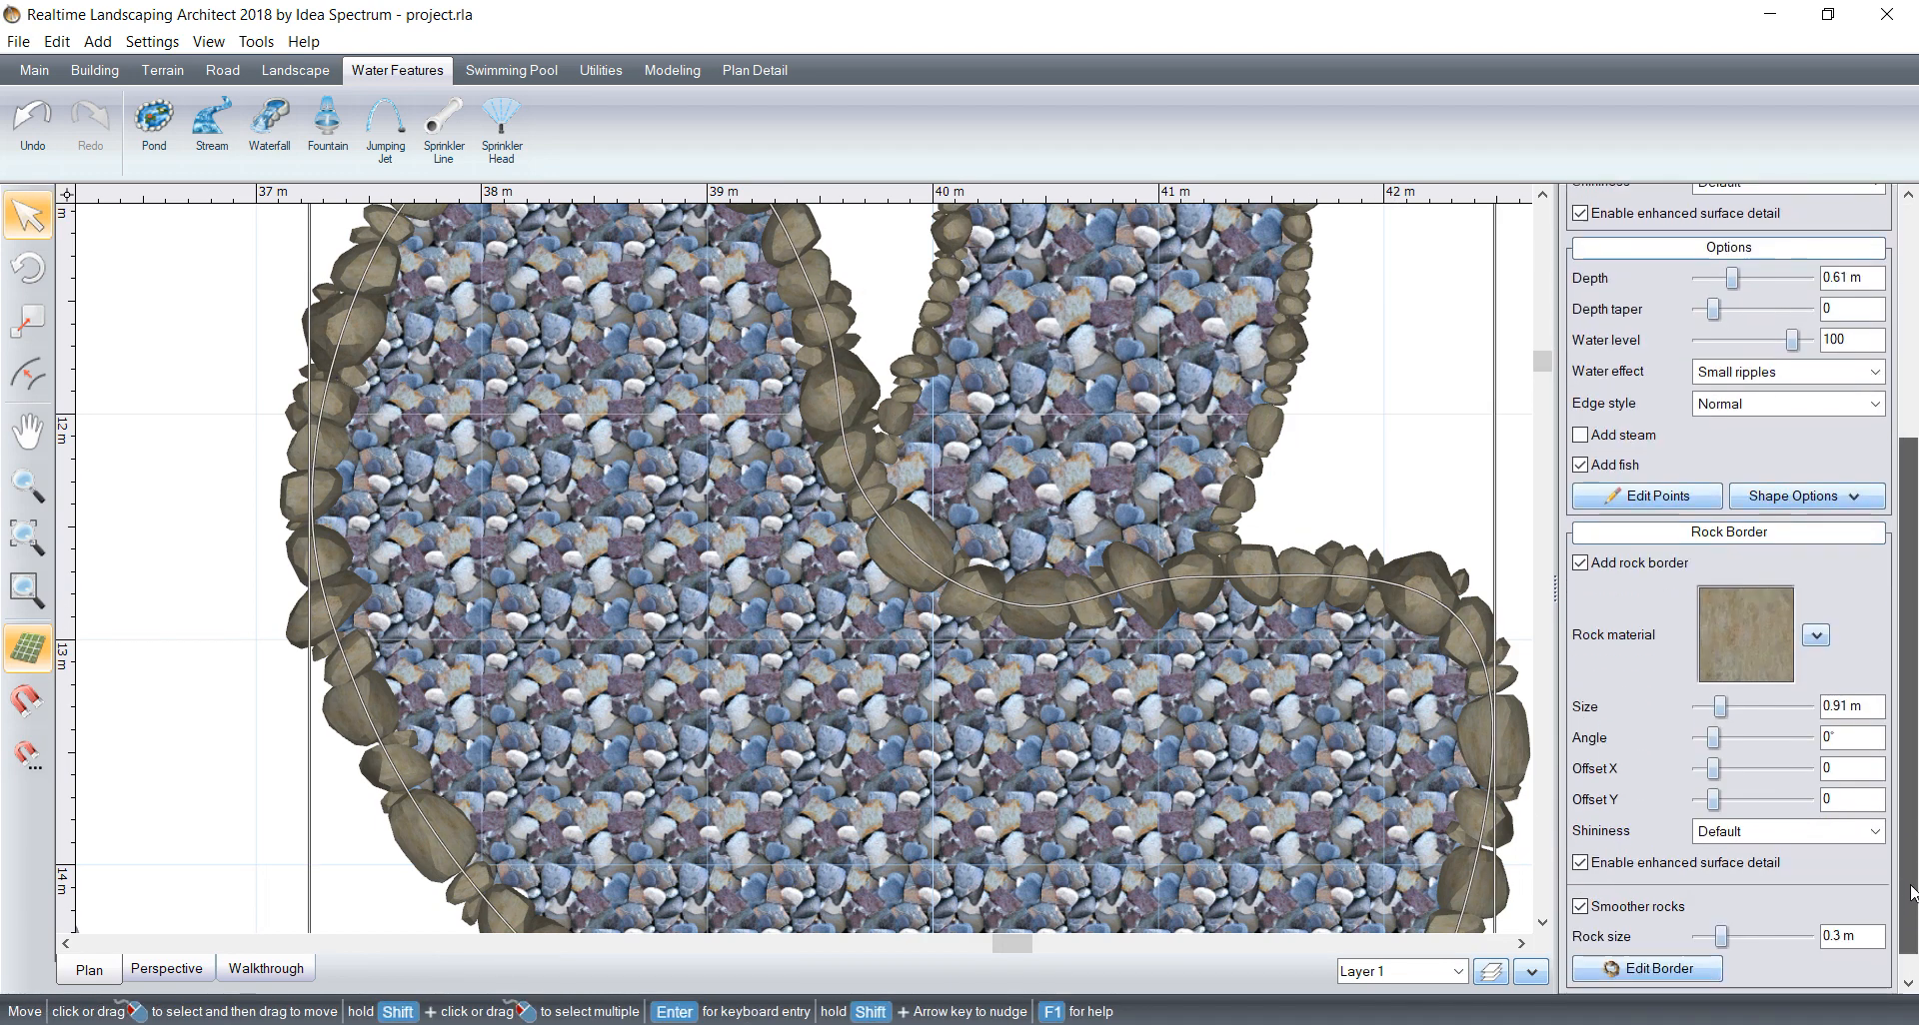
click(1659, 963)
click(957, 596)
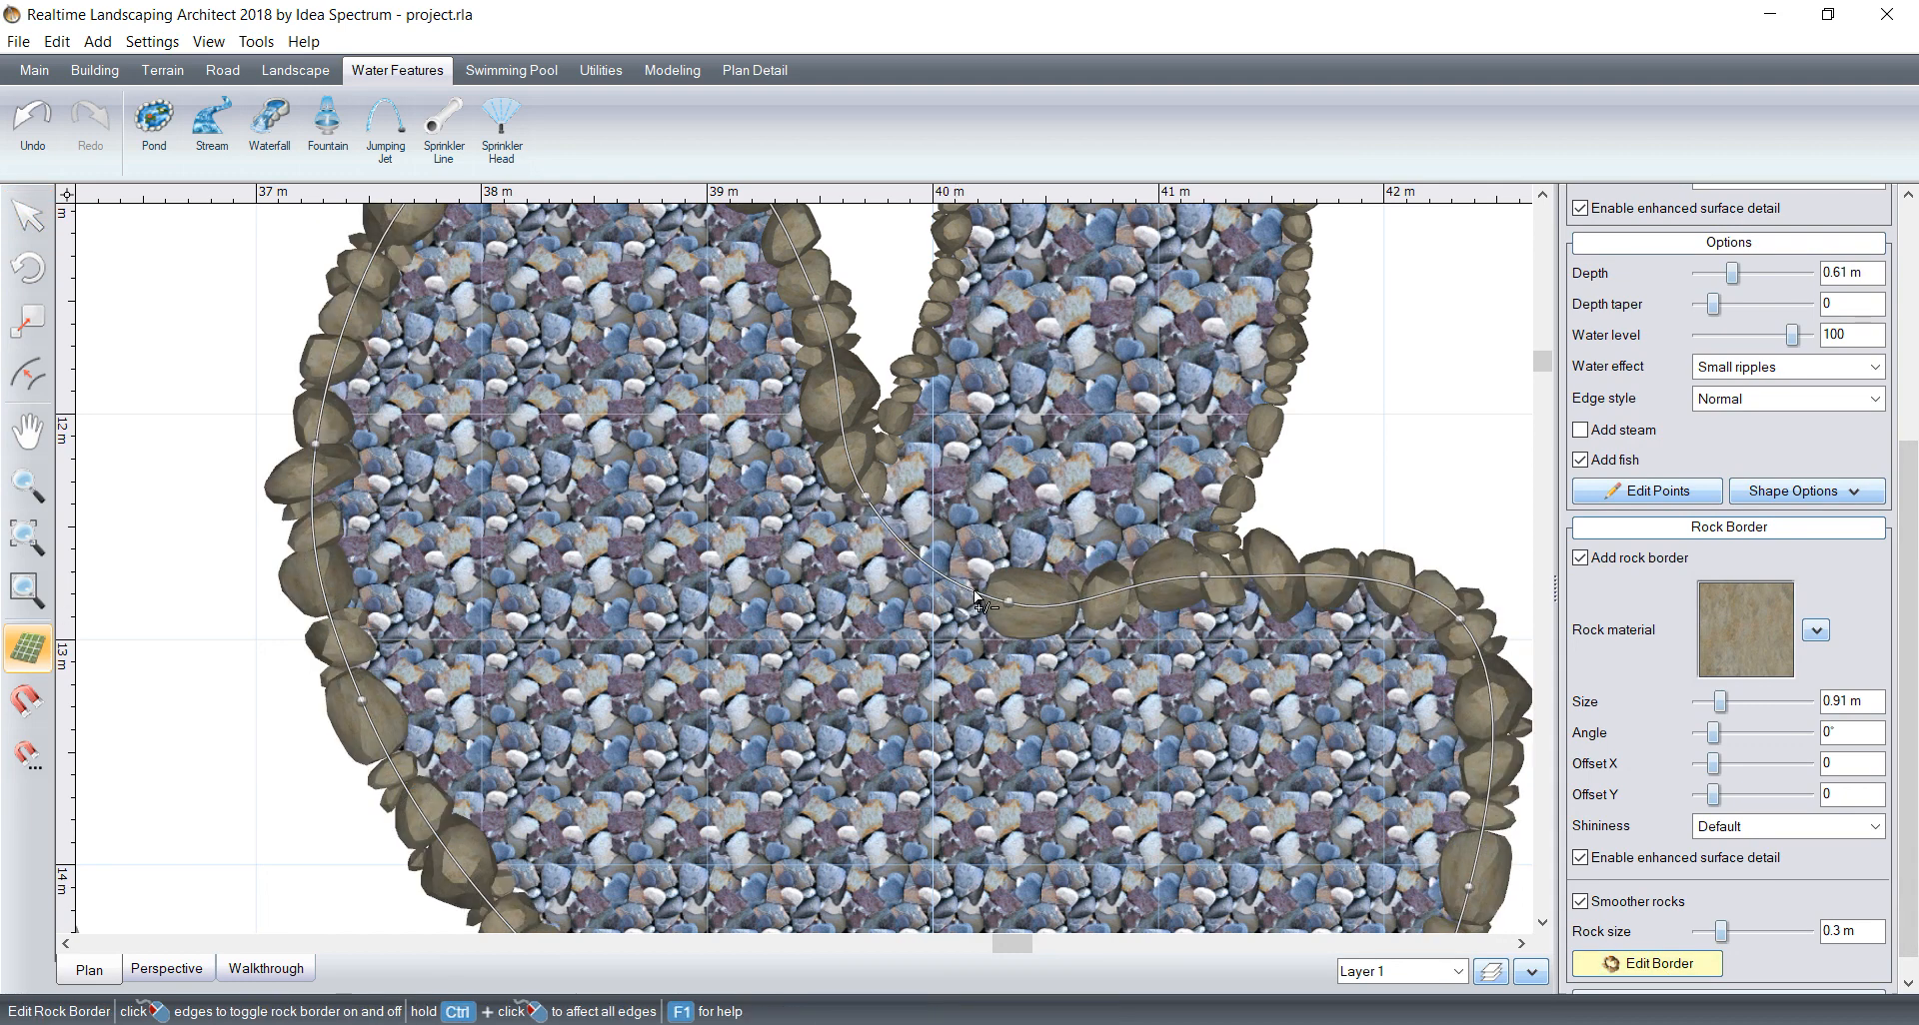
click(1105, 605)
scroll(1059, 711, down, 4)
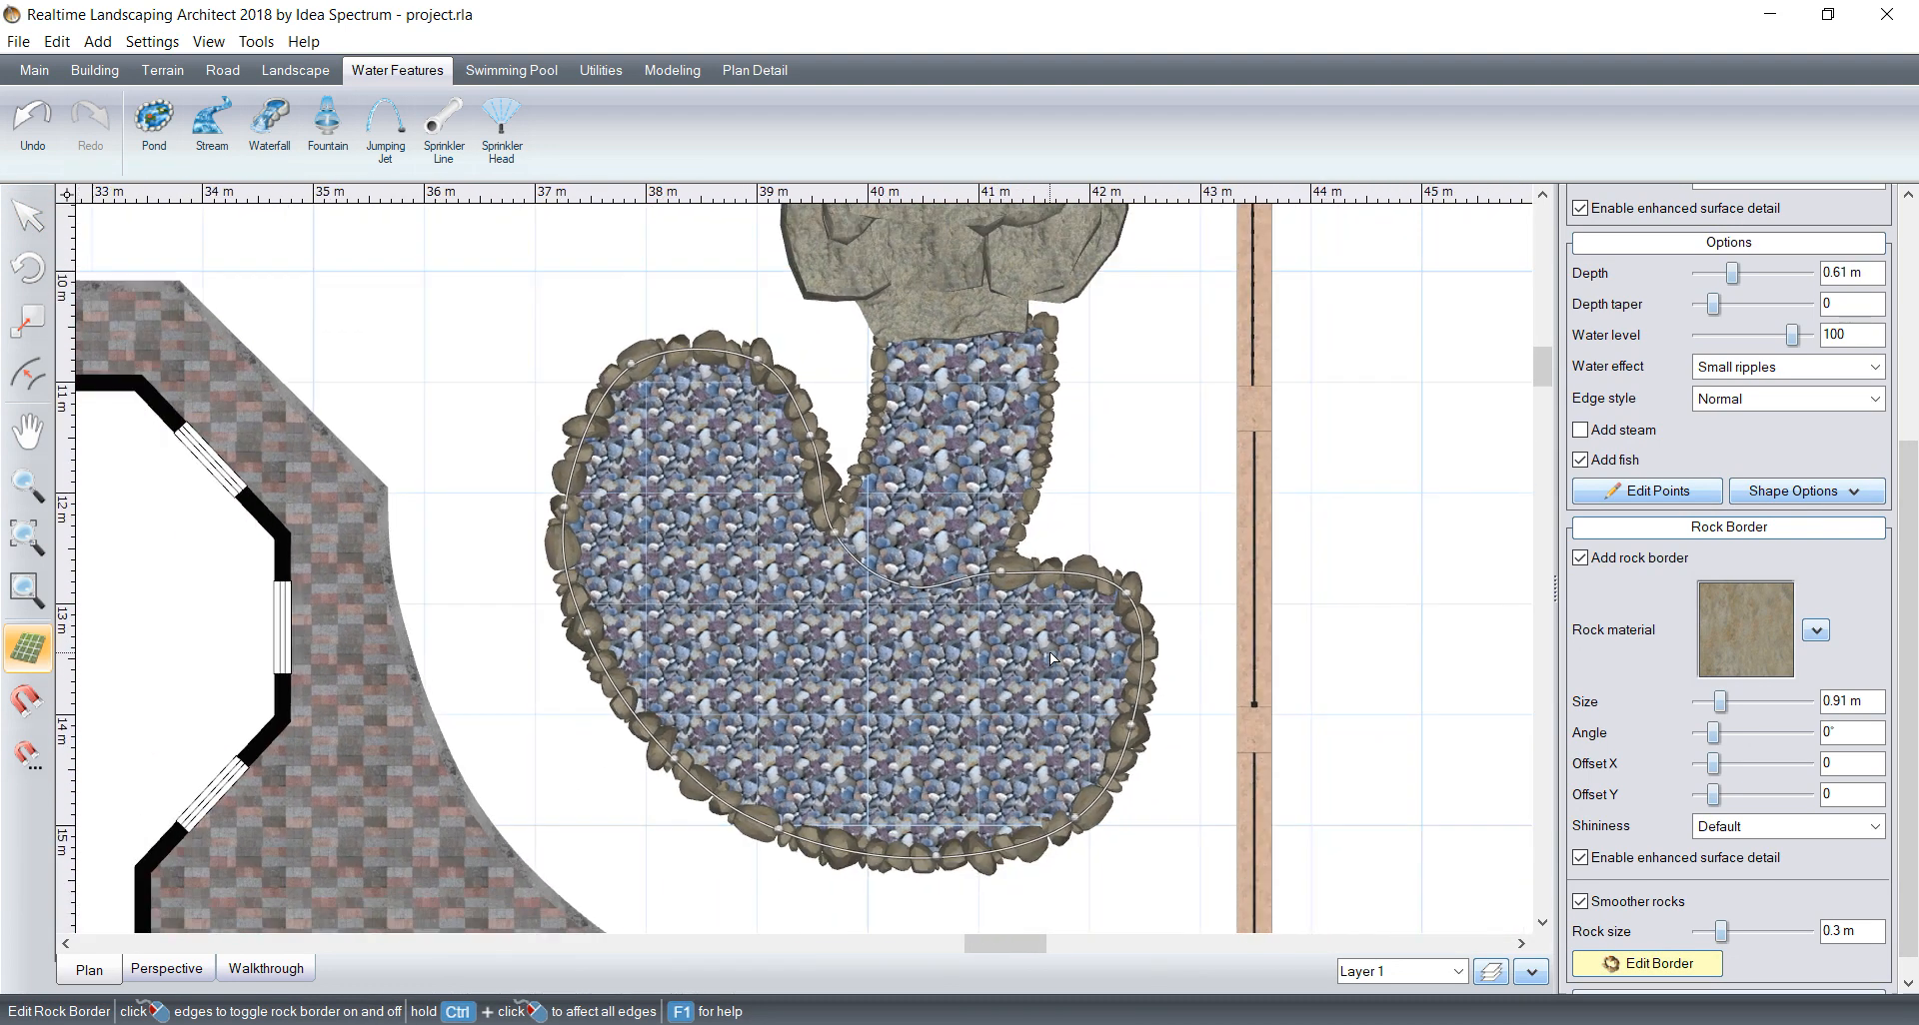
click(1595, 968)
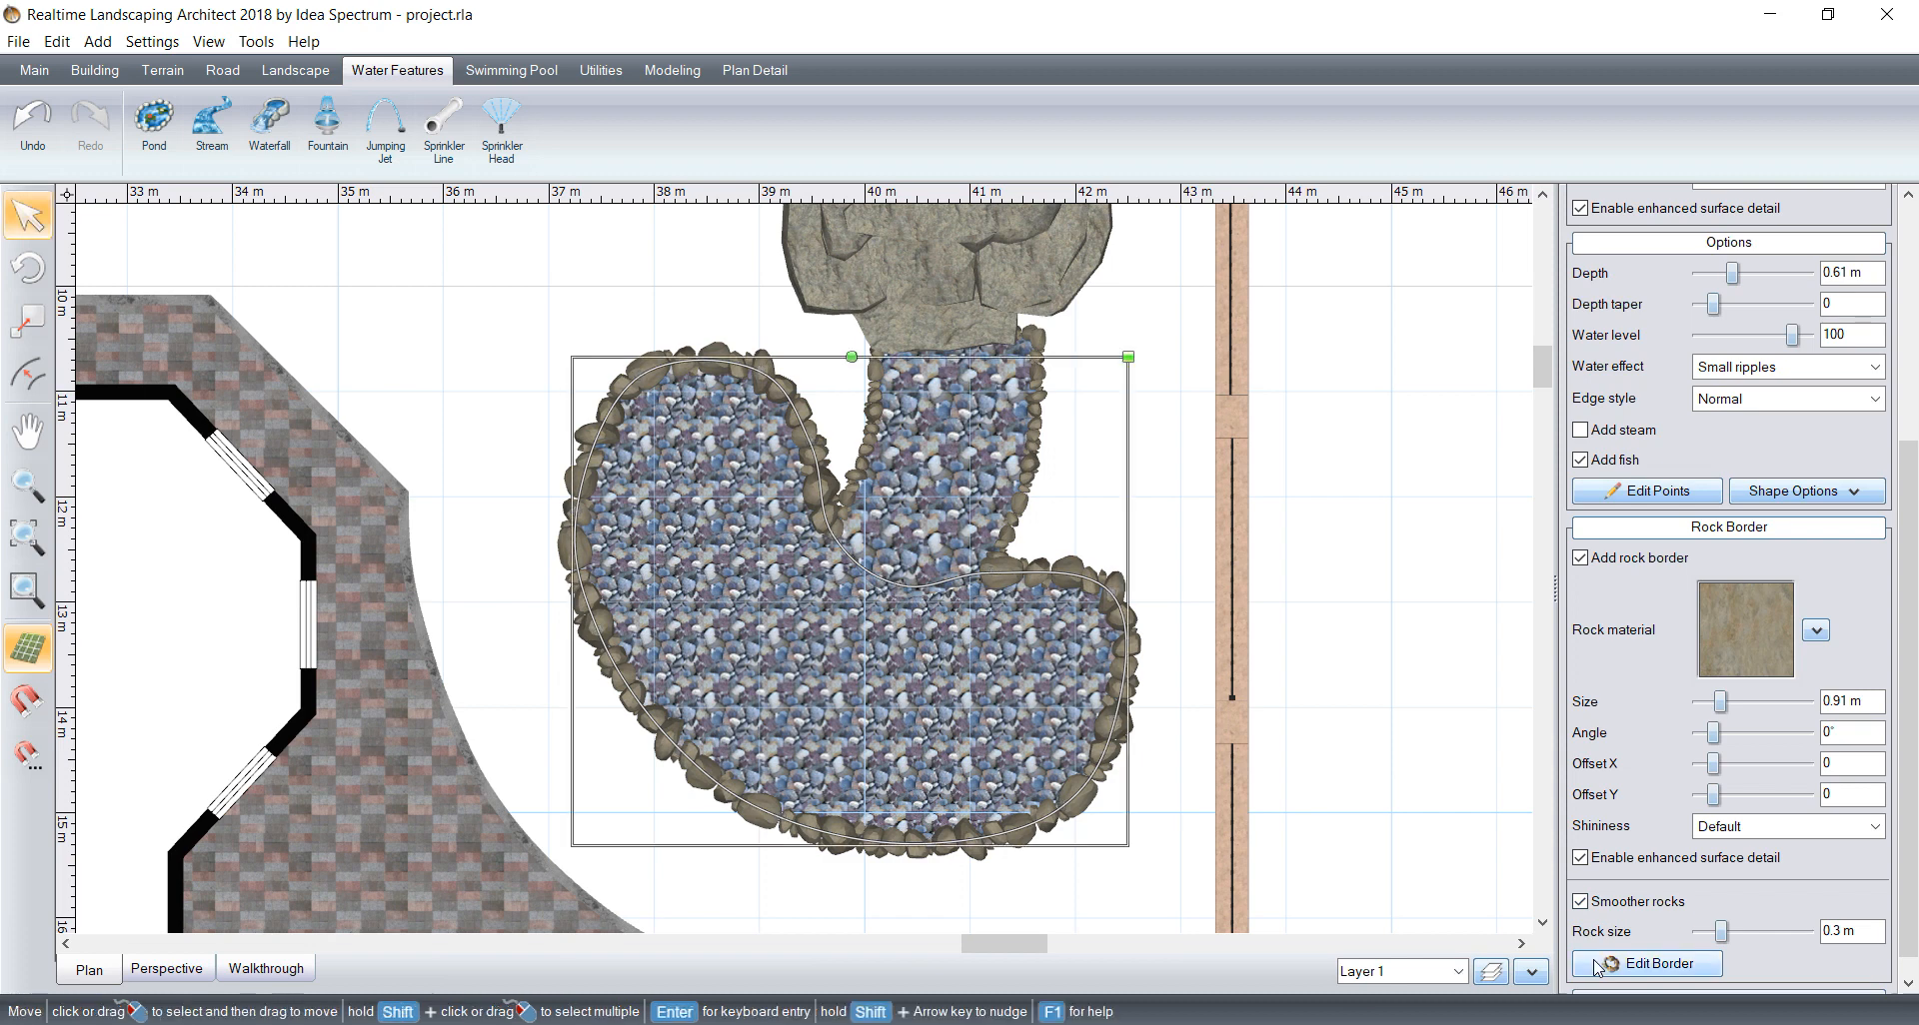
click(1072, 484)
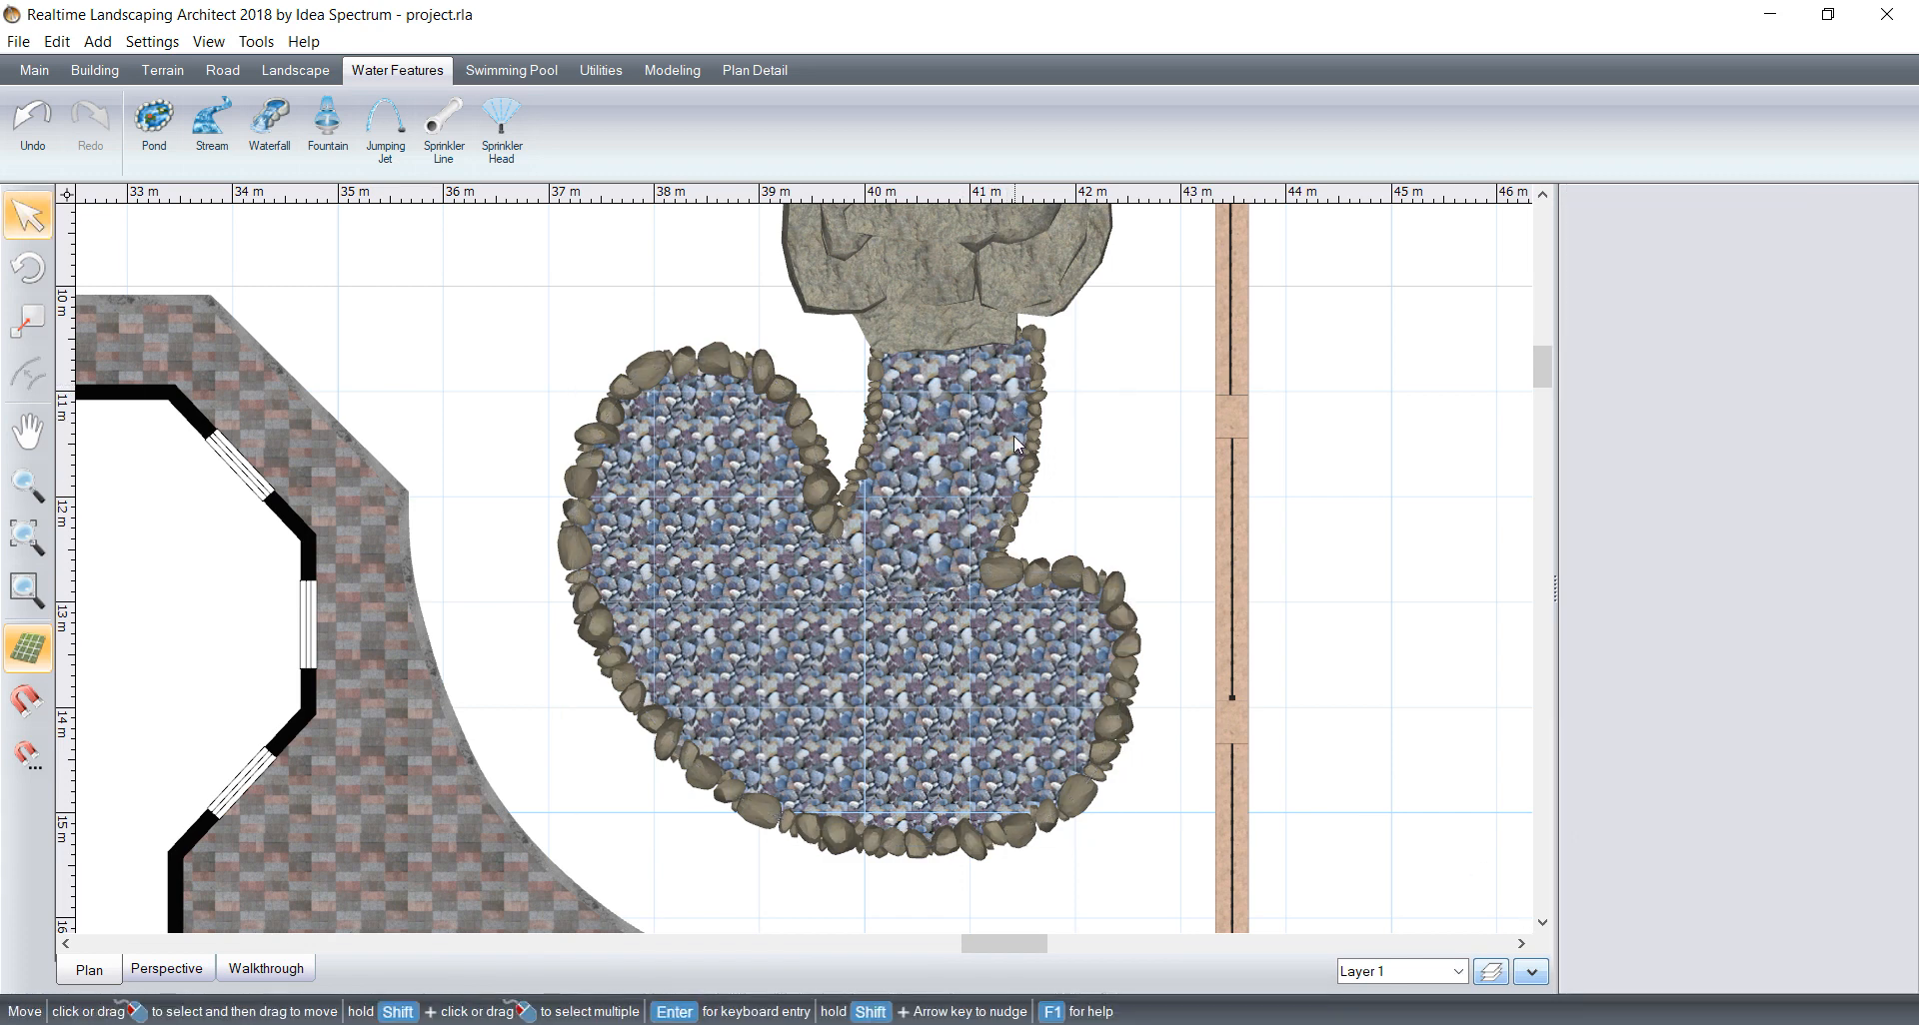
Step: Move the stream's edge points to straighten its fence side and make its upper edge about 1.37 m wide, and save the project
click(1011, 476)
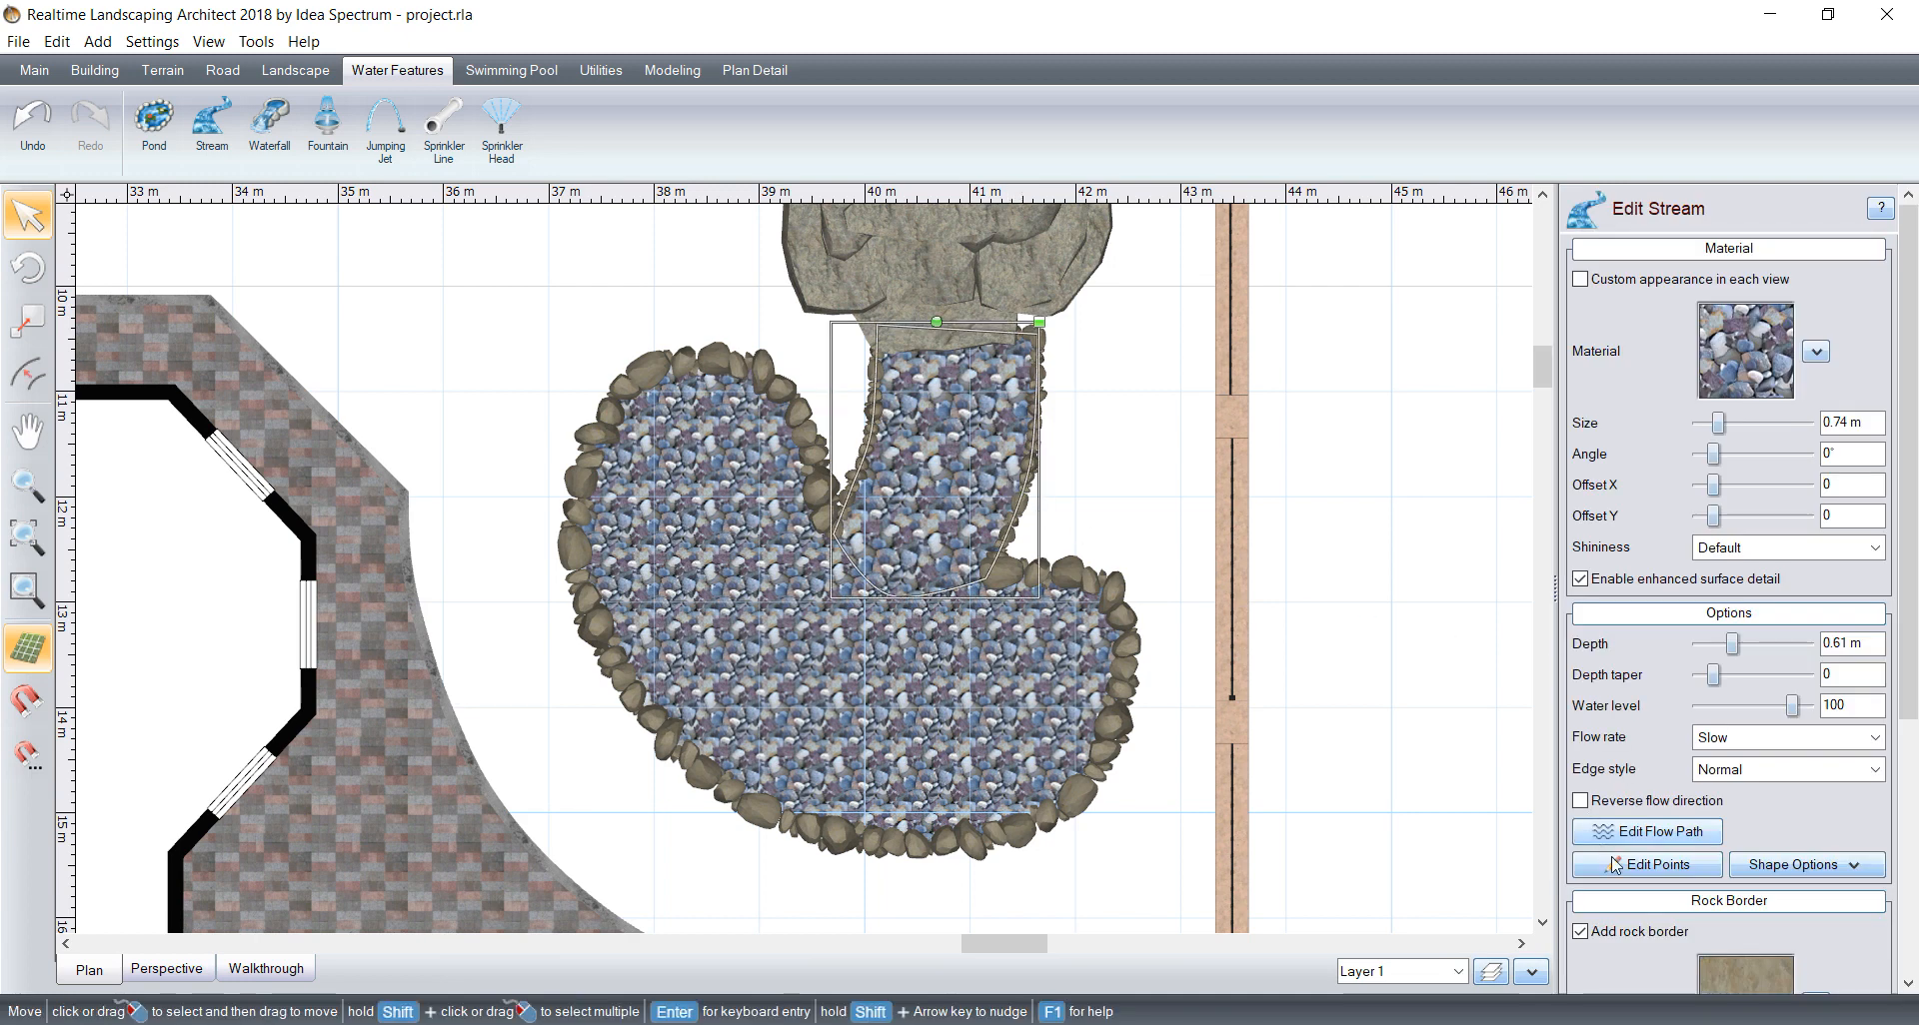
click(1631, 870)
scroll(1111, 275, up, 1)
drag(1100, 267, 1076, 259)
drag(1098, 430, 1063, 434)
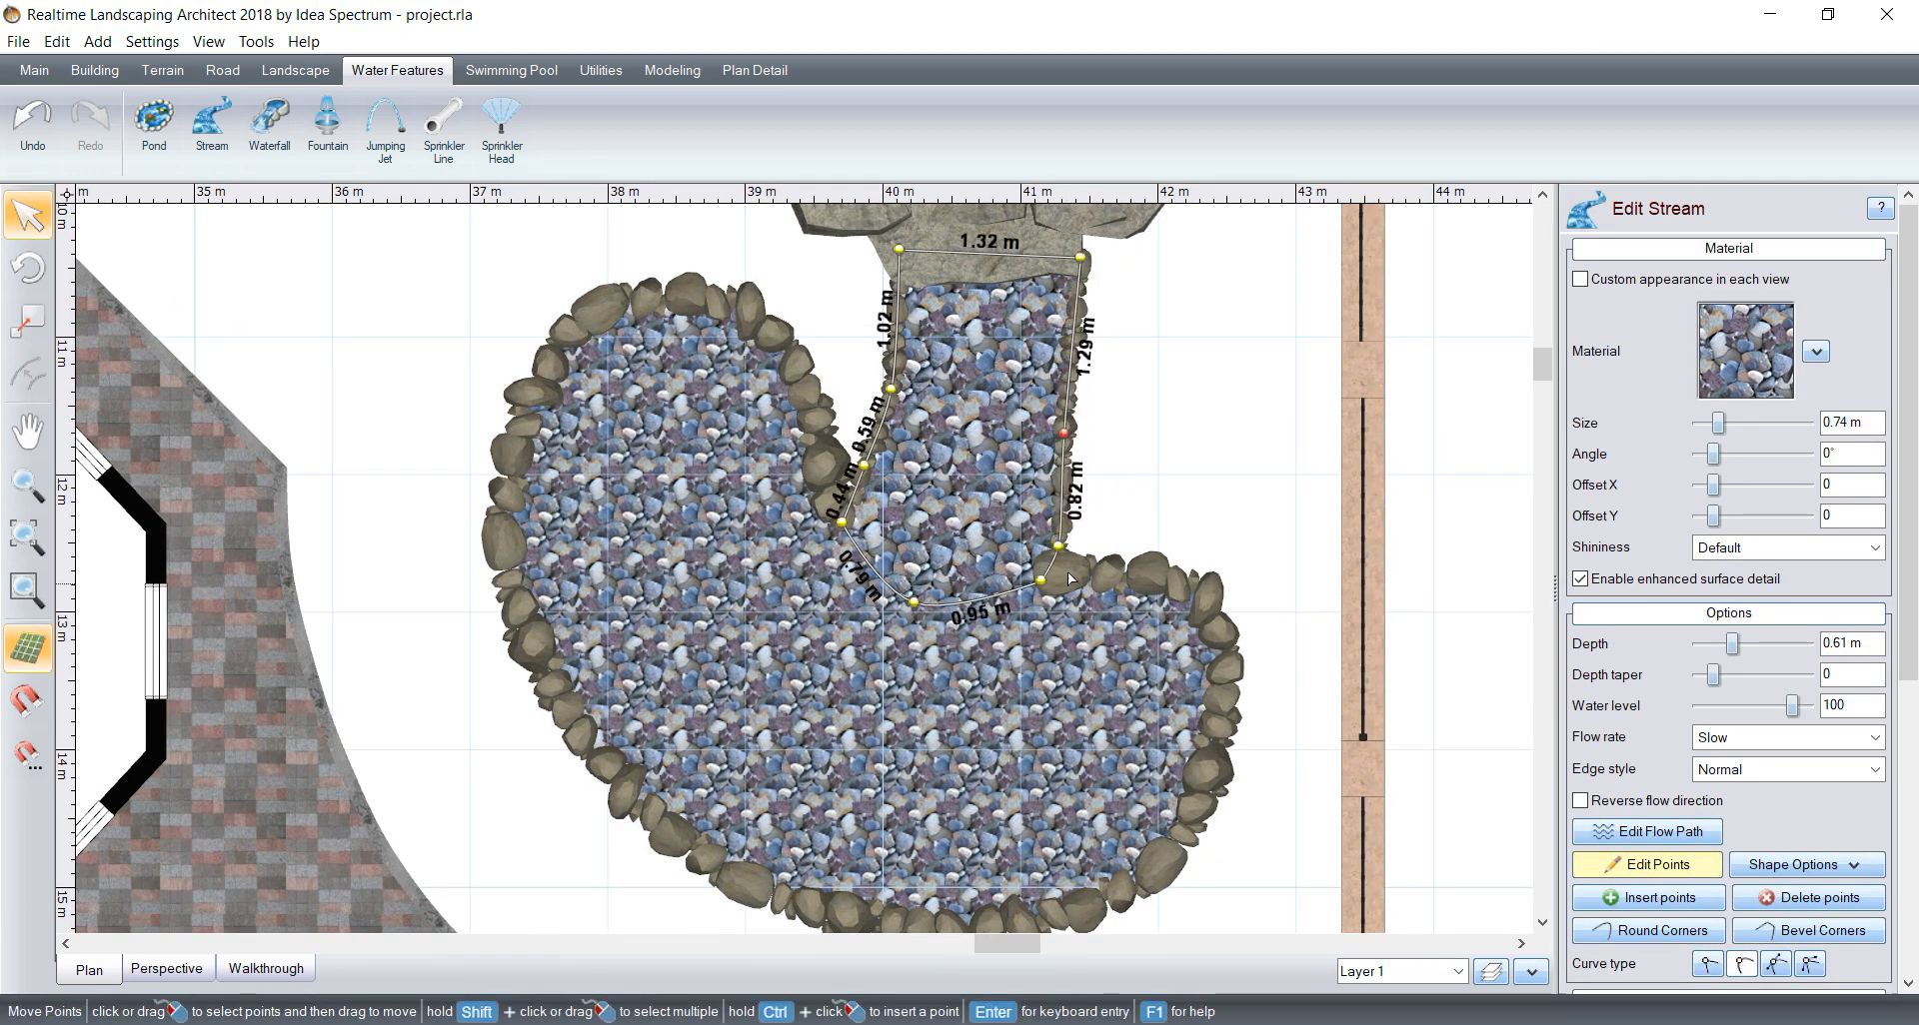
drag(1053, 556, 1044, 560)
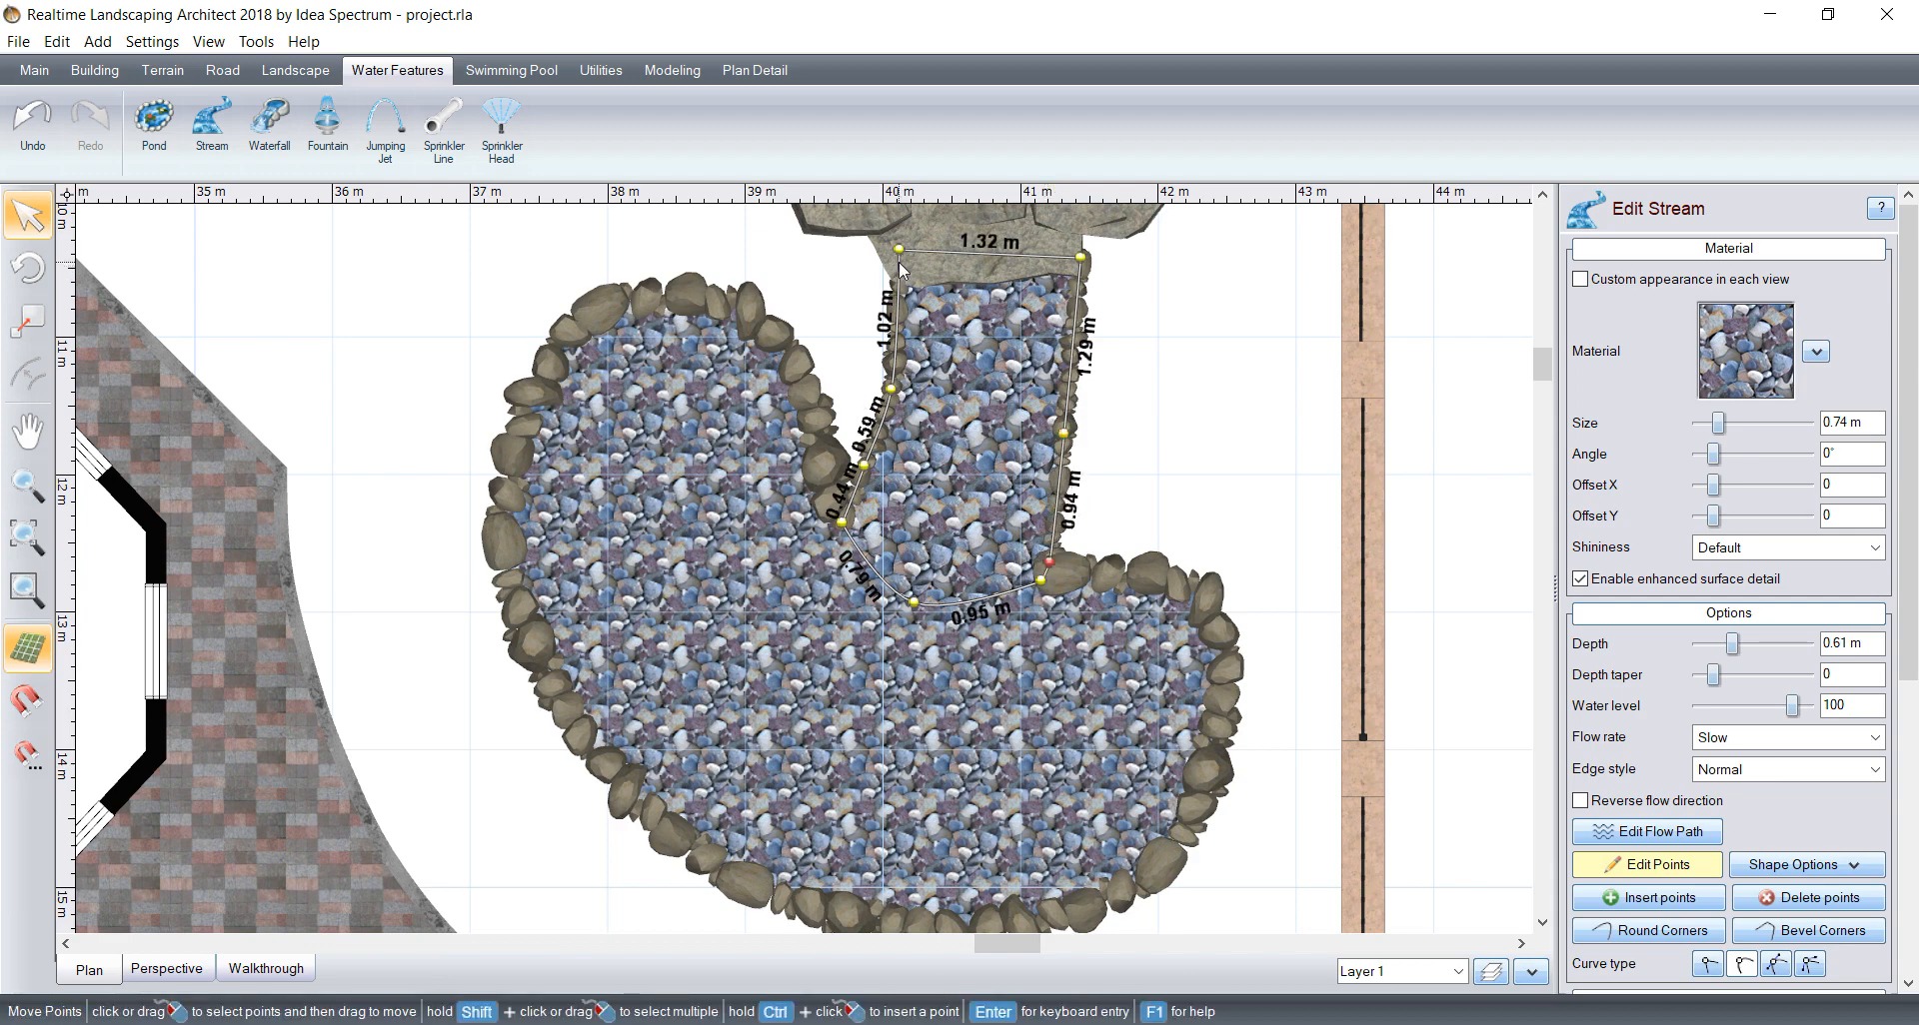
drag(900, 263, 892, 272)
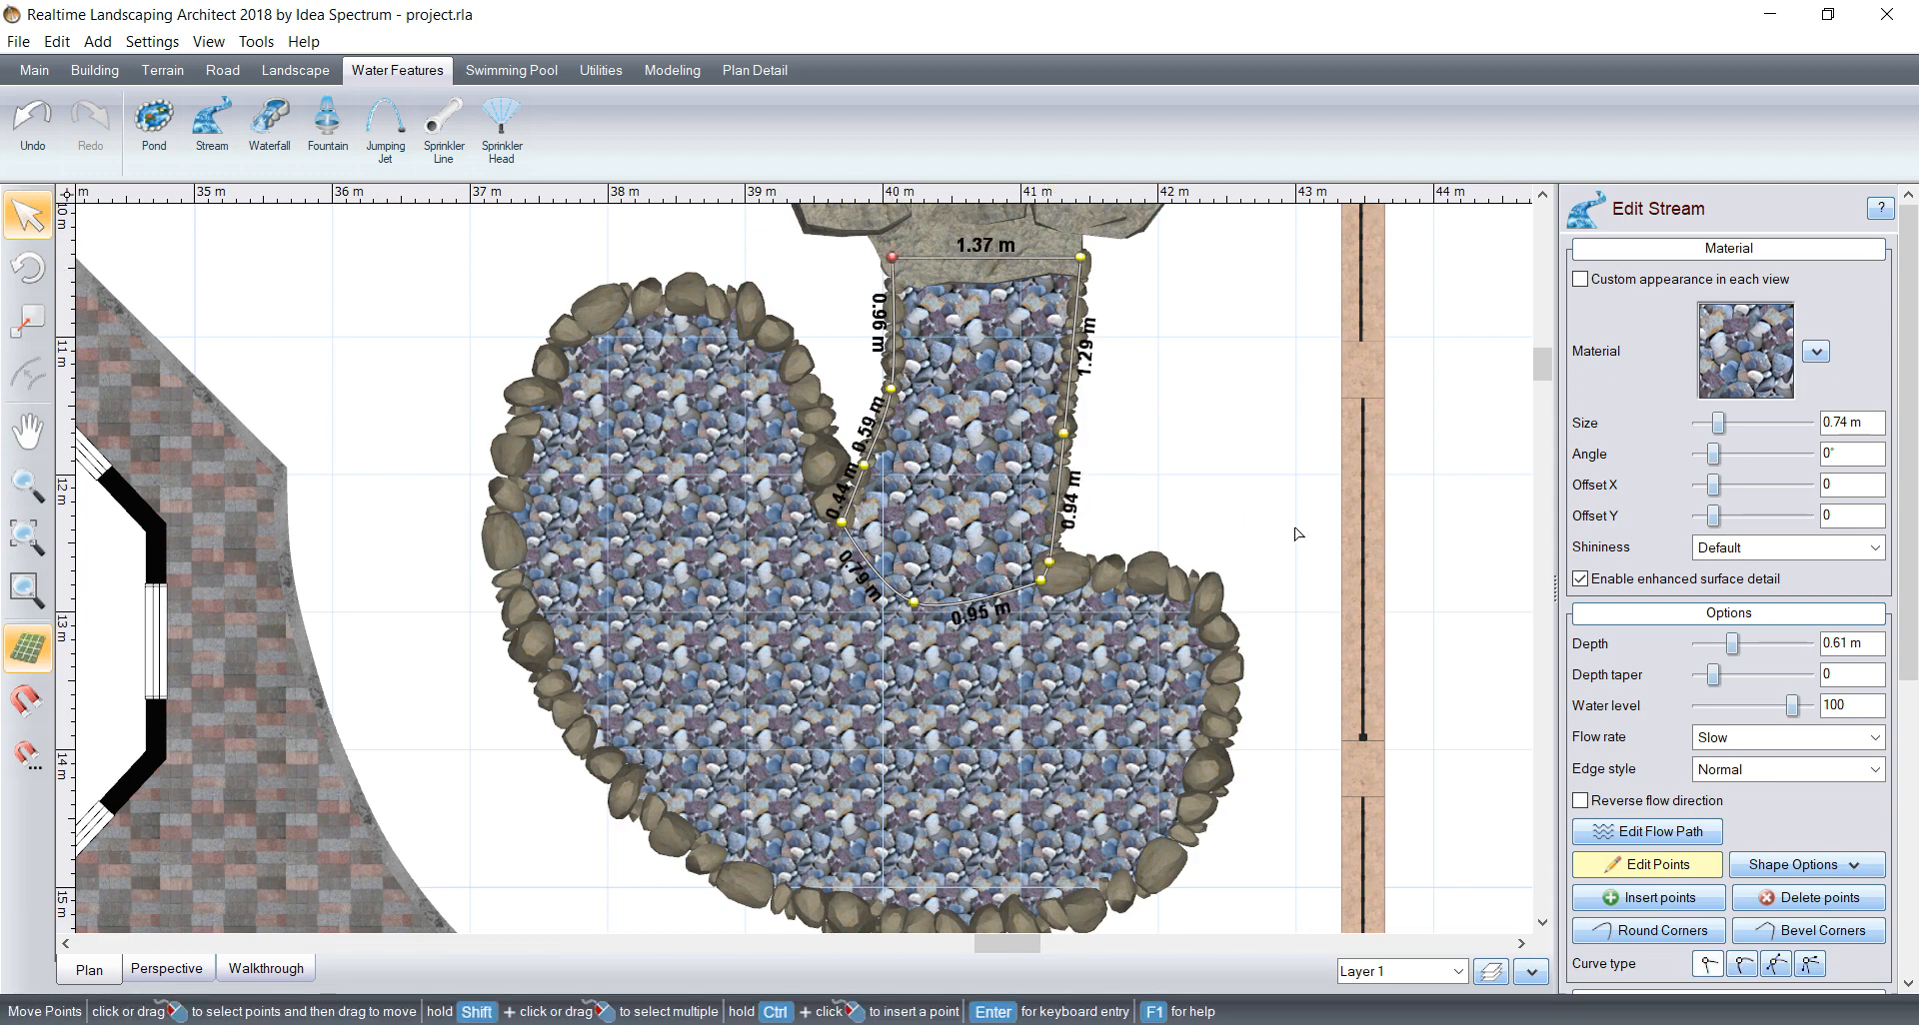
click(1646, 869)
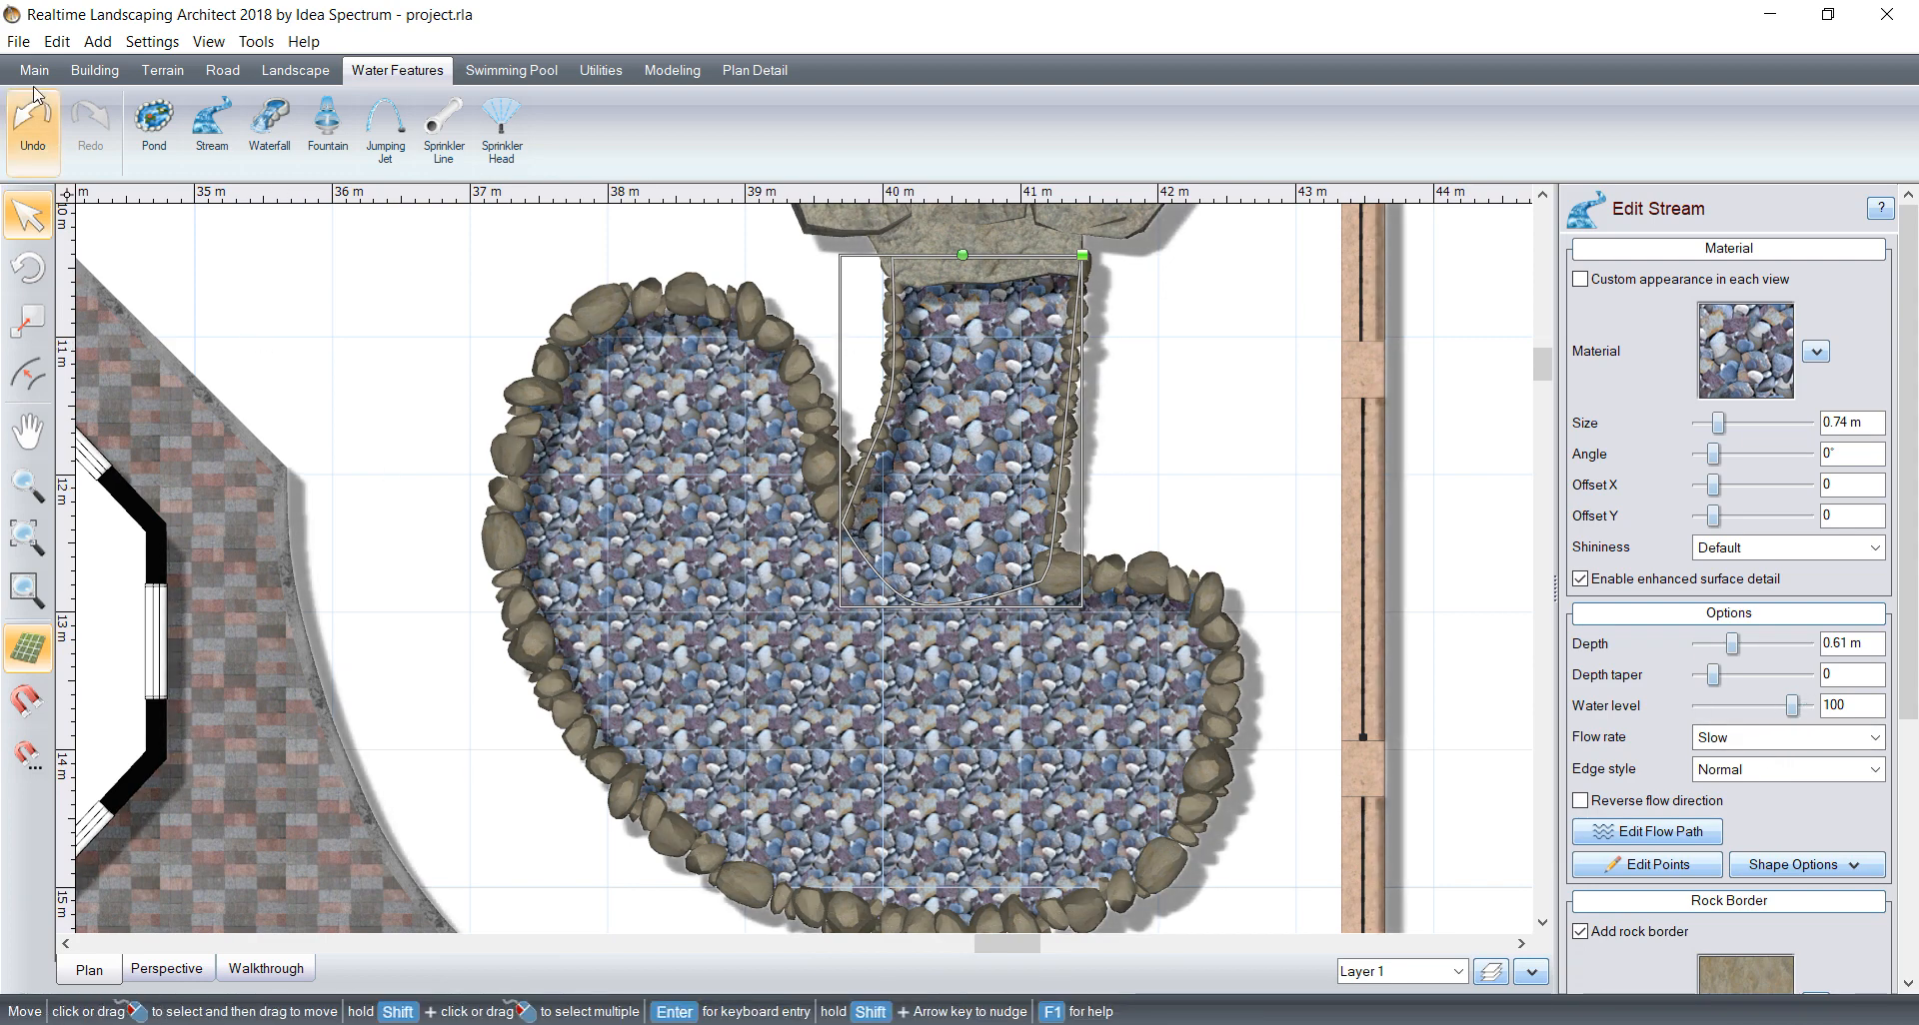
click(18, 41)
click(32, 124)
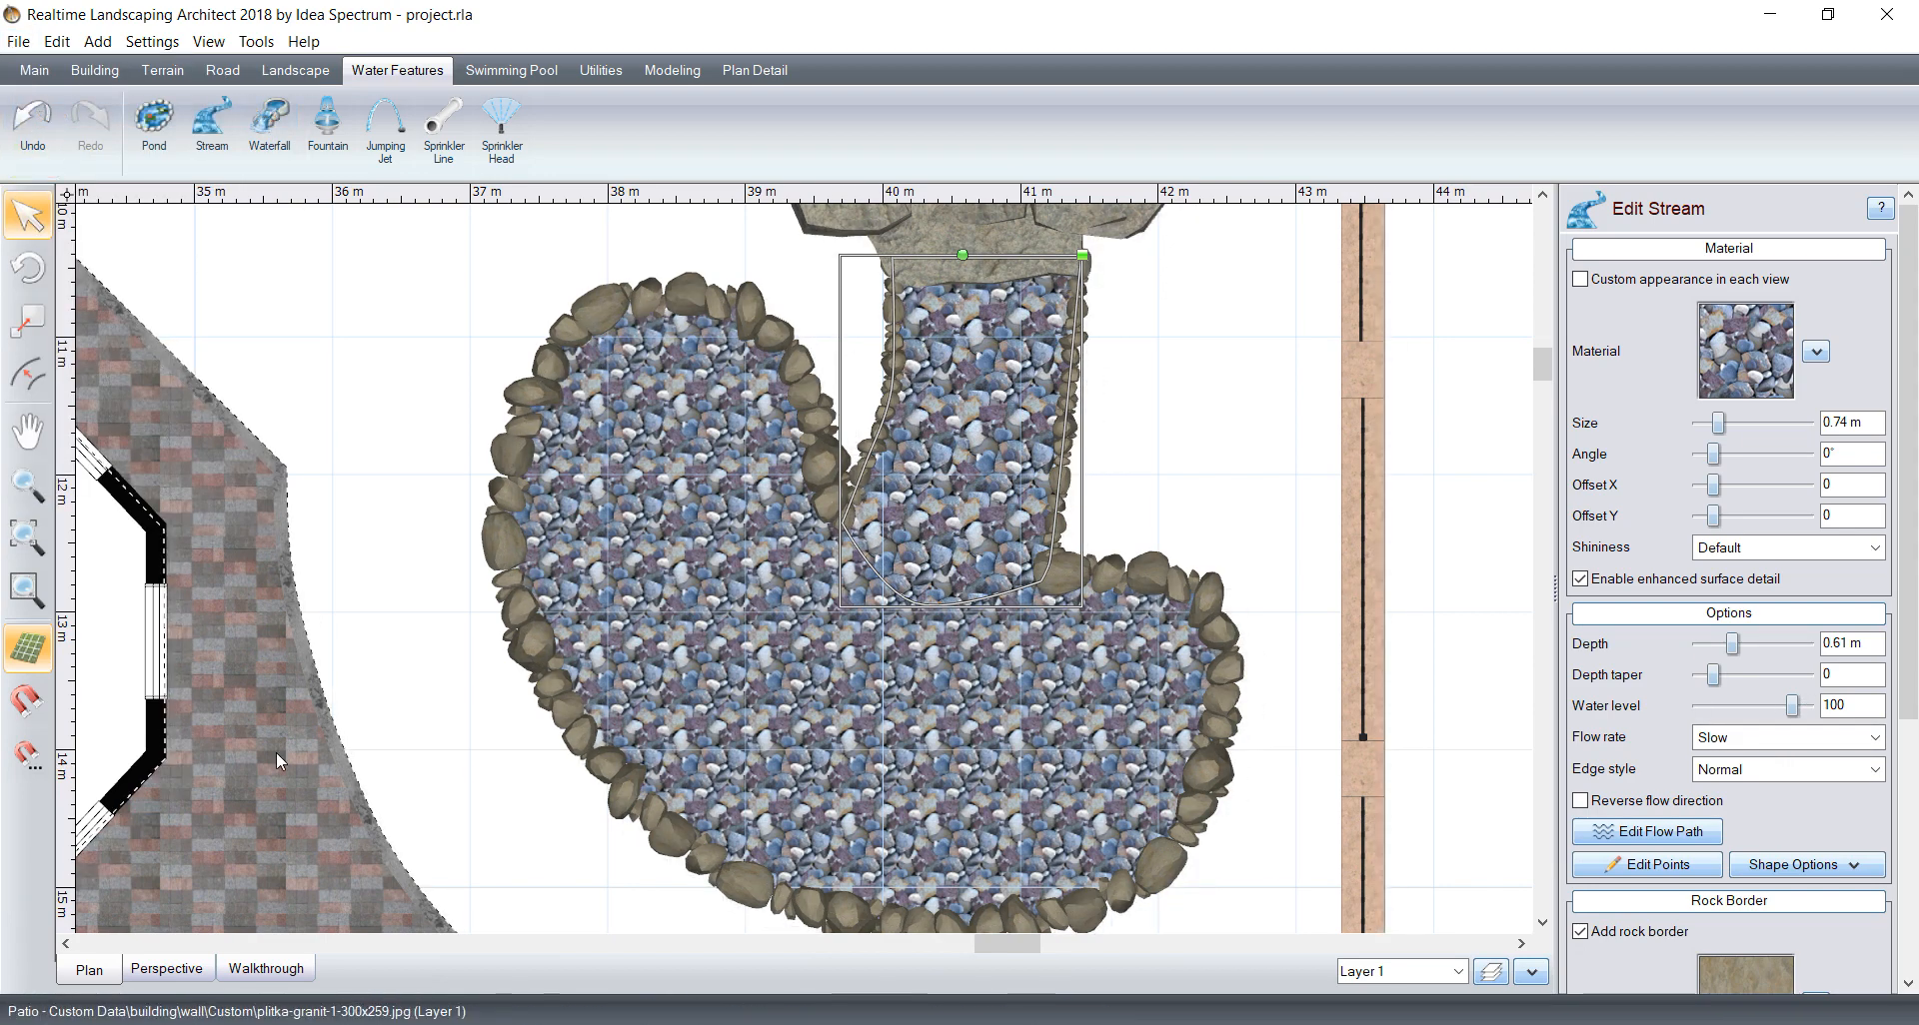
Step: Inspect the waterfall, stream and pond from several viewpoints in a 3D walkthrough
click(281, 970)
click(1105, 378)
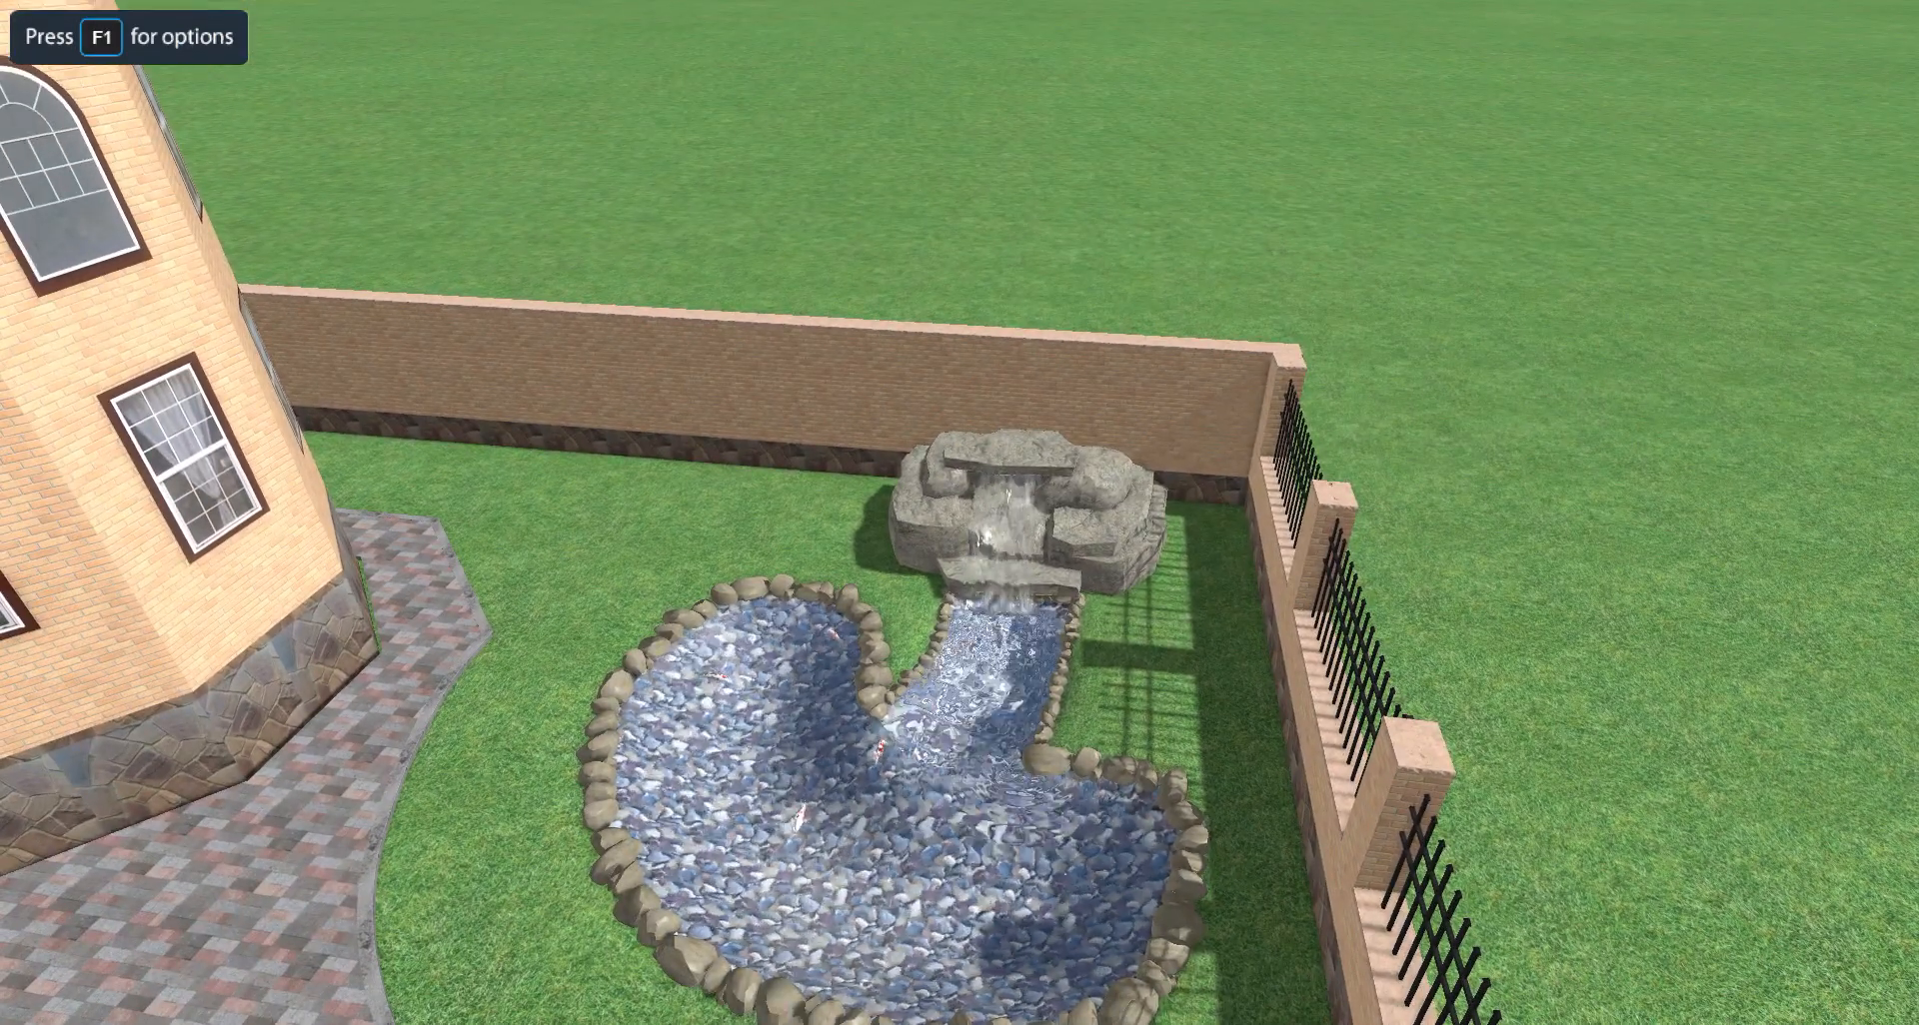
scroll(959, 512, down, 5)
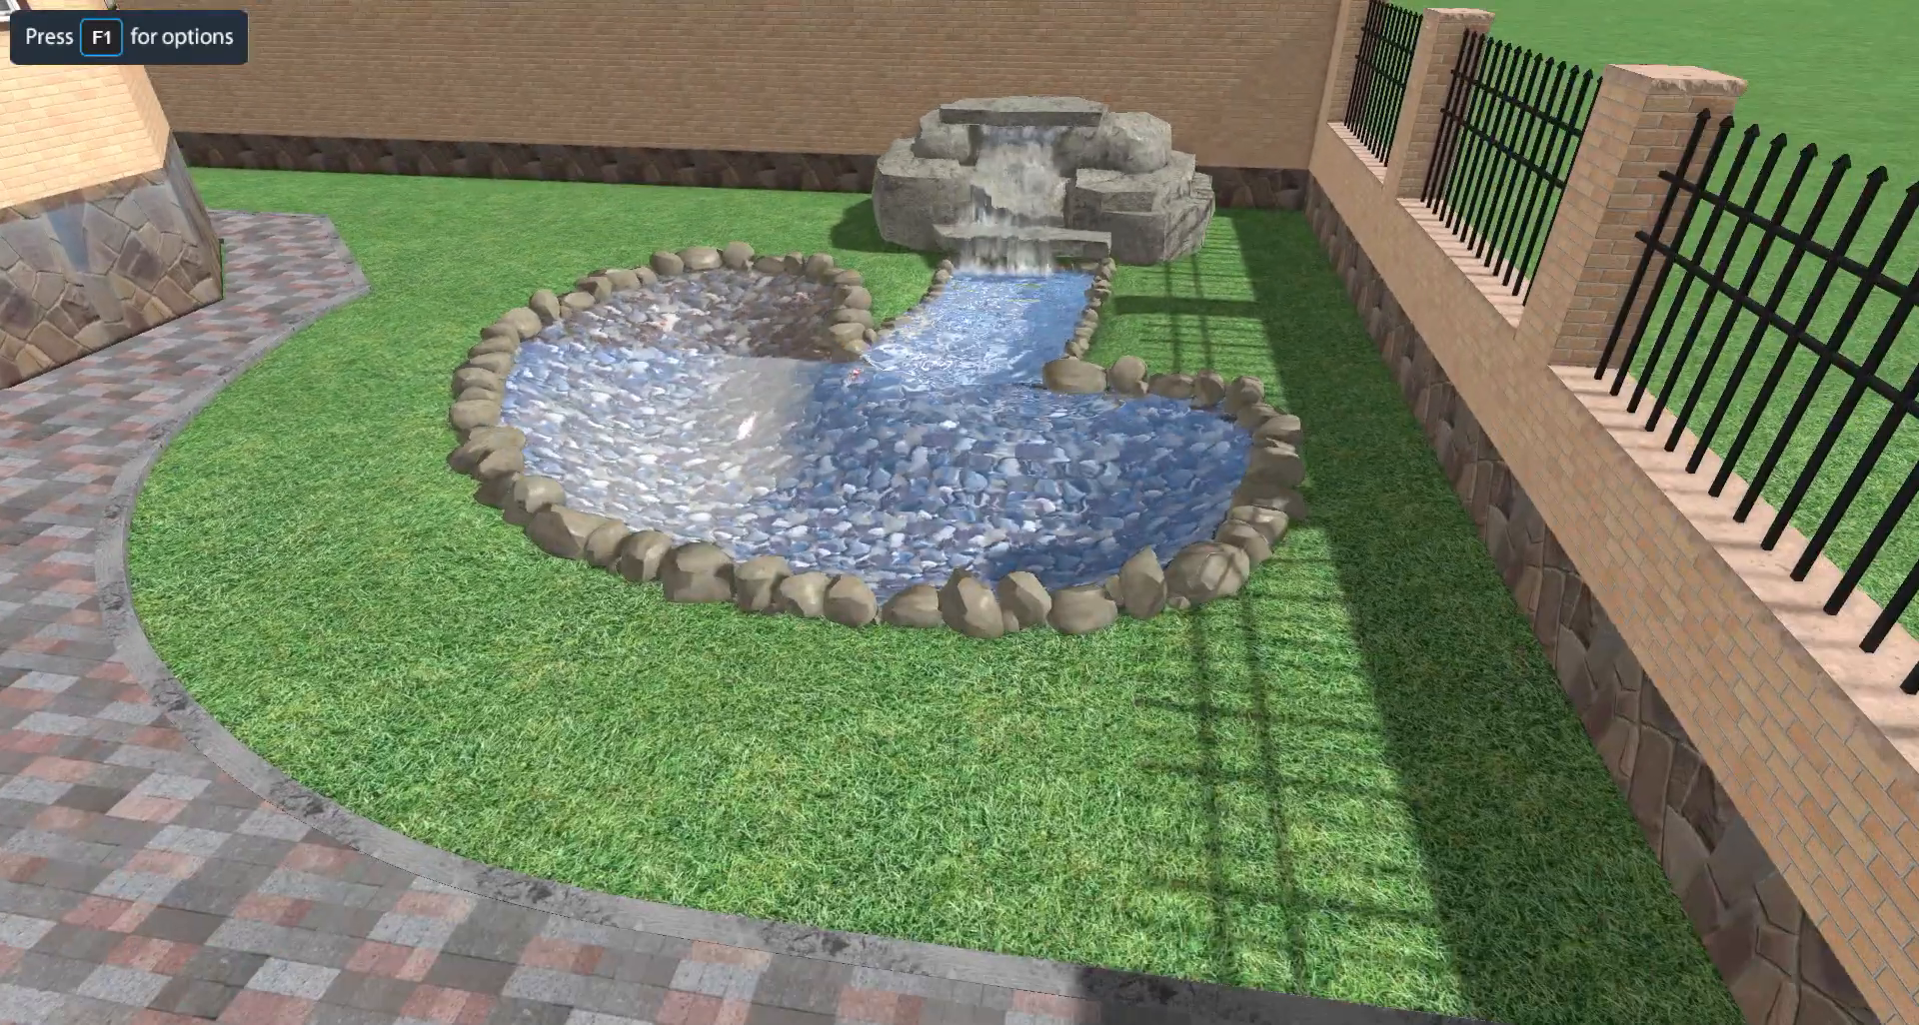
key(w)
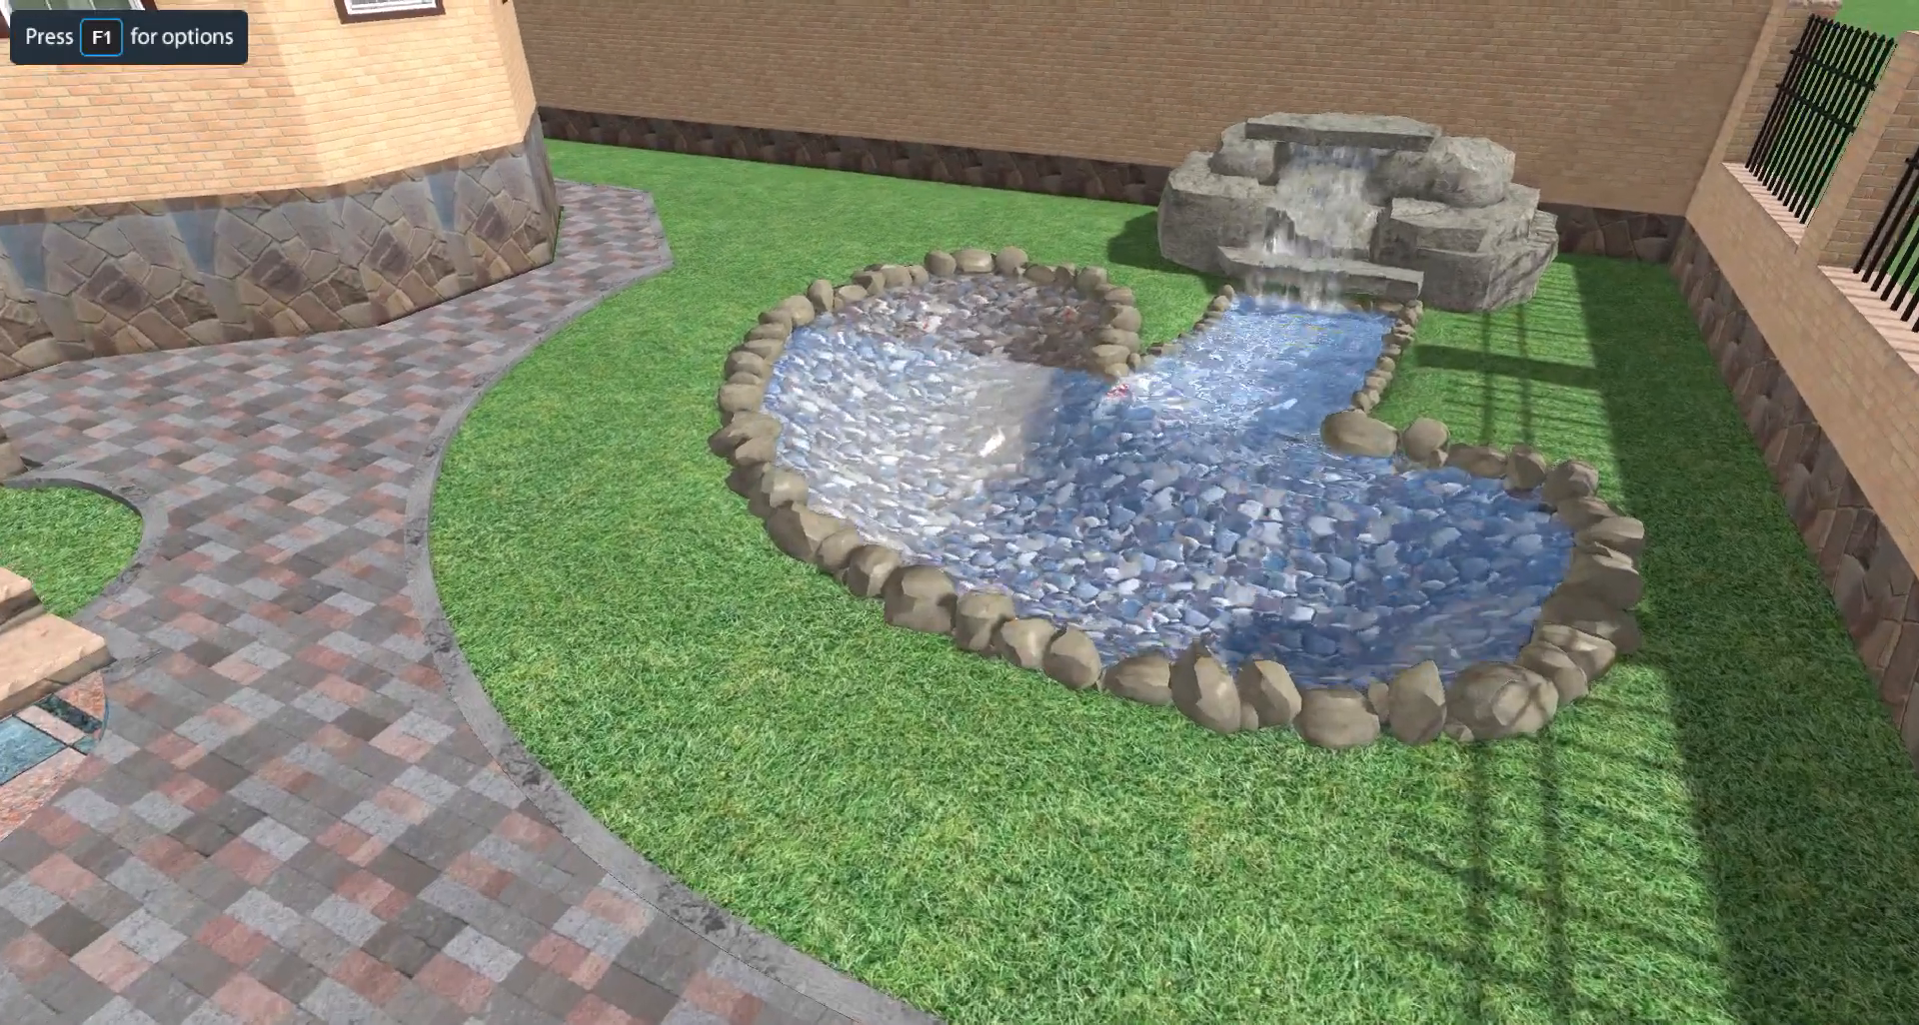
key(w)
key(s)
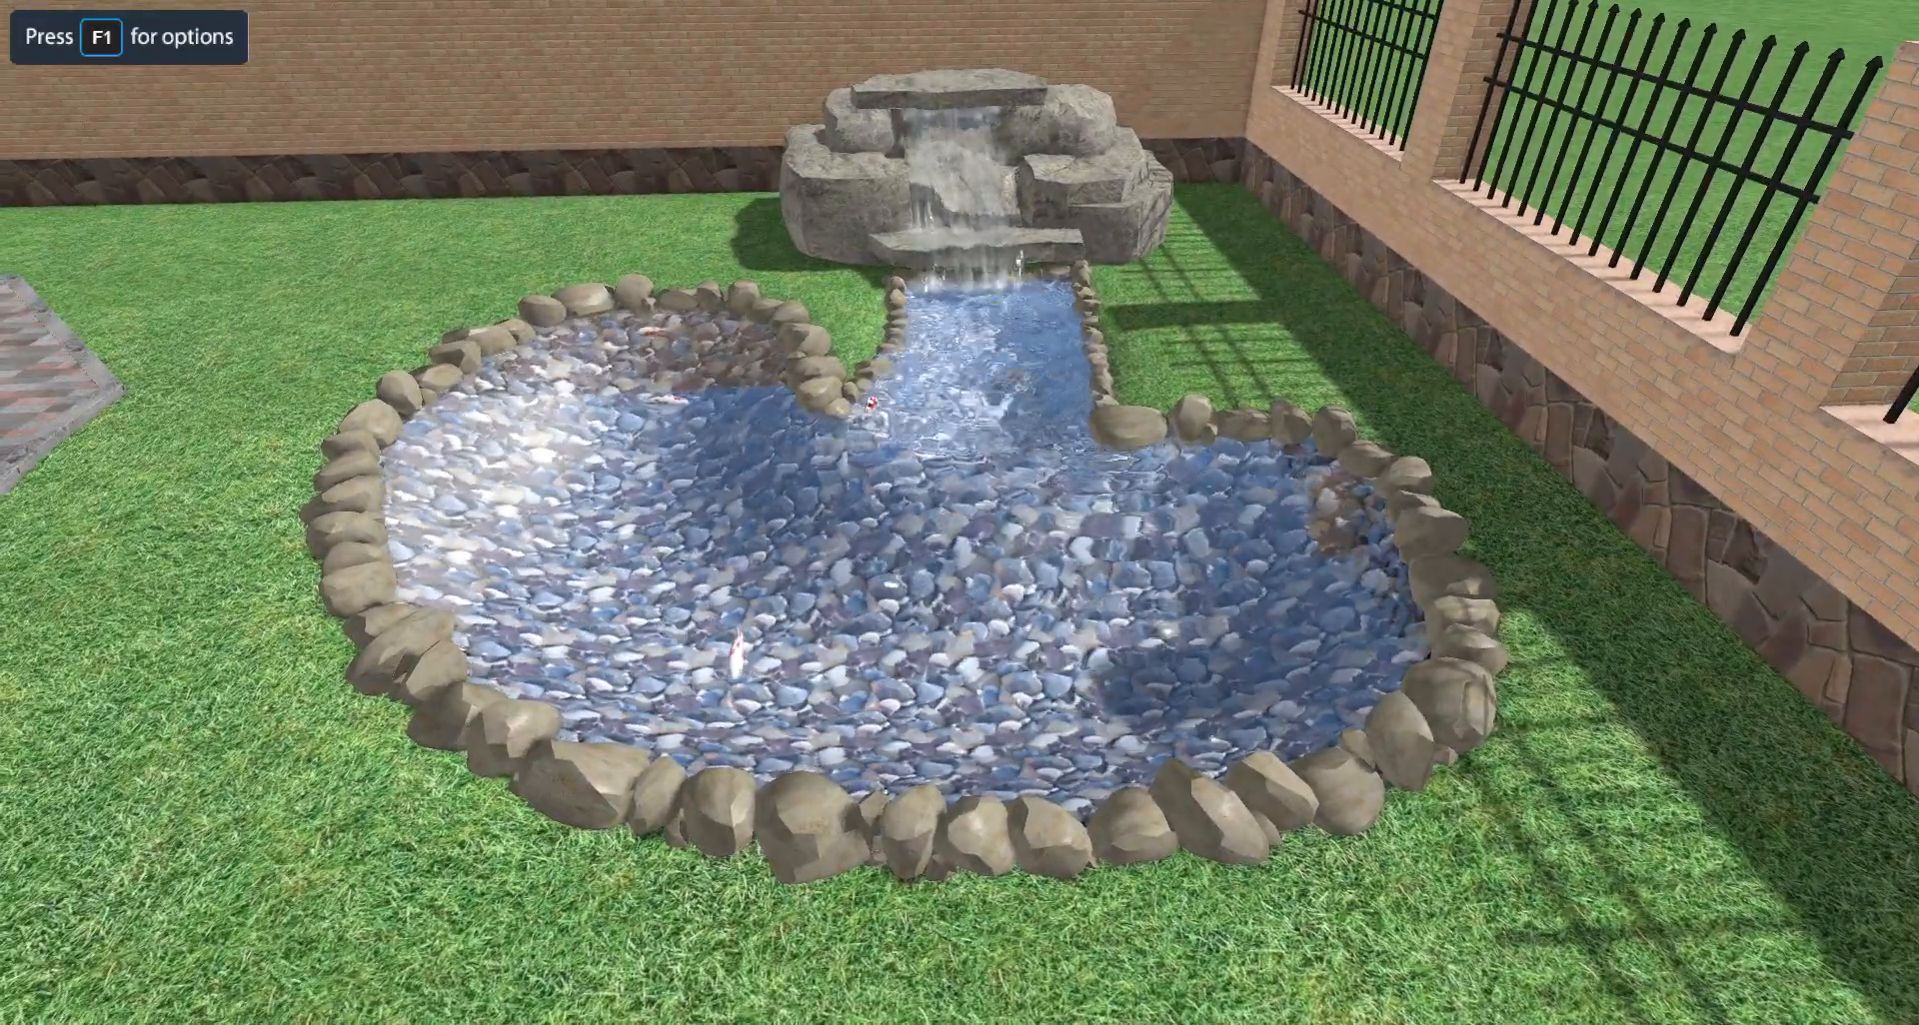
key(s)
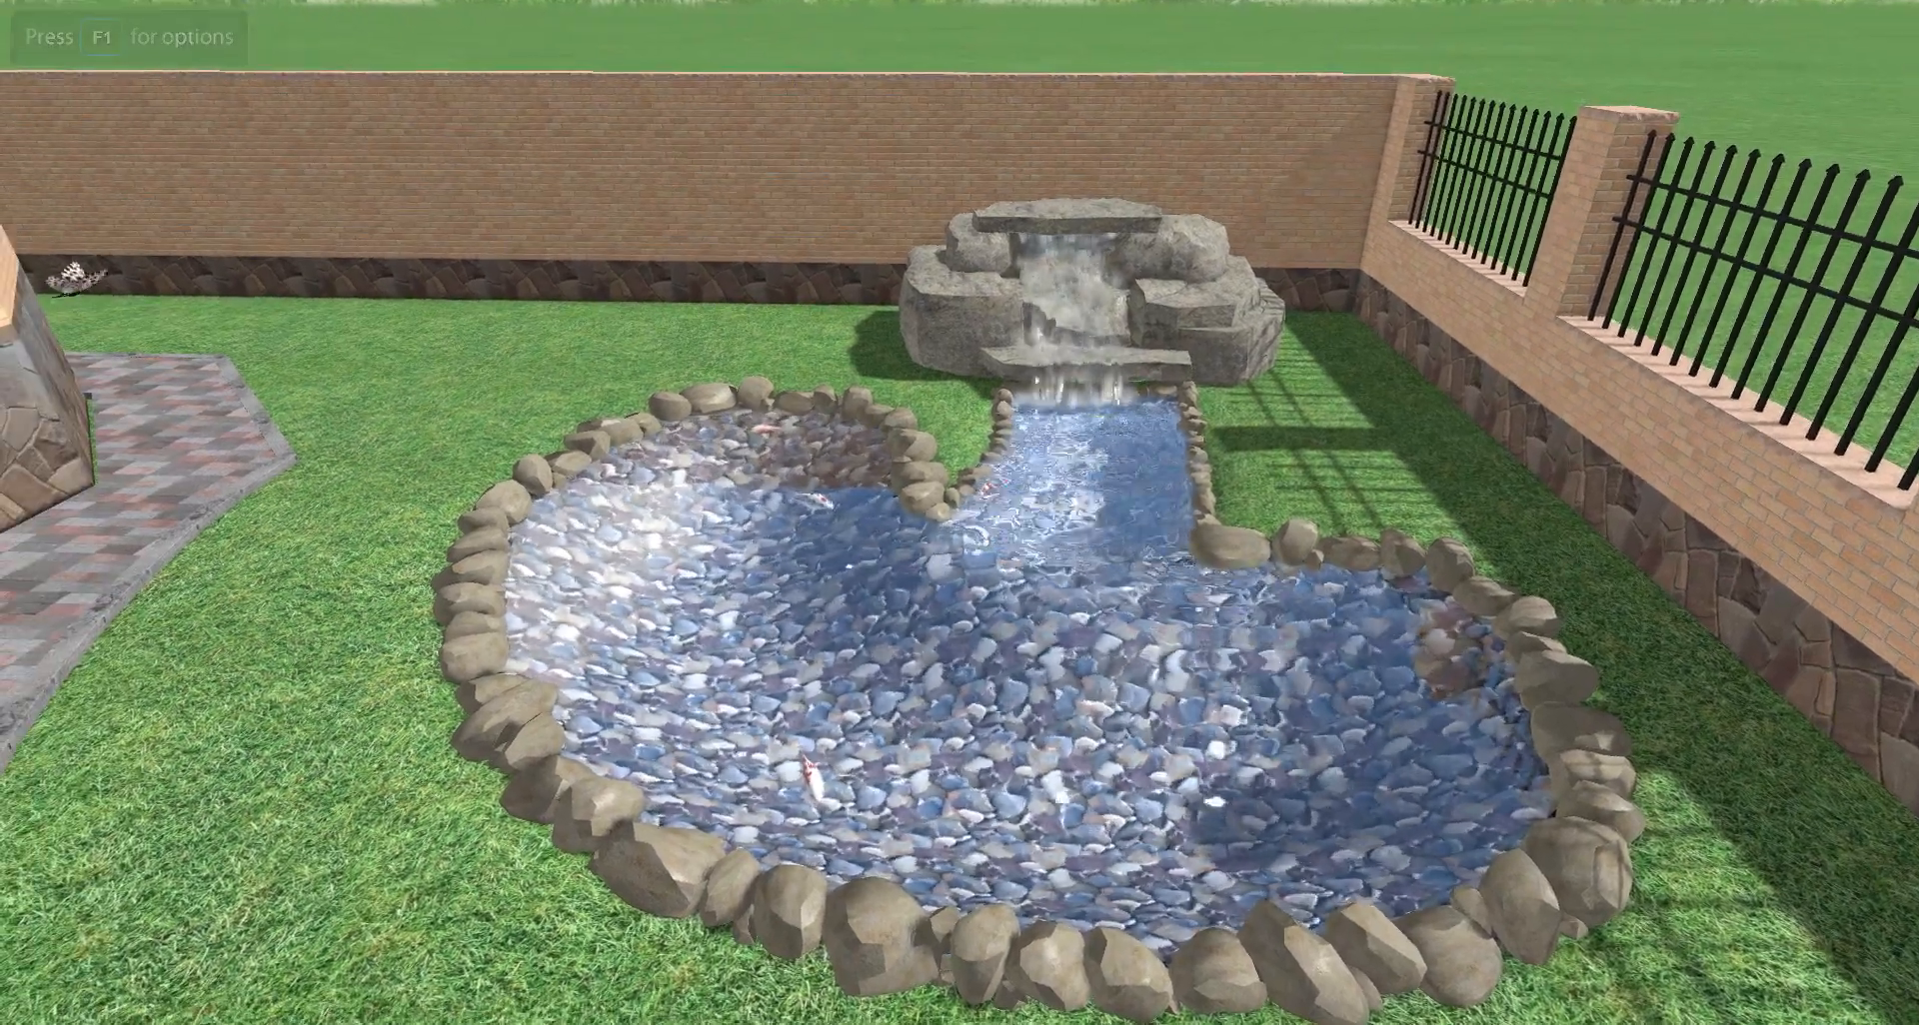
key(Escape)
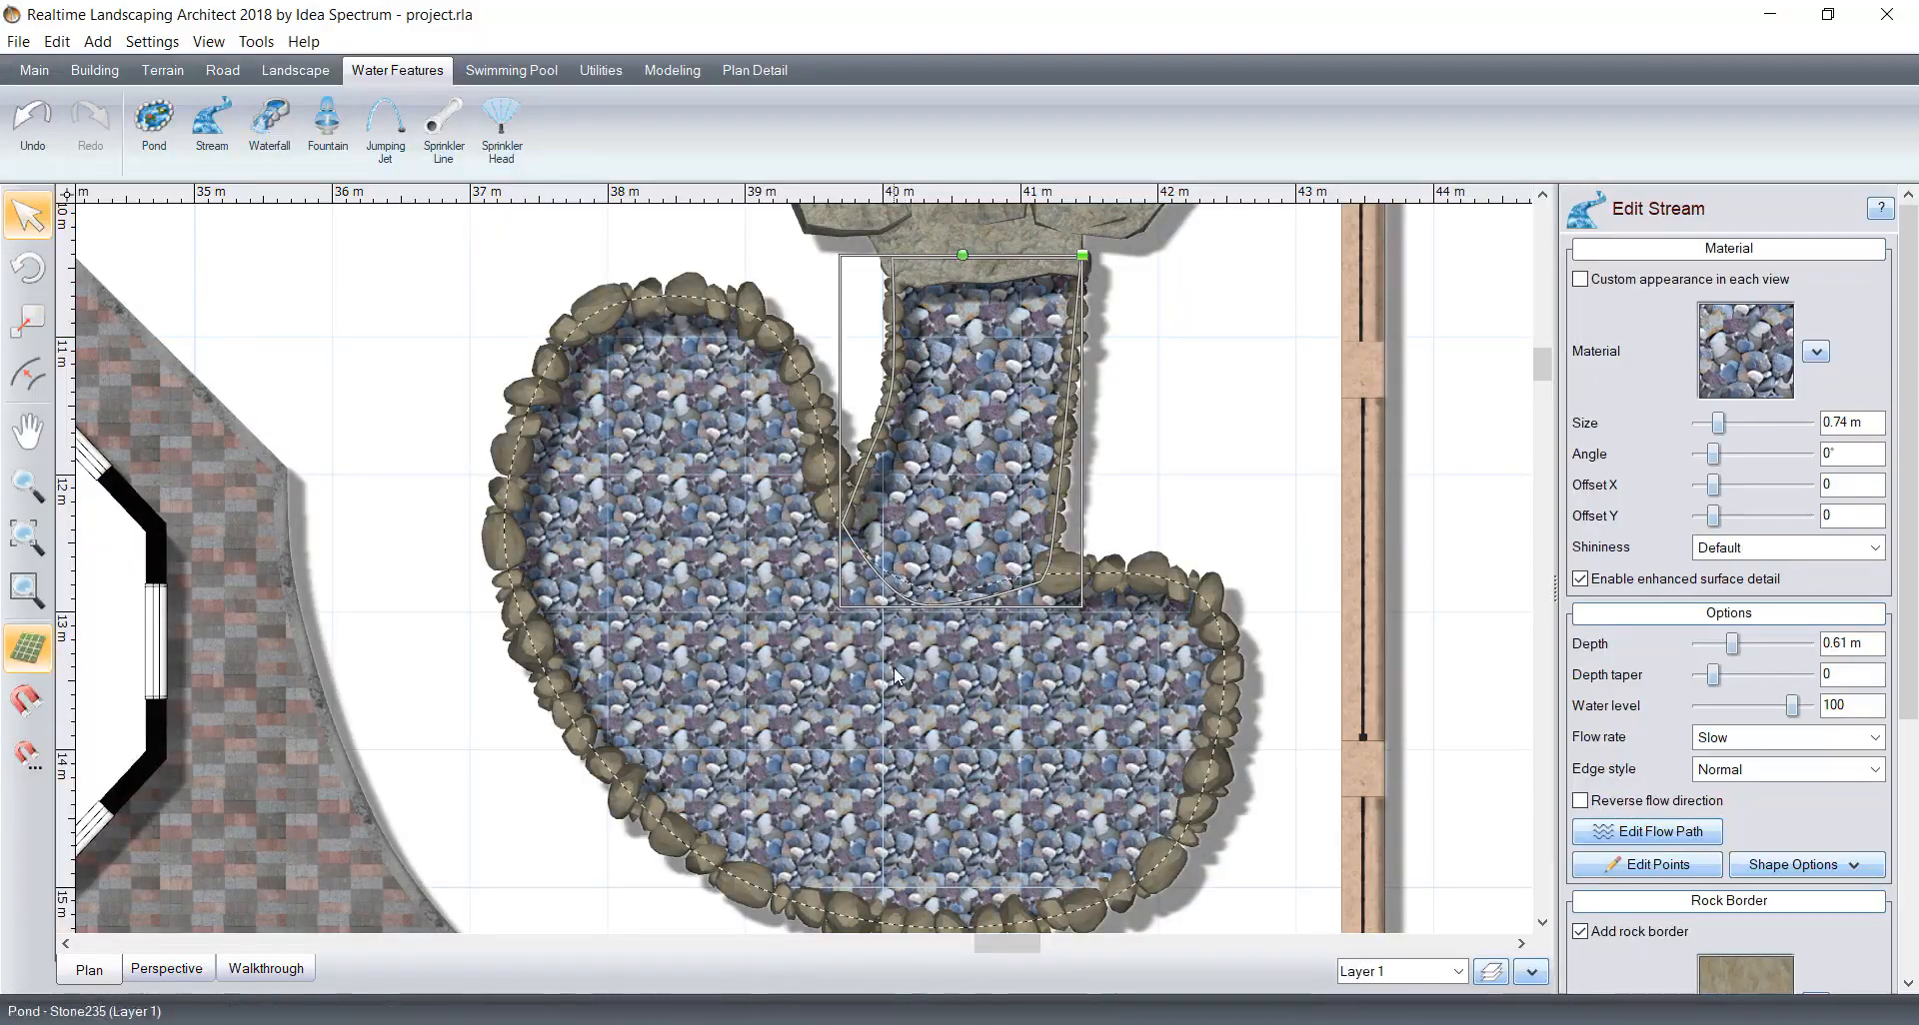
Step: Move the edge point at the lower end of the patio's double-circle opening outward to smooth its curve
scroll(894, 668, down, 5)
middle_drag(886, 644, 1012, 474)
middle_drag(1032, 660, 999, 382)
middle_drag(858, 543, 1157, 497)
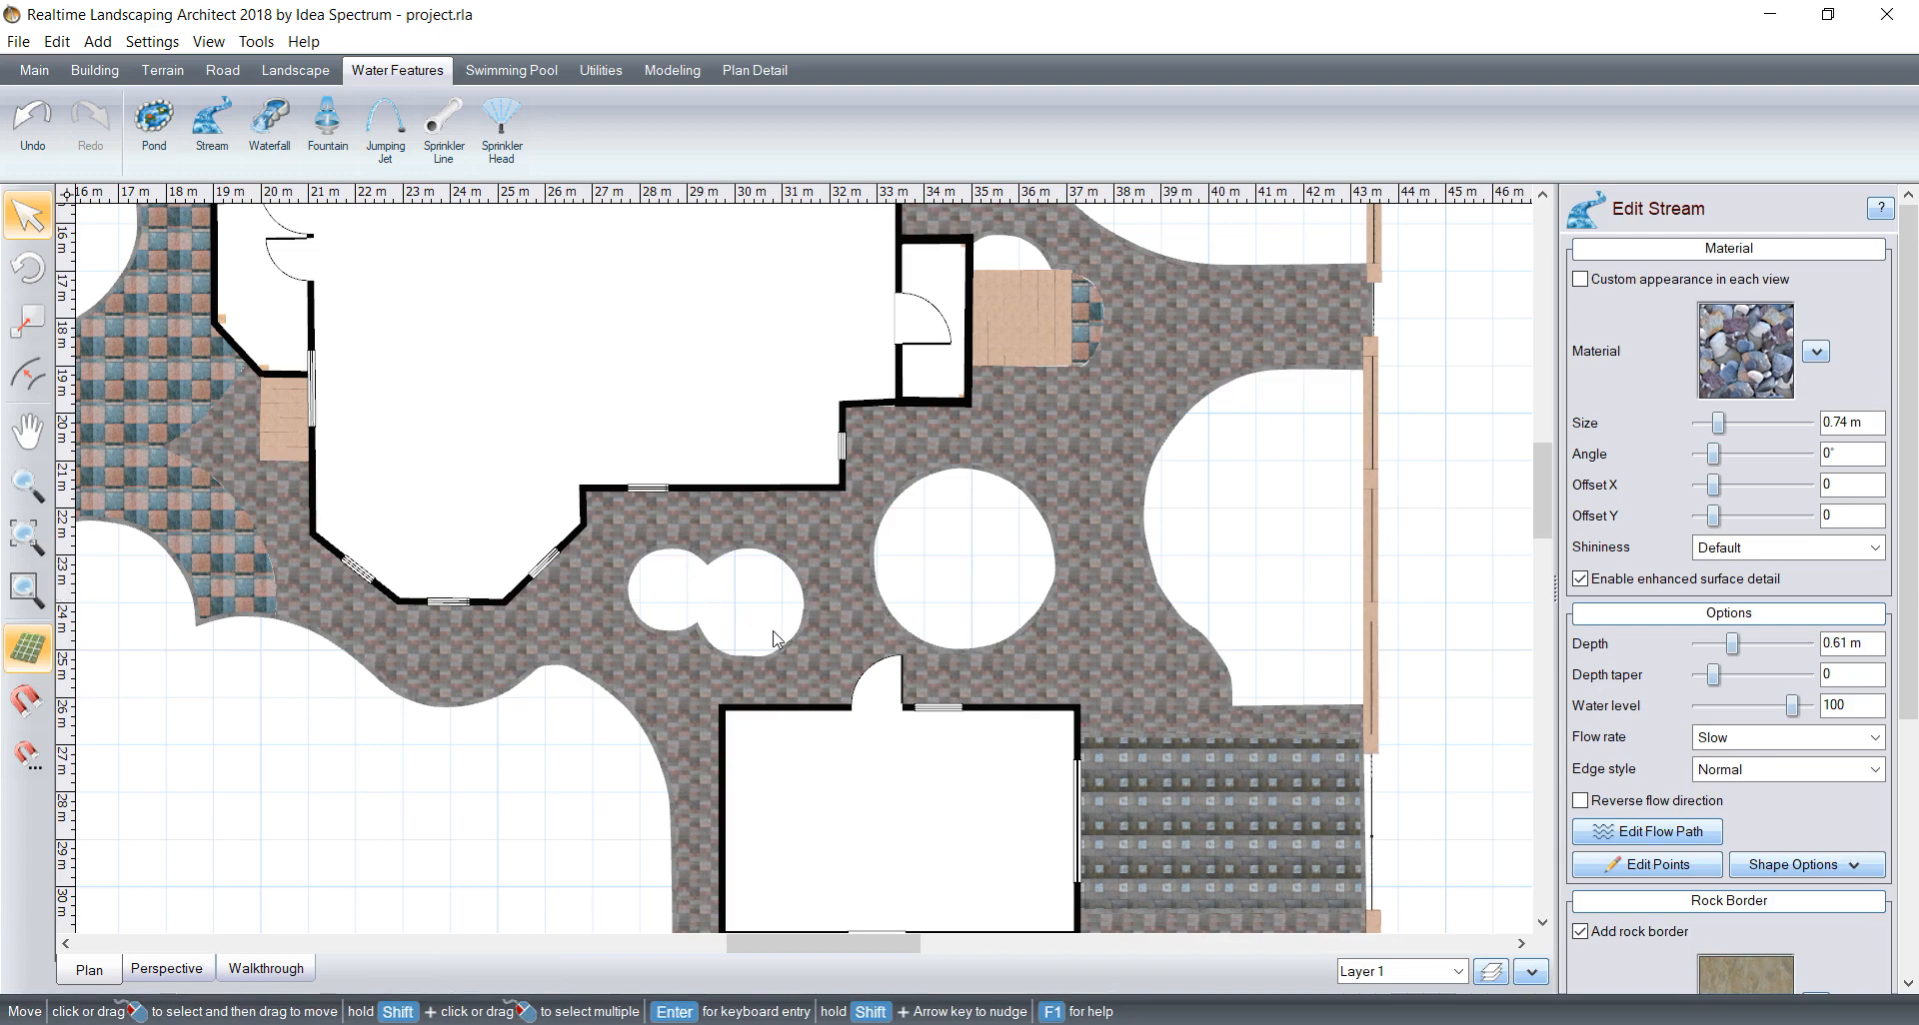
middle_drag(788, 509, 1149, 330)
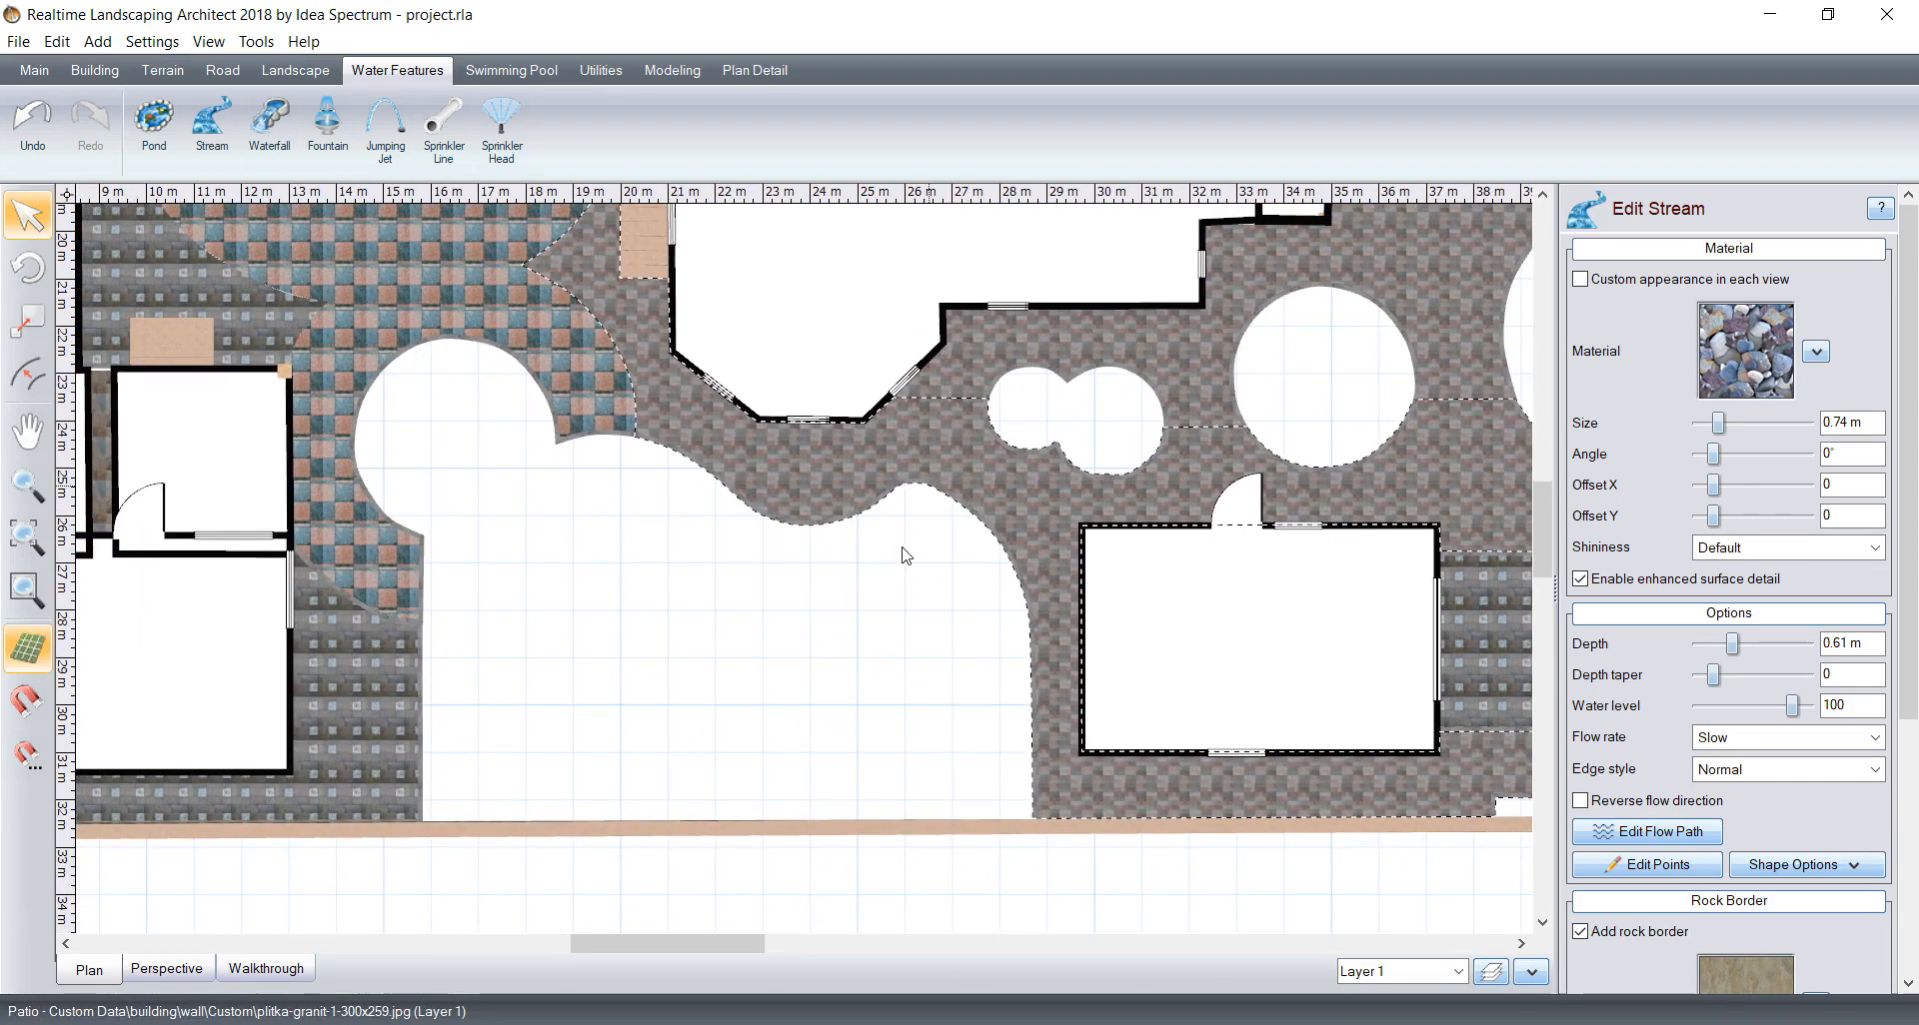
middle_drag(672, 492, 884, 609)
middle_drag(707, 558, 432, 538)
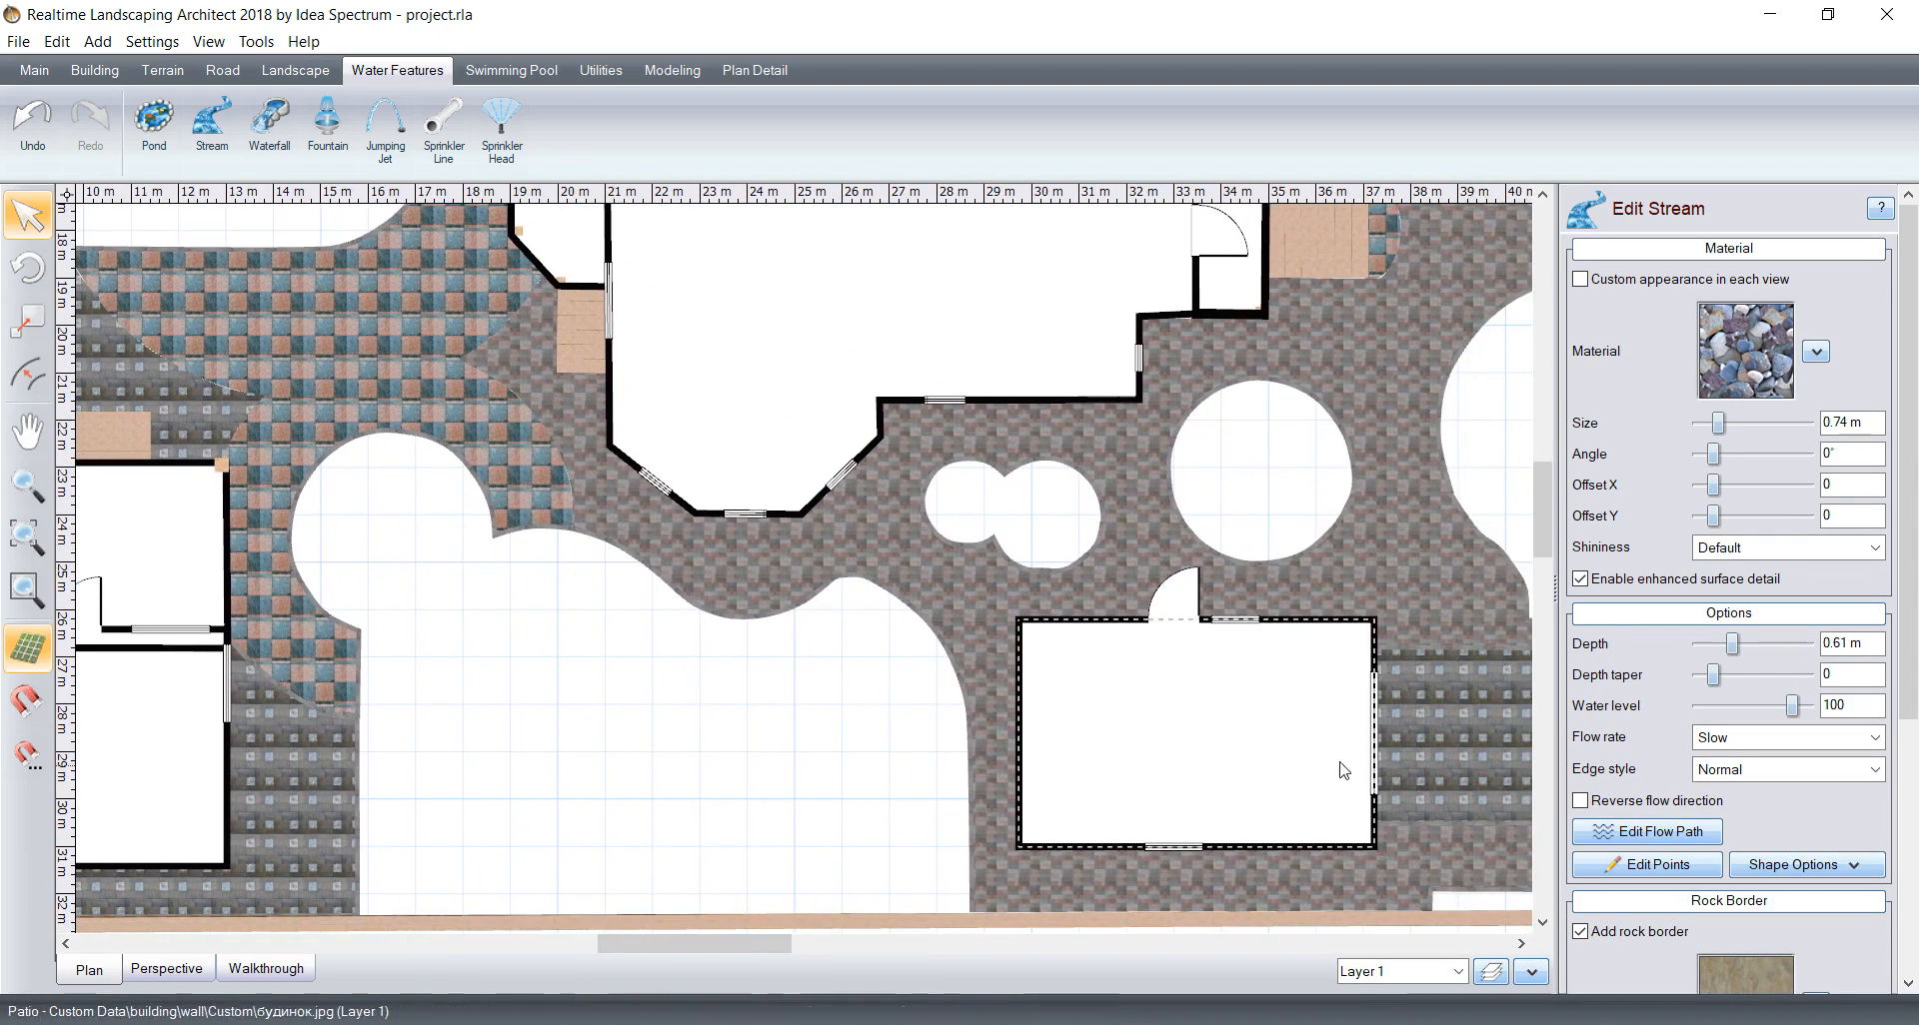
scroll(1343, 770, up, 8)
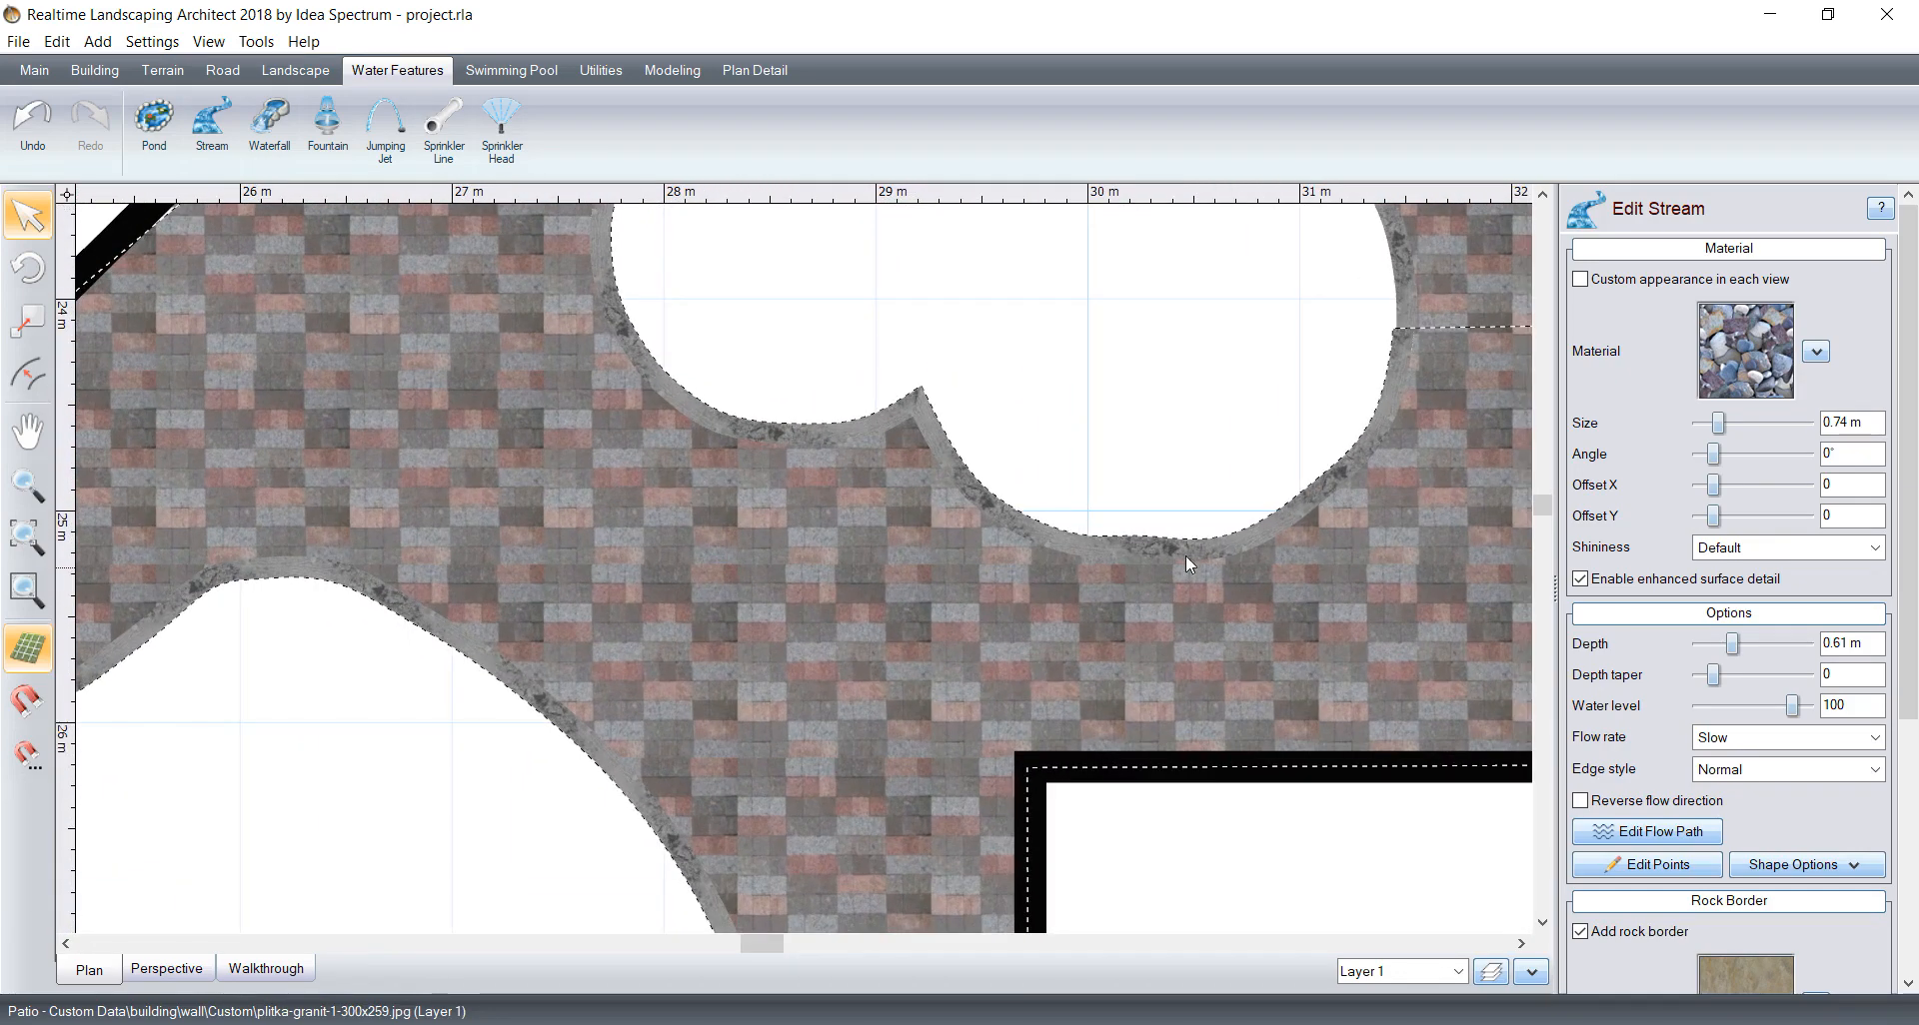
middle_drag(1186, 557, 959, 613)
click(934, 694)
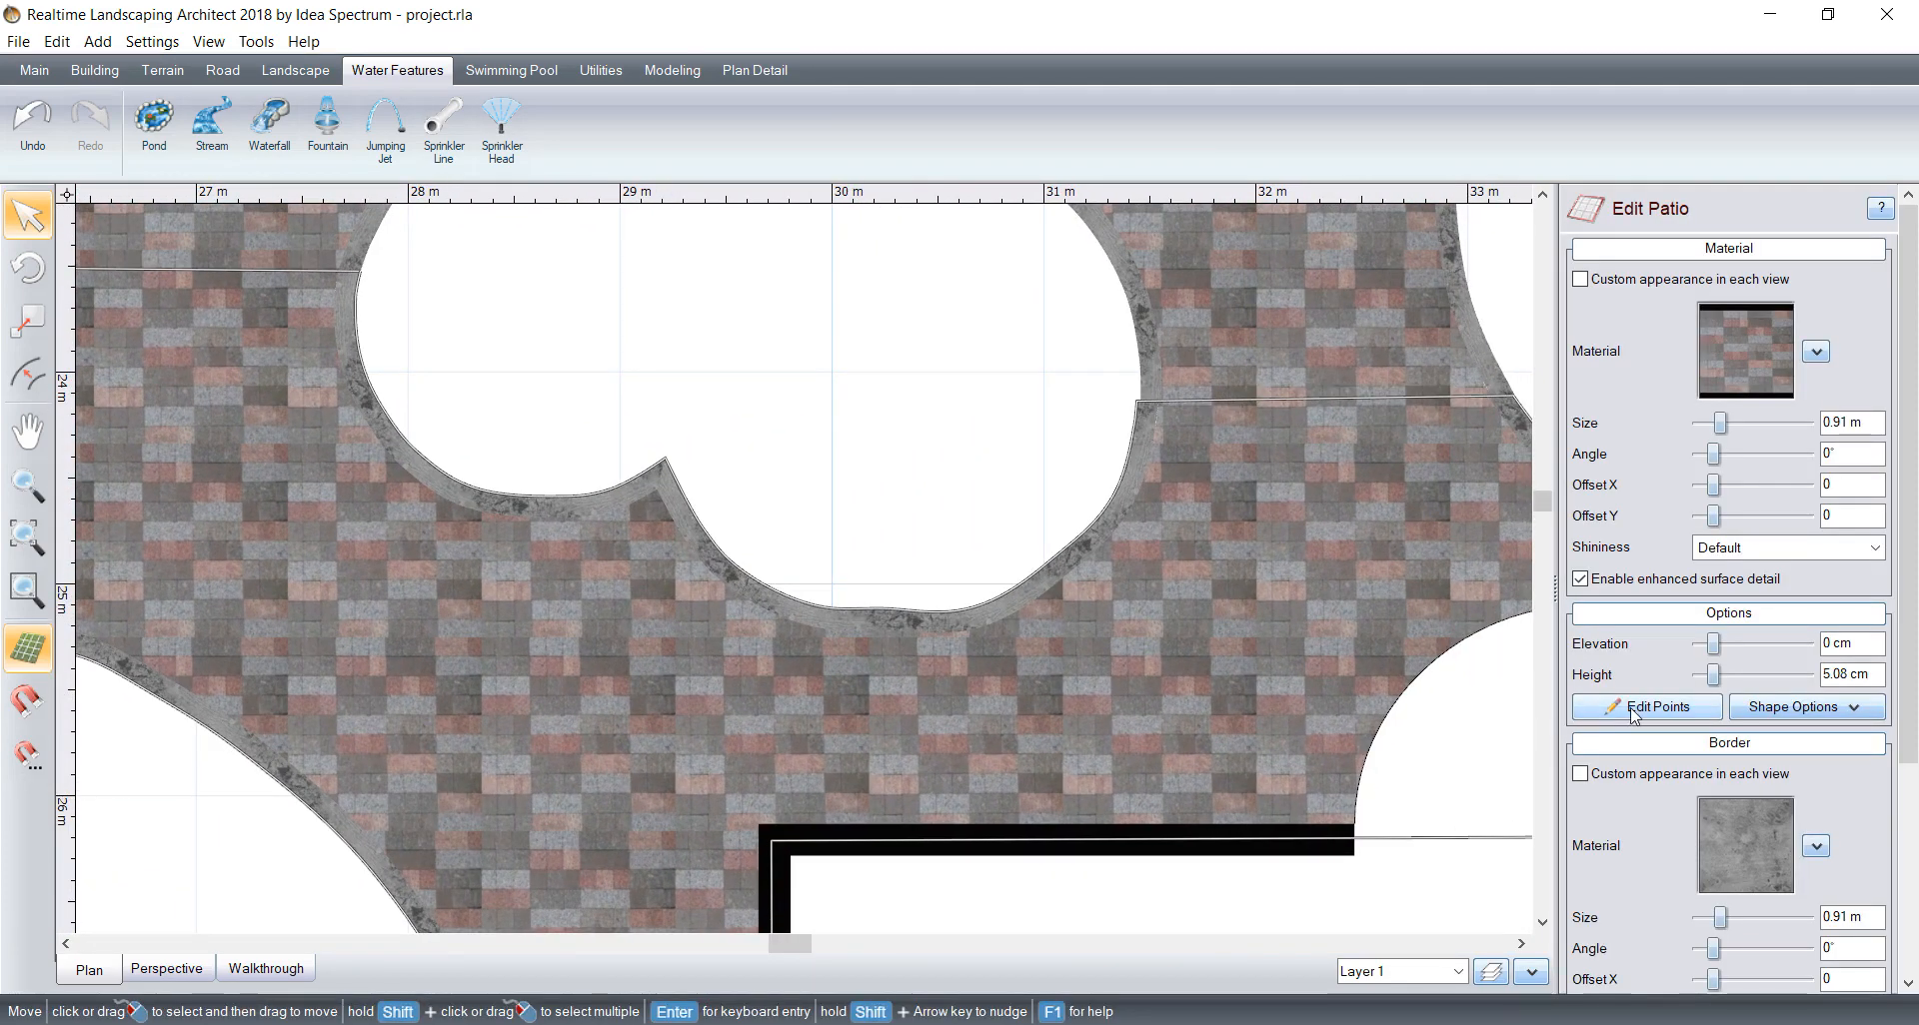
click(1633, 709)
scroll(882, 610, up, 5)
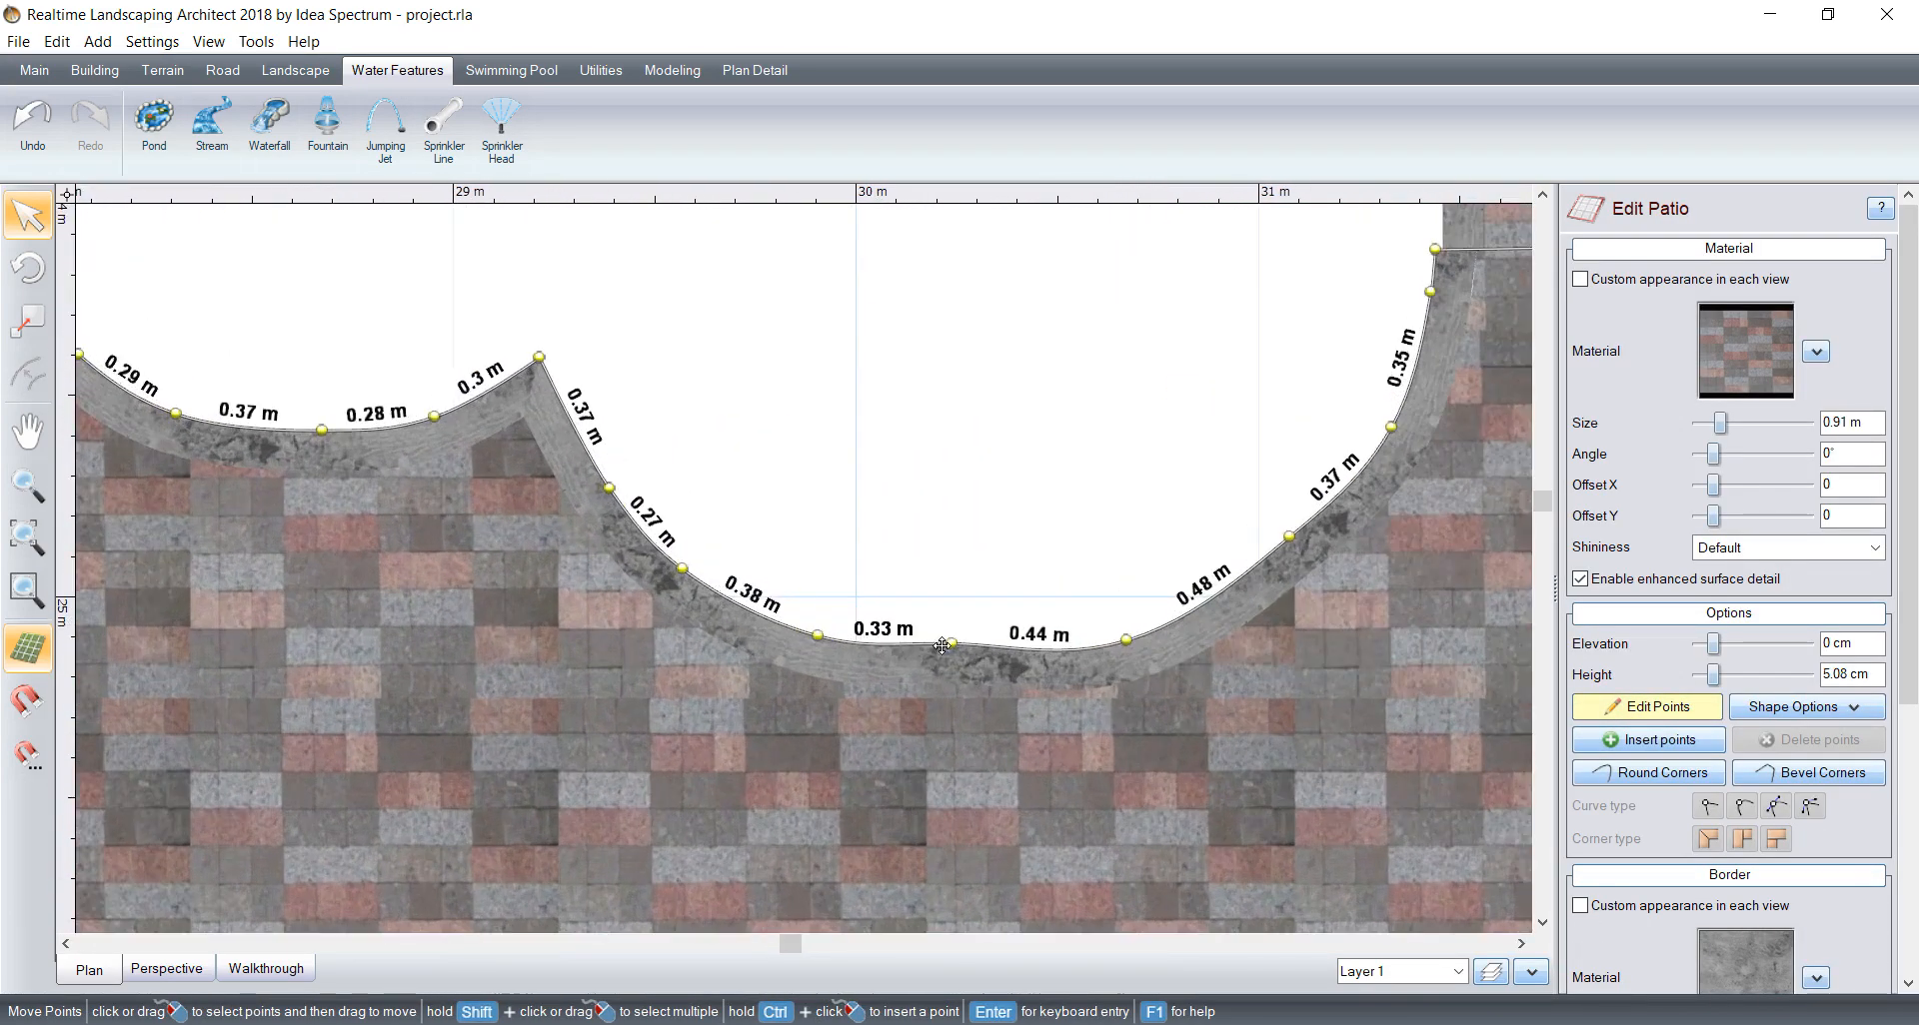
drag(999, 673, 990, 702)
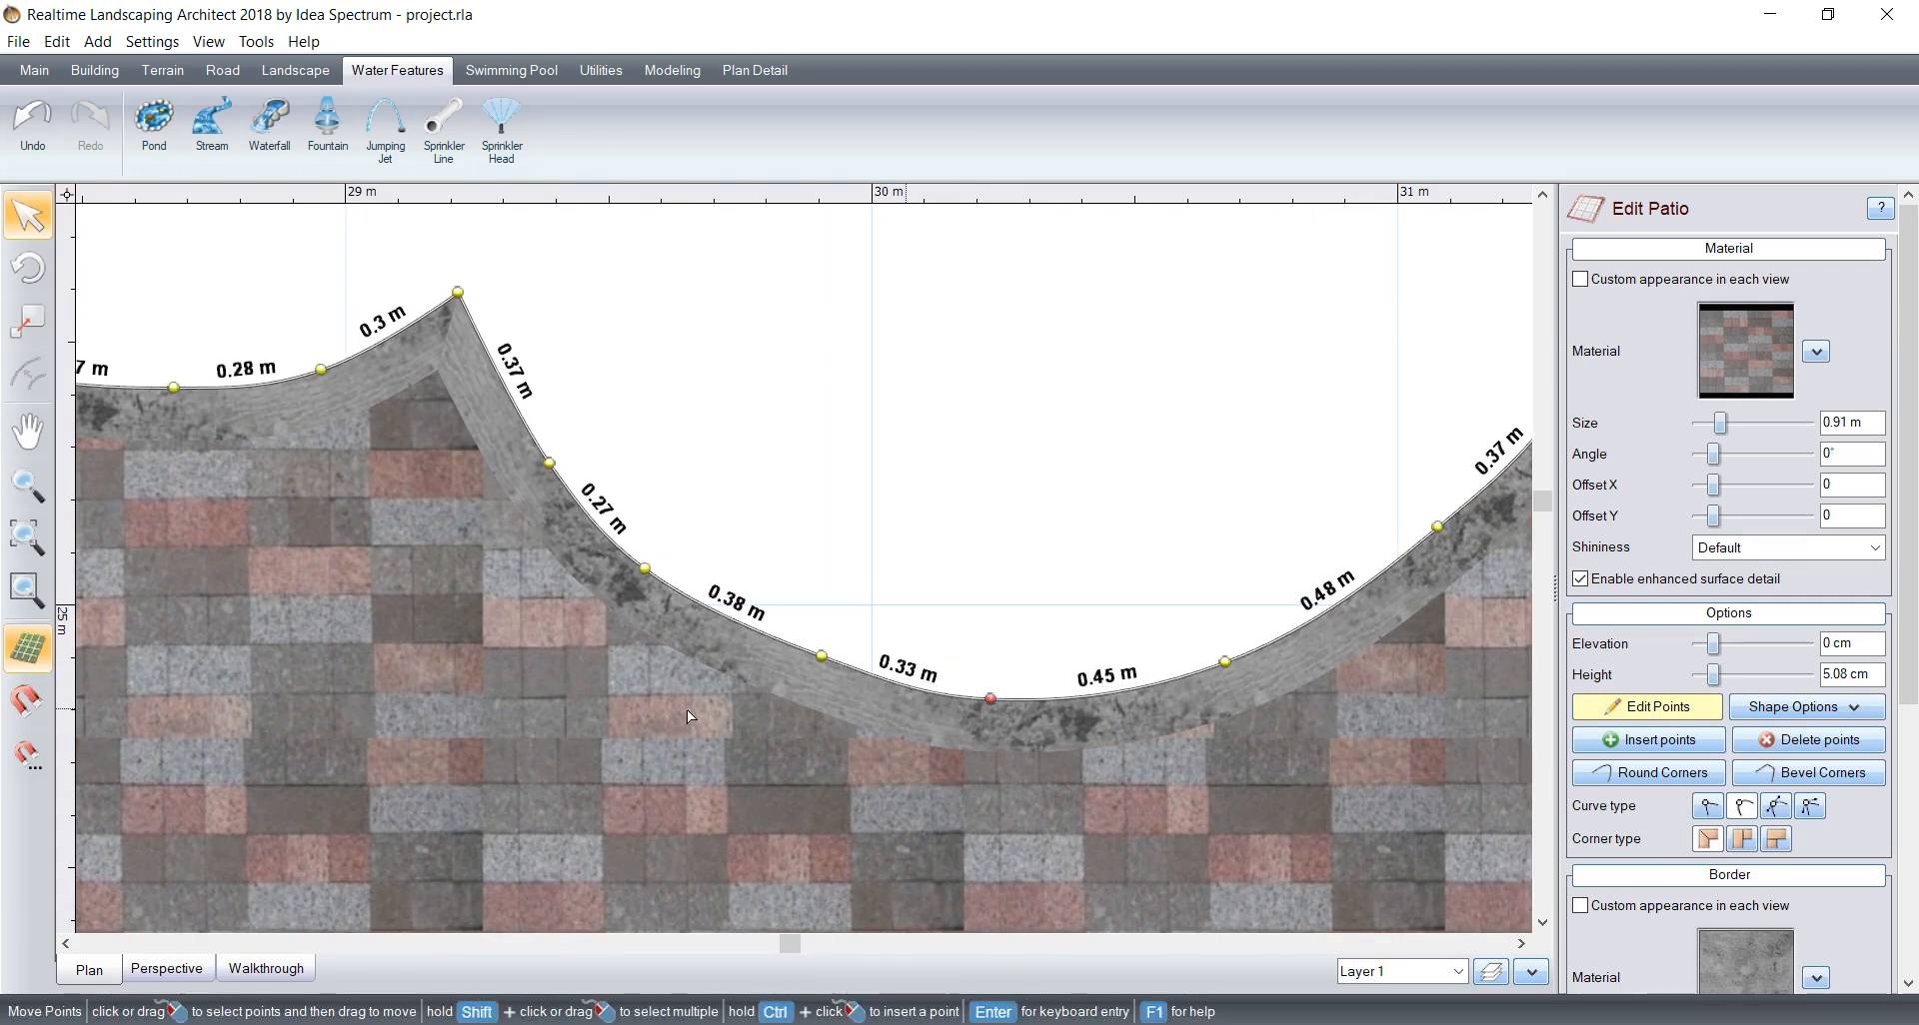
click(1647, 706)
scroll(546, 549, down, 8)
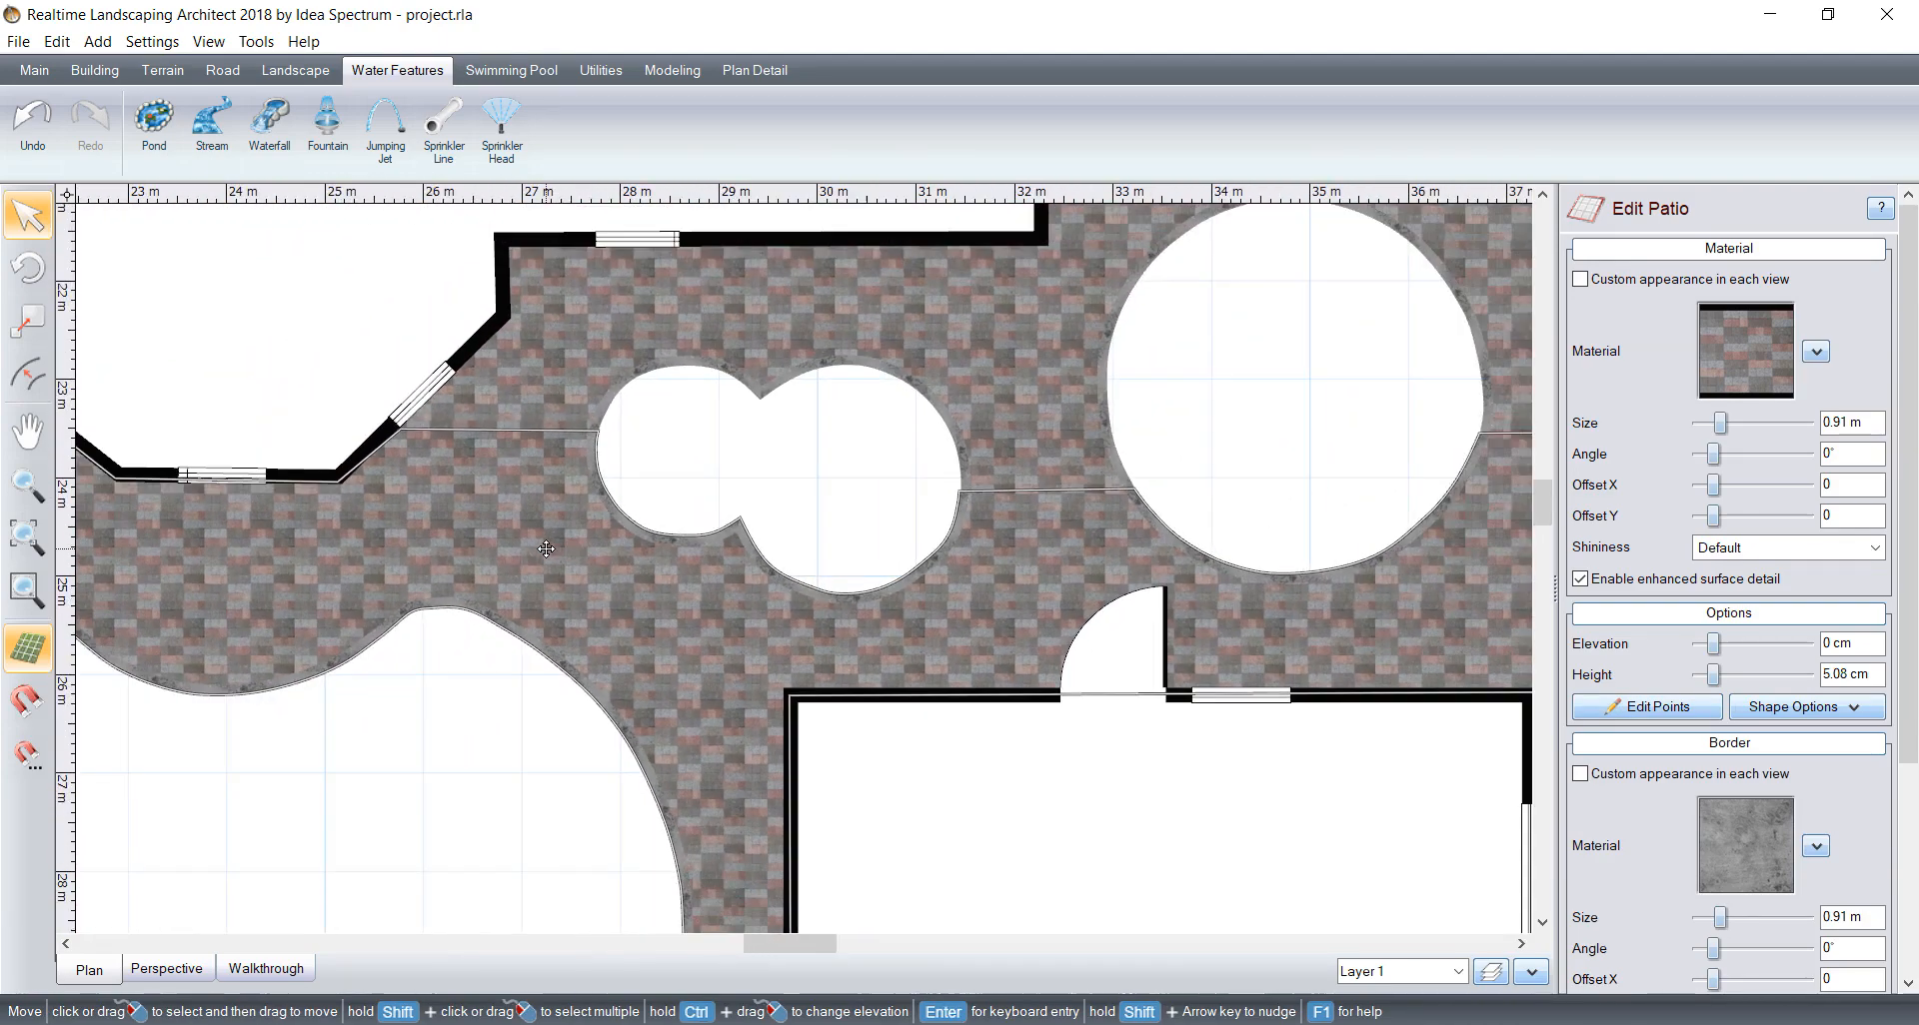
Step: Examine the patio paths, planting areas and yard corners around the buildings in plan view
scroll(546, 548, down, 1)
middle_drag(202, 471, 1078, 631)
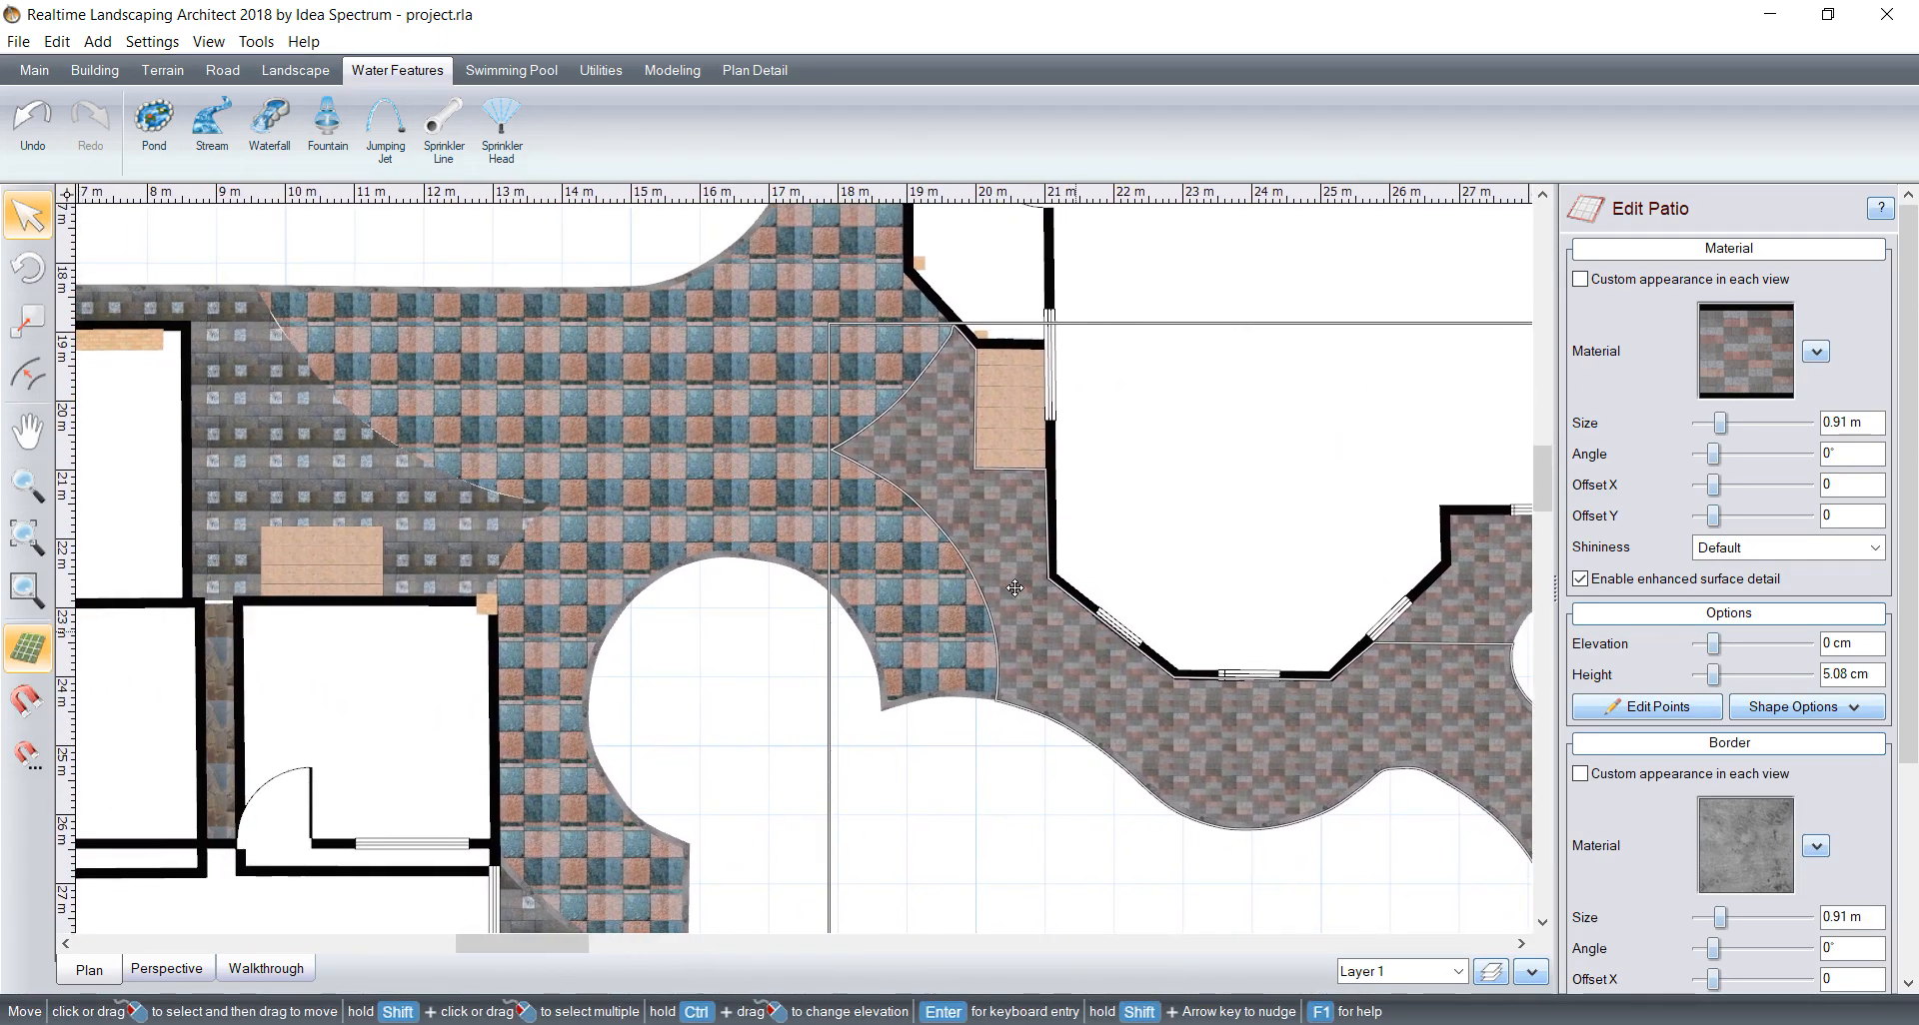
middle_drag(776, 452, 959, 676)
middle_drag(442, 356, 727, 562)
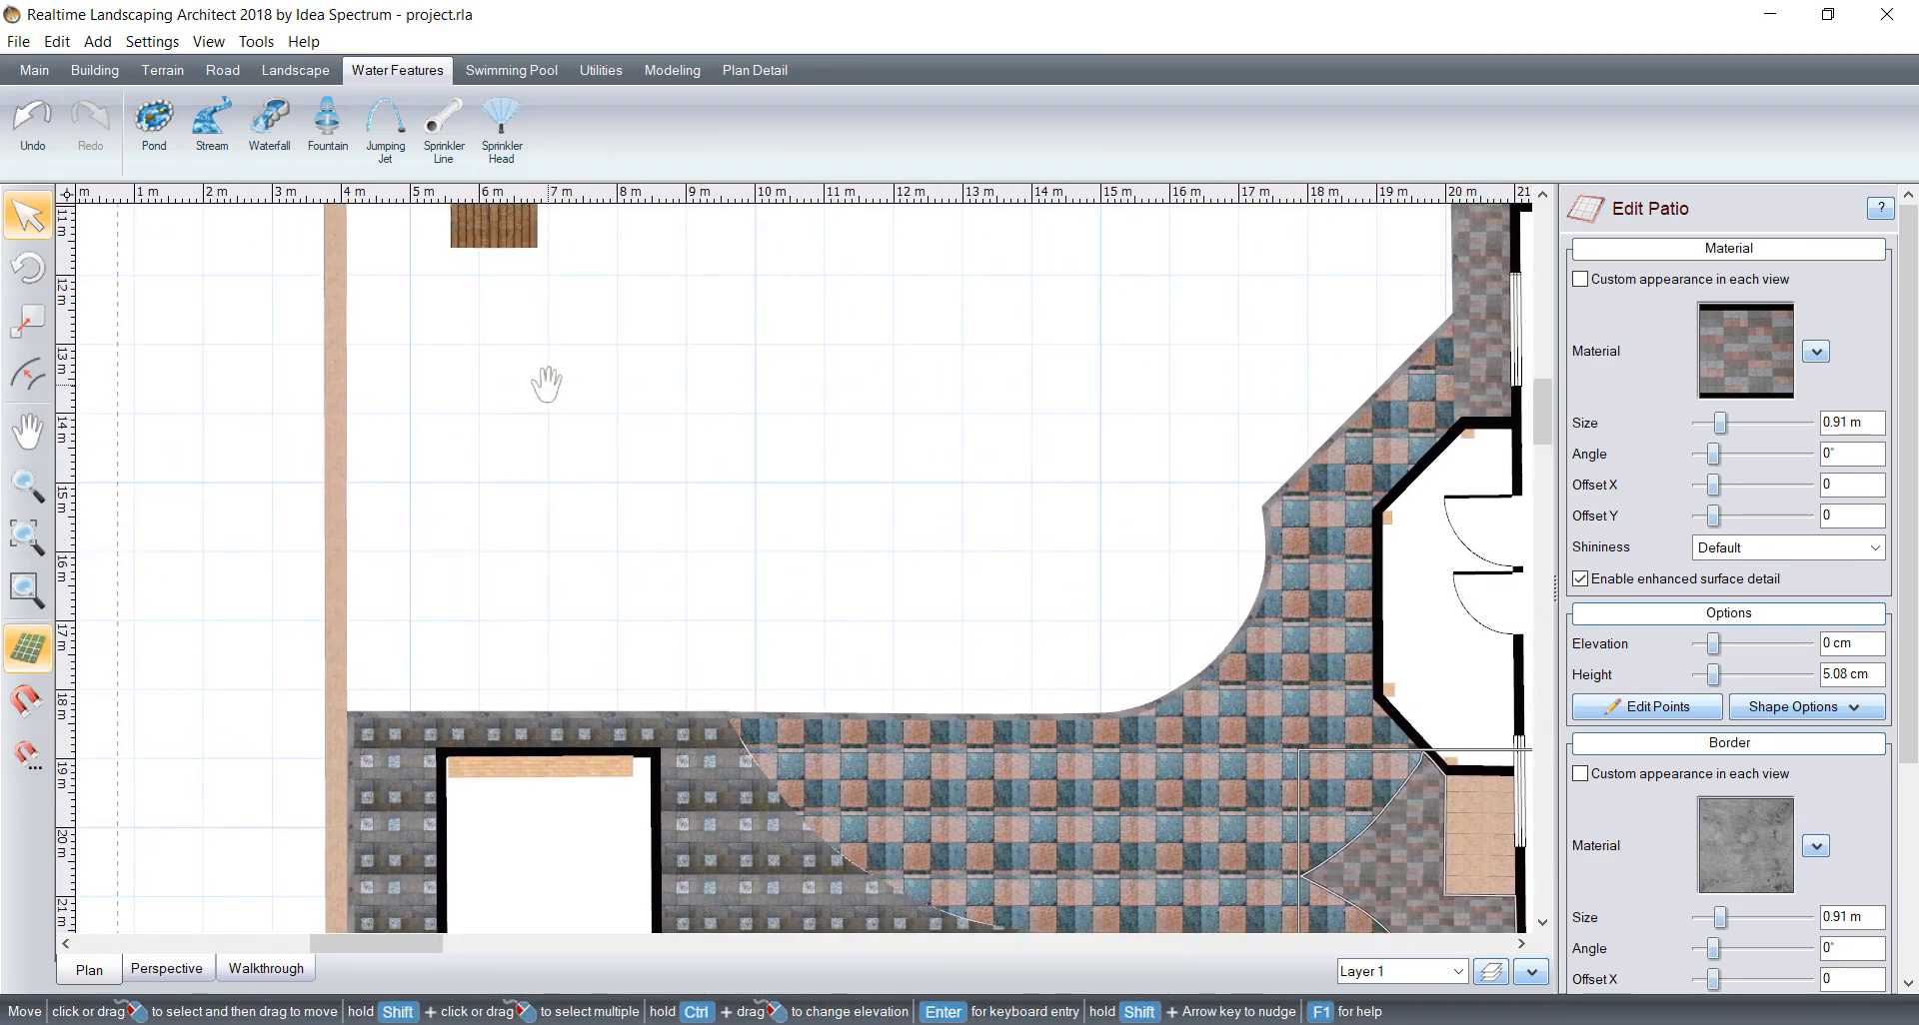
middle_drag(544, 386, 544, 522)
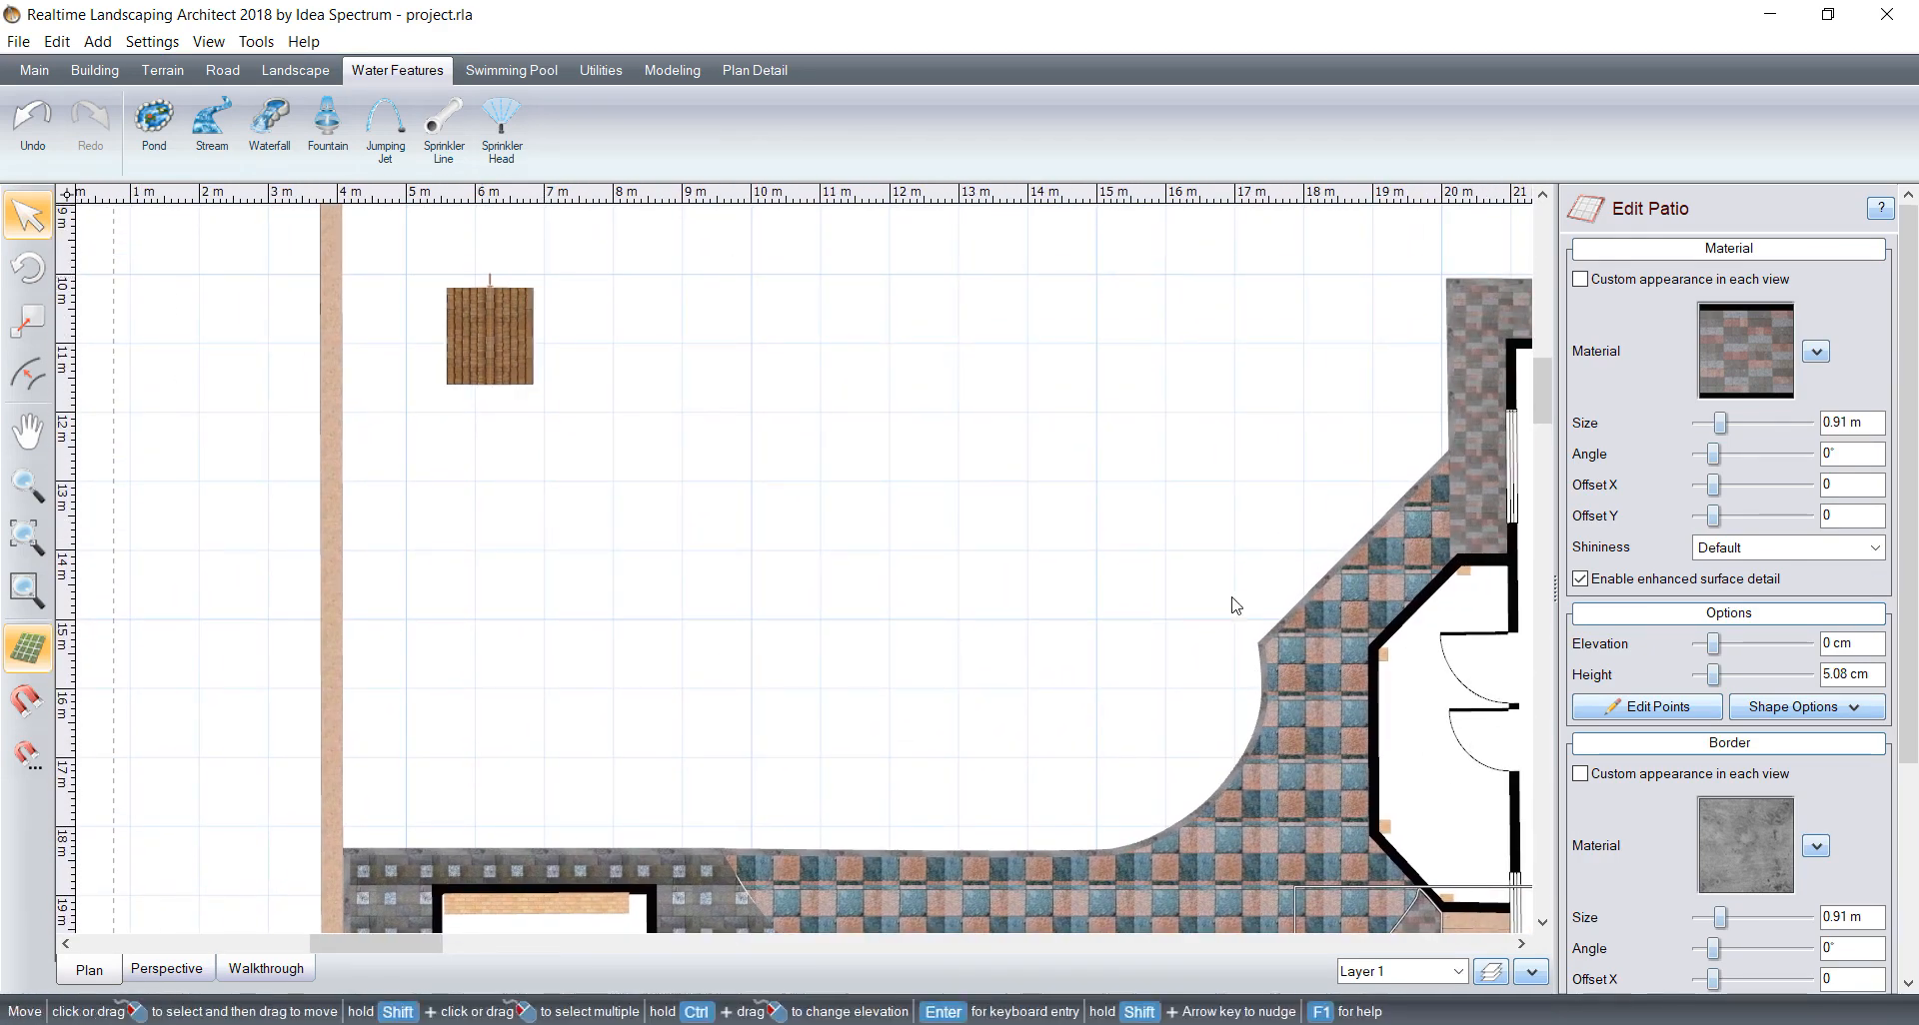
middle_drag(1156, 633, 1144, 706)
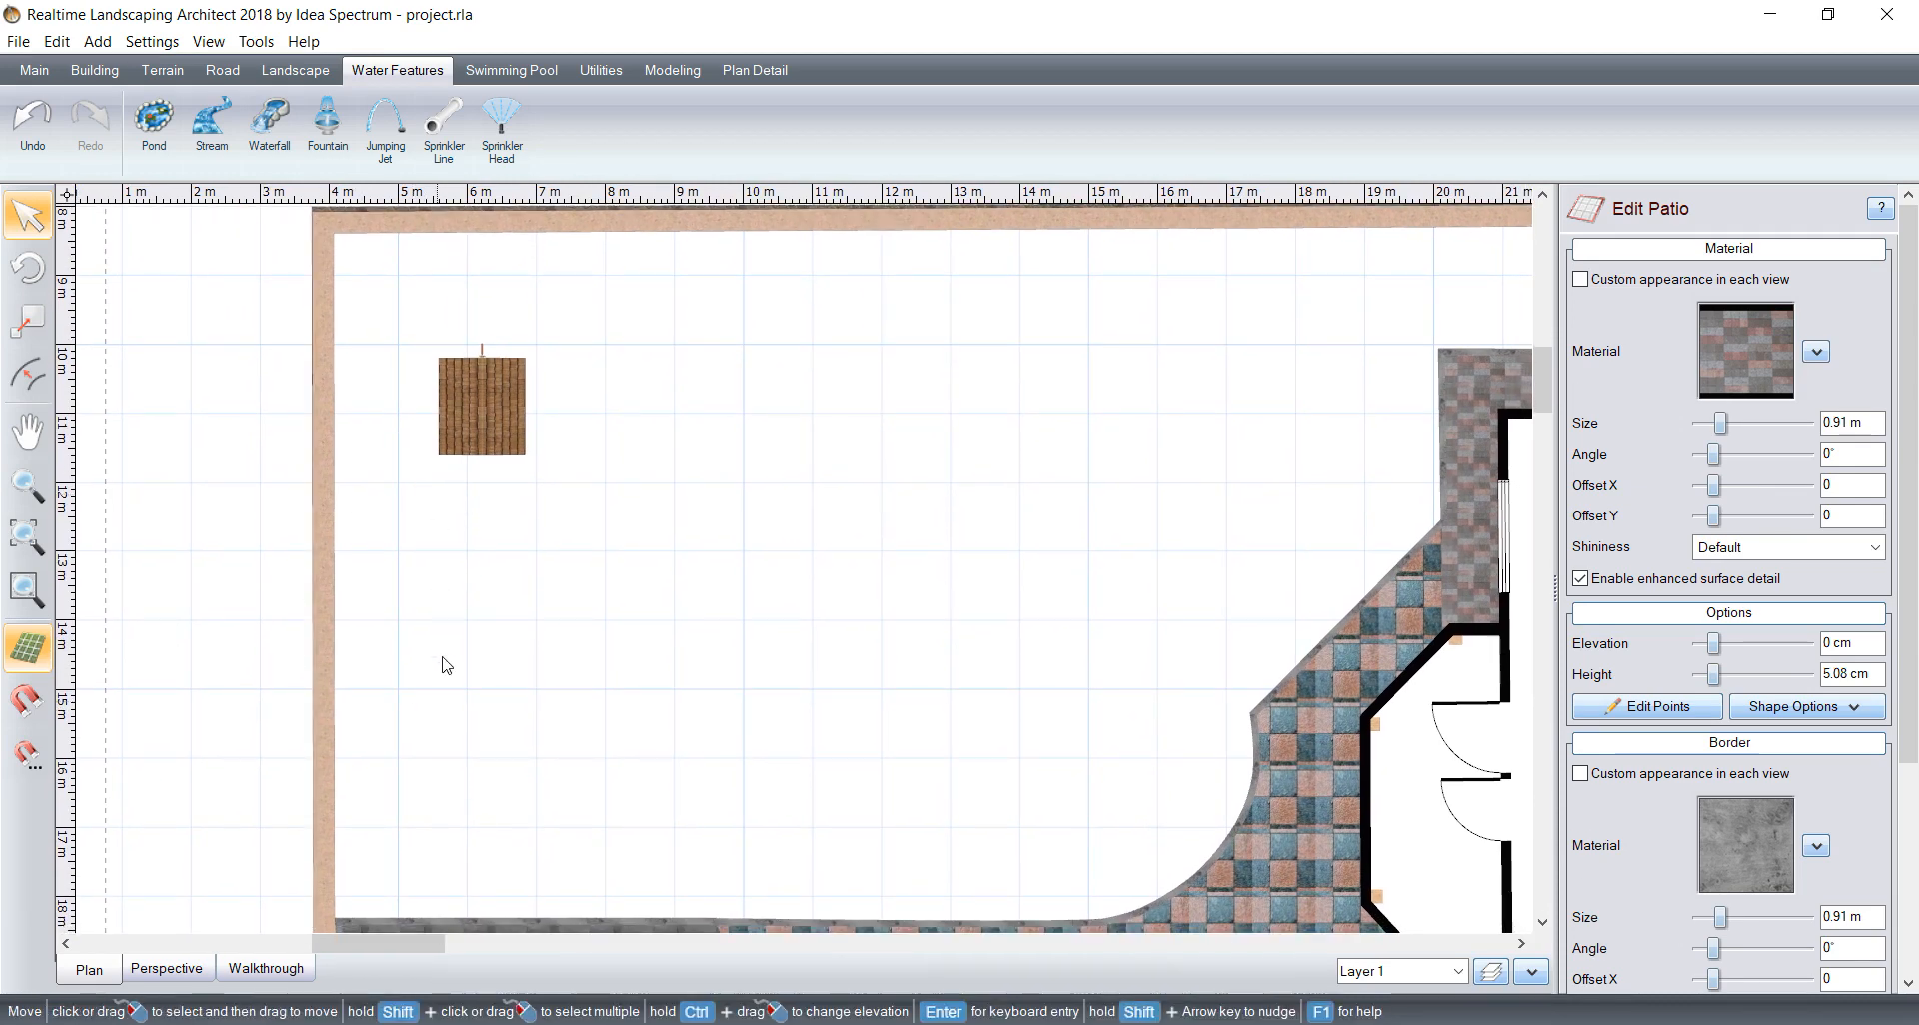
middle_drag(591, 502, 239, 266)
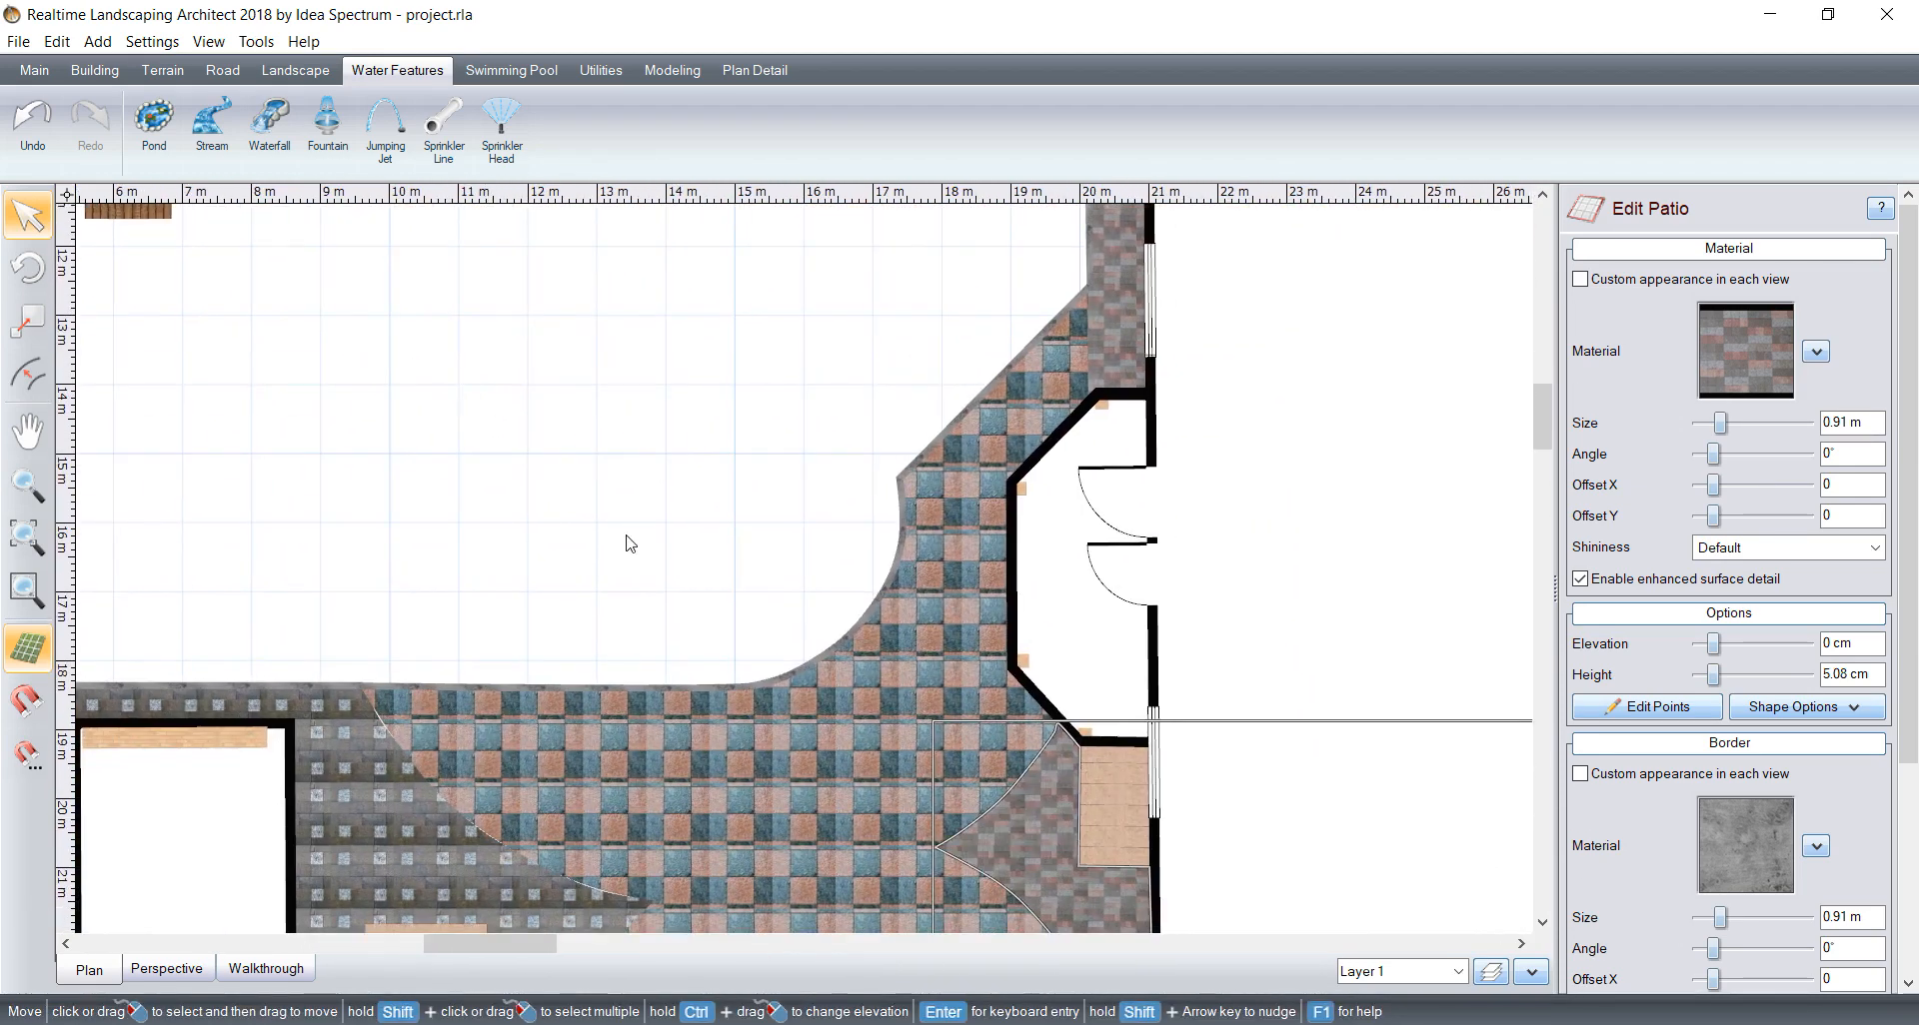
middle_drag(630, 543, 546, 422)
middle_drag(787, 540, 647, 168)
middle_drag(845, 589, 709, 443)
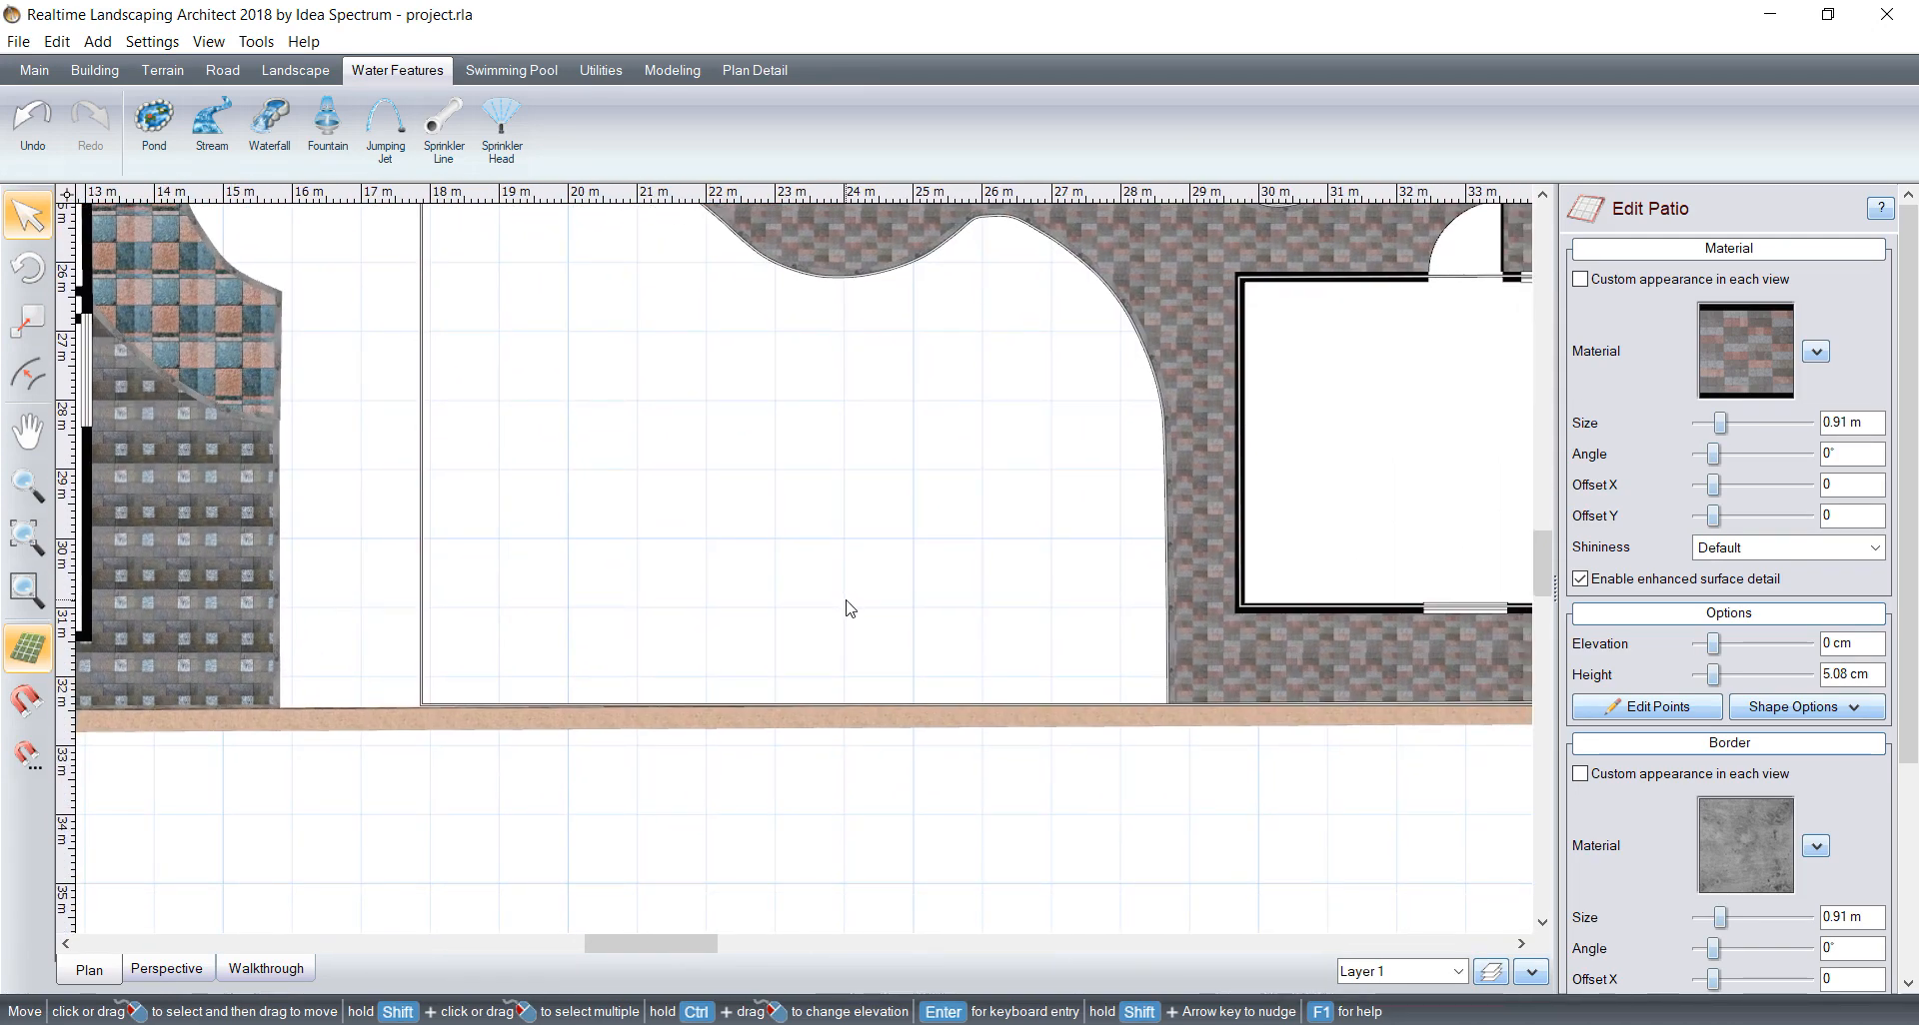
middle_drag(881, 730, 818, 664)
middle_drag(839, 573, 992, 757)
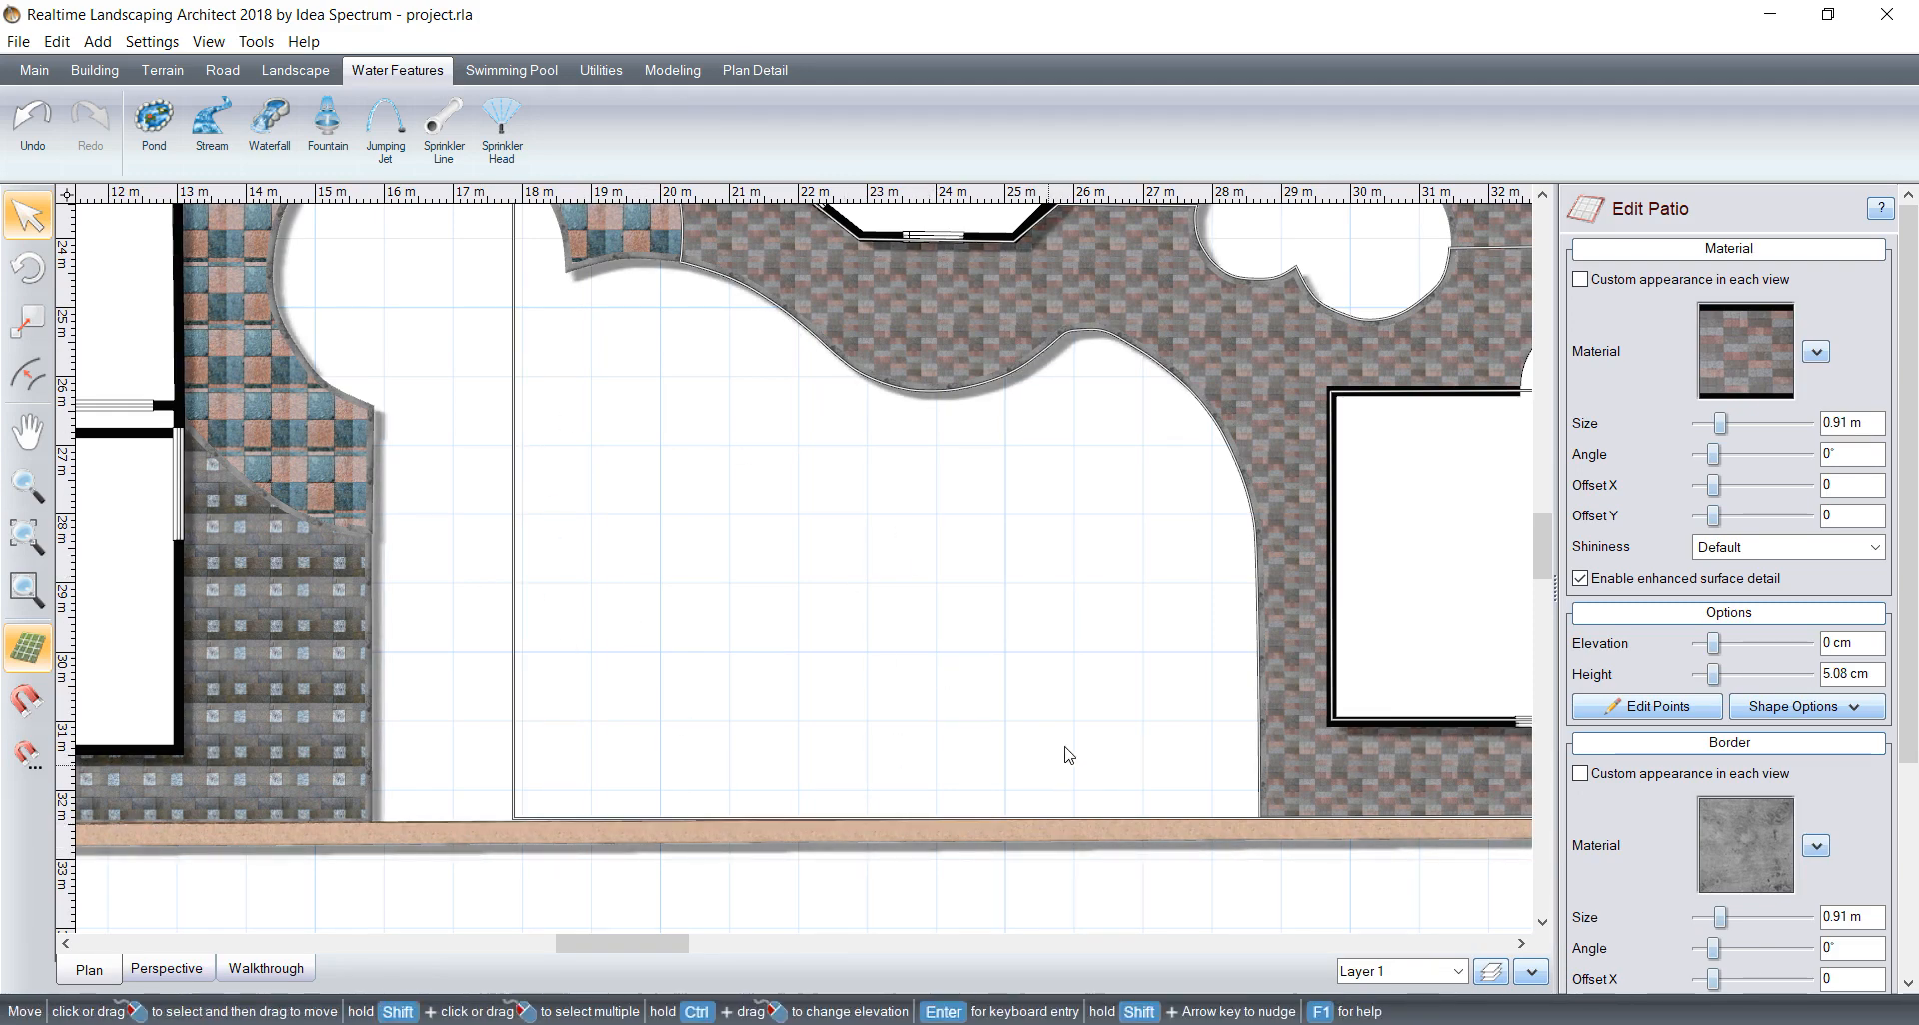
scroll(879, 642, down, 2)
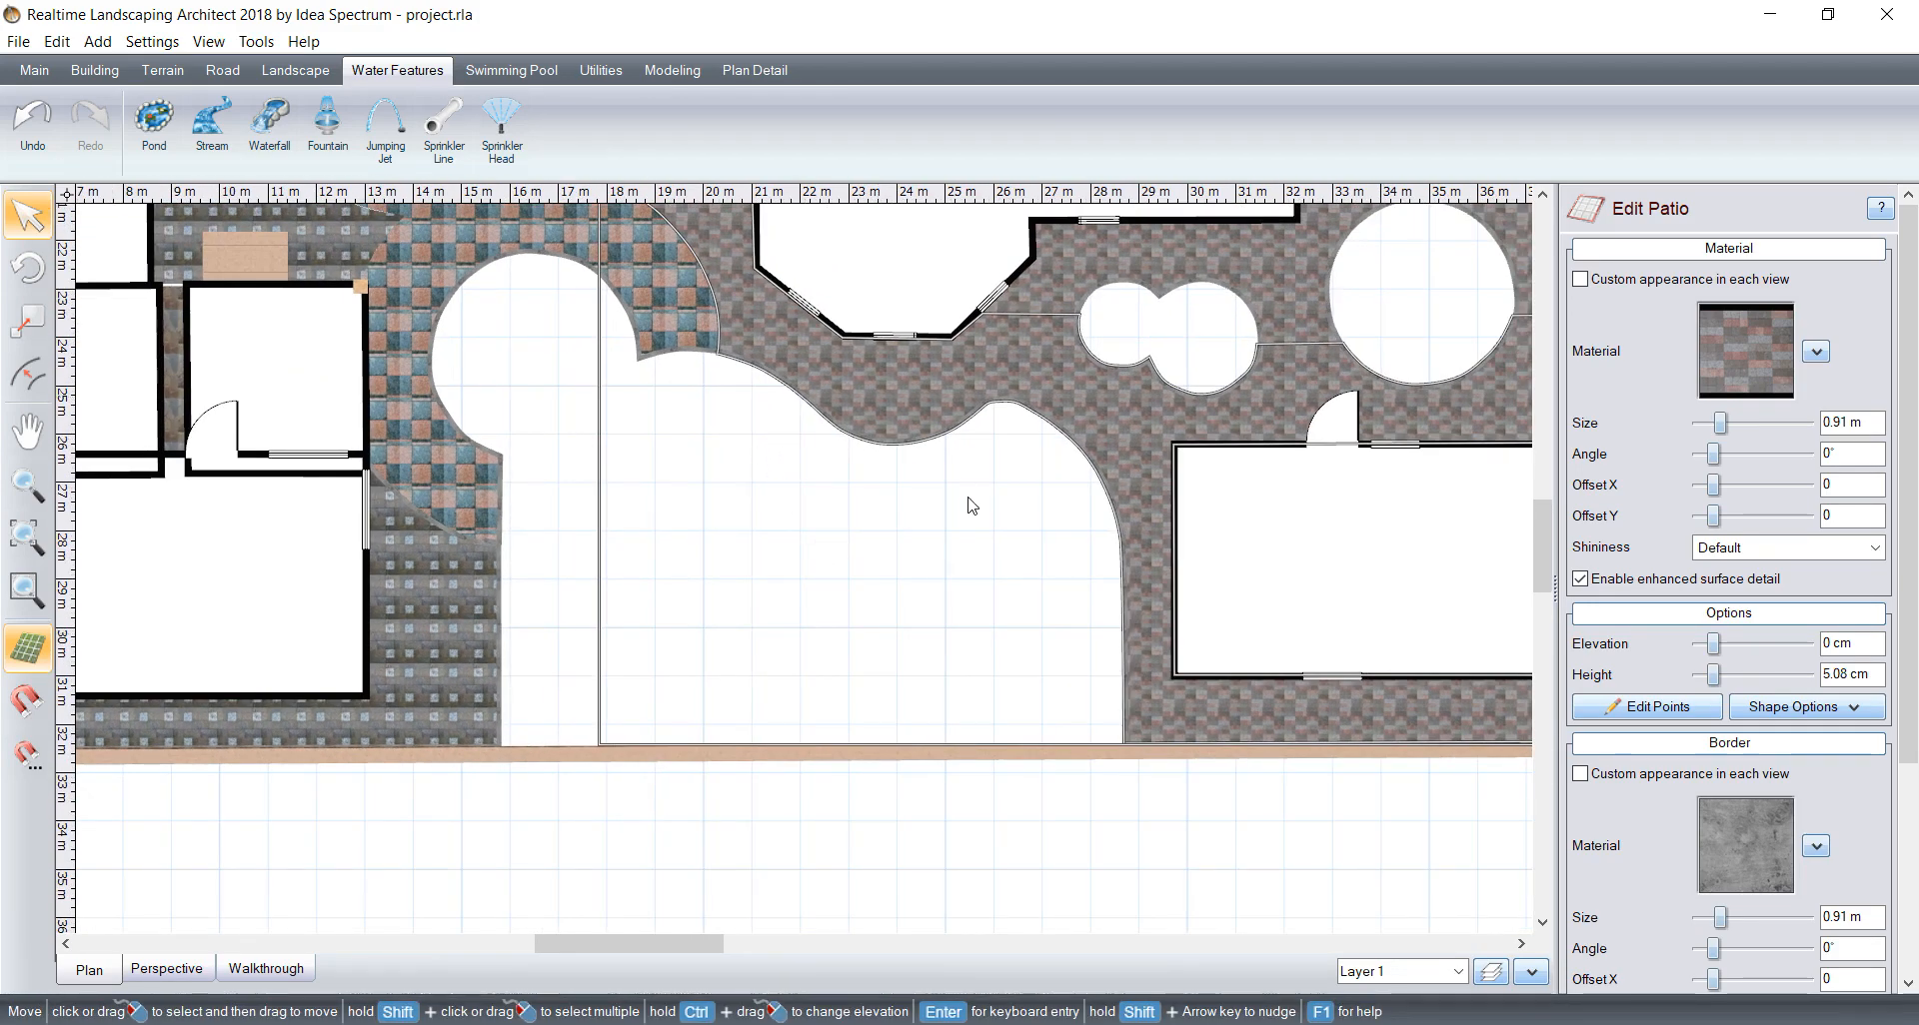
middle_drag(812, 427, 762, 648)
middle_drag(577, 405, 865, 599)
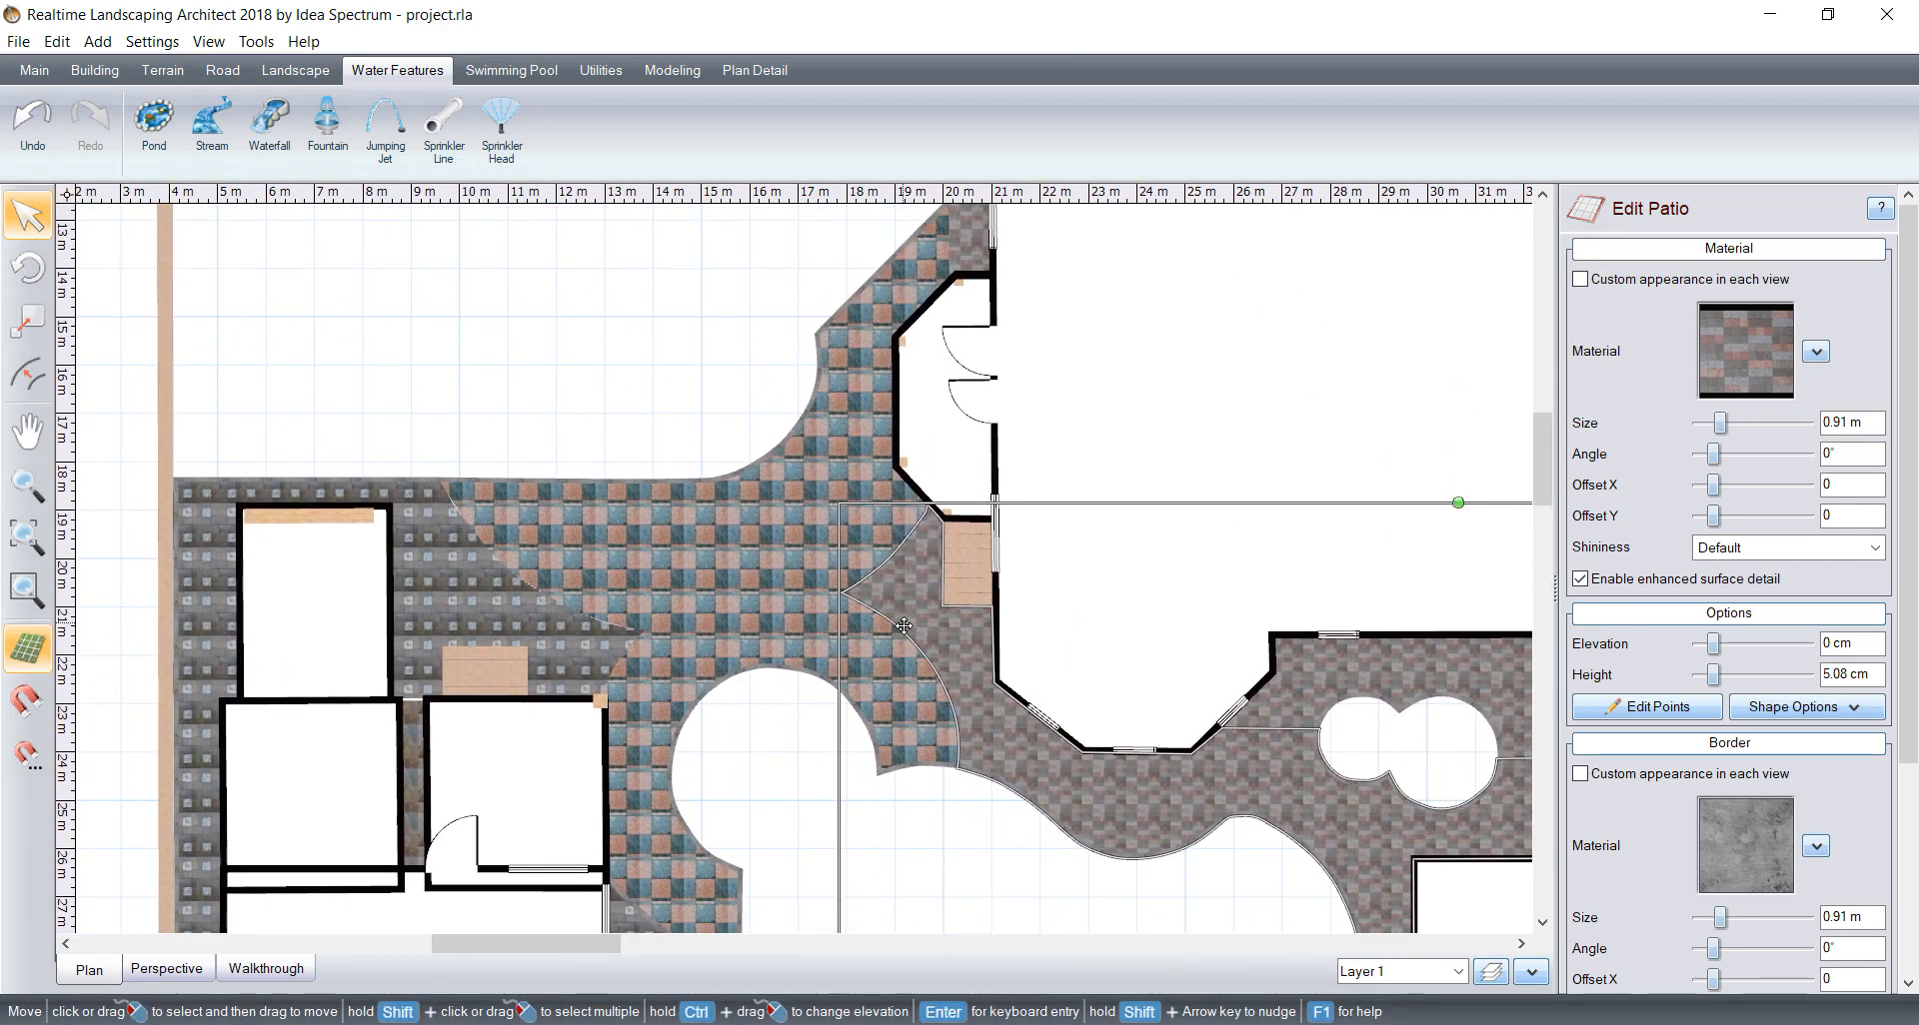
middle_drag(643, 451, 704, 446)
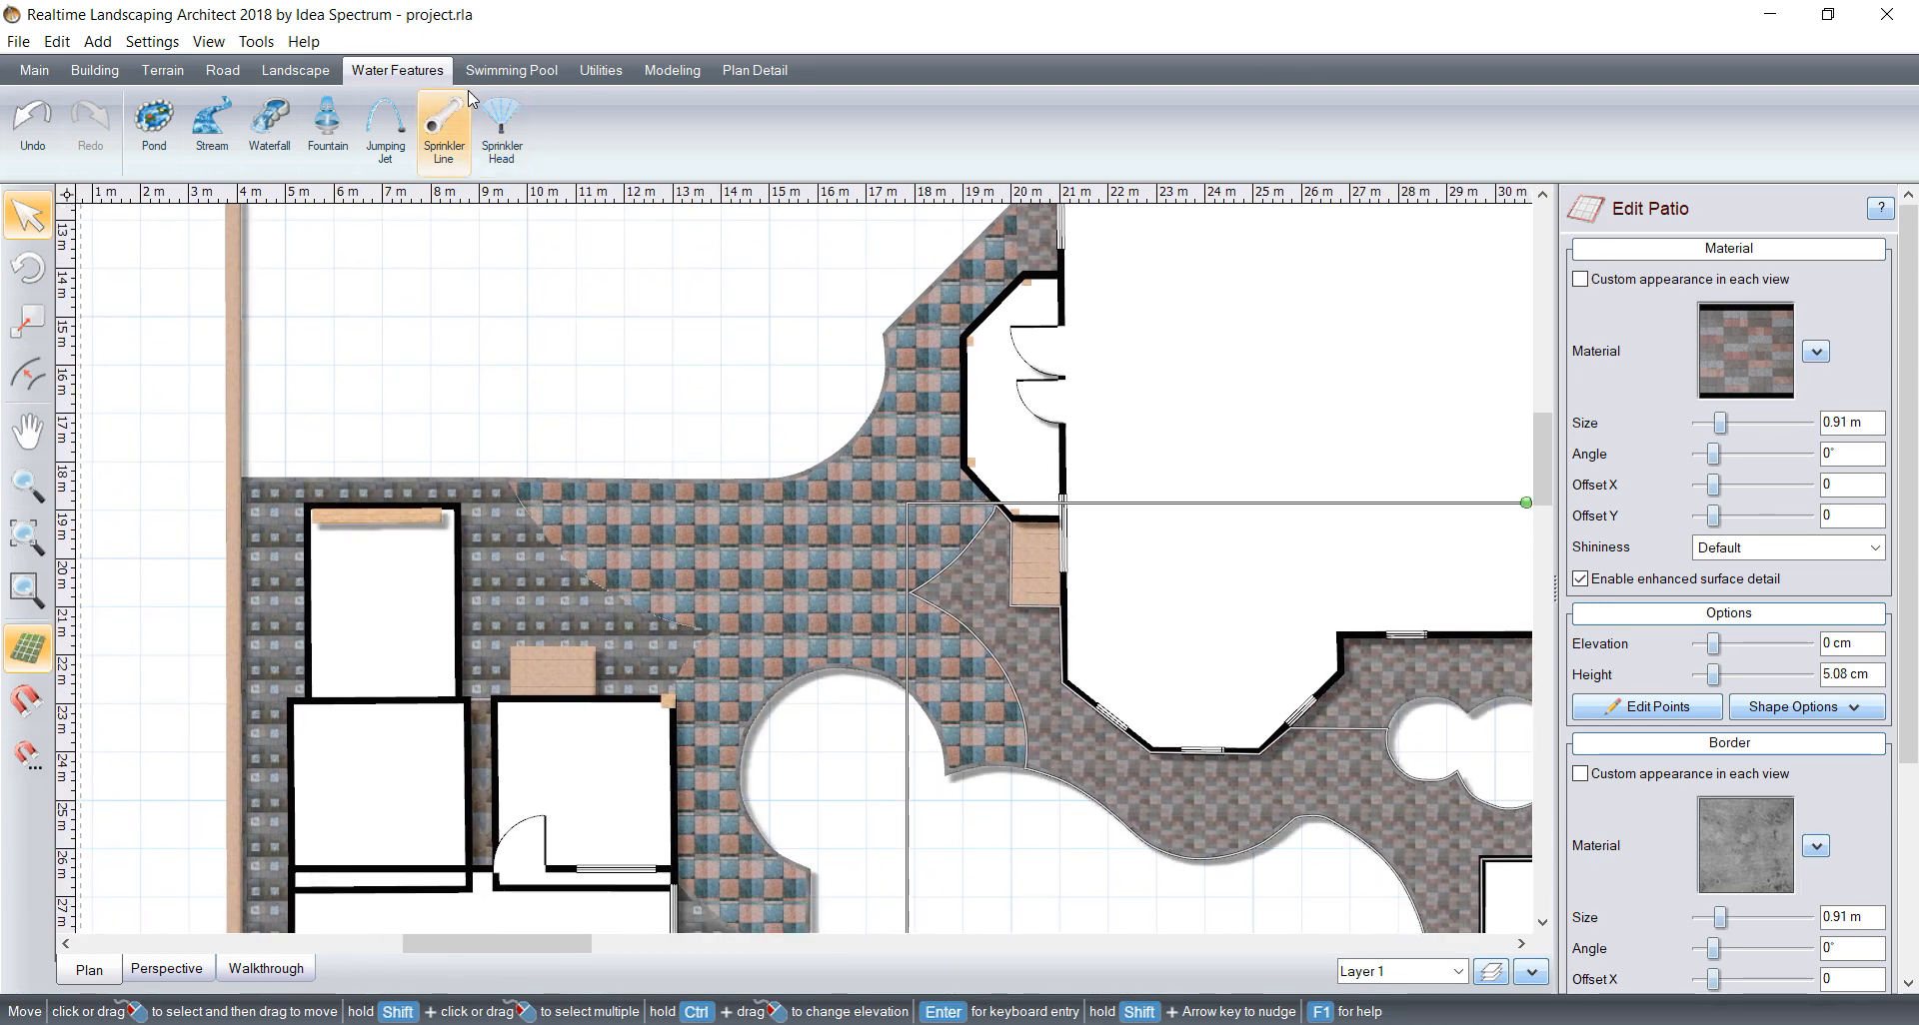
Step: Choose the Philips Hadco Beacon TB361 H B5 100I E bollard as the model for a new landscape light
click(327, 74)
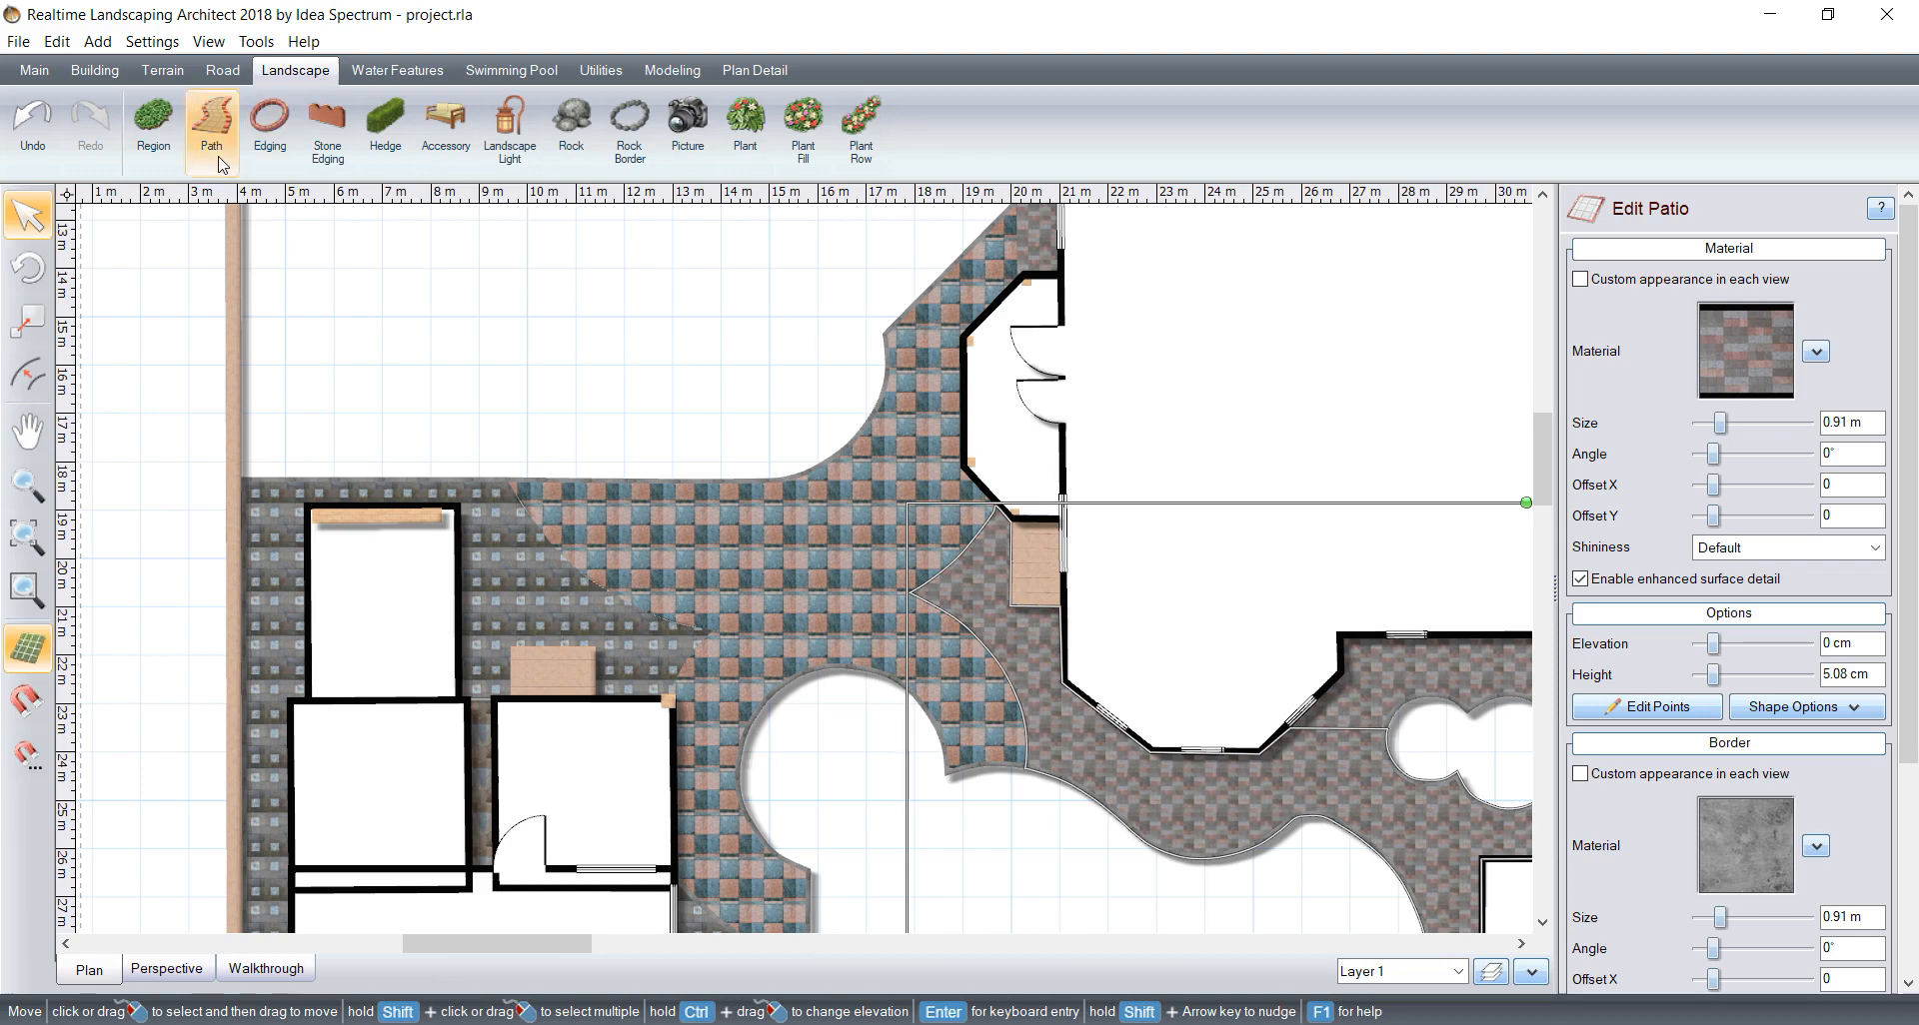
click(511, 130)
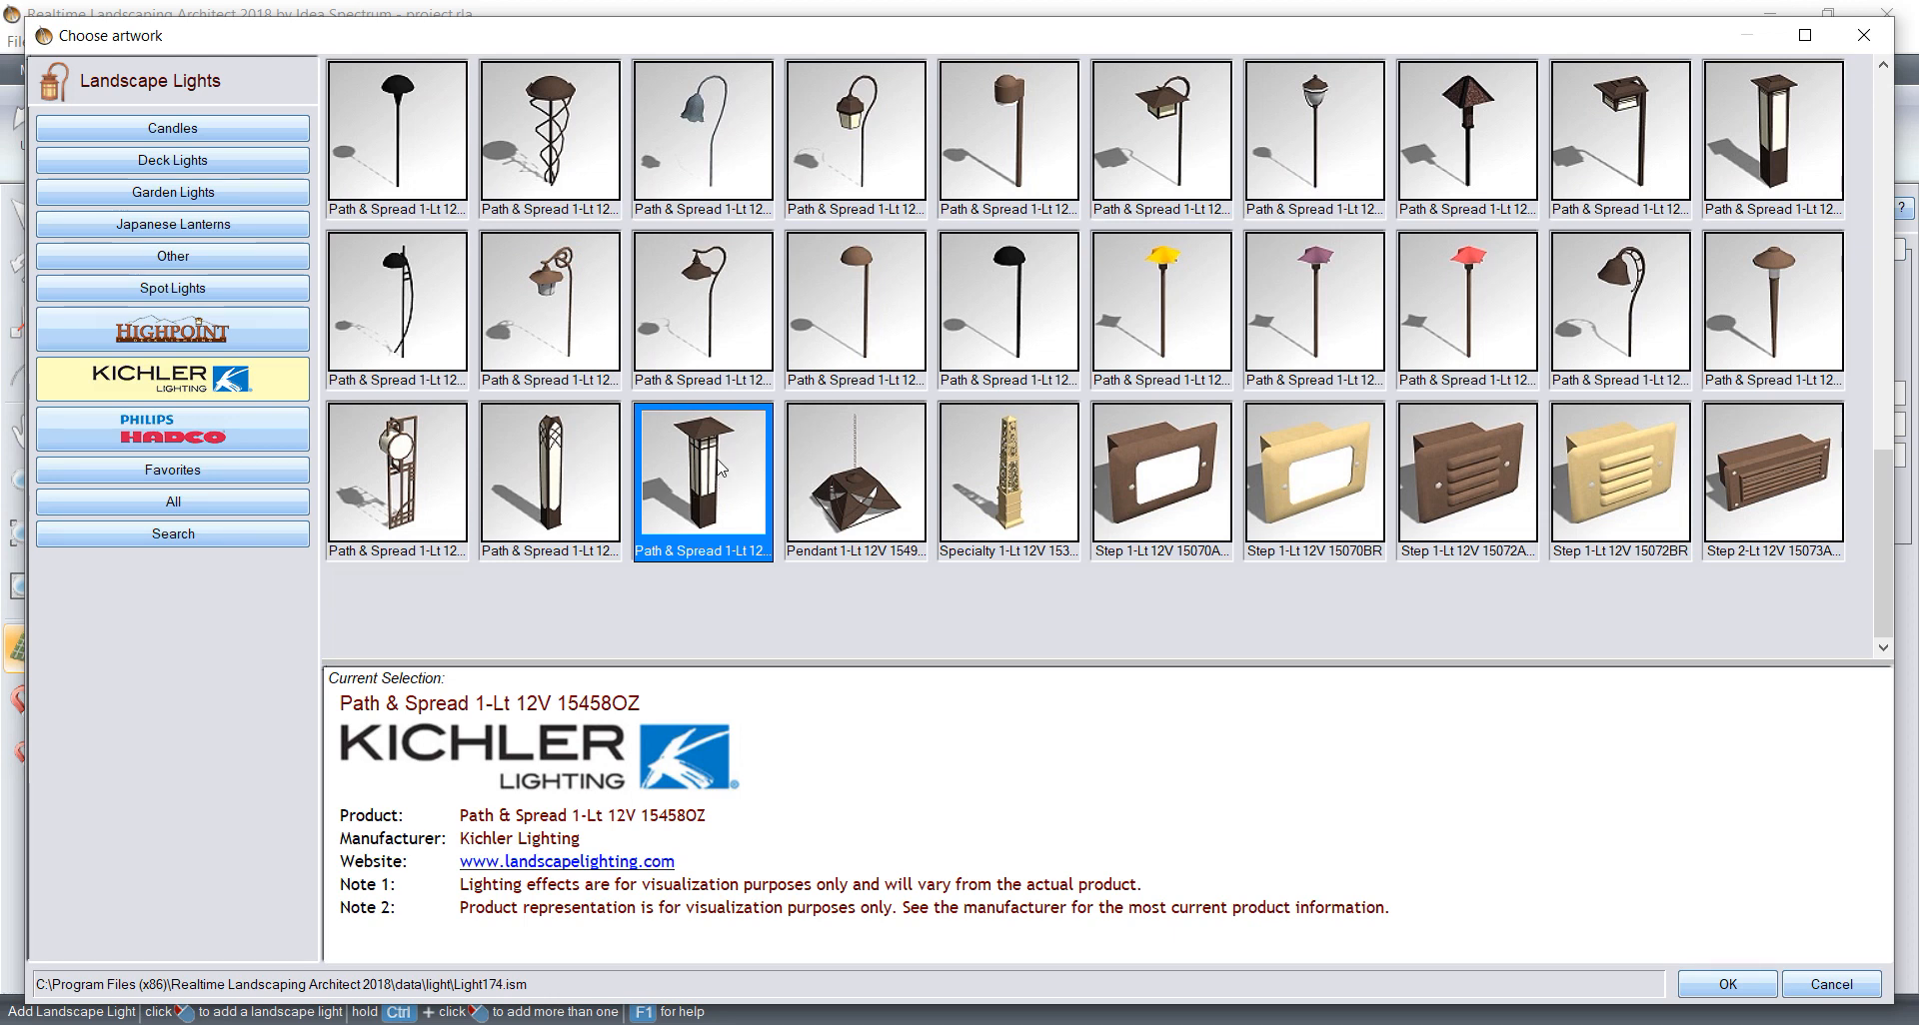
scroll(719, 467, up, 15)
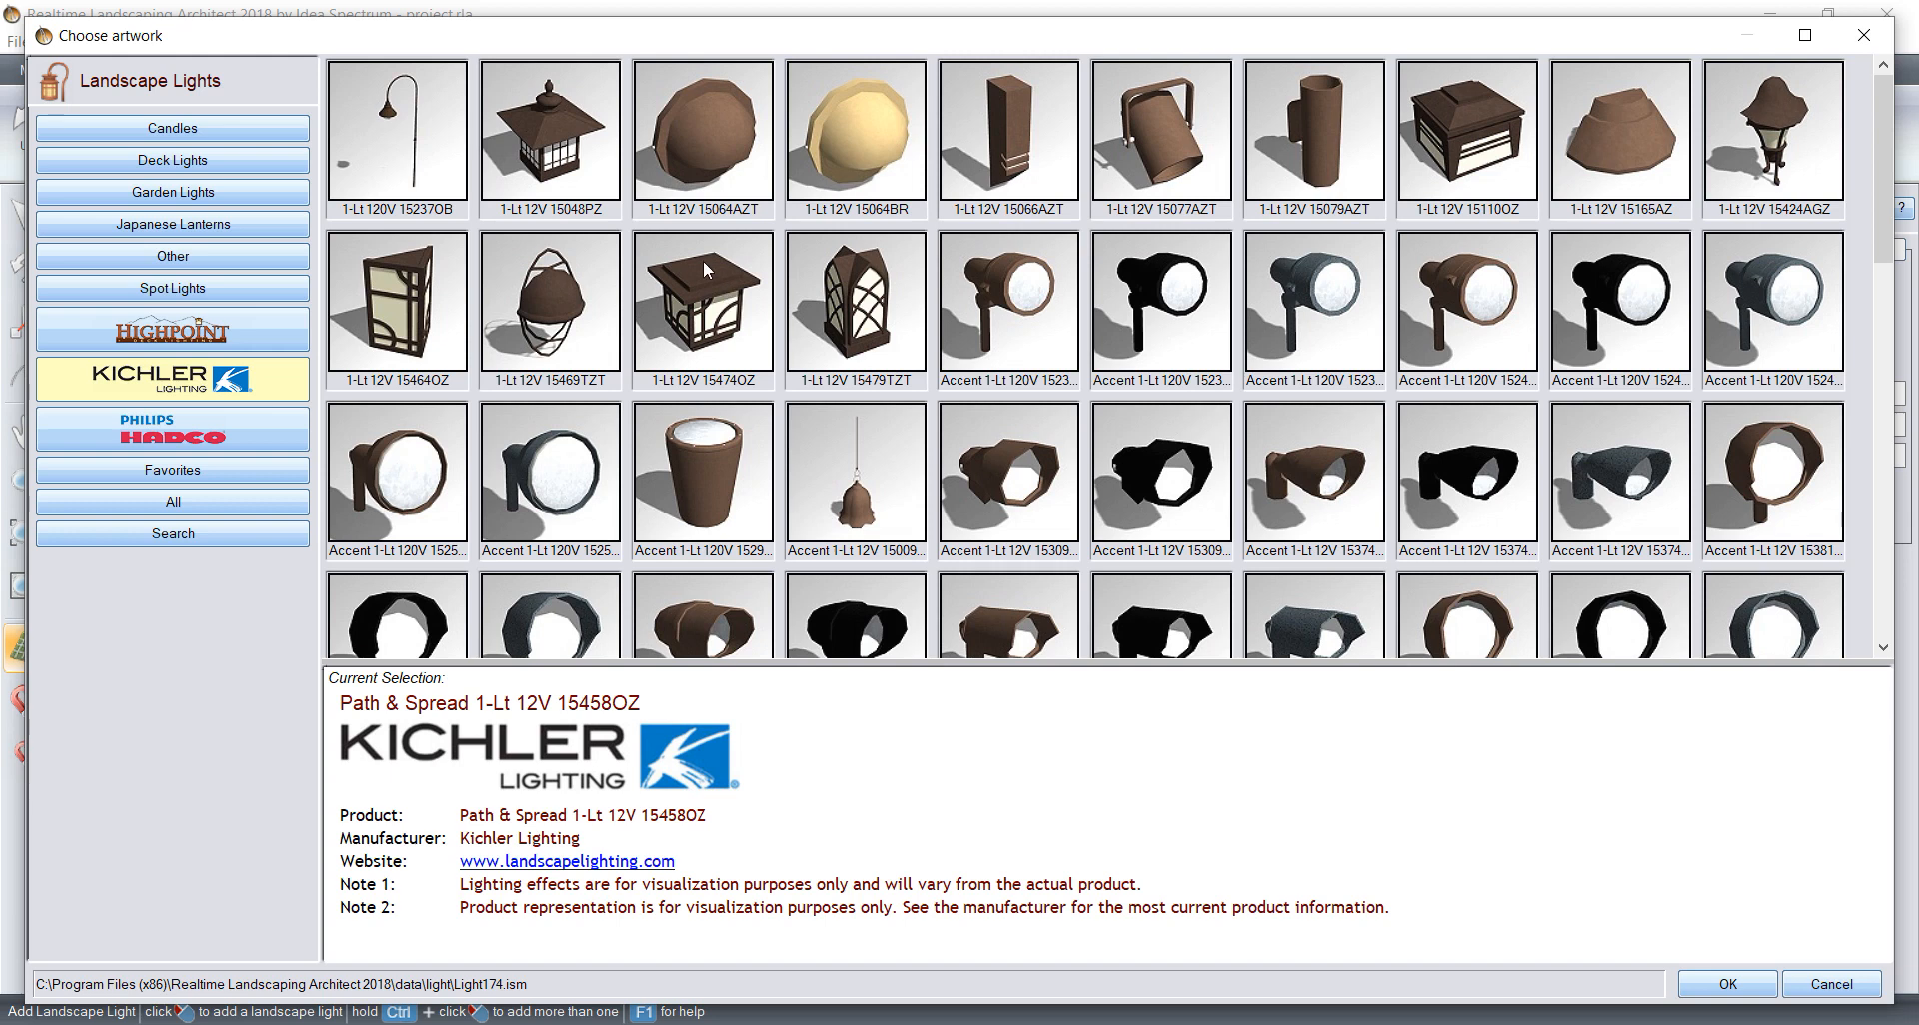
scroll(703, 268, down, 3)
scroll(704, 268, down, 3)
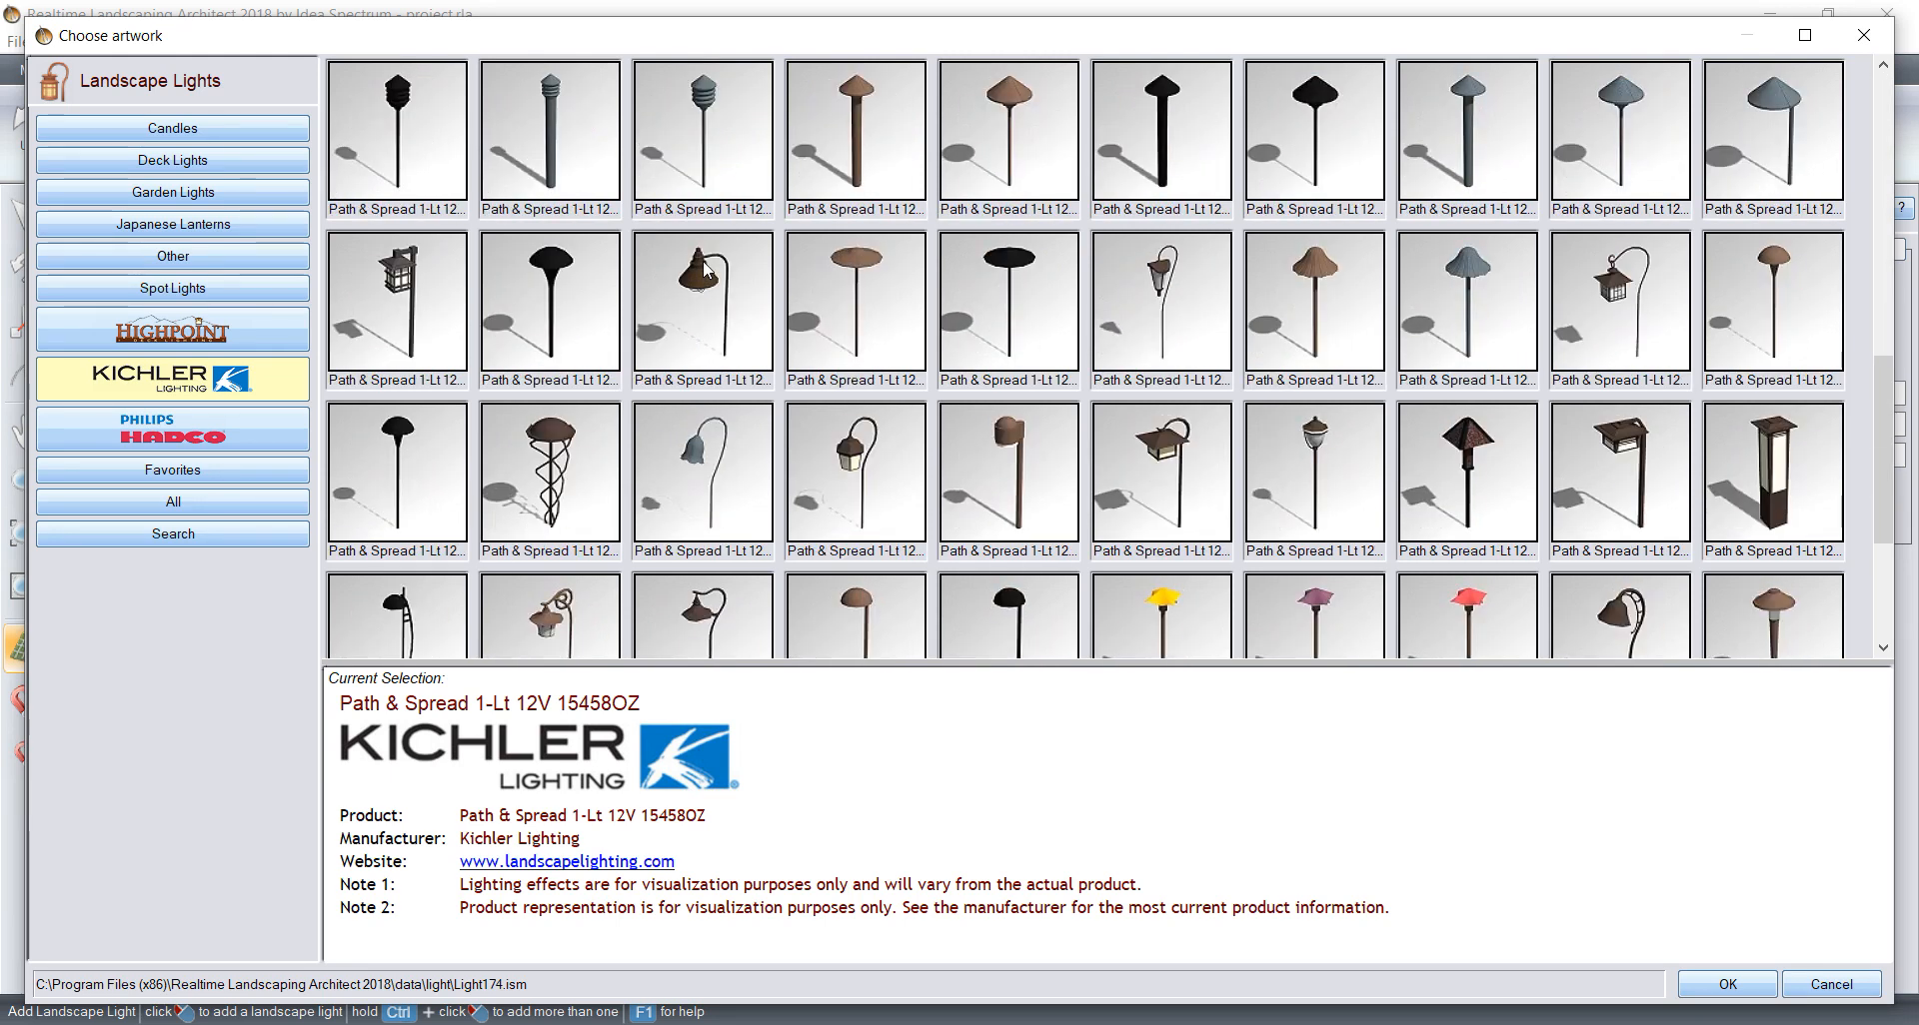
scroll(704, 267, down, 3)
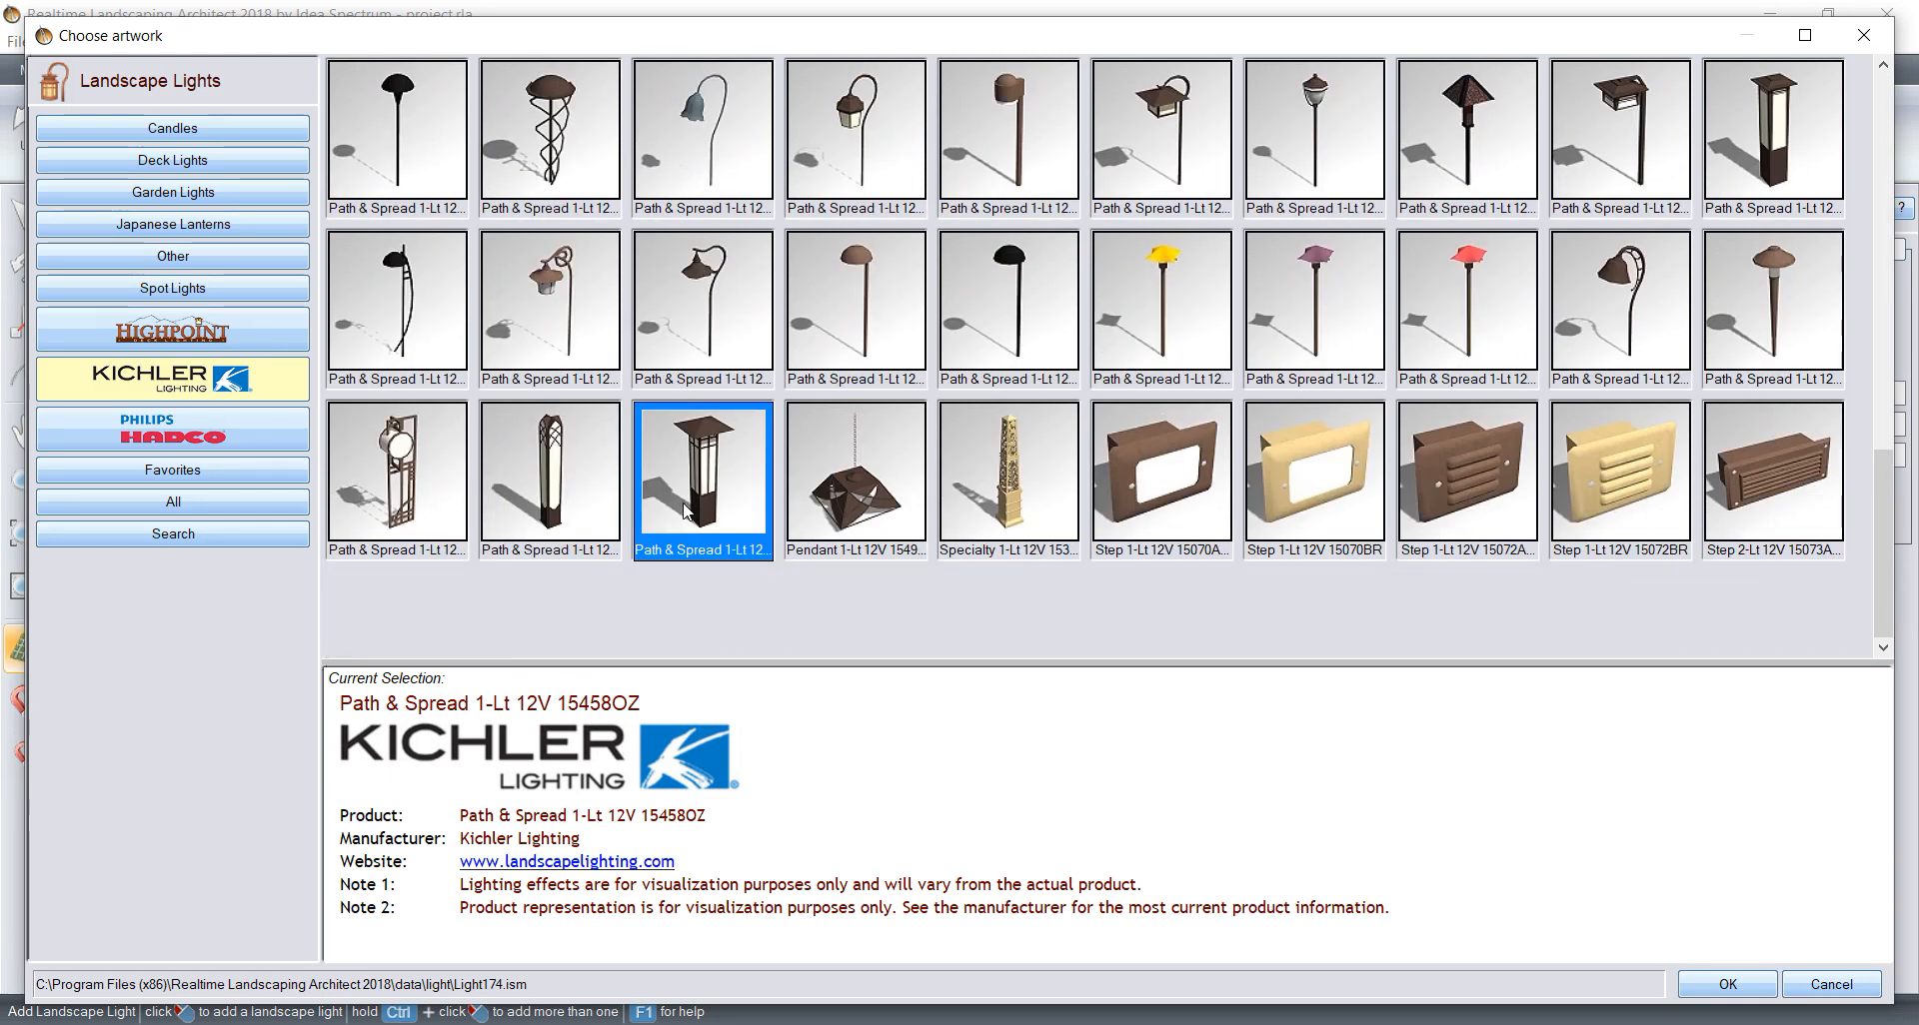
click(186, 150)
scroll(175, 380, down, 4)
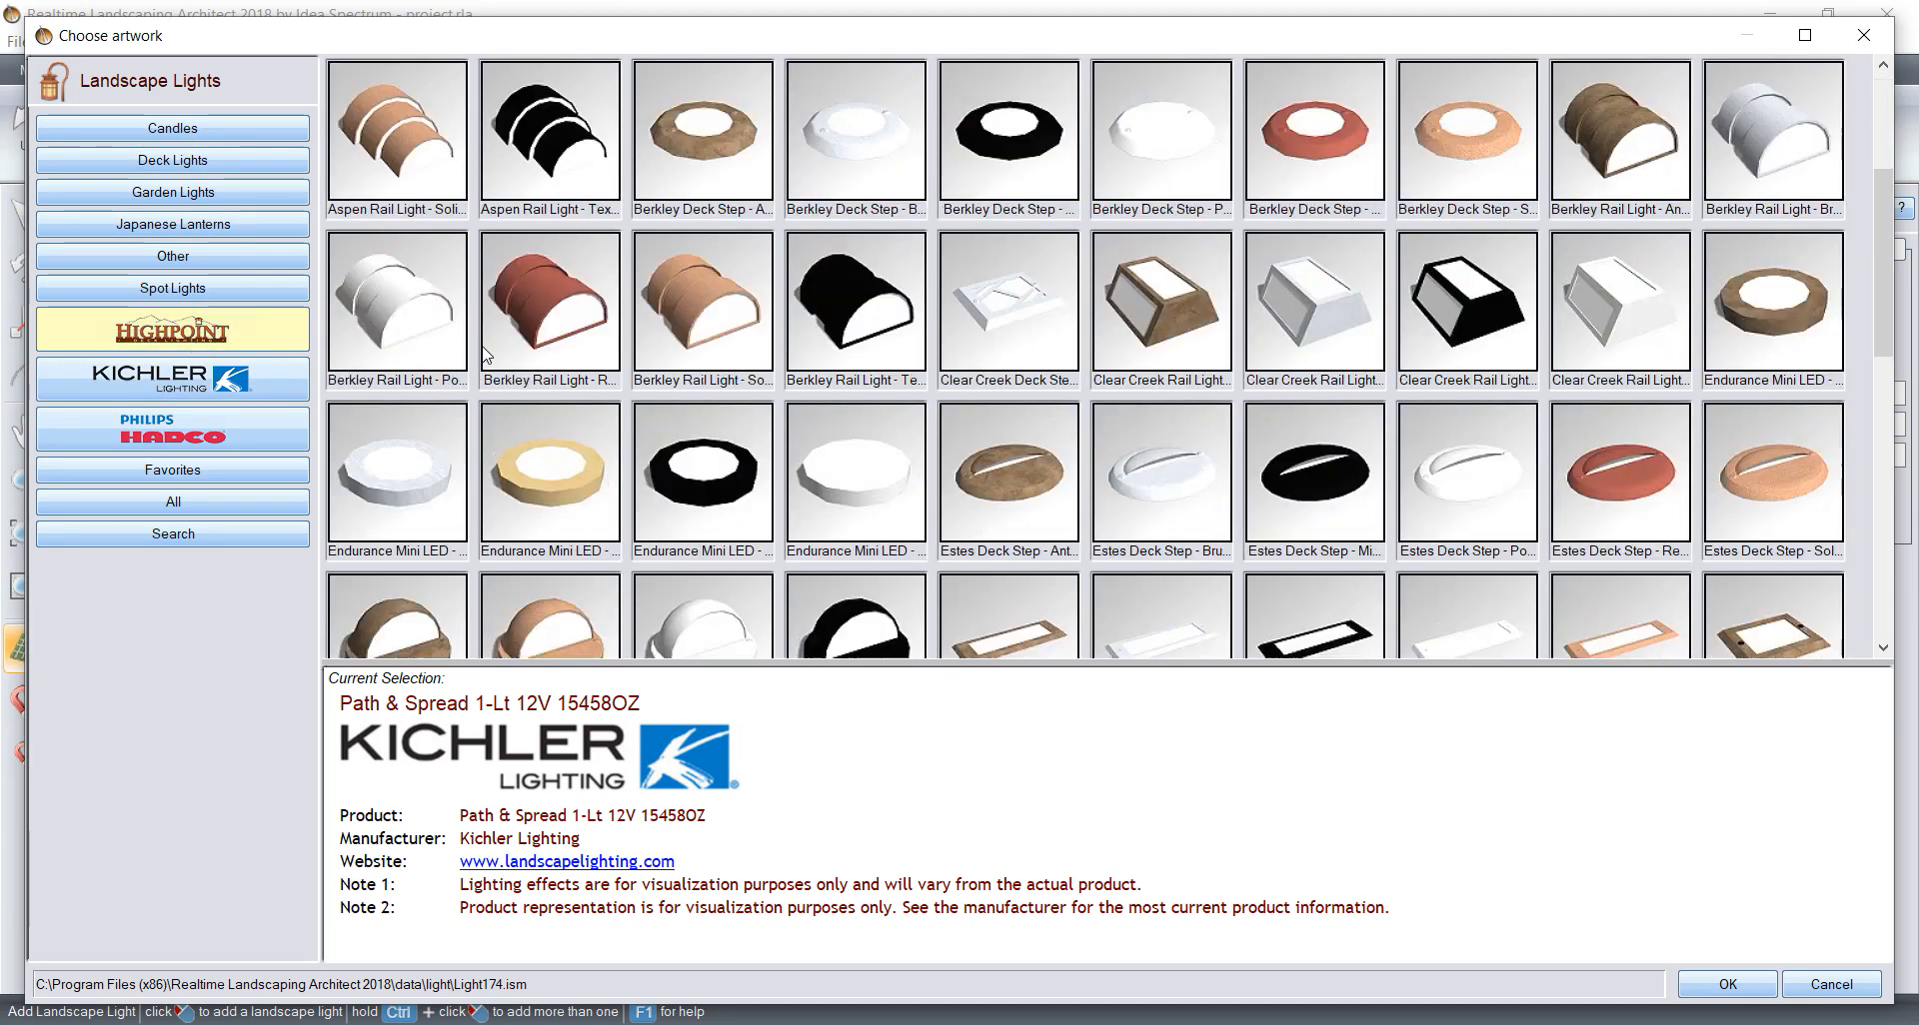
click(153, 440)
scroll(436, 411, down, 5)
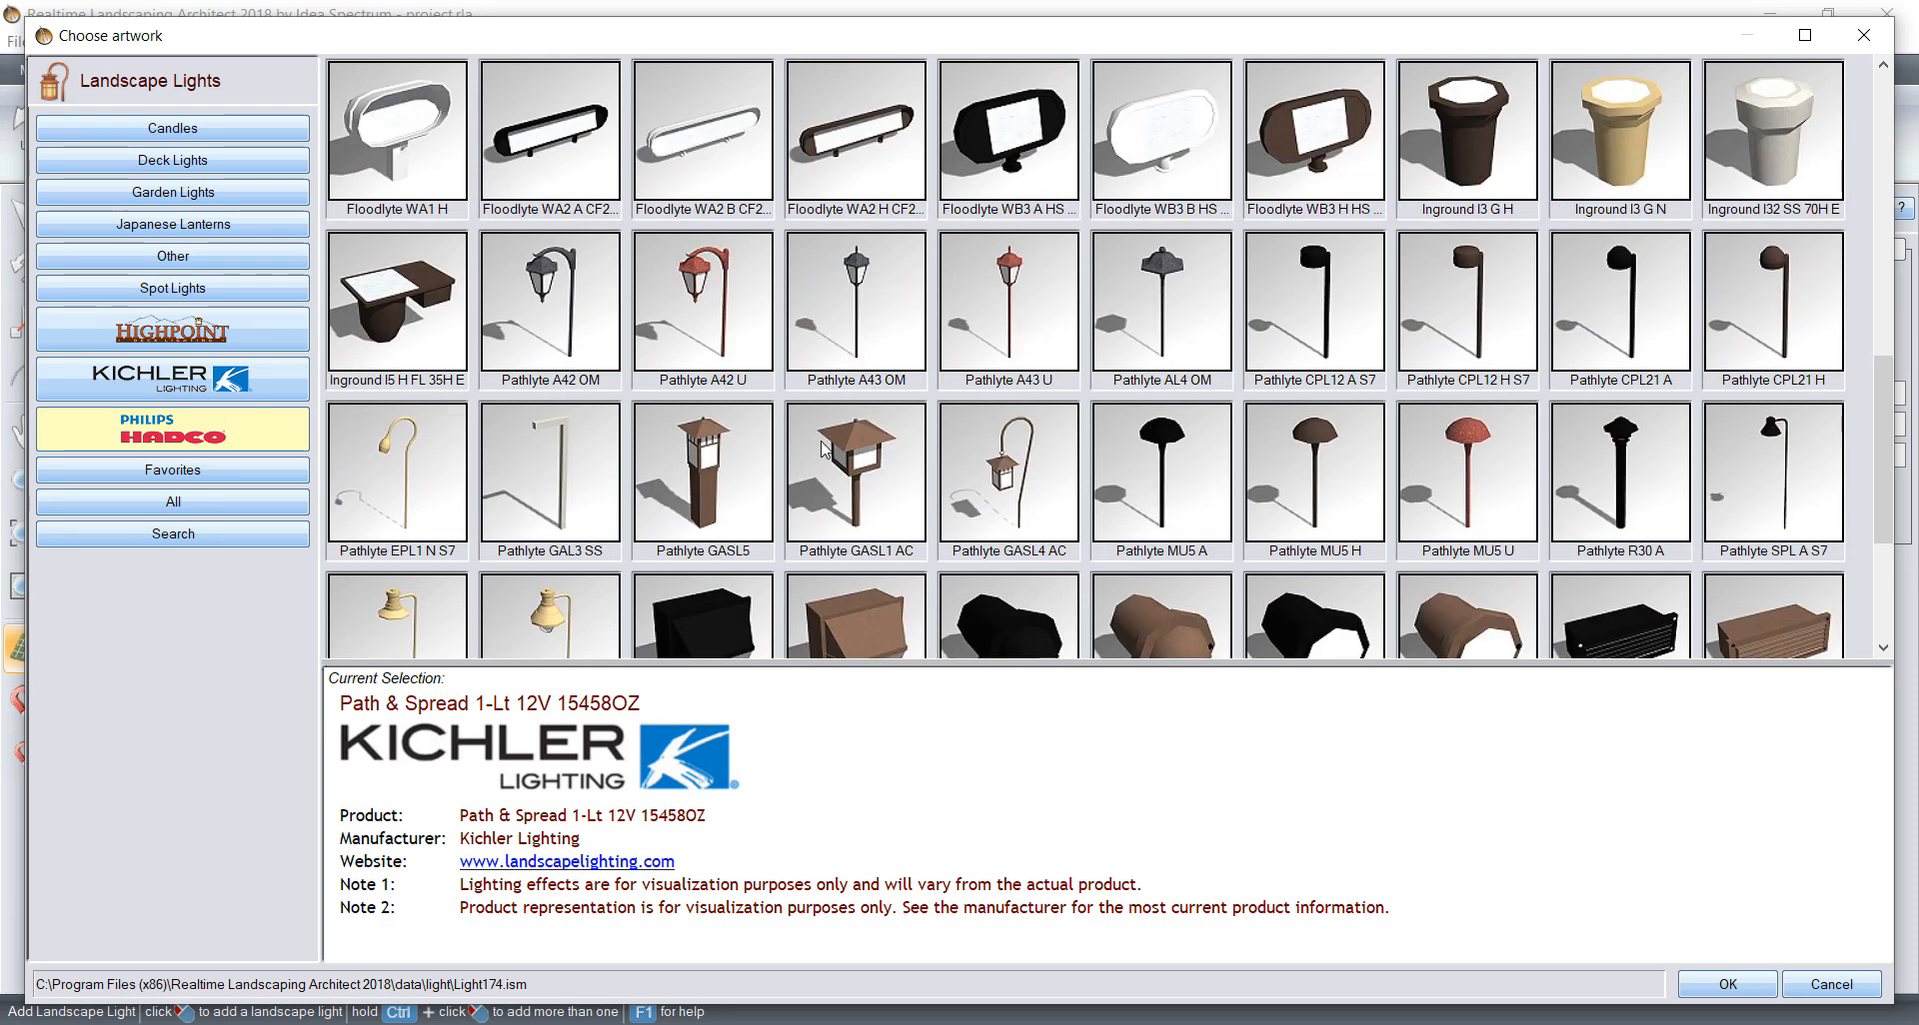
scroll(820, 440, up, 3)
scroll(820, 440, down, 3)
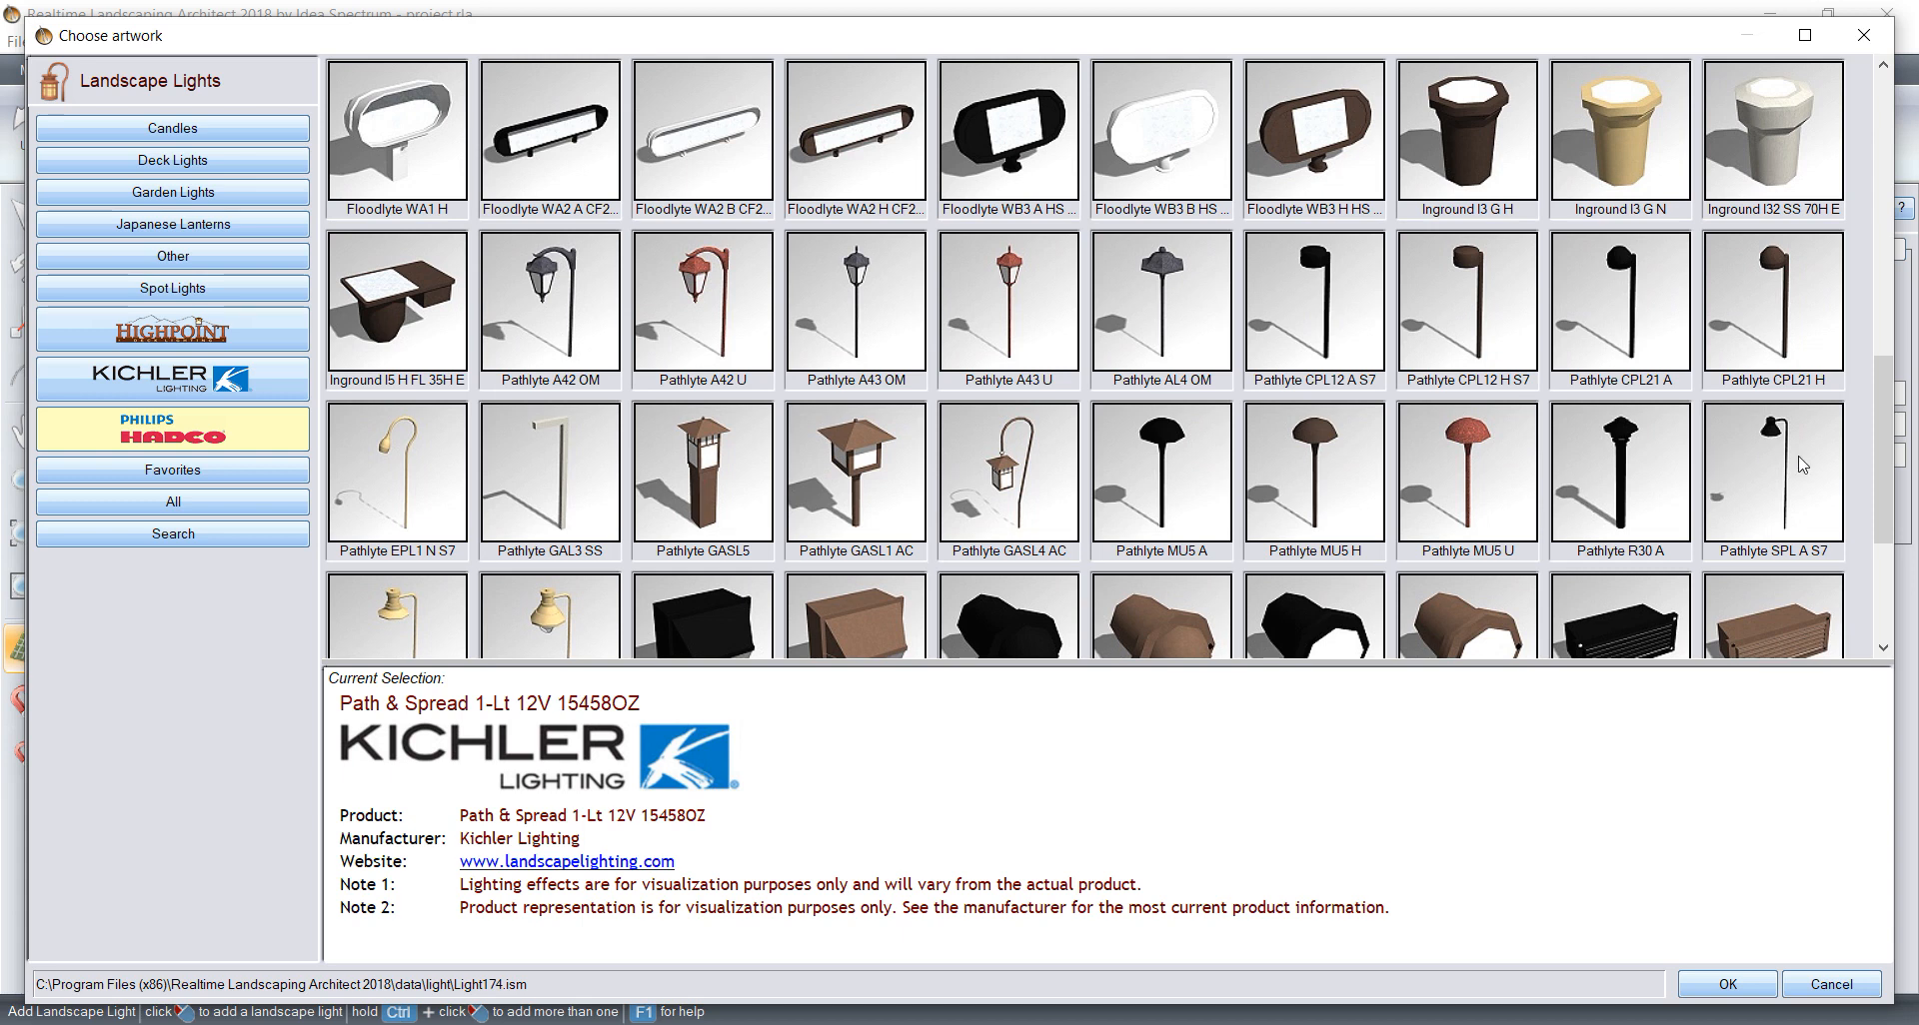
drag(1883, 452, 1899, 307)
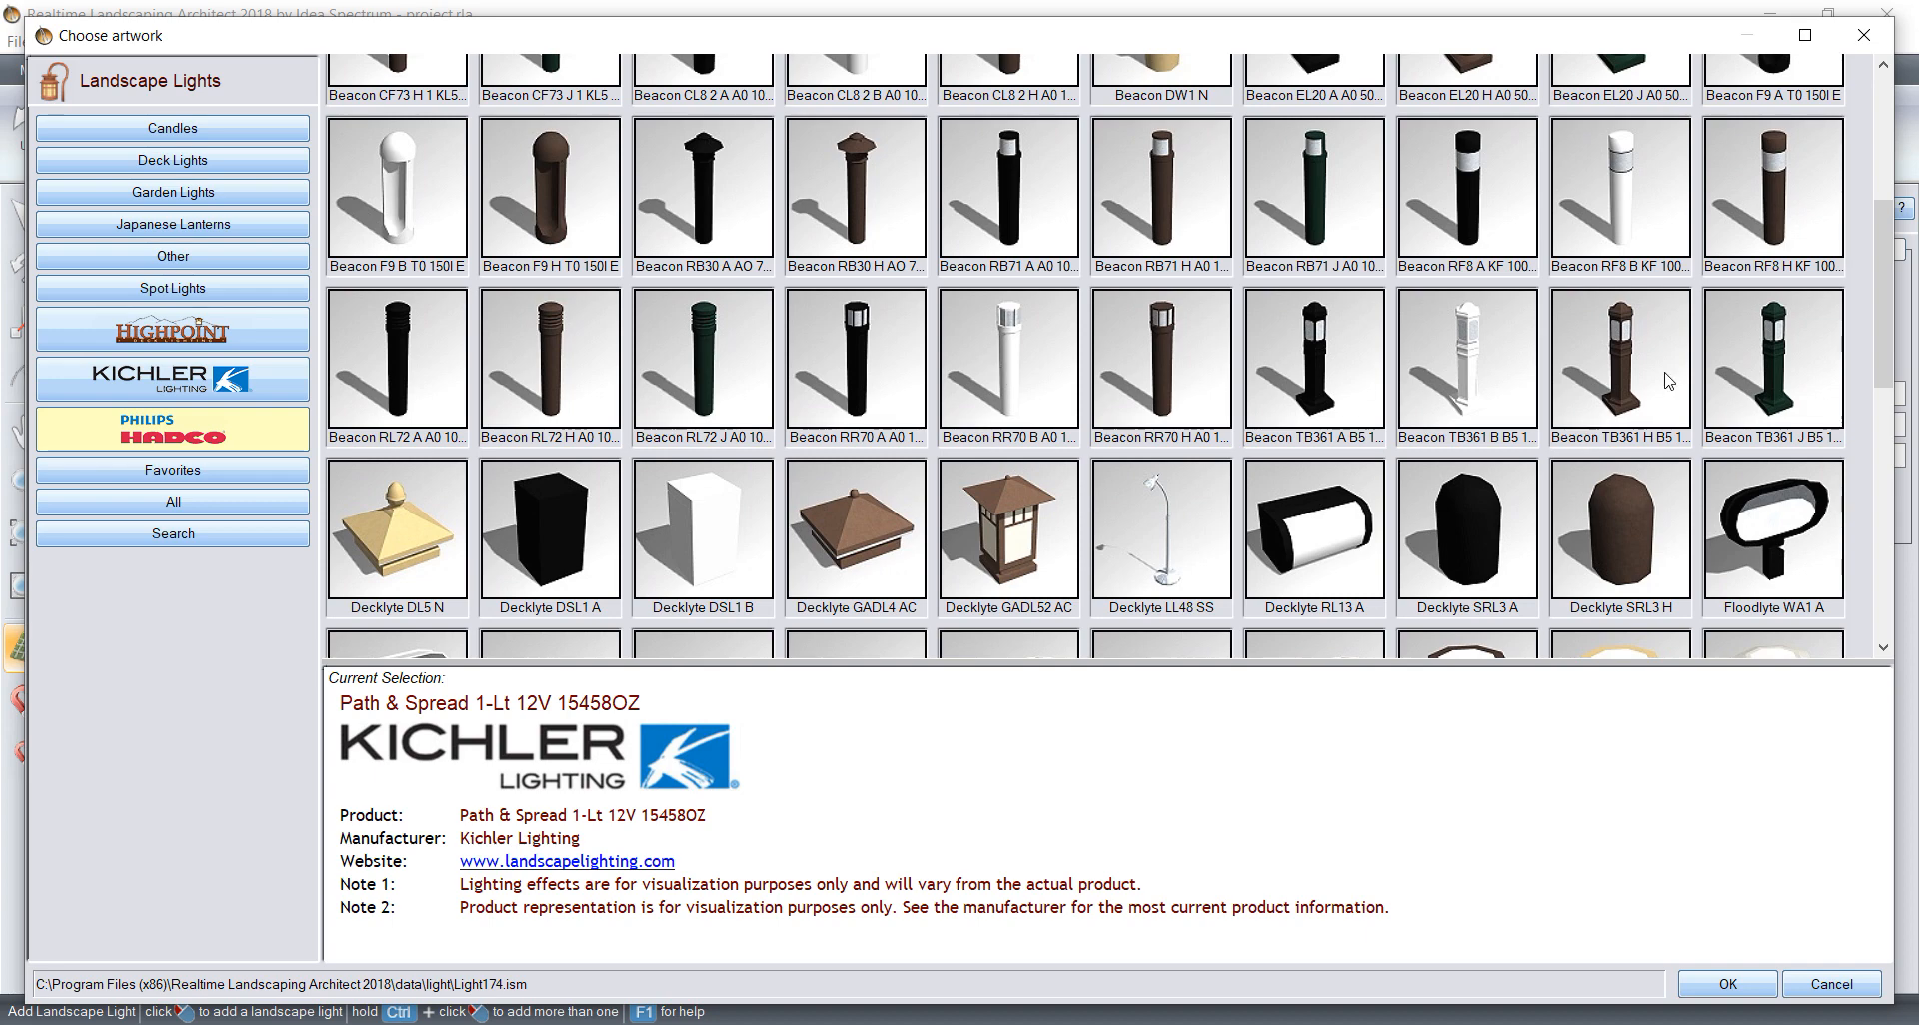
click(1632, 359)
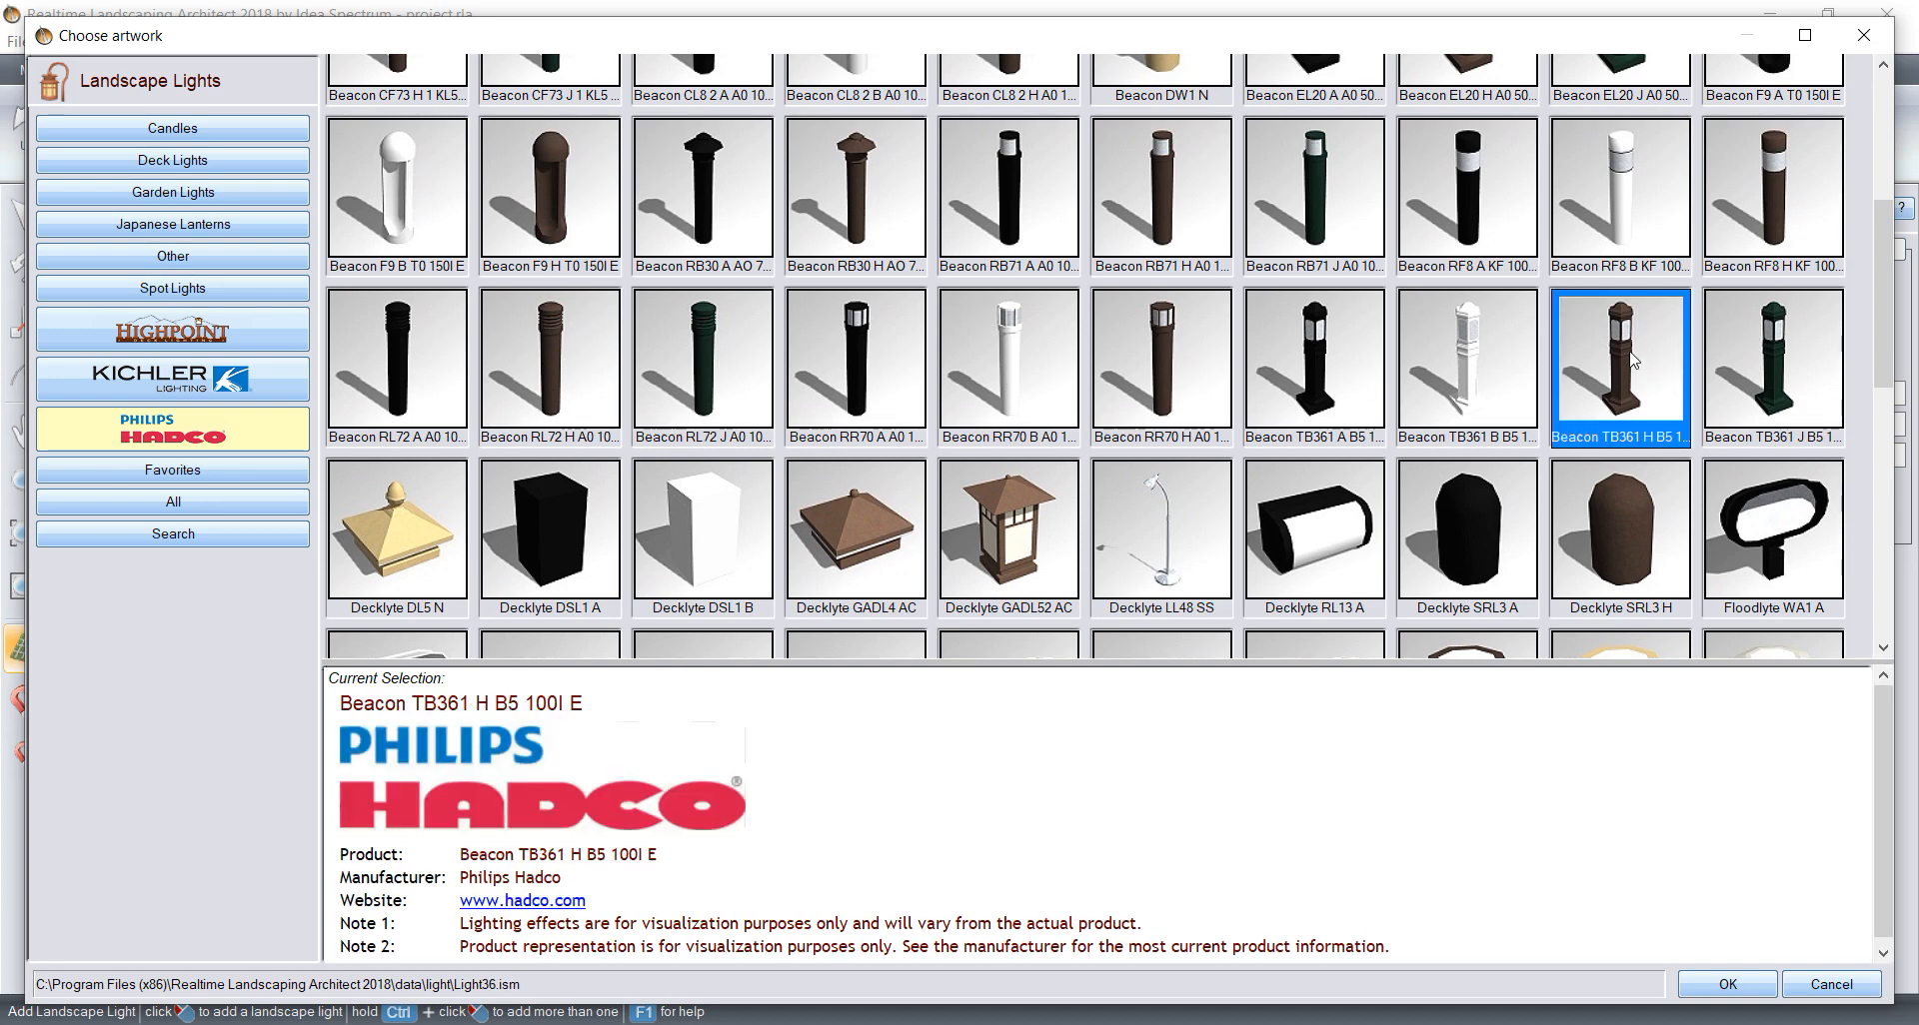
click(1728, 984)
Step: Place the bollard light at the patio corner below the large round opening and shift it about 0.13 m toward the paving's outer edge
scroll(403, 489, up, 2)
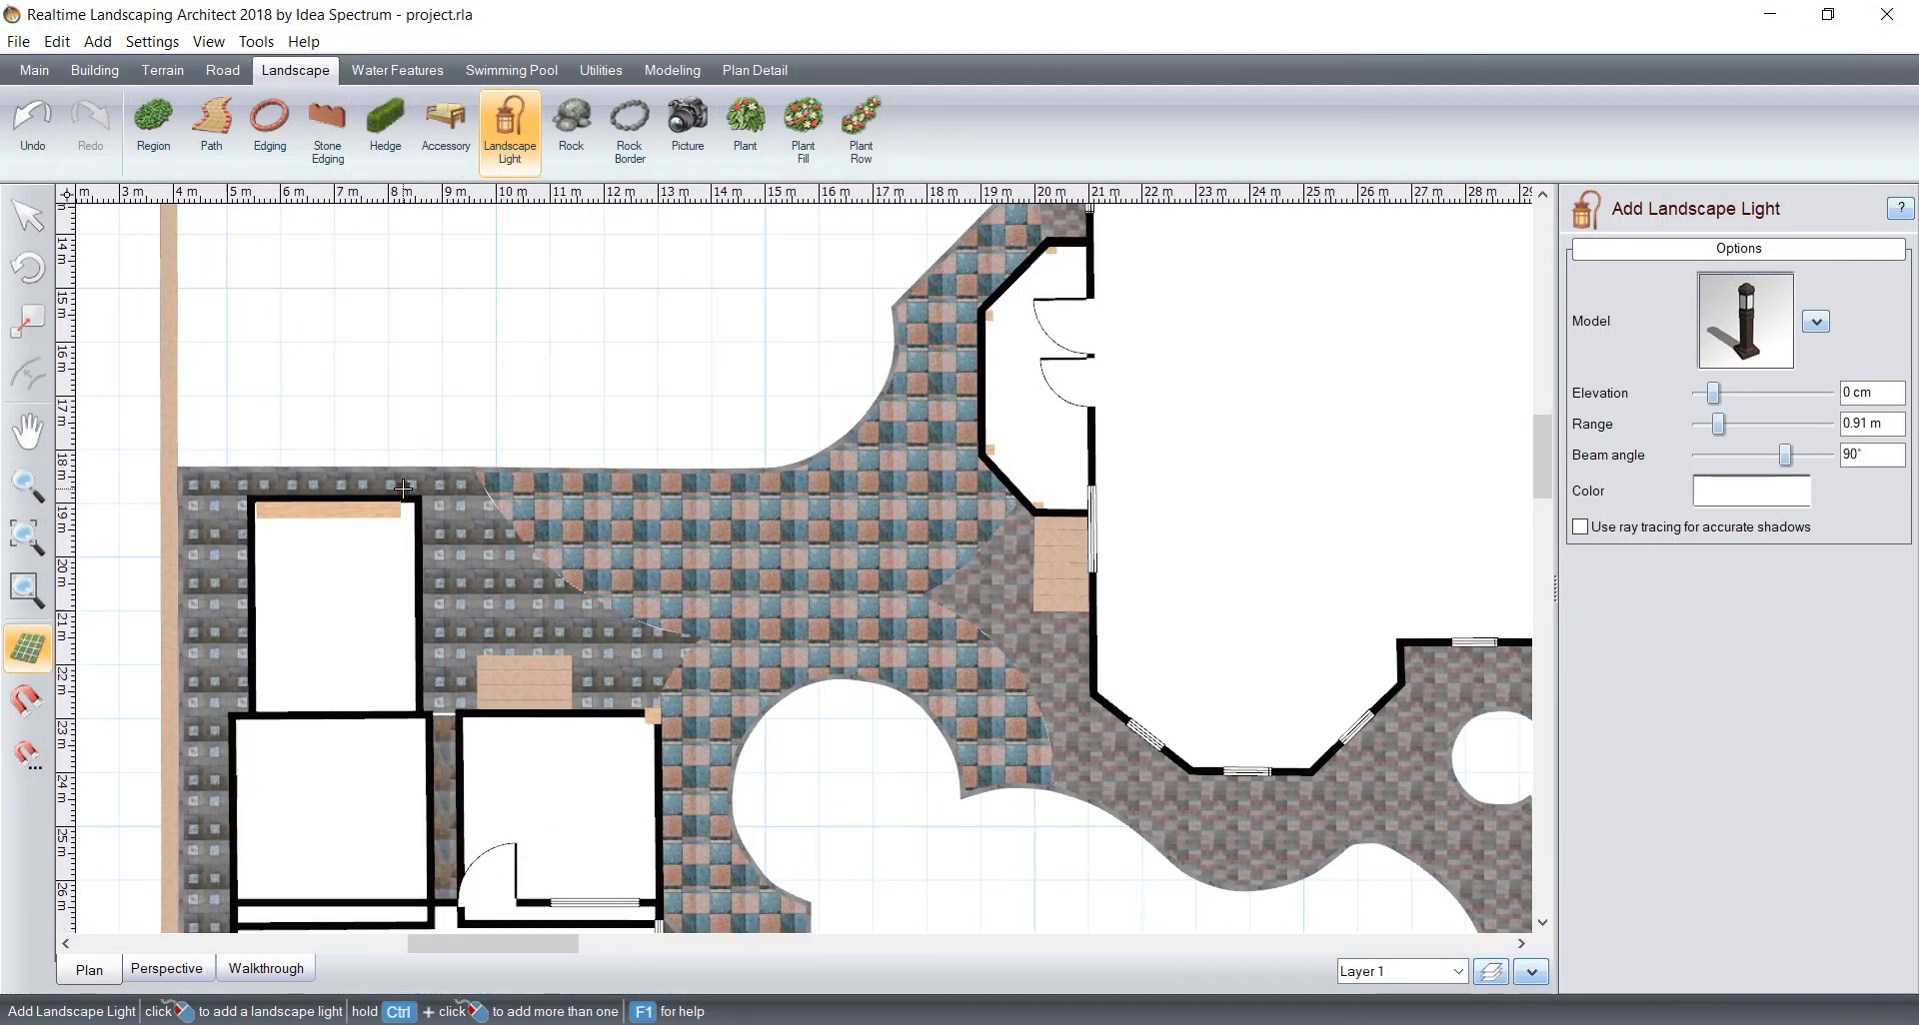
middle_drag(806, 657, 756, 378)
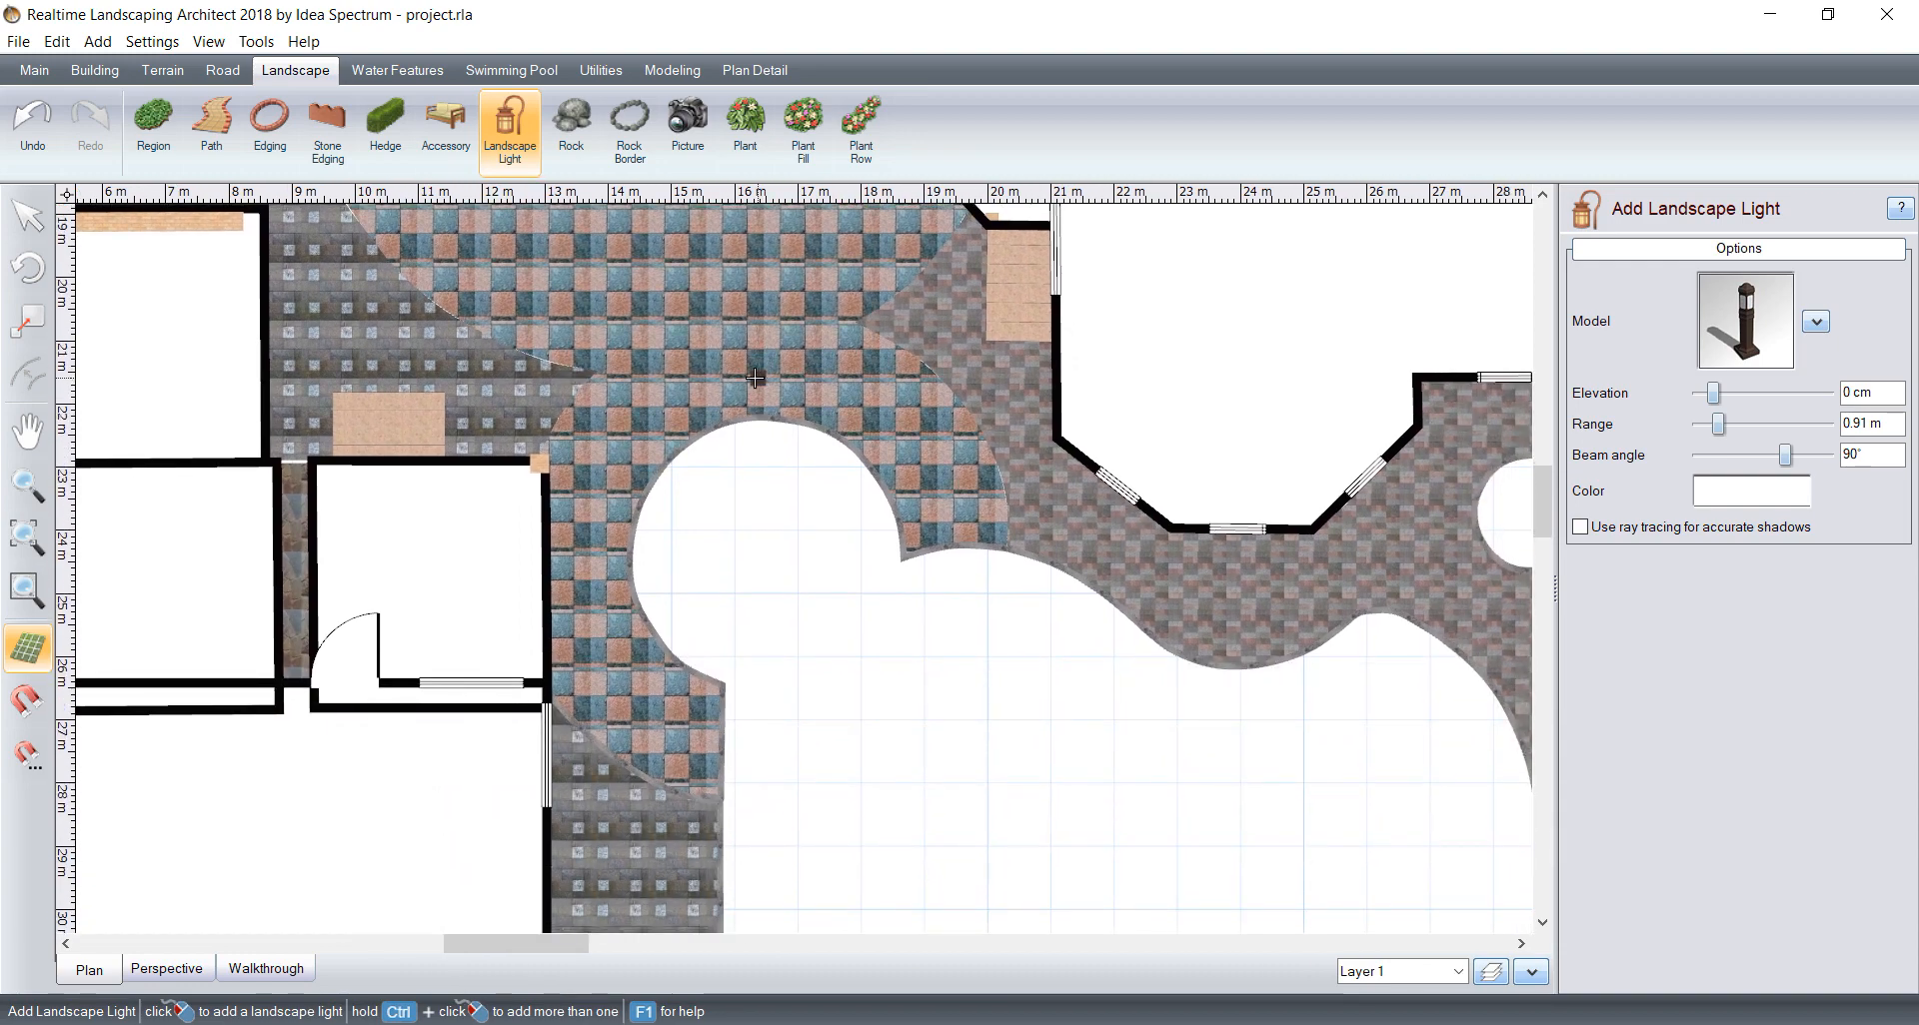
click(710, 690)
scroll(843, 614, up, 3)
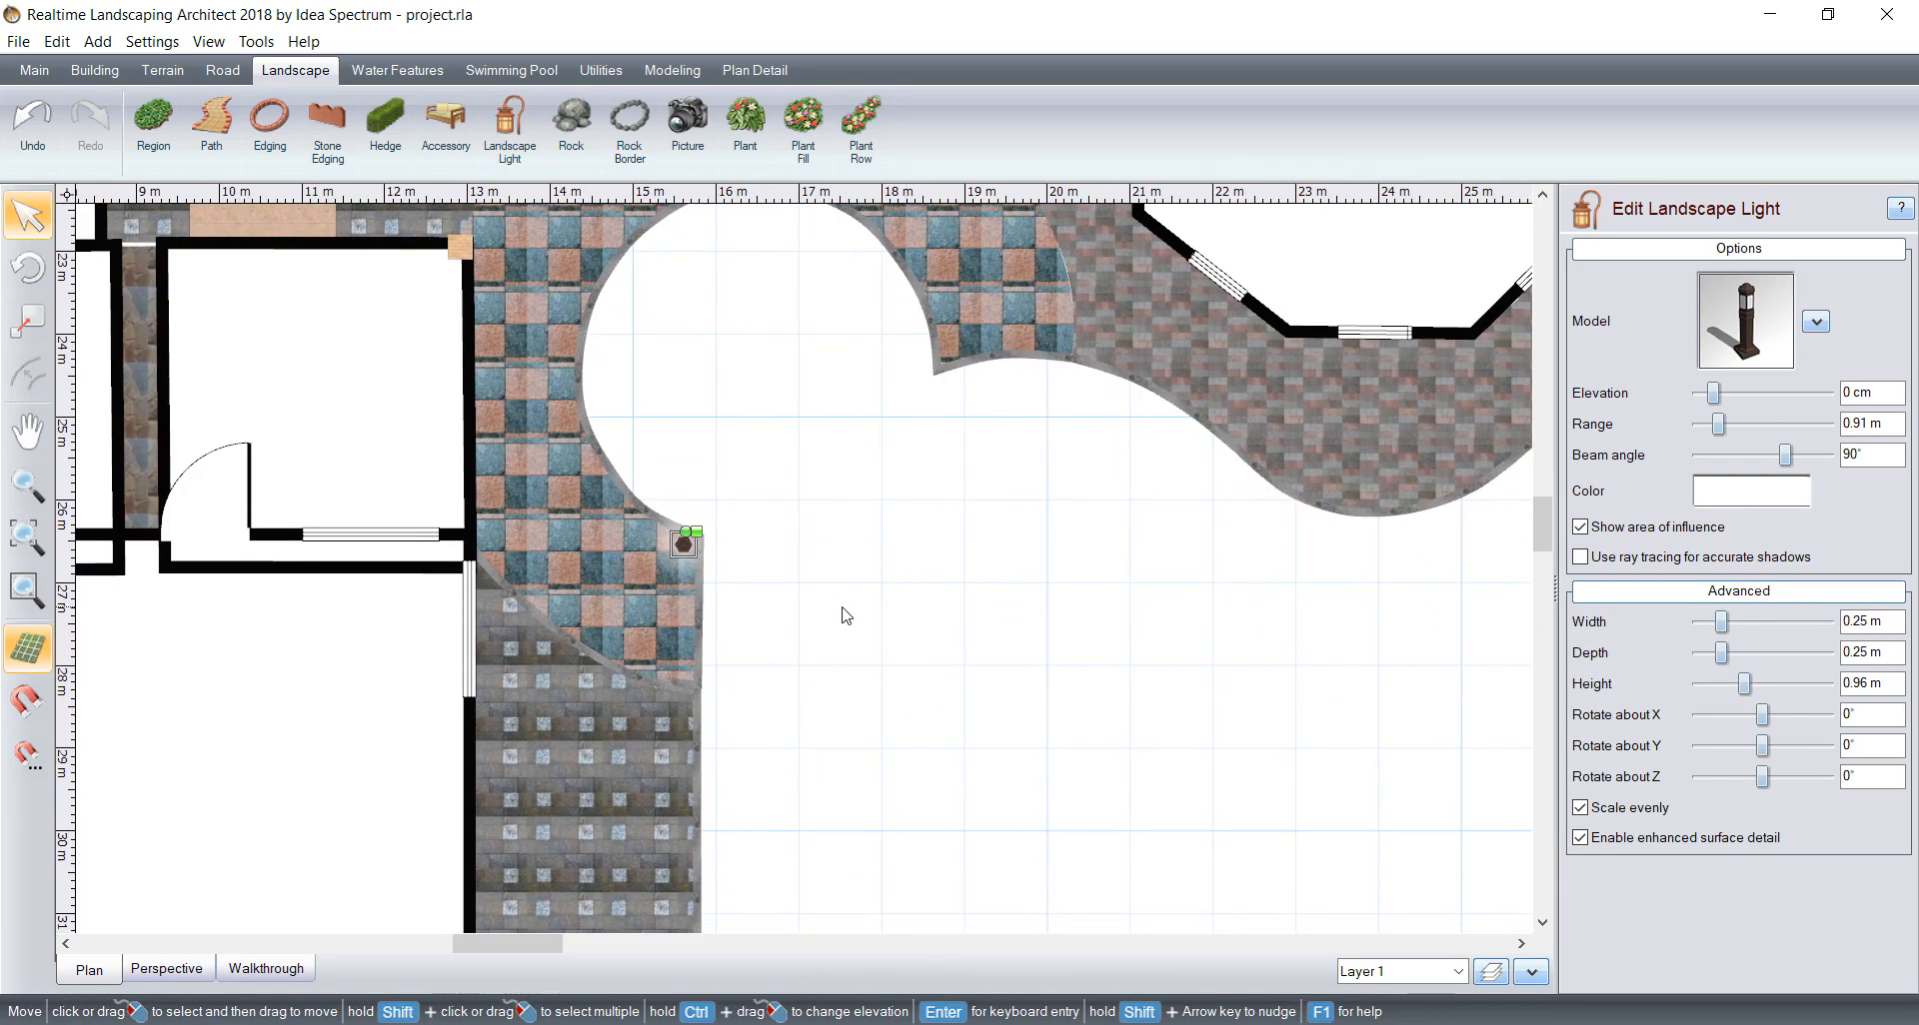
scroll(783, 566, up, 2)
drag(613, 530, 633, 527)
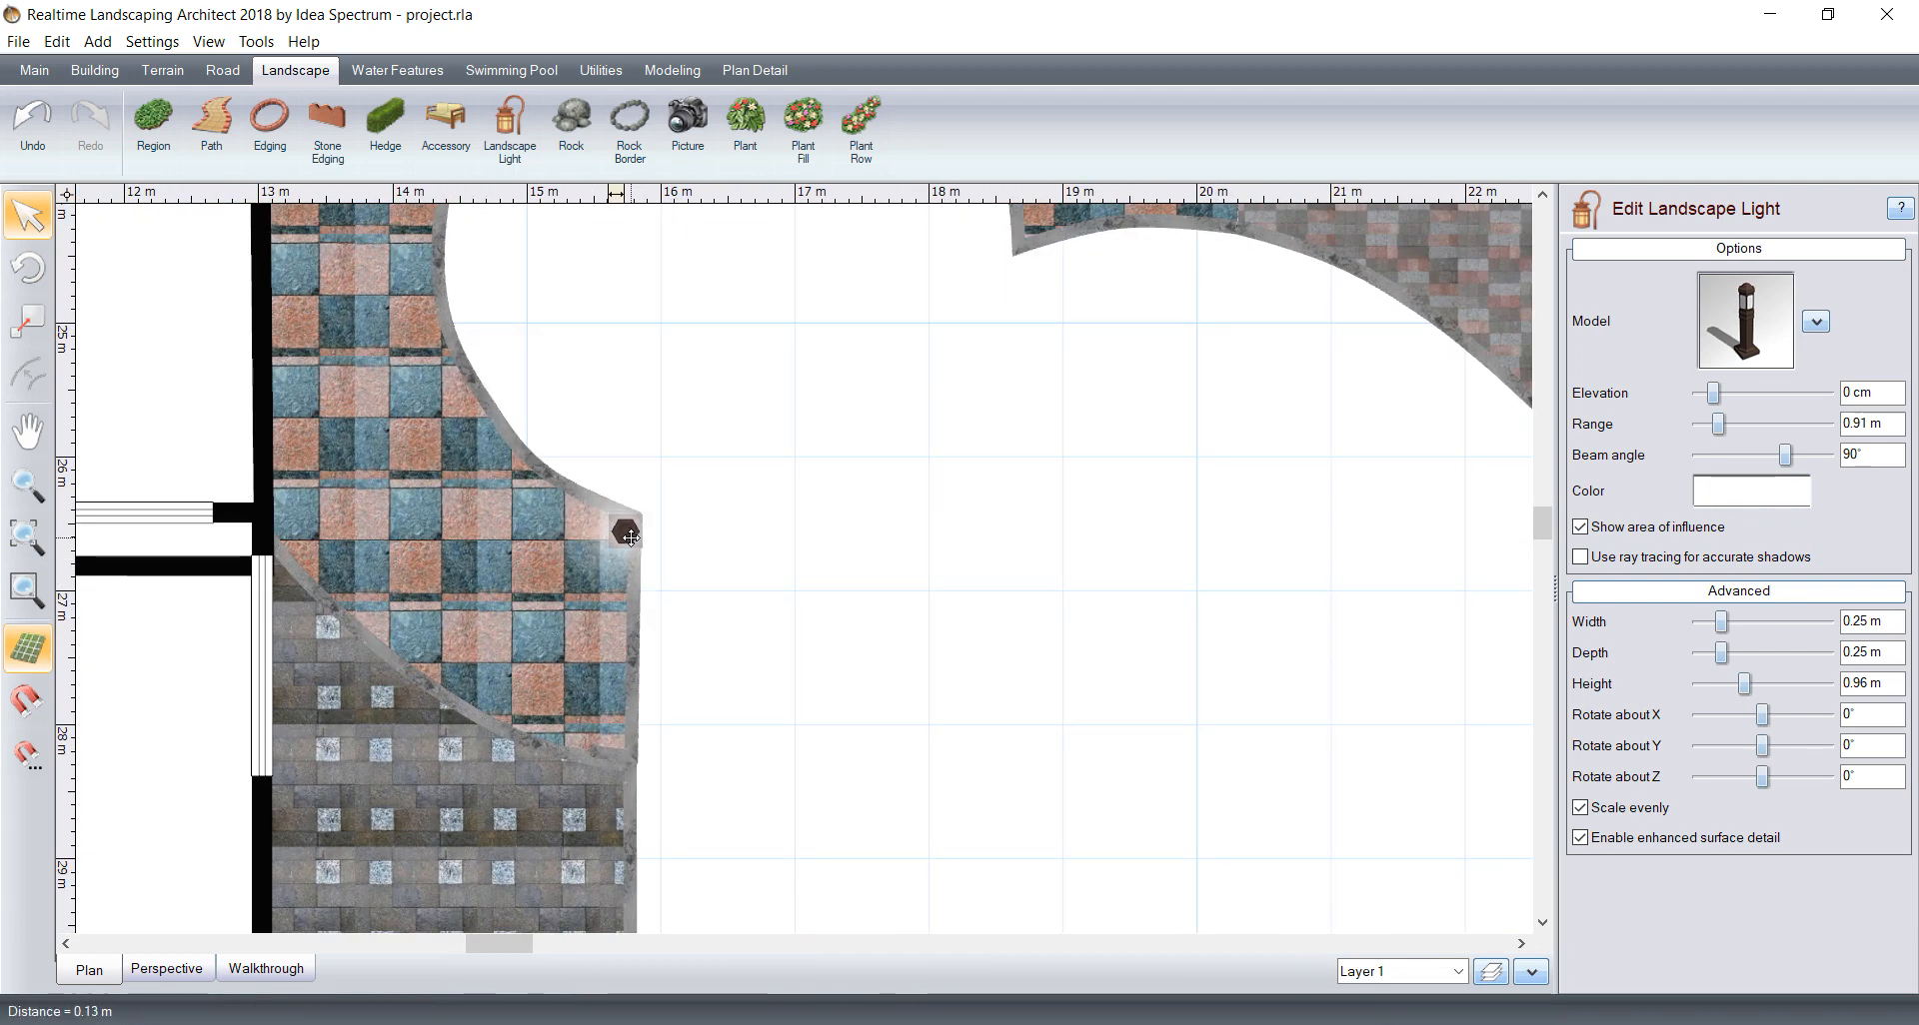
drag(630, 538, 630, 536)
Step: Add a second matching bollard light on the pointed patio corner where the round opening meets the wavy edge
scroll(792, 510, down, 1)
middle_drag(793, 510, 786, 632)
click(512, 140)
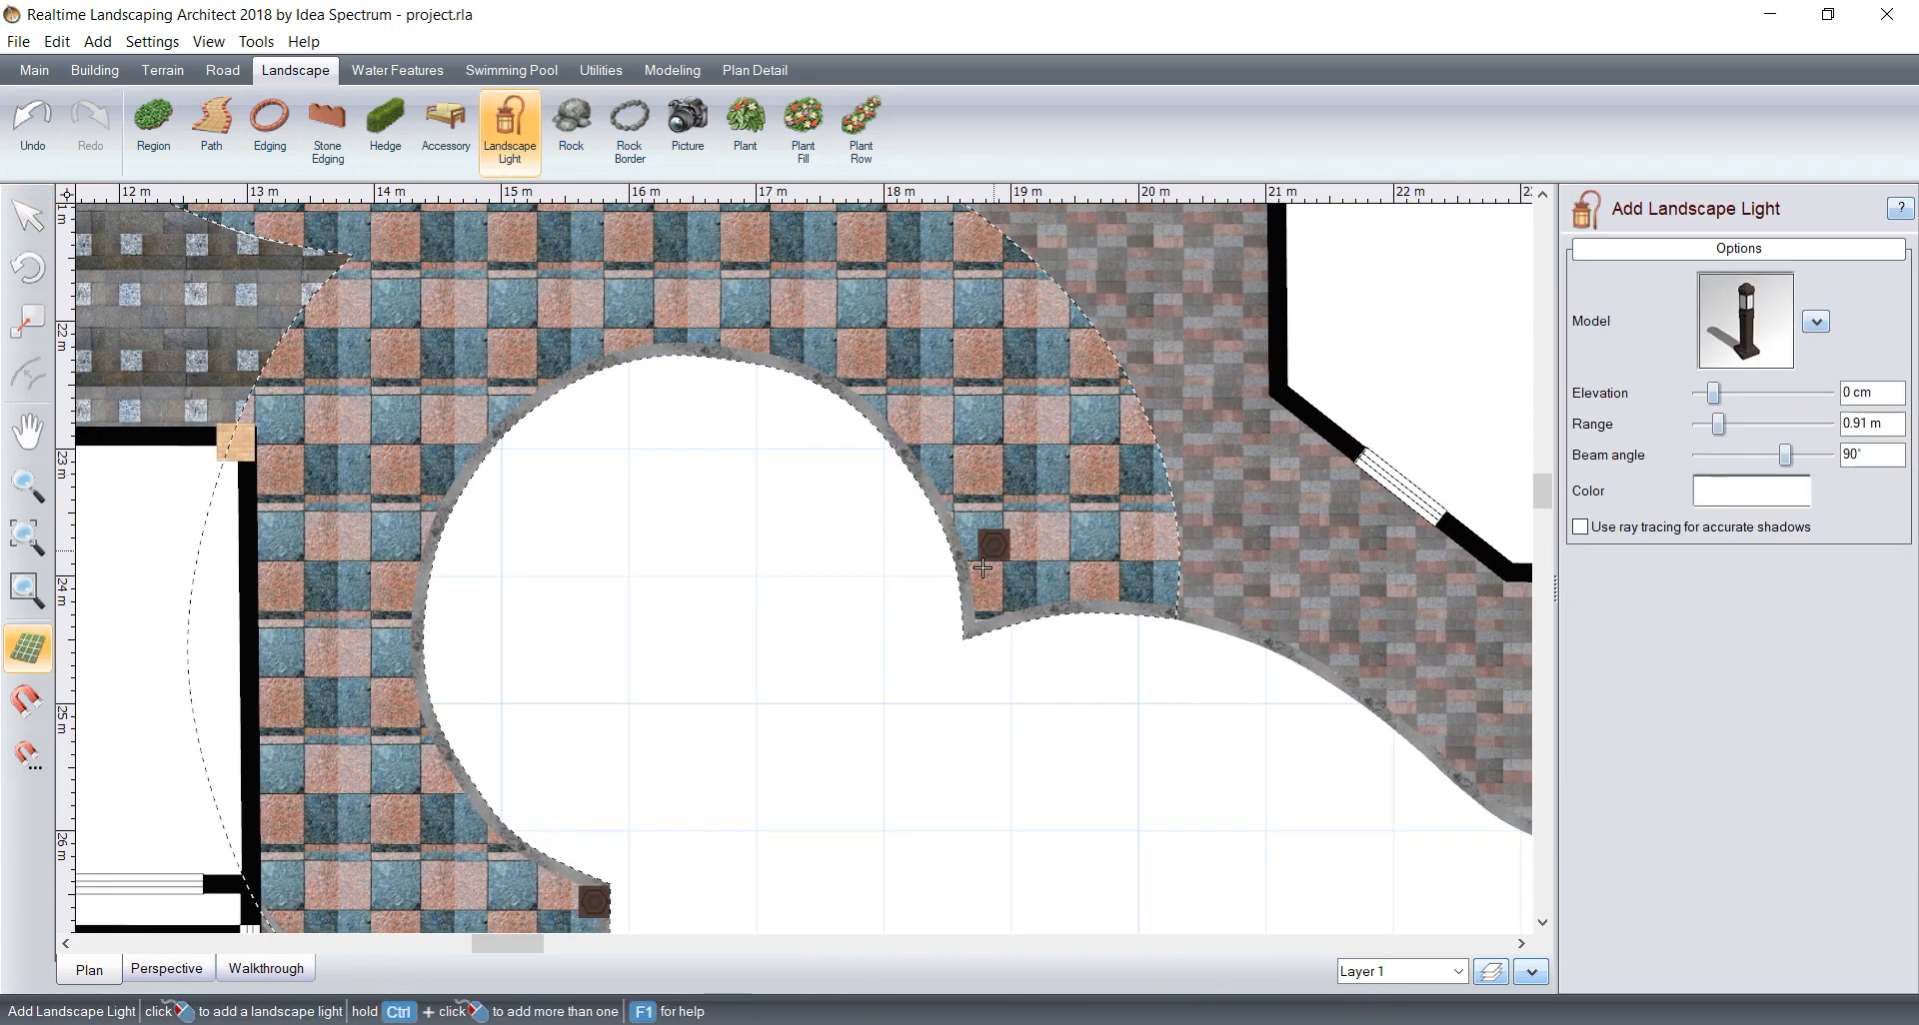
click(978, 616)
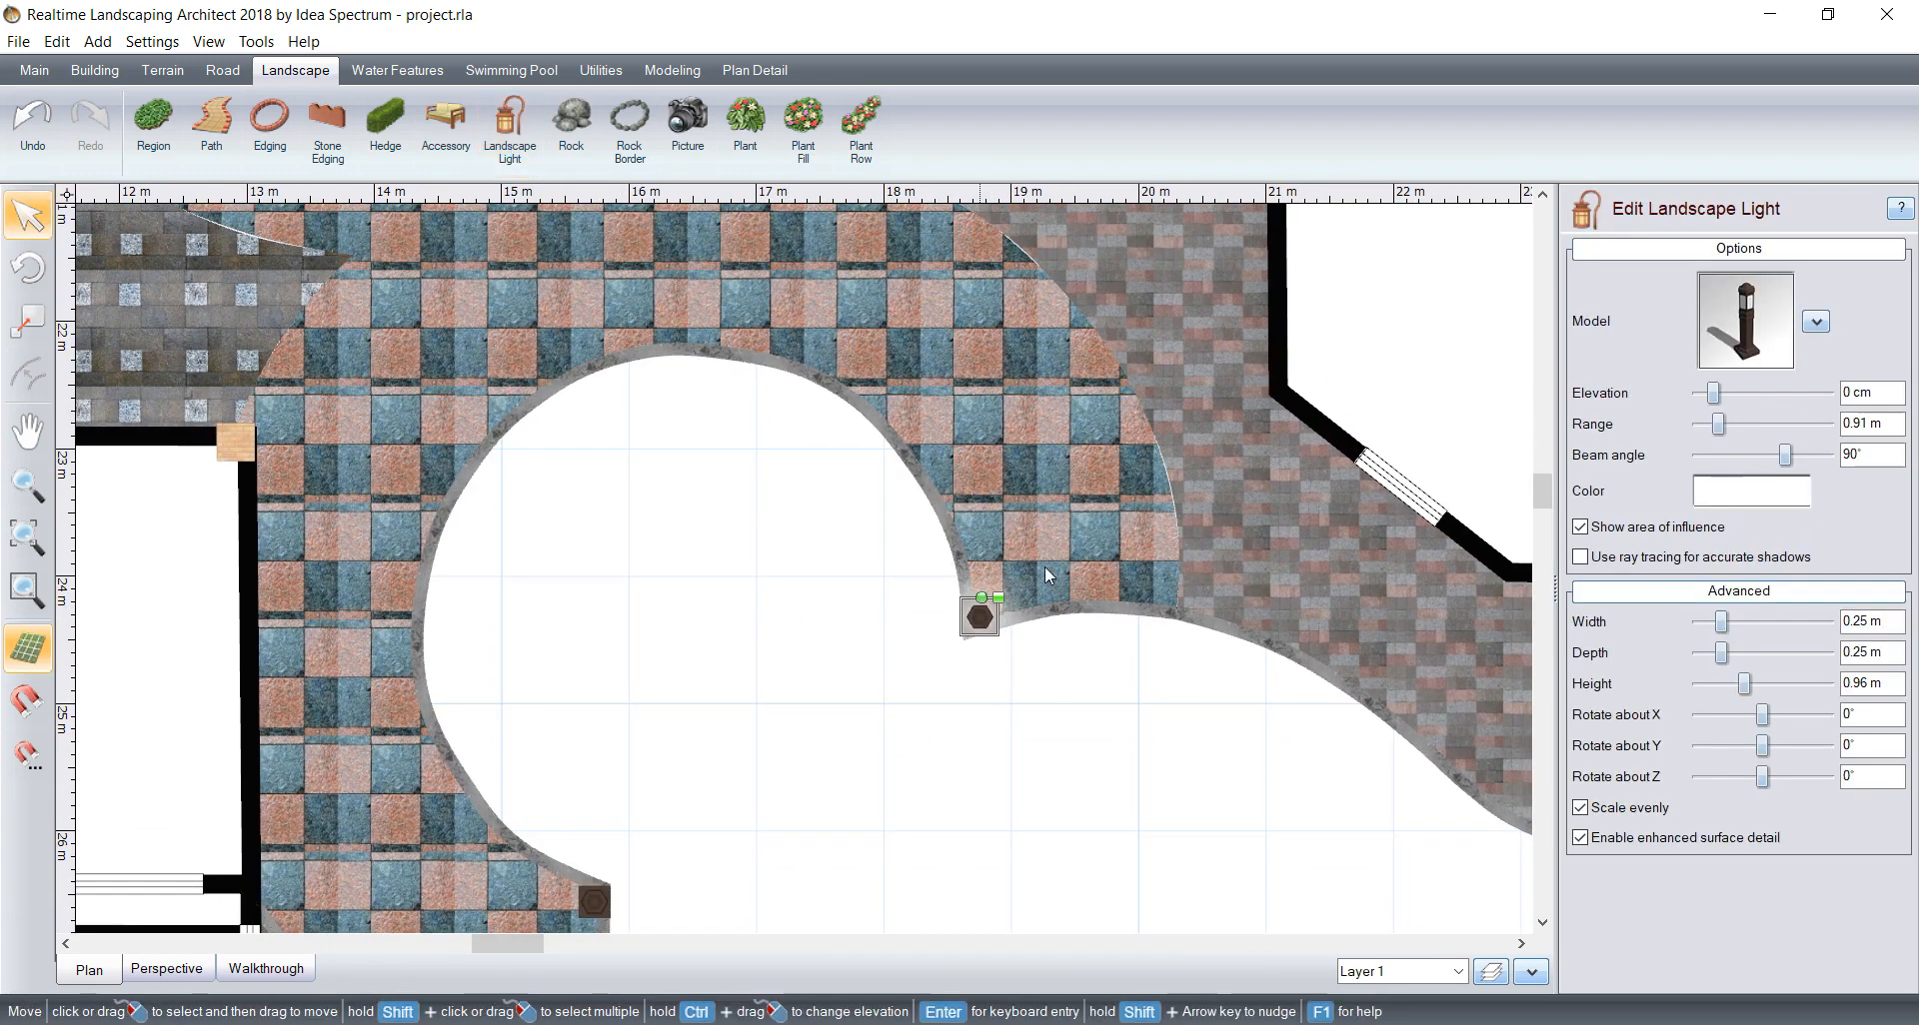
scroll(1046, 566, down, 1)
middle_drag(1148, 609, 526, 410)
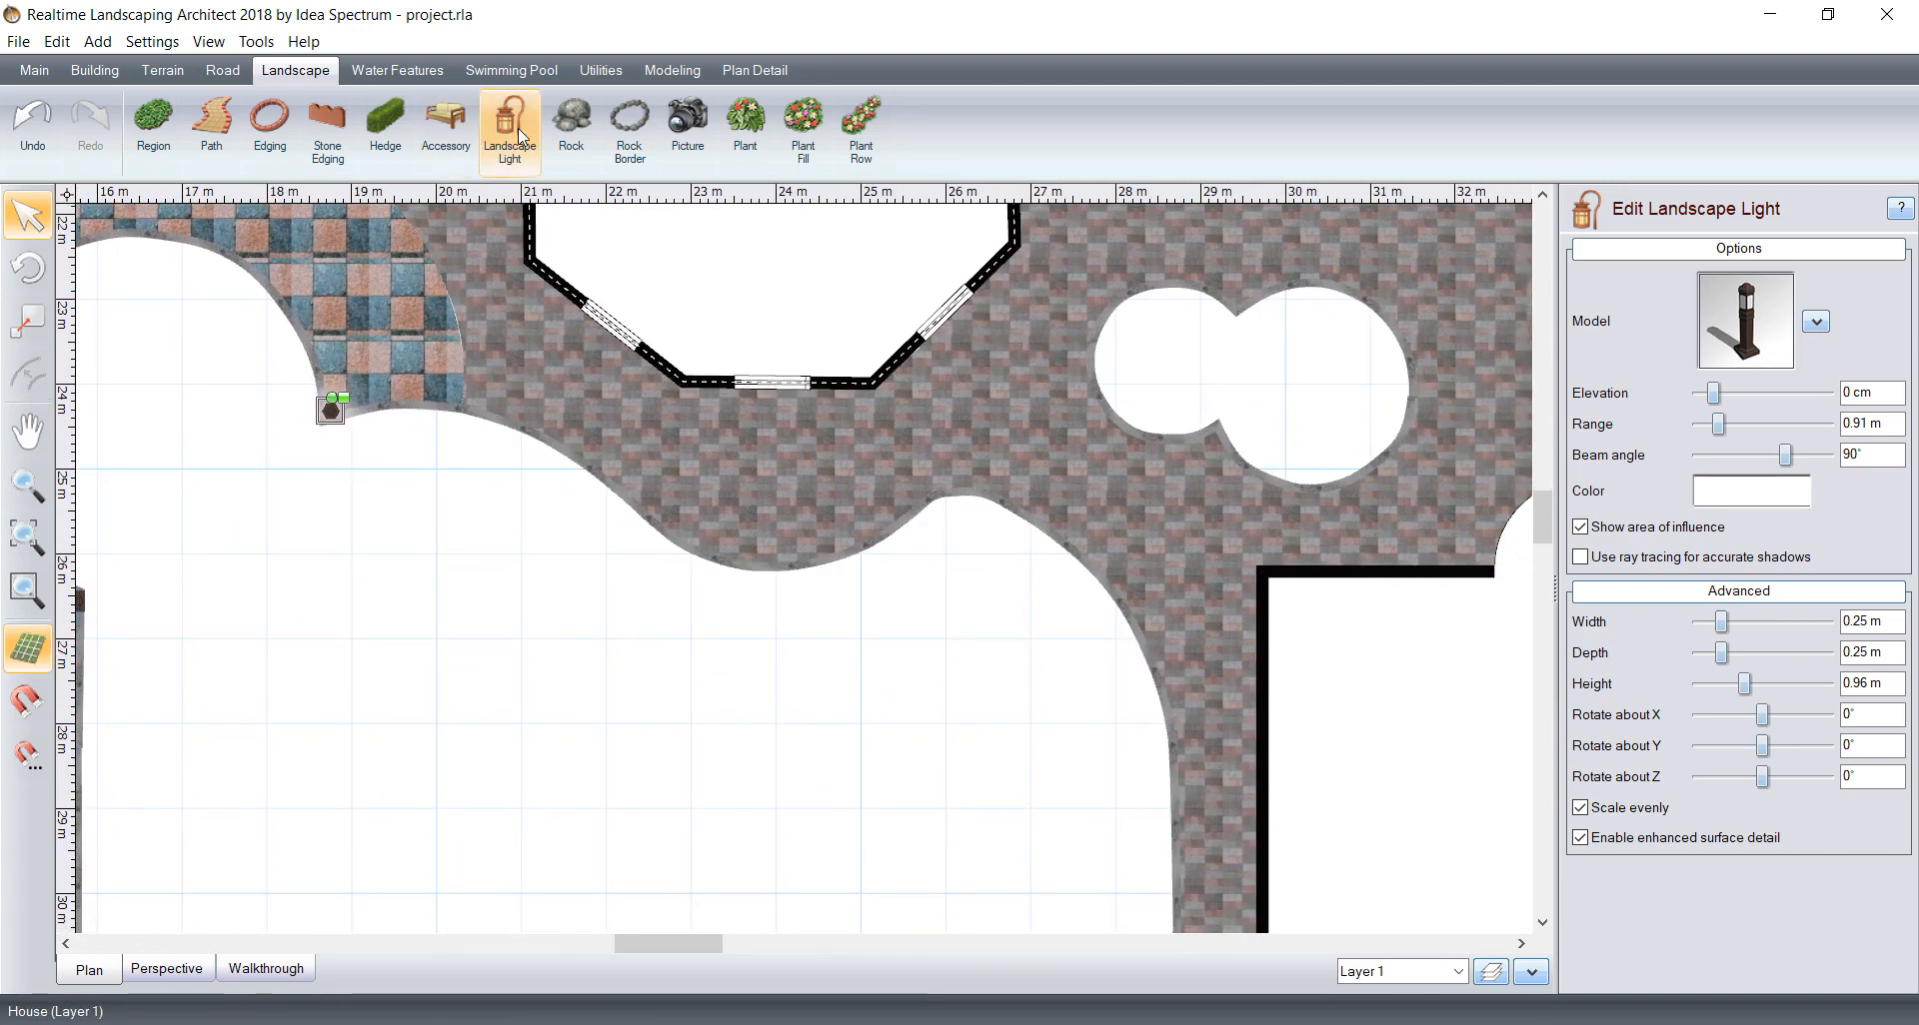
Step: Add a bollard light on the wavy patio edge below the octagonal bay and move it to the neighbouring crest of the edge
click(520, 136)
scroll(776, 567, up, 2)
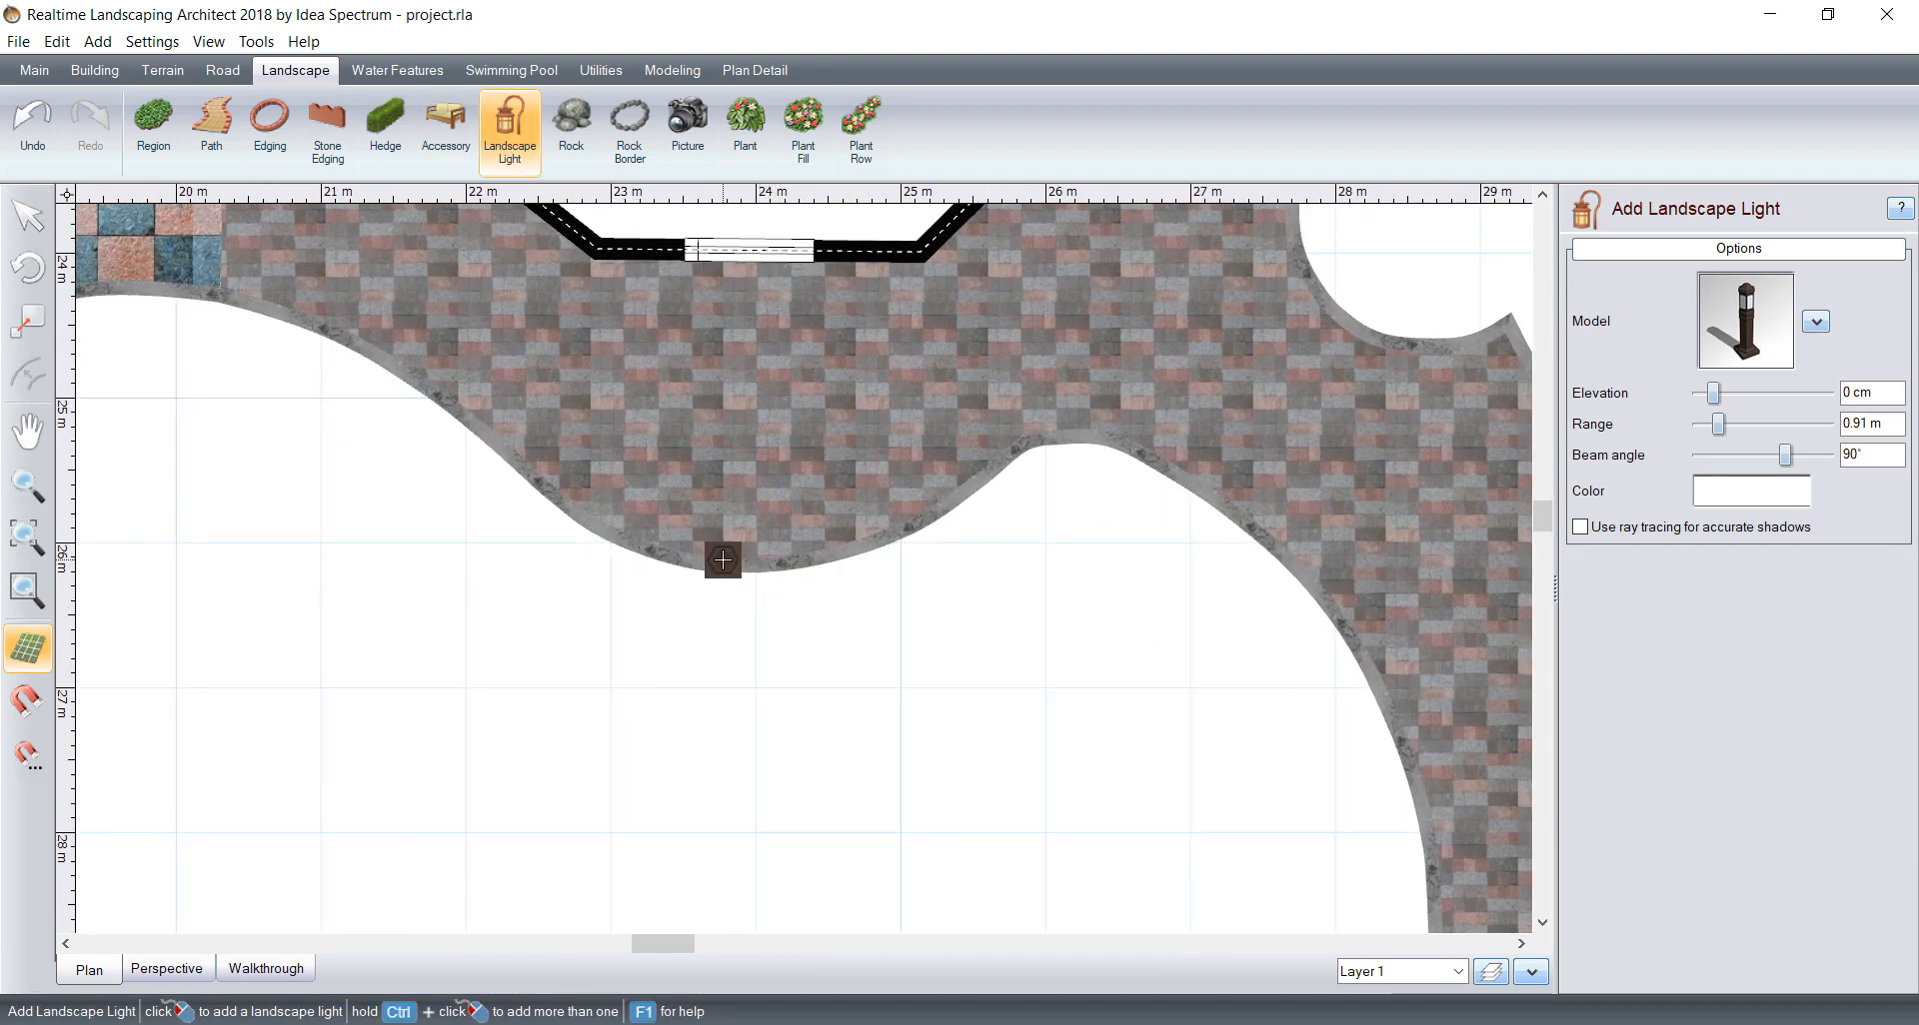
click(724, 565)
middle_drag(1019, 549, 784, 395)
scroll(783, 395, down, 2)
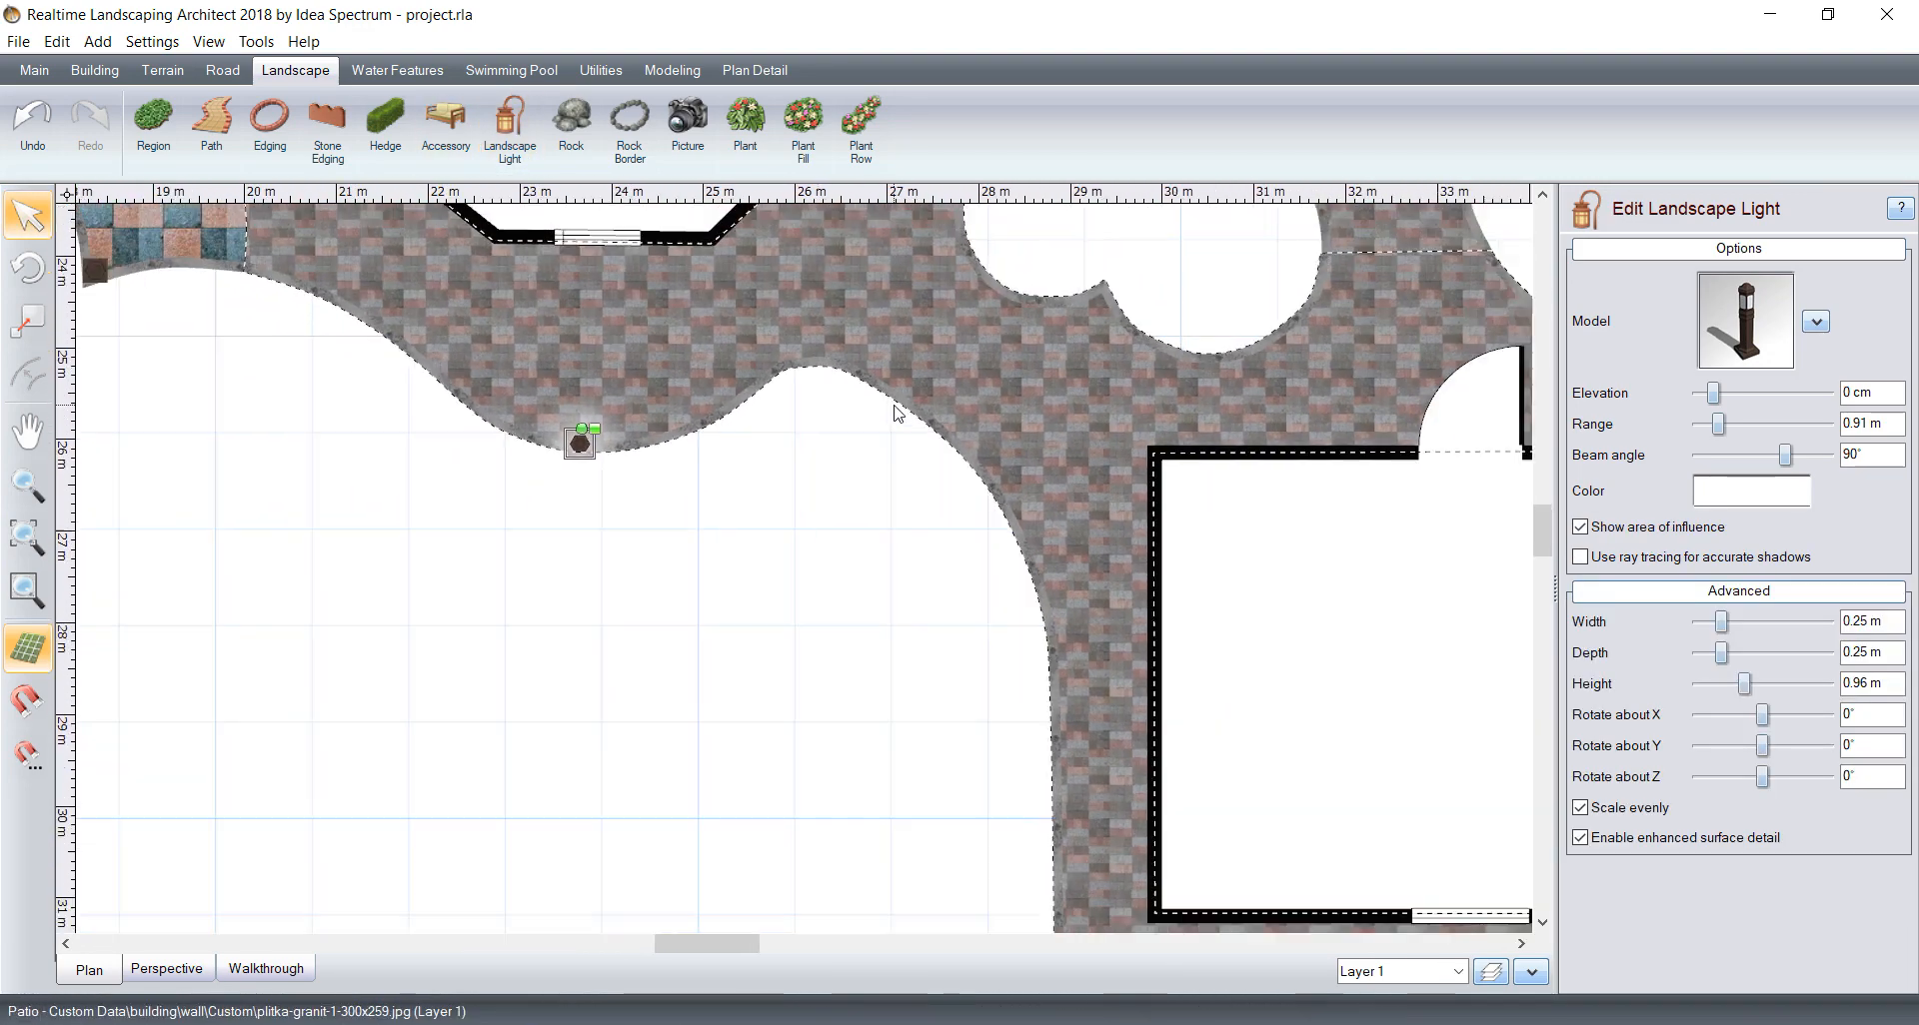
scroll(763, 494, up, 2)
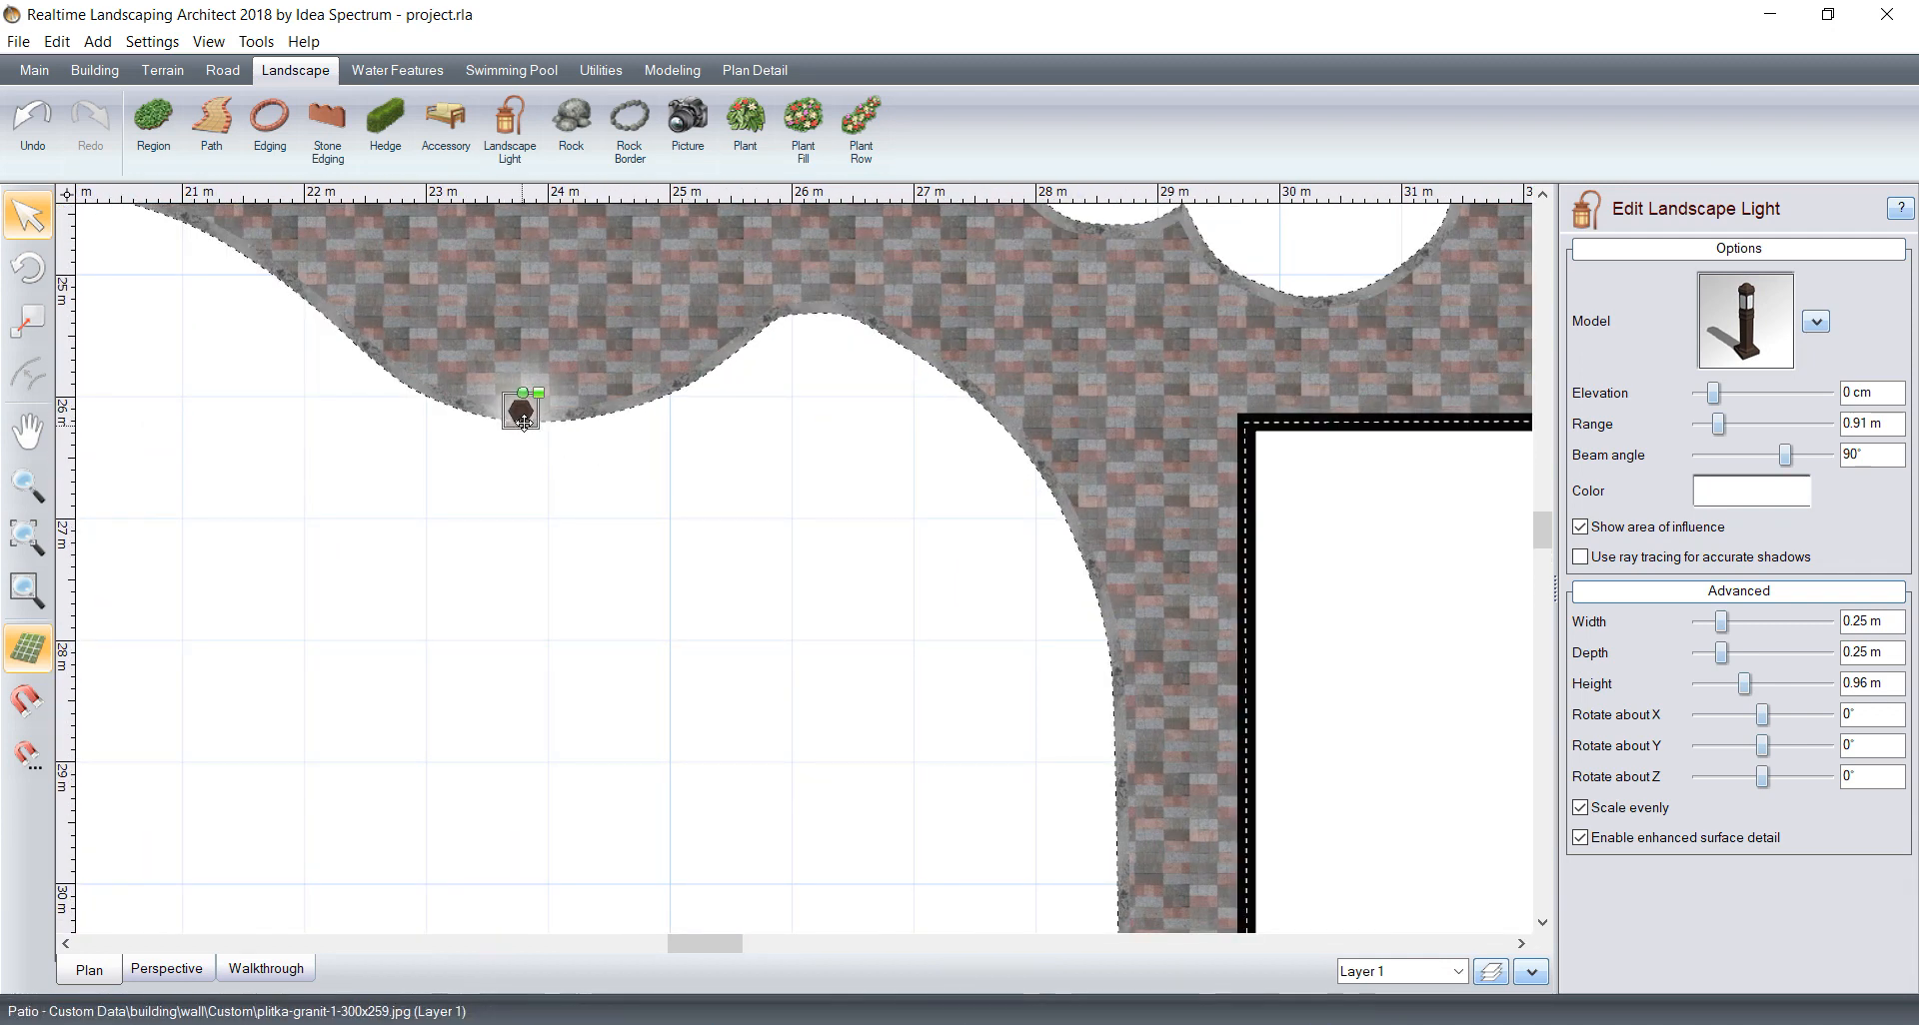
drag(520, 410, 810, 297)
Step: Add a bollard light where the wavy patio edge turns into the straight path beside the smaller building
scroll(1015, 537, down, 2)
middle_drag(1016, 537, 887, 399)
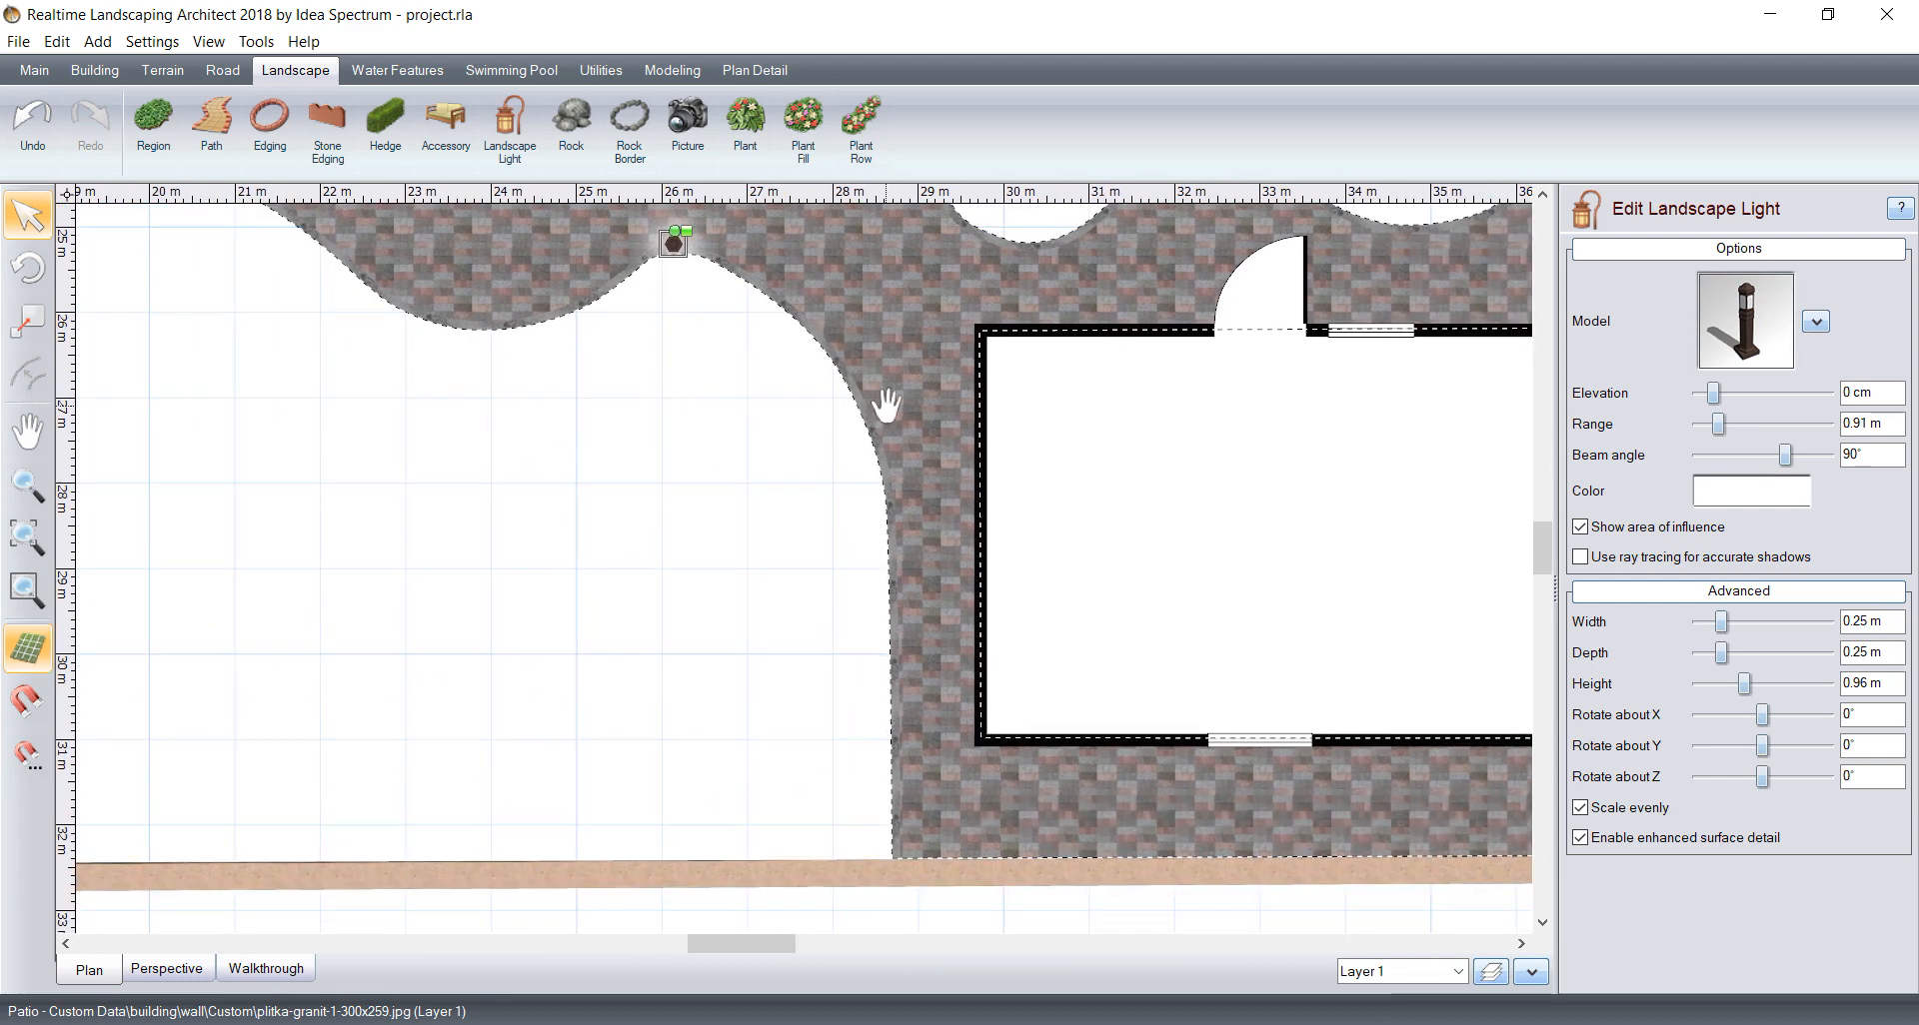
click(509, 128)
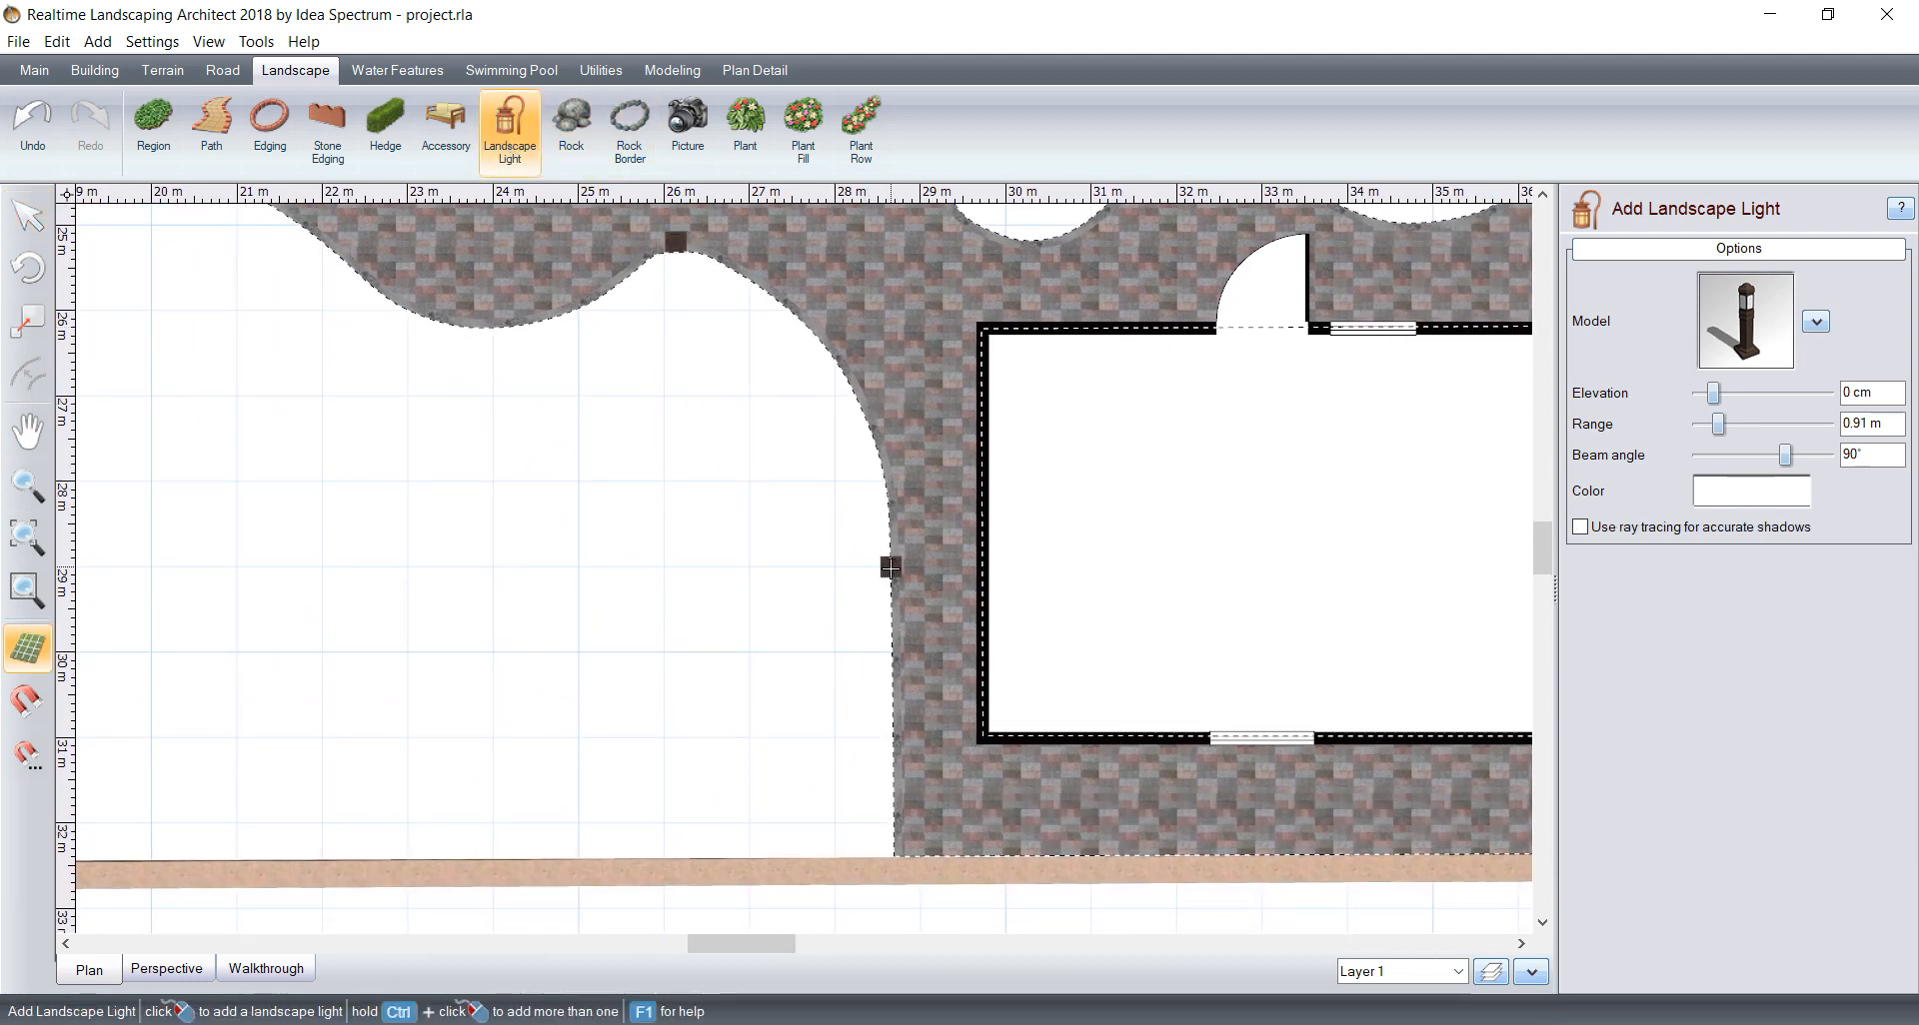
scroll(926, 562, up, 2)
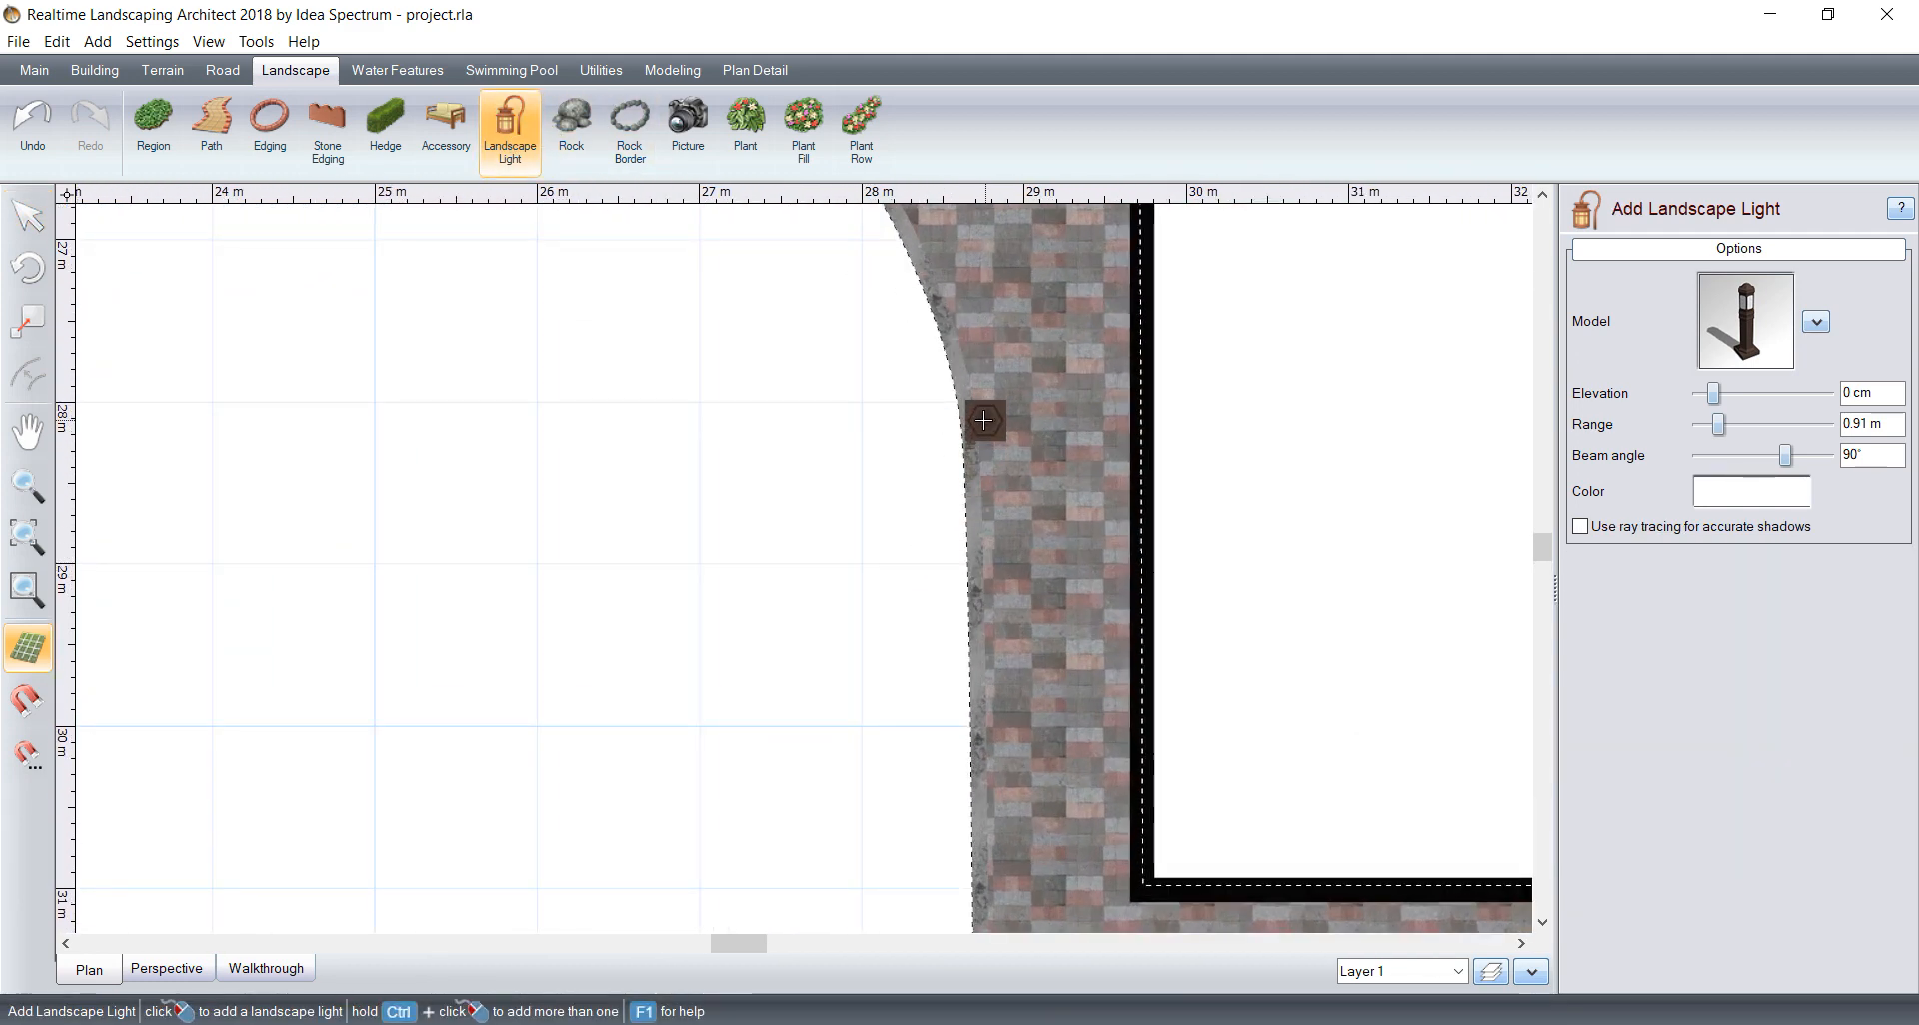
click(980, 420)
Step: Add a bollard light at the patio corner just above the dark stone driveway, near the fence
middle_drag(1126, 374, 962, 618)
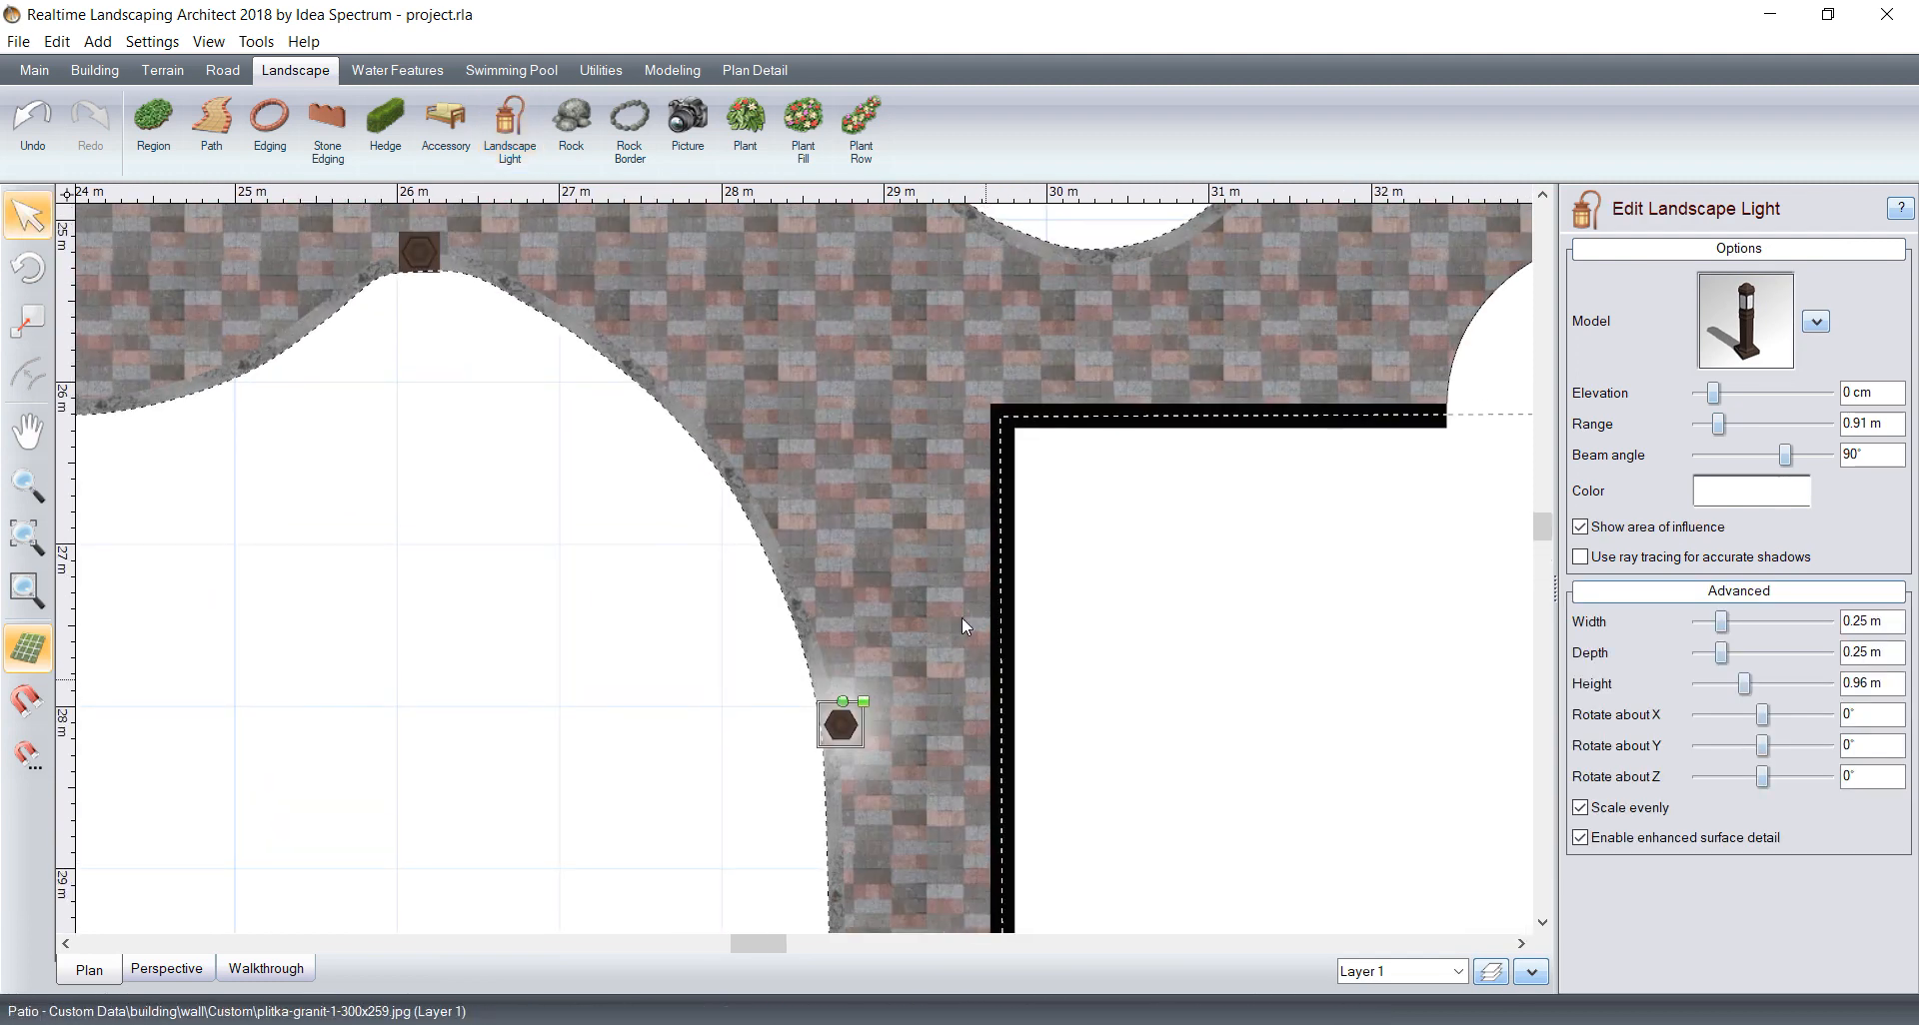
middle_drag(1010, 428, 962, 631)
middle_drag(1041, 513, 792, 762)
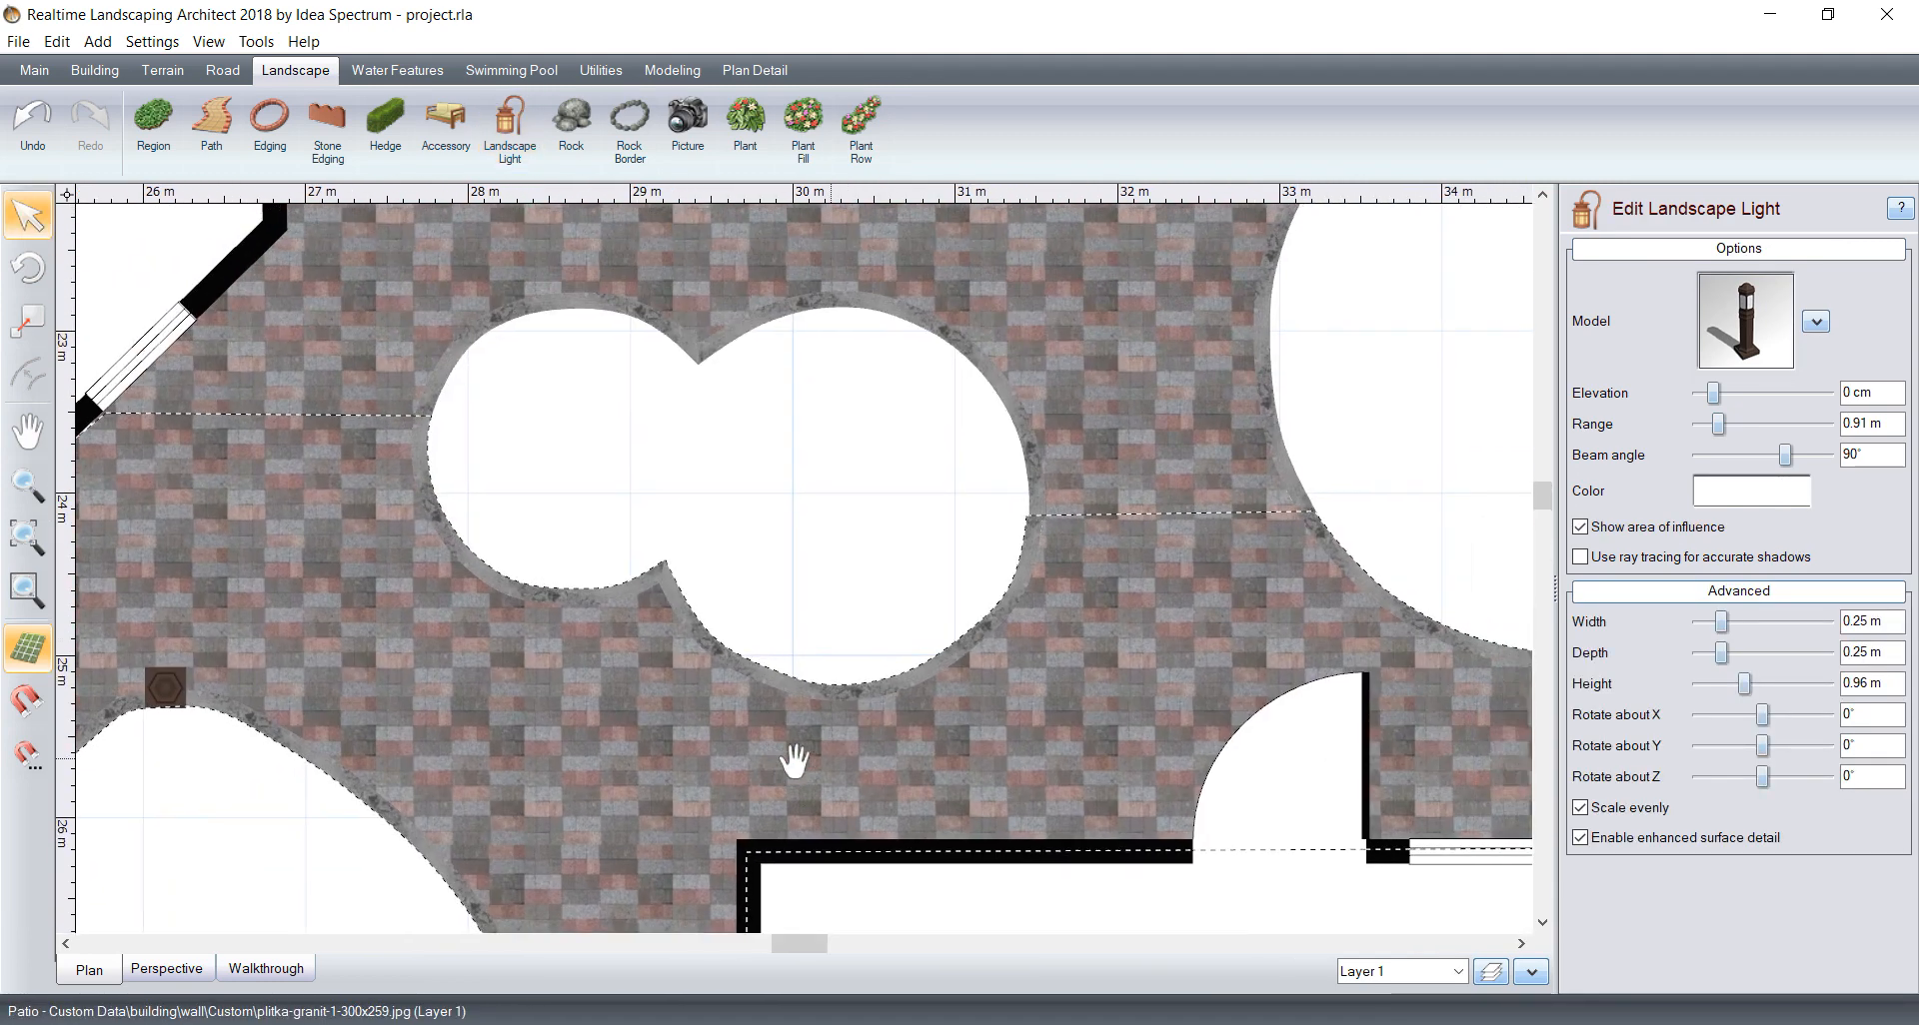
scroll(807, 742, down, 4)
middle_drag(1284, 426, 668, 587)
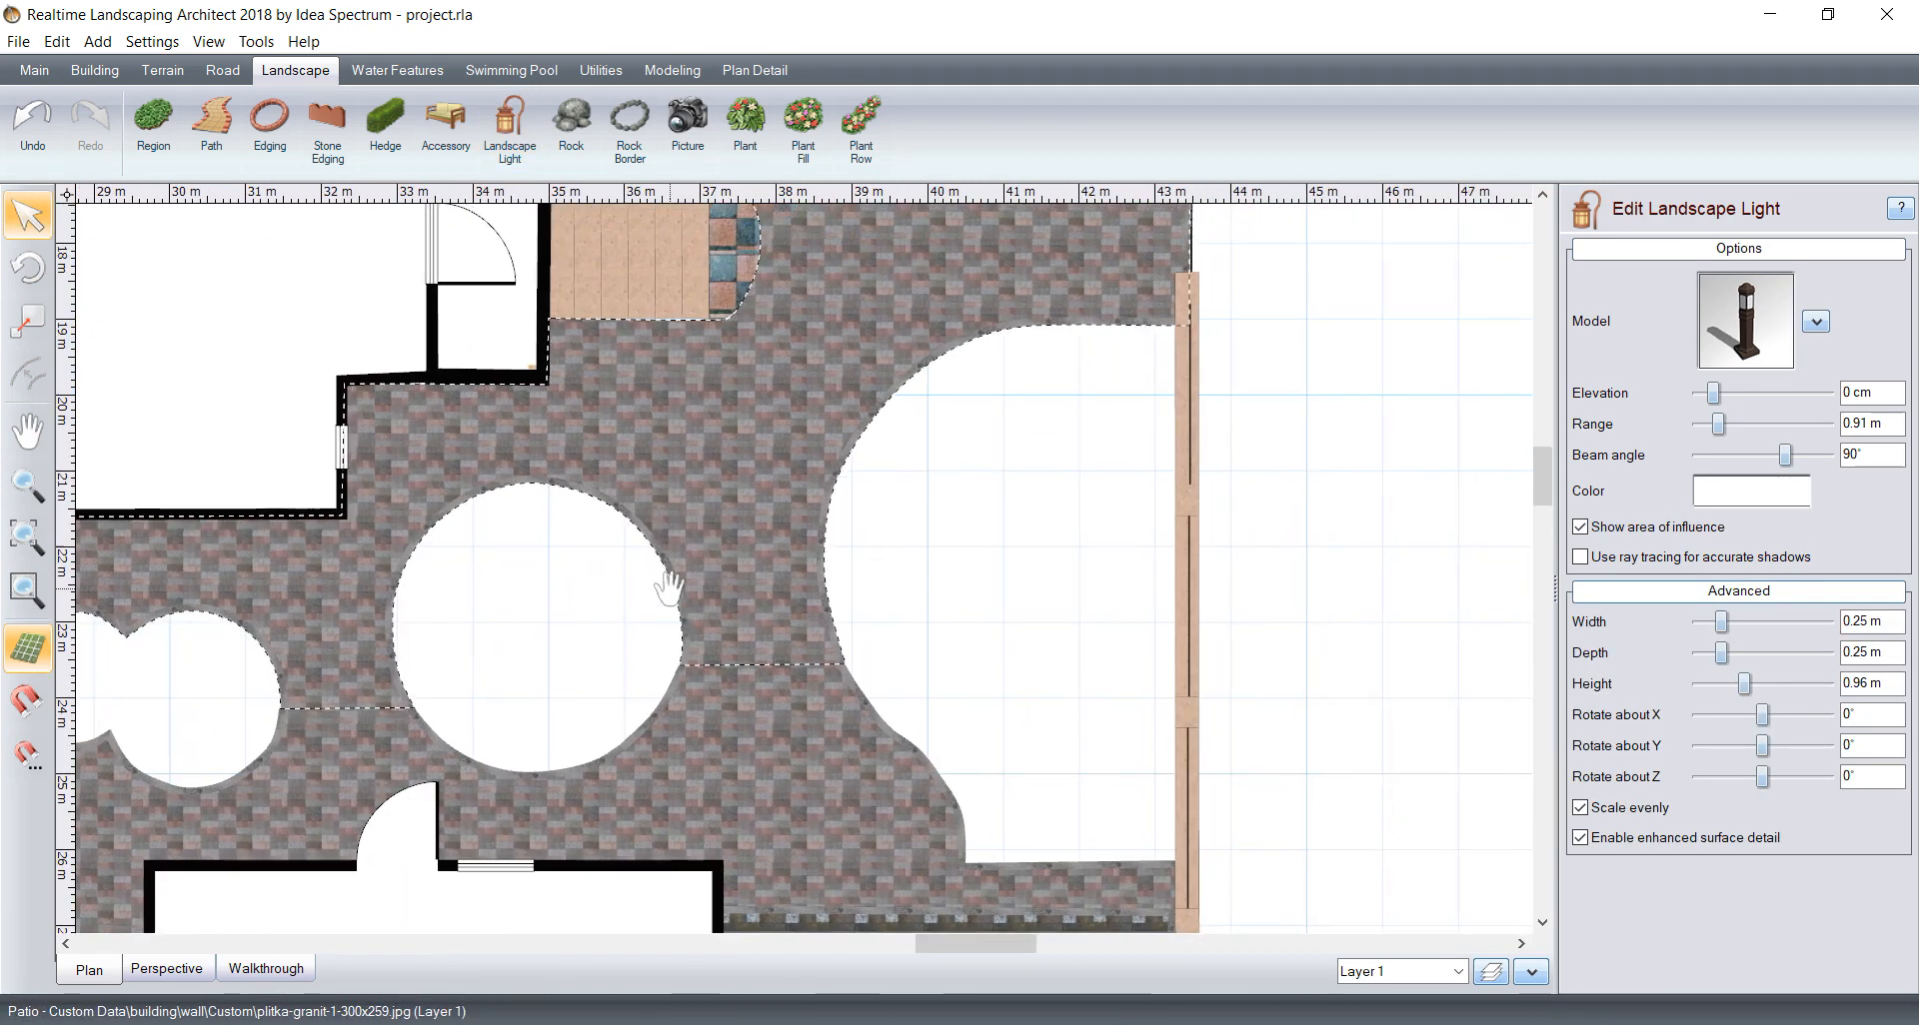
middle_drag(890, 759, 783, 462)
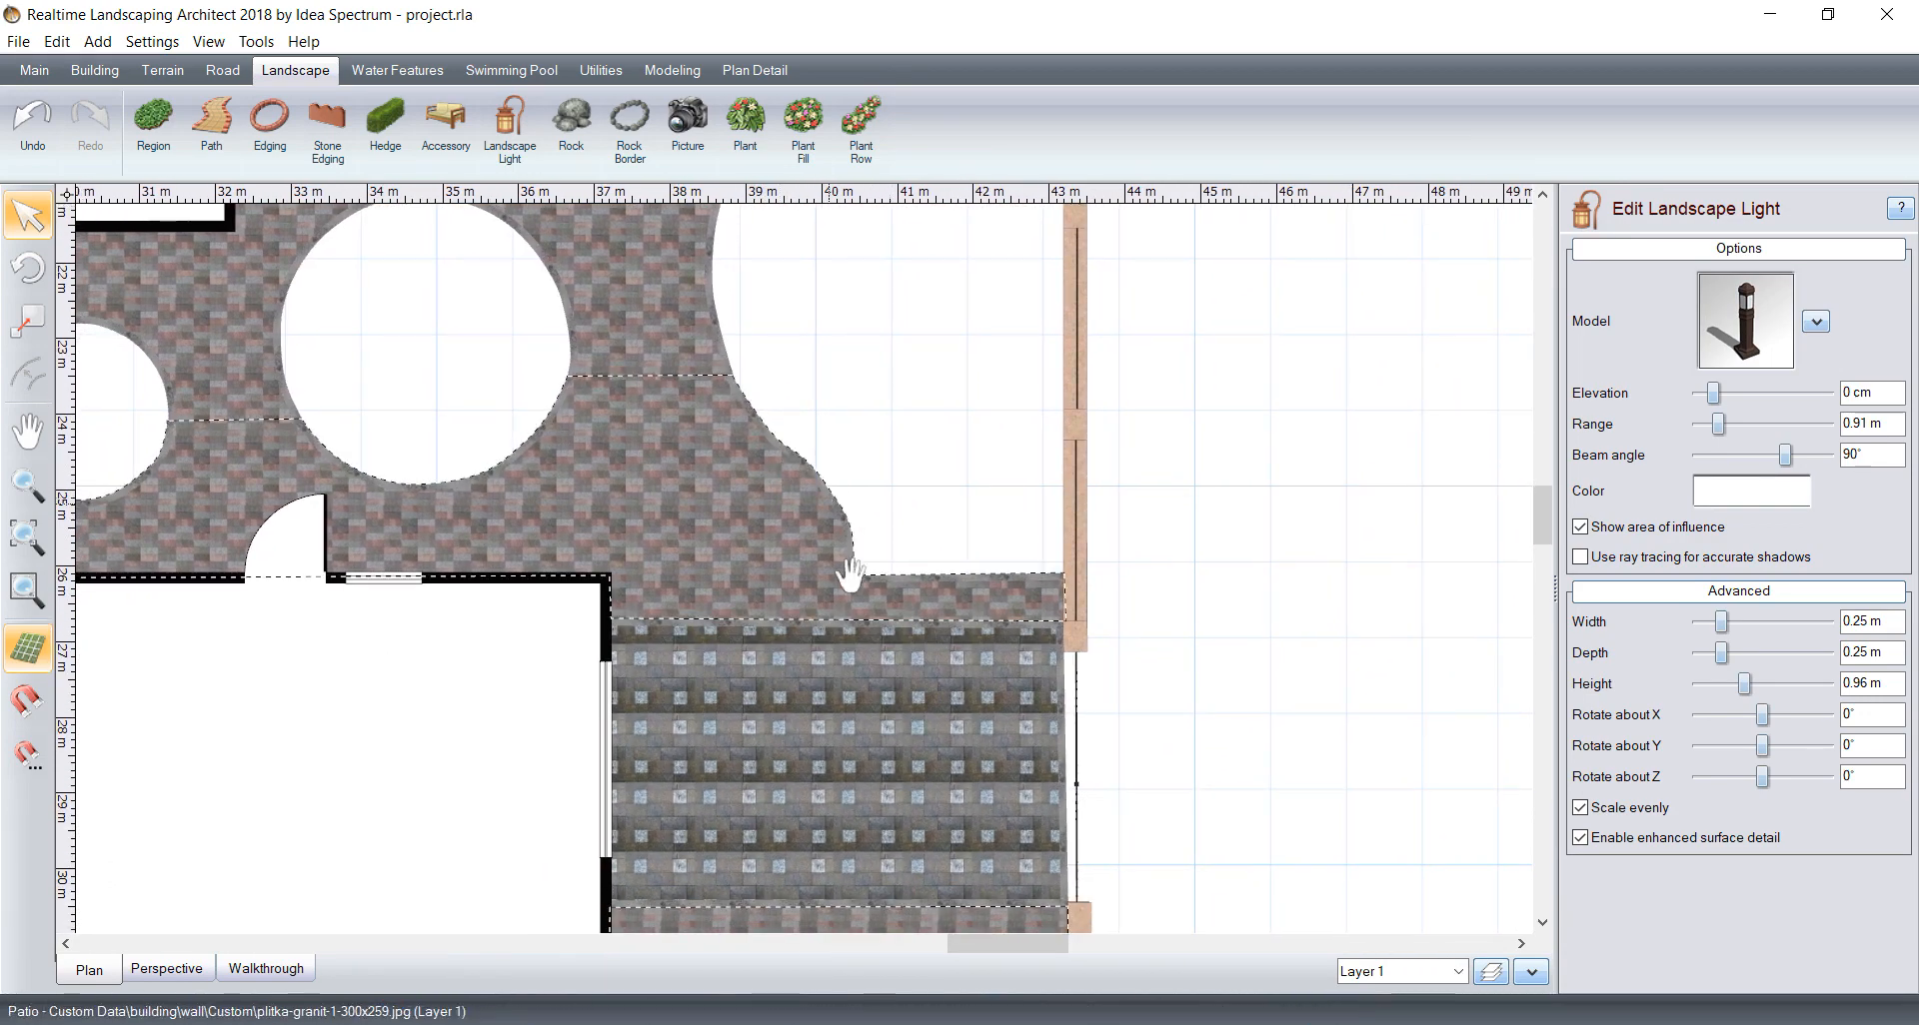
middle_drag(848, 557, 854, 607)
click(509, 128)
scroll(921, 553, up, 4)
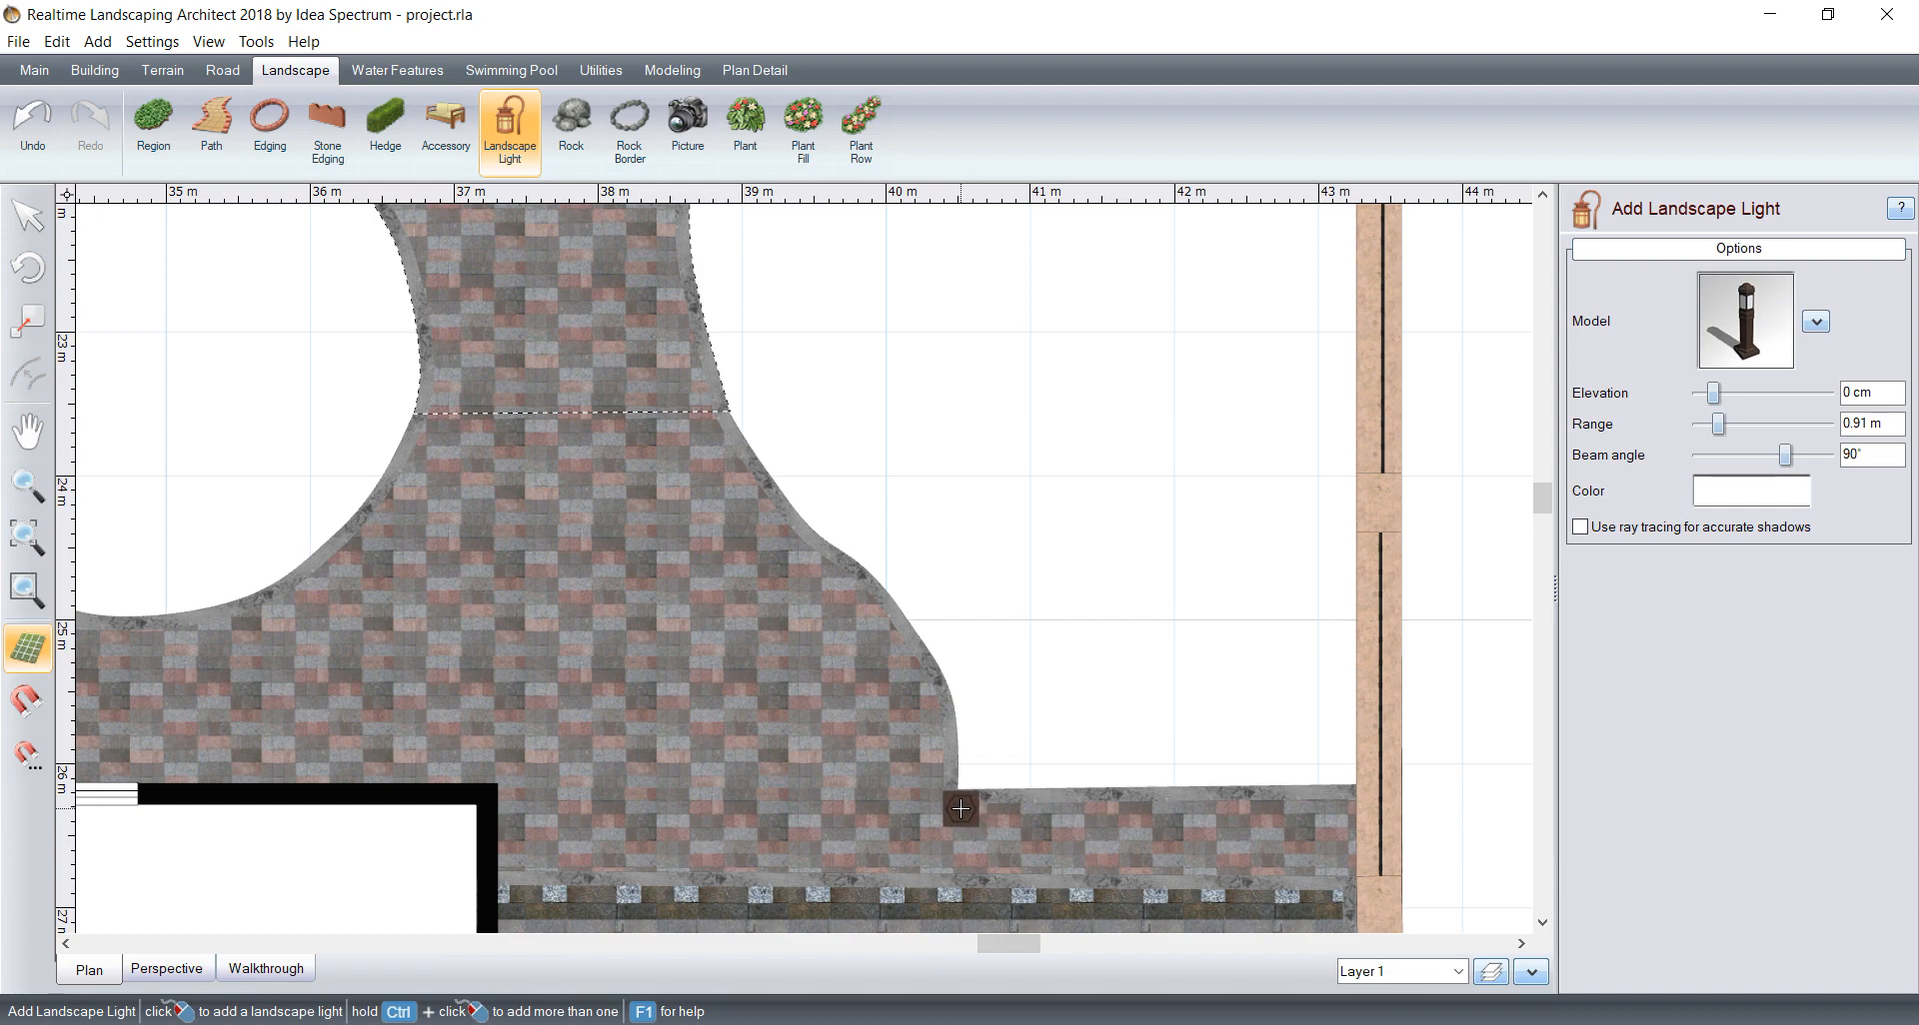
click(952, 806)
Step: Add bollard lights on the curved edge of the gate path below the pond and on the patio corner beside the pond
middle_drag(1008, 567, 1041, 506)
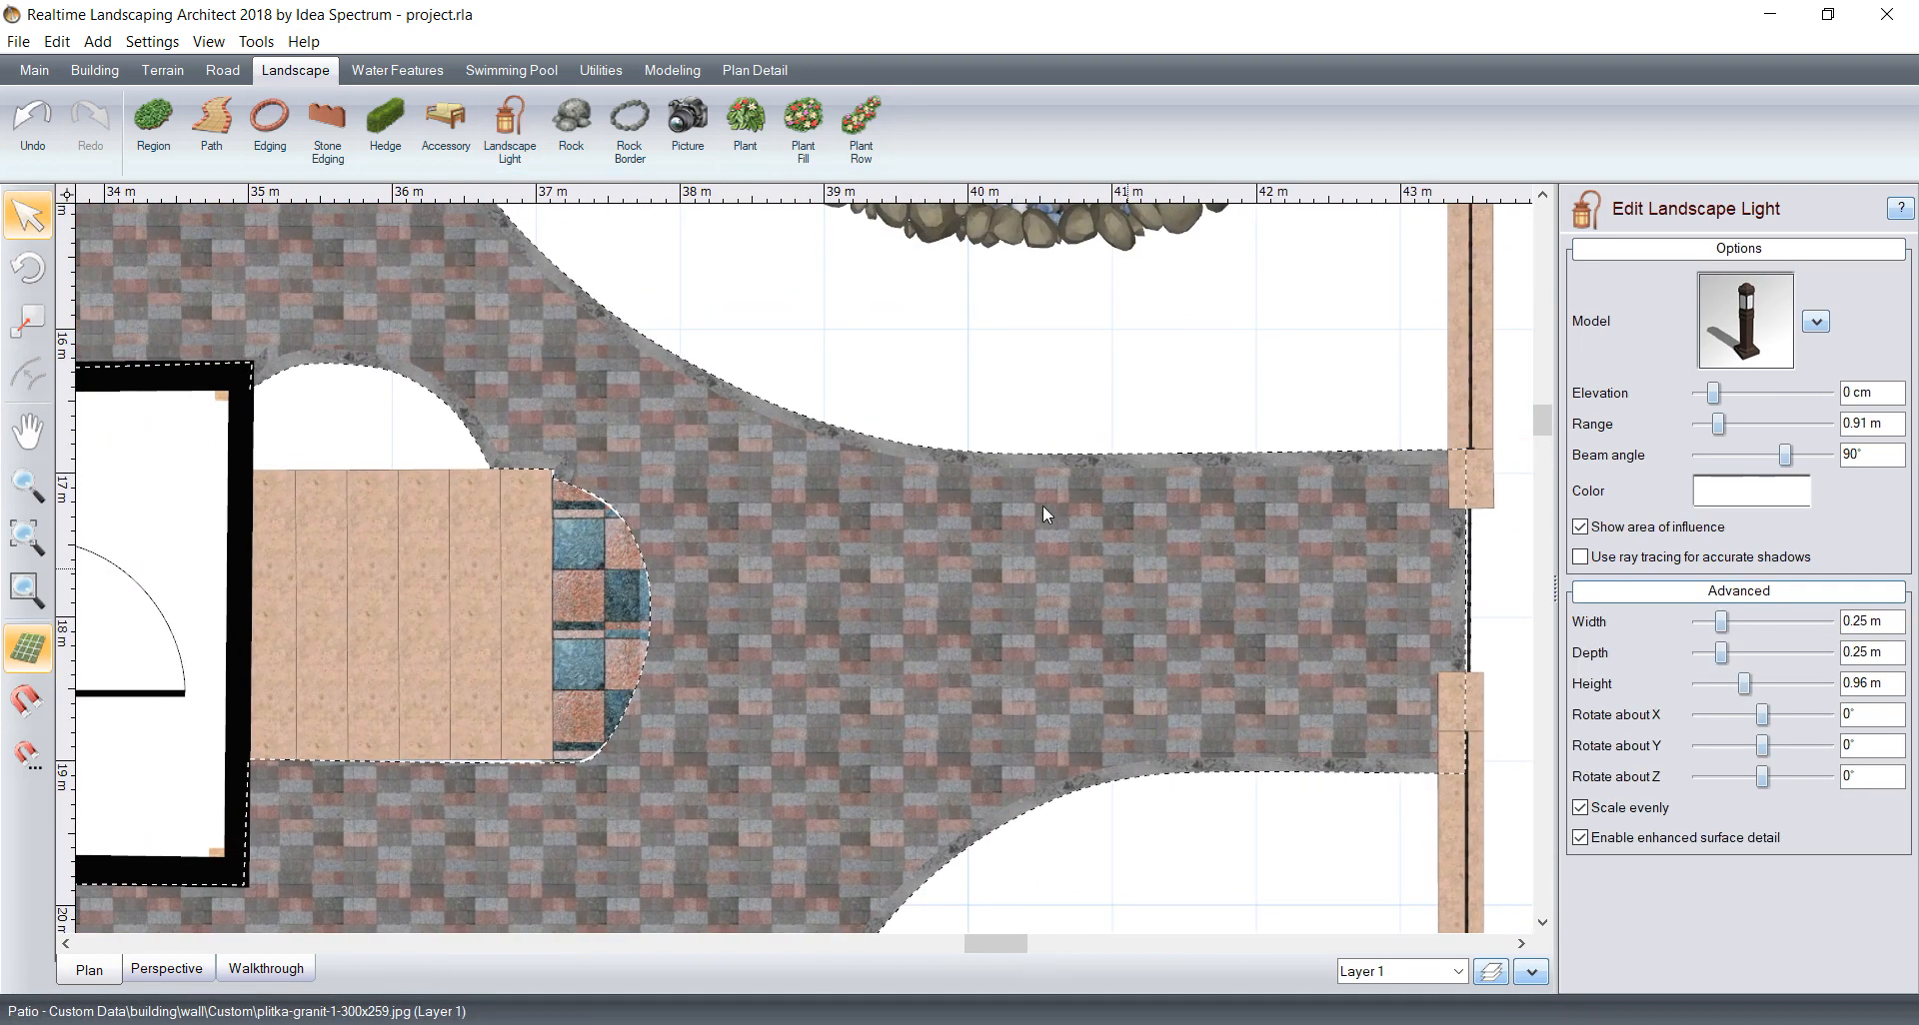
click(495, 120)
click(963, 469)
scroll(830, 529, down, 3)
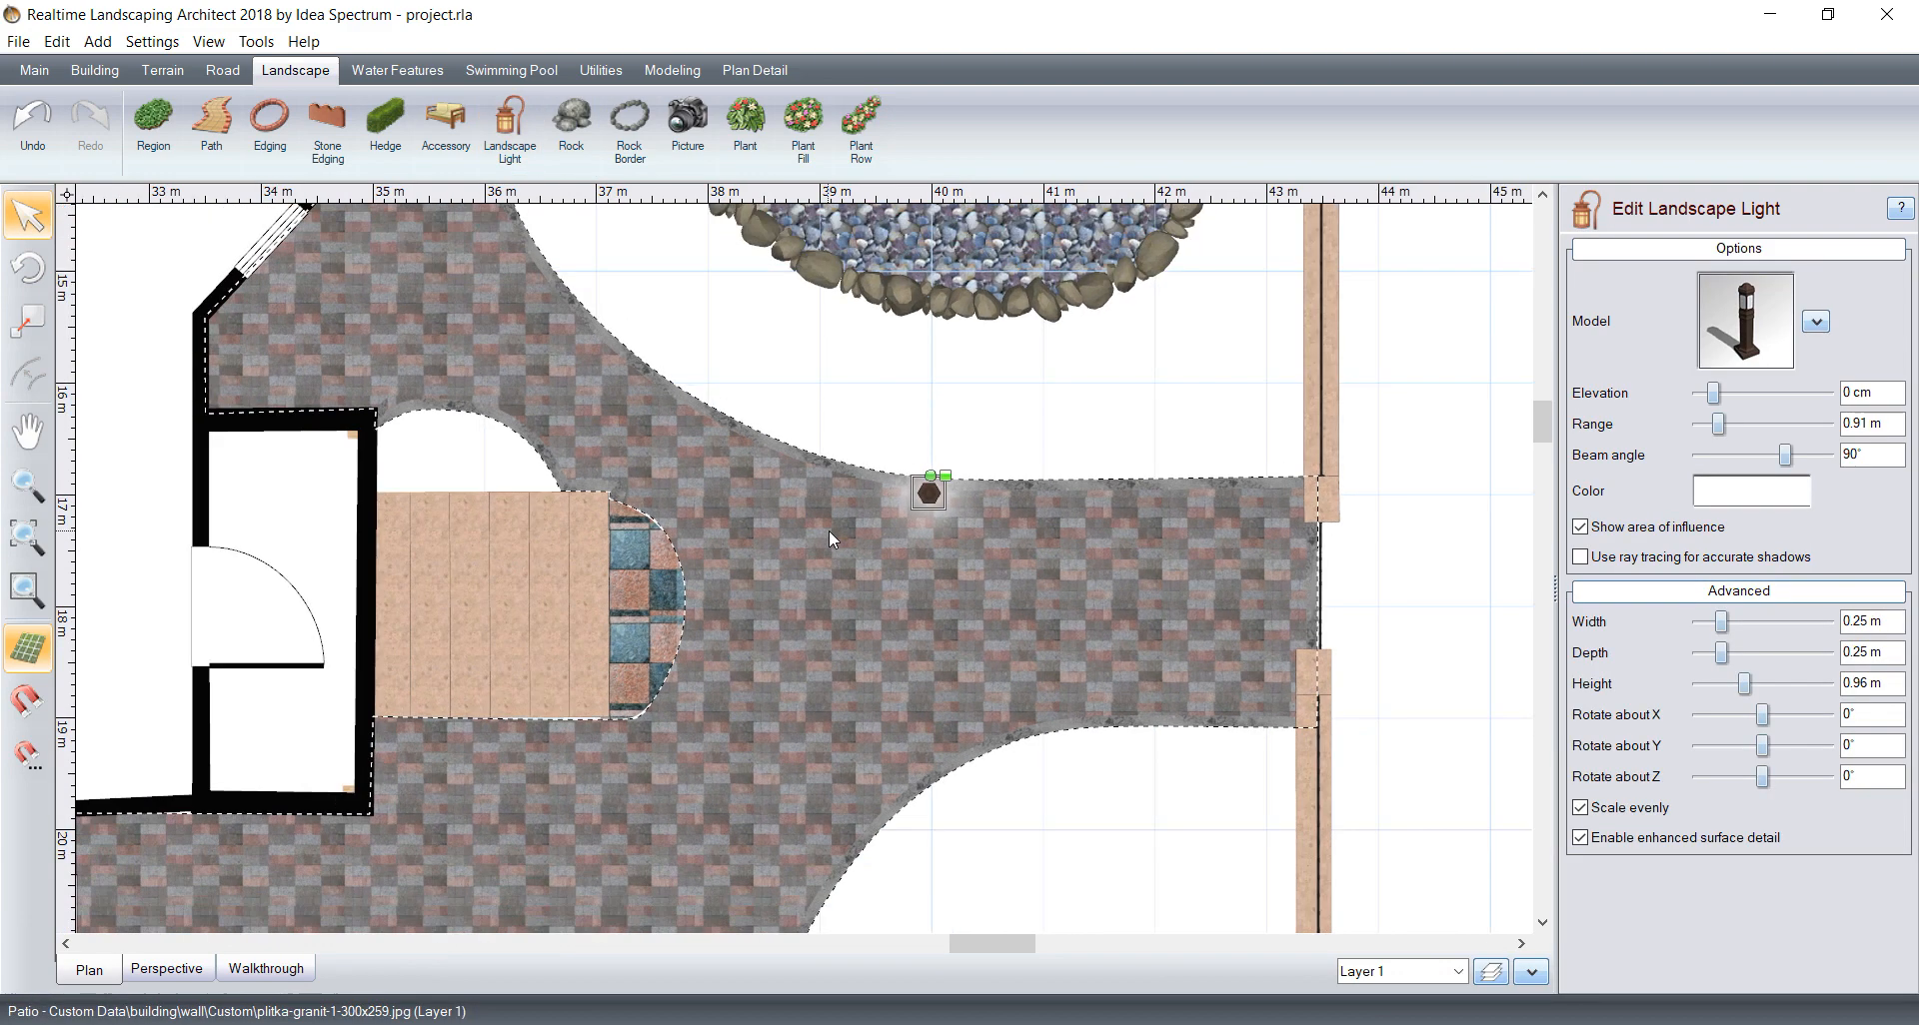
middle_drag(919, 496, 1340, 913)
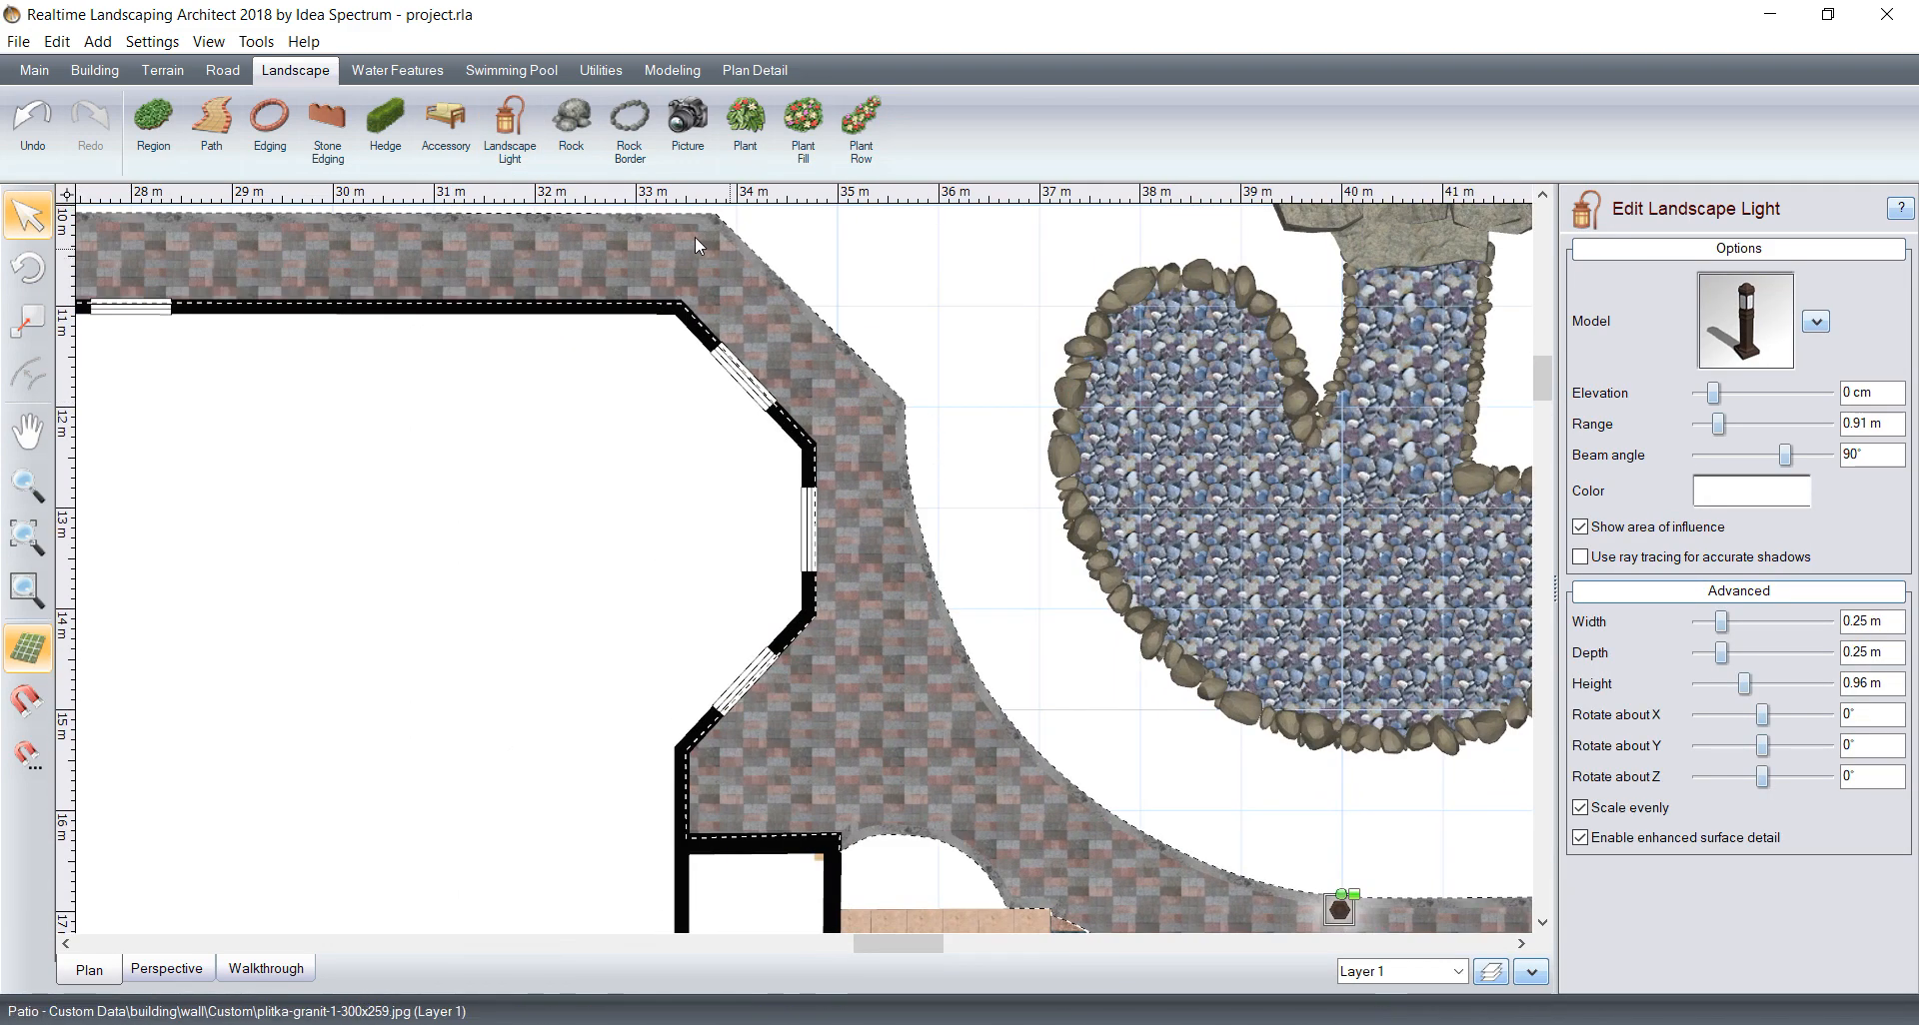
click(508, 120)
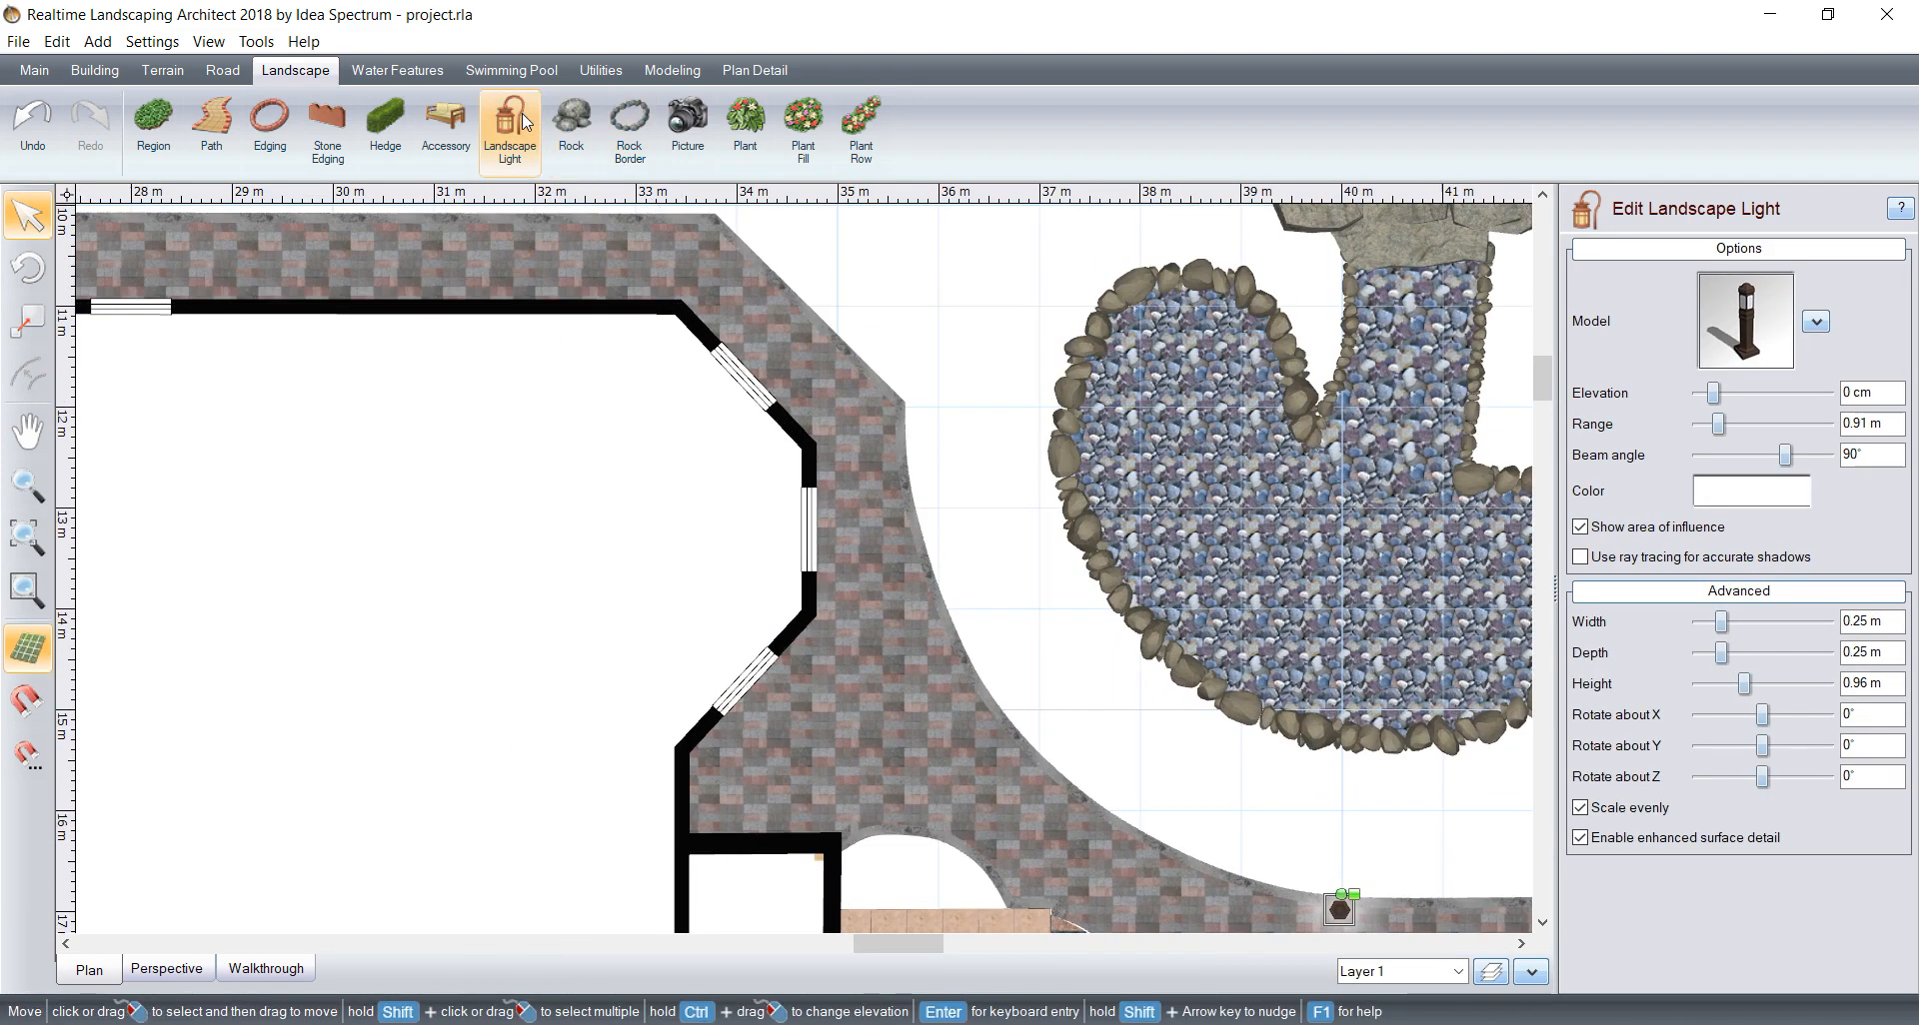
click(890, 411)
Step: Add a bollard light at the outer patio corner where the rear path meets the diagonal edge
scroll(874, 555, down, 3)
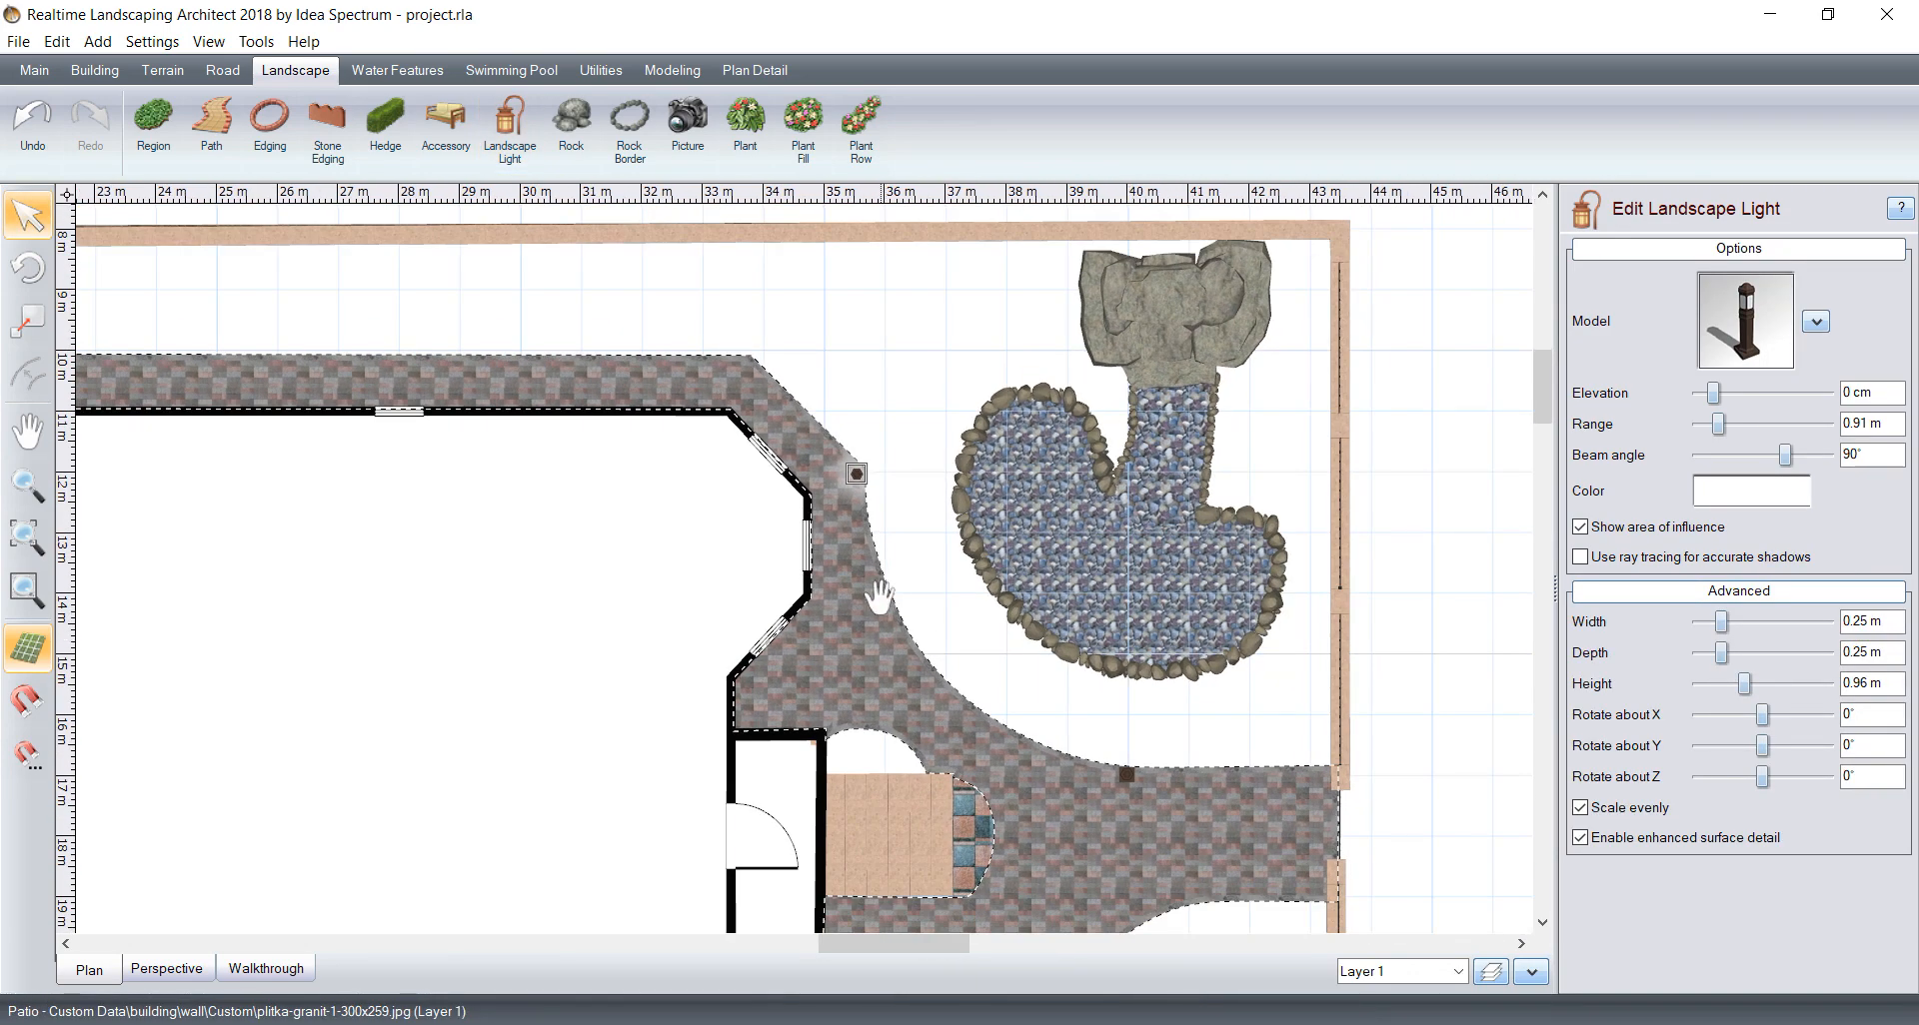
middle_drag(651, 492, 788, 655)
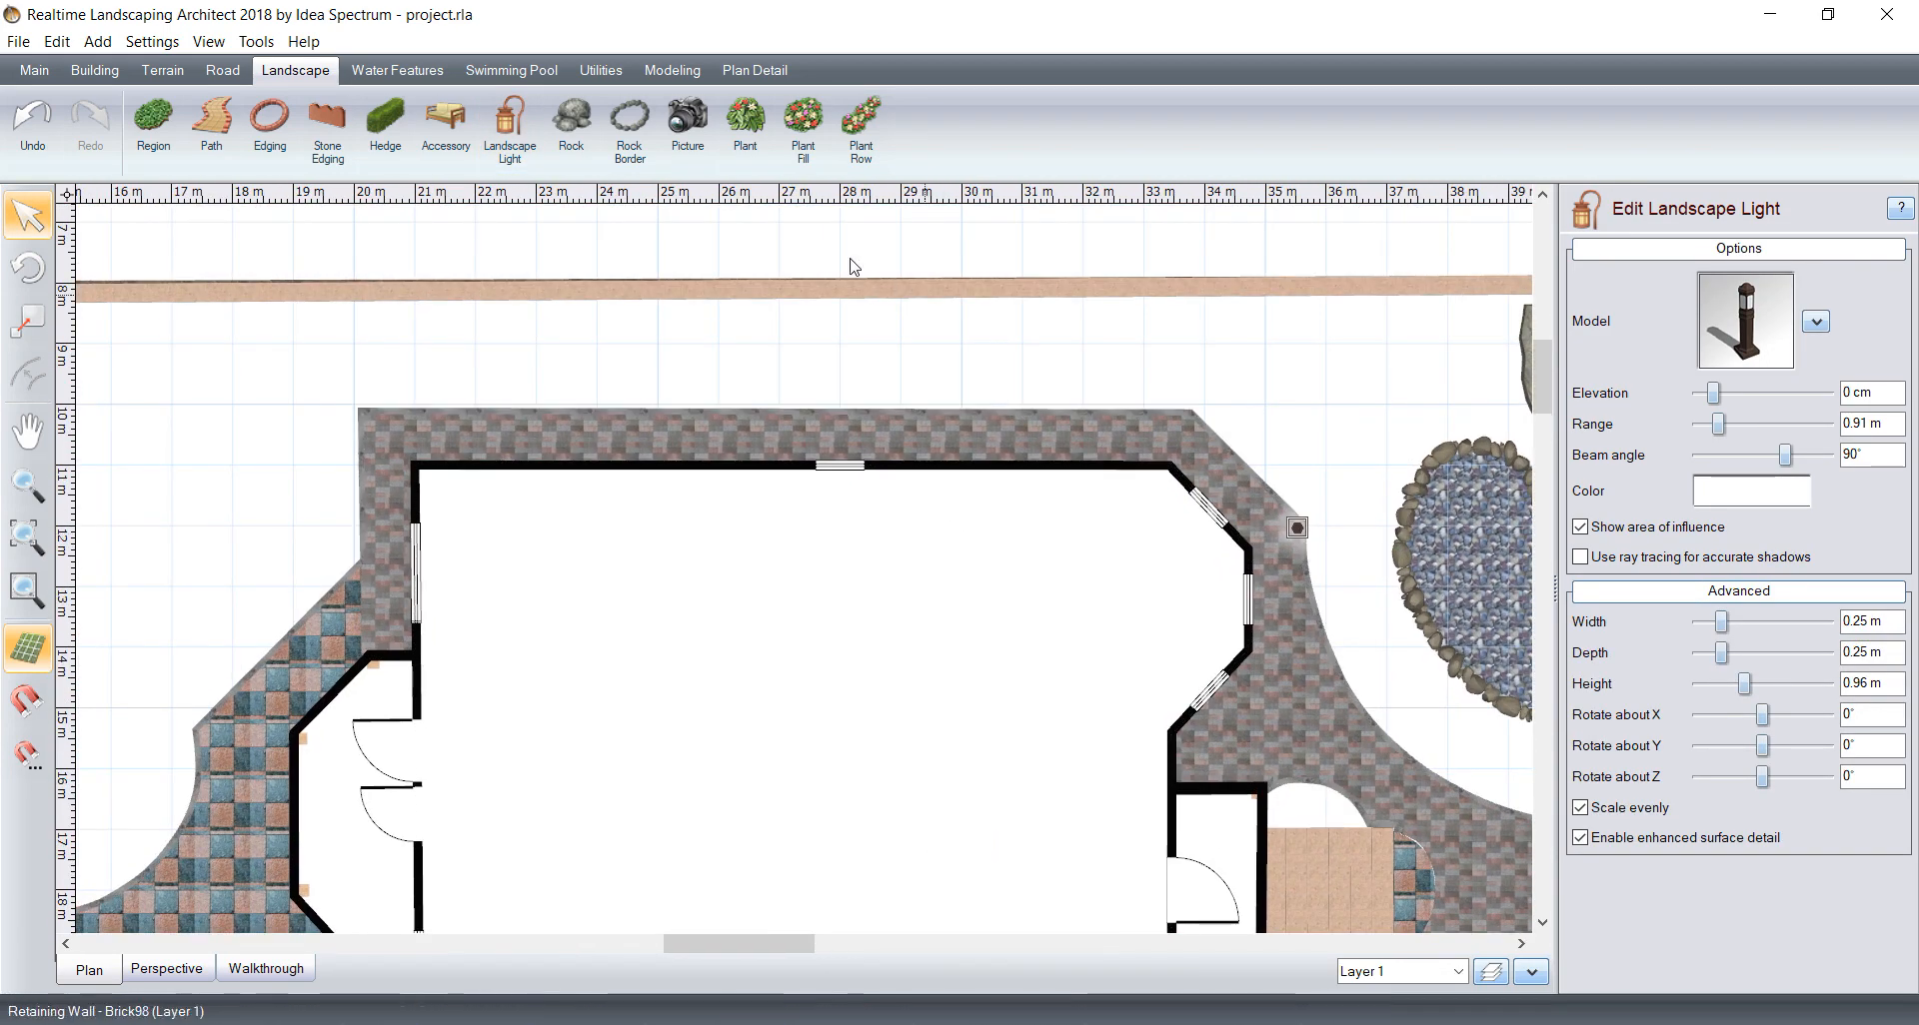
click(508, 128)
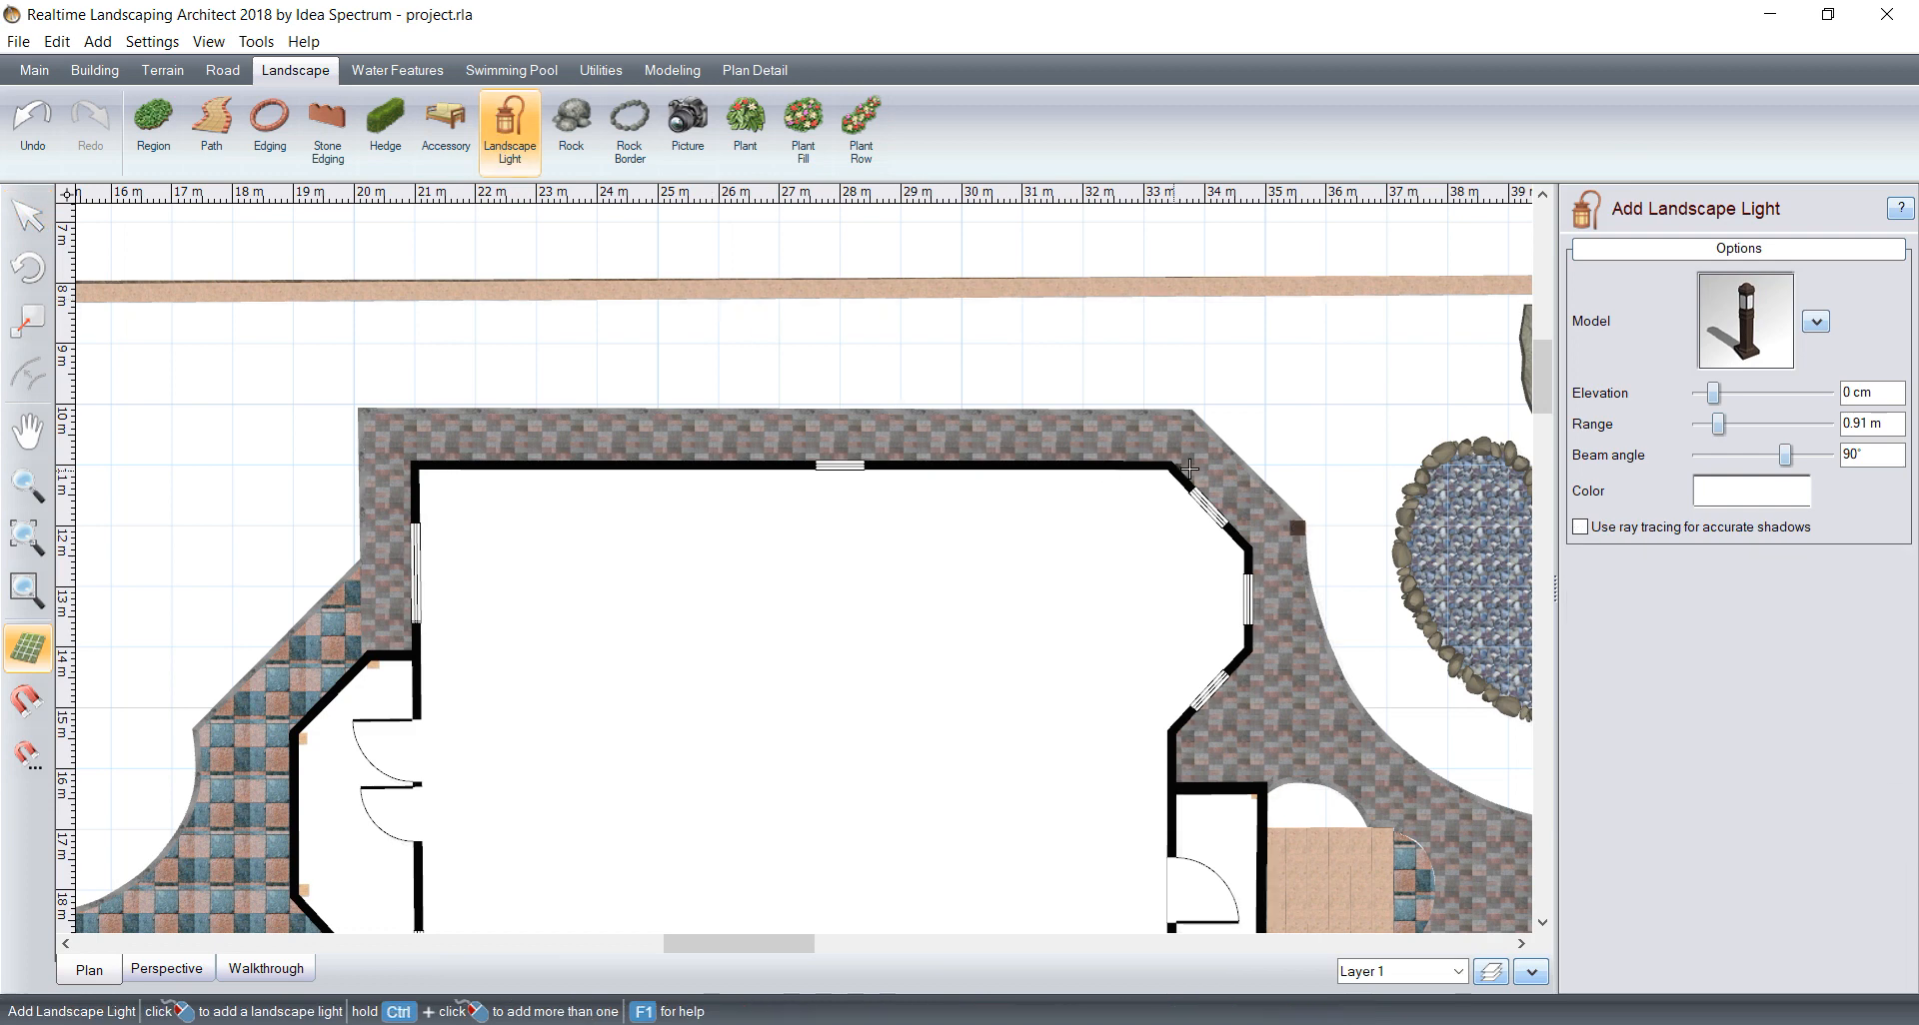
scroll(1195, 420, up, 5)
click(1197, 425)
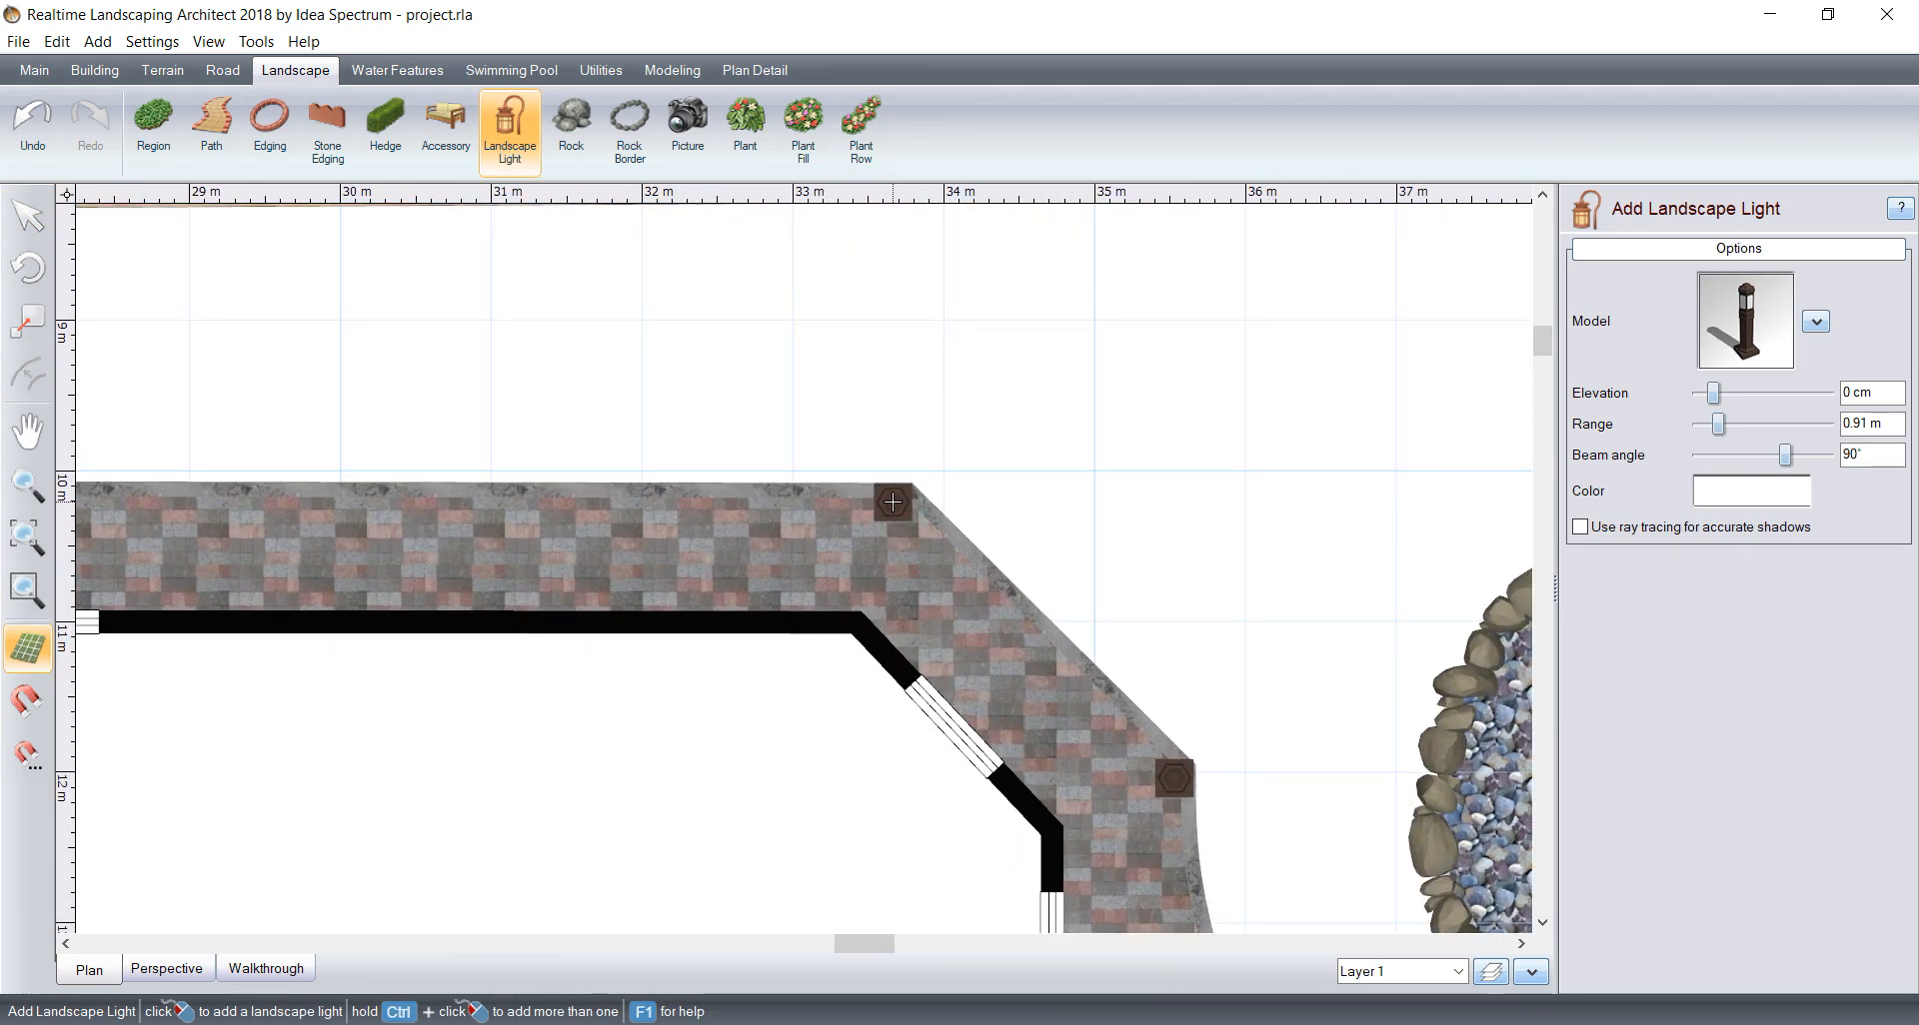
Step: Add bollard lights midway along the outer edge of the rear path and at its far square corner
scroll(763, 530, down, 2)
middle_drag(473, 526, 1104, 496)
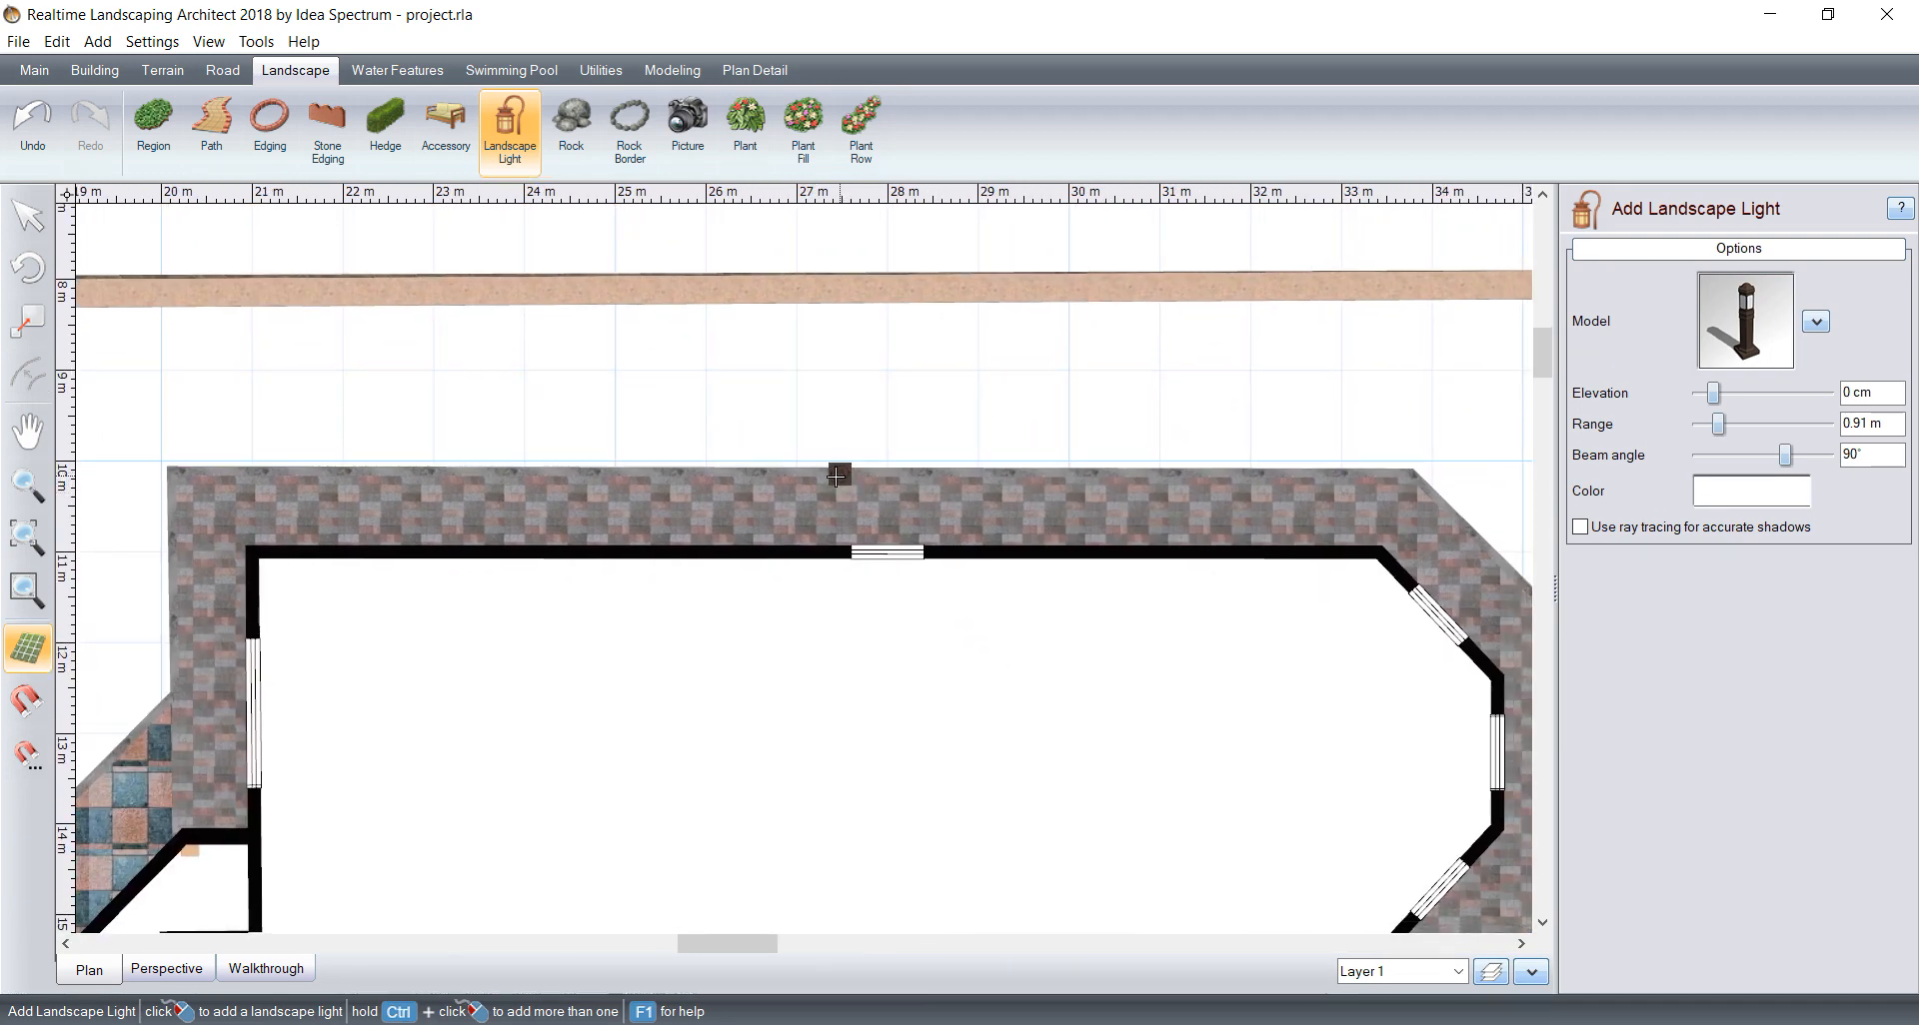
click(832, 480)
middle_drag(685, 429, 990, 435)
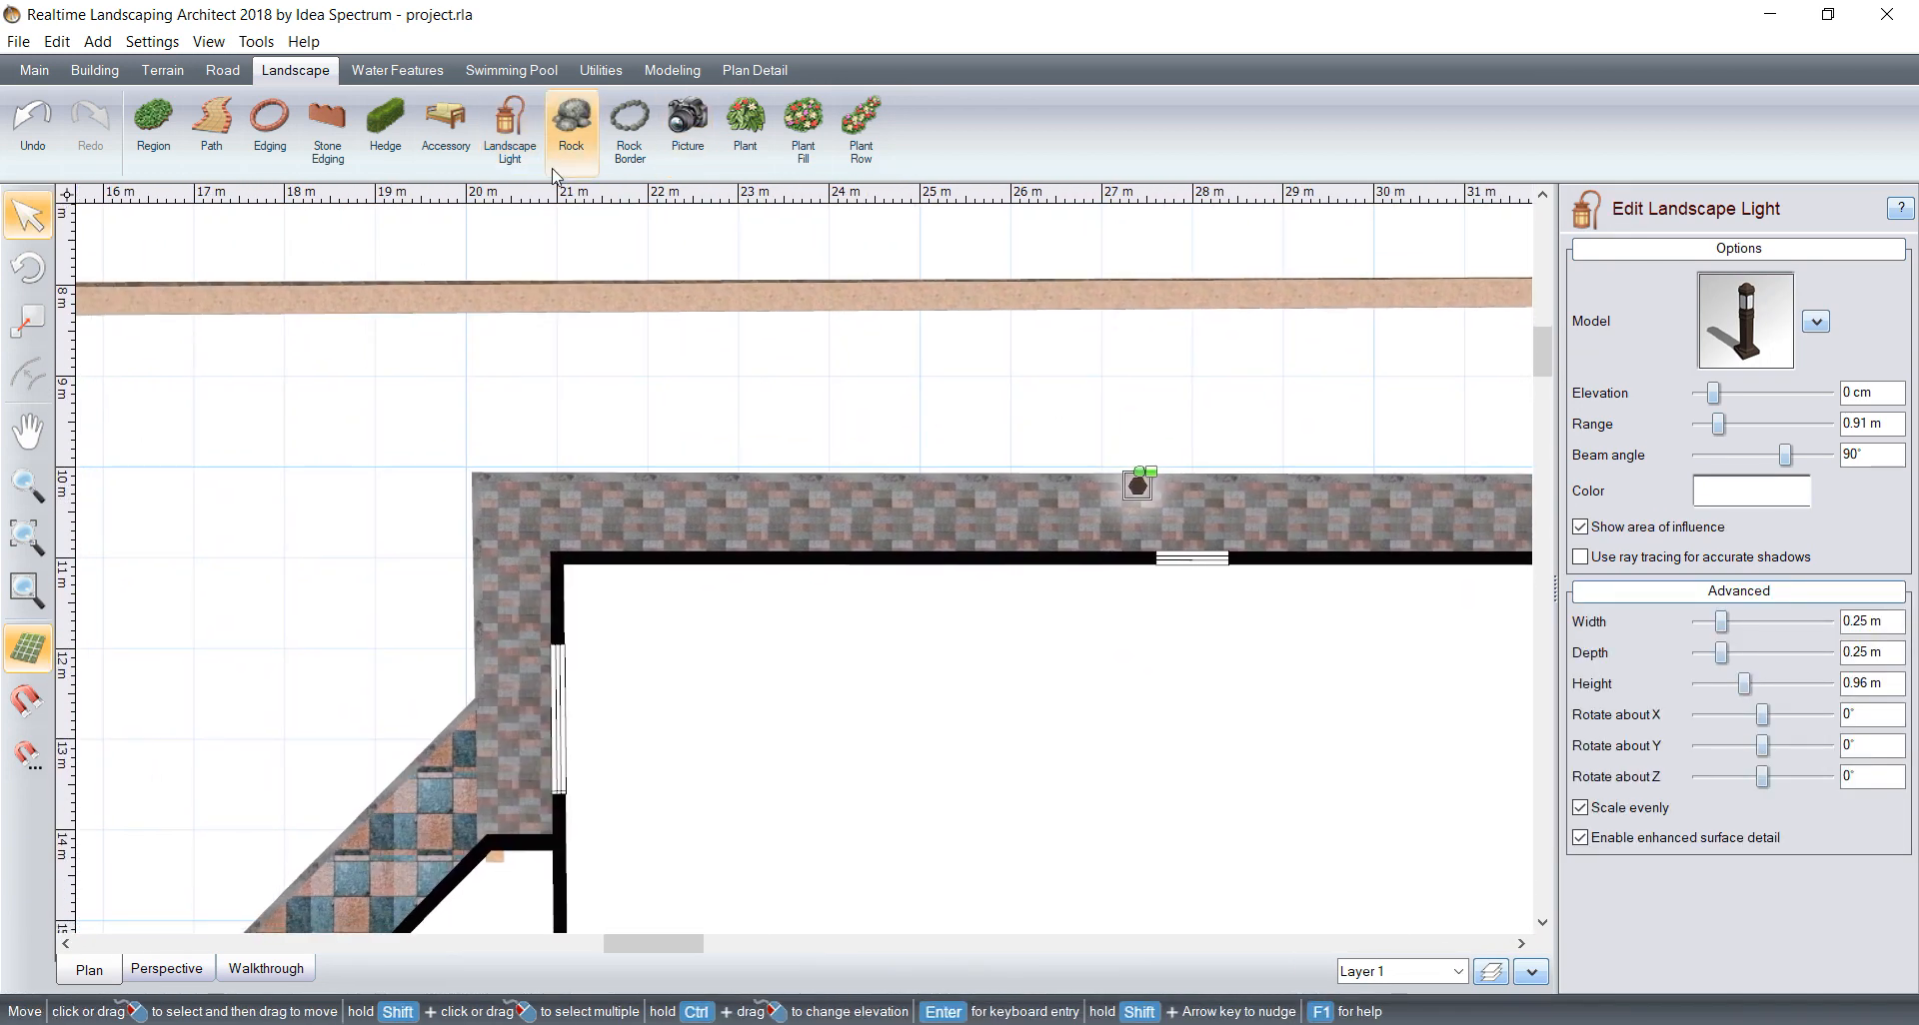
click(510, 130)
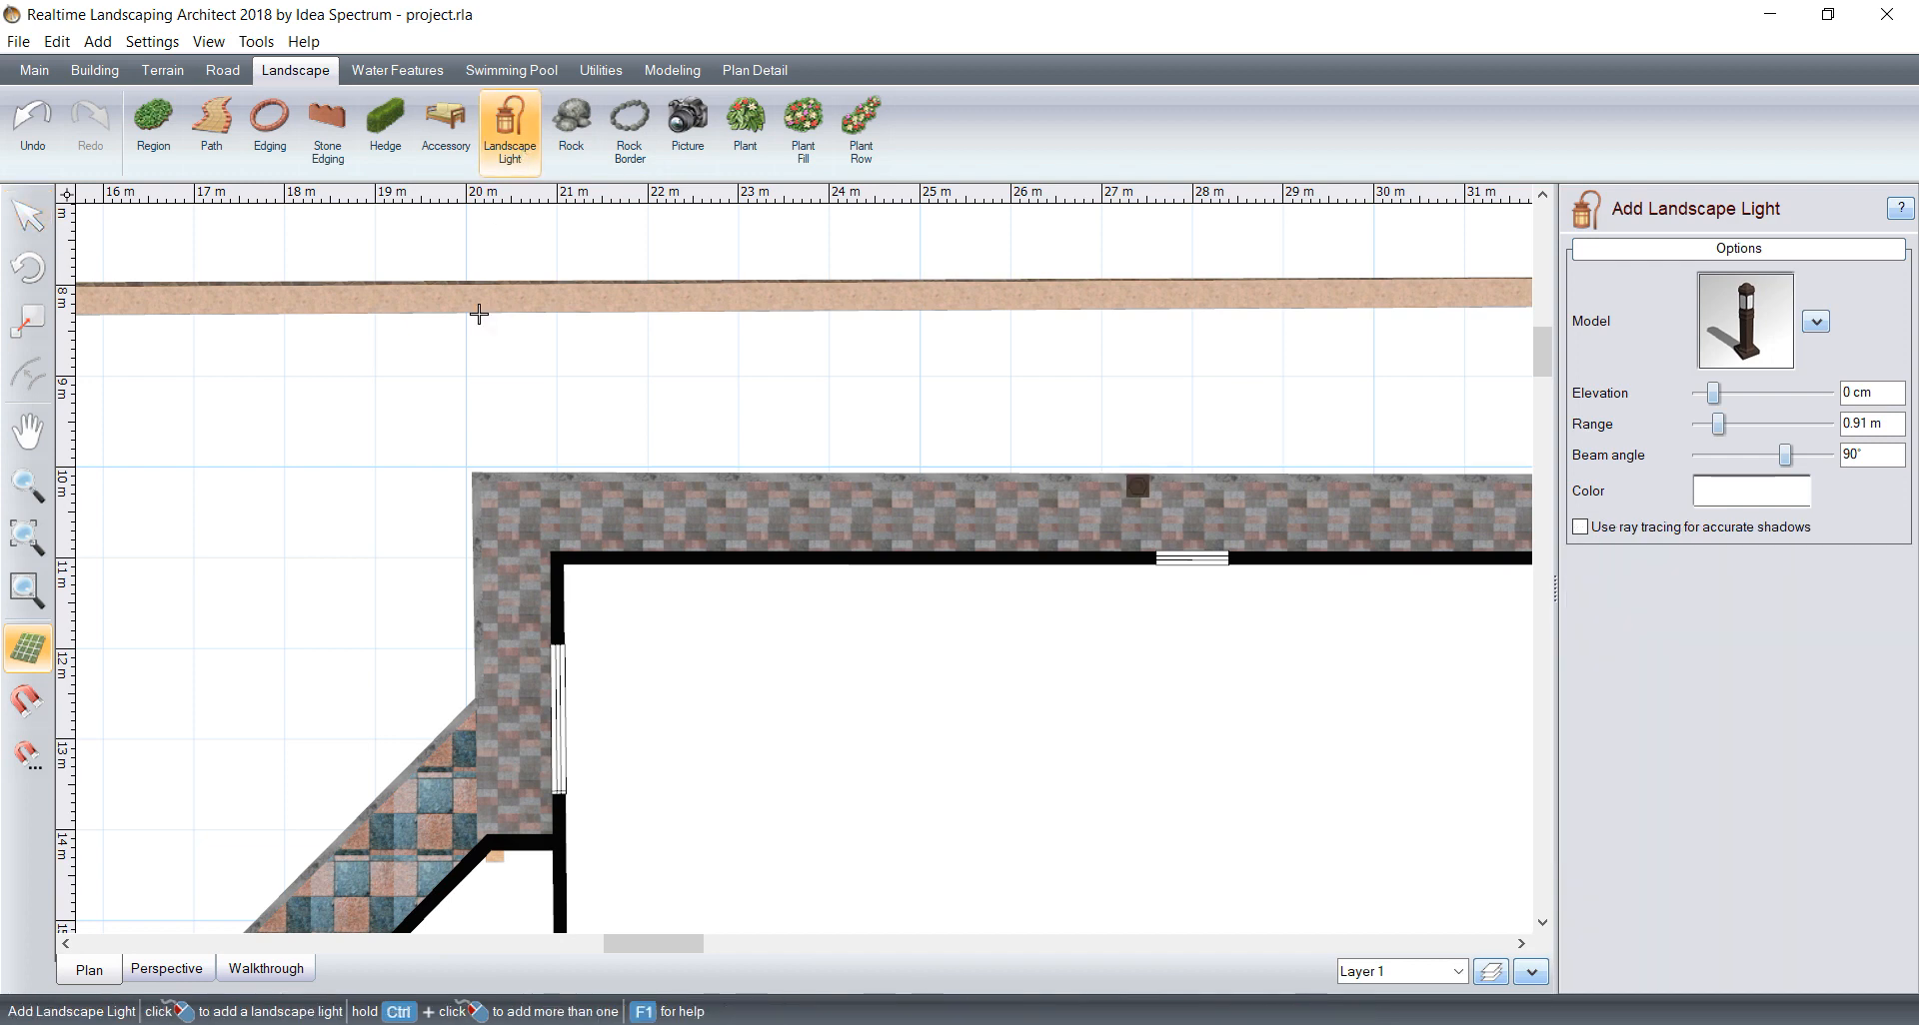
click(481, 485)
Step: Add a bollard light on the checkered patio's corner where the diagonal edge meets the concave curve
middle_drag(796, 531, 974, 270)
scroll(690, 522, down, 1)
middle_drag(689, 522, 743, 362)
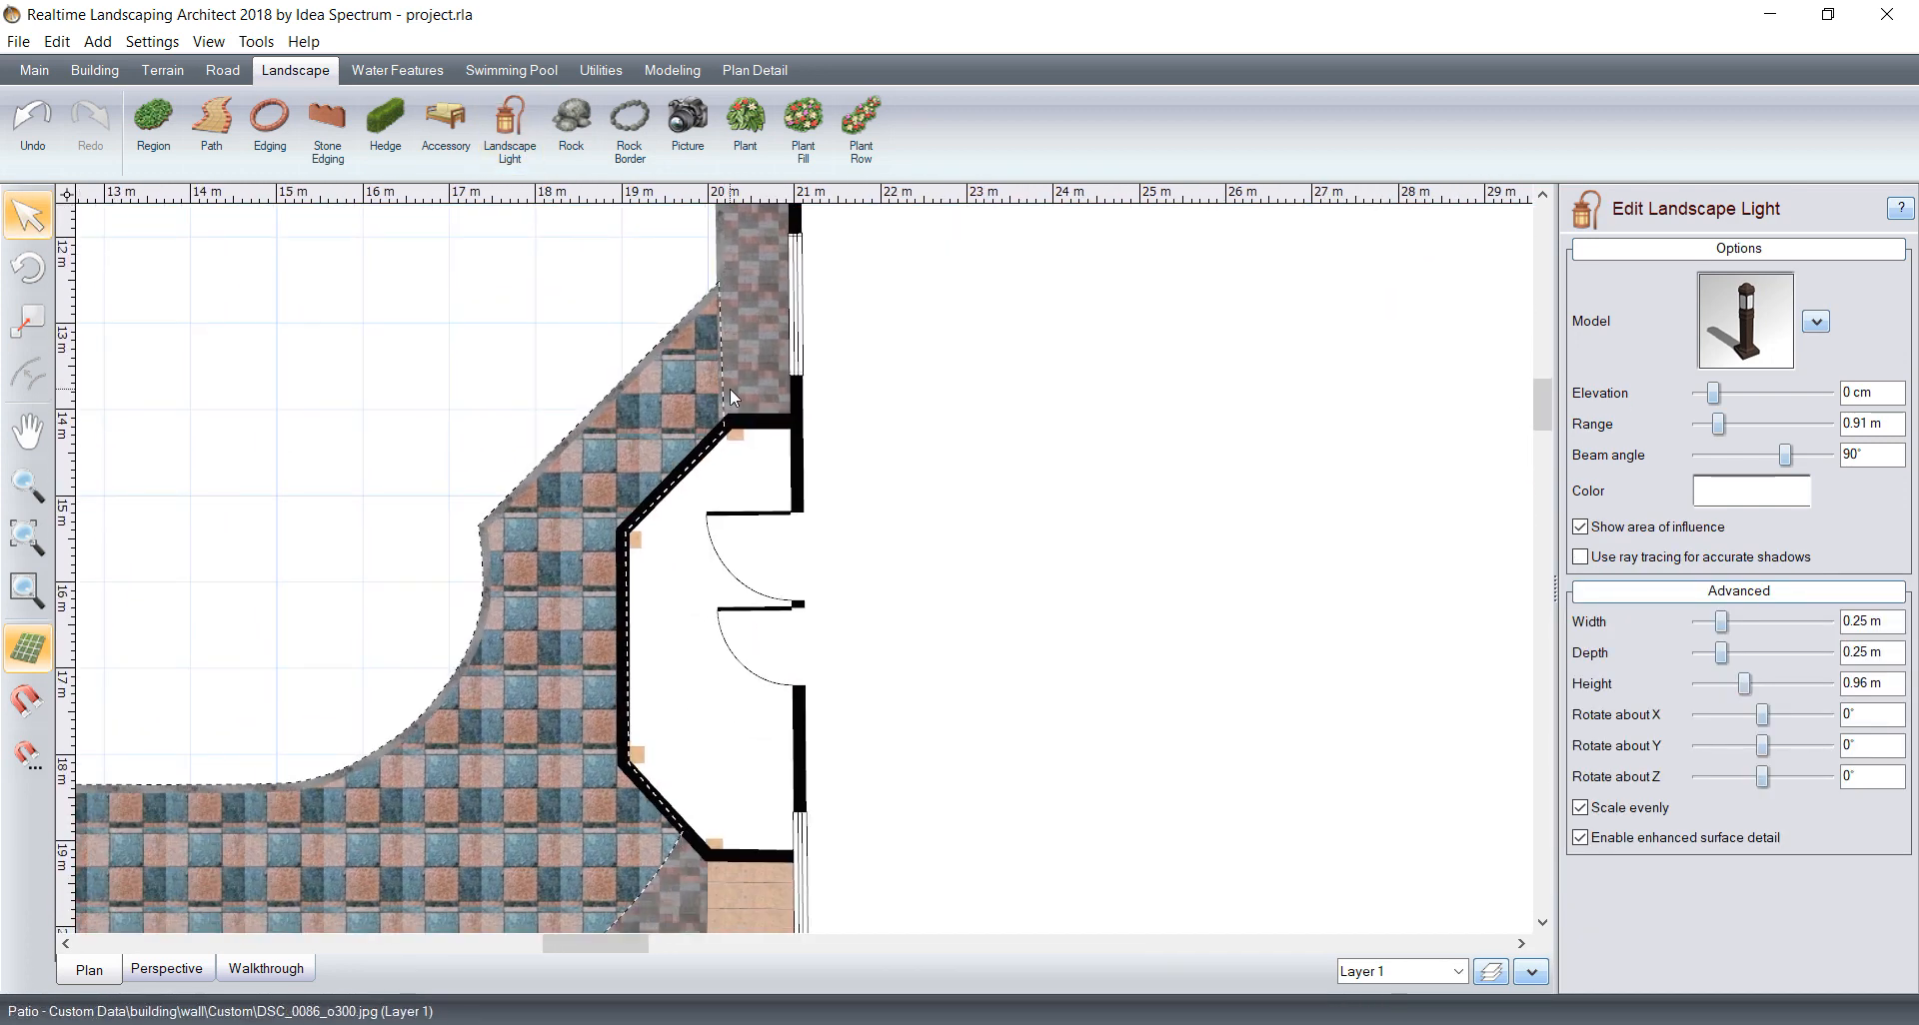
click(509, 130)
middle_drag(515, 482, 646, 238)
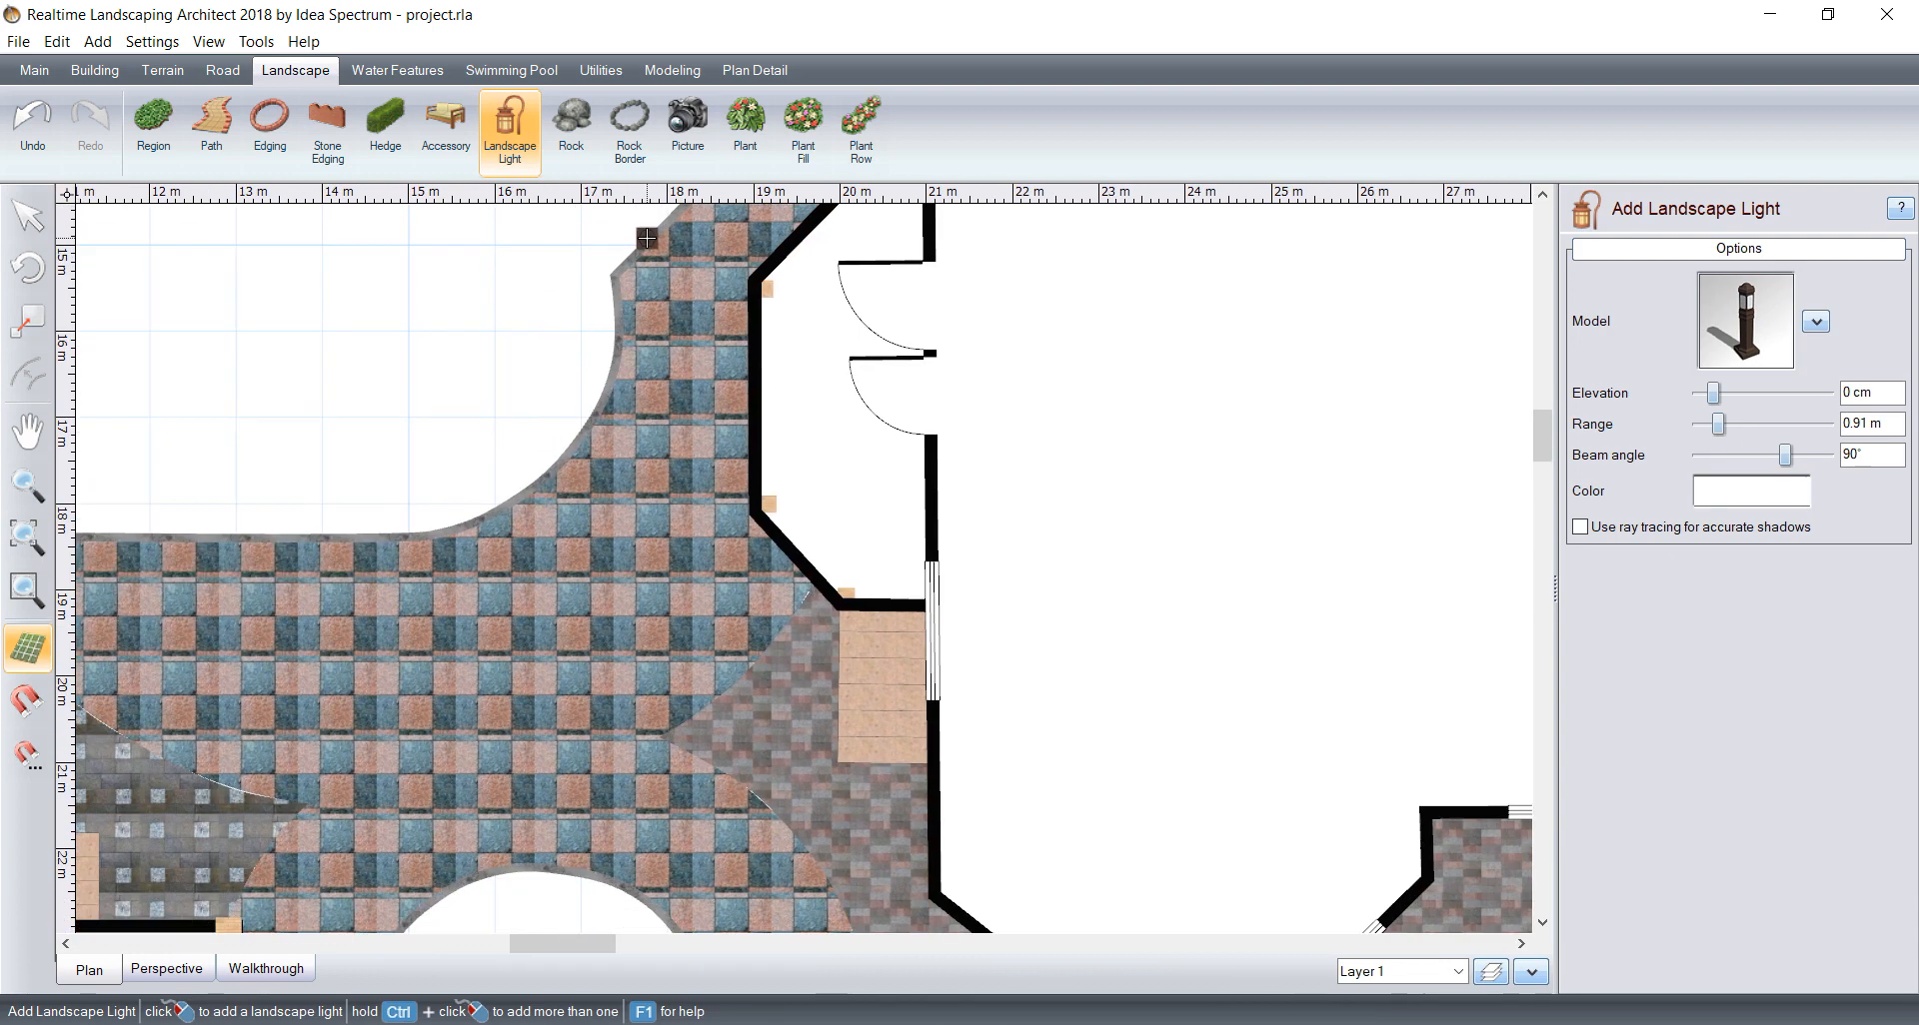
click(621, 281)
Step: Add a bollard light on the lawn-side edge where the checkered patio meets the dark stone paving
scroll(650, 526, down, 2)
middle_drag(479, 587, 825, 498)
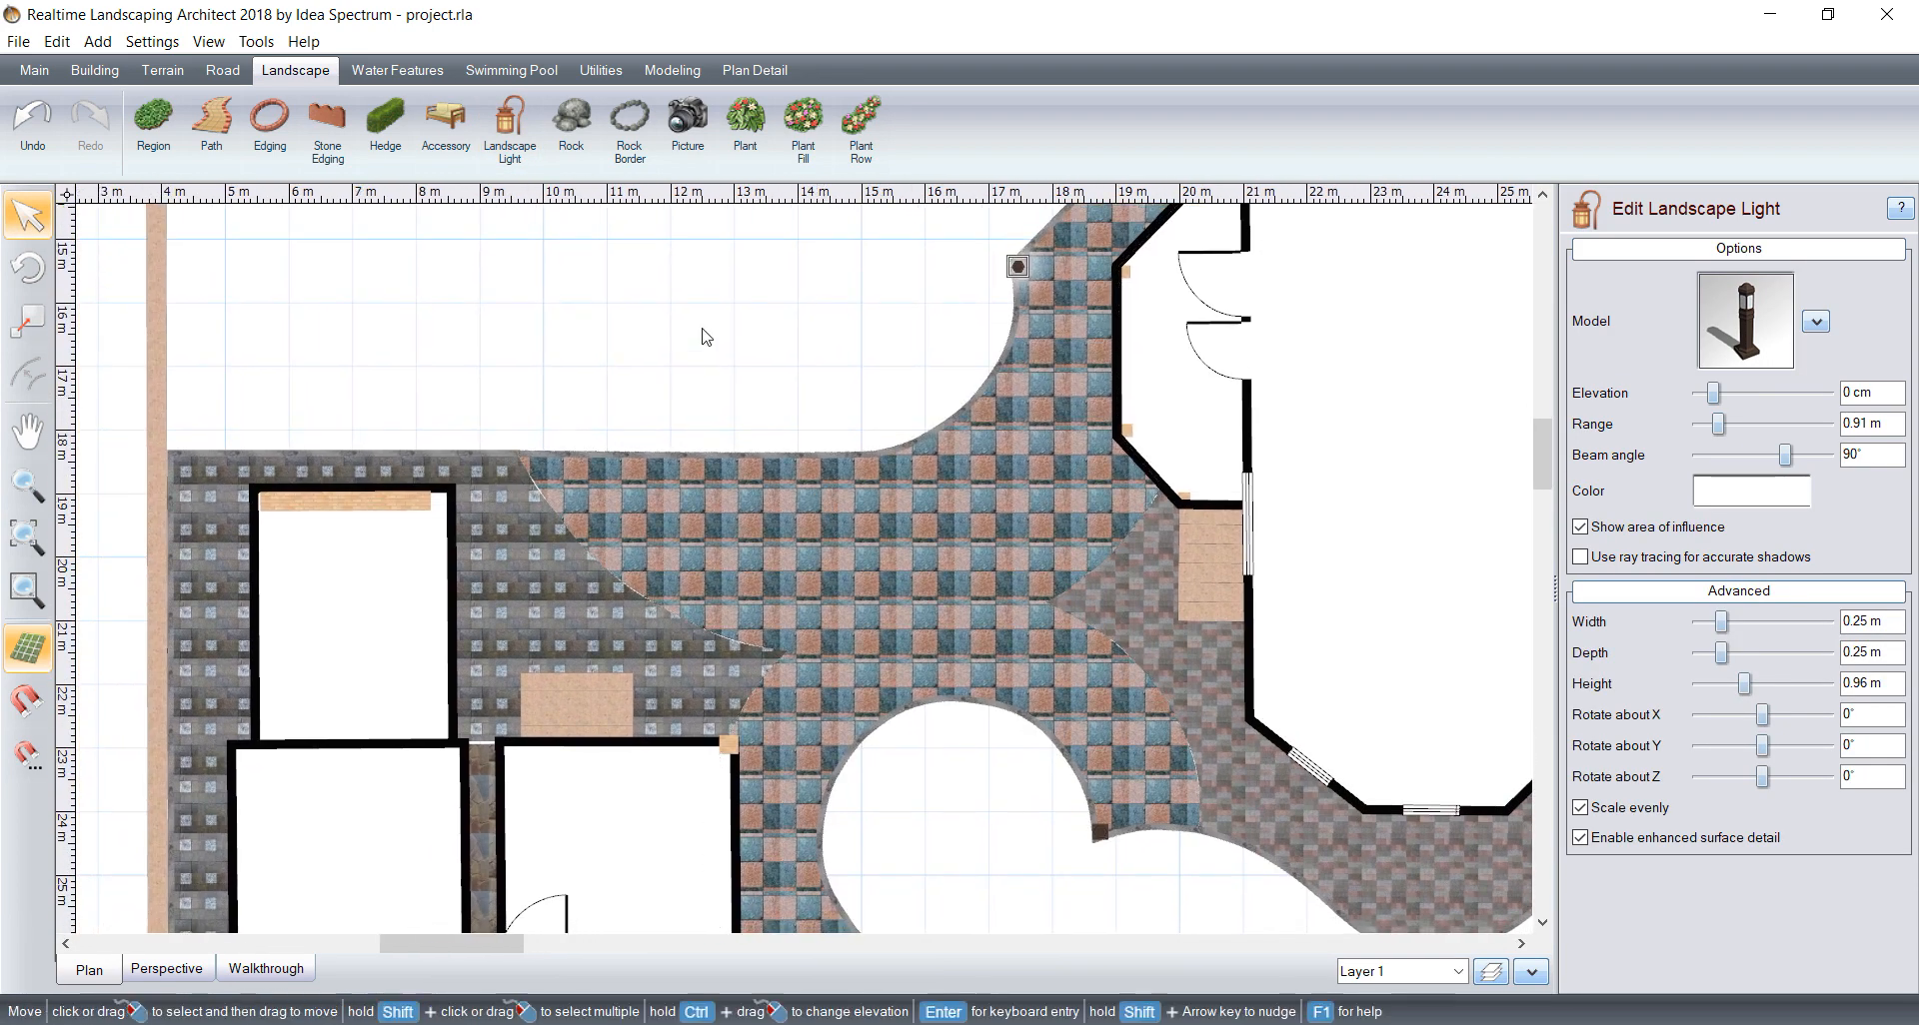
click(509, 128)
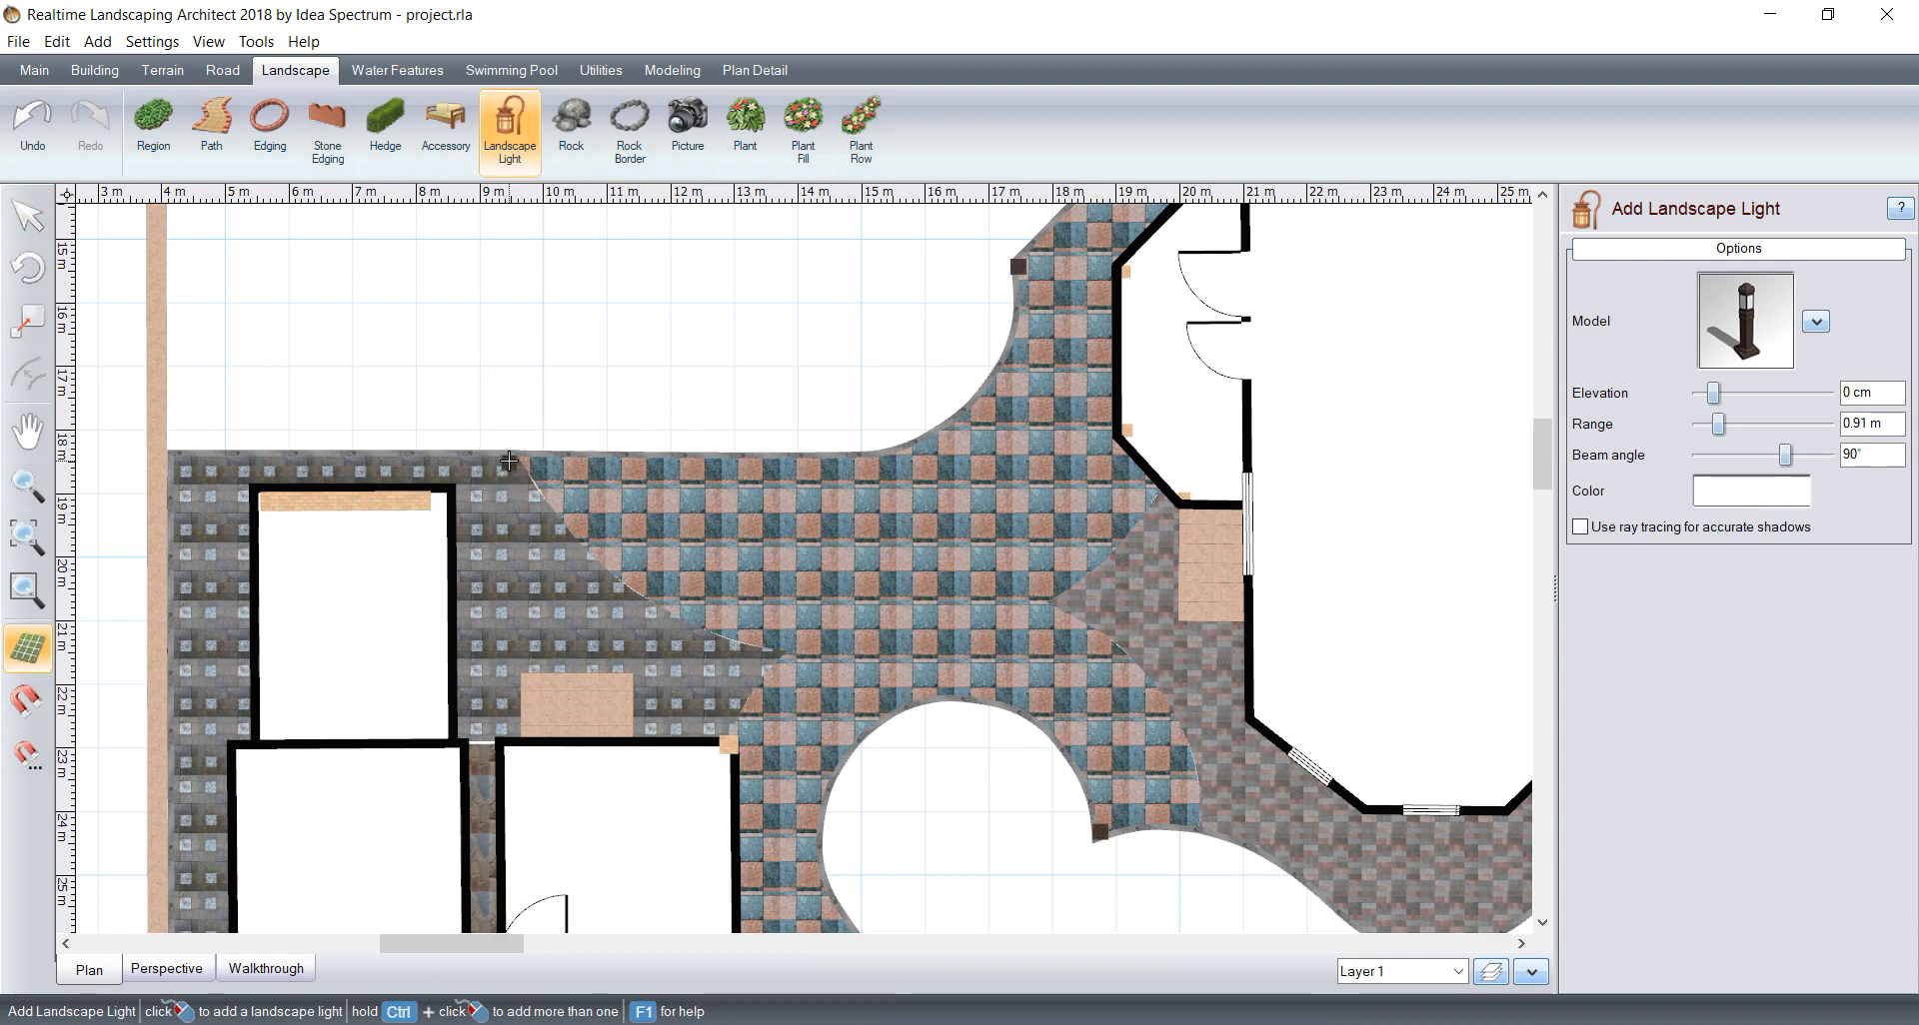
click(510, 460)
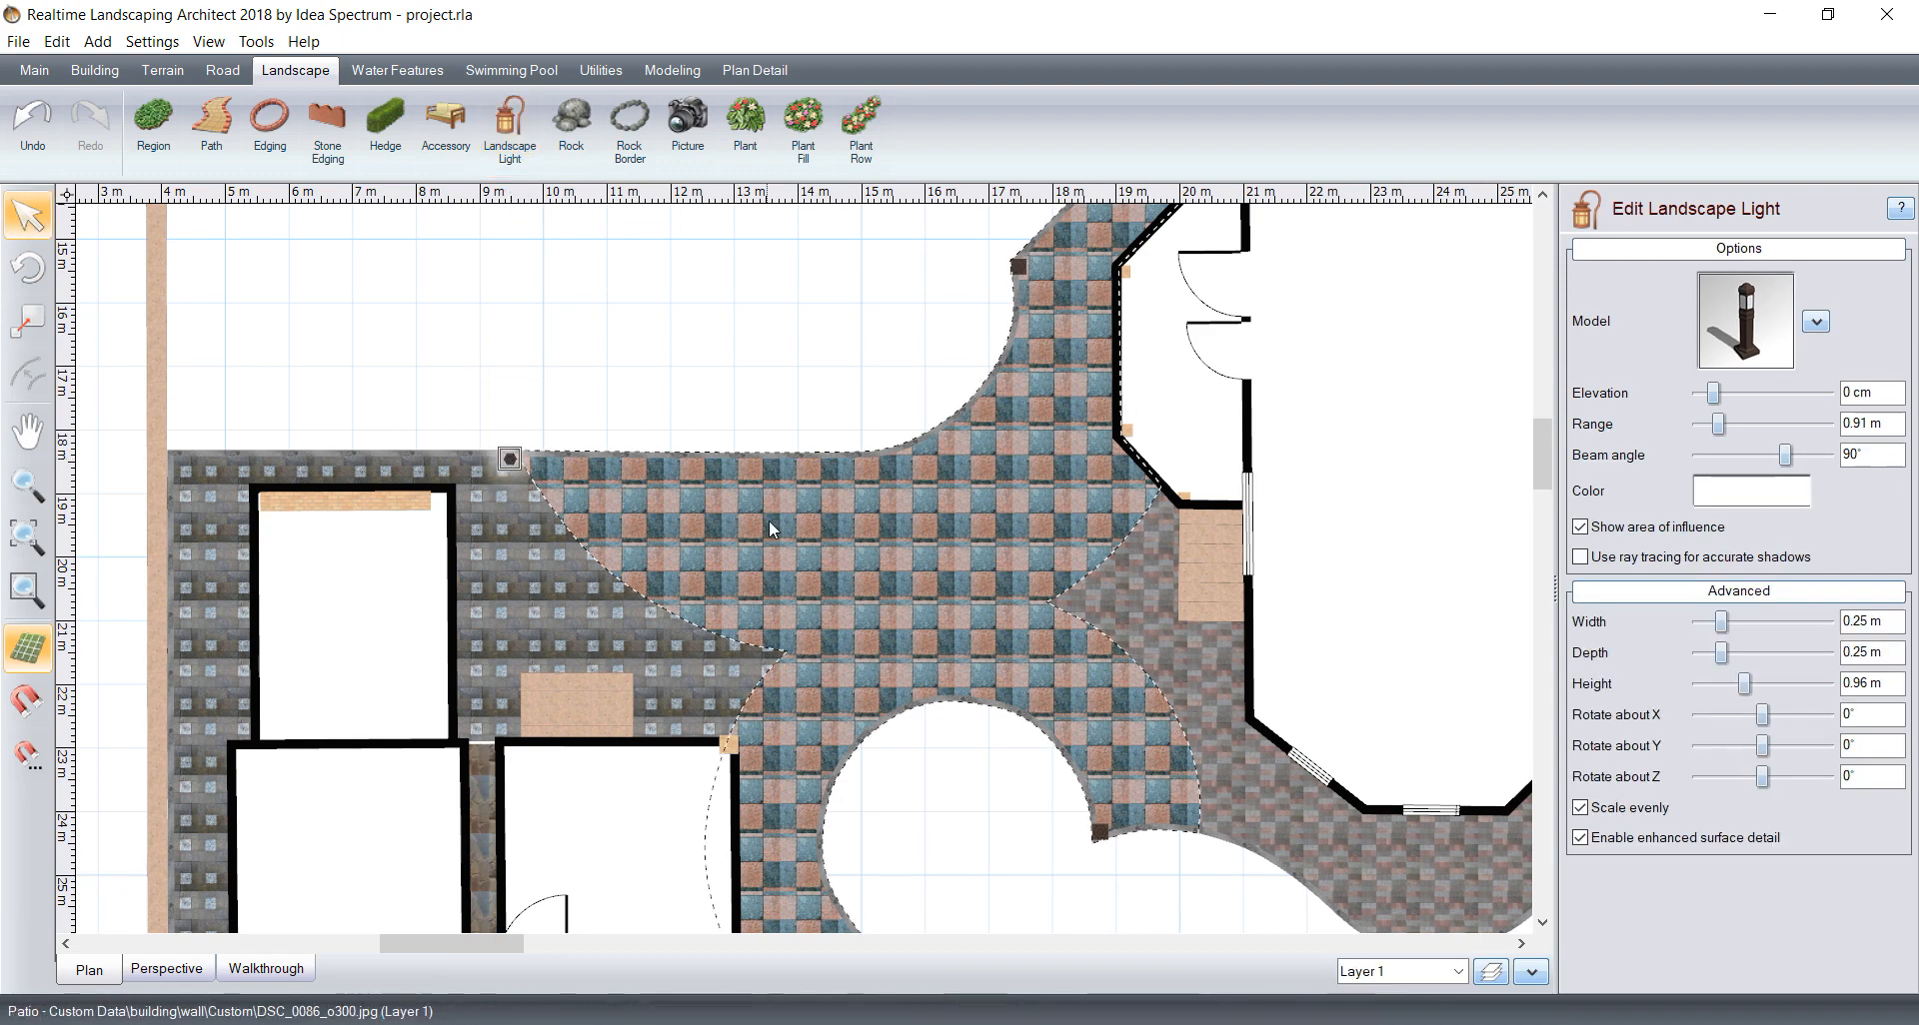
Step: Examine the bollard lights around the patio and the house's porch entrance in the perspective view
scroll(771, 514, down, 1)
middle_drag(634, 369, 571, 544)
middle_drag(552, 354, 447, 253)
click(193, 945)
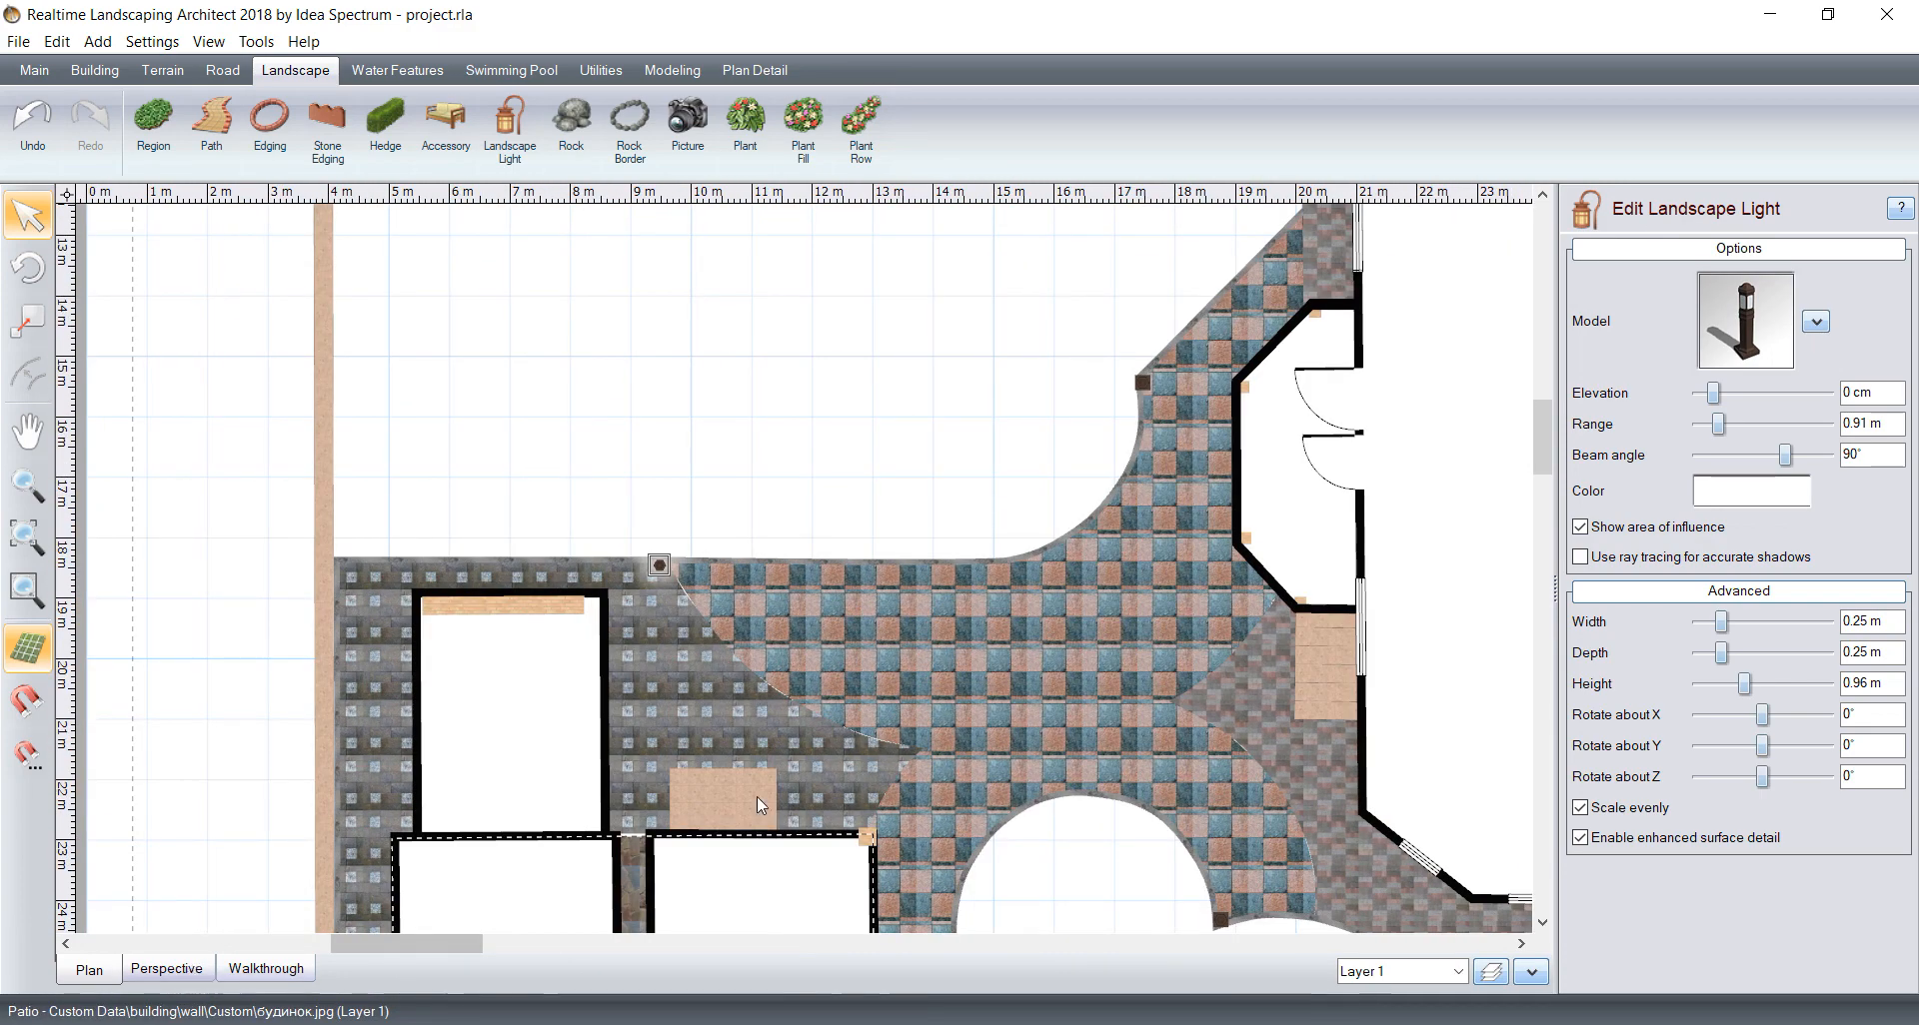
click(190, 970)
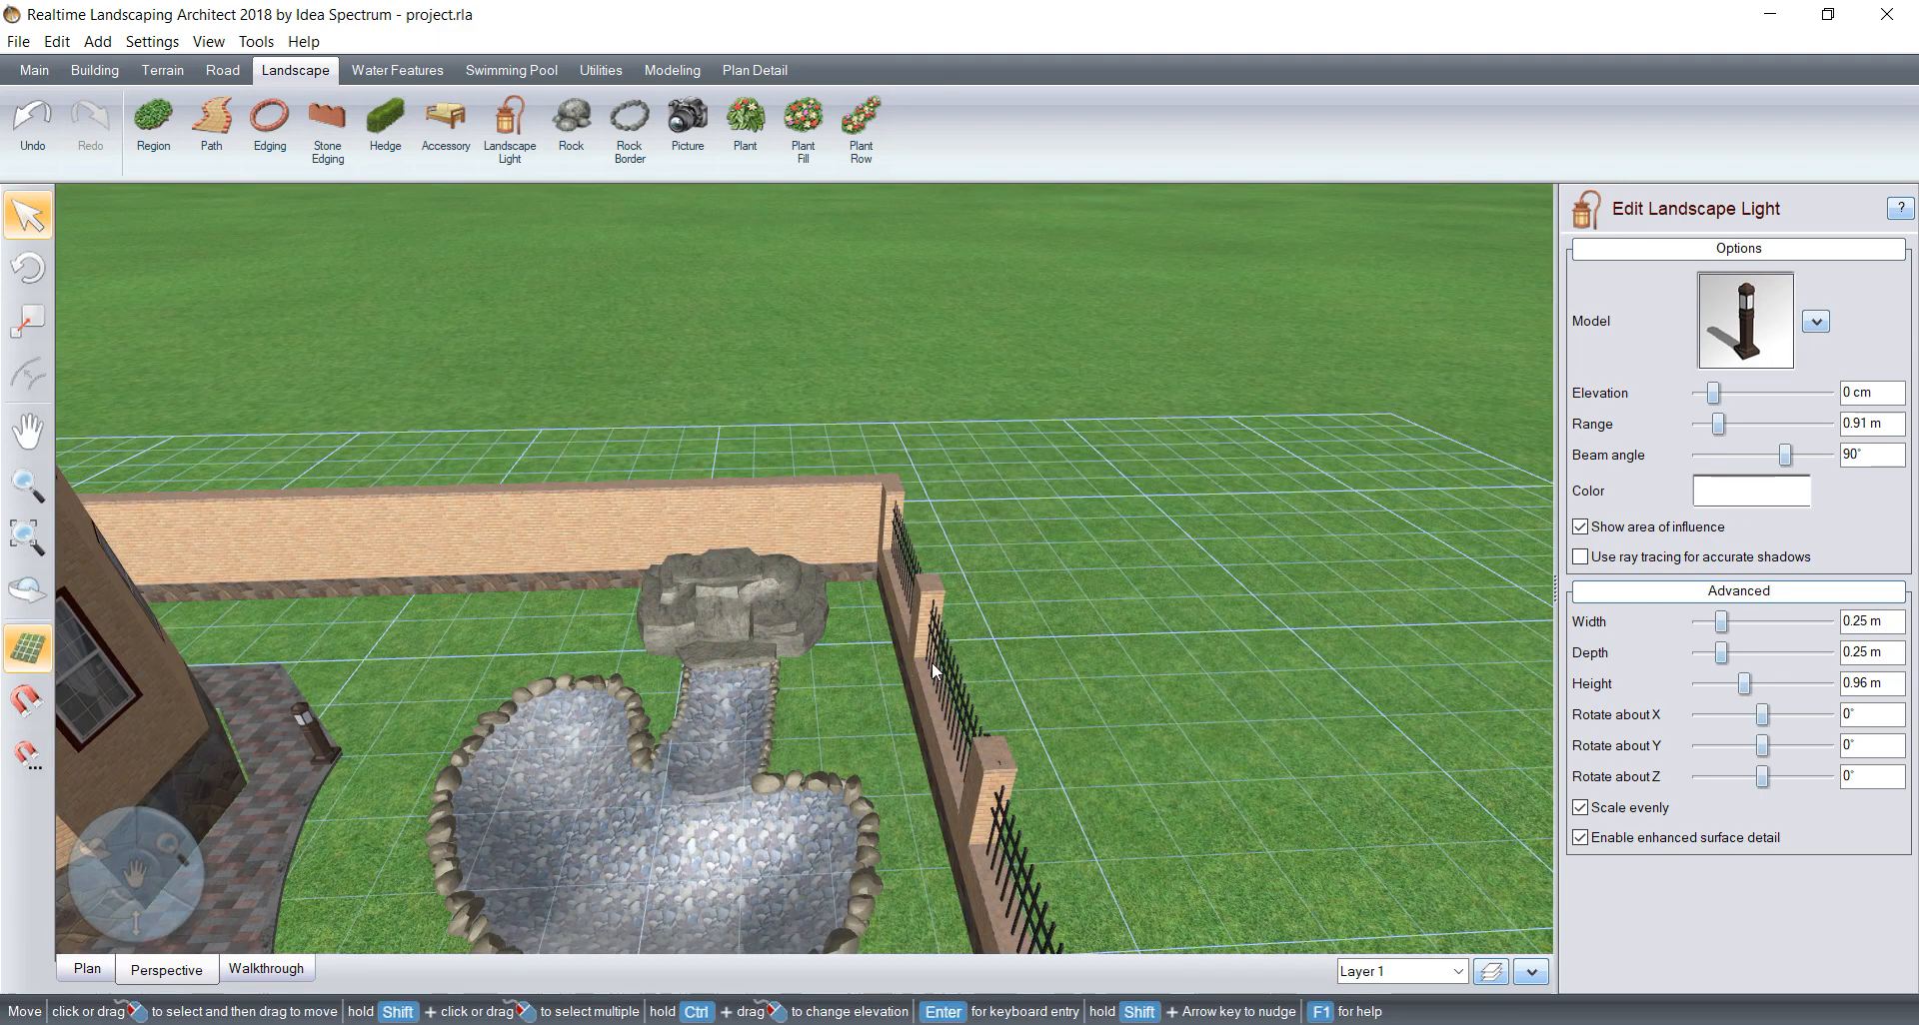
scroll(658, 723, down, 3)
middle_drag(340, 631, 740, 620)
right_drag(740, 620, 1215, 674)
scroll(1145, 531, up, 5)
middle_drag(1145, 531, 500, 679)
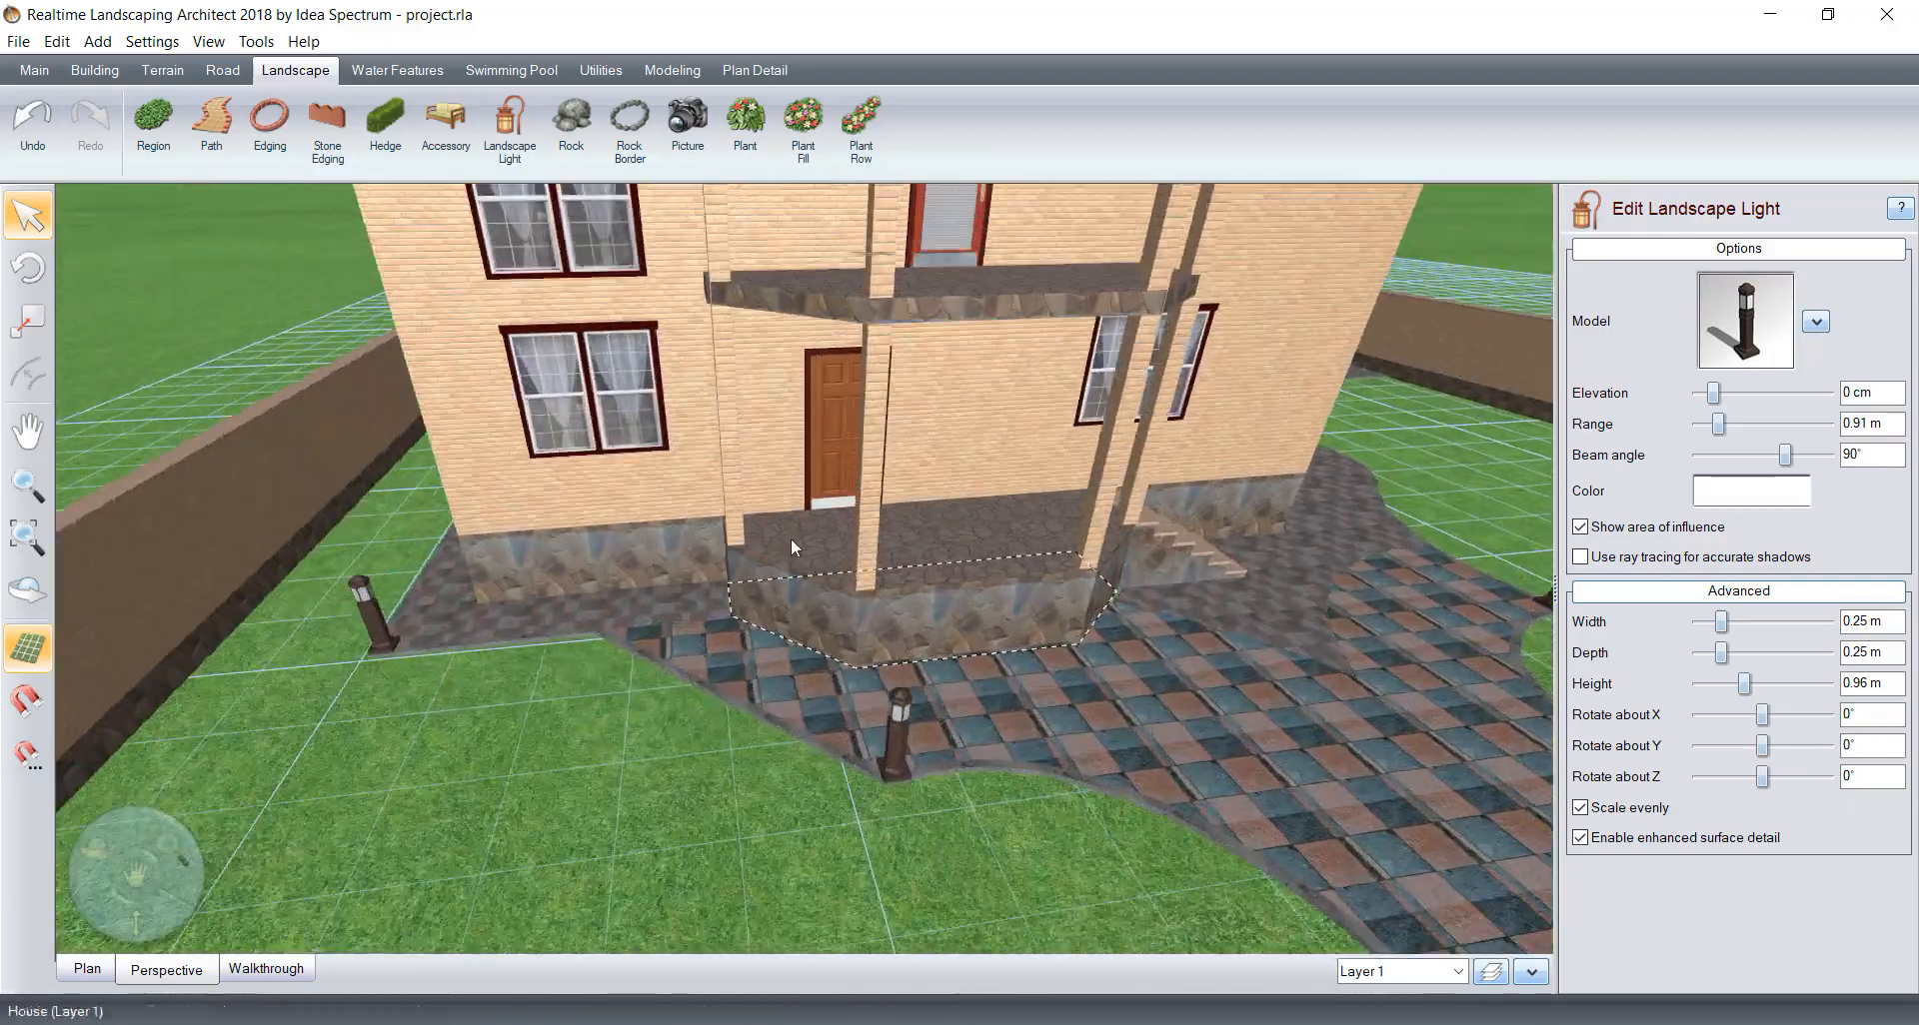
scroll(1061, 472, up, 3)
right_drag(1061, 472, 1002, 446)
middle_drag(1030, 635, 924, 831)
scroll(985, 731, down, 3)
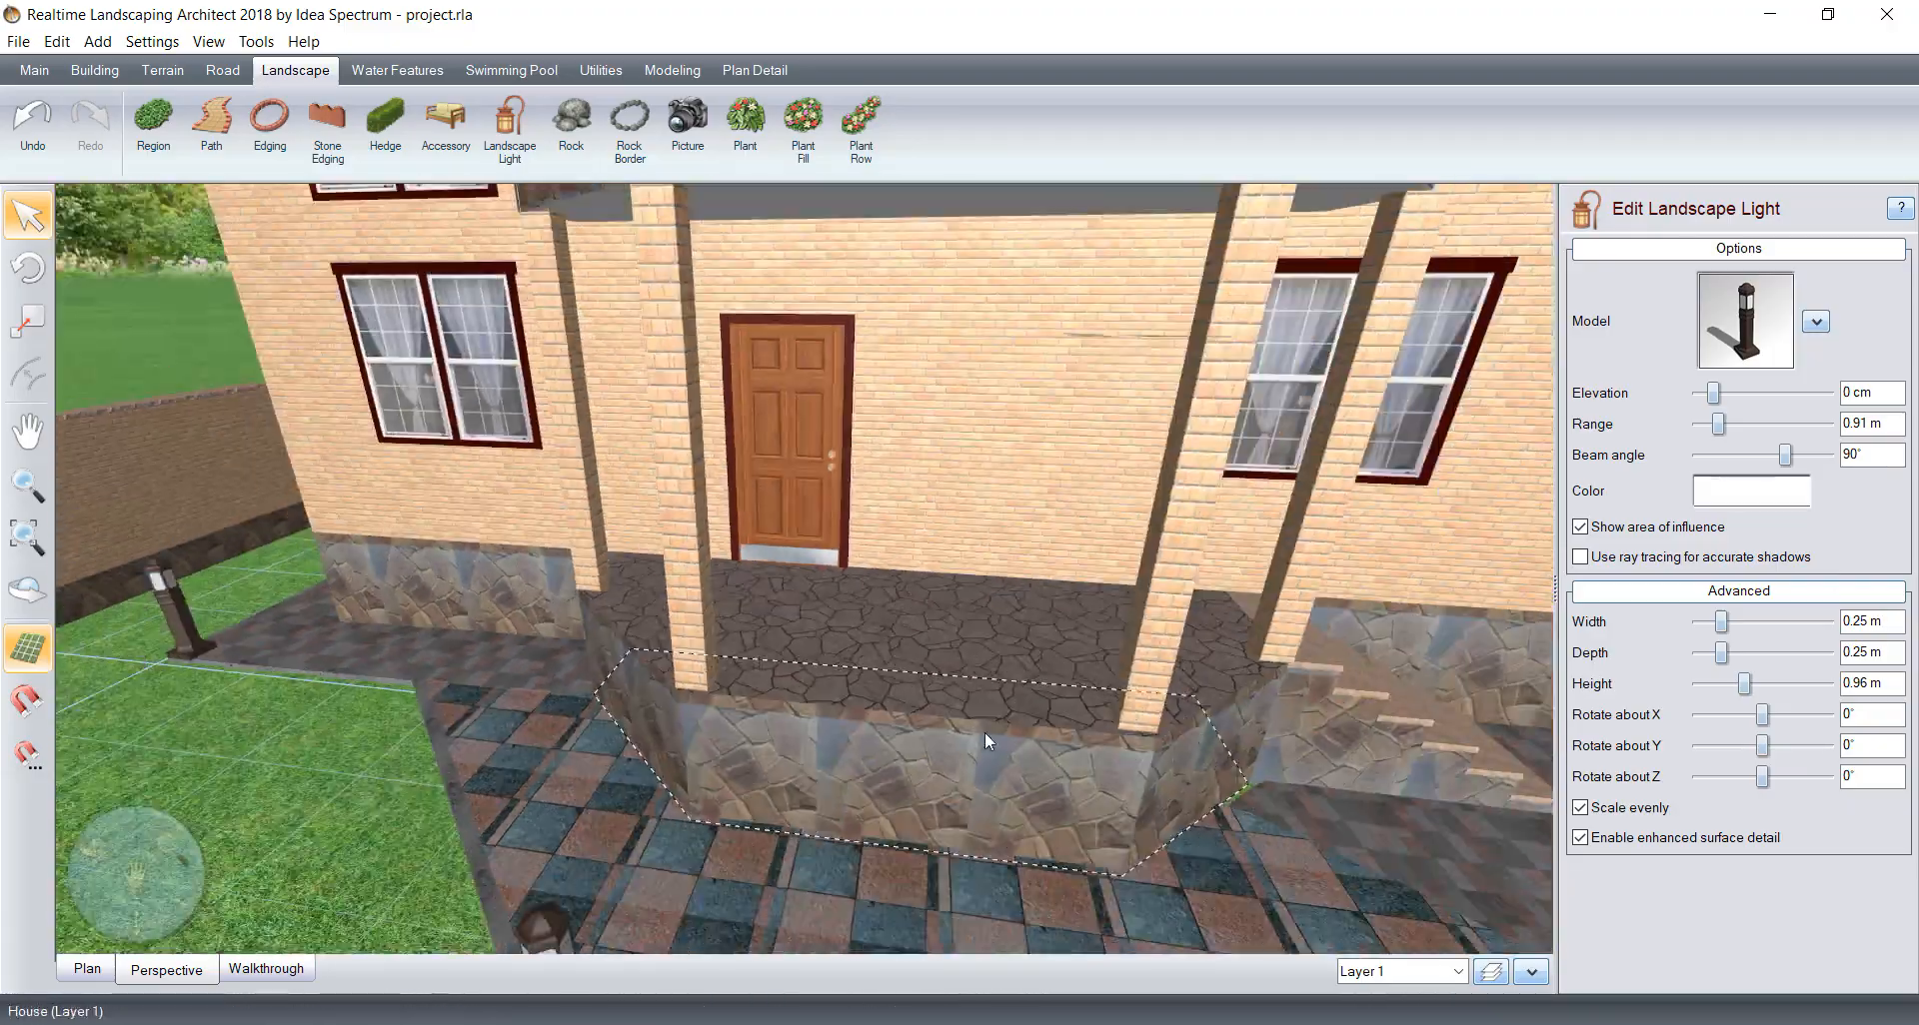
right_drag(985, 619, 1109, 558)
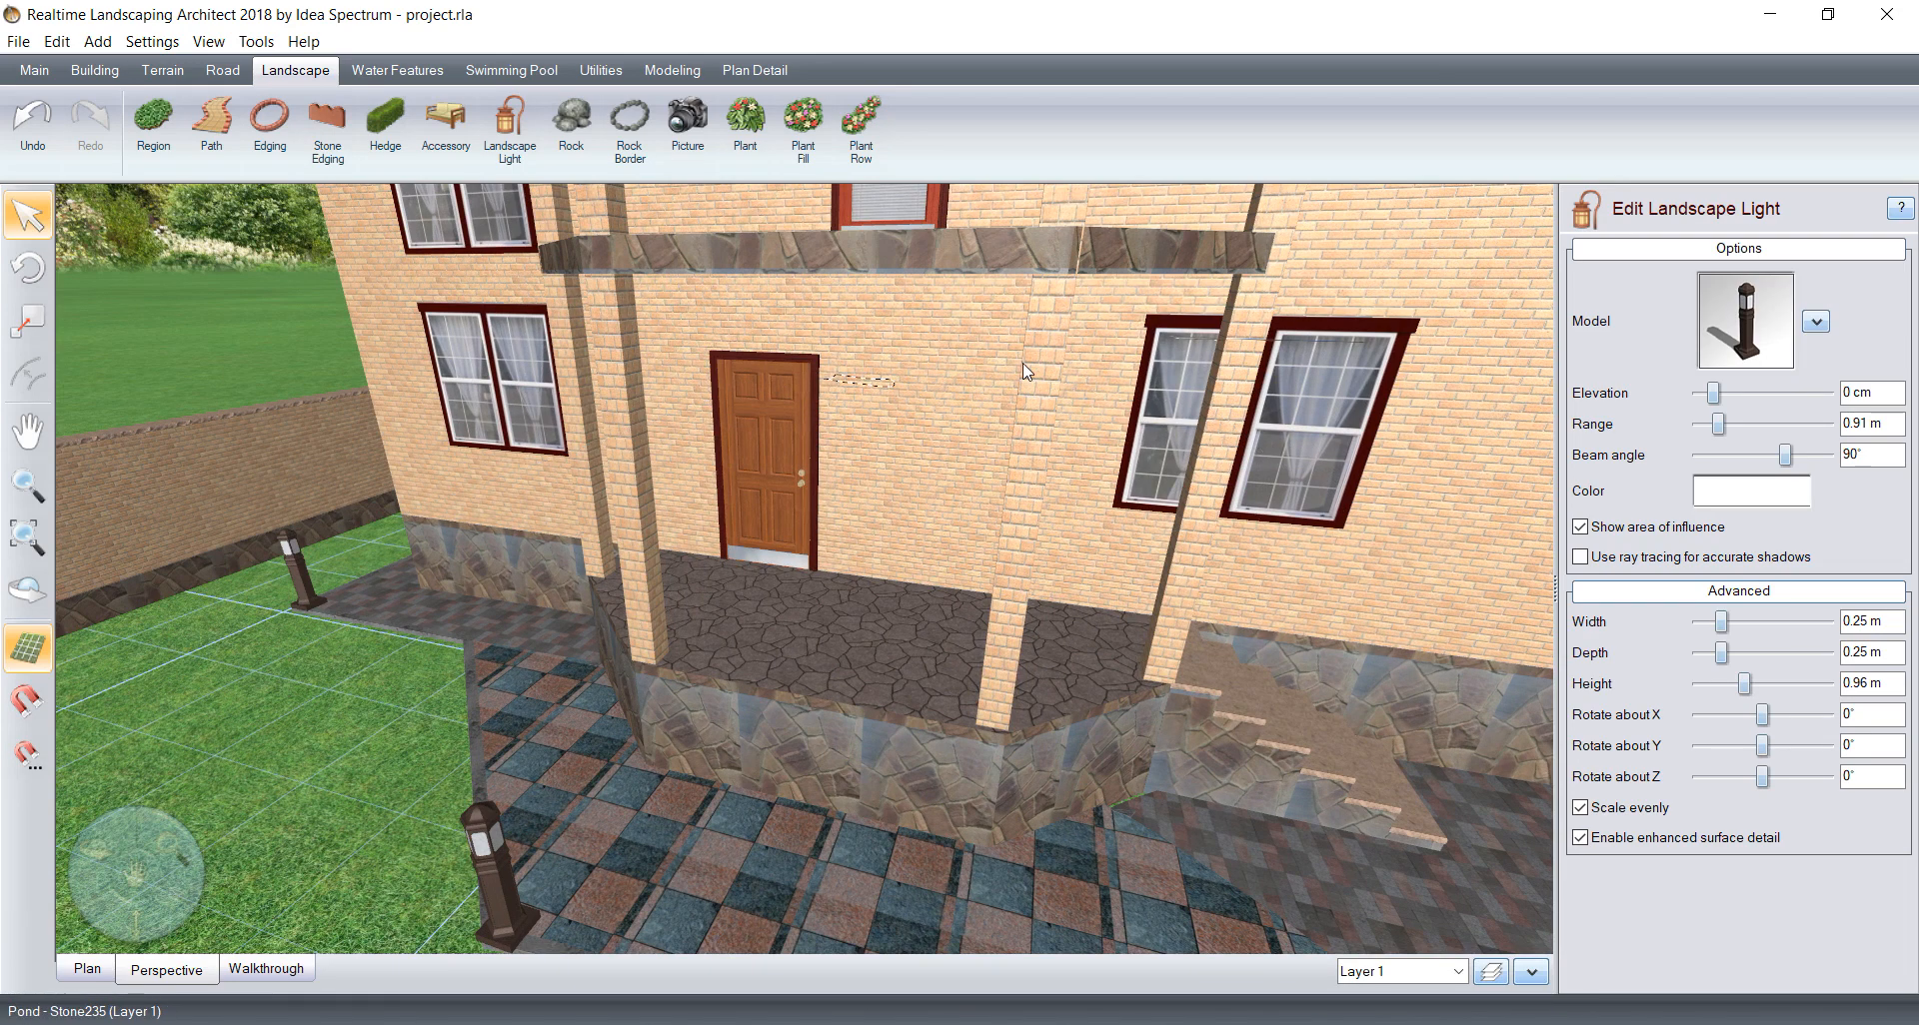
Step: Start adding a house light and choose the dark brown lantern model House Light60
click(999, 393)
click(1000, 397)
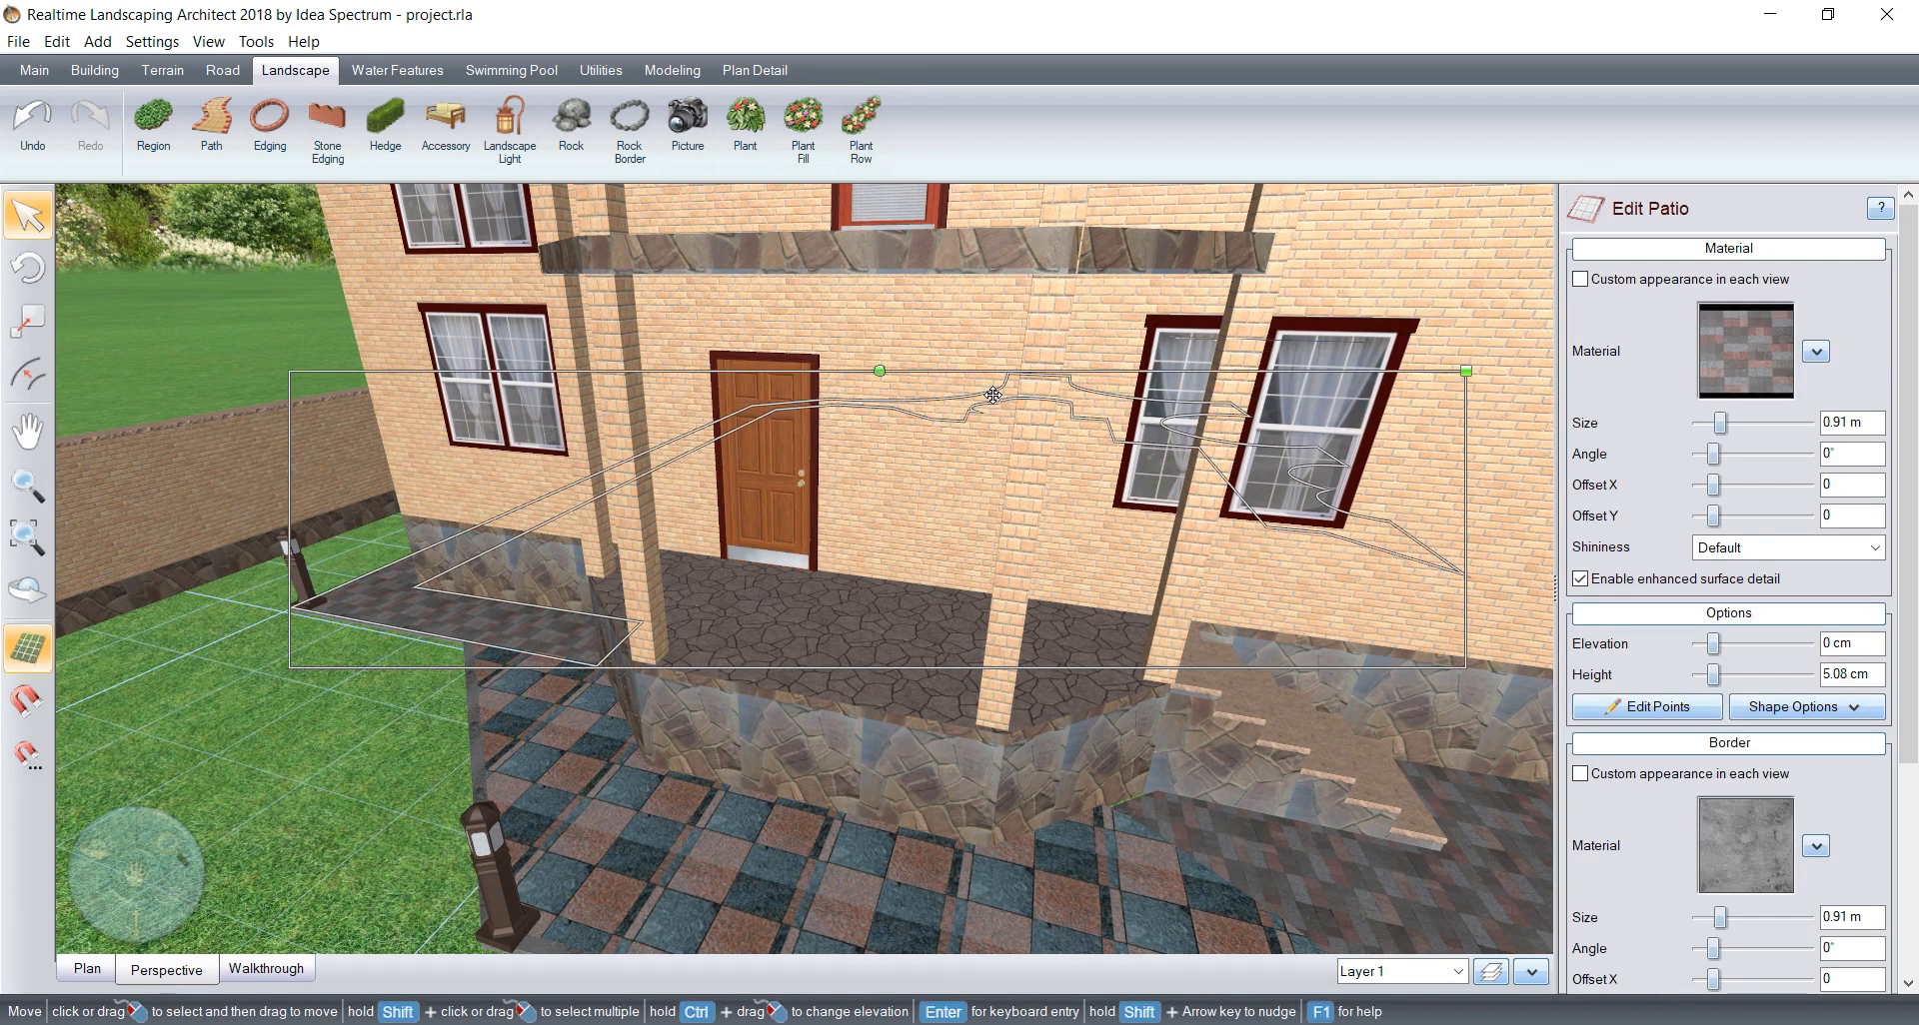
click(965, 303)
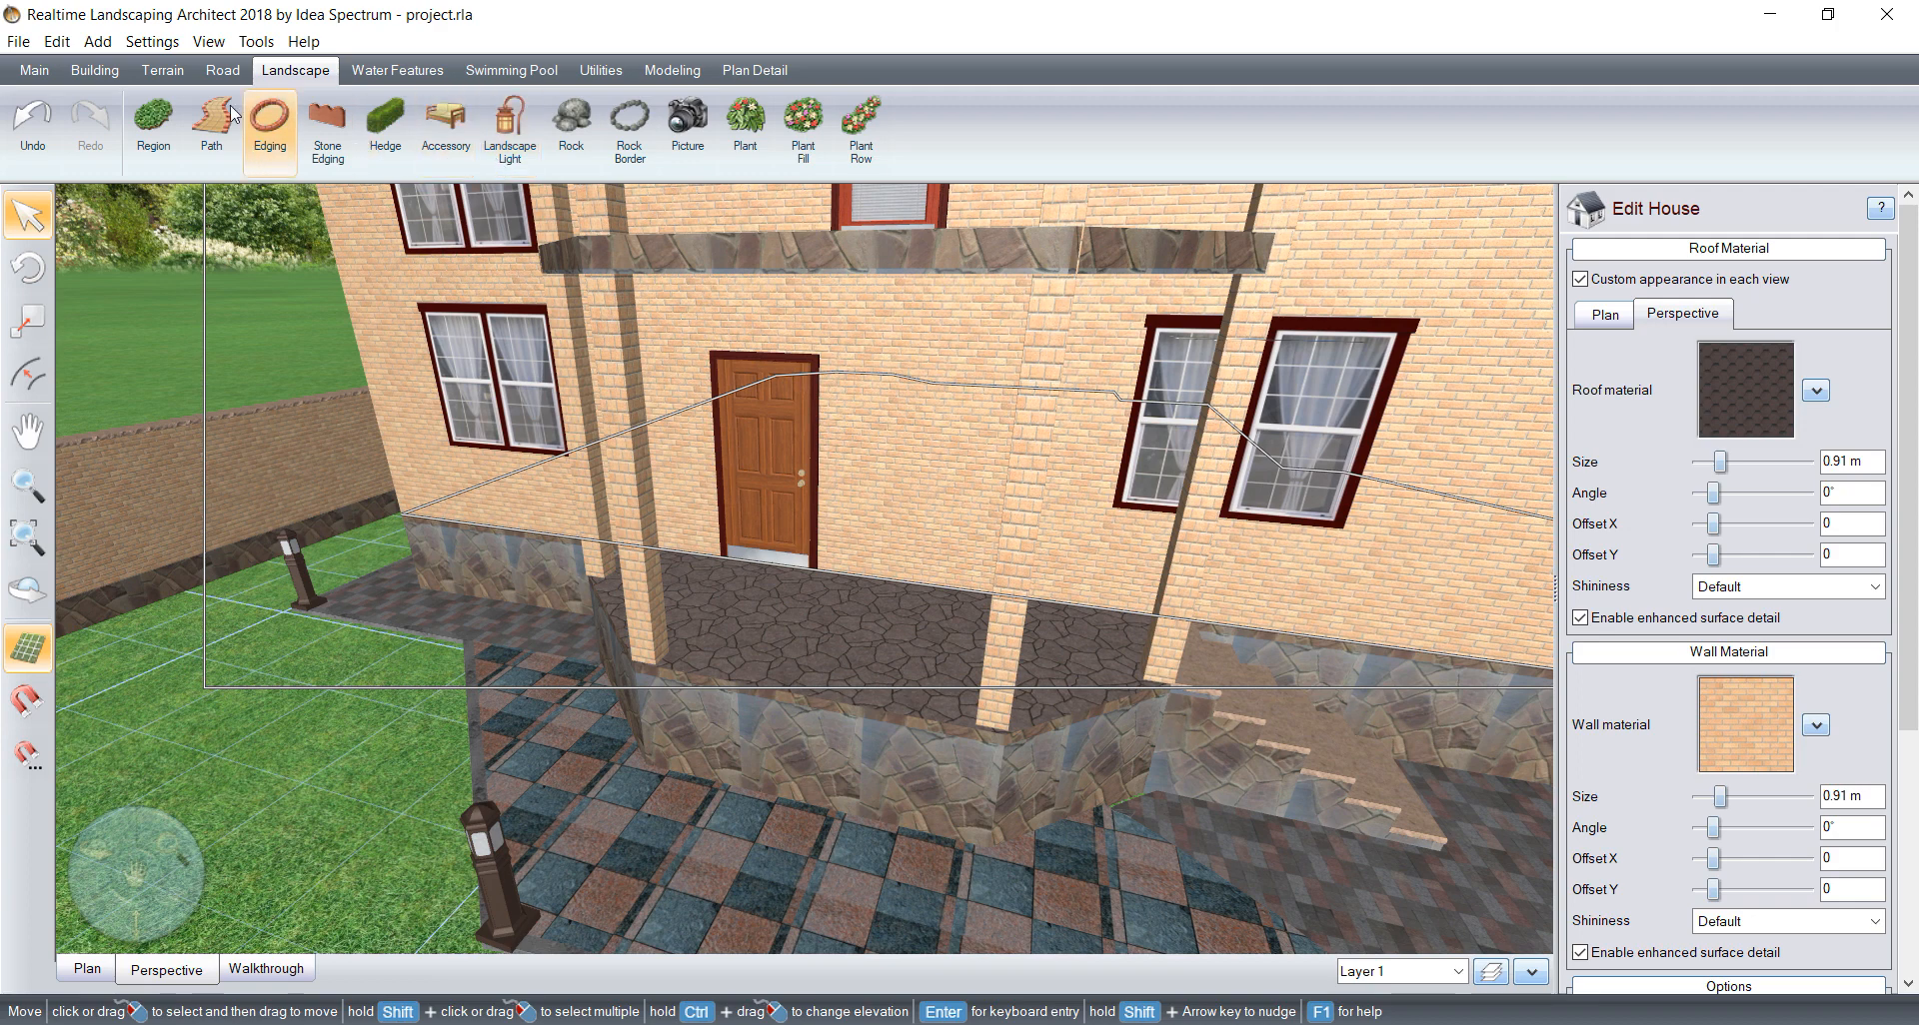
click(94, 71)
click(327, 125)
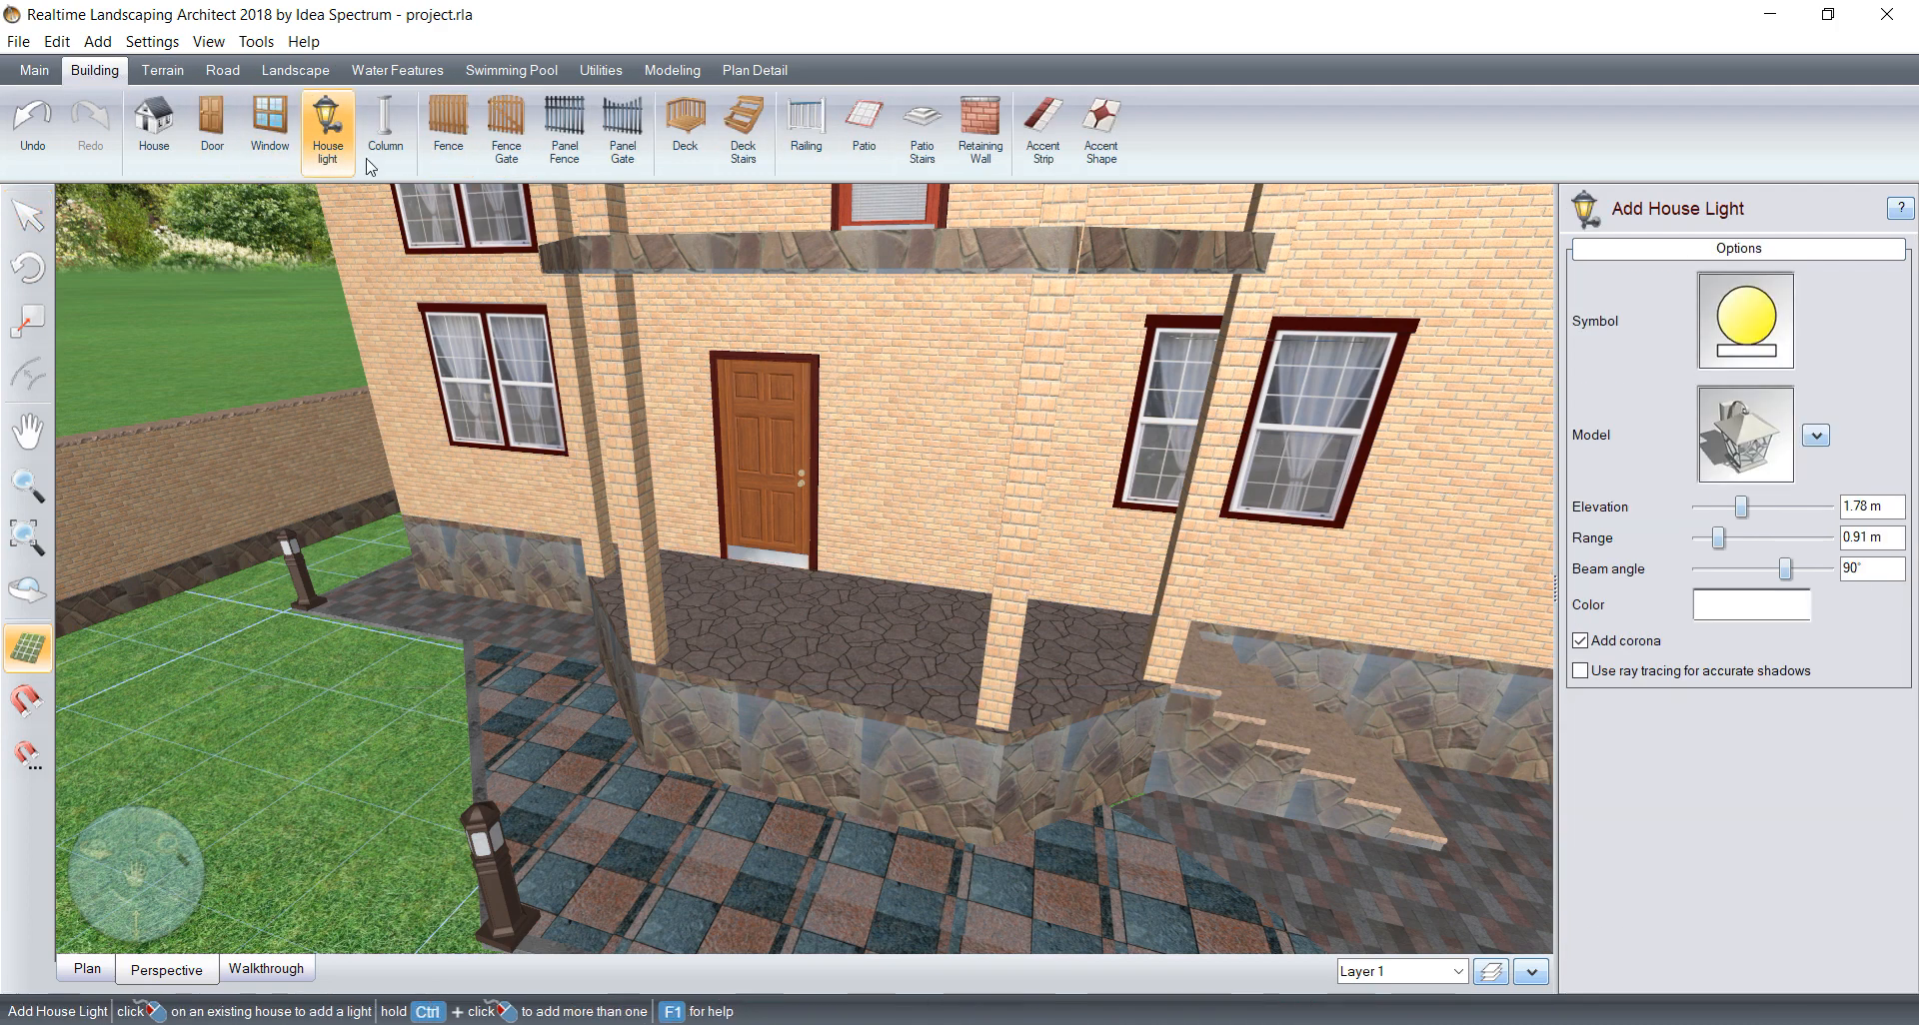
click(1817, 431)
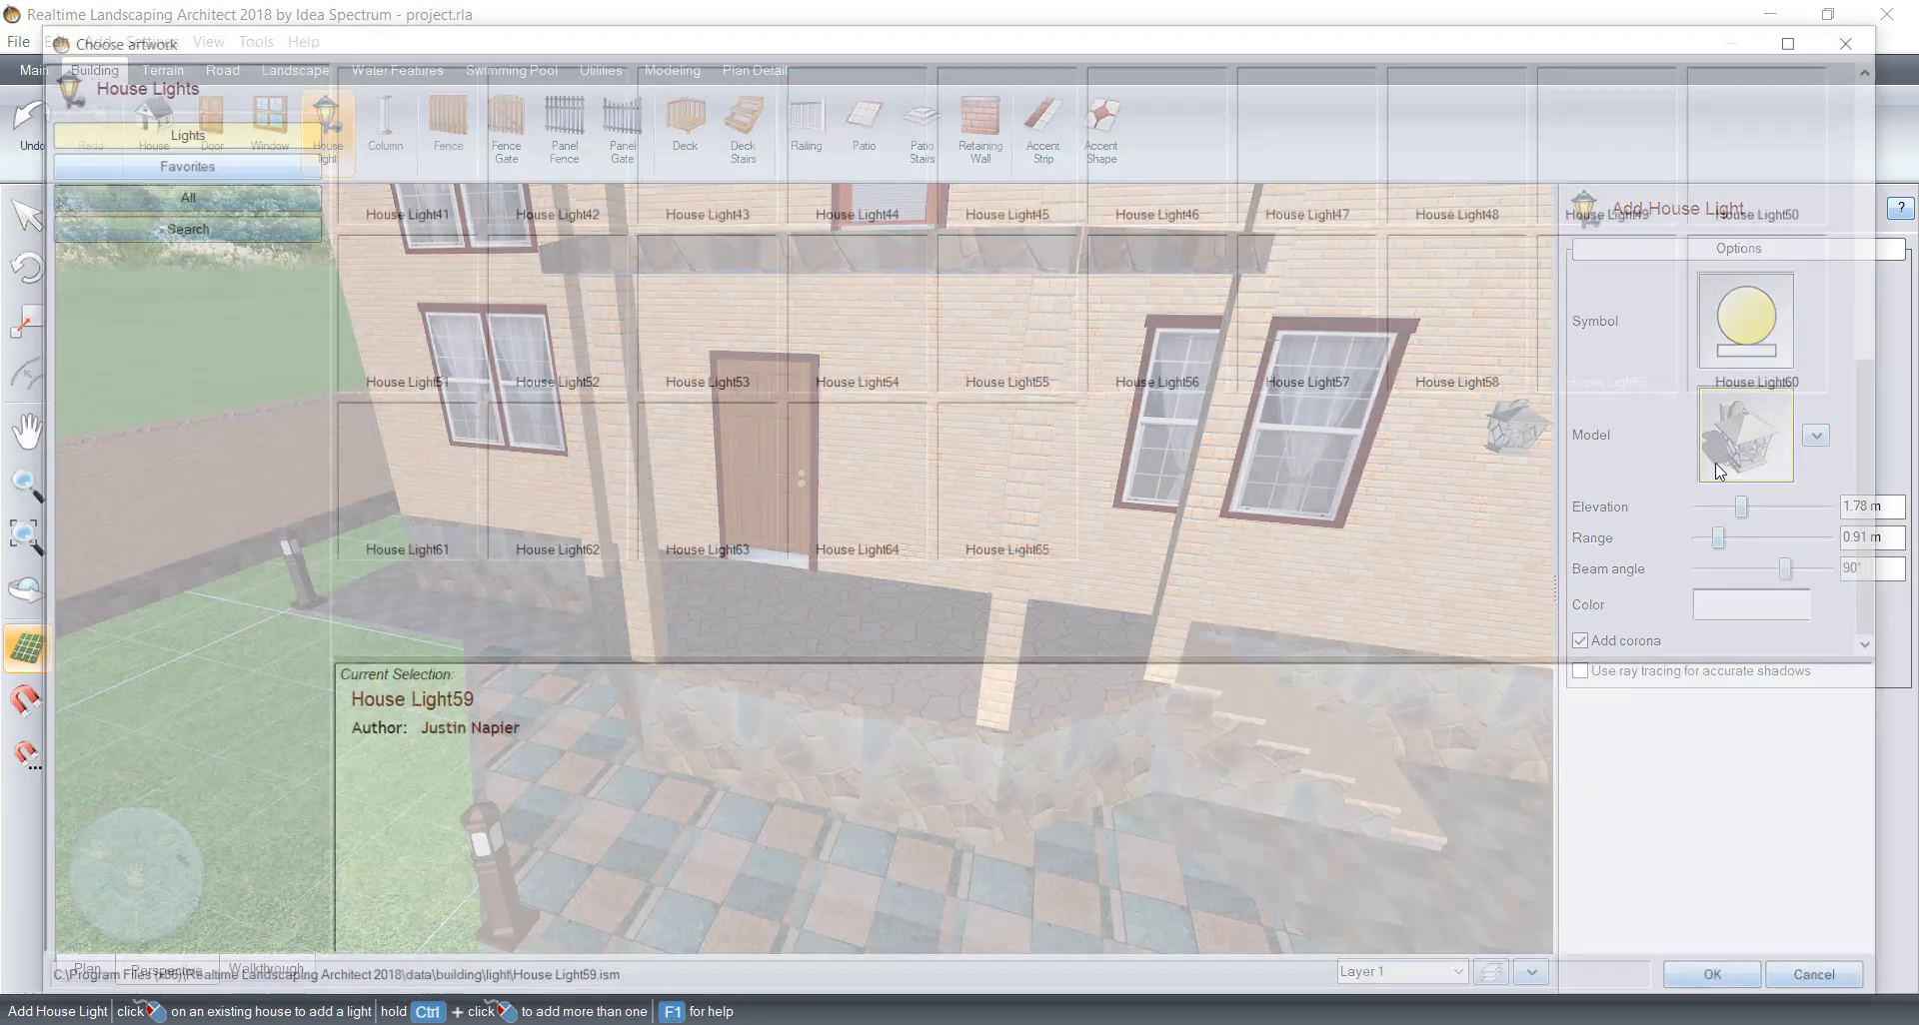
scroll(736, 542, up, 5)
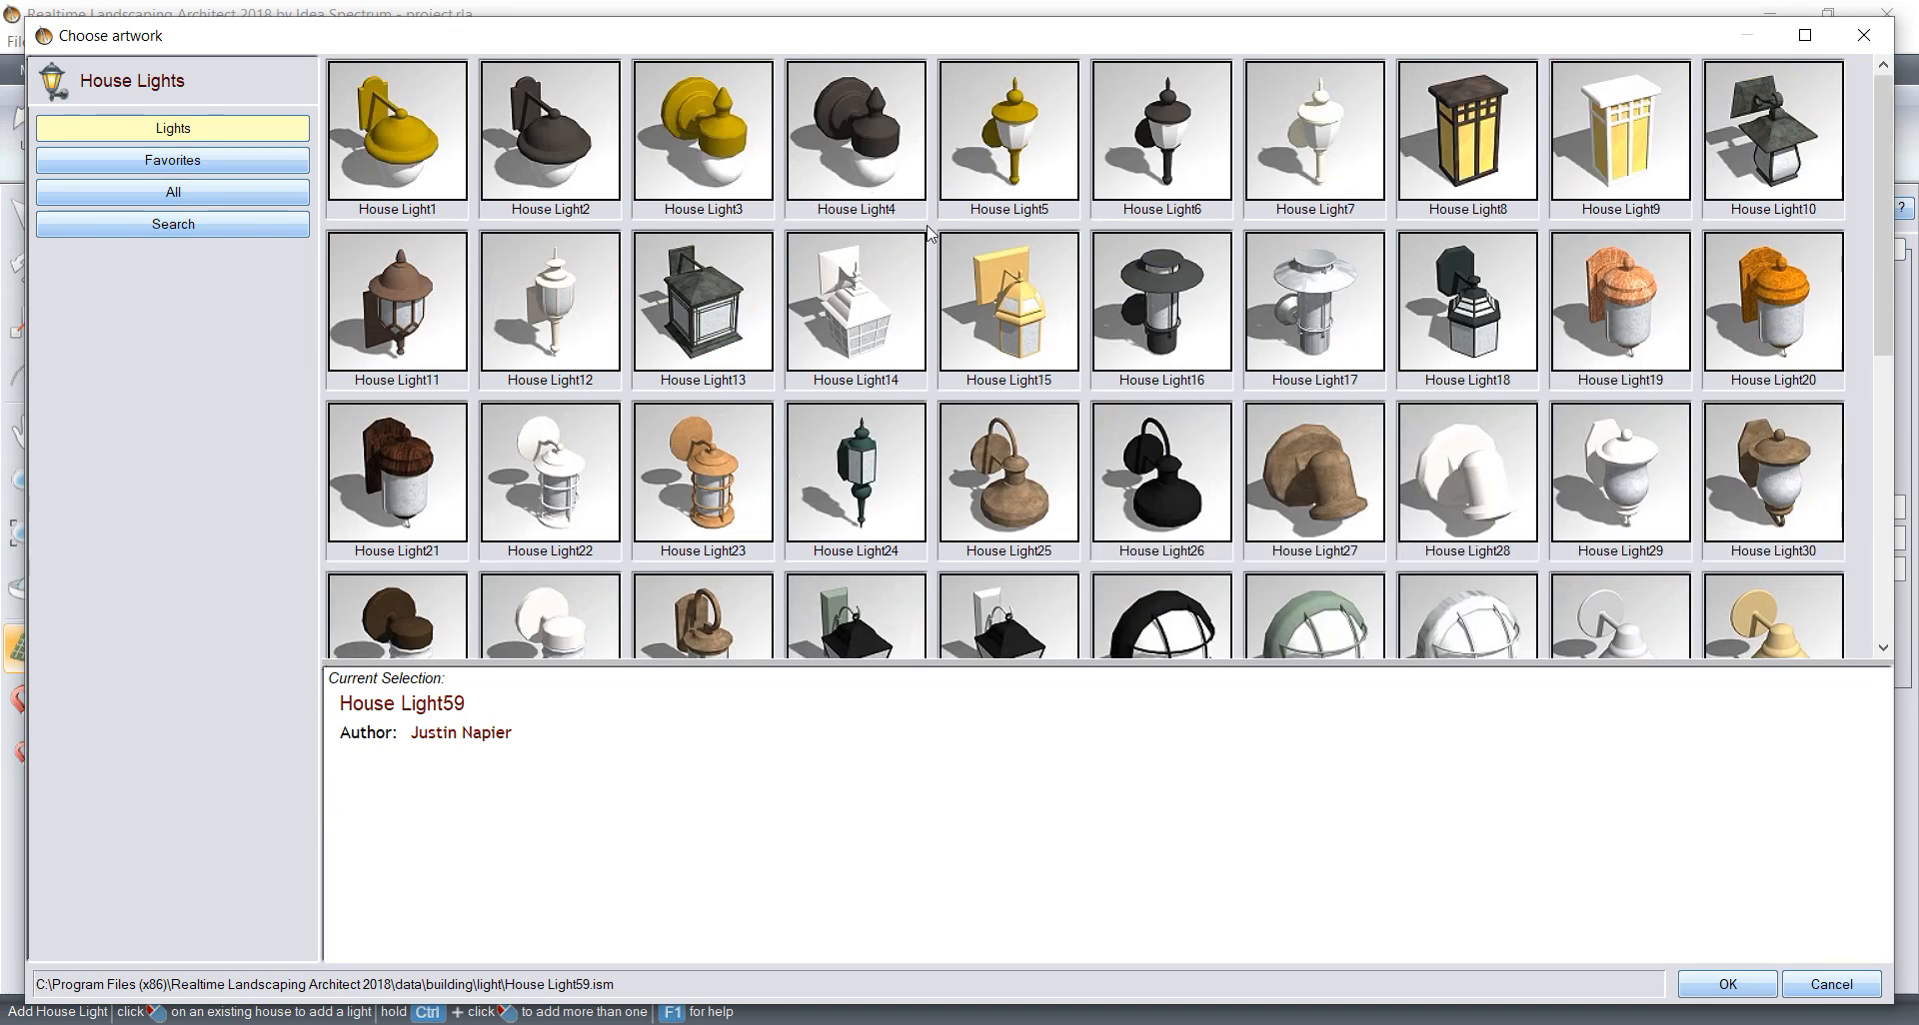
scroll(929, 232, down, 5)
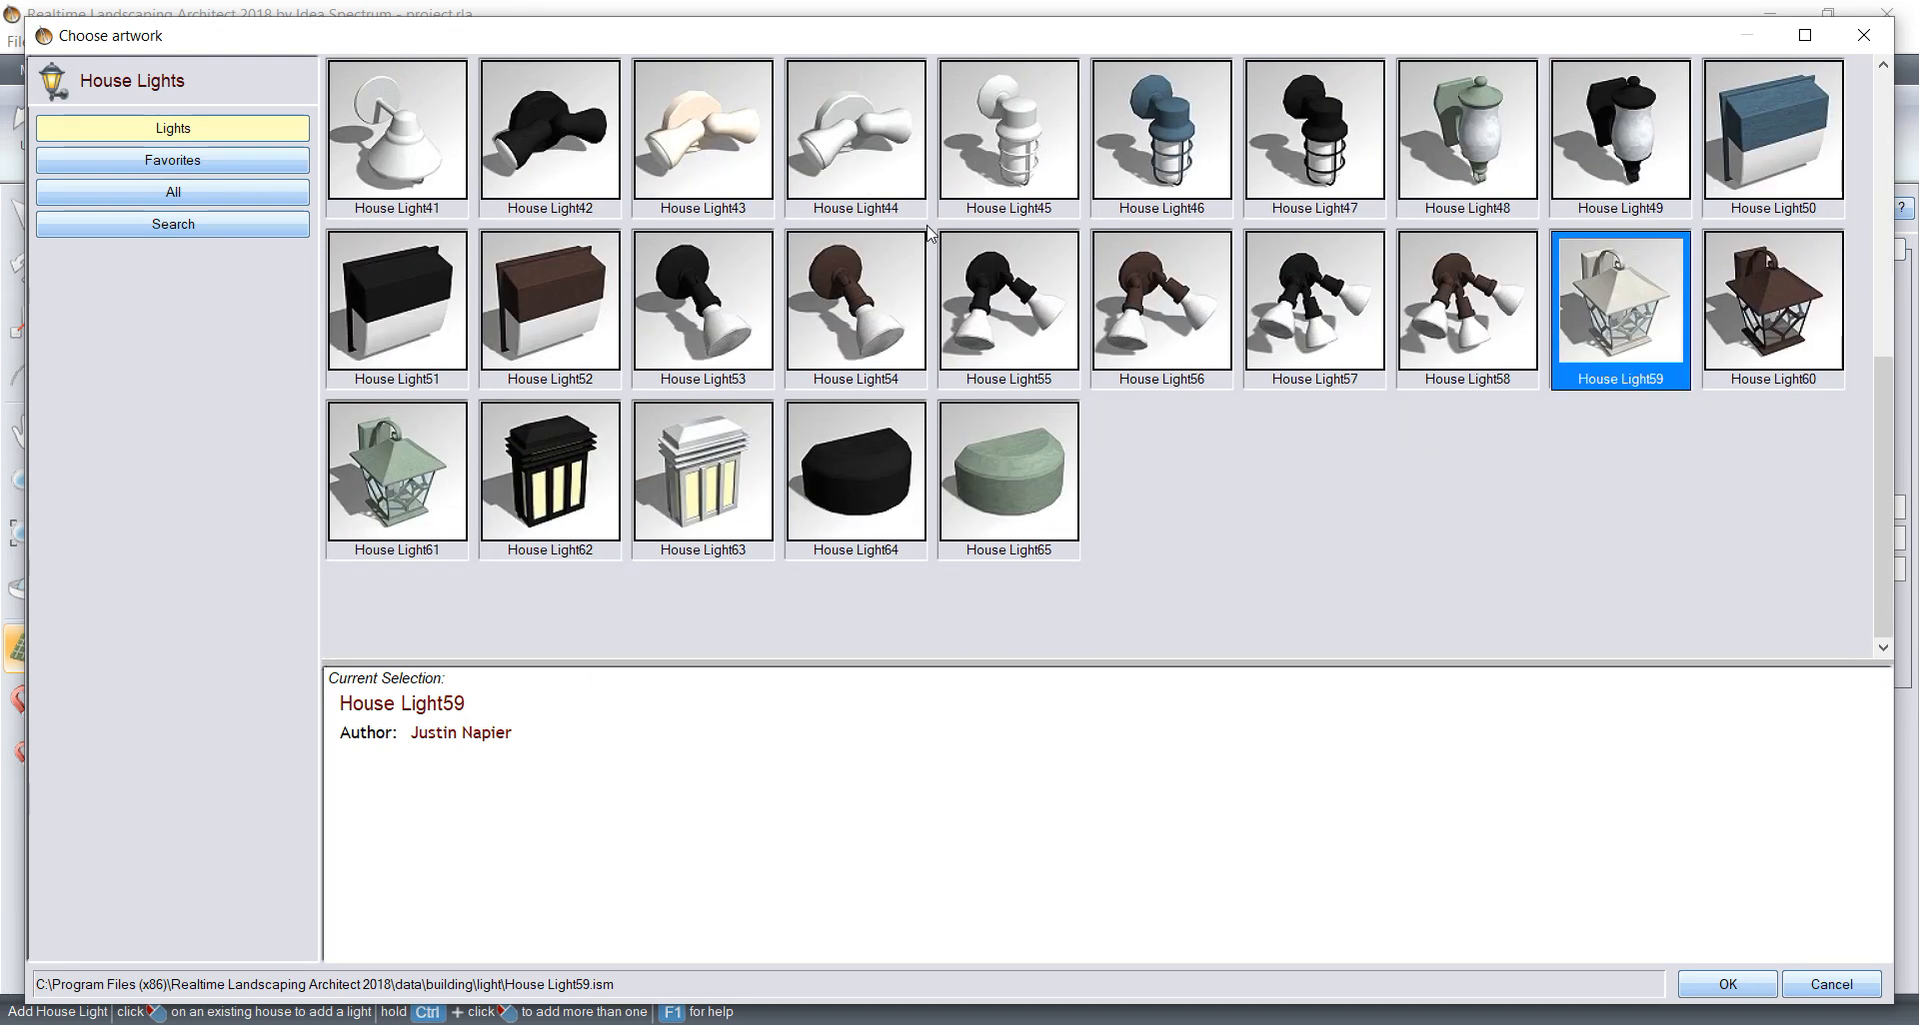
key(Right)
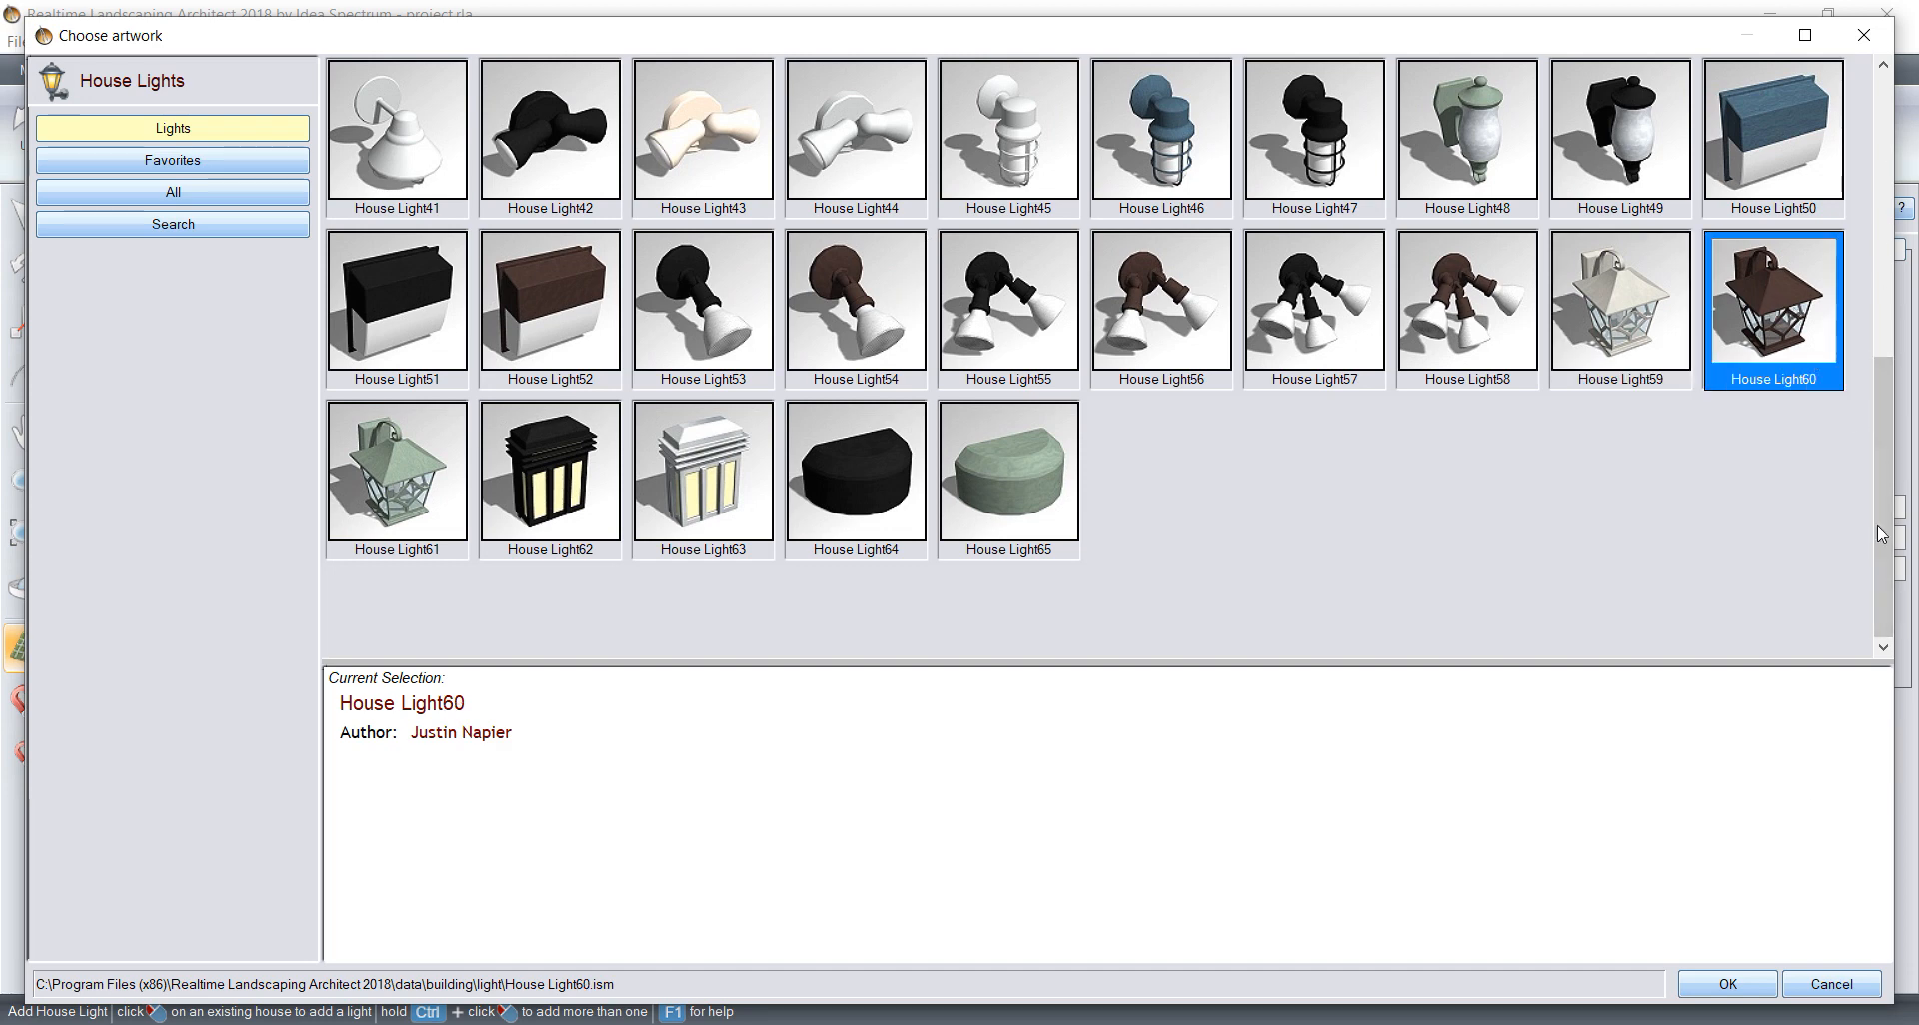
click(1725, 986)
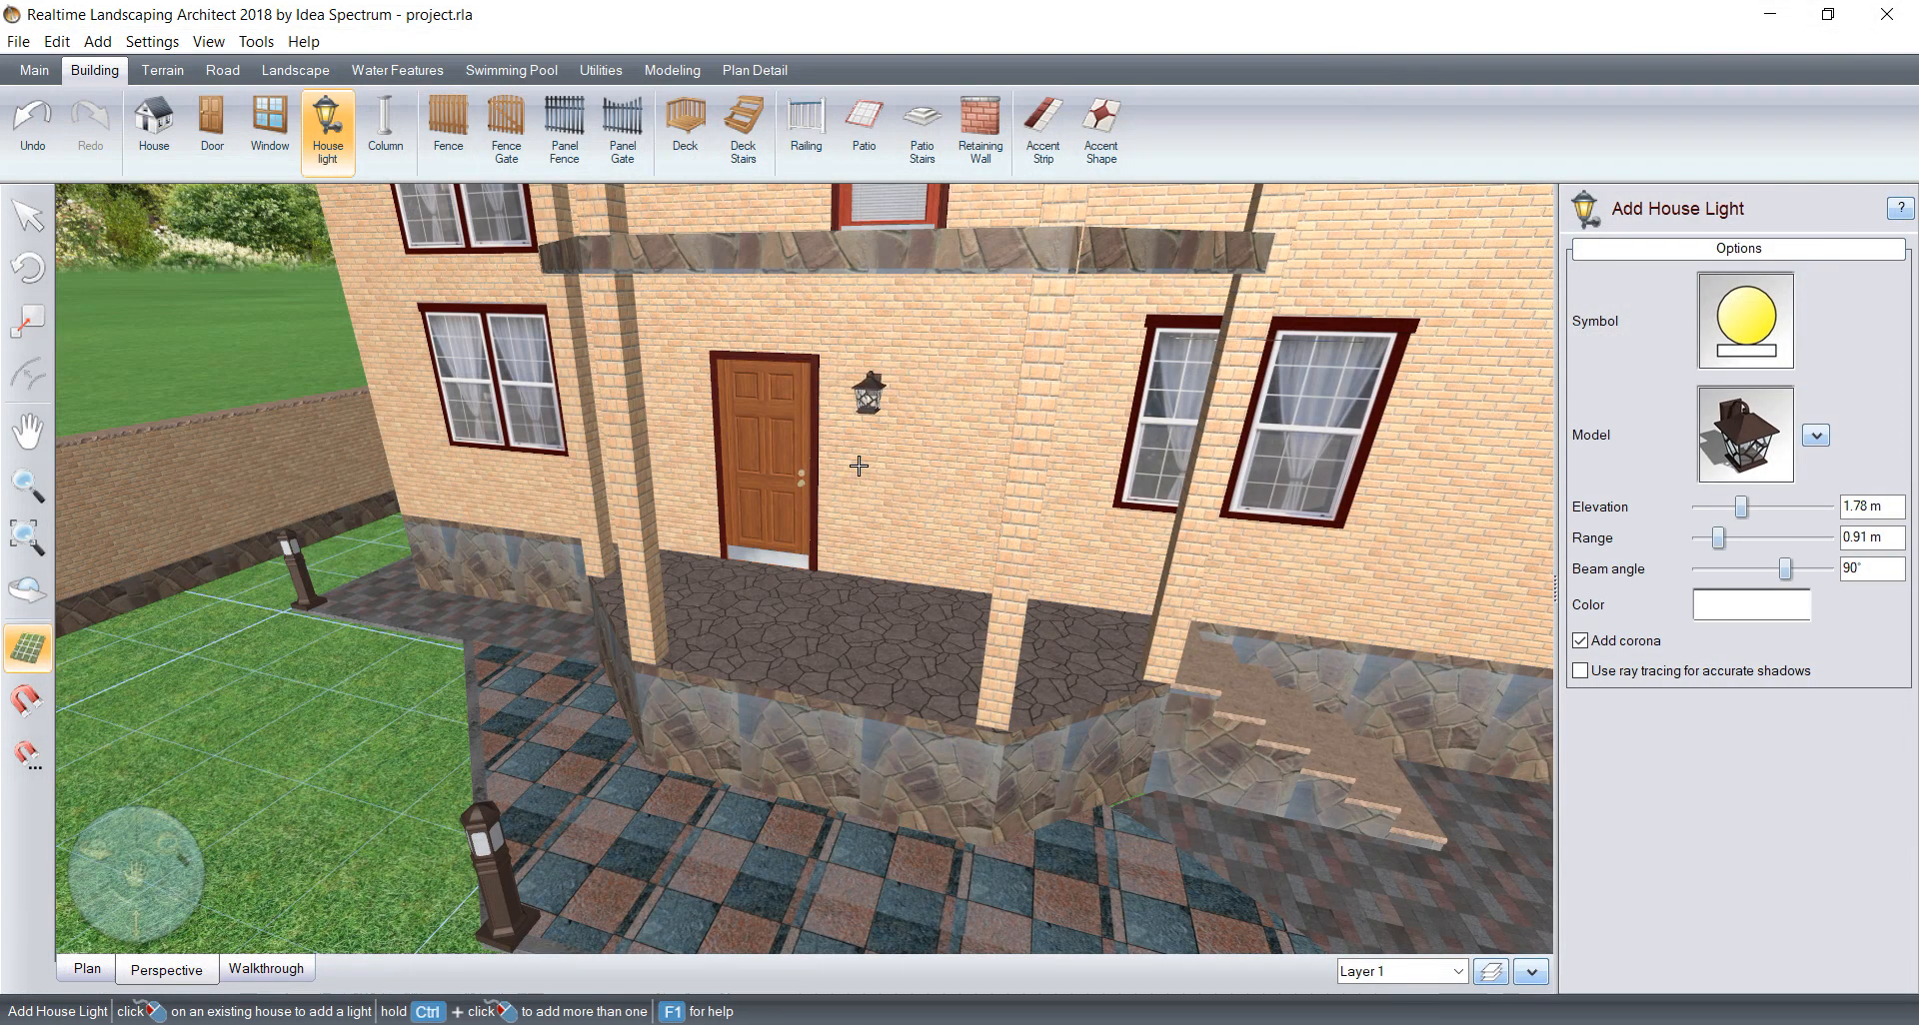
Step: Place a House Light60 lantern on the wall on each side of the house's terrace door
click(852, 460)
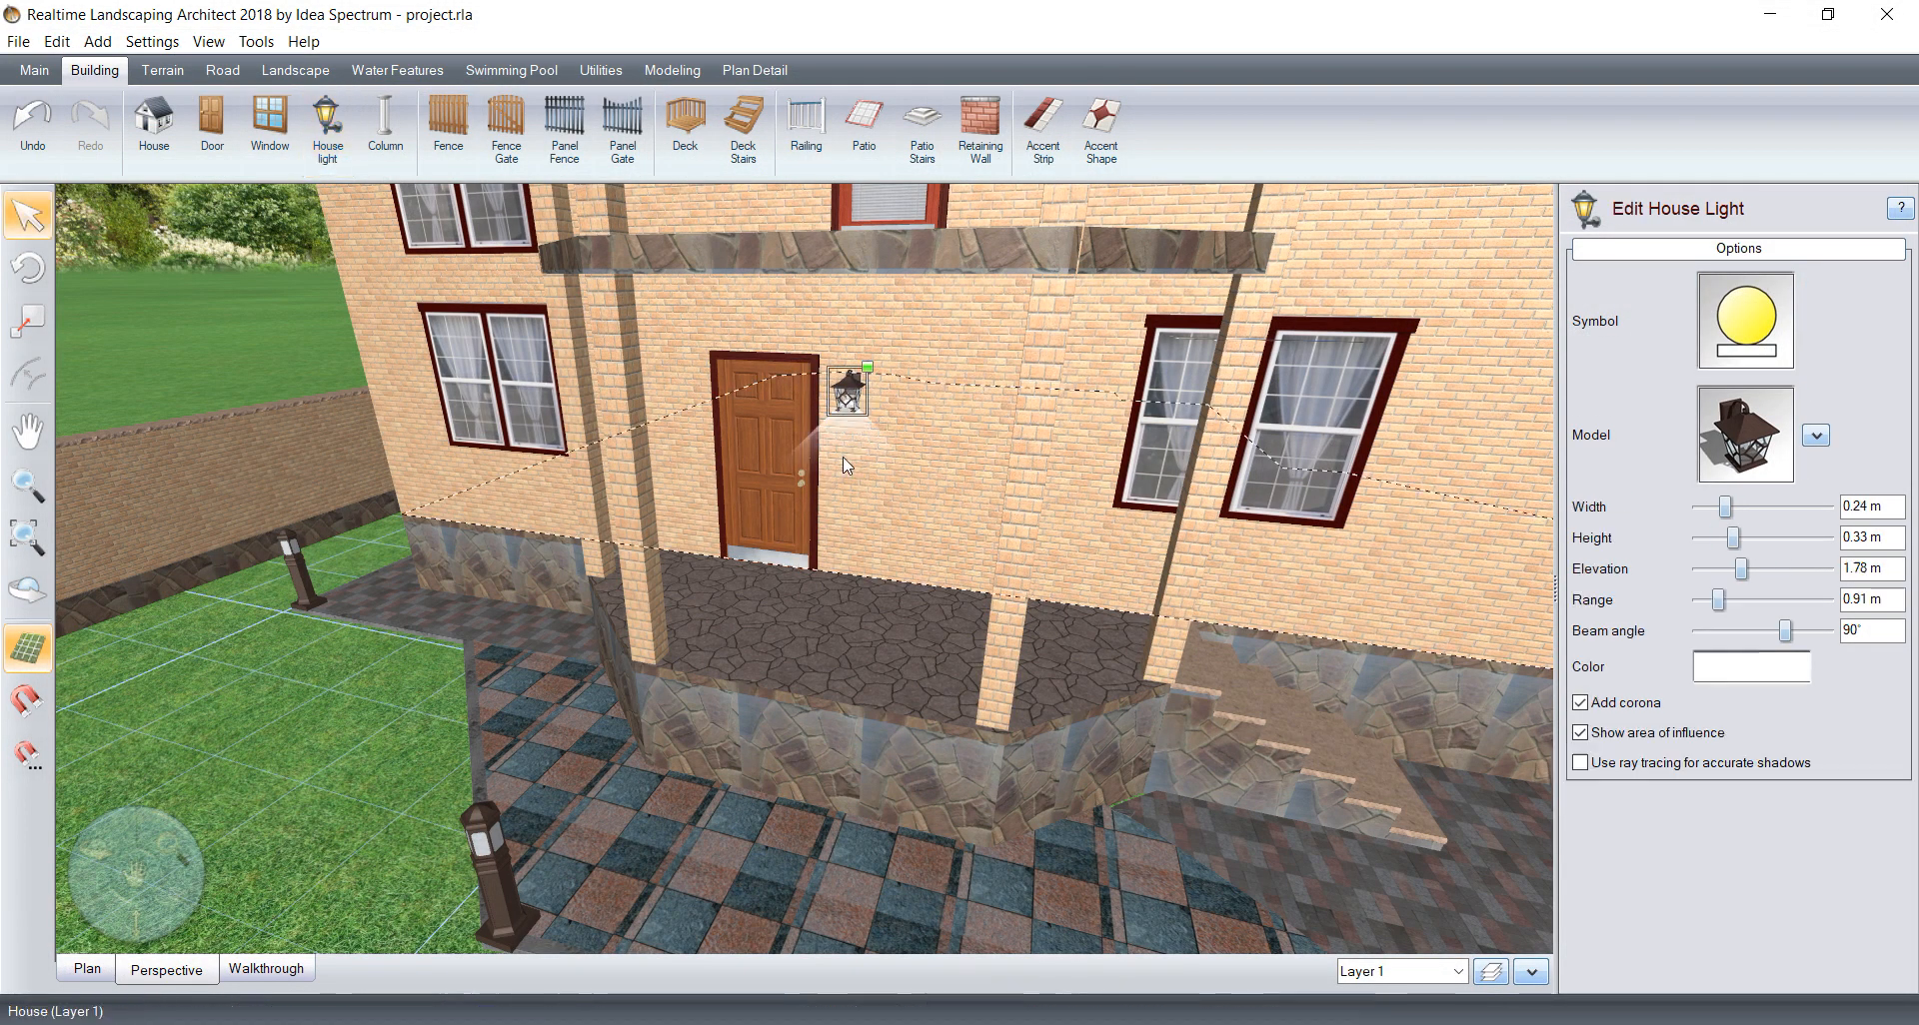
click(350, 124)
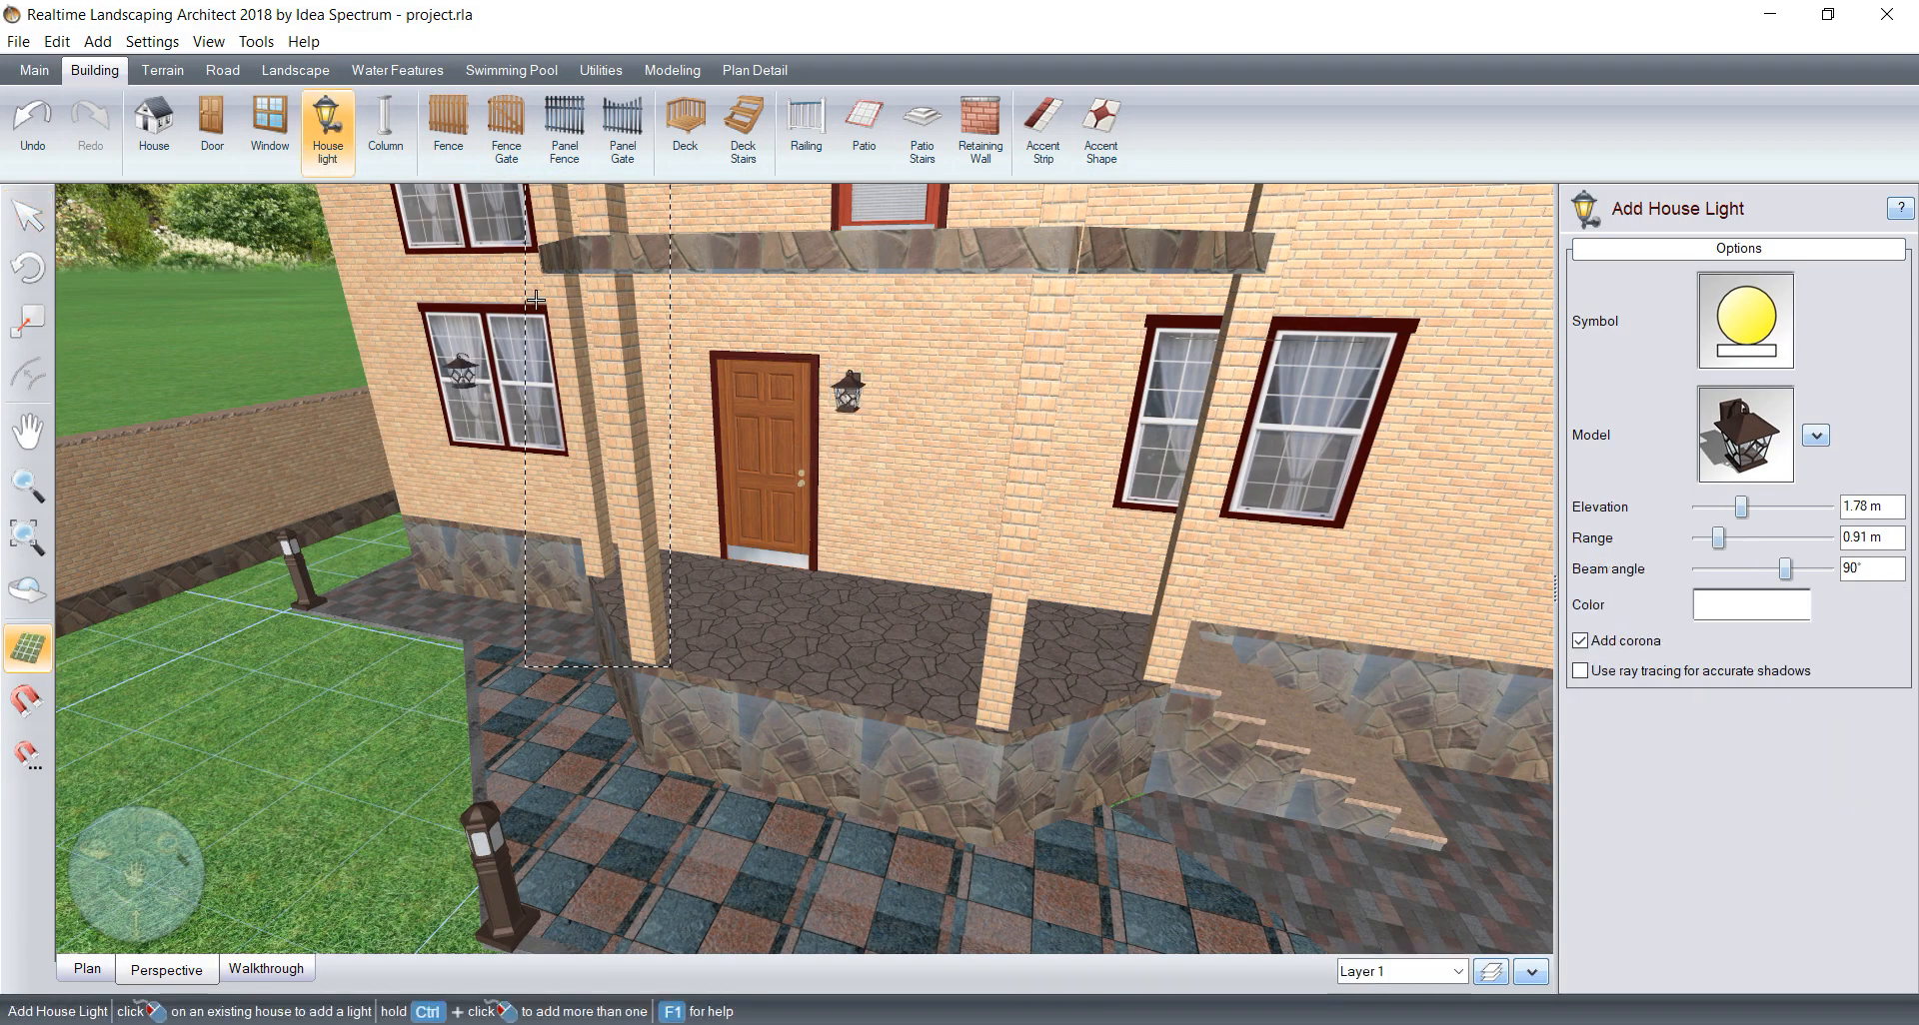
click(673, 381)
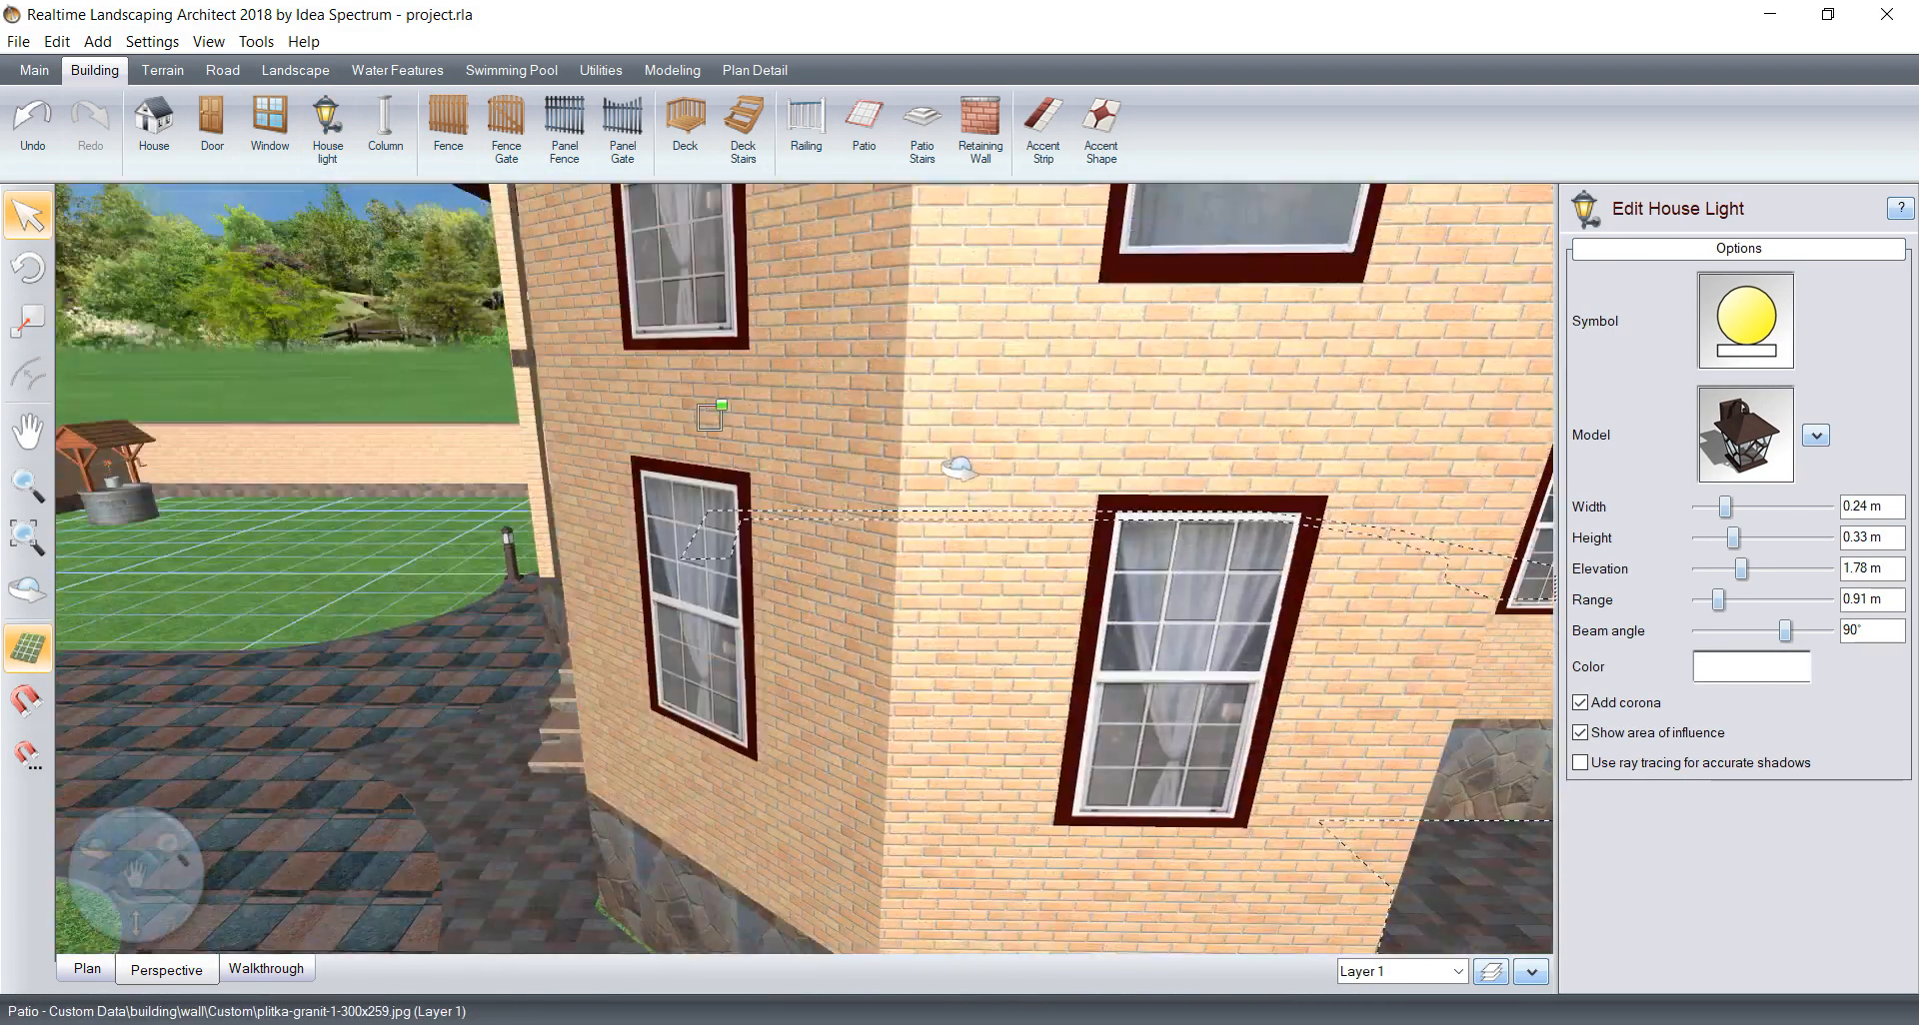
Step: Add a house light on the wall on each side of the front porch door
middle_drag(960, 468, 1027, 560)
scroll(1027, 559, down, 7)
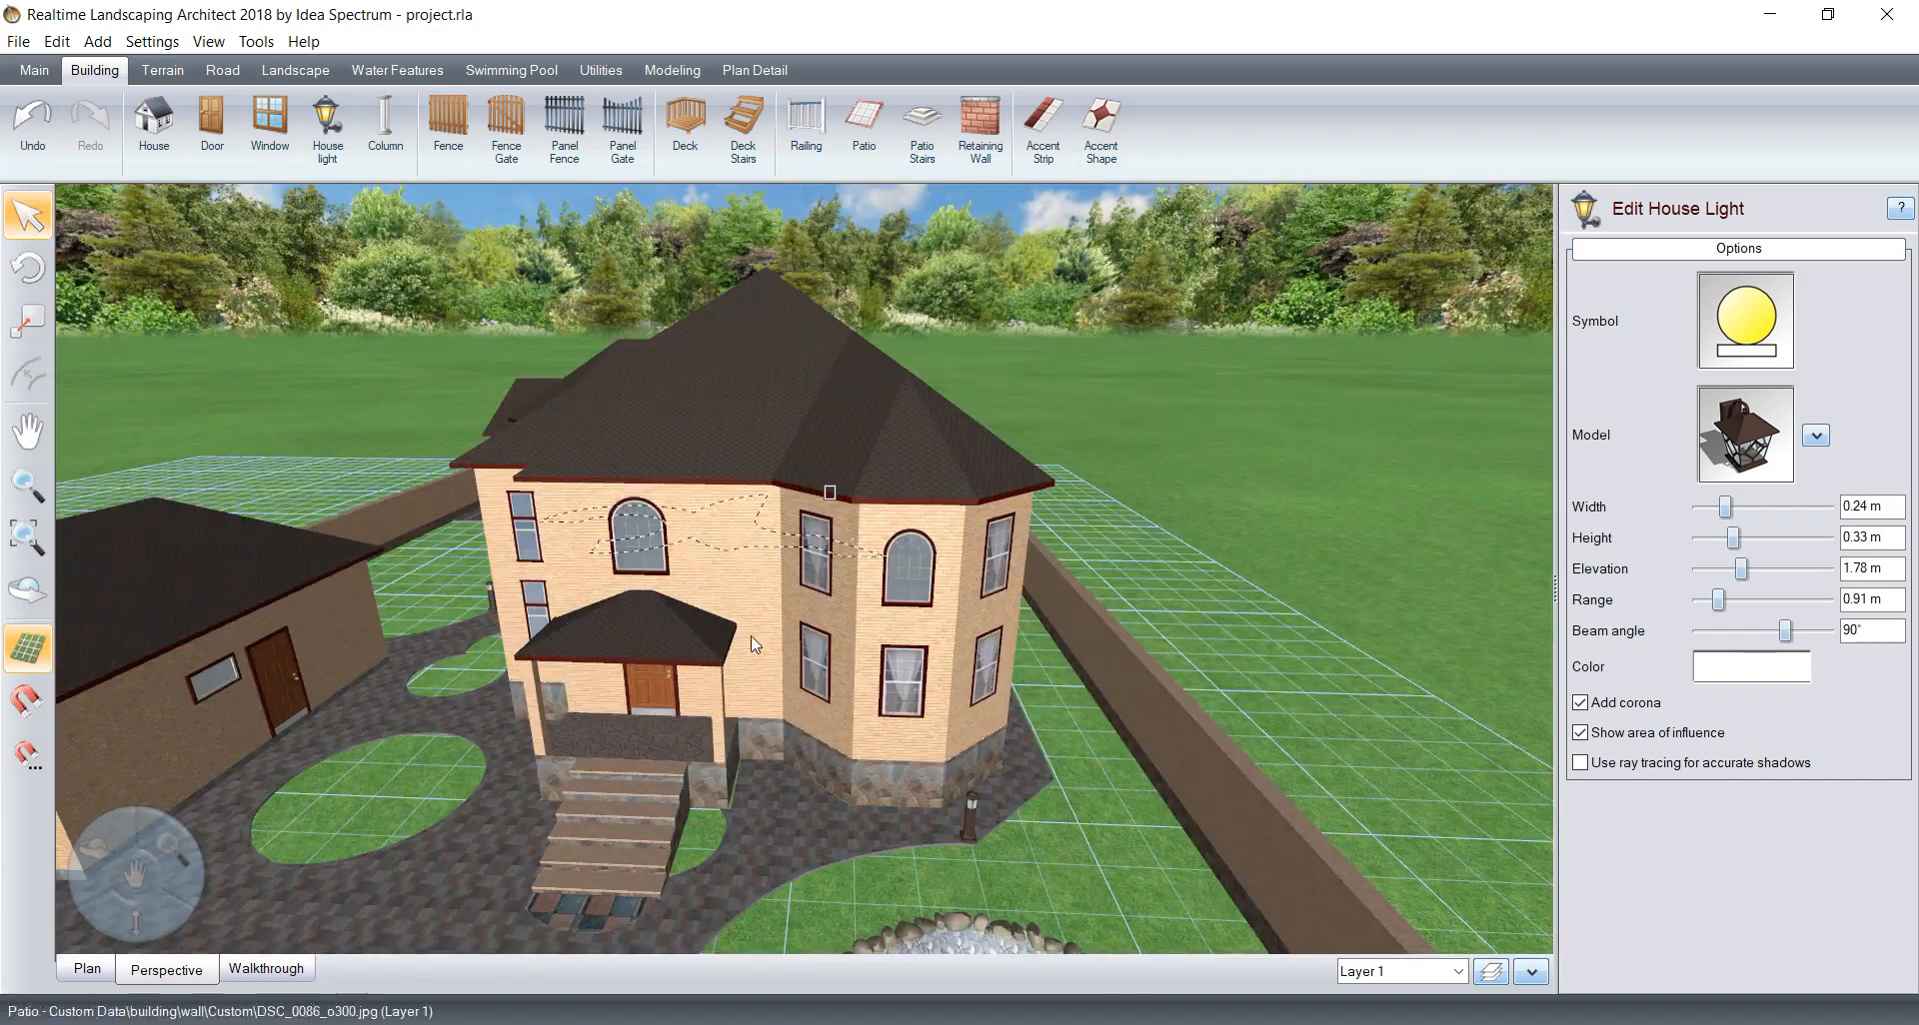
middle_drag(750, 640, 673, 578)
scroll(765, 612, up, 7)
click(326, 125)
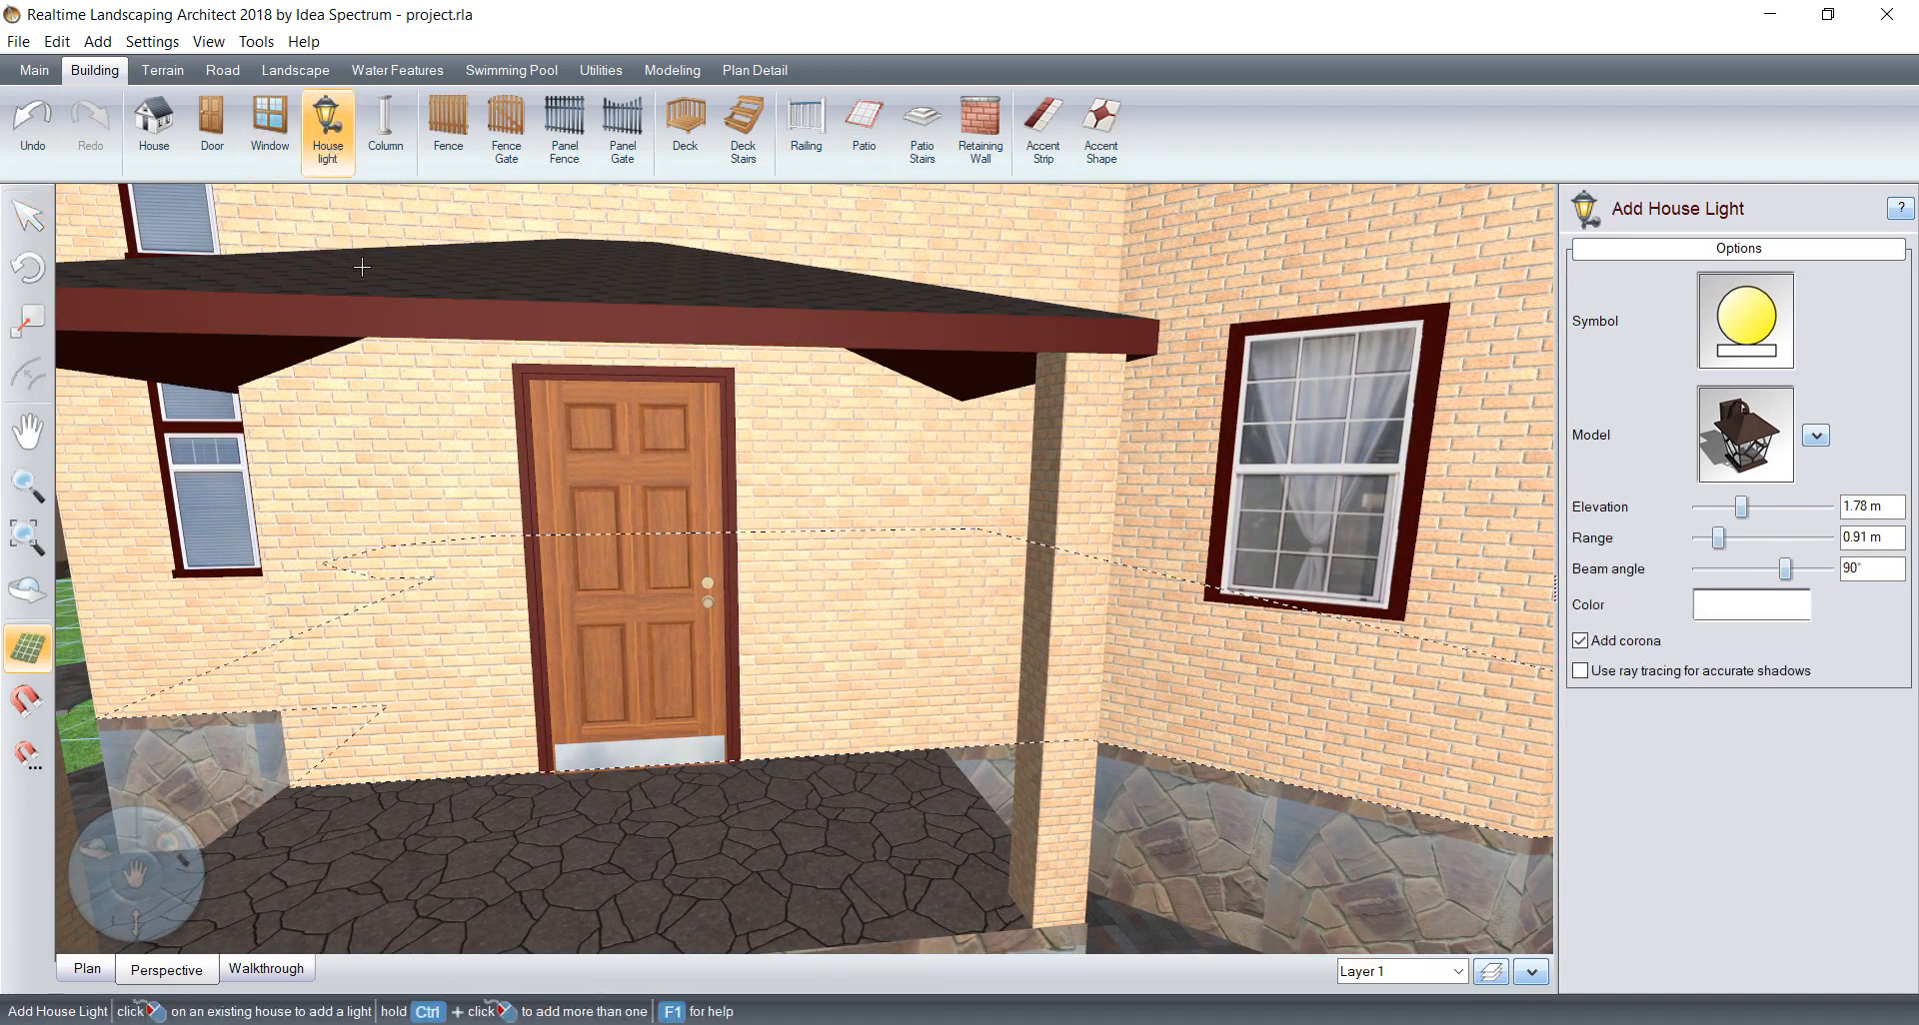
click(452, 487)
click(329, 136)
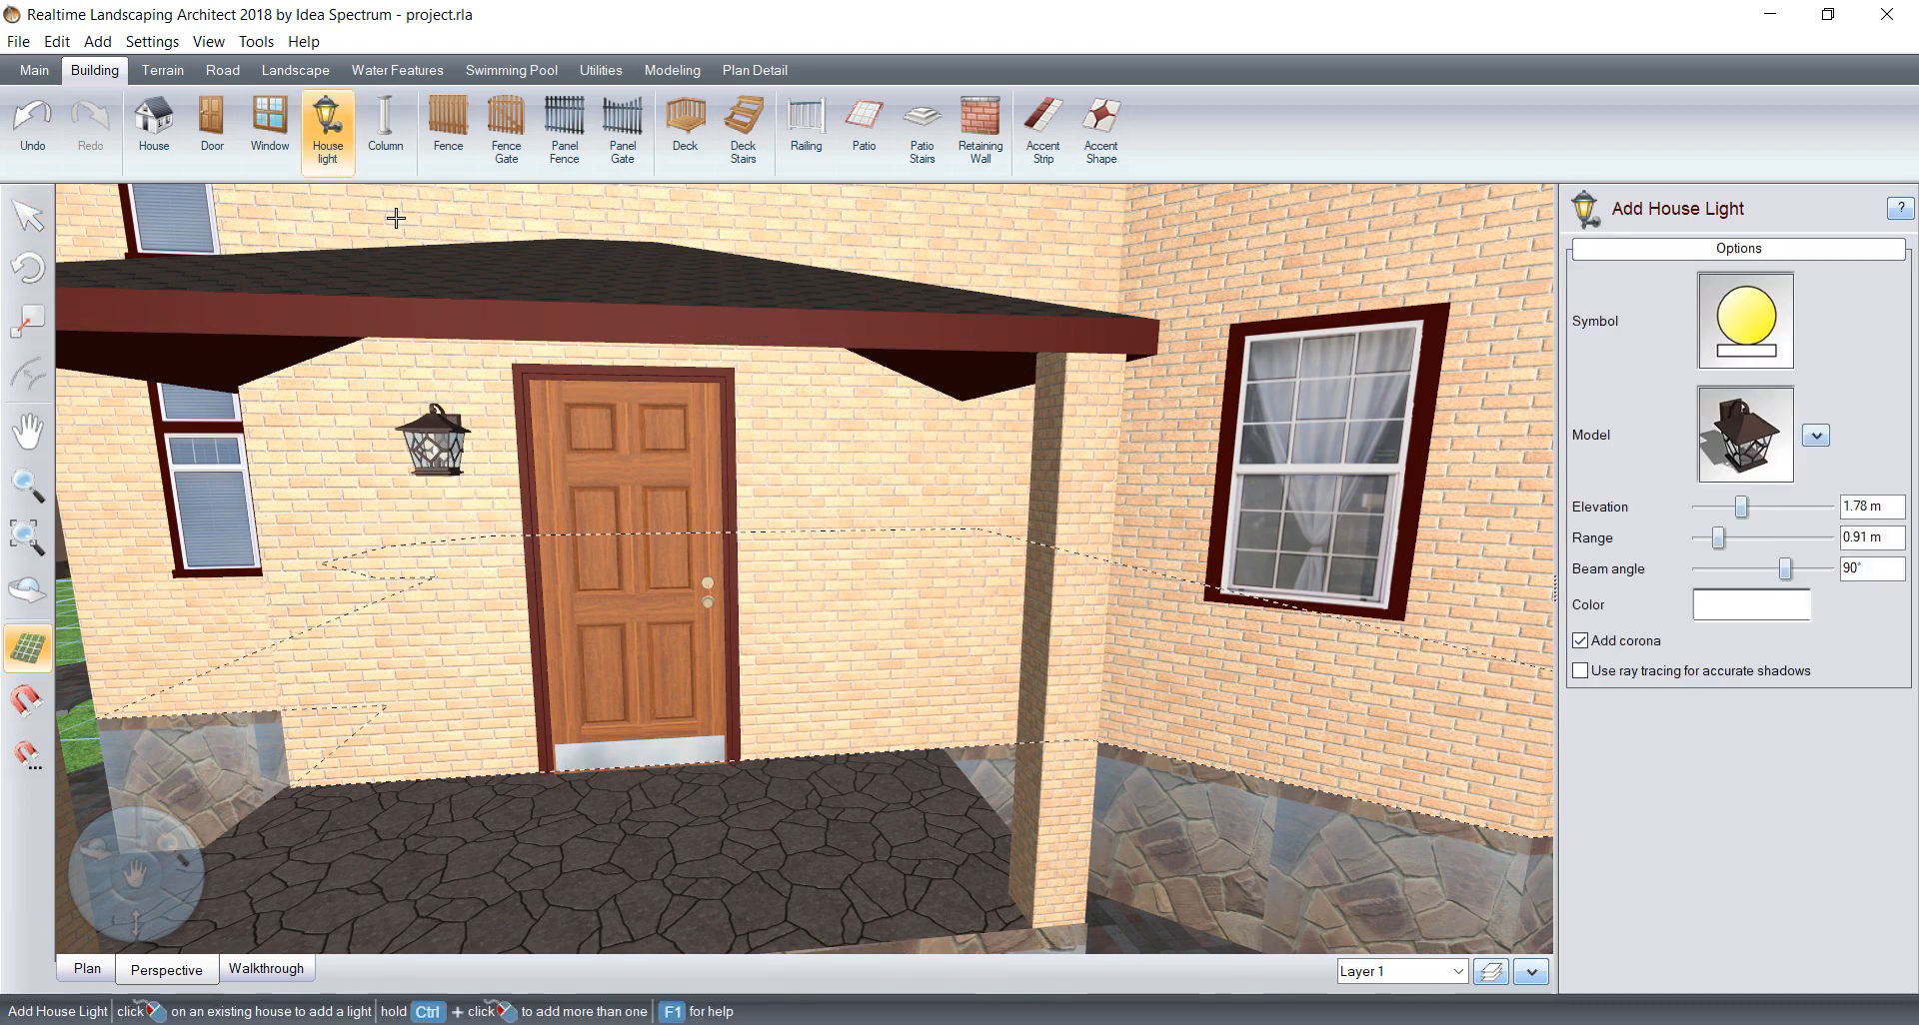
click(820, 487)
Step: Add a house light on the outbuilding's wall between its entrance door and the double window
scroll(807, 511, down, 5)
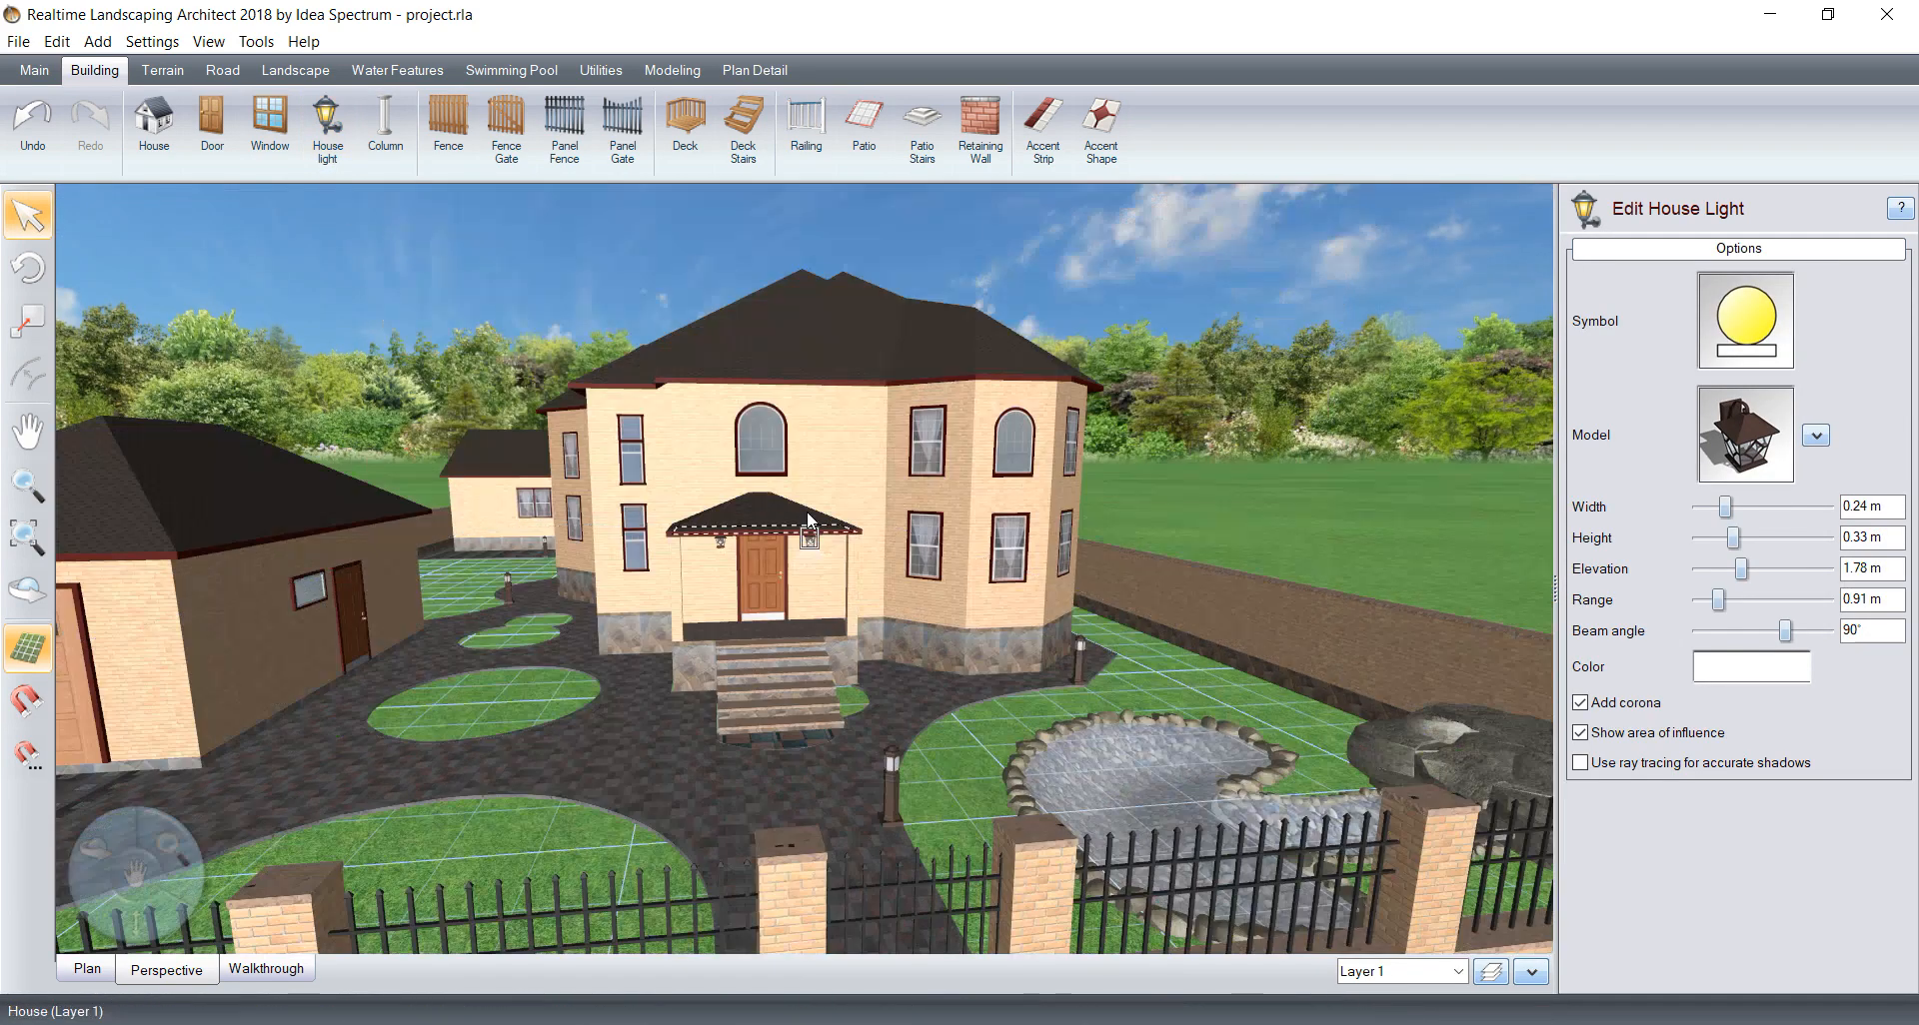
middle_drag(806, 513, 829, 519)
scroll(830, 519, down, 4)
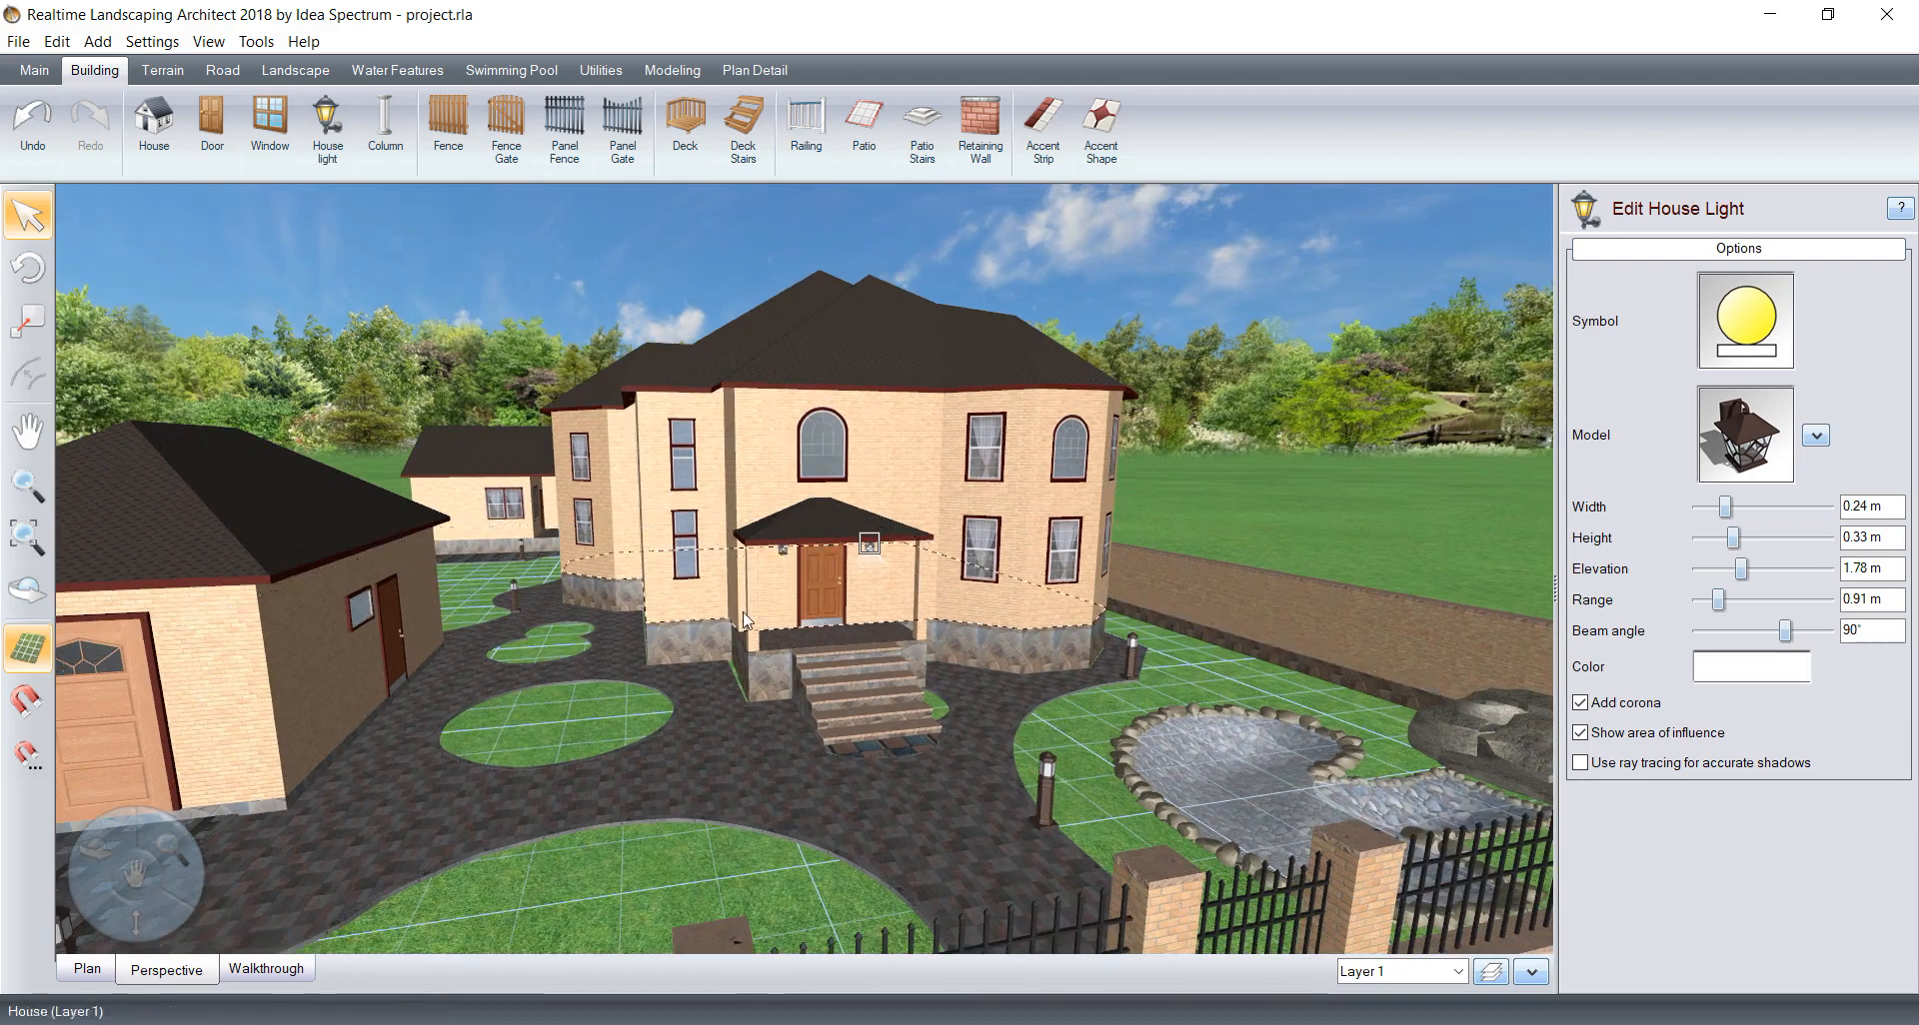
mouse_move(661, 625)
middle_down()
mouse_move(686, 637)
mouse_move(663, 645)
middle_up()
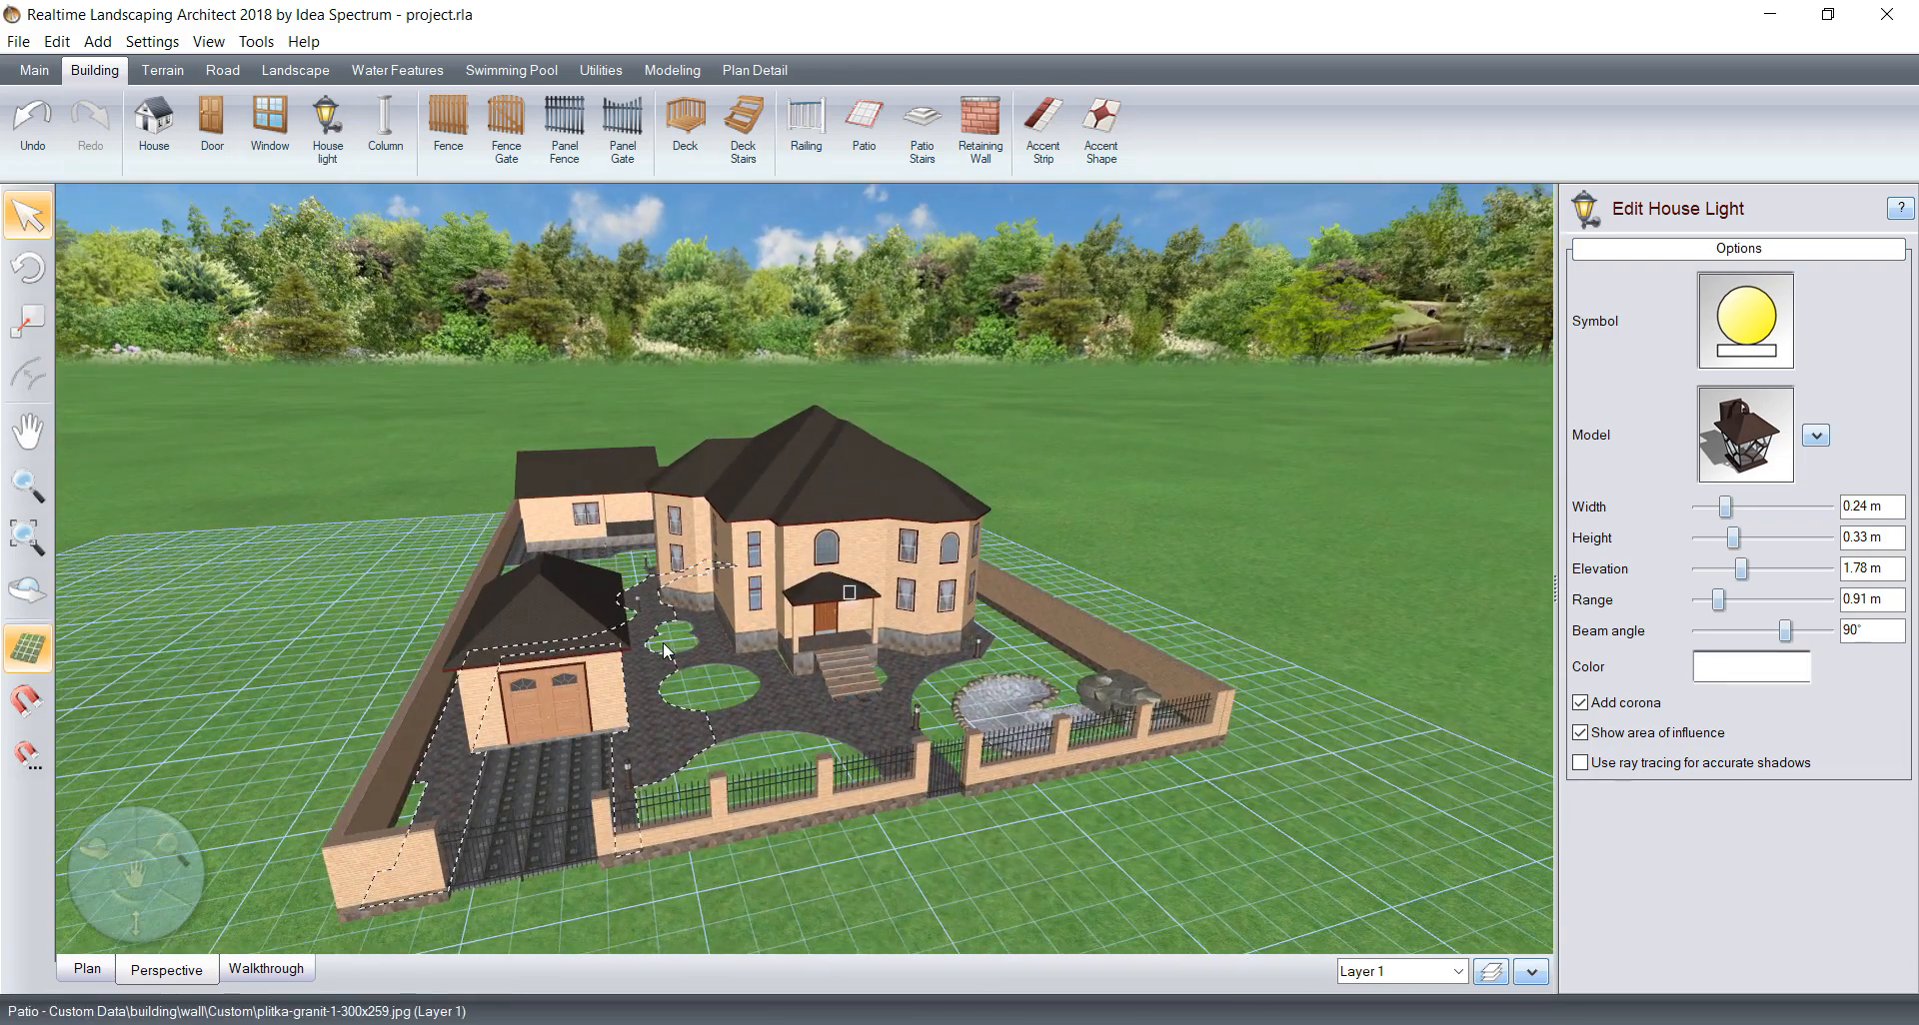
scroll(530, 666, up, 3)
middle_drag(529, 665, 809, 659)
scroll(539, 656, up, 3)
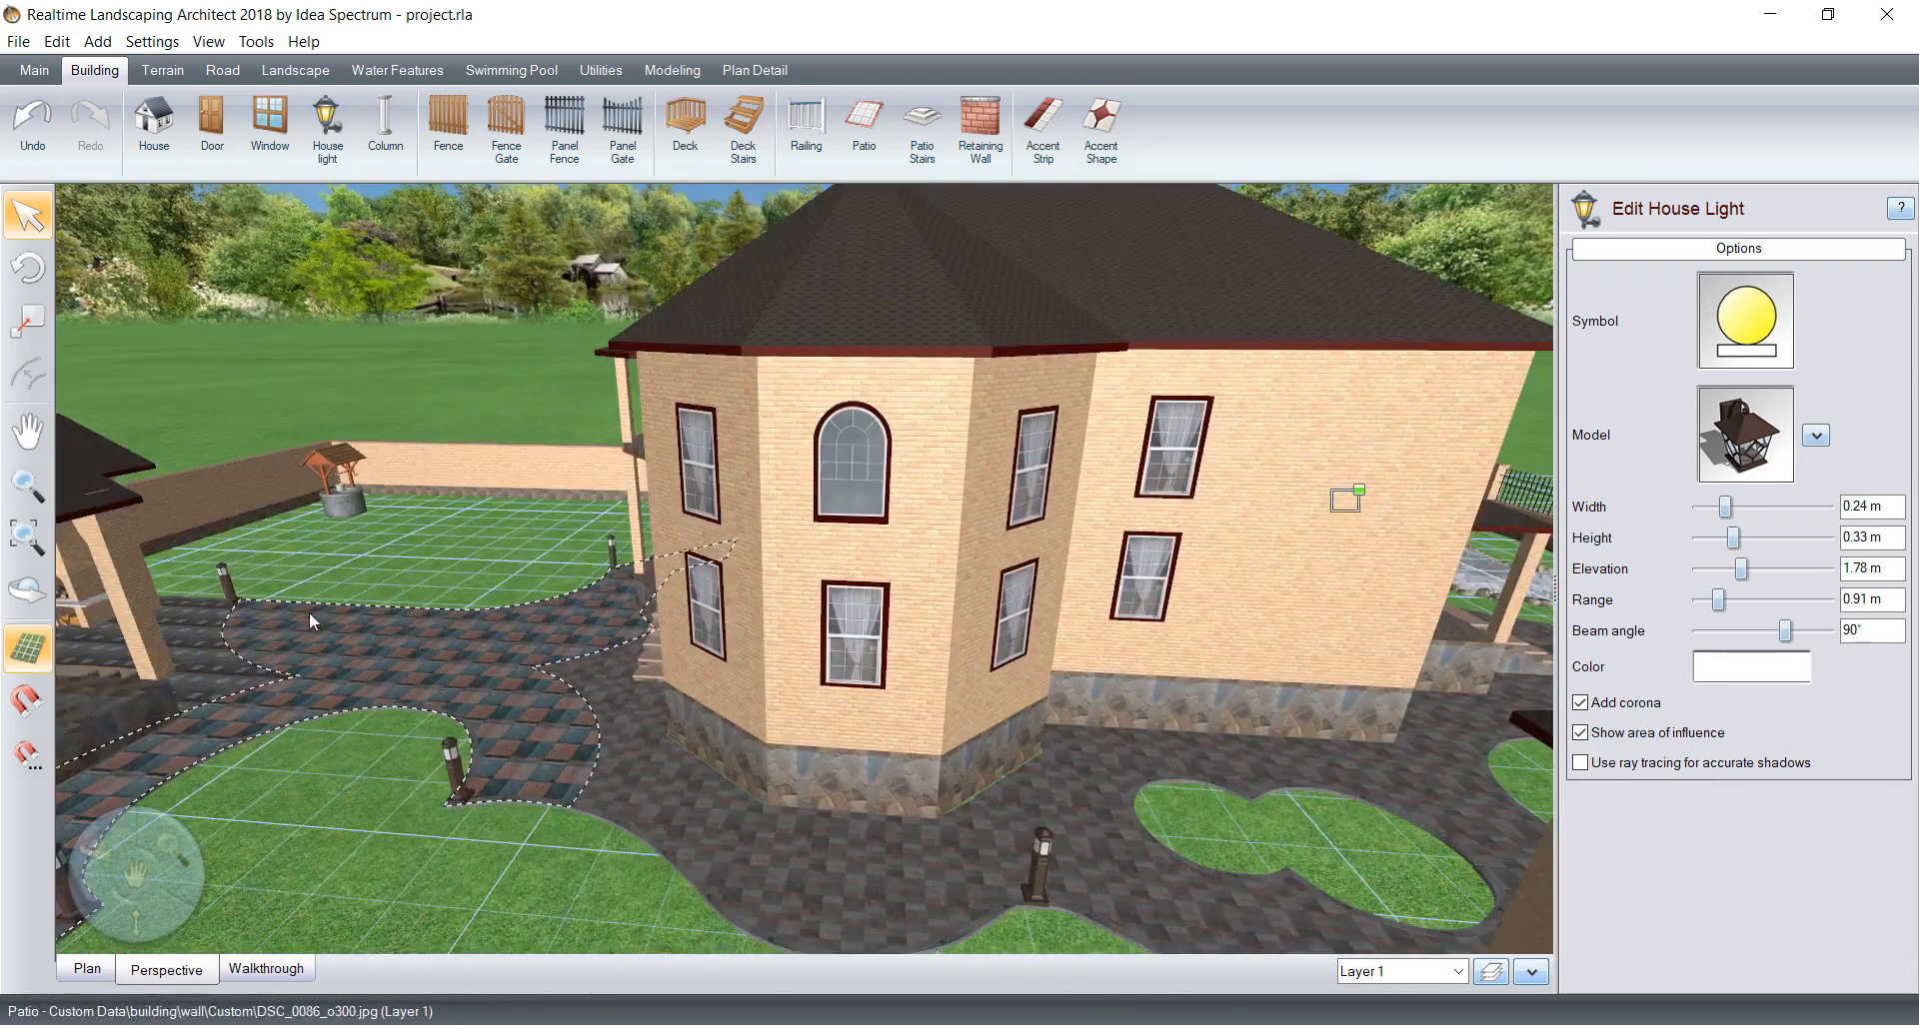
middle_drag(309, 611, 531, 584)
middle_drag(500, 510, 862, 759)
scroll(609, 678, up, 4)
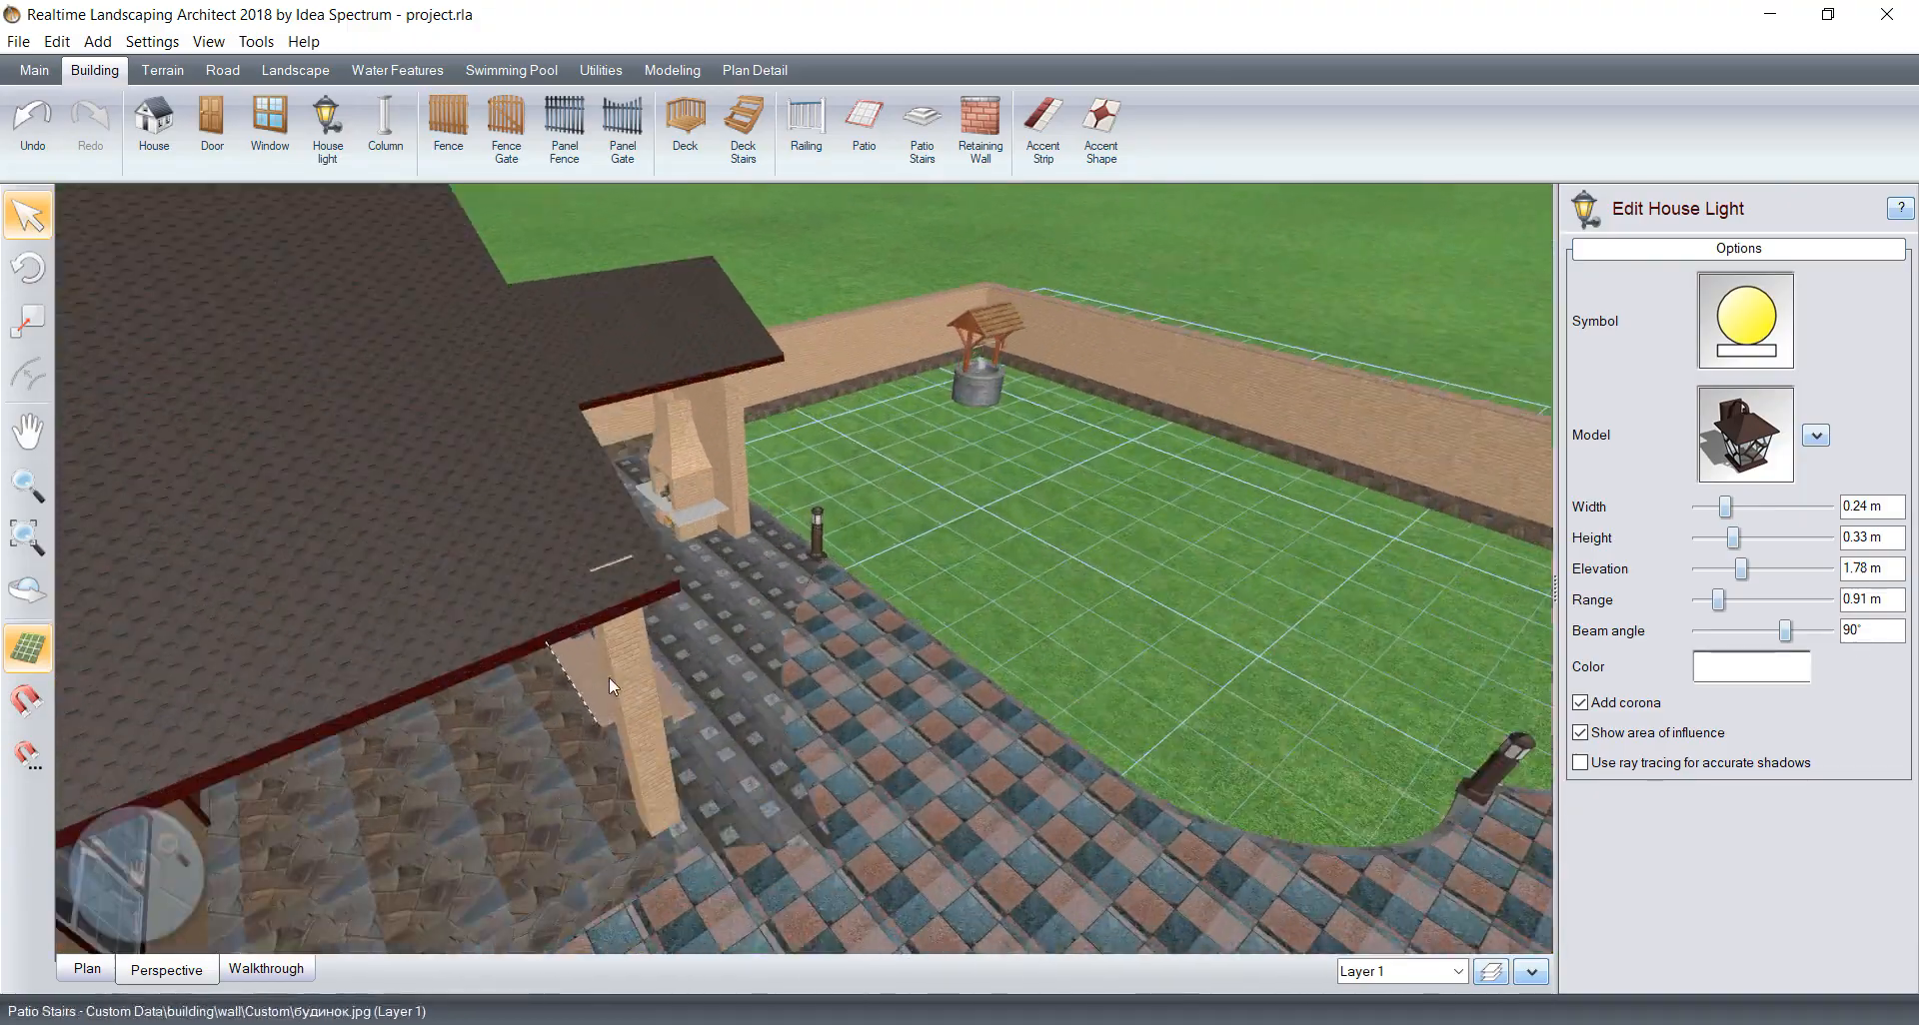
middle_drag(609, 678, 843, 624)
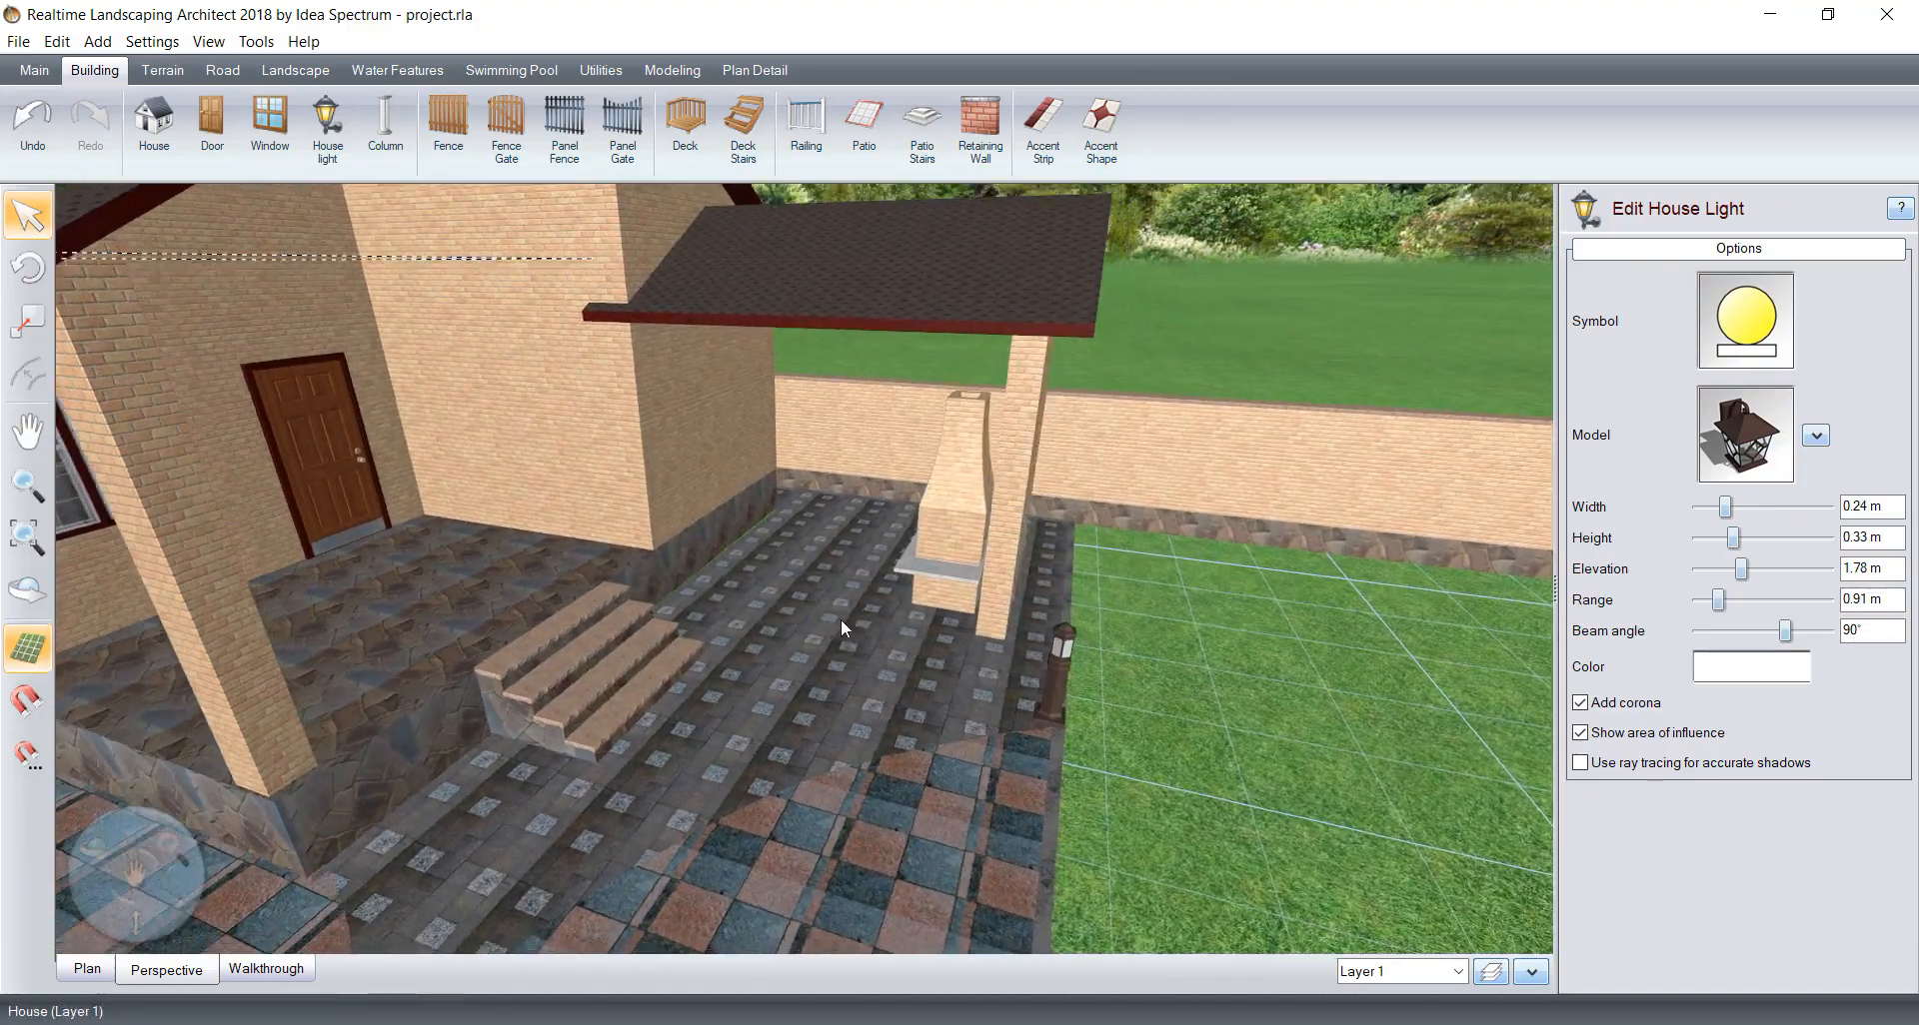
middle_drag(292, 423, 561, 477)
middle_drag(568, 474, 763, 657)
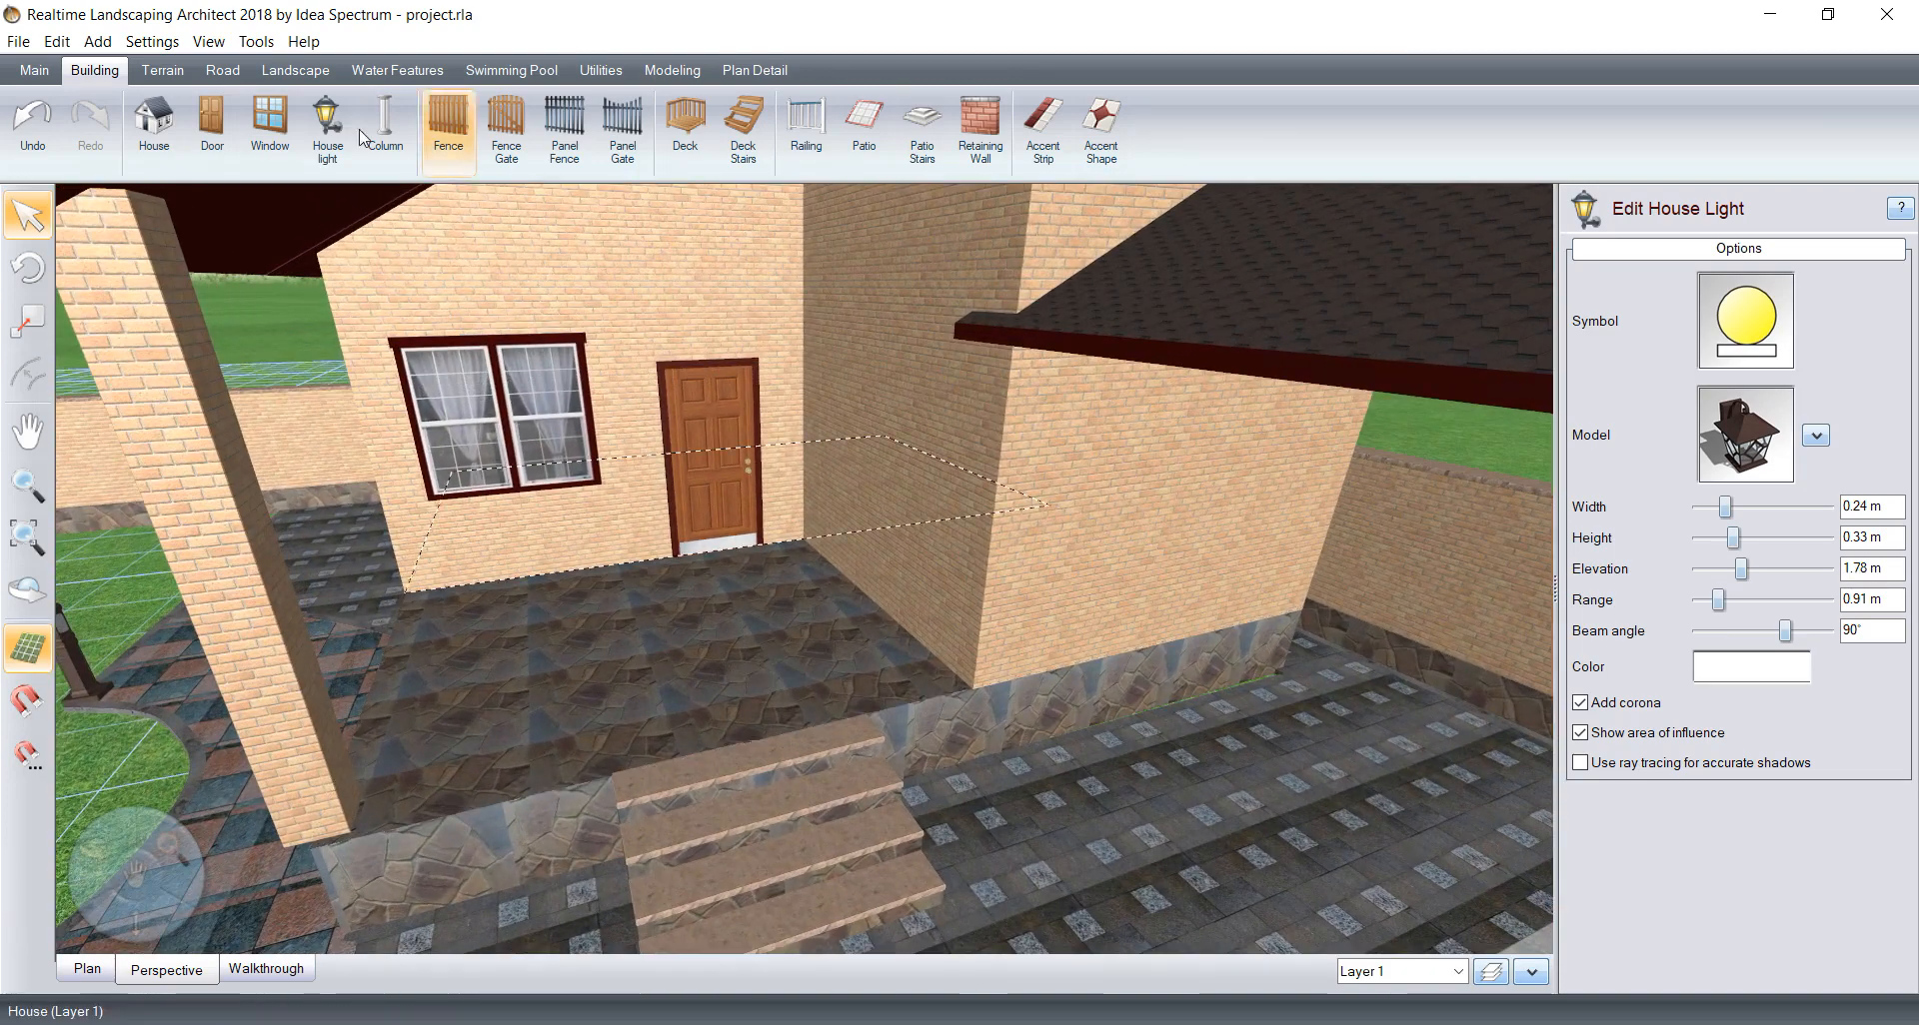
click(330, 128)
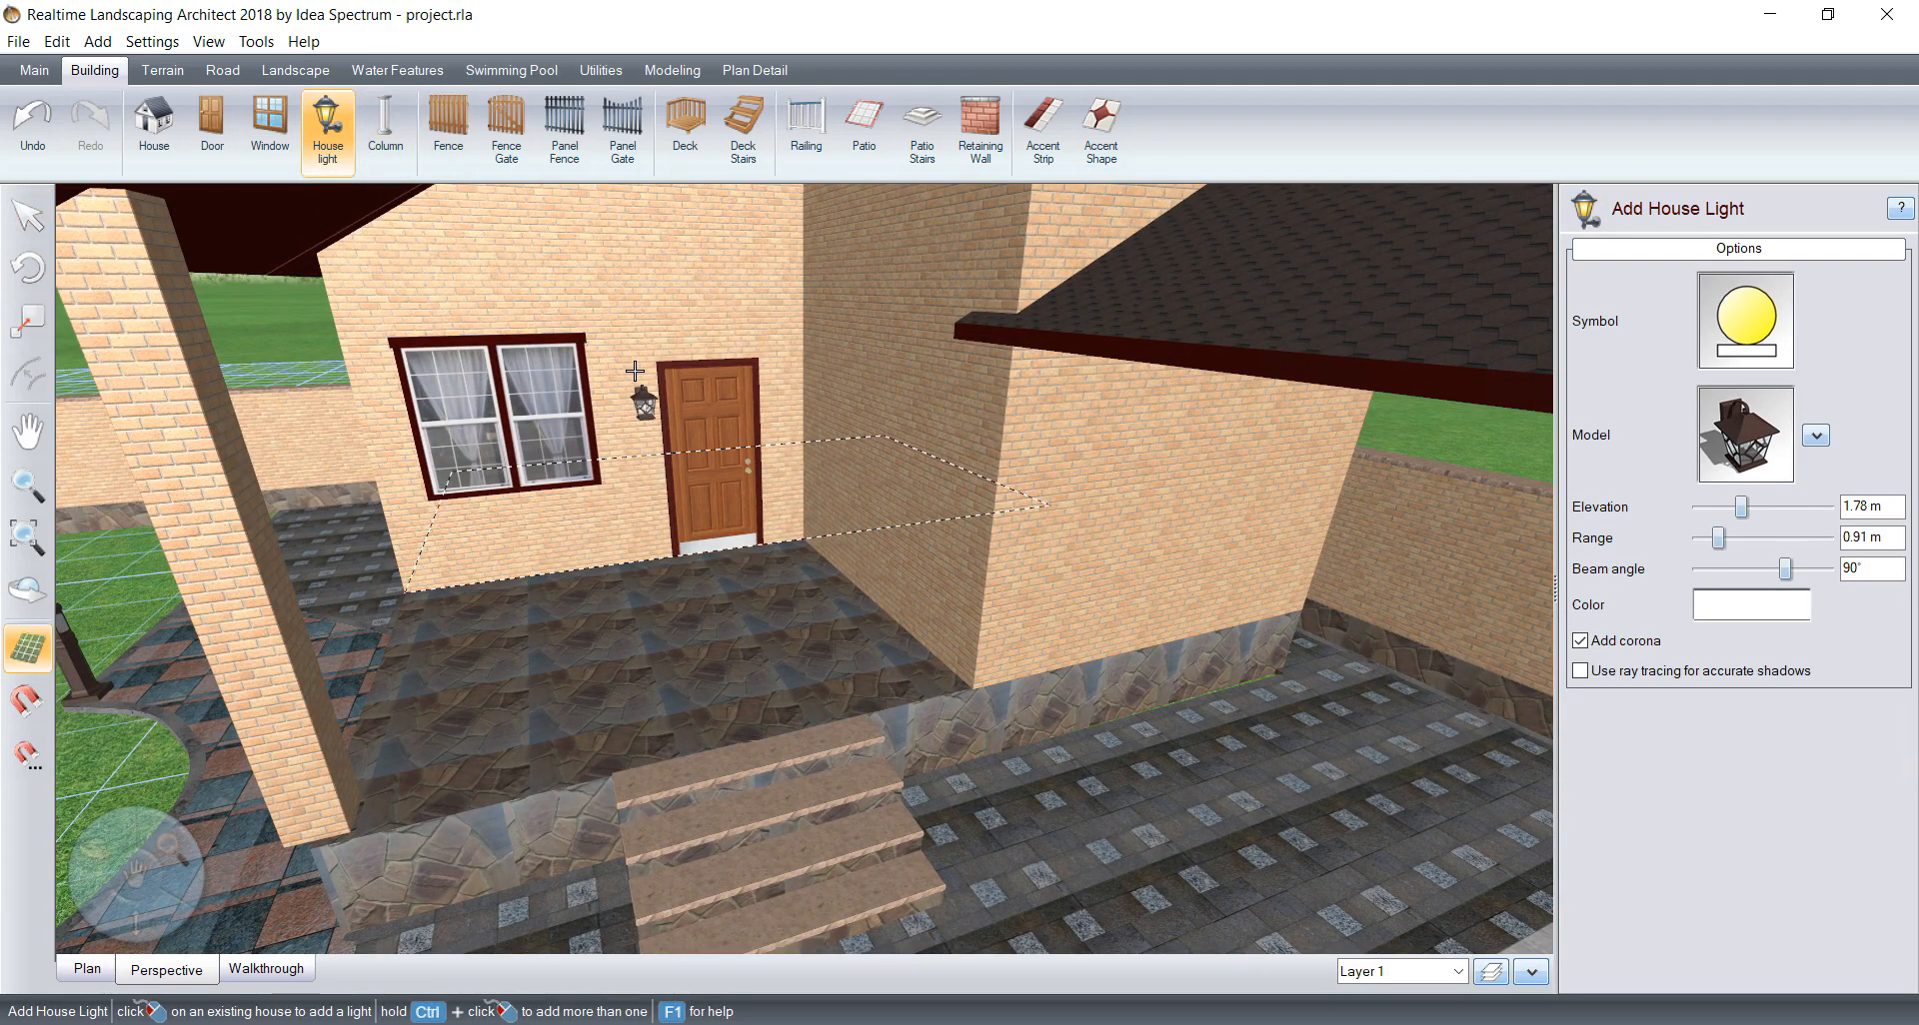
click(630, 370)
Step: Lower the brick column at the outbuilding's porch corner to an elevation of 5.08 cm
scroll(619, 458, down, 4)
middle_drag(619, 459, 694, 433)
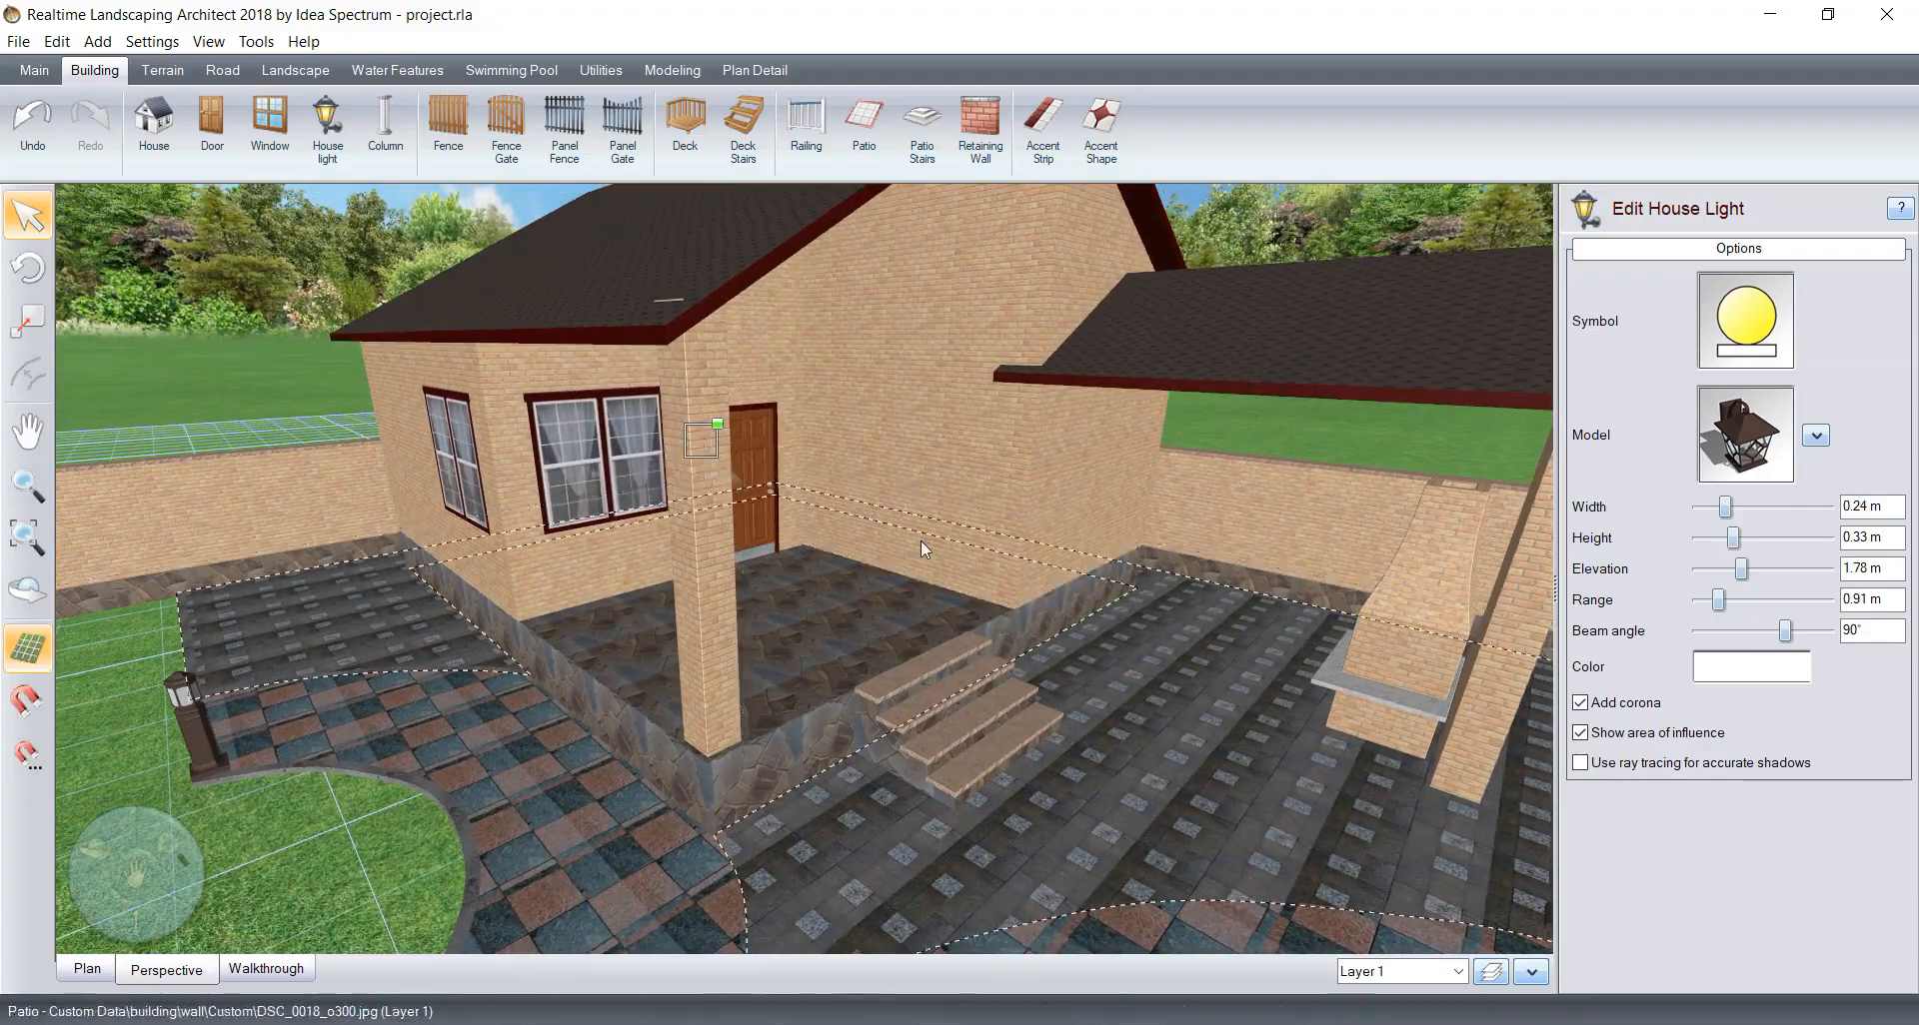
click(715, 620)
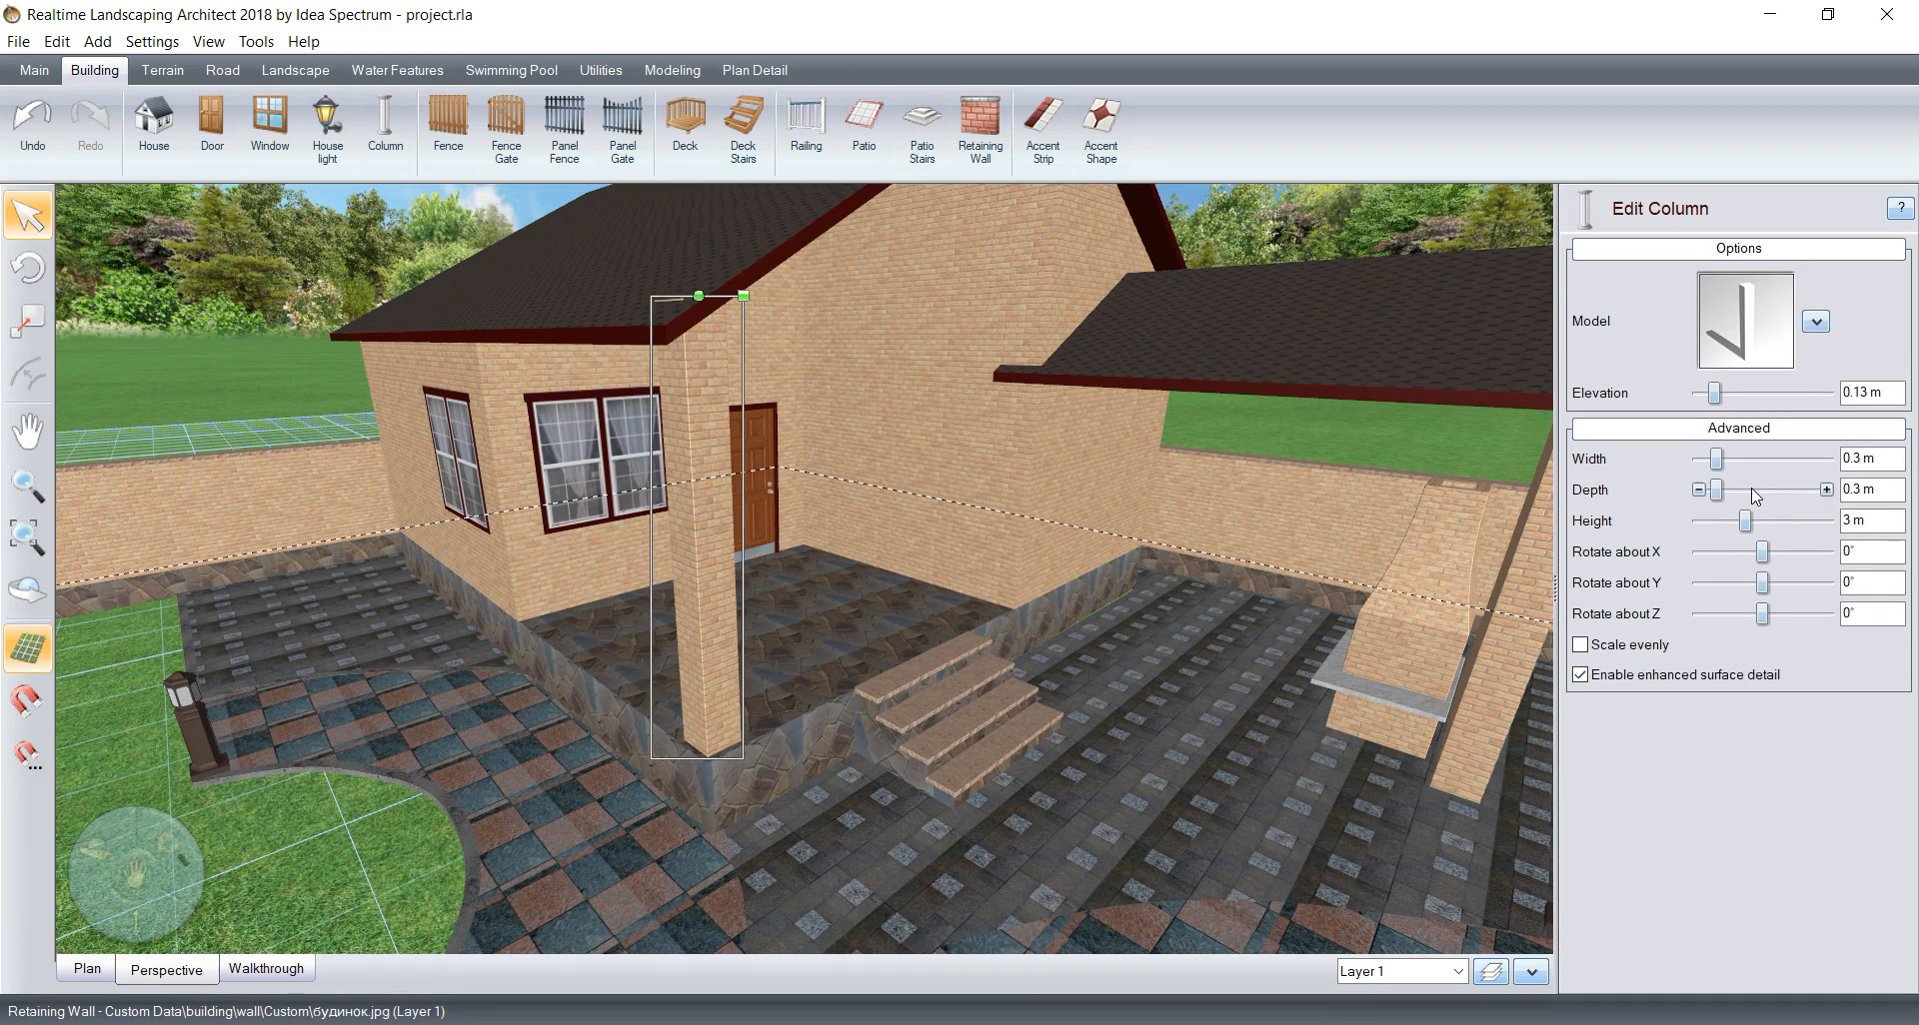
click(1698, 392)
click(1698, 393)
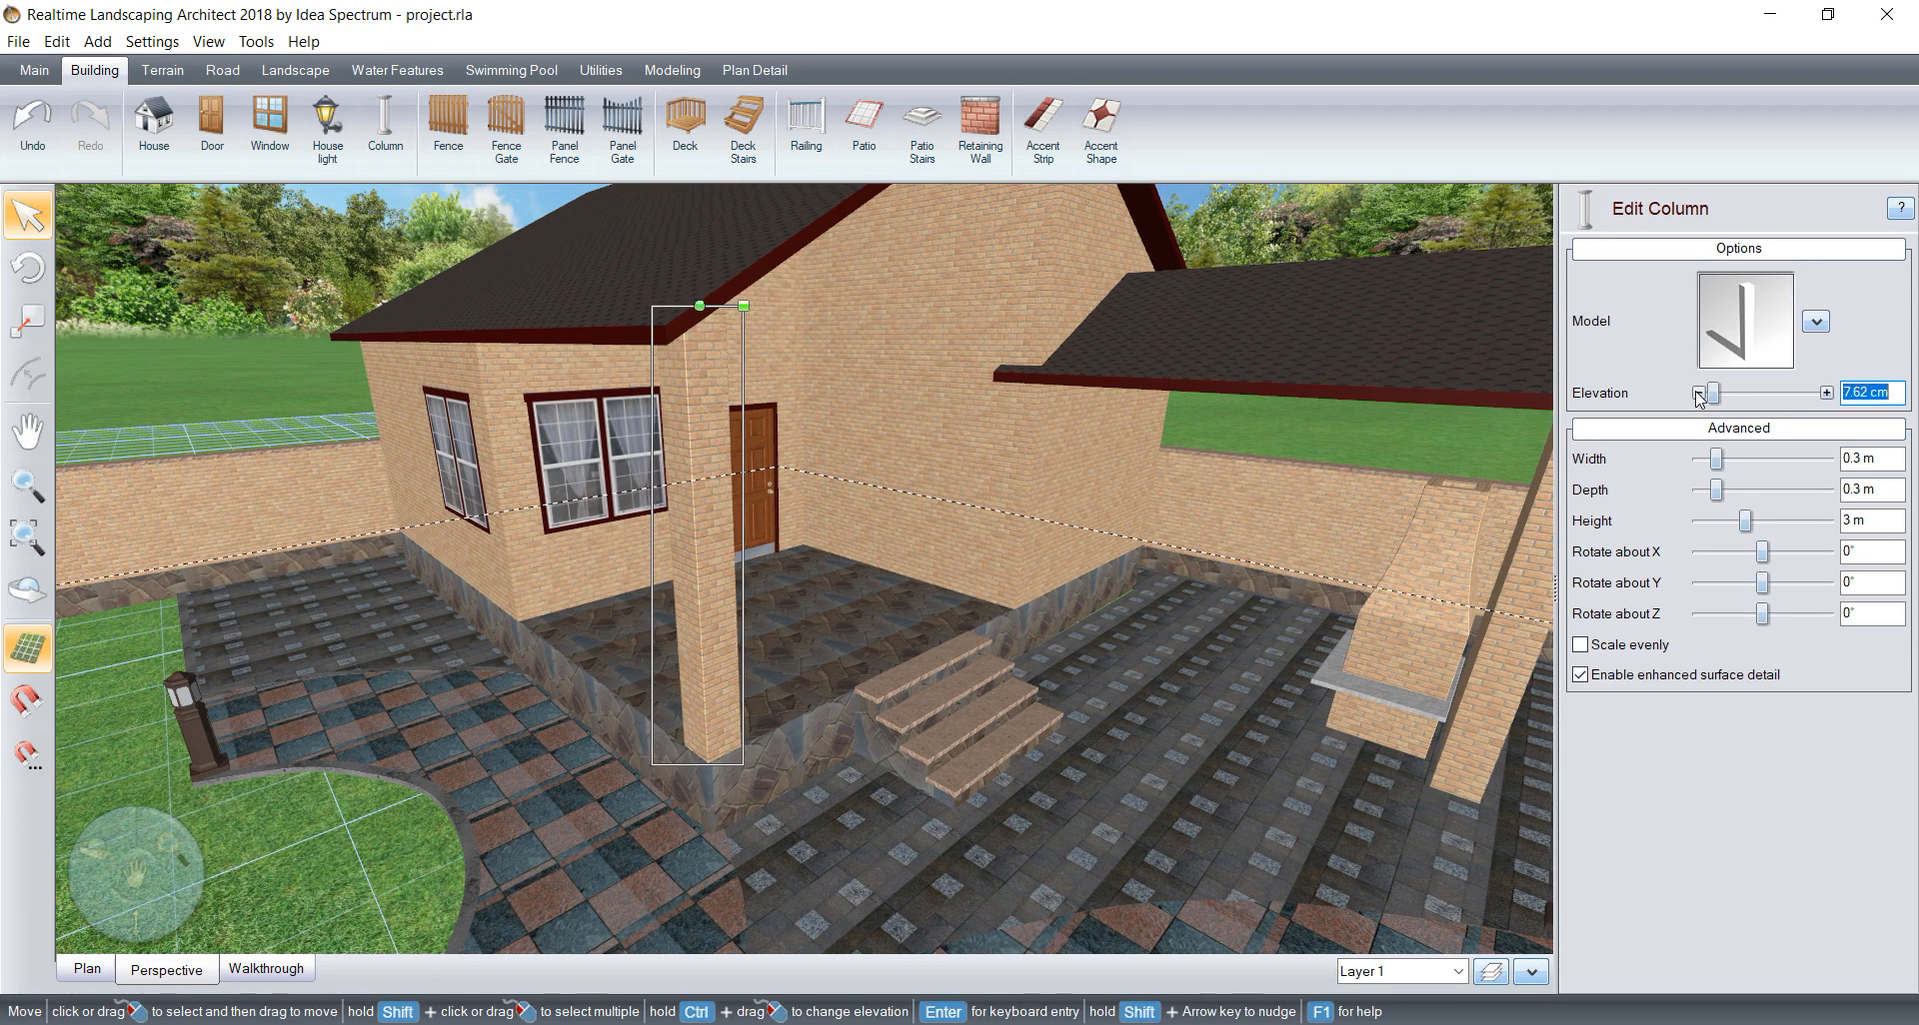
click(1698, 392)
Step: Start adding an accessory and choose the green-cushioned Bench18 from the furniture models
middle_drag(716, 617, 770, 719)
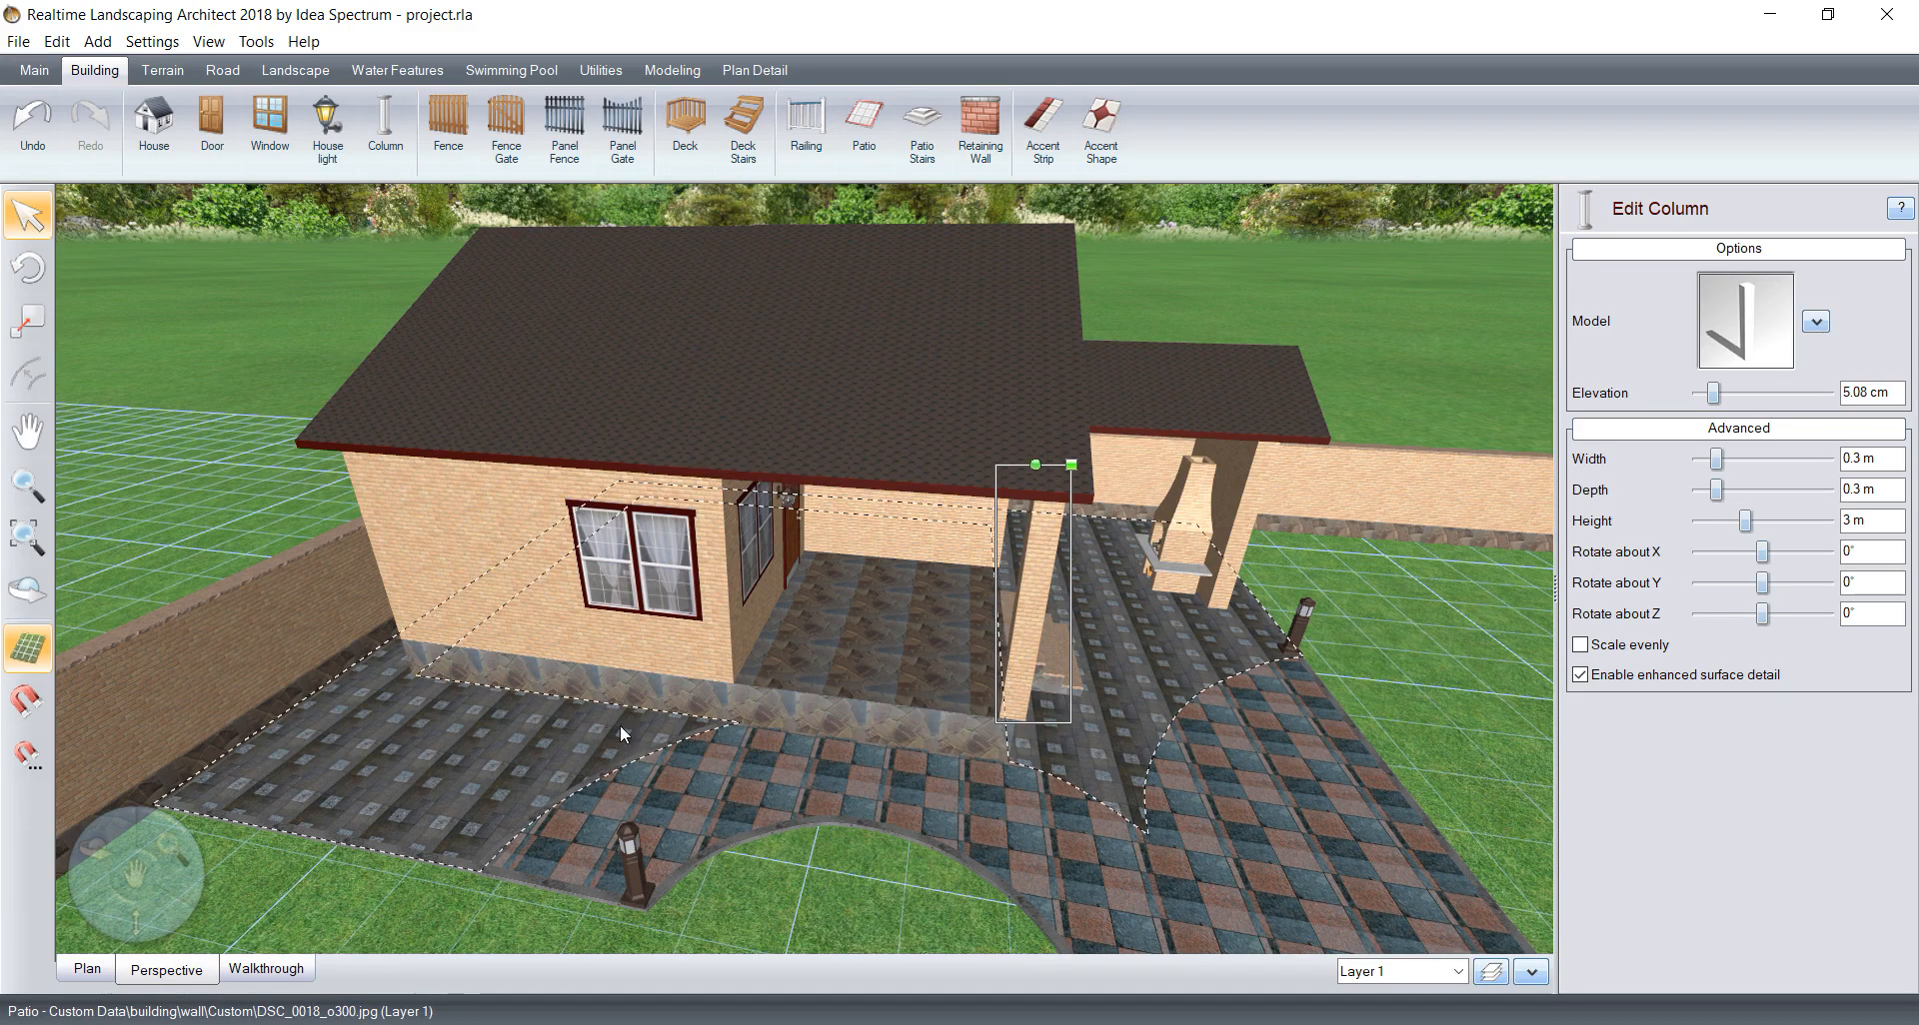
mouse_move(620, 724)
middle_down()
mouse_move(726, 768)
mouse_move(711, 793)
mouse_move(673, 760)
mouse_move(670, 716)
mouse_move(629, 745)
middle_up()
scroll(670, 717, up, 3)
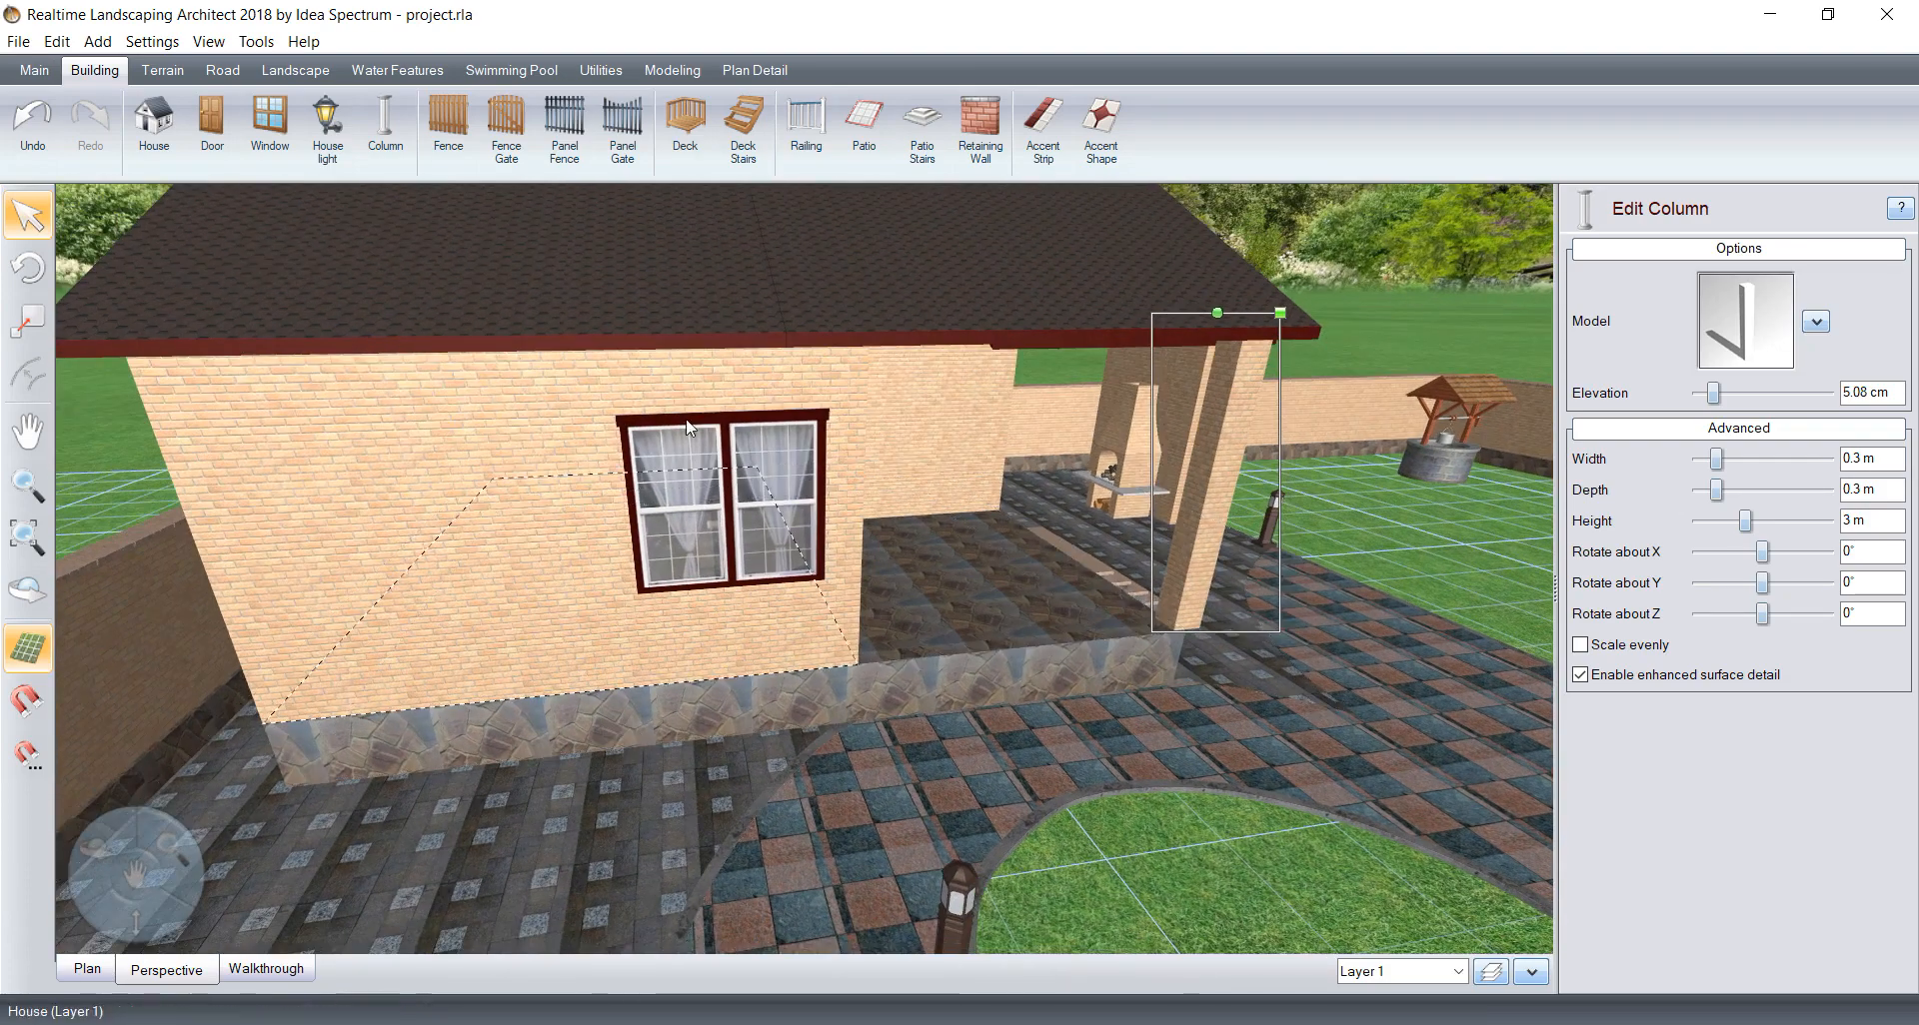
click(297, 72)
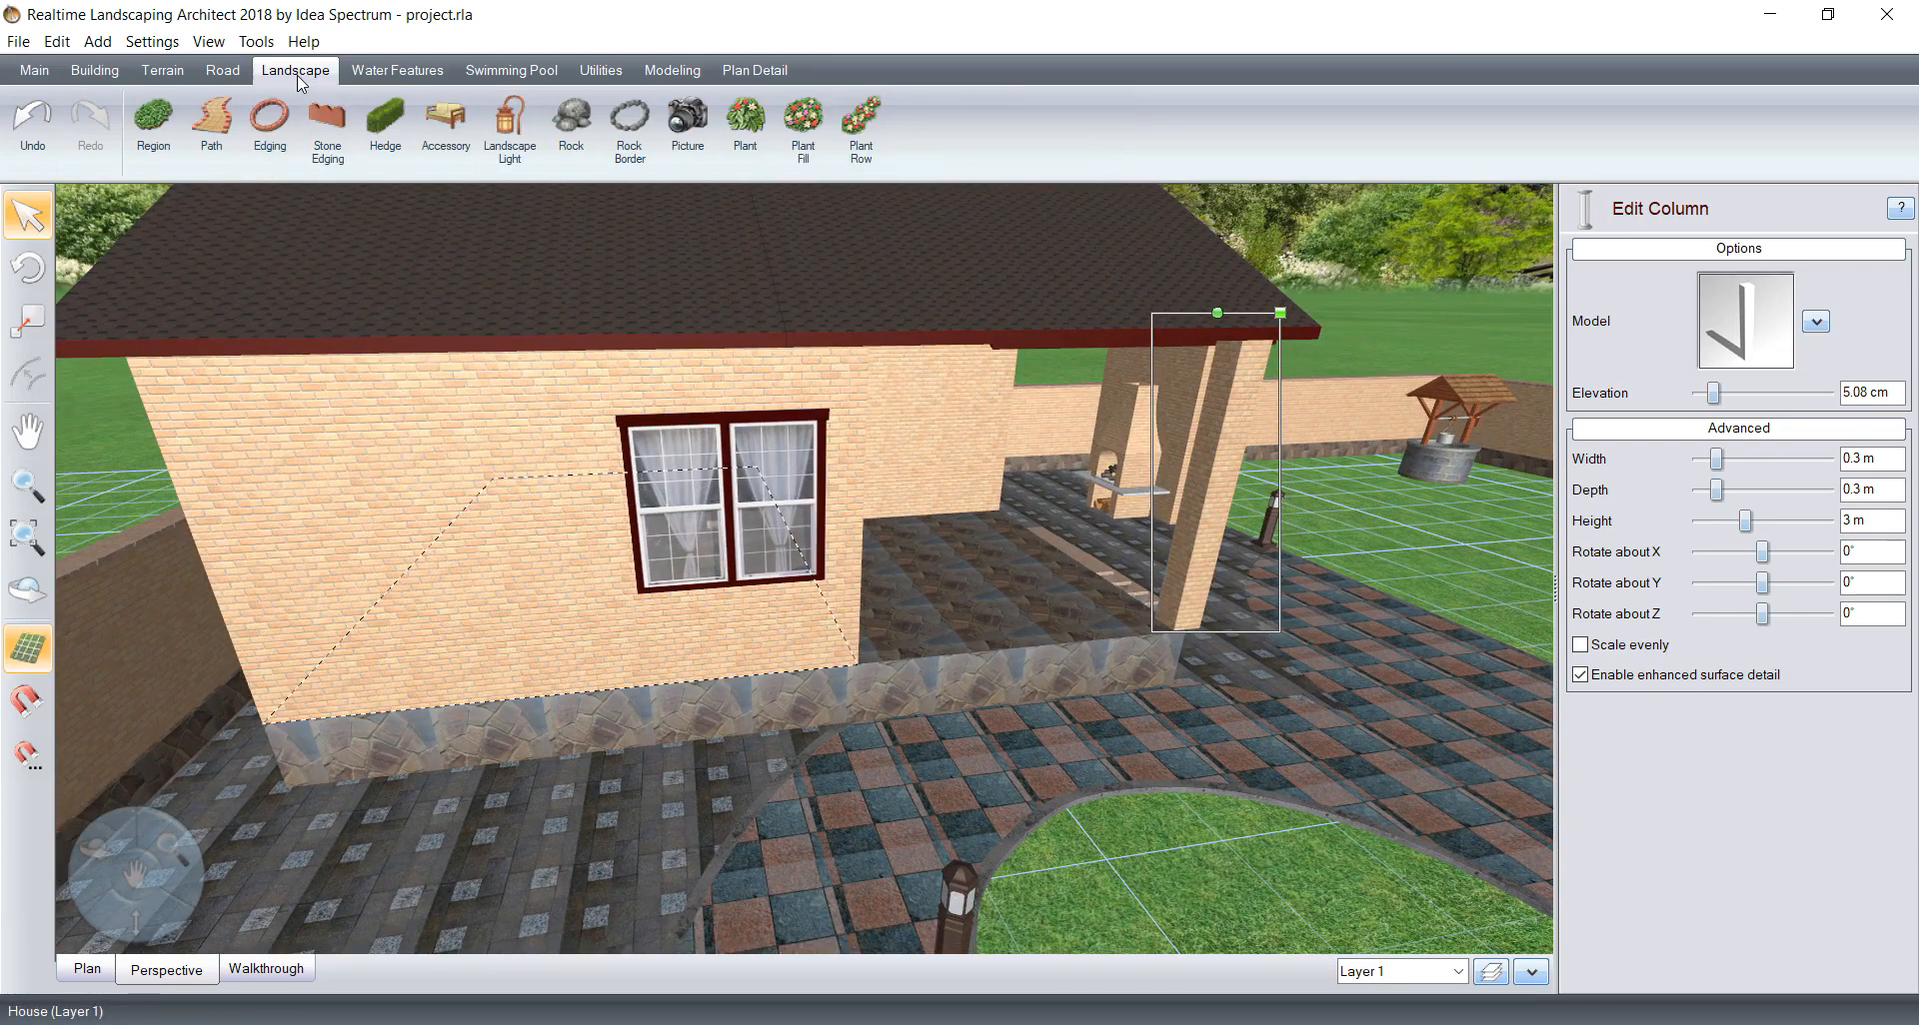
click(430, 118)
click(1701, 338)
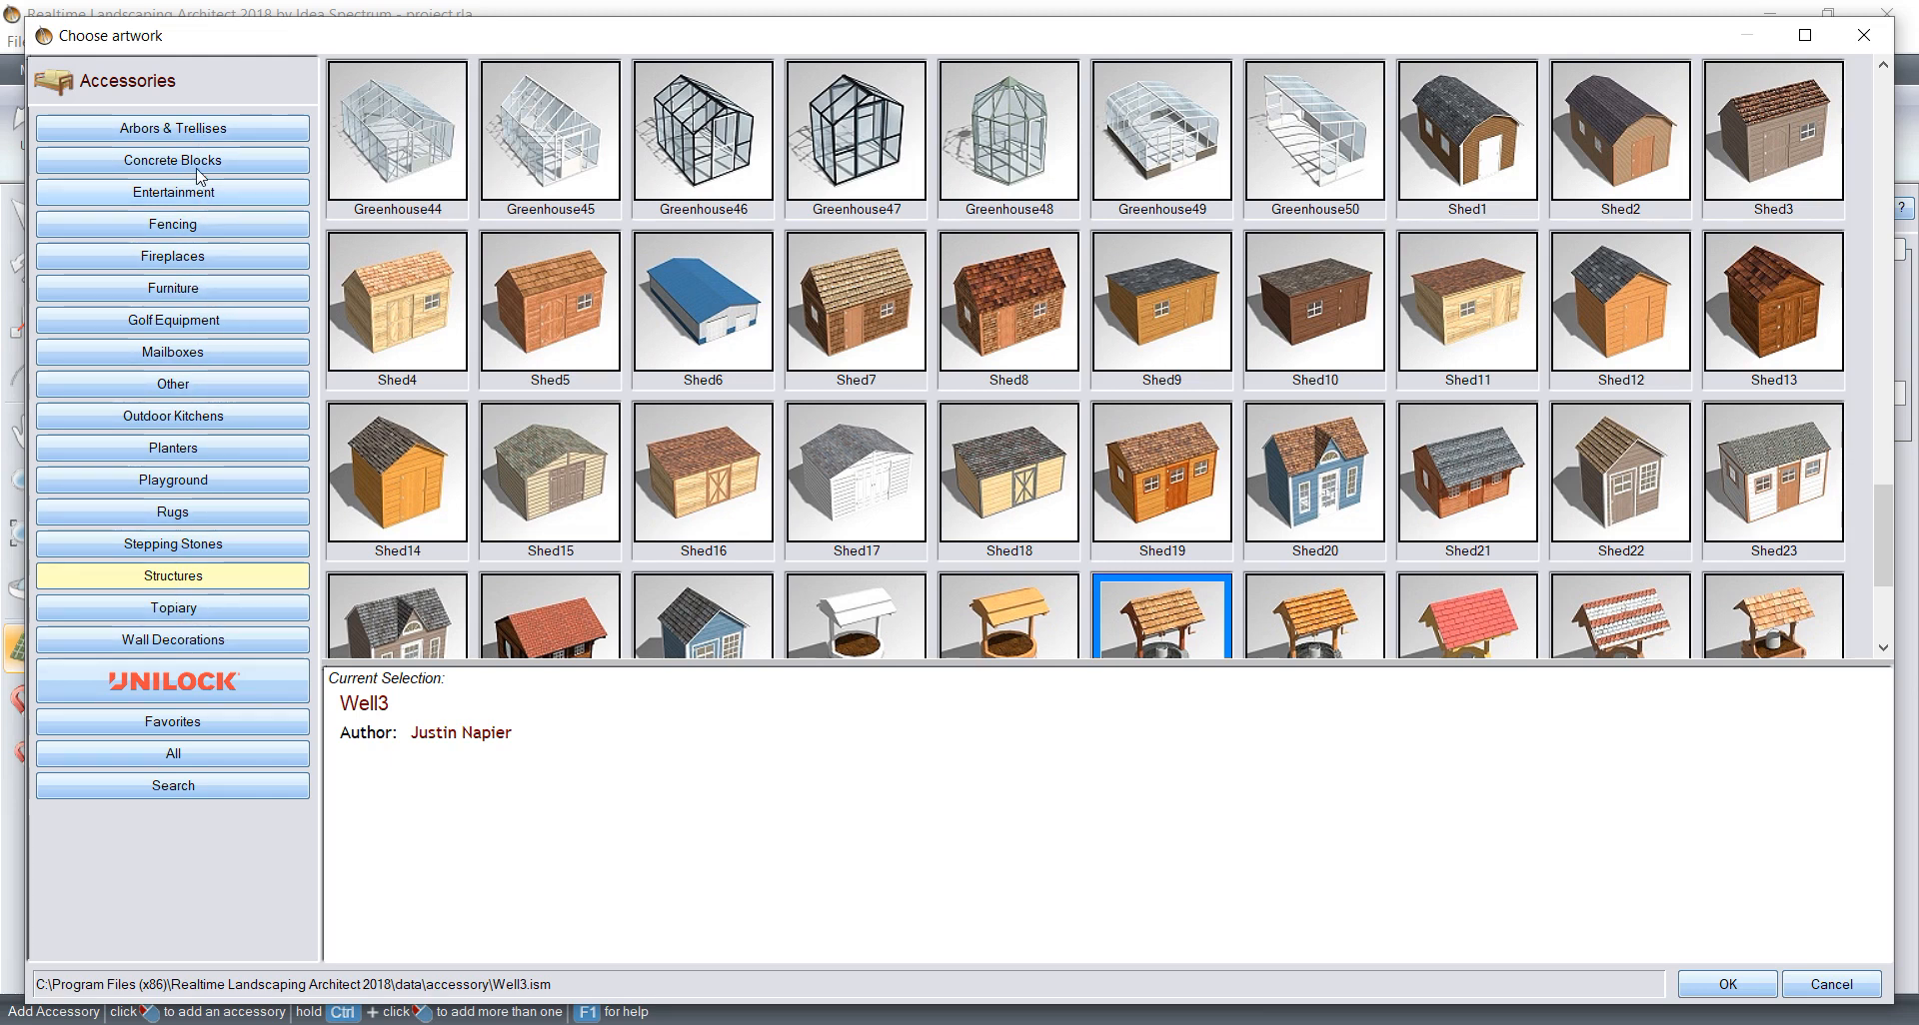
click(212, 294)
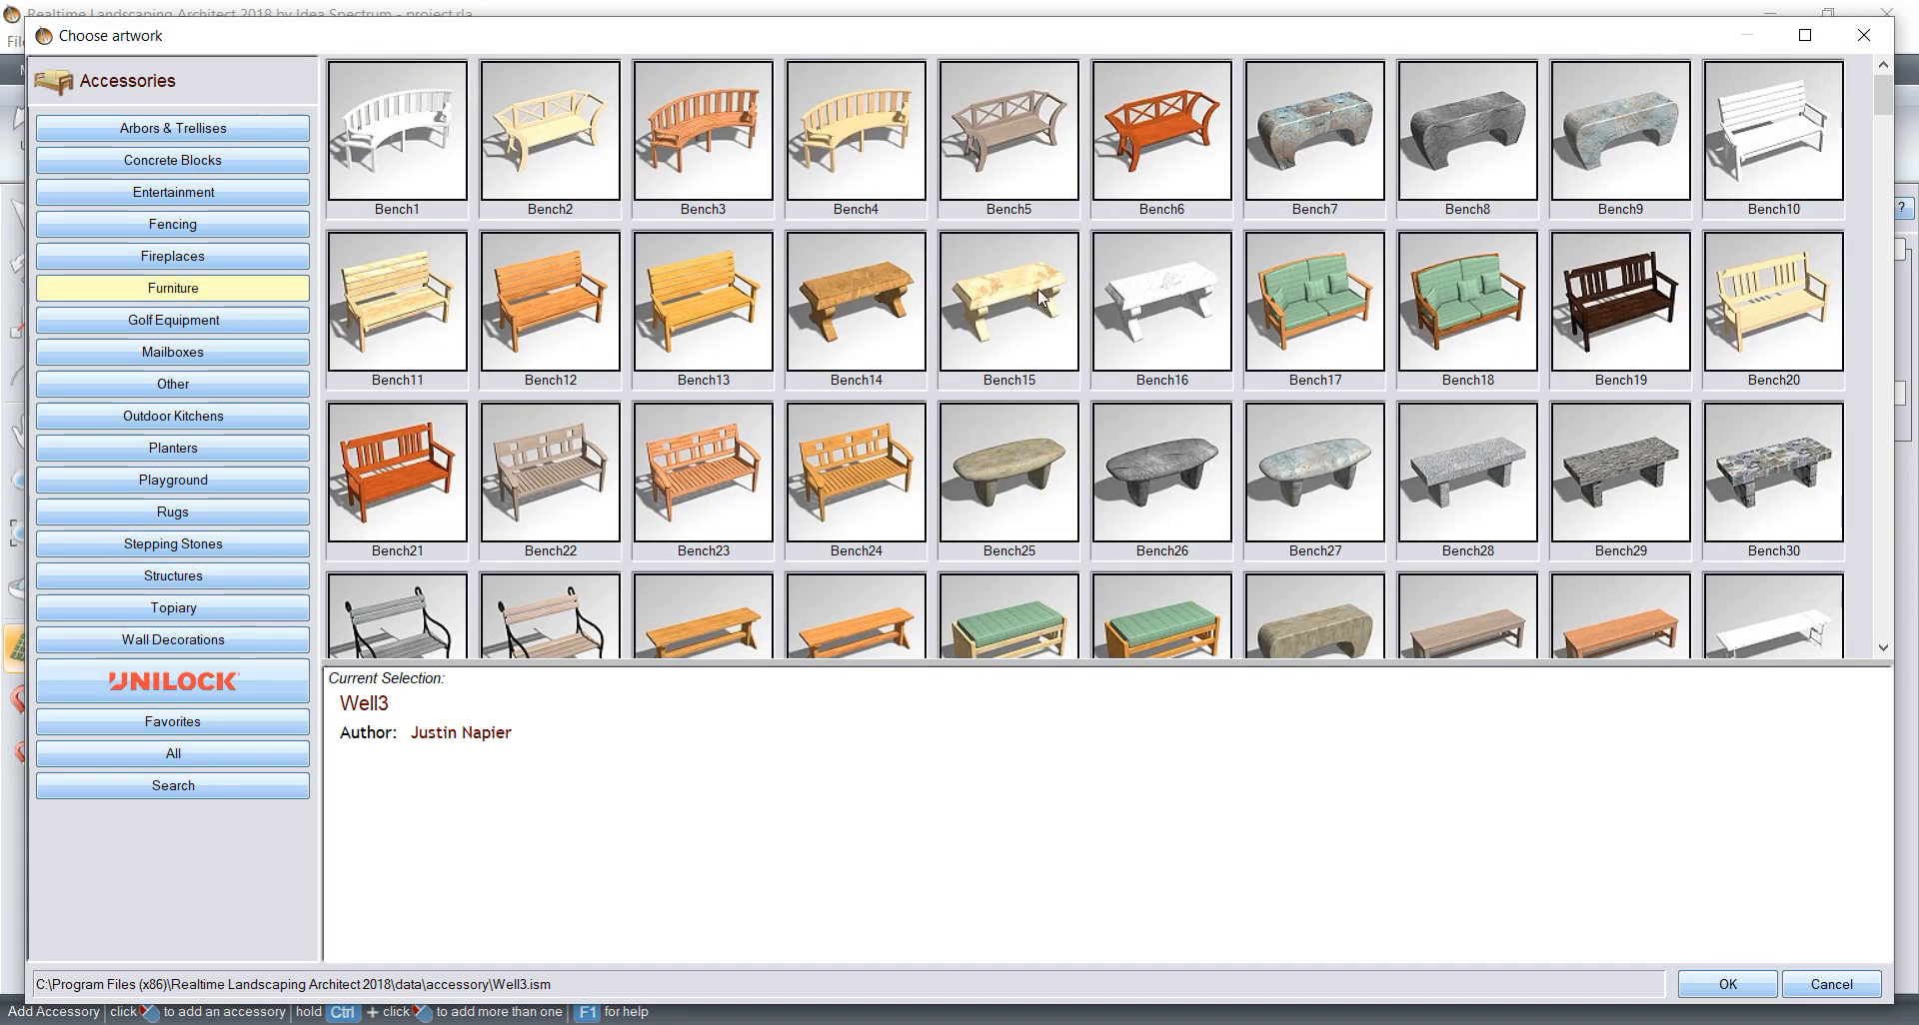
click(1447, 317)
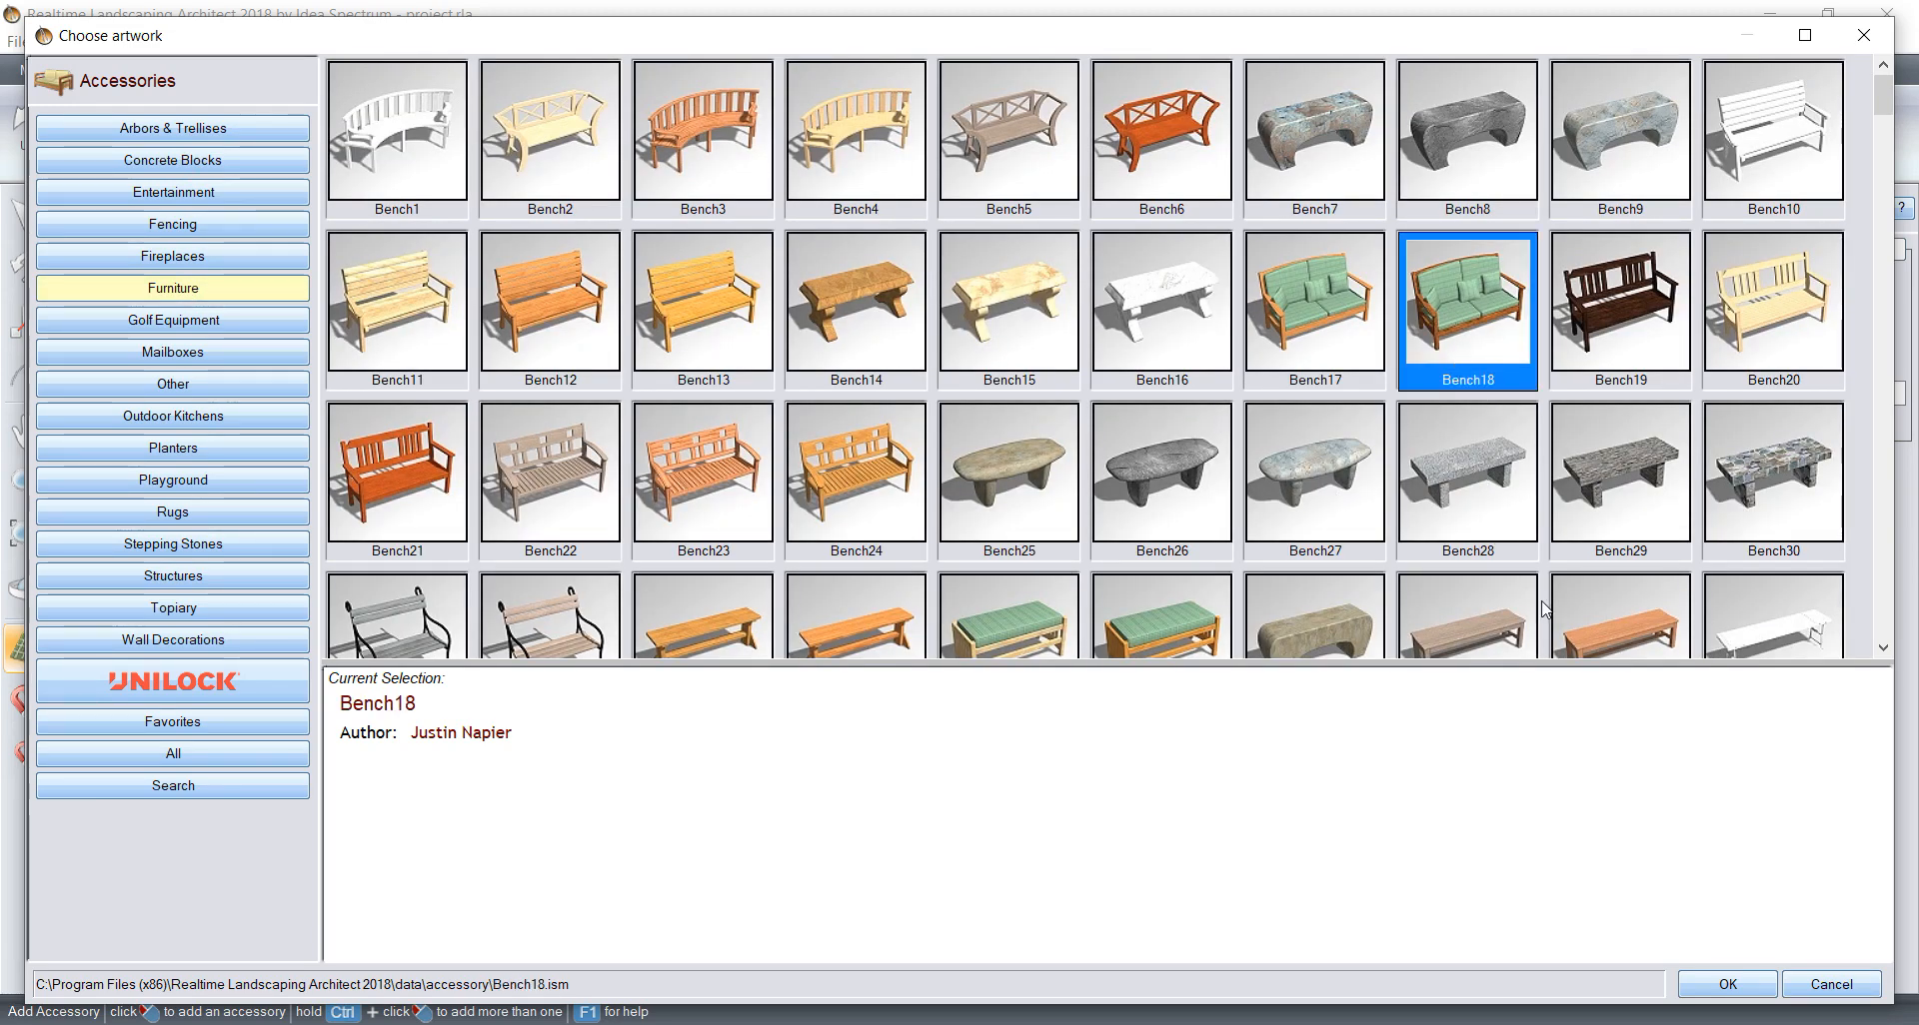
click(1756, 986)
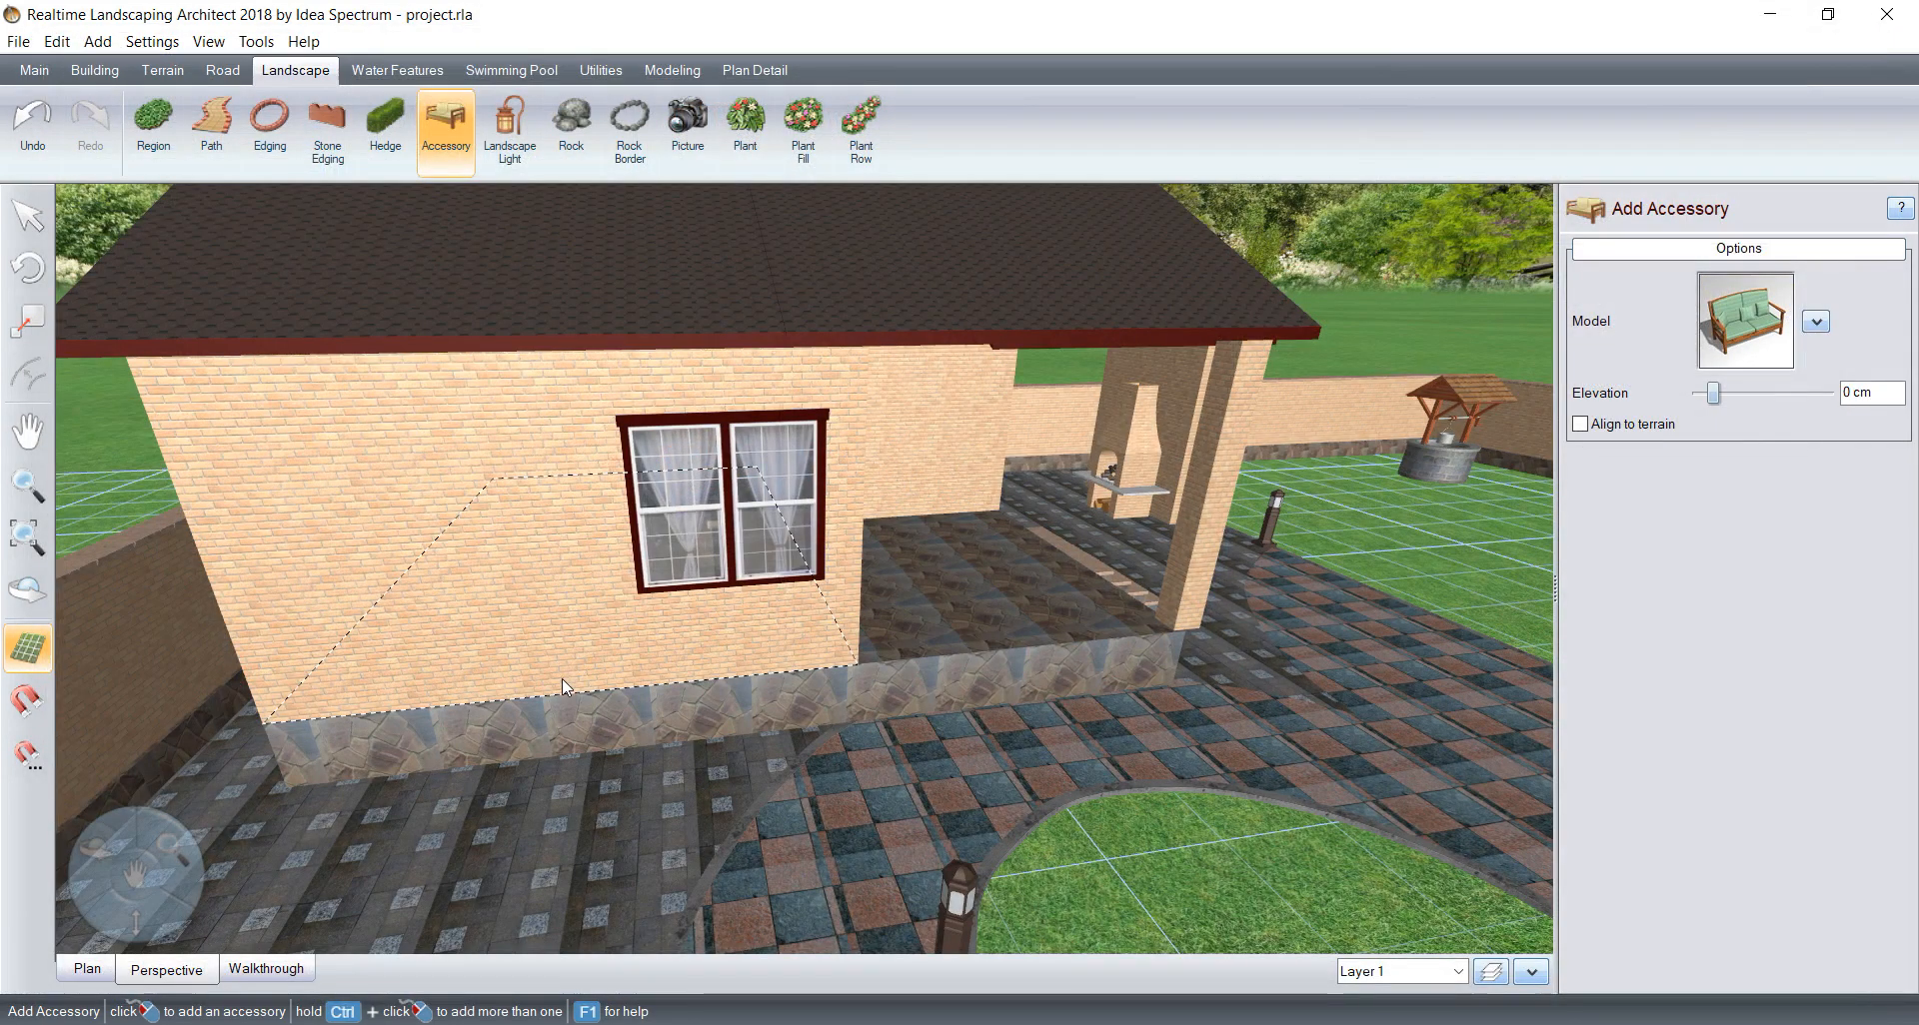
Step: Place the bench on the grey paving along the outbuilding's windowed wall, rotated 90° about Y with its back to the wall
click(505, 804)
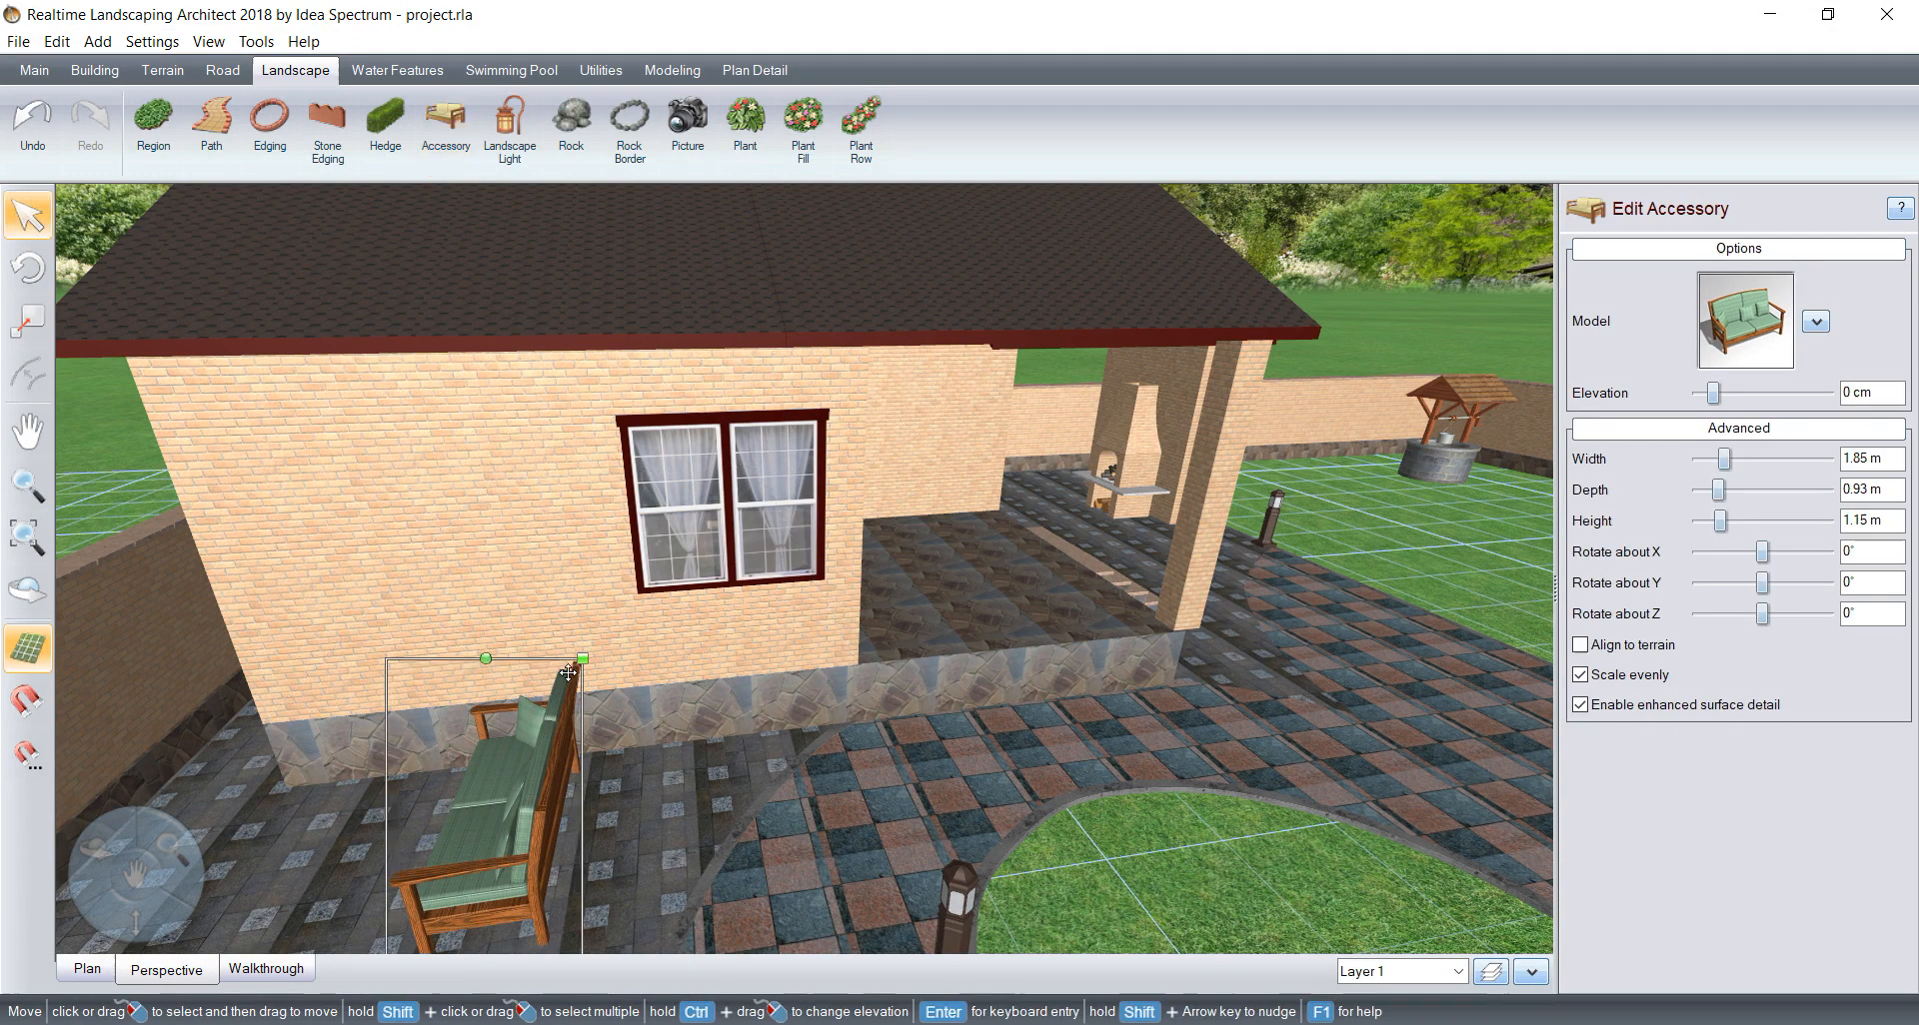
drag(482, 662, 465, 873)
drag(524, 845, 530, 792)
middle_drag(530, 791, 484, 795)
middle_drag(786, 753, 674, 780)
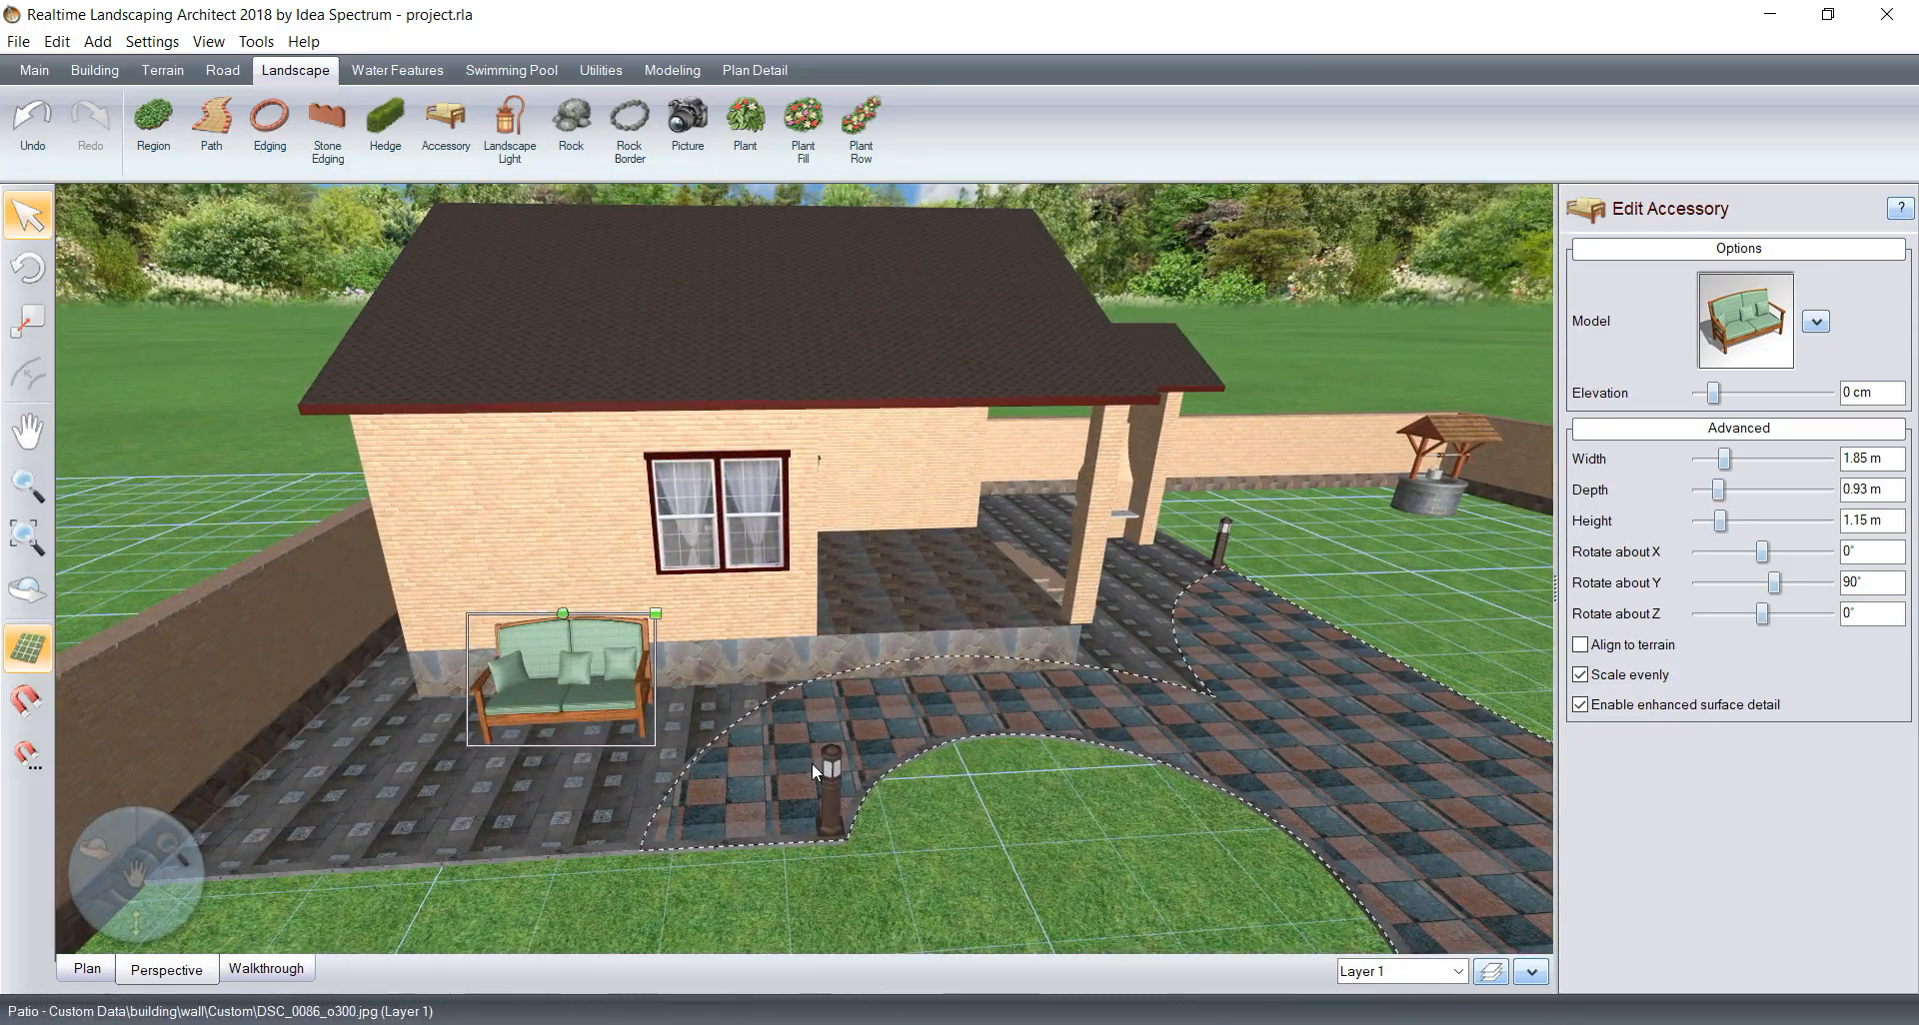
scroll(804, 775, down, 4)
scroll(798, 729, down, 2)
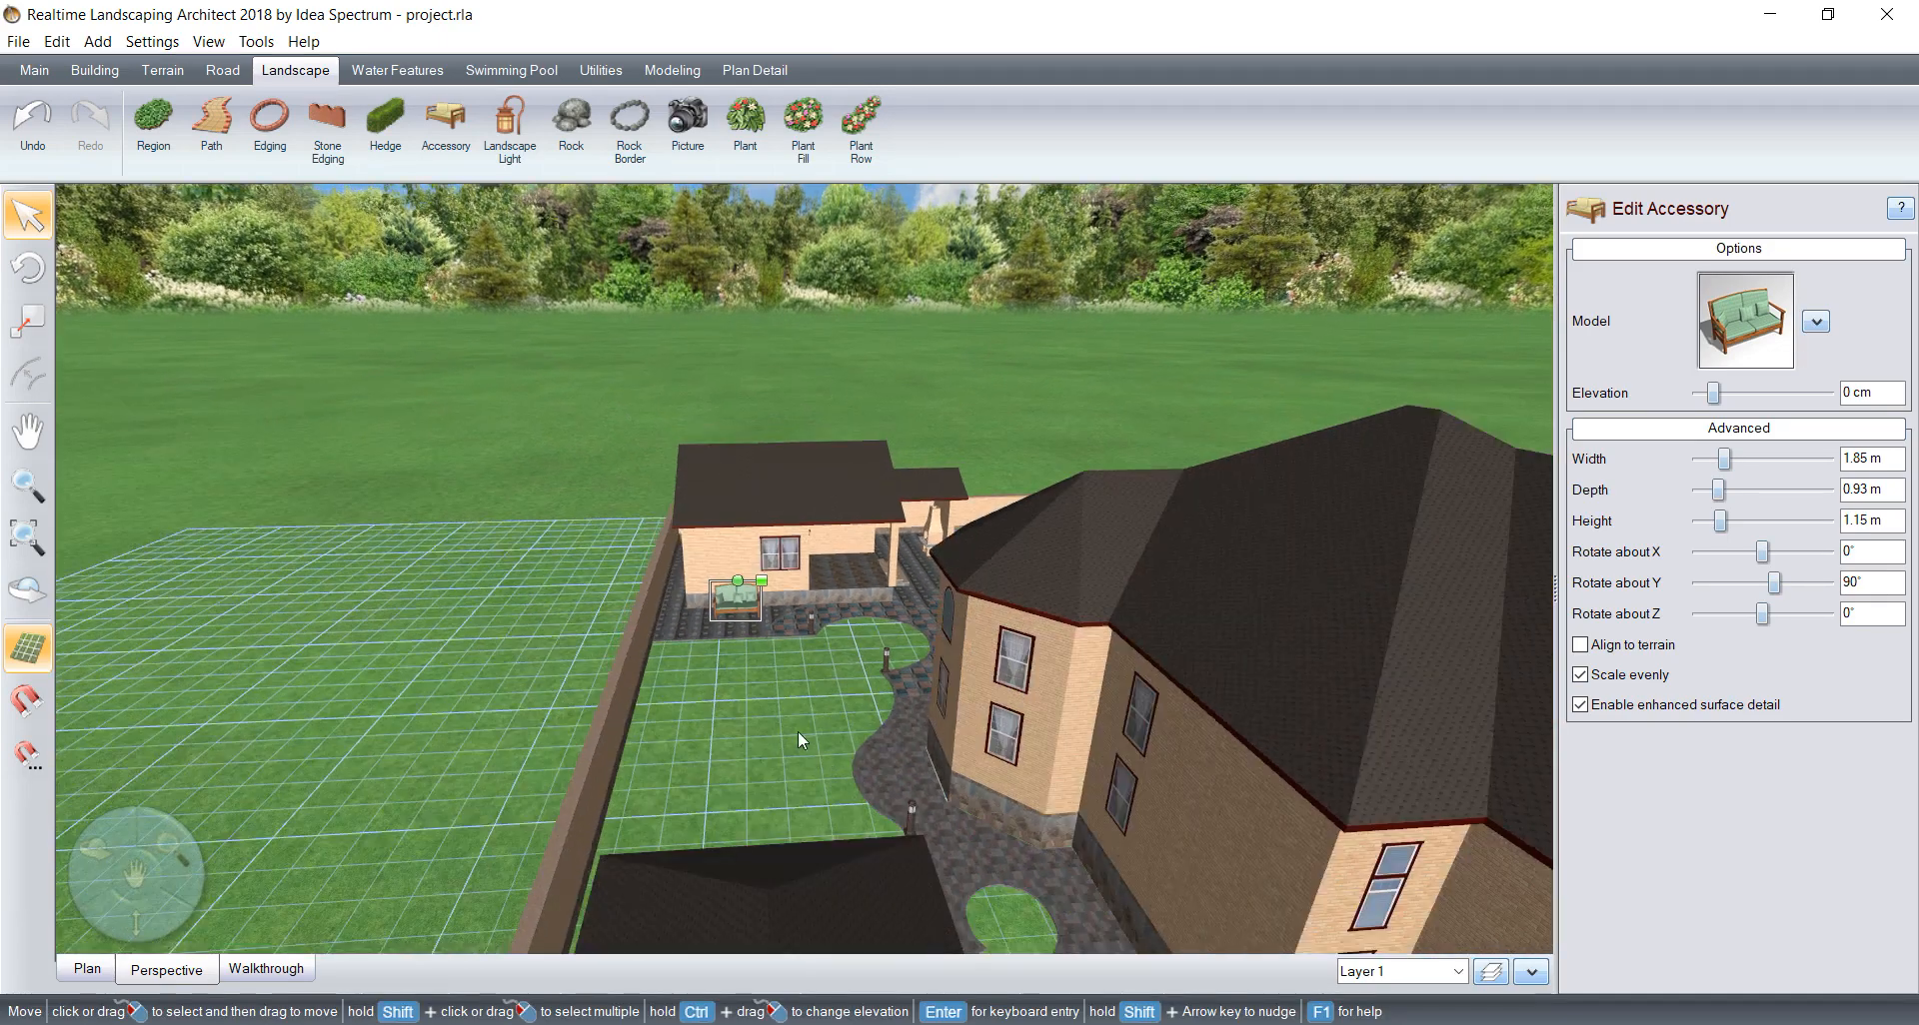
Step: Start adding another accessory for the main house's front and choose the black slatted Bench52 from the furniture models
scroll(497, 425, down, 3)
middle_drag(1023, 789, 762, 689)
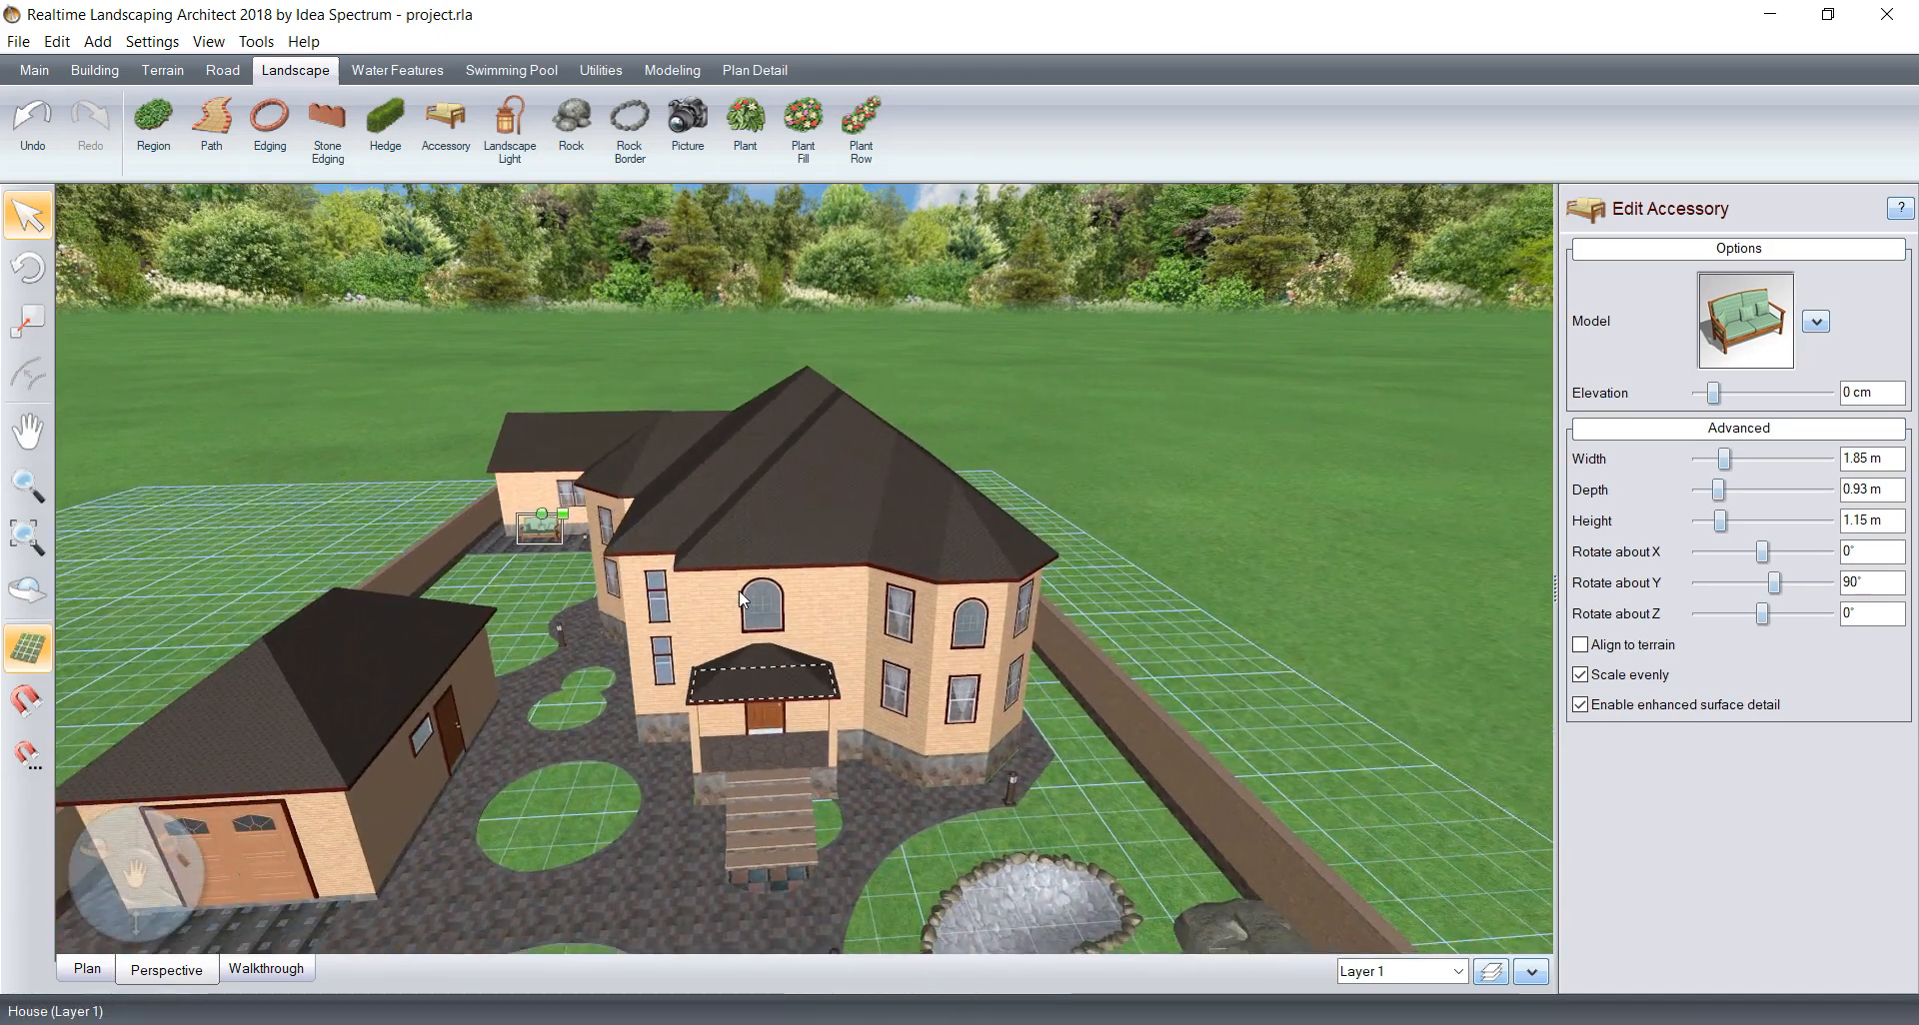
scroll(860, 801, up, 3)
scroll(855, 797, up, 5)
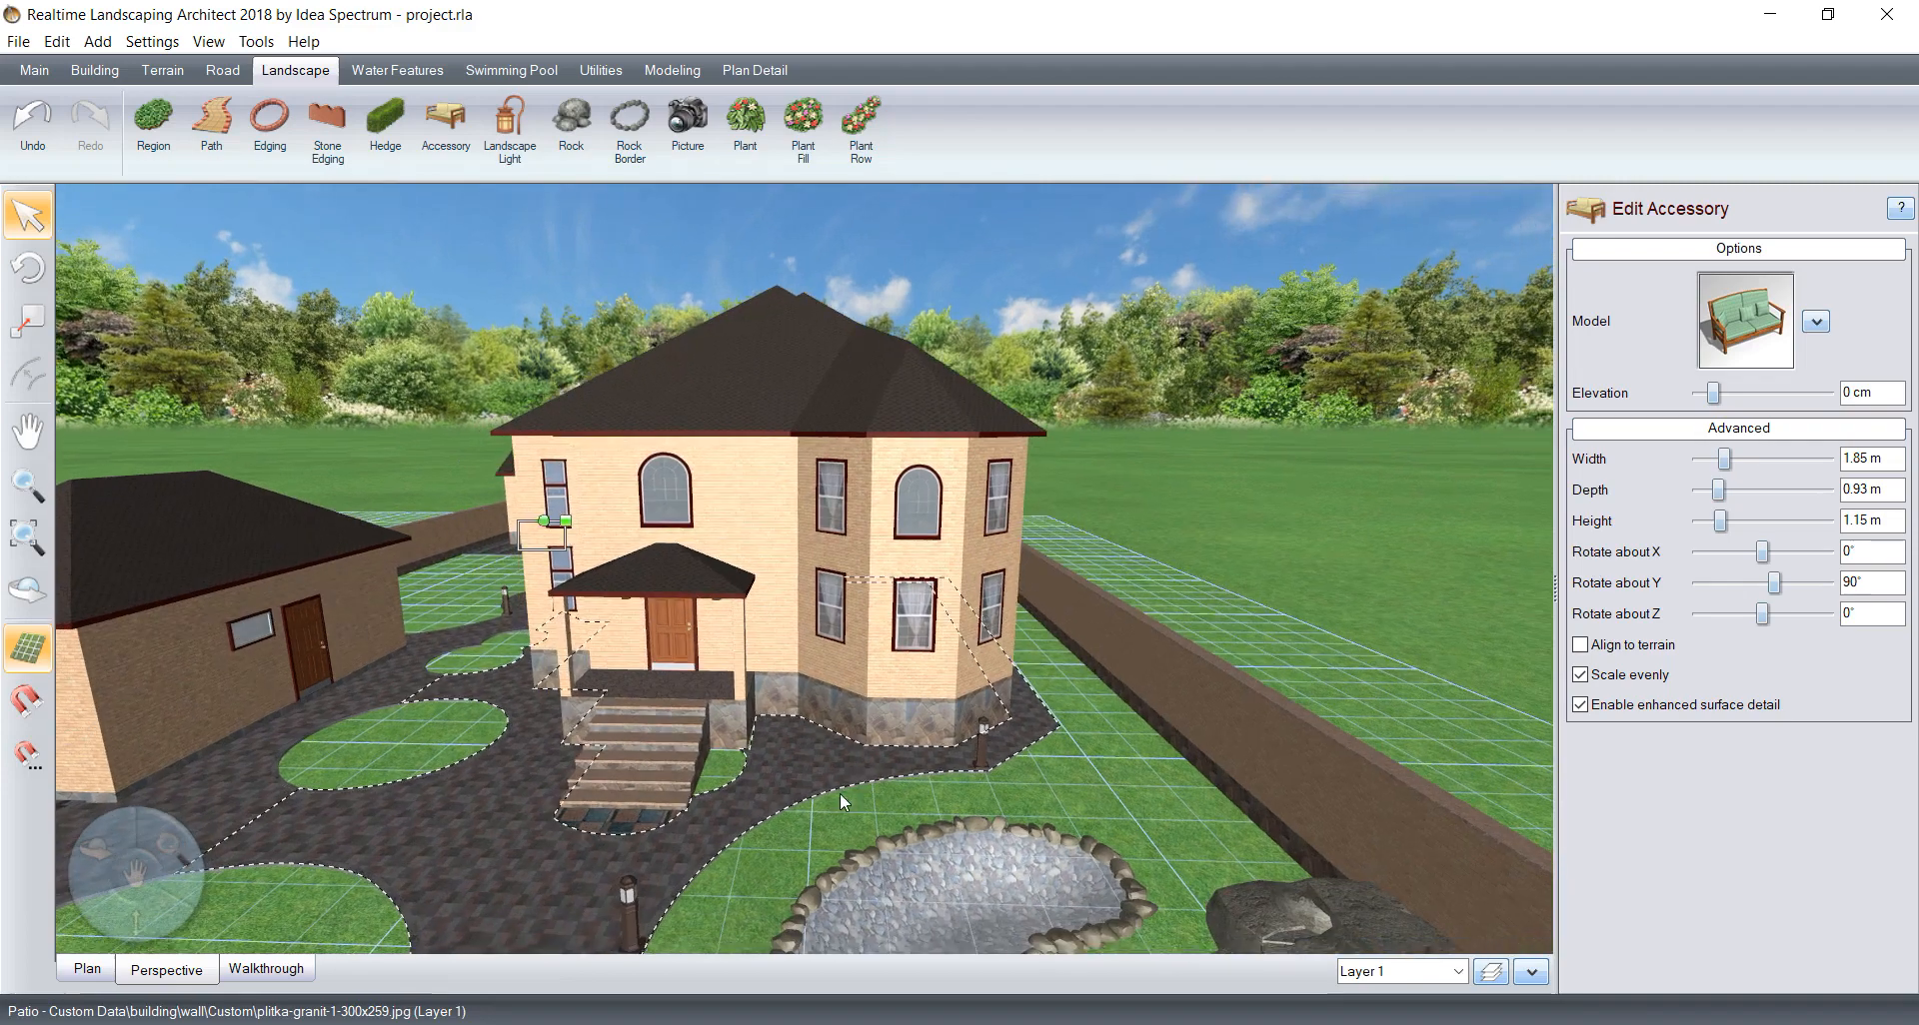
scroll(838, 790, up, 6)
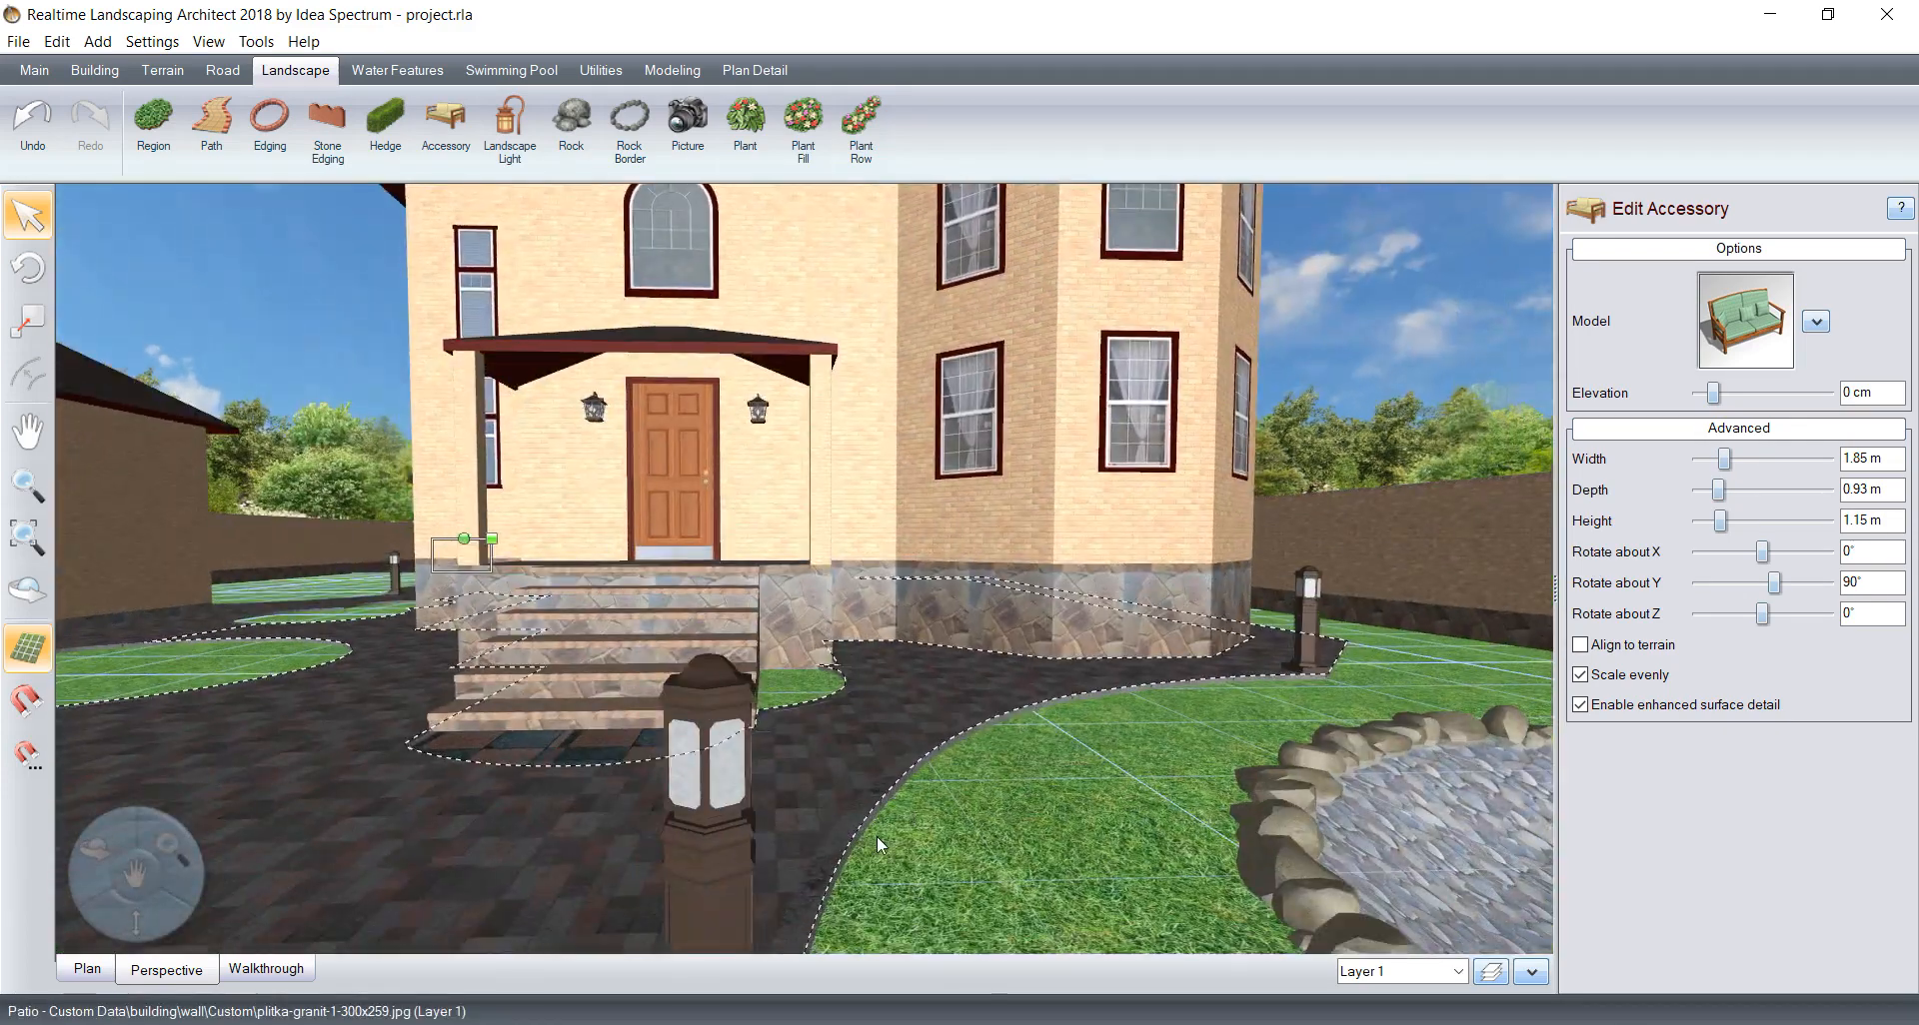
scroll(947, 748, down, 8)
scroll(939, 789, up, 3)
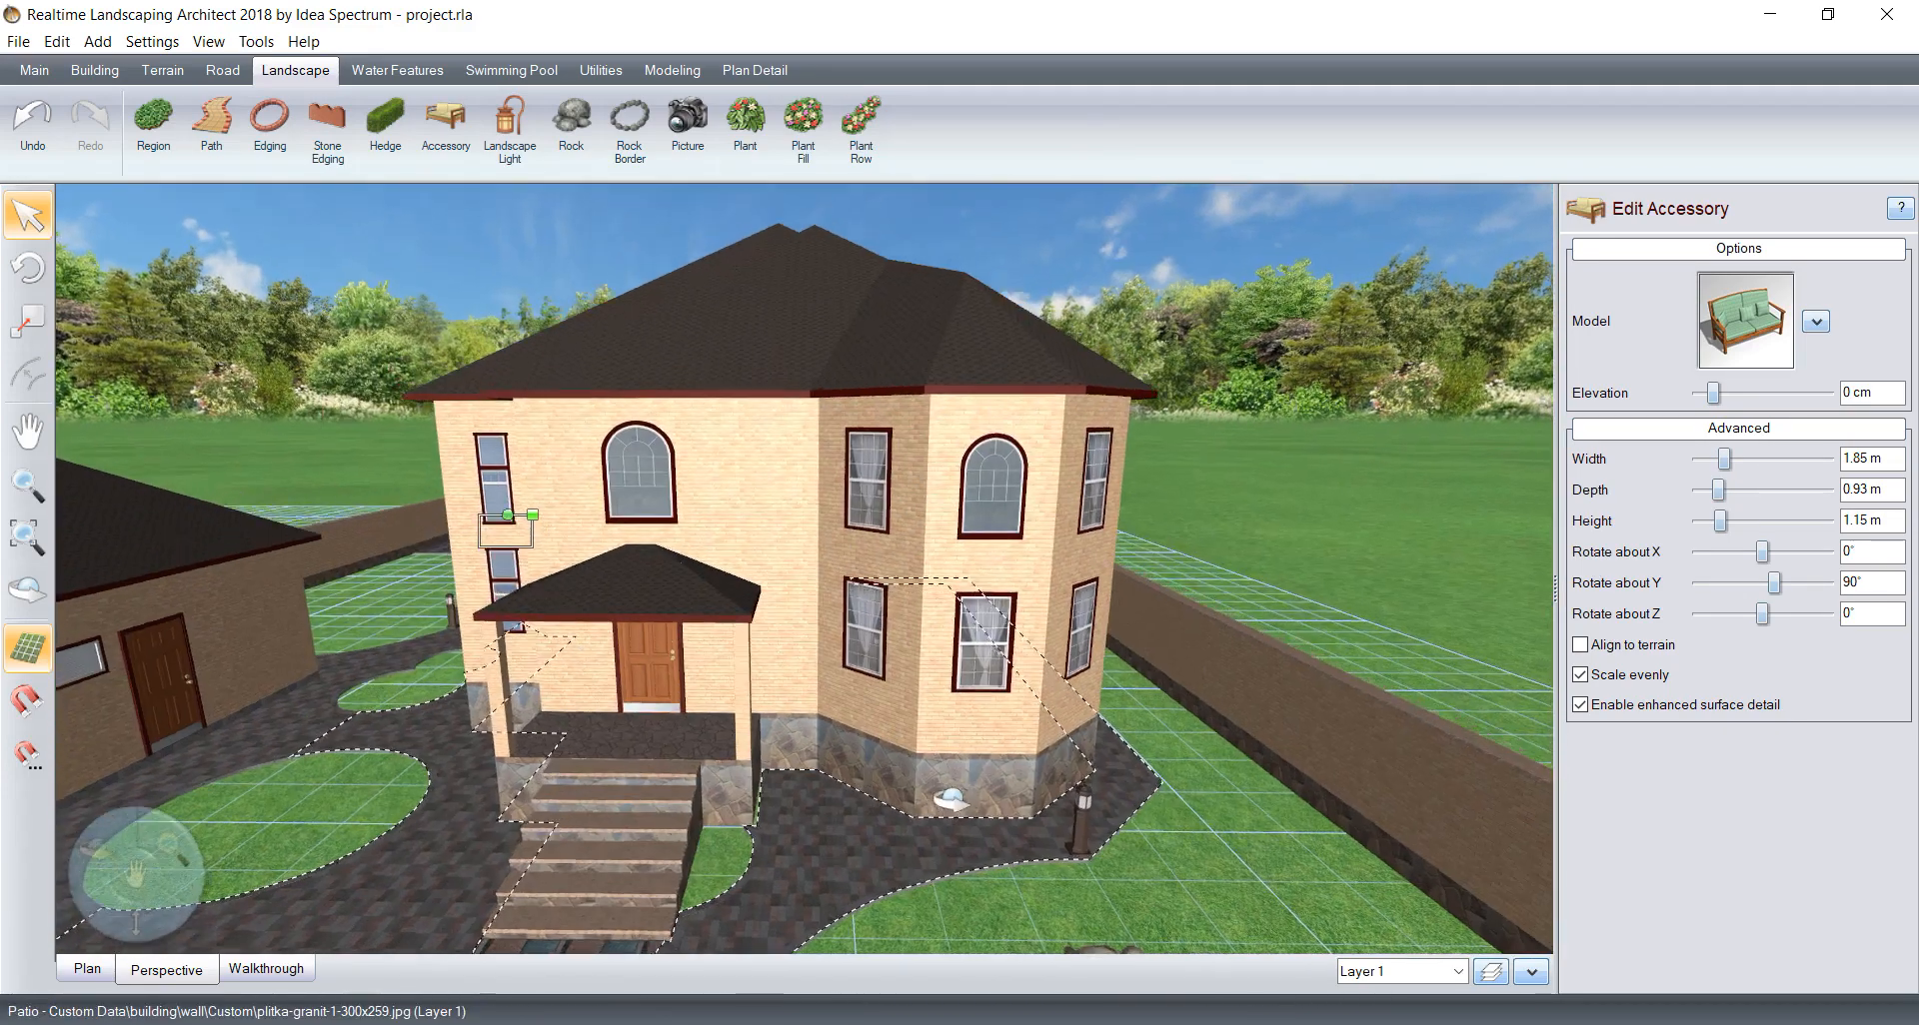
click(466, 147)
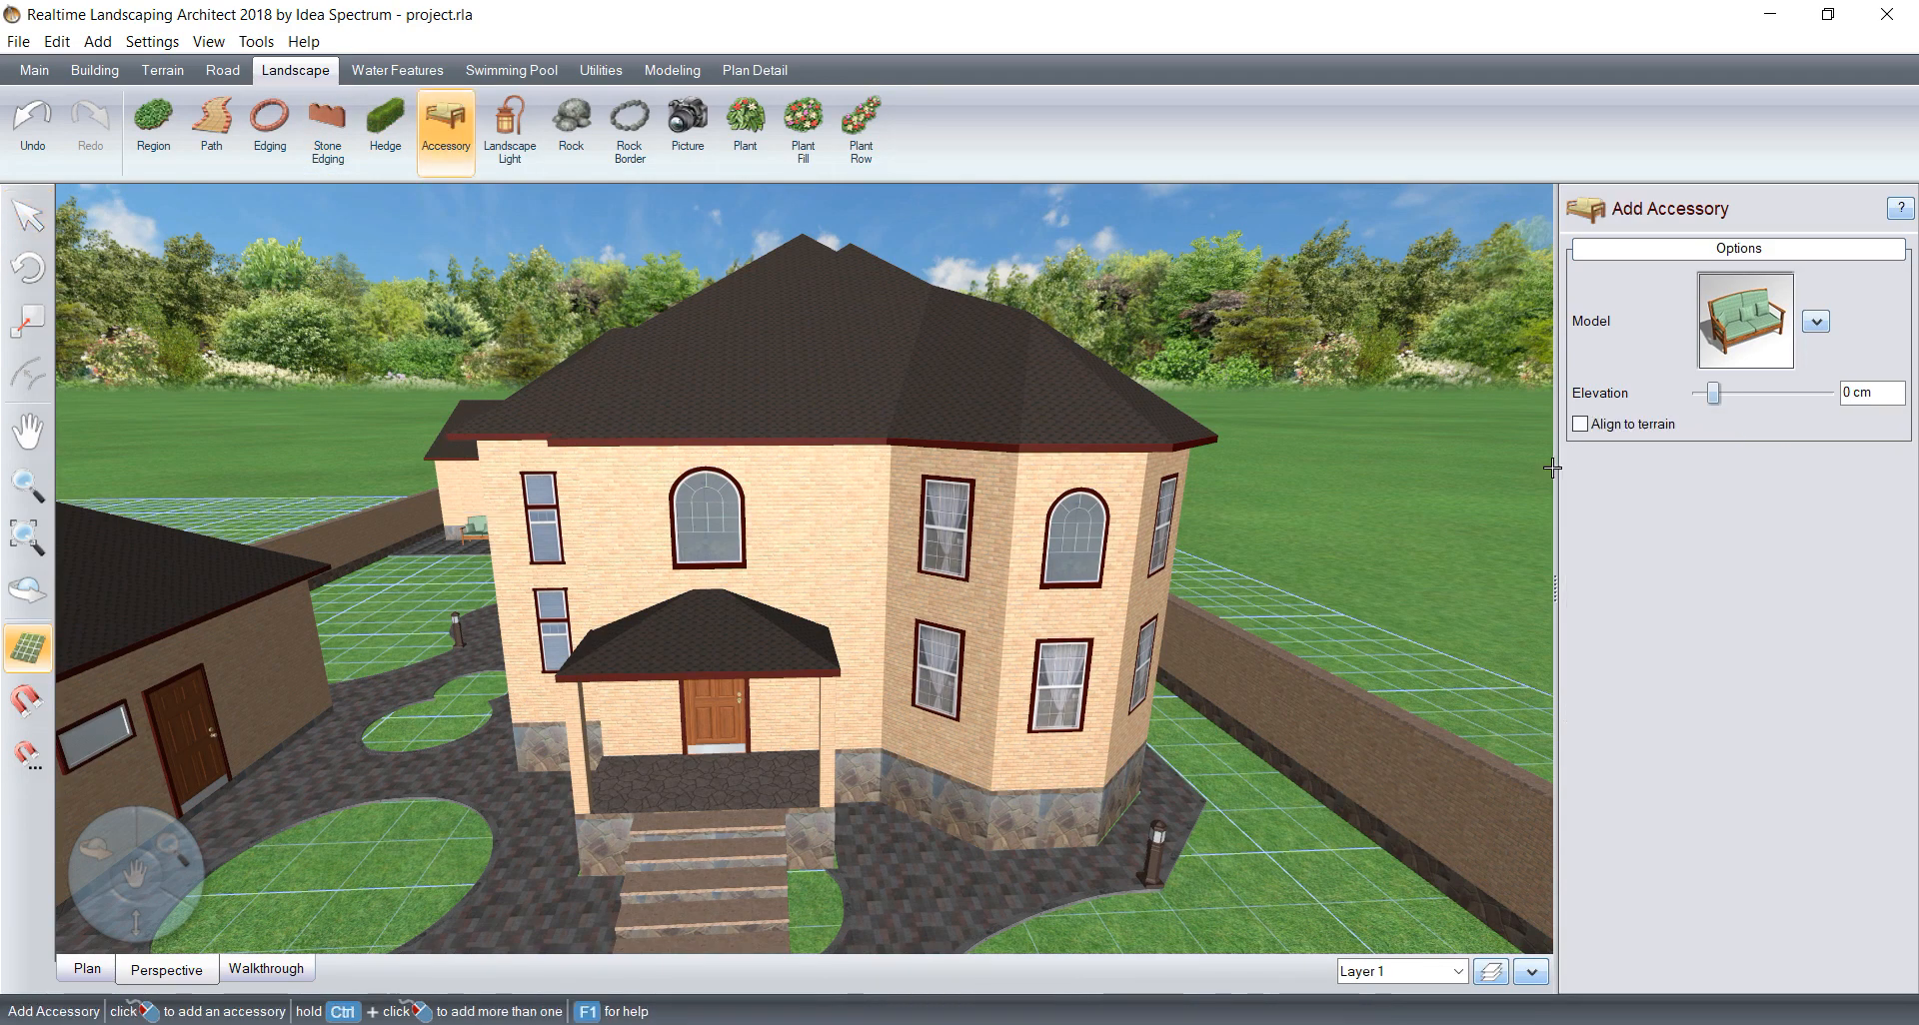
click(1728, 323)
scroll(1319, 390, down, 4)
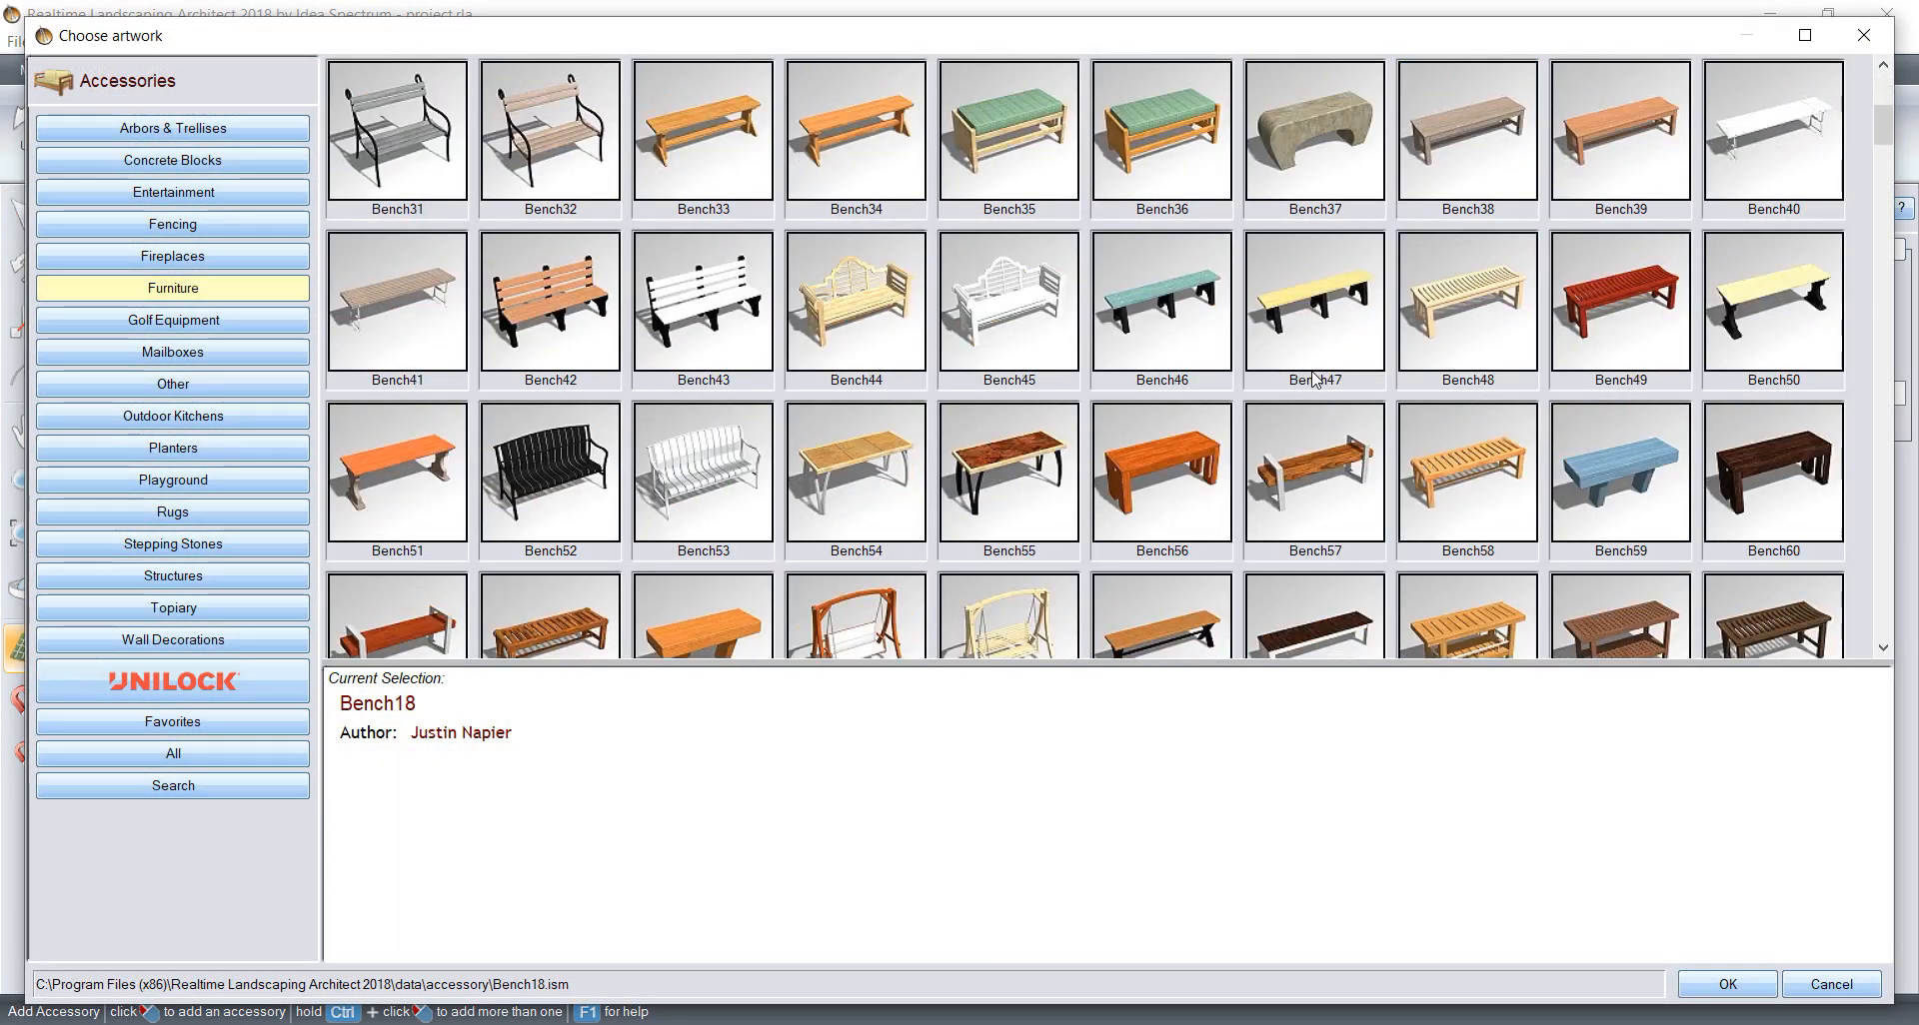
scroll(1315, 376, down, 2)
scroll(847, 422, up, 3)
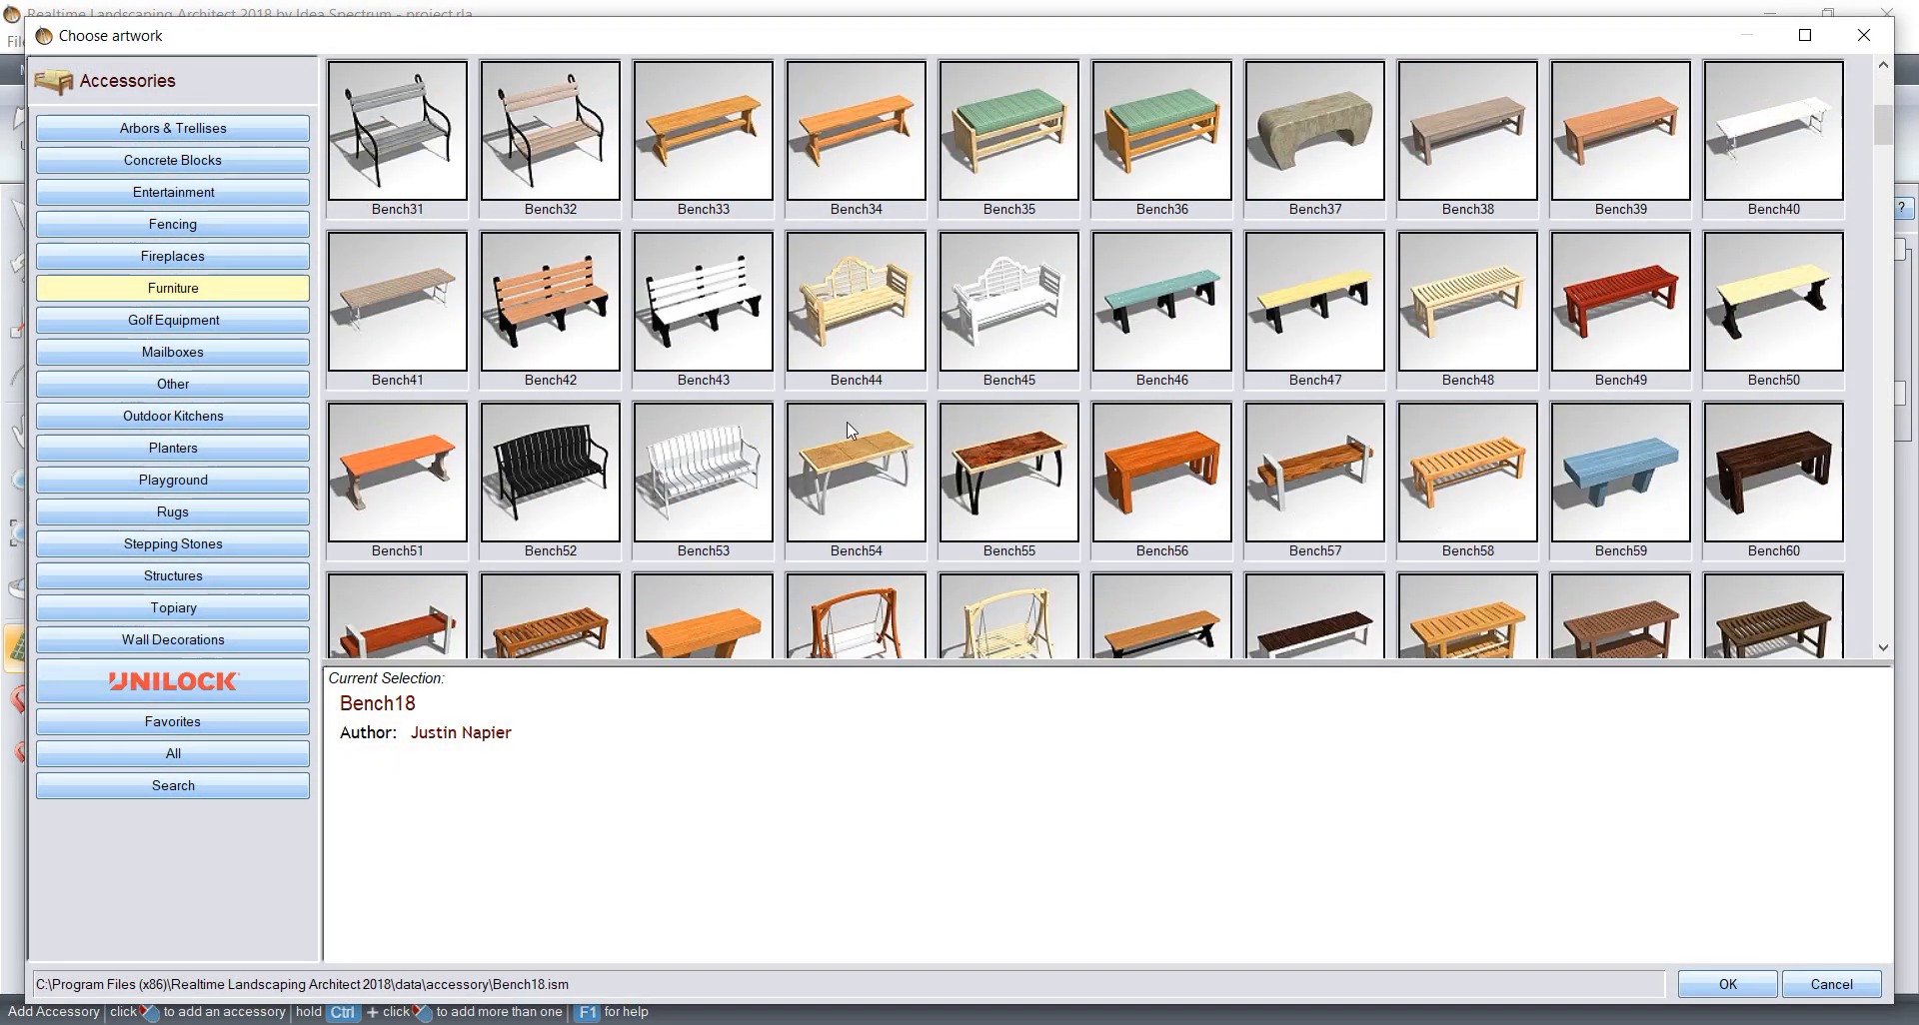
click(544, 486)
click(1696, 991)
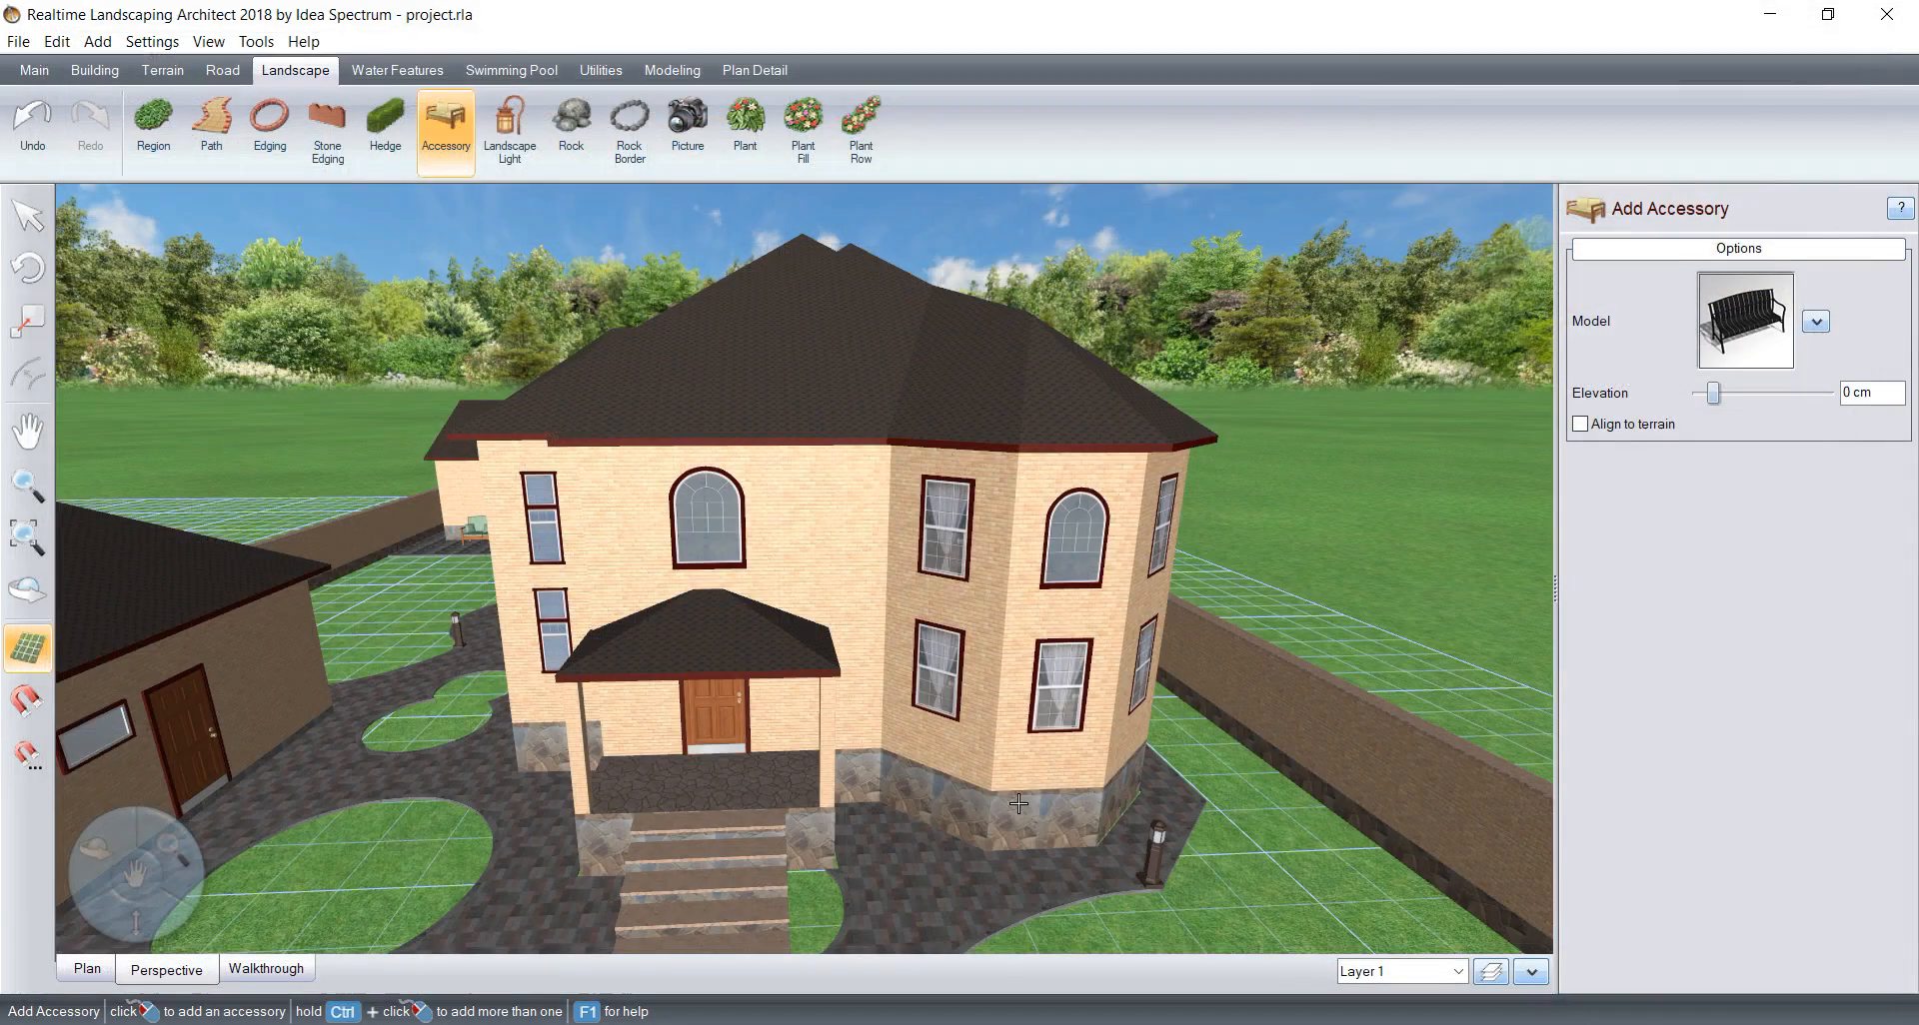
Step: Place the black bench on the paving beside the front steps, rotated 49° about Y with its back to the bay wall
click(940, 771)
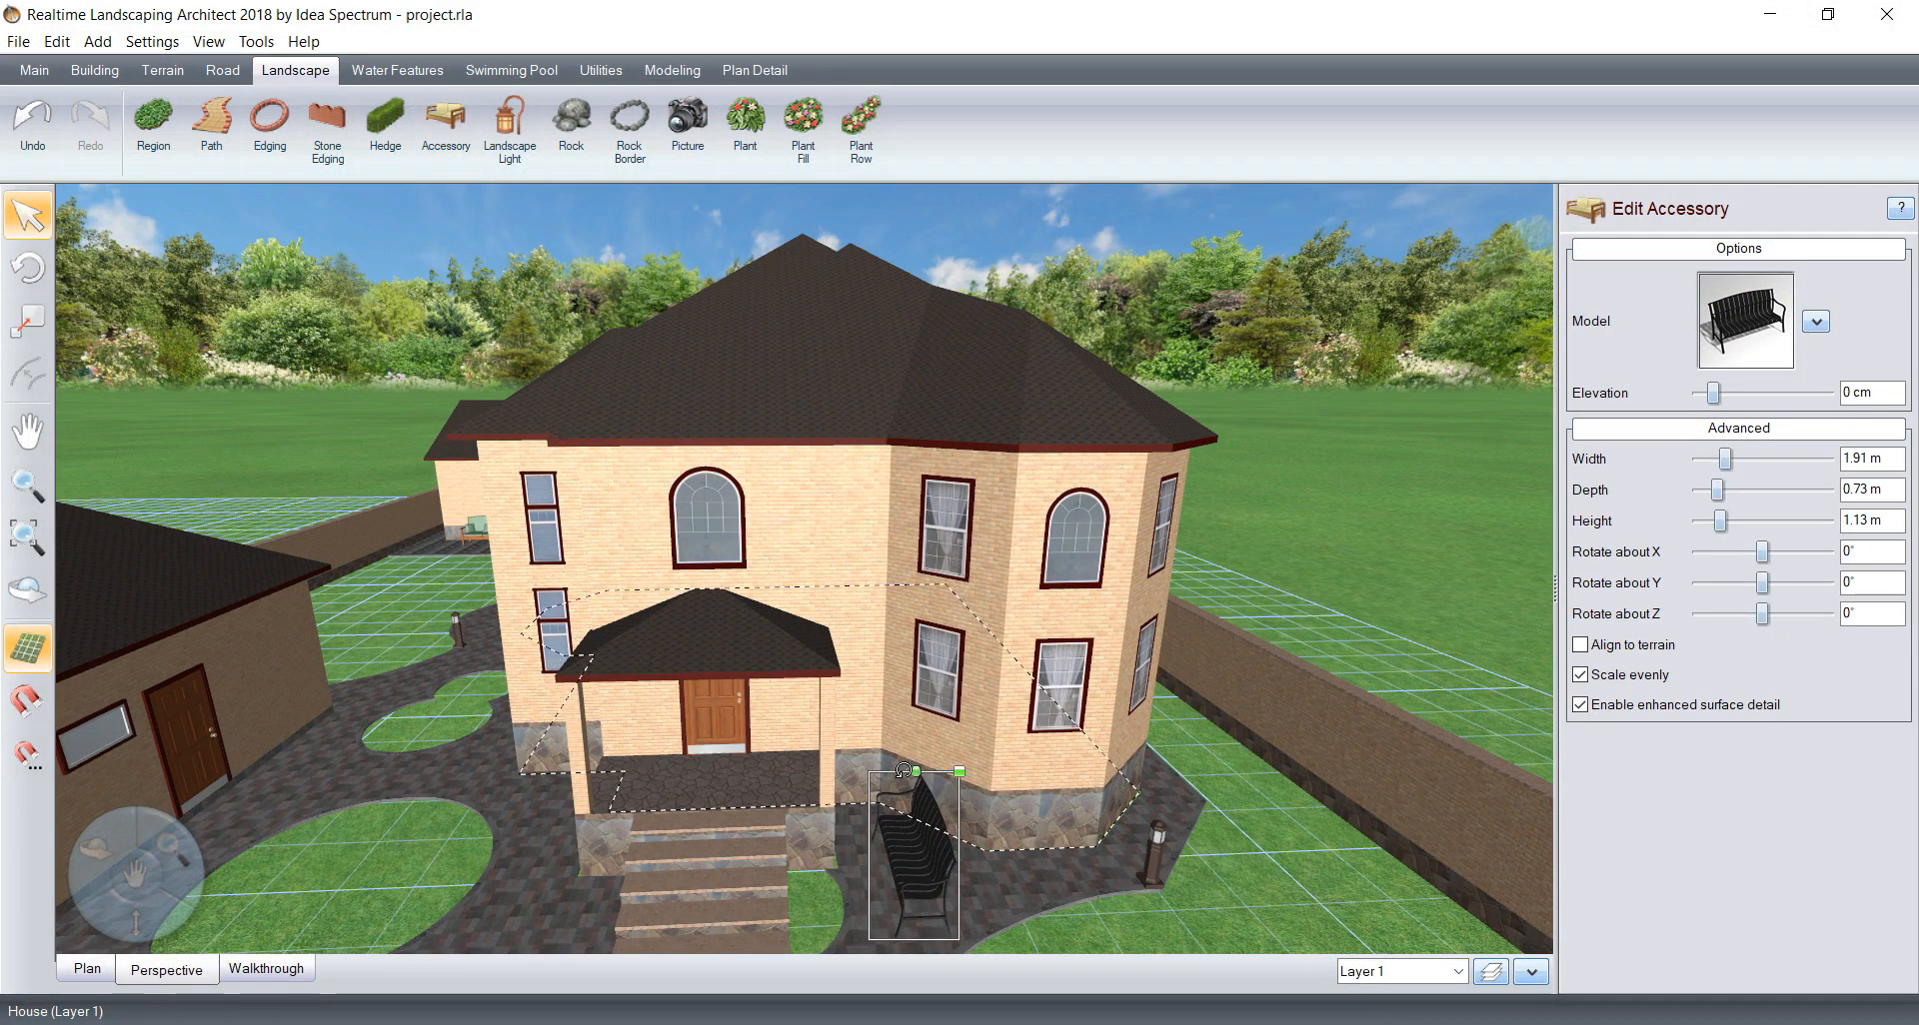
drag(916, 771, 829, 823)
drag(958, 862, 967, 826)
middle_drag(1087, 905, 1075, 855)
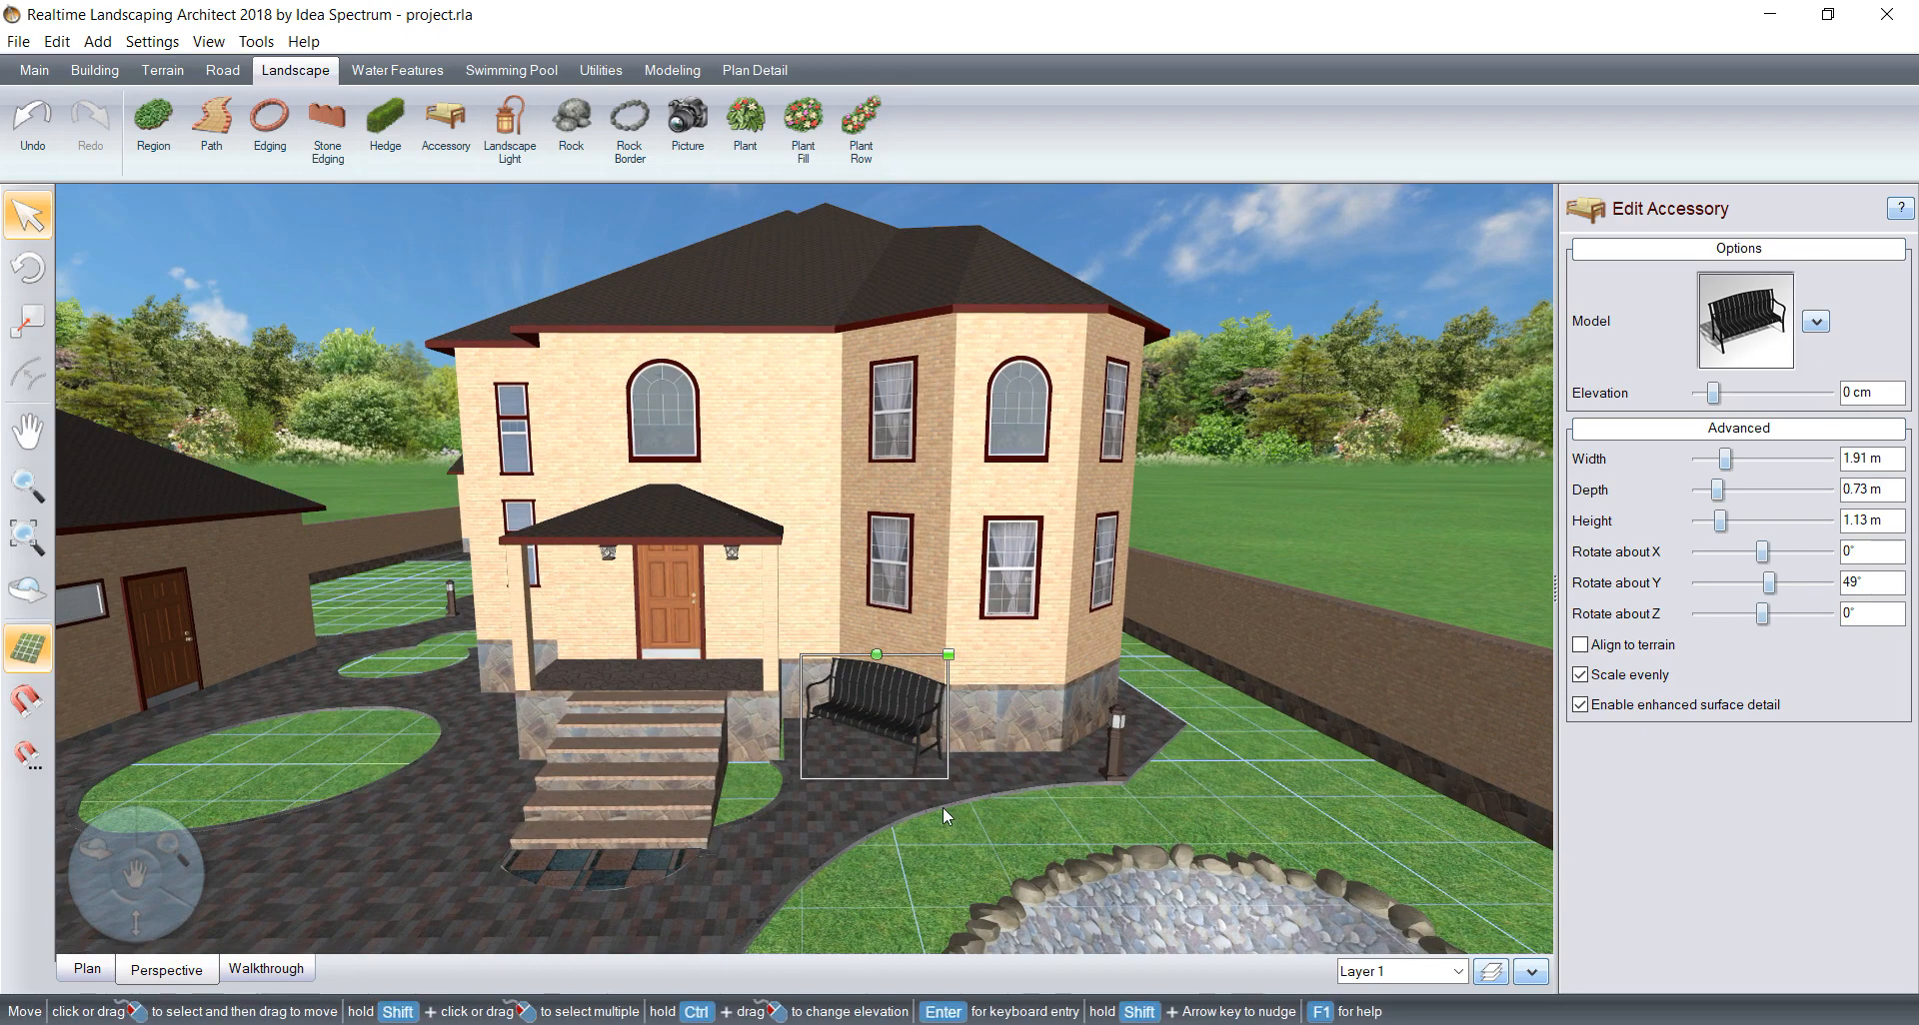
scroll(940, 806, up, 4)
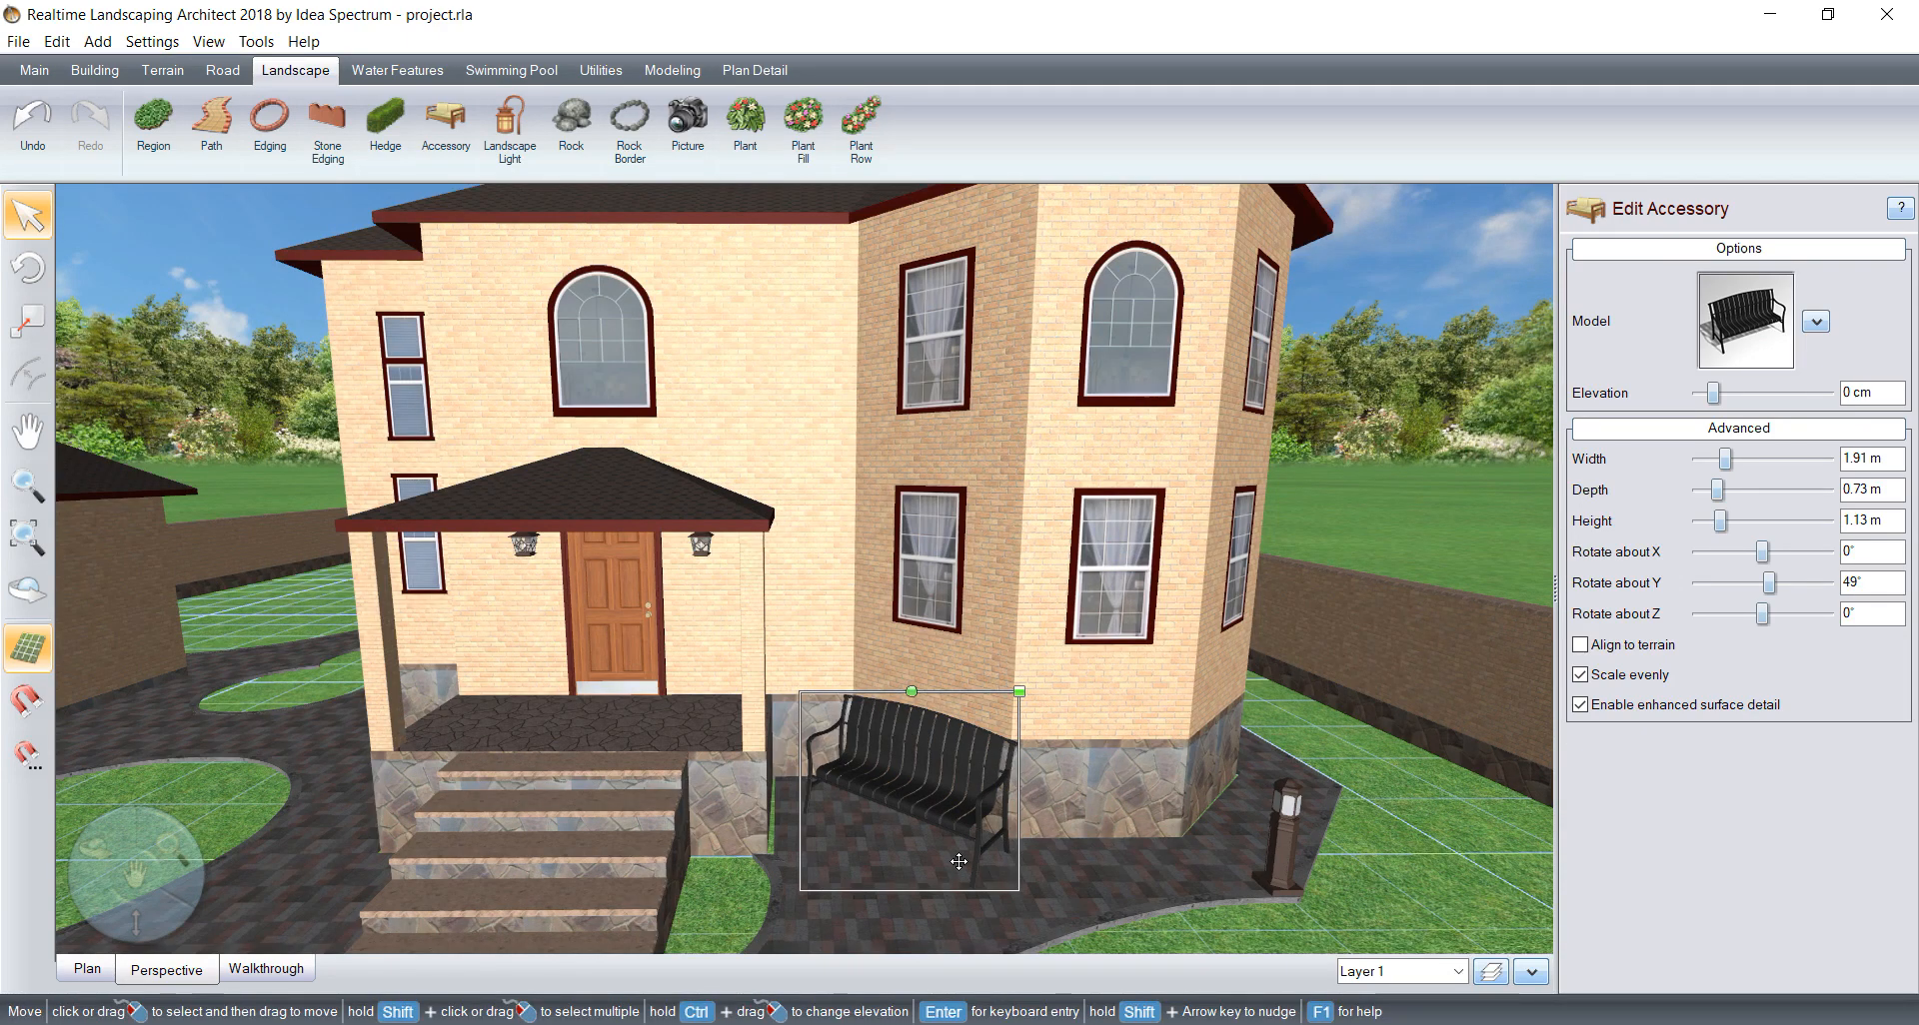
mouse_move(1194, 855)
right_down()
mouse_move(845, 899)
mouse_move(1175, 866)
mouse_move(1183, 850)
right_up()
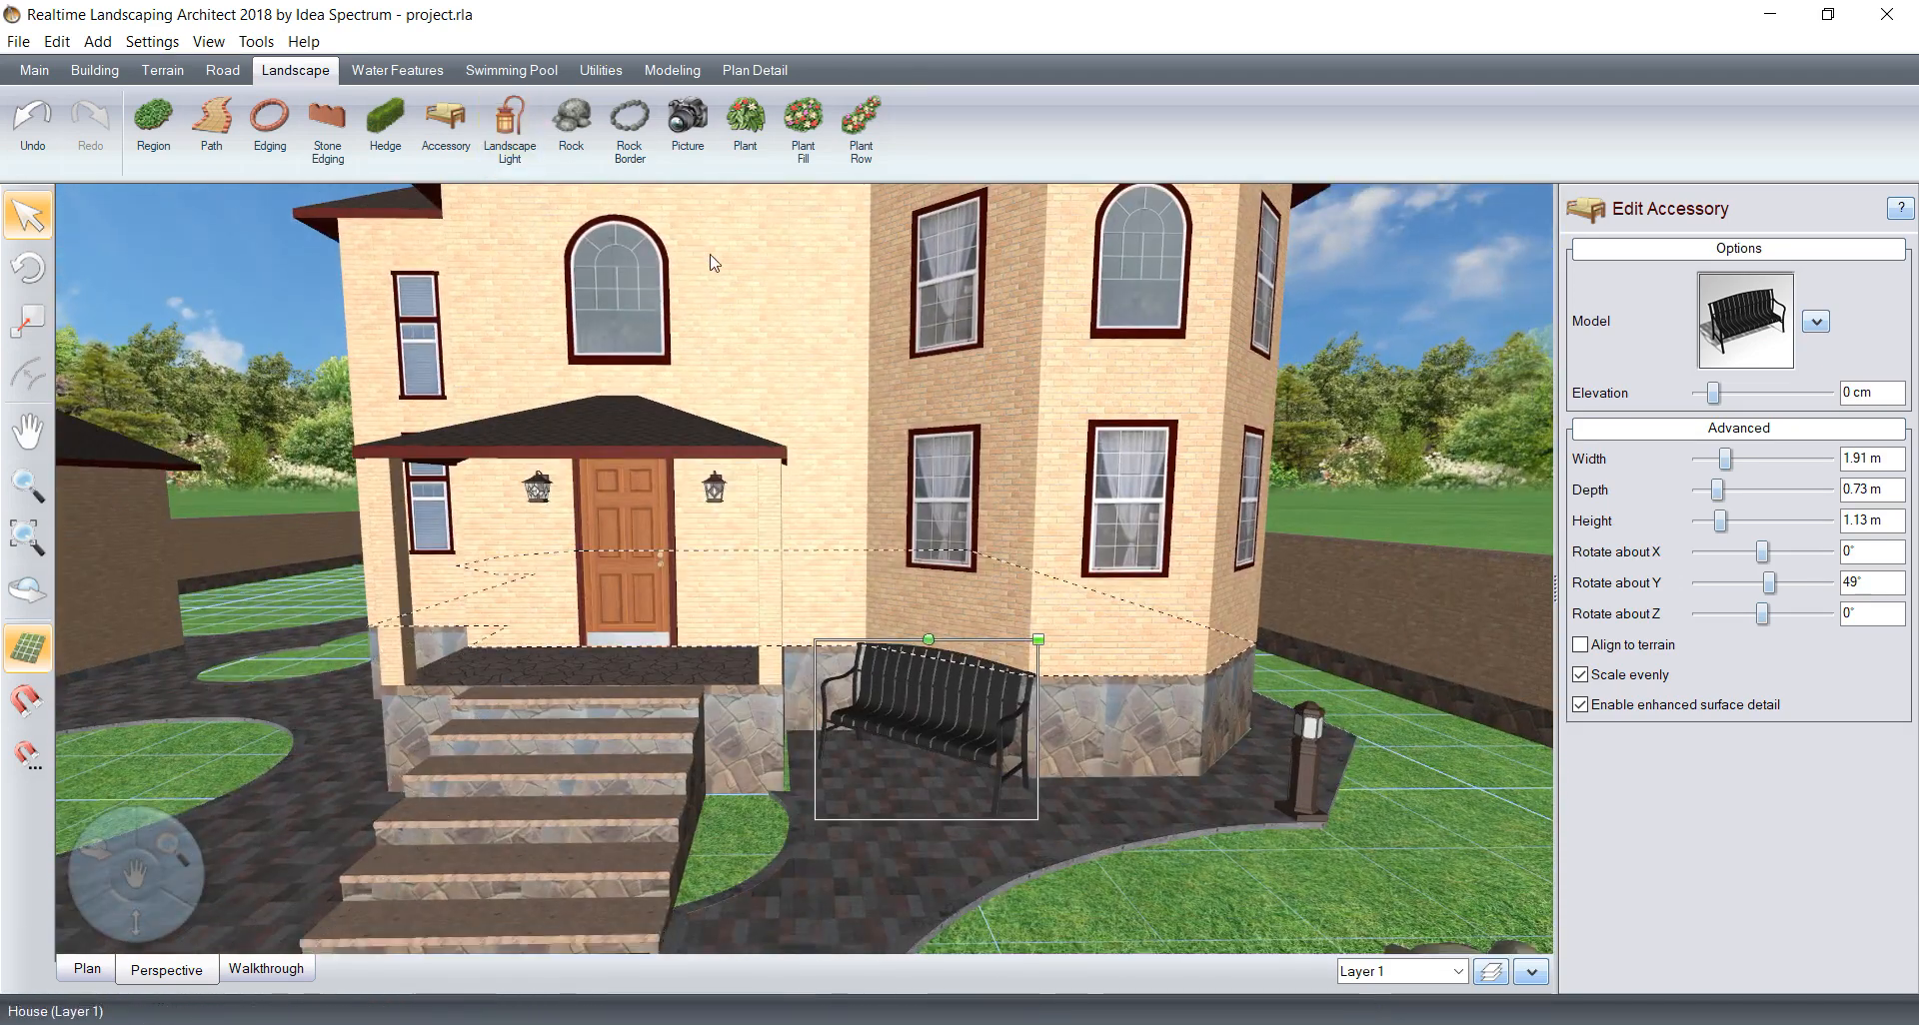
Step: Add the Man2 character on the paving in front of the black bench, turned to face away from the house
click(688, 74)
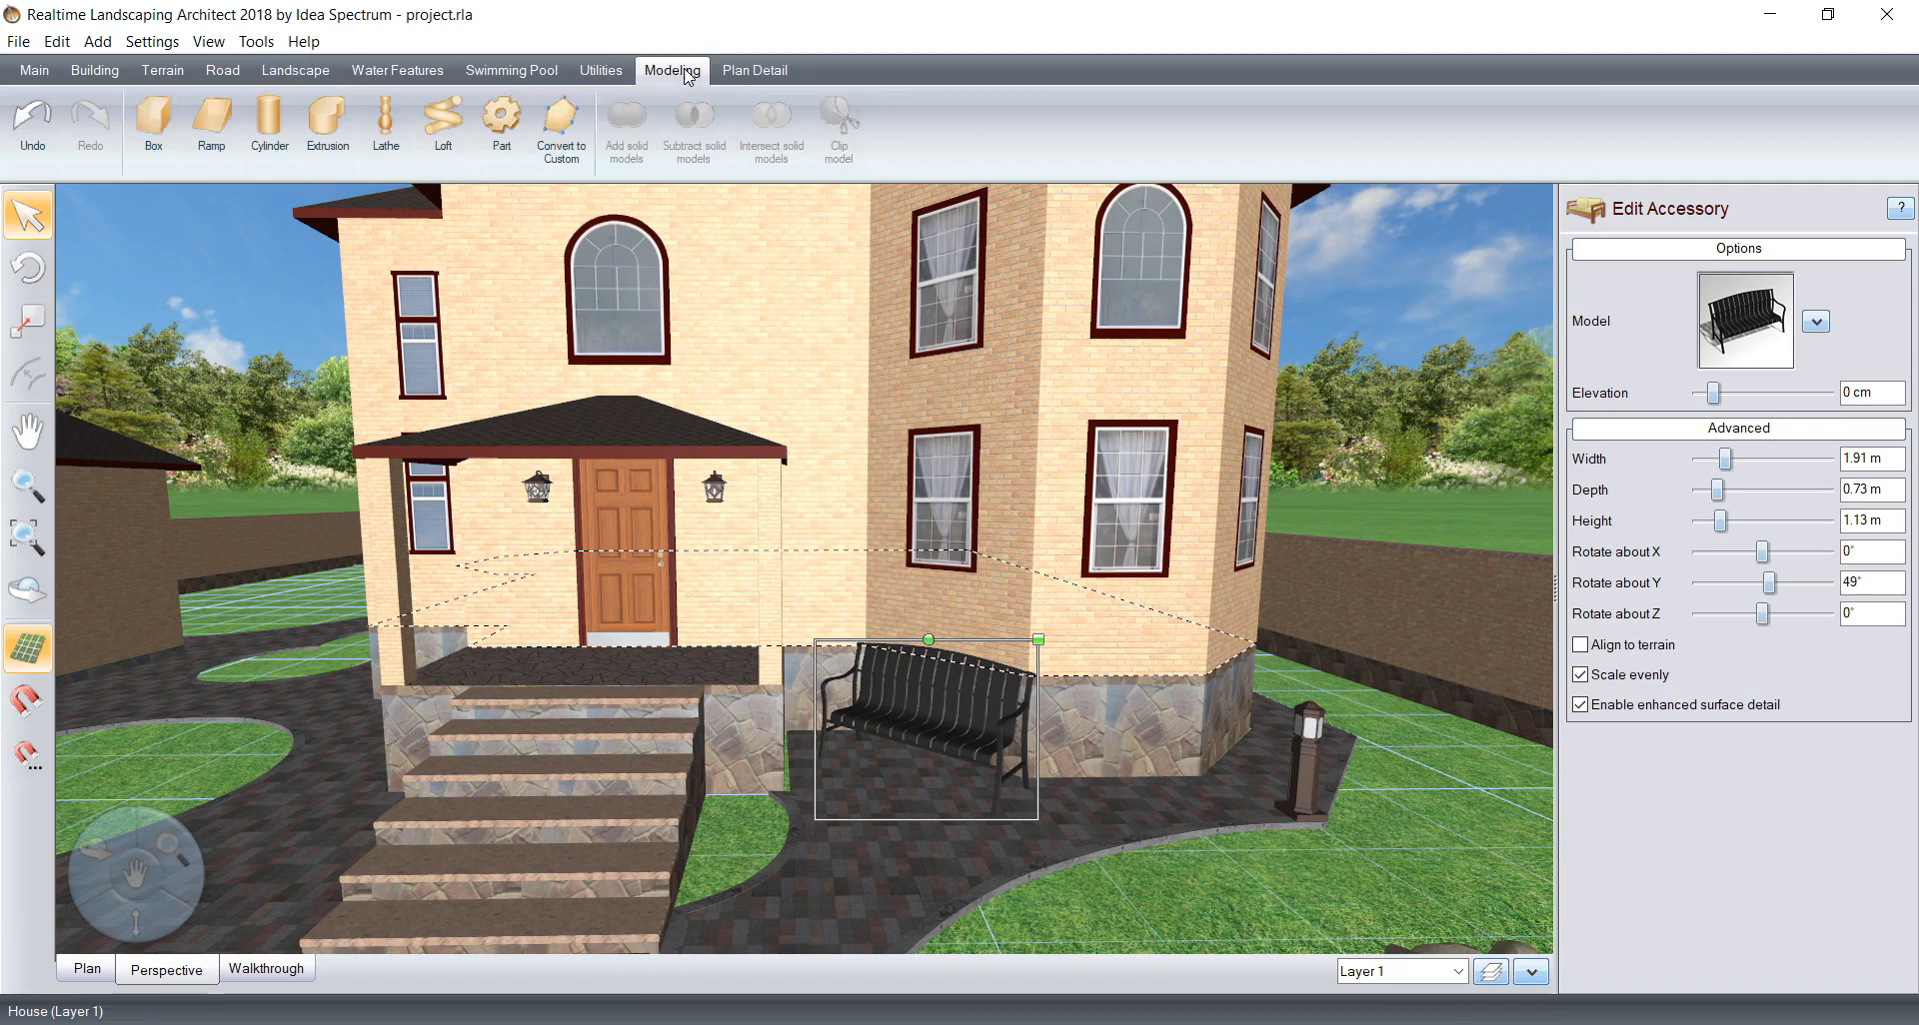
click(605, 72)
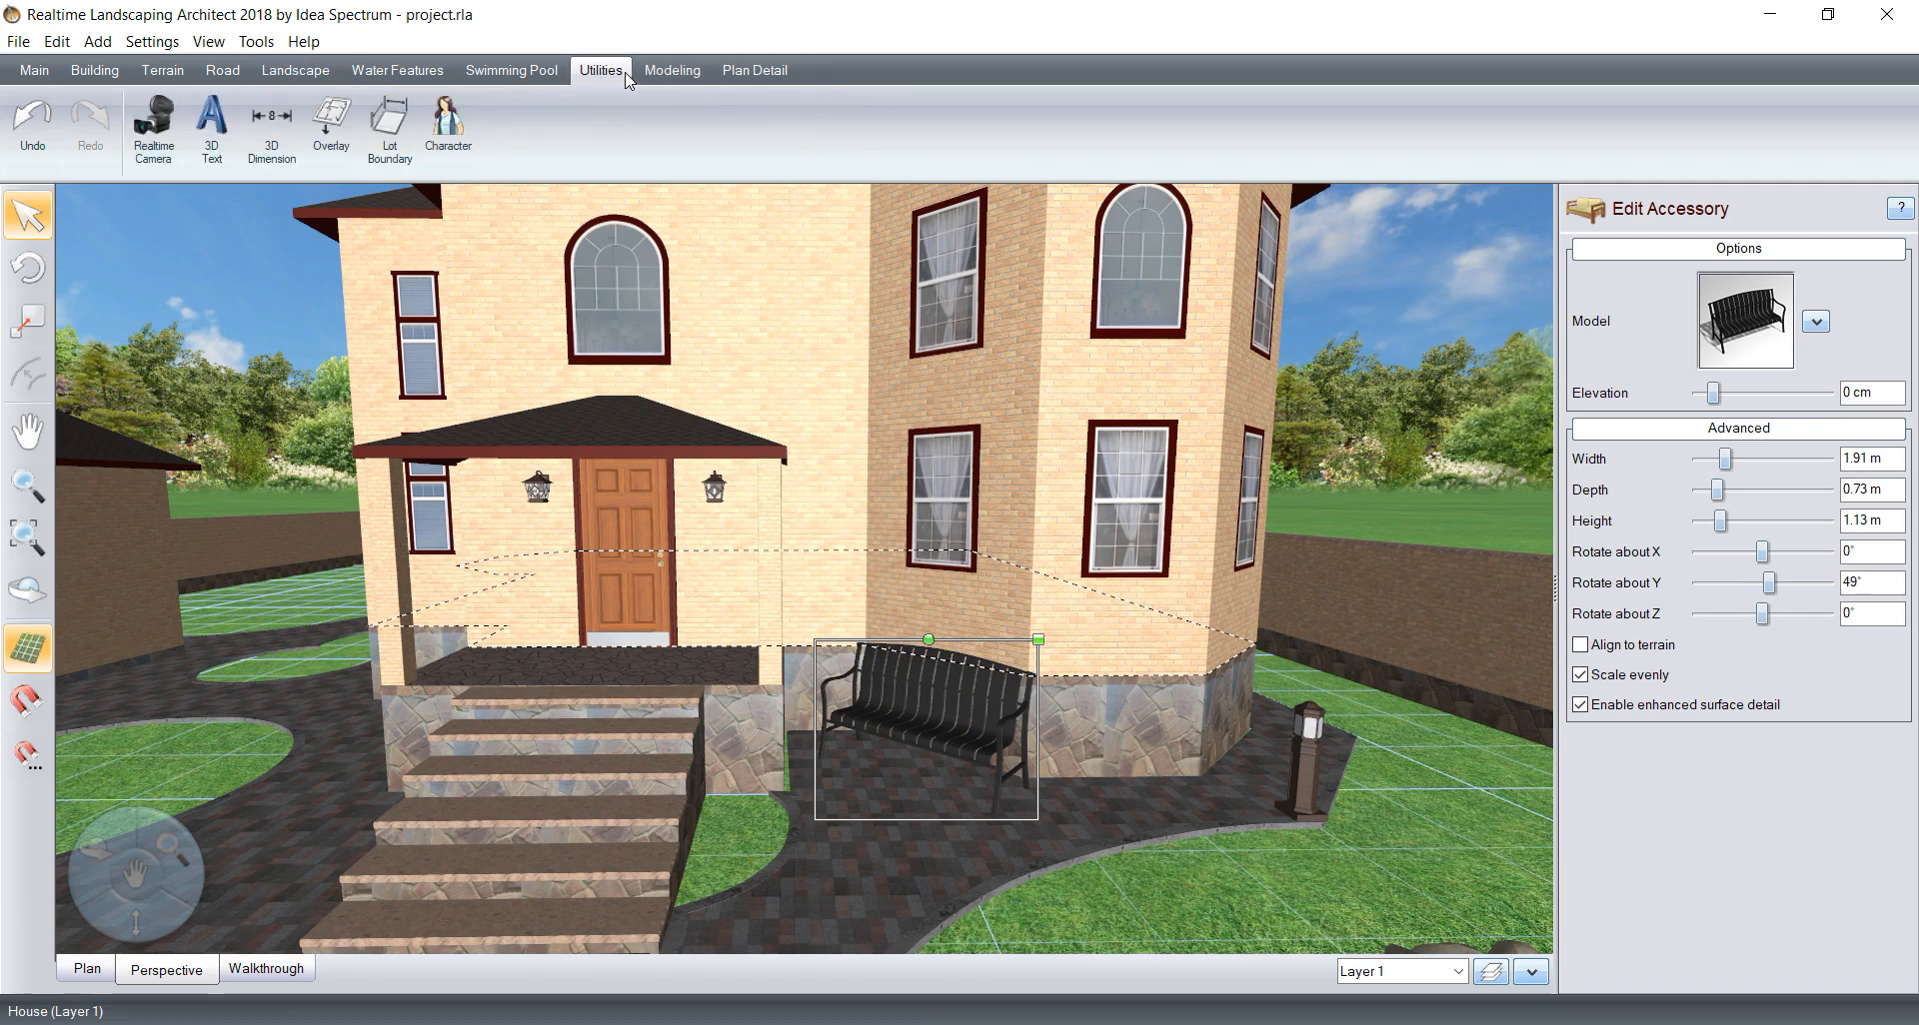
click(444, 130)
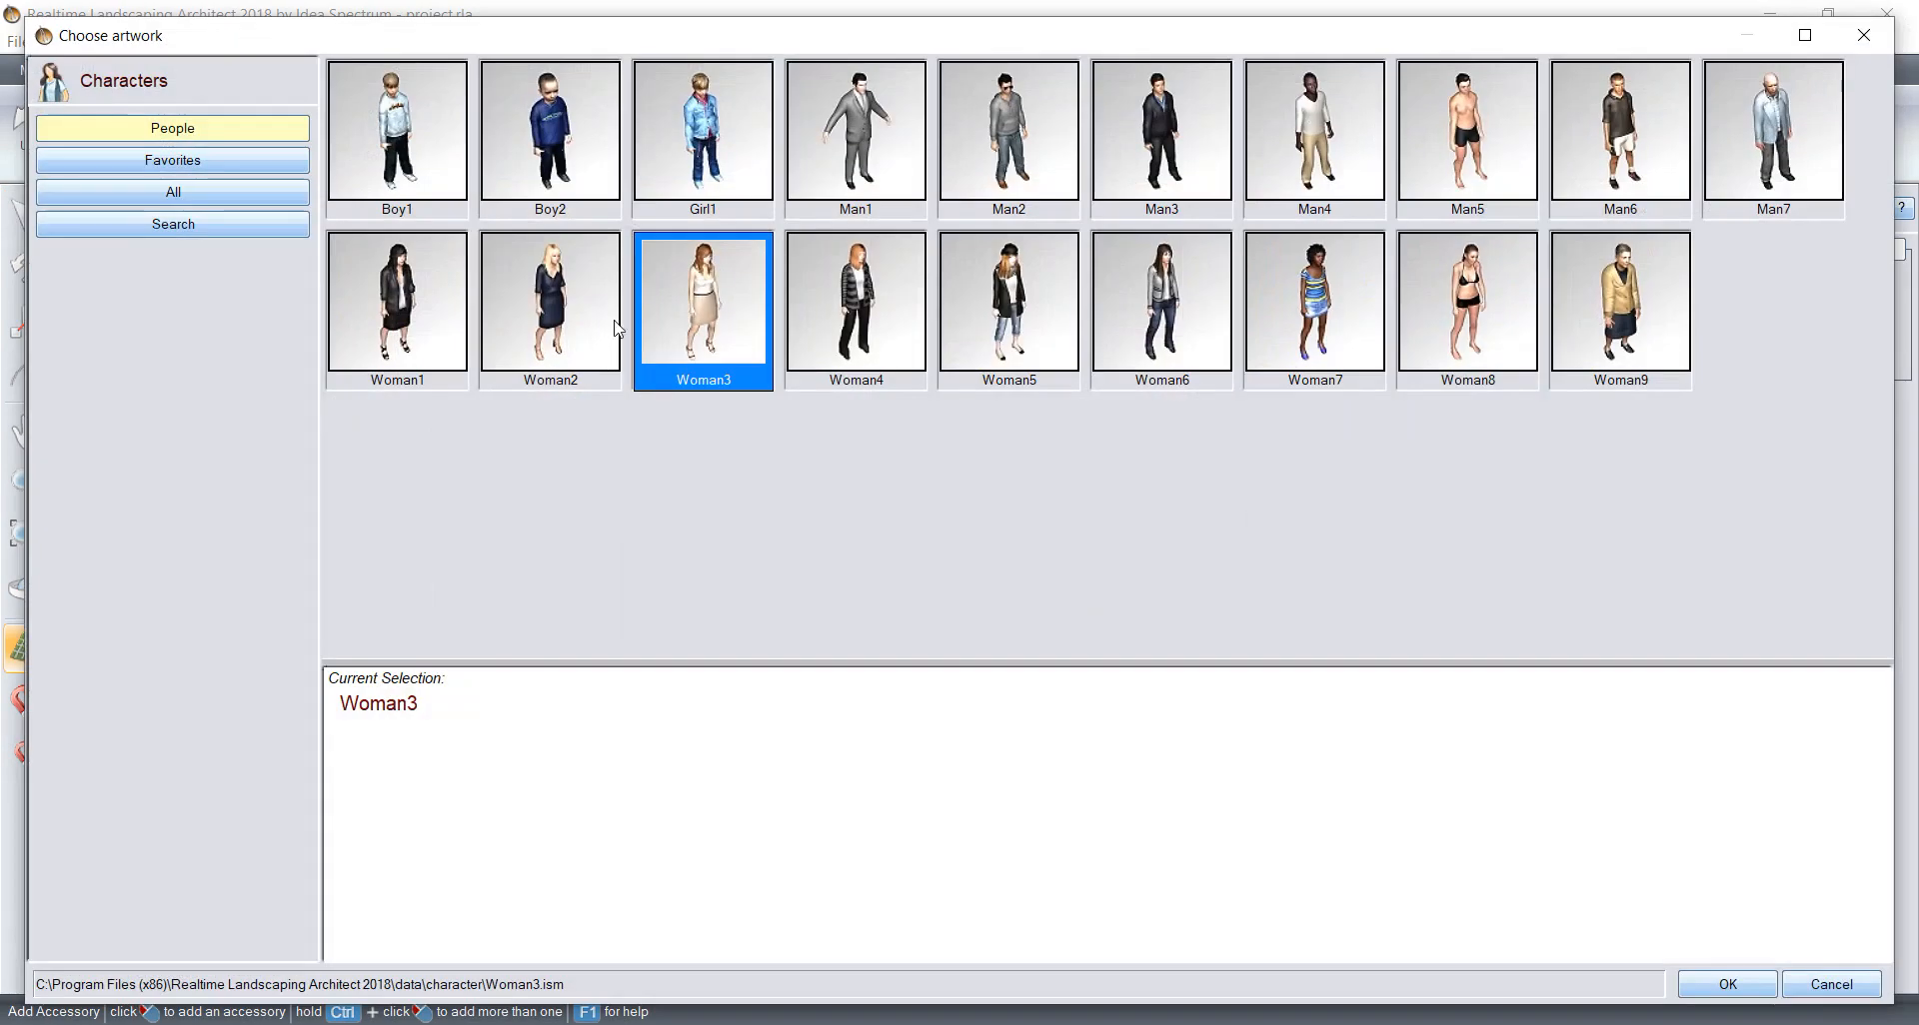
click(1012, 140)
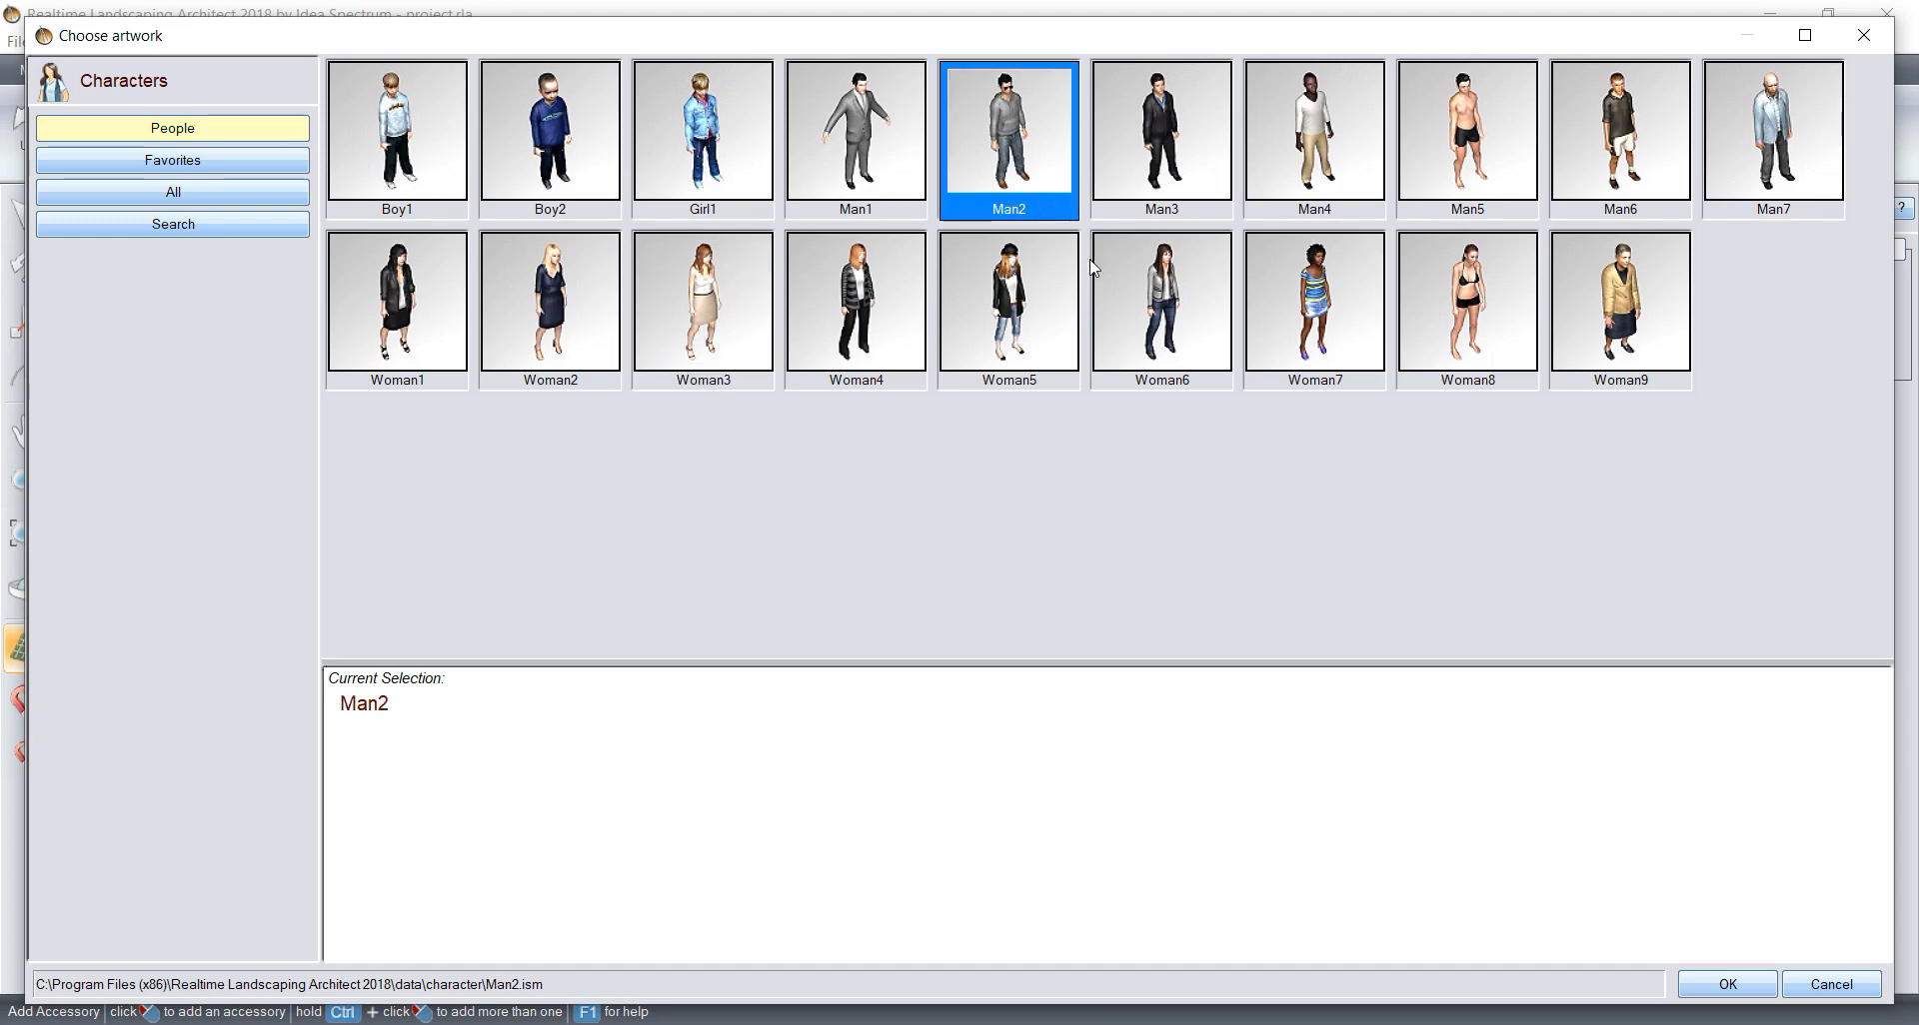
click(1726, 985)
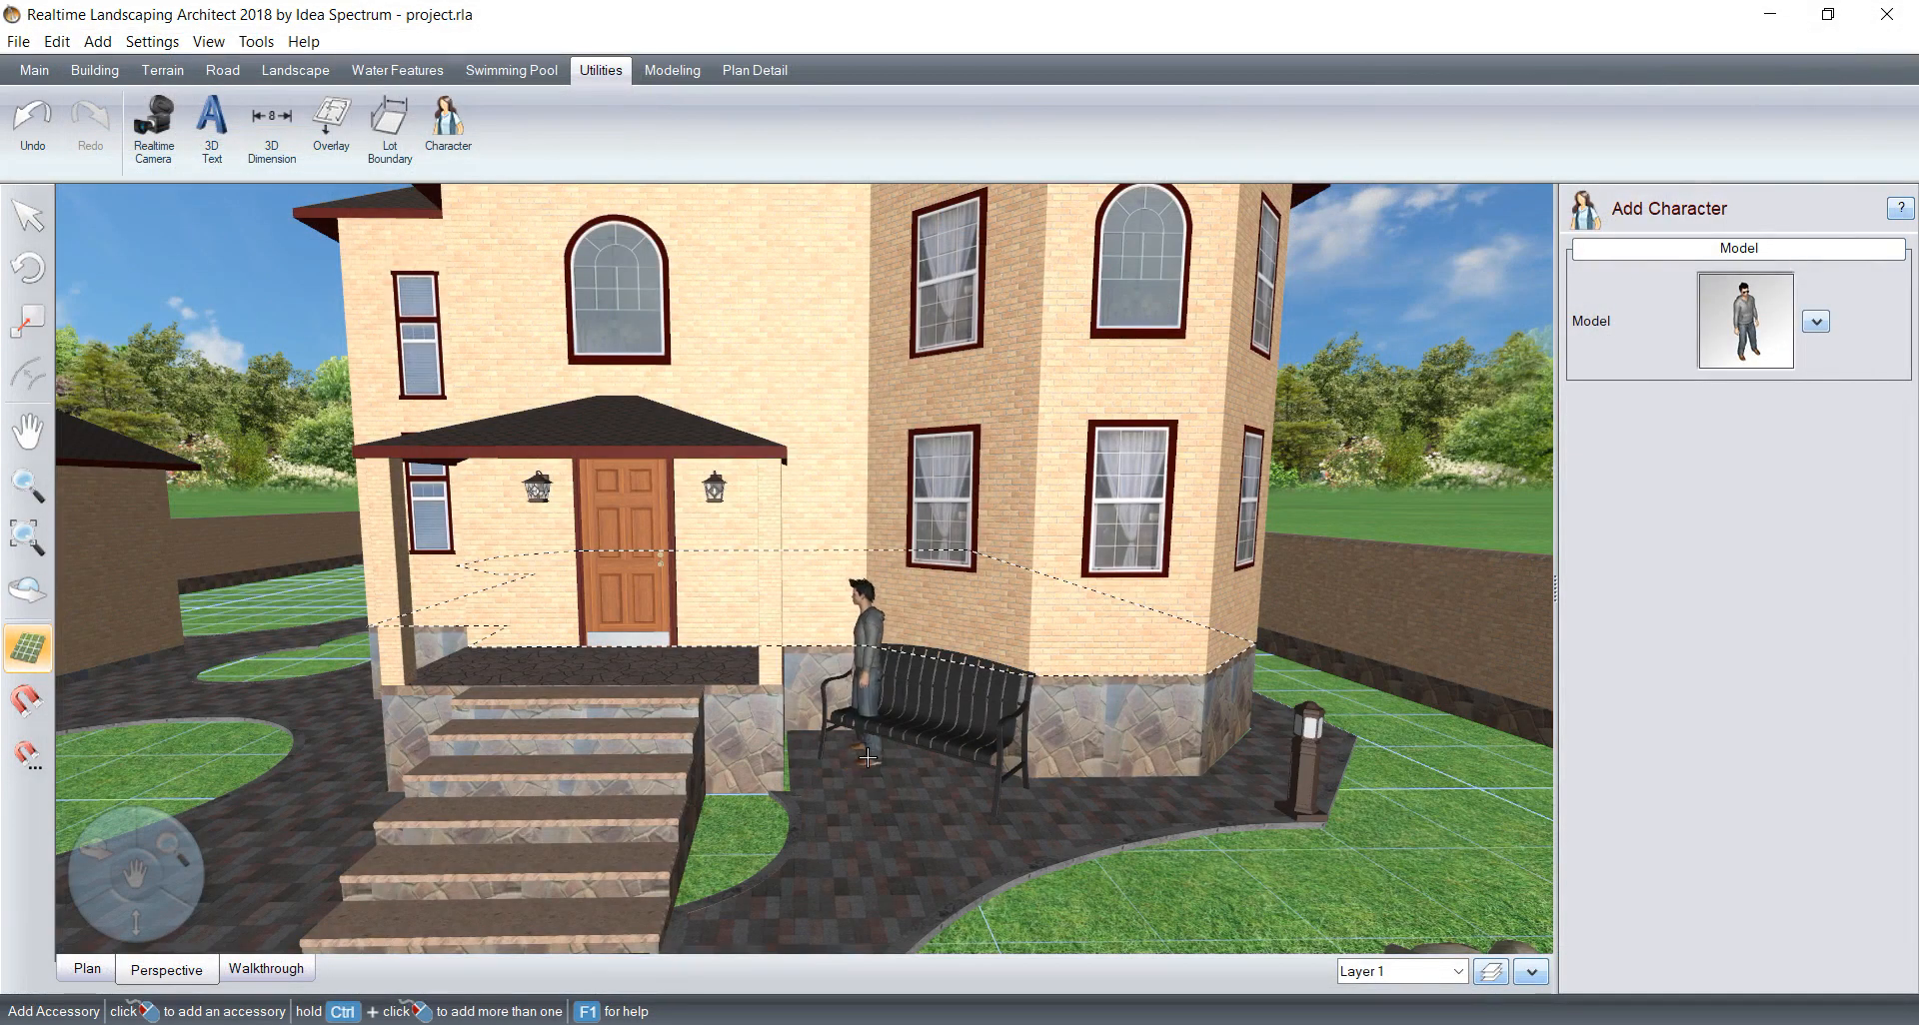
click(861, 788)
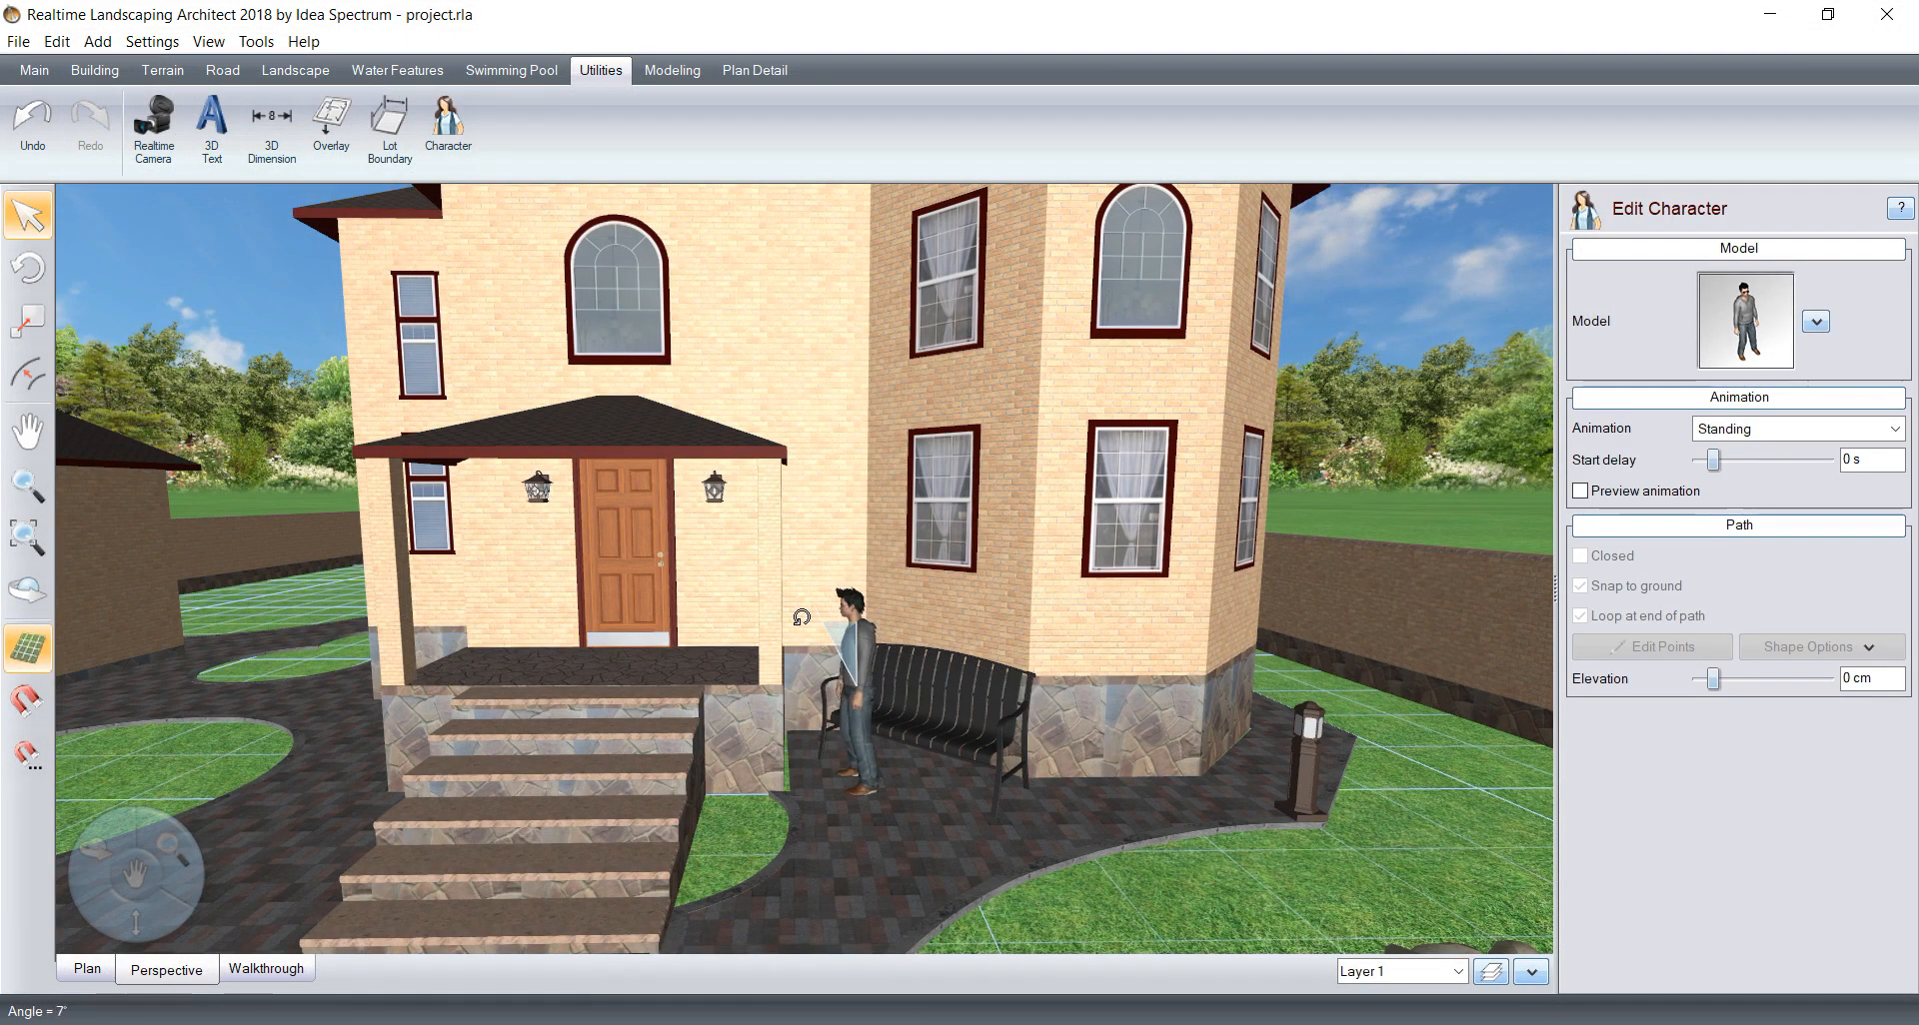
click(794, 676)
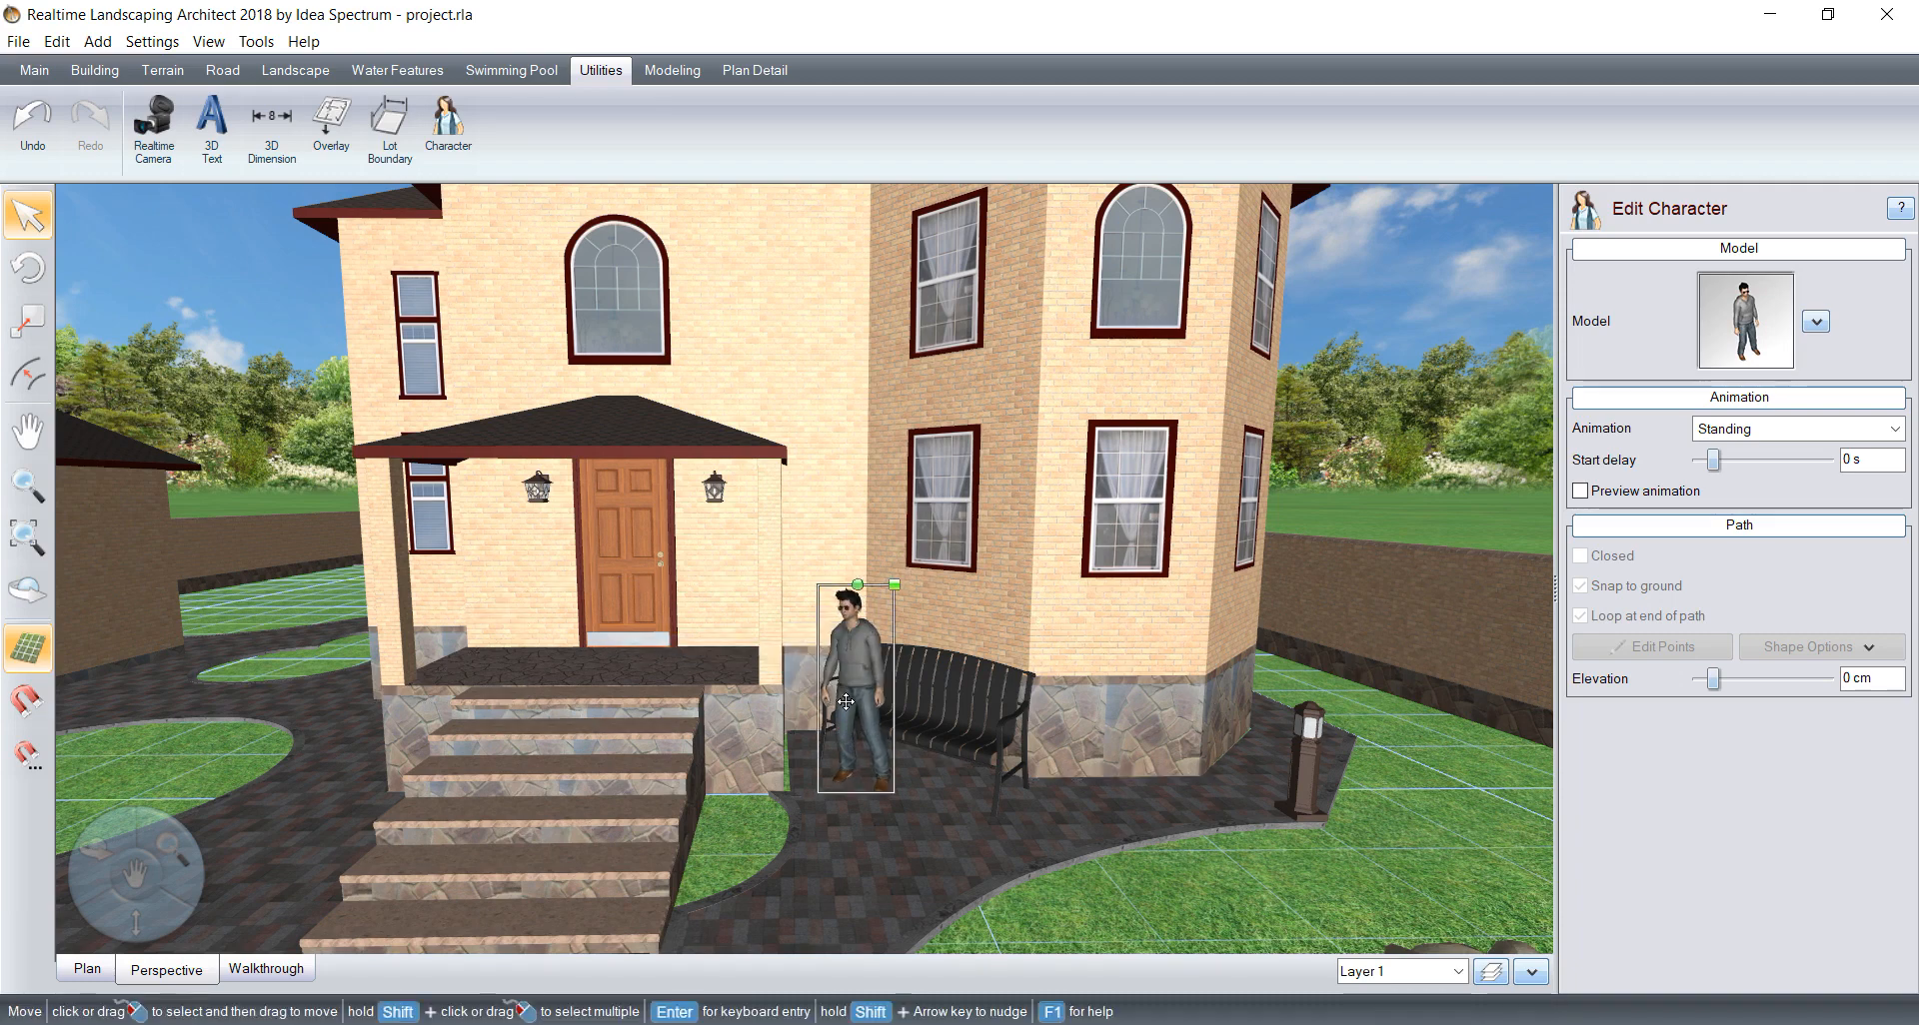
drag(849, 705, 867, 709)
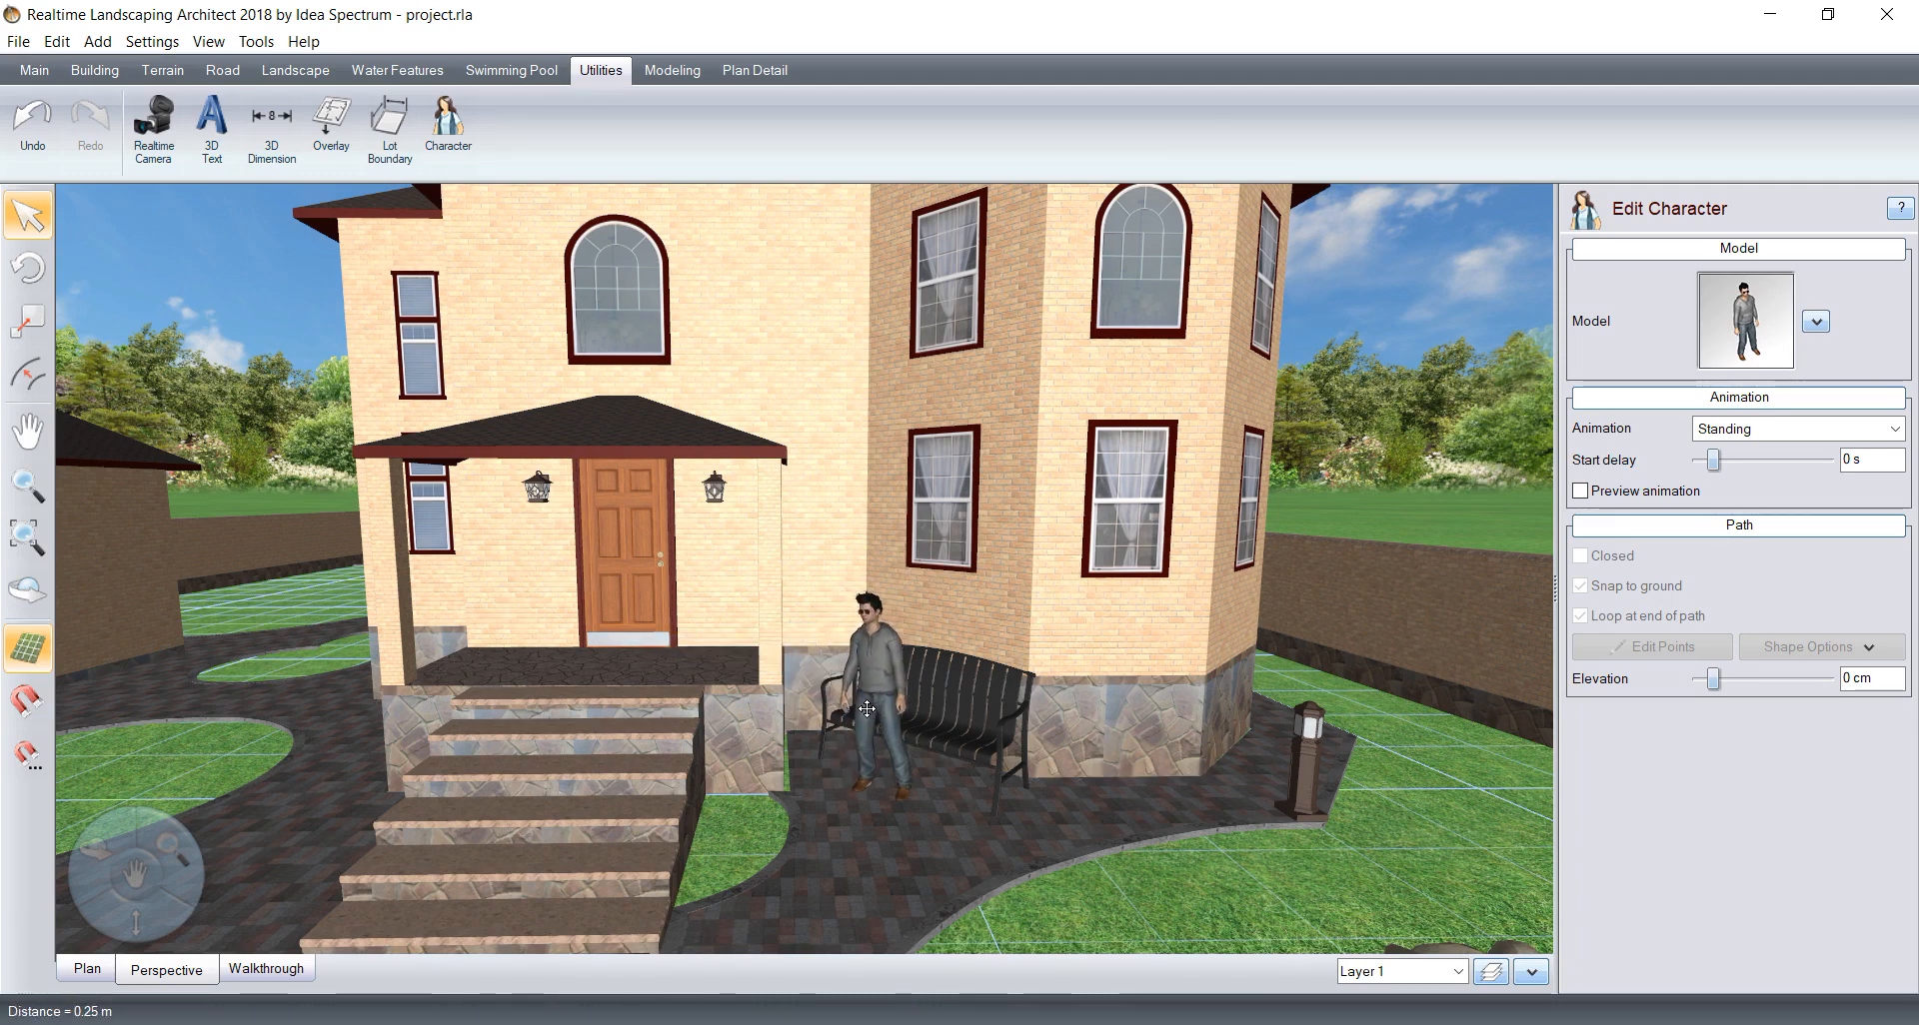
Step: Try the Sitting on Chair, Sitting on Ground and Jogging animations on the man
click(1757, 432)
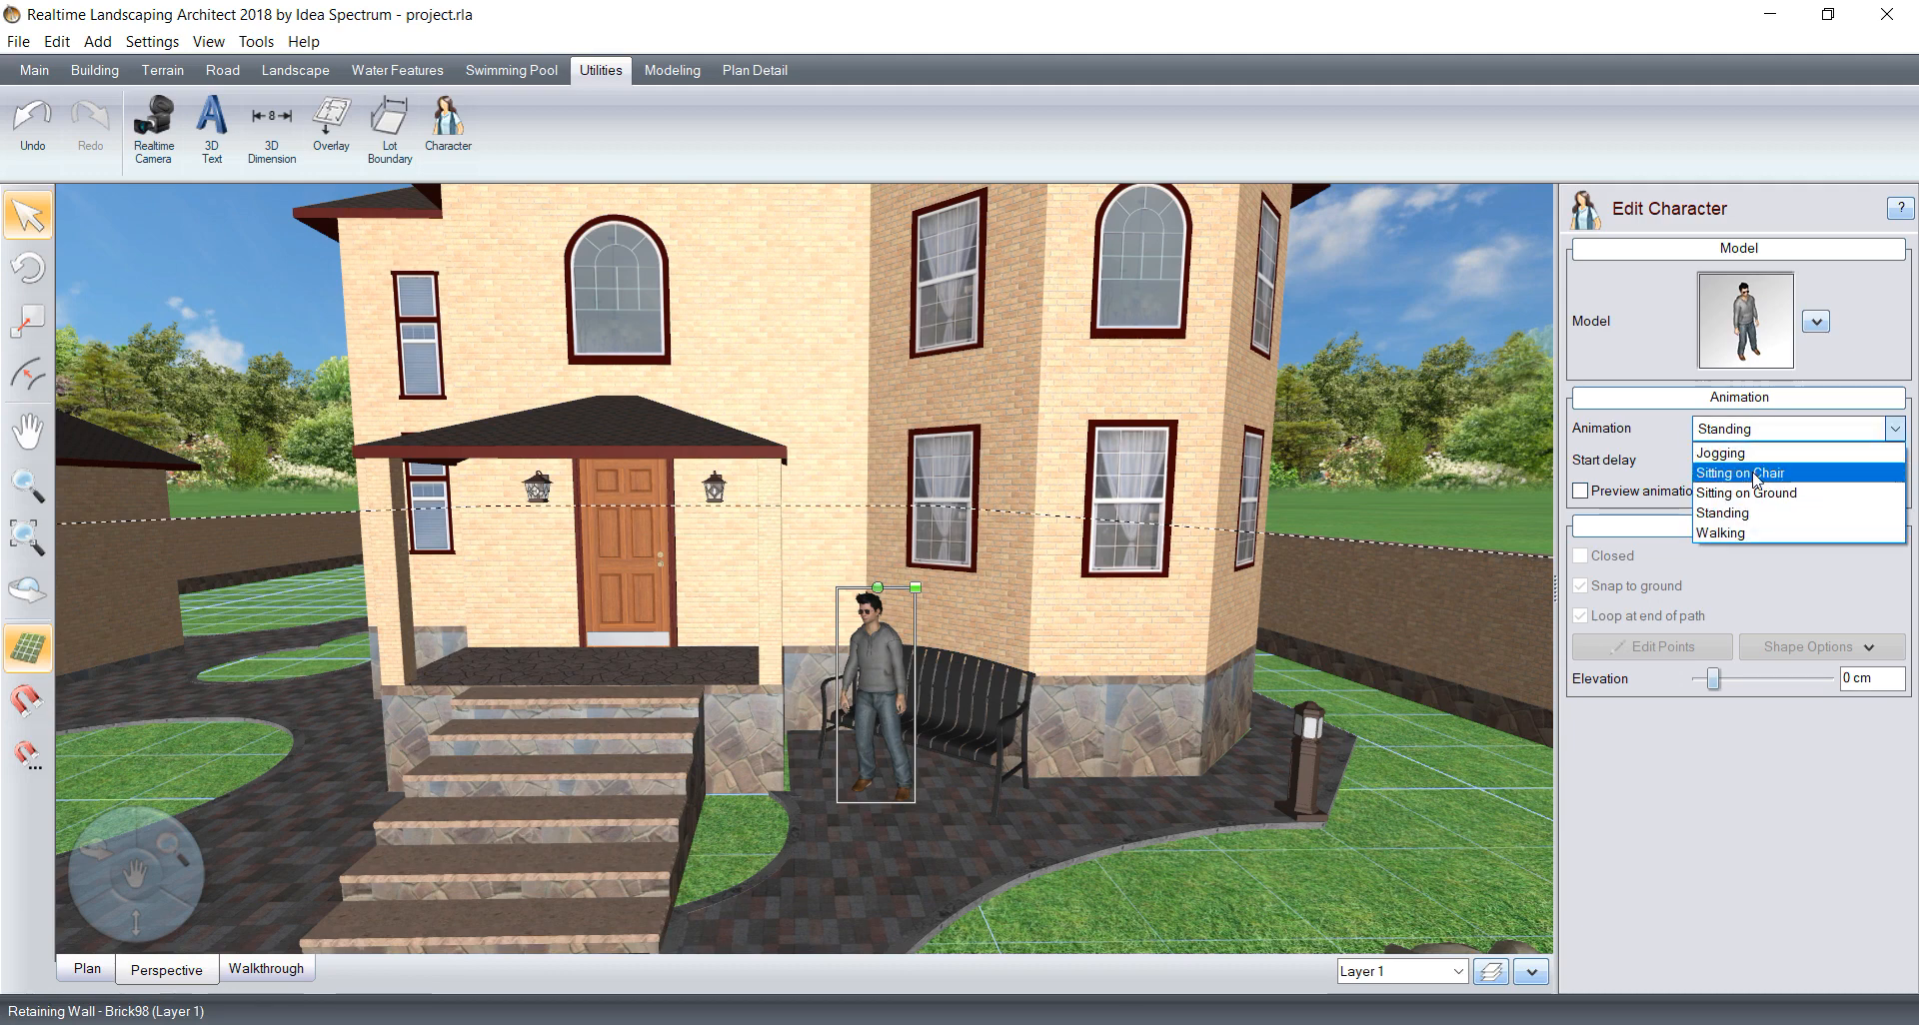
click(1757, 473)
click(1762, 440)
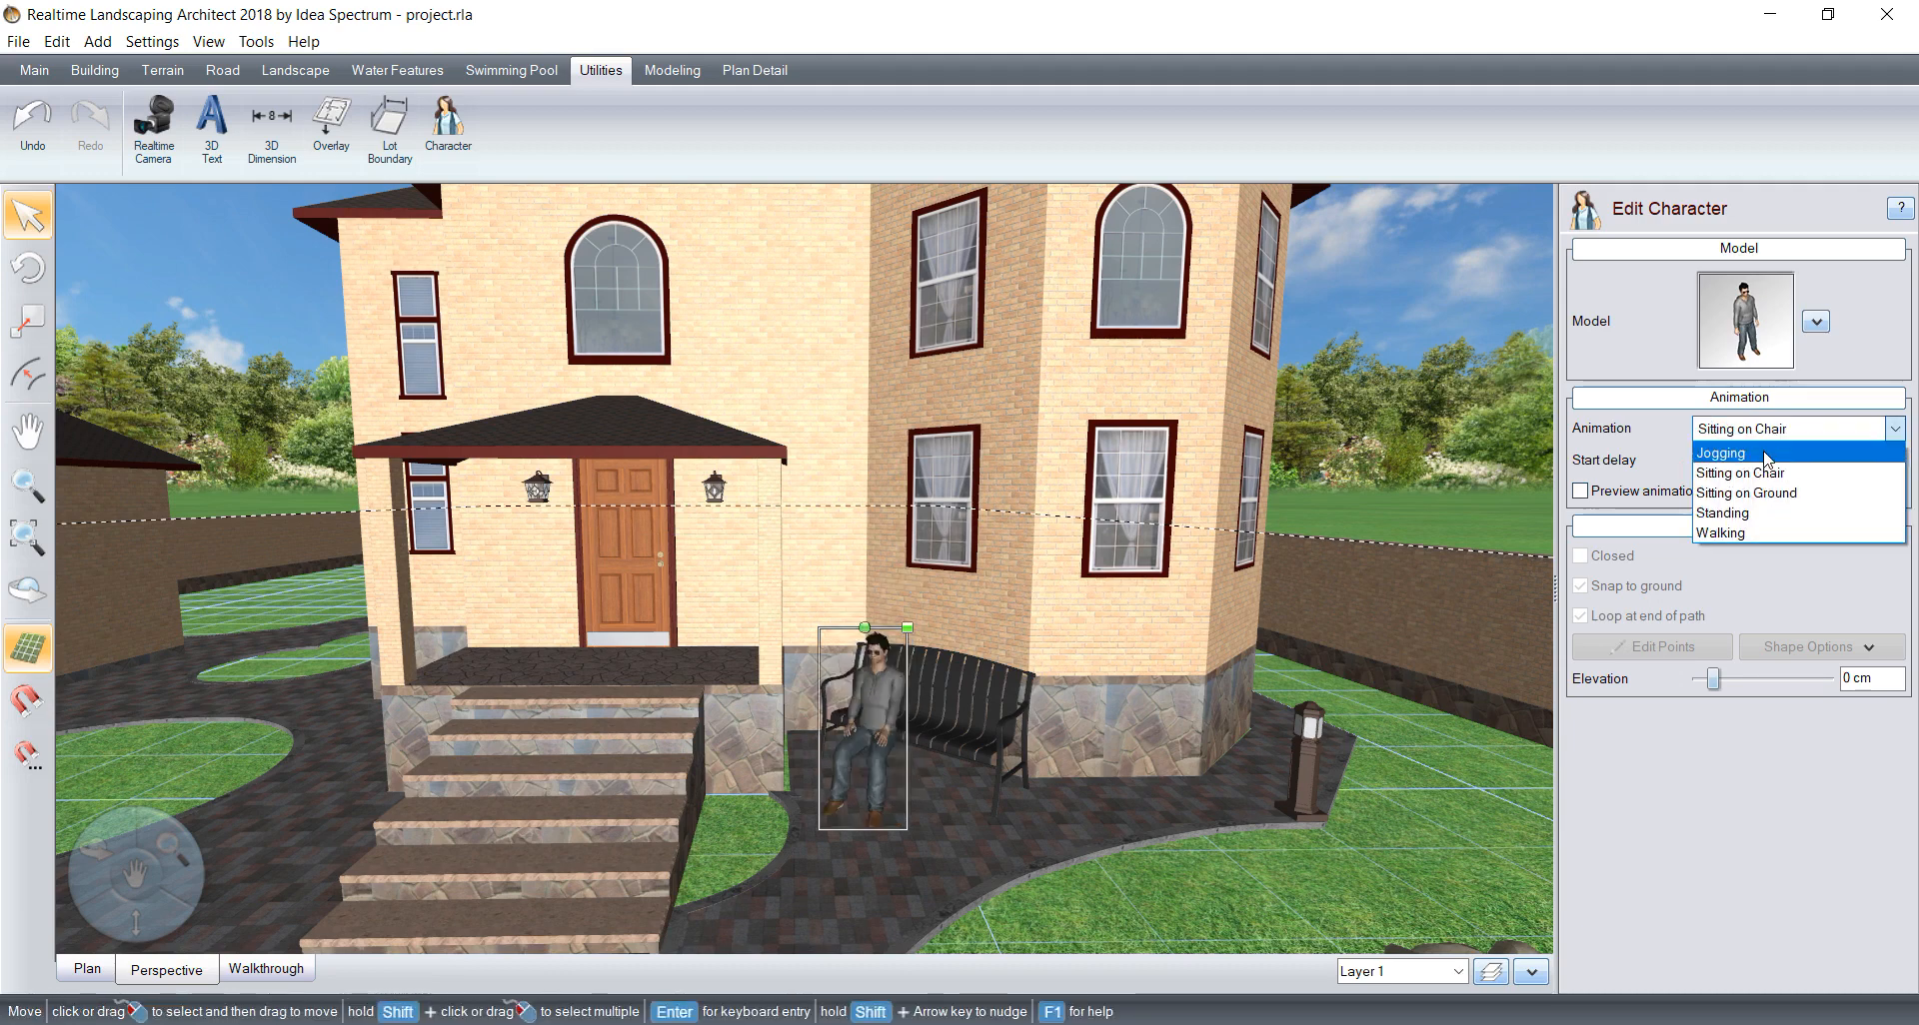
click(1769, 494)
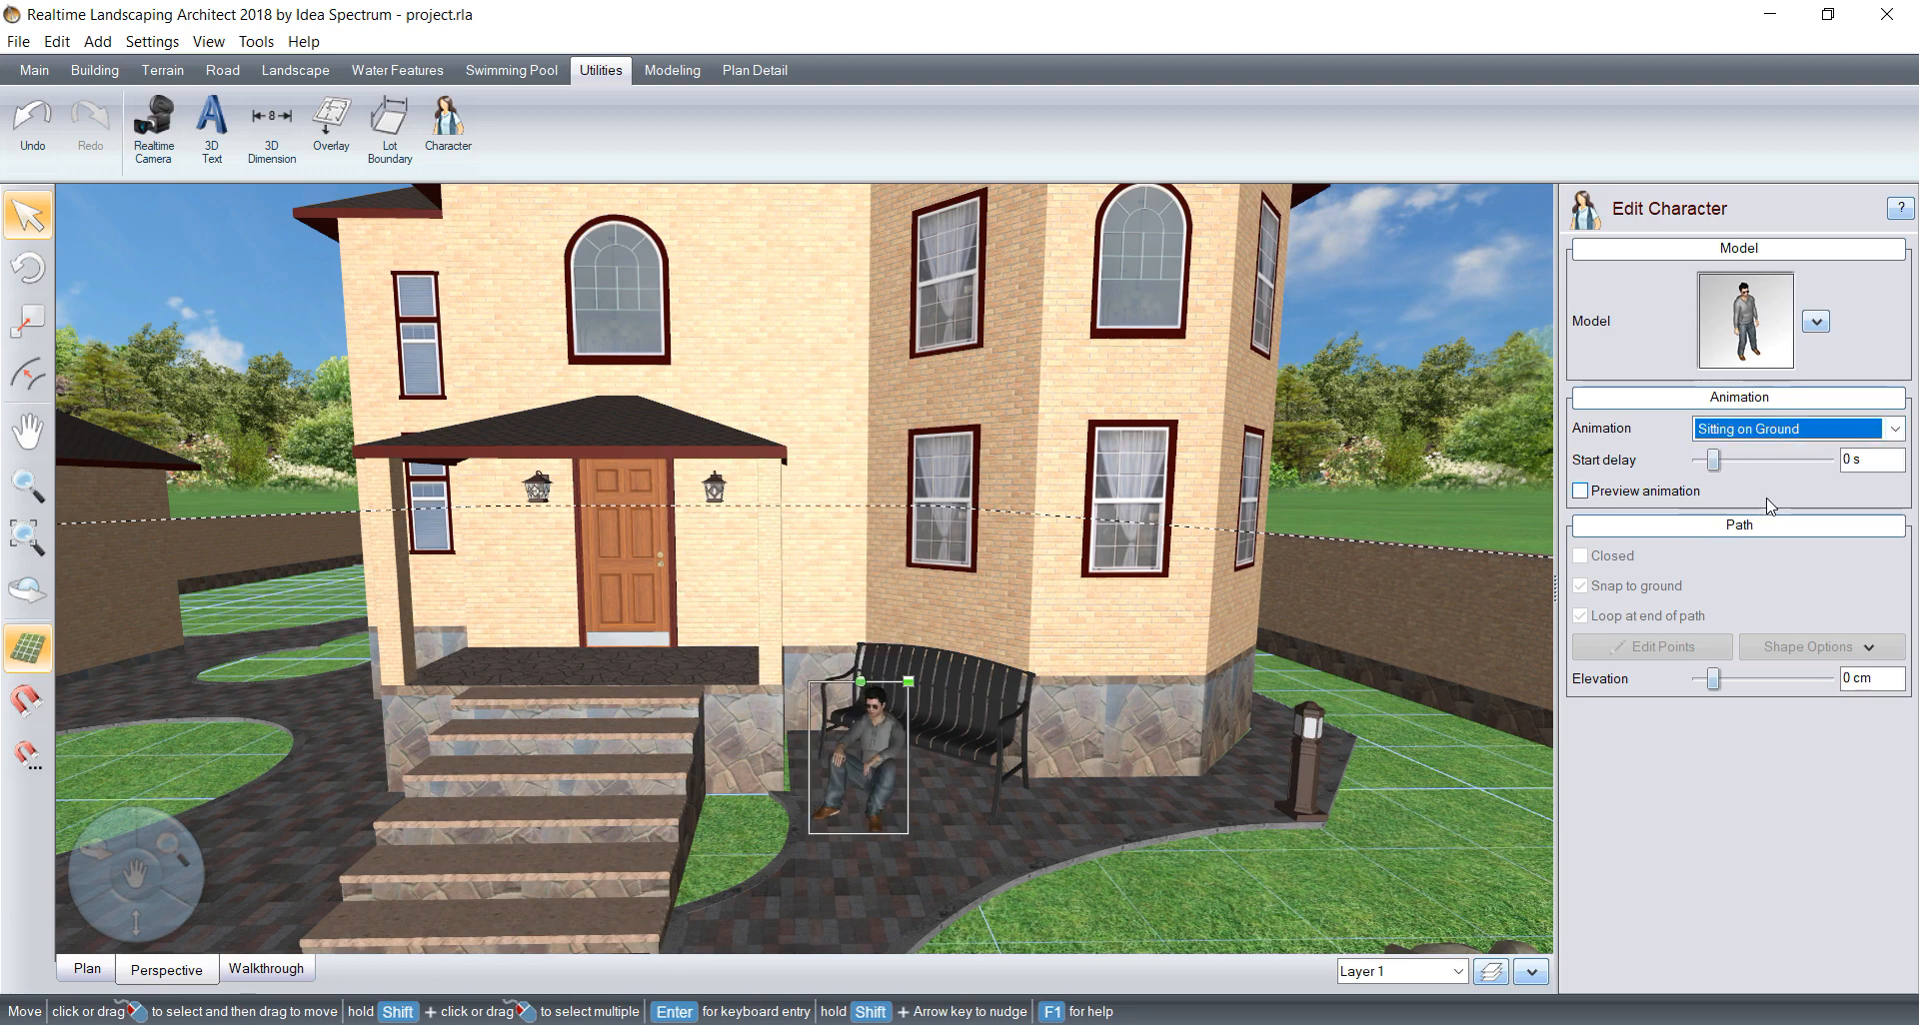
click(1789, 430)
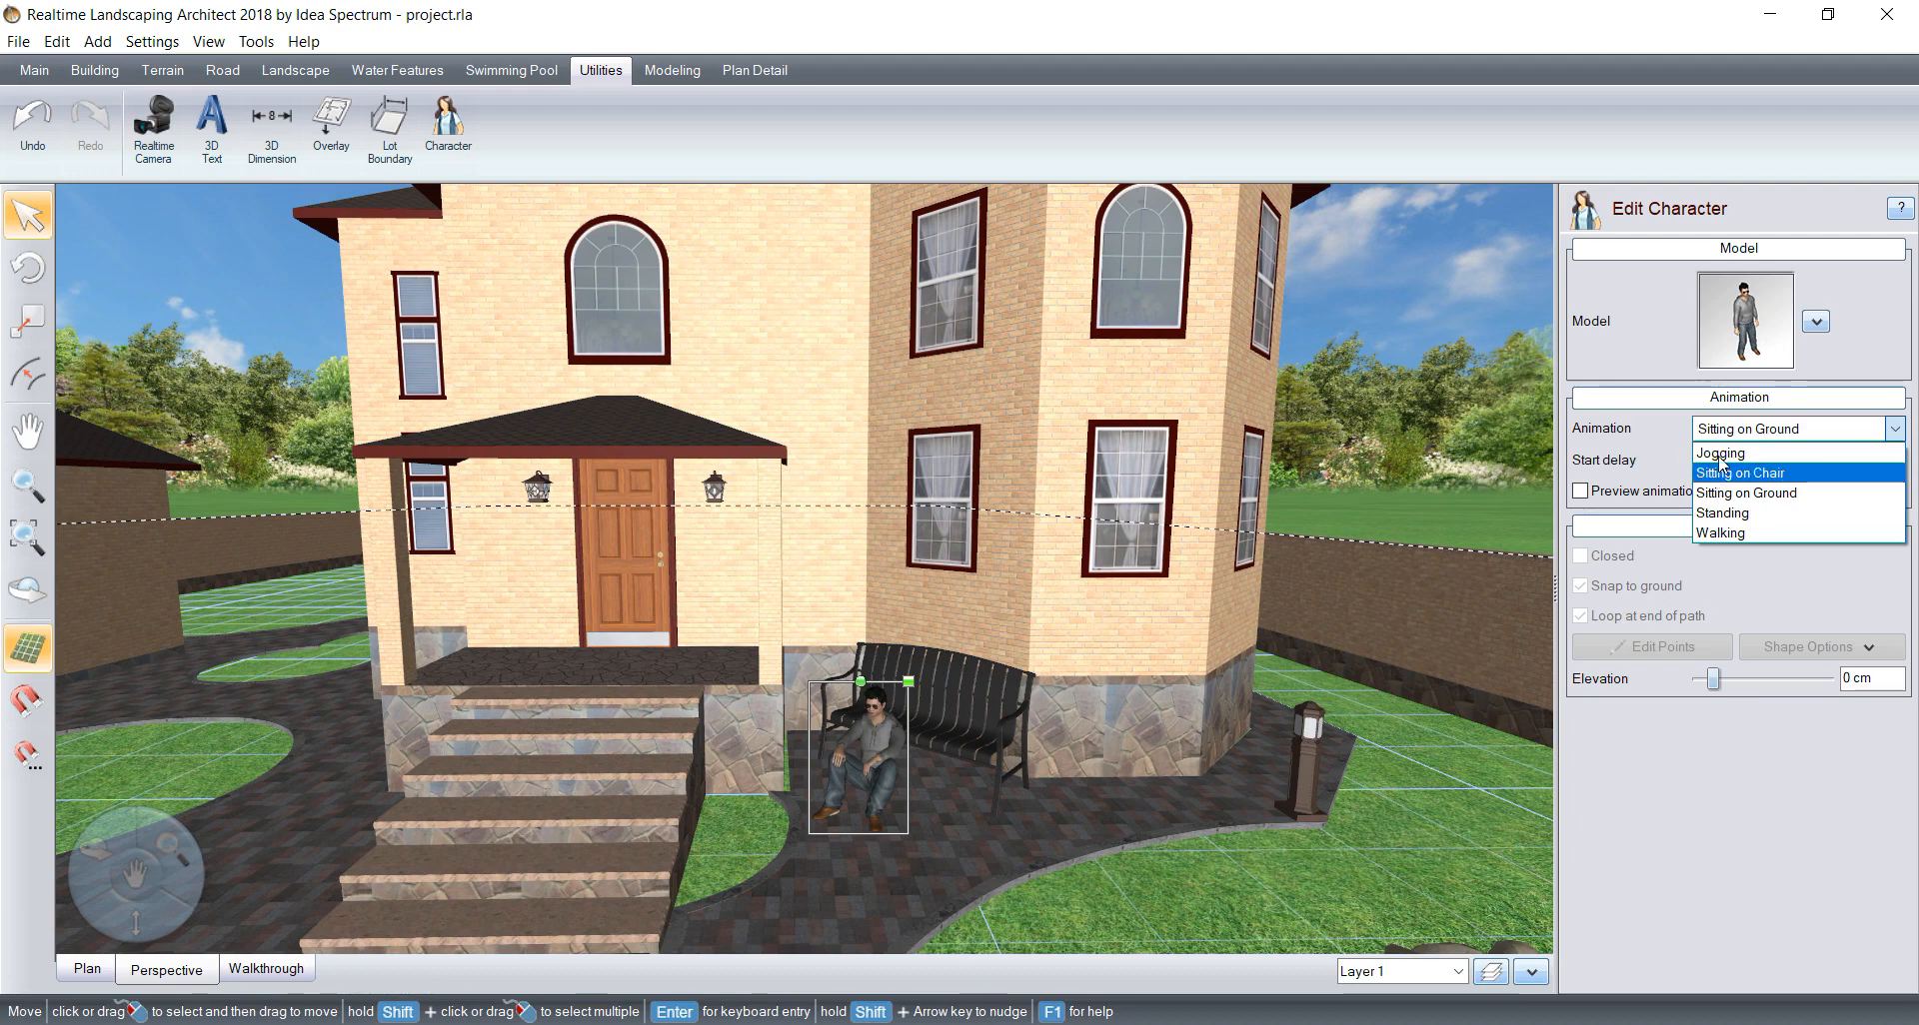
click(1719, 454)
Step: Set the man's animation to Sitting on Chair and seat him on the end of the black bench nearest the steps
click(1739, 447)
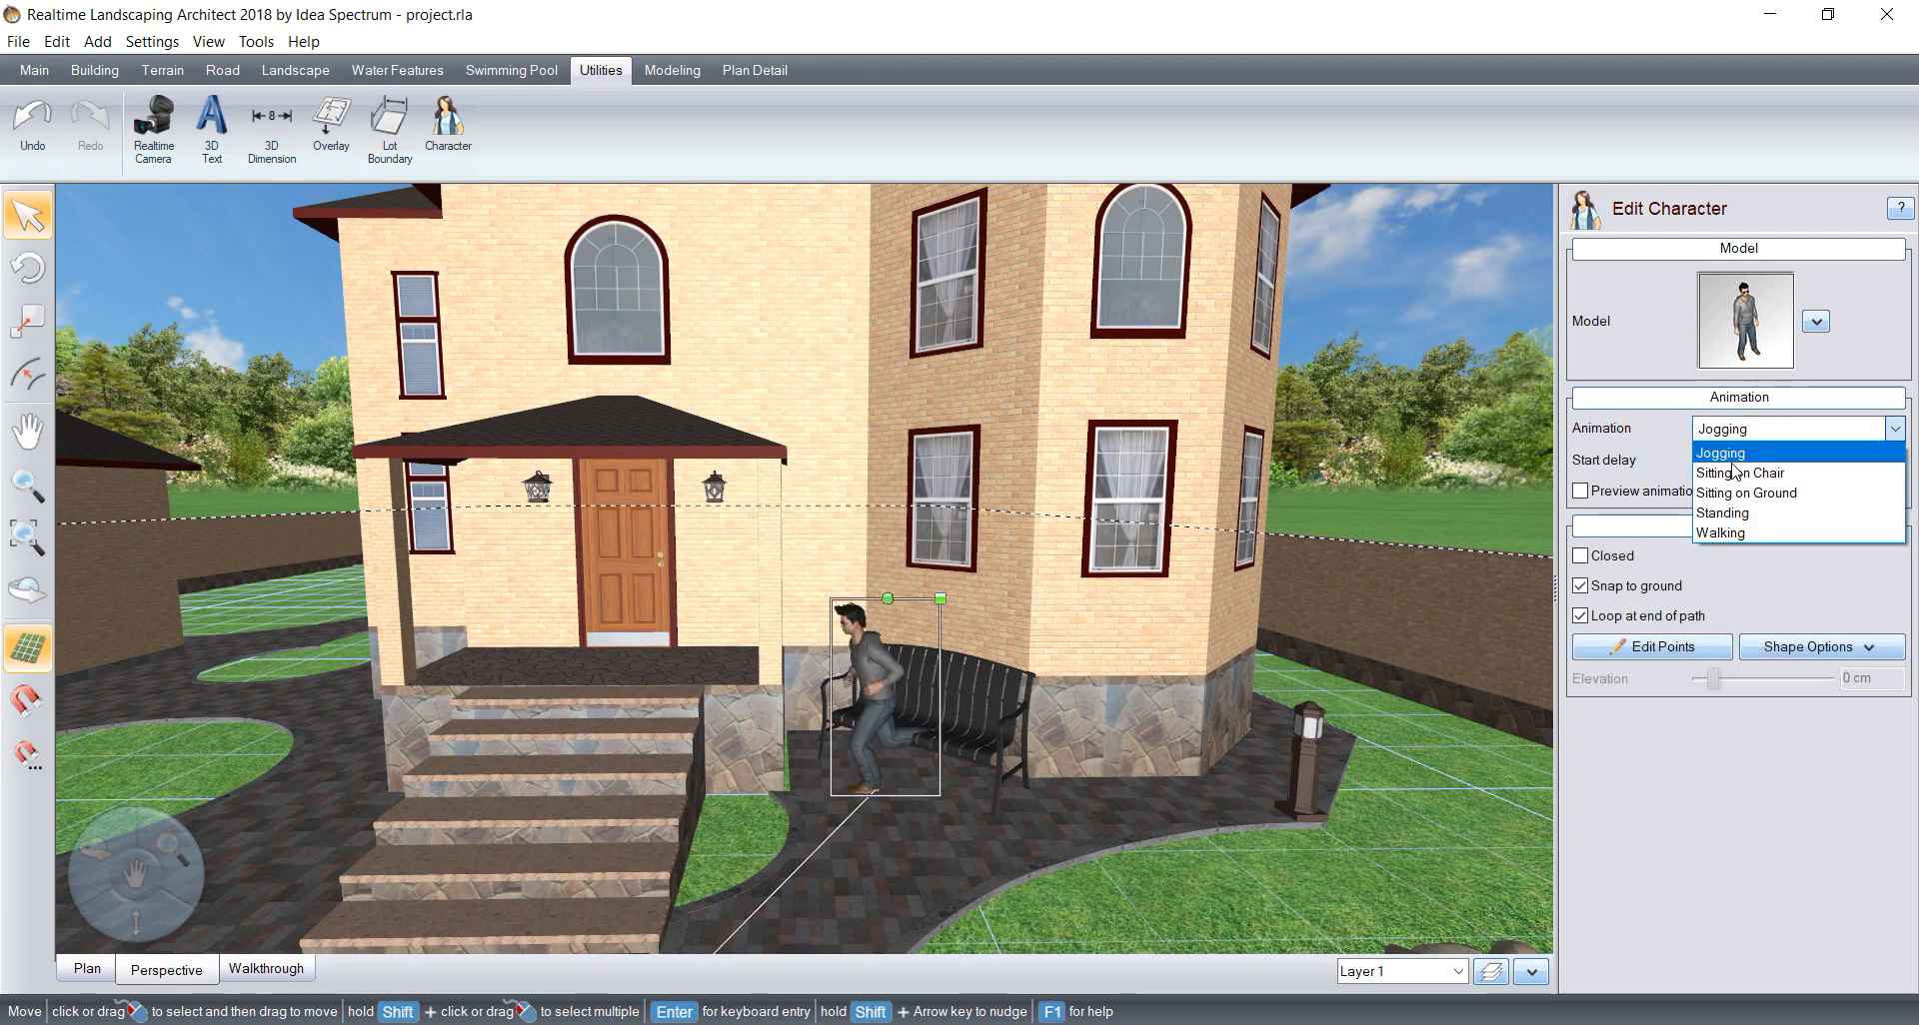
click(1691, 499)
drag(886, 676, 886, 696)
right_drag(888, 692, 886, 674)
Step: Add the Woman3 character on the paving in front of the black bench, next to the seated man
click(449, 125)
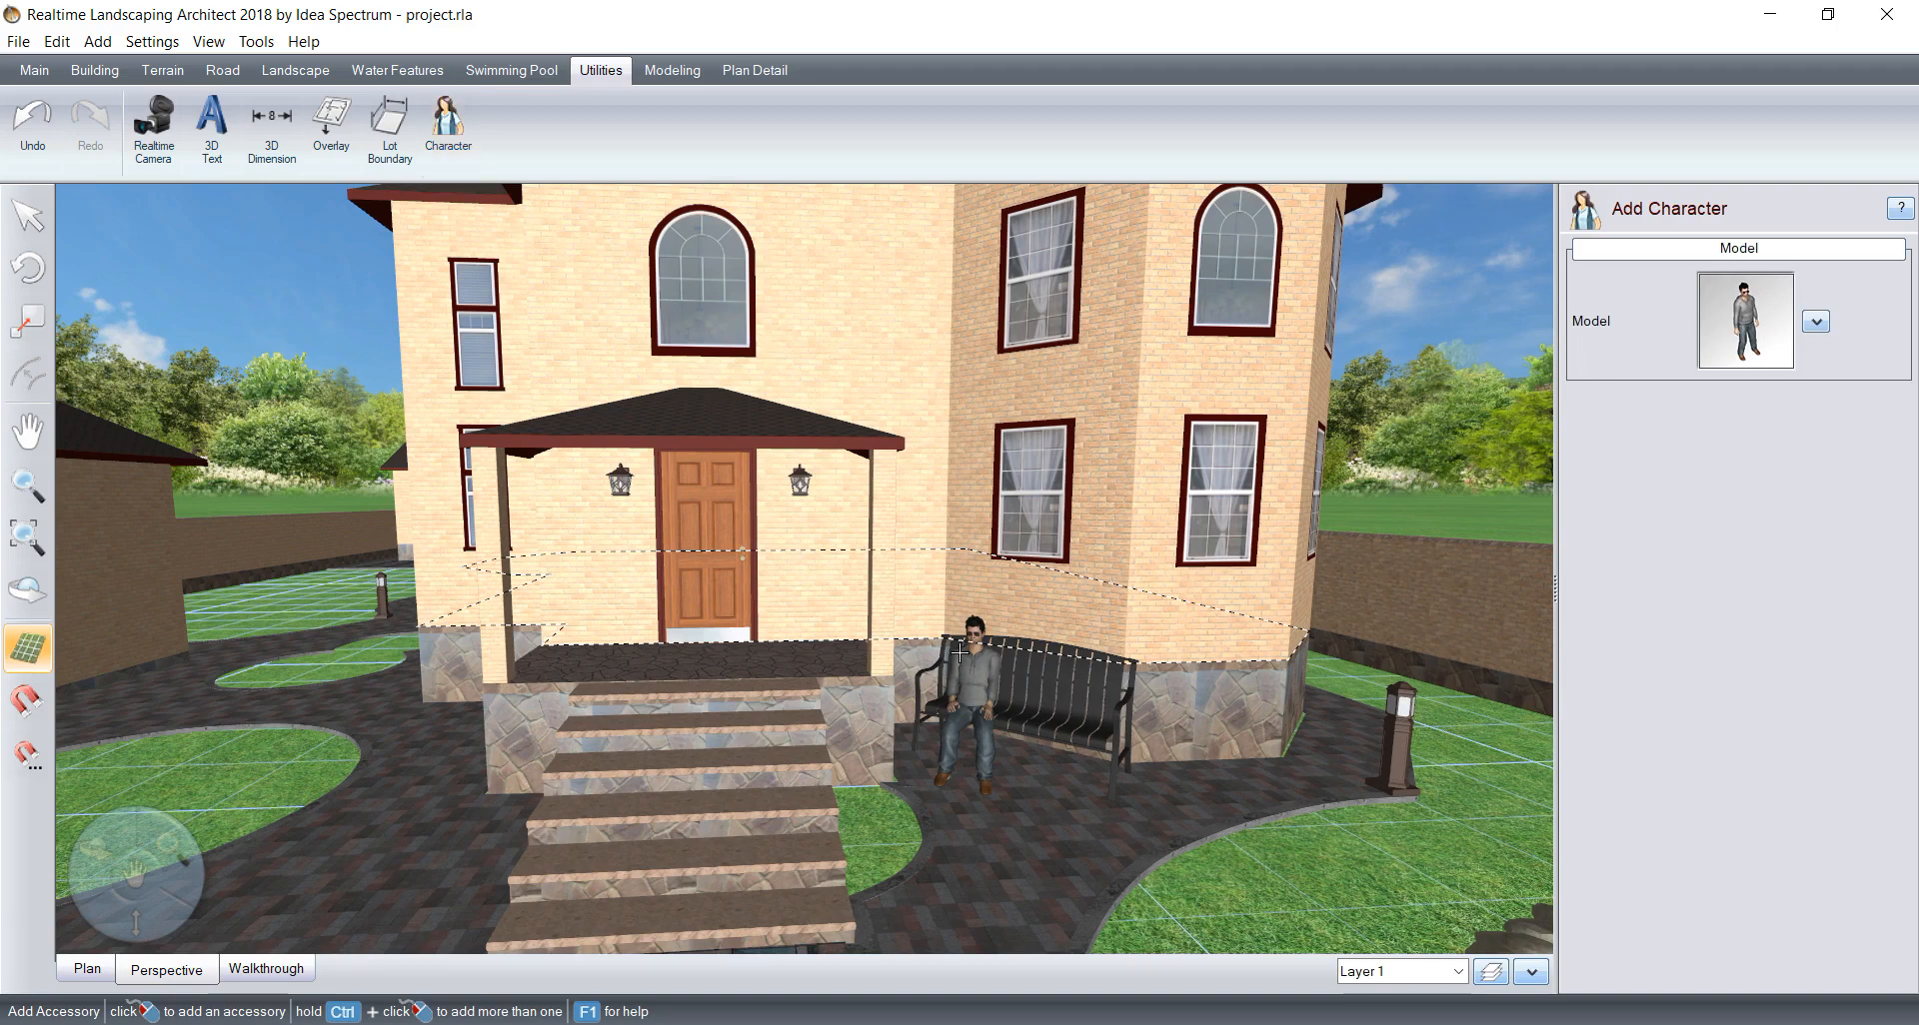
click(1814, 320)
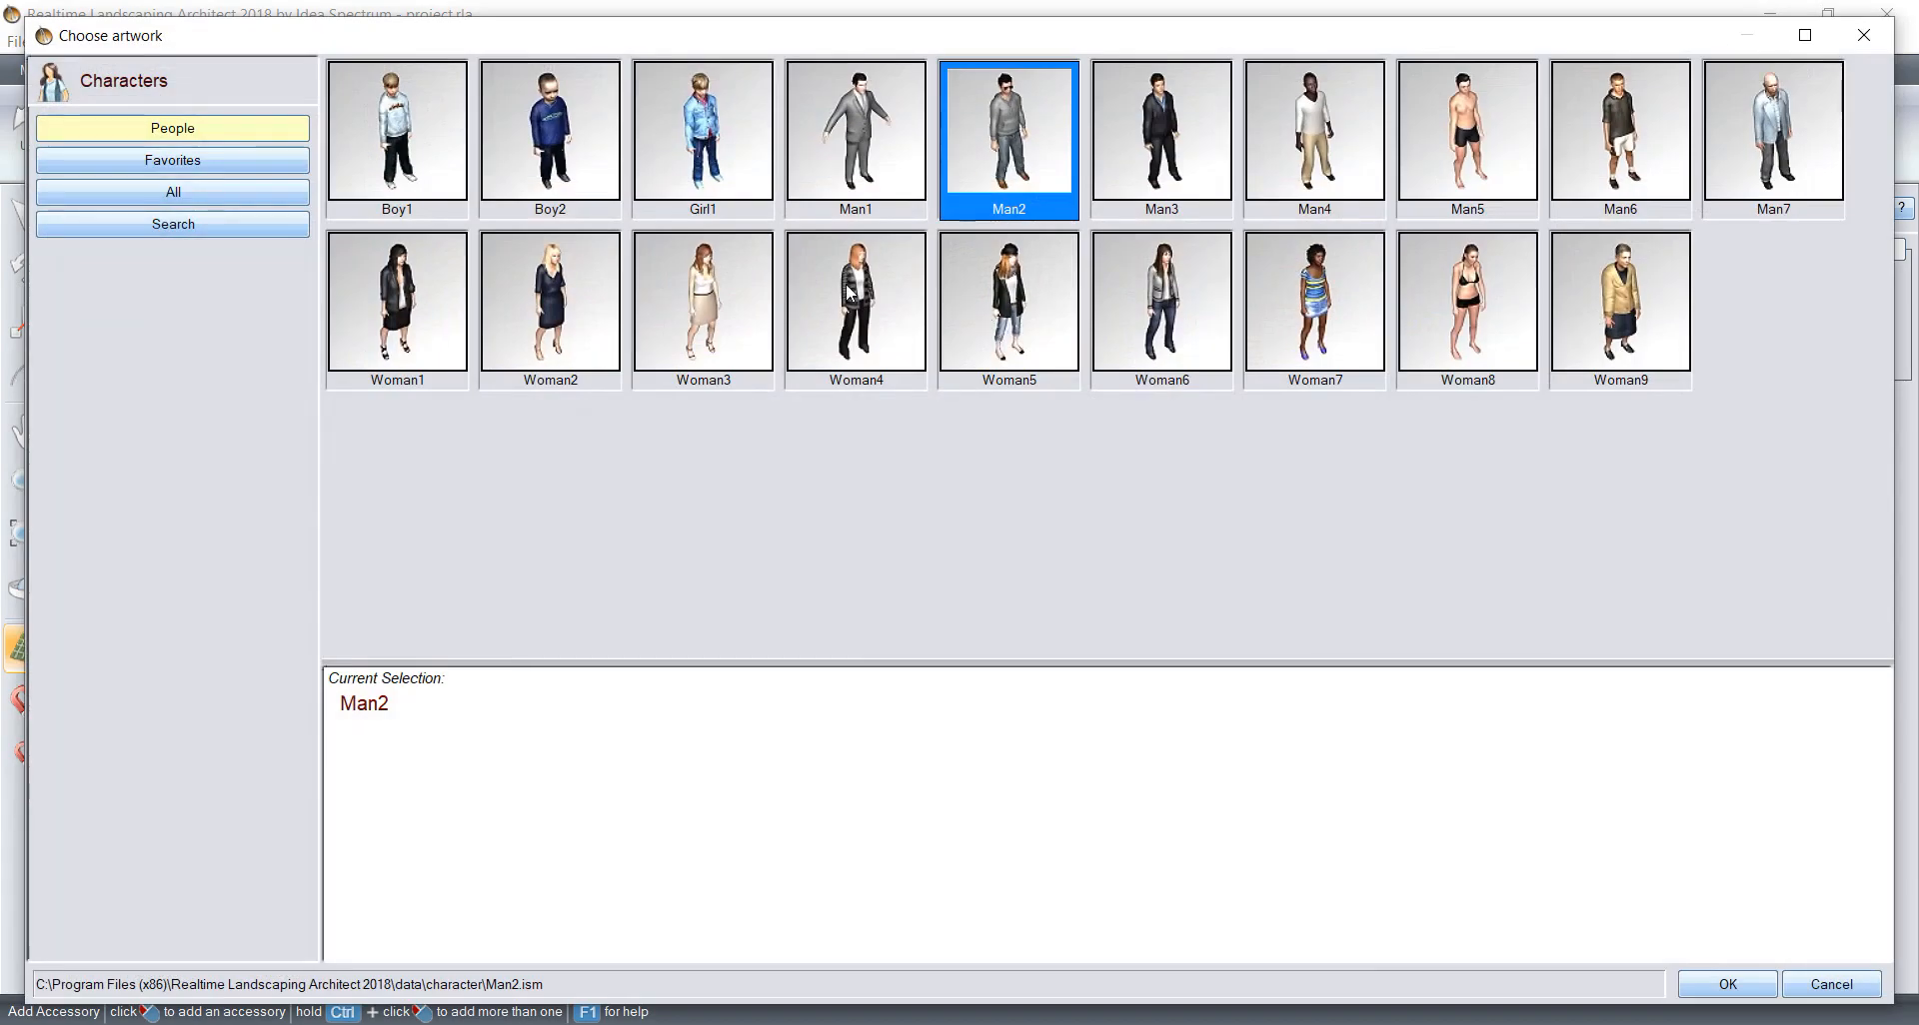
click(732, 312)
click(1699, 984)
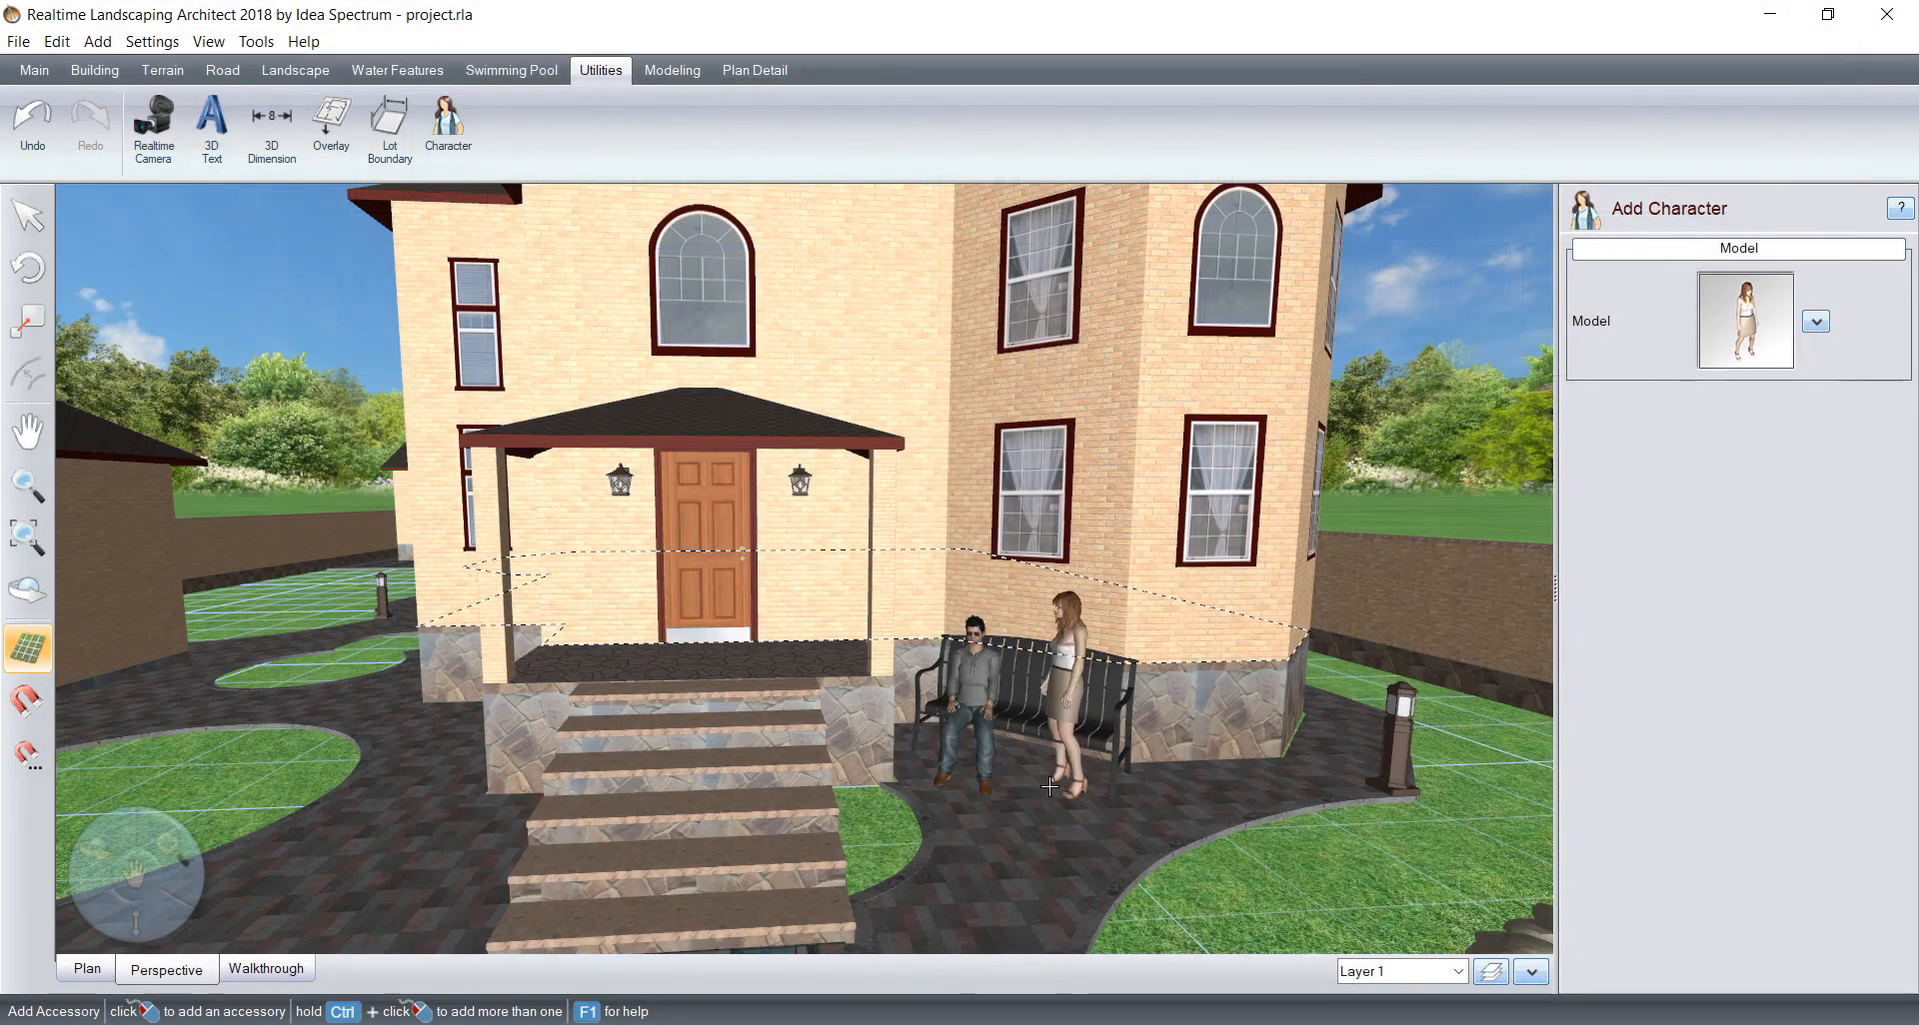
click(1032, 800)
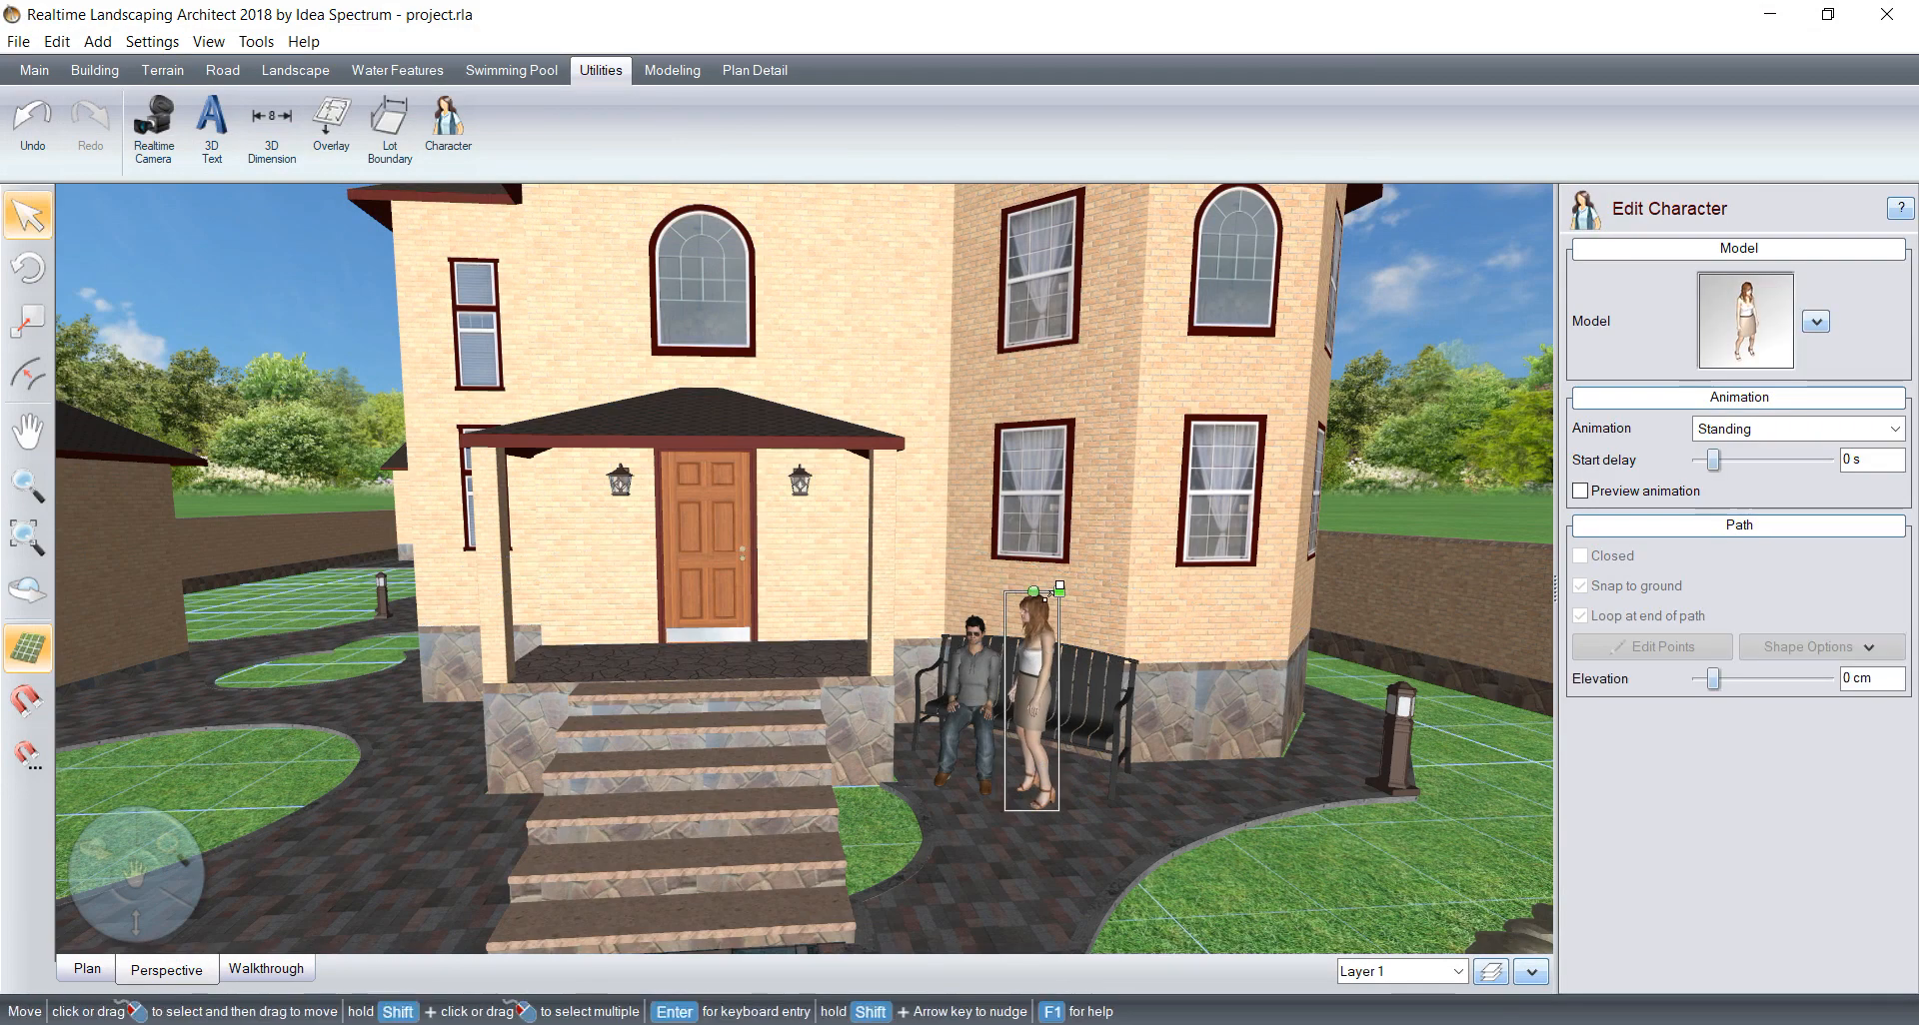
Step: Set the woman's animation to Sitting on Chair and seat her on the black bench beside the man
click(1765, 430)
click(1765, 476)
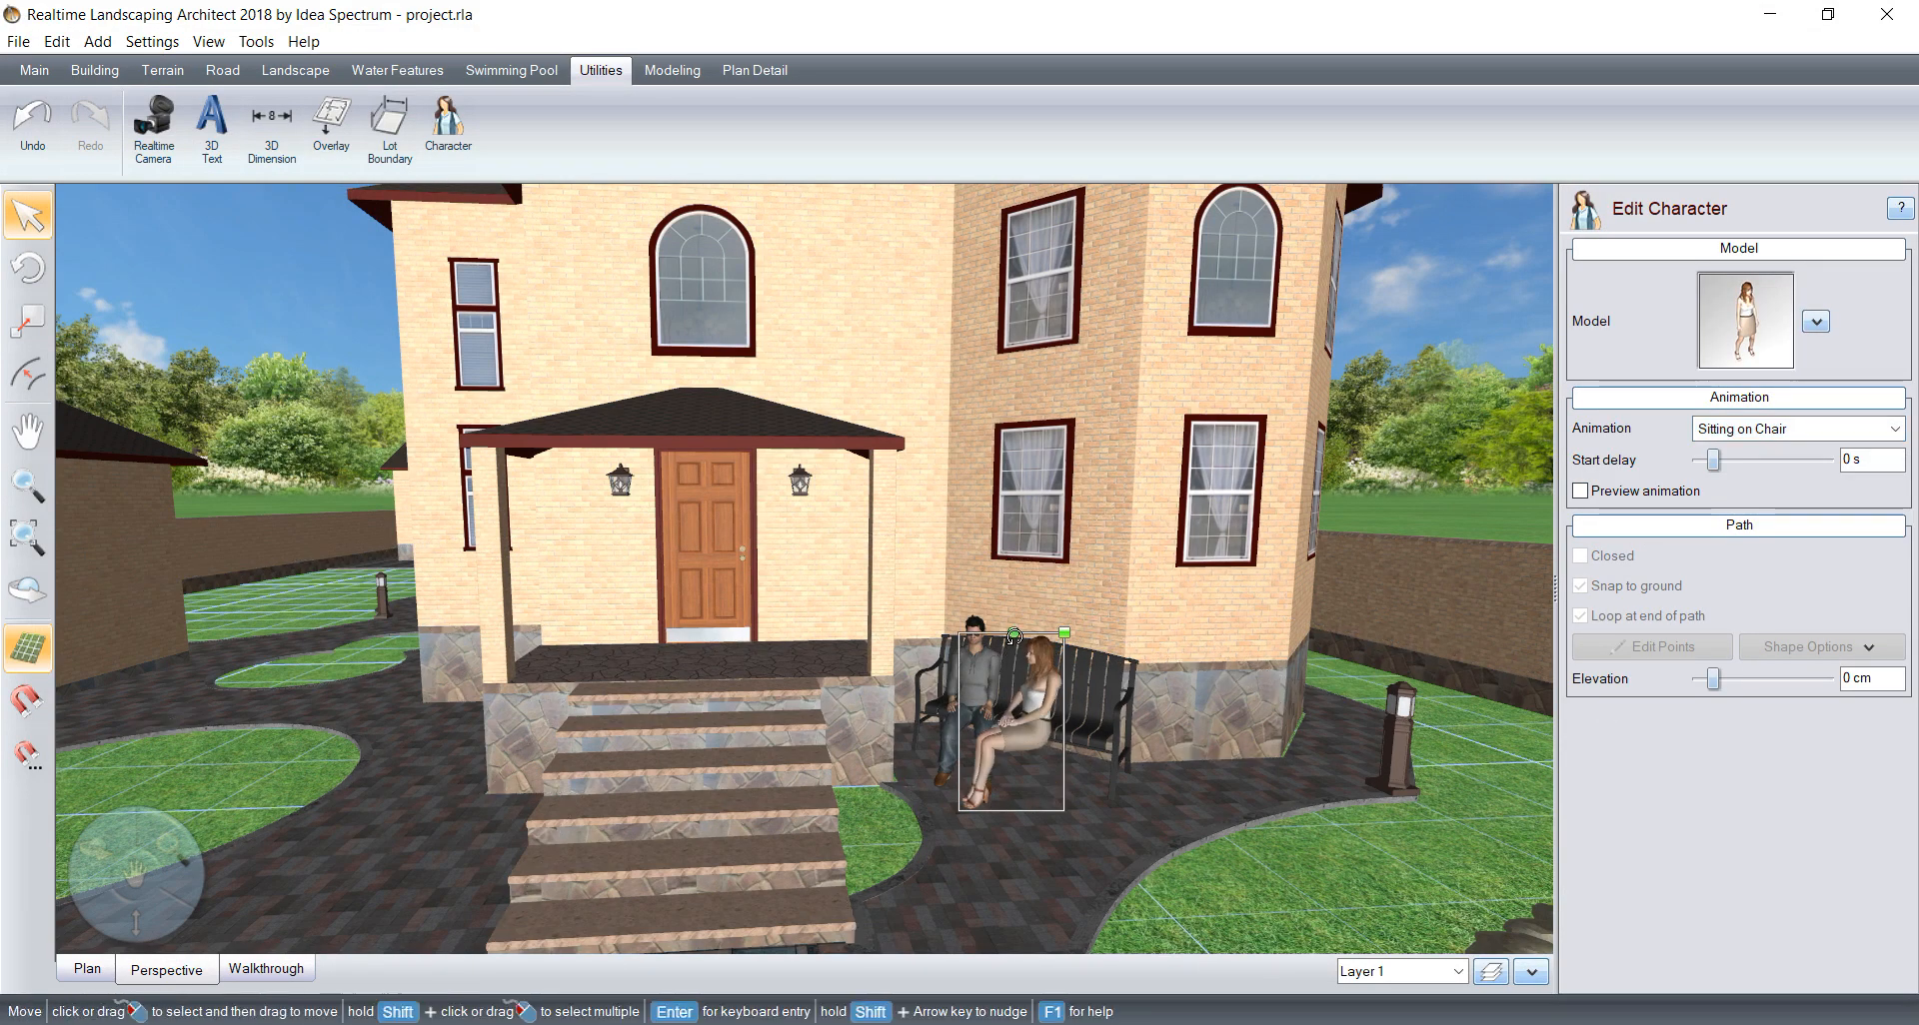
drag(1004, 743, 1061, 746)
middle_drag(1156, 799, 1212, 814)
scroll(1203, 812, down, 5)
middle_drag(1010, 753, 1040, 772)
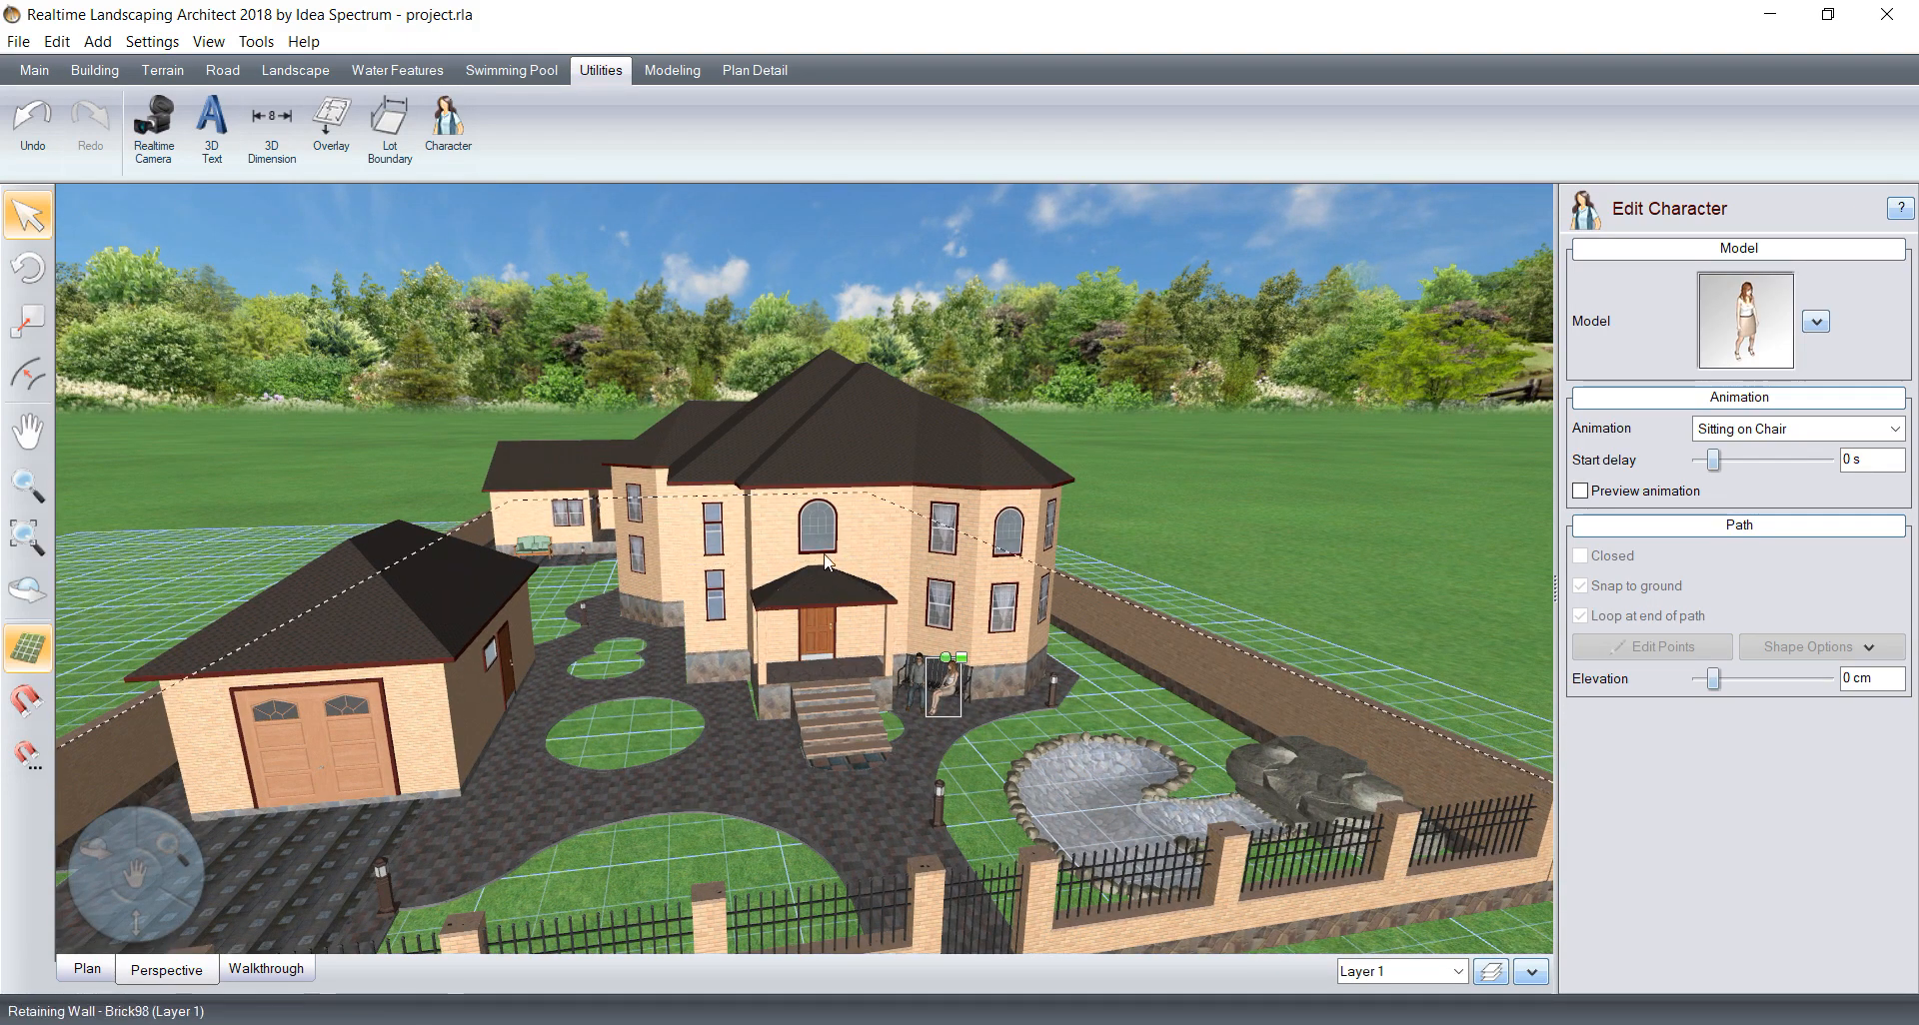
Step: Examine the furnished yard from the front fence and pond round to the rear patios and outbuilding
mouse_move(700, 692)
middle_down()
mouse_move(735, 679)
mouse_move(682, 690)
middle_up()
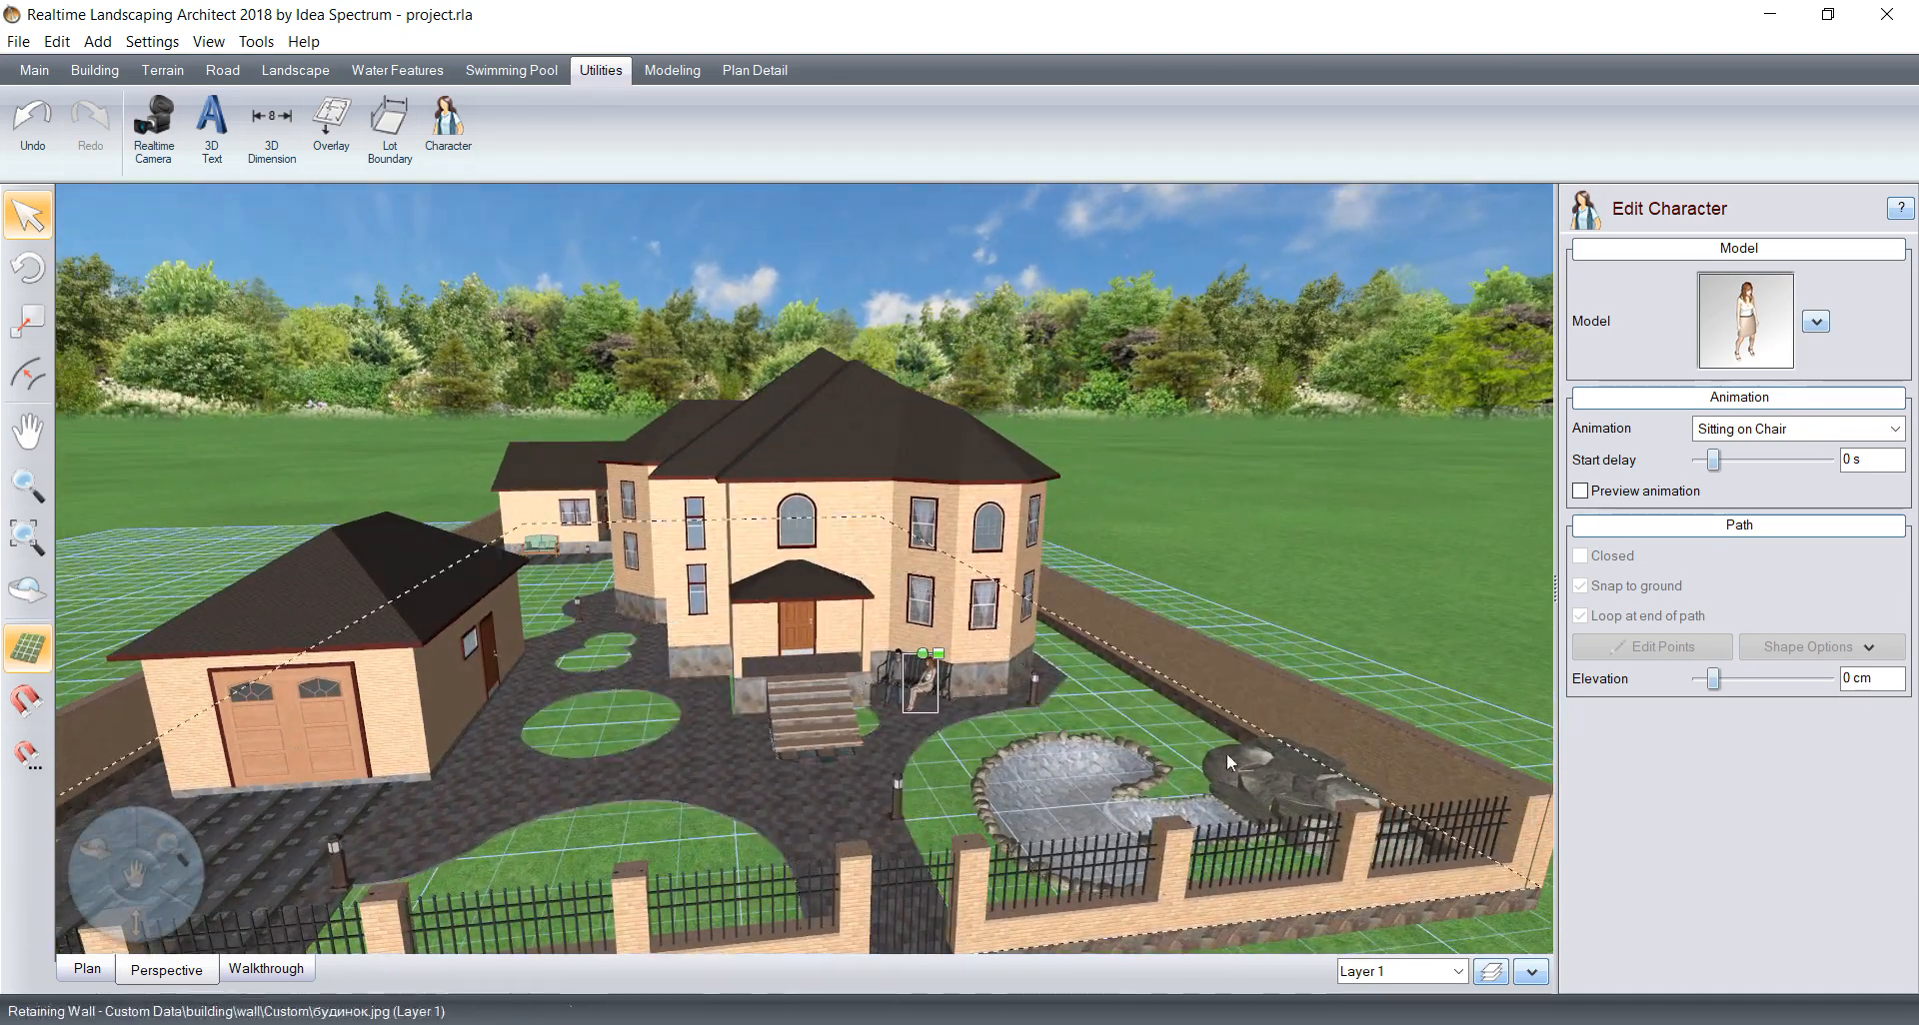
middle_drag(1170, 769, 1329, 802)
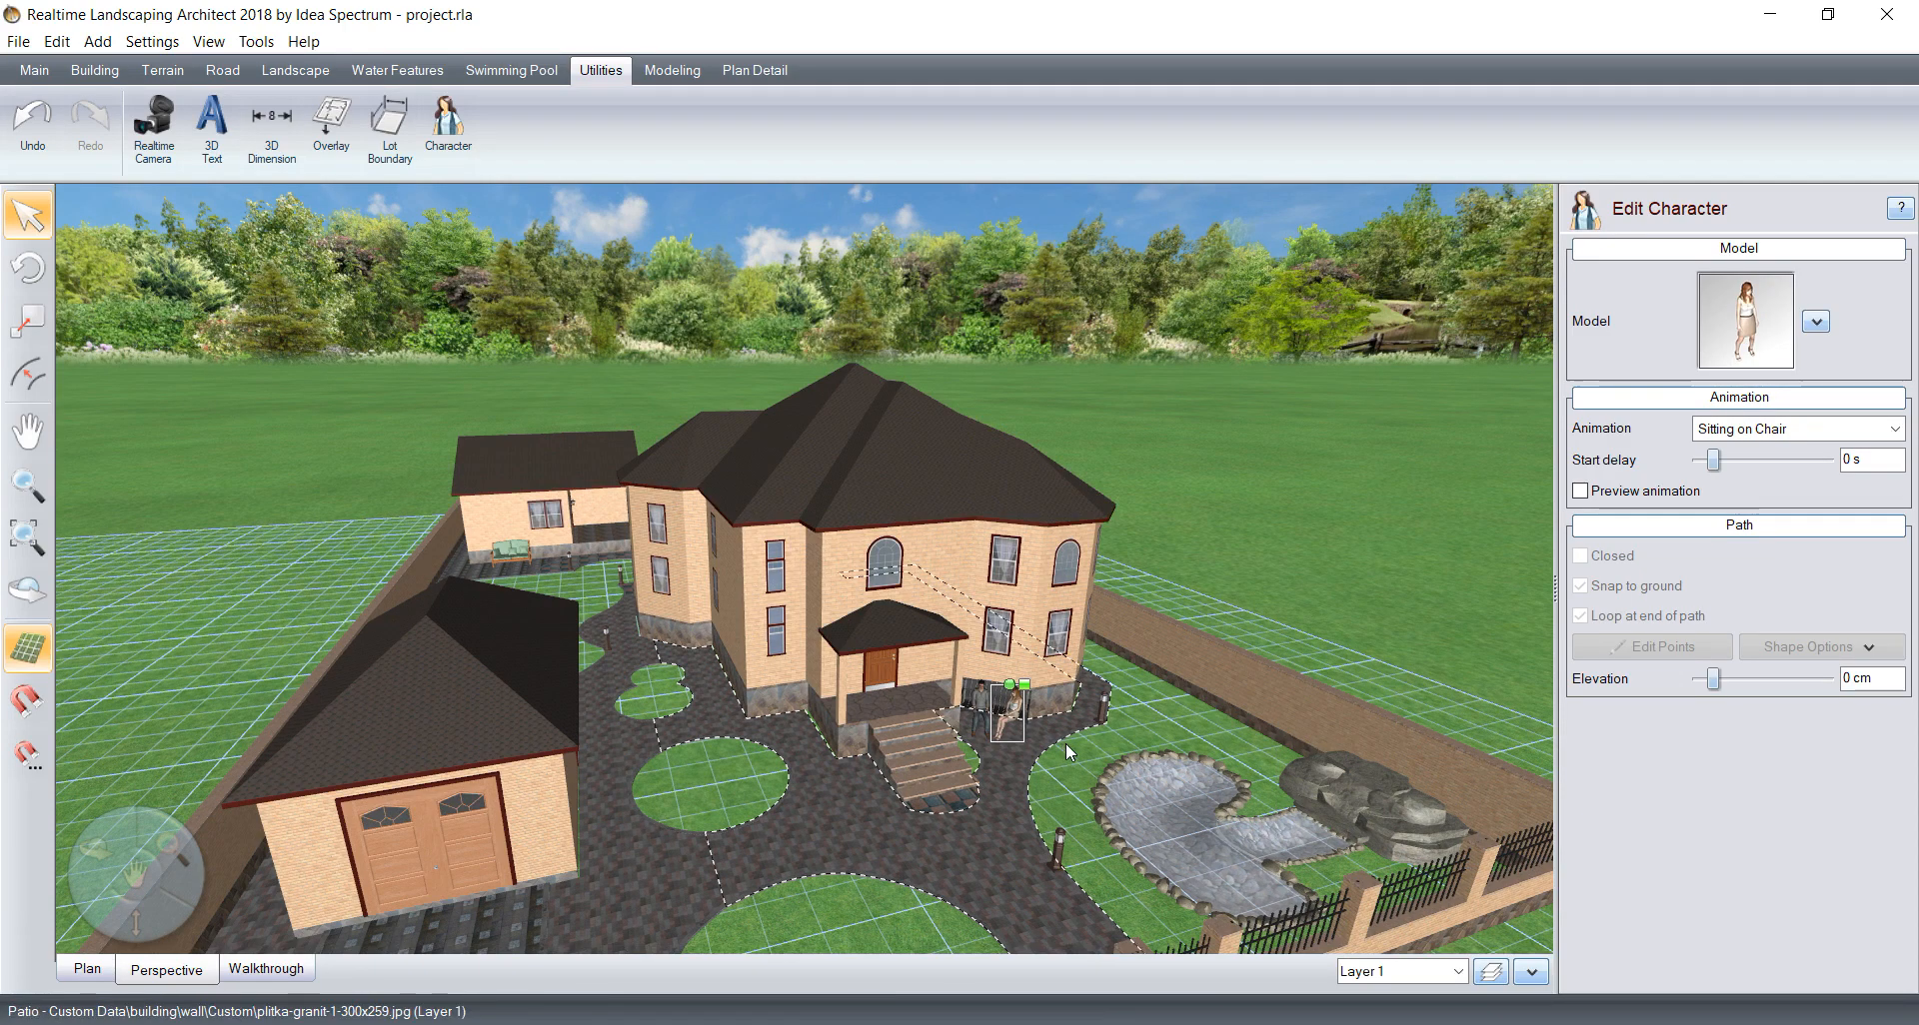
middle_drag(717, 860, 1081, 694)
scroll(951, 485, up, 4)
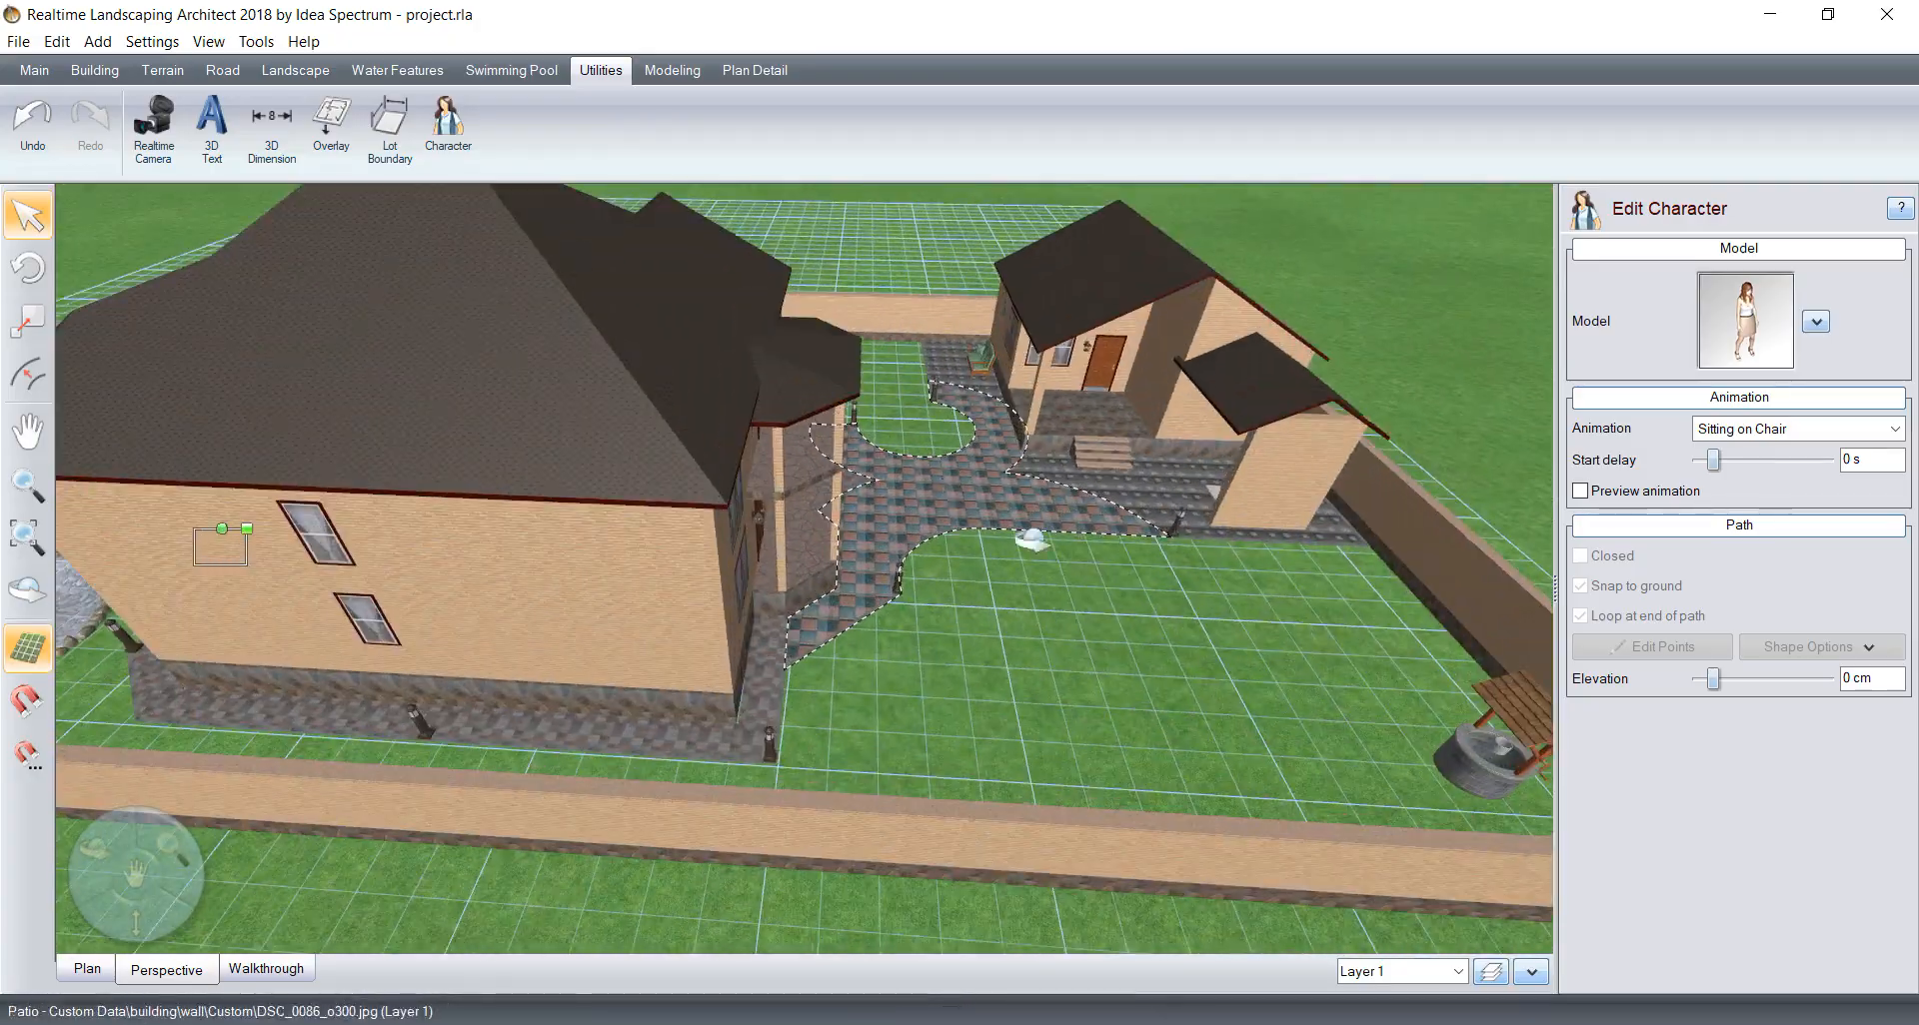
middle_drag(1033, 539, 594, 529)
middle_drag(918, 741, 477, 506)
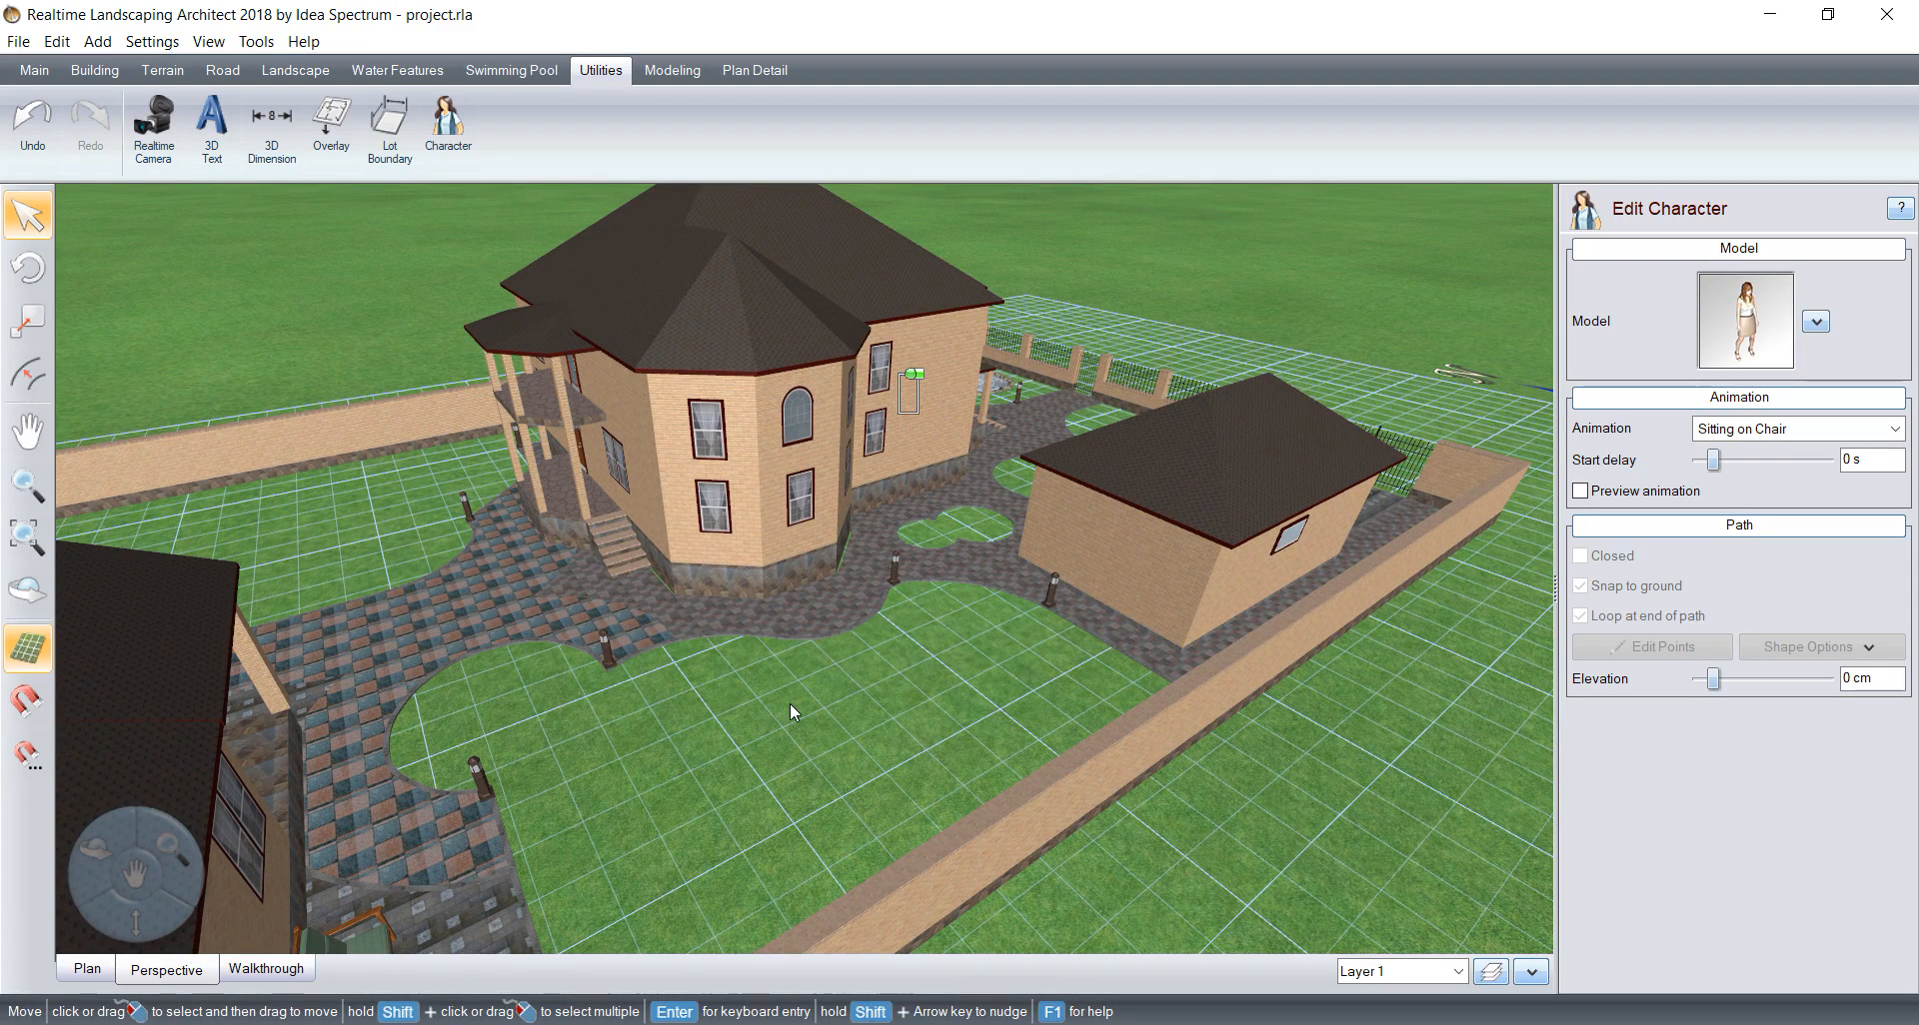
Step: Start a landscape region with the grass material in plan view at the figure-eight bed between the house and the outbuilding
scroll(686, 584, up, 6)
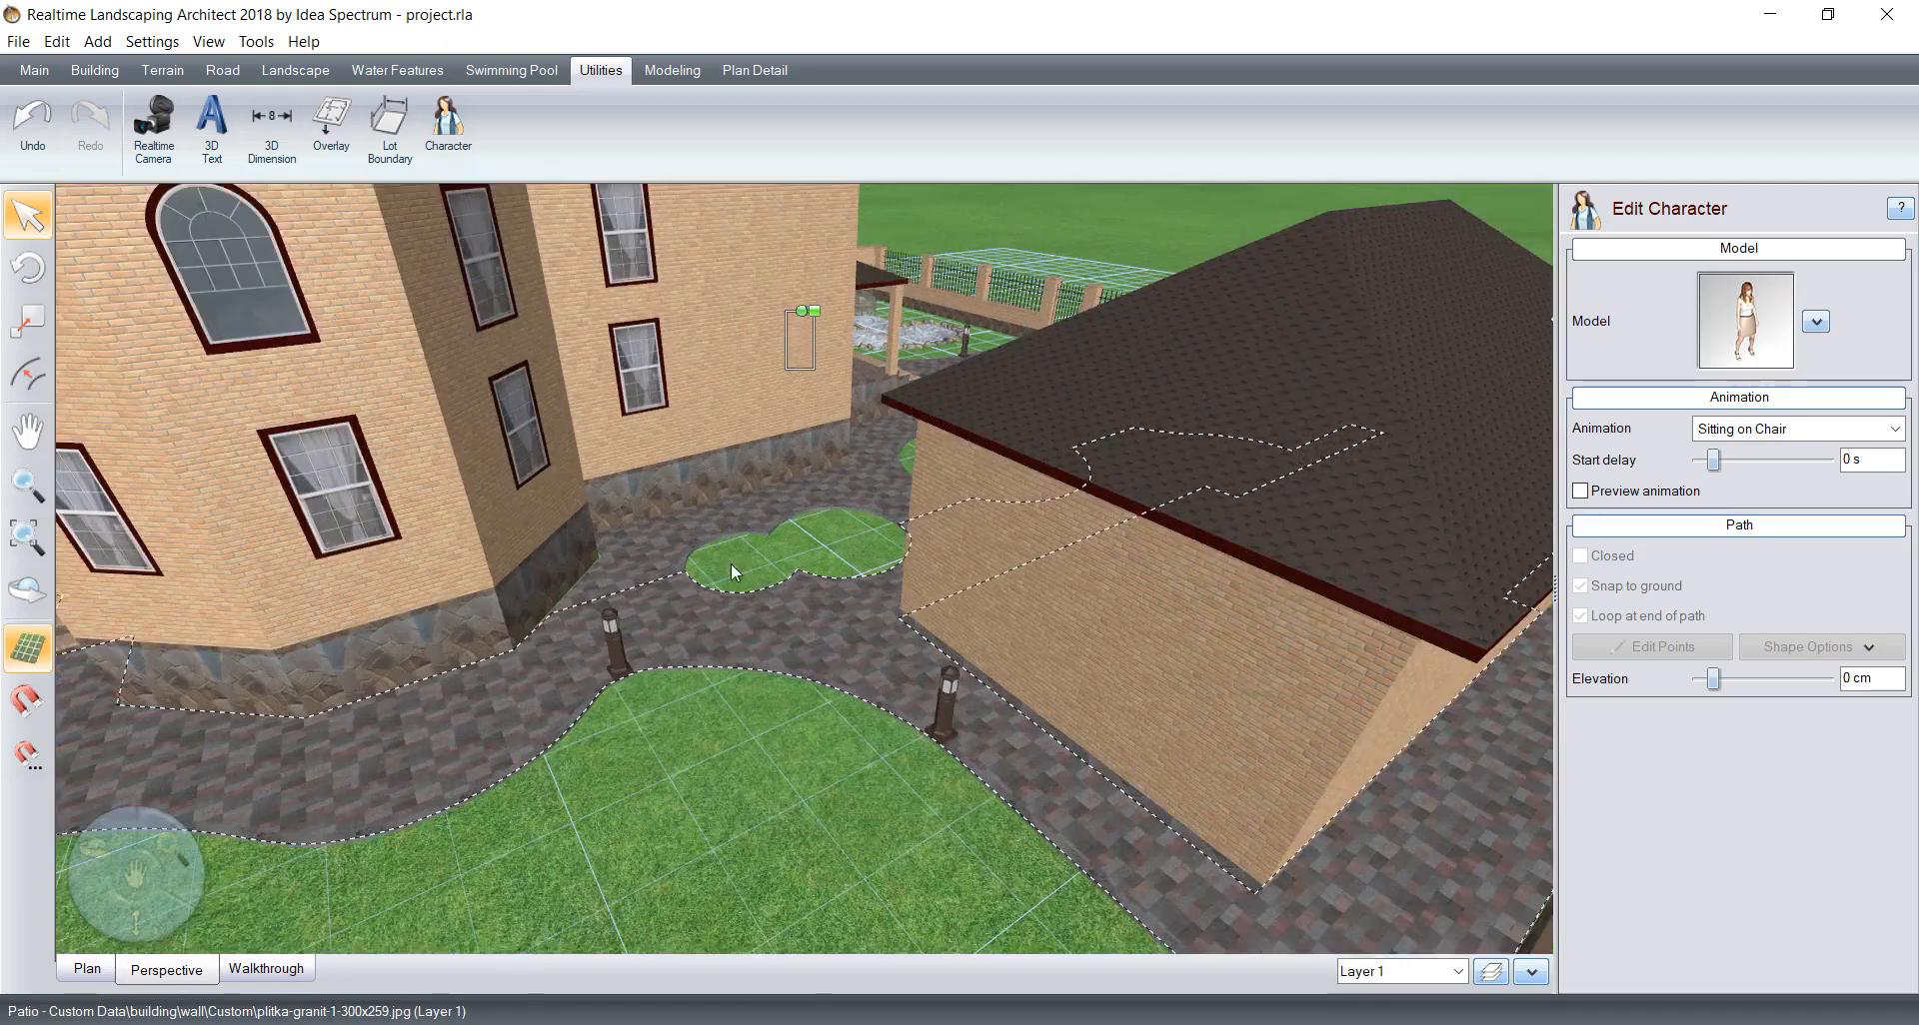
middle_drag(732, 566, 775, 628)
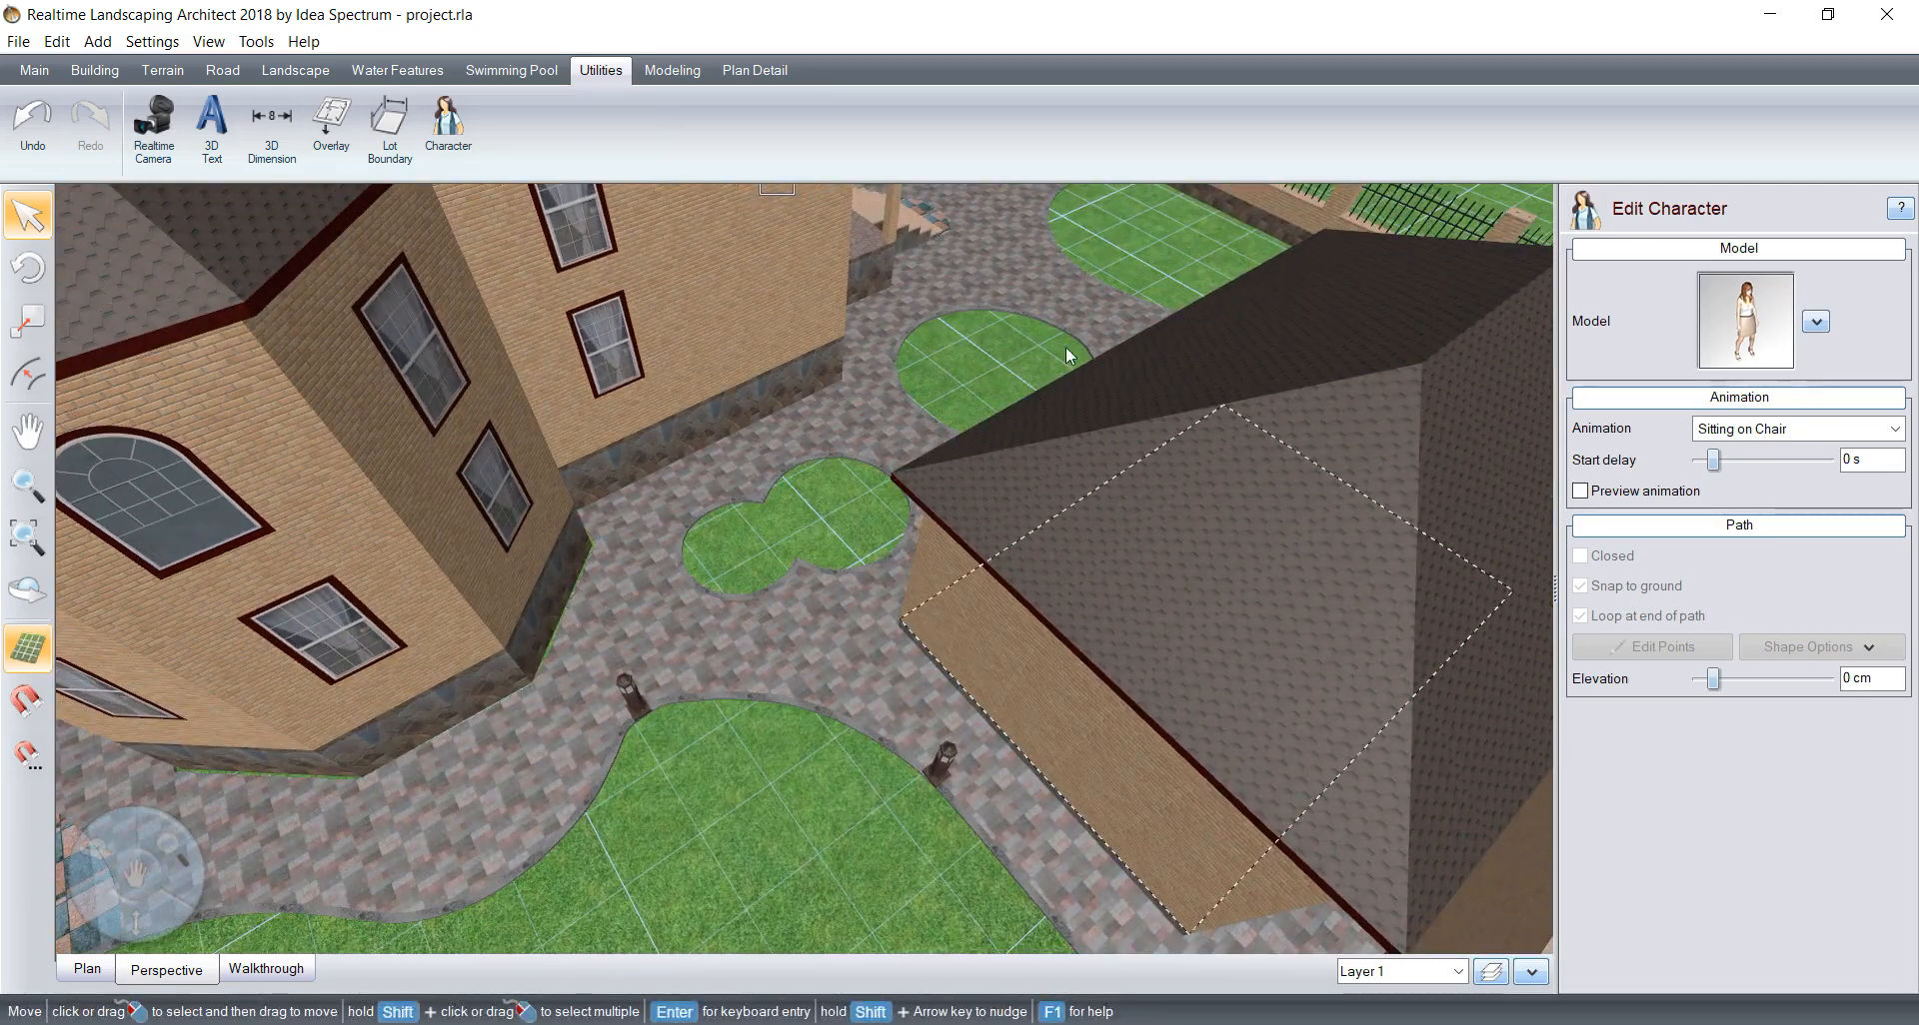
middle_drag(819, 539, 313, 527)
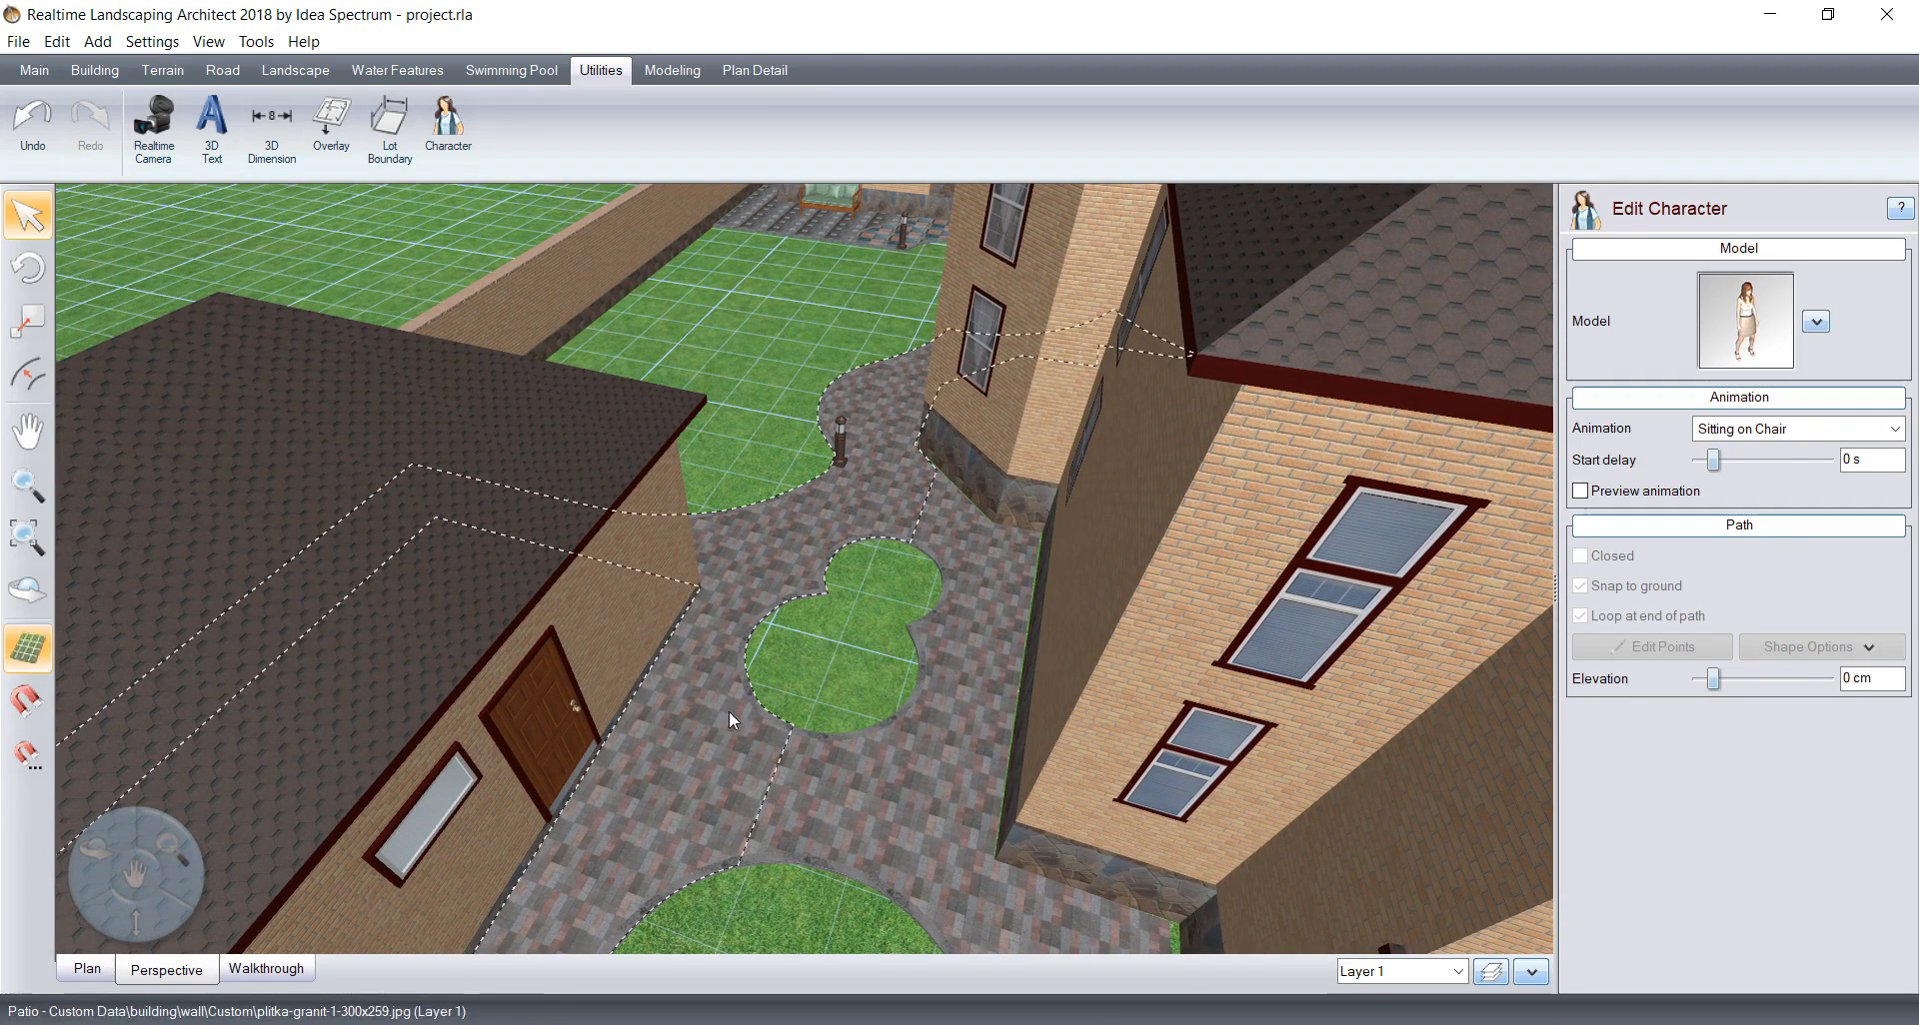
click(78, 975)
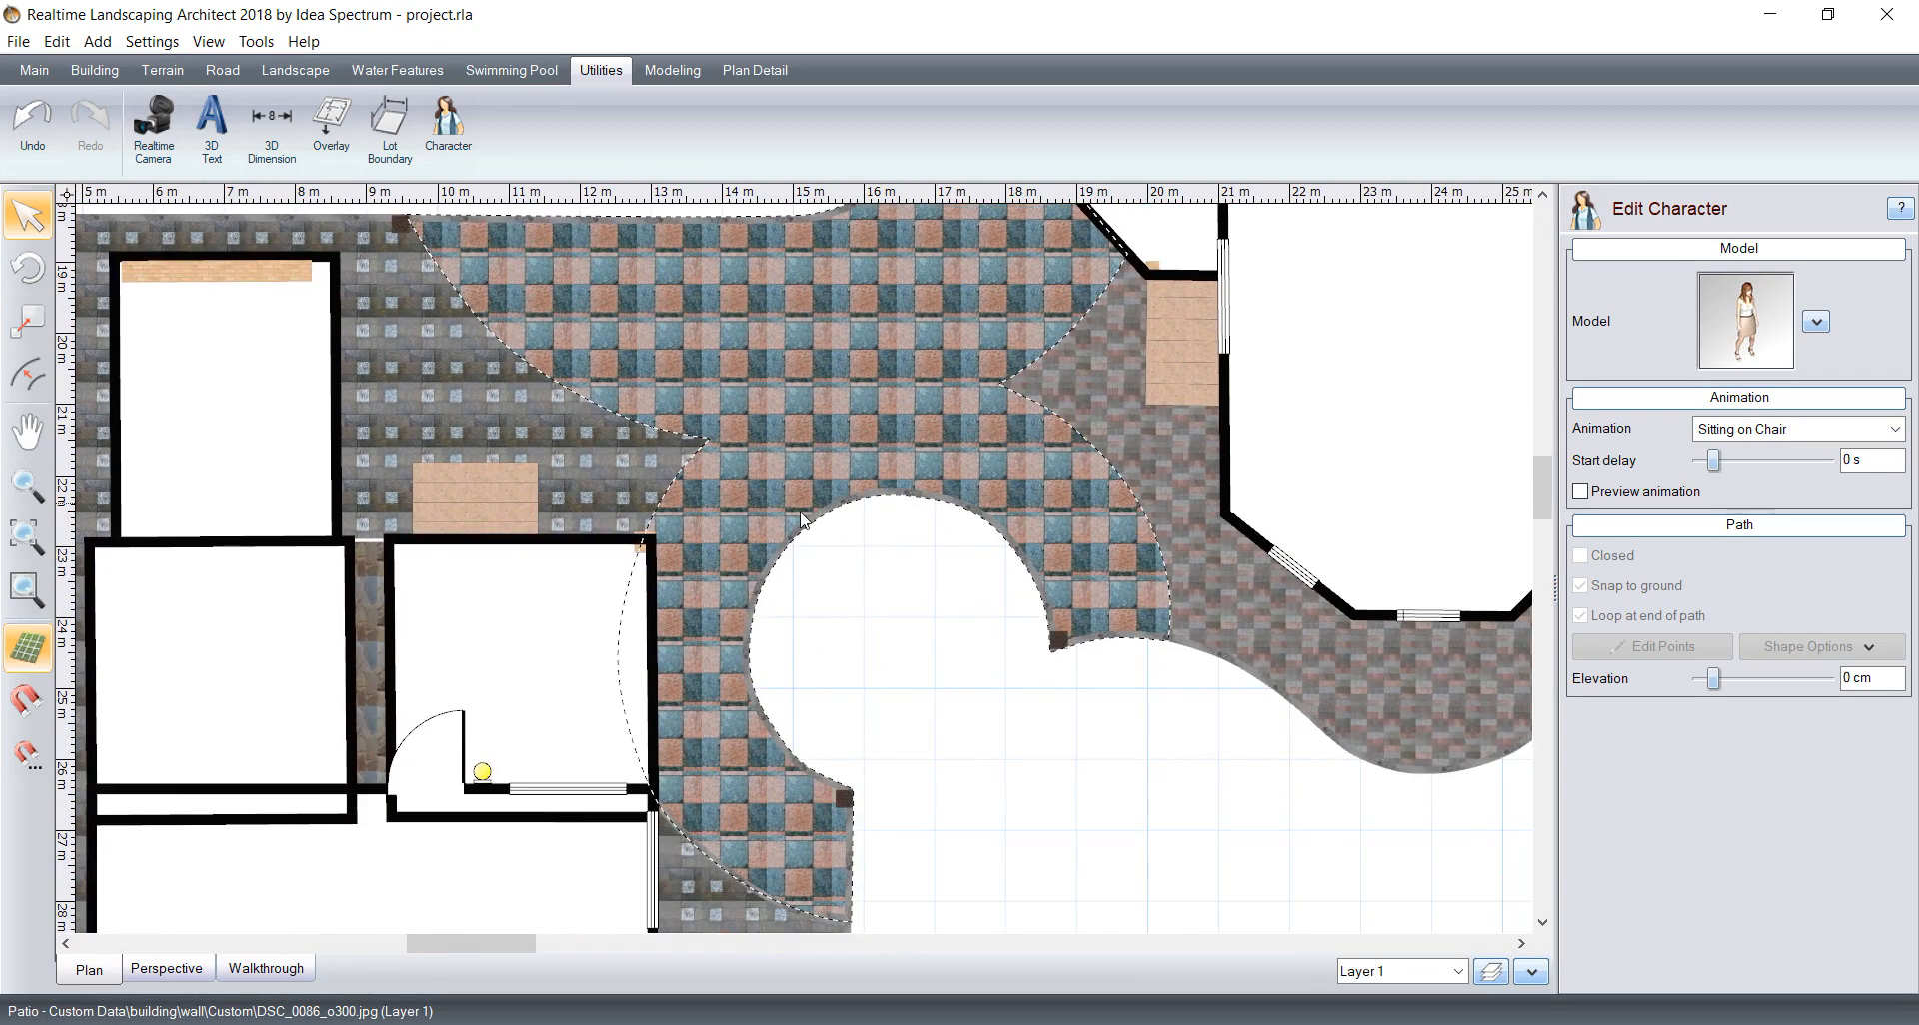
scroll(810, 529, down, 5)
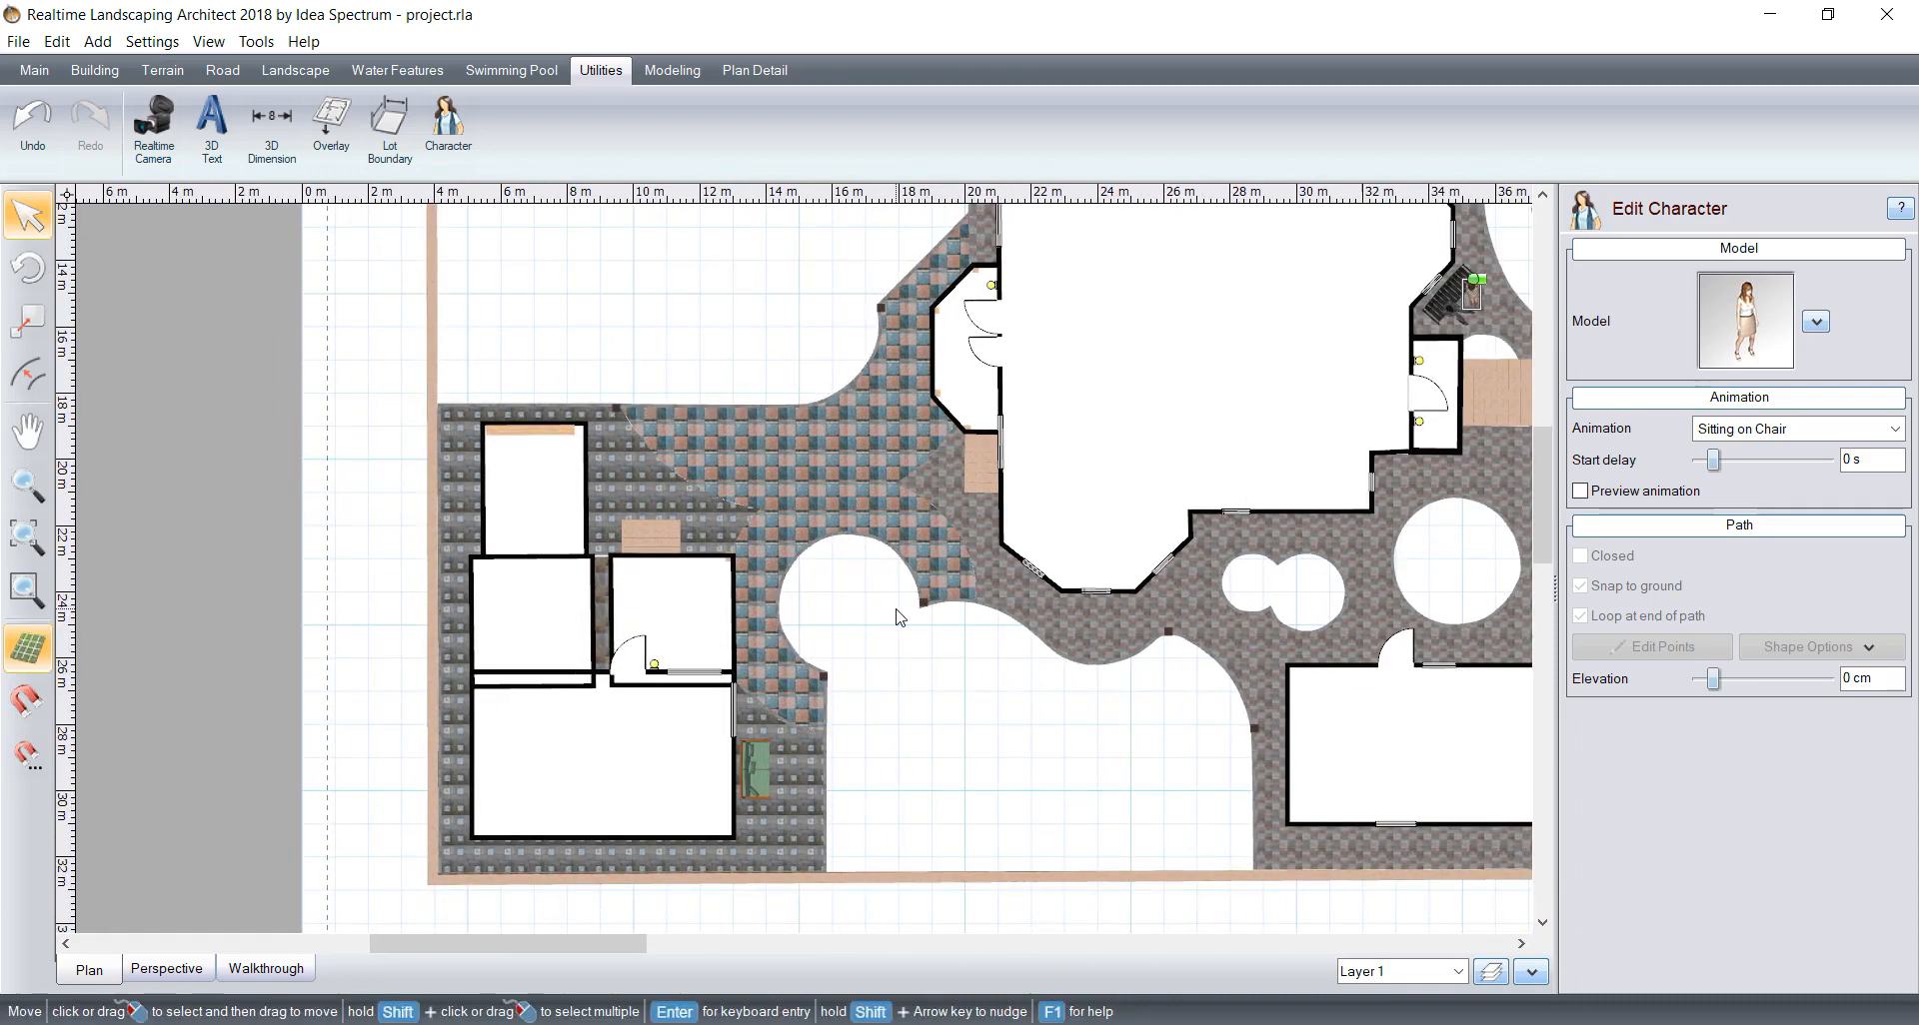
scroll(1142, 413, up, 3)
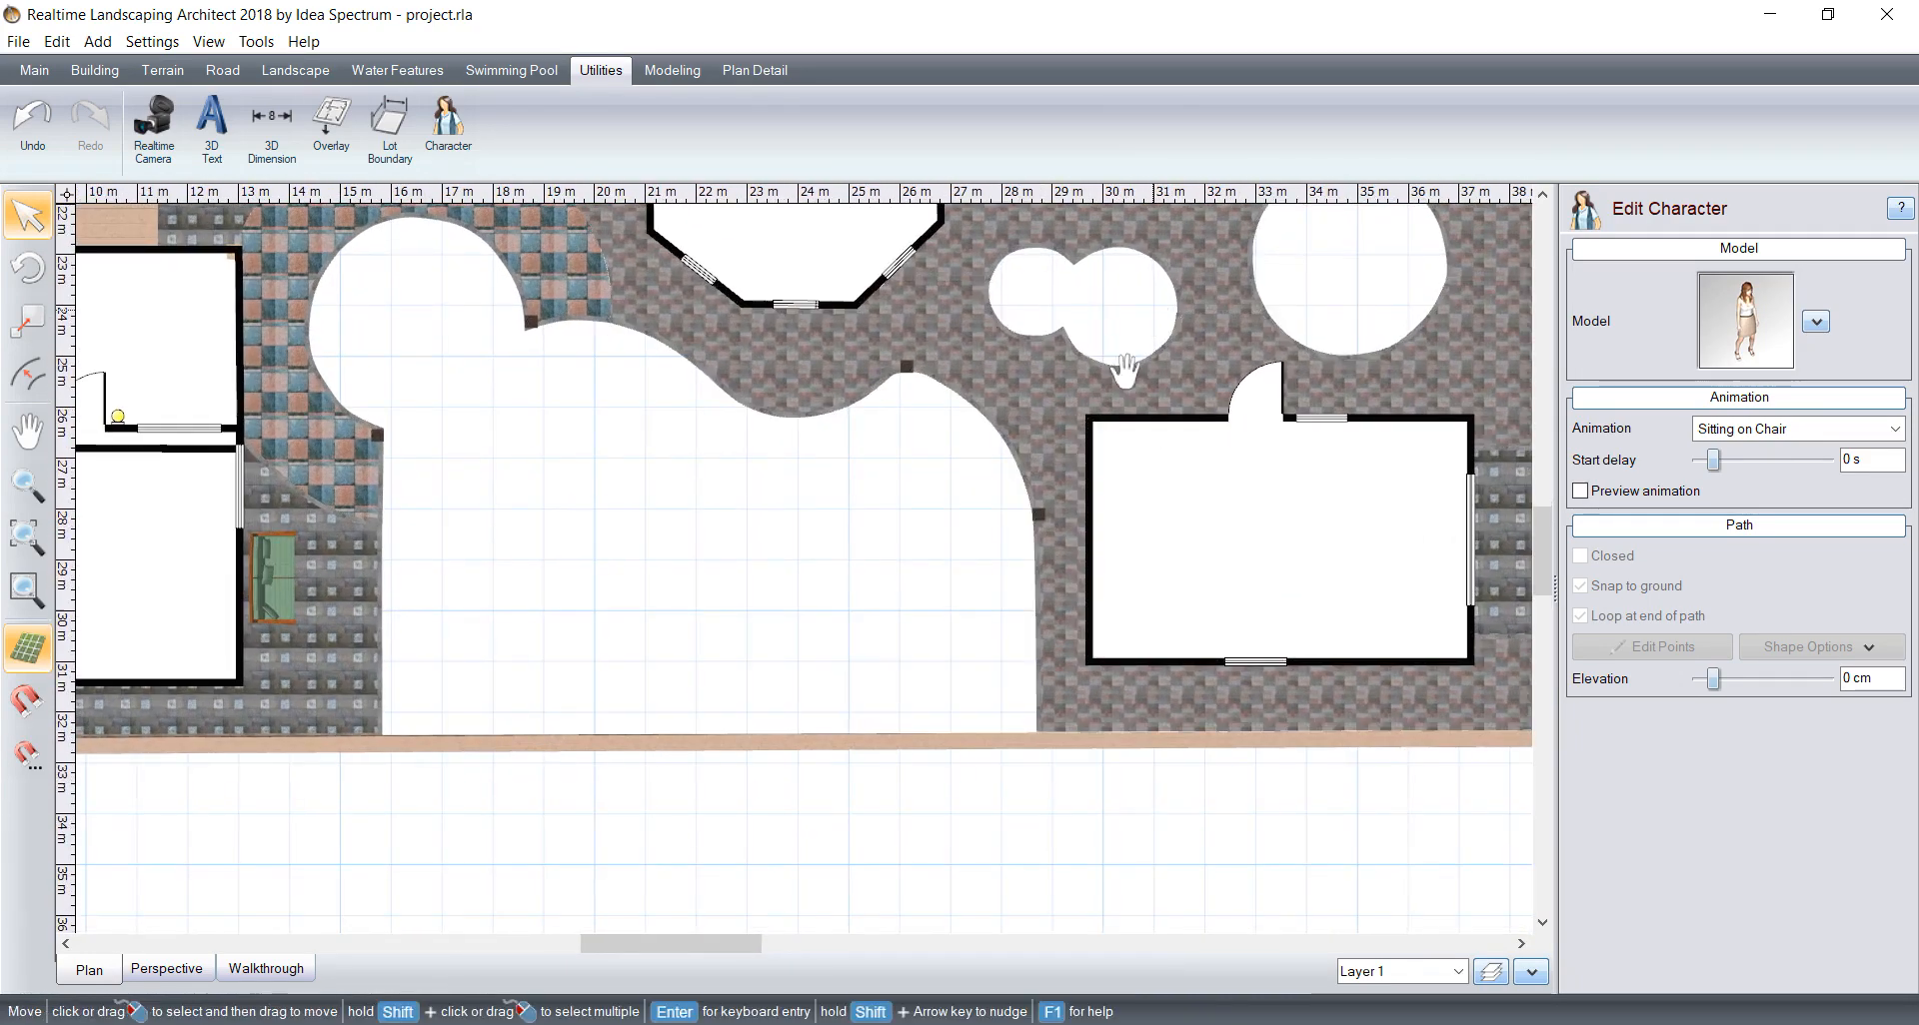
scroll(939, 565, up, 6)
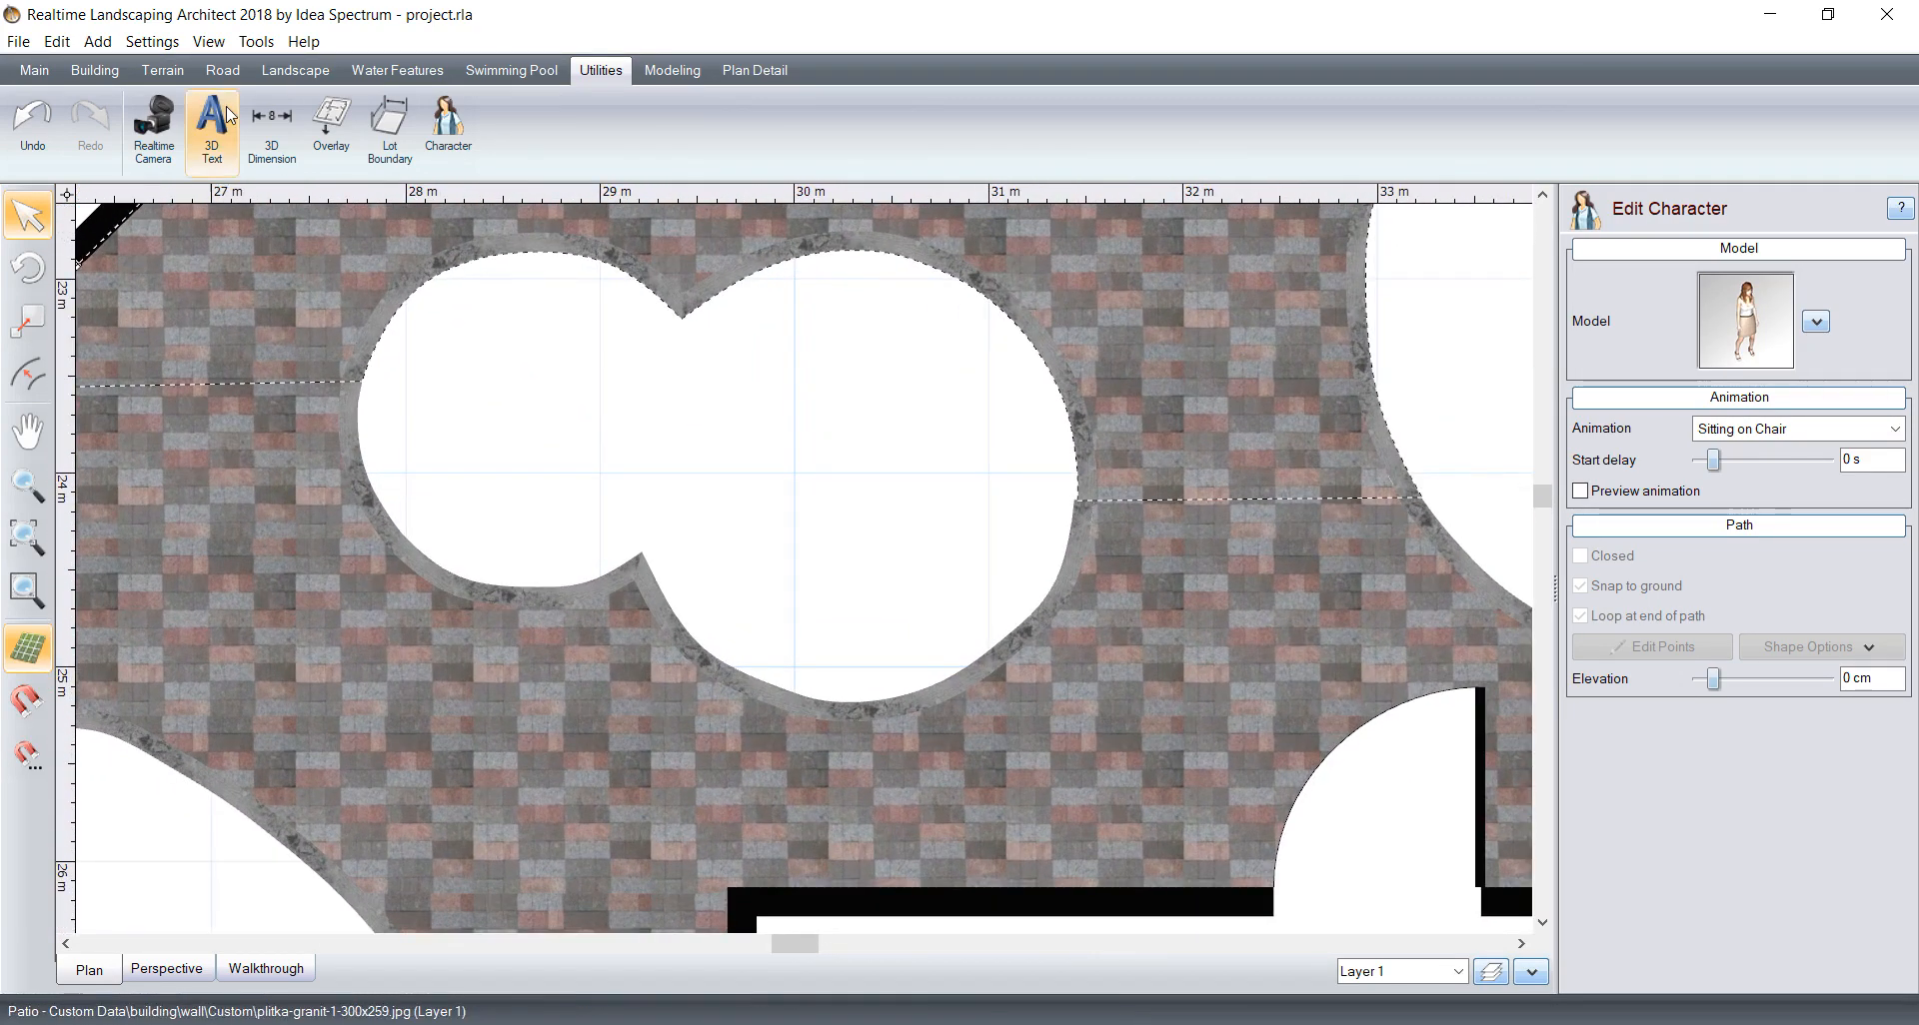
click(292, 72)
click(153, 130)
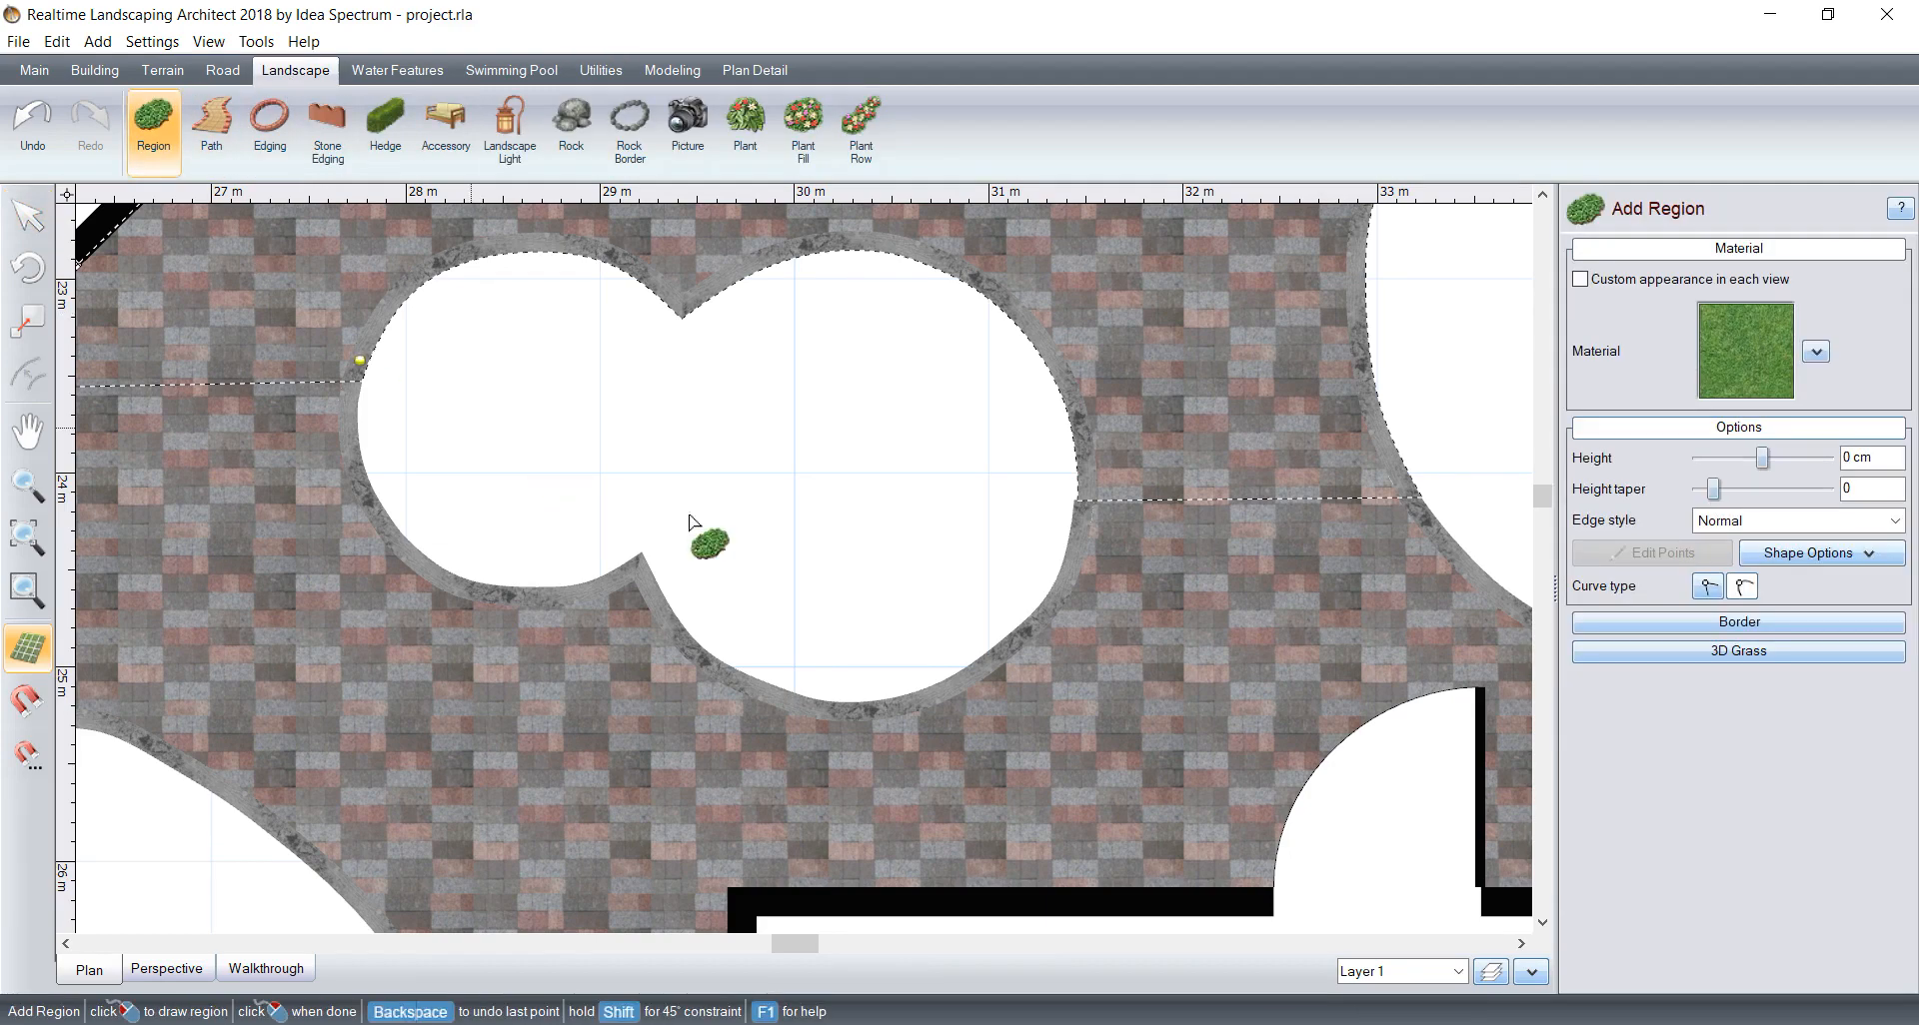
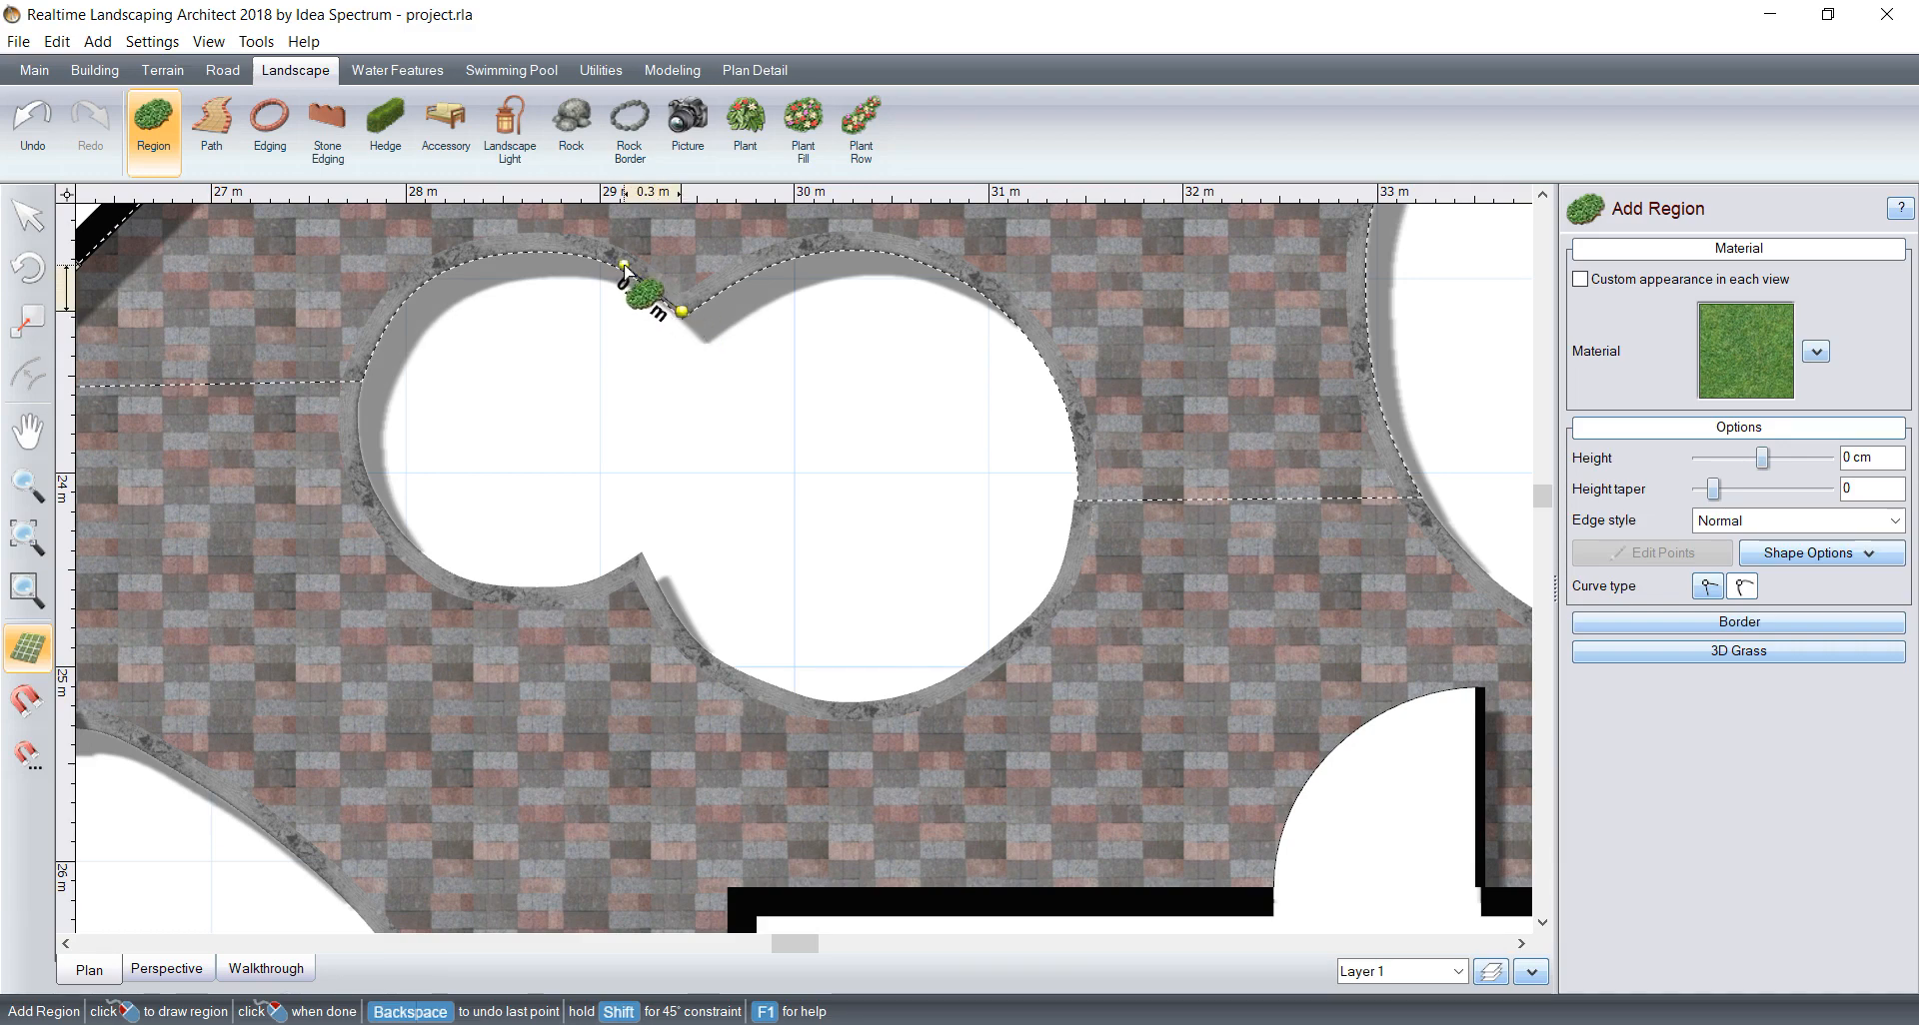
Step: Trace the smaller lobe of the figure-eight bed as a rounded grass region and close it at the upper notch
scroll(635, 258, up, 2)
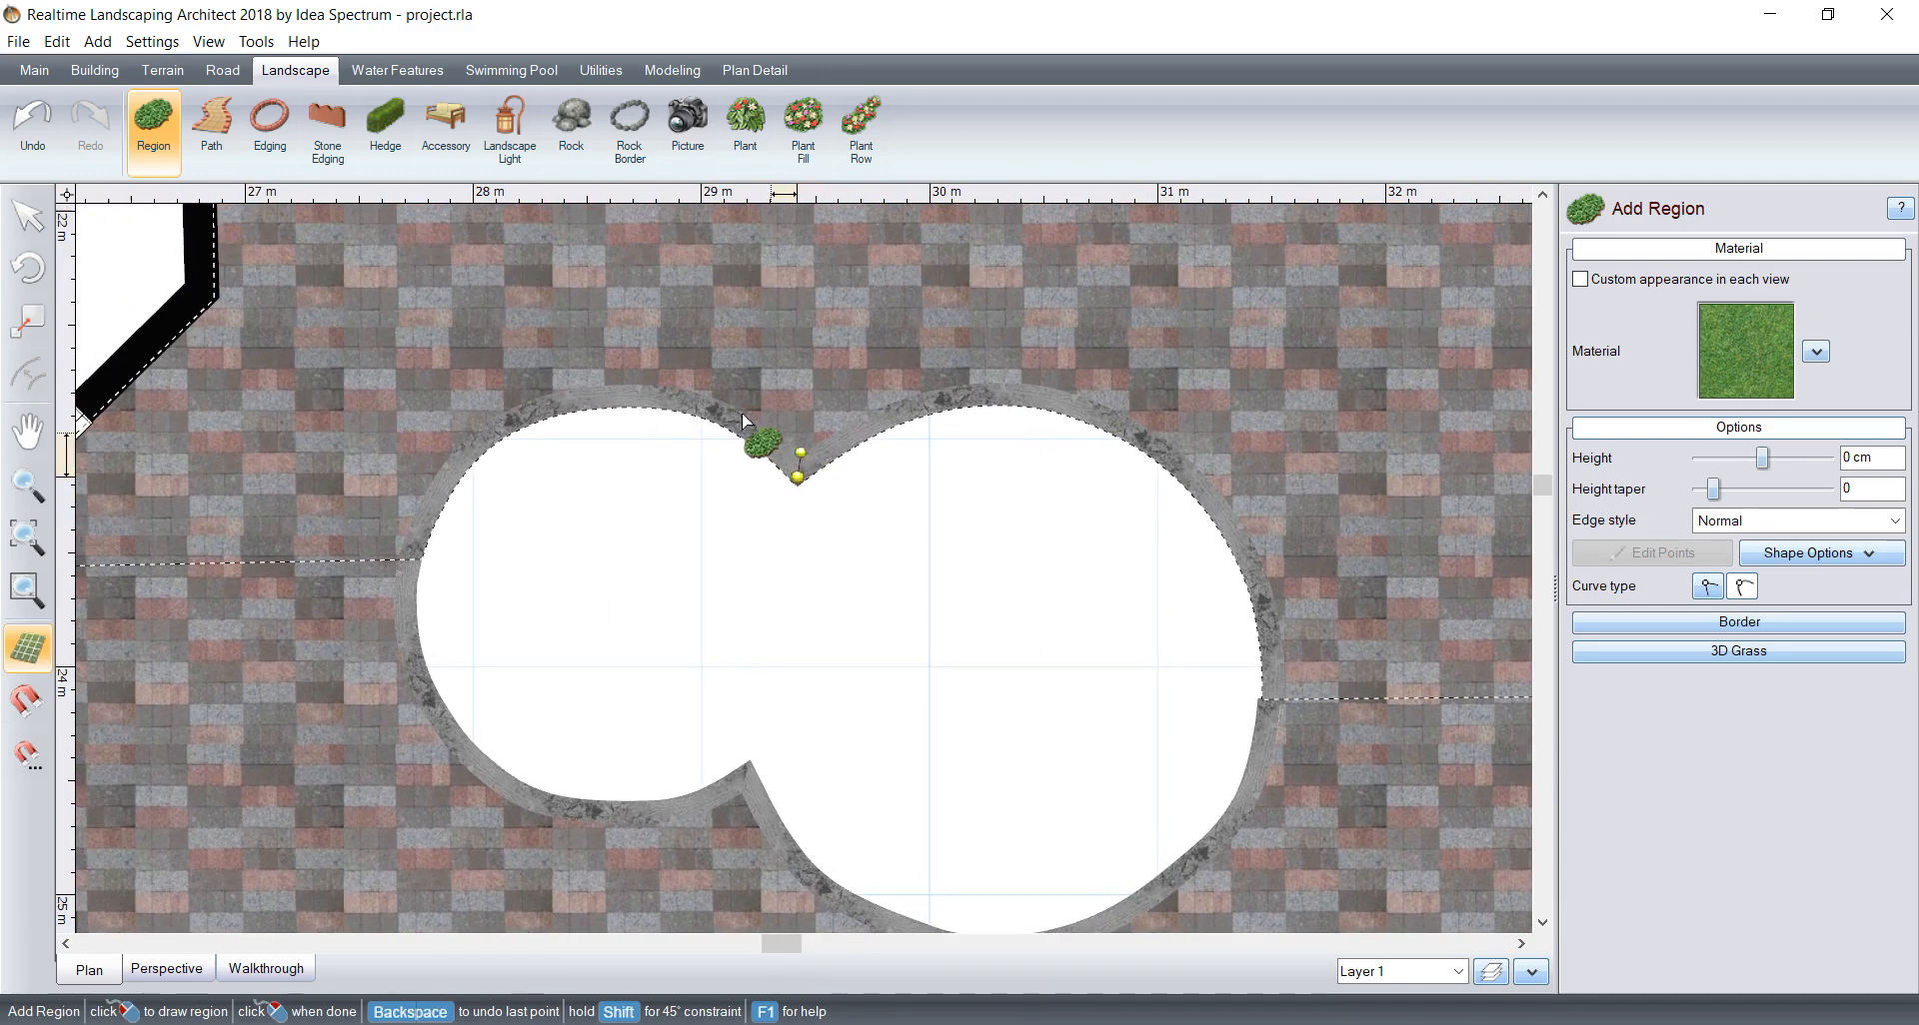
click(722, 419)
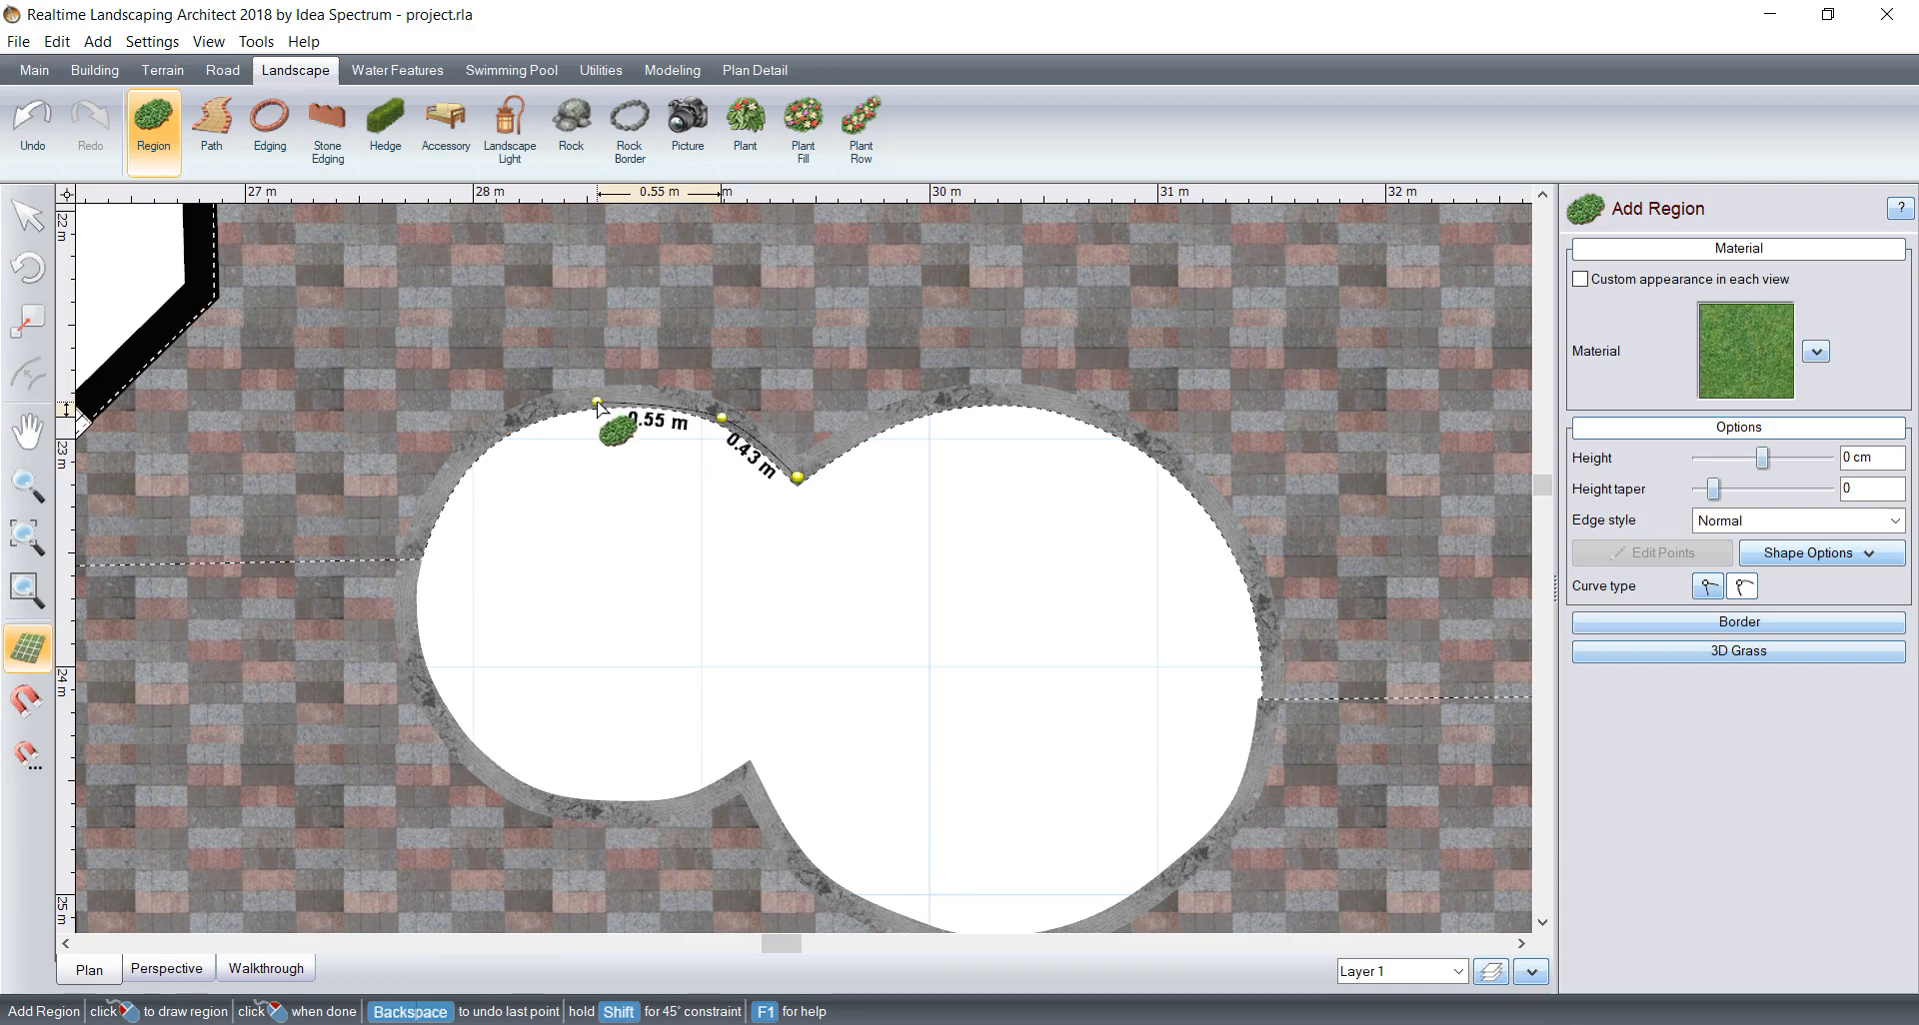
click(596, 402)
click(504, 434)
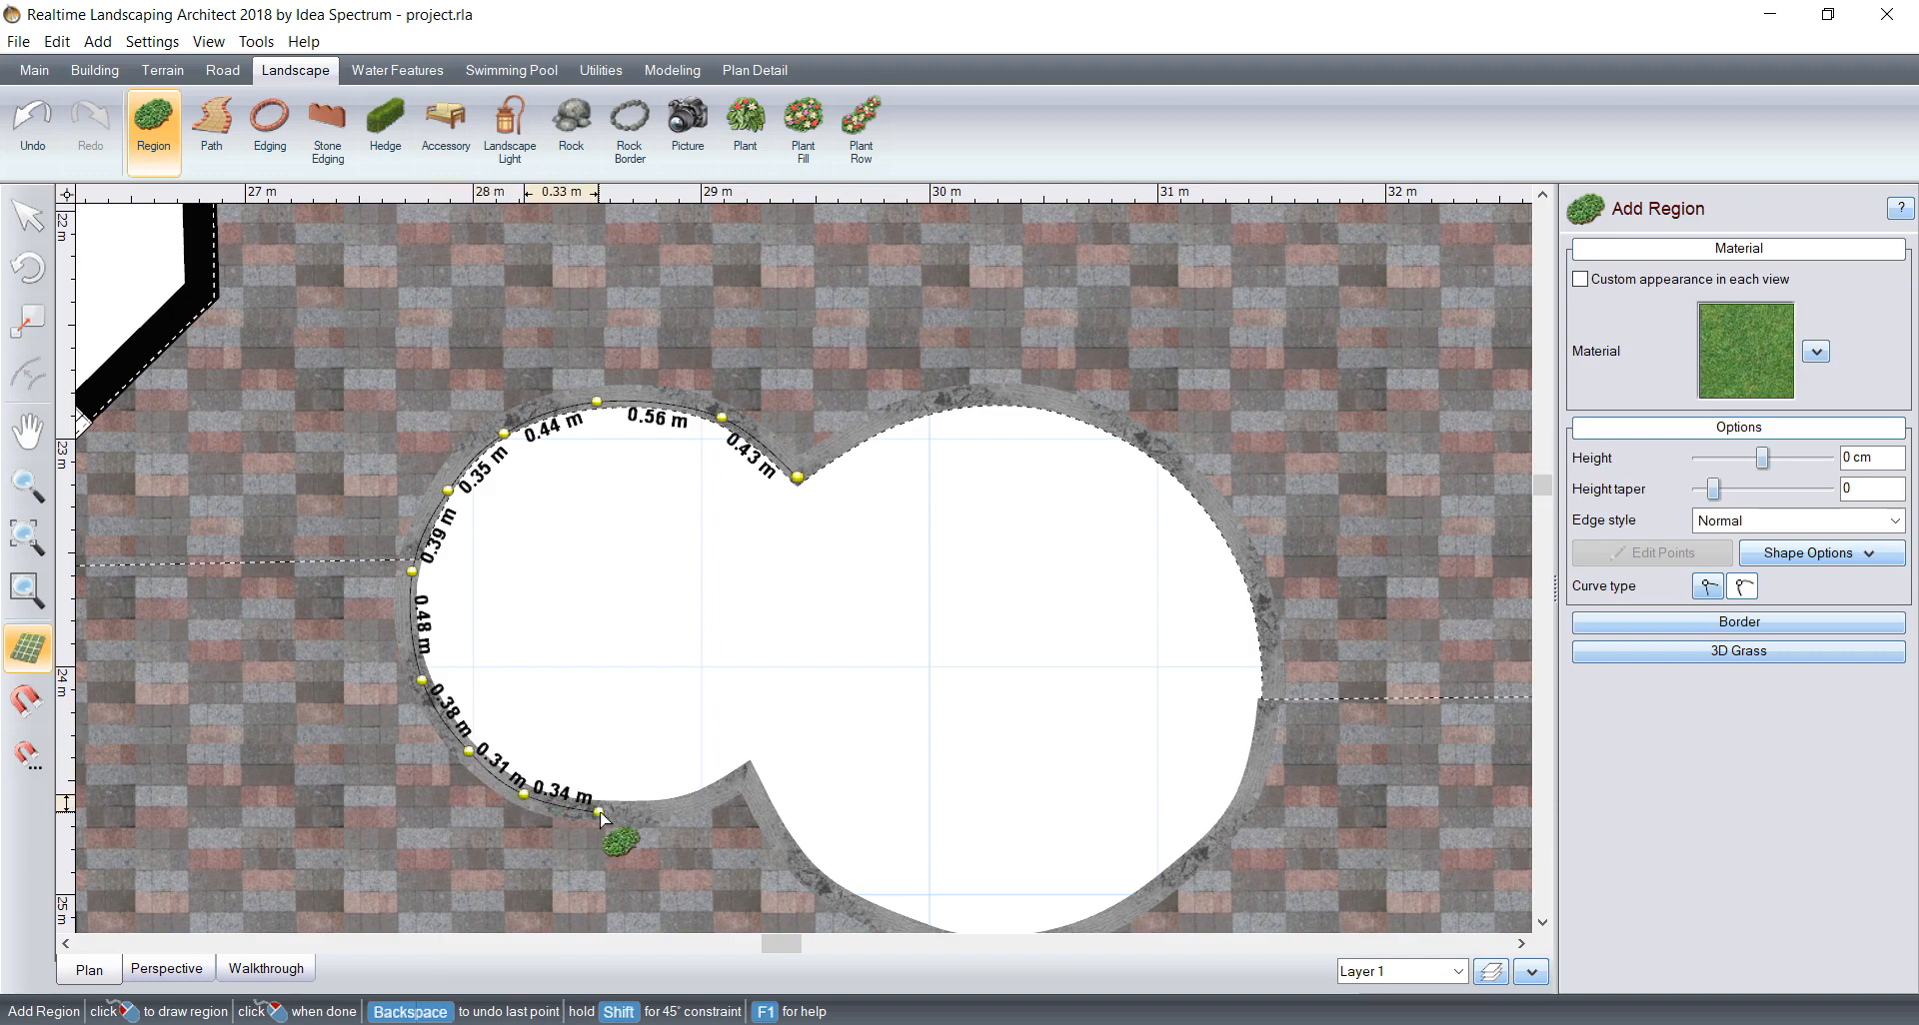
click(680, 804)
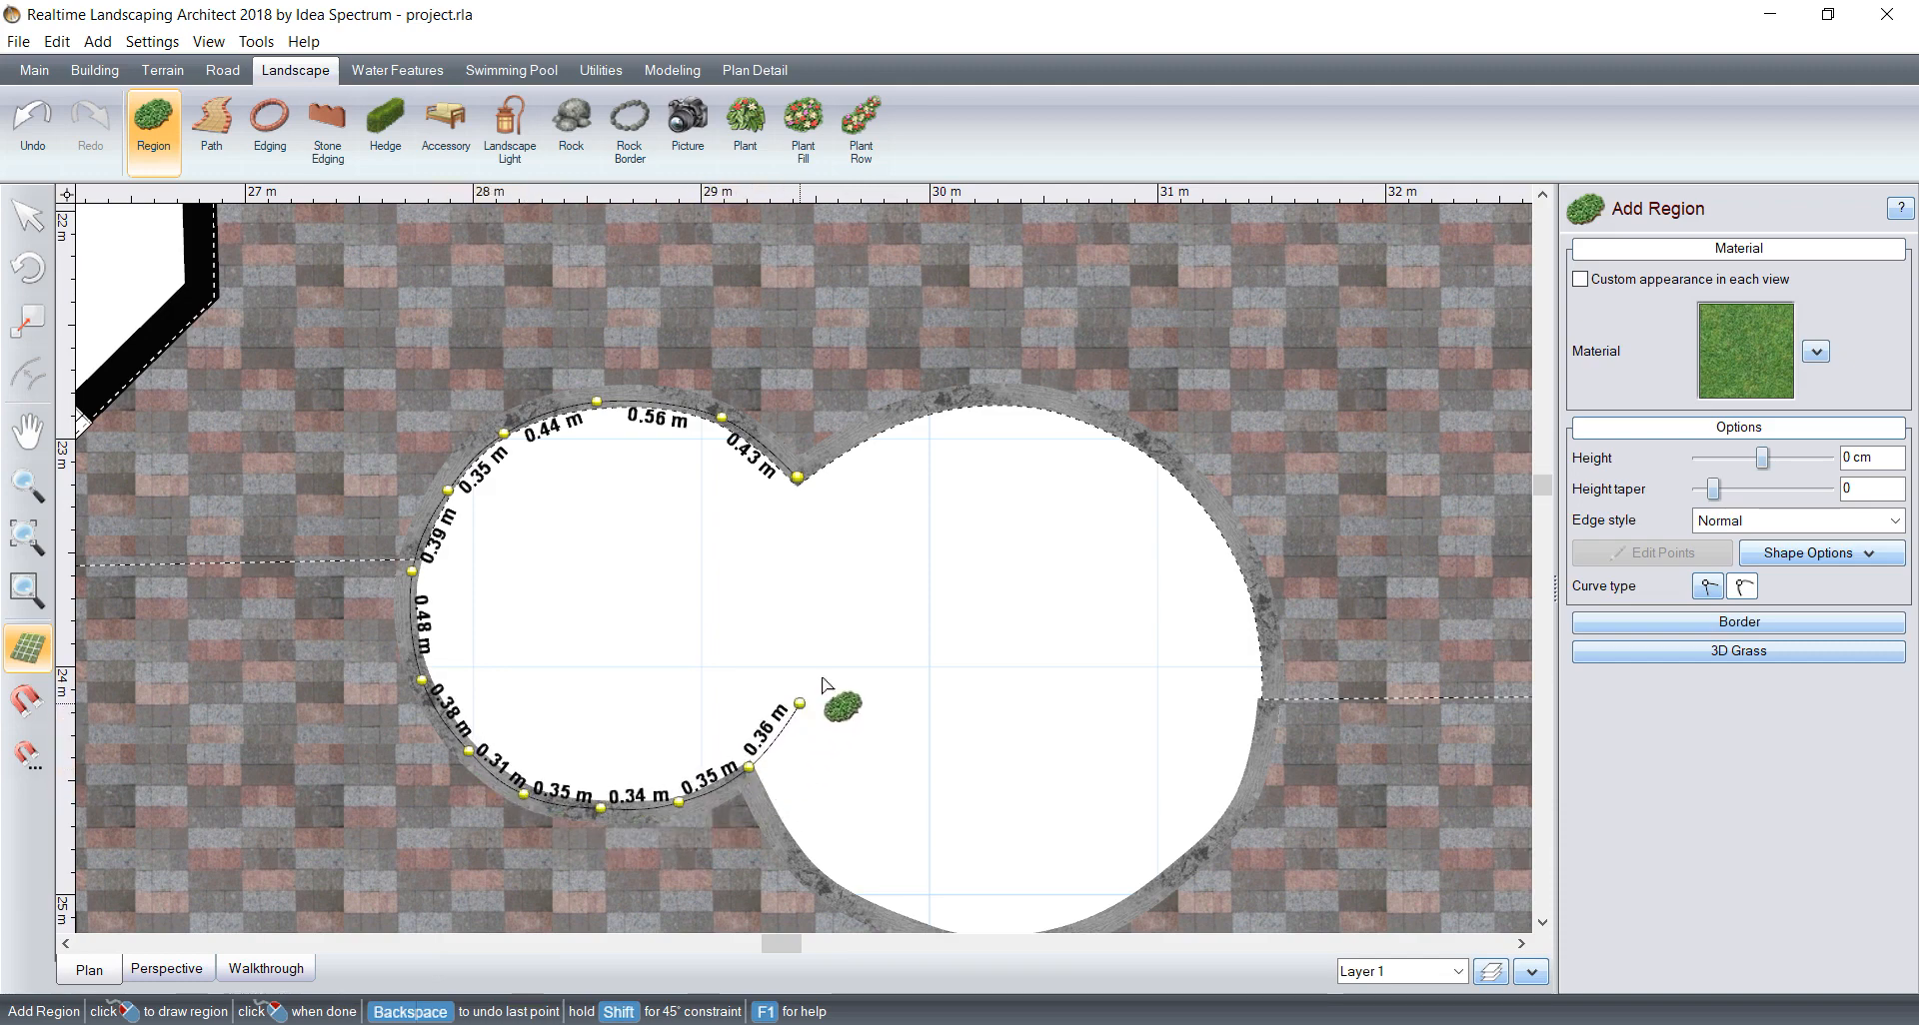
click(828, 607)
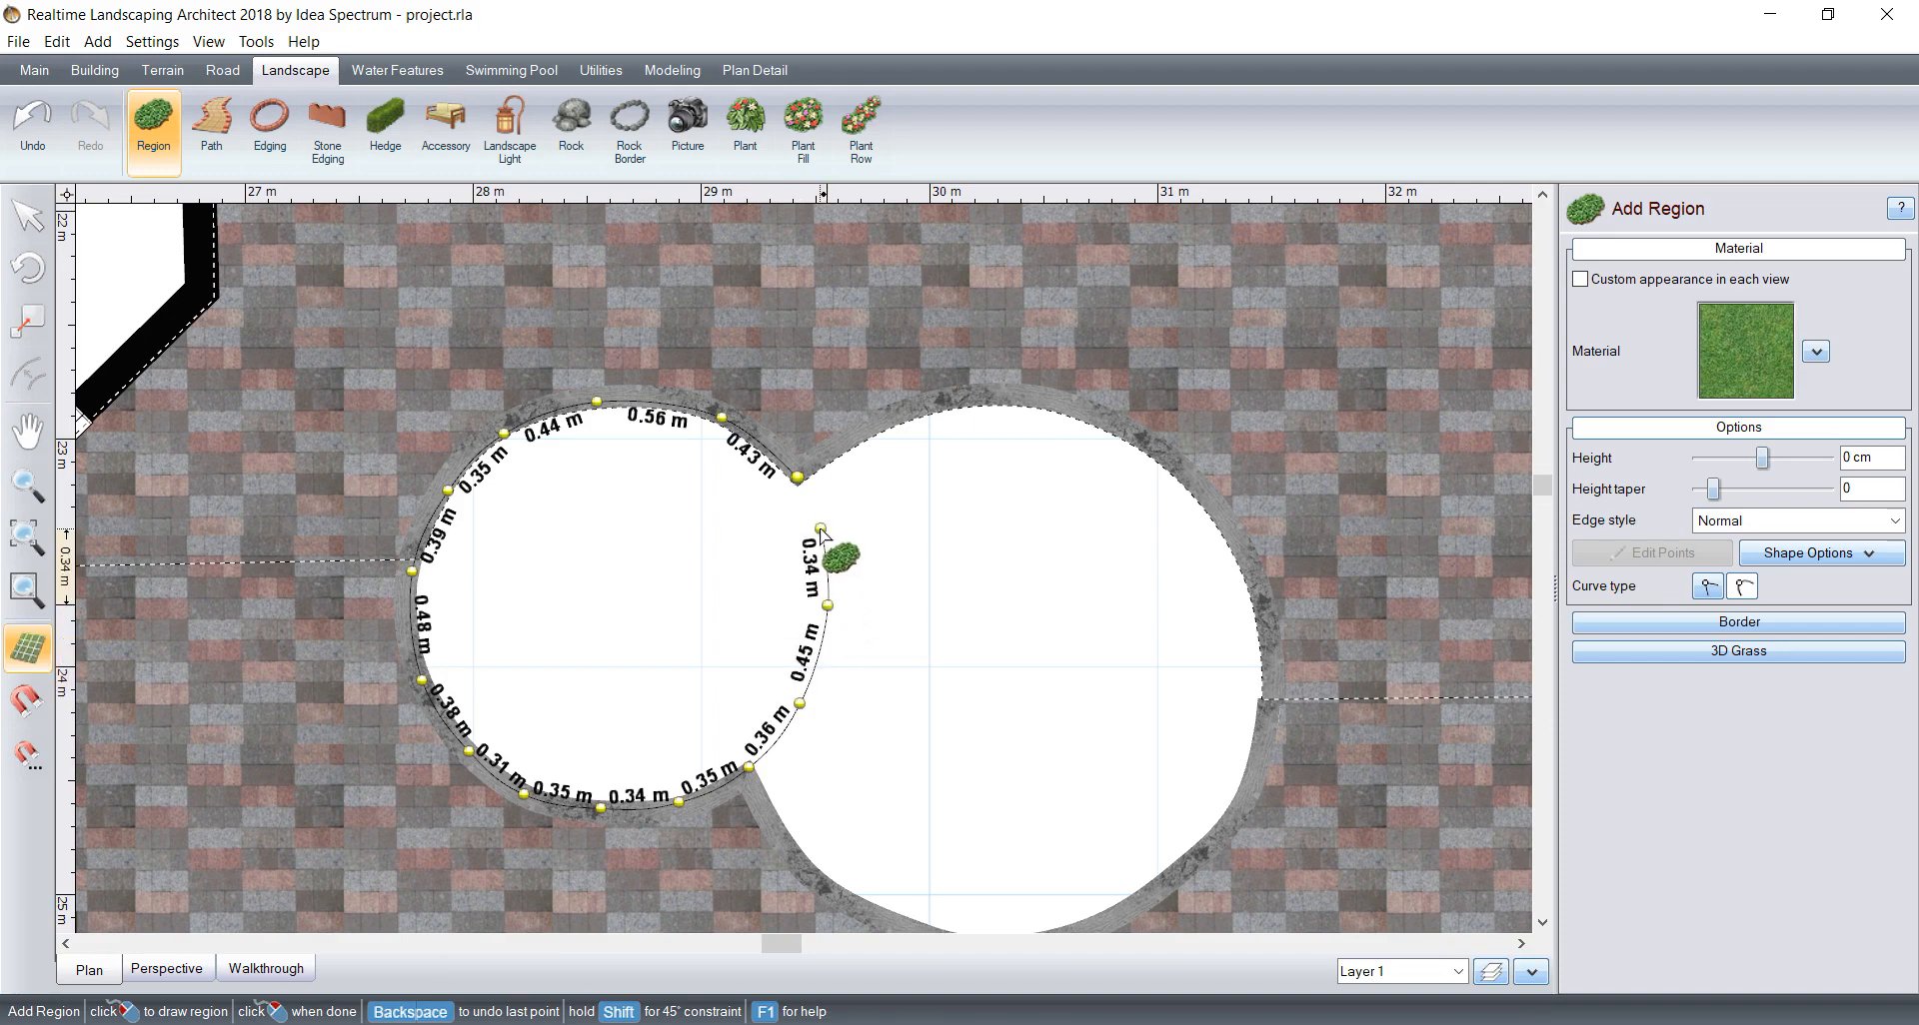
click(797, 477)
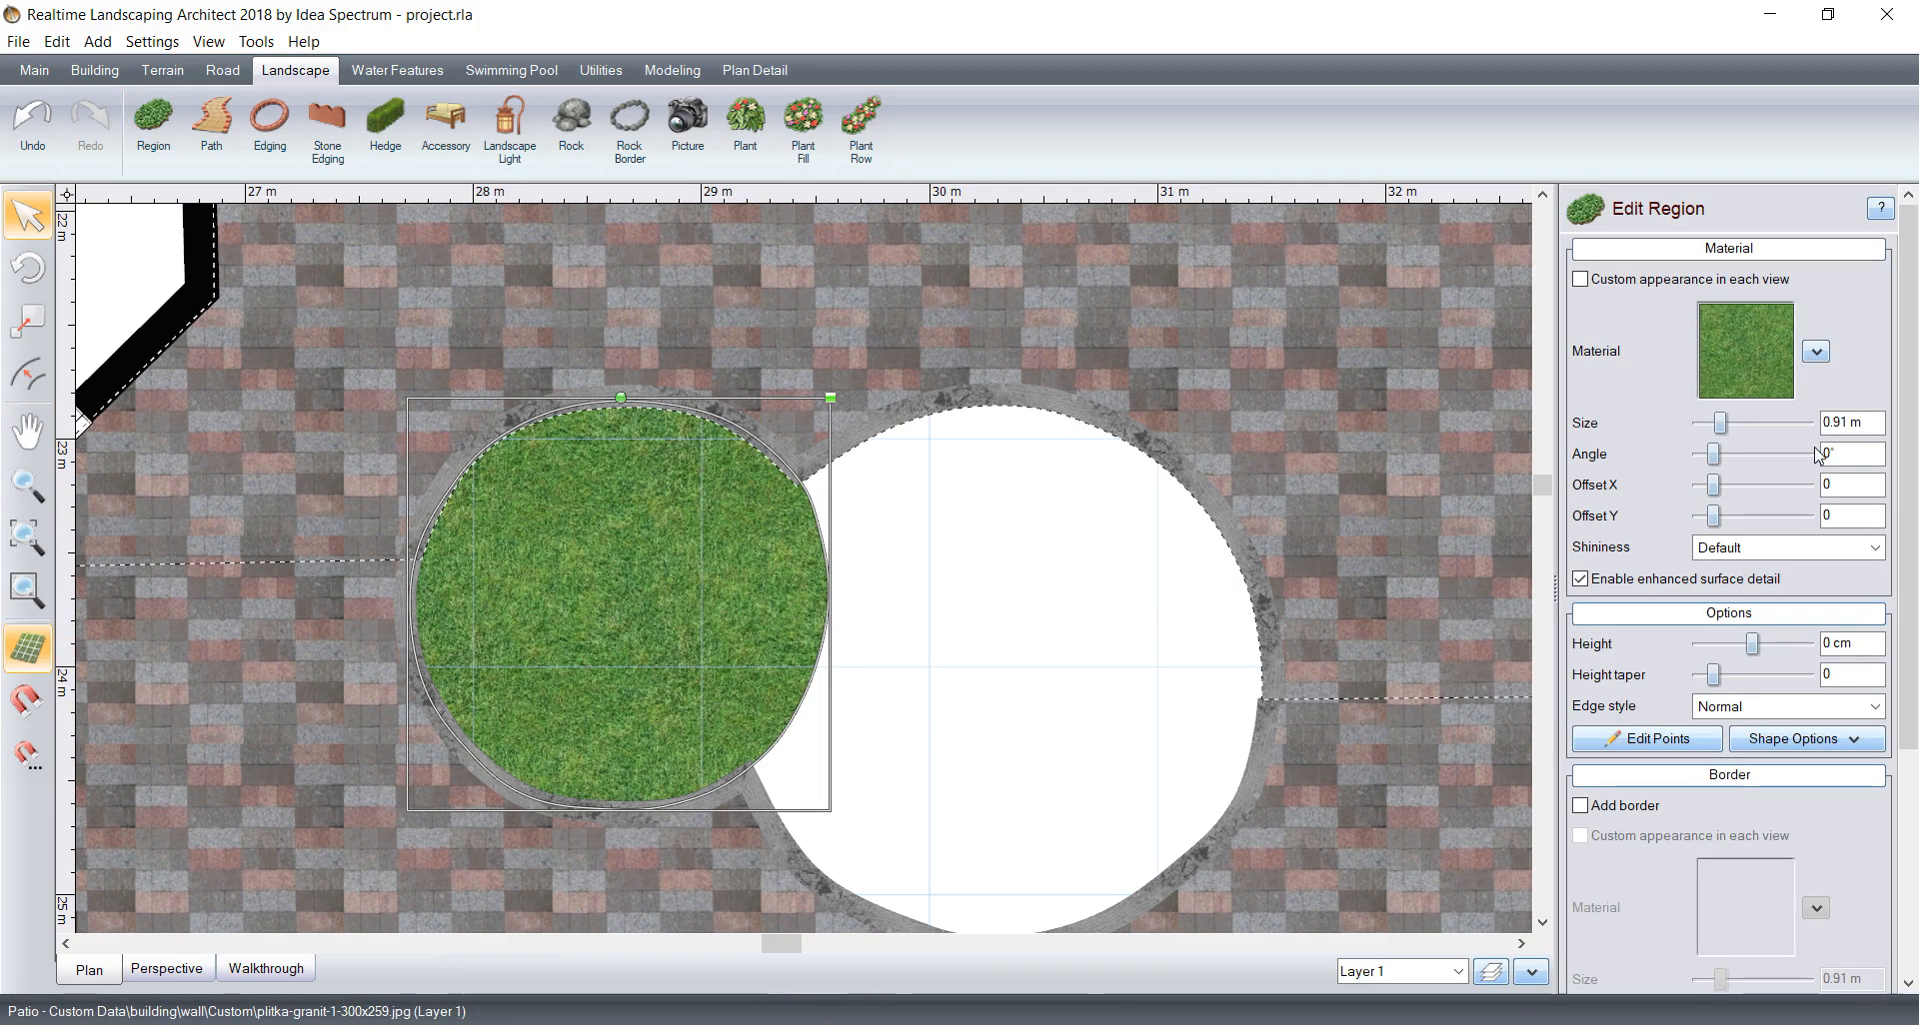
Step: Set the small lobe region's material to Ground19 from the Ground category
click(1751, 356)
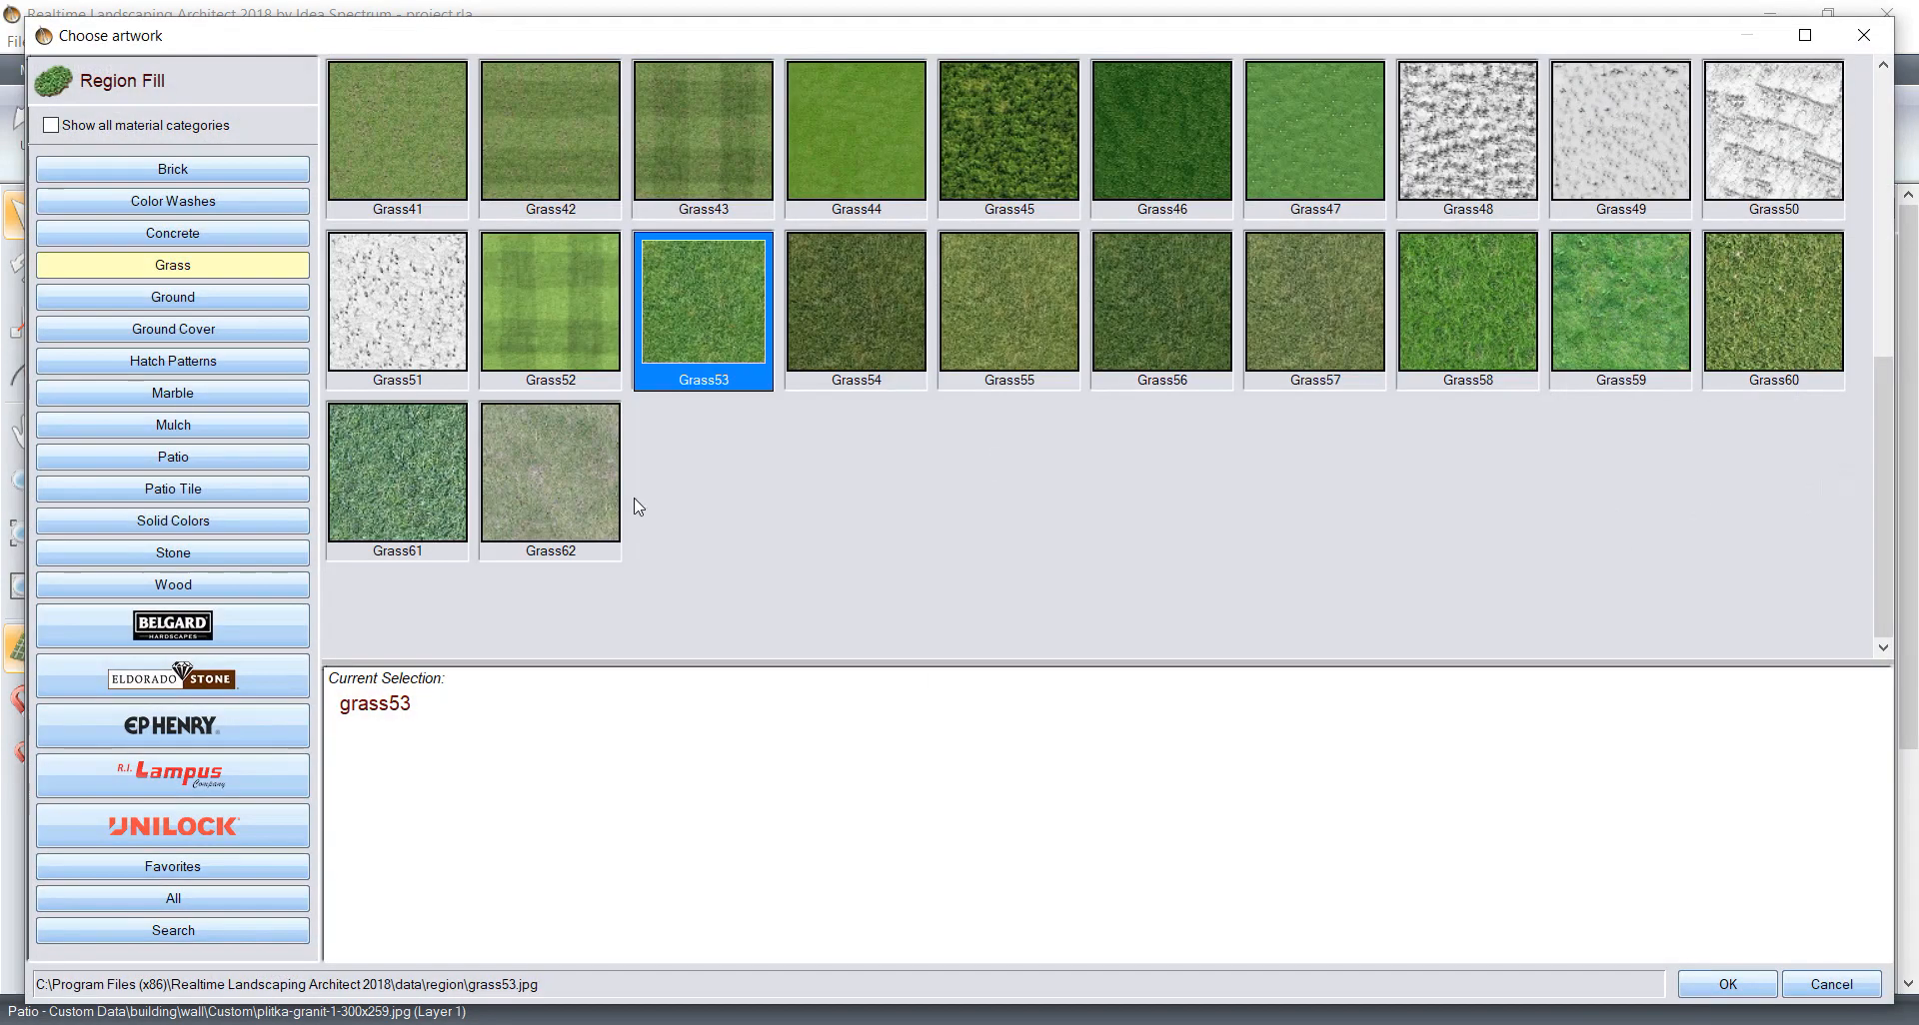
click(143, 304)
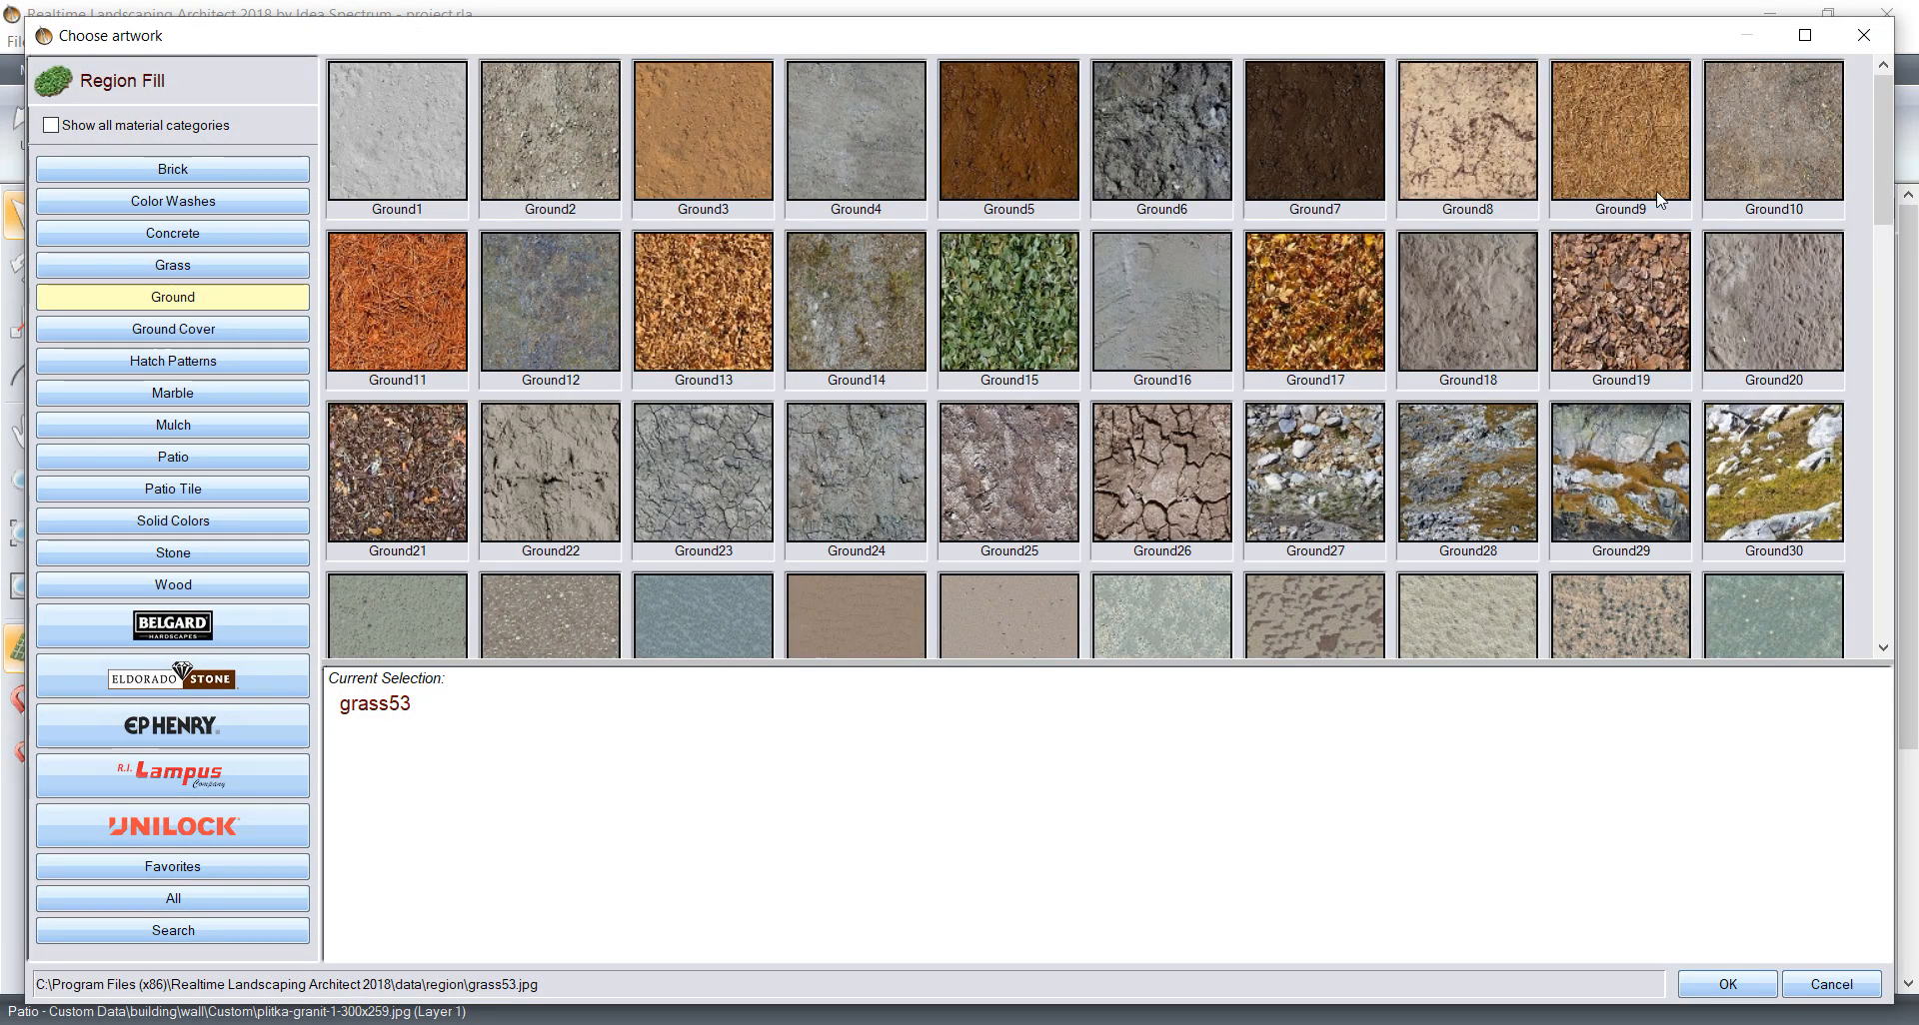
click(1635, 290)
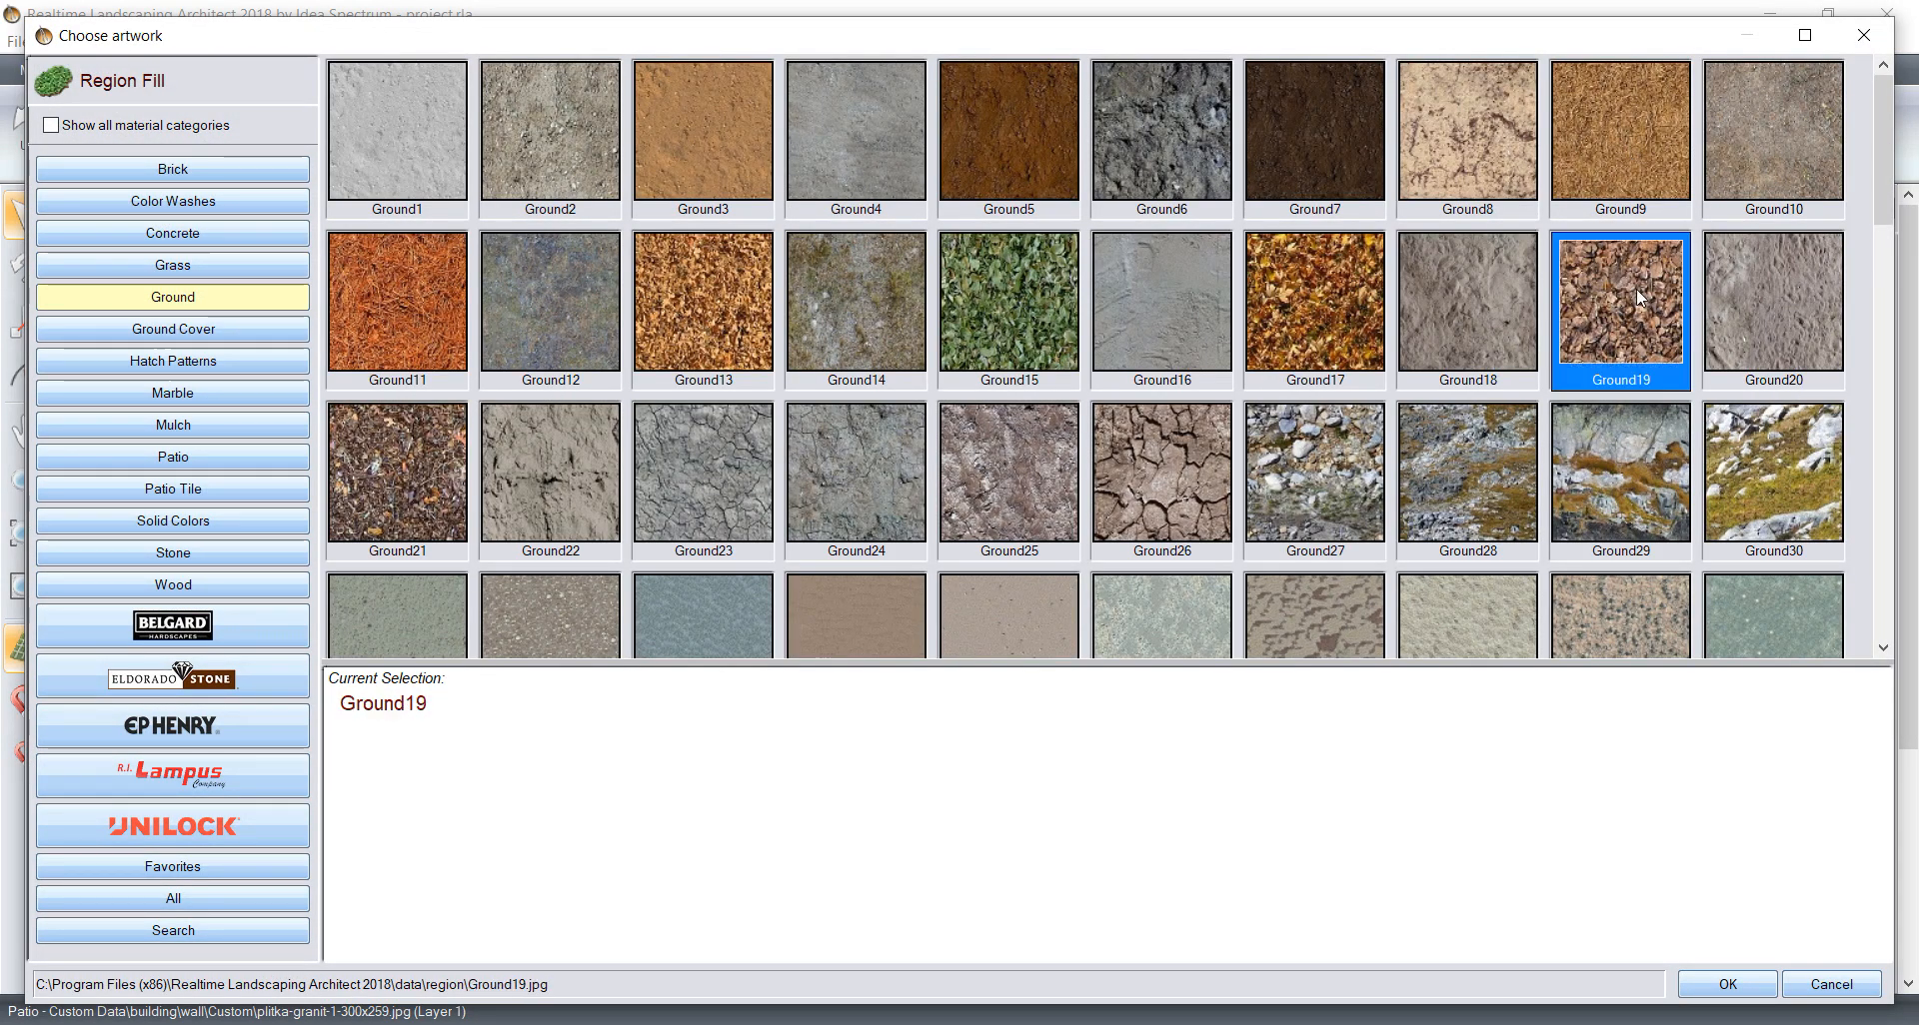
click(1728, 984)
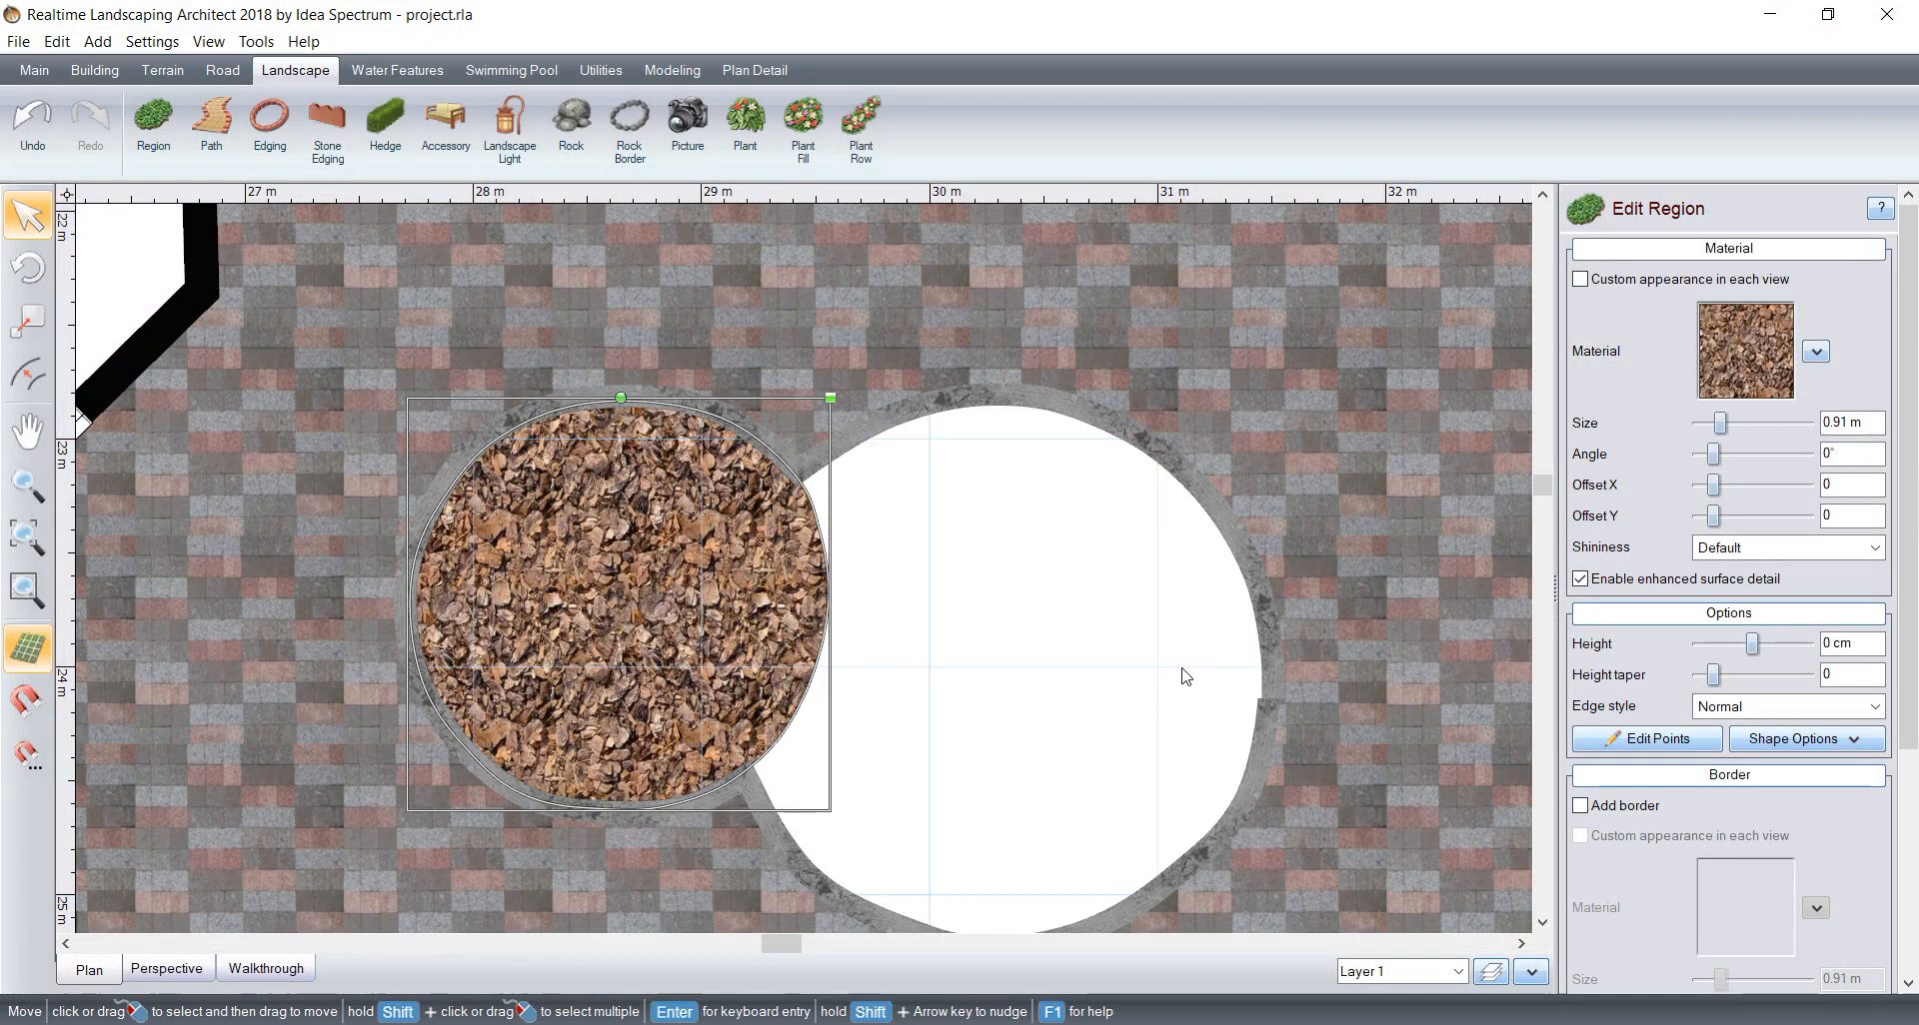
Step: Start a second grass region at the upper notch and trace its shared edge along the bark-filled lobe to the lower notch
middle_drag(1083, 570, 981, 480)
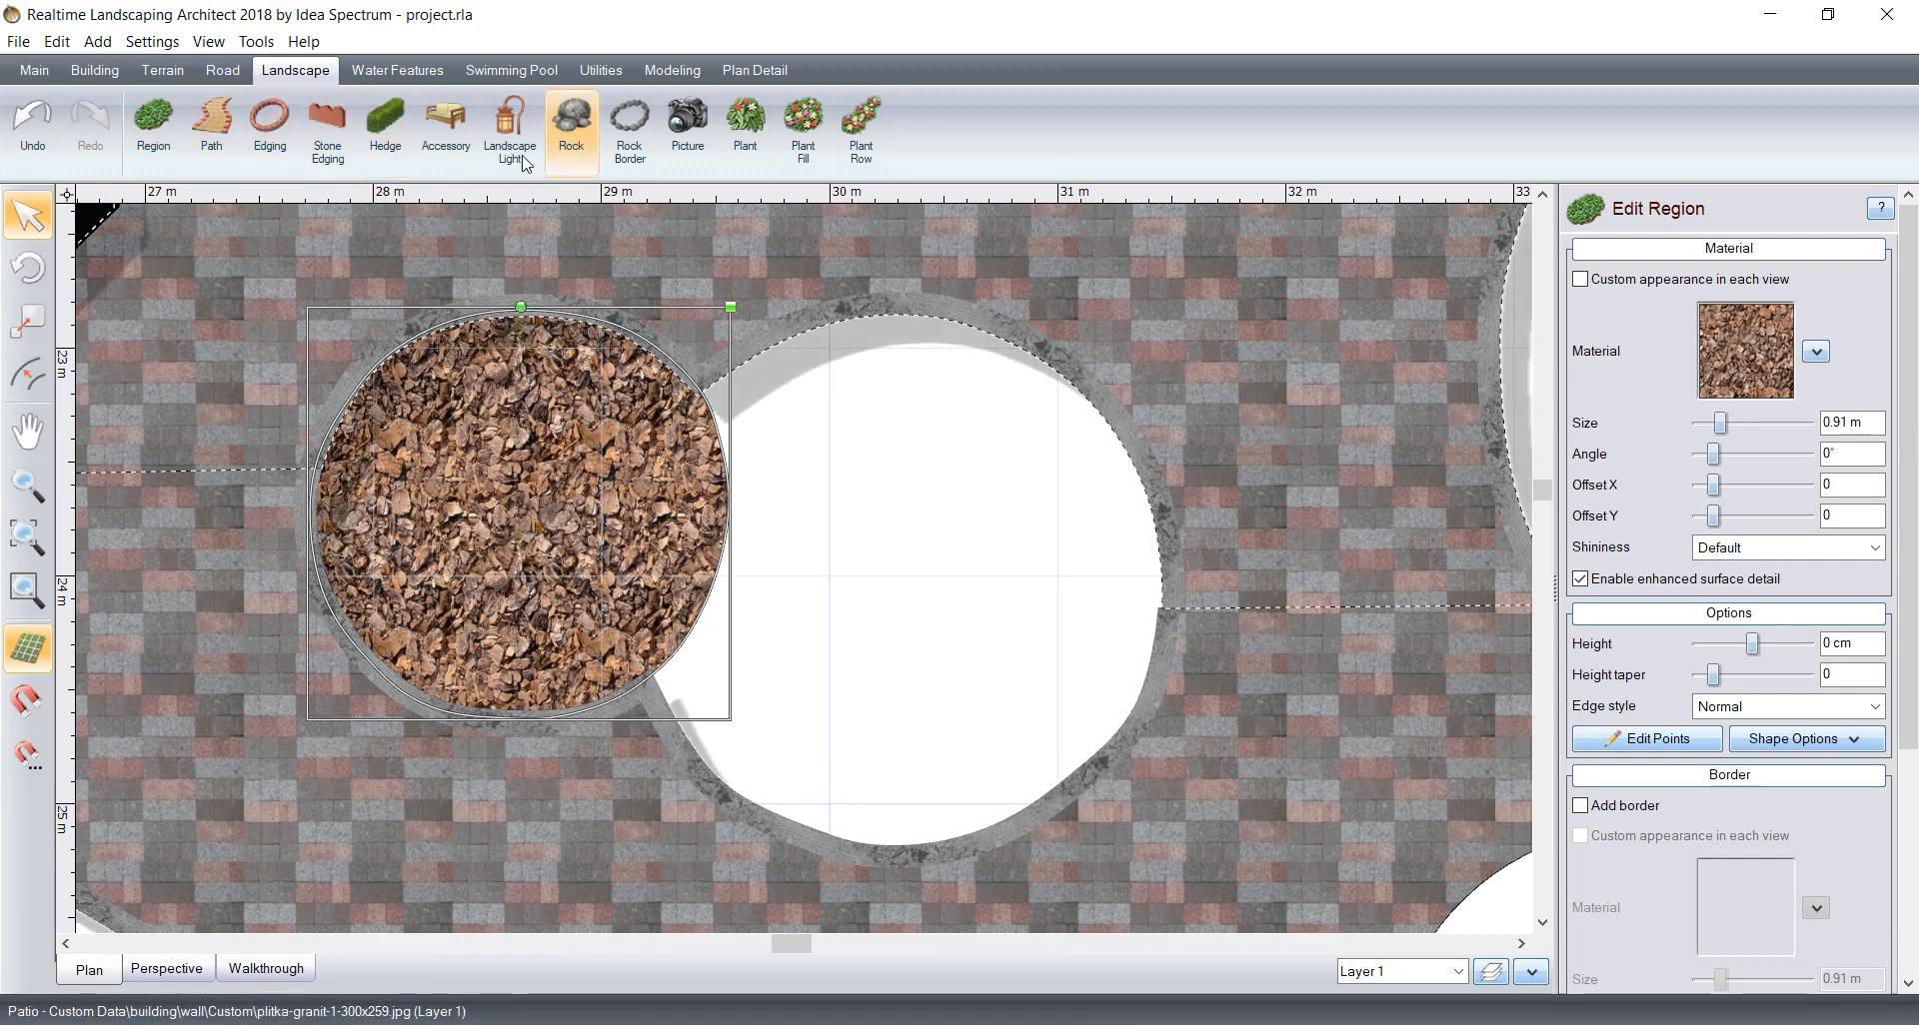
click(153, 125)
scroll(772, 425, up, 2)
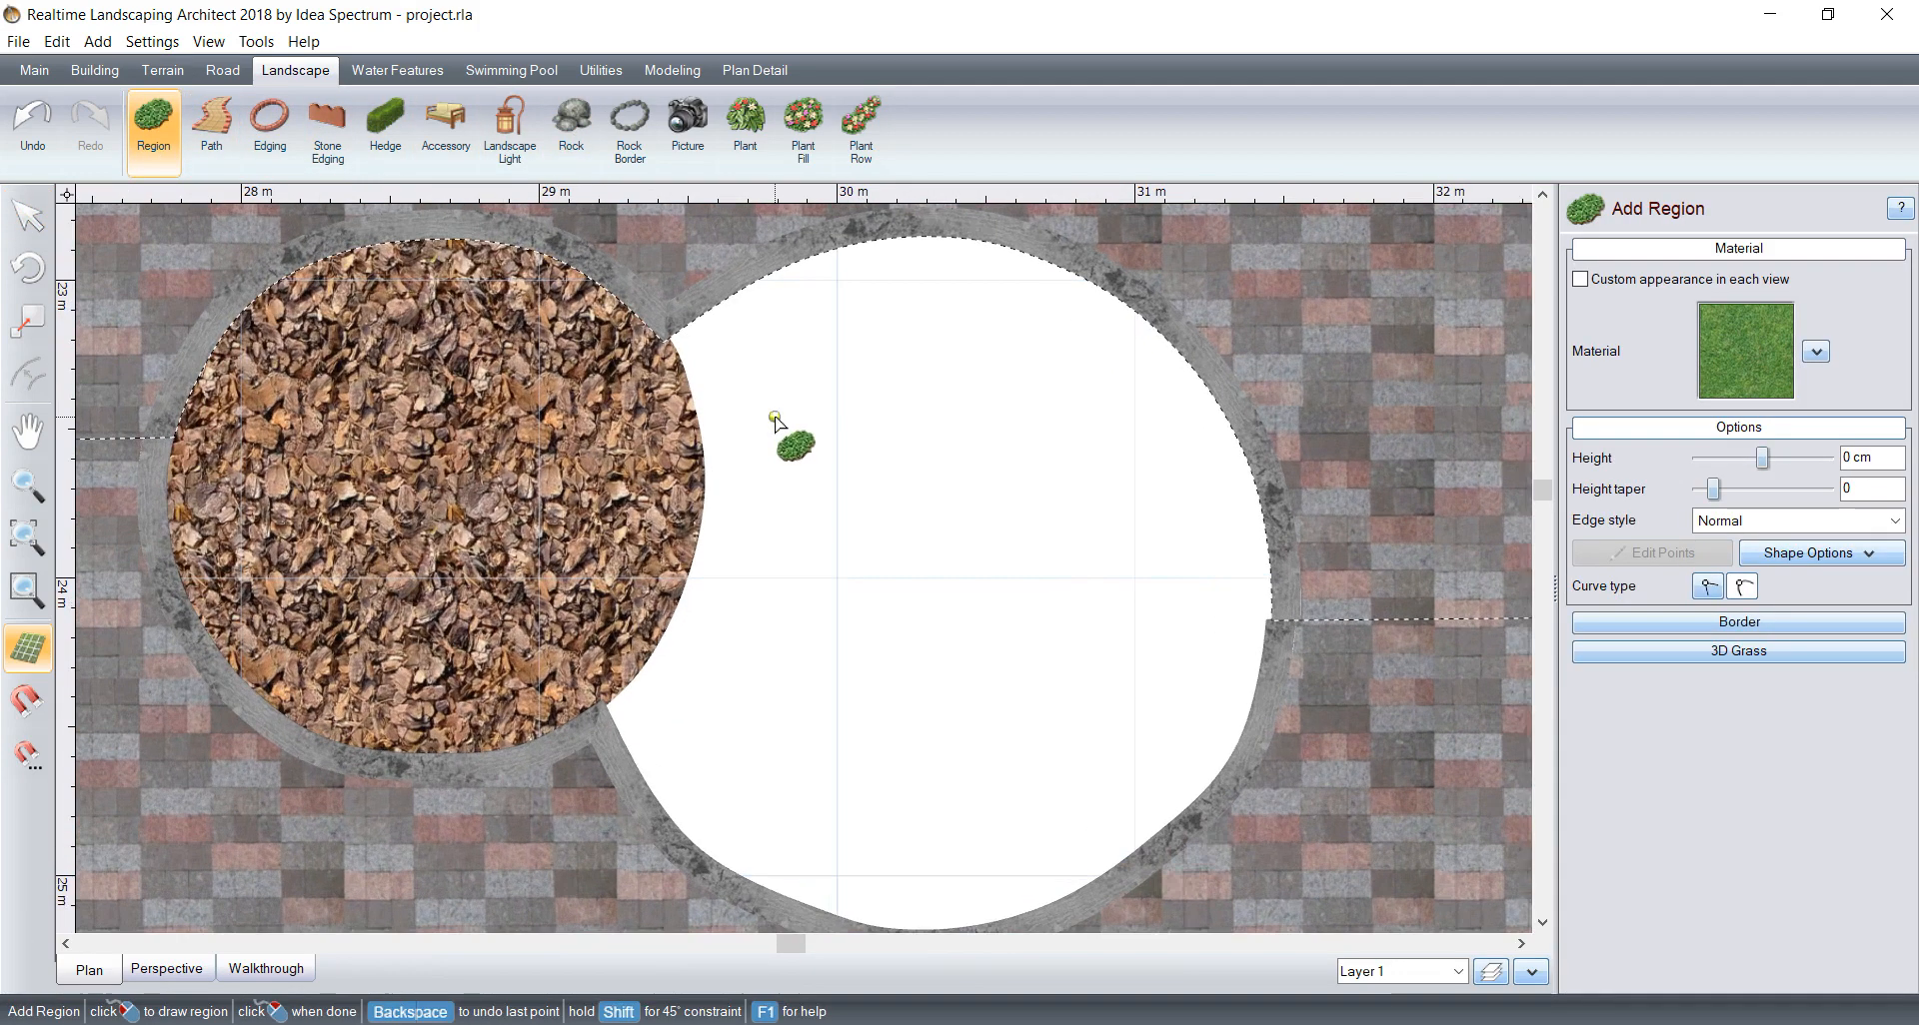
scroll(671, 331, up, 3)
middle_drag(655, 317, 892, 684)
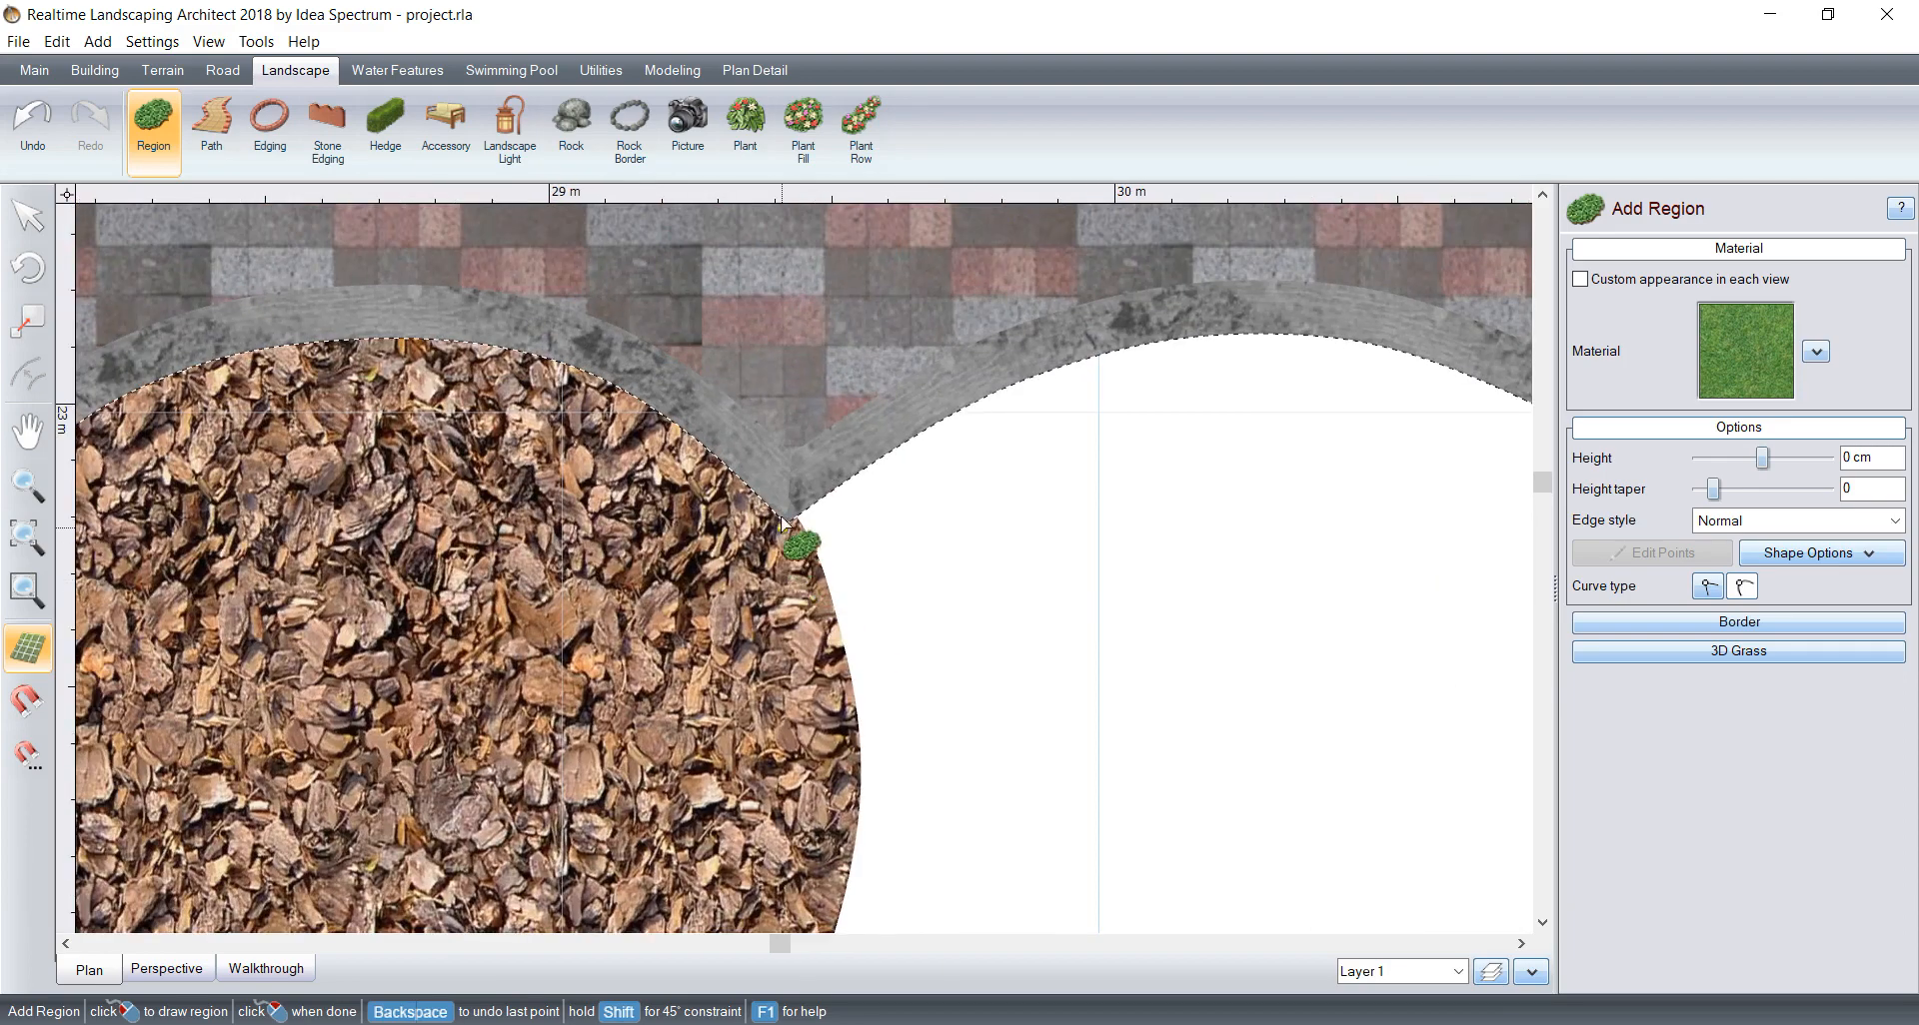
scroll(779, 522, up, 2)
middle_drag(837, 483, 696, 335)
scroll(661, 371, up, 1)
scroll(728, 471, down, 1)
middle_drag(572, 279, 648, 450)
scroll(645, 442, down, 1)
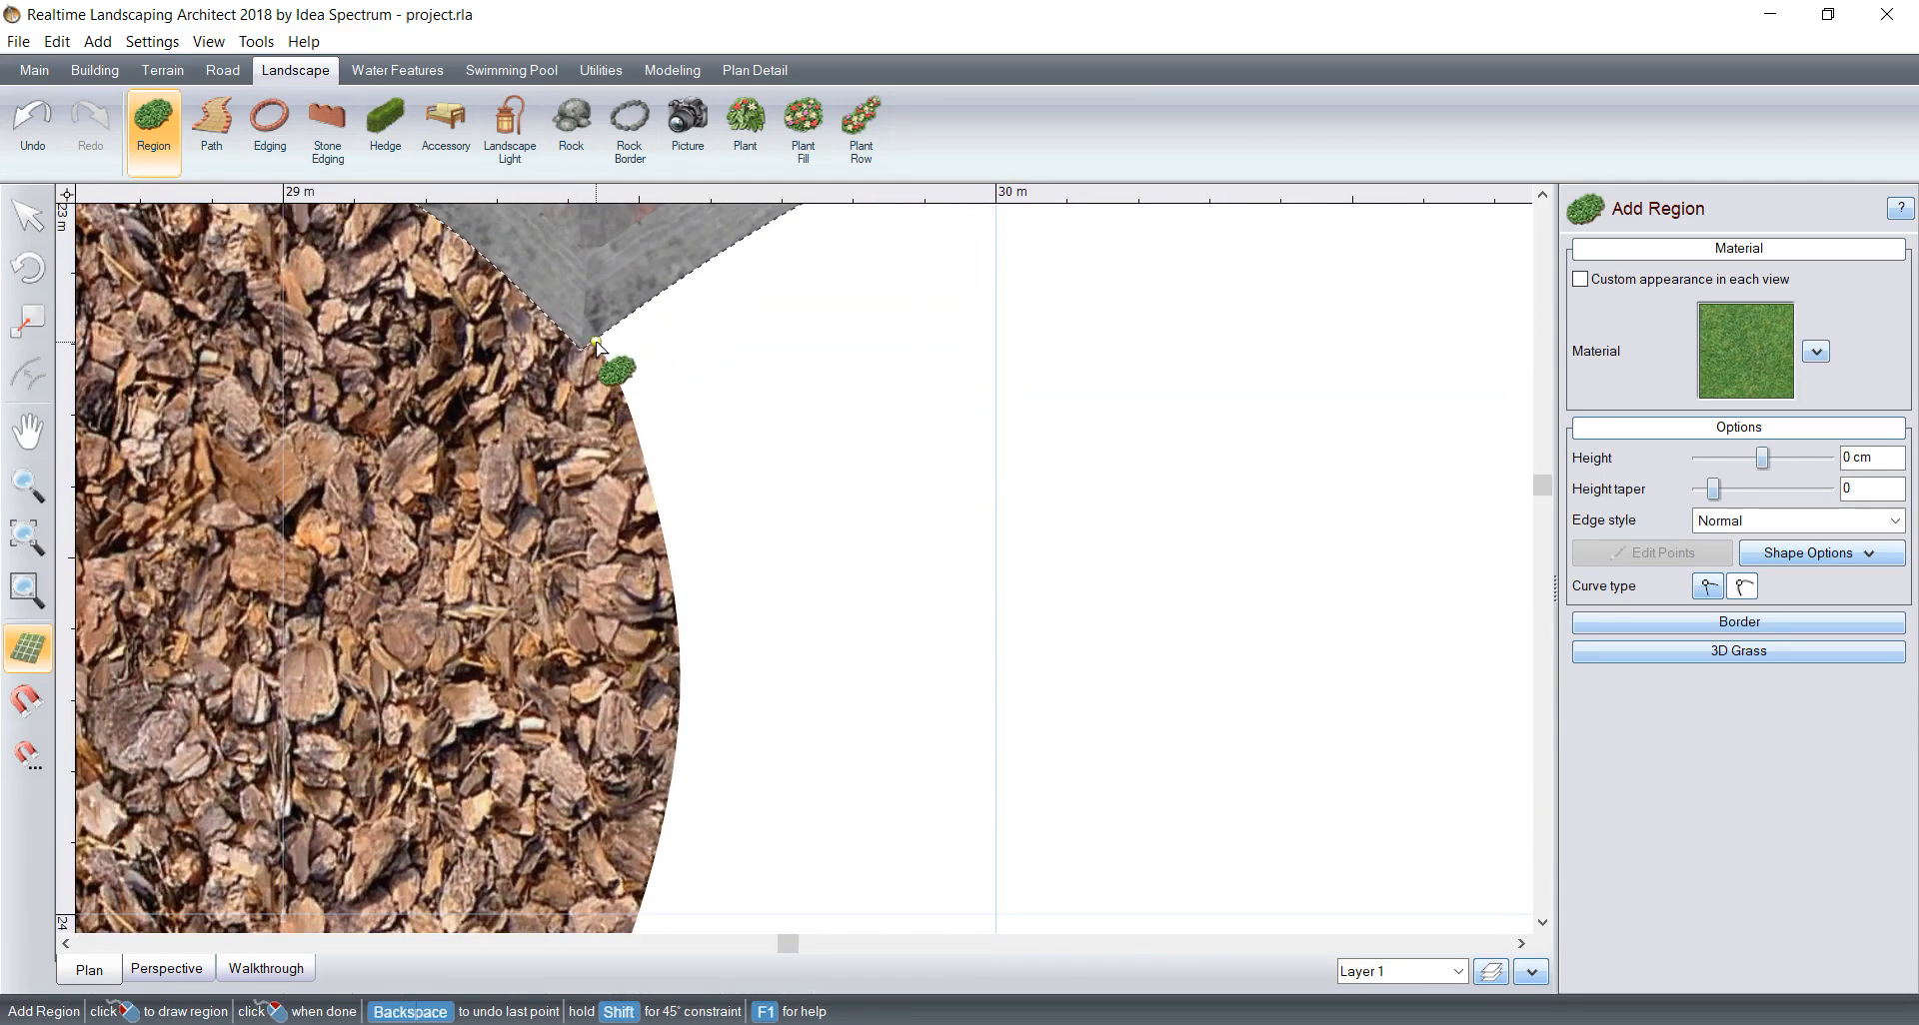
click(622, 396)
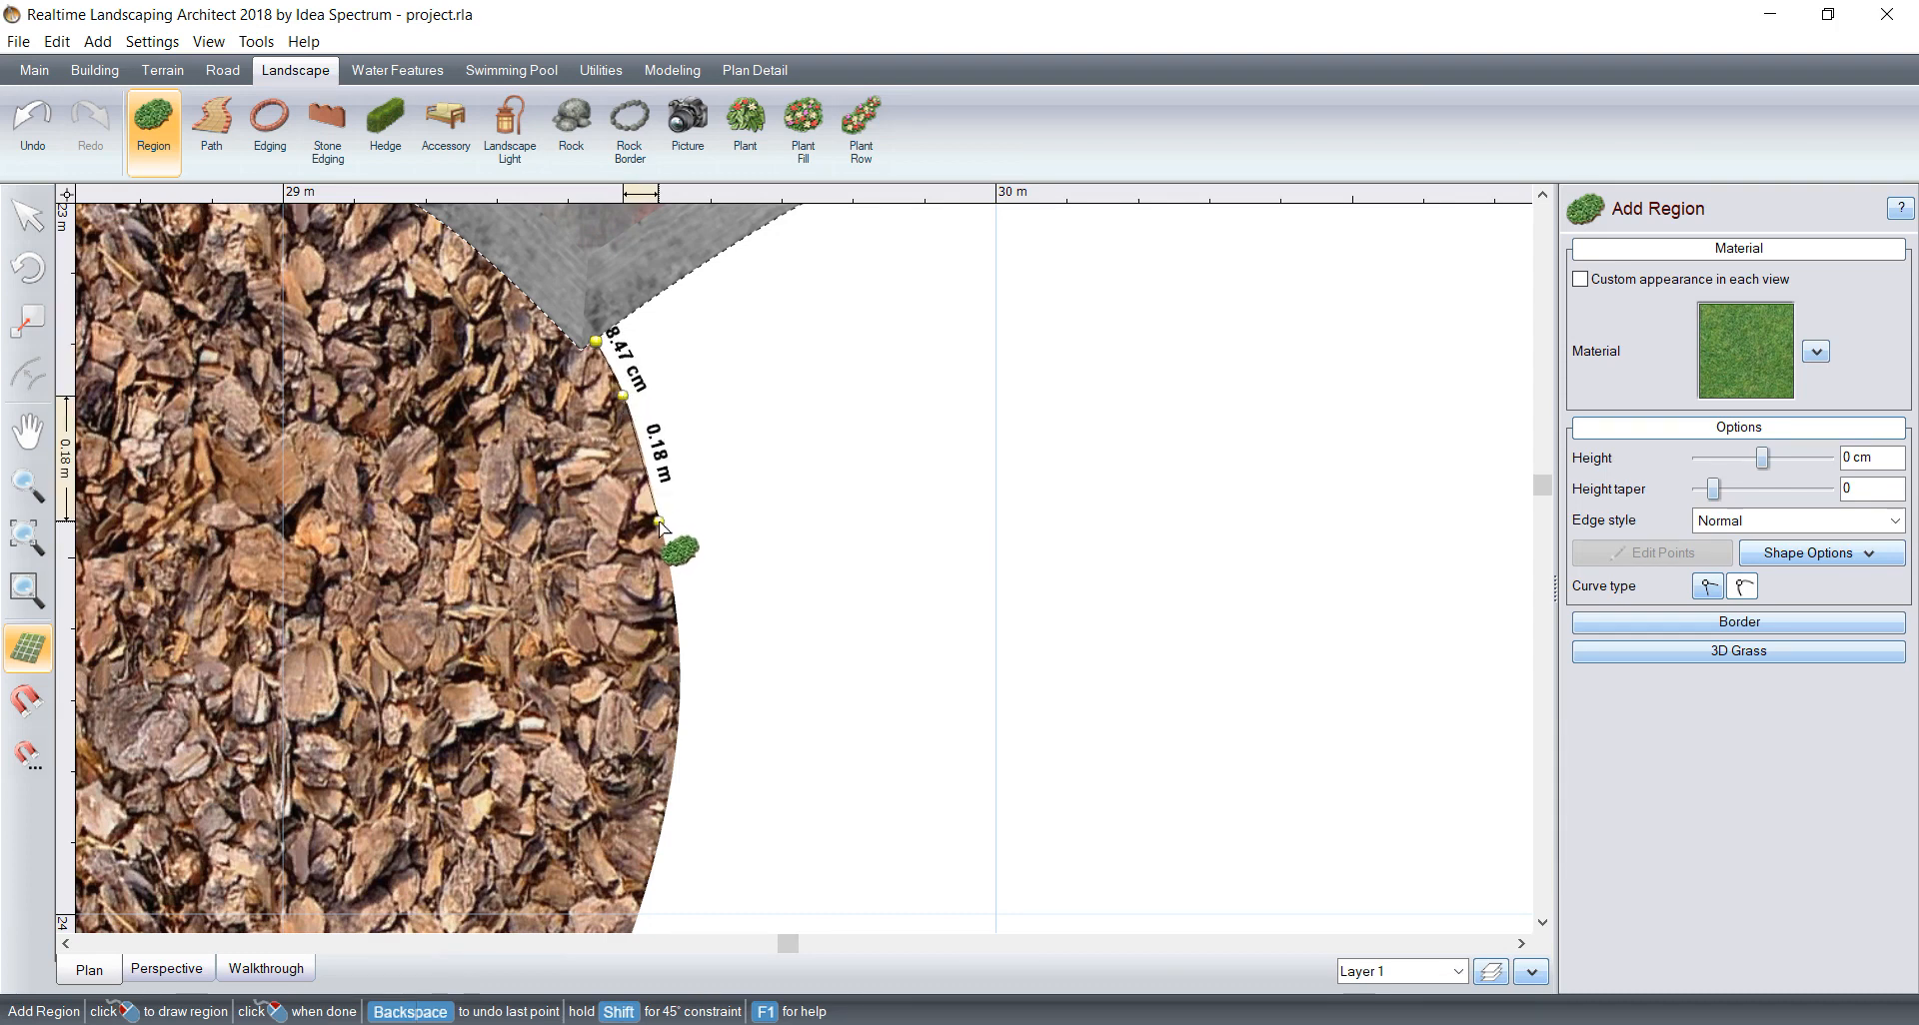
click(679, 670)
middle_drag(743, 693, 736, 137)
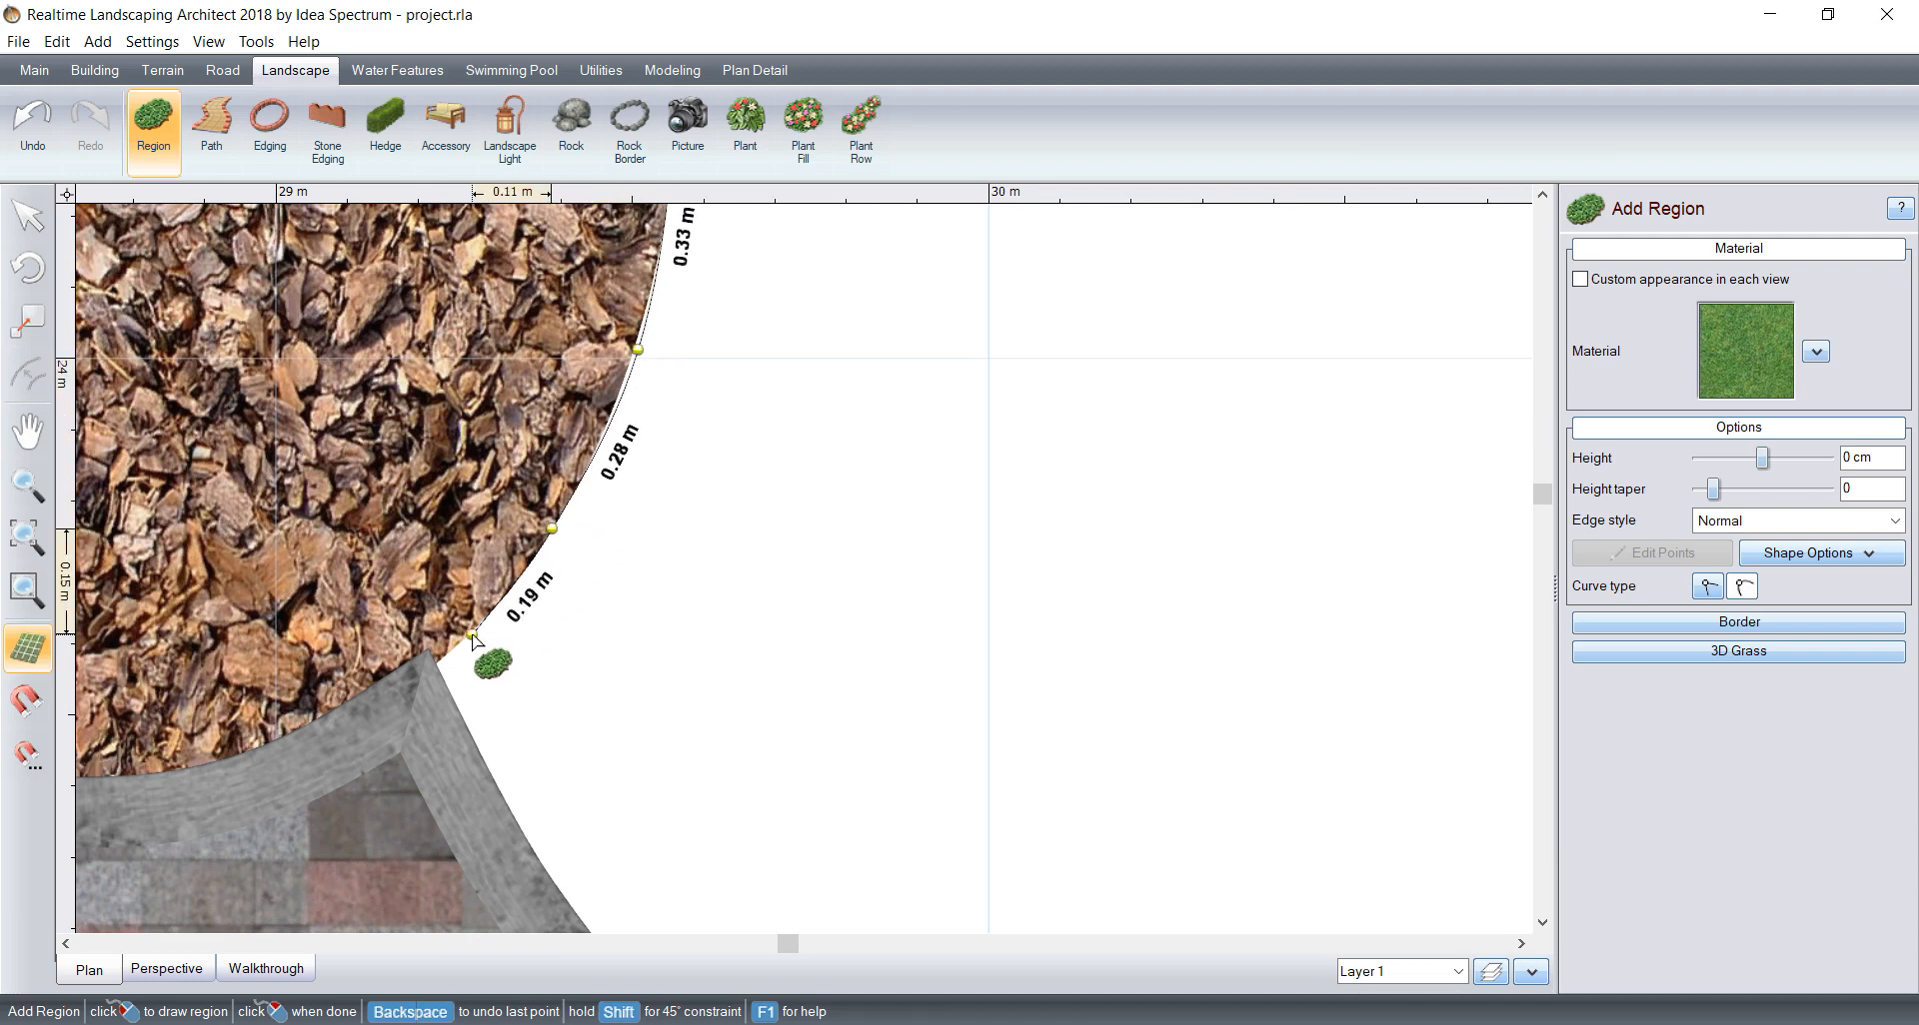
click(436, 660)
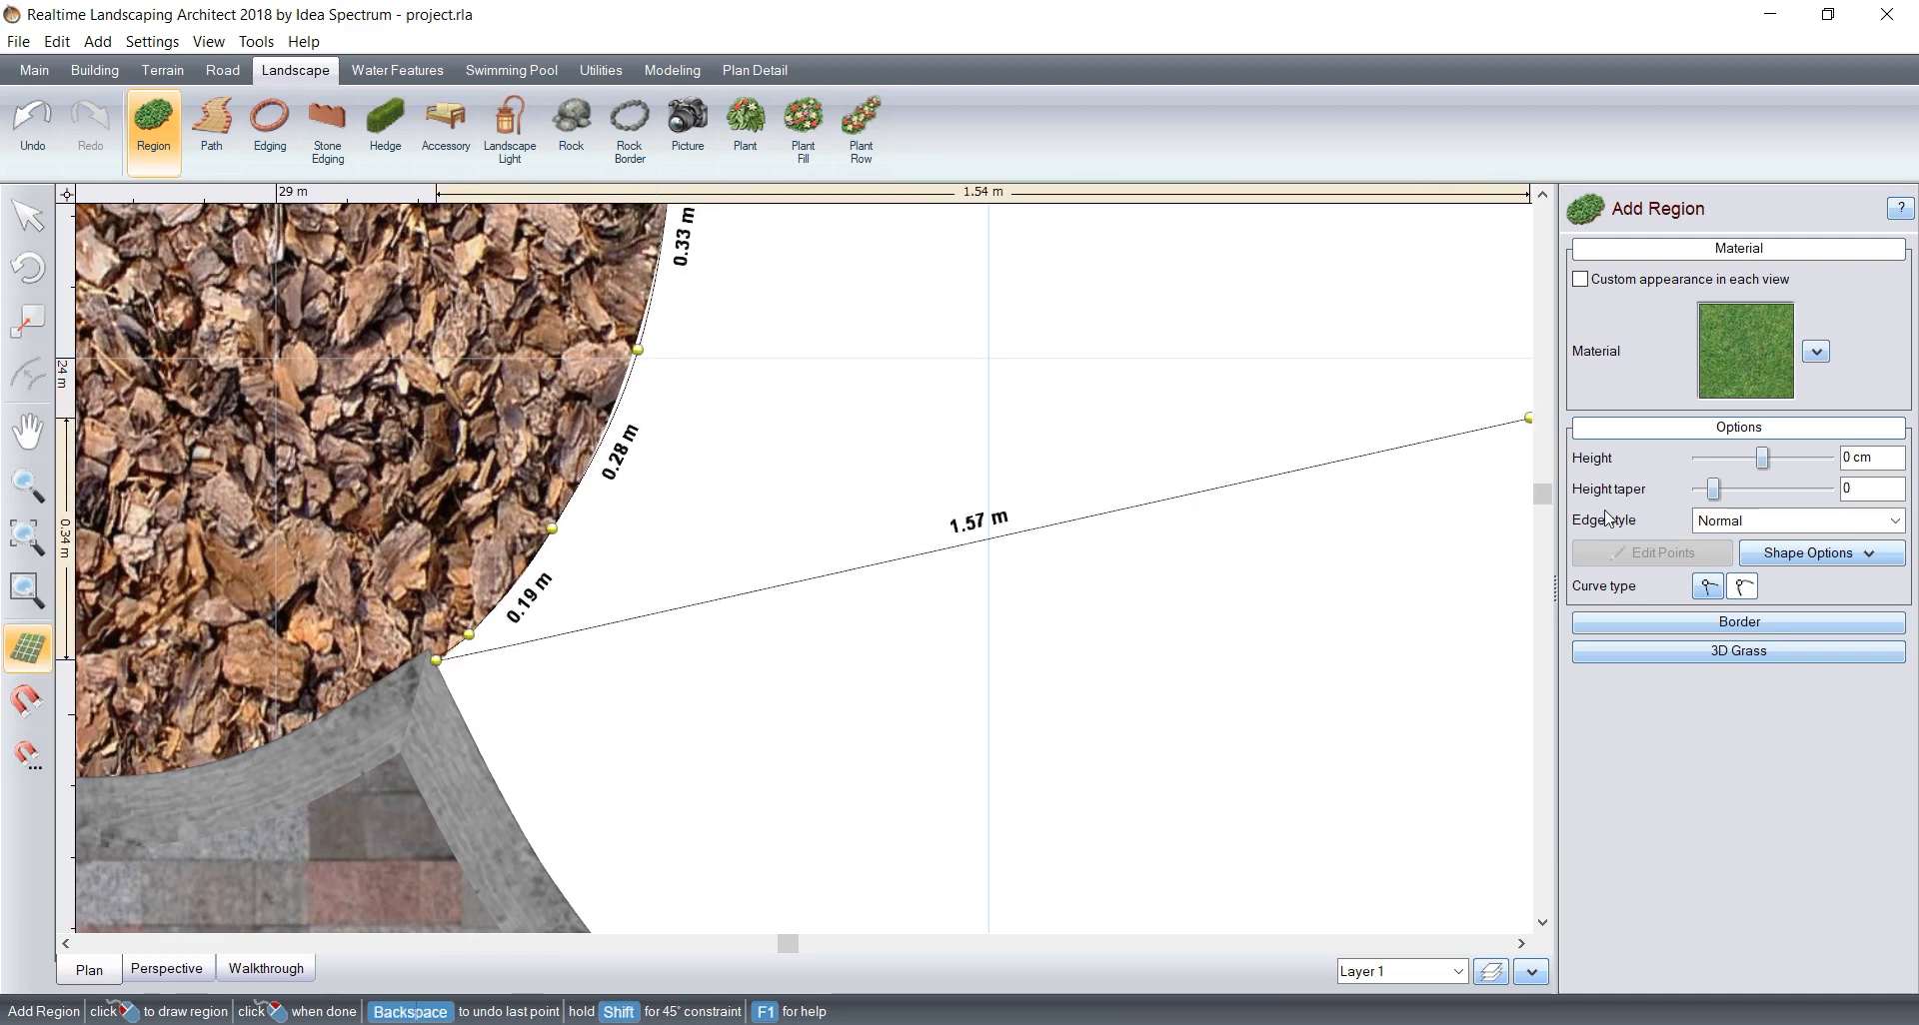
Step: Trace the larger lobe's lower border from the lower notch, with a straight first segment and curved segments after it
click(1740, 587)
scroll(1025, 557, down, 2)
middle_drag(1026, 557, 896, 326)
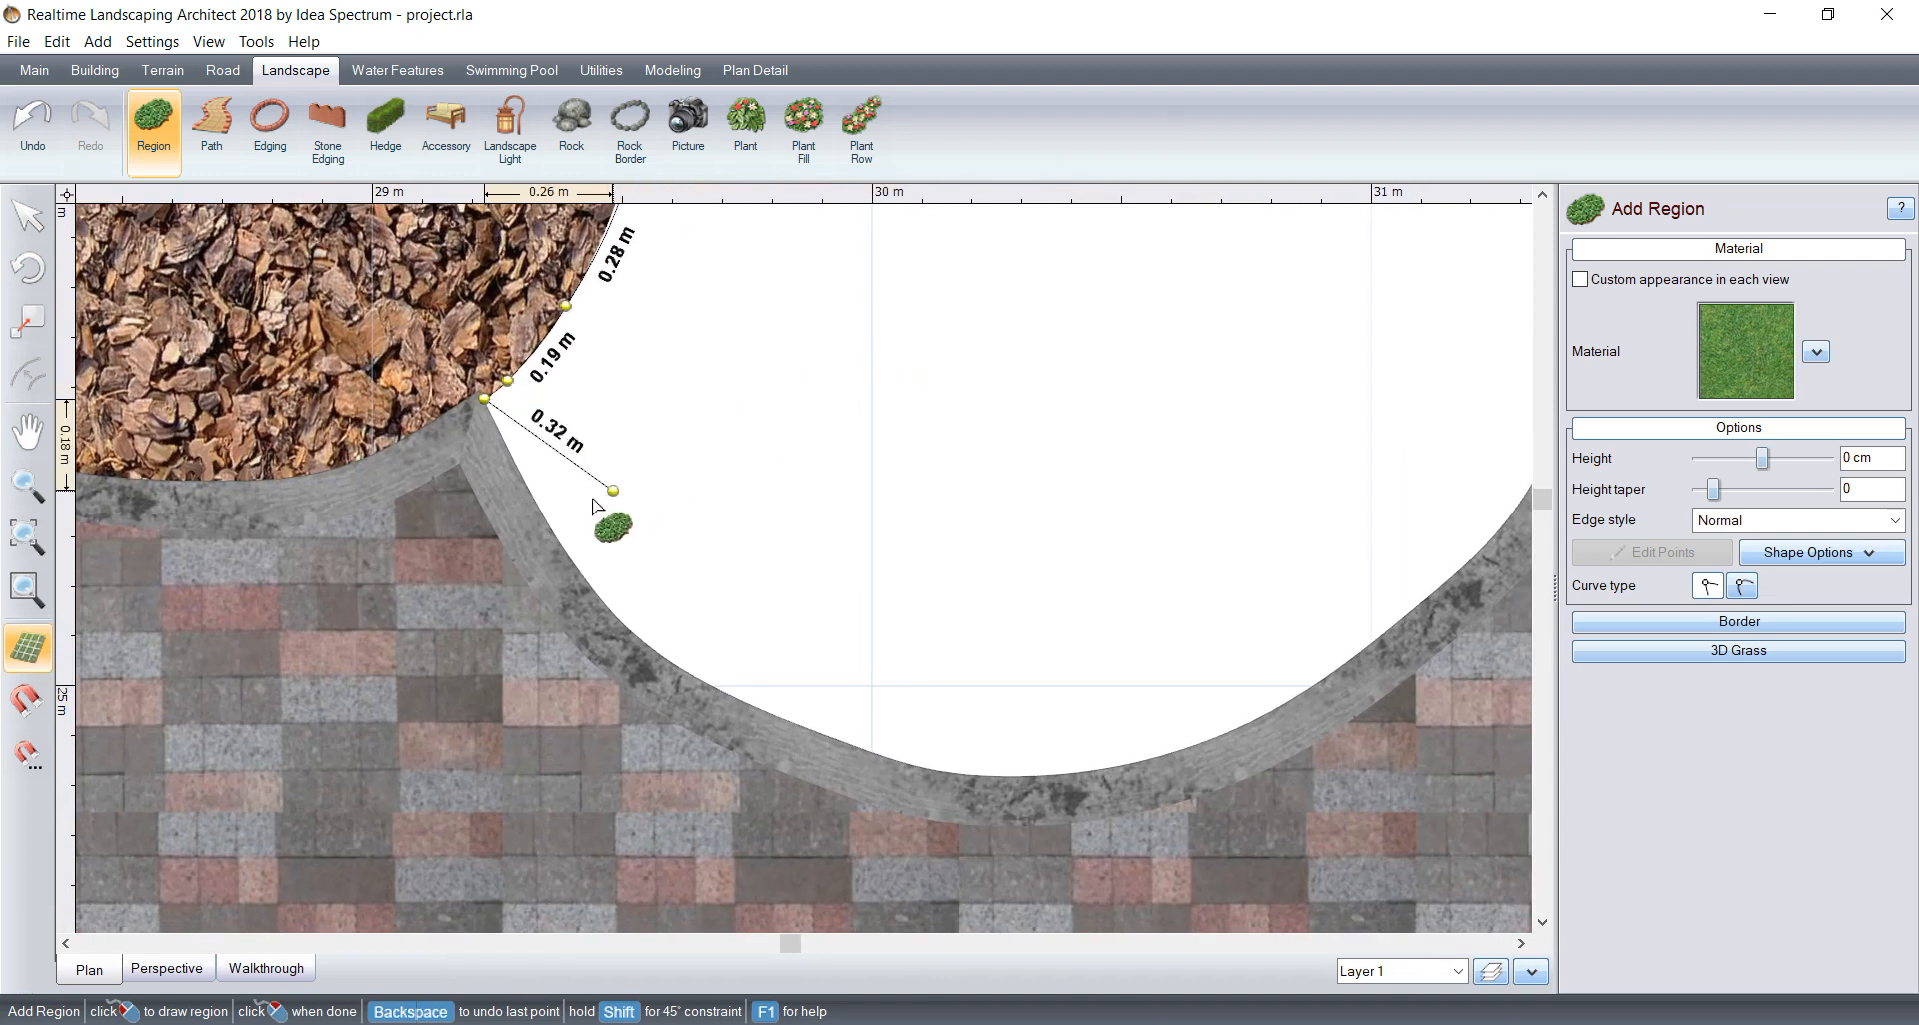
click(545, 522)
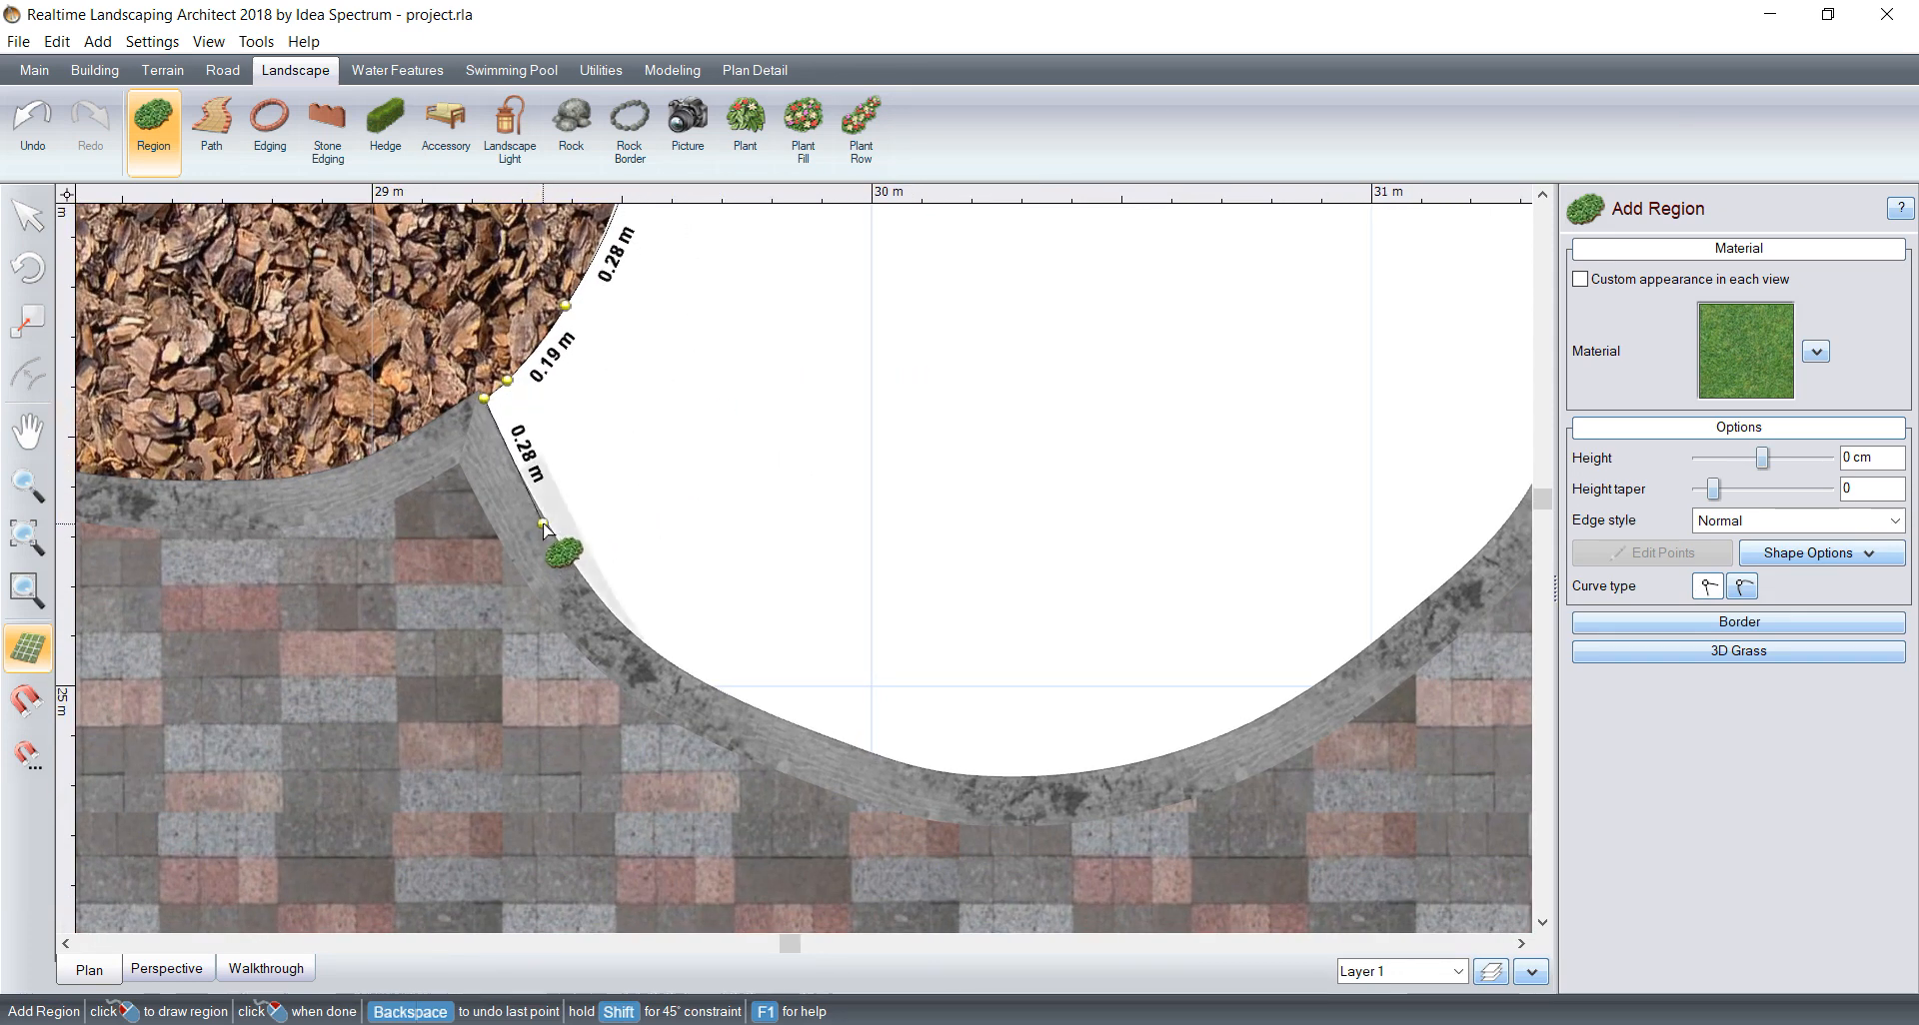
click(1707, 587)
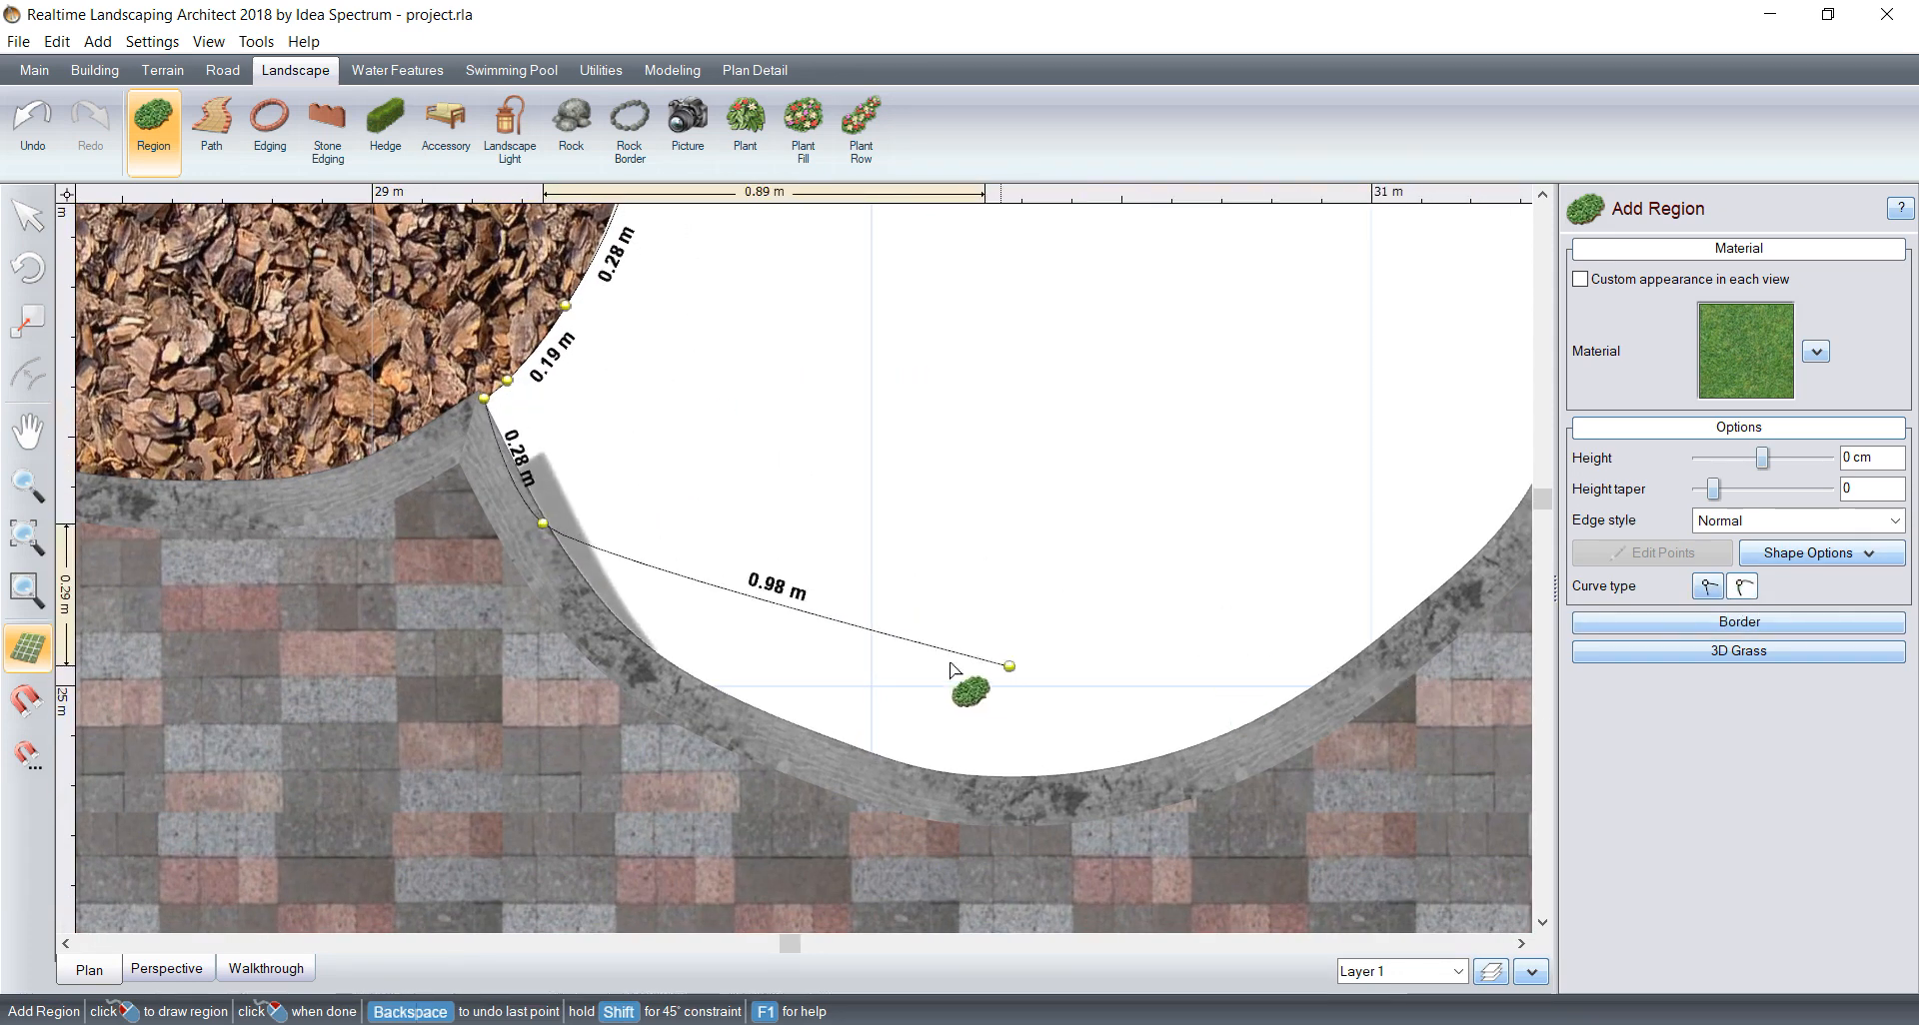
click(645, 649)
click(760, 722)
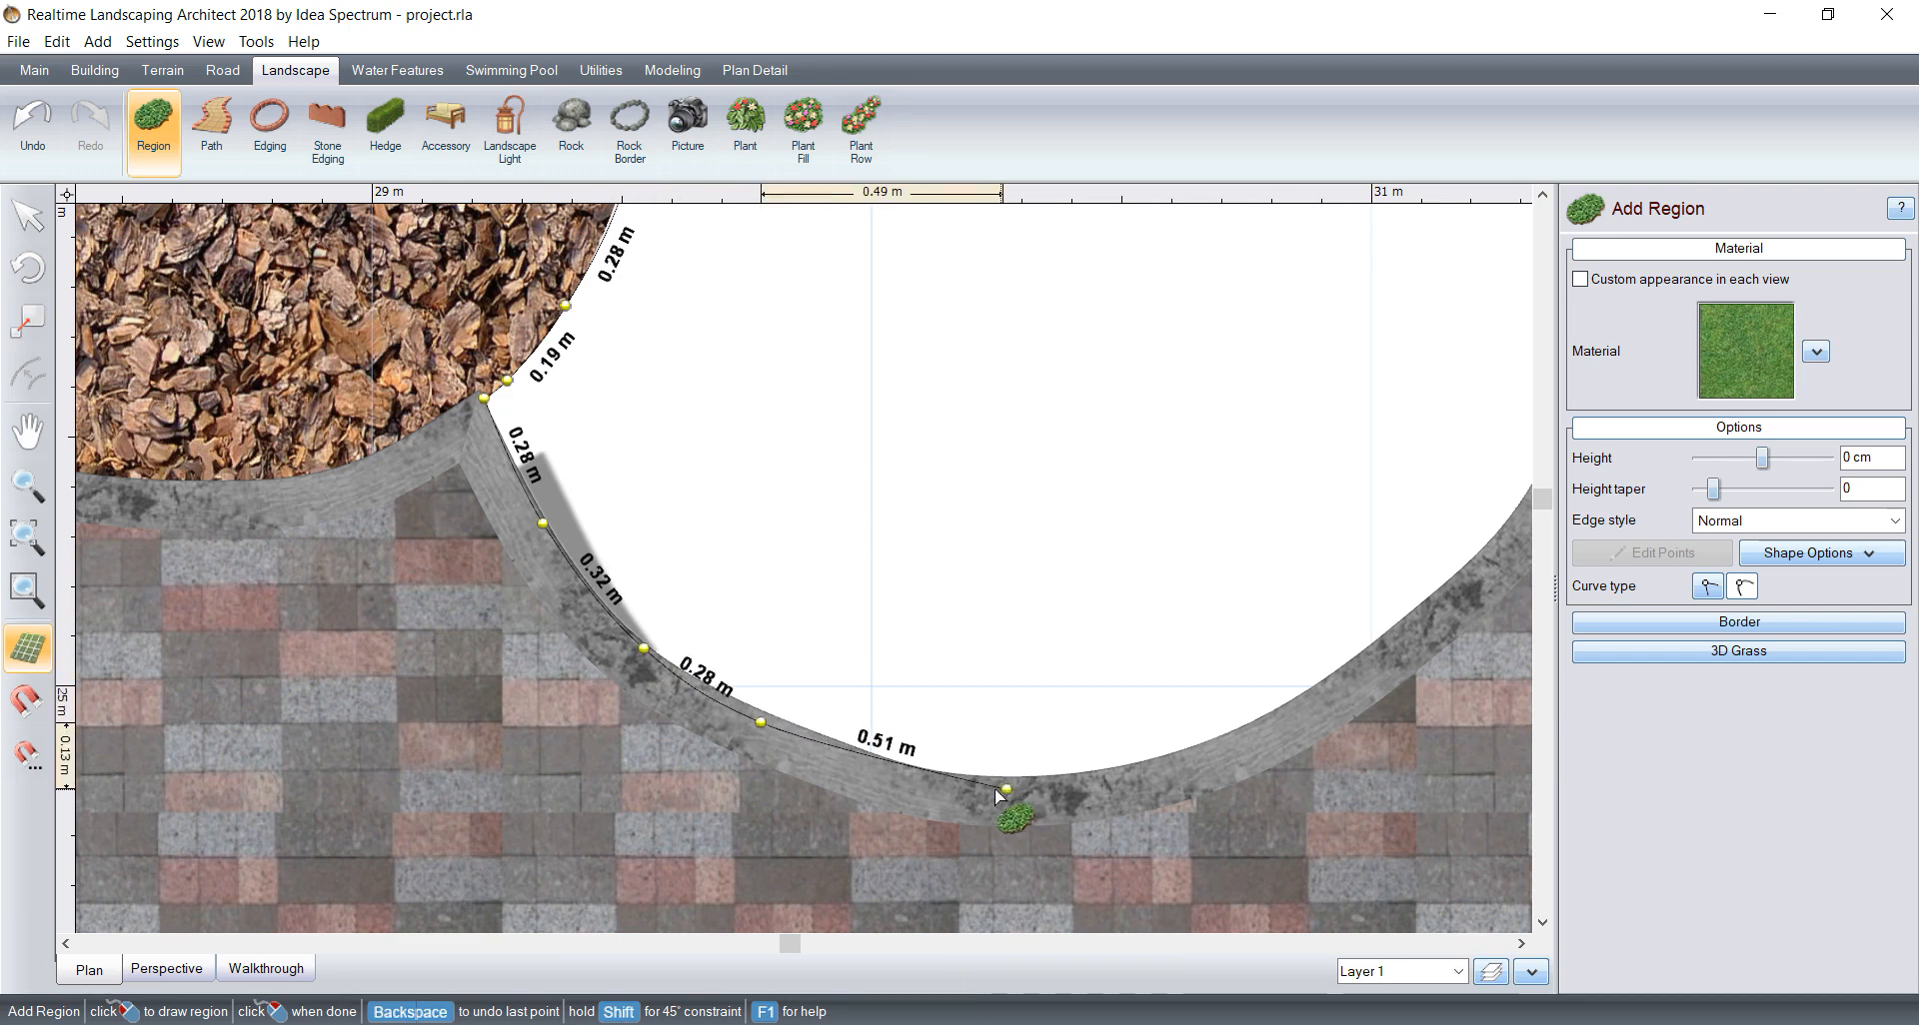
click(962, 786)
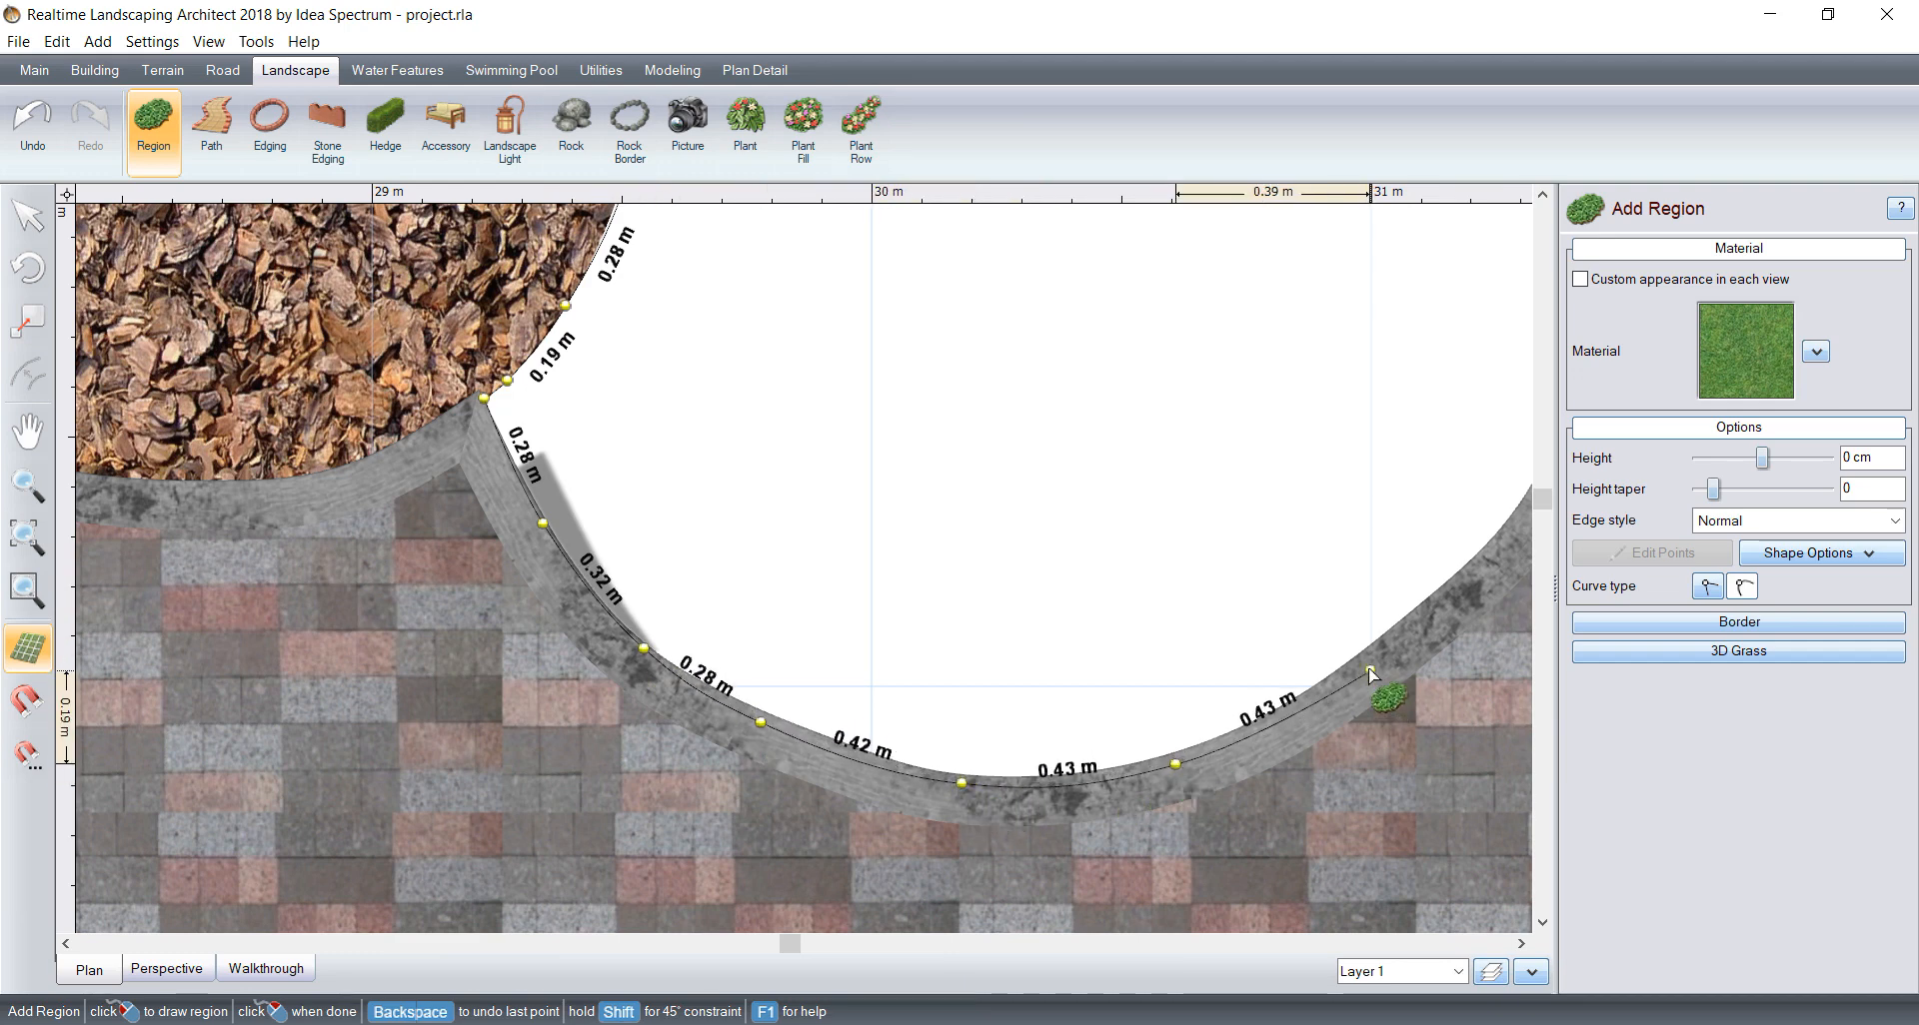
click(1365, 660)
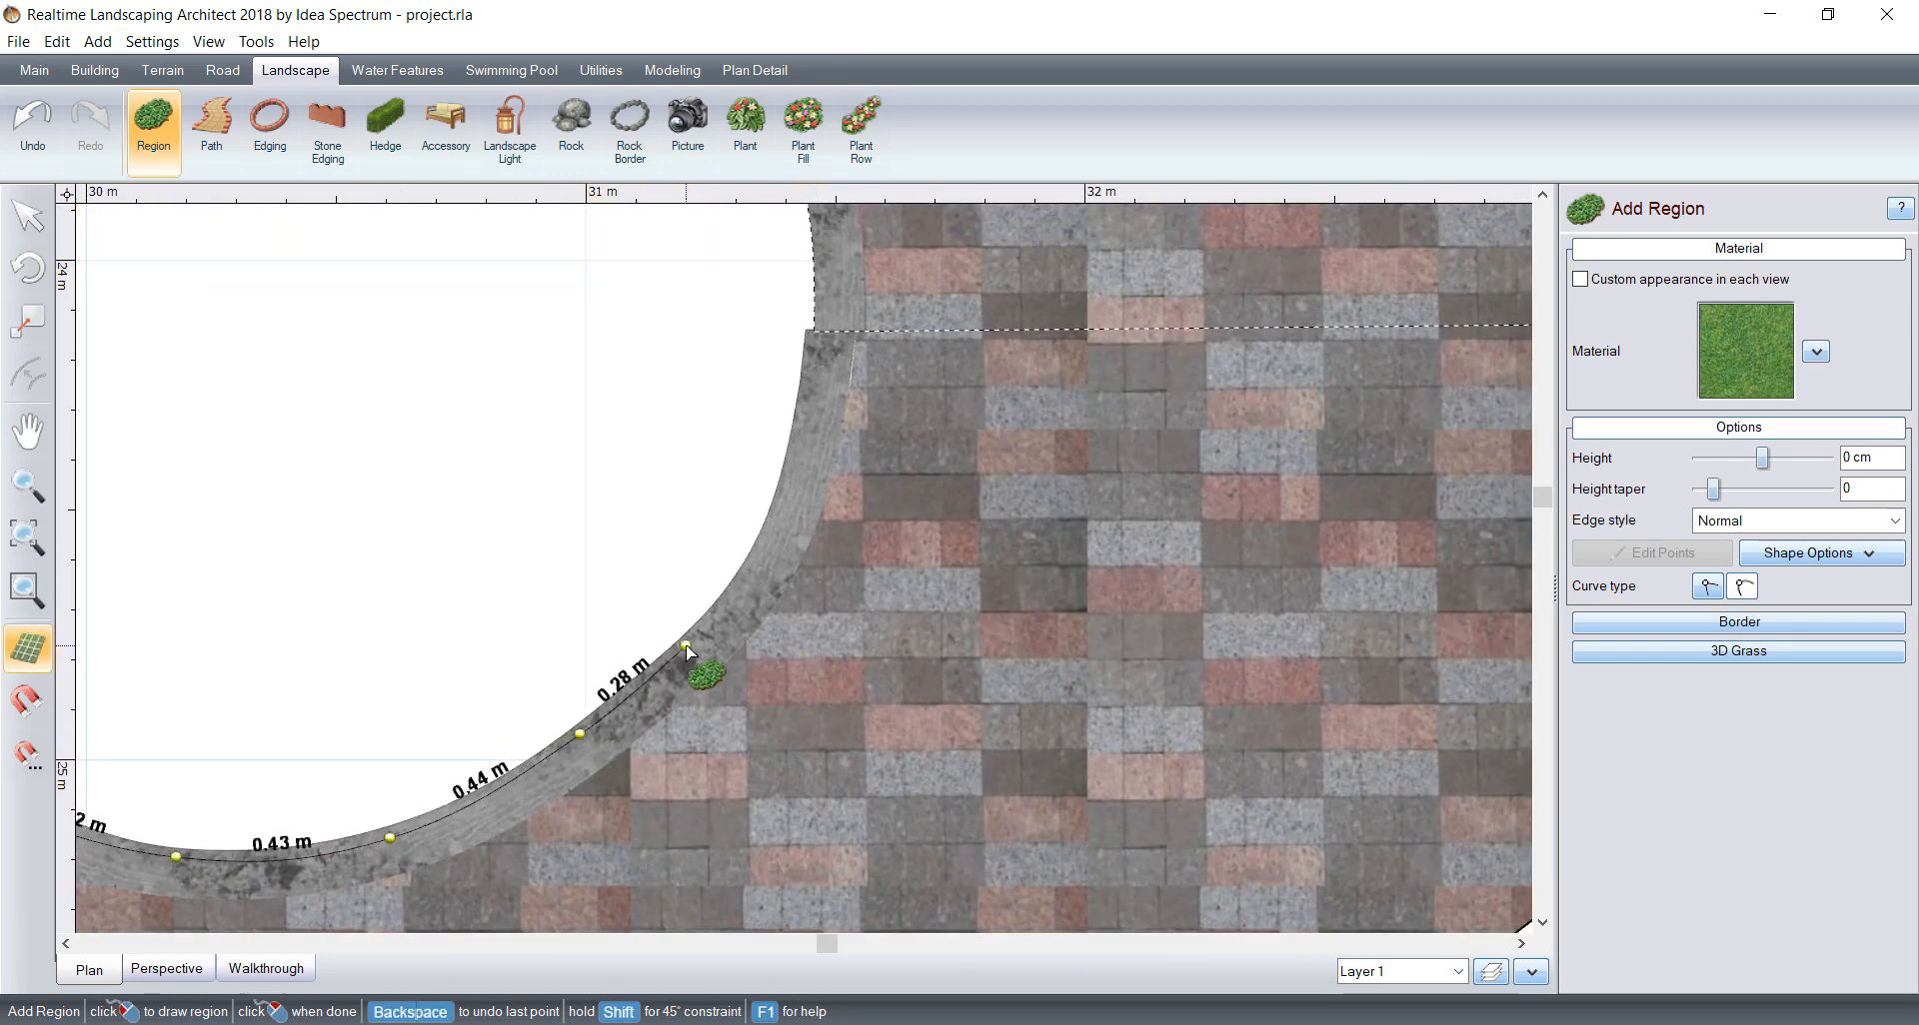
click(776, 527)
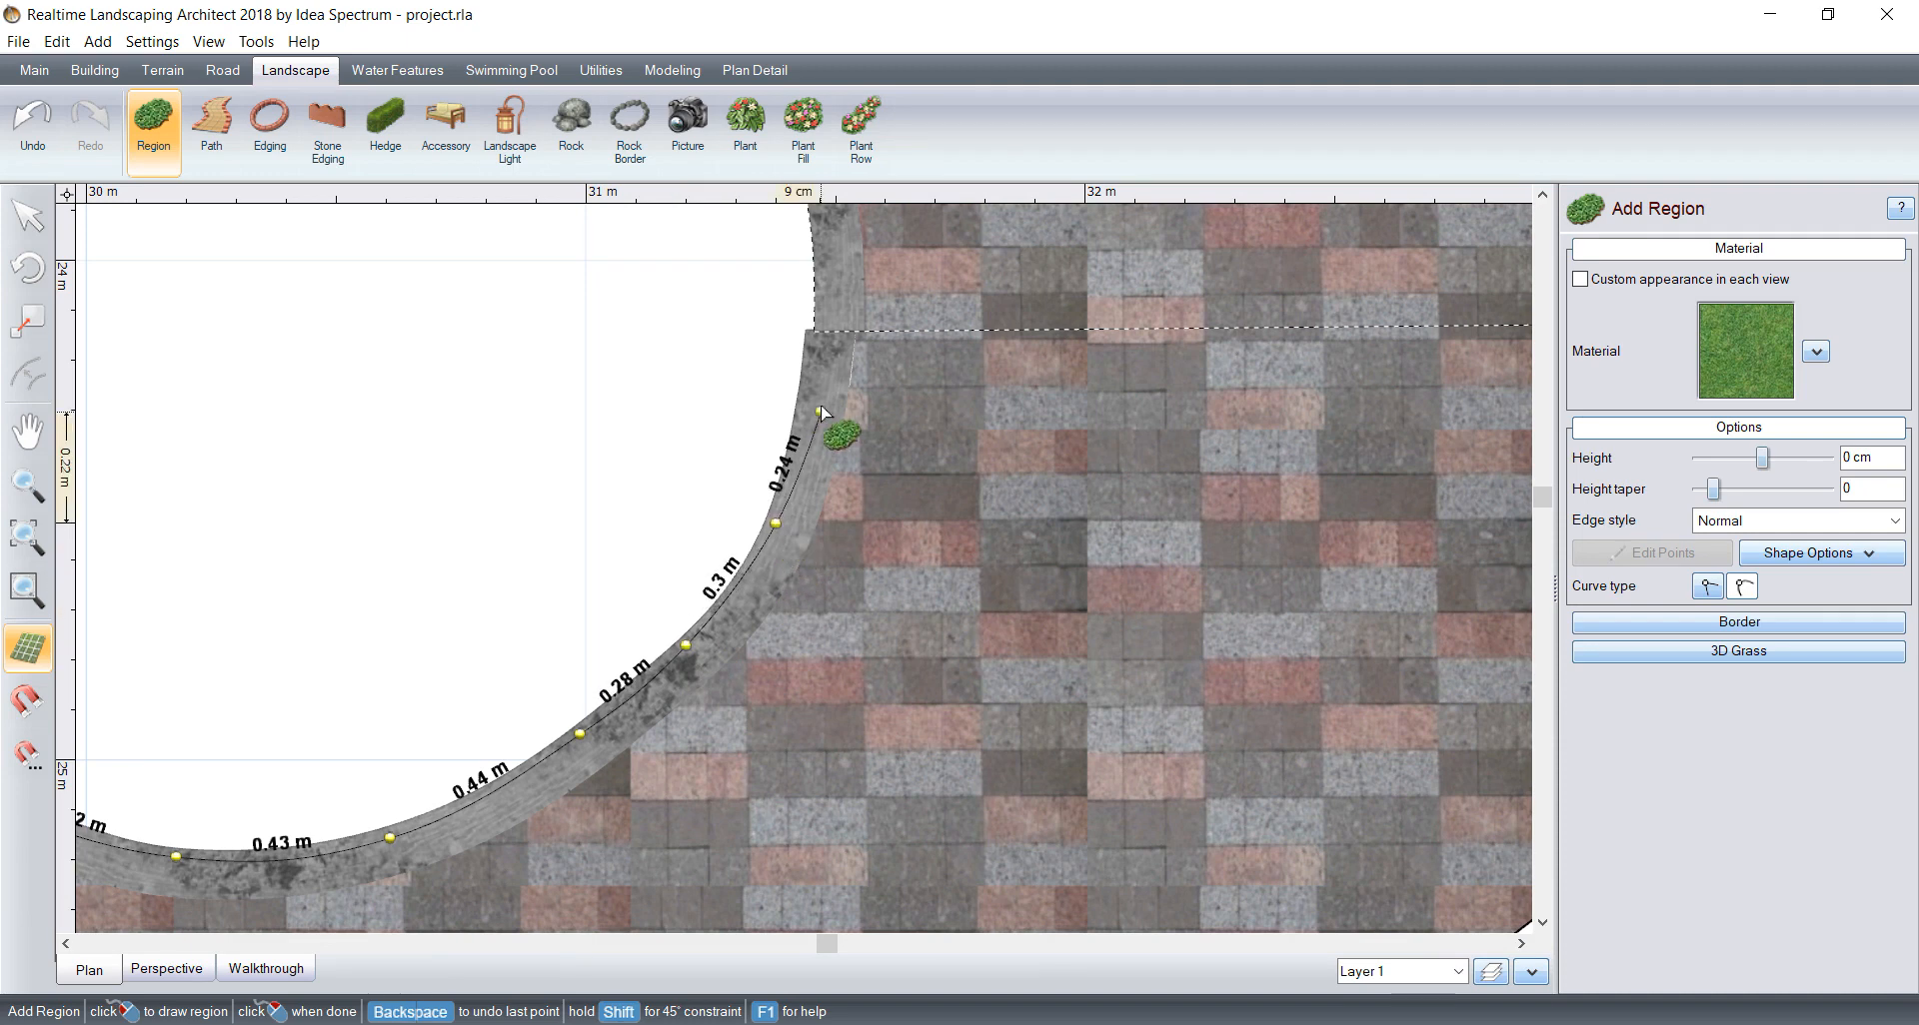
Step: Trace the larger lobe's side and upper border, close the region at the upper notch, and select that corner point for editing
click(817, 284)
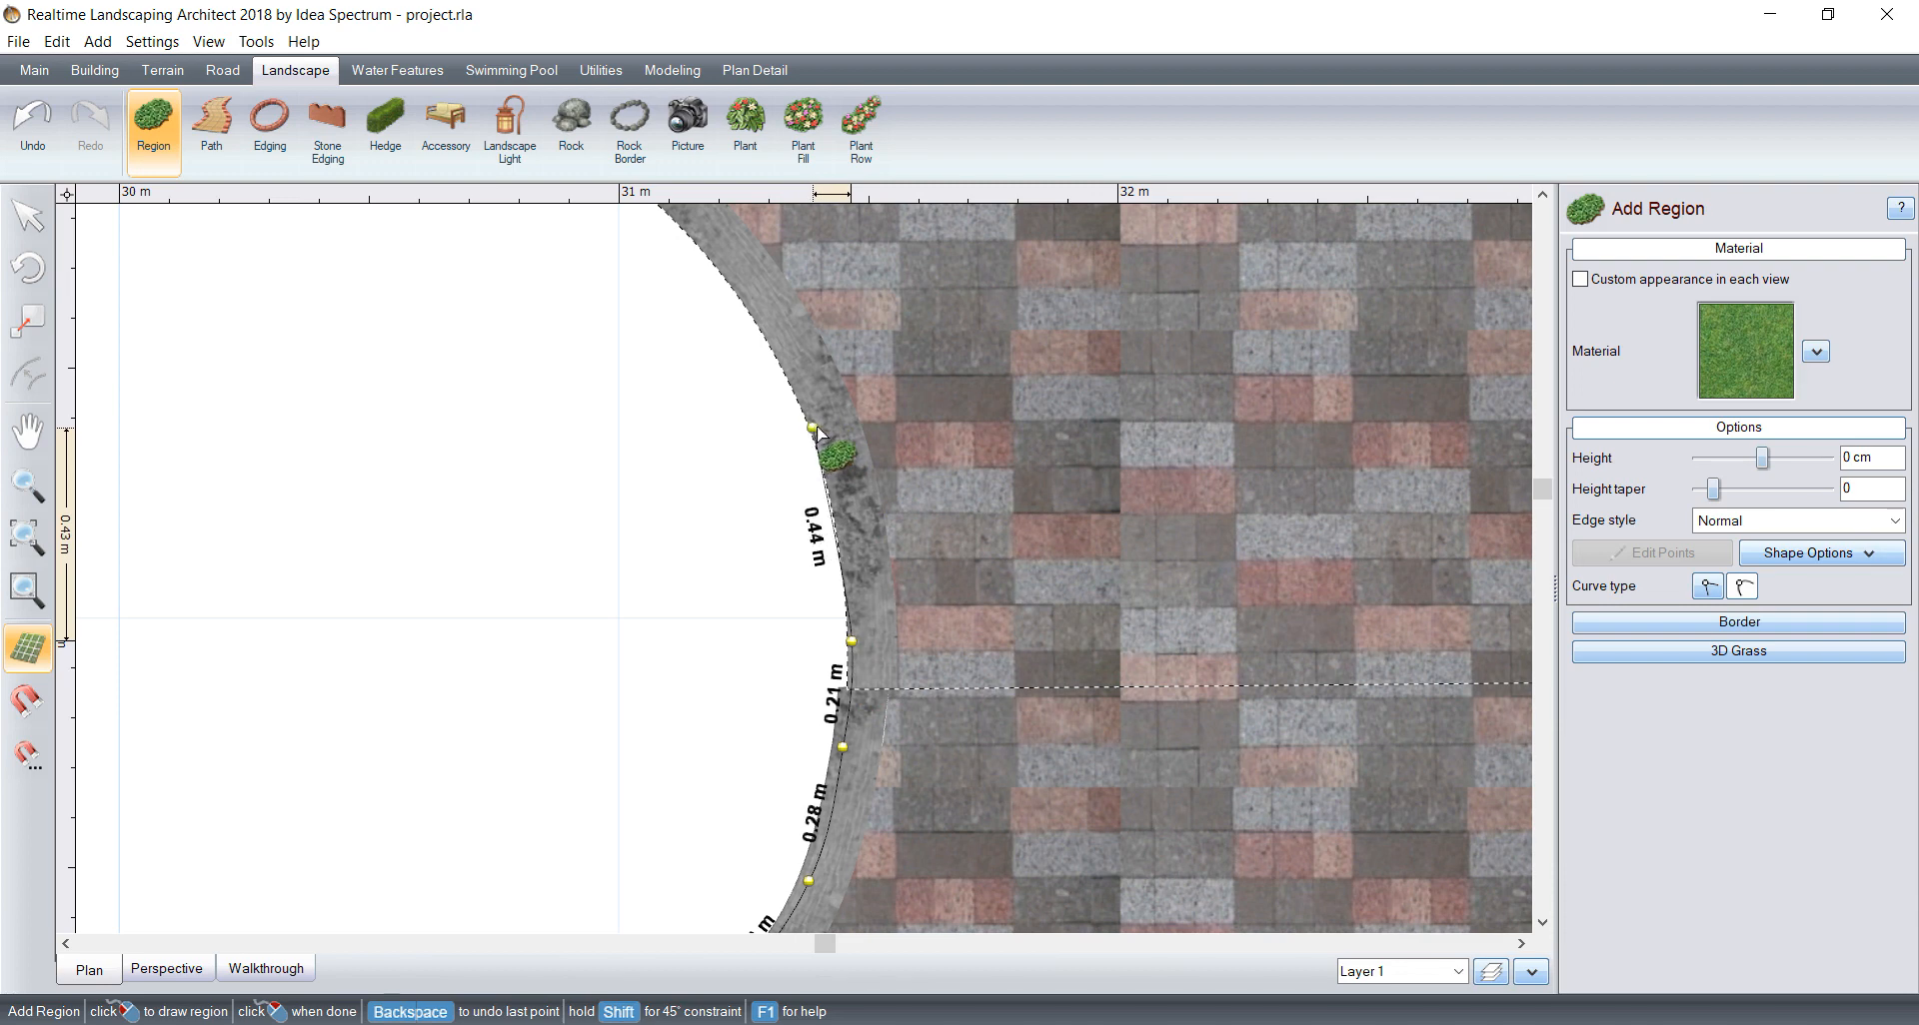
click(823, 429)
click(878, 464)
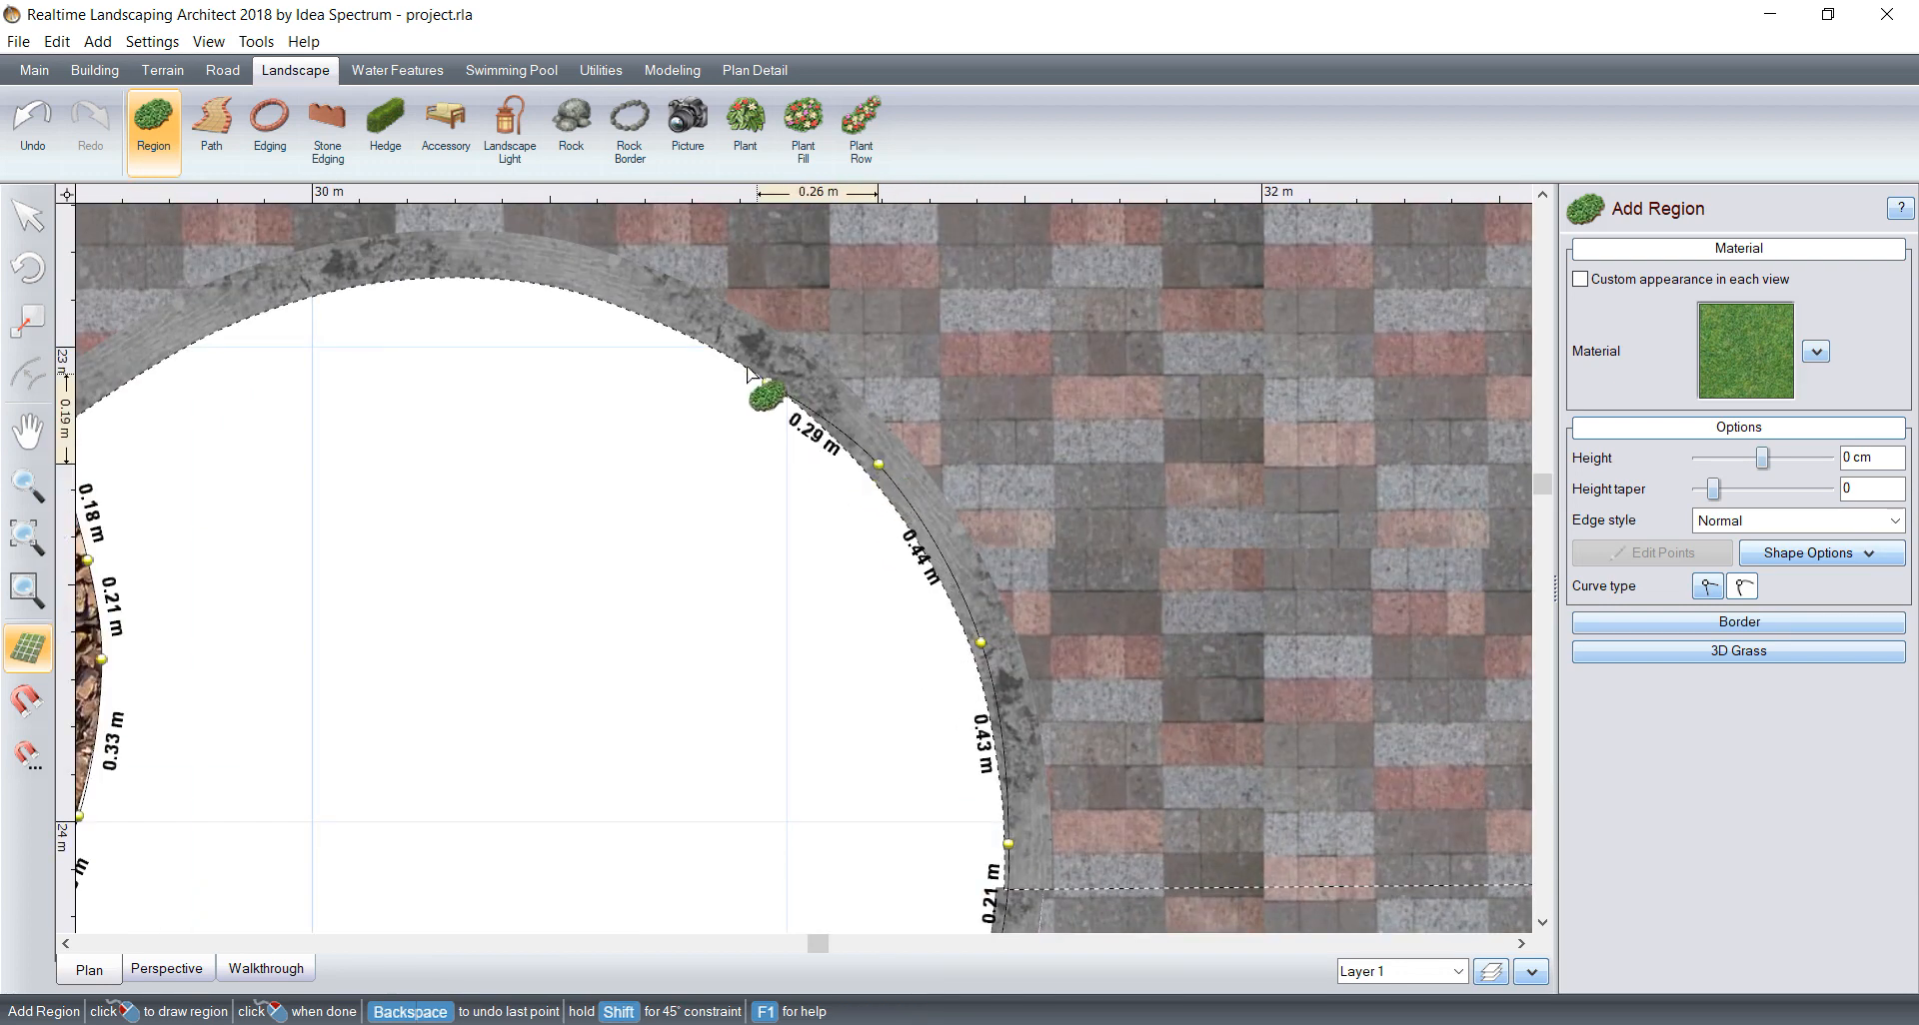
click(747, 357)
click(558, 270)
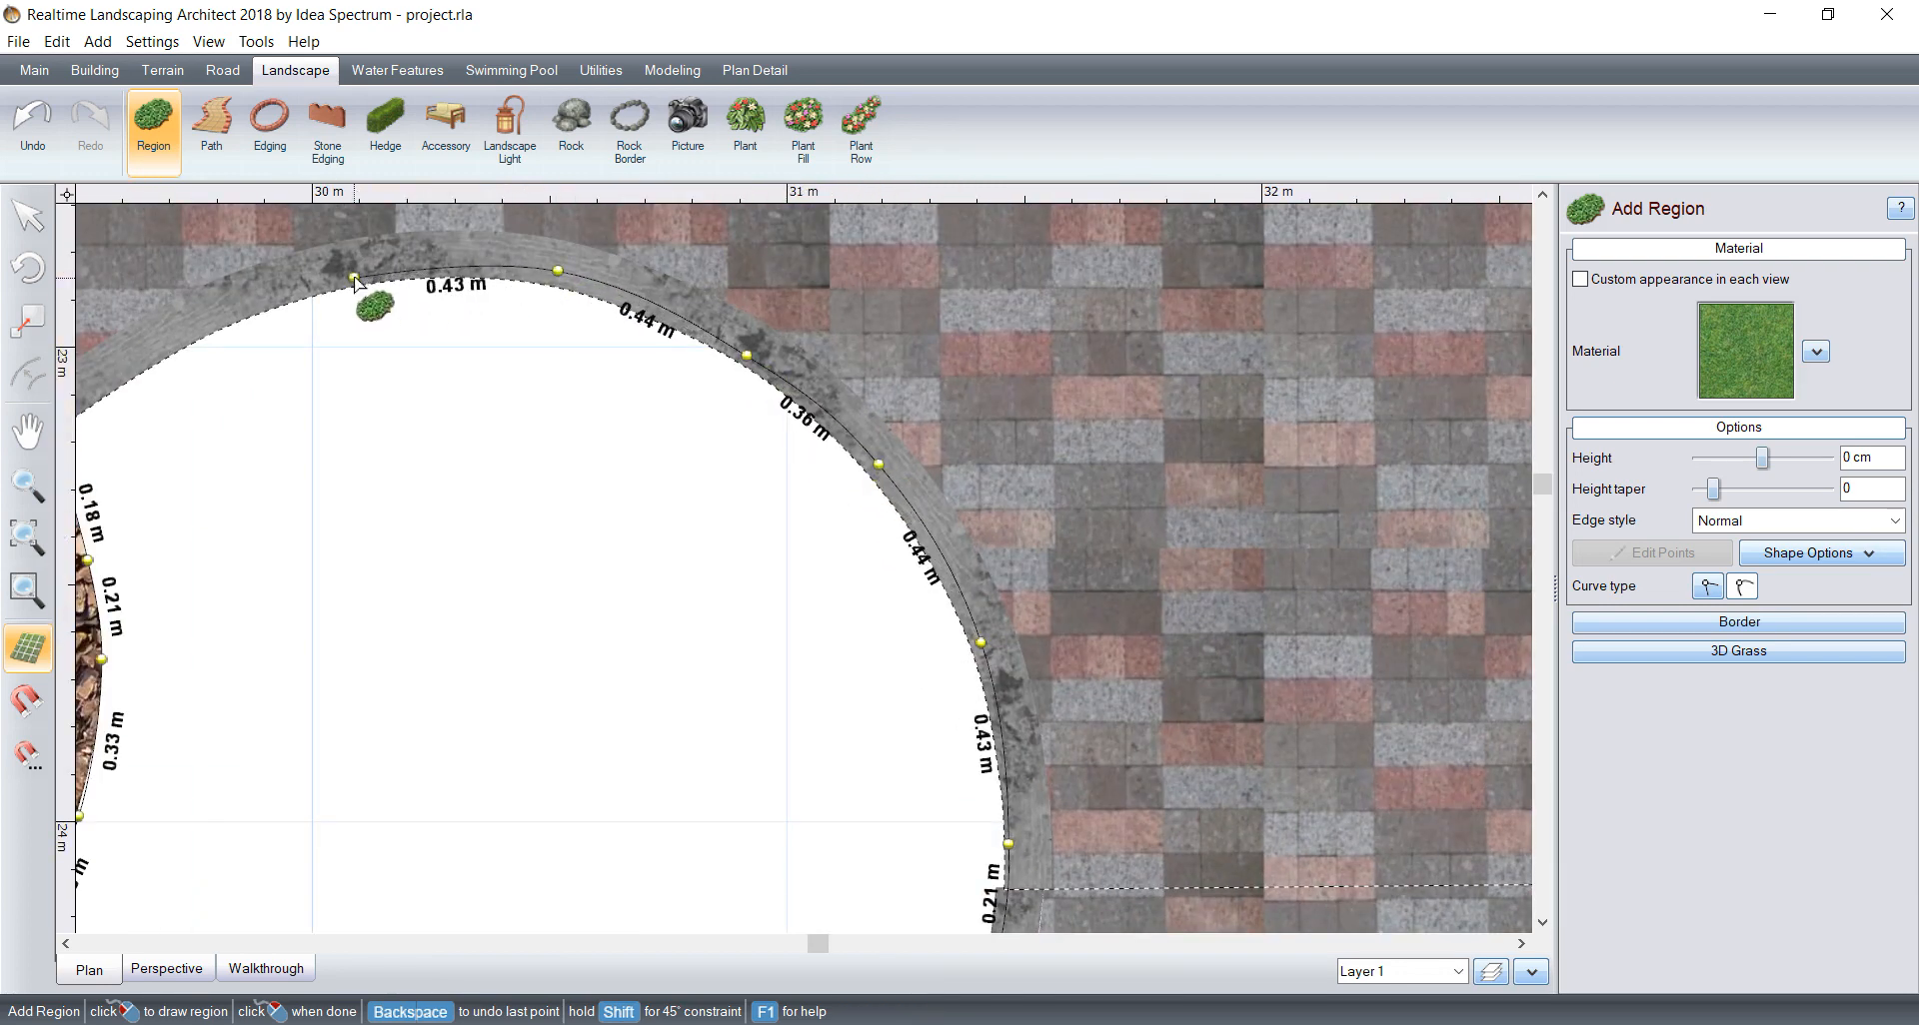
click(355, 279)
click(652, 355)
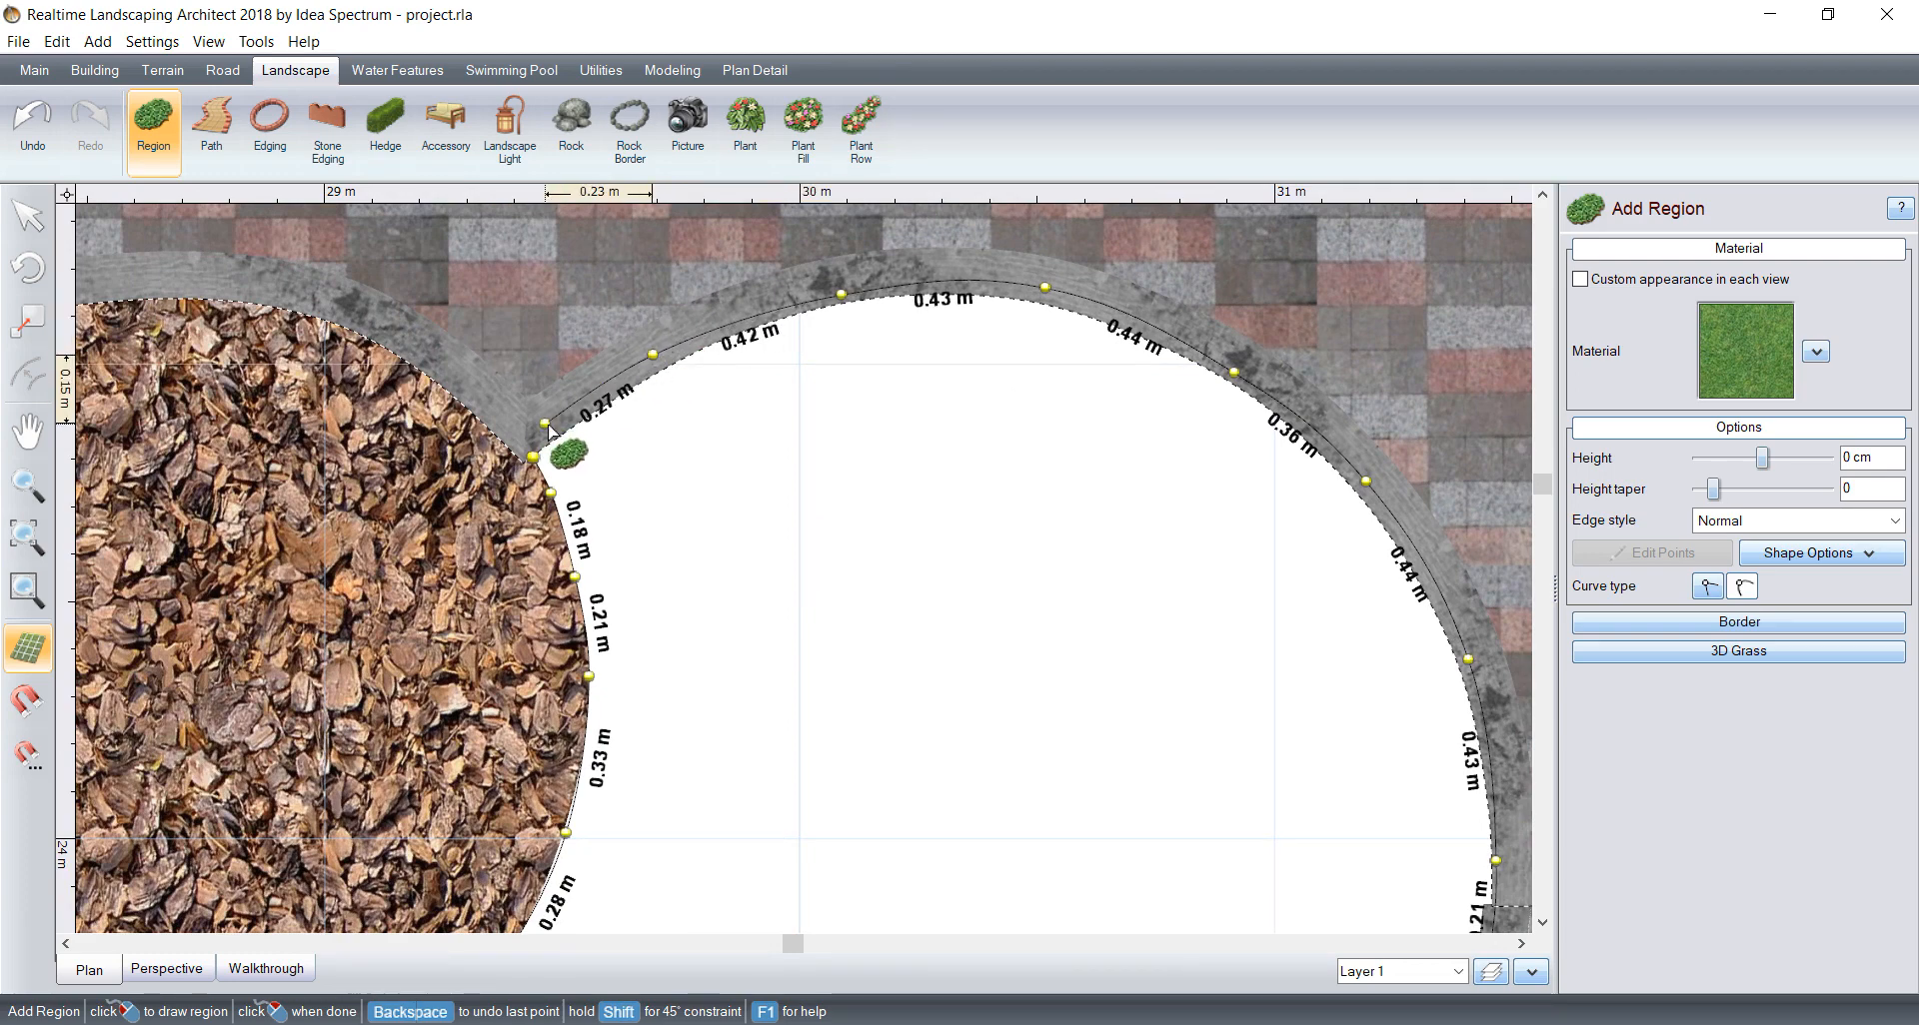
click(531, 455)
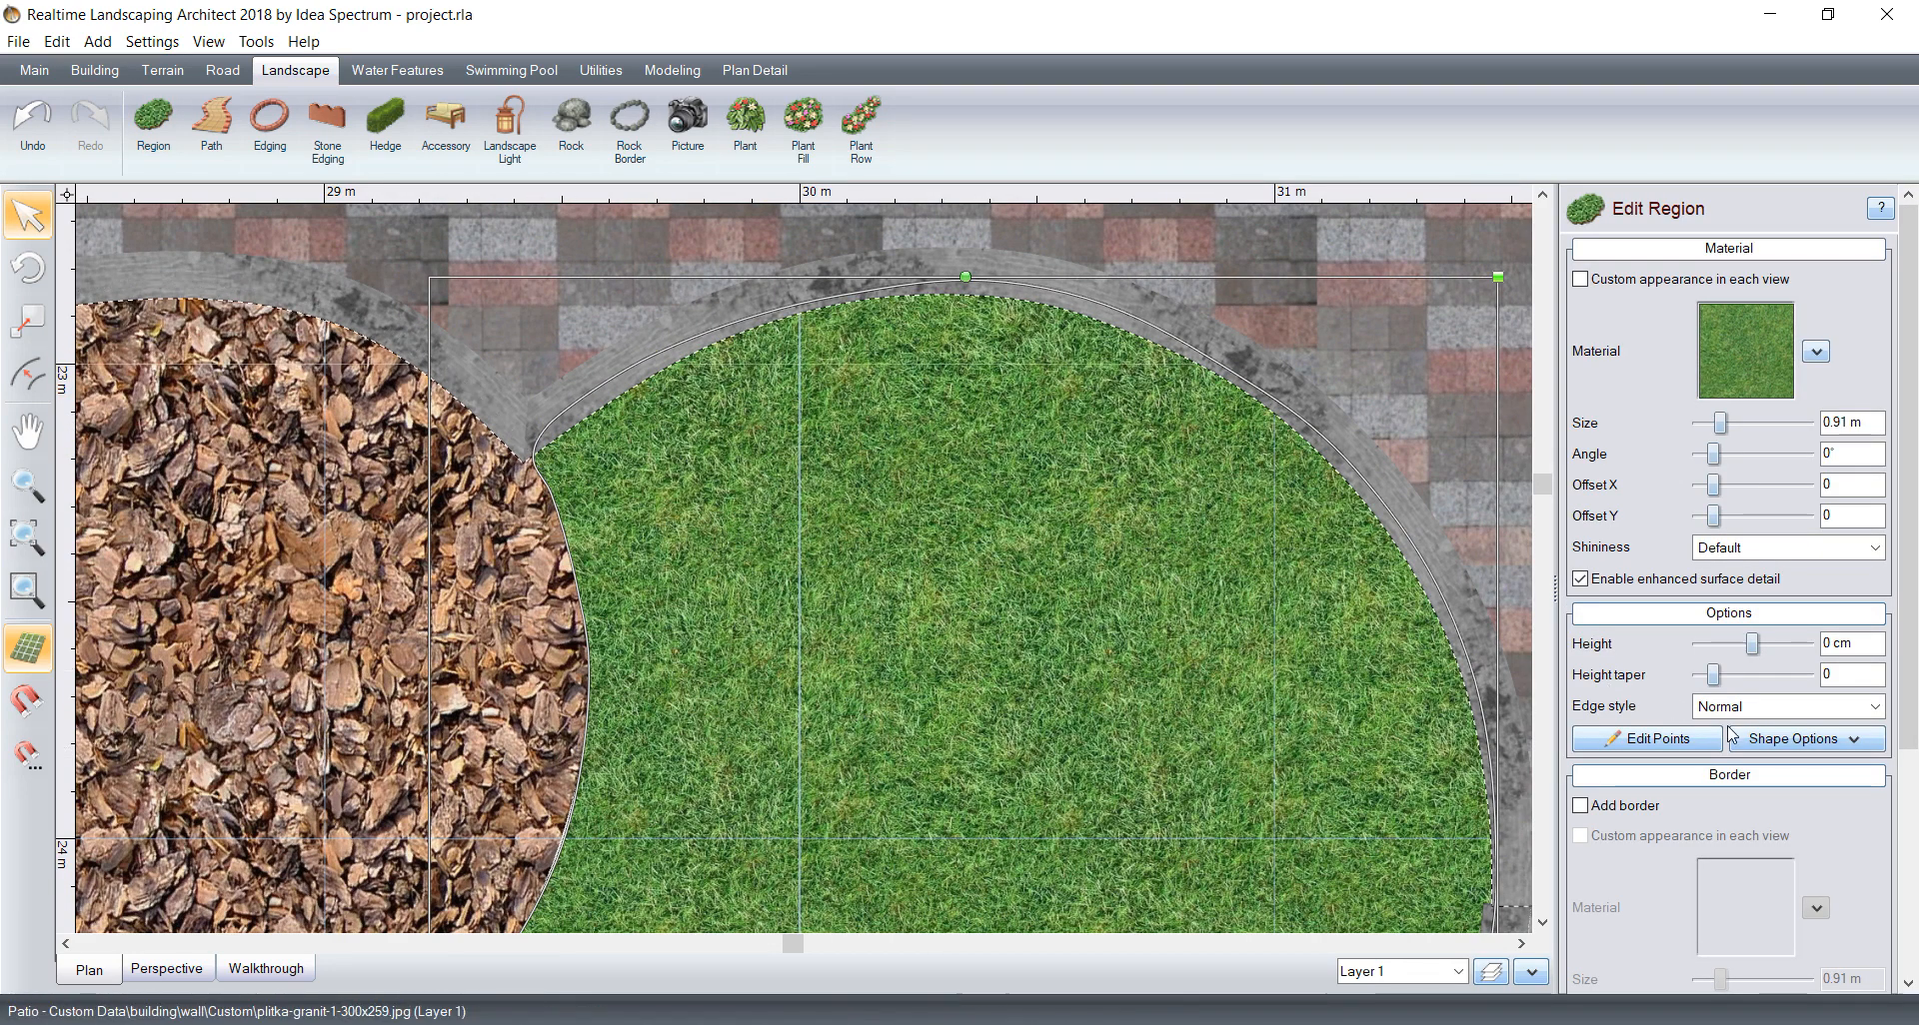
click(1685, 741)
click(521, 454)
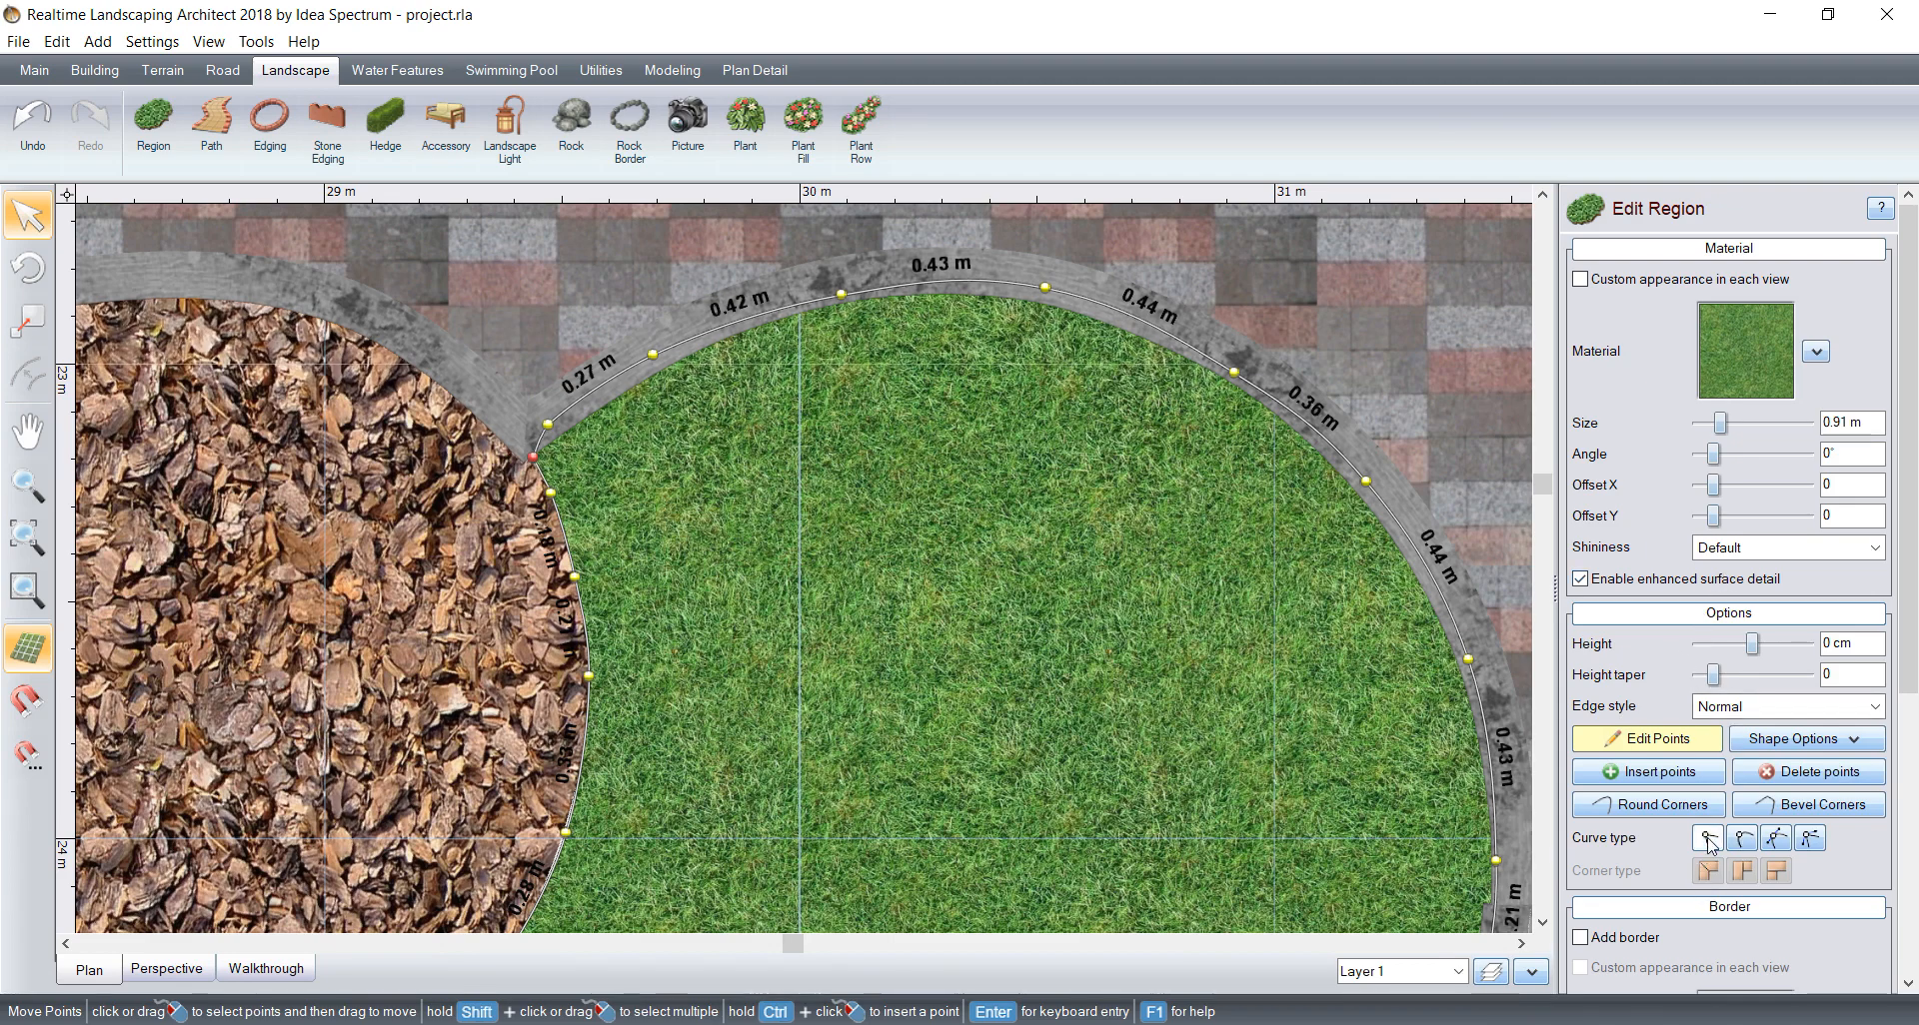
Step: Set the larger lobe region's material to the white pebble texture Stone244 from the Stone category
click(1735, 375)
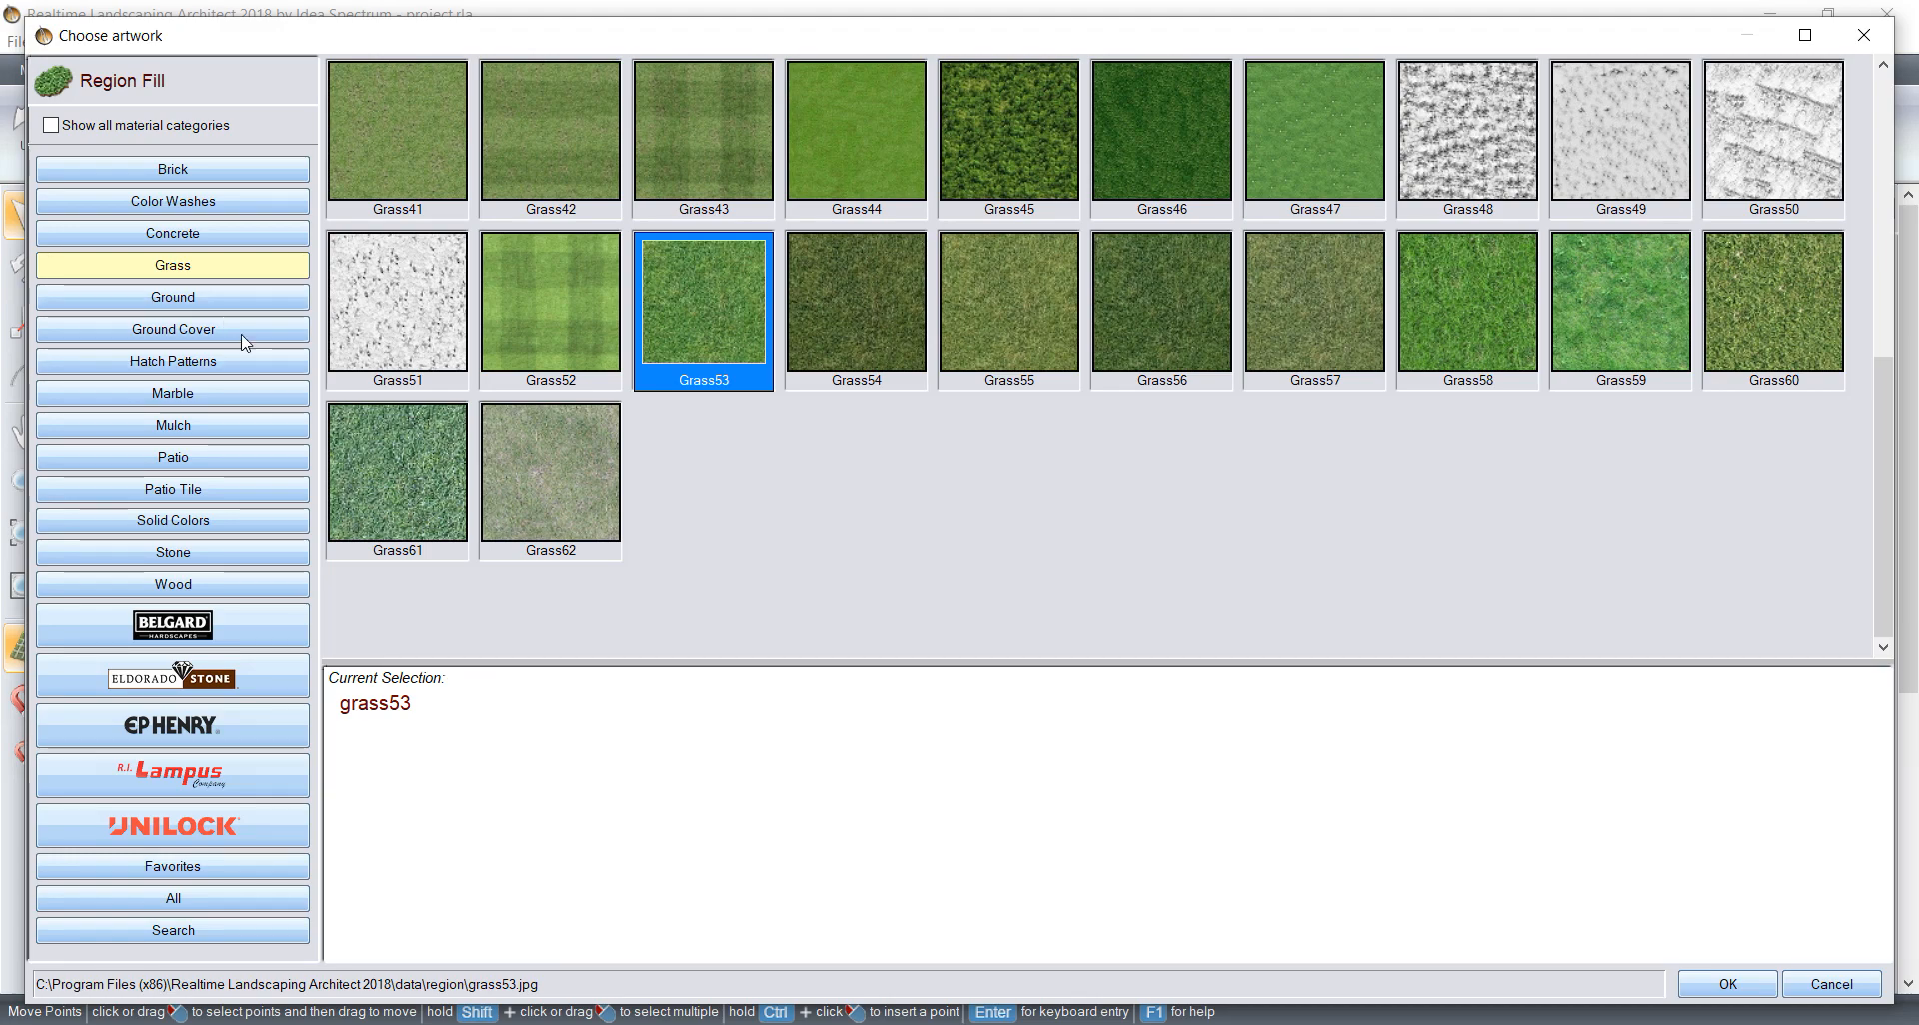
click(274, 175)
scroll(1136, 197, down, 11)
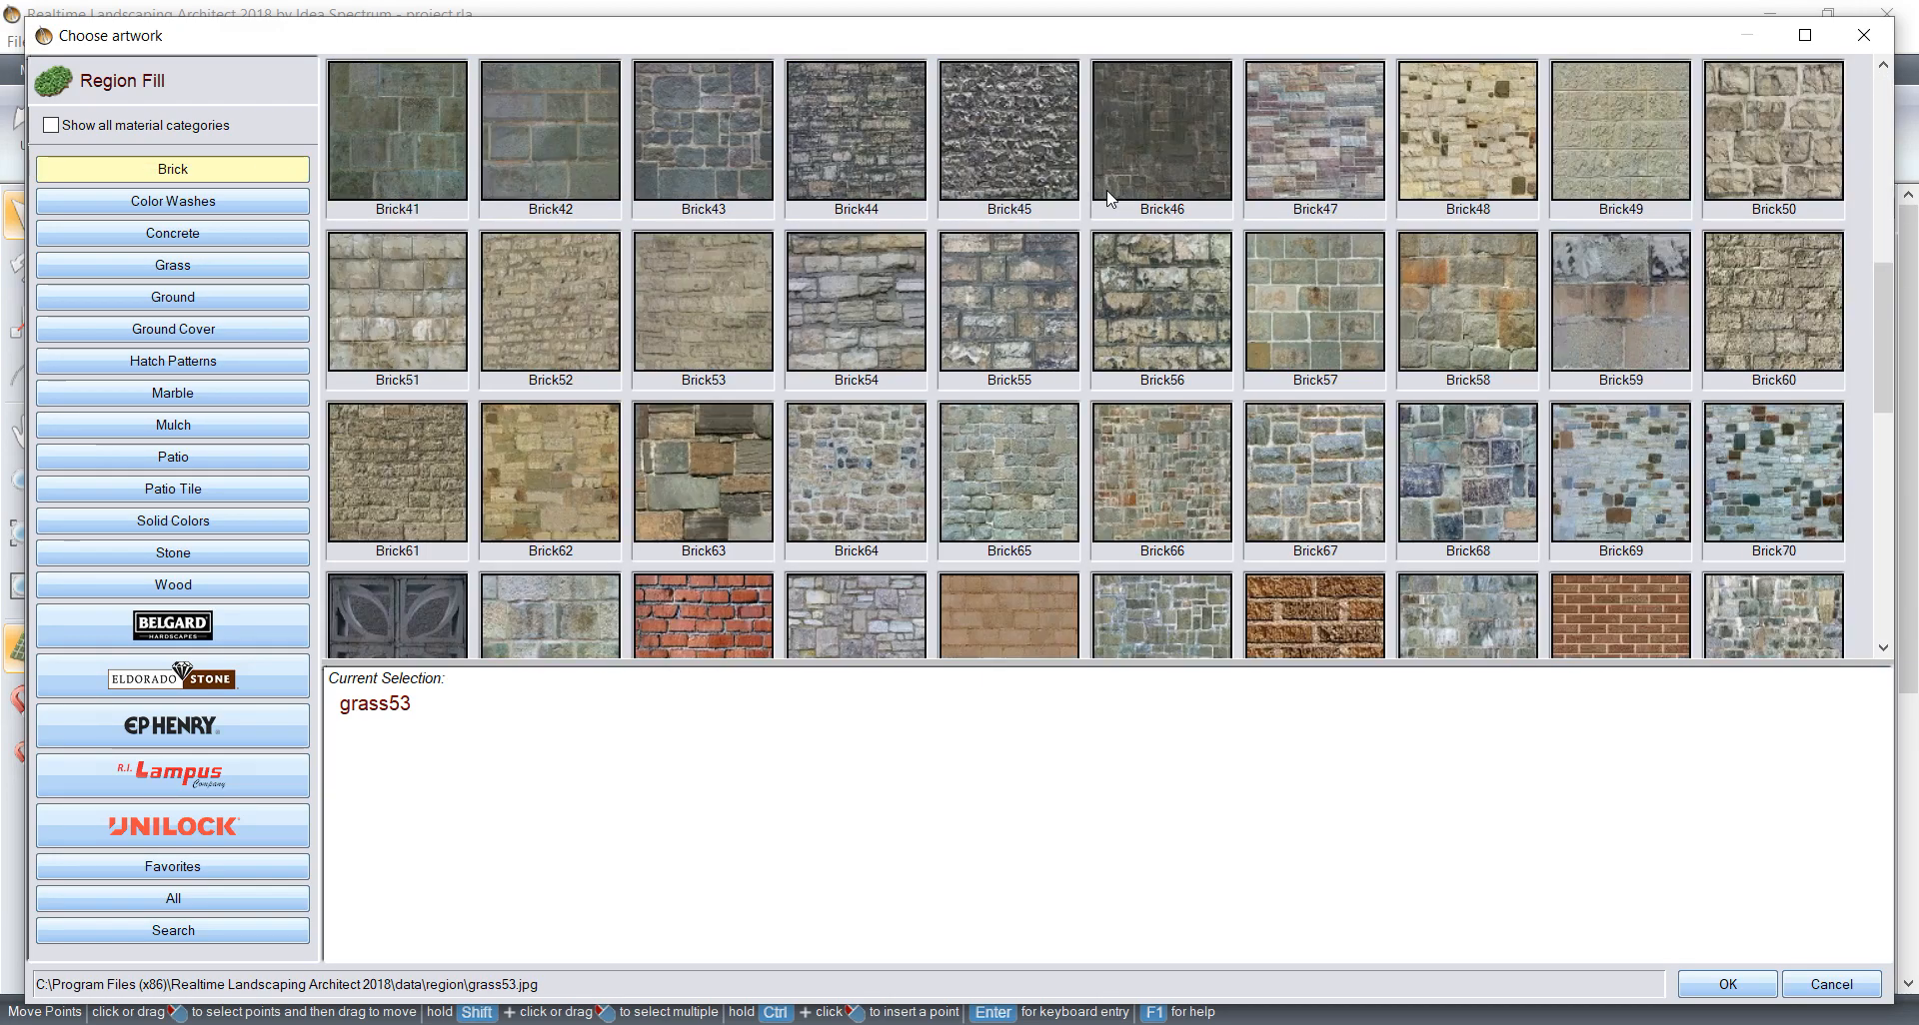
scroll(573, 336, up, 6)
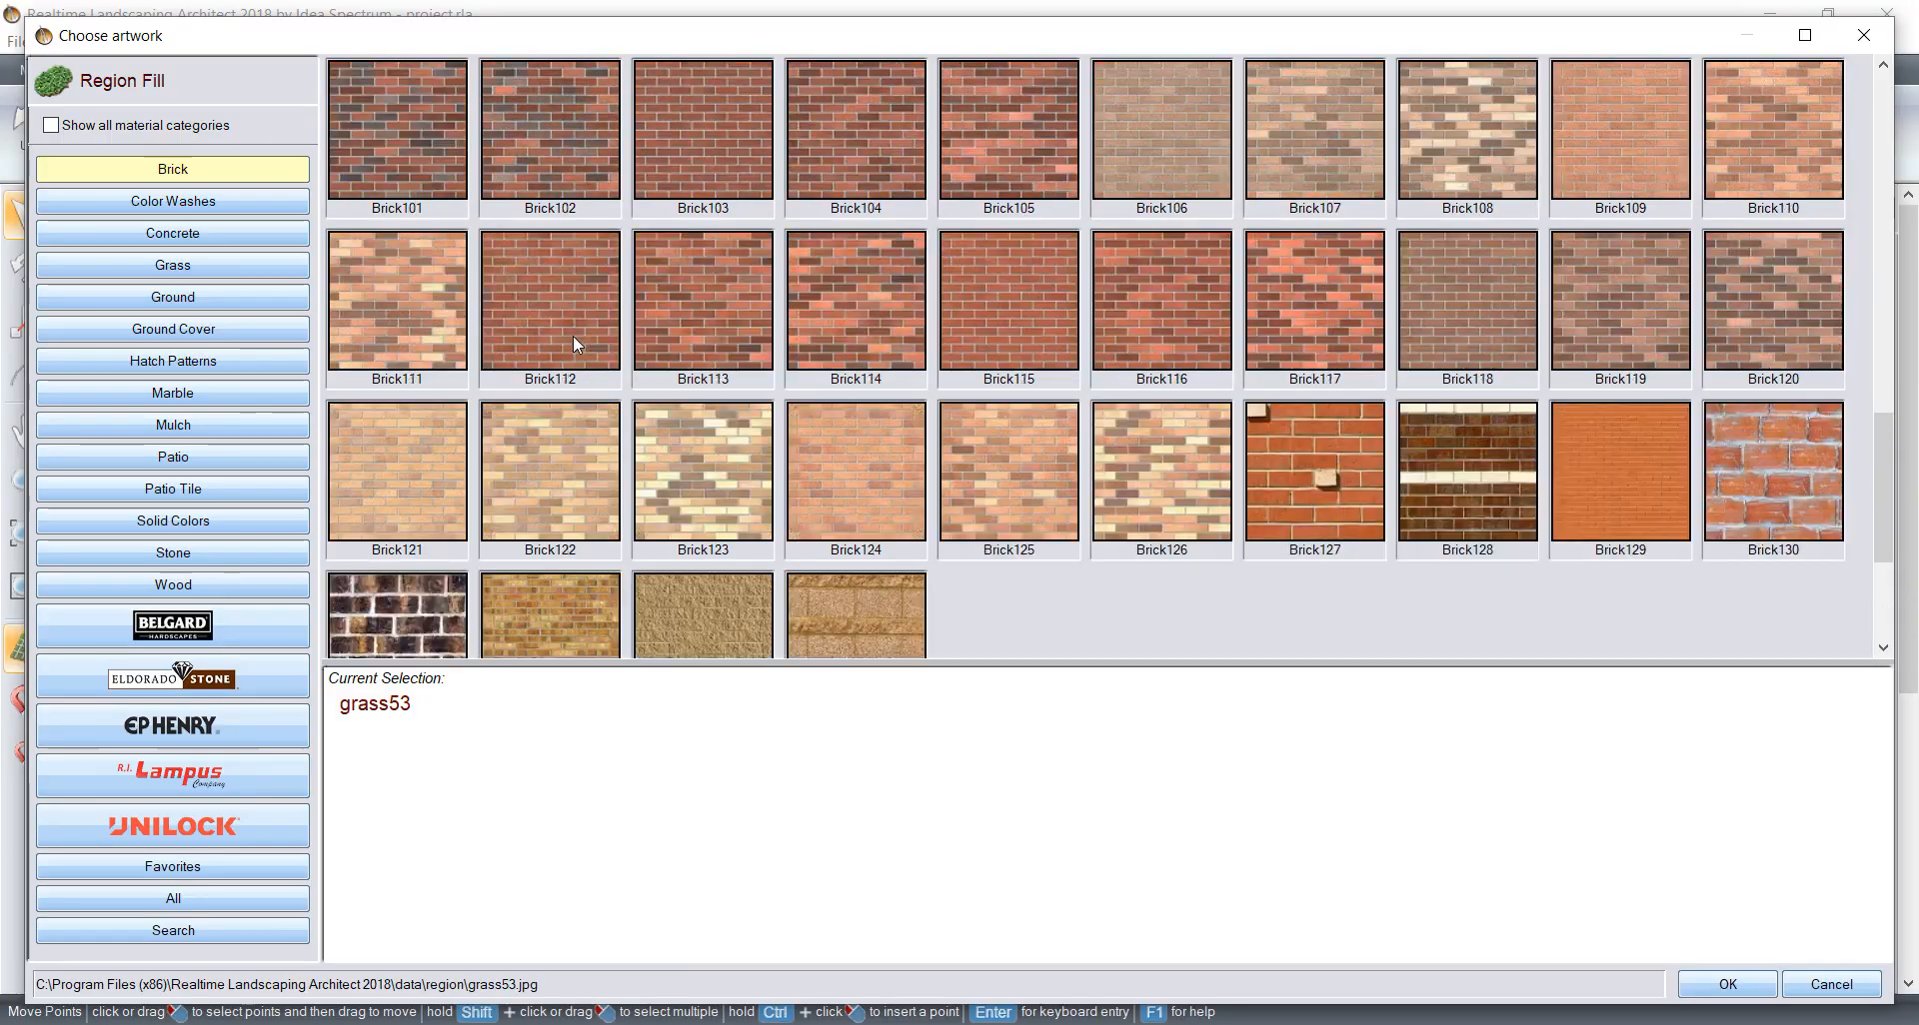
click(173, 552)
scroll(1481, 250, down, 18)
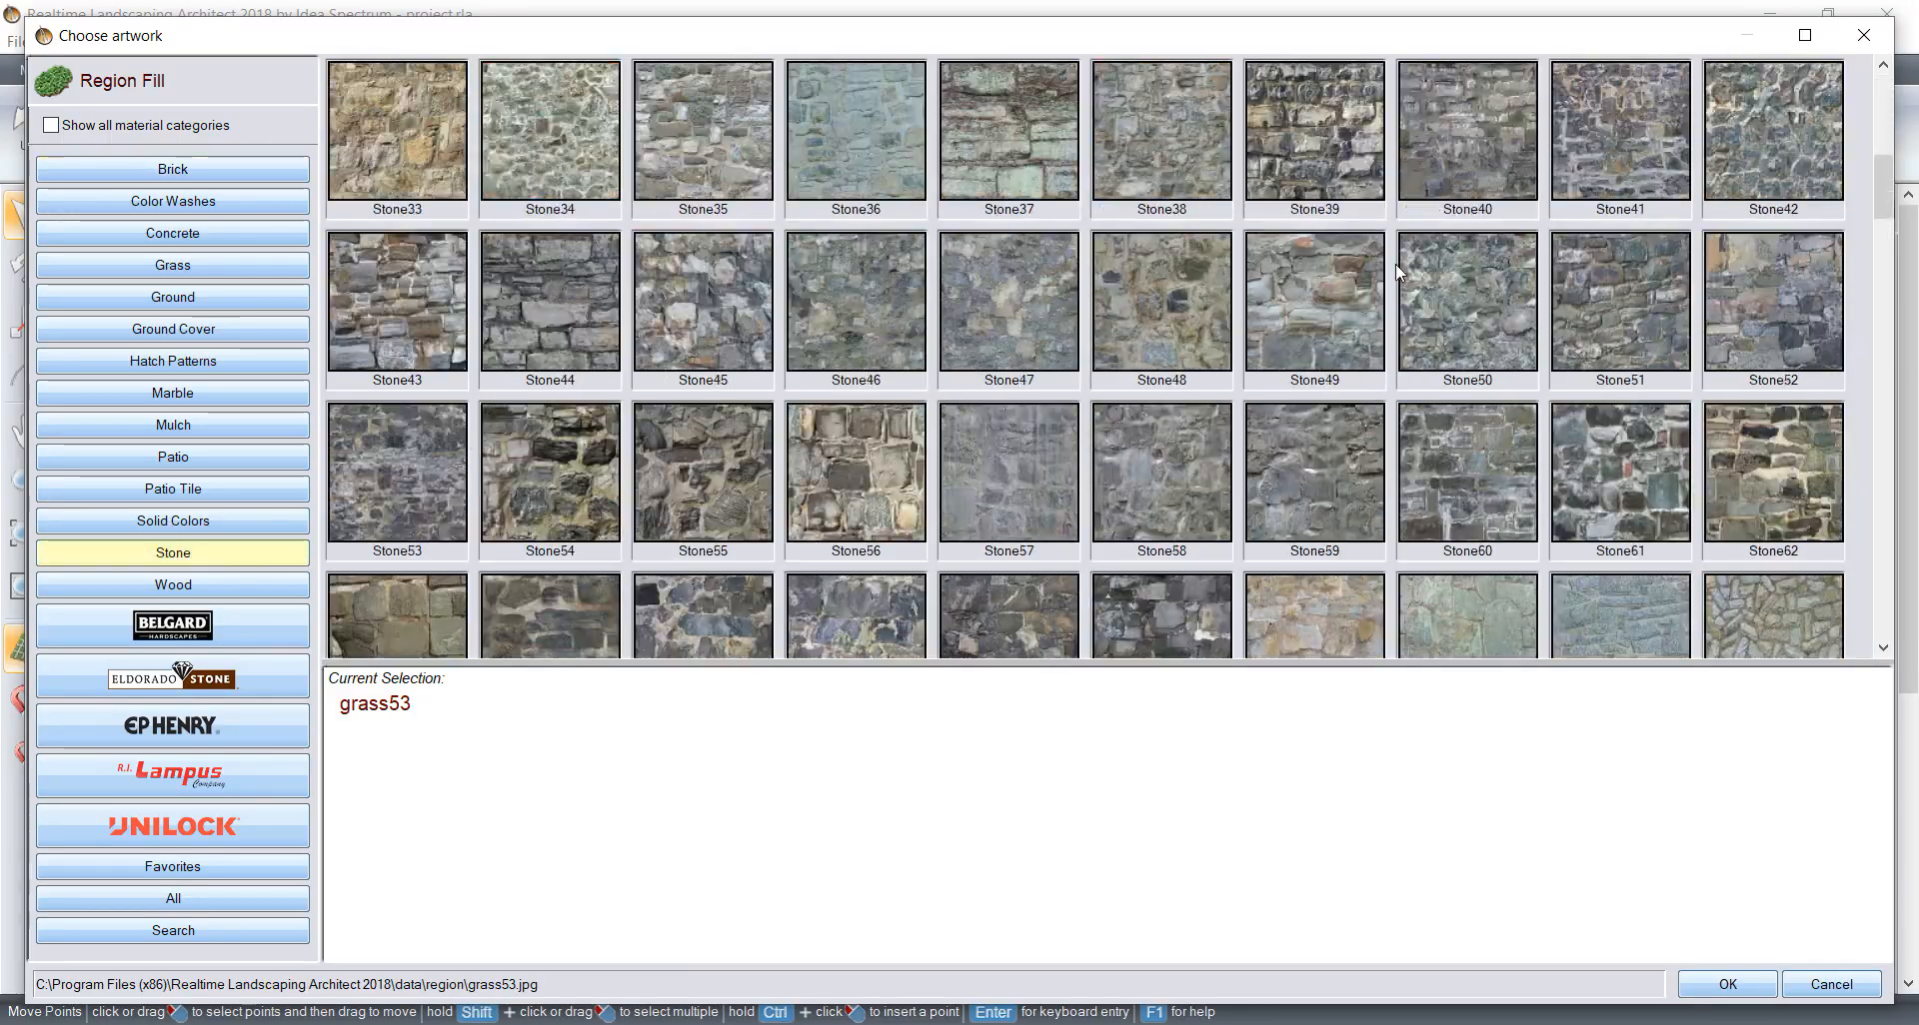
scroll(1396, 270, down, 5)
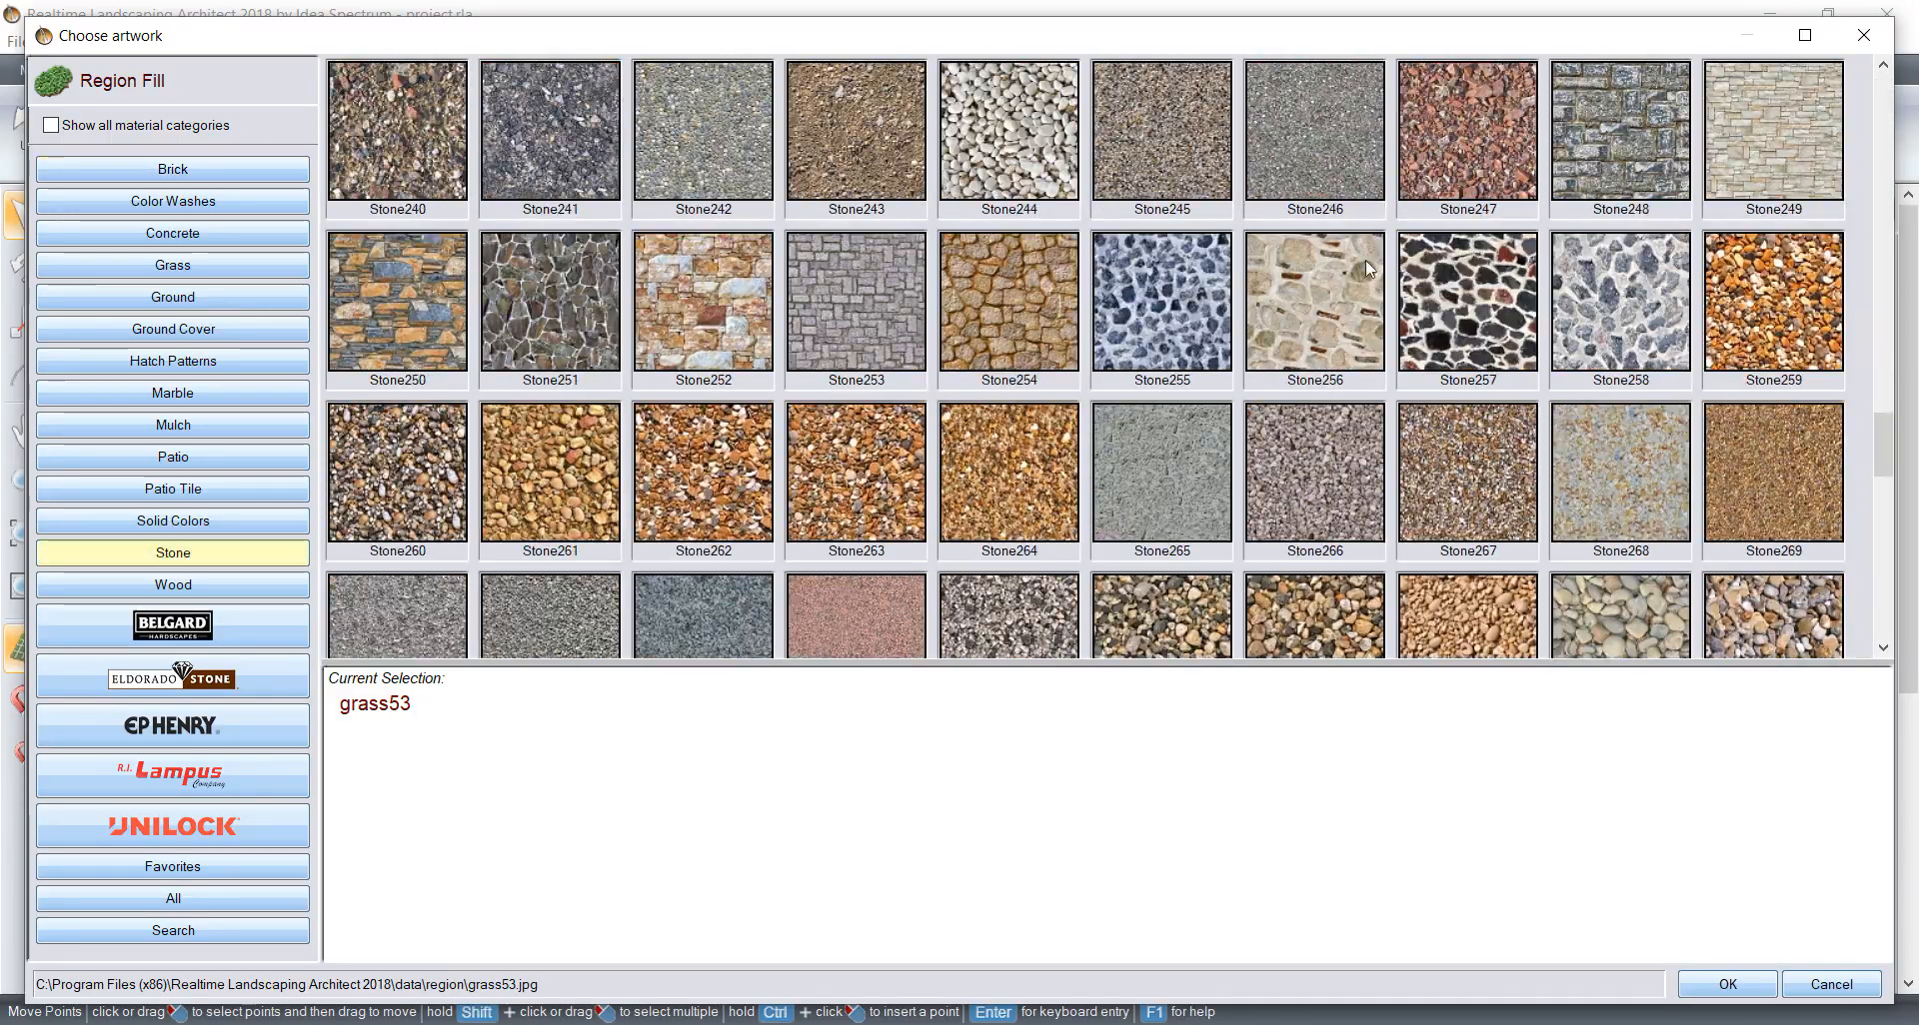
click(1040, 140)
click(1727, 984)
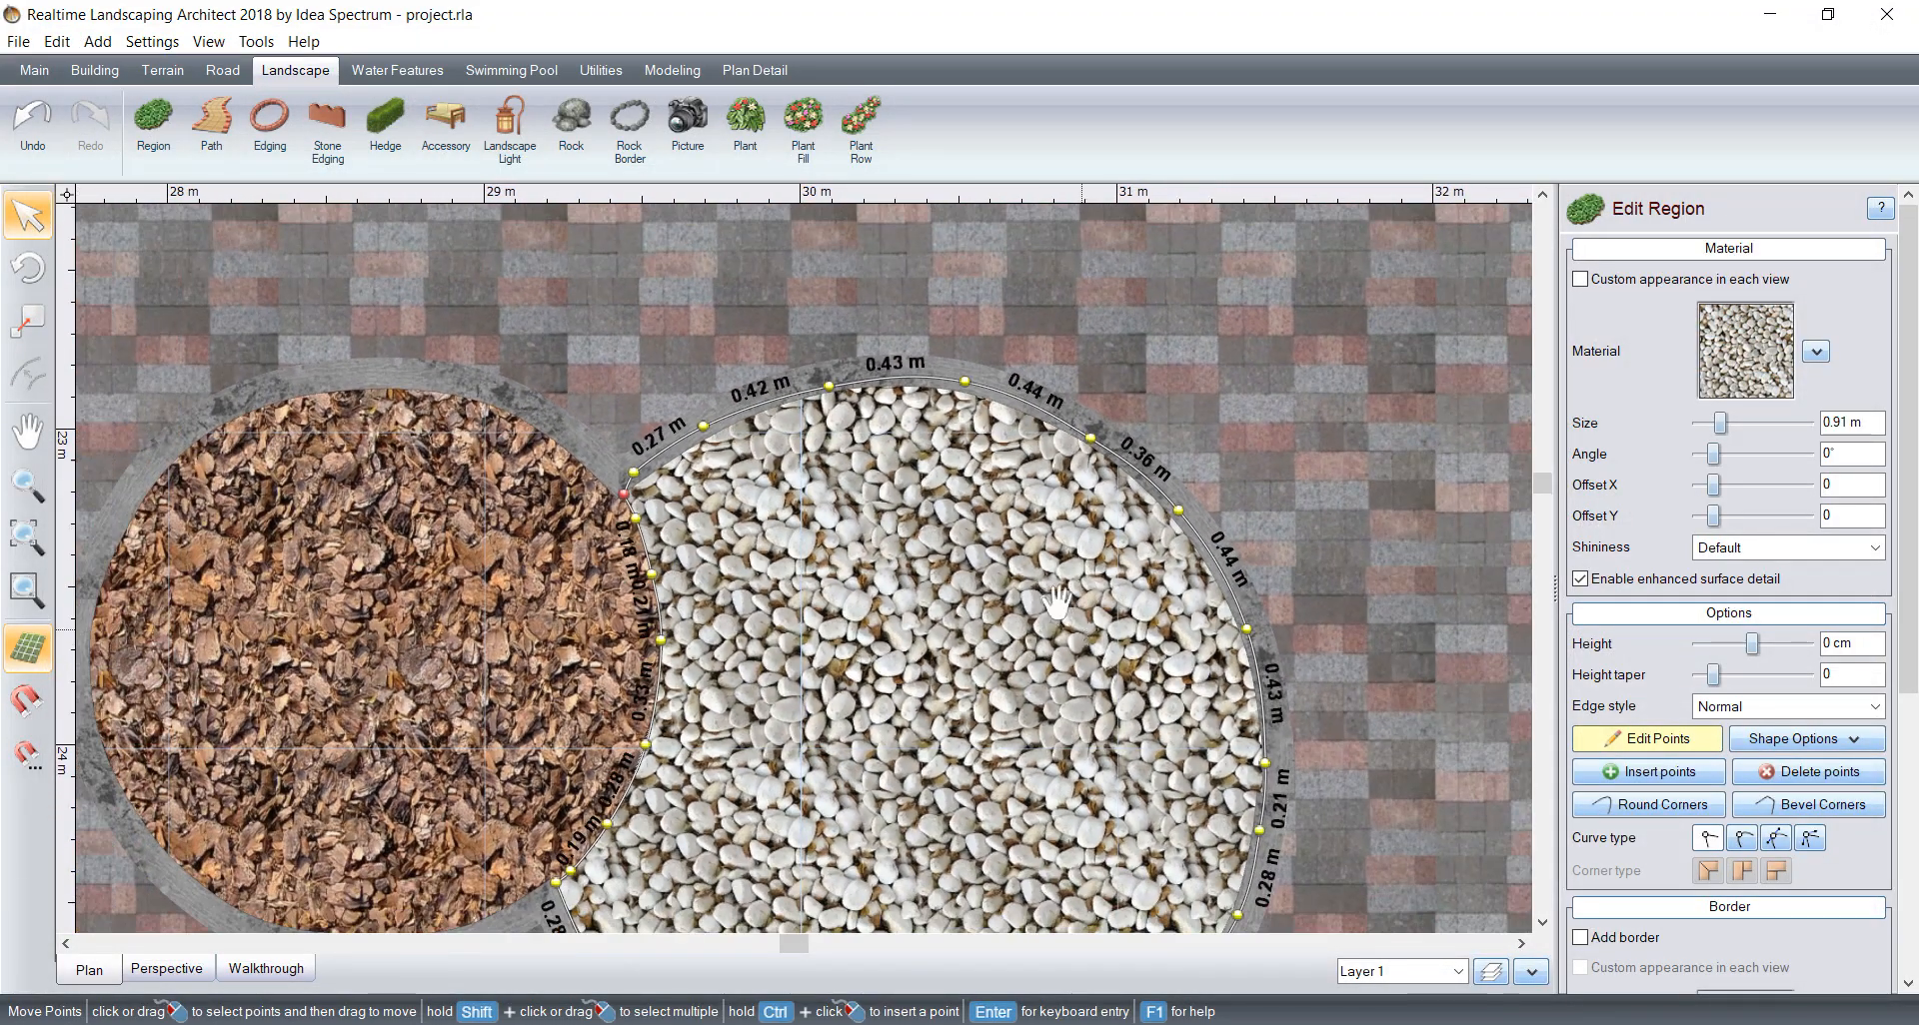
Step: Set the white pebble region's texture size to 0.56 m and finish editing its points
middle_drag(1057, 603, 1056, 464)
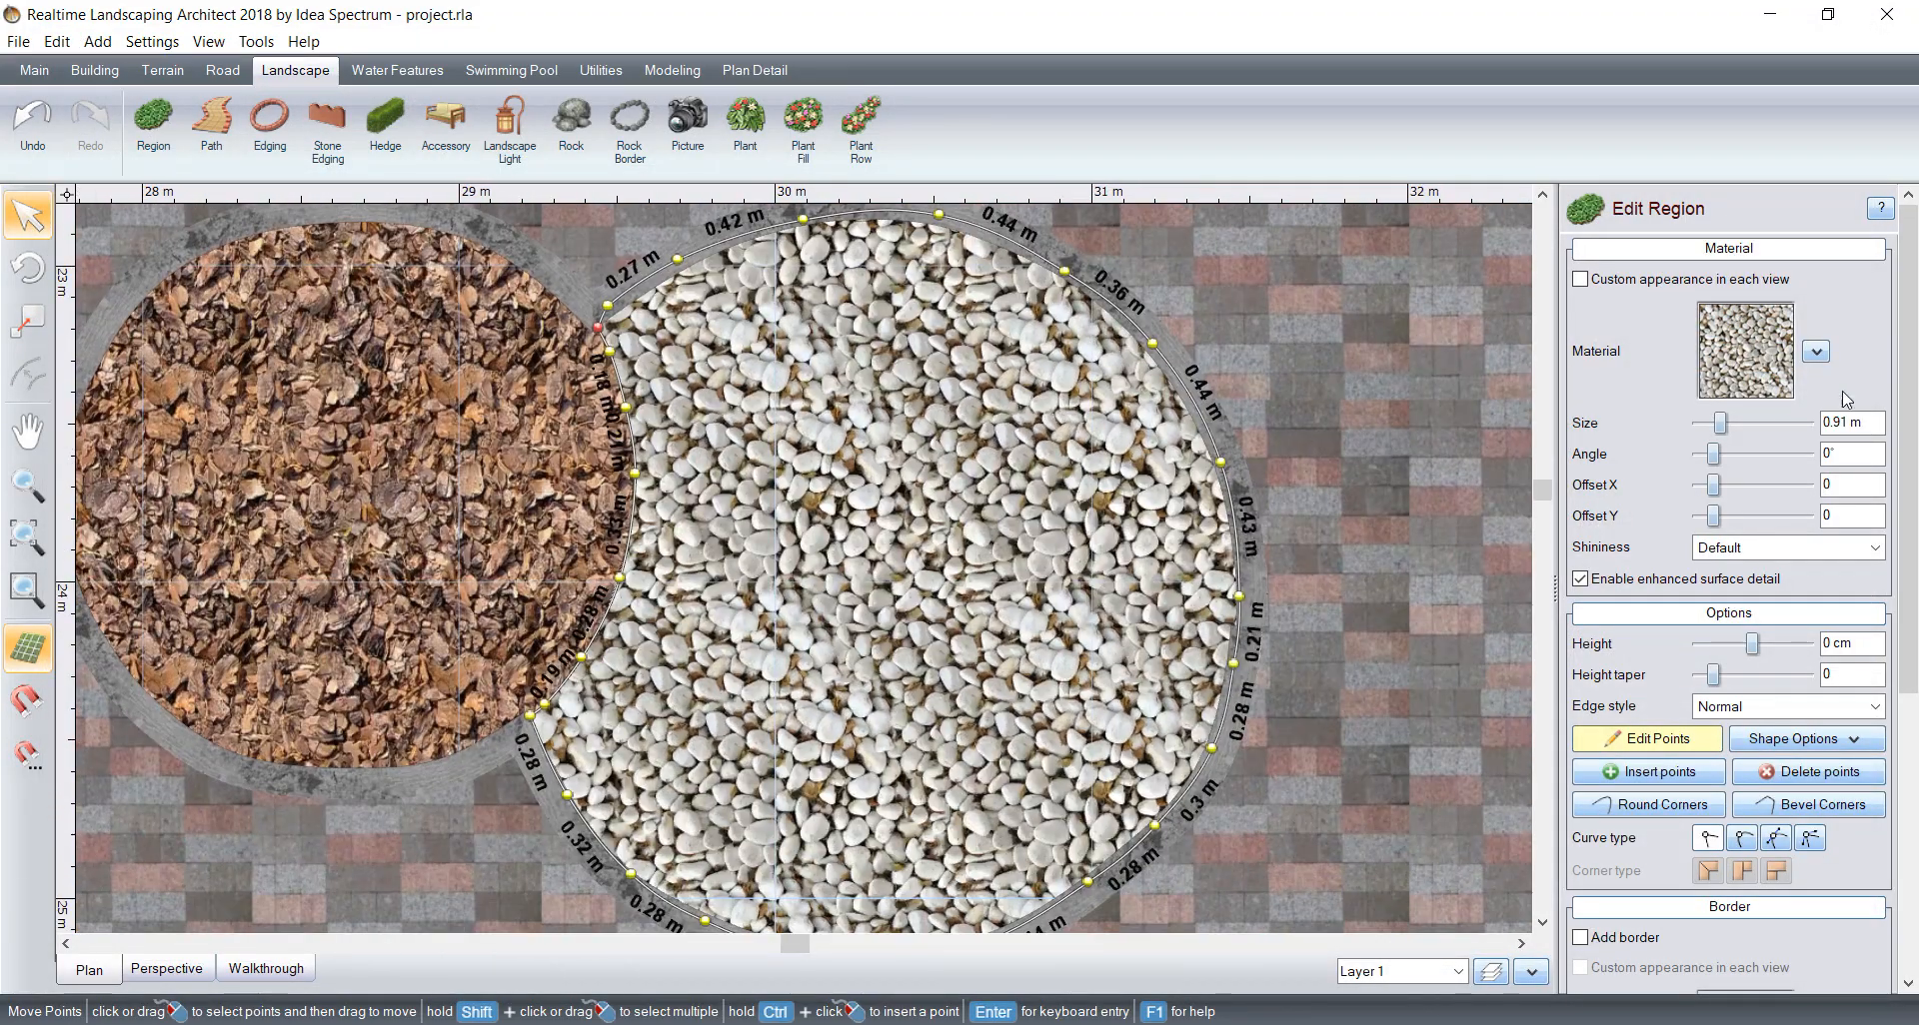
click(1698, 423)
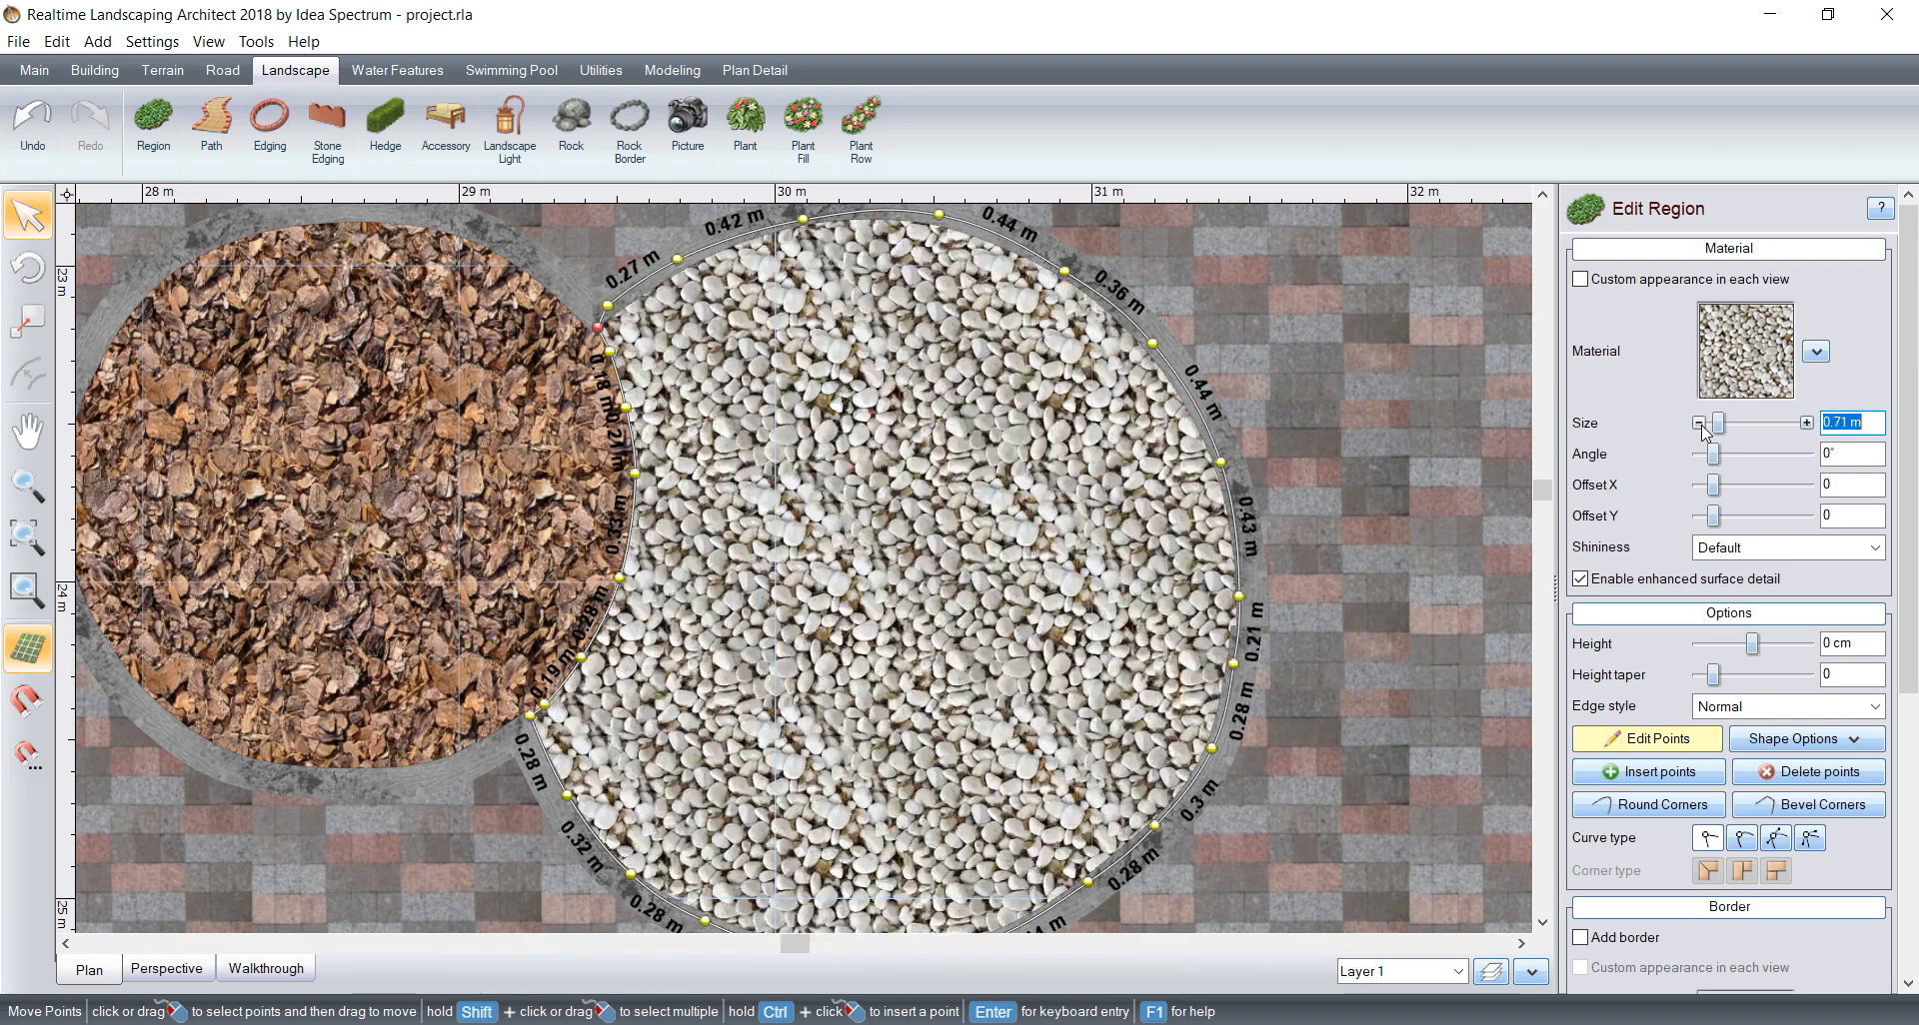
click(1698, 423)
click(1698, 422)
click(1698, 423)
click(1698, 423)
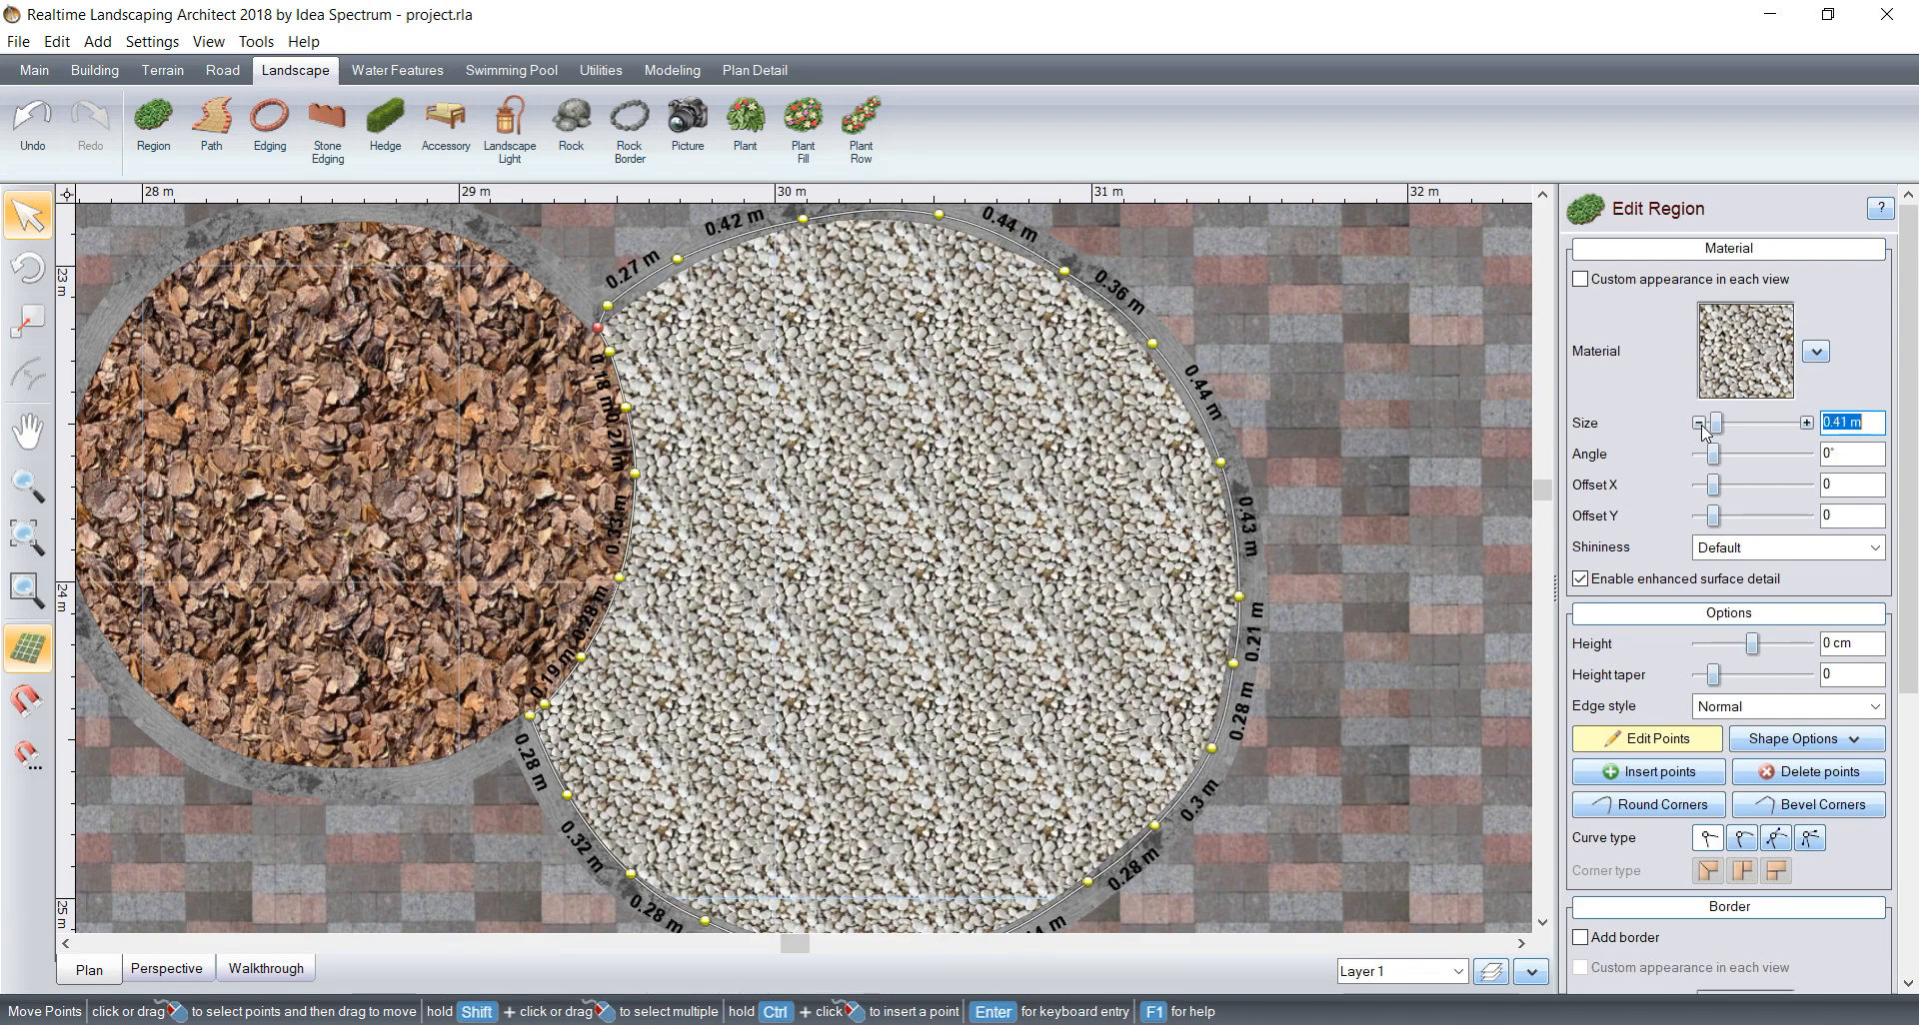
click(1807, 423)
click(1807, 422)
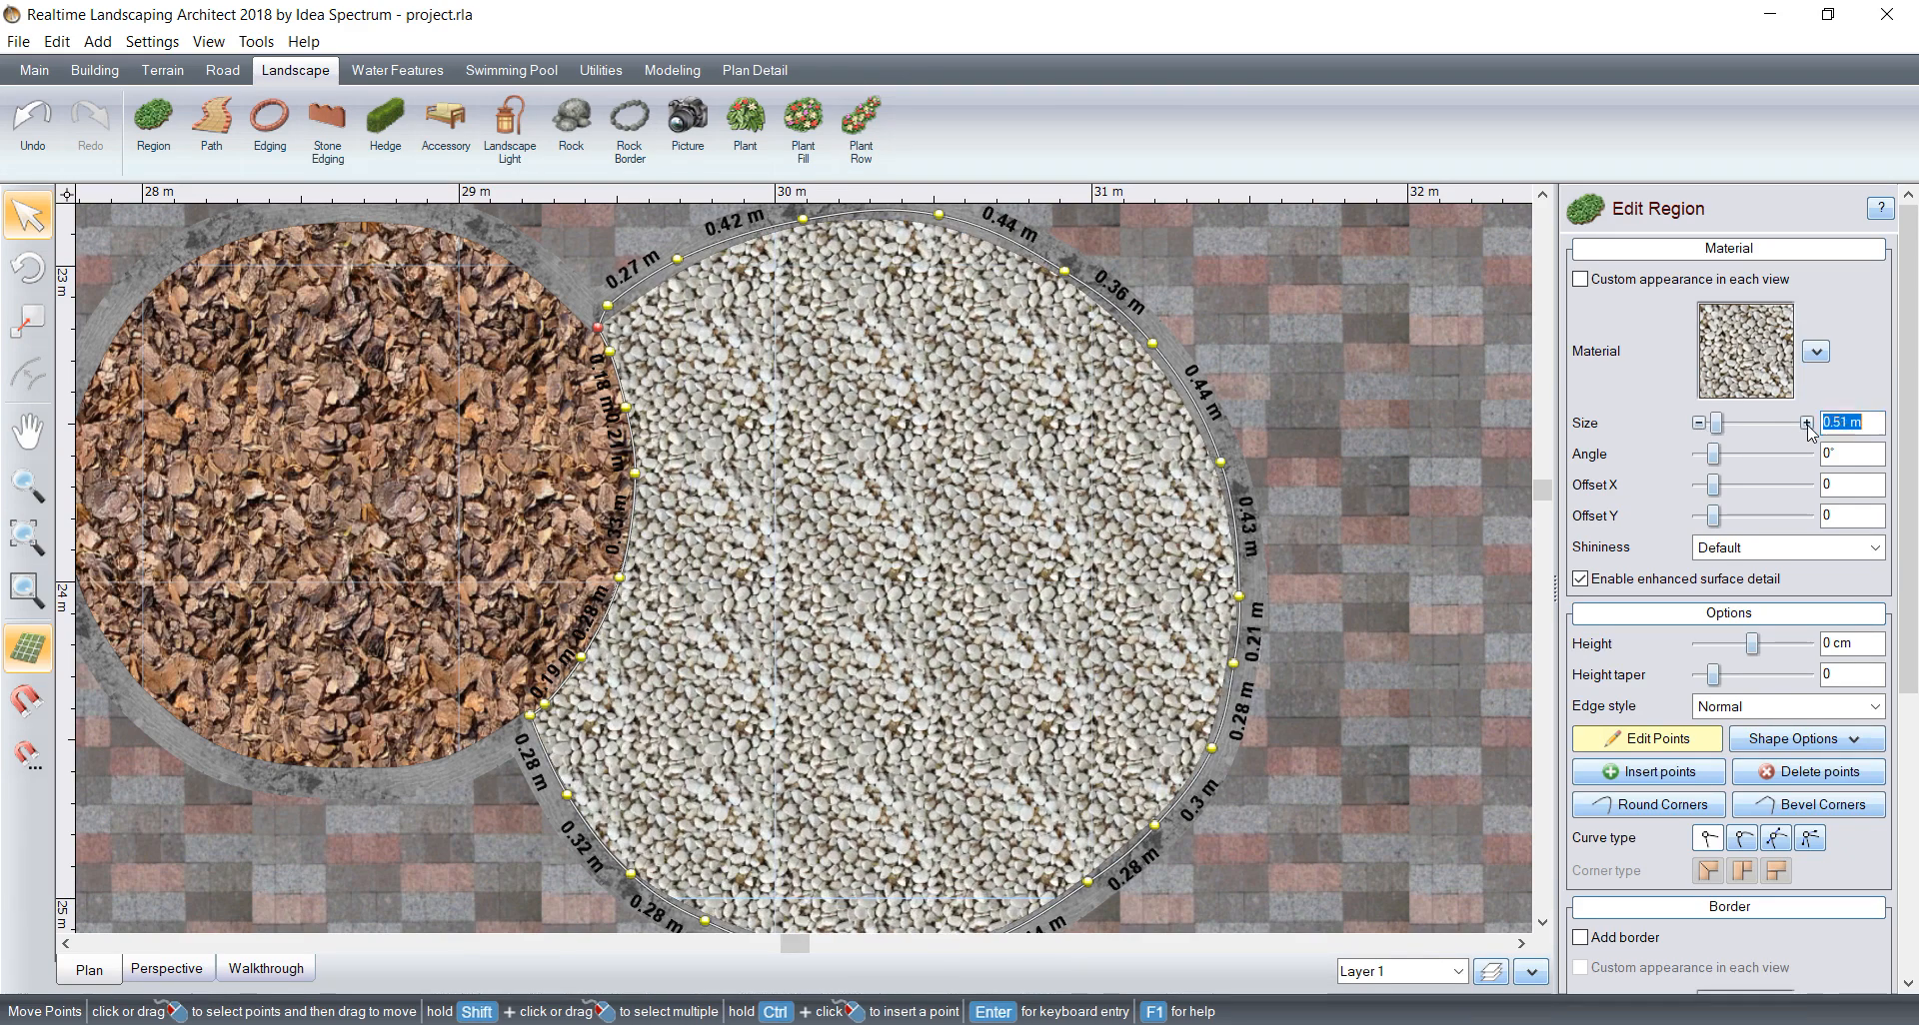
click(1807, 423)
scroll(1099, 450, down, 1)
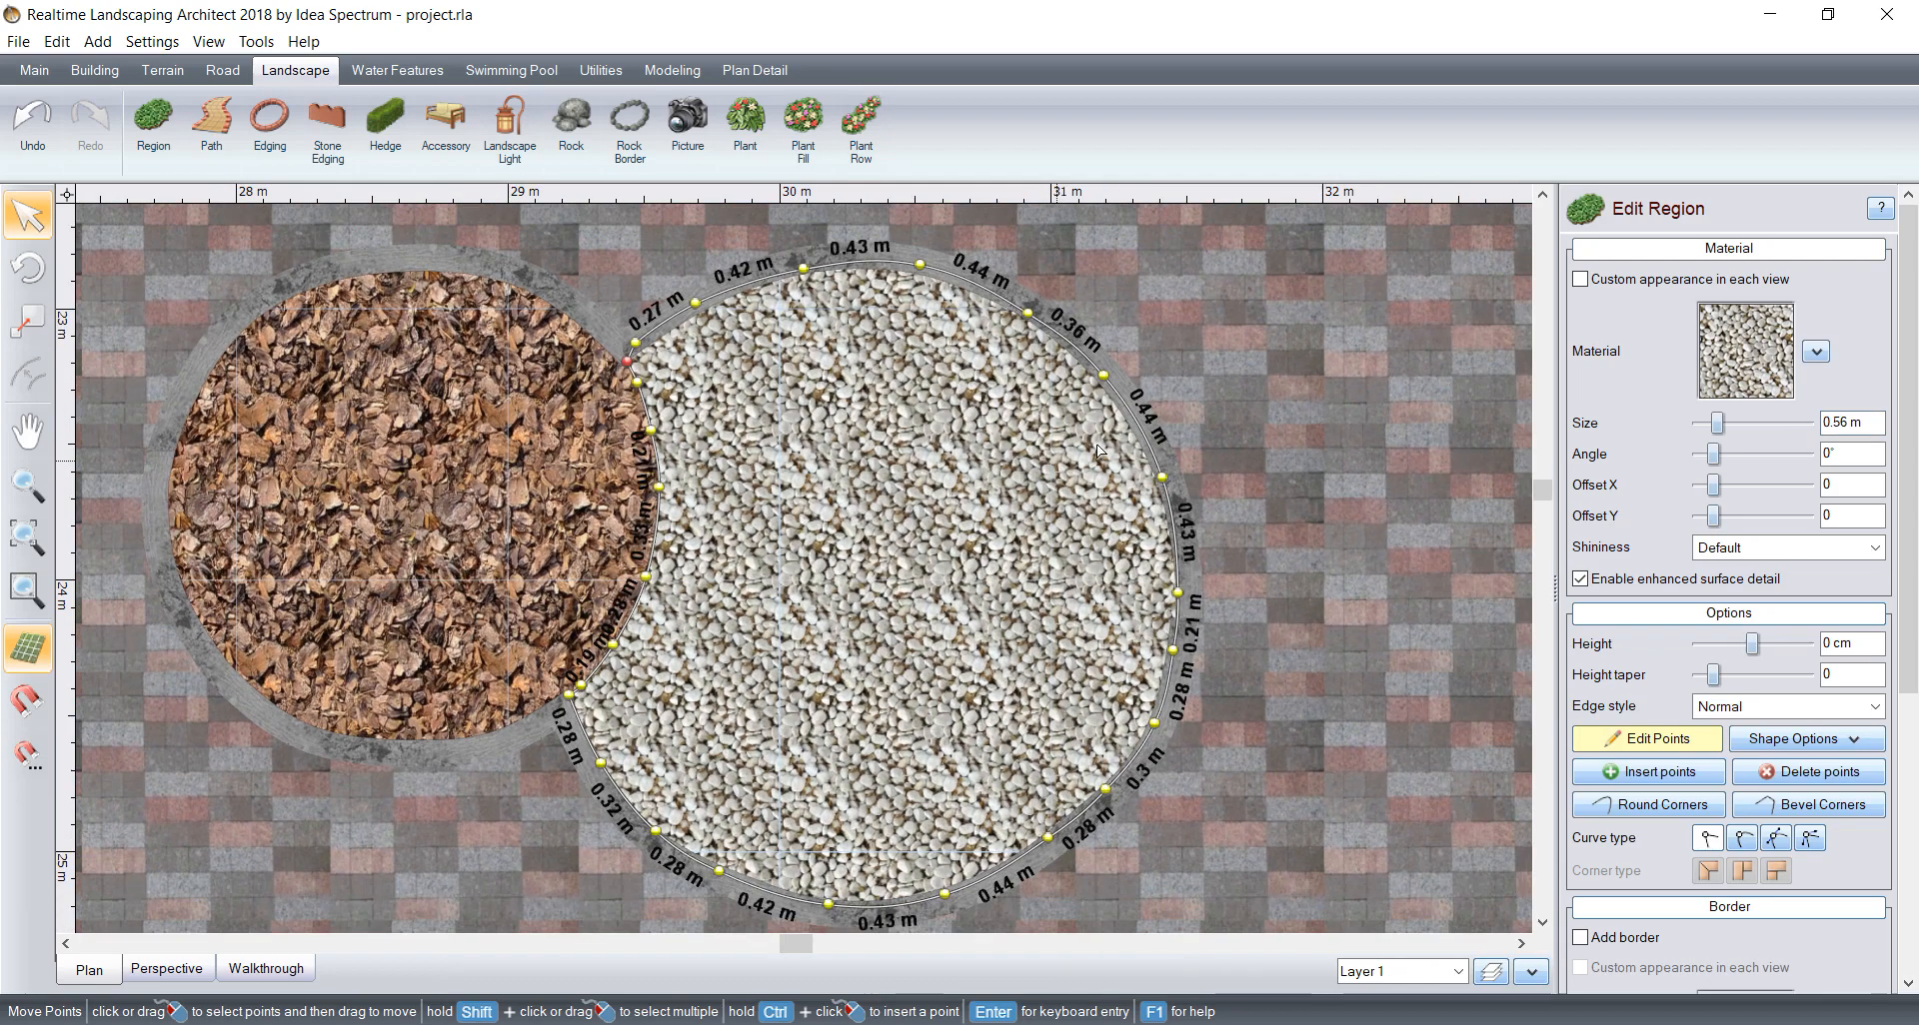
click(1604, 738)
Step: Draw a region over the left half of the empty round bed, with an S-curved inner edge and the bed's border as outer edge
scroll(1052, 448, down, 3)
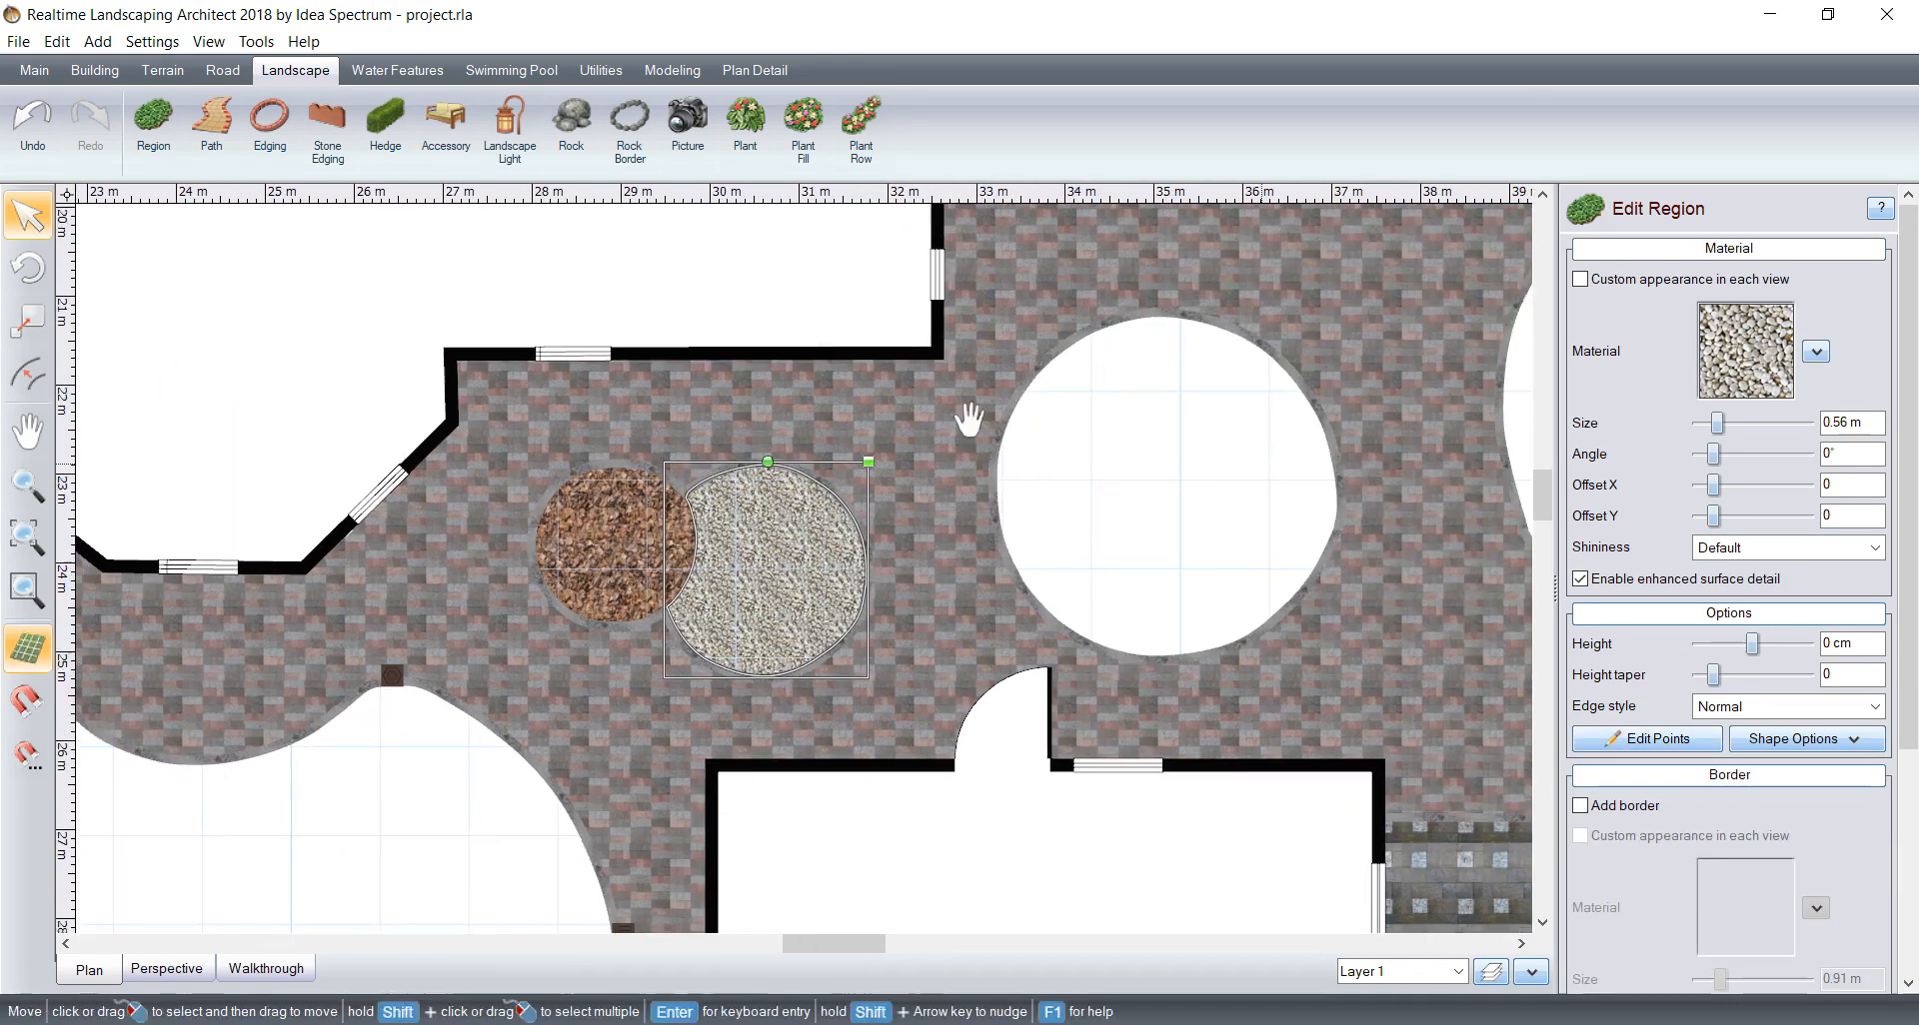
middle_drag(968, 419, 620, 370)
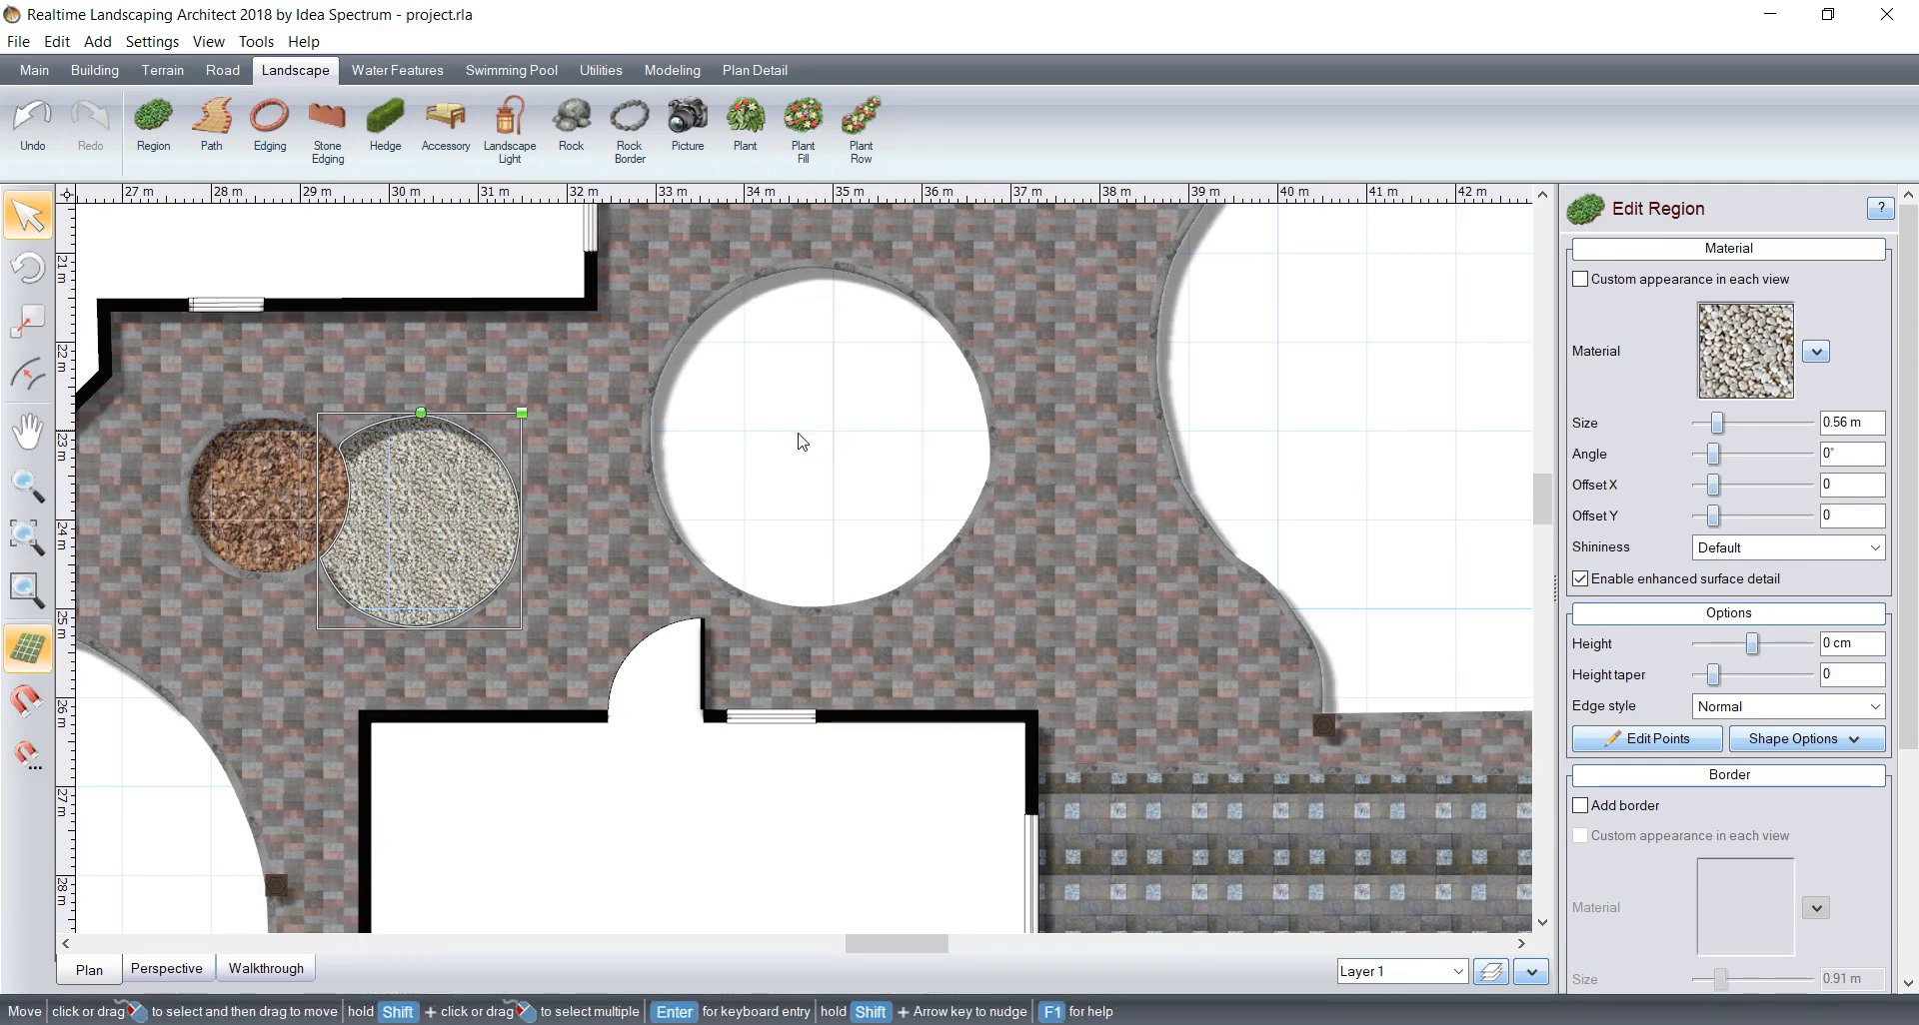
scroll(814, 385, up, 1)
middle_drag(841, 376, 796, 446)
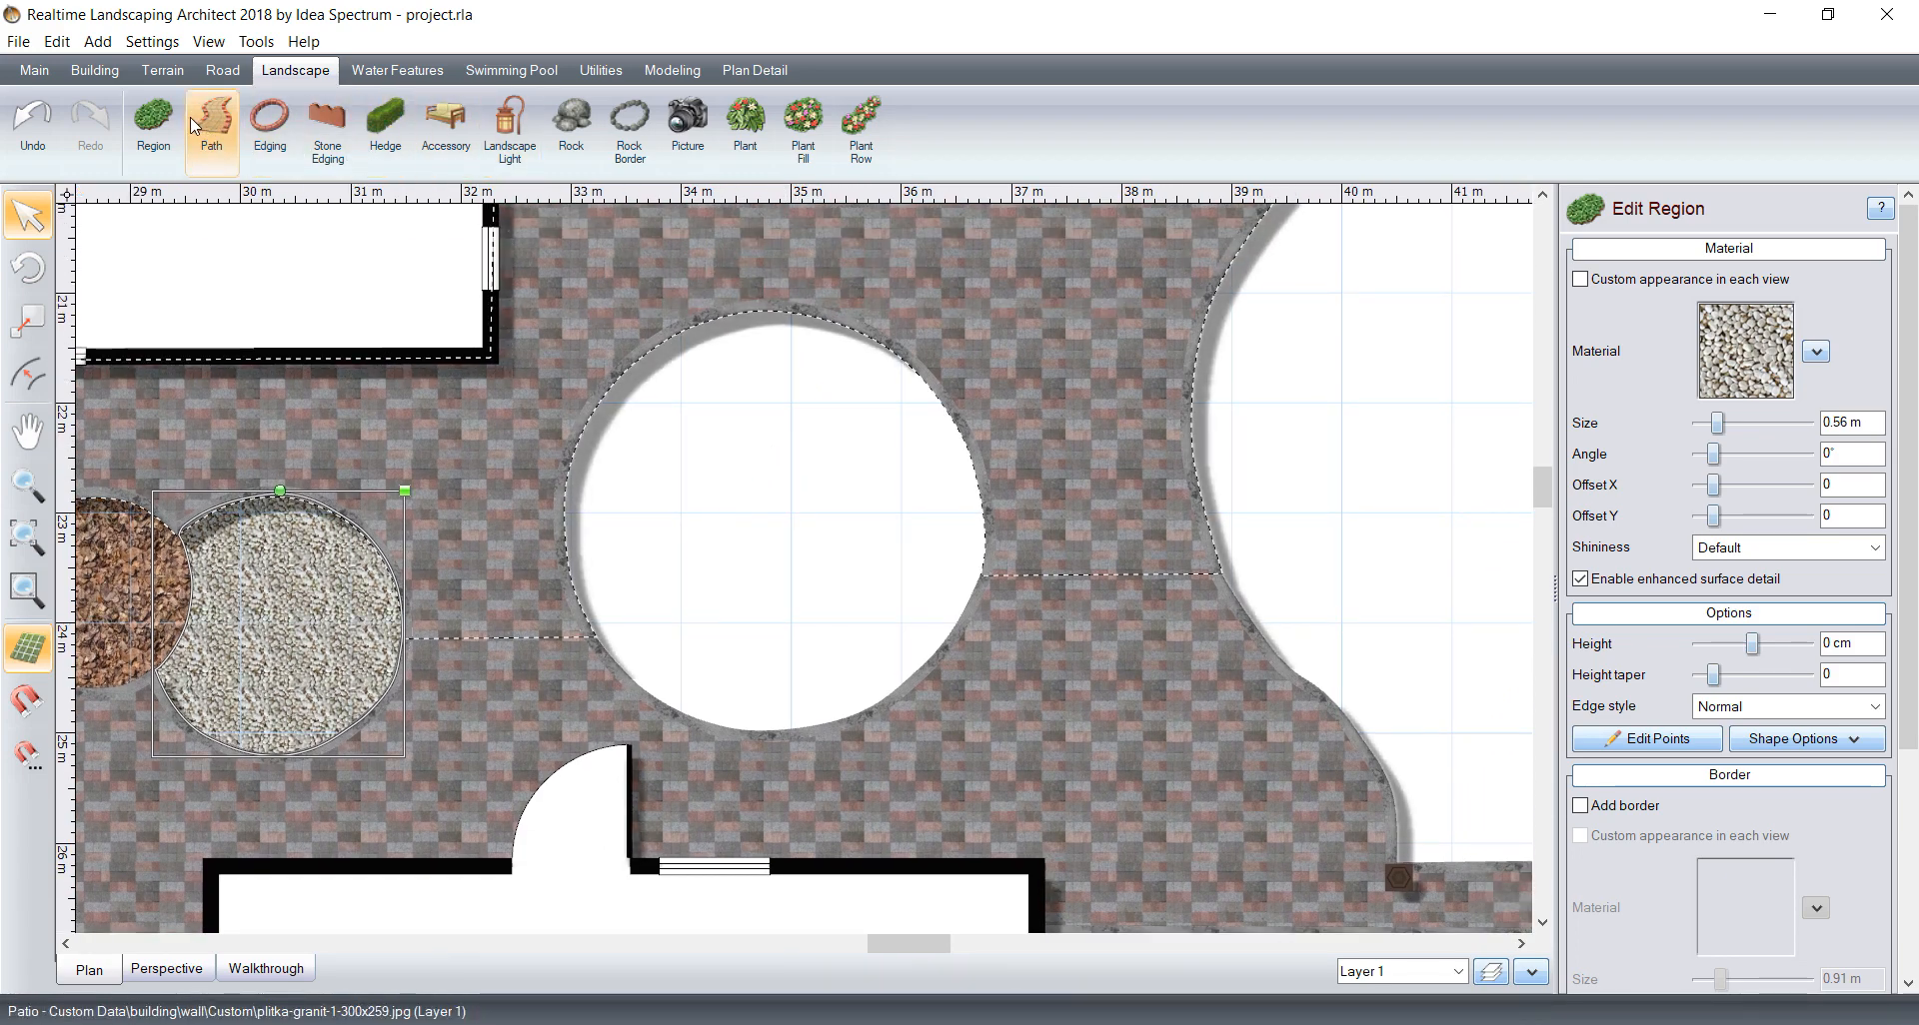
click(155, 126)
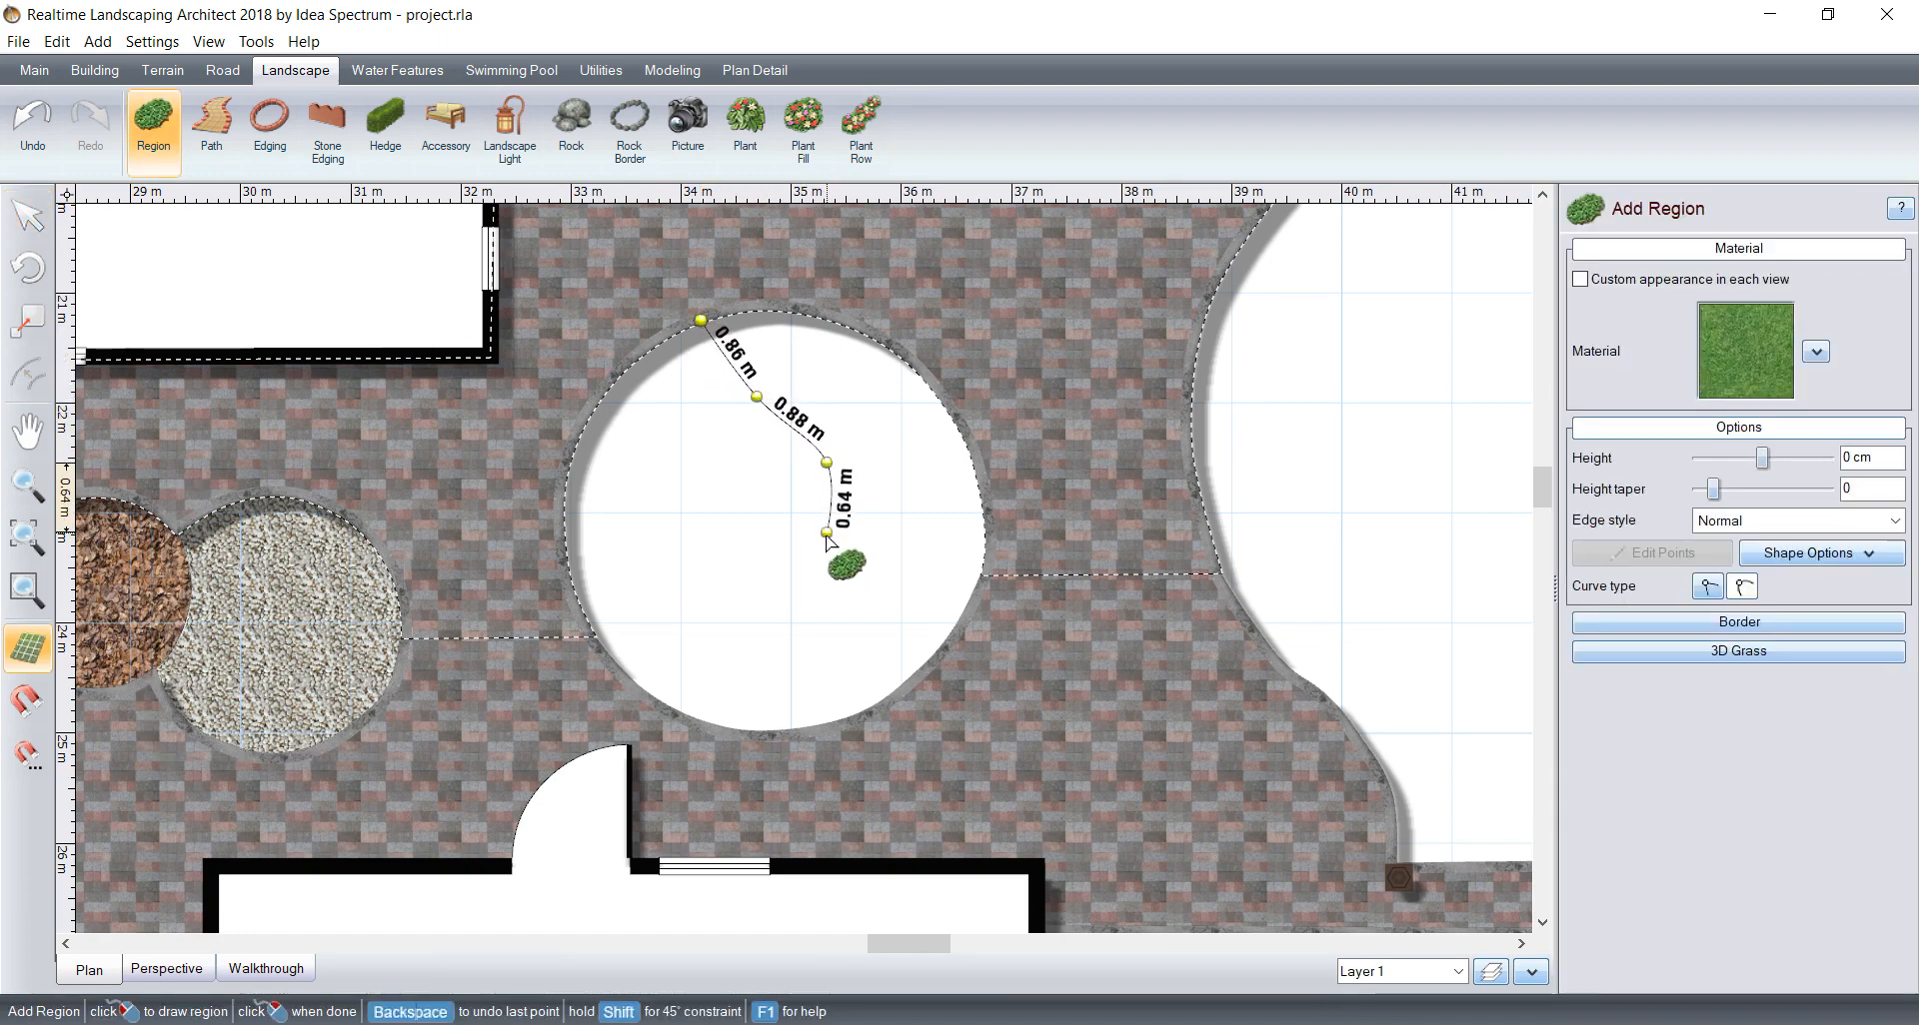
click(830, 541)
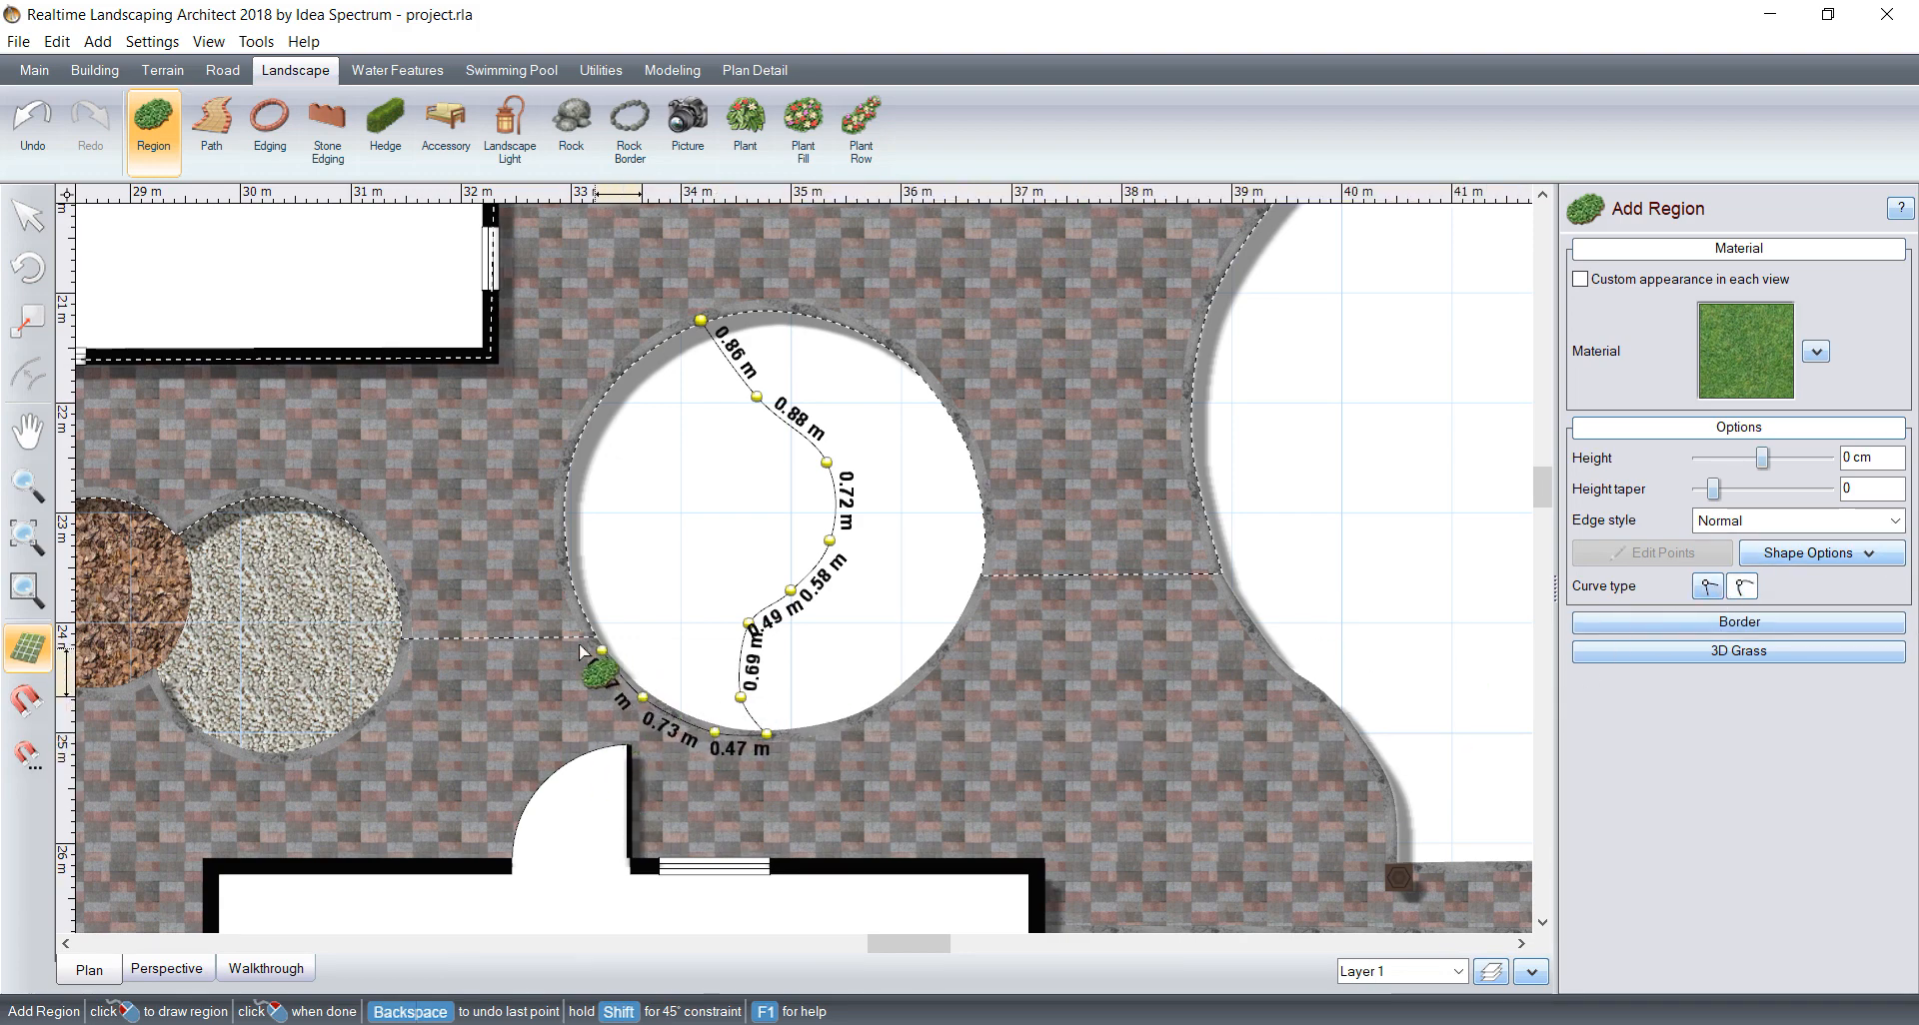
click(581, 630)
click(554, 527)
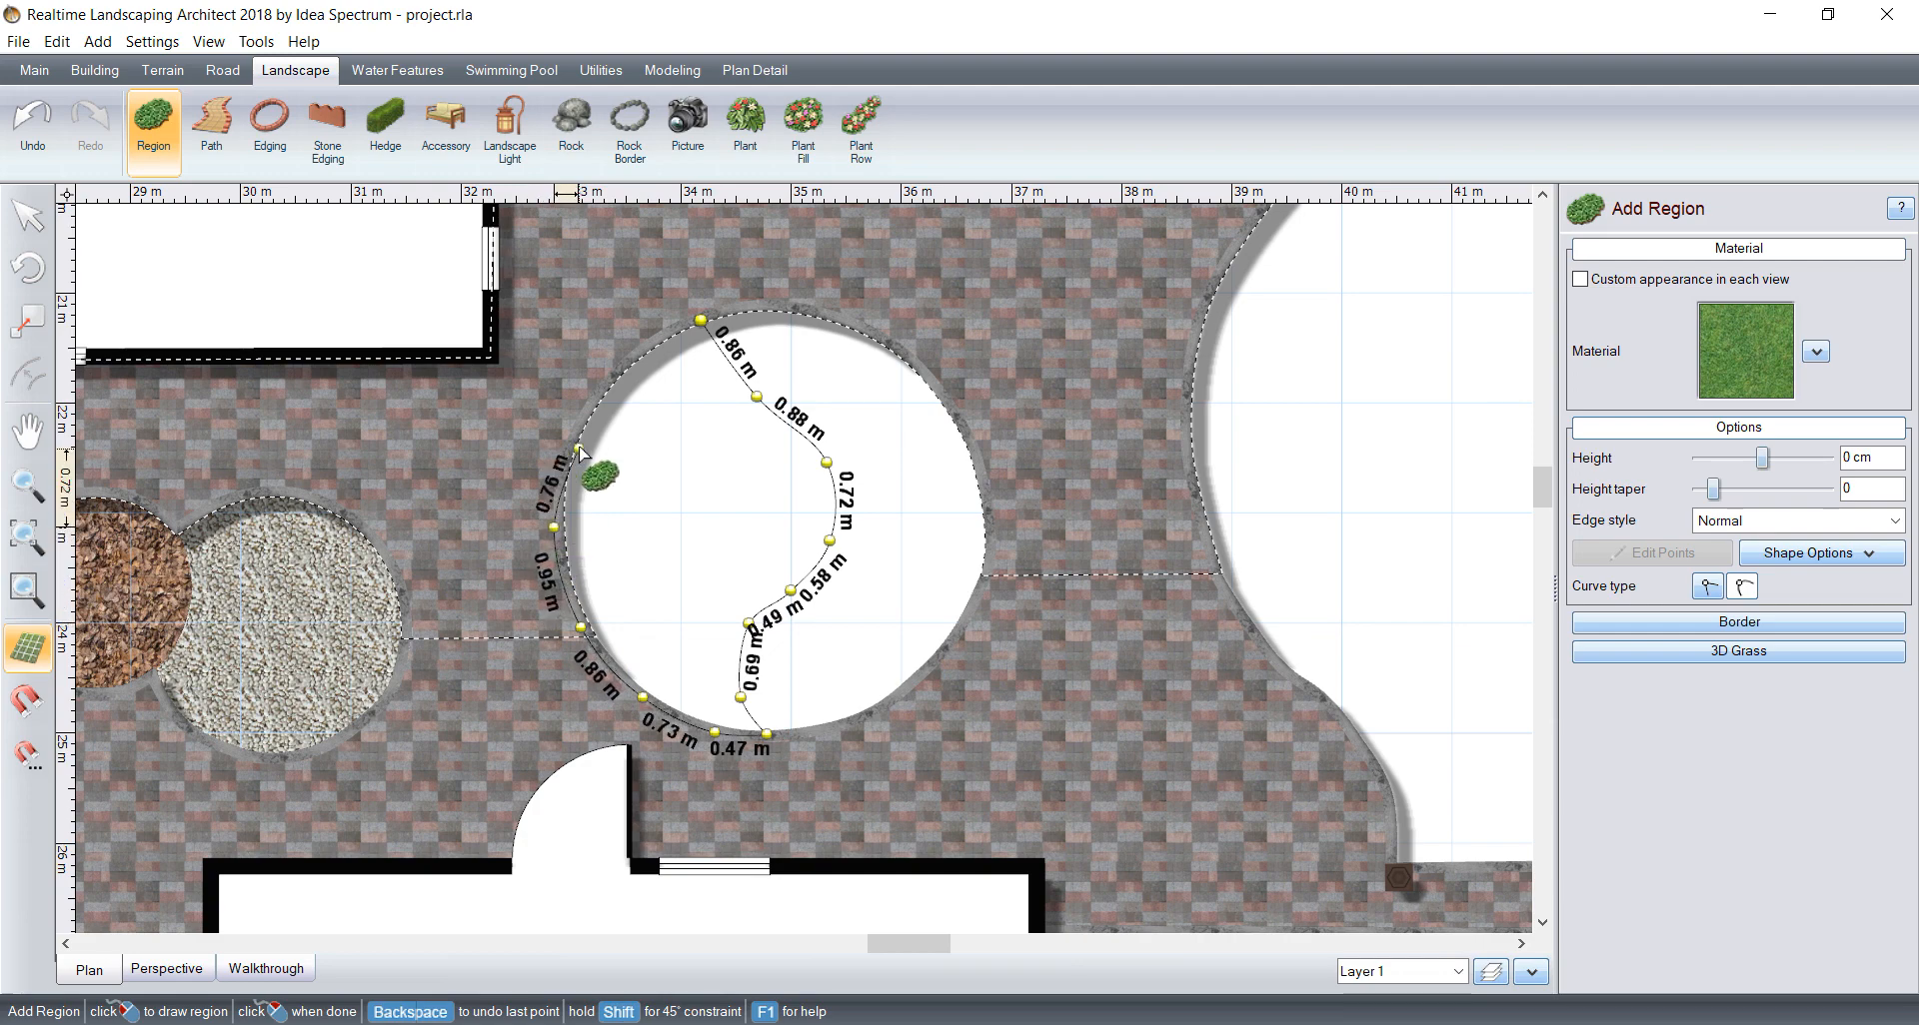
click(576, 436)
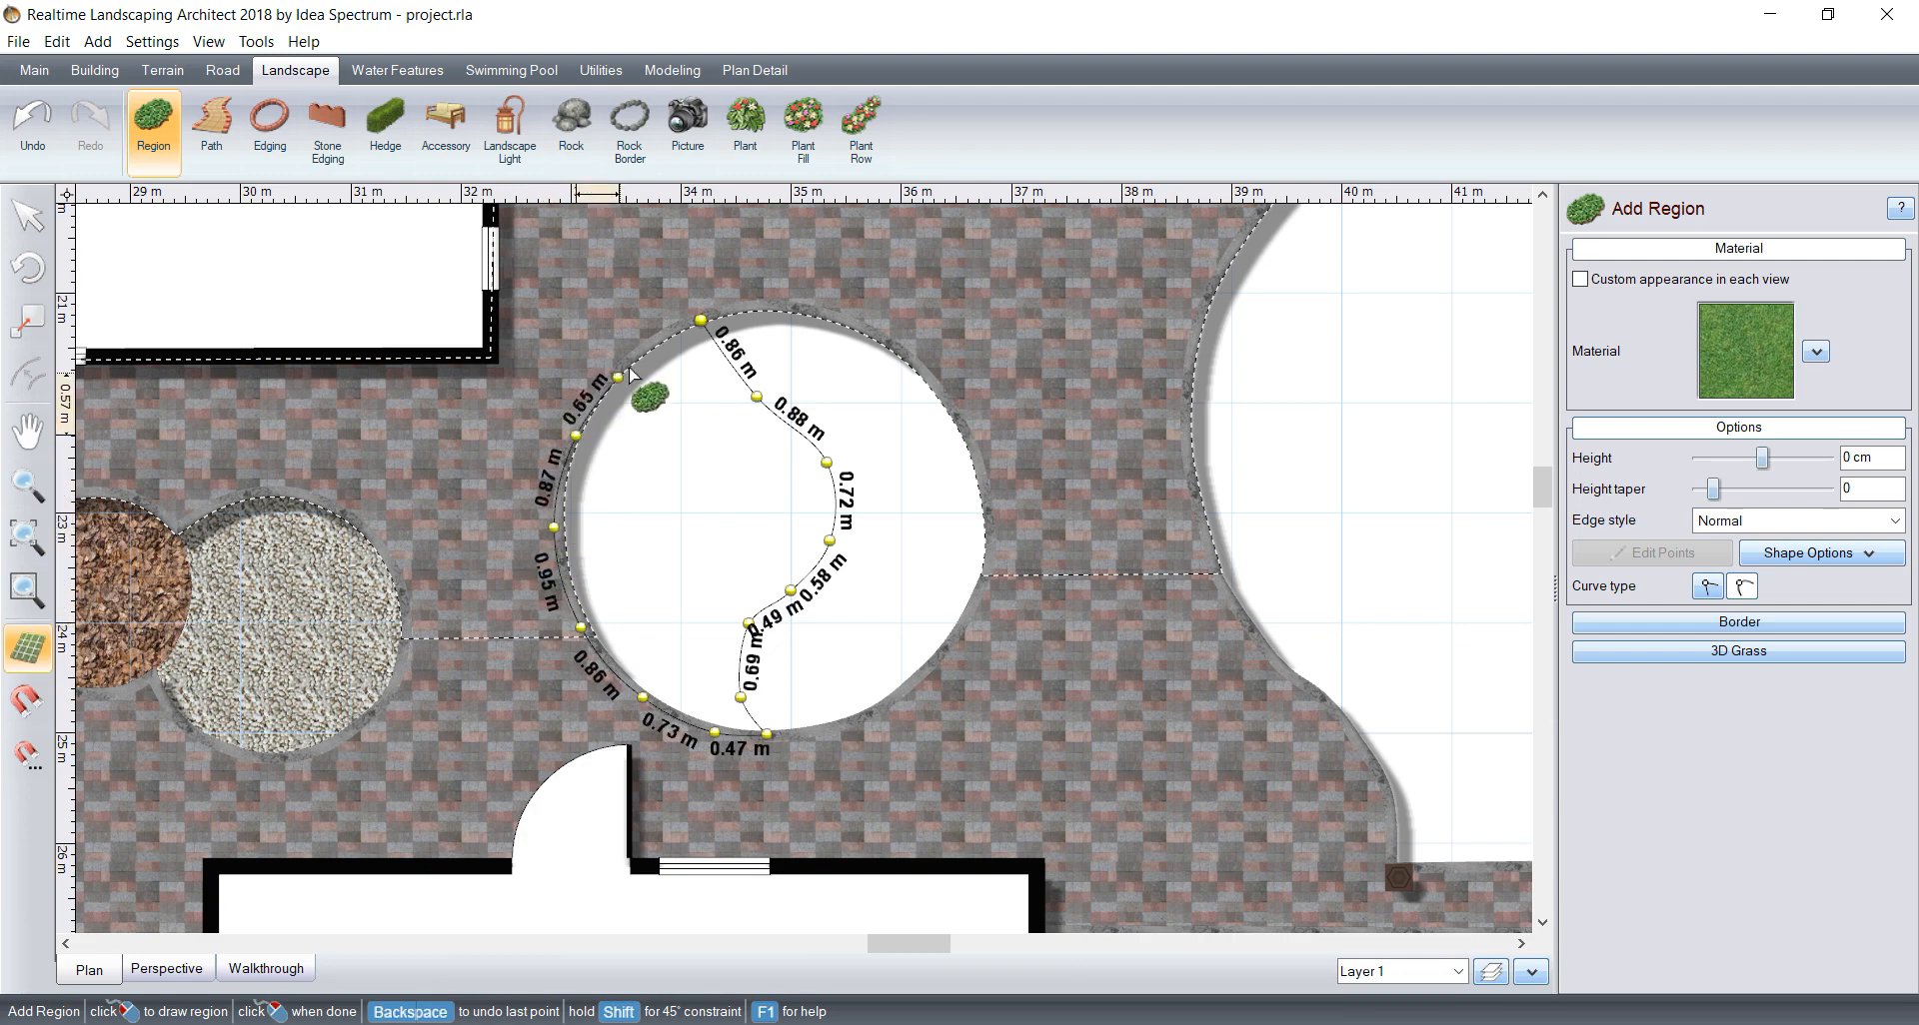
click(700, 320)
Step: Set the round bed's new left-half region to the Stone284 material from the Stone category
click(1750, 371)
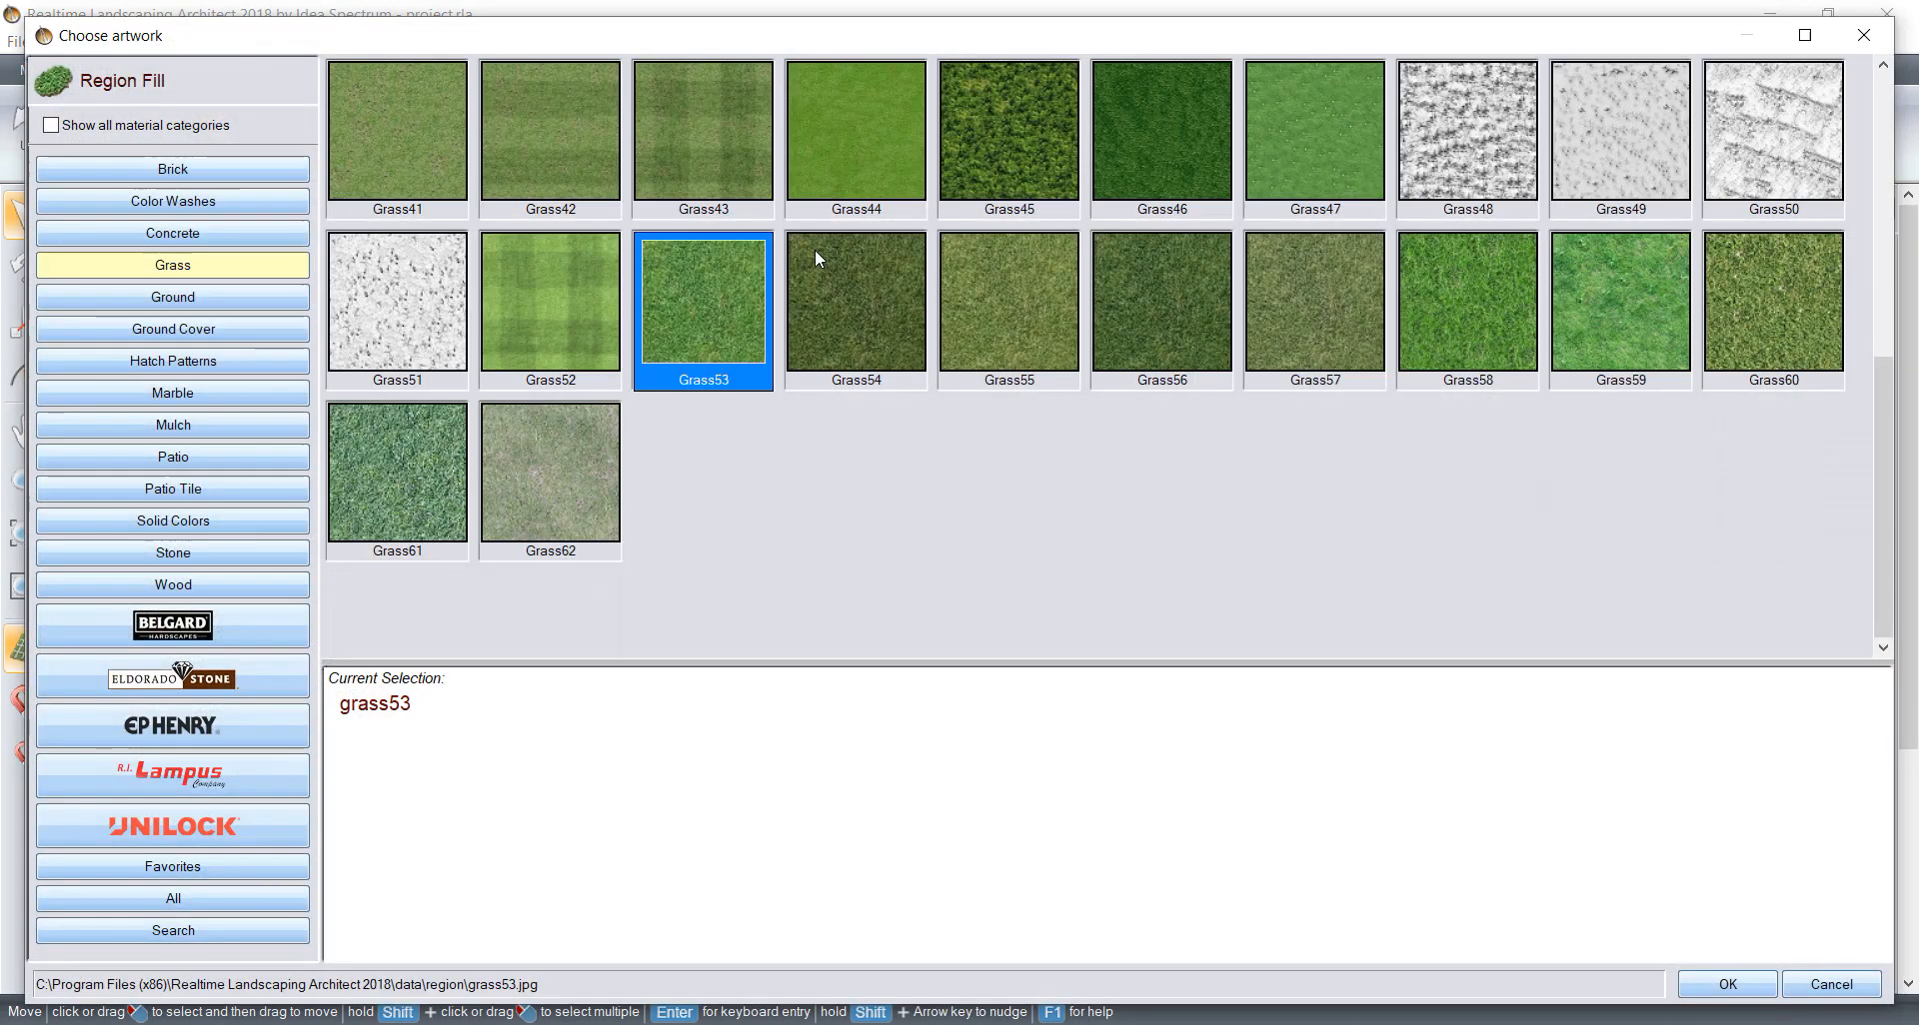
click(173, 552)
scroll(1239, 430, down, 10)
scroll(1239, 430, down, 5)
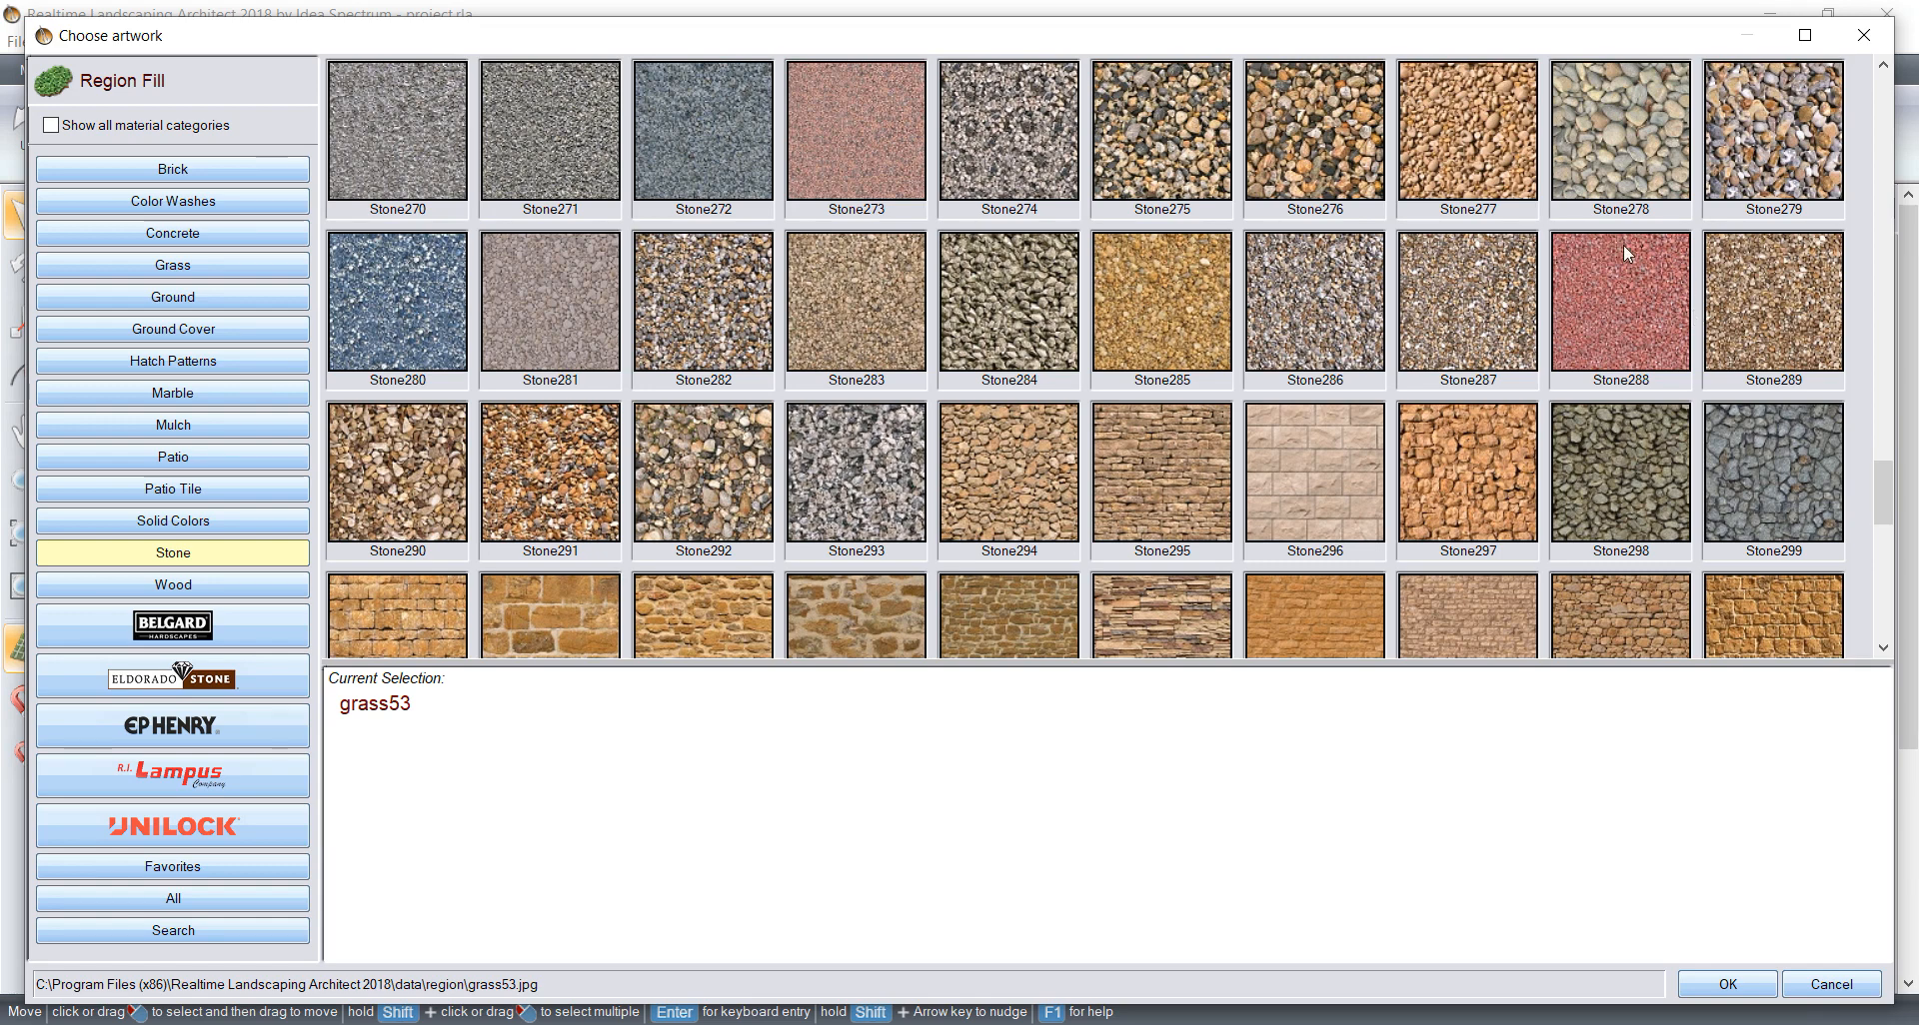
click(974, 288)
click(1725, 986)
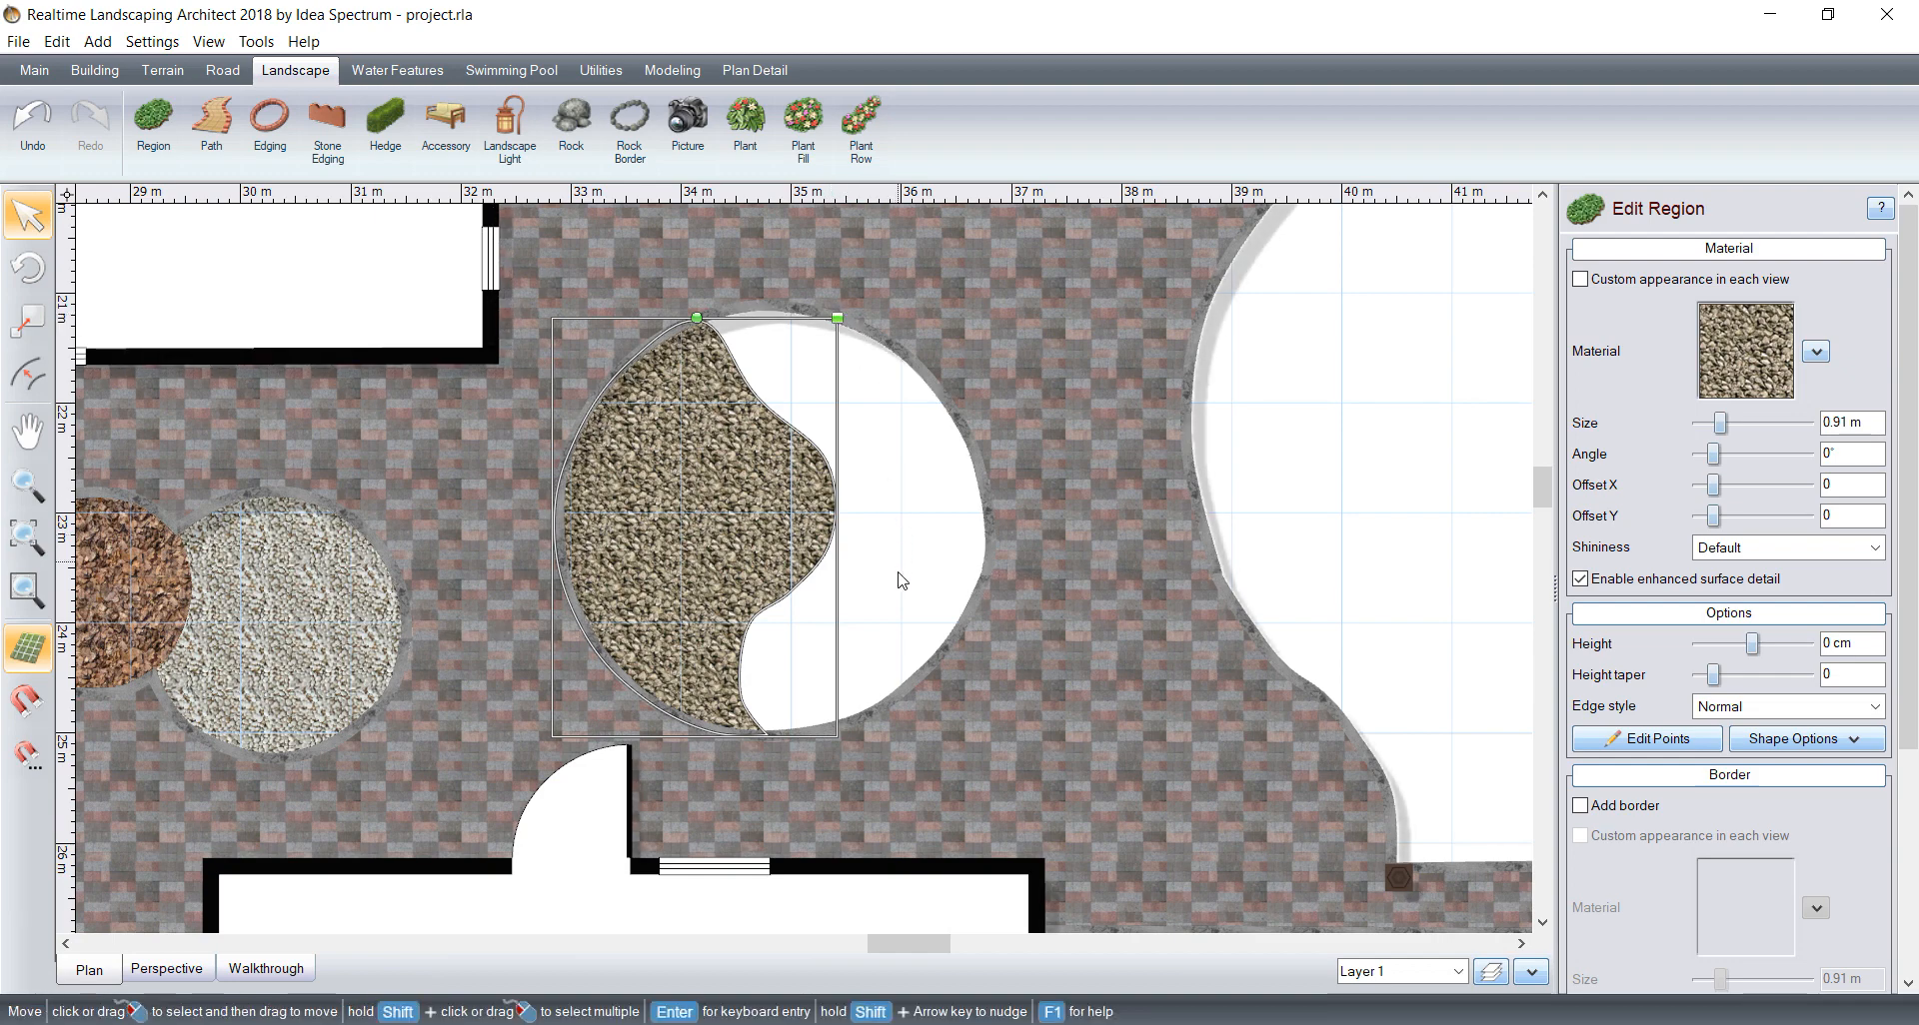
Step: Reduce the texture size of the round bed's Stone284 region to 0.79 m
scroll(906, 491, up, 1)
scroll(921, 463, up, 1)
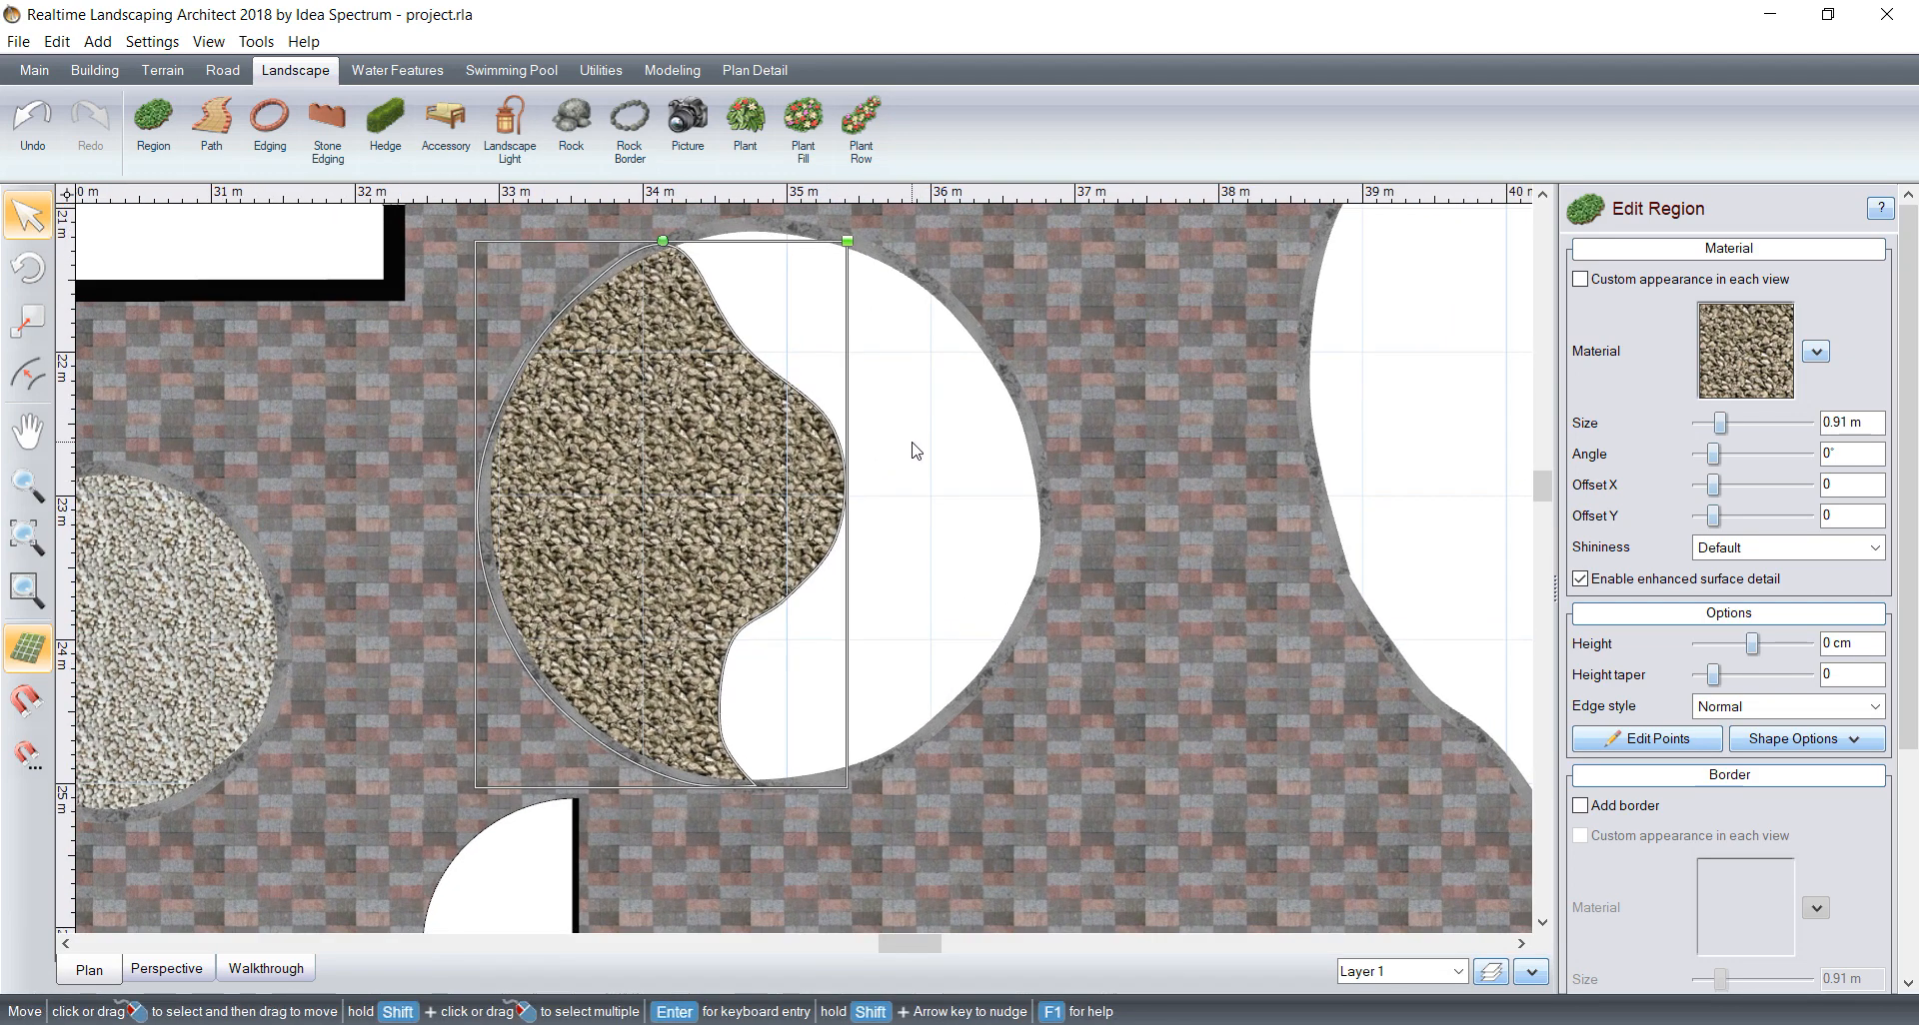
scroll(784, 400, up, 3)
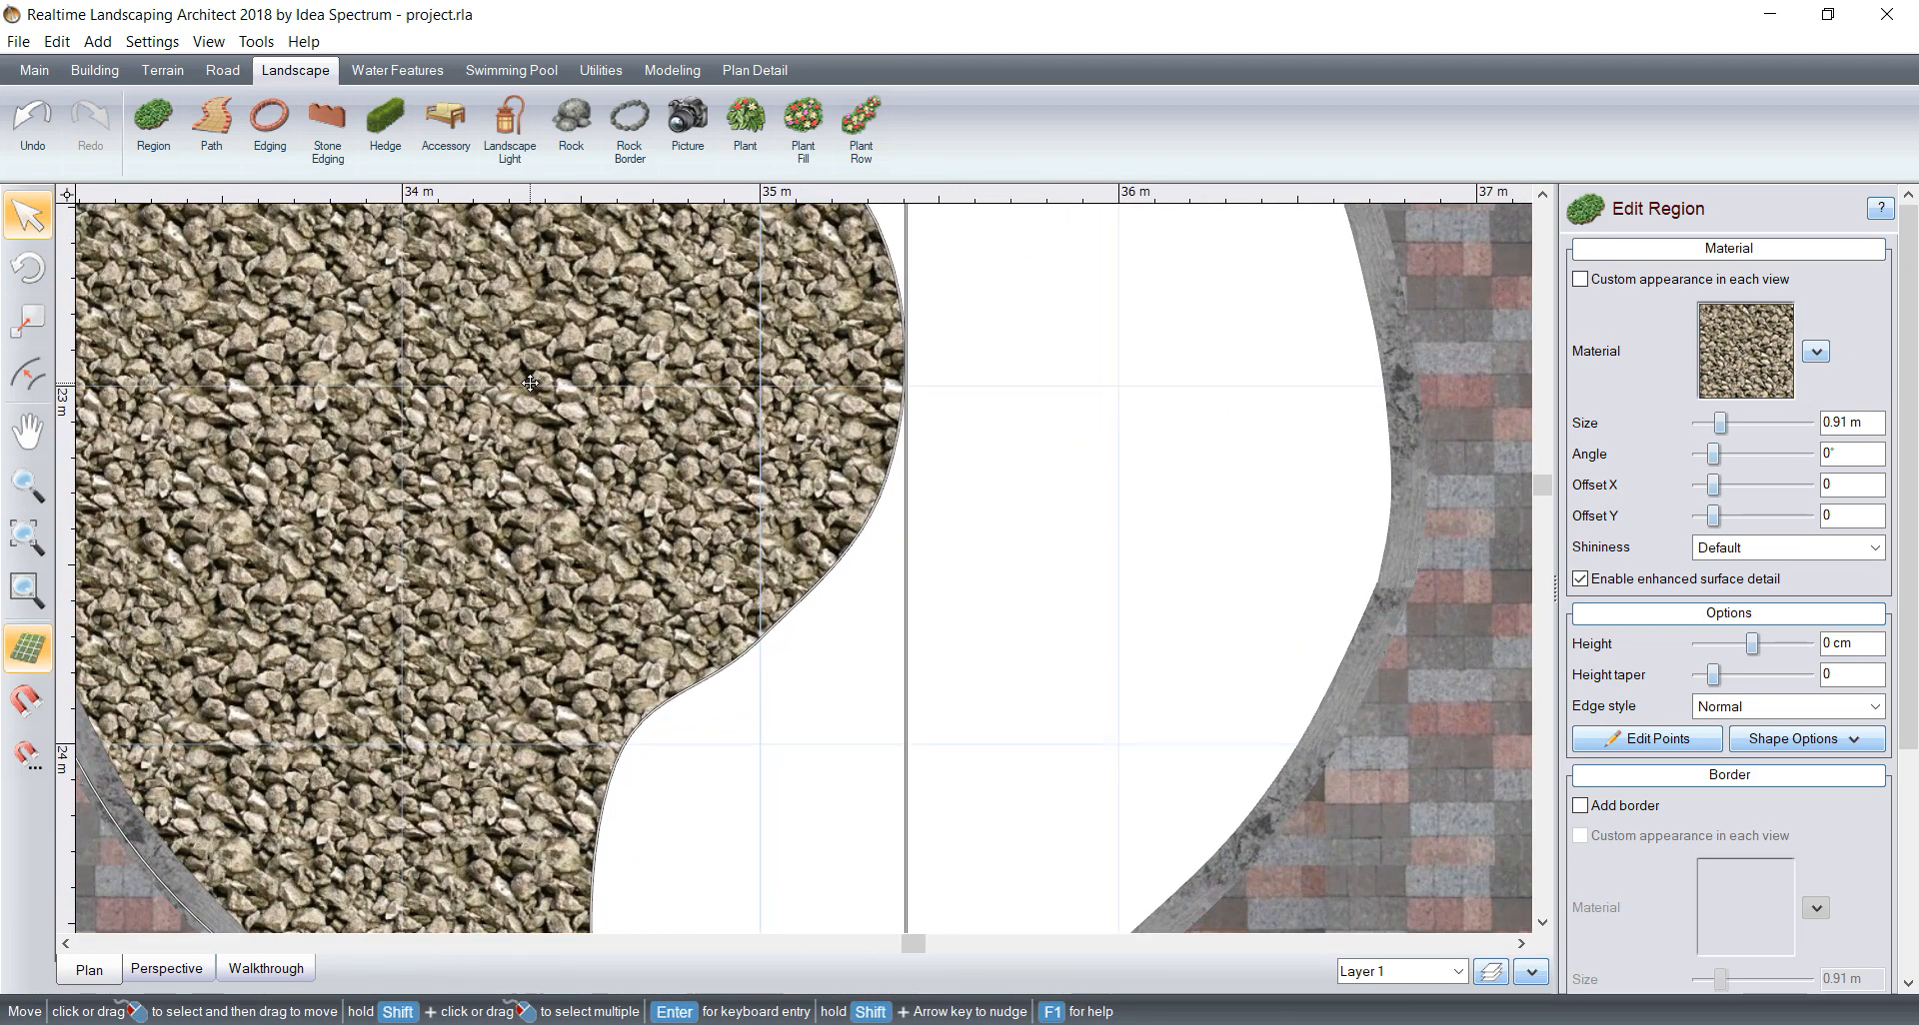
scroll(598, 428, down, 2)
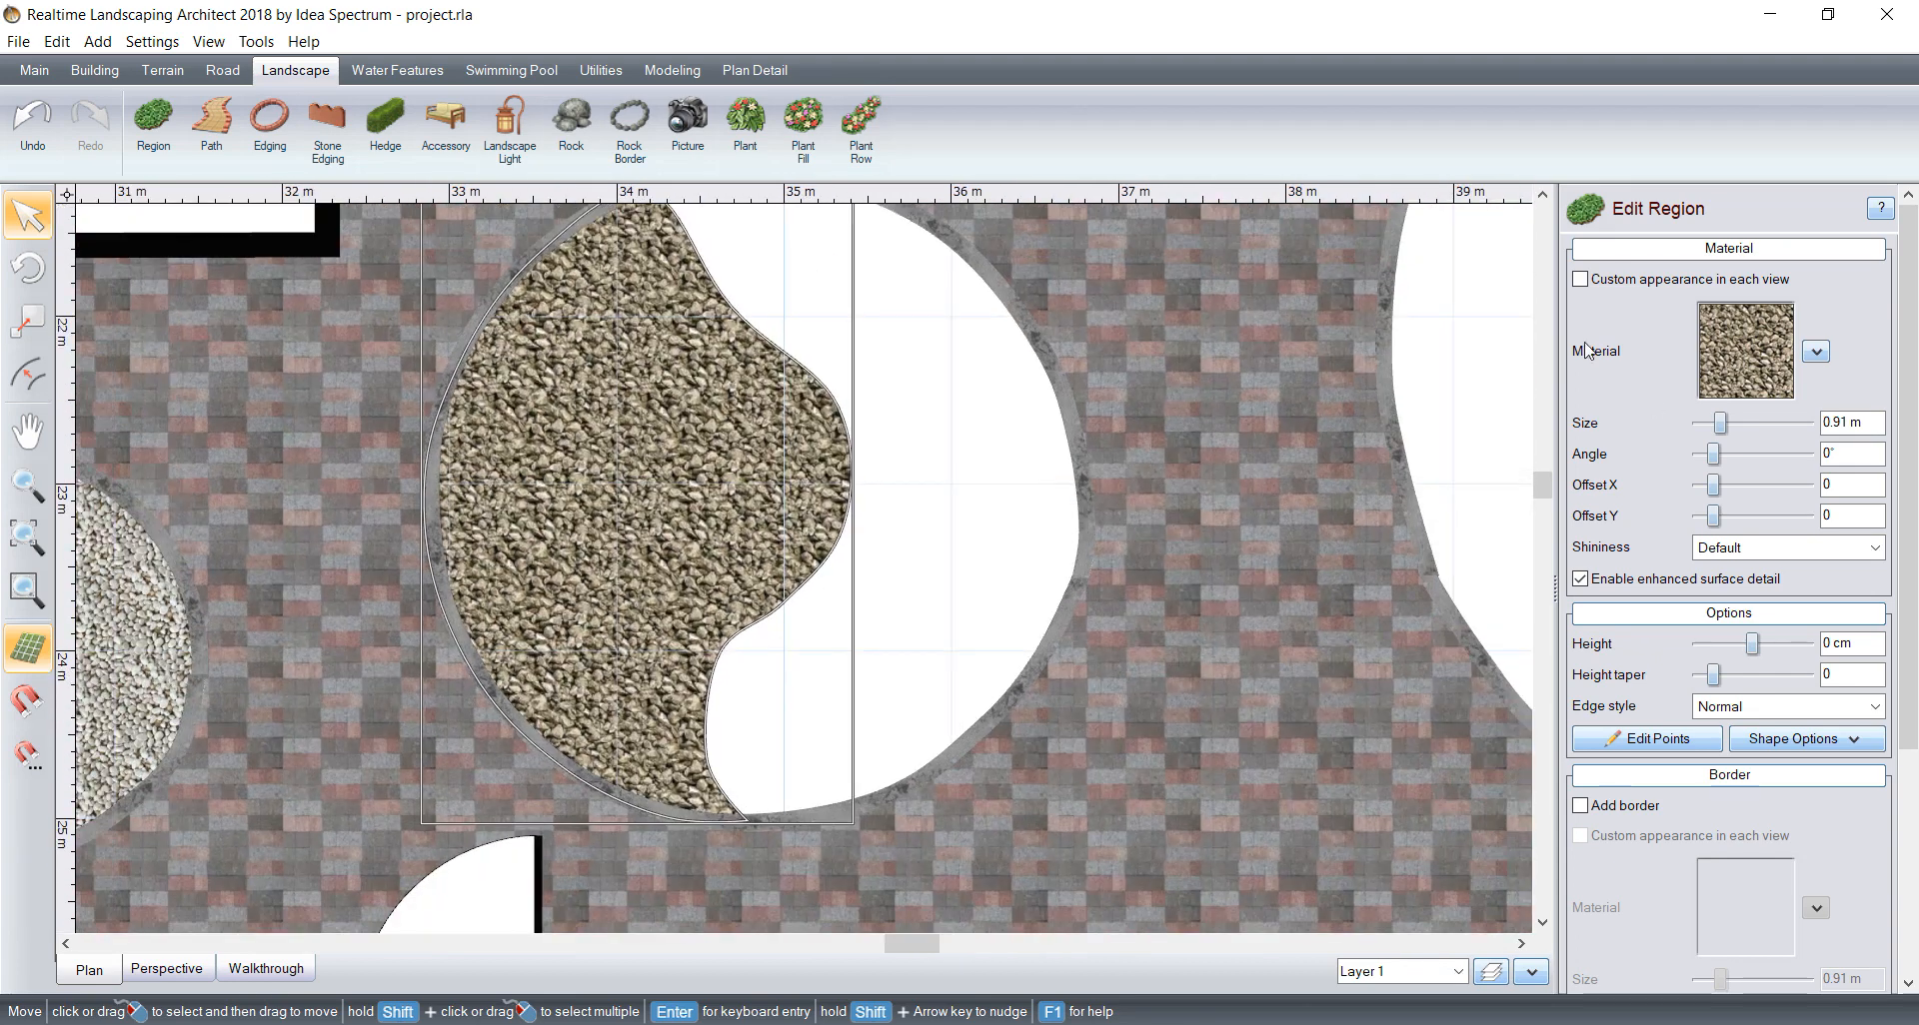
click(1697, 428)
click(1697, 428)
click(1697, 427)
click(1697, 428)
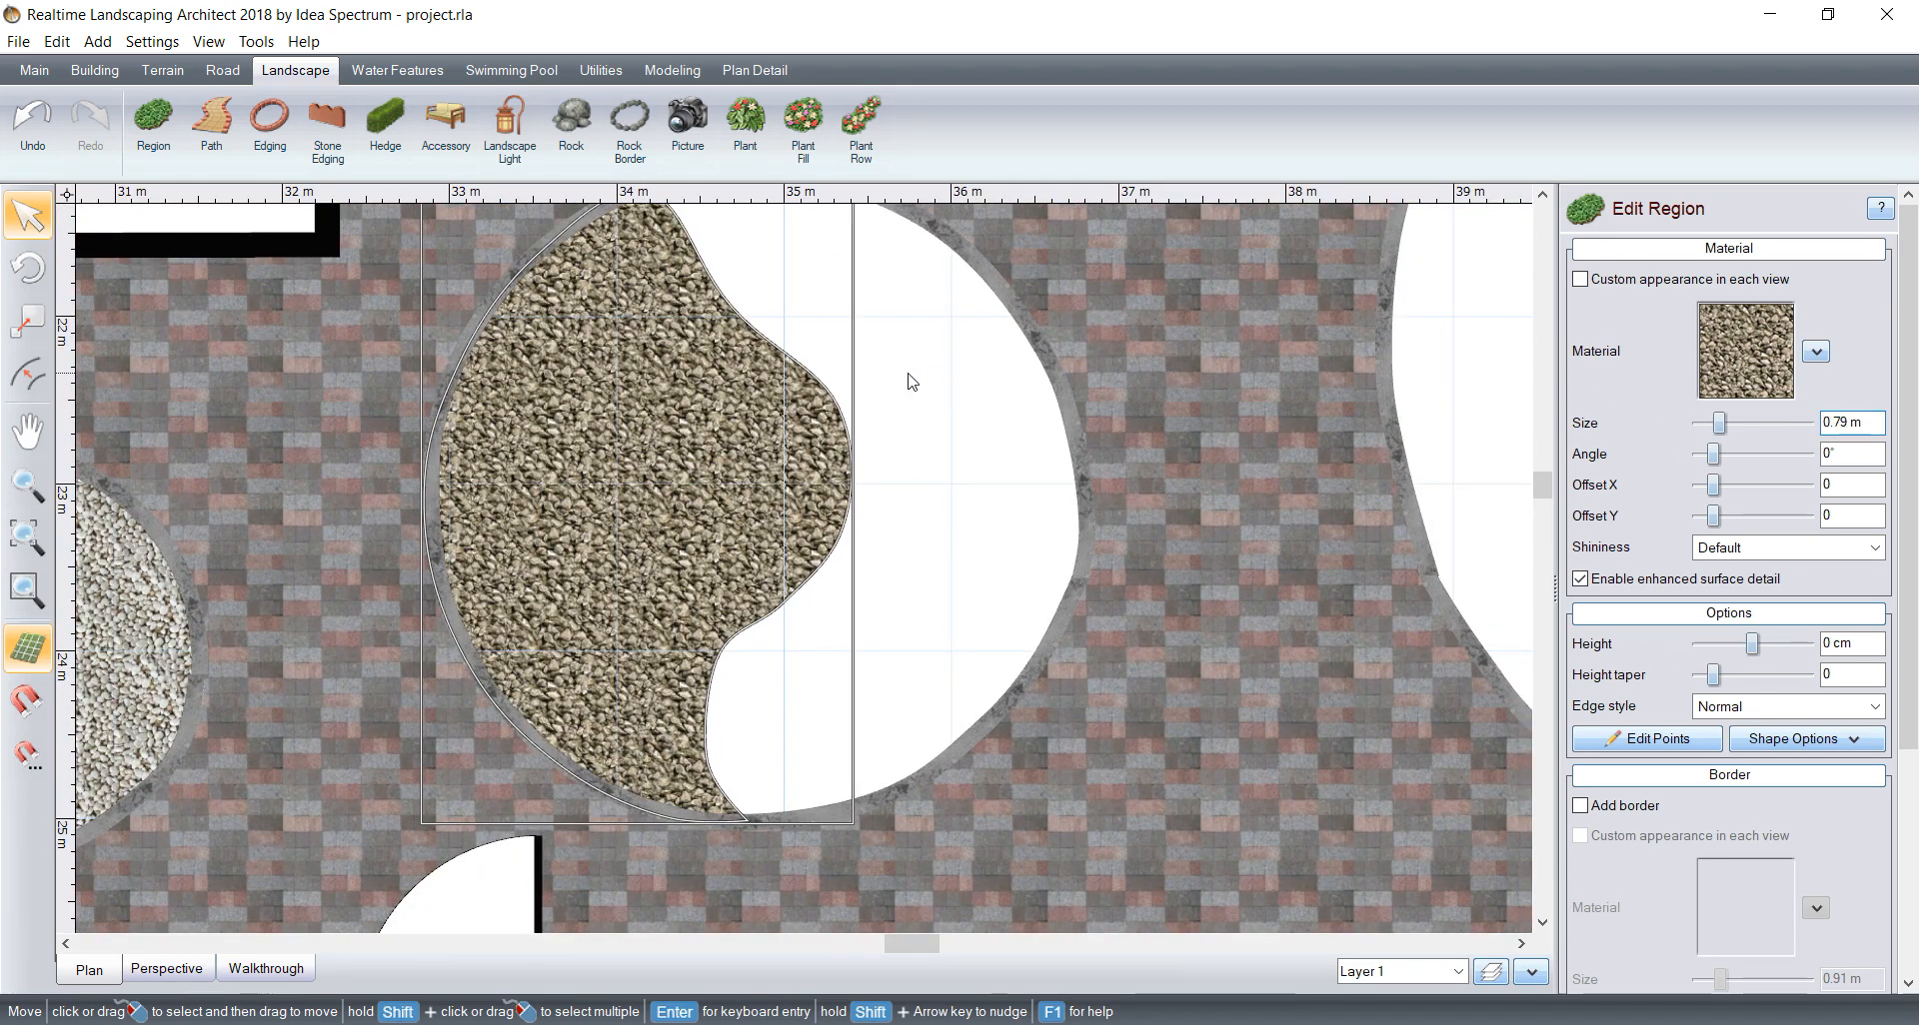
scroll(717, 341, down, 1)
scroll(822, 399, down, 2)
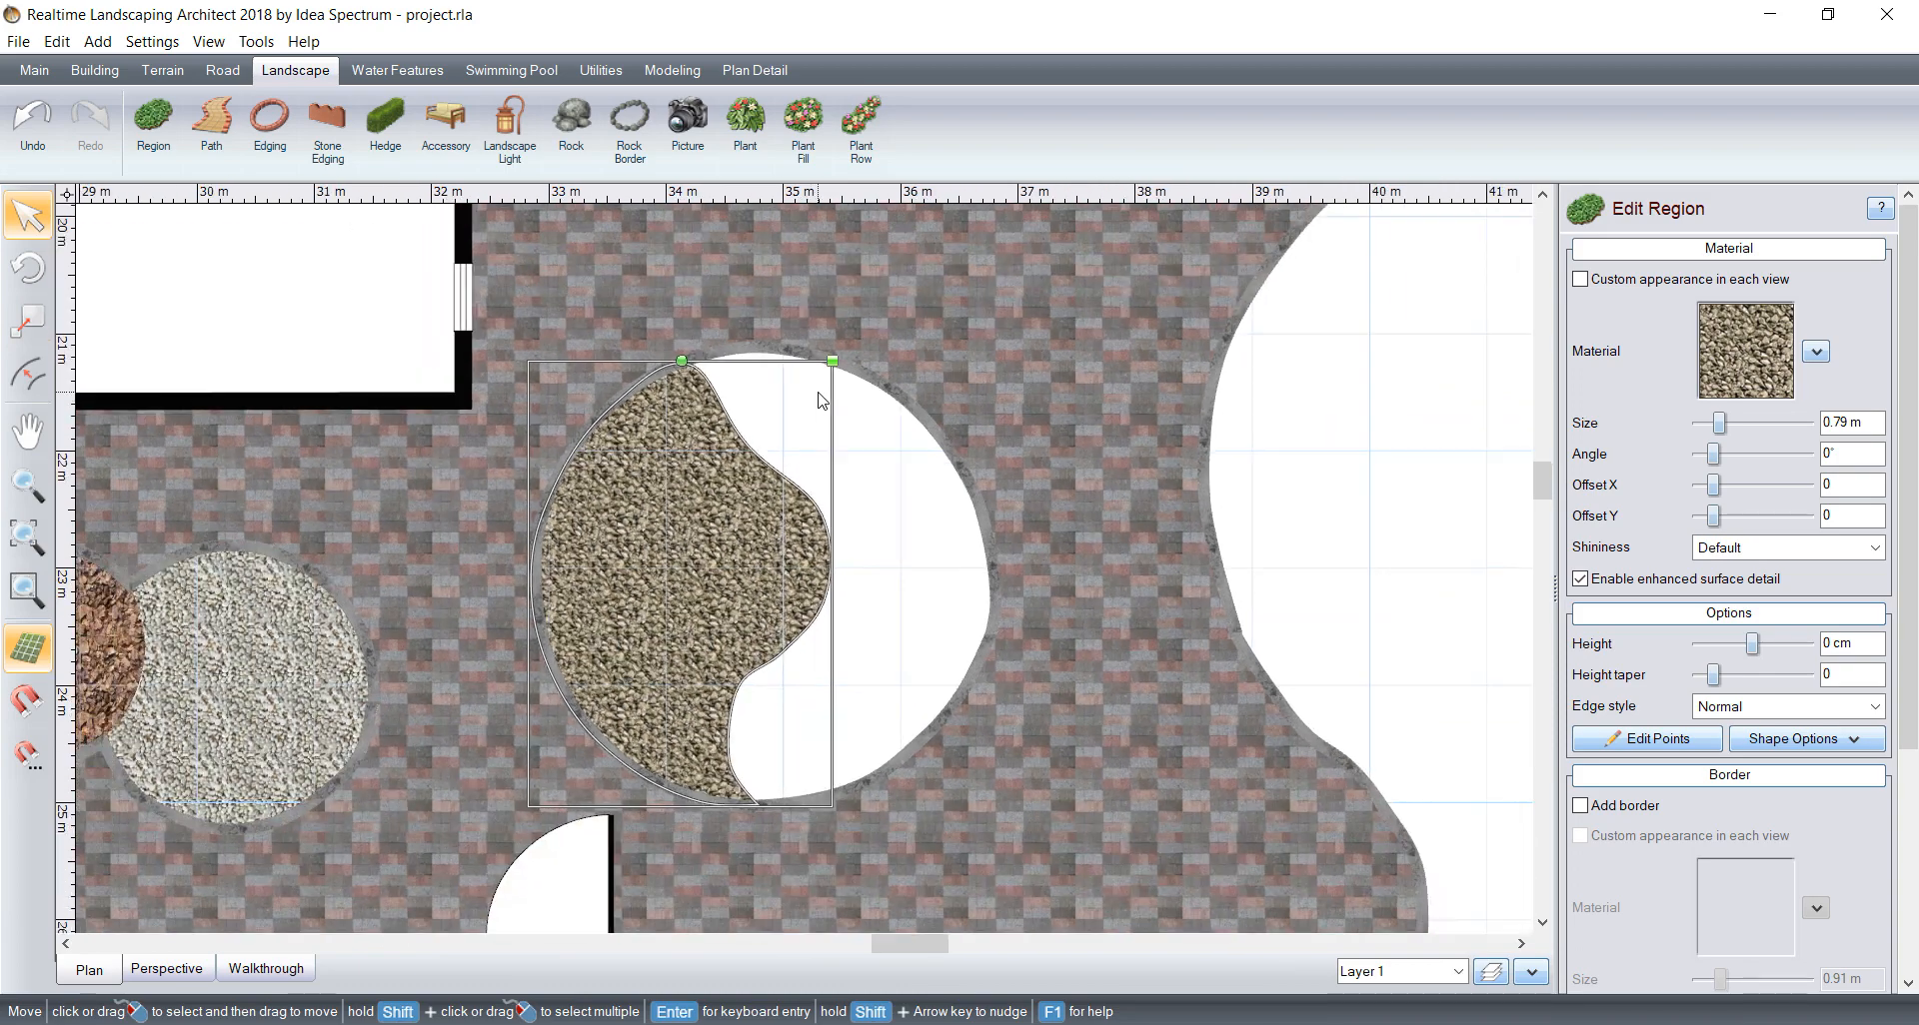
scroll(822, 400, up, 2)
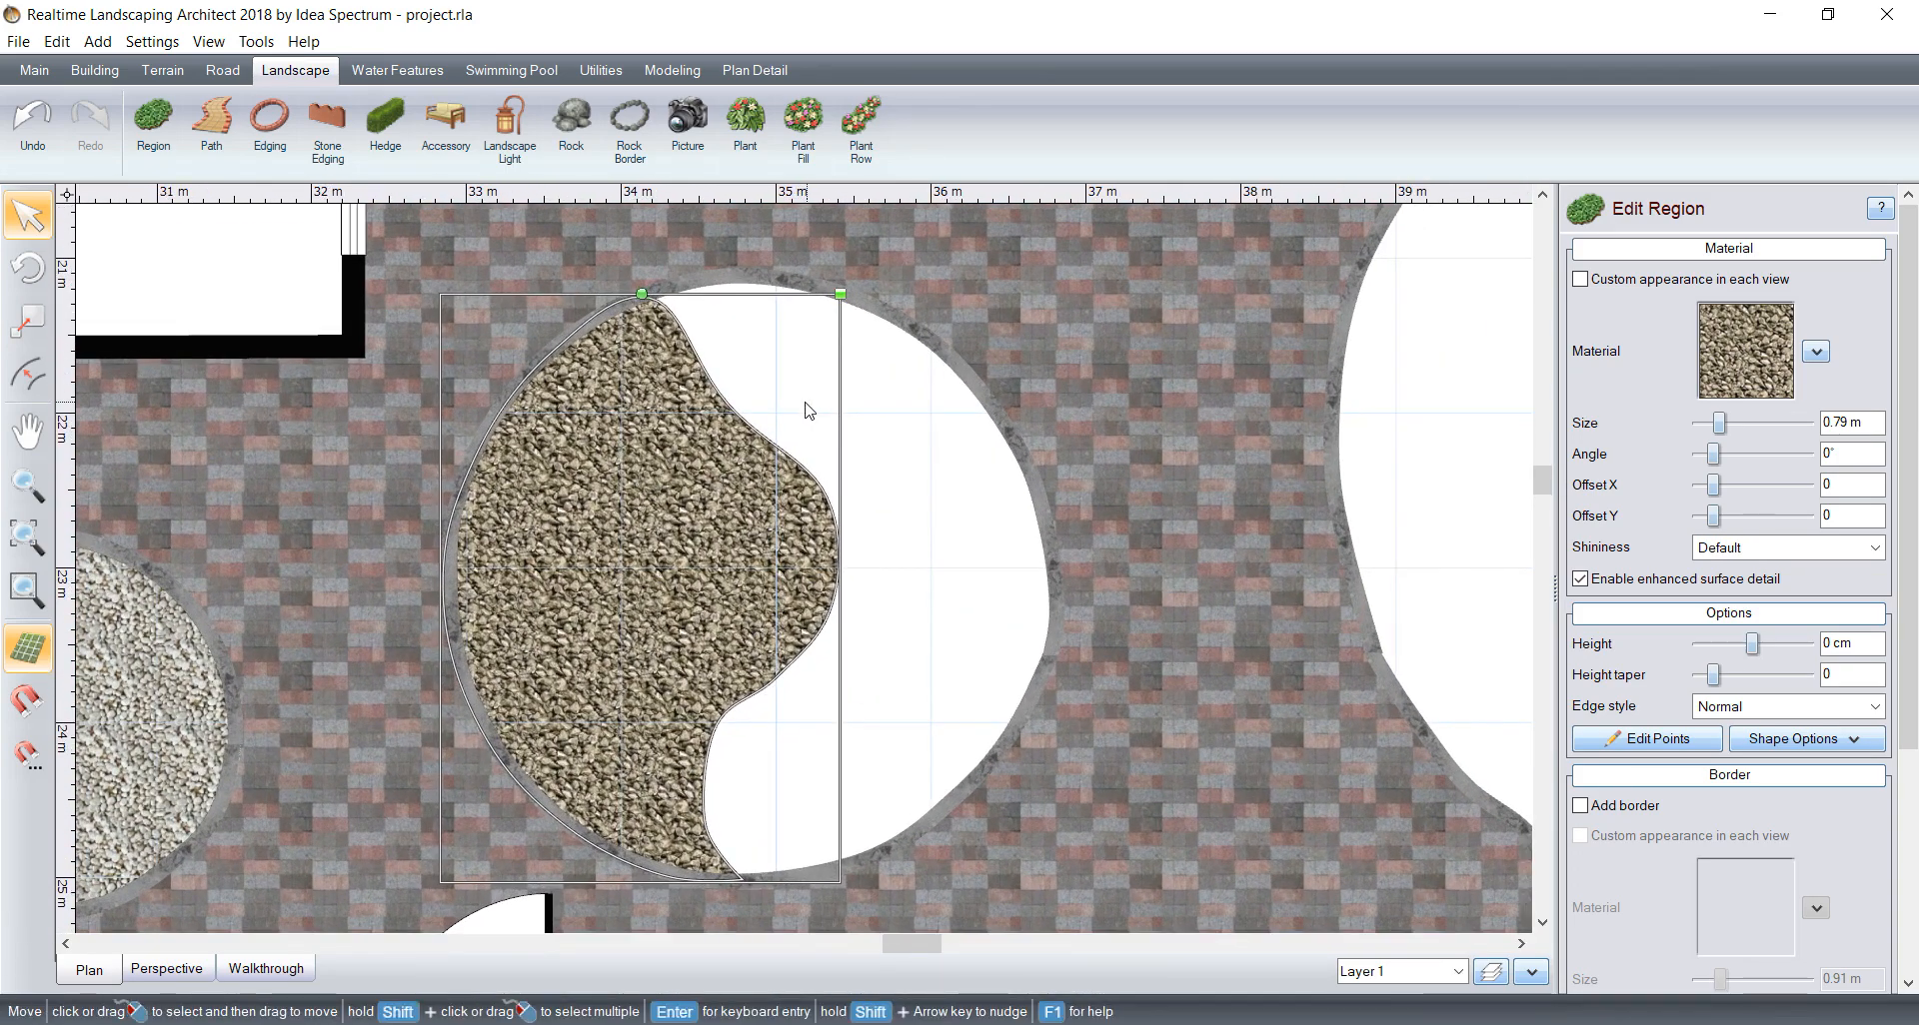
Step: Change the round bed's left-half region to the Stone276 material with a texture size of 0.79 m
click(1736, 350)
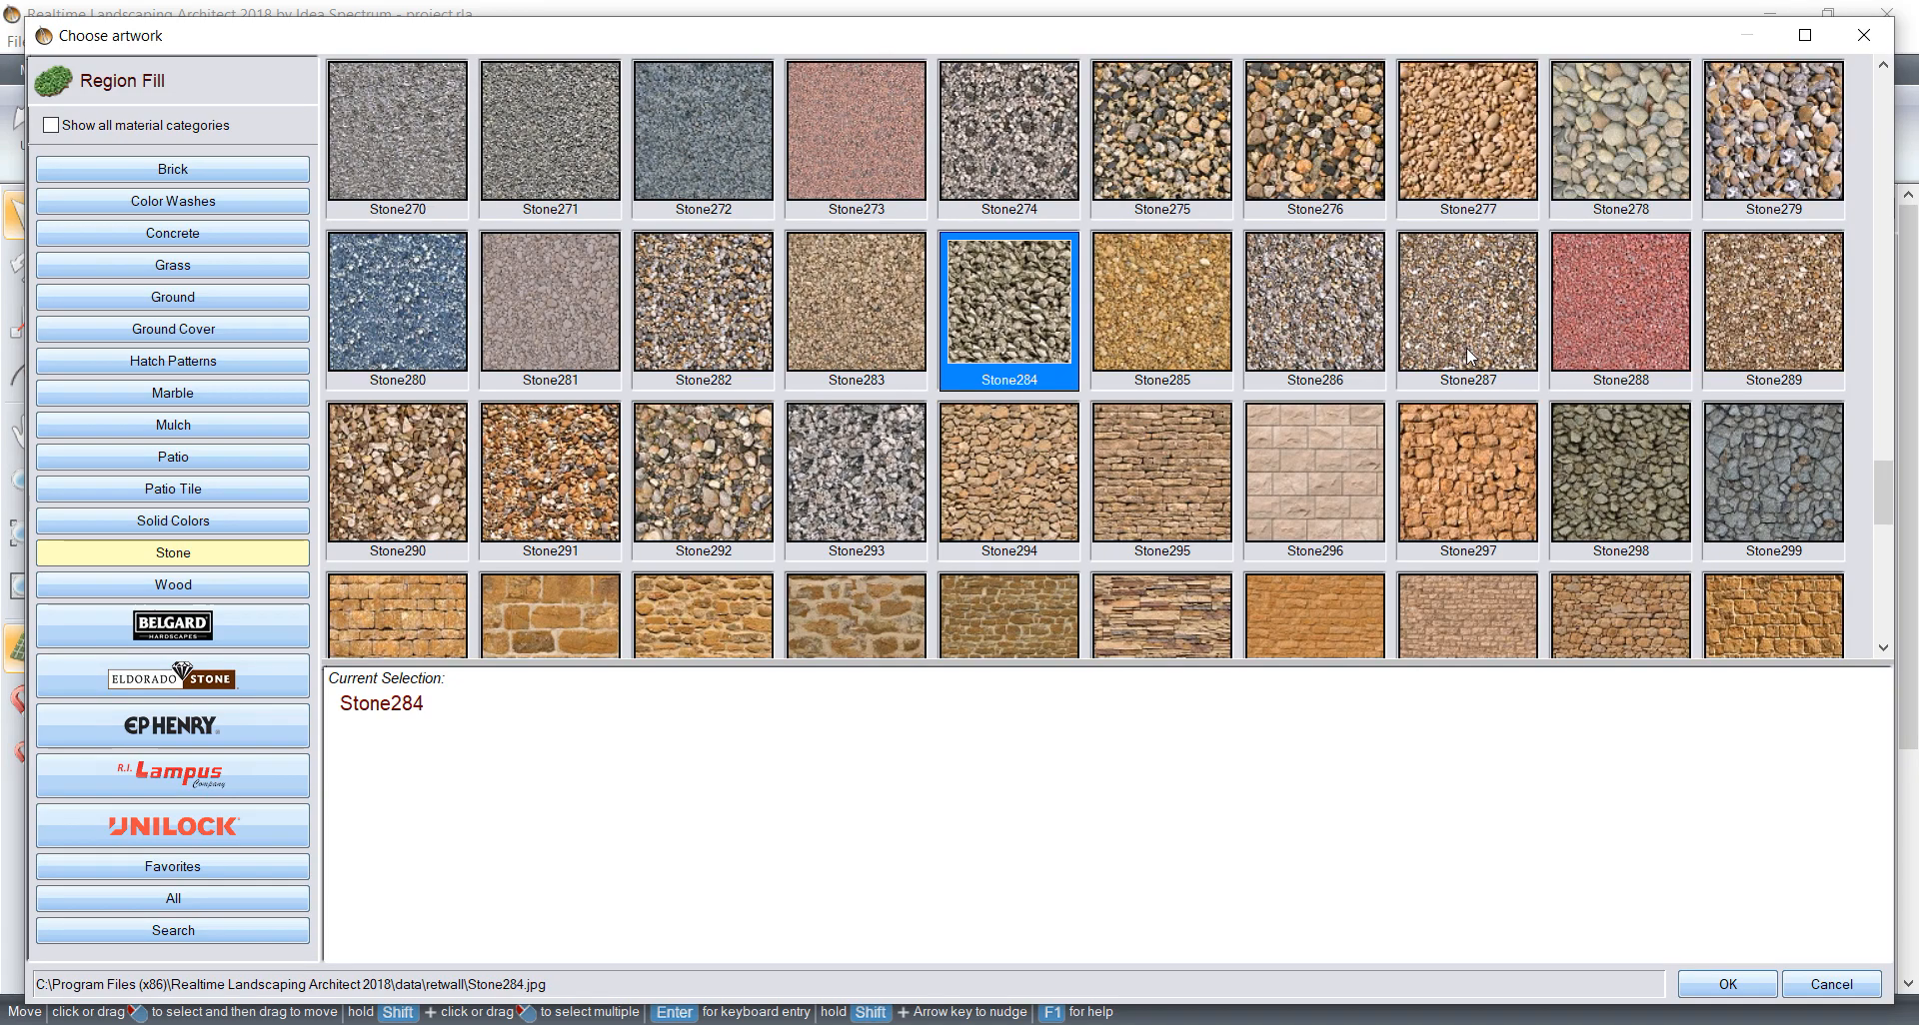
click(1291, 152)
click(1739, 985)
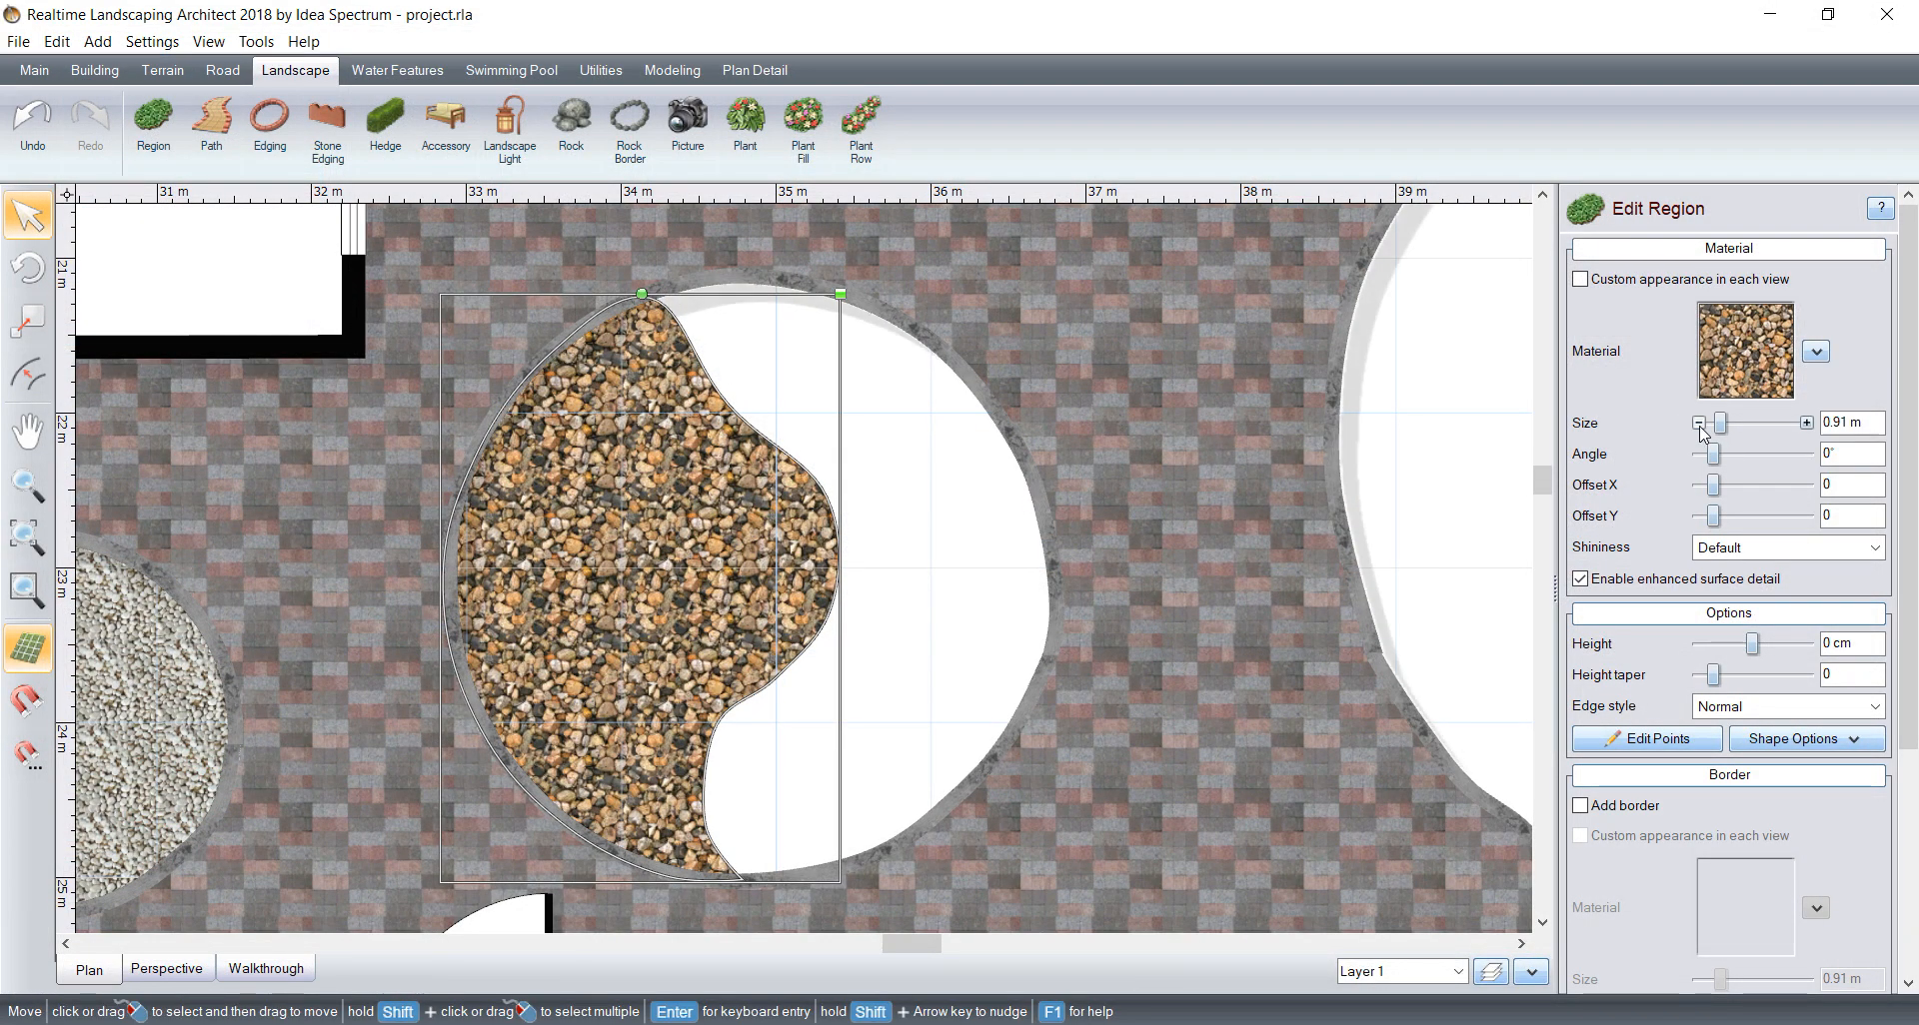
drag(1723, 430, 1719, 430)
Step: Start a region in the round bed's empty half, tracing the border from the pebble region's upper tip around the upper-right arc
scroll(434, 681, down, 1)
scroll(434, 680, down, 1)
mouse_move(434, 680)
middle_down()
mouse_move(549, 685)
mouse_move(439, 656)
middle_up()
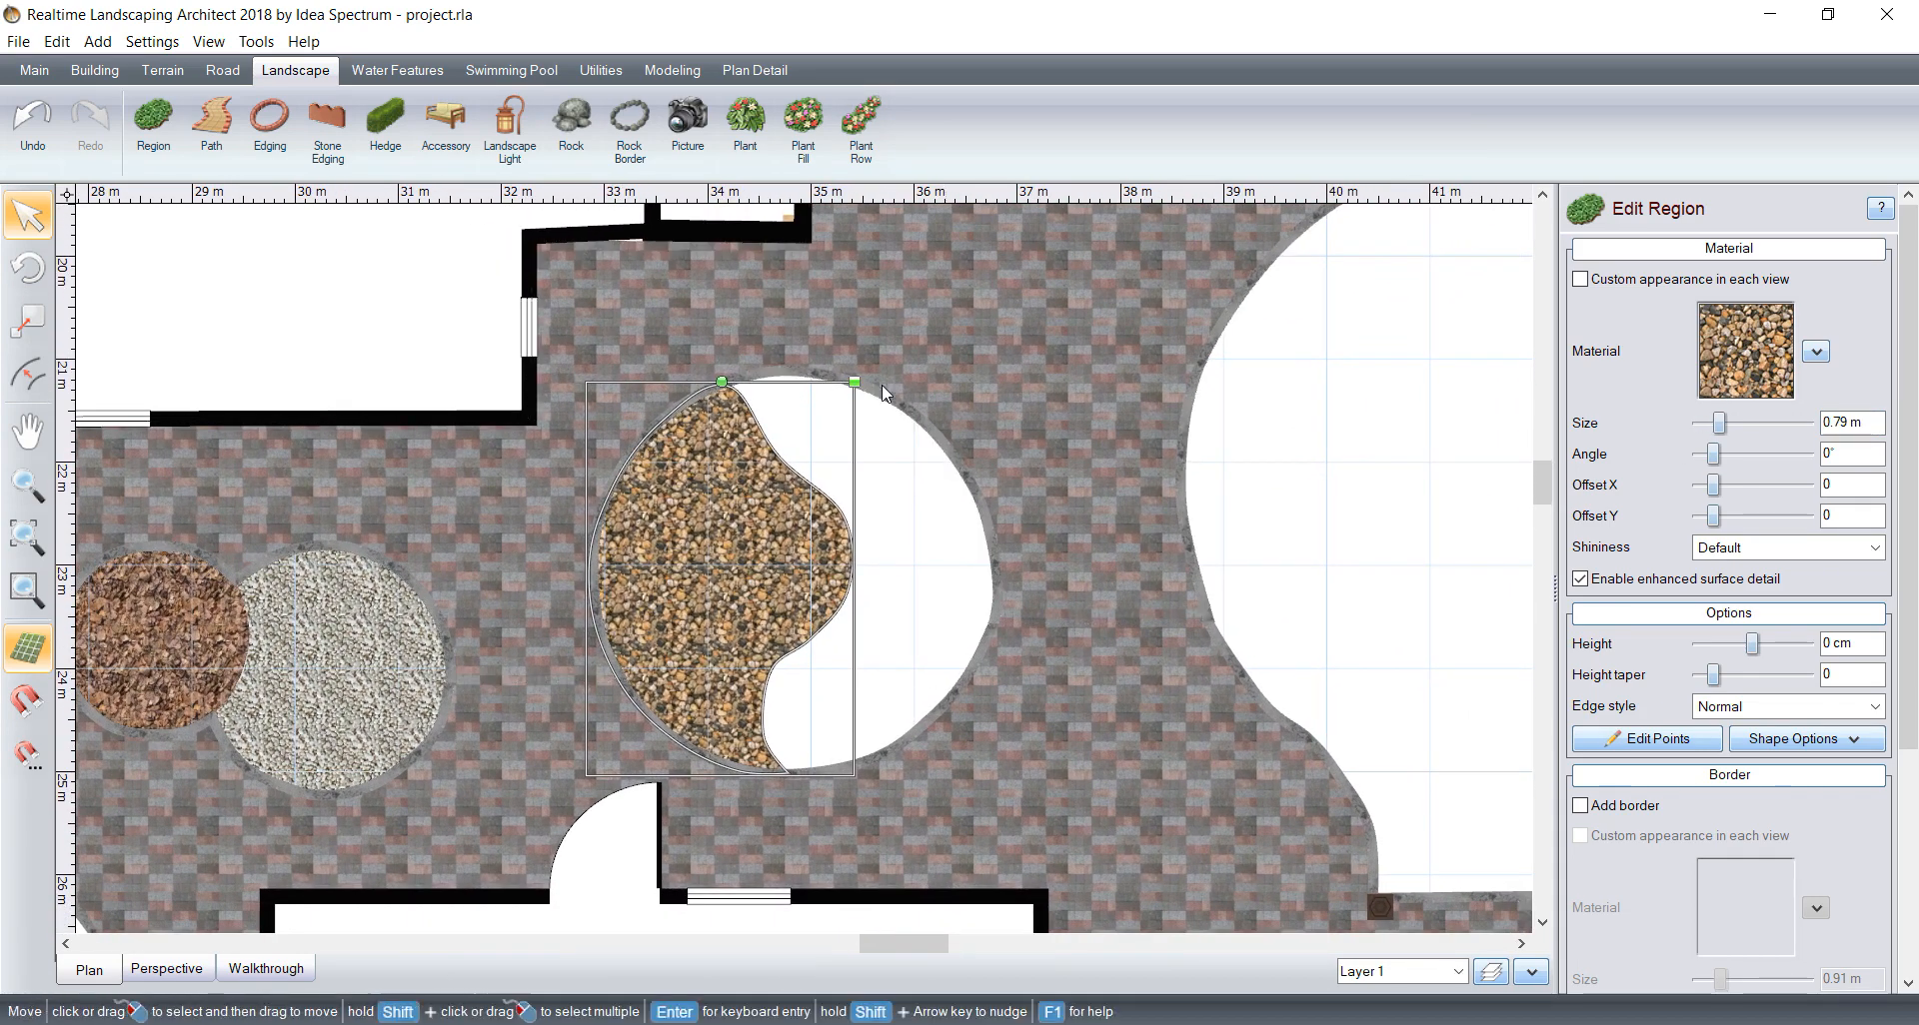
click(153, 125)
scroll(868, 473, up, 2)
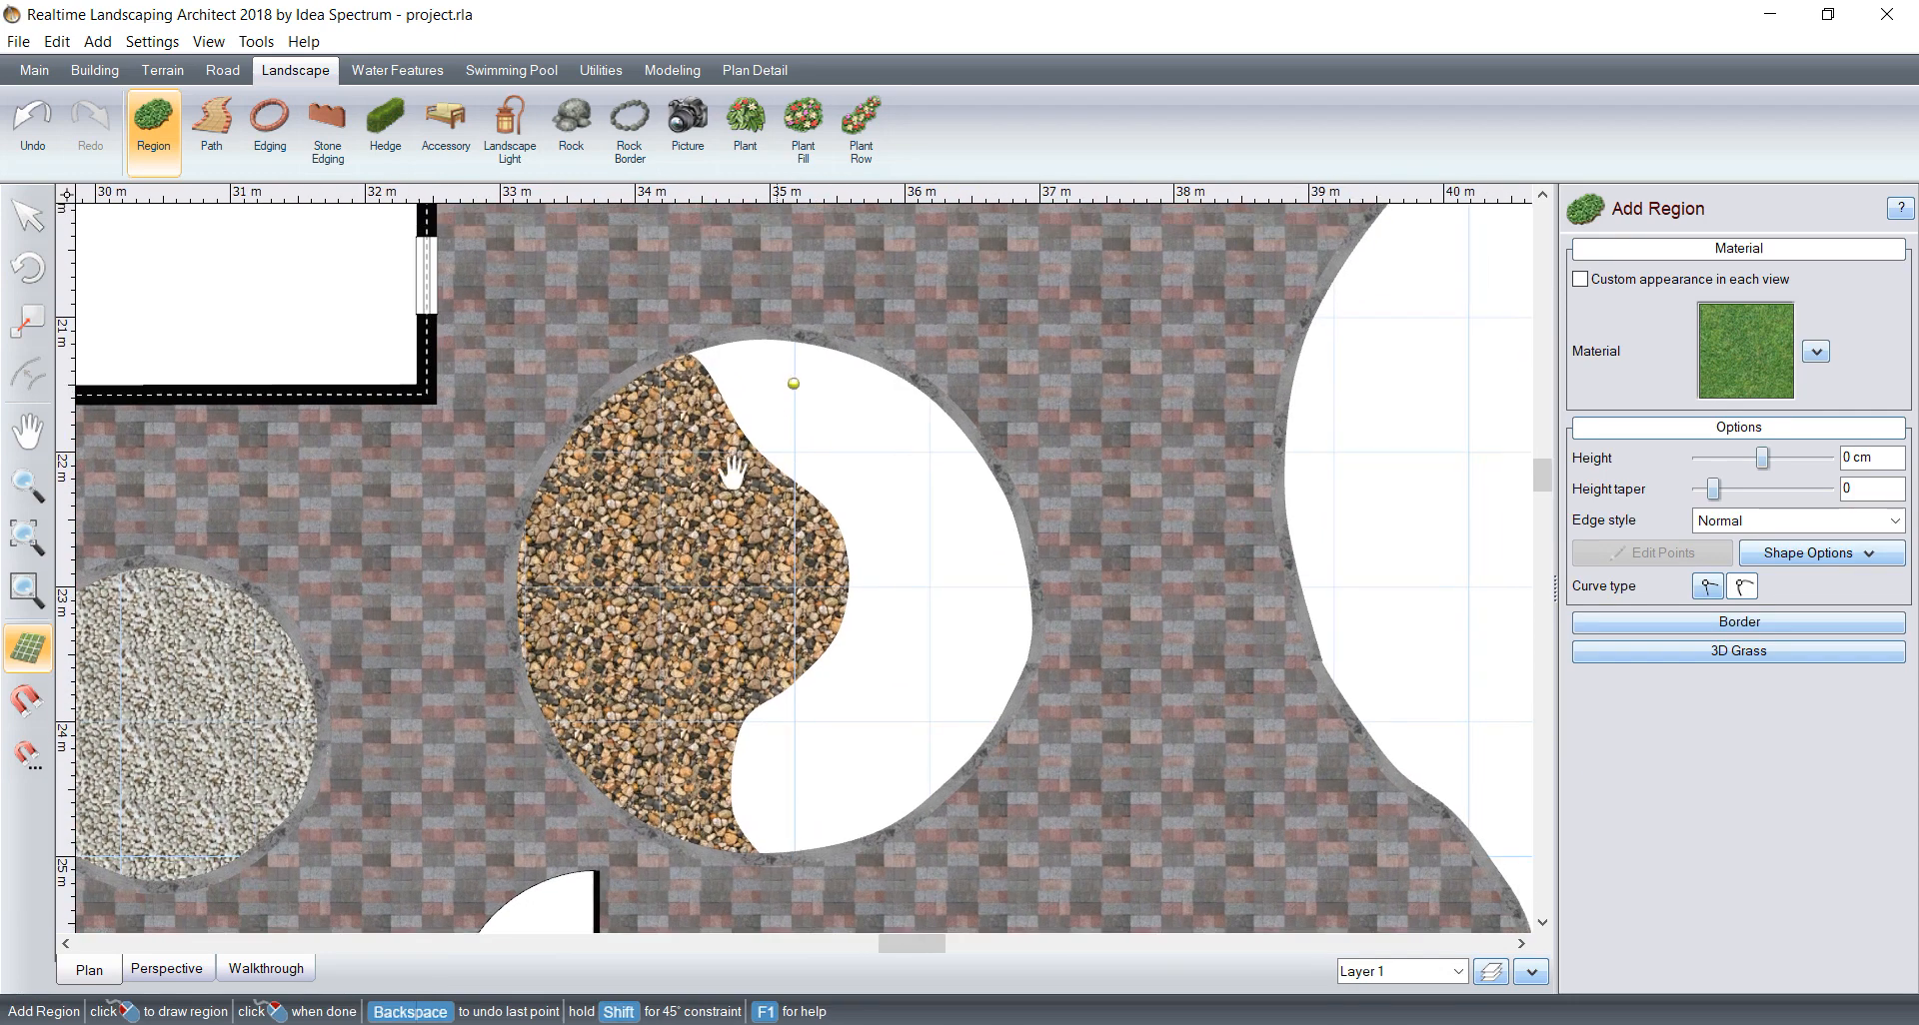
click(515, 443)
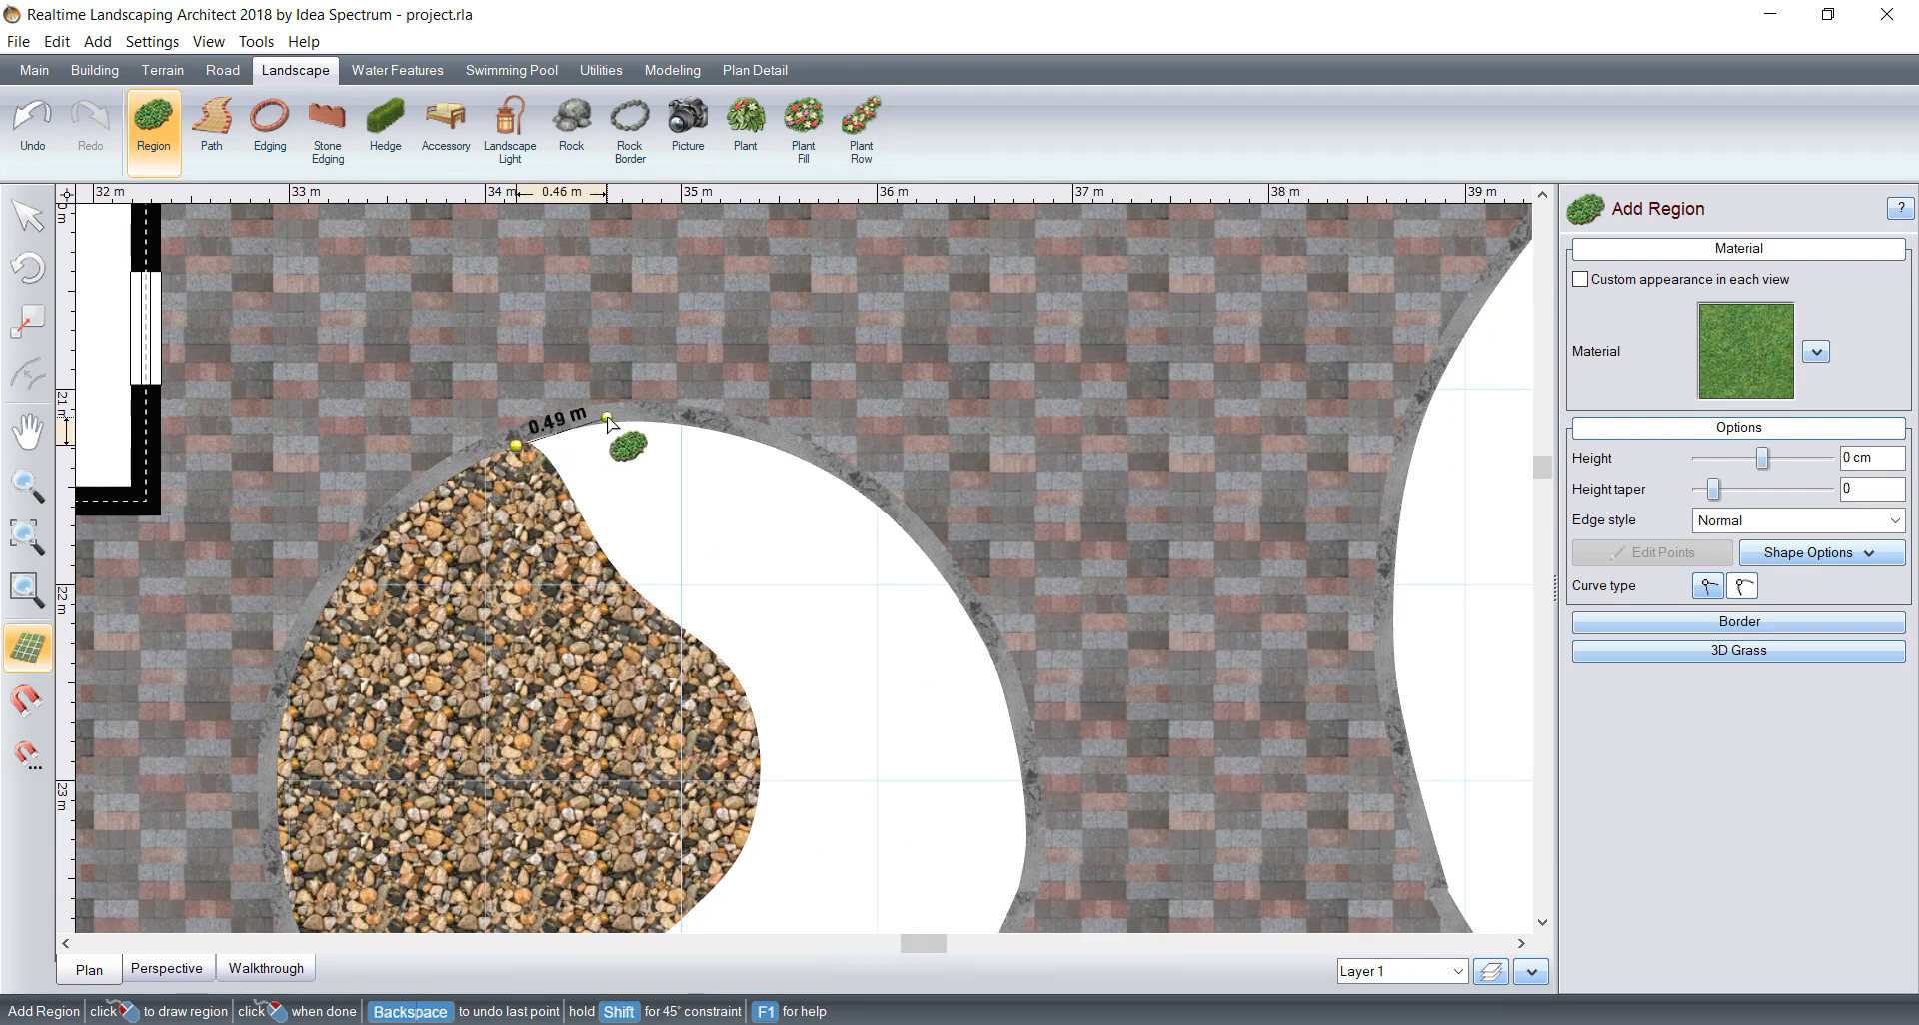
click(592, 416)
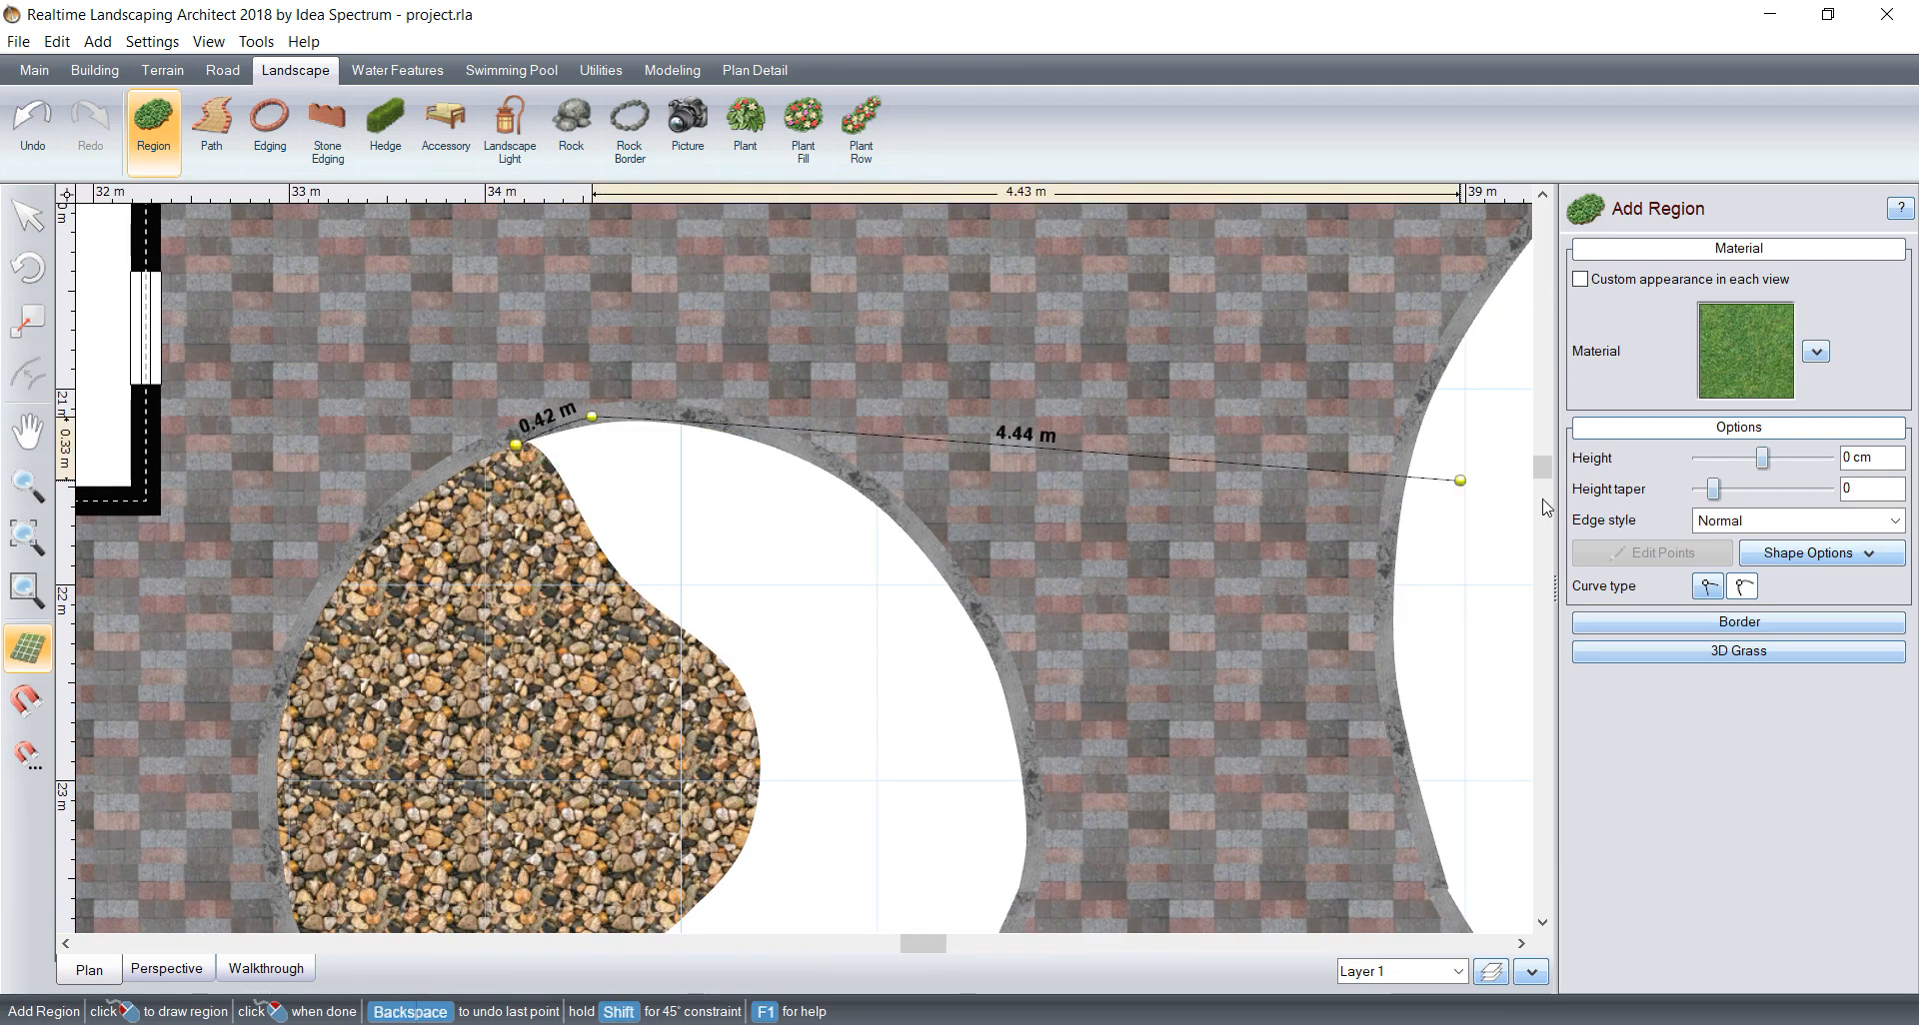
click(689, 415)
click(802, 453)
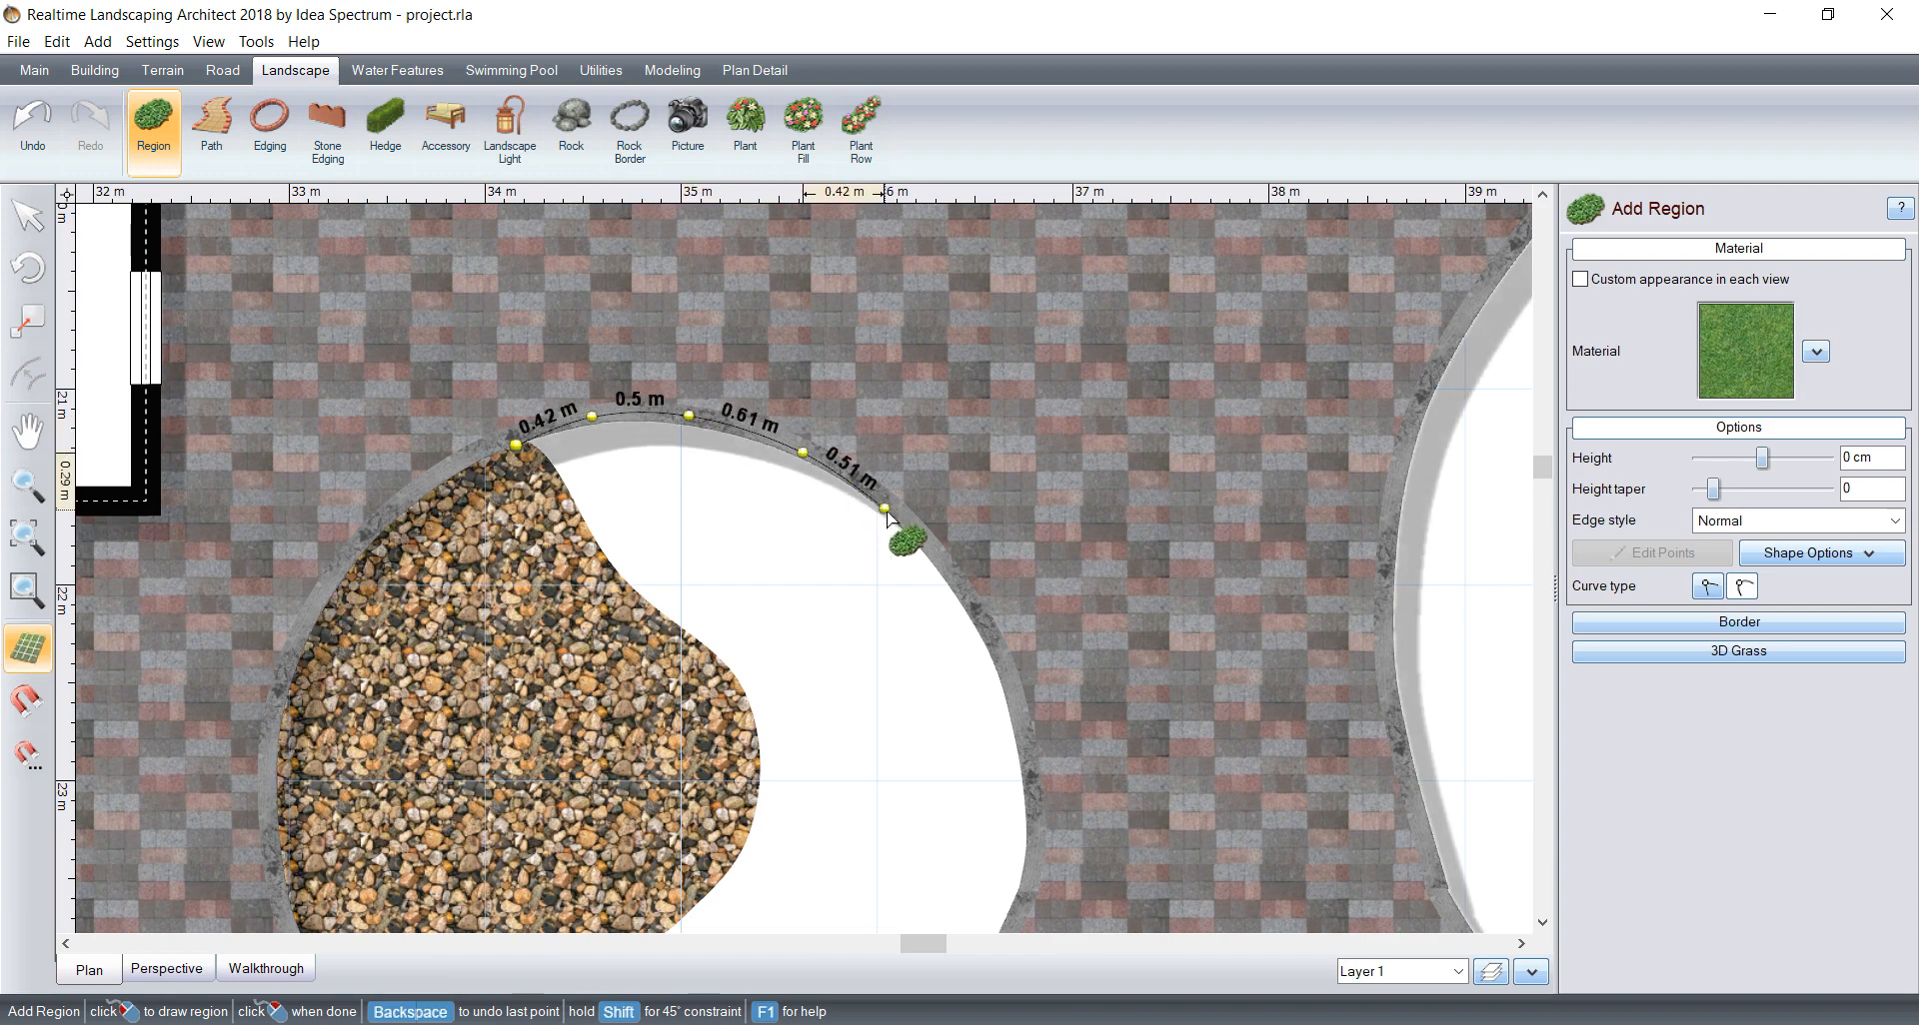
click(918, 537)
click(990, 639)
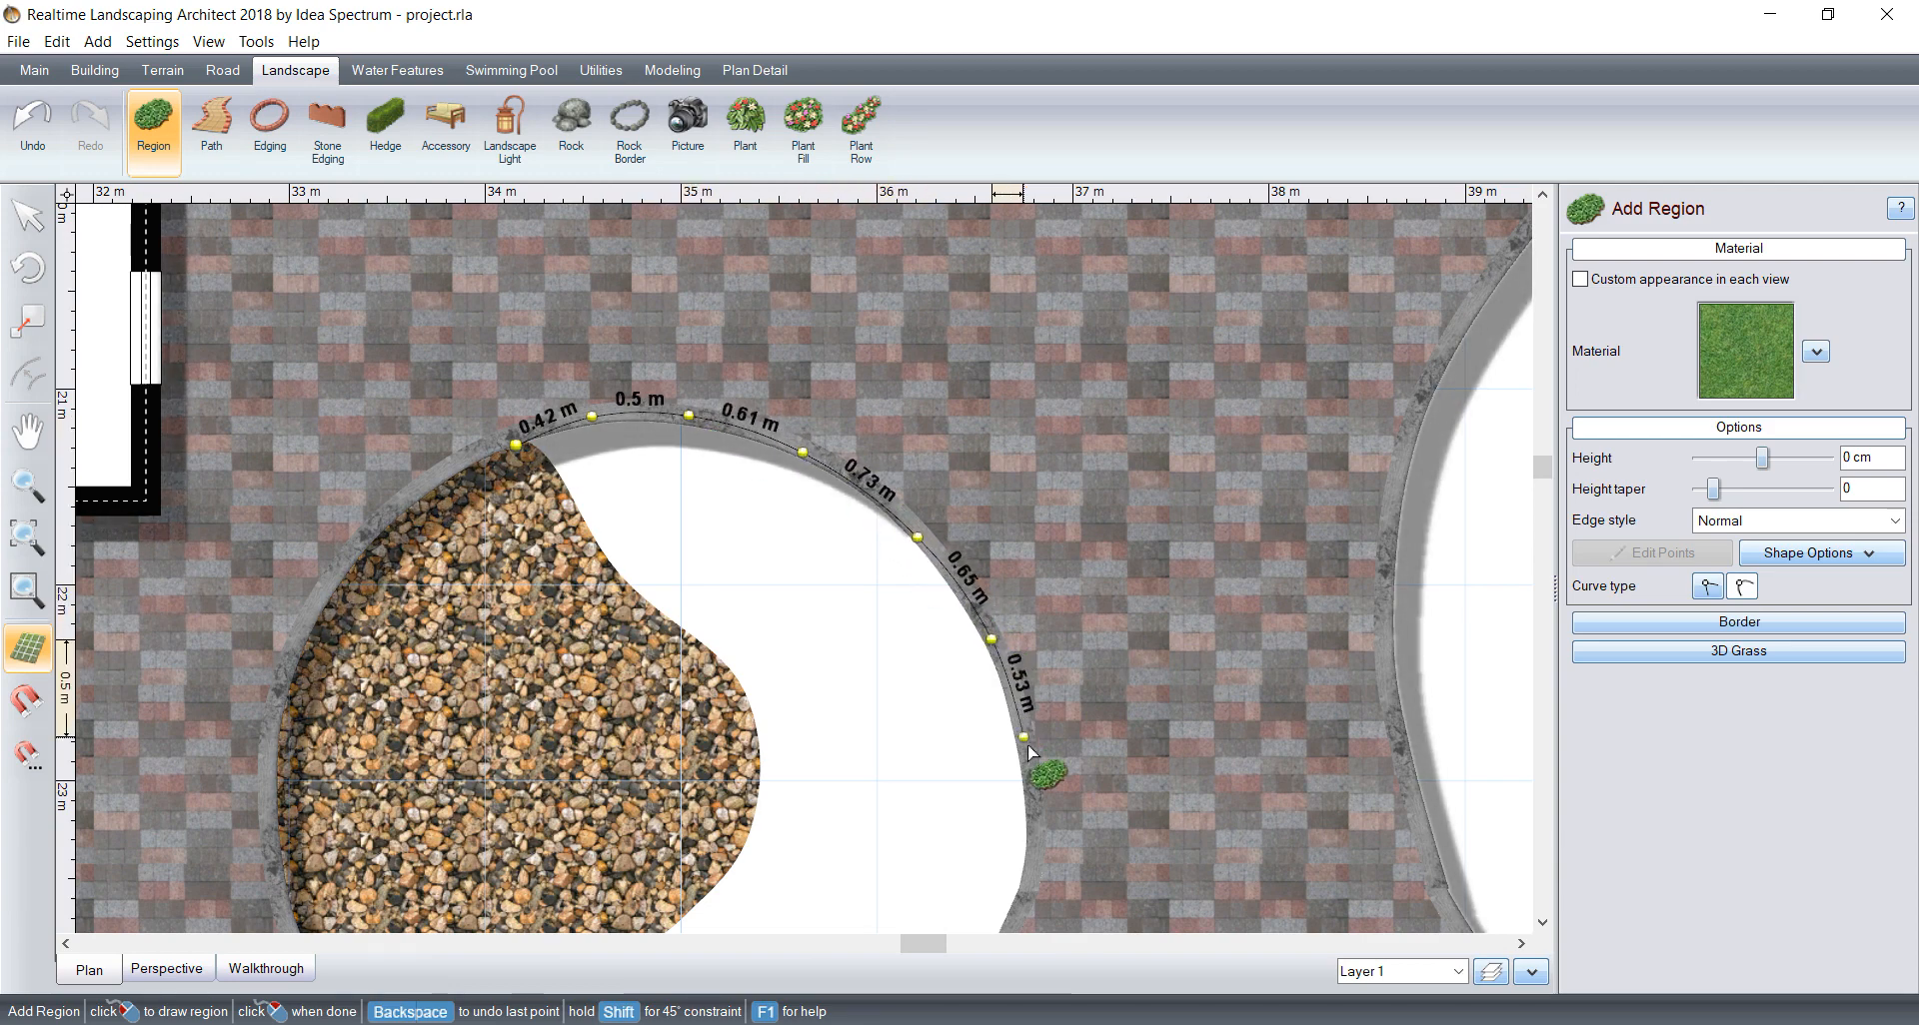
click(1029, 769)
Step: Continue the region outline along the round bed's lower-right border to the pebble region's lower tip
scroll(1000, 600, down, 3)
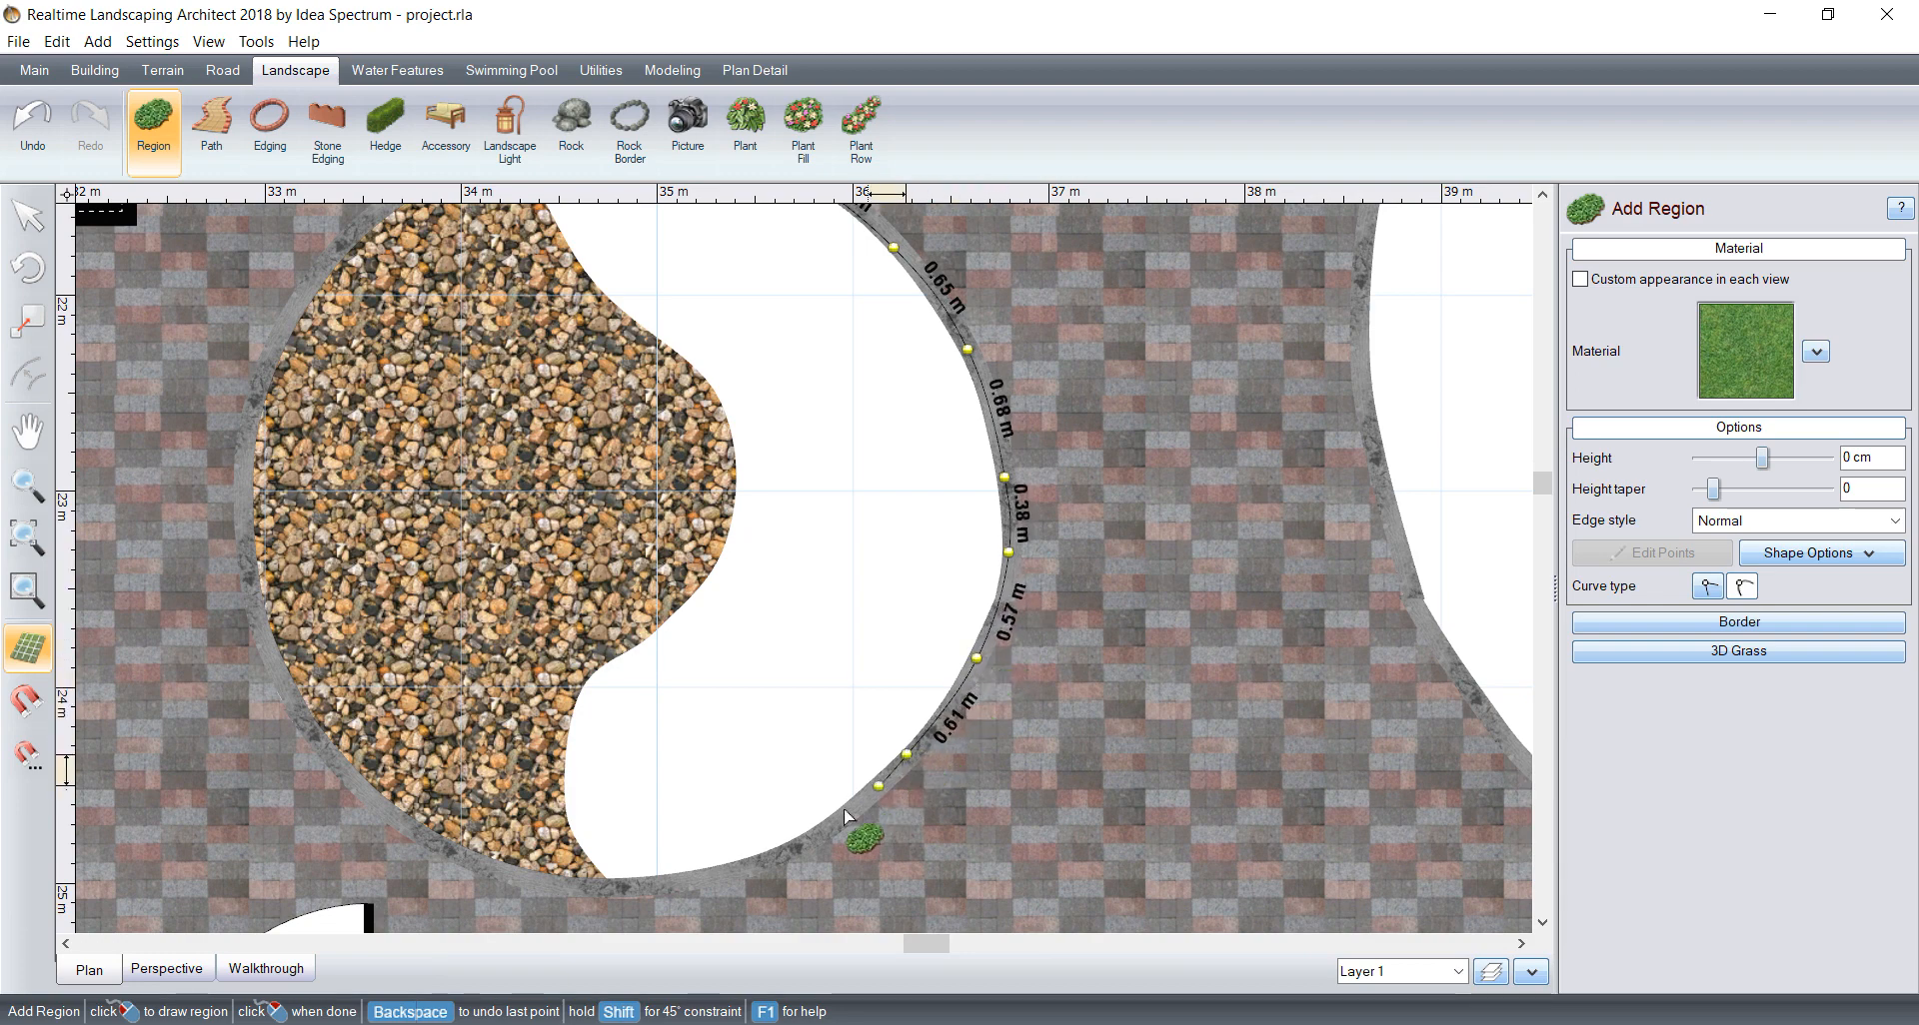
click(816, 836)
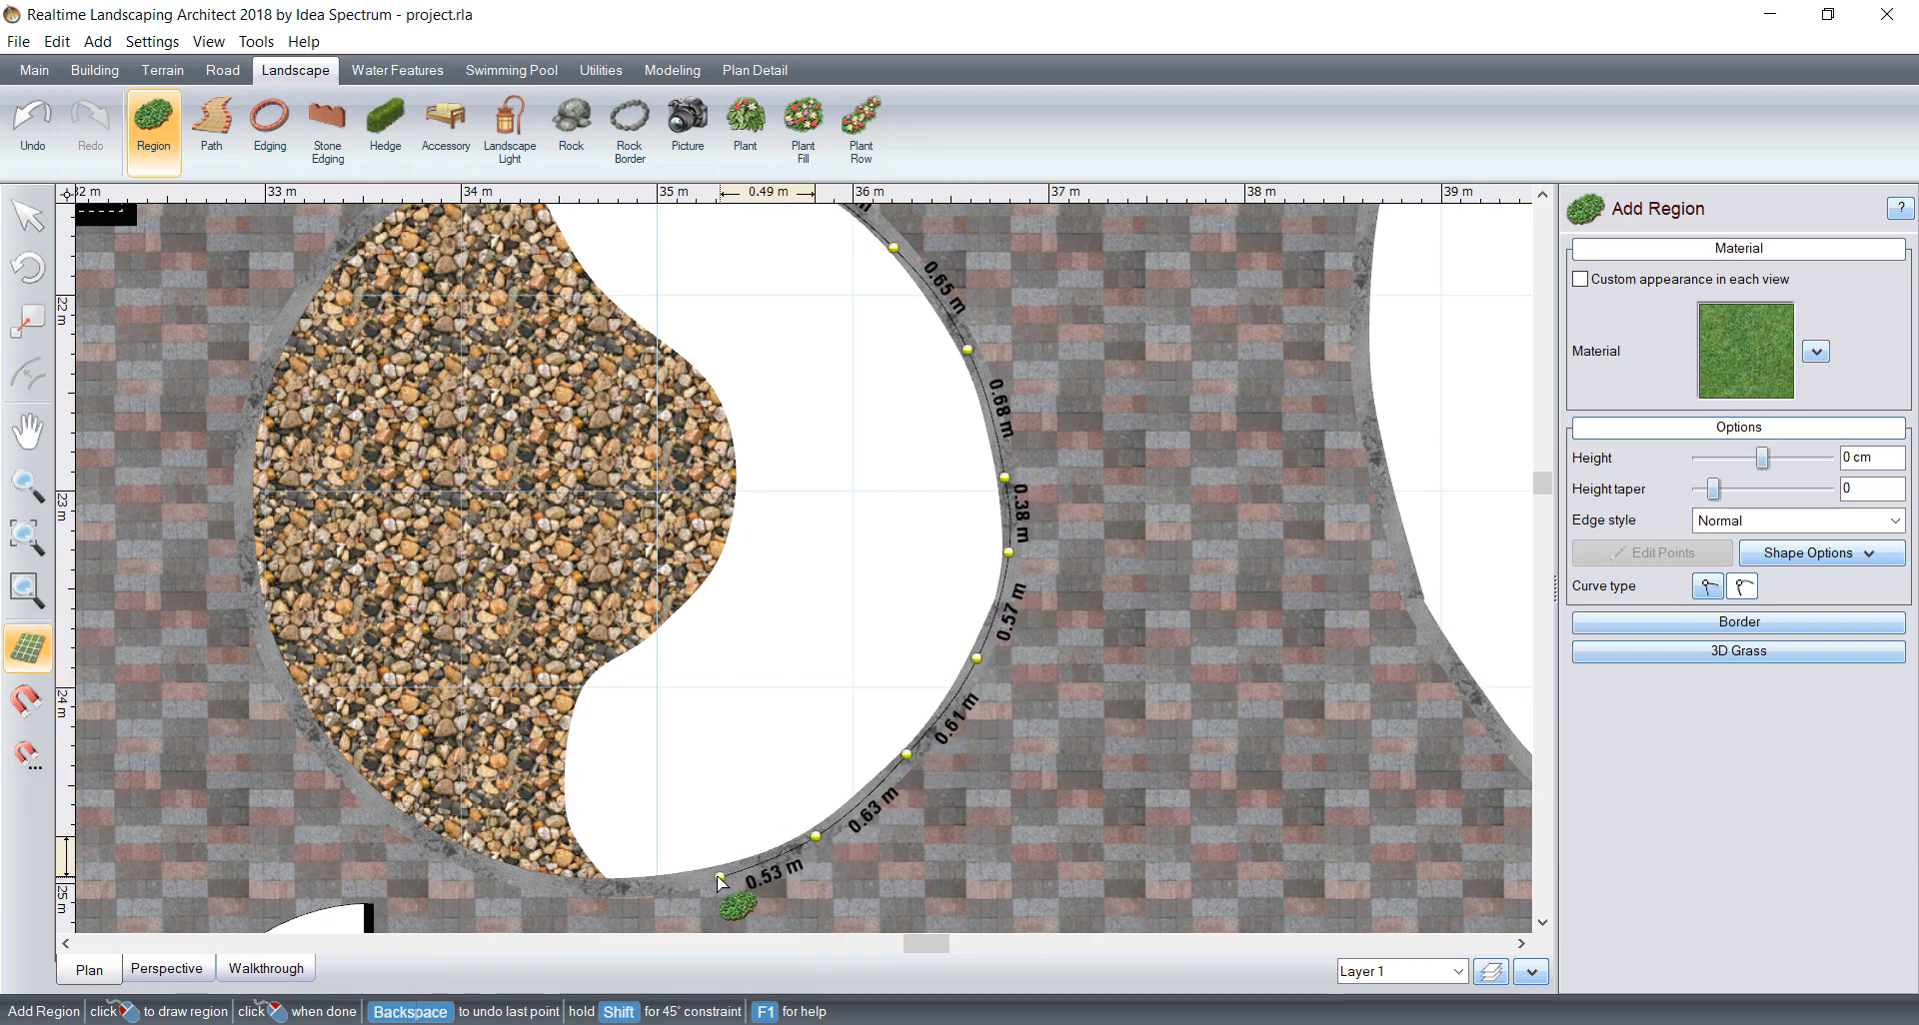
click(714, 875)
click(611, 889)
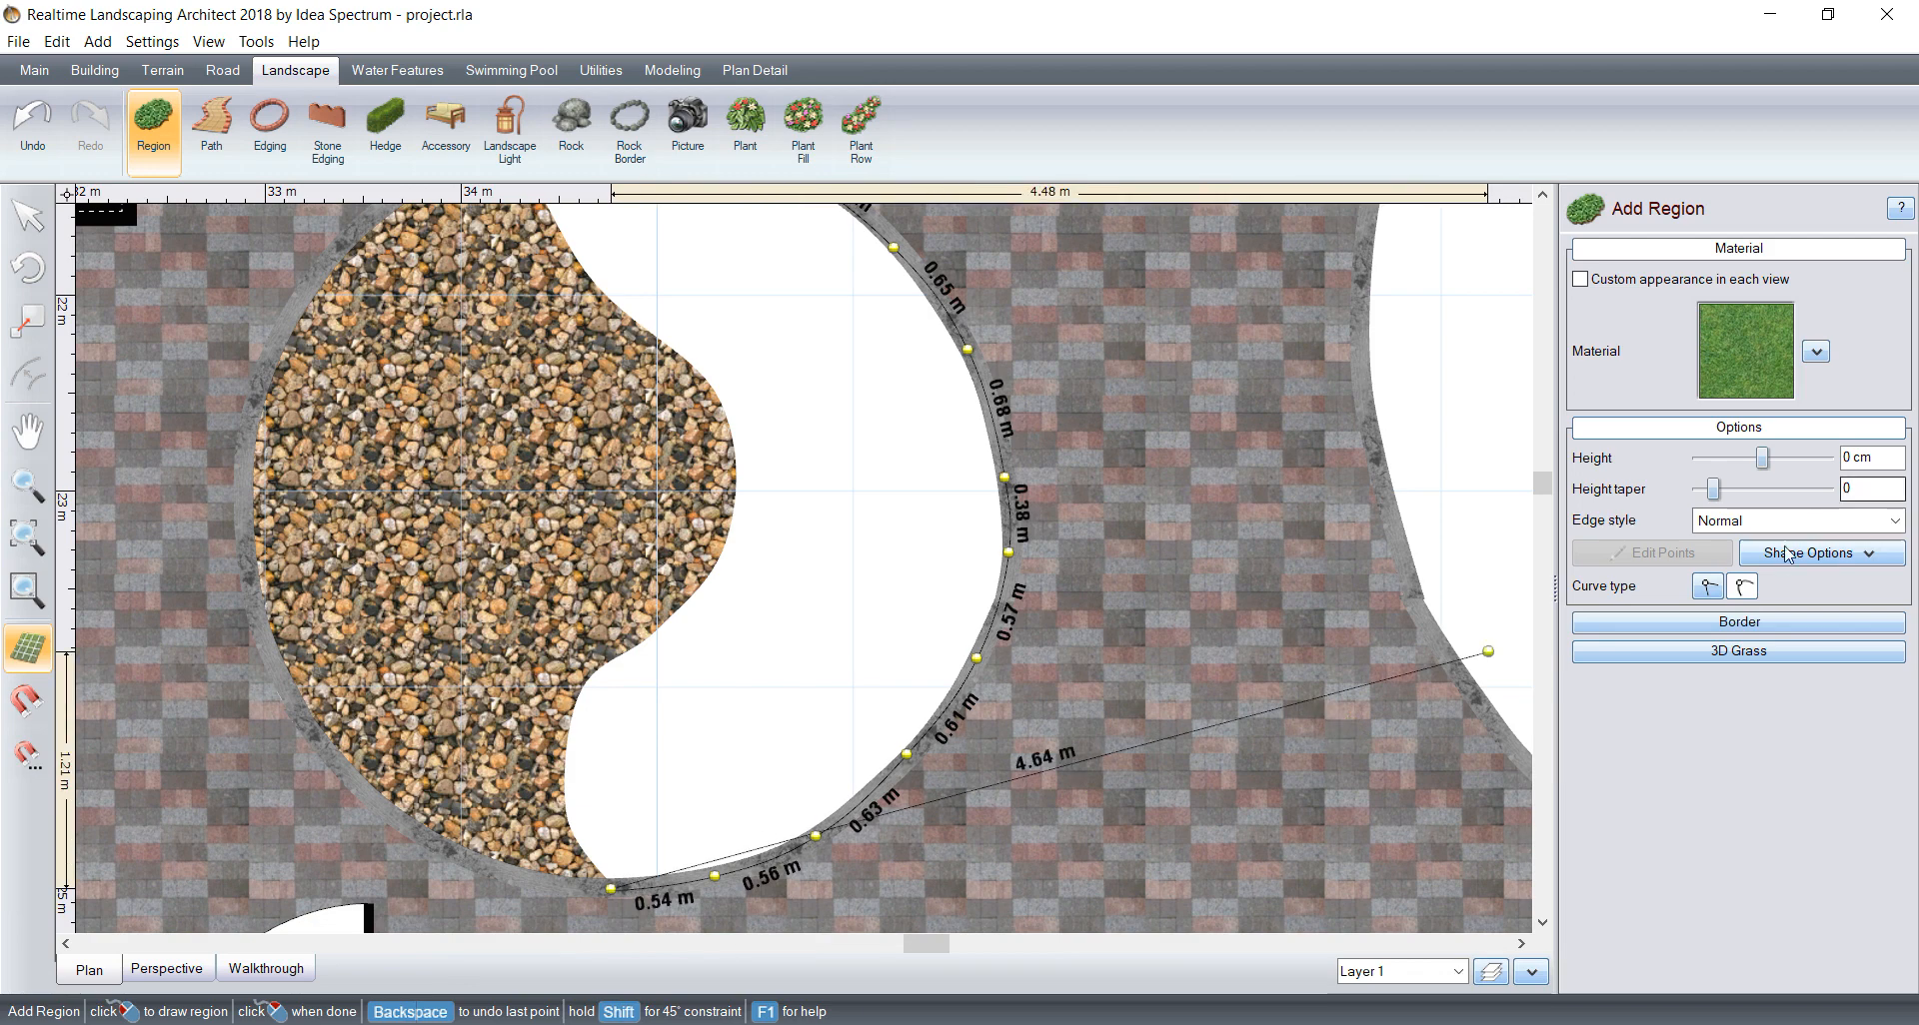
Step: Trace the region's inner edge from the lower tip up around the lower, concave bend of the pebble region
scroll(580, 880, up, 3)
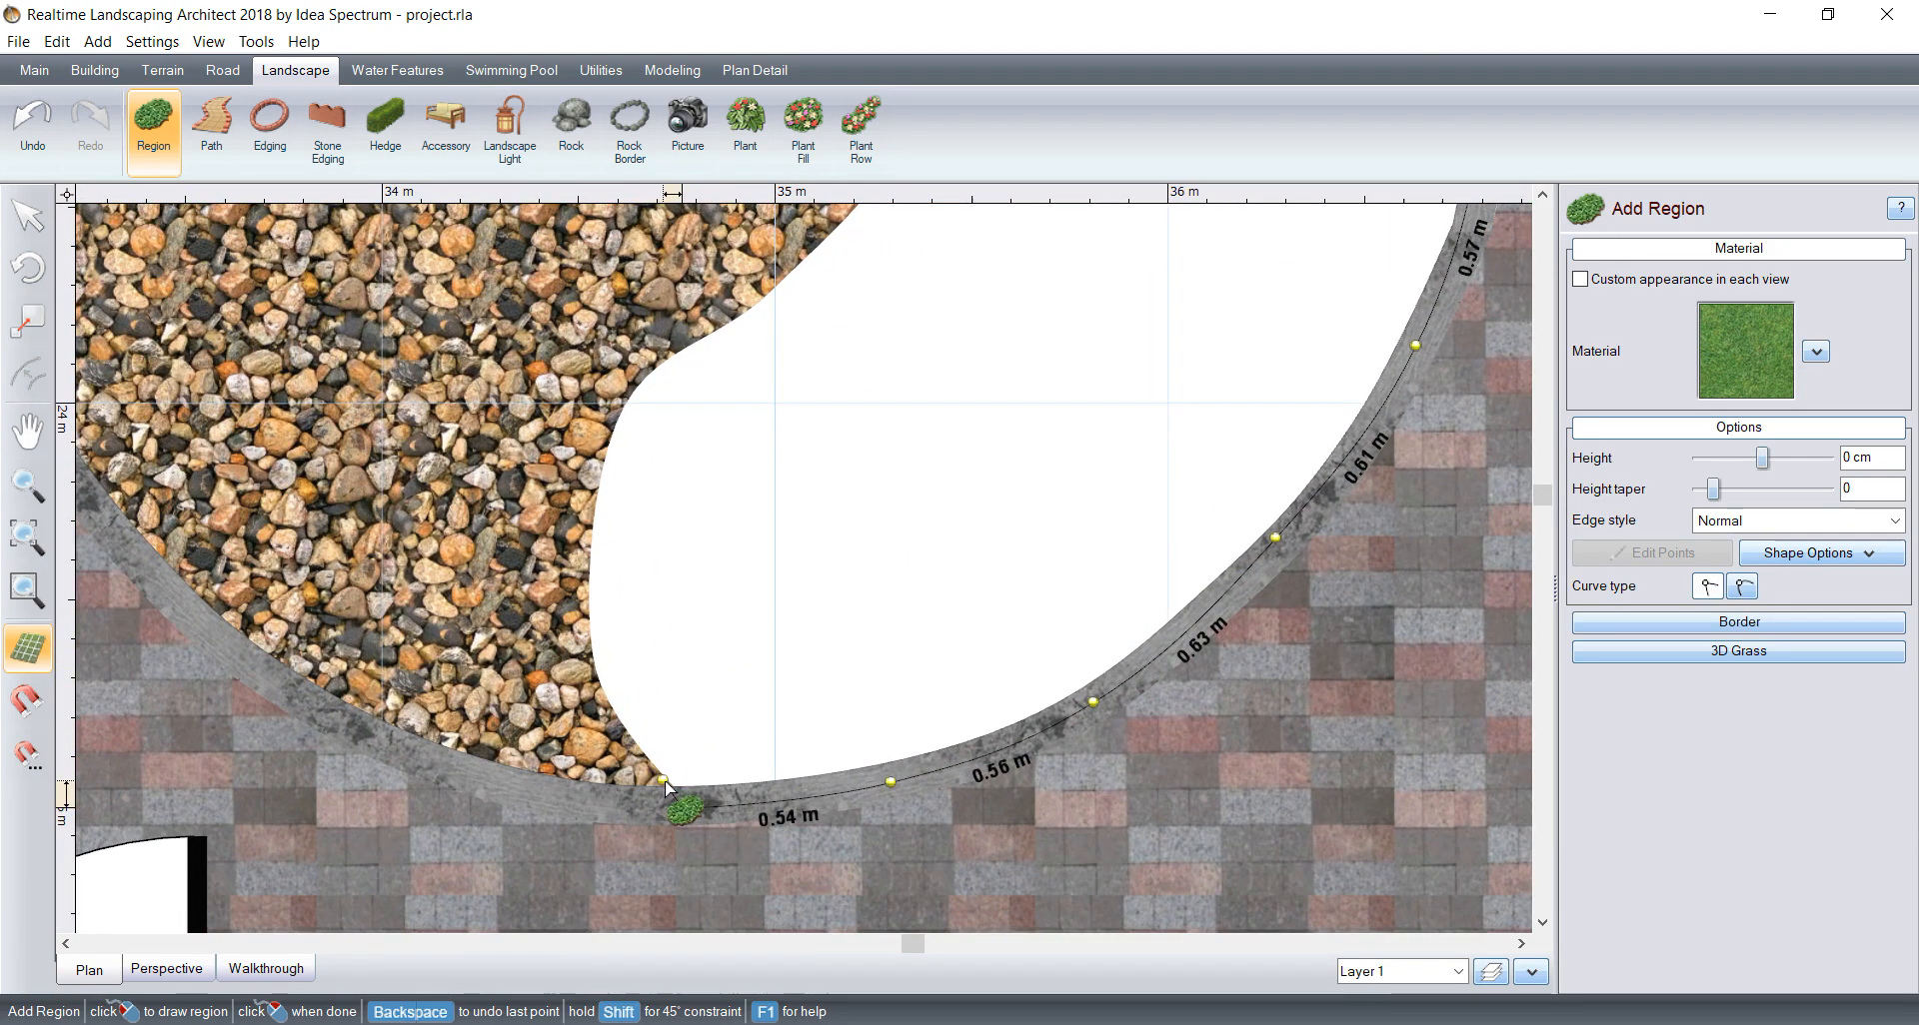
click(669, 785)
click(631, 739)
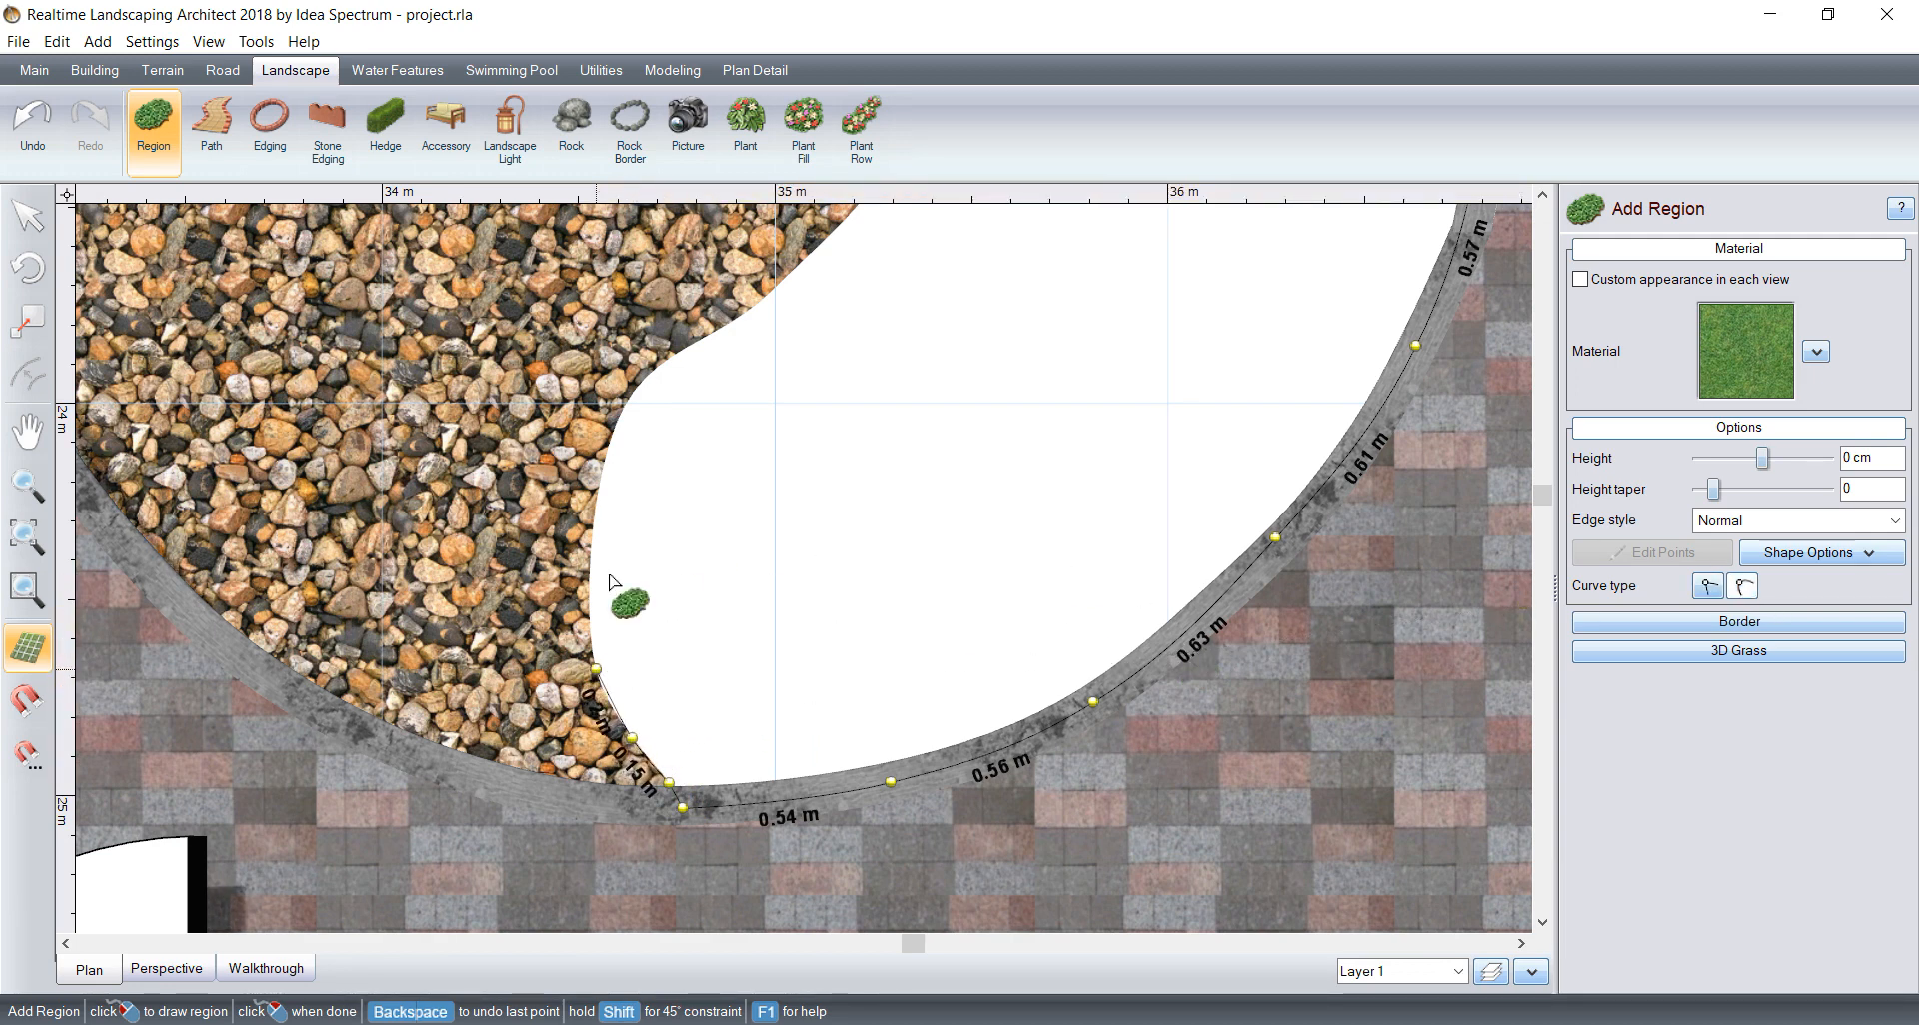
click(598, 542)
click(623, 470)
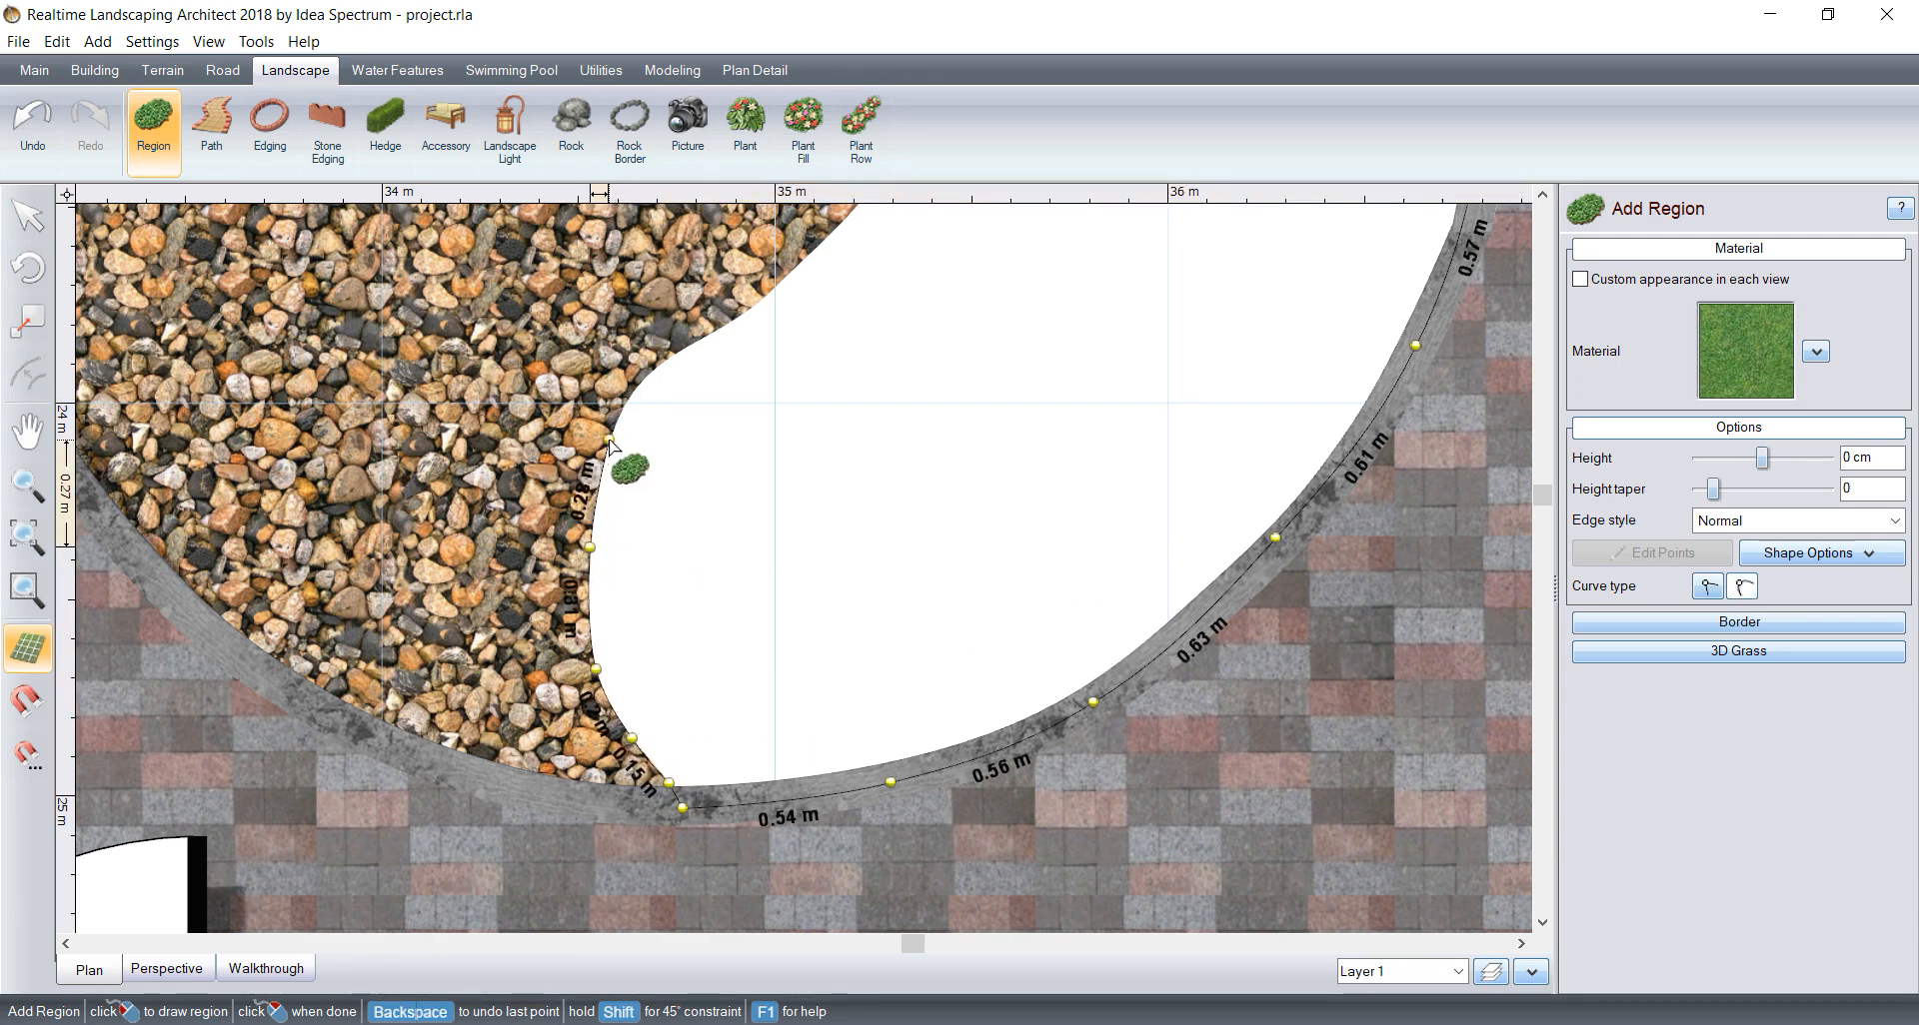
click(649, 373)
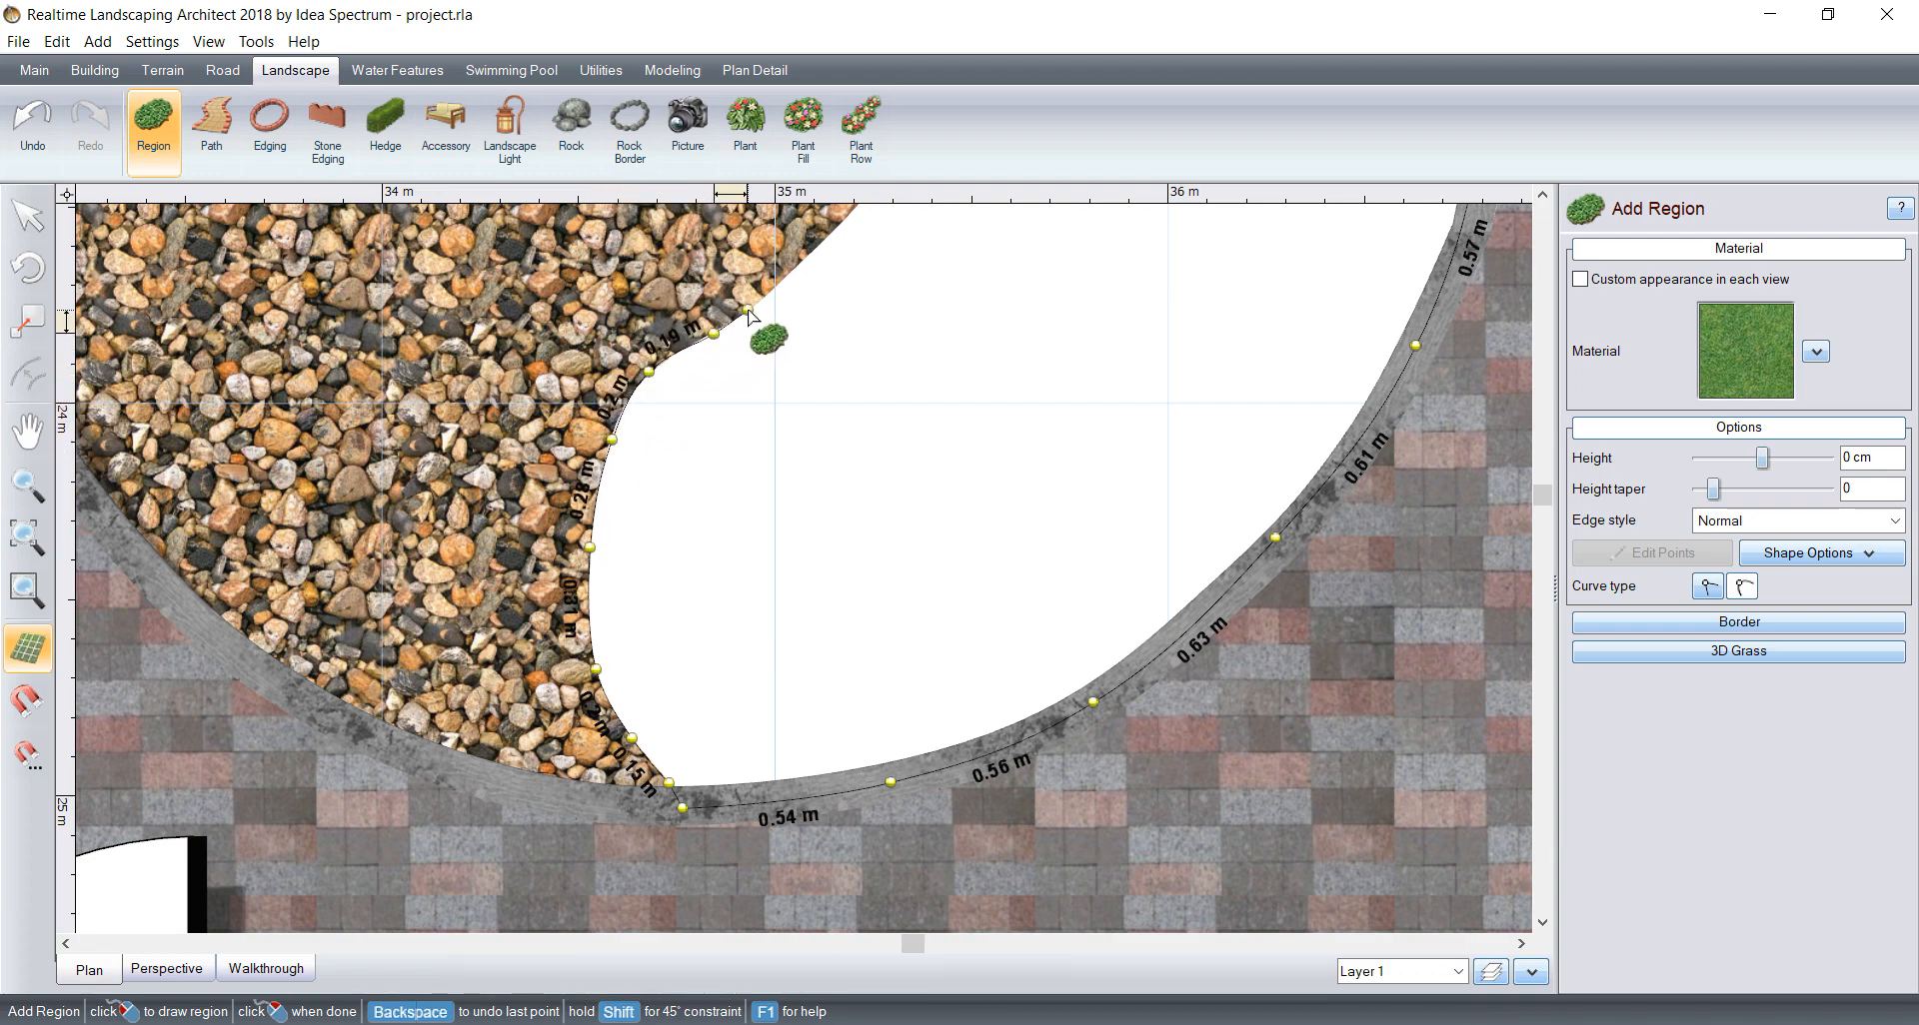
Step: Continue the inner edge around the pebble region's outward bulge
middle_drag(852, 278, 746, 495)
click(725, 447)
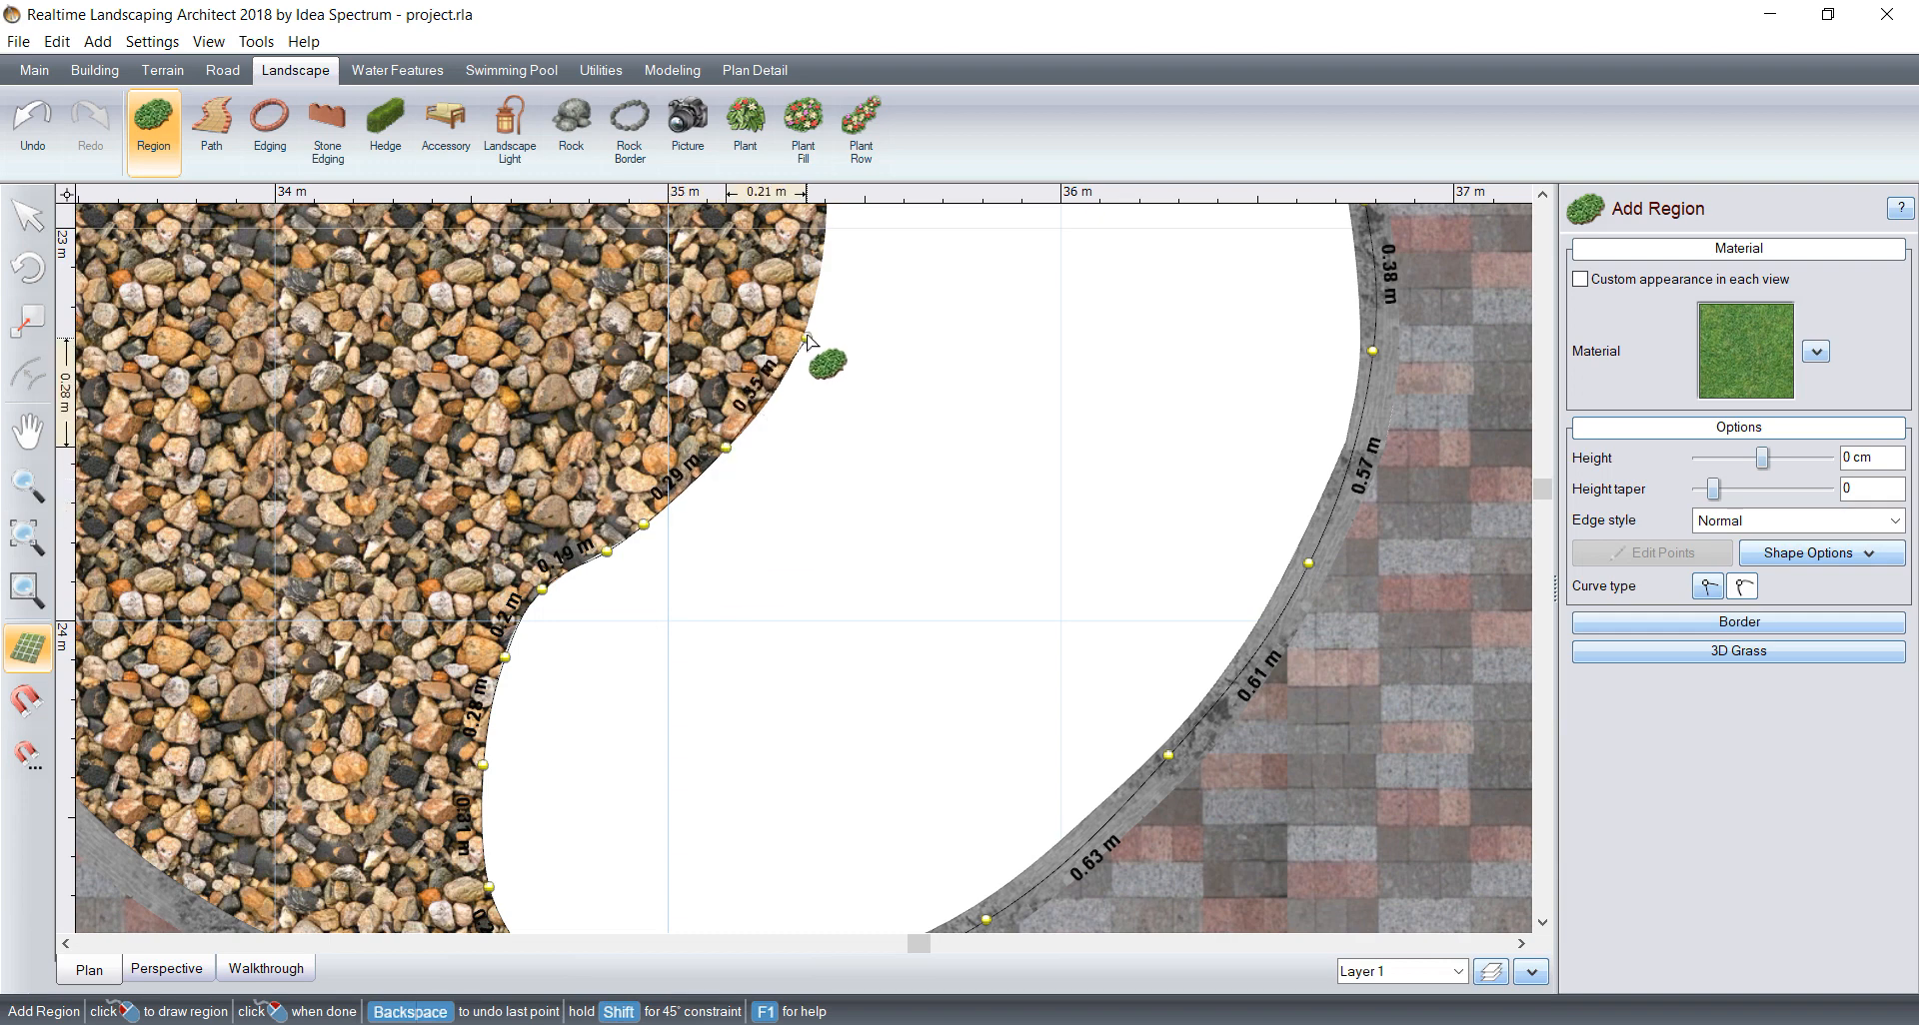
click(807, 330)
middle_drag(884, 316, 783, 565)
click(695, 450)
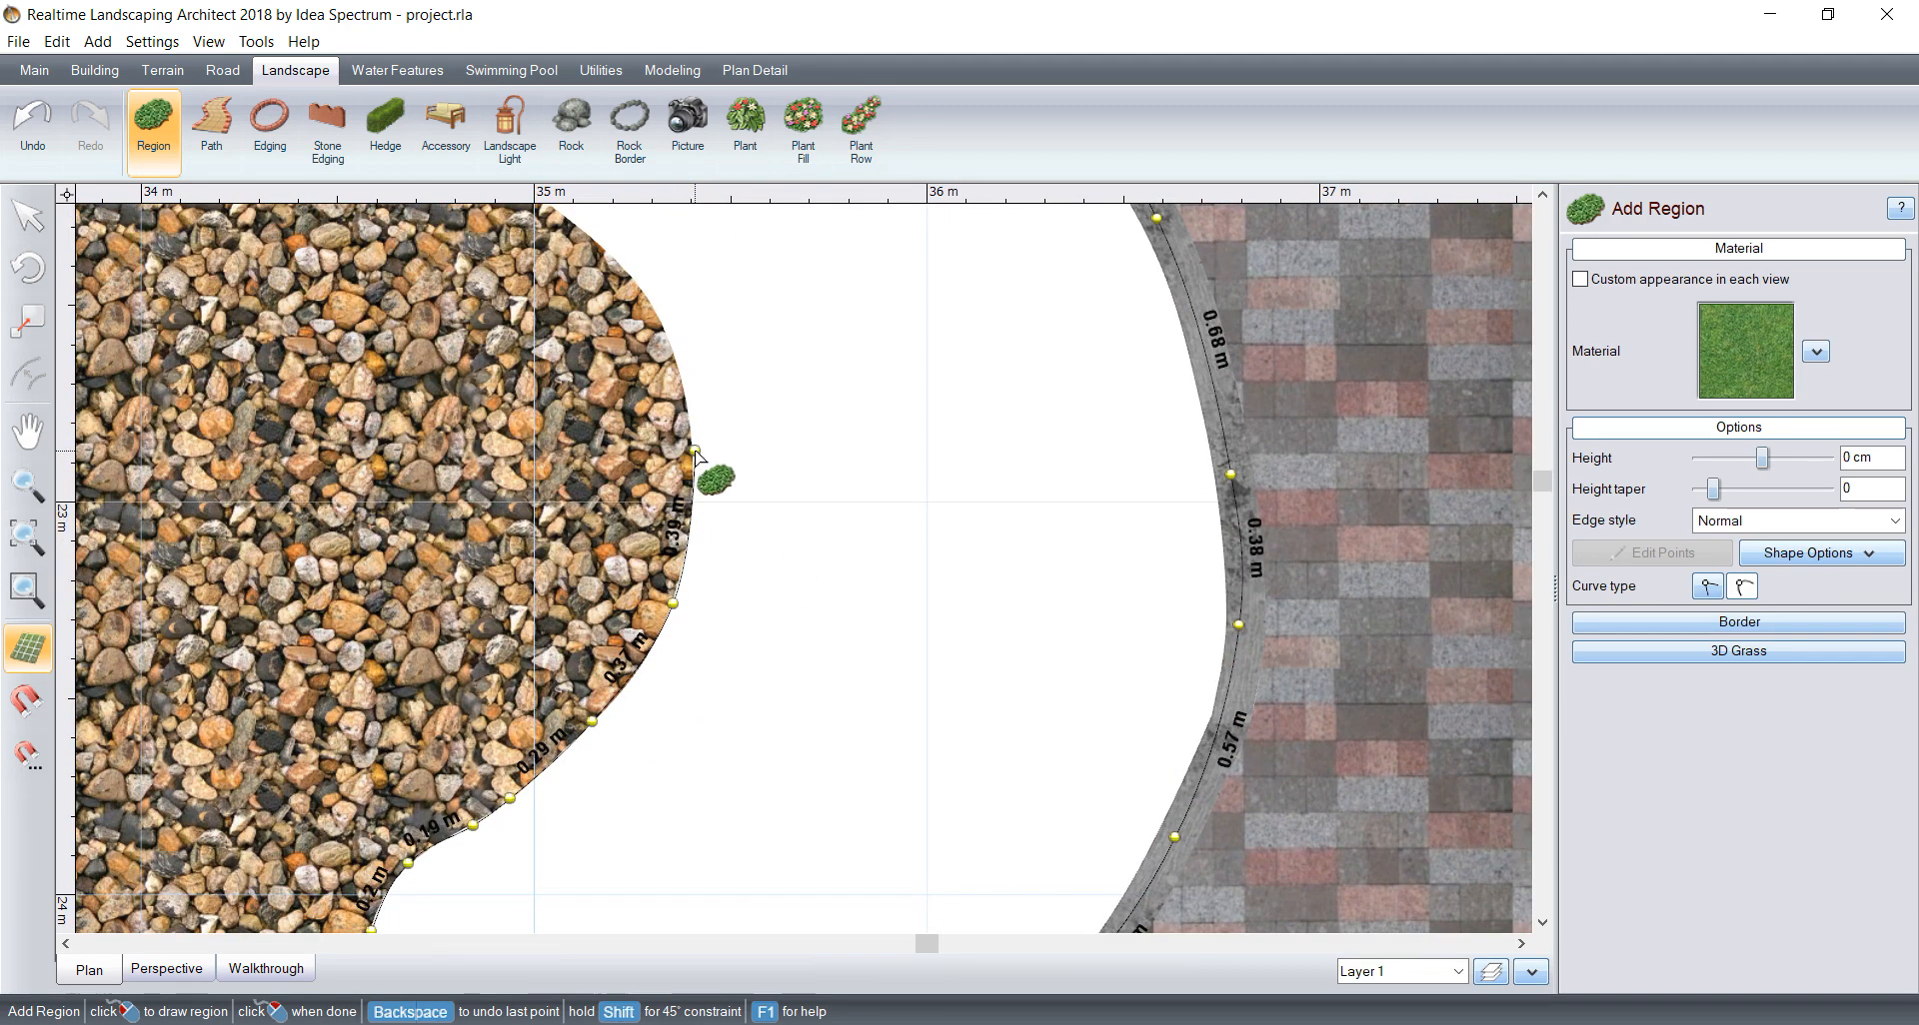
click(664, 333)
middle_drag(664, 333, 756, 502)
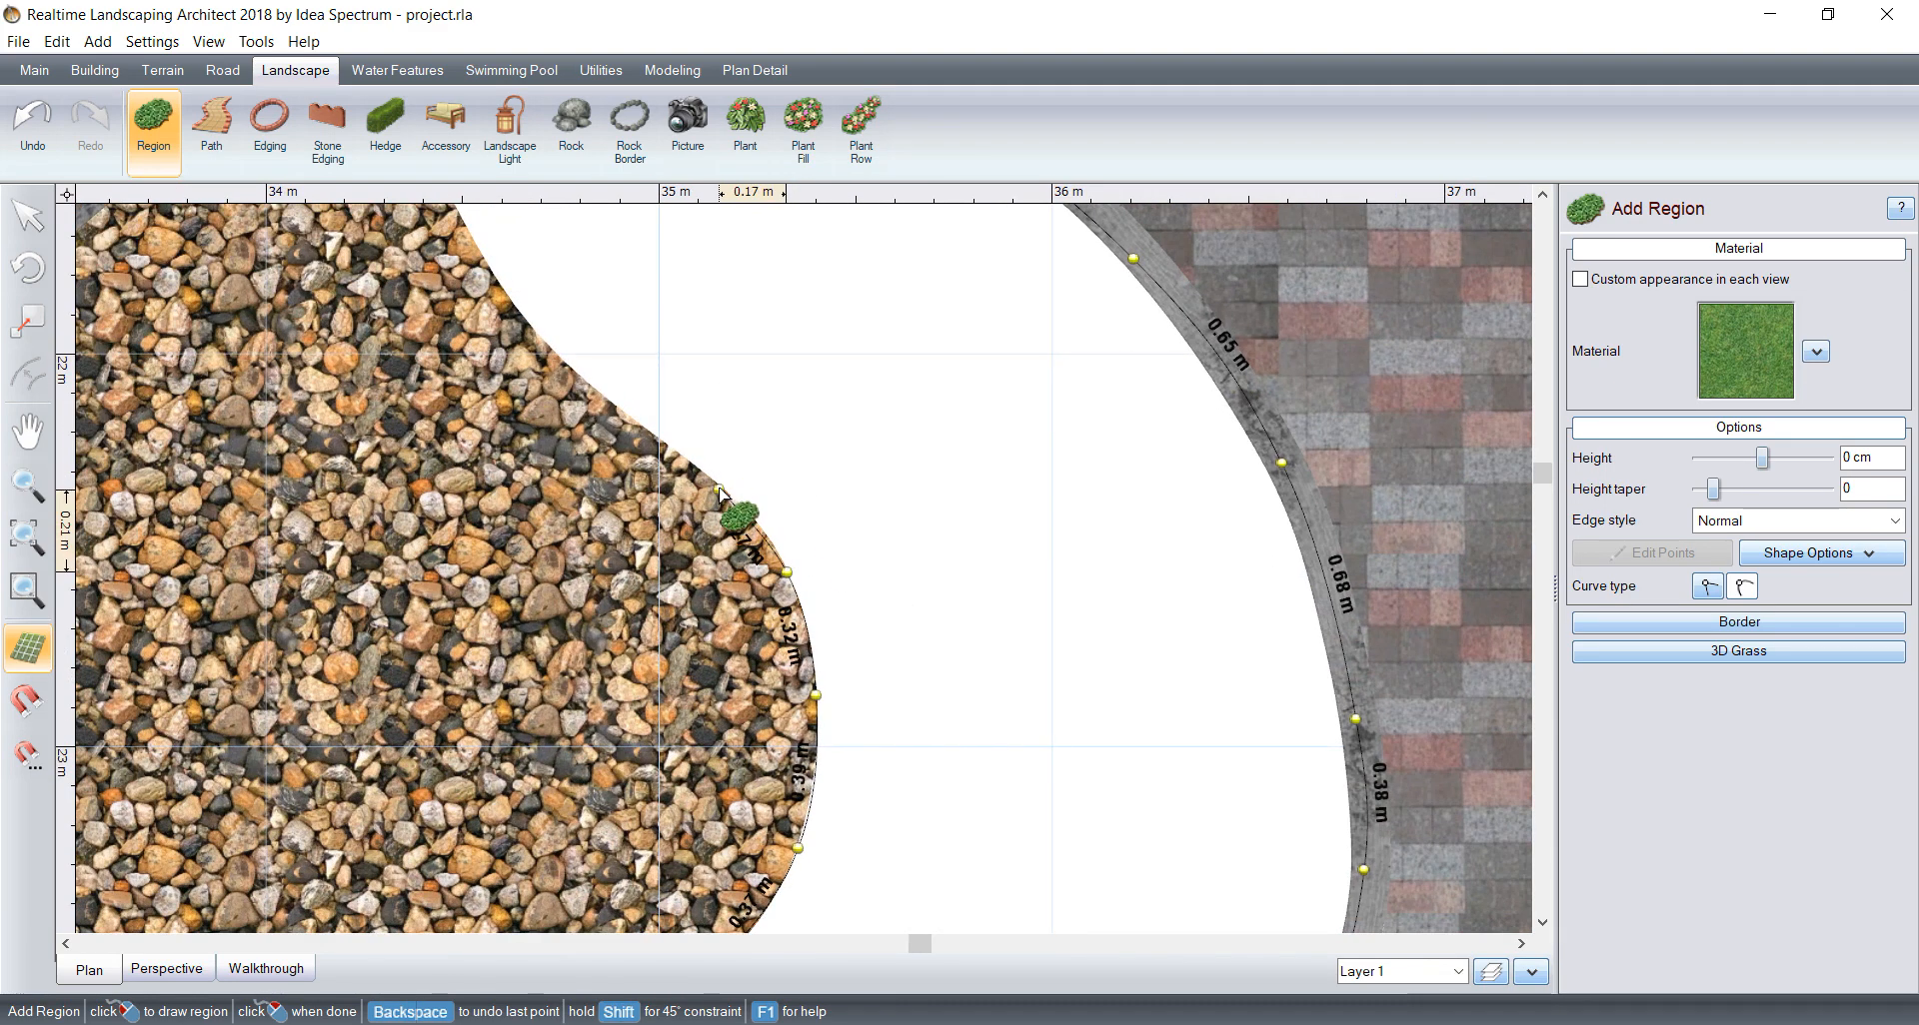
Step: Follow the pebble region's upper curve back to the starting point and close the right-half region
click(718, 484)
click(638, 421)
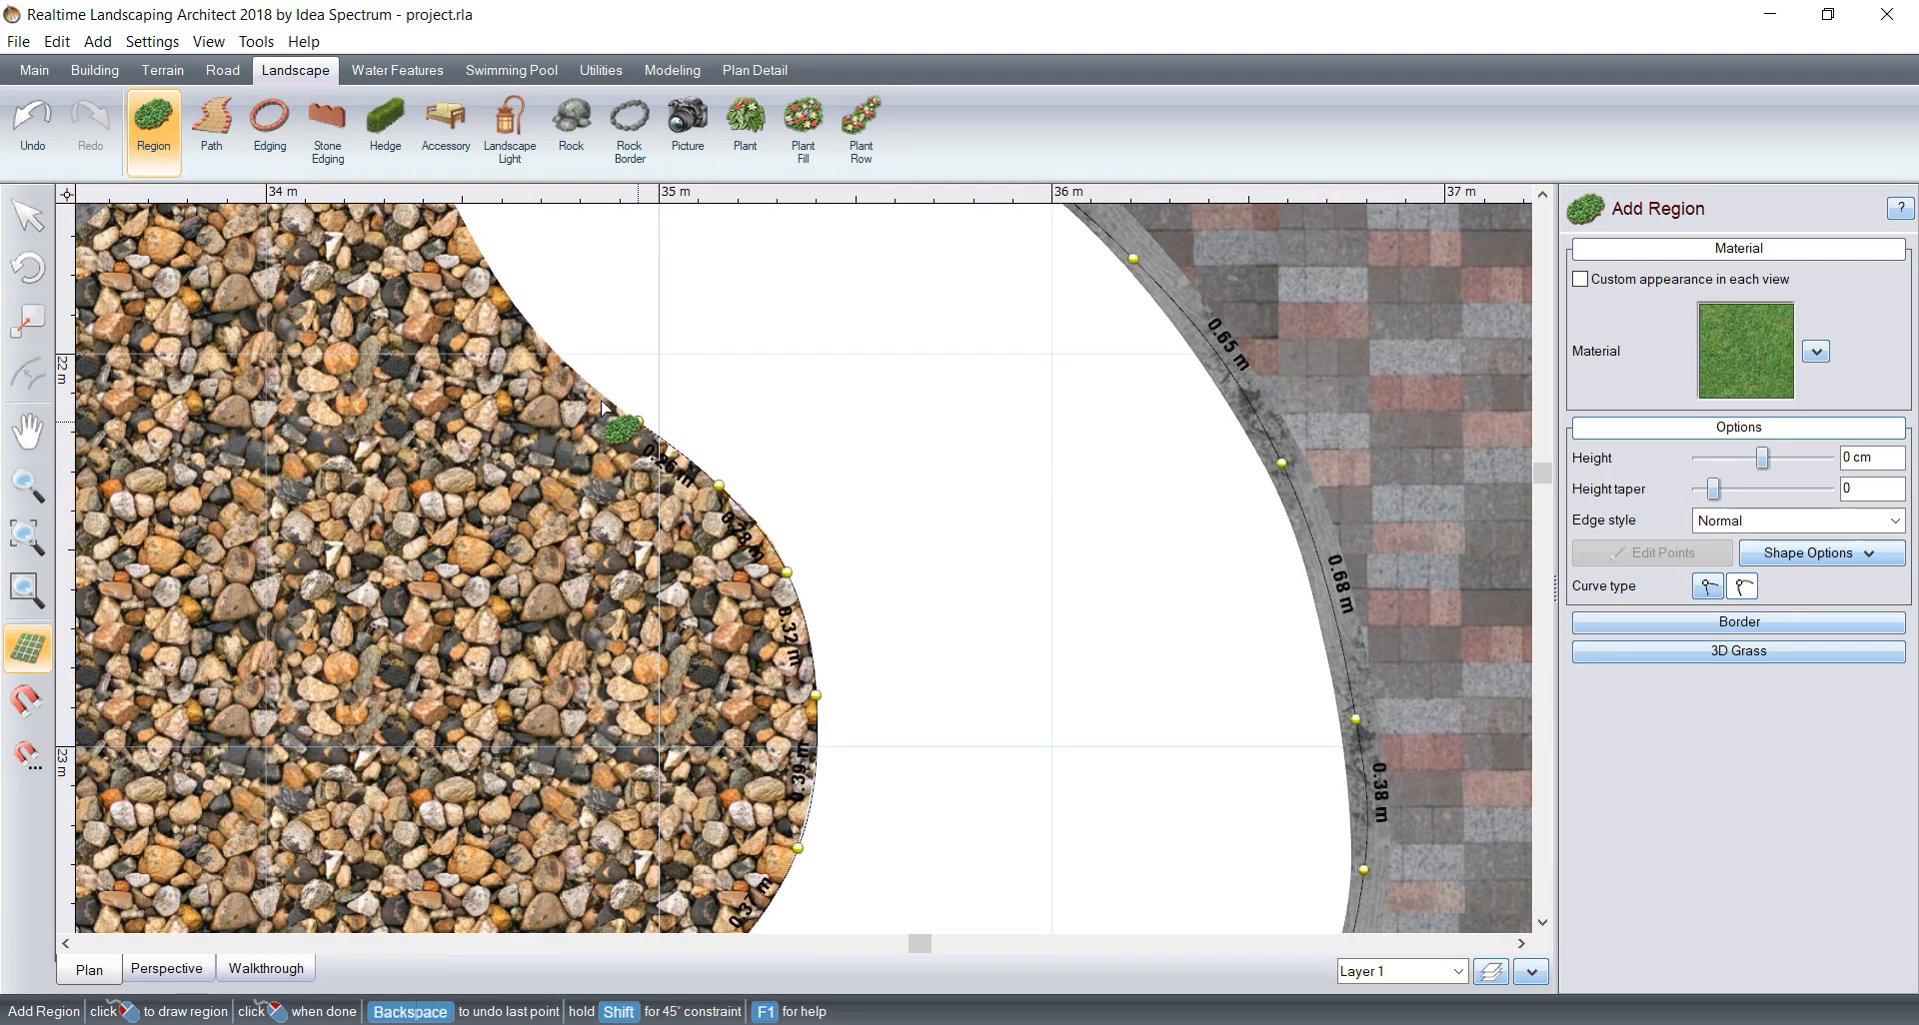
click(555, 358)
middle_drag(693, 332, 763, 519)
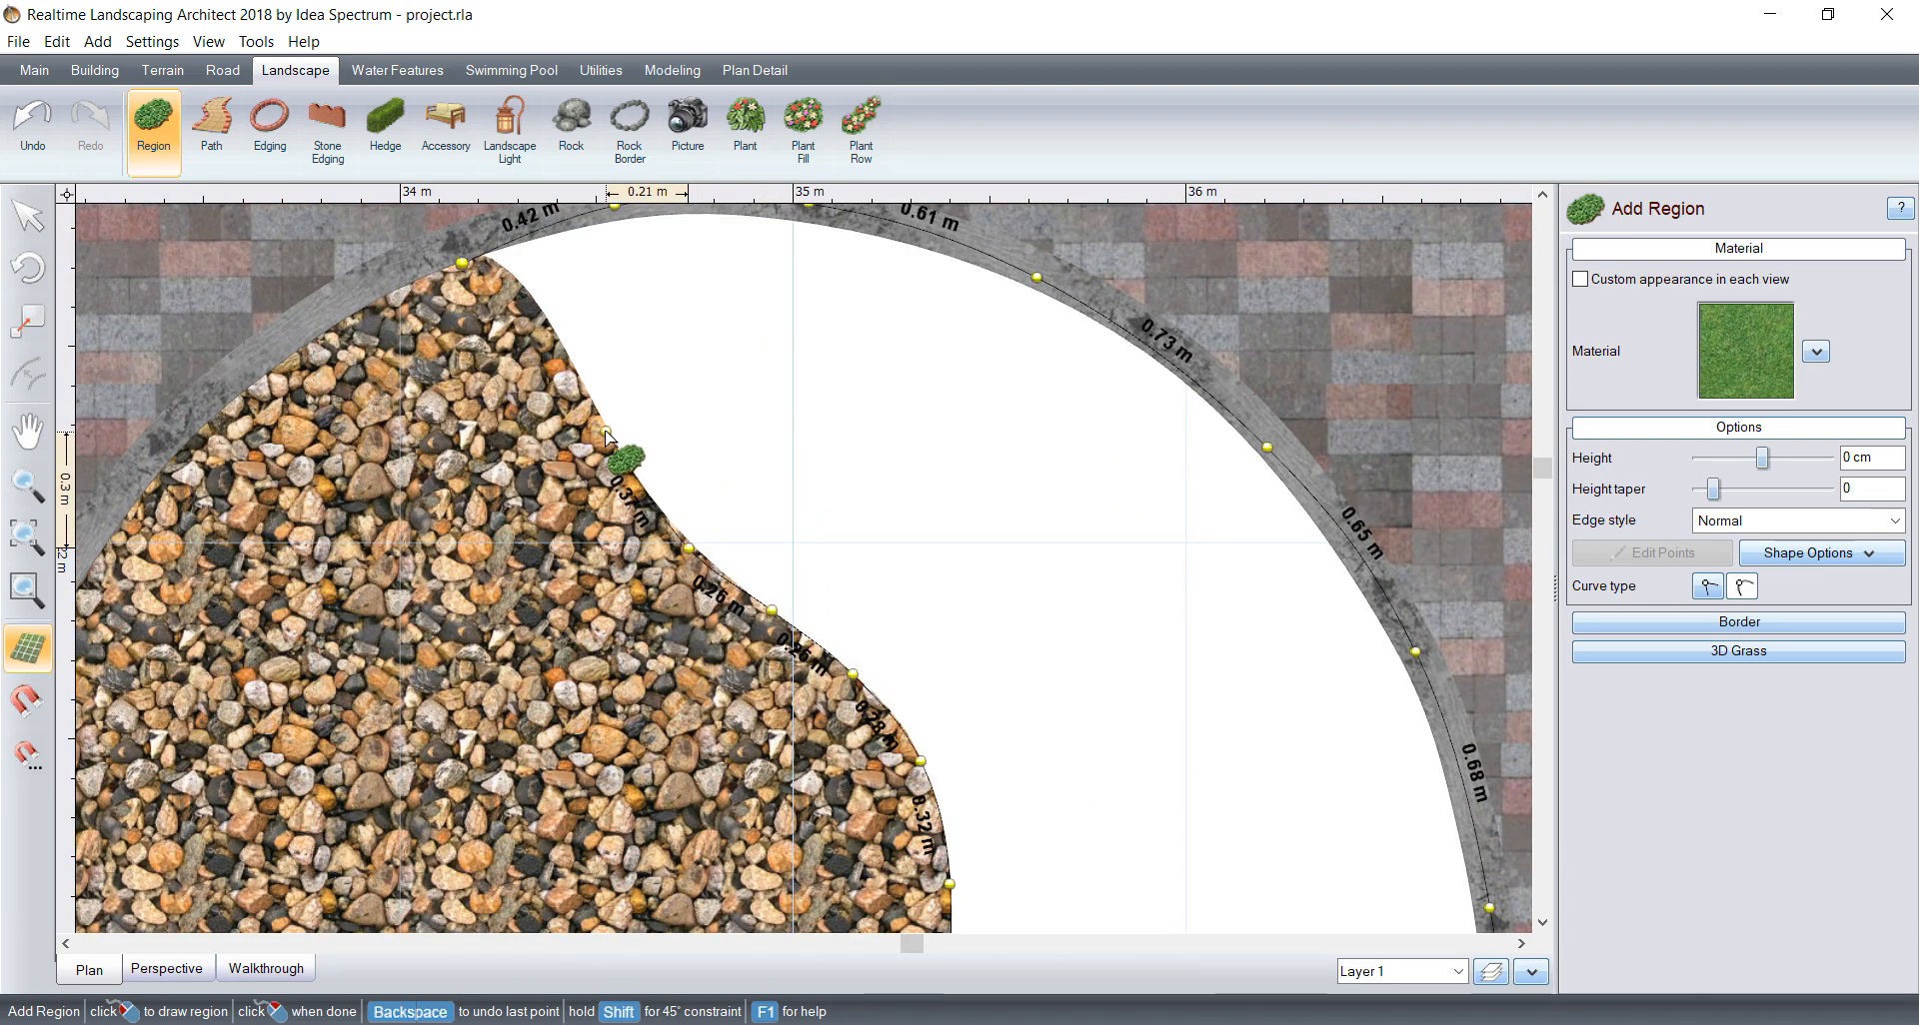
click(603, 430)
click(567, 348)
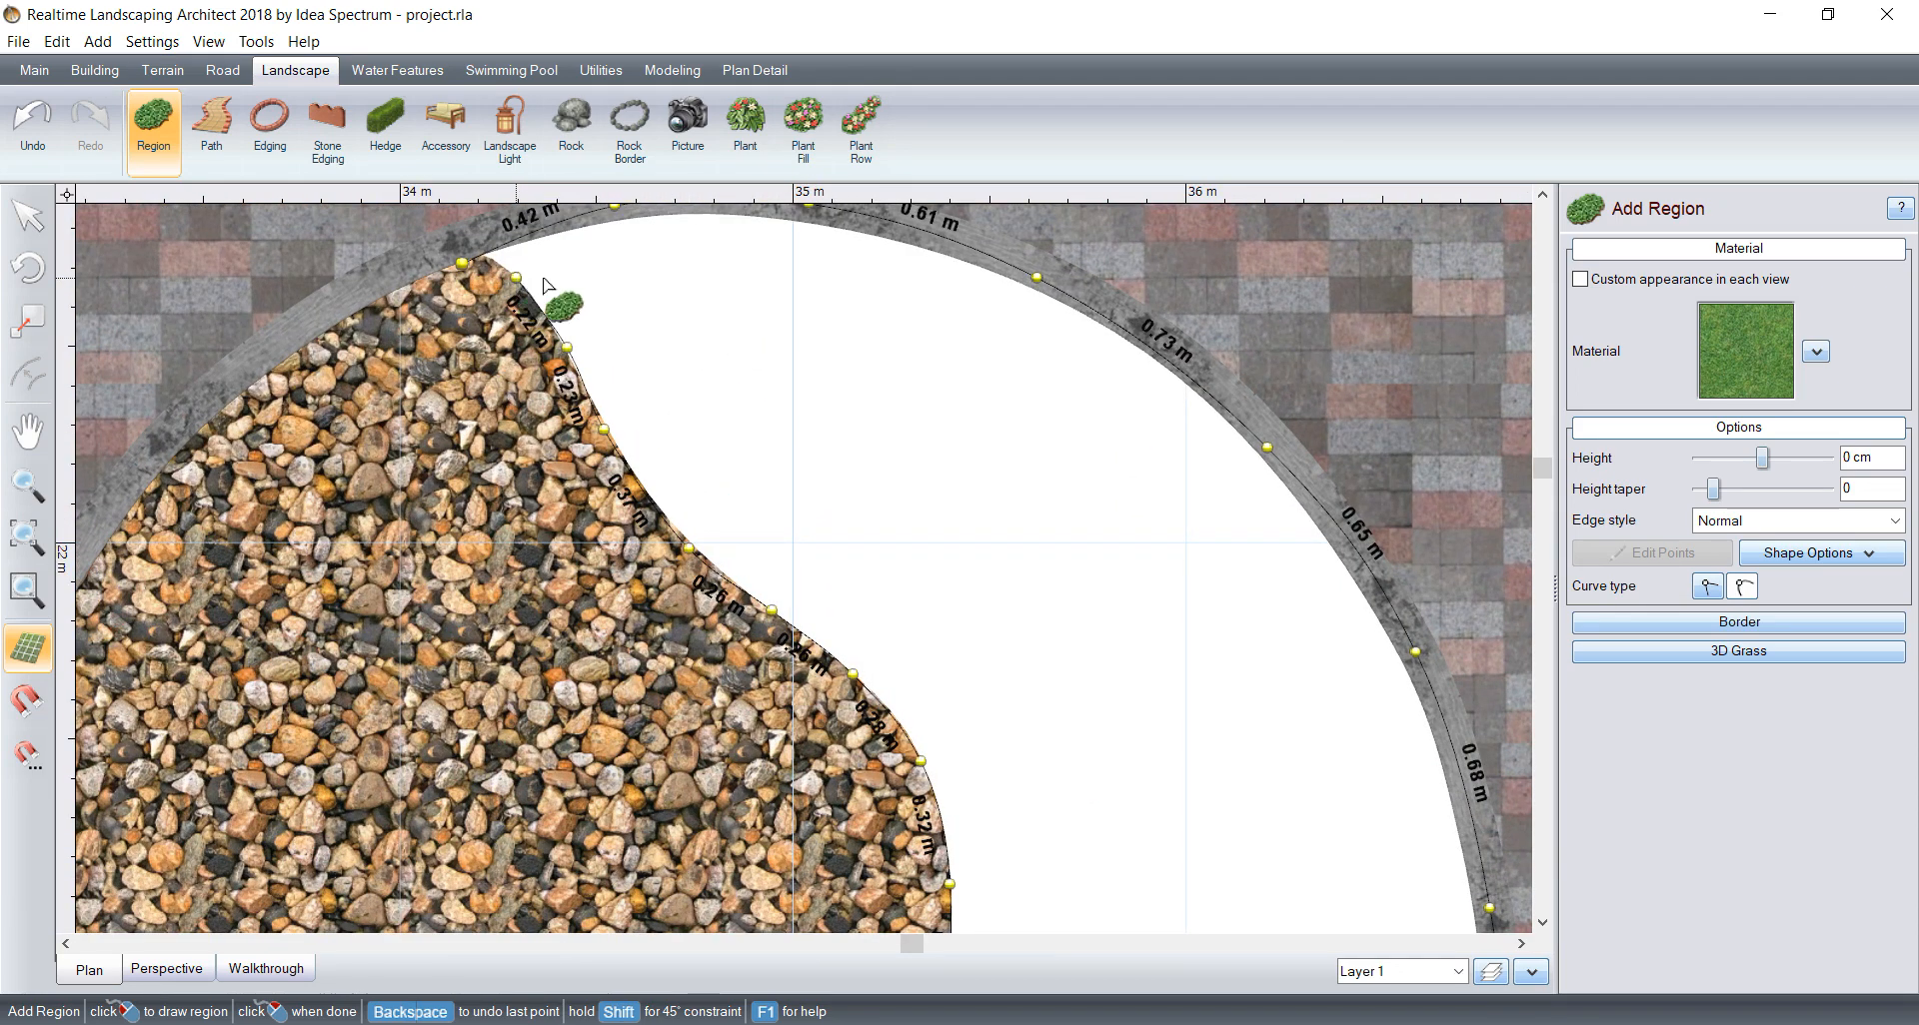
click(465, 265)
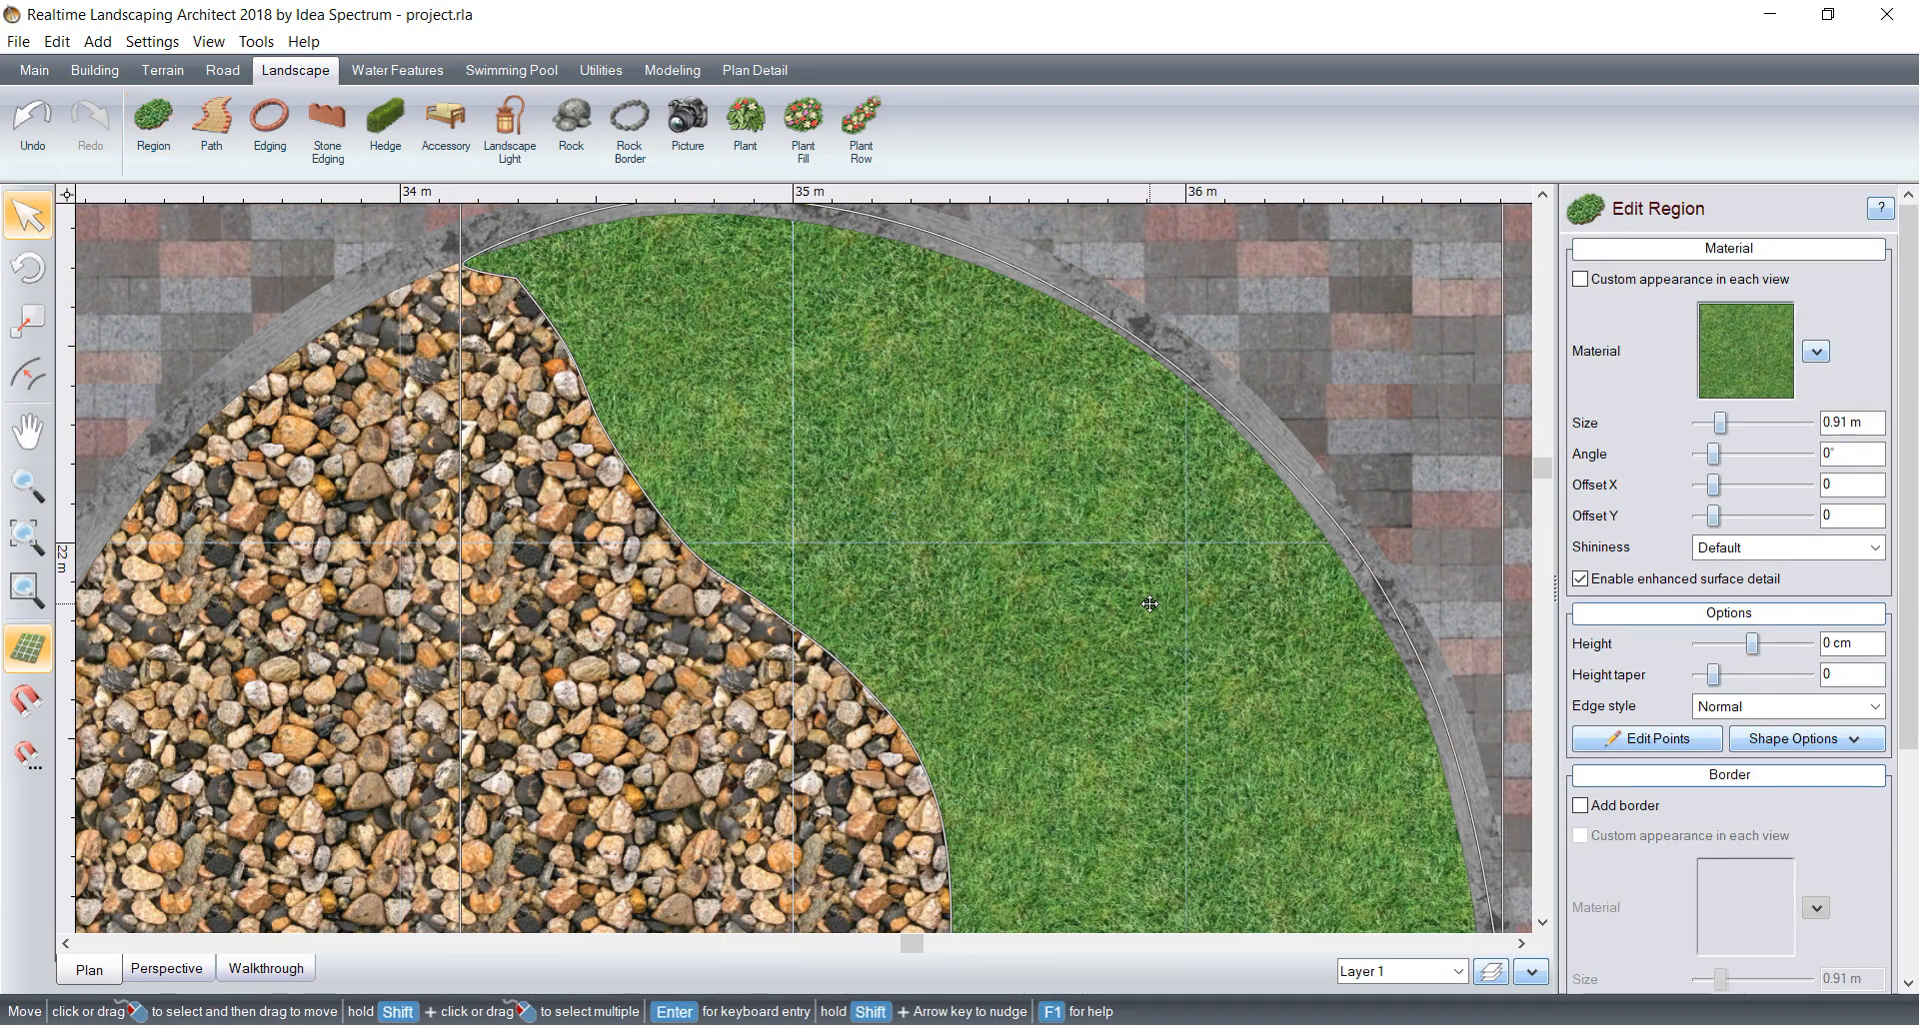
Step: Set the round bed's right-half region to the Stone244 material from the Stone category with a texture size of 0.69 m
scroll(1149, 603, down, 5)
click(1744, 350)
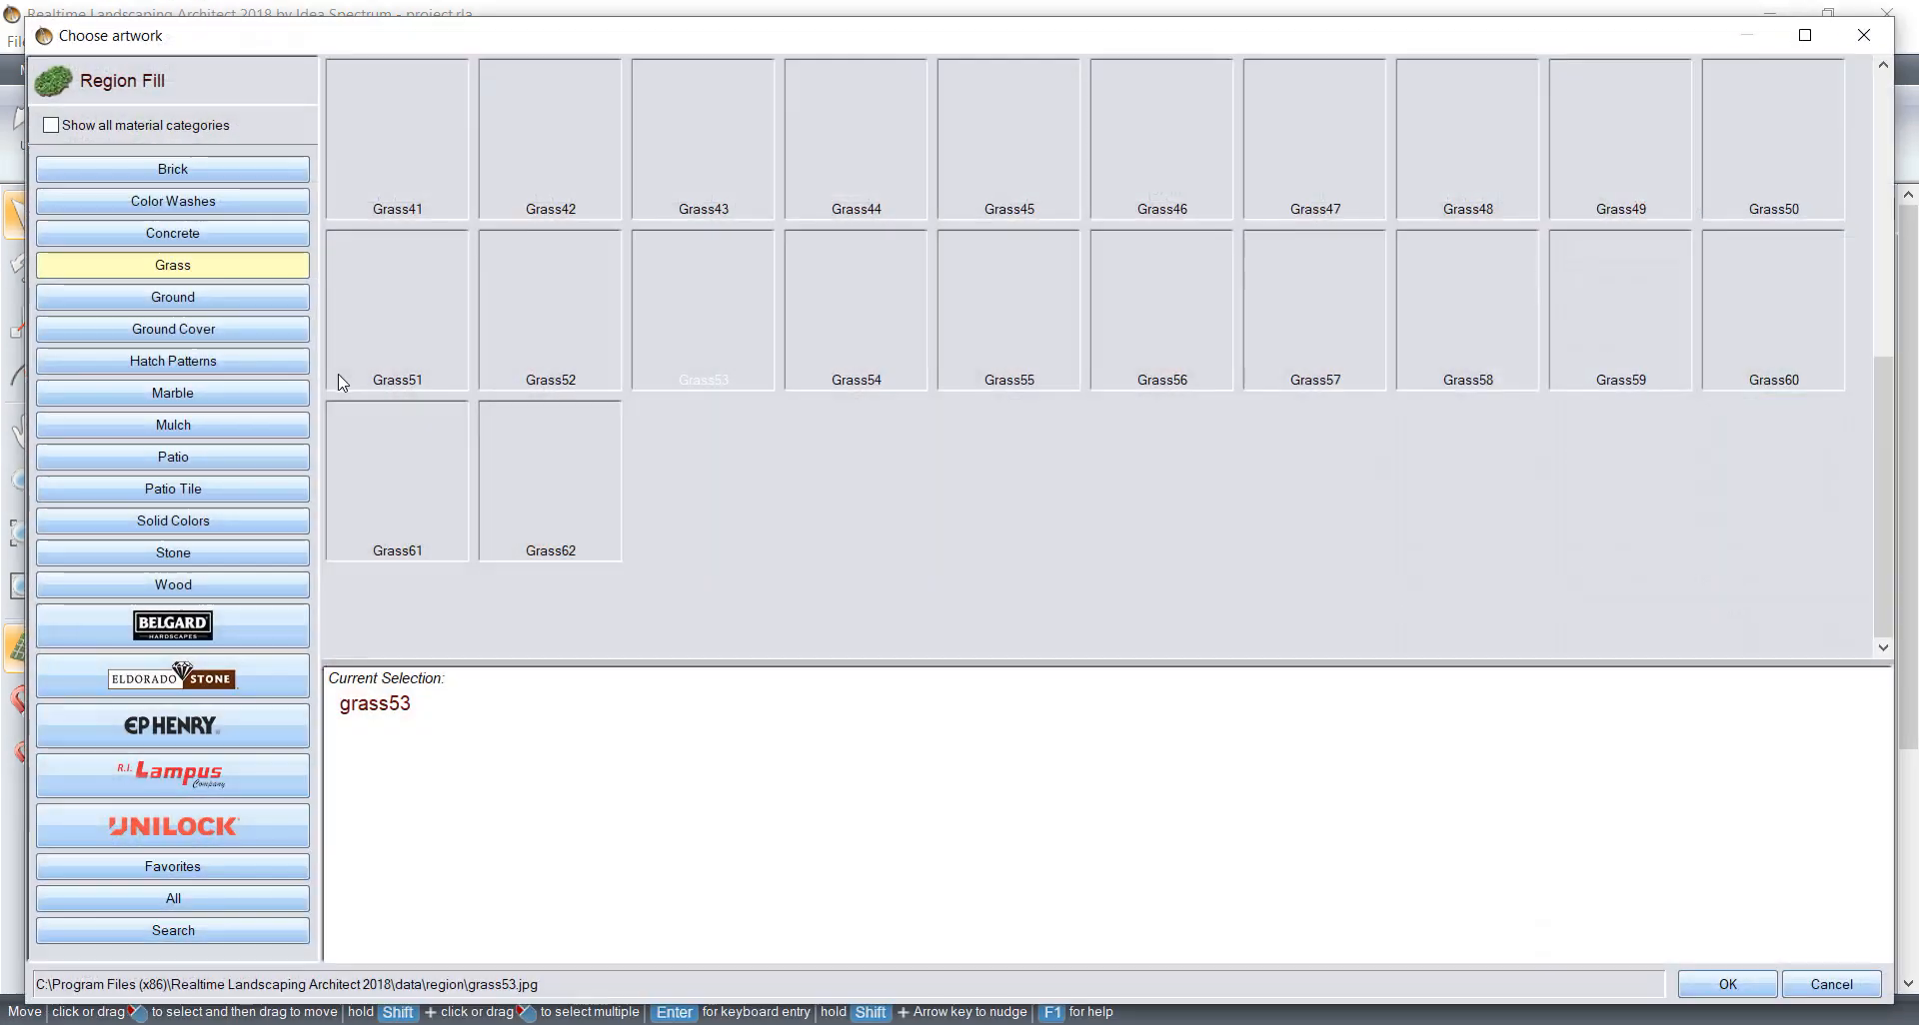
click(173, 553)
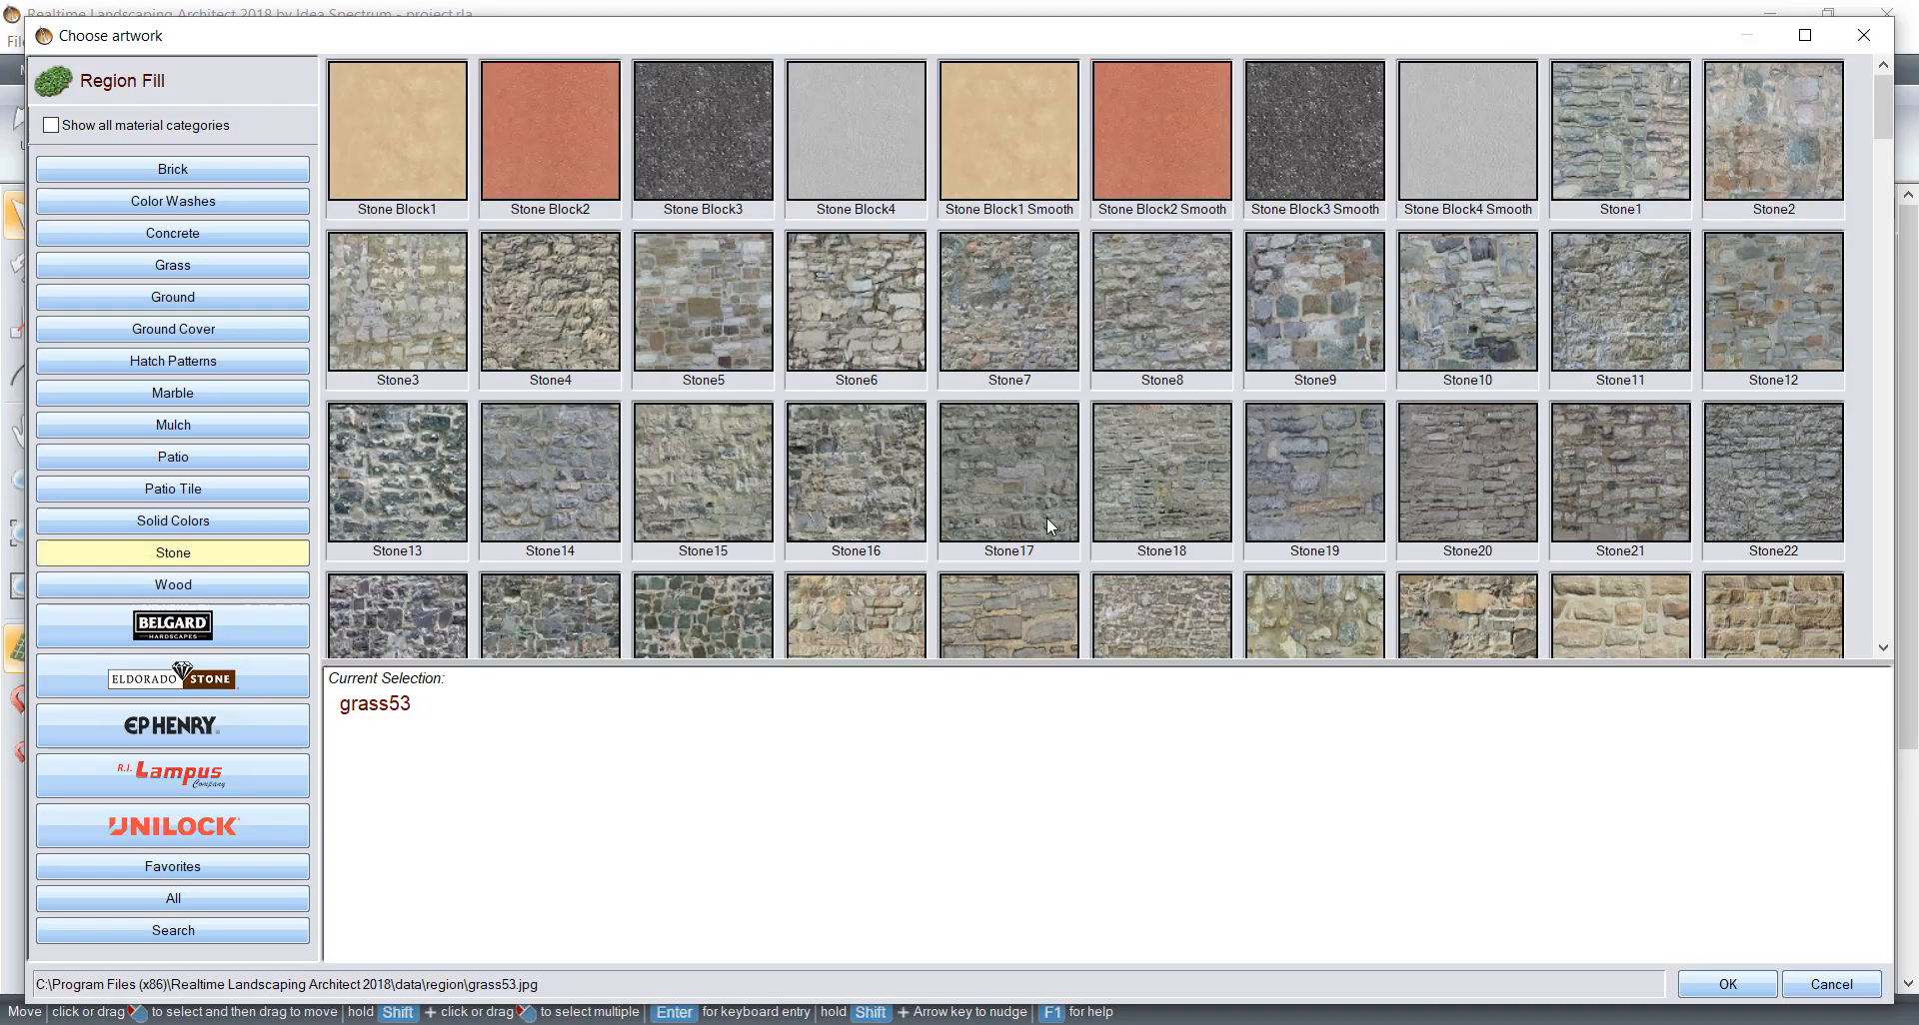
scroll(1046, 518, down, 15)
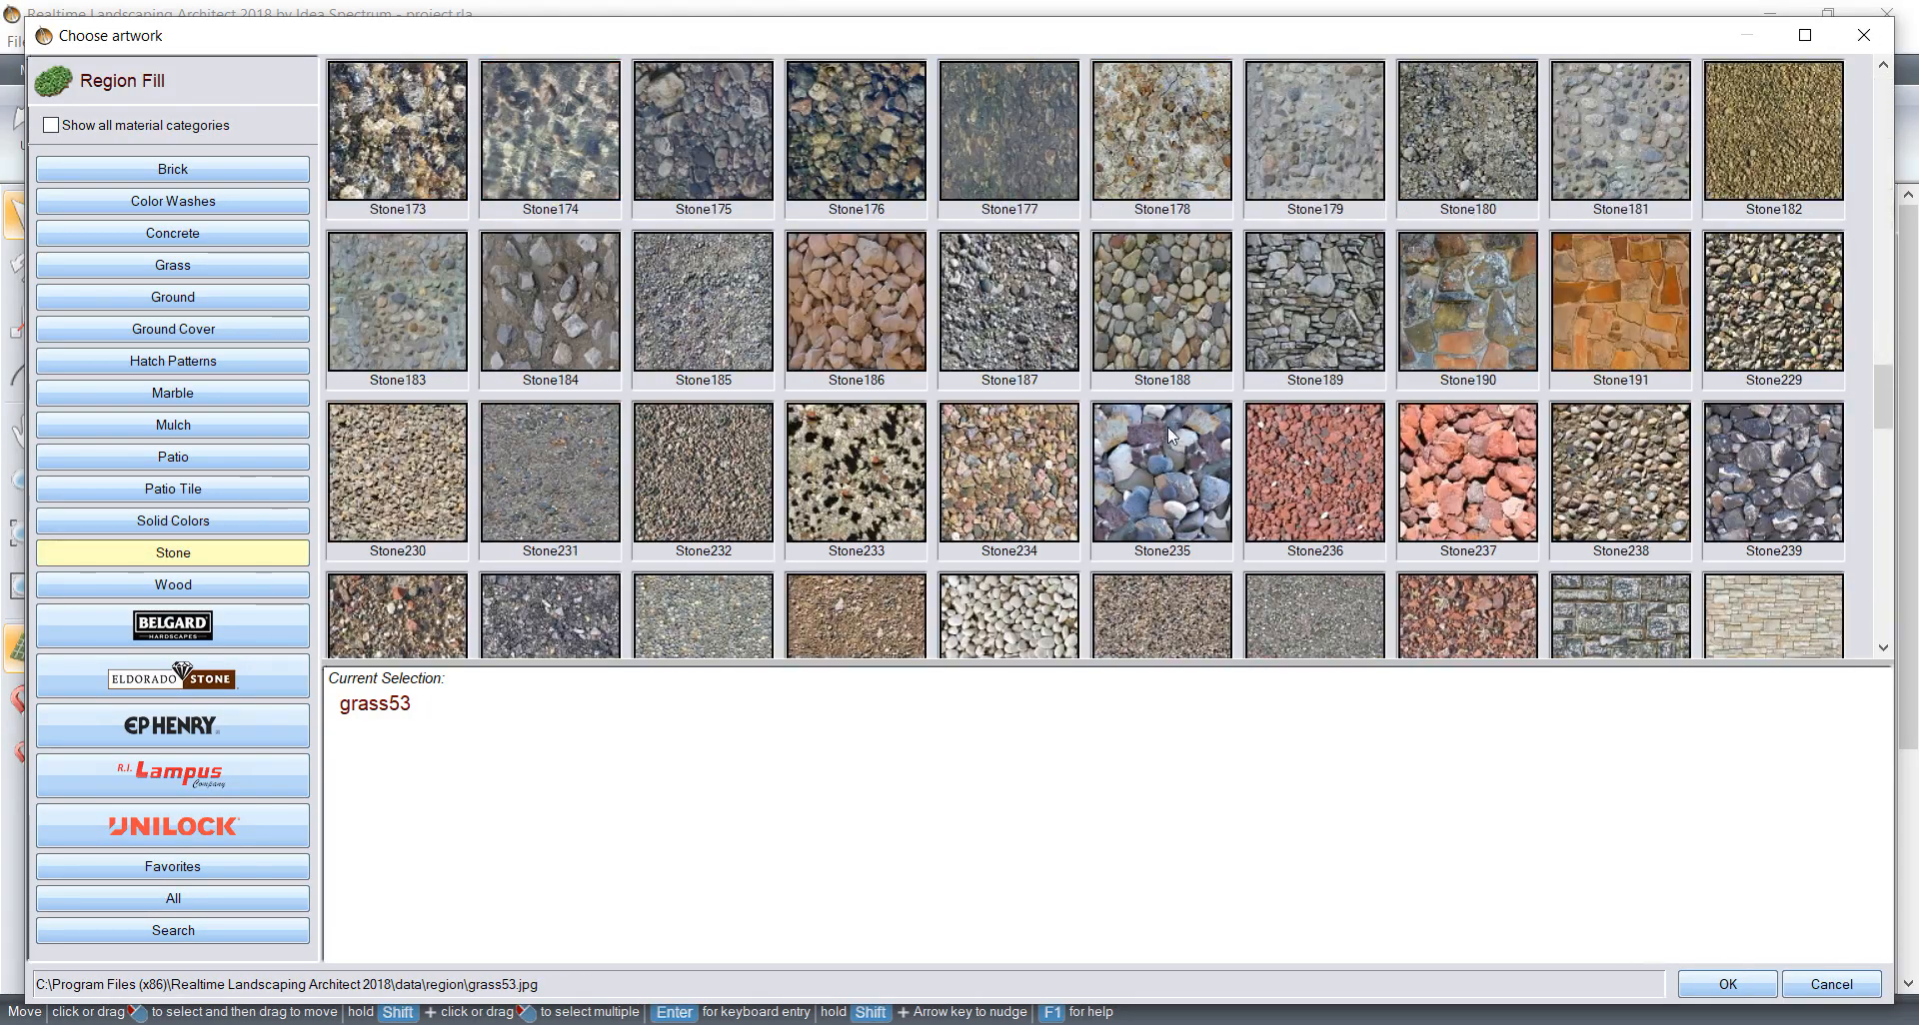
scroll(1167, 428, down, 3)
click(1016, 160)
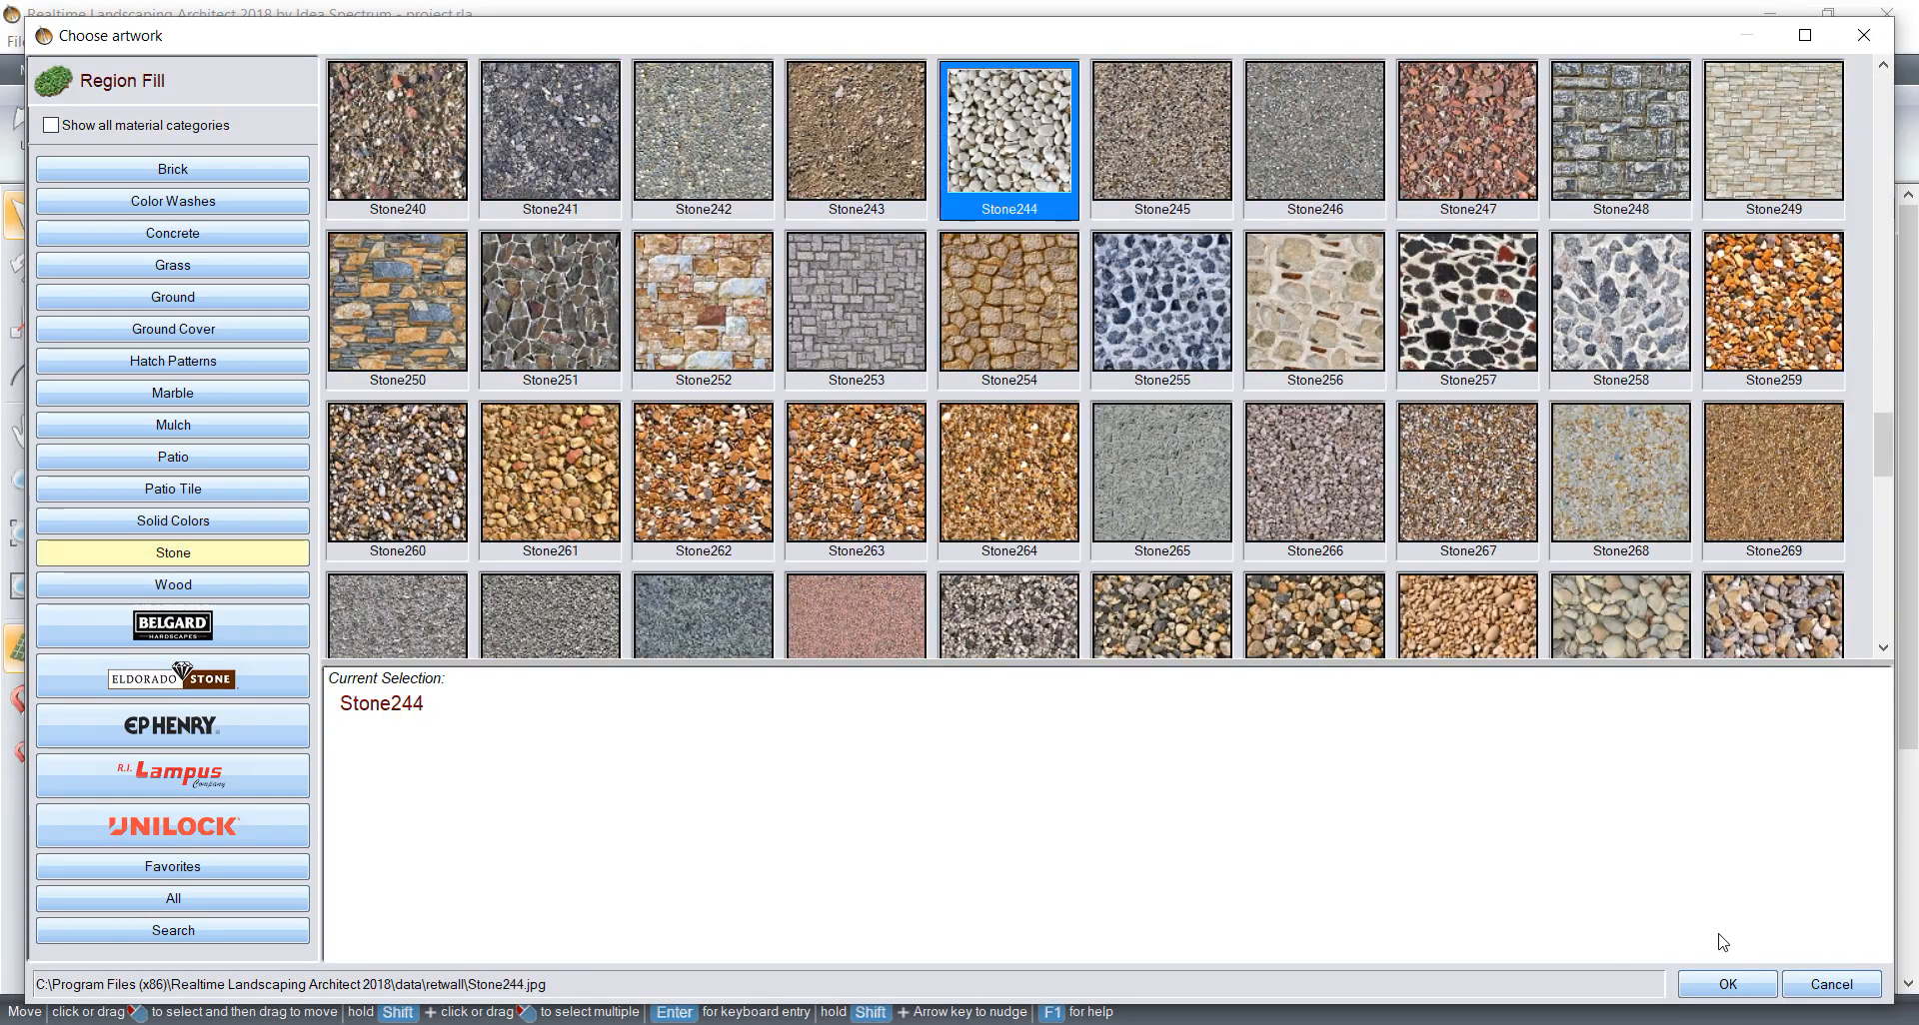
click(1728, 984)
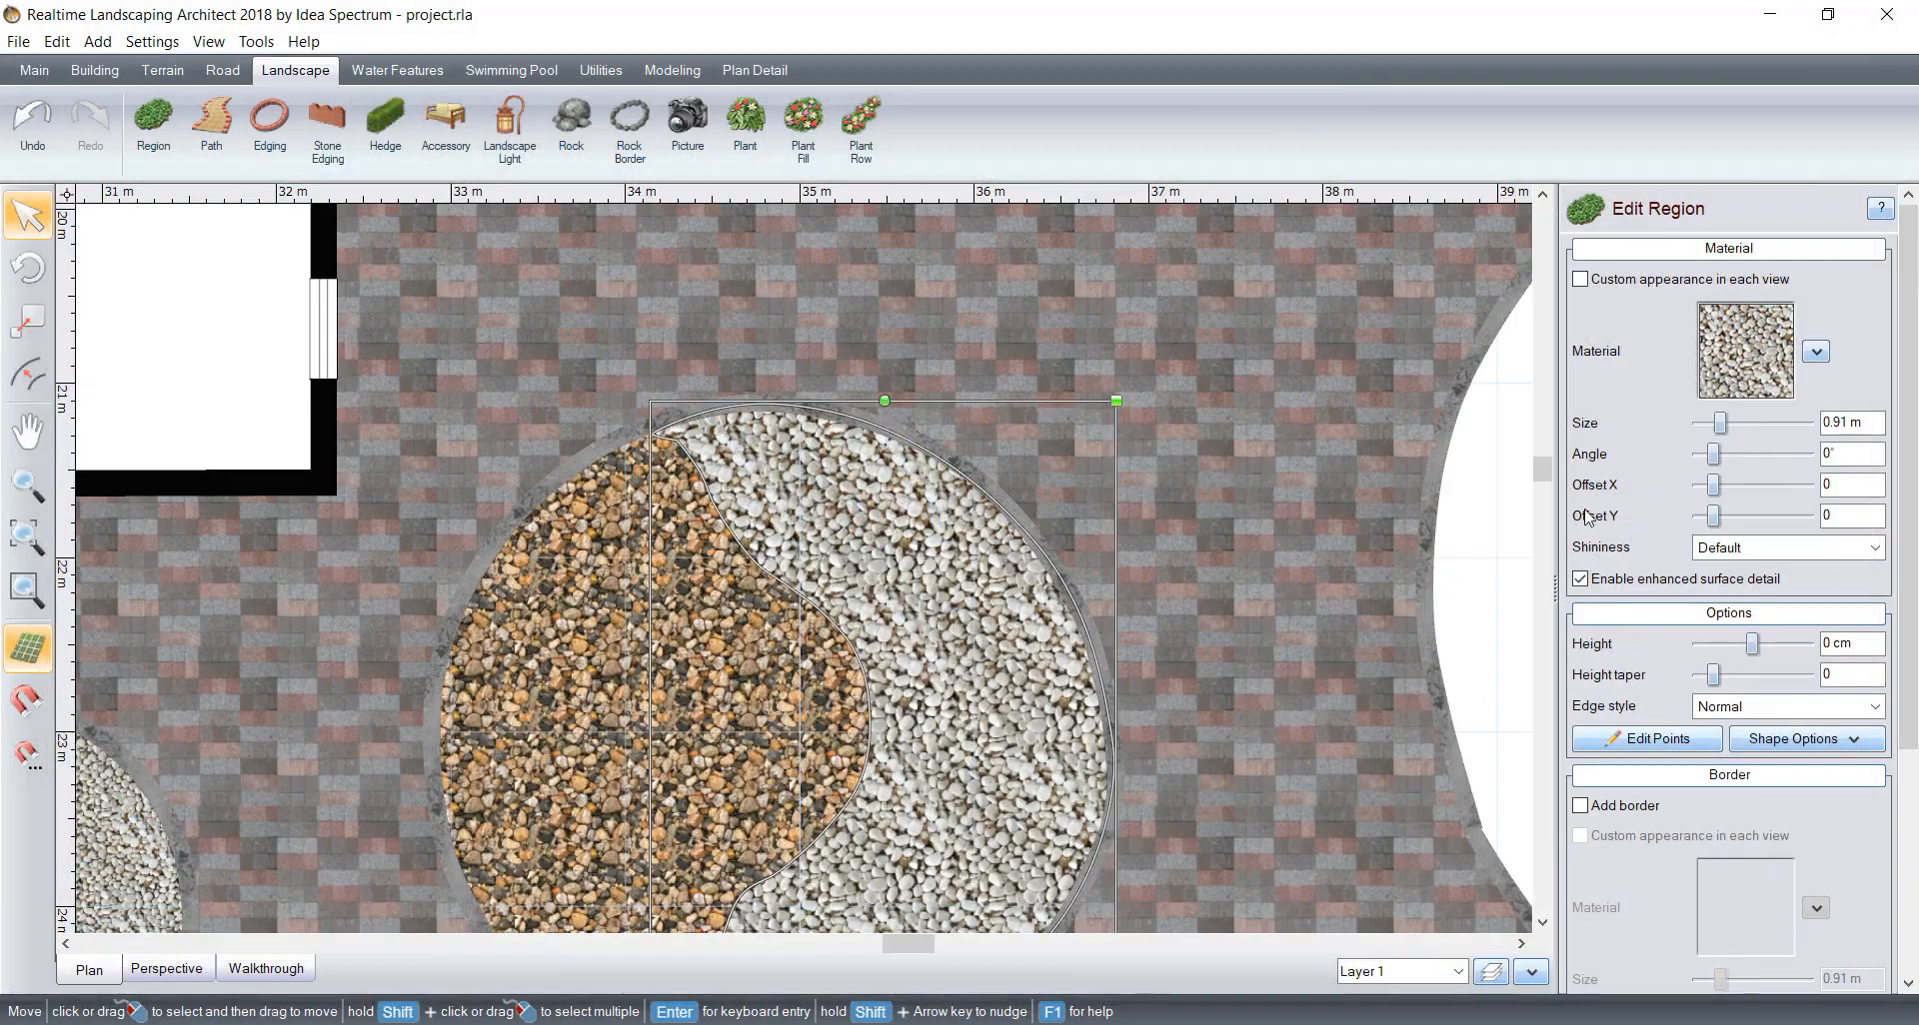
click(1700, 426)
click(1700, 426)
click(1700, 426)
Step: Start a region in the large empty bed beside the wall, with a straight upper edge about 2.2 m long starting at the wall
scroll(1066, 604, down, 2)
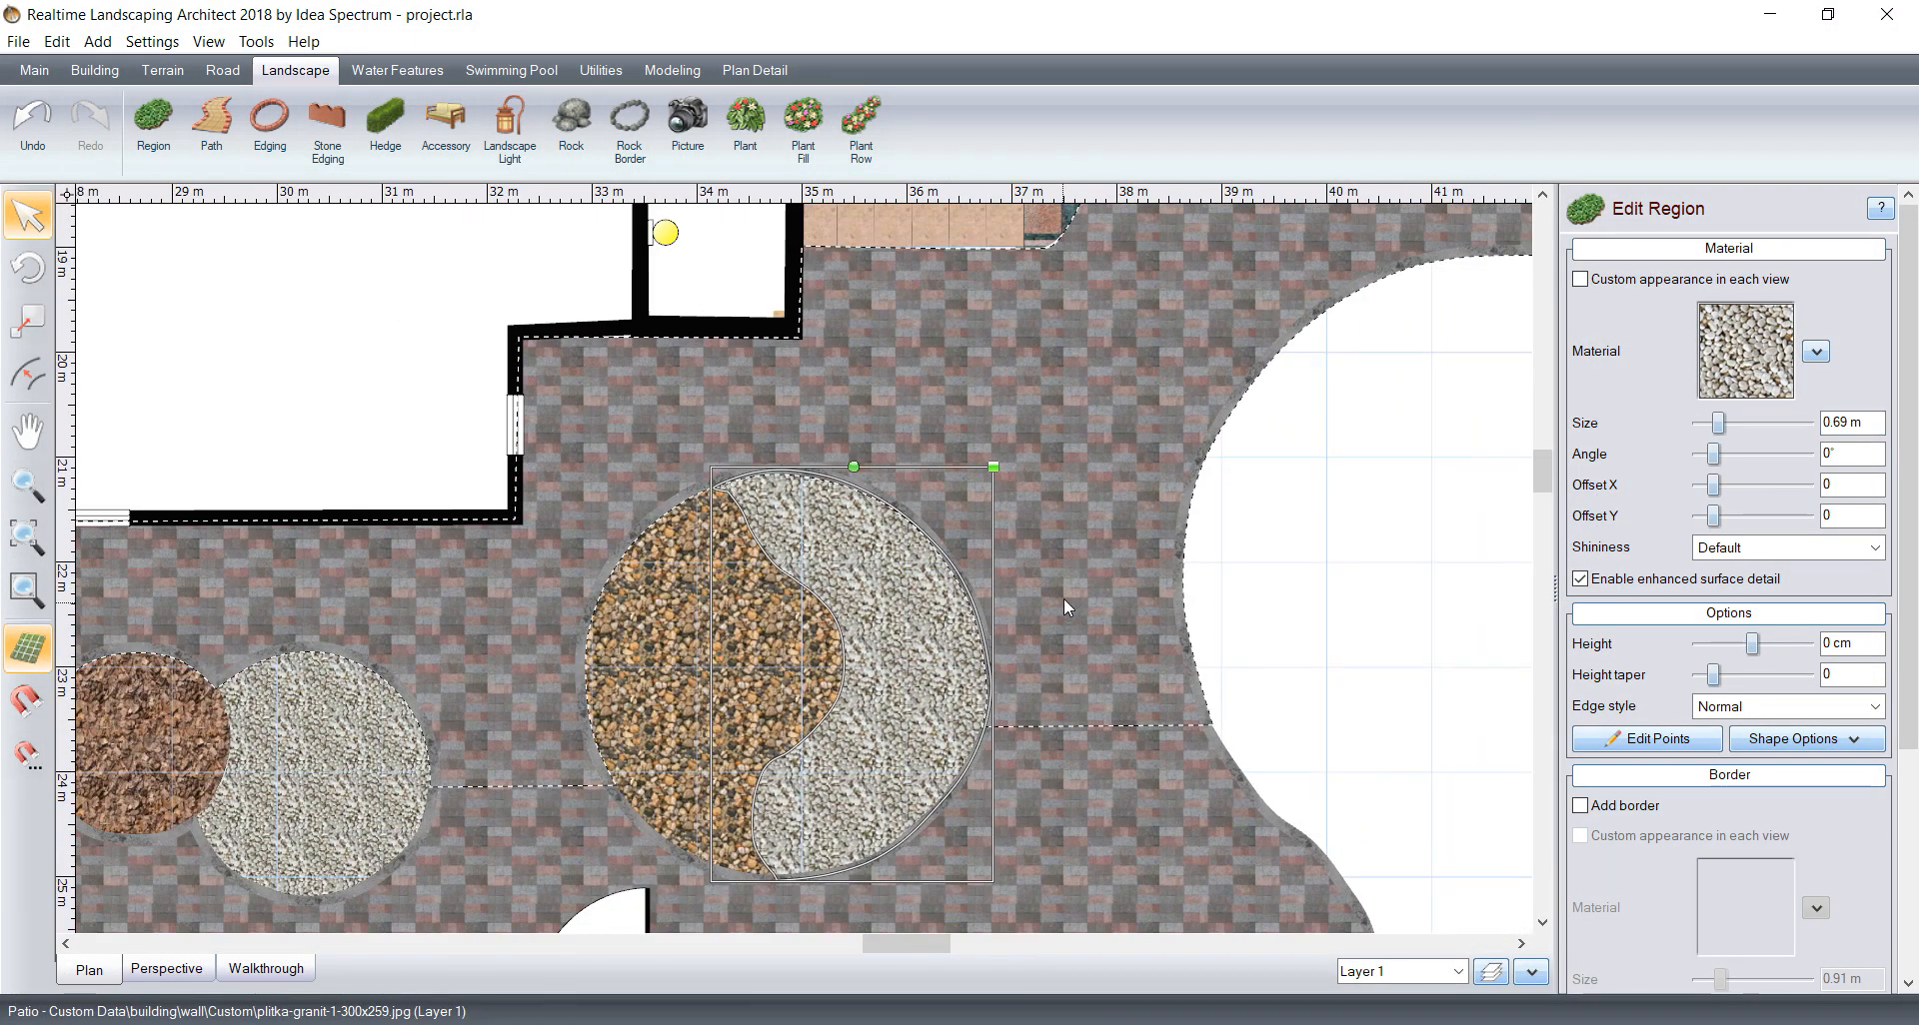
scroll(1065, 600, down, 2)
middle_drag(1244, 565, 955, 544)
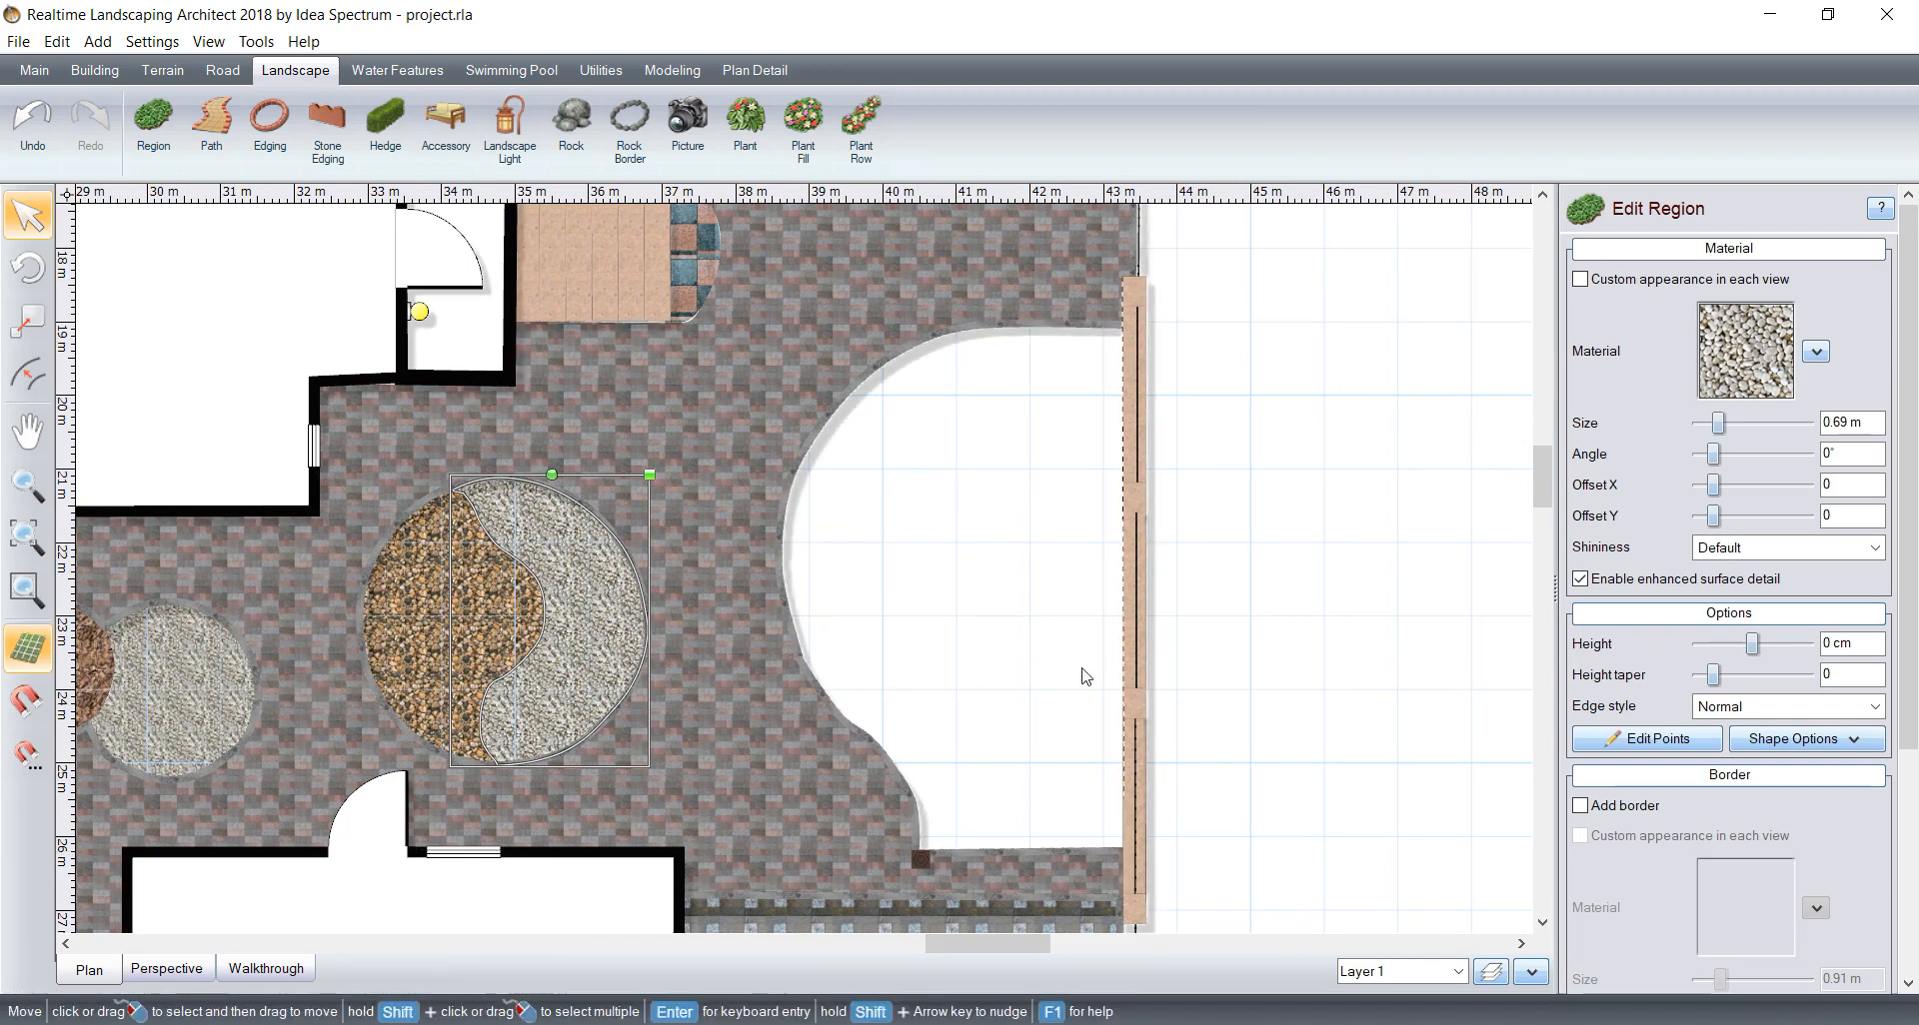
scroll(966, 491, down, 1)
scroll(1000, 488, down, 1)
scroll(1017, 515, up, 2)
middle_drag(985, 494, 952, 492)
click(153, 128)
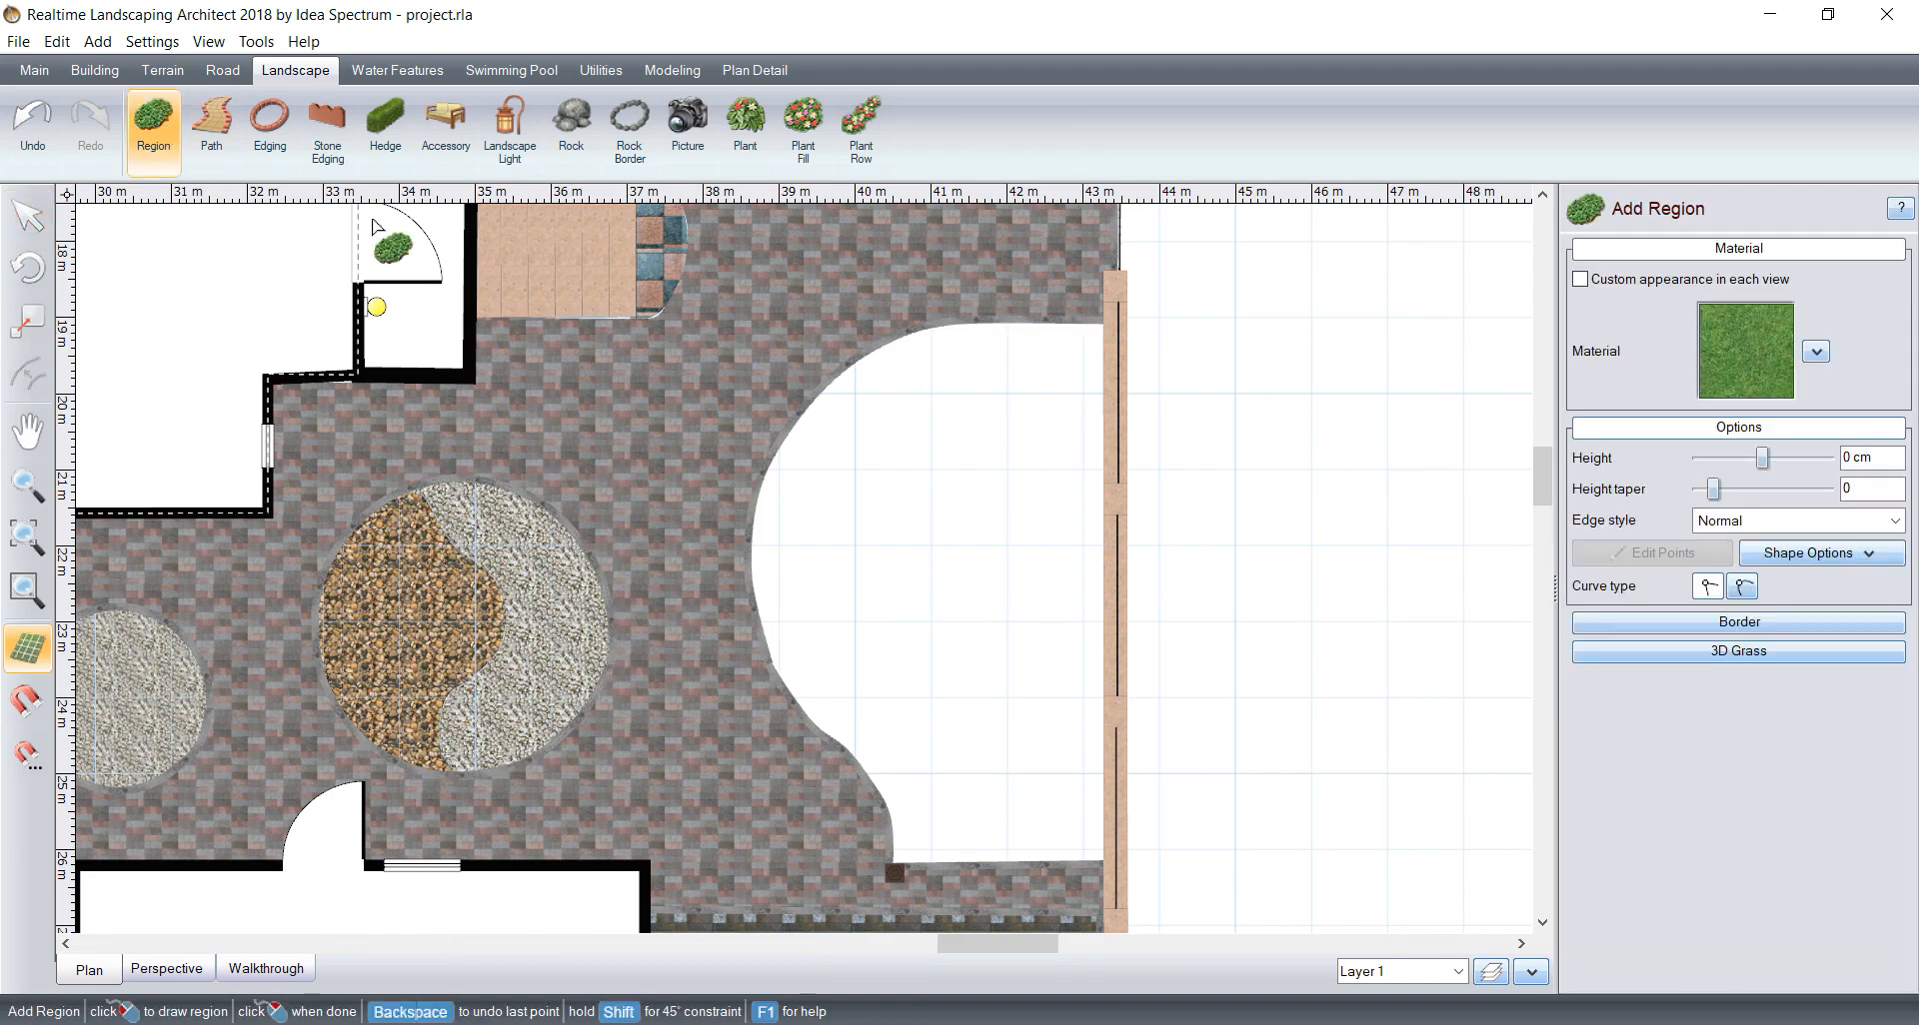
scroll(1150, 318, up, 1)
scroll(1147, 318, up, 2)
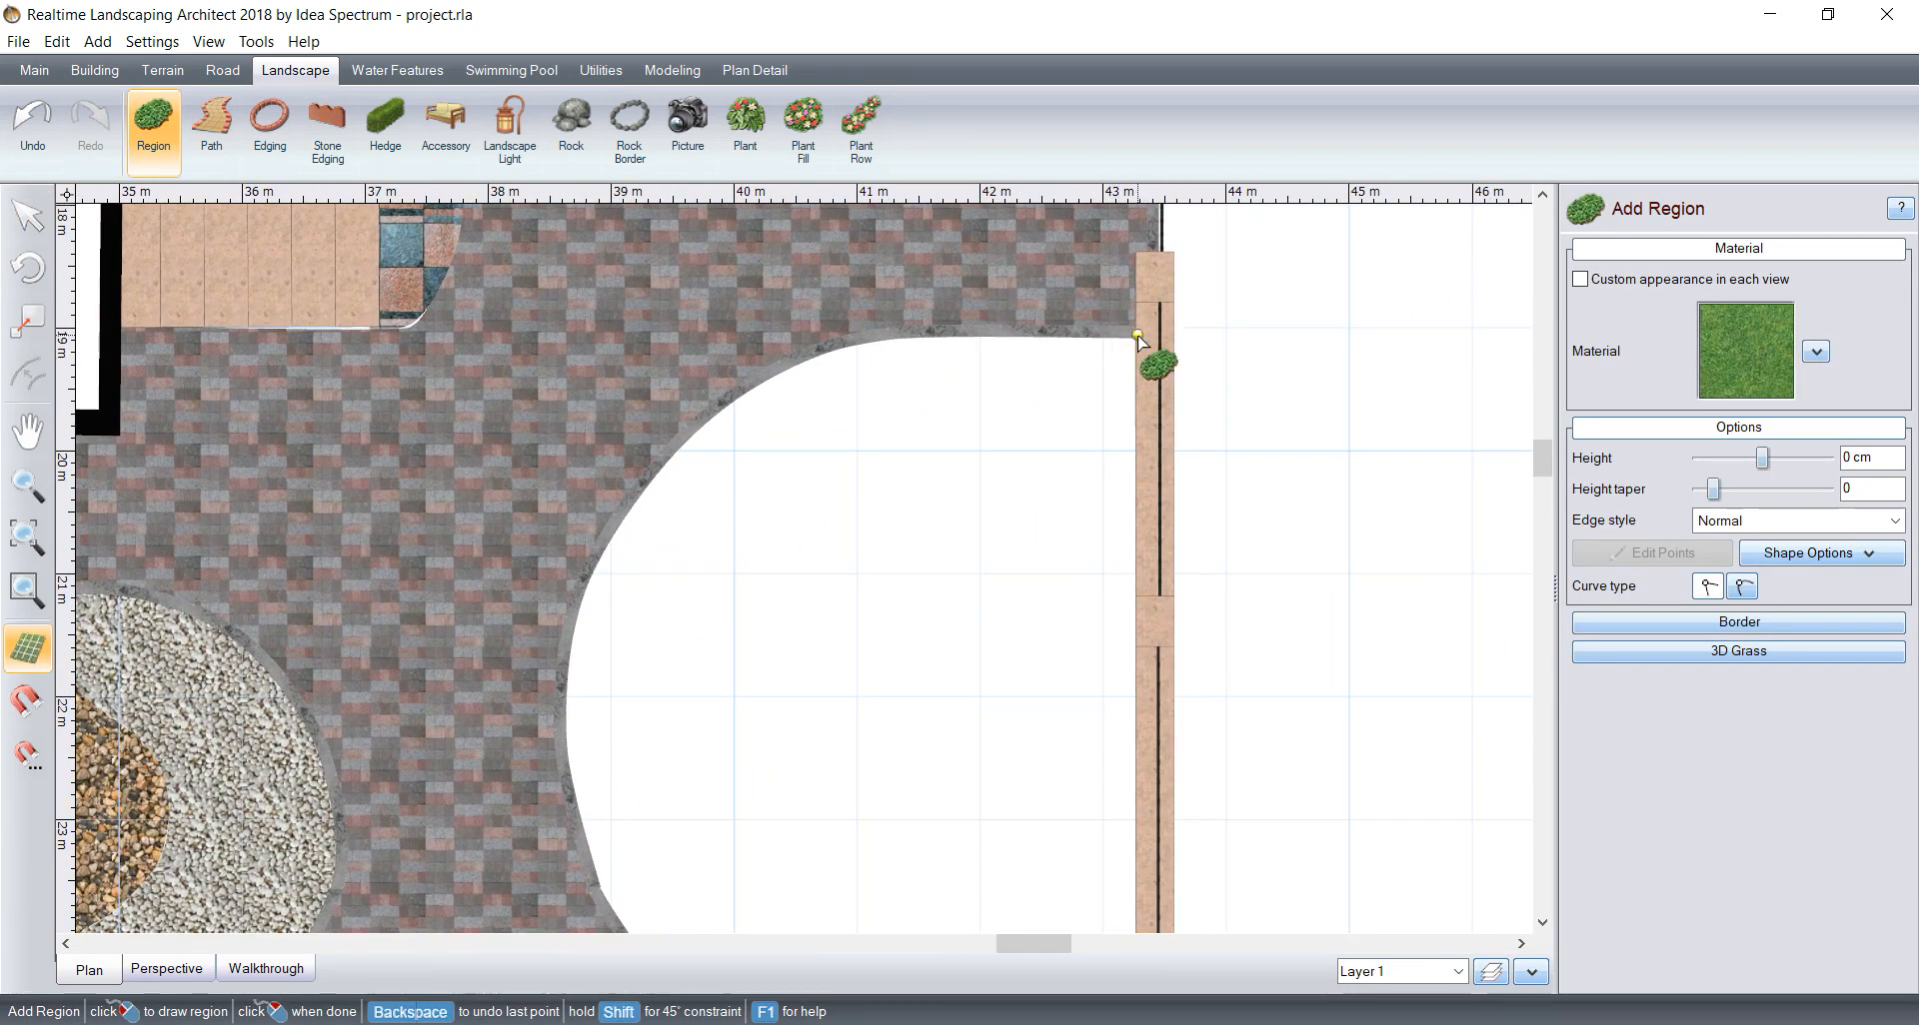
click(1138, 335)
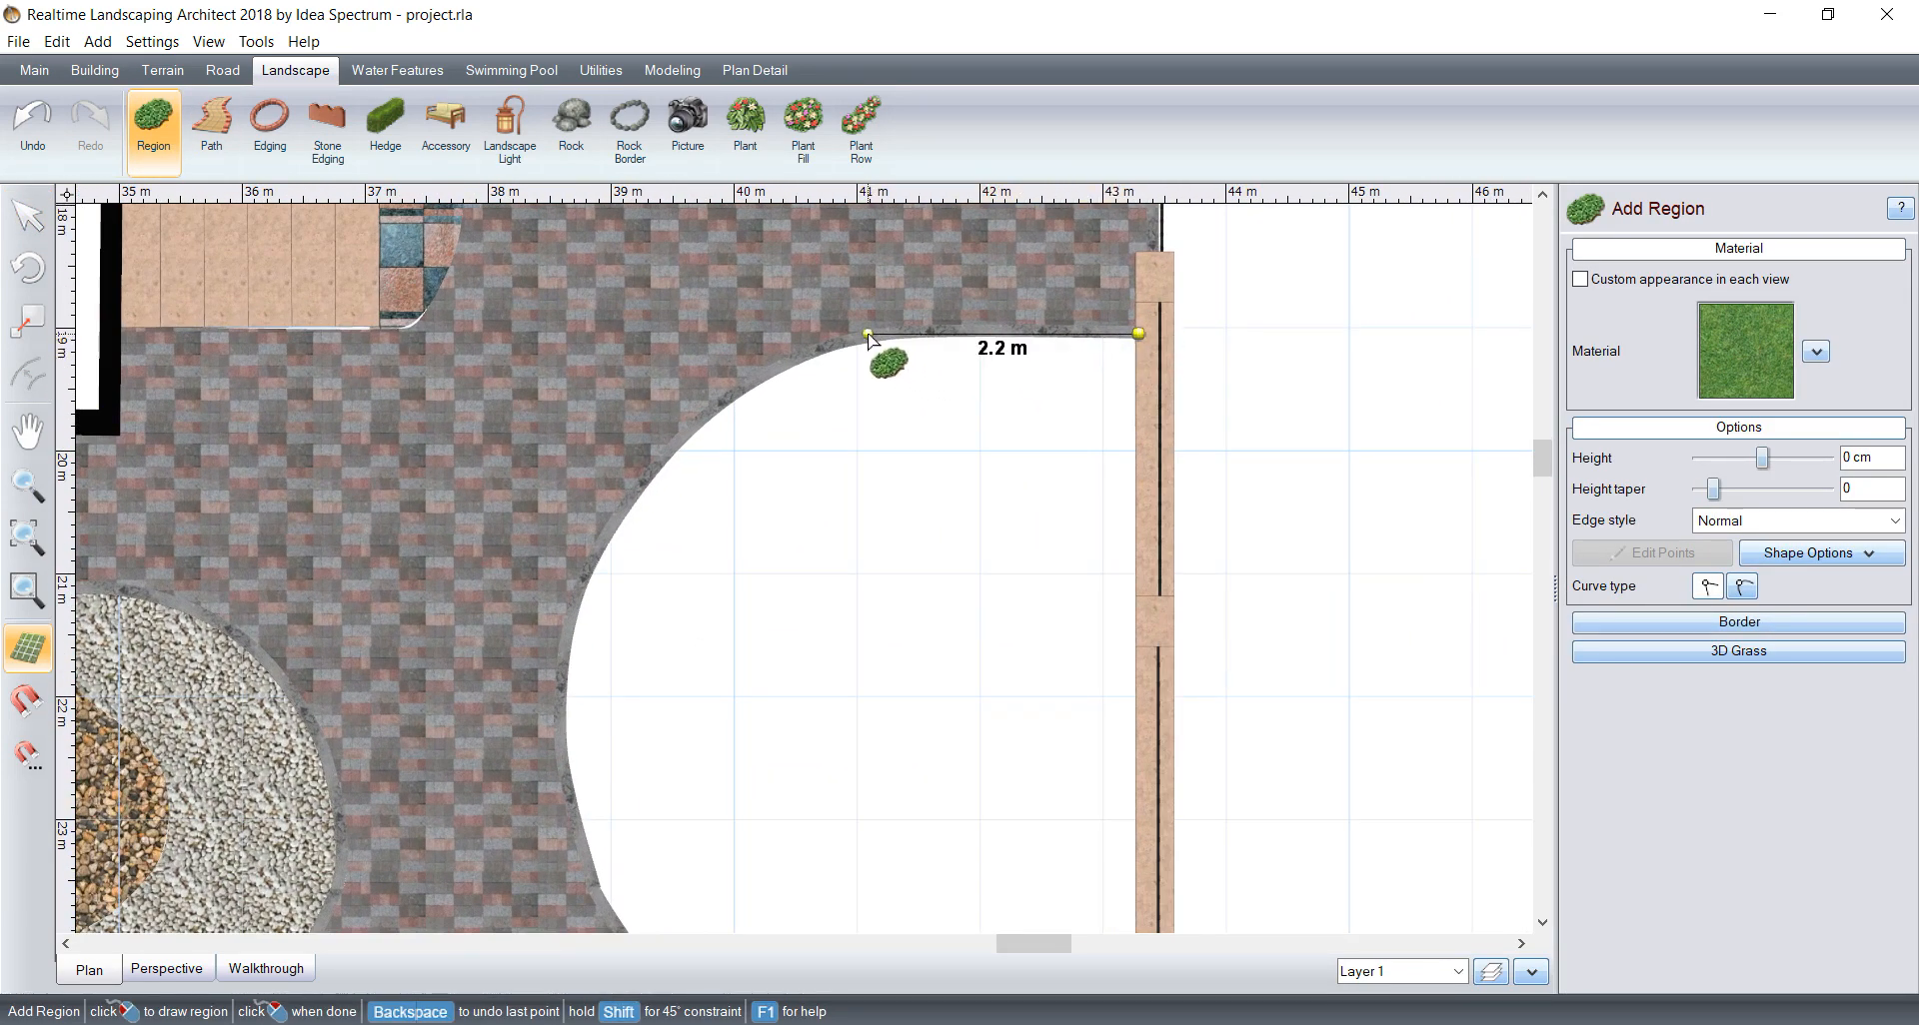
click(867, 335)
Step: Trace the region's outline with curved points along the large bed's rounded upper-left border
click(1733, 593)
scroll(830, 334, up, 1)
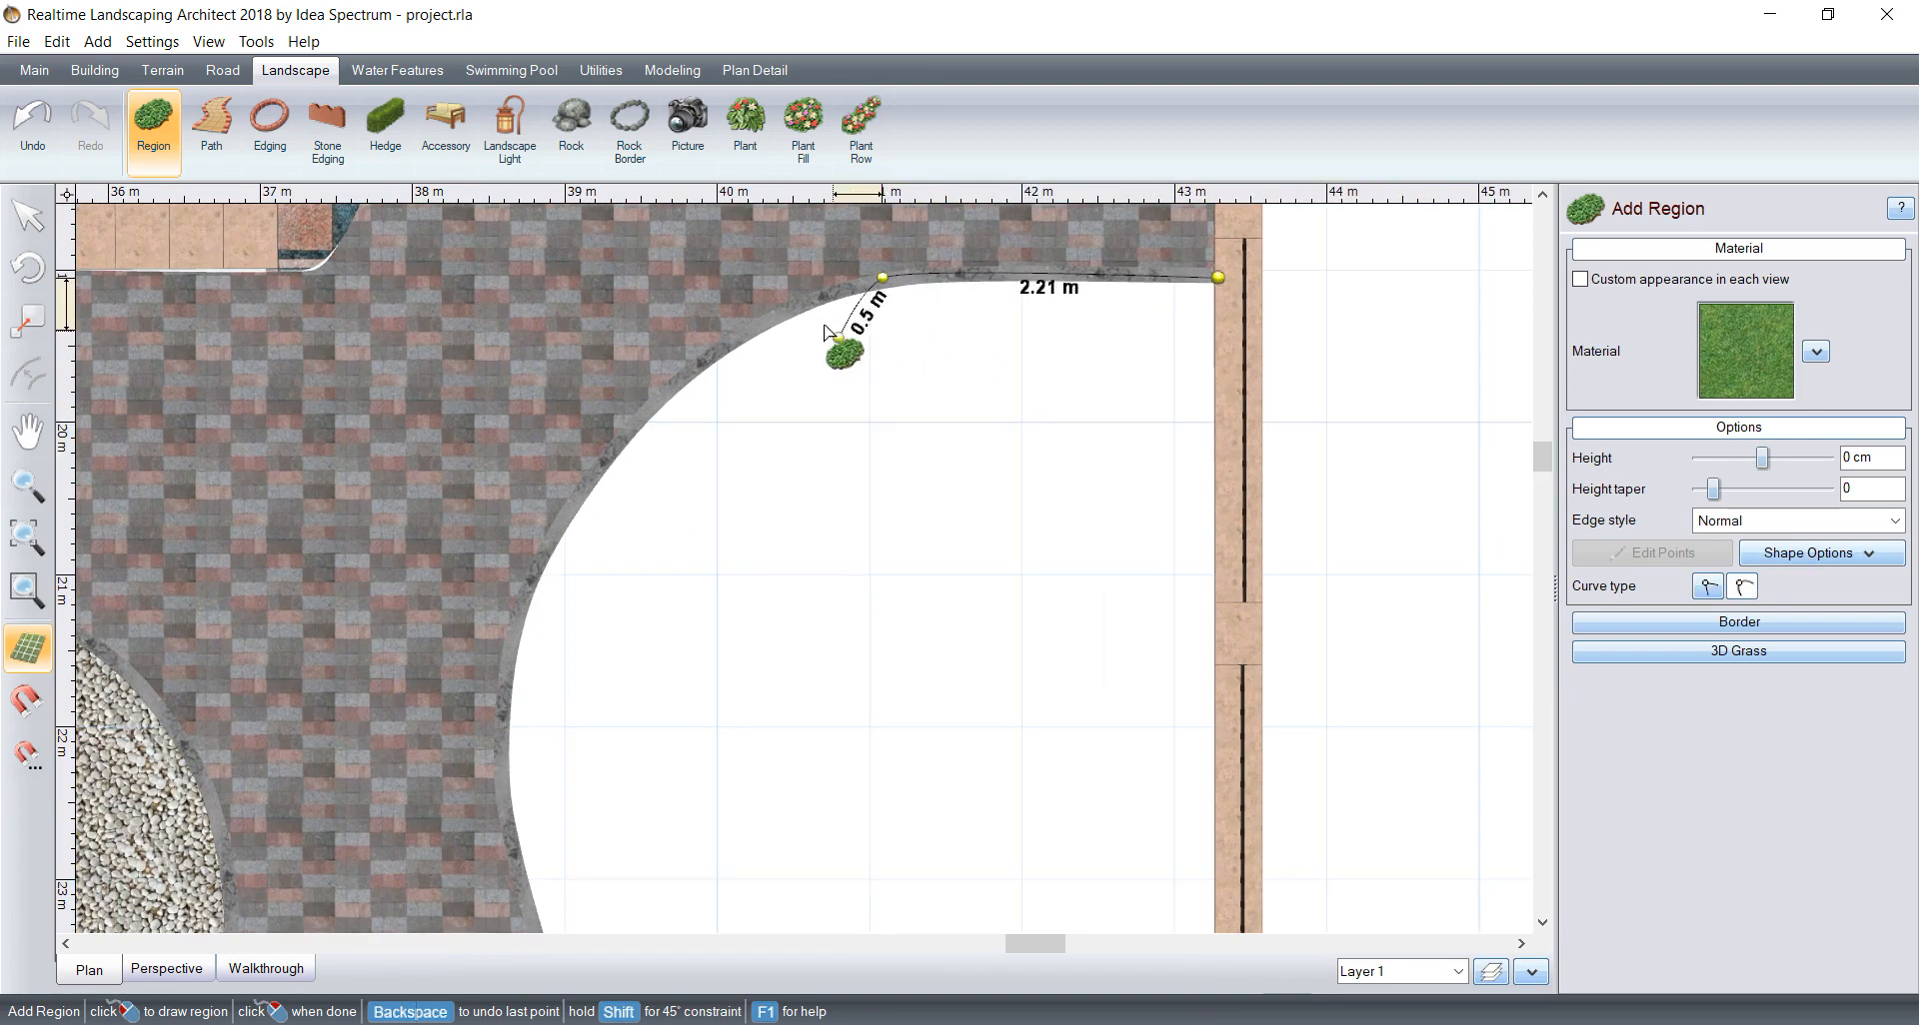
click(779, 318)
click(671, 390)
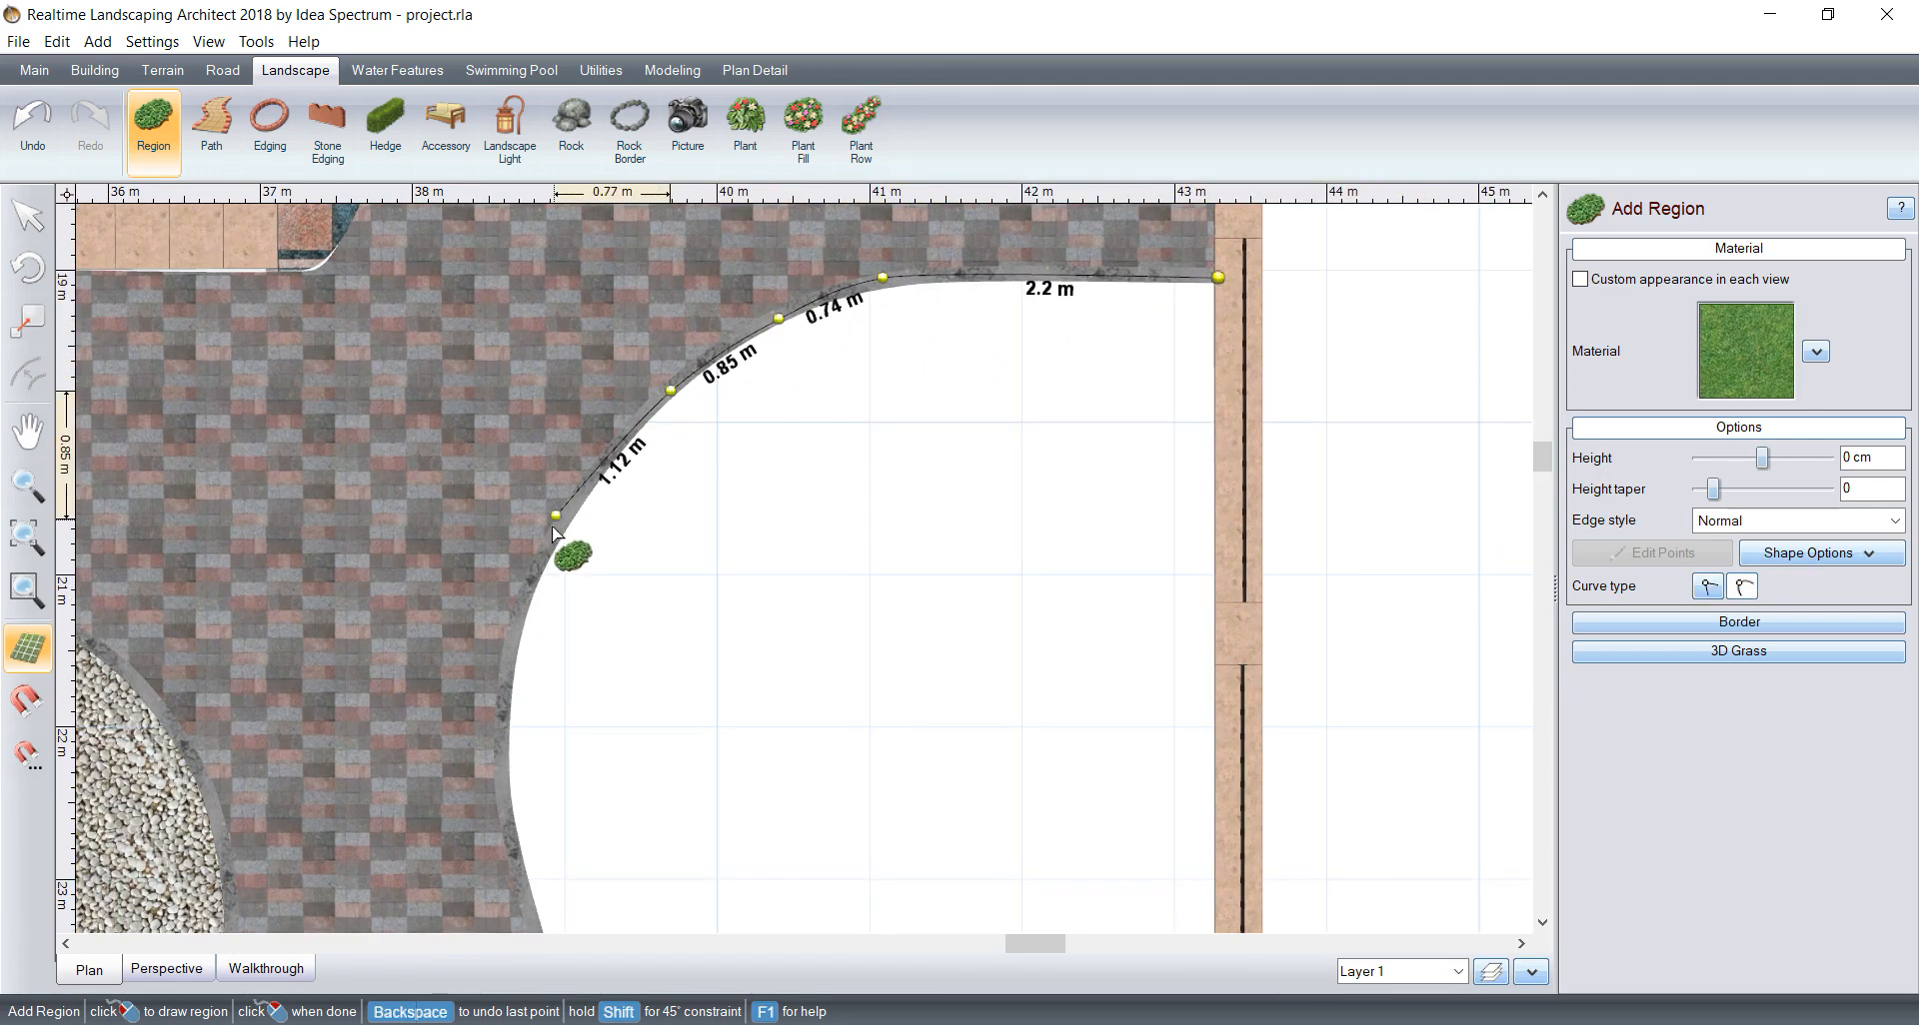
click(551, 541)
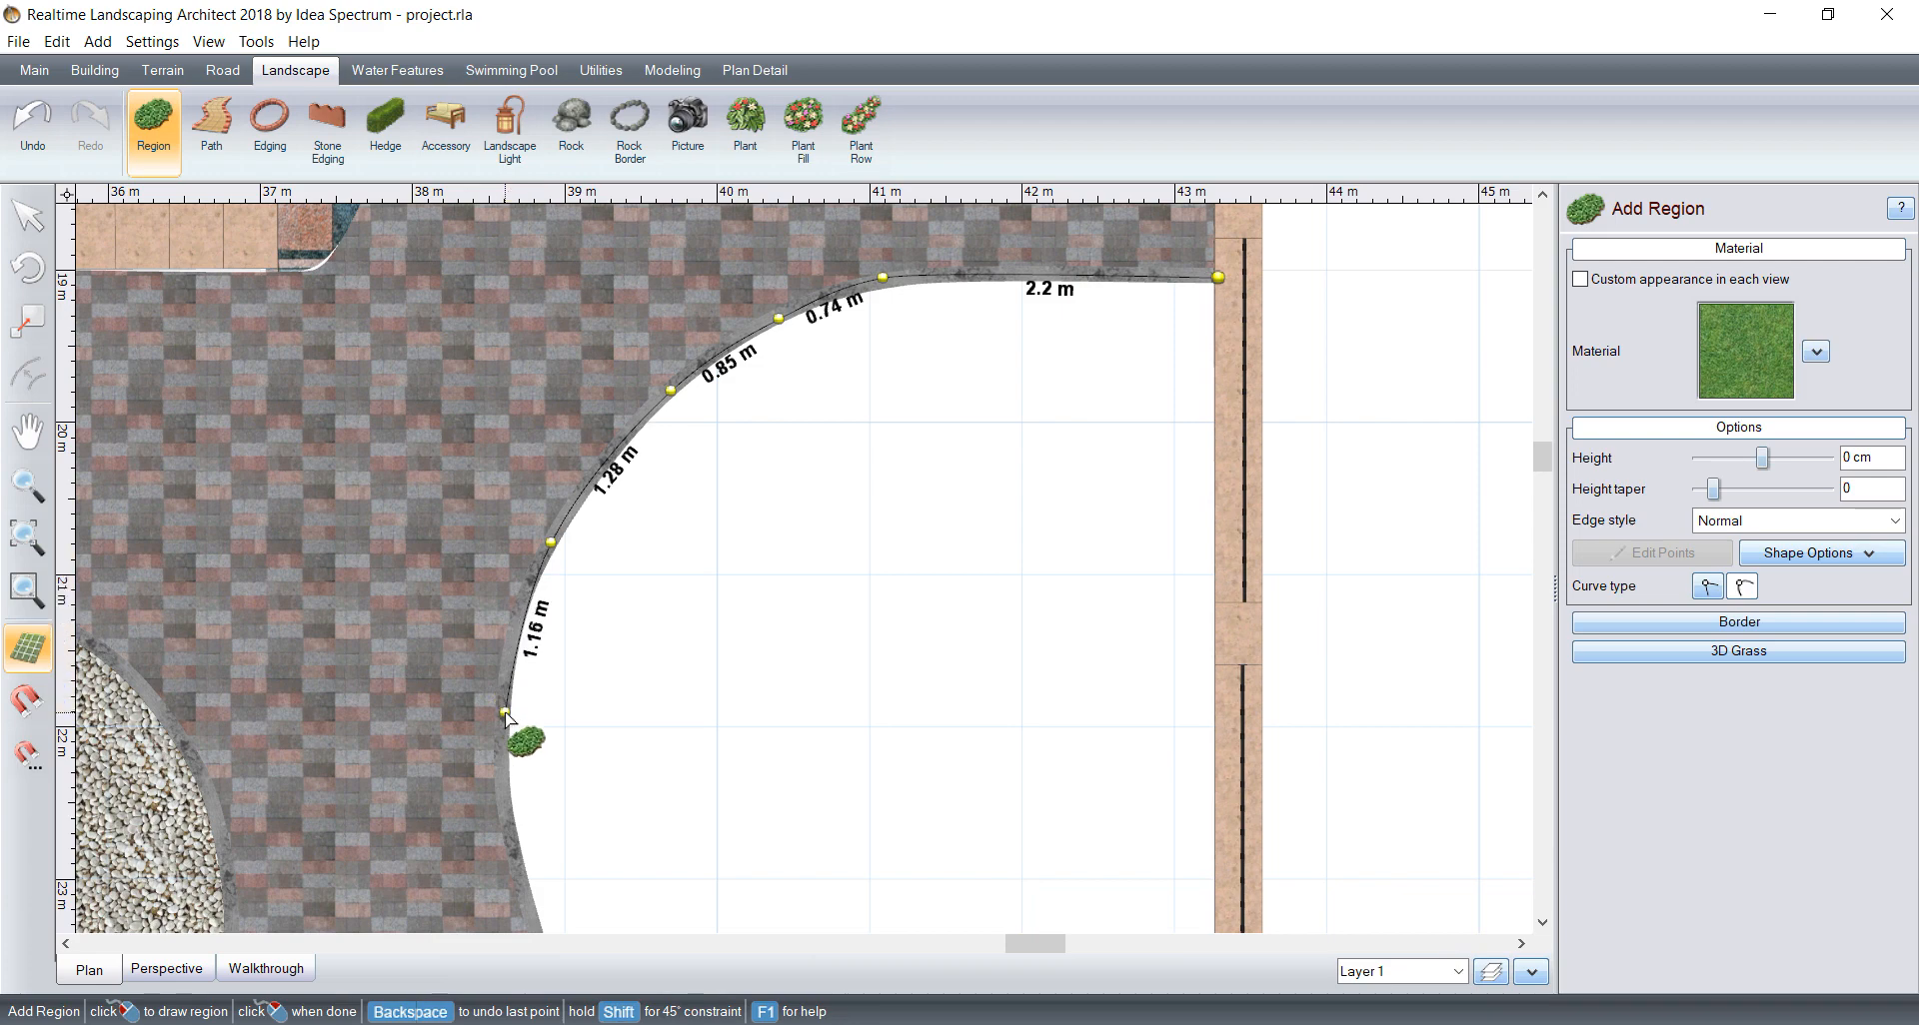
click(505, 712)
Step: Continue the region's outline with curved points down the large bed's wavy left border to the dark pillar at its lower corner
middle_drag(596, 714, 554, 402)
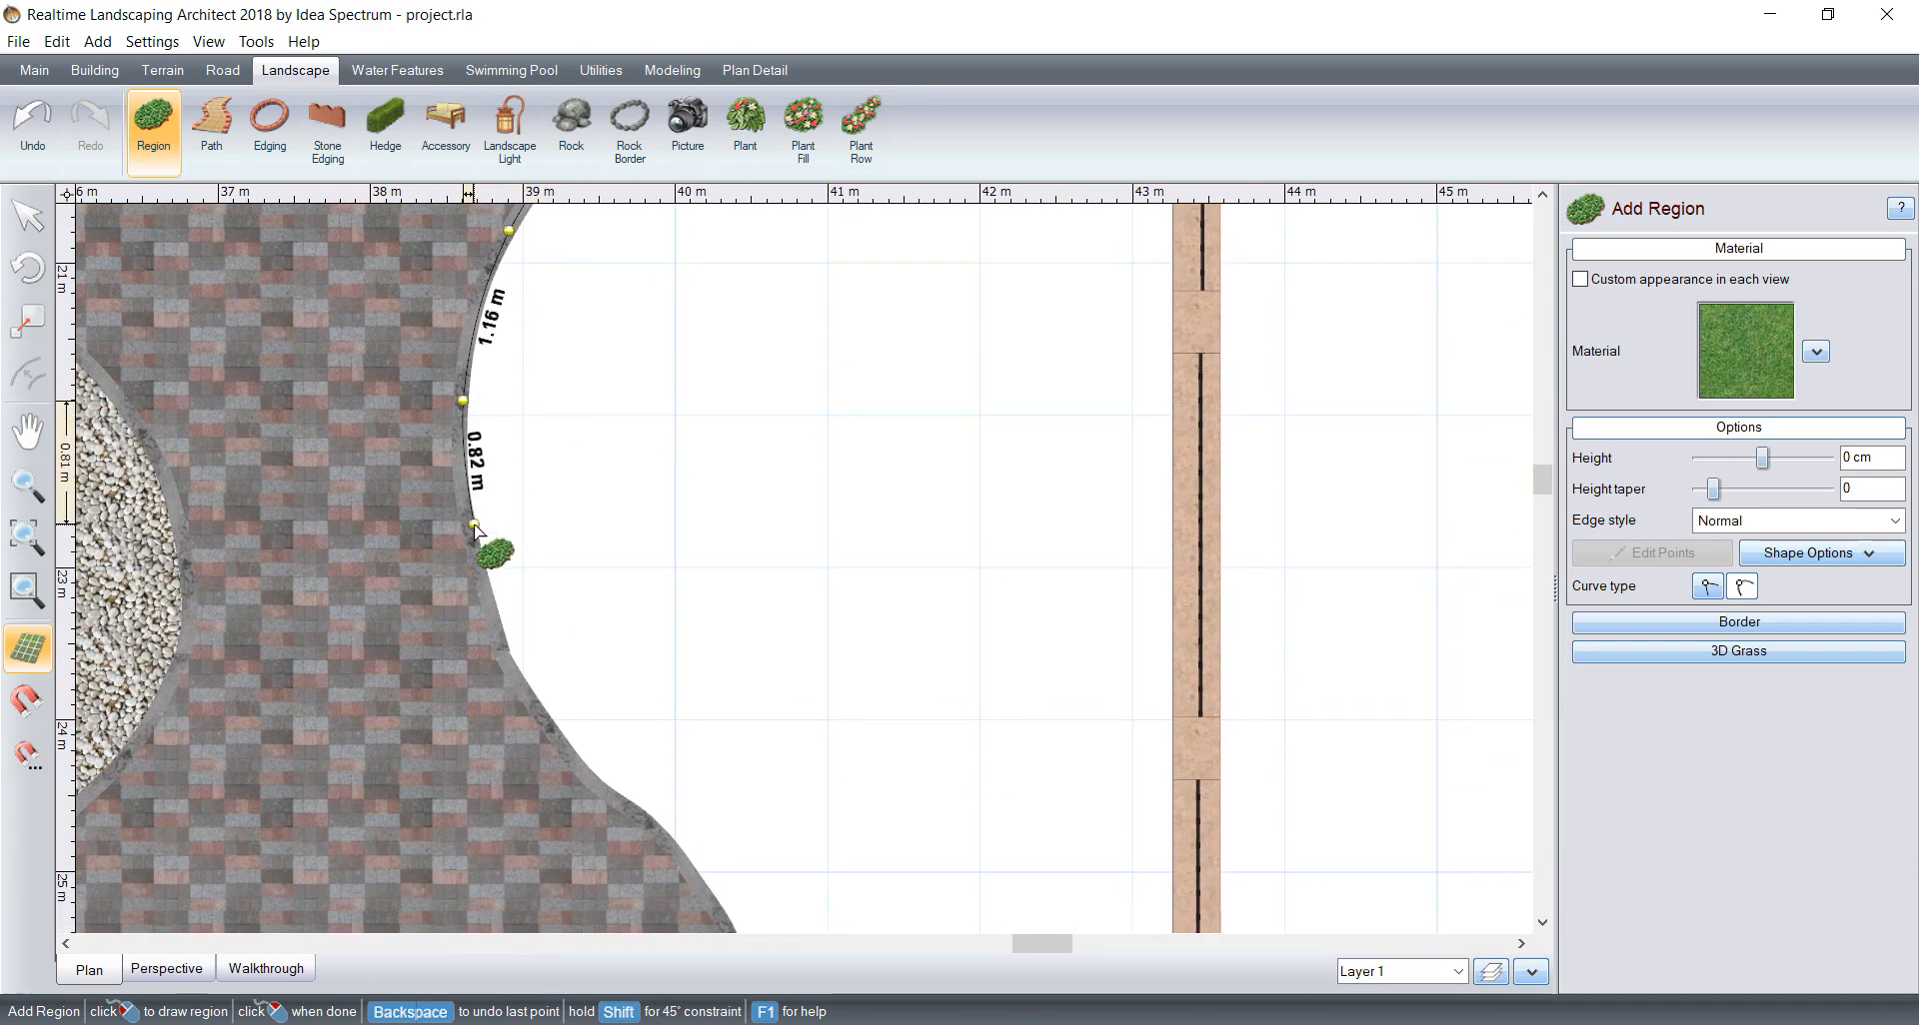
click(474, 523)
click(504, 639)
click(557, 738)
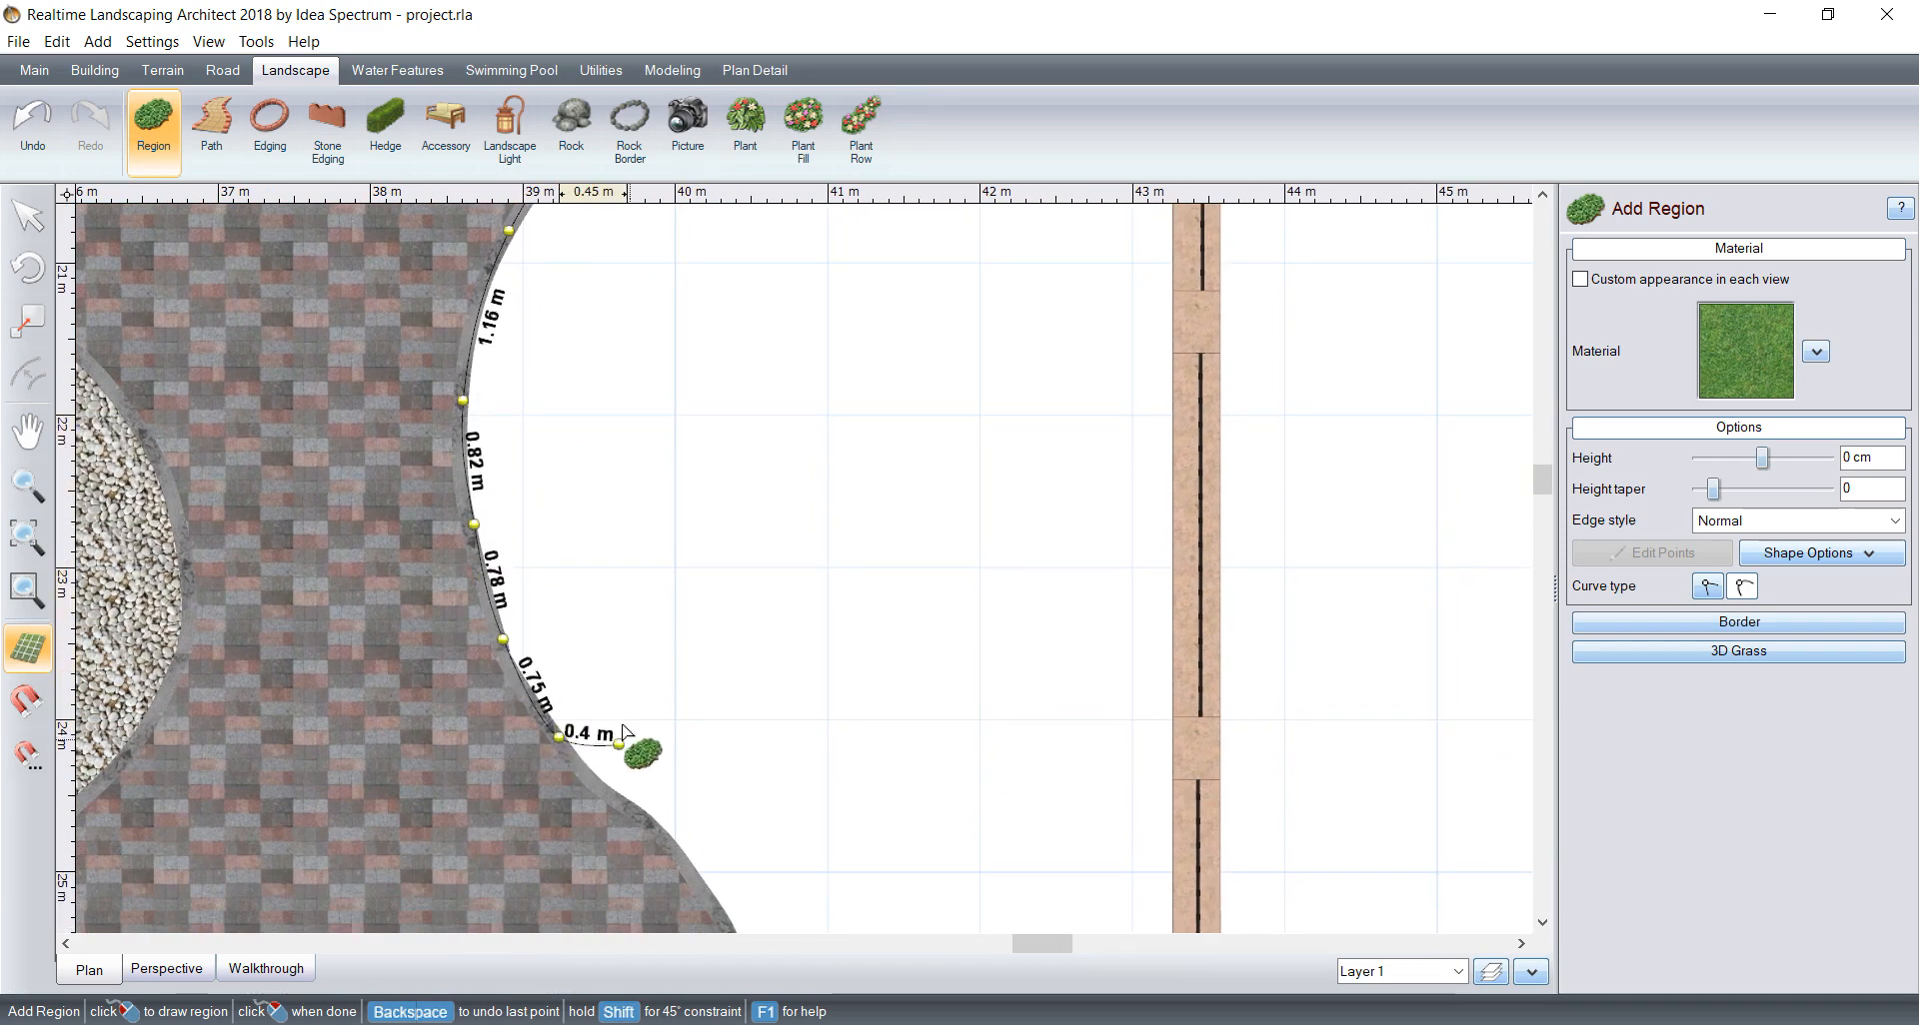
middle_drag(615, 759, 508, 435)
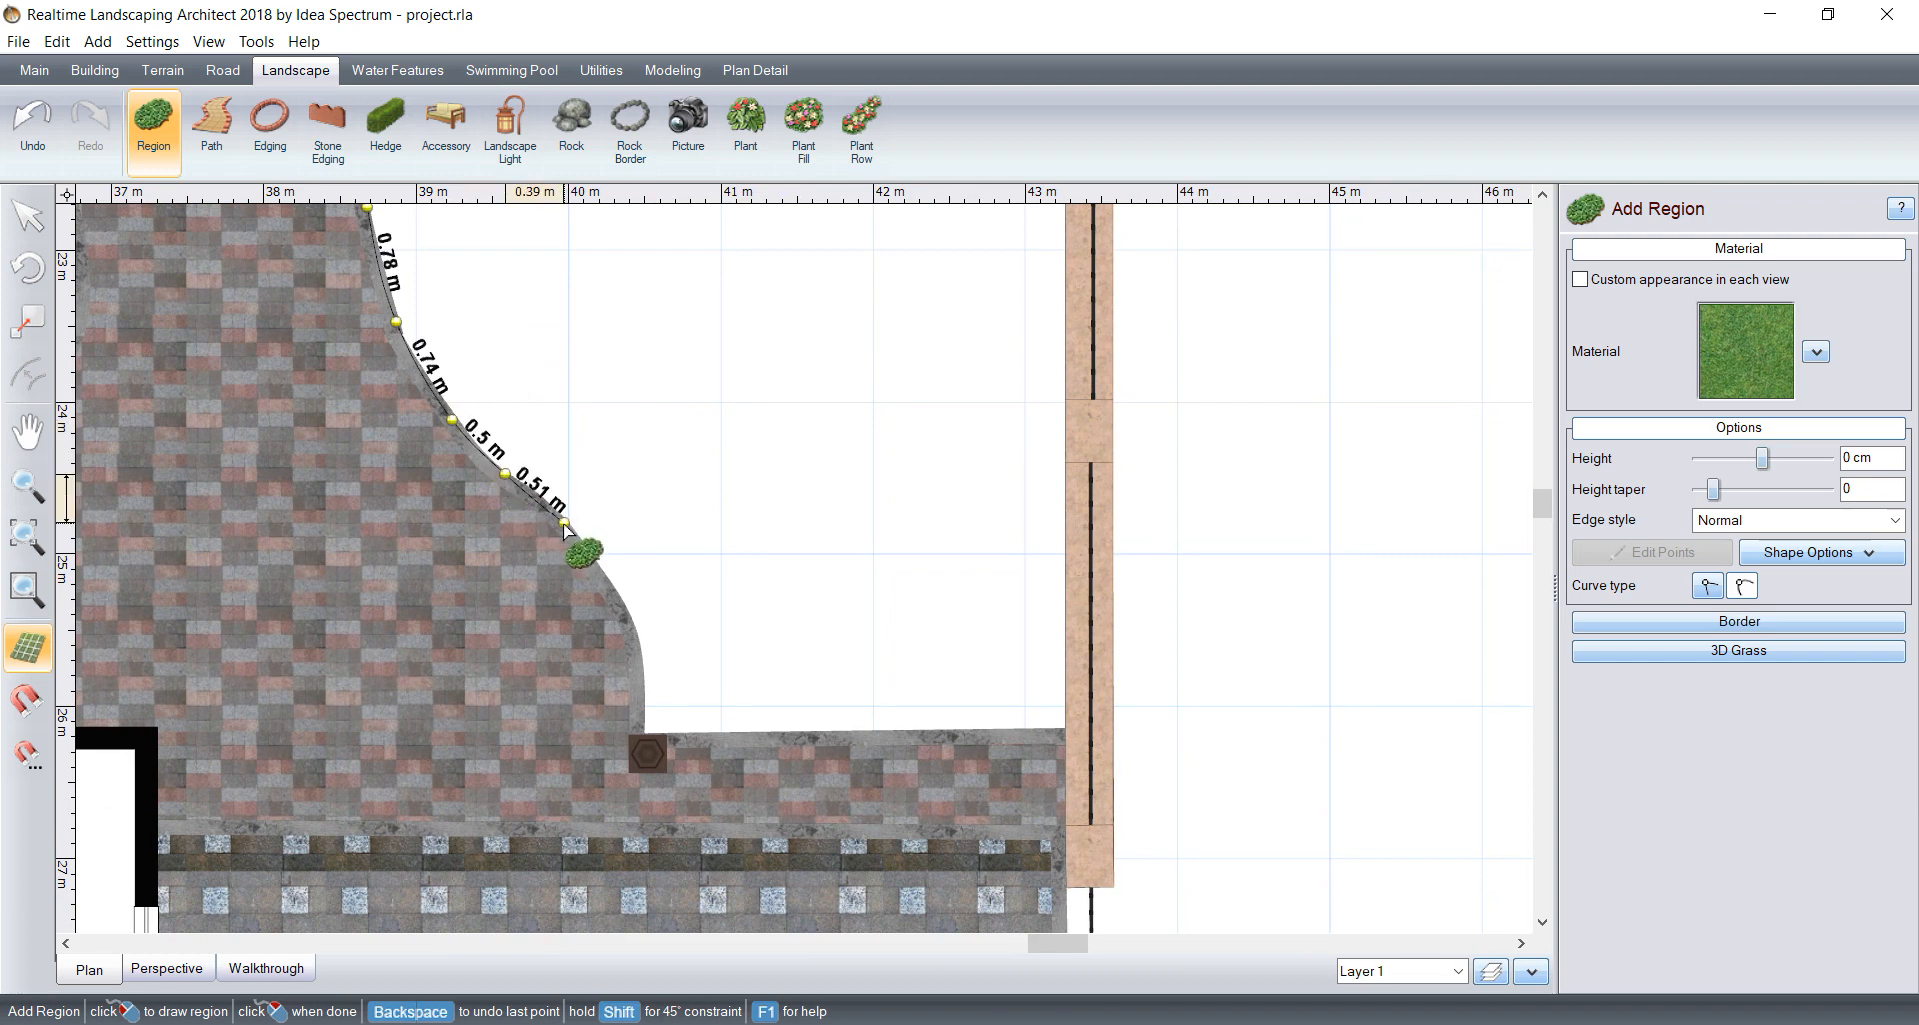
click(561, 525)
click(625, 621)
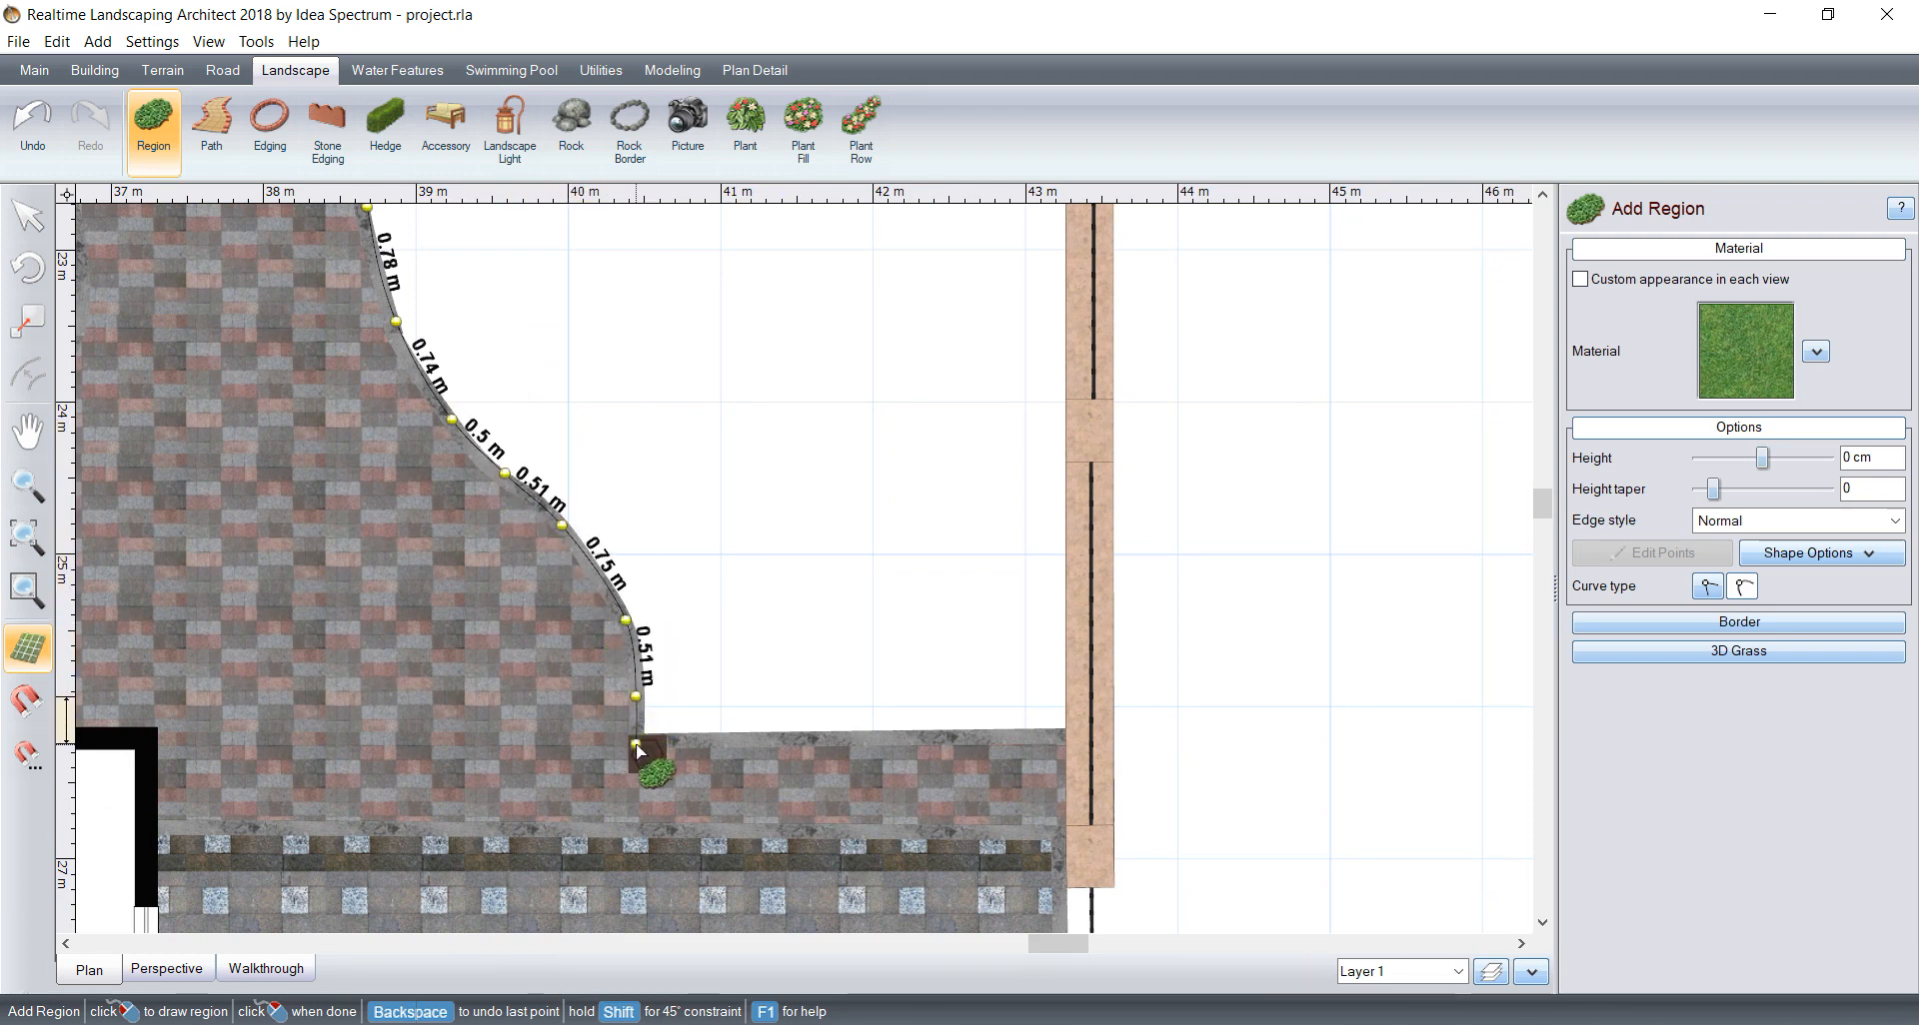
click(637, 744)
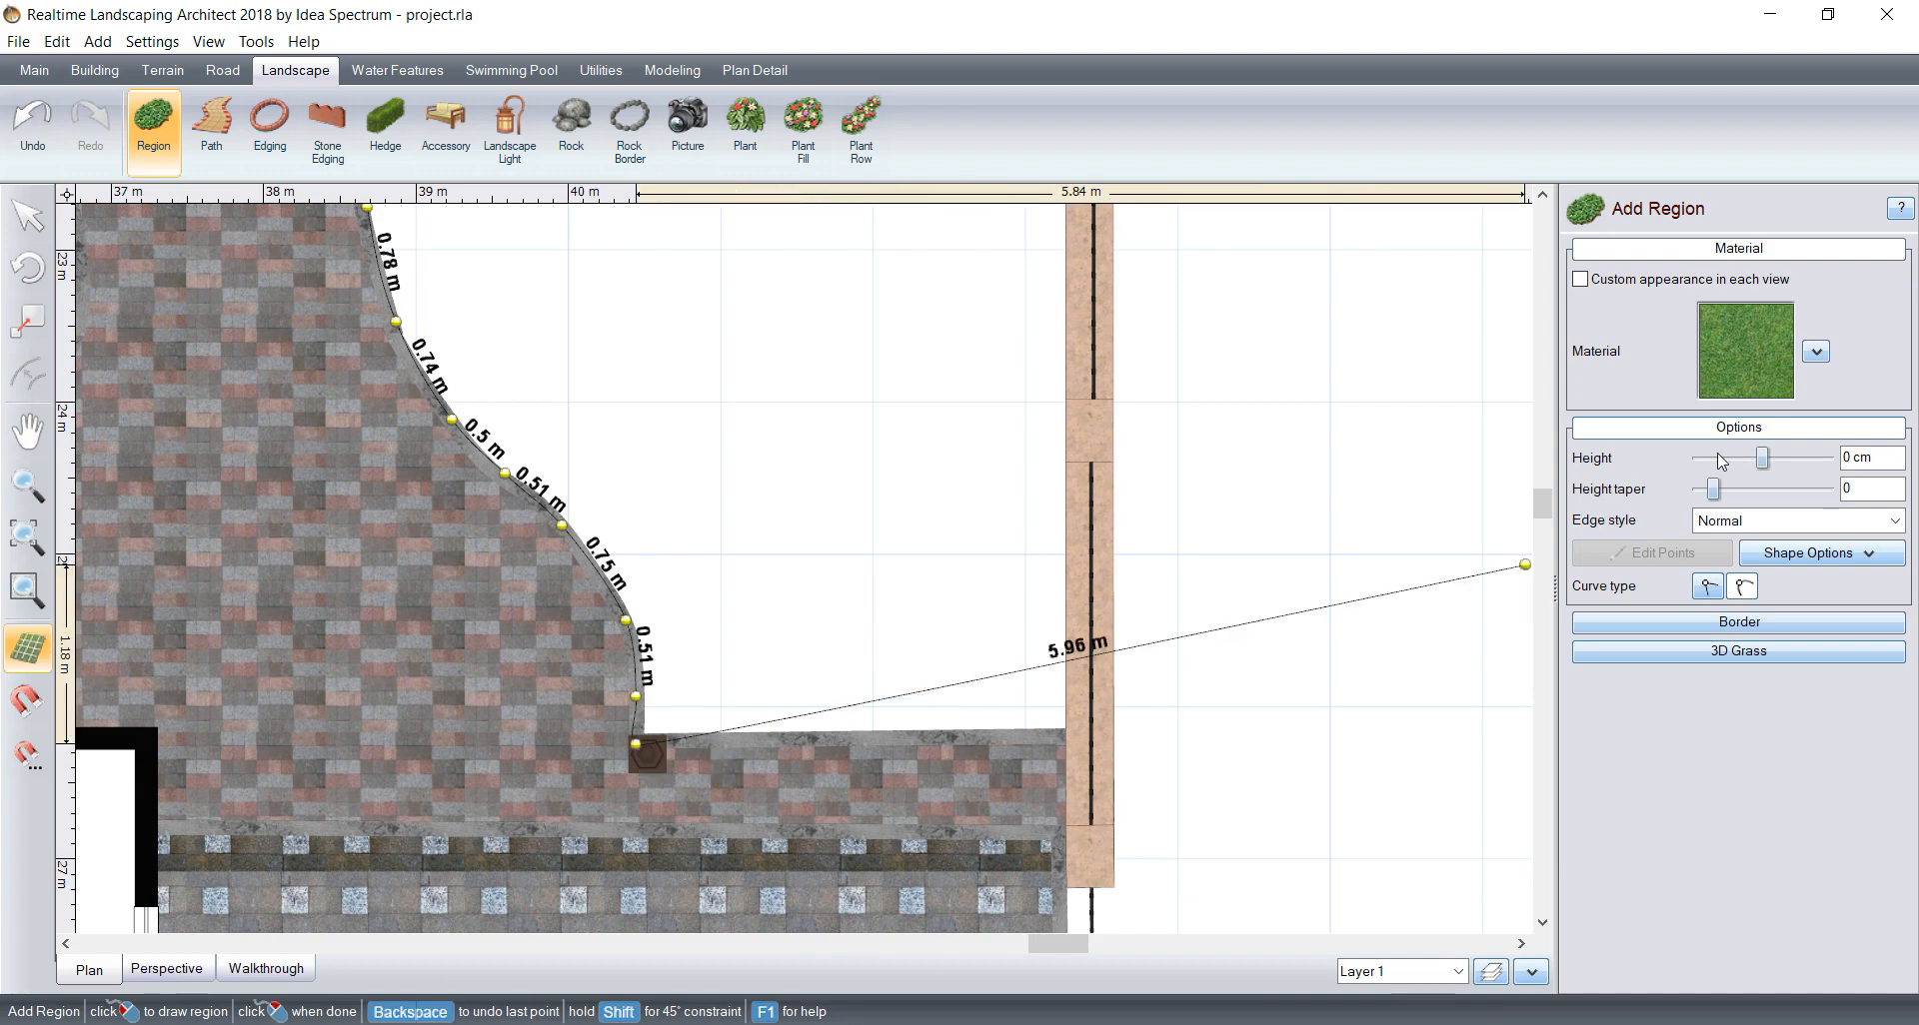
Step: Add a straight lower edge about 2.9 m long to the wall and close the region along the wall at its starting point
click(1076, 739)
scroll(1080, 407, up, 4)
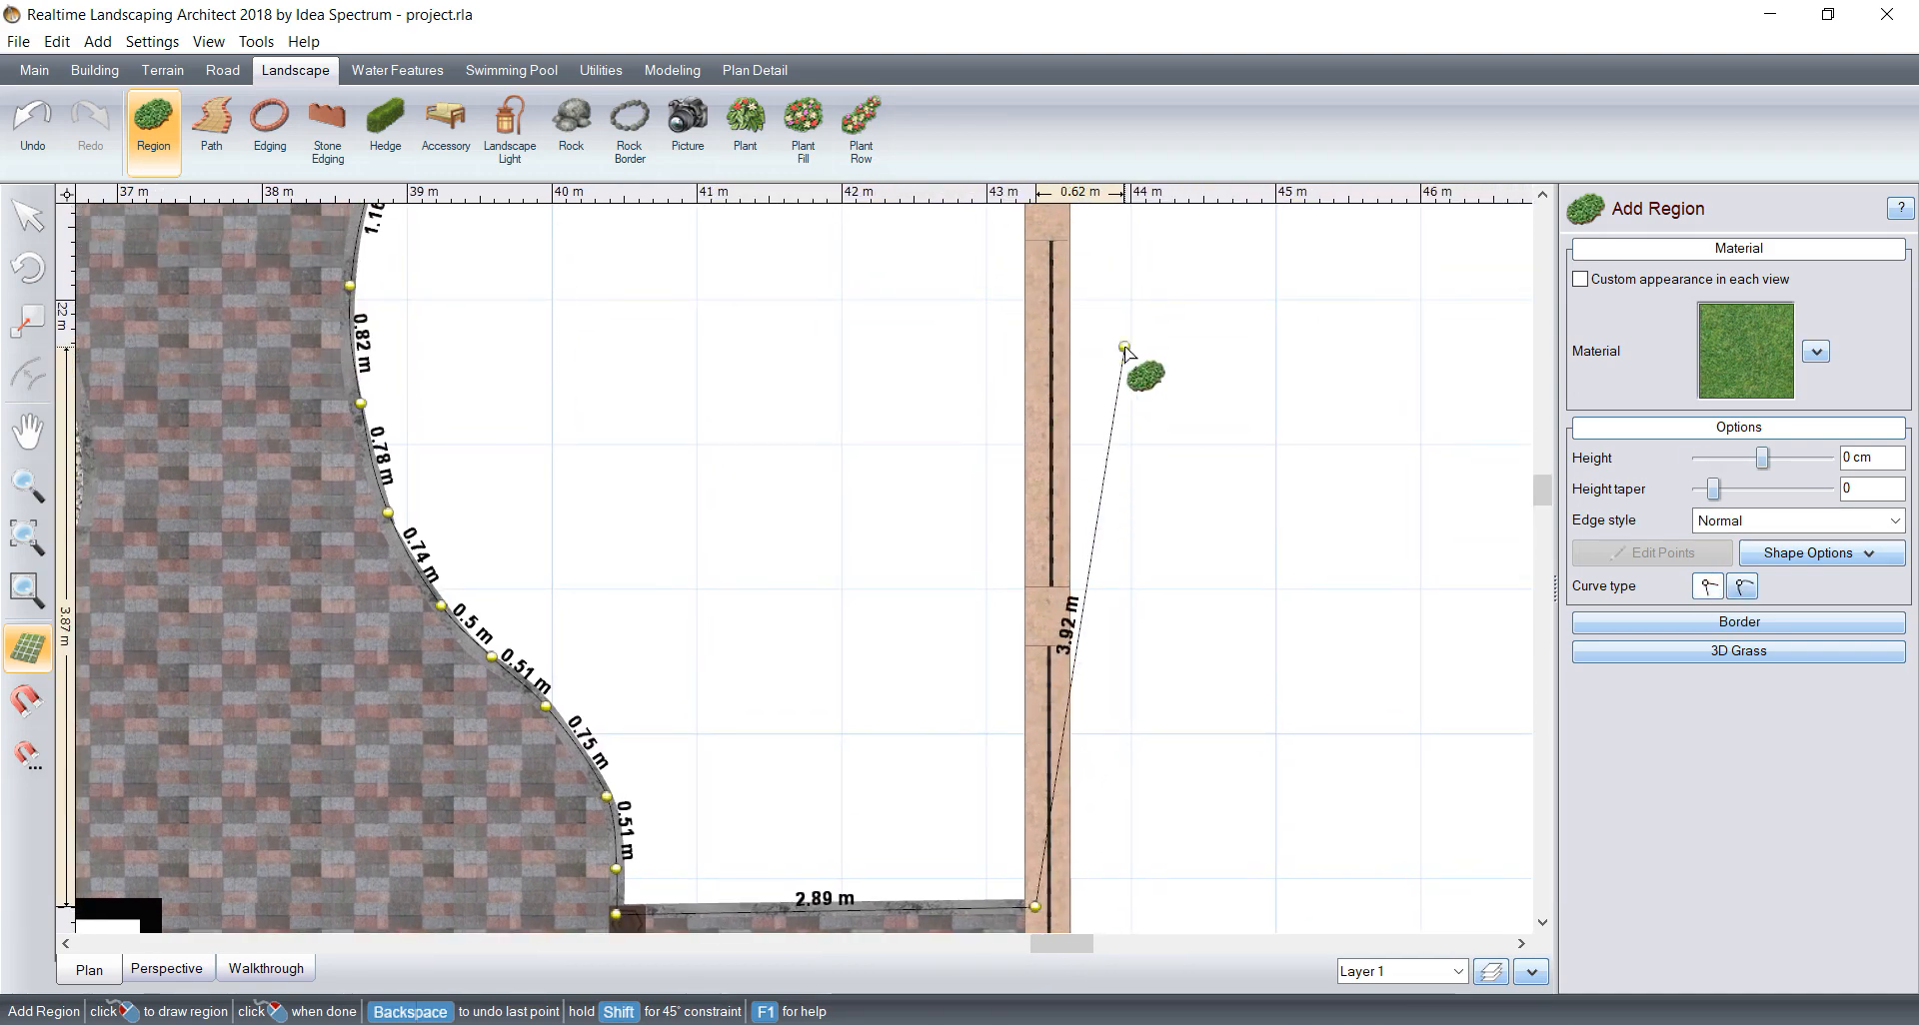
scroll(1149, 470, up, 3)
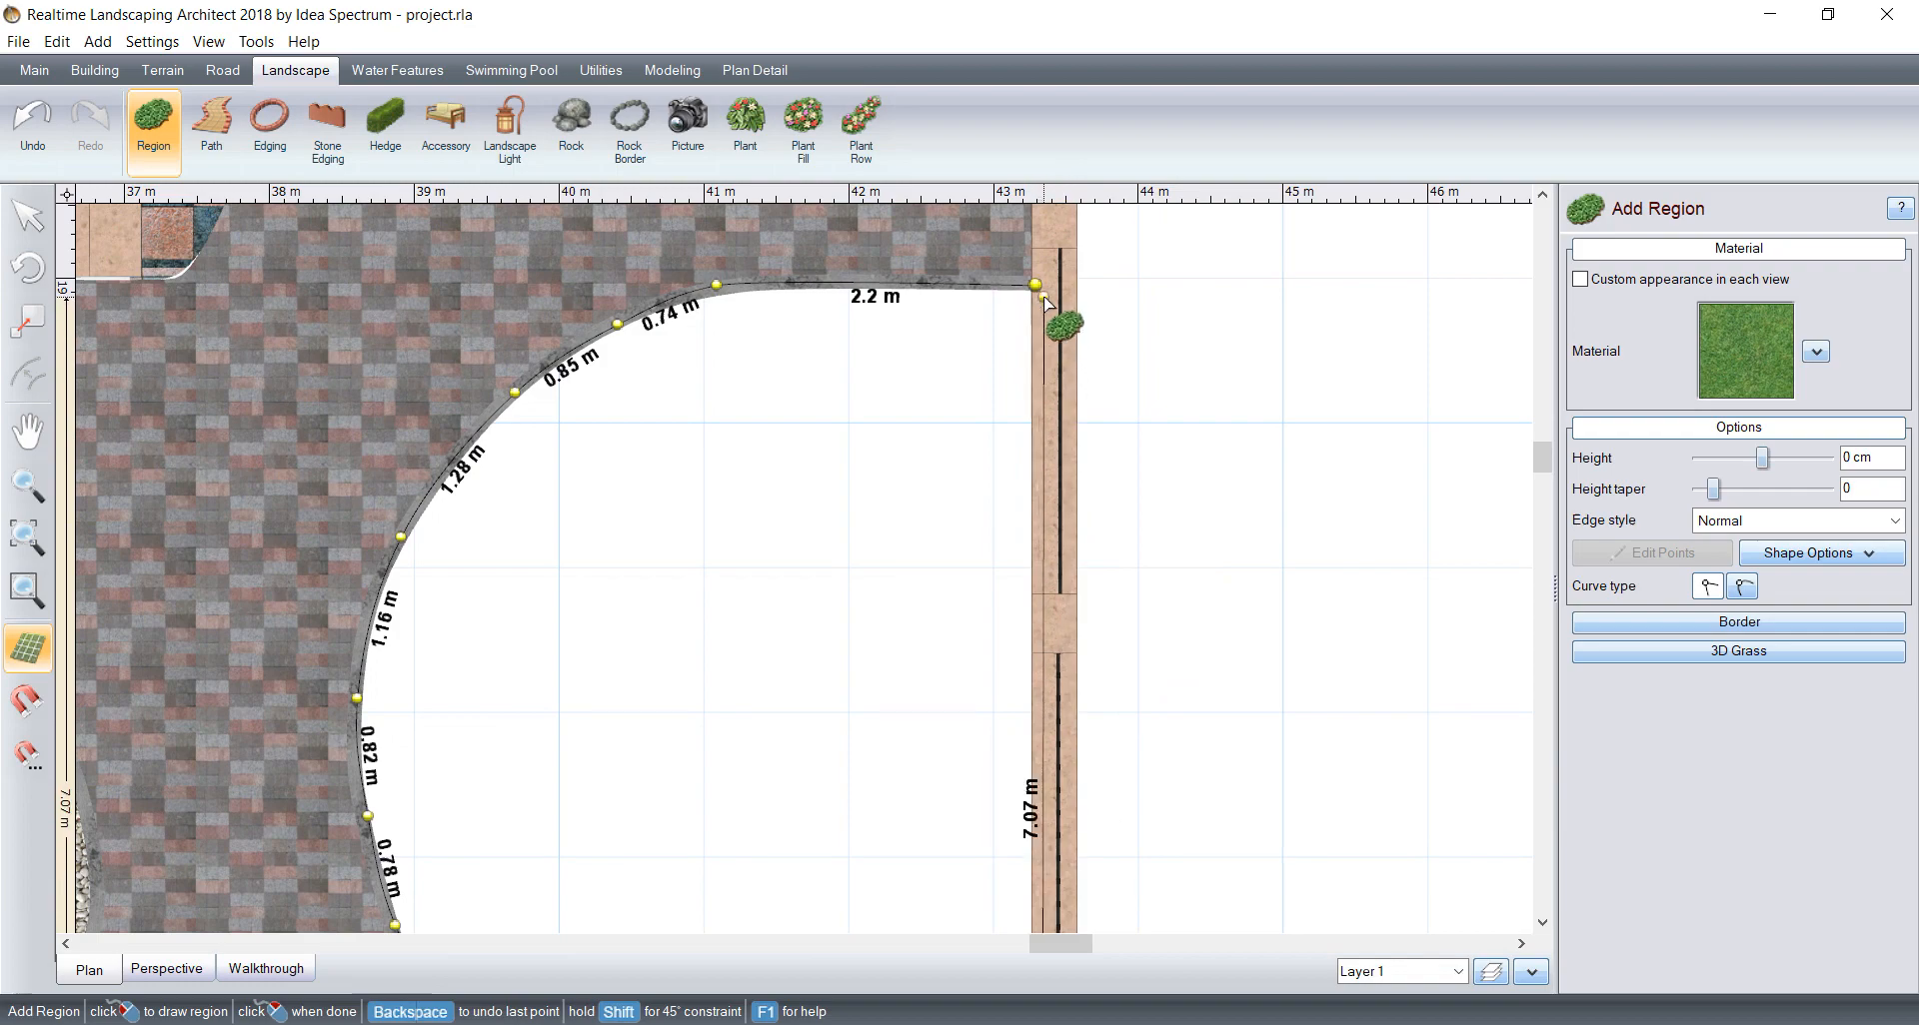
click(1036, 287)
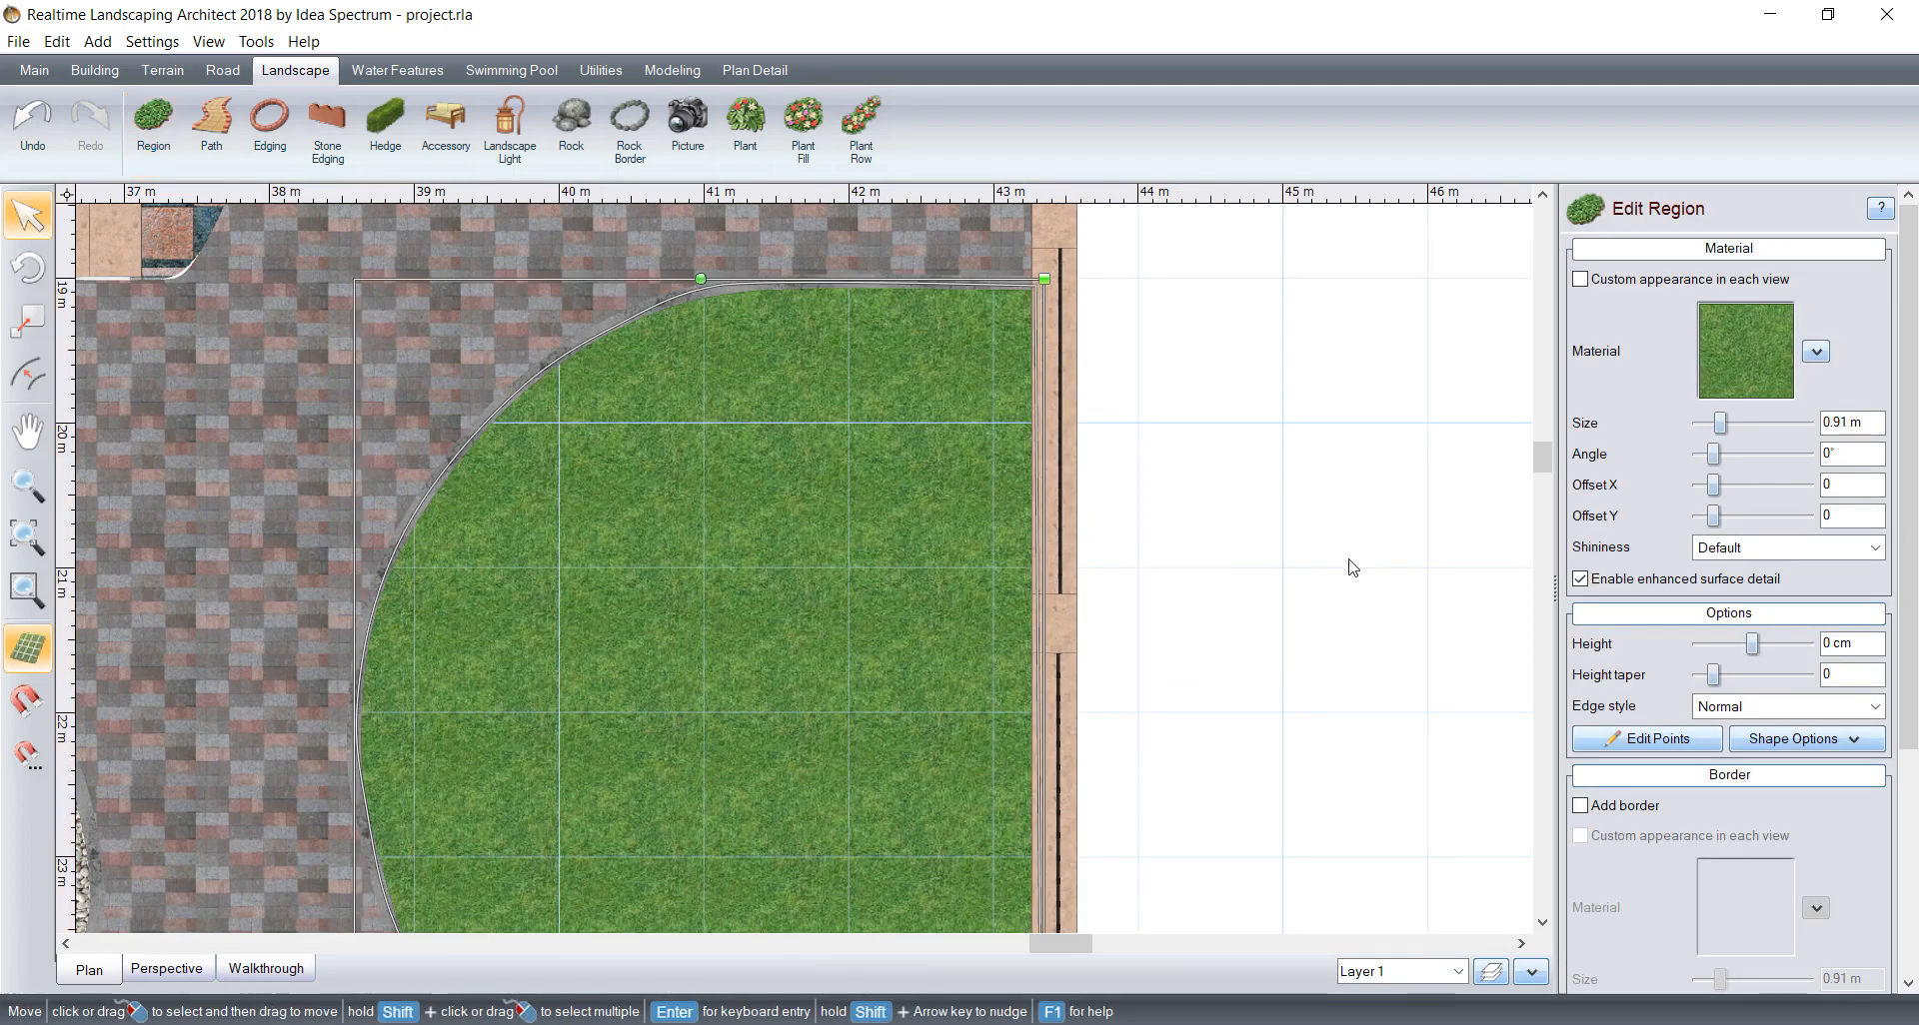
Step: Set the large bed region's material to Ground19 from the Ground category
click(1757, 394)
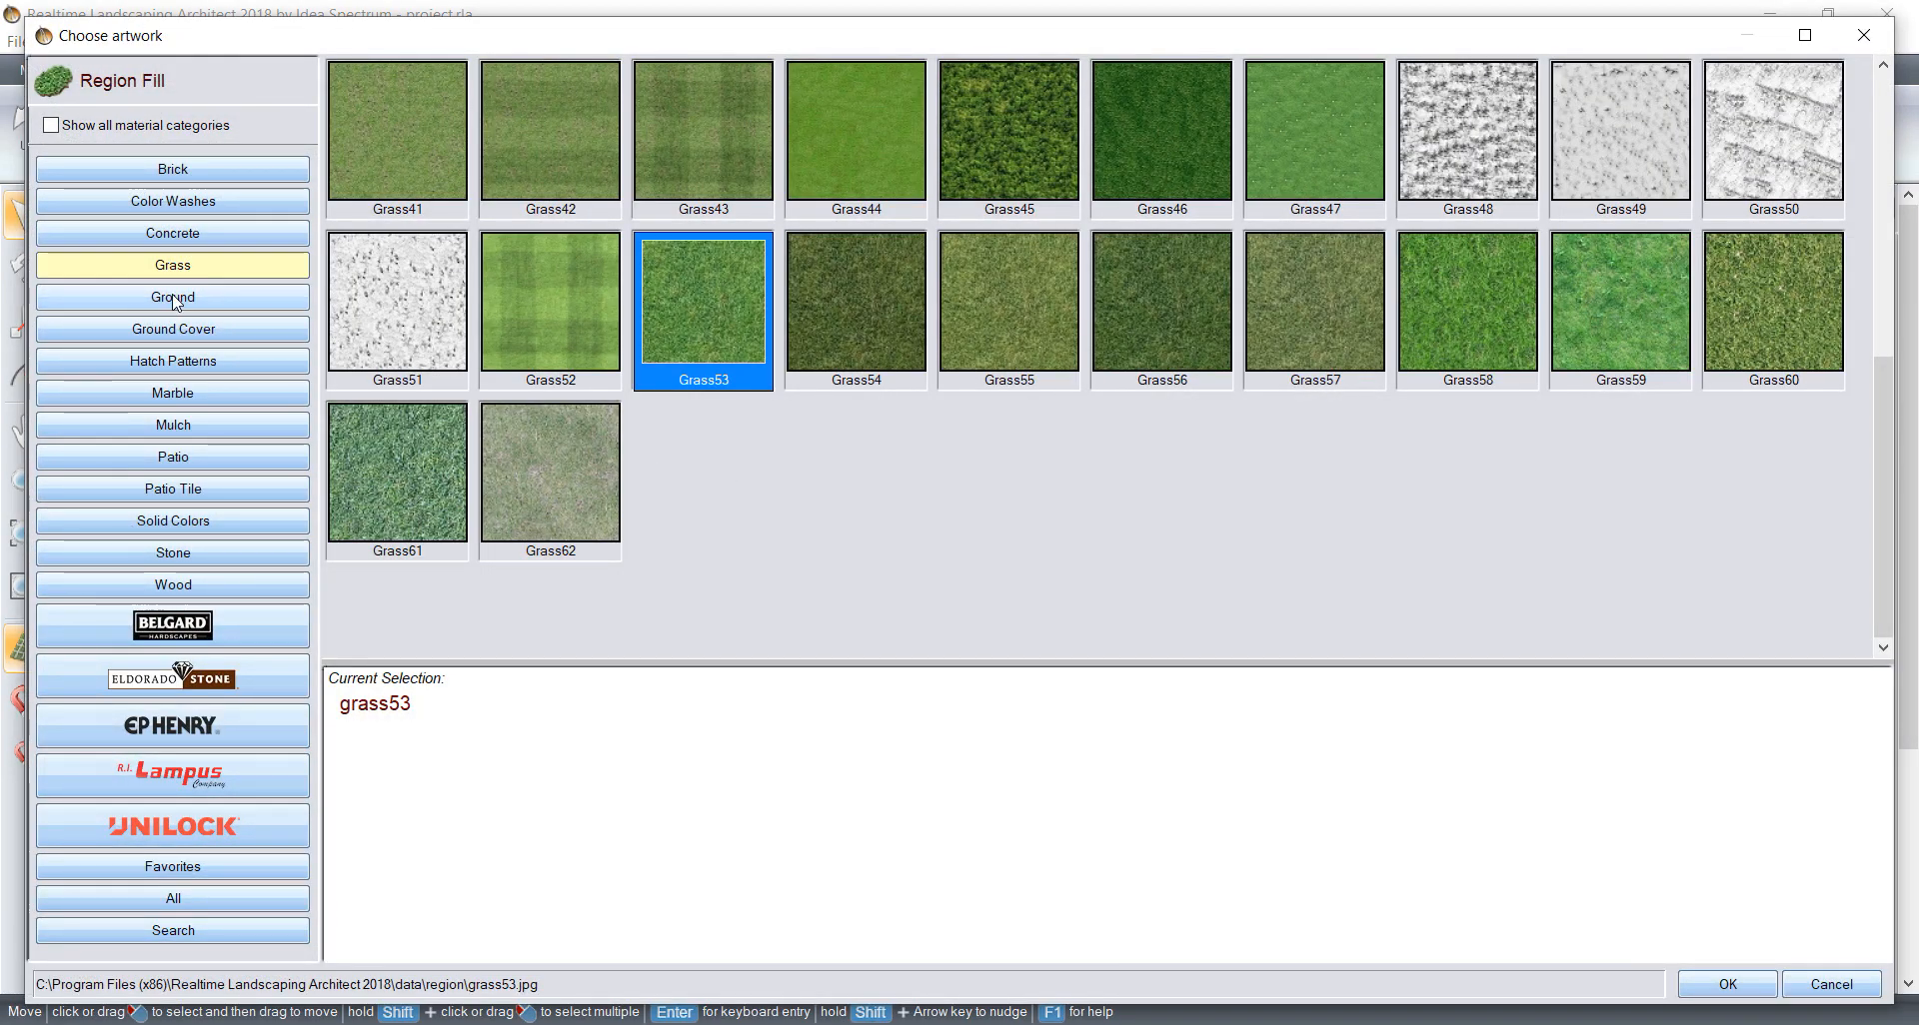
click(174, 298)
click(1639, 340)
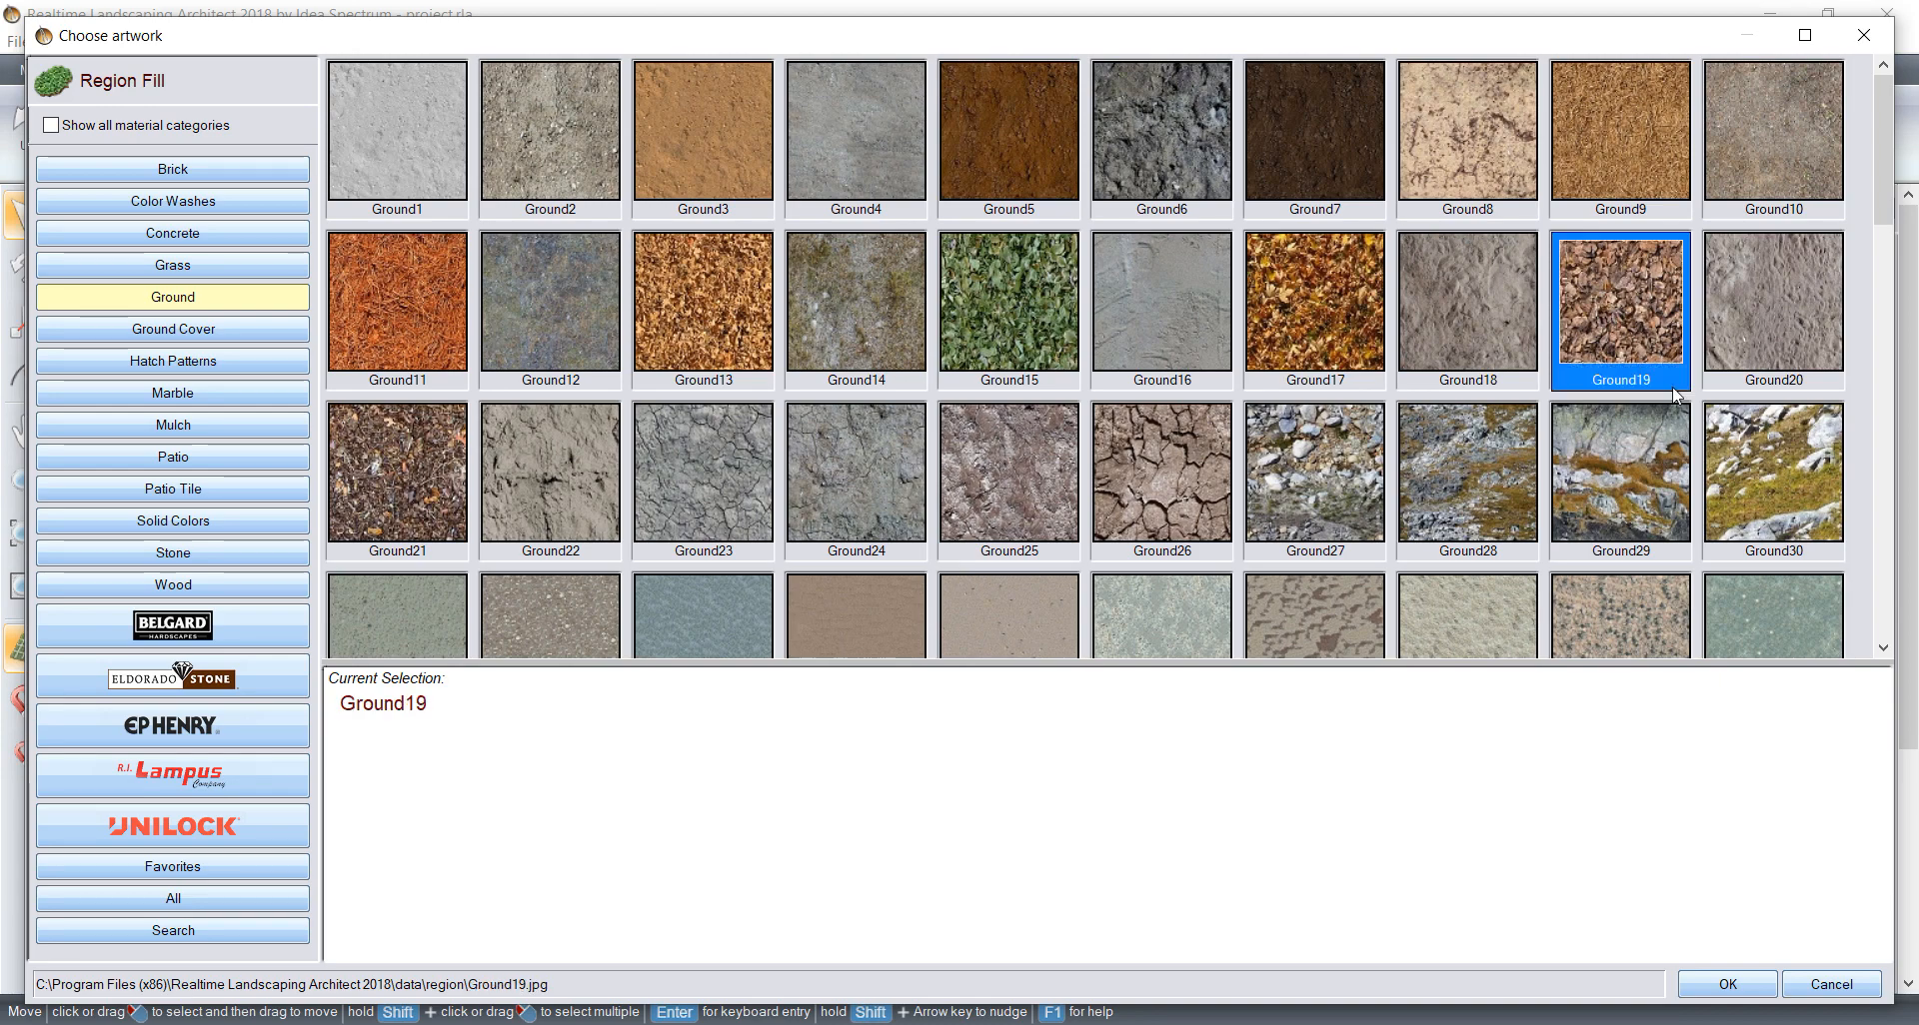
click(1726, 985)
Step: Start a region at the lower pillar of the round bed beside the blue-and-pink checkered paving and trace its left border
scroll(802, 424, down, 5)
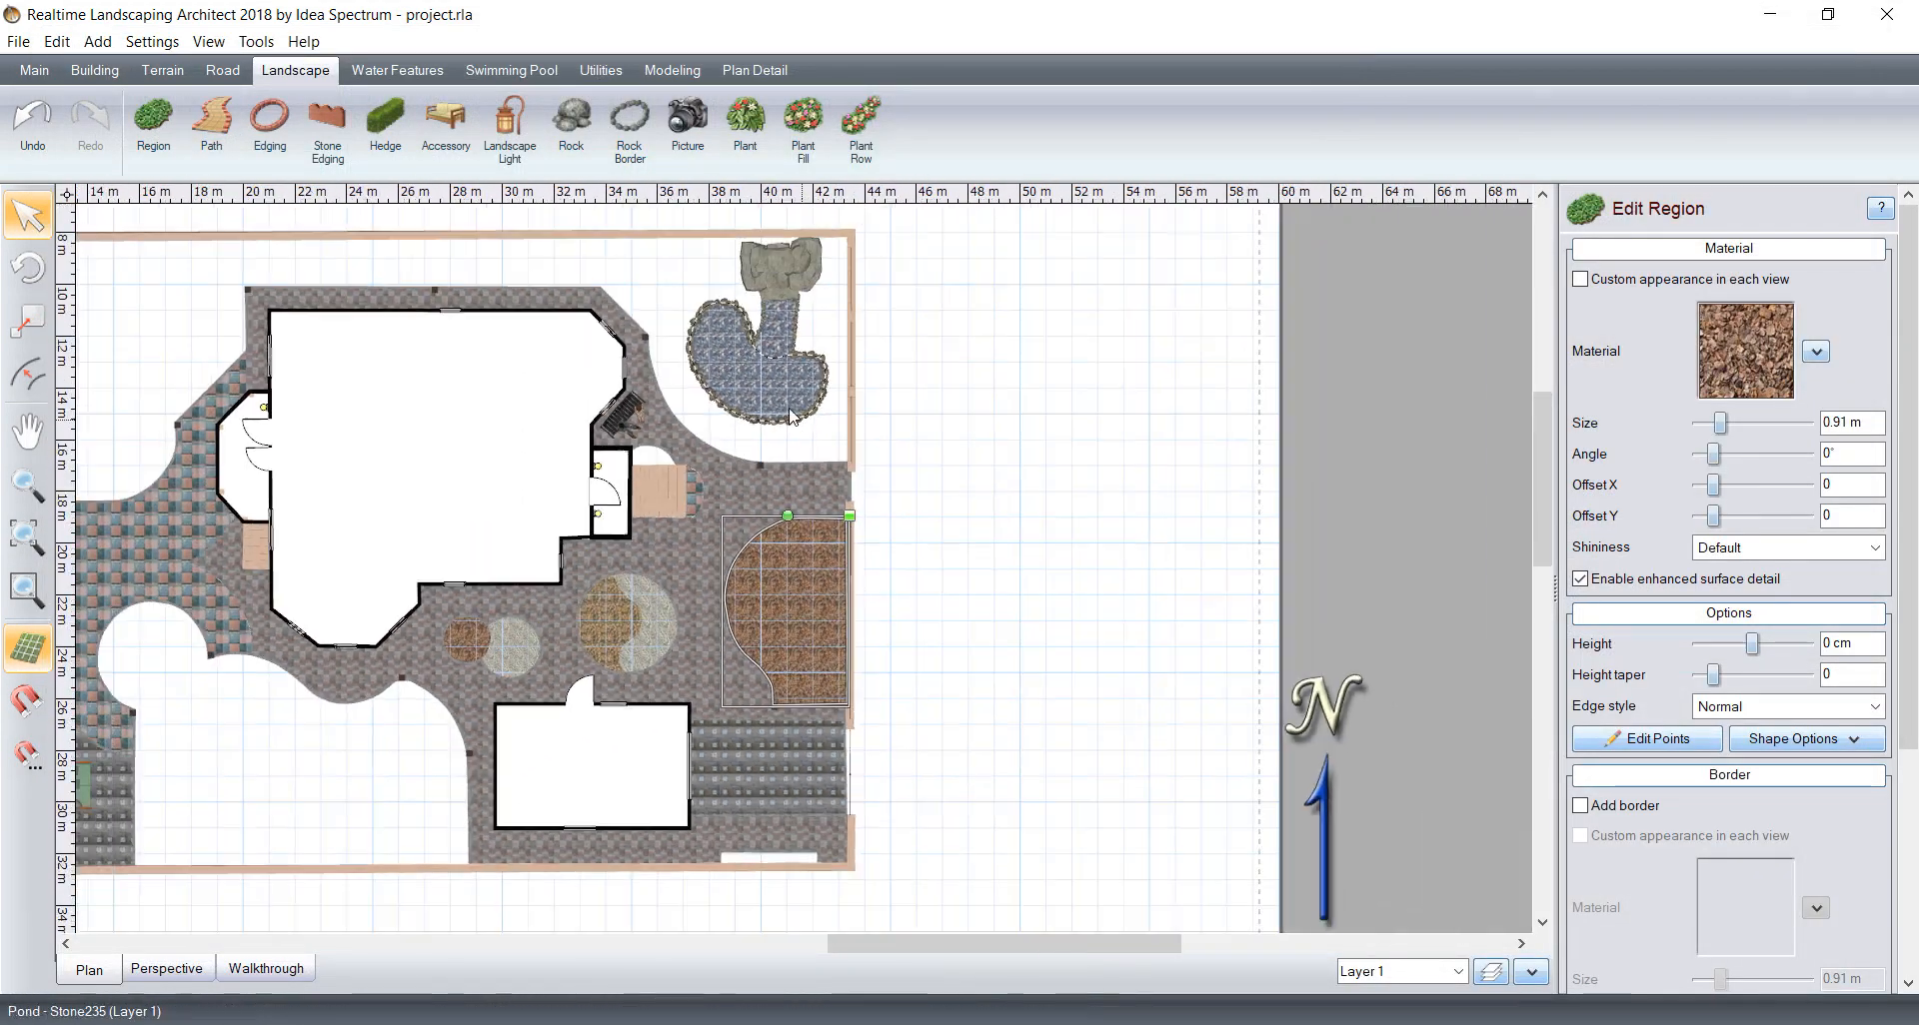
middle_drag(387, 563, 886, 440)
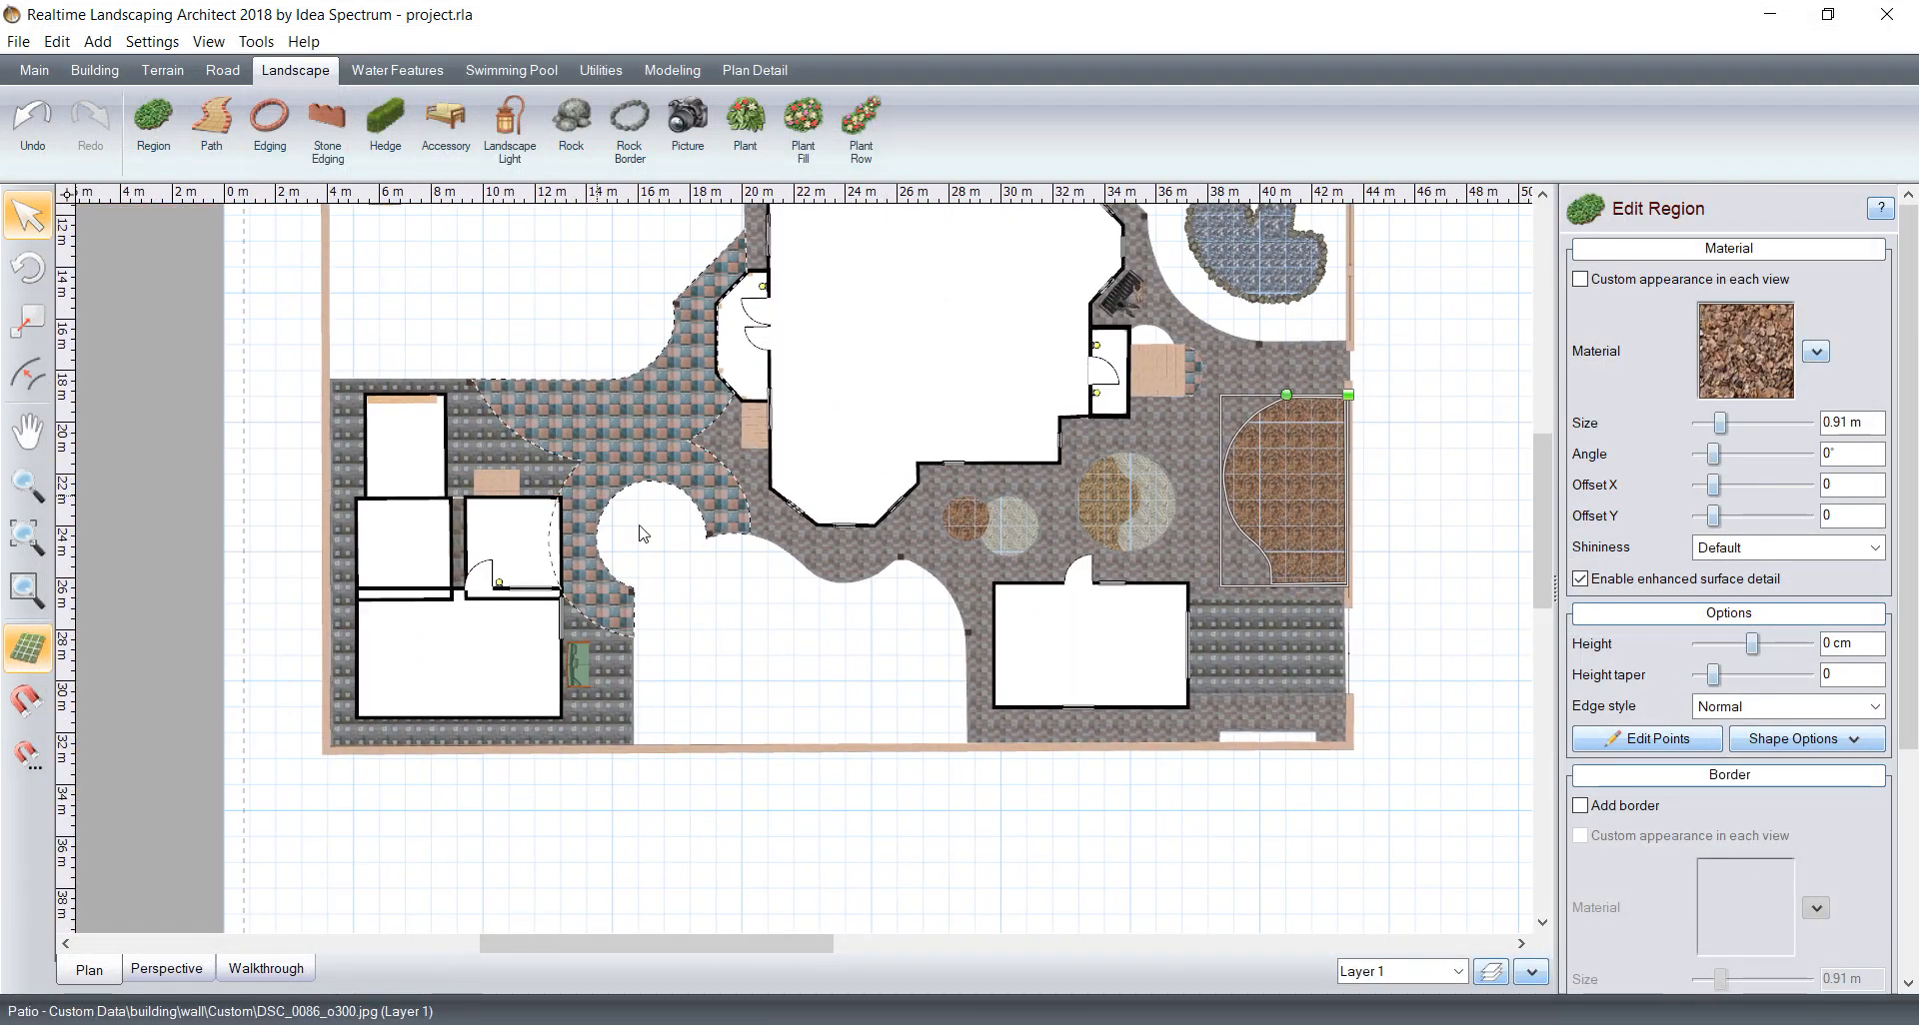
scroll(641, 533, up, 5)
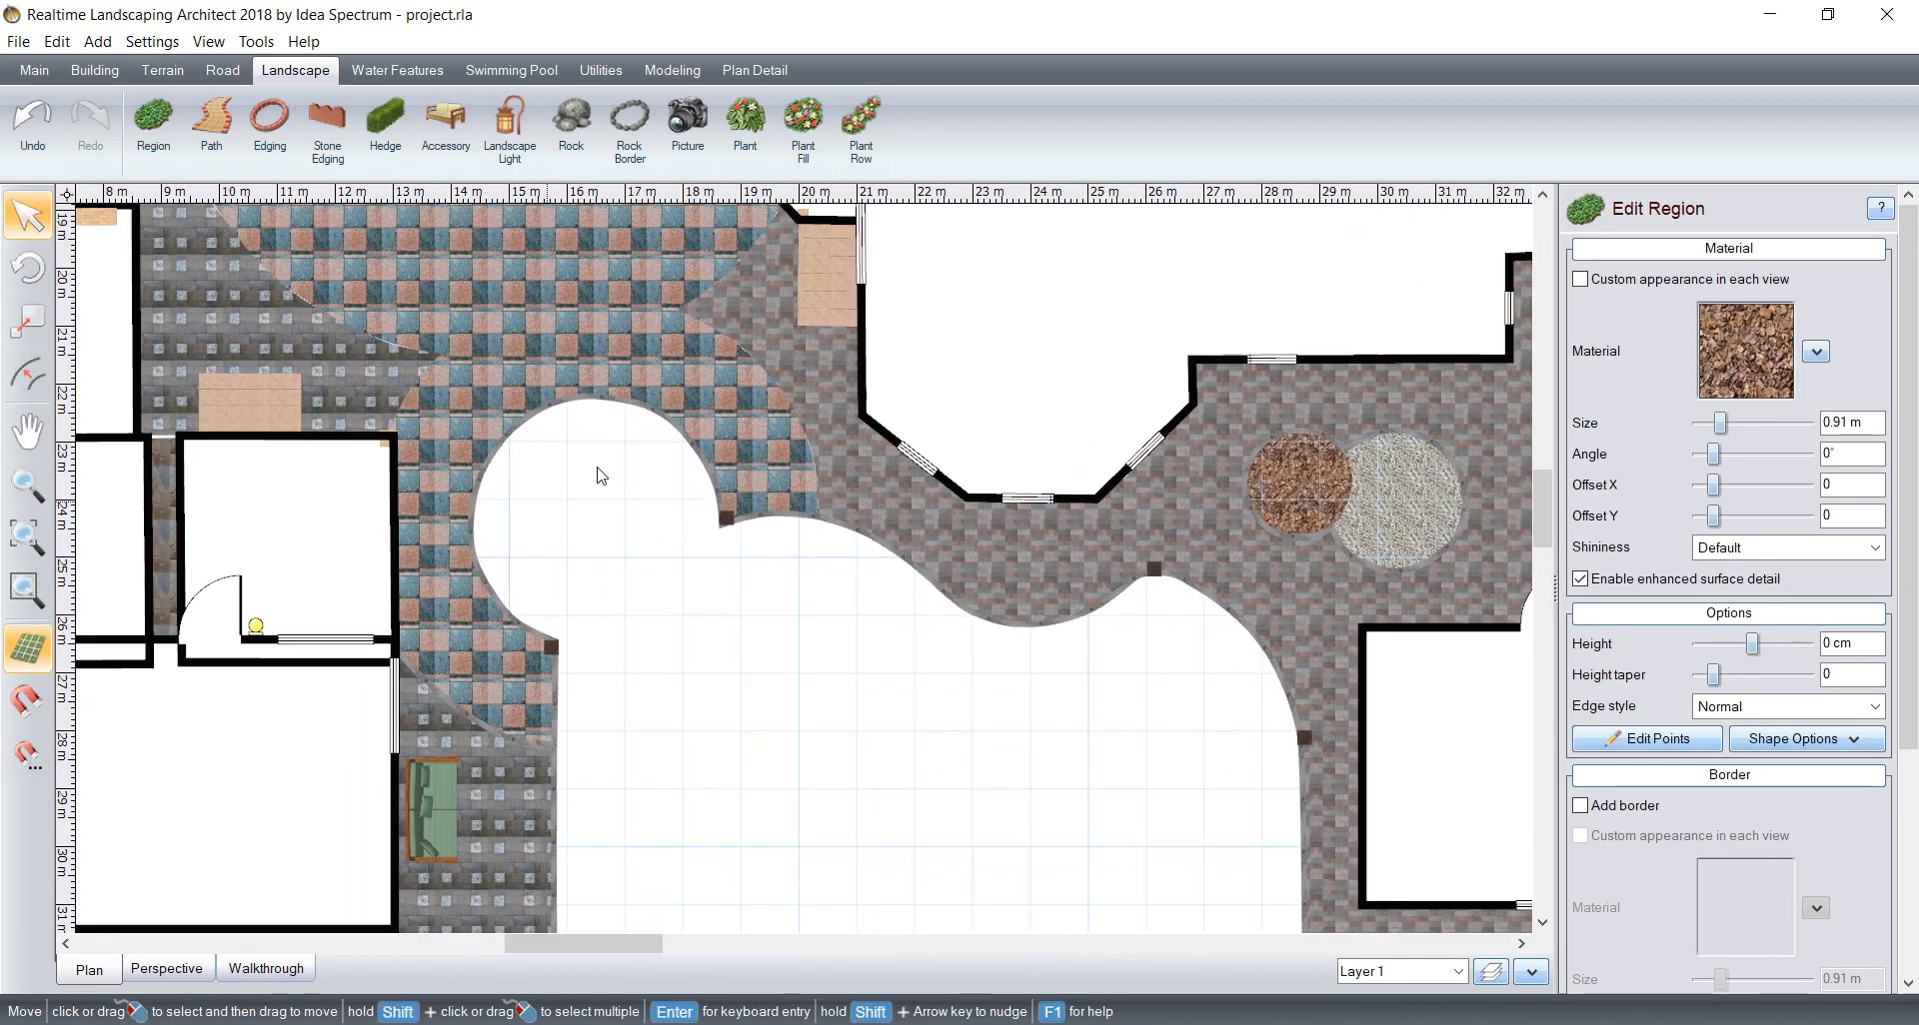
scroll(810, 604, down, 3)
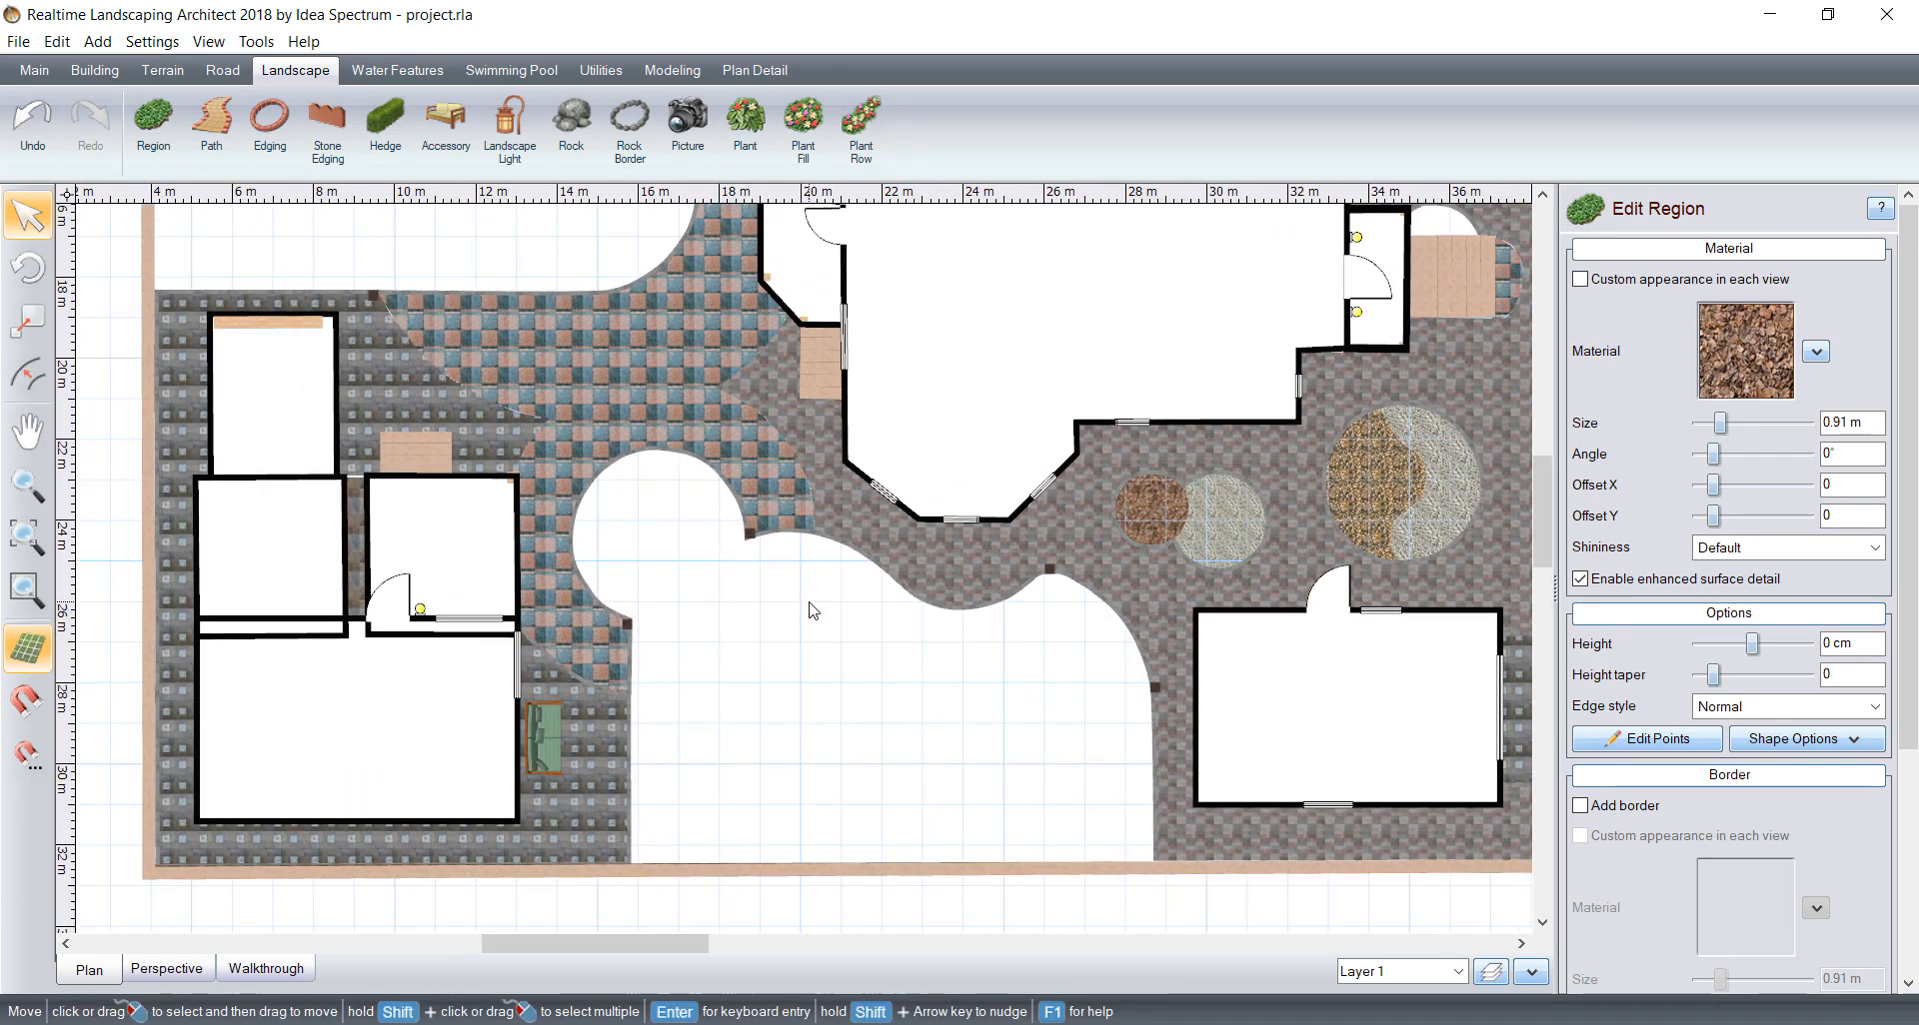
scroll(637, 560, up, 5)
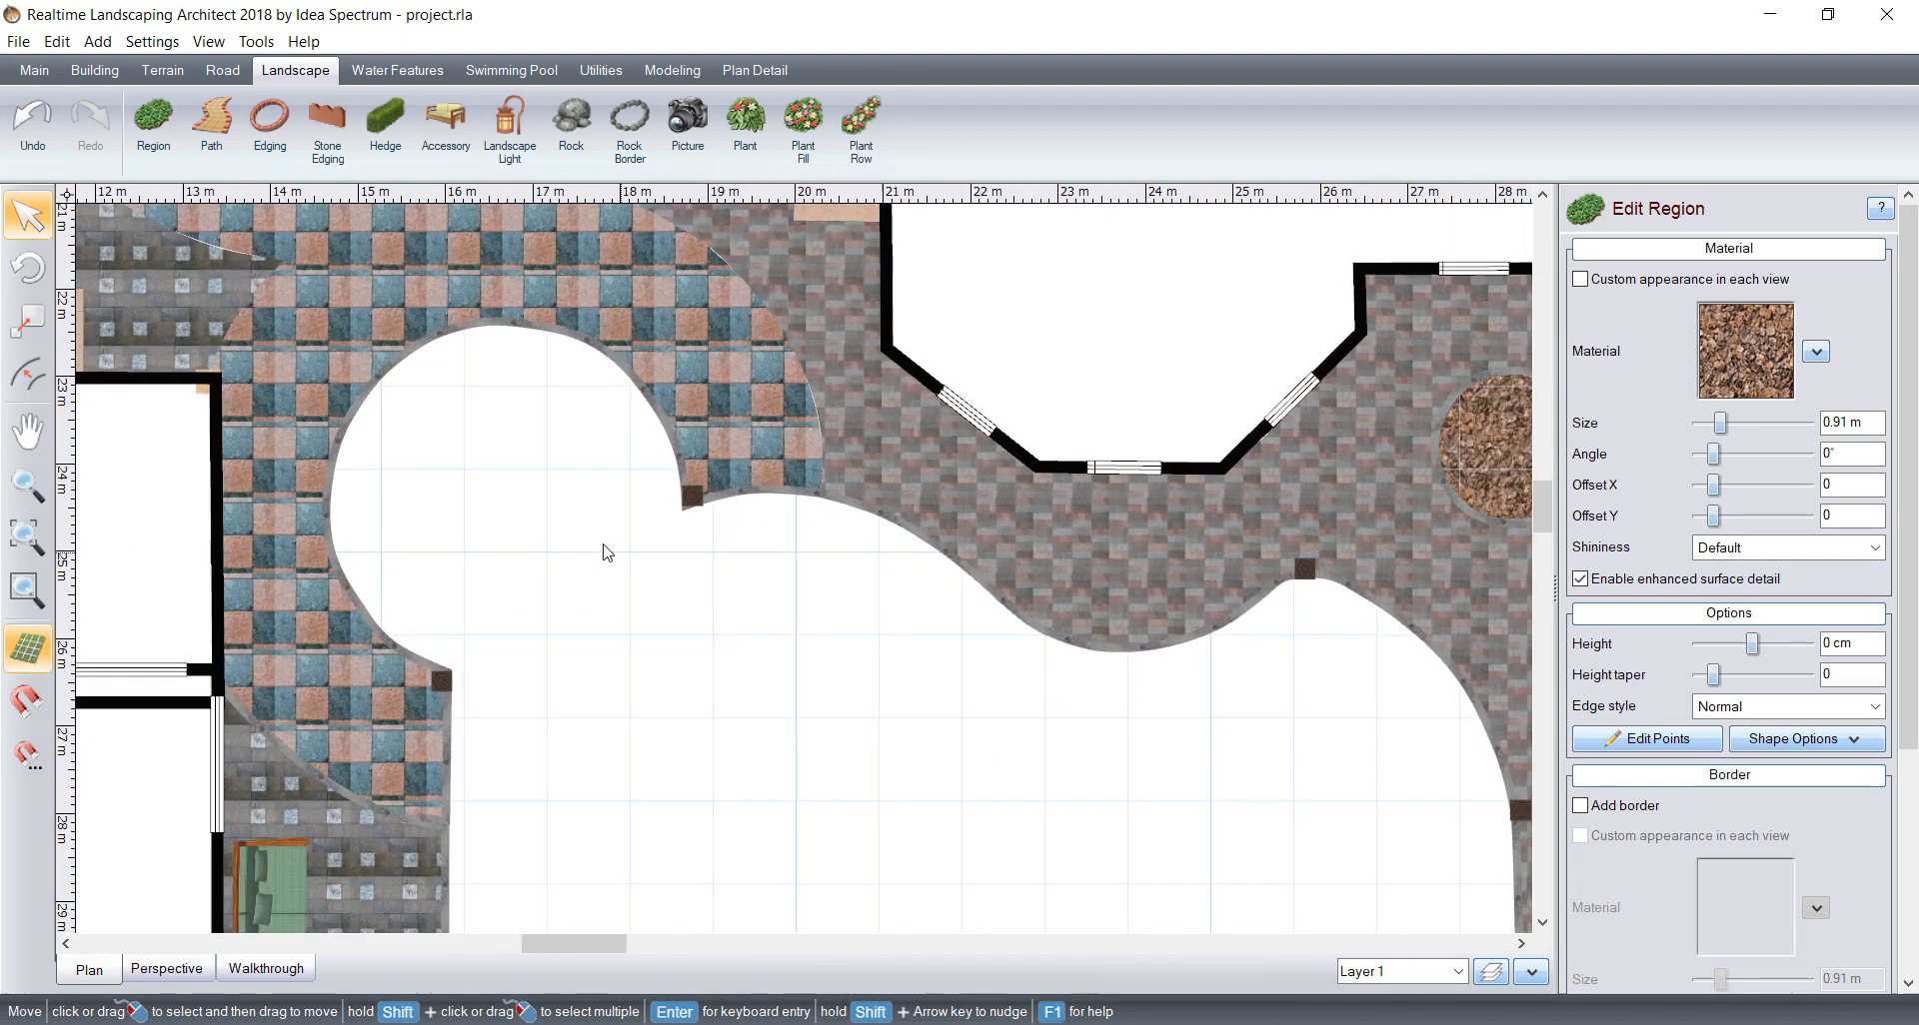
middle_drag(601, 544, 788, 524)
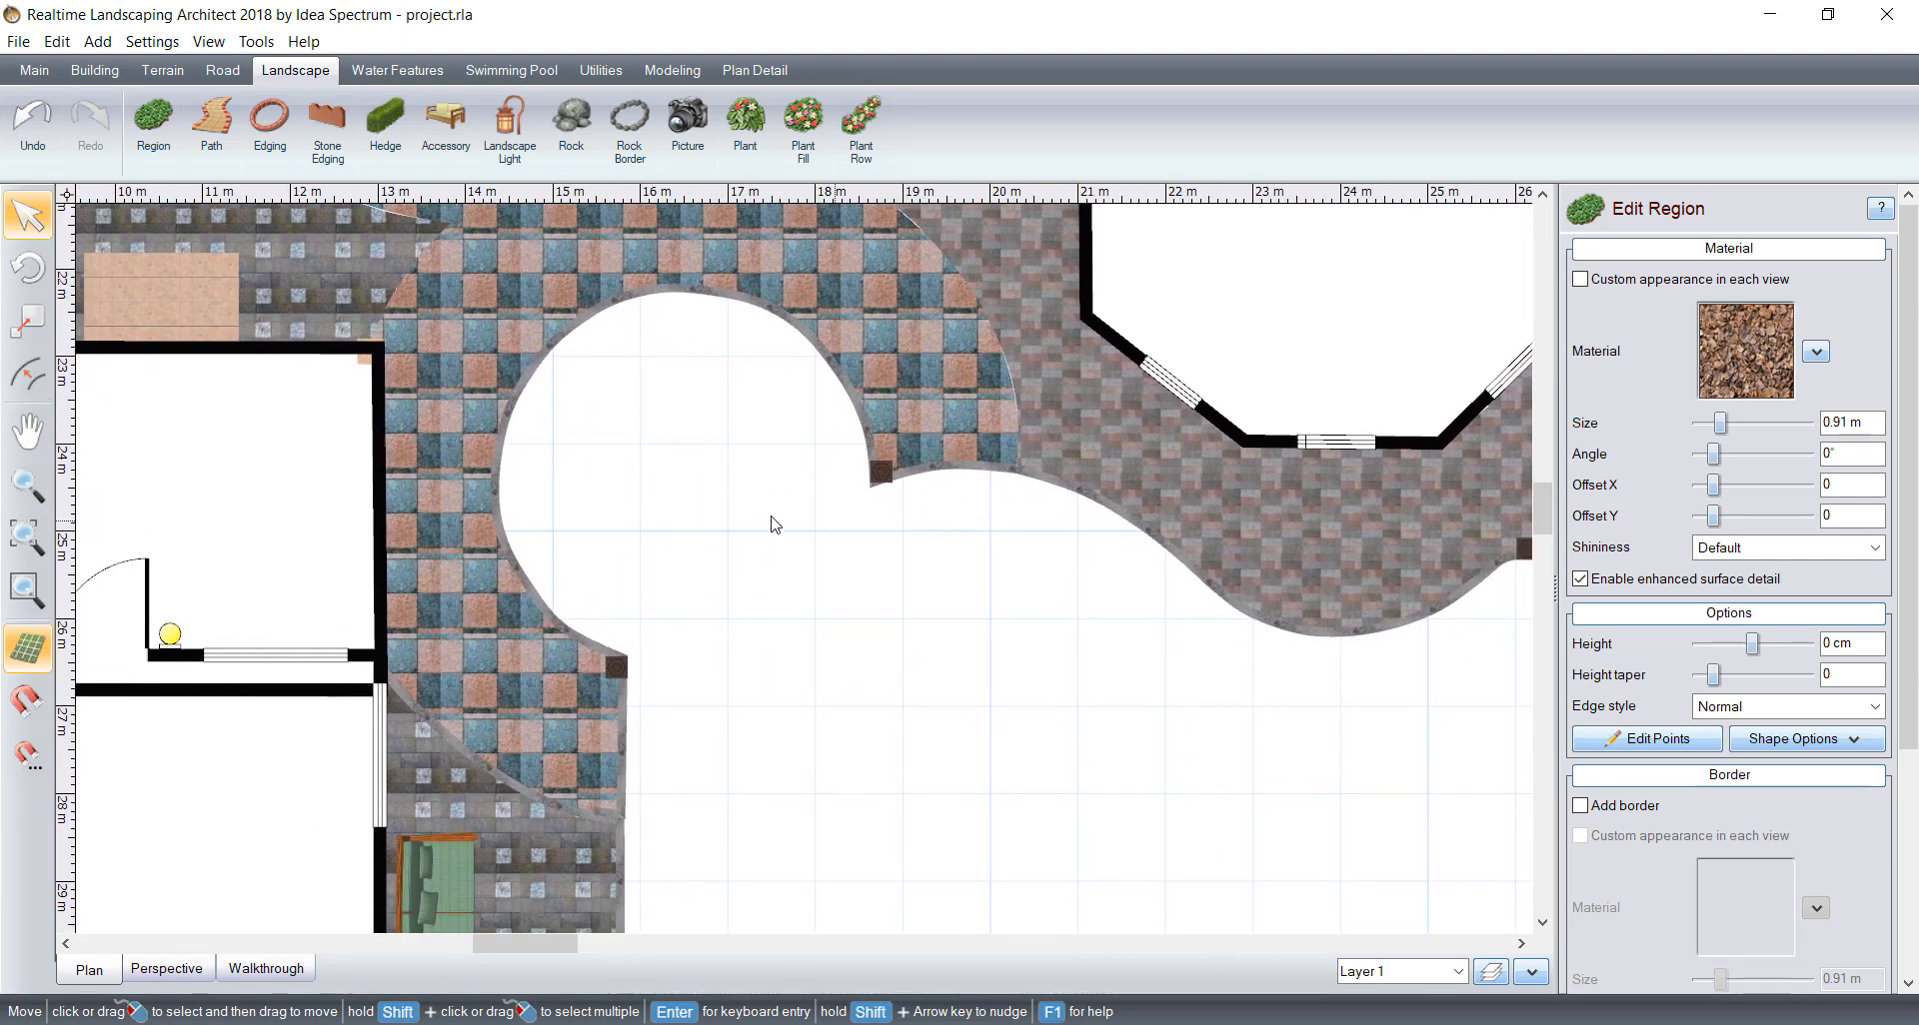
click(153, 125)
scroll(630, 673, up, 2)
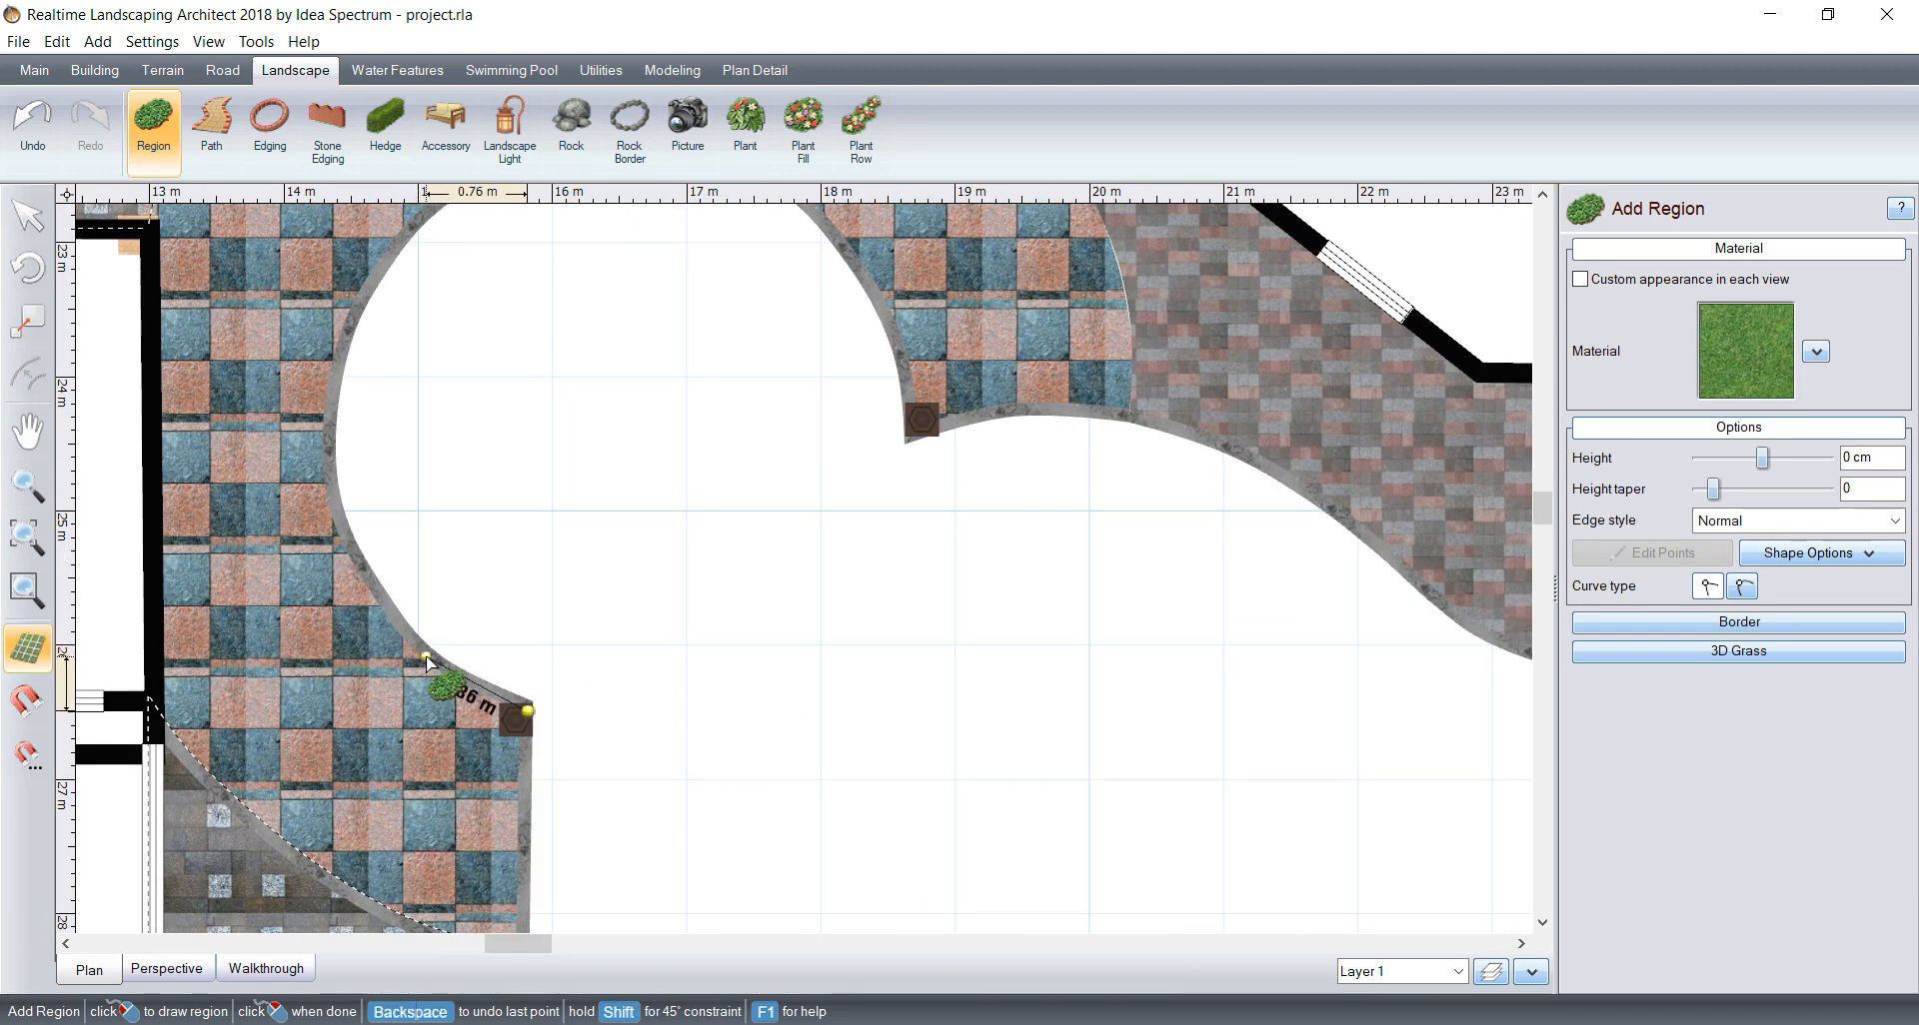
click(329, 466)
click(350, 328)
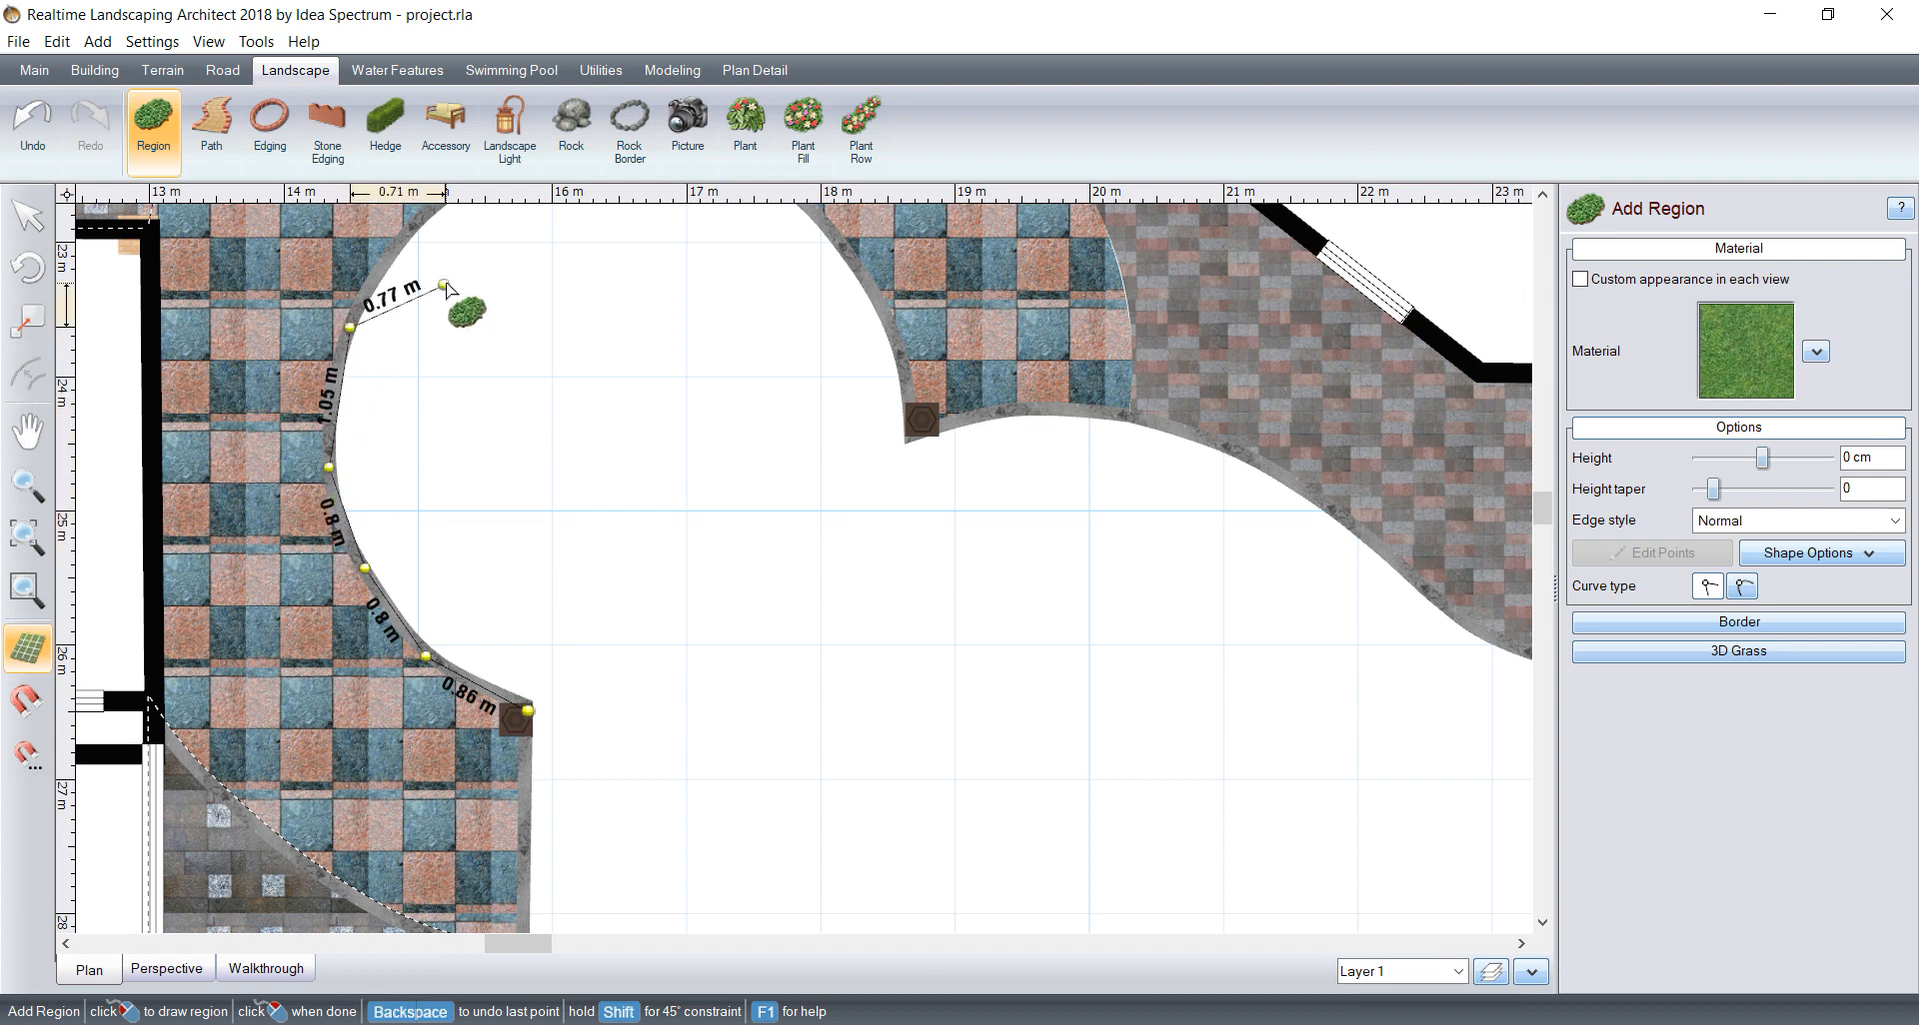
middle_drag(440, 285, 390, 471)
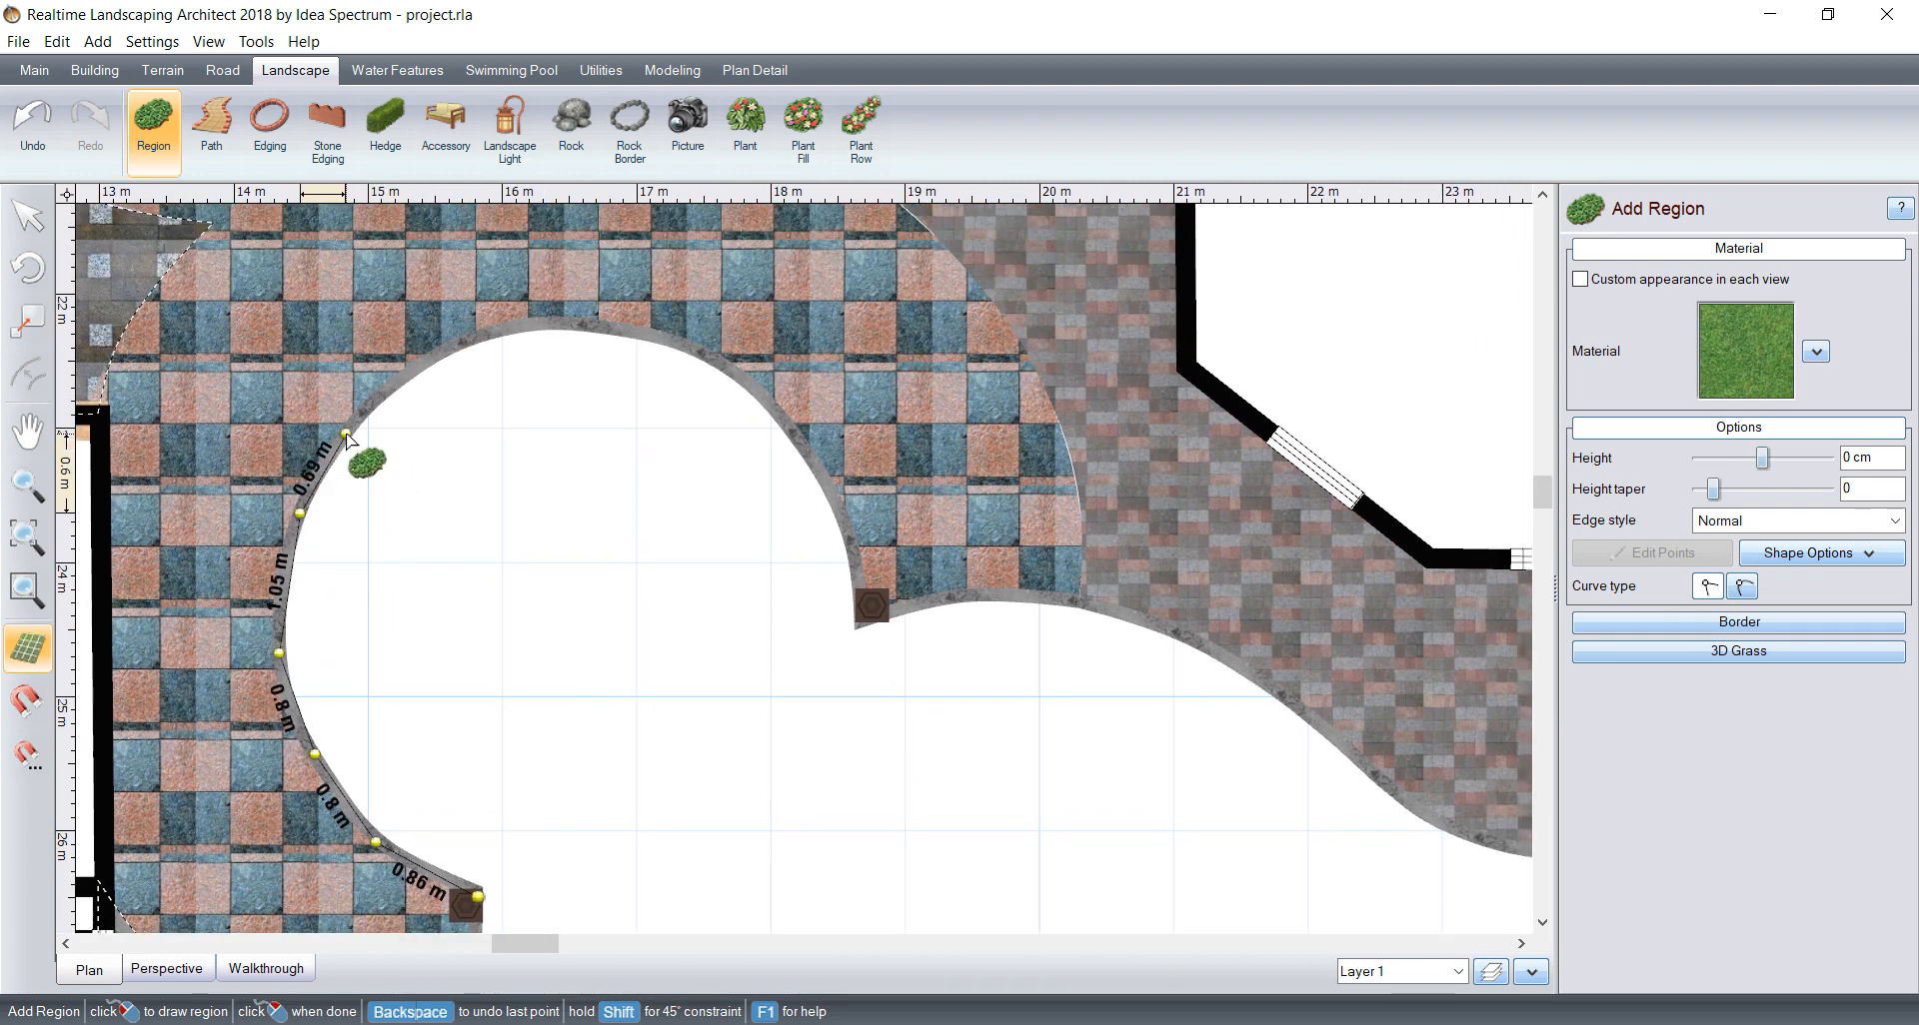
Step: Remove the last outline points and retrace the round bed's border with curved points around its top to the opposite pillar
key(BackSpace)
key(BackSpace)
key(BackSpace)
key(BackSpace)
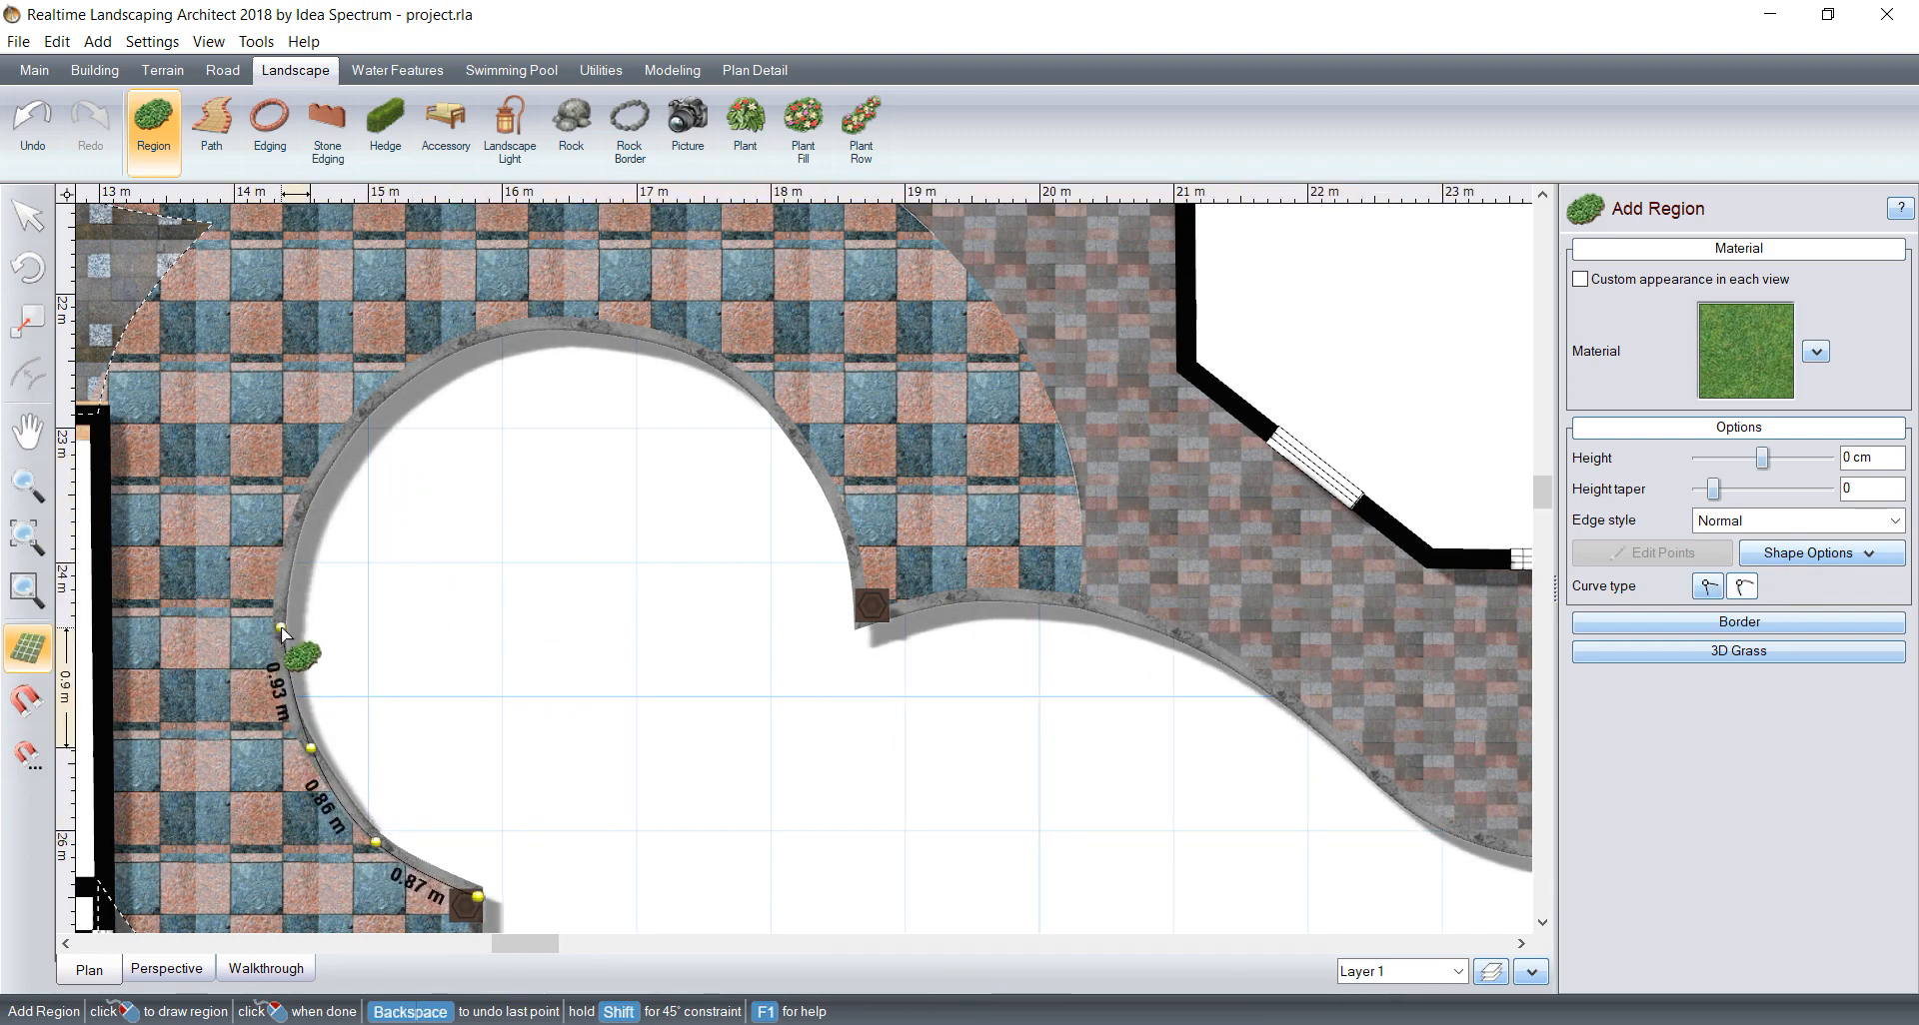
click(296, 519)
click(385, 392)
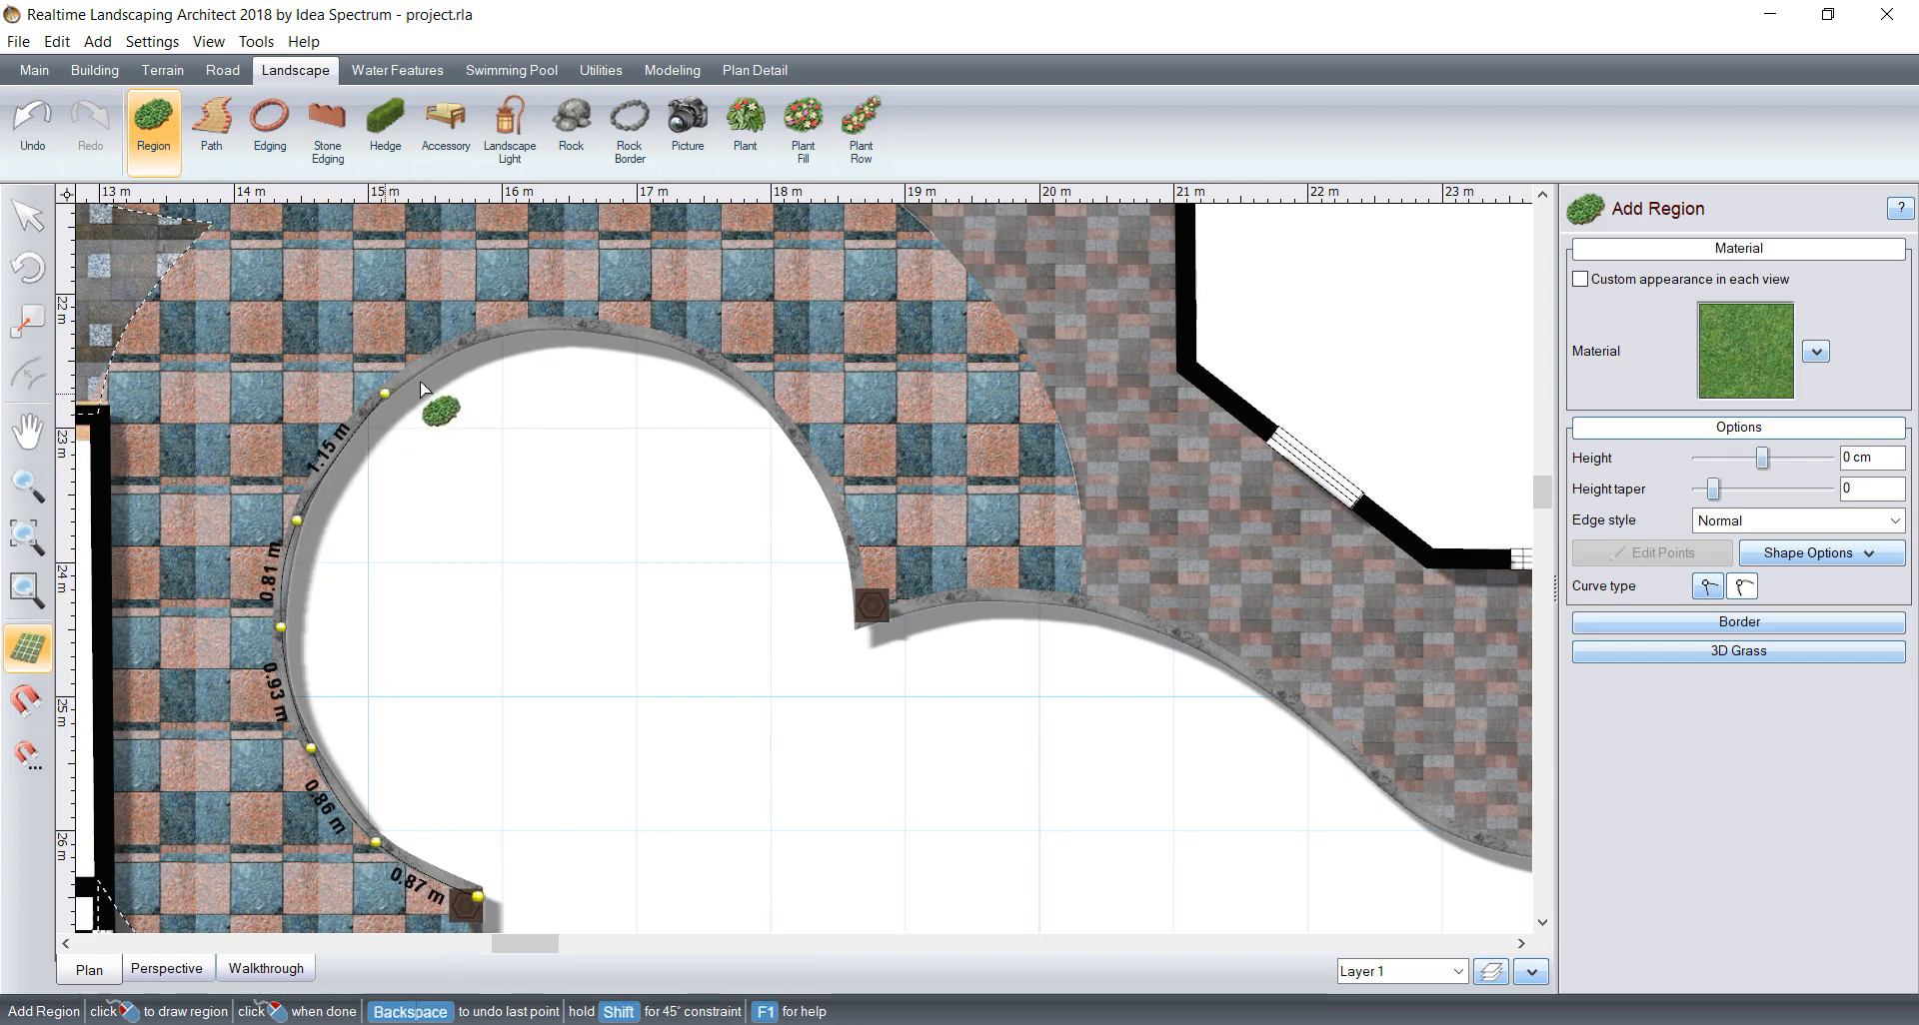
click(493, 337)
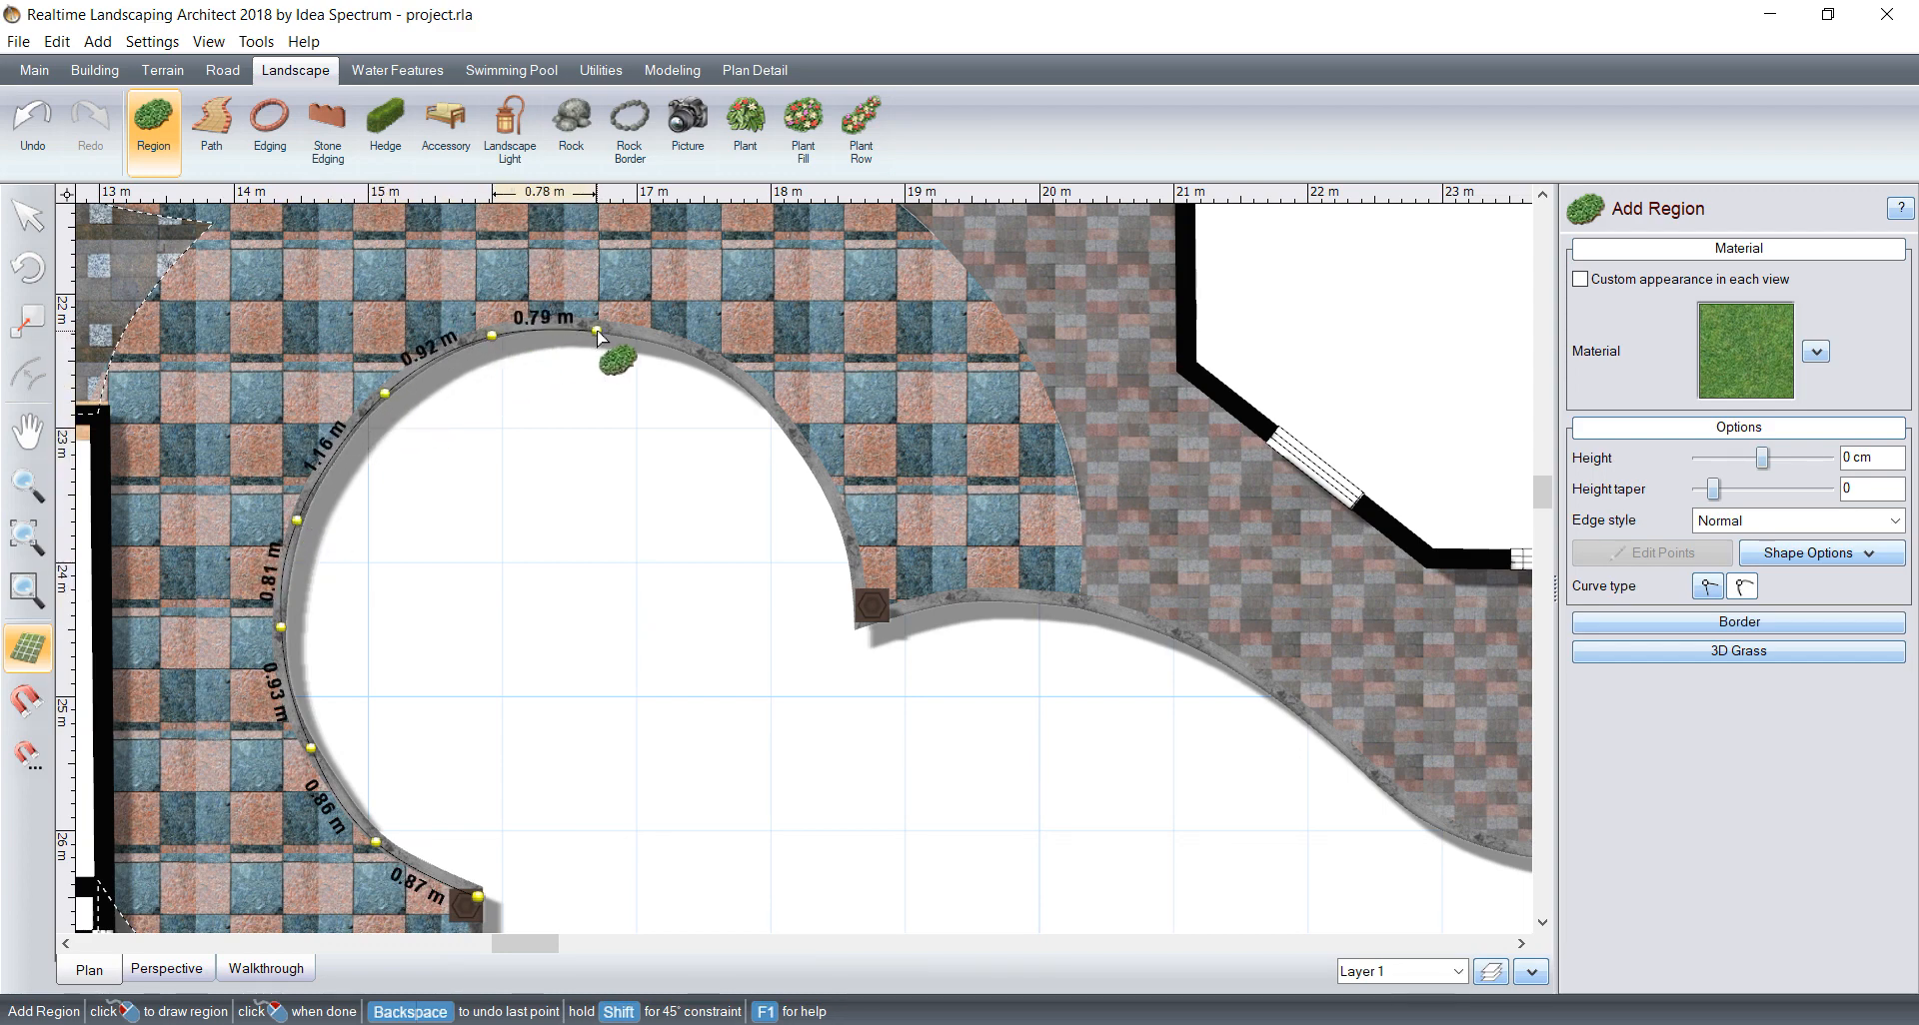
click(597, 330)
click(692, 354)
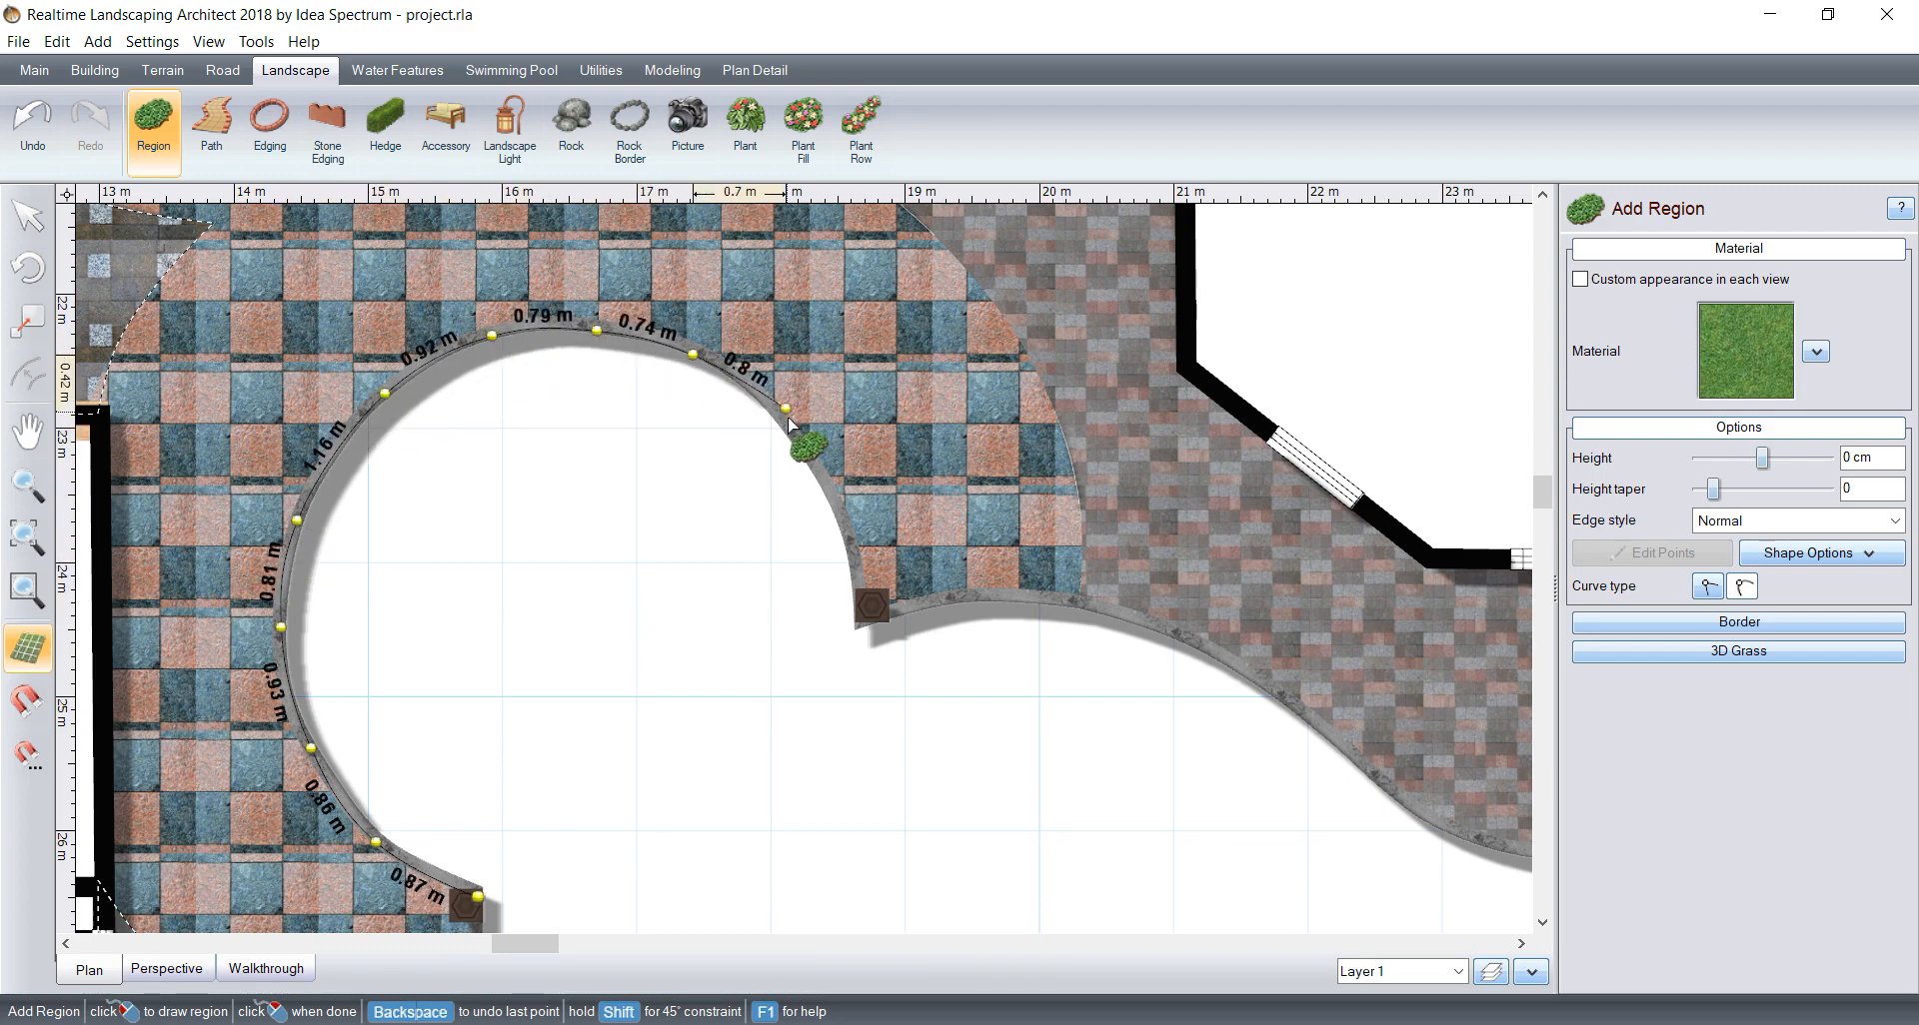
click(780, 416)
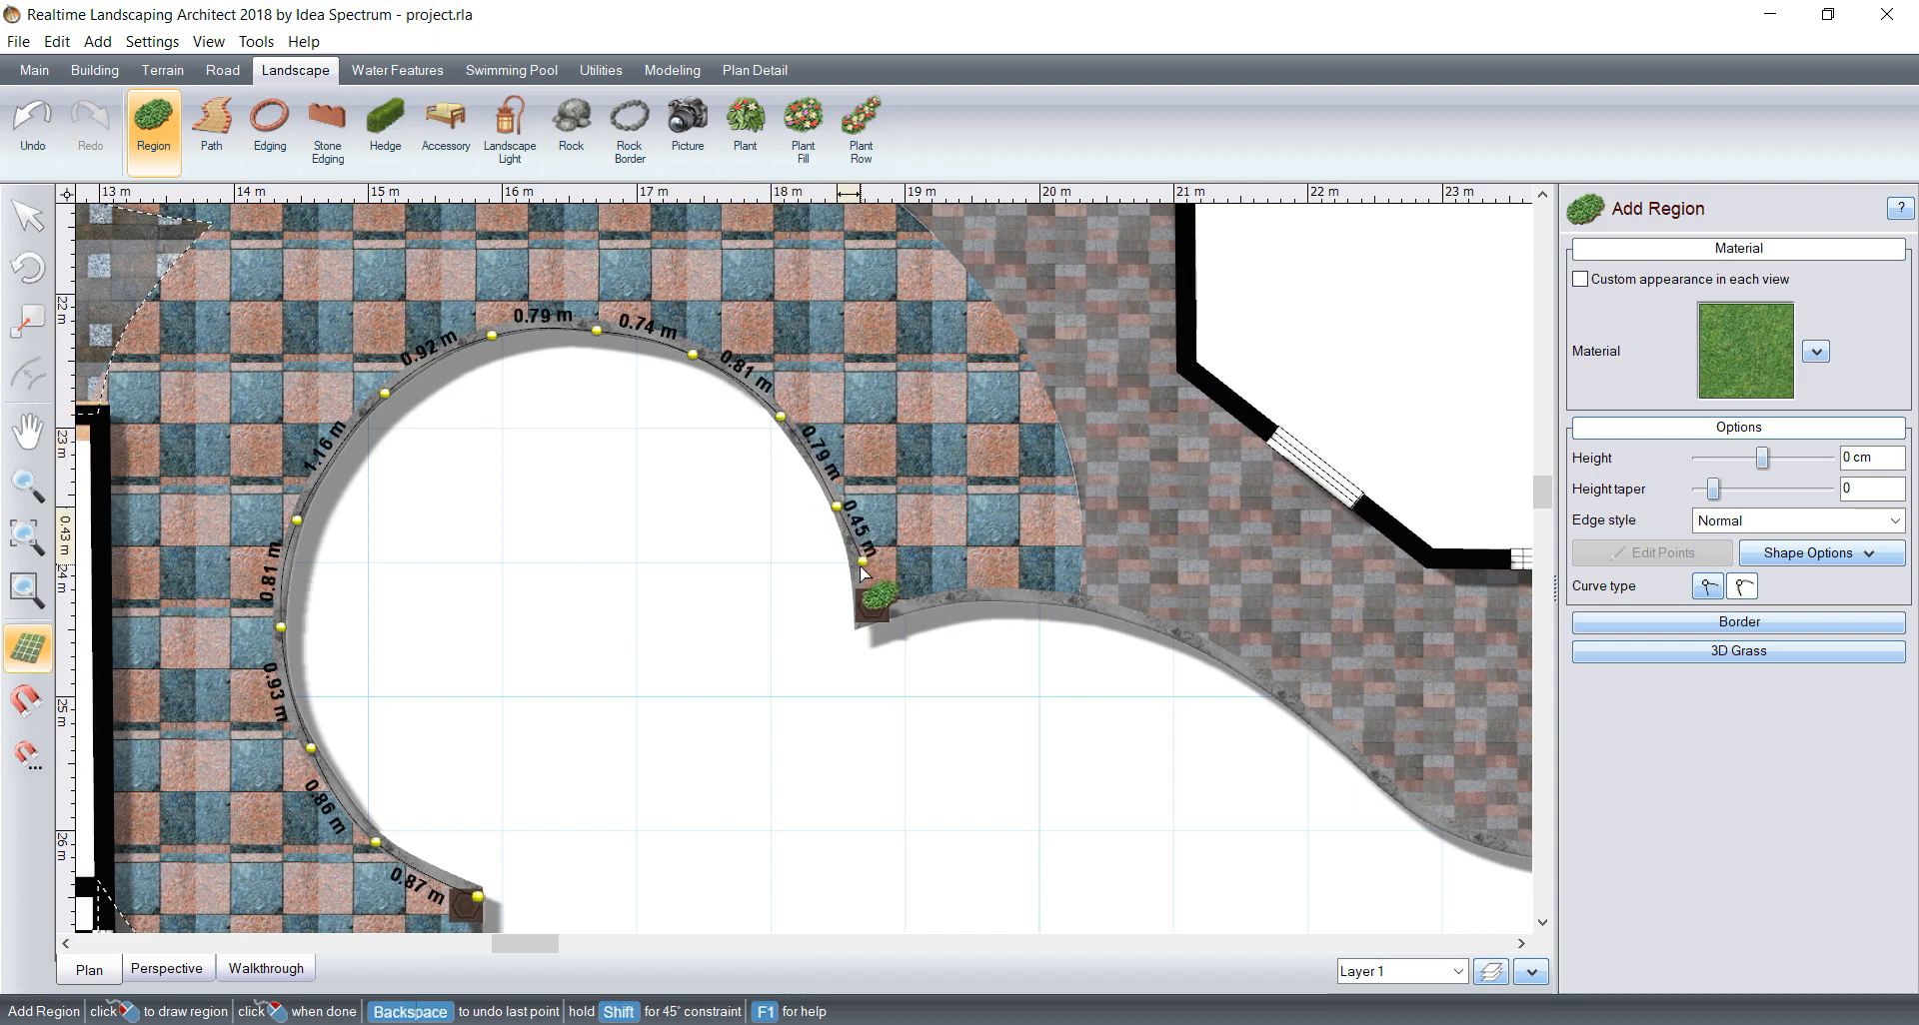
click(857, 578)
click(861, 630)
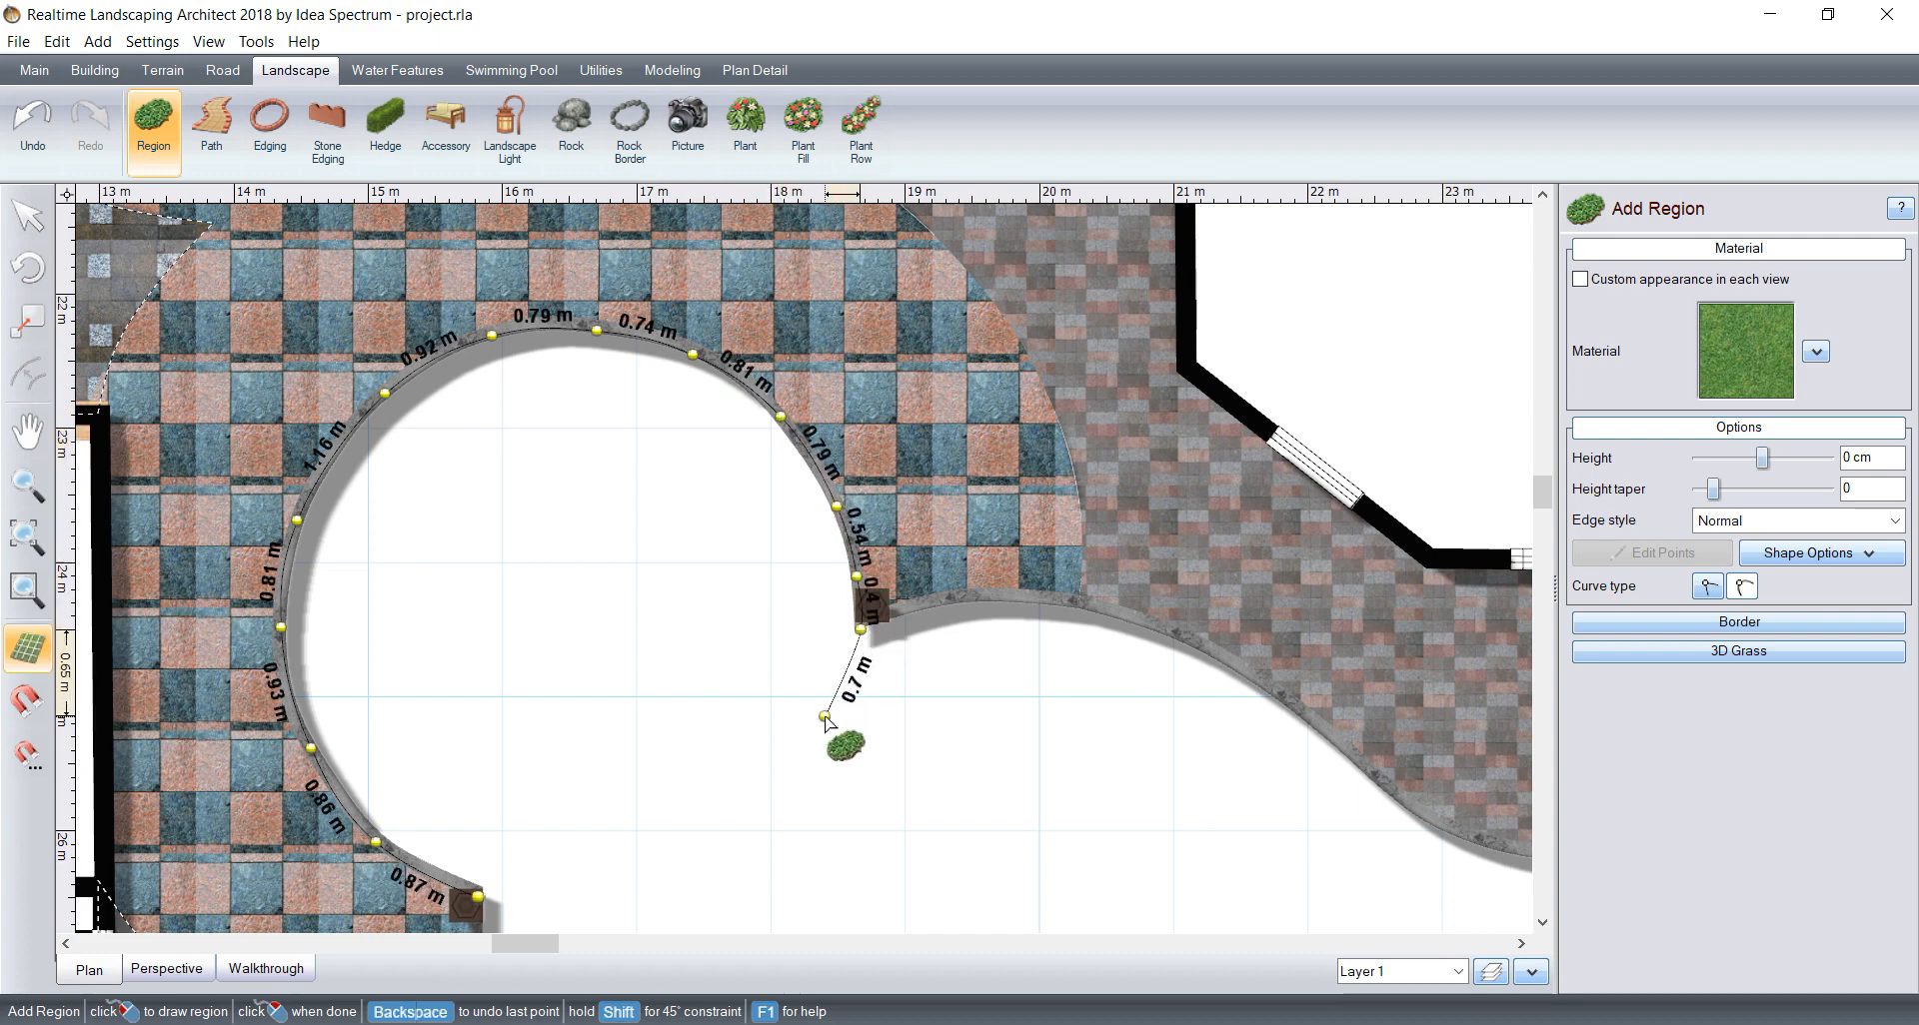
Step: Close the round region with curved points across the bed's open lower-right side and delete the region
click(824, 718)
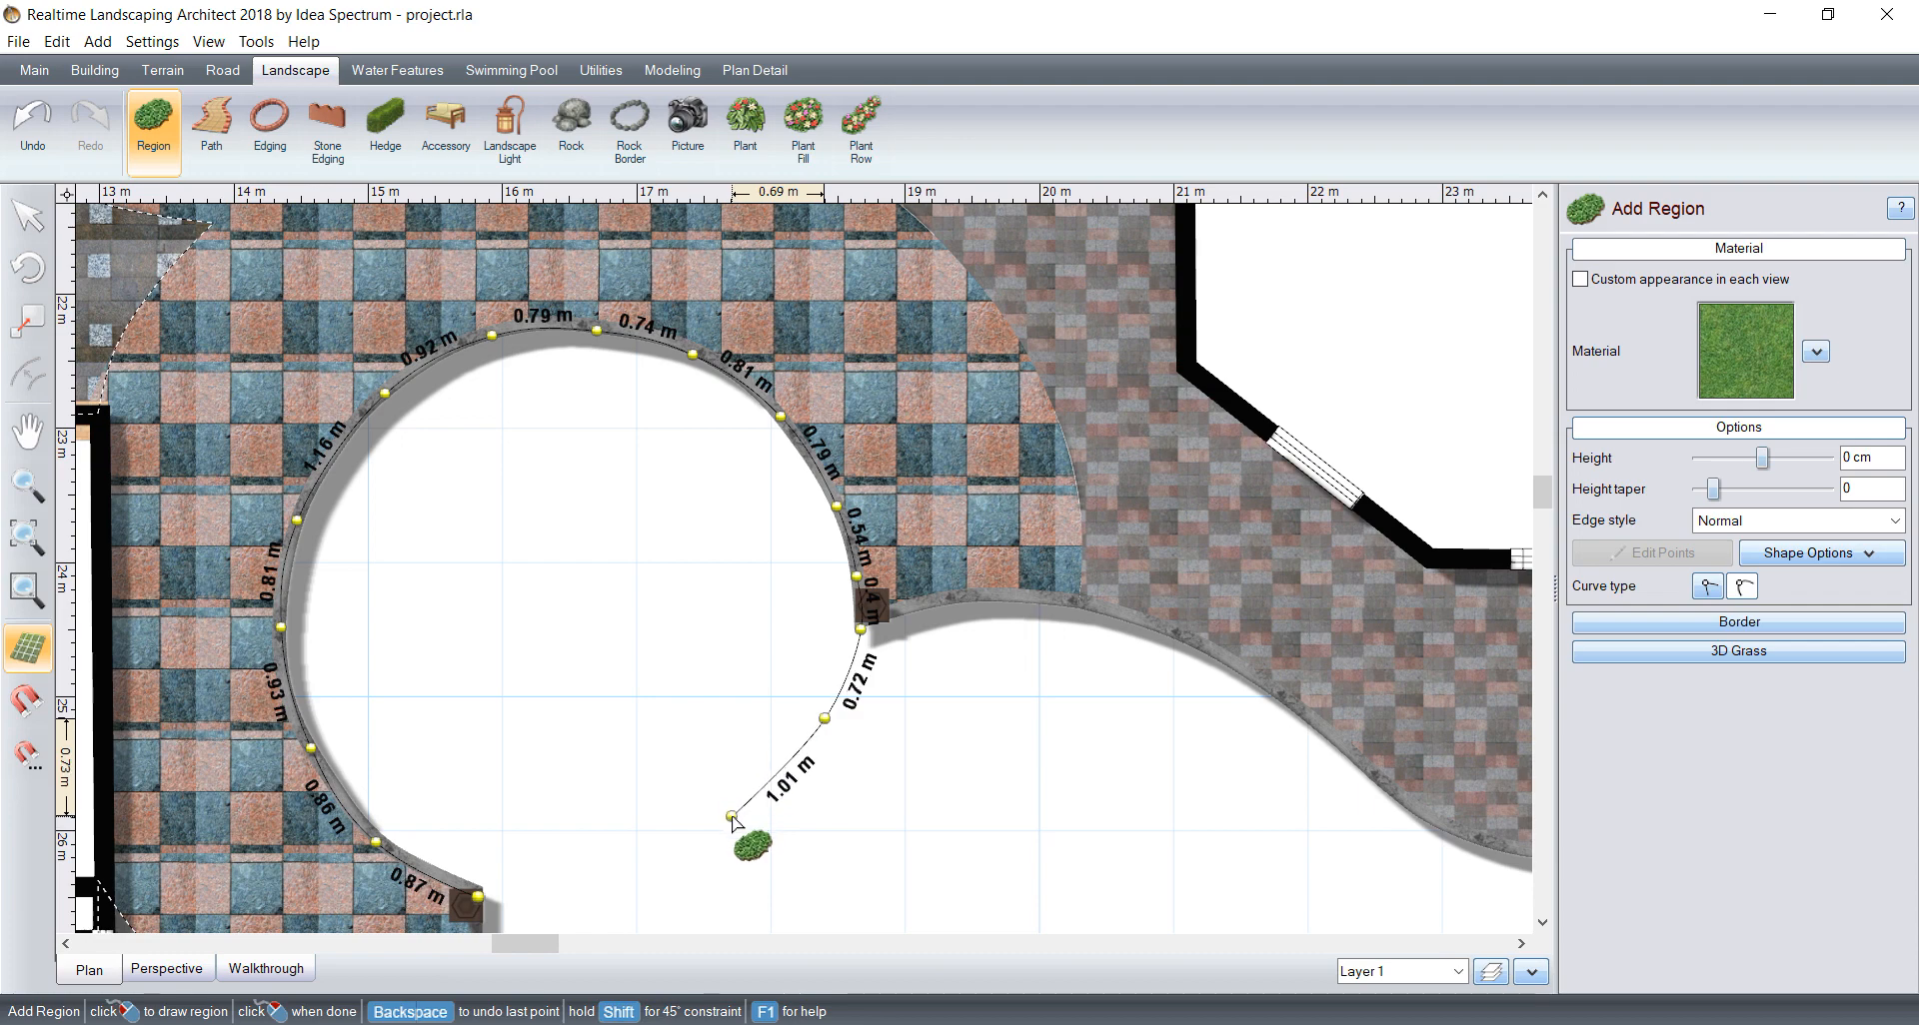
click(731, 816)
click(628, 878)
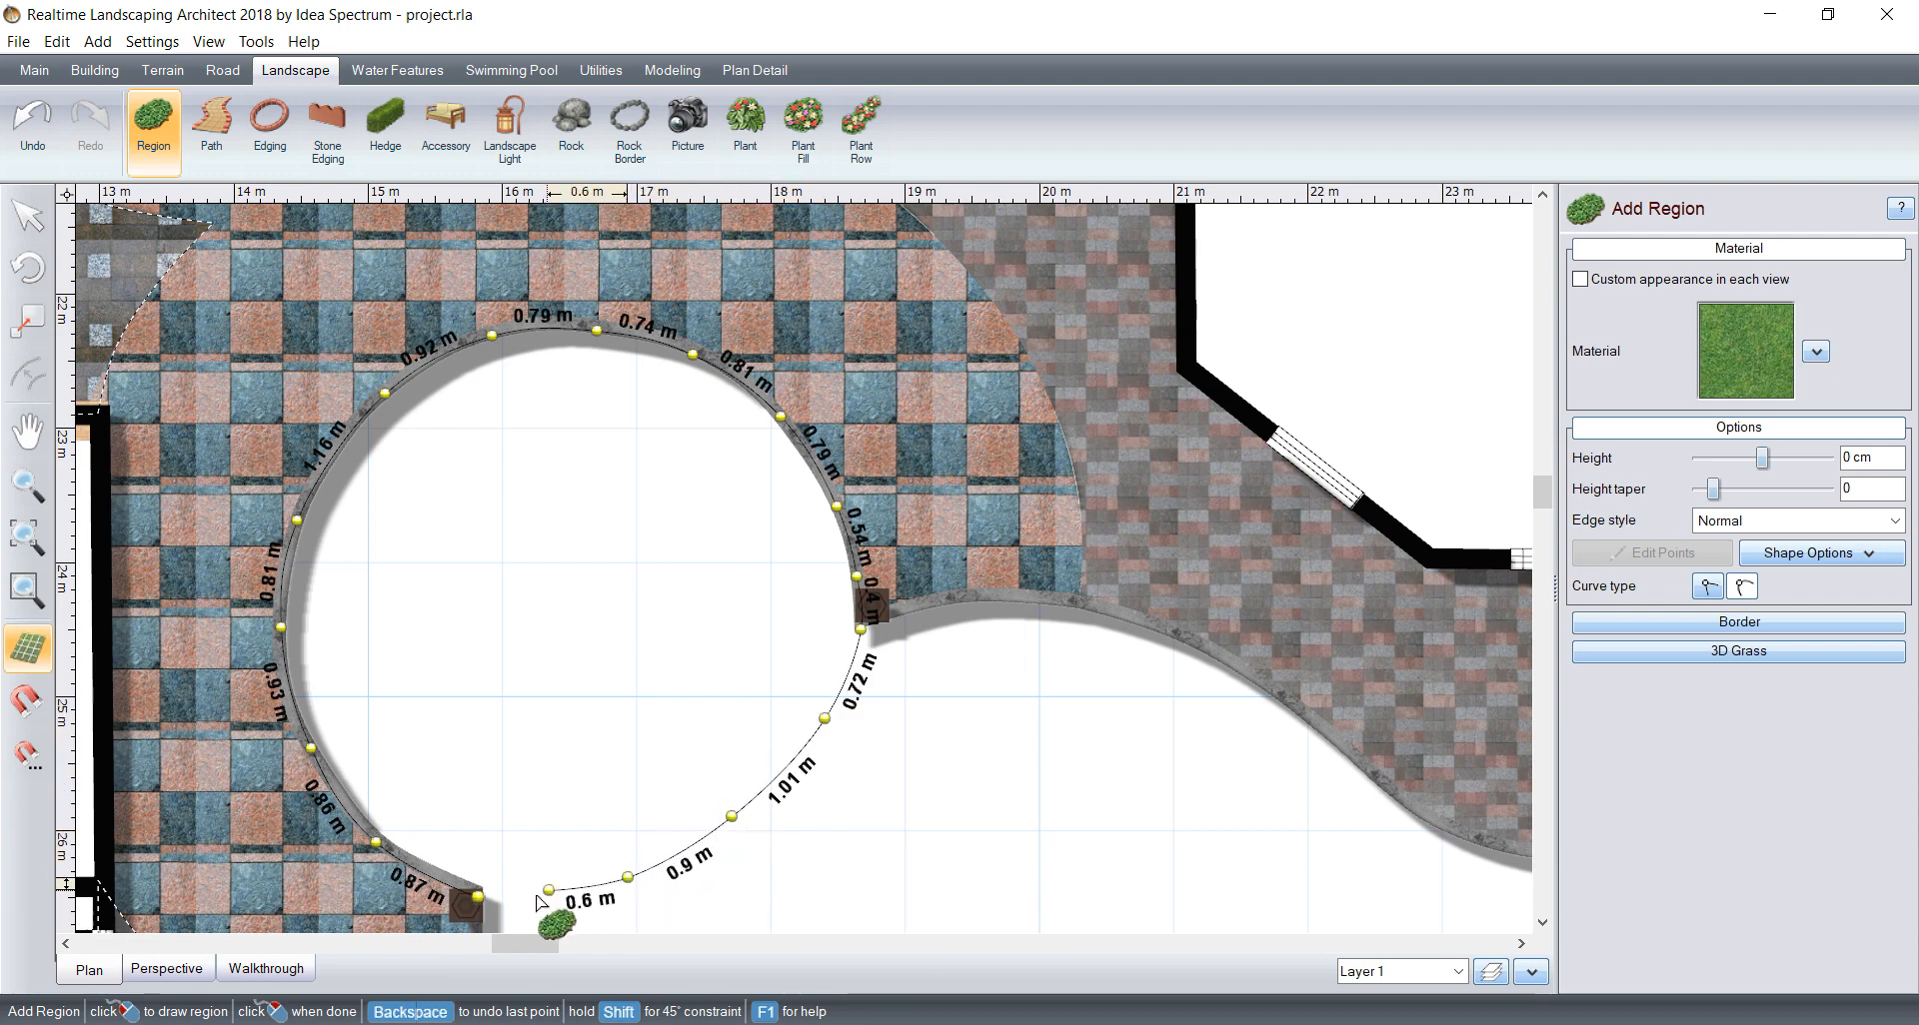
click(478, 898)
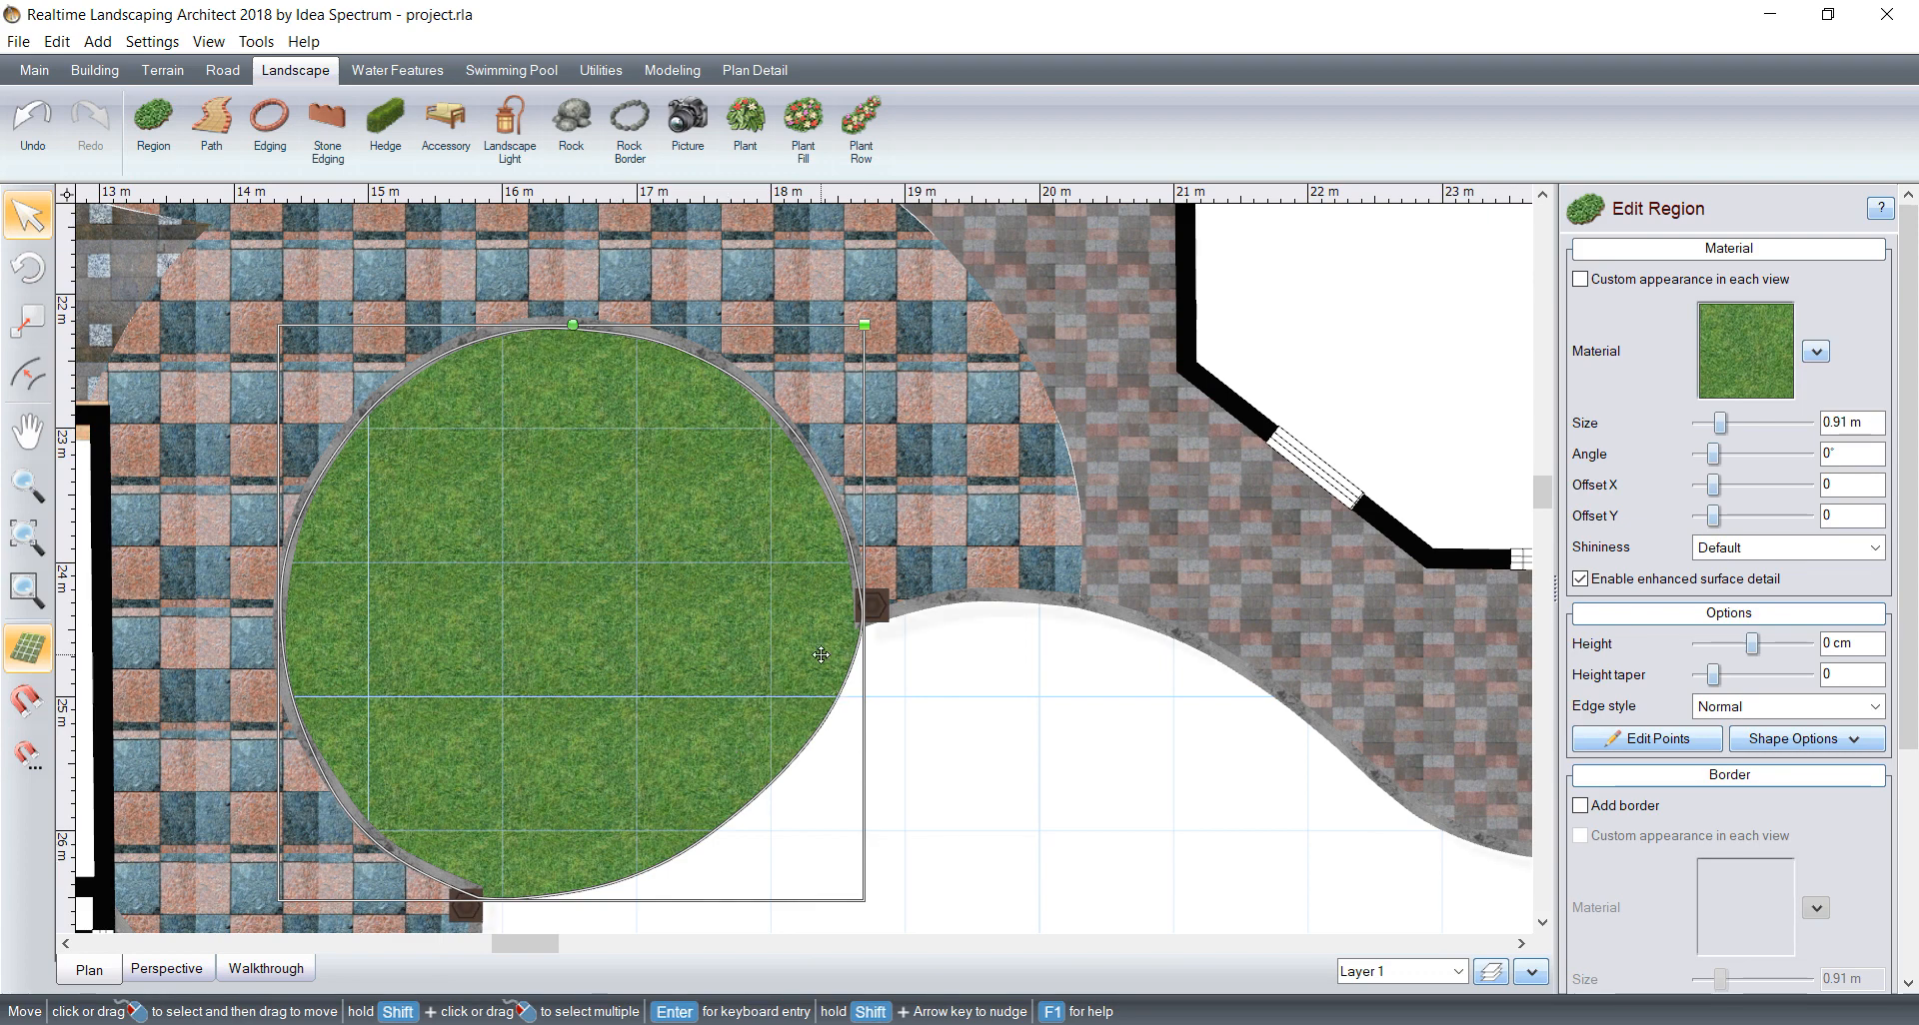
key(Delete)
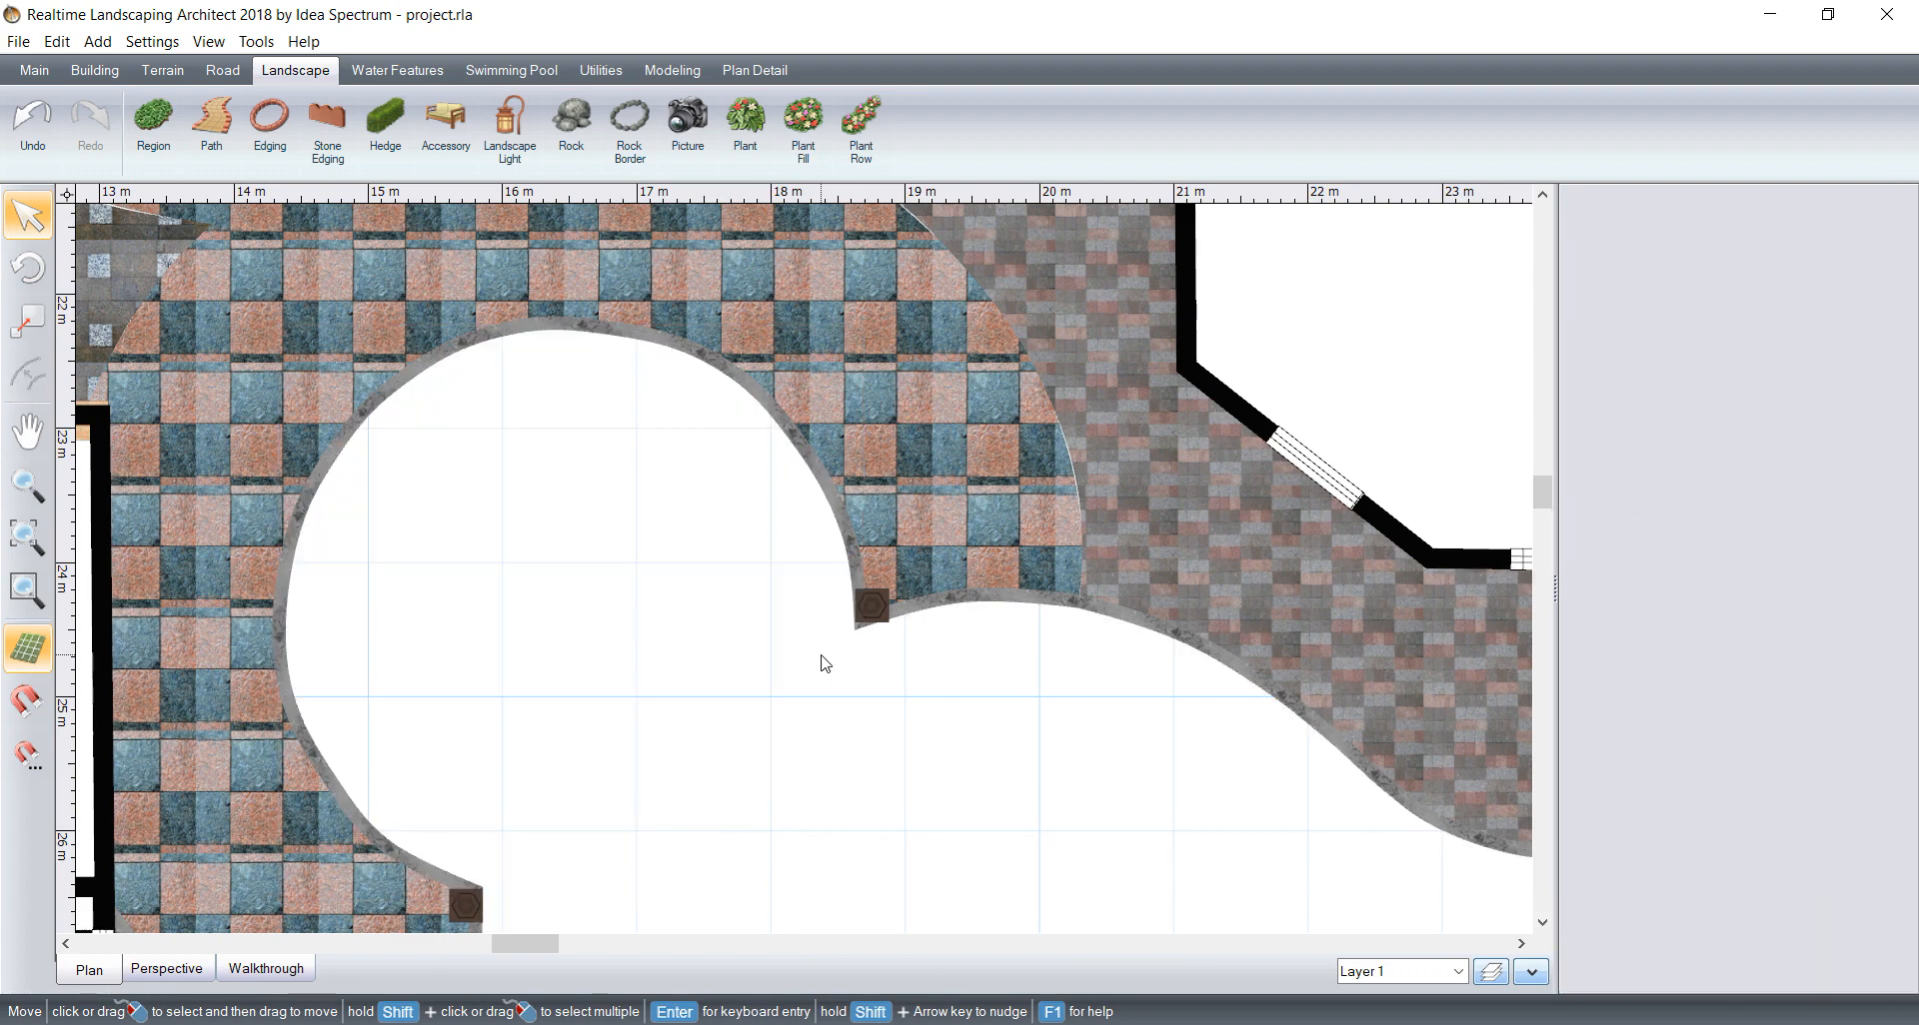
Step: Draw a center-and-radius circle with a radius of about 2.2 m in the round bed and move it to match the paving's edge
click(755, 550)
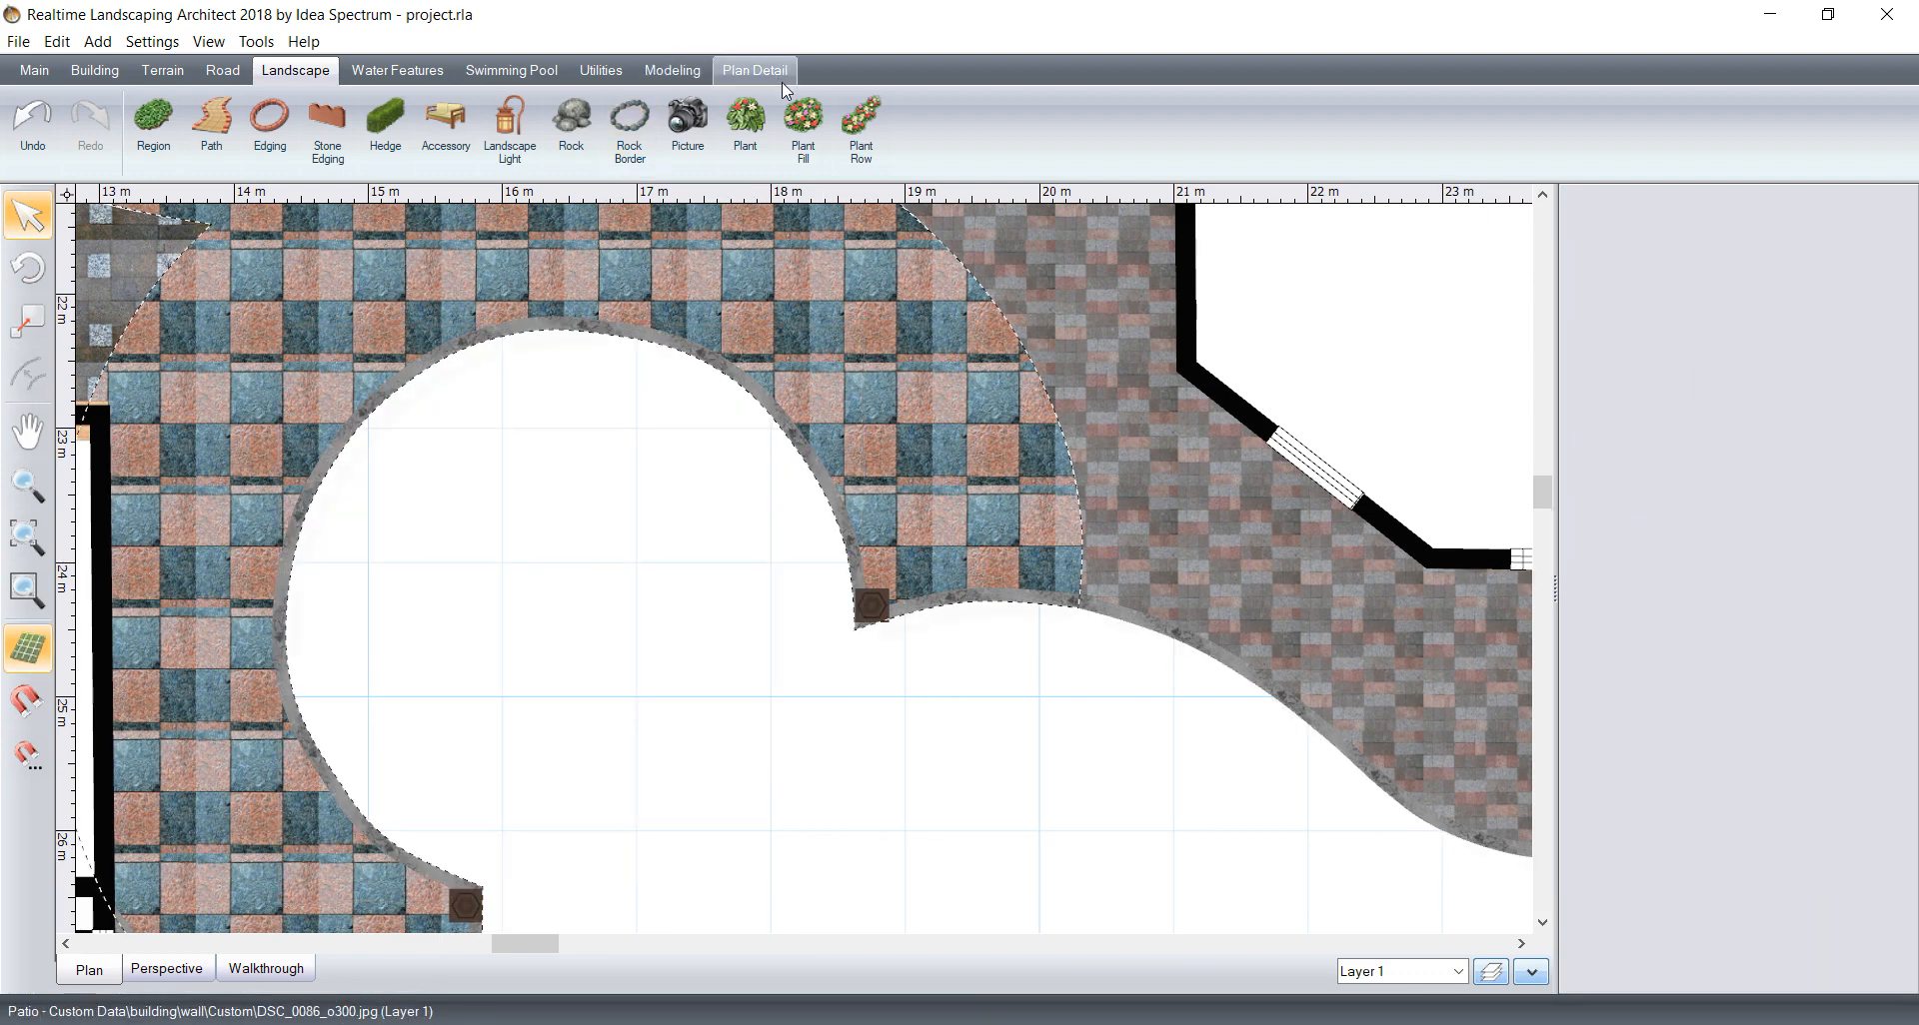
click(754, 70)
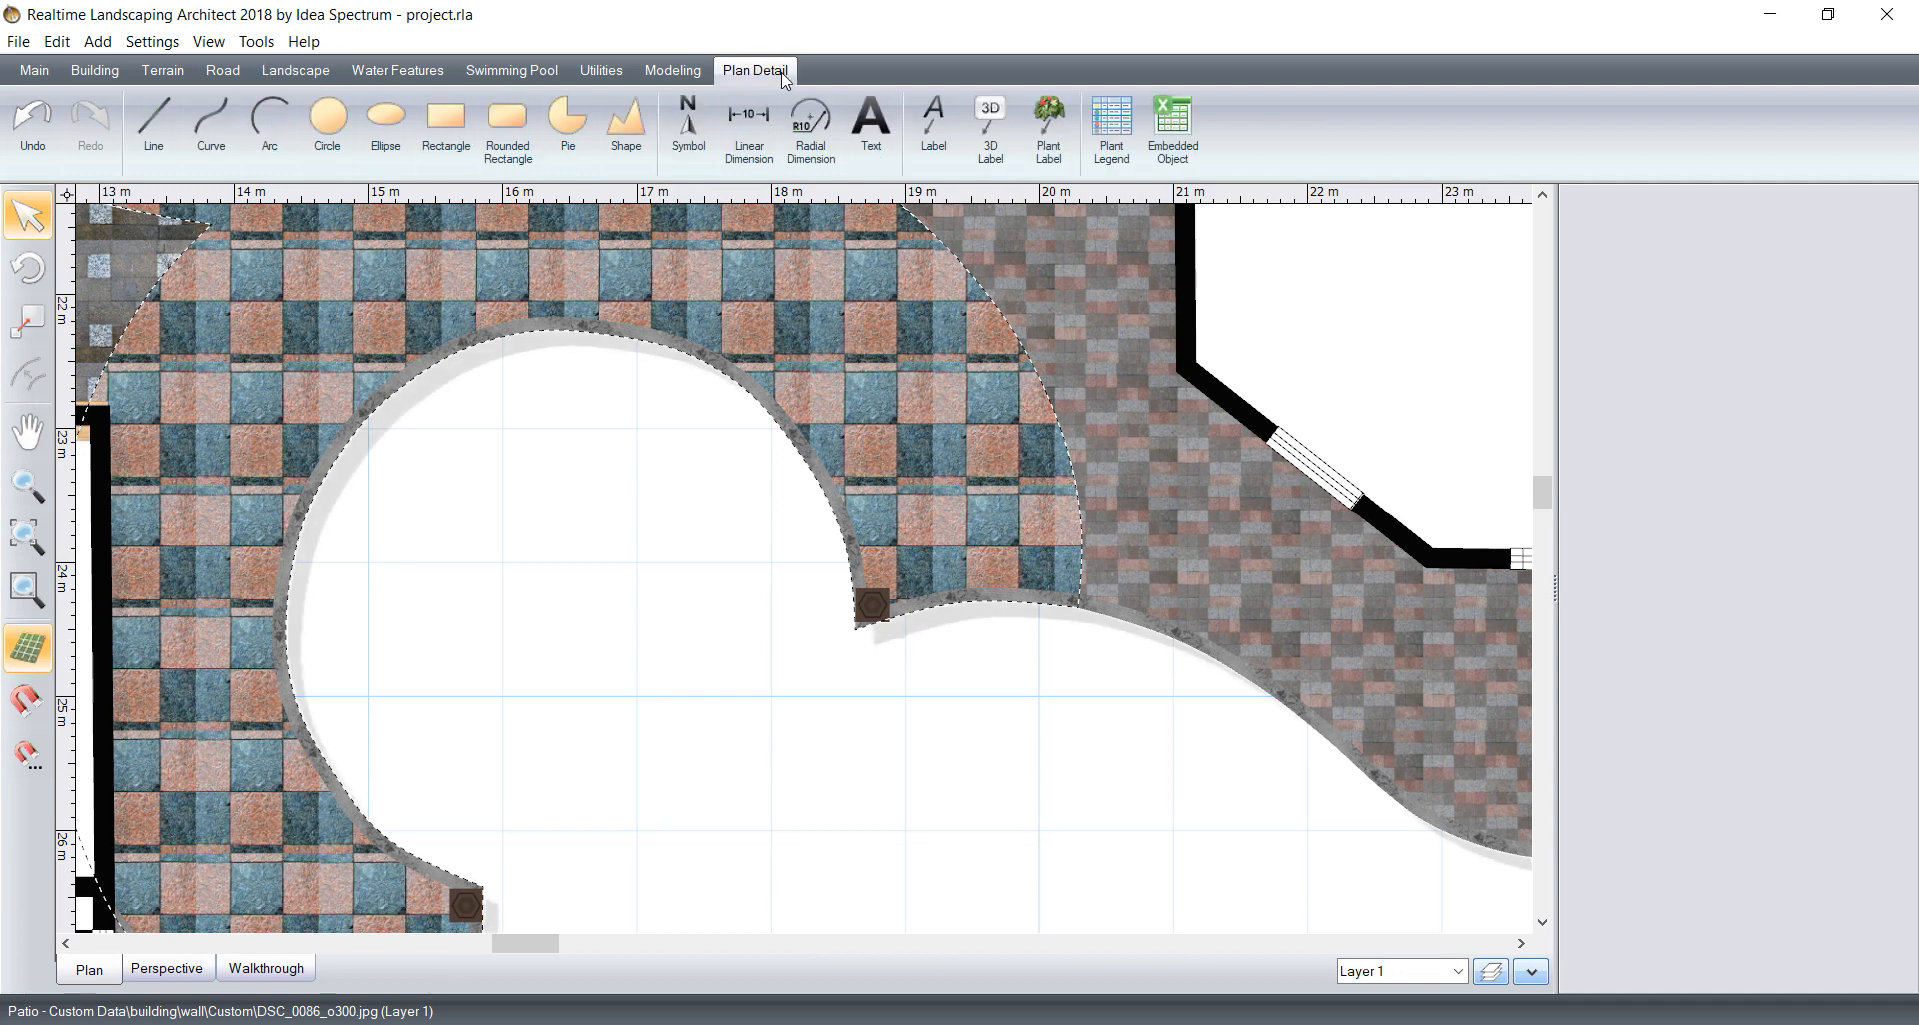
click(328, 122)
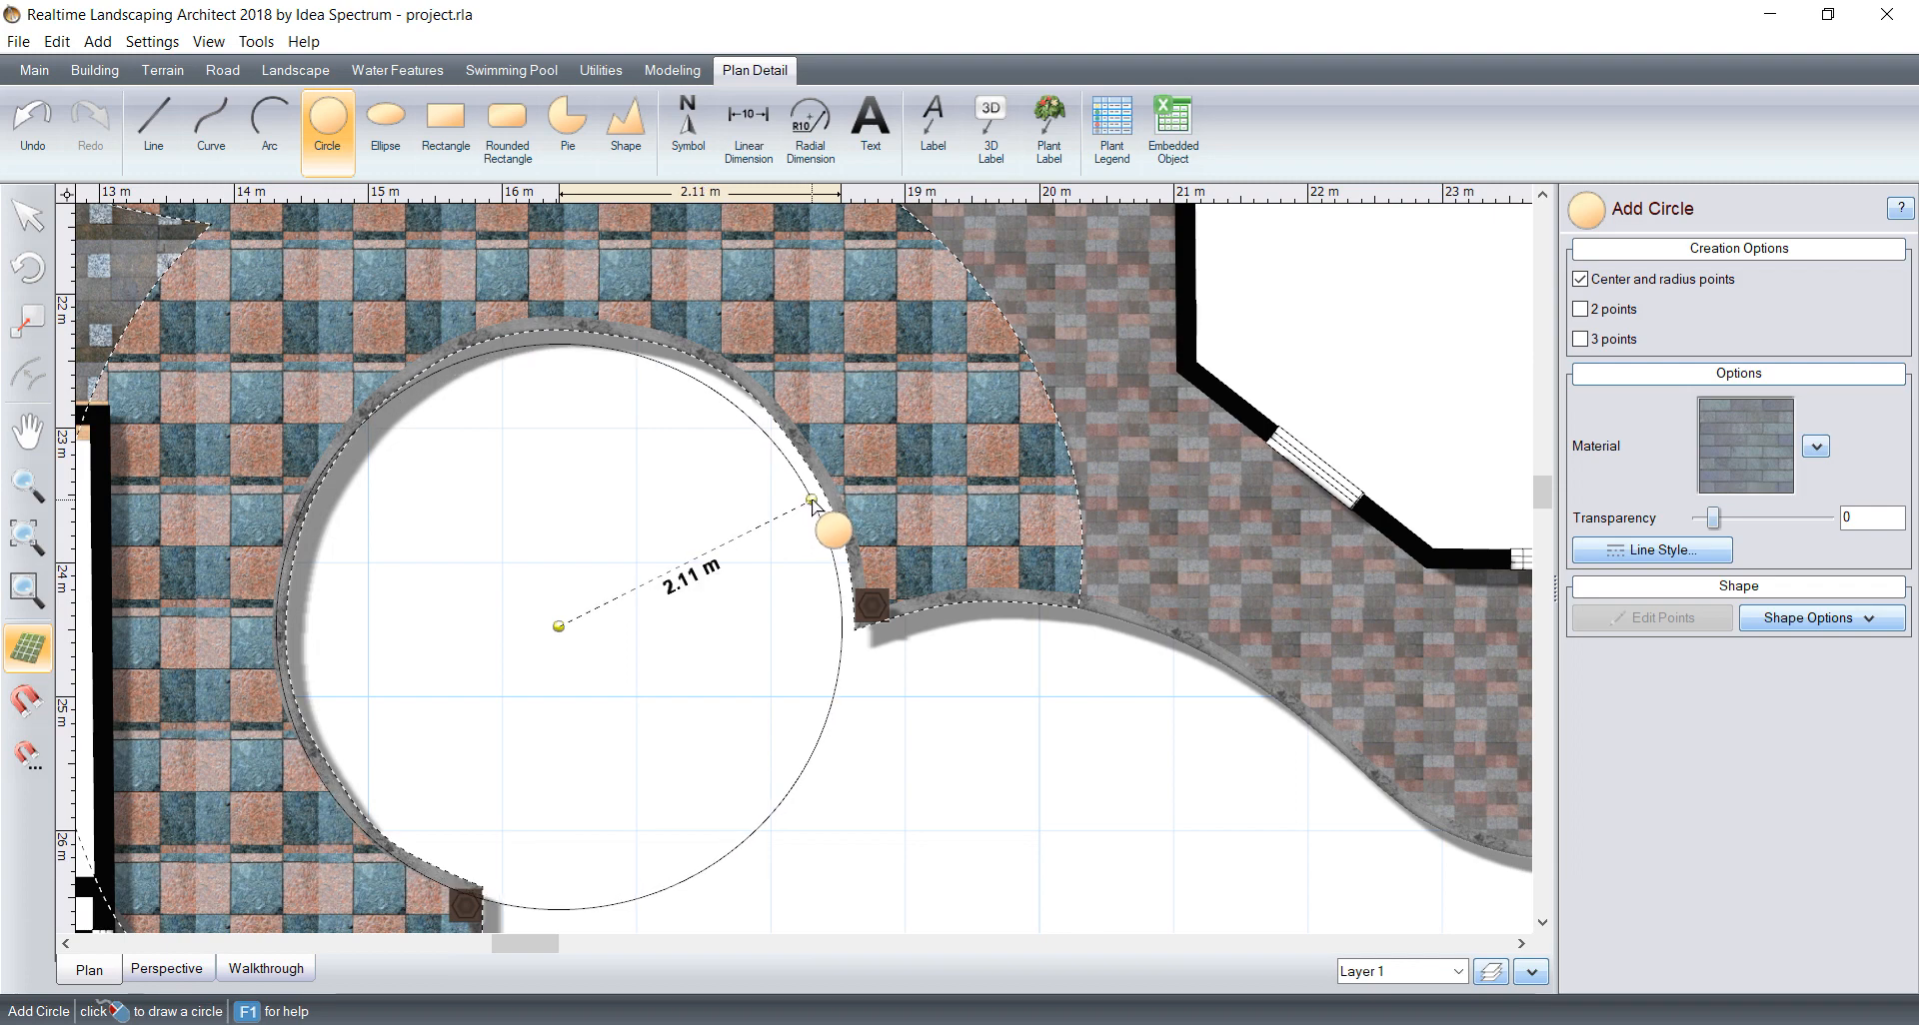
click(816, 493)
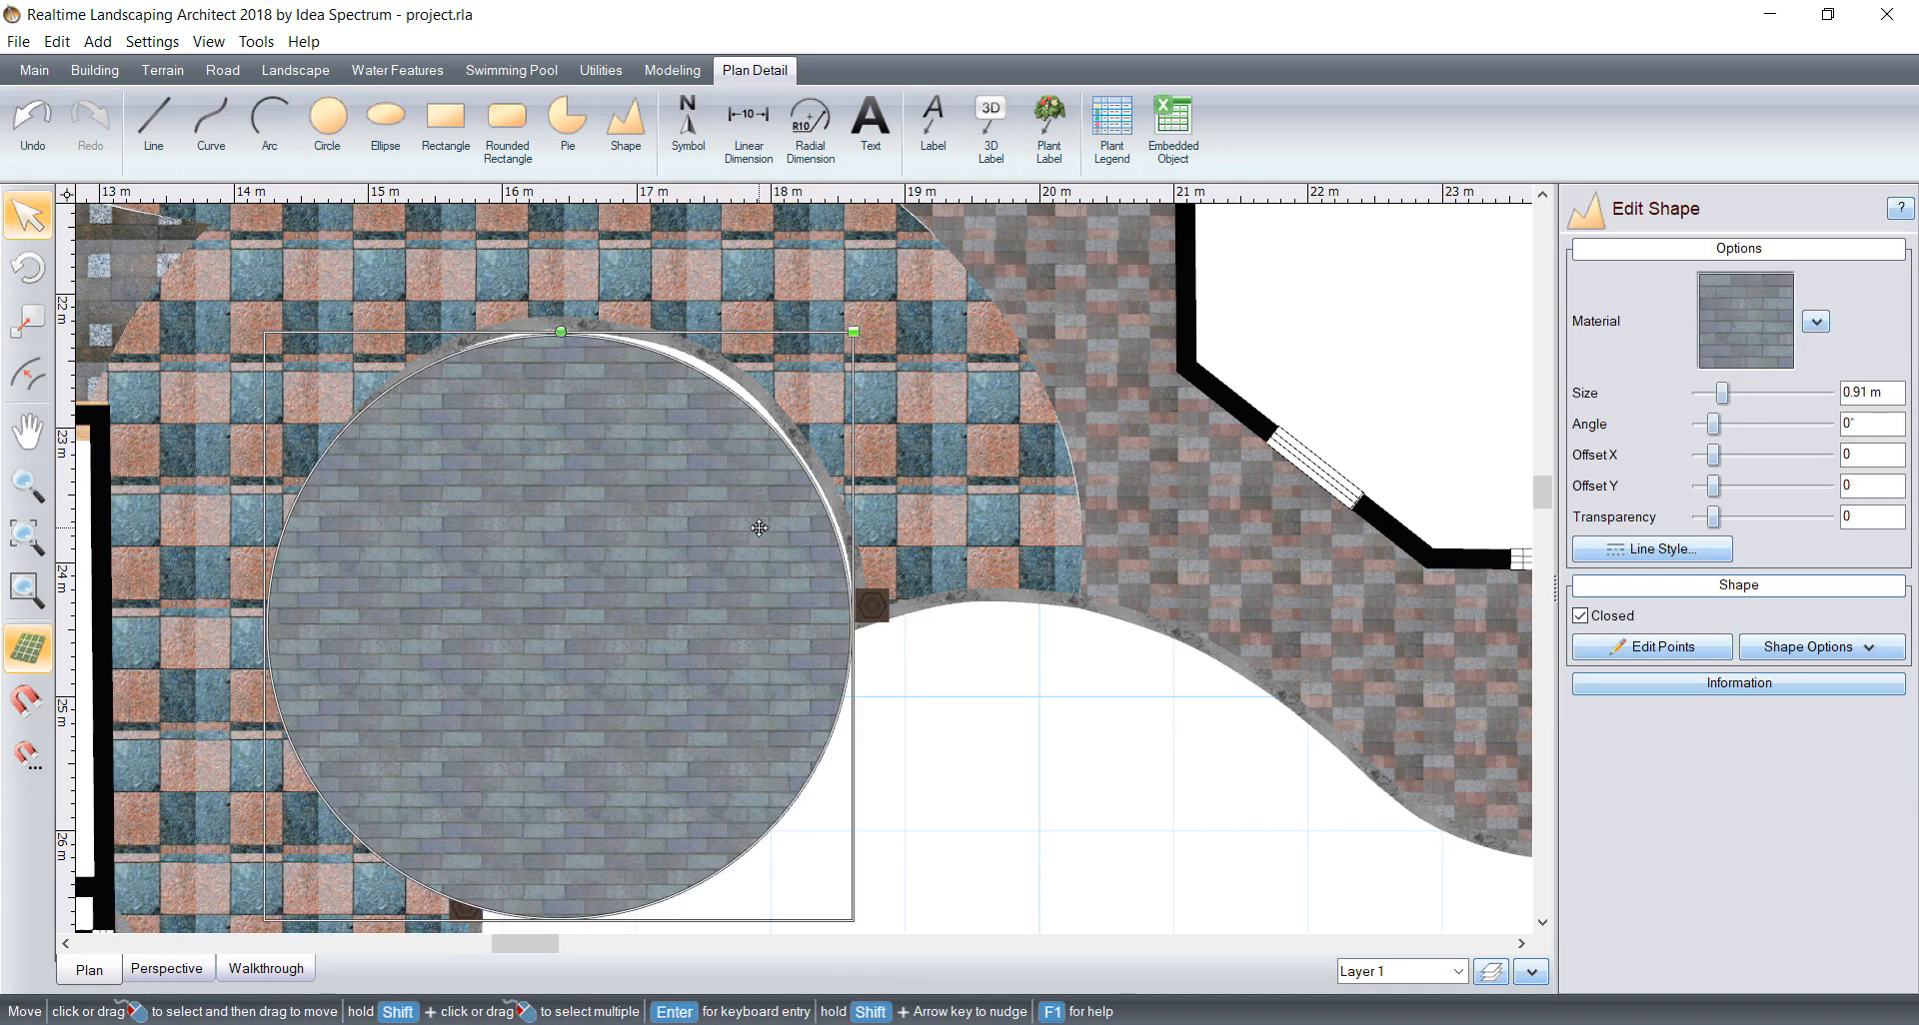
drag(759, 529, 776, 518)
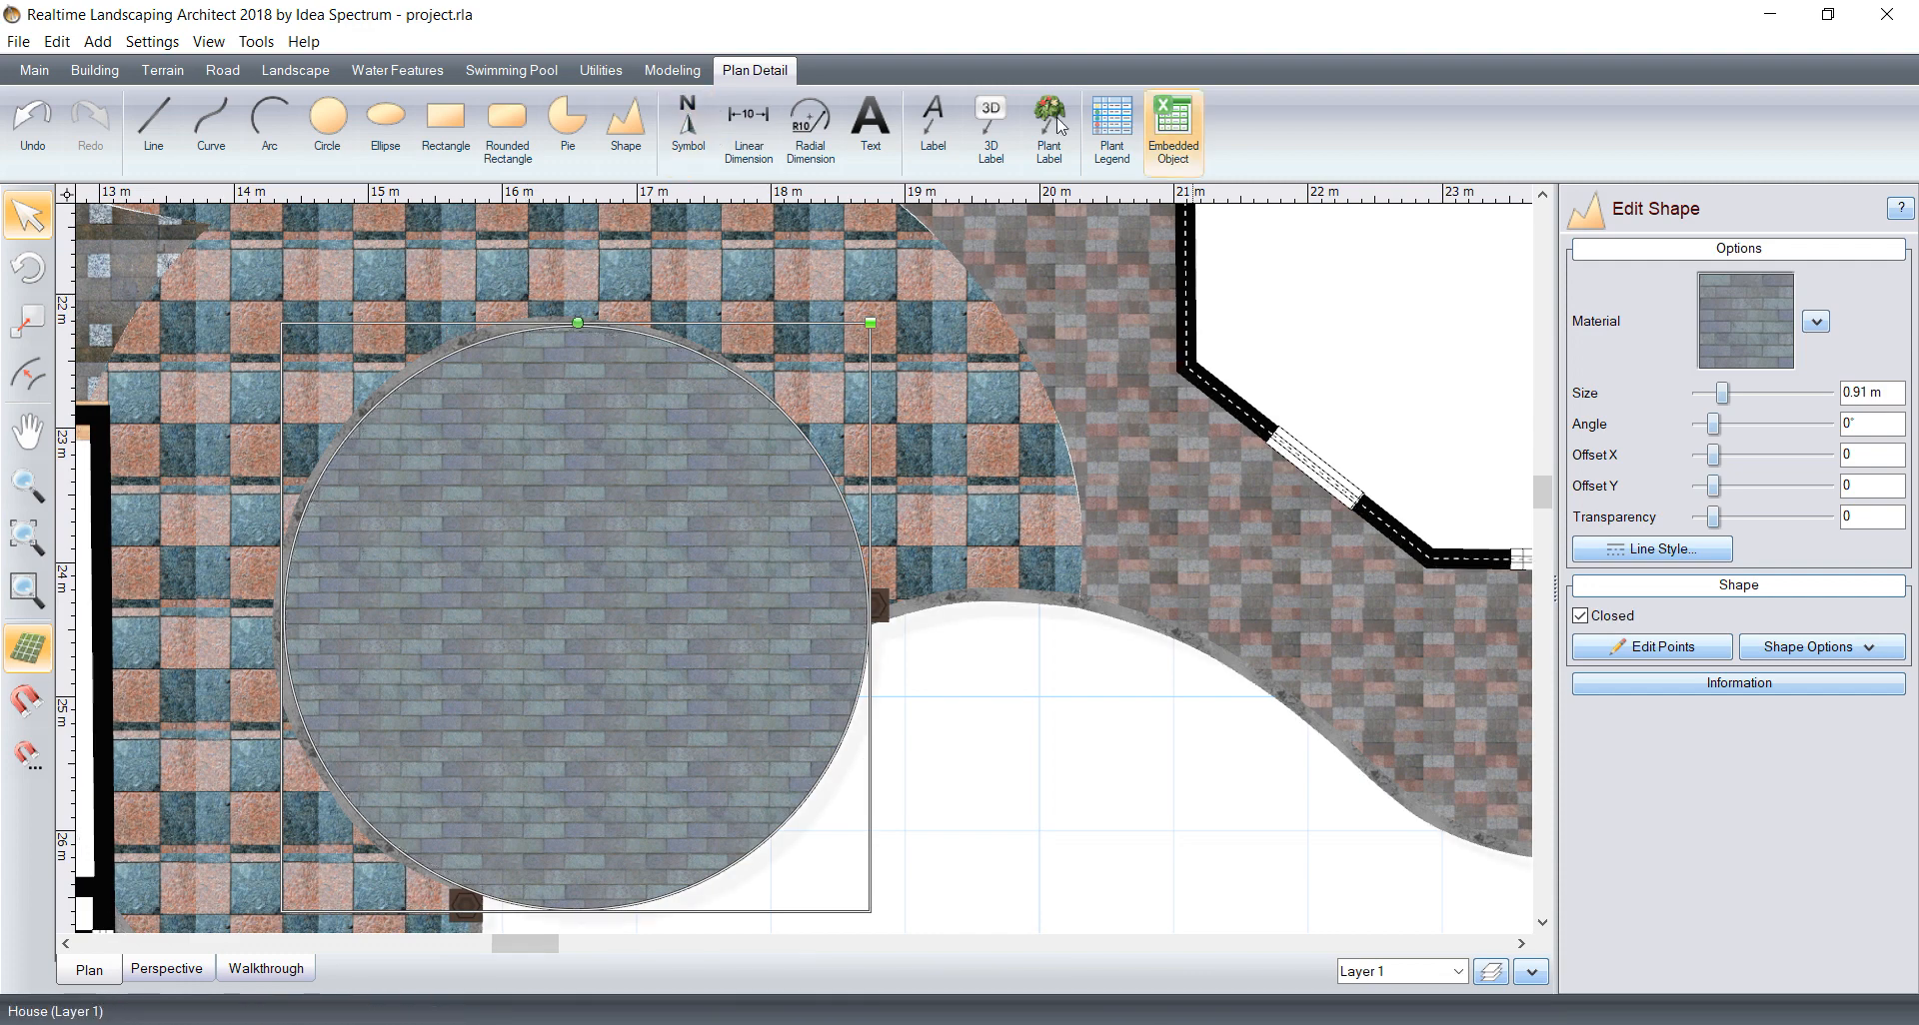
click(107, 75)
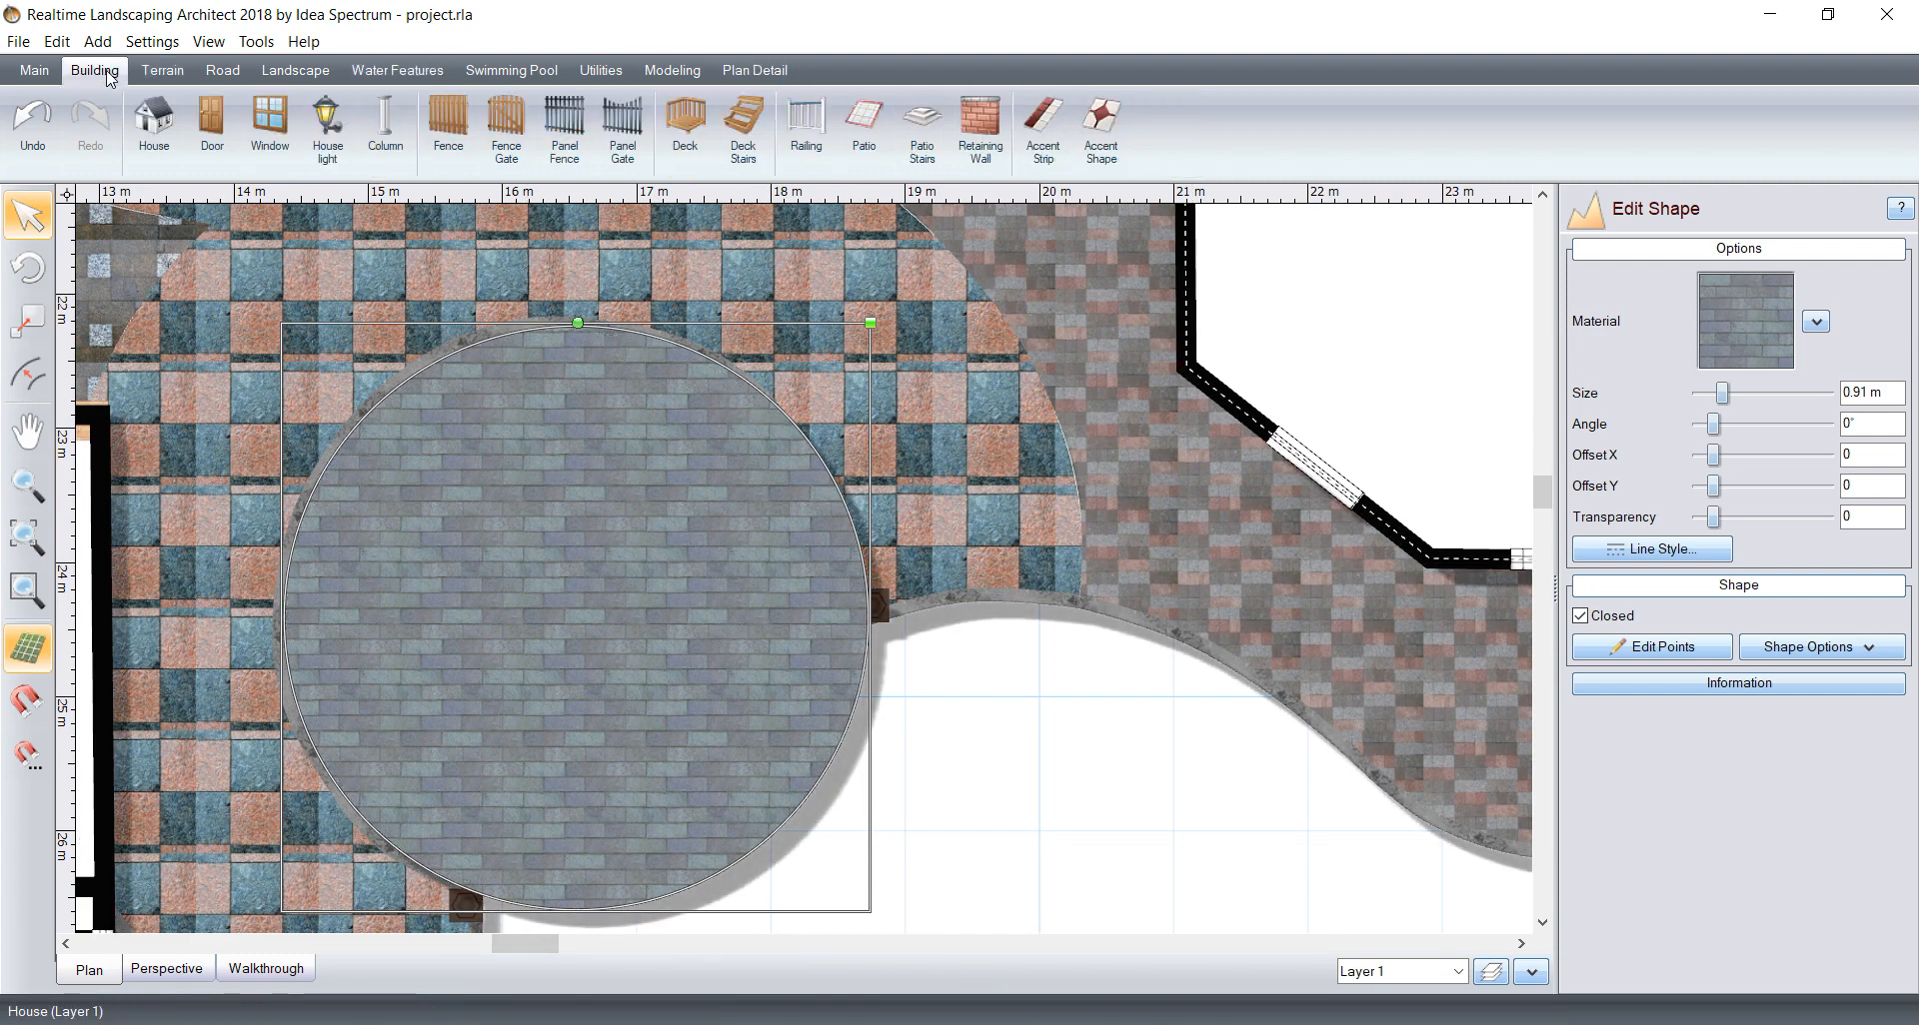
Step: Start a landscape region at the circle's right-hand pillar and trace the circle's open lower-right edge with curved points to the lower pillar
click(305, 75)
click(155, 128)
scroll(393, 543, up, 2)
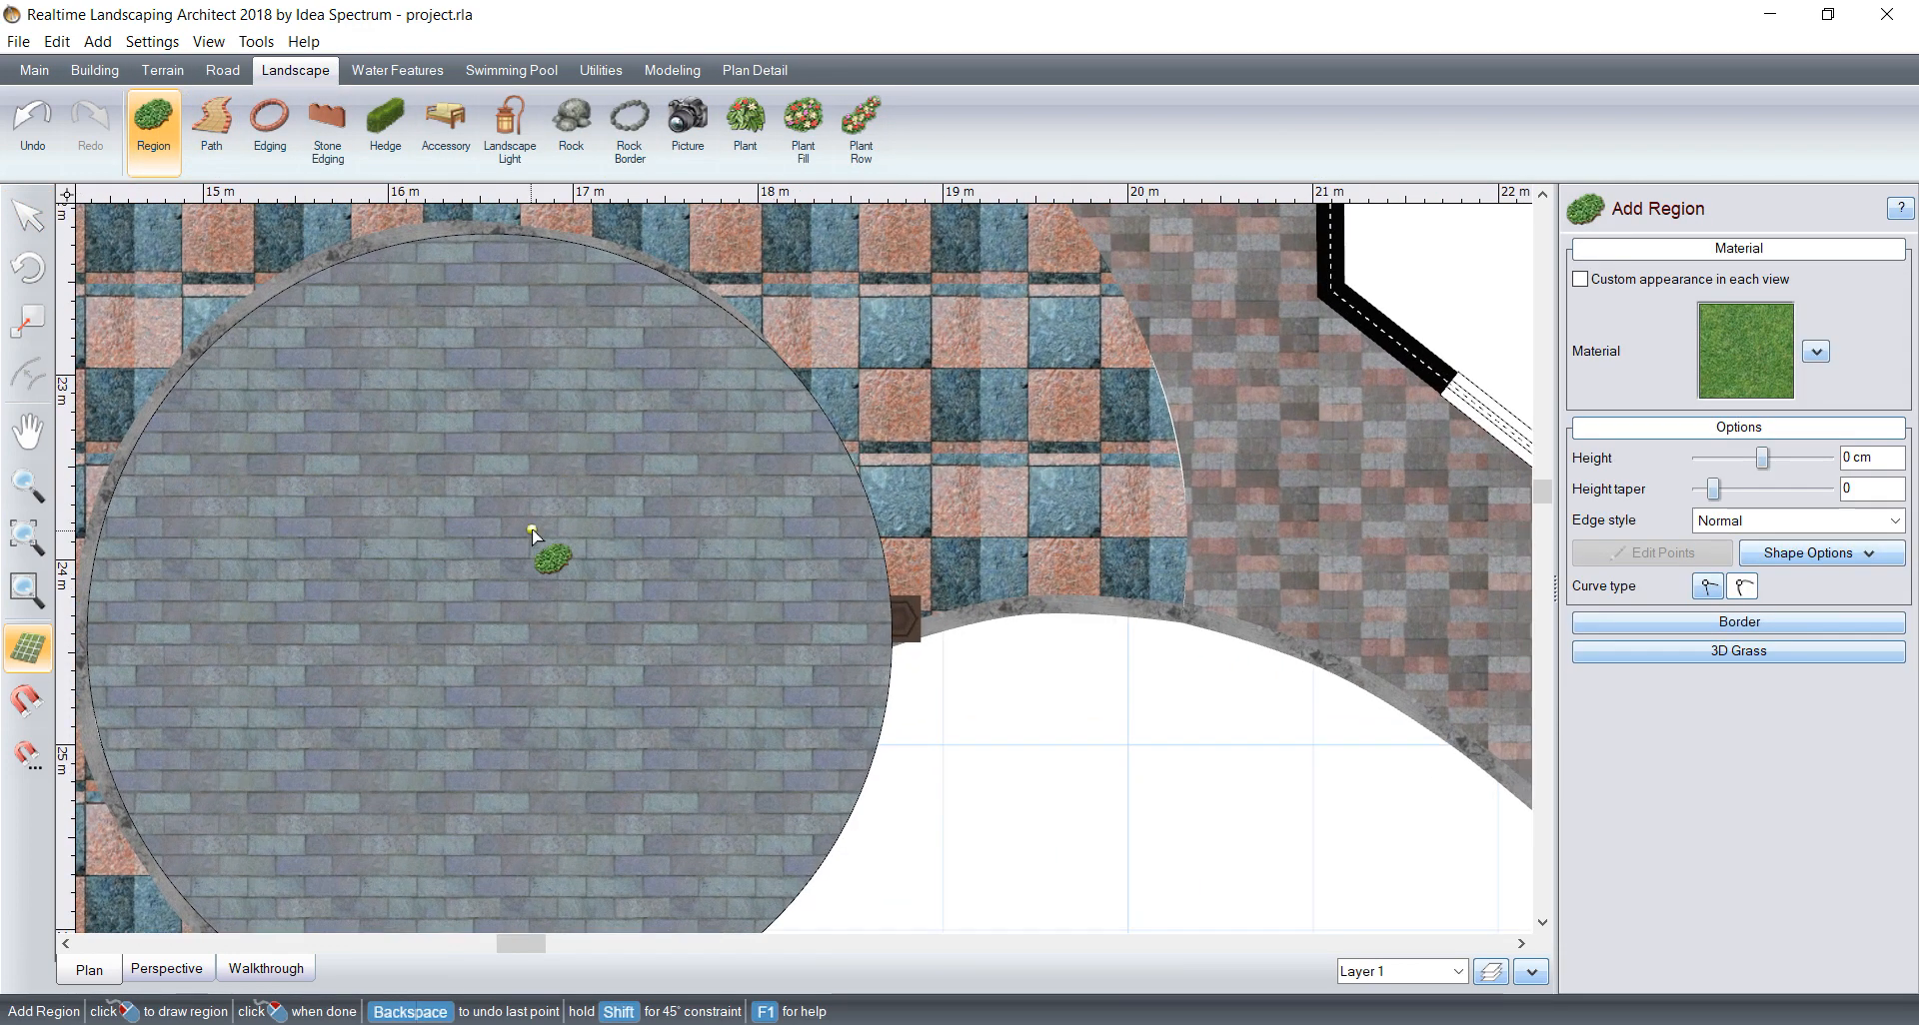
scroll(937, 383, up, 3)
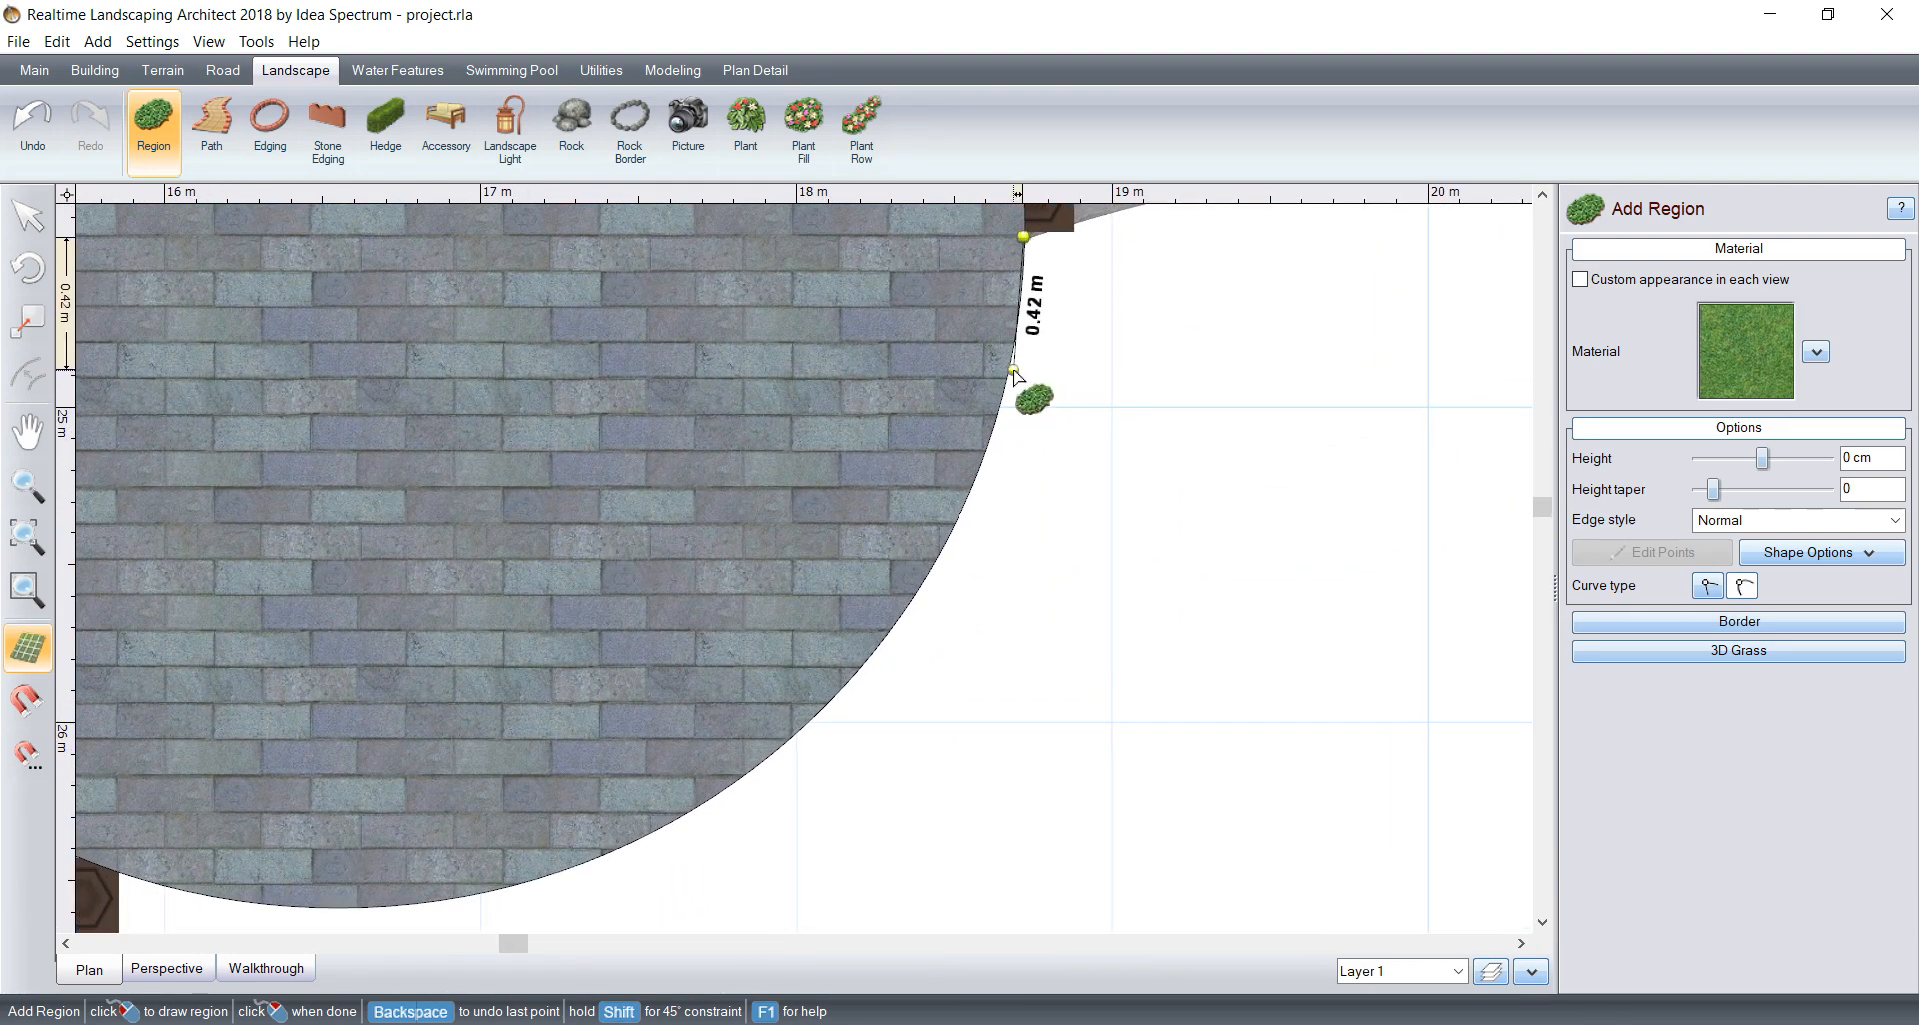
click(1013, 371)
click(935, 559)
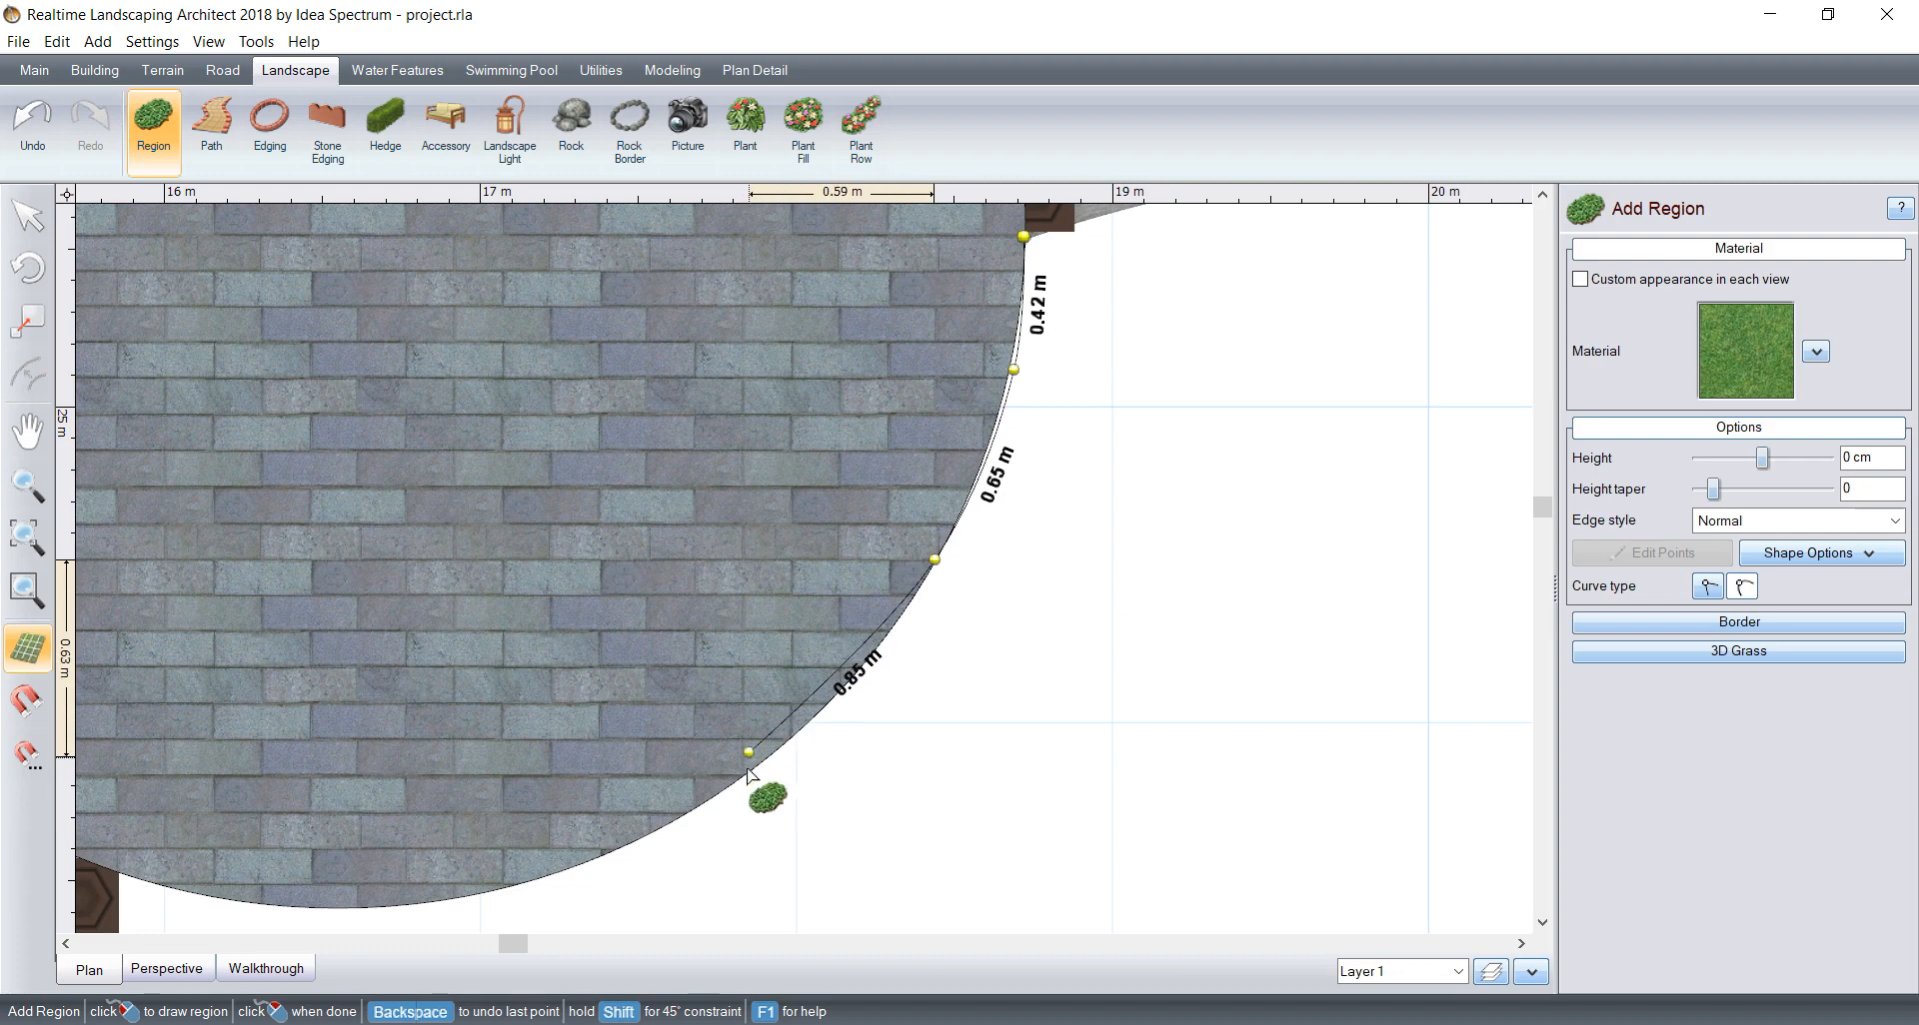
click(784, 745)
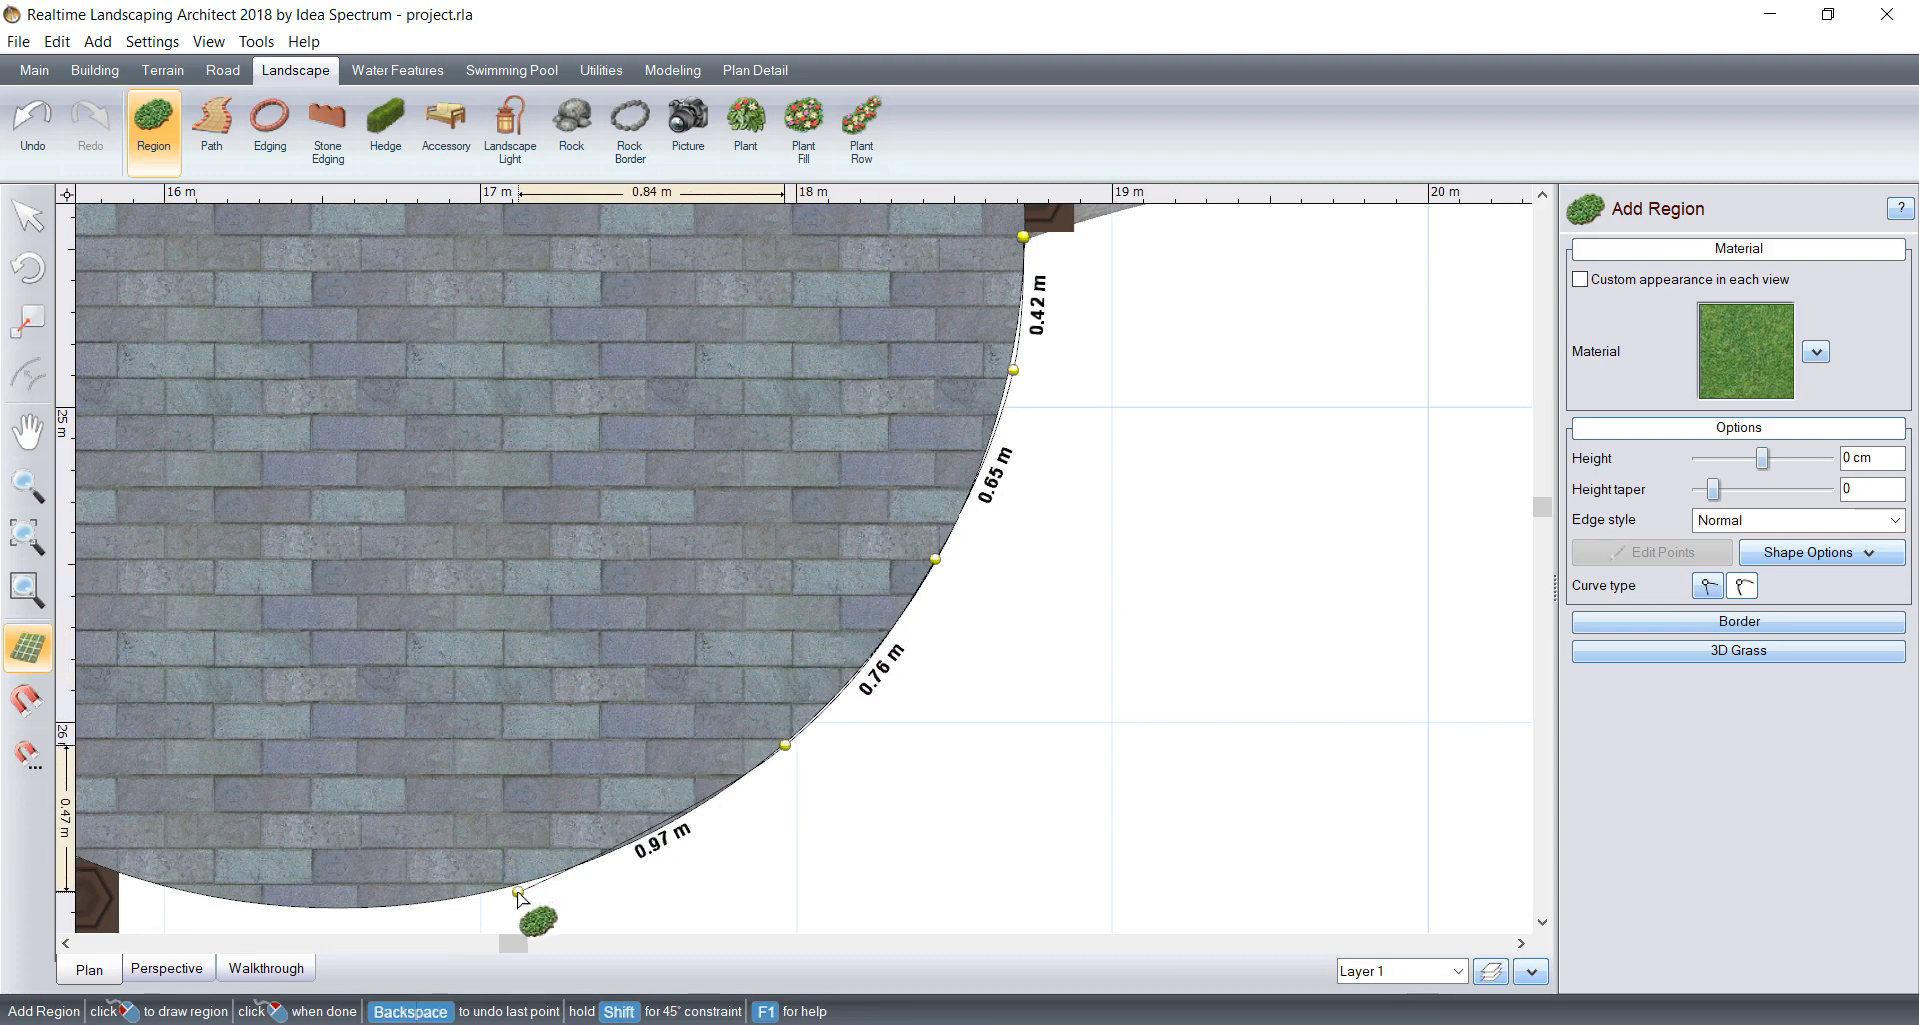
click(512, 886)
click(295, 911)
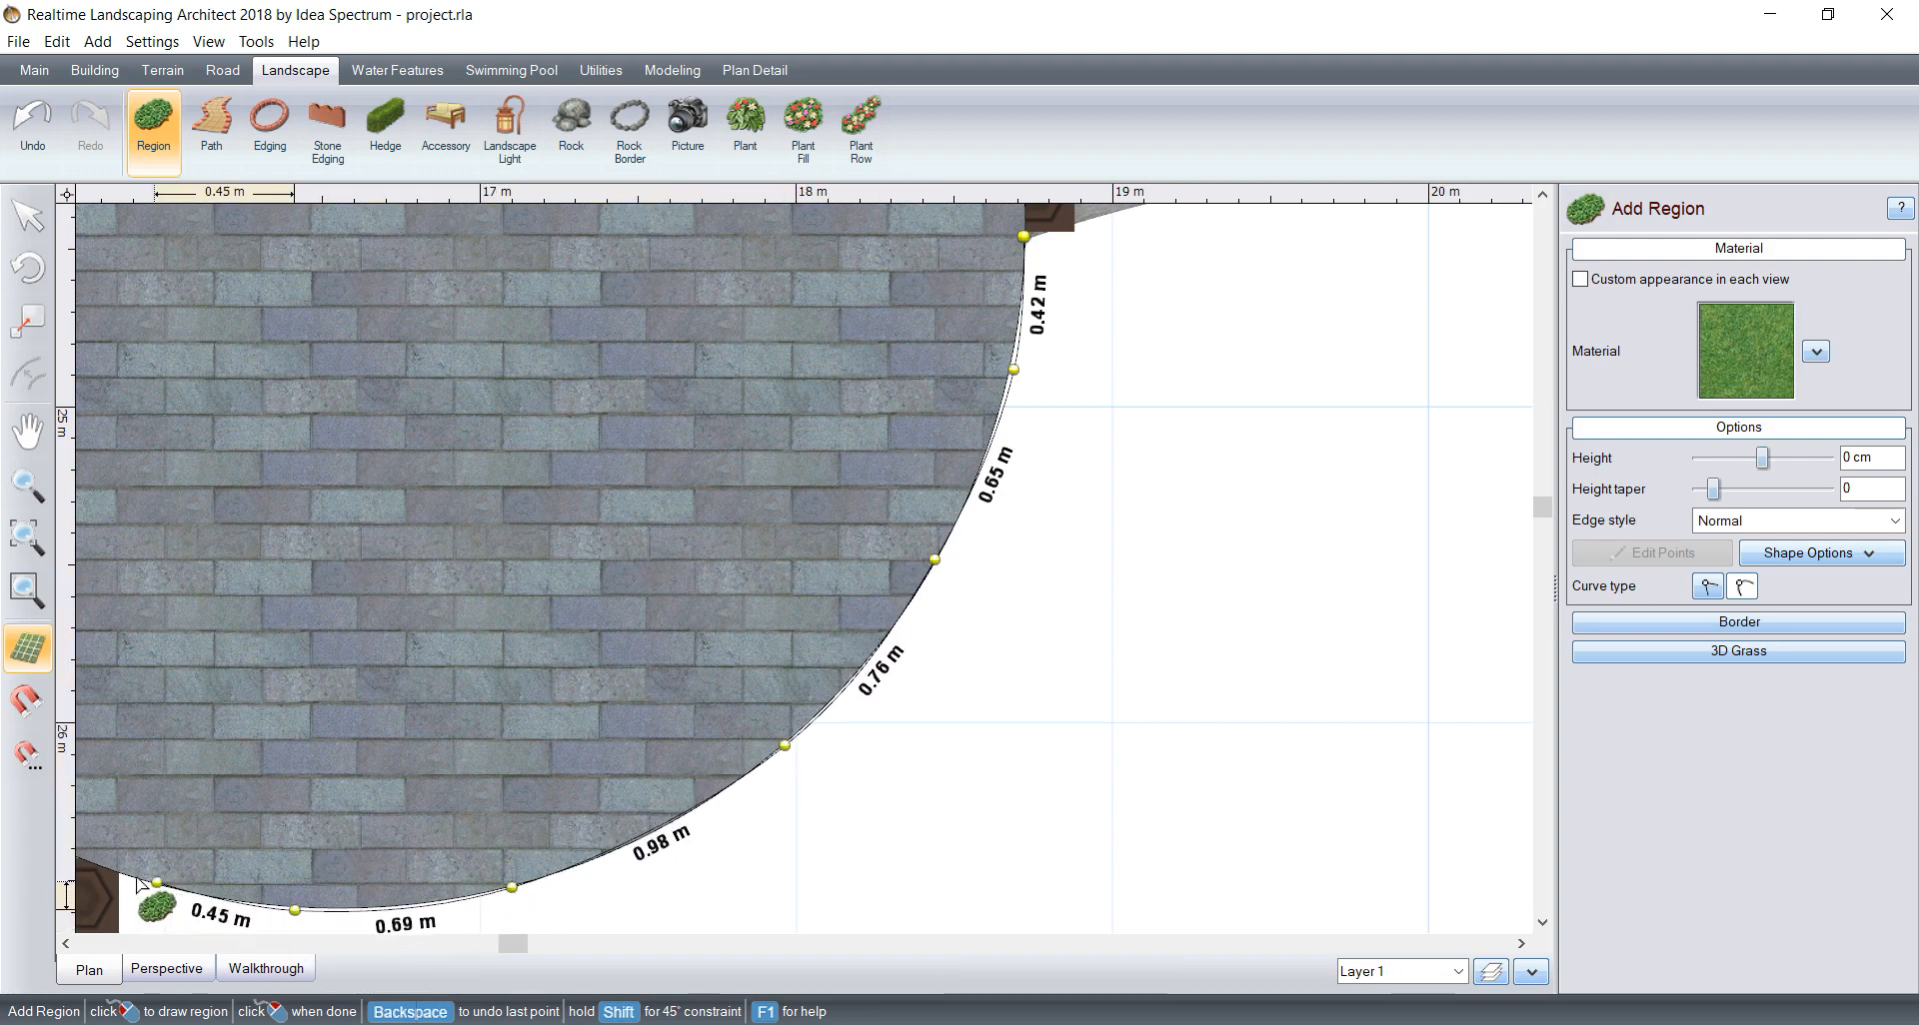
click(121, 875)
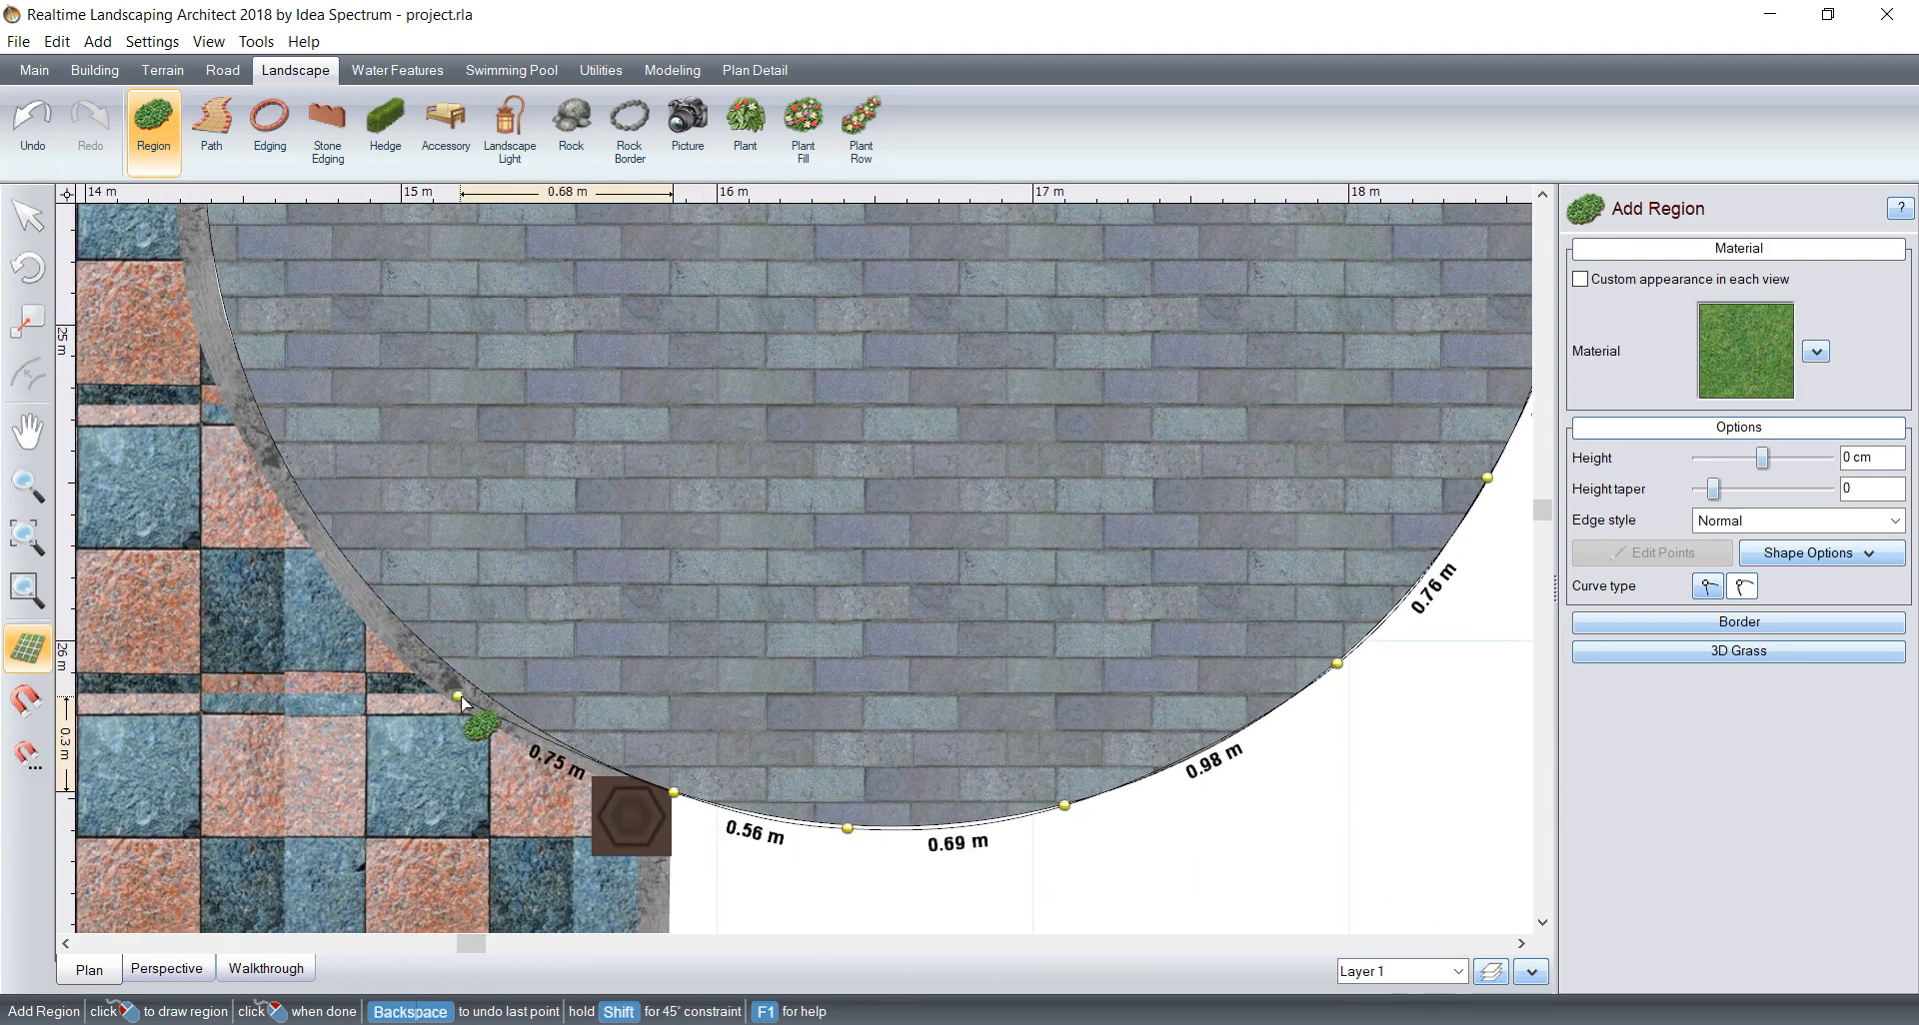
Step: Continue the region outline from the lower pillar up the circle's left side, following the curved border towards its top
click(453, 679)
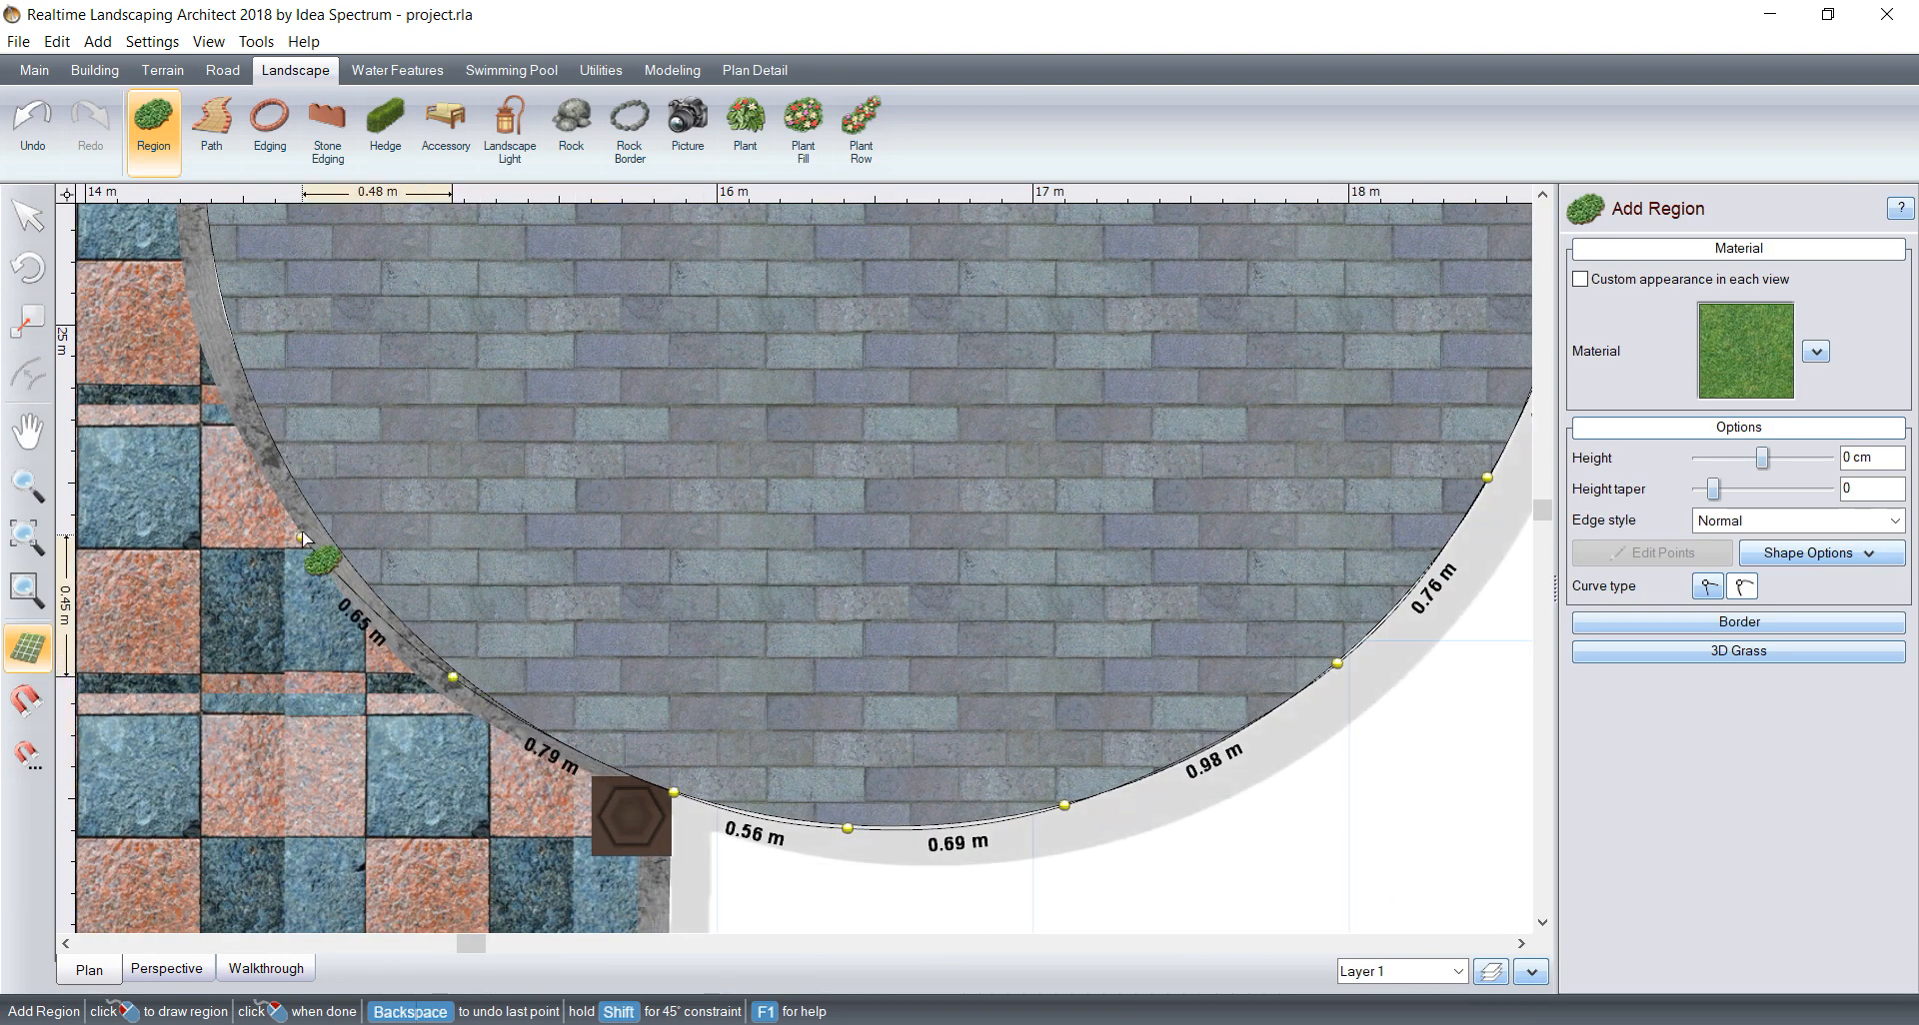
click(298, 515)
click(222, 277)
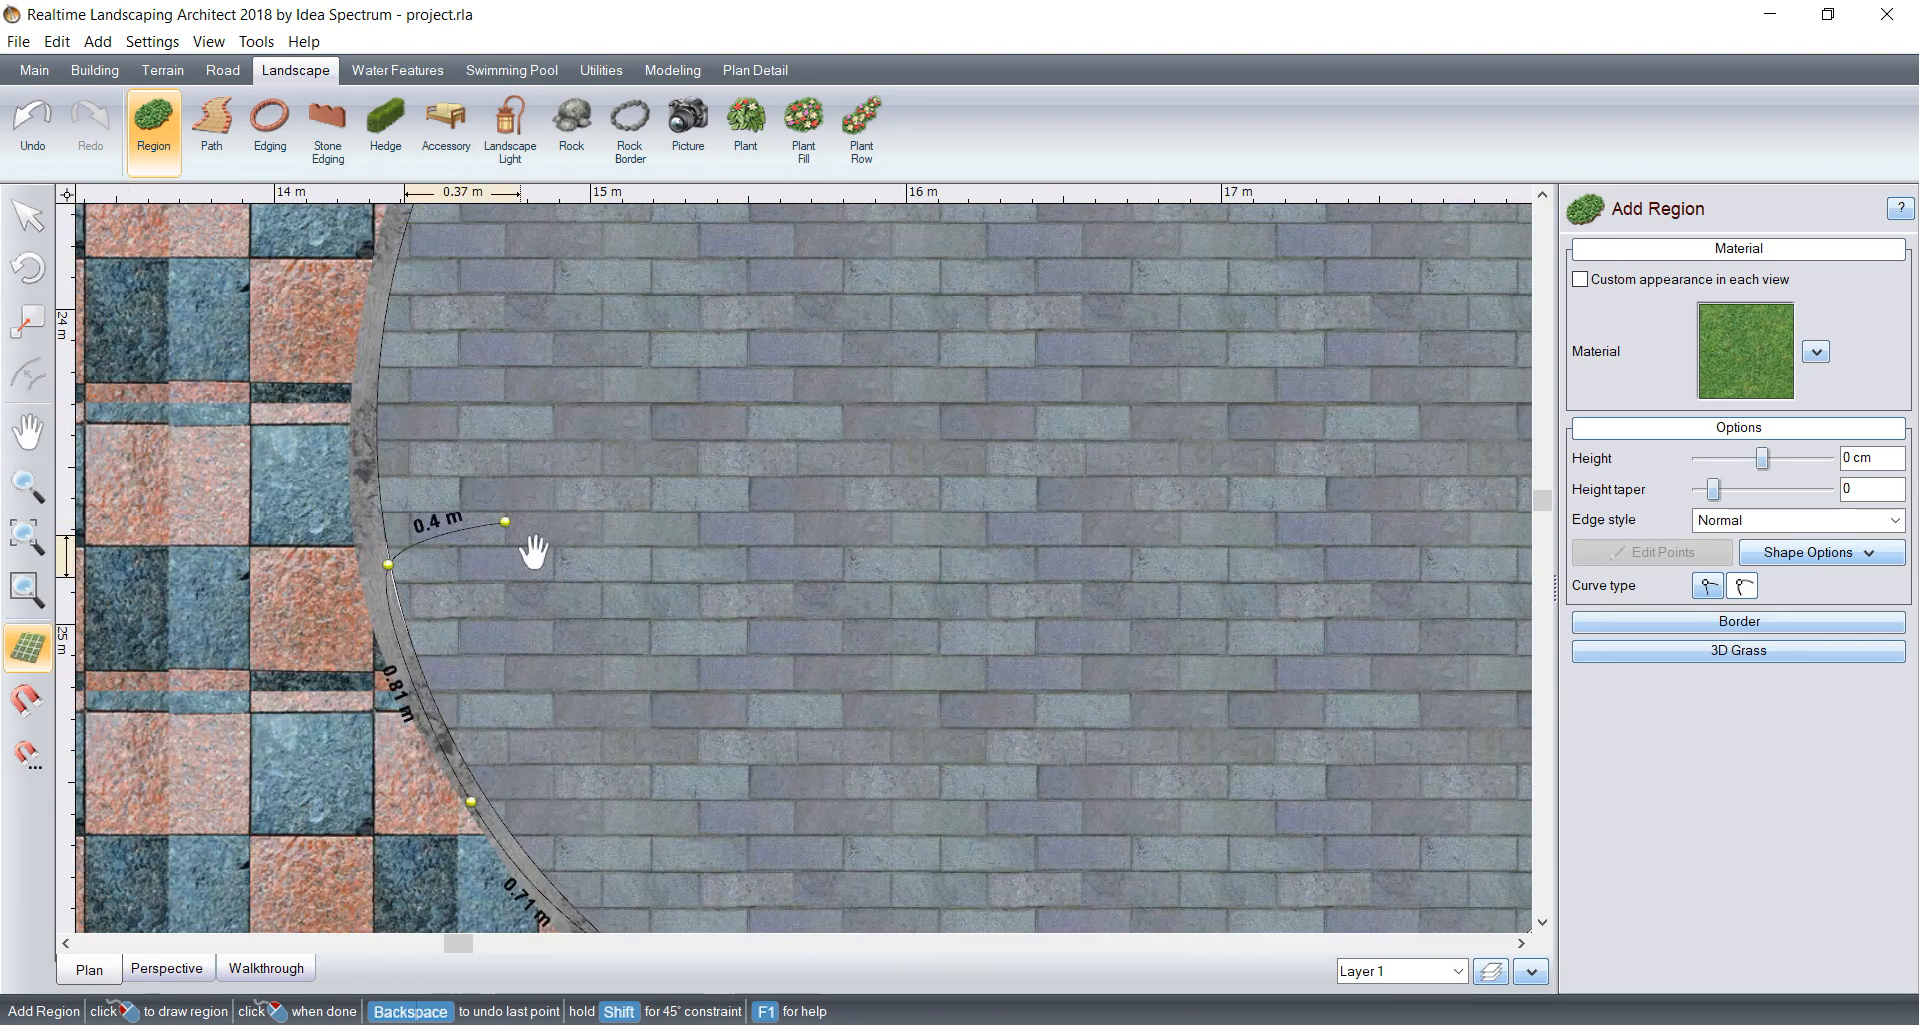
click(453, 292)
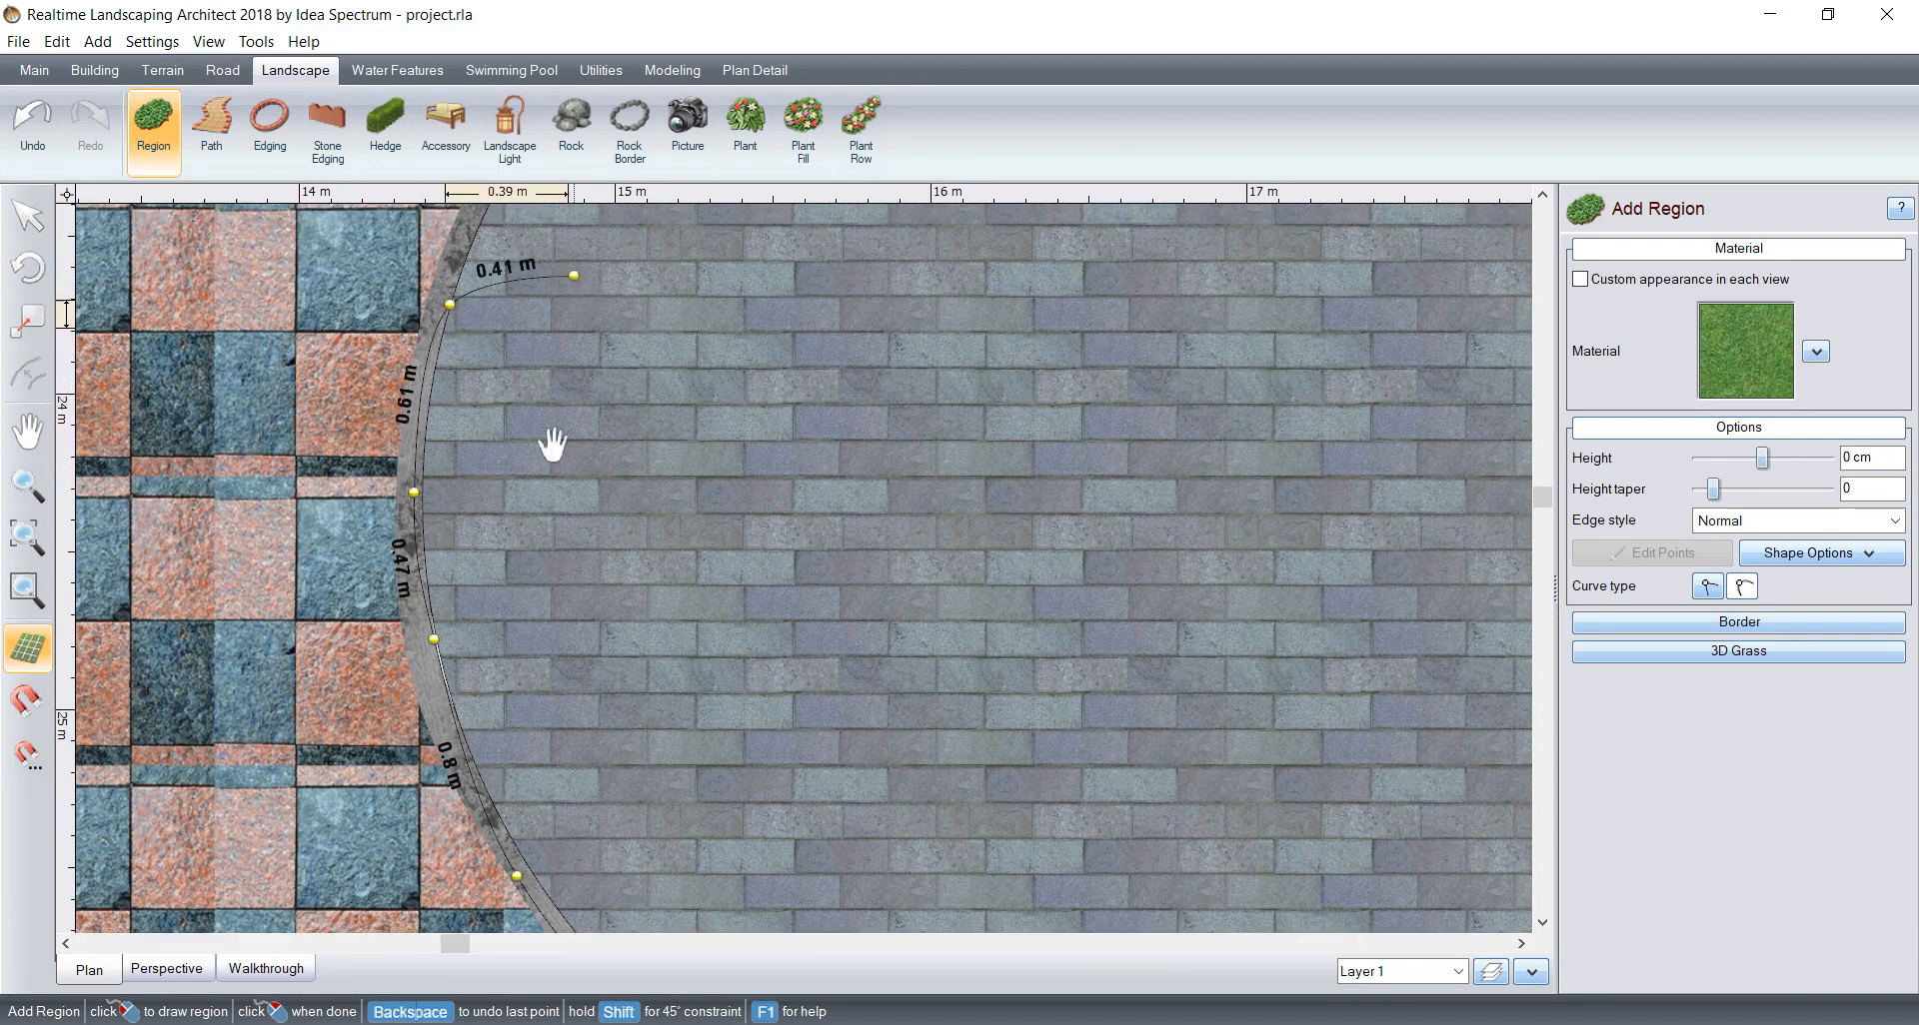
click(504, 433)
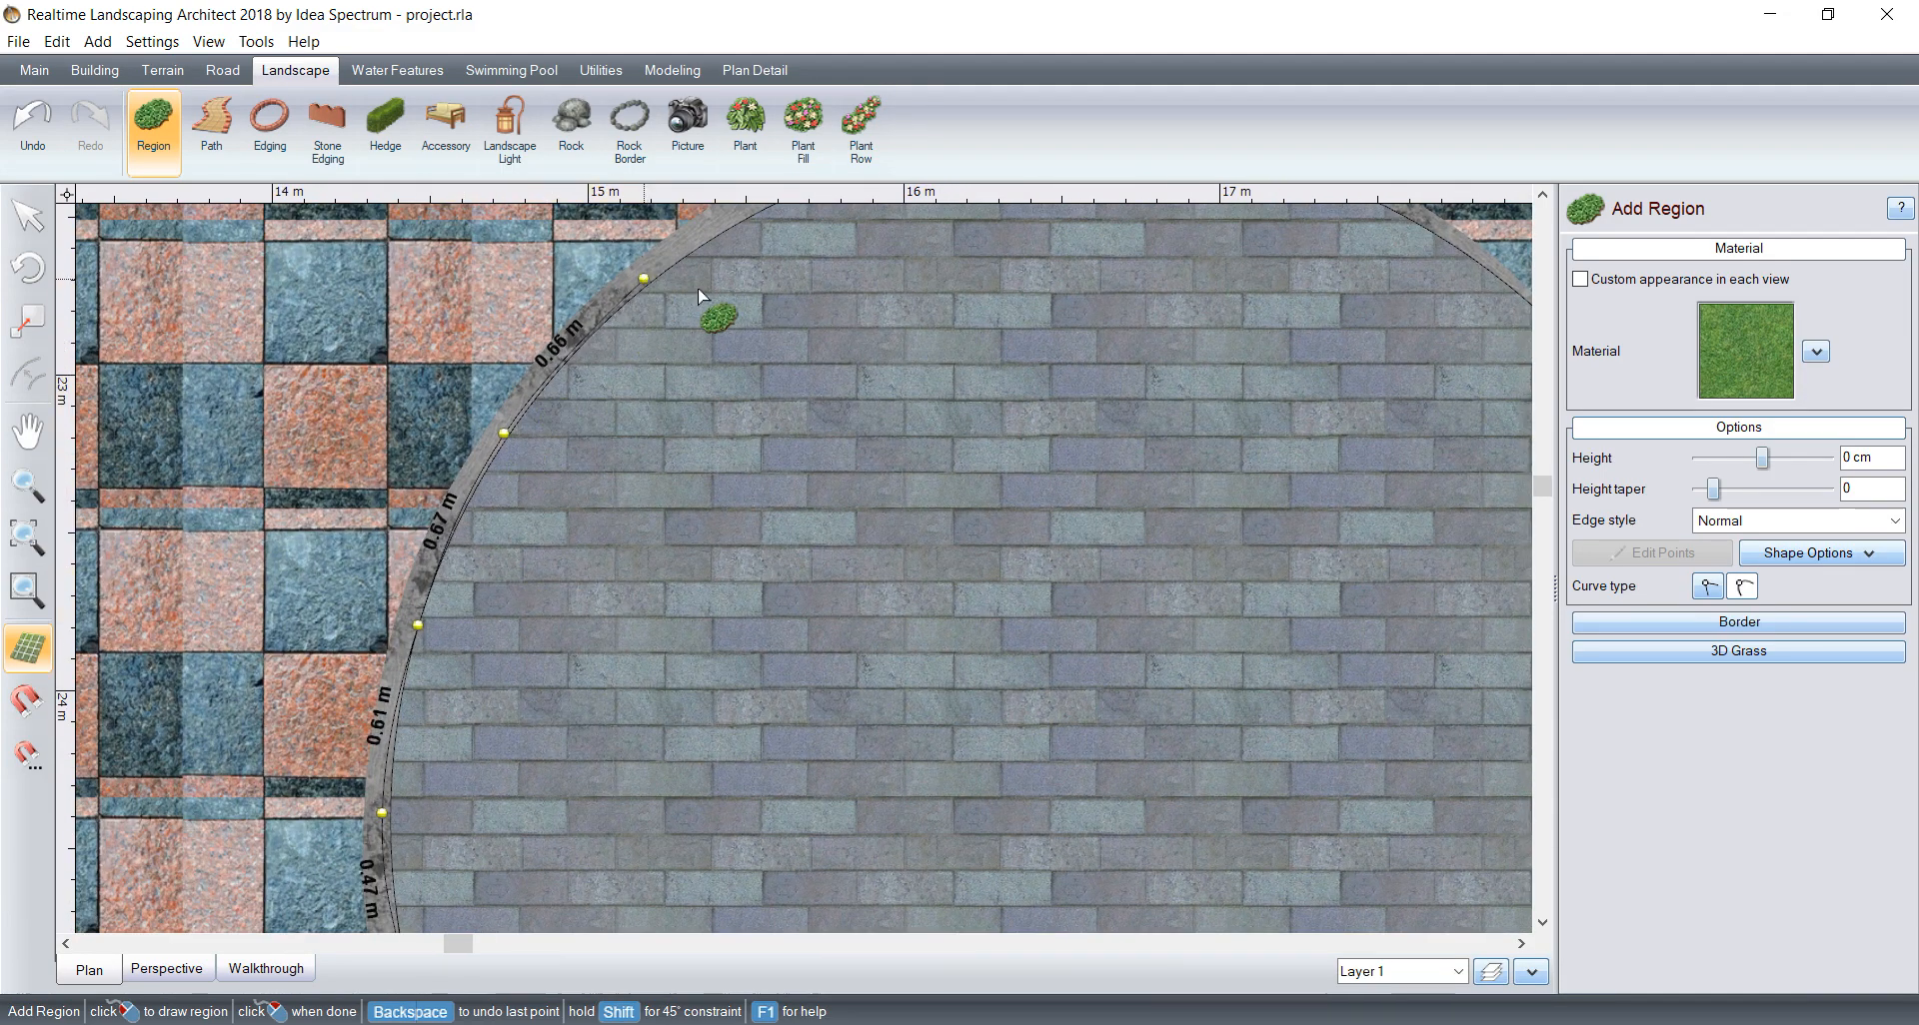
click(643, 279)
click(549, 494)
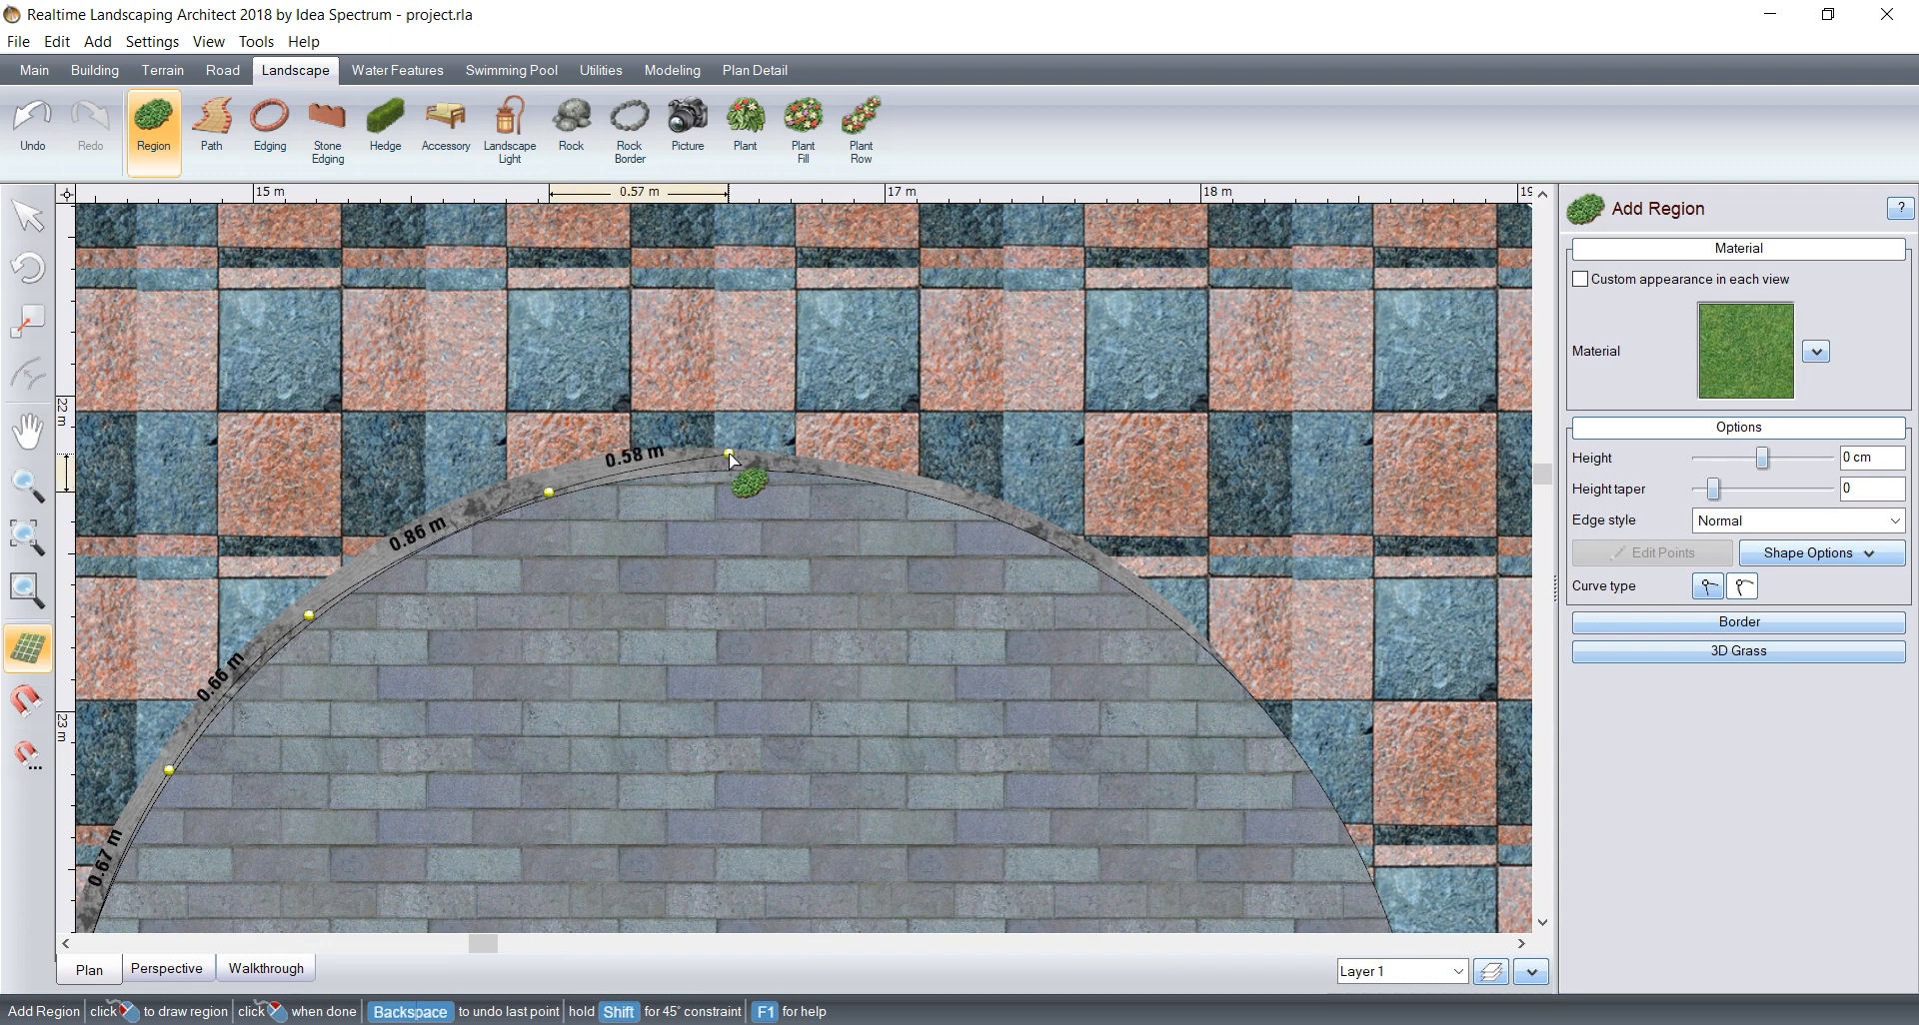
Step: Trace the outline over the top and down the right side, correct the misplaced points, and close the region at the starting pillar
click(746, 464)
click(985, 506)
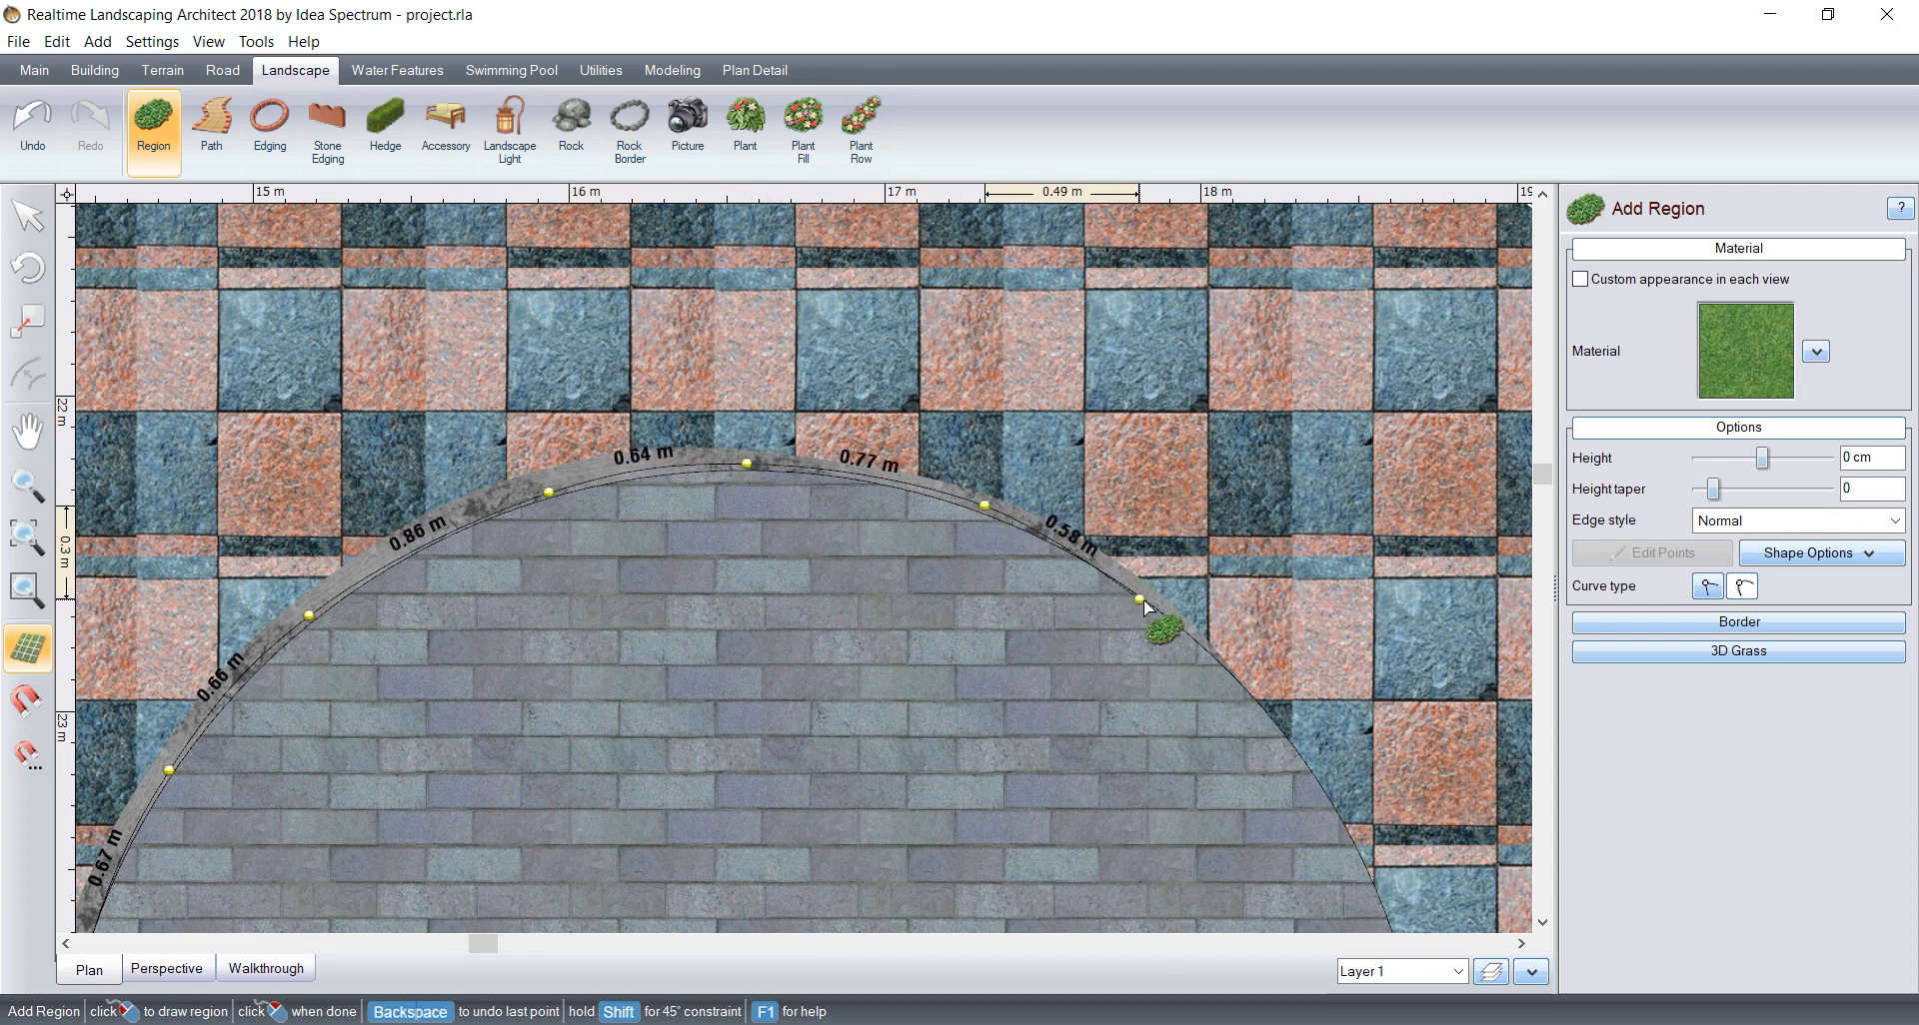
click(1149, 601)
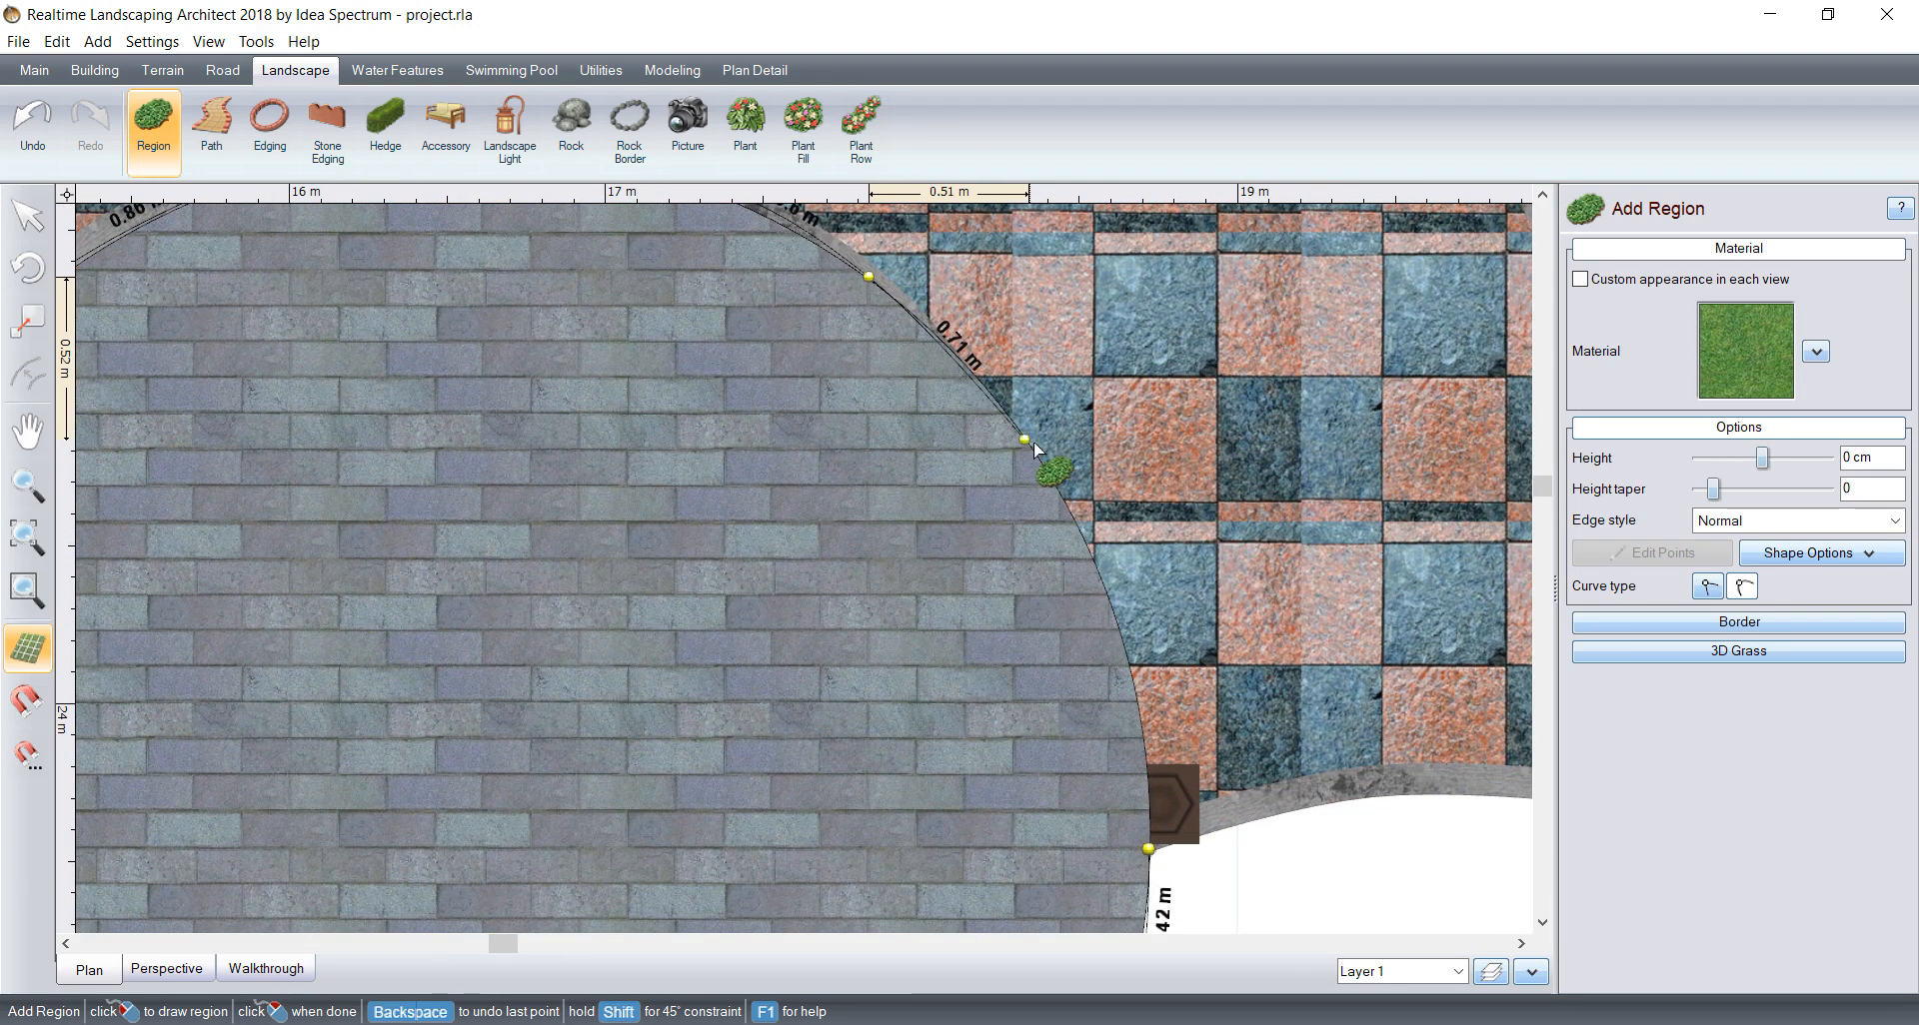
click(1015, 441)
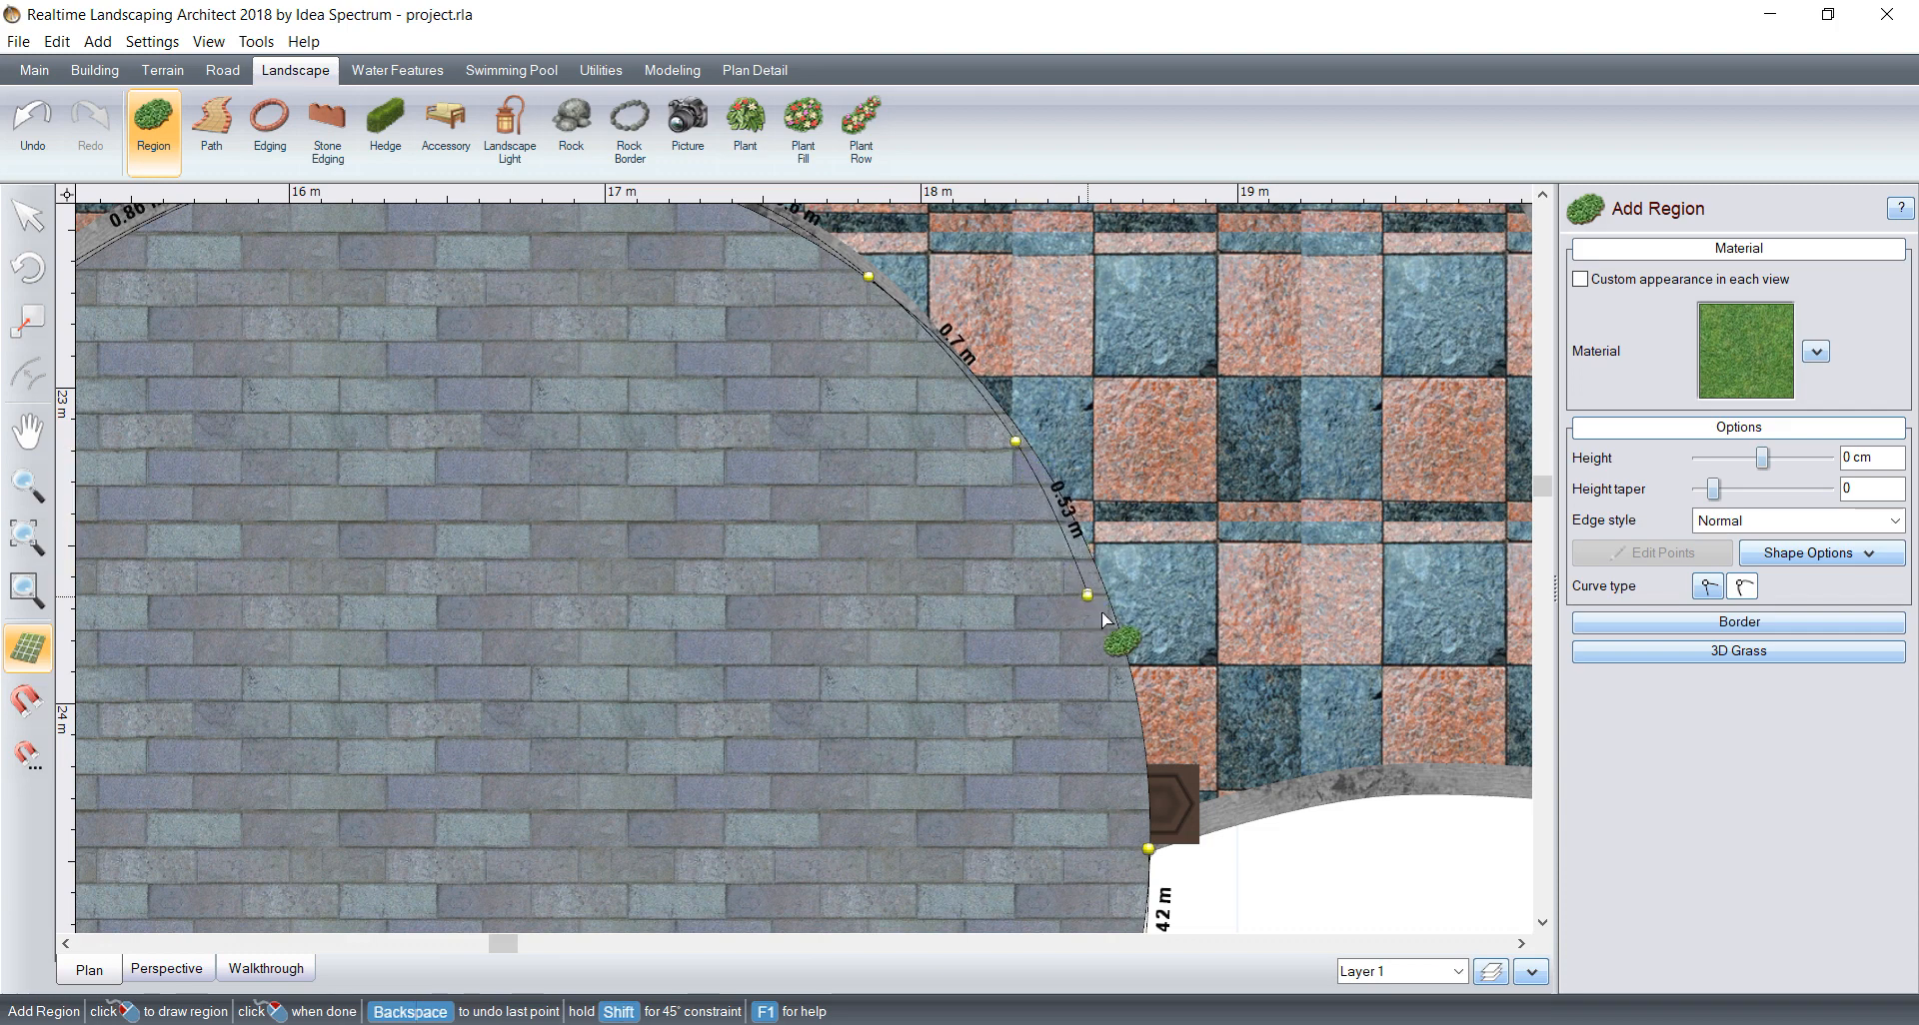
key(BackSpace)
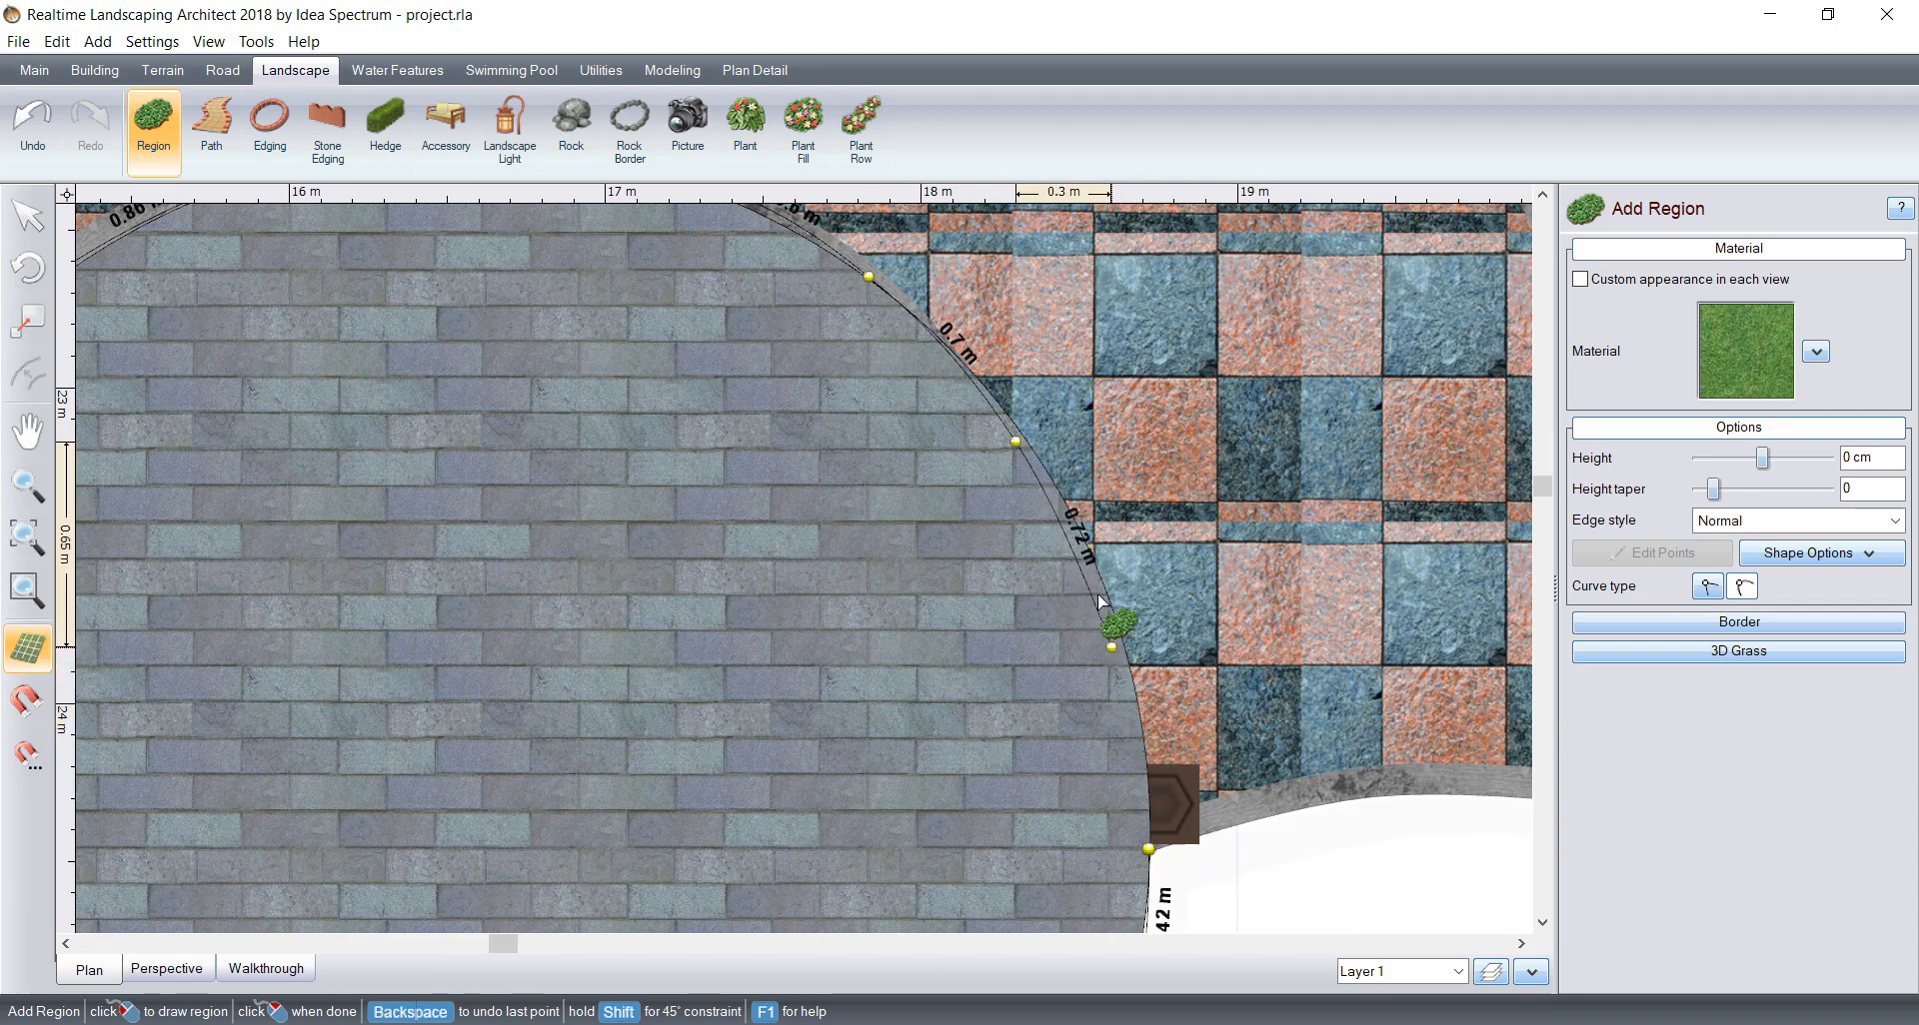
click(1088, 564)
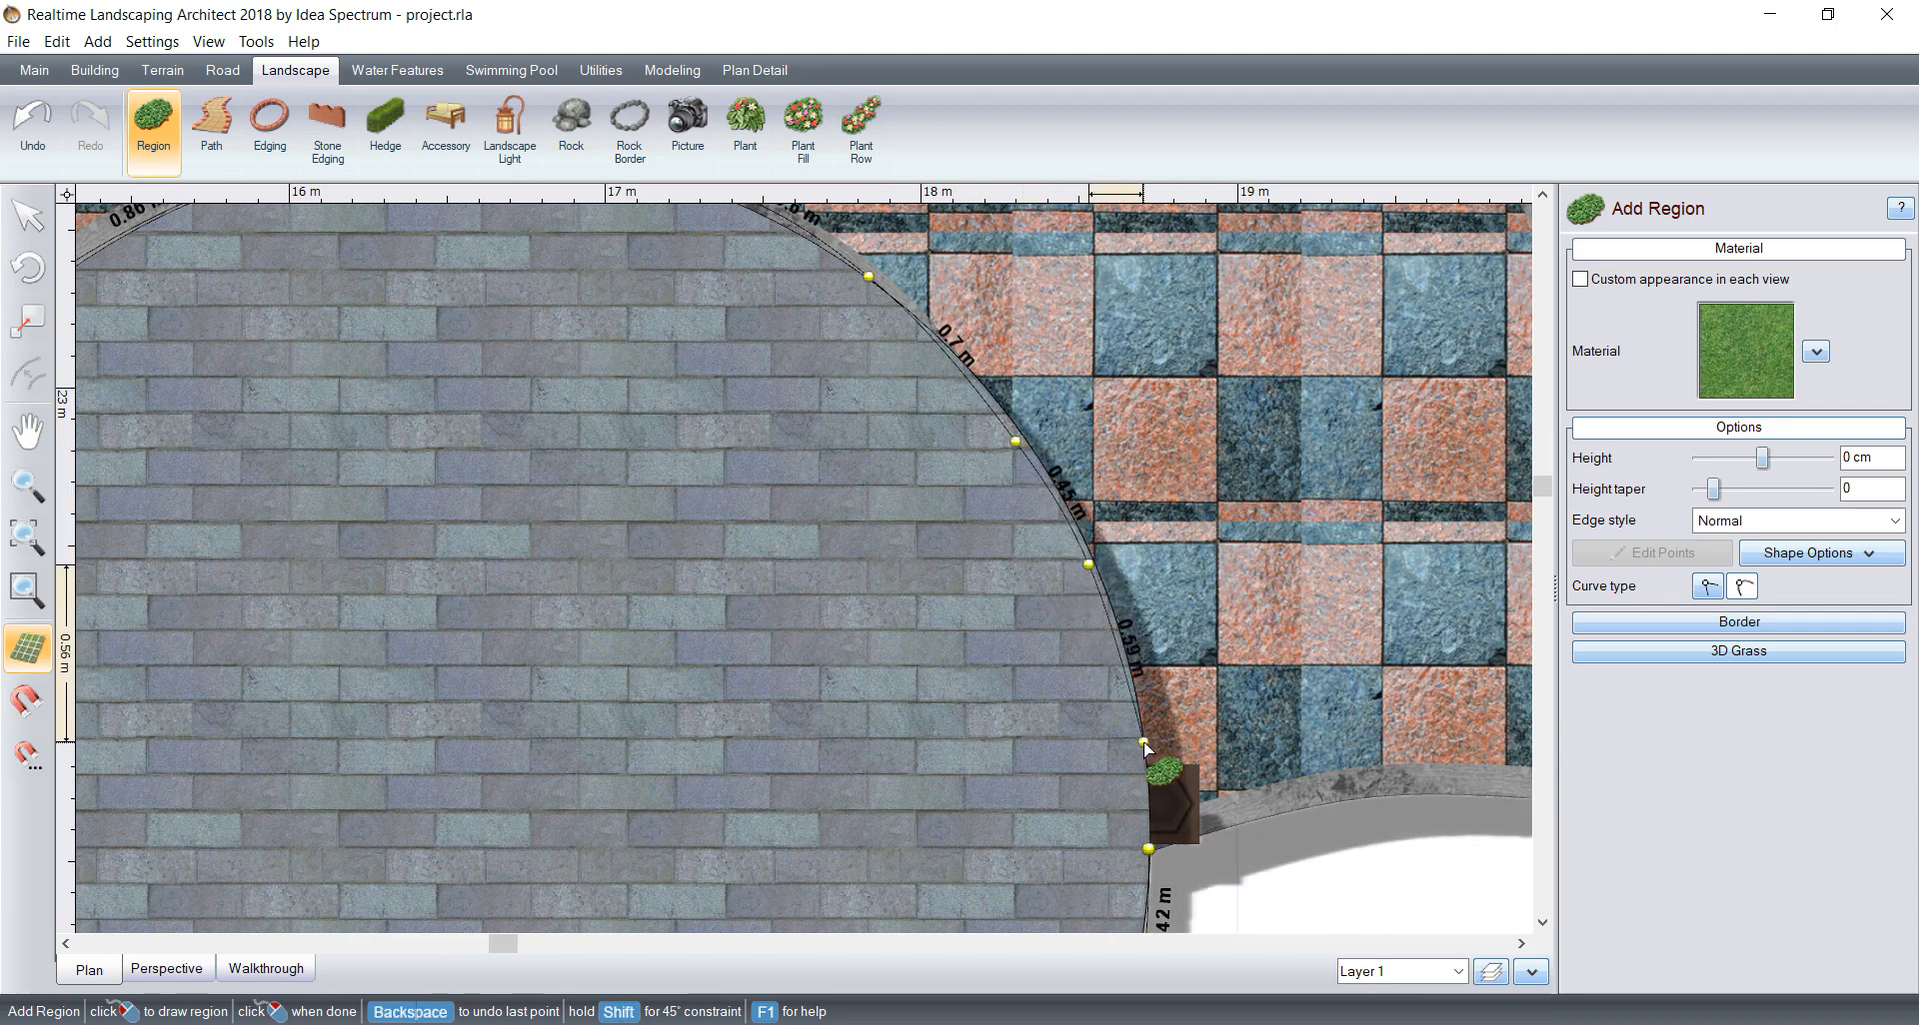
click(1143, 742)
right_click(1149, 850)
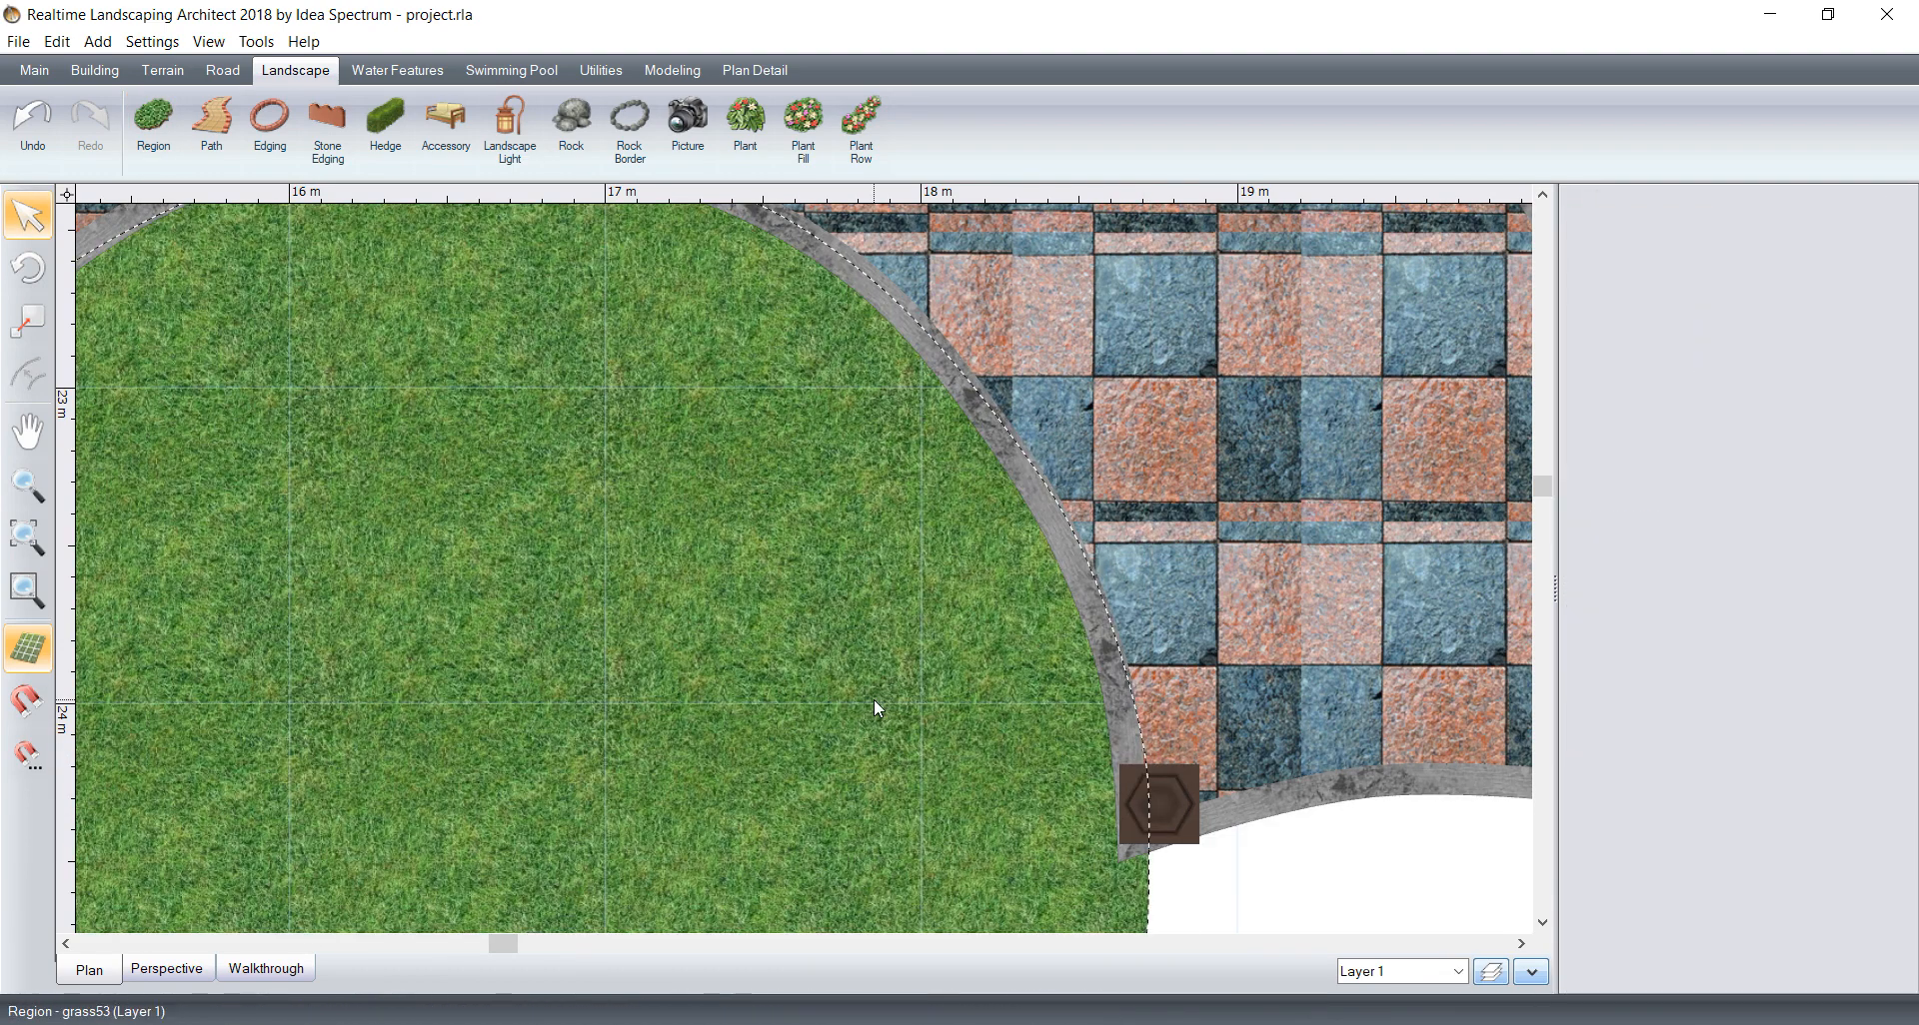
Step: Remove the circle covering the new round region and fill the region with brown crushed stone at a 0.33 m texture size
click(851, 719)
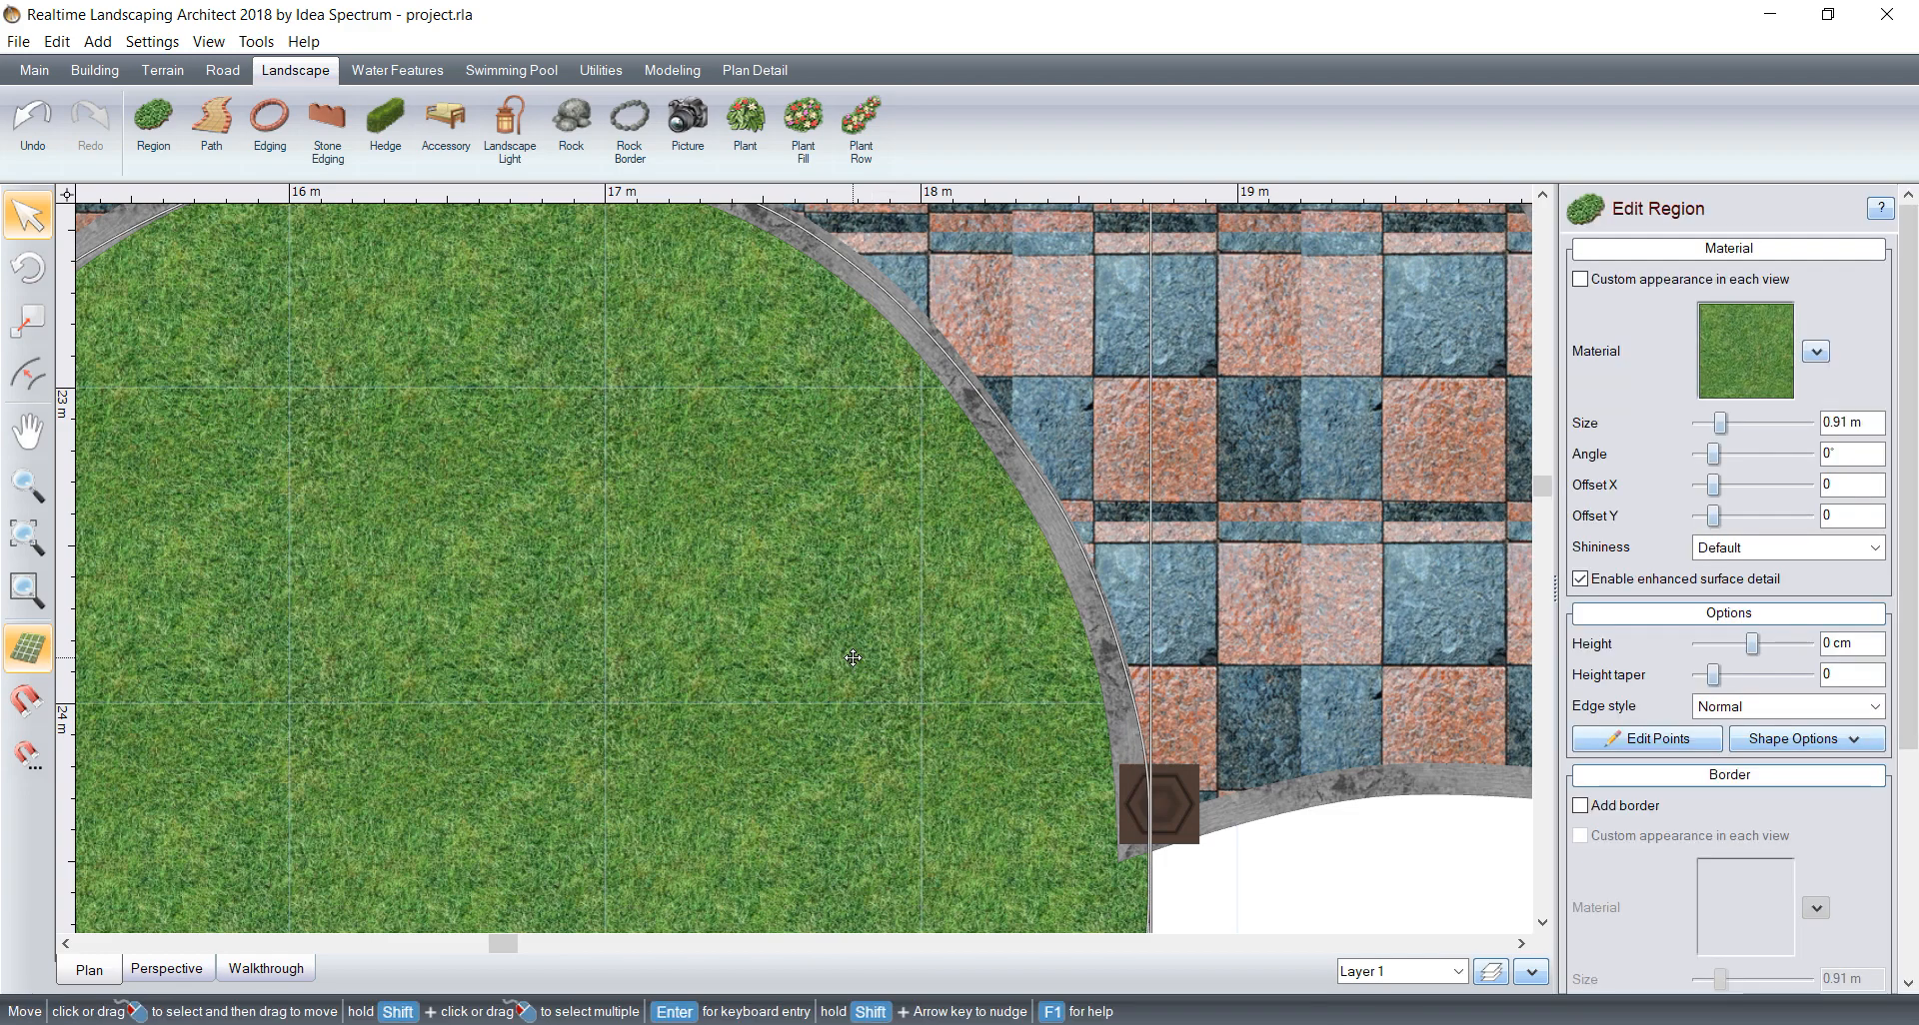
click(1745, 351)
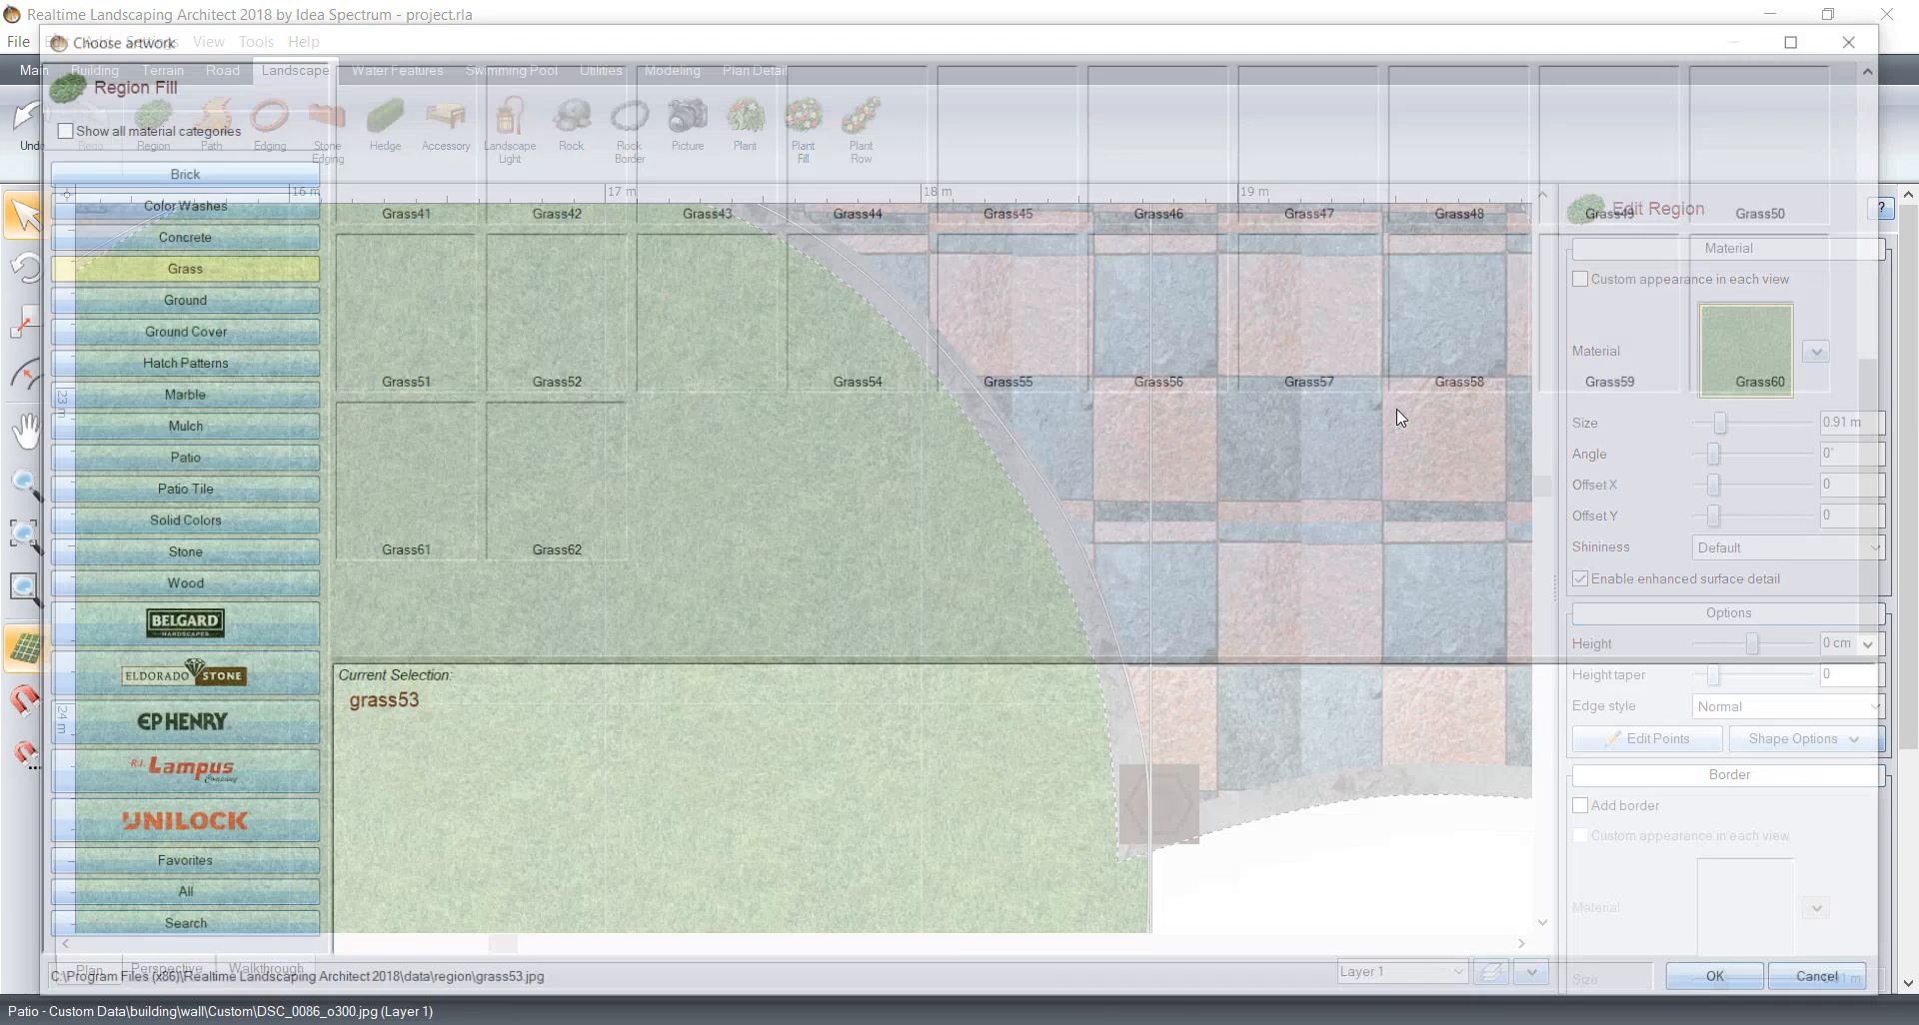
click(173, 553)
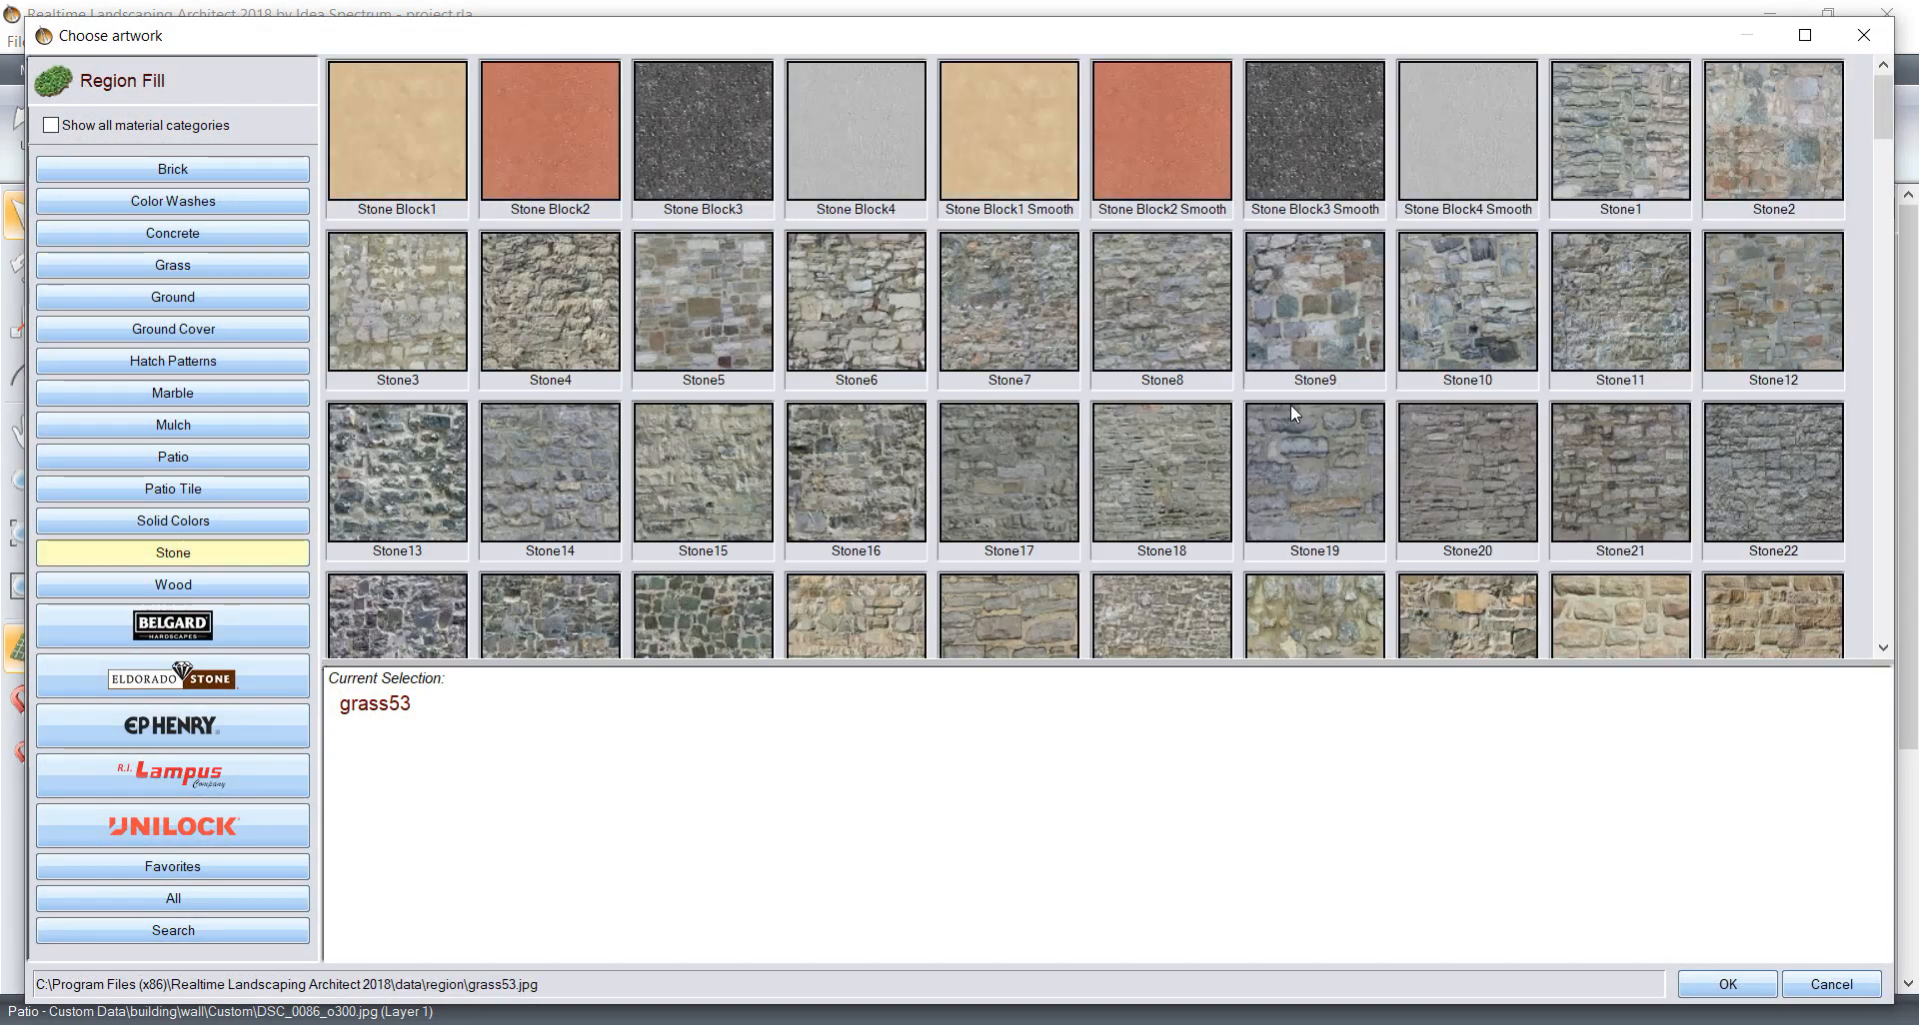
scroll(1292, 404, down, 10)
scroll(1198, 410, down, 5)
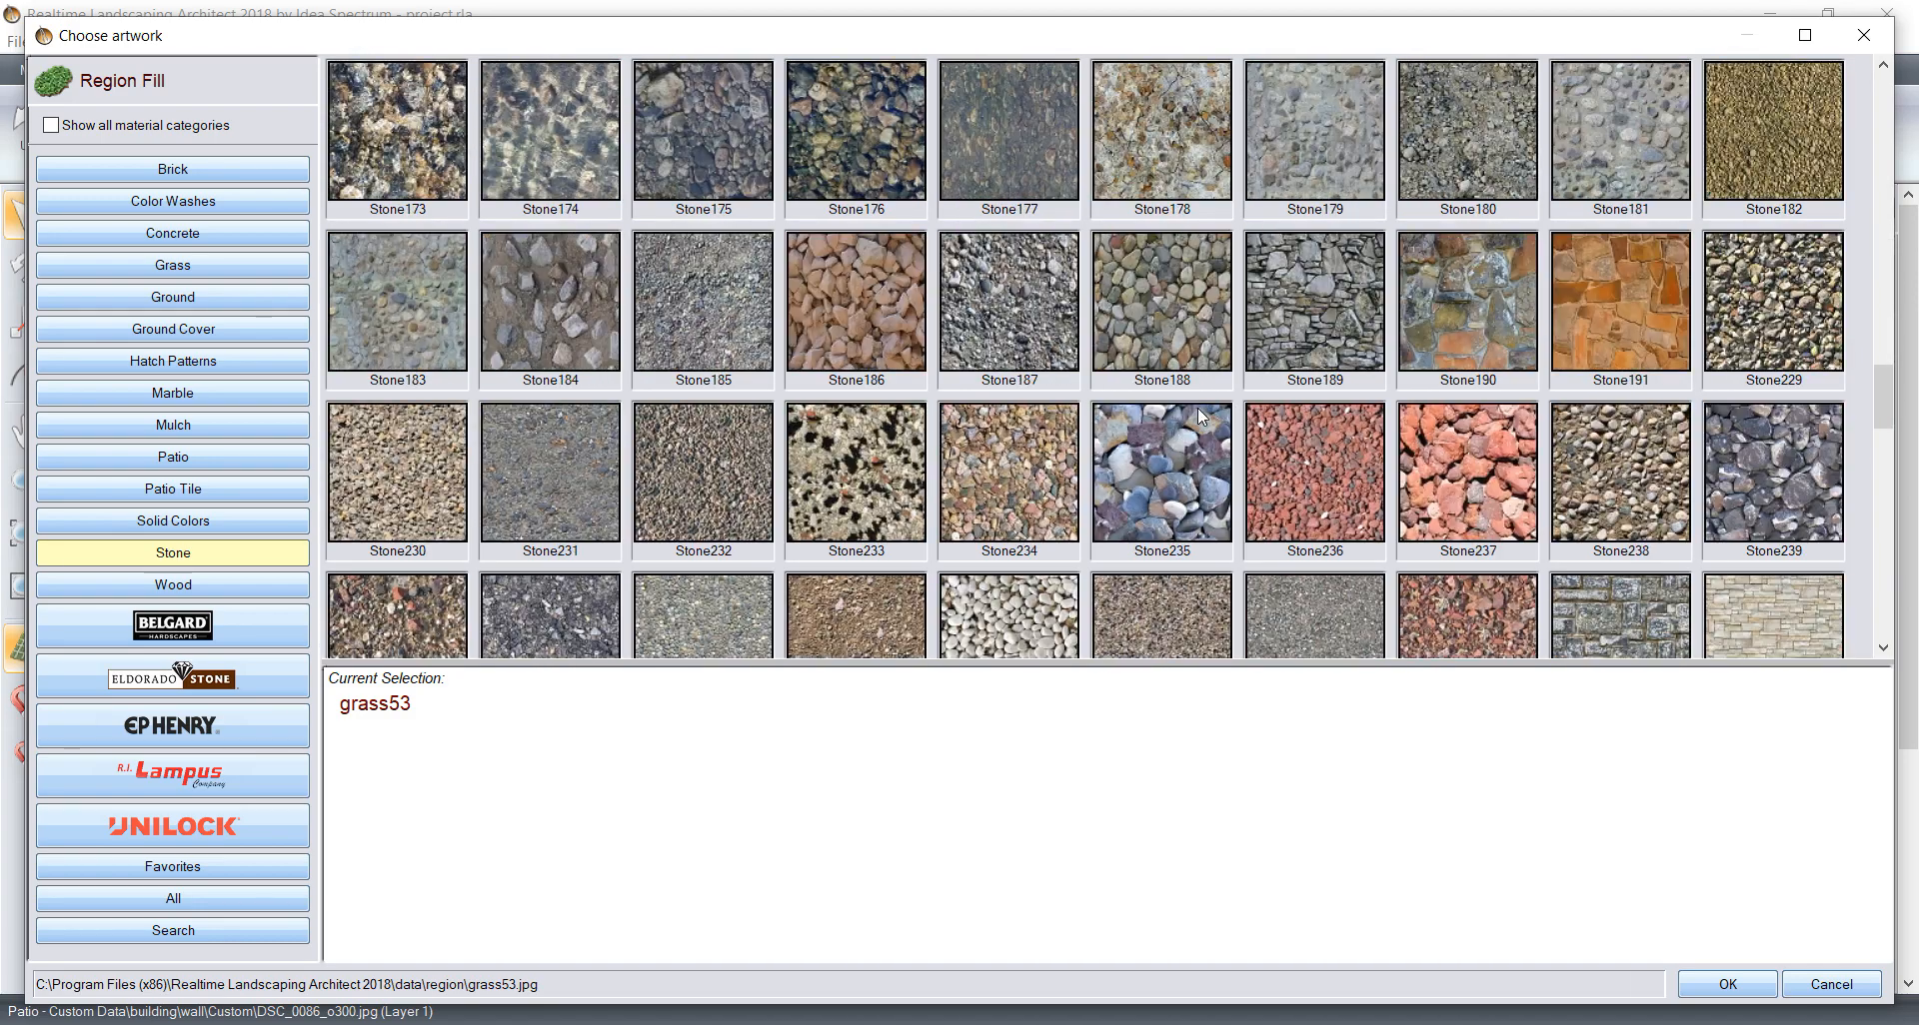
scroll(1198, 409, down, 3)
scroll(1198, 410, up, 3)
click(850, 292)
click(1685, 993)
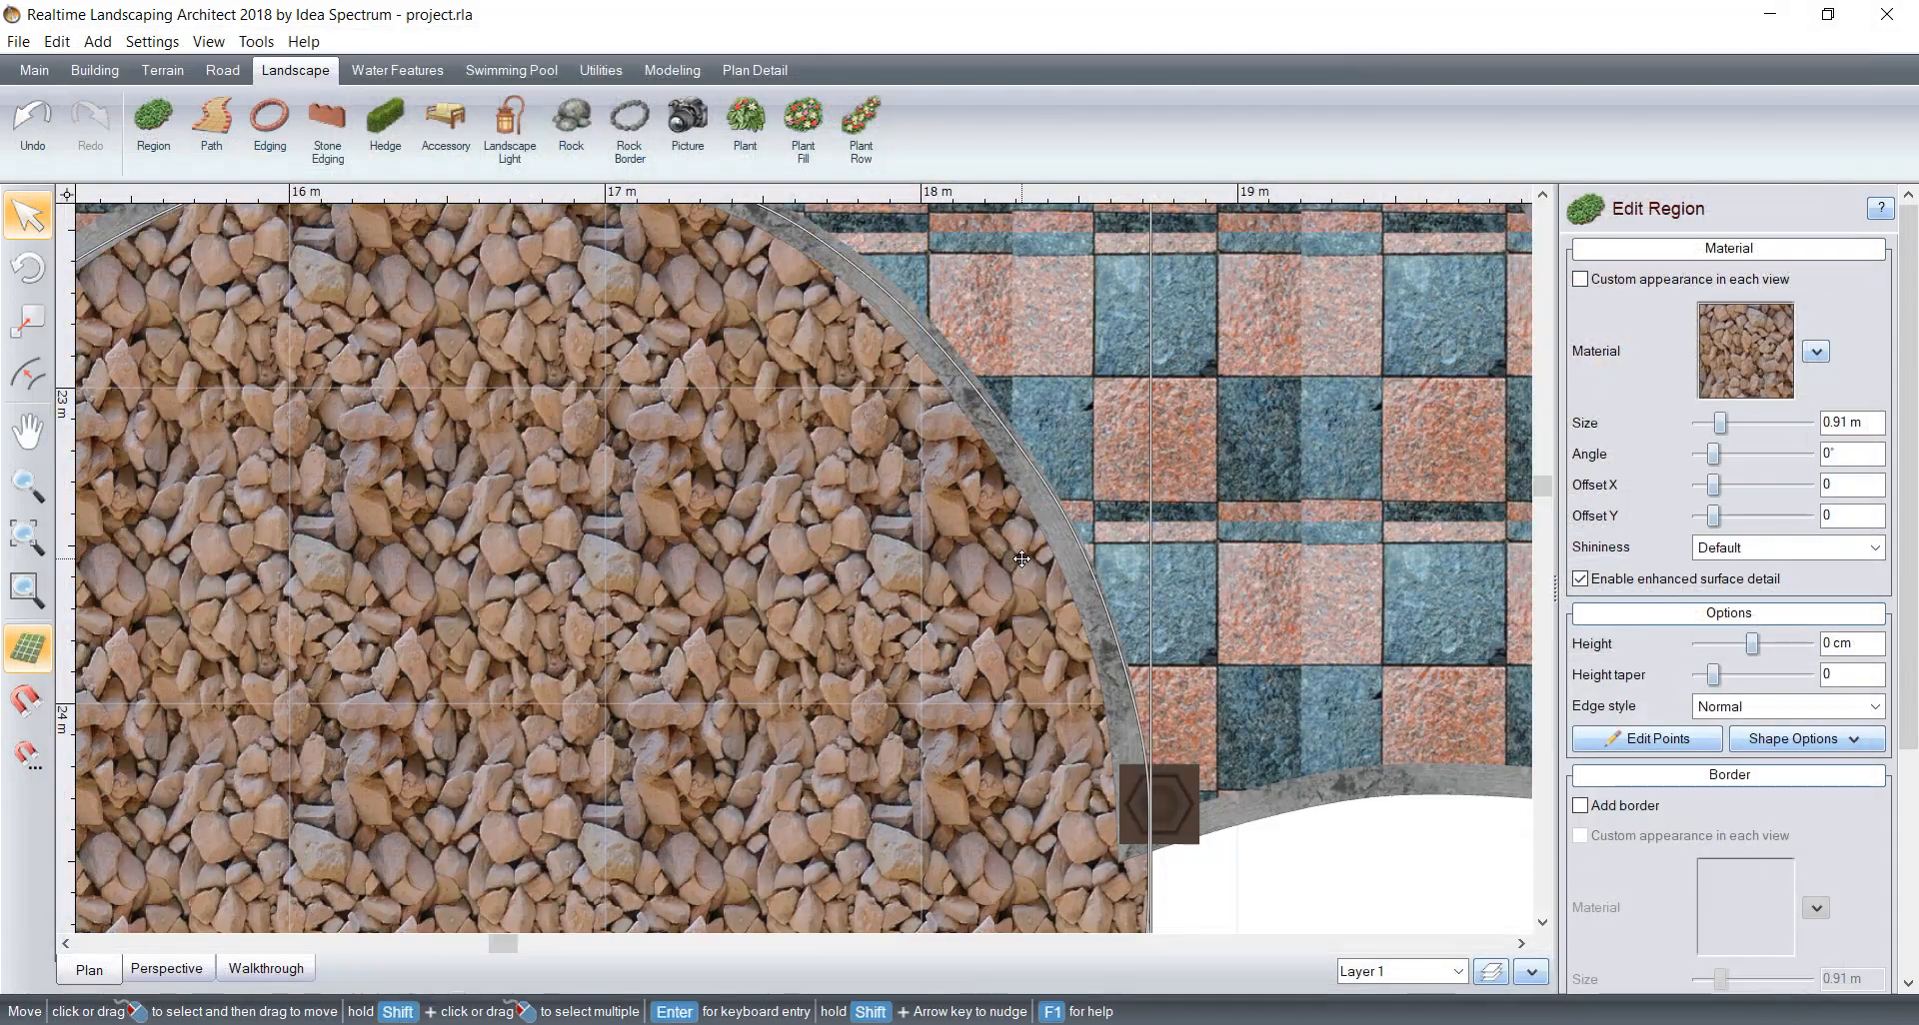
click(1698, 423)
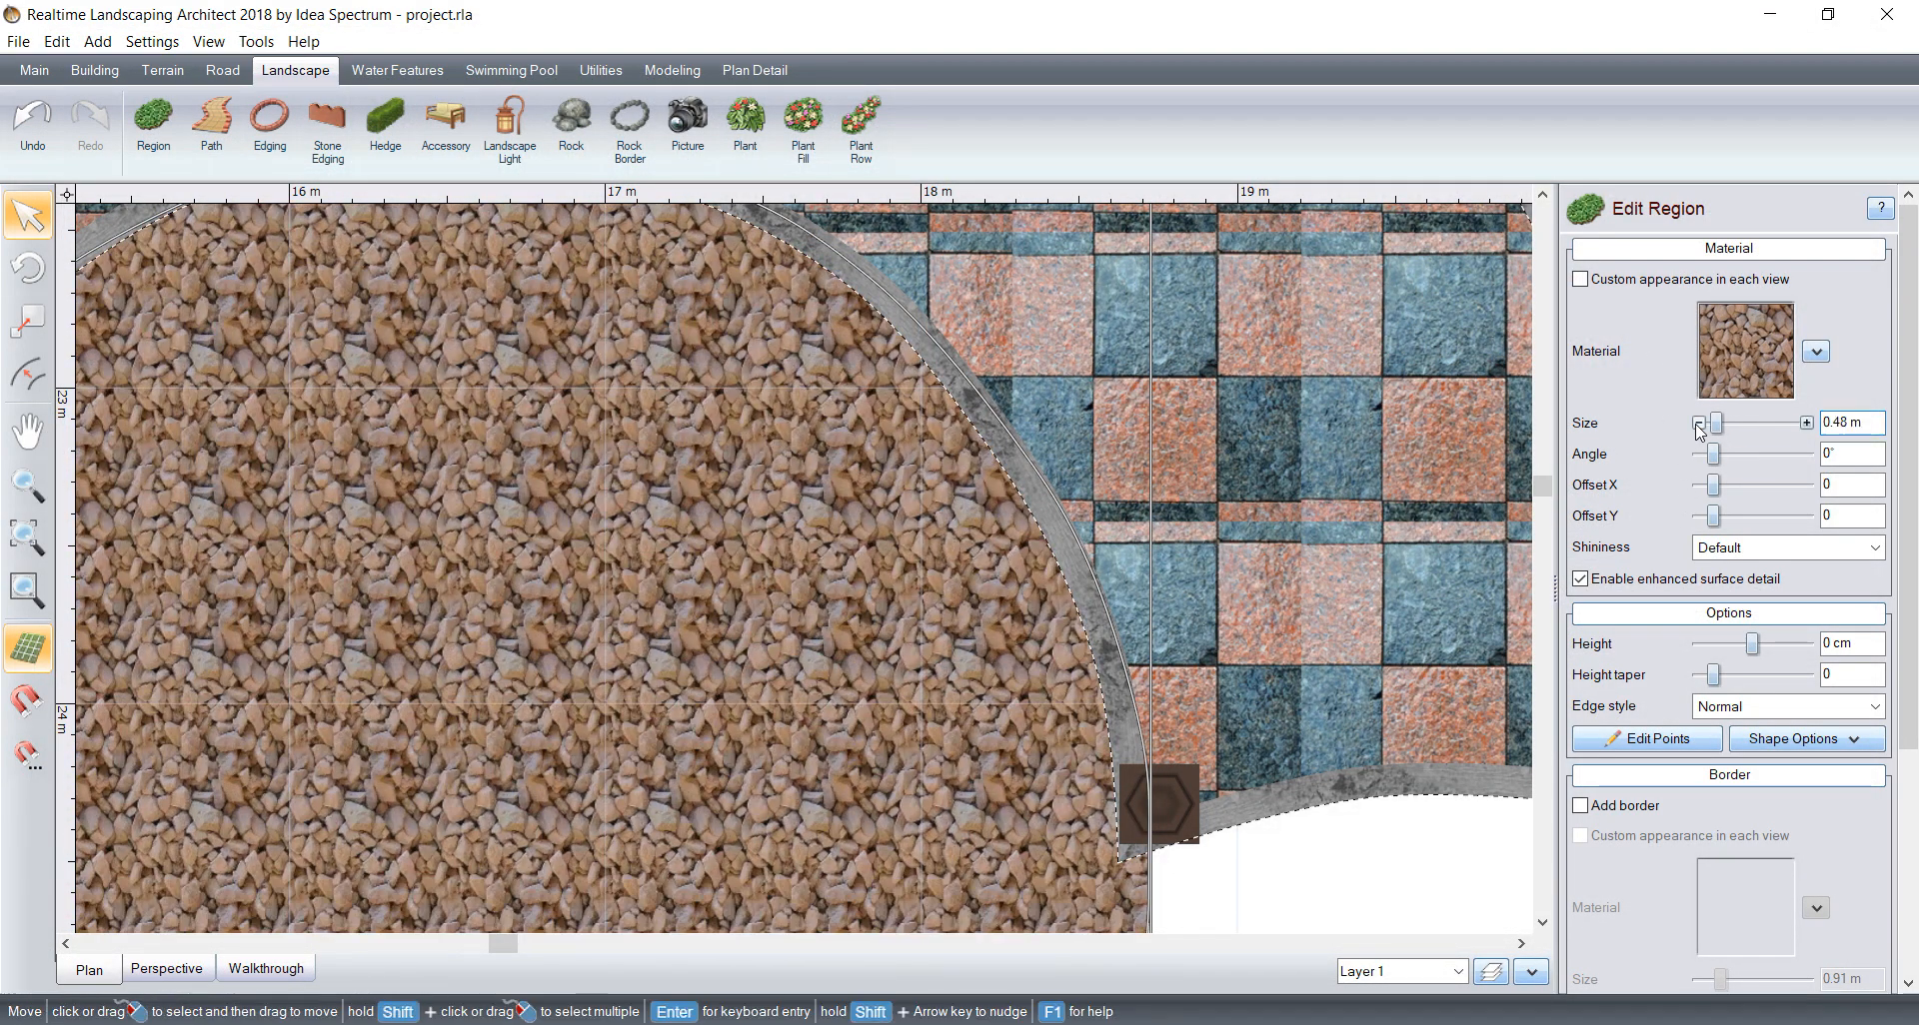
click(1698, 423)
Step: Inspect the yard around the house, especially the bare half-round area beside the entrance steps near the bench and pond
scroll(1170, 609, down, 5)
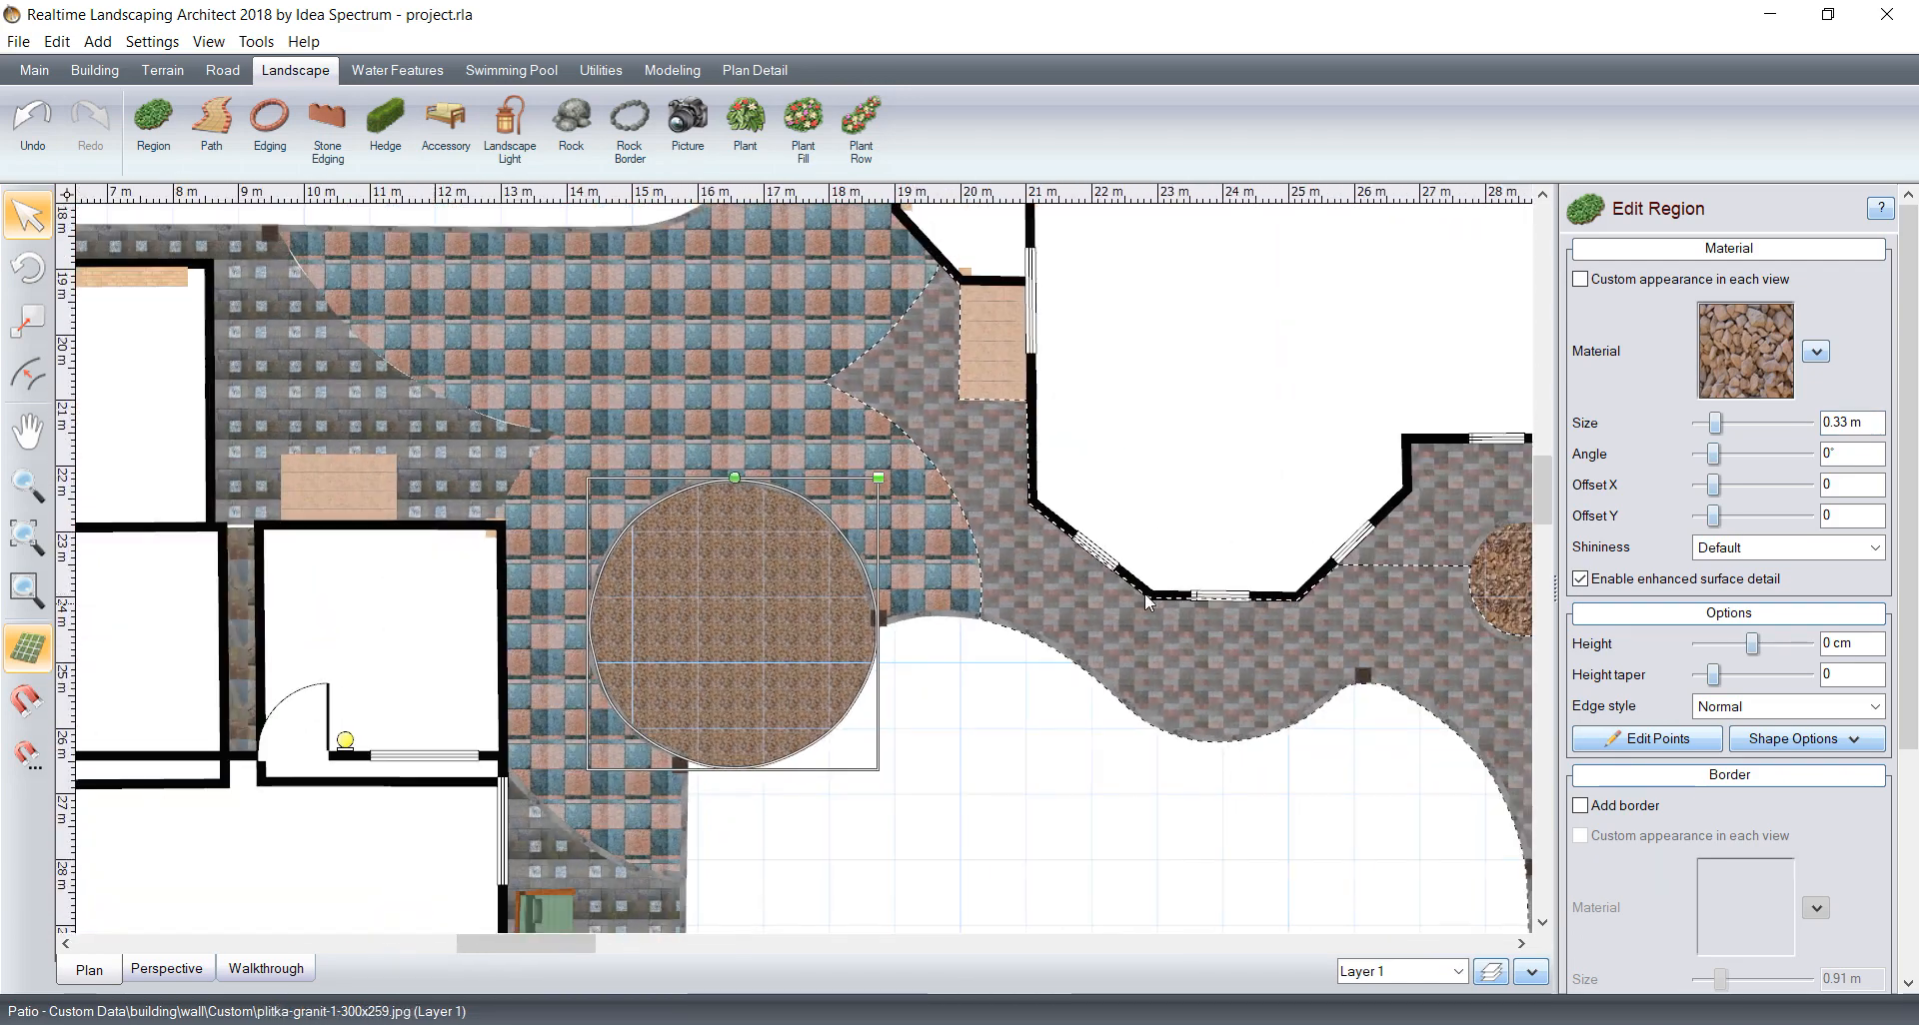
middle_drag(1146, 600, 755, 531)
middle_drag(1002, 628, 461, 589)
middle_drag(989, 594, 853, 898)
middle_drag(1093, 566, 994, 756)
middle_drag(786, 498, 792, 538)
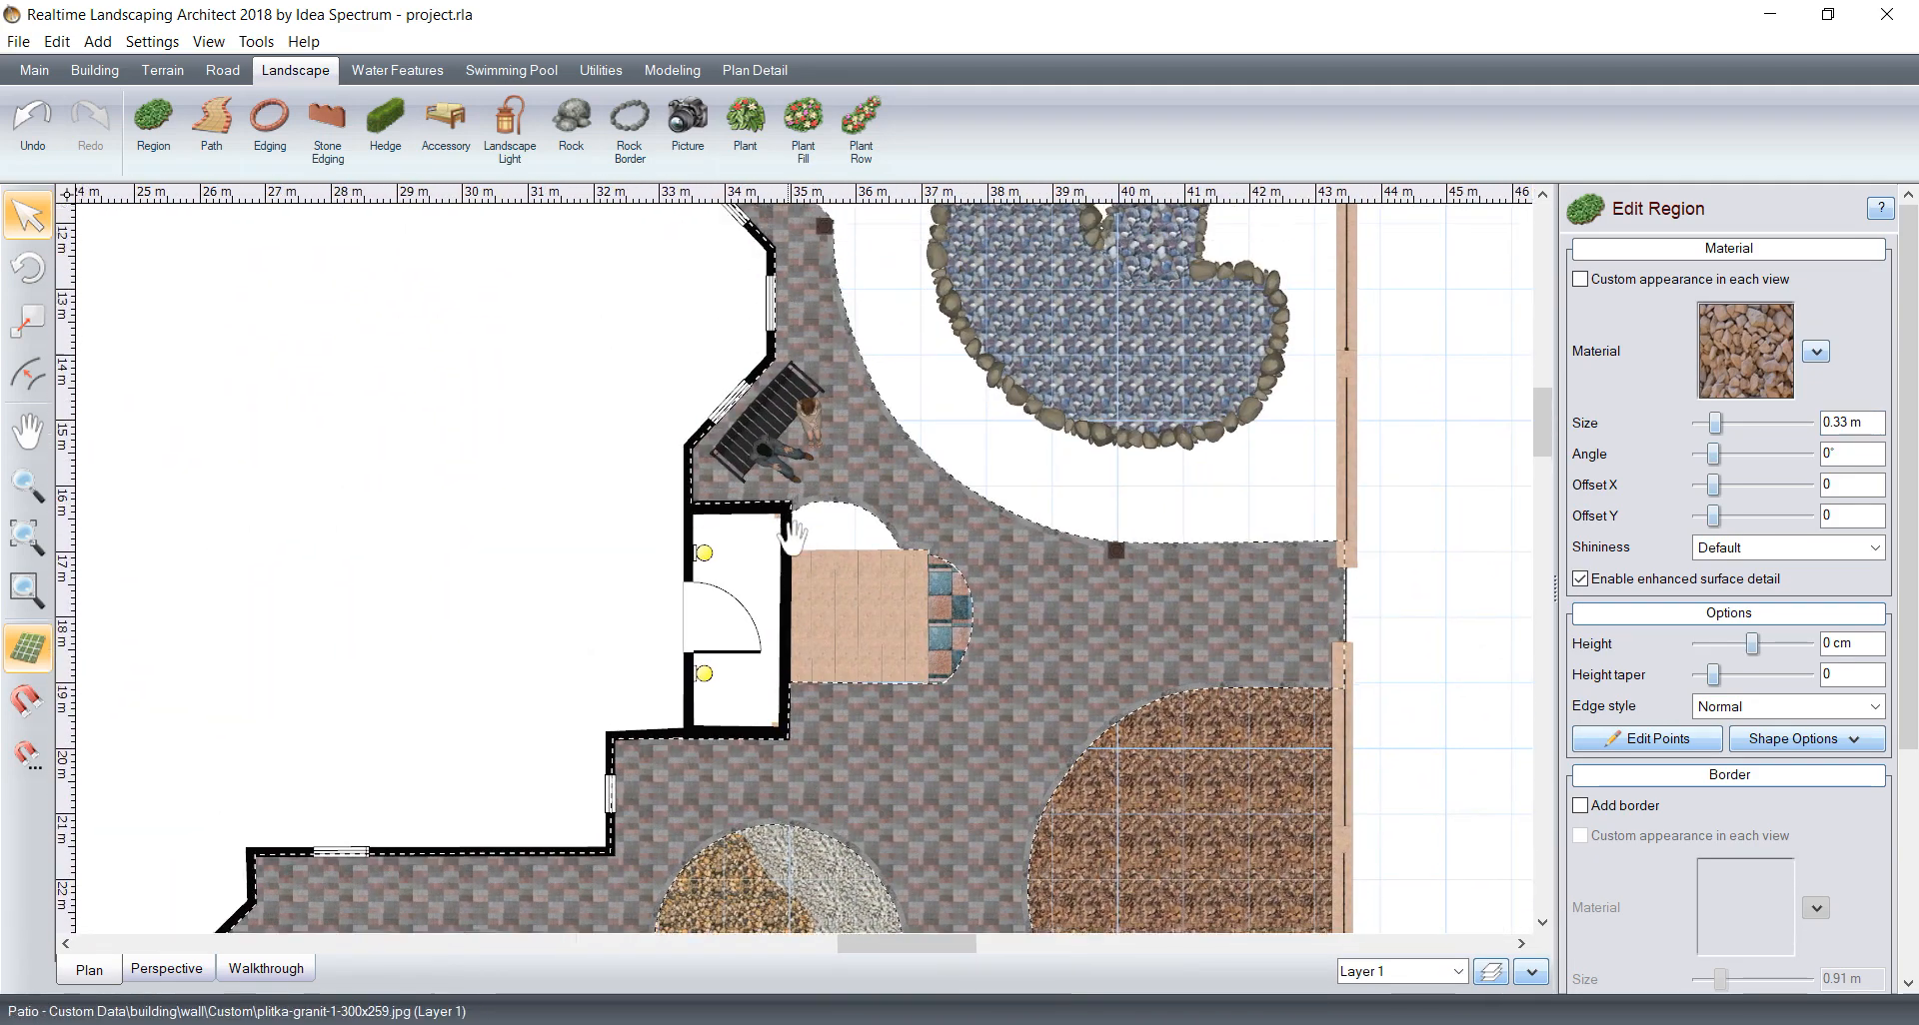
scroll(793, 538, up, 6)
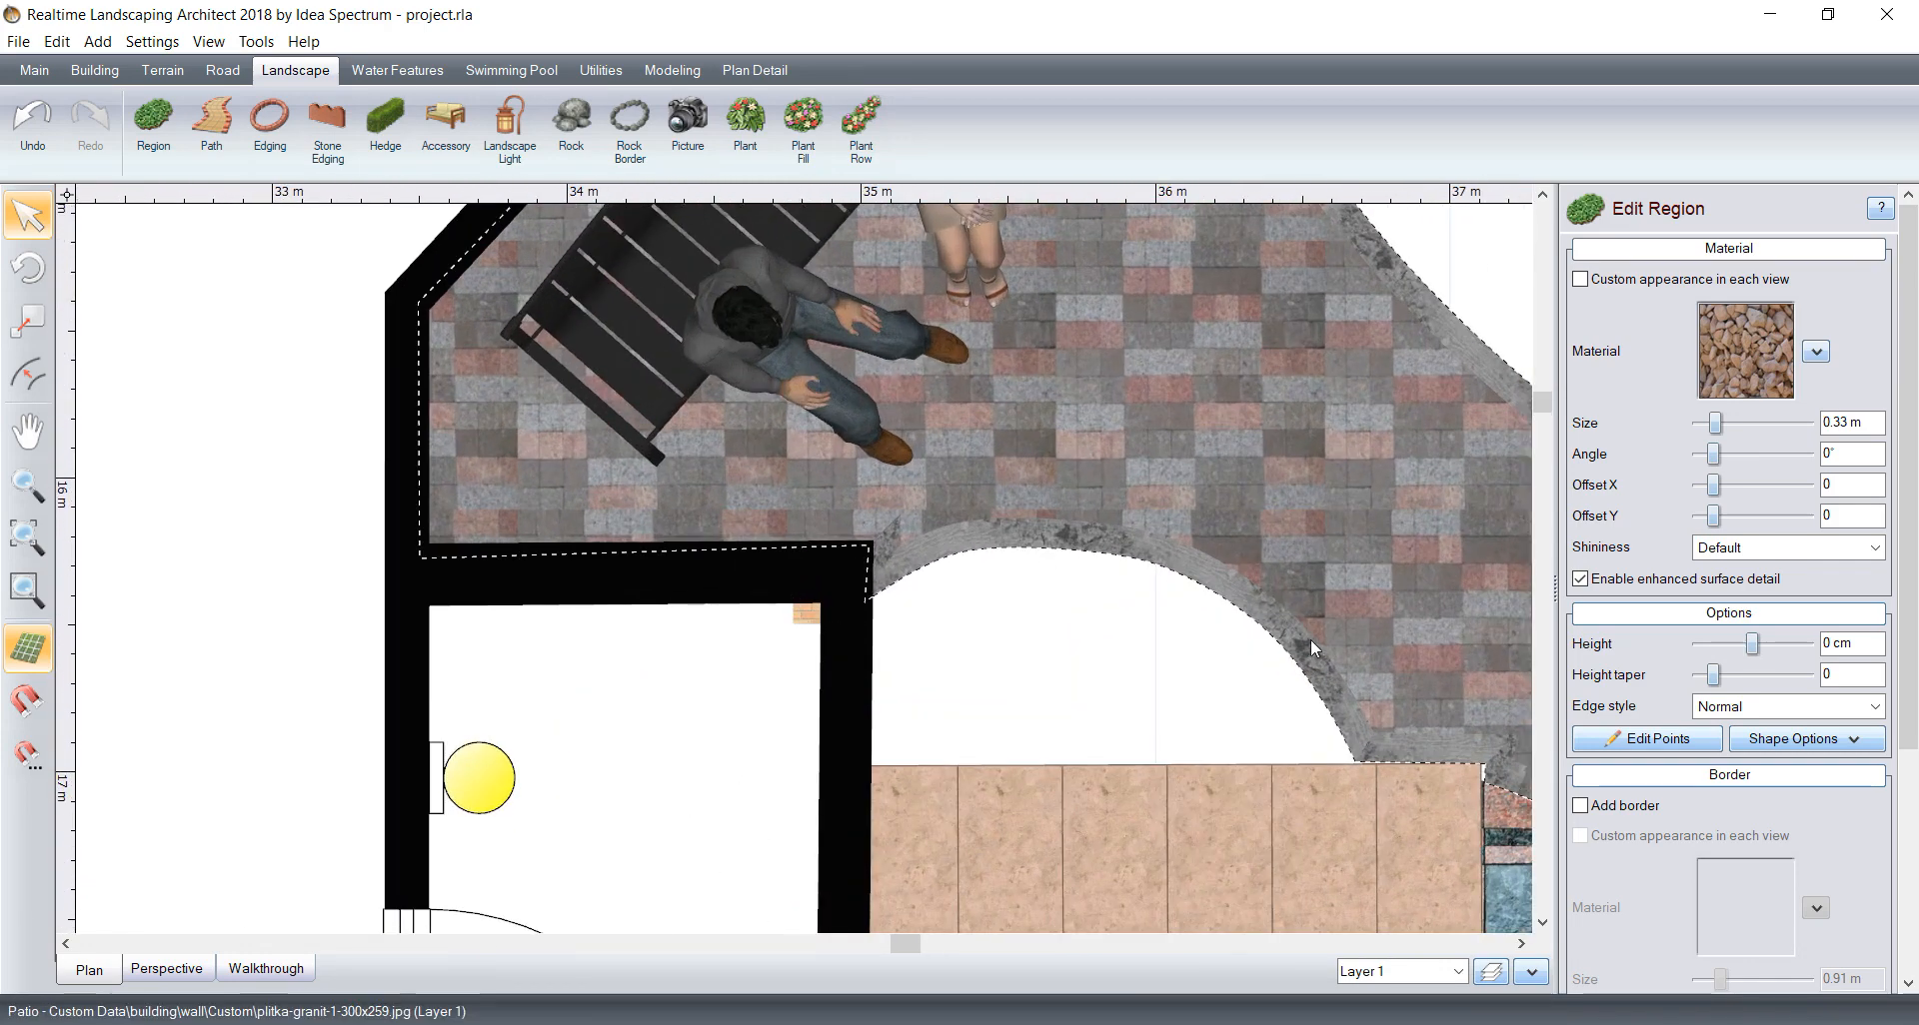
middle_drag(924, 554, 645, 482)
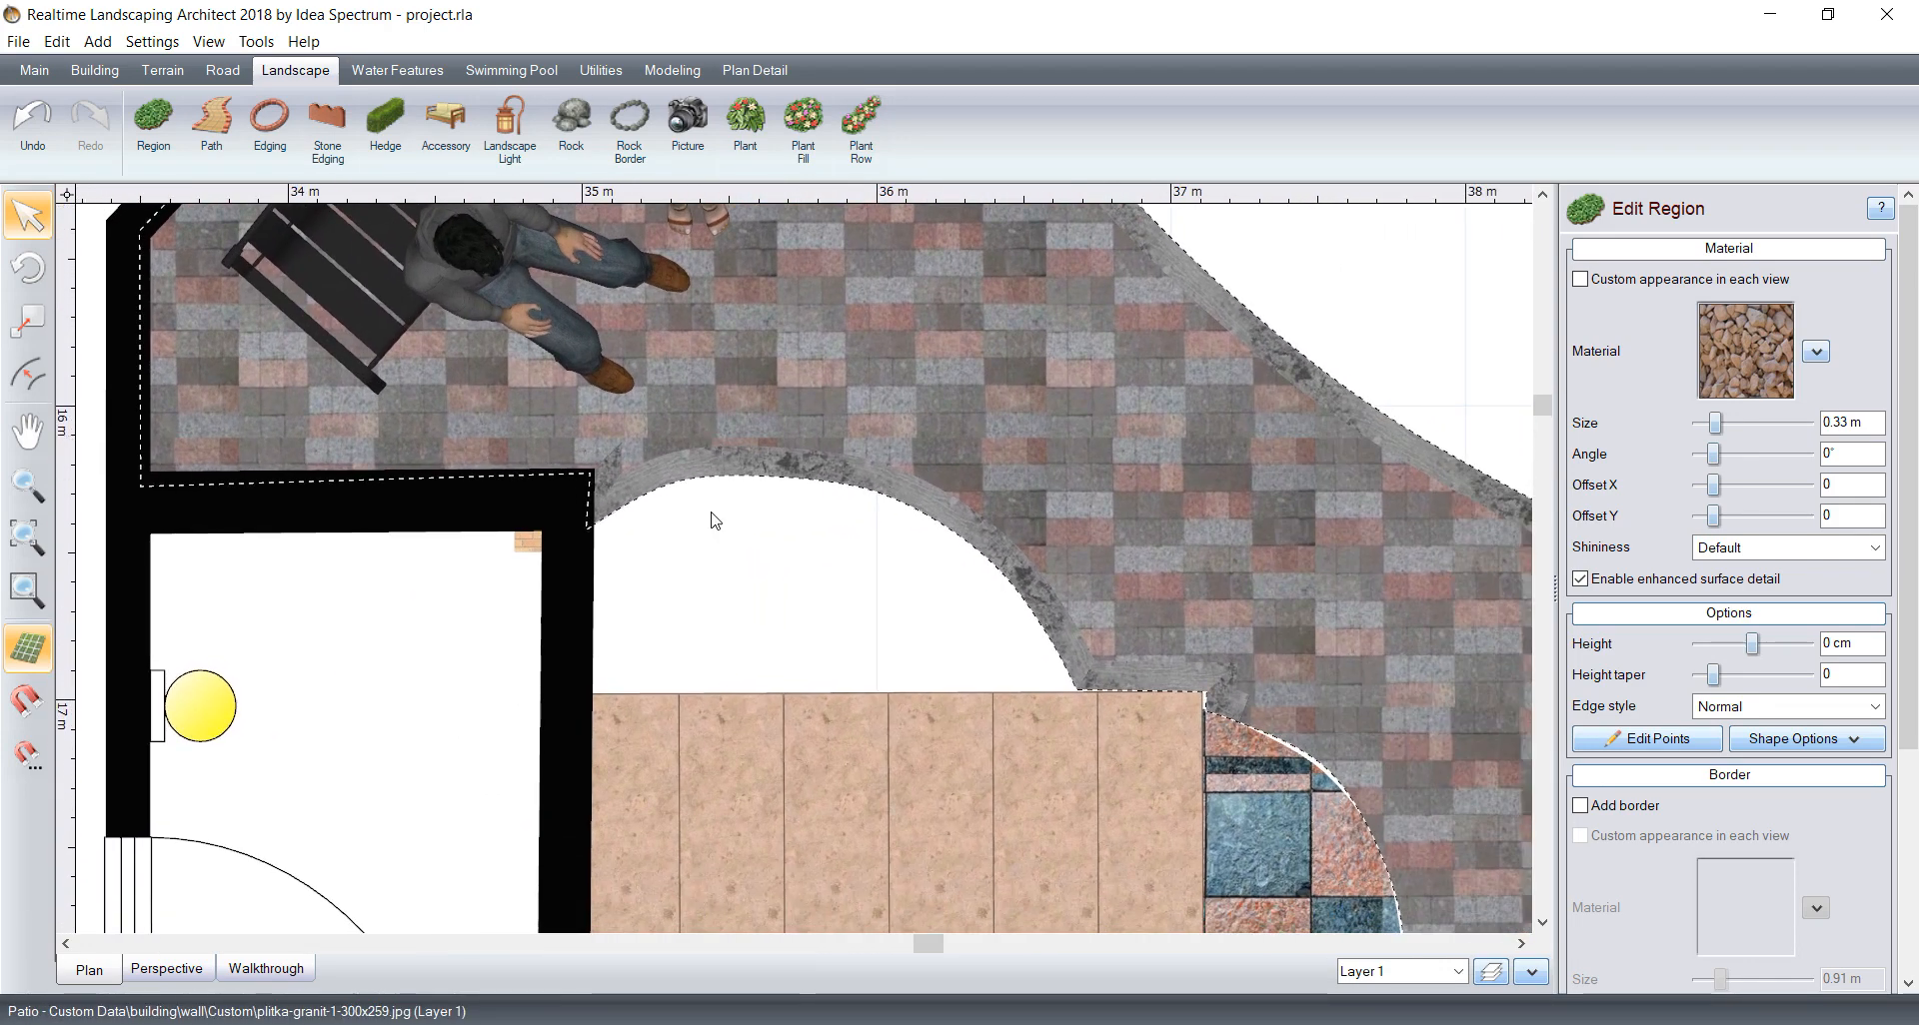
scroll(955, 557, down, 1)
click(781, 586)
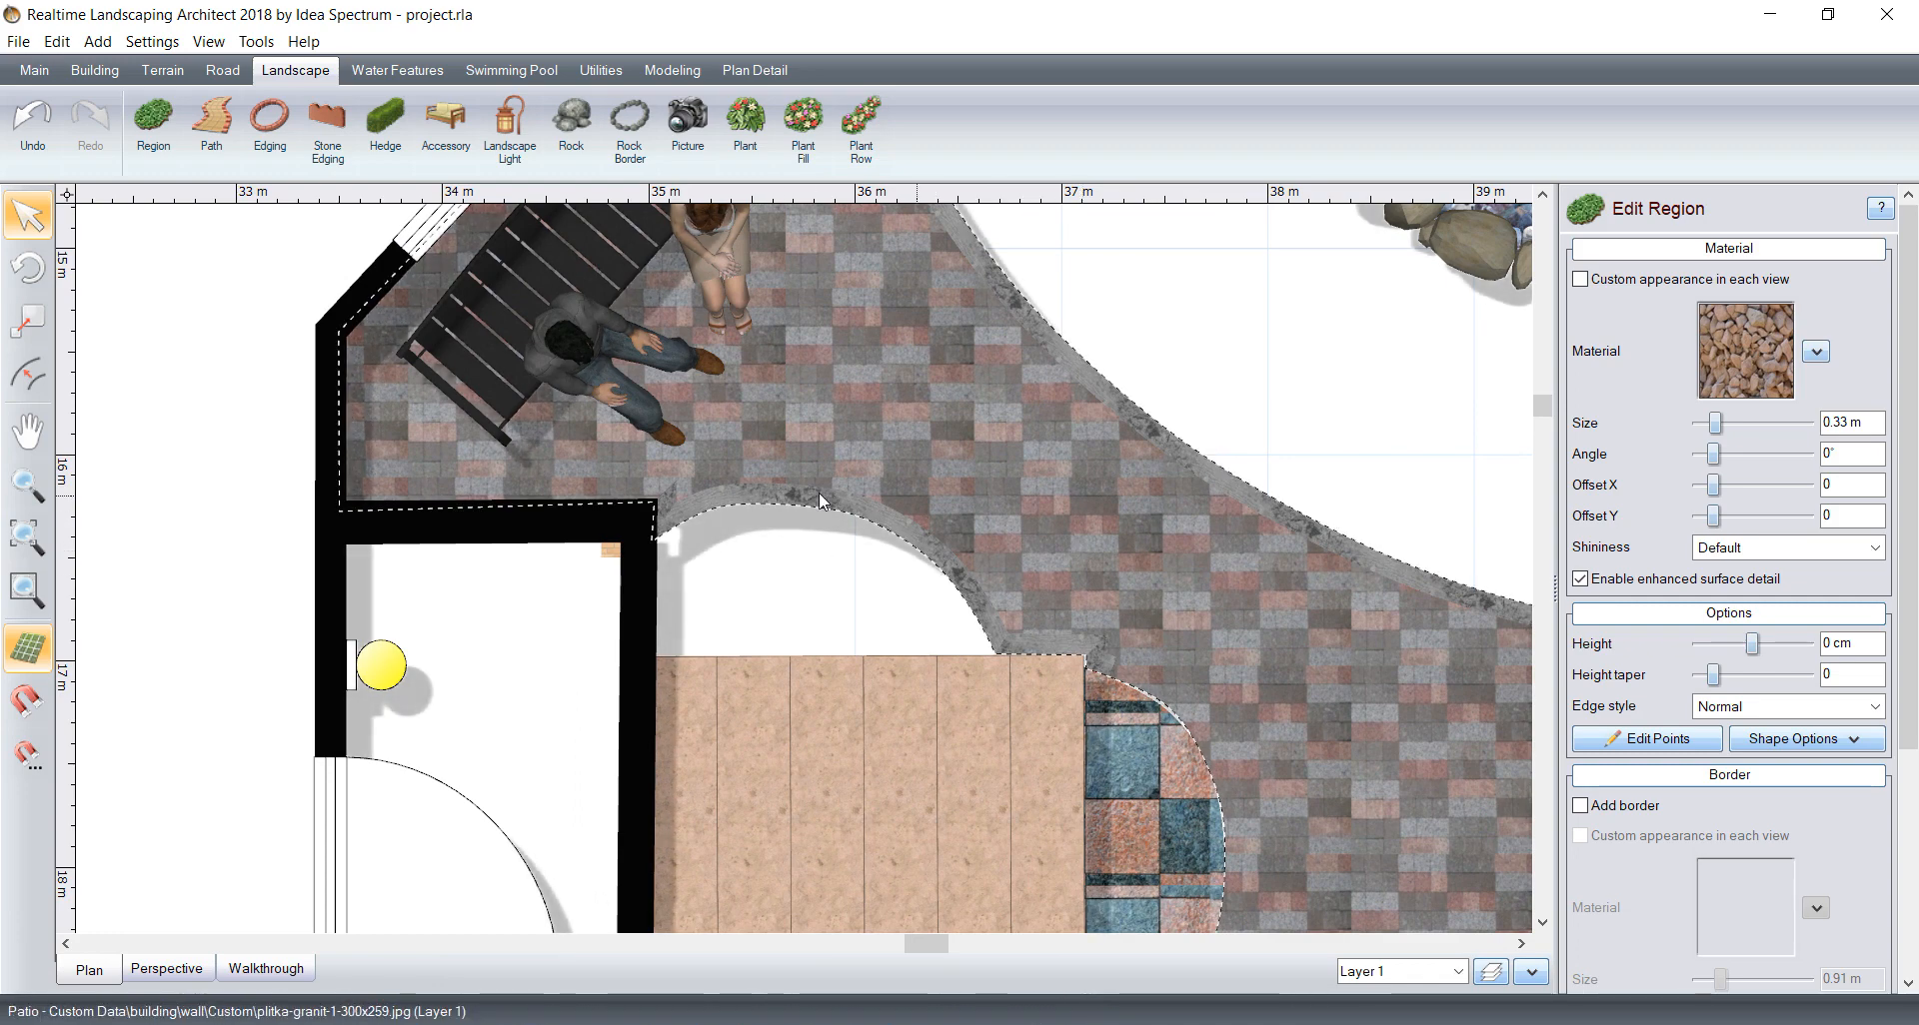
scroll(874, 571, down, 1)
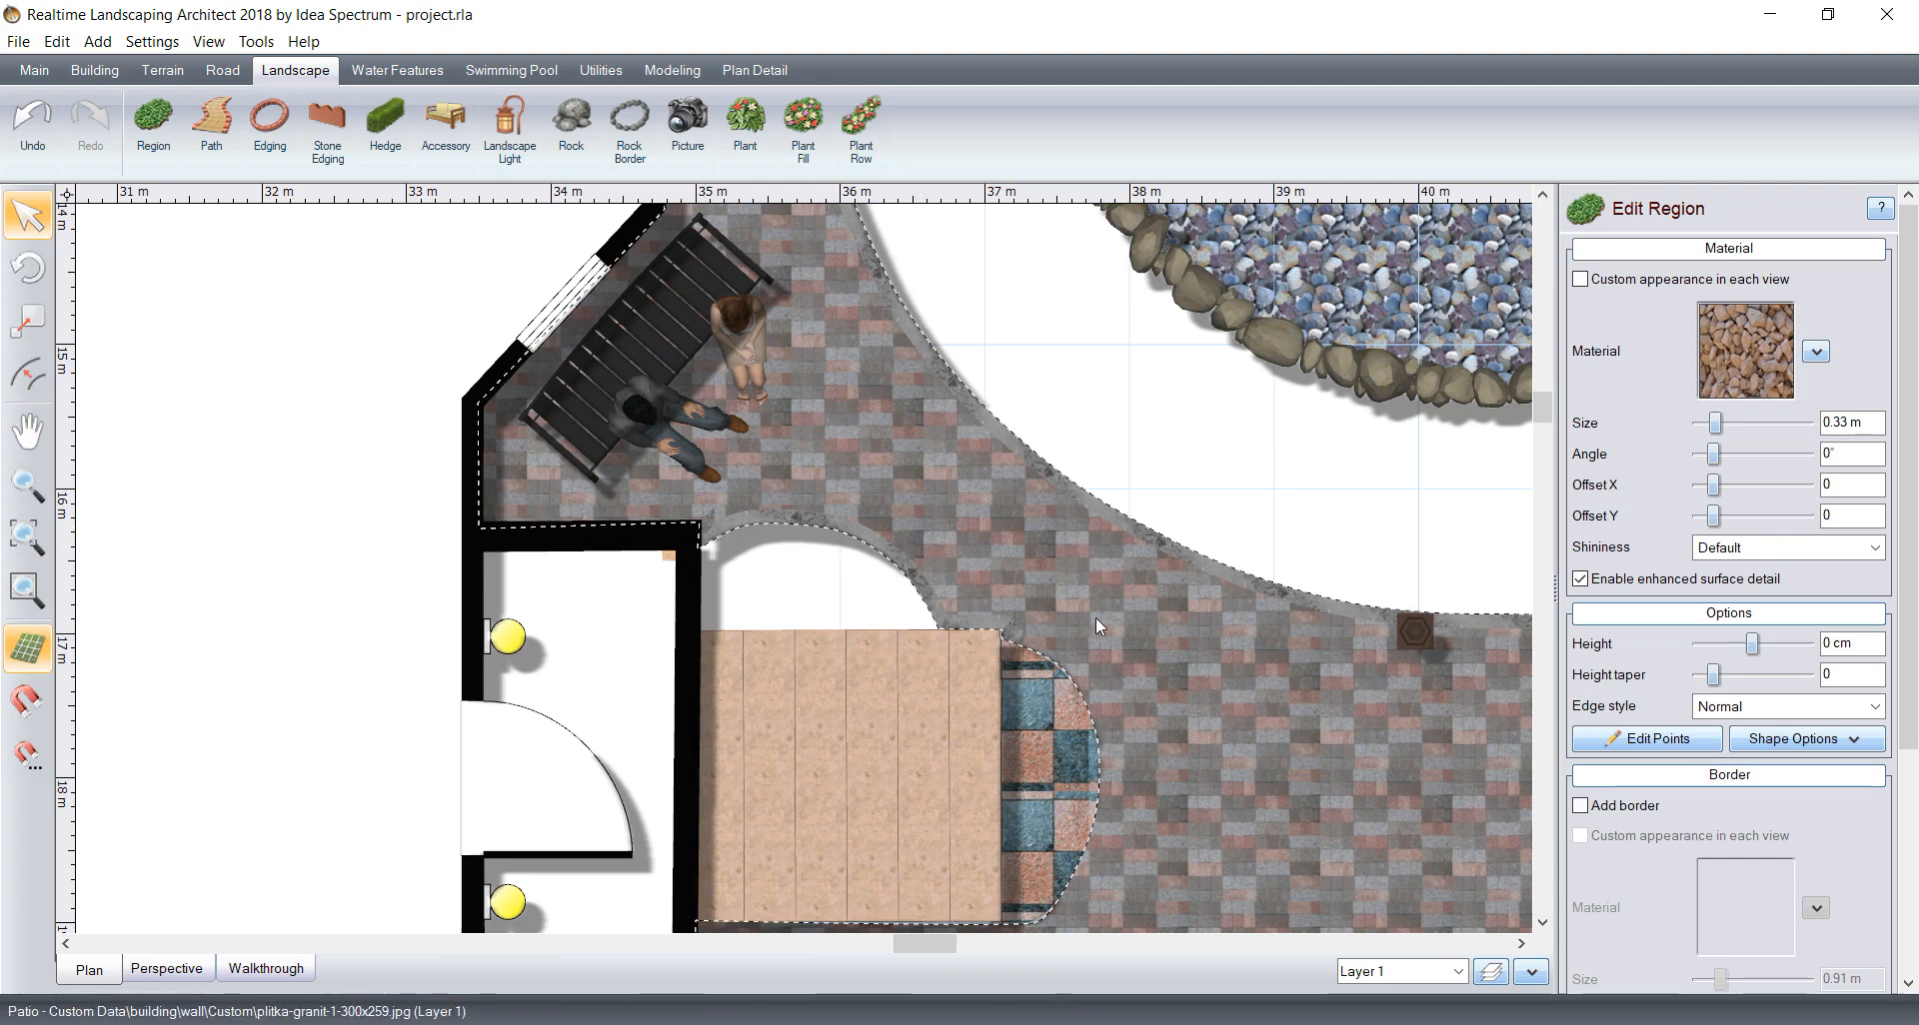
middle_drag(1096, 622, 1112, 510)
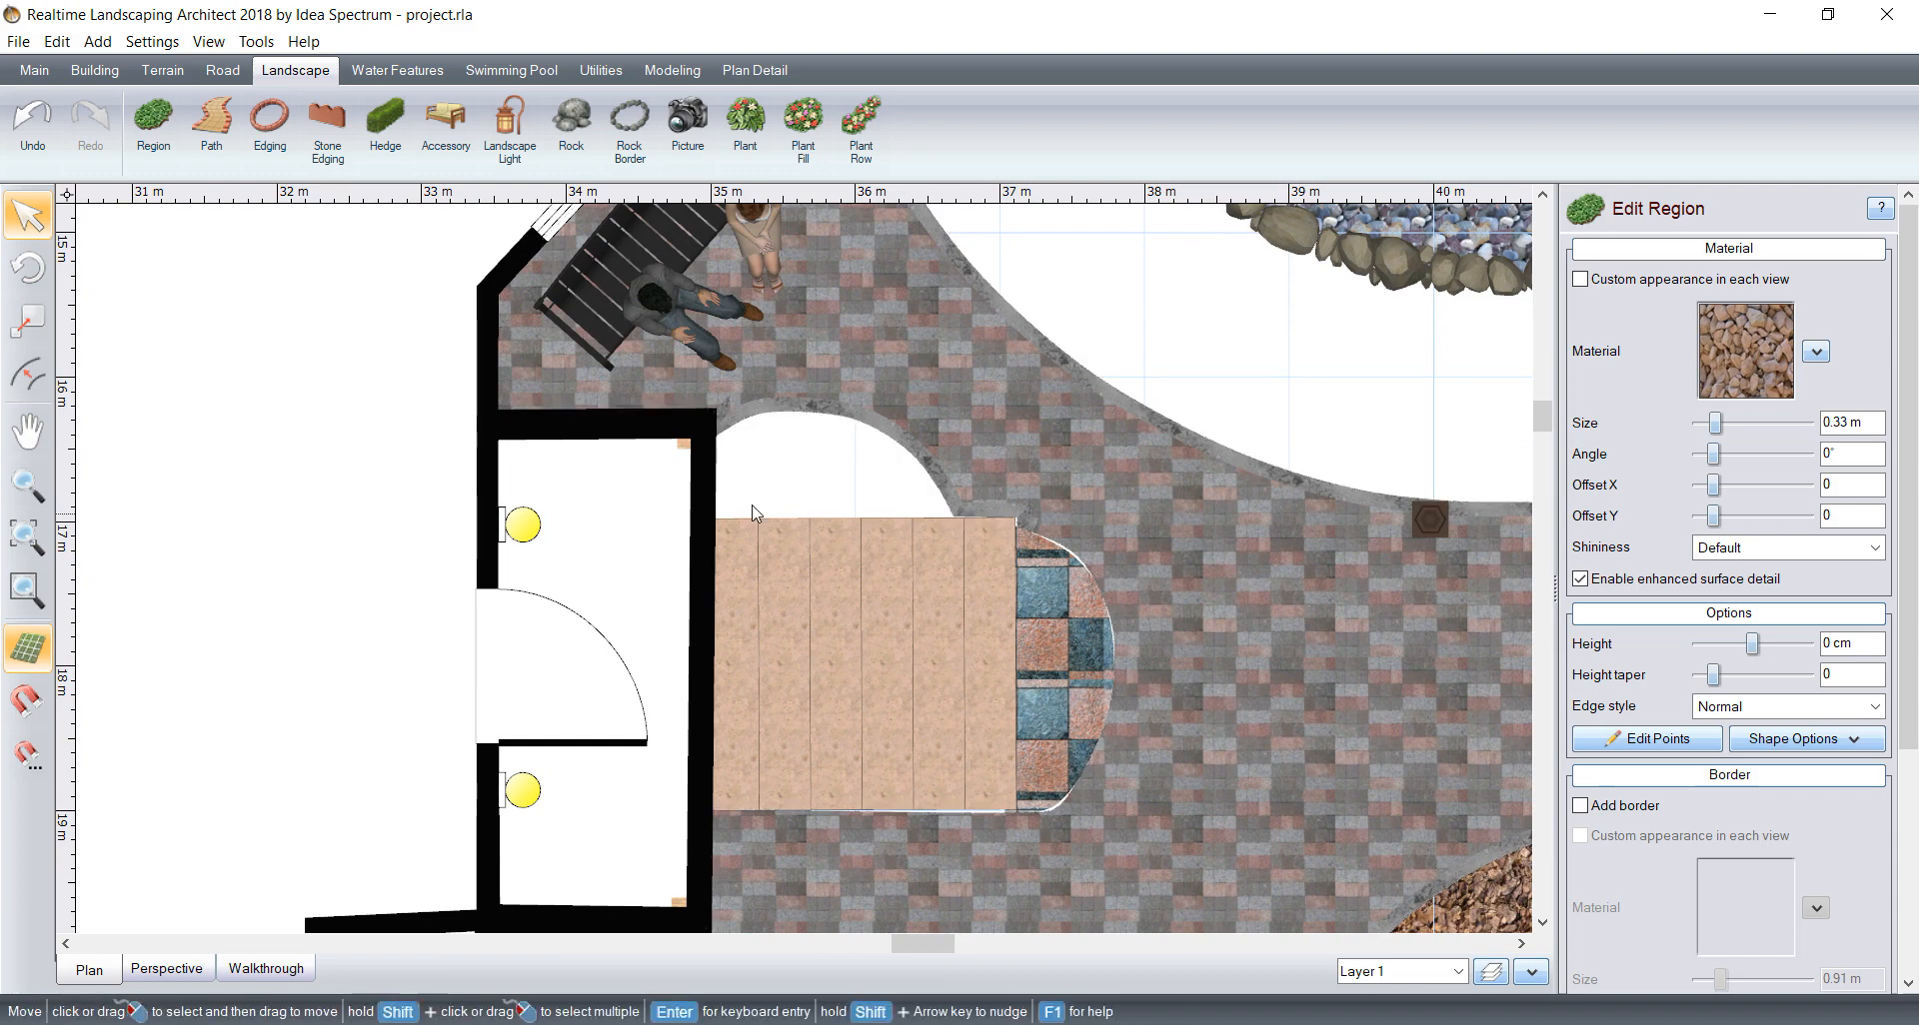
scroll(939, 512, down, 2)
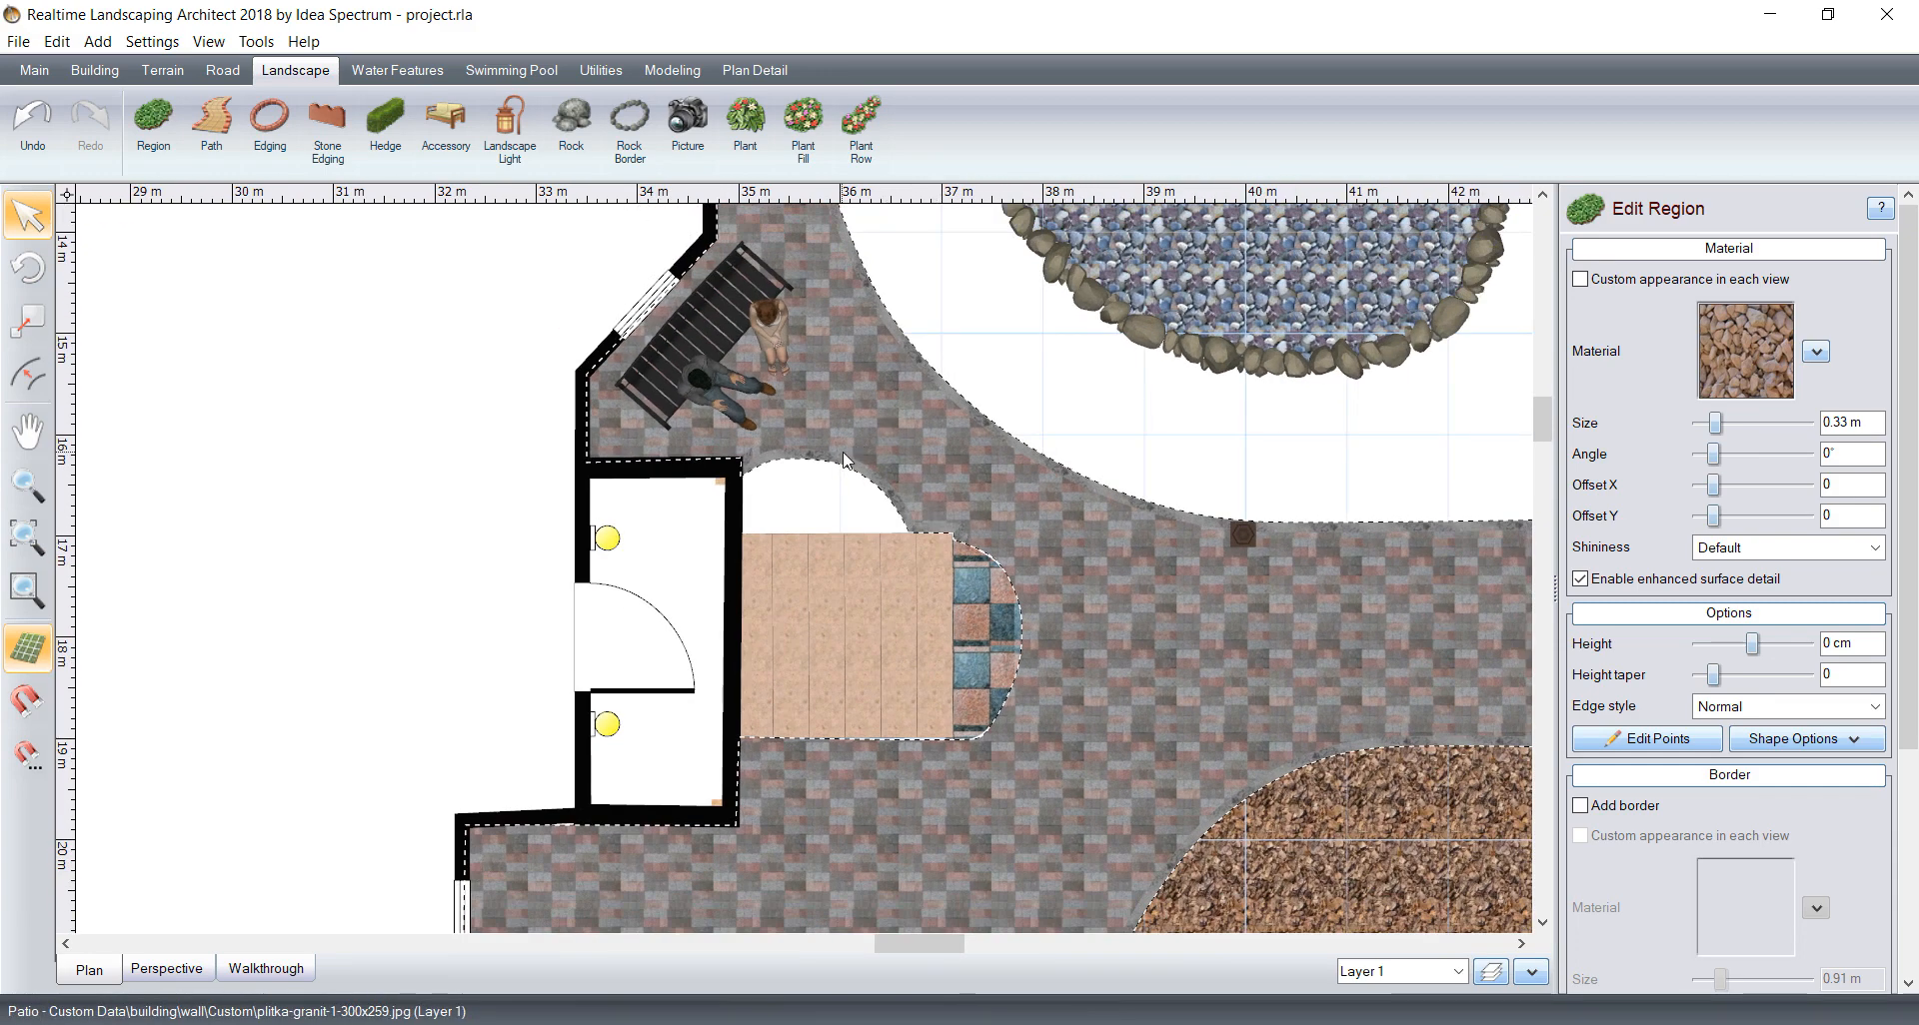
scroll(1094, 621, down, 3)
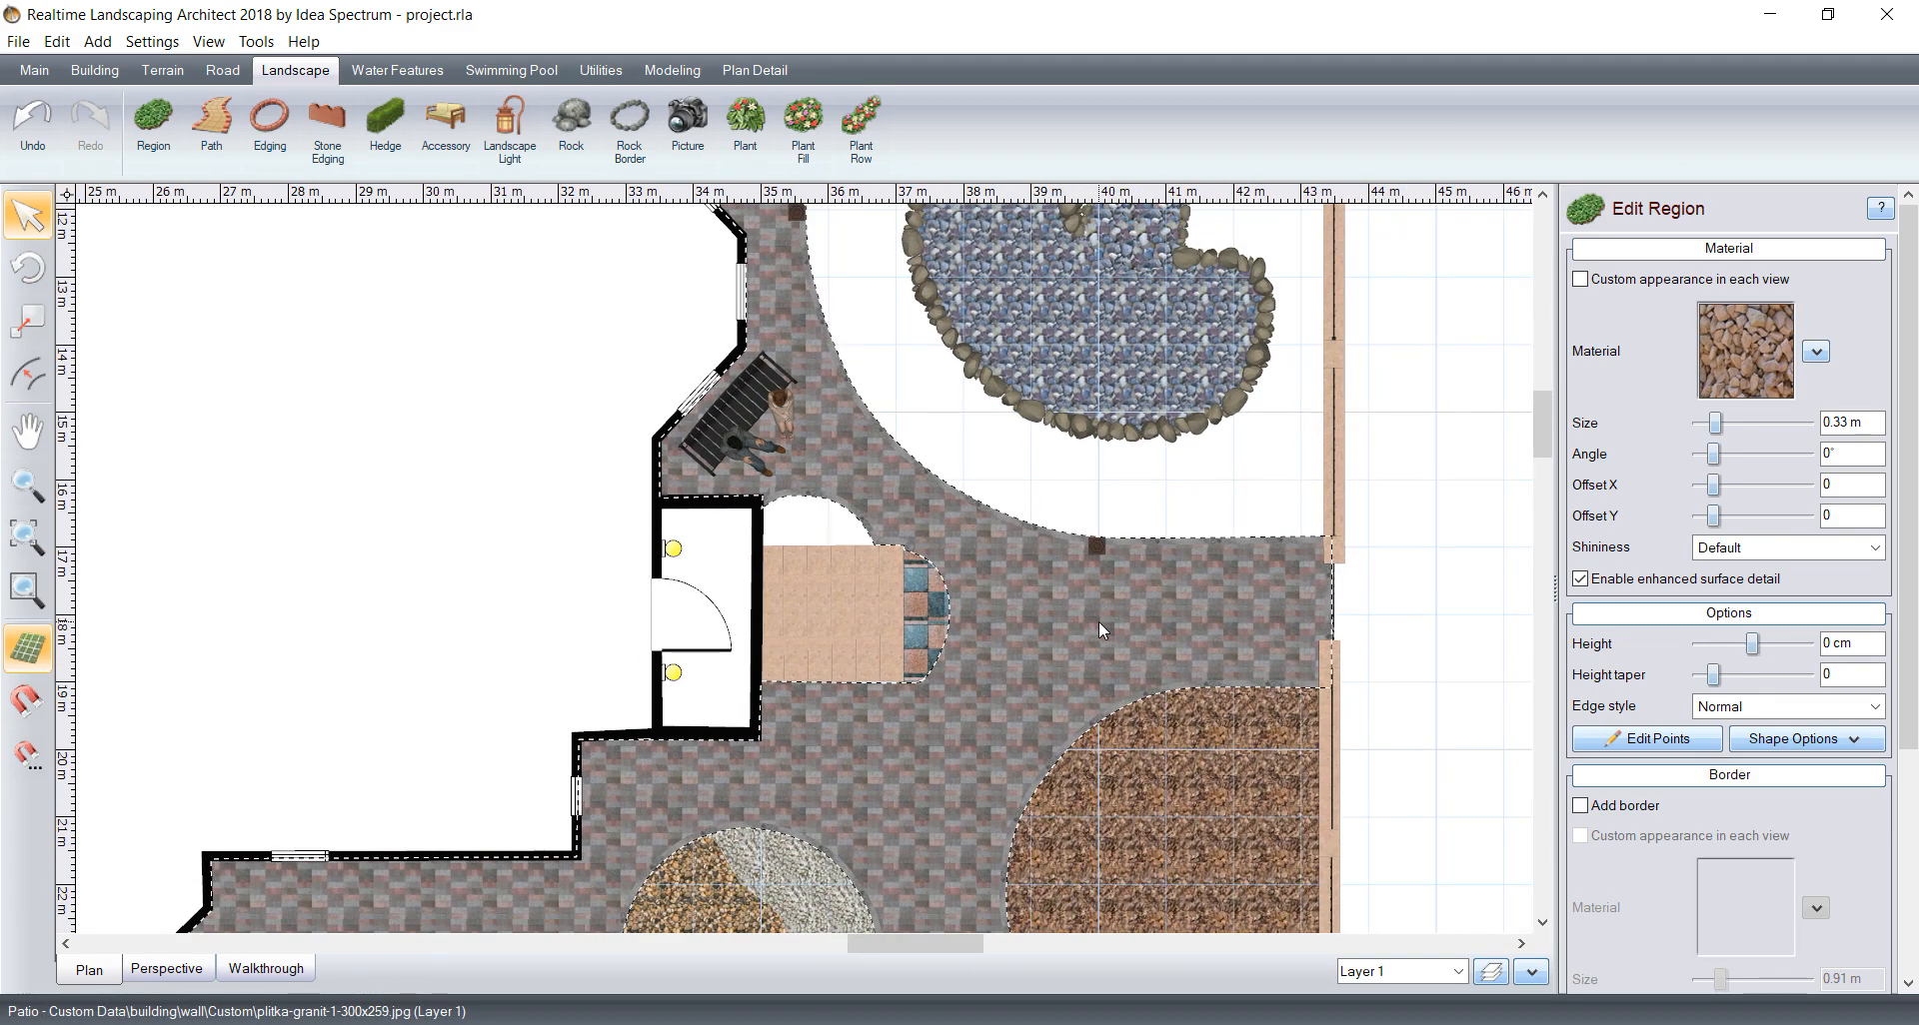
Step: Draw a region about 3.8 m by 0.5 m over the bare strip along the lower boundary wall, near the yard's lower-right corner
scroll(1081, 595, down, 2)
middle_drag(904, 583, 1018, 494)
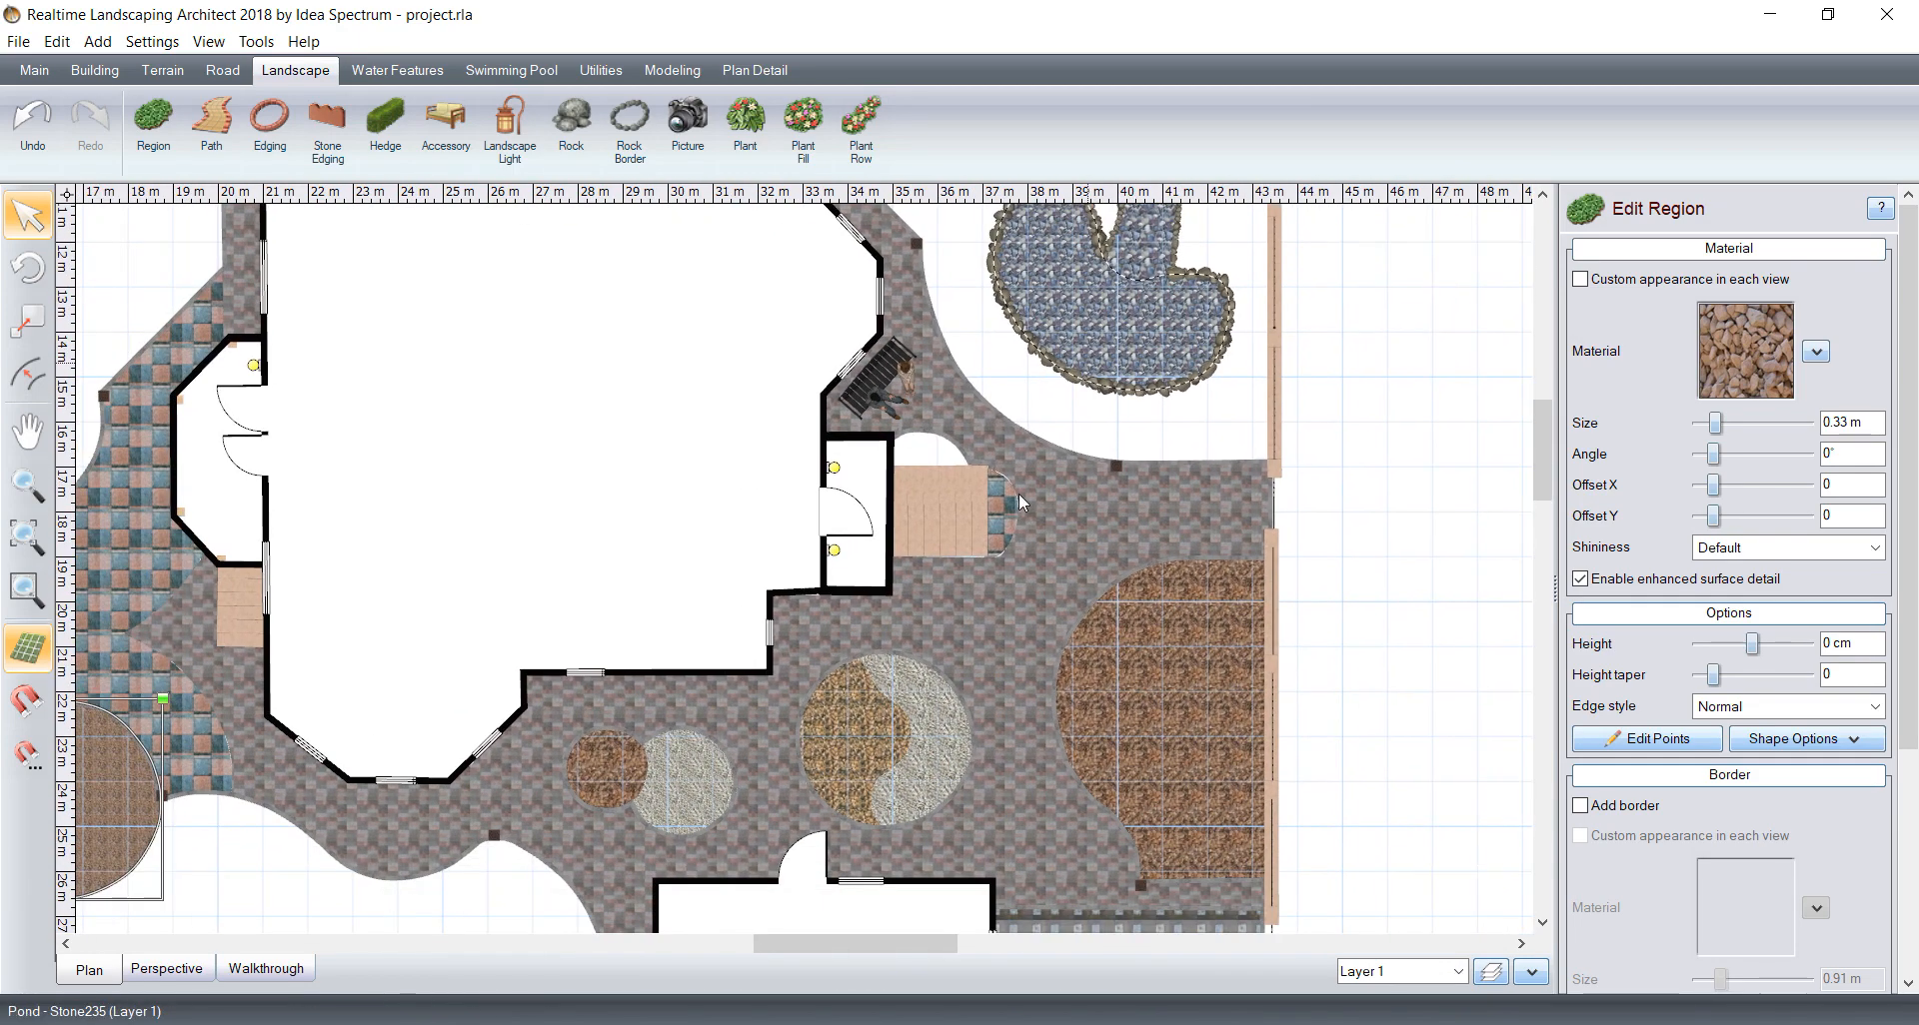
middle_drag(911, 672, 1080, 322)
scroll(1017, 427, down, 1)
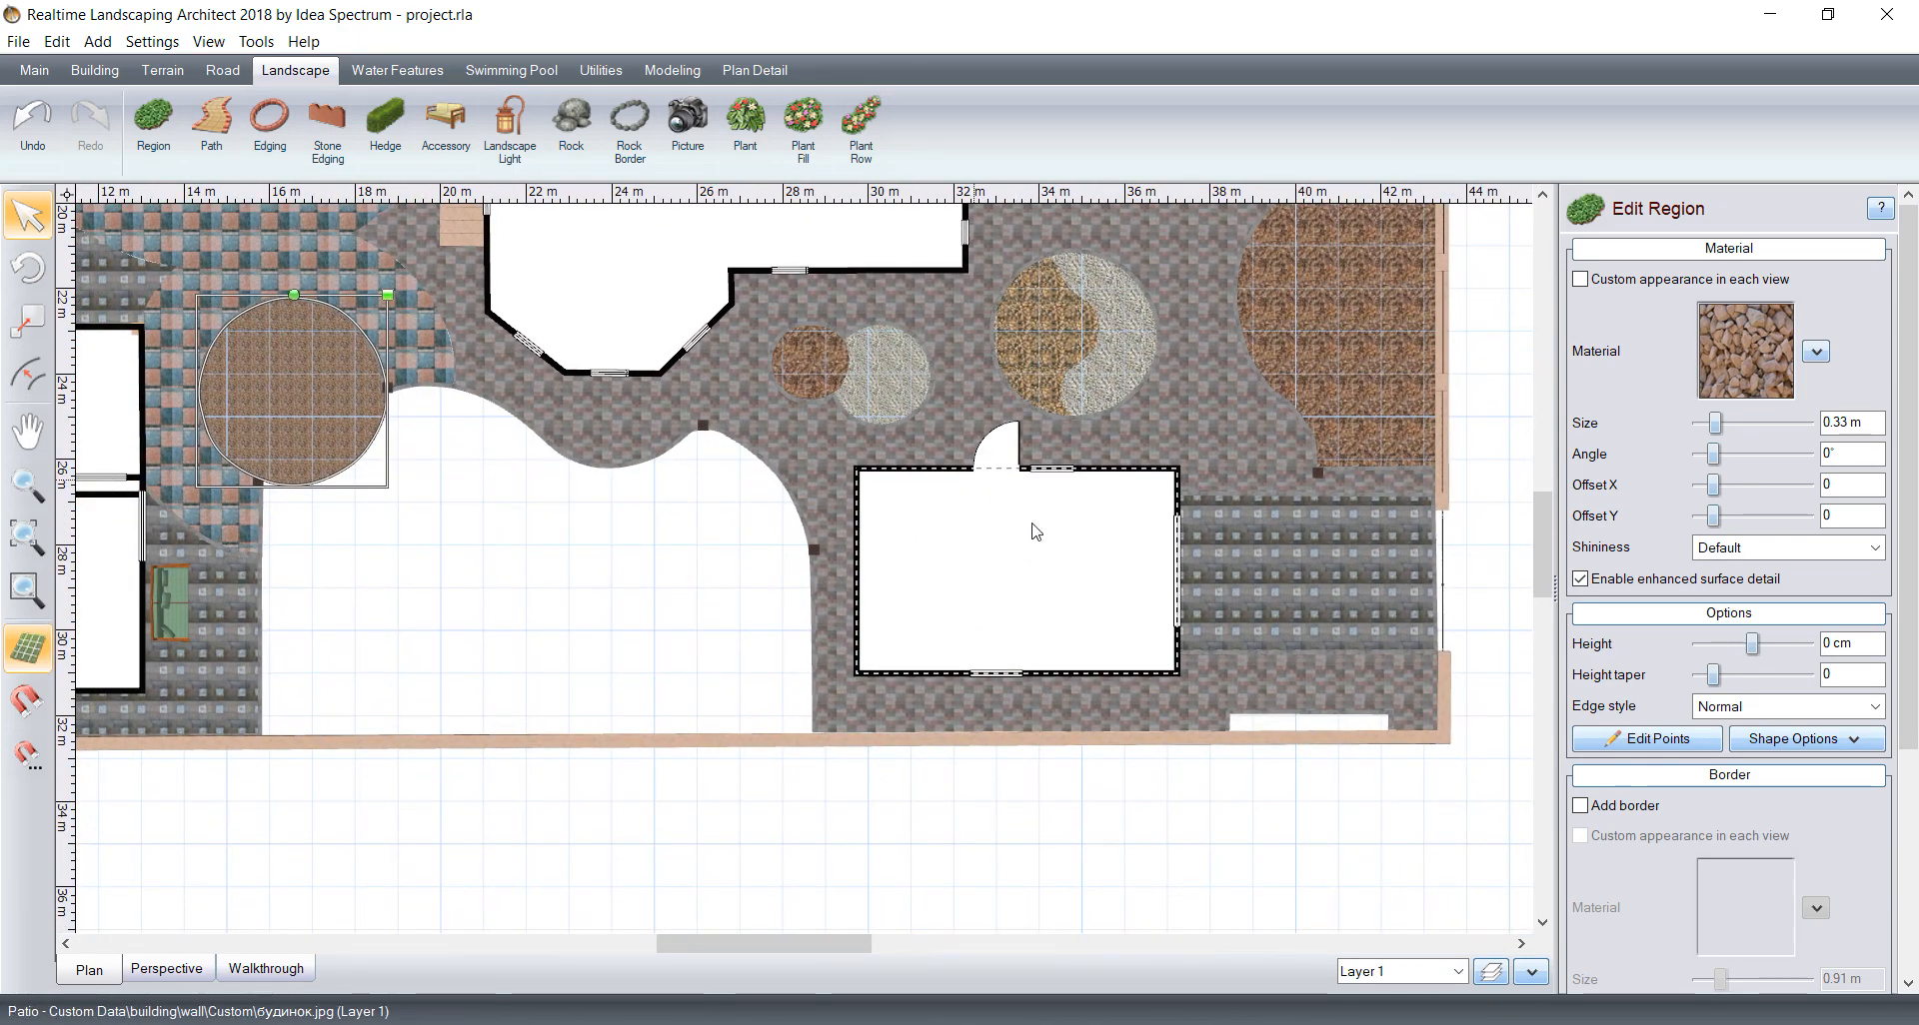
middle_drag(1237, 641, 748, 460)
scroll(899, 602, up, 7)
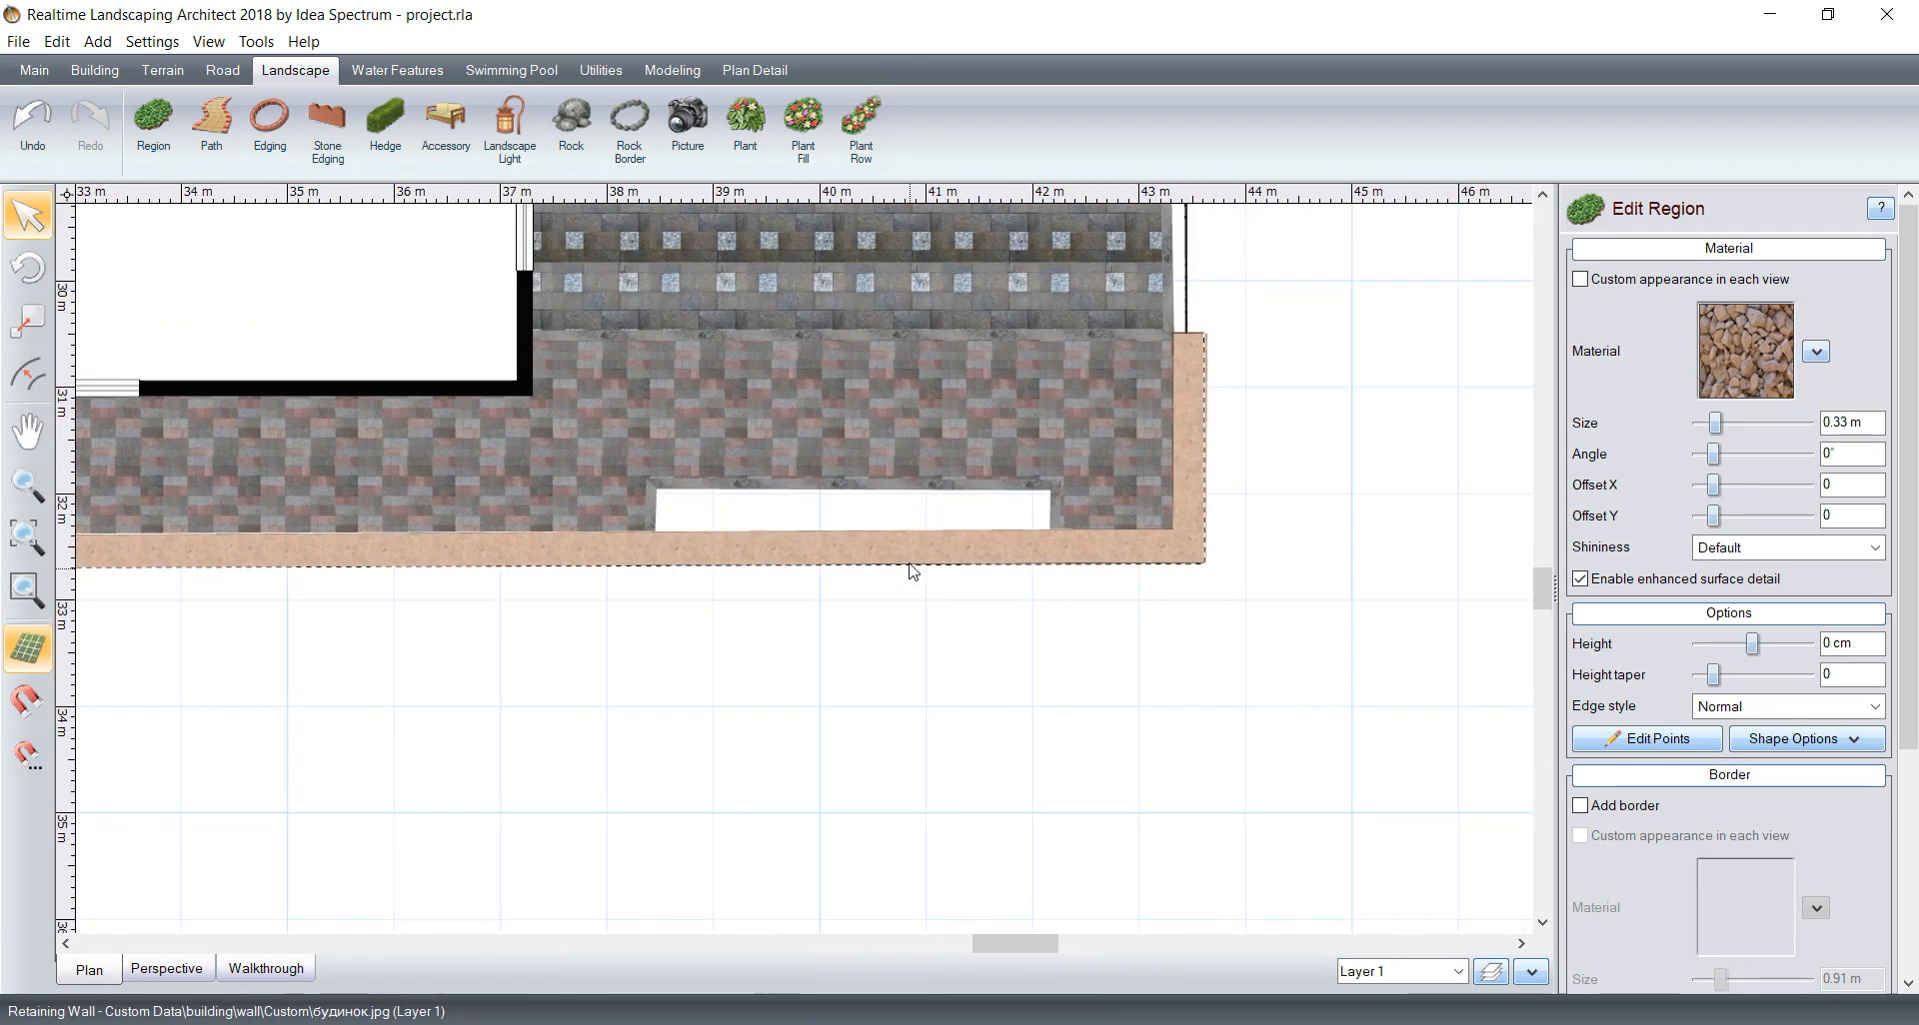
middle_drag(867, 424, 770, 505)
scroll(708, 562, up, 3)
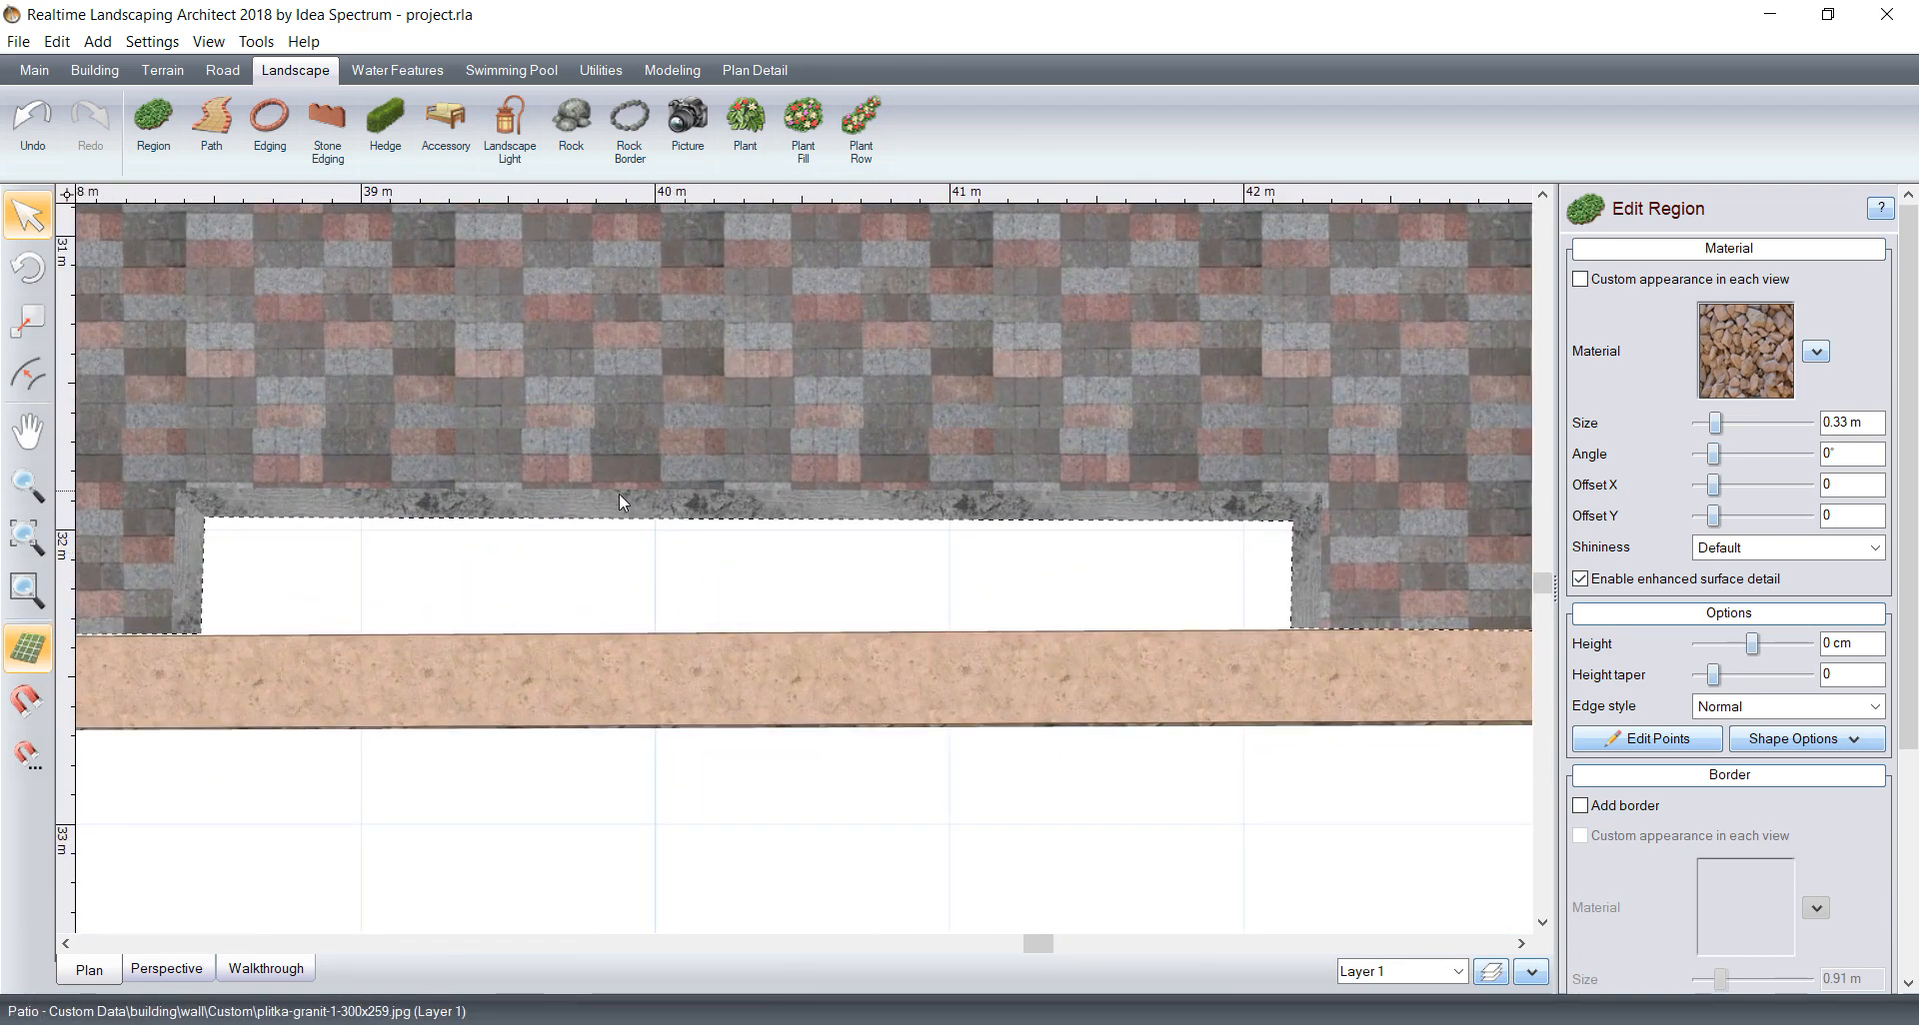
scroll(616, 495, down, 1)
middle_drag(614, 495, 645, 465)
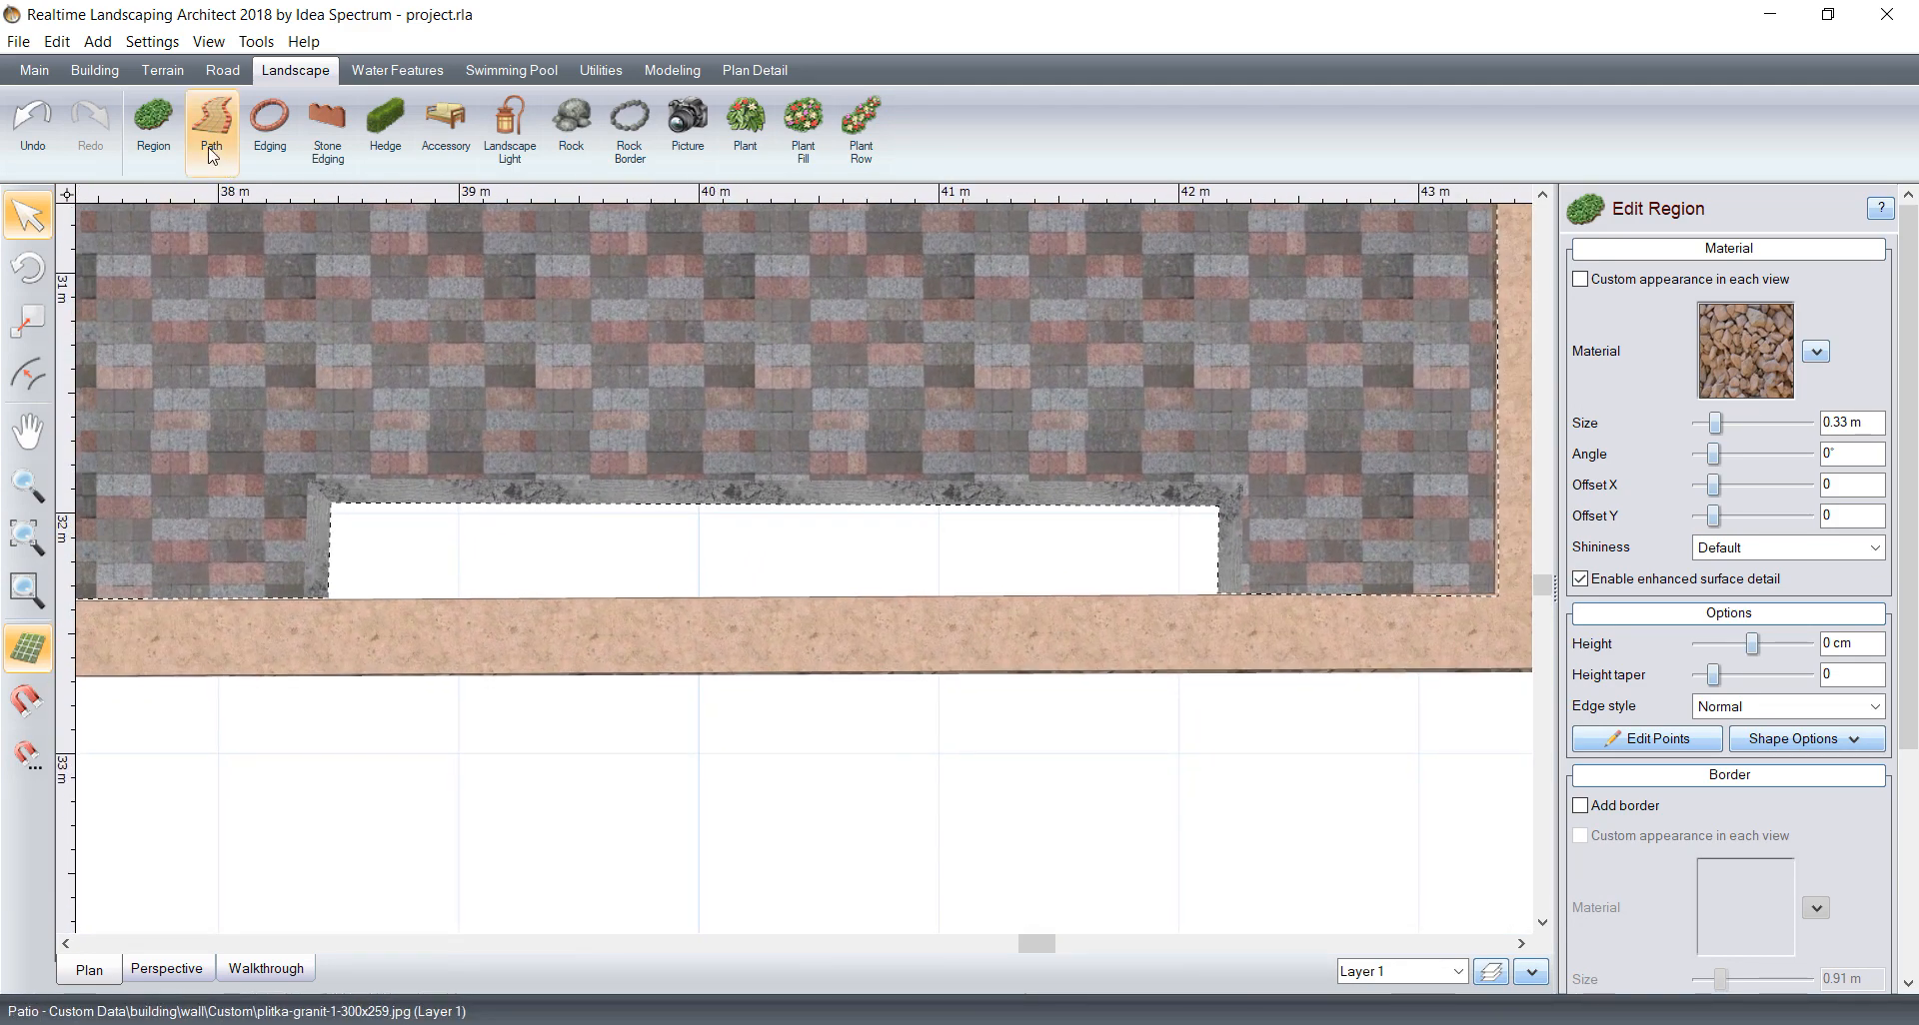
click(153, 125)
click(323, 605)
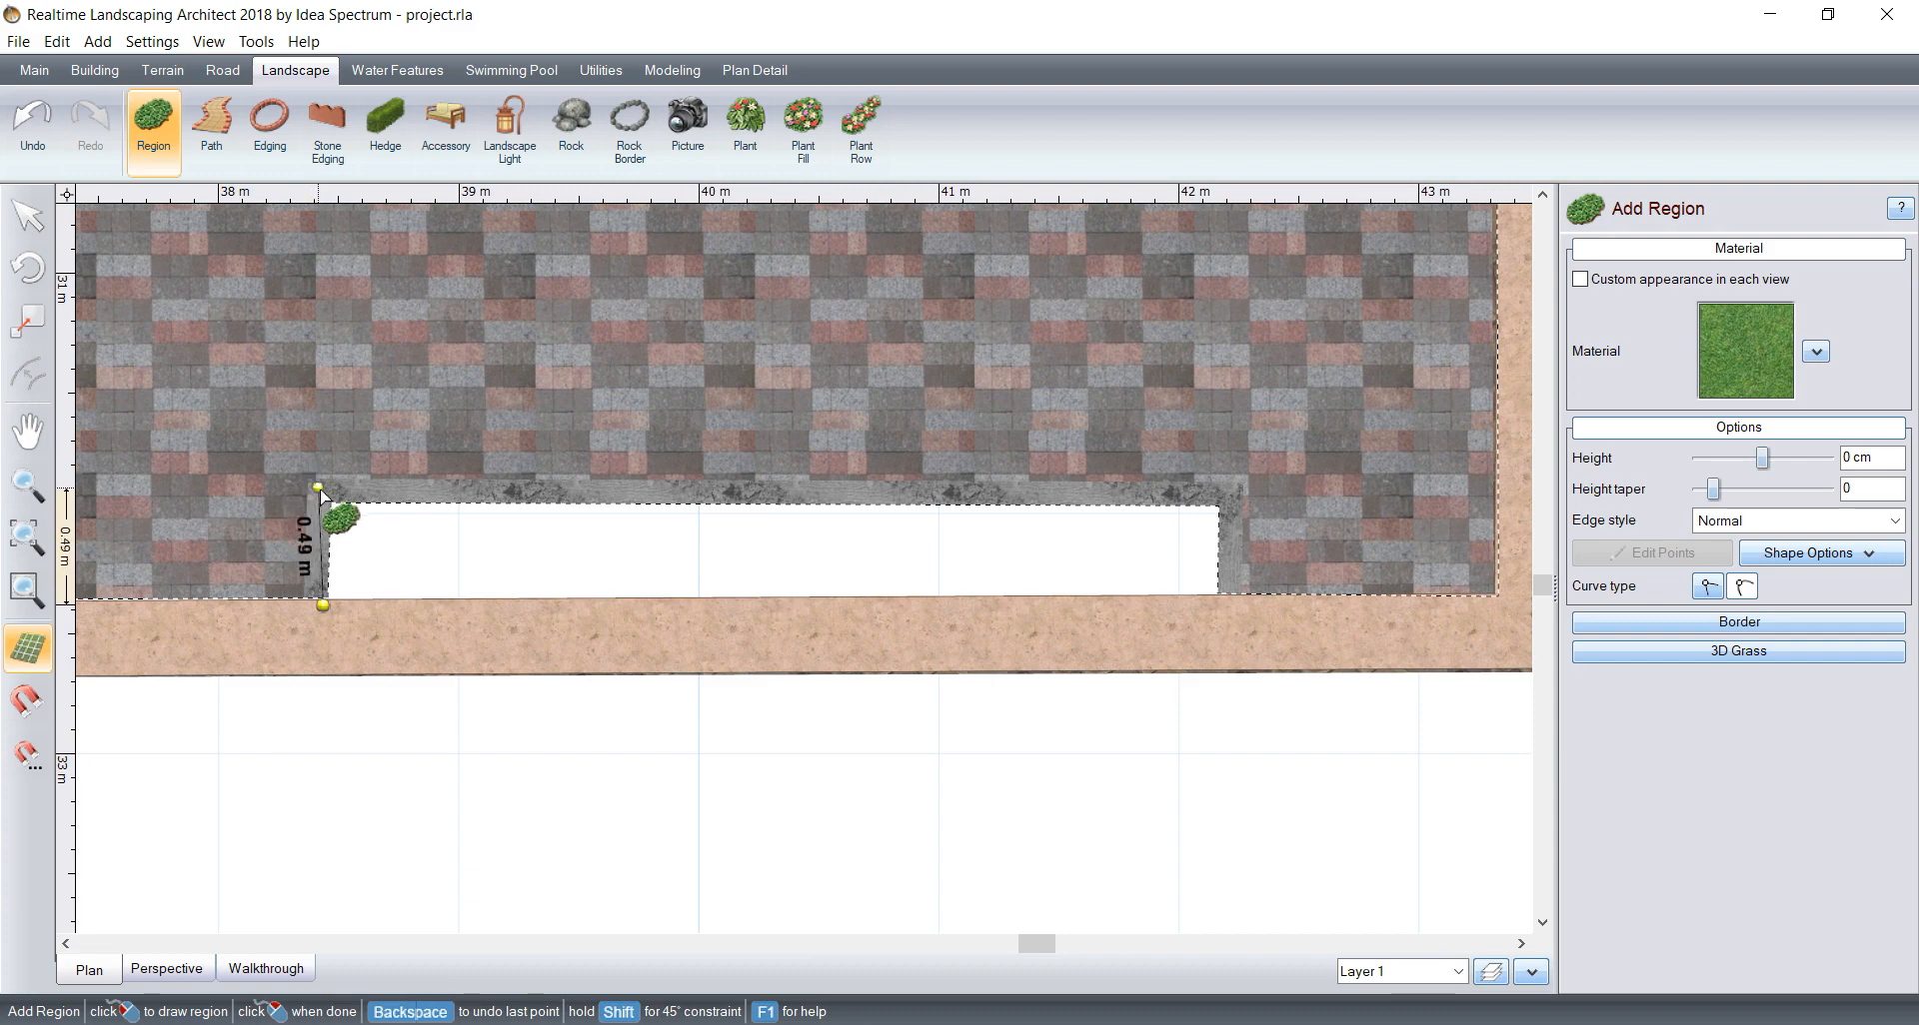
click(319, 489)
click(1230, 490)
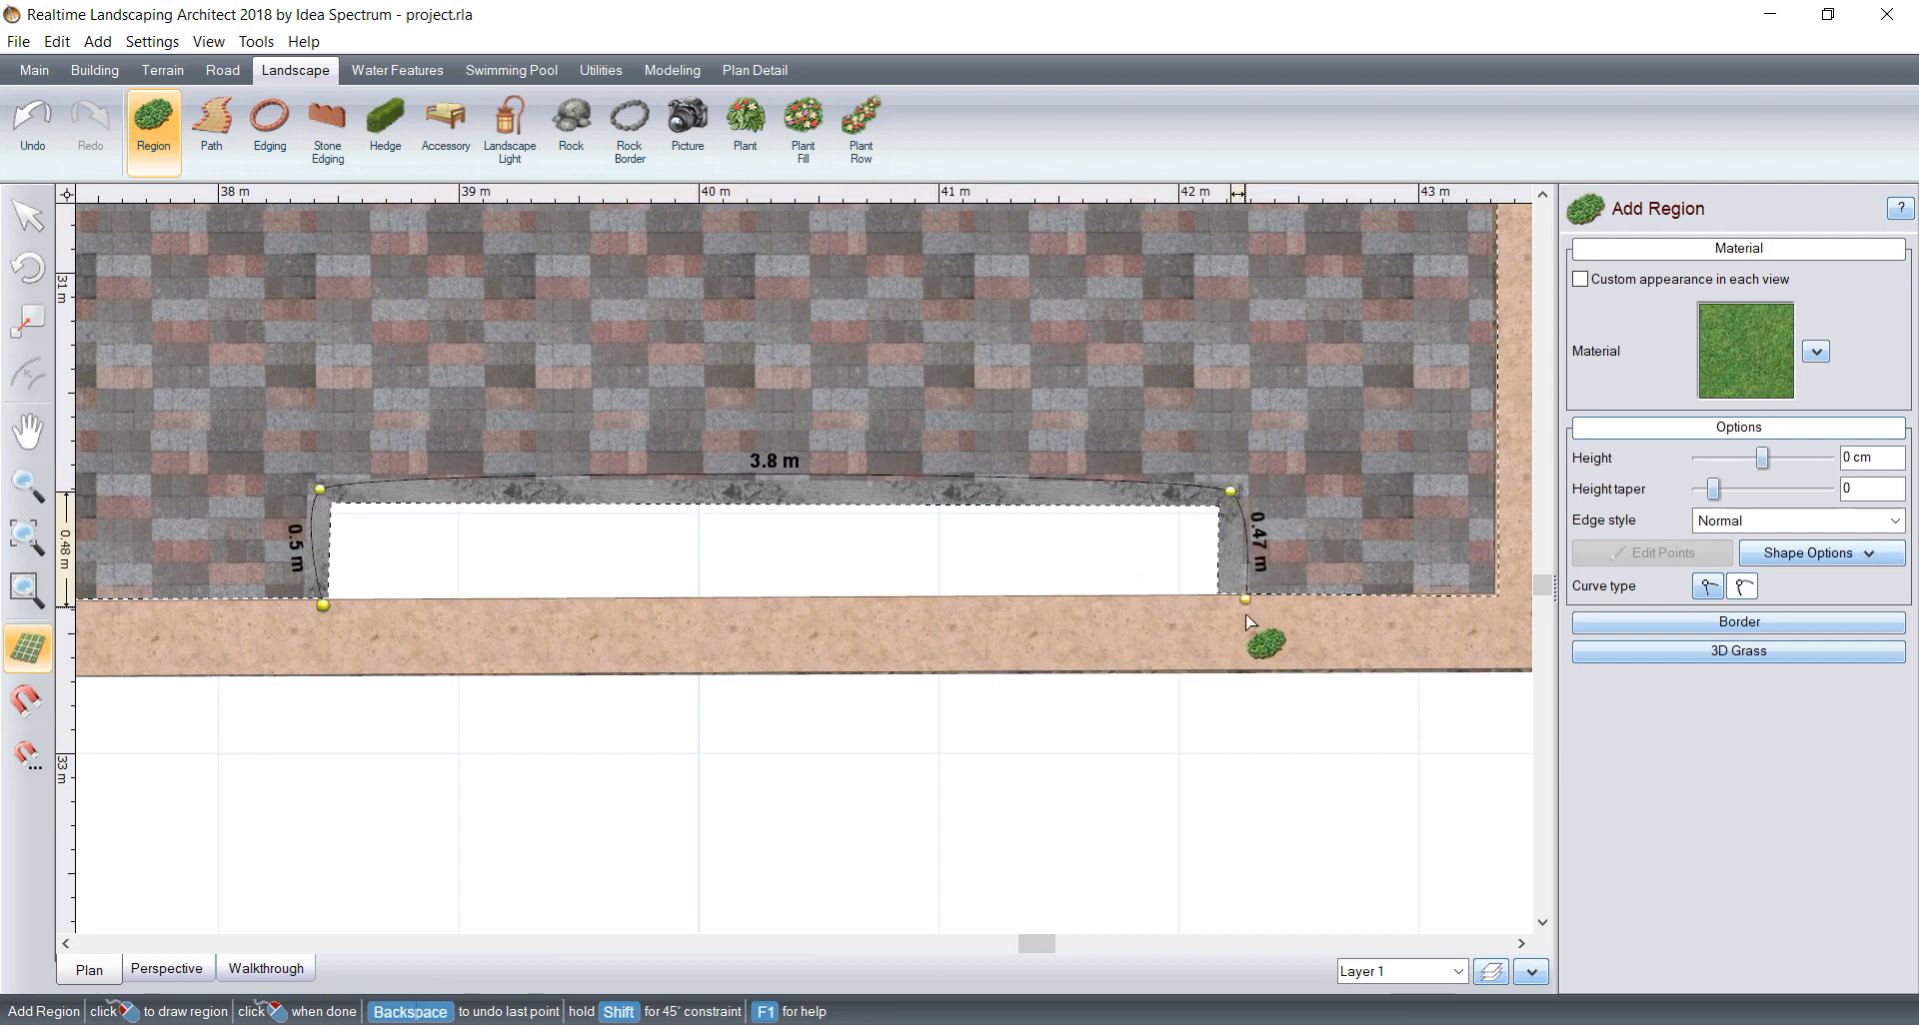
click(1706, 588)
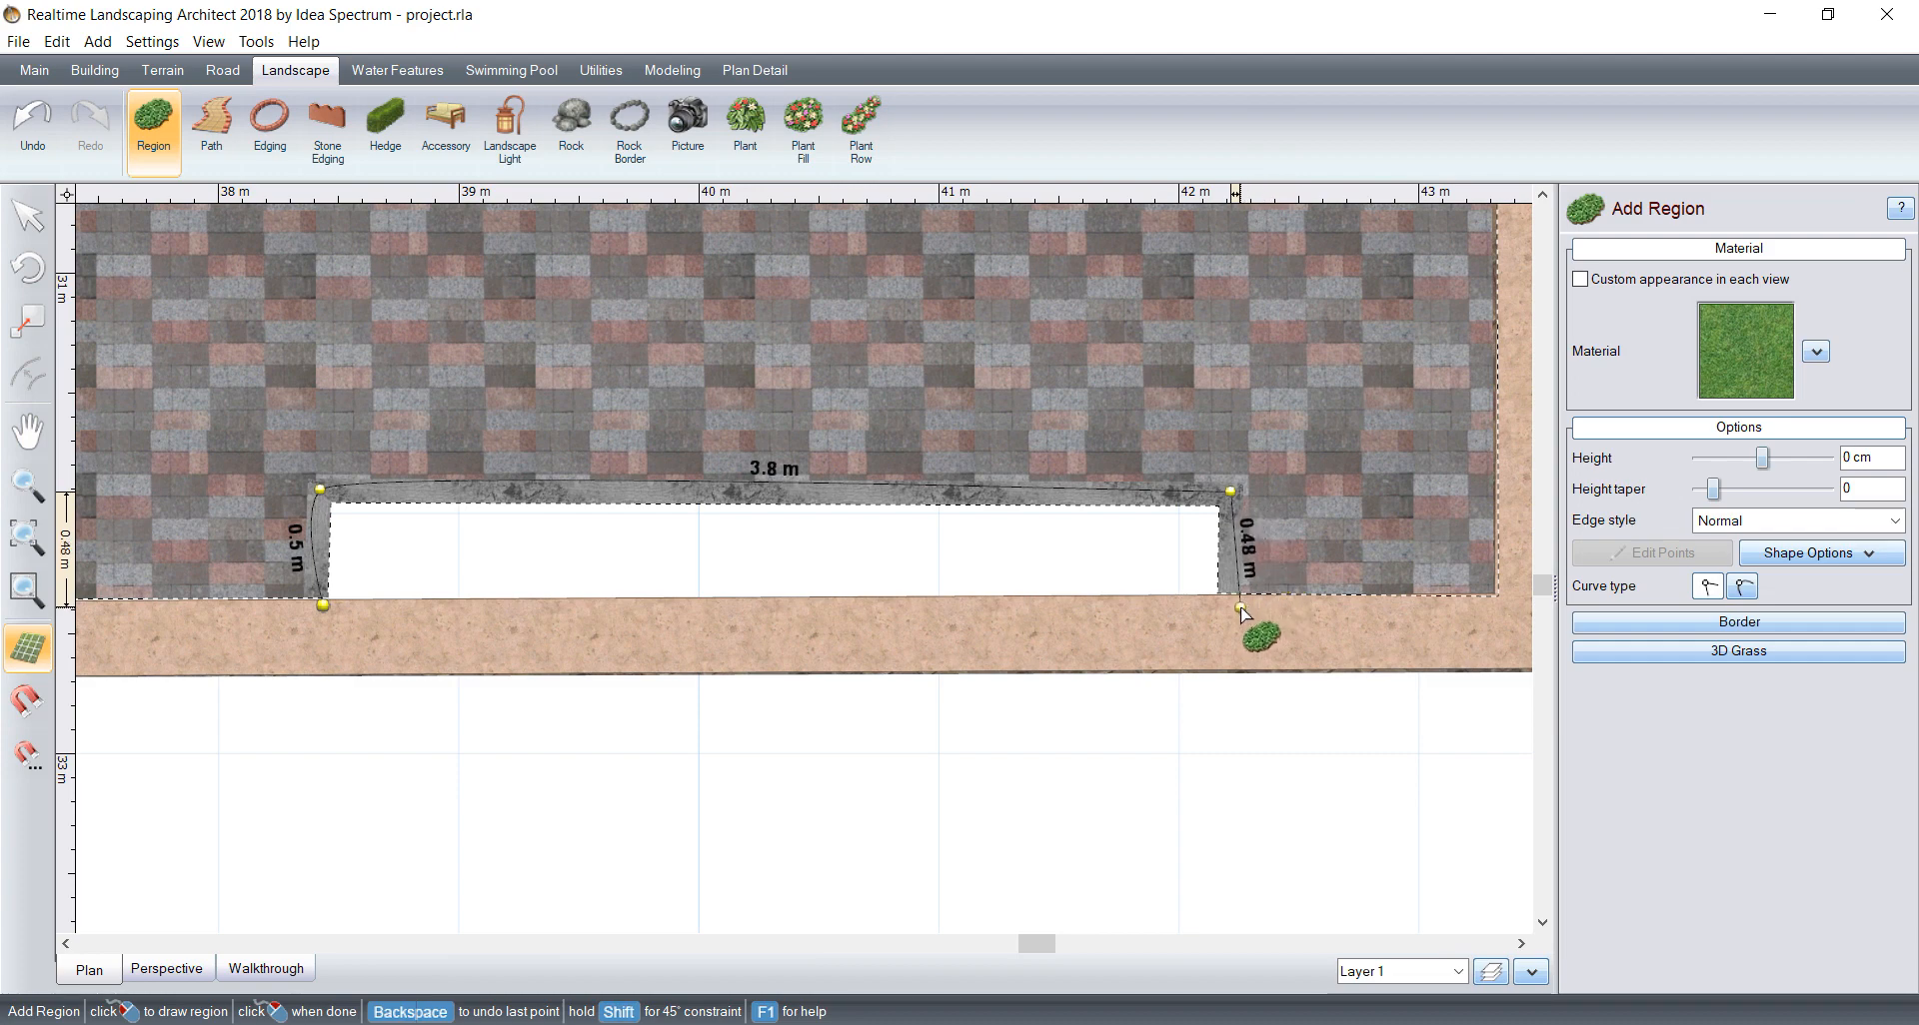
click(1238, 607)
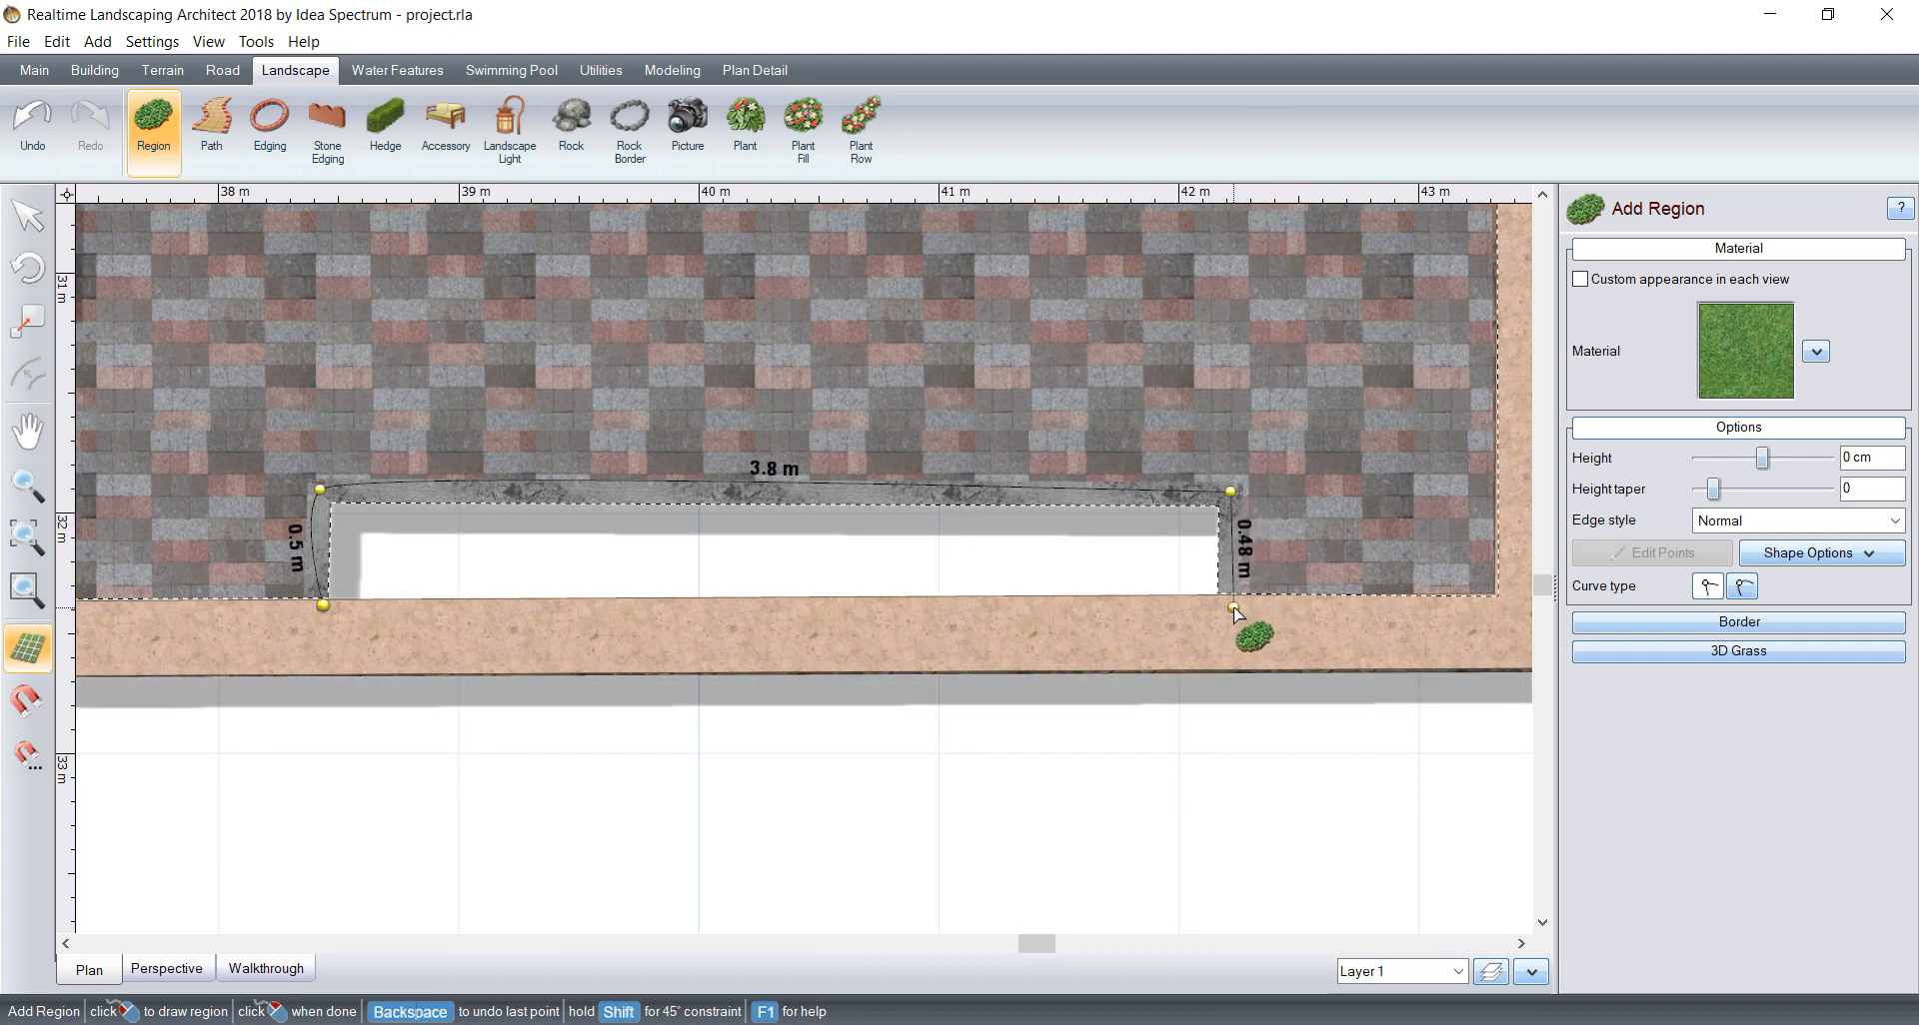
click(323, 606)
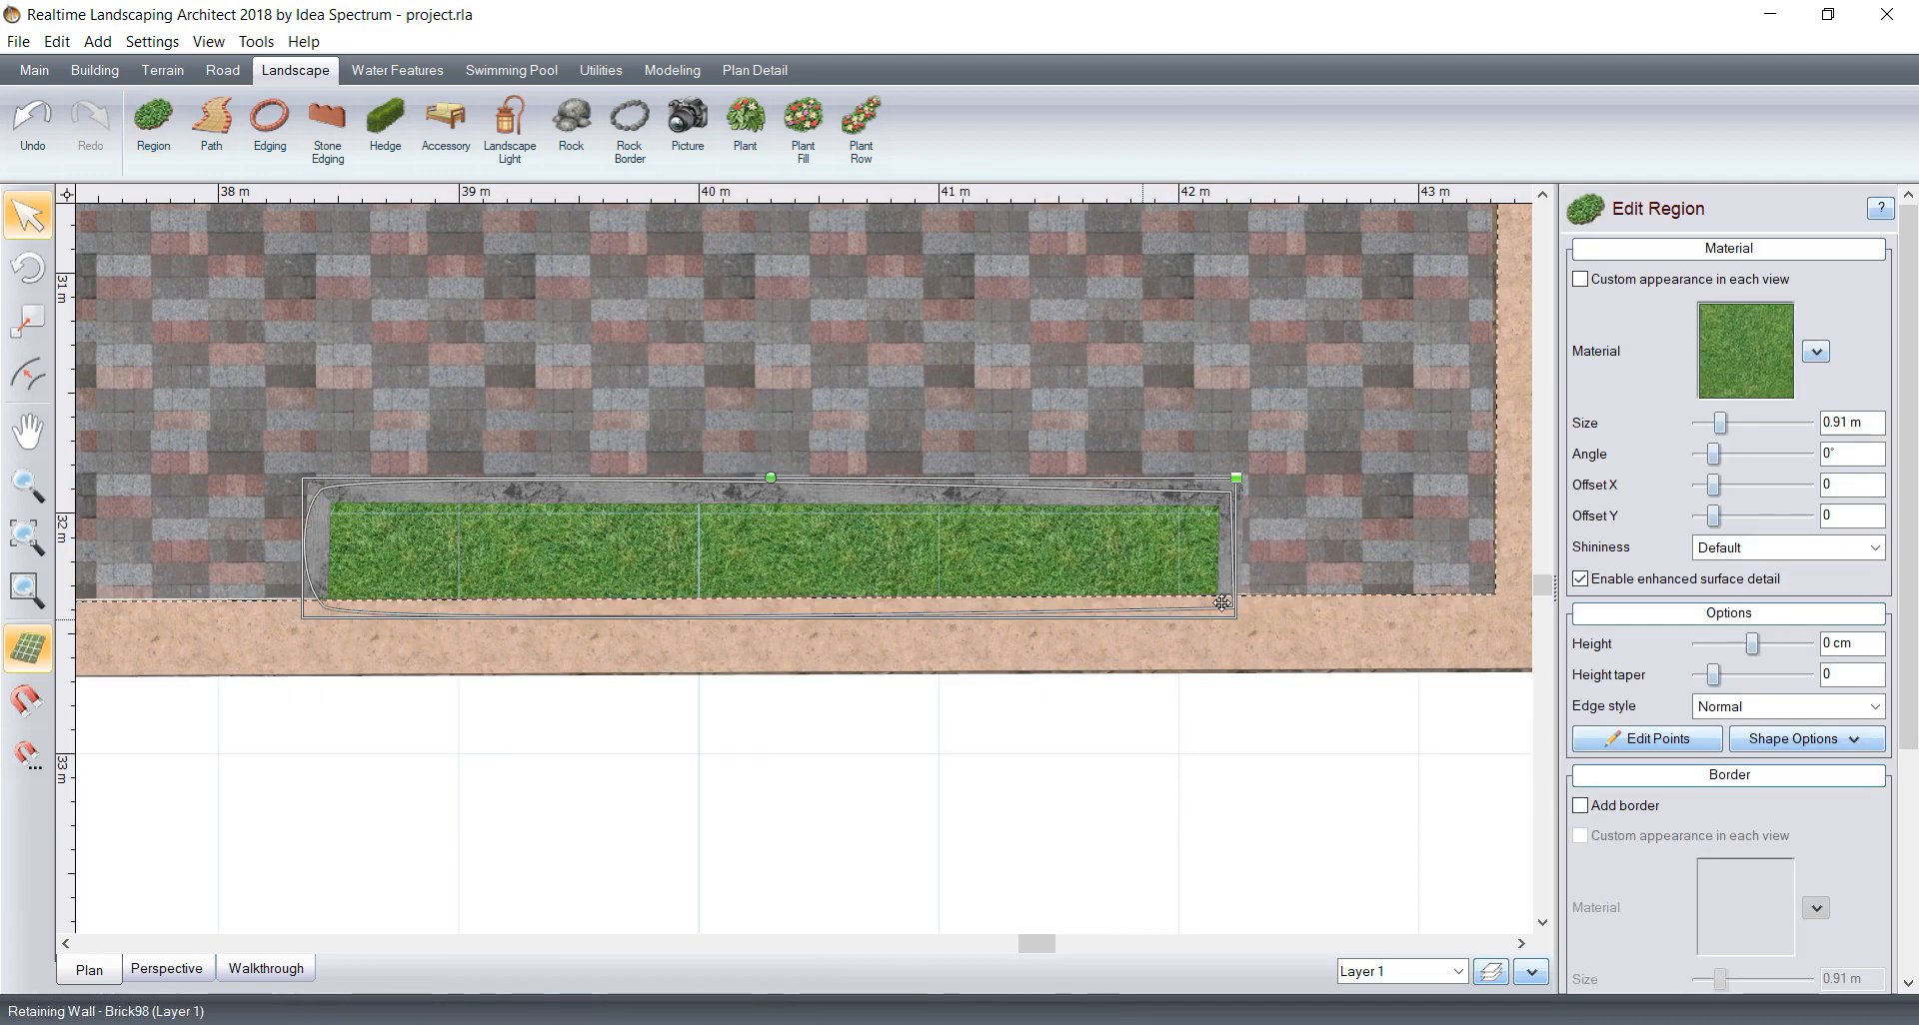
Step: Change the strip region's two left corner points to the sharp curve type so its edges run straight
click(1661, 739)
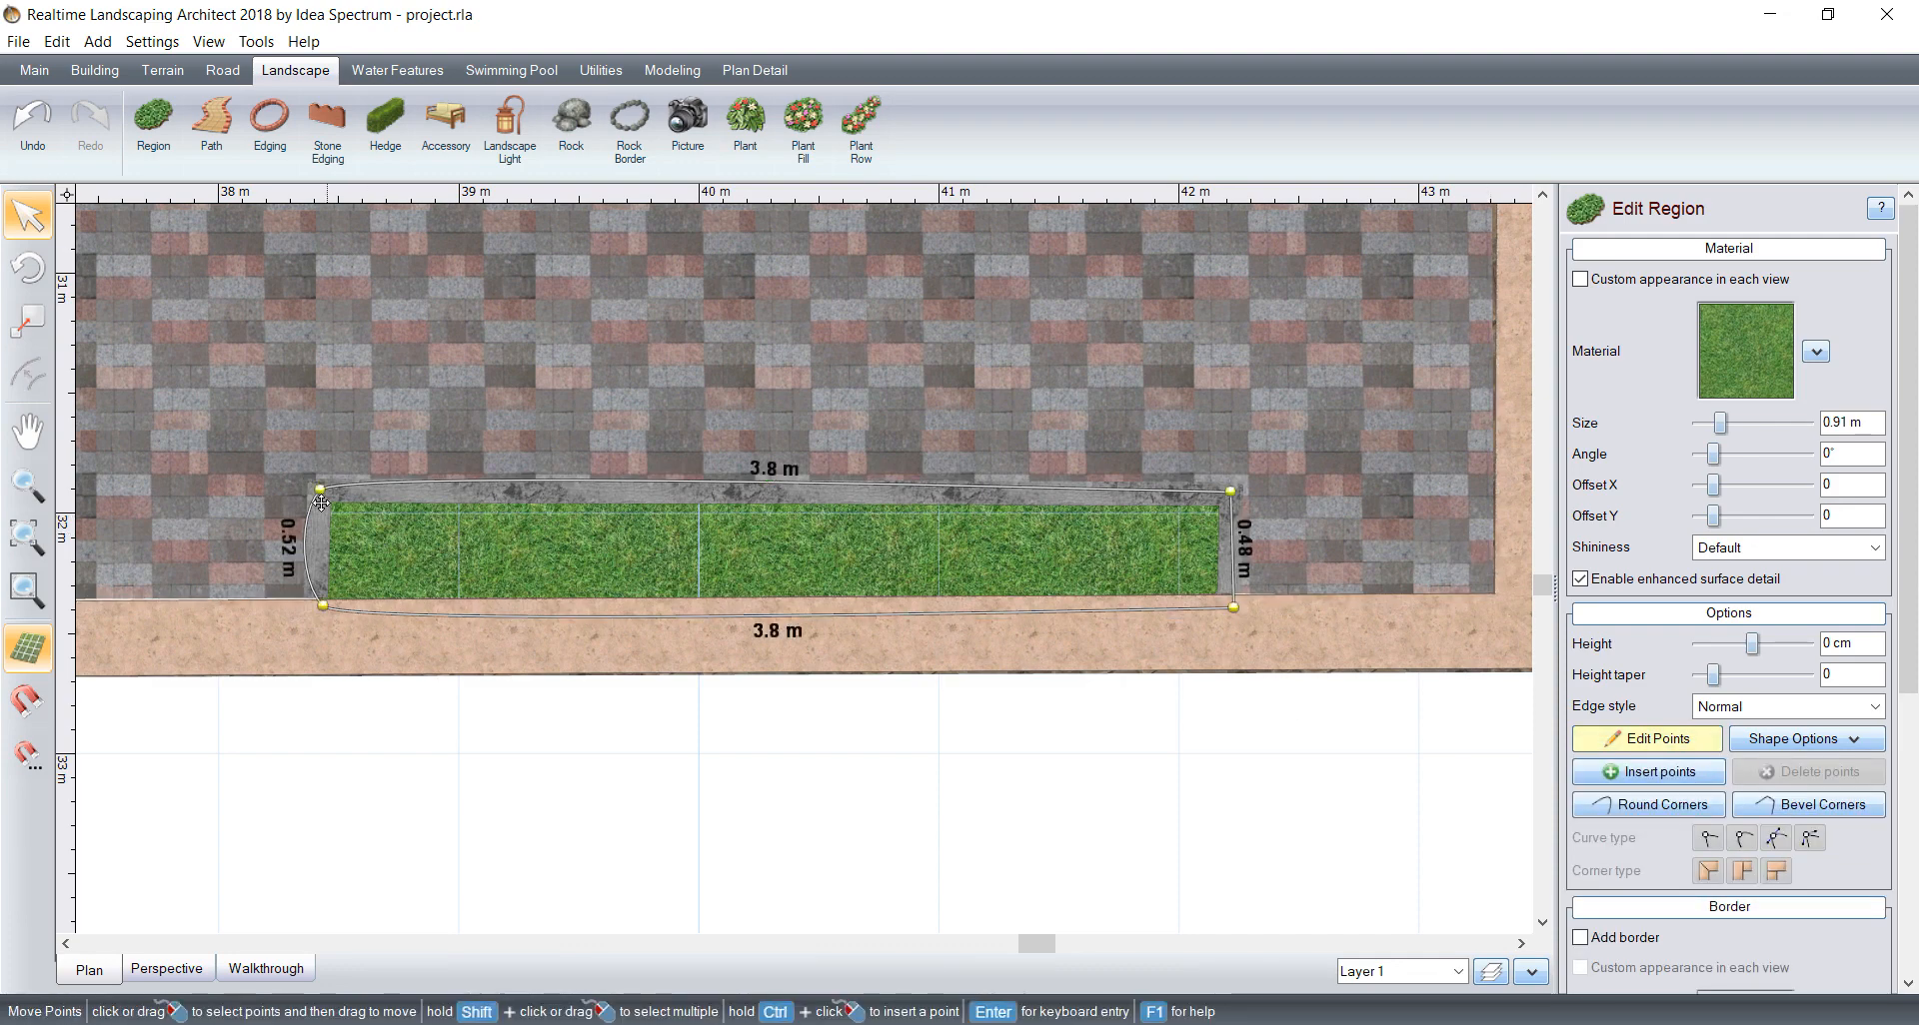
click(321, 503)
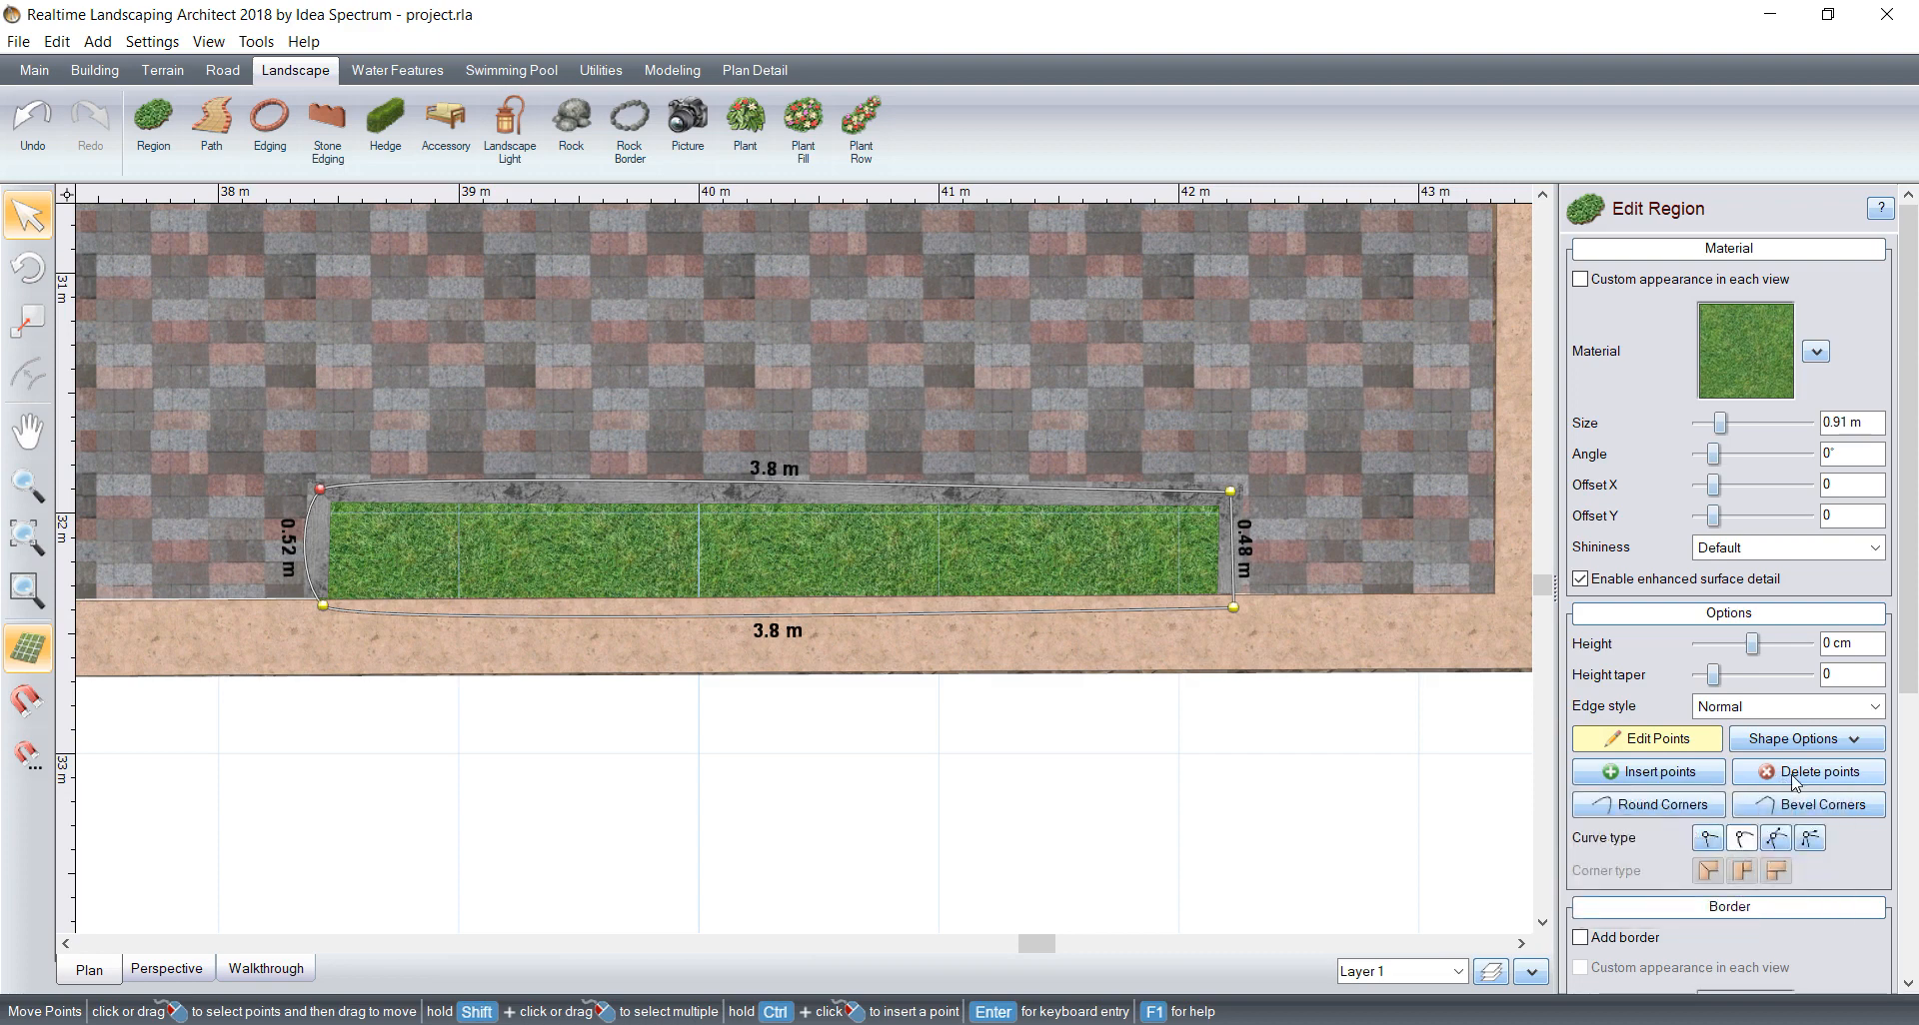
click(1709, 840)
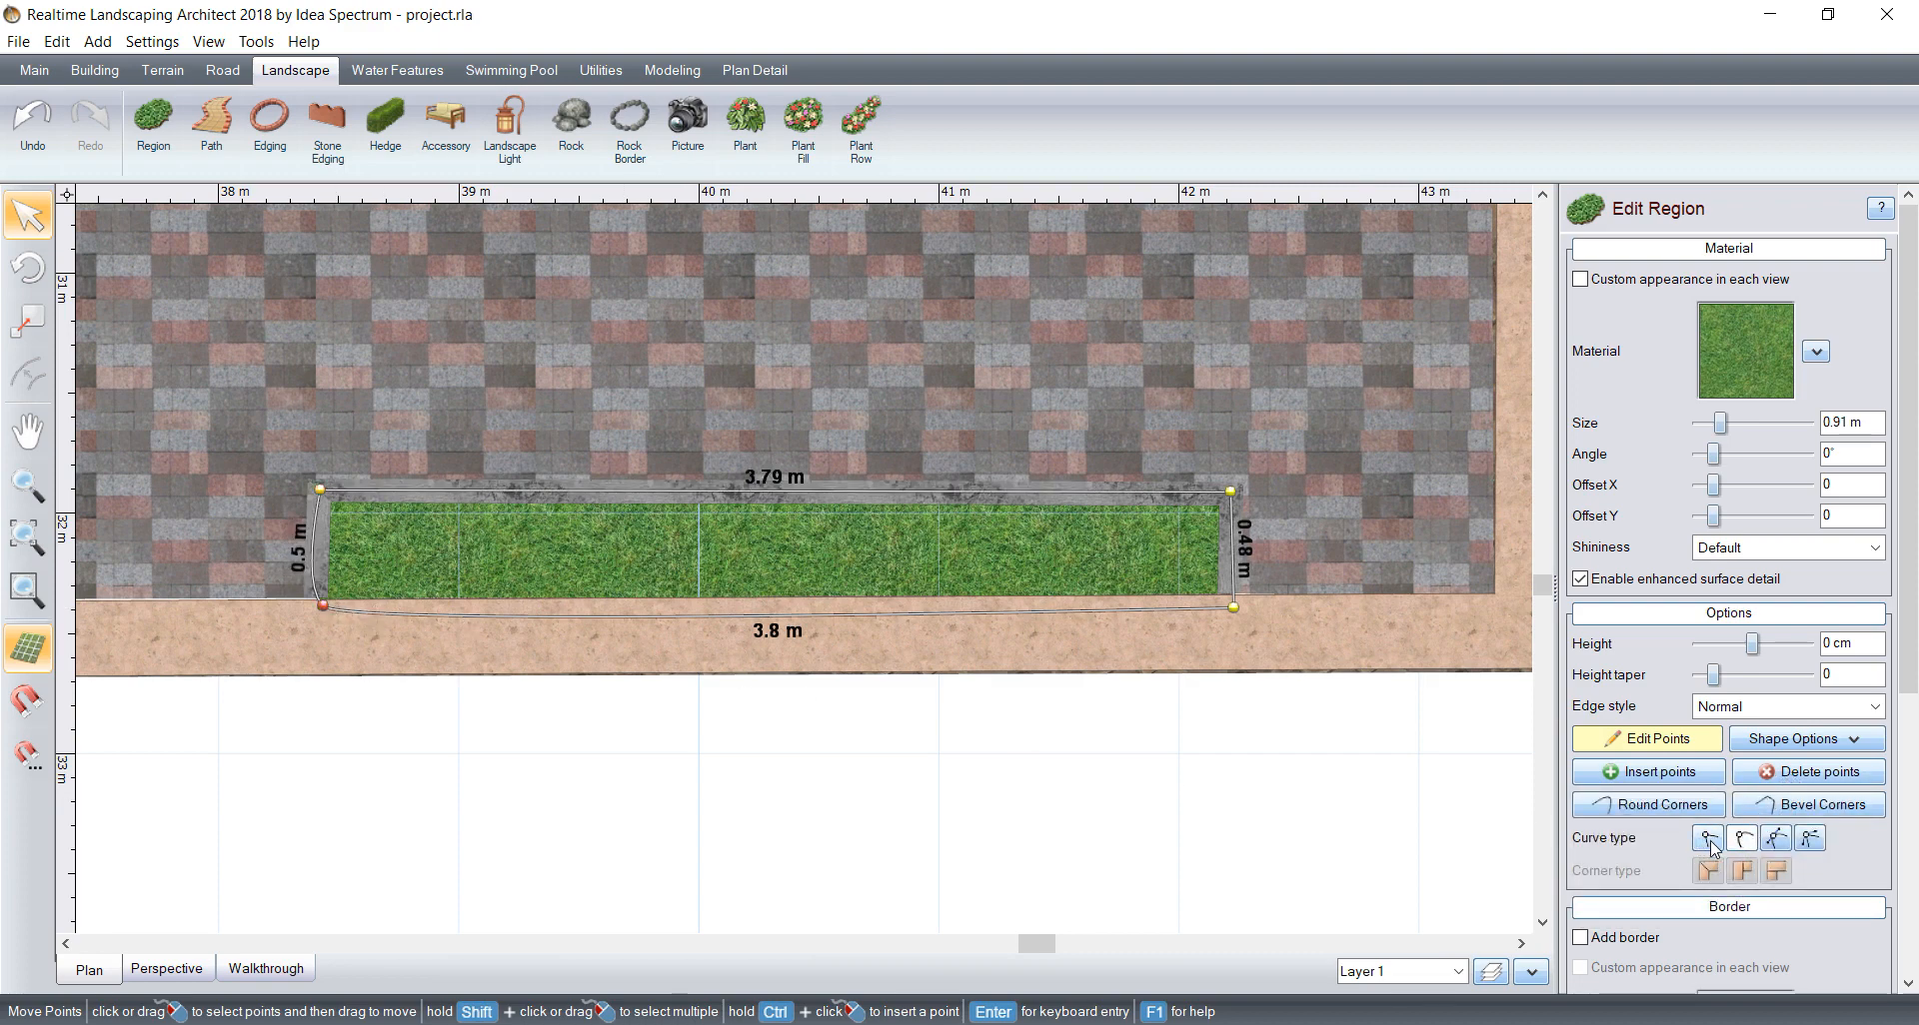
Step: Fill the strip region with the Ground19 bark material and leave point editing
click(1745, 350)
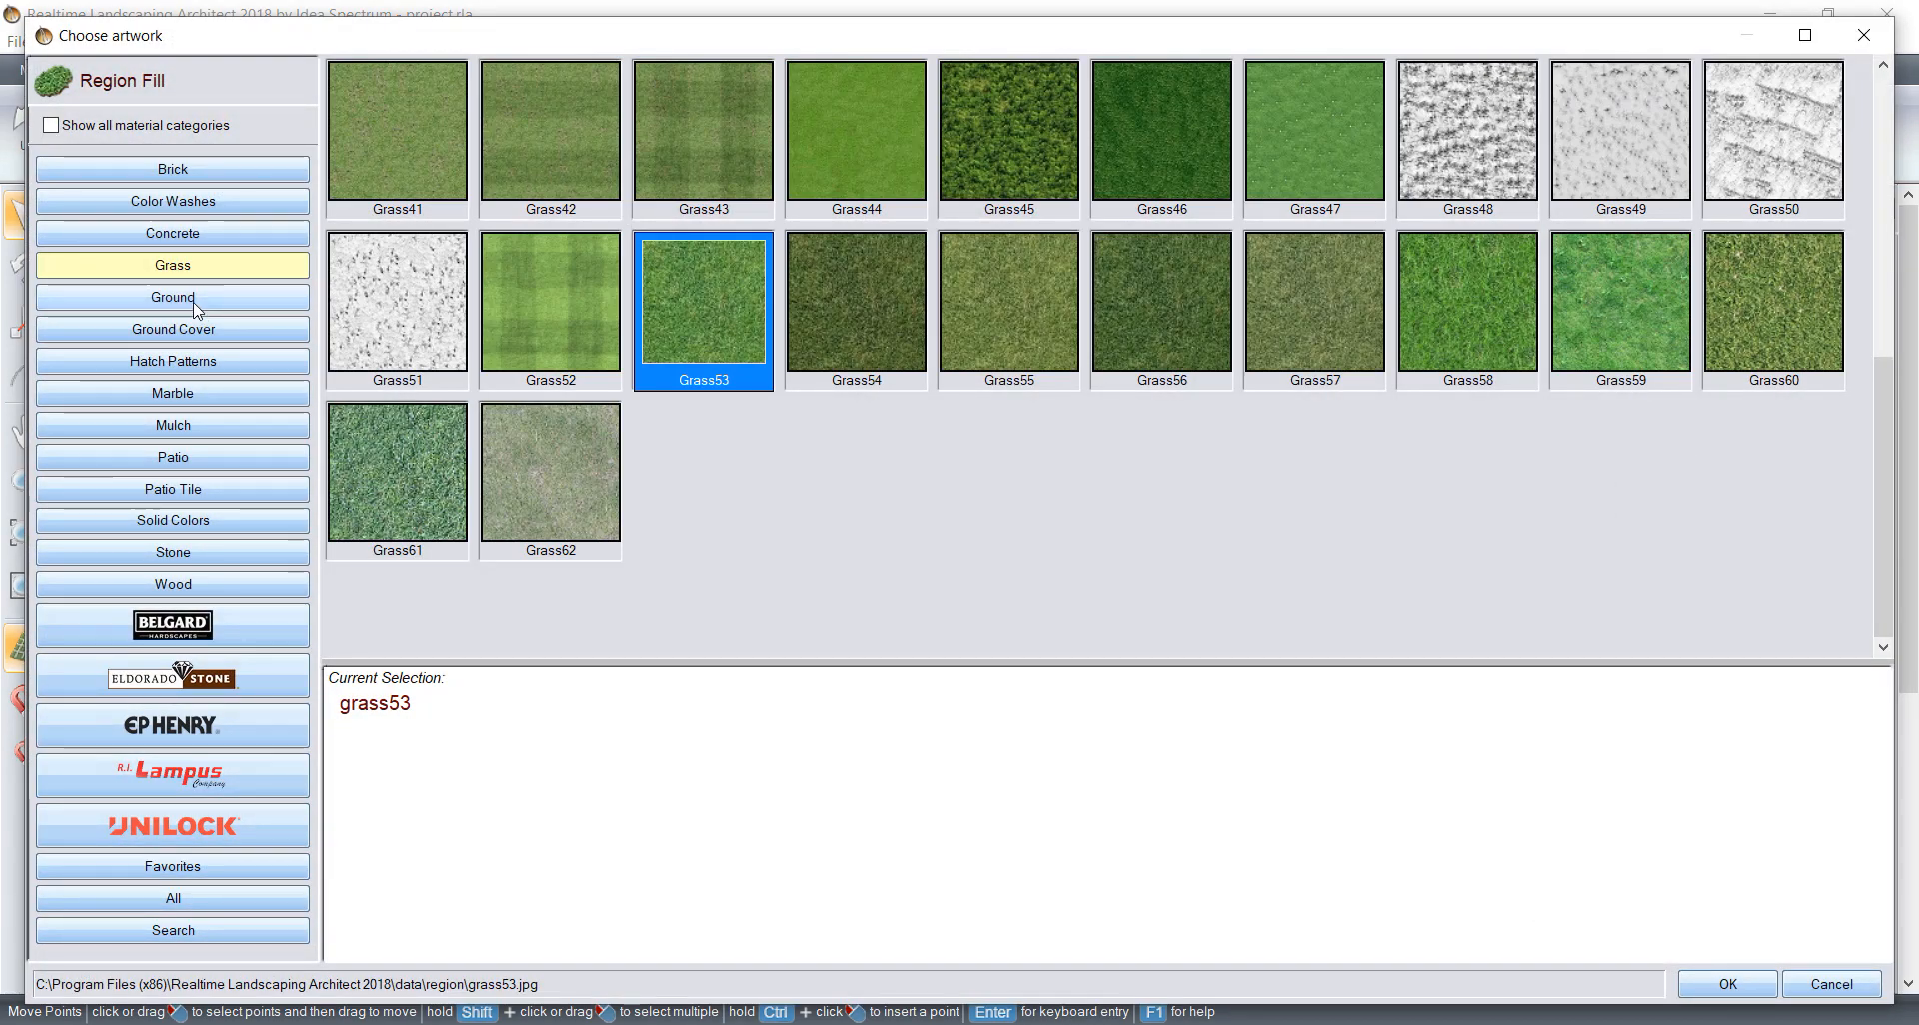
click(193, 300)
click(1620, 300)
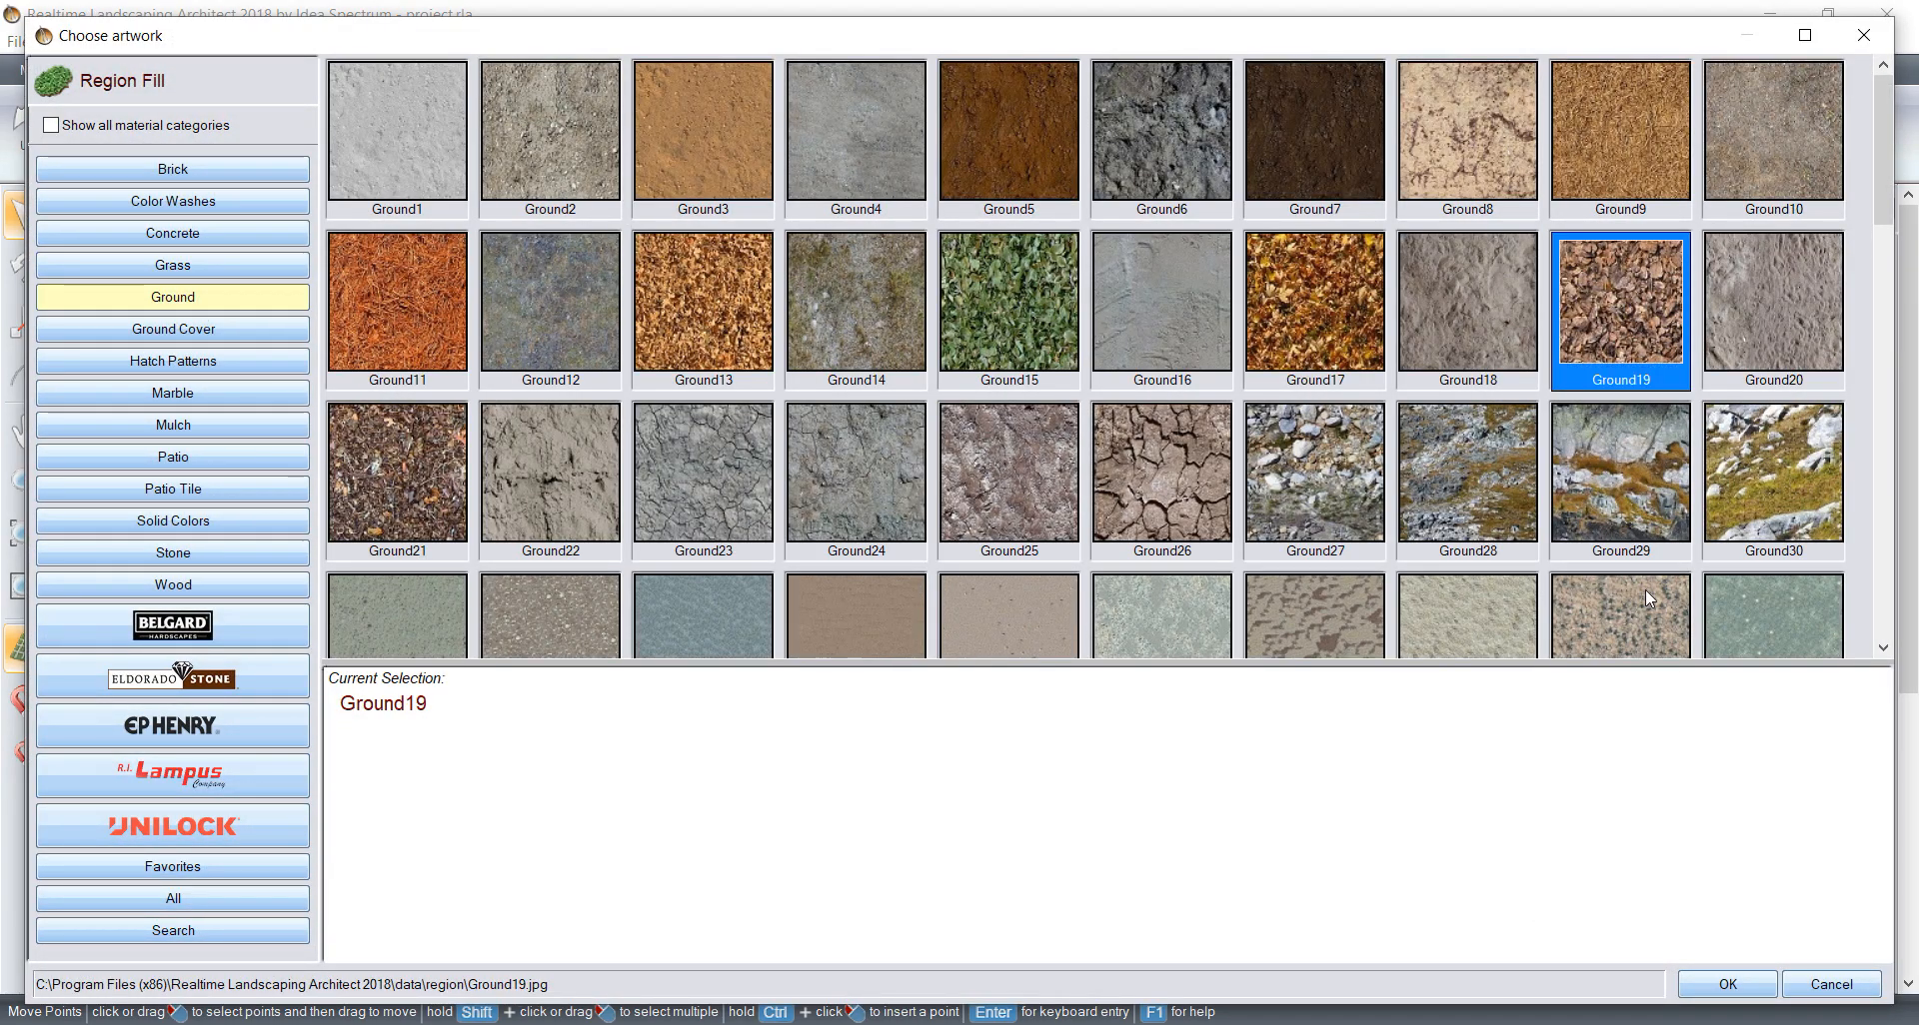
click(1715, 986)
click(1621, 745)
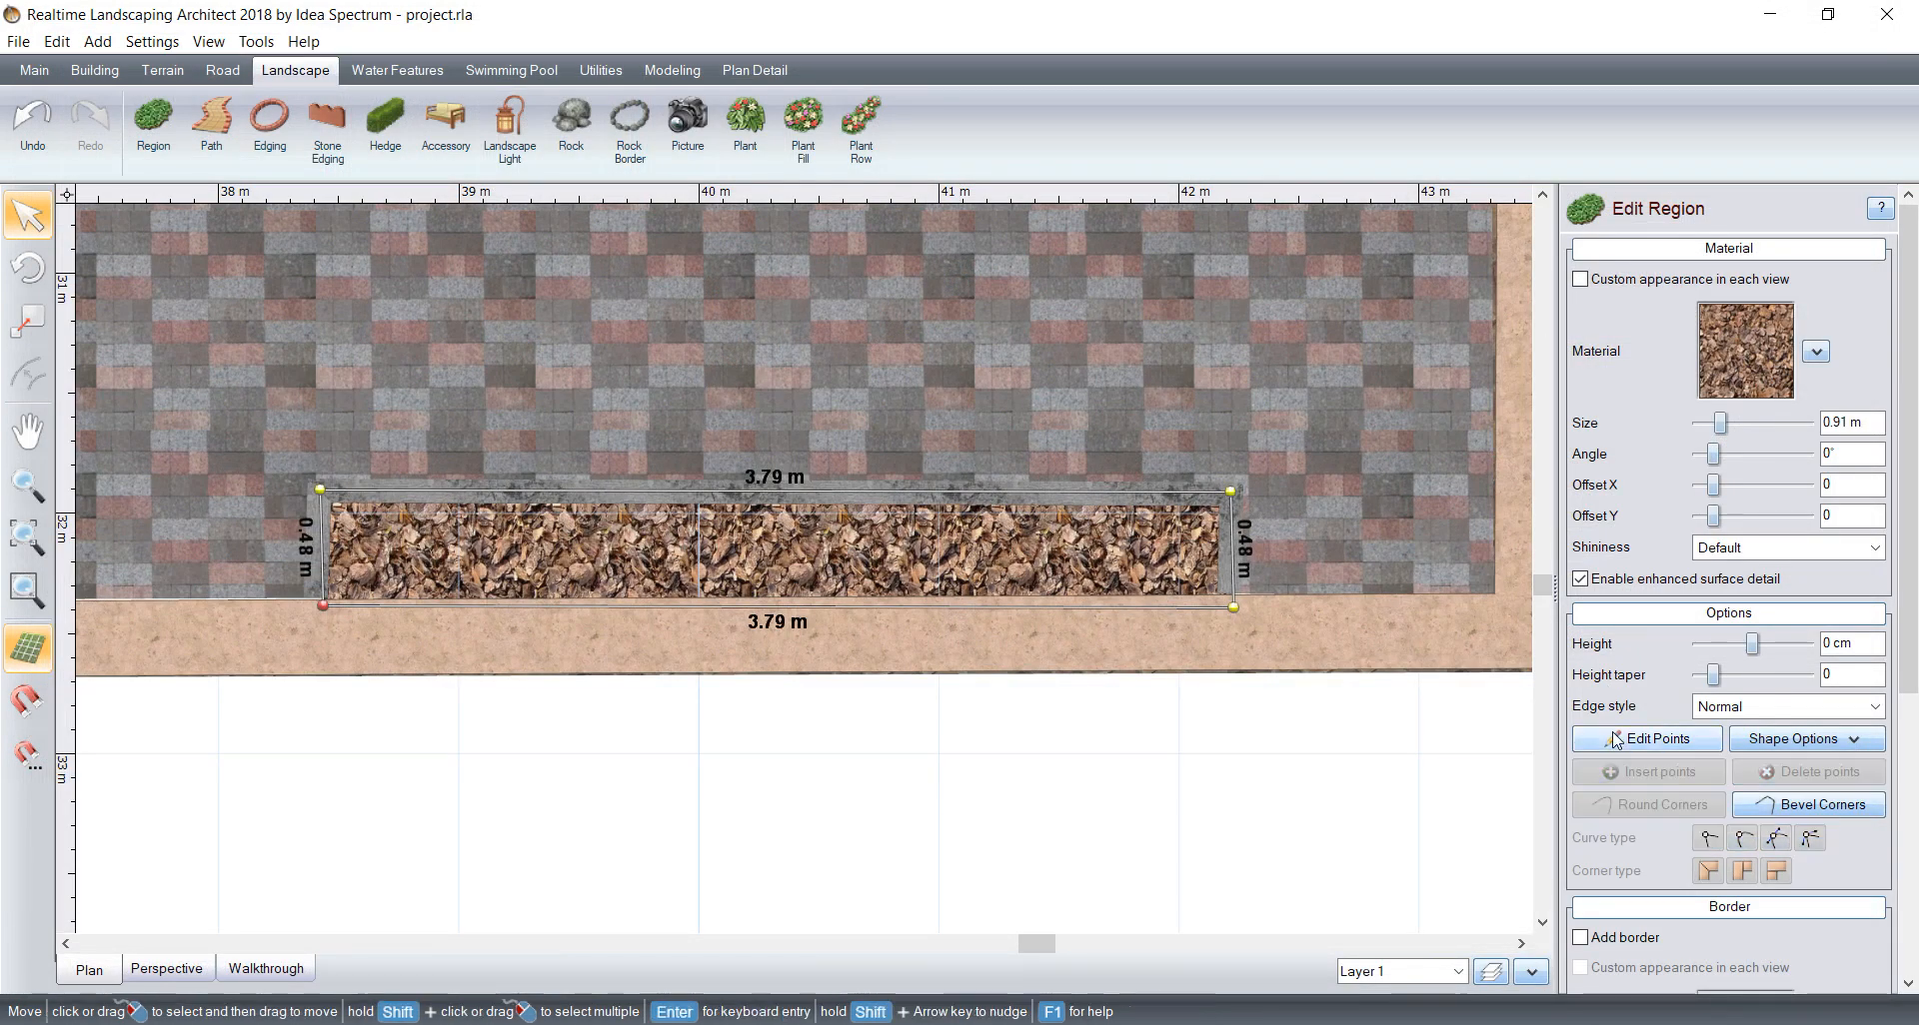
Step: Save the project with the new bark strip in place
scroll(805, 436, down, 5)
middle_drag(885, 386, 886, 473)
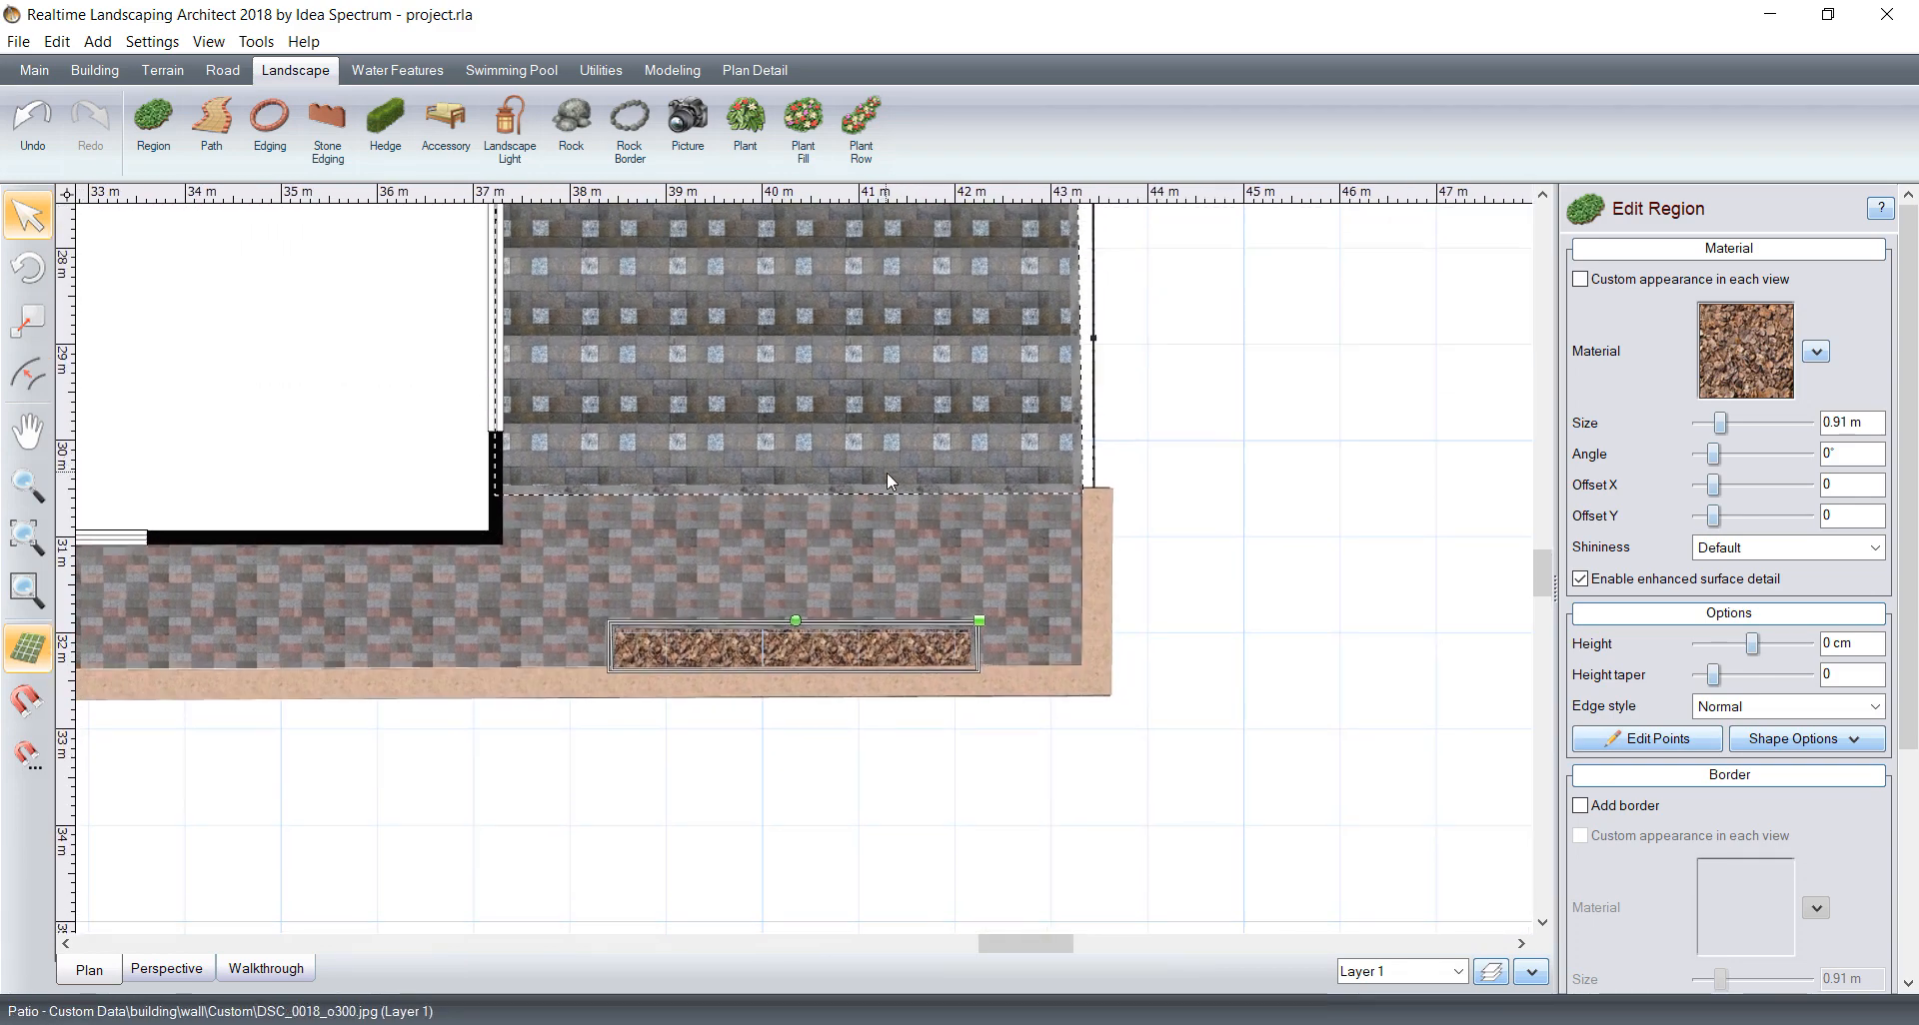
middle_drag(765, 396, 750, 595)
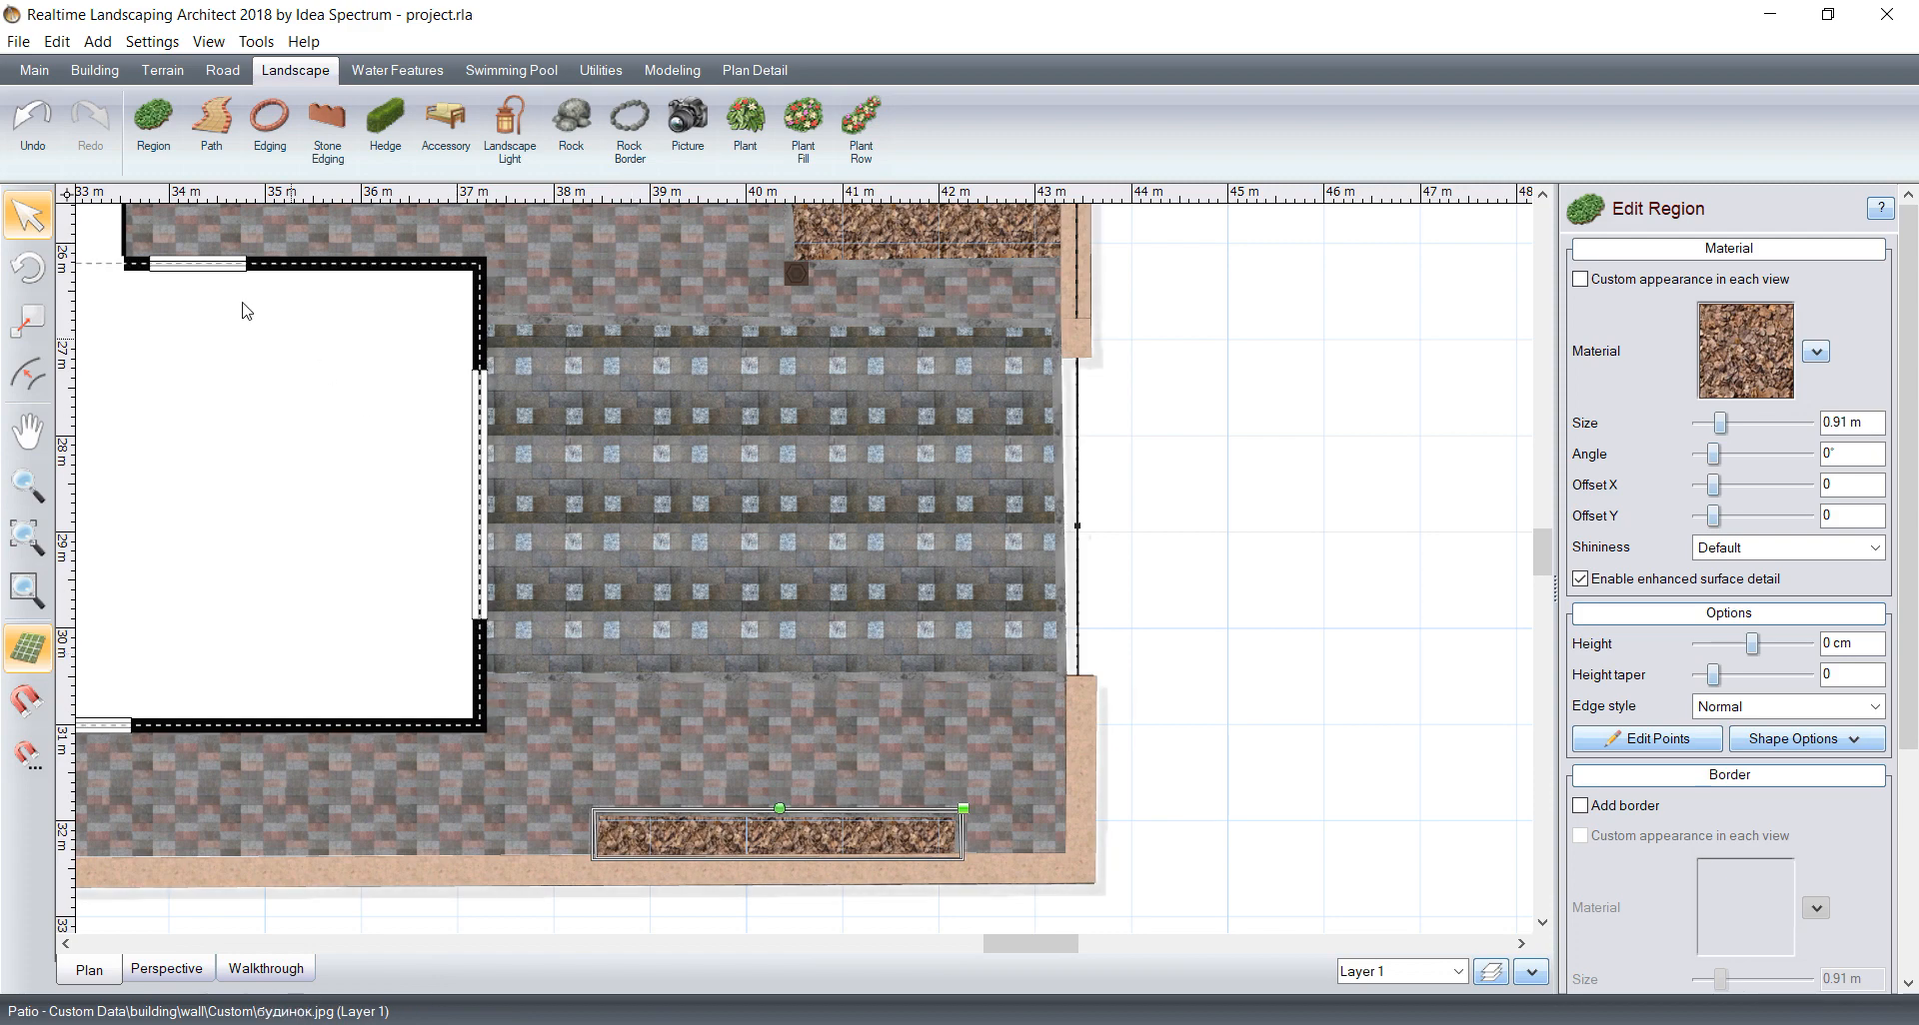
click(18, 41)
click(25, 116)
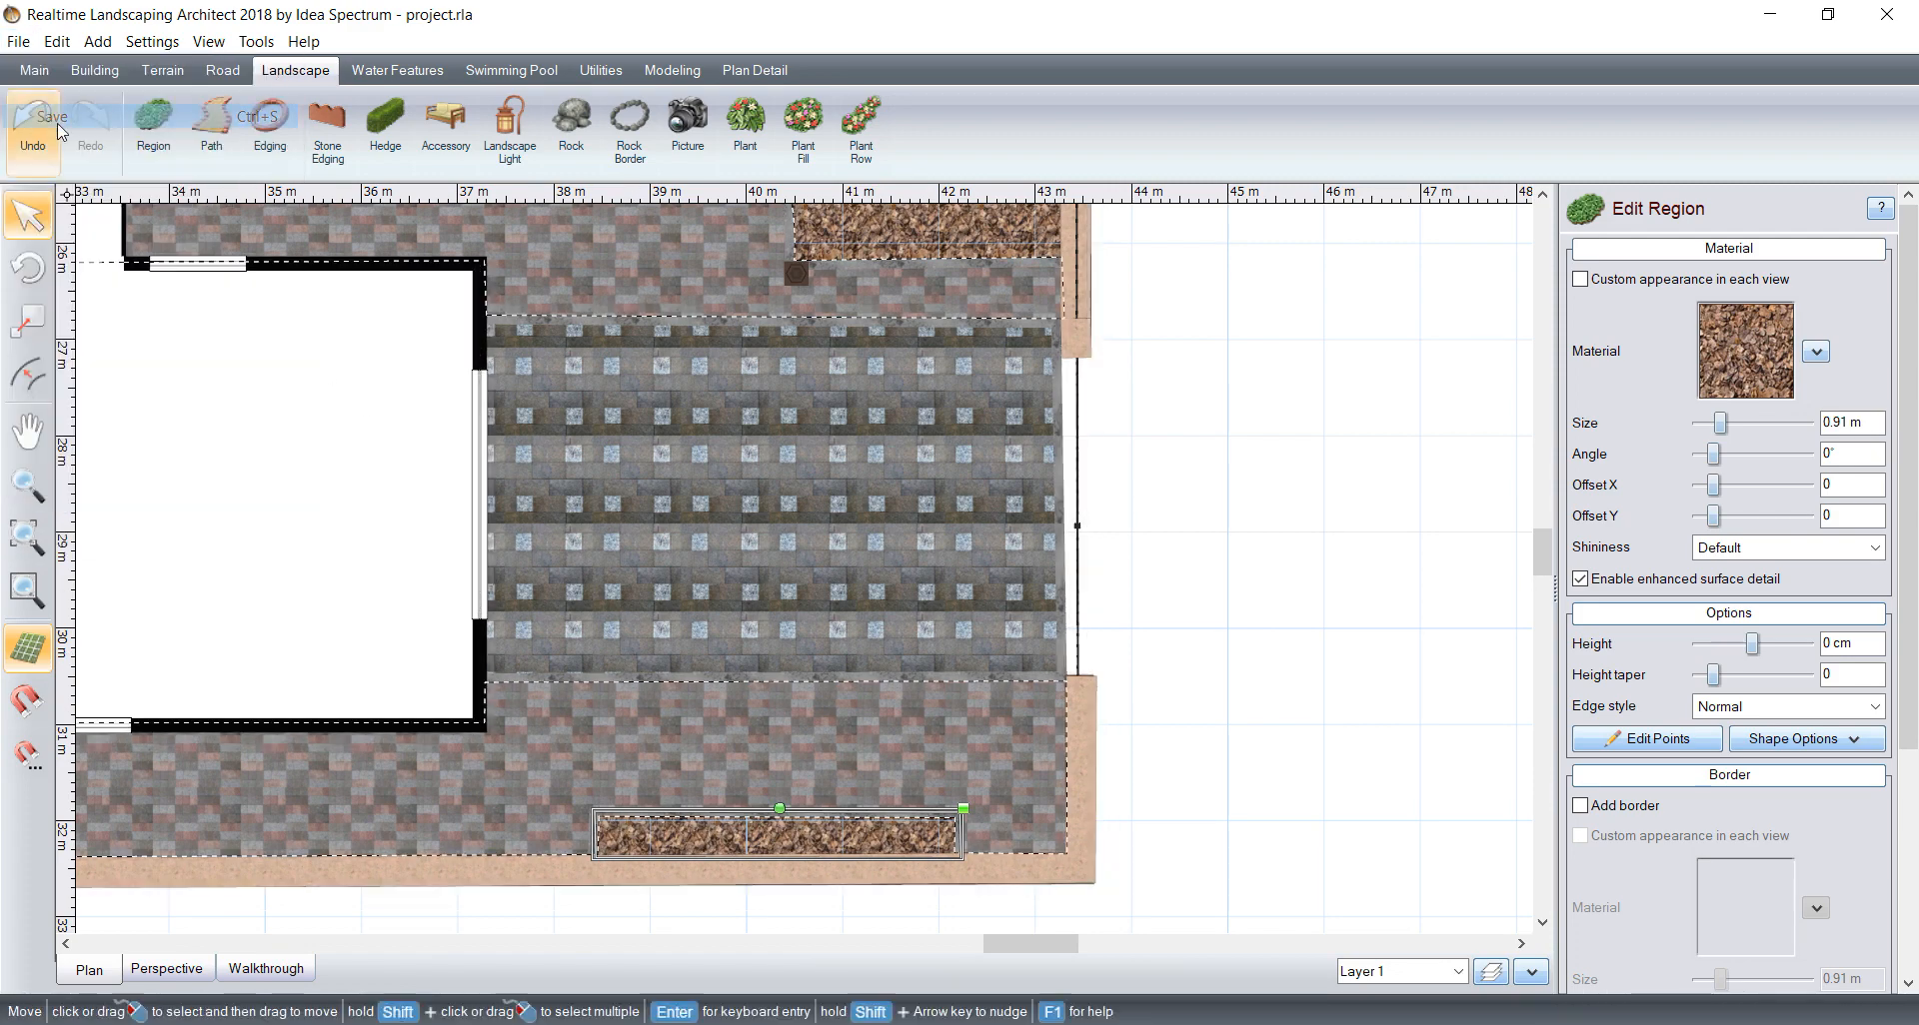
Step: Start adding an accessory and look through the arbors, pergolas and trellises for a structure that suits the yard
click(446, 125)
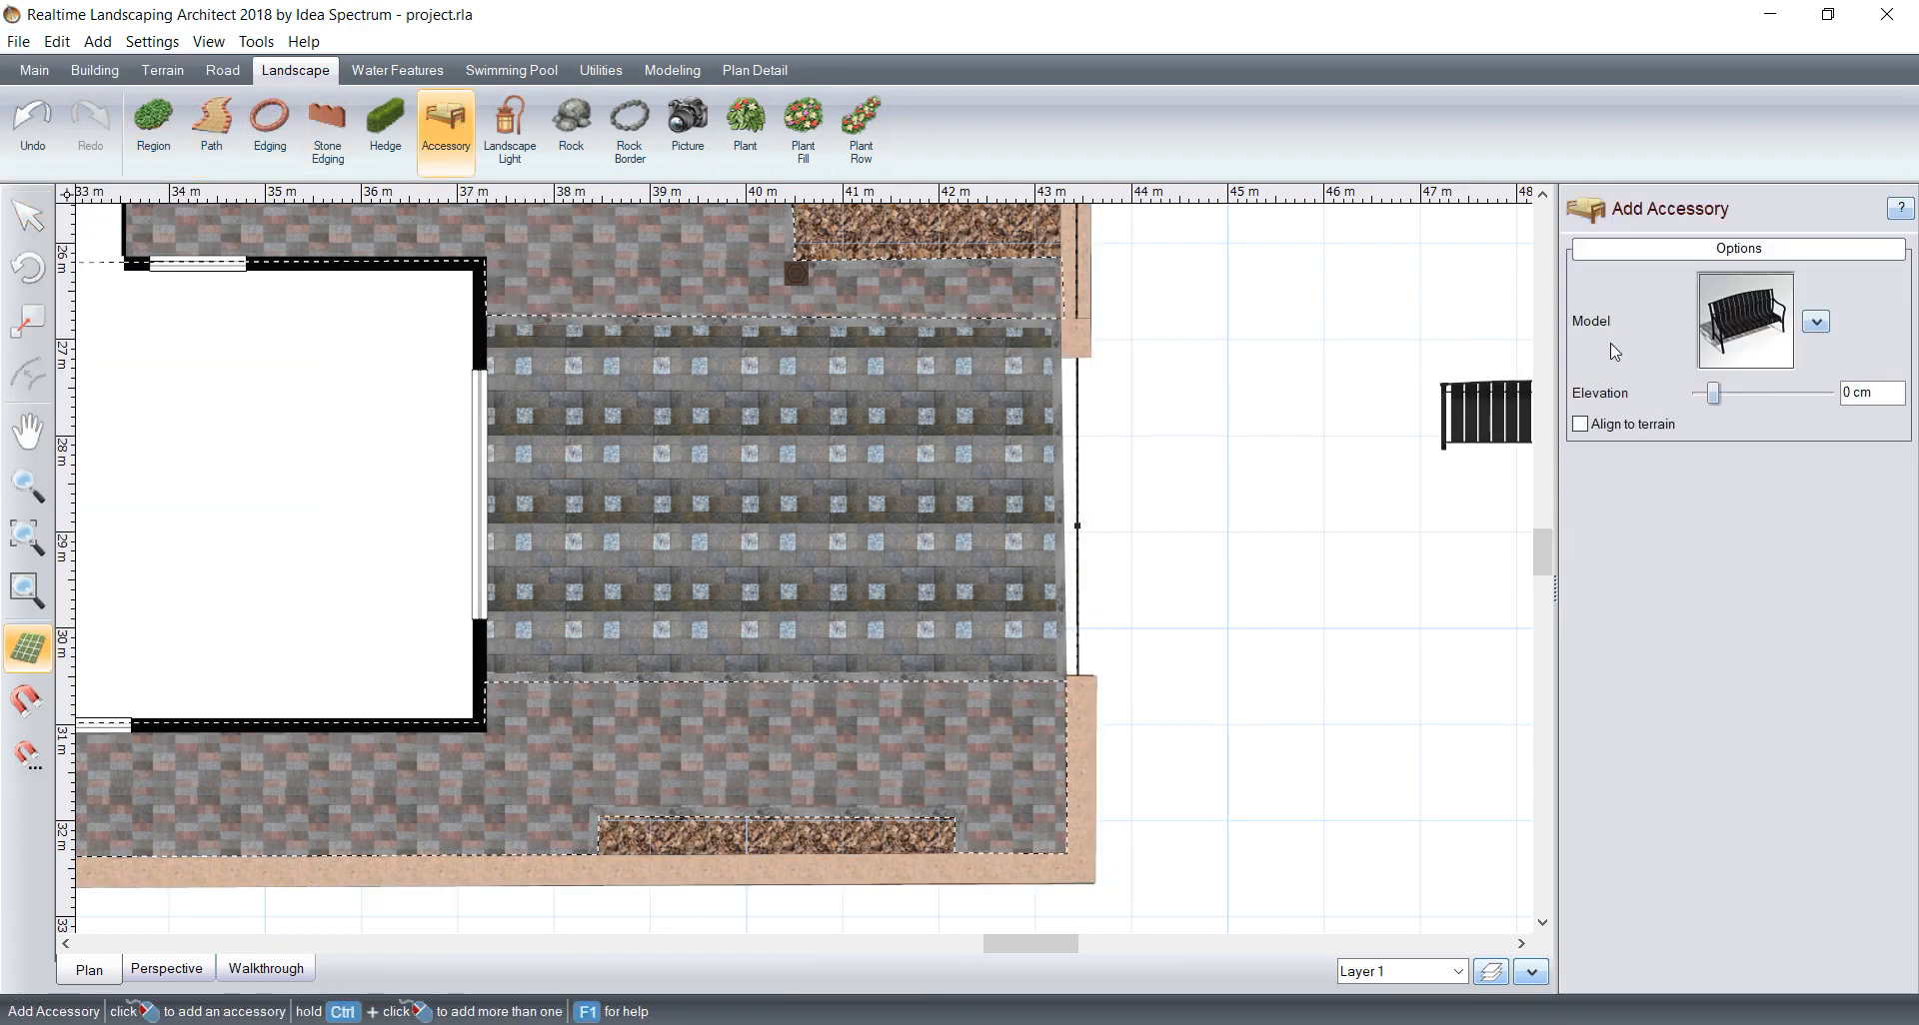
click(1737, 318)
click(180, 135)
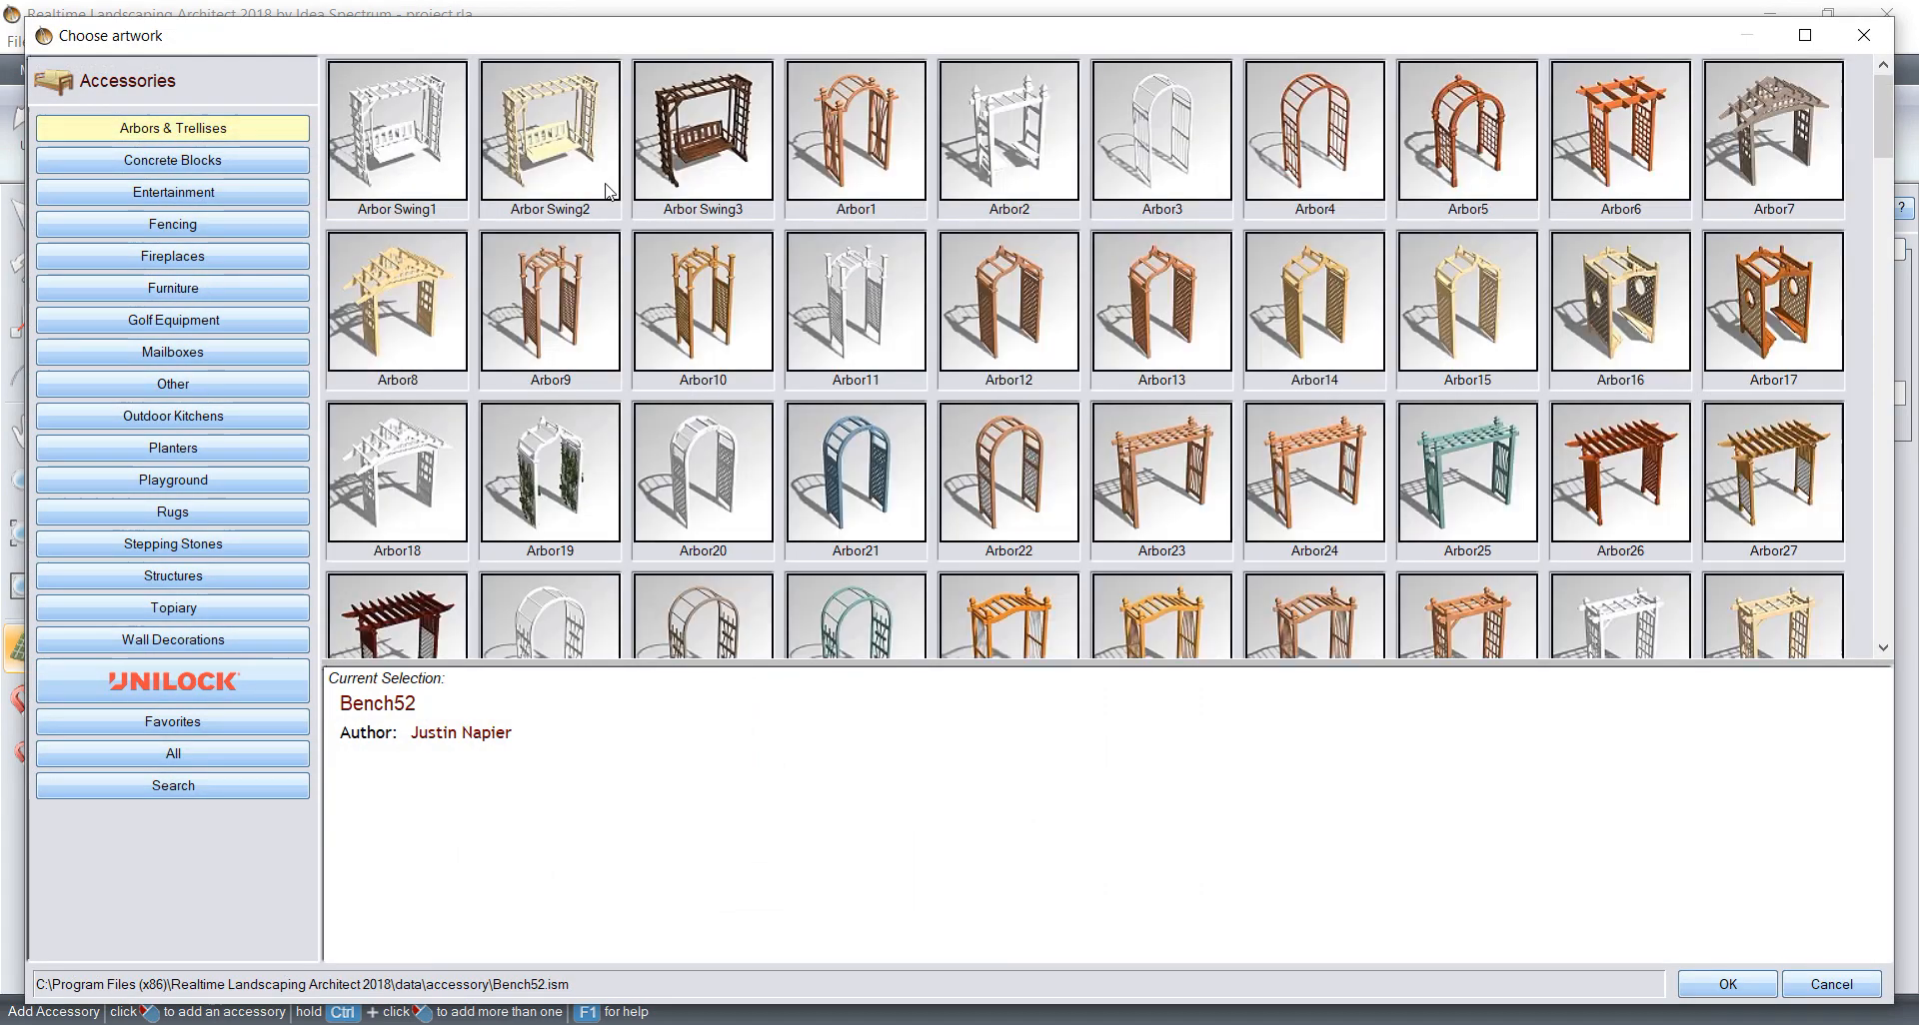
scroll(837, 182, down, 6)
scroll(838, 181, down, 6)
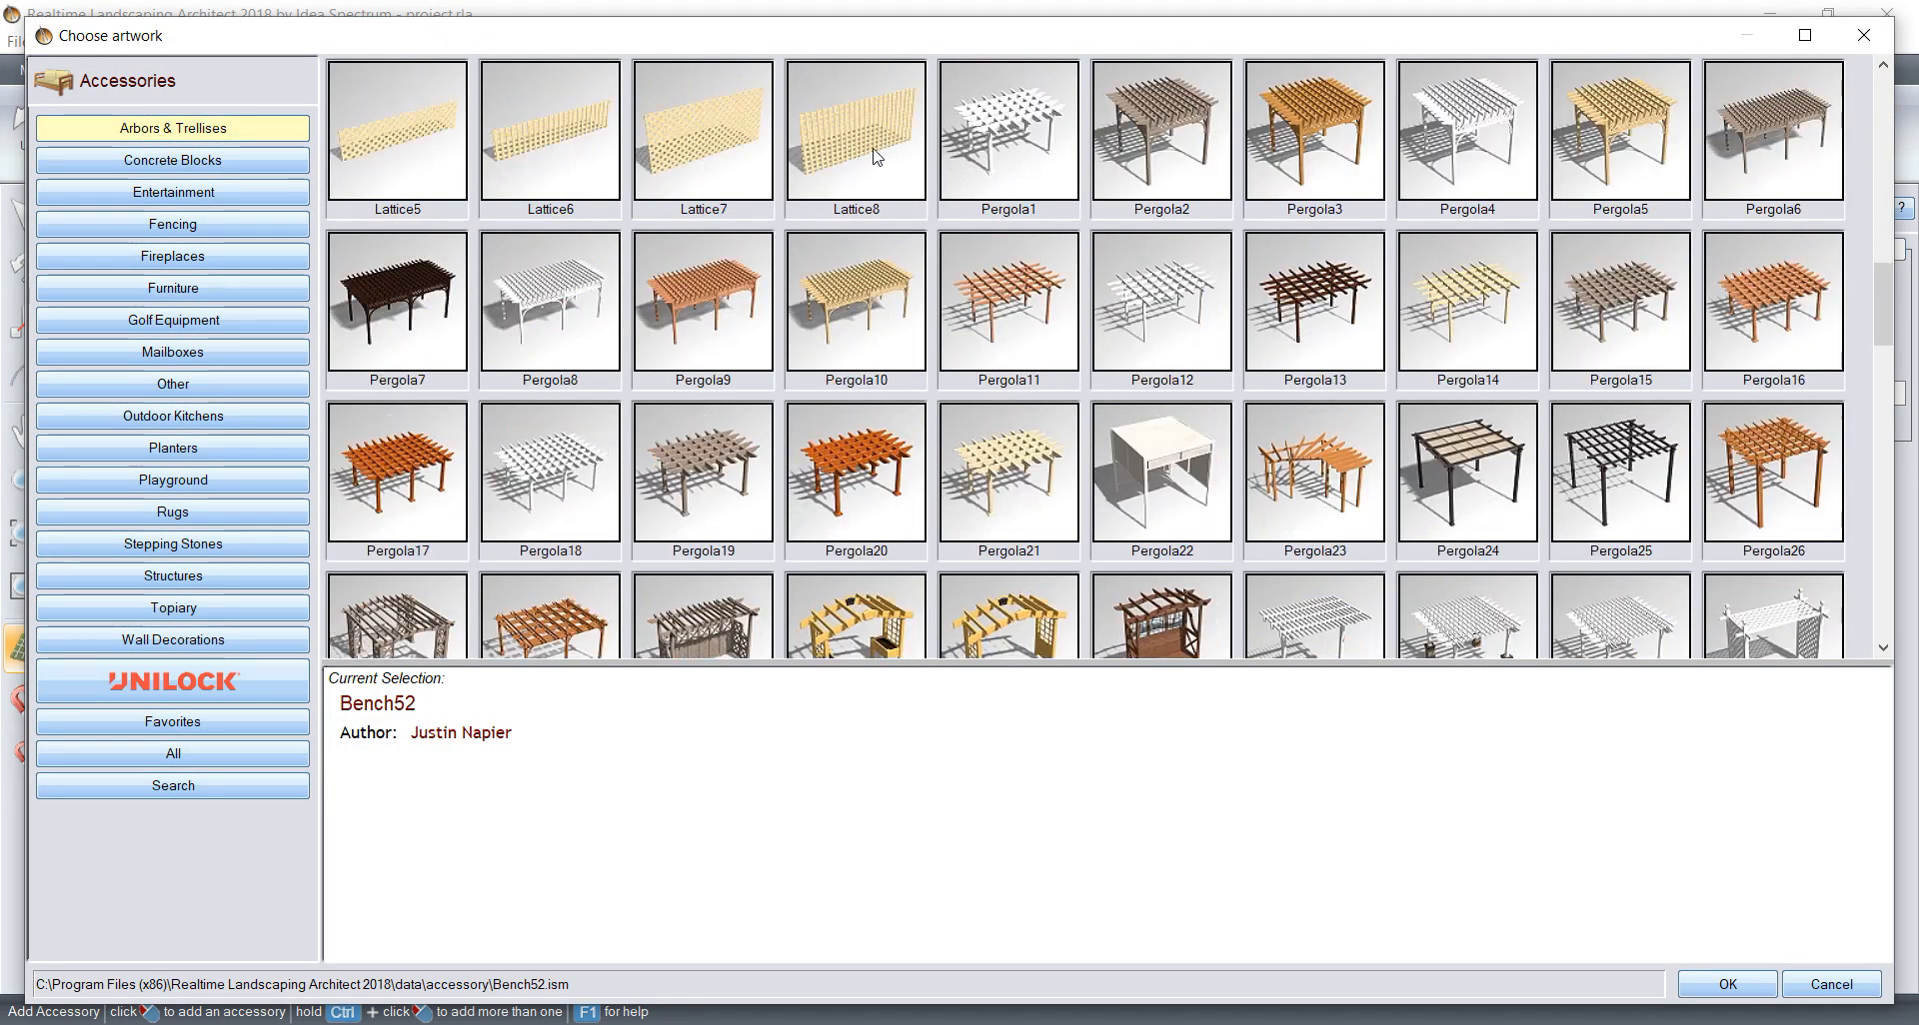
scroll(951, 242, up, 6)
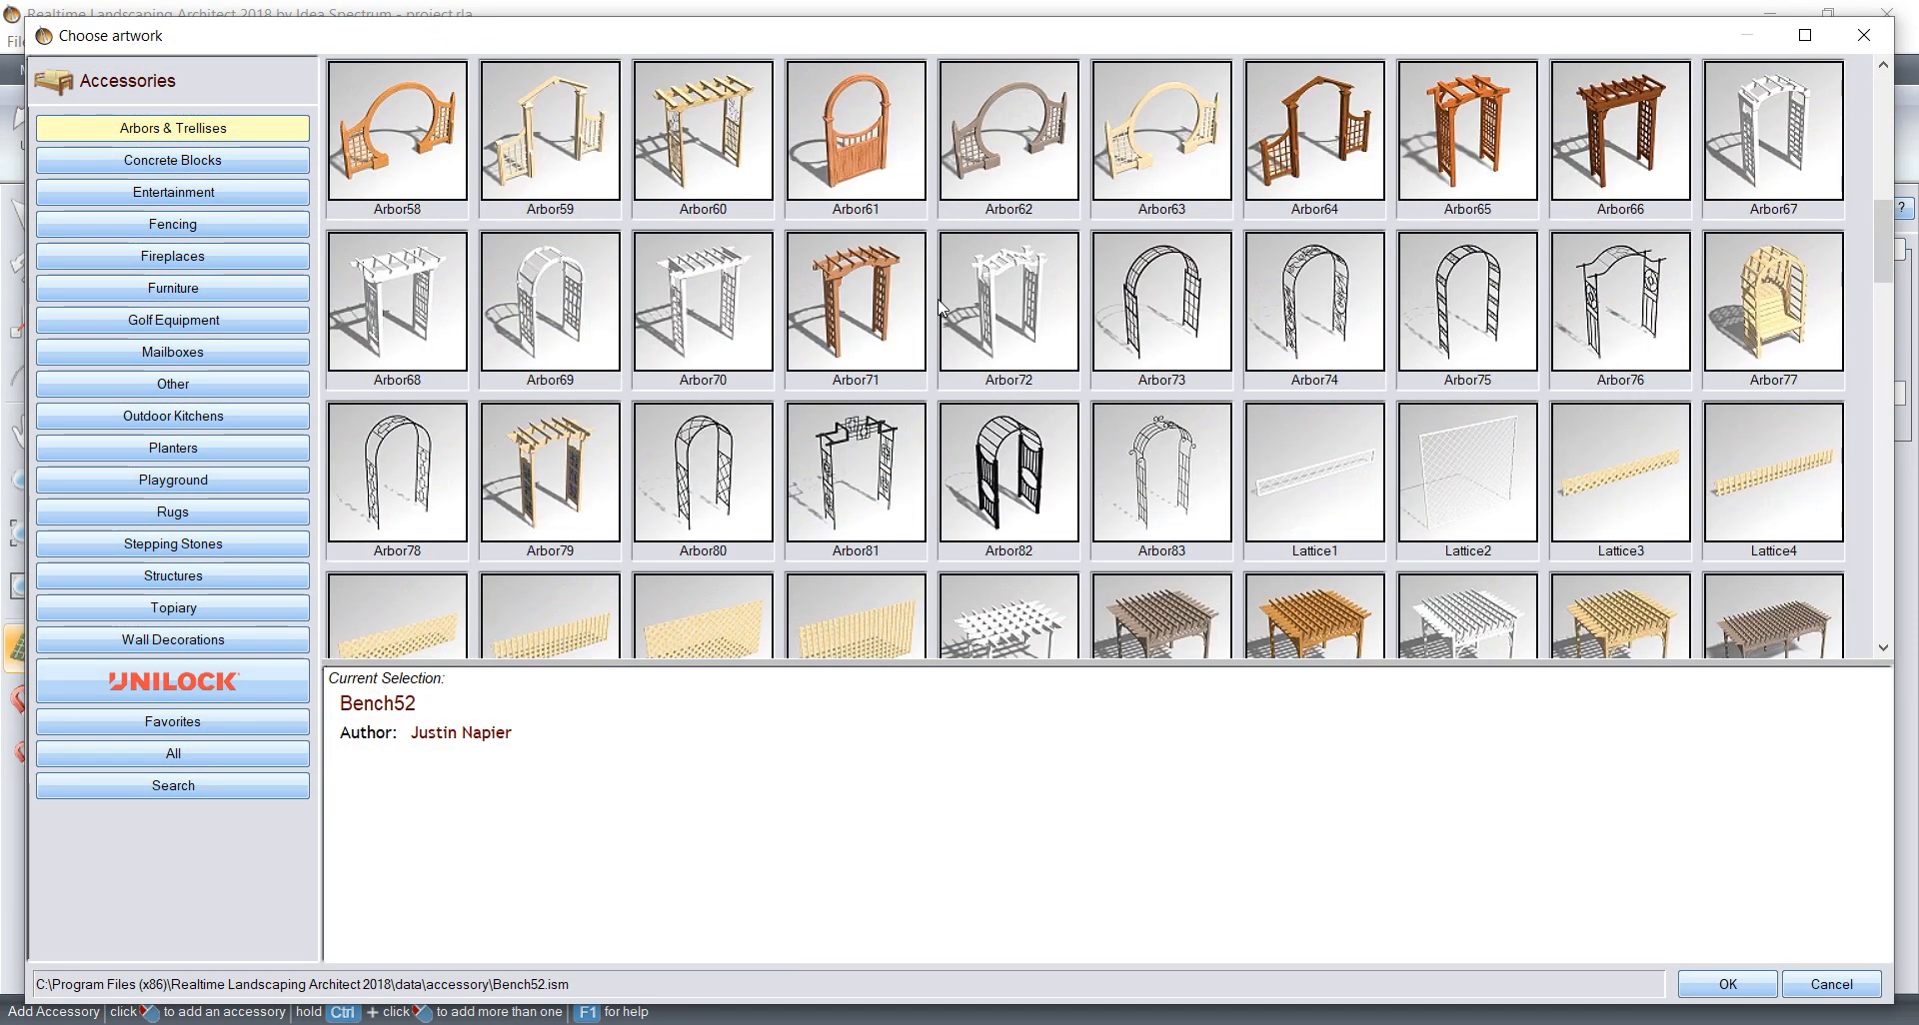
scroll(939, 305, down, 15)
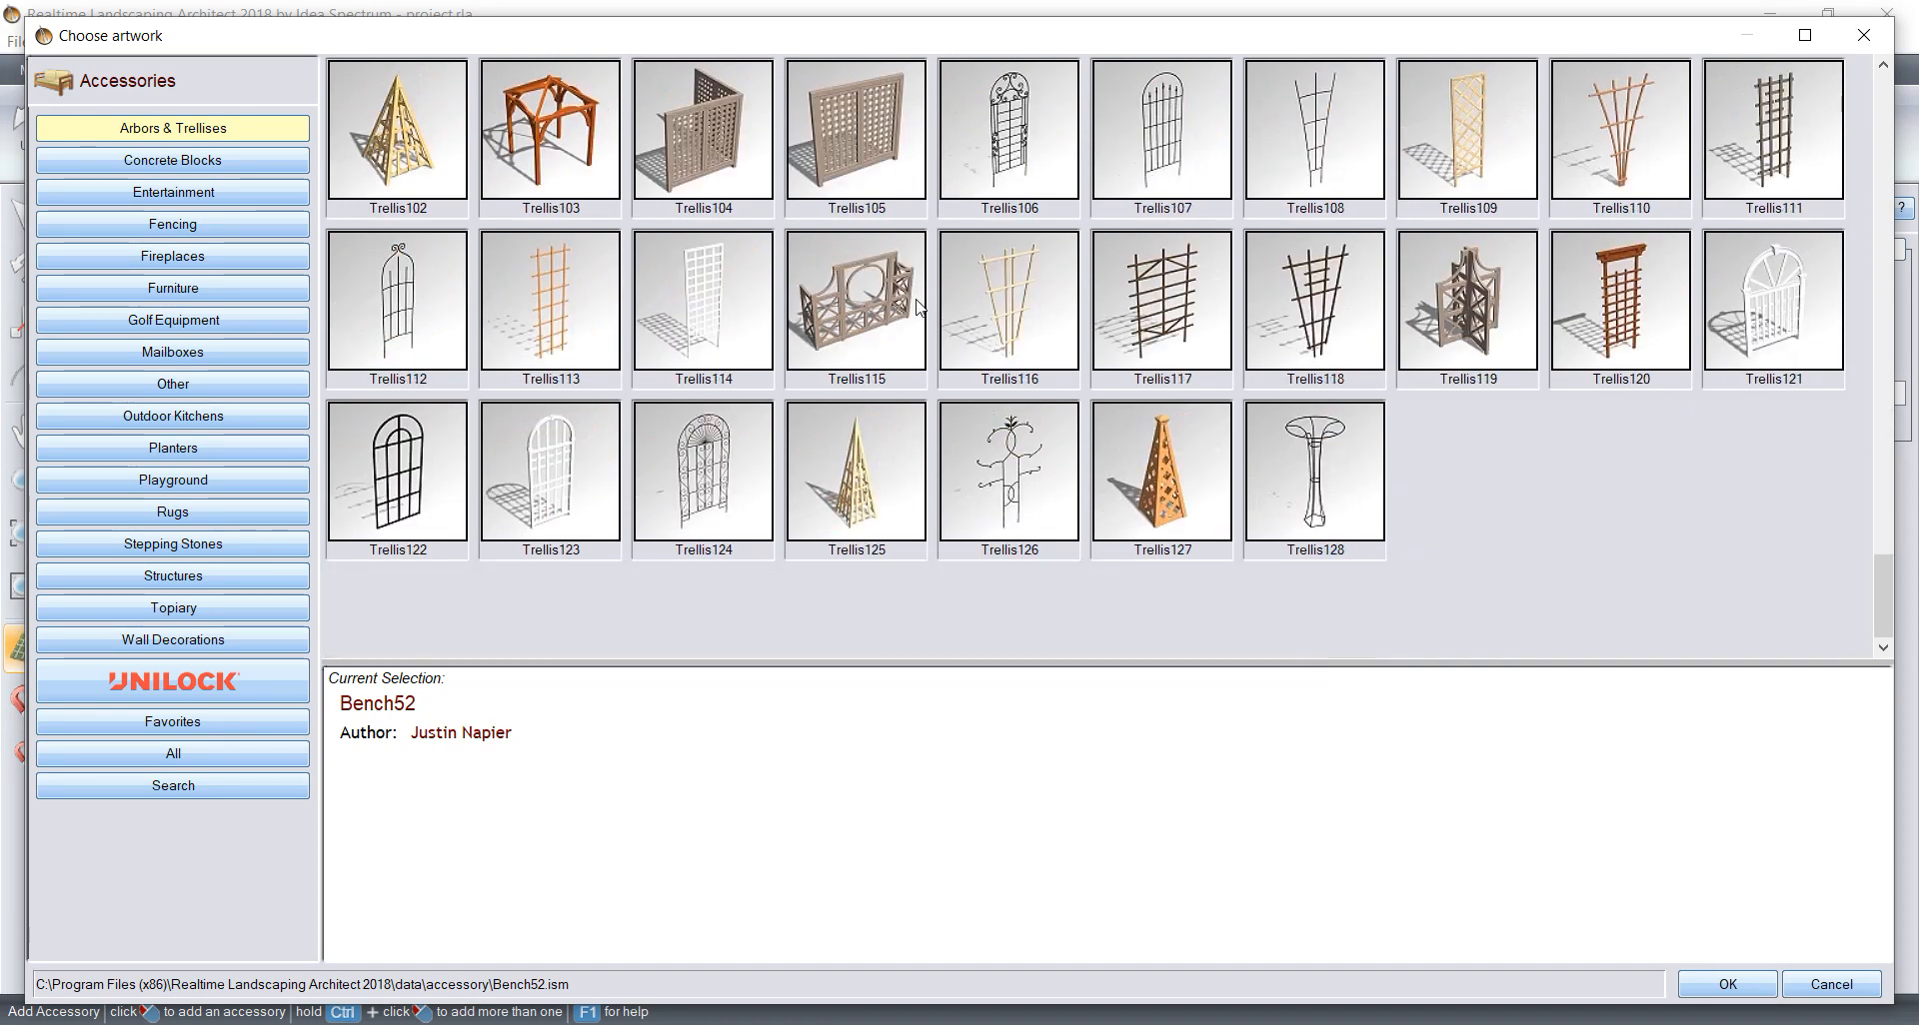
Step: Look through the concrete block, entertainment, fencing, fireplace and furniture accessories for a suitable model
click(213, 163)
click(197, 200)
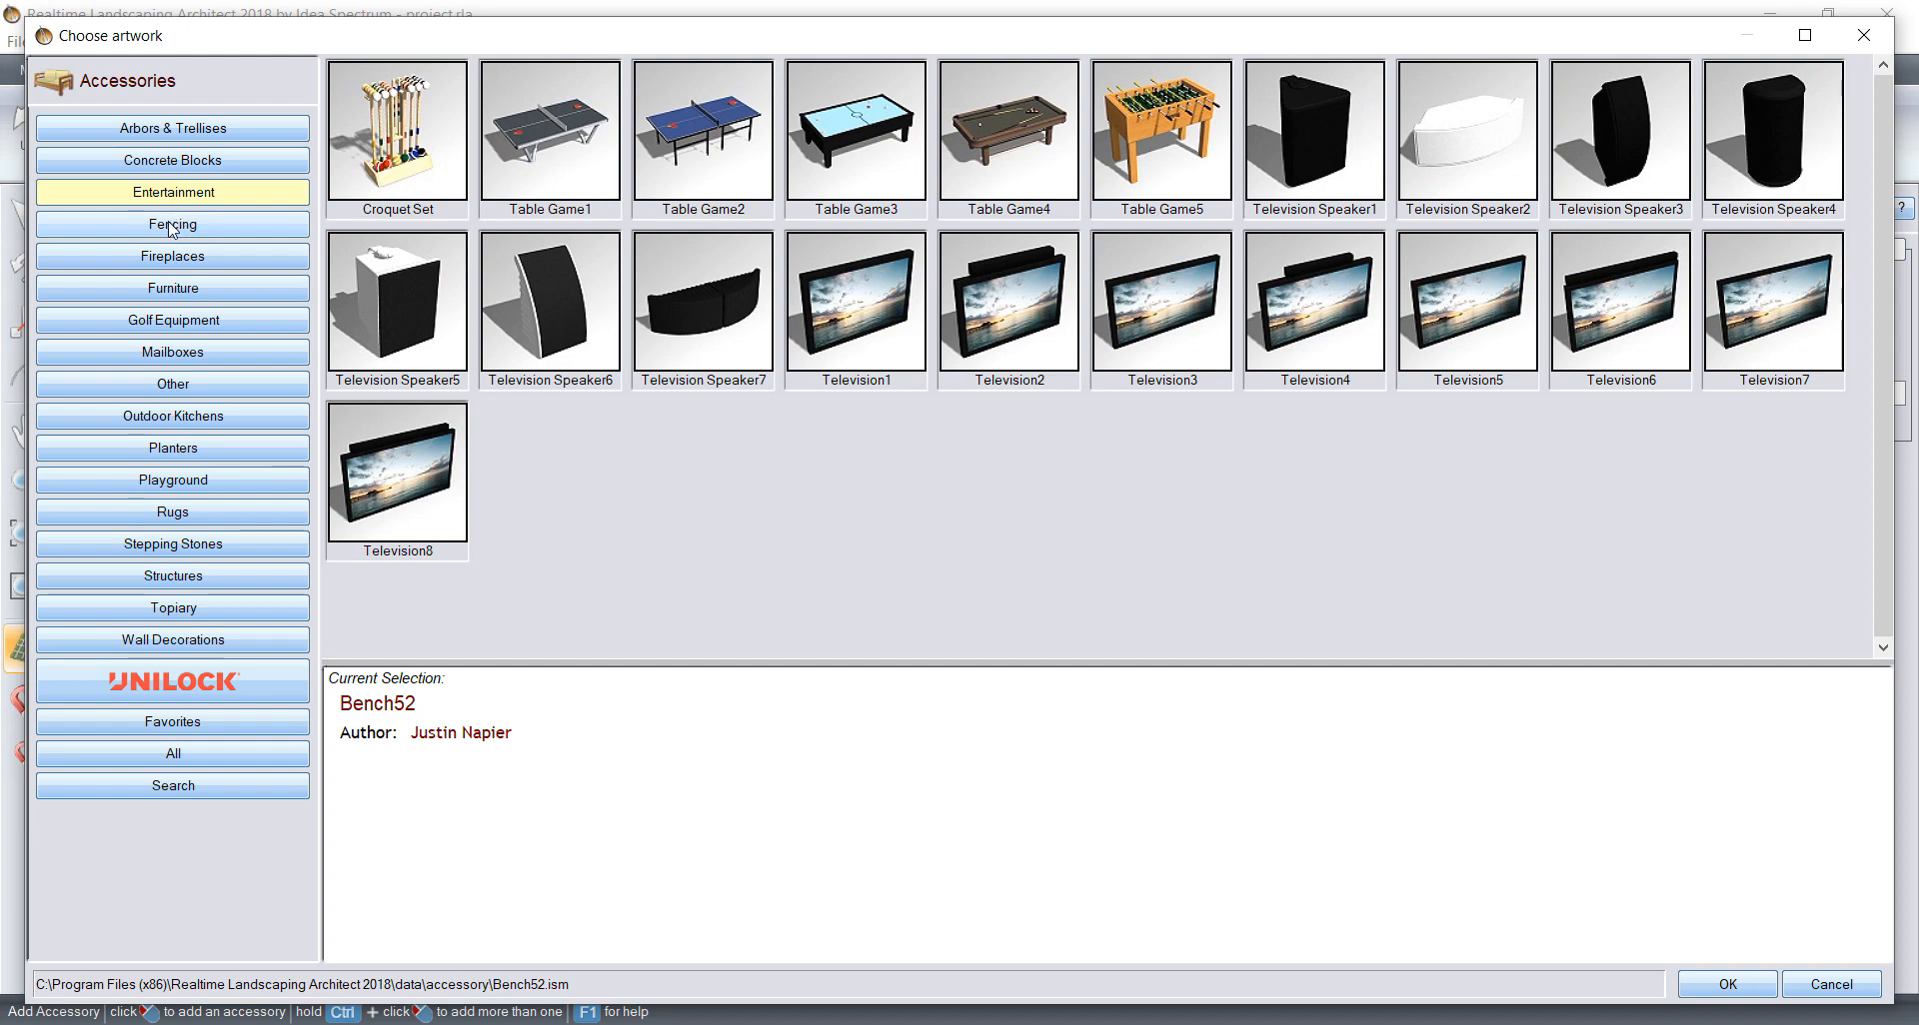
click(172, 226)
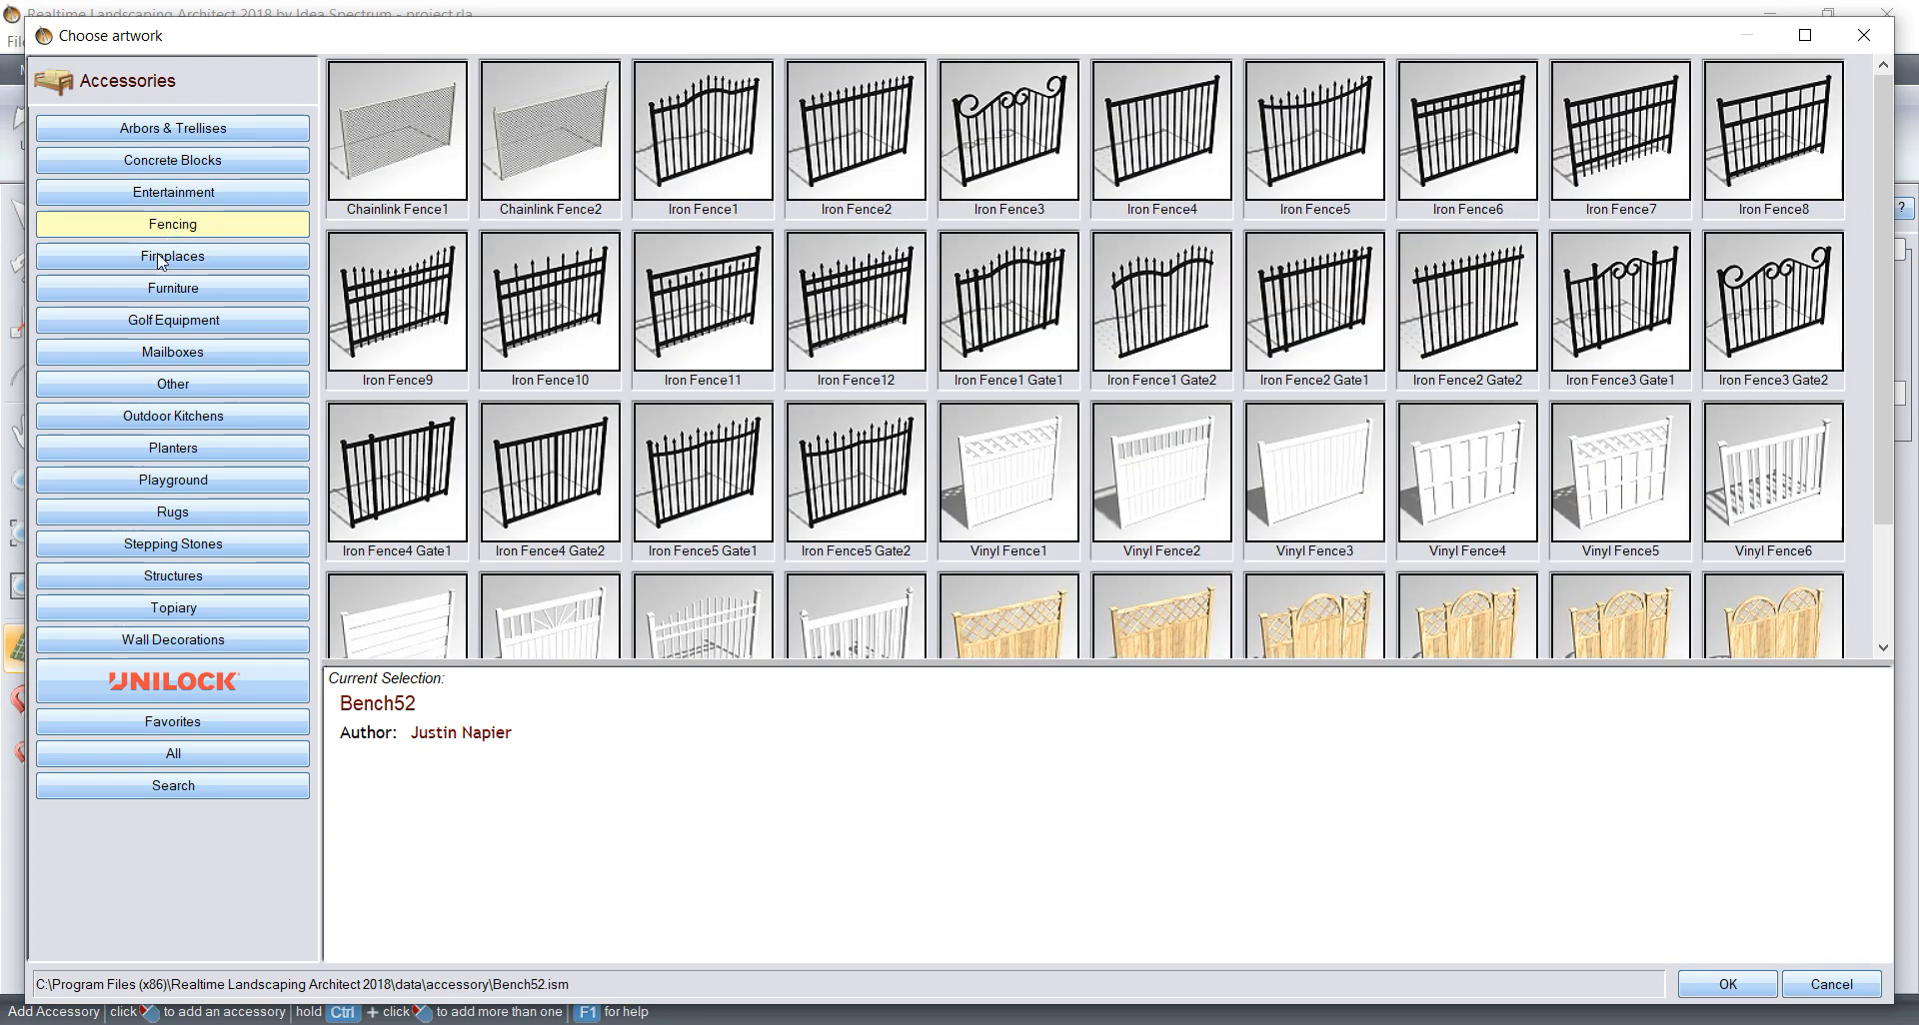
click(160, 258)
click(160, 290)
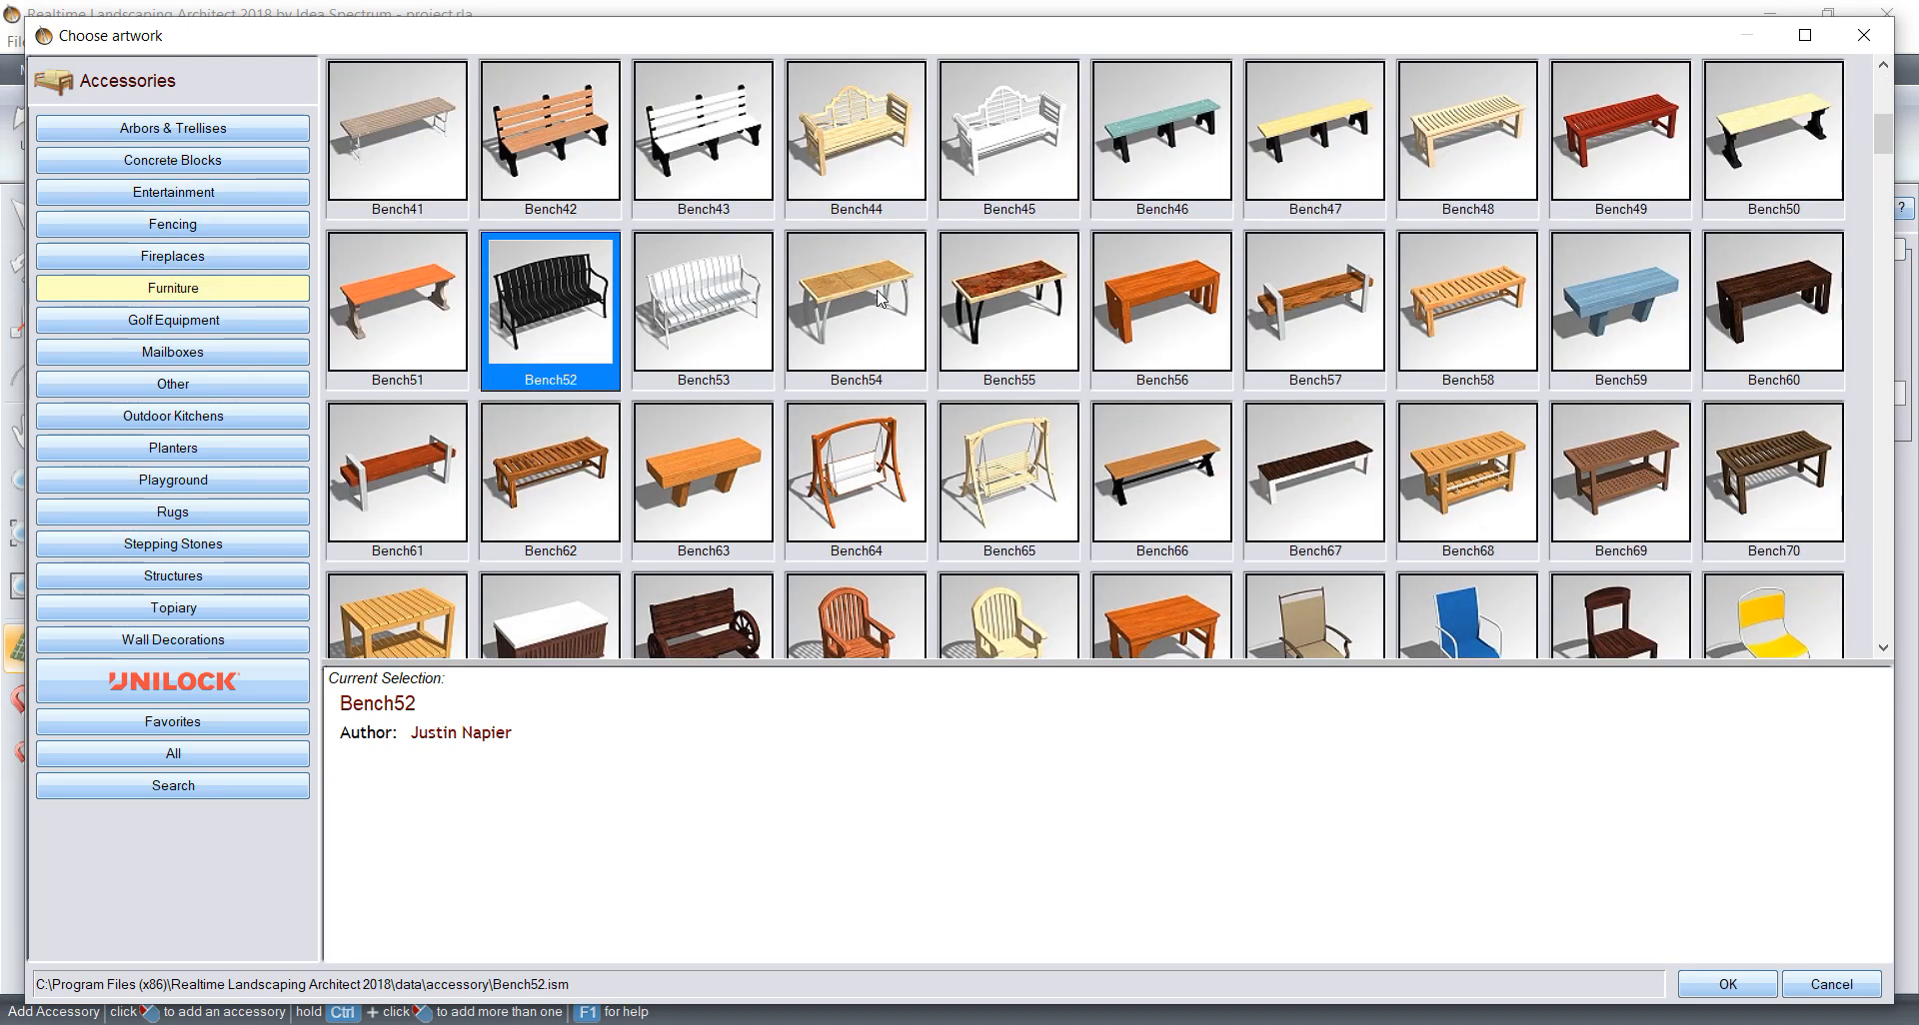
scroll(879, 298, down, 20)
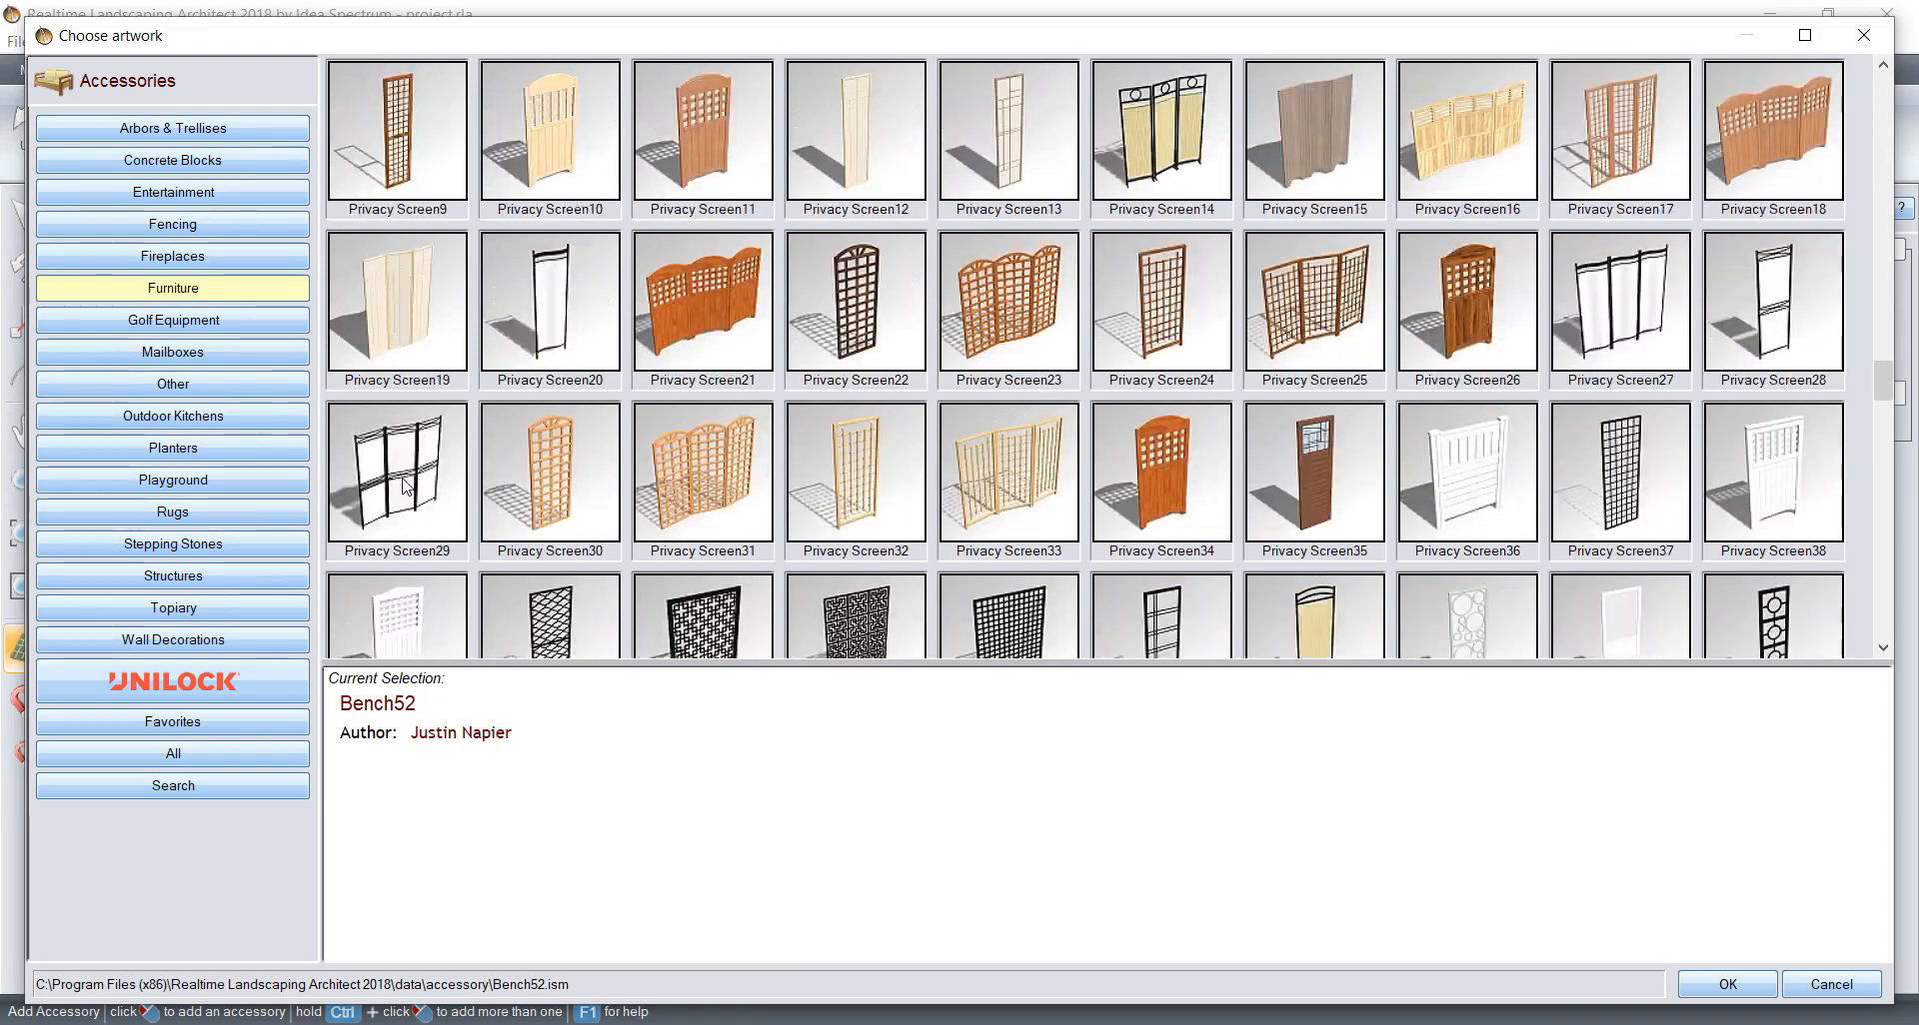
scroll(390, 465, down, 15)
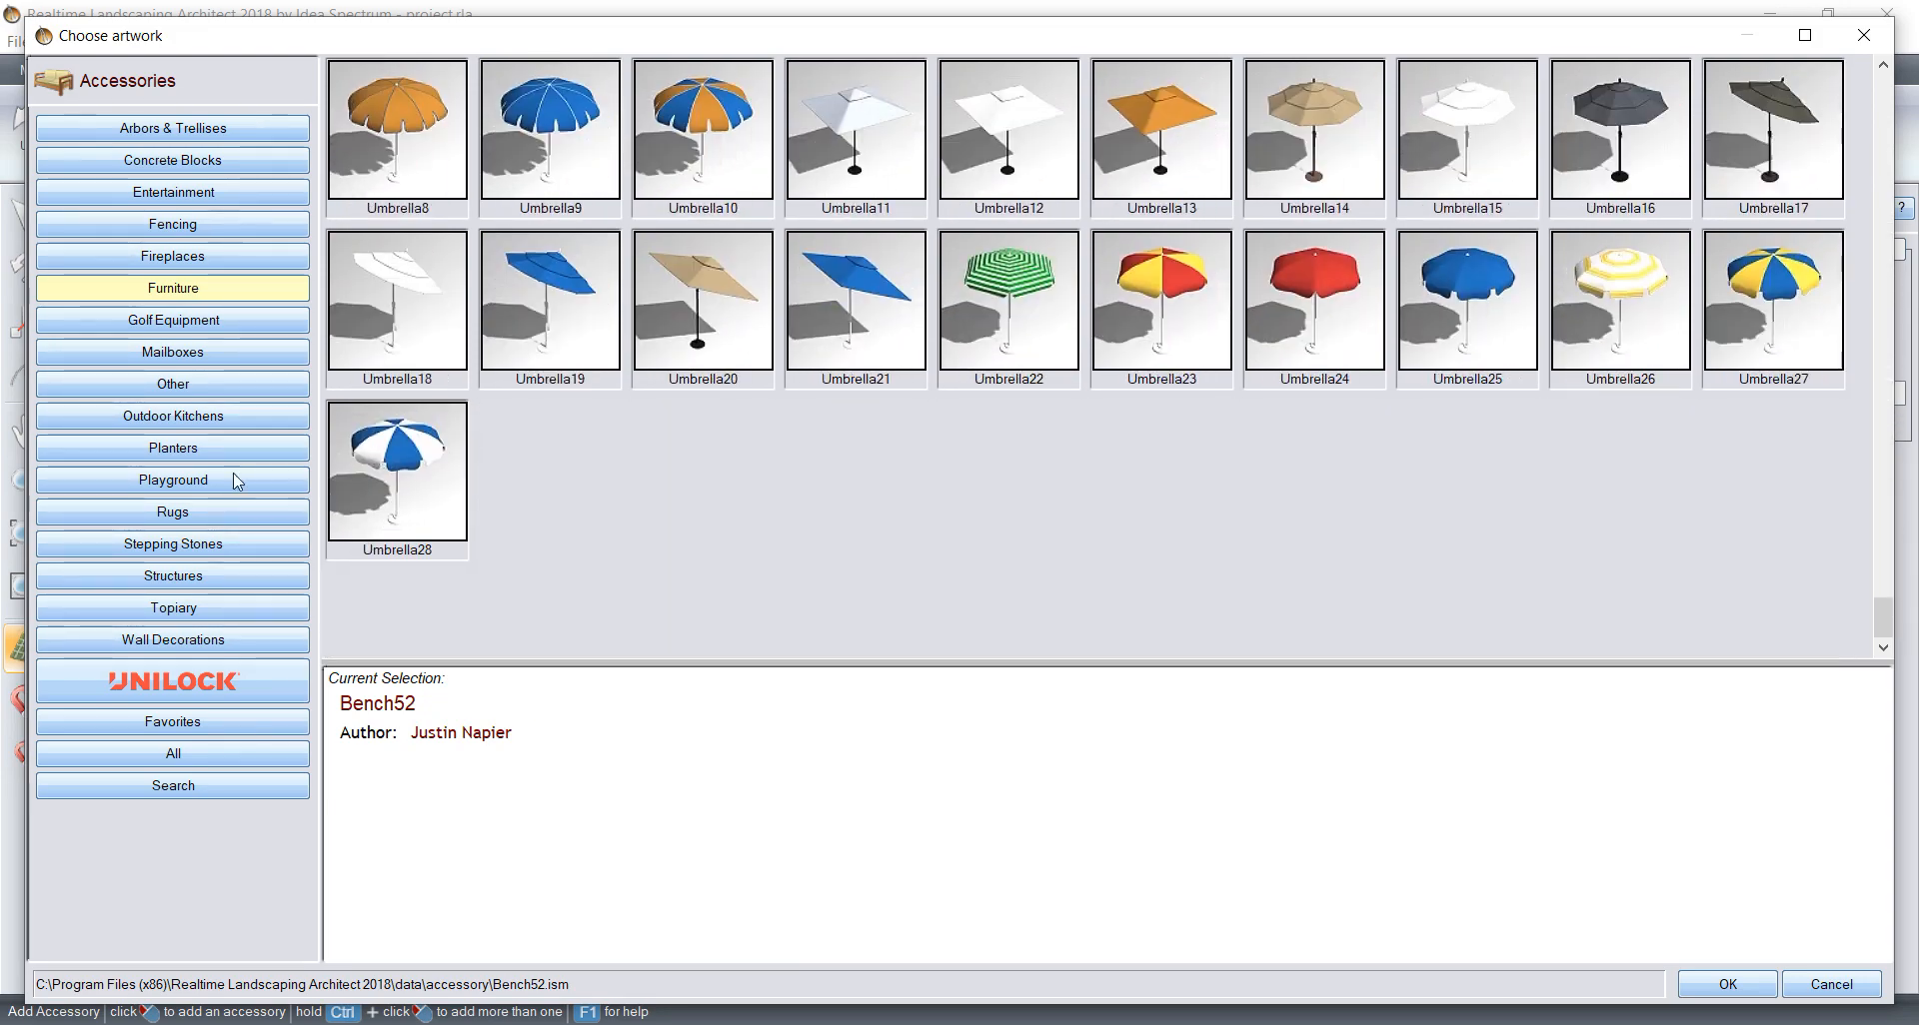
Step: Look through the Structures accessories, comparing the carports, gazebos, greenhouses and sheds for a shelter over the driveway
click(160, 577)
scroll(1091, 242, down, 8)
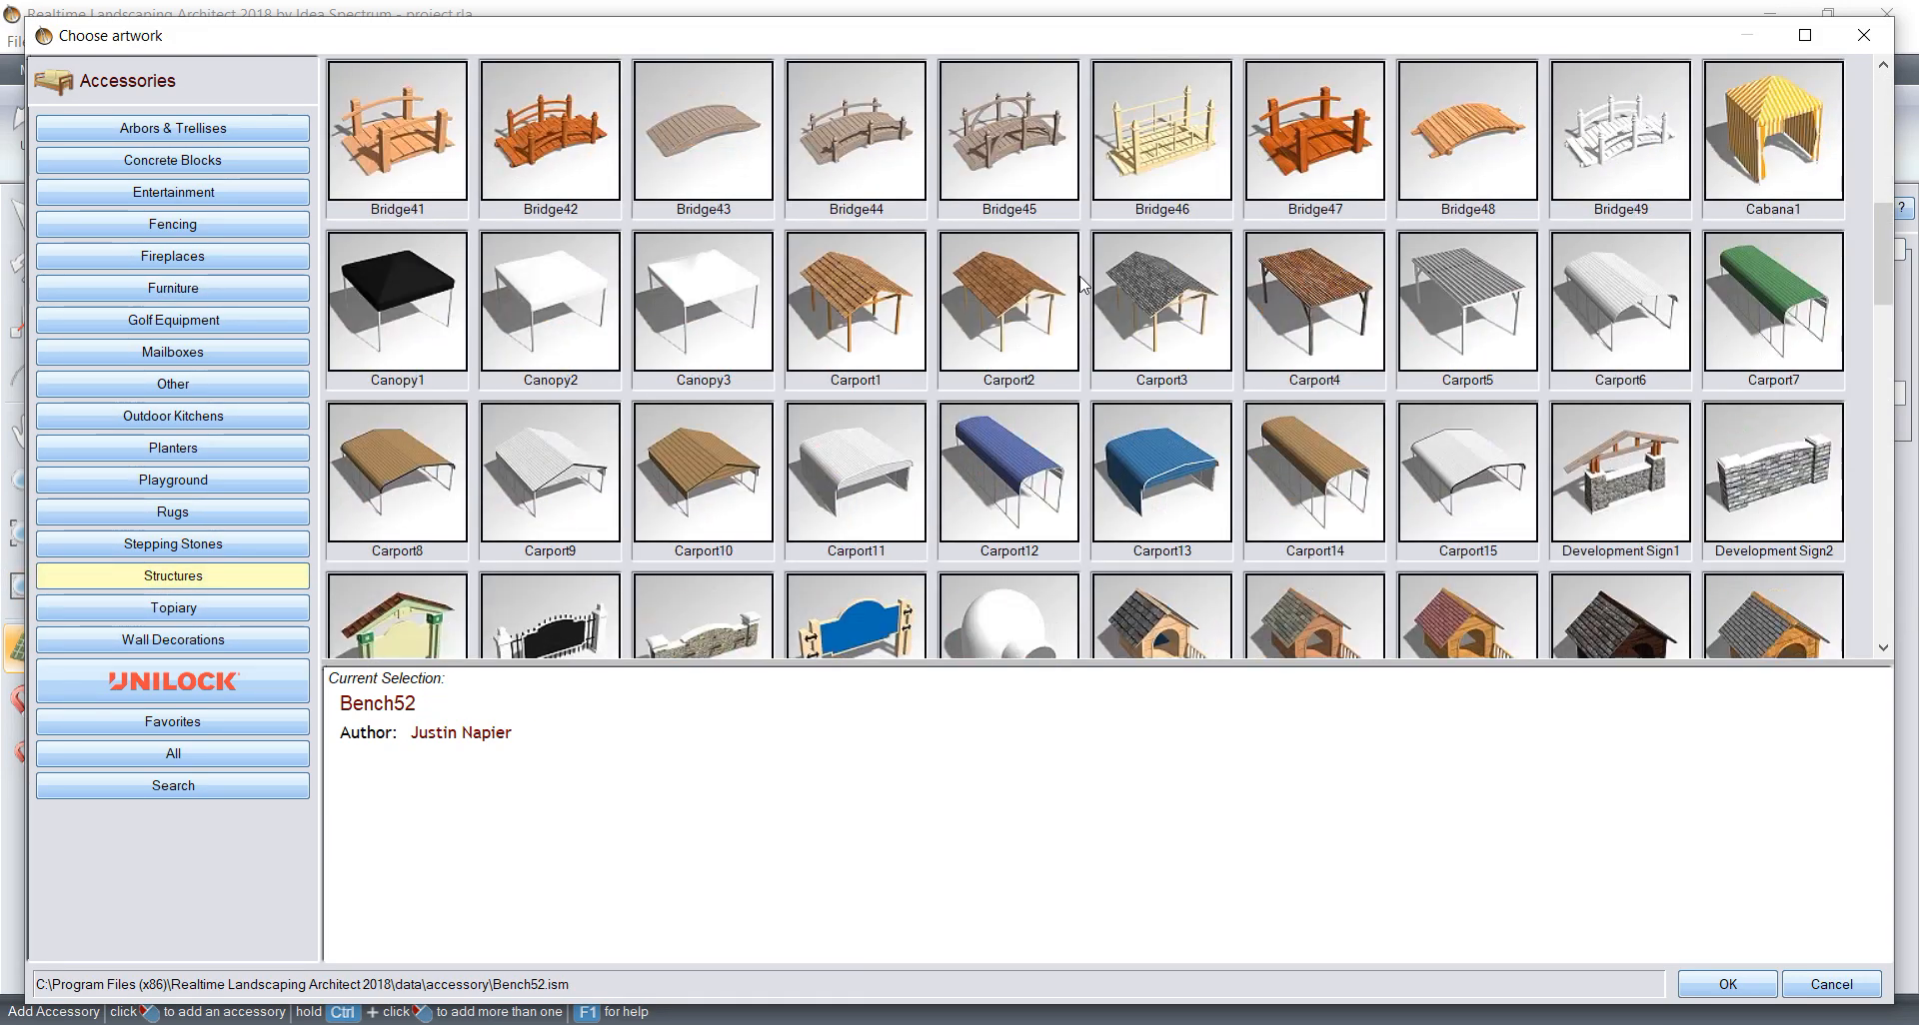
scroll(1092, 243, up, 3)
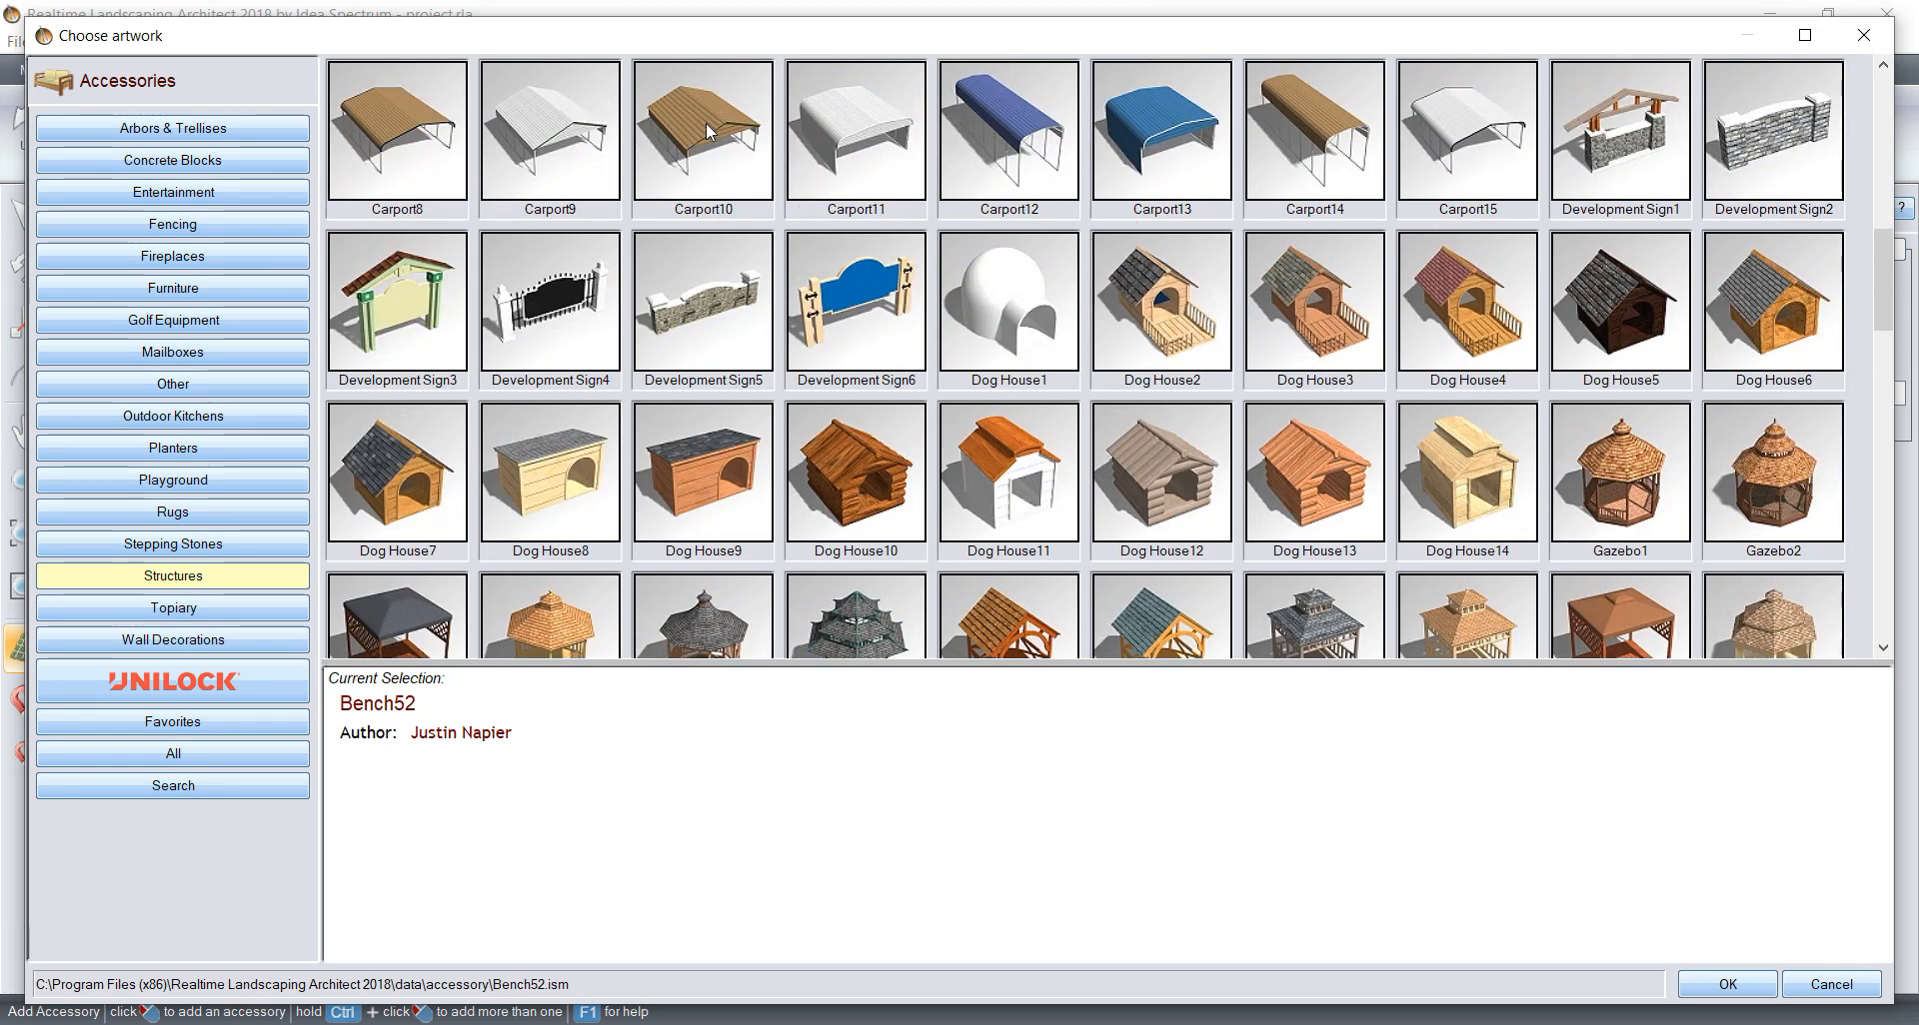
click(449, 141)
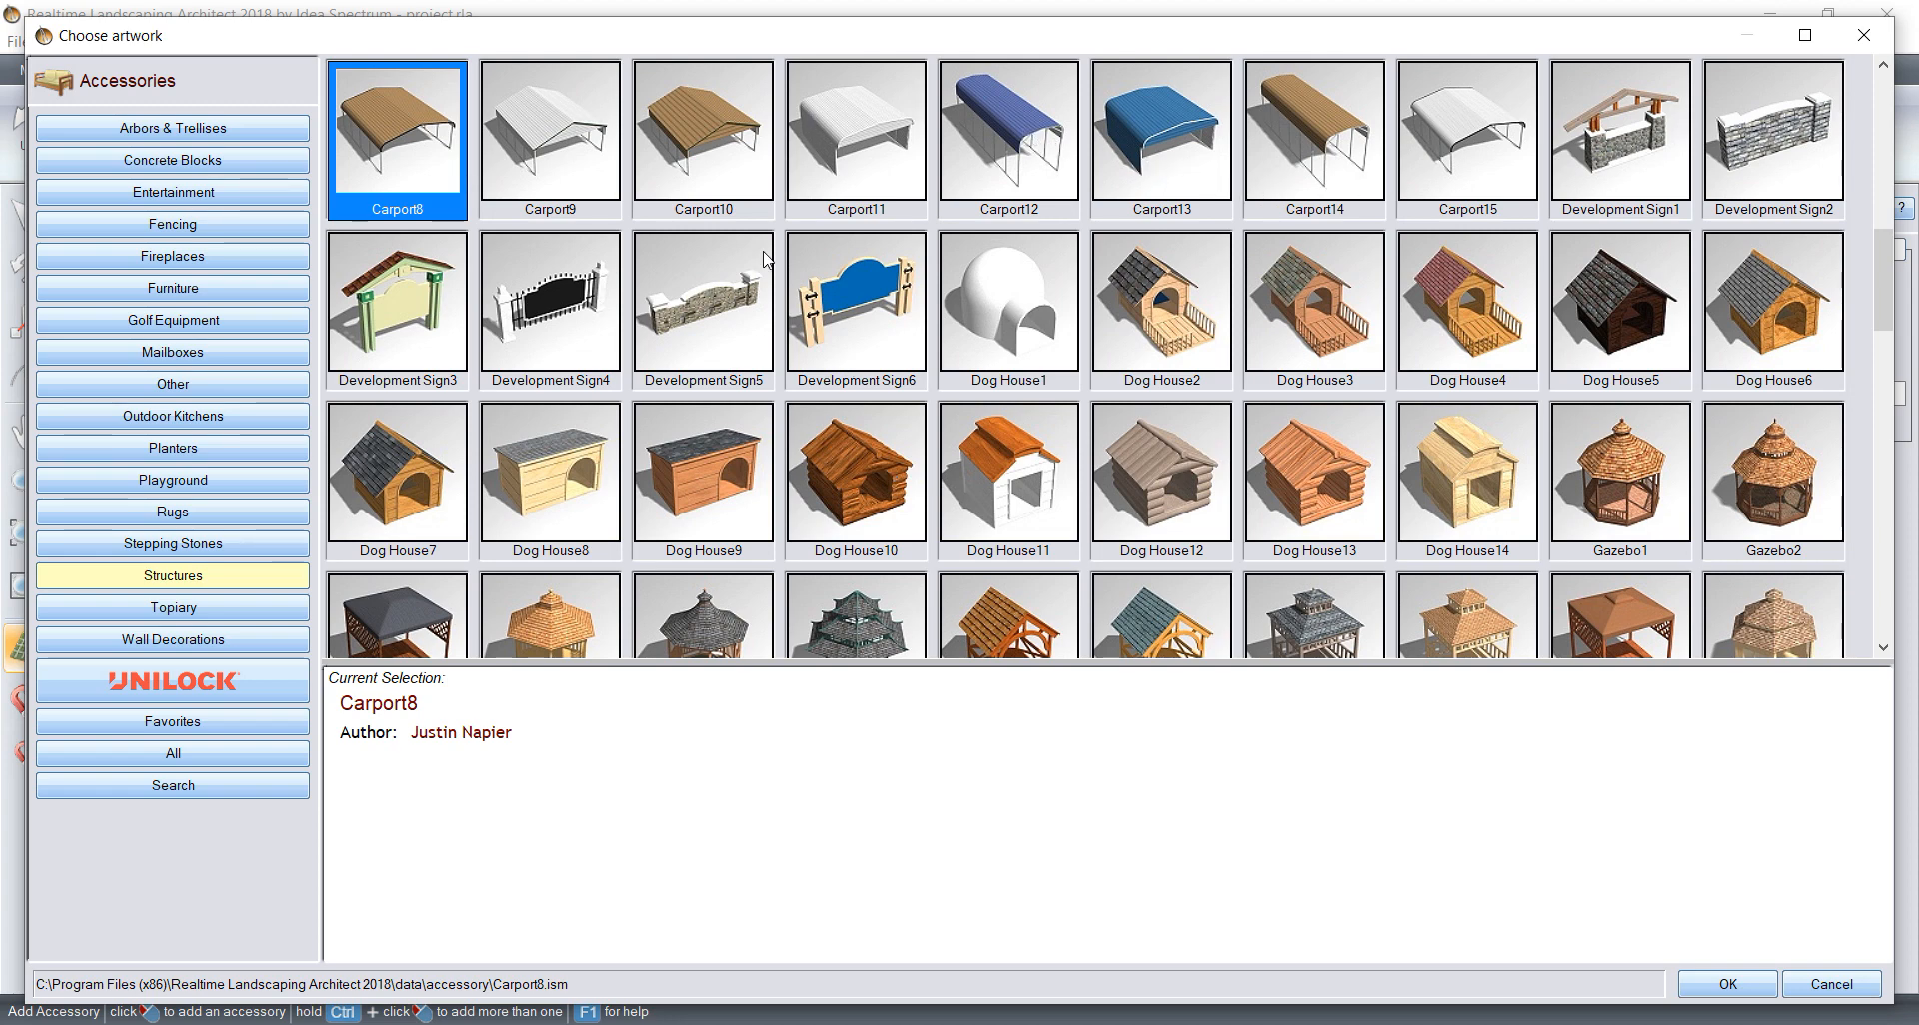
scroll(764, 259, down, 12)
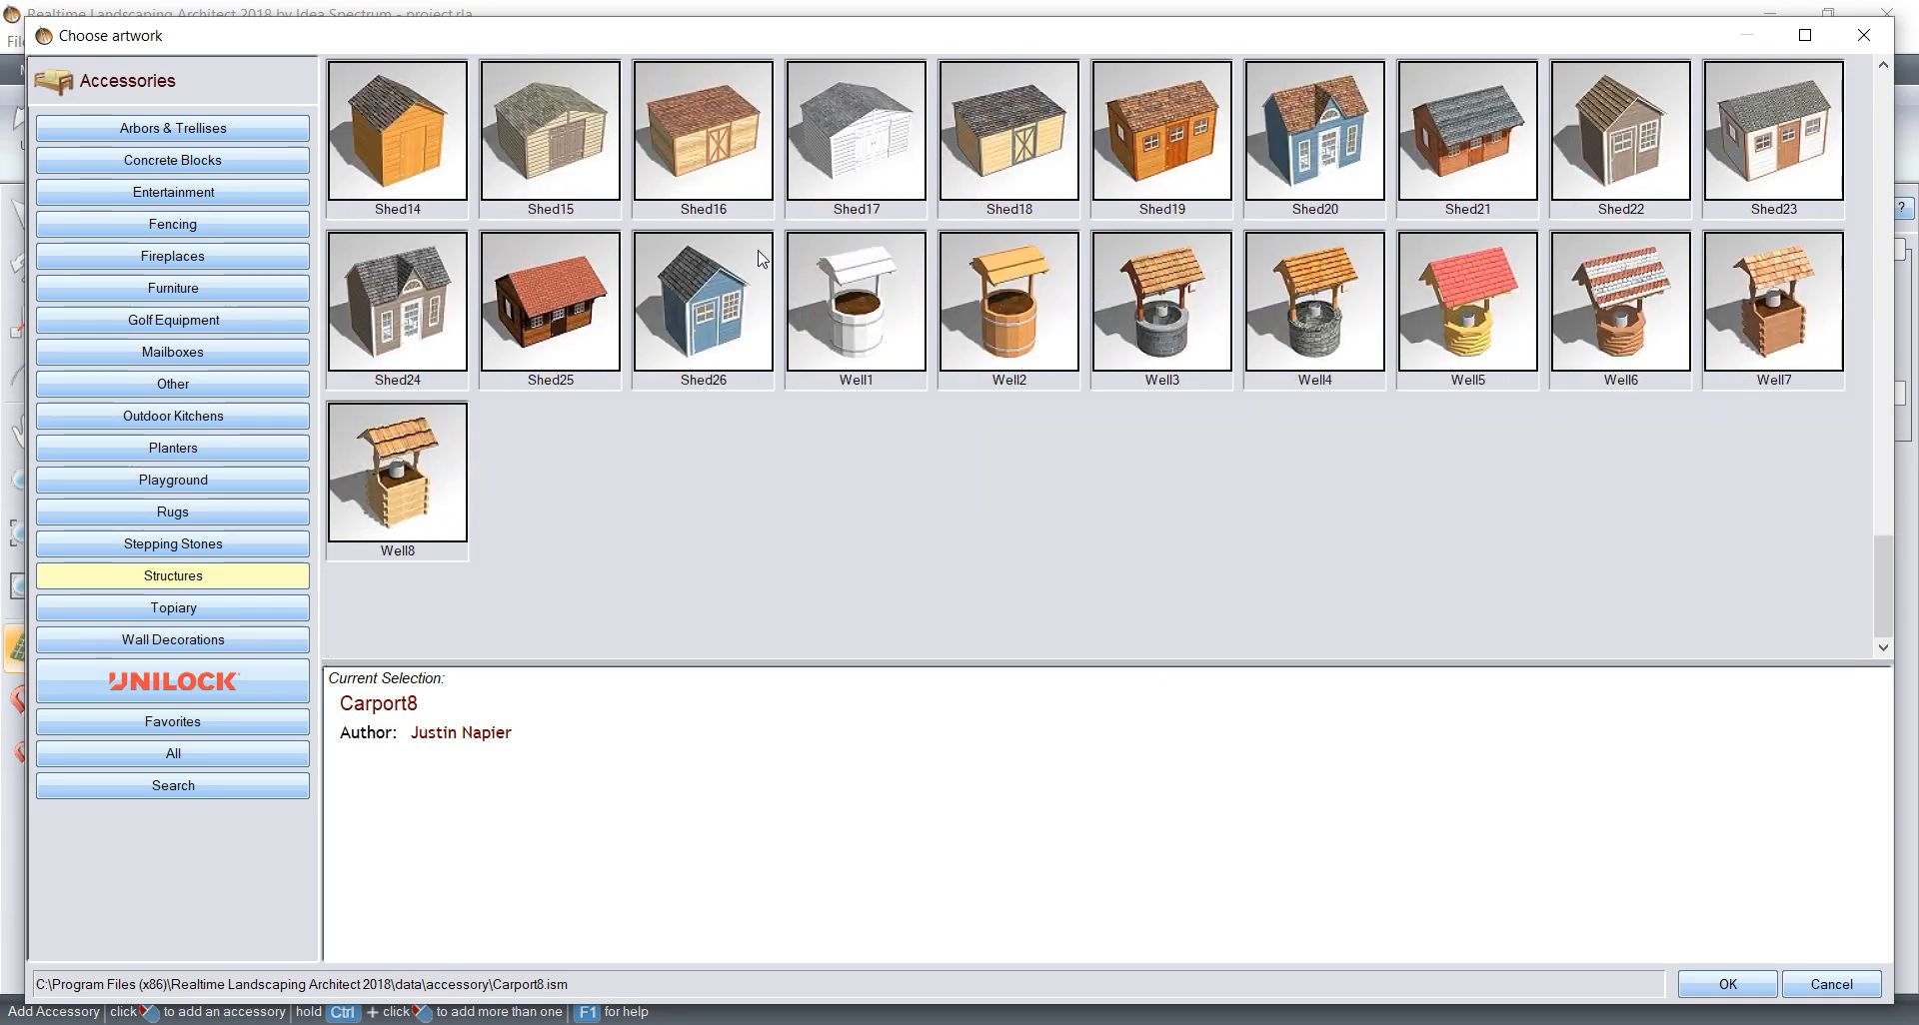
scroll(763, 260, up, 3)
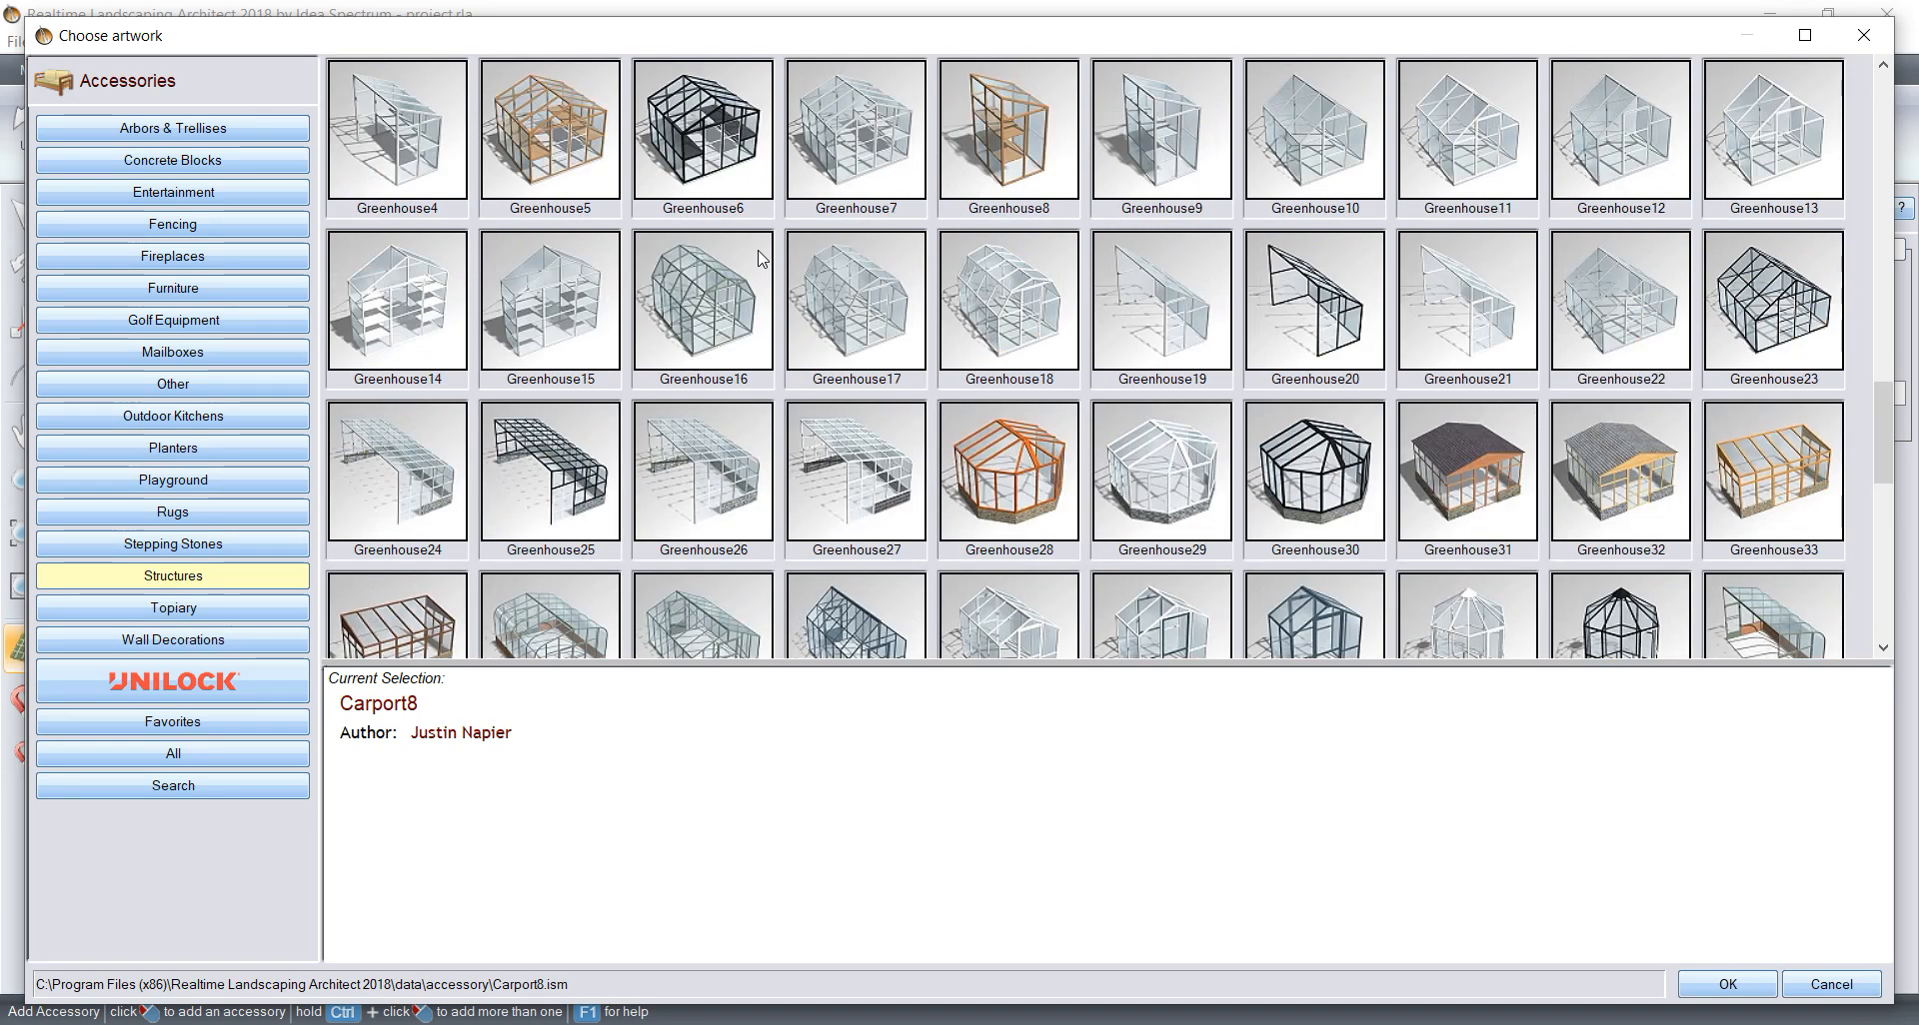
scroll(1115, 279, up, 3)
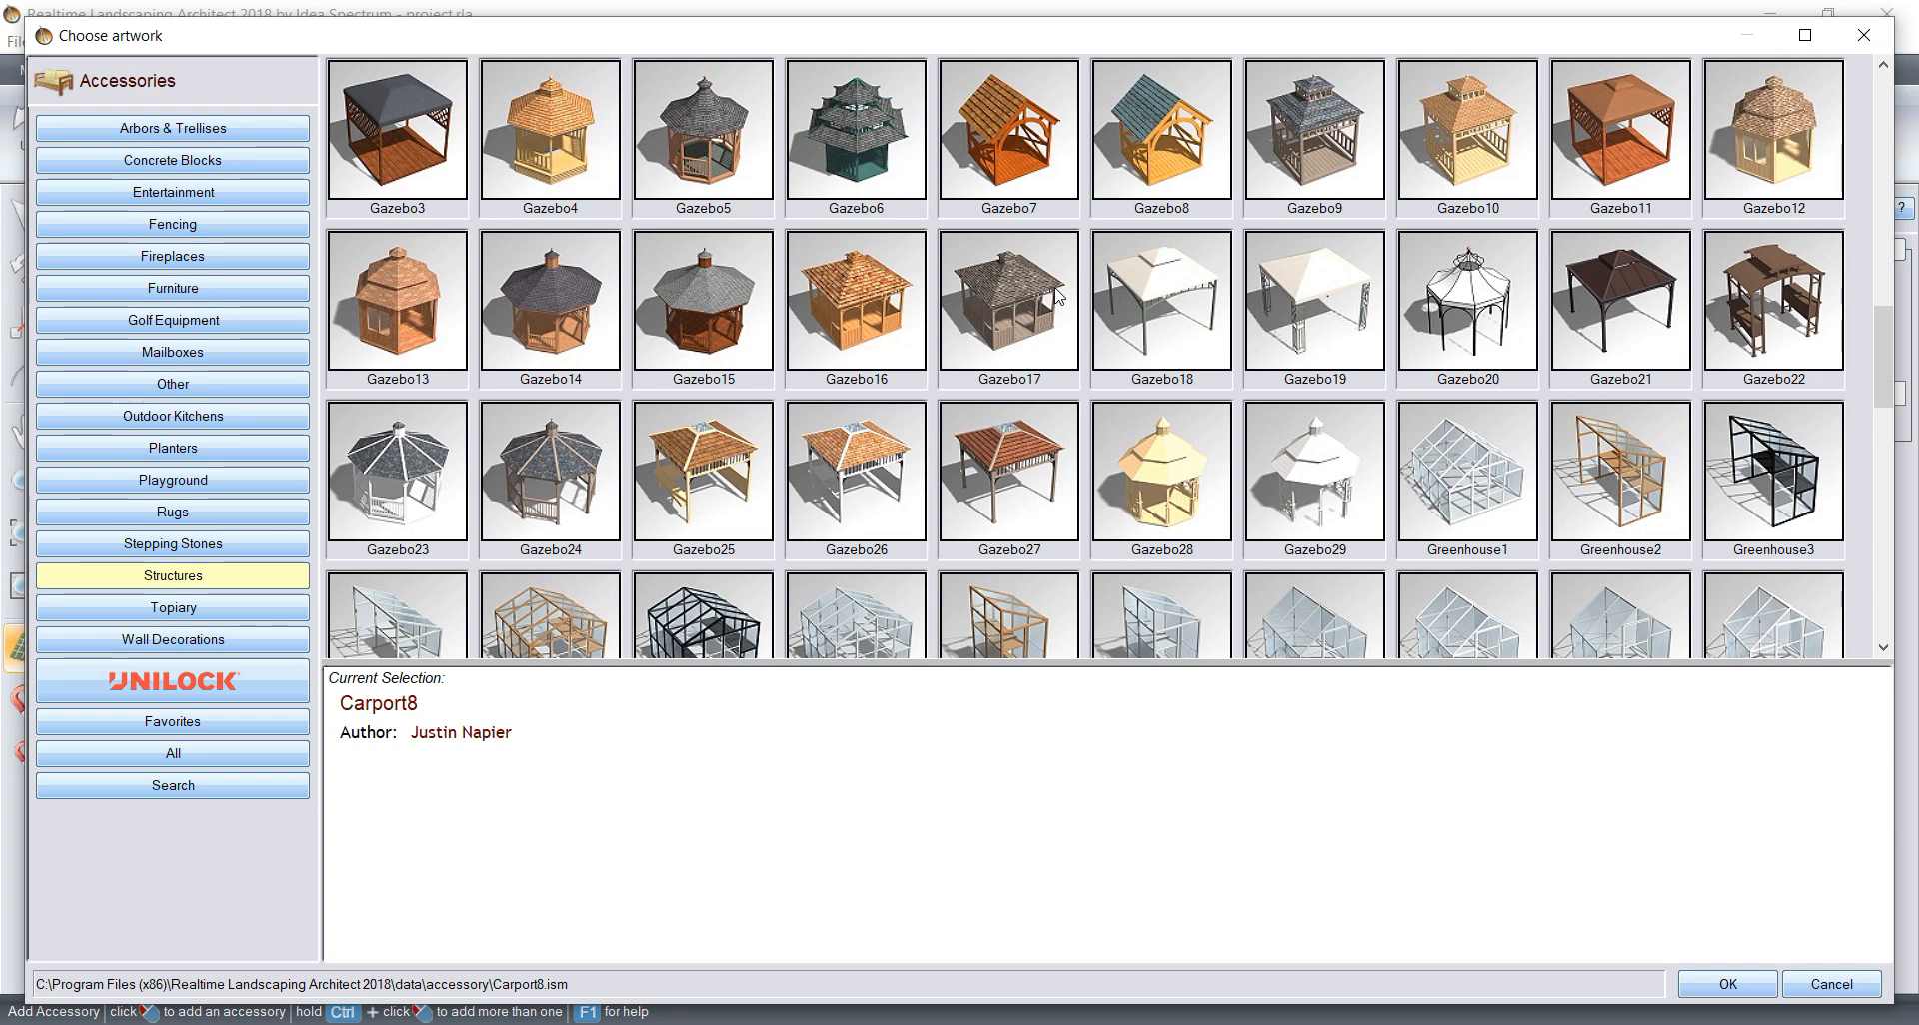
scroll(1009, 324, up, 4)
scroll(1009, 324, up, 3)
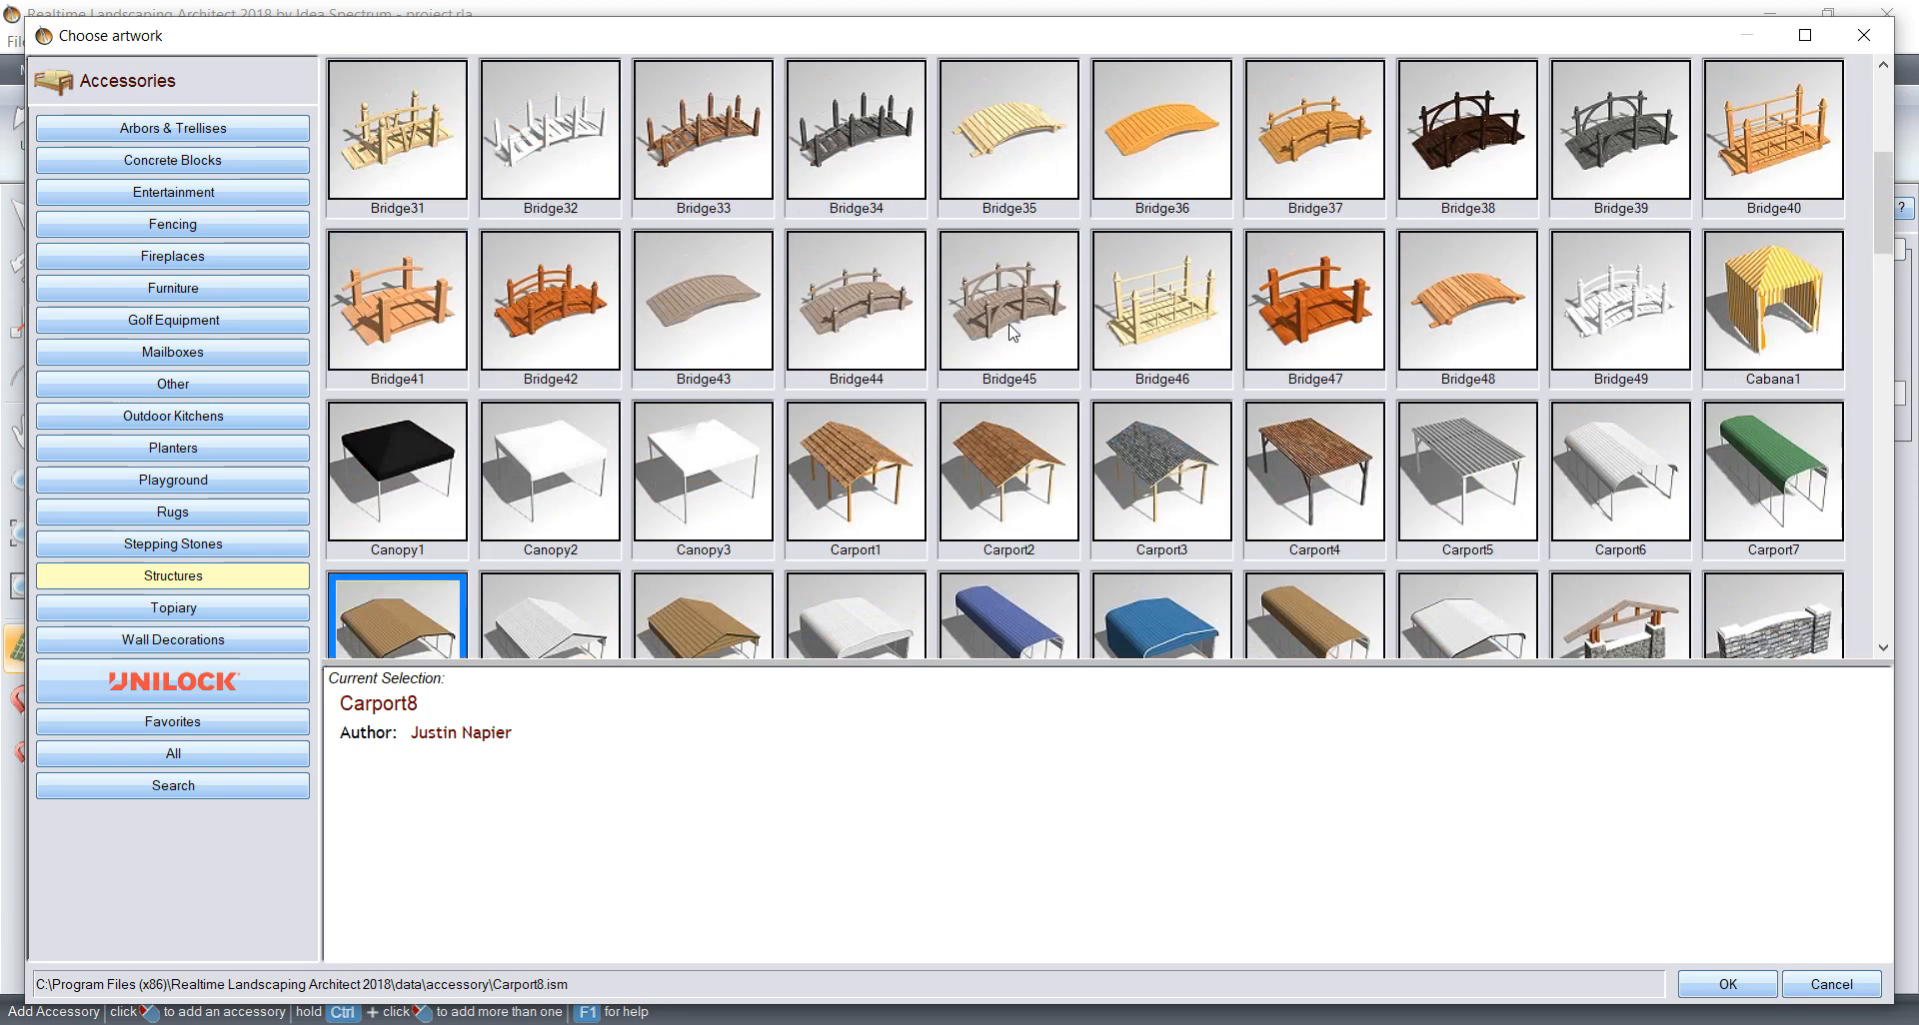
Step: Place the Carport5 structure on the paved driveway, rotate it to 90° about Y and centre it in front of the garage
click(1455, 456)
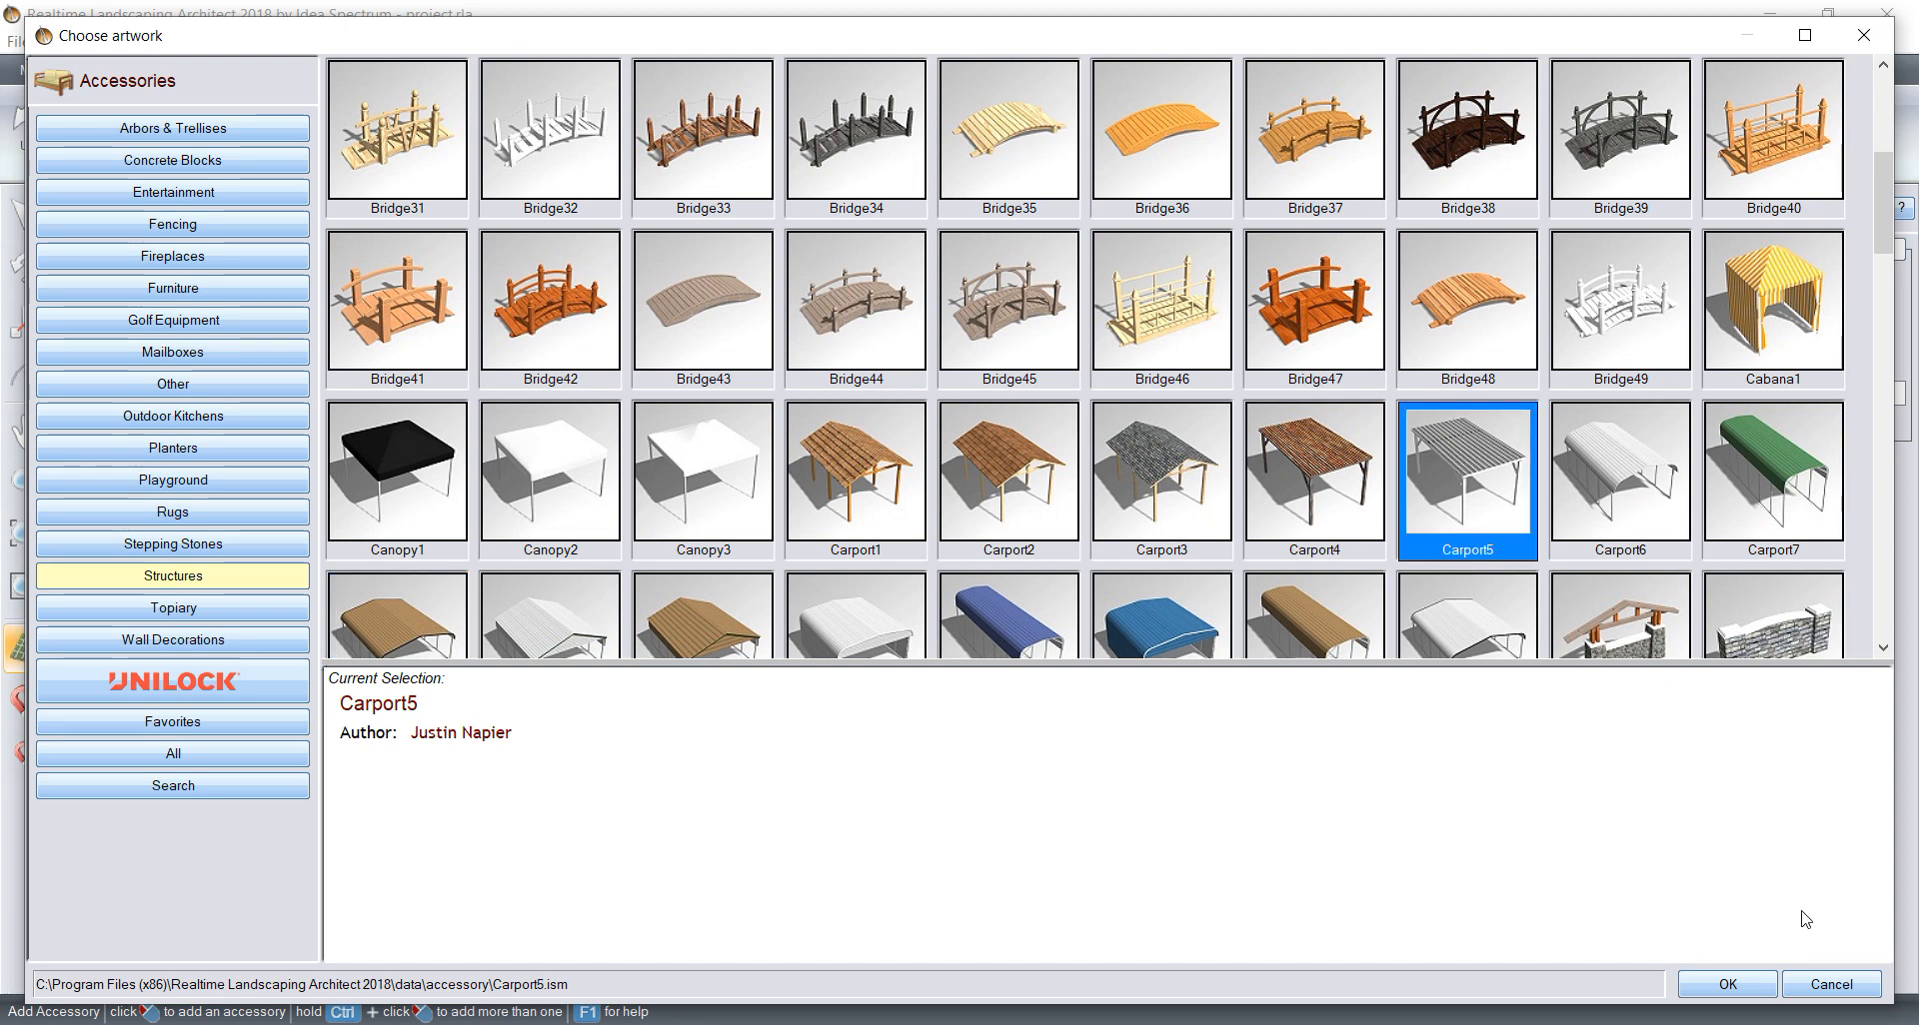
click(1725, 985)
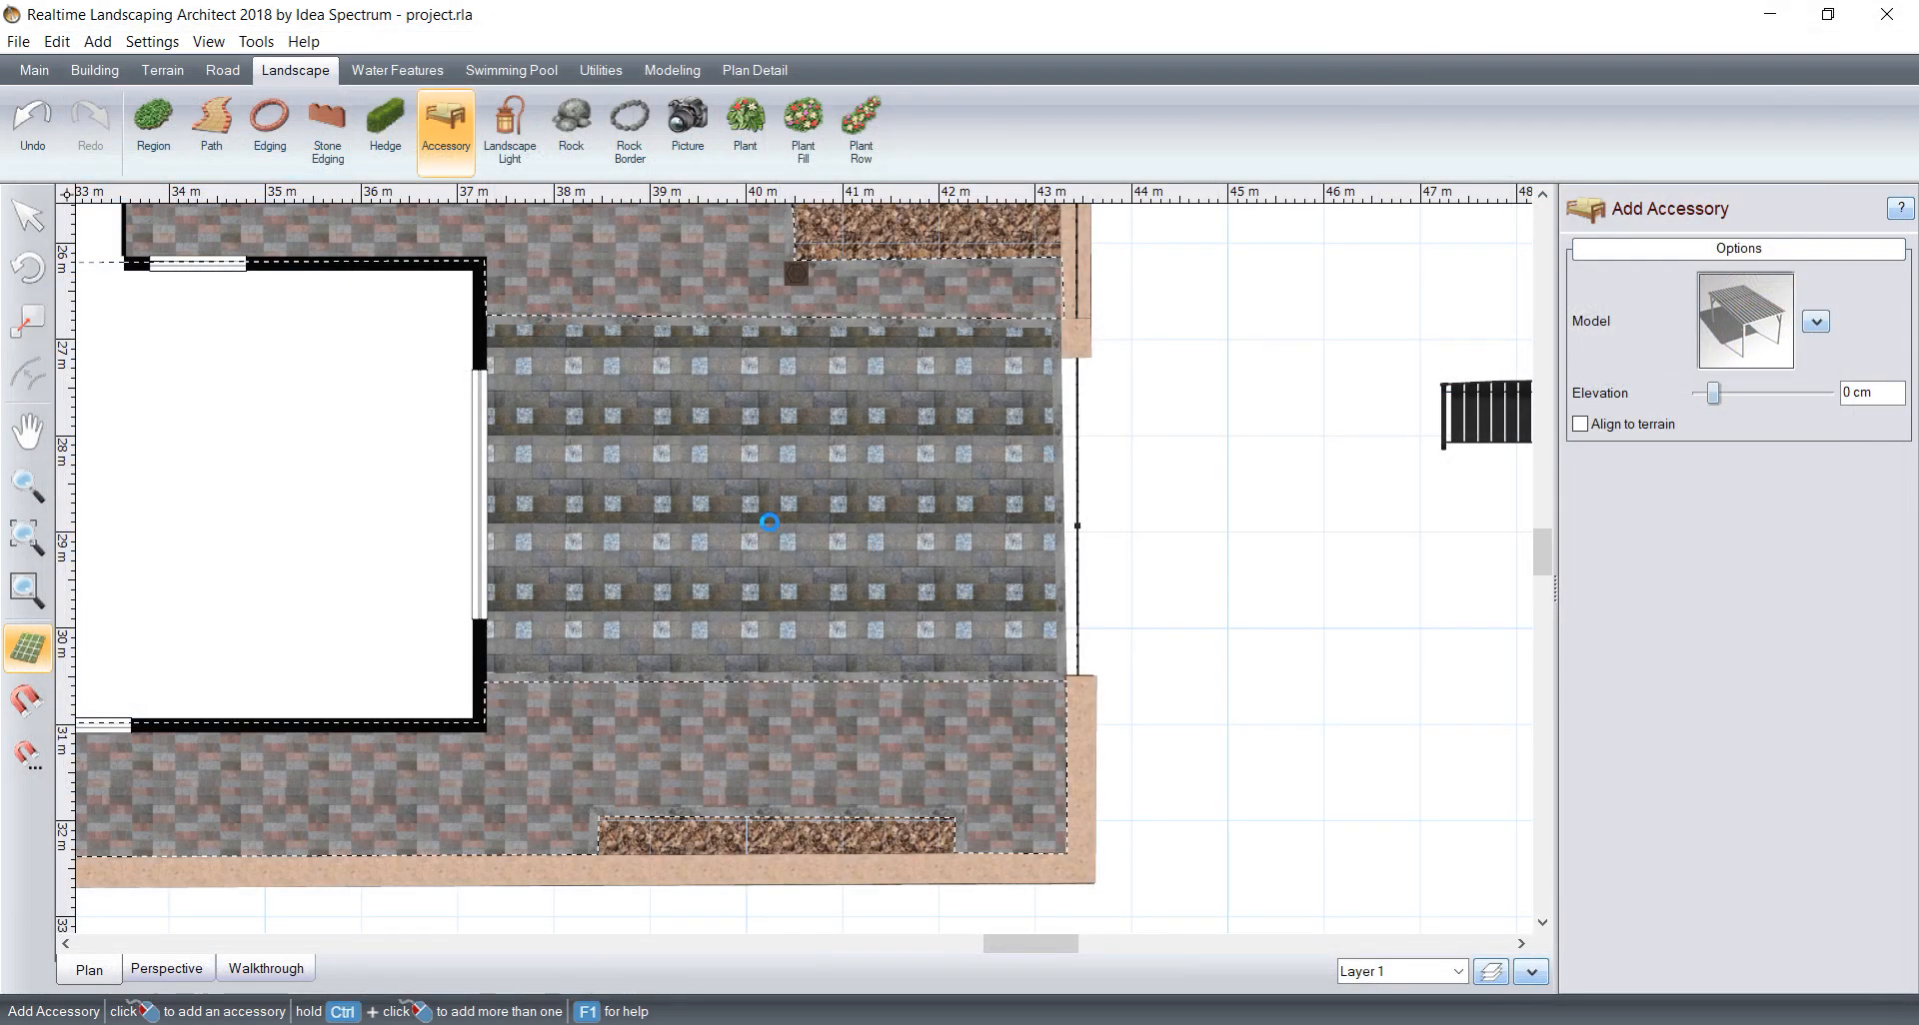
click(749, 412)
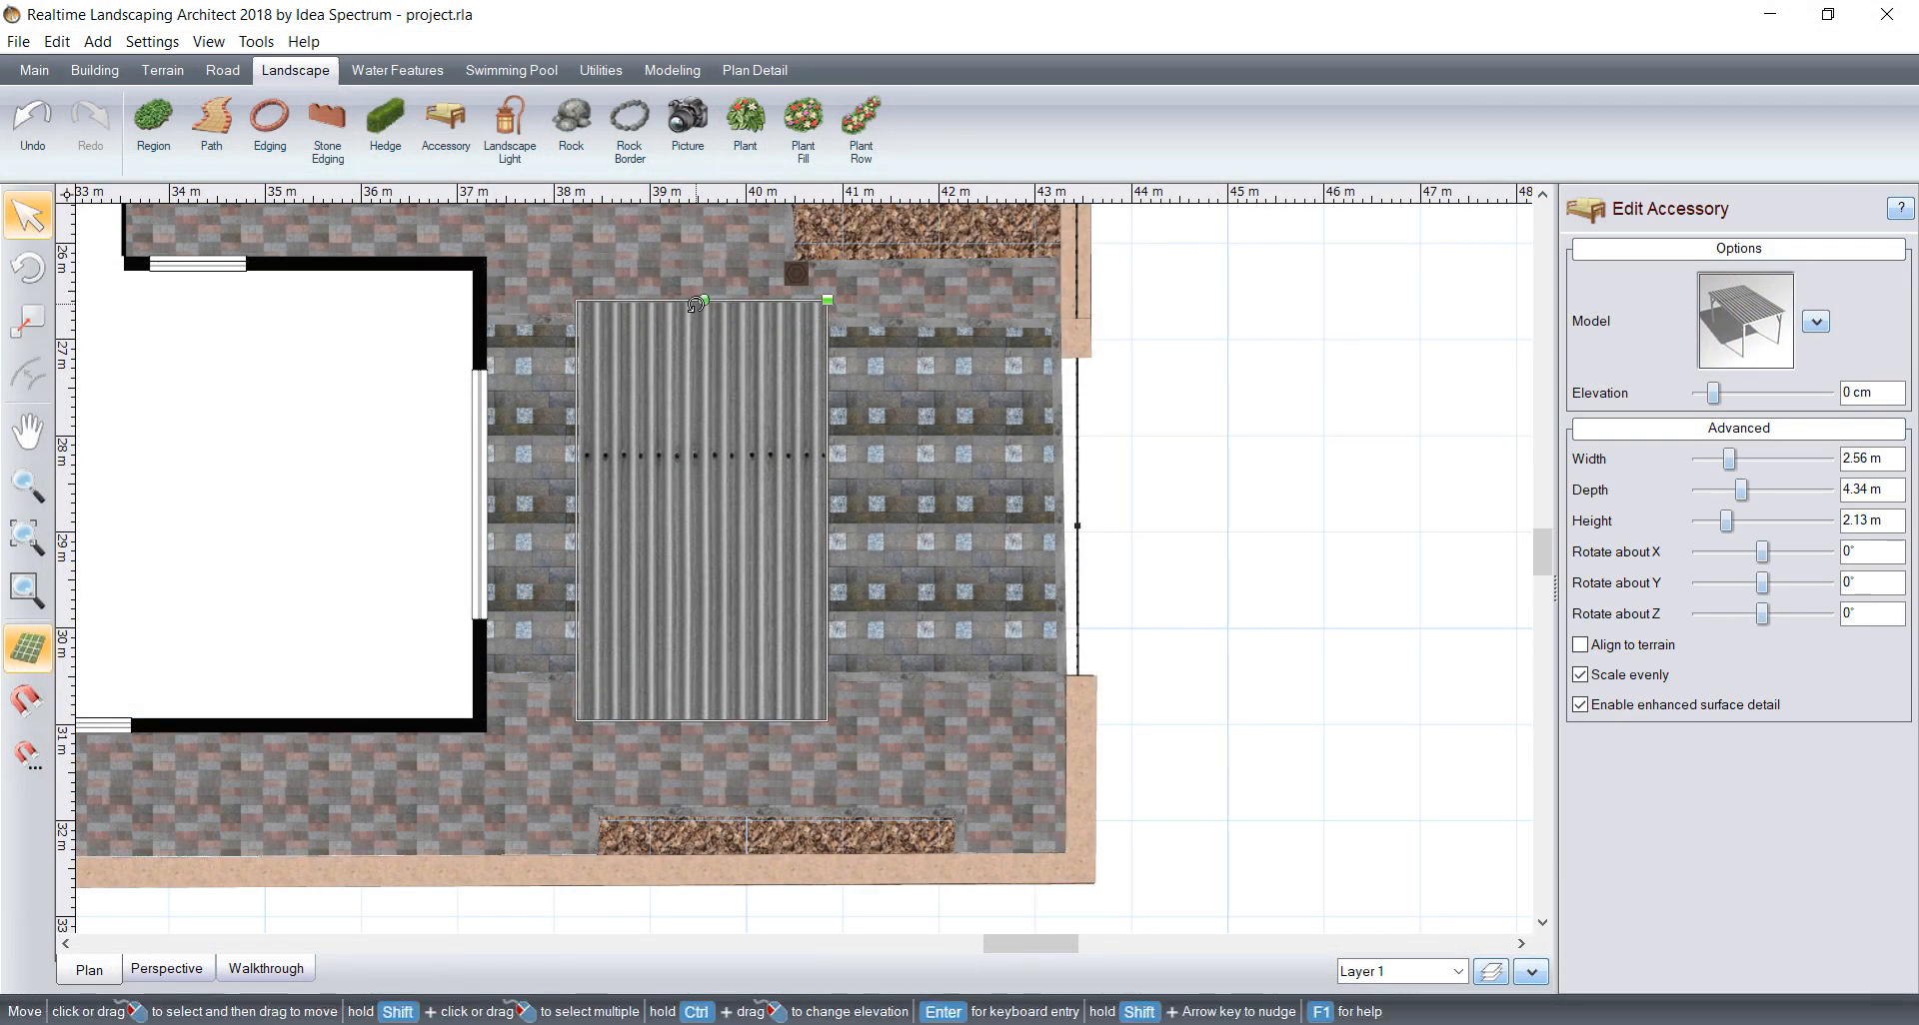
drag(703, 300, 608, 508)
drag(727, 510, 771, 494)
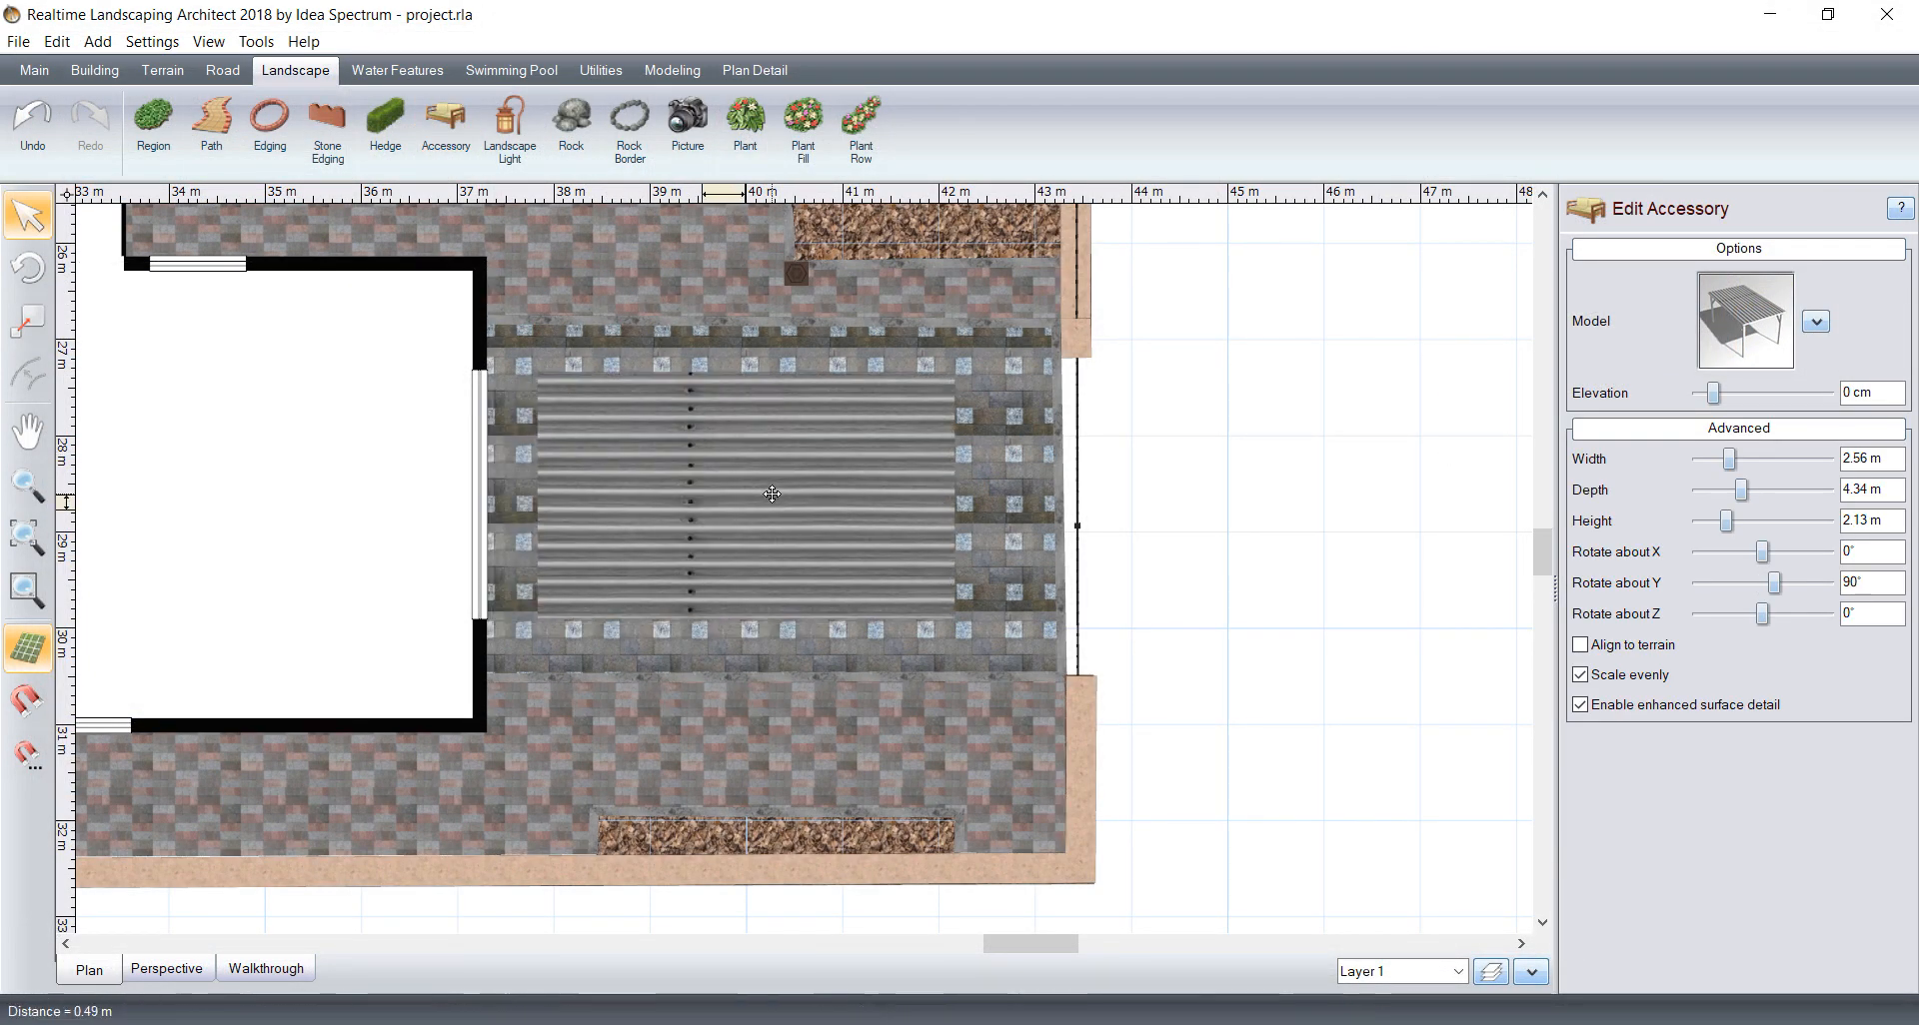
Step: Switch to the perspective view and replace the driveway carport's model with Carport6
click(166, 969)
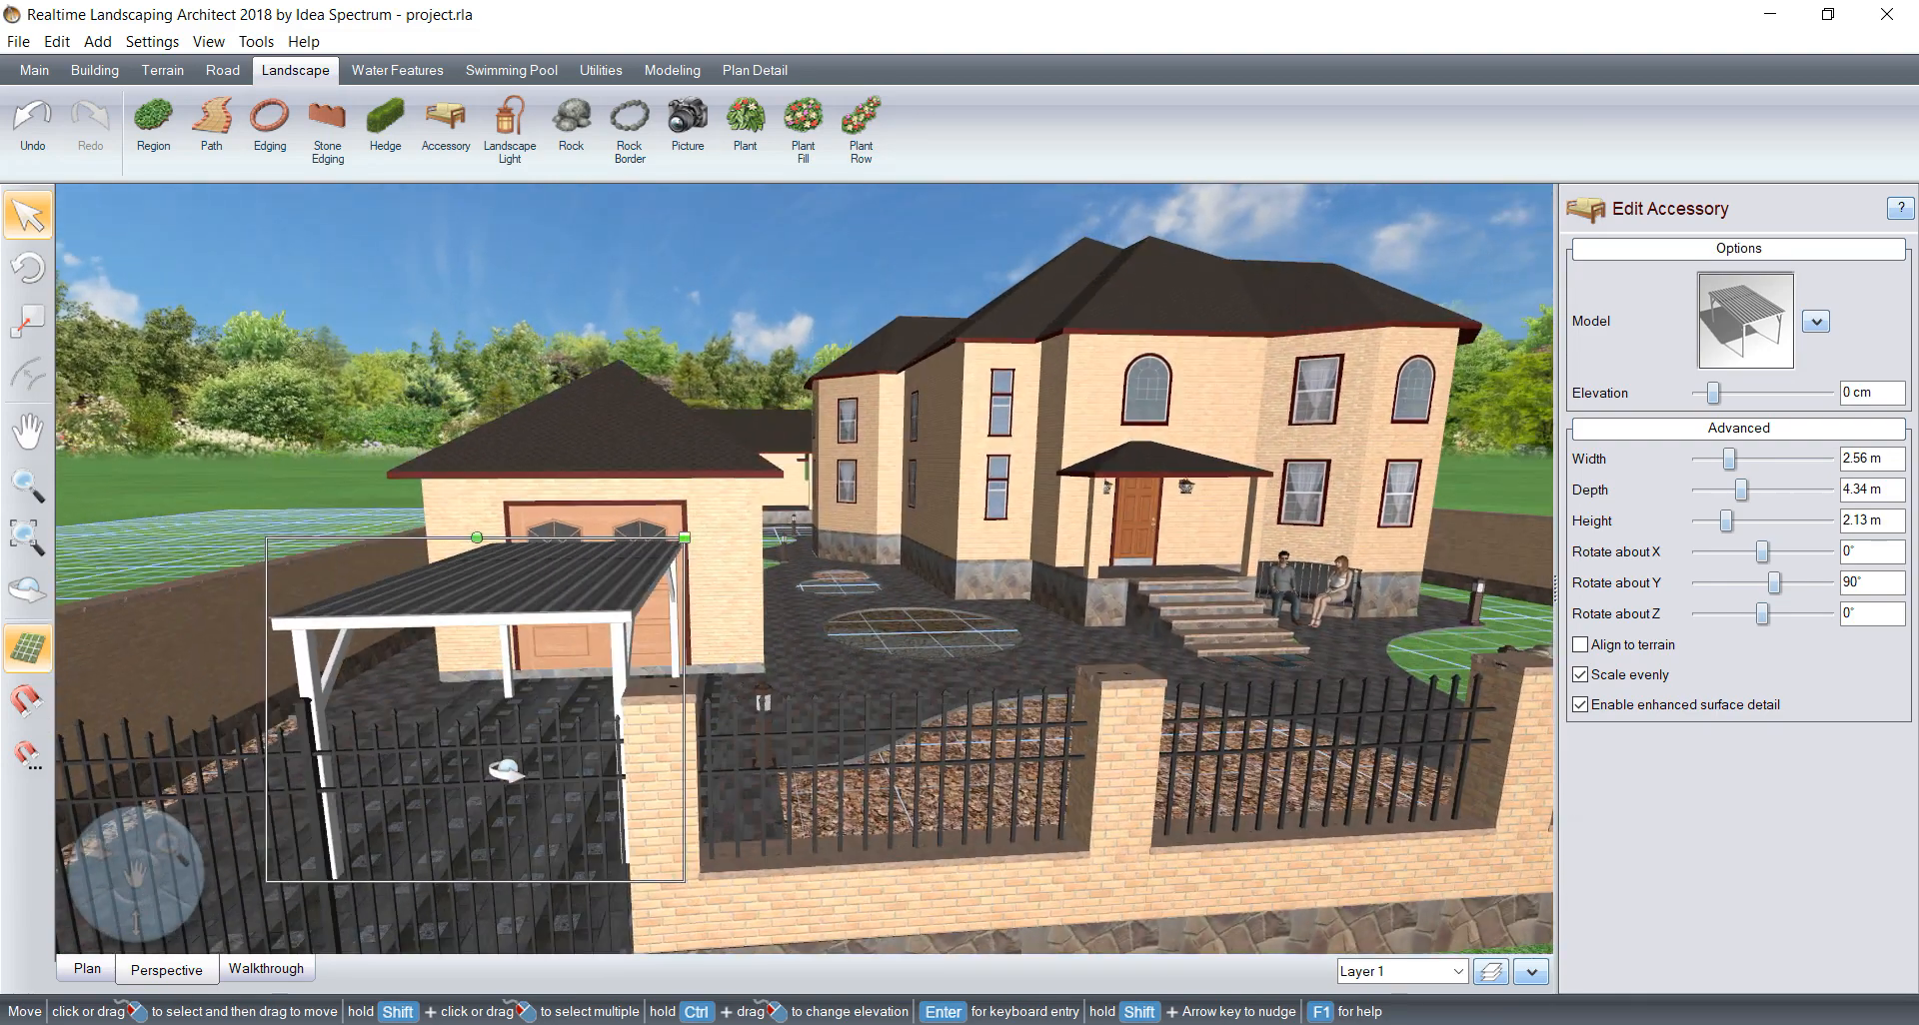
click(1744, 335)
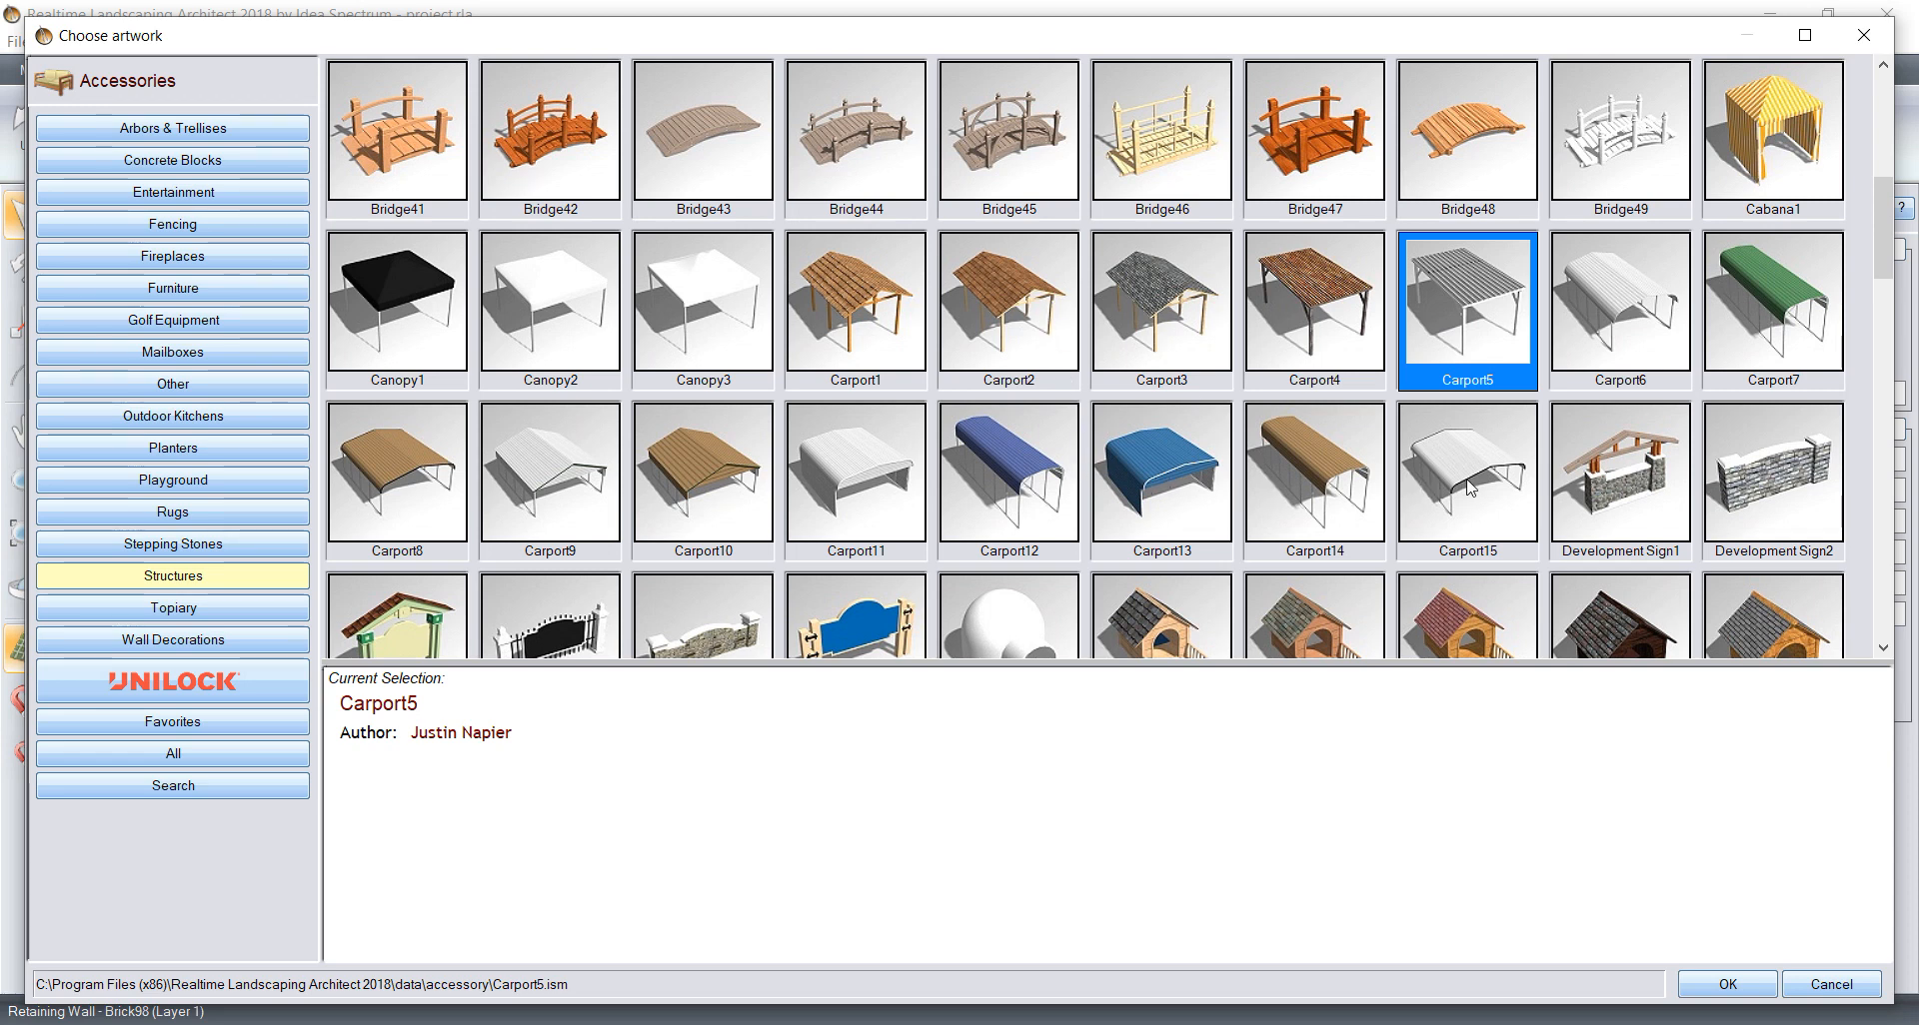
click(1639, 251)
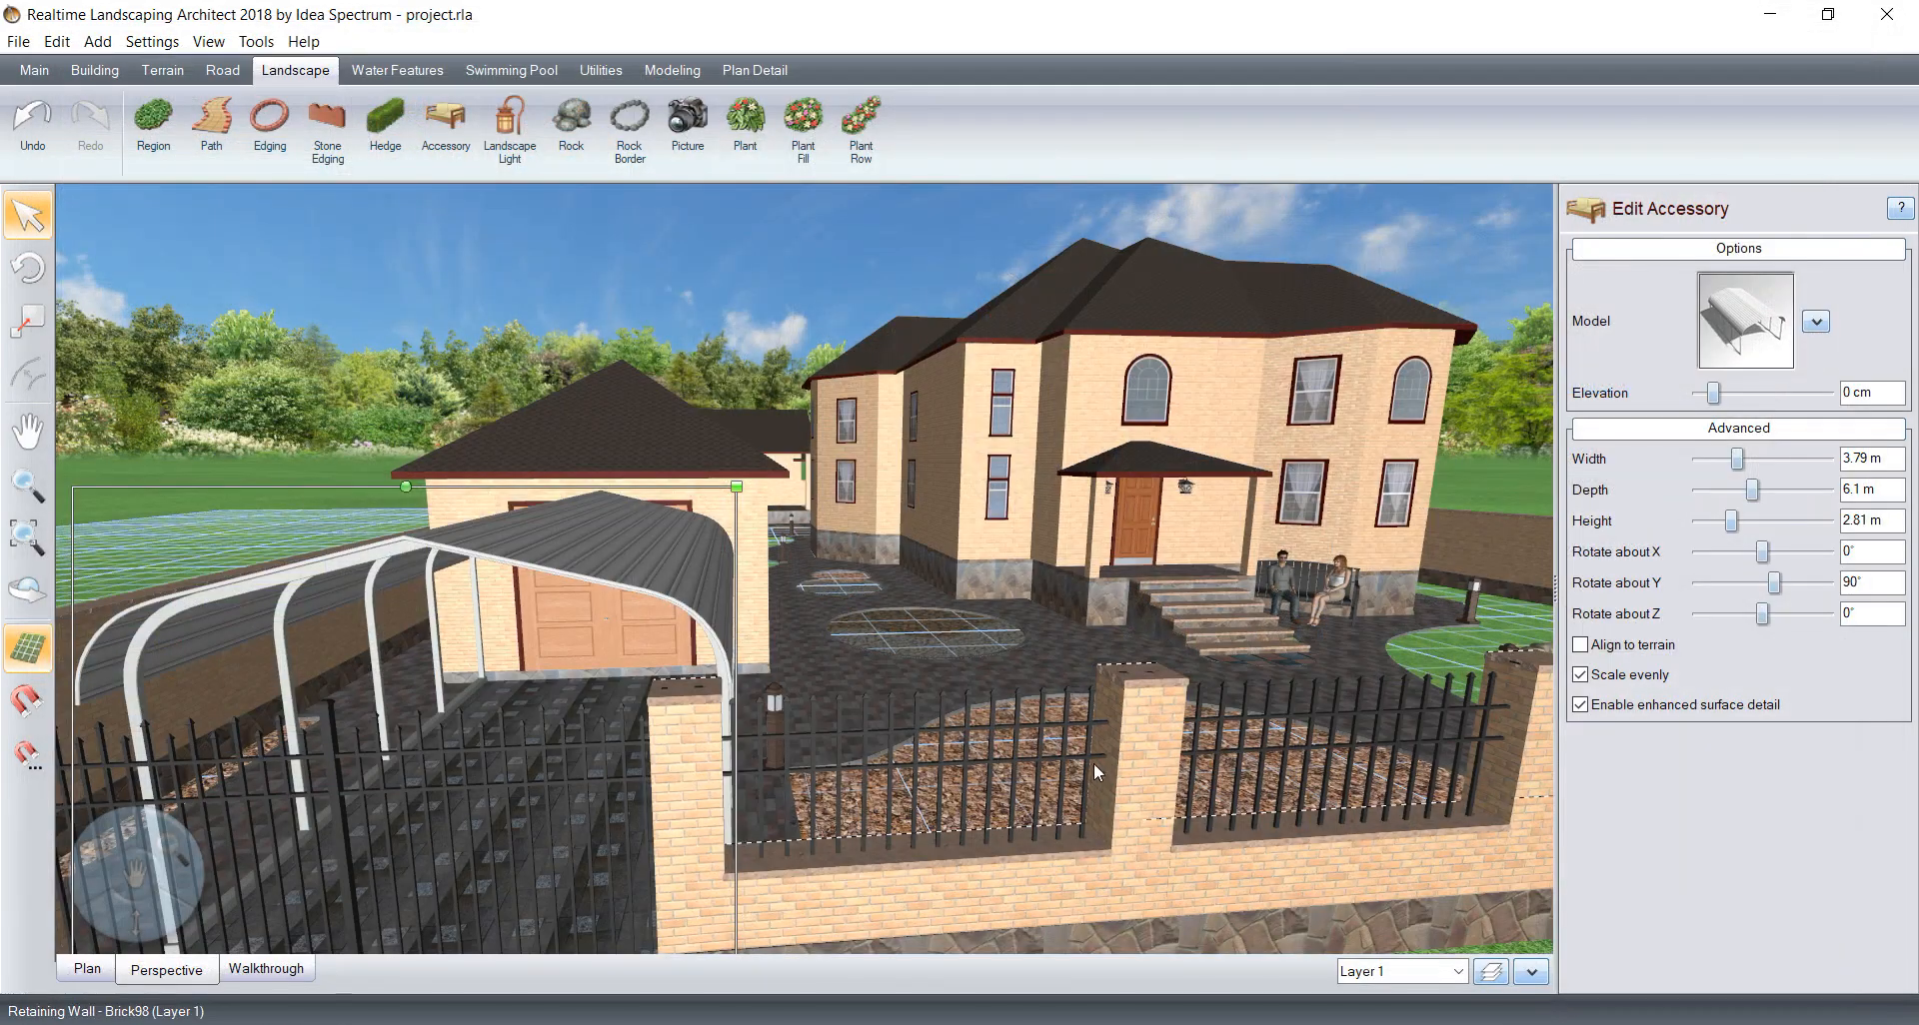
Step: Scale the carport to 3.83 m wide and 6.17 m deep, turn off even scaling and raise its height to 2.95 m
middle_drag(1020, 717, 1075, 721)
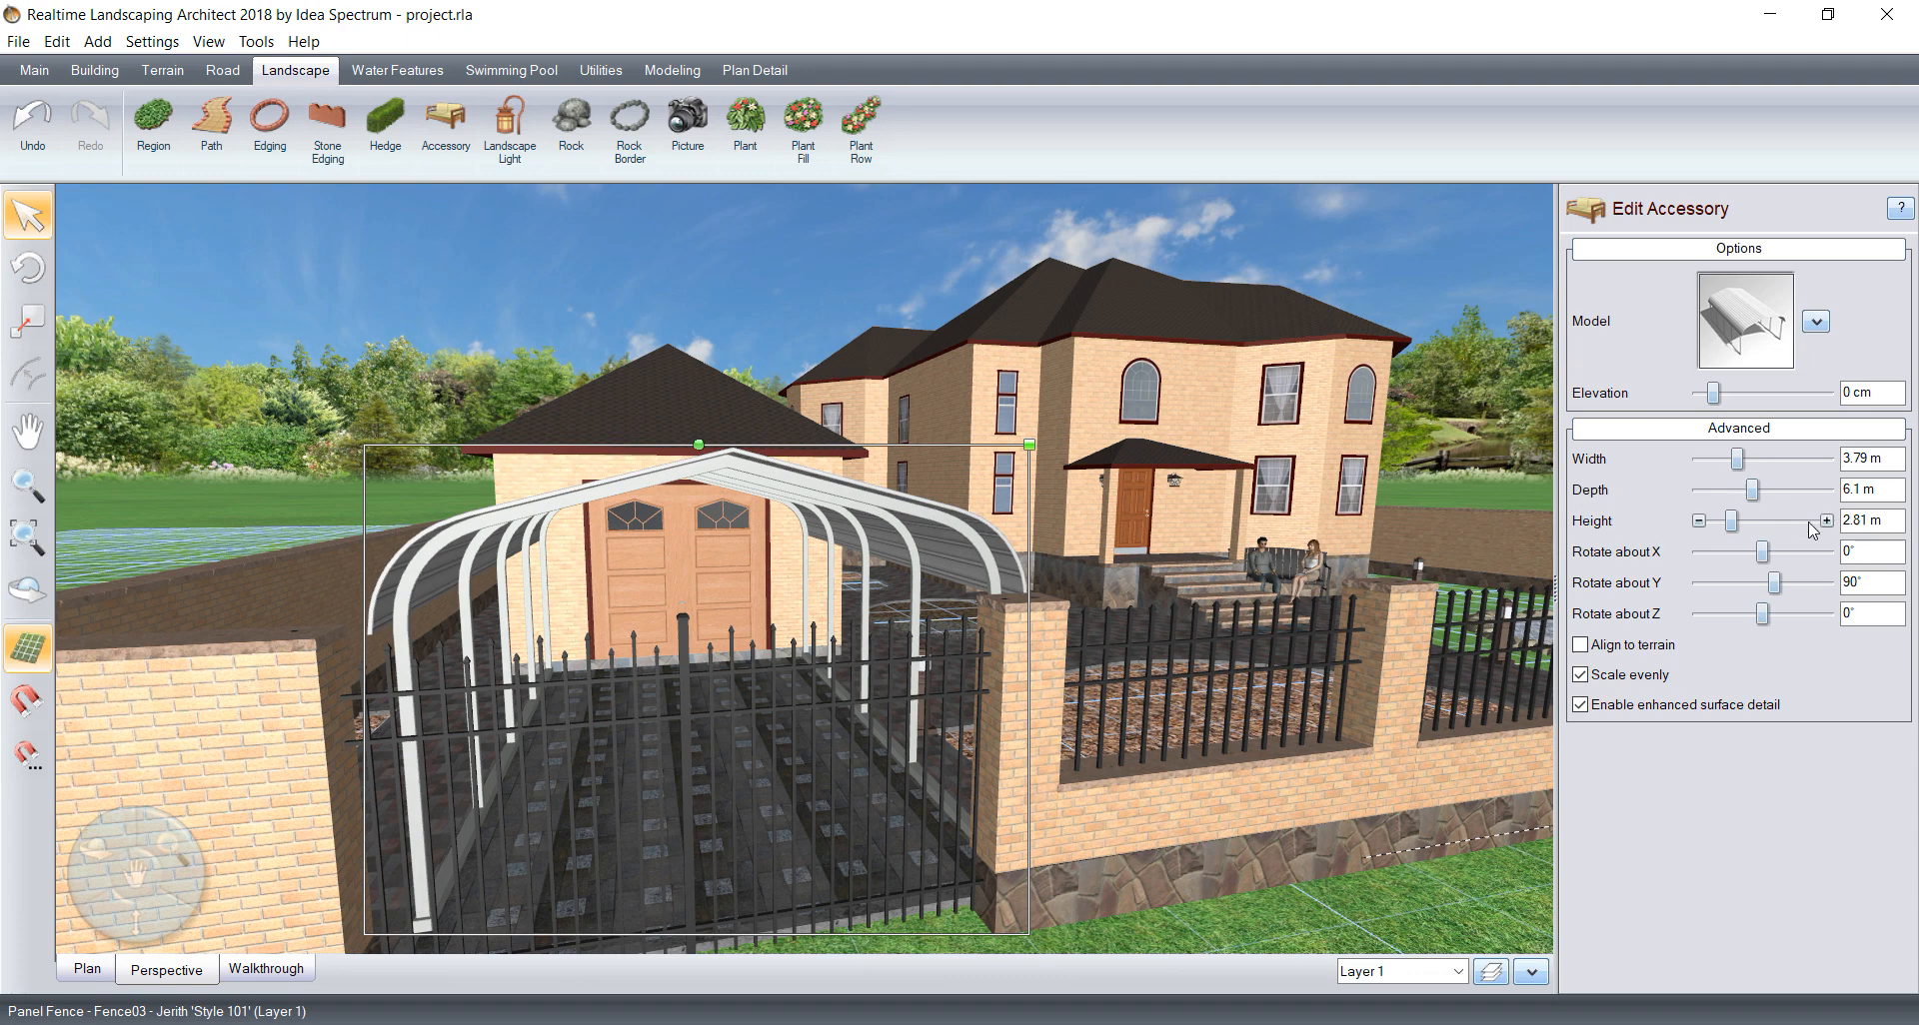
click(1826, 521)
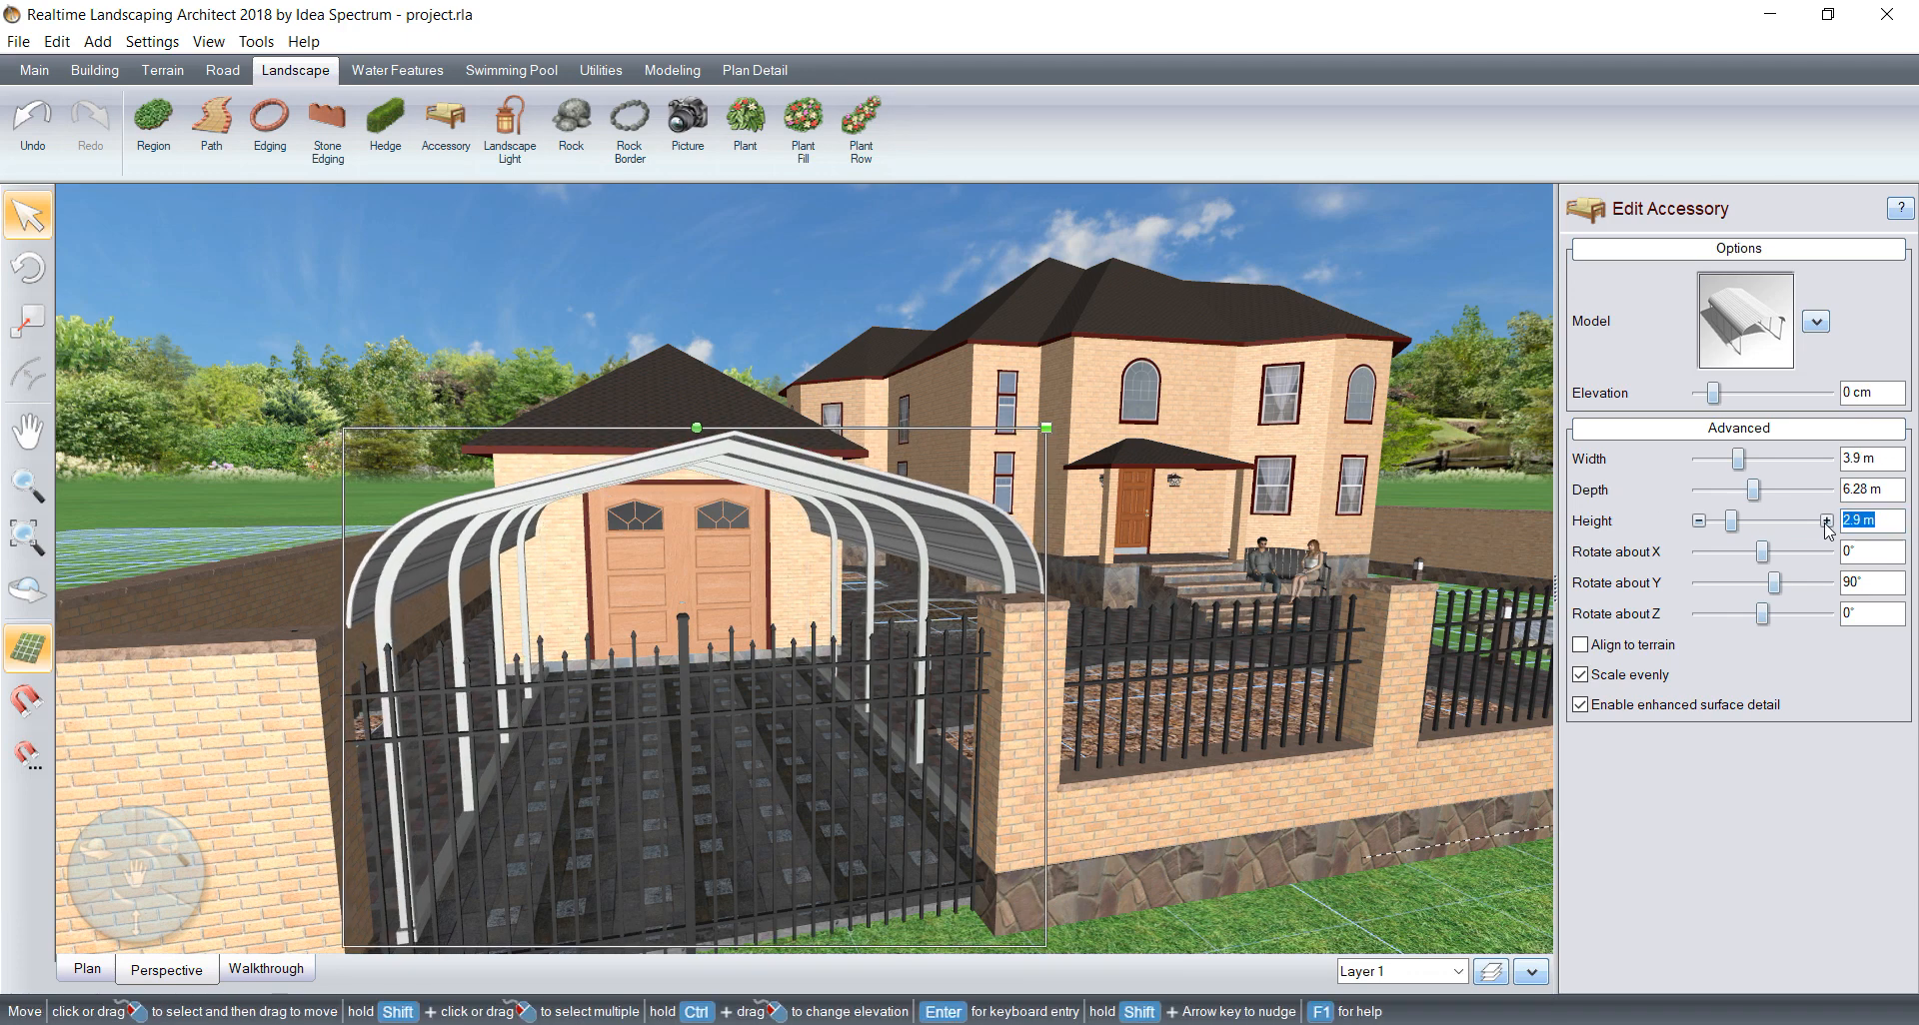
click(1697, 521)
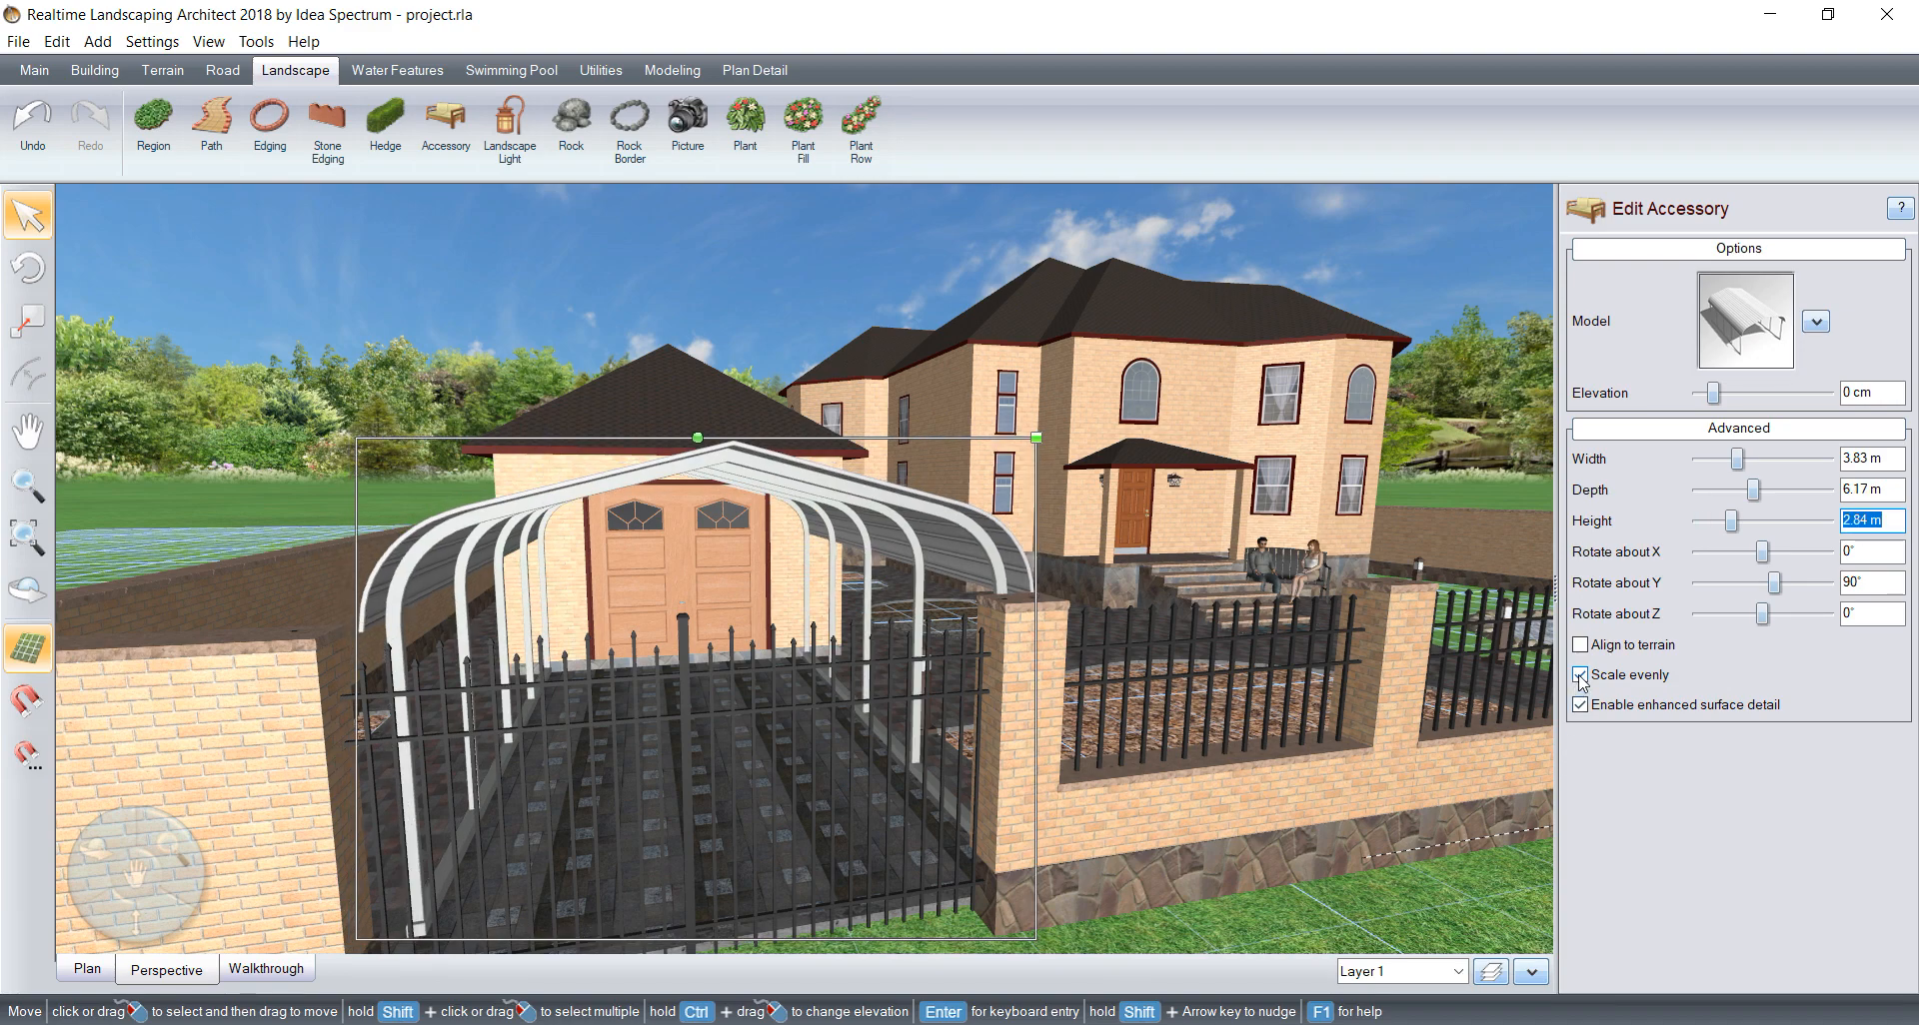
click(1828, 521)
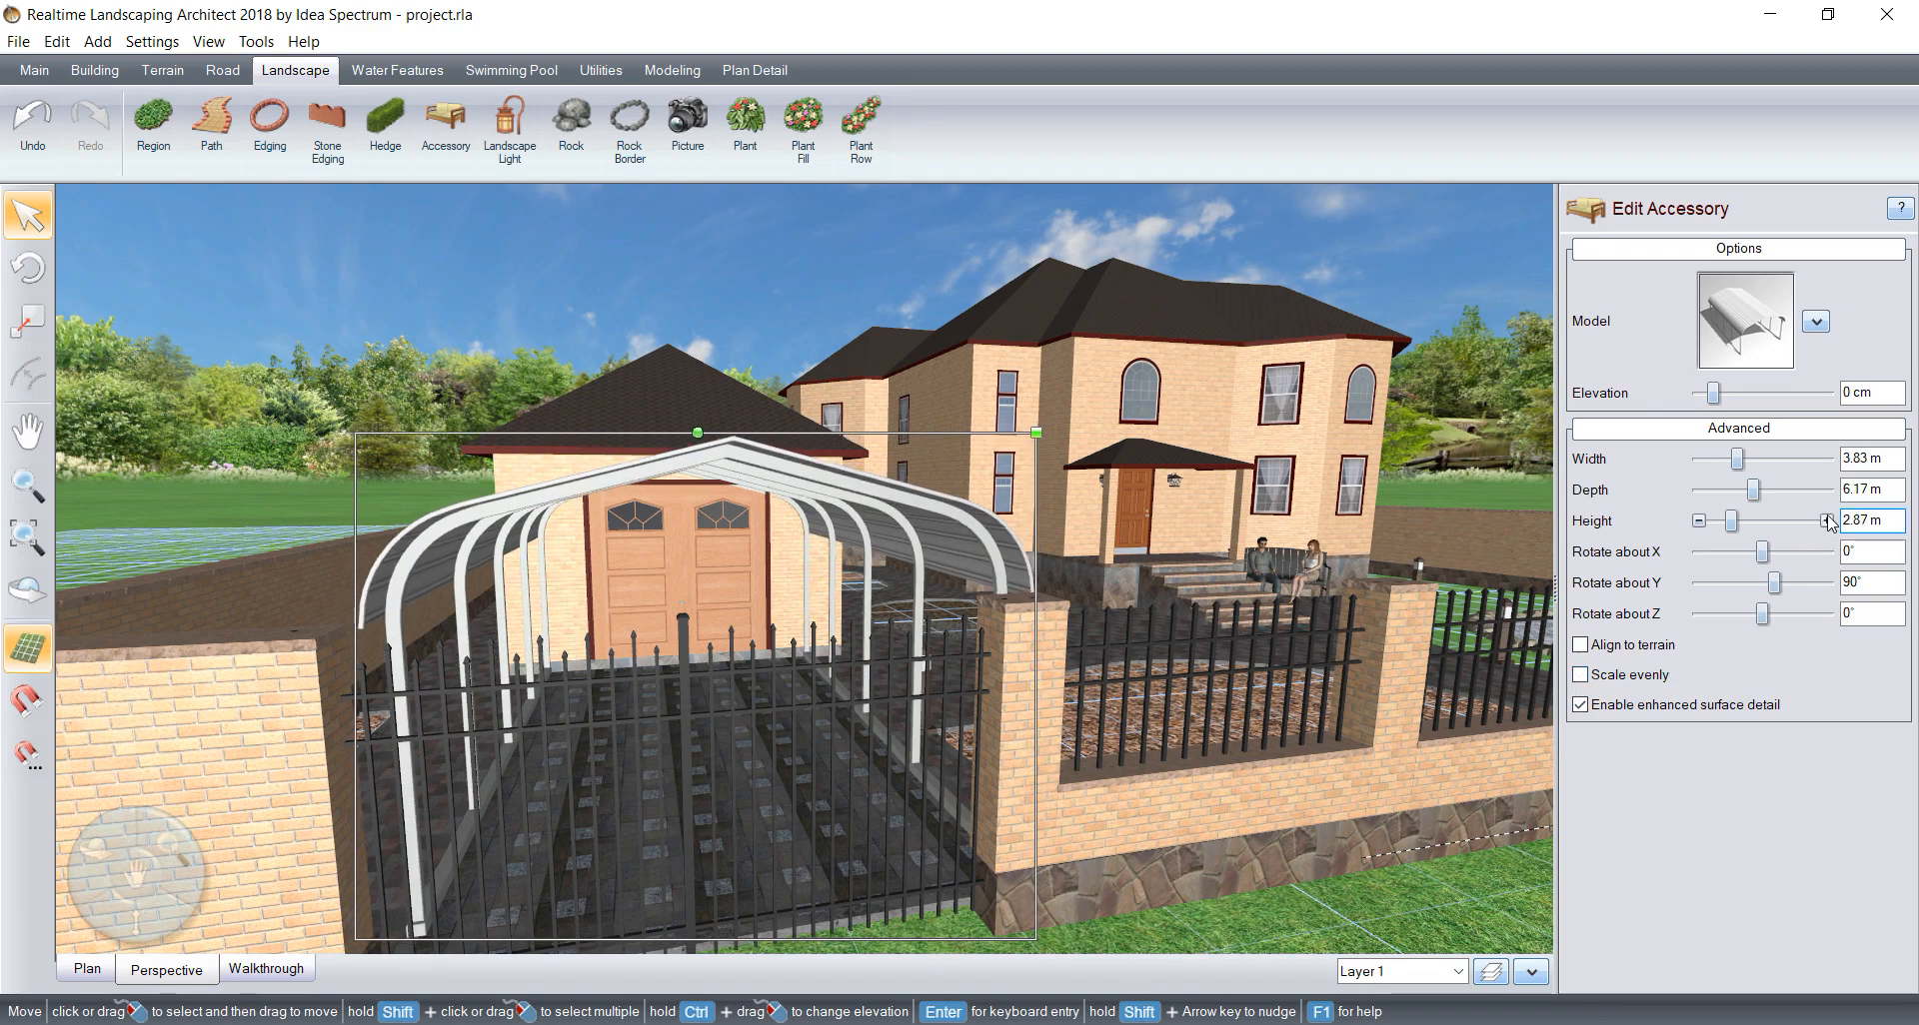
click(1828, 522)
click(1827, 522)
click(1828, 522)
Step: Start adding a road accessory with the Sedan1 vehicle as its model
right_drag(1100, 596, 1015, 592)
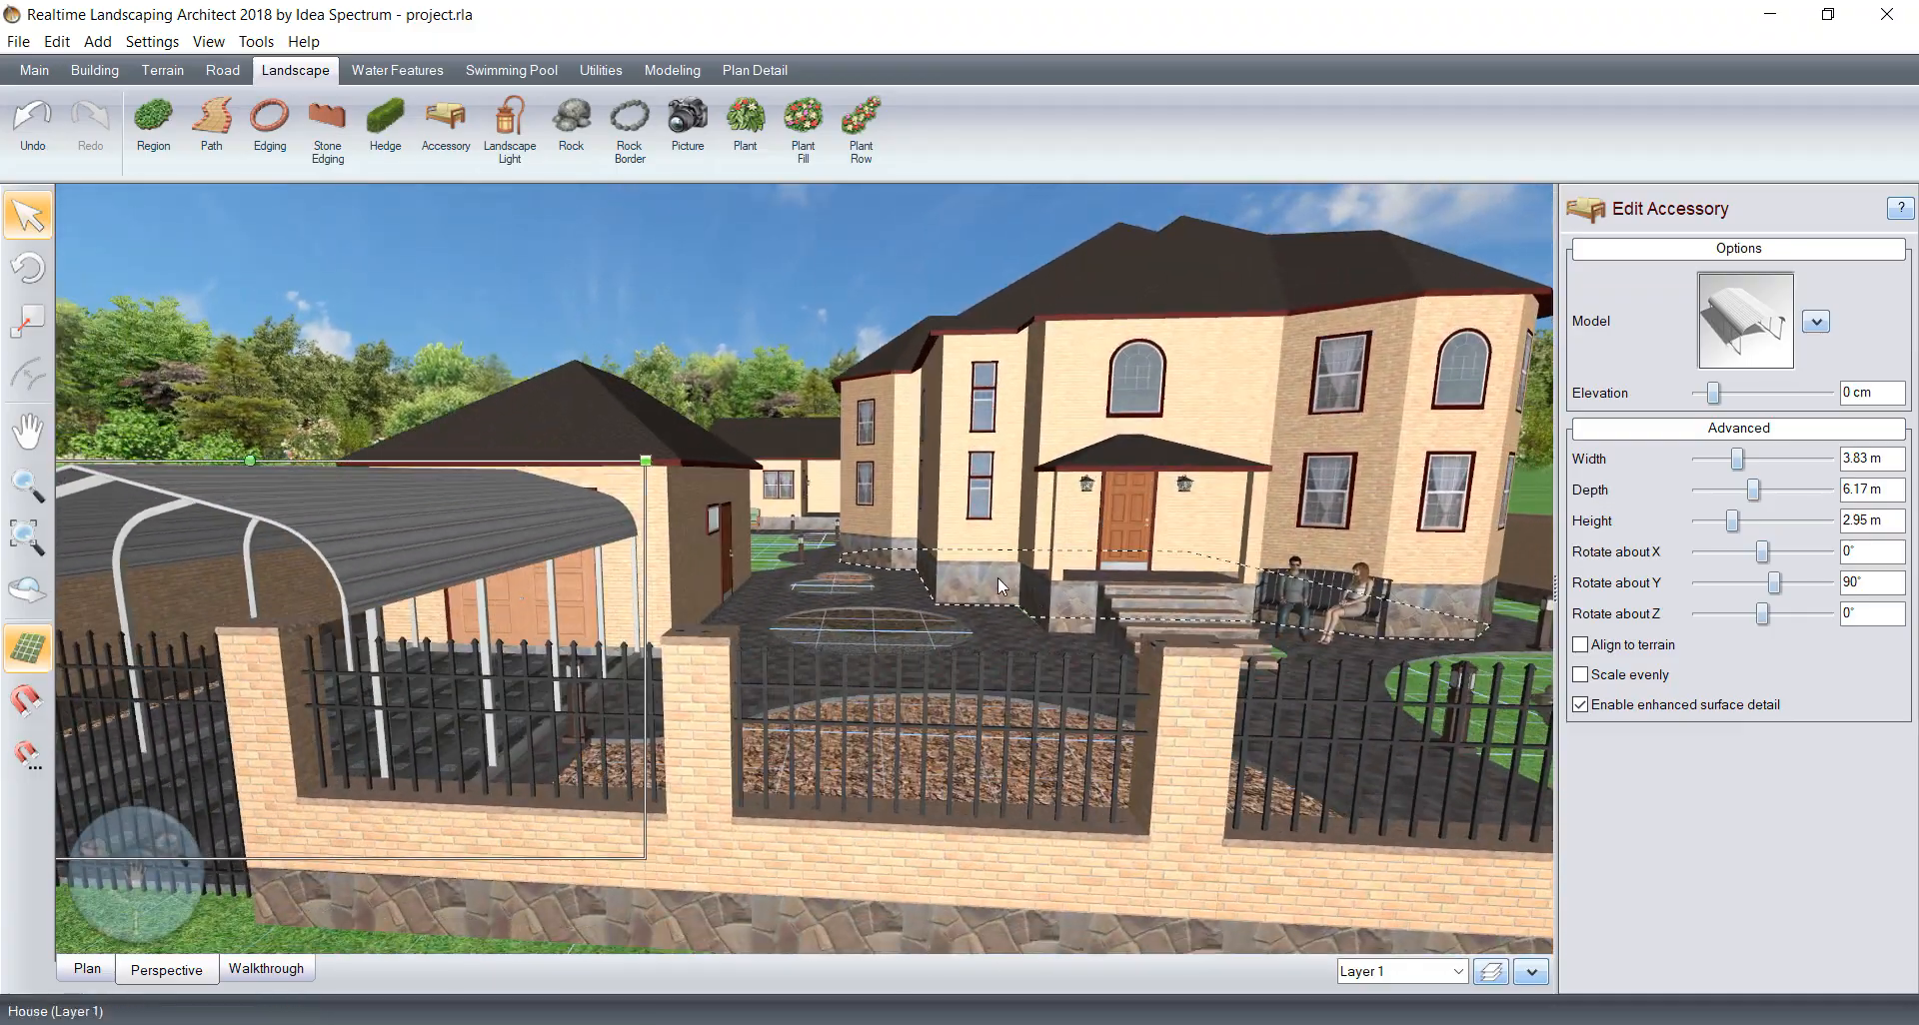
scroll(918, 623, down, 3)
right_drag(915, 624, 859, 642)
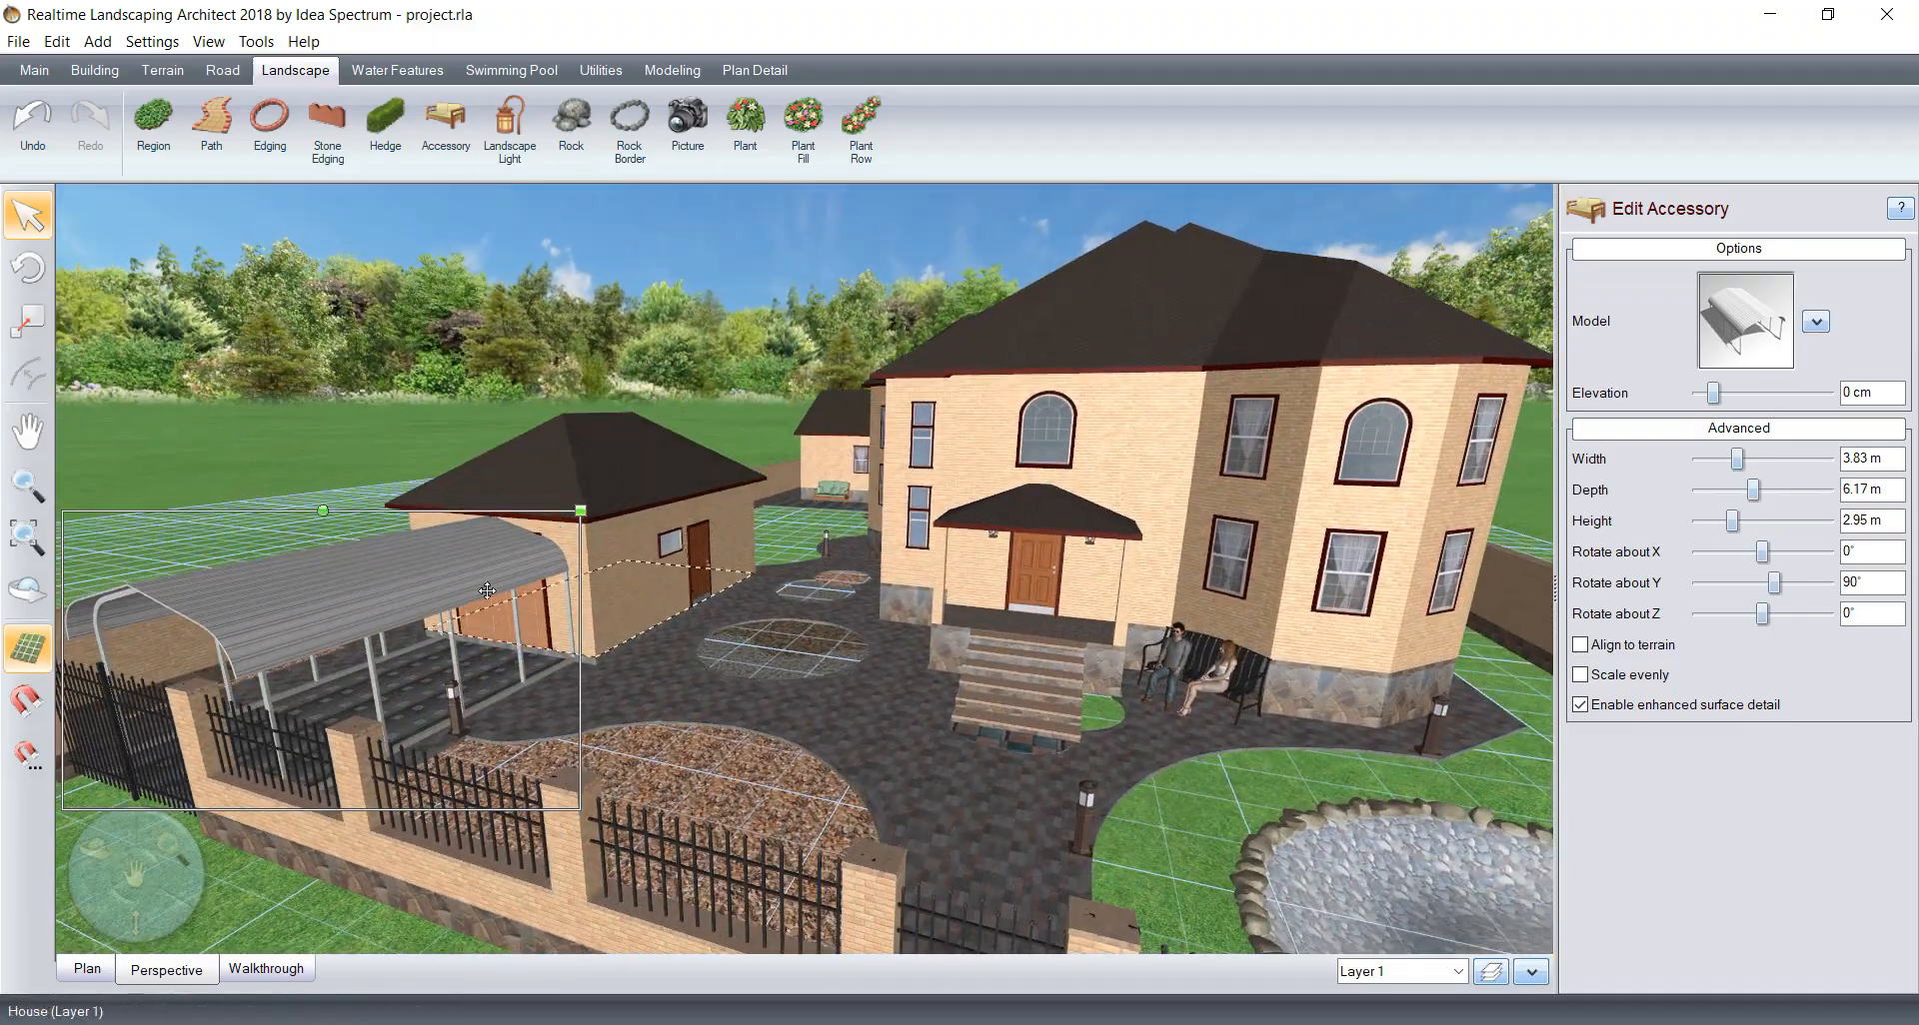
scroll(487, 590, down, 3)
right_drag(487, 591, 556, 600)
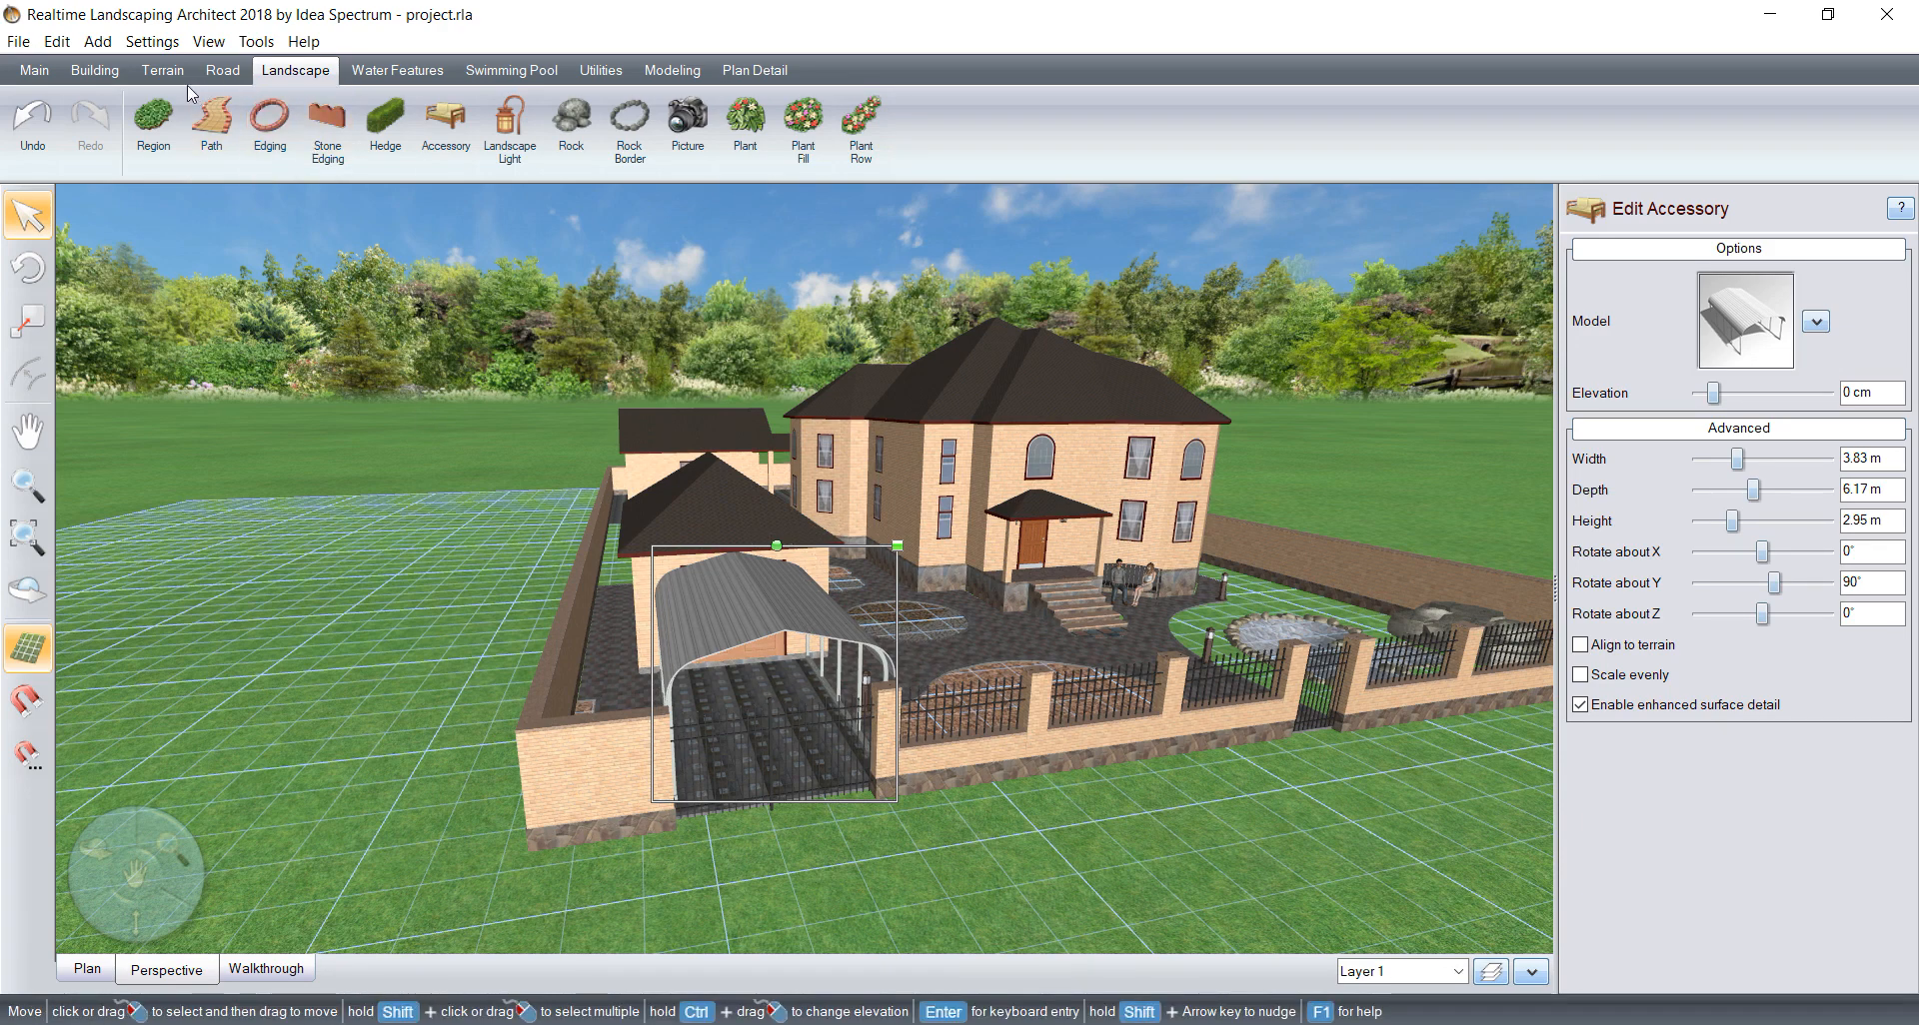
click(229, 76)
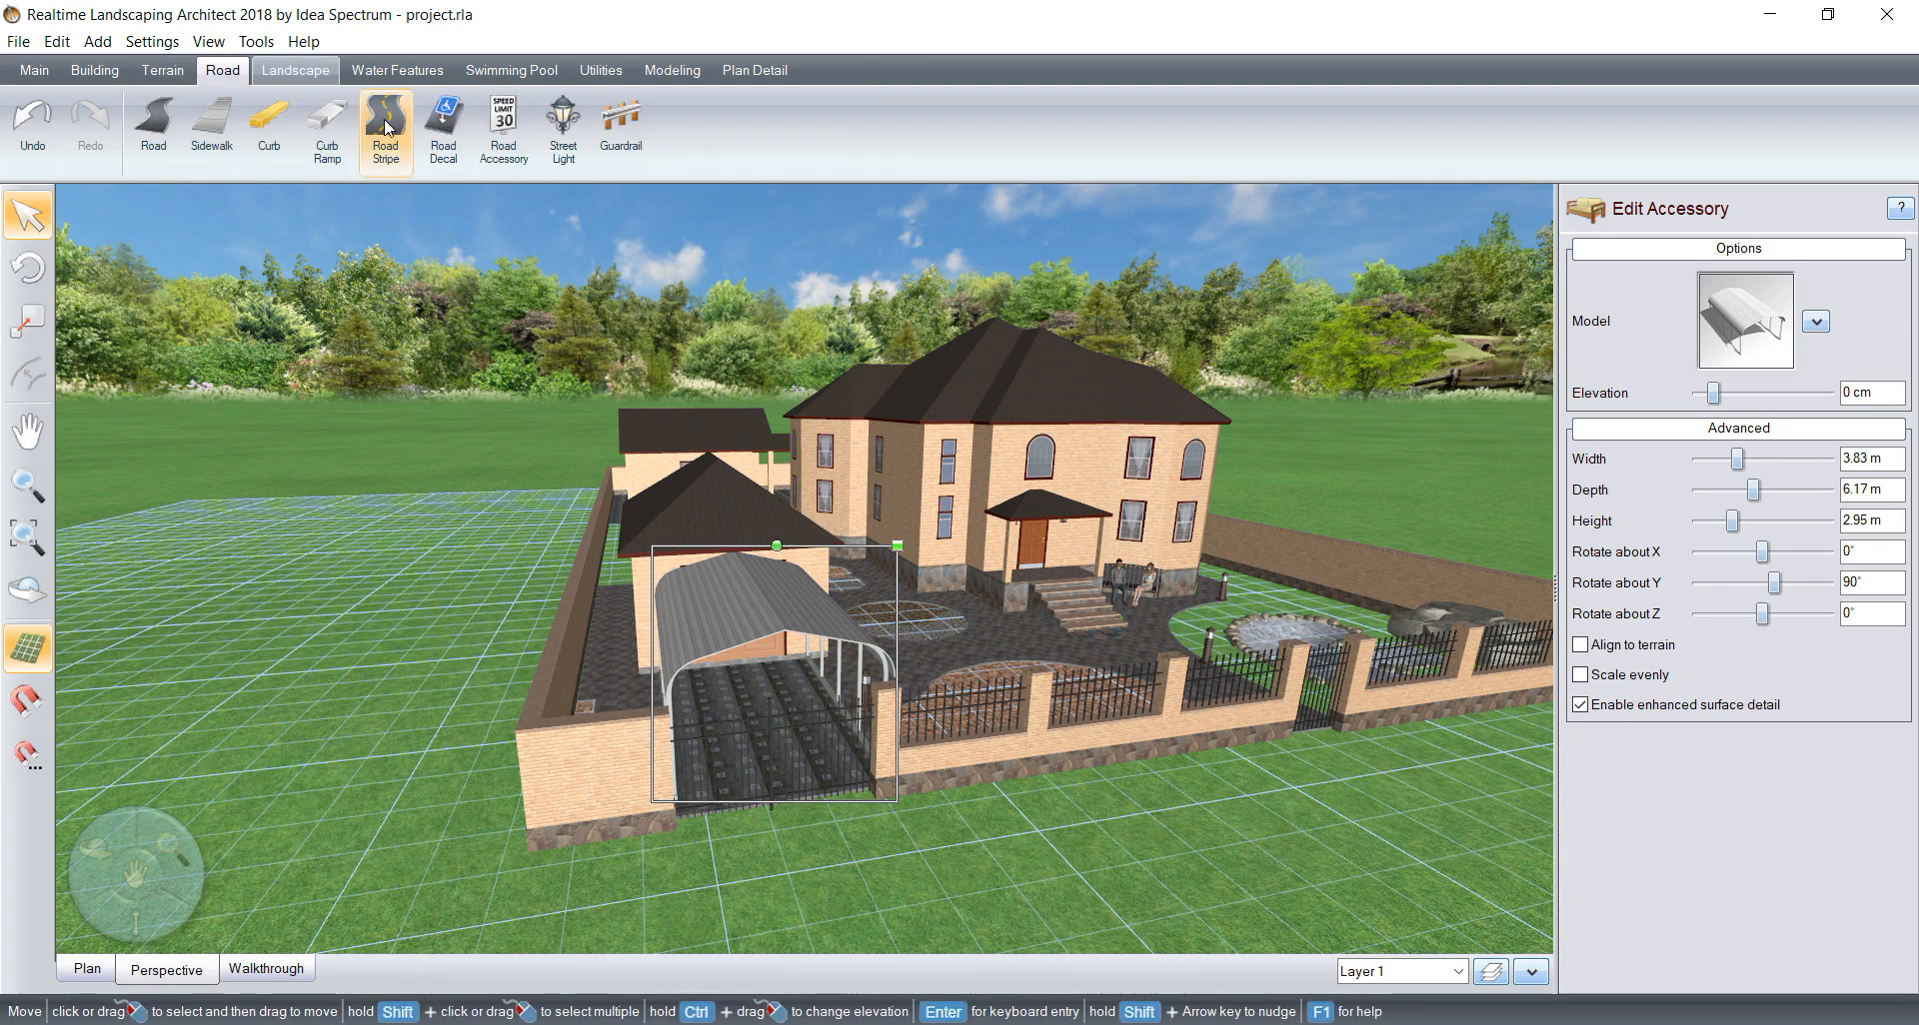
click(504, 129)
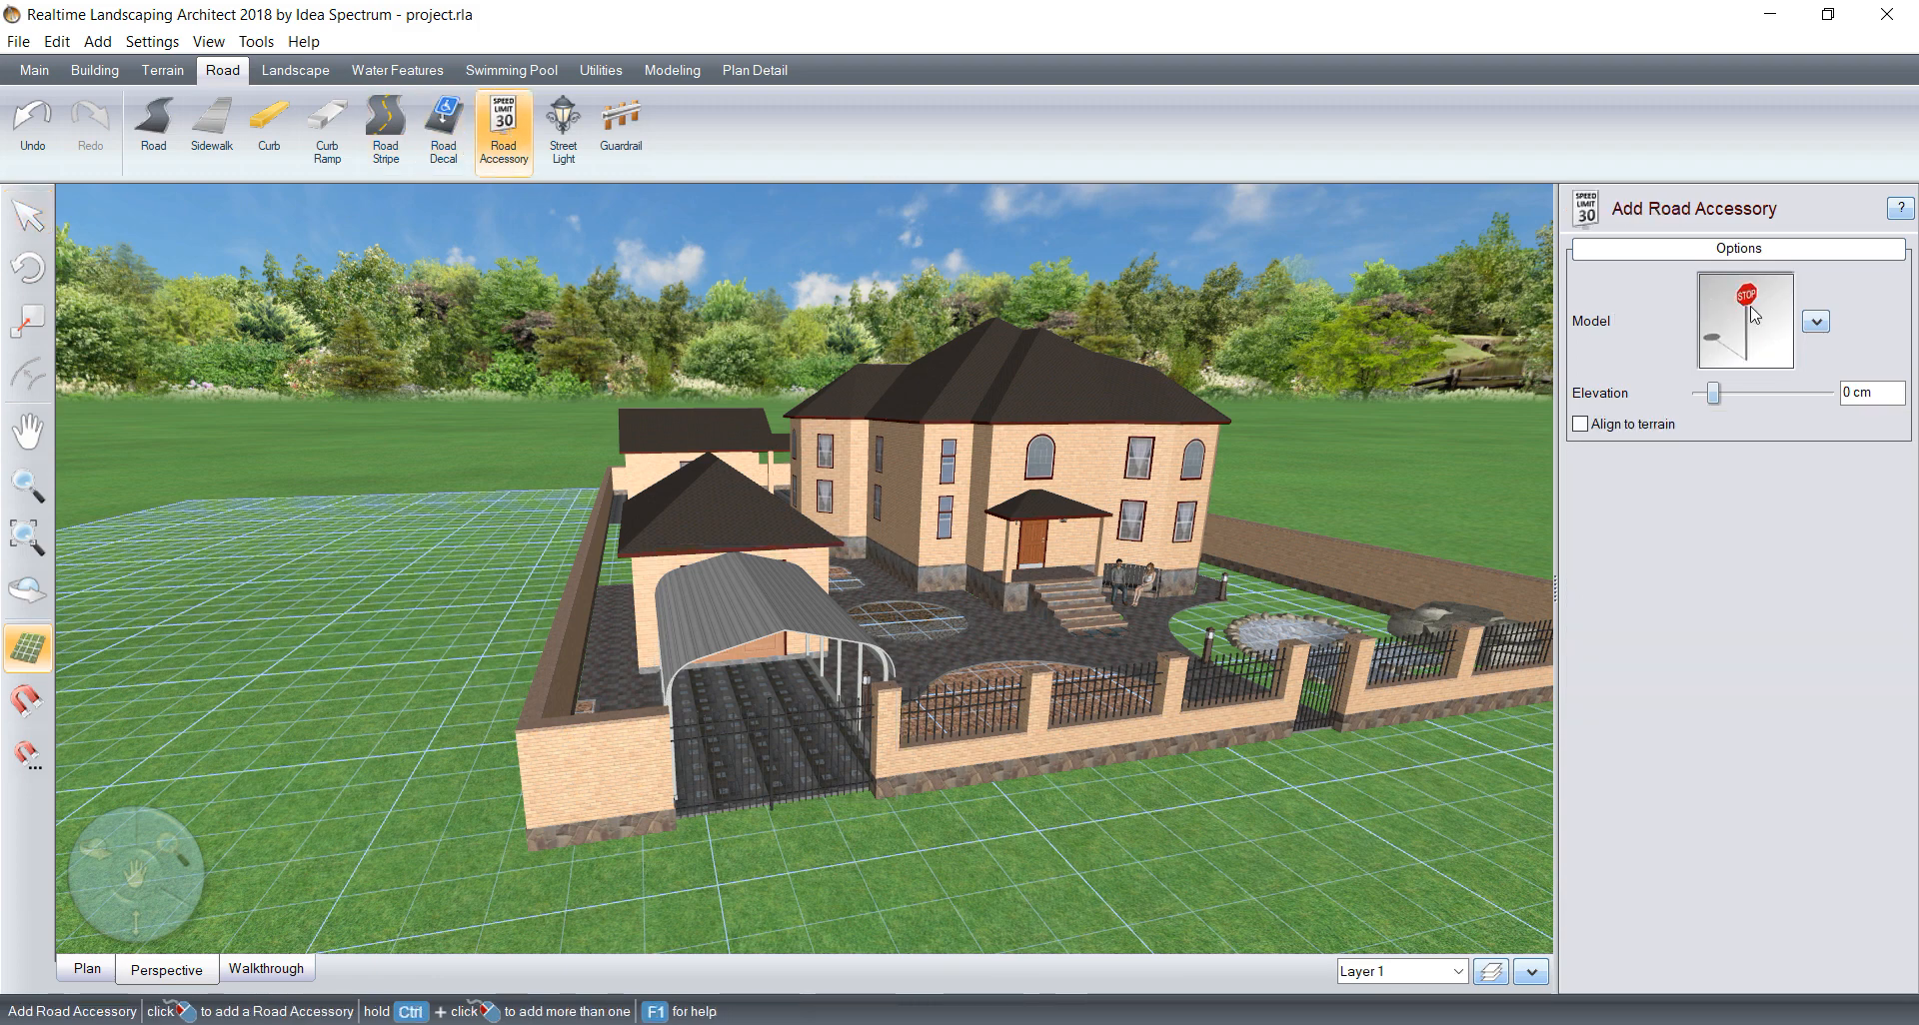
click(1751, 315)
click(212, 222)
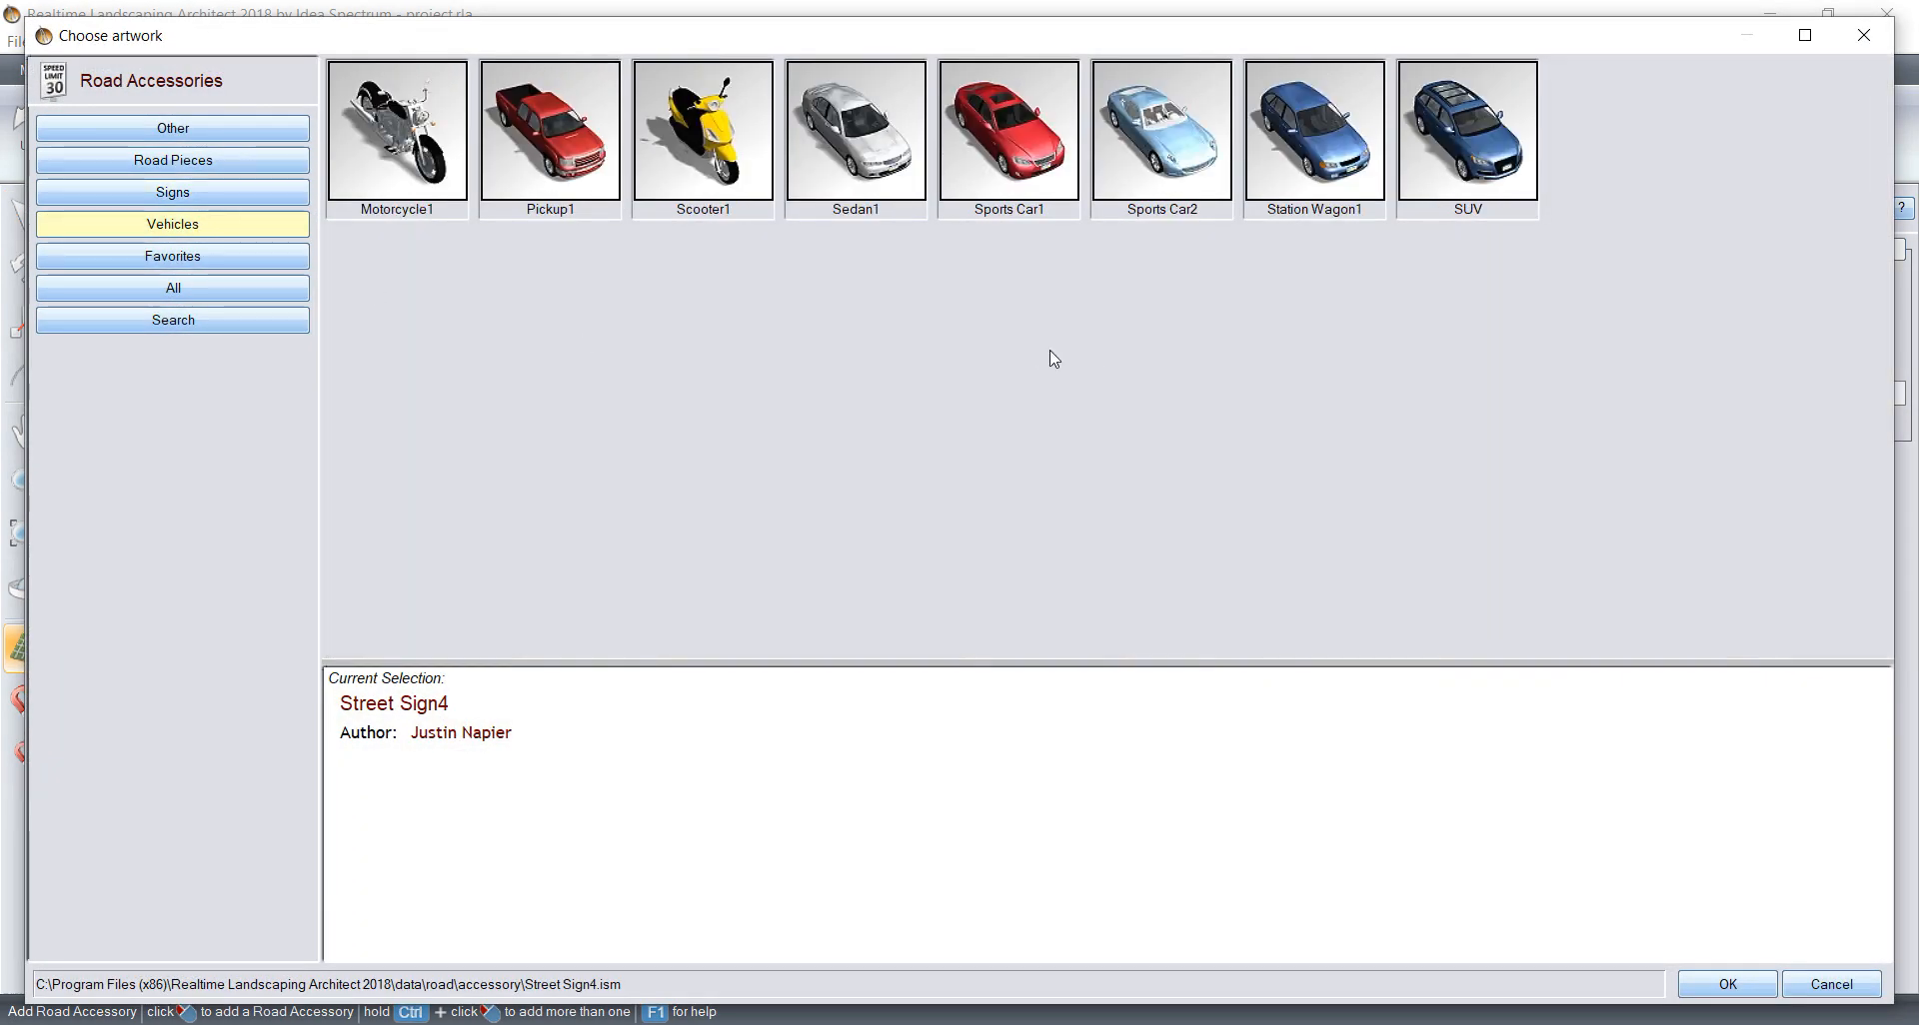
click(1014, 112)
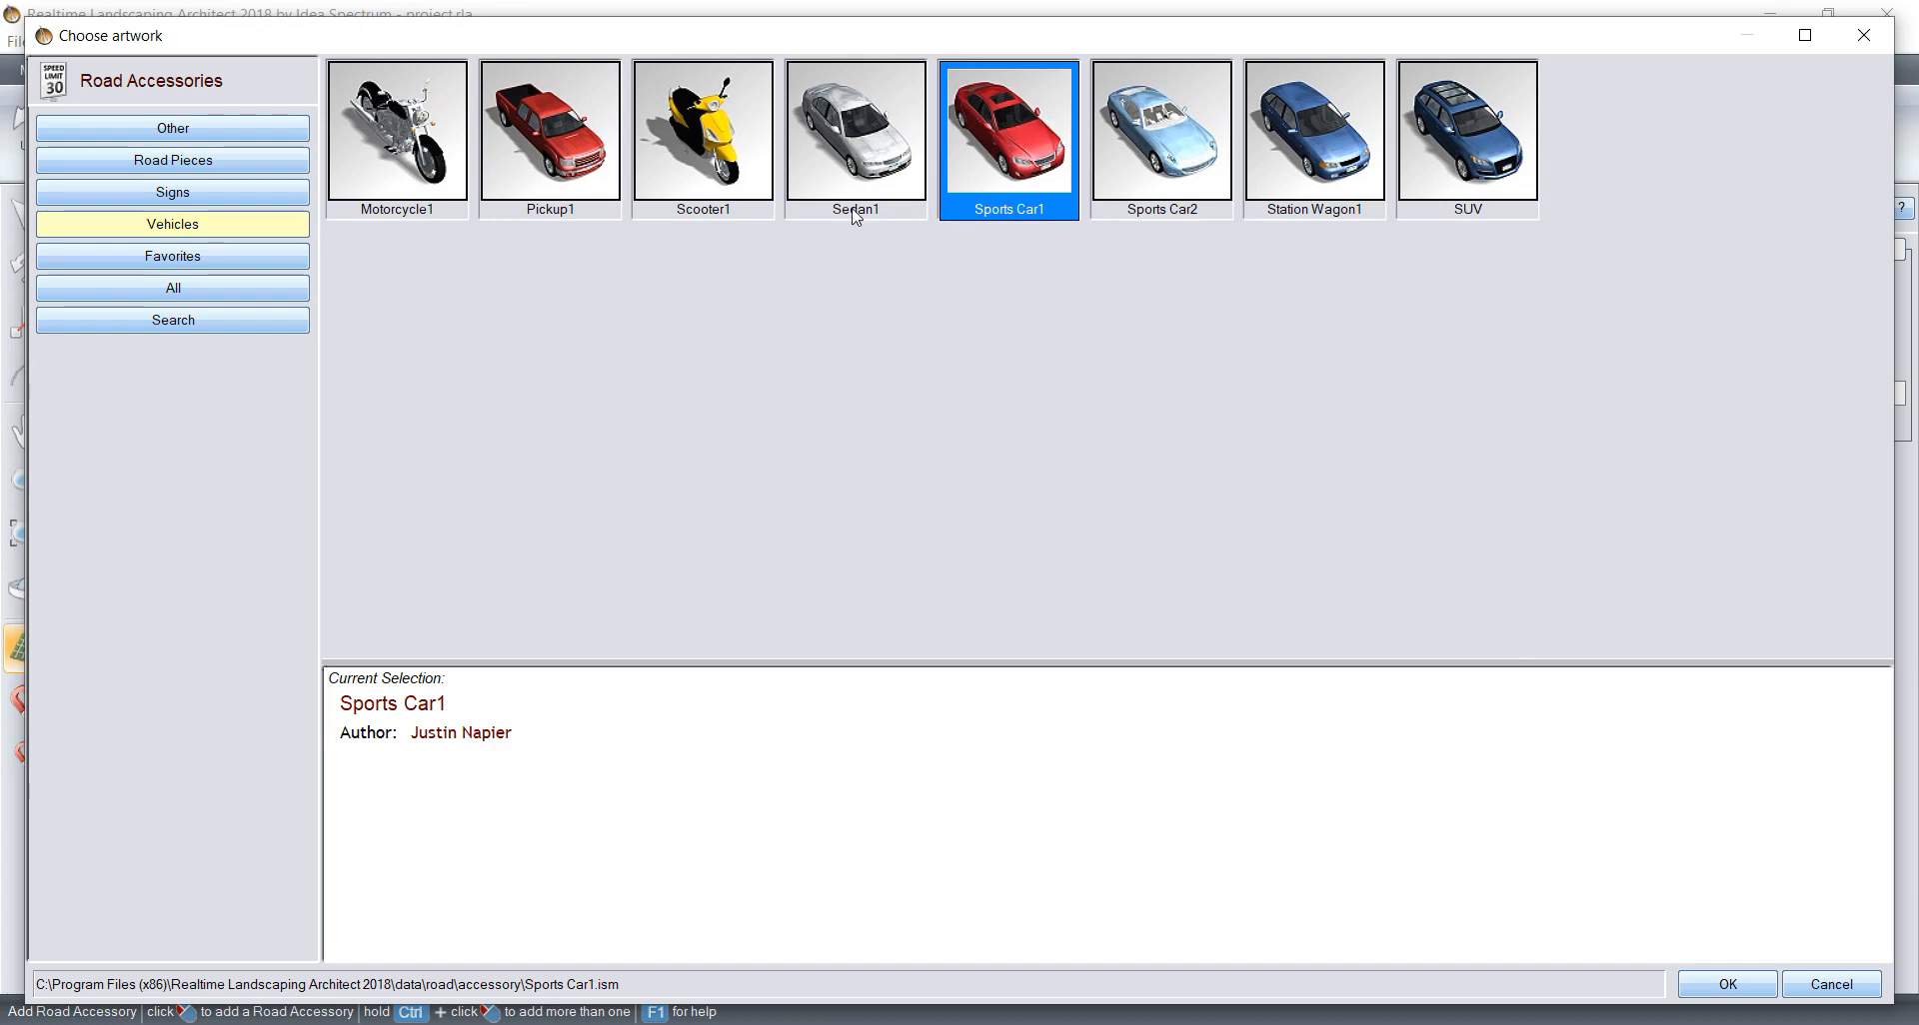
click(887, 161)
click(1751, 994)
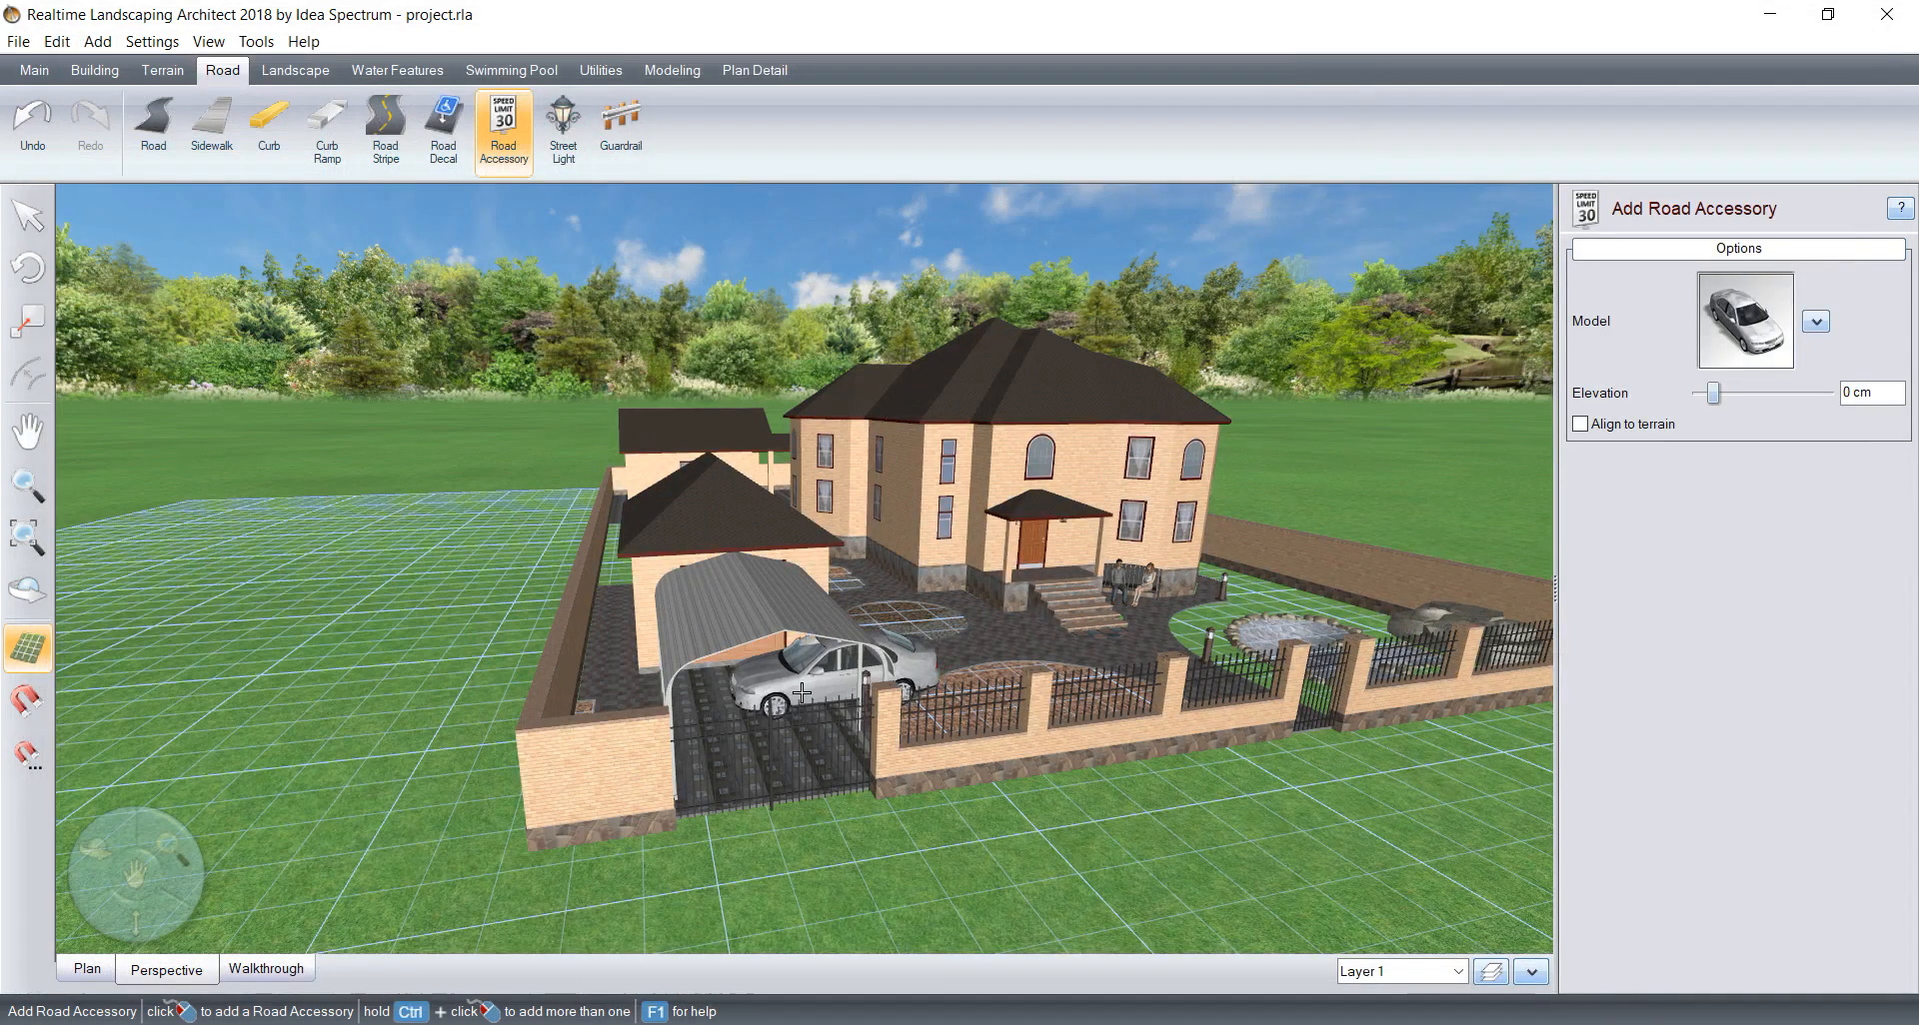
Step: Place the sedan under the carport, rotate it to -90° about Y and shift it into line with the driveway
click(760, 698)
drag(764, 645, 825, 716)
drag(787, 705, 796, 716)
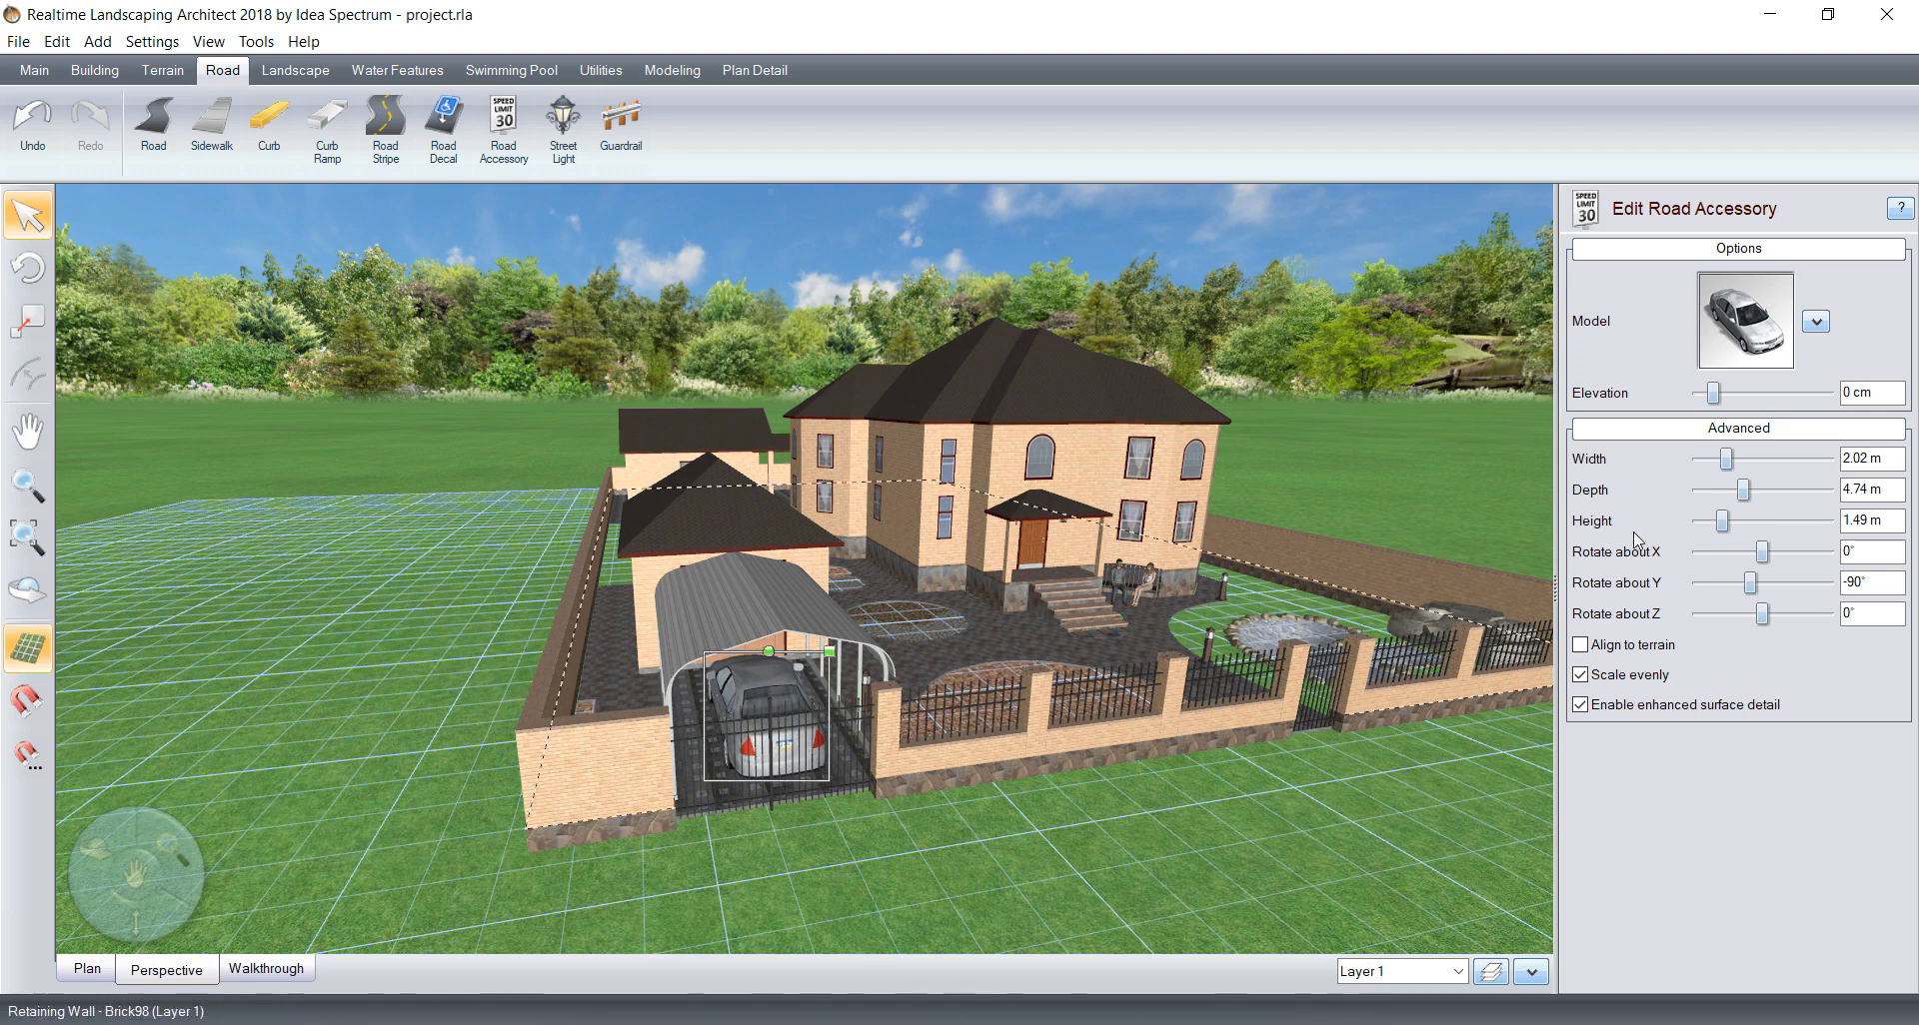
Step: Open the material editor for the sedan under the carport and examine the texture of each of its materials
click(1816, 321)
click(1742, 381)
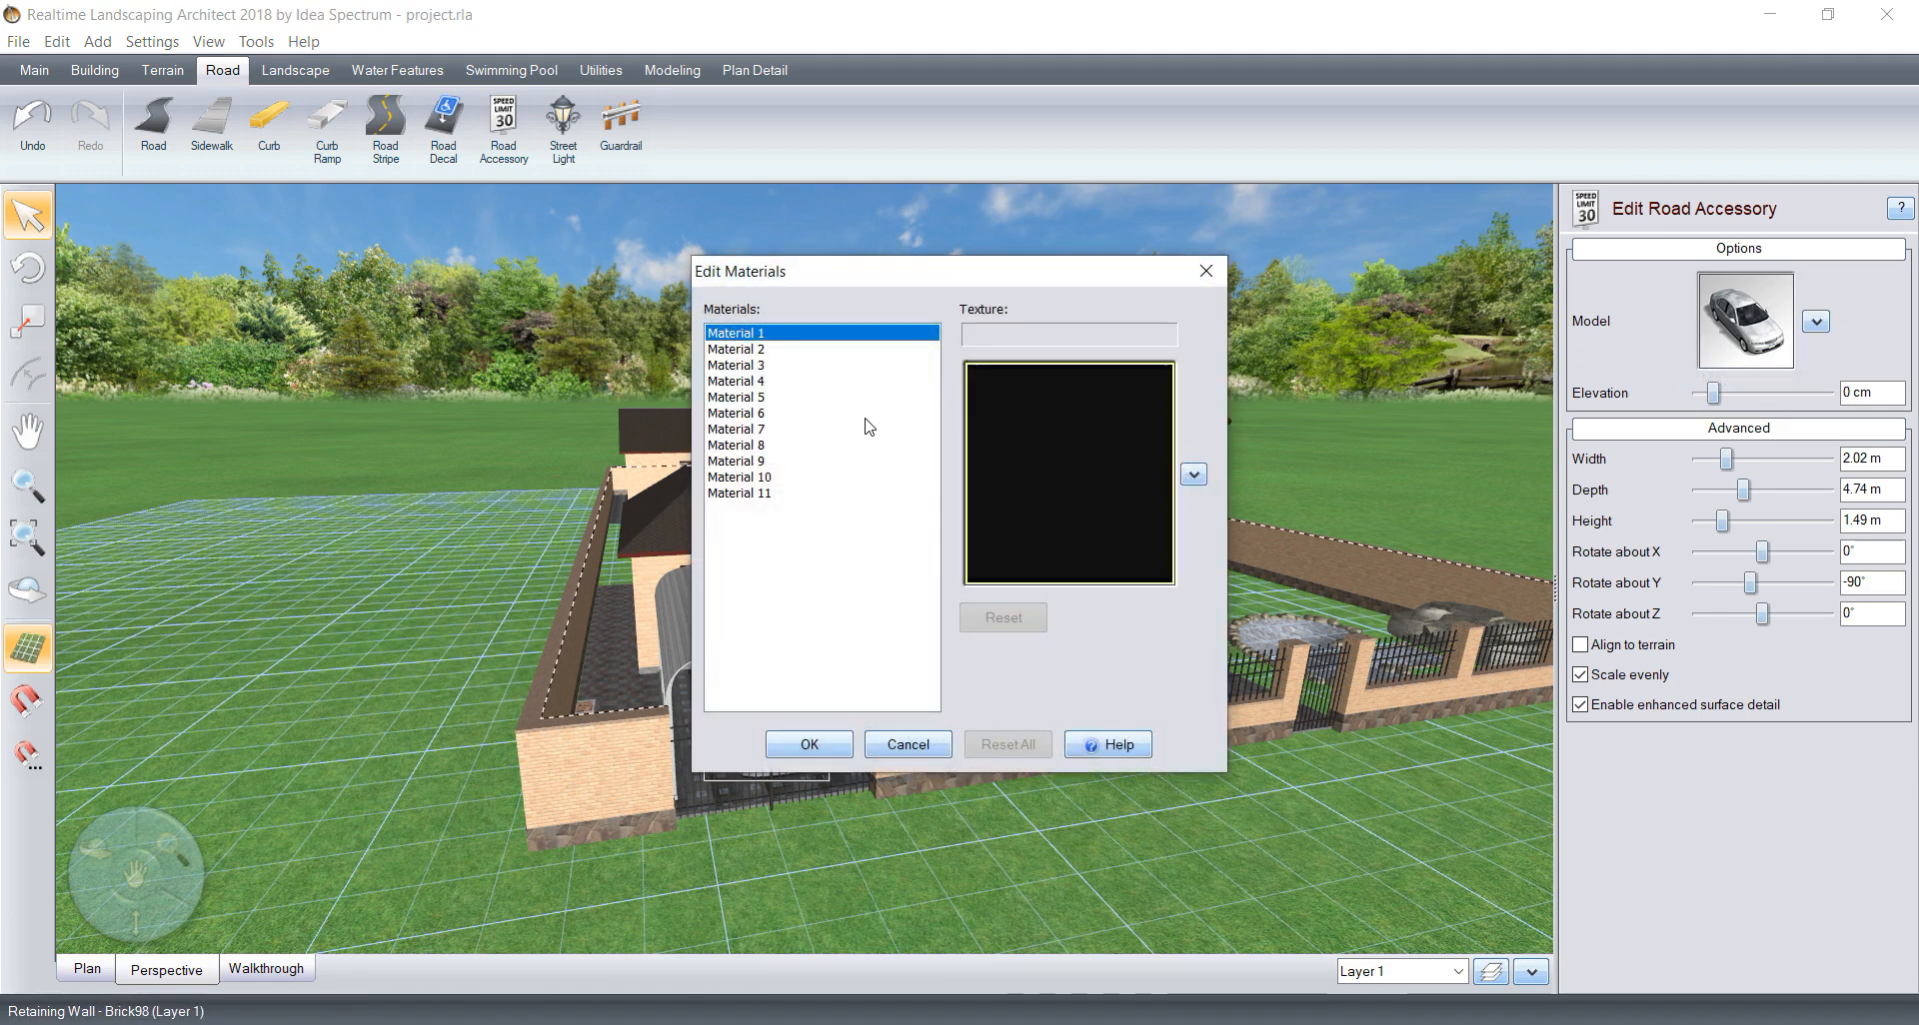
click(764, 351)
click(765, 367)
click(765, 383)
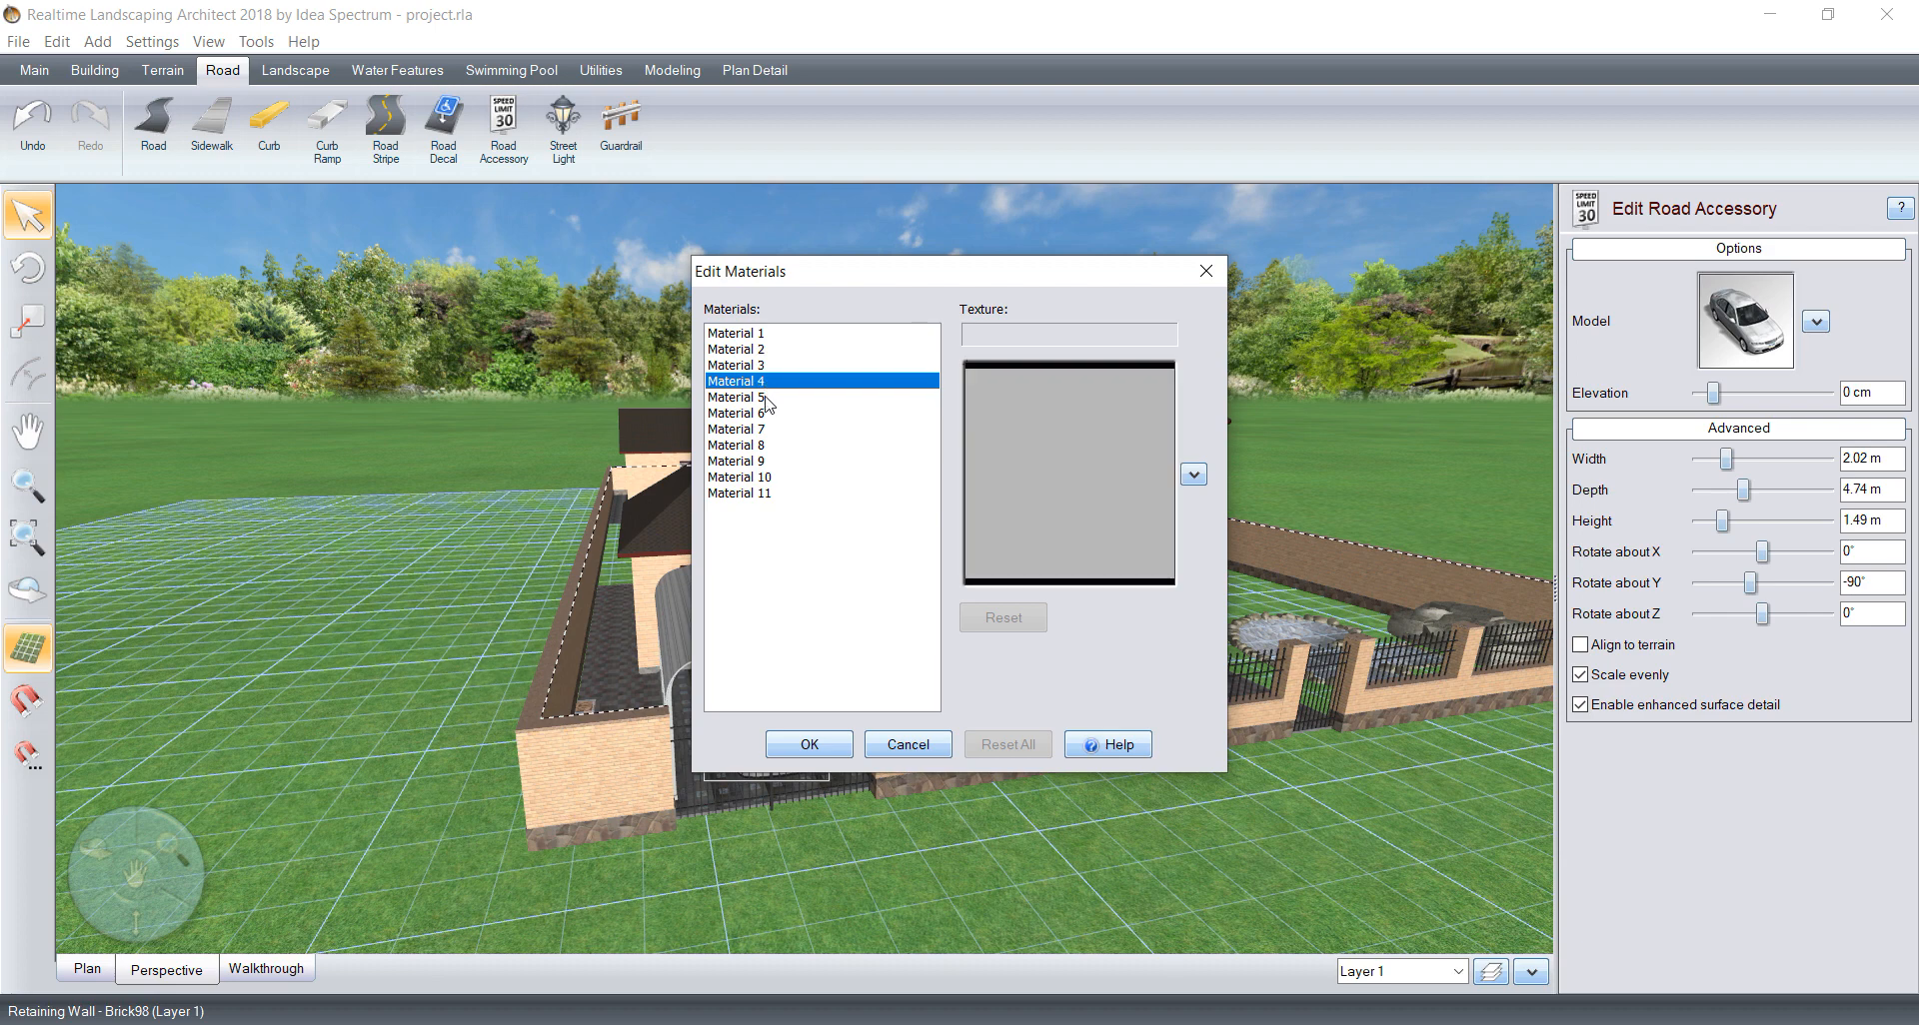
click(766, 398)
click(768, 414)
click(769, 430)
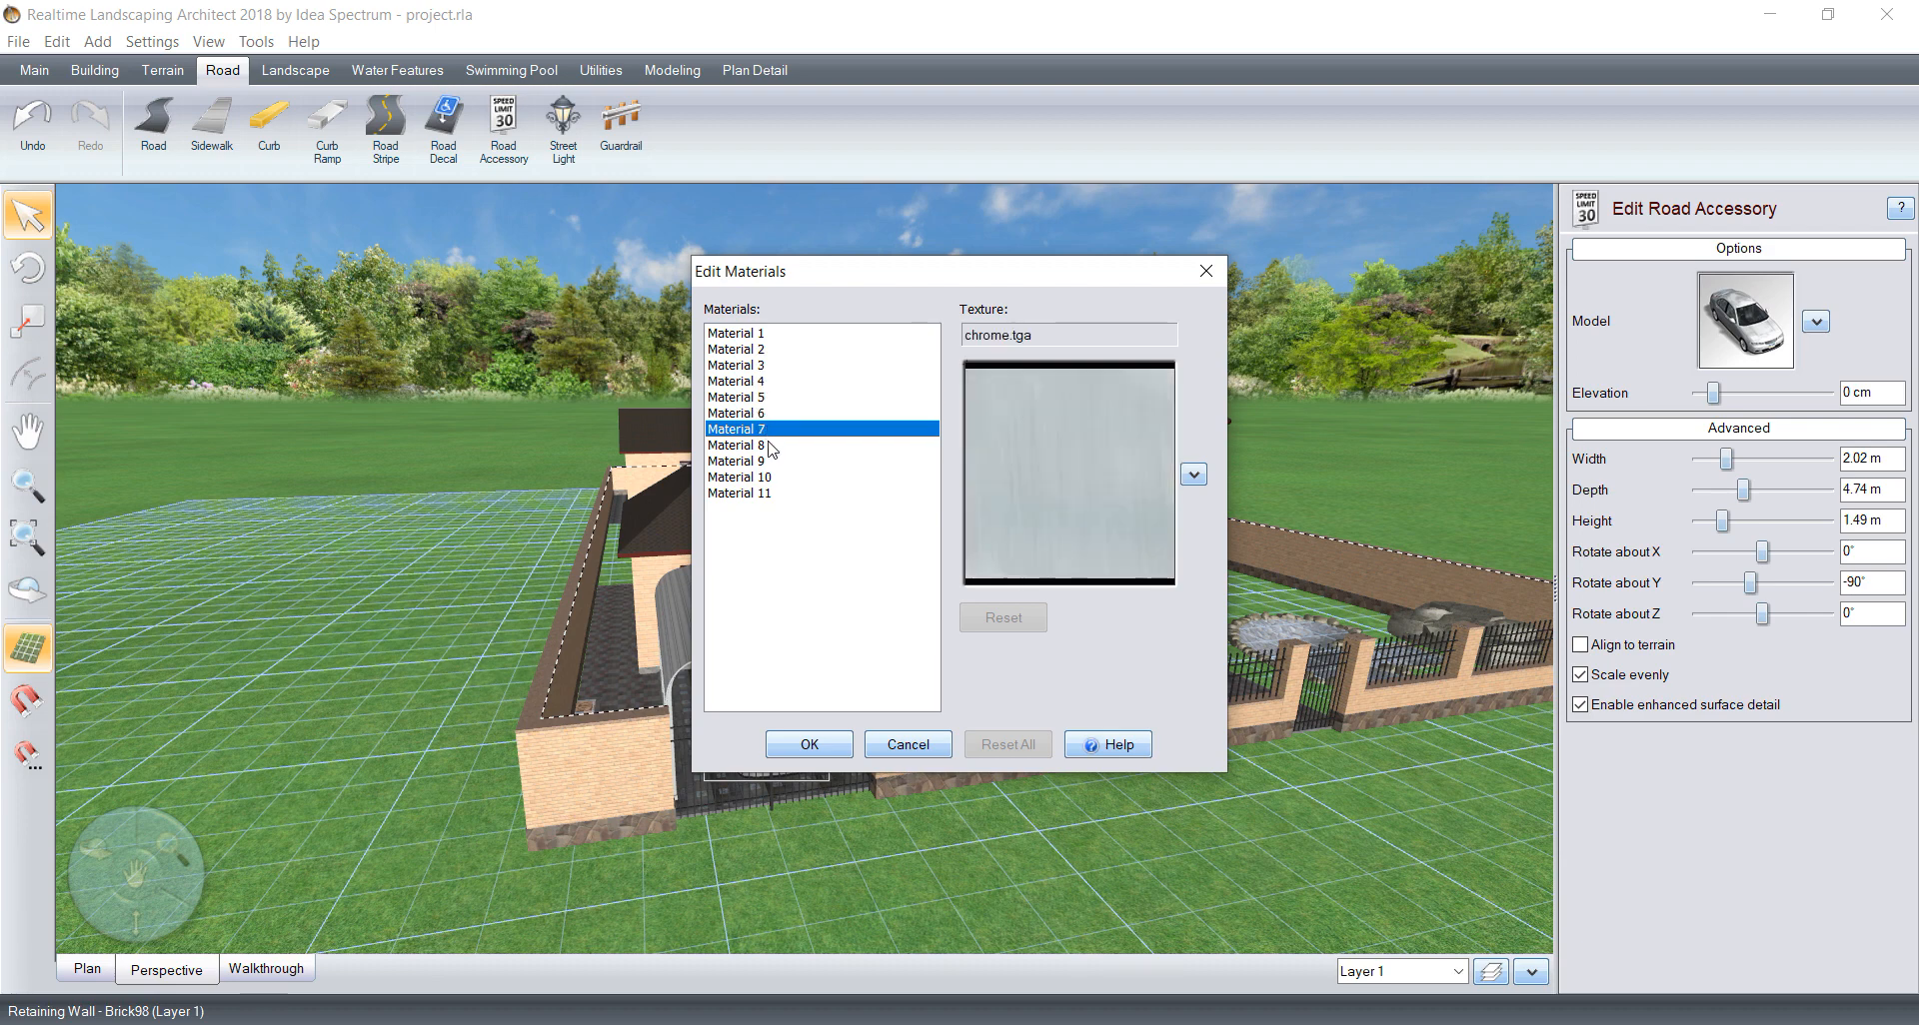
click(769, 446)
drag(889, 282, 1163, 272)
click(1016, 460)
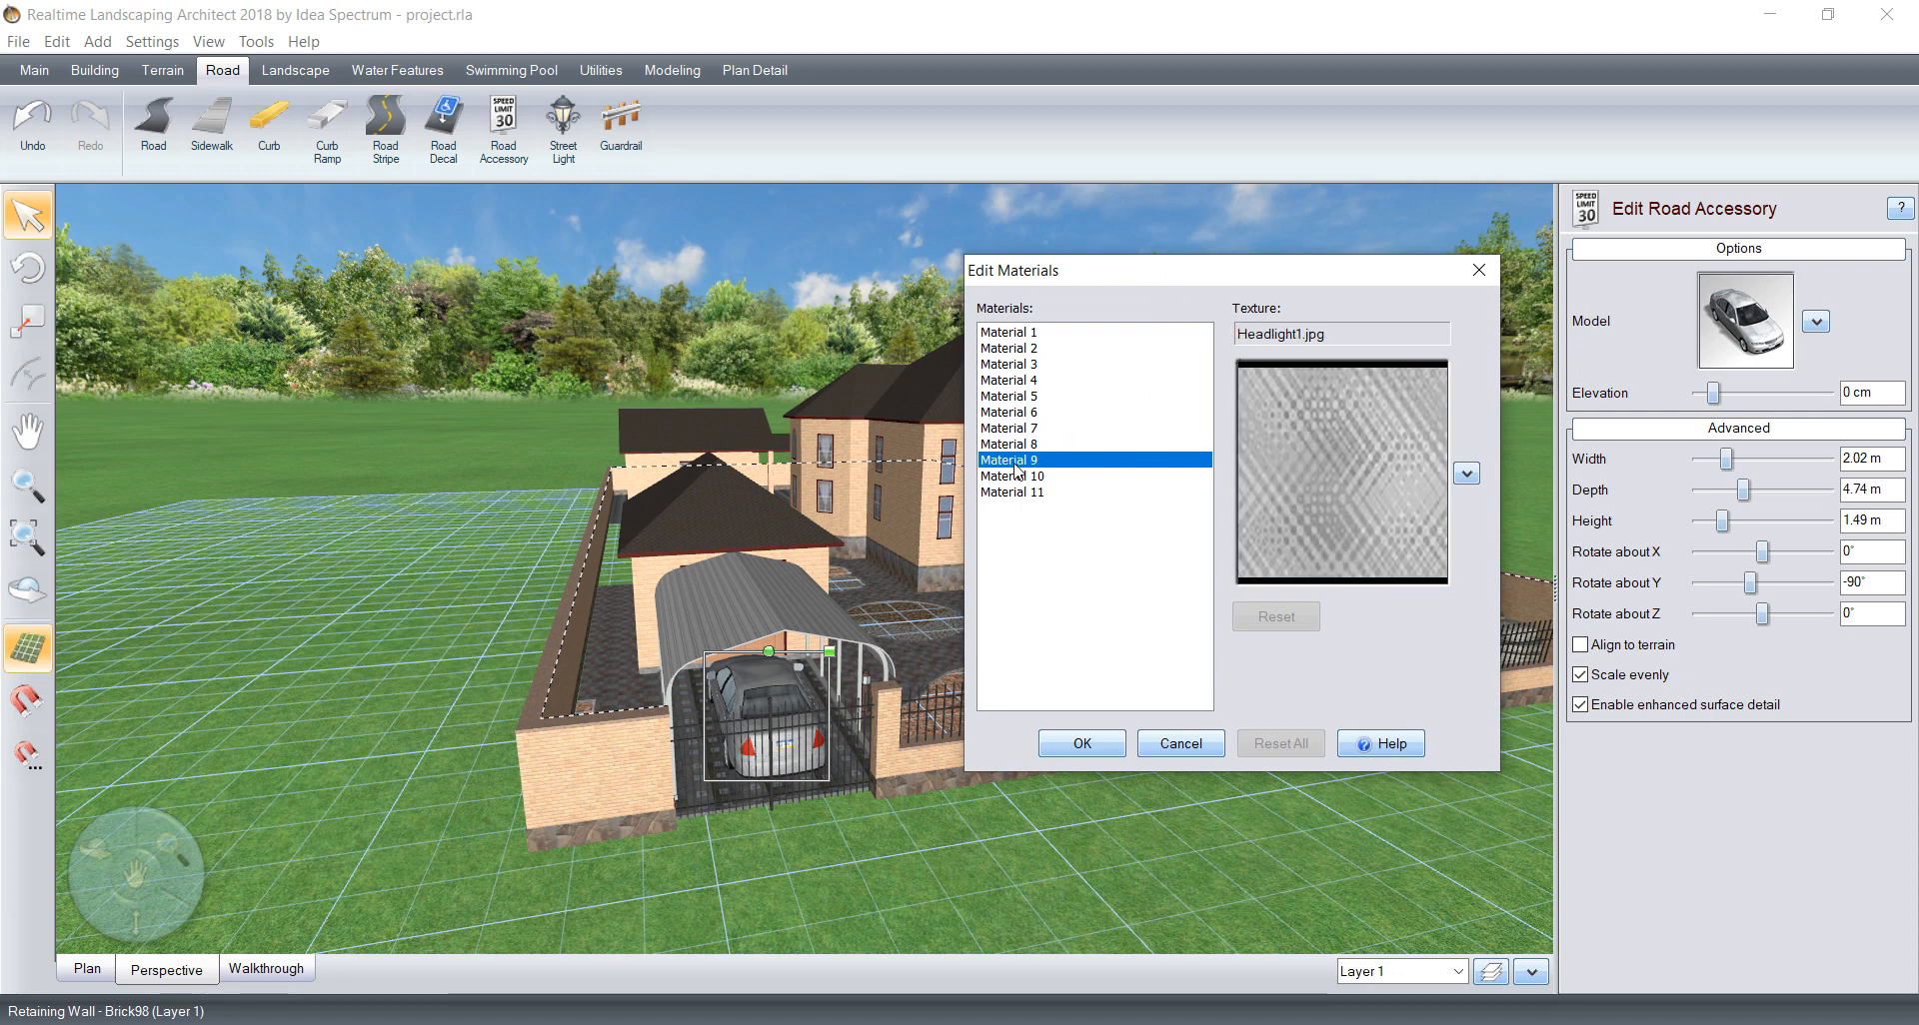
click(1017, 476)
click(1015, 492)
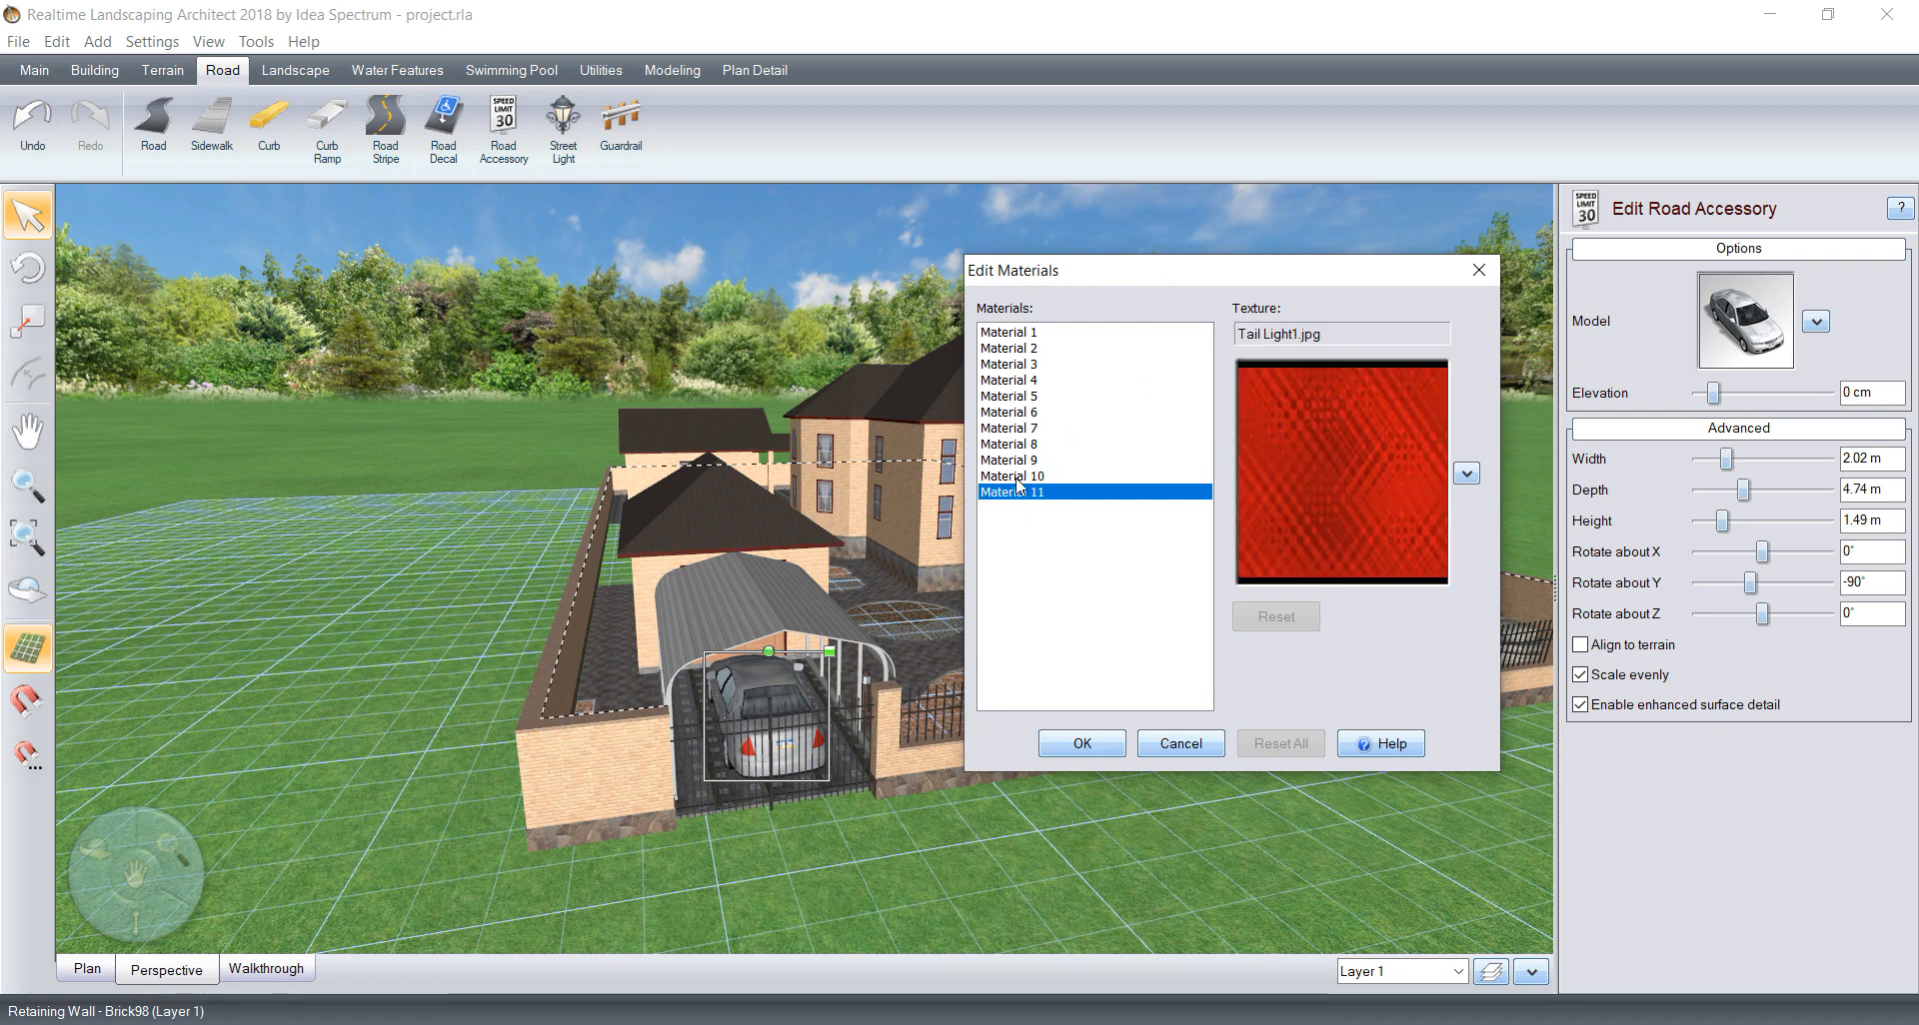
Step: Recheck the sedan's materials, then recolour Material 4 black and apply the change to the car
click(1024, 461)
click(1026, 445)
click(1027, 429)
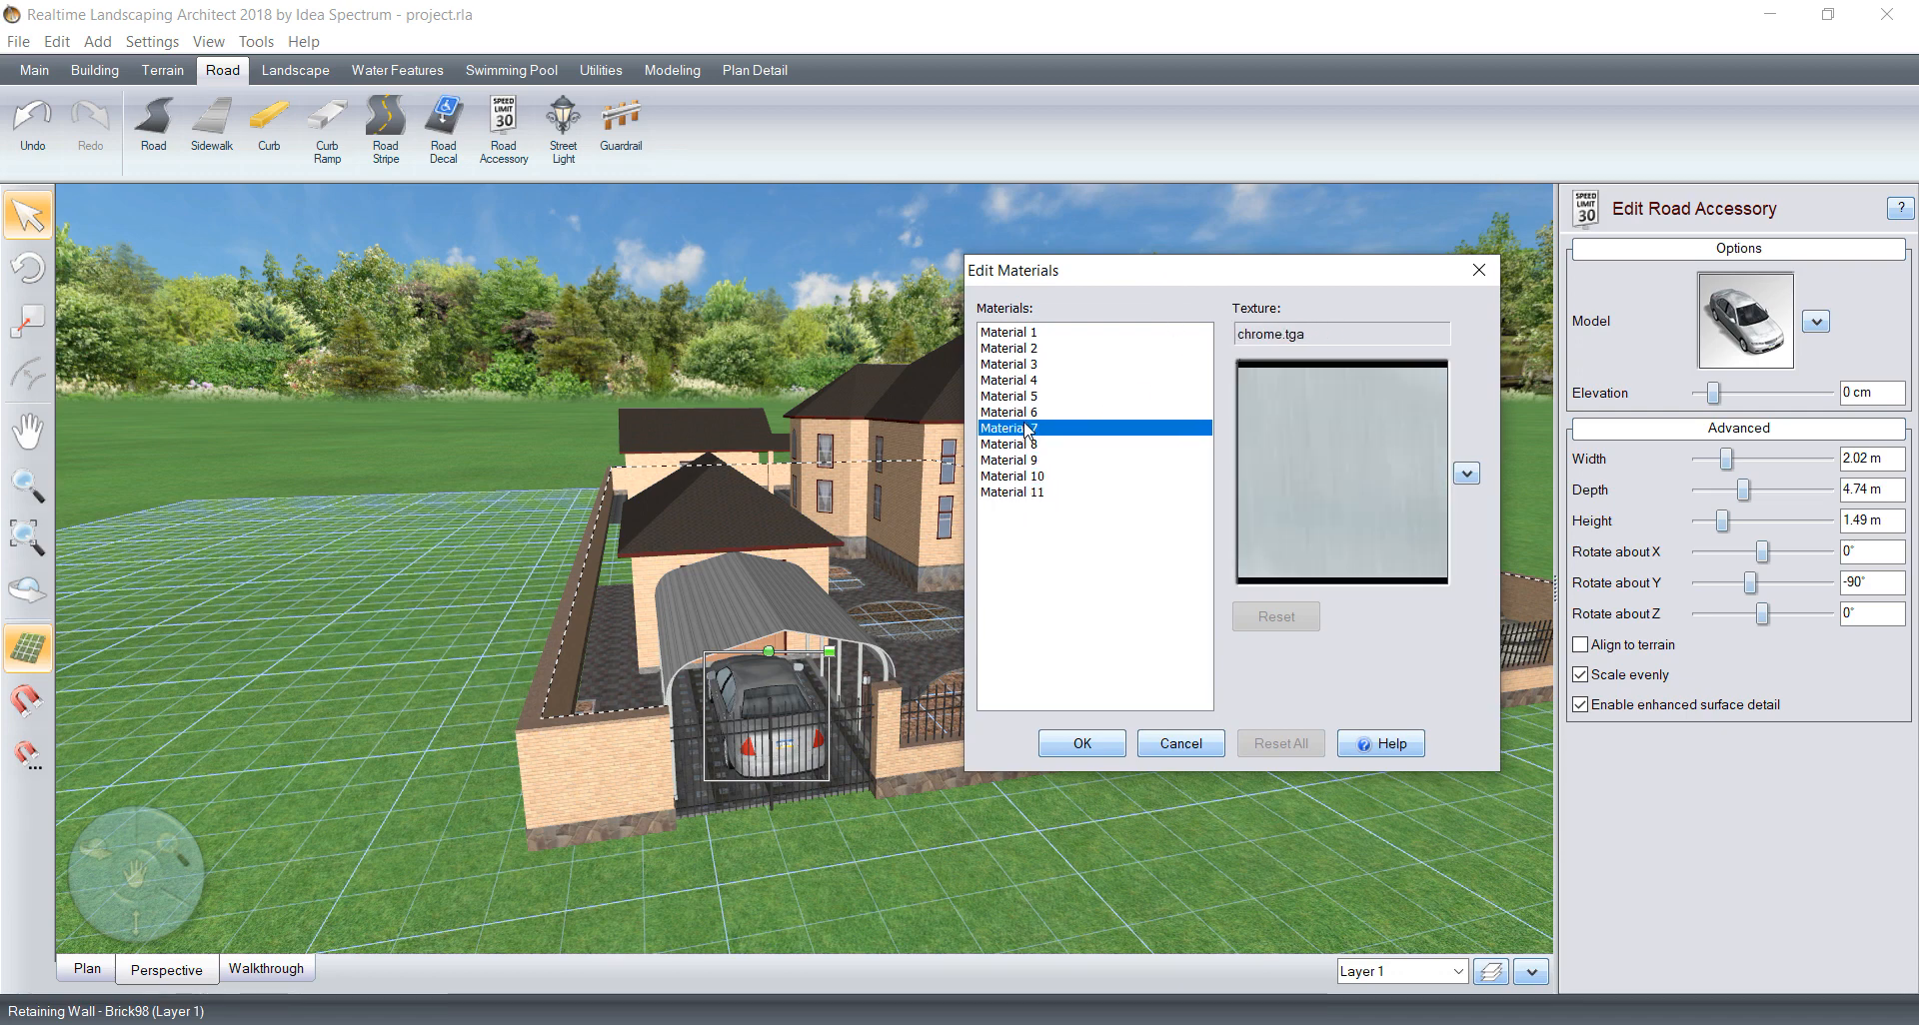
click(1027, 418)
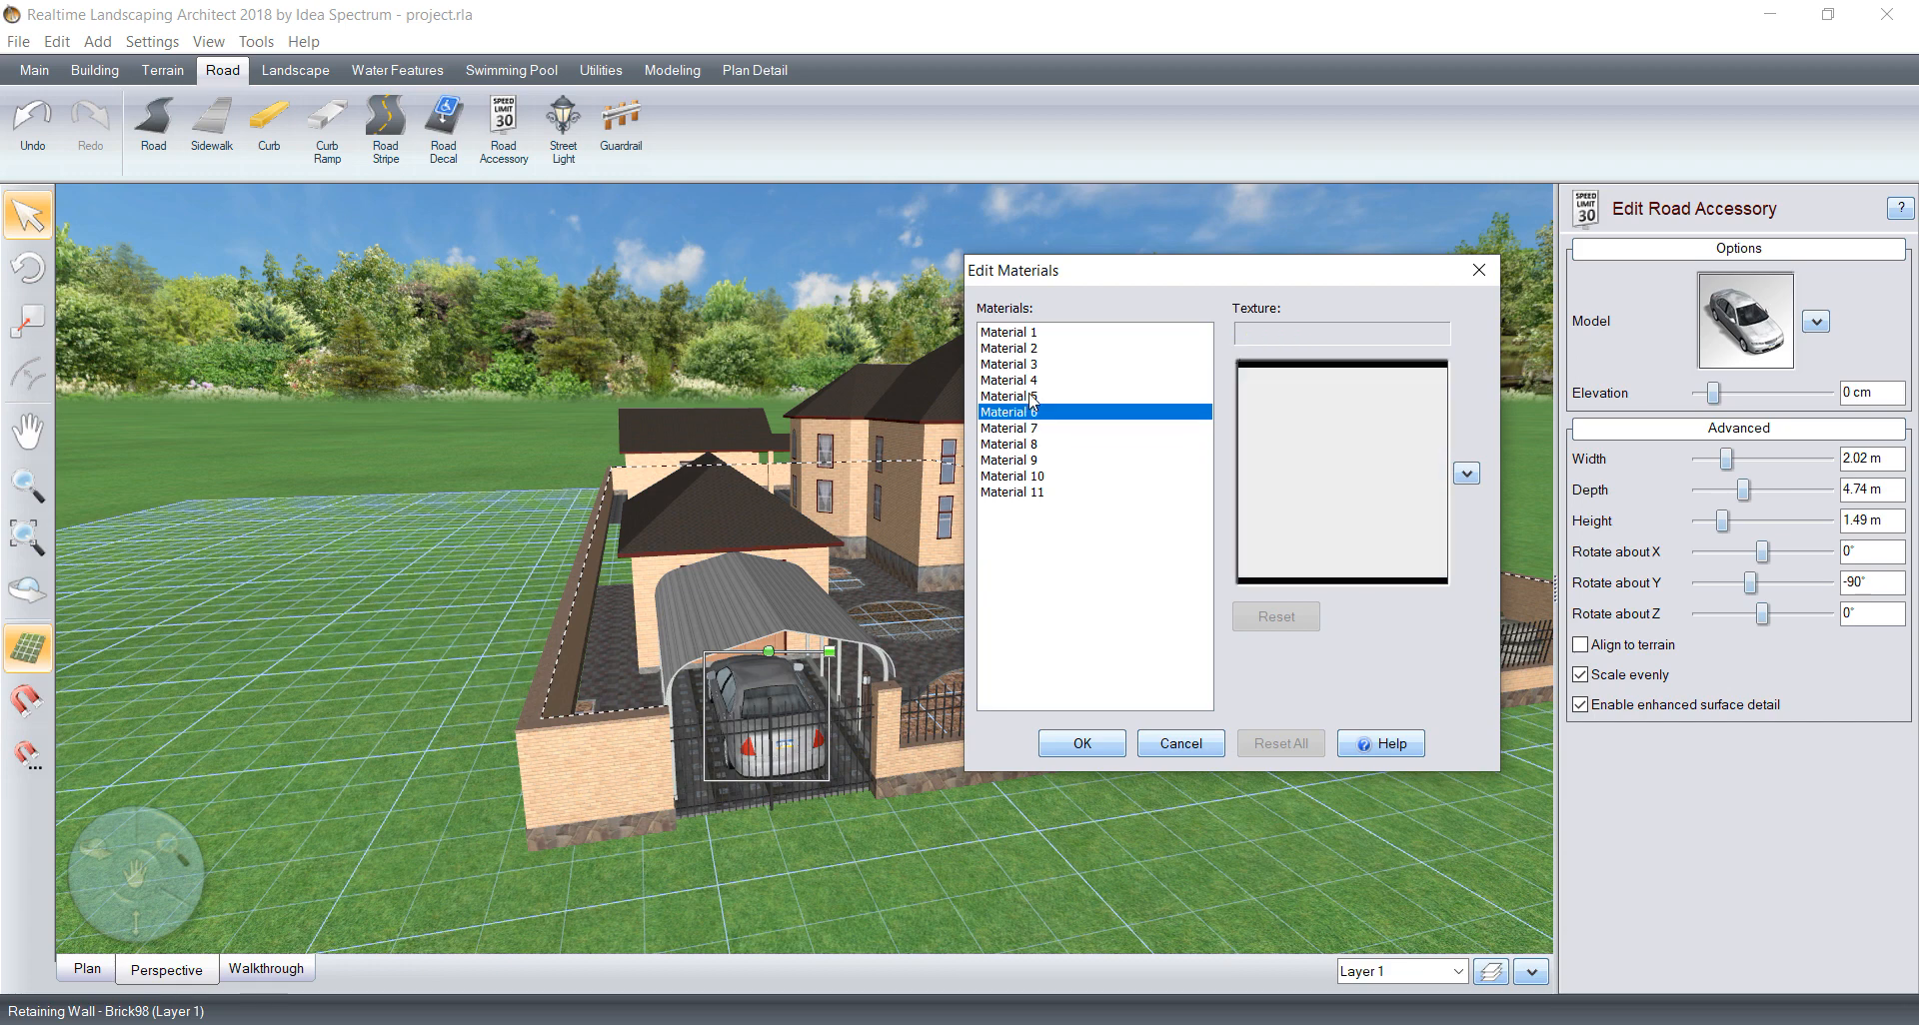
click(1032, 397)
click(1032, 382)
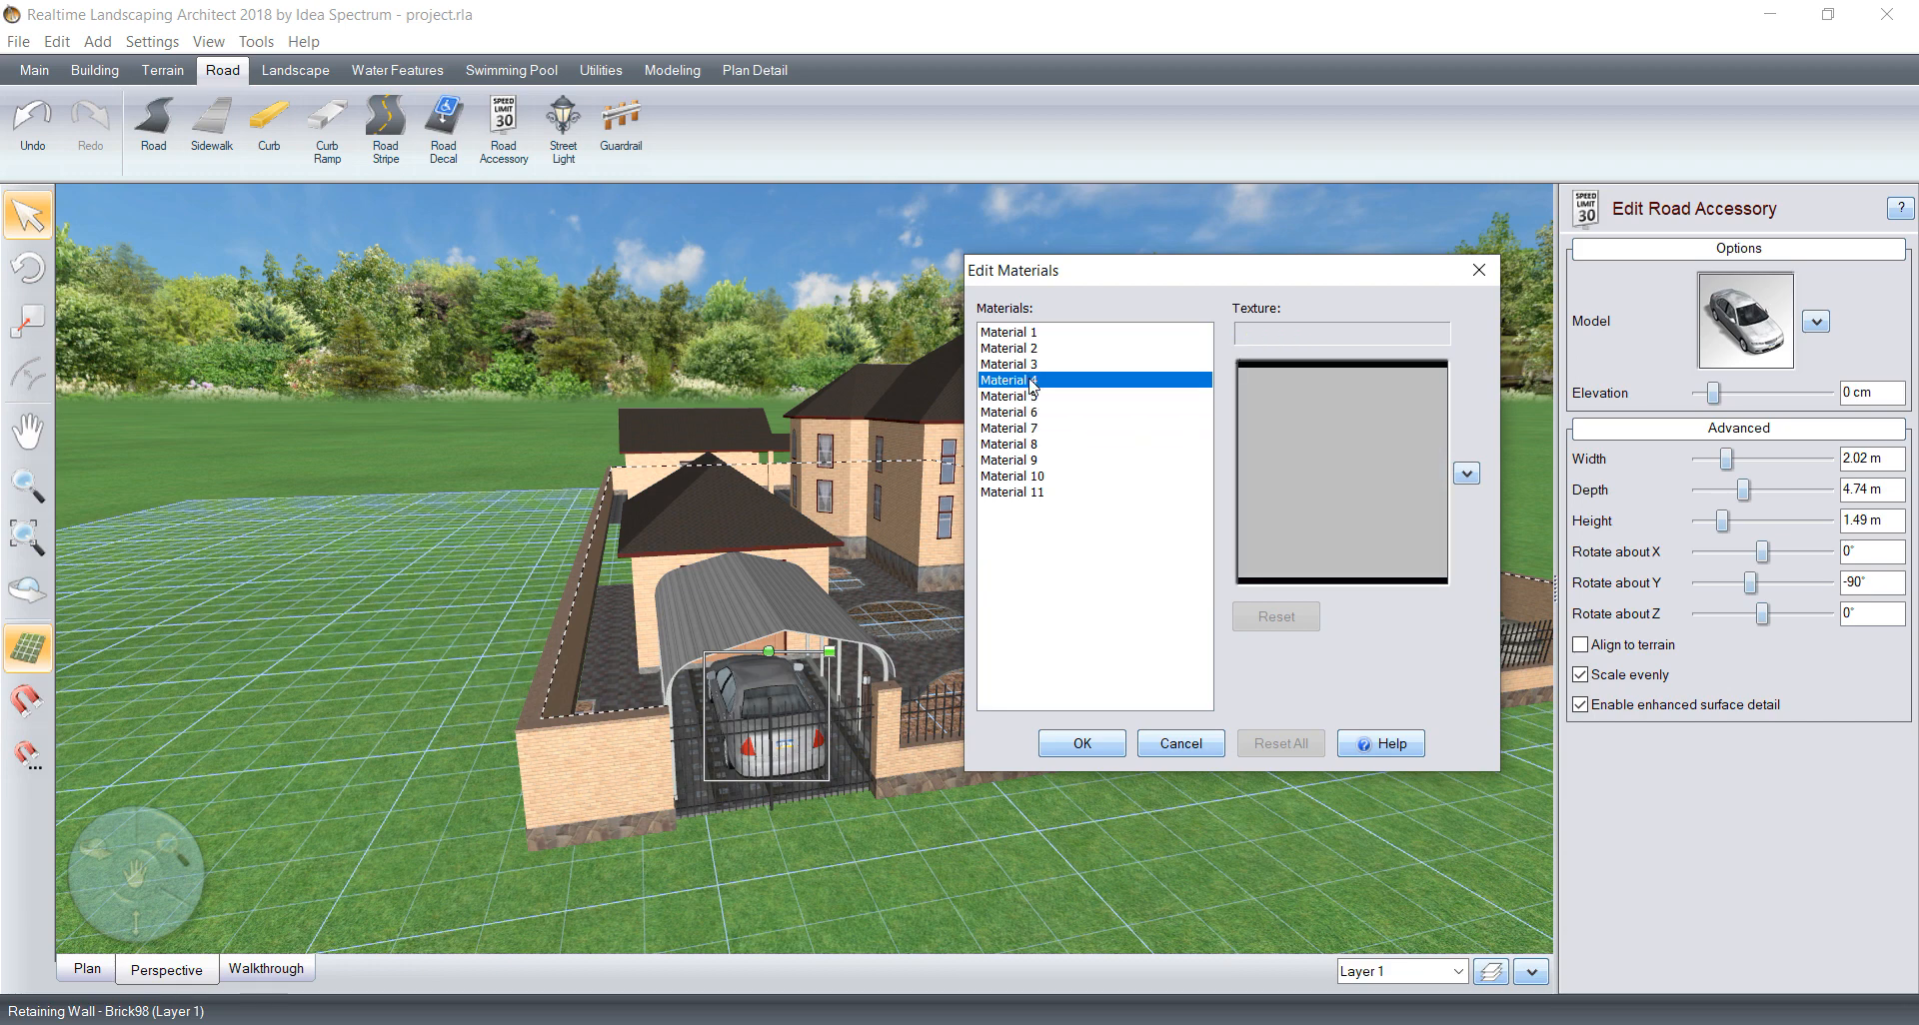
click(1032, 366)
click(1032, 382)
click(1349, 512)
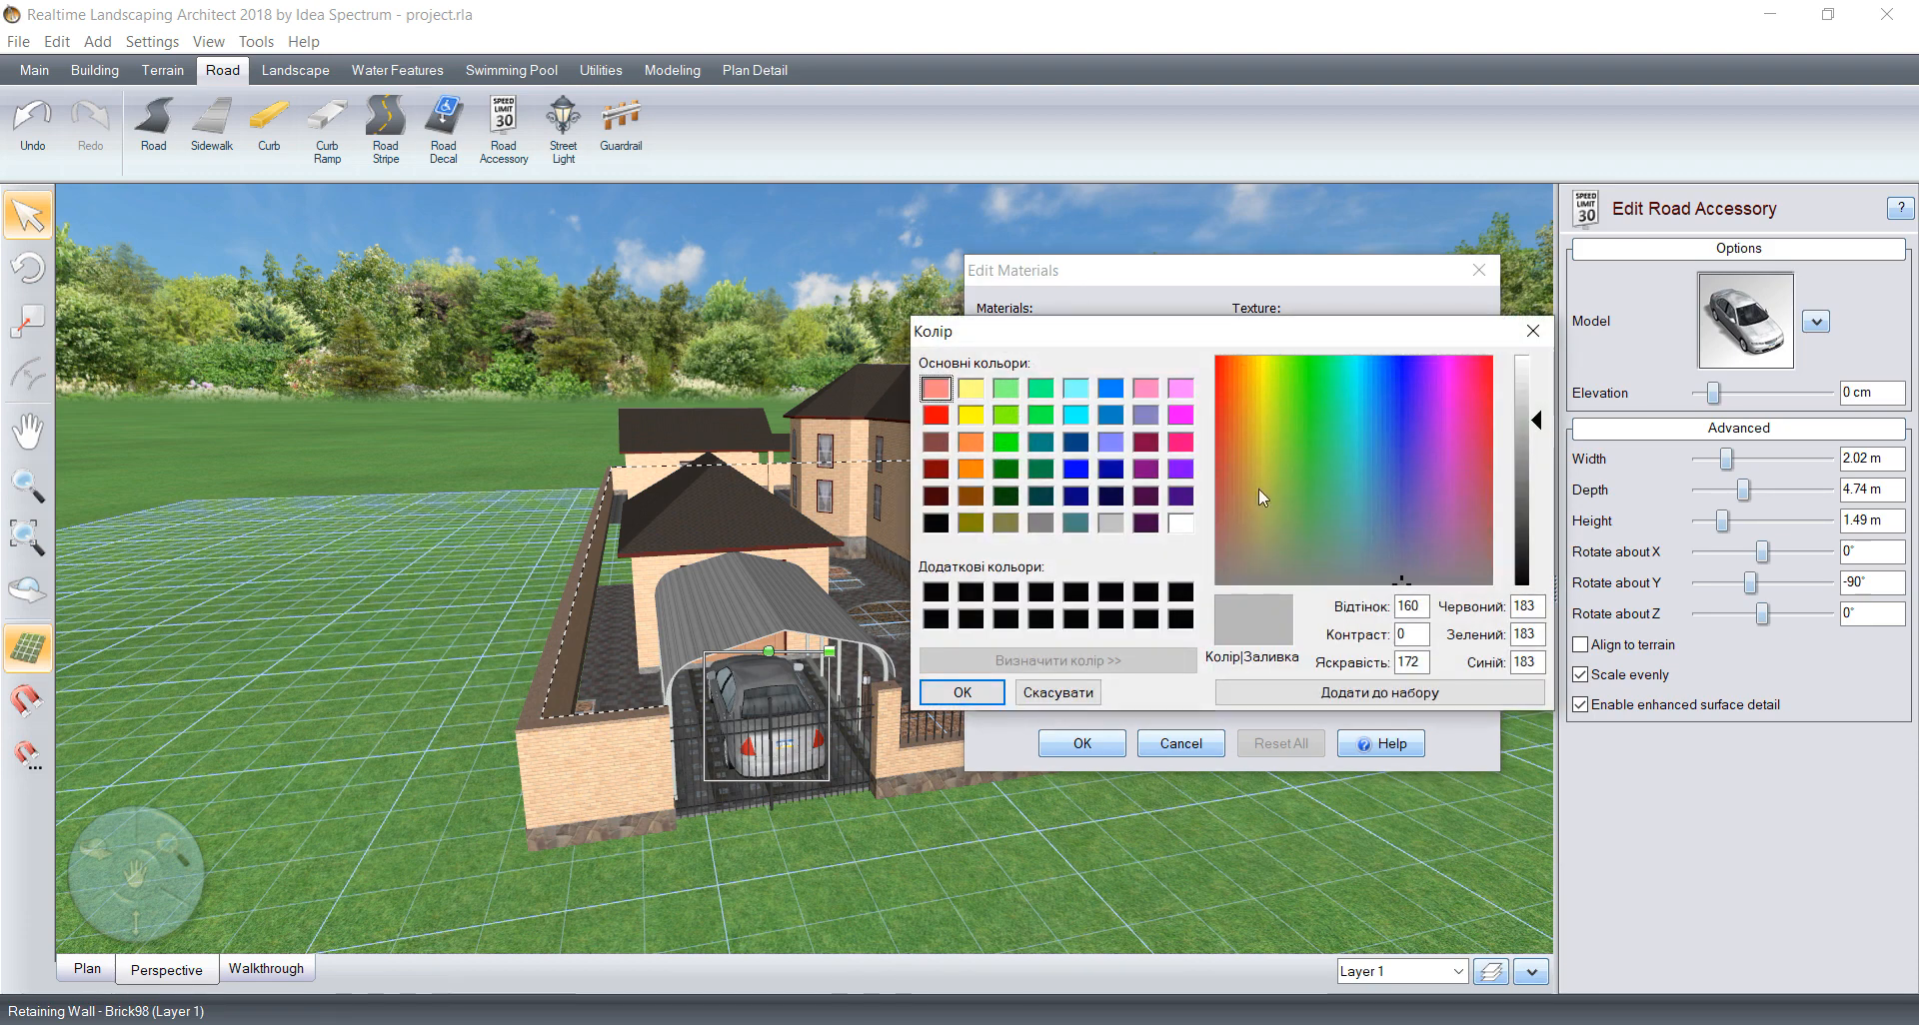
click(936, 523)
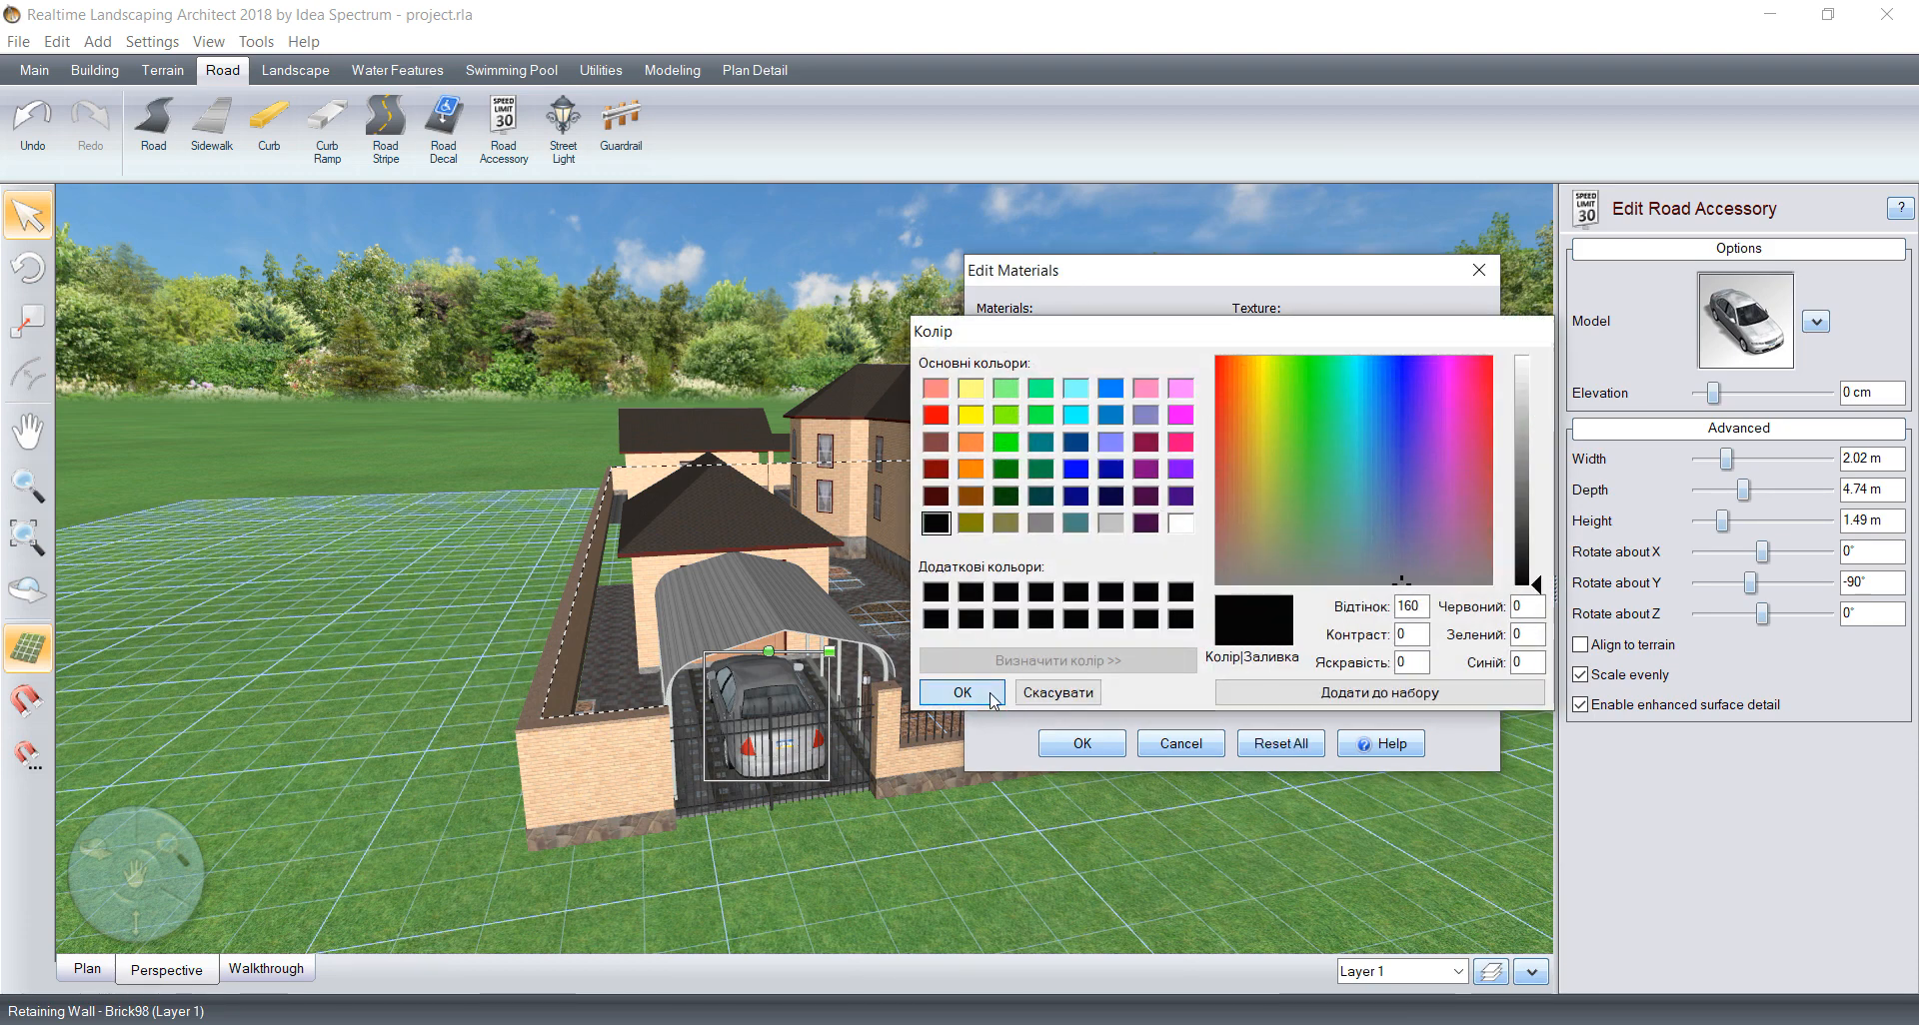
click(989, 695)
click(1075, 745)
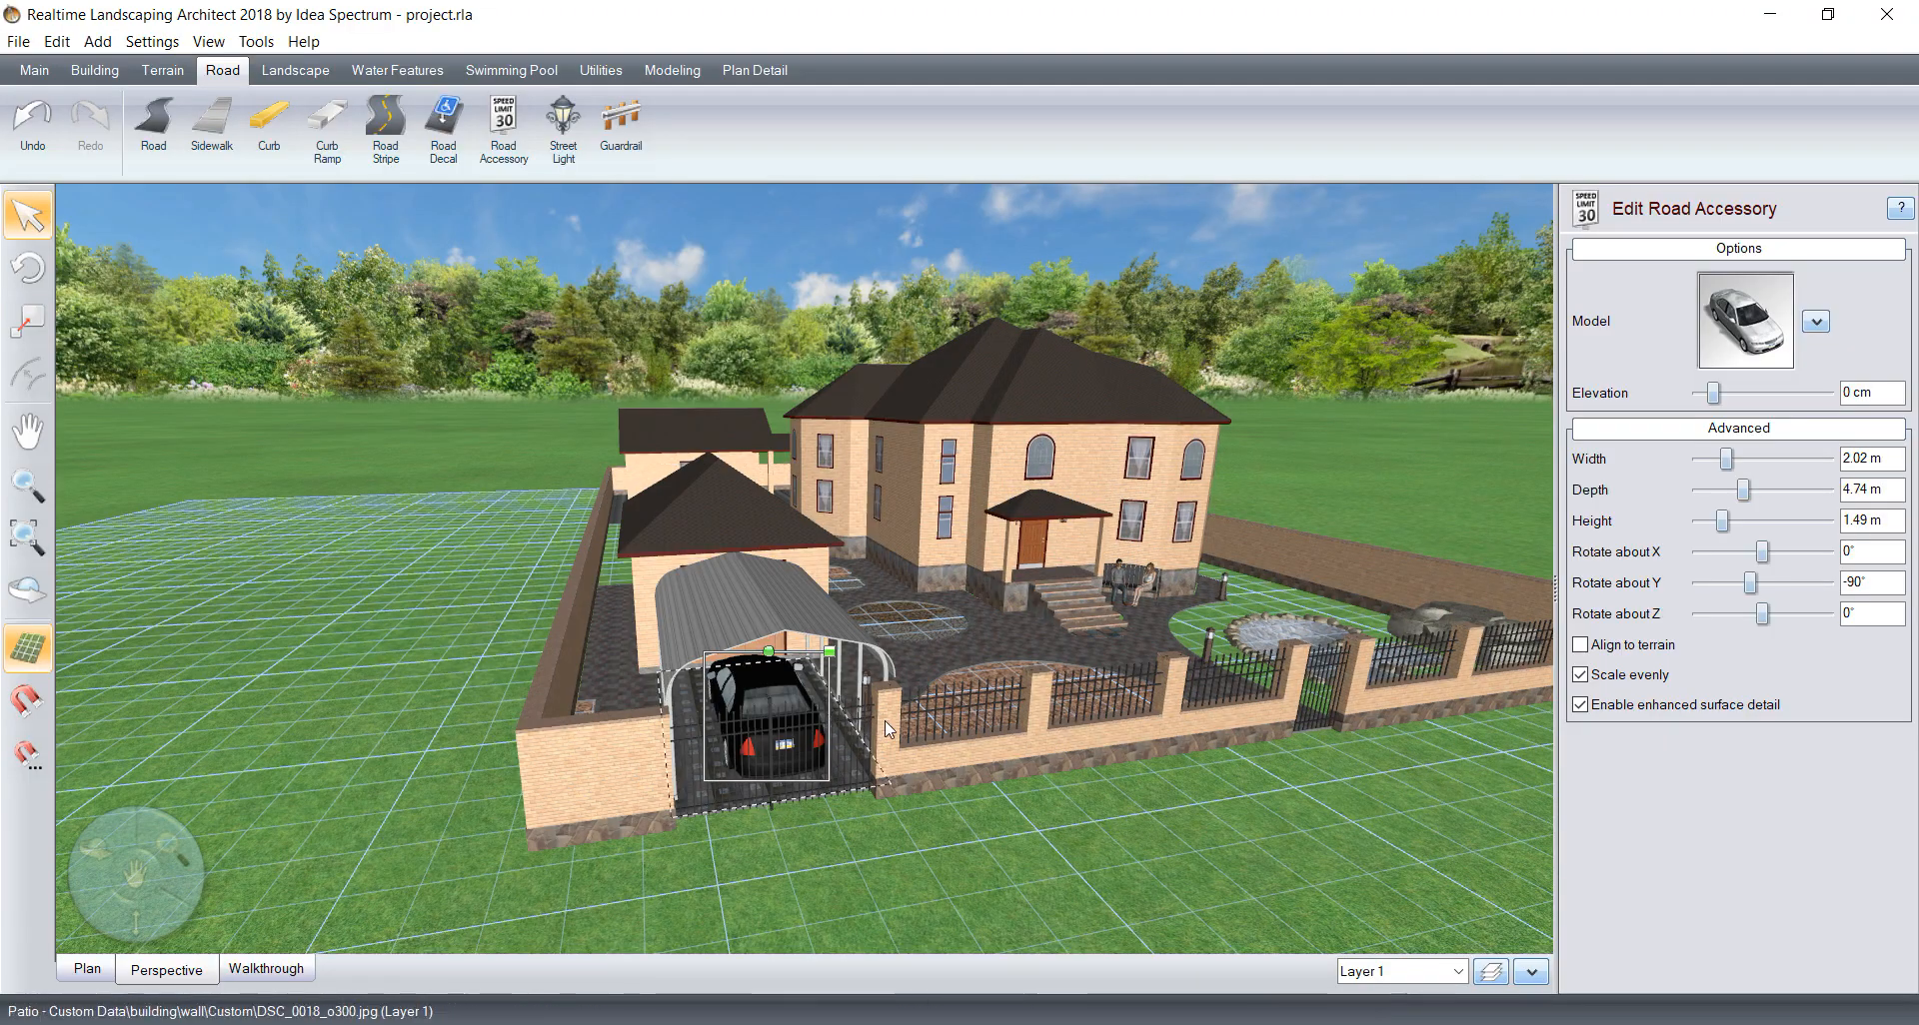
Step: Inspect the yard and buildings from several angles in the perspective view, then save the project
middle_drag(892, 714, 761, 705)
drag(762, 705, 742, 674)
middle_drag(741, 674, 1020, 720)
middle_drag(859, 644, 879, 635)
middle_drag(342, 526, 863, 550)
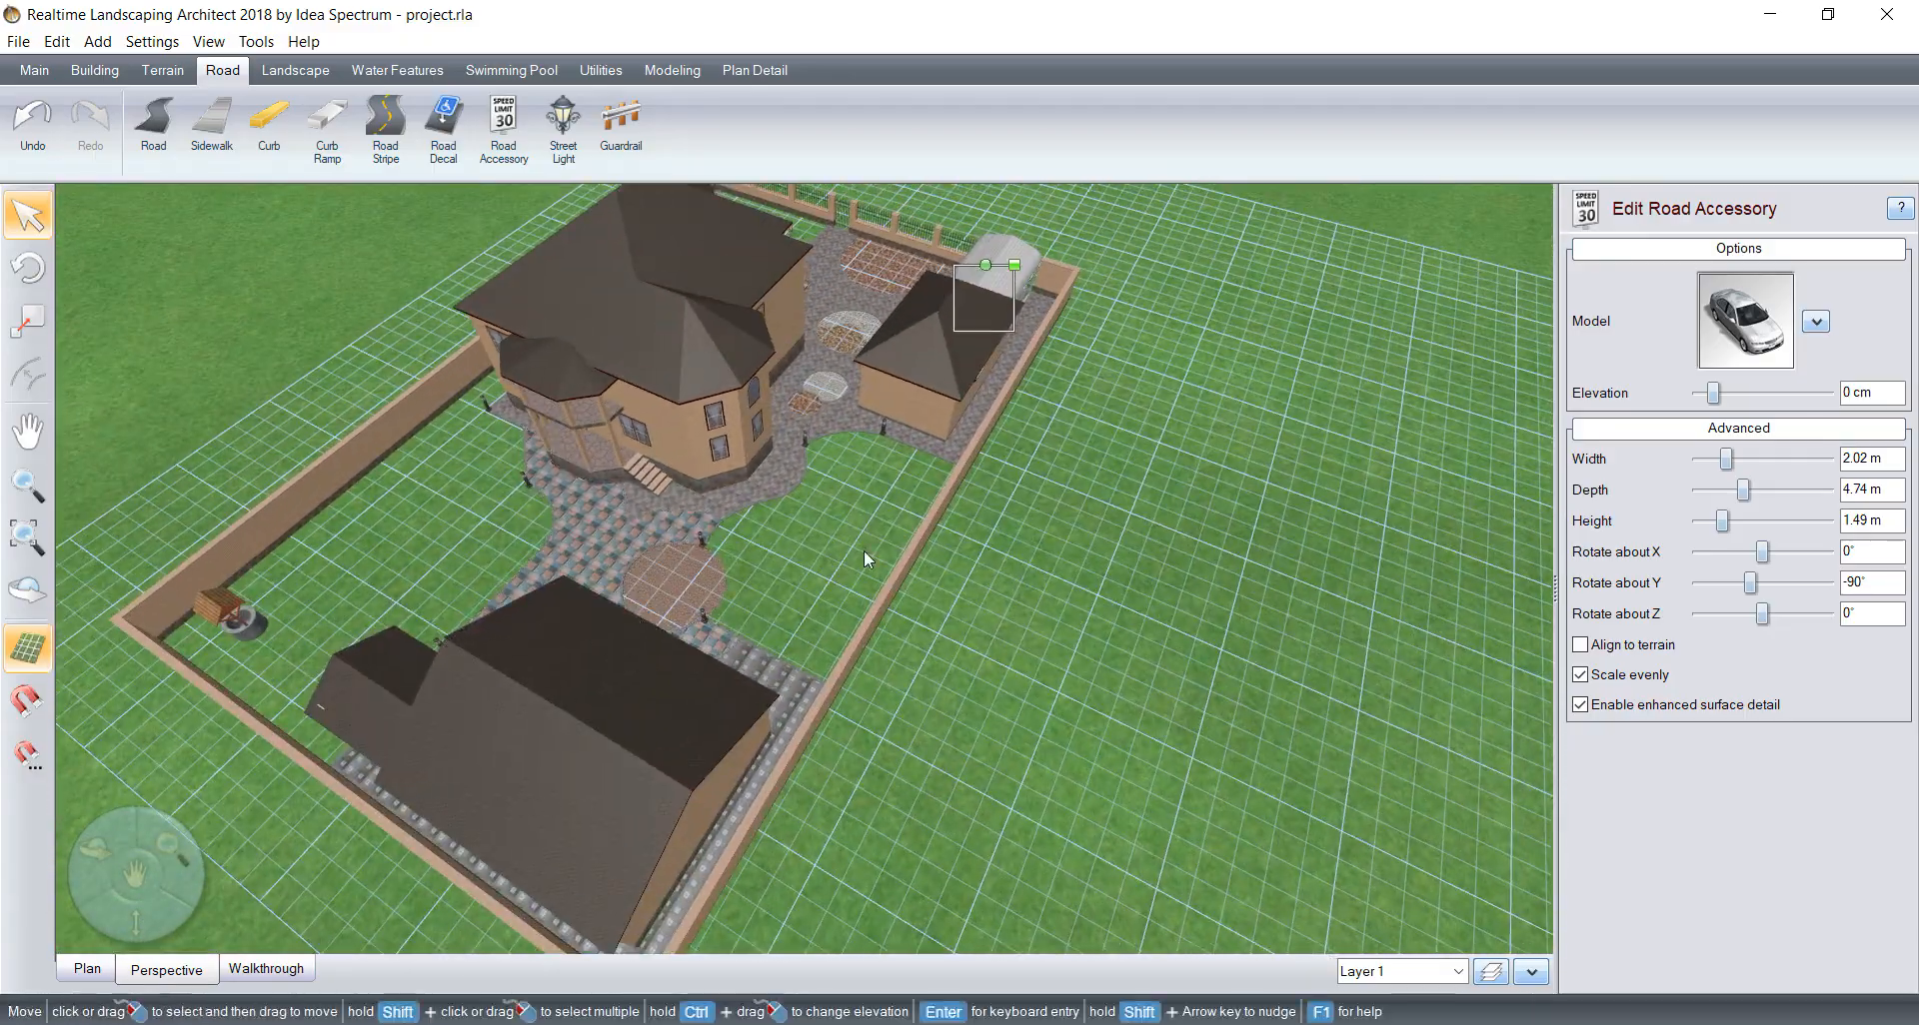
middle_drag(983, 540, 1179, 557)
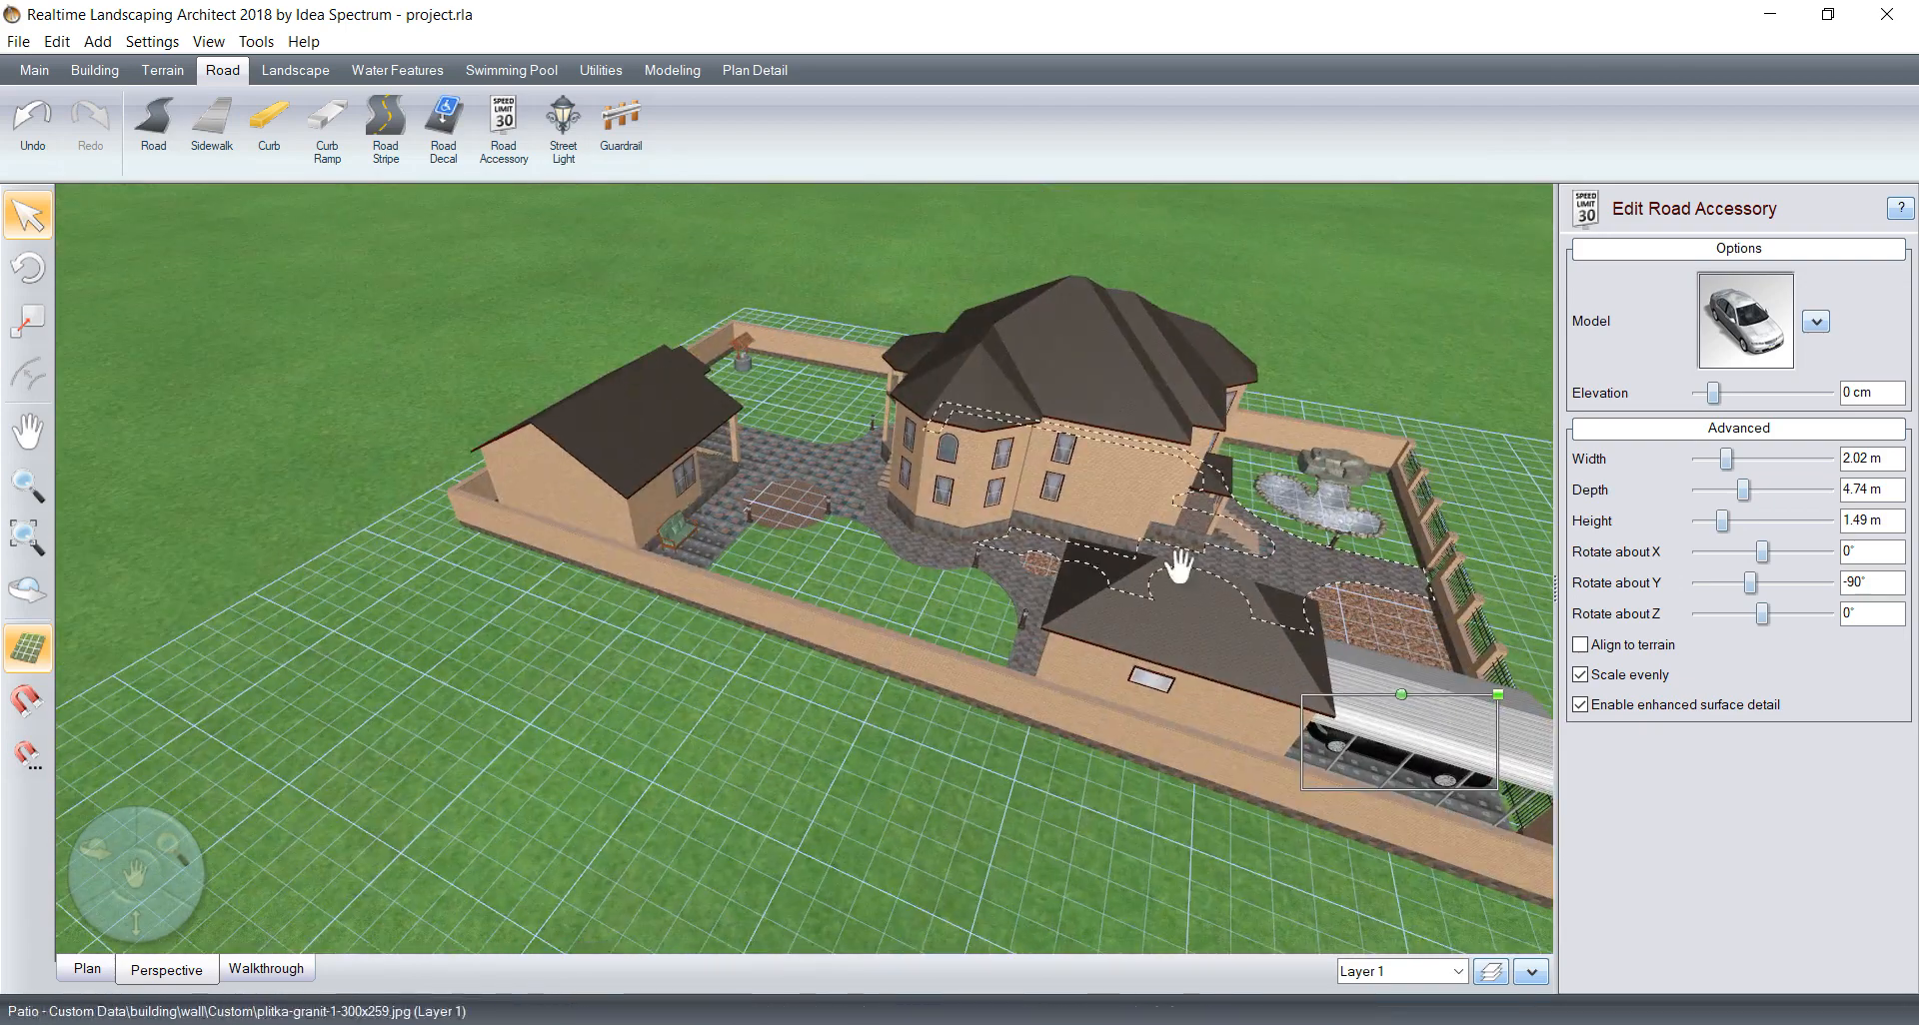
middle_drag(739, 549, 884, 588)
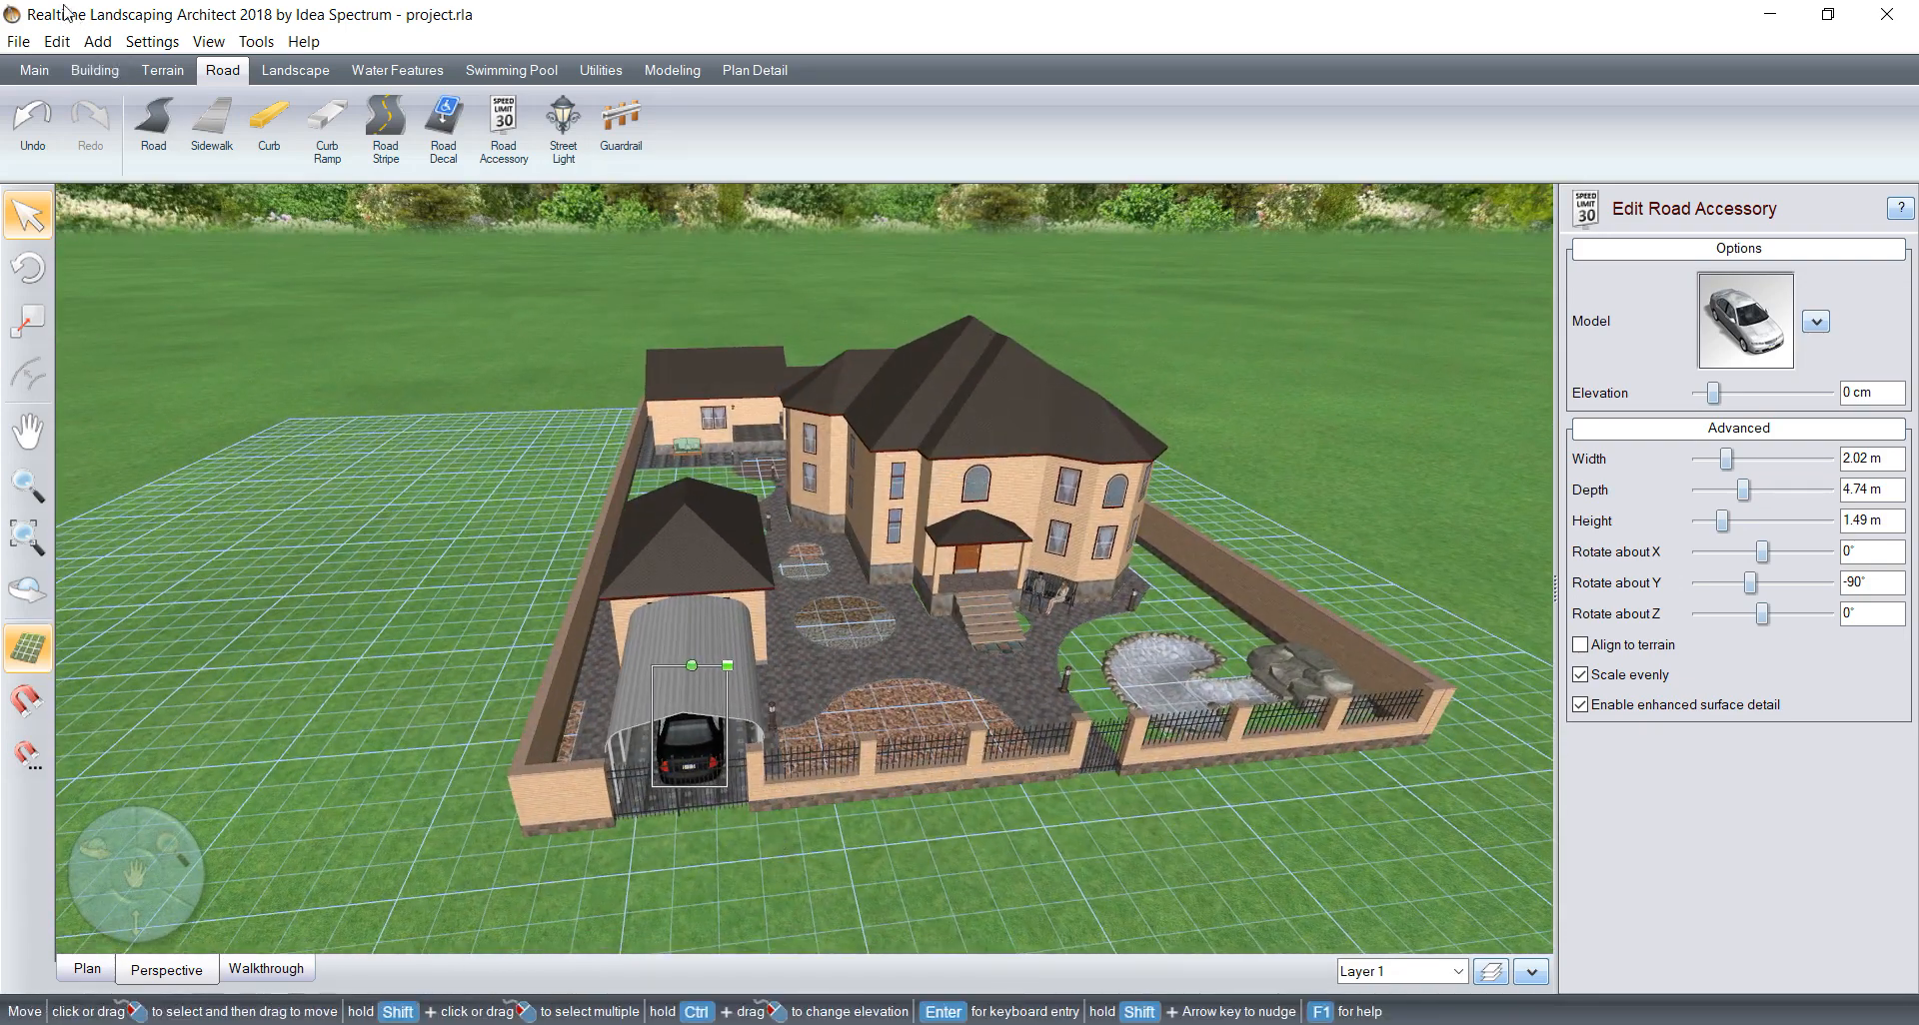
click(10, 48)
click(44, 116)
Step: Run a full-screen realtime walkthrough with standard camera control, touring from the carport past the house to the rear yard, and exit it
click(242, 972)
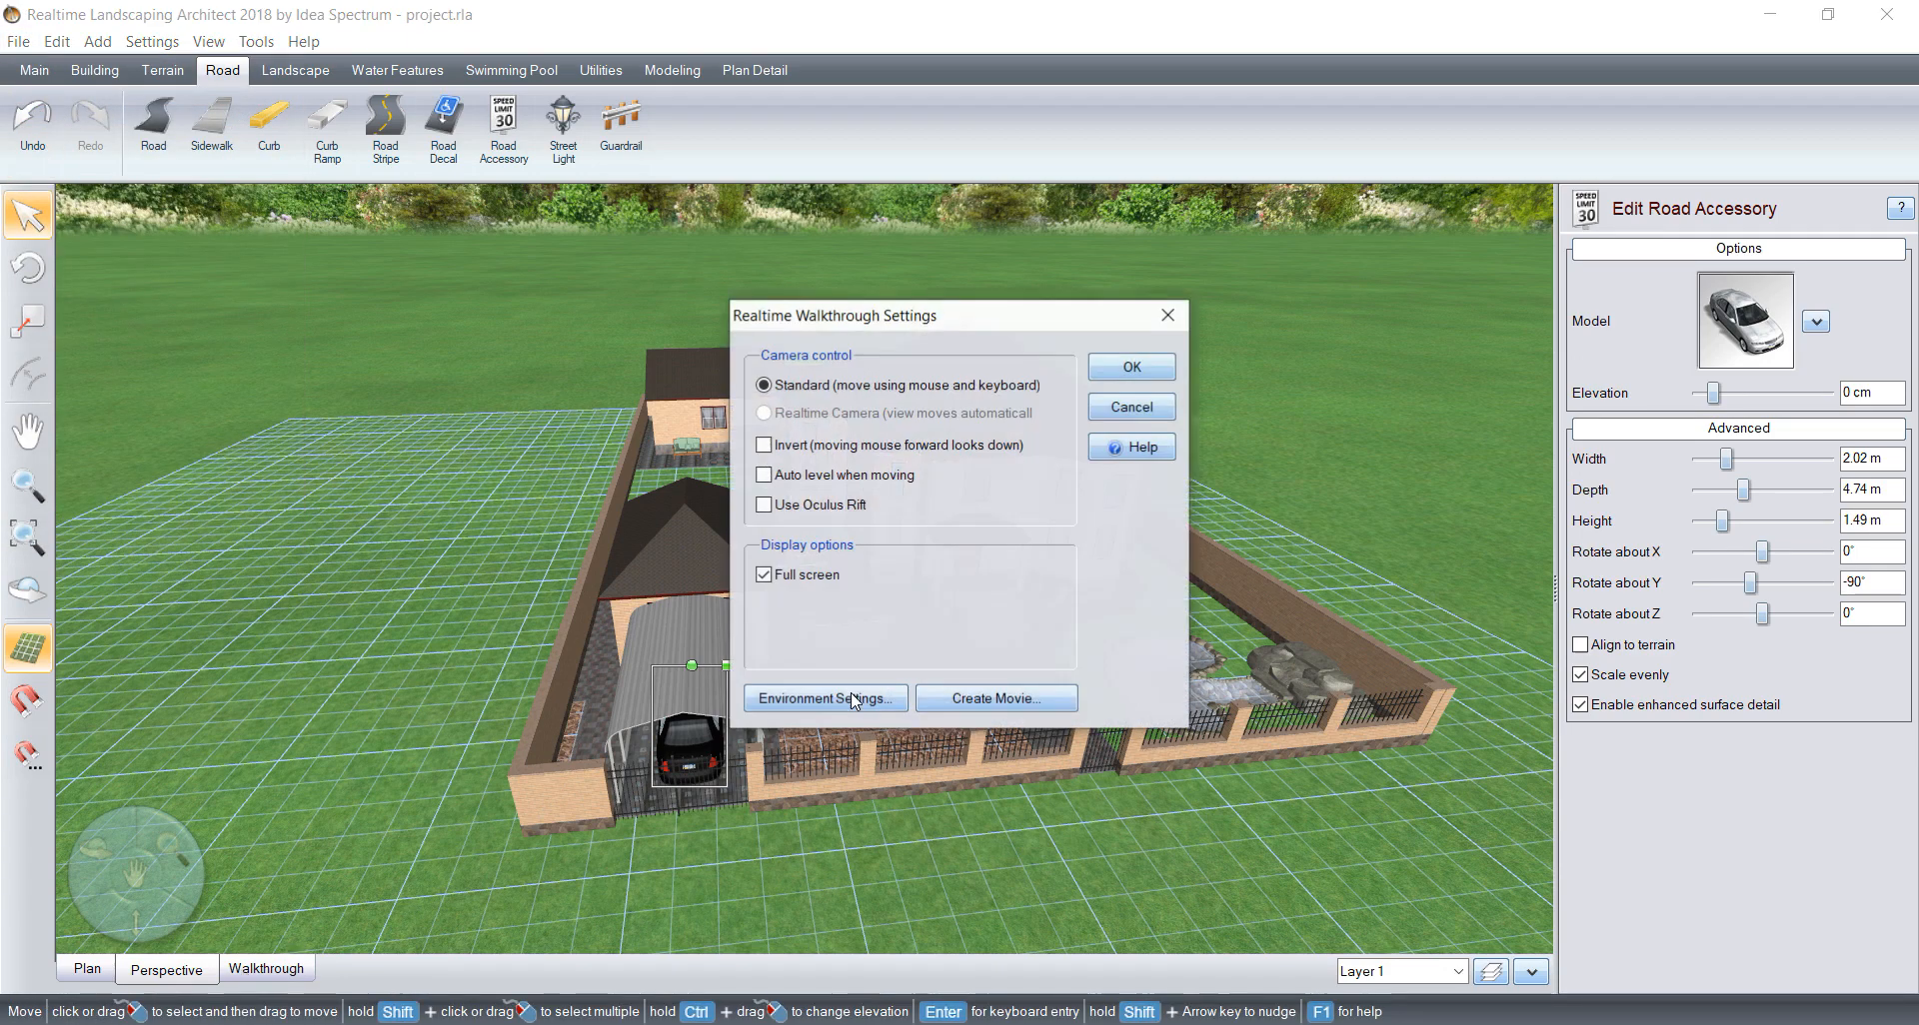
click(1109, 371)
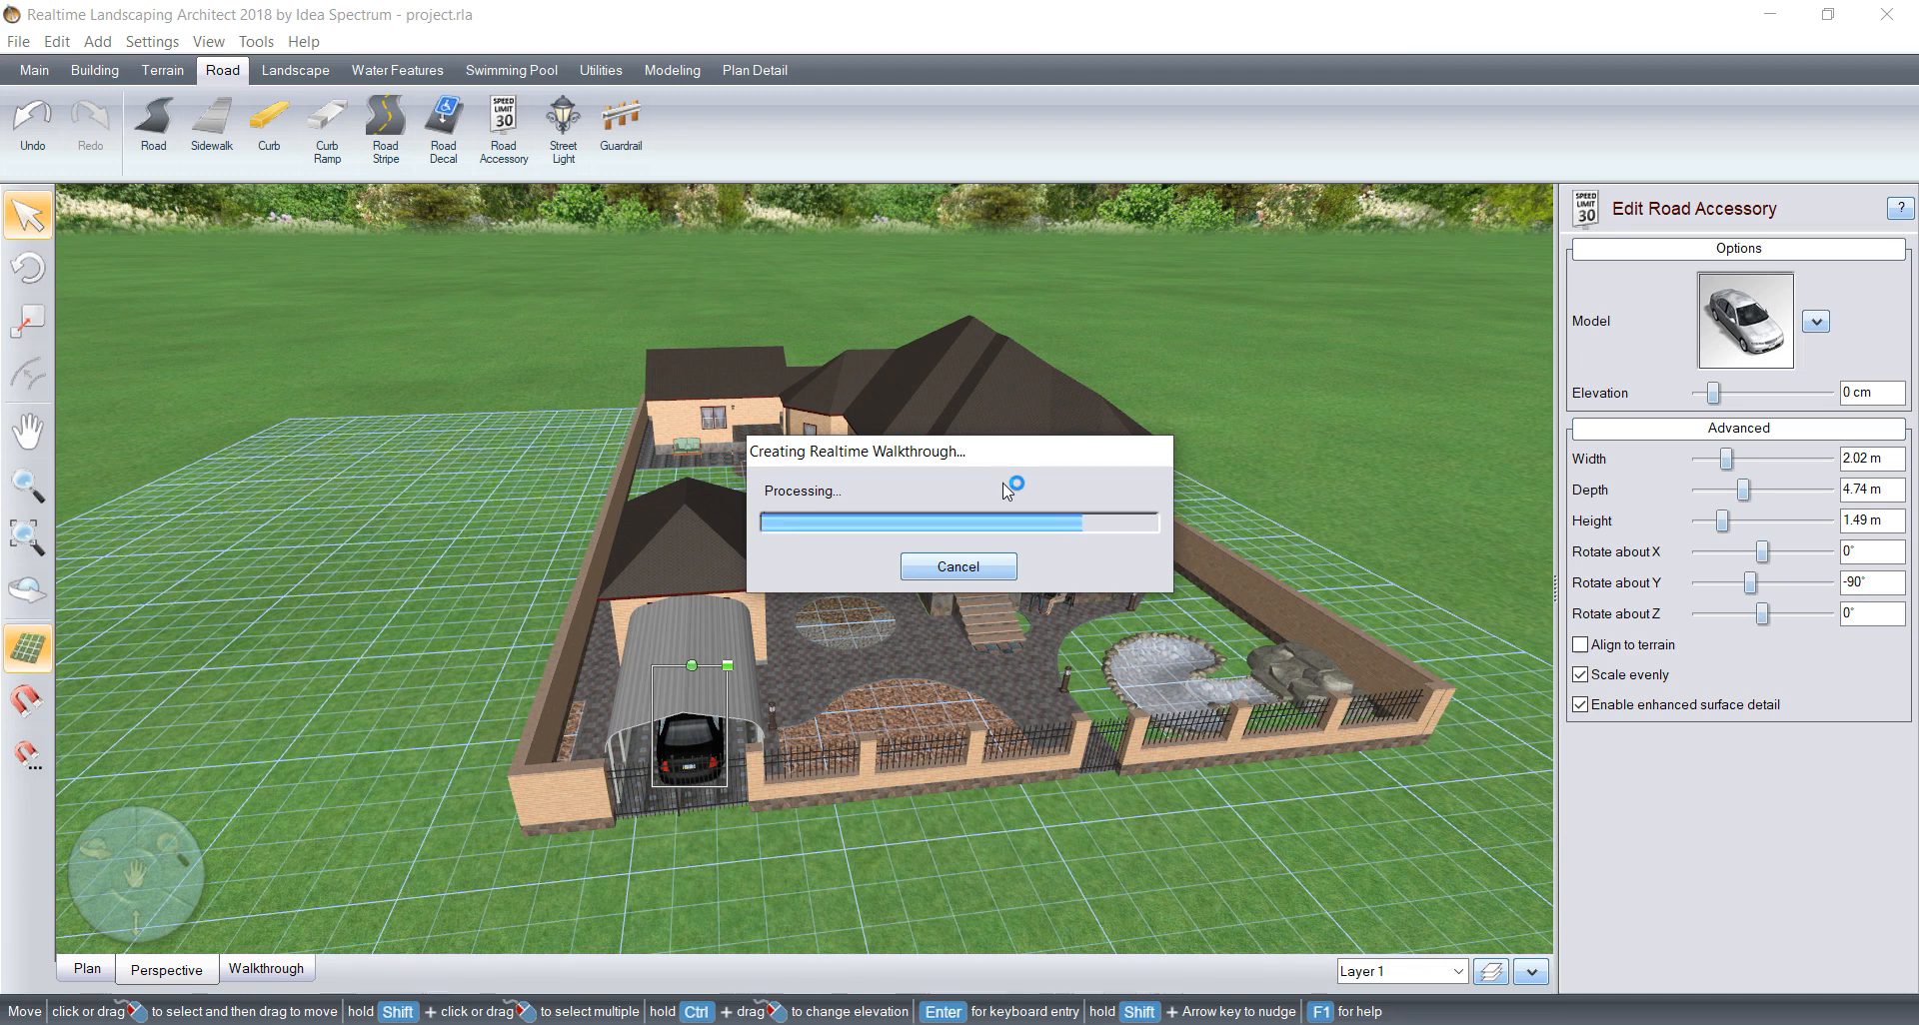
key(Up)
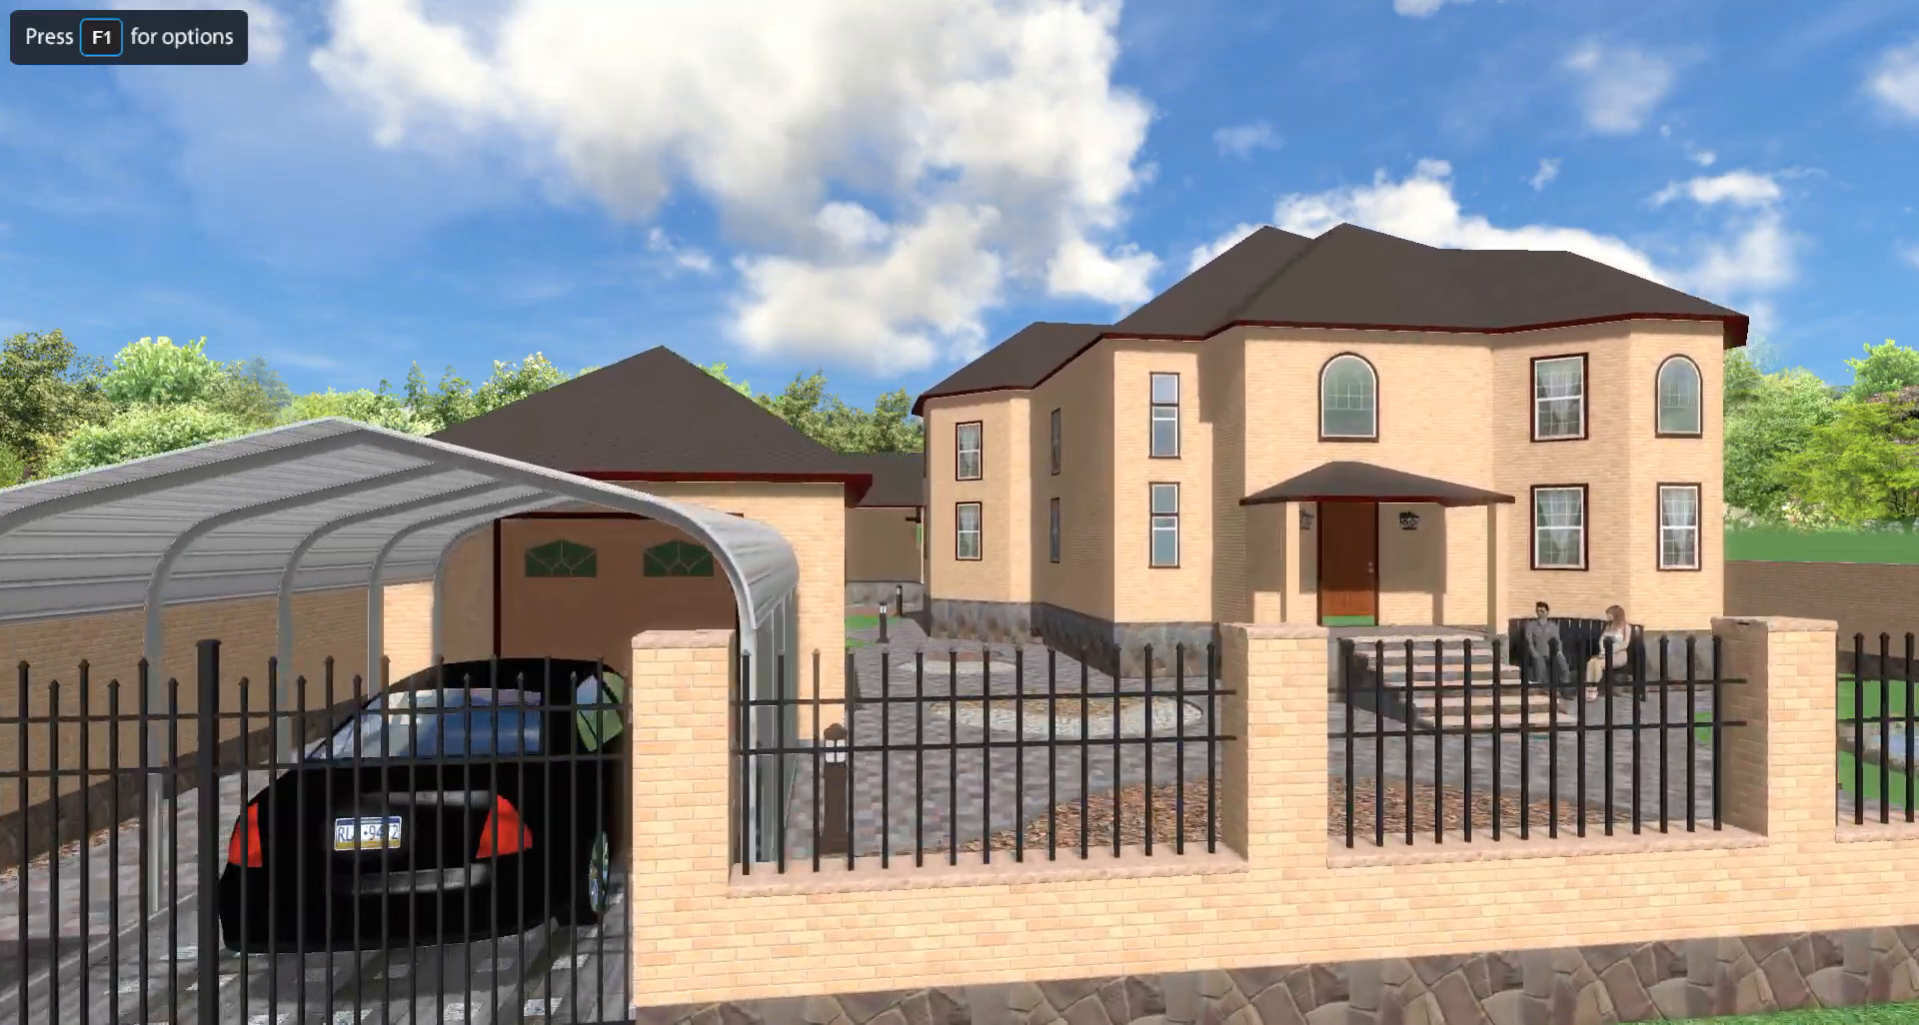
key(Right)
key(Up)
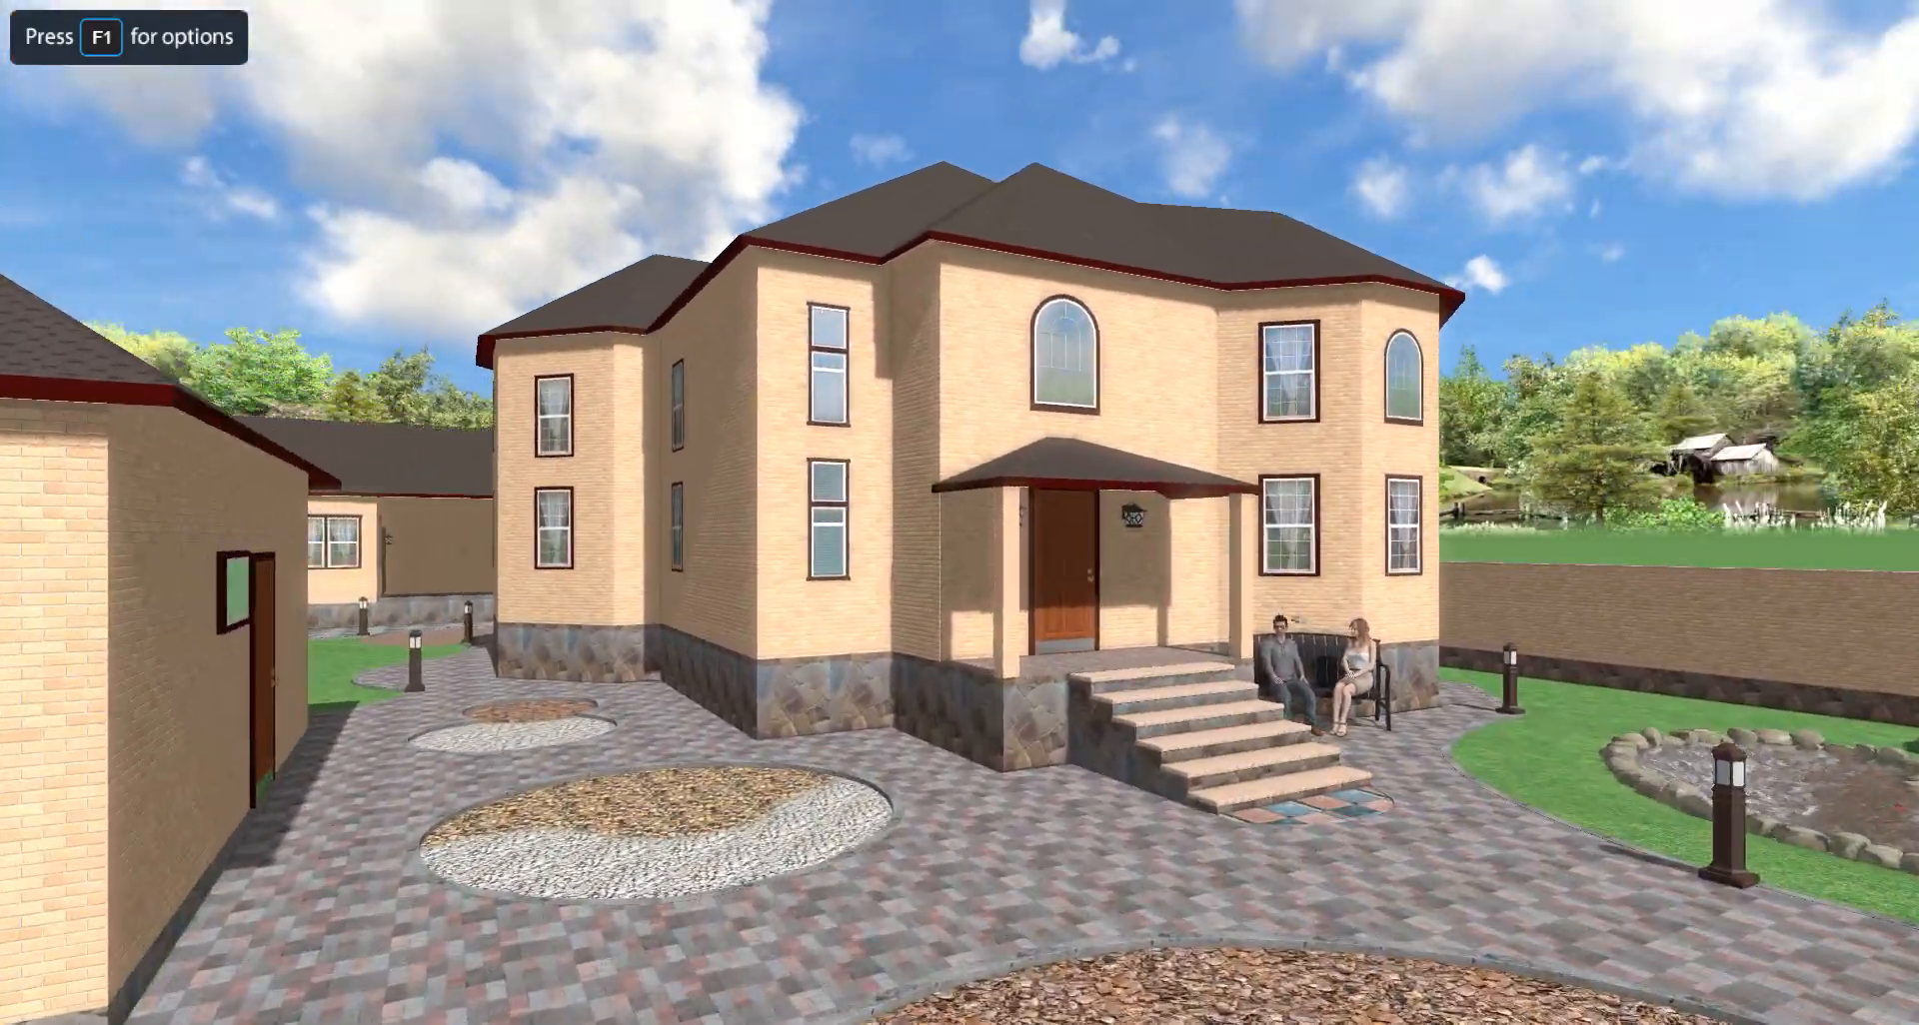
key(Left)
key(Up)
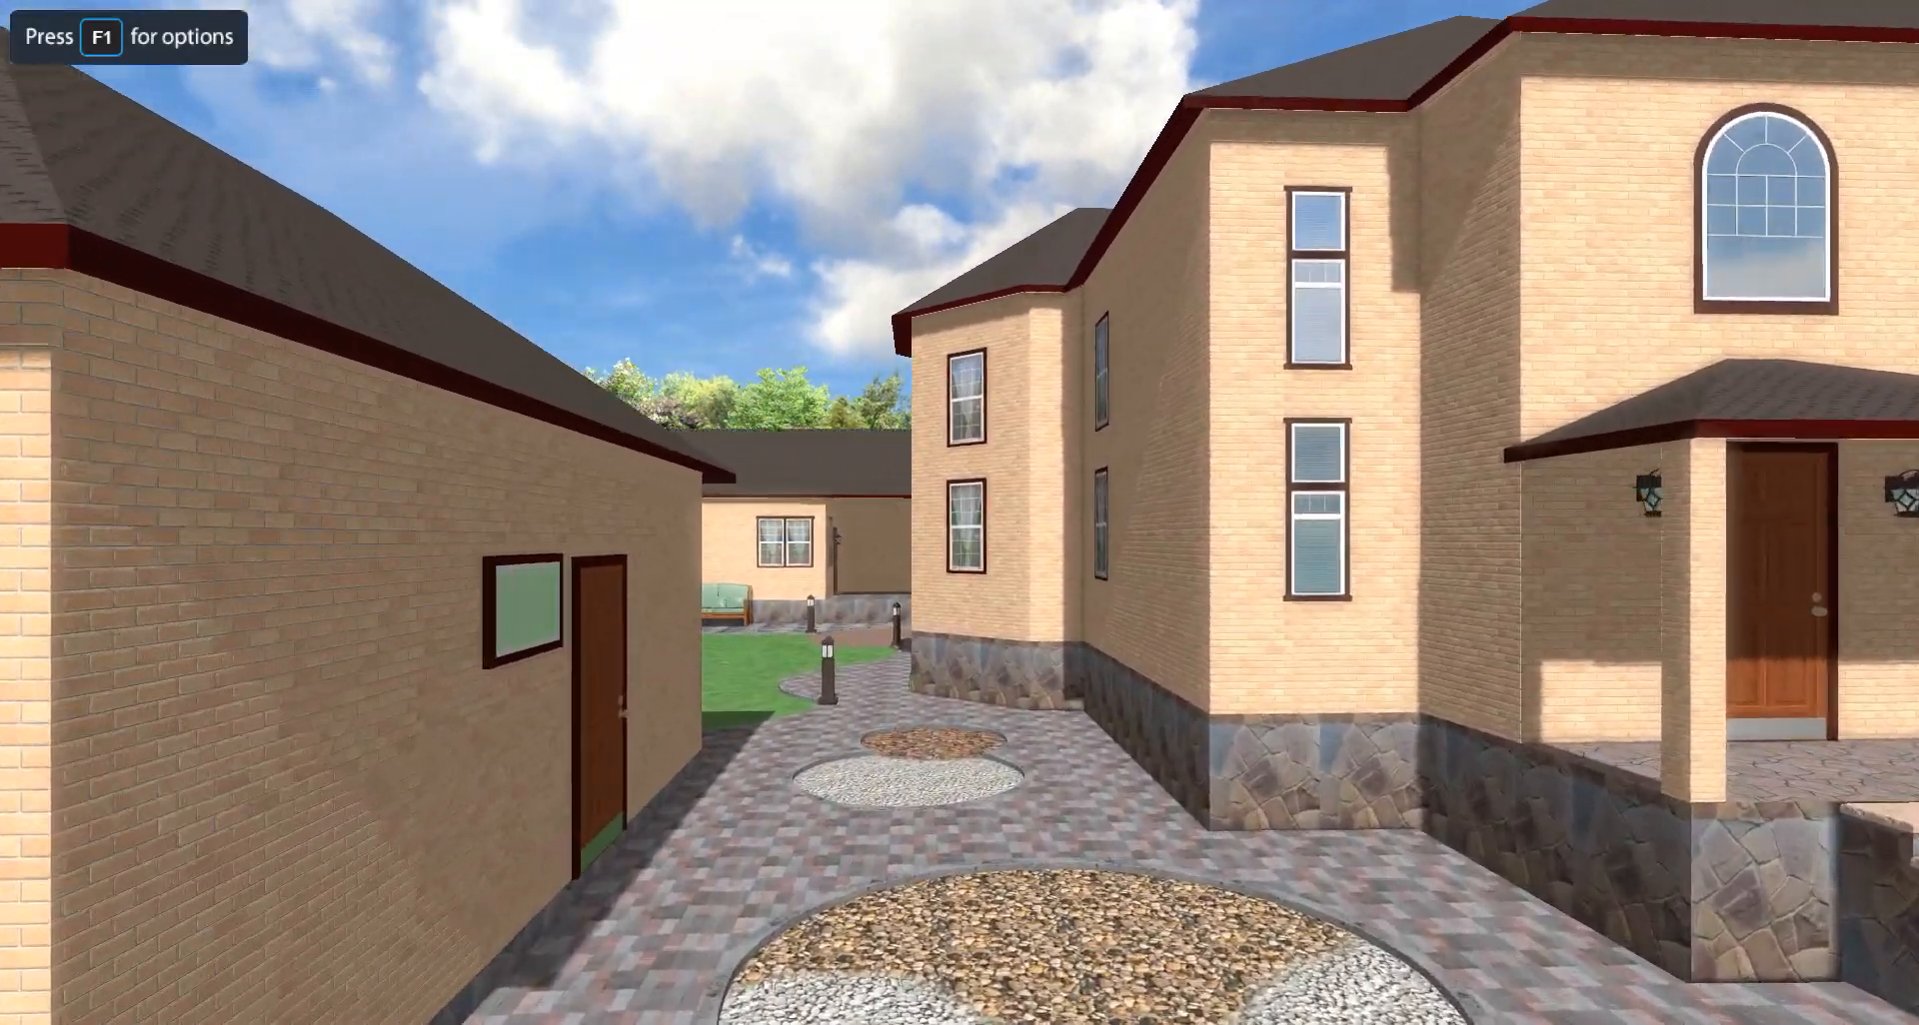
key(Left)
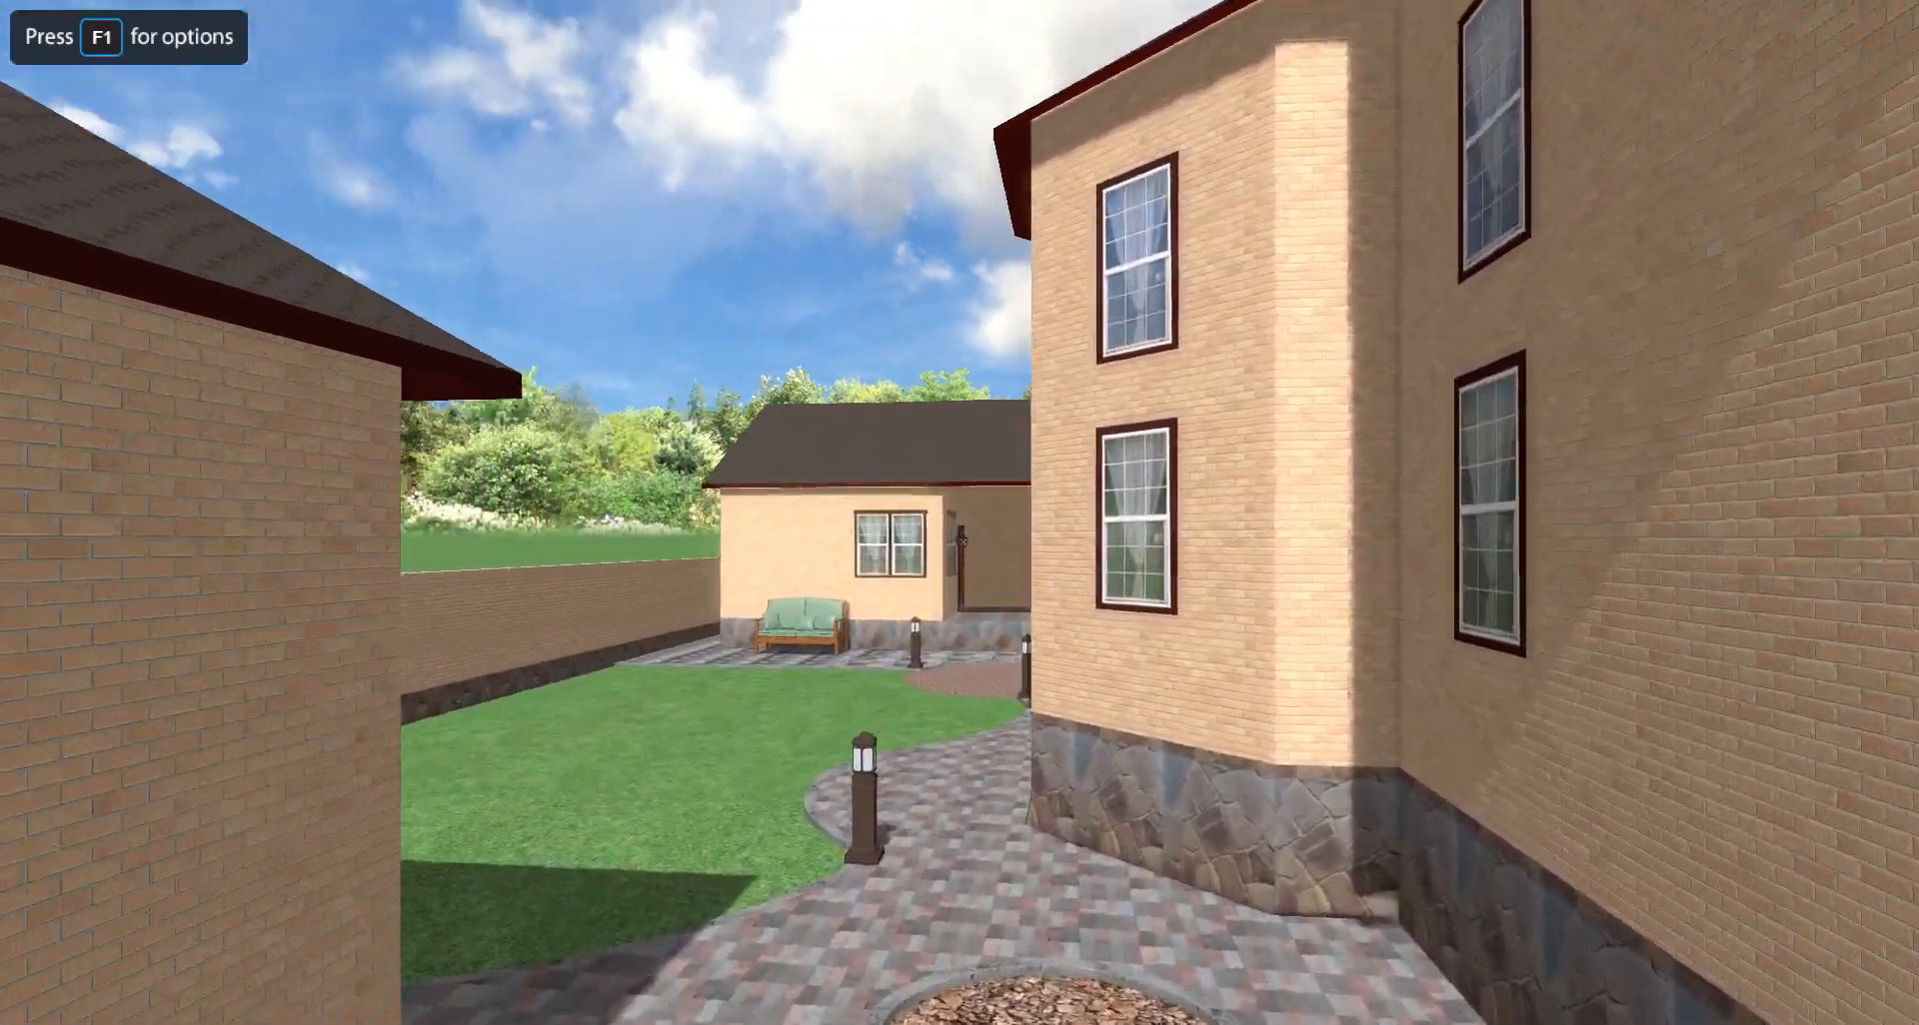
key(Up)
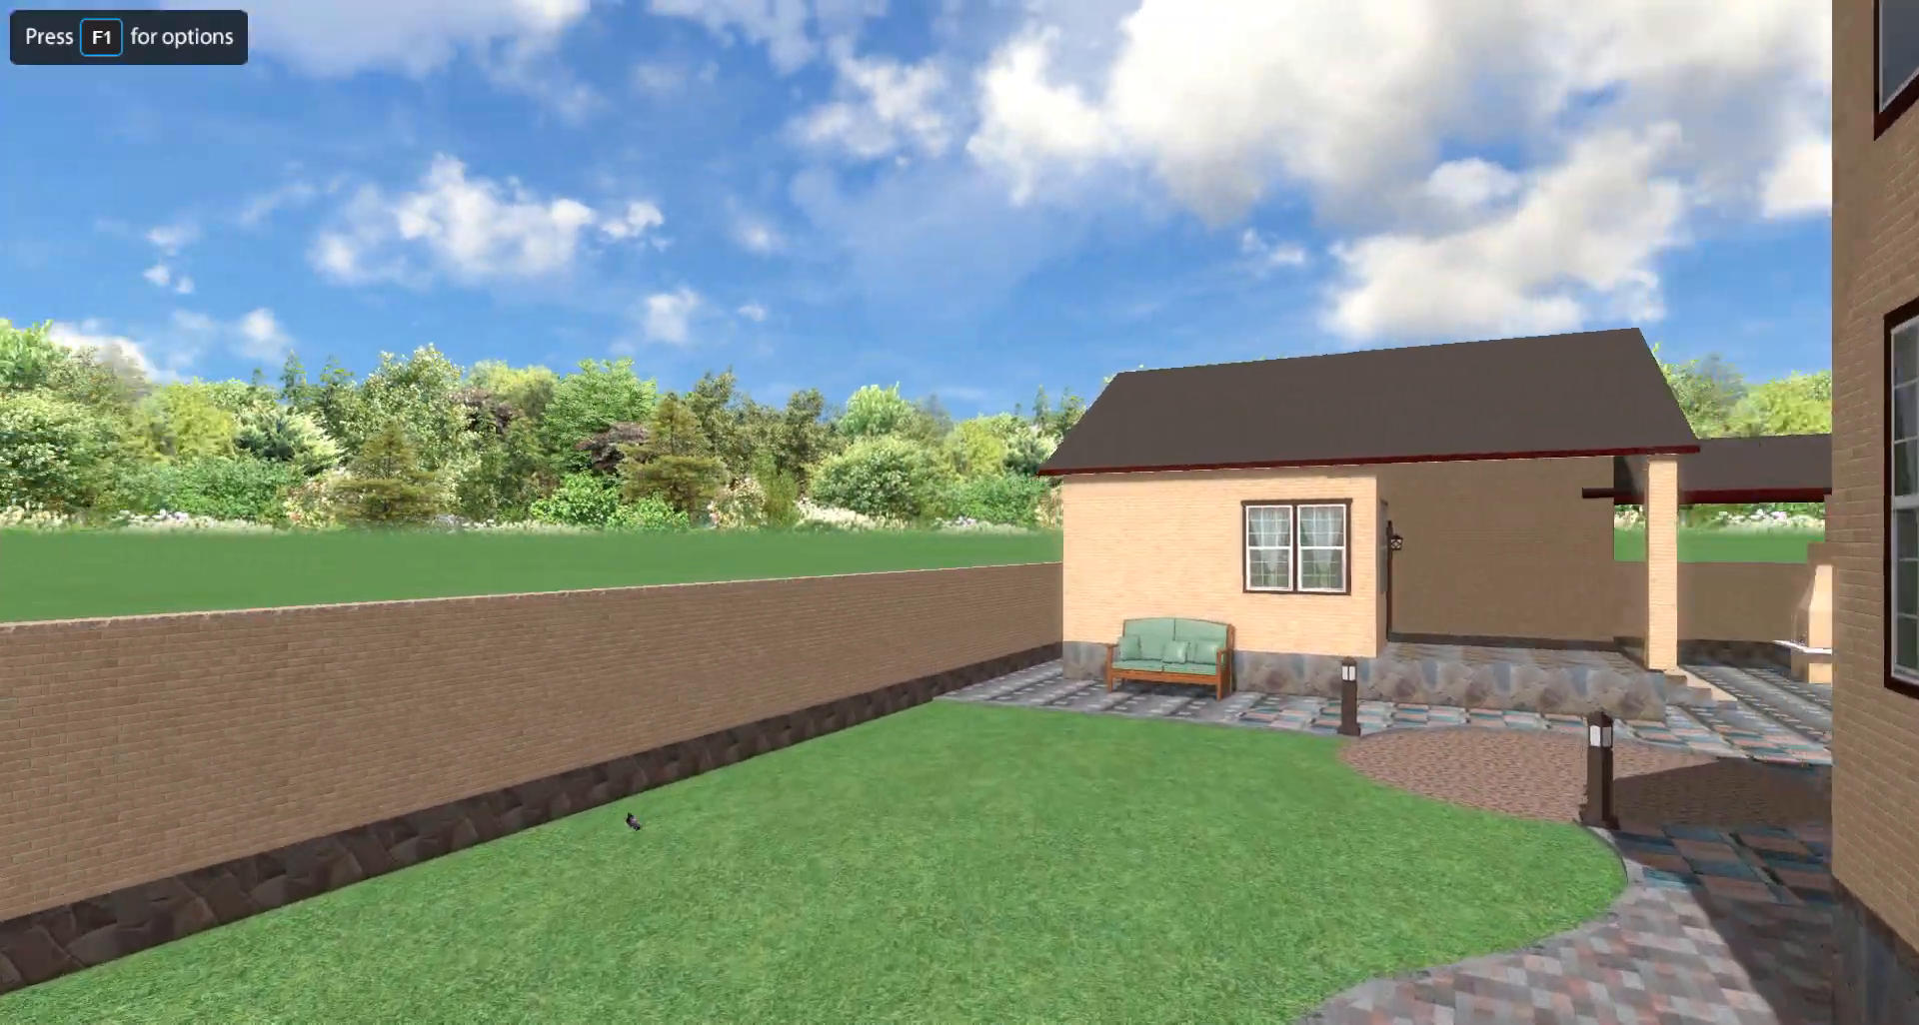
key(Right)
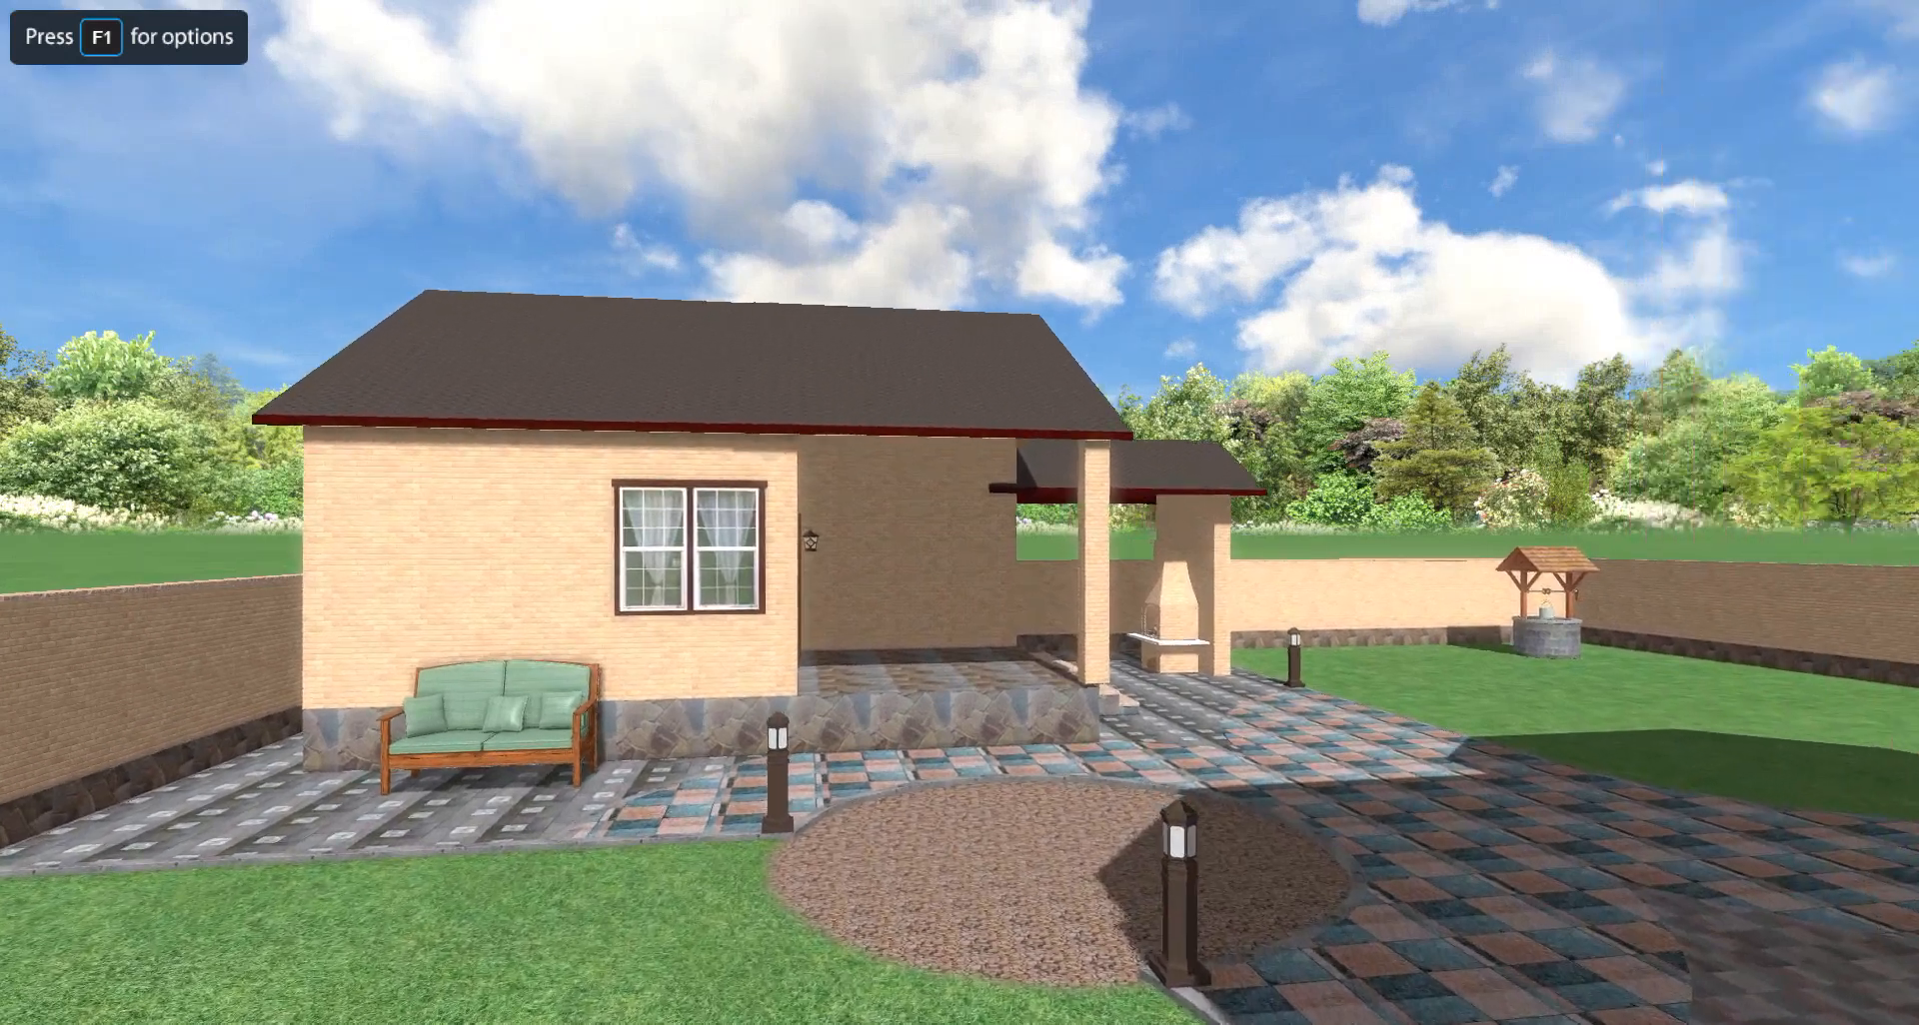
key(Right)
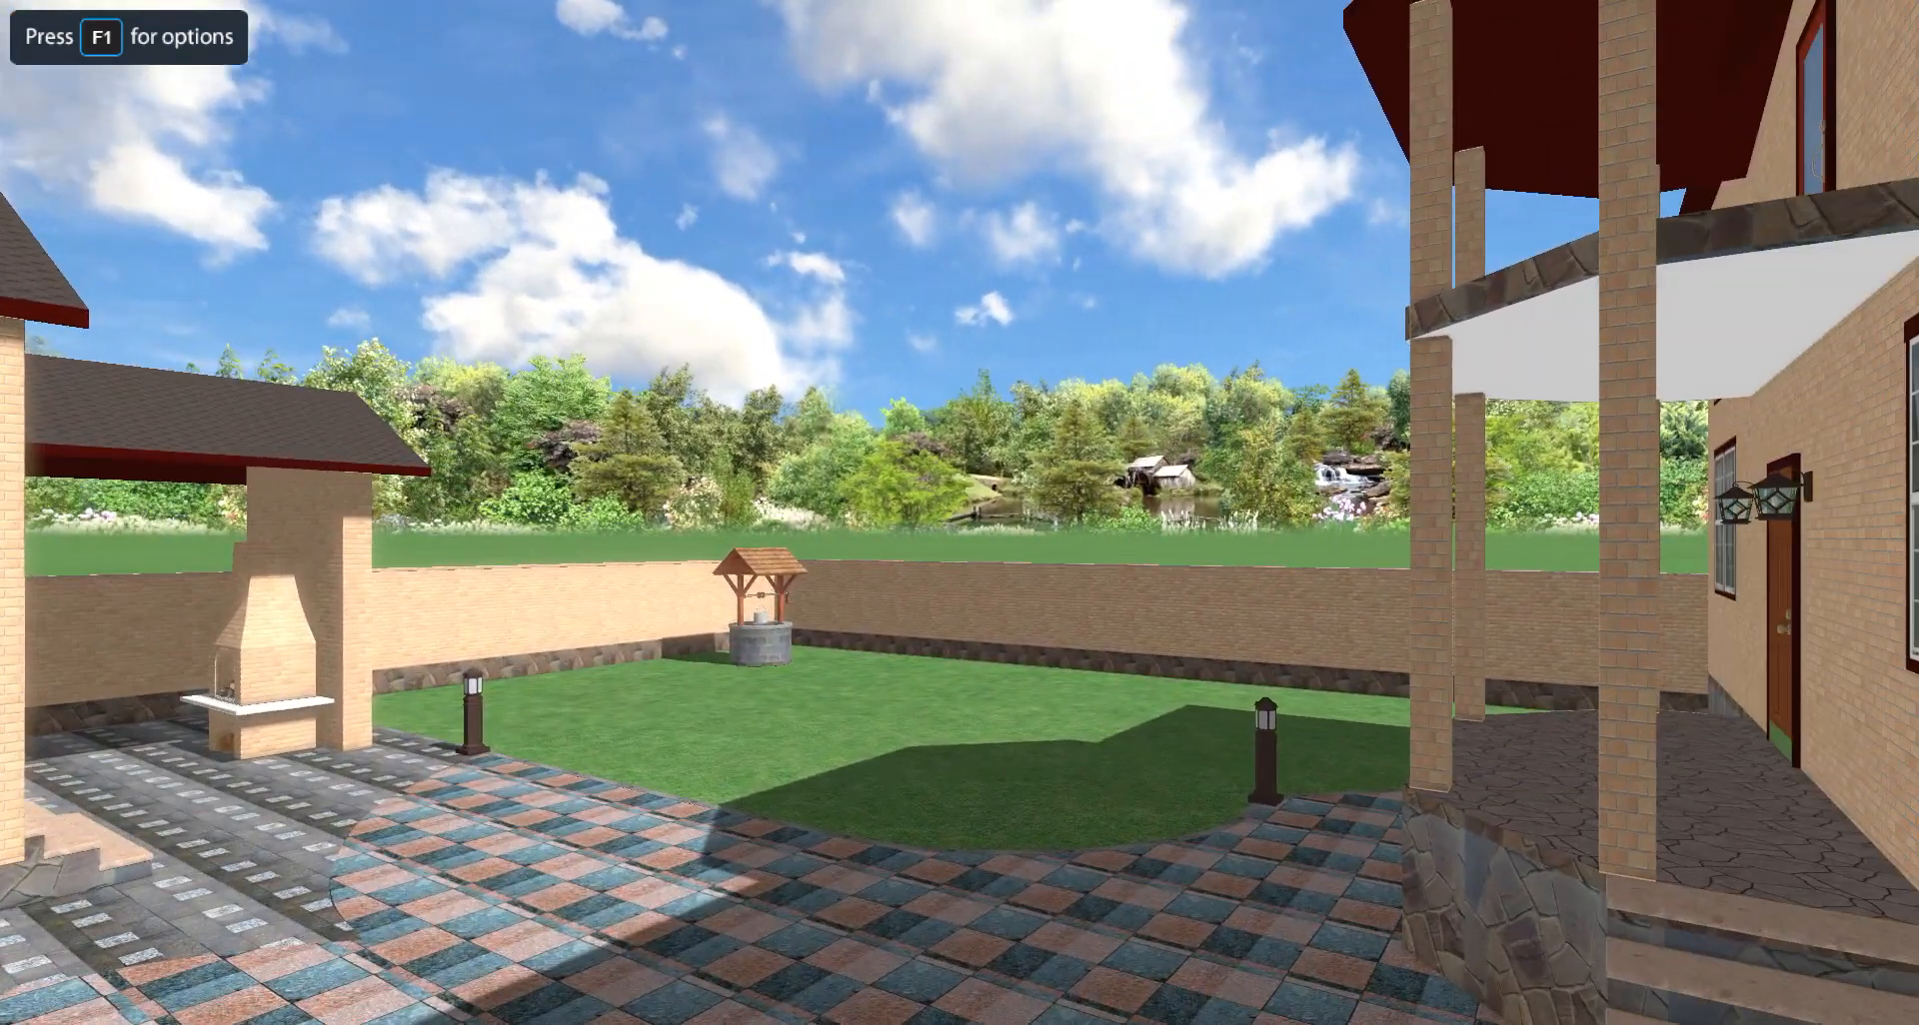
key(Escape)
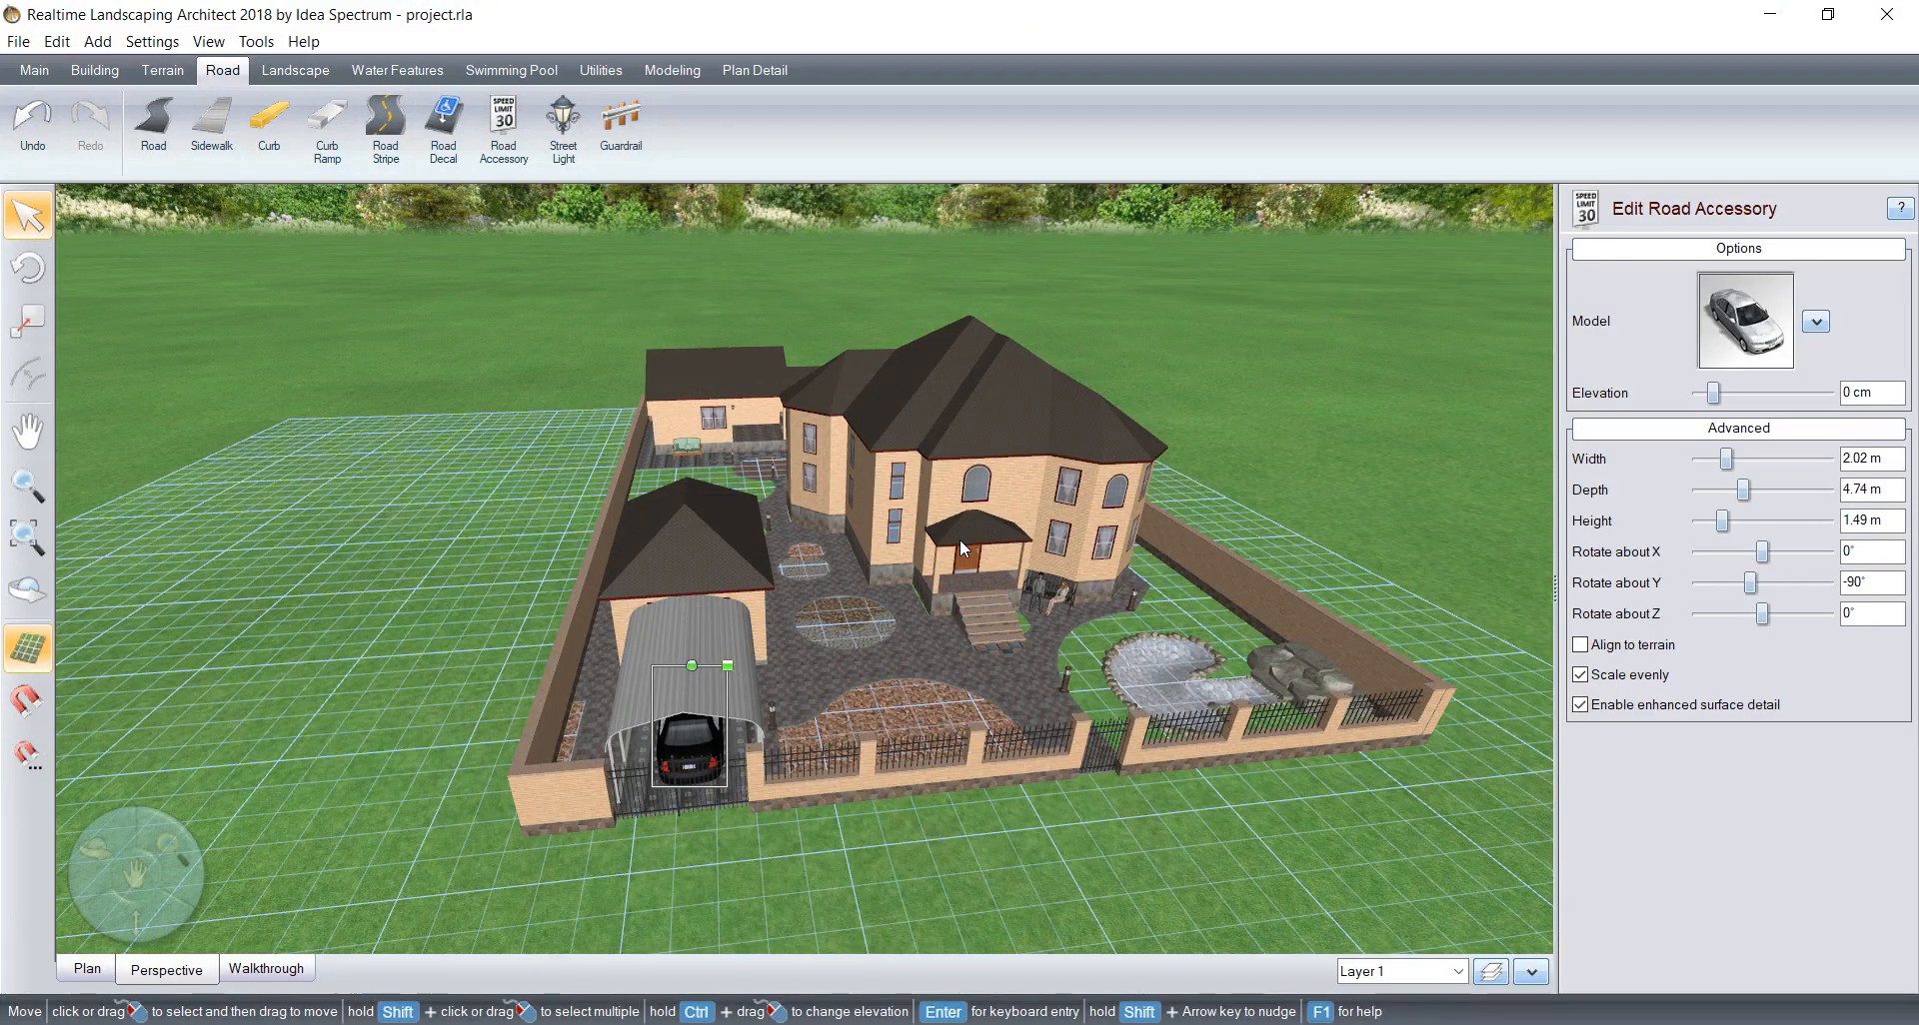
Step: Switch to the plan view at the unpaved area between the garage and the rear outbuilding
middle_drag(847, 526, 1021, 712)
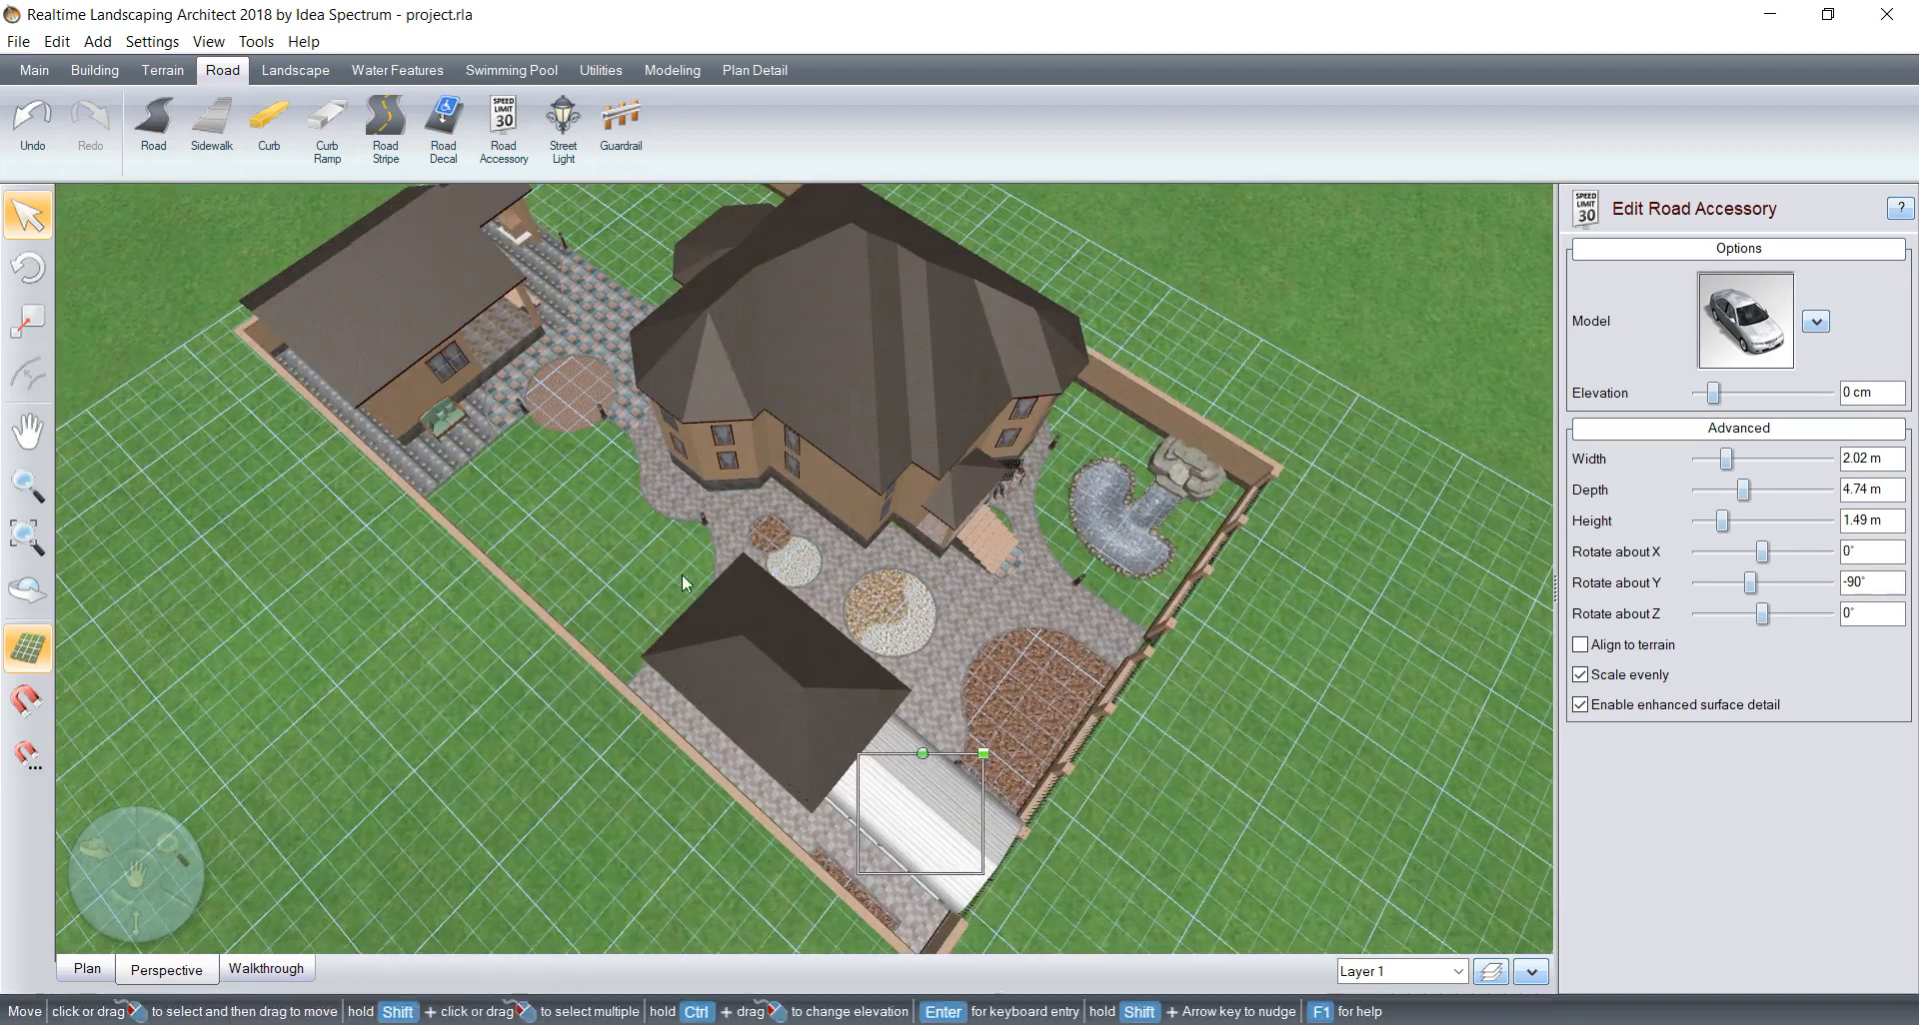
click(86, 979)
scroll(510, 662, down, 3)
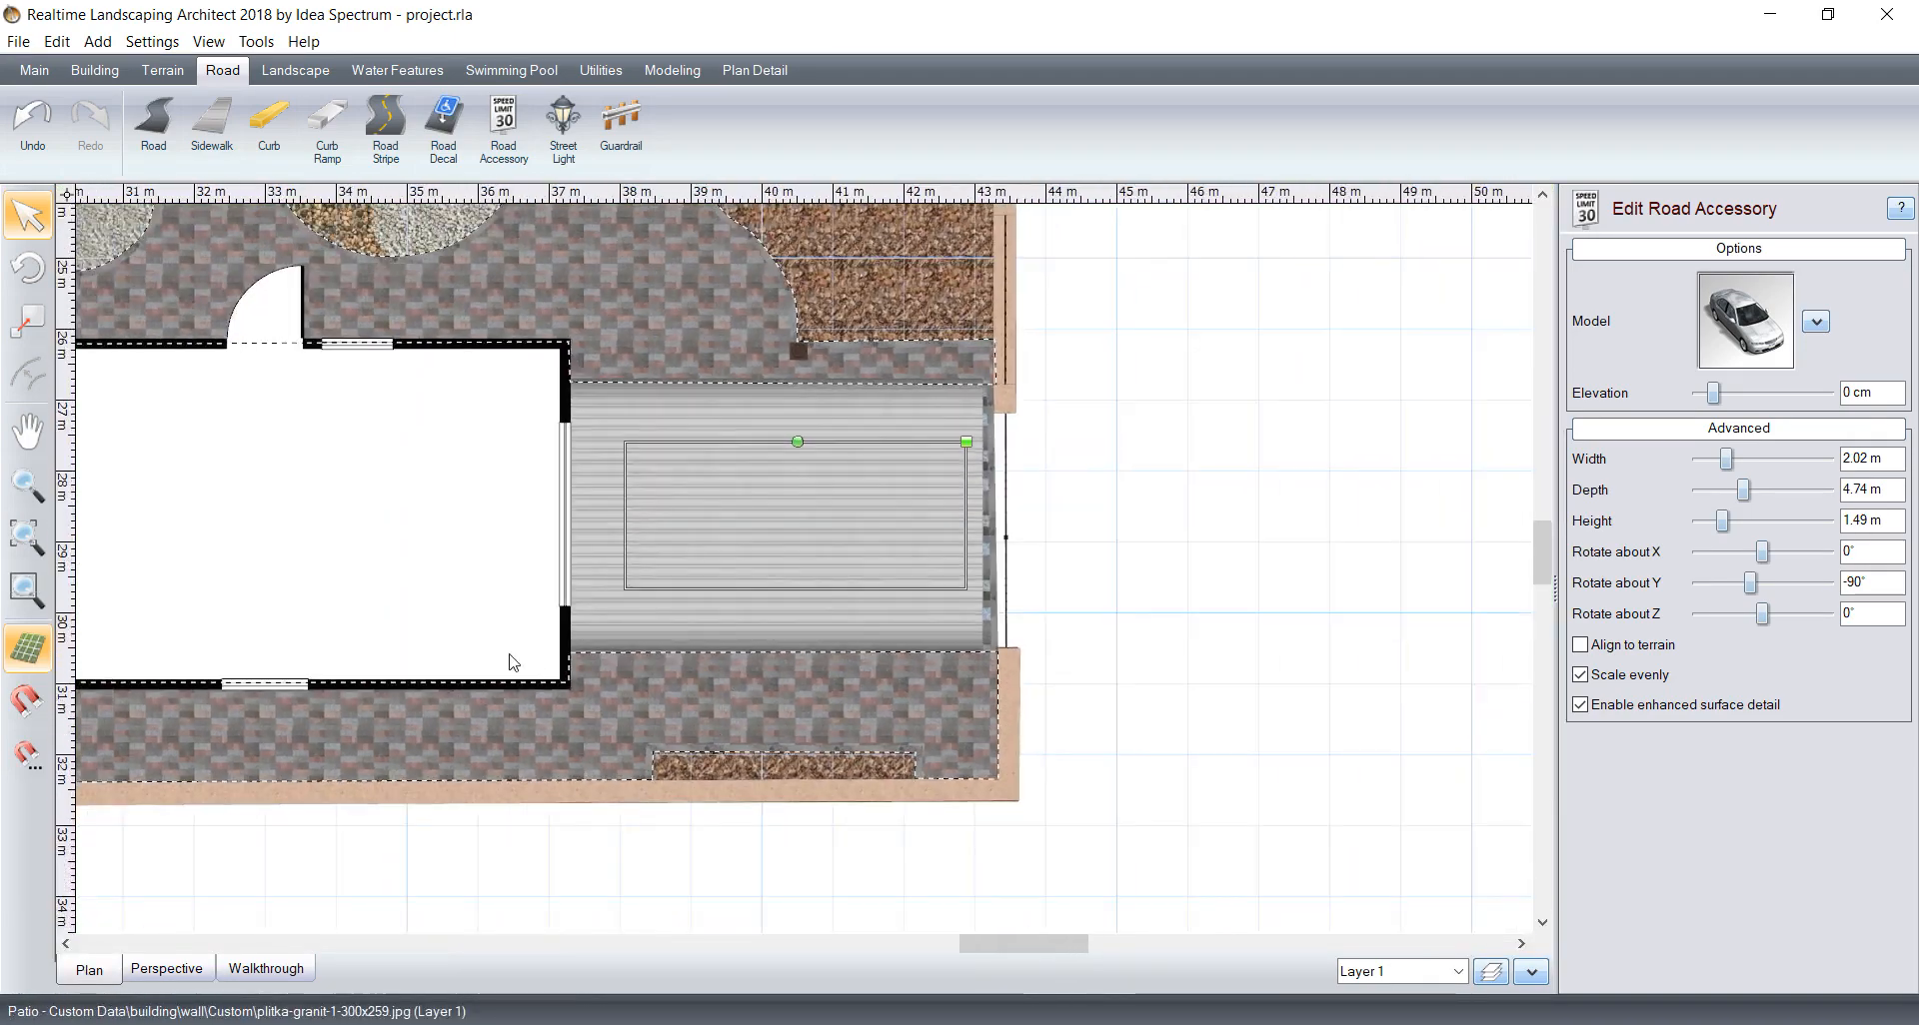
middle_drag(438, 490, 936, 521)
scroll(776, 501, up, 3)
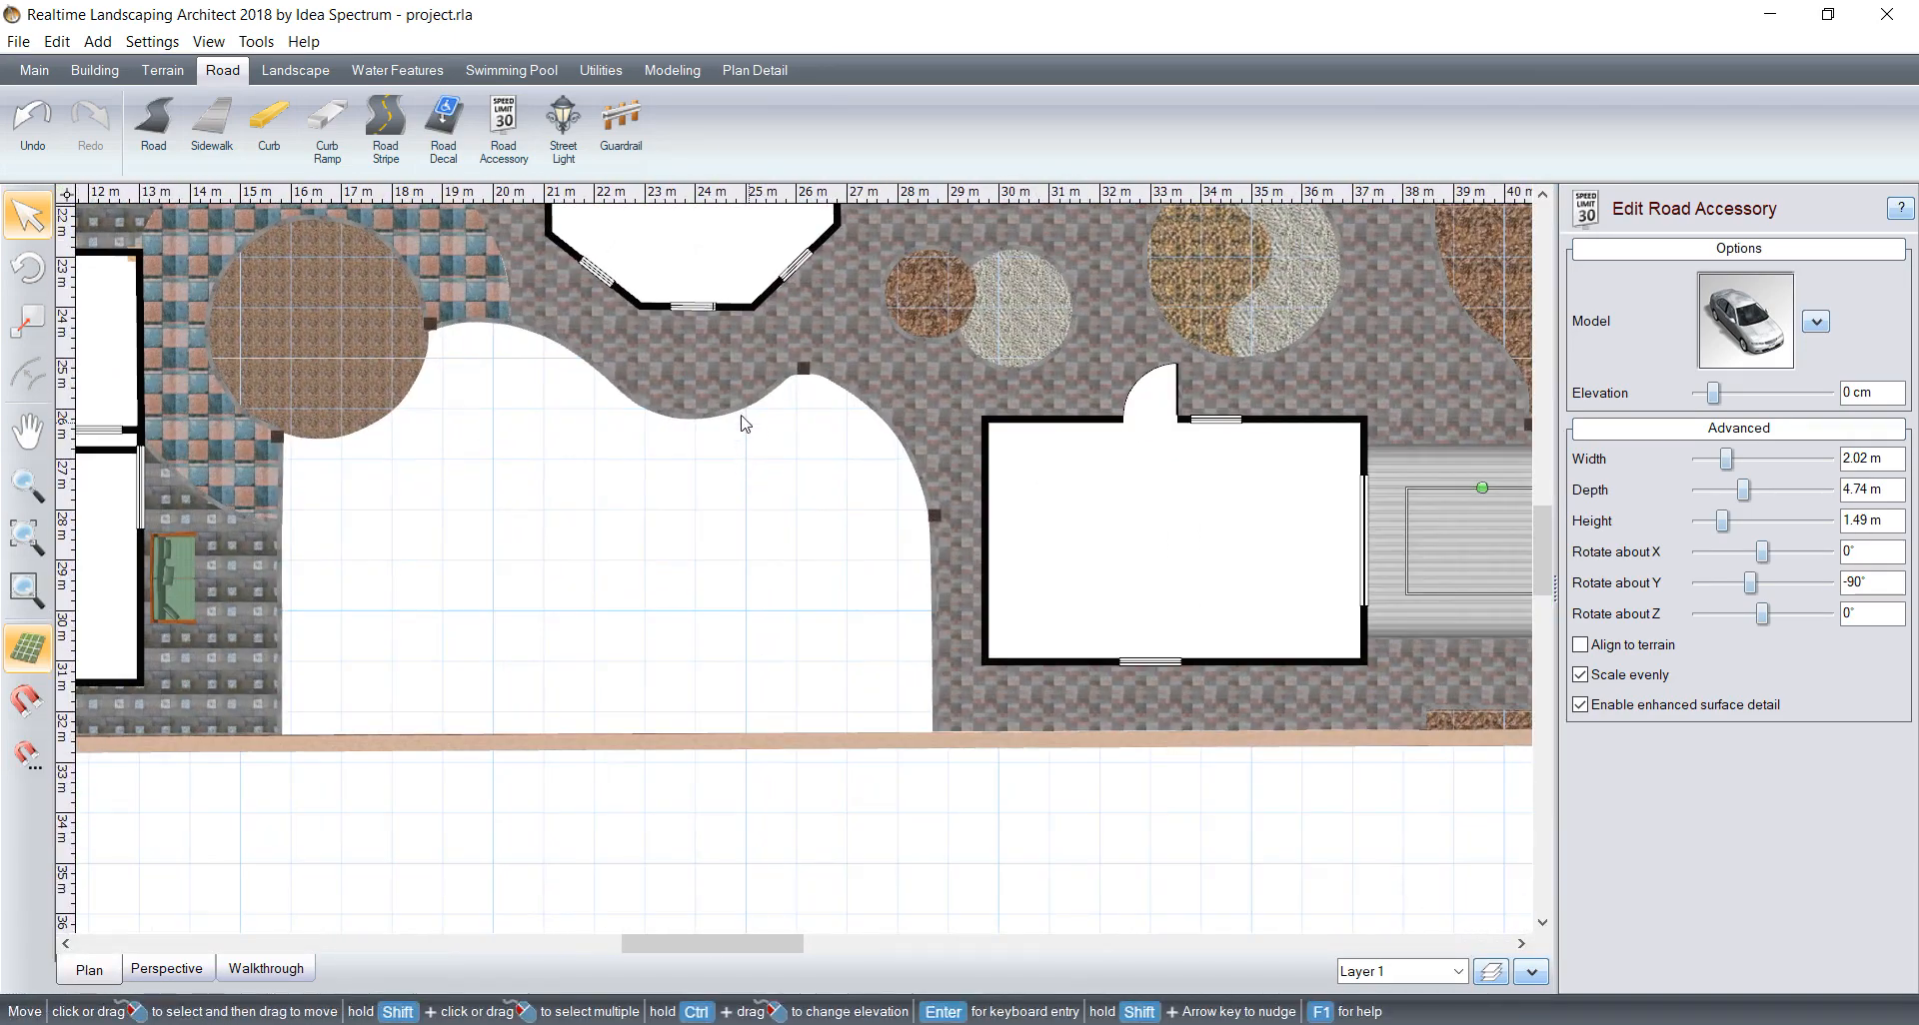
scroll(669, 472, up, 2)
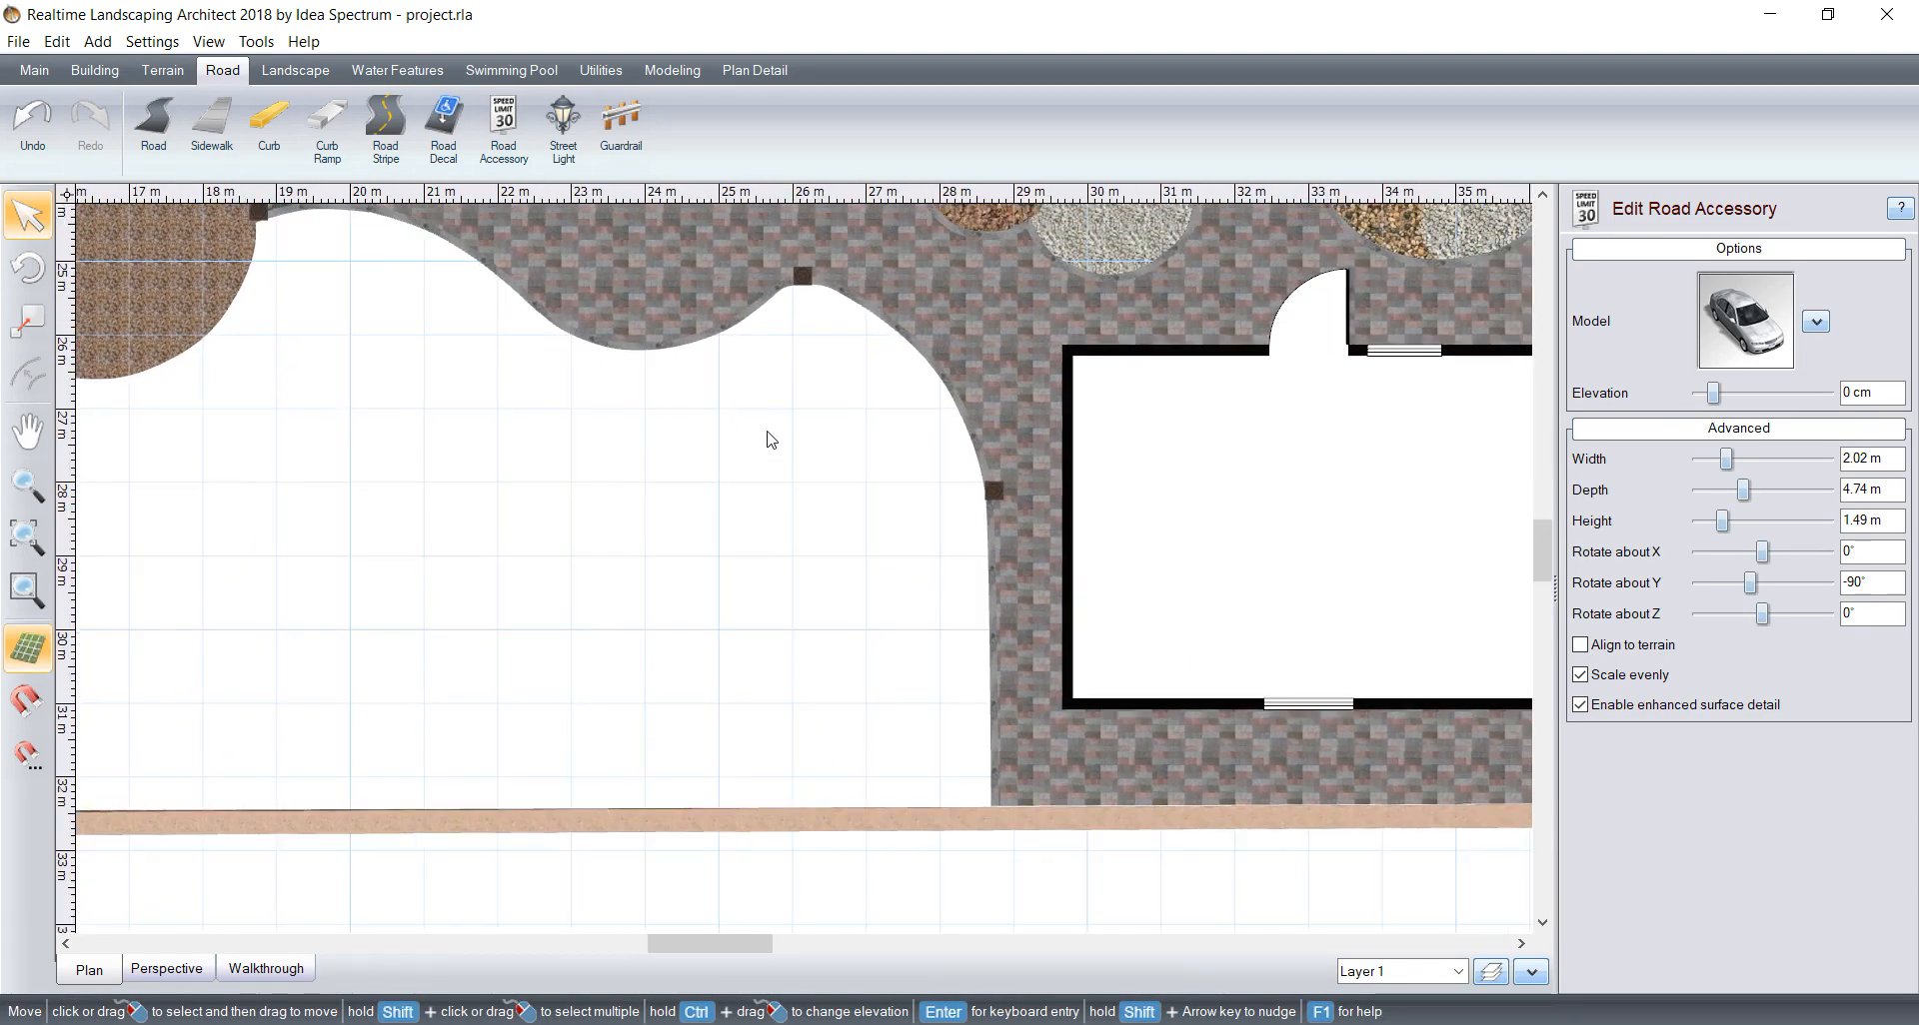
scroll(784, 428, down, 1)
middle_drag(784, 426, 790, 434)
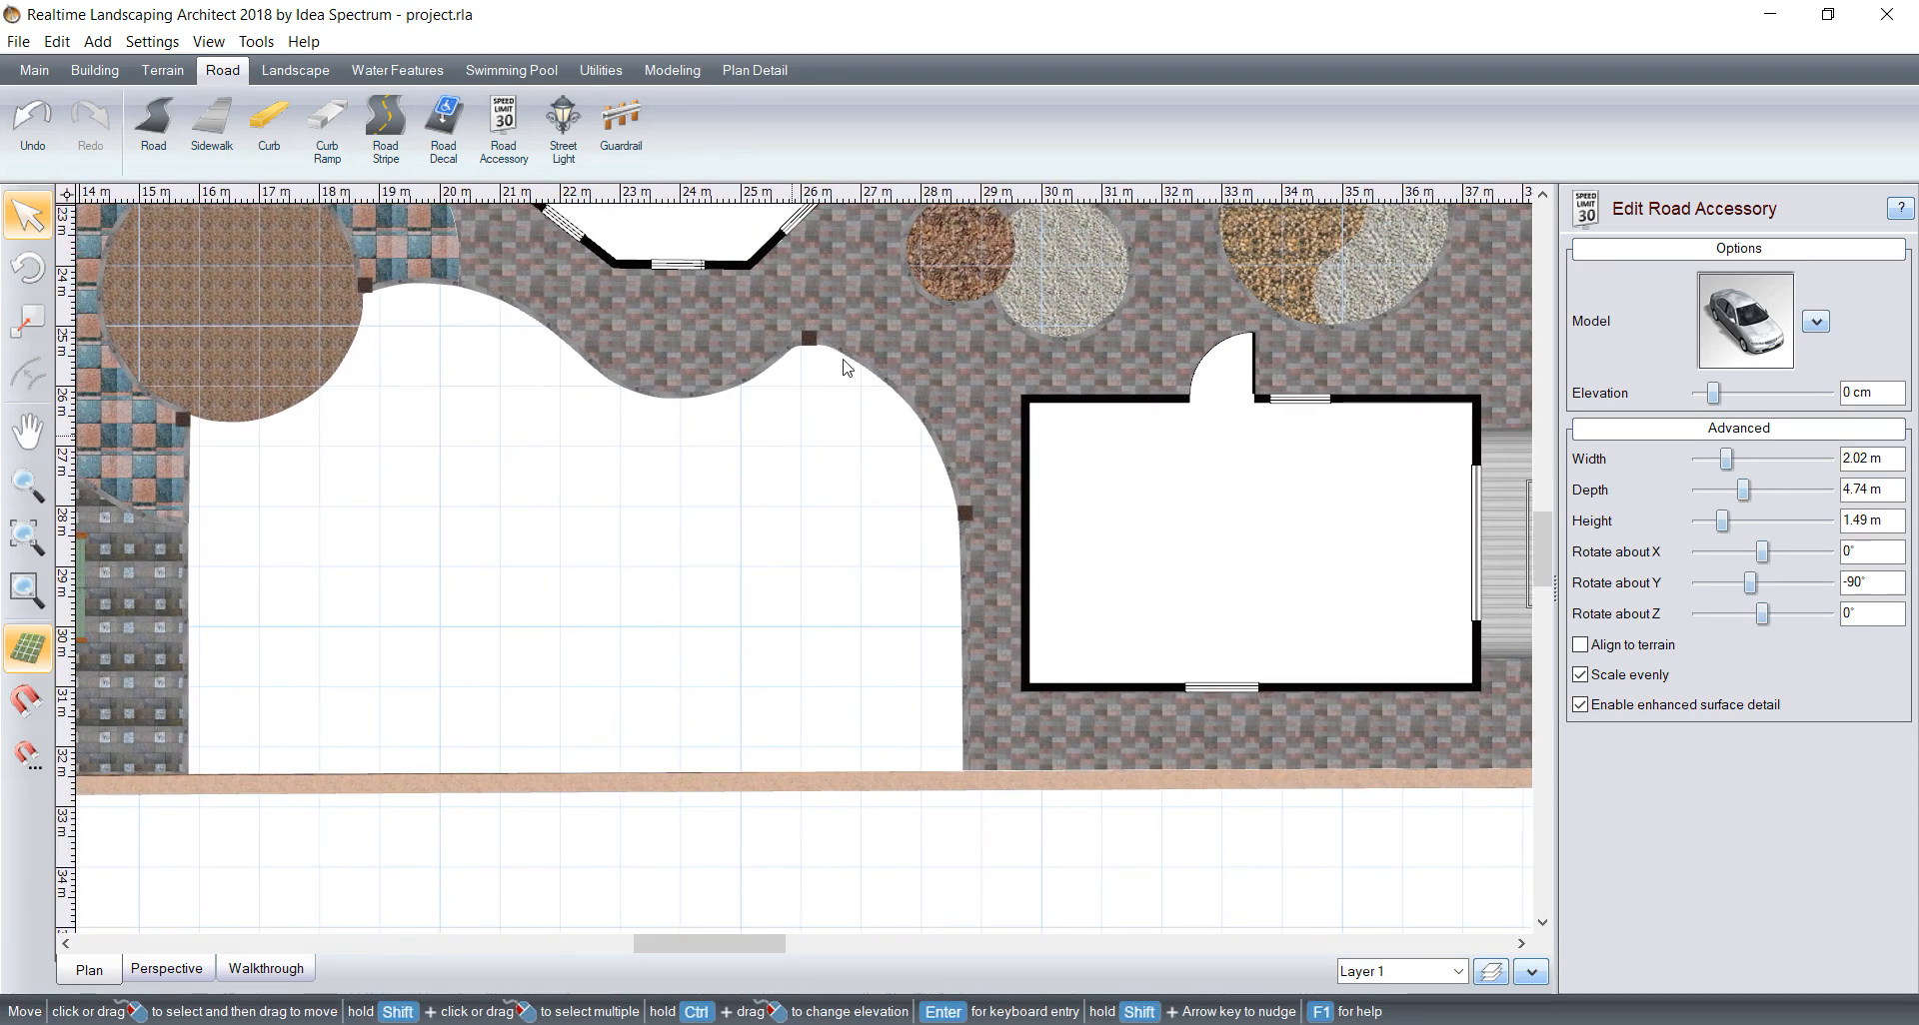
Step: Start a landscape region at the corner where the paving beside the garage meets the boundary wall
click(90, 75)
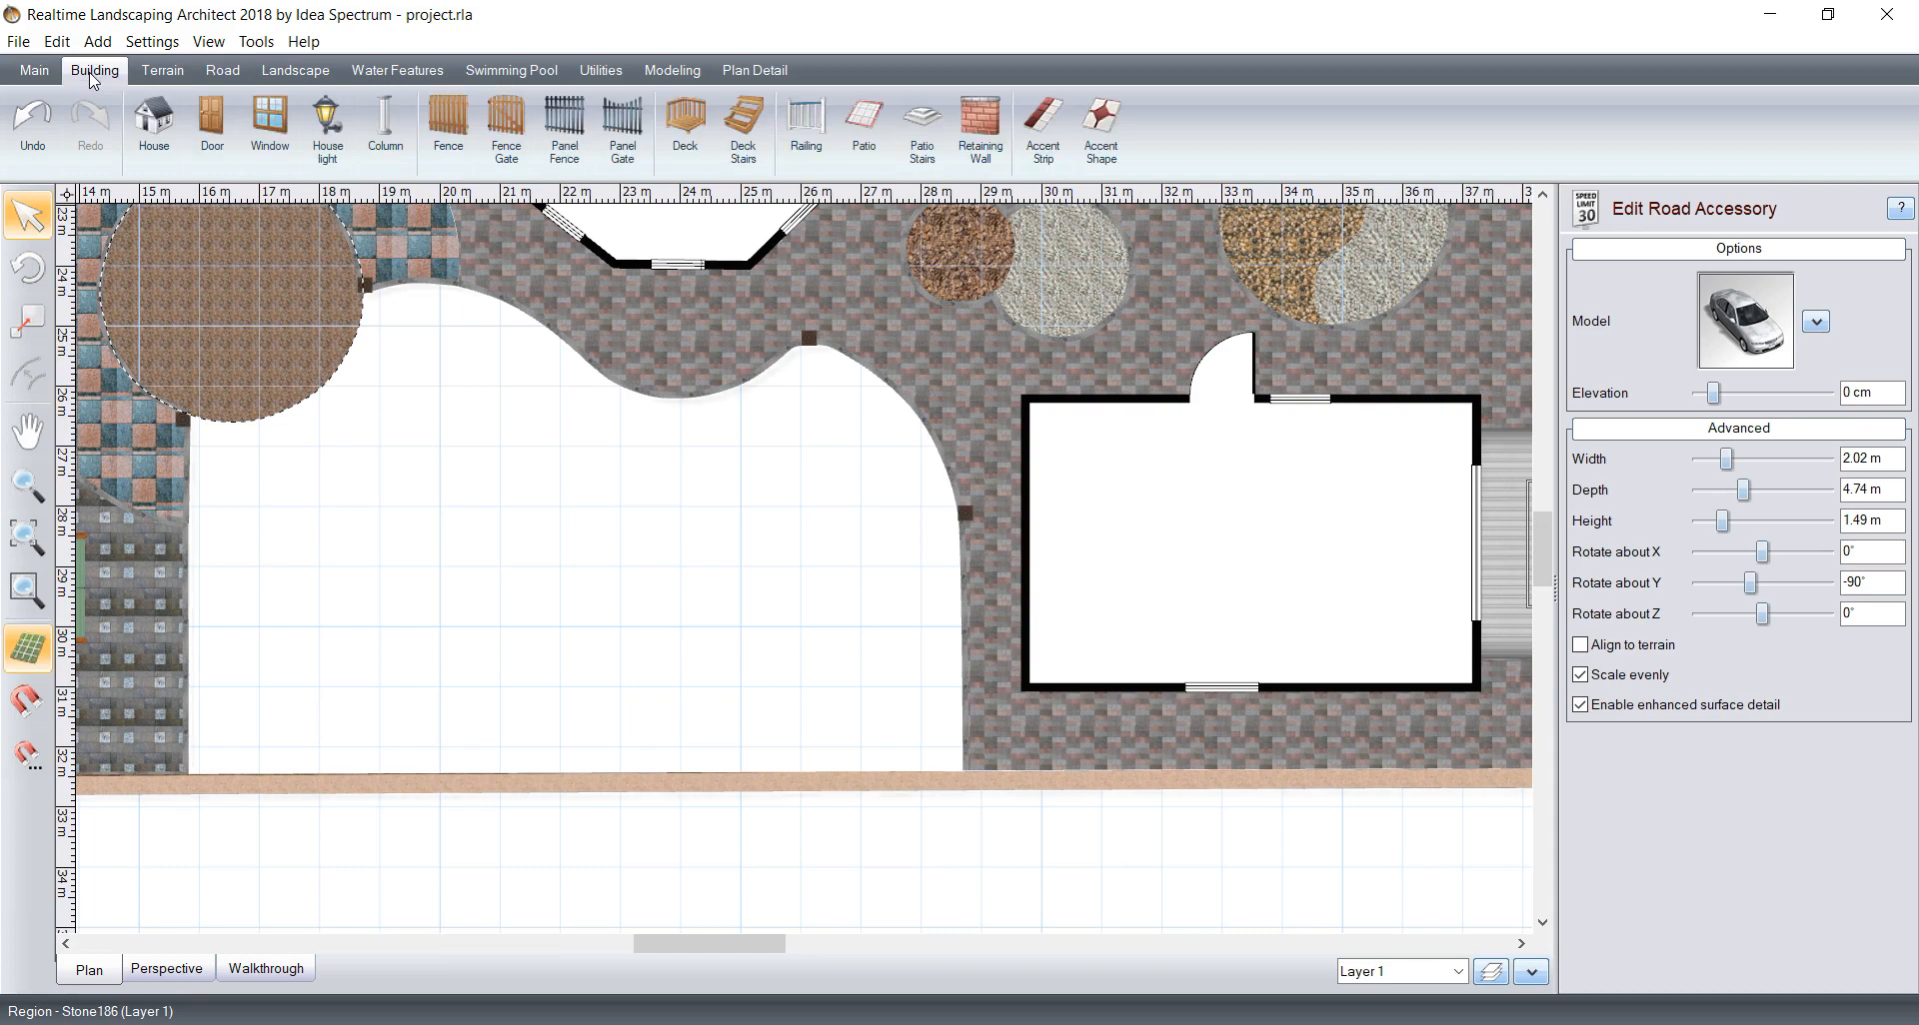
click(224, 72)
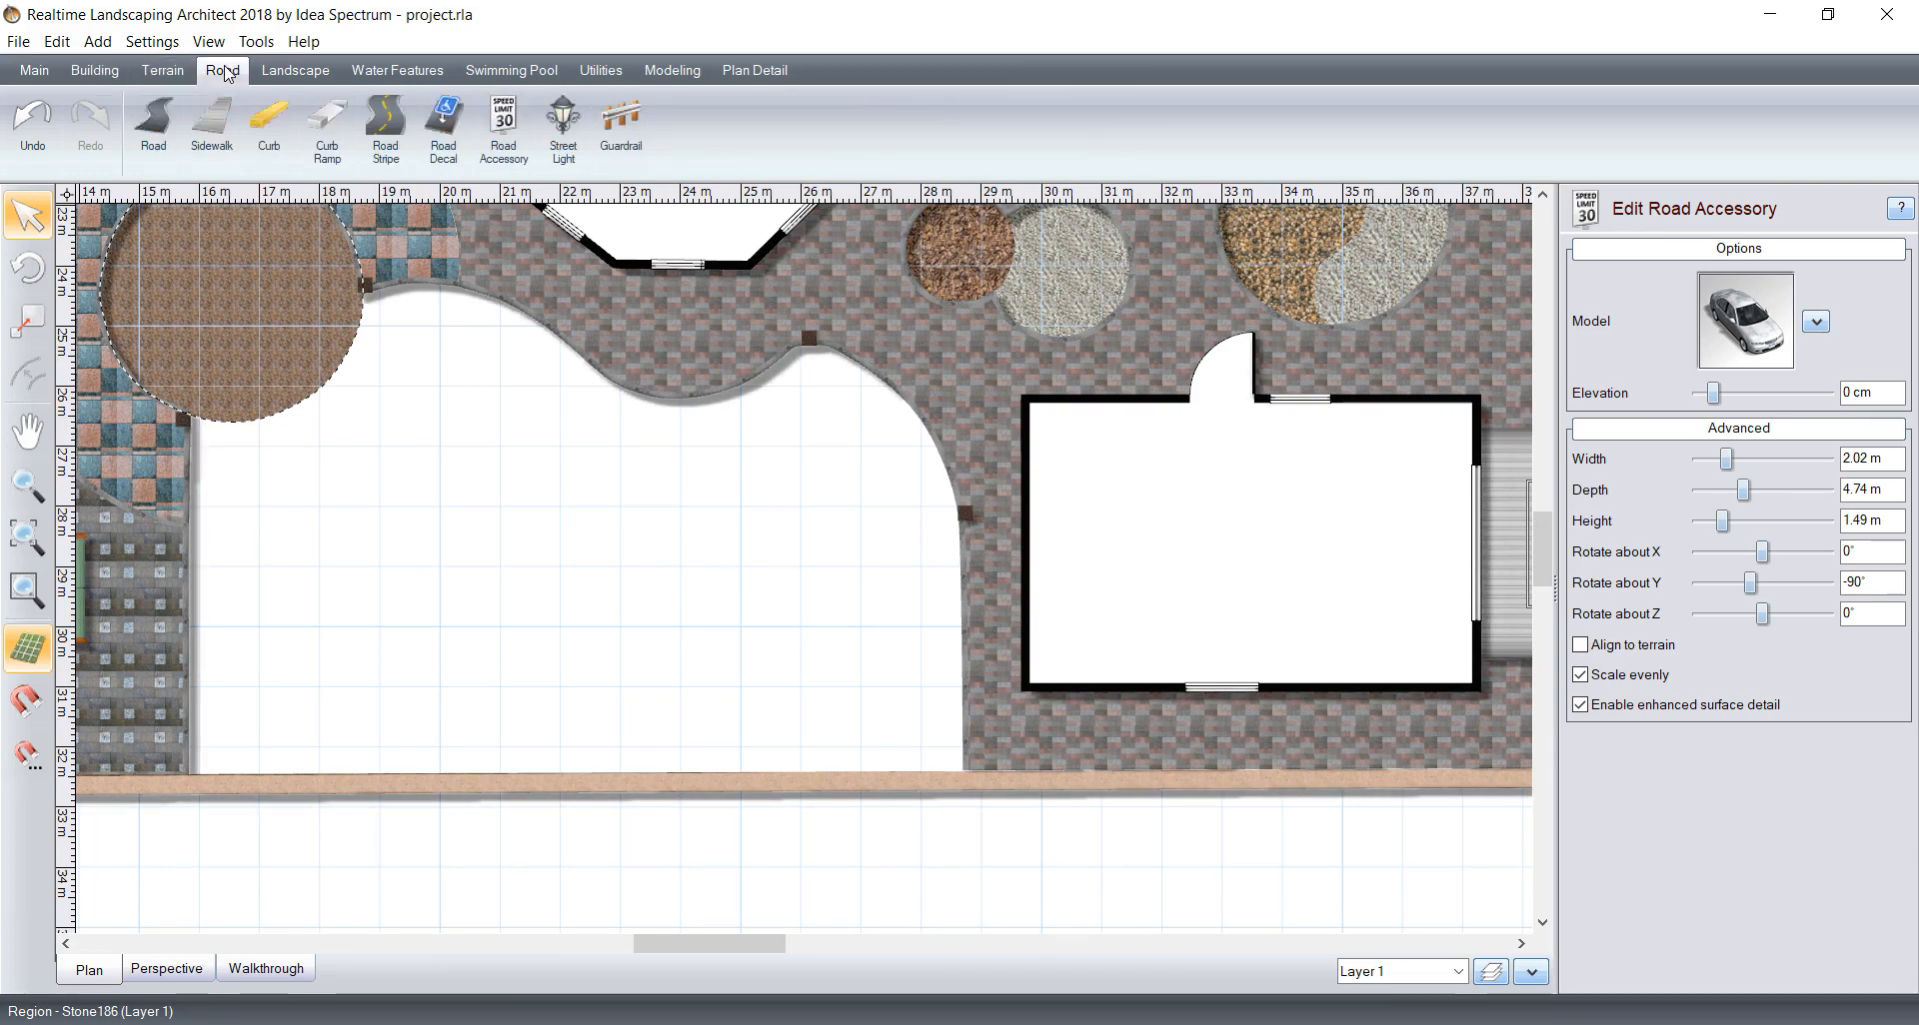
click(276, 72)
click(160, 123)
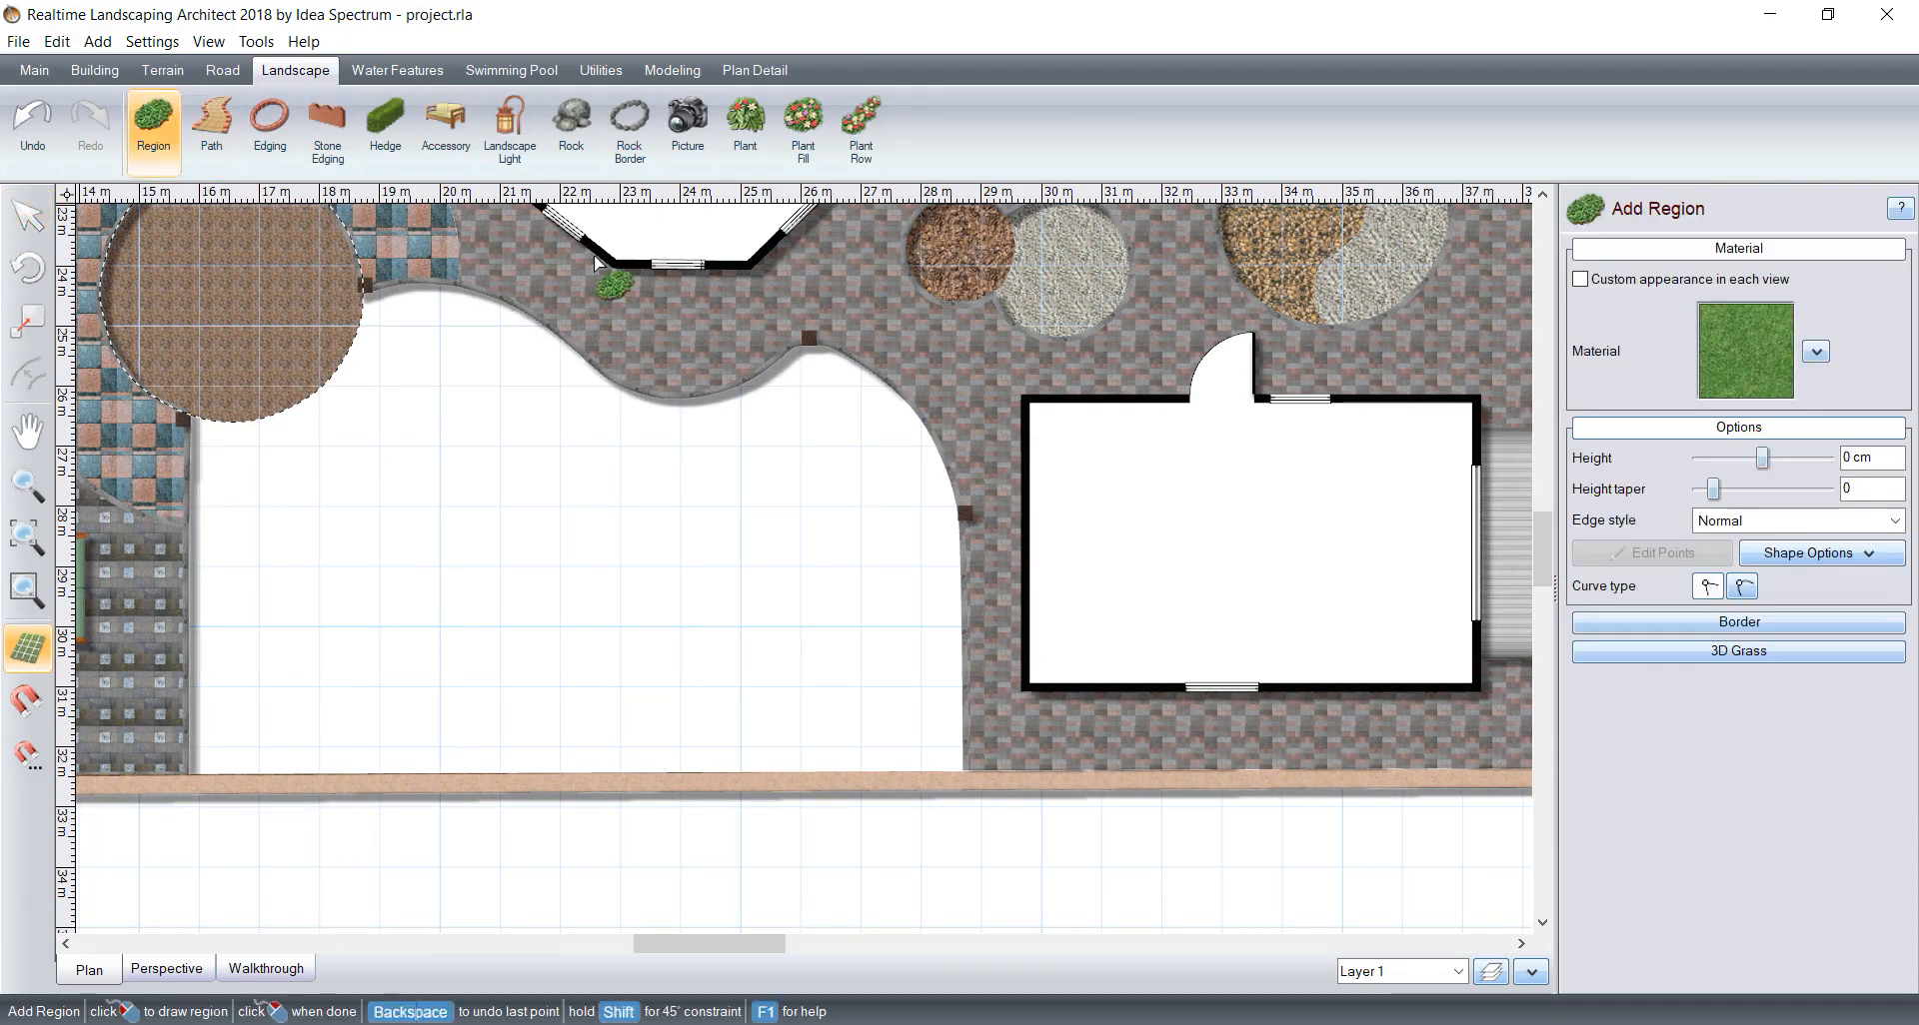
scroll(831, 332, up, 2)
middle_drag(770, 294, 734, 480)
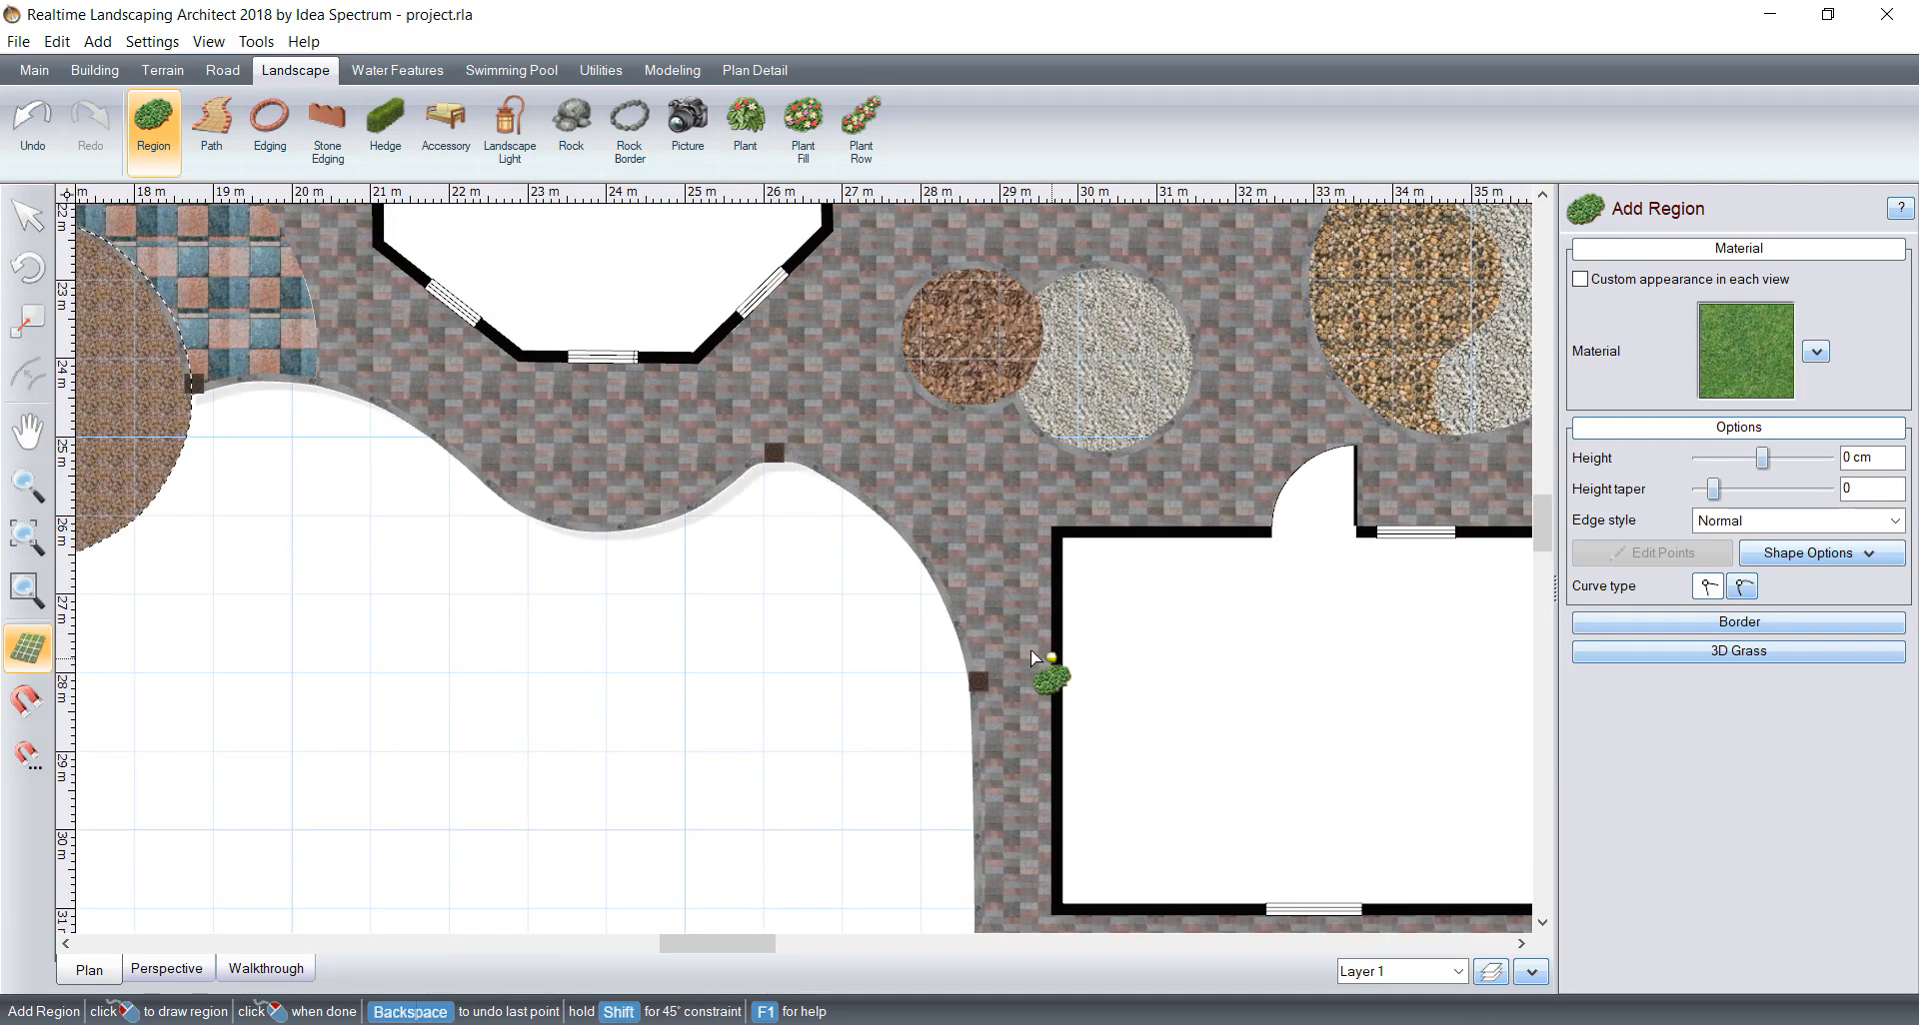
middle_drag(1032, 613, 1038, 451)
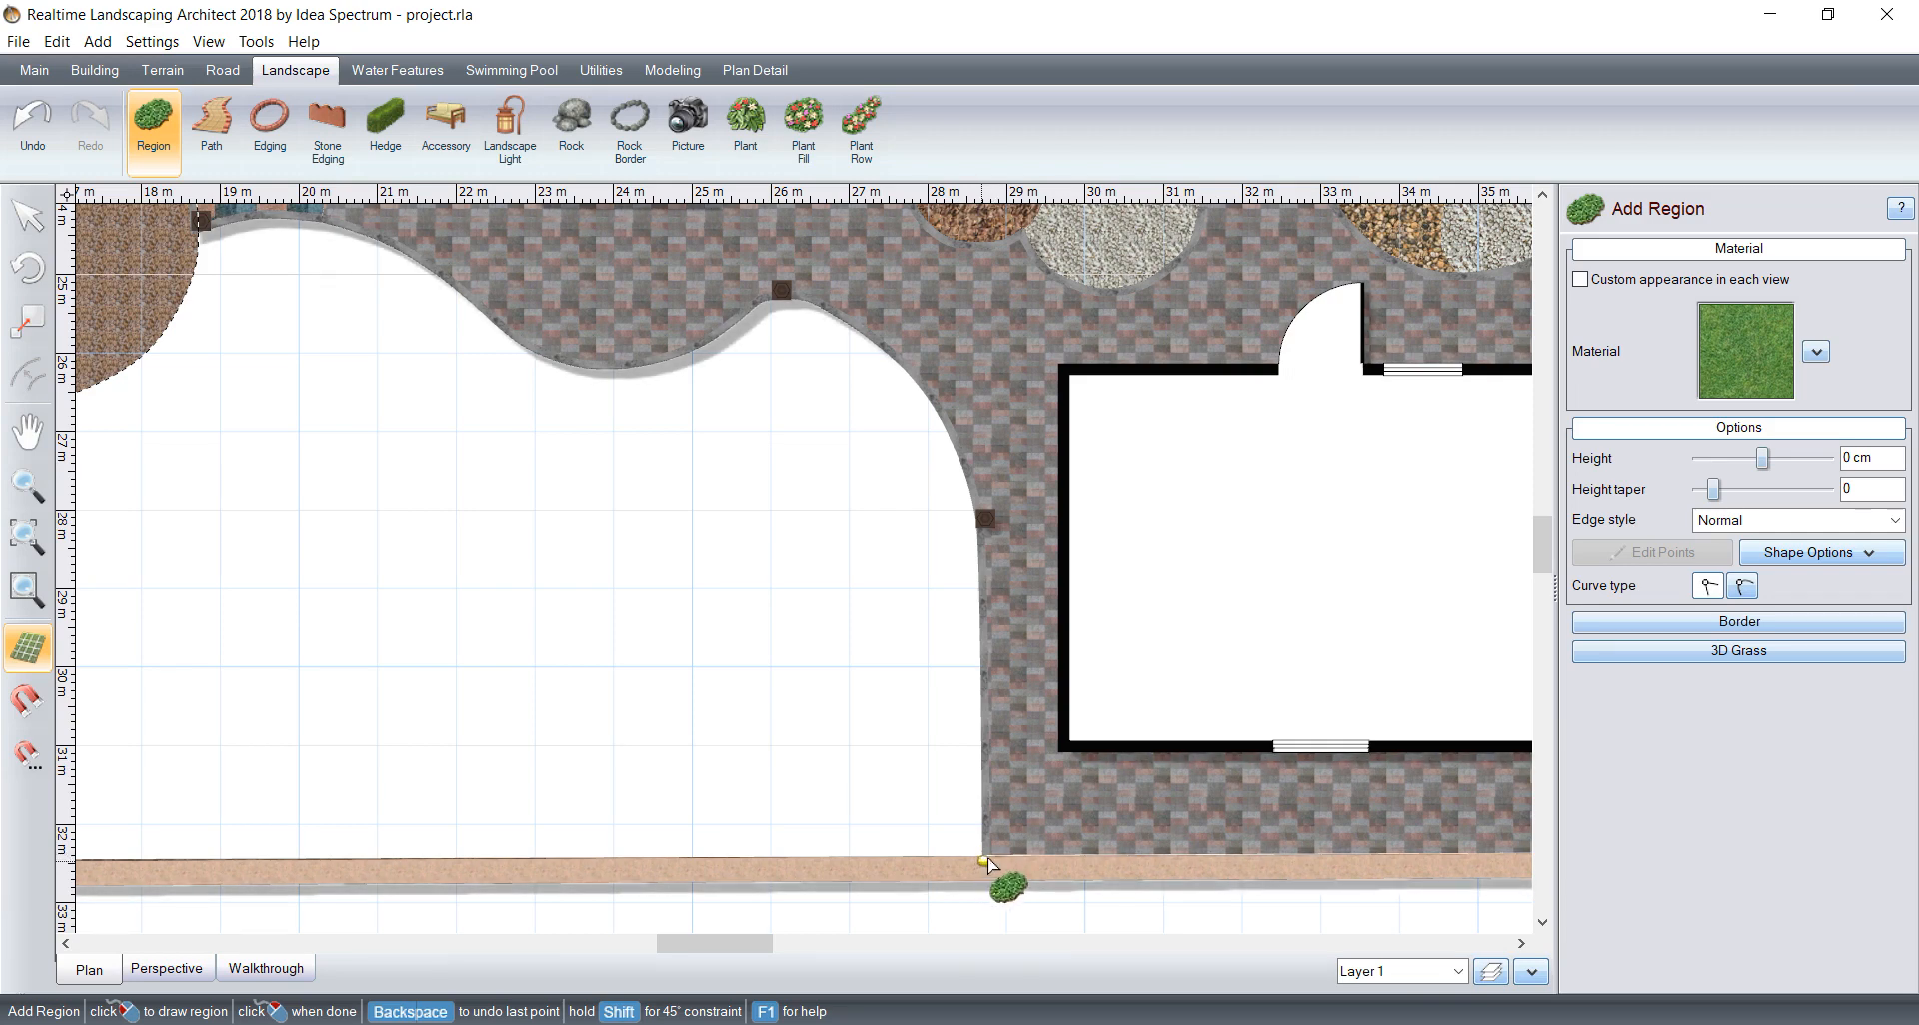
click(992, 856)
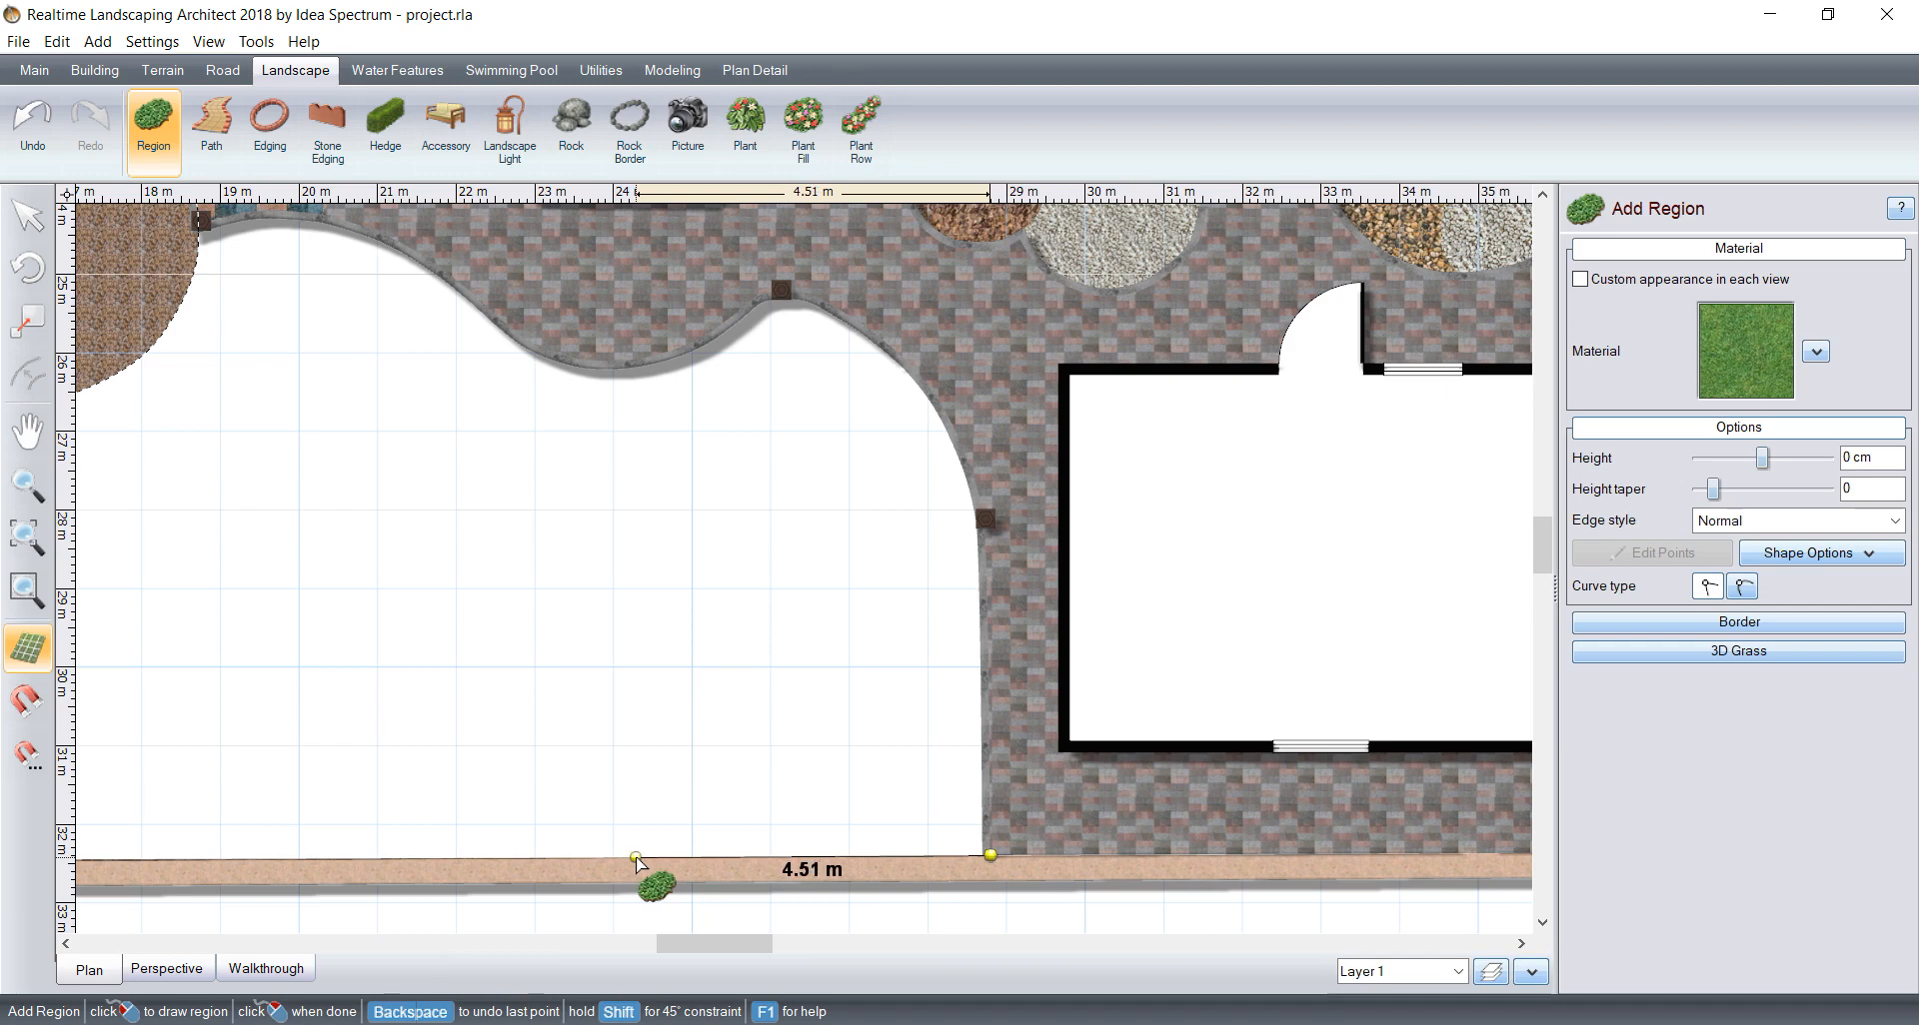
key(Return)
text(4.513)
key(Return)
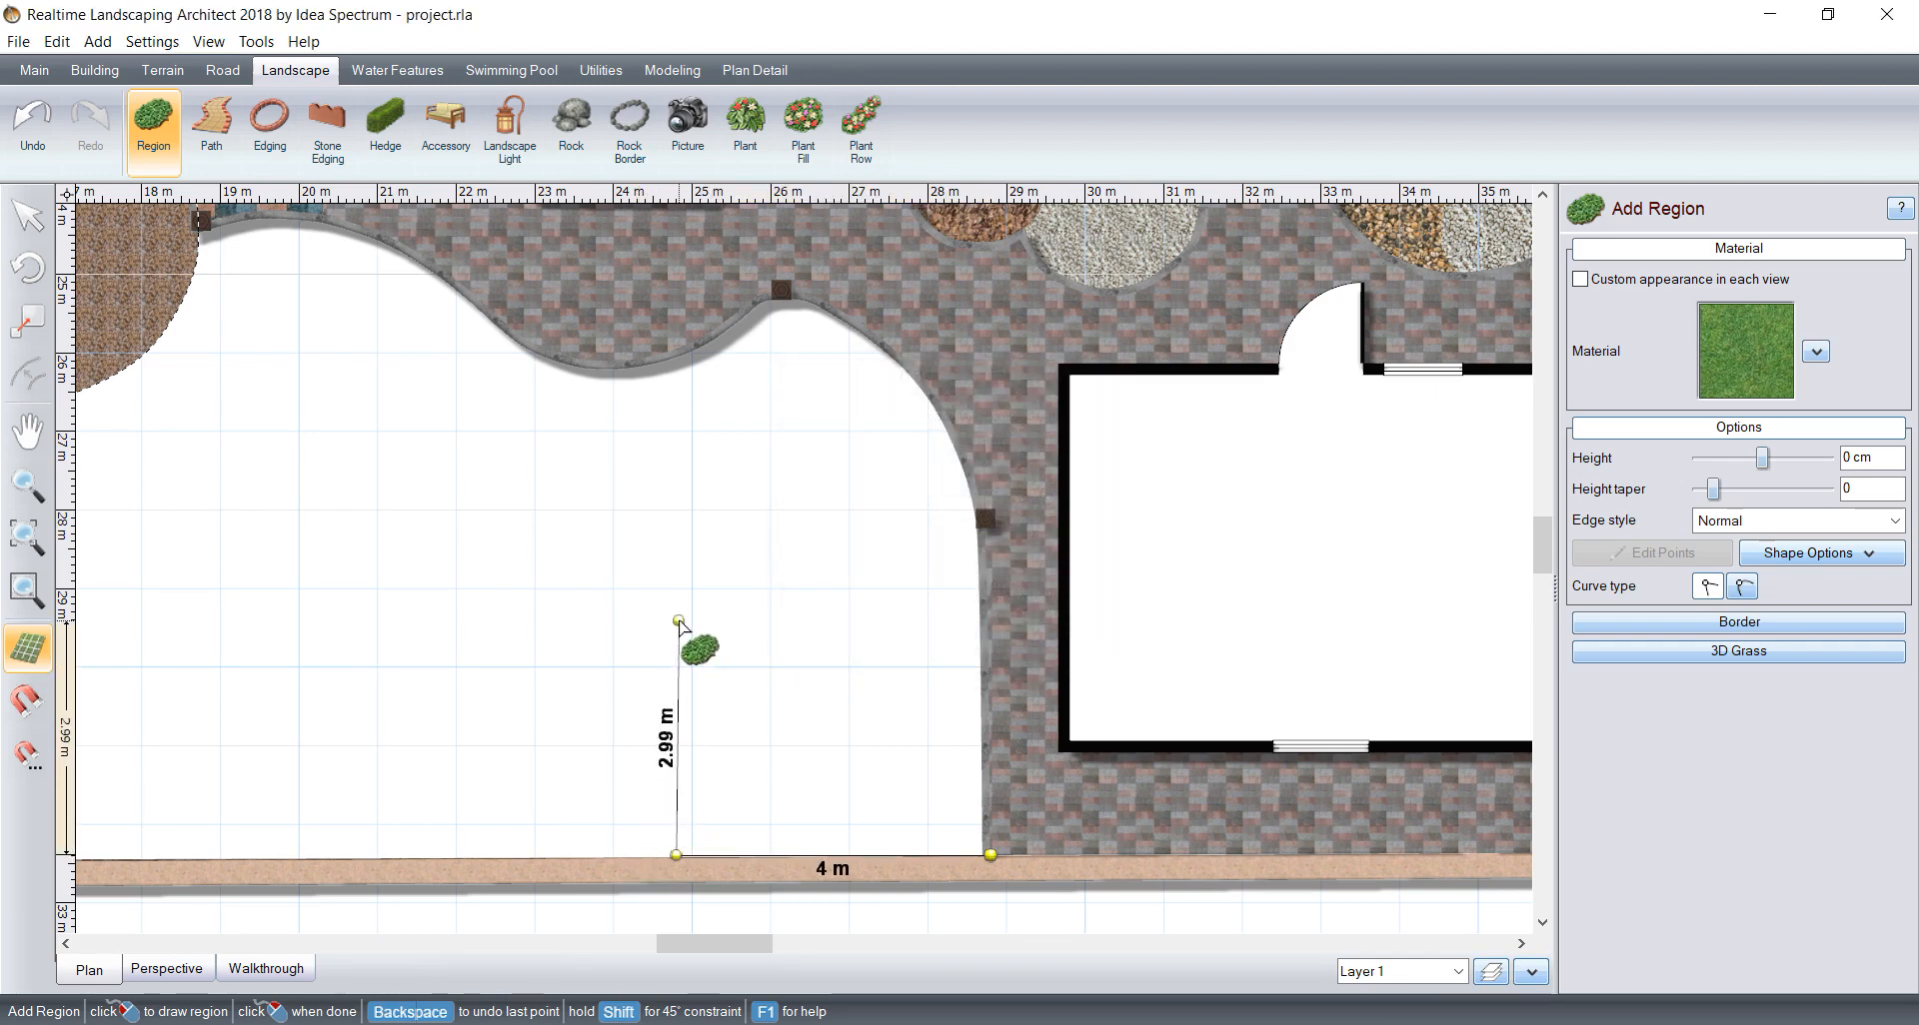
click(678, 621)
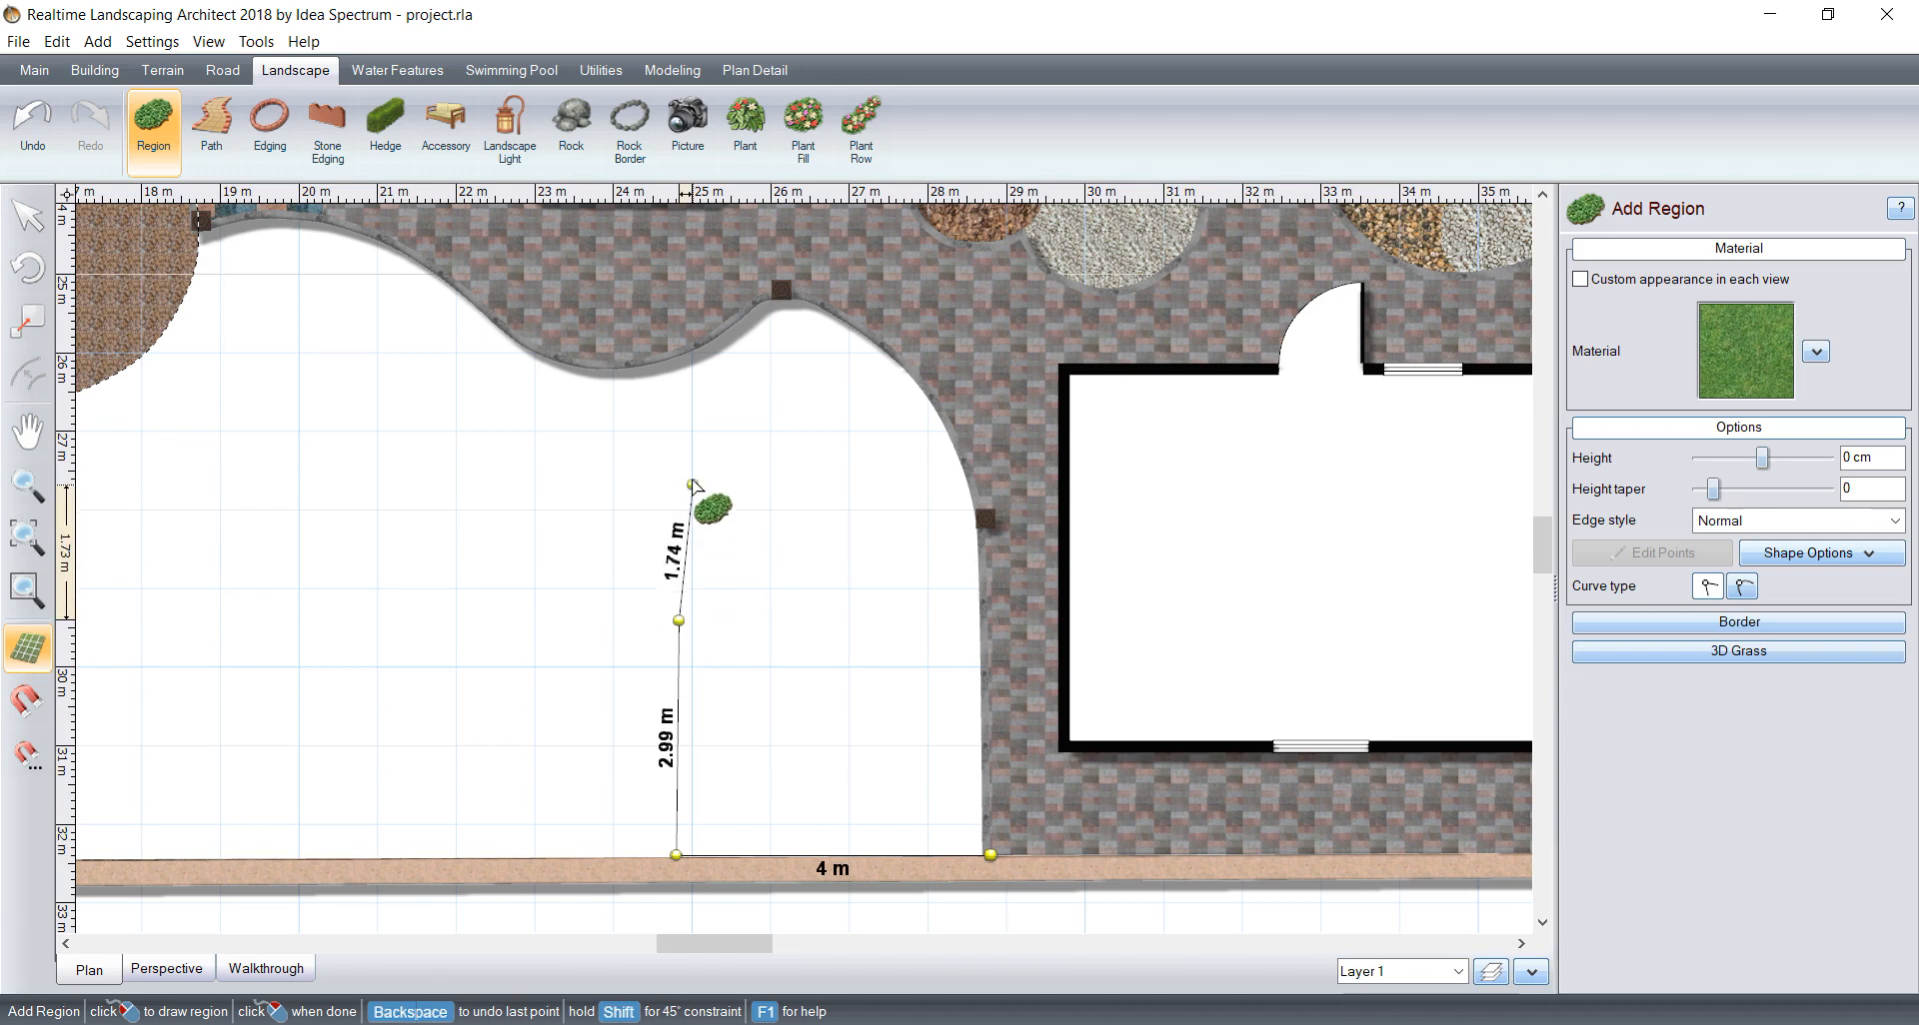
click(1744, 585)
click(744, 494)
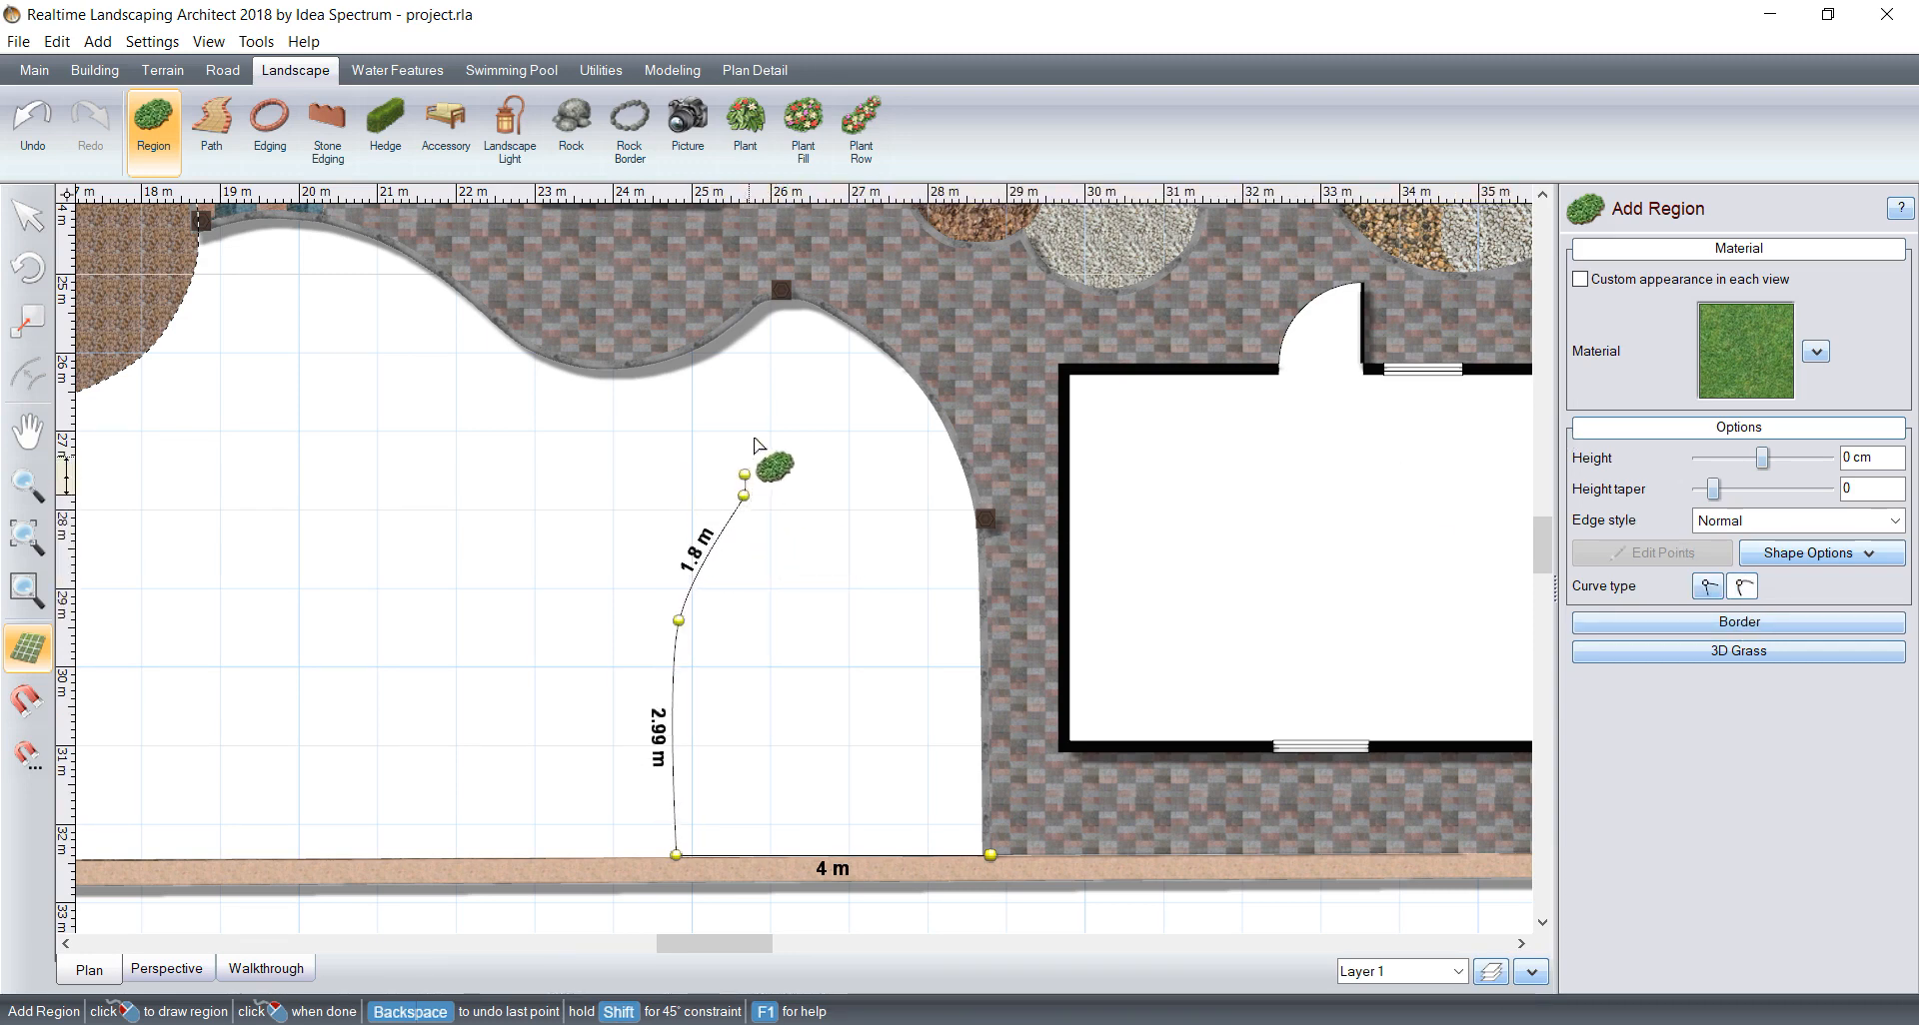
key(BackSpace)
key(BackSpace)
key(BackSpace)
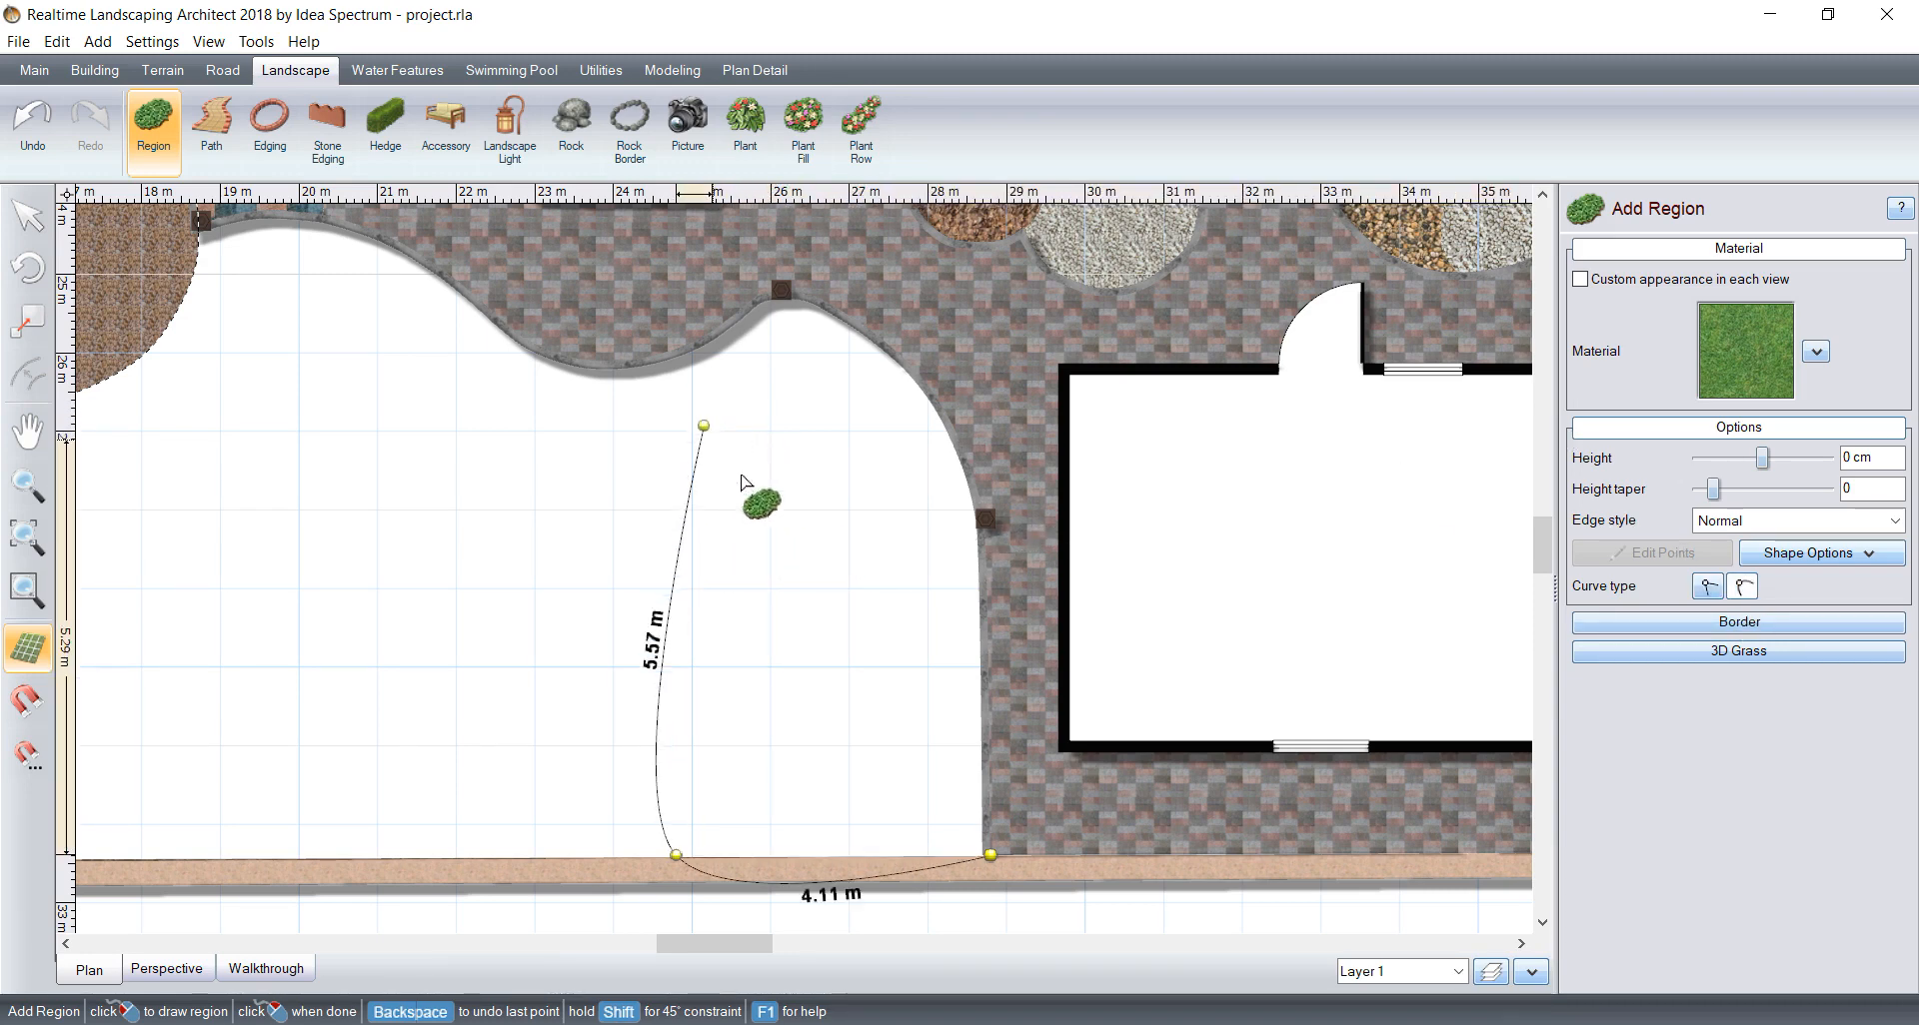
Step: Trace the region's outline with curved segments along the paving edge, past the garage and around to the dip below the house's bay
click(982, 531)
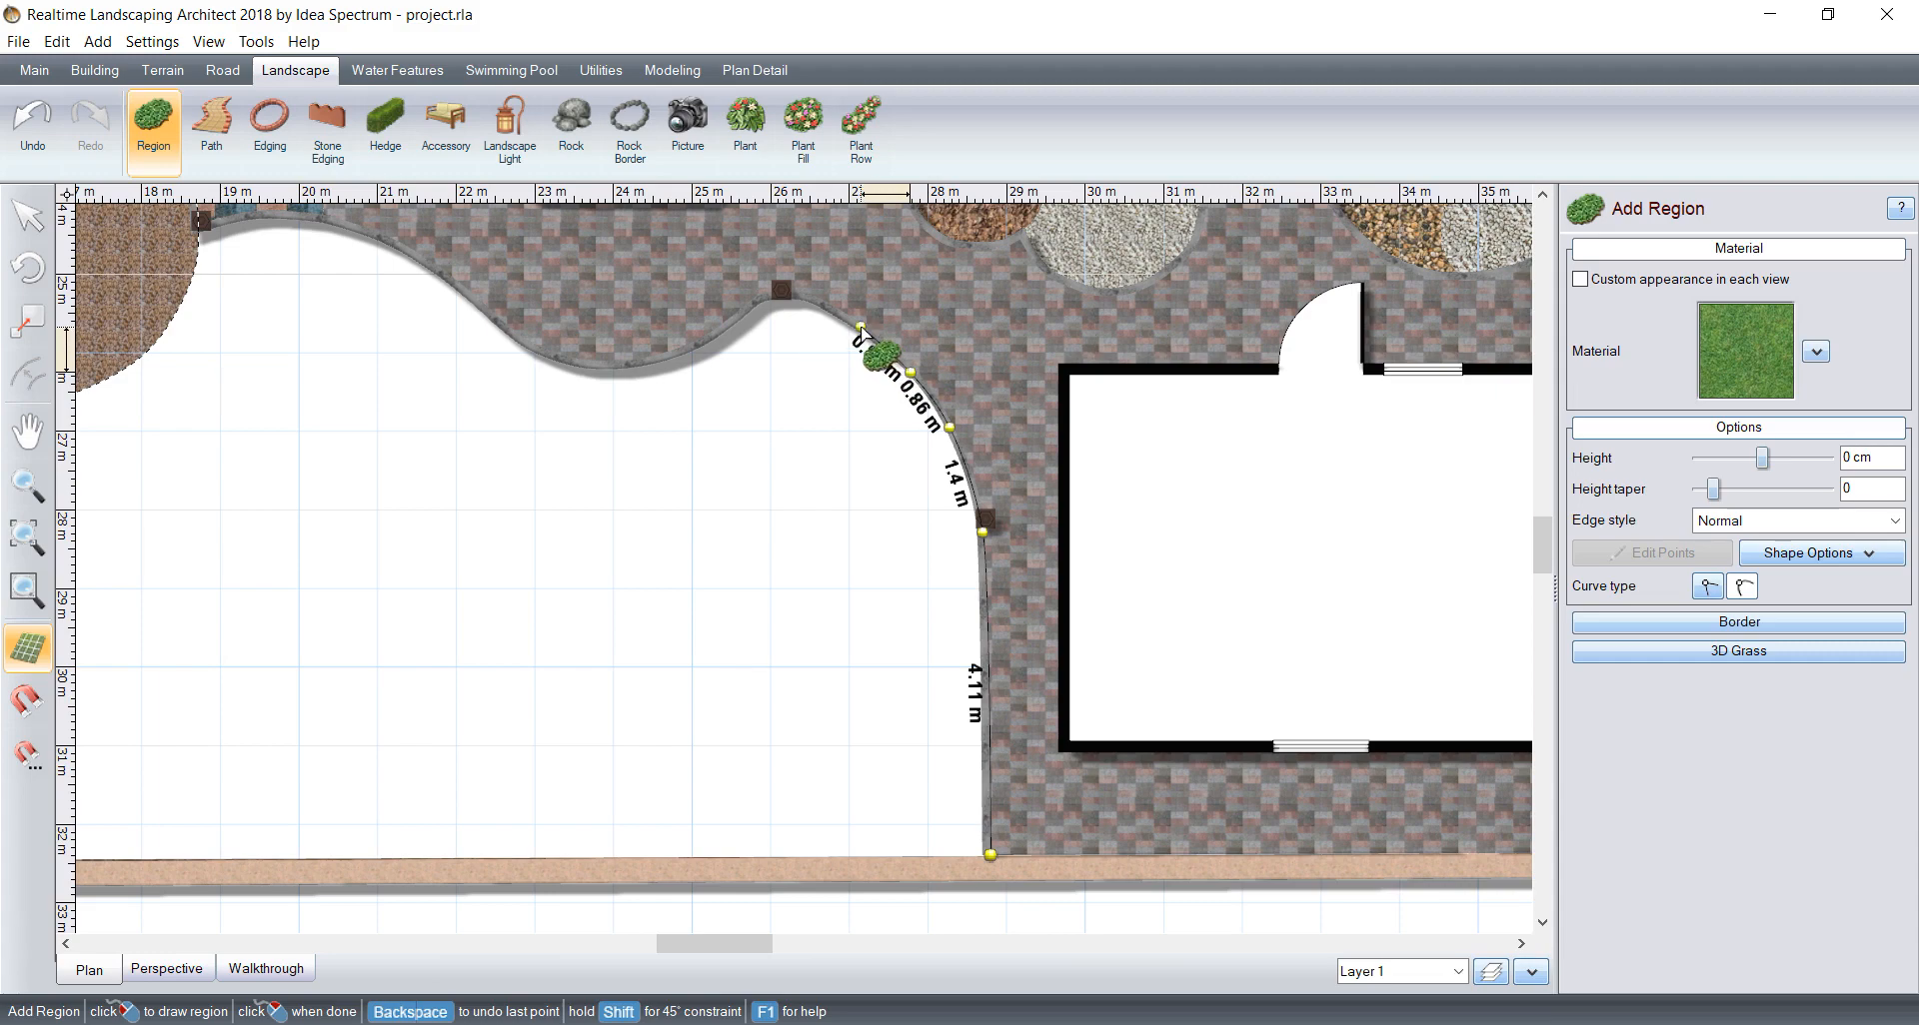
scroll(821, 303, up, 5)
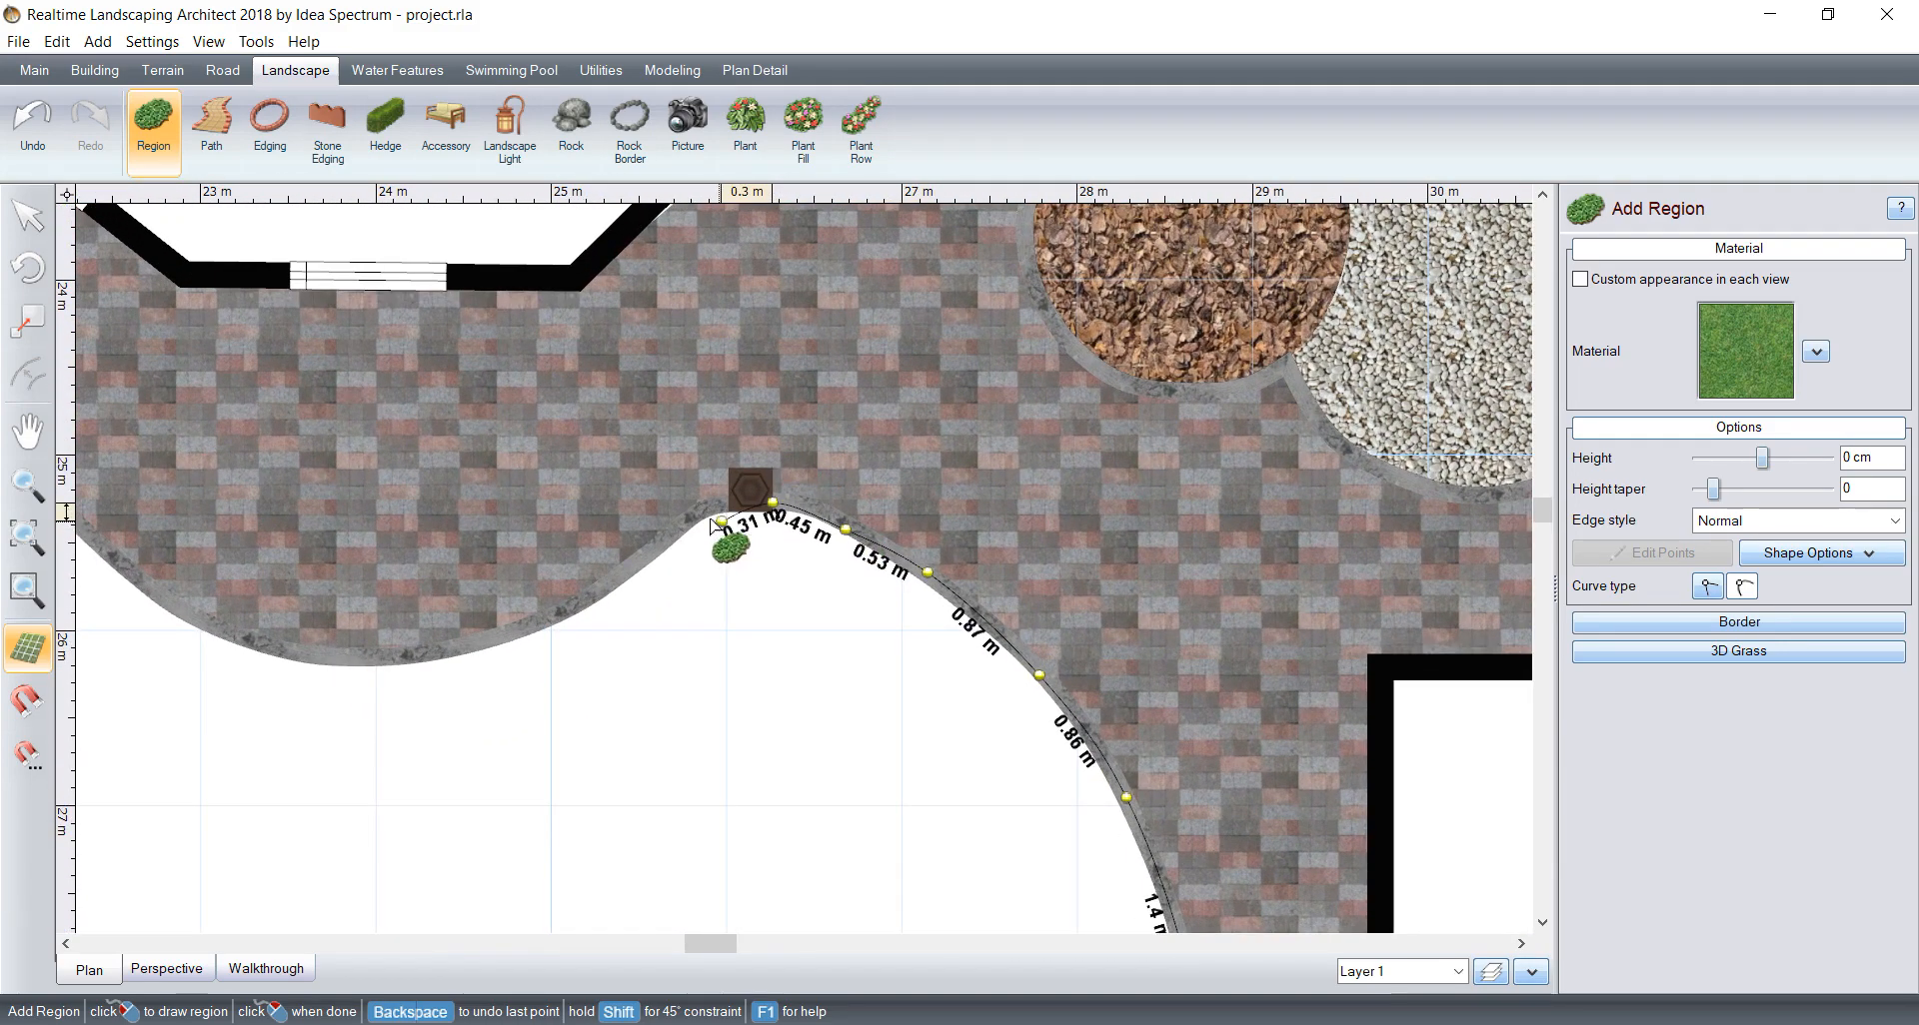
click(651, 557)
click(560, 621)
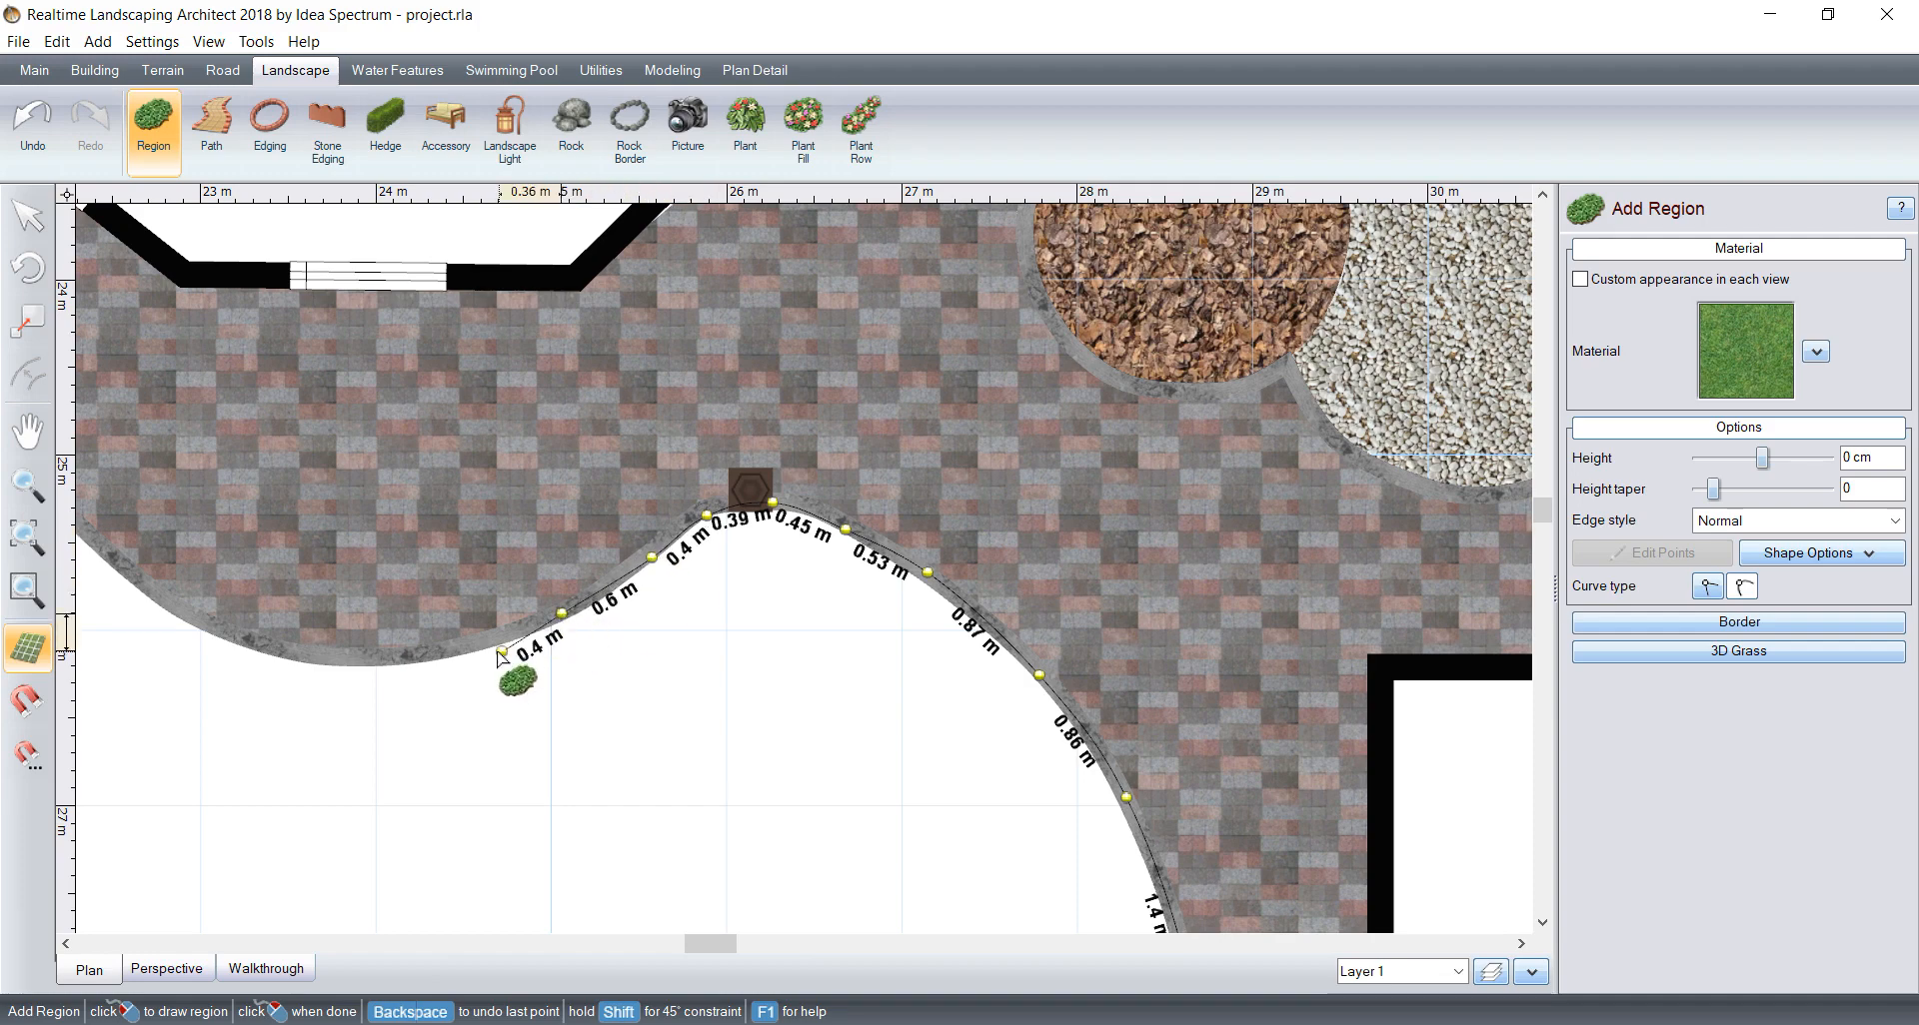
click(500, 653)
click(388, 660)
scroll(390, 665, down, 5)
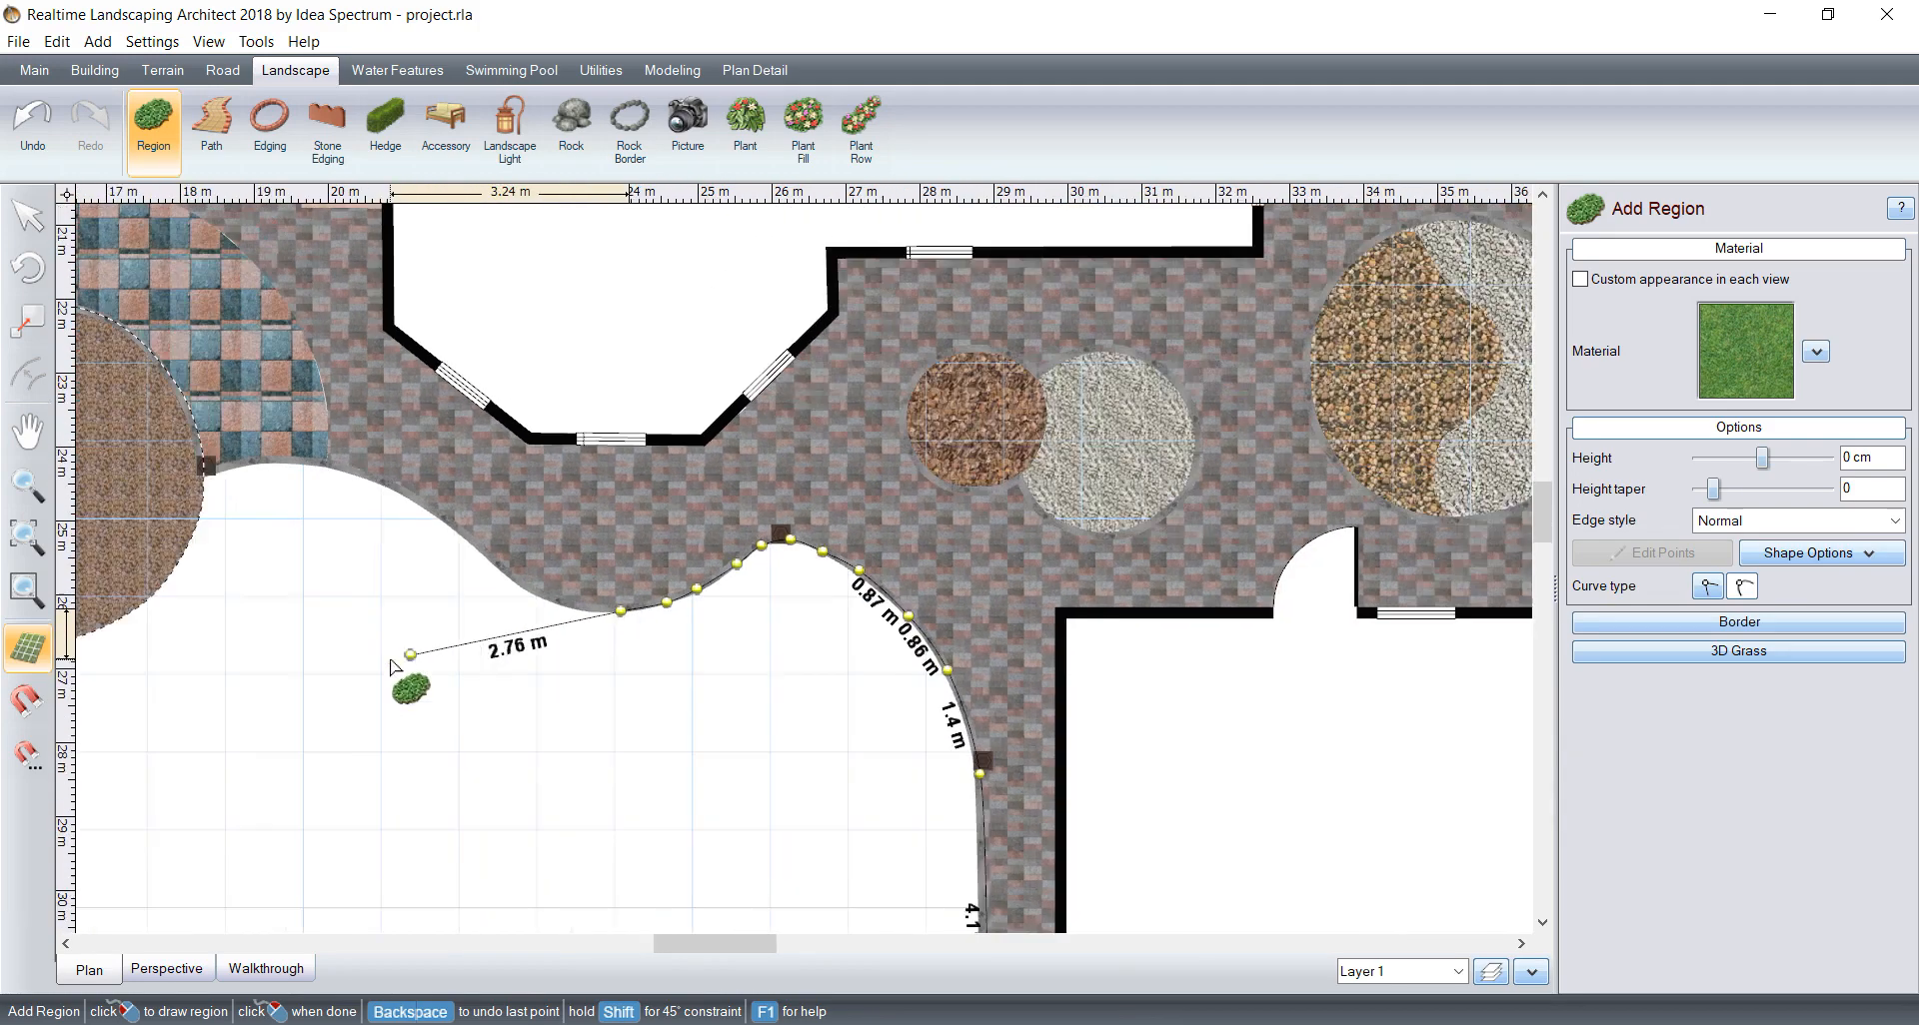
key(BackSpace)
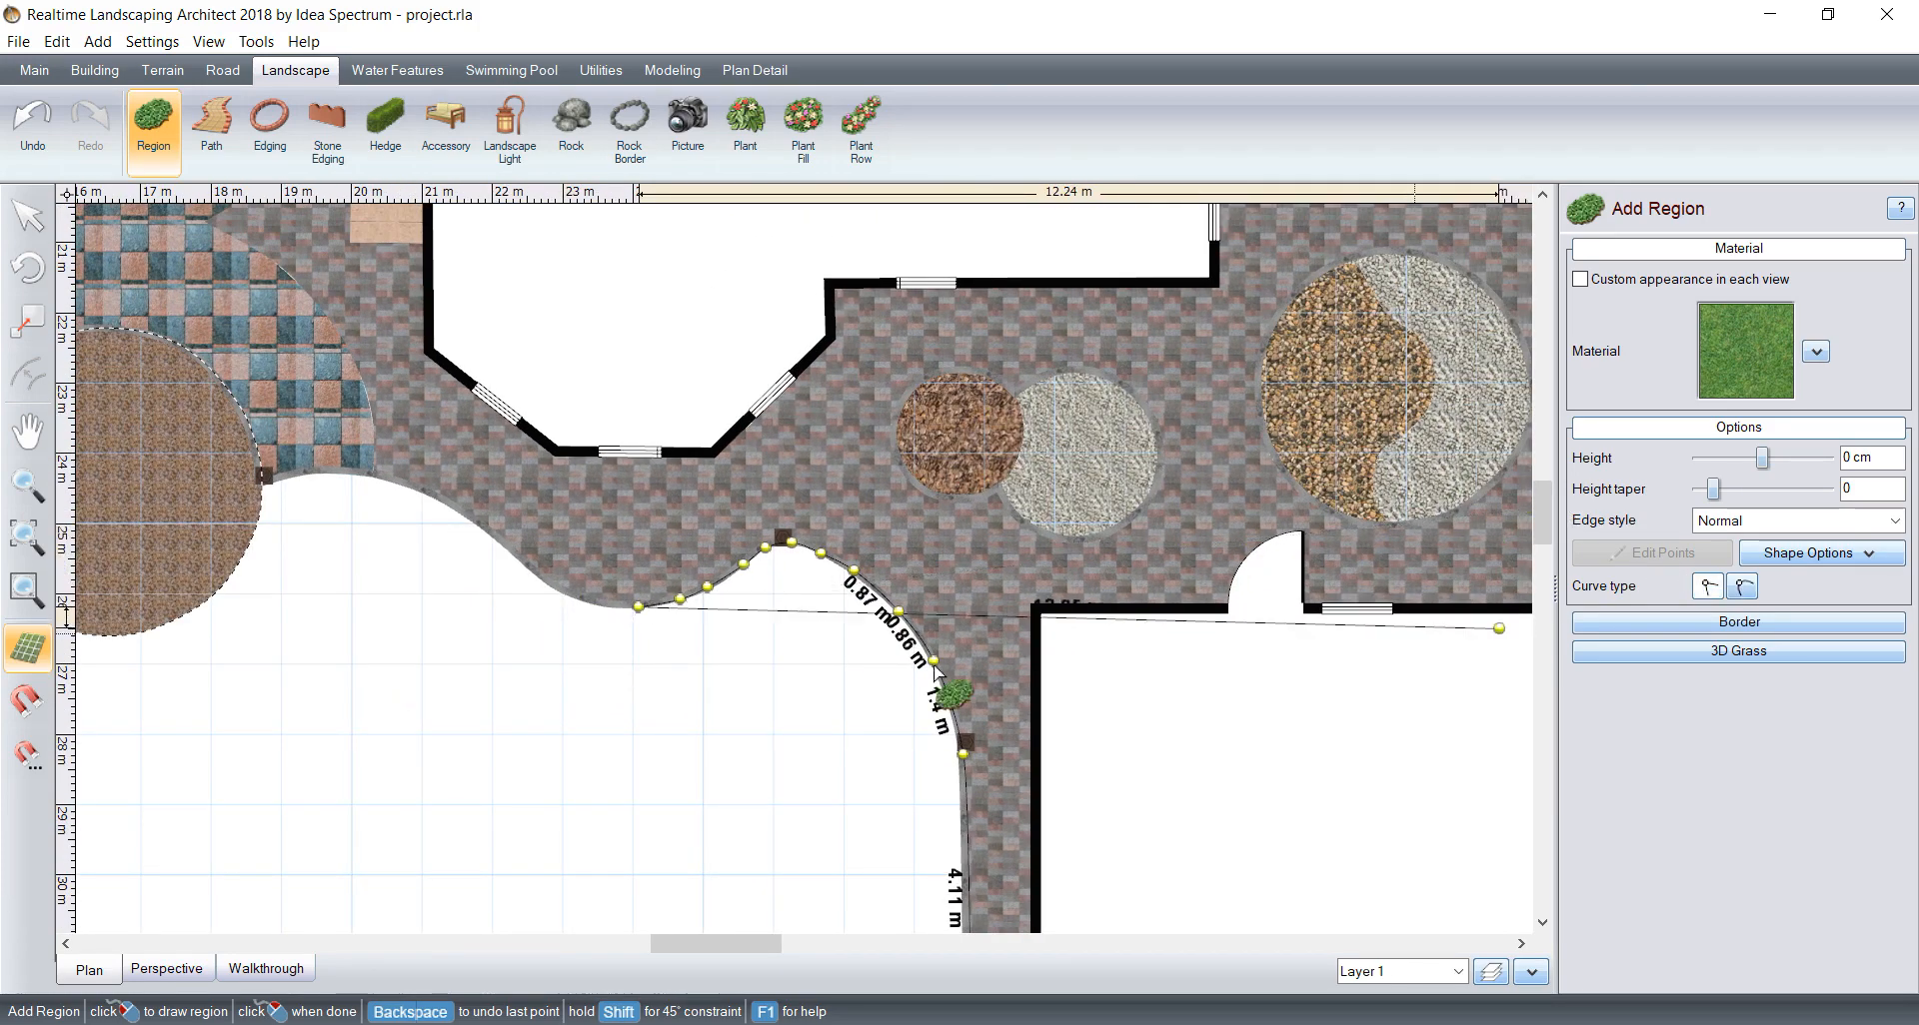
Step: Bring the outline back through the unpaved area in a winding curve to the boundary wall and close the region at its starting corner
click(641, 629)
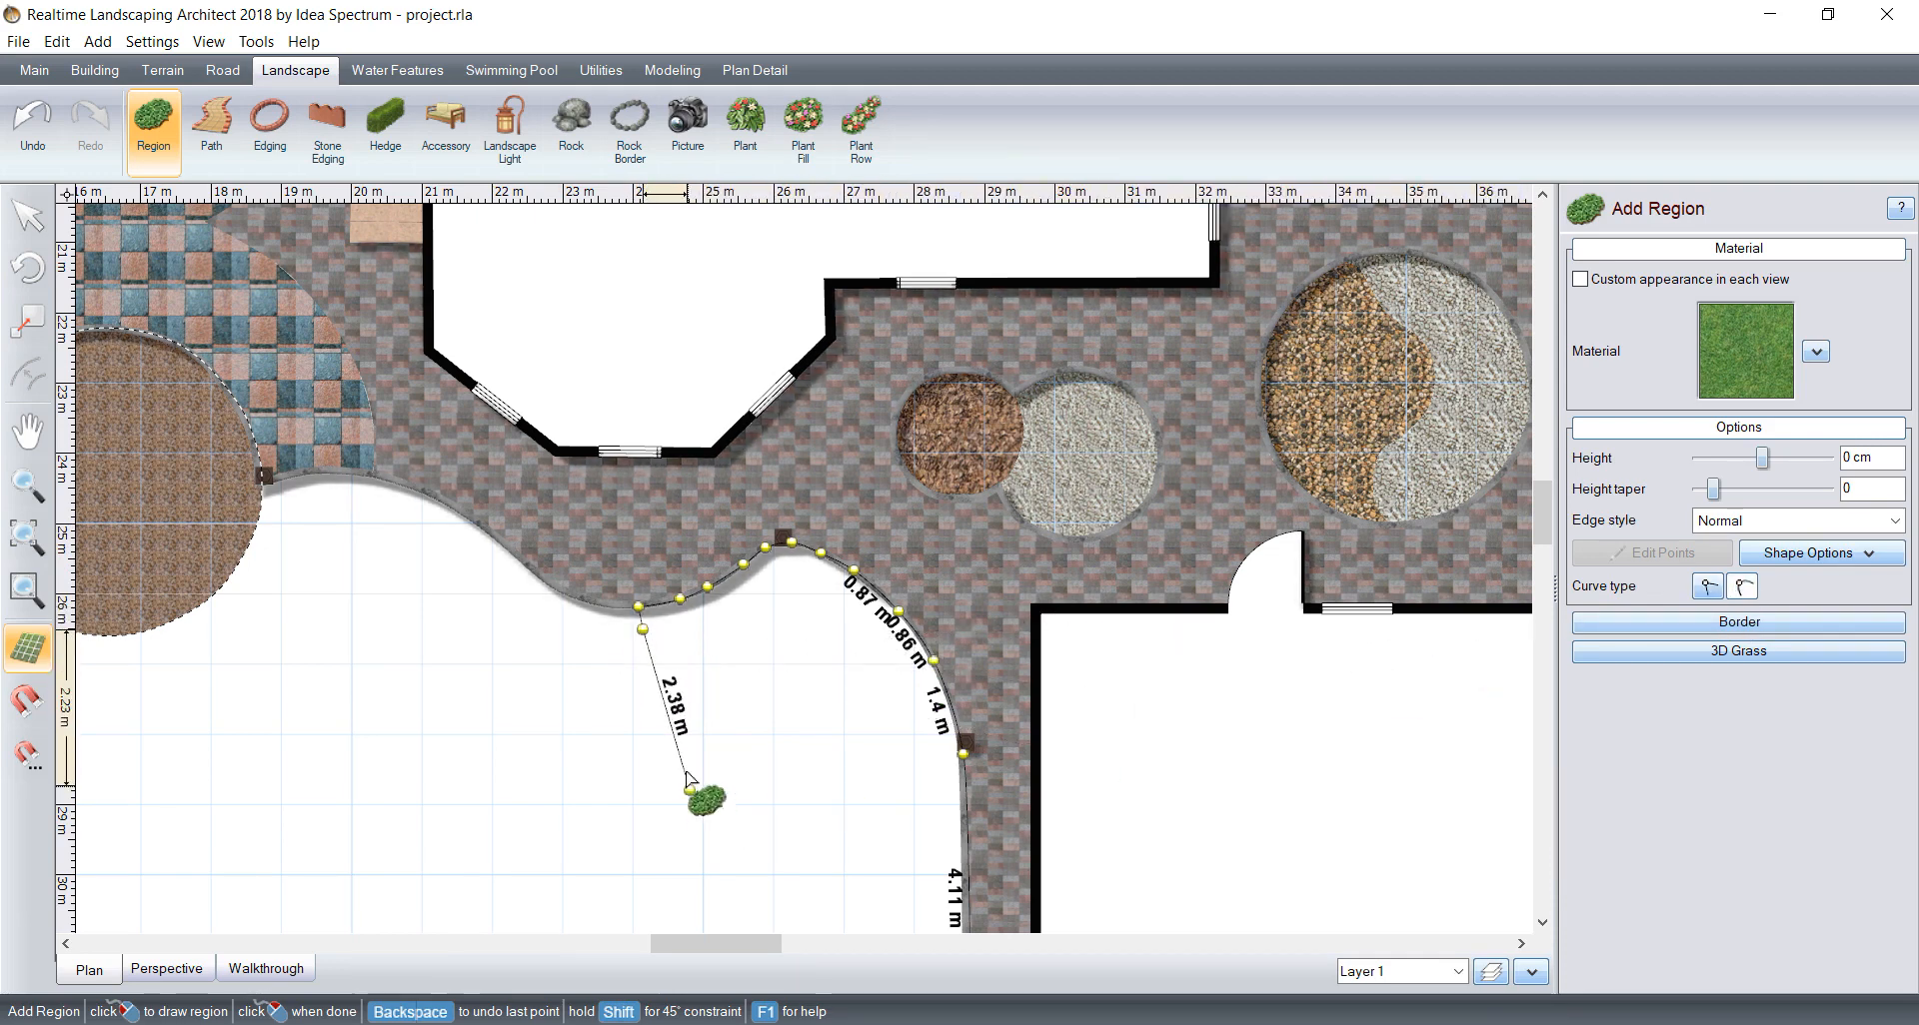
click(714, 712)
scroll(714, 711, down, 1)
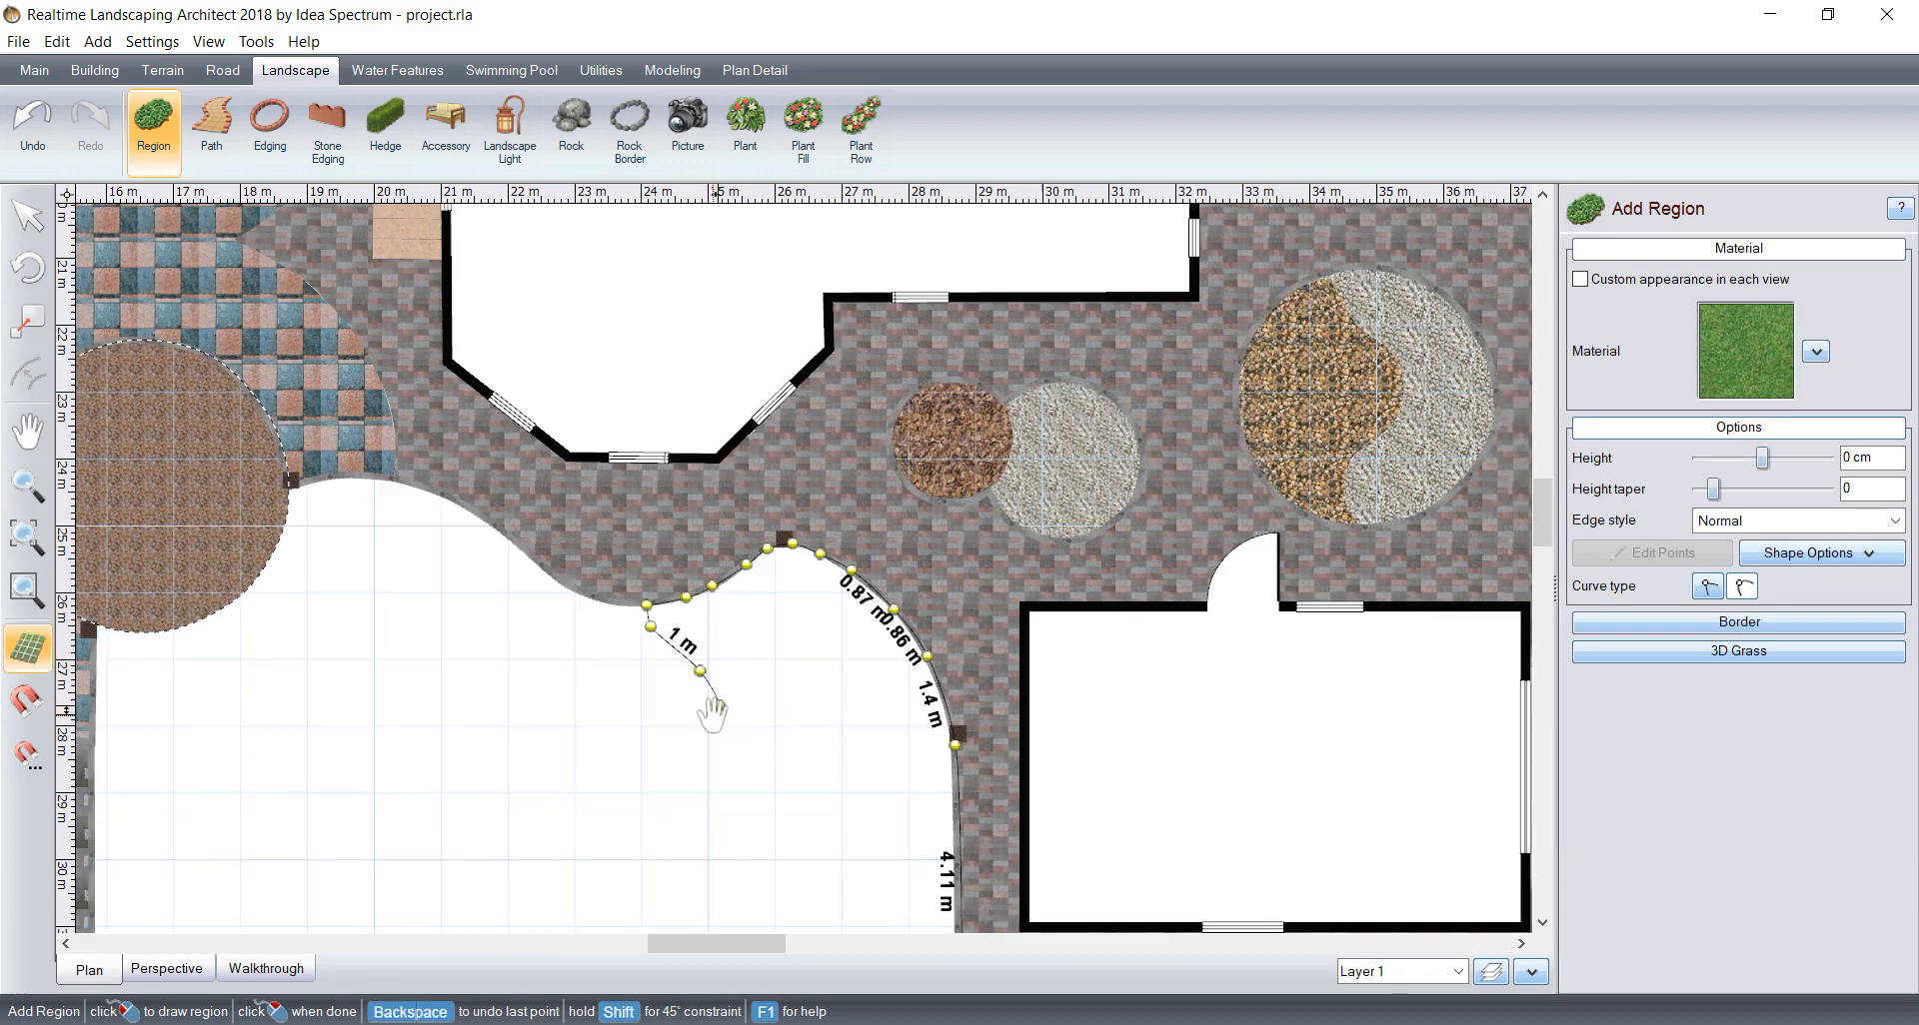
middle_drag(713, 712, 750, 525)
click(765, 599)
click(745, 659)
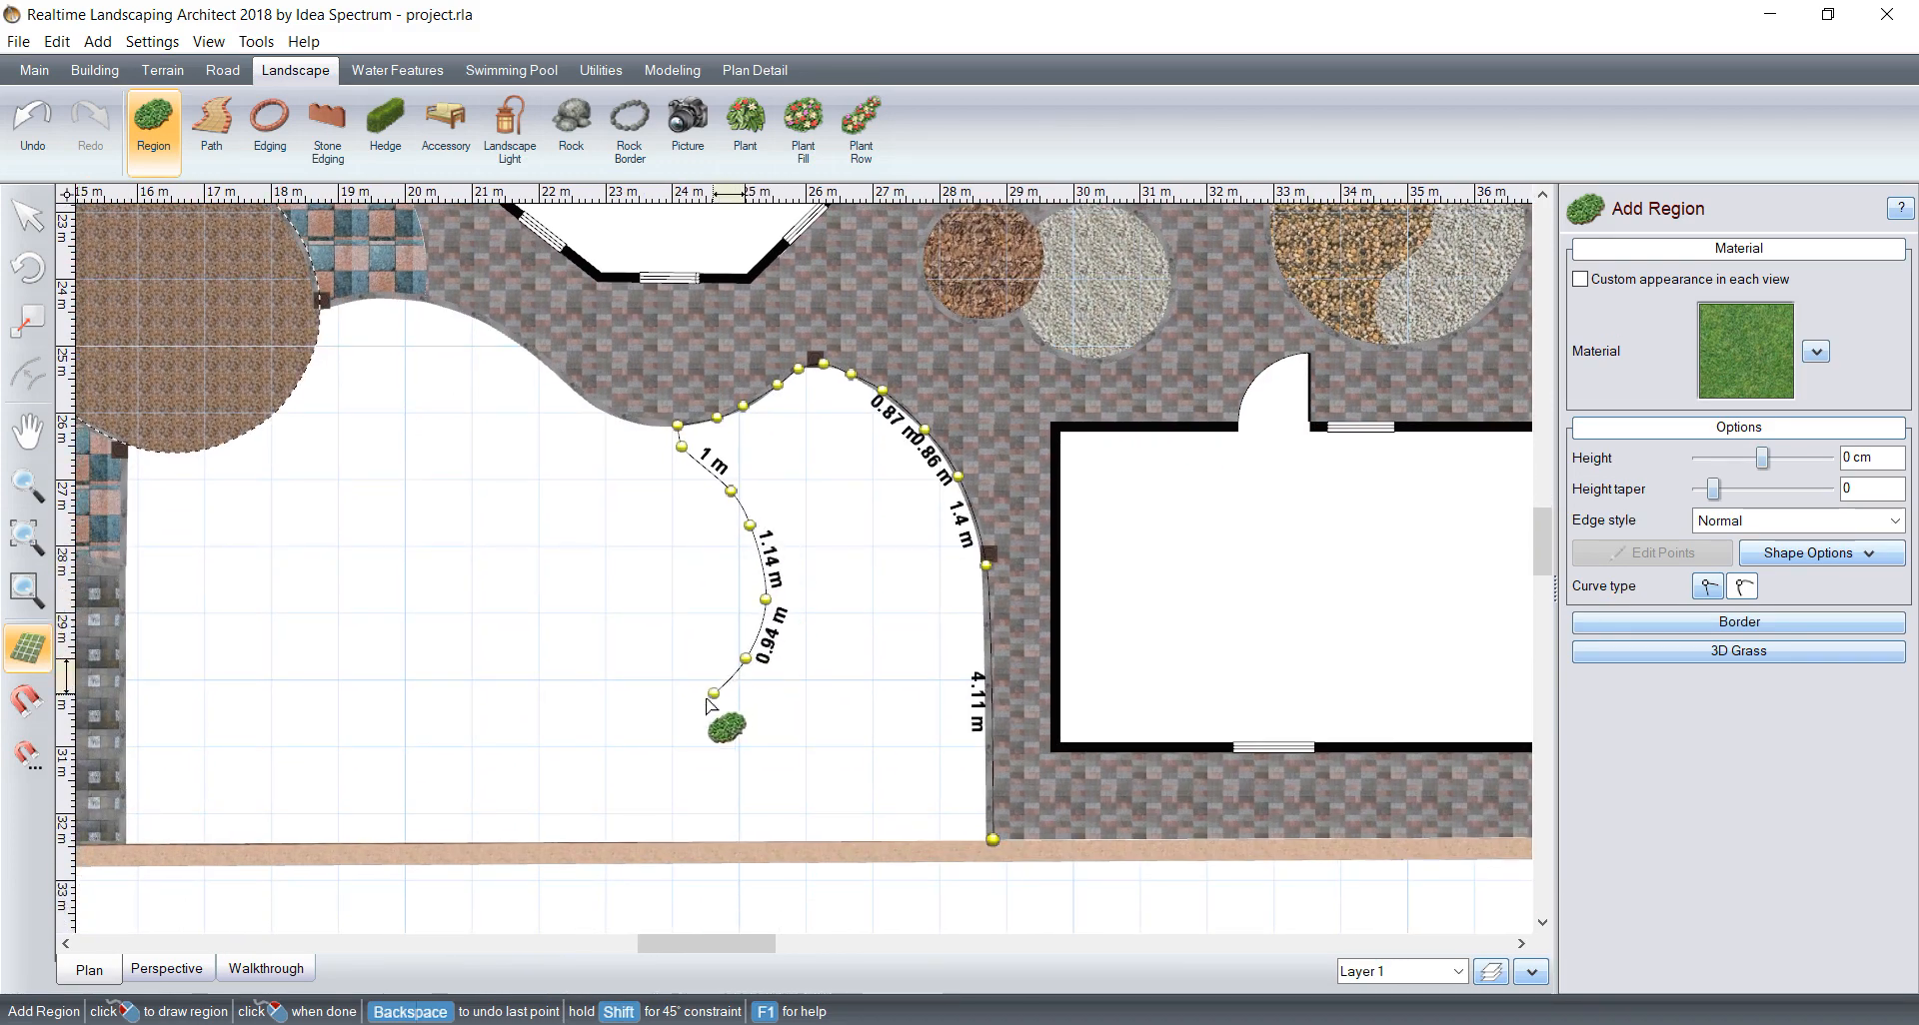
click(707, 787)
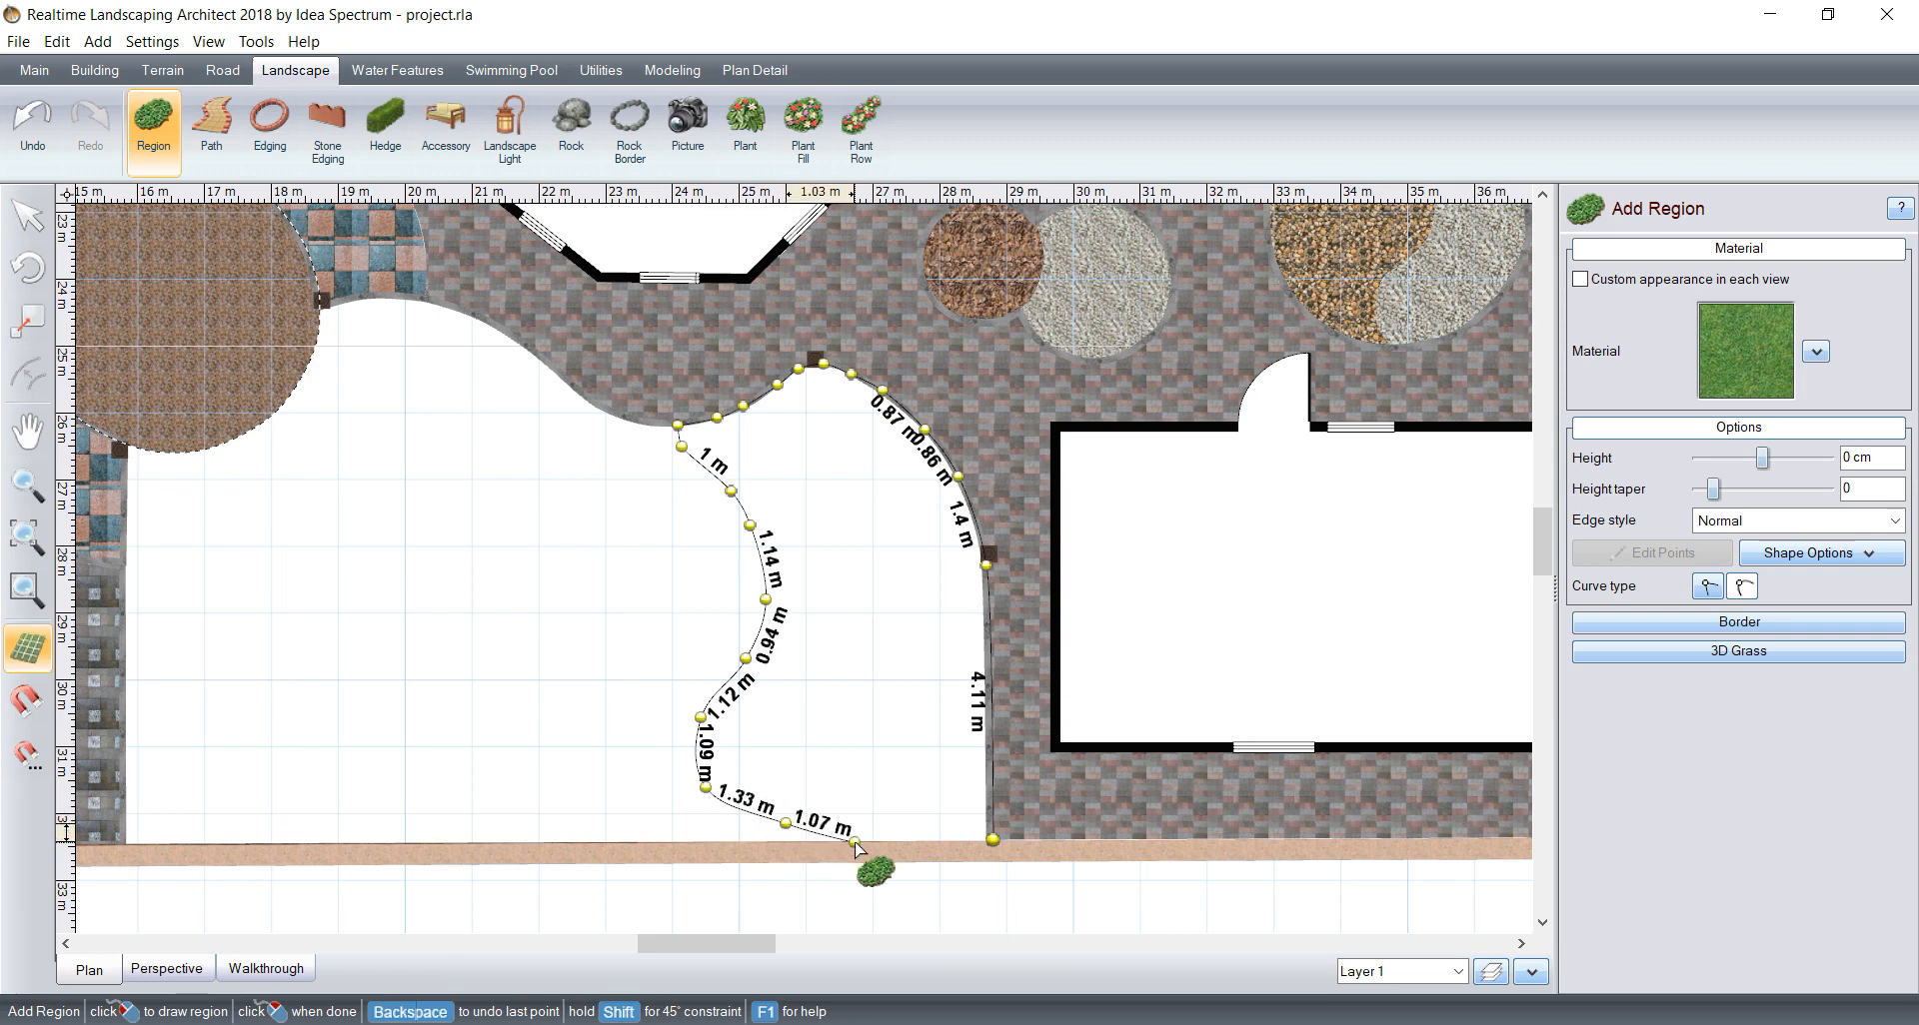
click(856, 846)
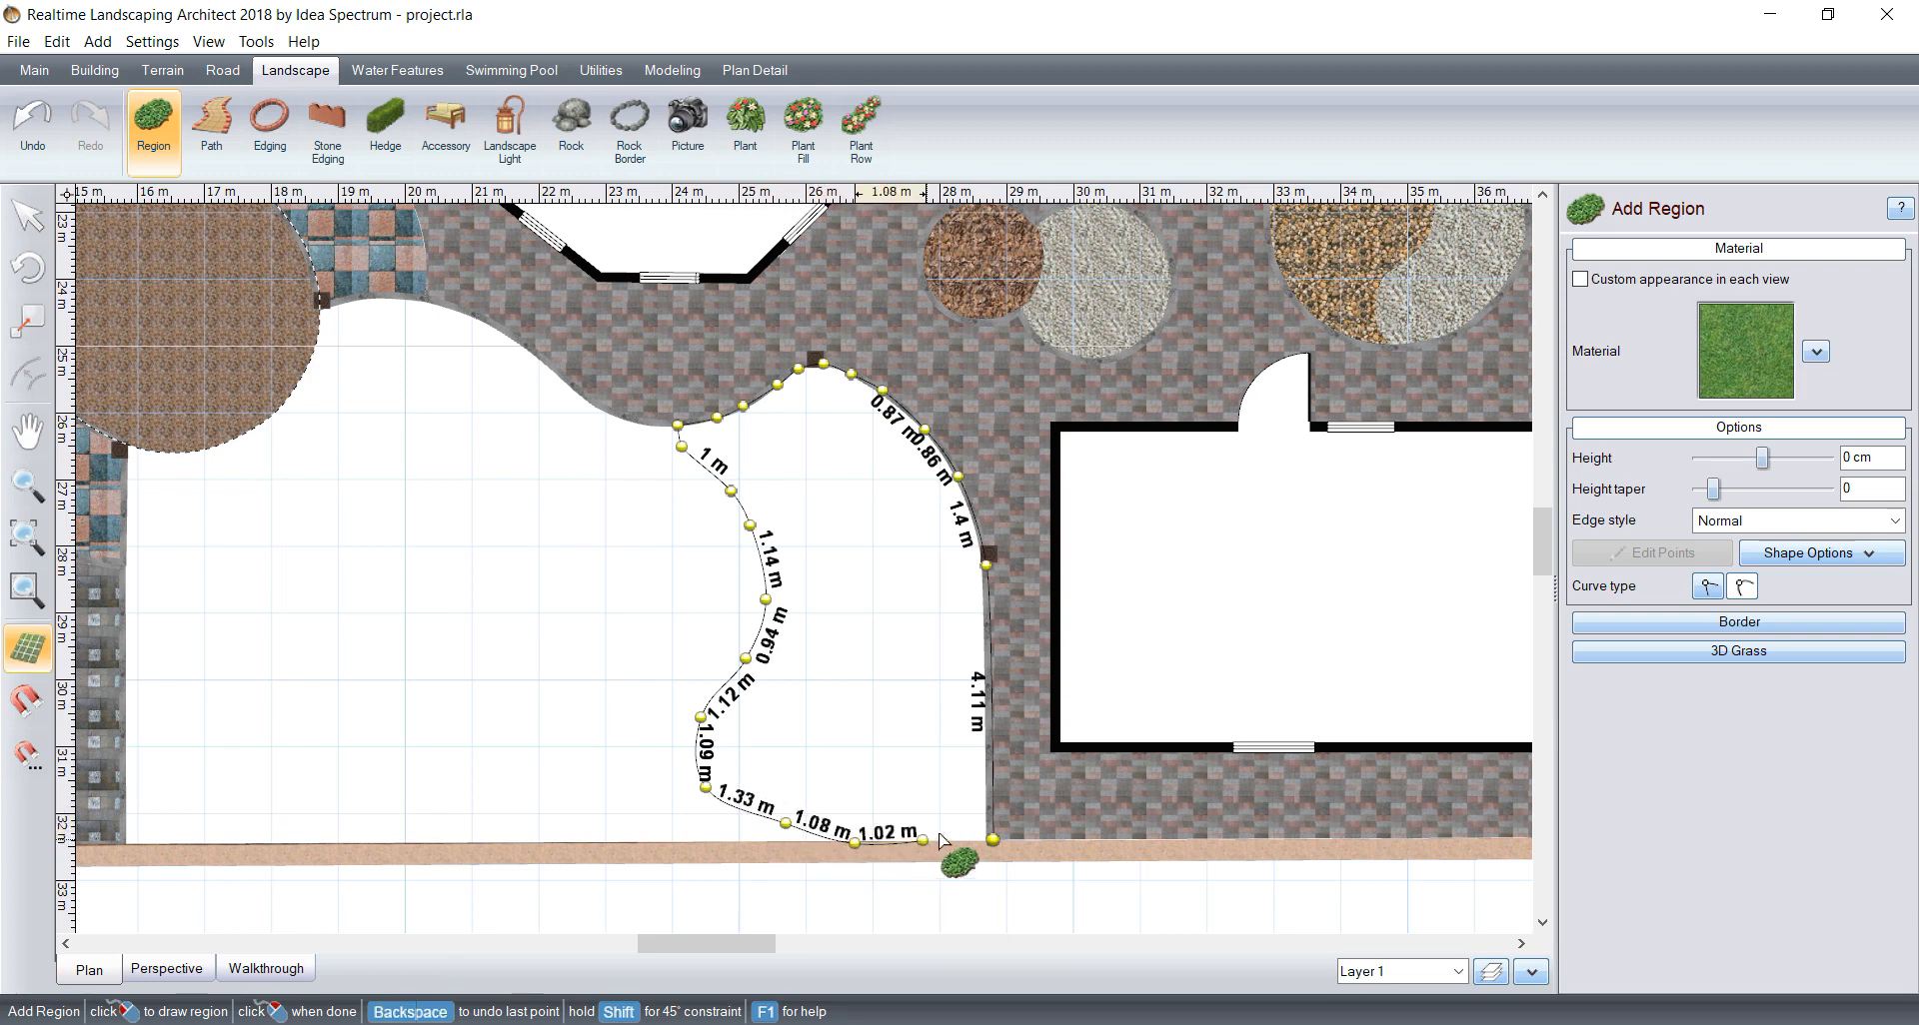
right_click(994, 846)
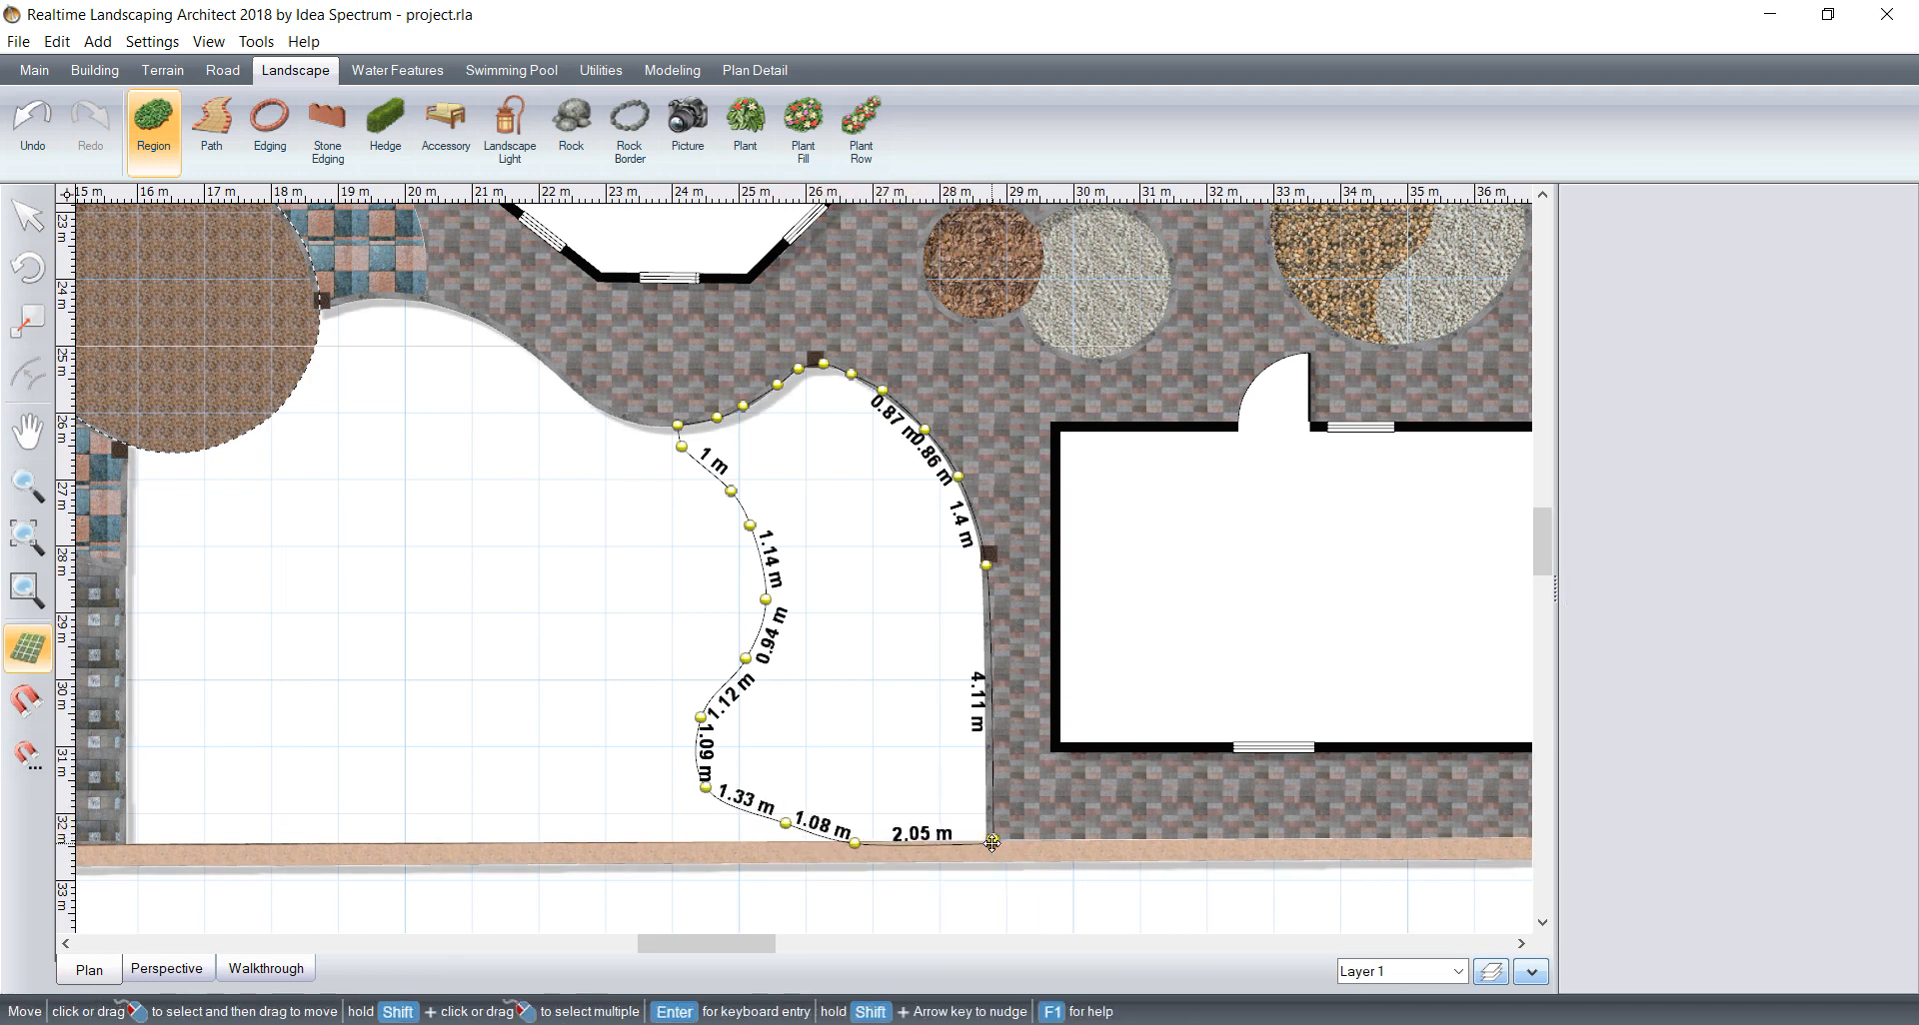
Step: Fill the new curved region with the Ground19 material
click(1745, 350)
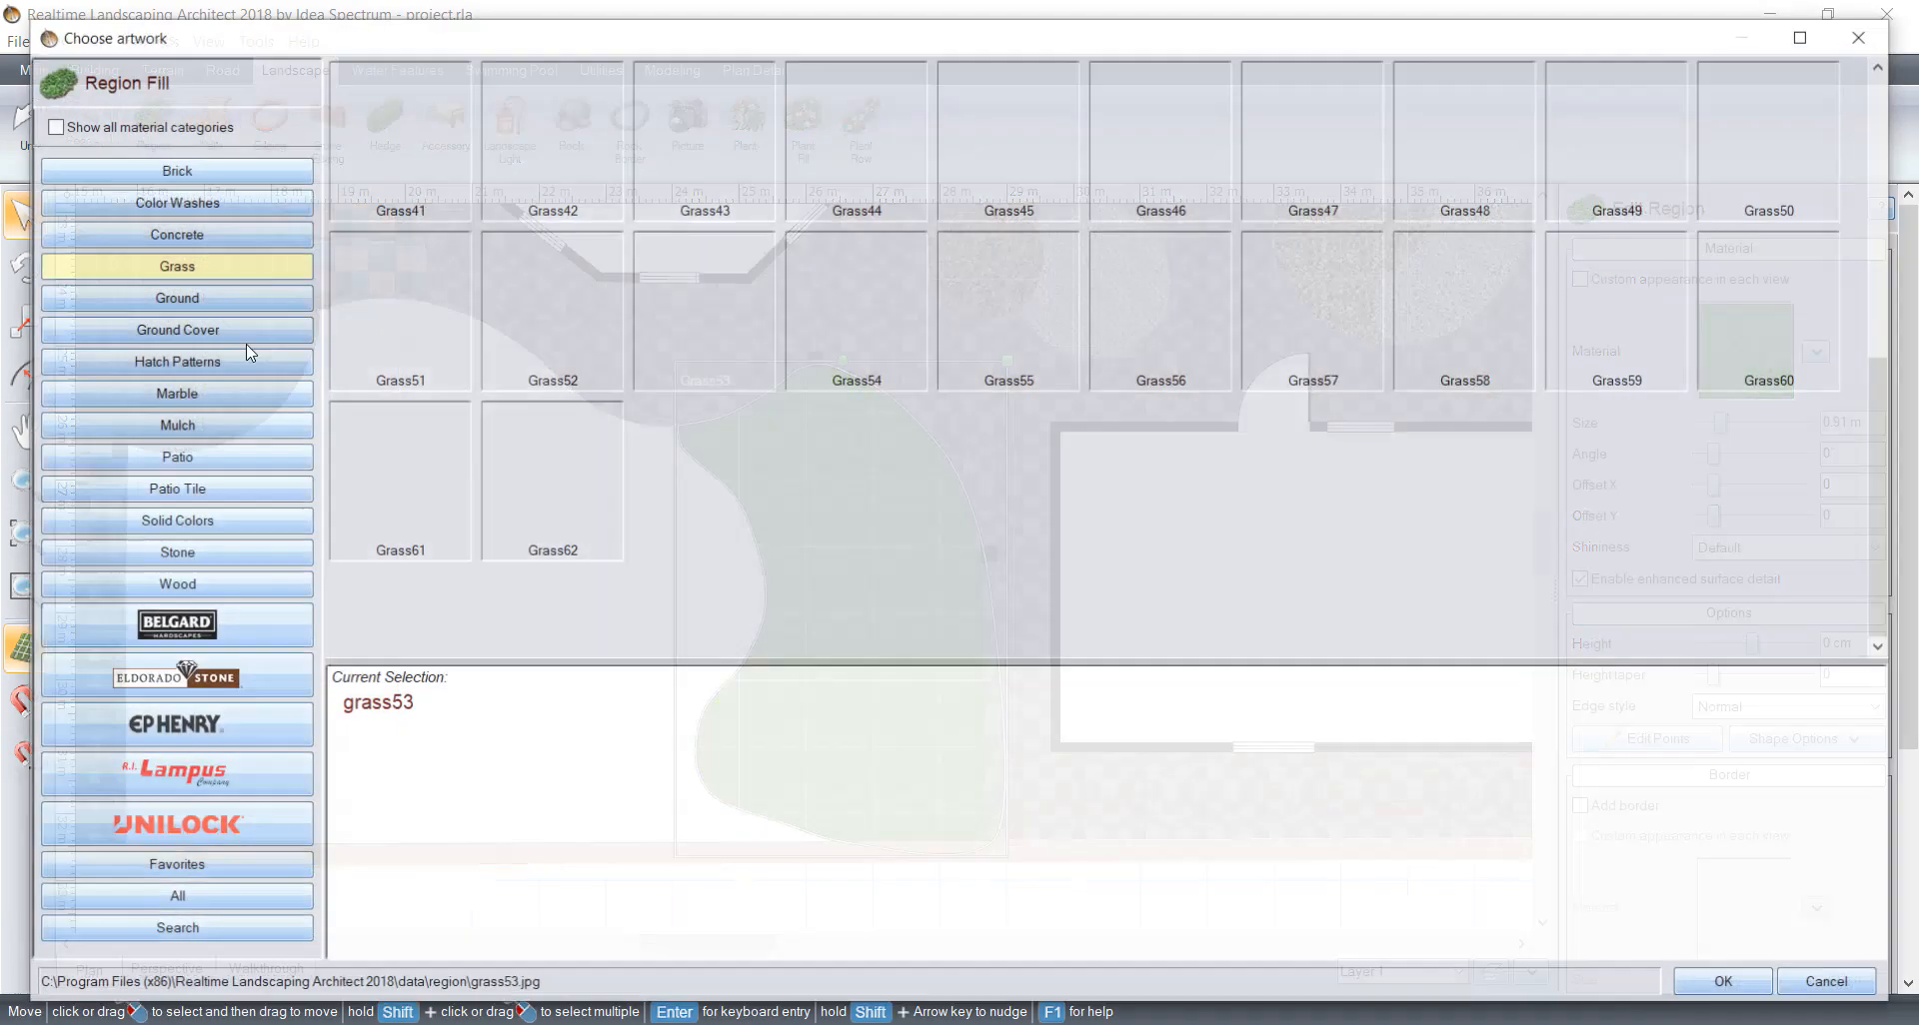
click(173, 297)
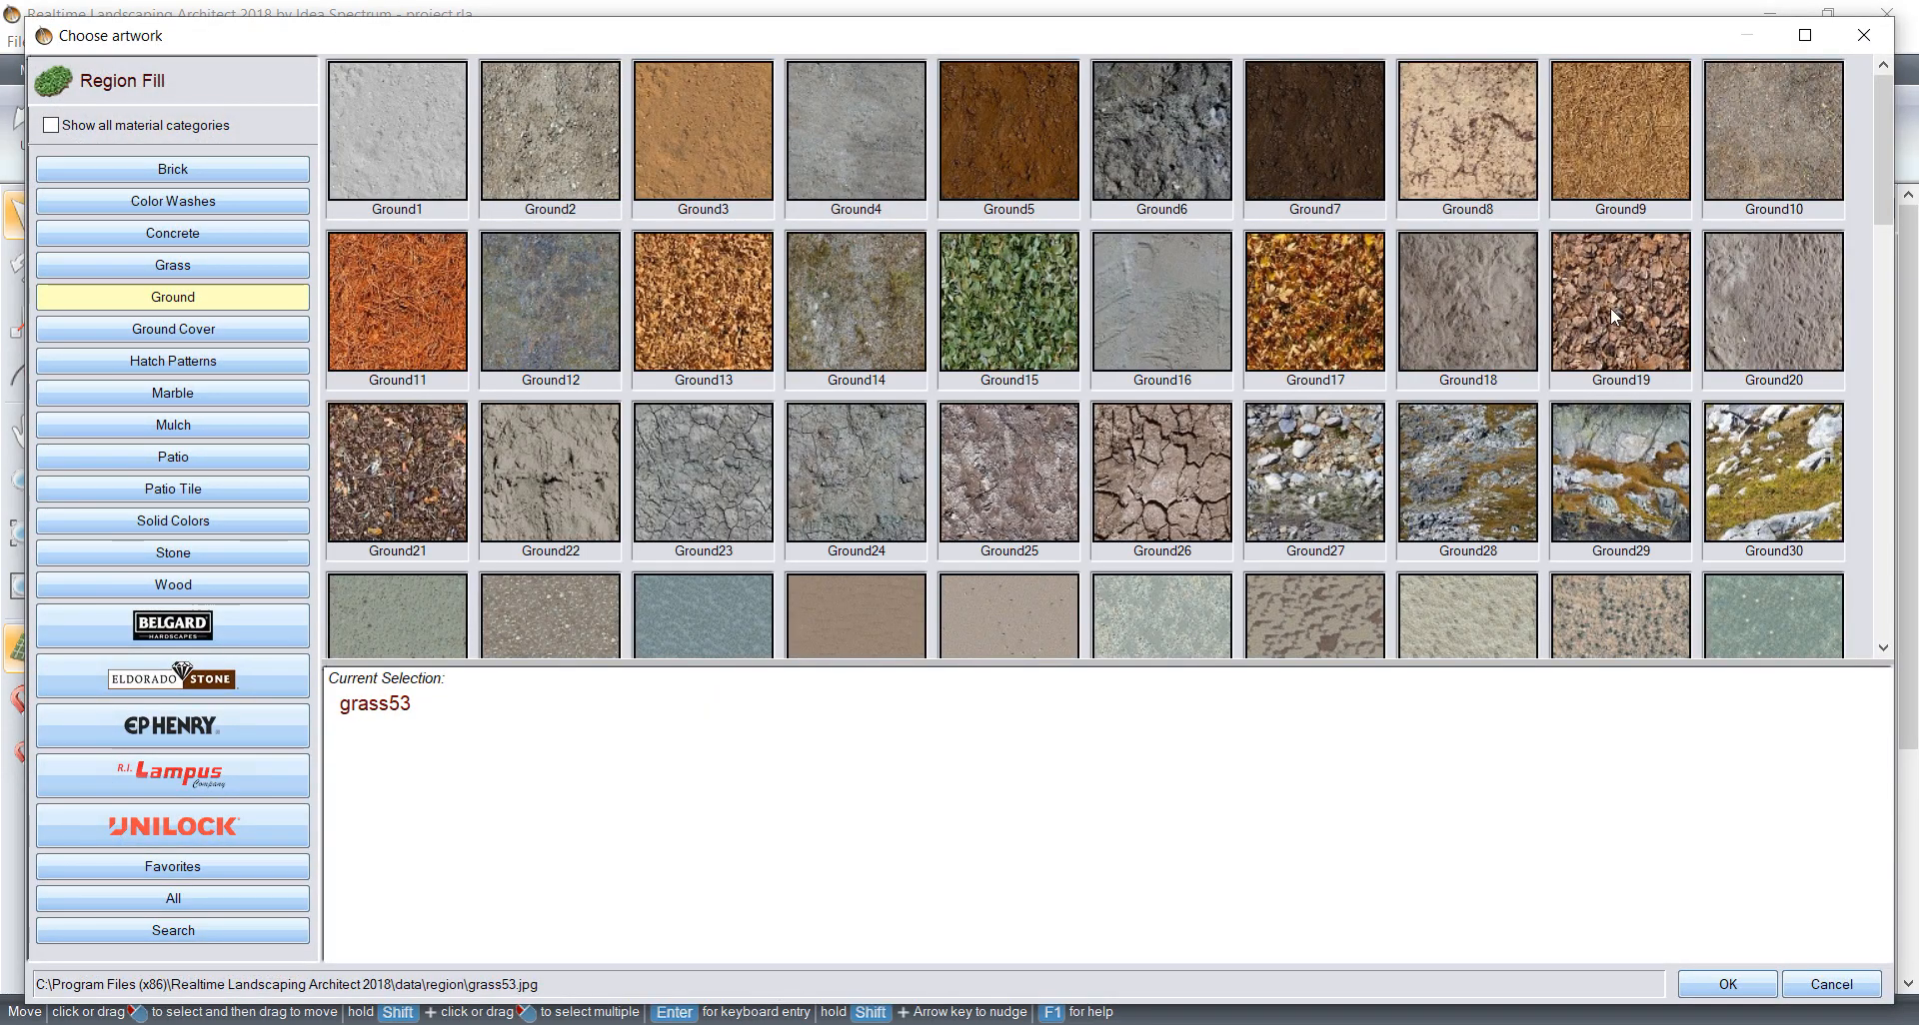
click(1610, 316)
click(1727, 984)
Step: Start outlining a region in the opposite yard, running about 10.2 m along the side wall, then along the long wall toward the pond
scroll(706, 505, down, 3)
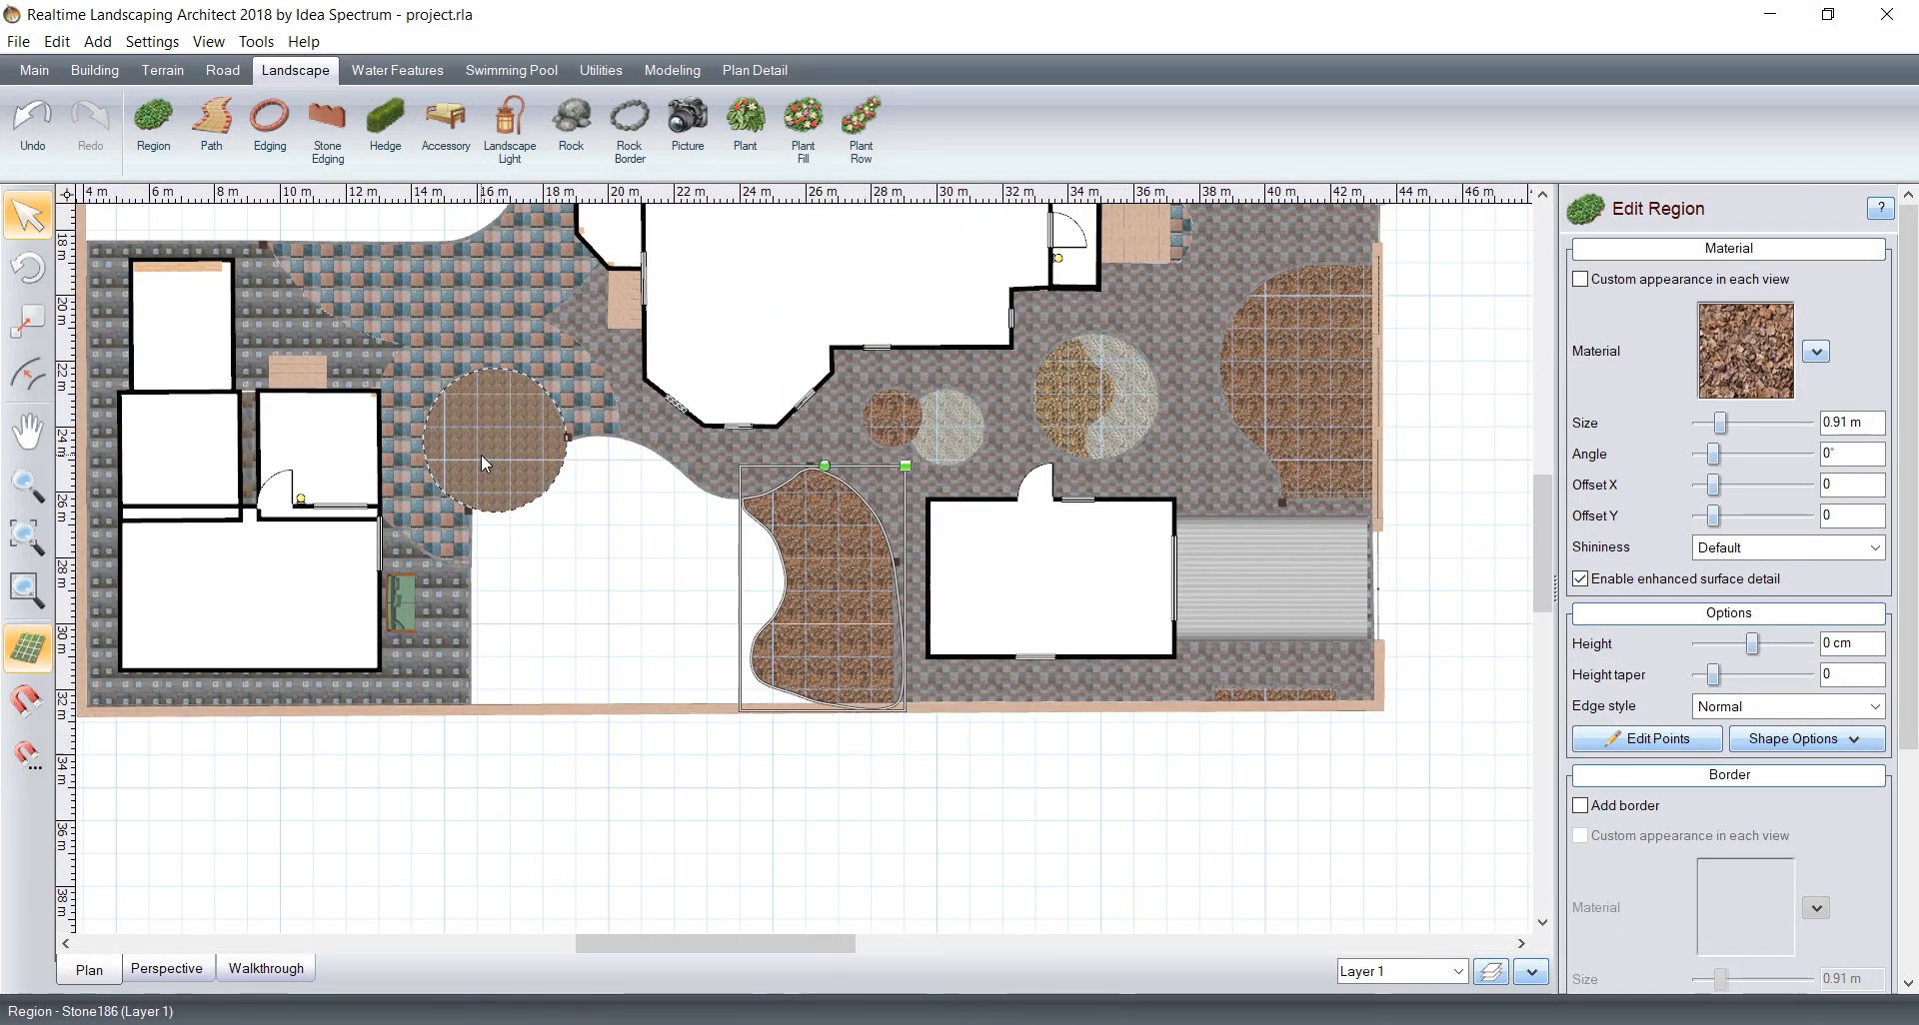
middle_drag(302, 247, 574, 694)
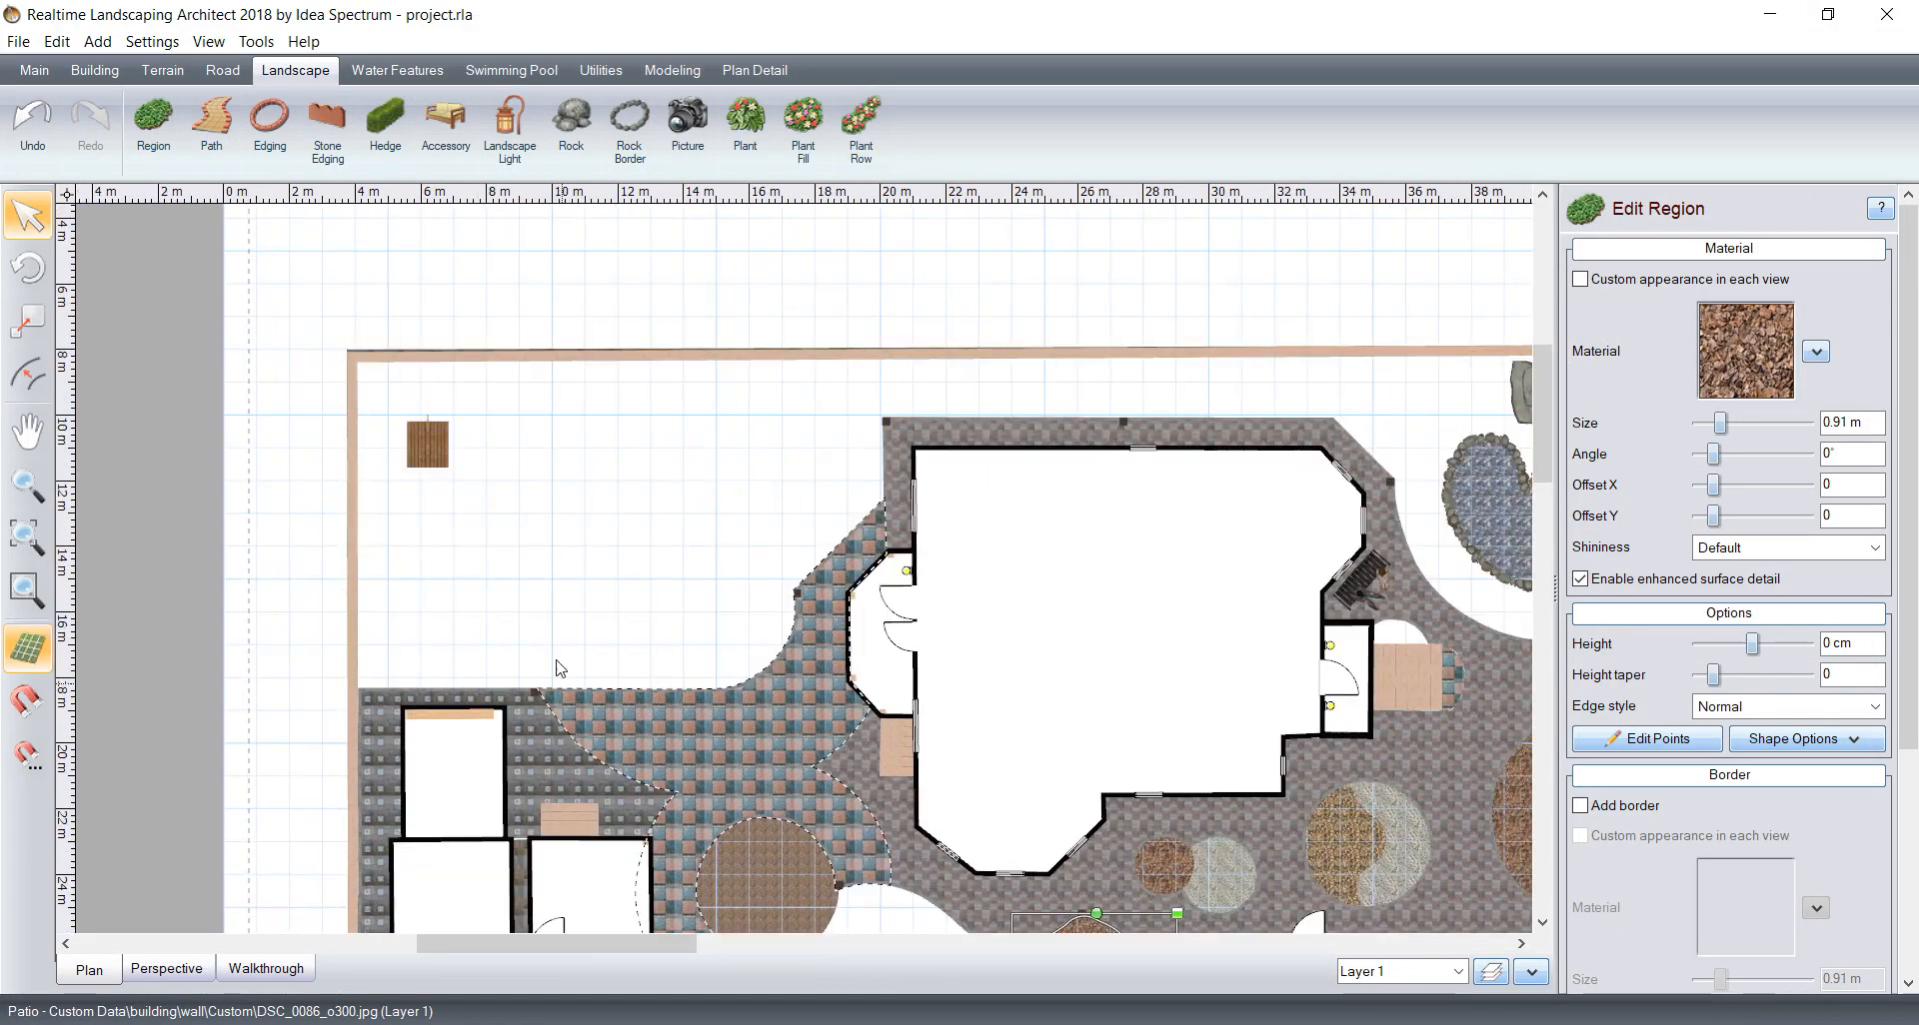
click(152, 121)
middle_drag(514, 631, 484, 600)
scroll(376, 677, up, 2)
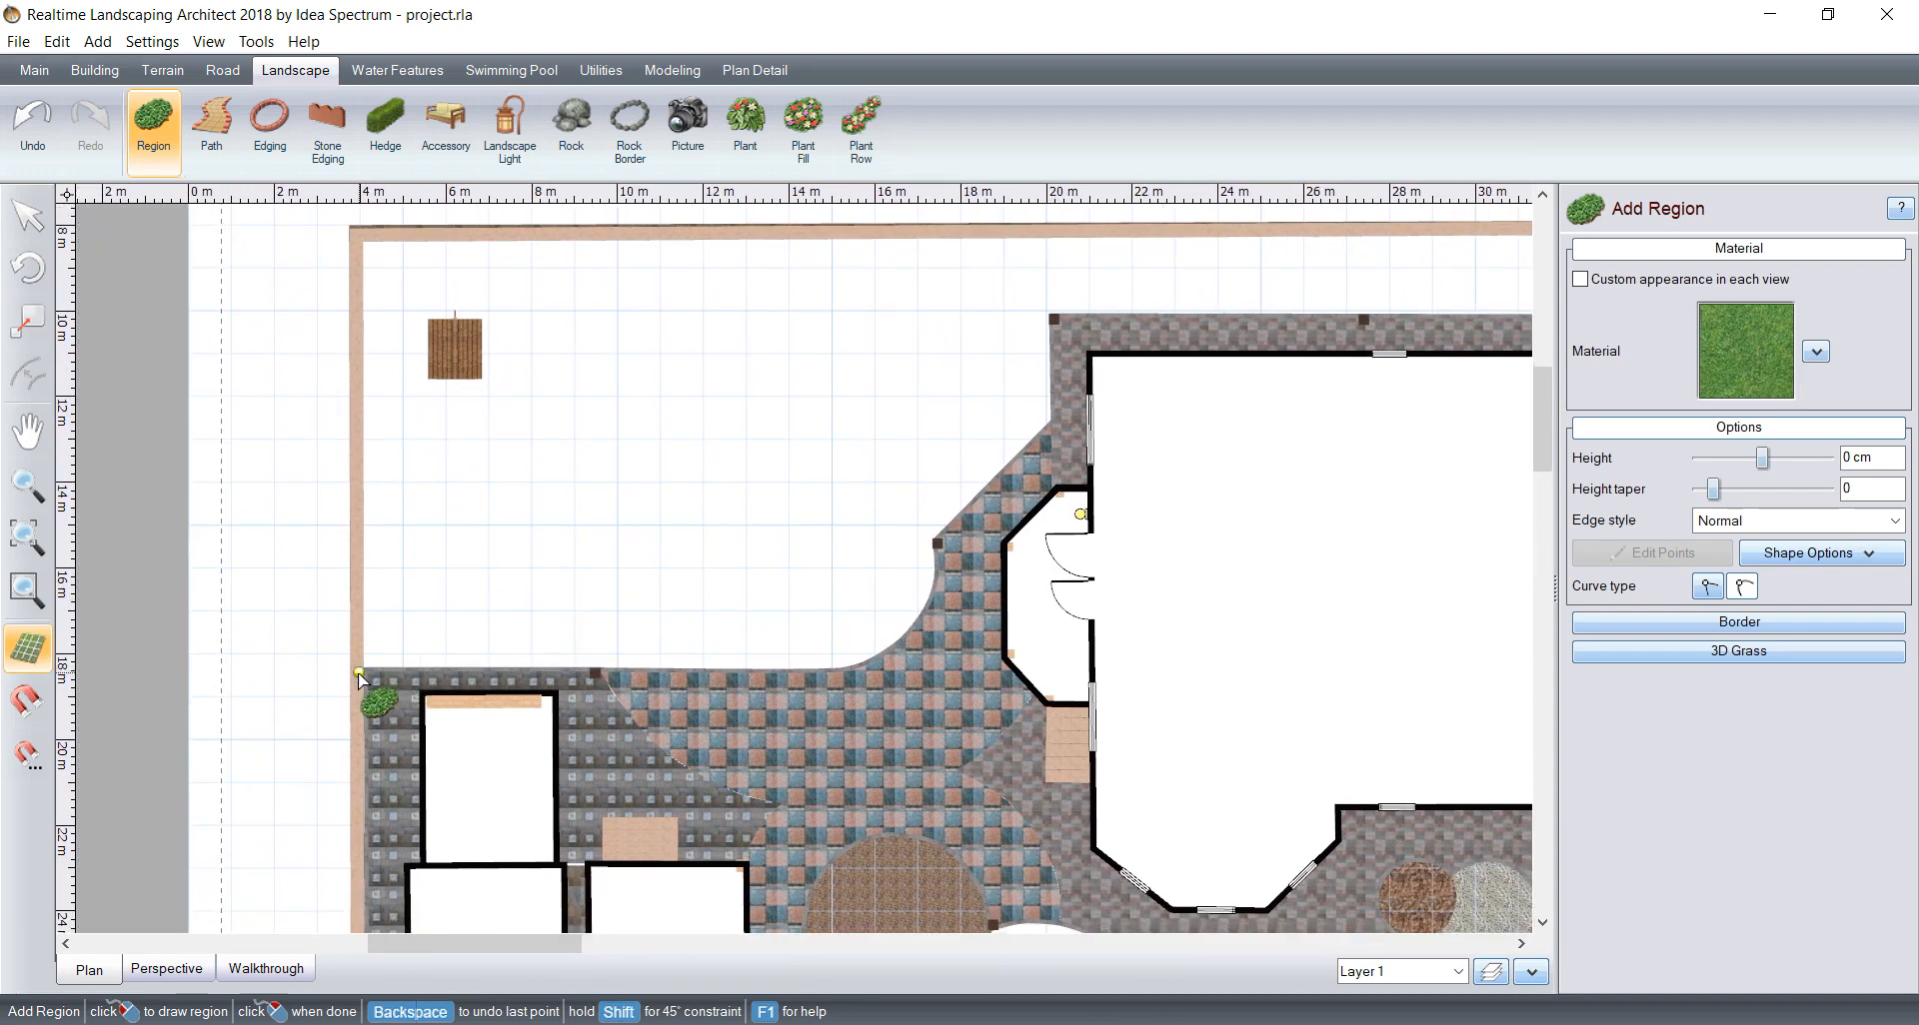
click(359, 236)
middle_drag(1121, 206, 909, 333)
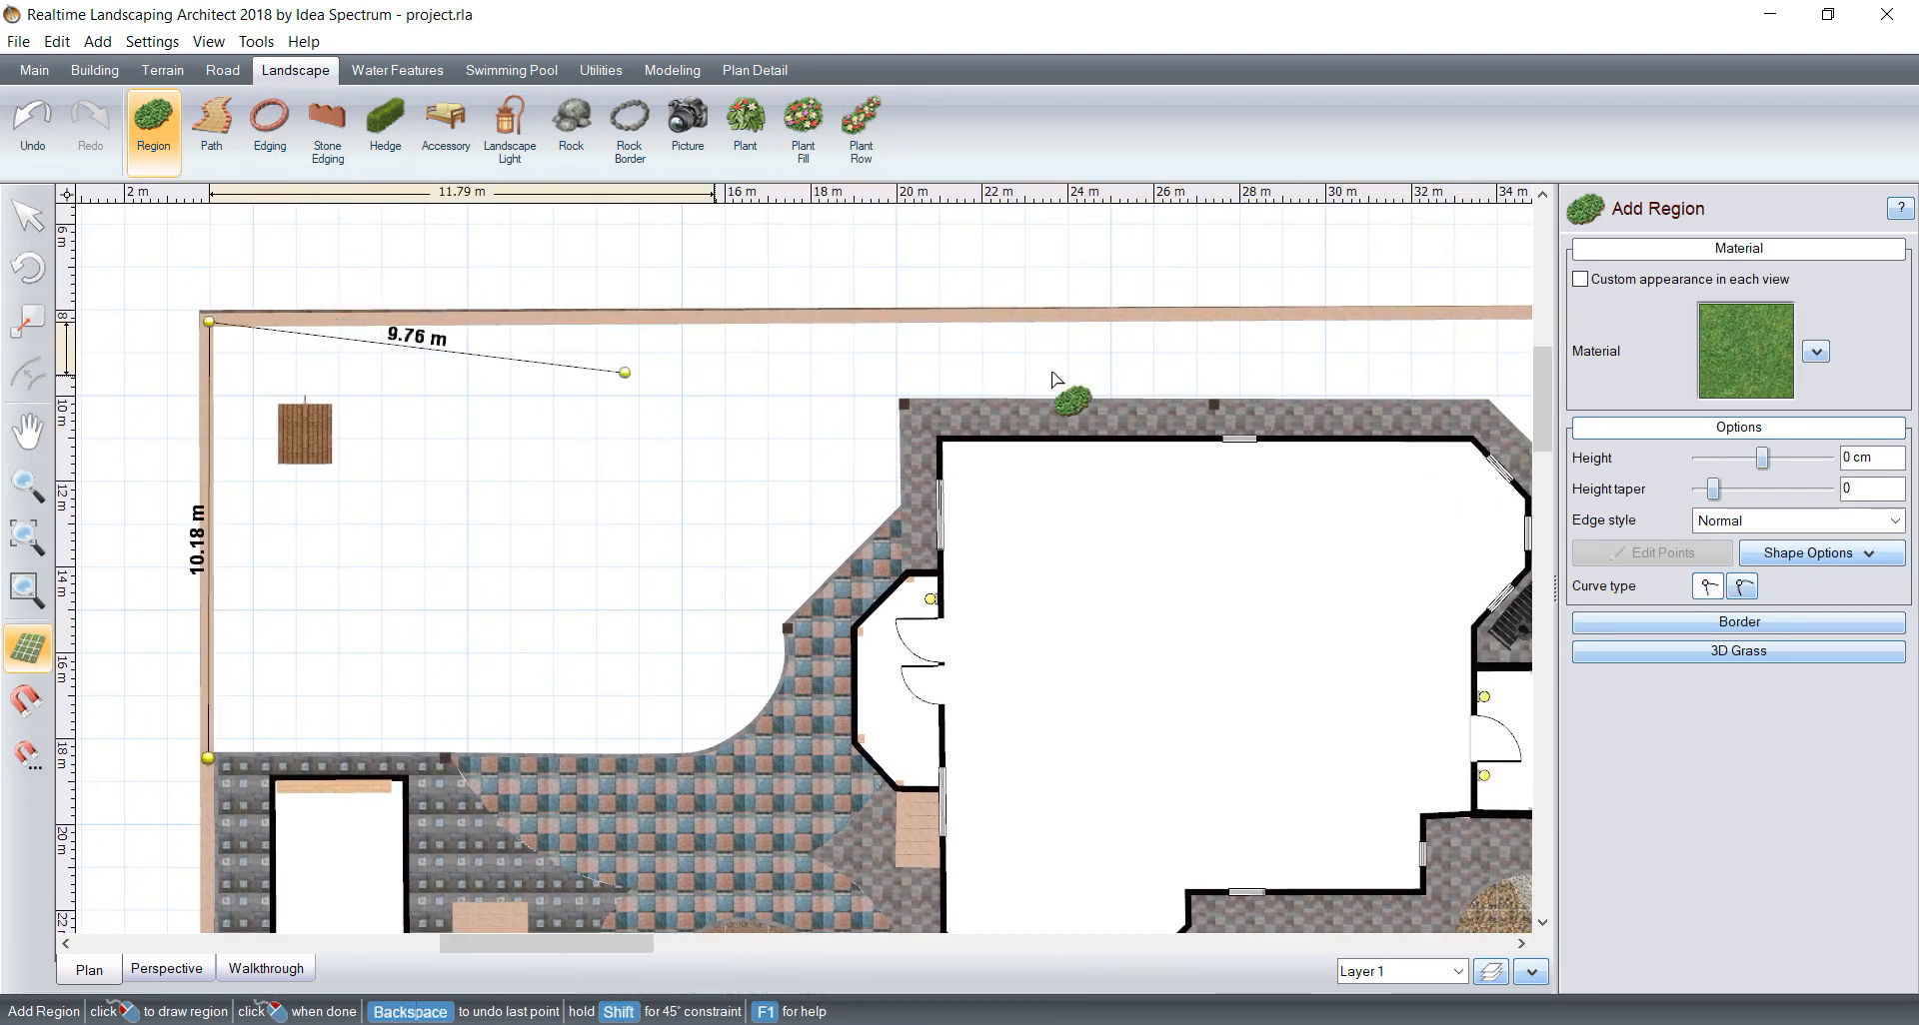
middle_drag(1473, 360, 986, 419)
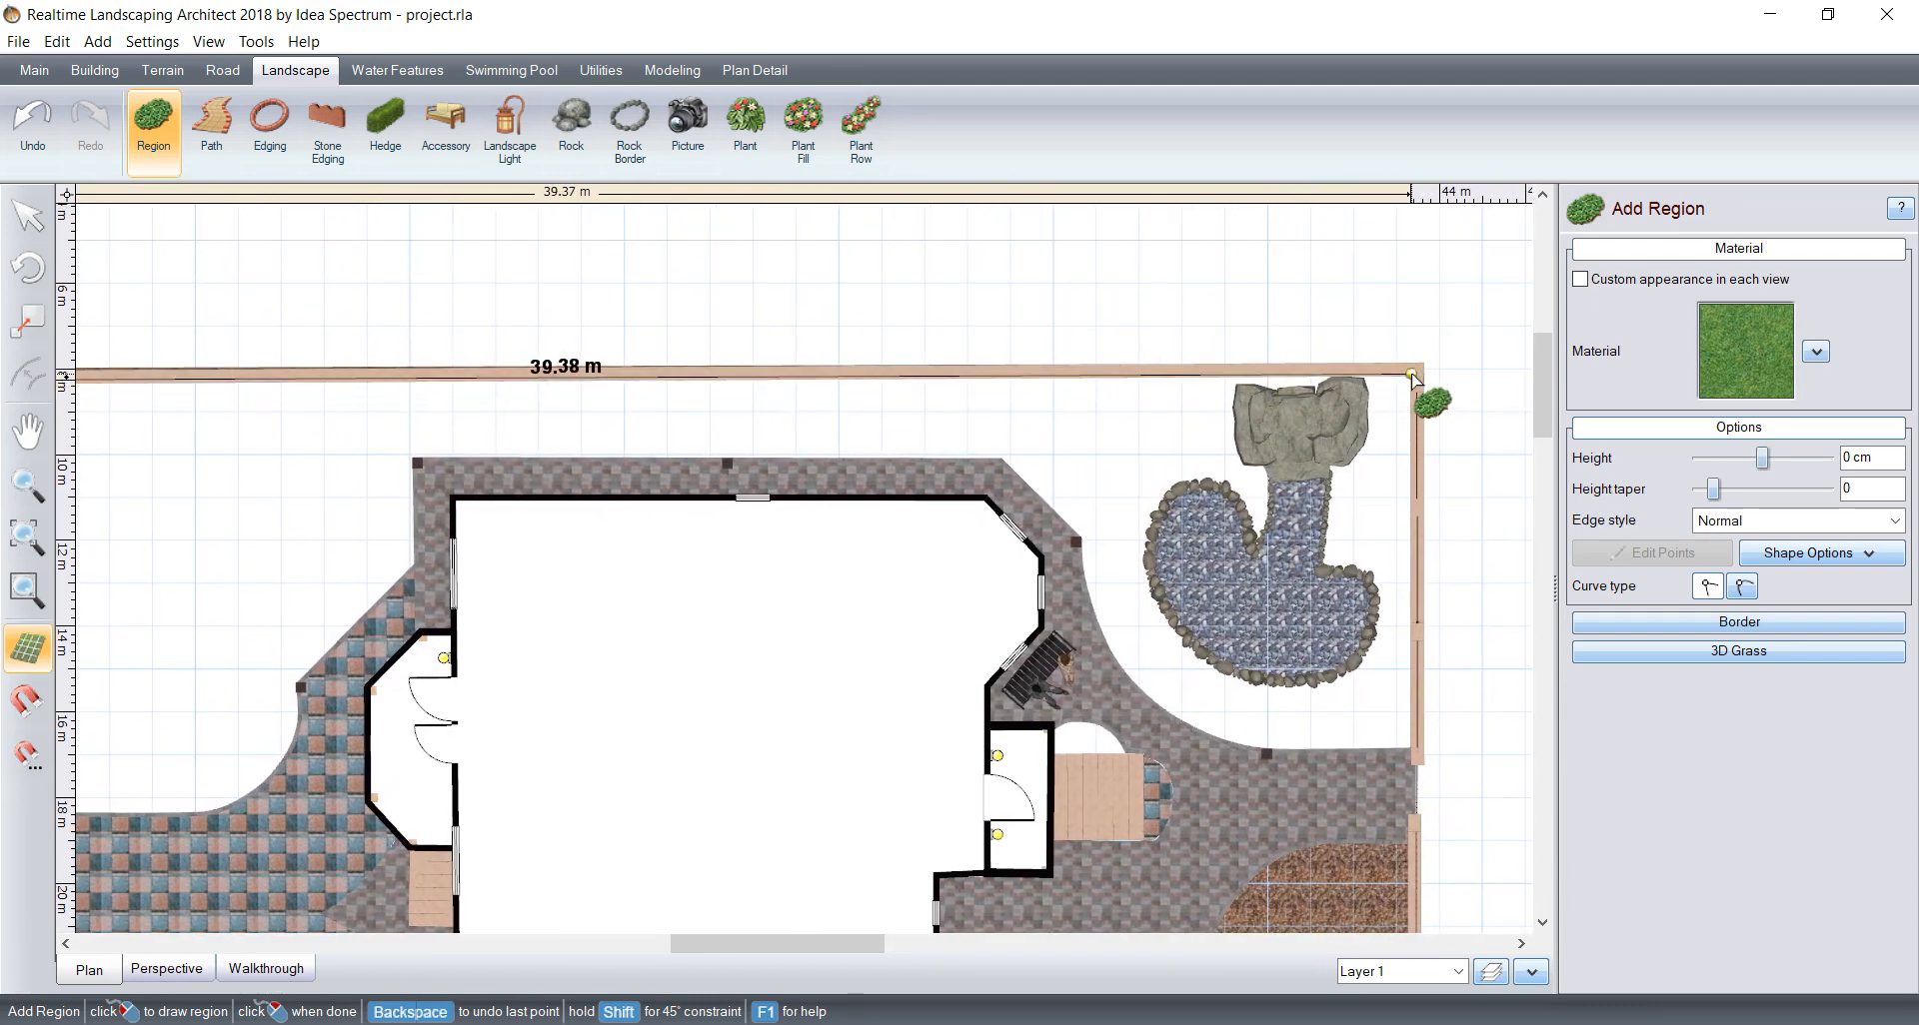
middle_drag(1410, 373, 1179, 392)
scroll(950, 562, up, 4)
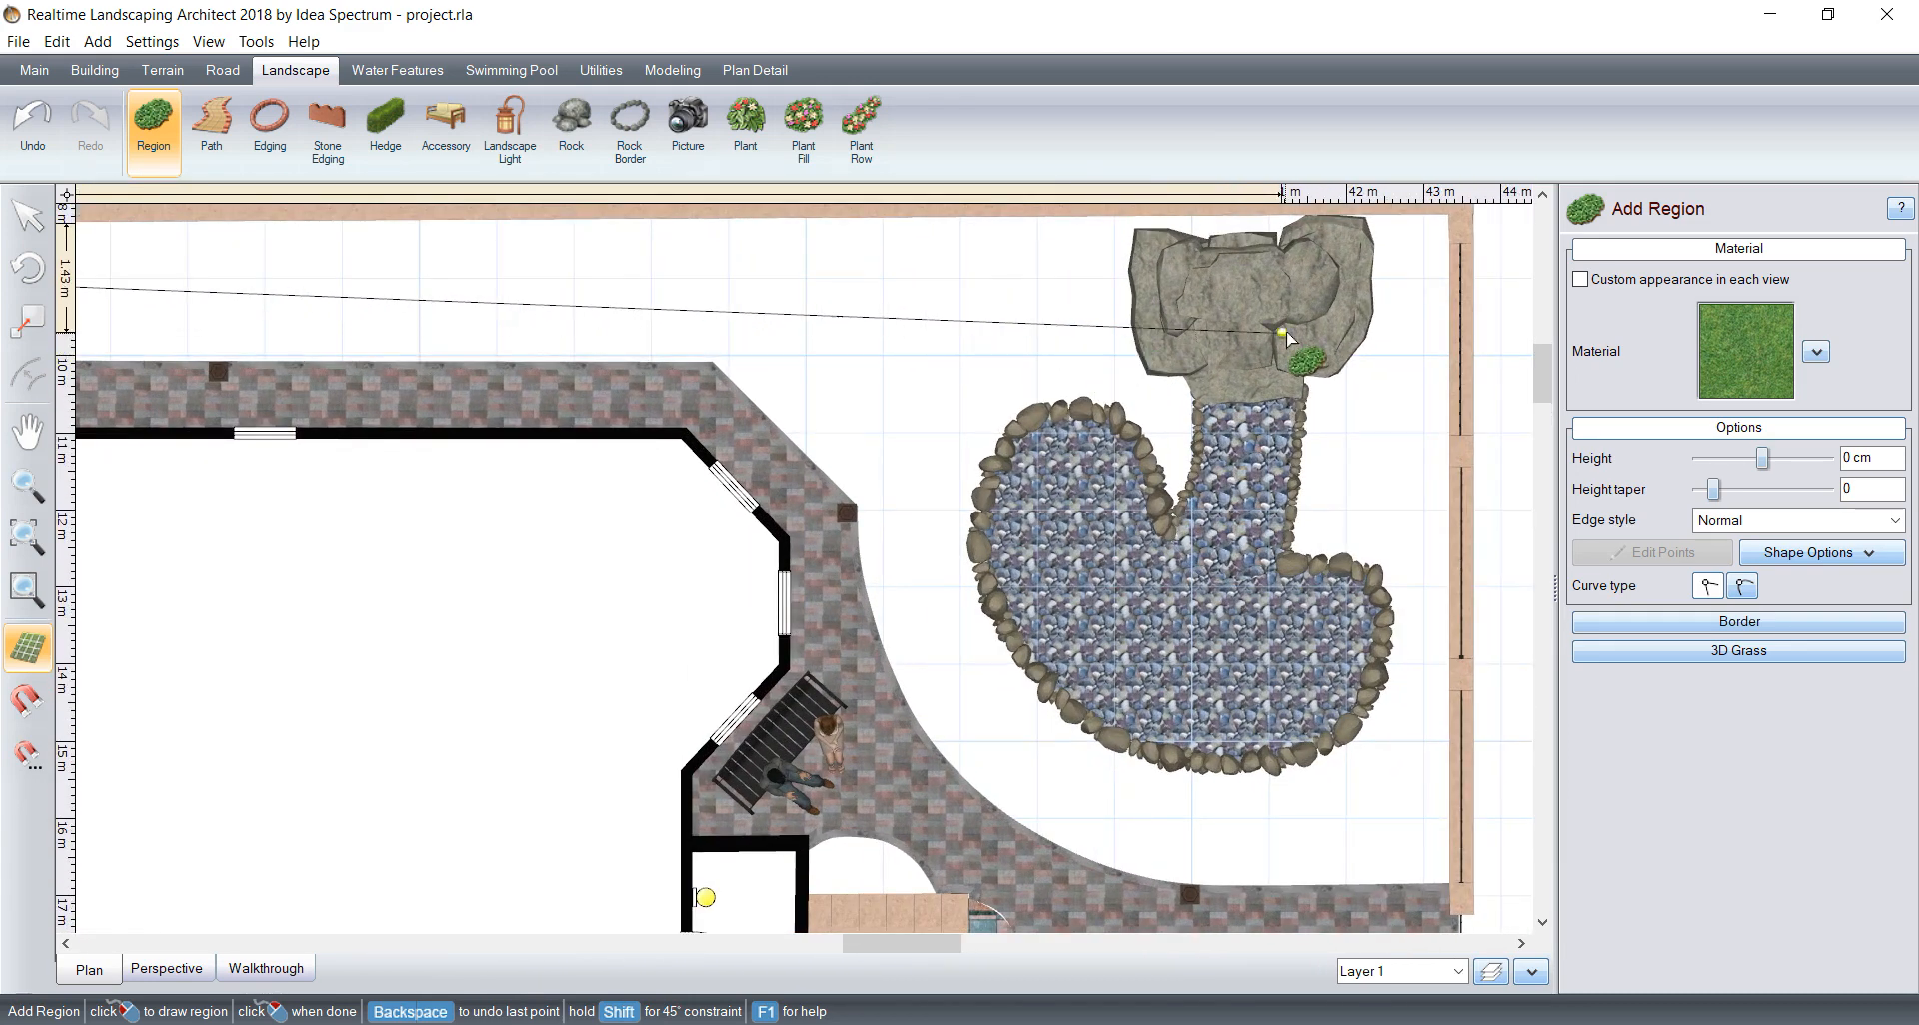
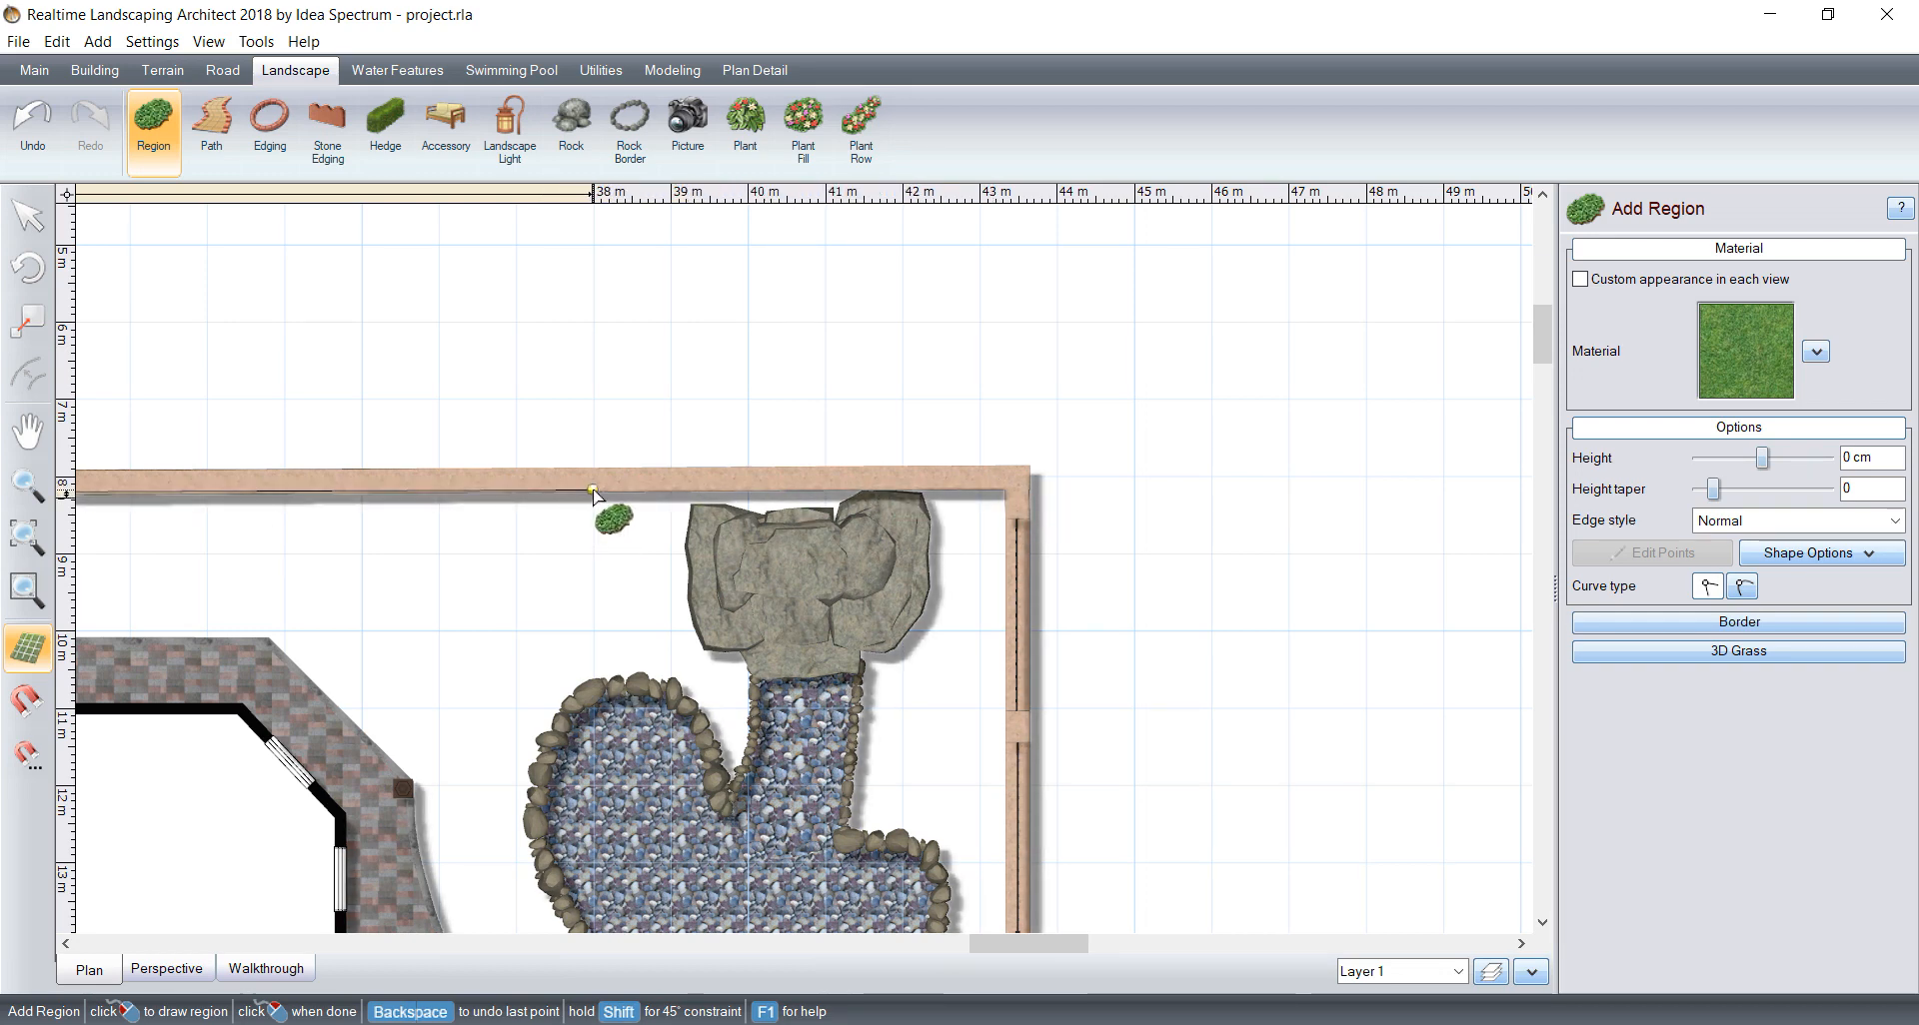
Step: Continue the region outline about 2.54 m straight from the long wall to the pond and curve it around the pond's outer rim
click(592, 489)
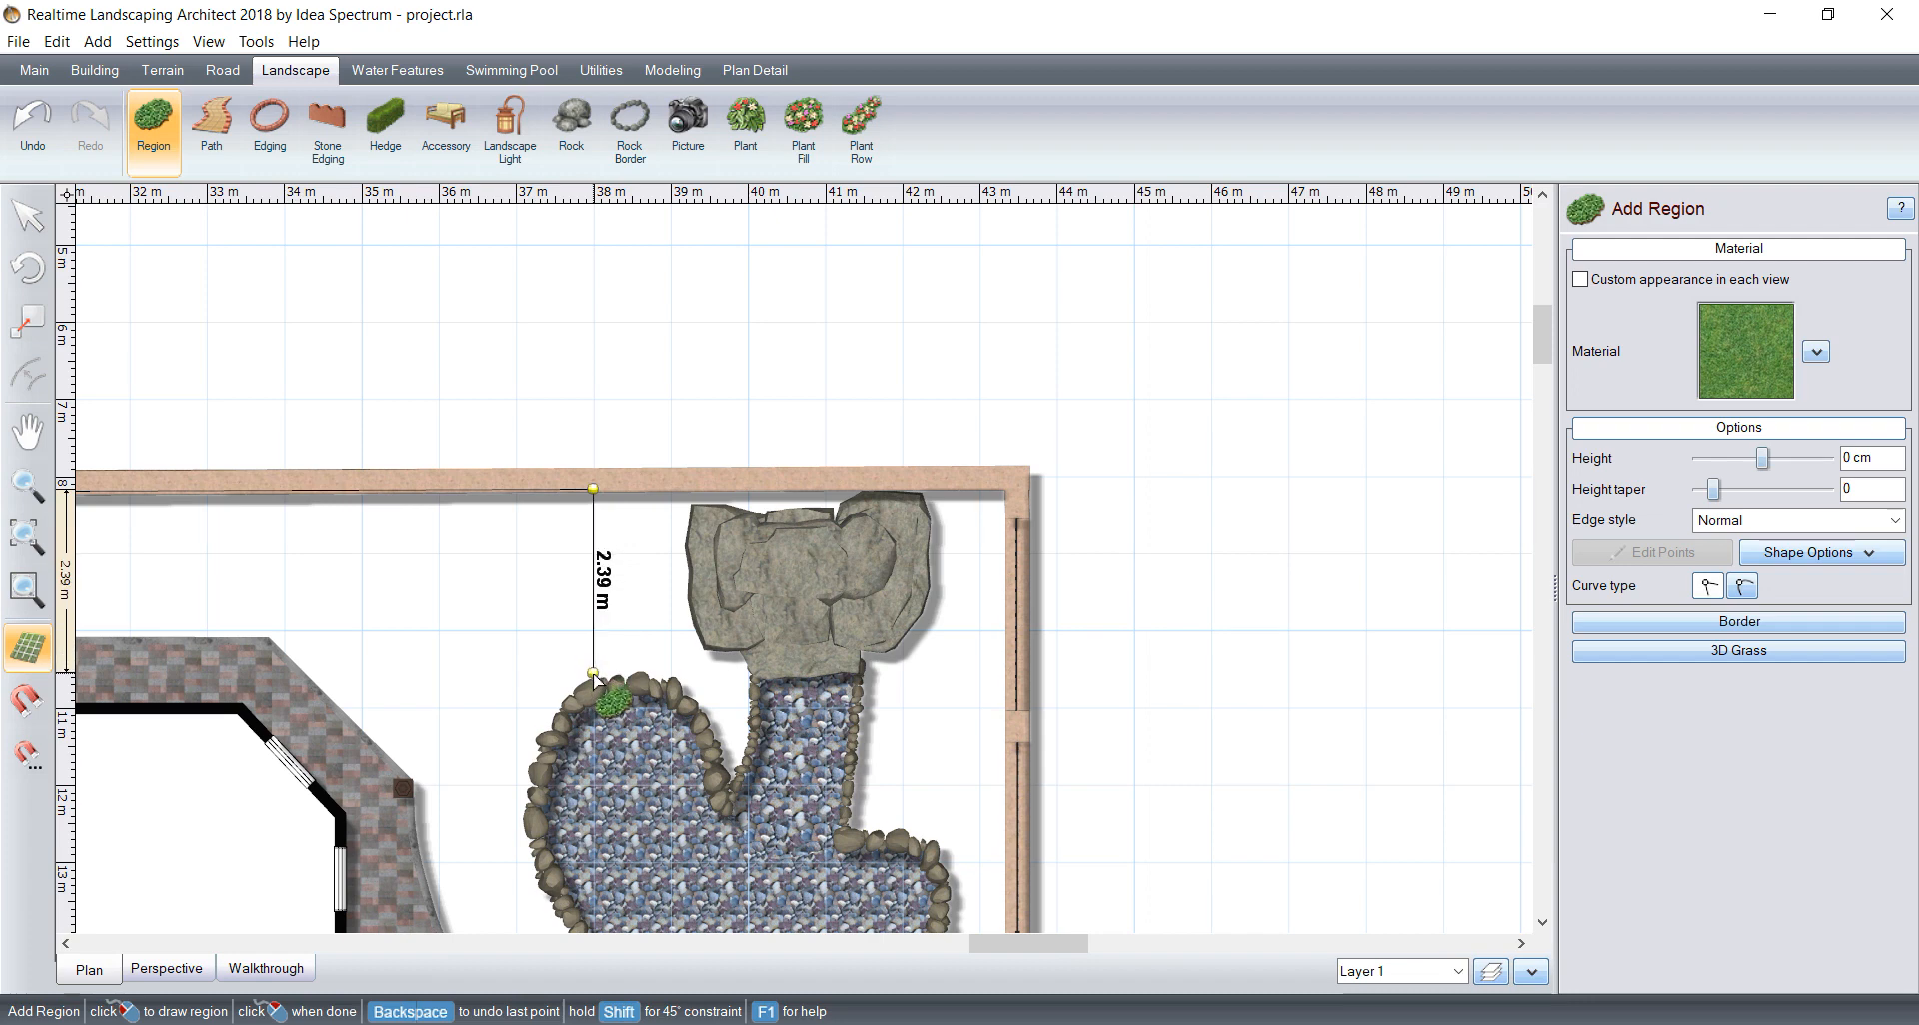
middle_drag(592, 684, 653, 381)
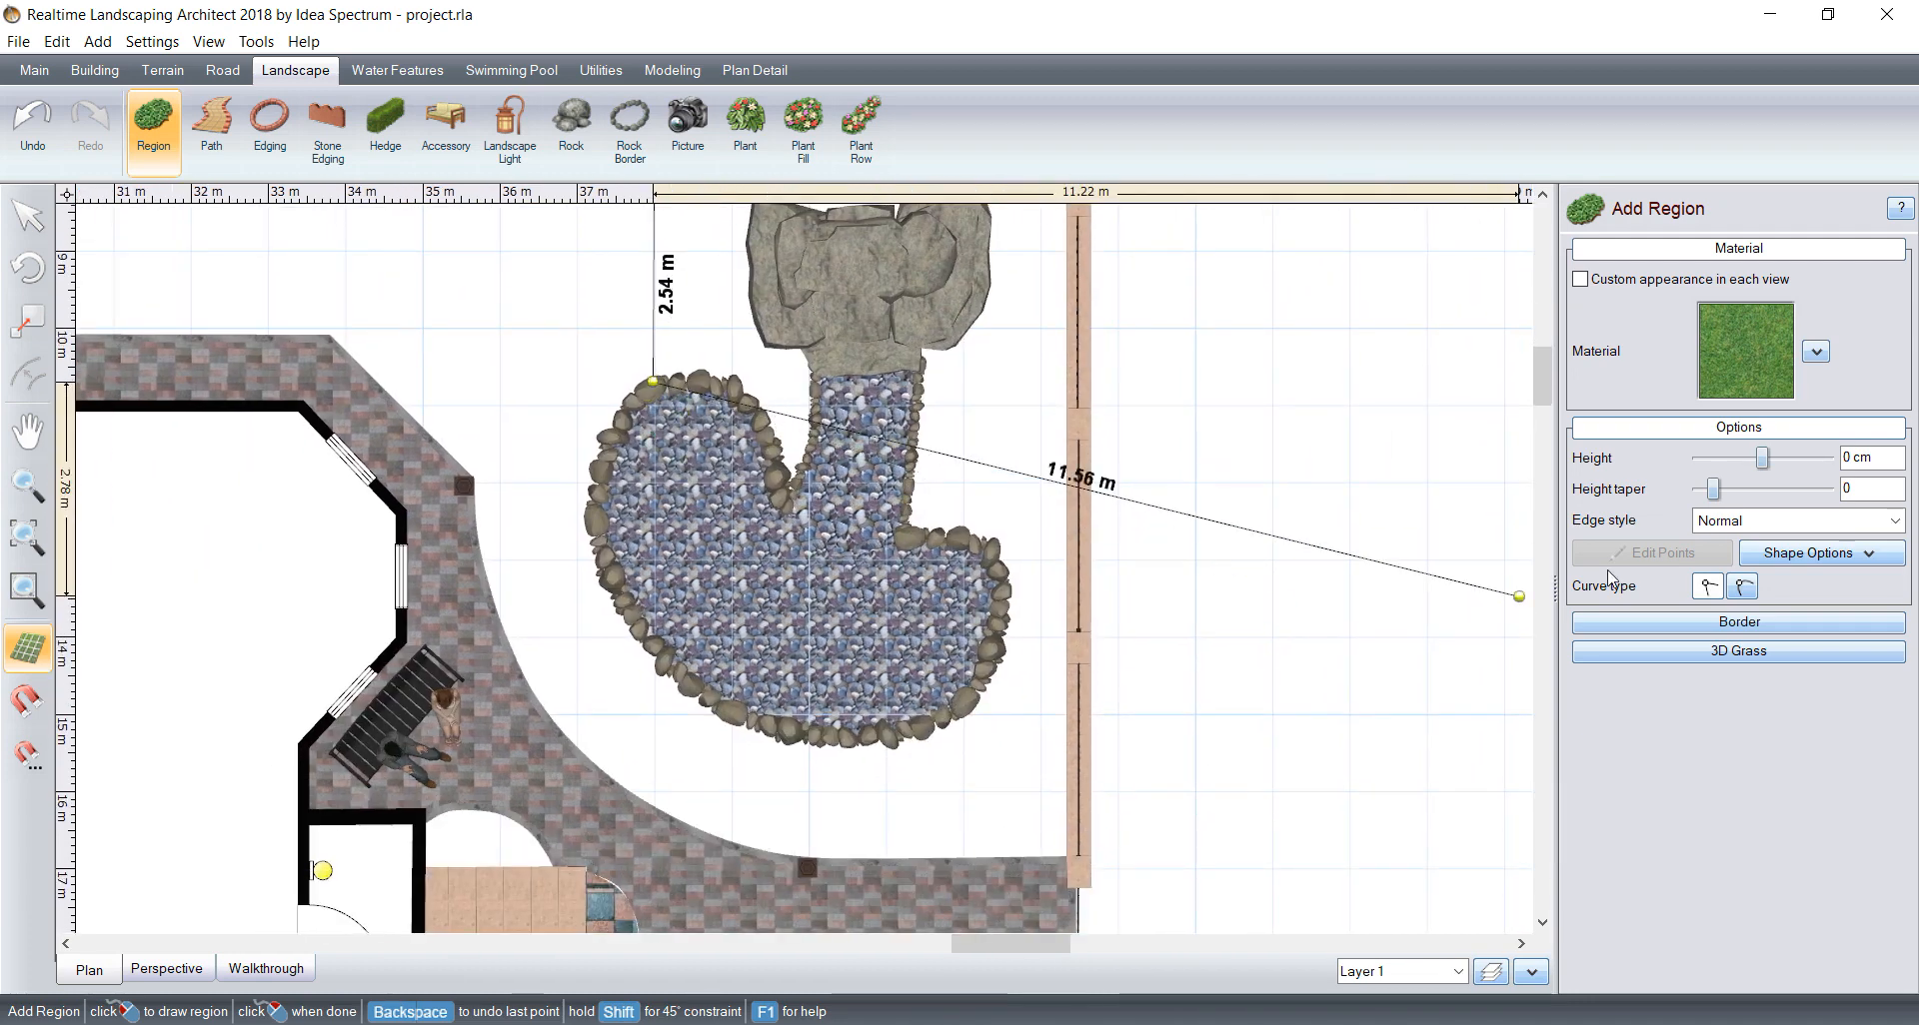
scroll(585, 350, up, 1)
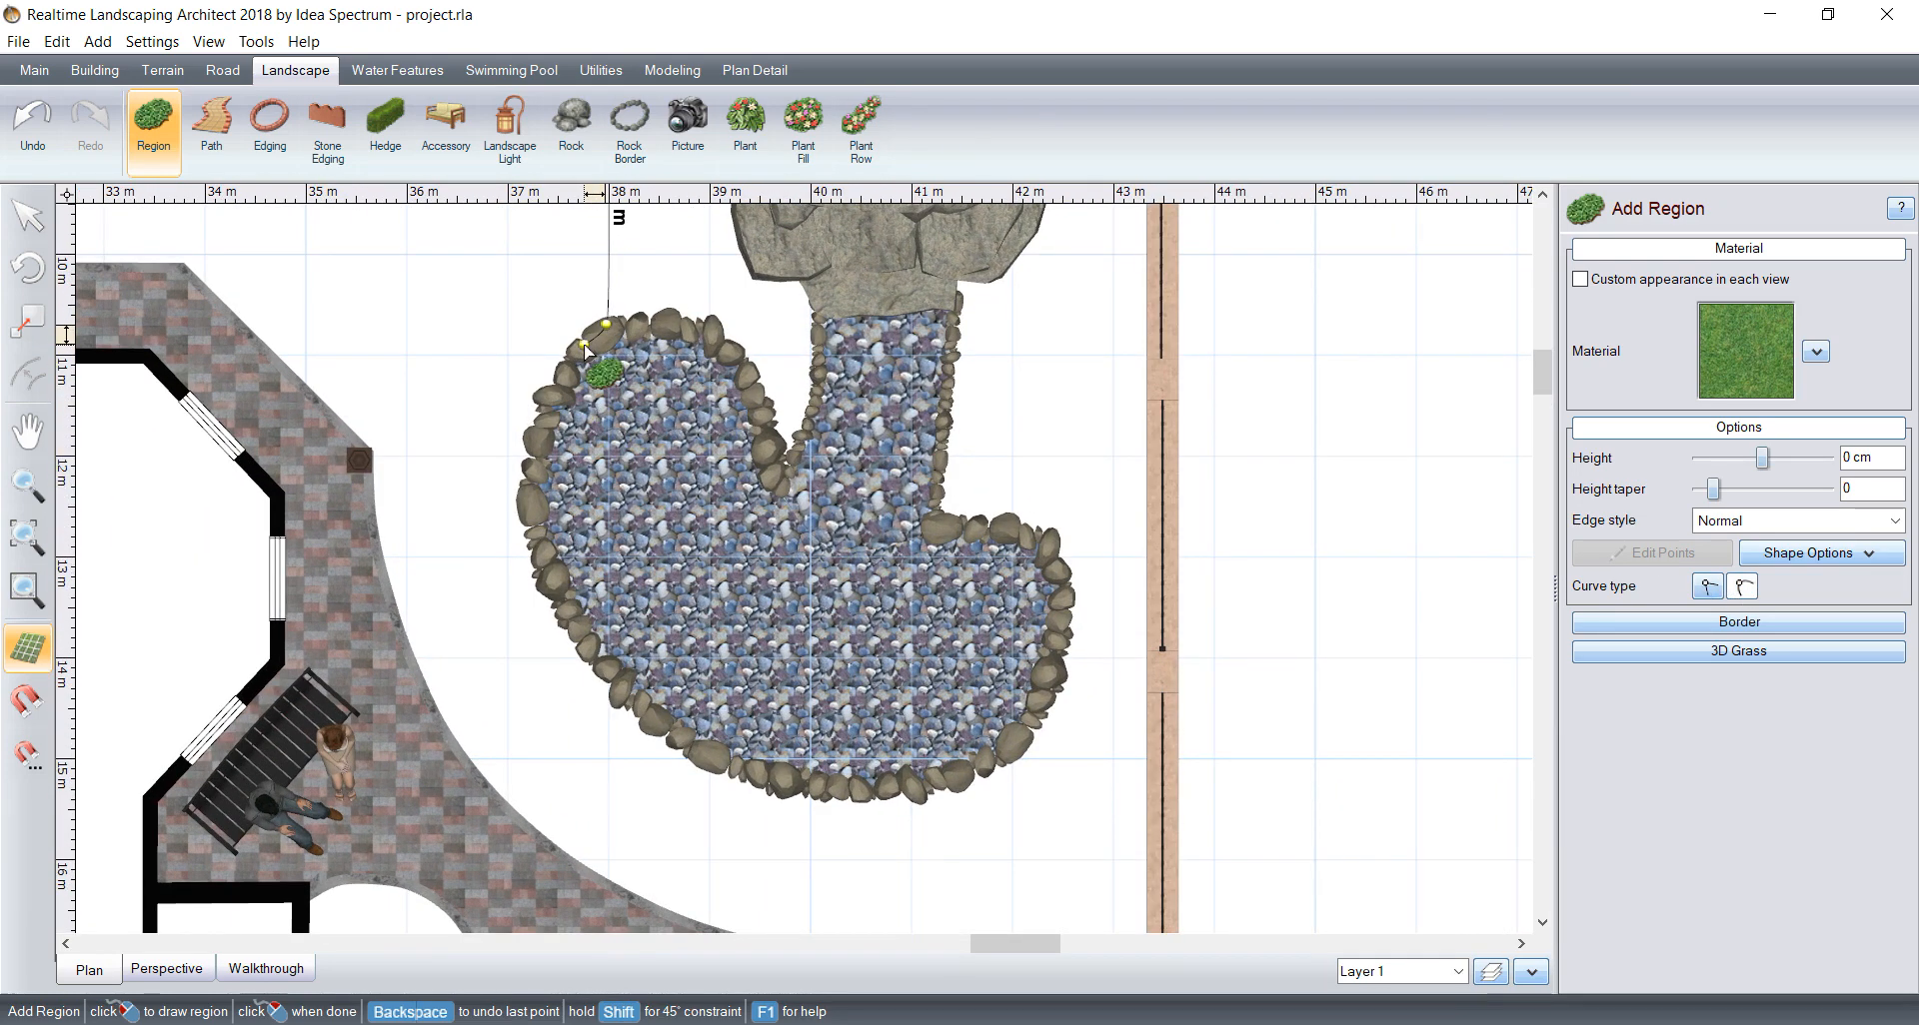
click(534, 462)
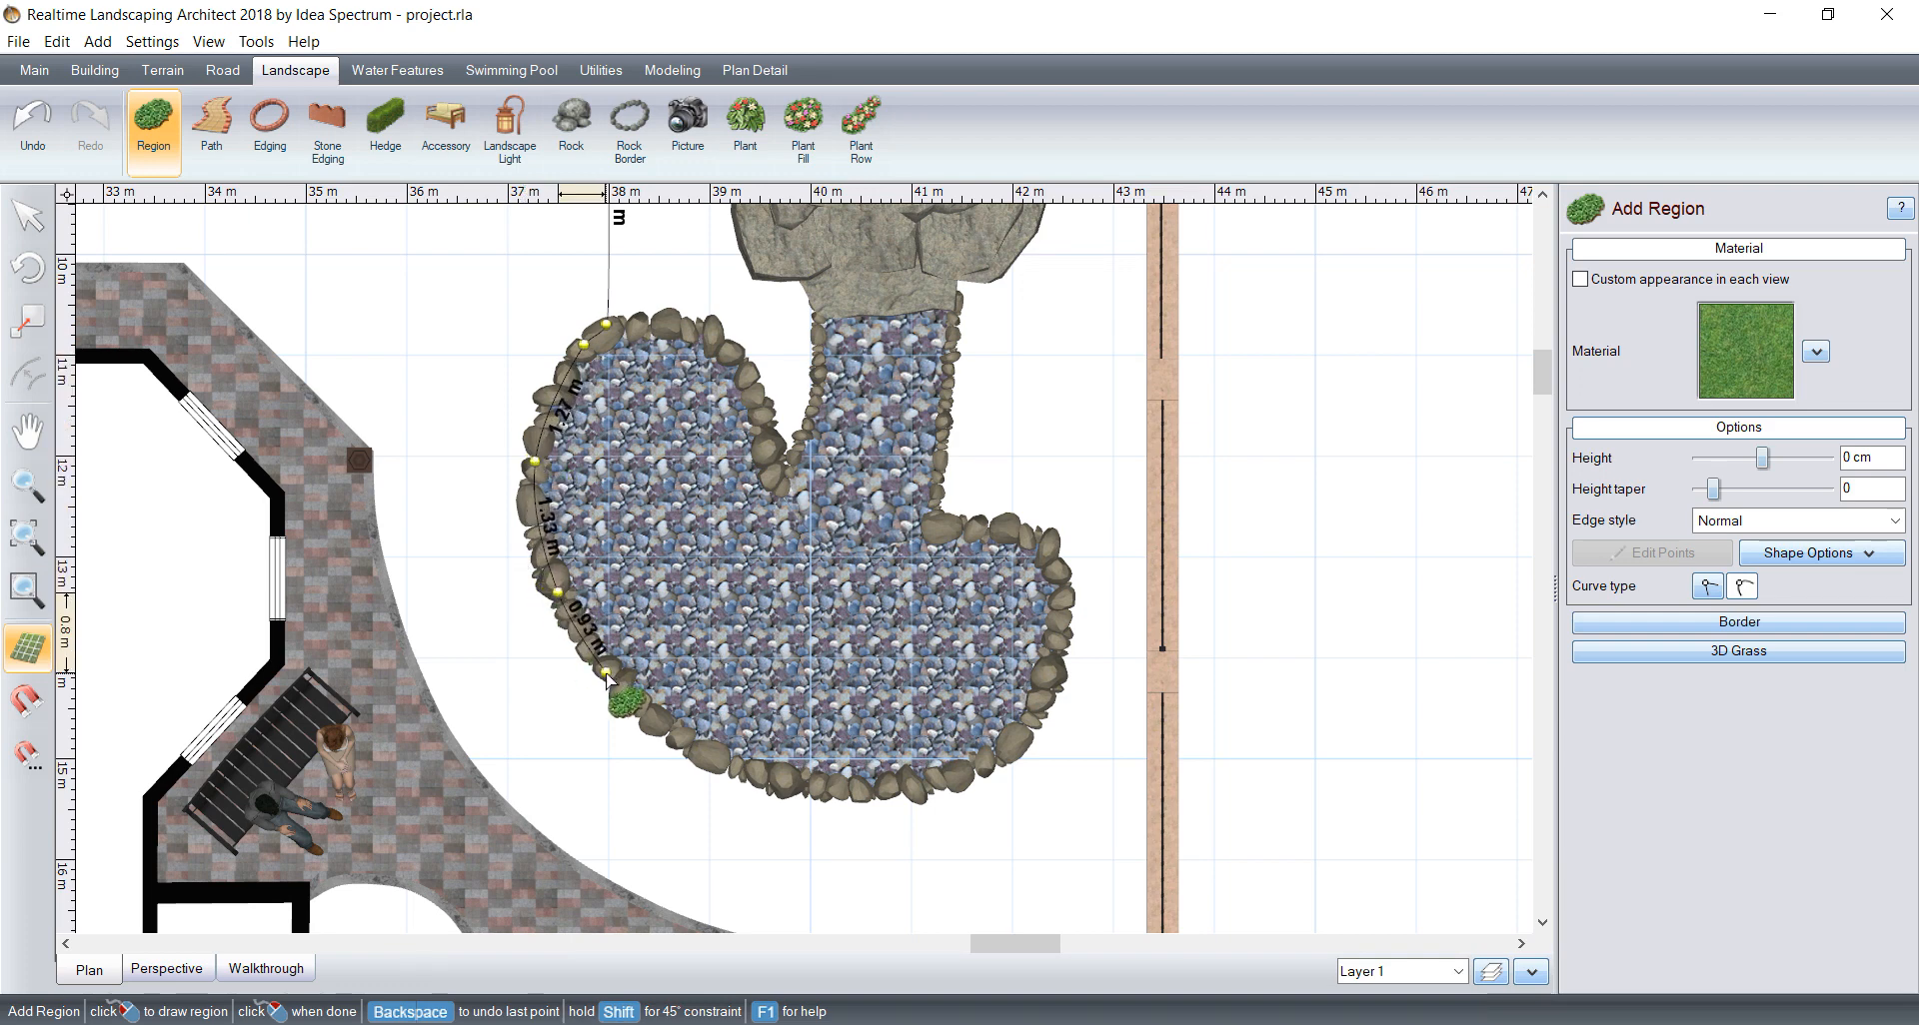
click(658, 723)
click(725, 762)
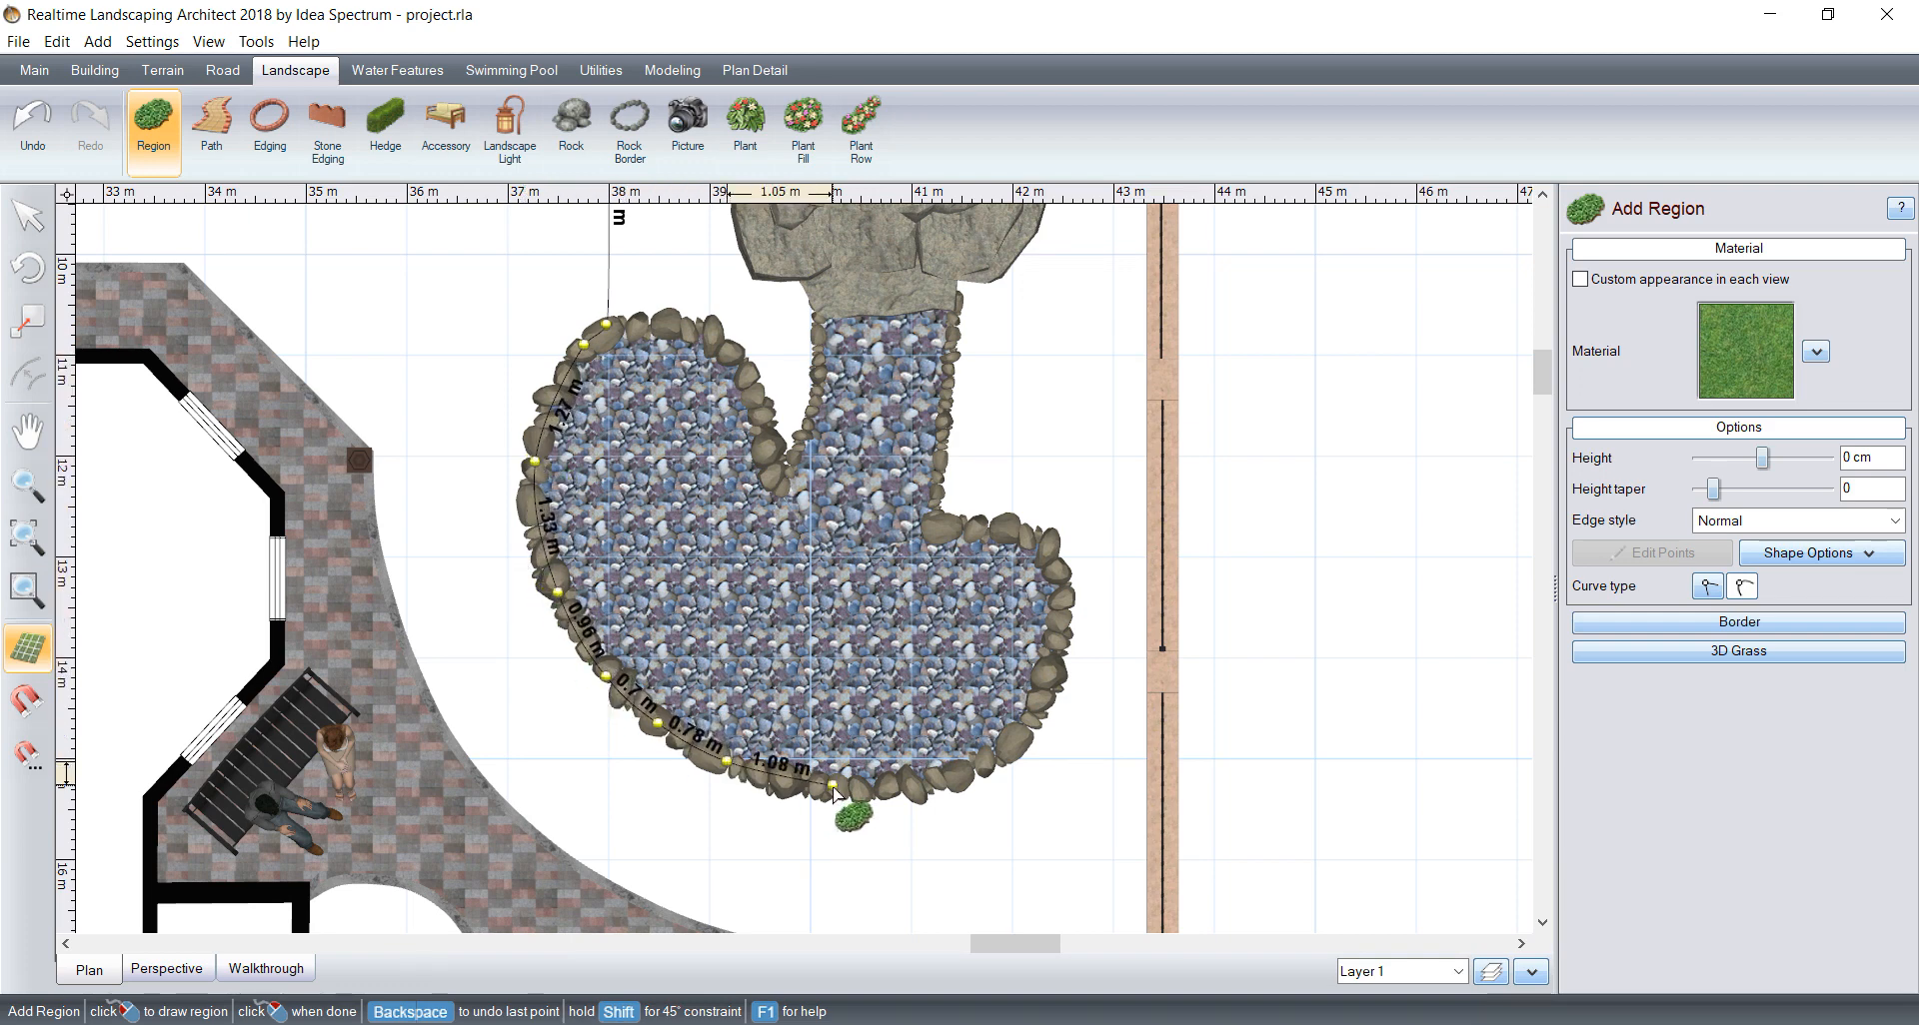
click(832, 787)
click(914, 781)
click(989, 766)
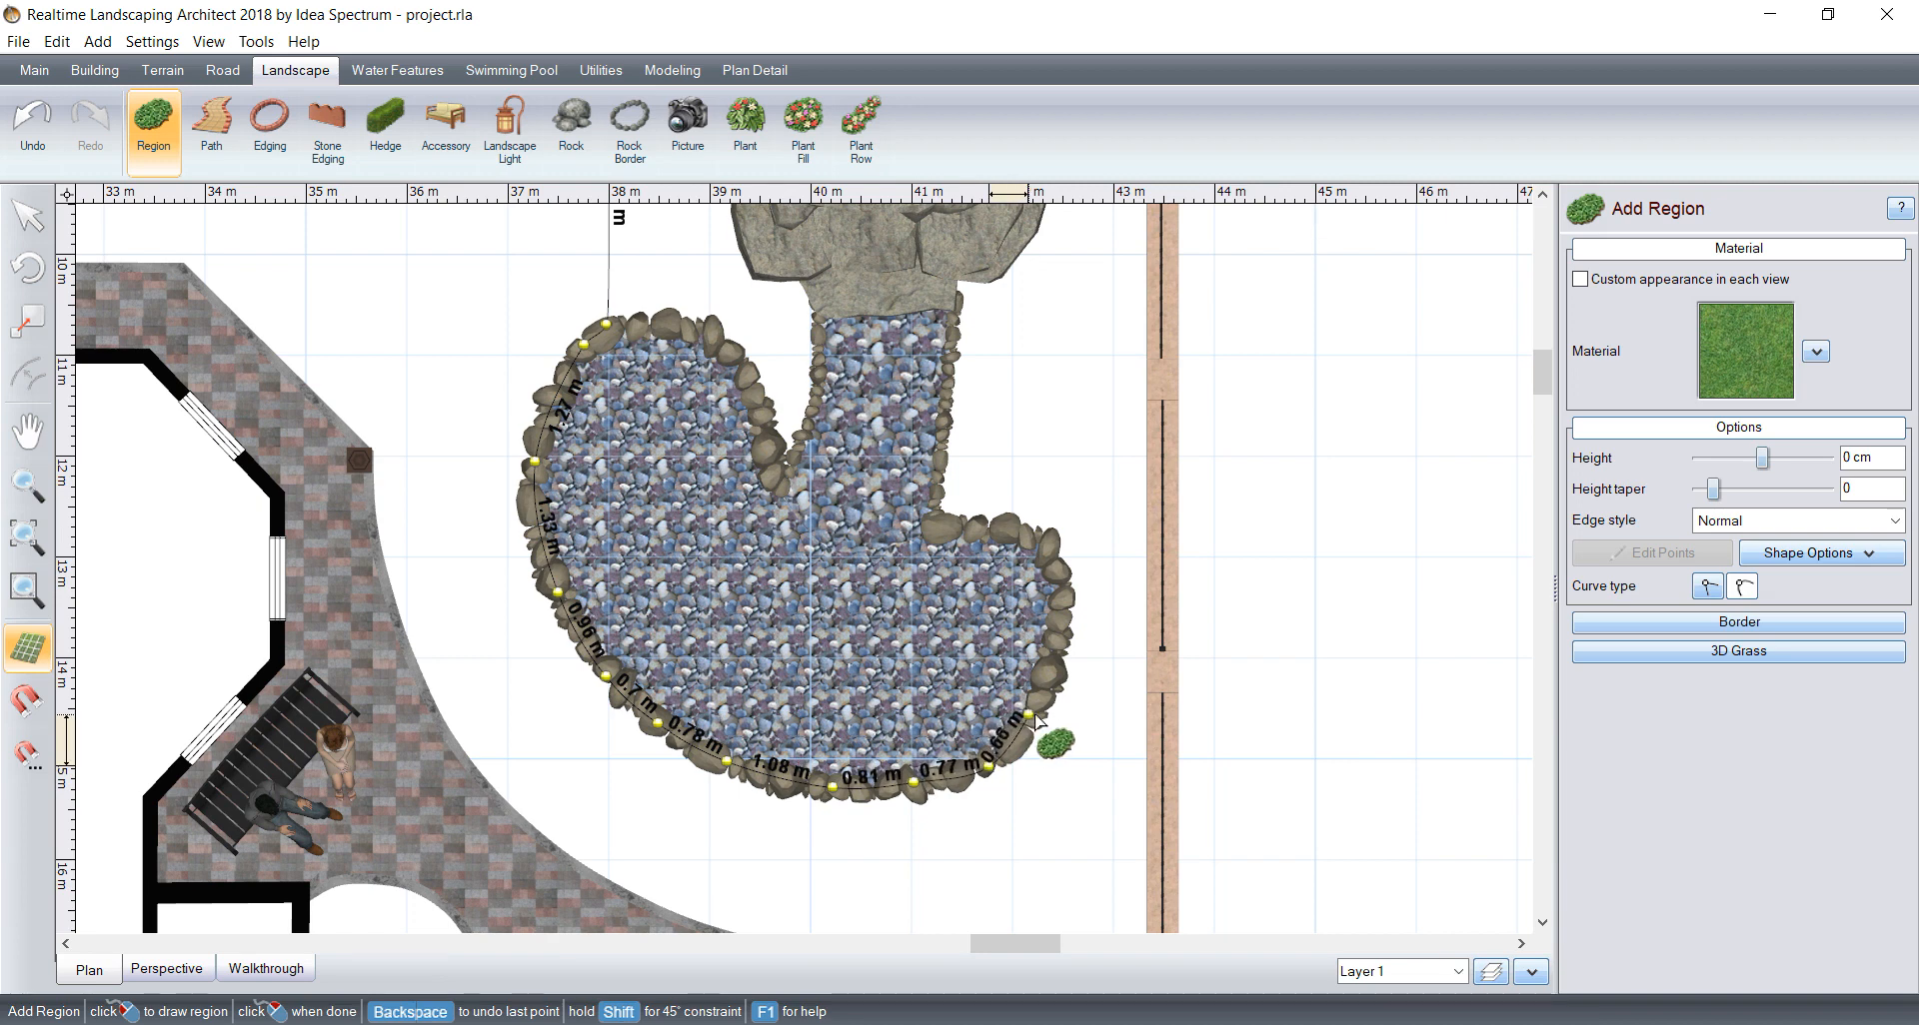
click(1035, 715)
click(1047, 546)
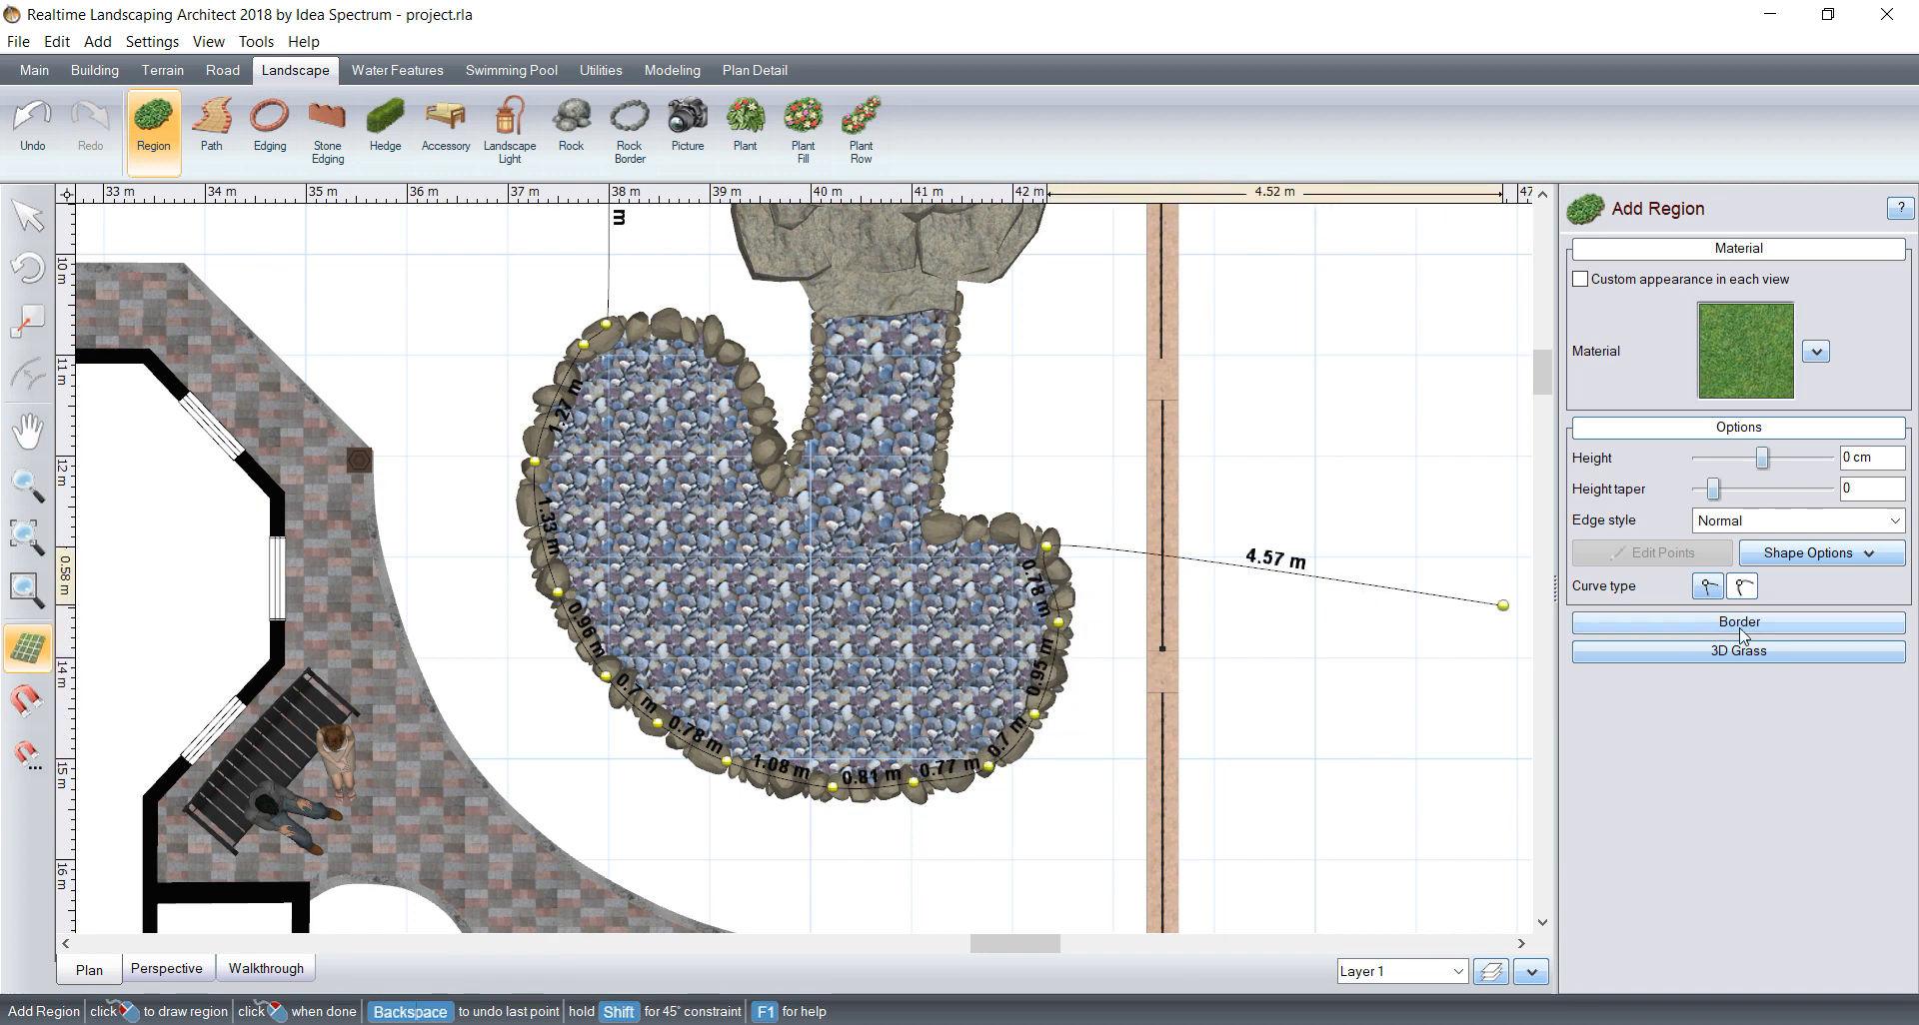
Step: Run the outline about 1.1 m straight to the side wall, 3.98 m along it, and 3.59 m along the paving edge to the post
click(1158, 546)
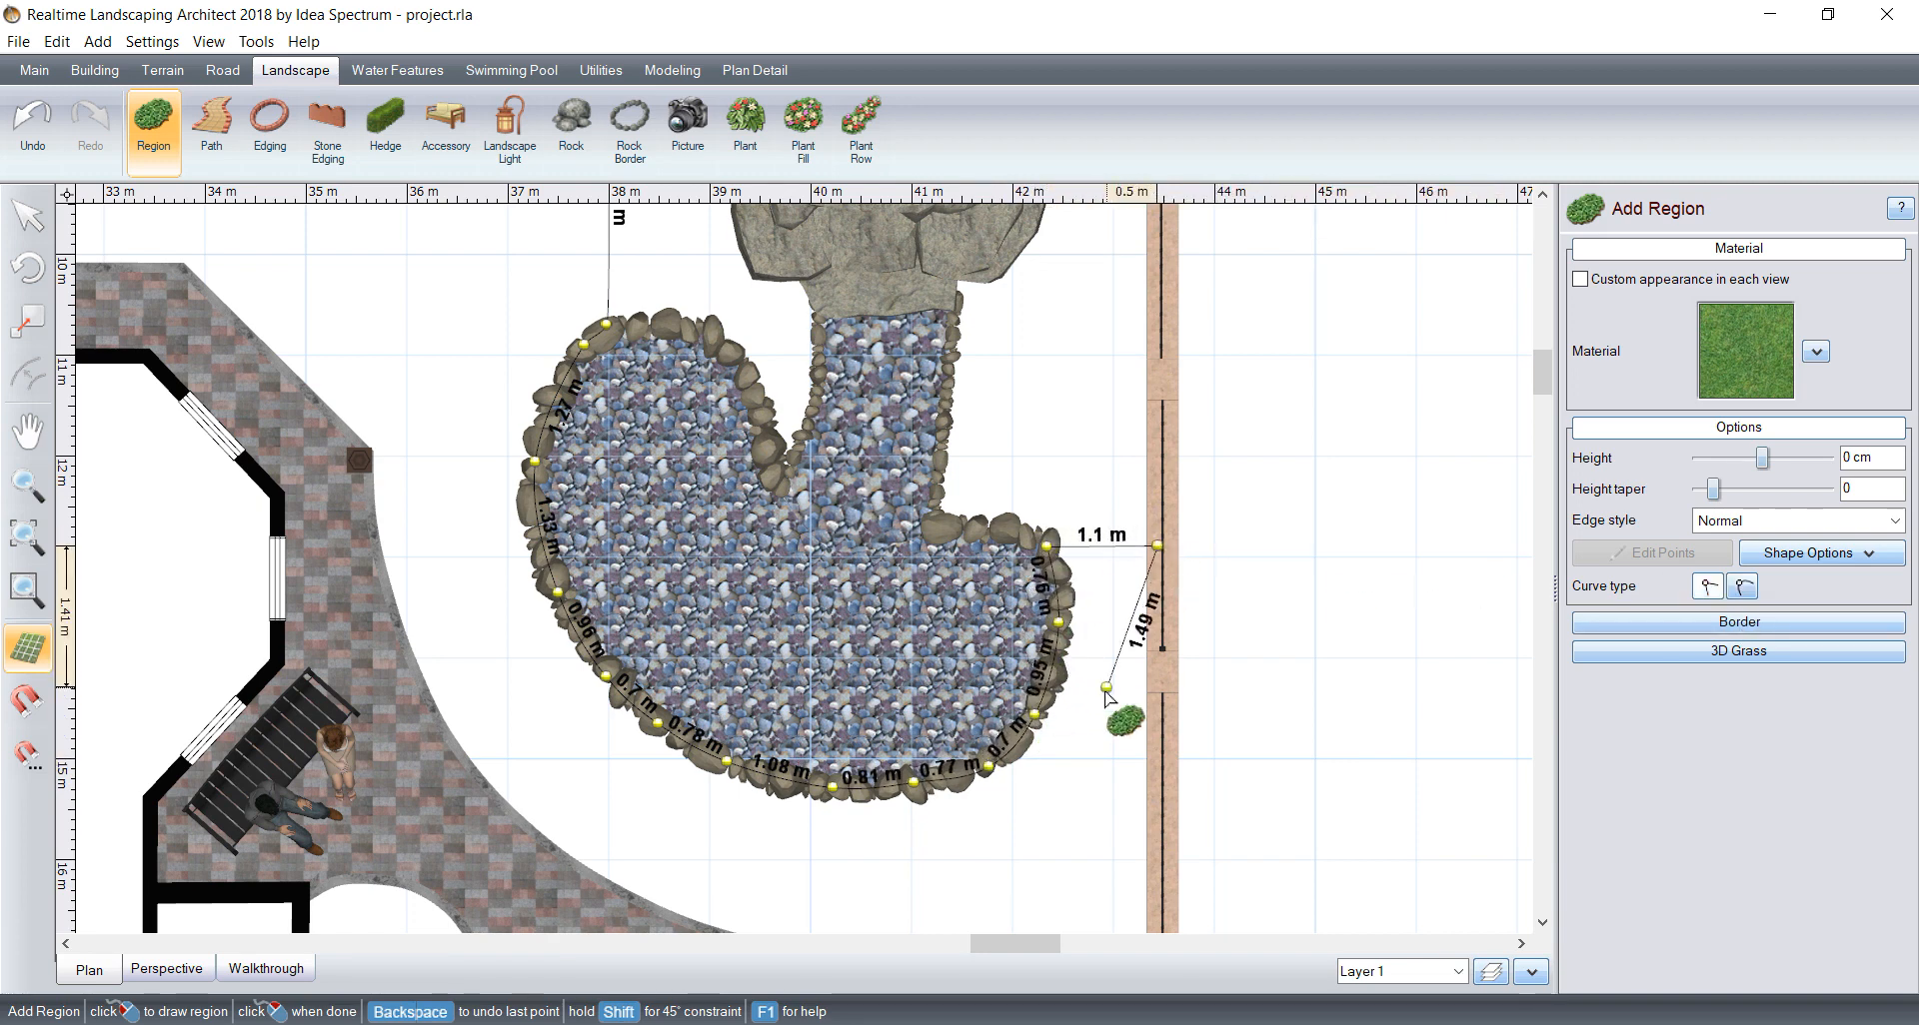
middle_drag(1114, 795, 1126, 536)
click(1174, 688)
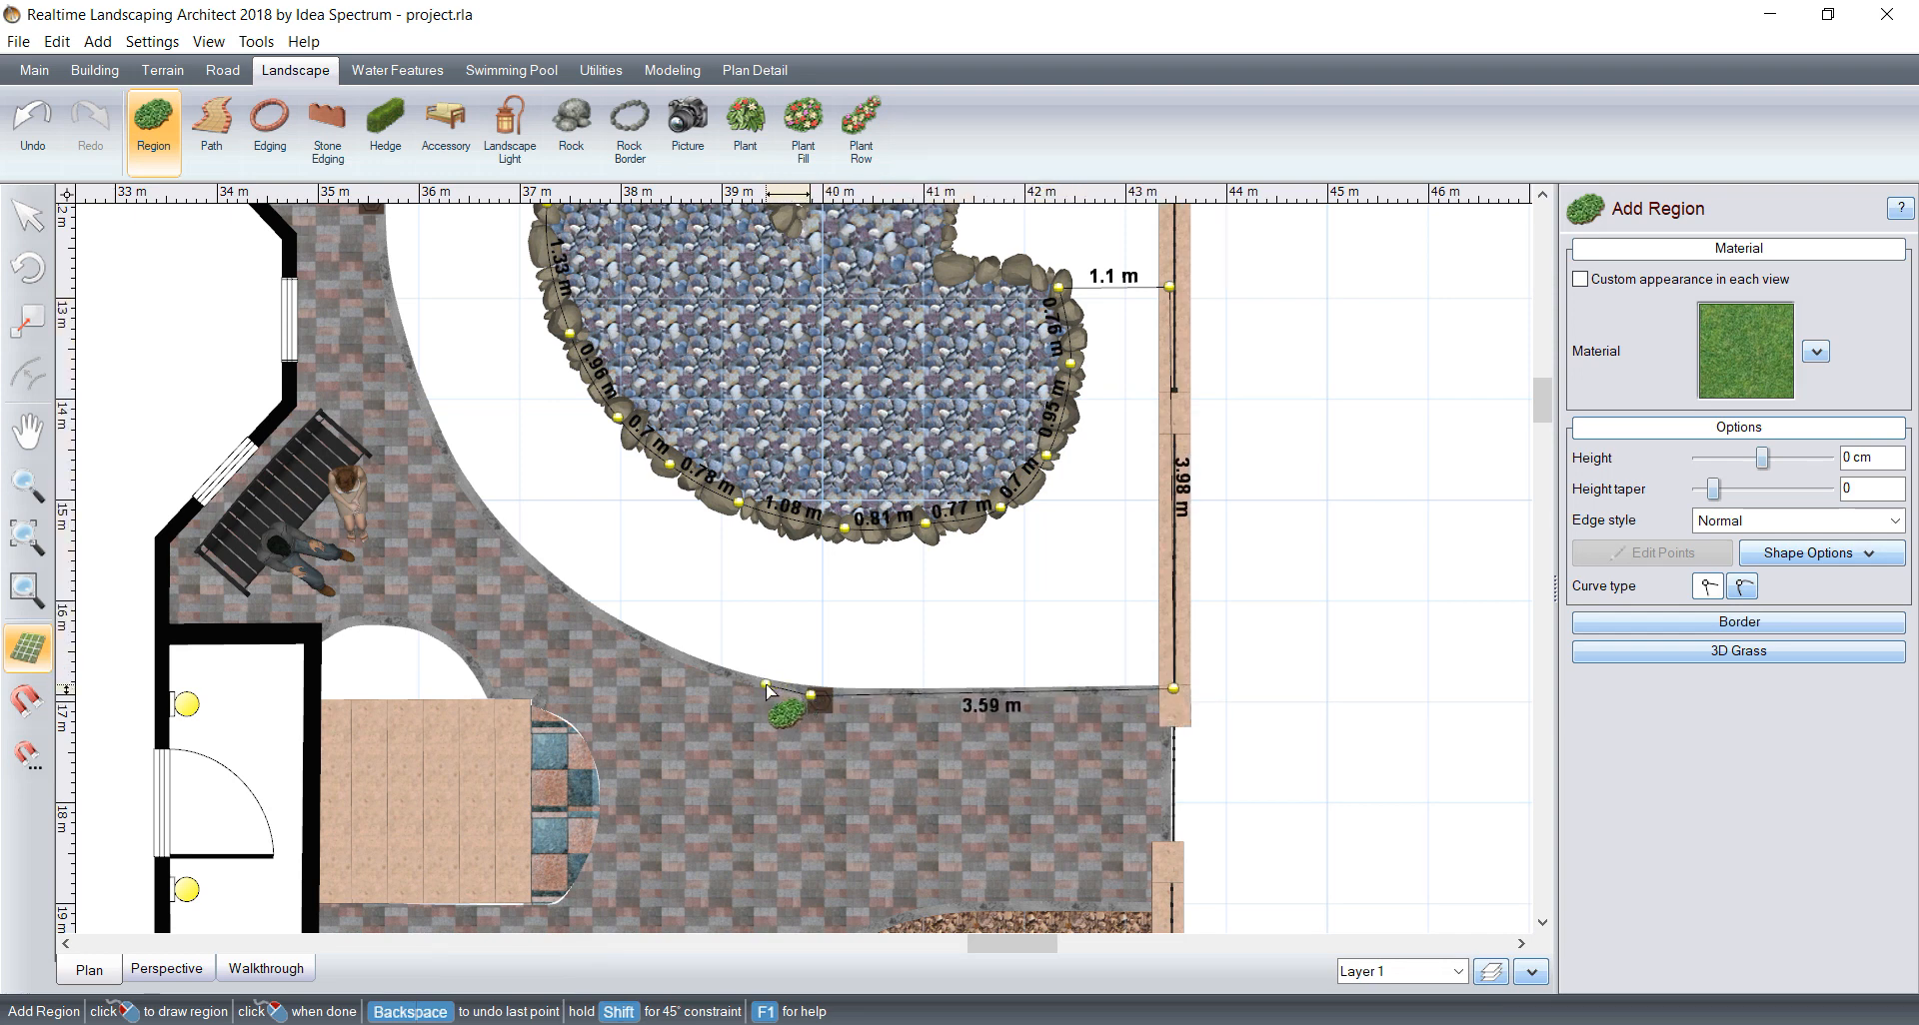
Step: Curve the outline along the concave paving edge up to the post outside the house's bay
click(766, 685)
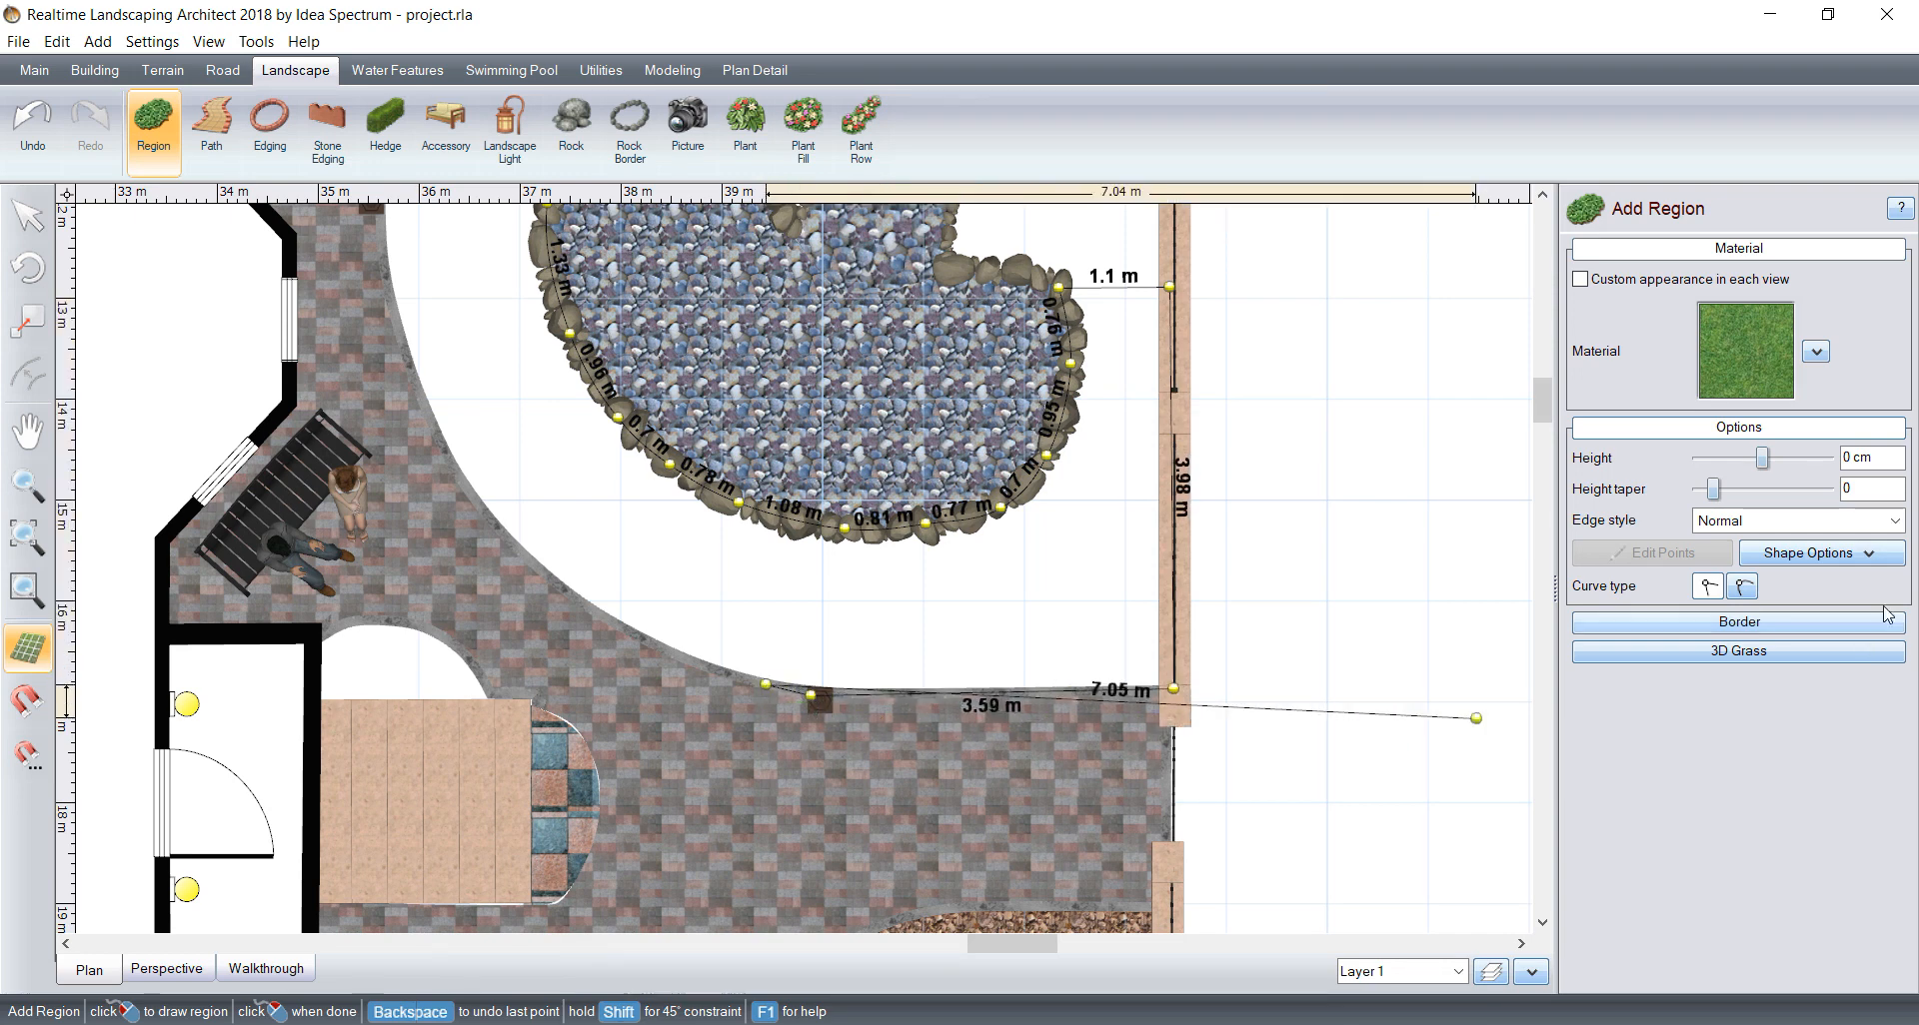
click(598, 613)
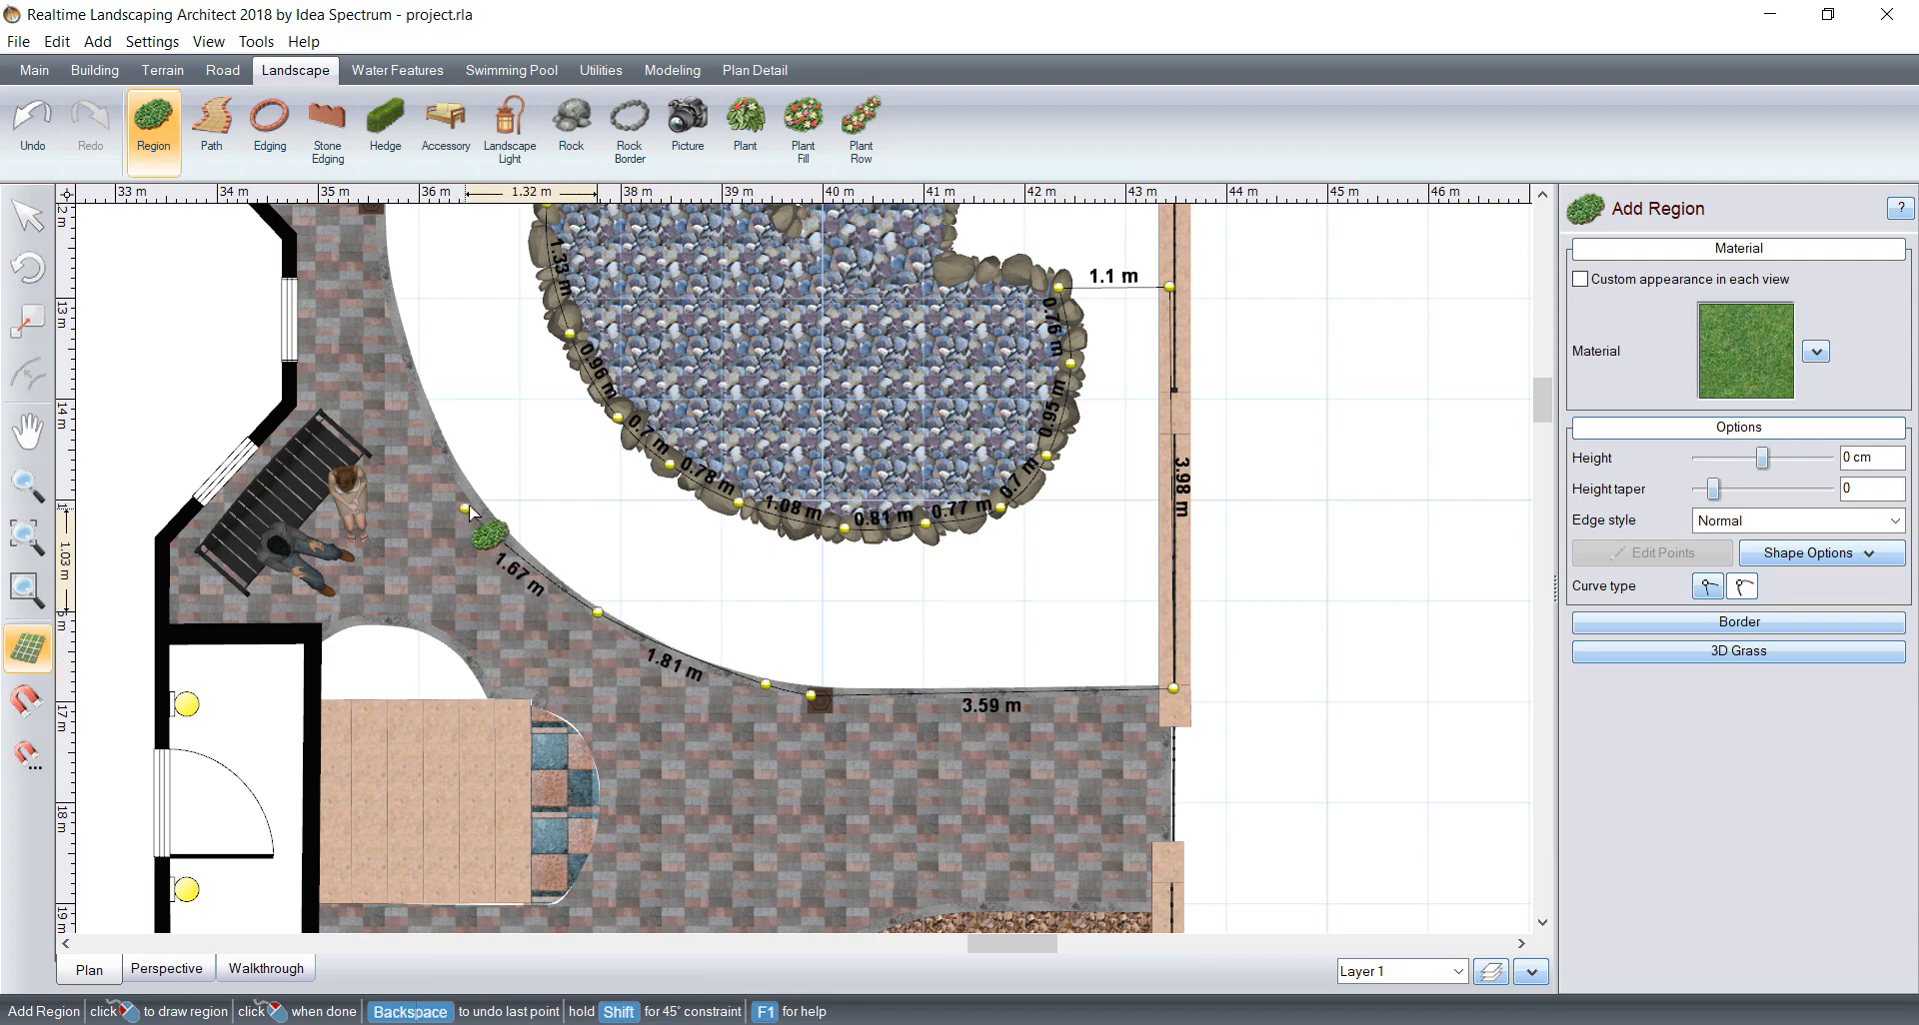
click(469, 503)
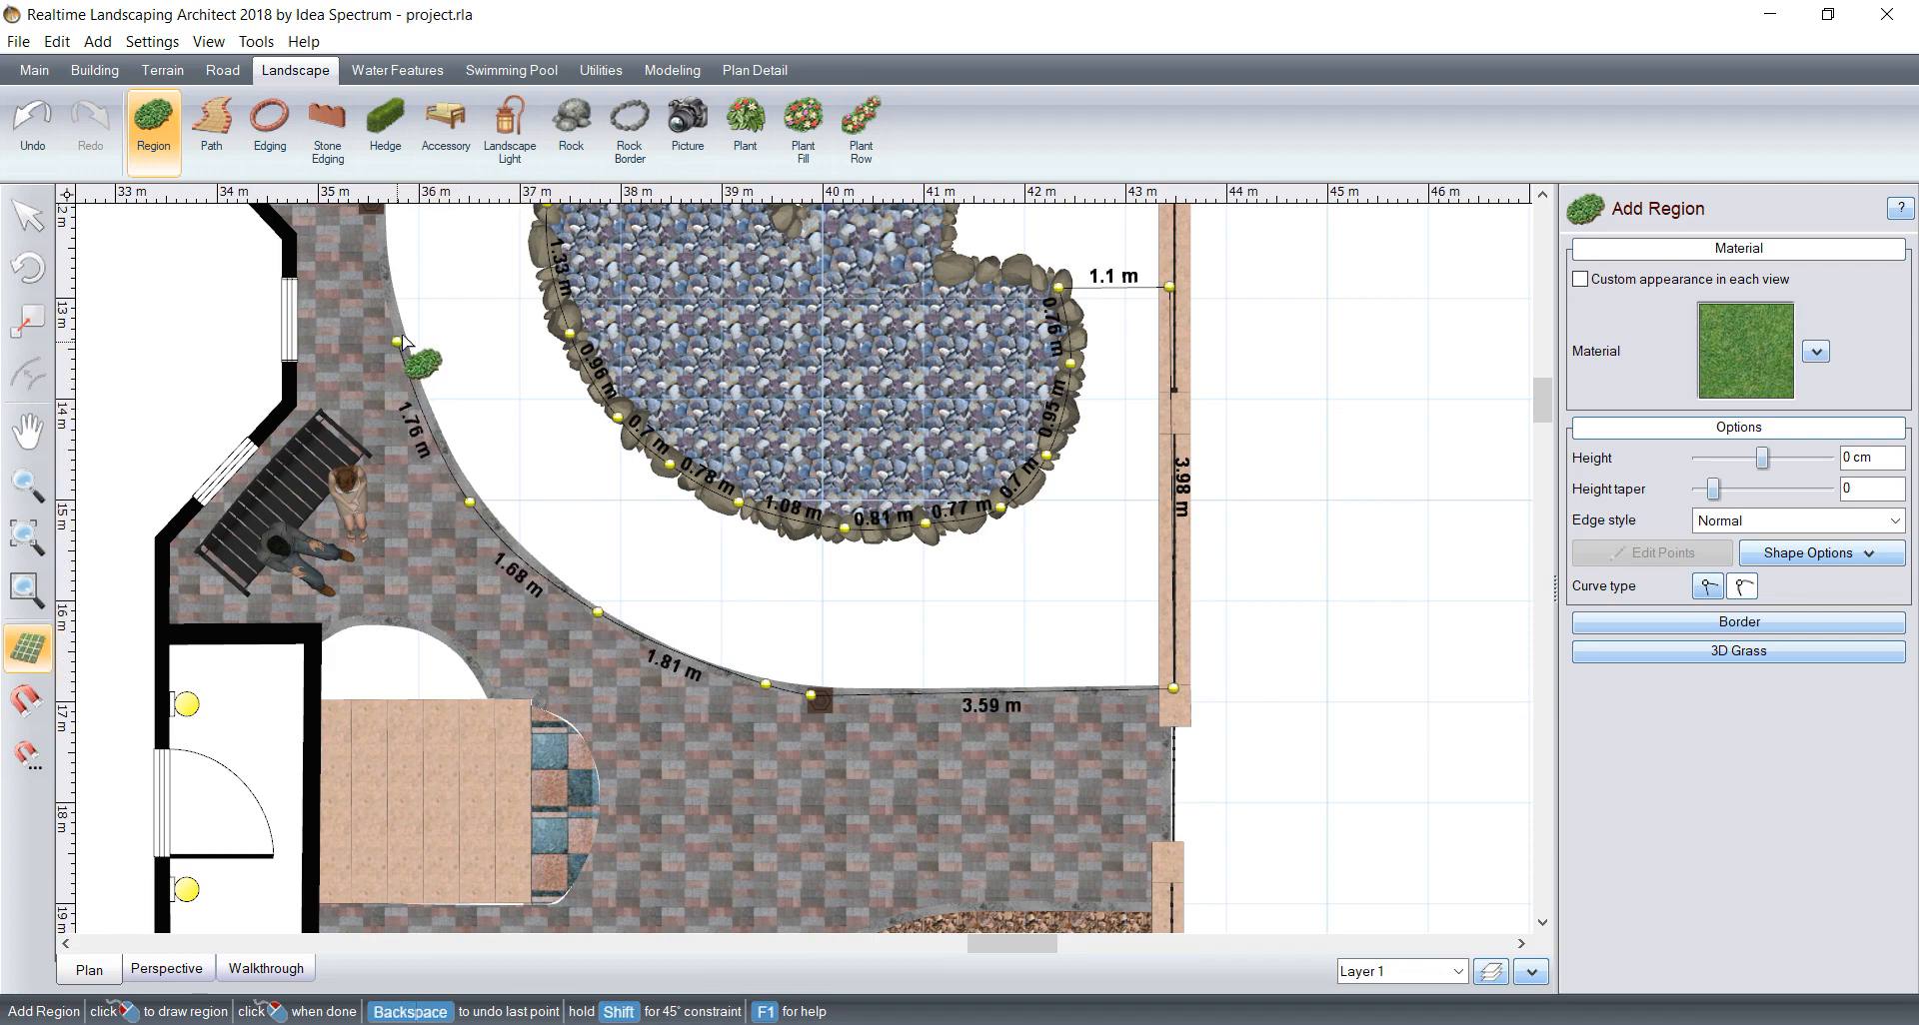
click(397, 342)
middle_drag(470, 284, 638, 661)
click(545, 573)
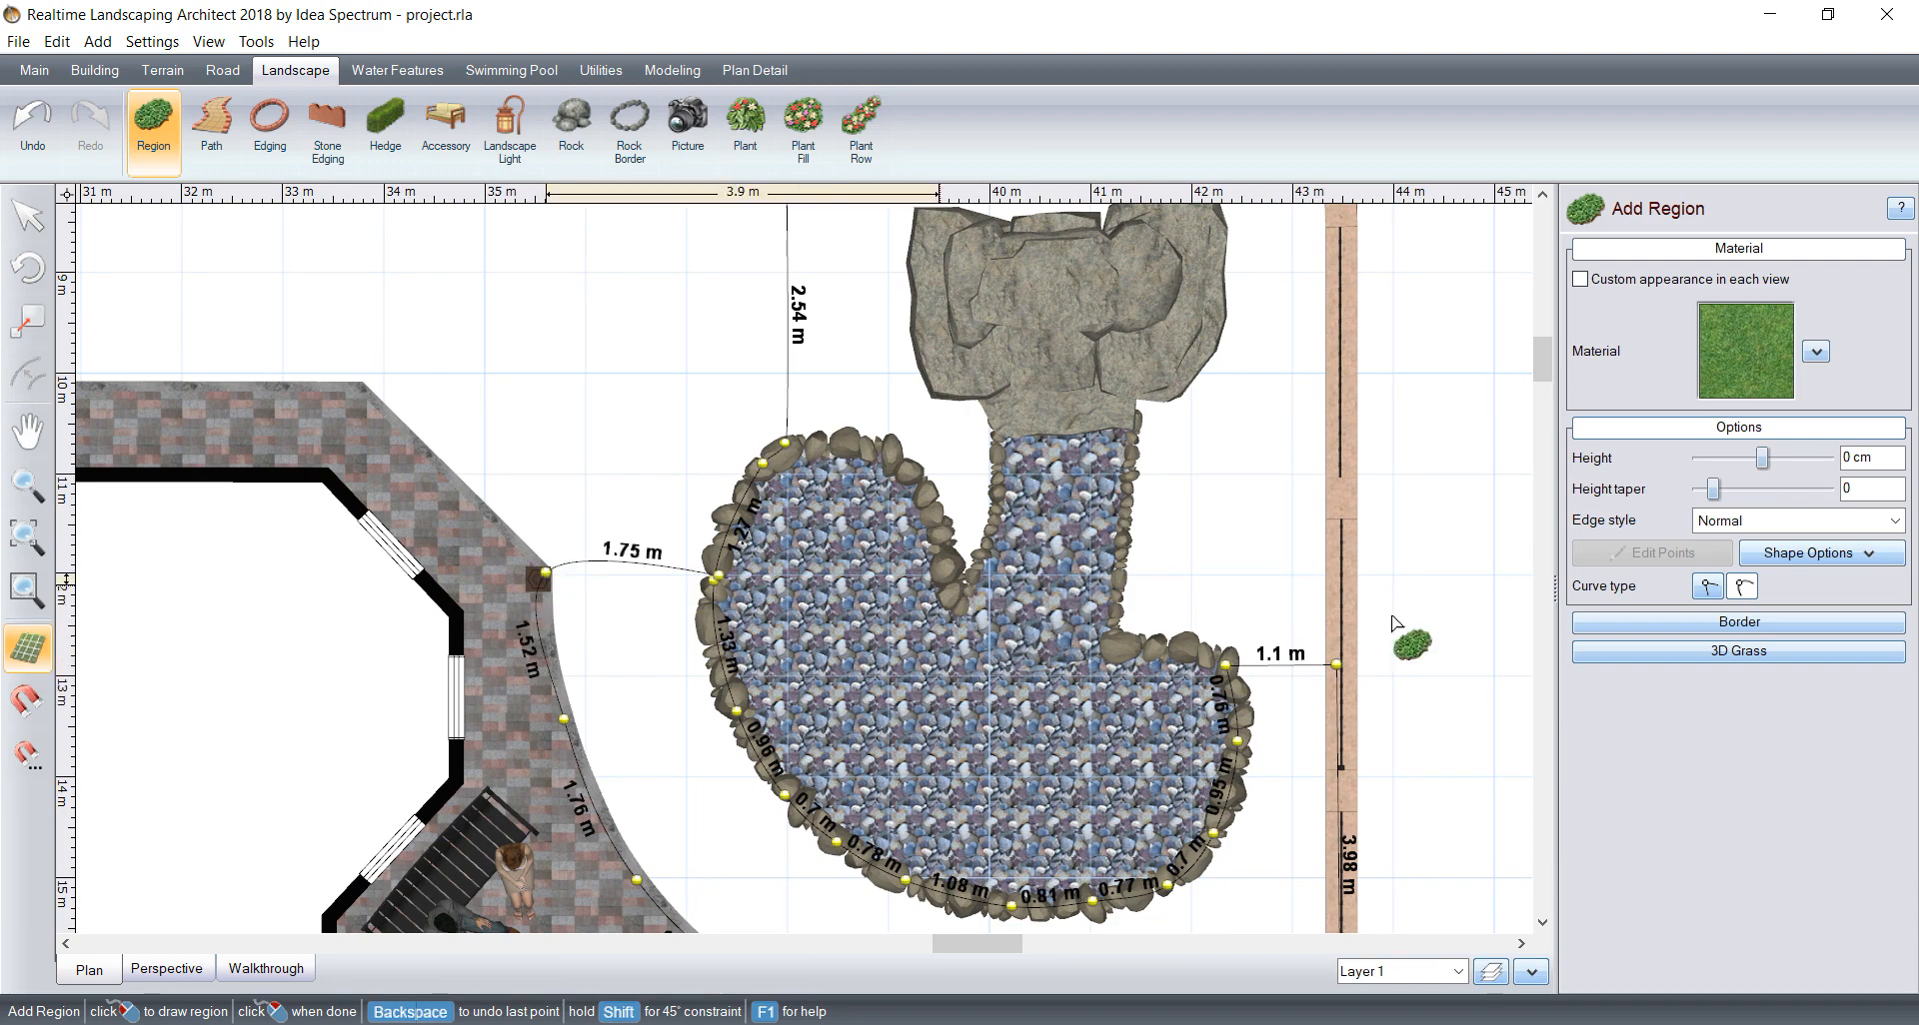
Step: Run the outline straight along the diagonal paving edge and about 13.65 m along the house's long paving to the far corner post
click(1742, 588)
scroll(388, 559, up, 3)
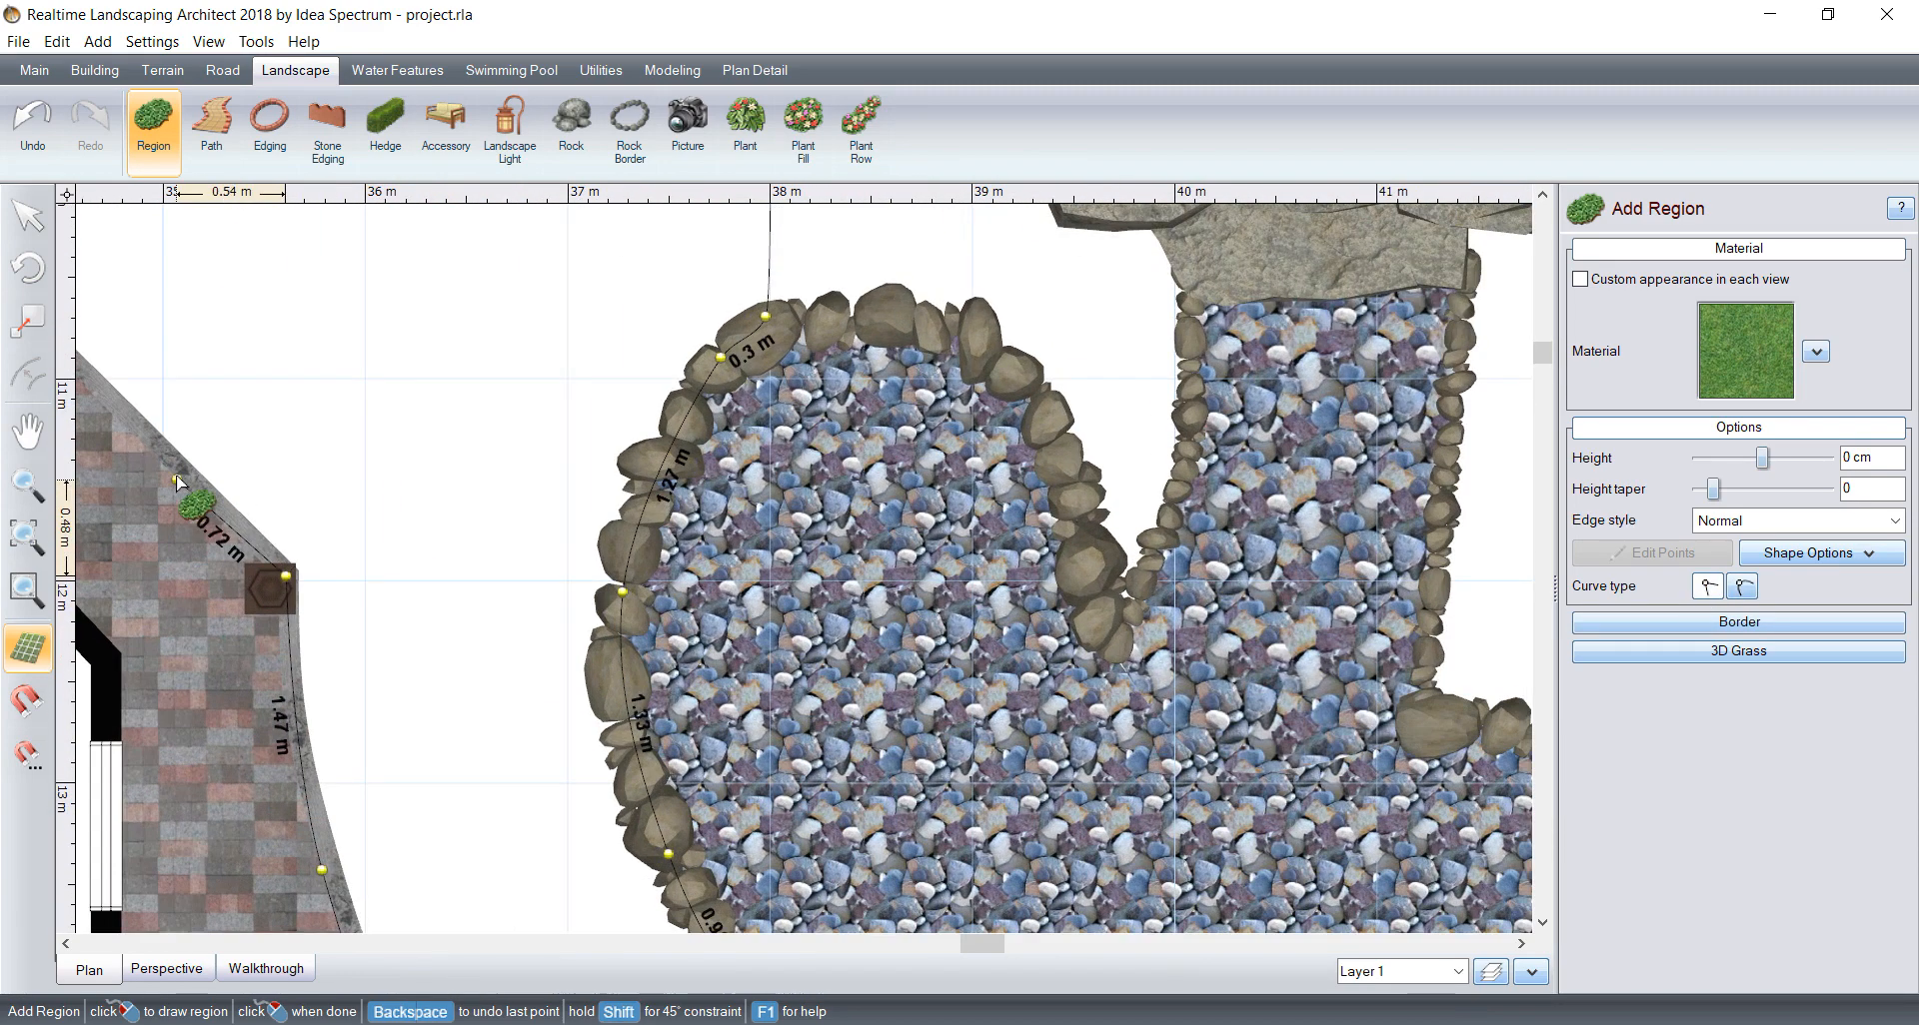
middle_drag(150, 446, 622, 675)
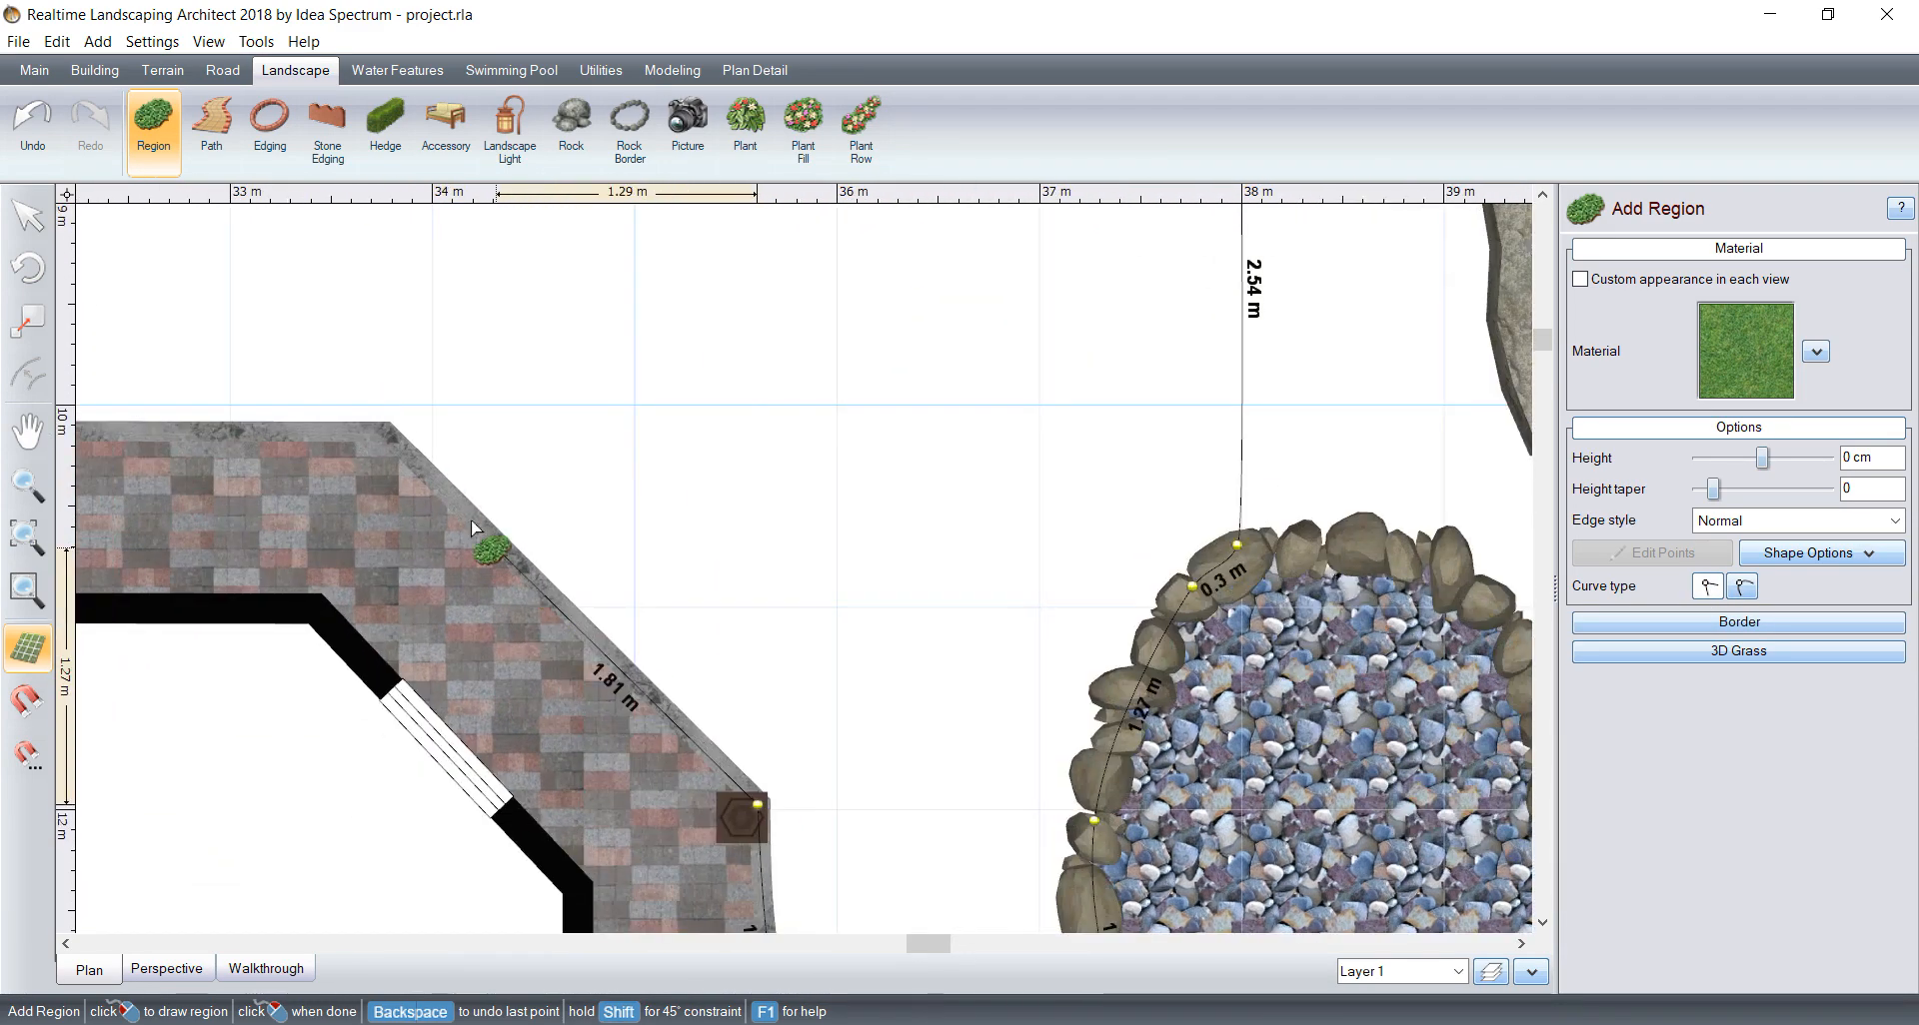
click(391, 427)
scroll(438, 574, down, 3)
middle_drag(425, 590, 1231, 602)
middle_drag(368, 599, 1334, 407)
click(348, 354)
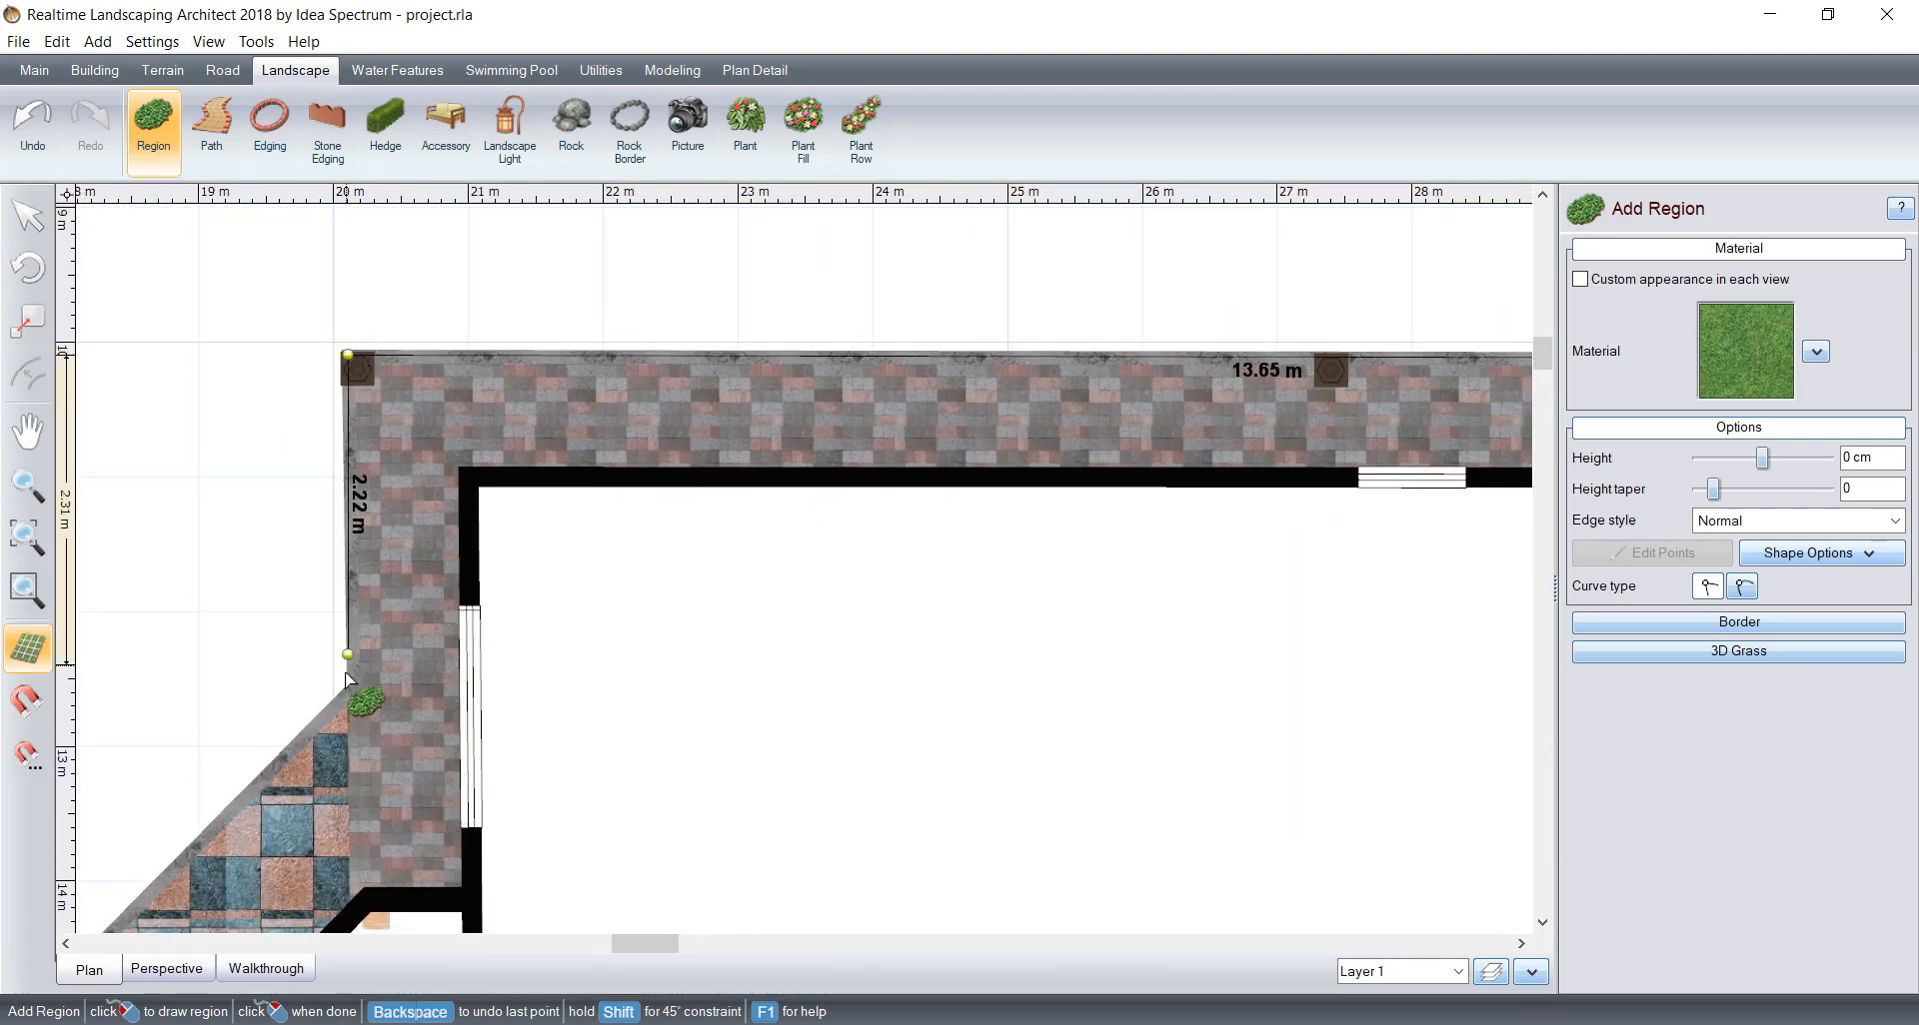
Step: Continue the outline about 2.48 m along the paving's short side, 3.92 m along the diagonal tiled edge, and just past the post
click(354, 689)
middle_drag(400, 650, 919, 248)
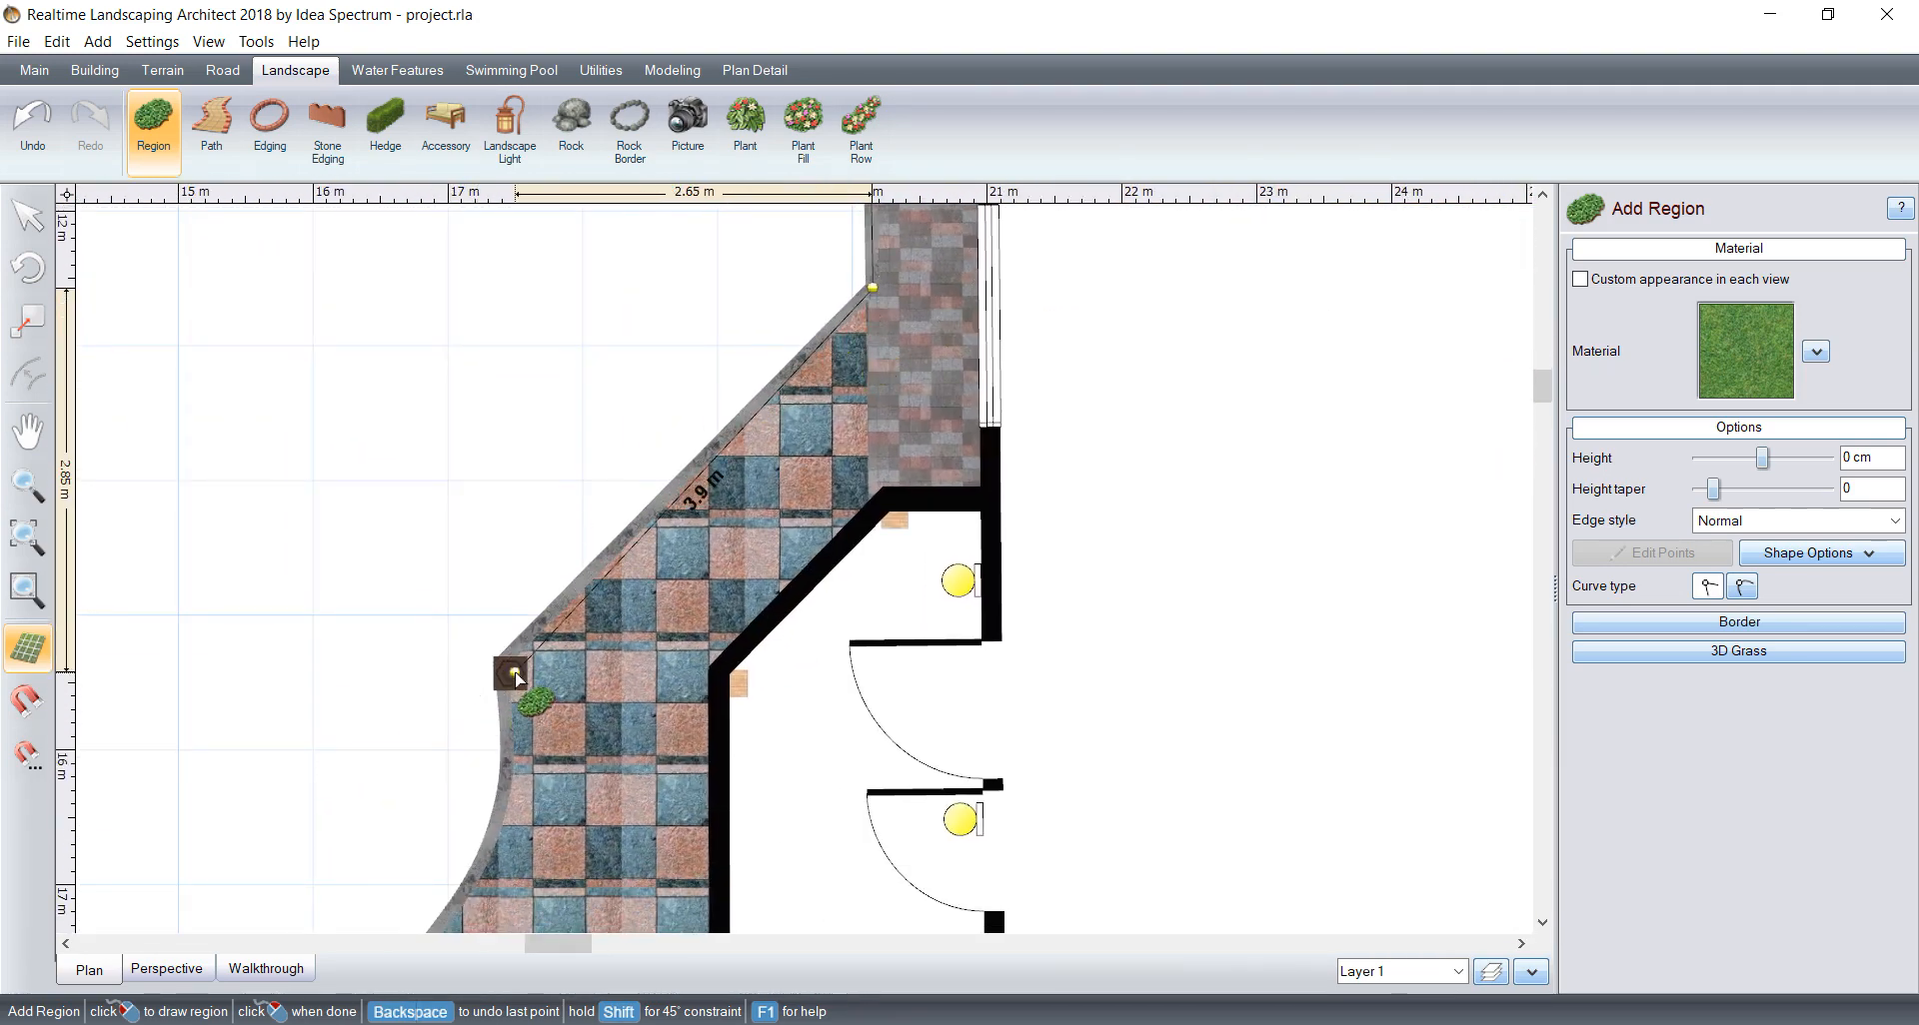
click(505, 668)
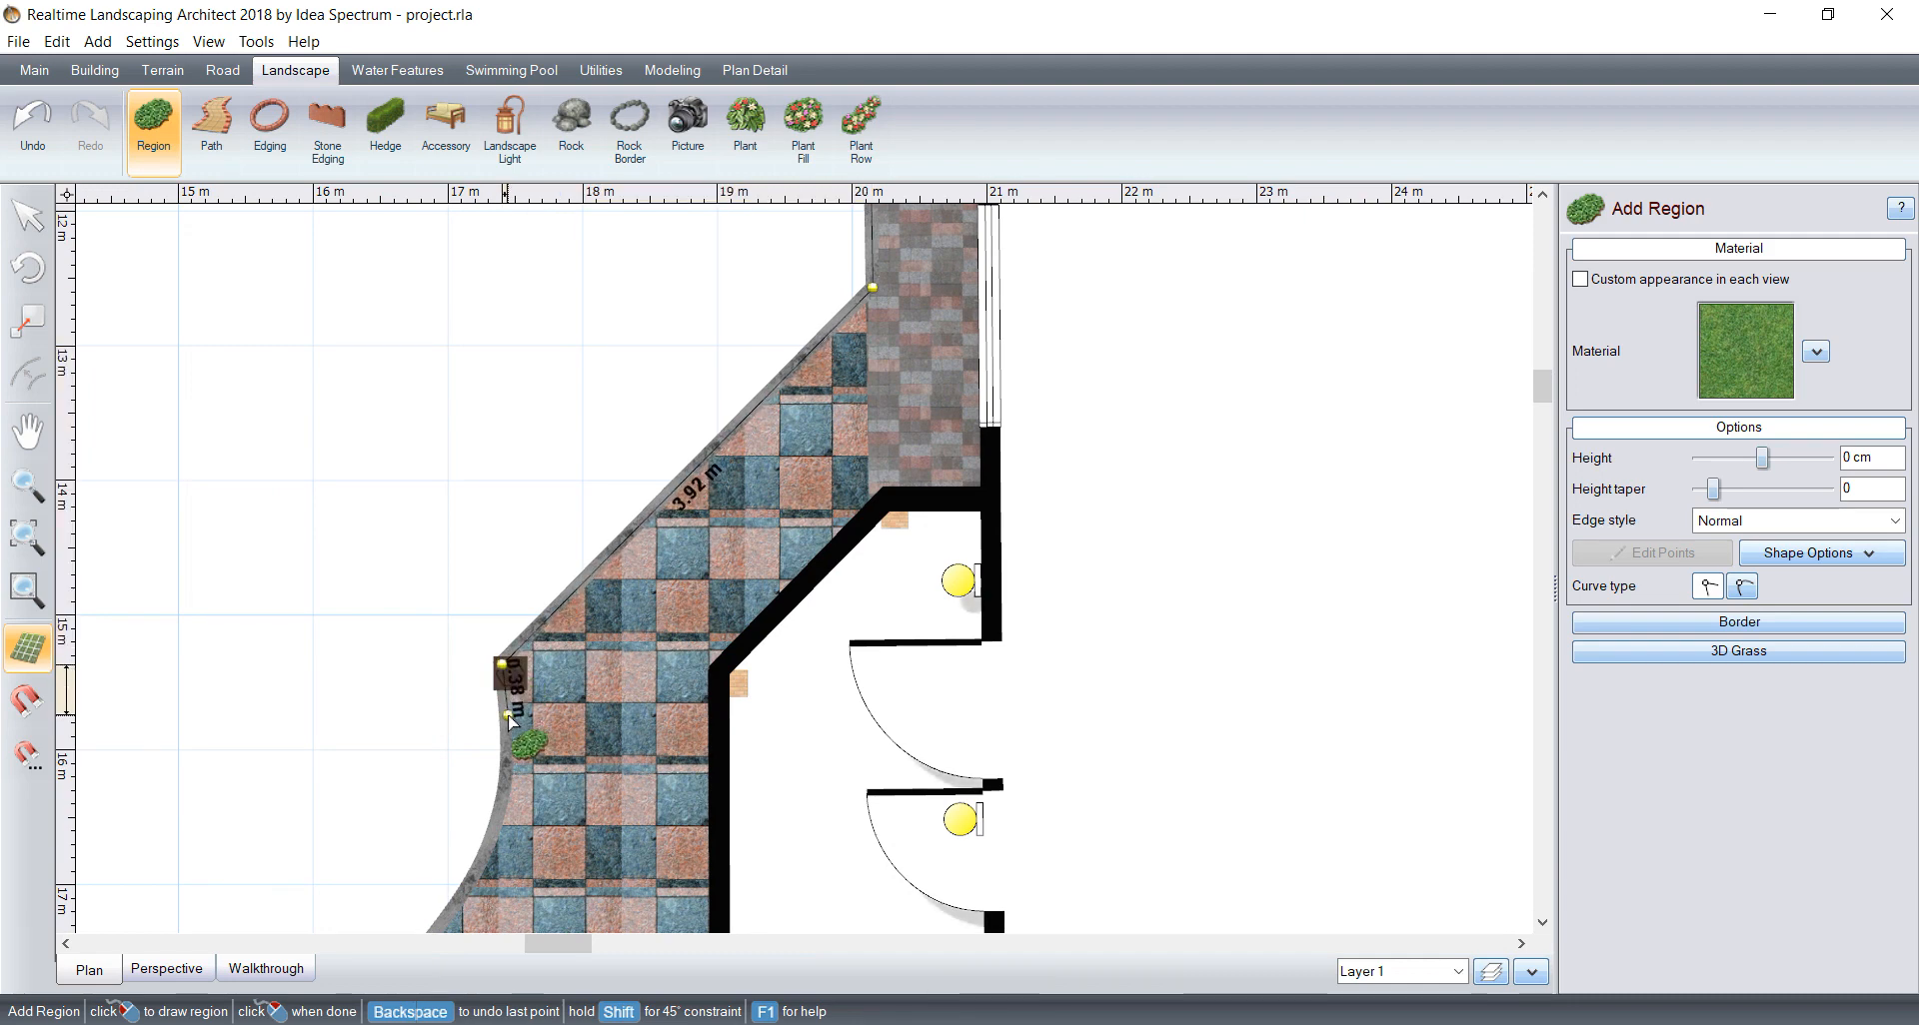
click(504, 706)
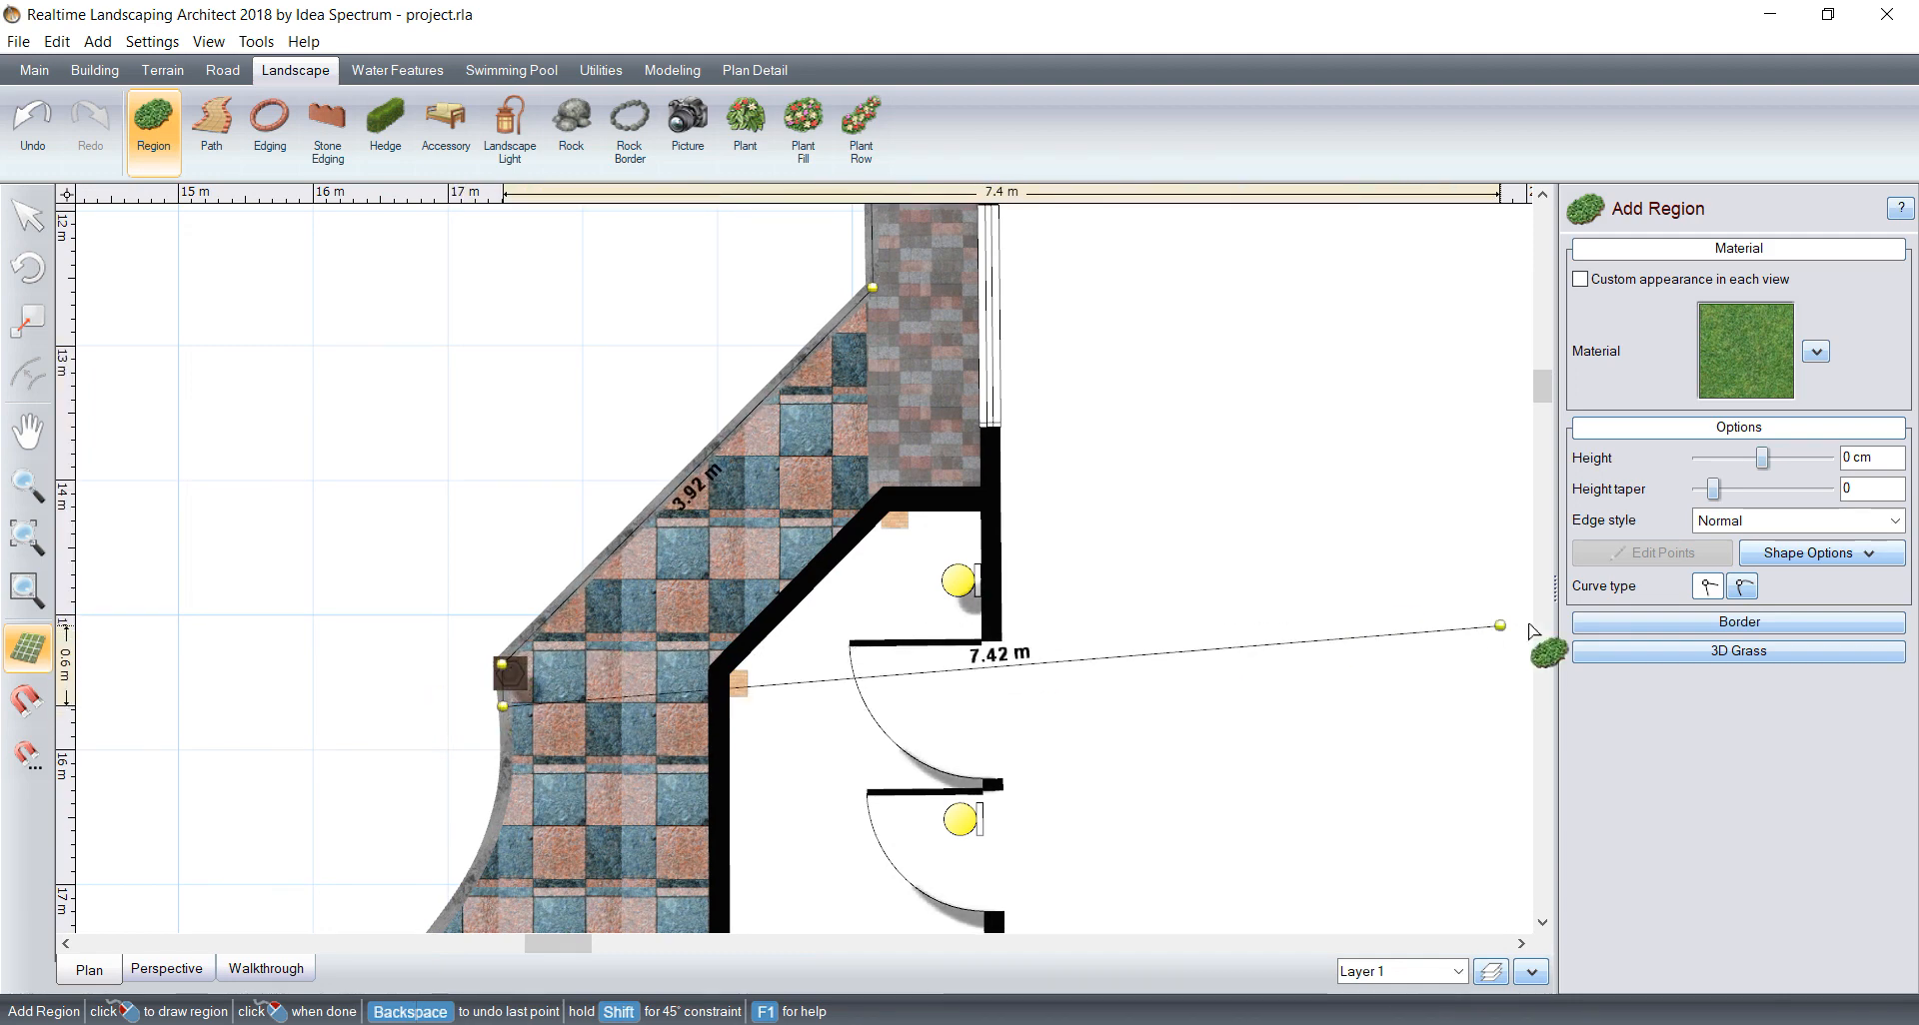
Step: Curve the outline around the rounded corner of the blue and pink tiled paving
click(1741, 590)
middle_drag(657, 670, 852, 459)
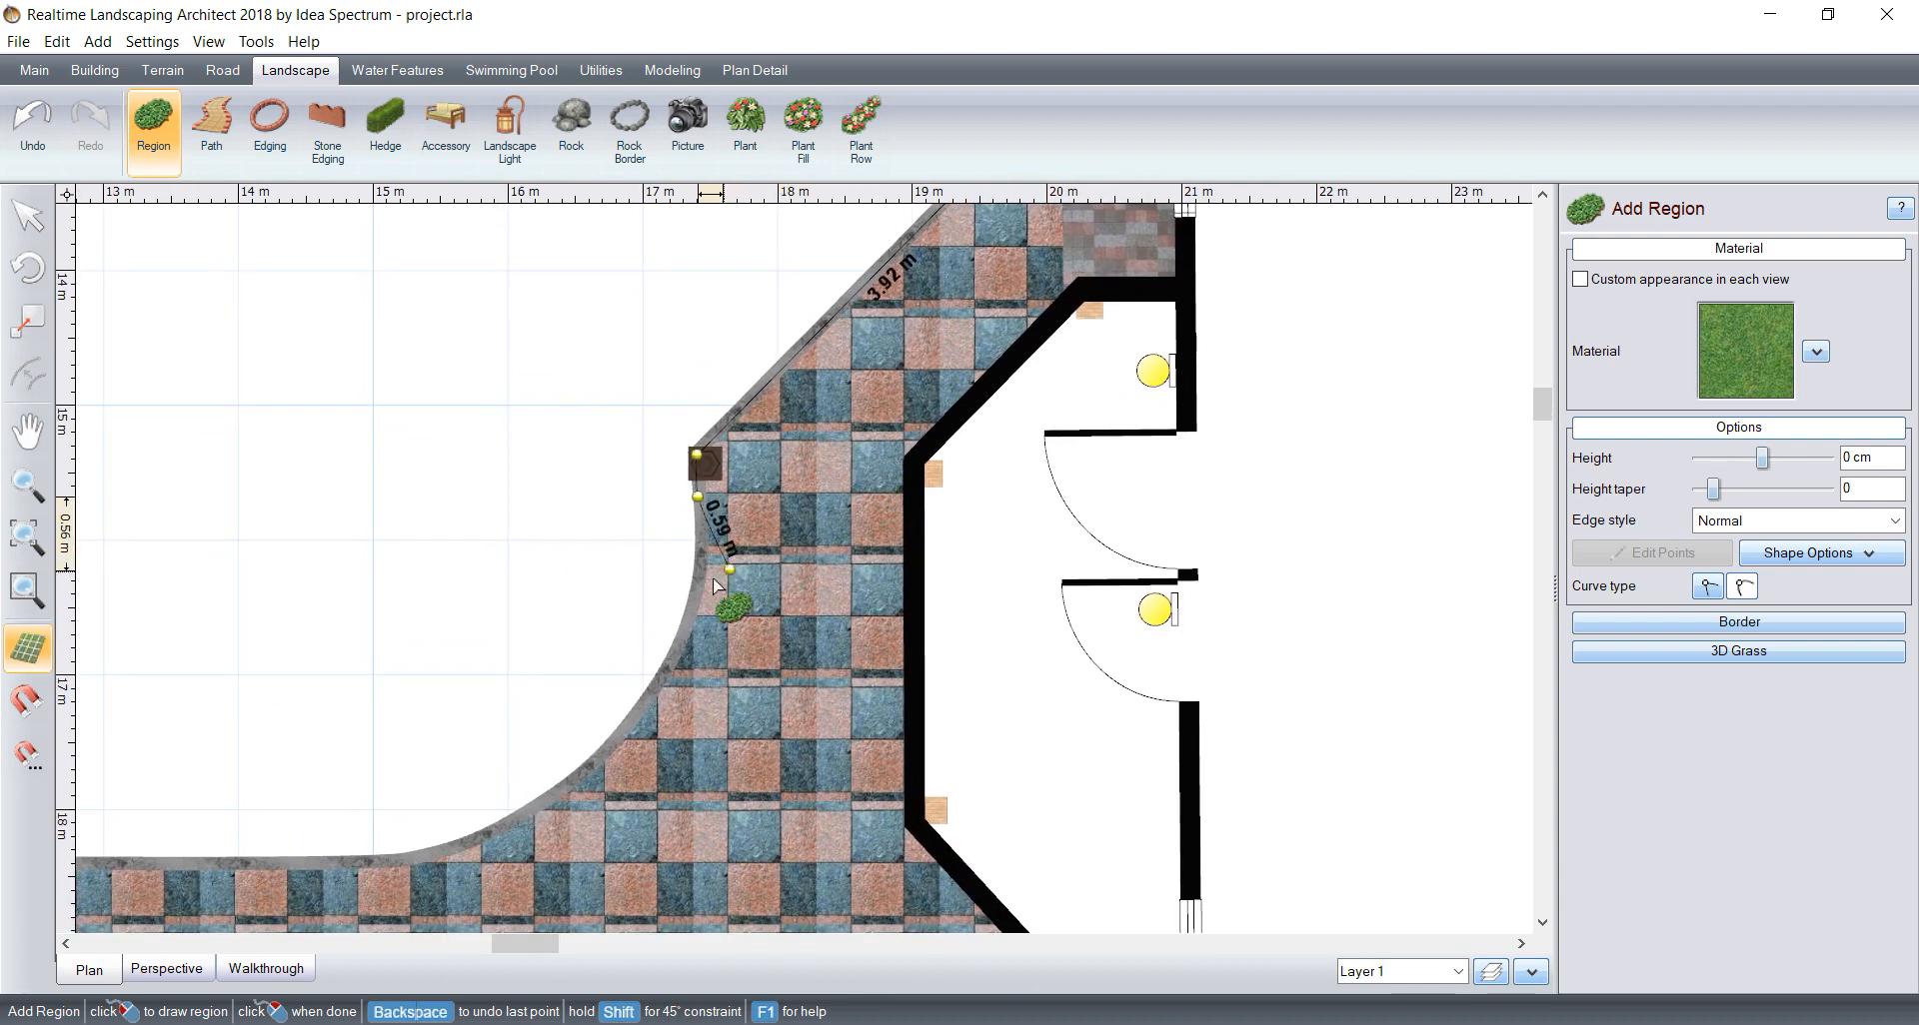
click(697, 600)
click(632, 716)
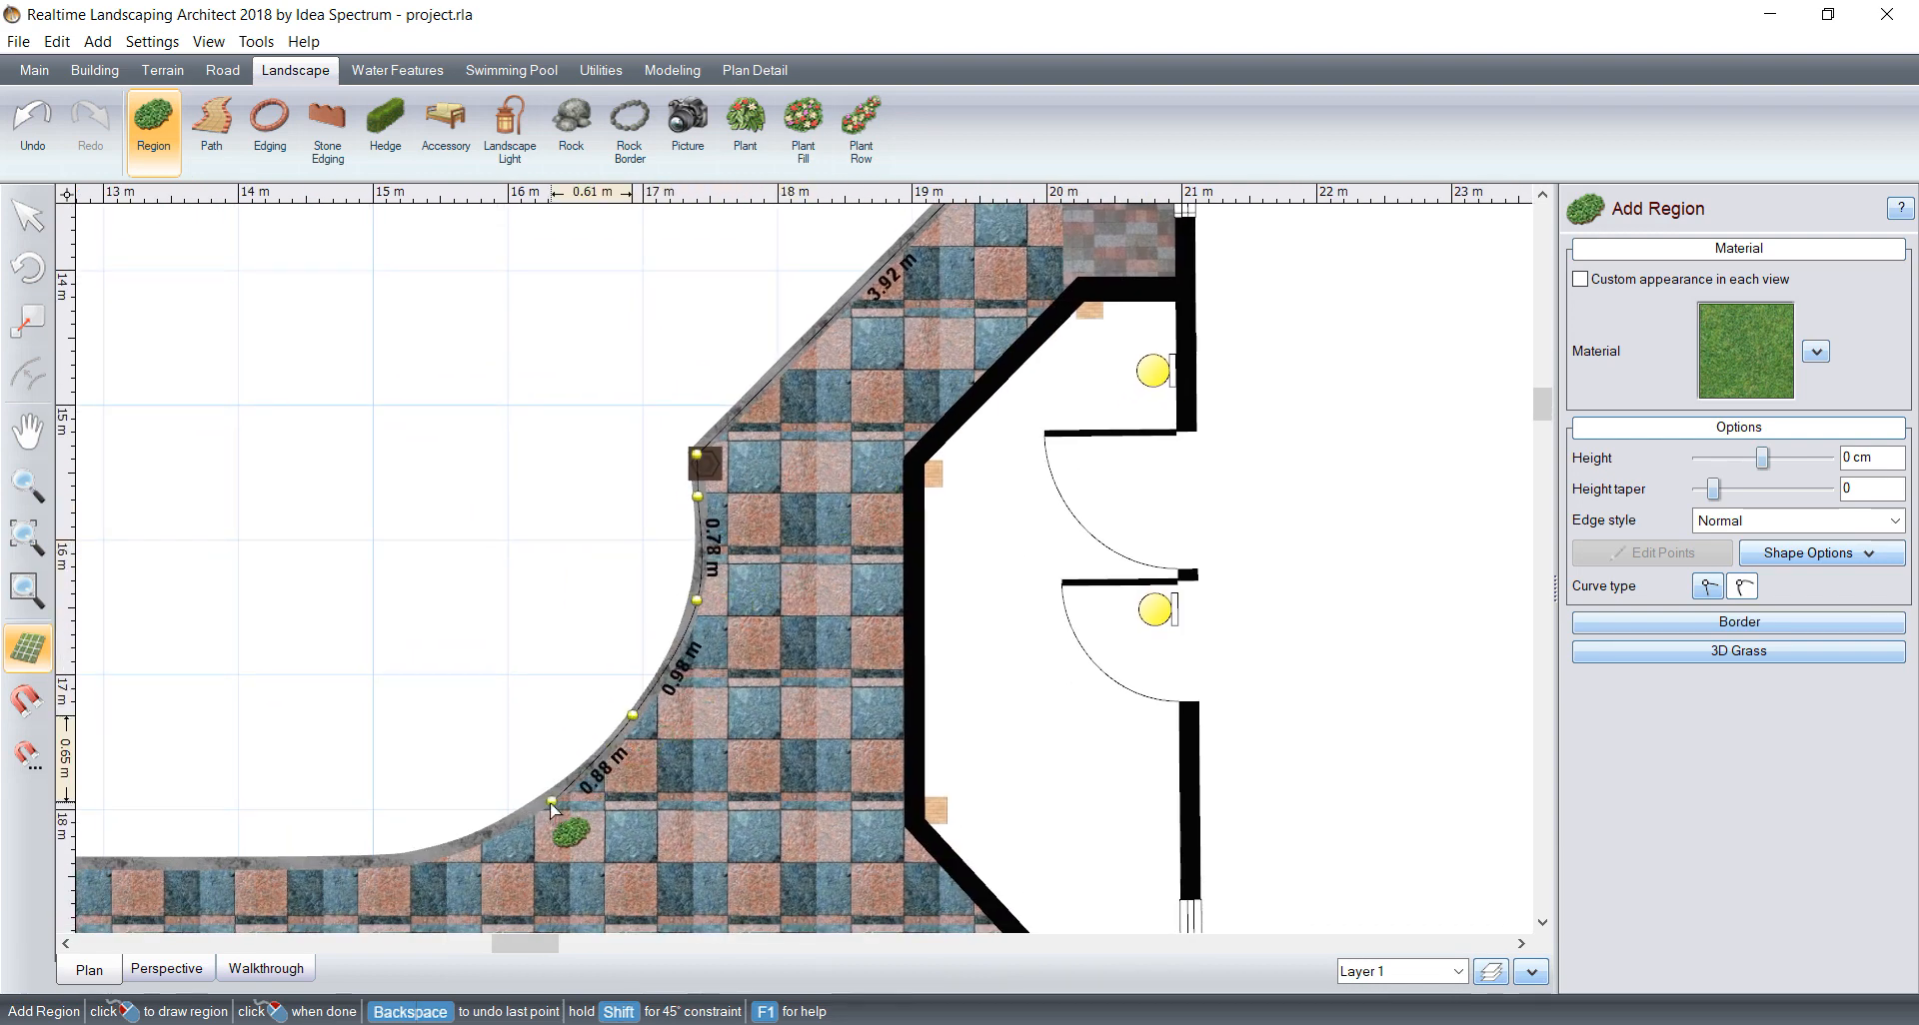
click(543, 803)
click(426, 861)
Step: Extend the outline about 5.84 m along the paving edge to the next post and close the region at the side wall
middle_drag(436, 851, 1073, 569)
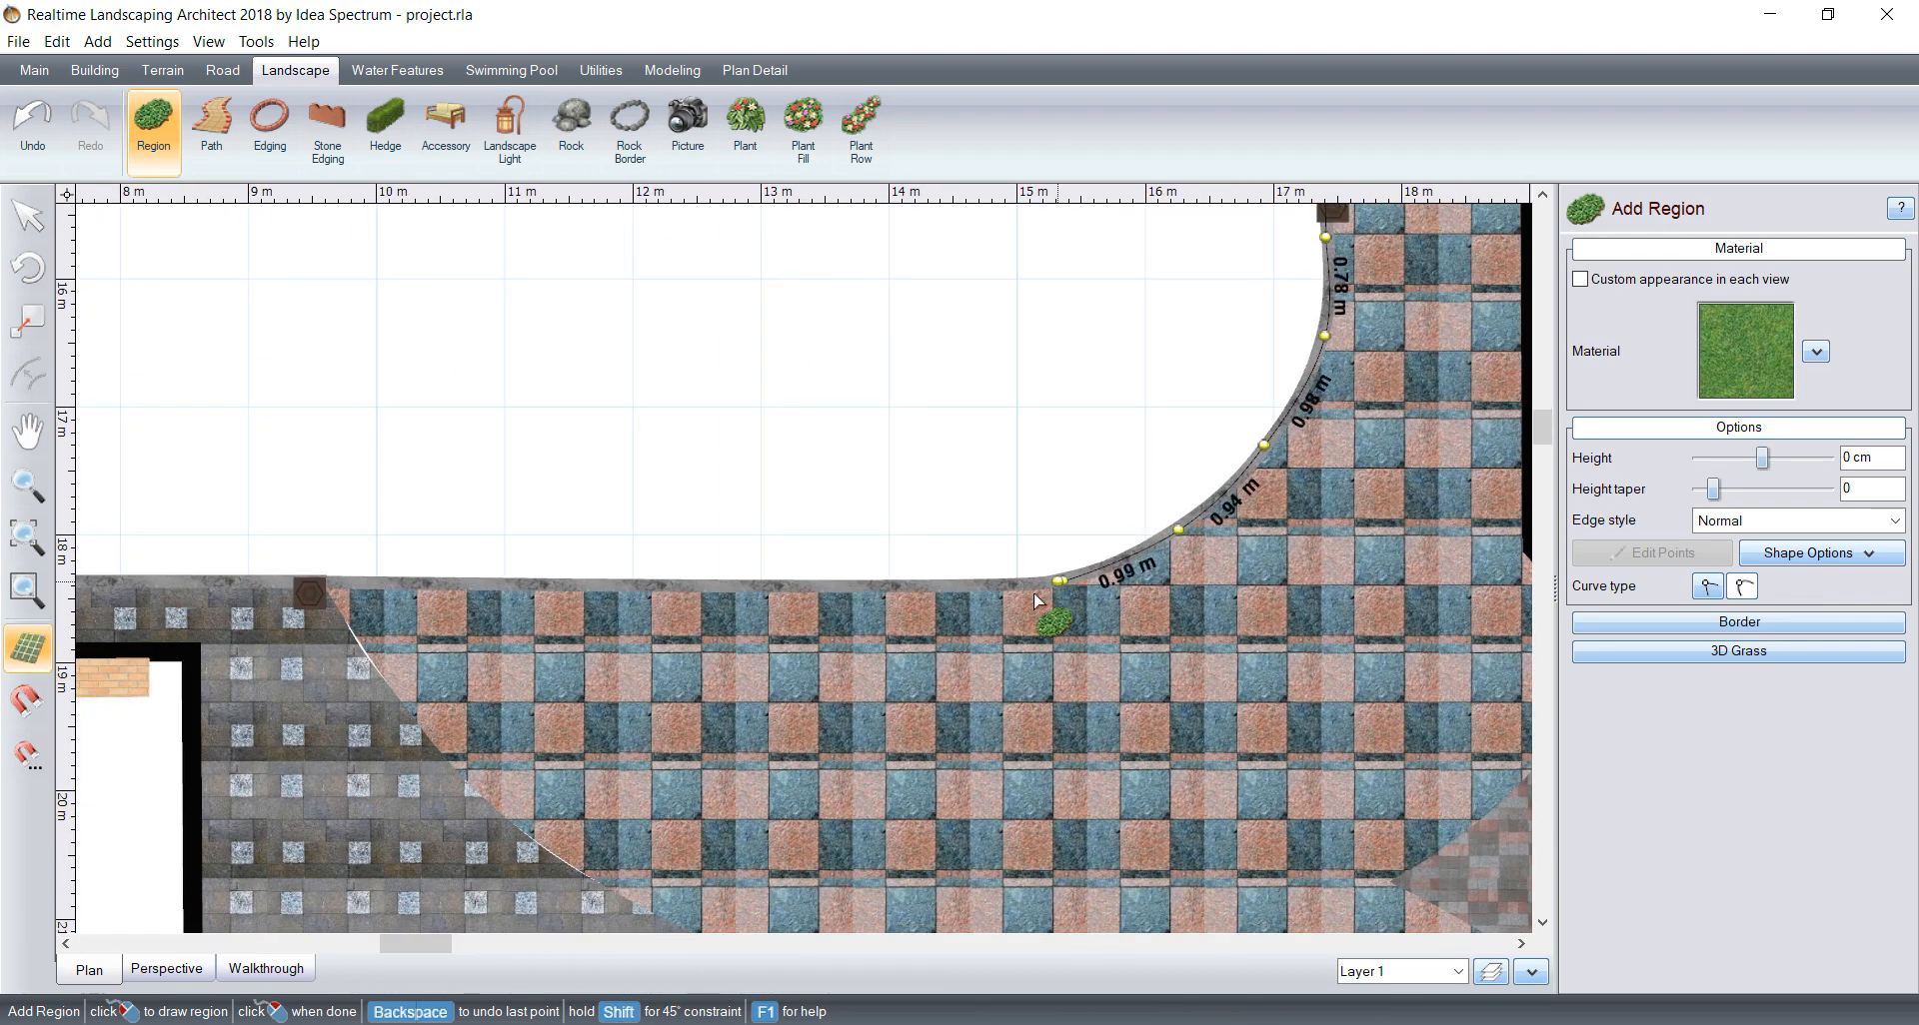
click(315, 585)
middle_drag(215, 590, 1105, 591)
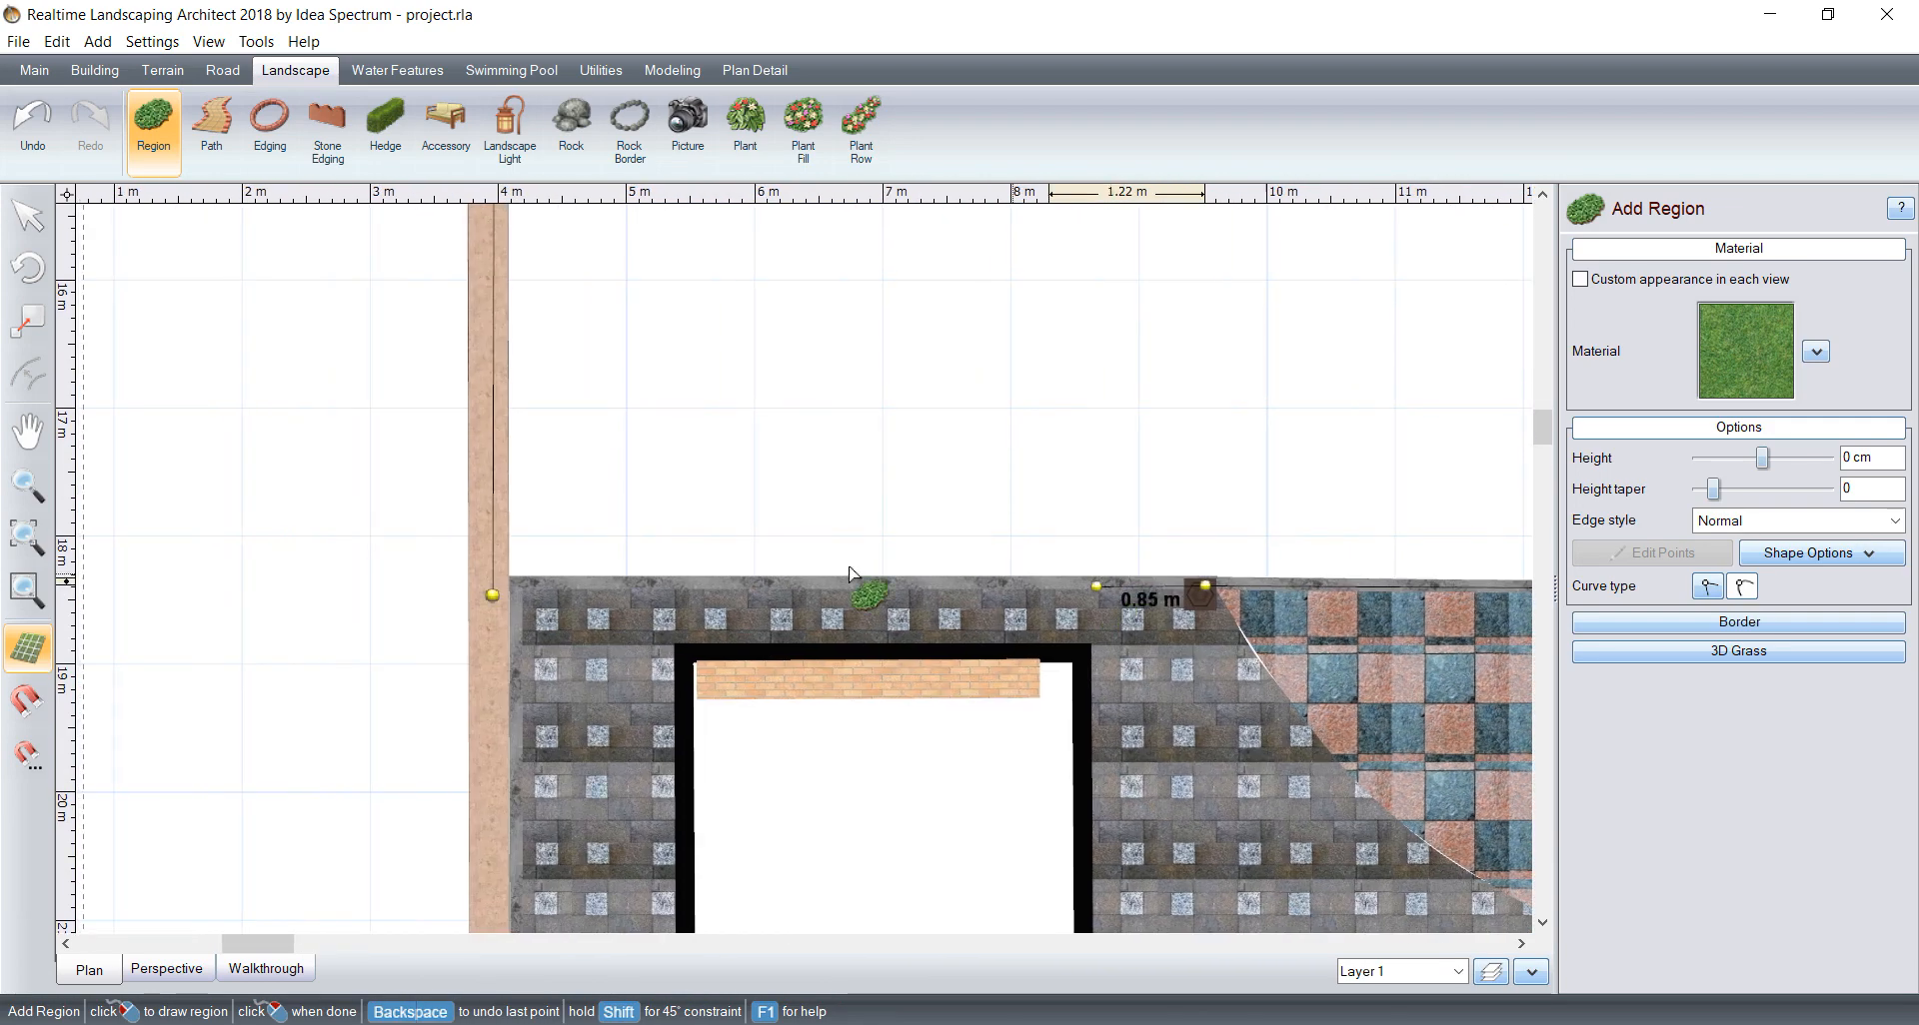
right_click(496, 593)
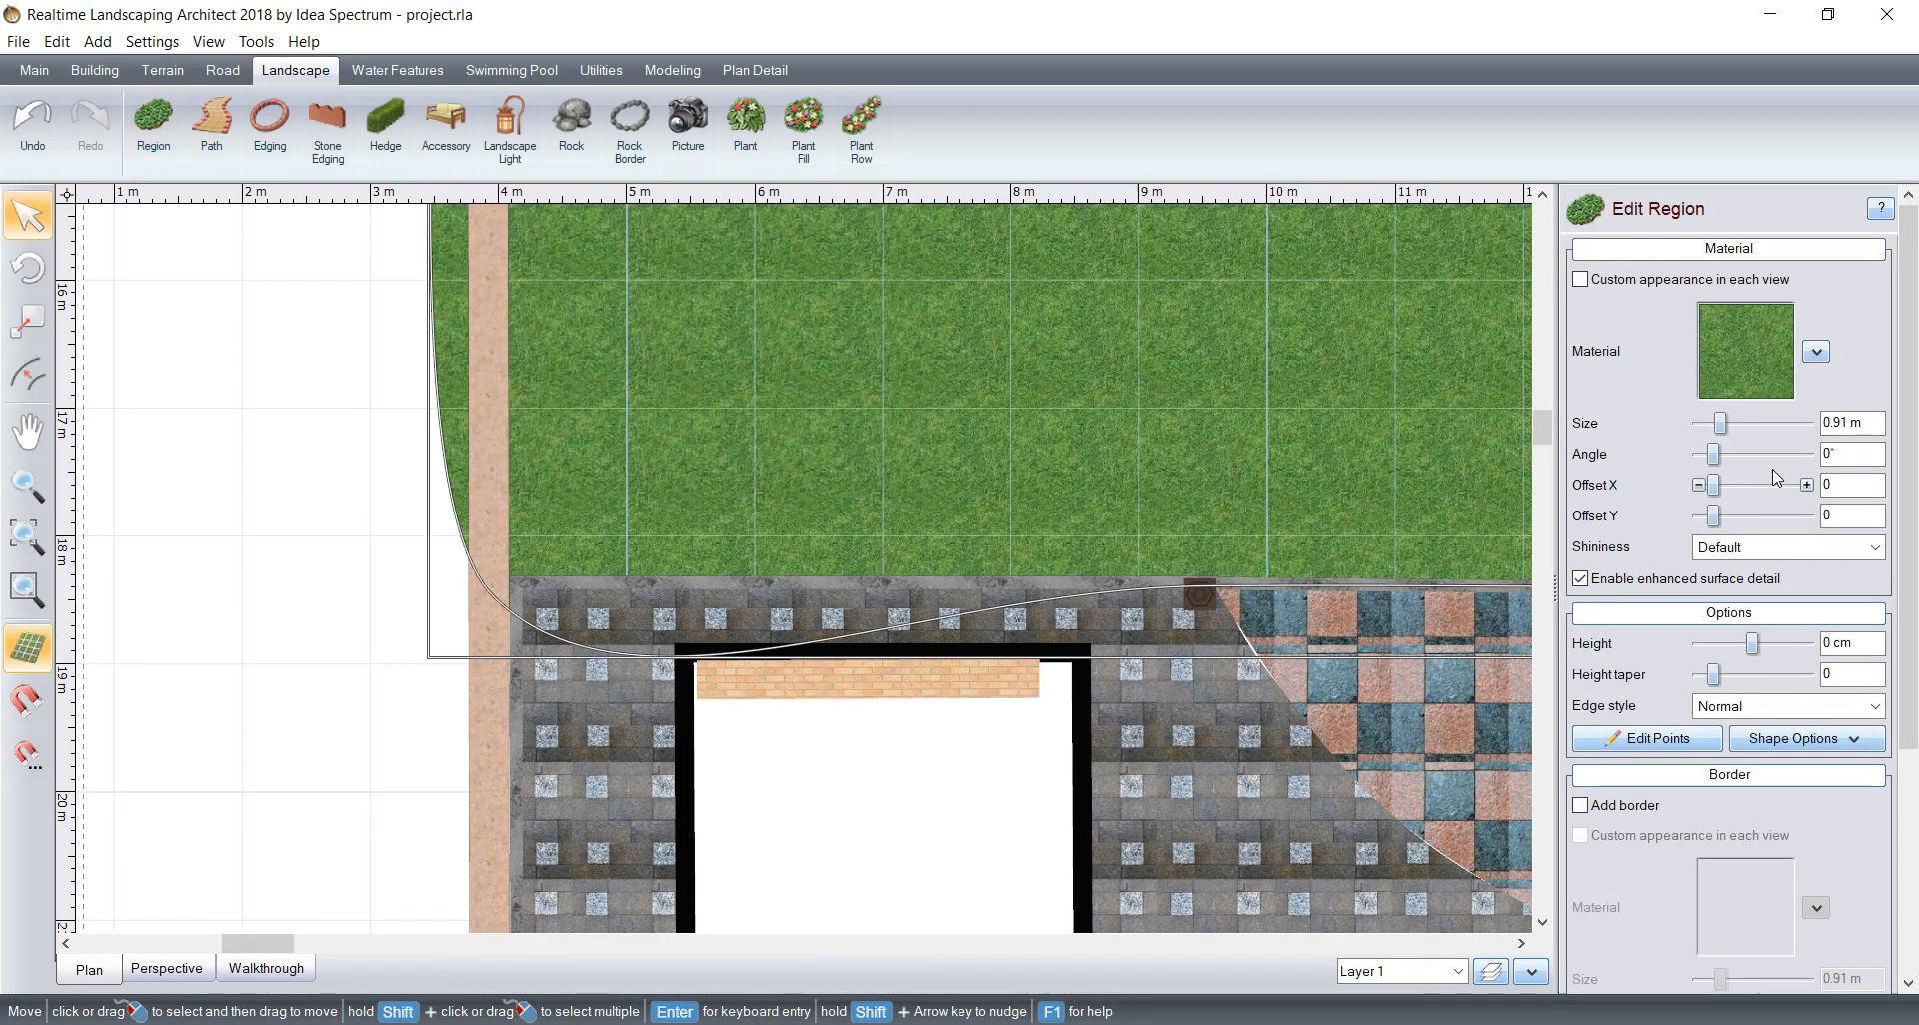
Step: Change the region's corner point at the side wall to a straight curve type so its edges follow the wall and paving
click(1654, 740)
click(481, 601)
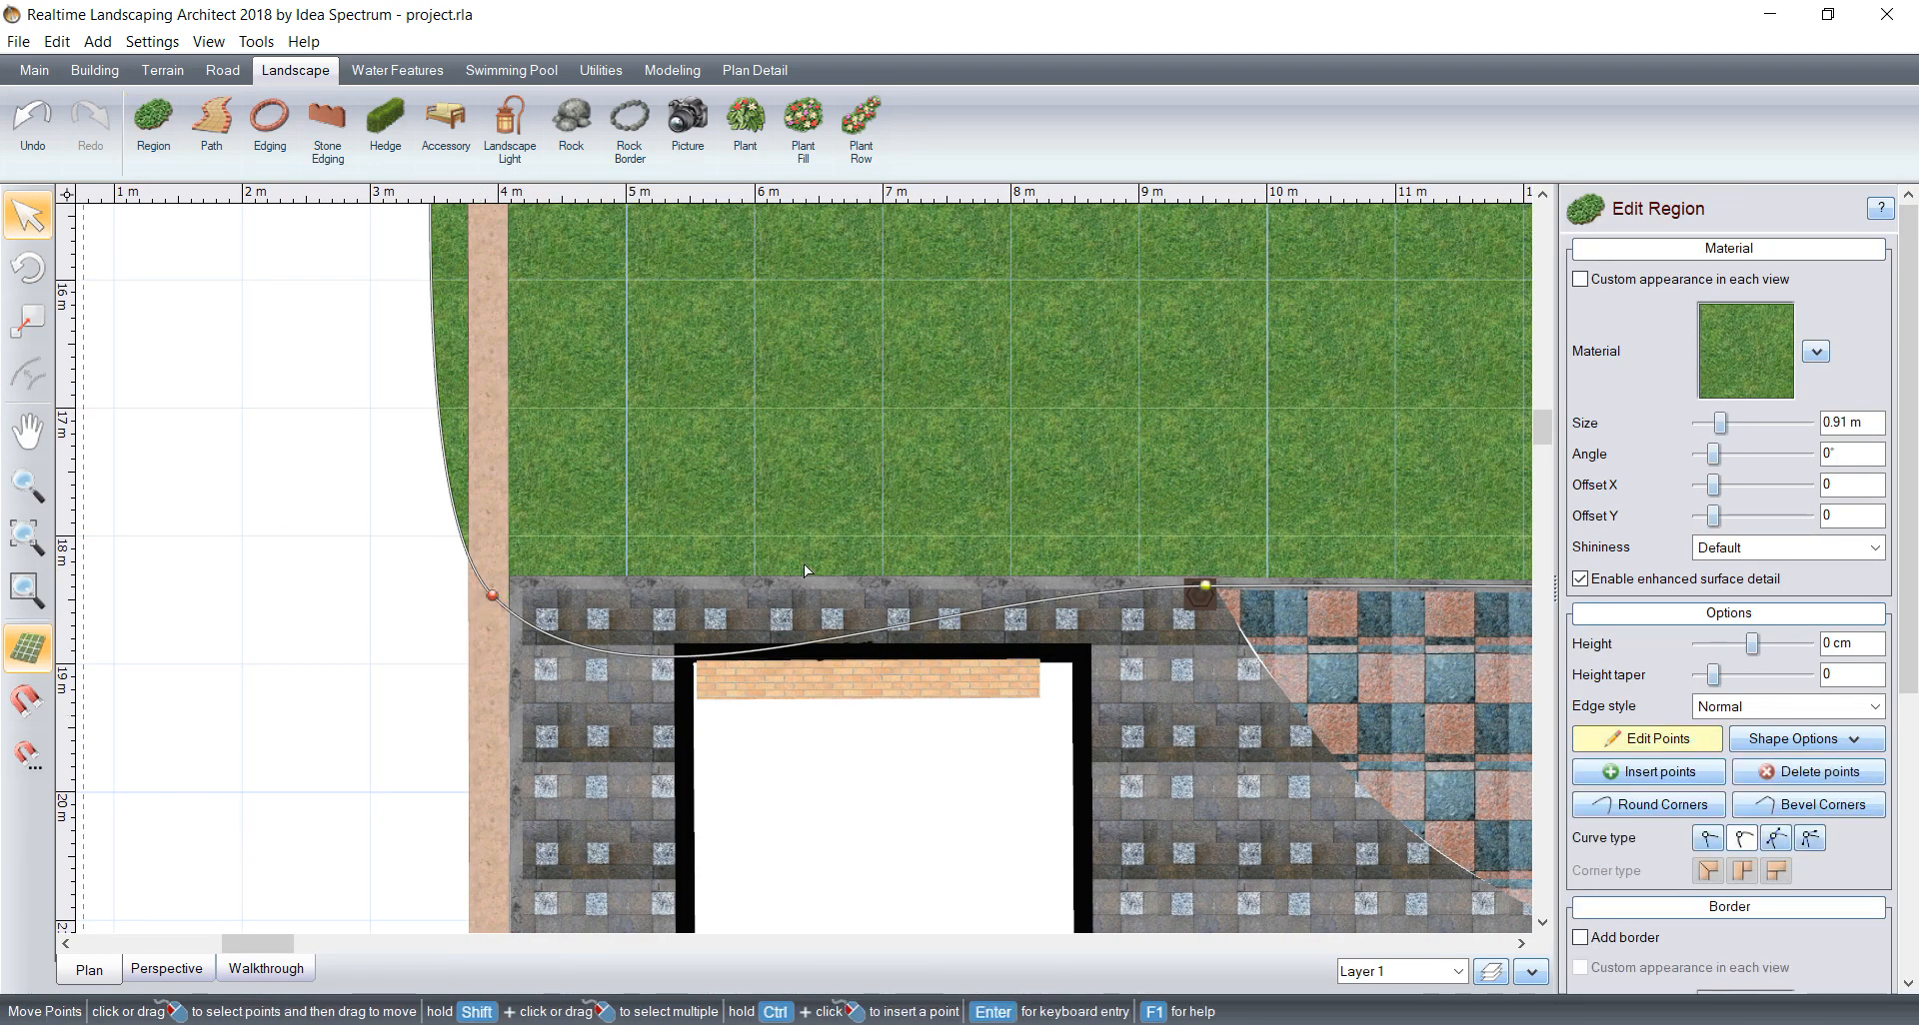
click(1707, 838)
scroll(1492, 549, down, 4)
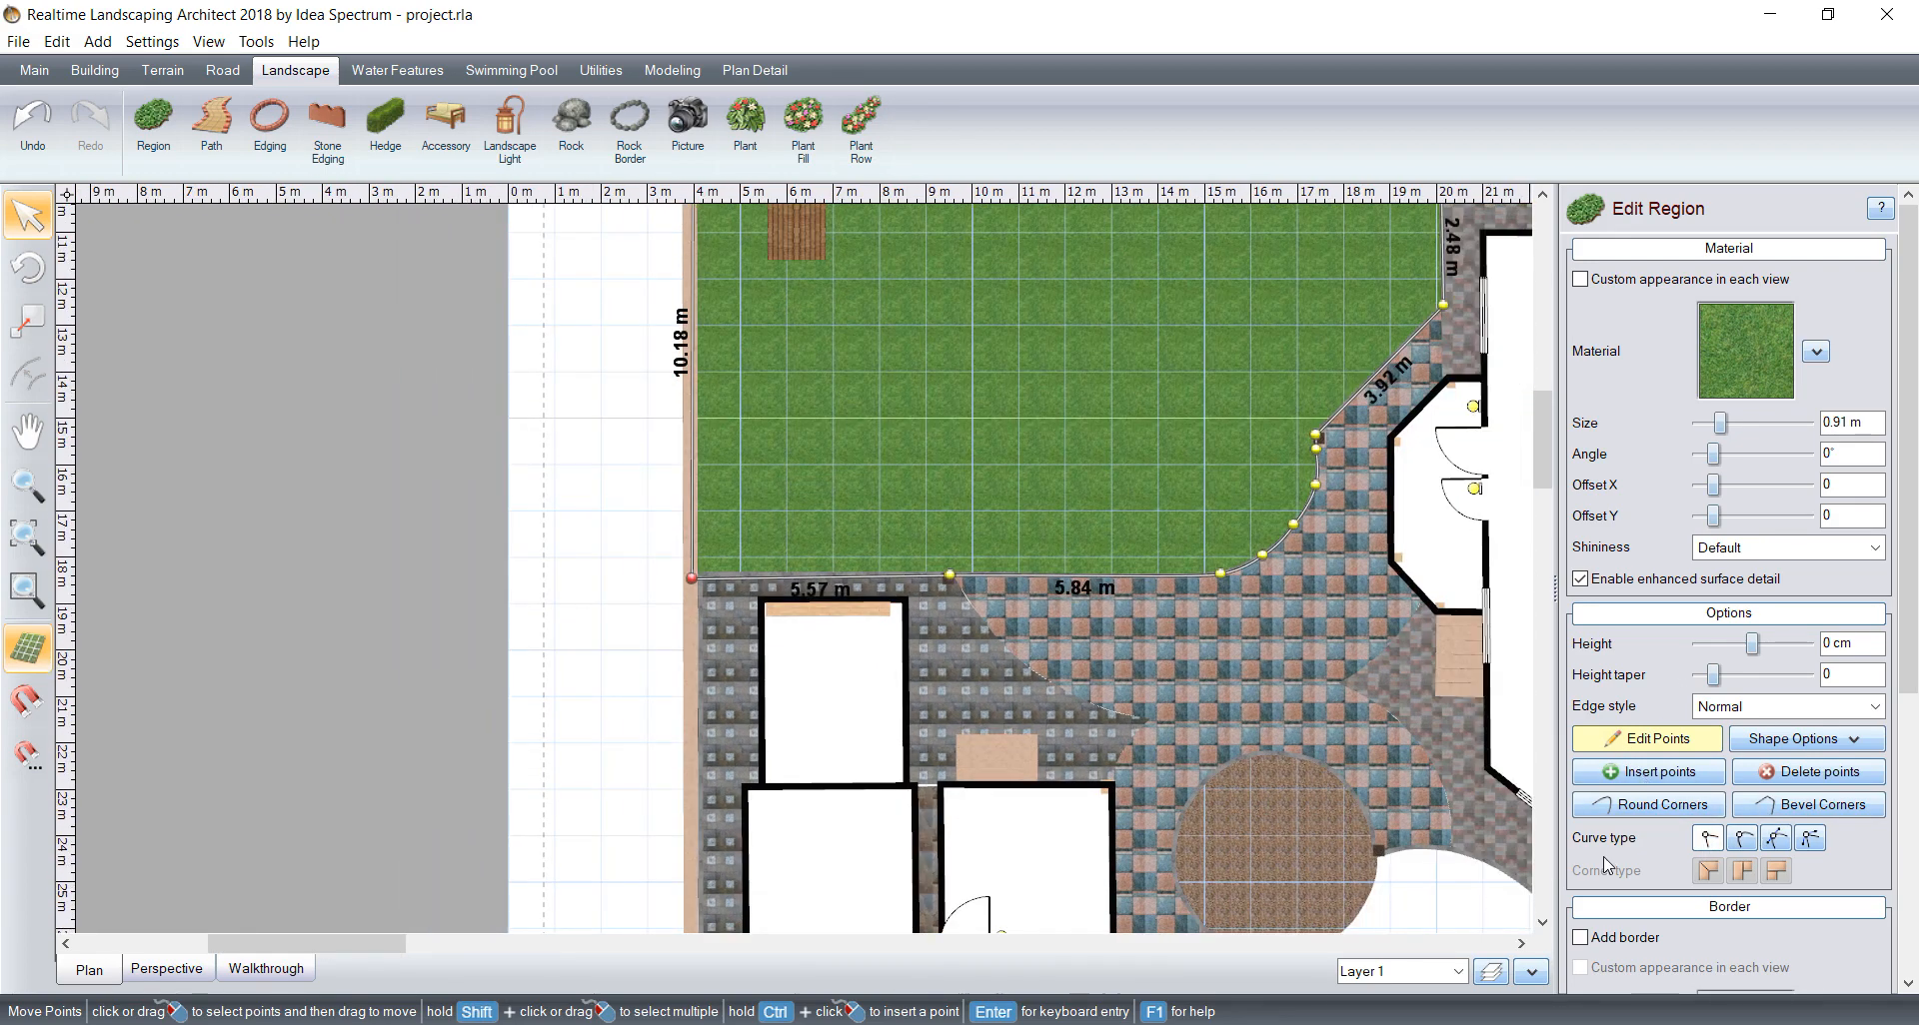
Step: Enable 3D grass during walkthrough for the lawn region with Medium blade width and Medium (13 cm) grass height, and finish editing its points
scroll(1673, 907, down, 4)
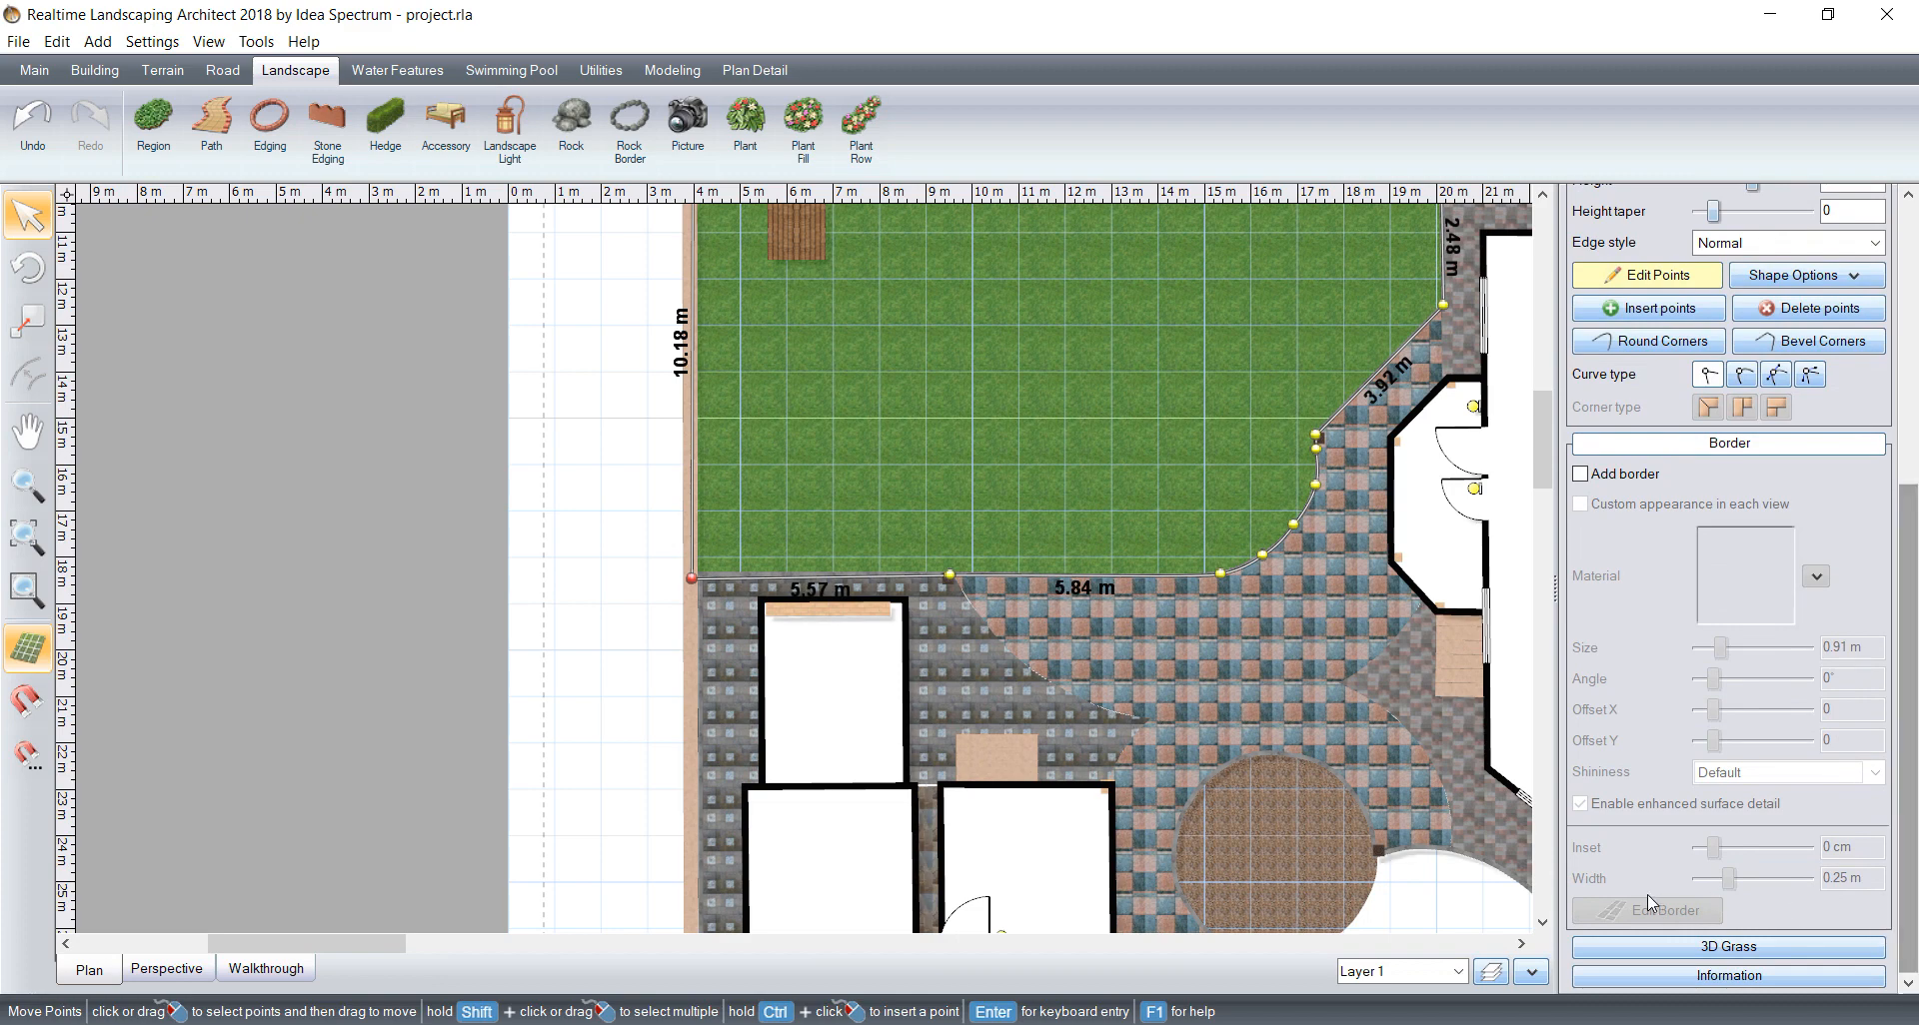
click(1789, 948)
scroll(1699, 900, down, 2)
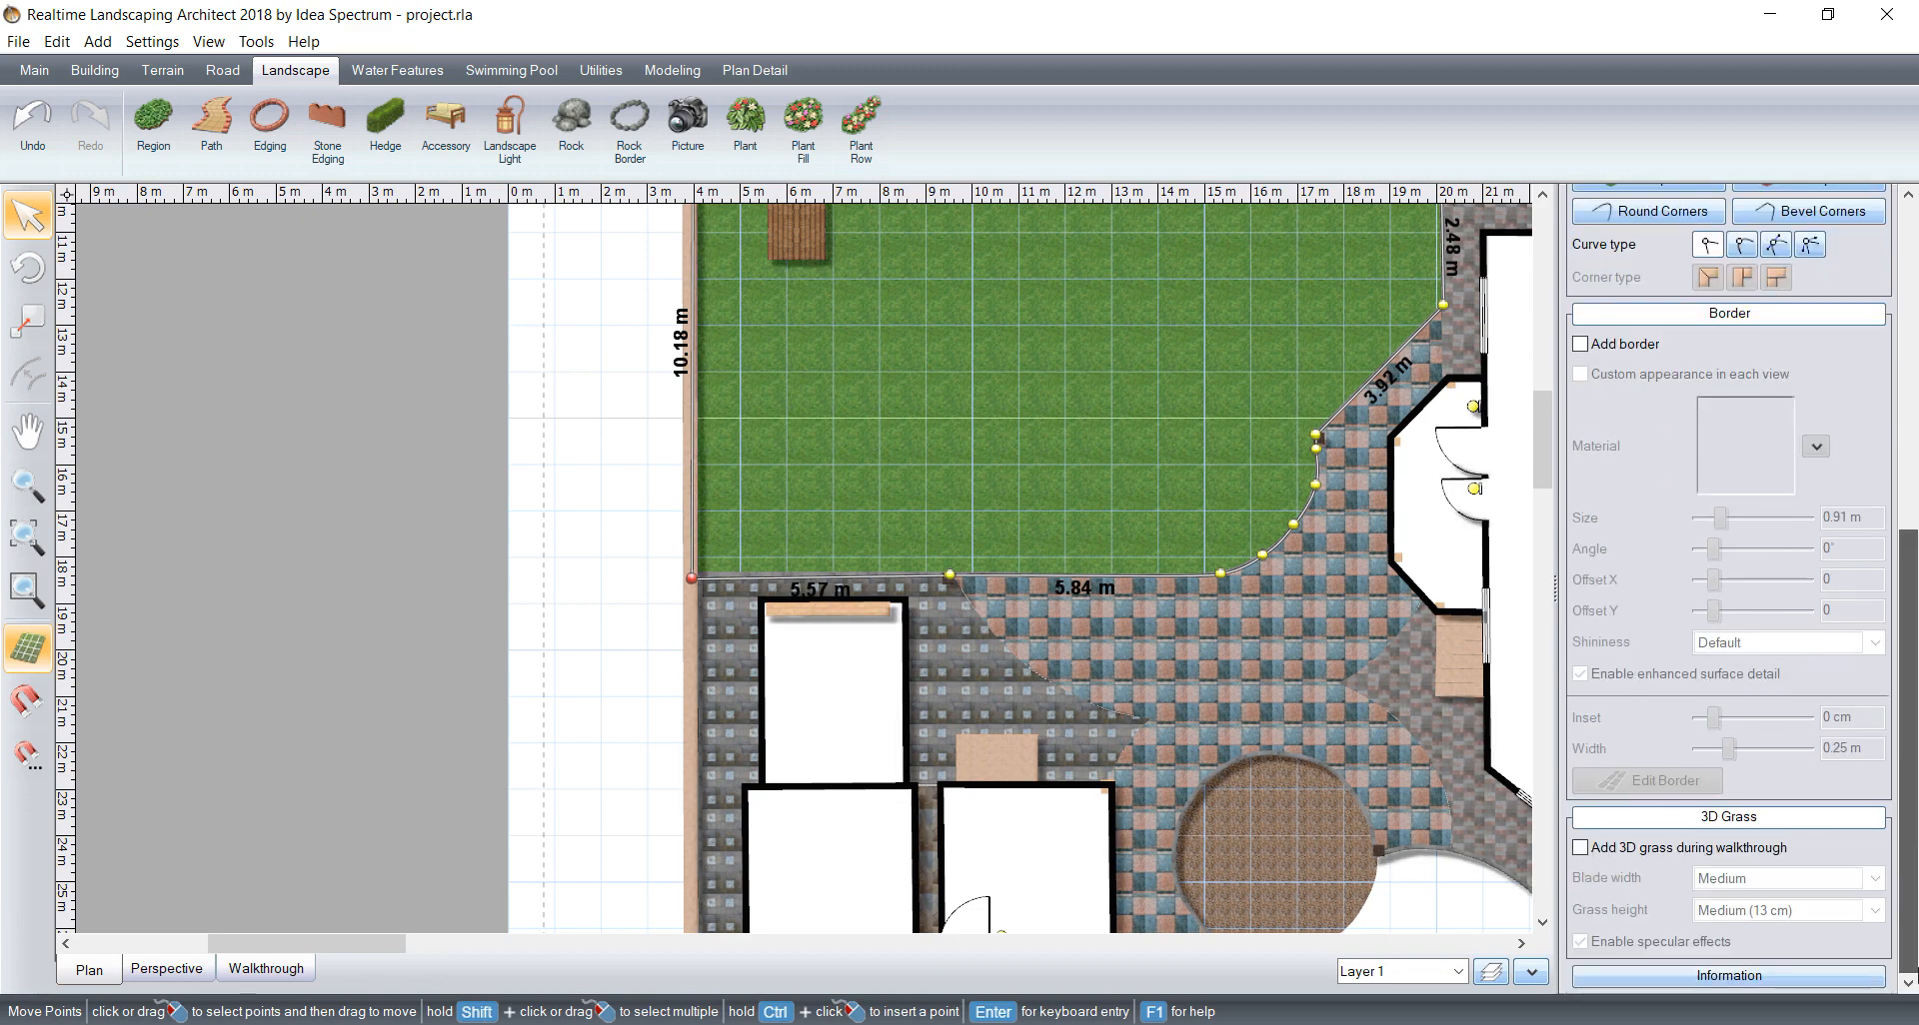
click(1579, 848)
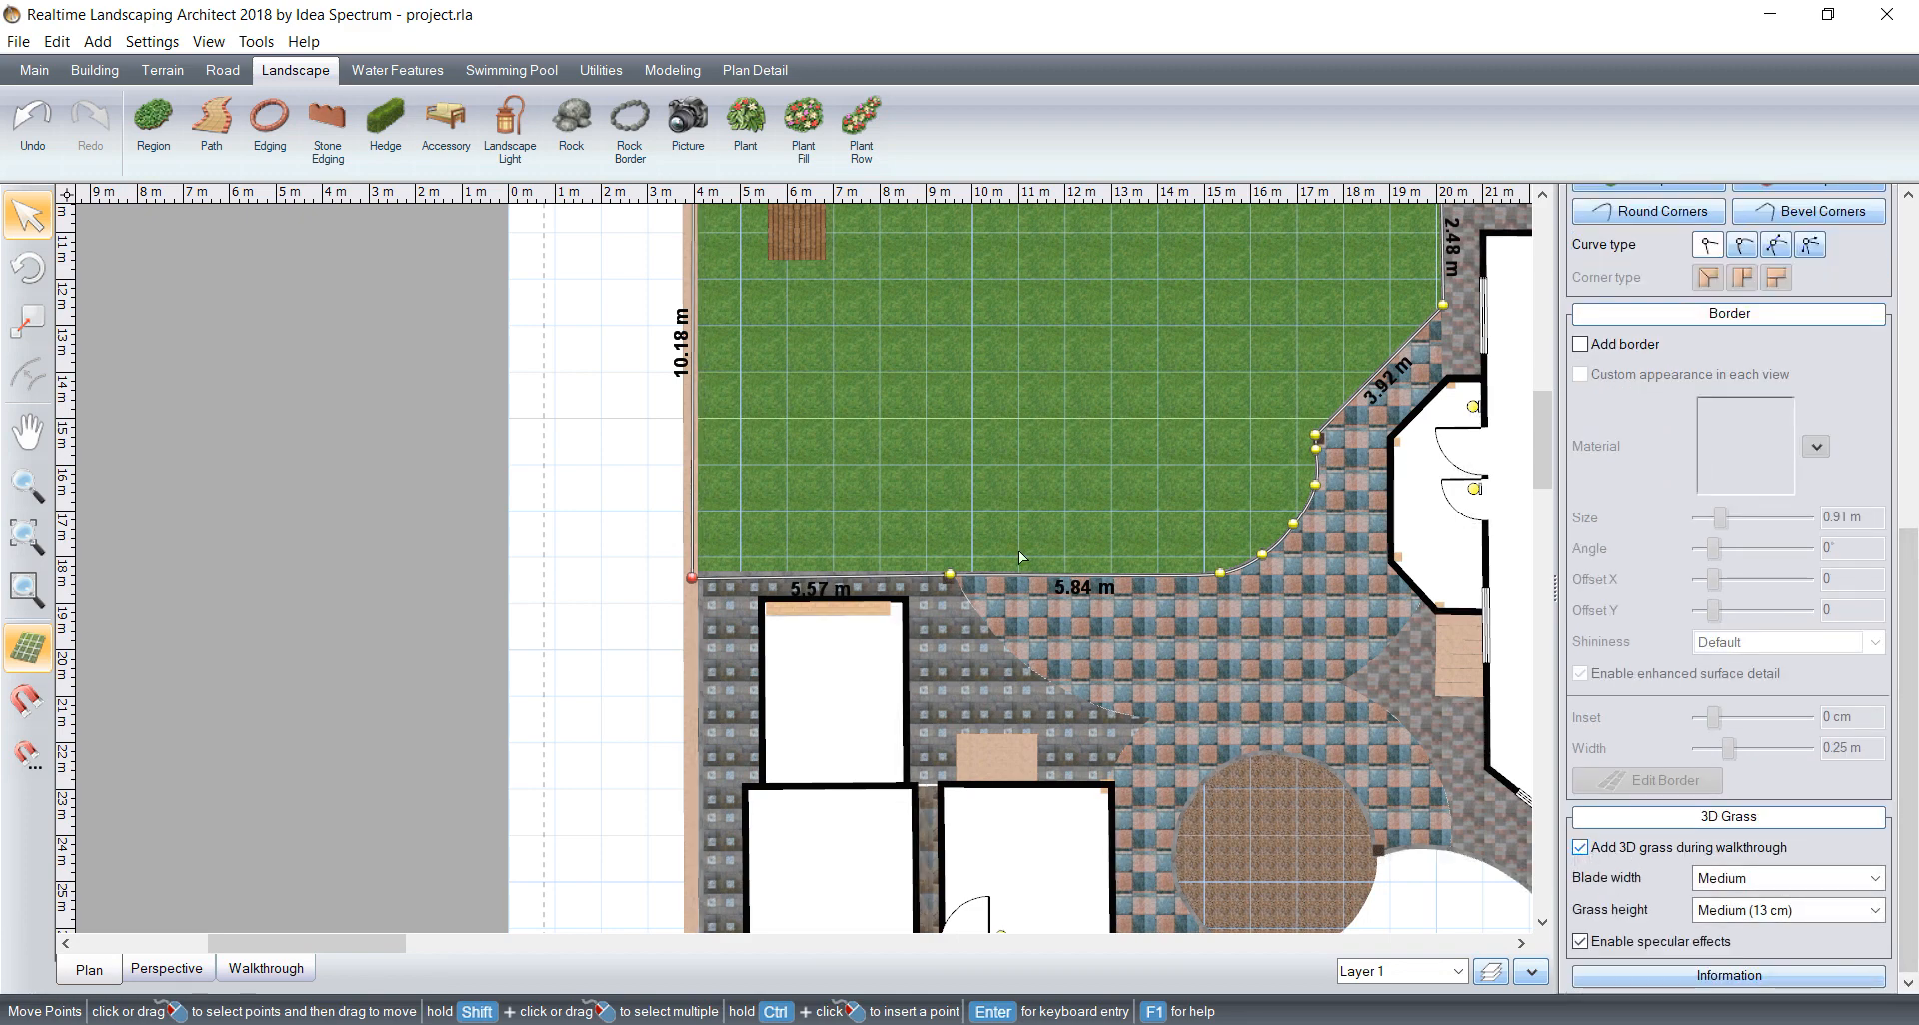
click(1759, 878)
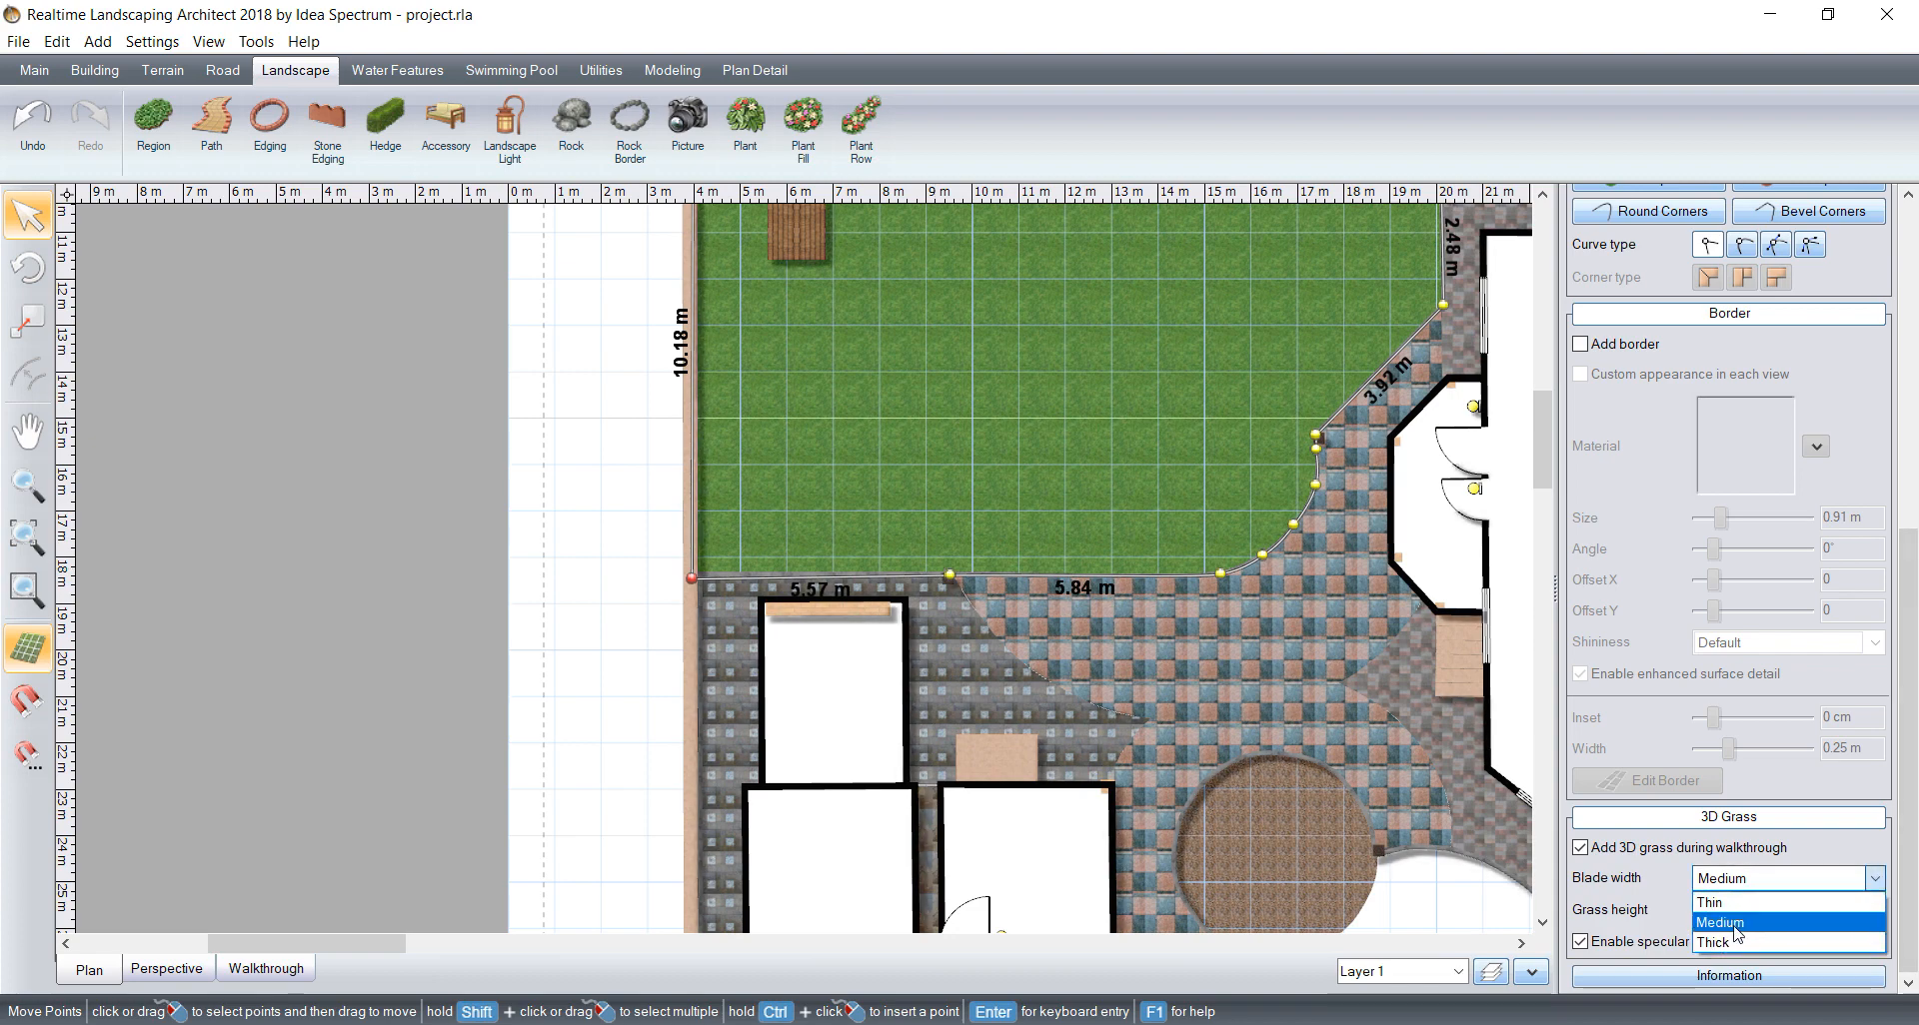
click(1736, 923)
click(1749, 911)
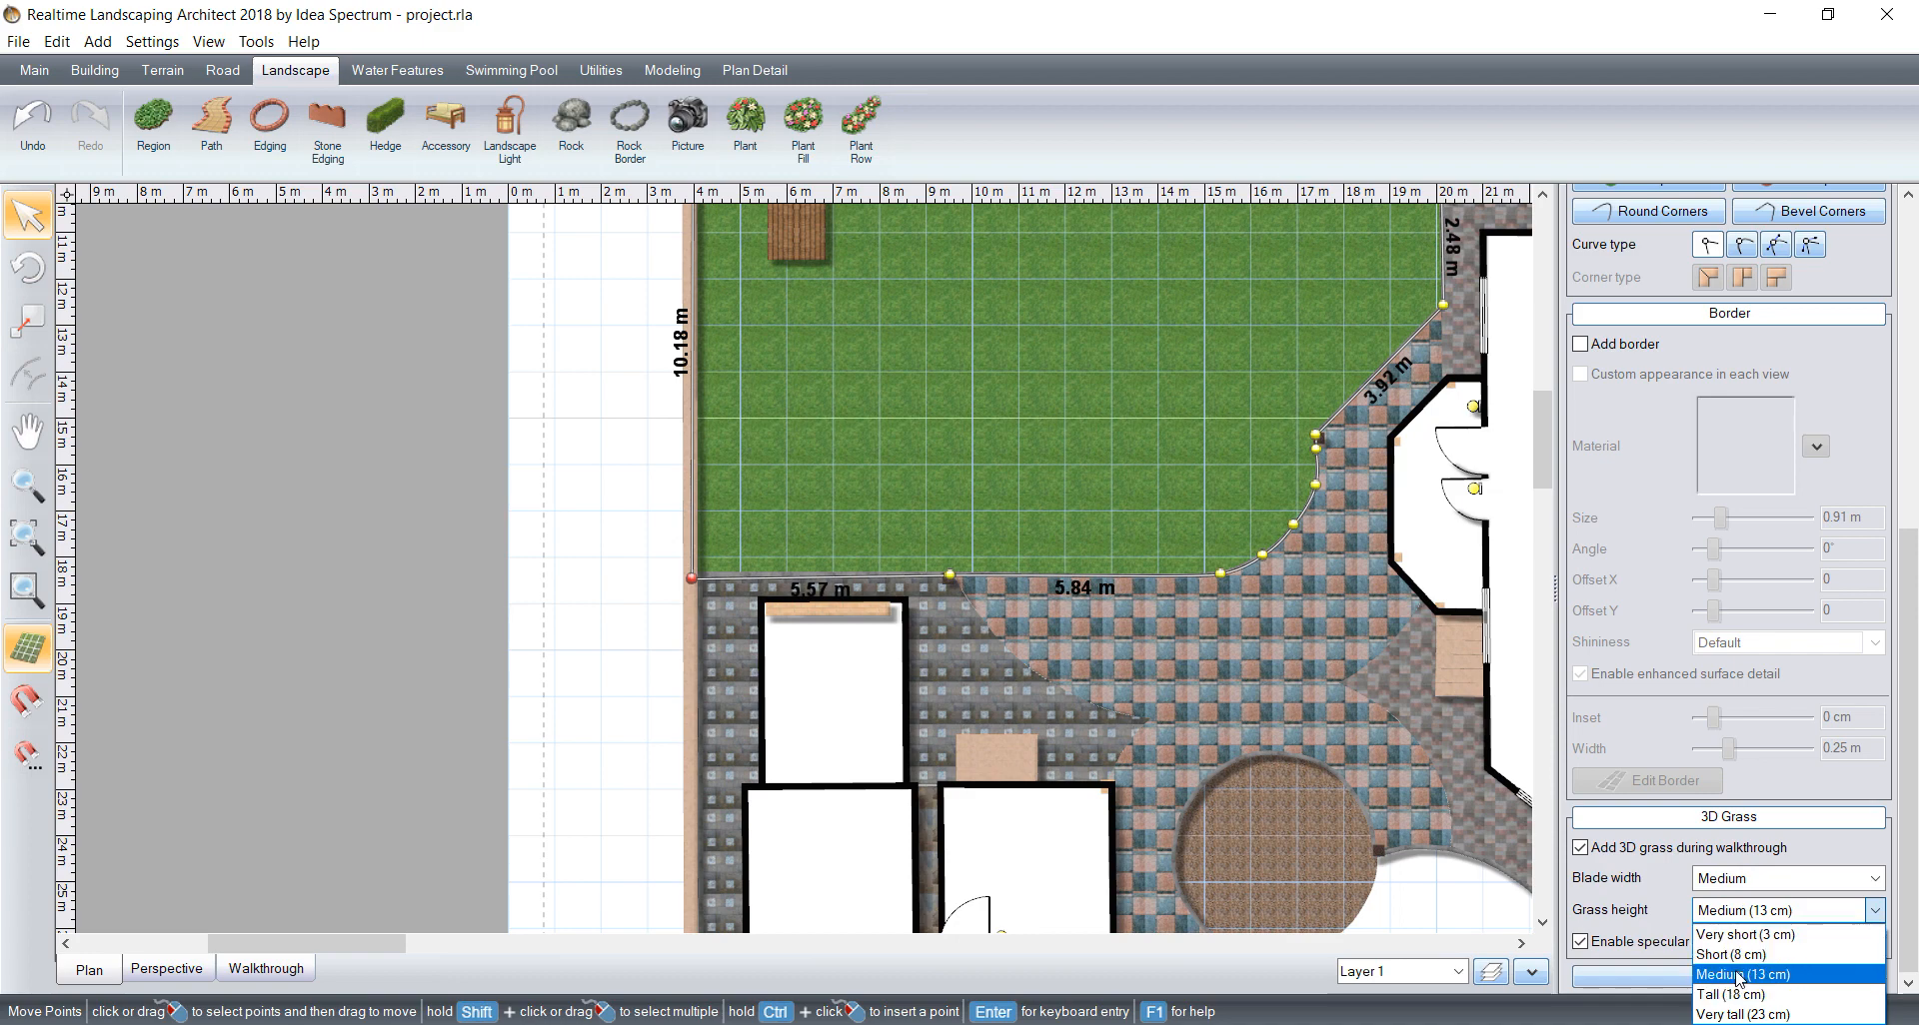
click(1833, 908)
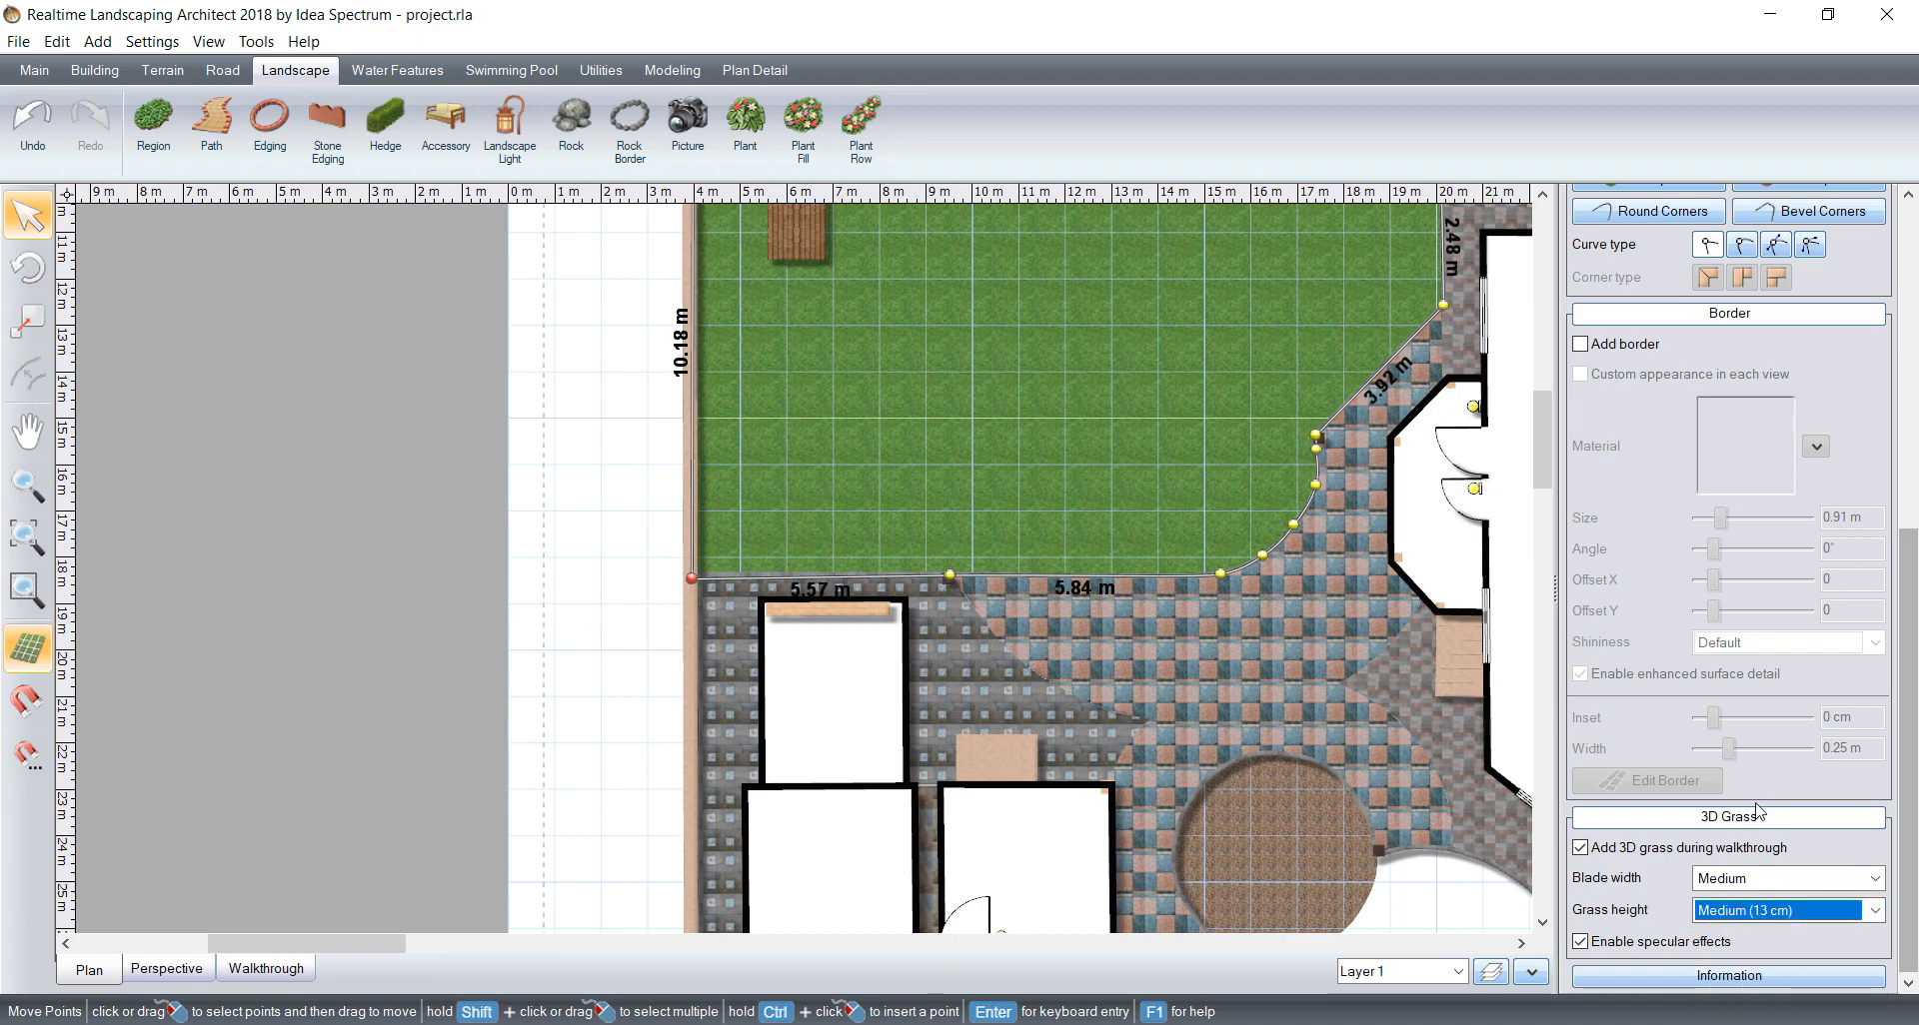
scroll(1047, 486, down, 2)
scroll(1047, 486, down, 1)
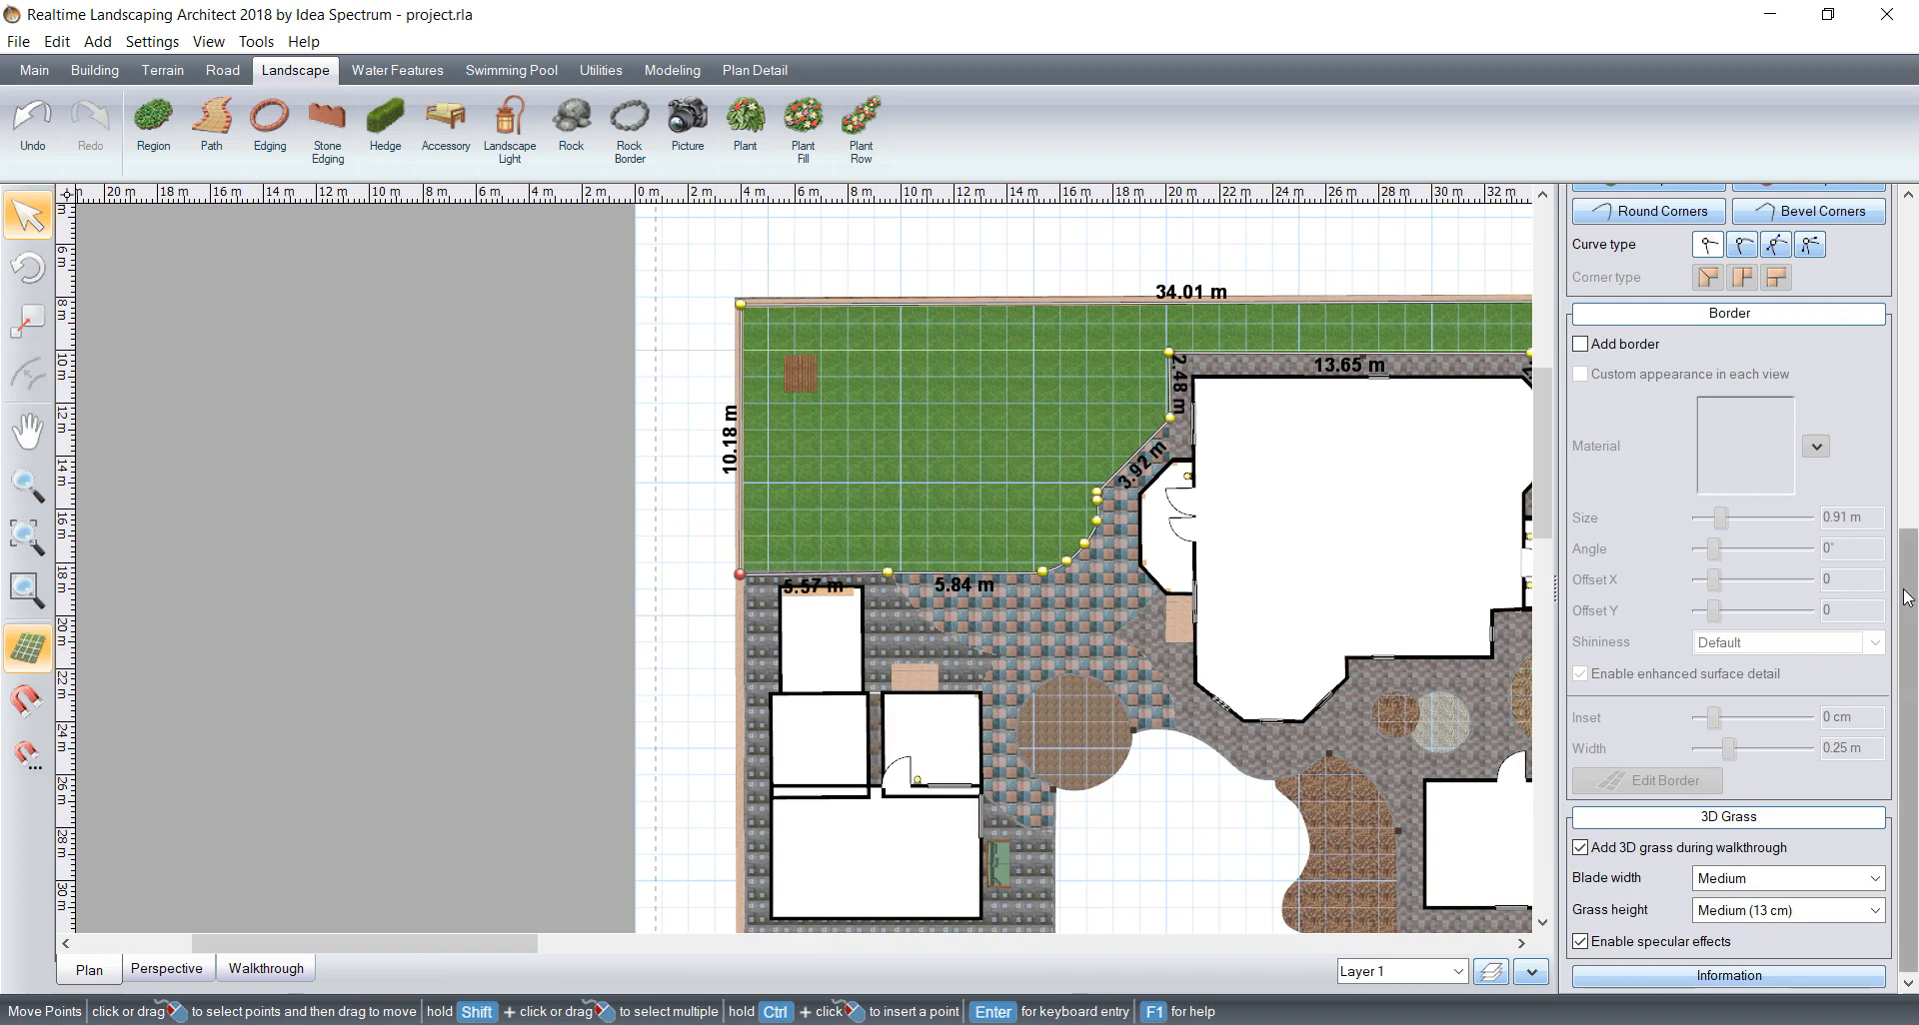
drag(1908, 639, 1908, 406)
click(1647, 575)
Step: Start a new grass region at the front wall and run its first edge about 6.07 m along the paving to the post
scroll(1127, 635, down, 1)
middle_drag(1127, 638, 942, 423)
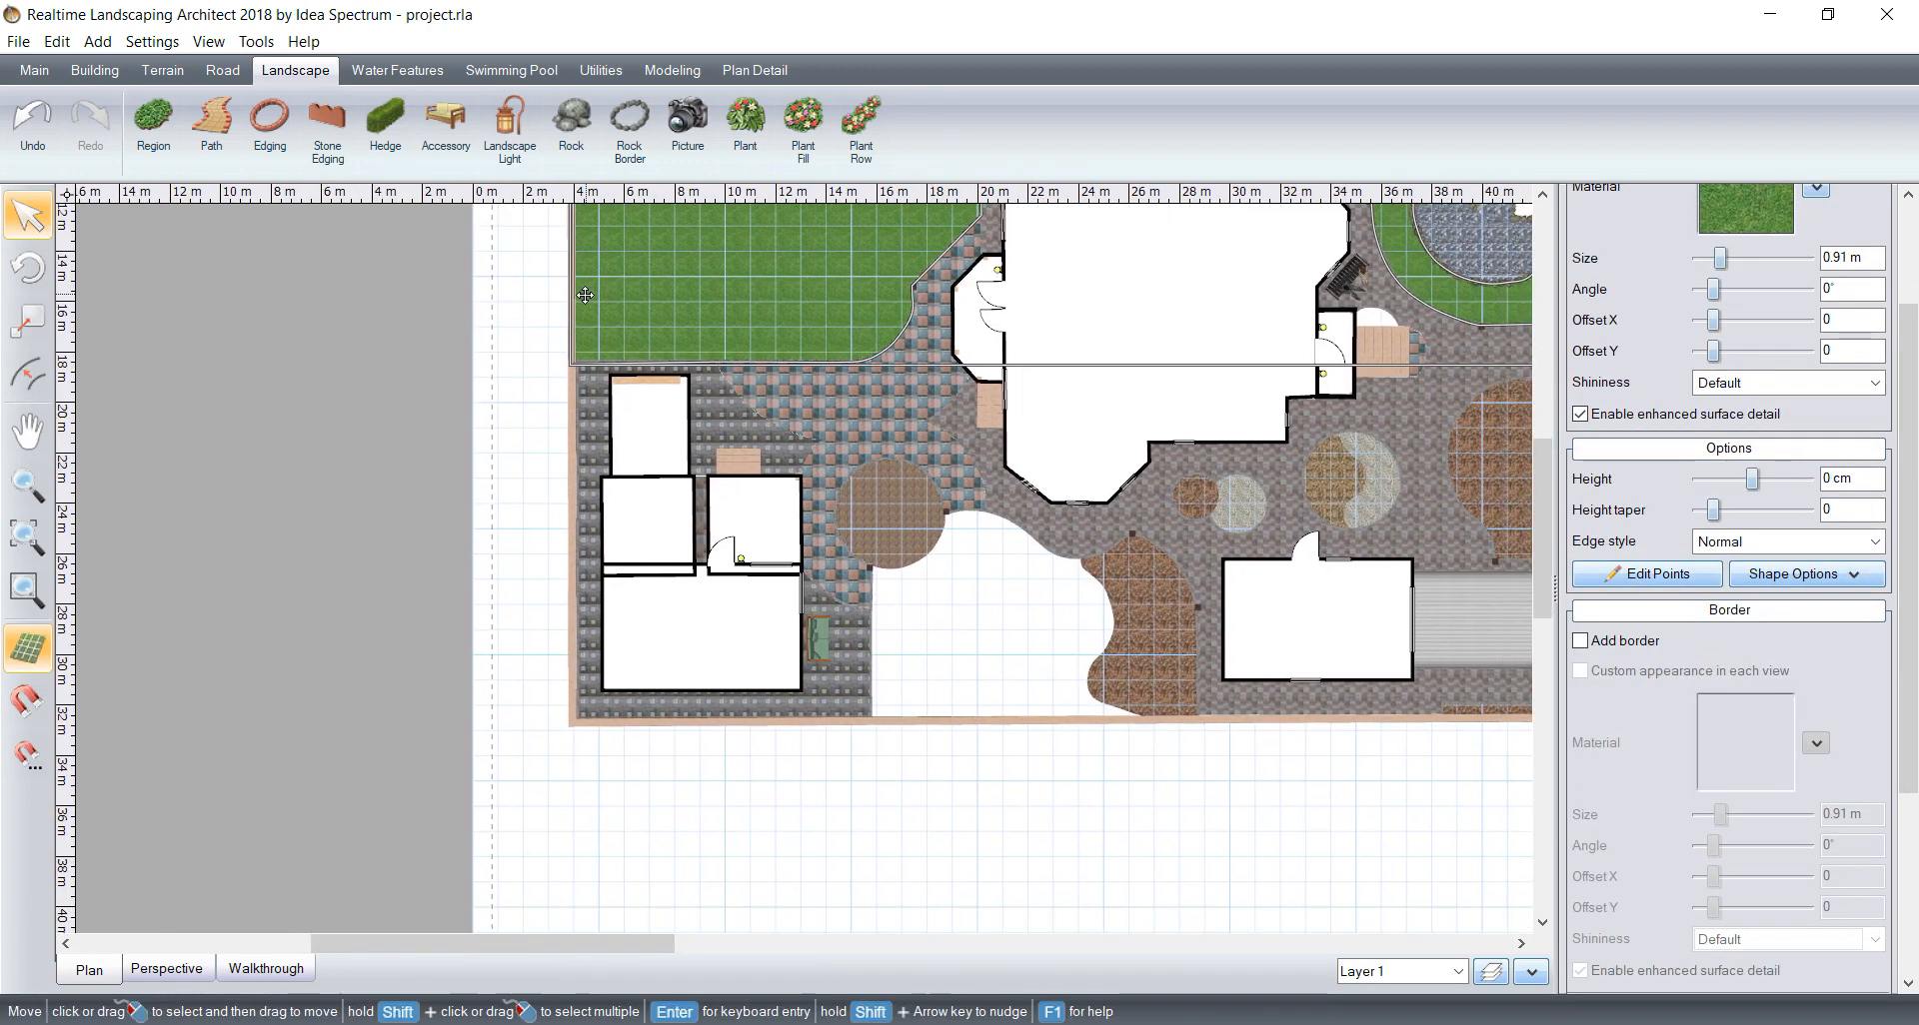
middle_drag(1009, 733, 824, 667)
scroll(703, 507, up, 3)
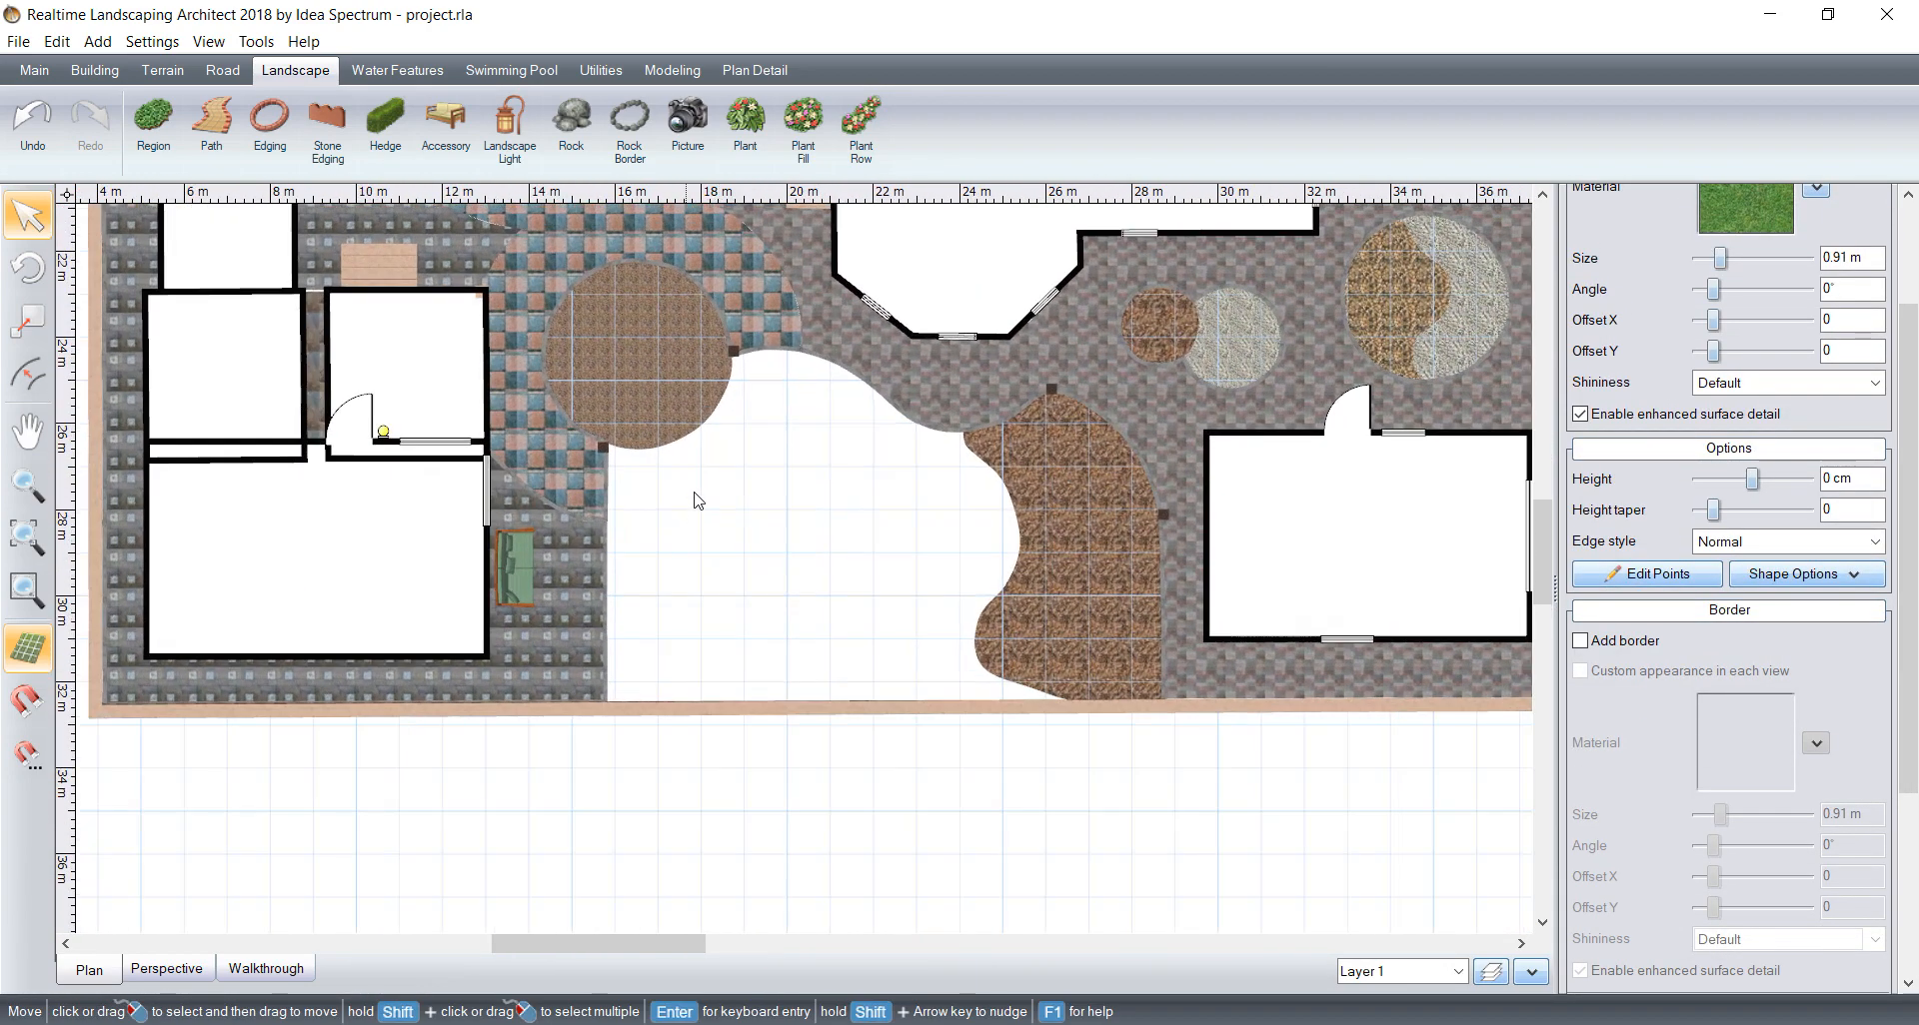
scroll(697, 494, up, 1)
click(155, 125)
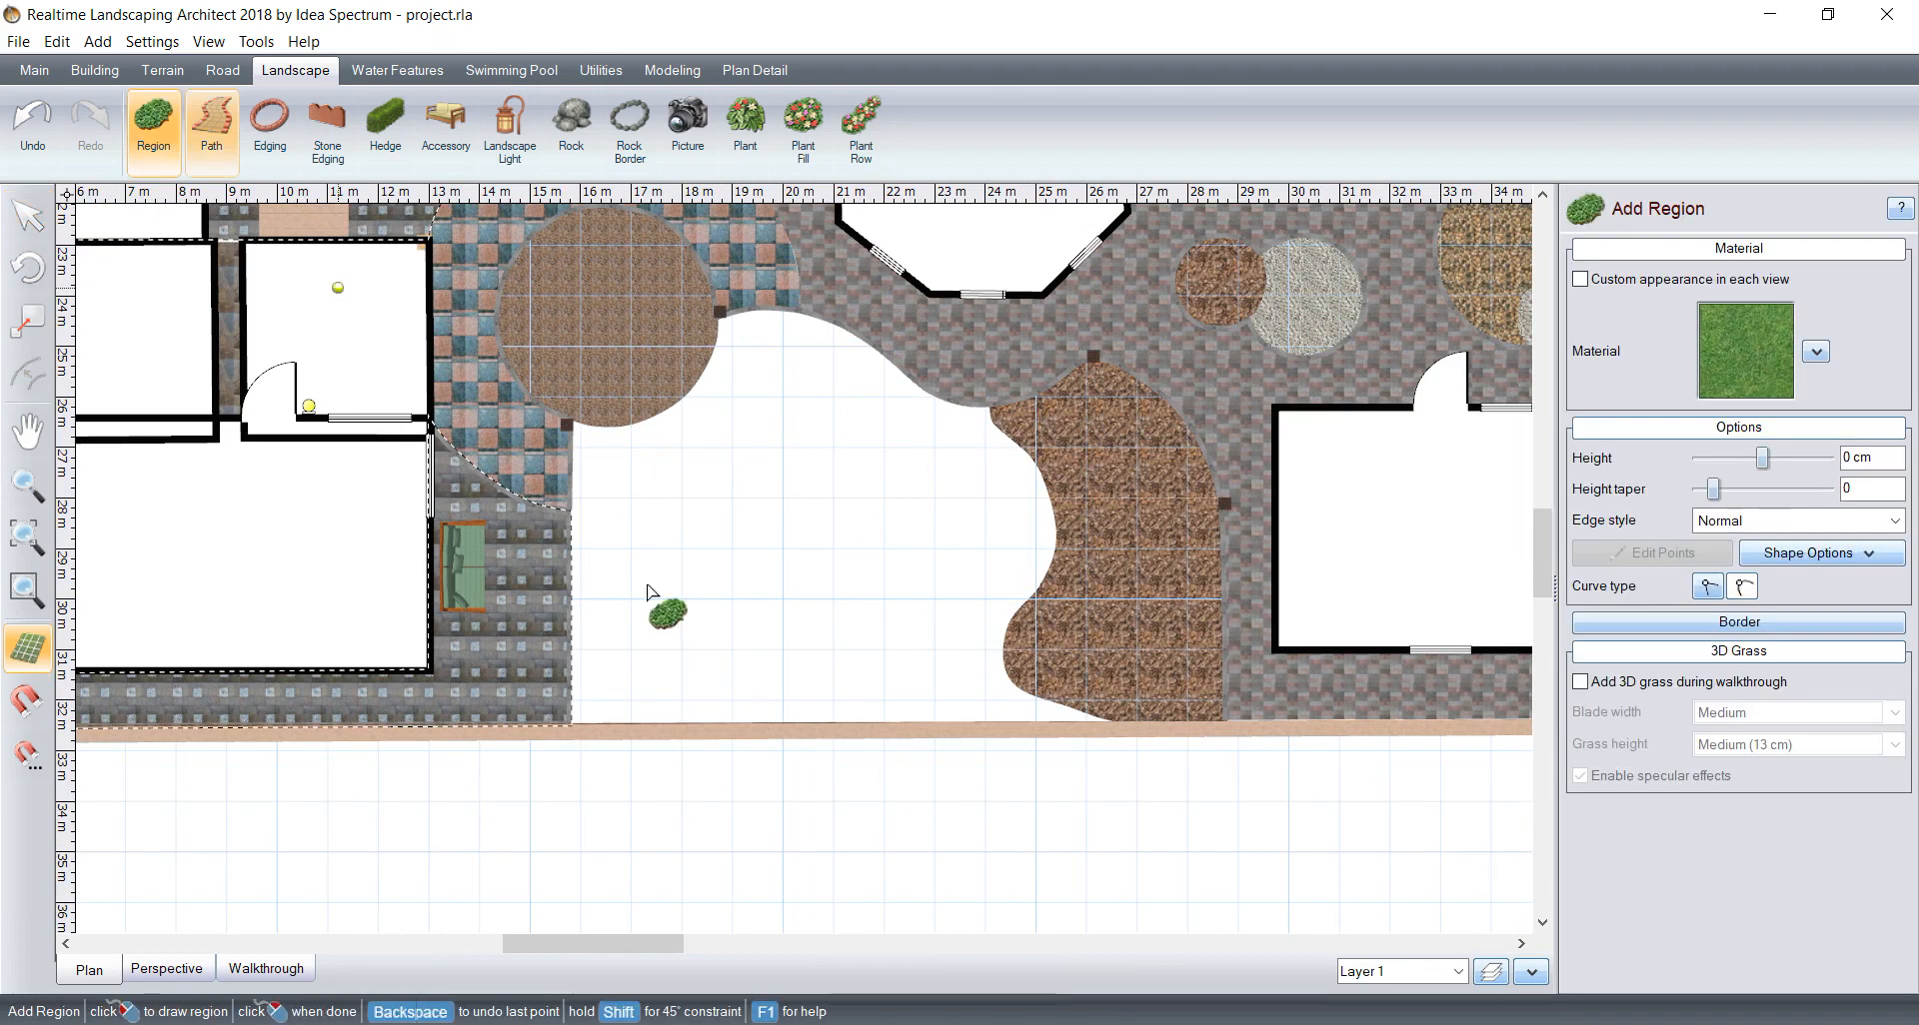
click(565, 732)
click(566, 426)
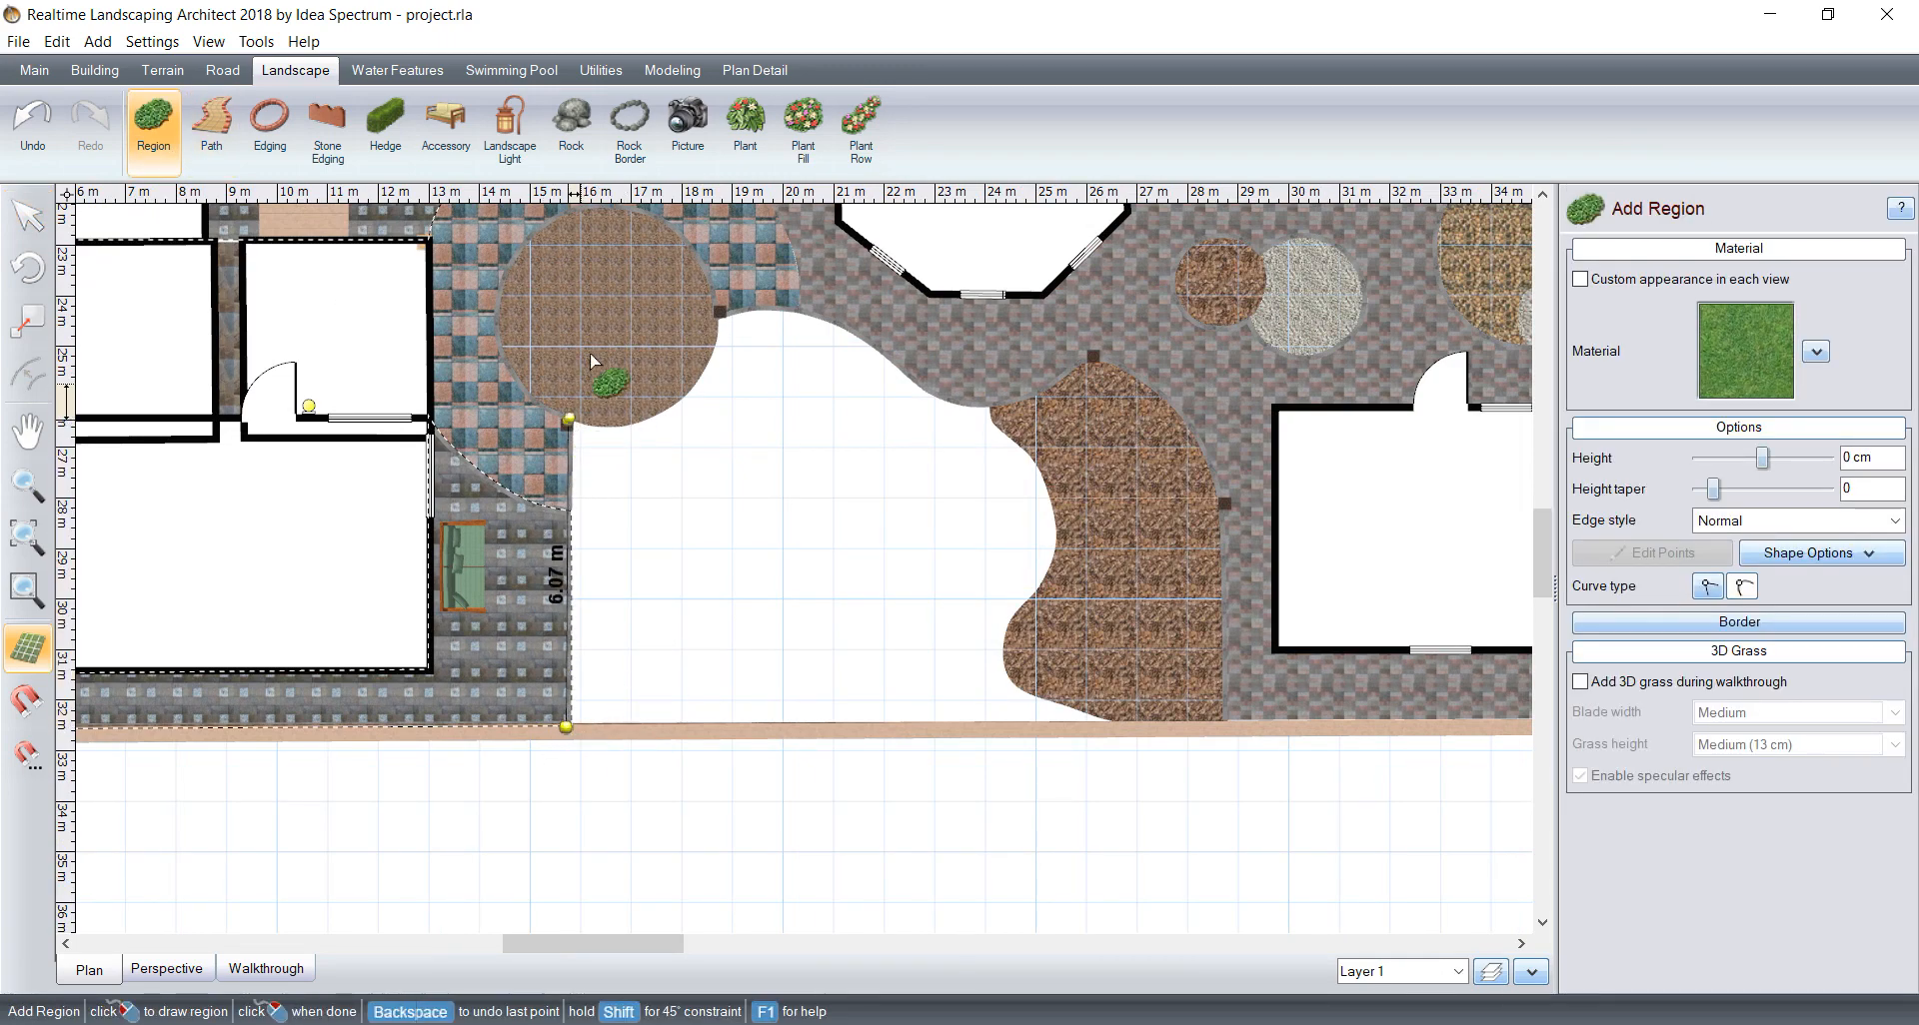
Step: Continue the outline from the post with smooth curve points along the lower edge of the round gravel bed
scroll(612, 431, up, 2)
middle_drag(460, 332, 660, 617)
scroll(668, 615, up, 3)
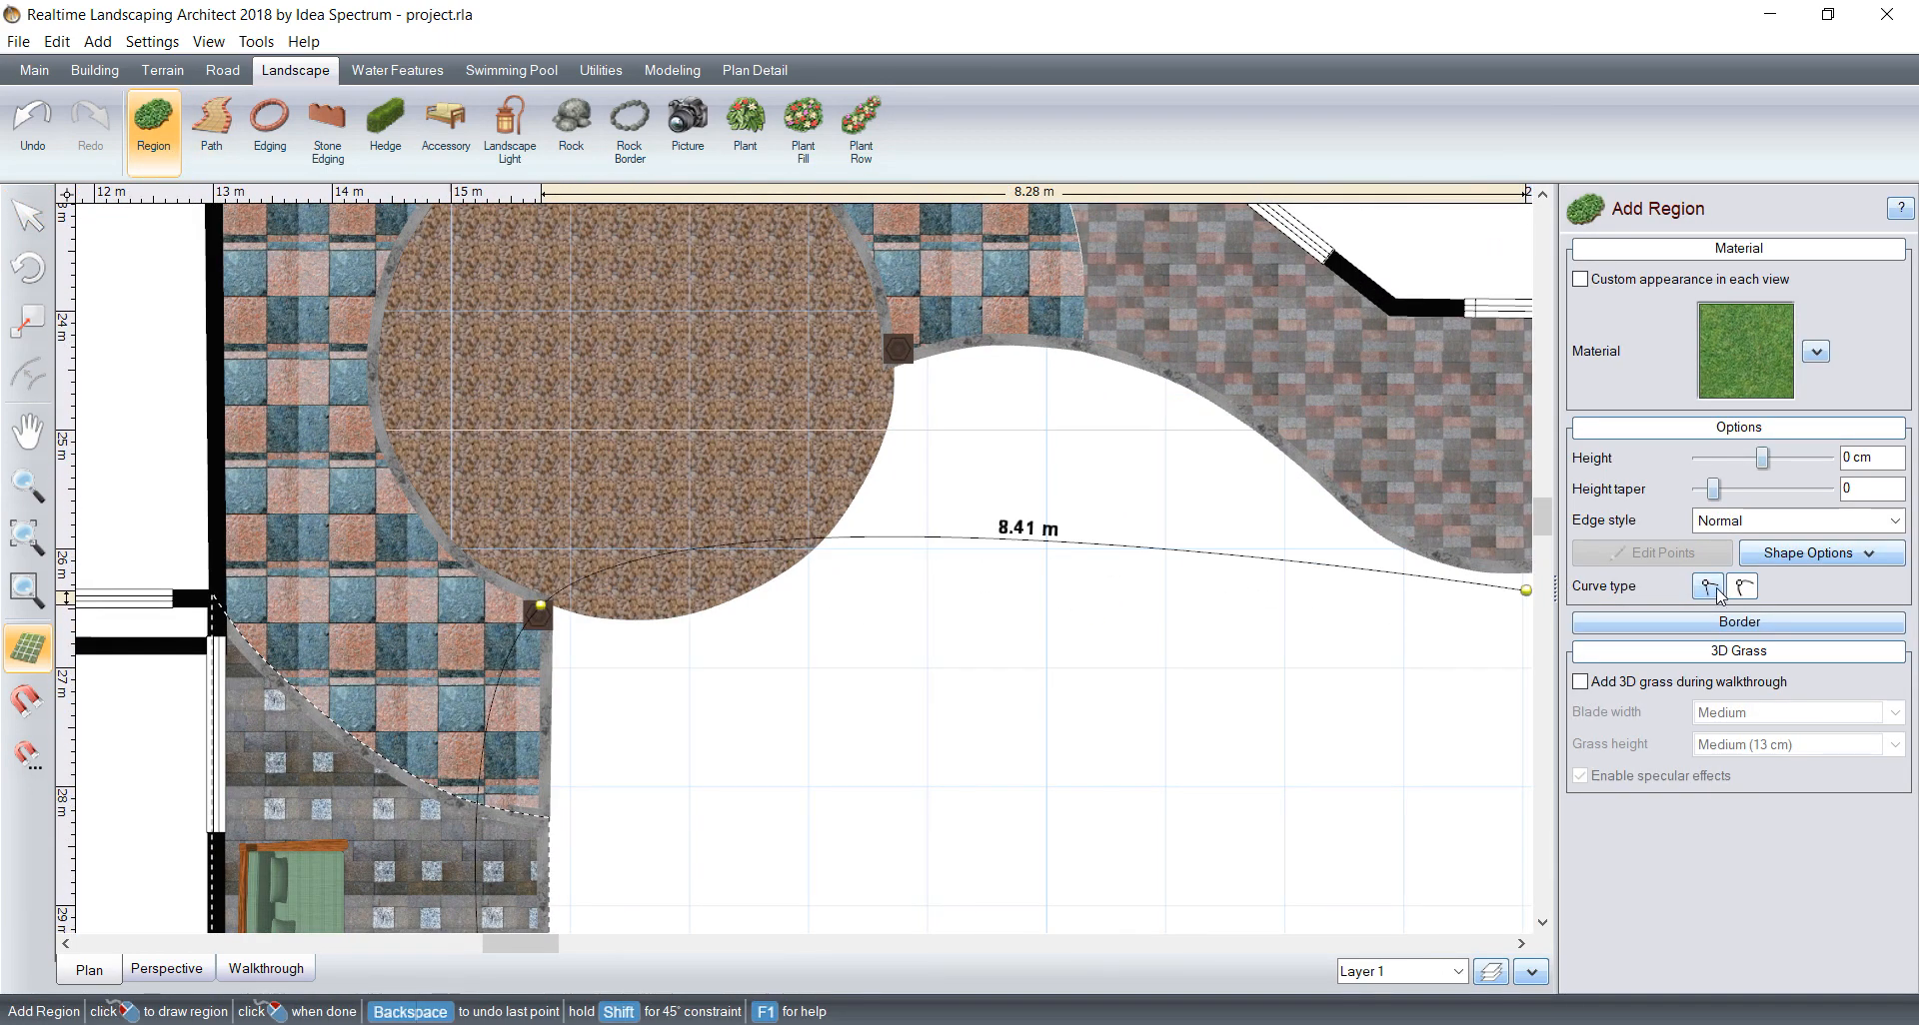
scroll(500, 549, up, 6)
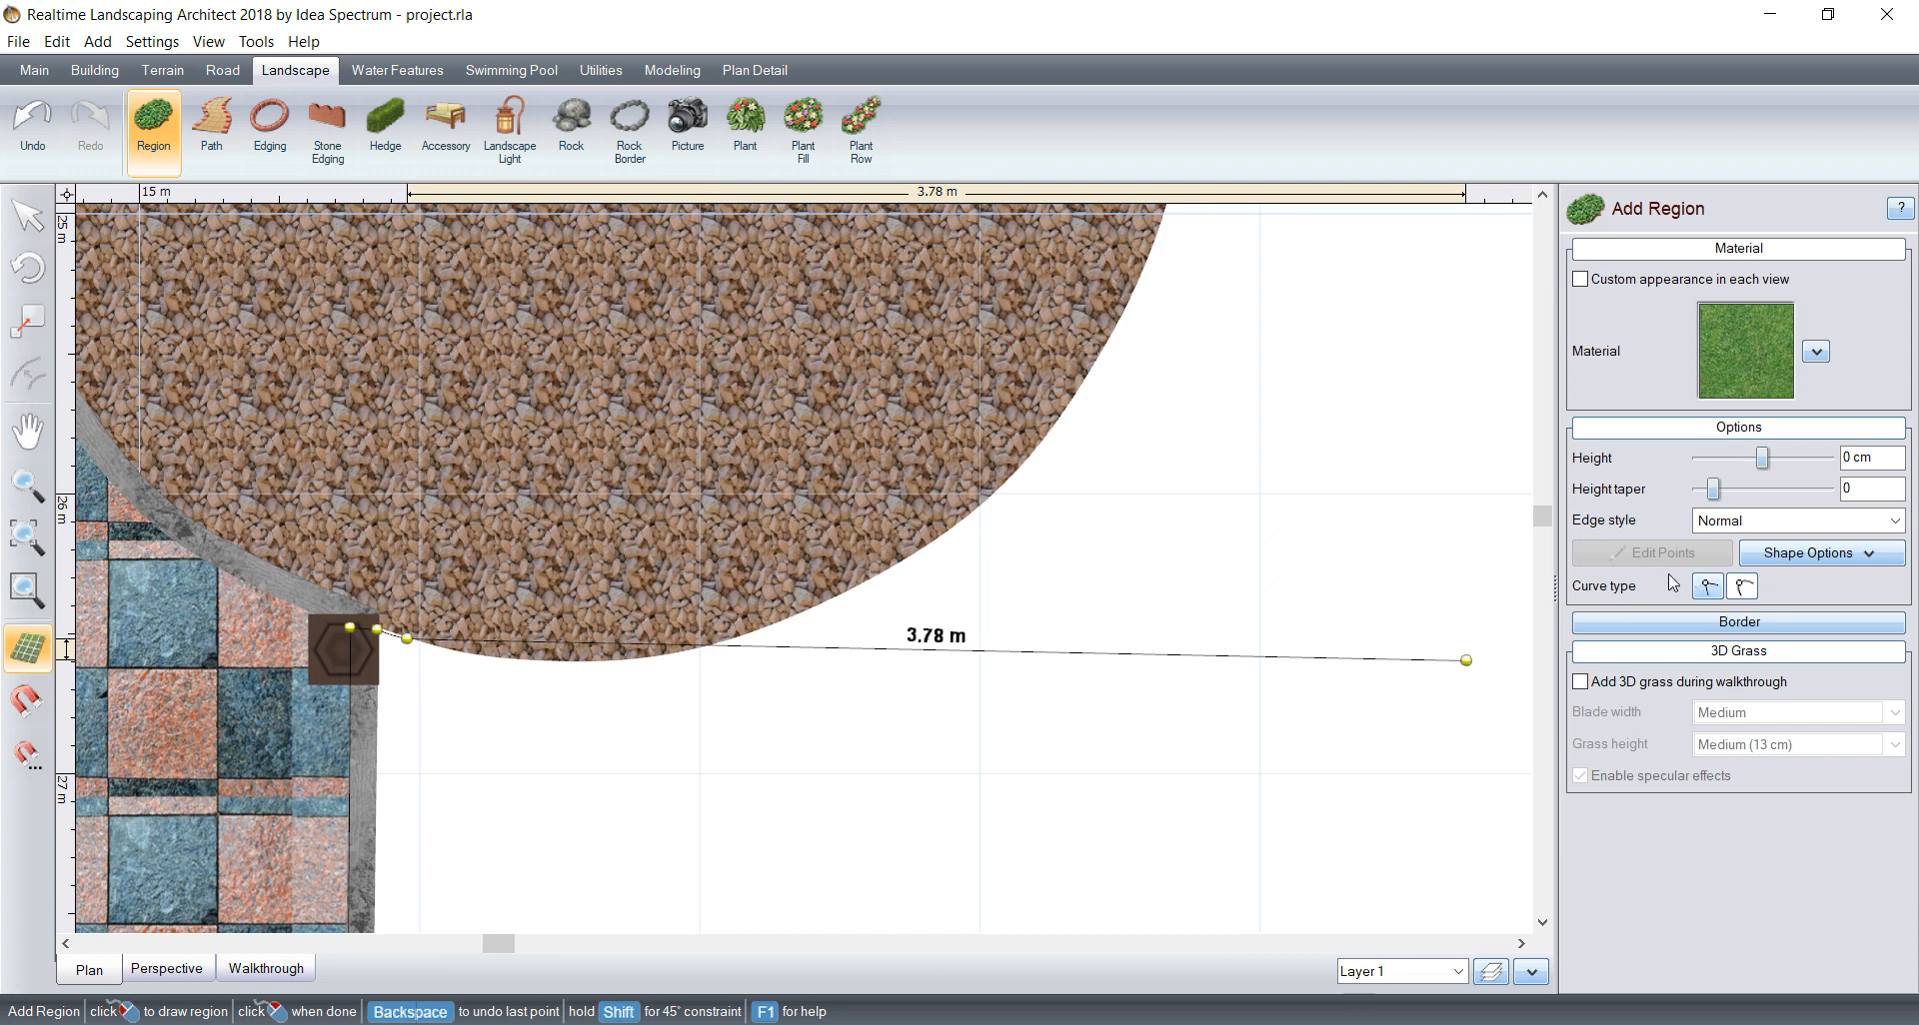
click(448, 651)
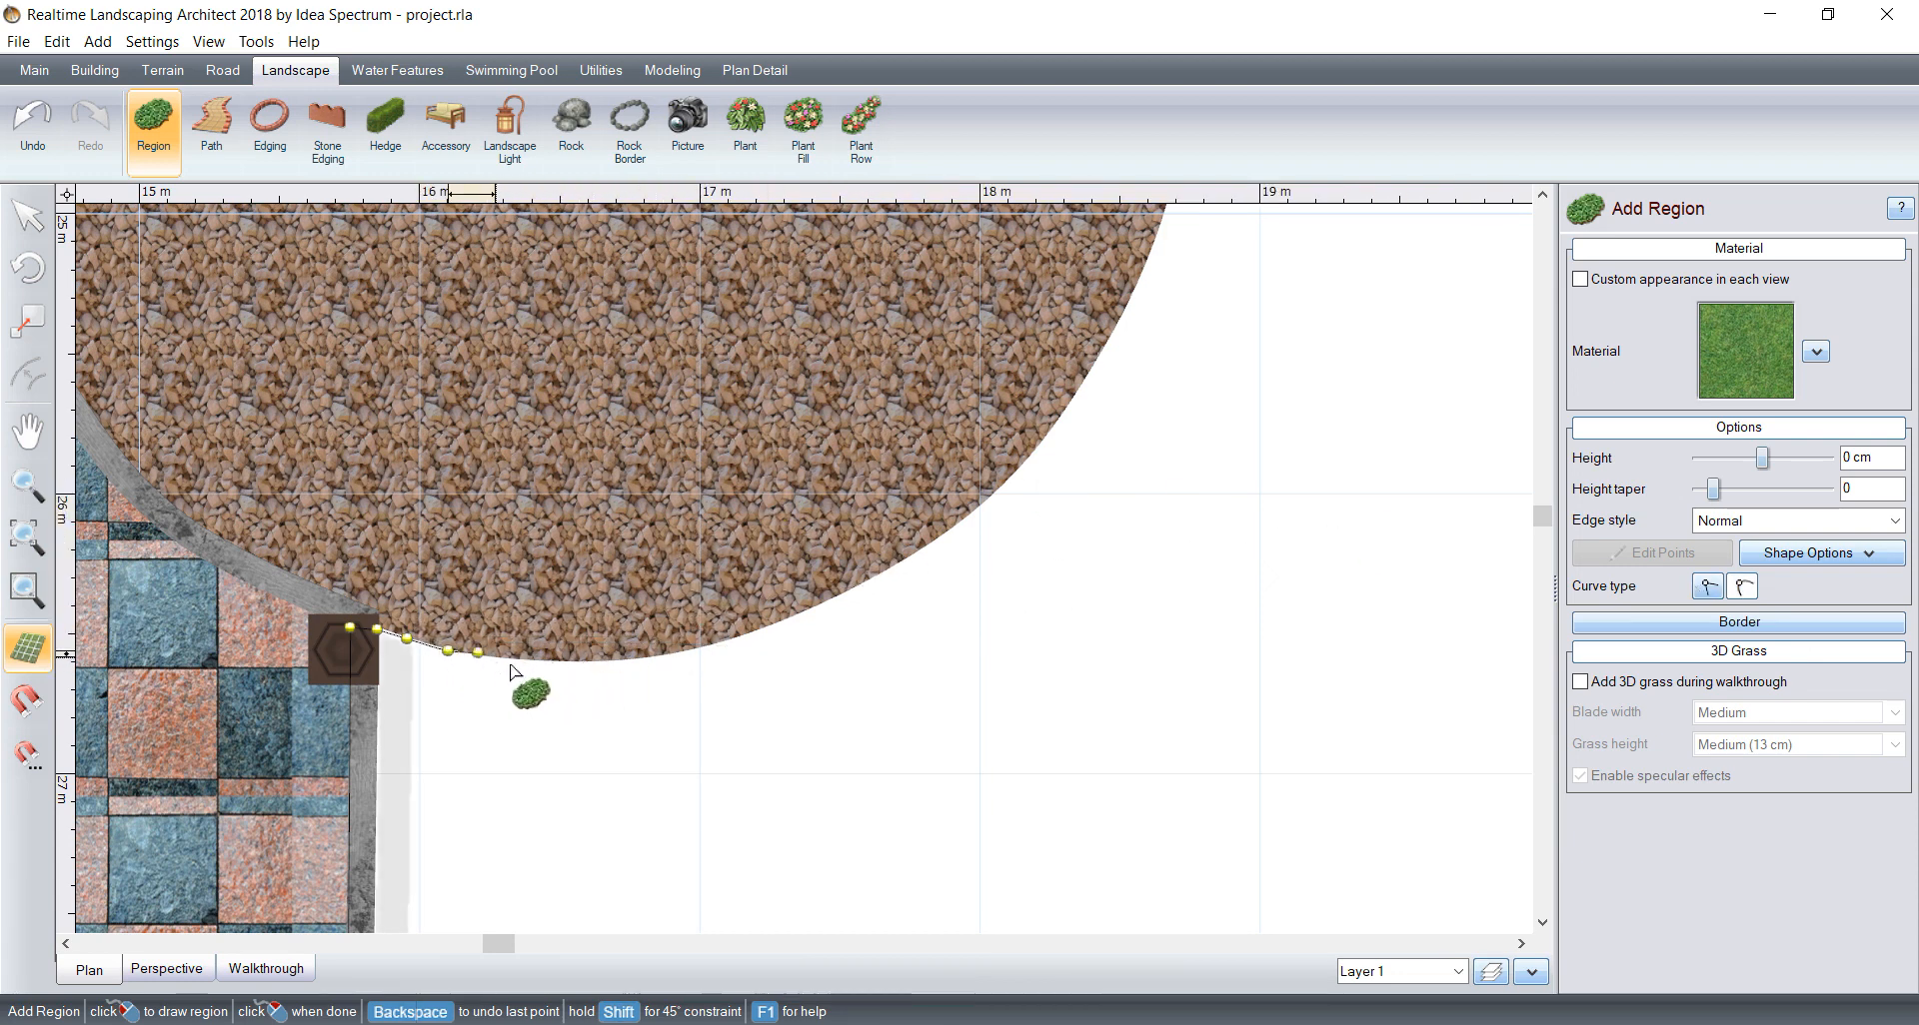
click(512, 658)
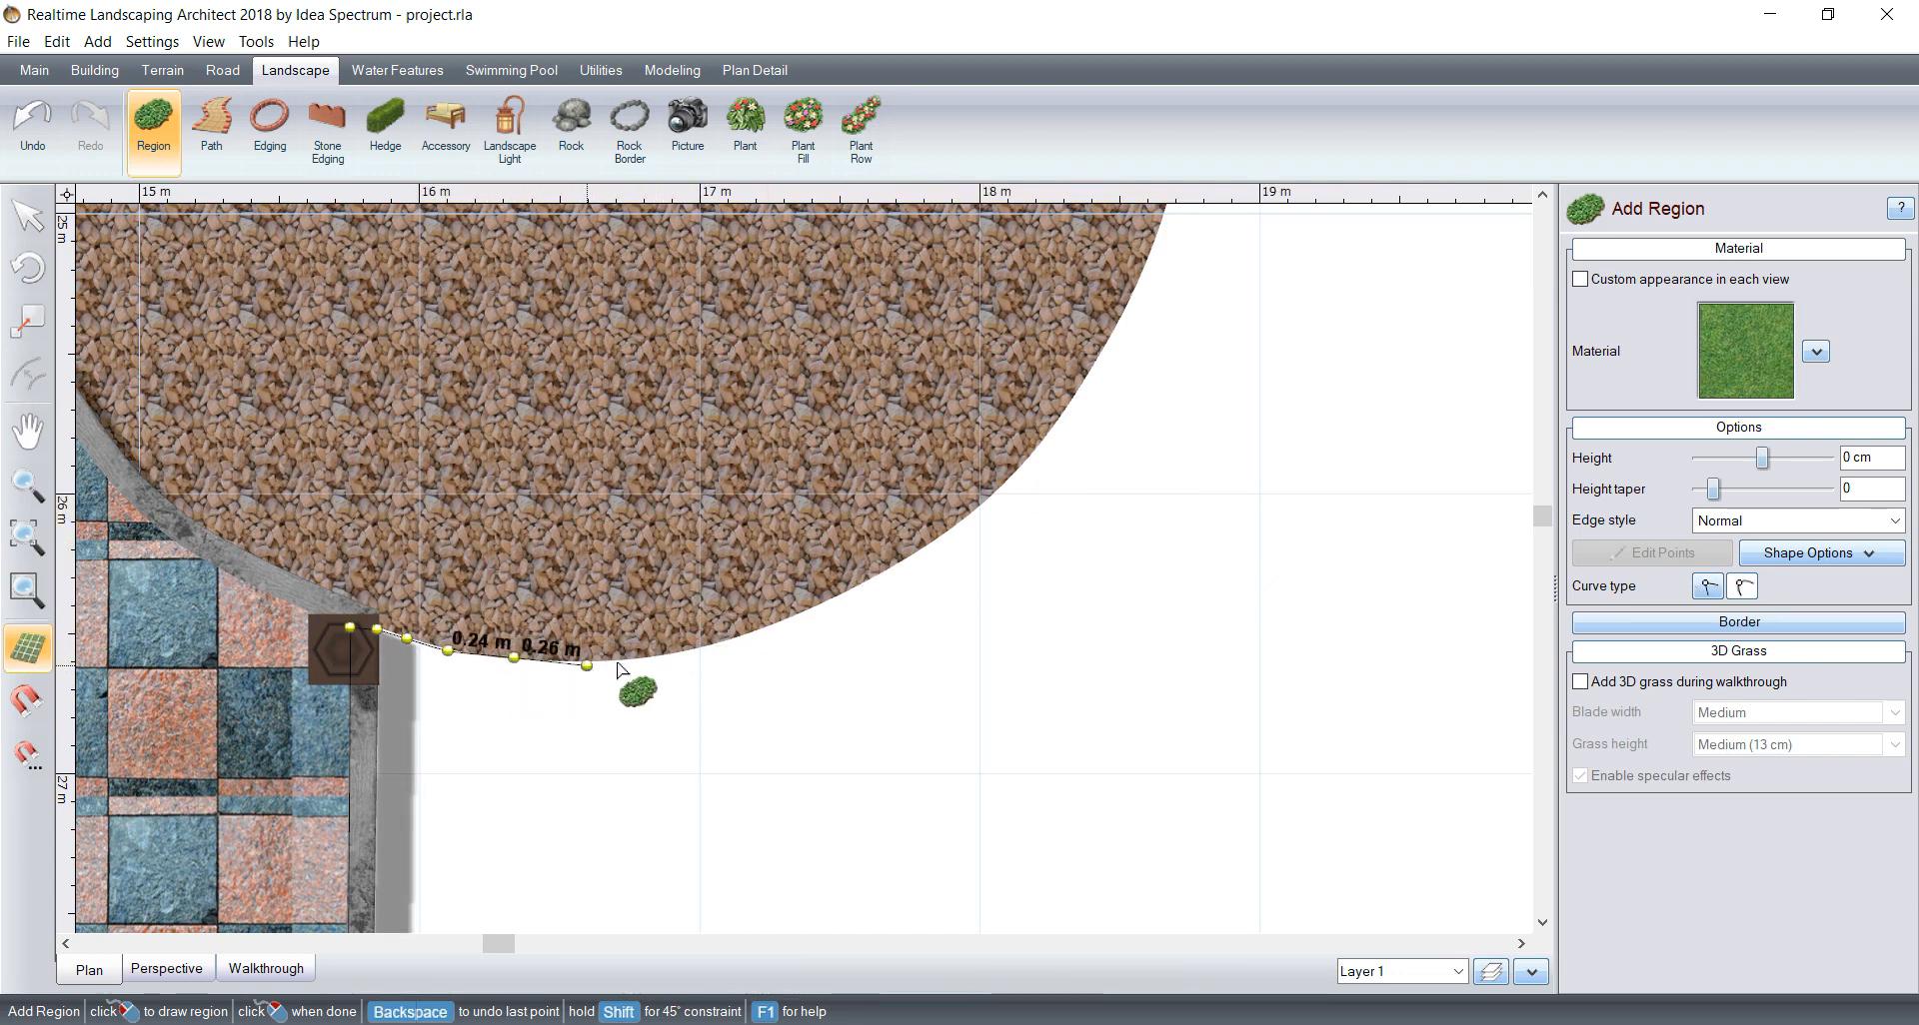
click(689, 652)
click(788, 616)
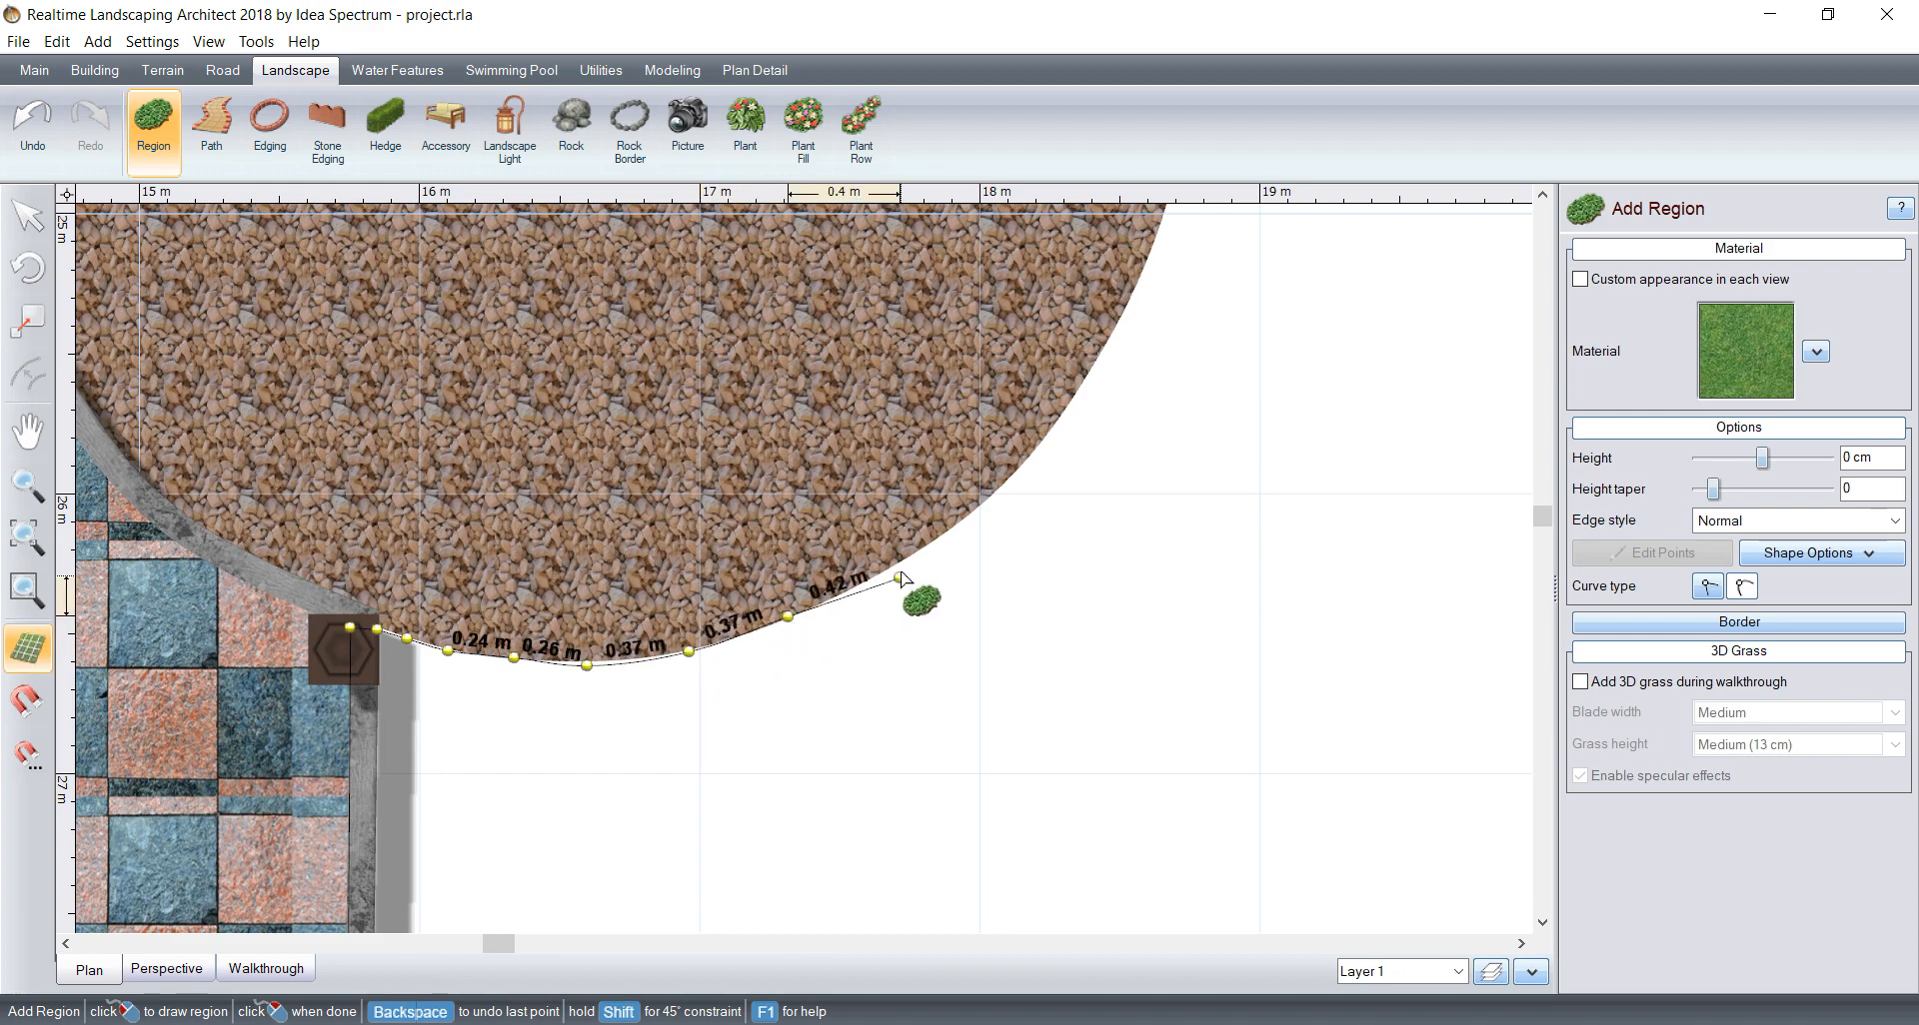
Step: Extend the curved outline up the side of the round gravel bed to the next post
click(901, 564)
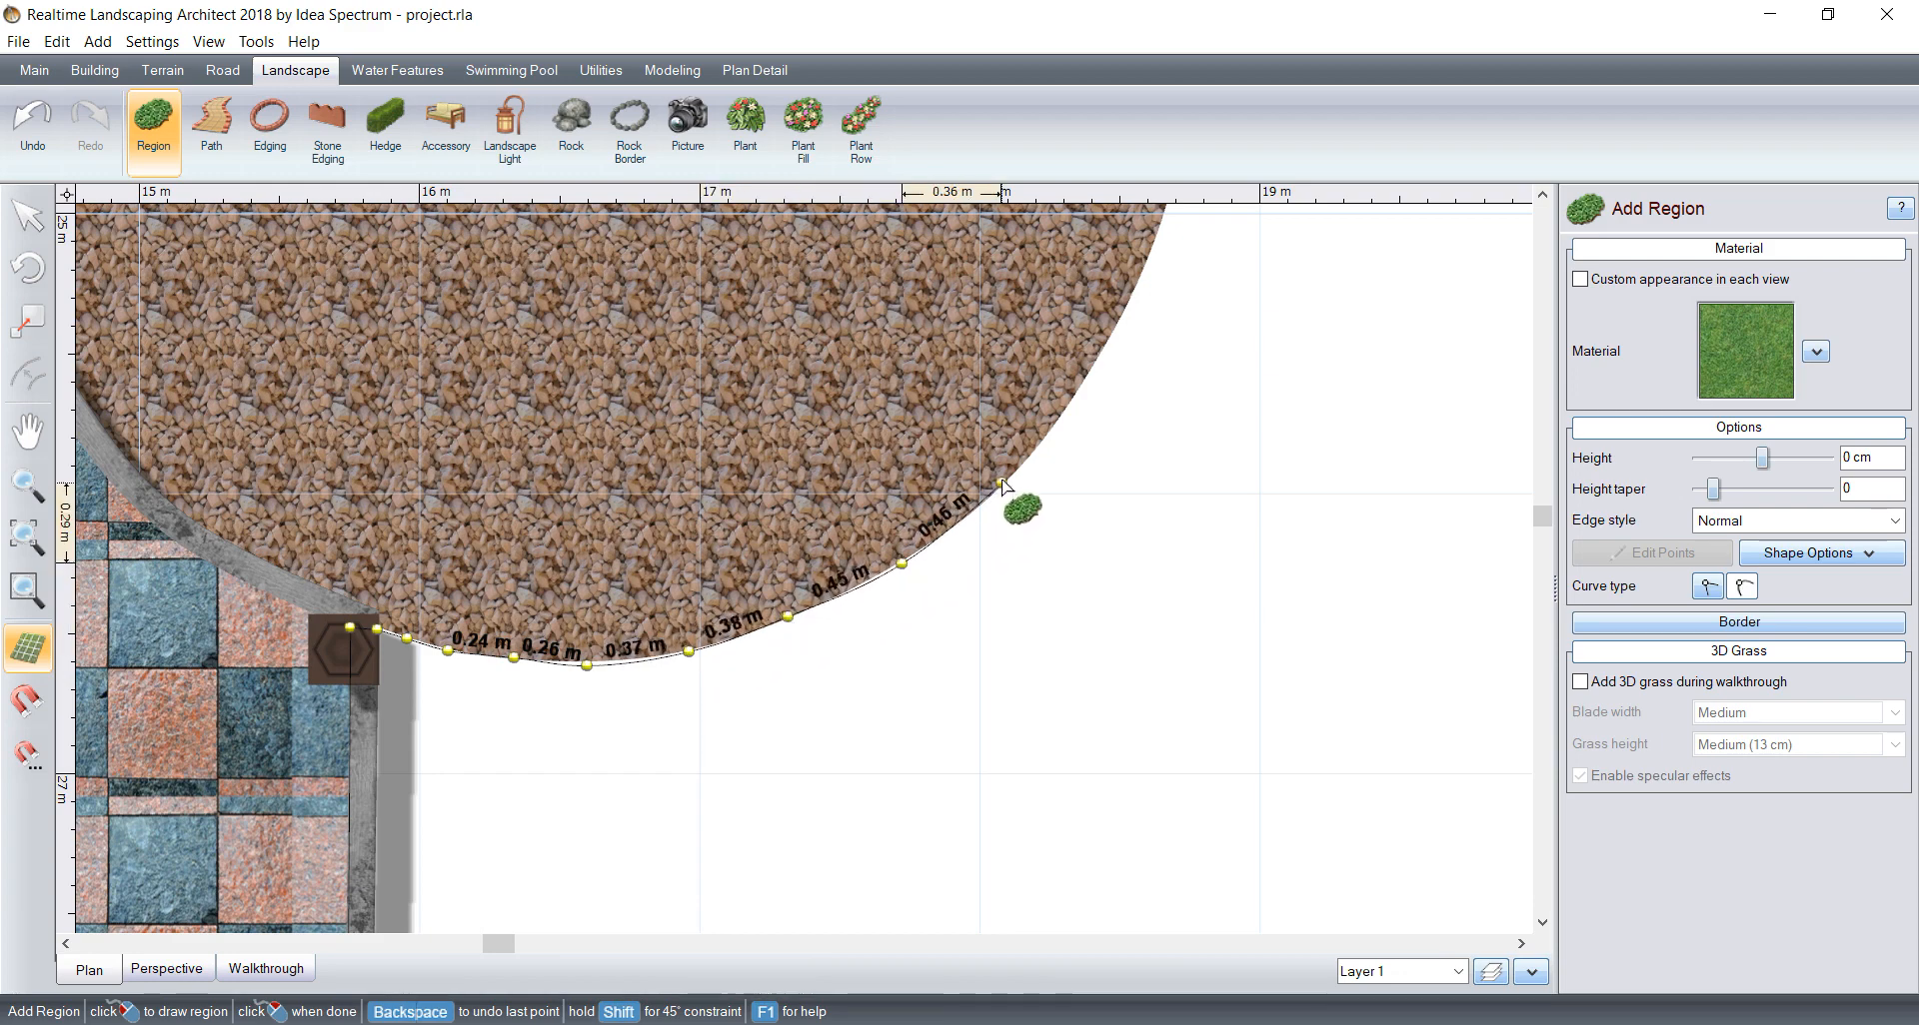
click(1099, 360)
middle_drag(1095, 455, 853, 685)
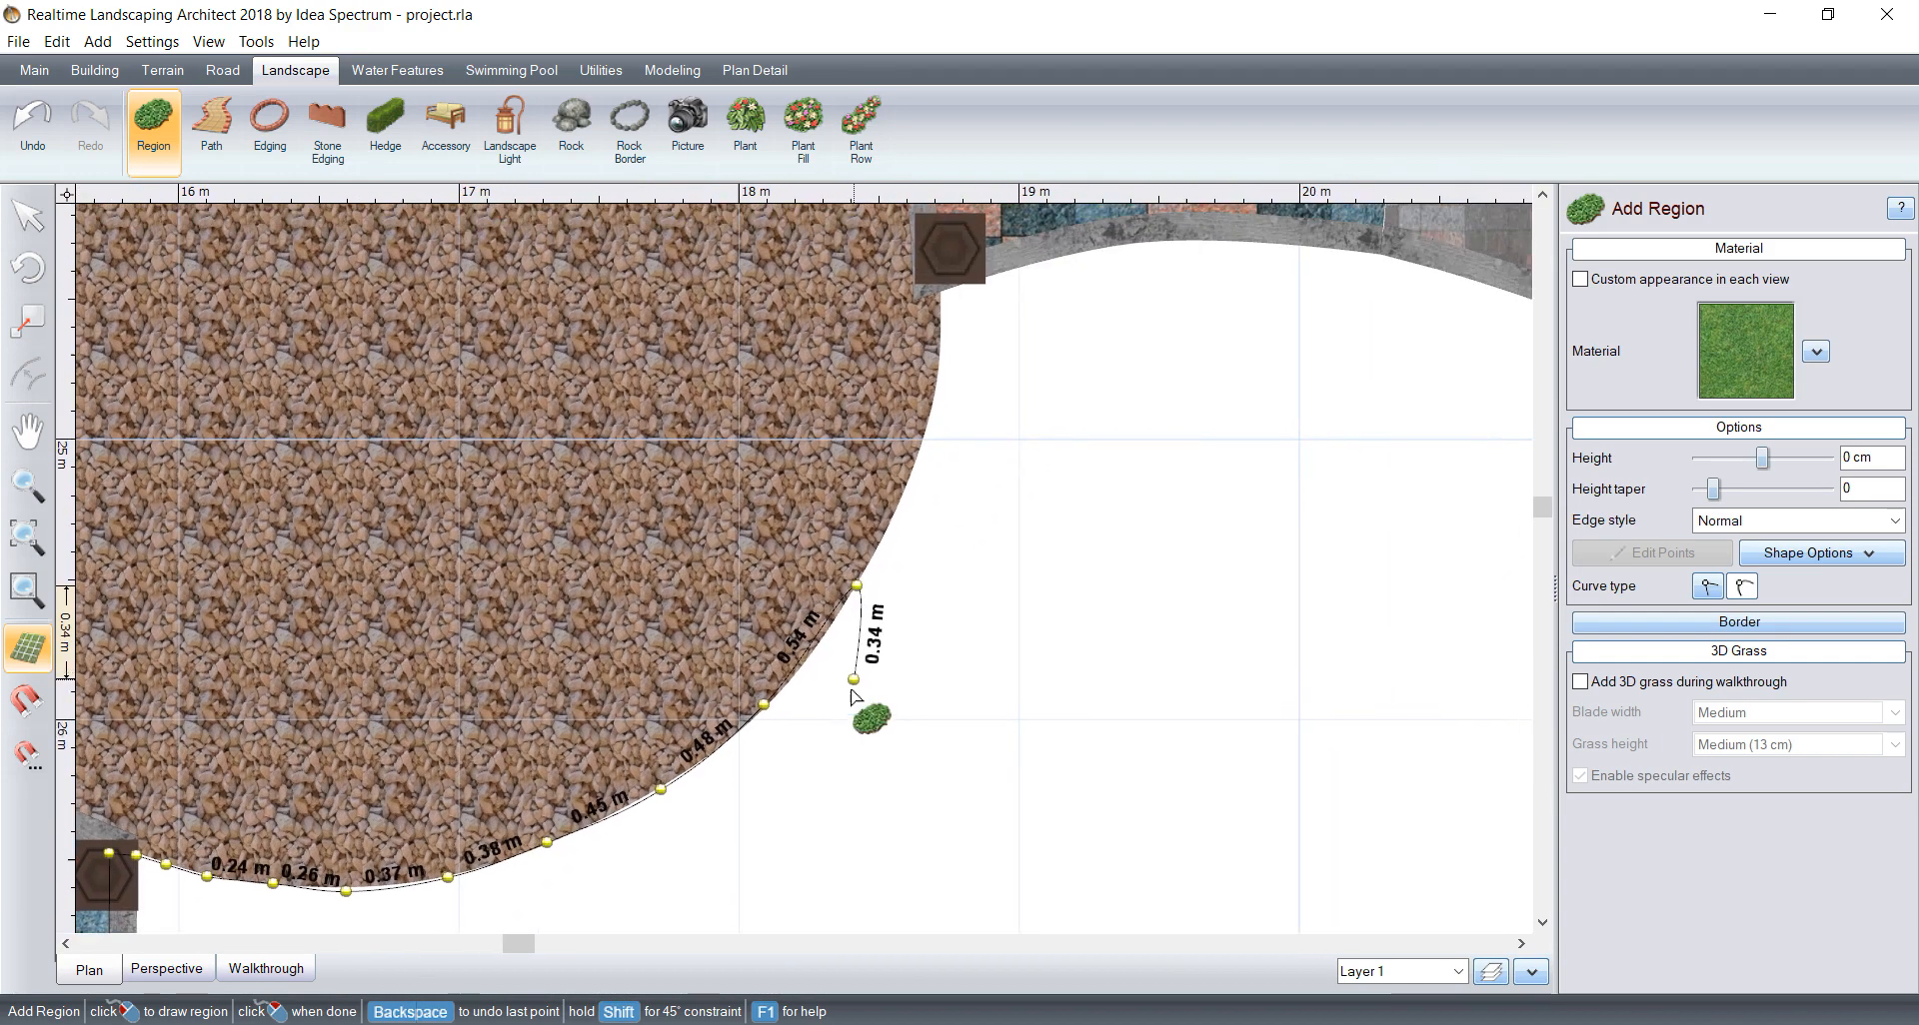
click(909, 486)
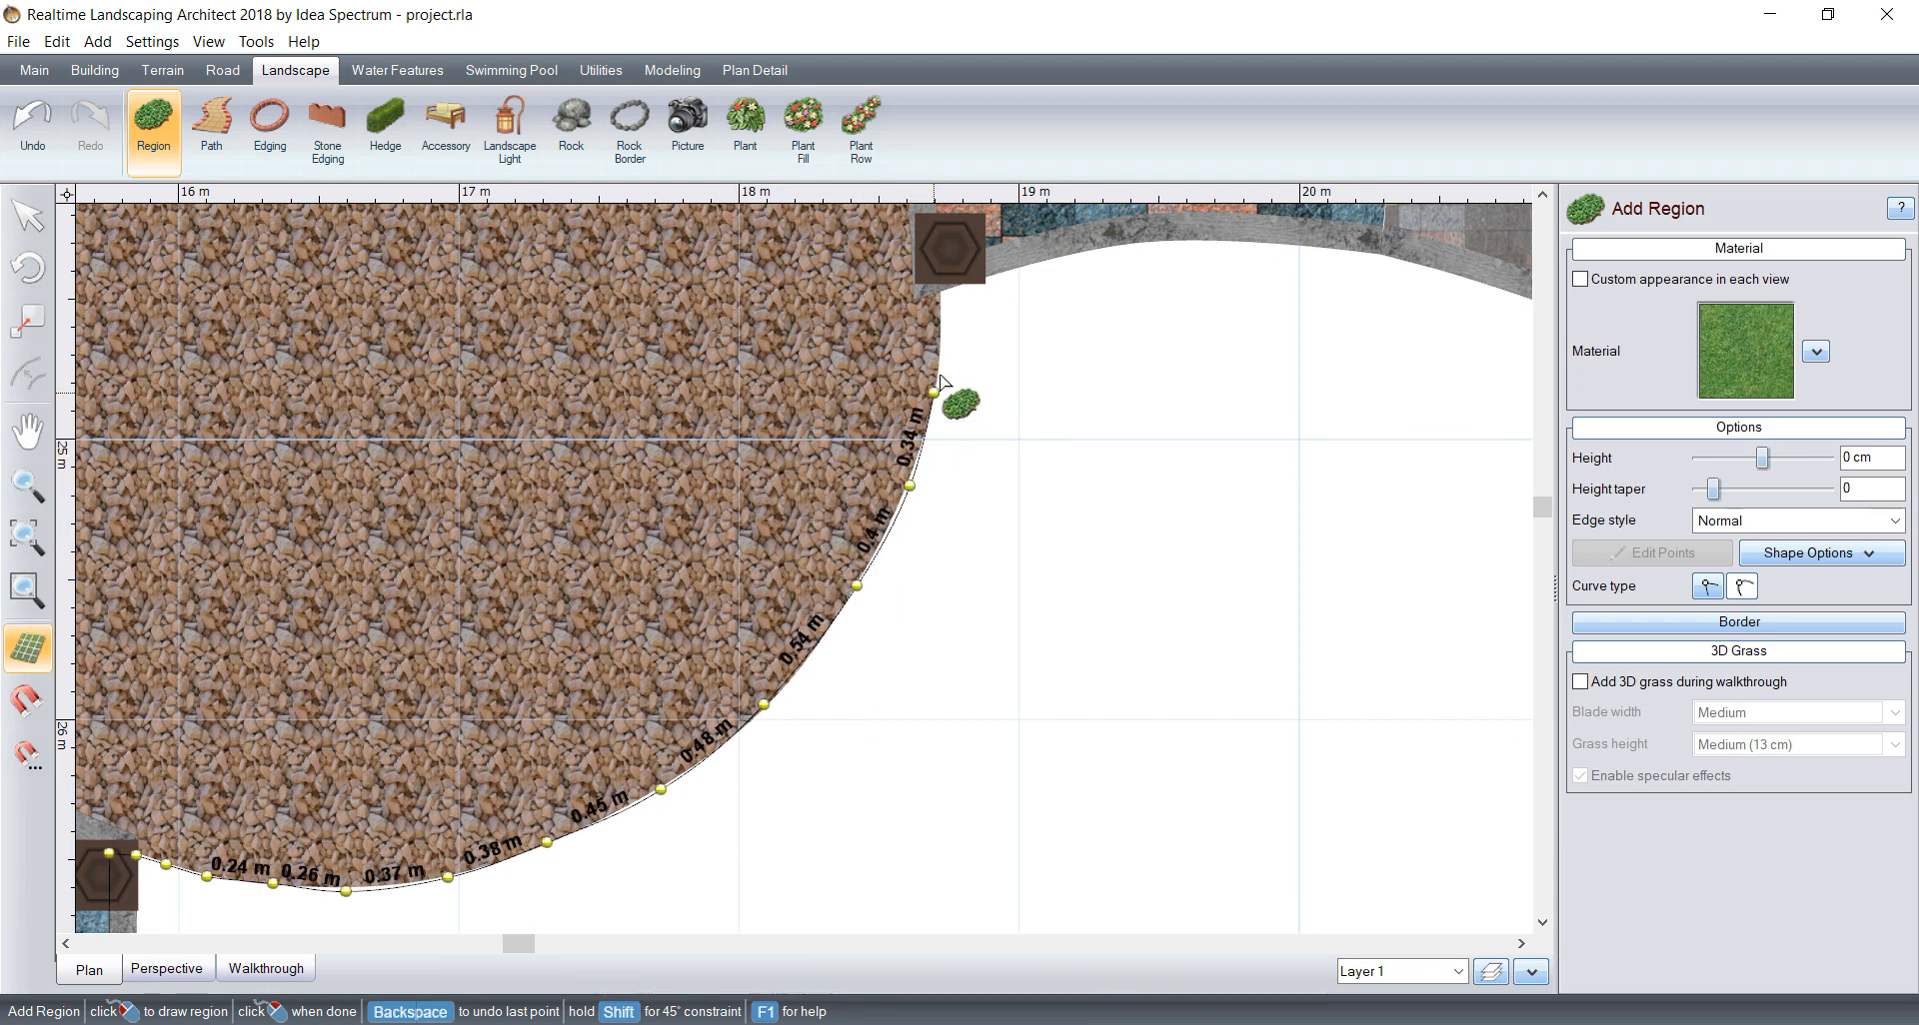
click(940, 296)
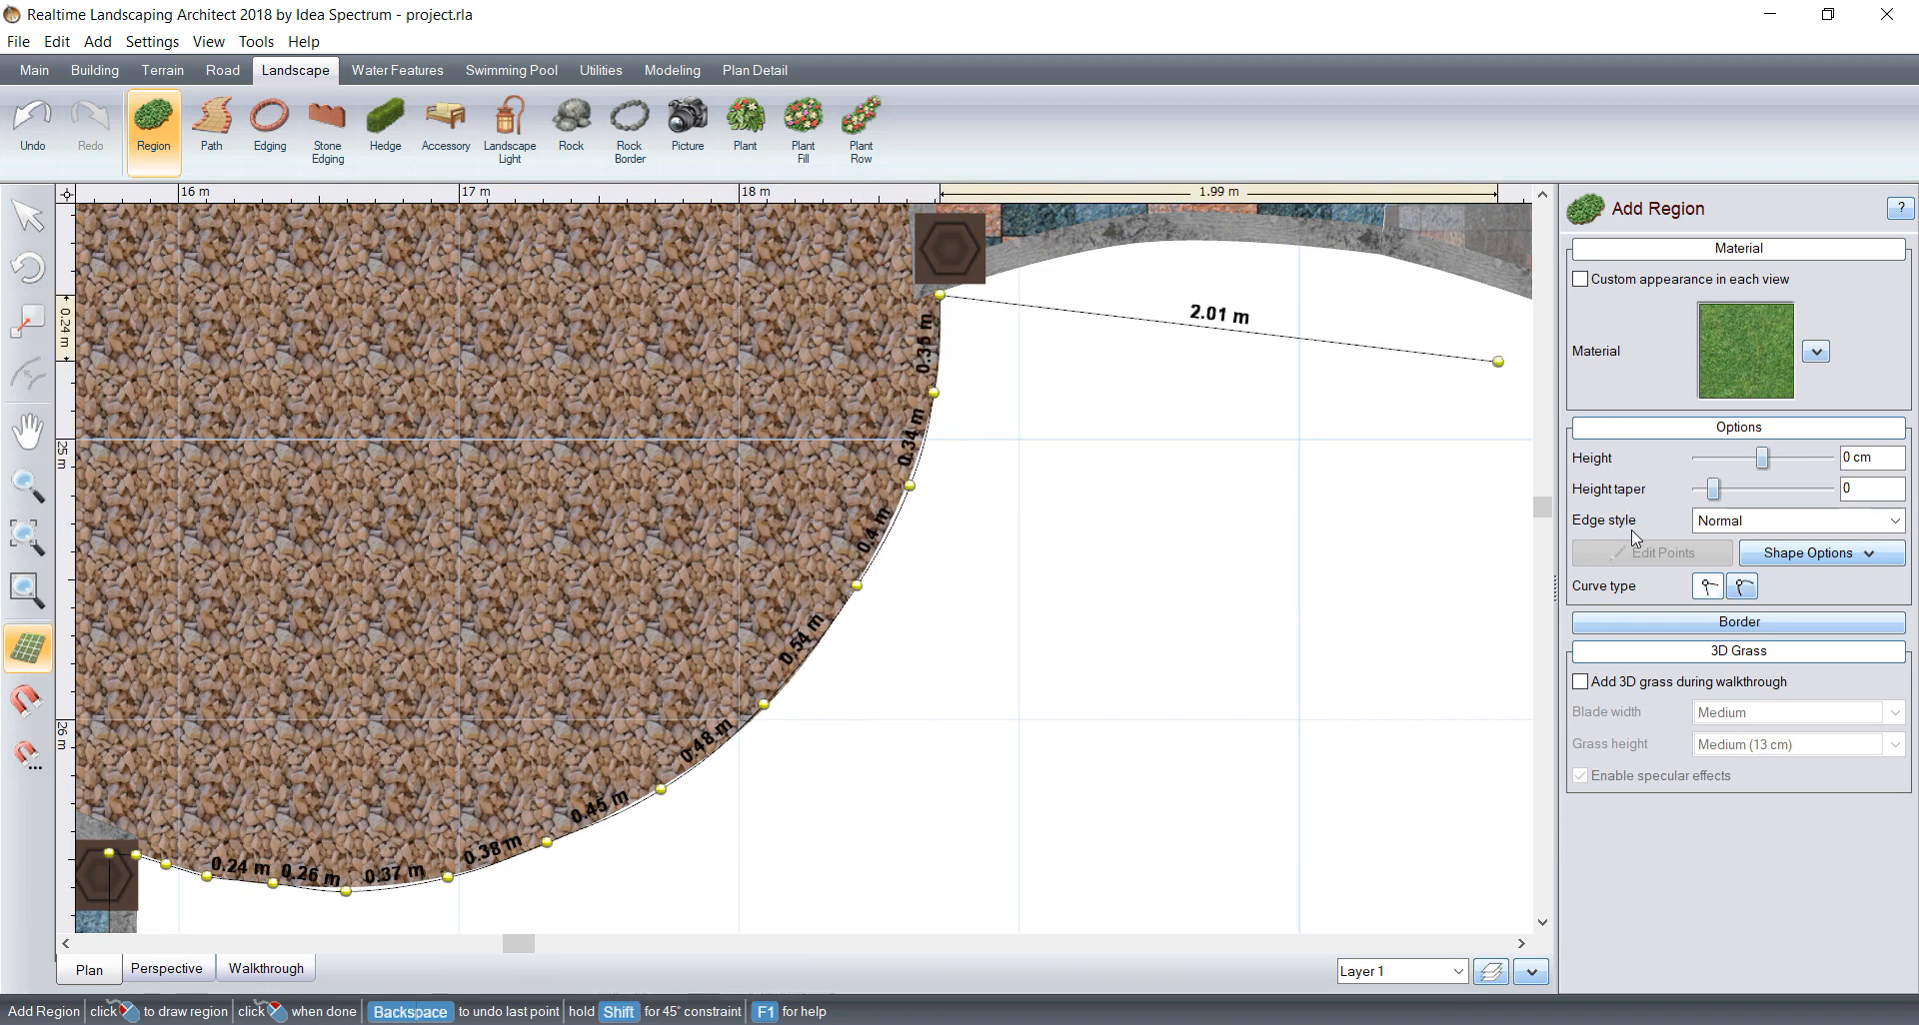
Step: Correct the point placement at the post and curve the outline along the grey edging of the blue and pink tiled paving
click(1003, 276)
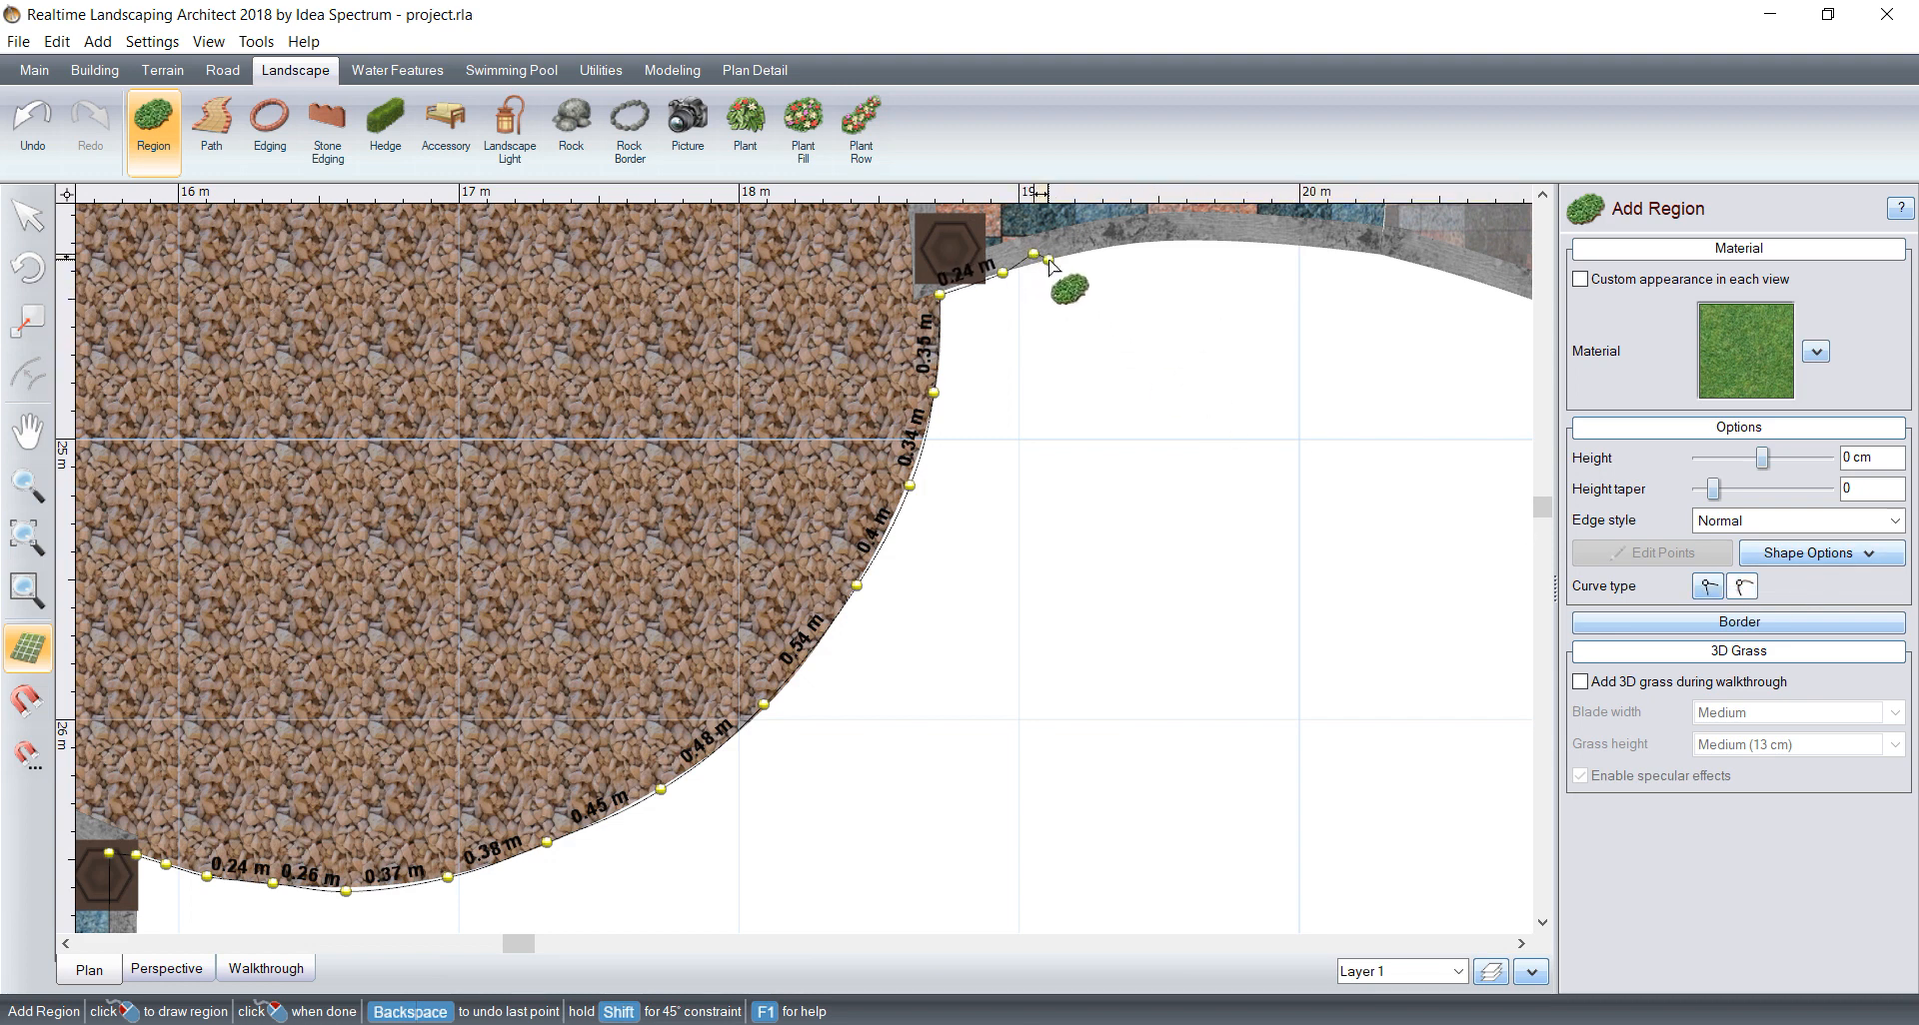
key(BackSpace)
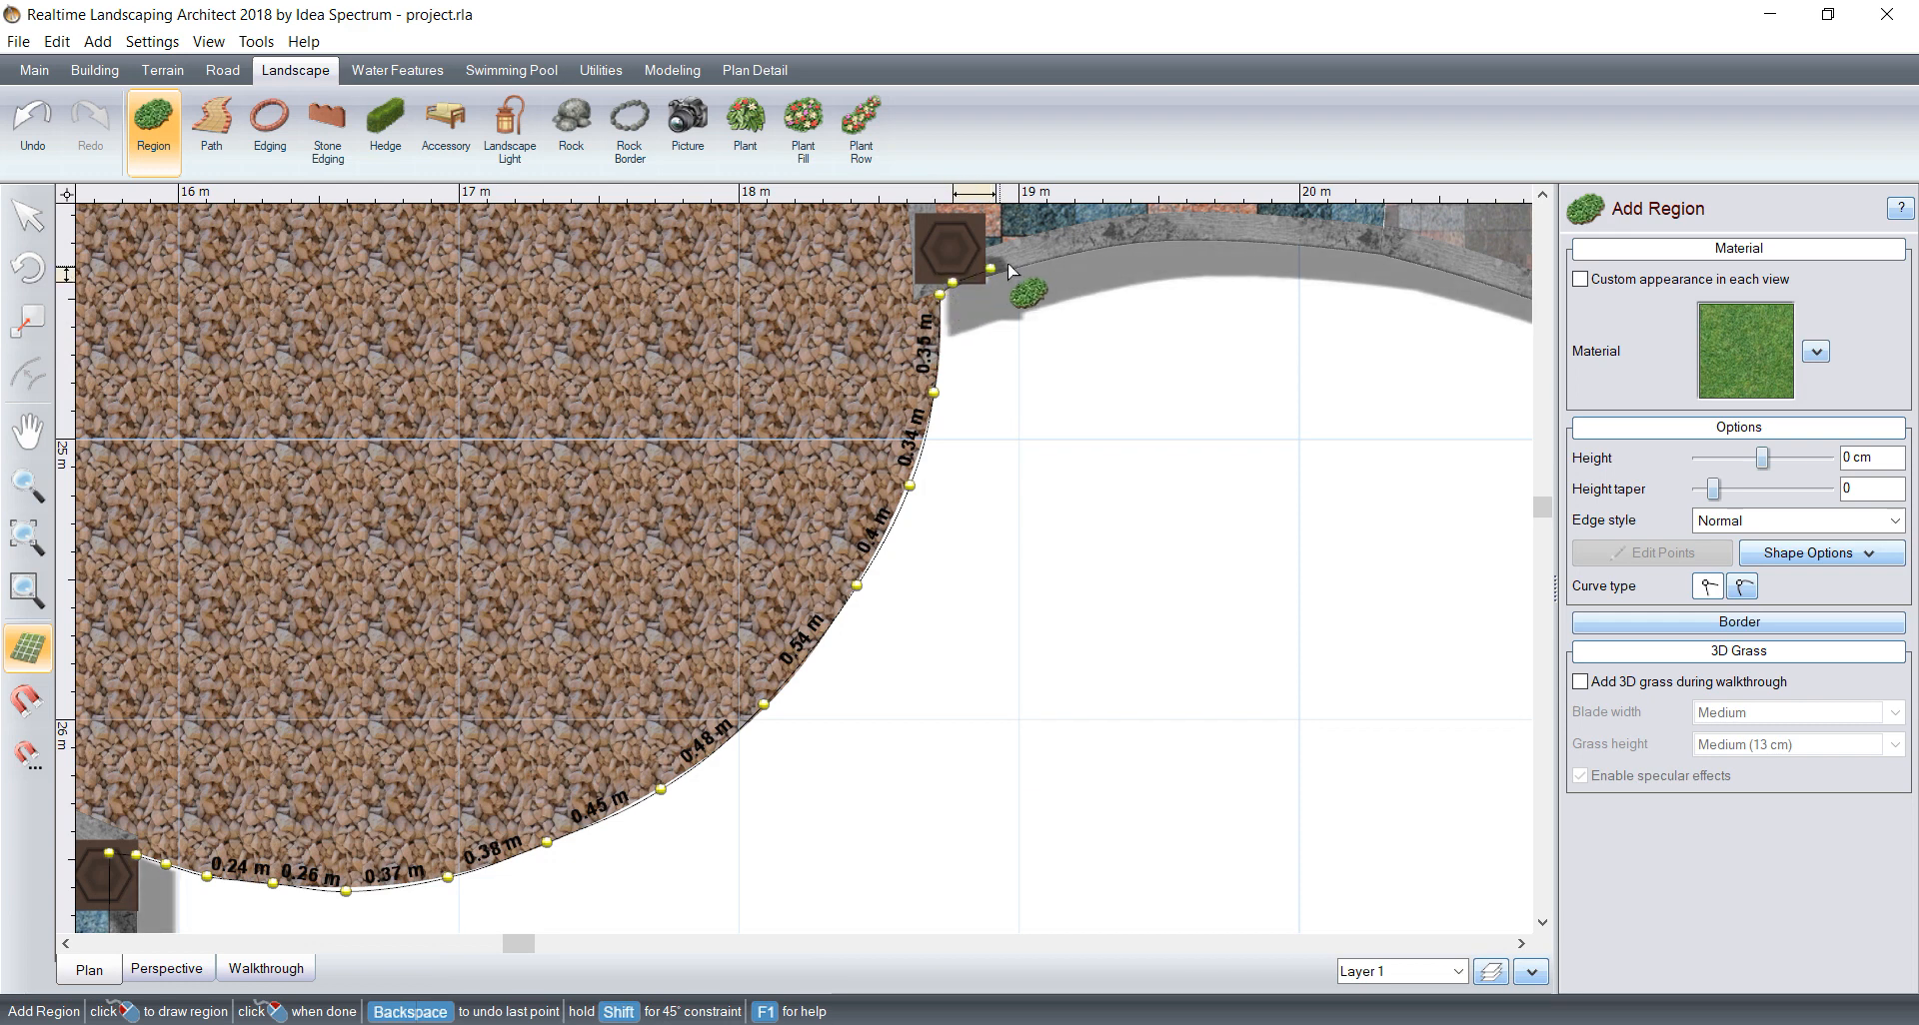
click(1036, 261)
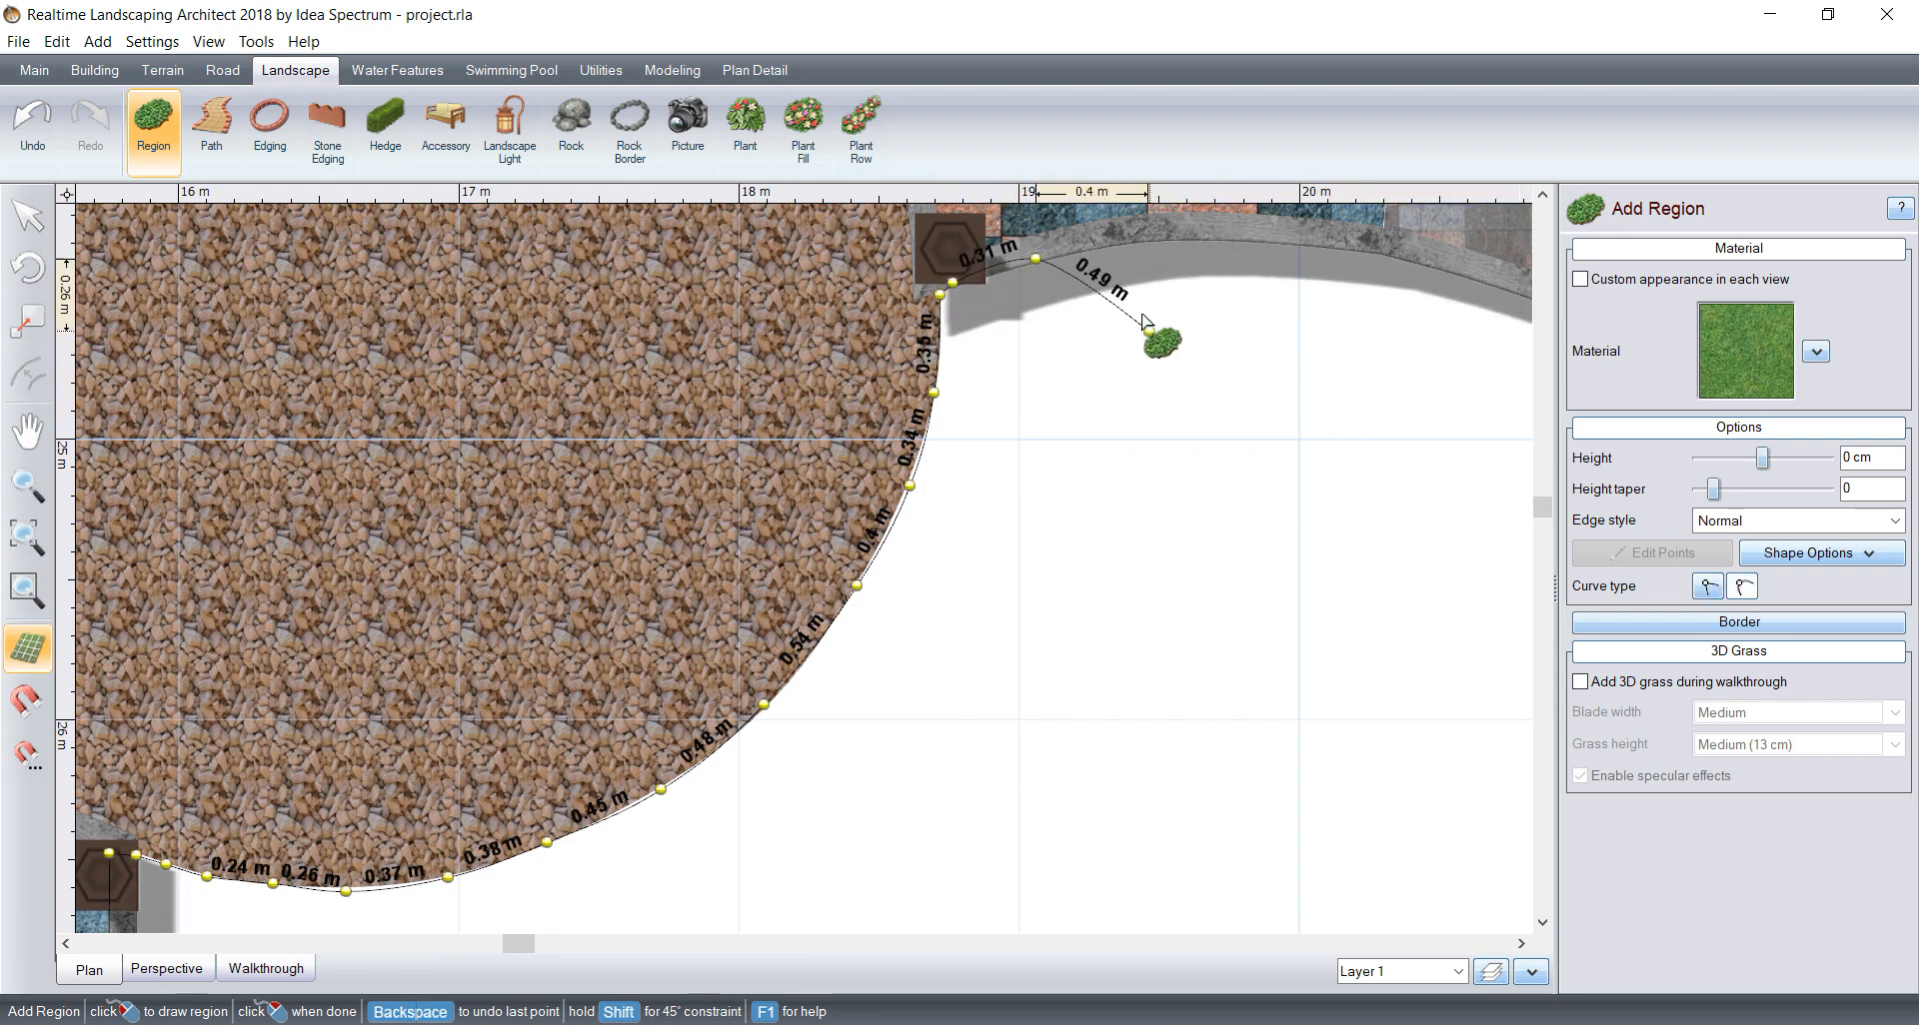
click(1183, 239)
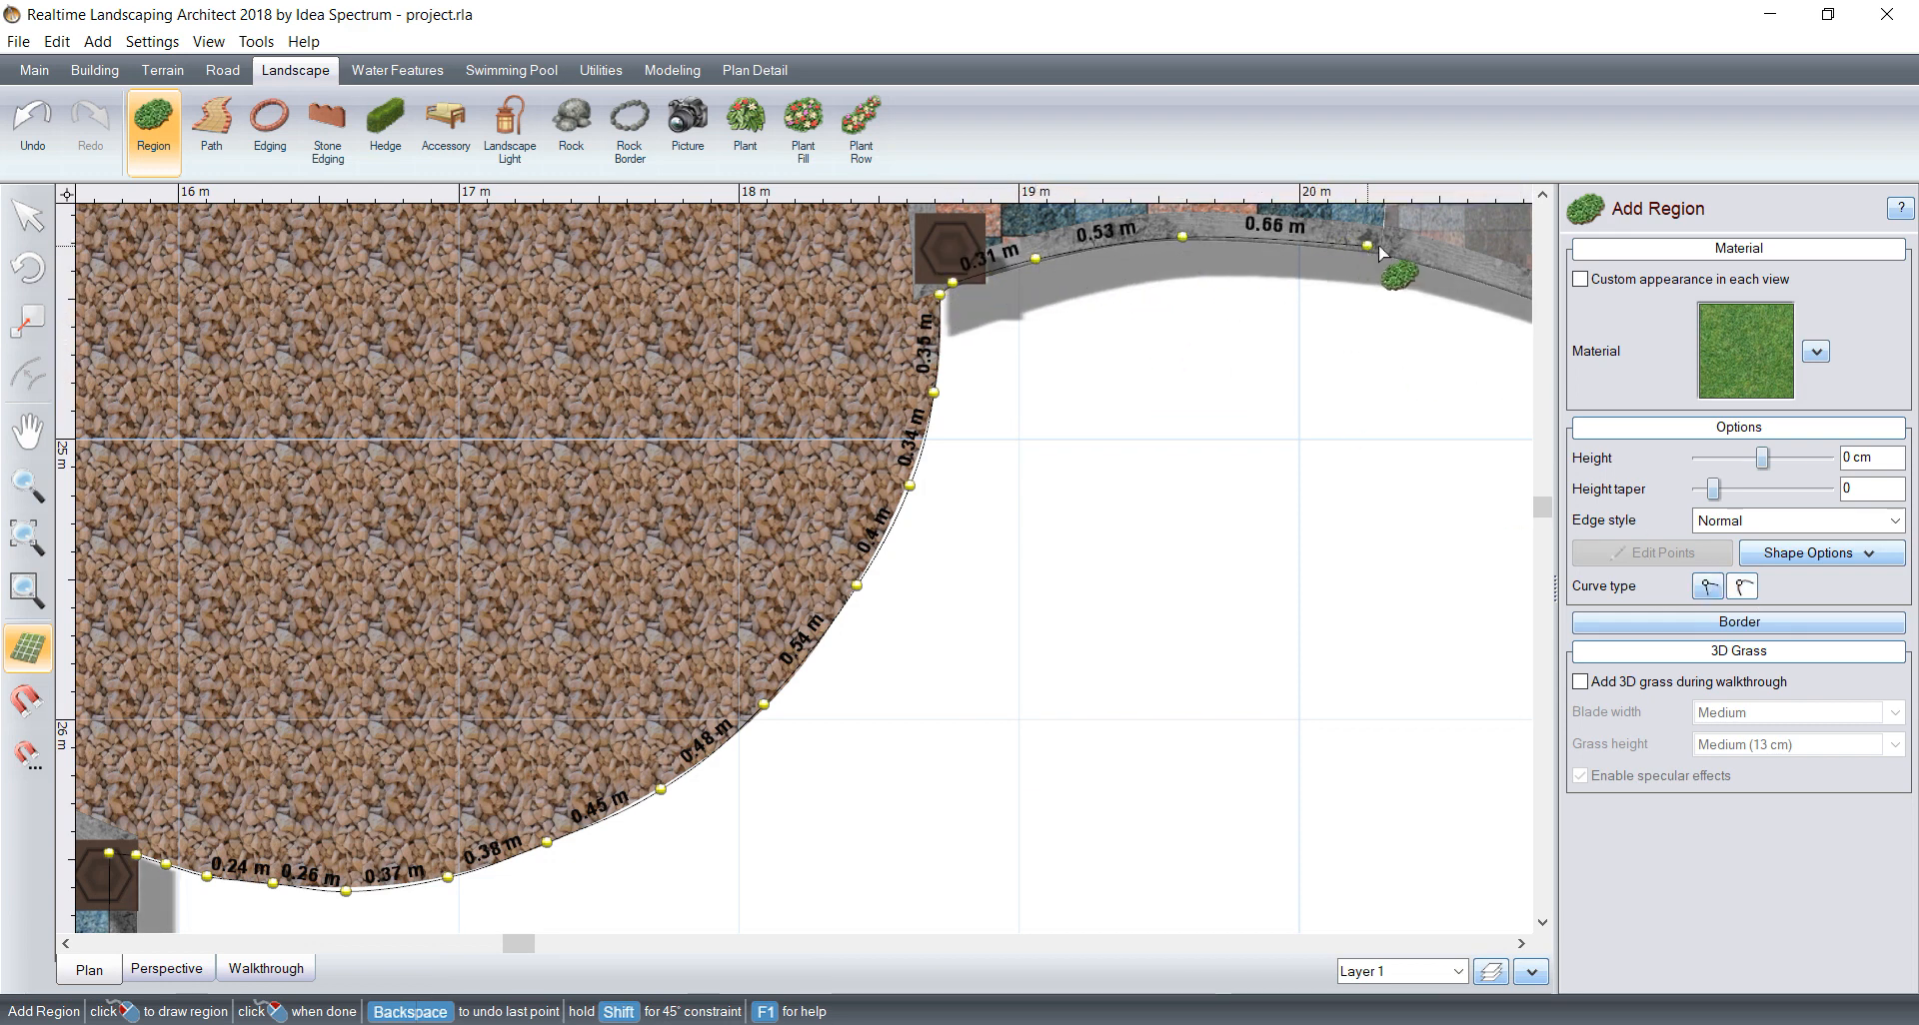
click(1368, 245)
click(1479, 276)
Step: Trace the outline down the curved edging of the grey and red brick paving to the corner of the bark bed
middle_drag(1479, 281, 619, 477)
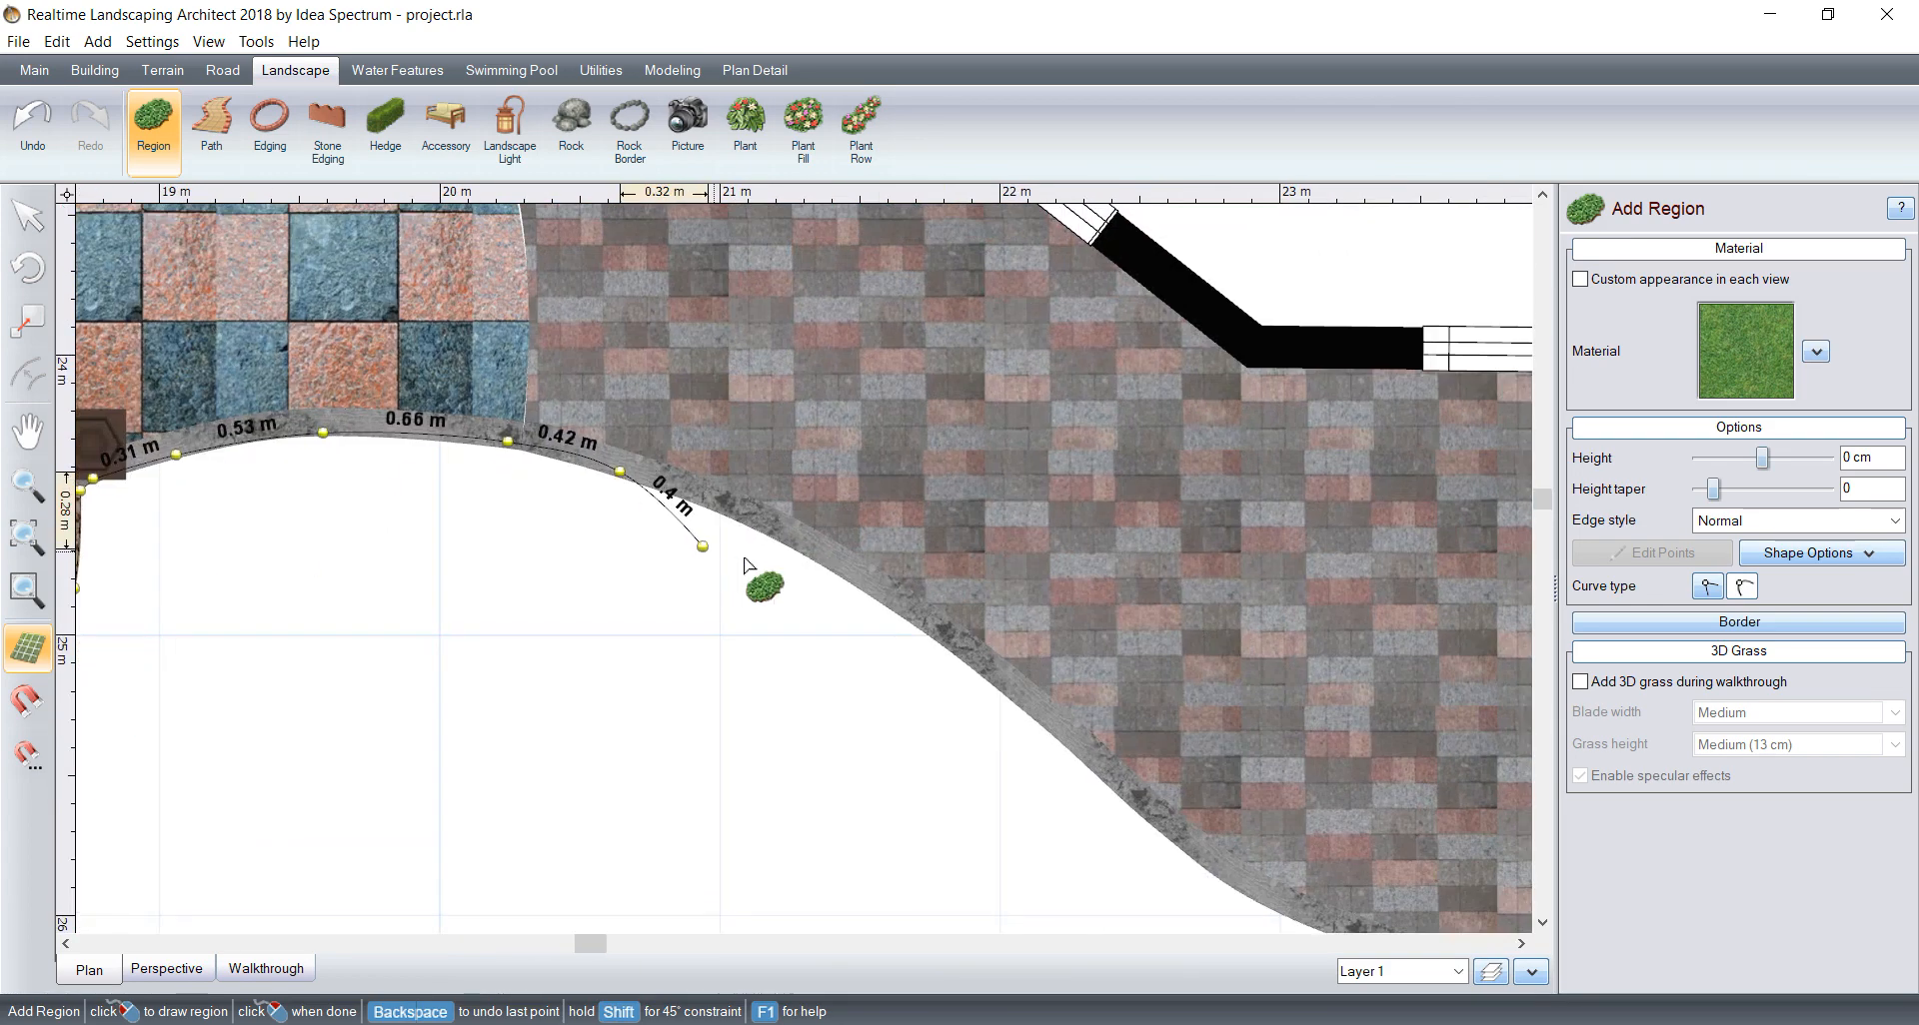
click(758, 521)
click(936, 632)
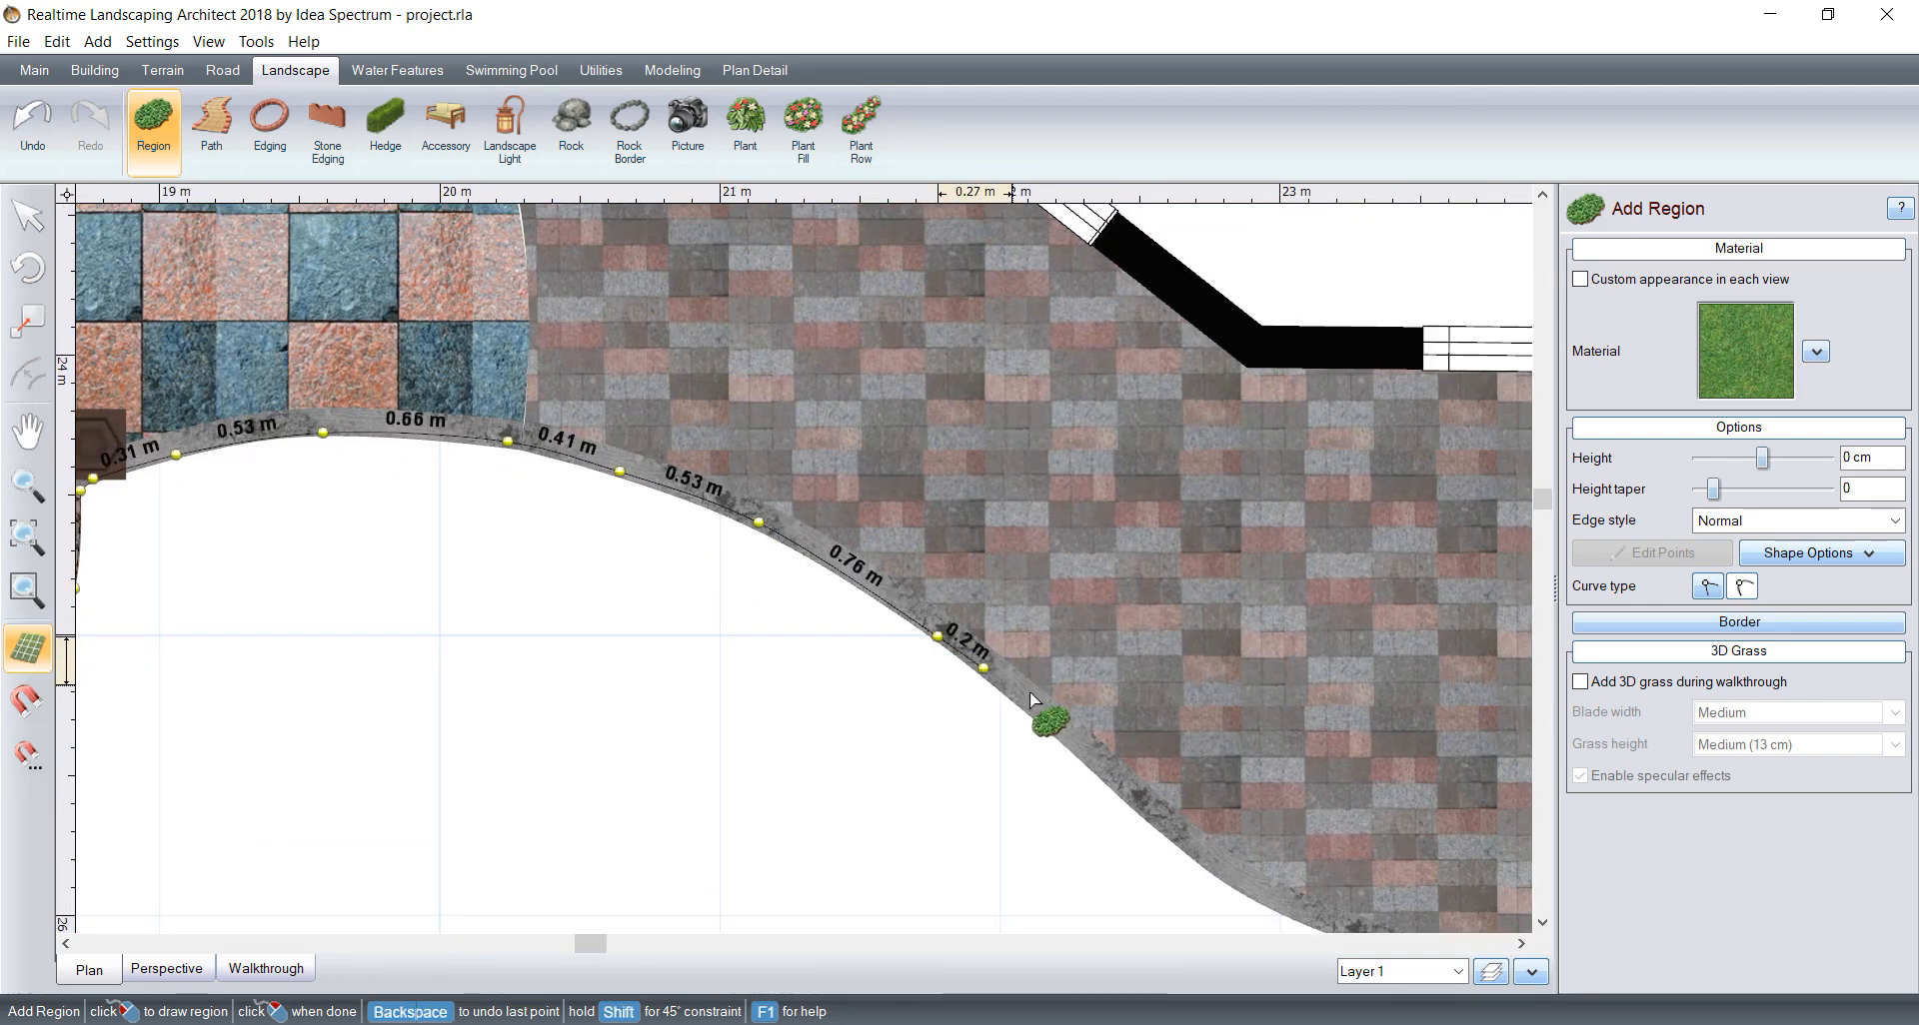
middle_drag(1039, 712, 869, 511)
click(871, 515)
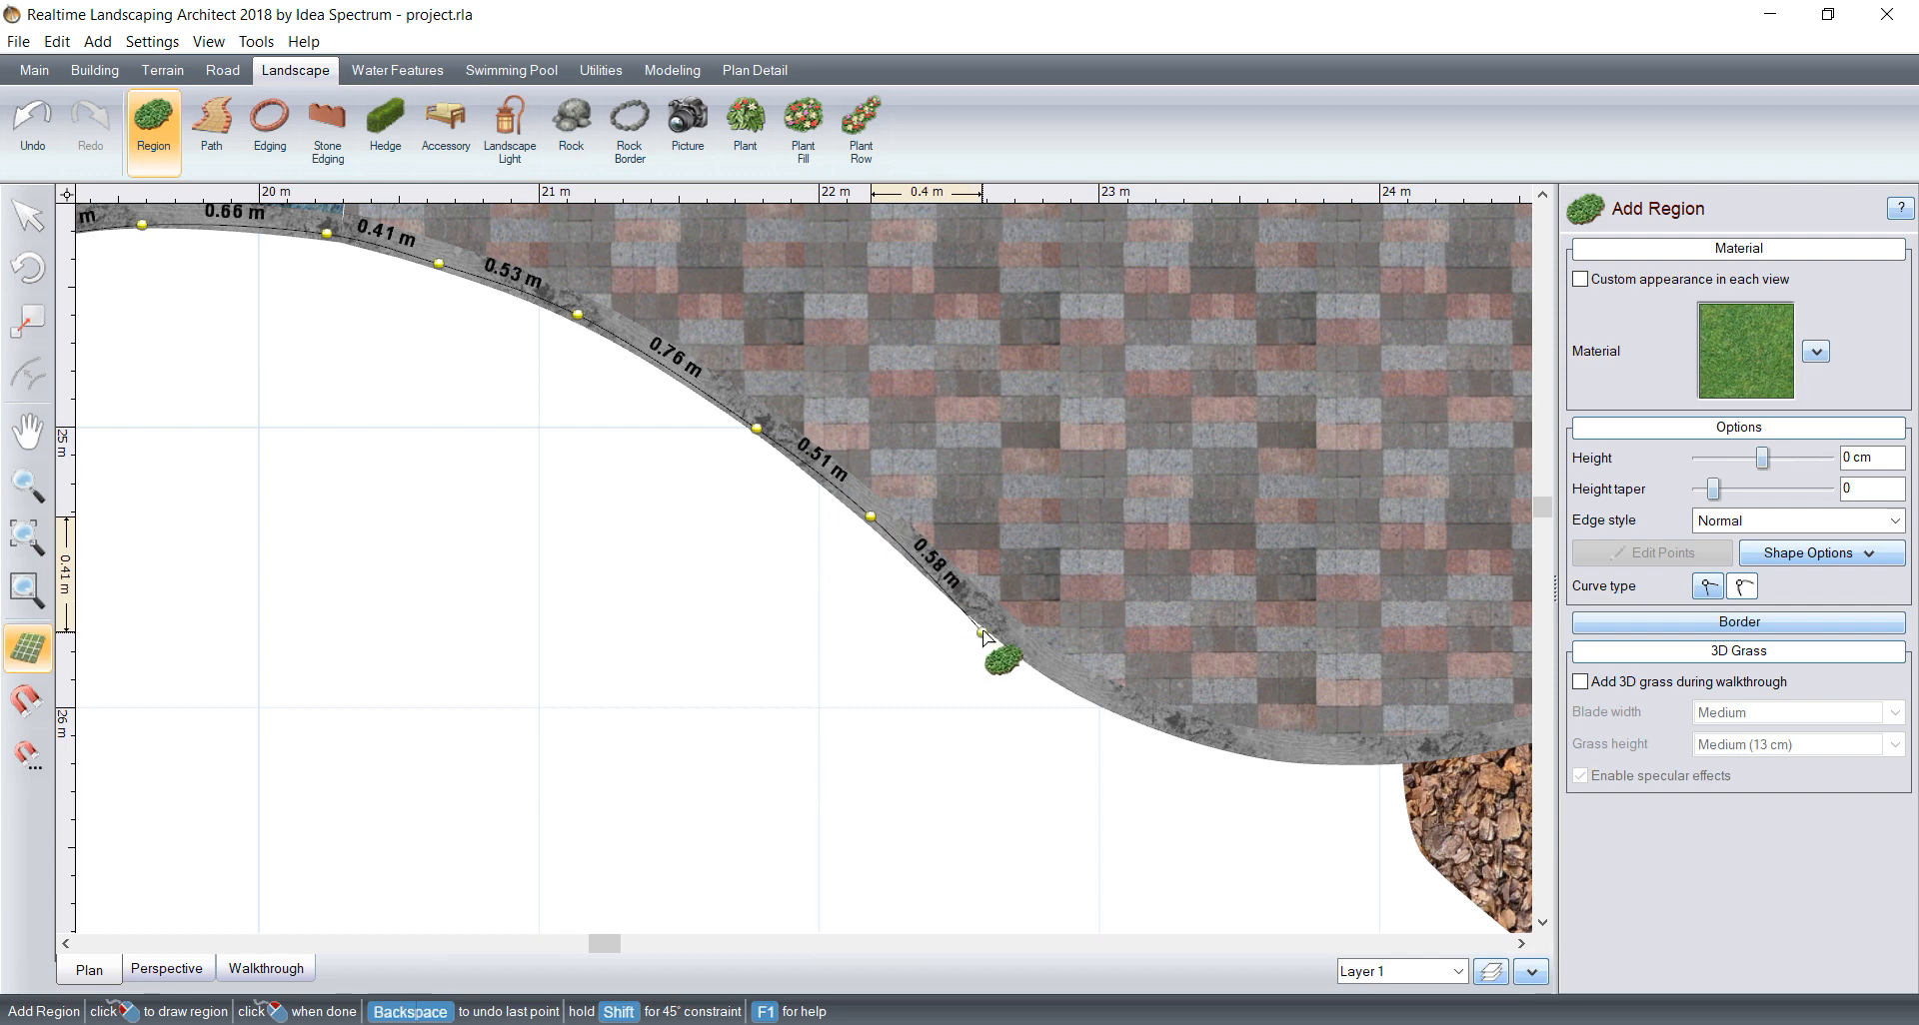
click(988, 620)
click(1078, 689)
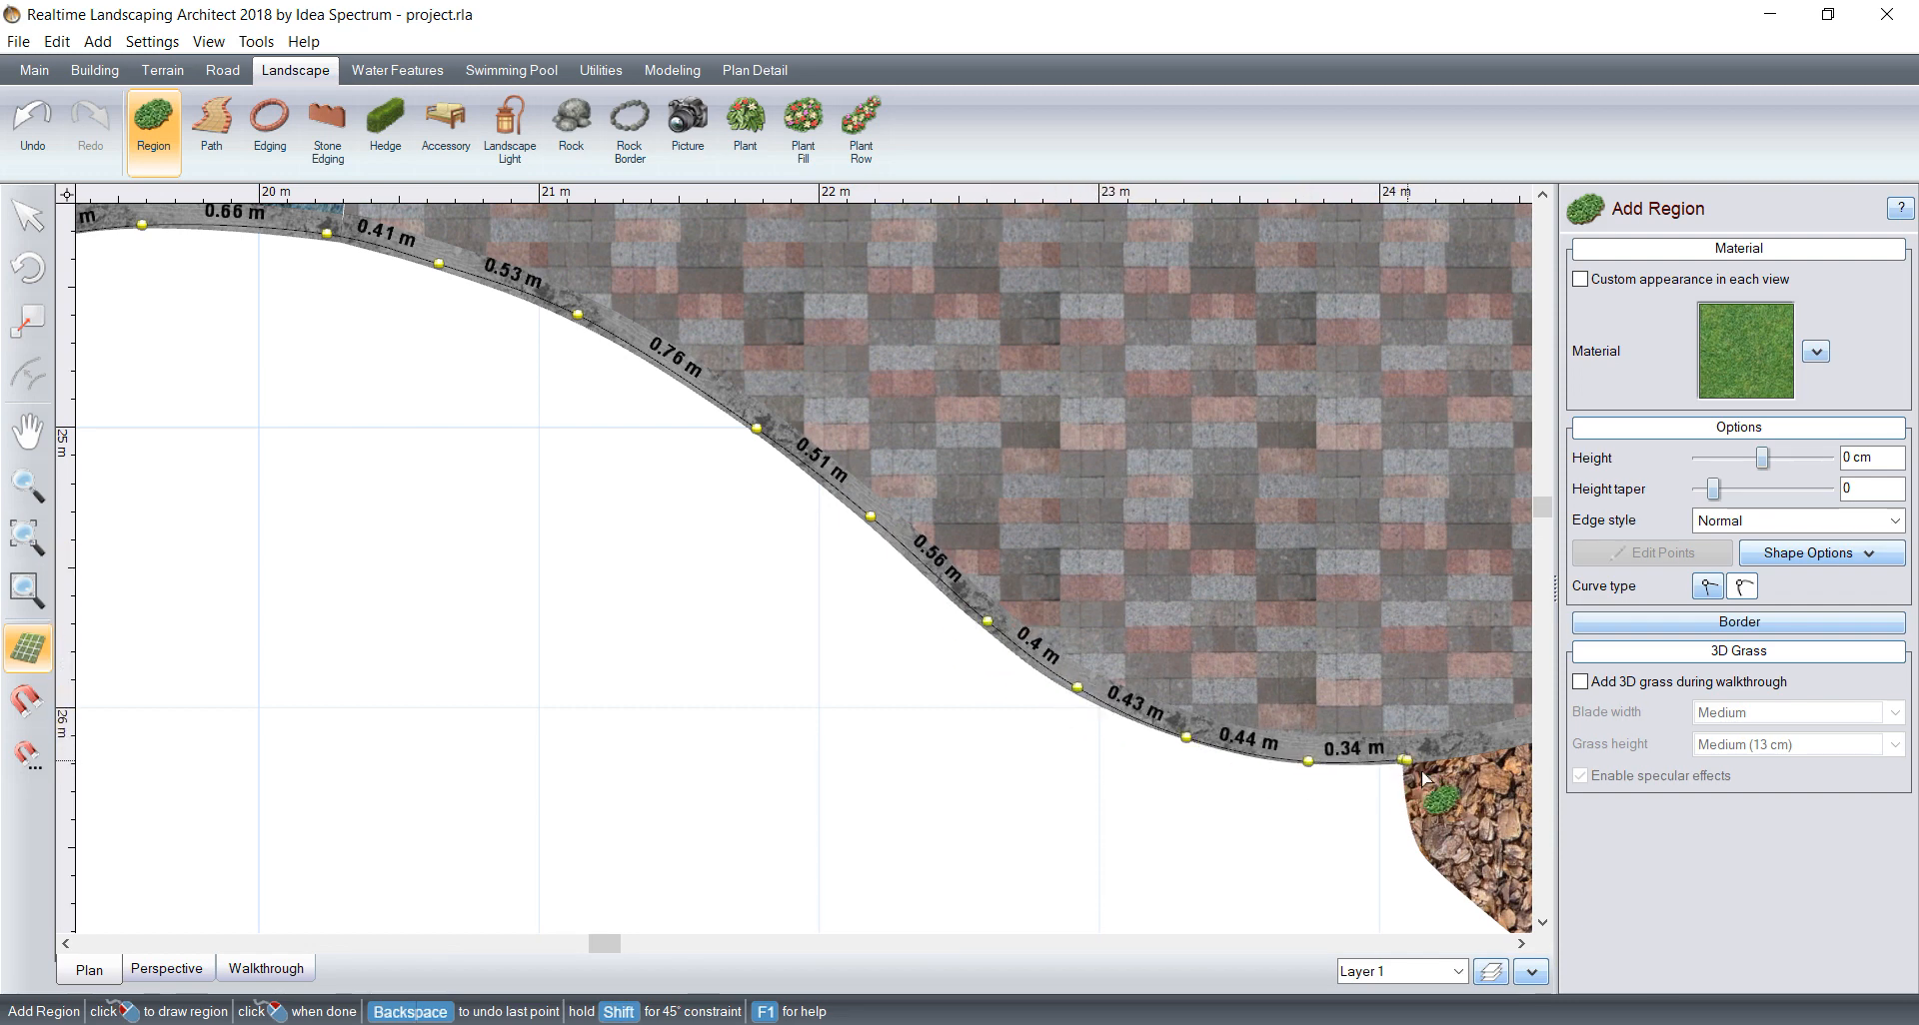
Step: Follow the upper edge of the bark bed with curved outline points from the paving corner downward
middle_drag(1421, 771, 1180, 505)
scroll(1179, 504, down, 1)
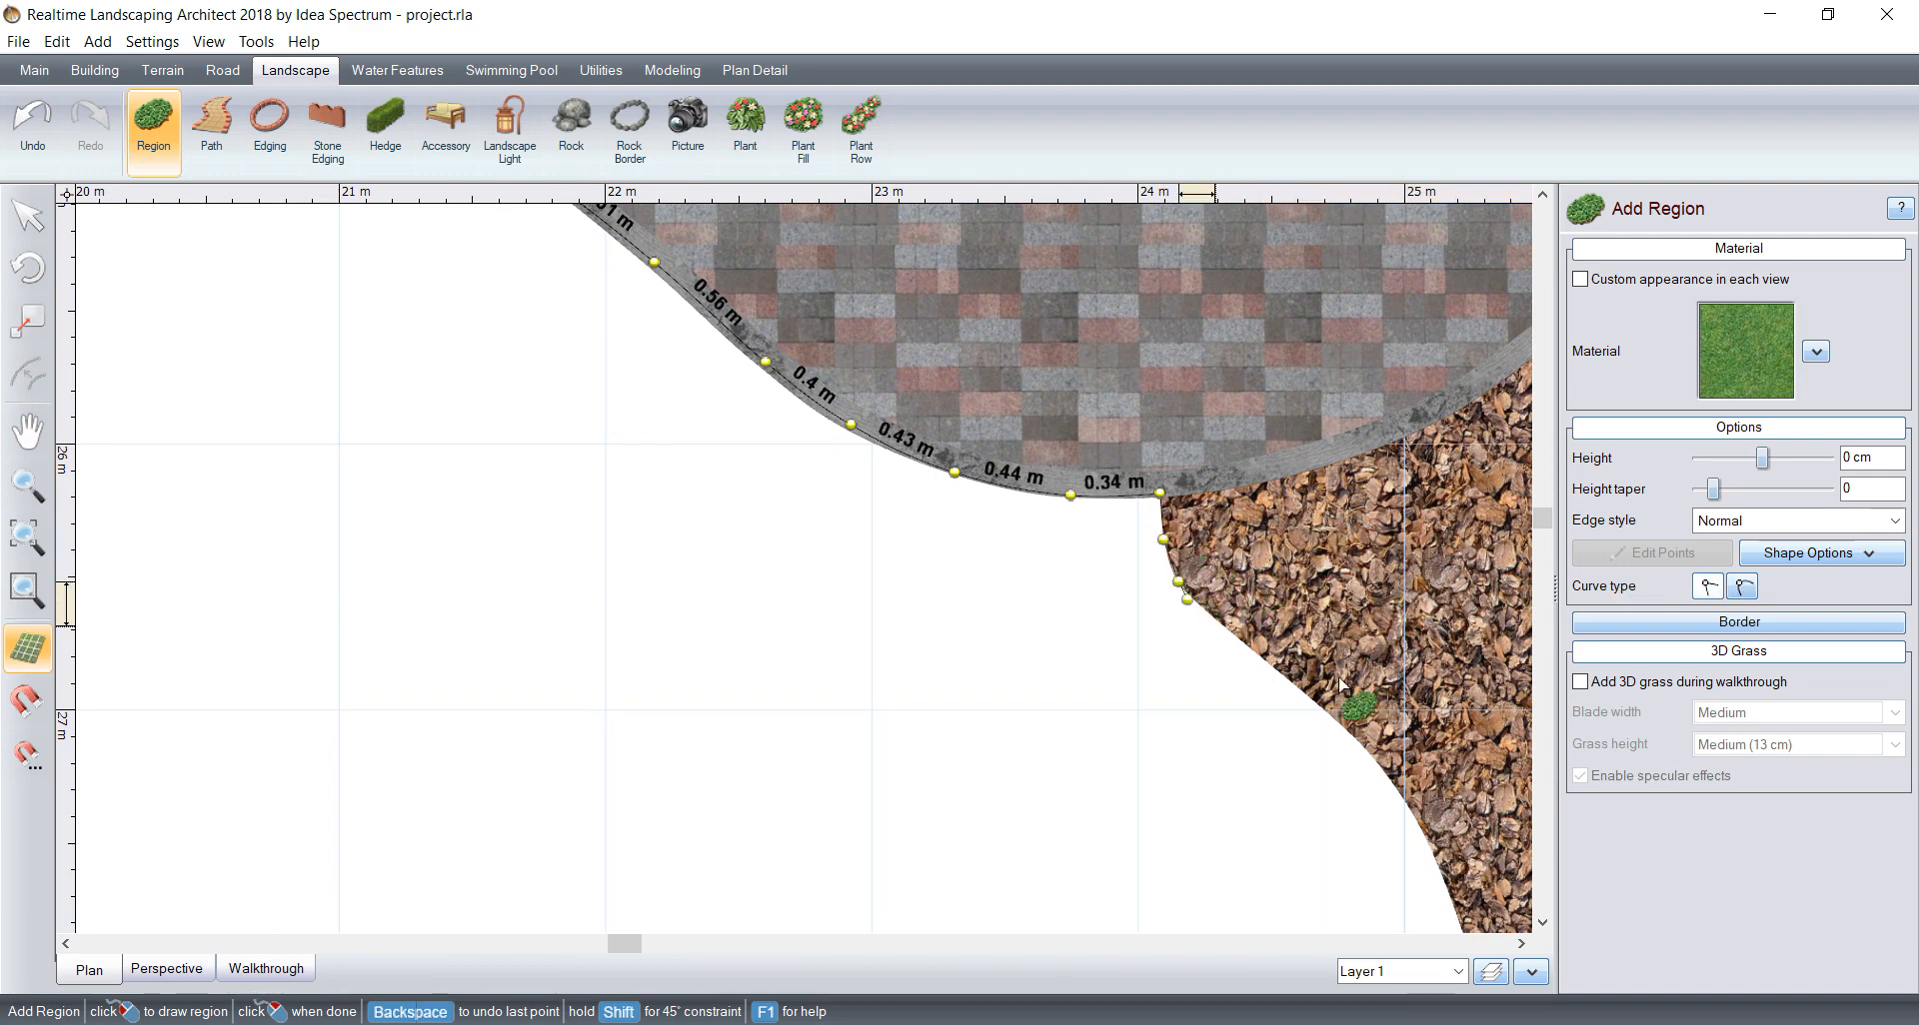
middle_drag(1050, 728, 779, 642)
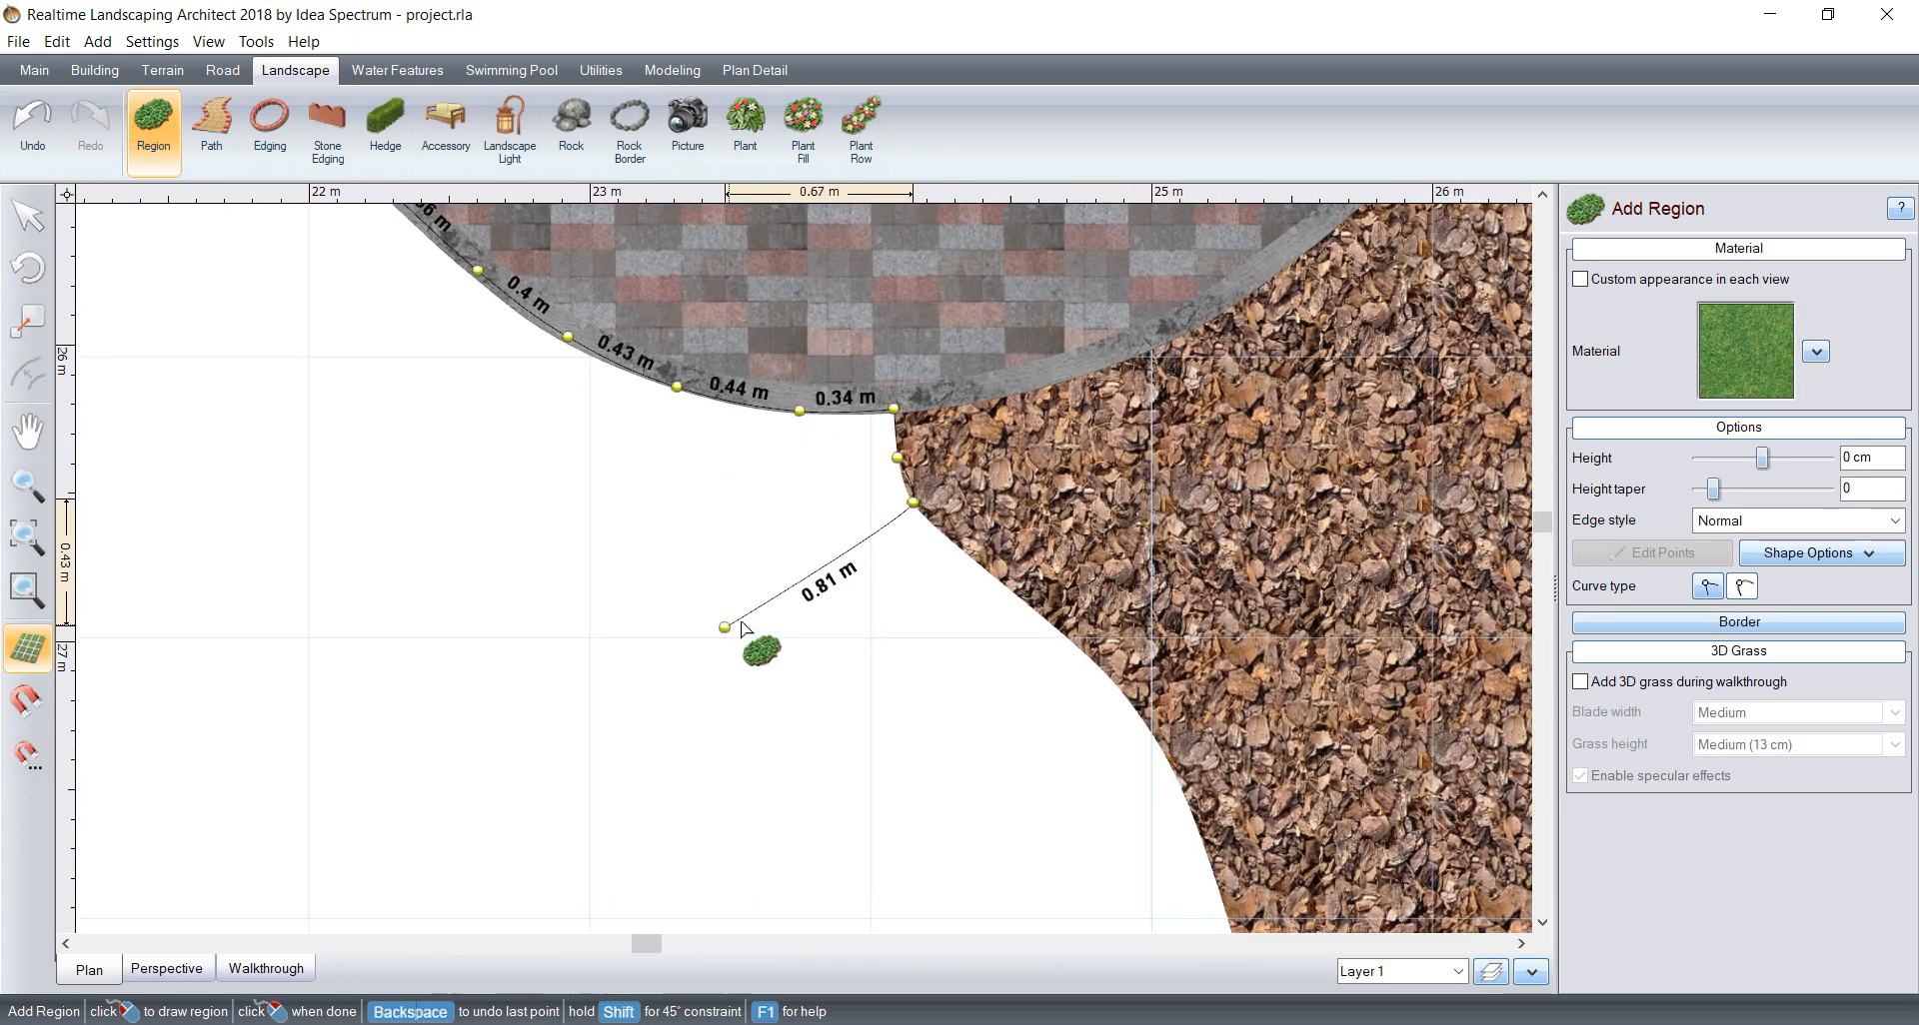
scroll(795, 590, up, 2)
click(1071, 577)
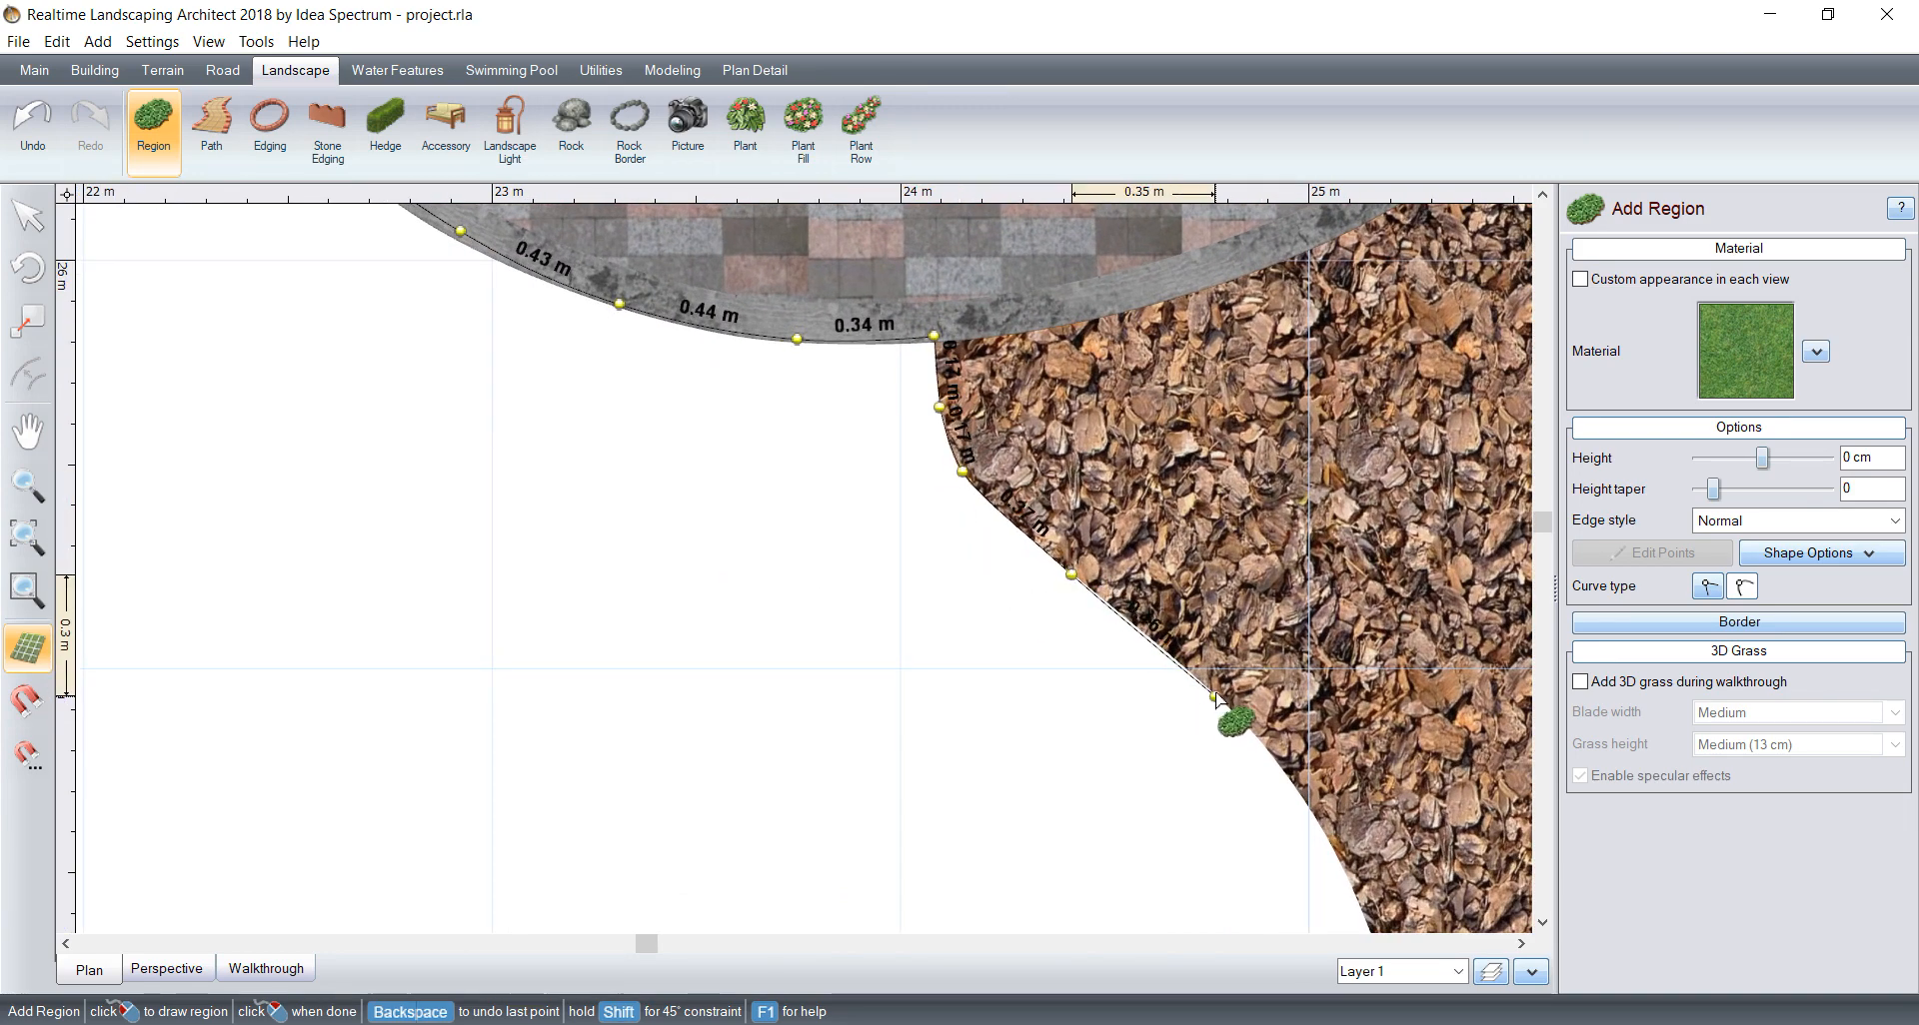
click(1215, 690)
middle_drag(1308, 806, 892, 373)
click(952, 489)
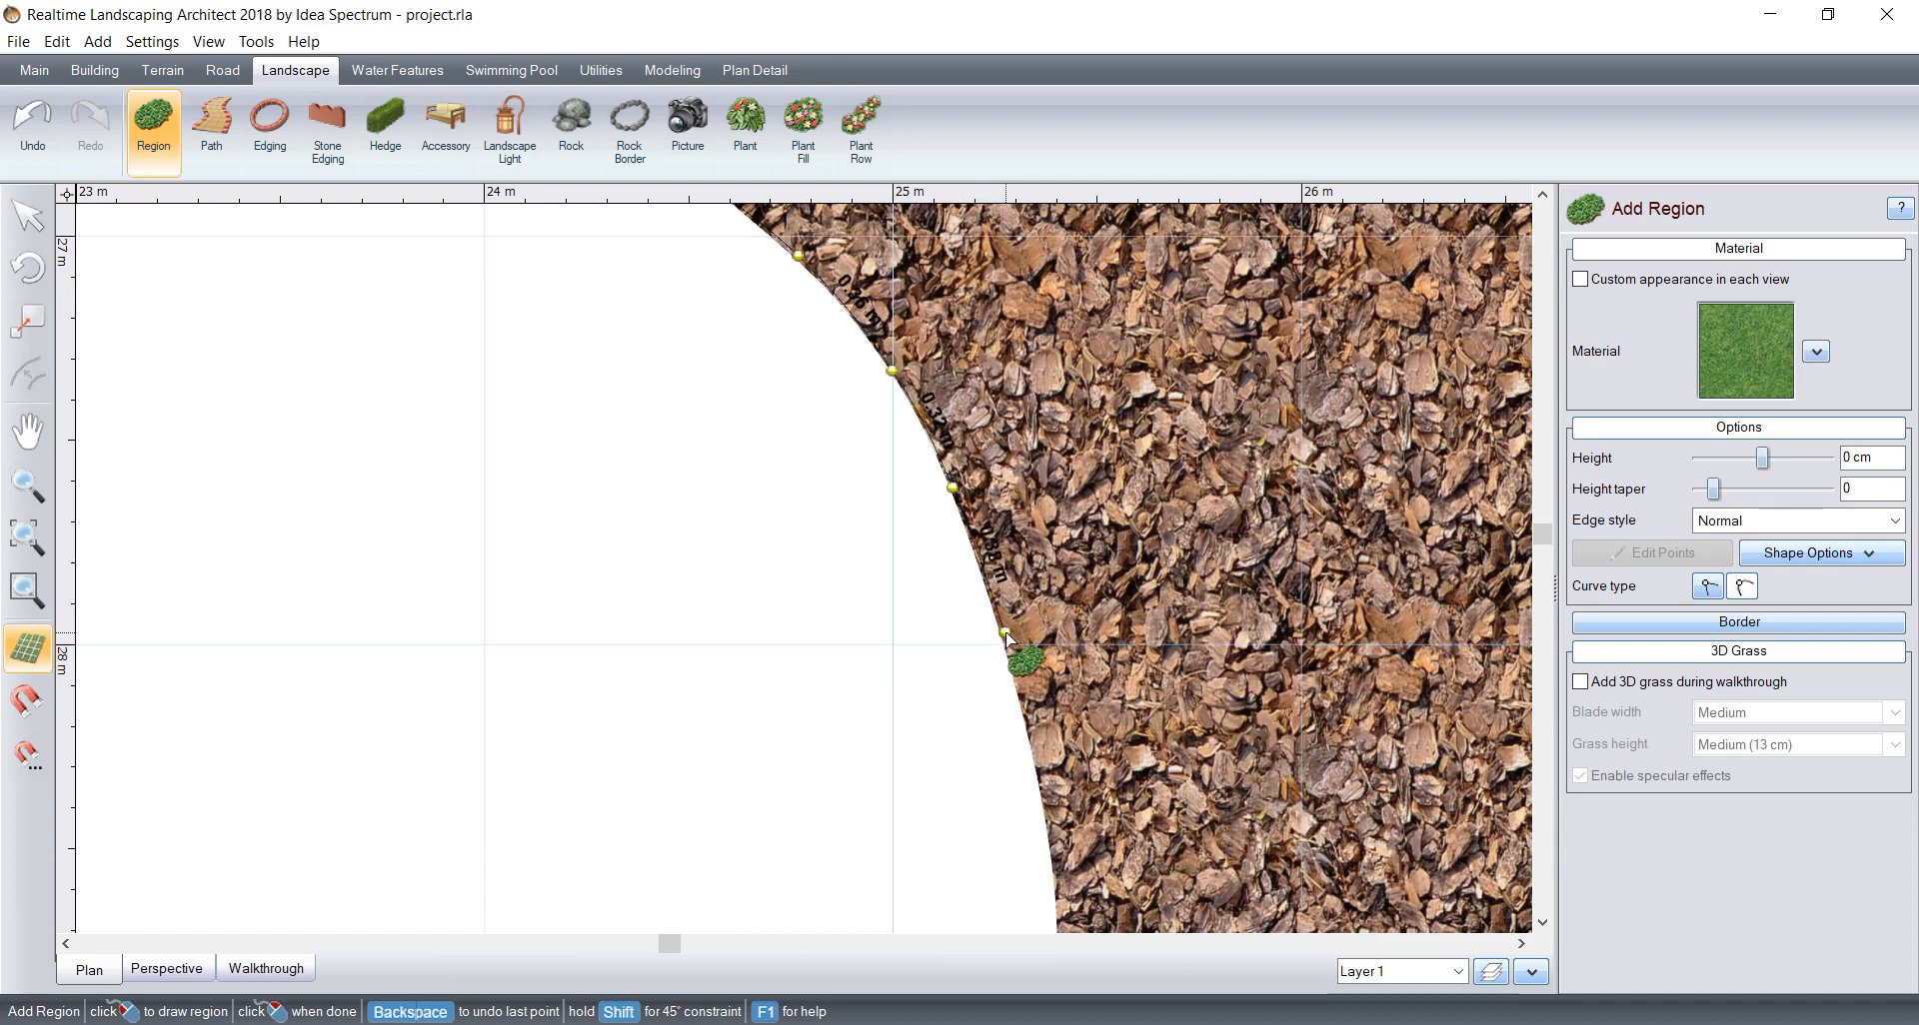
Step: Carry the outline around the inward curve in the middle of the bark bed's edge
middle_drag(1052, 834, 1050, 482)
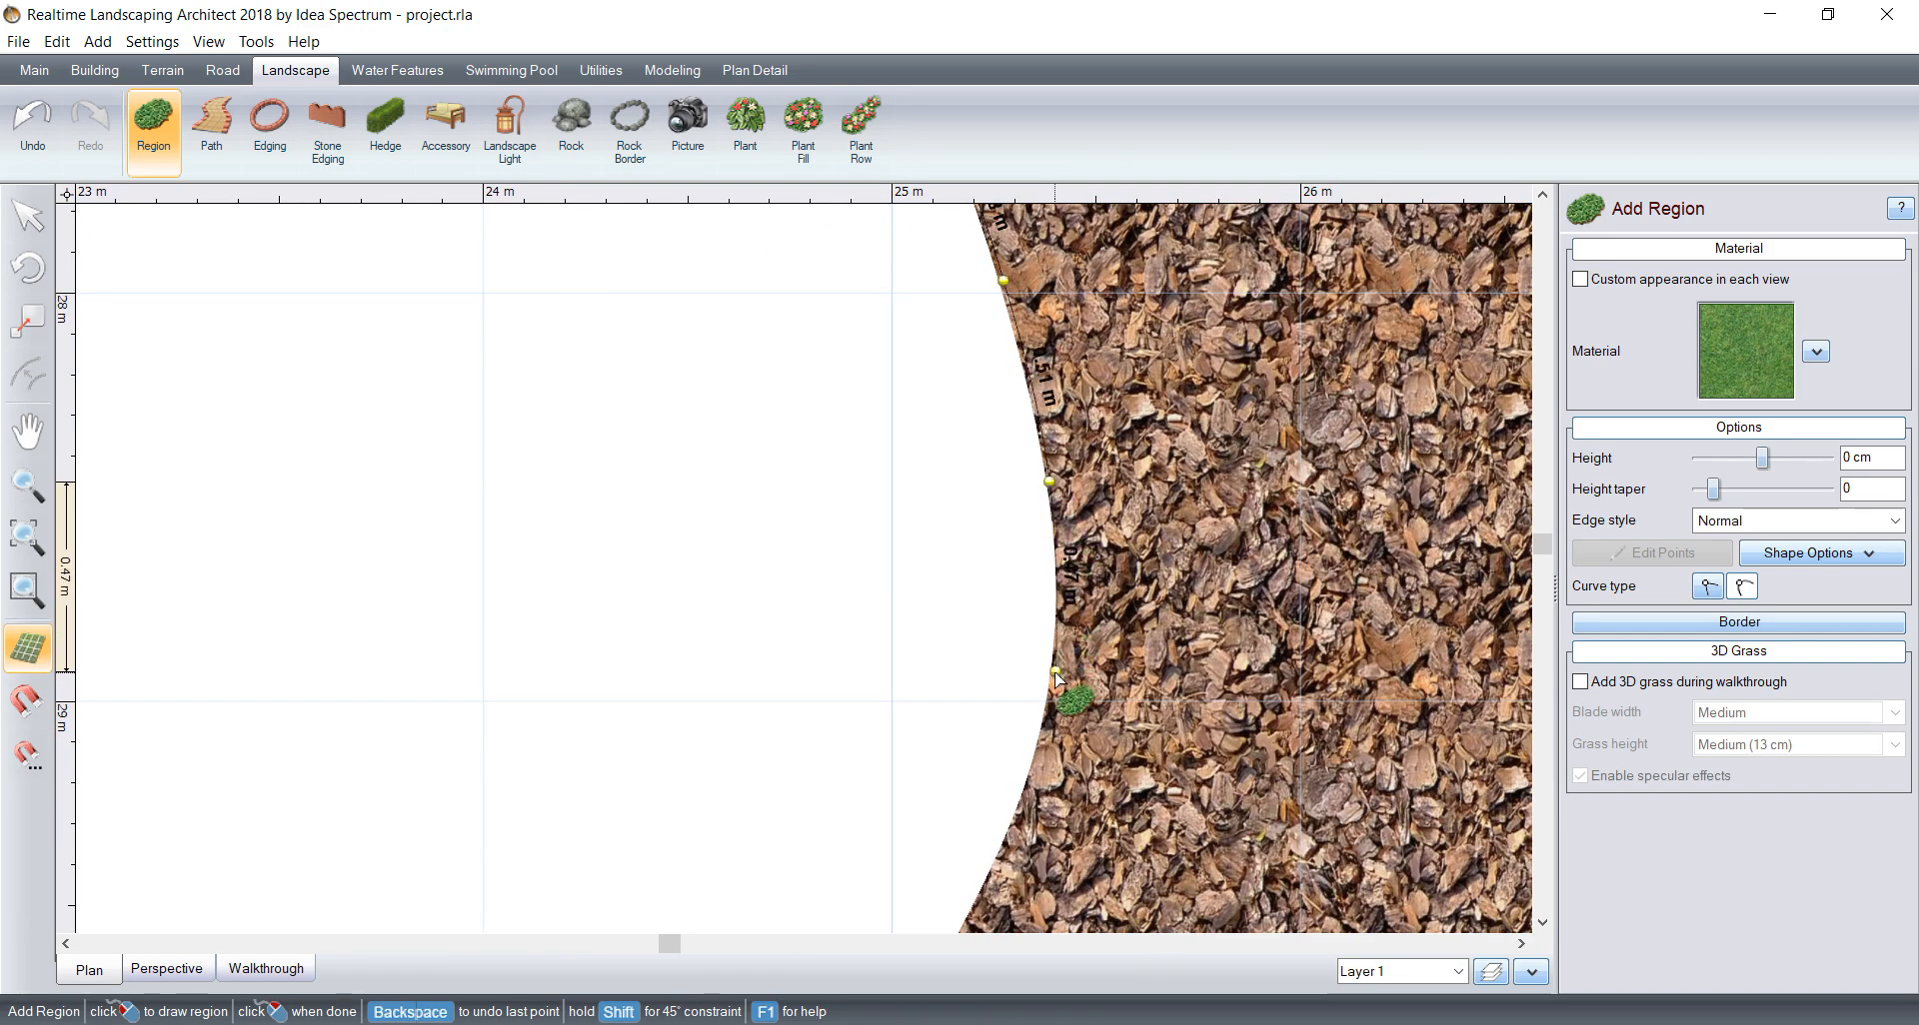
click(1016, 807)
middle_drag(1016, 807, 1077, 465)
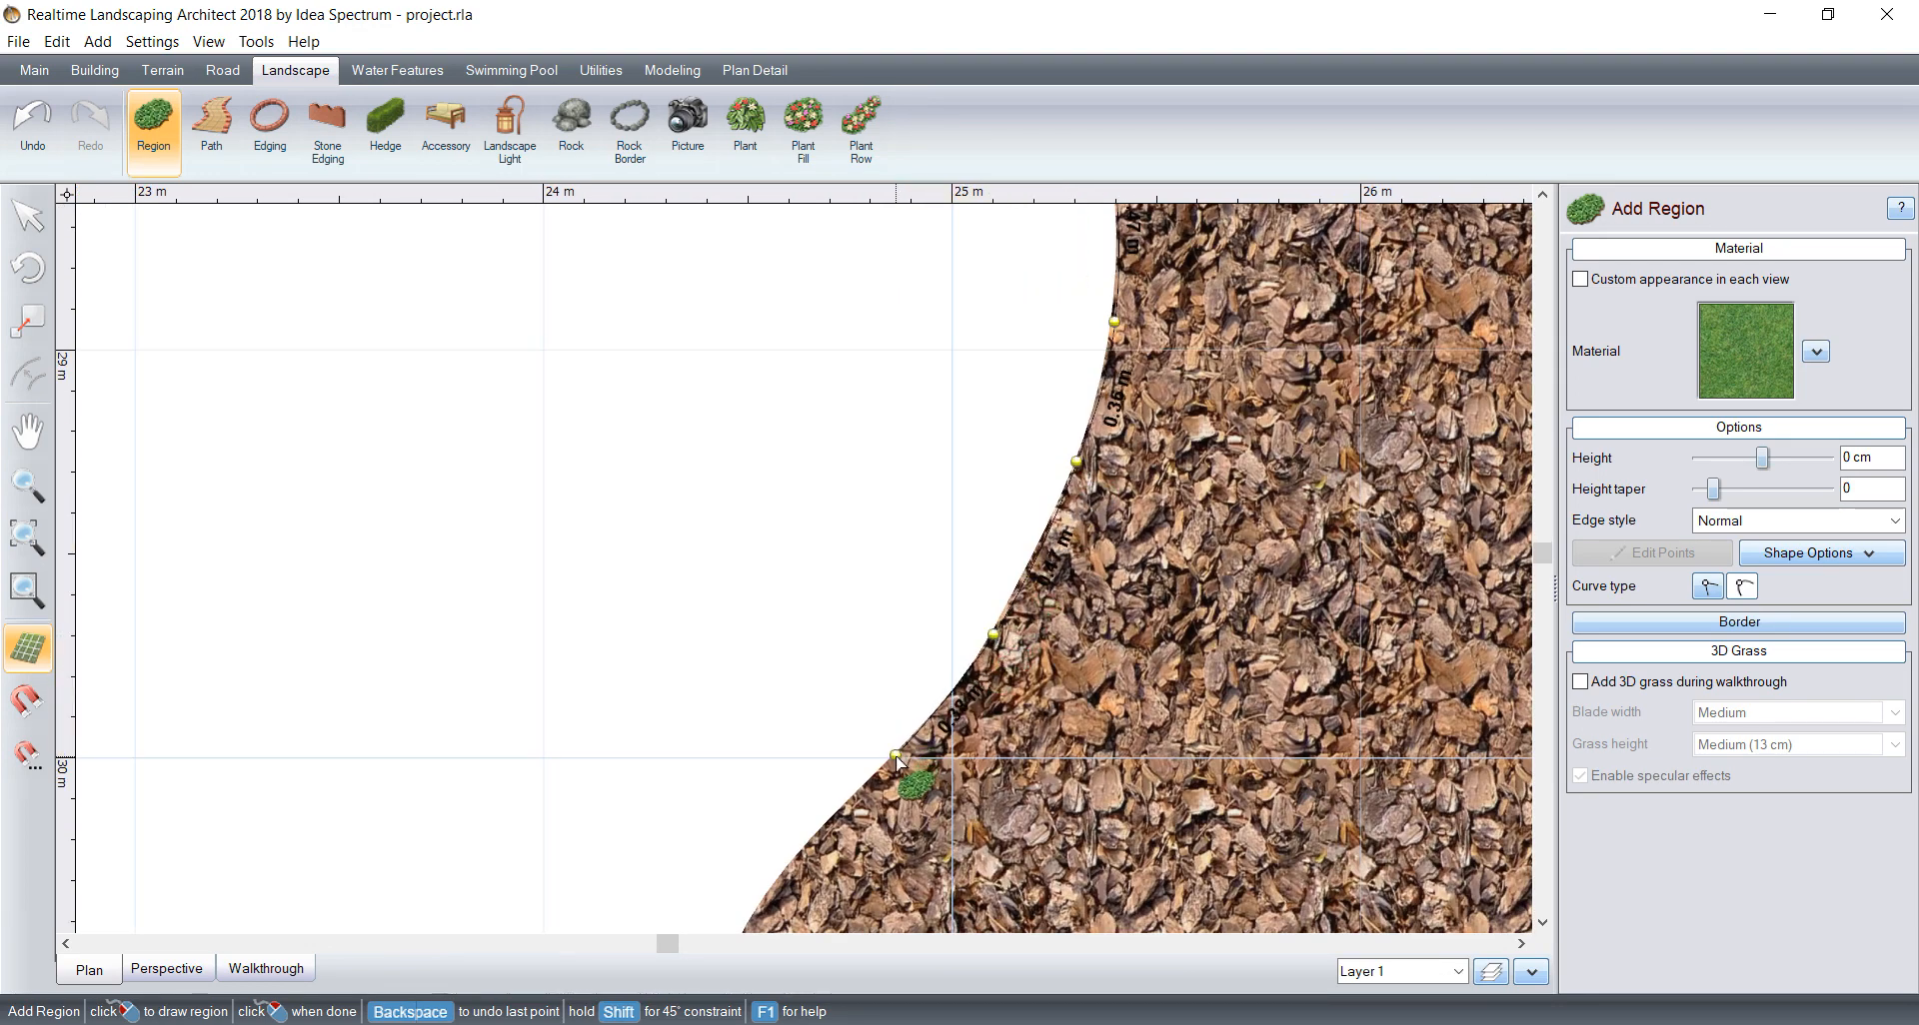
middle_drag(894, 762, 1139, 386)
click(1023, 513)
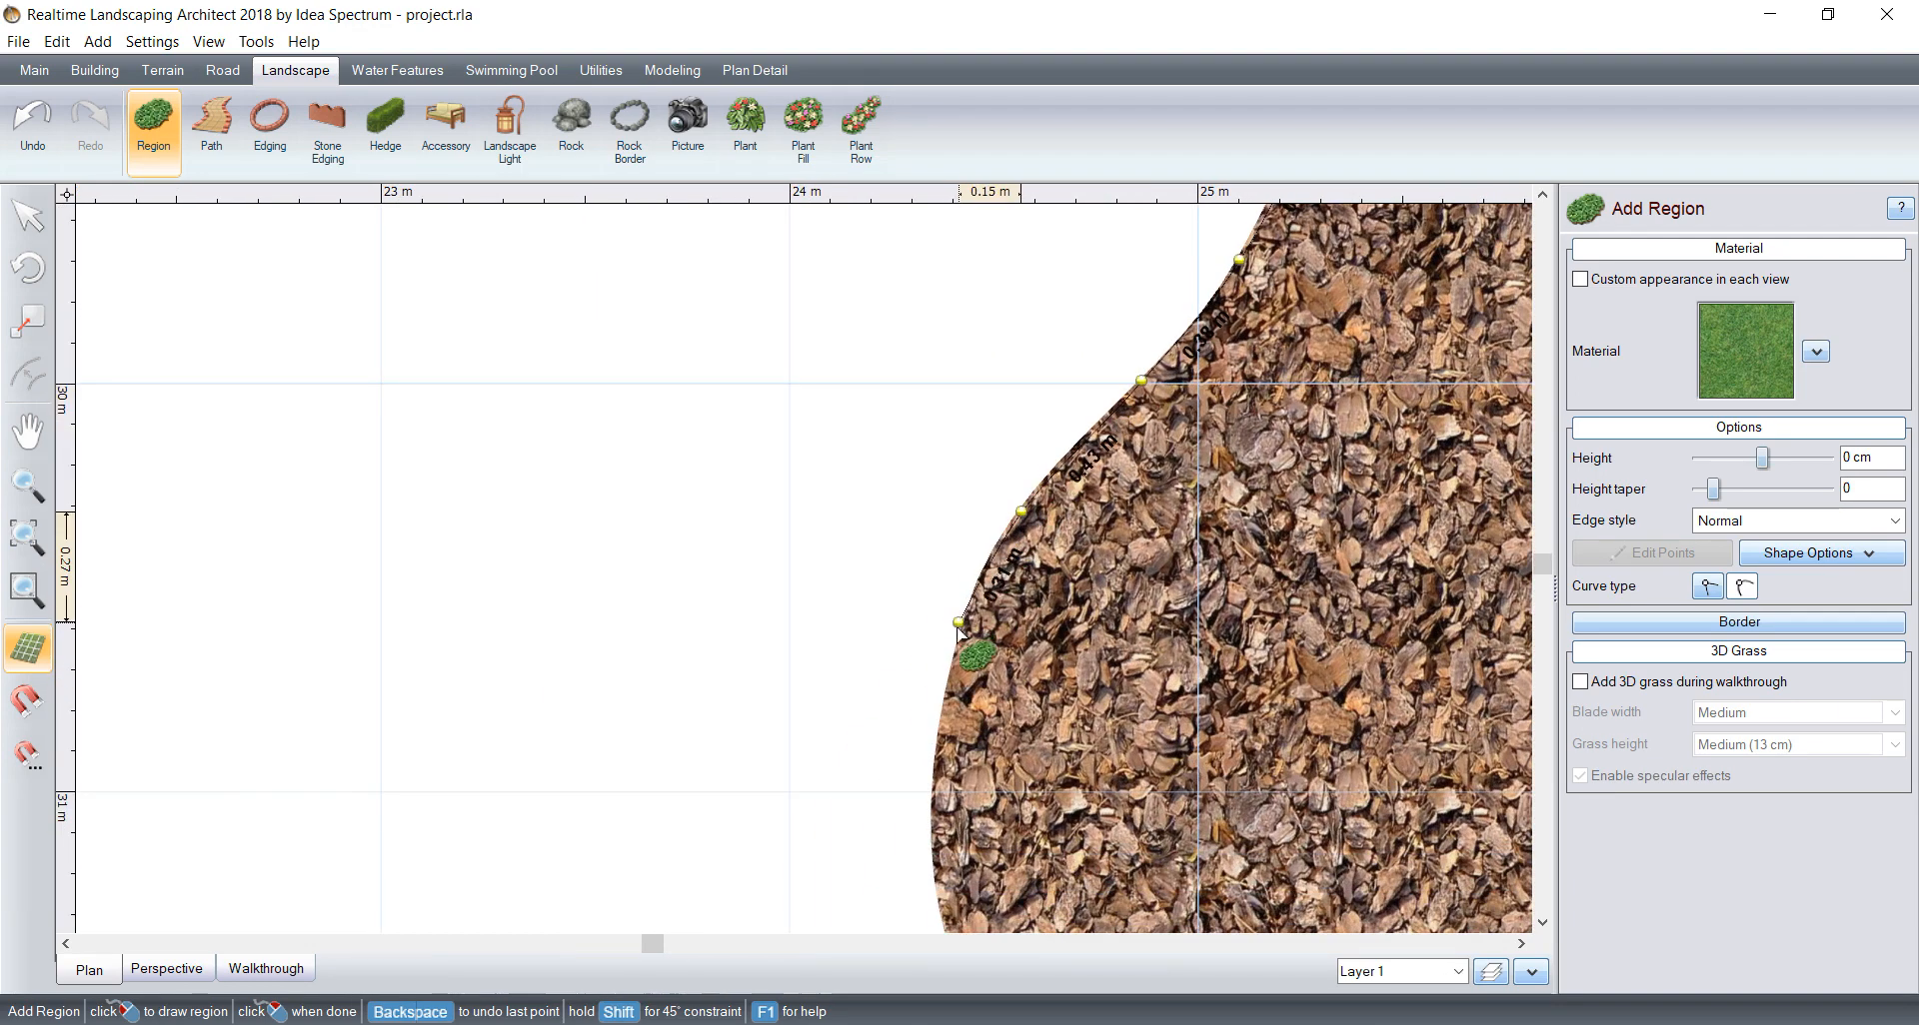
Step: Trace the bark bed's lower bulge until the outline meets the front wall, and switch the curve type to straight
middle_drag(929, 811, 815, 464)
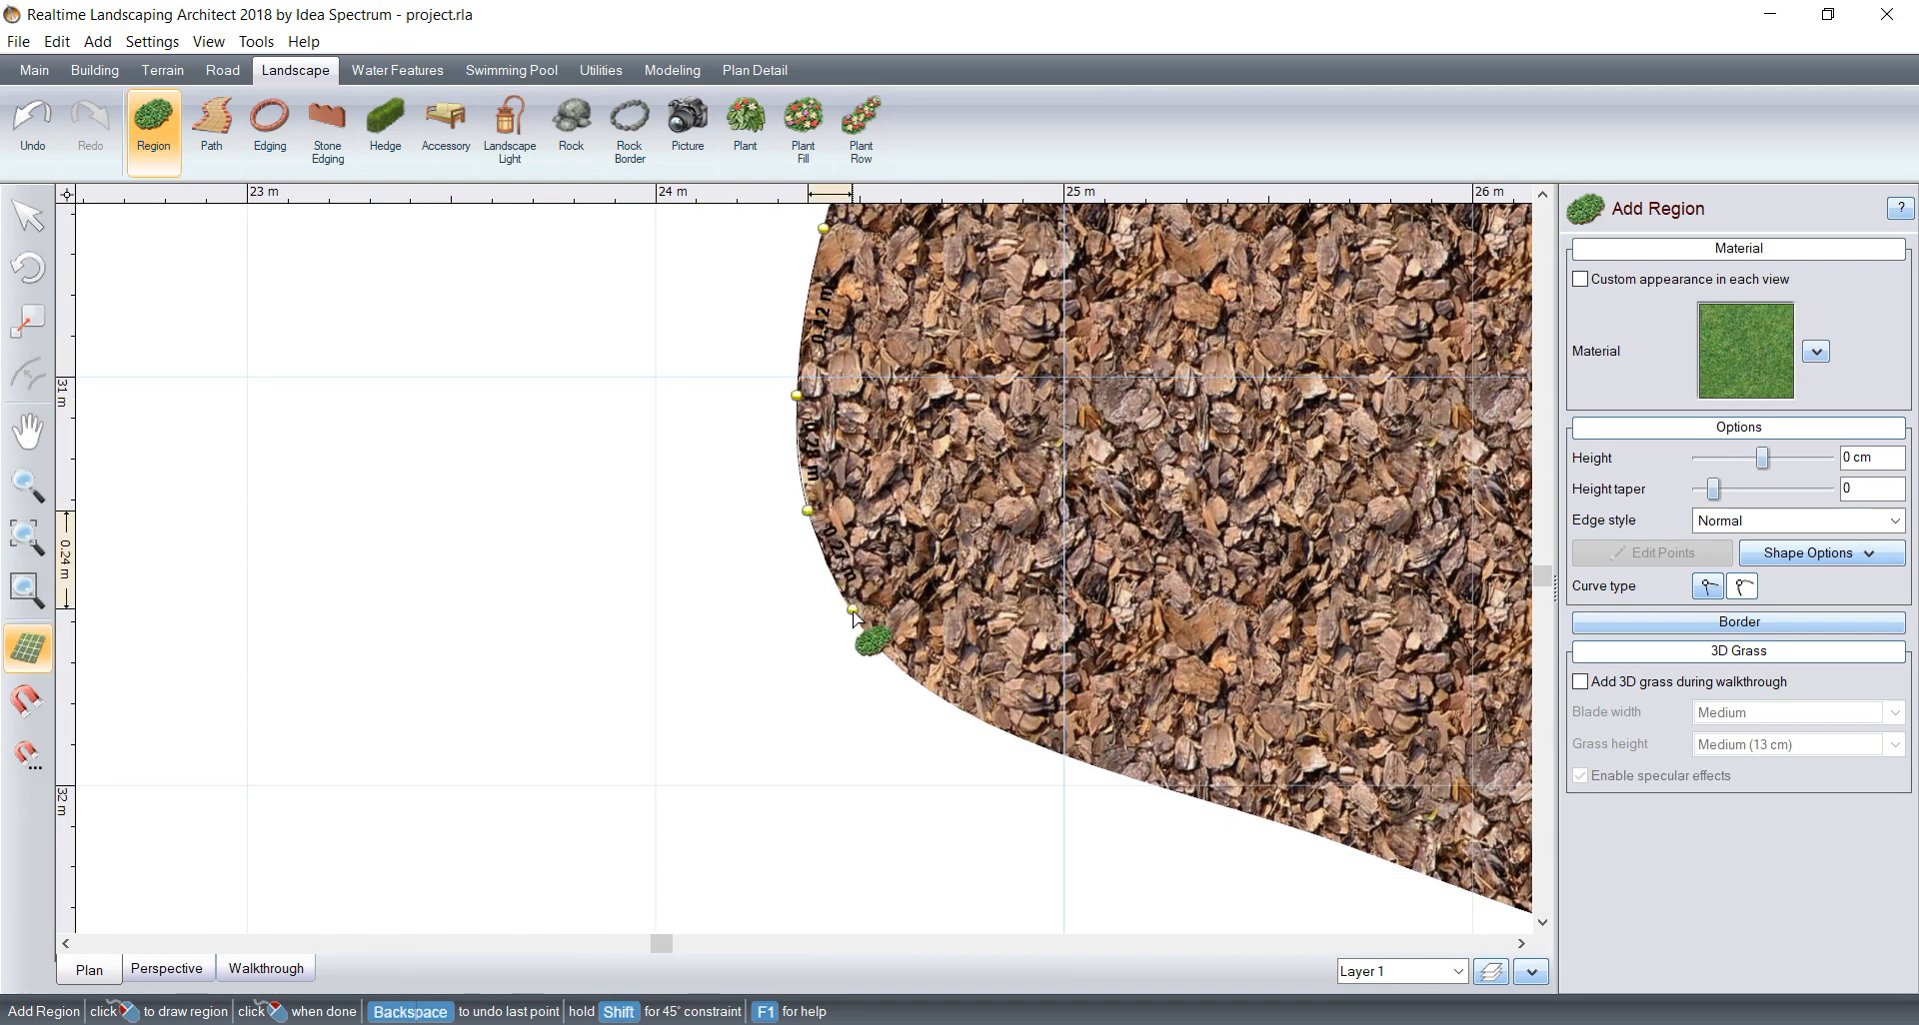
click(910, 682)
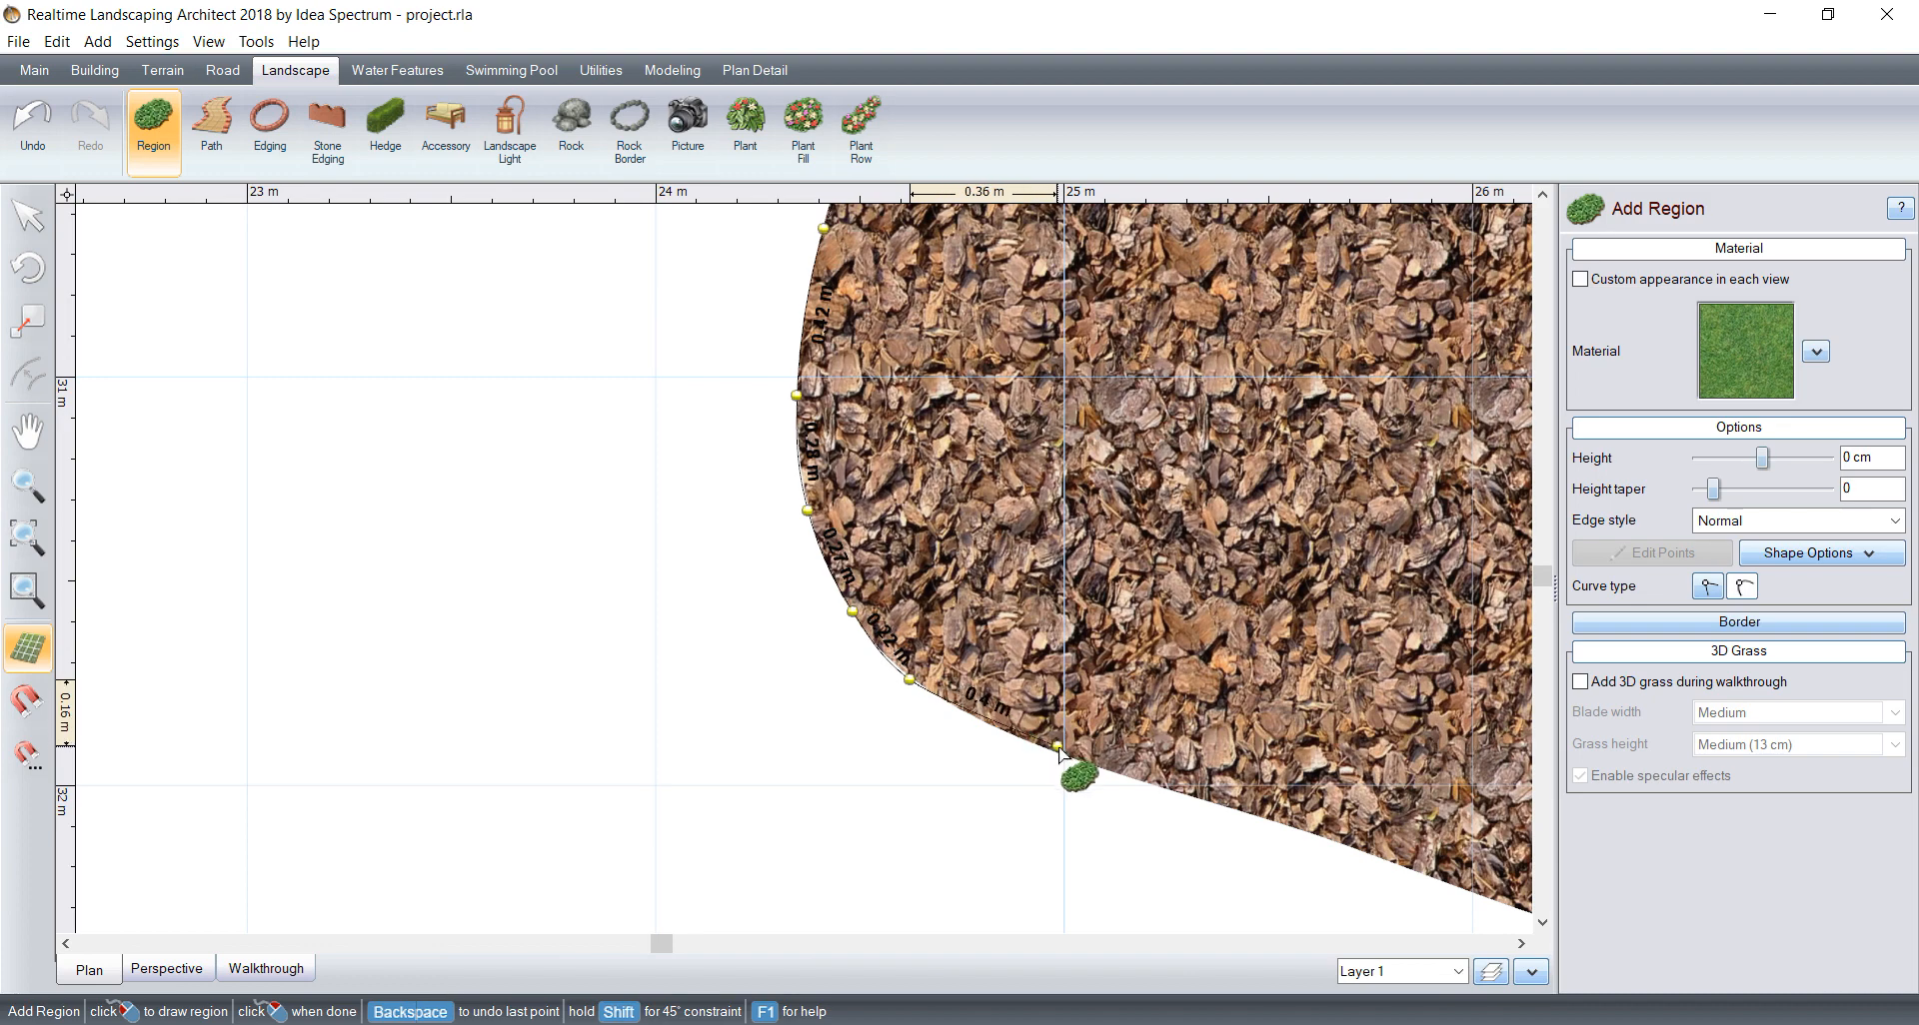
scroll(1012, 622, down, 1)
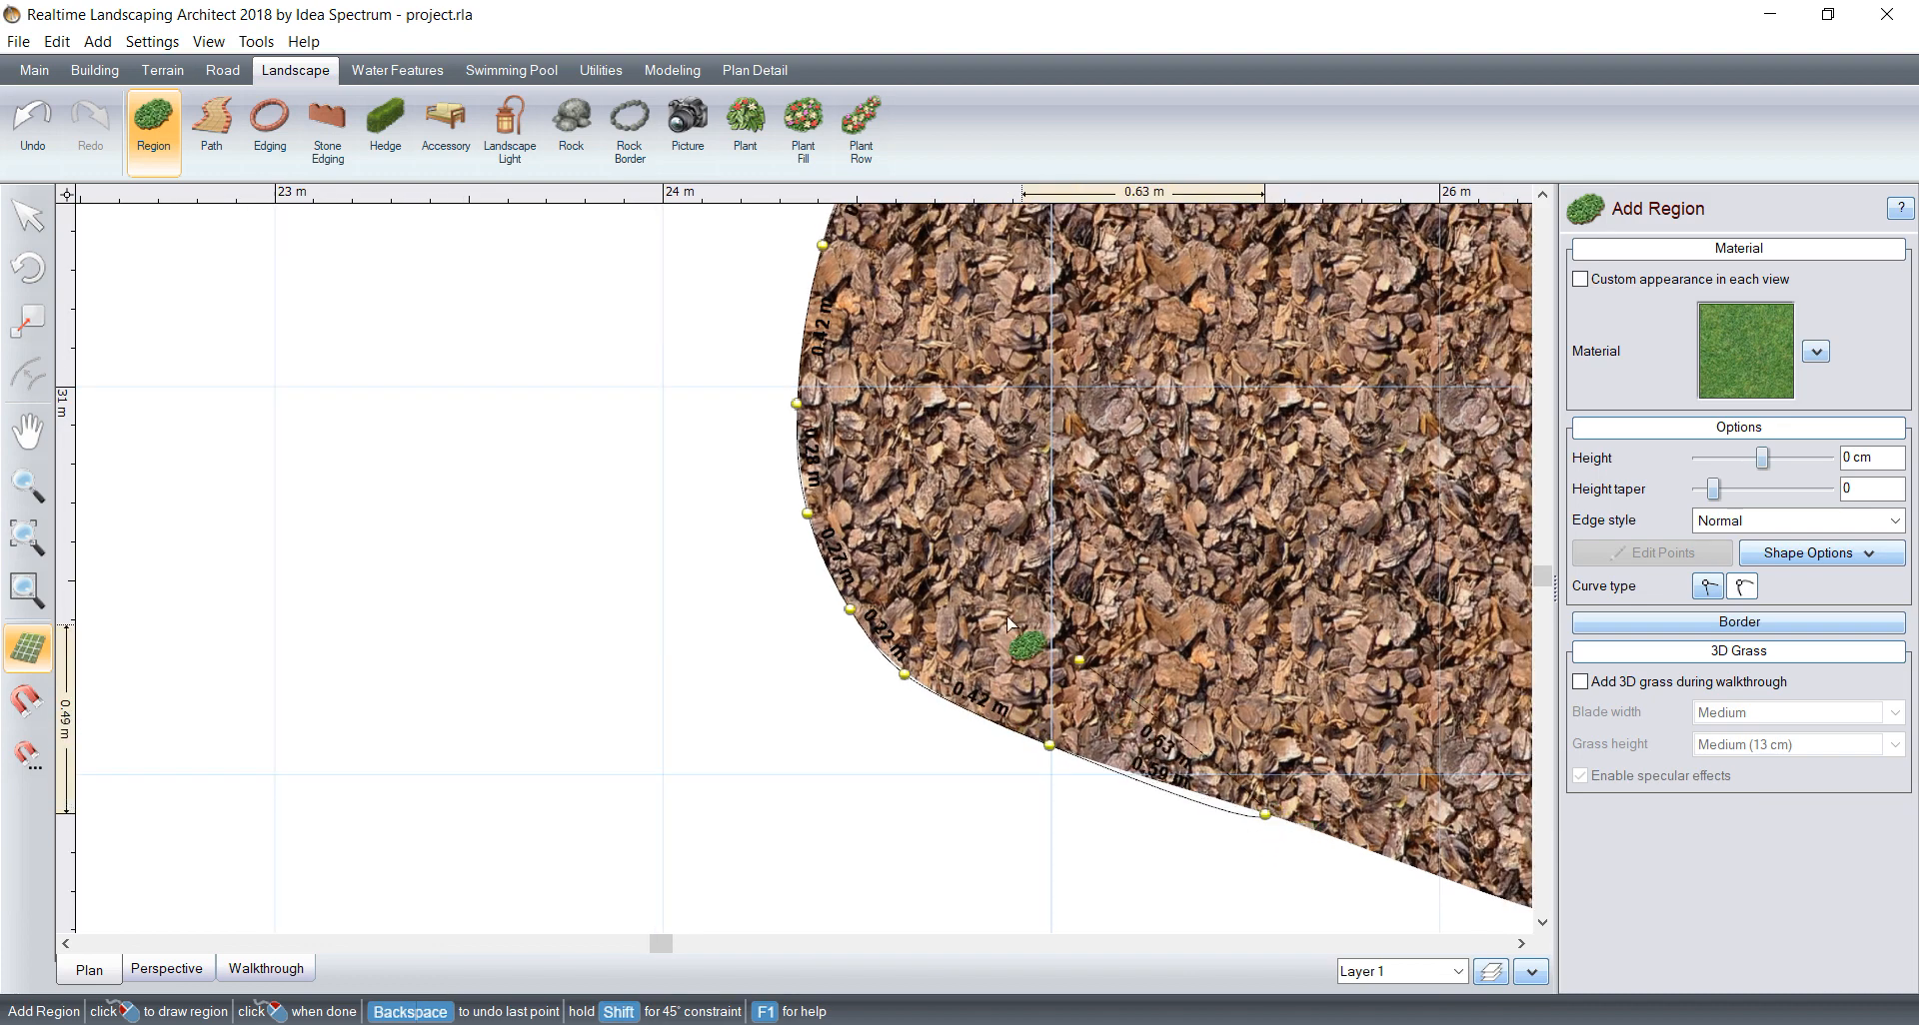
scroll(1111, 620, down, 1)
middle_drag(1111, 619, 597, 377)
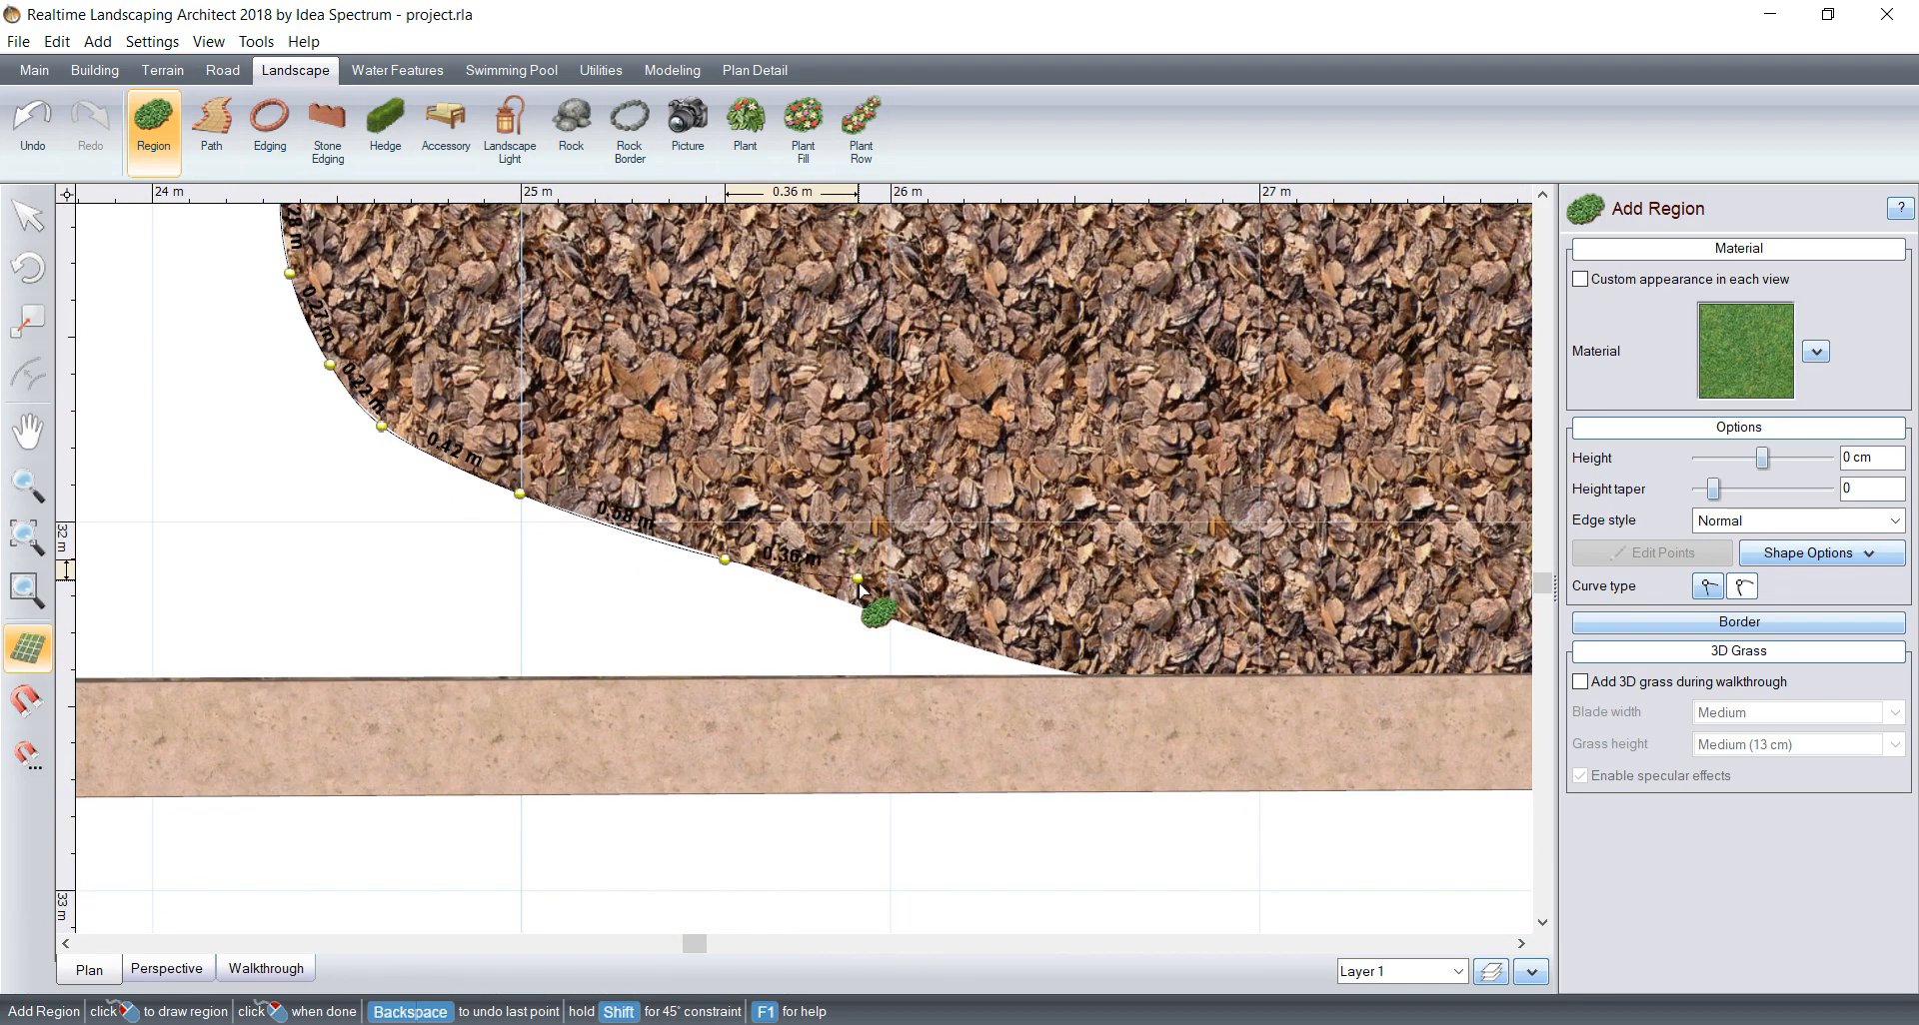
click(879, 612)
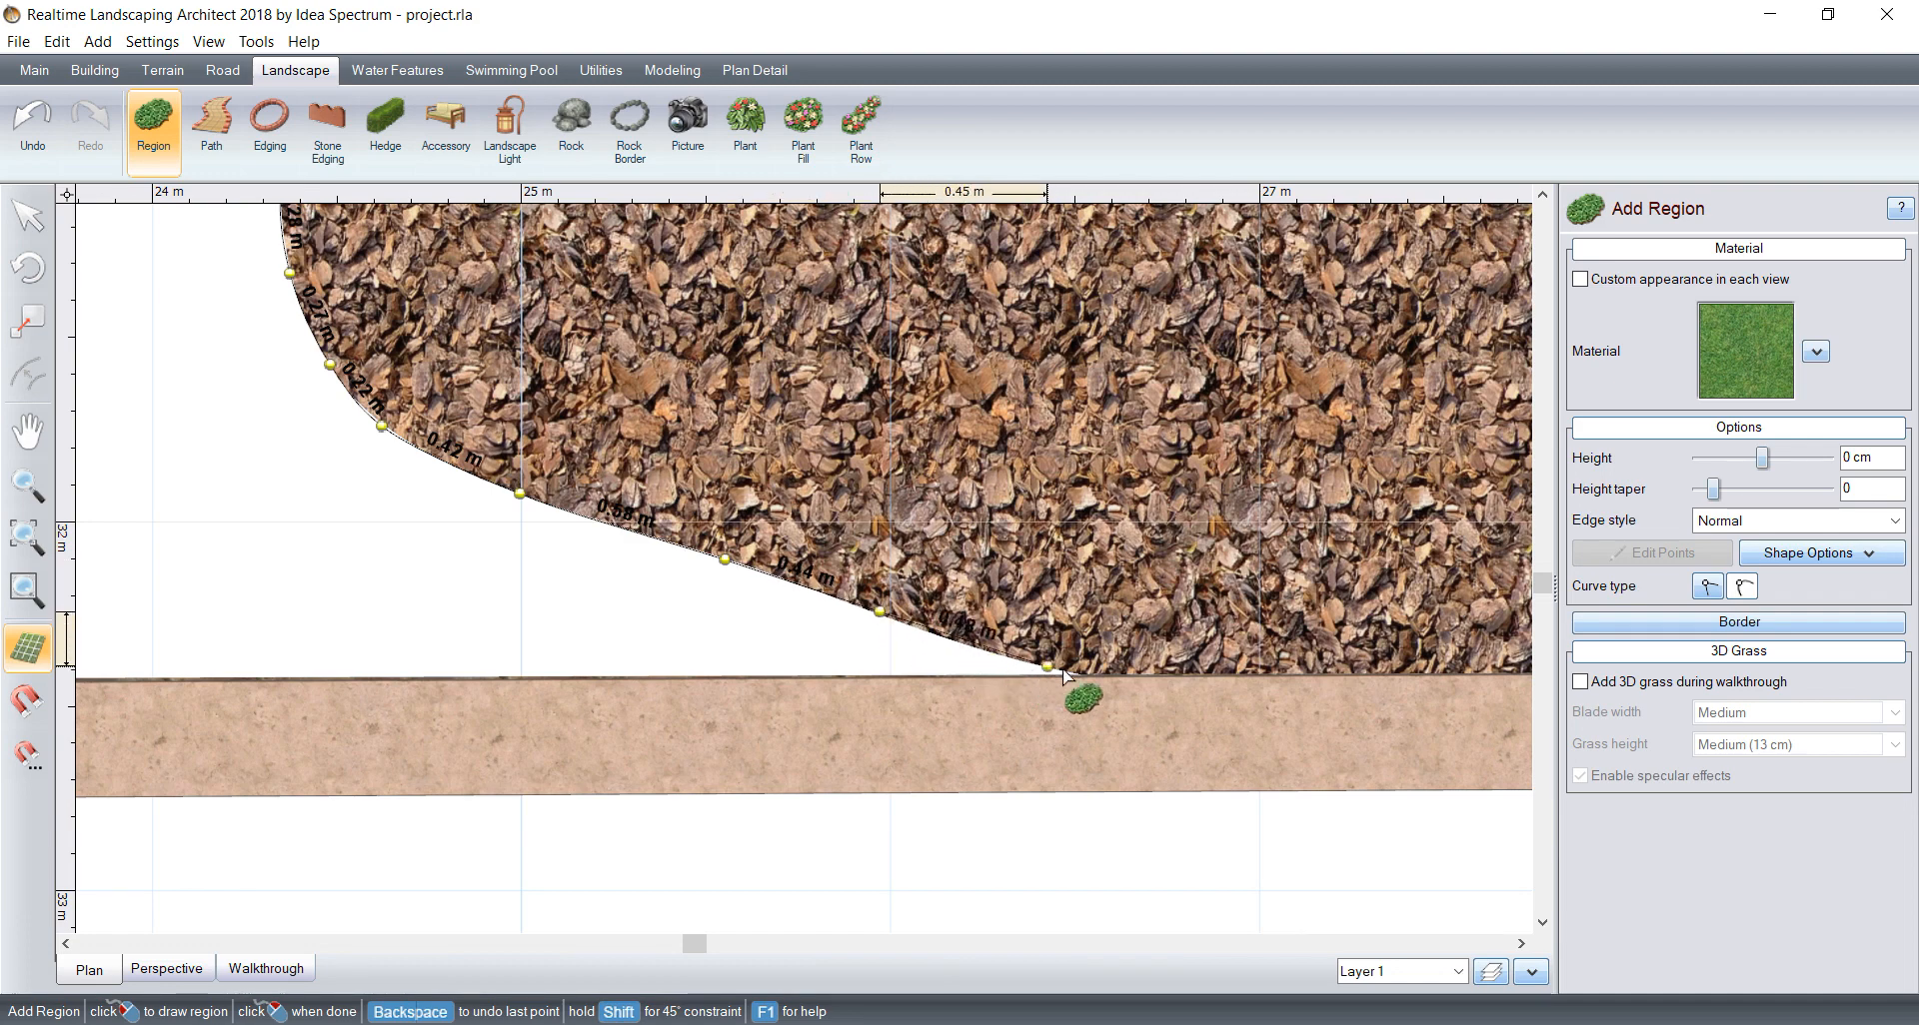
click(1093, 680)
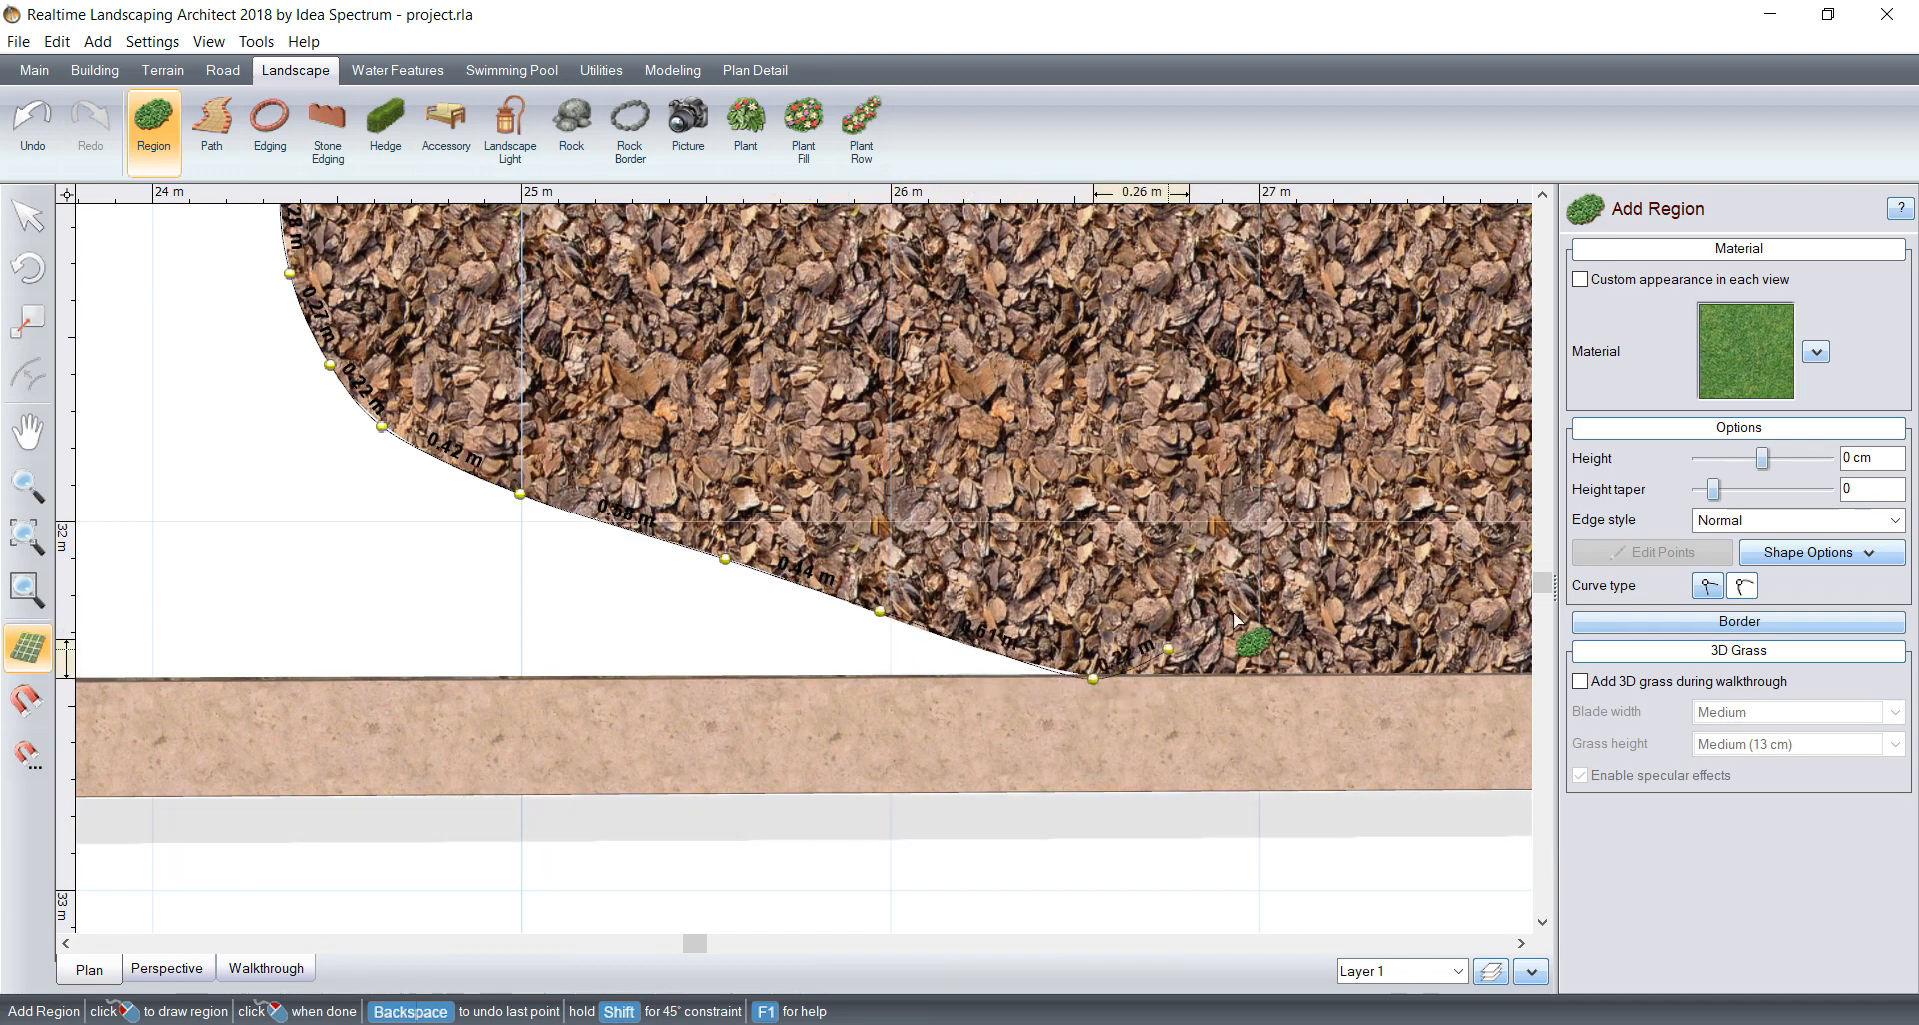
click(1737, 589)
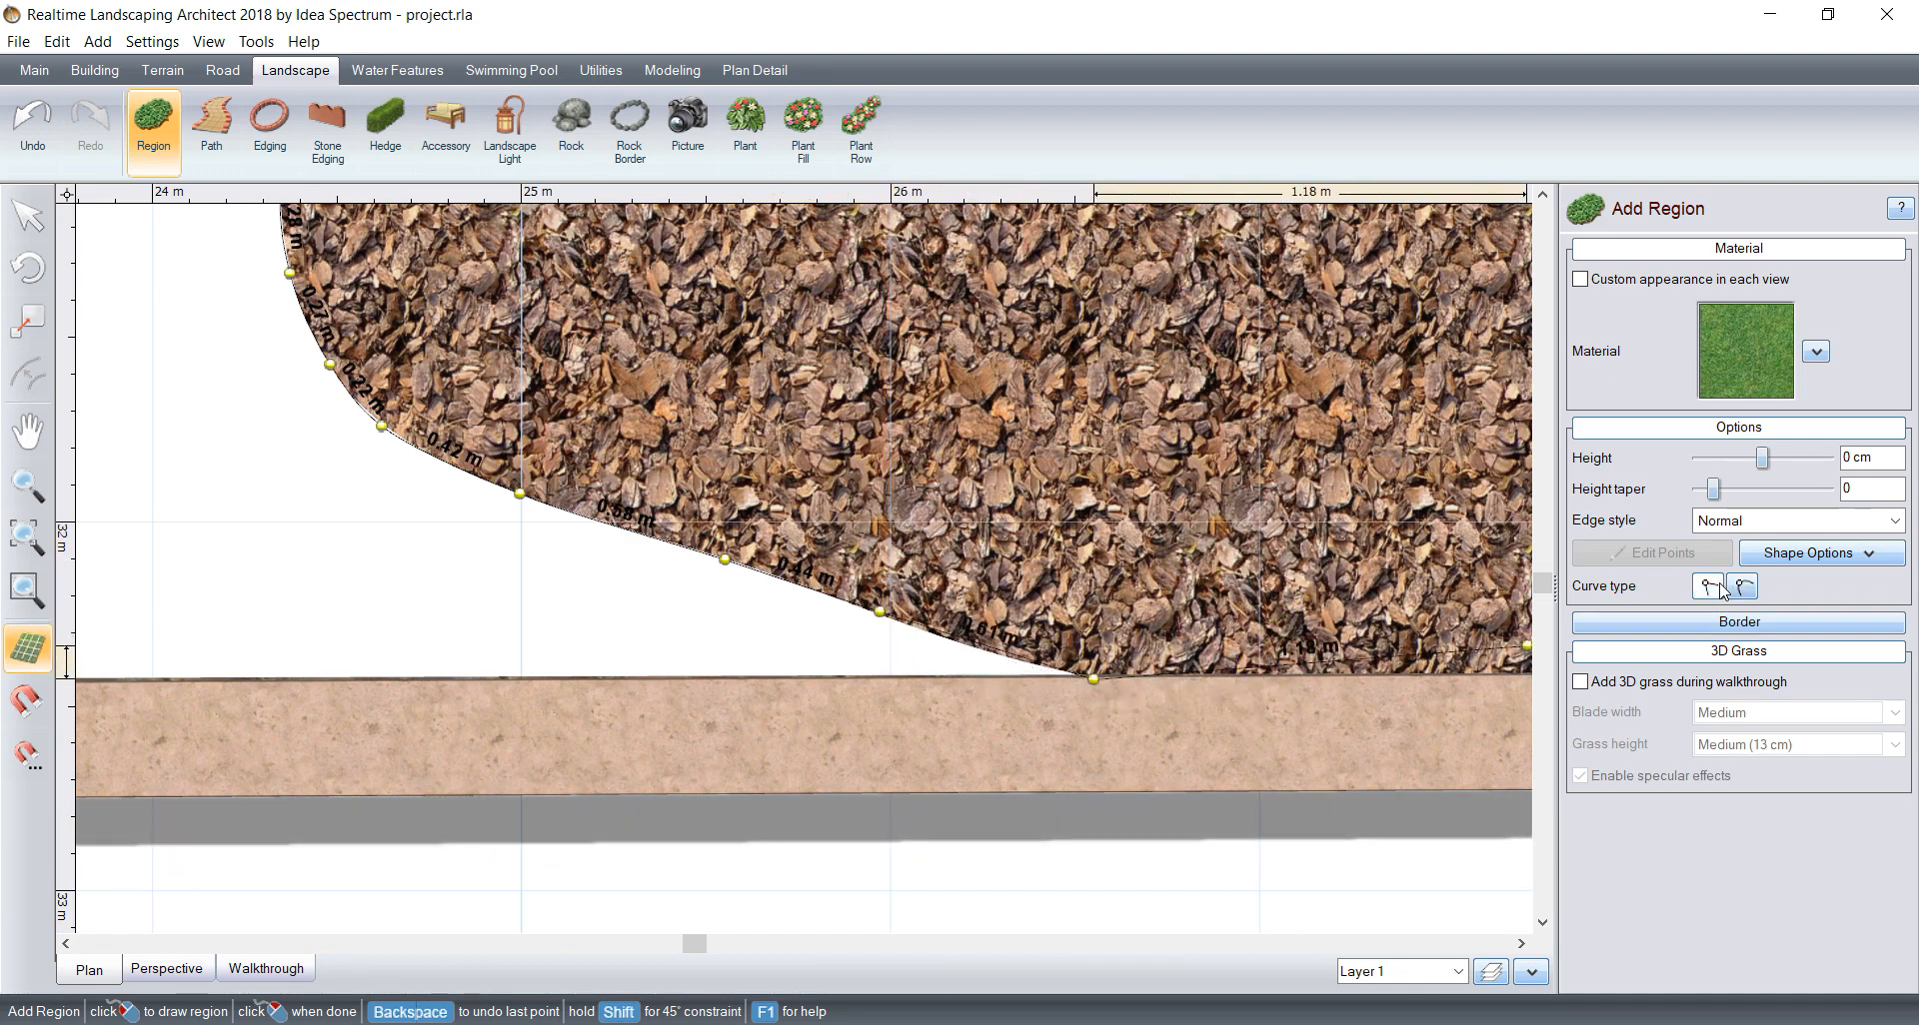
Step: Run the lawn outline about 10.8 m along the front wall to the grey paving's corner and close the grass region
scroll(829, 690, down, 5)
middle_drag(661, 640, 1193, 771)
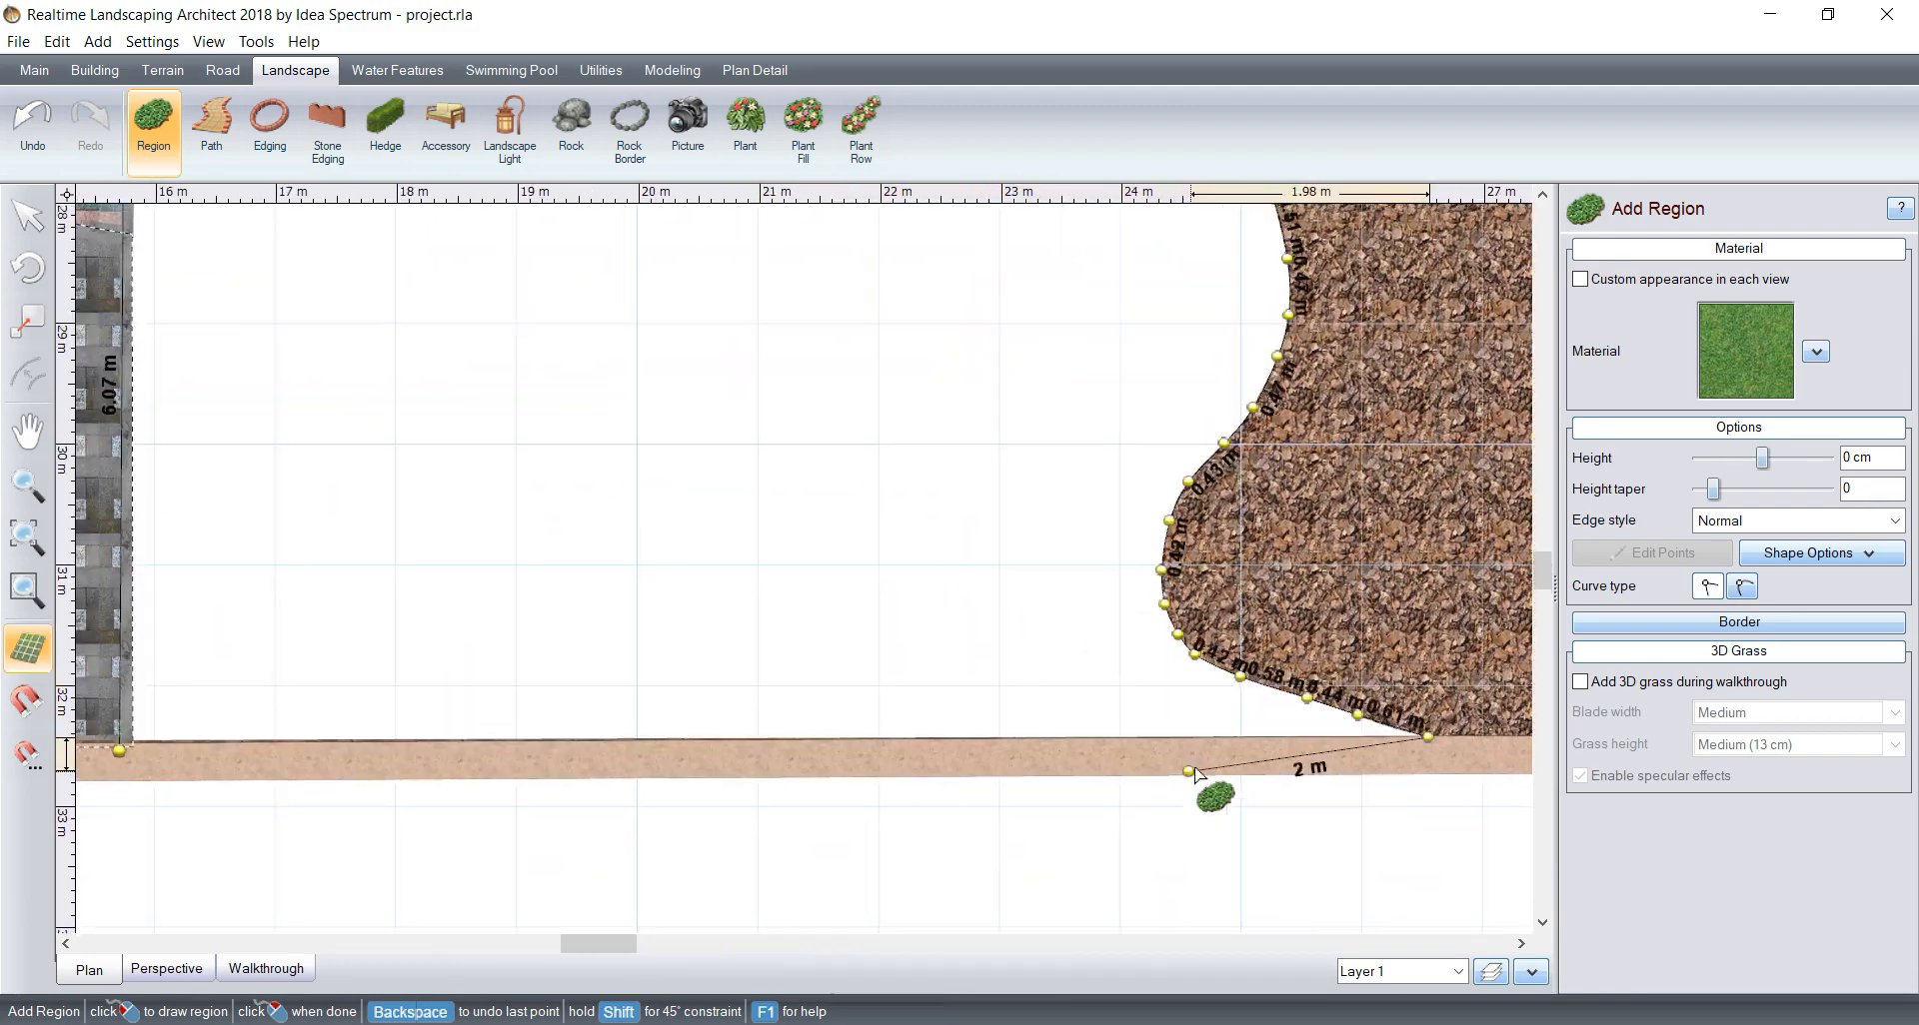
middle_drag(540, 593, 873, 592)
click(432, 748)
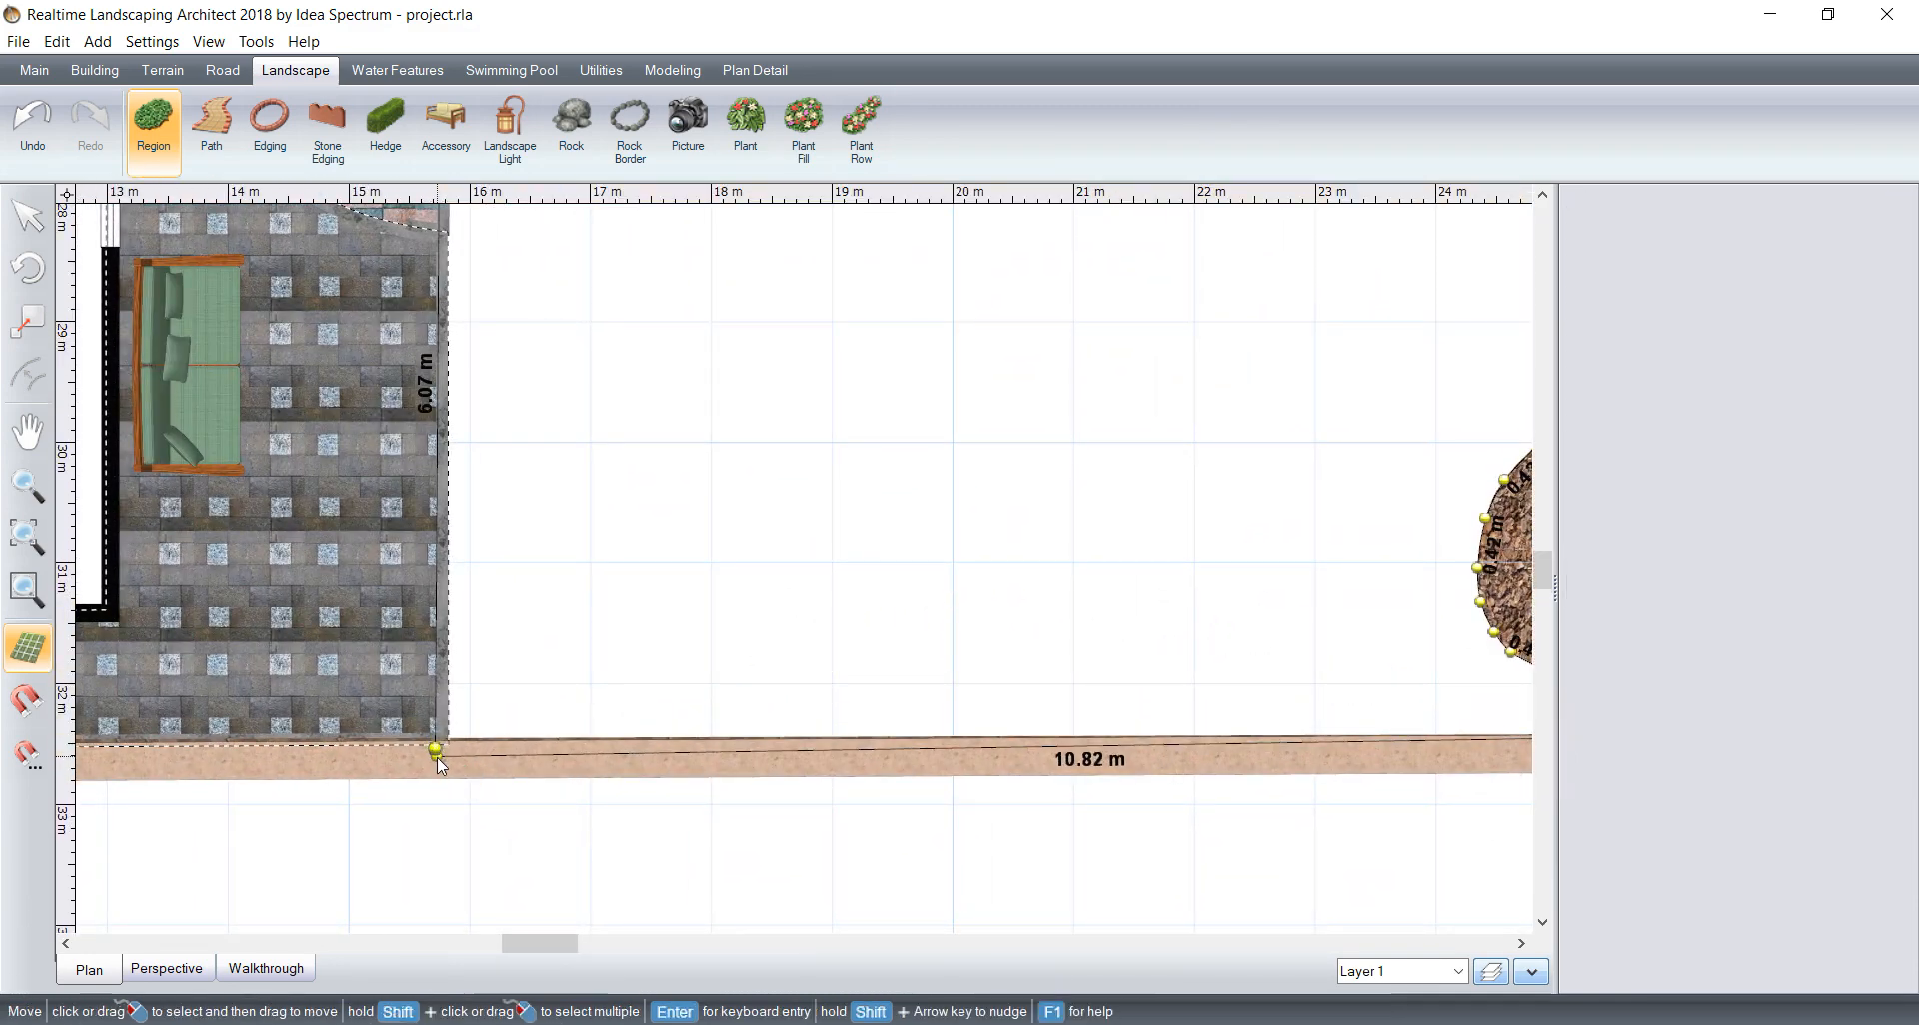
Step: Make the lawn's corner point beside the grey paving straight and move it to where the paving edge meets the front wall
click(1636, 730)
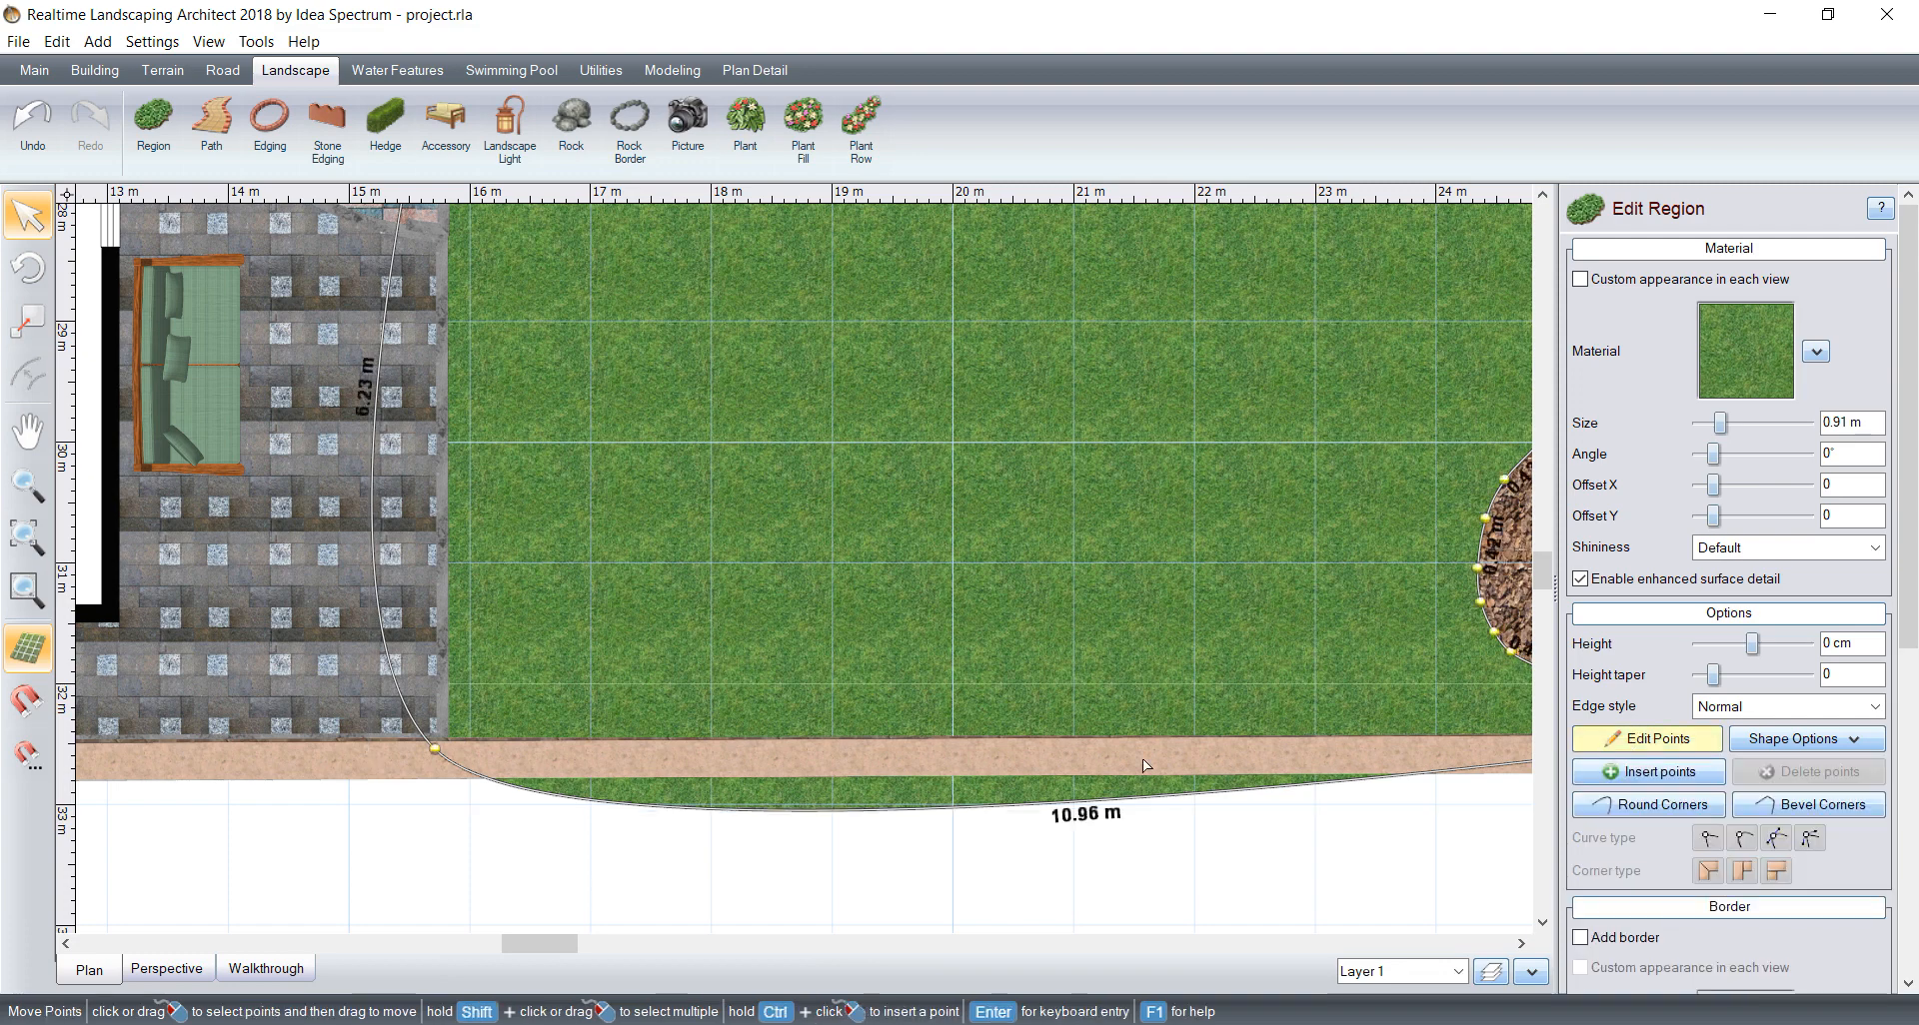
scroll(383, 713, up, 2)
click(320, 800)
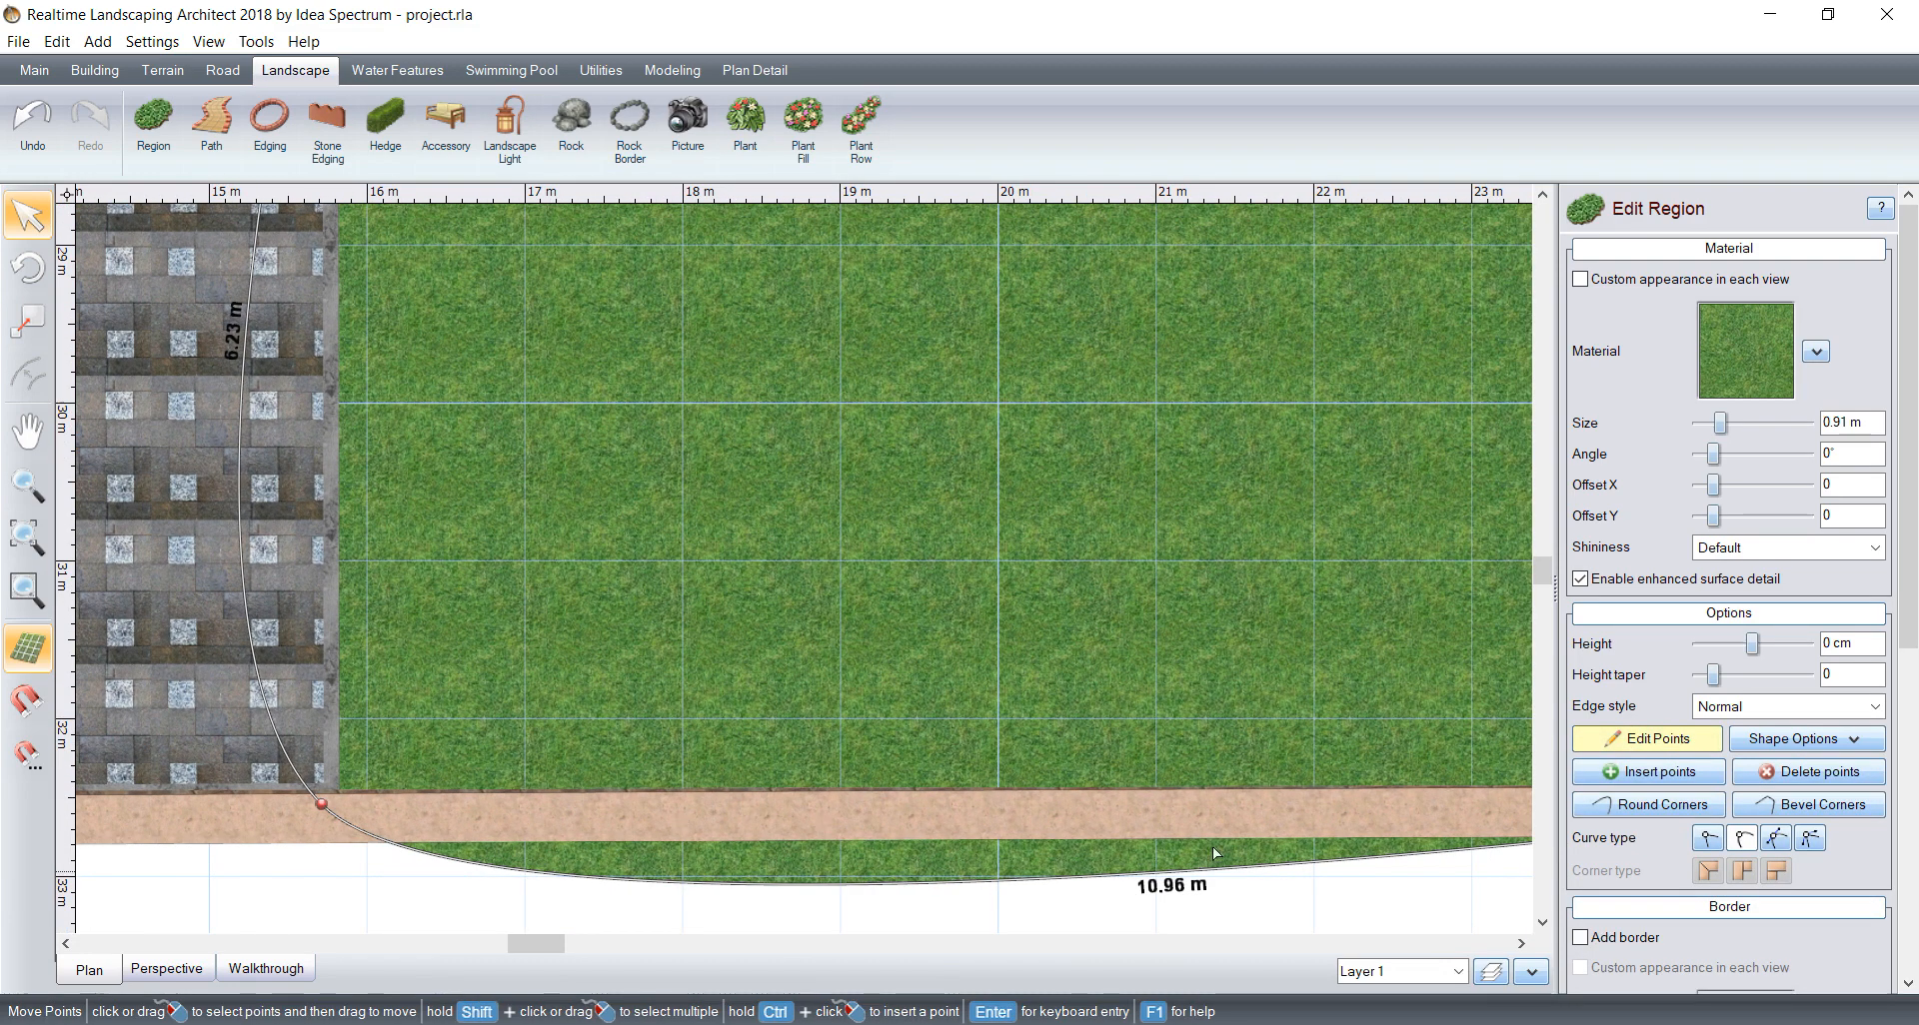
click(1711, 838)
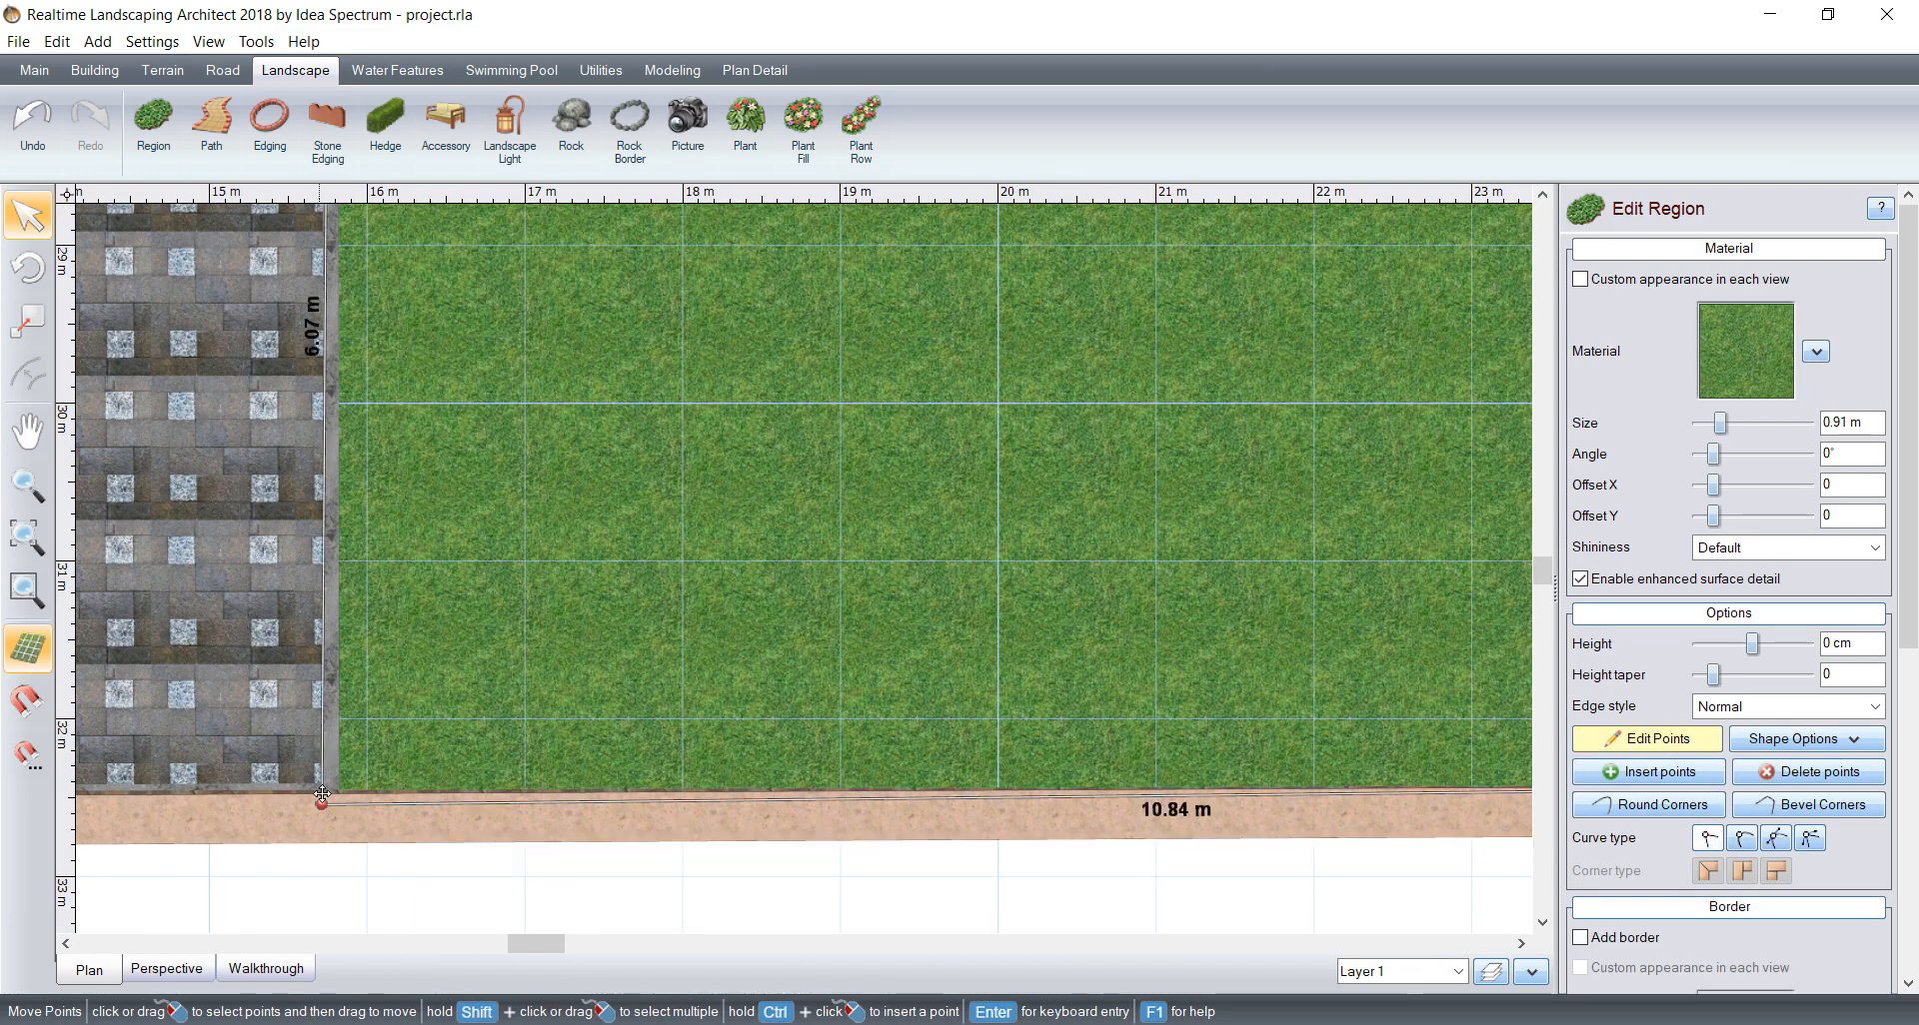
drag(323, 799, 328, 791)
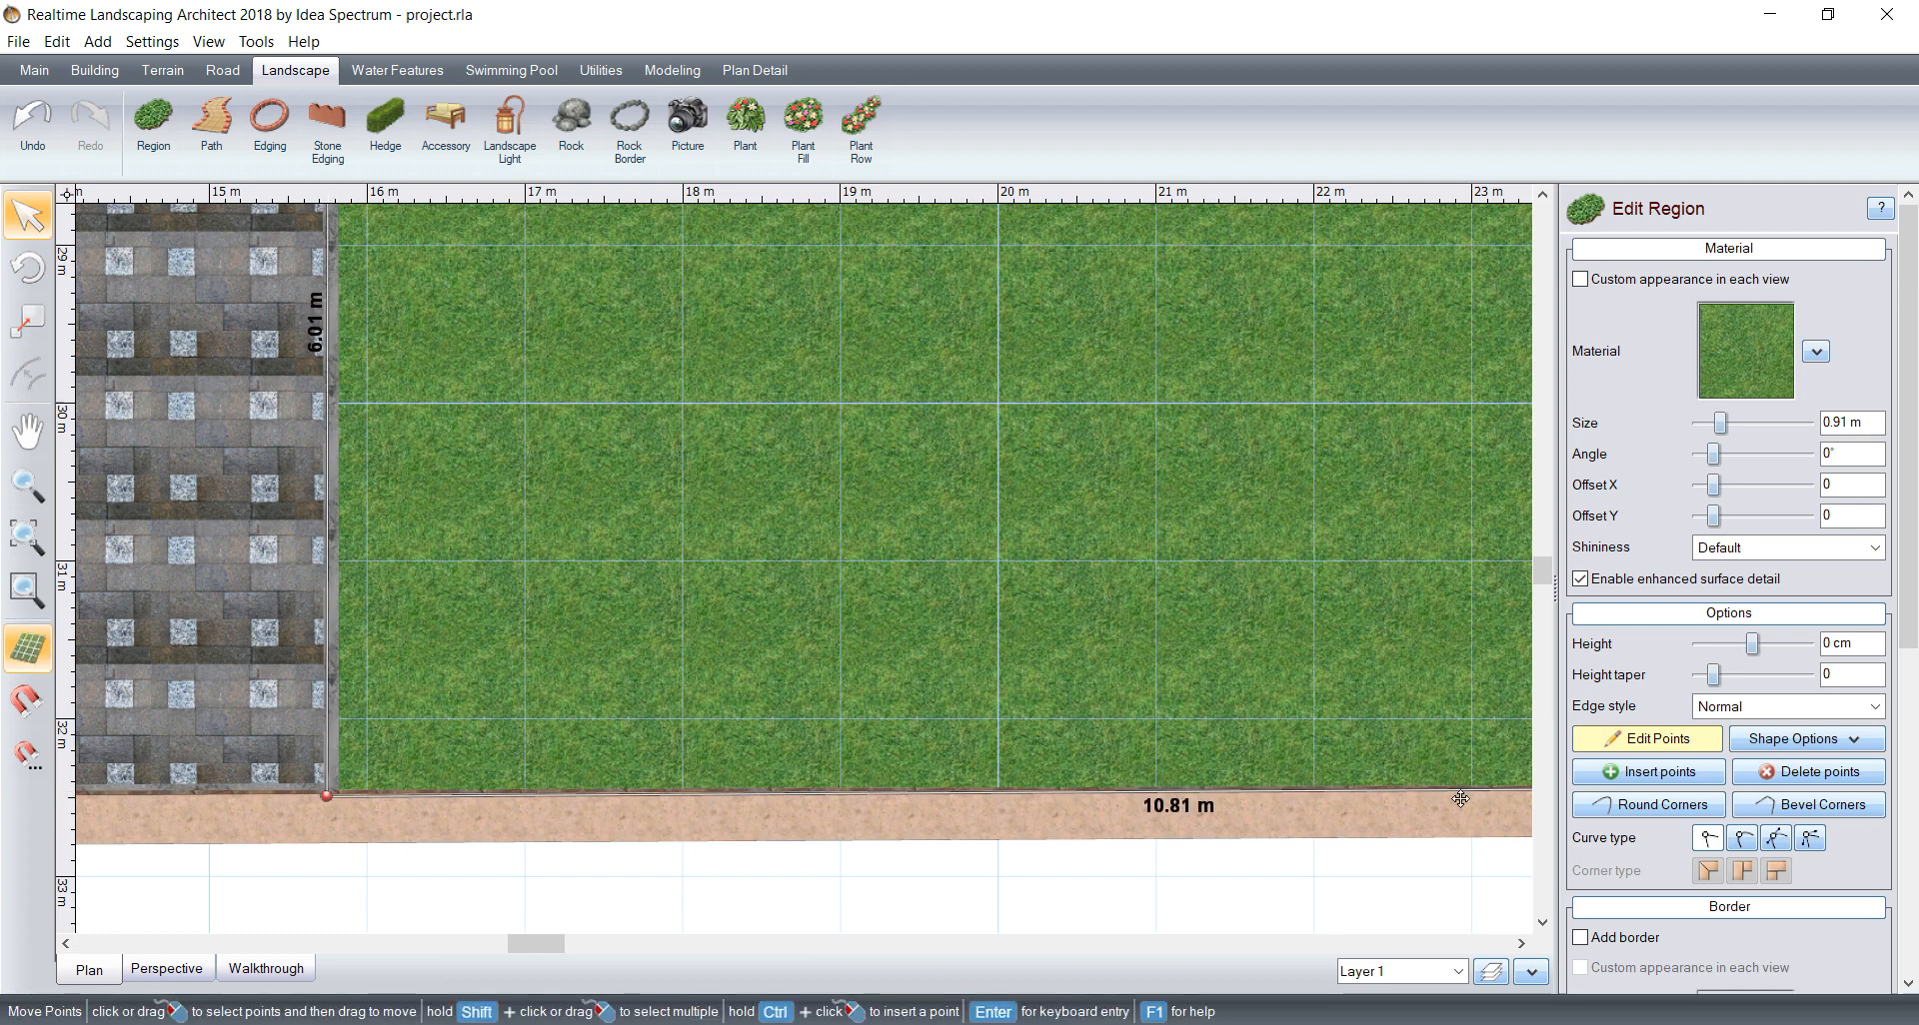
click(1608, 742)
Step: Add 3D grass during walkthrough to the new lawn and save the project
scroll(1611, 865, down, 5)
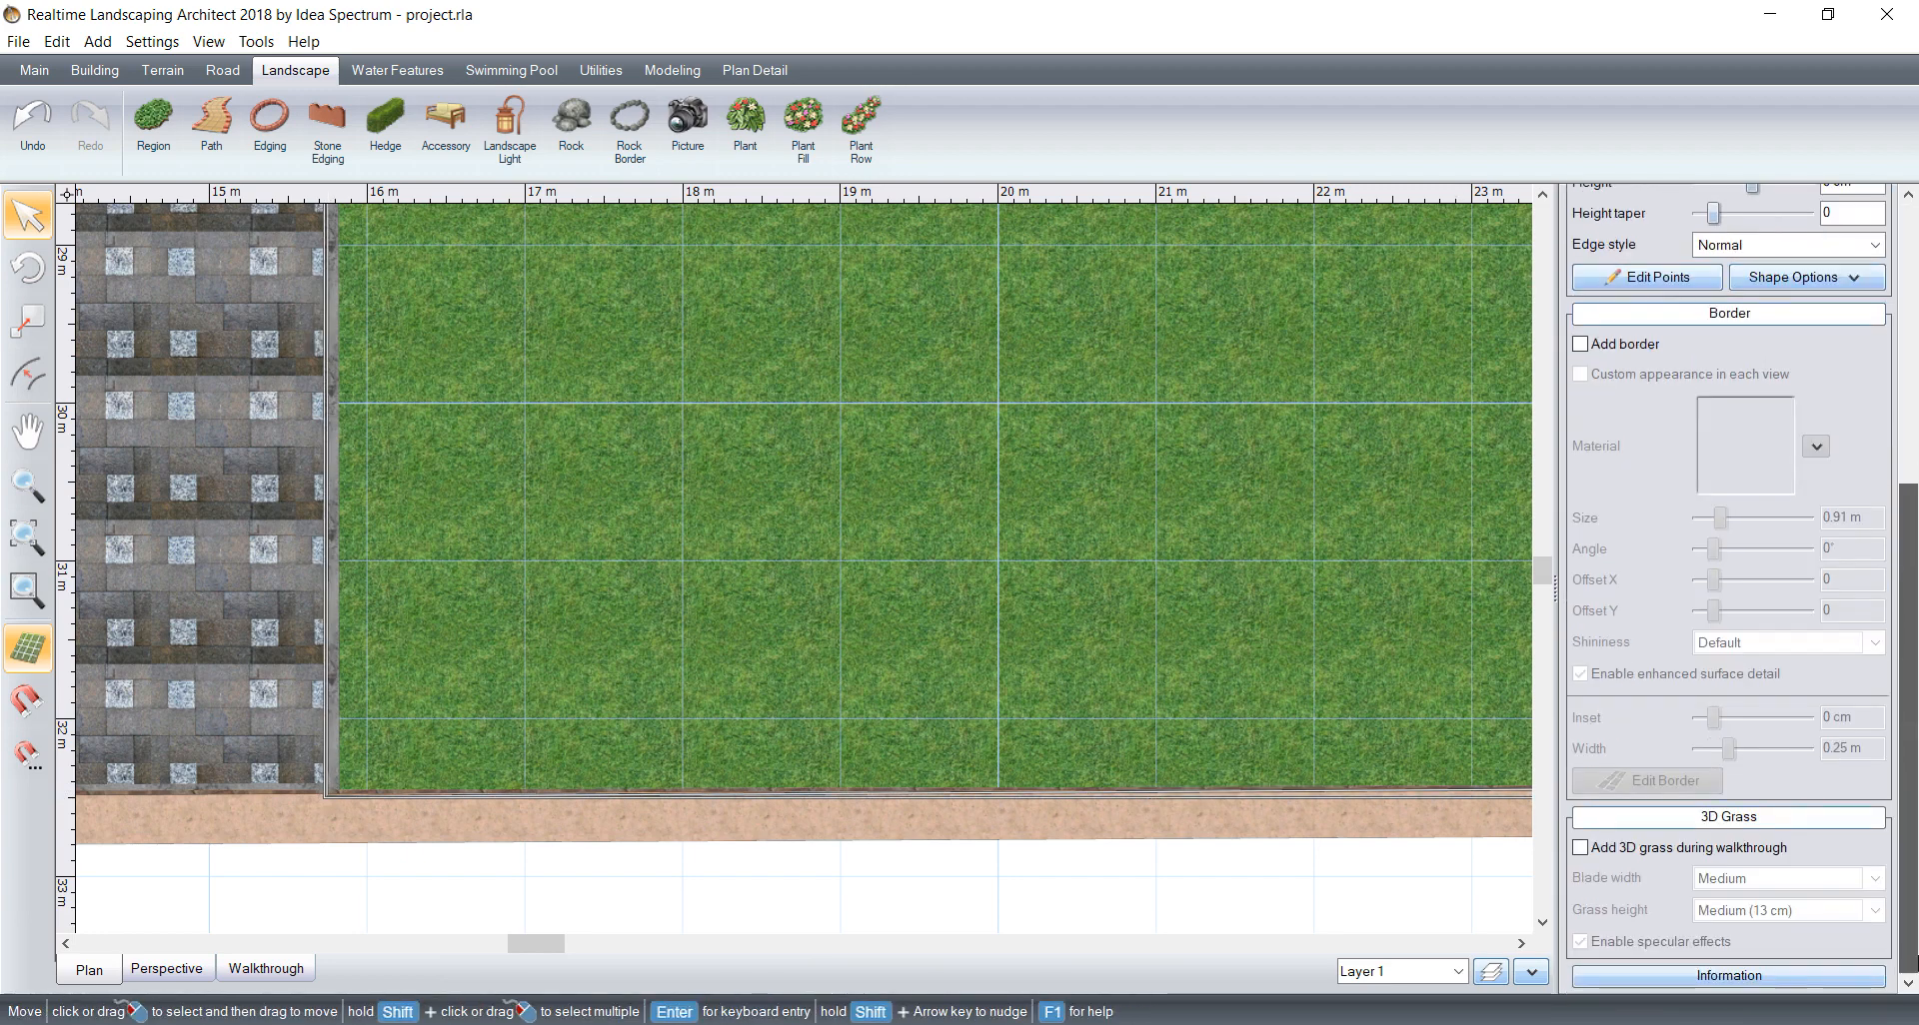
click(1595, 847)
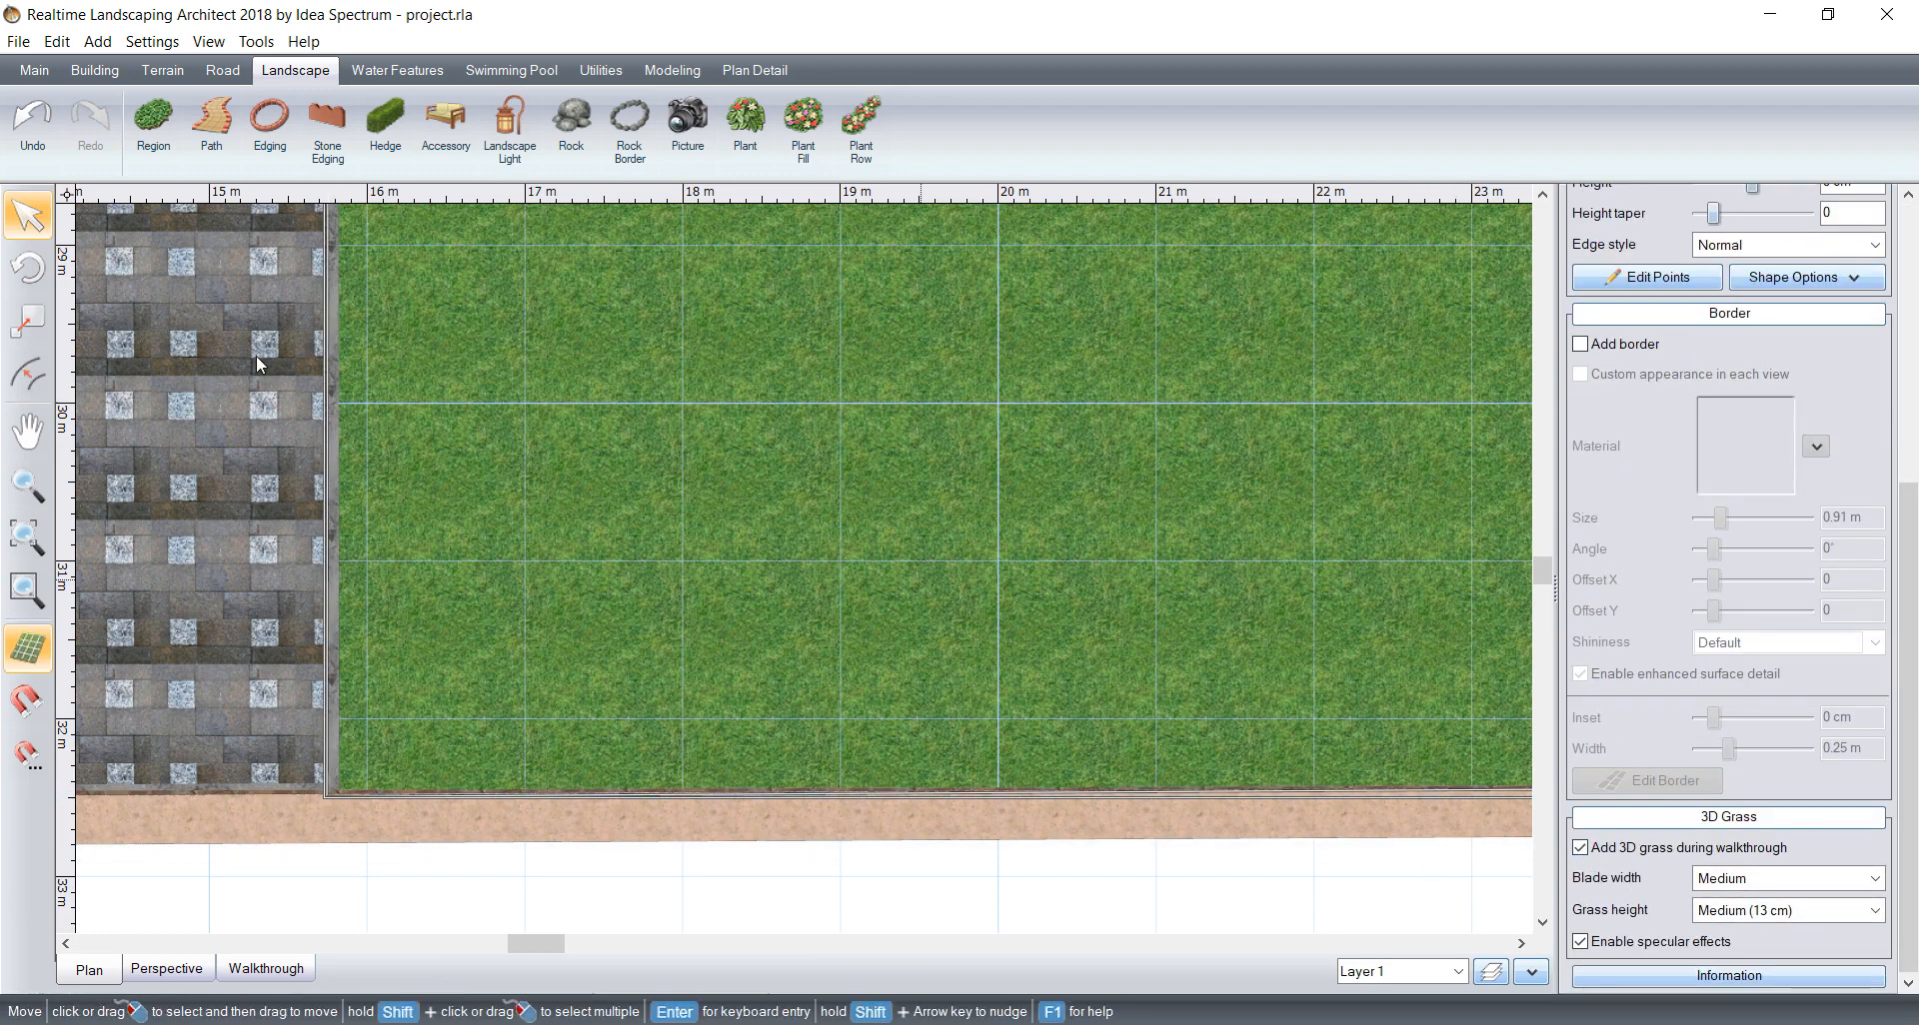
click(18, 41)
click(45, 125)
Step: Start a region at the back wall beside the waterfall and follow the lawn's edge about 2.54 m down to the pond's stones
scroll(992, 583, down, 4)
middle_drag(993, 584, 466, 940)
middle_drag(960, 617, 819, 799)
middle_drag(915, 550, 377, 878)
scroll(836, 459, down, 1)
middle_drag(836, 458, 959, 700)
middle_drag(888, 441, 858, 749)
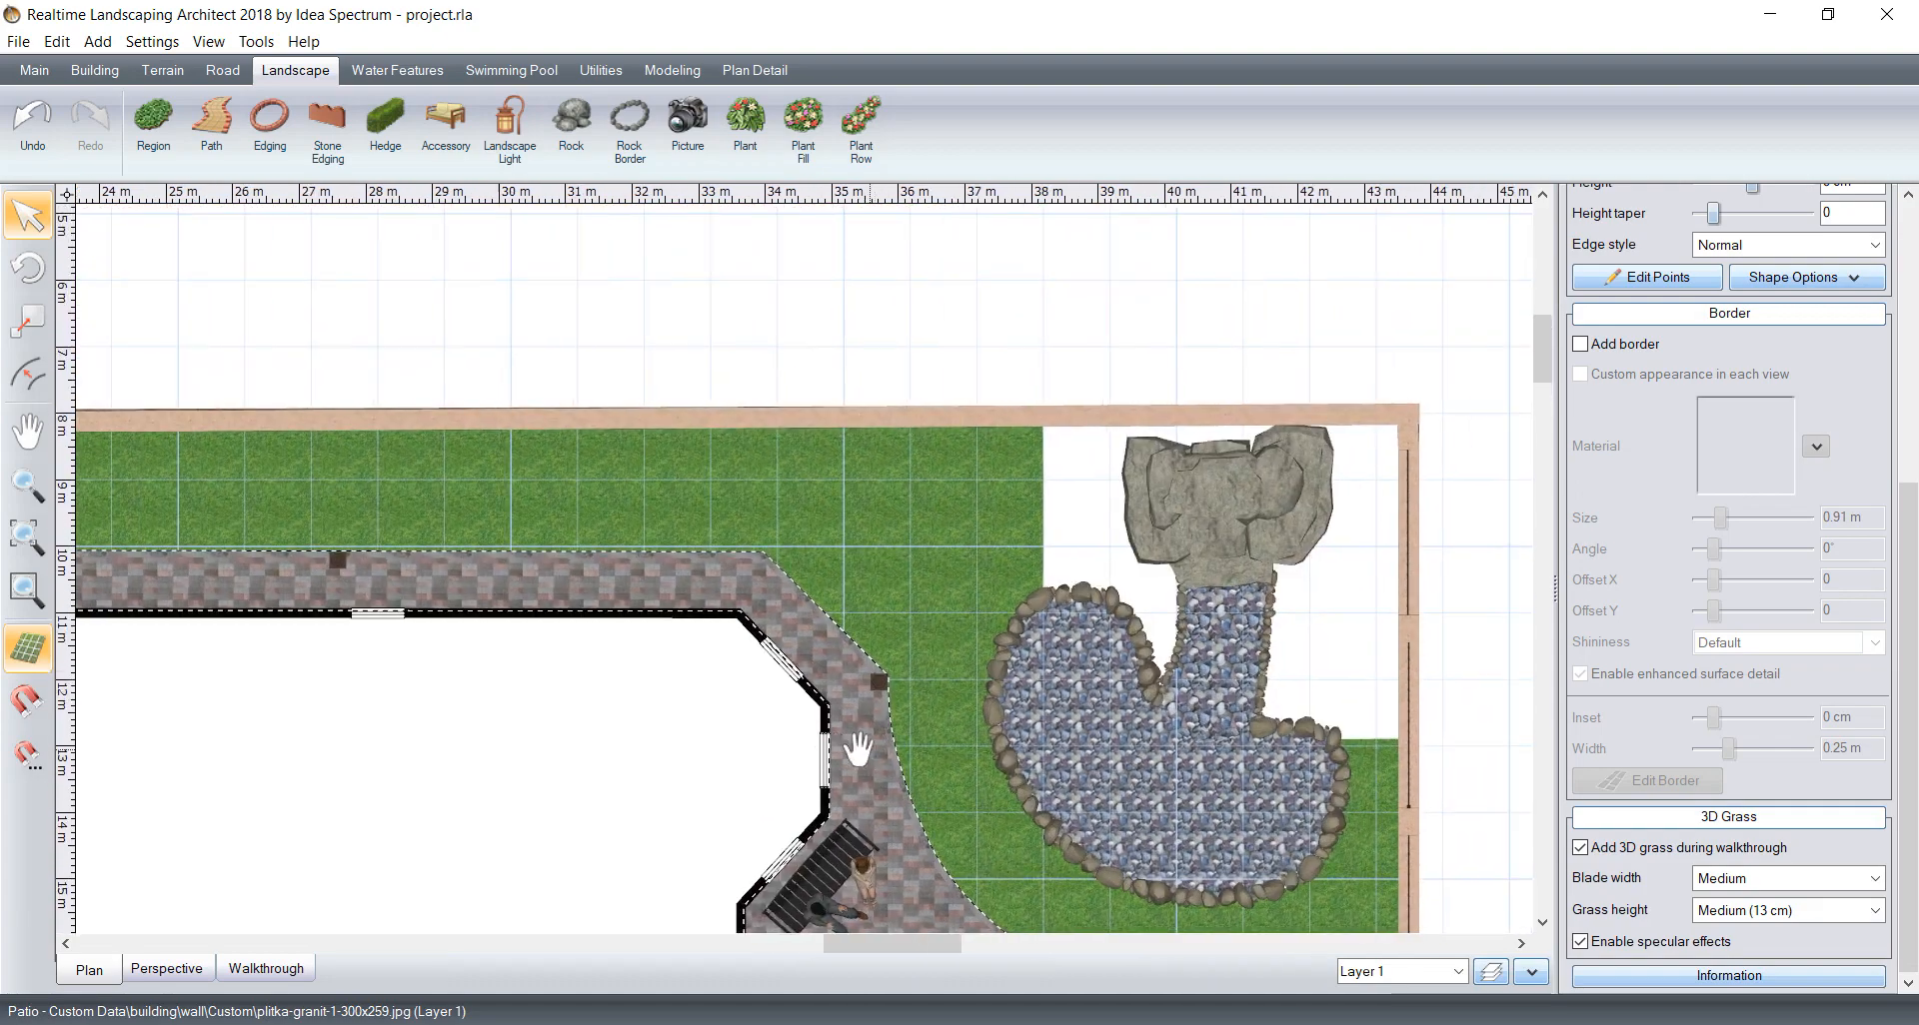
scroll(1213, 644, down, 1)
scroll(1084, 763, down, 1)
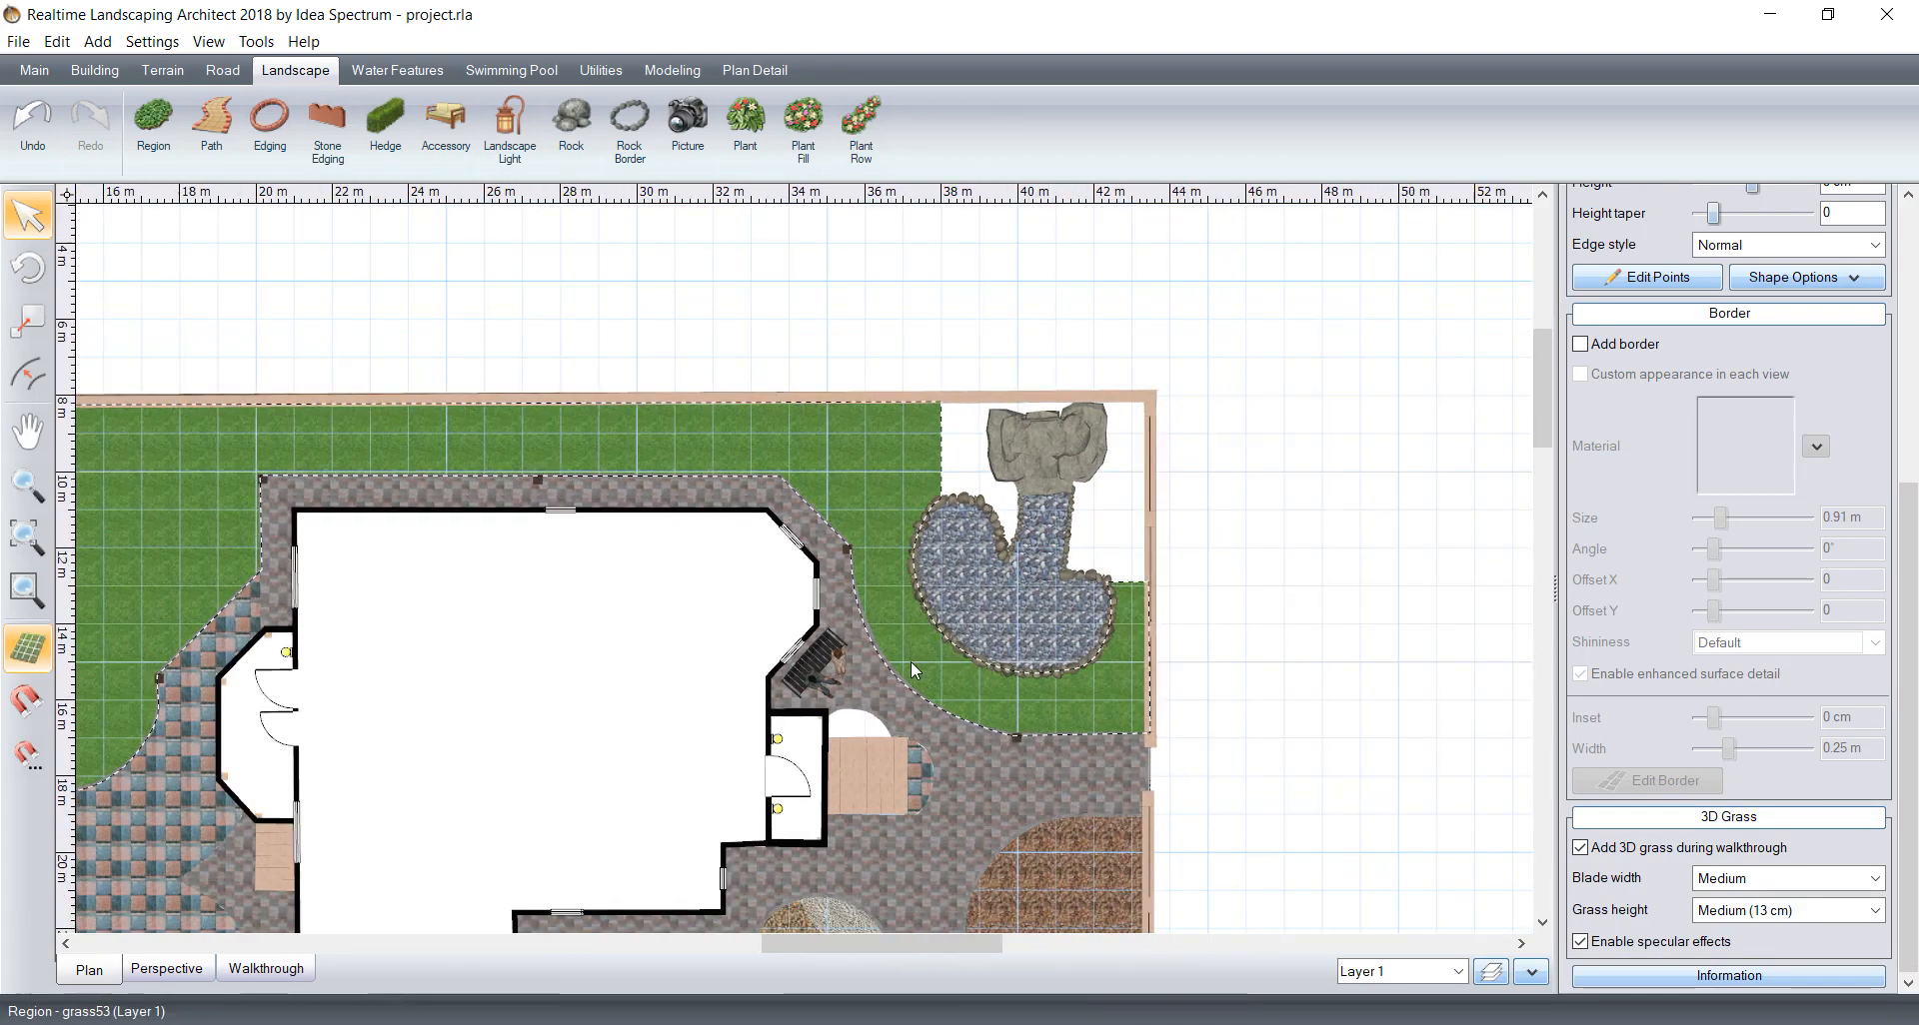
scroll(910, 662, down, 1)
middle_drag(762, 624, 565, 840)
scroll(954, 559, up, 3)
middle_drag(946, 503, 709, 667)
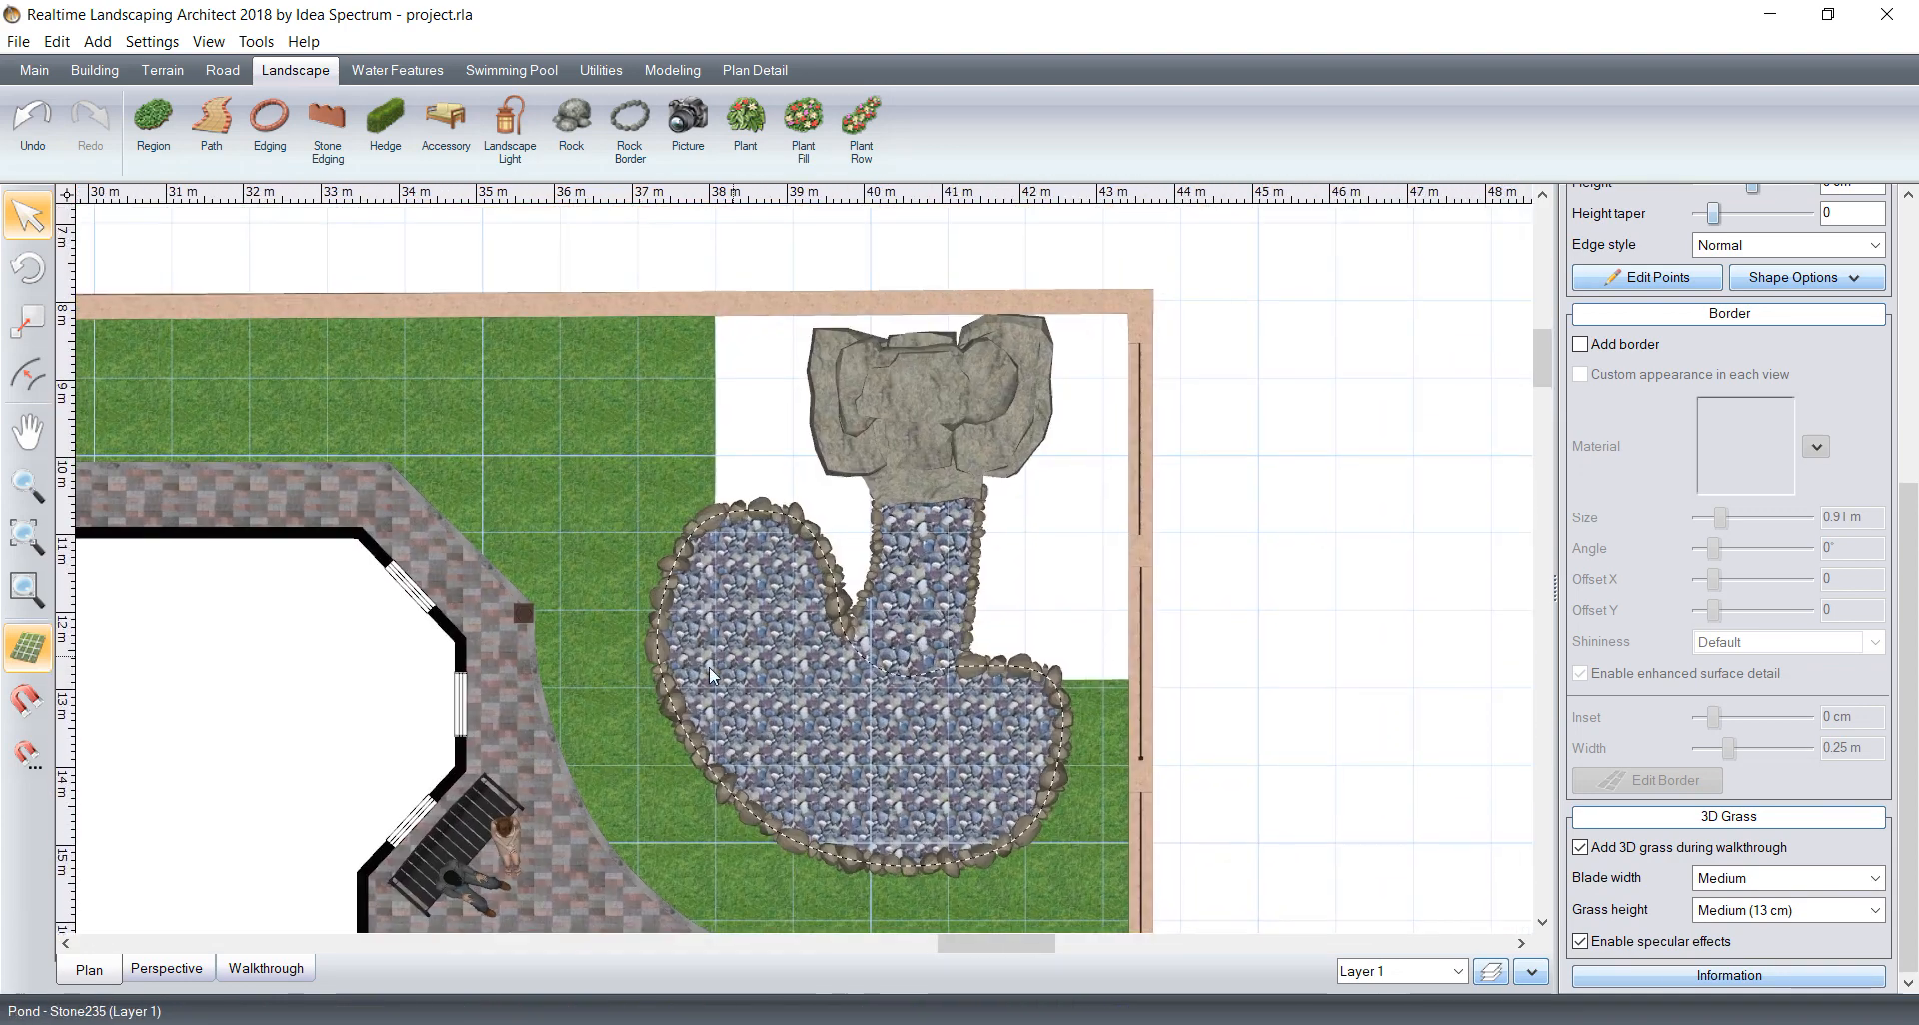
scroll(865, 615, up, 1)
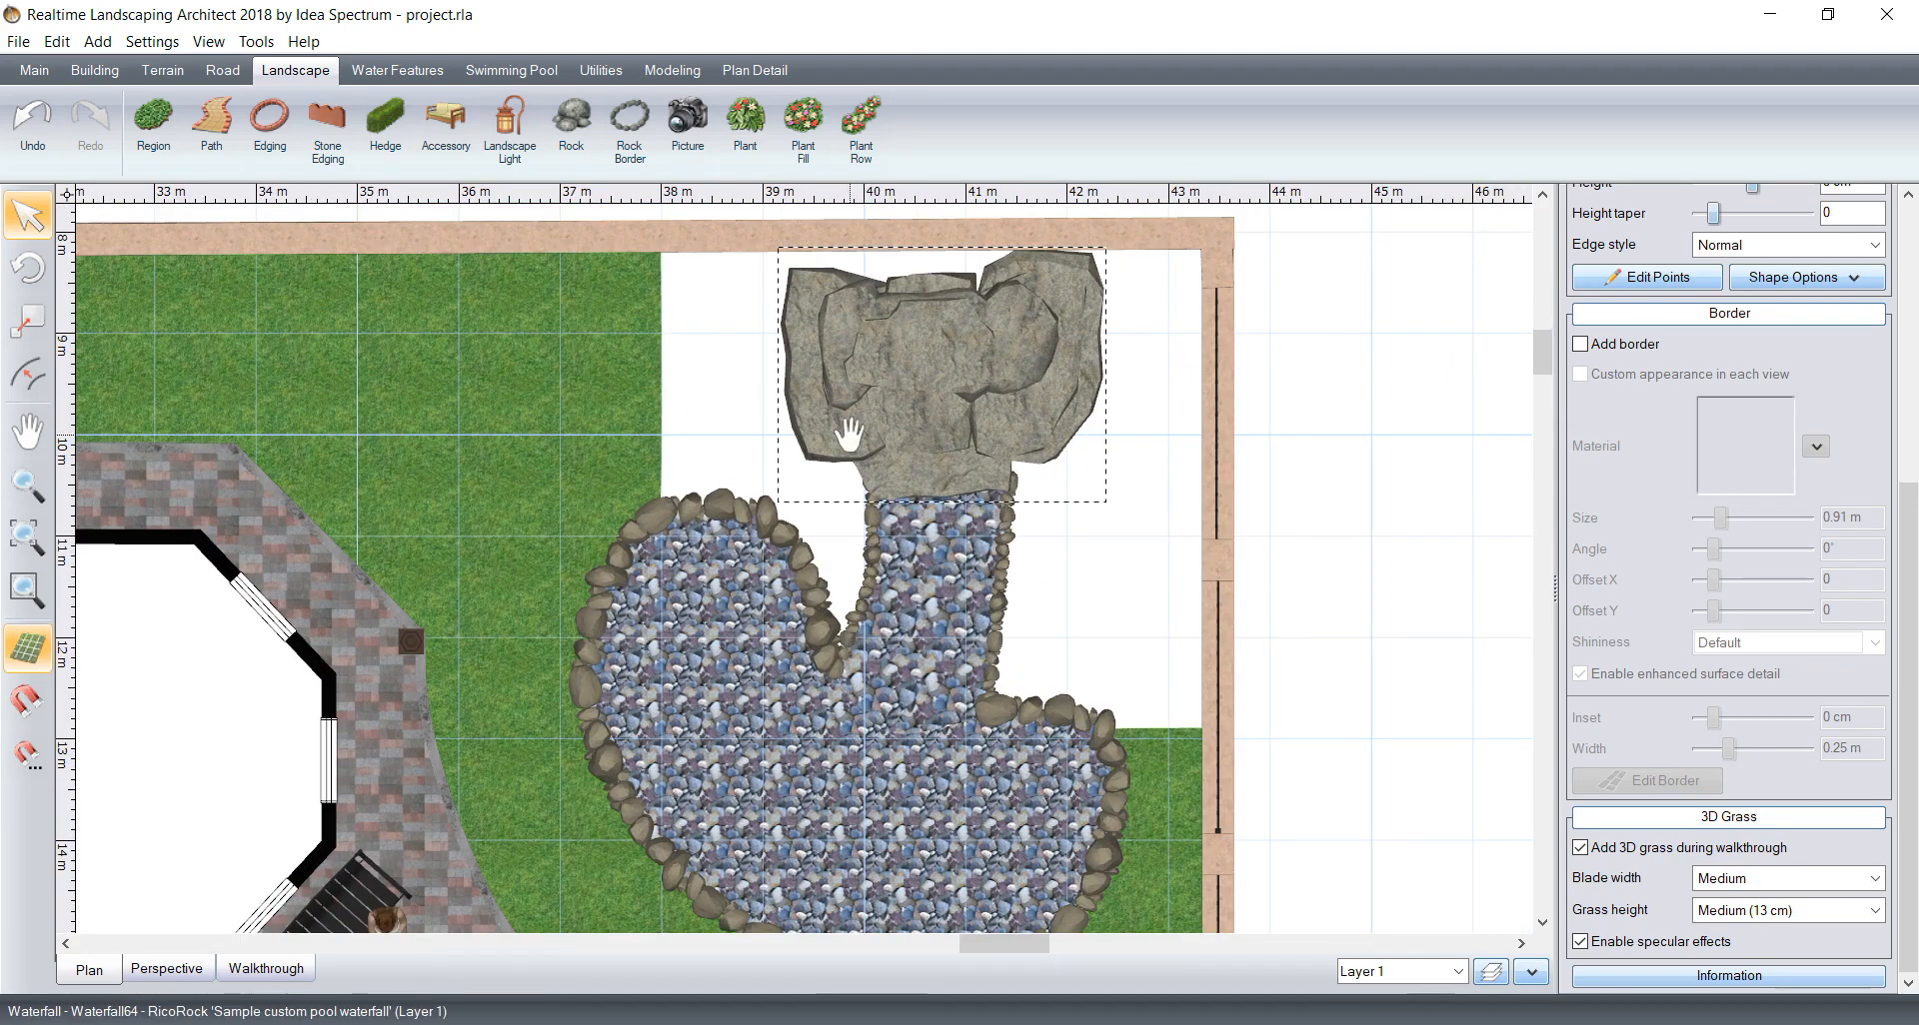
middle_drag(847, 435, 765, 521)
scroll(766, 522, up, 1)
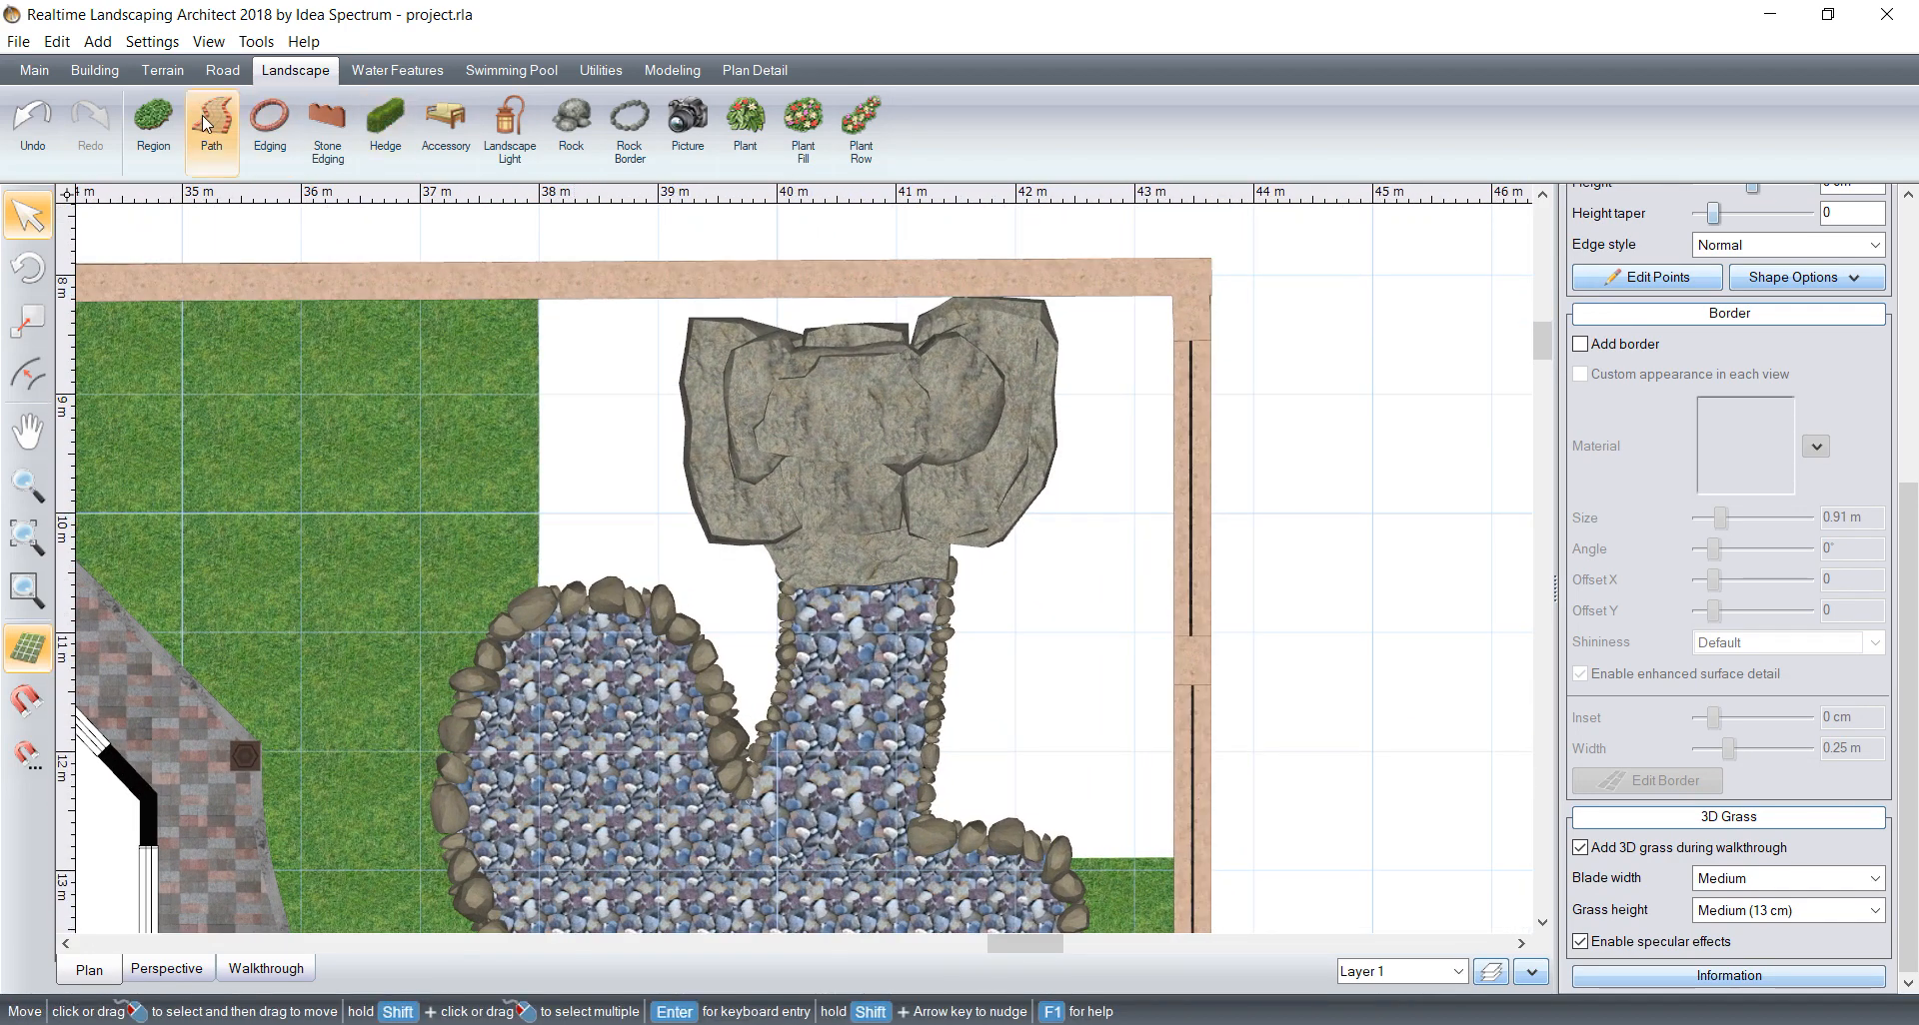
click(153, 122)
click(536, 294)
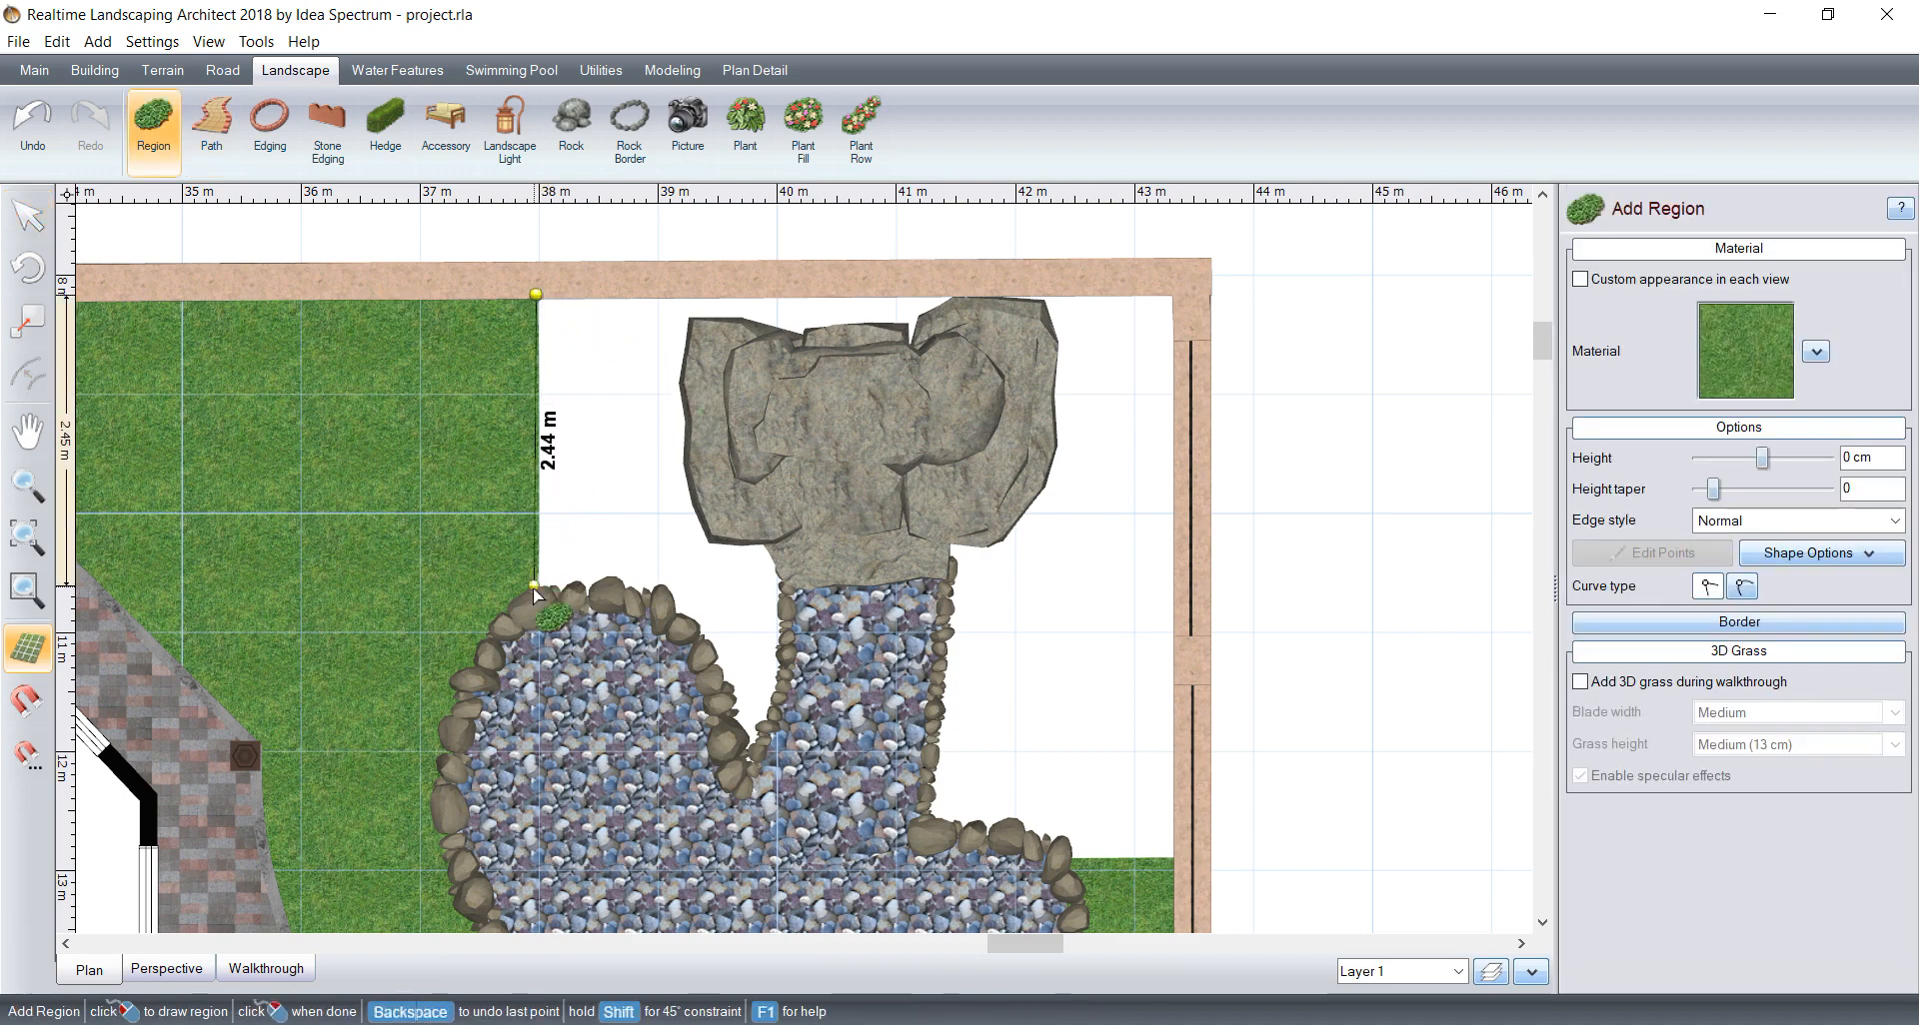
click(533, 596)
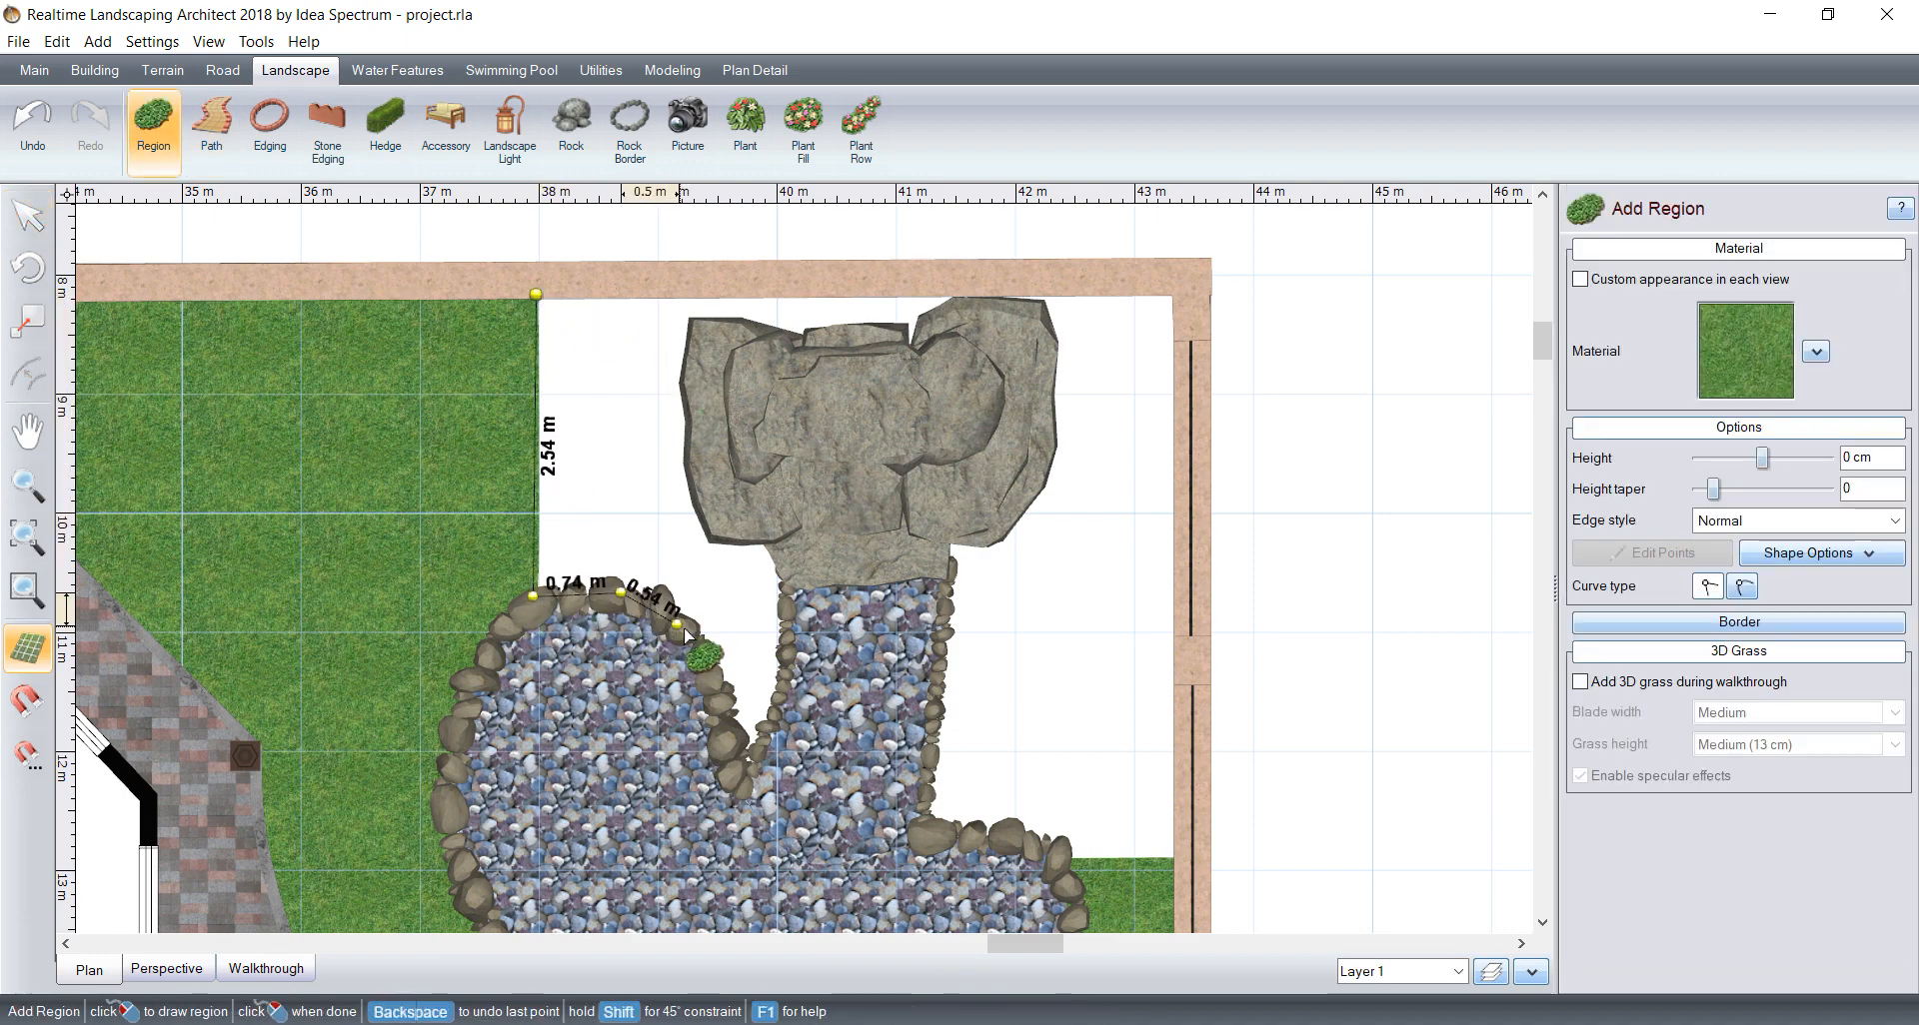
Step: Trace the region with curved and straight points around the pond stones and waterfall rocks, and close it at its starting corner
click(1741, 597)
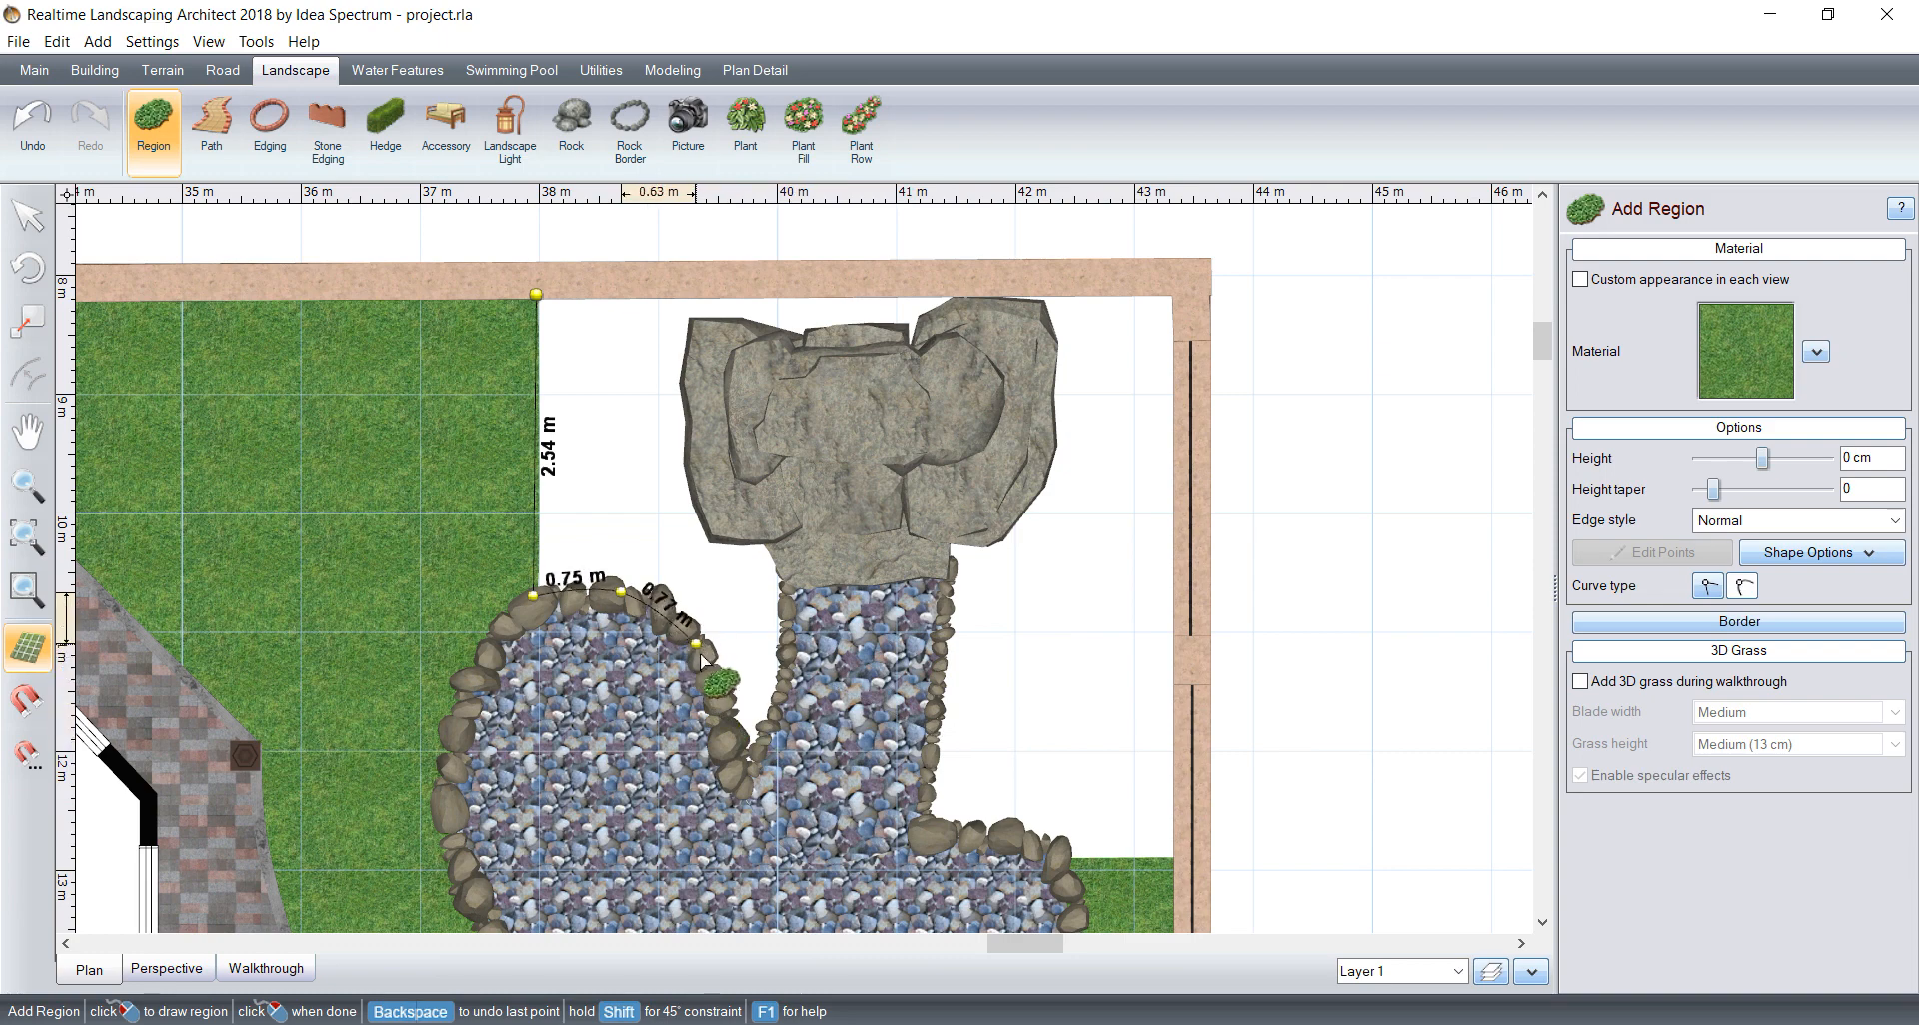
click(700, 656)
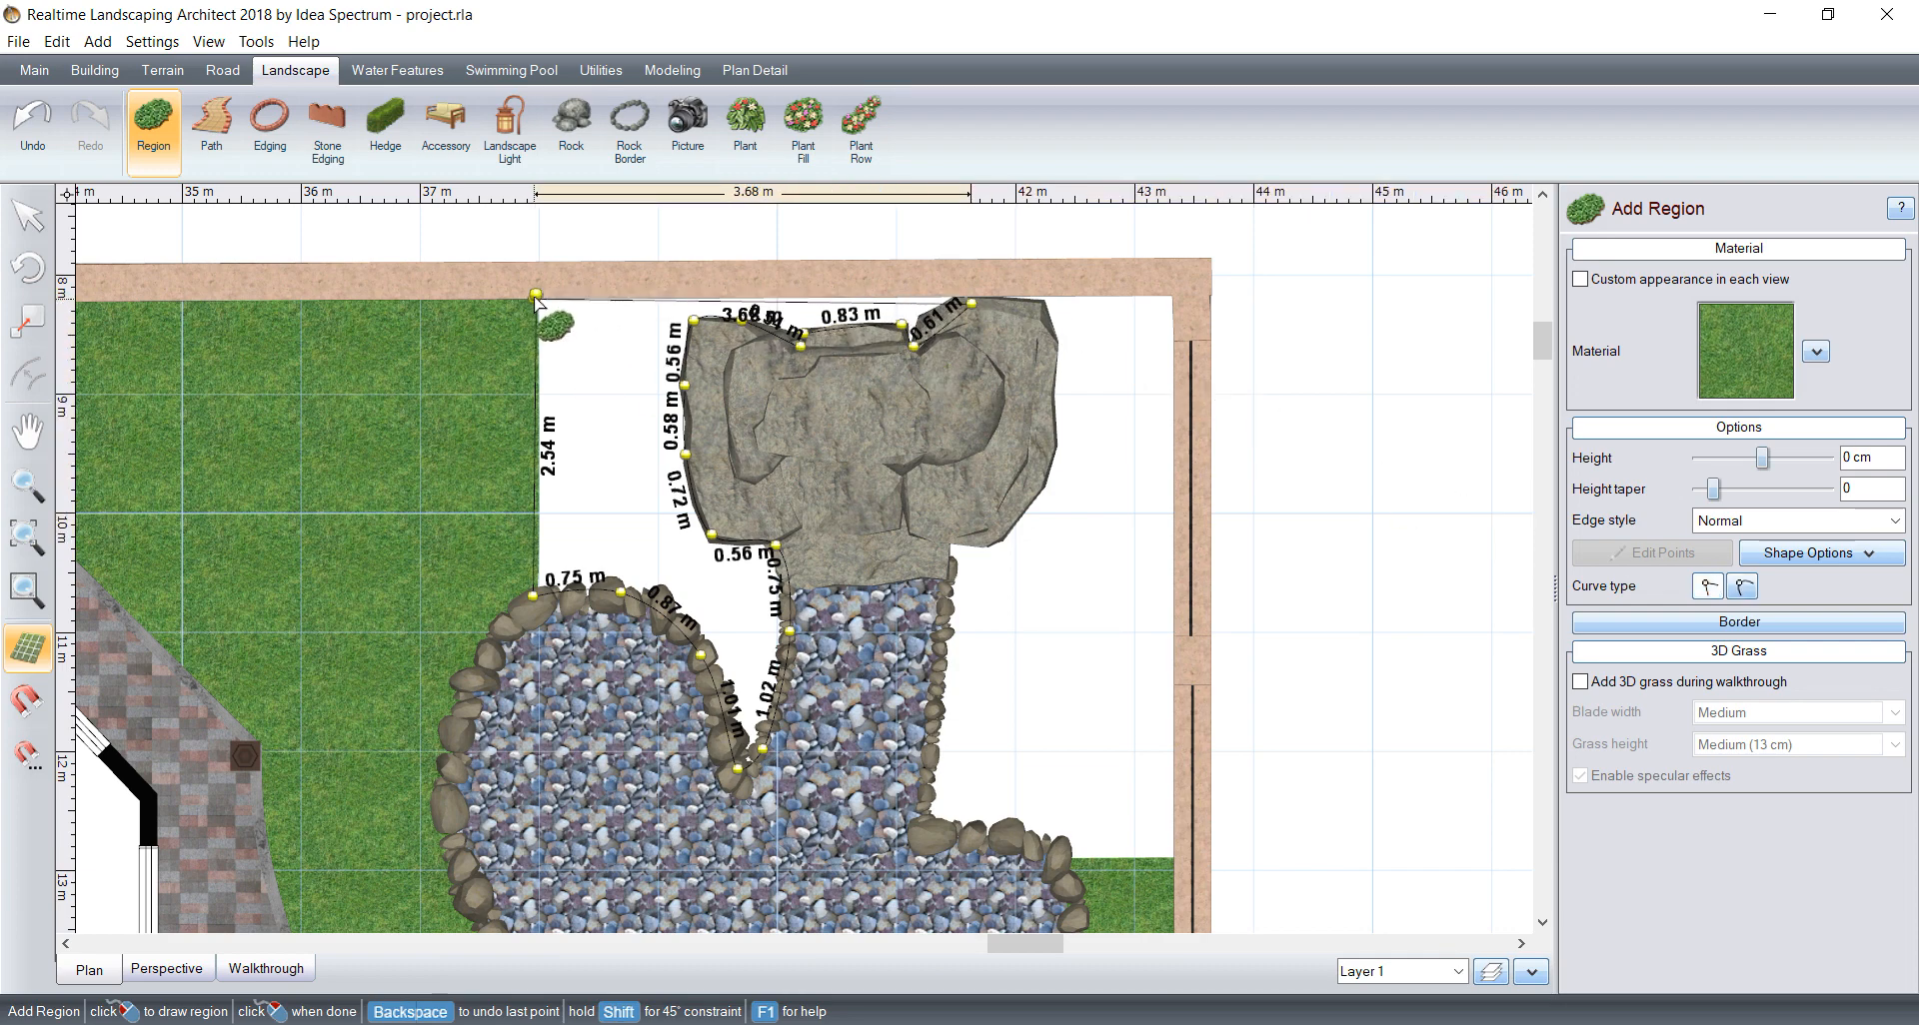
click(536, 296)
Step: Fill the region between the lawn and the waterfall with the Stone188 material and check it in the perspective view
click(1746, 345)
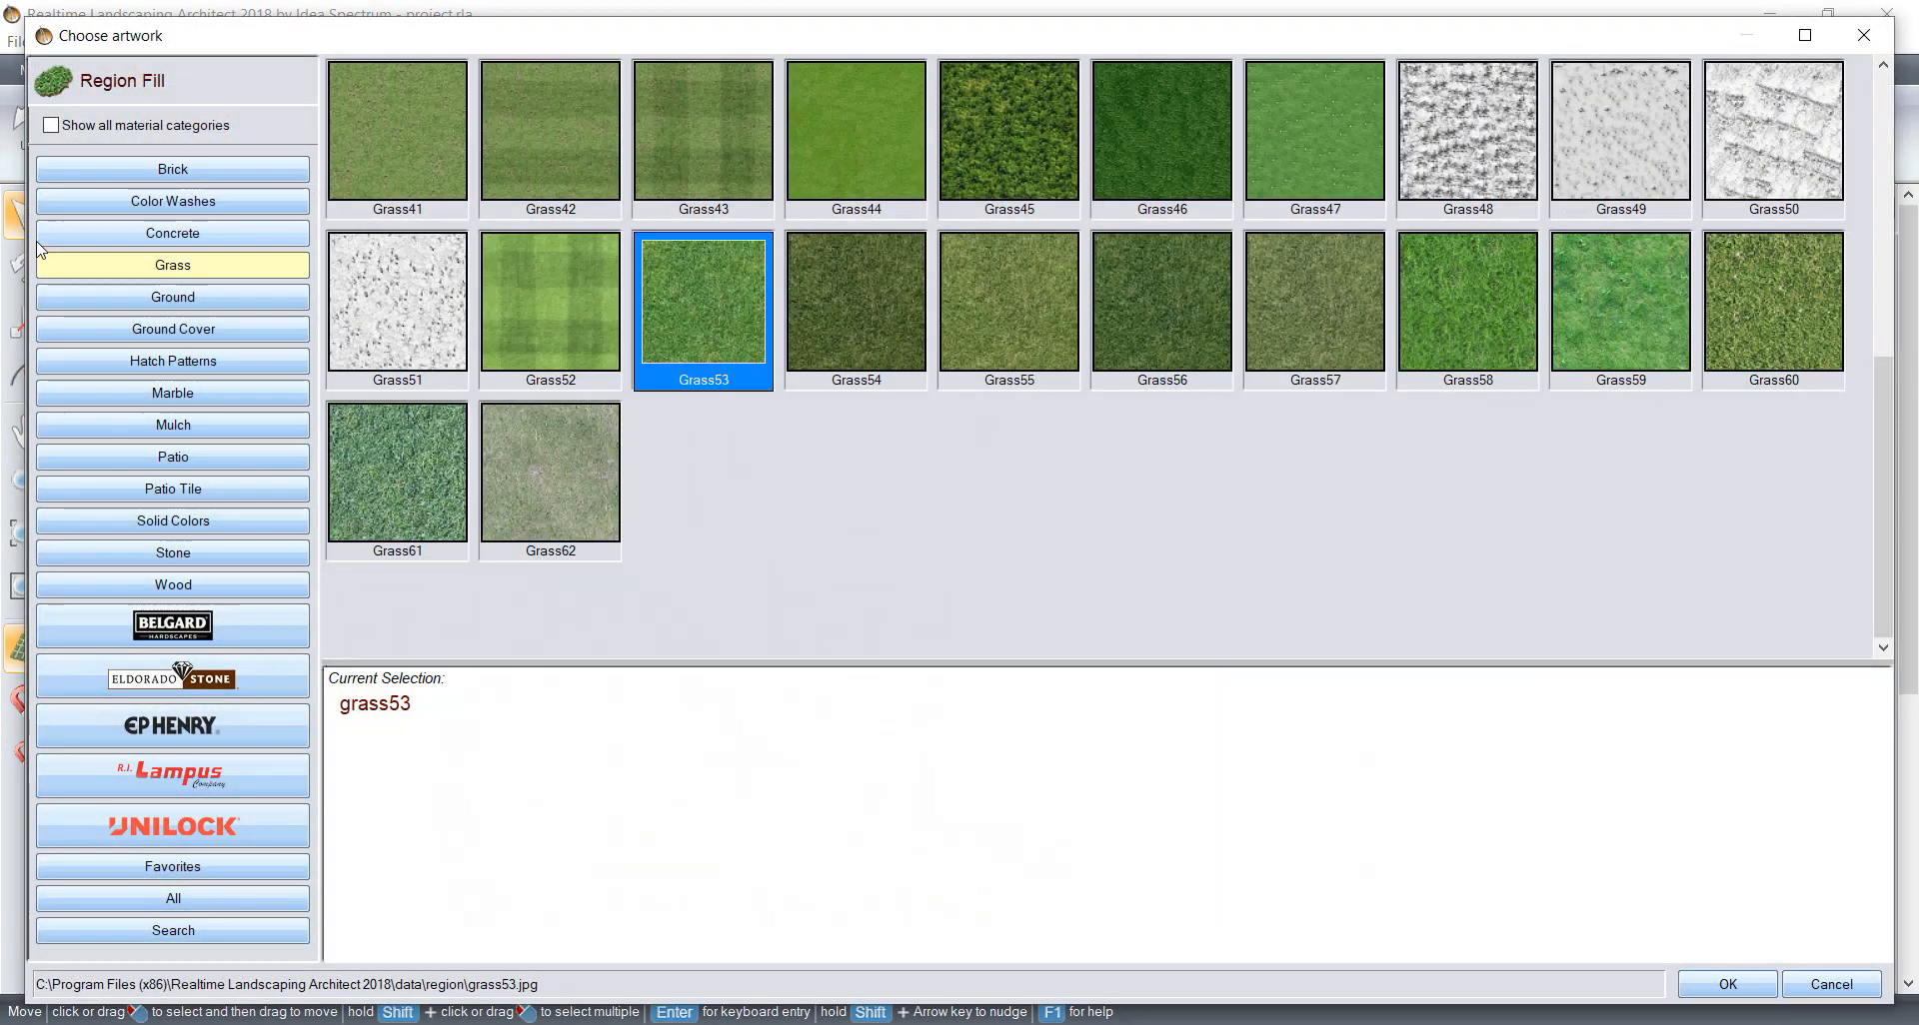
click(200, 552)
scroll(1099, 448, down, 4)
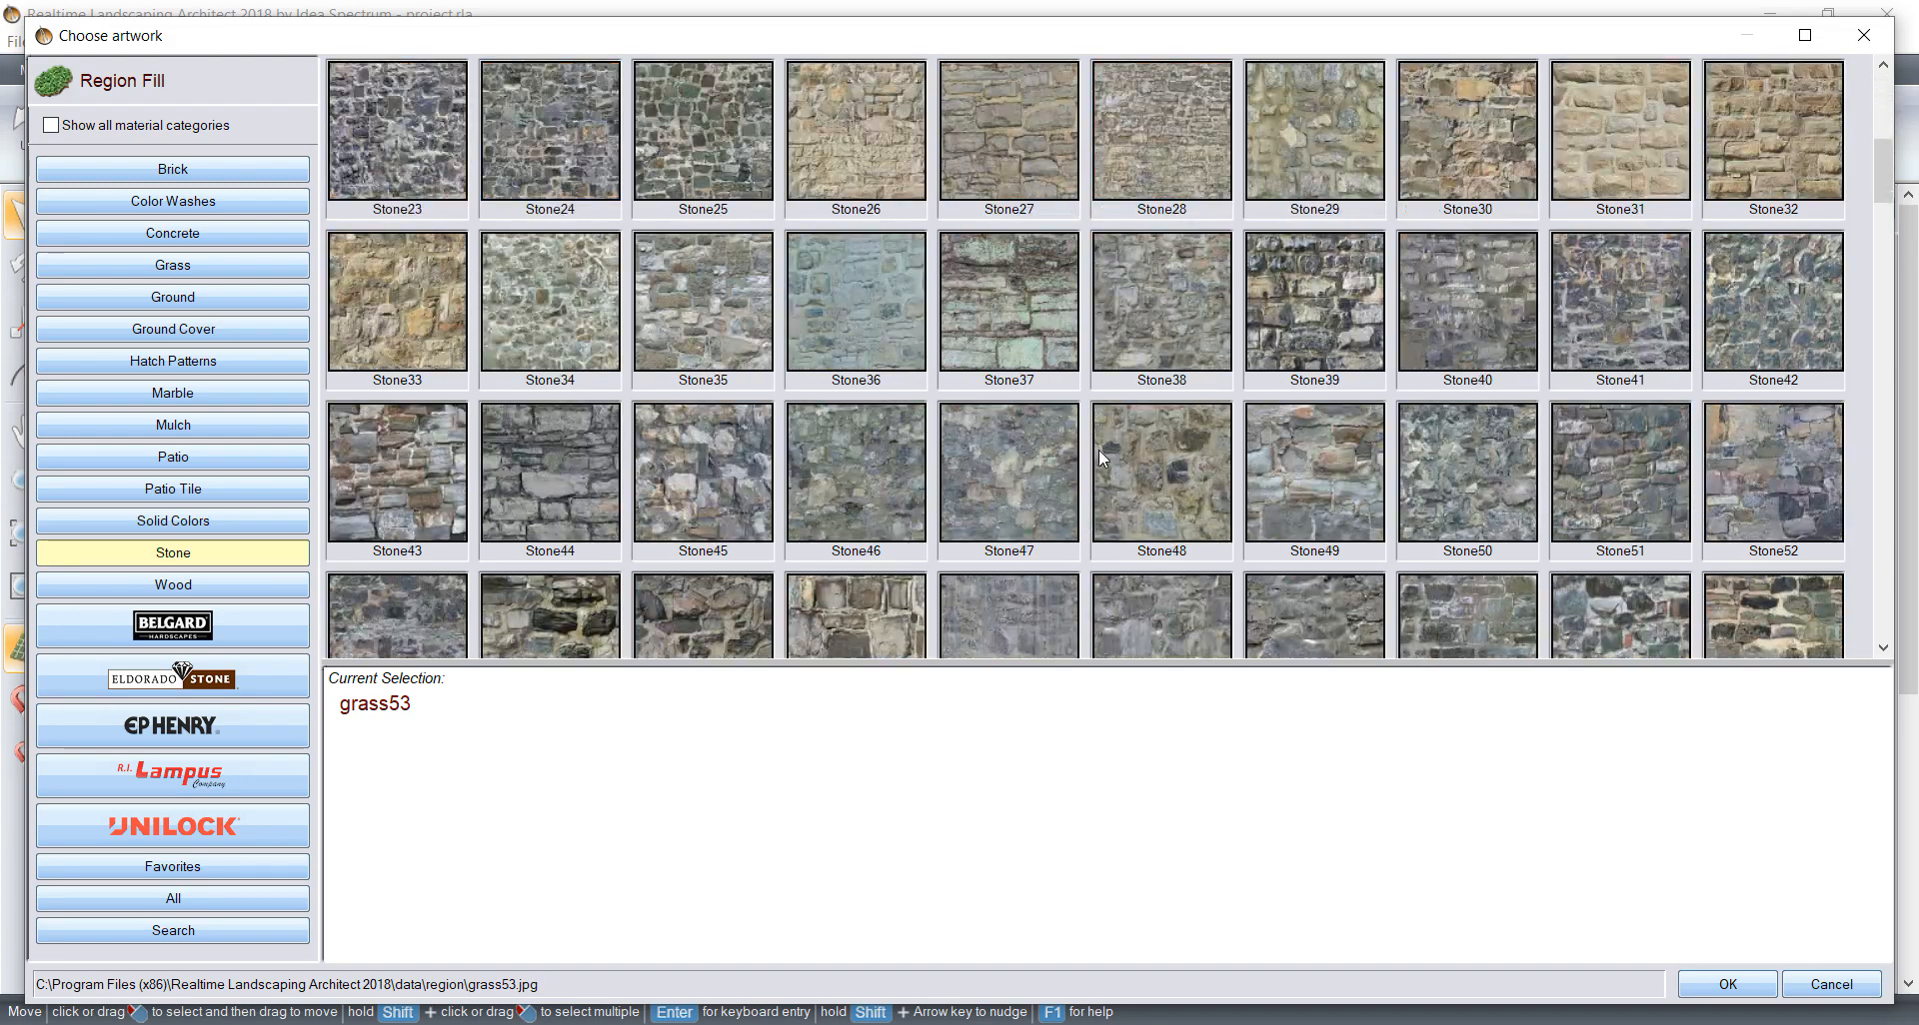
scroll(1153, 429, down, 3)
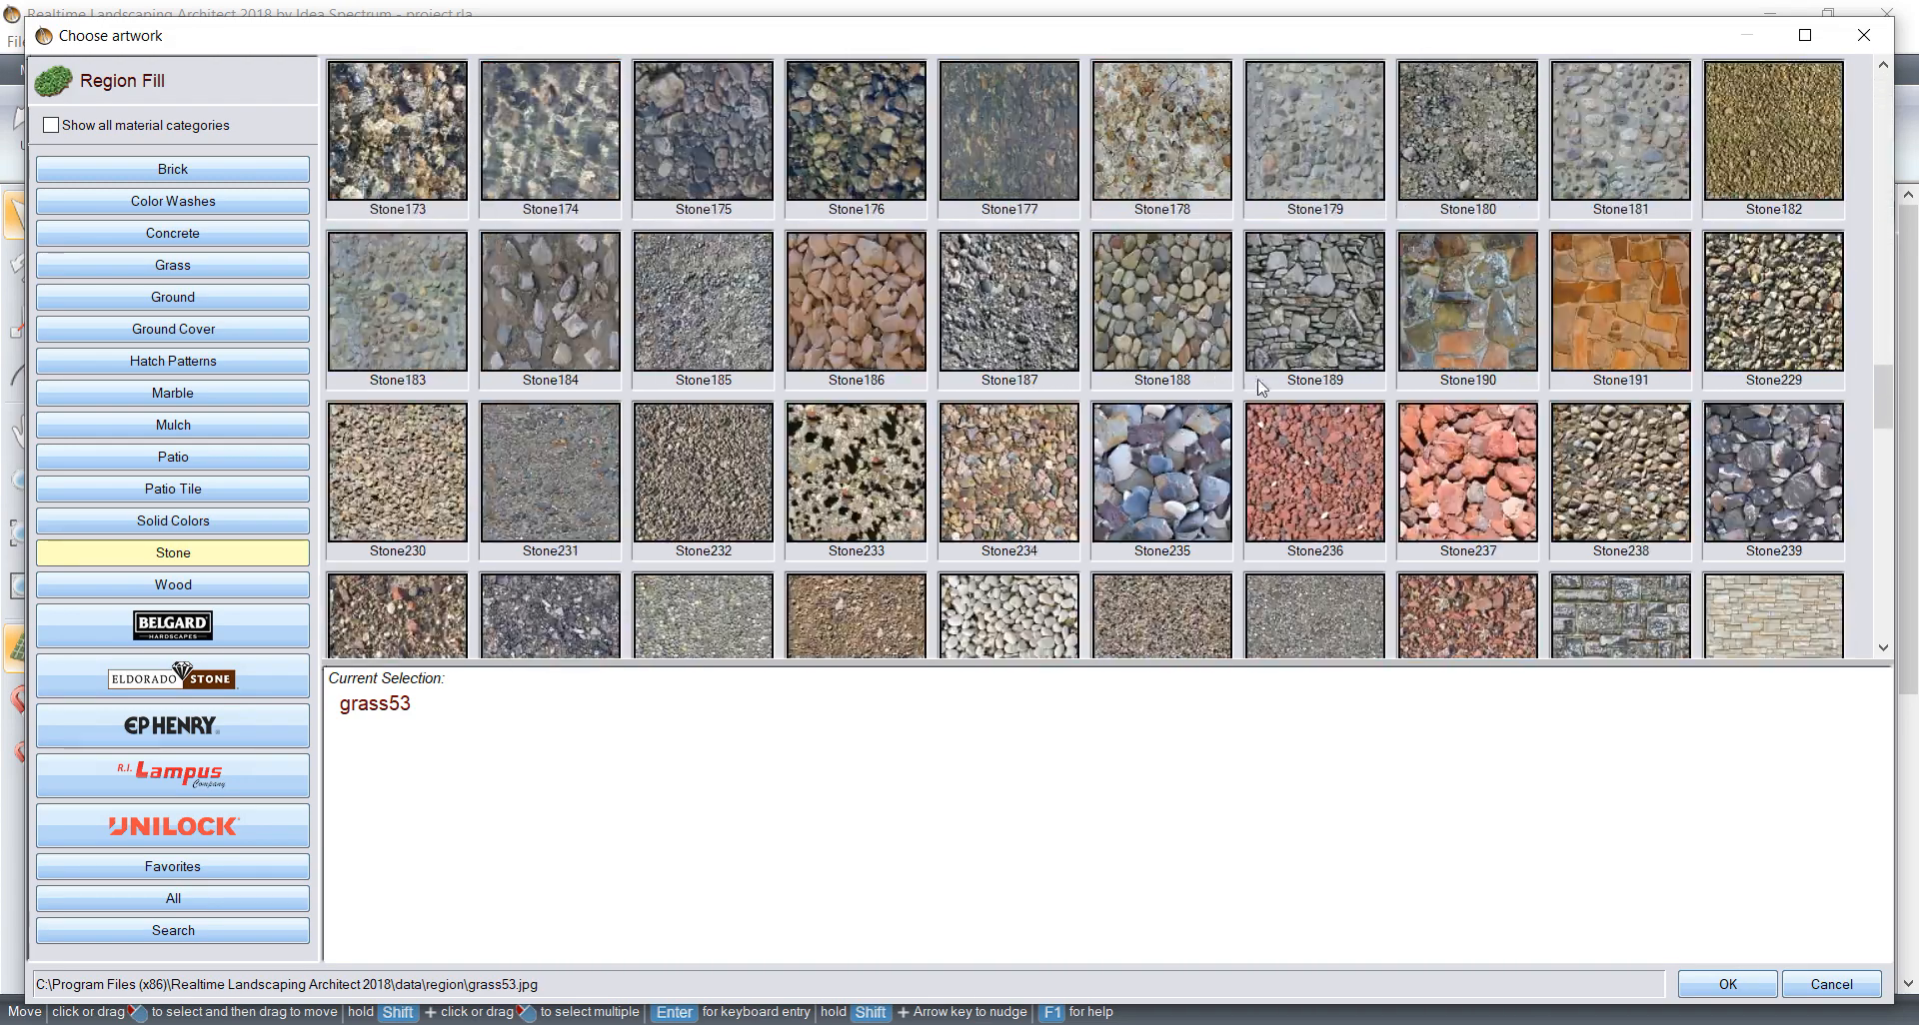
click(1162, 300)
click(1727, 984)
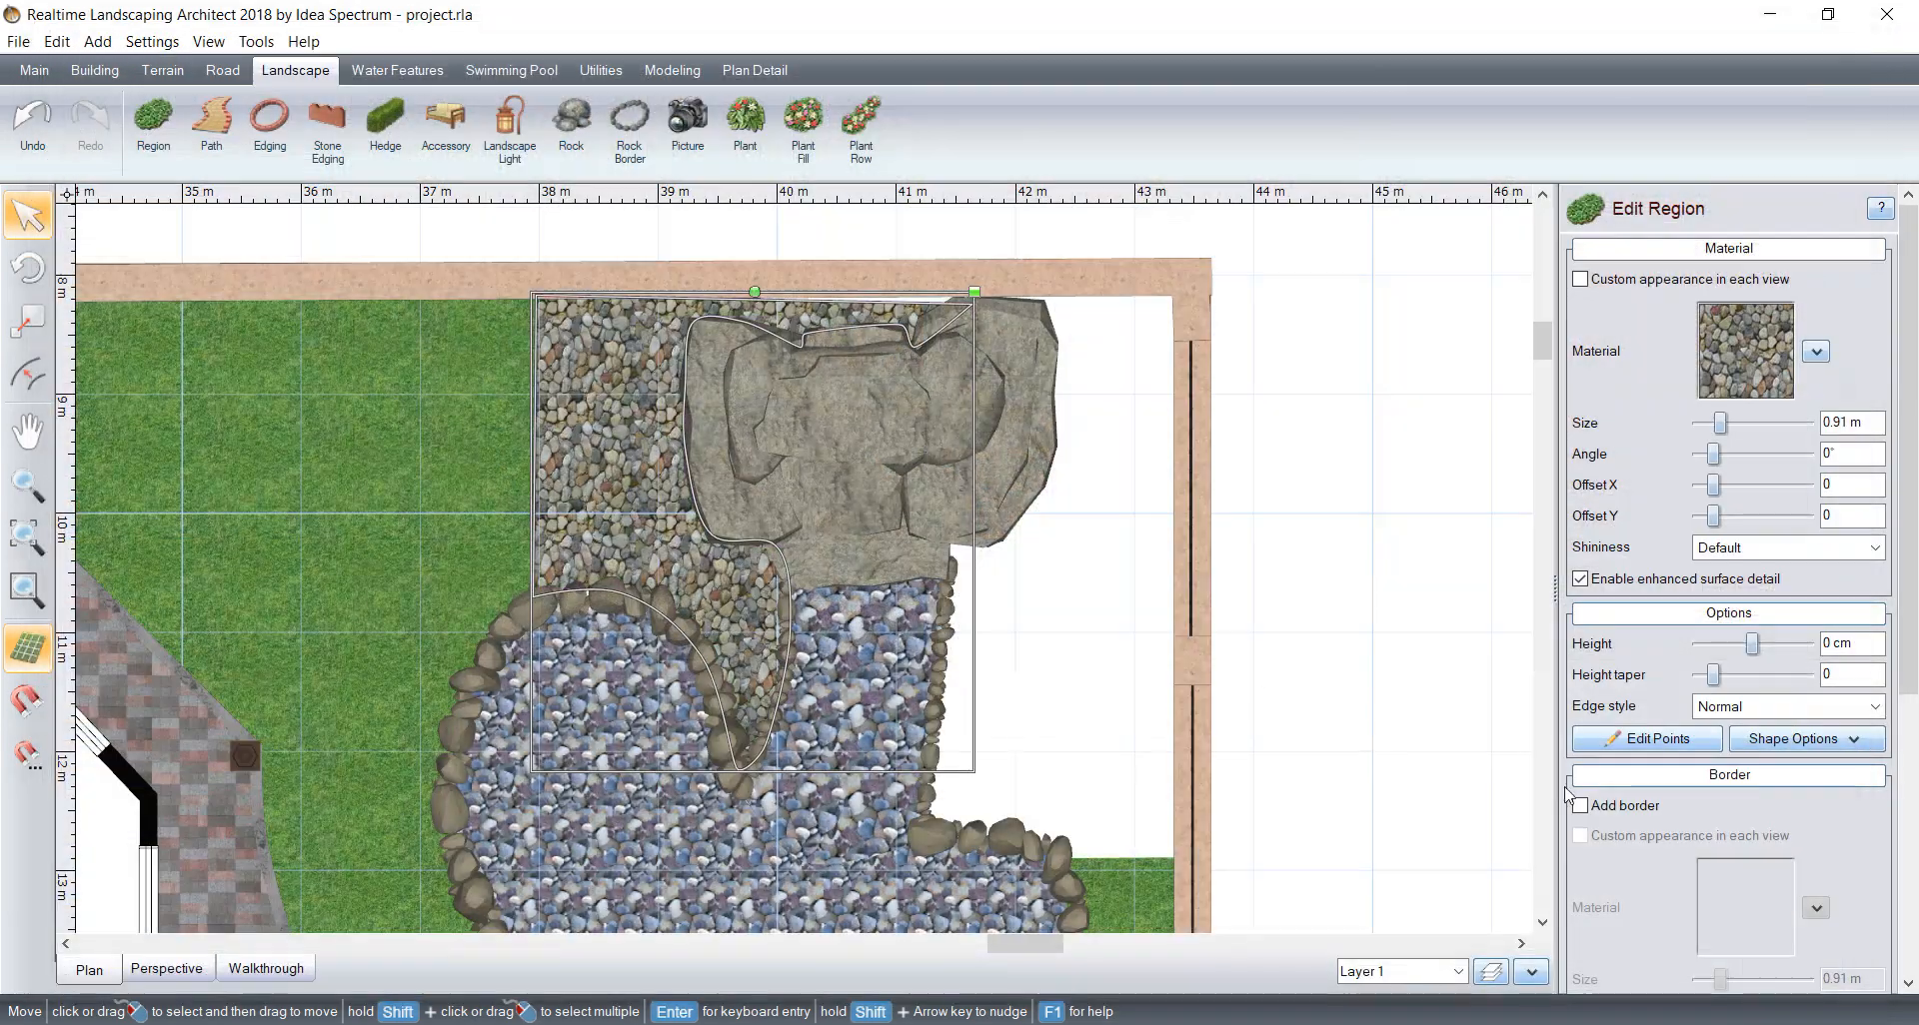
middle_drag(1067, 587, 957, 538)
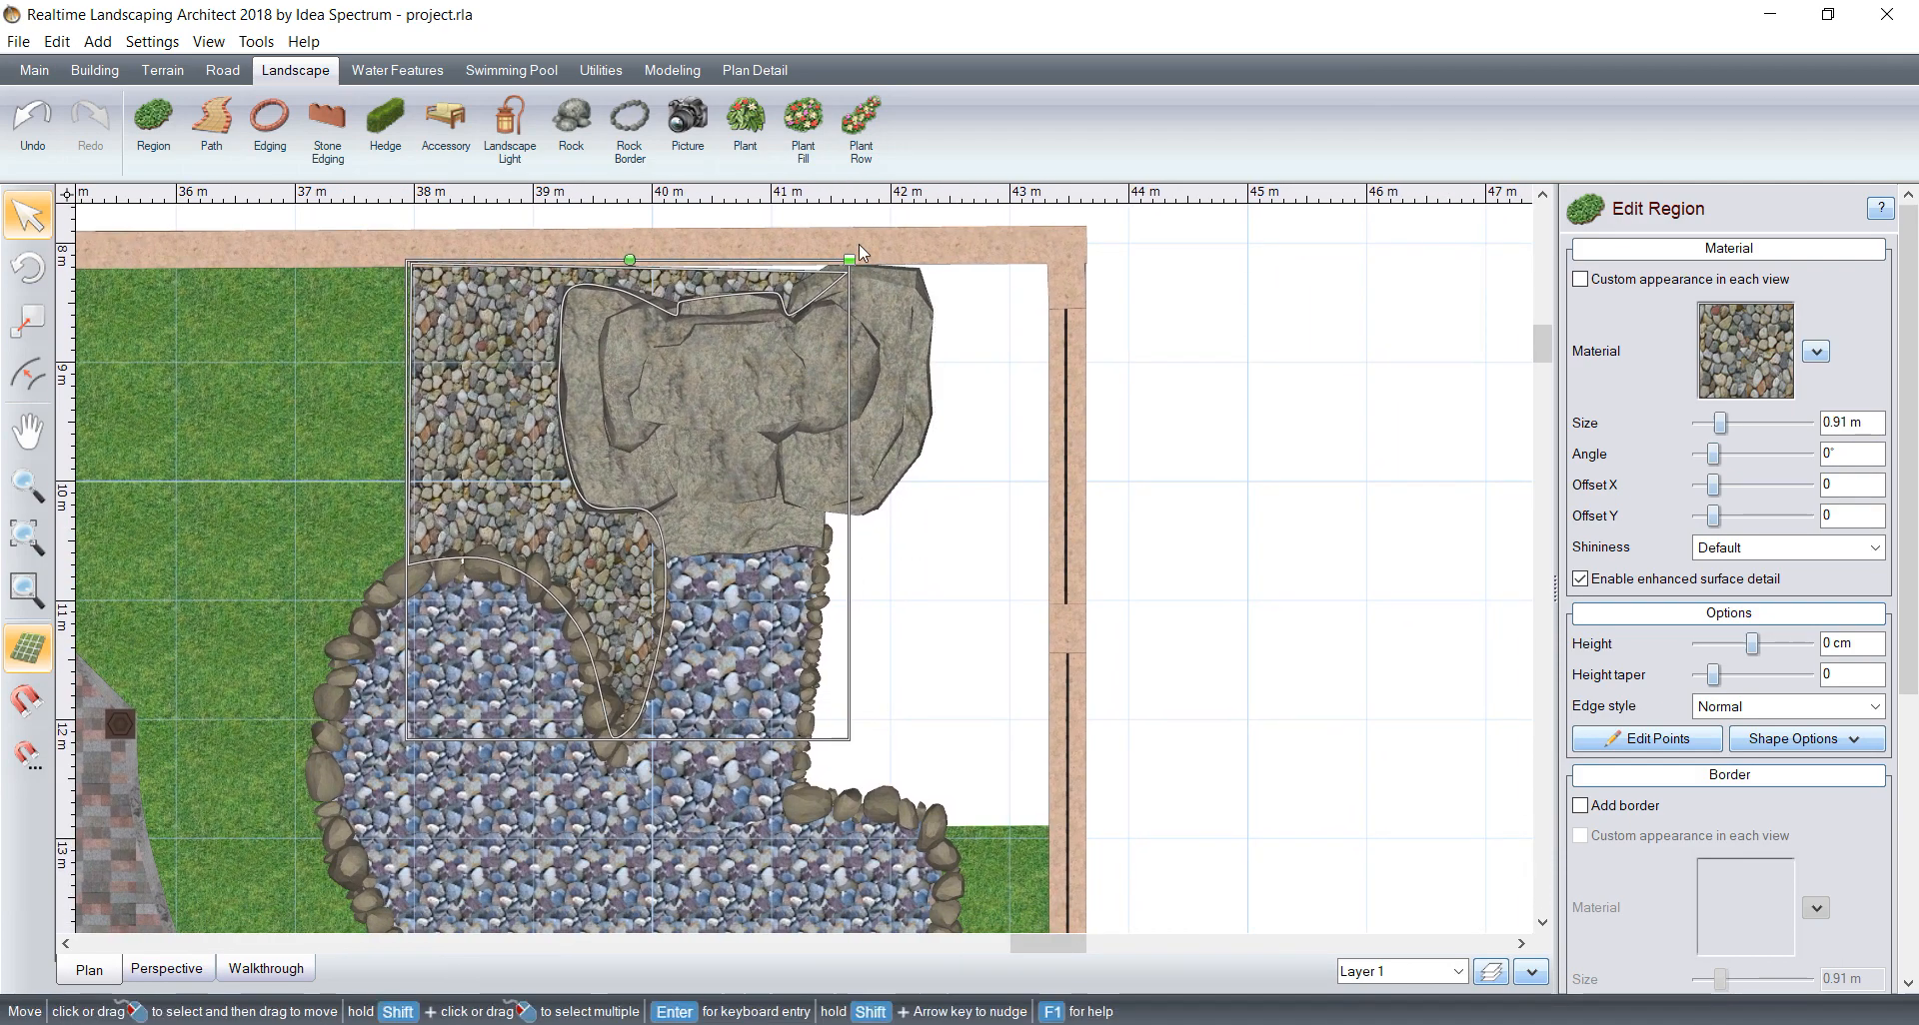
click(168, 968)
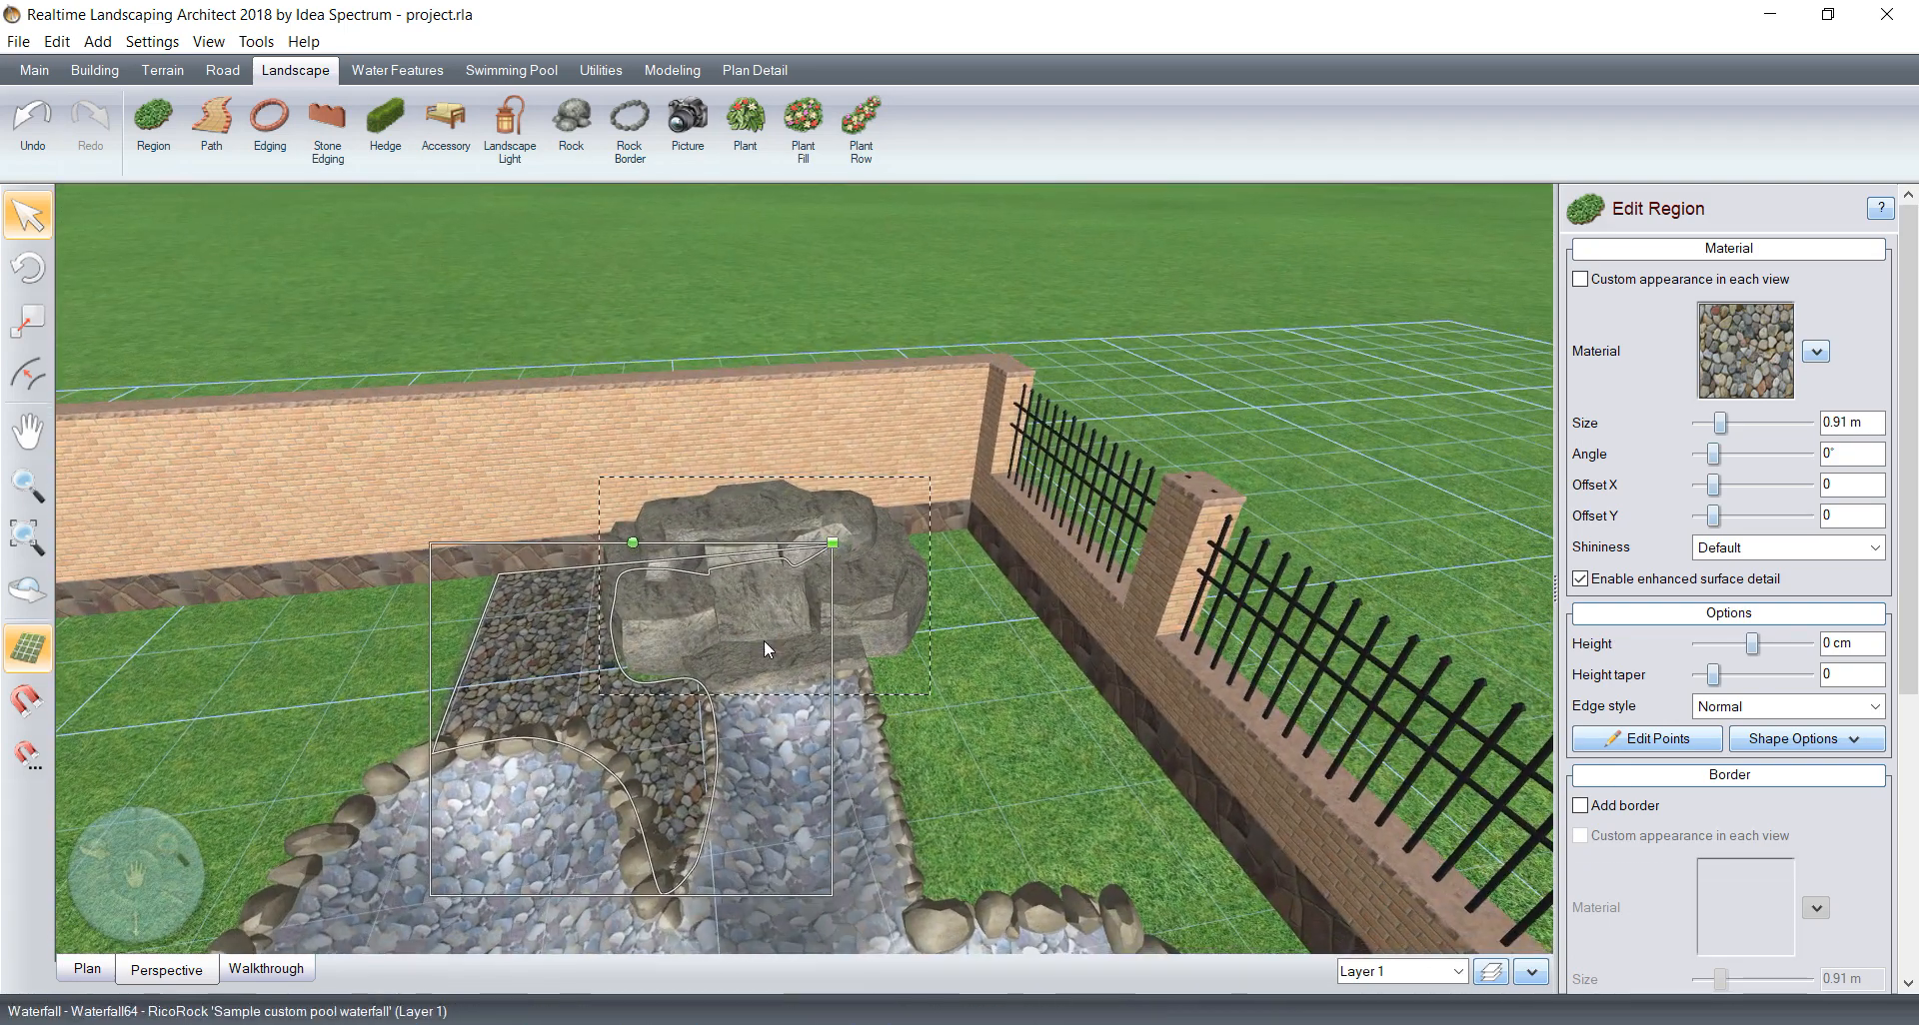
click(87, 969)
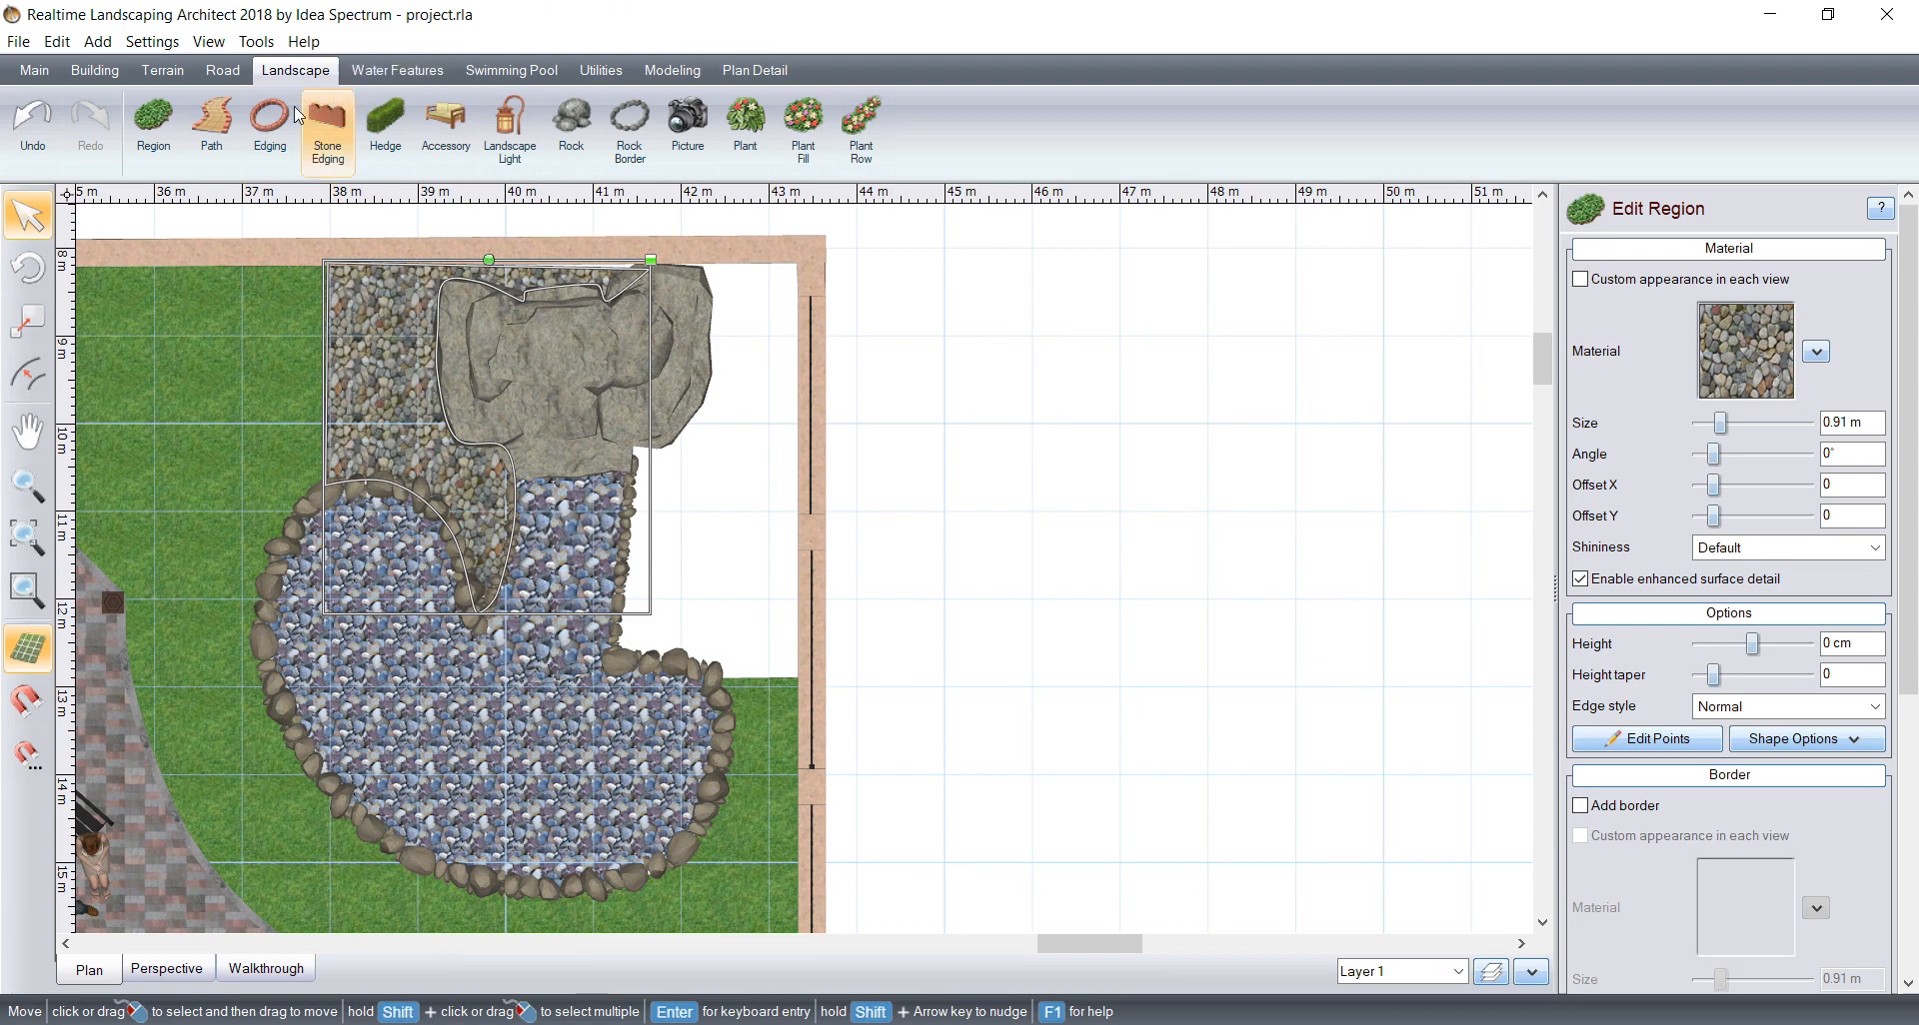
Step: Outline a region on the waterfall's fence side, about 4.9 m along the fence and 1.2 m along the back wall, bounded by the pond
click(153, 125)
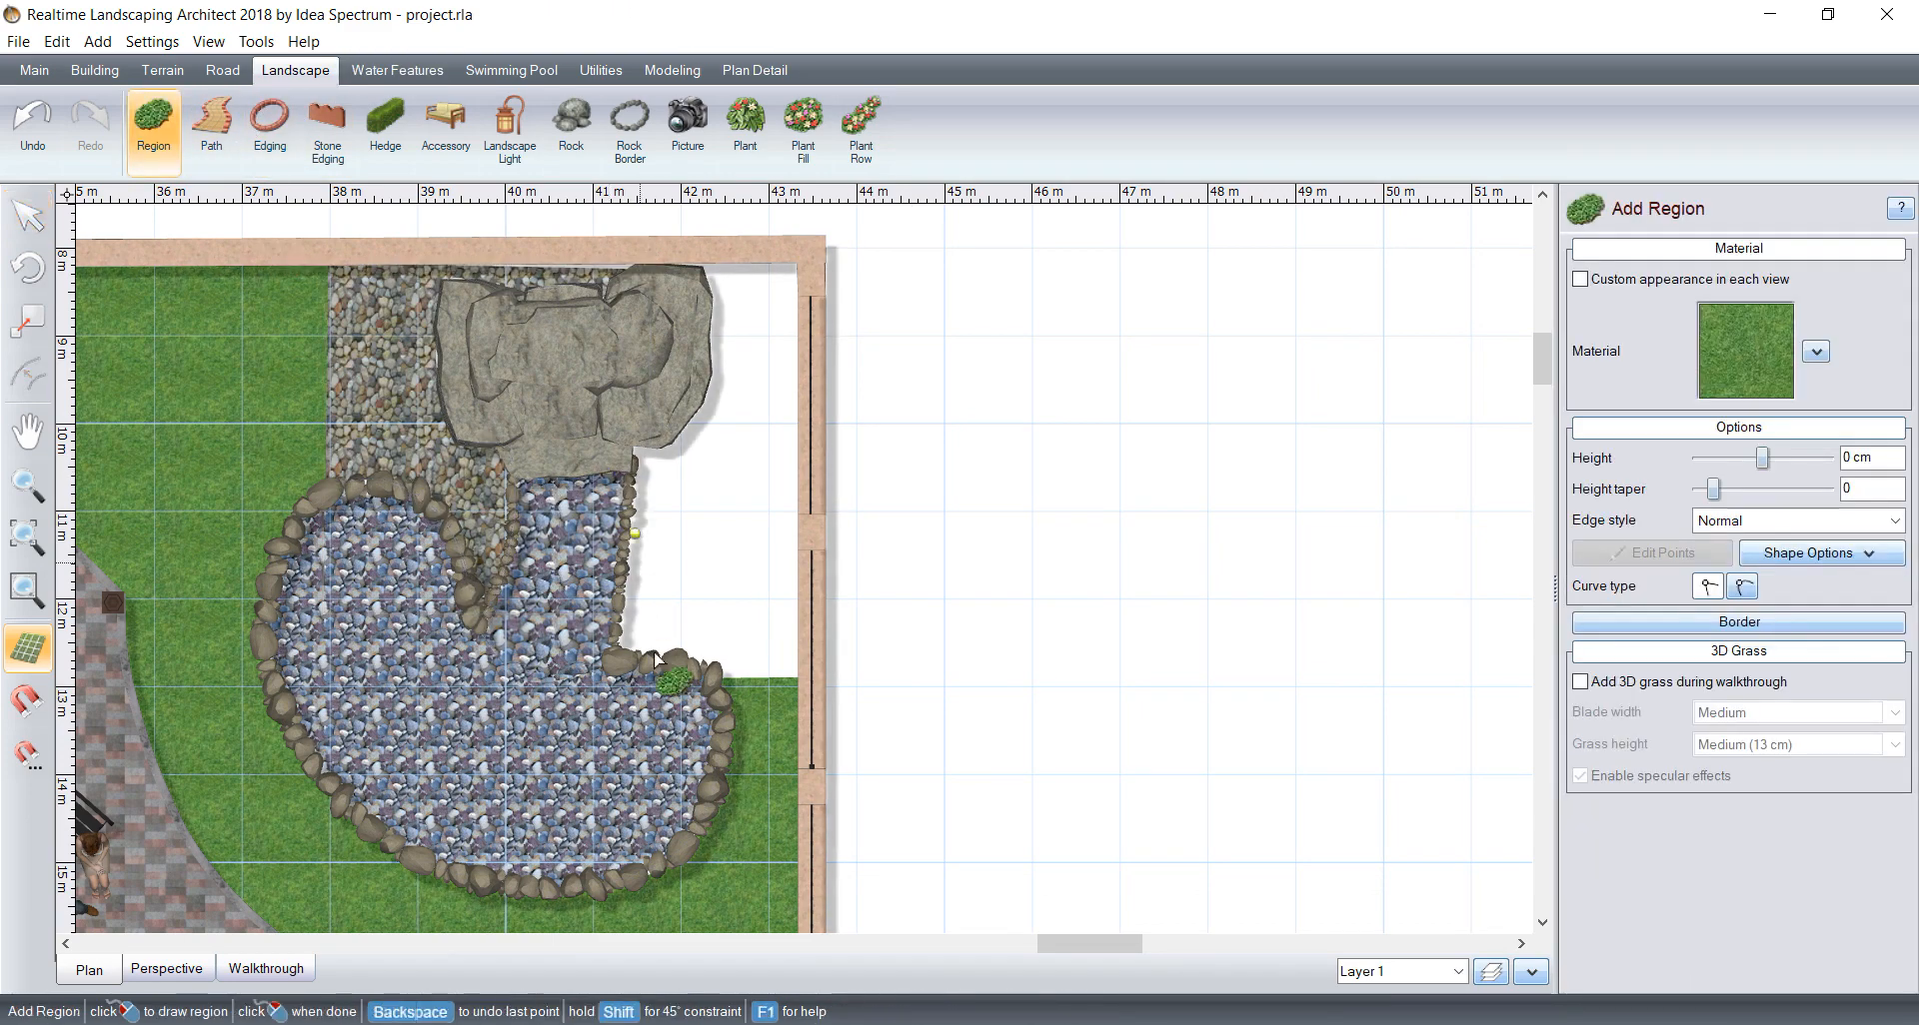
click(805, 681)
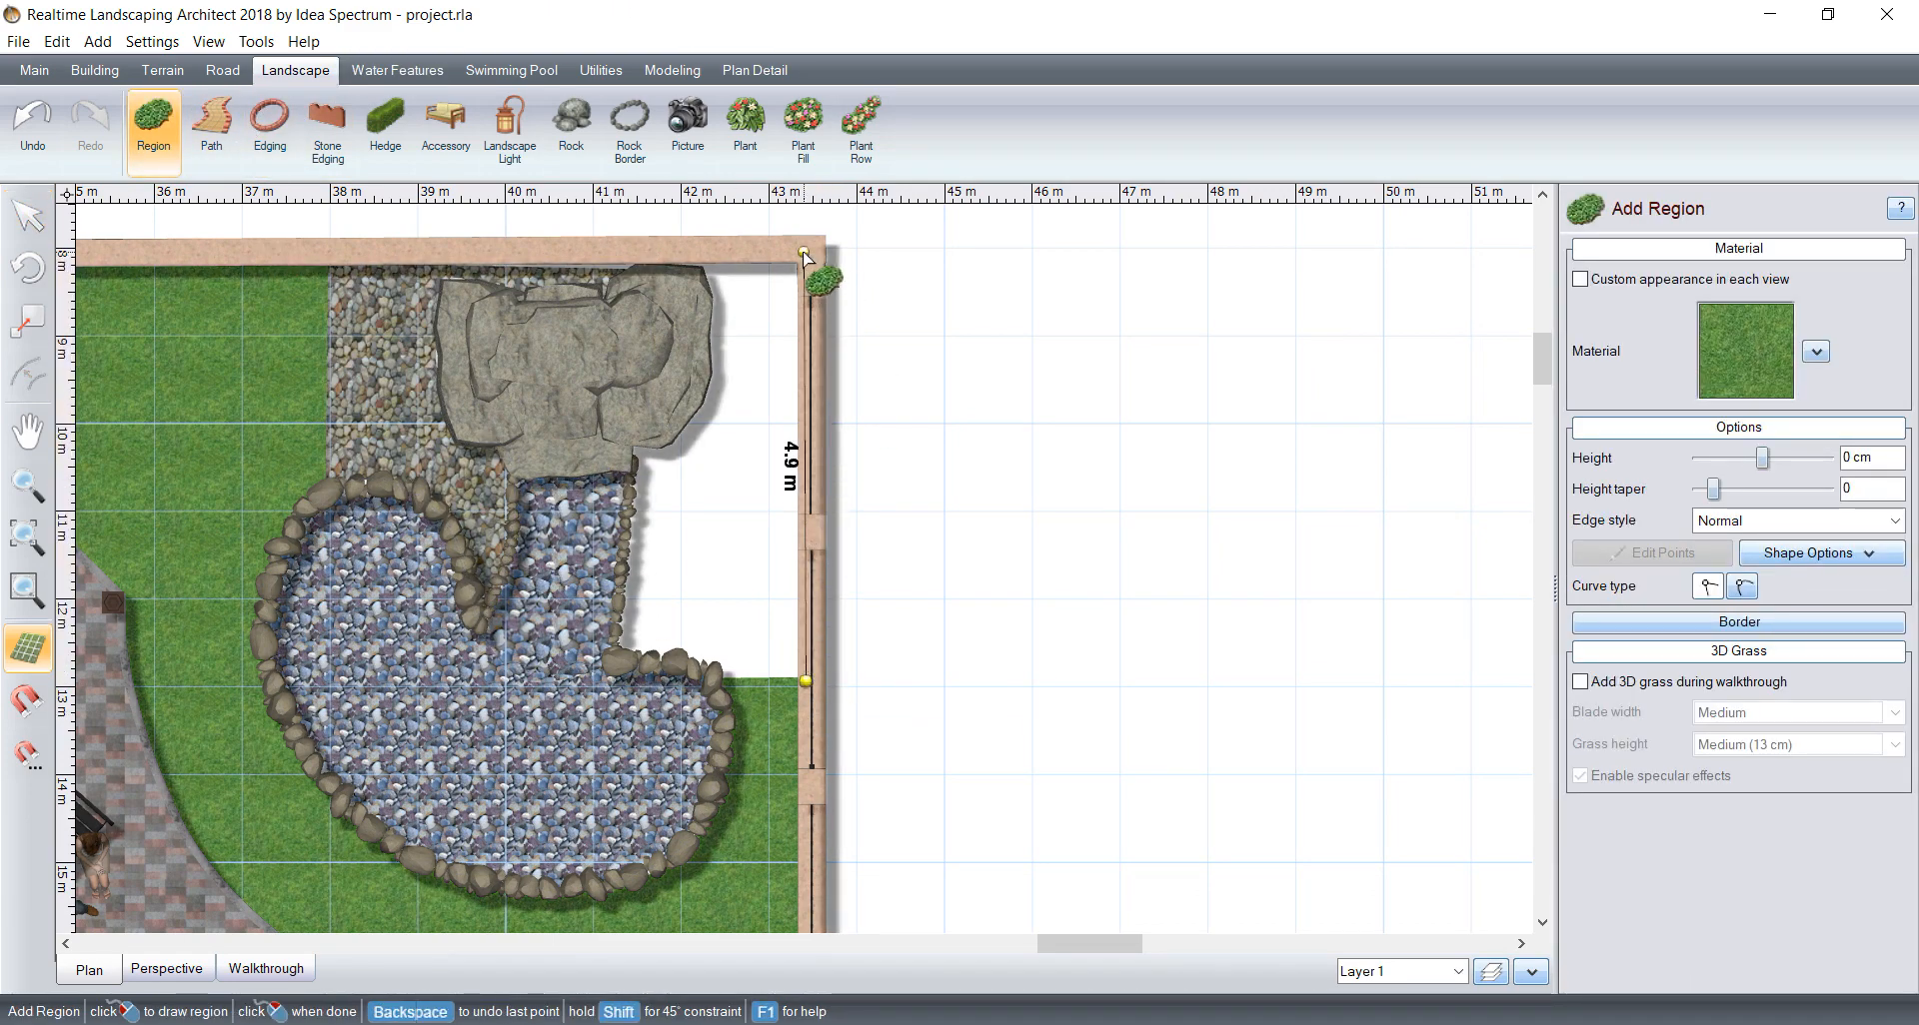
click(700, 255)
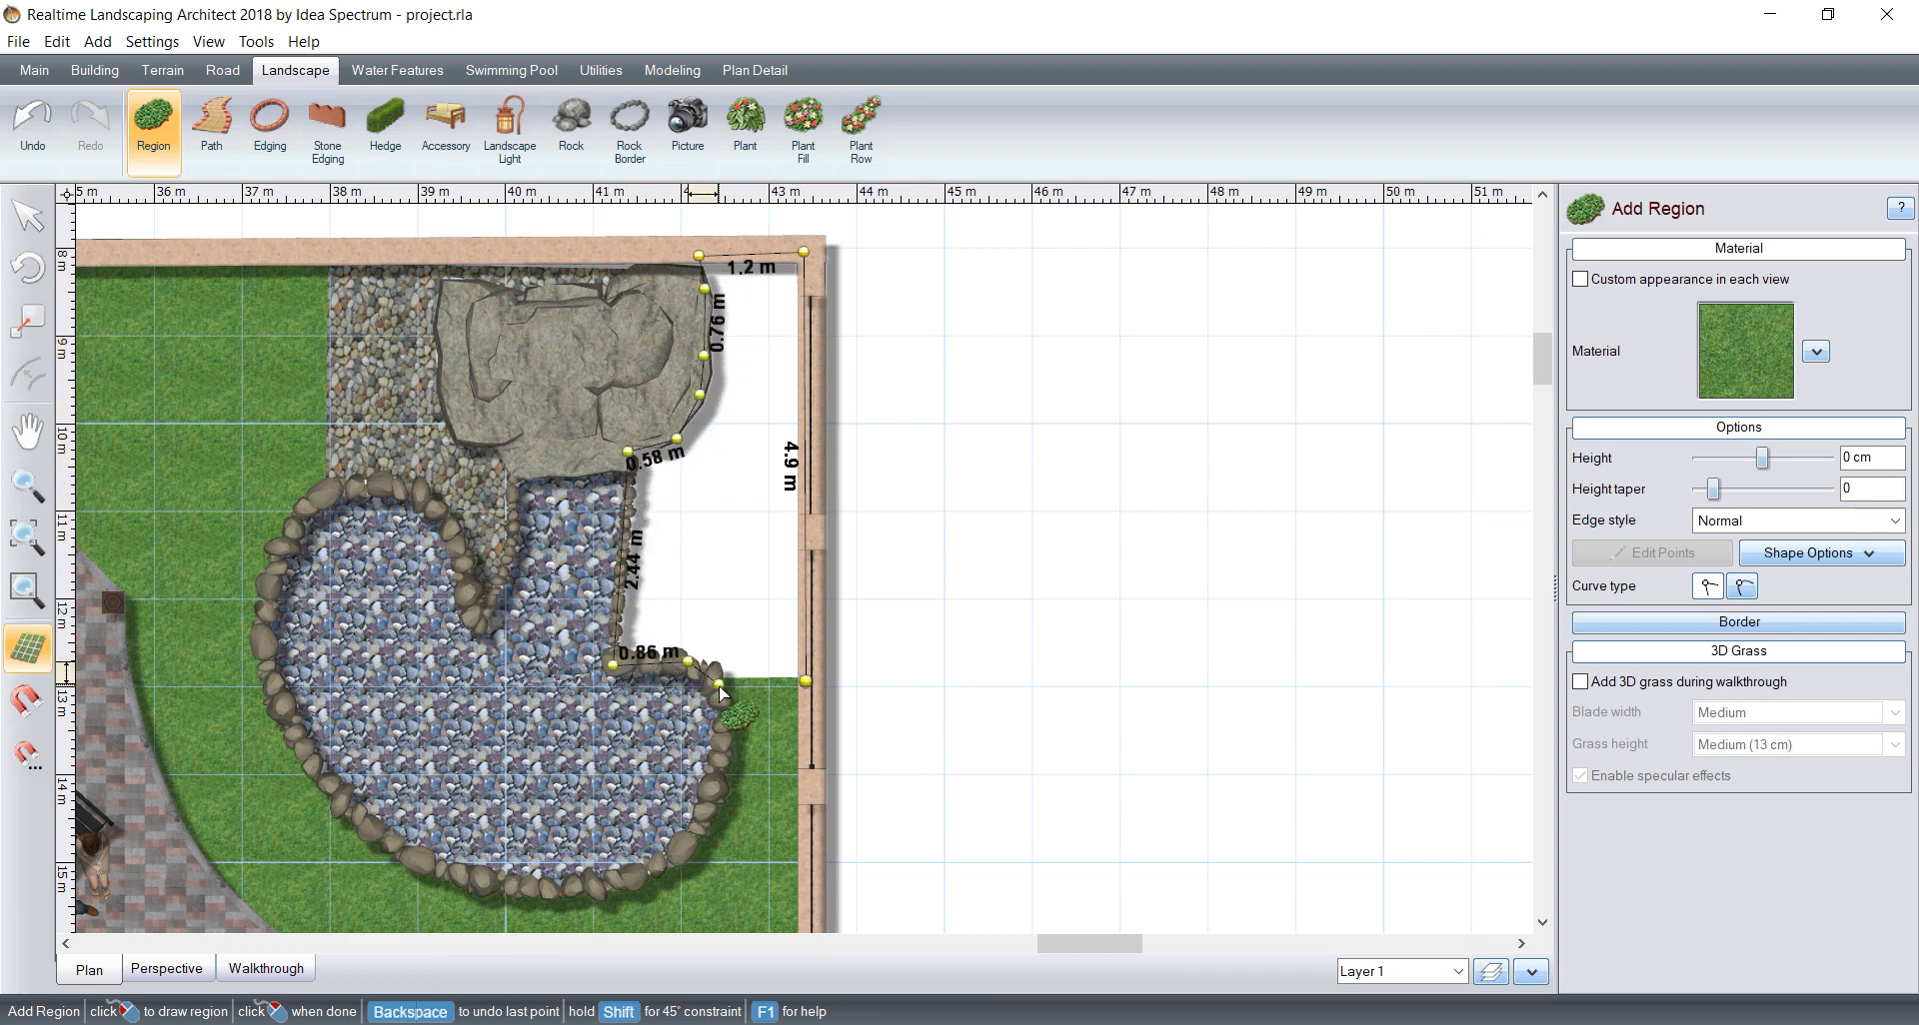
right_click(805, 683)
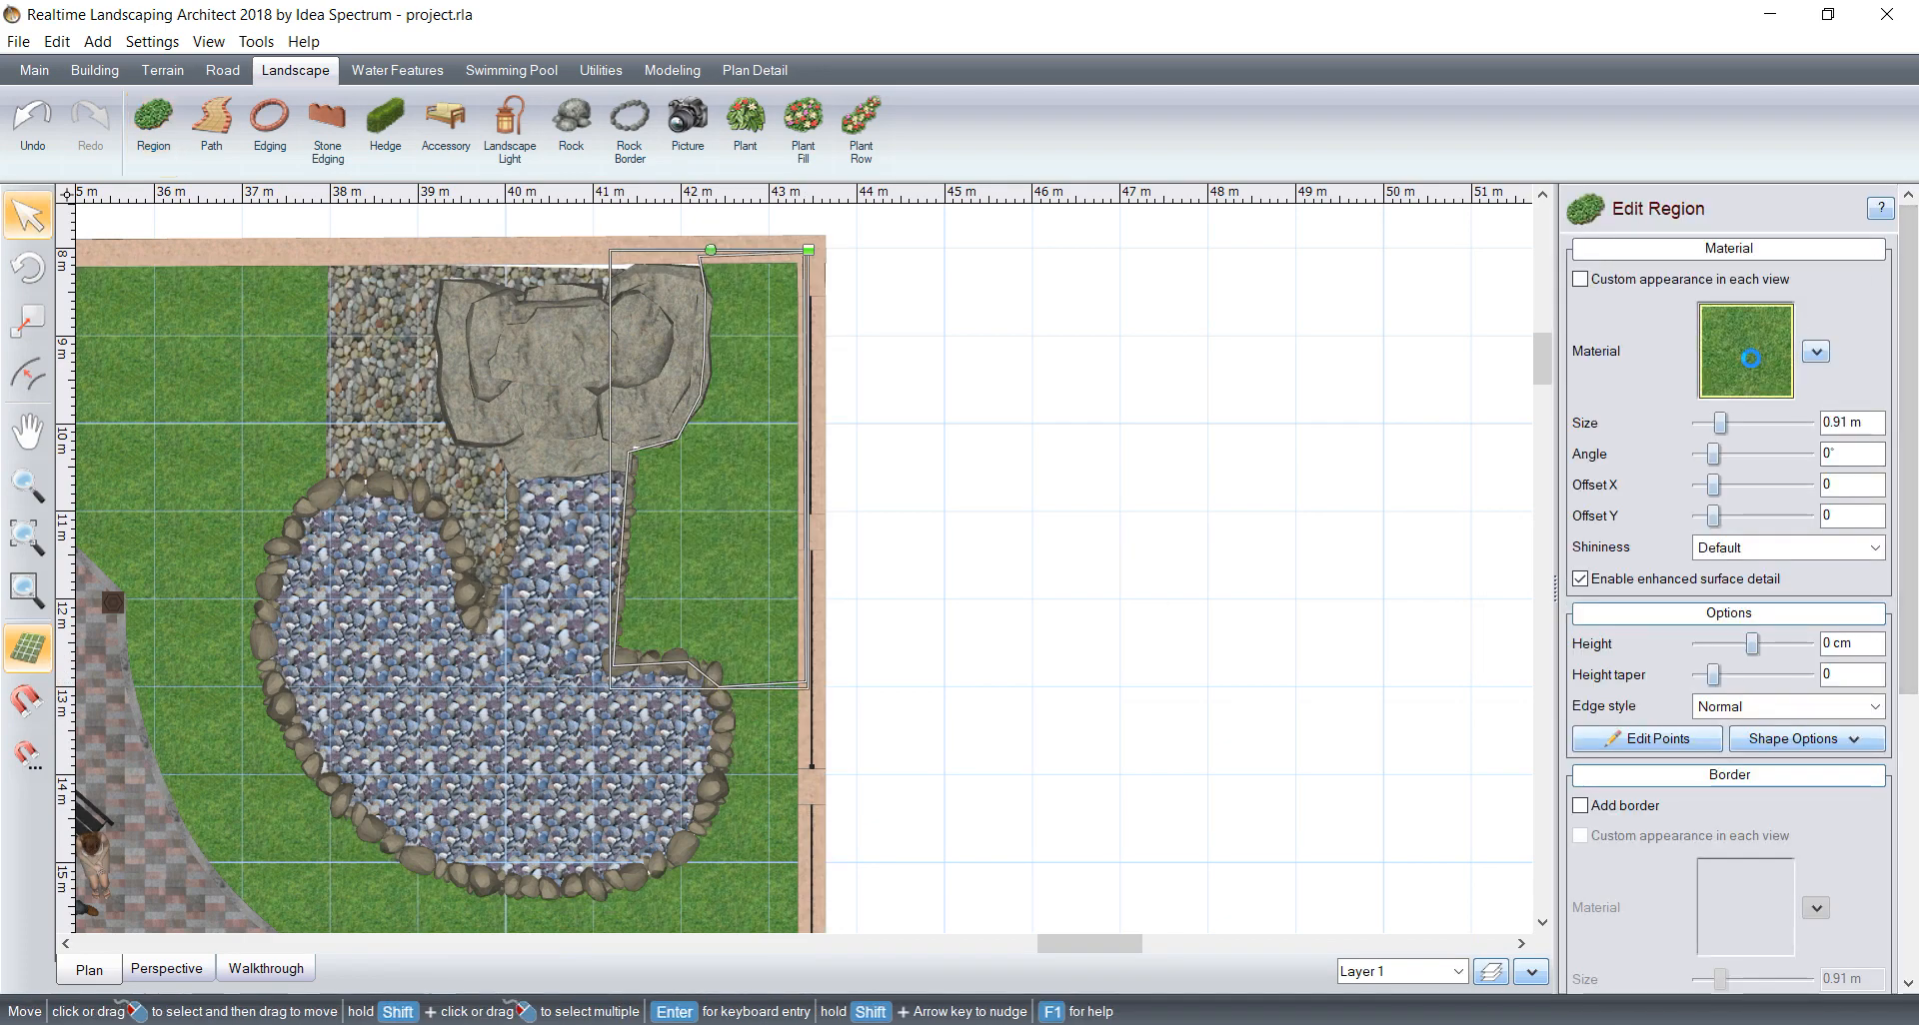
Step: Fill the region between the waterfall, pond and fence with the Ground9 material
click(1747, 351)
click(160, 299)
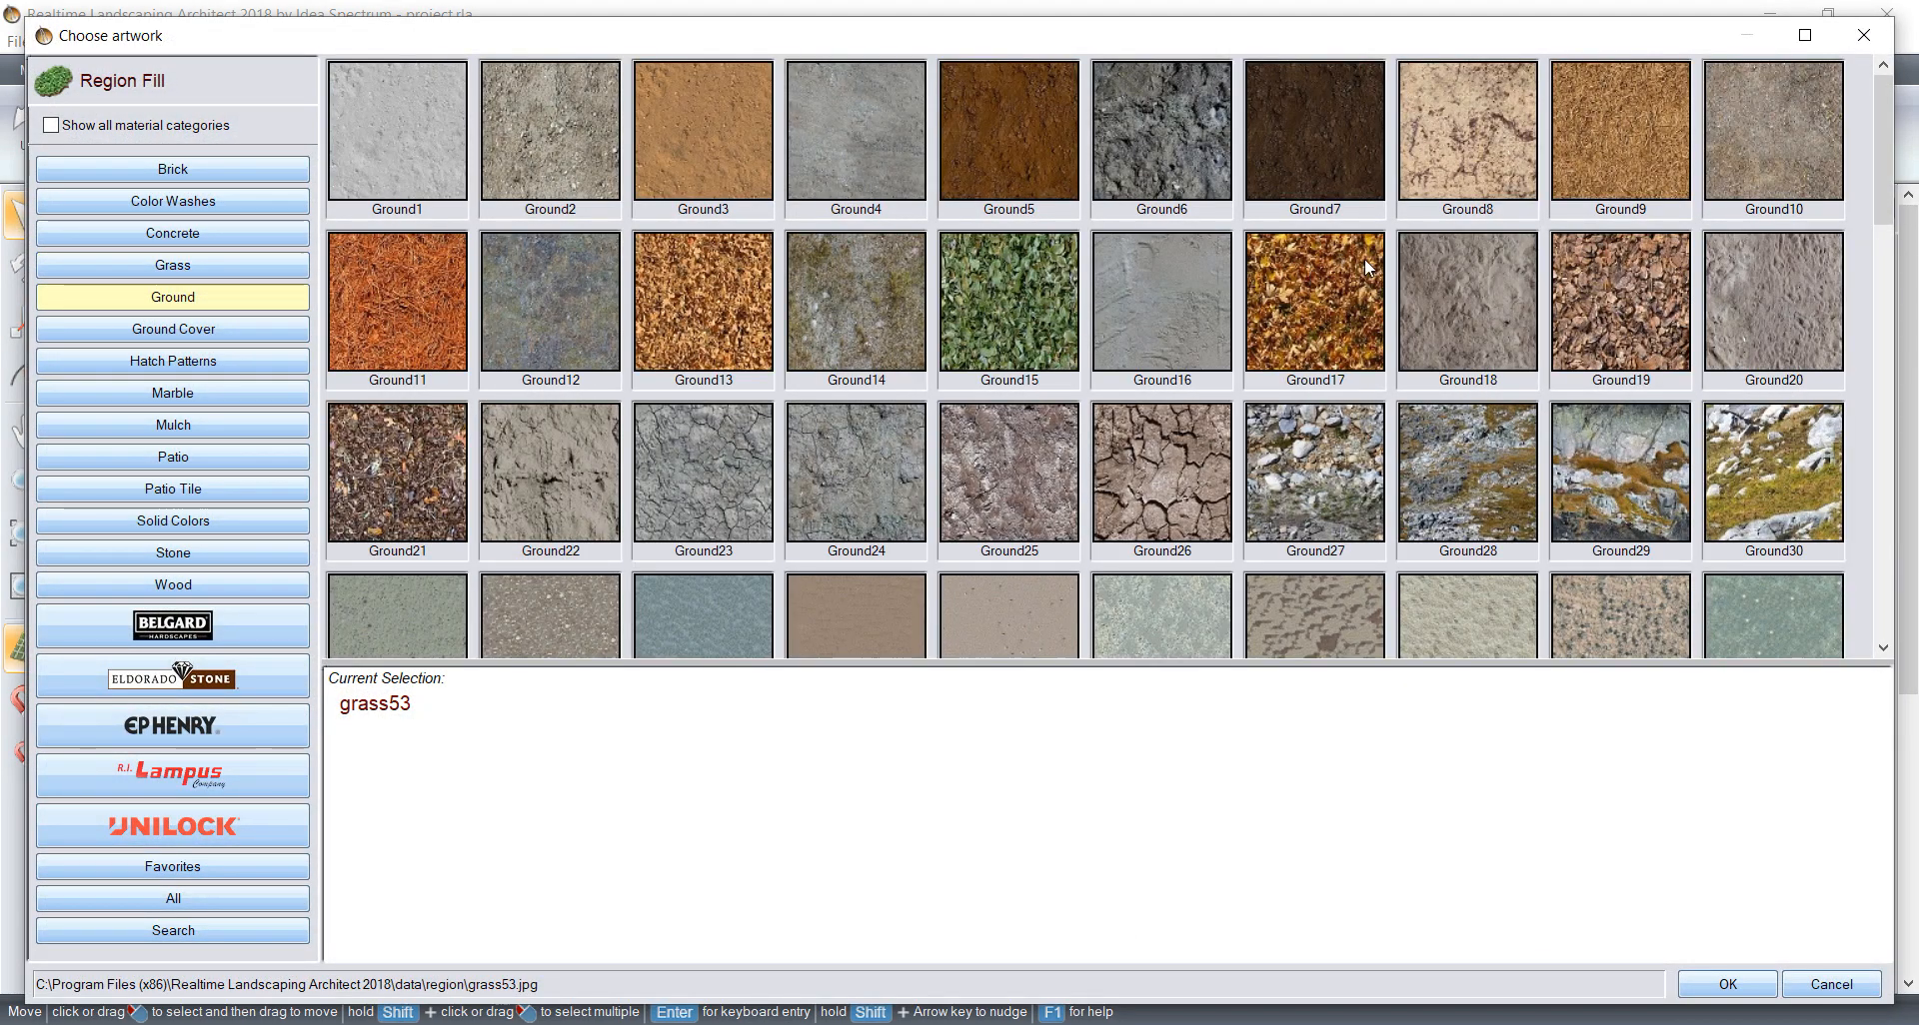
click(1591, 307)
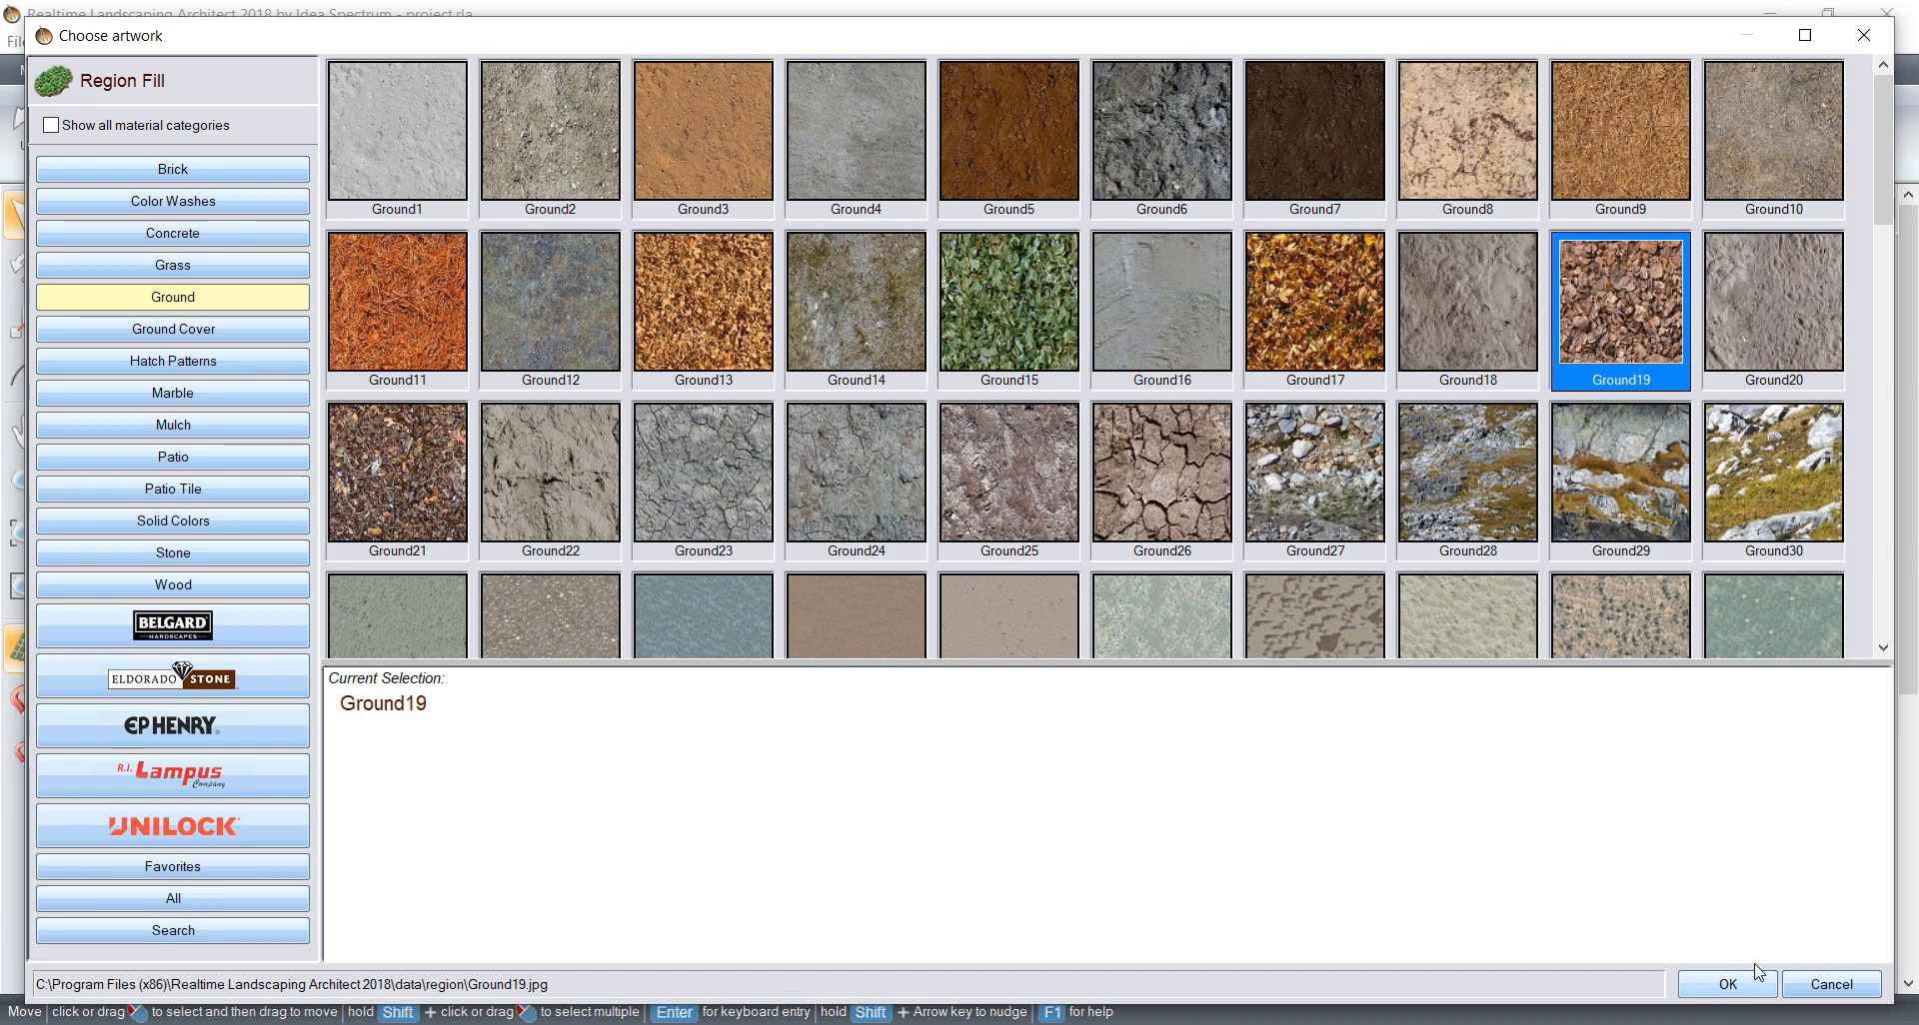
click(1609, 144)
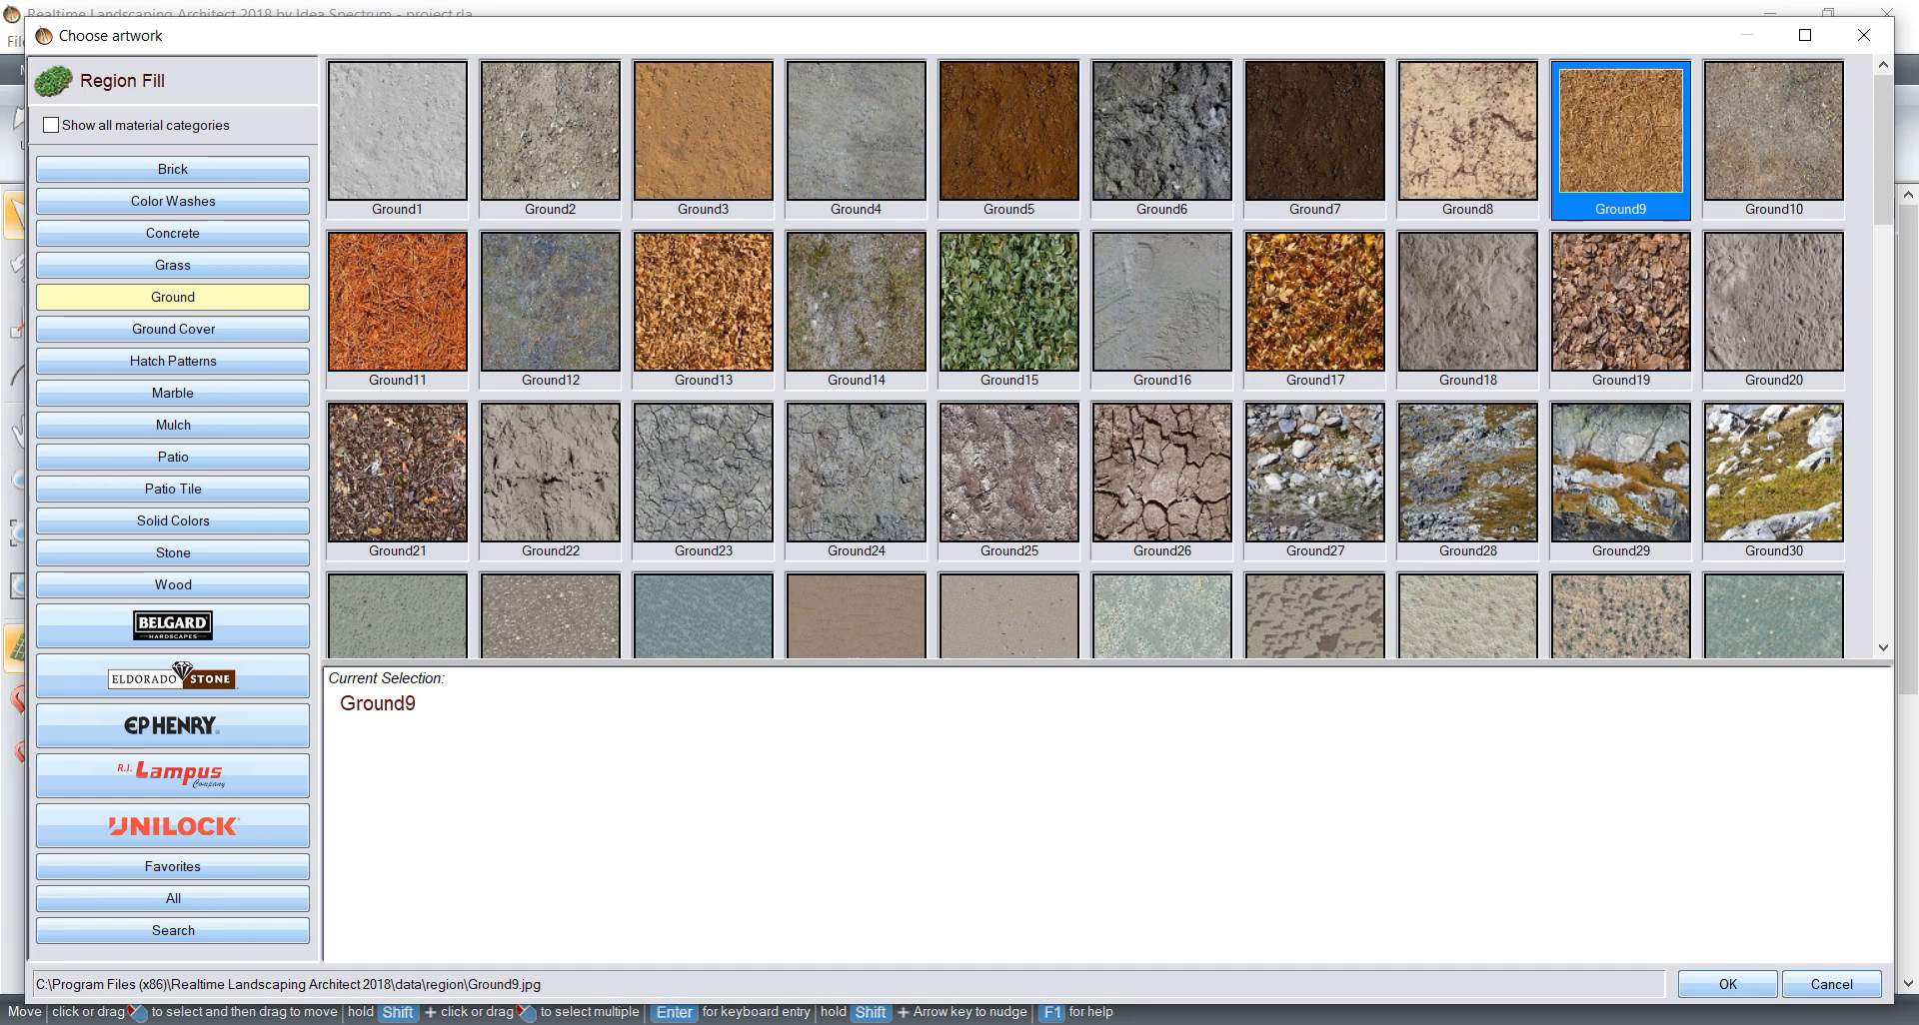
click(1728, 984)
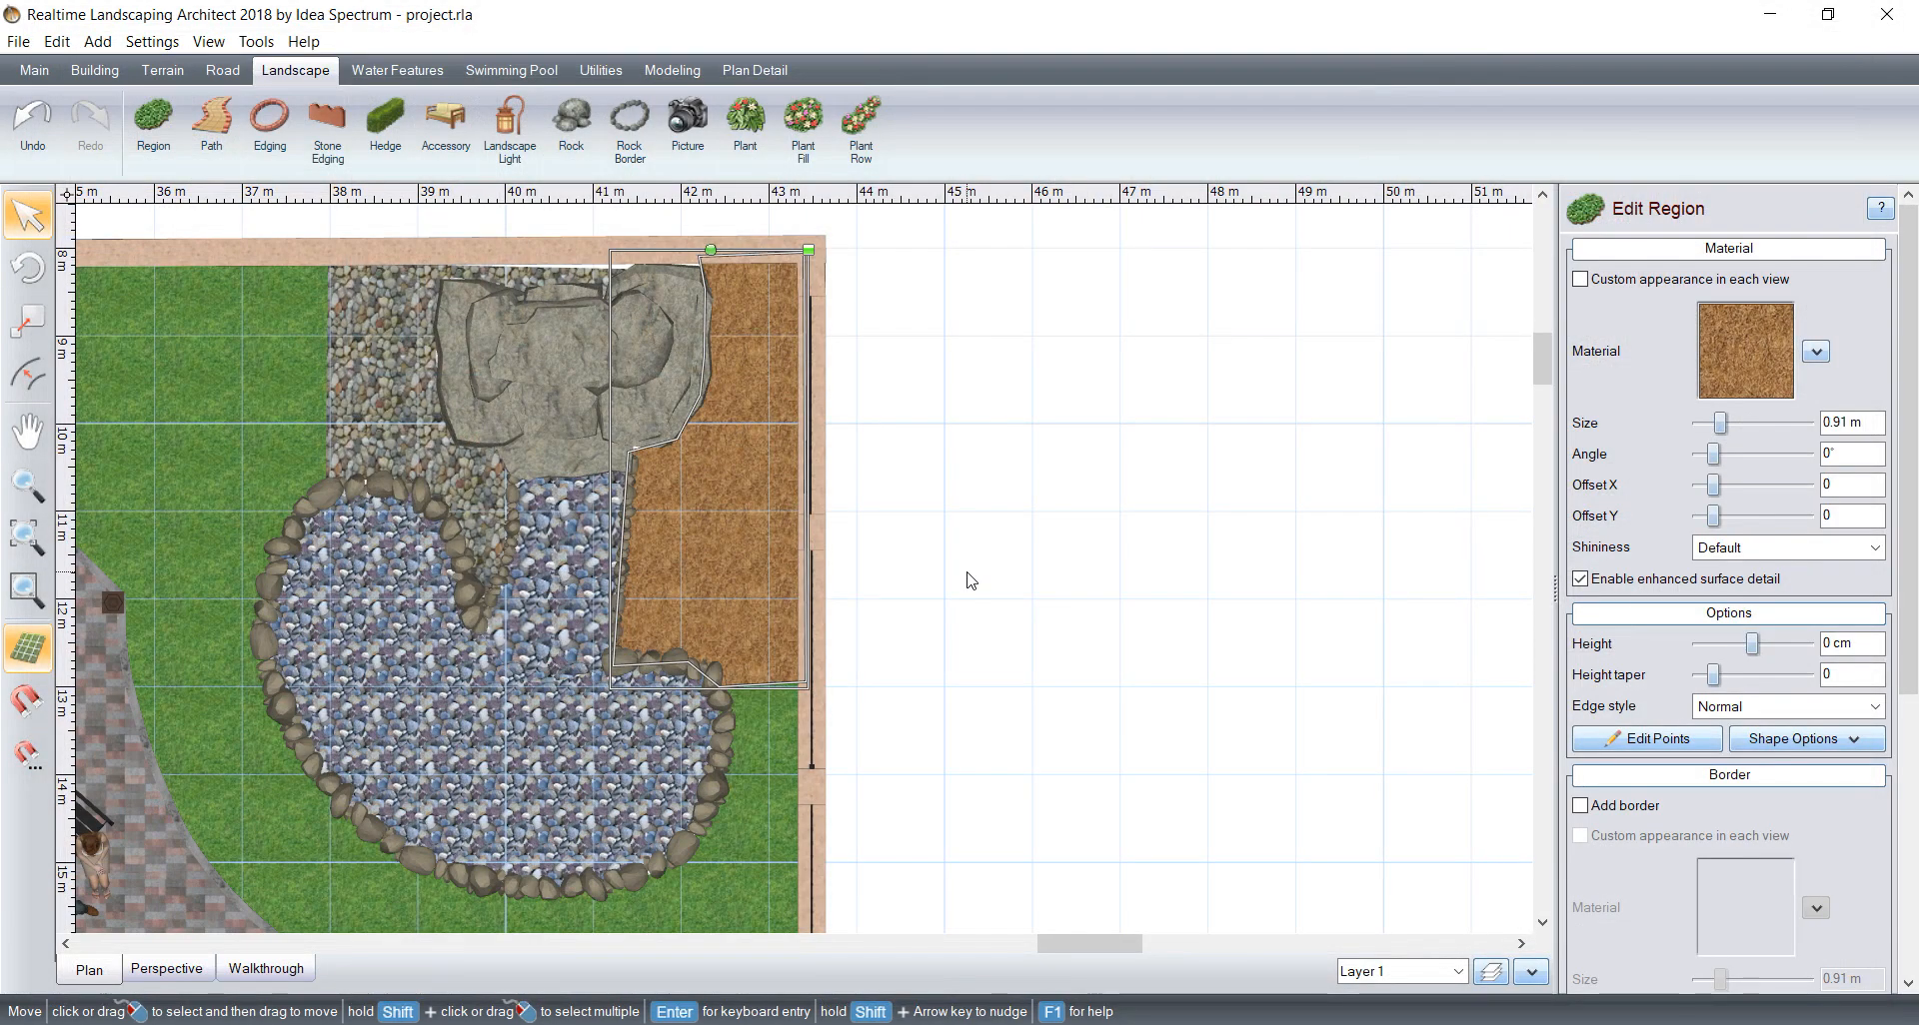
Step: Inspect the pond corner in the perspective view and in a realtime walkthrough, turning the view toward the house entrance
click(180, 974)
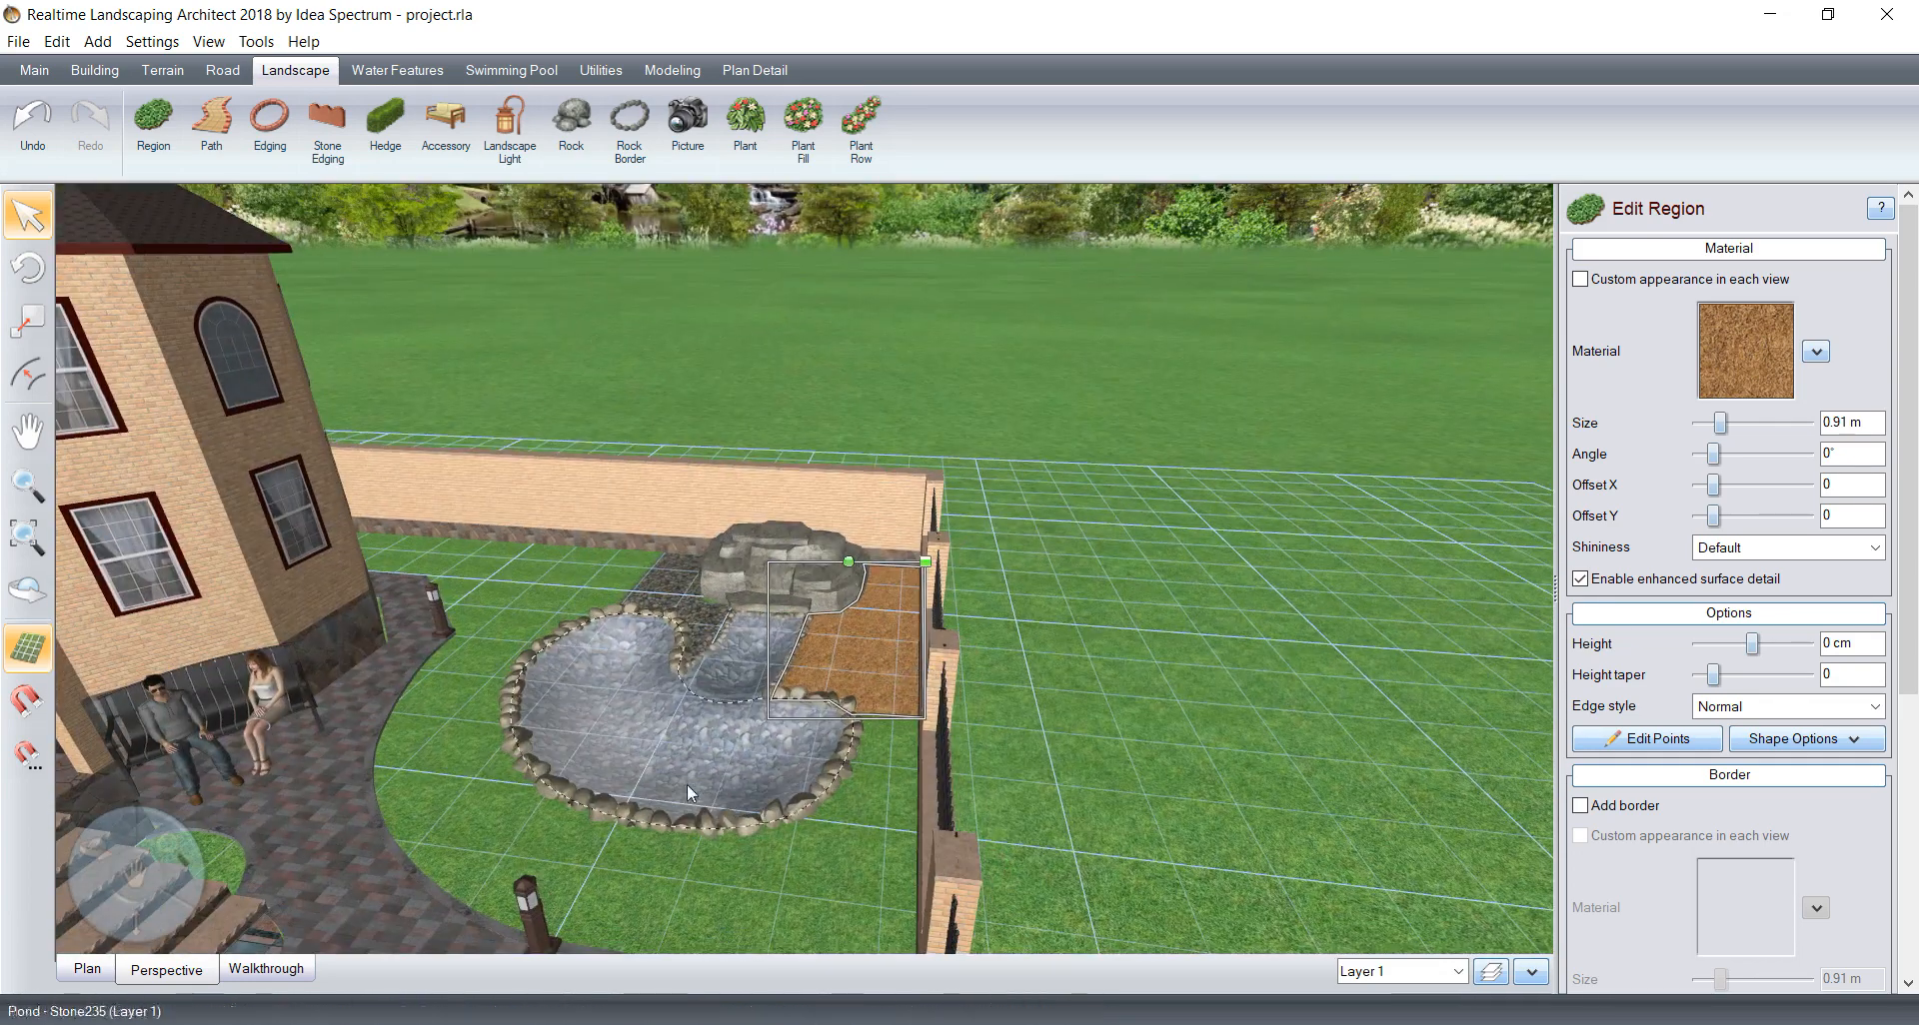
click(266, 968)
click(1129, 372)
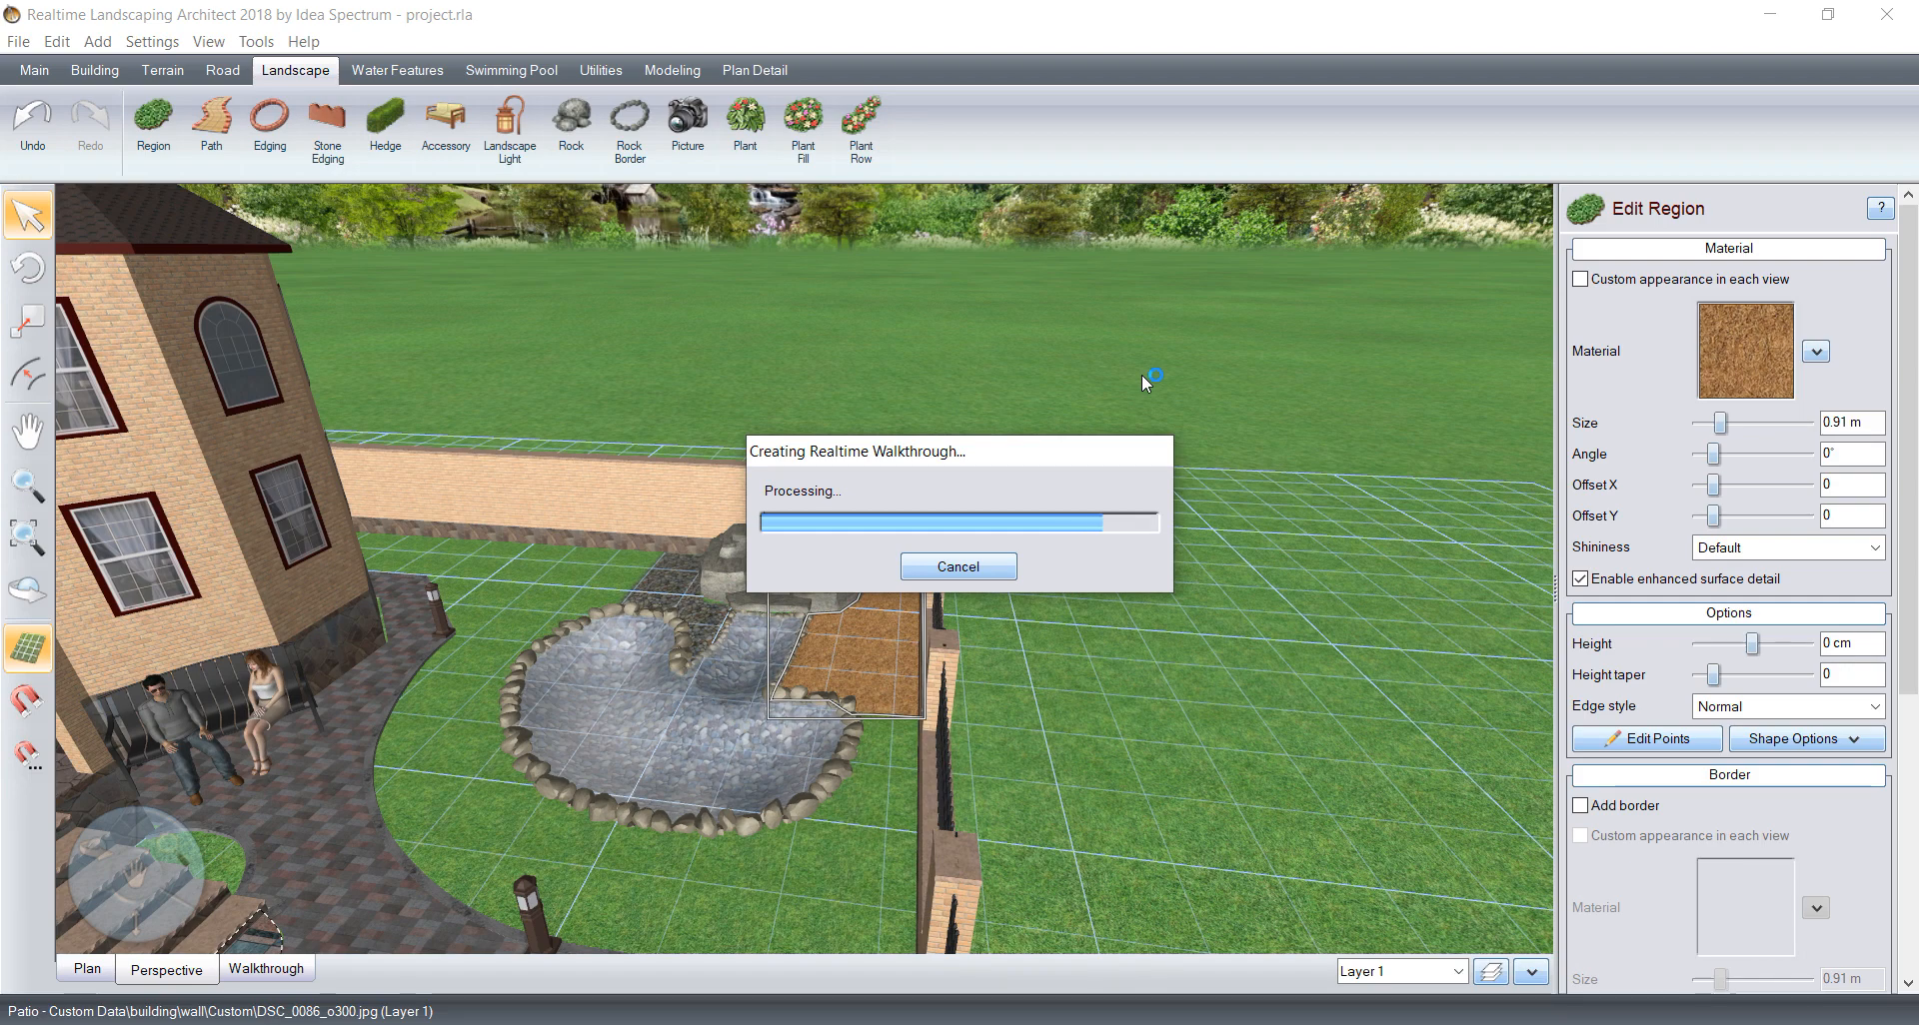
key(Left)
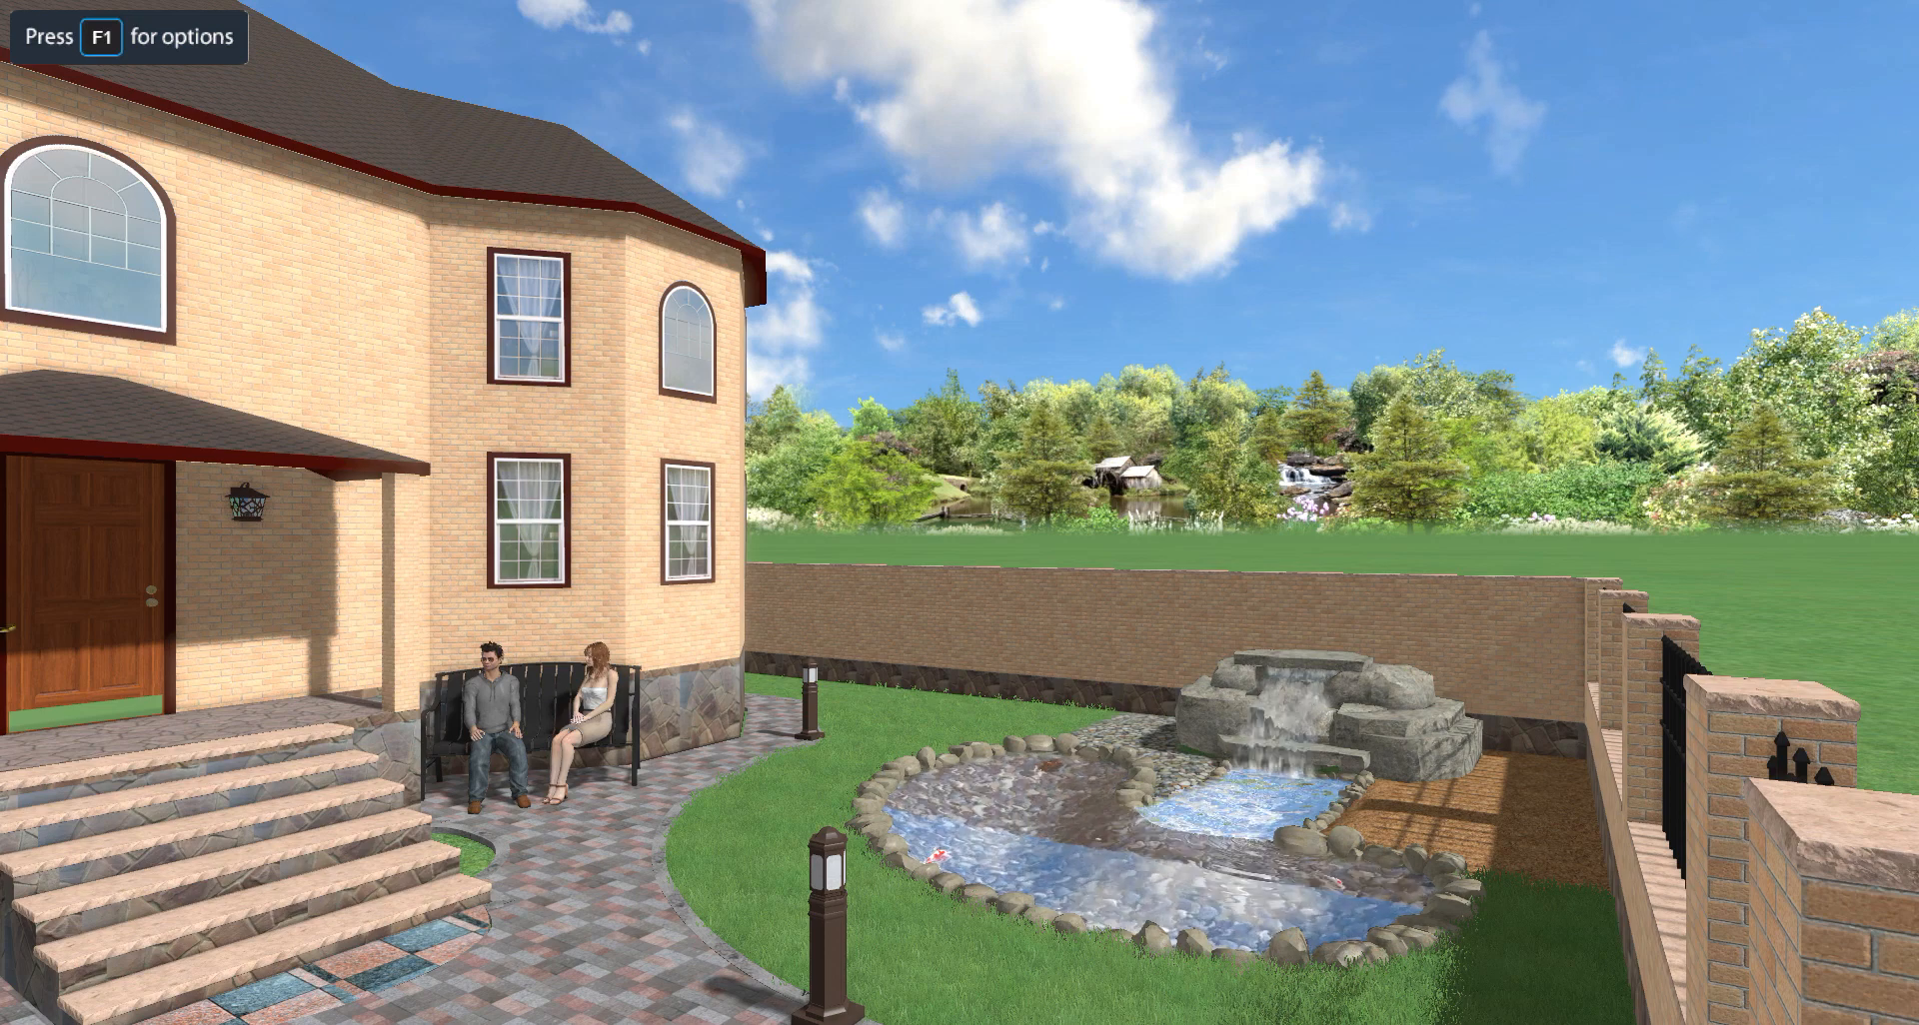
key(Left)
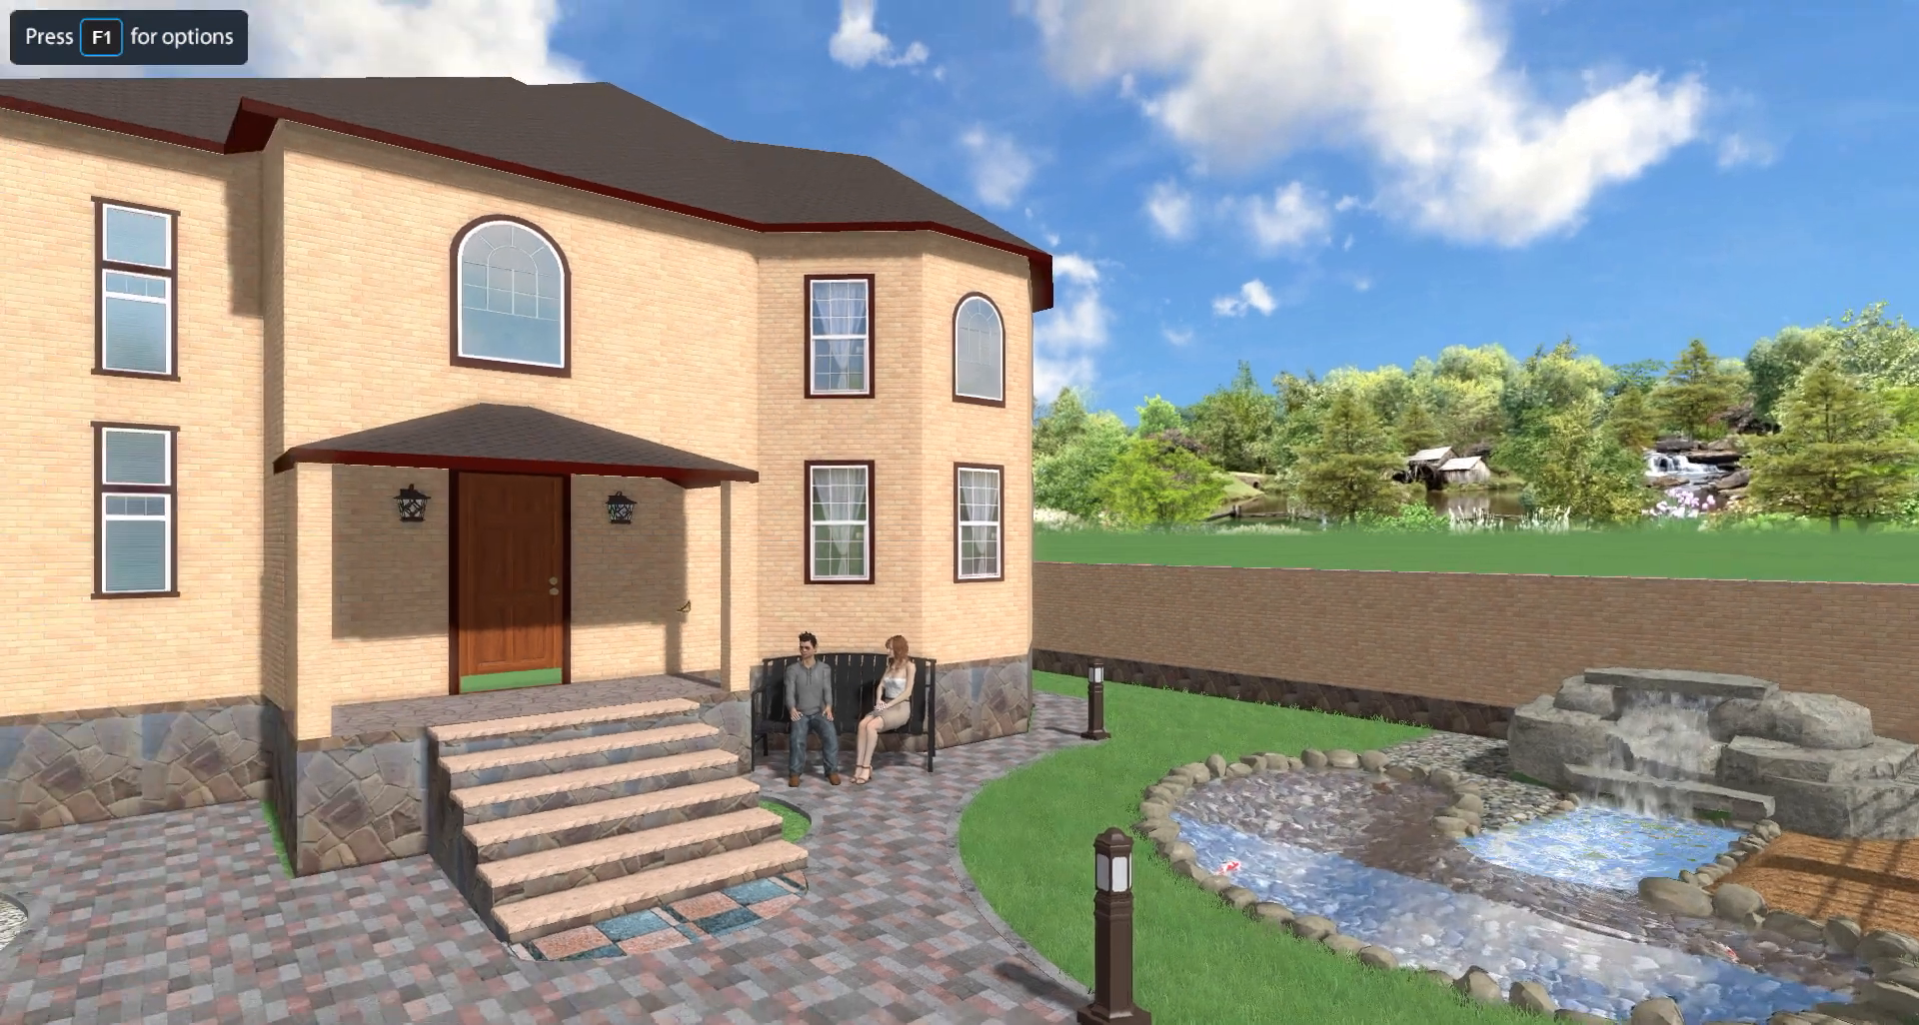